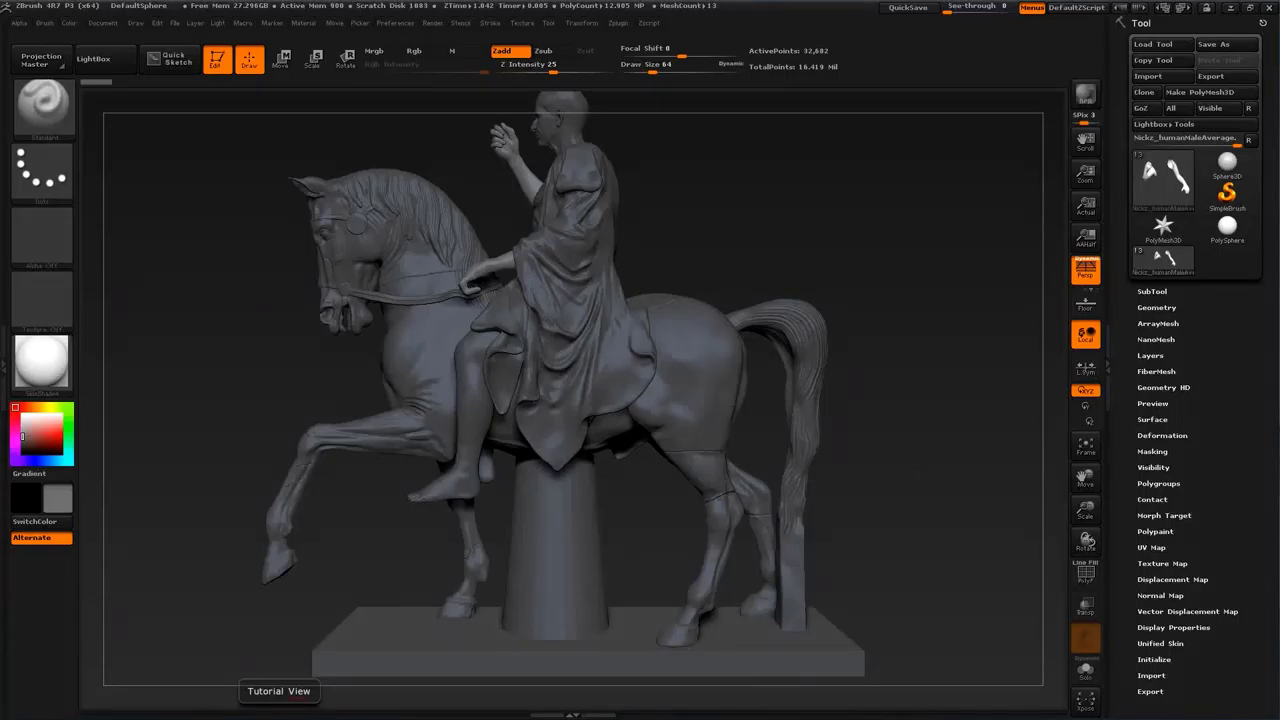
Step: Select the rider's sleeveless tunic torso and switch to the Move brush with draw size 154
left_click_drag(700, 545, 920, 572)
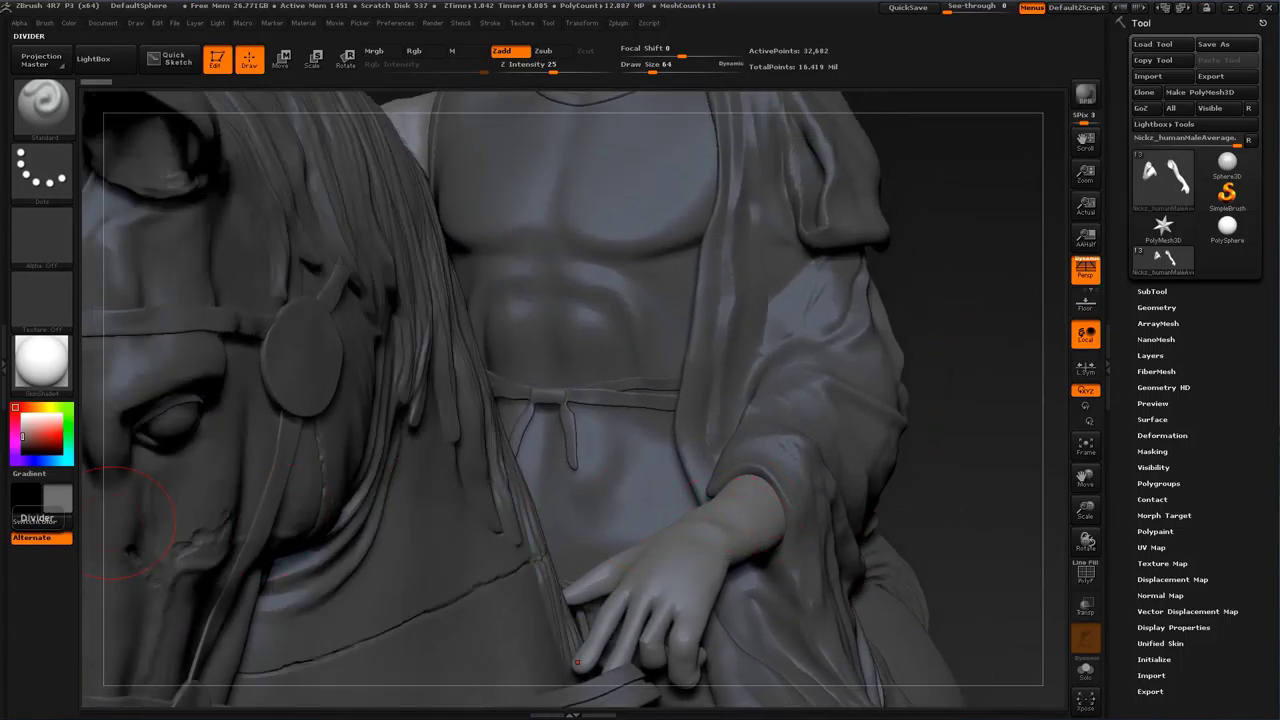
left_click_drag(1030, 235, 1018, 403, "alt")
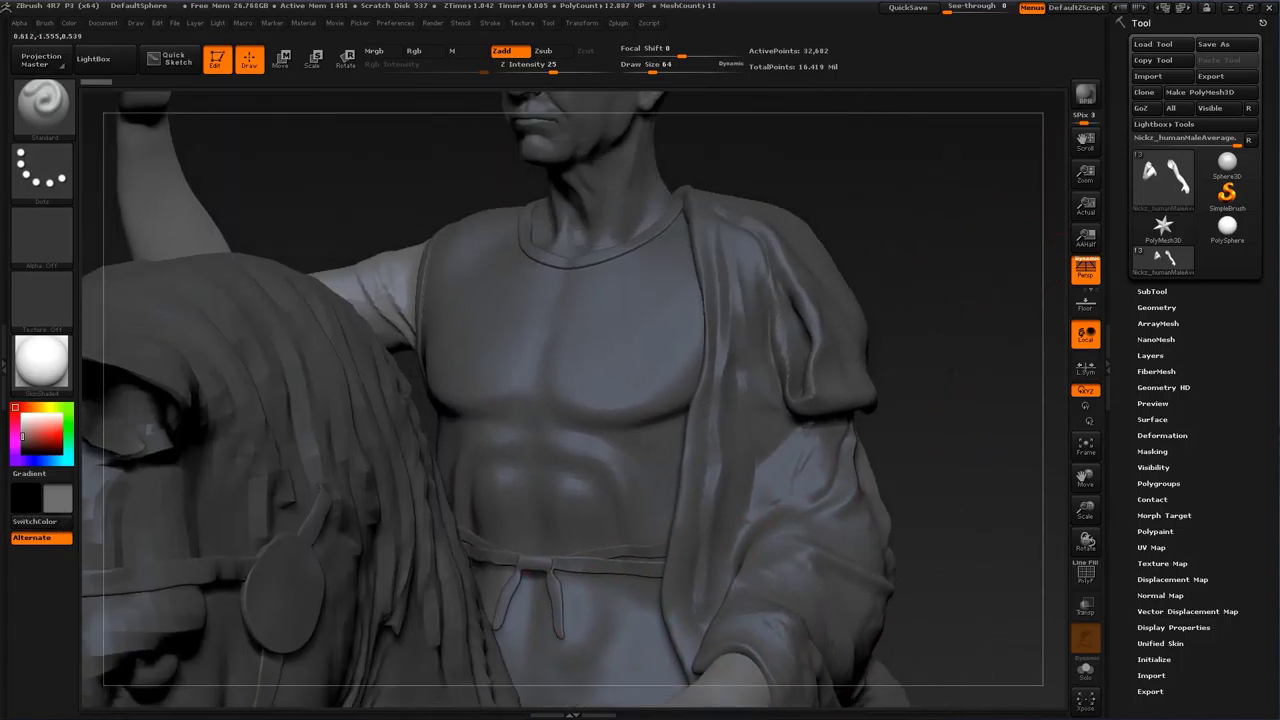
left_click(541, 449, "alt")
key("s")
left_click_drag(541, 449, 560, 450)
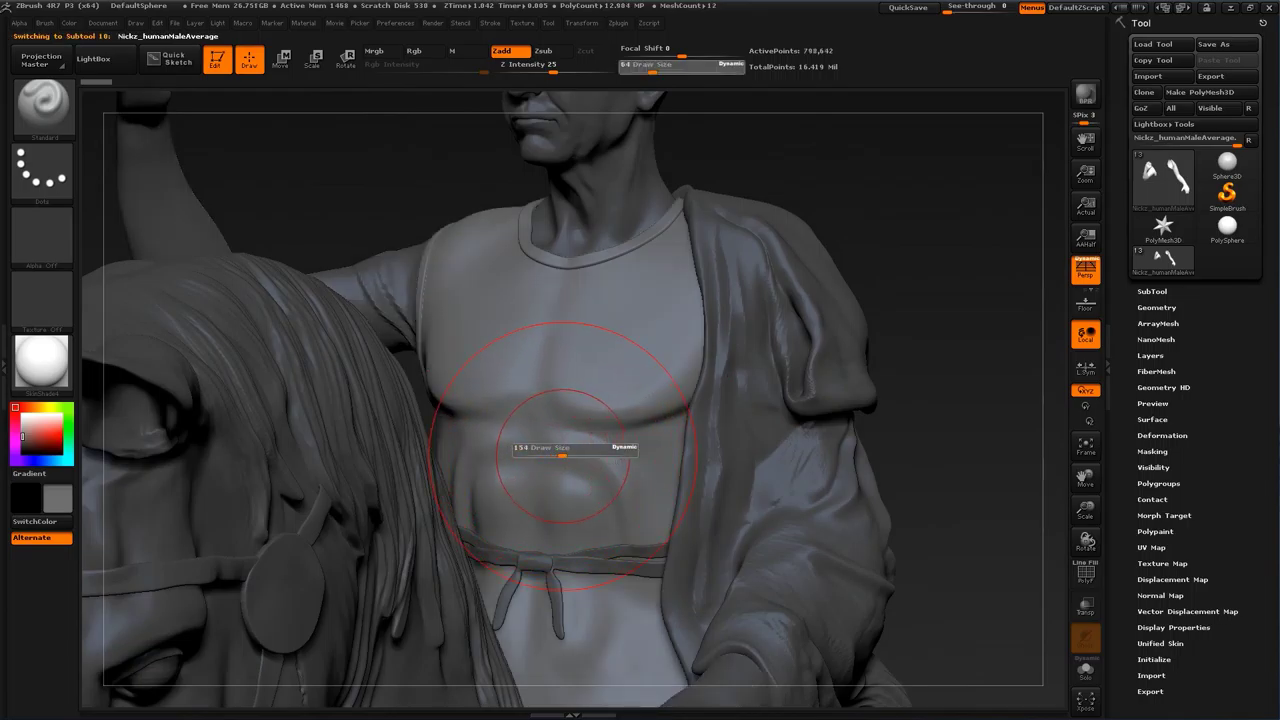
key("b")
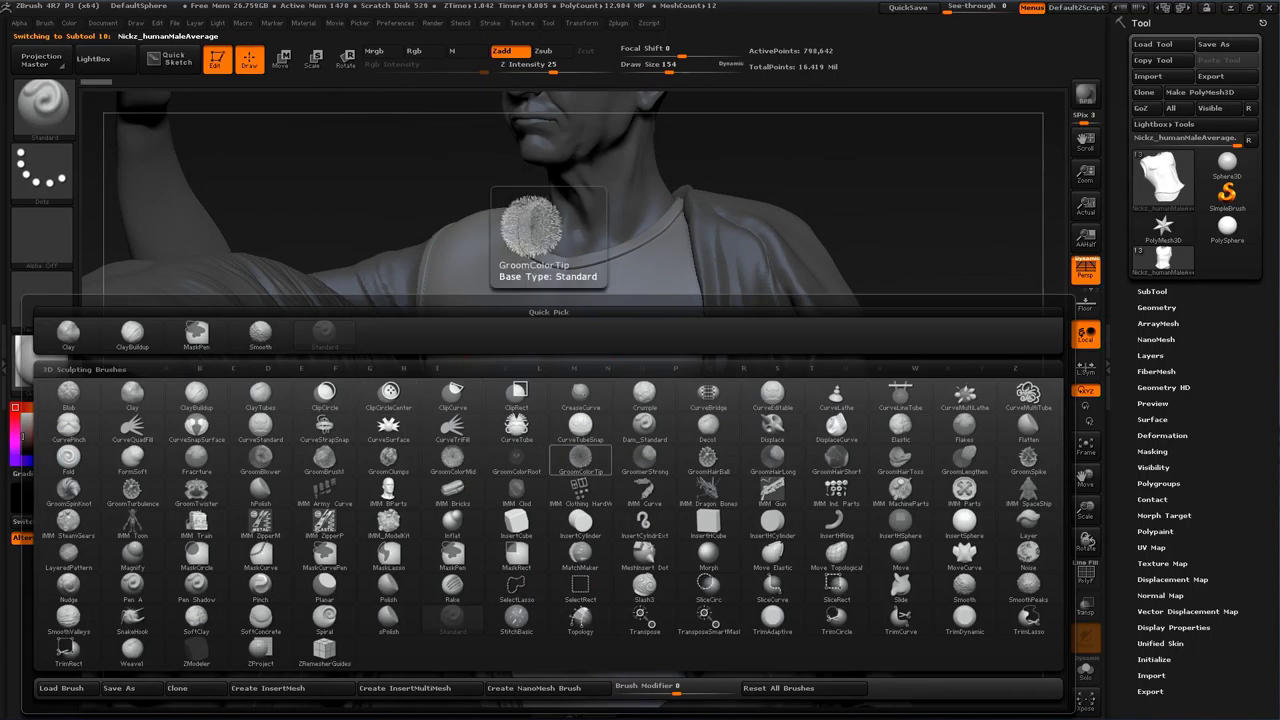
key("m")
left_click(900, 555)
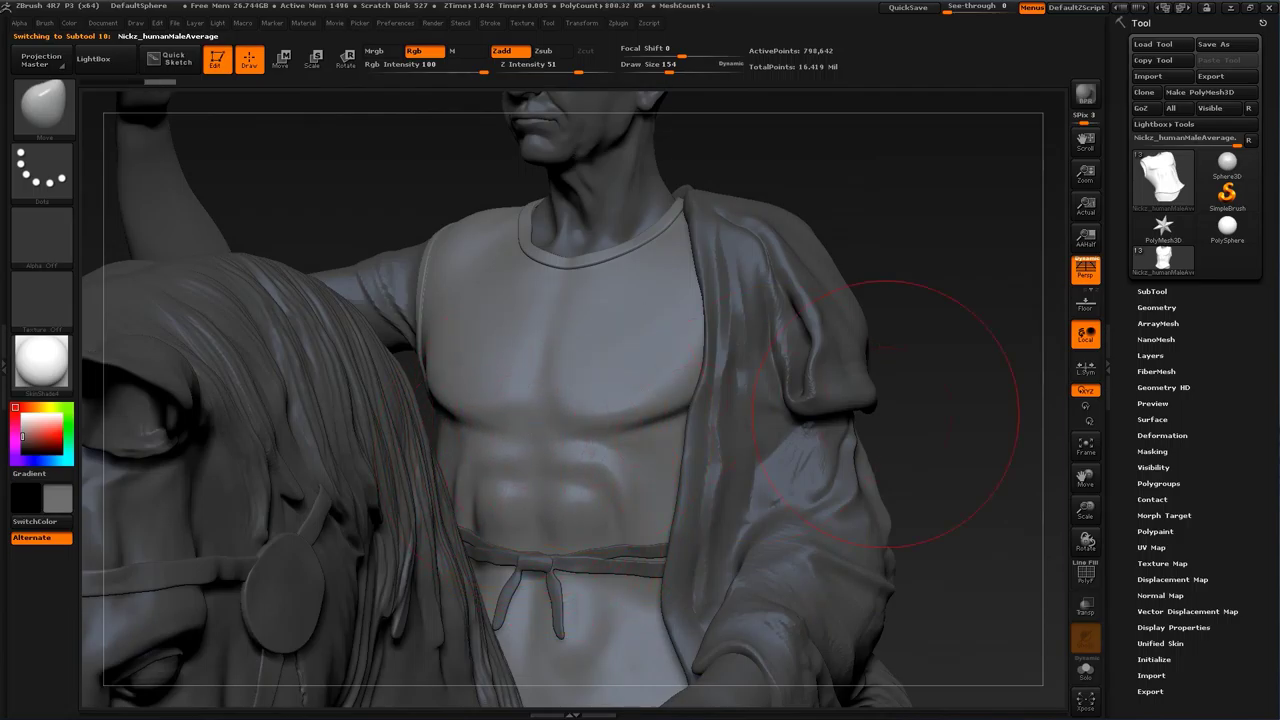
Step: Reshape the tunic around the chest and neckline with the Move brush at draw size 94
left_click_drag(952, 415, 780, 410)
key("s")
mouse_move(577, 377)
left_mouse_down()
mouse_move(565, 377)
mouse_move(585, 361)
left_mouse_up()
left_click_drag(425, 430, 640, 425)
mouse_move(680, 370)
left_mouse_down()
mouse_move(560, 385)
mouse_move(510, 370)
left_mouse_up()
left_click_drag(558, 212, 562, 204)
Step: Sculpt a vertical fold down the centre of the tunic's chest with the Standard brush at draw size 54
left_click_drag(880, 300, 800, 260)
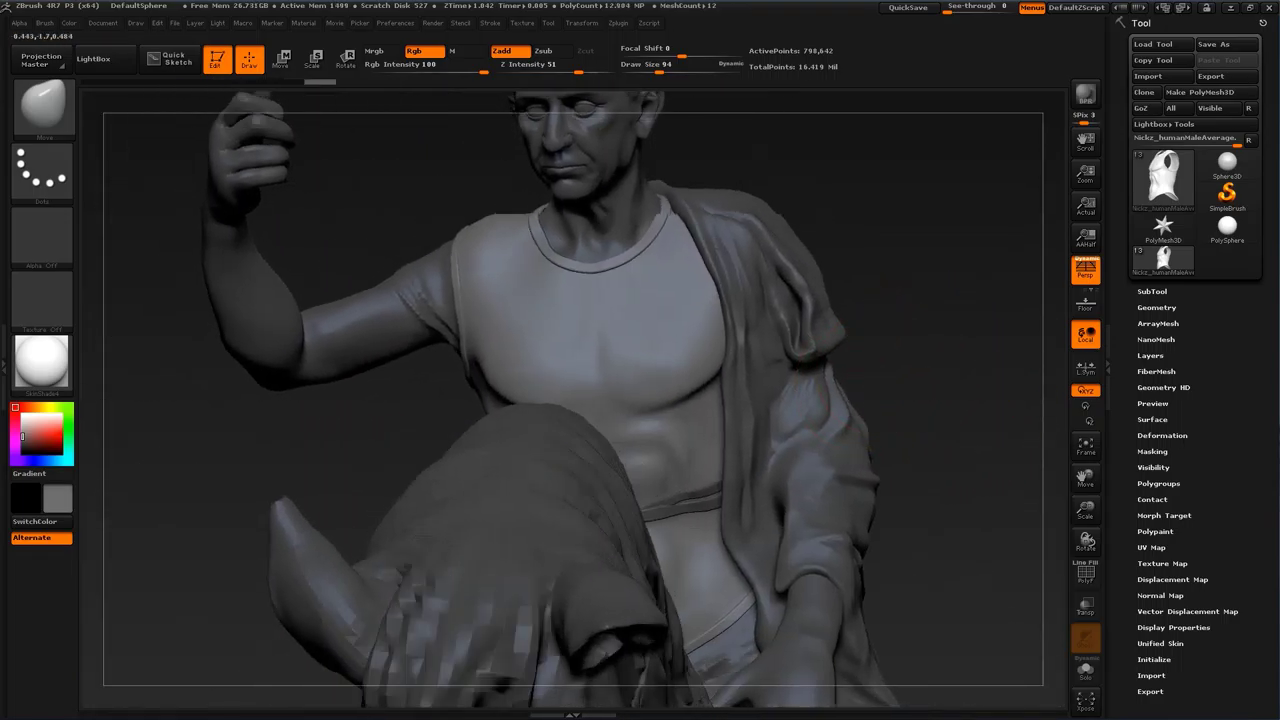
mouse_move(930, 340)
left_mouse_down("alt")
mouse_move(930, 375)
mouse_move(985, 440)
left_mouse_up("alt")
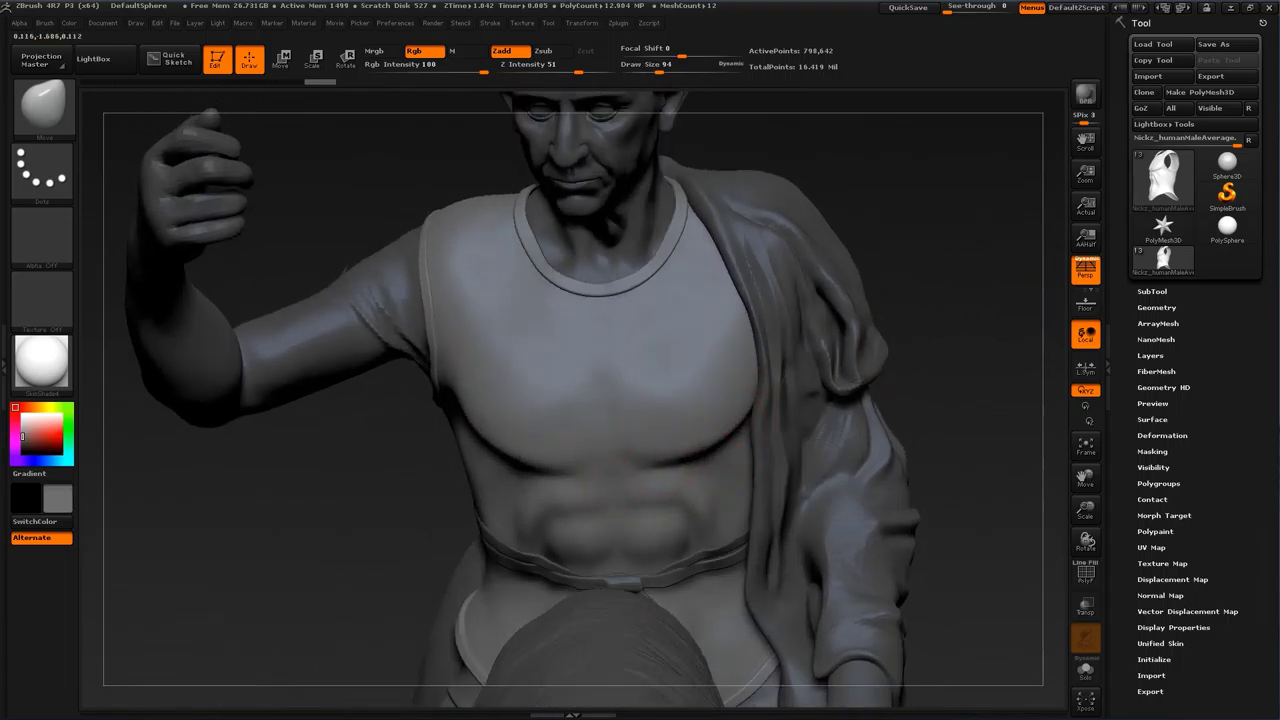
key("b")
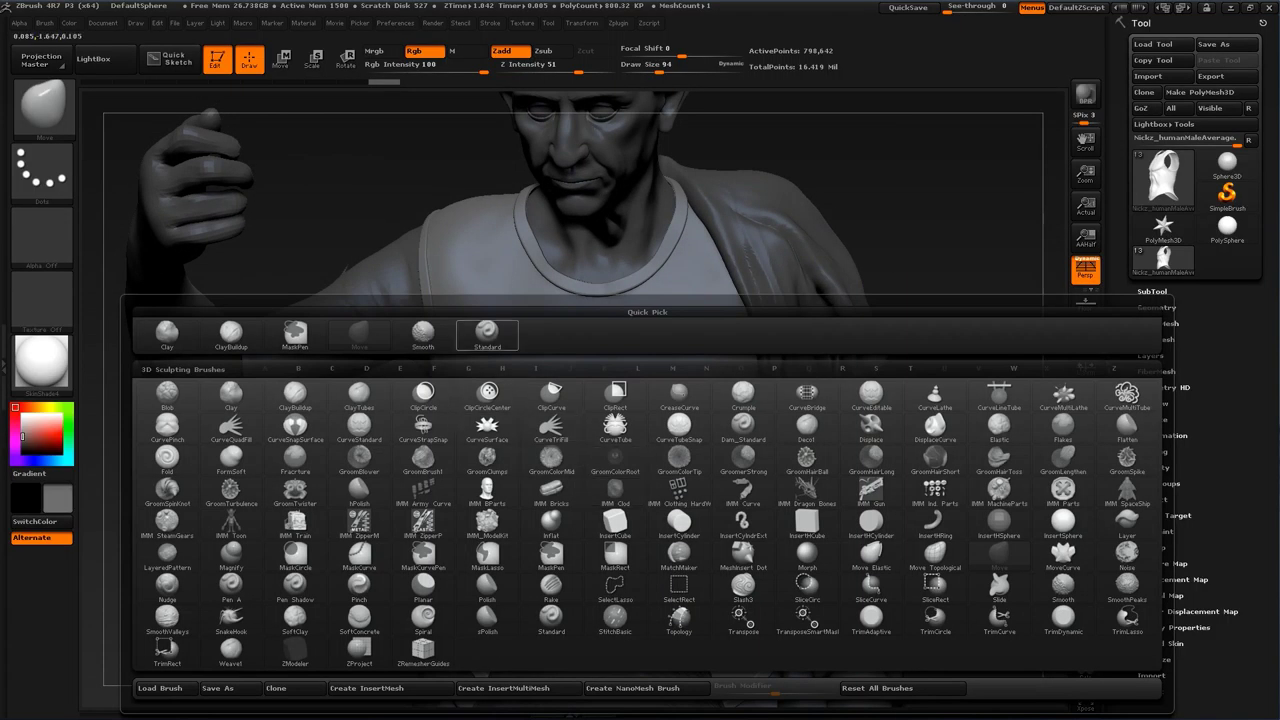
left_click(488, 335)
mouse_move(955, 315)
left_mouse_down()
mouse_move(940, 325)
mouse_move(941, 411)
left_mouse_up()
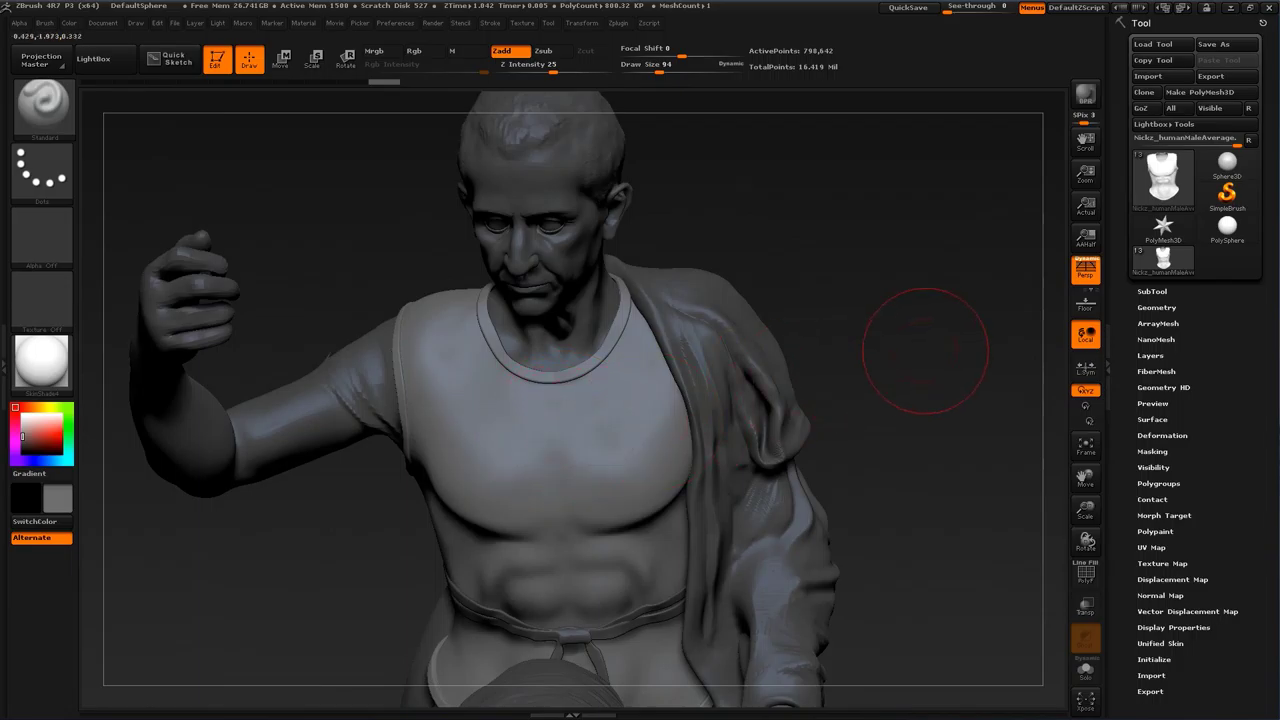
left_click_drag(925, 351, 929, 324)
key("s")
mouse_move(571, 440)
left_mouse_down()
mouse_move(545, 410)
mouse_move(543, 482)
mouse_move(566, 478)
left_mouse_up()
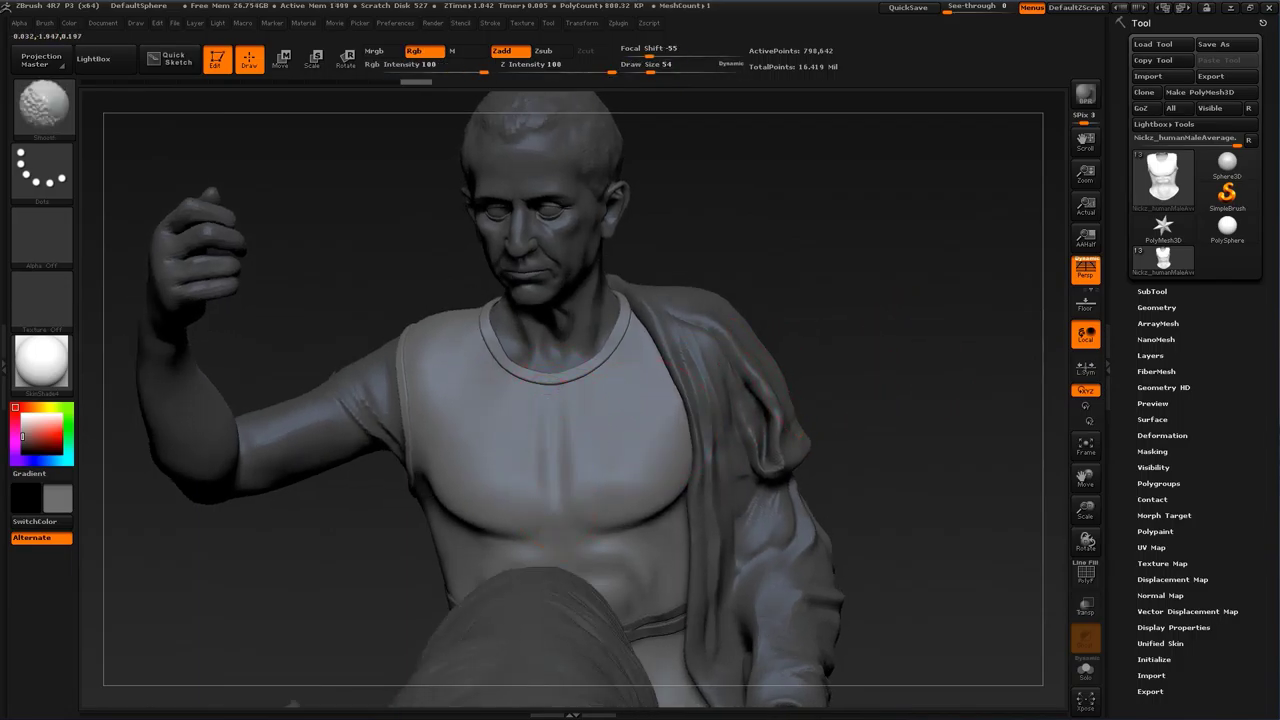
Step: Refine the tunic's neckline trim with the Standard brush at draw size 27 and smooth the strokes
left_click_drag(940, 330, 850, 320)
mouse_move(1000, 255)
left_mouse_down("alt")
mouse_move(1045, 172)
mouse_move(1020, 295)
left_mouse_up("alt")
left_click_drag(920, 240, 970, 240)
key("s")
left_click_drag(651, 446, 643, 449)
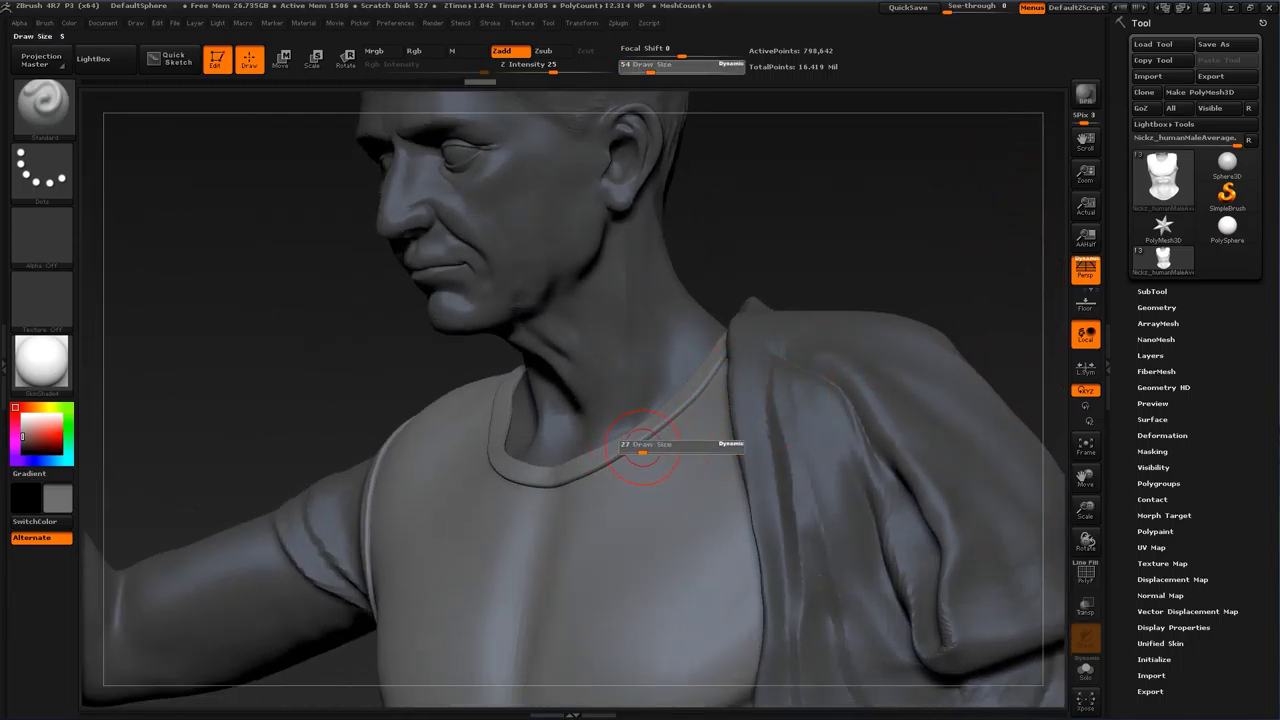
left_click_drag(880, 220, 940, 260)
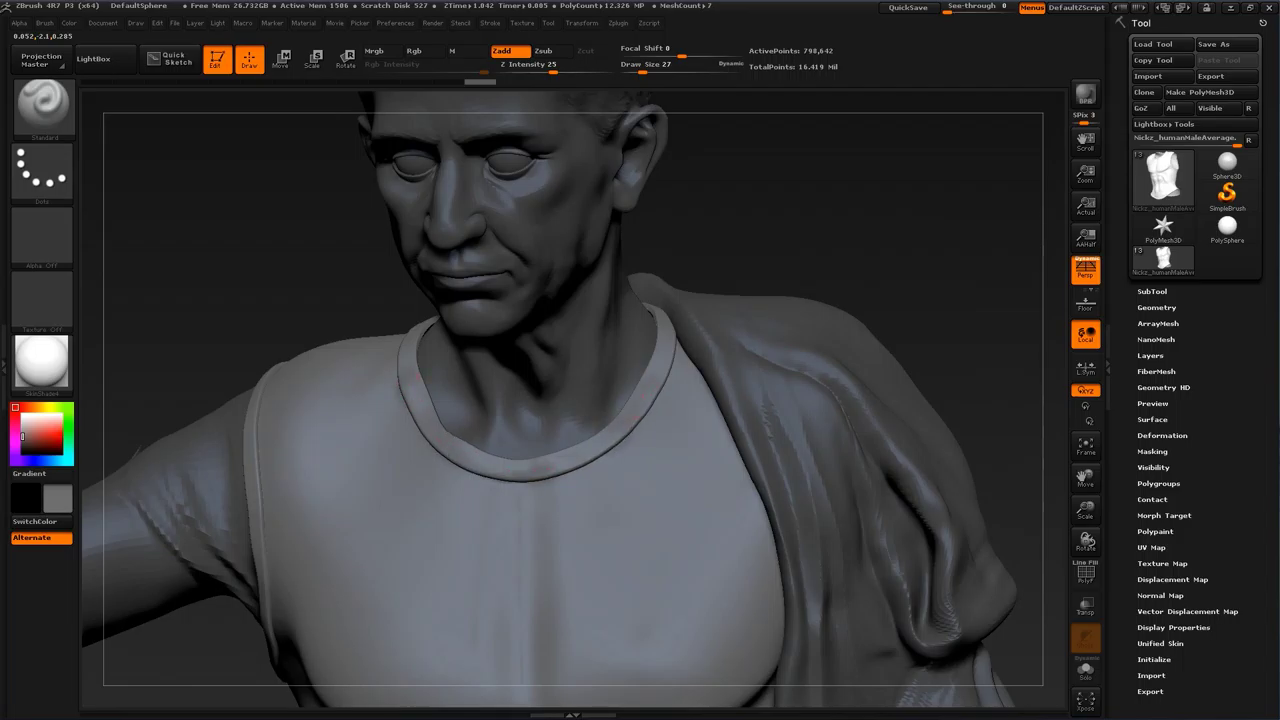
key("shift")
Step: Smooth the neckline trim at subdivision level 3, and return the tunic to level 4
left_click_drag(880, 220, 780, 210)
left_click_drag(900, 200, 930, 290, "alt")
left_click(1156, 308)
mouse_move(800, 215)
left_mouse_down()
mouse_move(866, 209)
mouse_move(915, 225)
left_mouse_up()
key("shift")
key("shift+d")
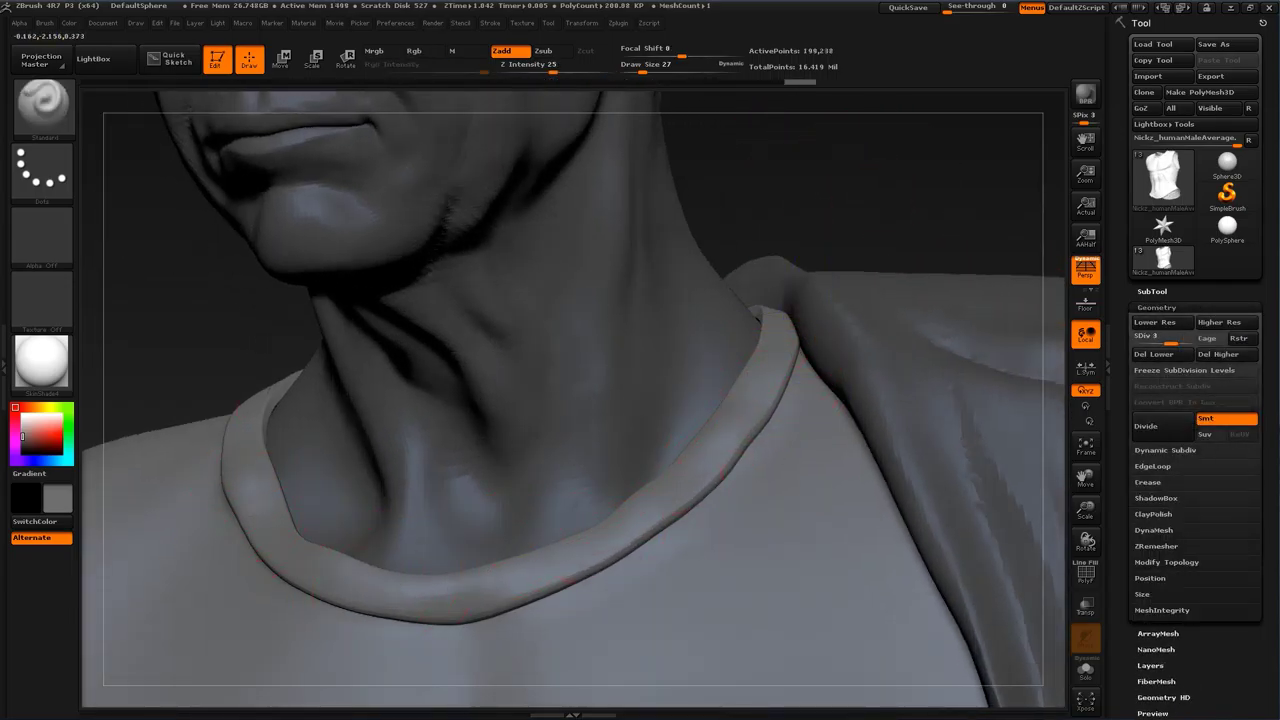
key("shift")
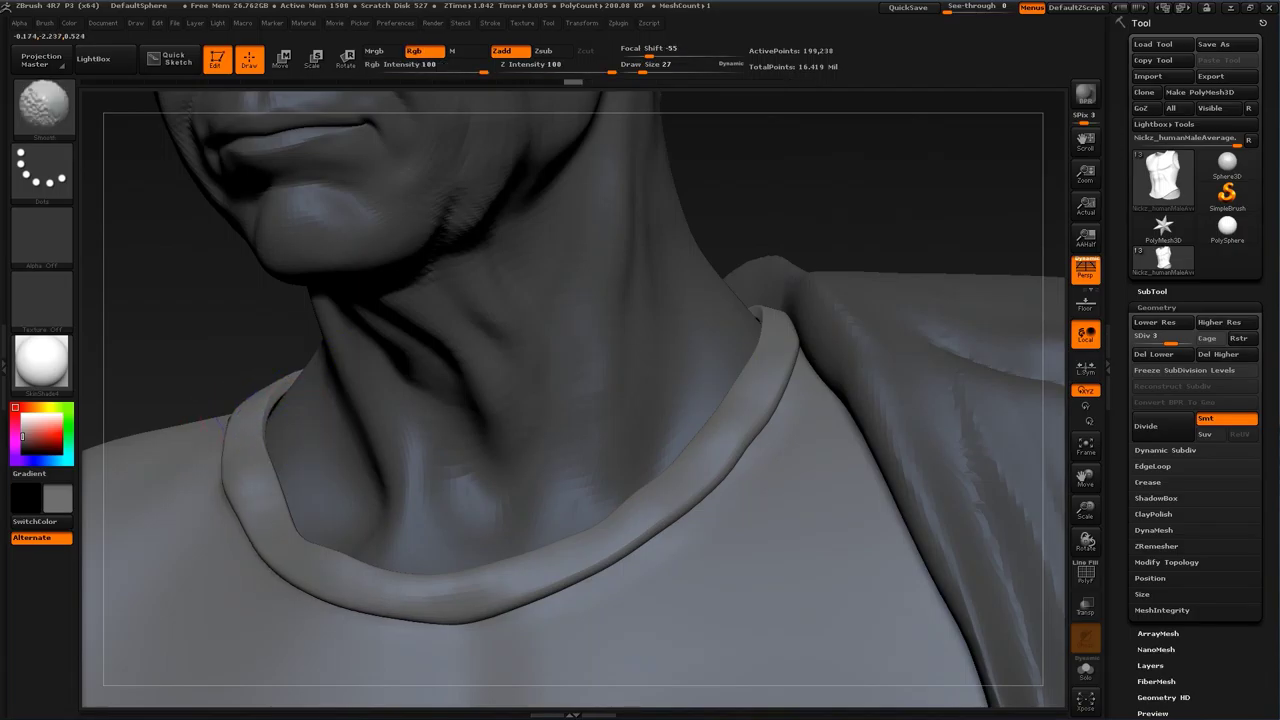
left_click_drag(915, 245, 896, 236)
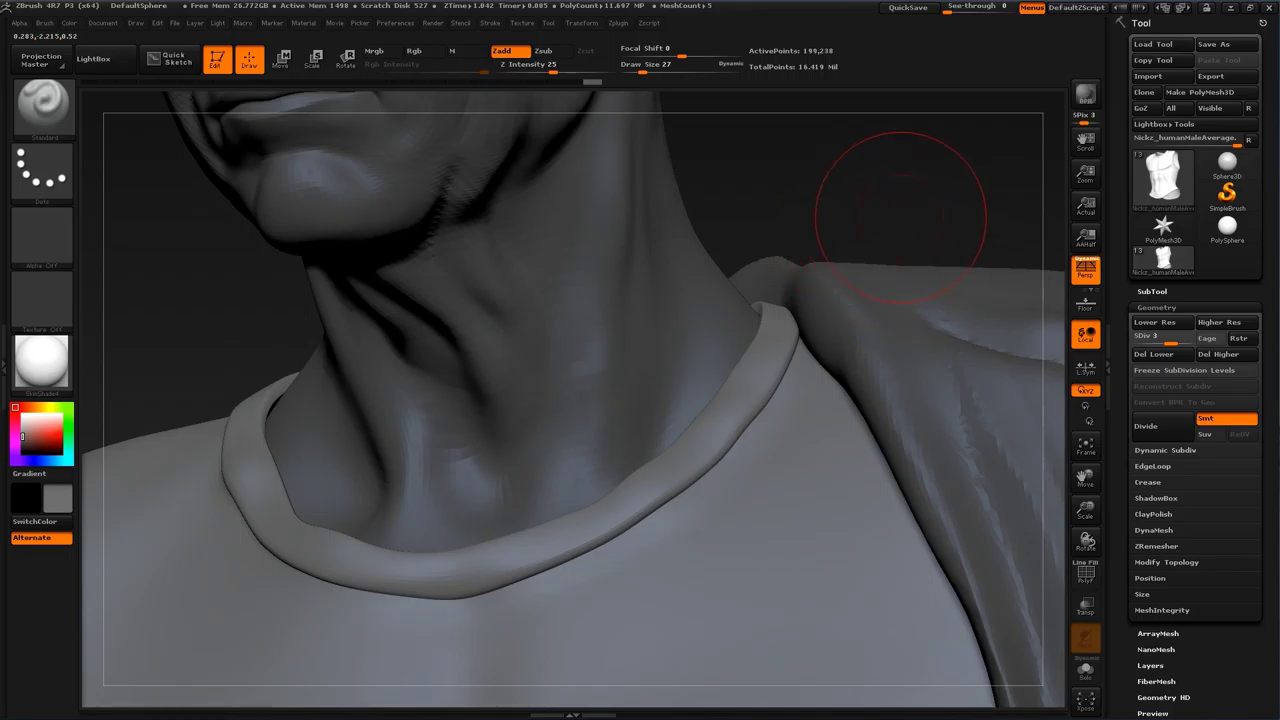
key("d")
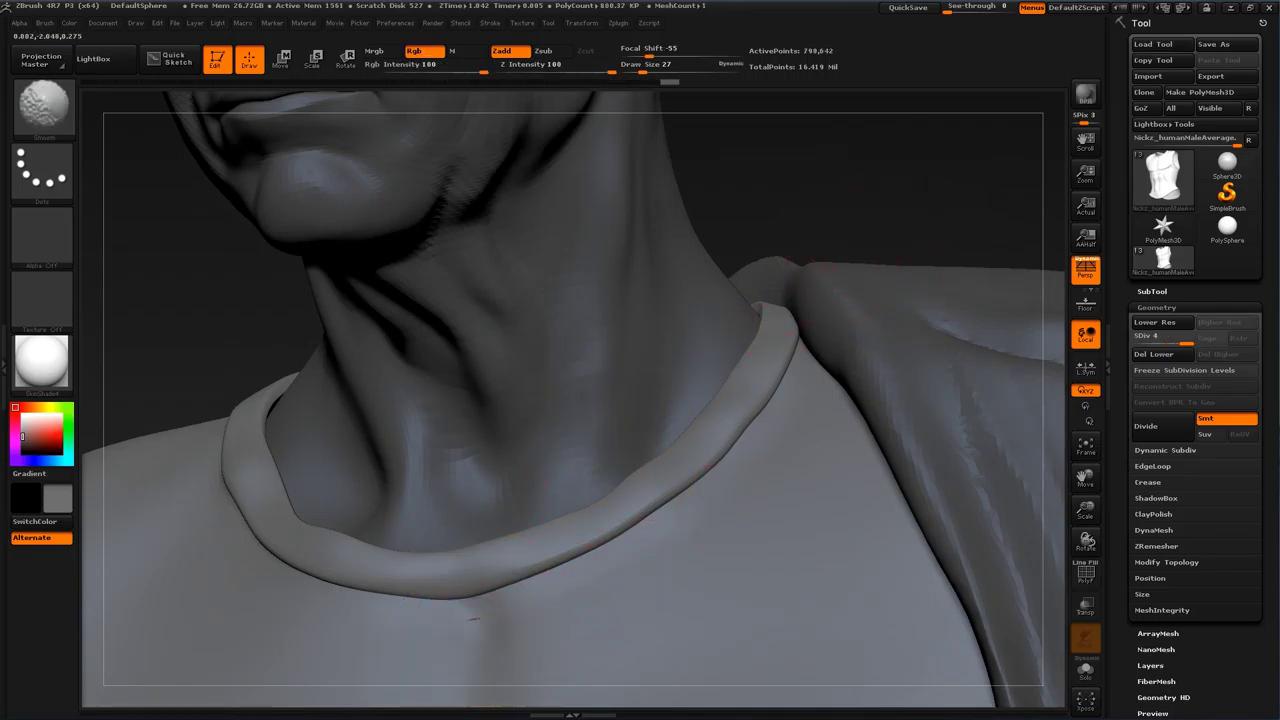
Step: Add fine wrinkles to the front of the neckline trim with ClayBuildup at draw size 11 and soften them
key("b")
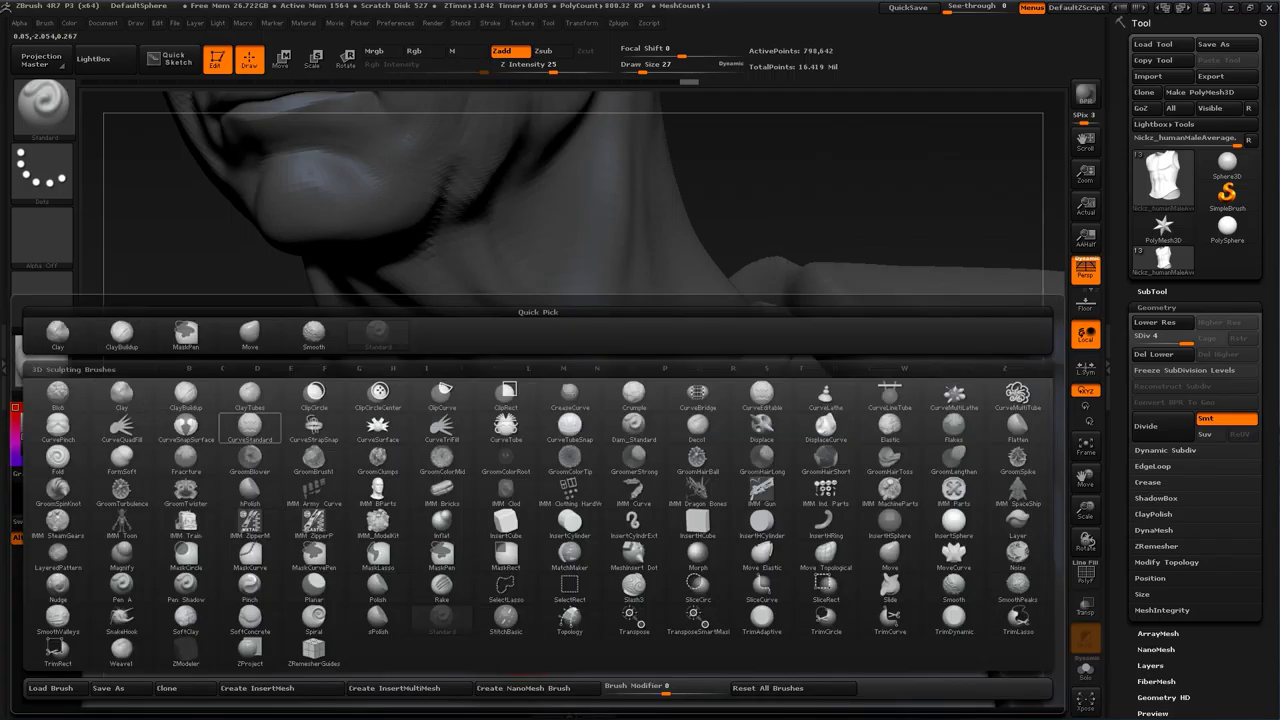
left_click(122, 334)
key("s")
left_click(378, 576)
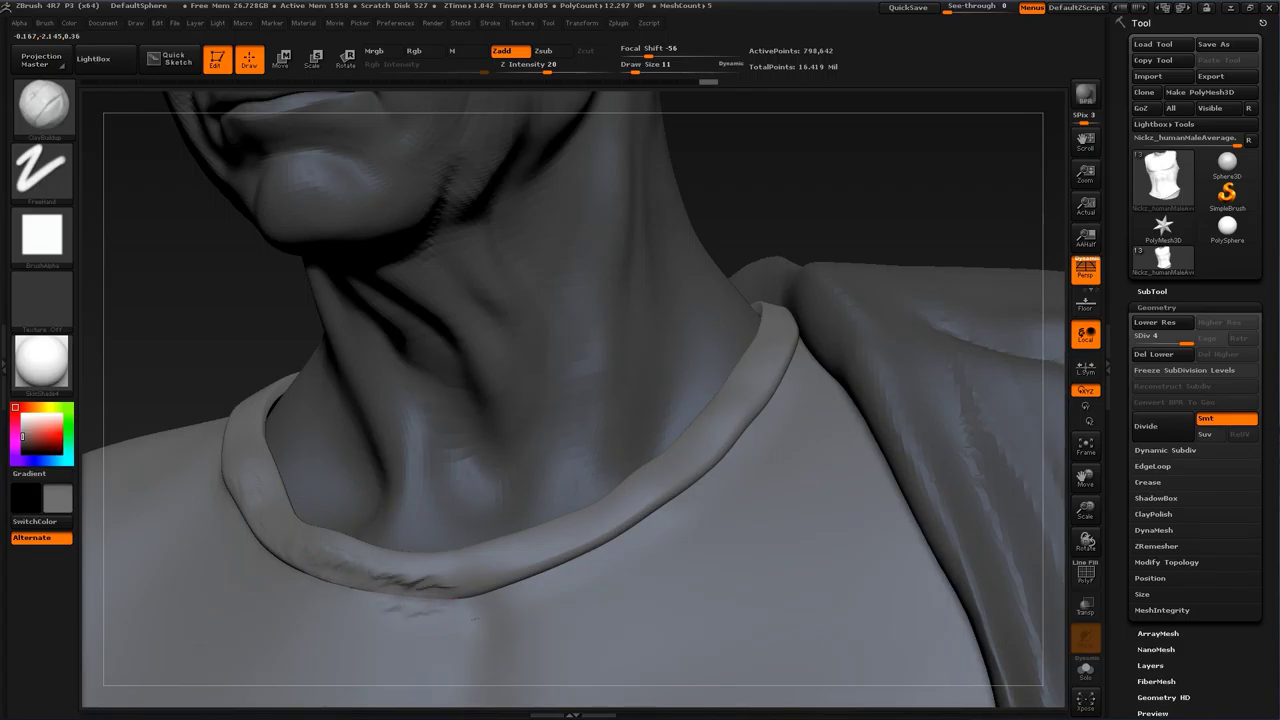
key("shift")
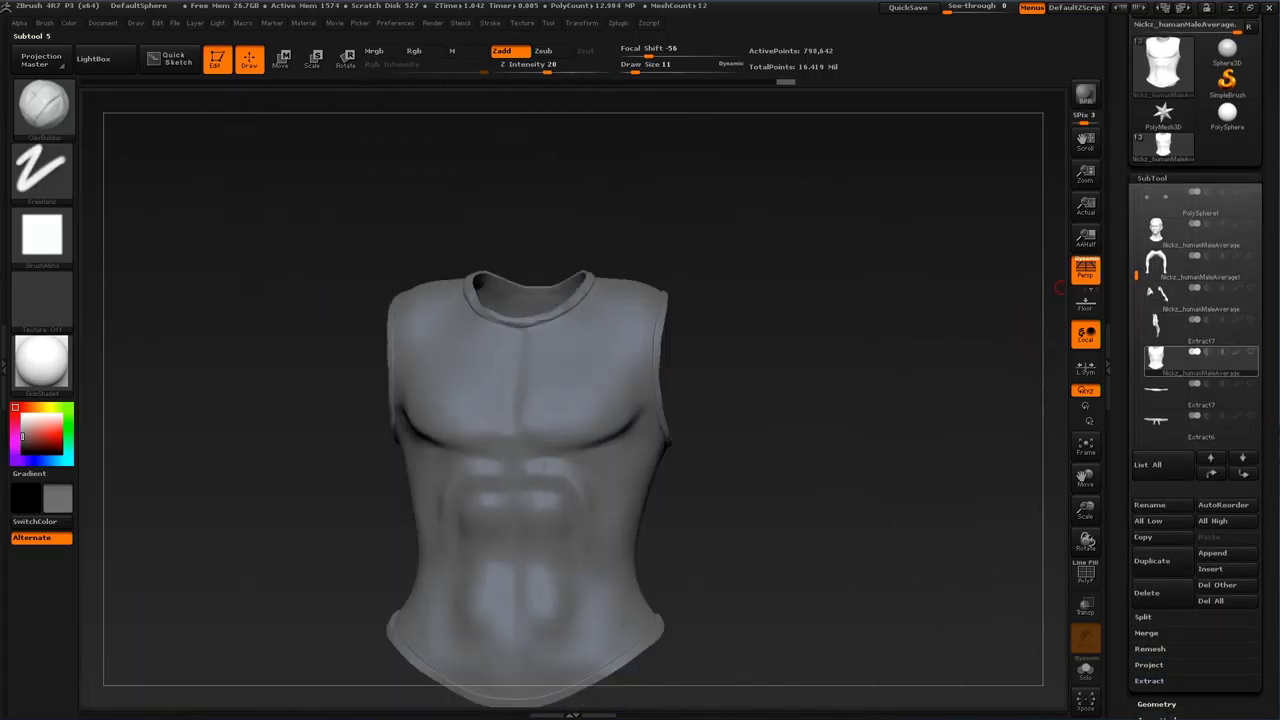
Step: Tilt the isolated torso diagonally and assign a solid square alpha to the masking brush
left_click_drag(745, 470, 878, 532)
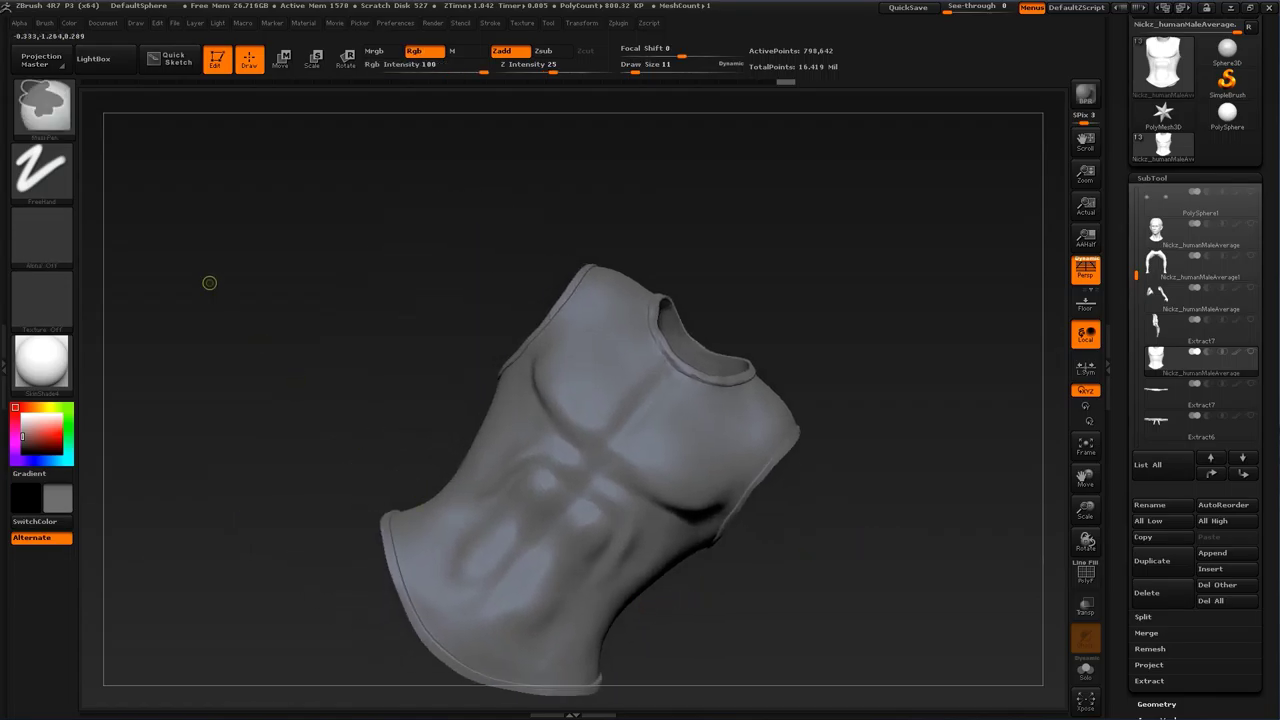
left_click(42, 241, "ctrl")
left_click(251, 247, "ctrl")
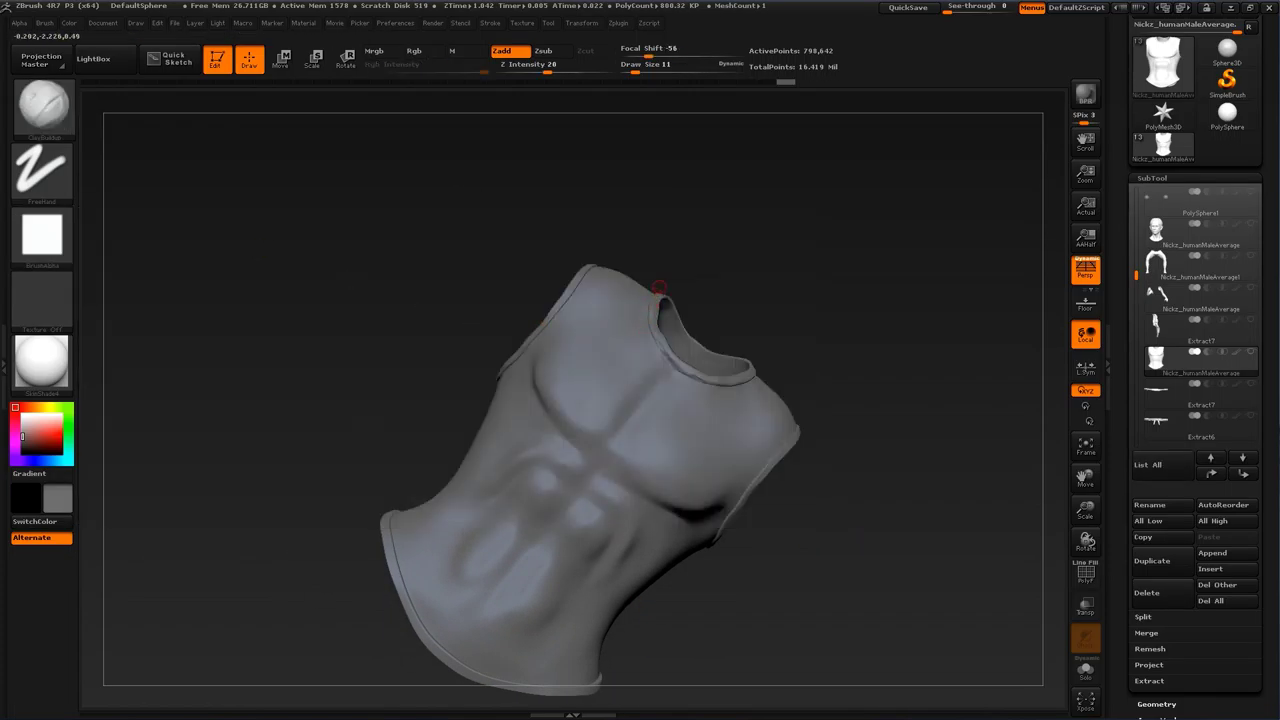
key("ctrl")
left_click_drag(619, 250, 634, 449, "ctrl")
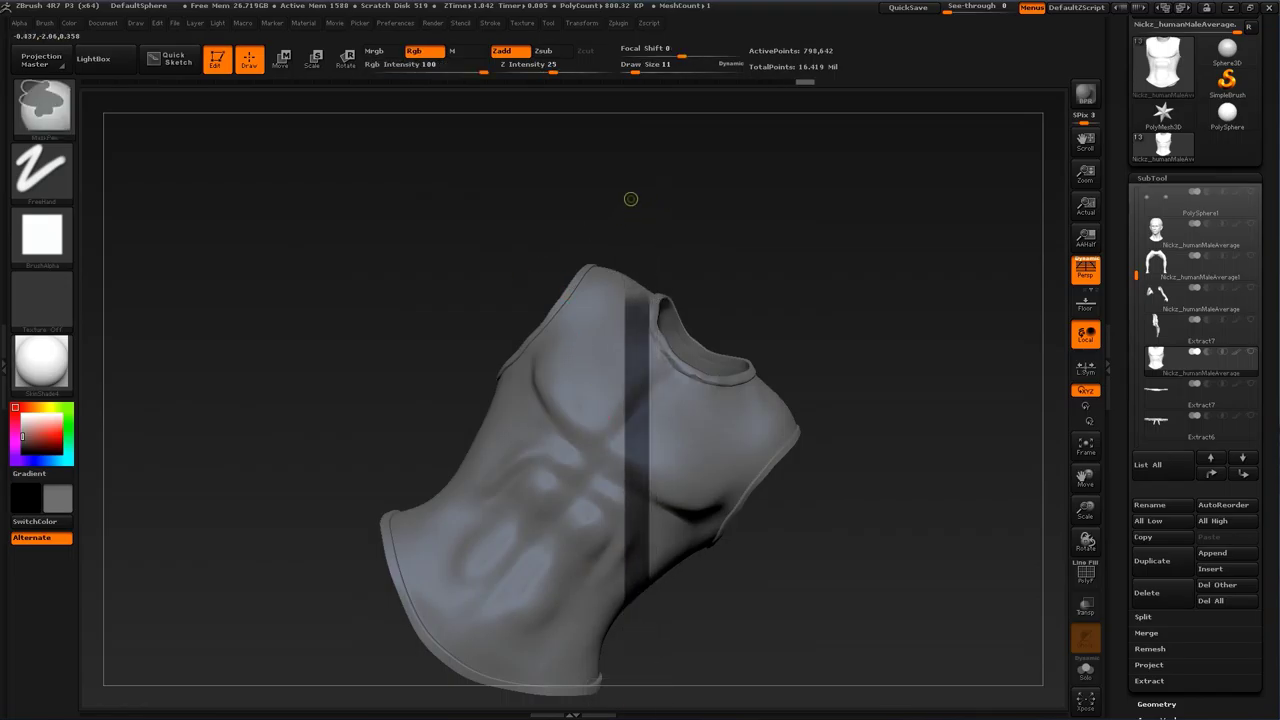
left_click_drag(631, 199, 643, 433, "ctrl")
key("ctrl+z")
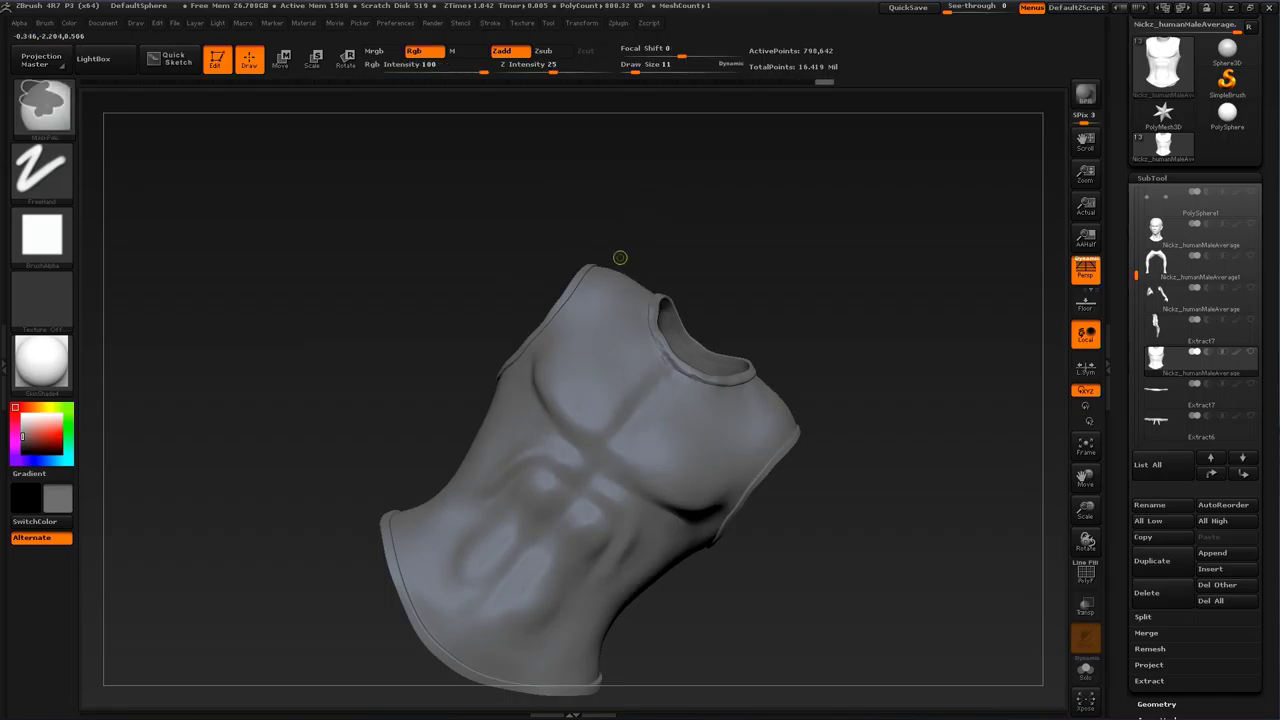
Step: Mask a straight band running diagonally across the torso from one shoulder to the opposite side
left_click_drag(626, 230, 637, 674, "ctrl")
left_click_drag(938, 588, 826, 431)
left_click_drag(930, 500, 1110, 560)
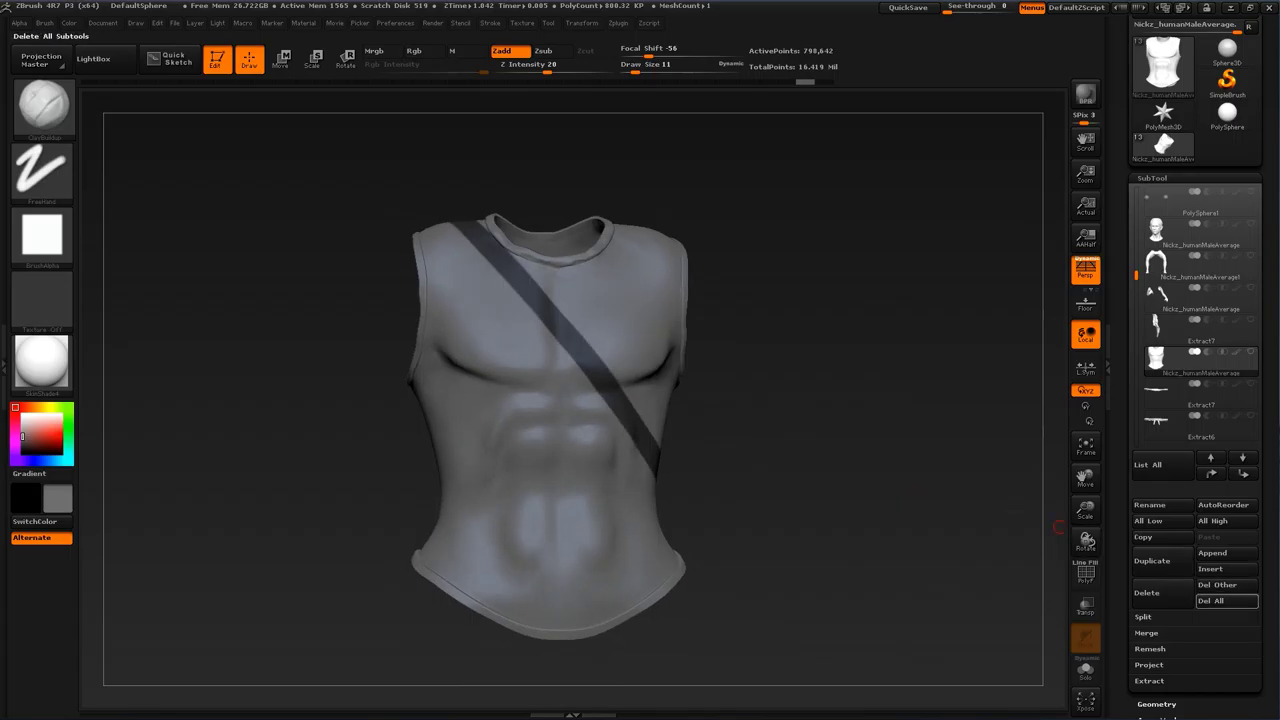
Step: Extract the masked diagonal band as a strap with thickness 0.00294 and accept it as a new subtool
left_click(1149, 681)
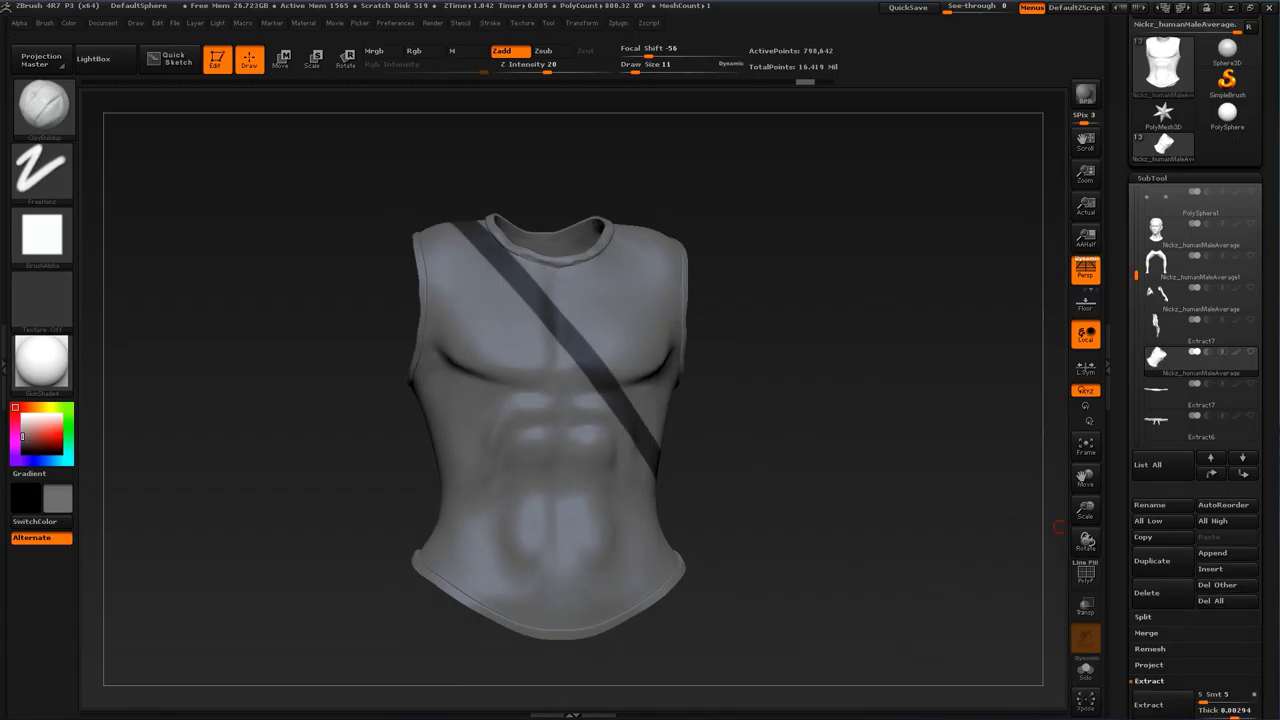
left_click_drag(1267, 545, 1267, 454)
left_click(1148, 613)
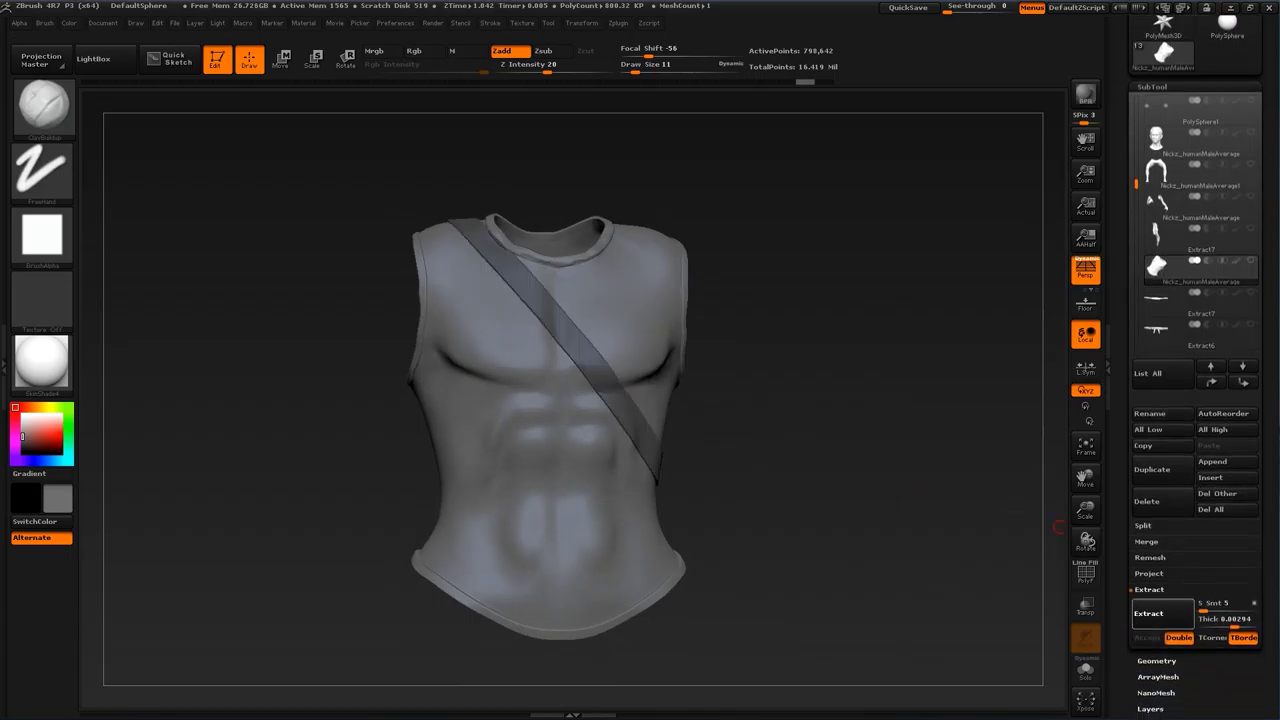
left_click(1147, 637)
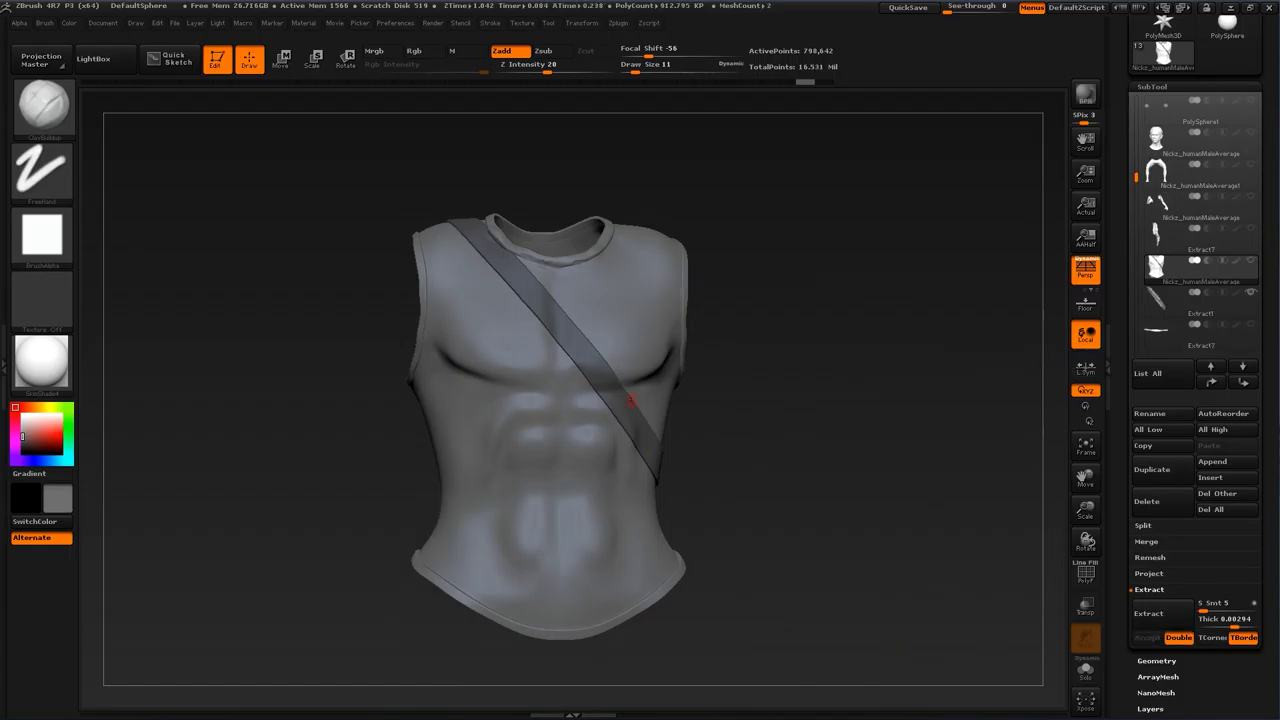
Step: Turn off the masking brush's alpha and clear the mask from the torso
left_click(45, 240, "ctrl")
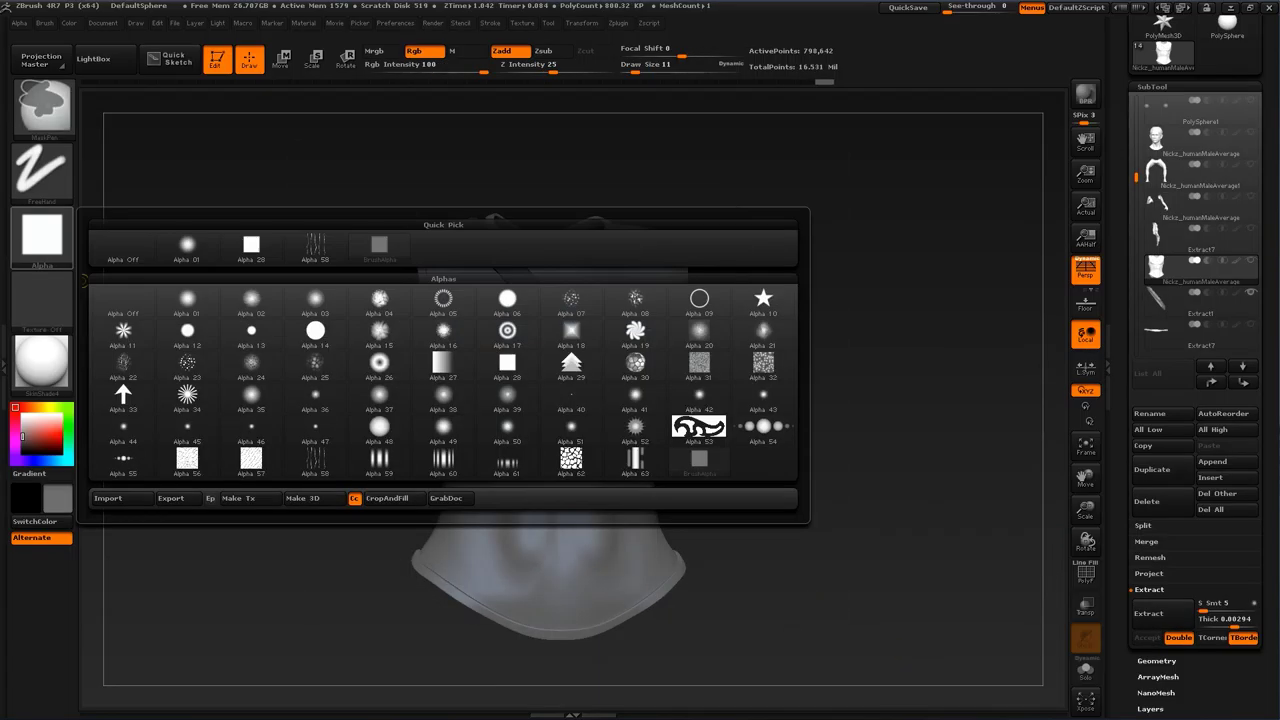
left_click(112, 250, "ctrl")
left_click_drag(387, 163, 823, 660, "ctrl")
Step: Select the extracted strap and display its polyframe around the uneven shoulder section
left_click(578, 538, "alt")
left_click_drag(689, 515, 657, 357, "alt")
left_click_drag(259, 279, 818, 708, "ctrl+alt")
left_click_drag(846, 510, 695, 560, "alt")
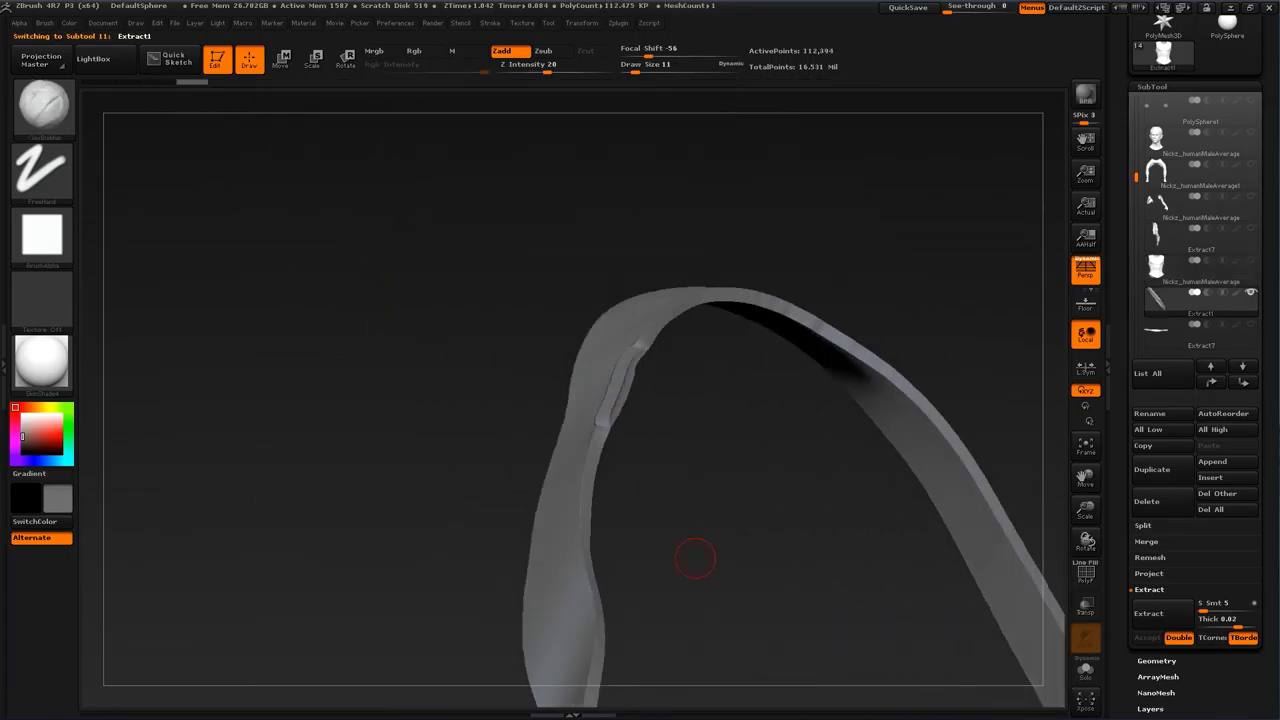
left_click(1086, 574)
left_click_drag(850, 520, 850, 610, "alt")
left_click_drag(850, 460, 700, 530, "alt")
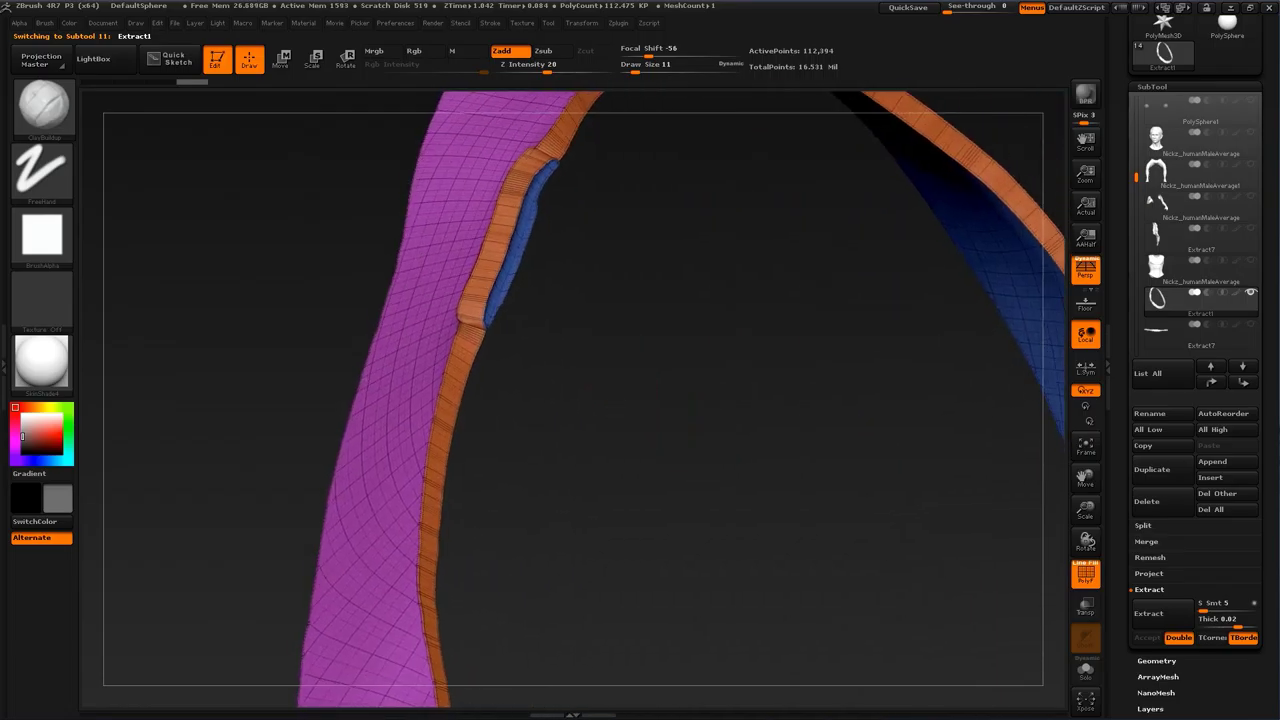
Step: Smooth the raised bump along the strap's inner edge and turn off the polyframe fill
left_click_drag(640, 330, 696, 510, "alt")
left_click_drag(533, 487, 588, 345, "shift")
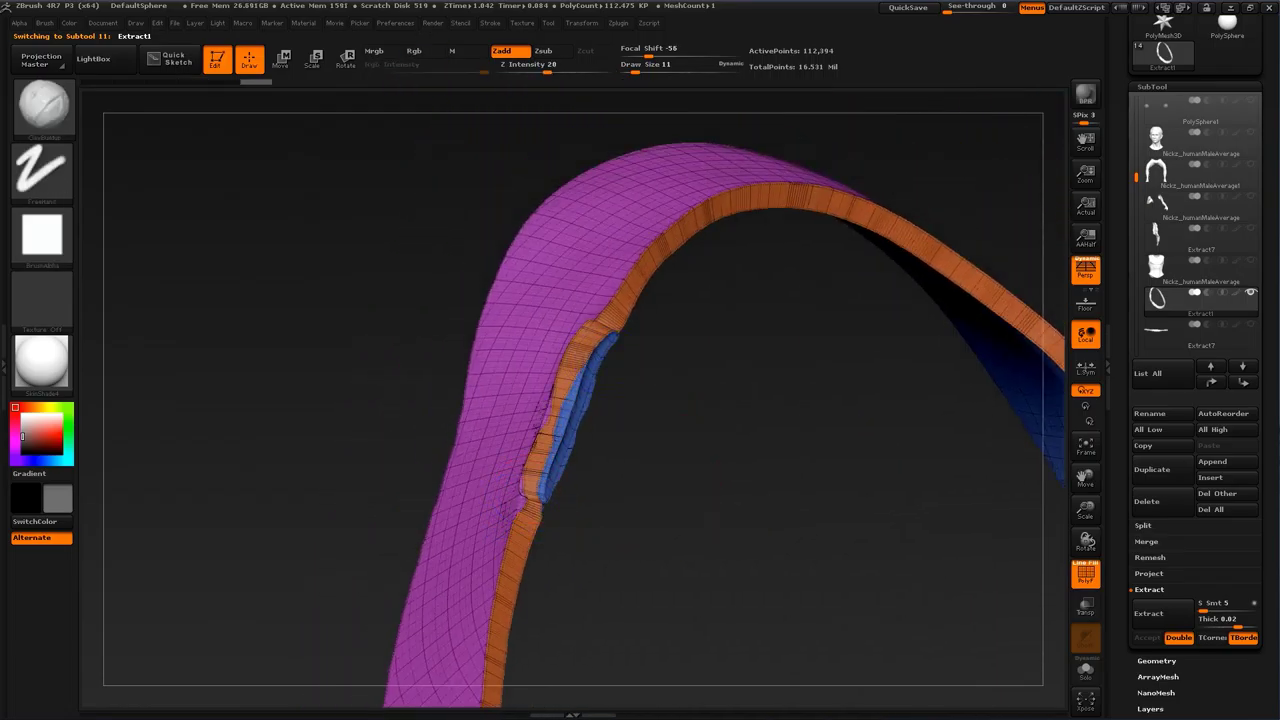
mouse_move(705, 490)
left_mouse_down()
mouse_move(887, 519)
mouse_move(914, 614)
mouse_move(903, 380)
left_mouse_up()
left_click(1092, 564)
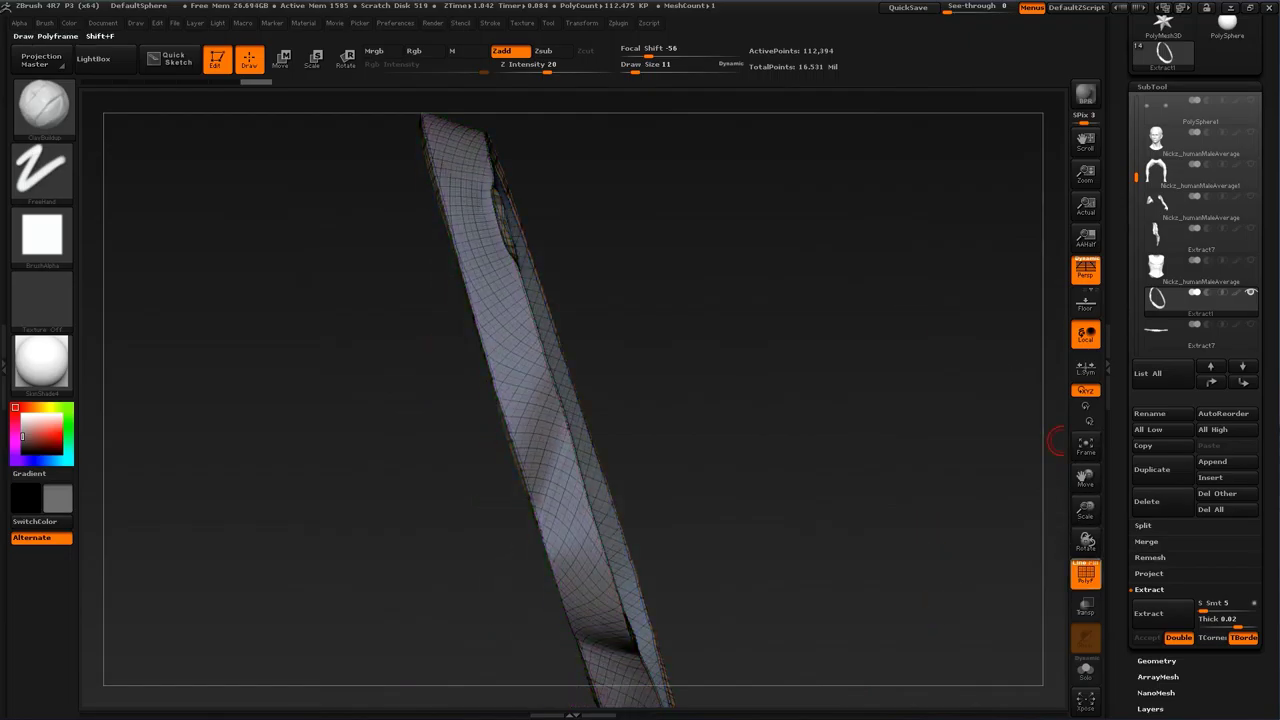
Step: Remesh the strap with ZRemesher using a target polygon count of 2 and Adapt turned off
left_click(1157, 661)
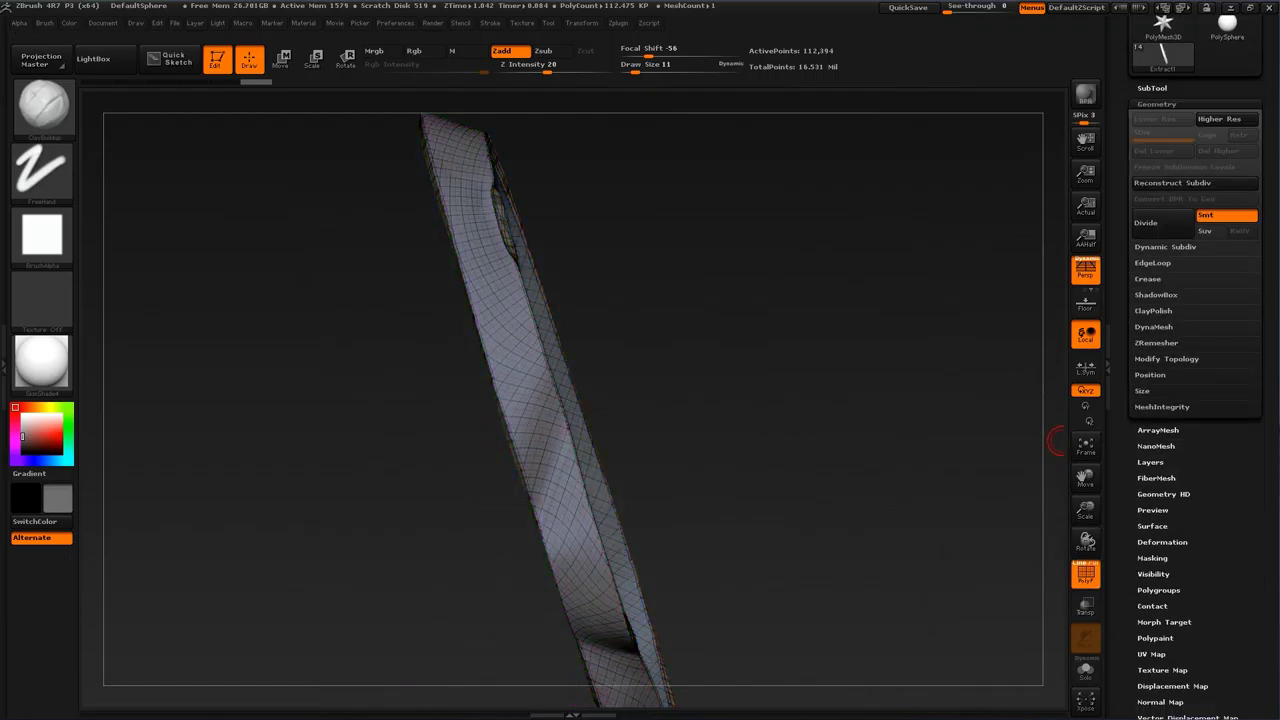
left_click(1156, 343)
left_click(1161, 407)
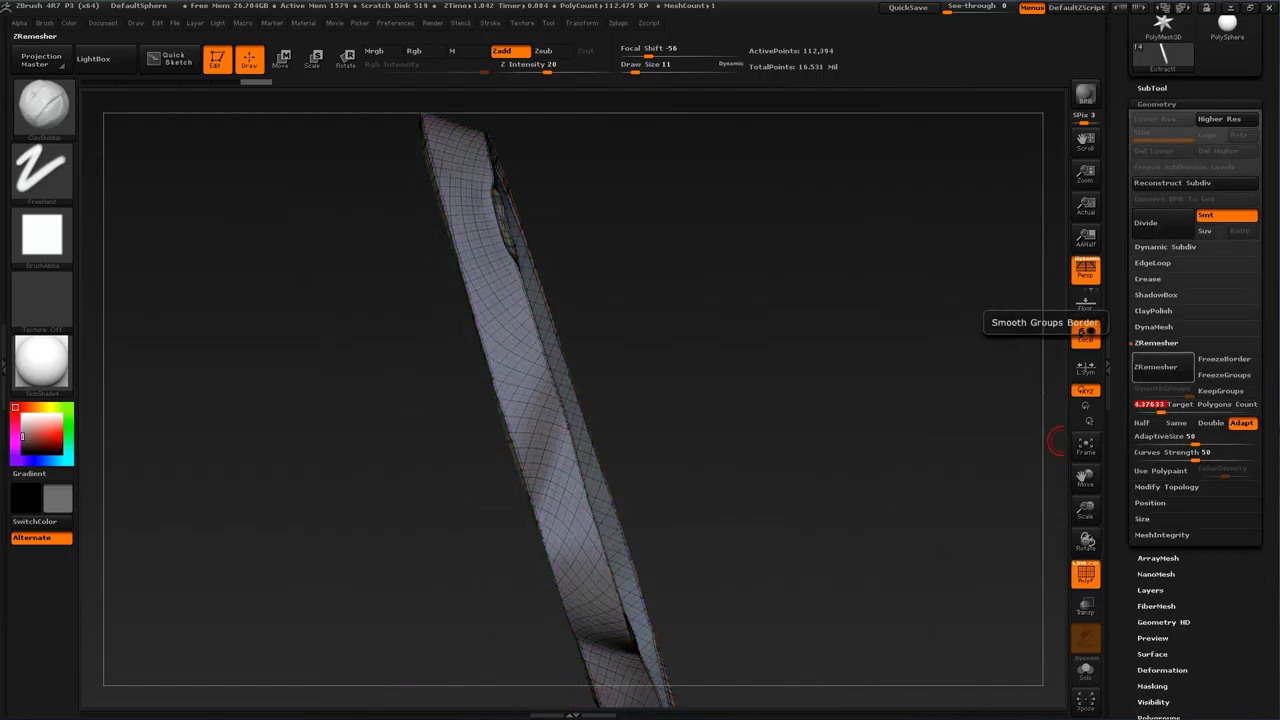
type("2")
left_click(1242, 423)
left_click(1161, 368)
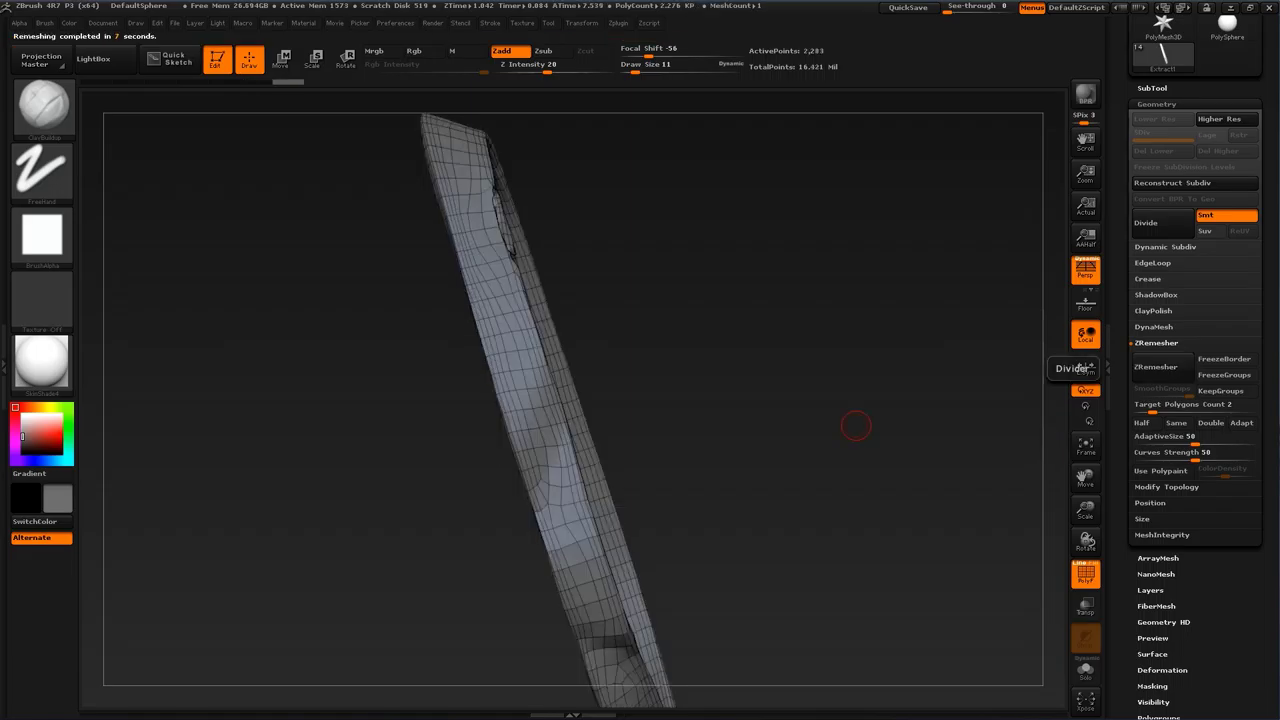
Step: Undo the strap's remesh after examining its broken inner edge
mouse_move(910, 444)
left_mouse_down()
mouse_move(790, 460)
mouse_move(634, 311)
mouse_move(660, 477)
mouse_move(740, 500)
mouse_move(735, 517)
left_mouse_up()
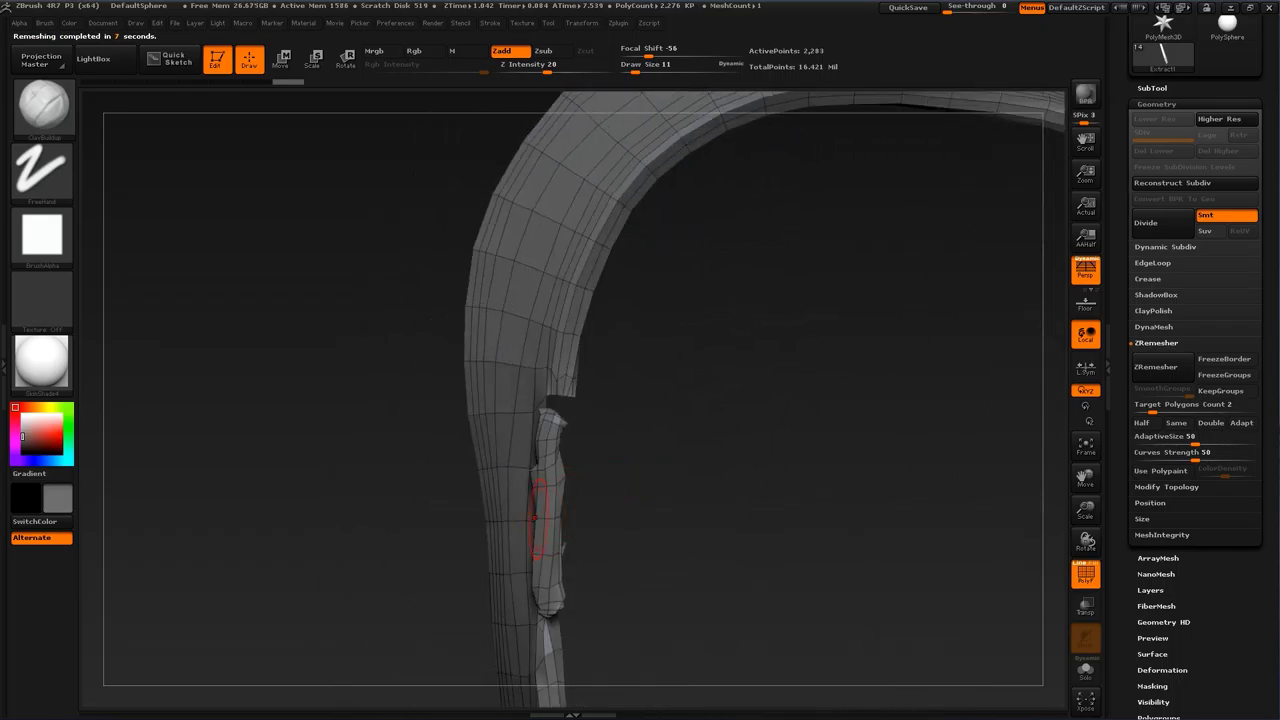
key("s")
left_click_drag(632, 497, 697, 492)
key("ctrl+z")
left_click_drag(868, 517, 938, 515)
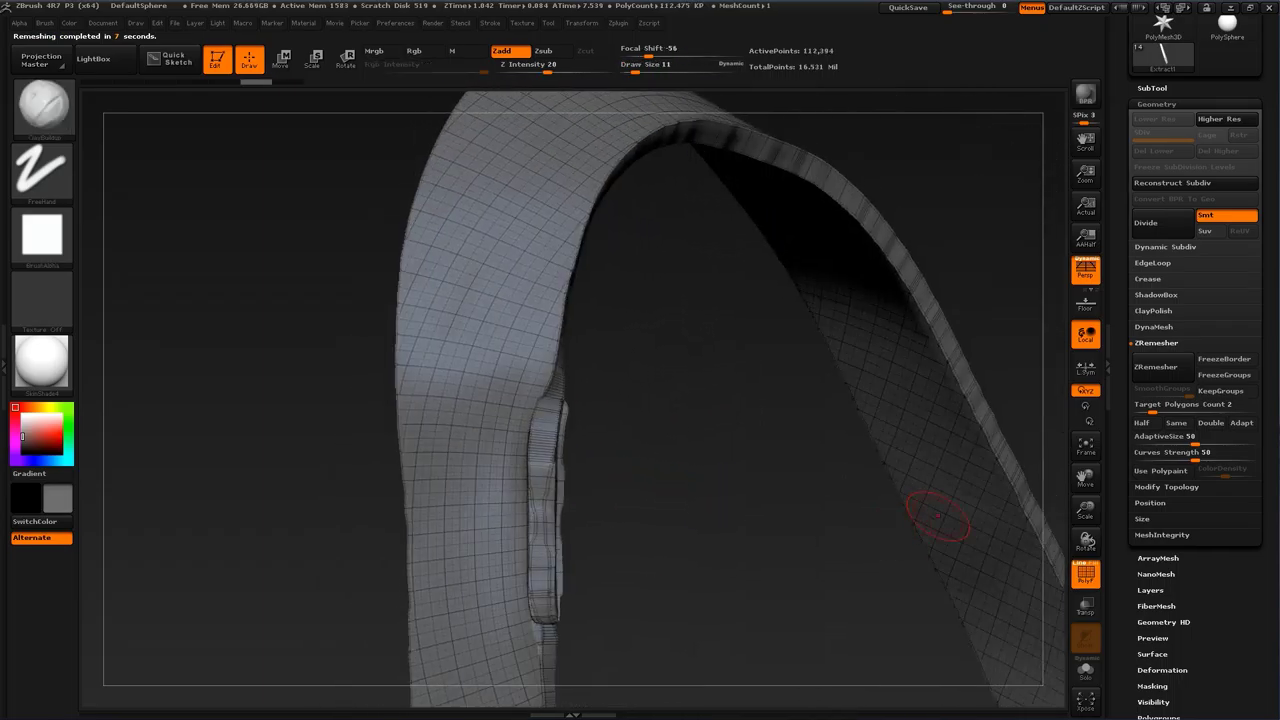
Step: Delete the extracted strap subtool, confirm the deletion and select the torso
left_click(1152, 88)
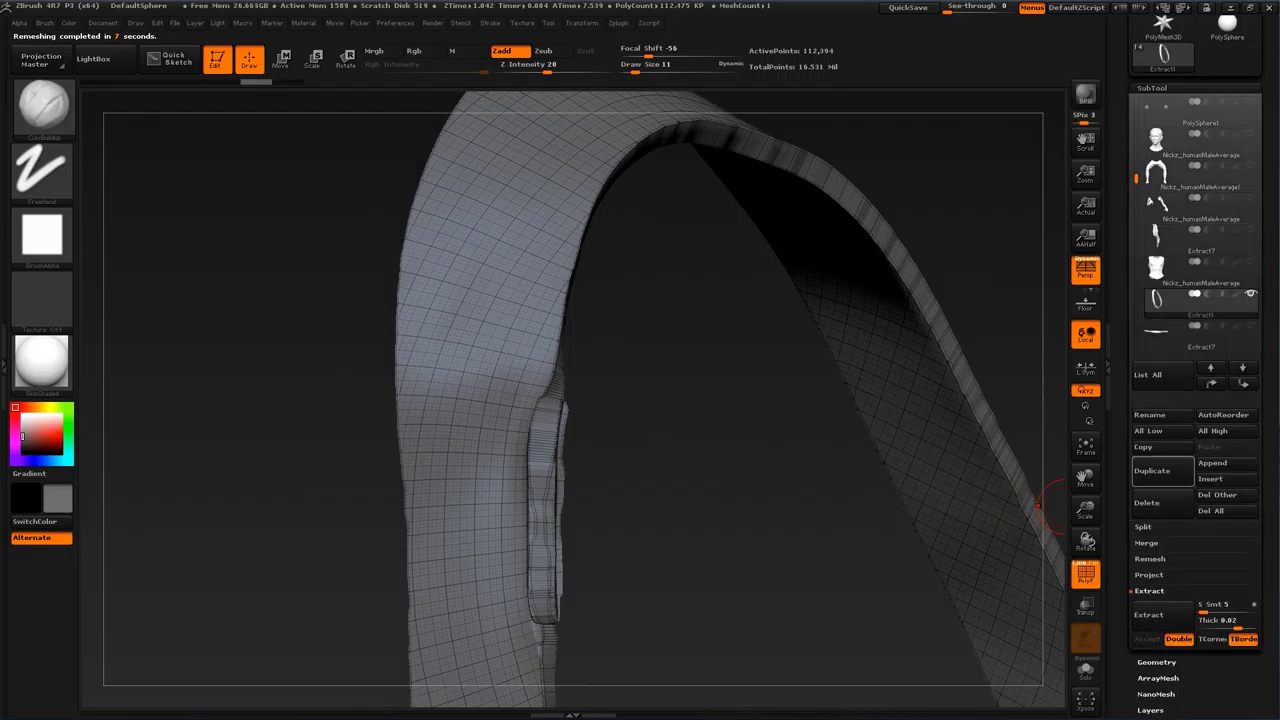
left_click(1147, 502)
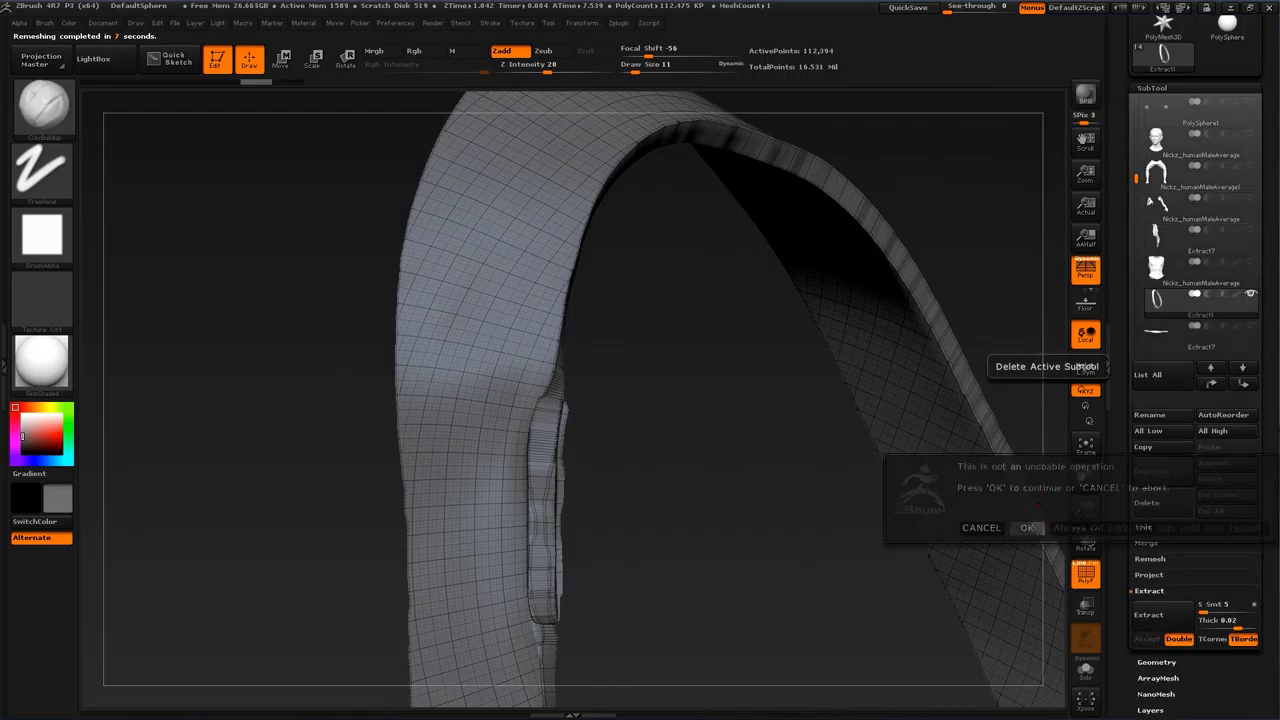
left_click(1034, 528)
left_click(1190, 270)
key("f")
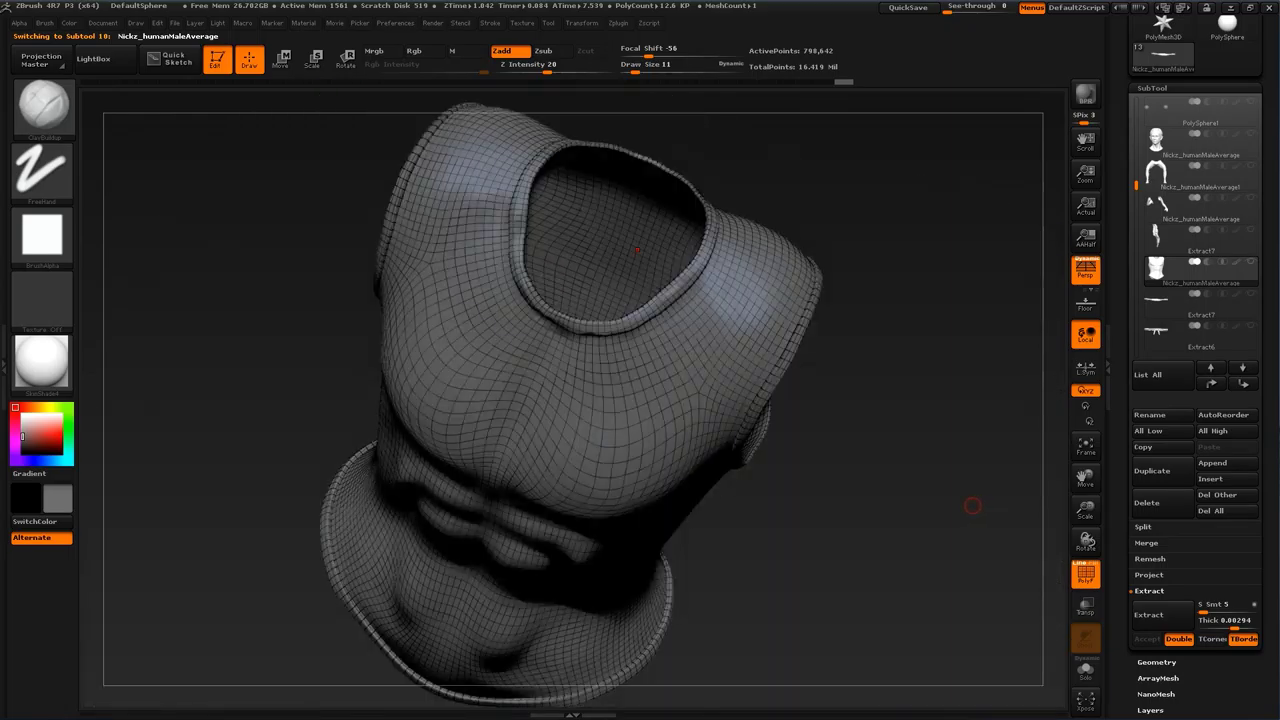
Step: Restore the diagonal strap mask on the torso by undoing its clearing, and turn off the polyframe
key("ctrl+z")
key("ctrl+z")
left_click_drag(886, 547, 815, 557)
left_click_drag(880, 500, 915, 590, "alt")
mouse_move(1055, 131)
left_mouse_down()
mouse_move(985, 245)
mouse_move(885, 325)
mouse_move(838, 340)
mouse_move(872, 295)
left_mouse_up()
left_click_drag(778, 172, 677, 247)
left_click(1085, 573)
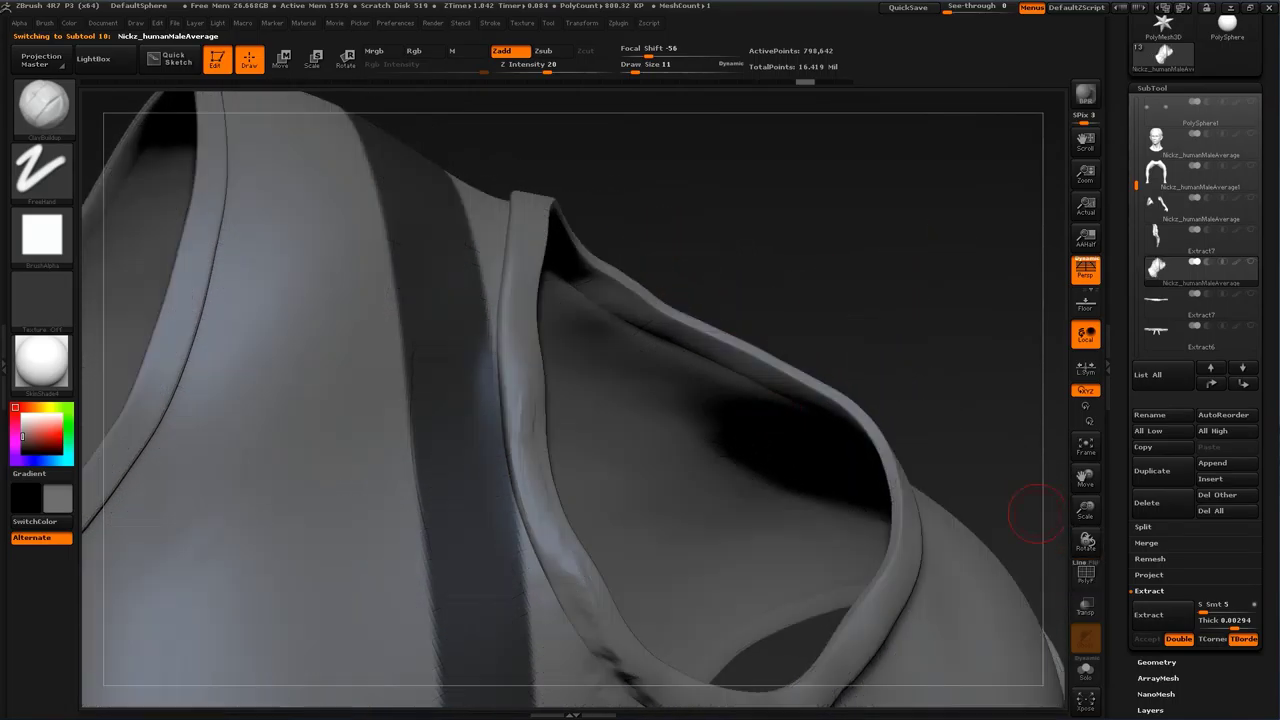
Step: Touch up the strap mask on the torso's shoulder beside the armhole rim with the MaskPen brush
left_click_drag(1034, 514, 980, 490)
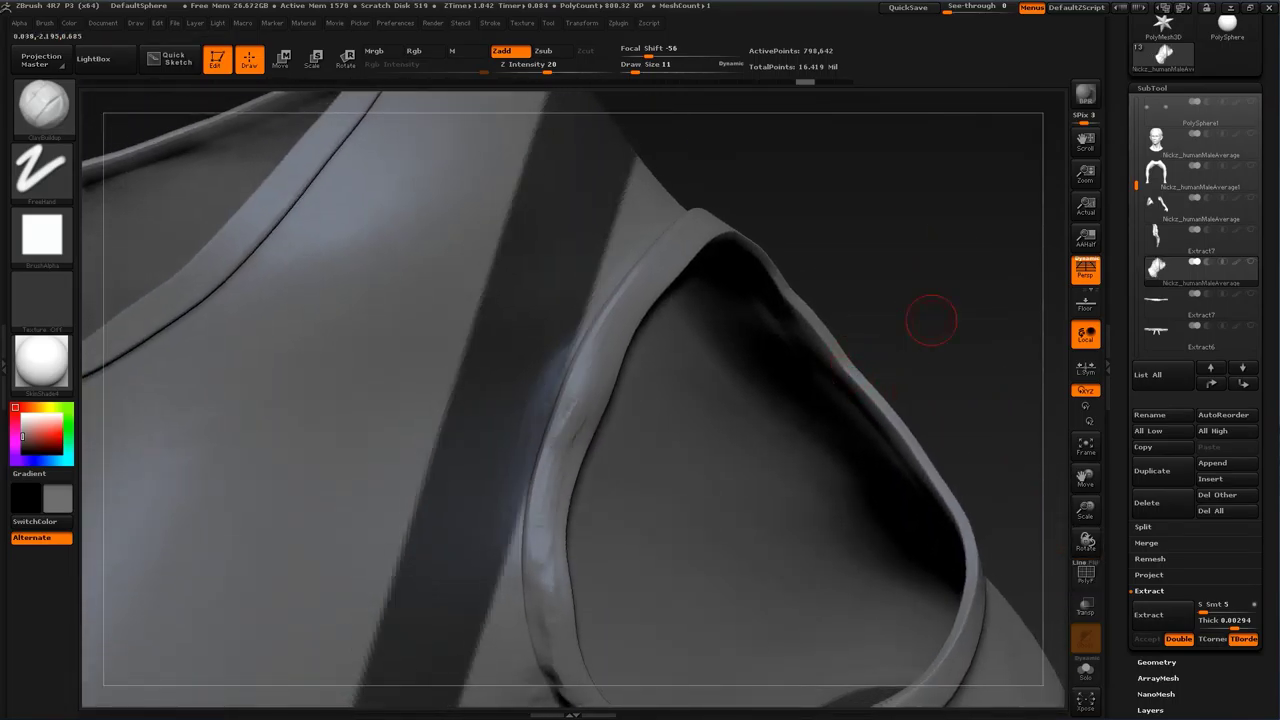
left_click_drag(931, 320, 880, 305)
mouse_move(993, 306)
left_mouse_down("alt")
mouse_move(910, 290)
mouse_move(969, 284)
mouse_move(966, 325)
mouse_move(880, 375)
mouse_move(972, 345)
mouse_move(1034, 243)
mouse_move(1030, 320)
left_mouse_up("alt")
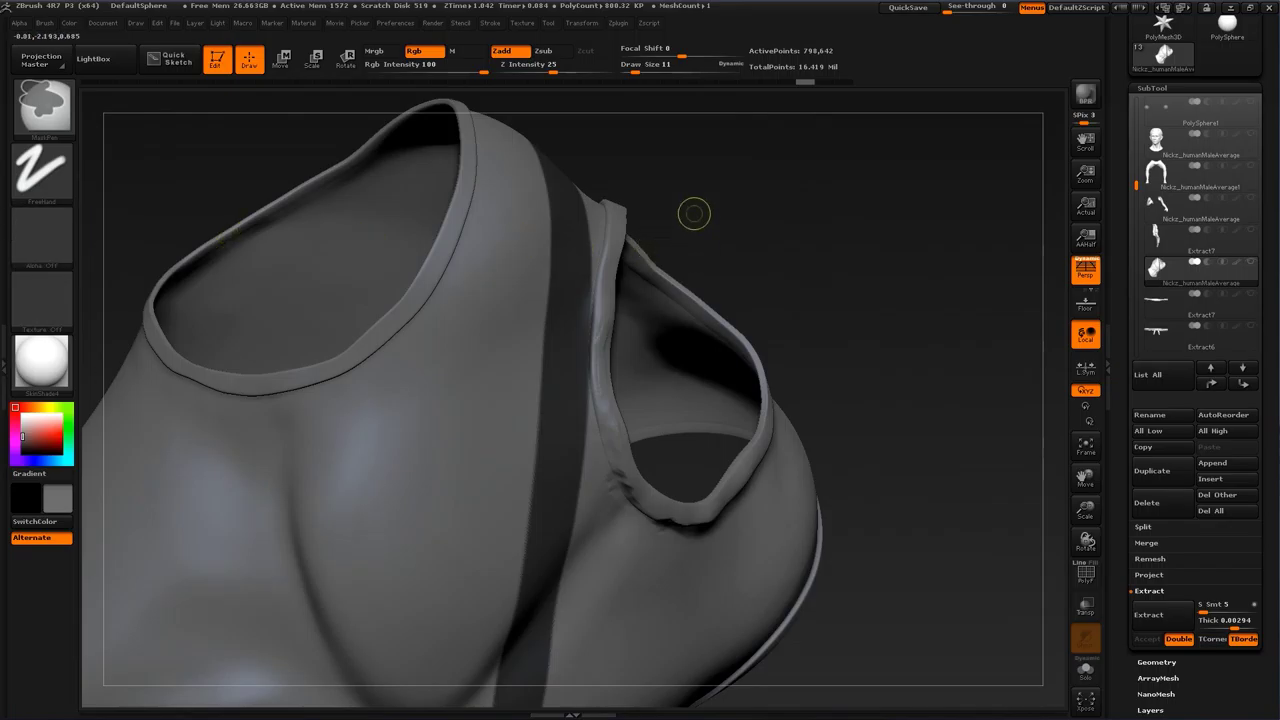
left_click_drag(677, 153, 588, 454, "ctrl")
mouse_move(977, 334)
left_mouse_down()
mouse_move(950, 334)
mouse_move(997, 289)
left_mouse_up()
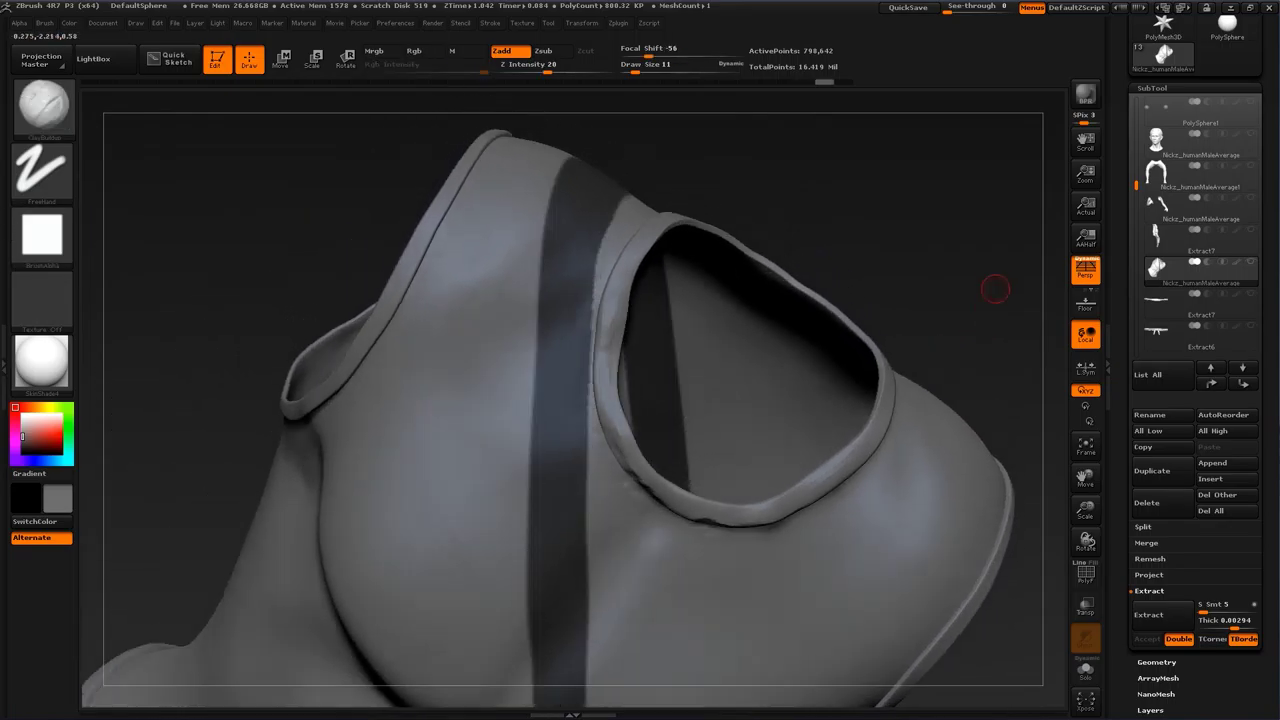
Step: Extract the masked strip as a new subtool and clear the masks from both the torso and the new strap
left_click(1162, 615)
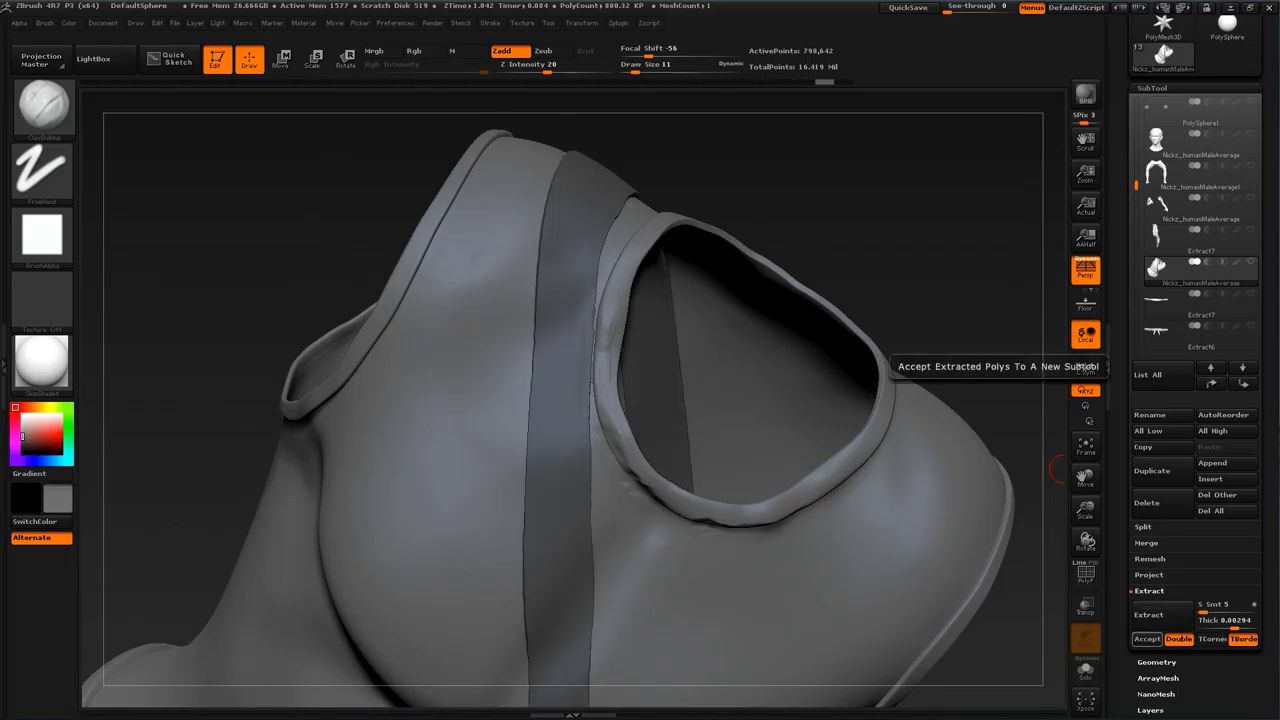
left_click(1147, 639)
left_click_drag(1014, 412, 908, 312, "alt")
left_click_drag(887, 186, 474, 718, "ctrl")
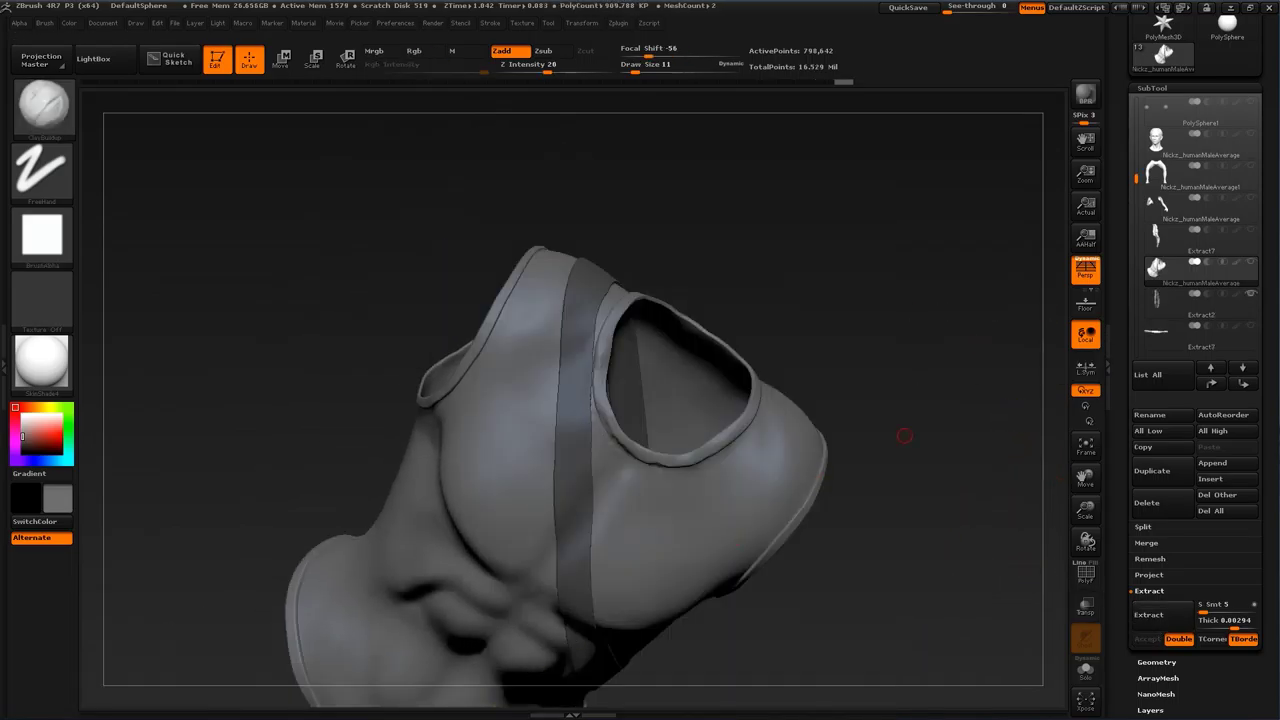
left_click(1166, 302)
mouse_move(852, 206)
left_mouse_down("ctrl+alt")
mouse_move(511, 609)
mouse_move(472, 708)
left_mouse_up("ctrl+alt")
mouse_move(720, 590)
left_mouse_down()
mouse_move(585, 585)
mouse_move(715, 590)
mouse_move(790, 620)
left_mouse_up()
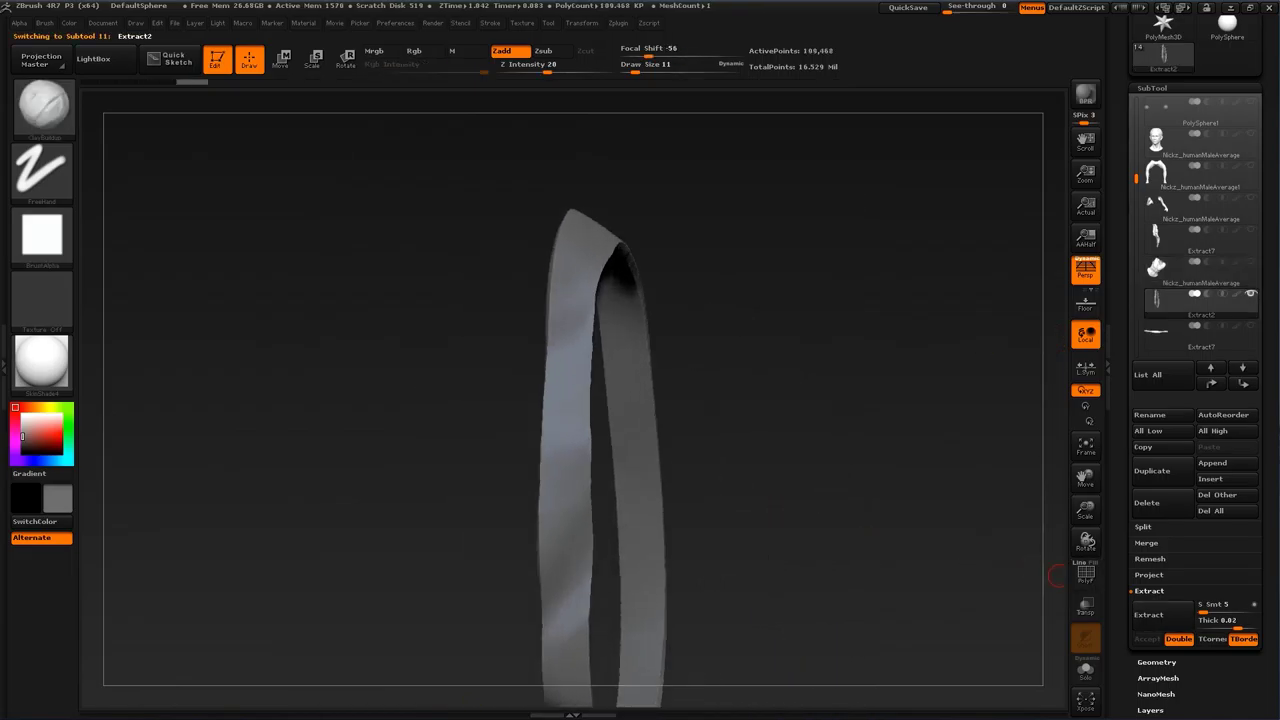
Step: Remesh the new strap with ZRemesher at a target polygon count of 2 and display its polyframe
left_click(1157, 662)
left_click(1172, 407)
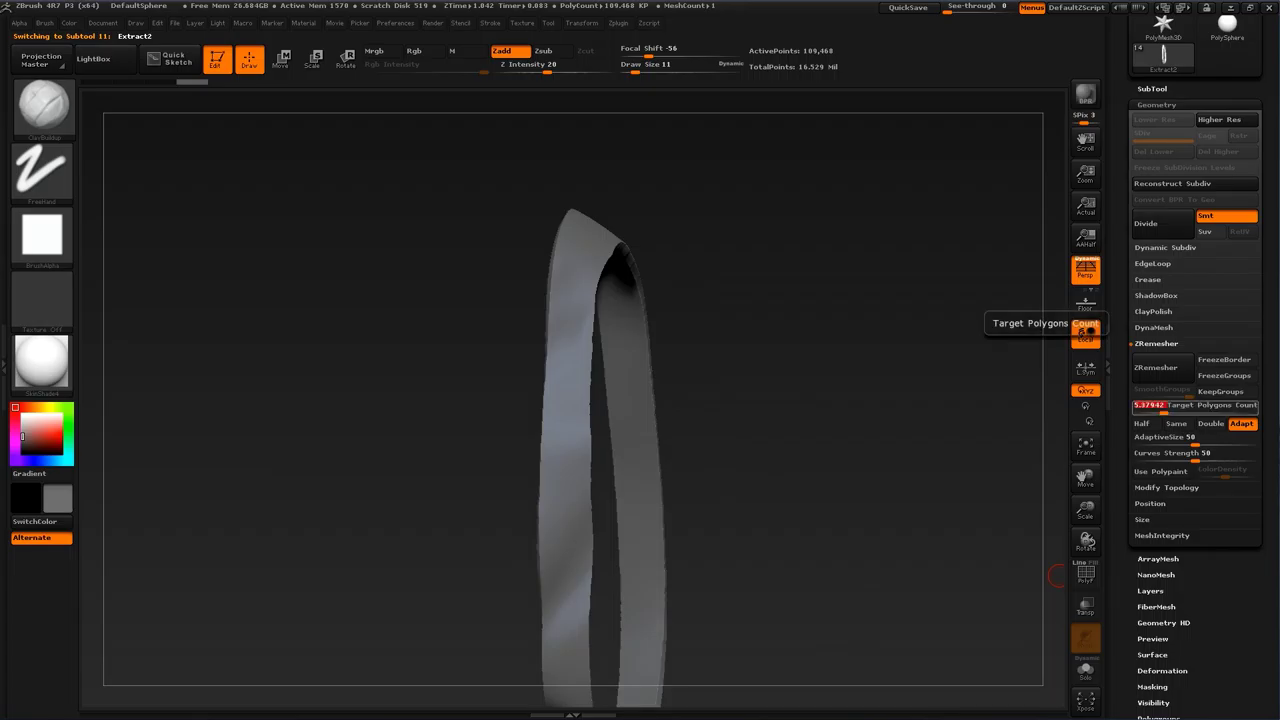
type("2")
left_click(1162, 368)
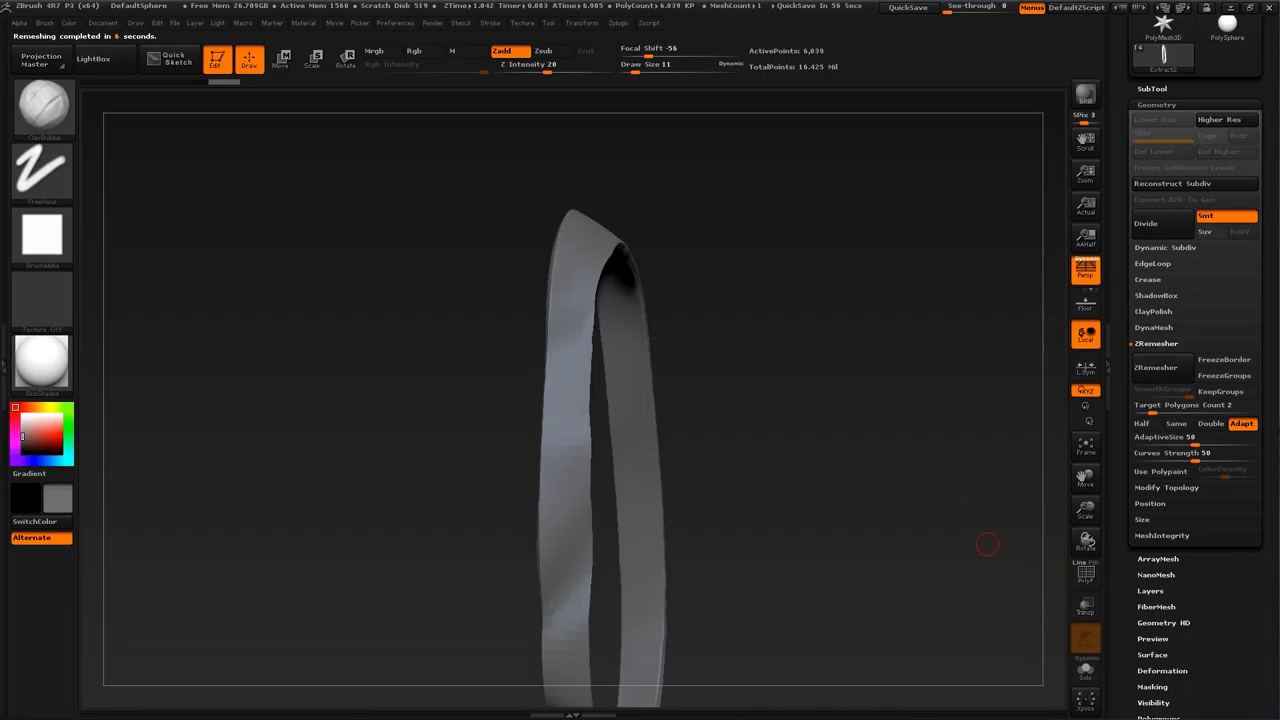
left_click_drag(925, 561, 1036, 523)
left_click(1085, 574)
left_click_drag(962, 550, 952, 518, "alt")
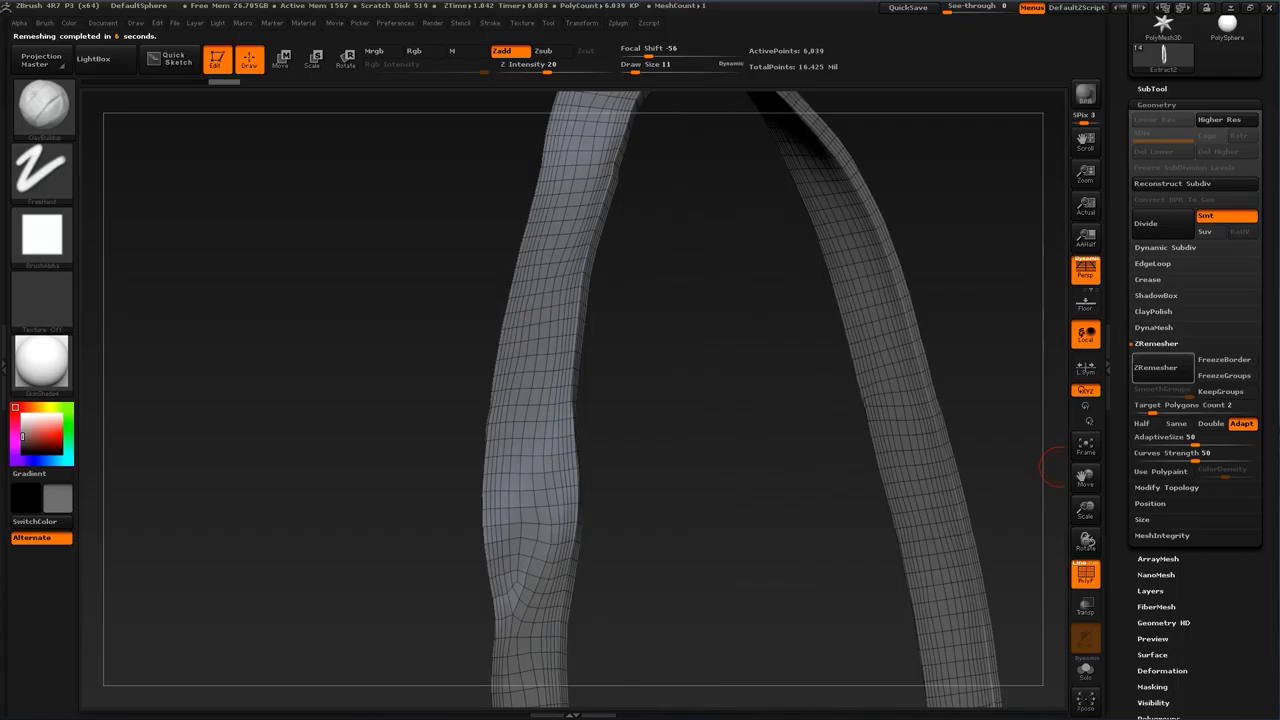
Step: Try a second ZRemesher pass on the strap at the same target count
left_click(1162, 368)
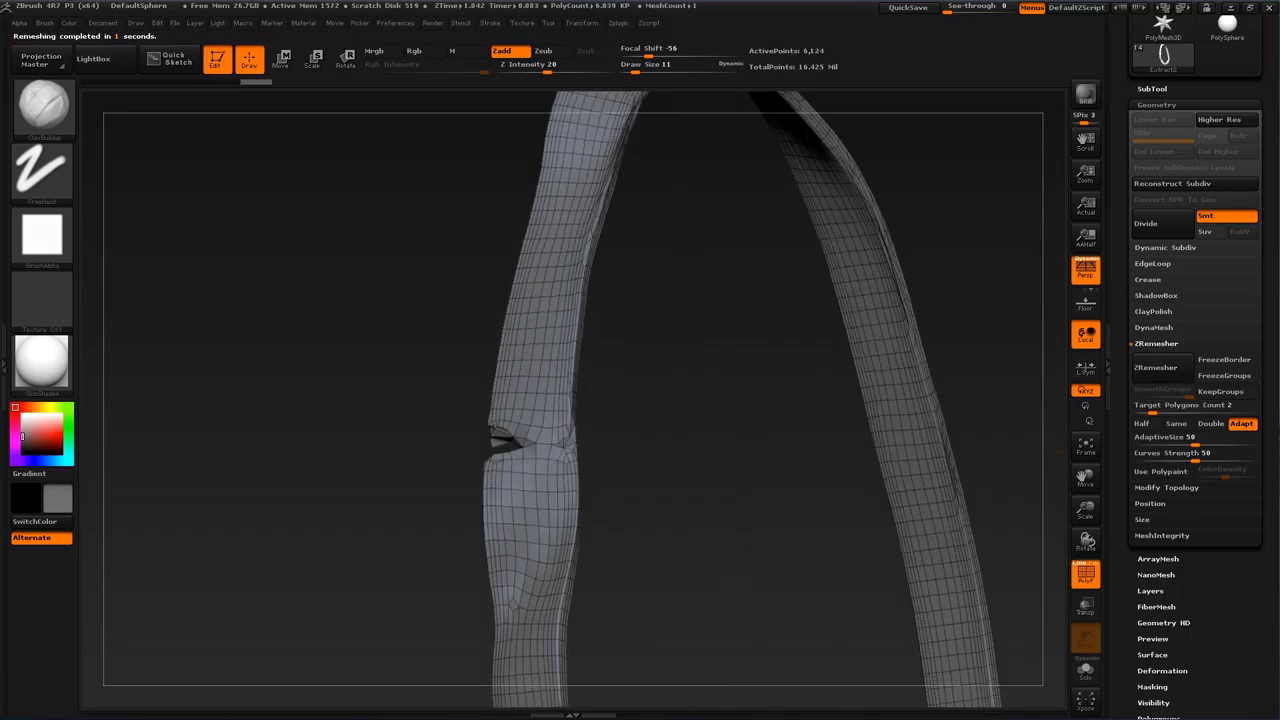
key("ctrl+z")
left_click_drag(726, 580, 809, 540)
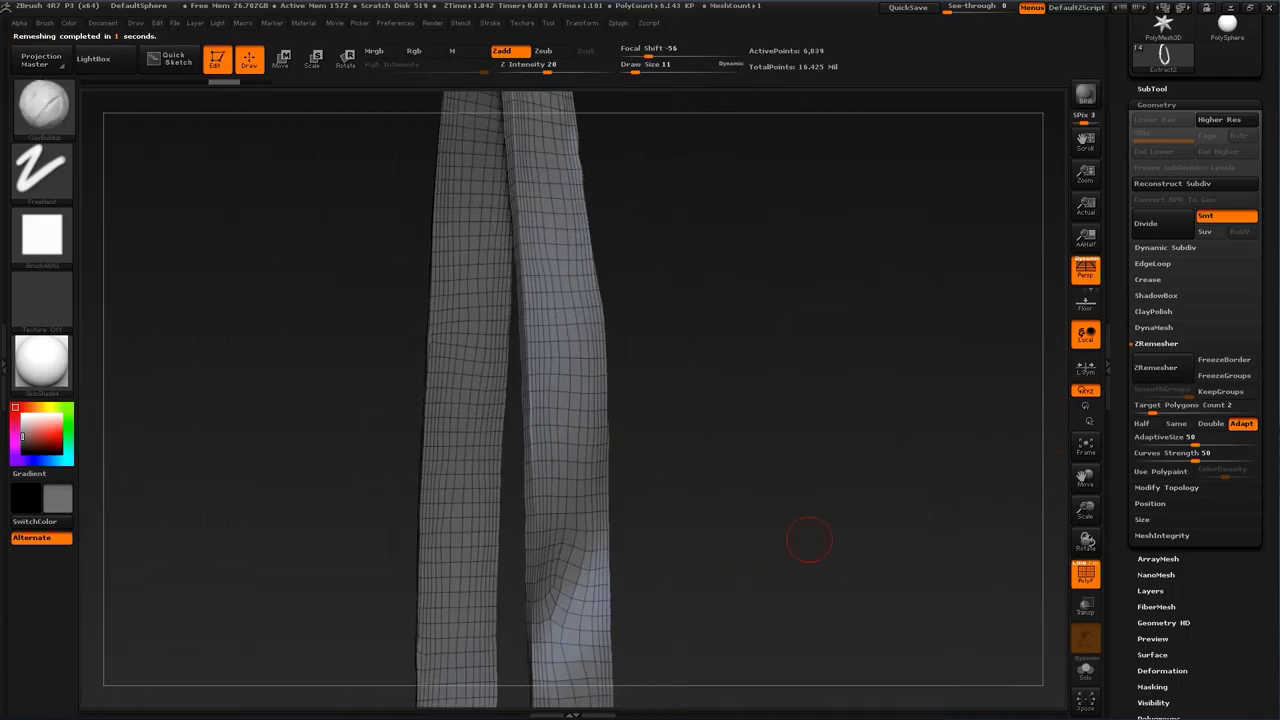
Step: Set the ZRemesher target polygon count to 1, try remeshing the strap and undo that remesh
left_click_drag(1152, 408, 1147, 408)
left_click(1162, 368)
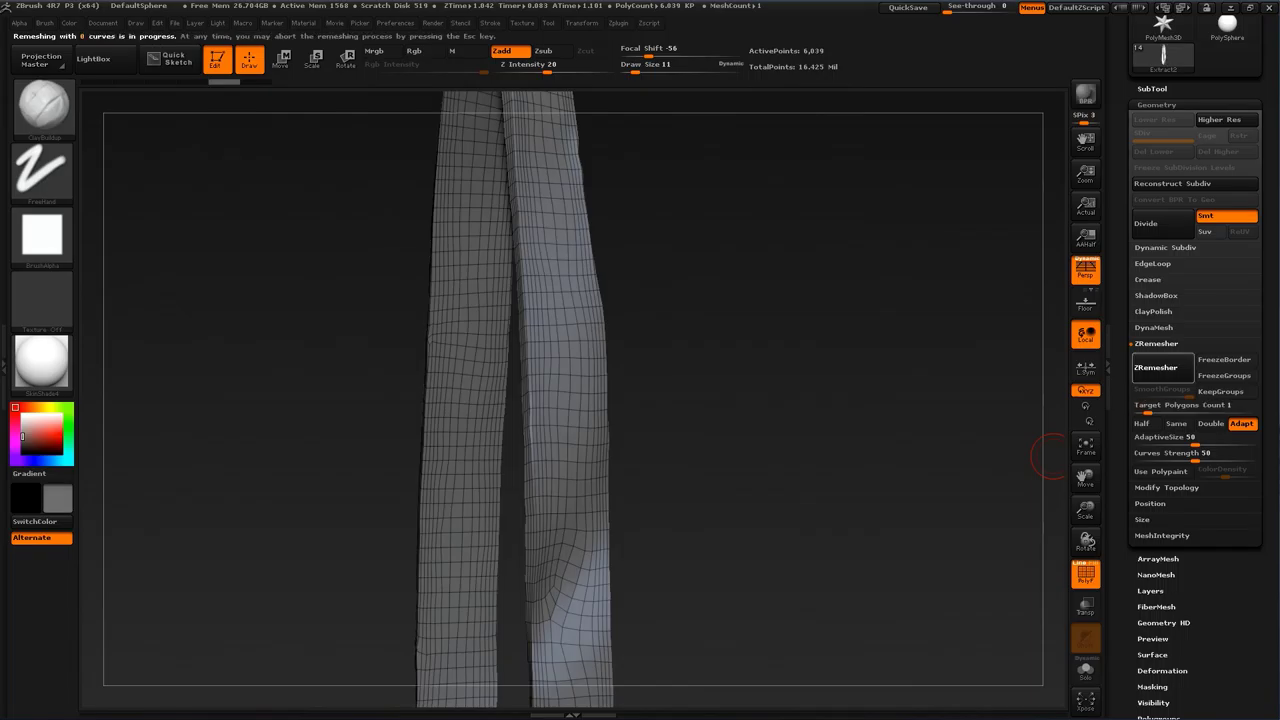
left_click_drag(818, 534, 764, 435)
key("ctrl+z")
Step: Even out the strap's bulging section by smoothing it, and choose the Move brush with a draw size of 25
mouse_move(510, 423)
left_mouse_down("shift")
mouse_move(540, 405)
mouse_move(544, 463)
left_mouse_up("shift")
mouse_move(668, 612)
left_mouse_down("alt")
mouse_move(649, 526)
mouse_move(680, 486)
left_mouse_up("alt")
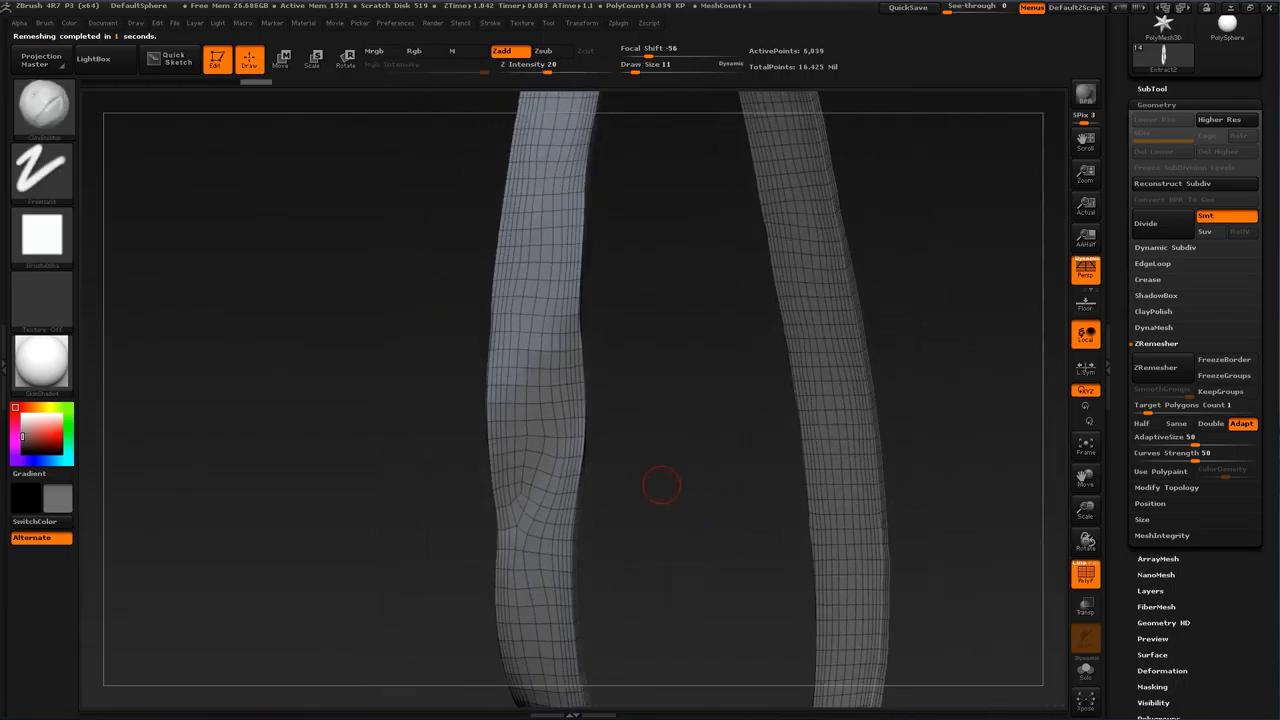
key("b")
left_click(358, 334)
key("s")
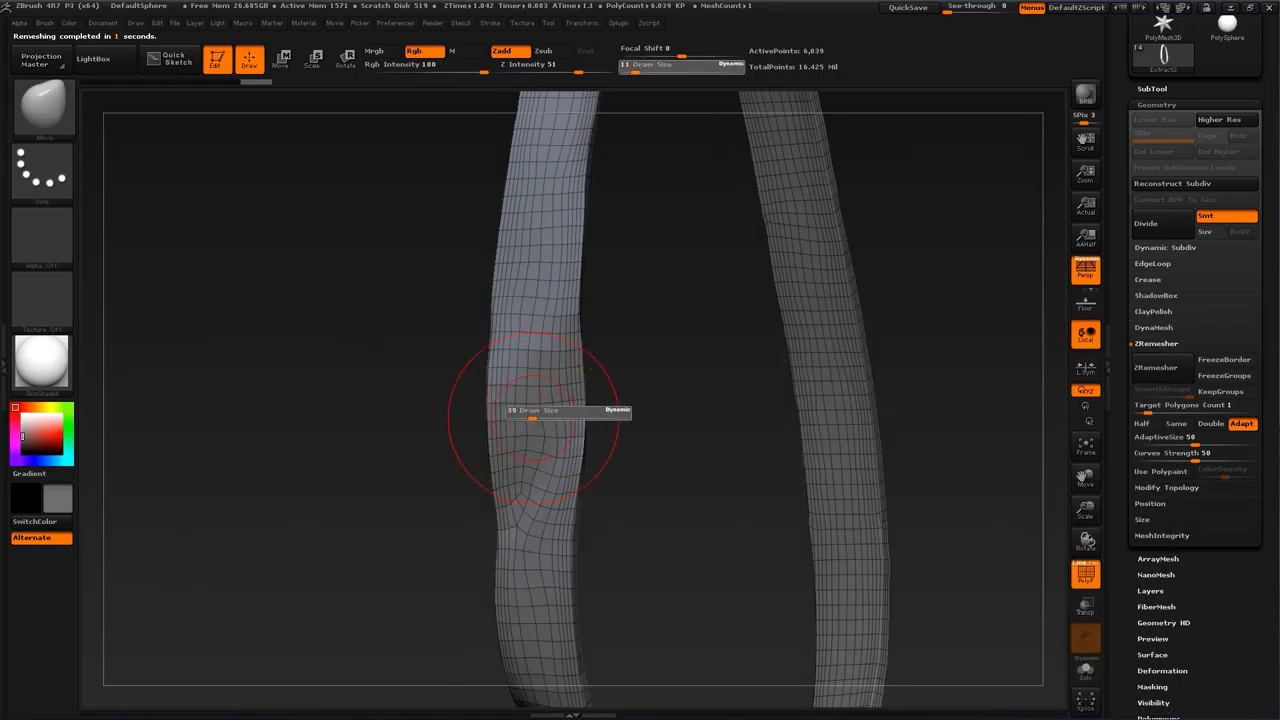
mouse_move(533, 419)
left_mouse_down()
mouse_move(569, 419)
mouse_move(529, 531)
left_mouse_up()
key("s")
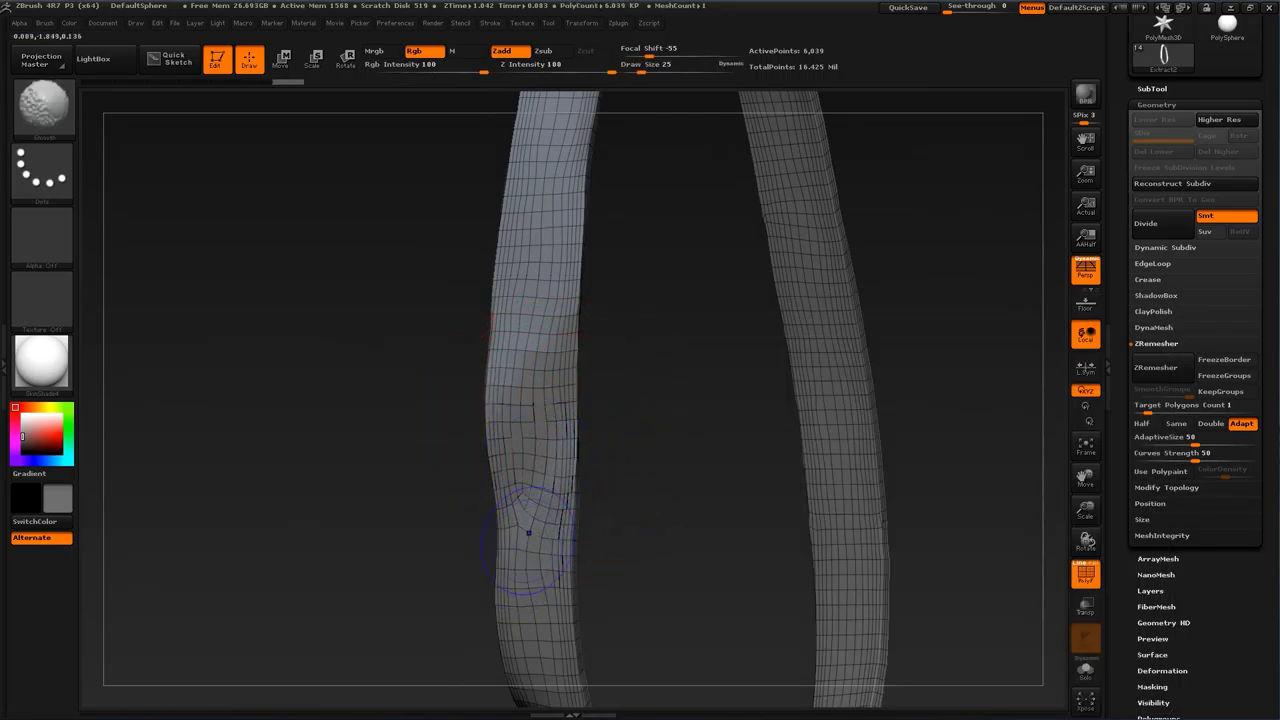
Step: Draw a ZRemesherGuides curve along the strap's length and remesh it at a target polygon count of 1
key("b")
key("z")
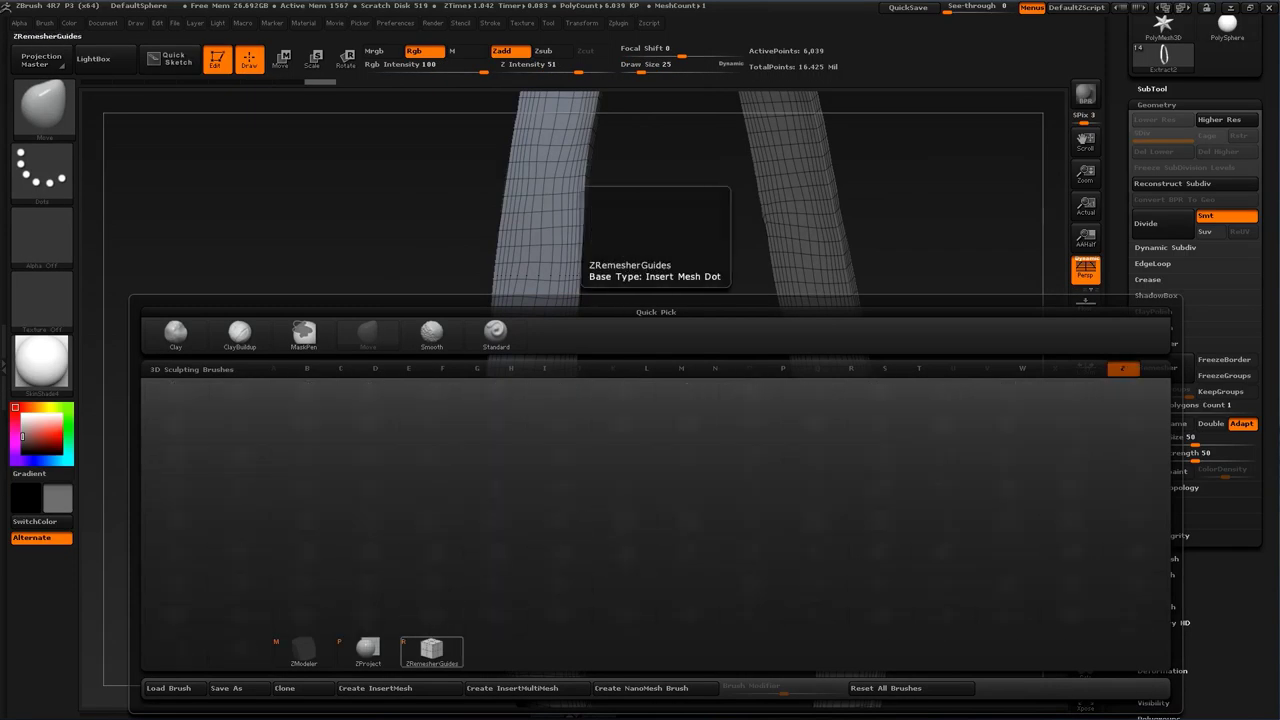
left_click(431, 650)
left_click_drag(525, 496, 527, 548)
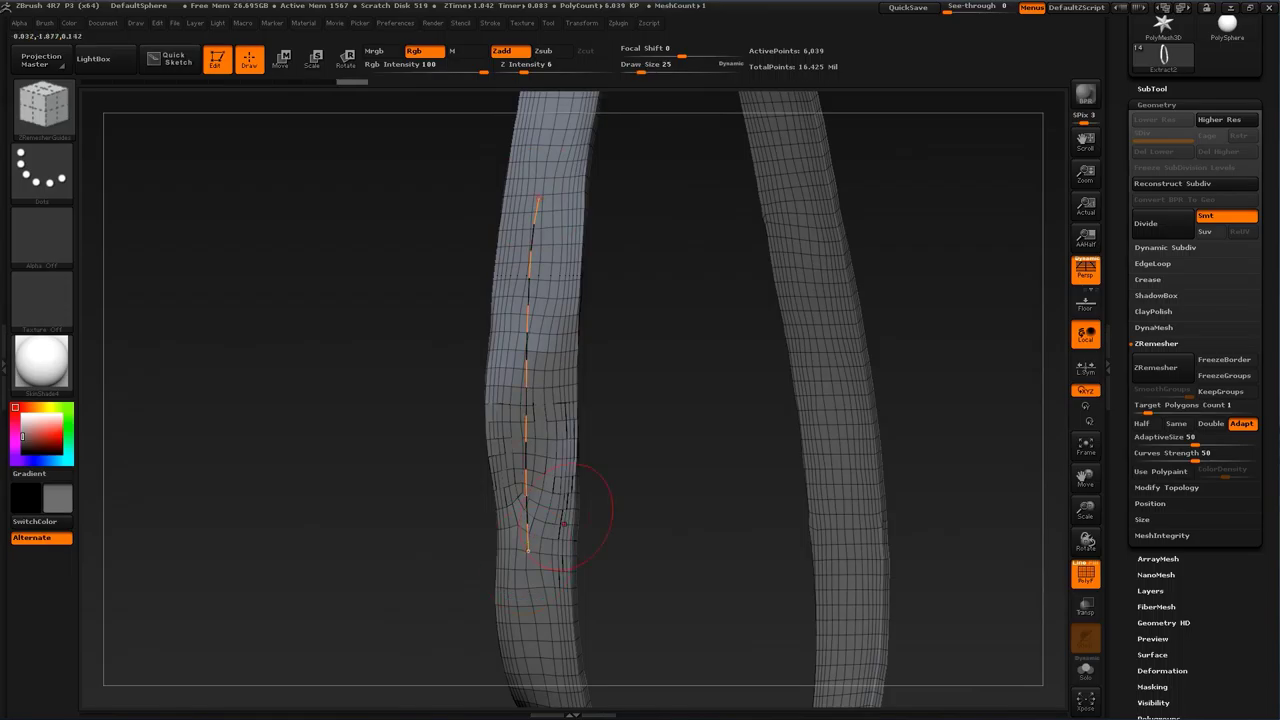
left_click(1156, 367)
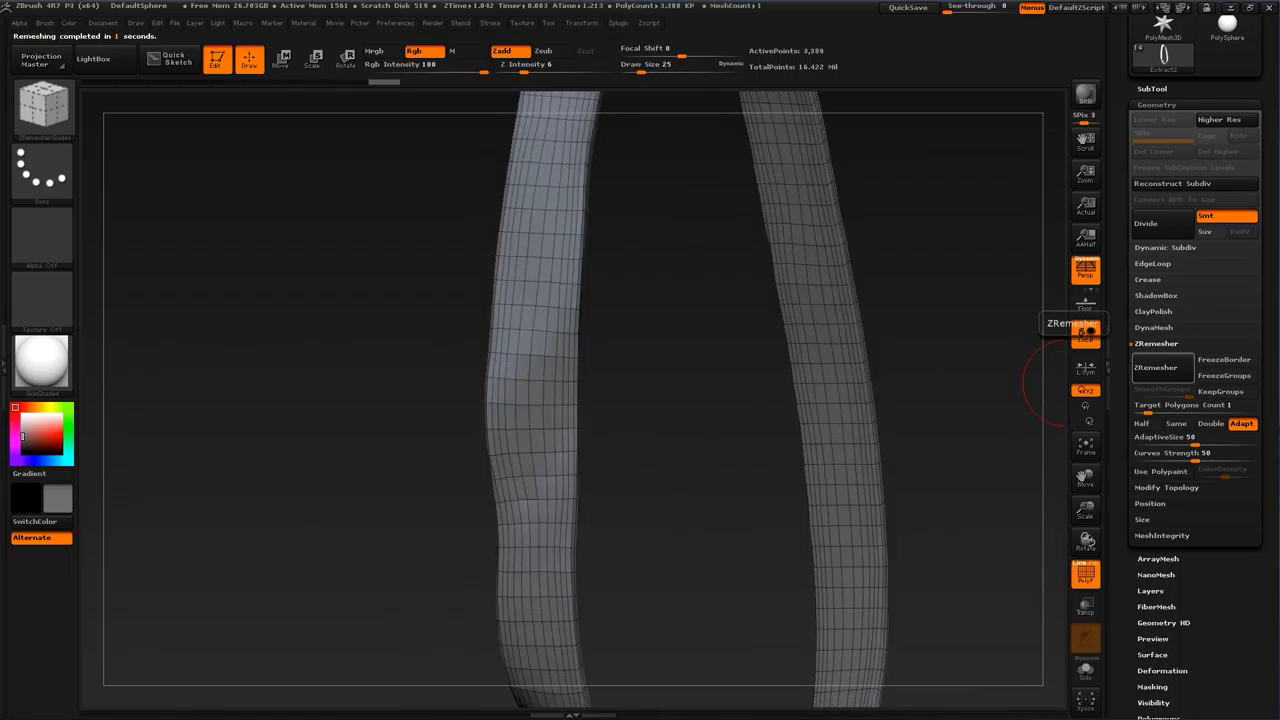
mouse_move(966, 402)
left_mouse_down()
mouse_move(946, 400)
mouse_move(930, 330)
mouse_move(770, 350)
mouse_move(880, 335)
mouse_move(889, 511)
mouse_move(935, 475)
left_mouse_up()
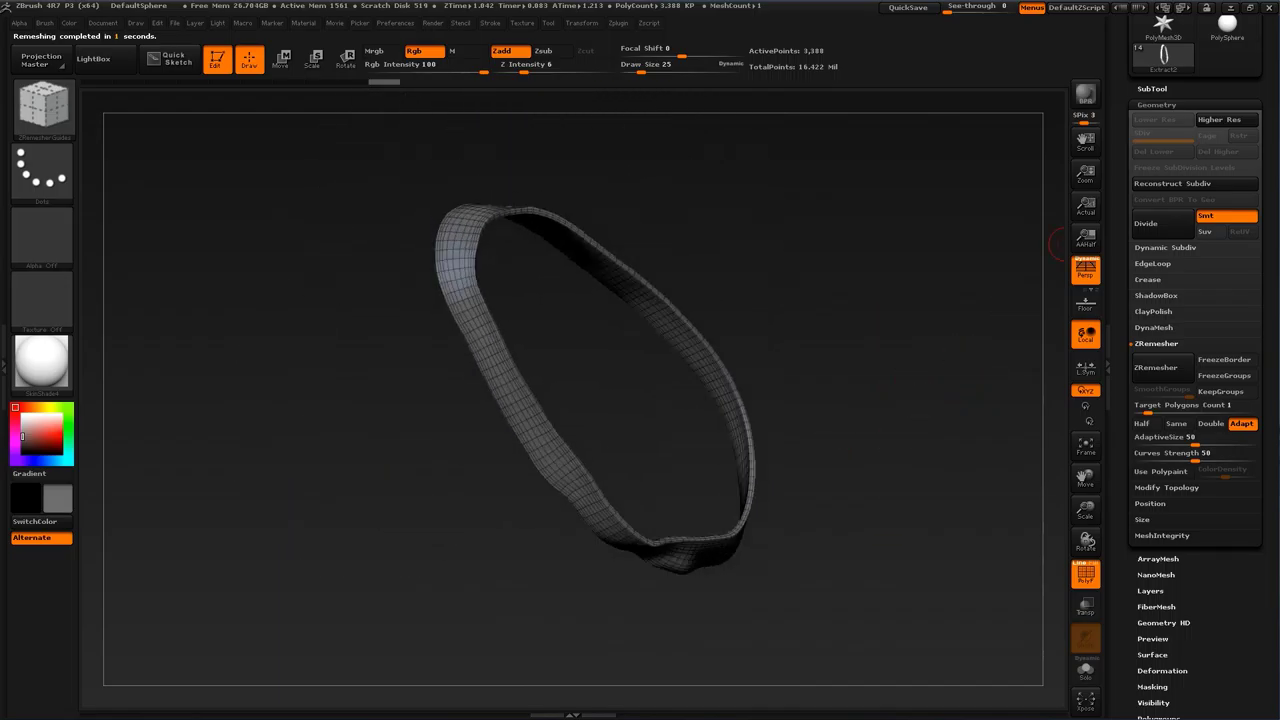
Step: Show the rest of the rider around the strap and turn off the polyframe
left_click(1152, 89)
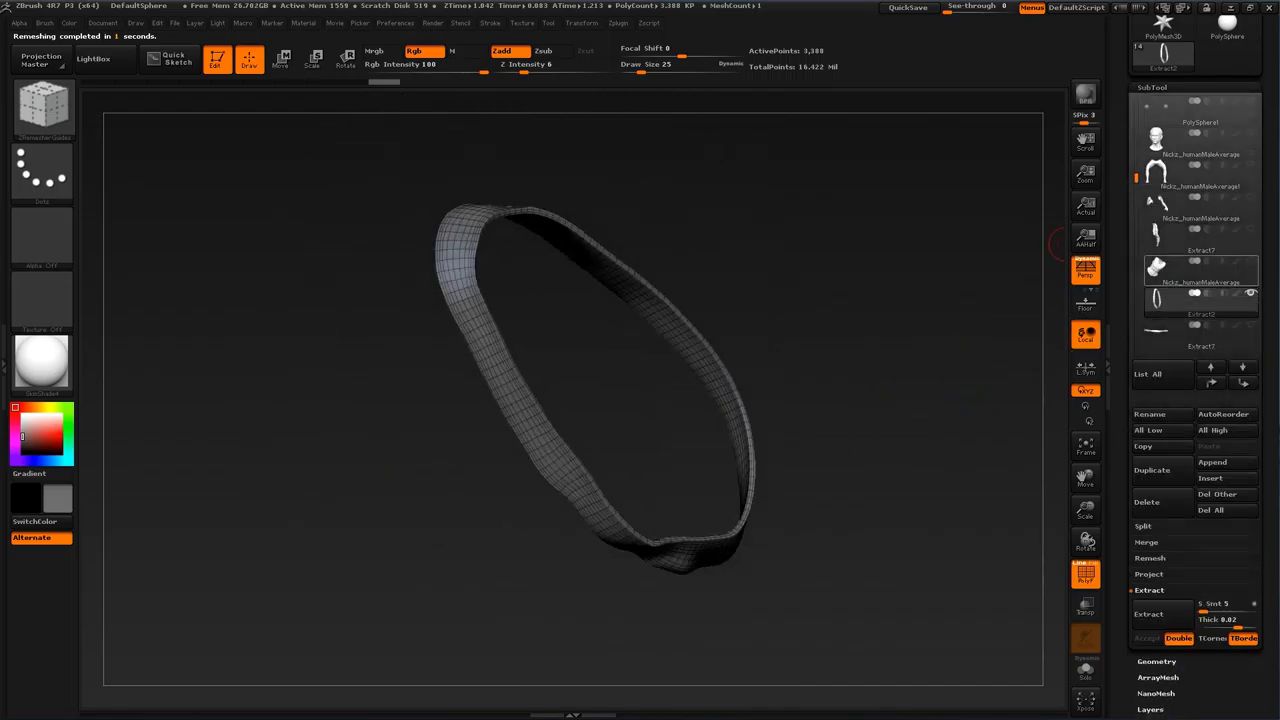
left_click(1251, 293)
left_click_drag(1006, 438, 975, 310)
left_click_drag(960, 437, 830, 330, "alt")
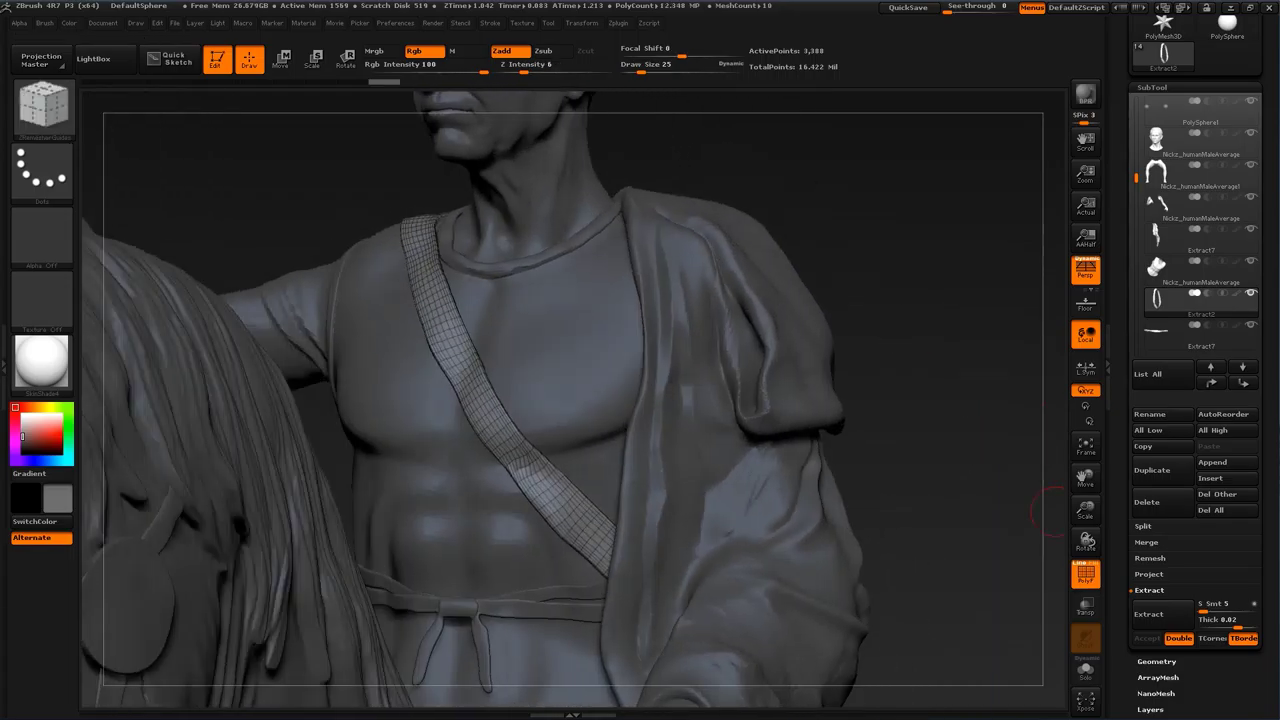
left_click(1086, 573)
left_click_drag(928, 572, 948, 545)
Step: Shift the strap's lower chest section into place using the Move brush at draw size 207
key("b")
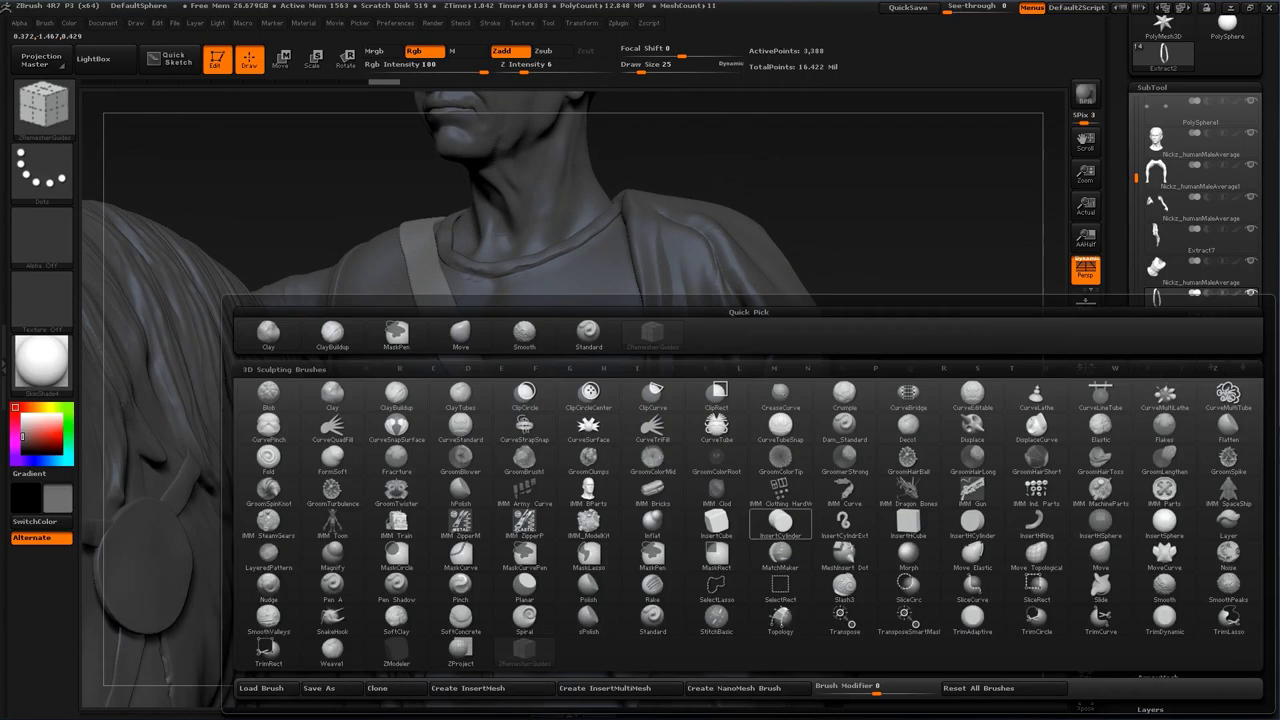
left_click(460, 335)
key("s")
mouse_move(584, 627)
left_mouse_down()
mouse_move(624, 627)
mouse_move(638, 552)
mouse_move(597, 471)
mouse_move(582, 471)
left_mouse_up()
key("s")
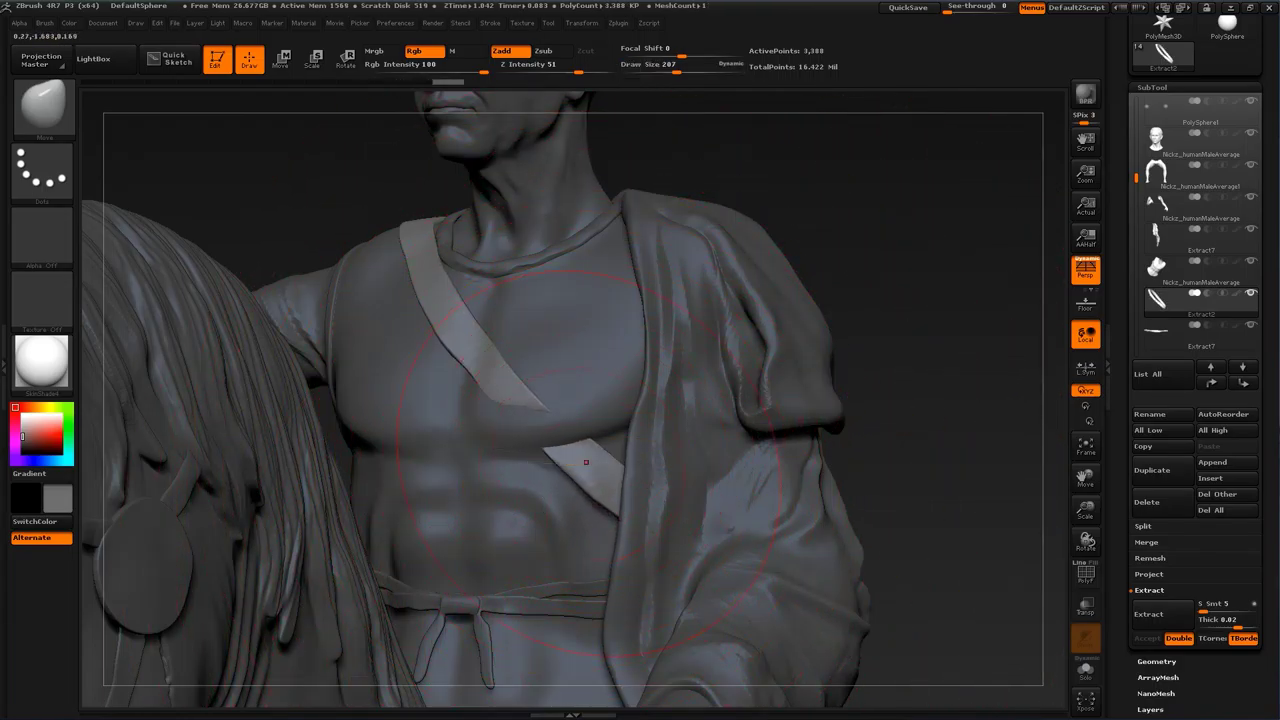
mouse_move(925, 520)
left_mouse_down()
mouse_move(955, 545)
mouse_move(935, 590)
left_mouse_up()
left_click_drag(583, 447, 588, 473)
Step: Reshape the strap across the chest with a smaller Move brush so it lies over the torso without gaps
key("s")
mouse_move(915, 407)
left_mouse_down()
mouse_move(907, 374)
mouse_move(905, 430)
left_mouse_up()
key("s")
left_click_drag(598, 457, 584, 457)
left_click_drag(598, 440, 605, 436)
mouse_move(803, 434)
left_mouse_down()
mouse_move(700, 440)
mouse_move(594, 470)
mouse_move(591, 429)
left_mouse_up()
left_click_drag(300, 466, 400, 445)
mouse_move(581, 437)
left_mouse_down()
mouse_move(591, 427)
mouse_move(547, 459)
left_mouse_up()
left_click_drag(422, 302, 429, 293)
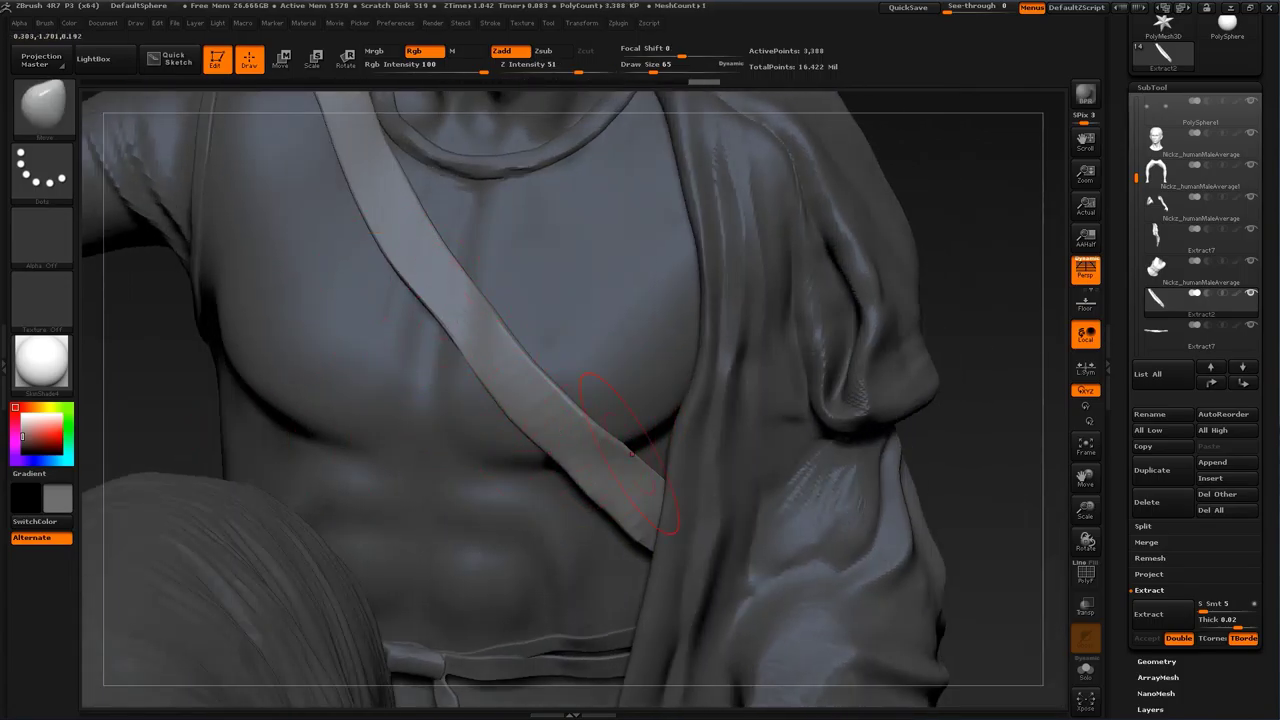
Step: Refine the strap's lower end where it meets the cloak, moving its edges and smoothing the surface
left_click_drag(627, 480, 637, 467)
right_click_drag(640, 470, 803, 503)
key("s")
mouse_move(685, 539)
left_mouse_down()
mouse_move(698, 538)
mouse_move(642, 491)
left_mouse_up()
mouse_move(650, 492)
right_mouse_down()
mouse_move(462, 474)
mouse_move(452, 502)
right_mouse_up()
key("s")
mouse_move(683, 534)
left_mouse_down()
mouse_move(671, 534)
mouse_move(682, 514)
left_mouse_up()
right_click_drag(682, 514, 600, 443)
left_click_drag(600, 443, 674, 497, "shift")
Step: Fit the strap's side profile closely against the chest with the Move brush, reducing the draw size to 37
left_click_drag(1012, 450, 880, 446)
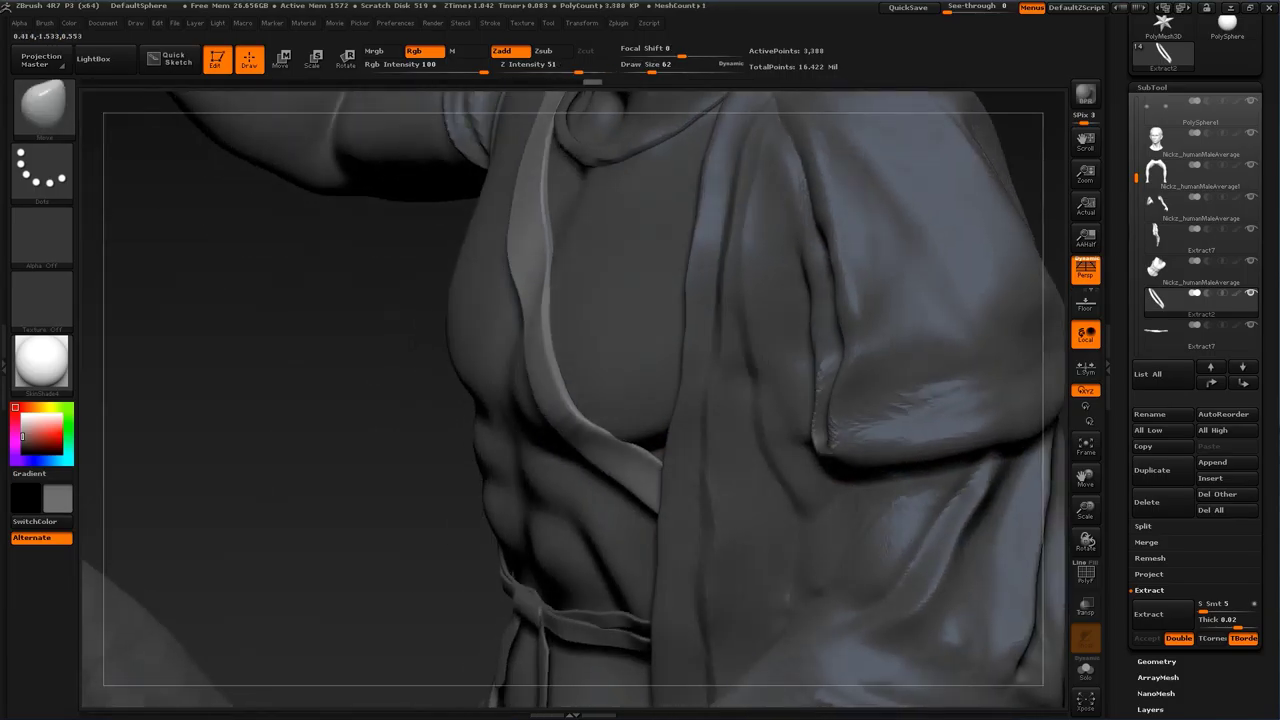
left_click_drag(633, 445, 621, 455)
right_click_drag(618, 453, 524, 422)
key("s")
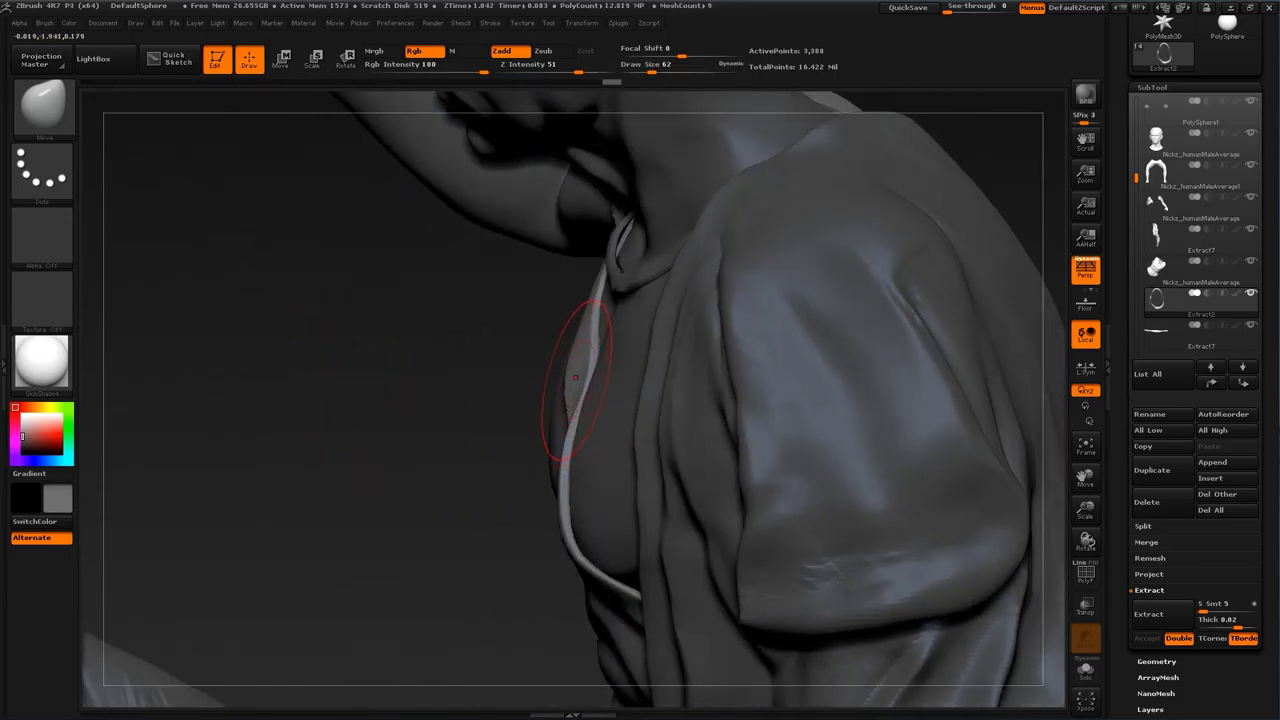
left_click_drag(568, 391, 583, 378)
left_click_drag(368, 443, 600, 440)
left_click_drag(556, 392, 565, 366)
key("s")
mouse_move(943, 406)
left_mouse_down("alt")
mouse_move(940, 330)
mouse_move(1180, 345)
mouse_move(1255, 330)
mouse_move(915, 345)
mouse_move(891, 423)
mouse_move(938, 455)
left_mouse_up("alt")
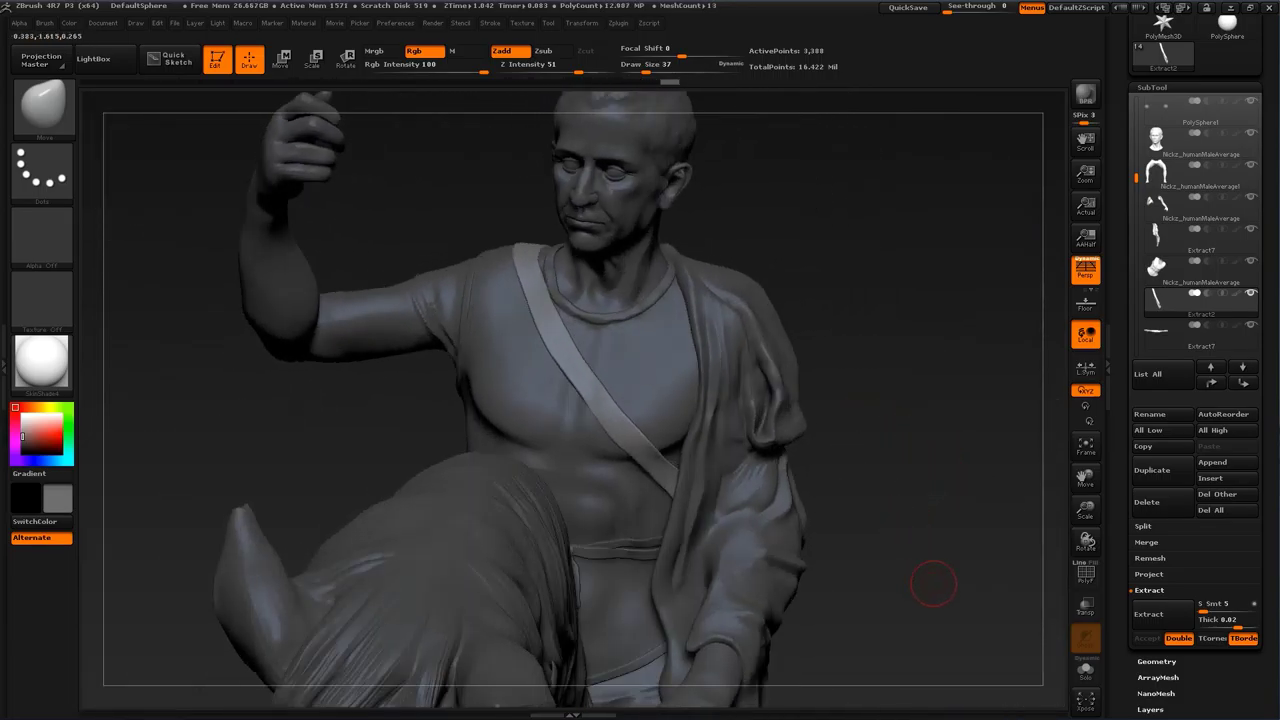
Step: Select the draped cloak over the shoulder and hide all other subtools
left_click_drag(933, 583, 800, 440, "alt")
left_click_drag(900, 440, 905, 530, "alt")
left_click_drag(905, 400, 985, 500)
left_click_drag(1040, 253, 890, 375, "alt")
left_click(760, 400, "alt")
left_click_drag(1050, 345, 1015, 350)
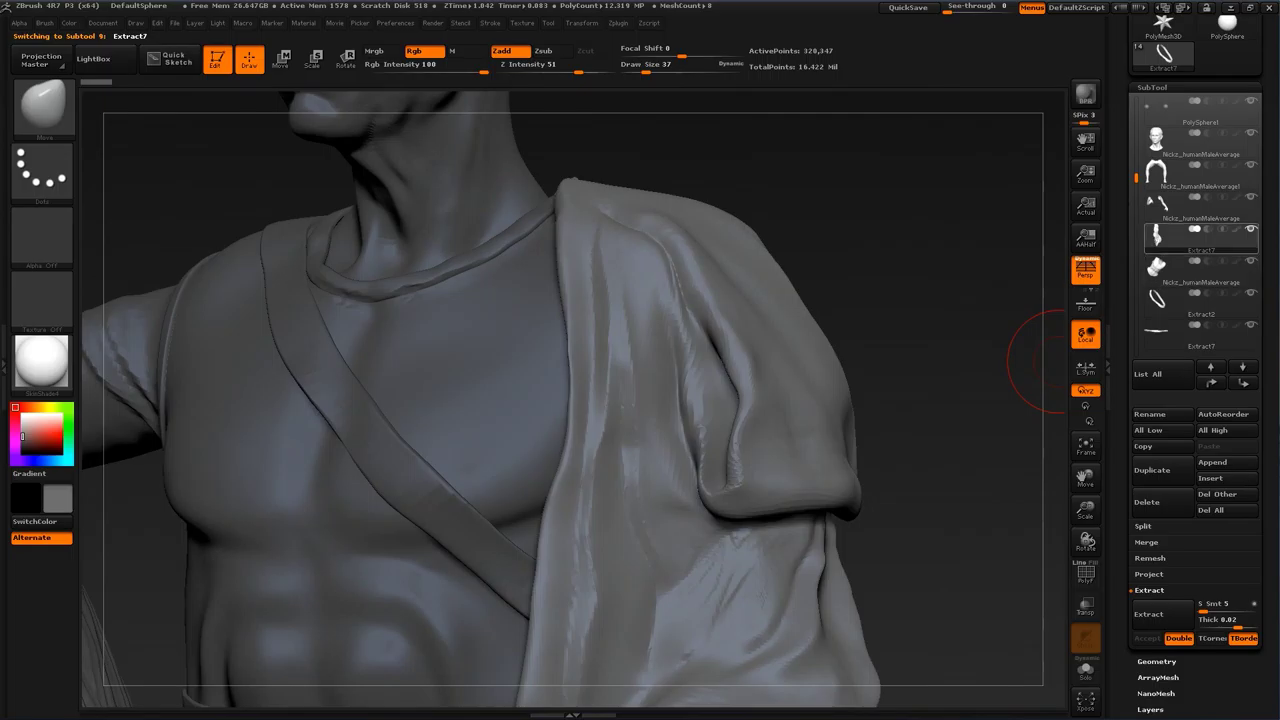
left_click(1250, 229)
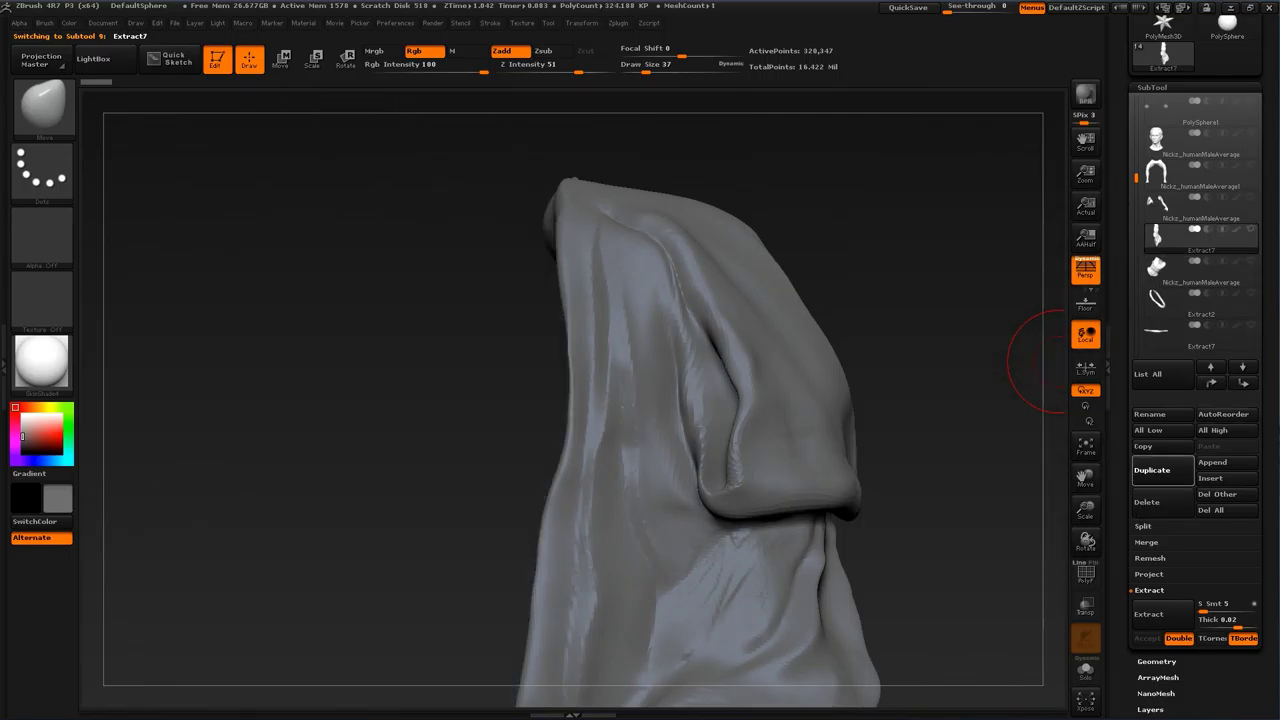
Step: Duplicate the cloak subtool and ZRemesh the copy with a target polygon count of 5
left_click(1153, 470)
left_click(1170, 269)
left_click(1157, 661)
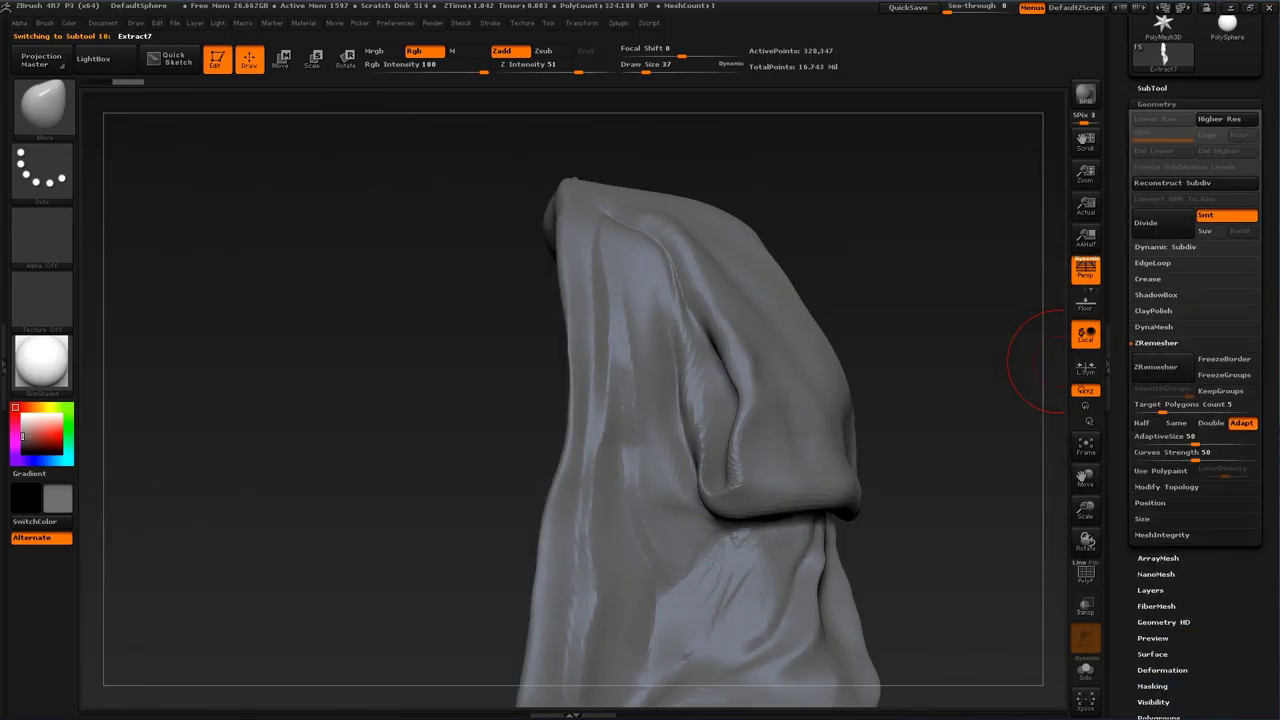
left_click(1162, 367)
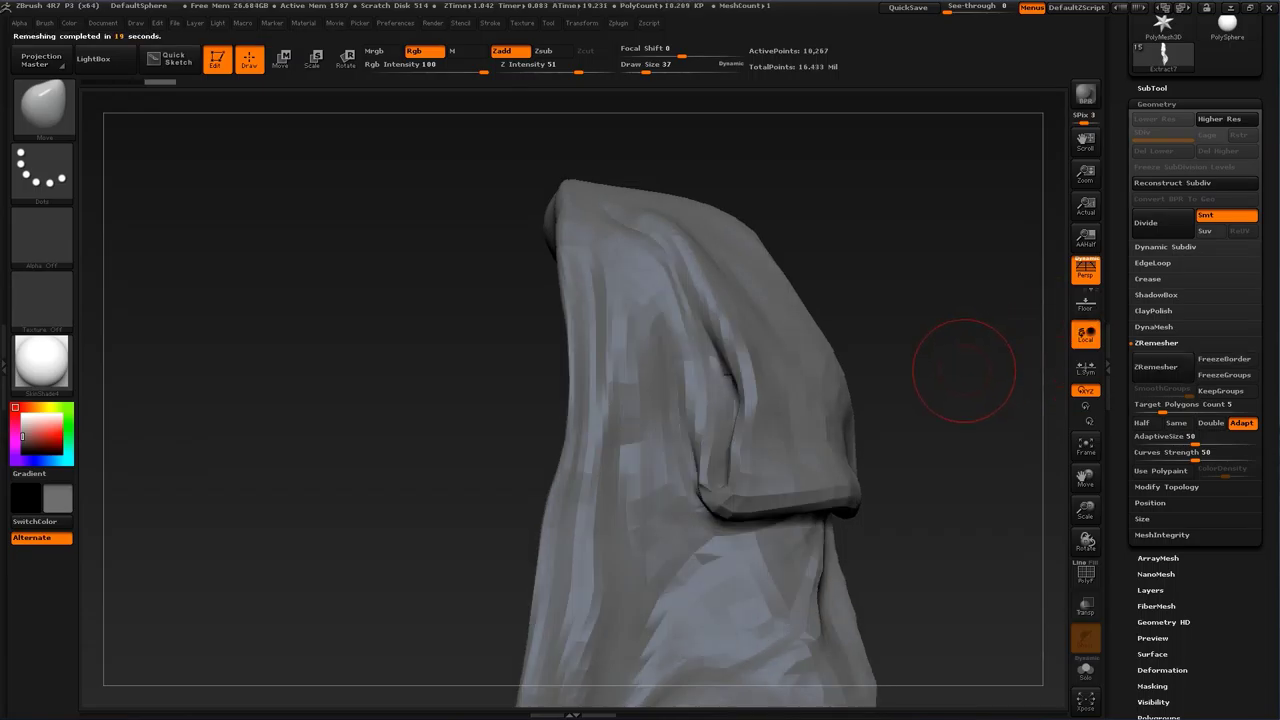
left_click_drag(963, 374, 977, 383)
Step: Check the remeshed cloak's wireframe, subdivide it to level 3 and return it to subdivision level 2
left_click(1086, 574)
left_click(1086, 574)
left_click(1172, 183)
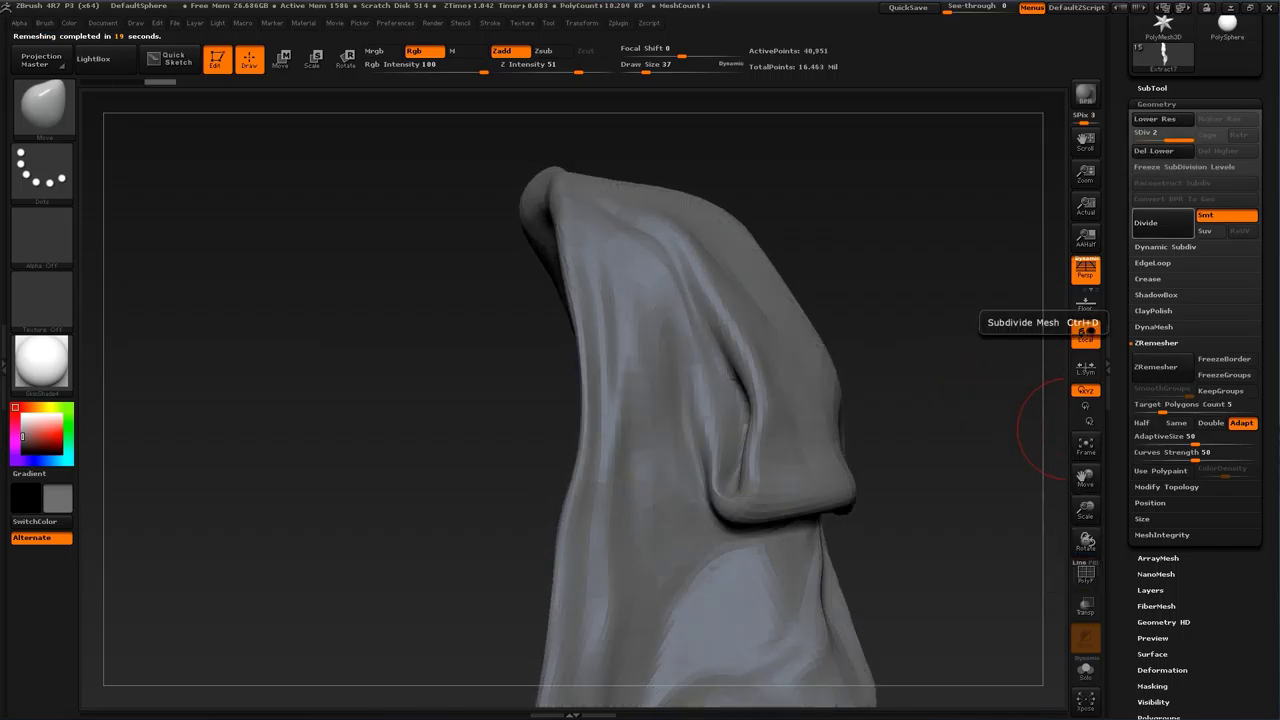
left_click(1162, 135)
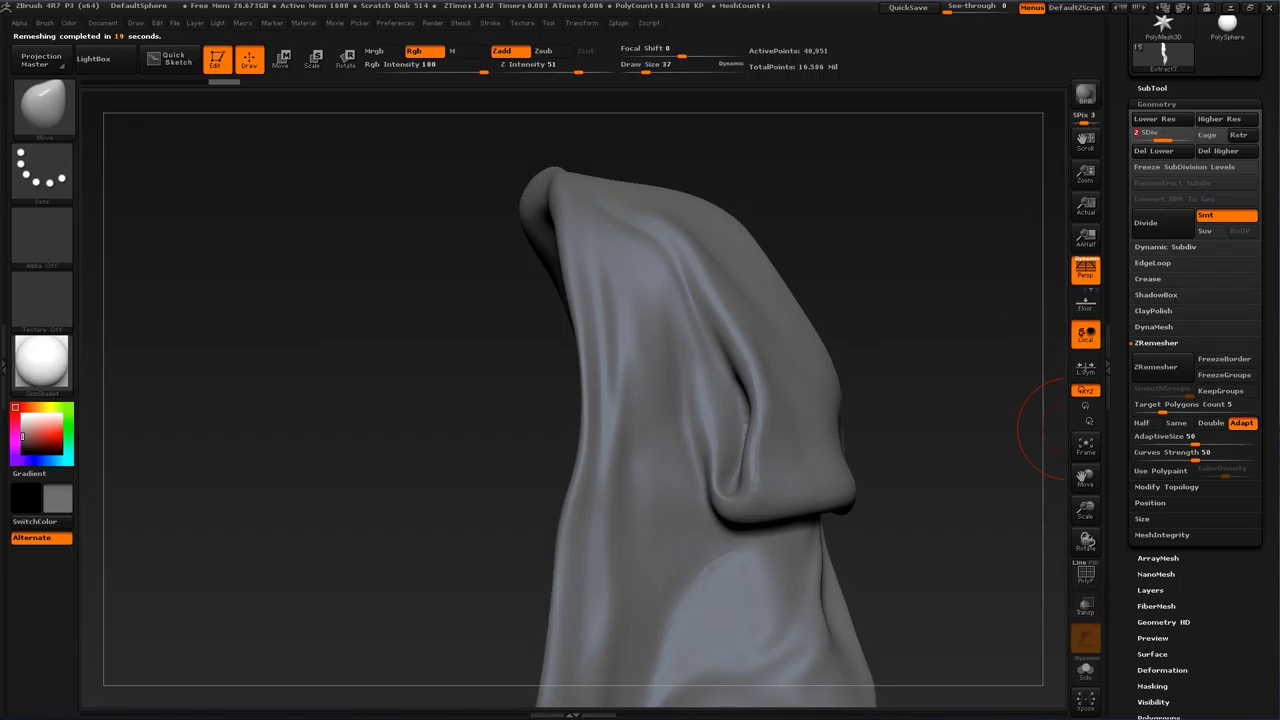
Step: Select the original cloak subtool and divide its geometry once
left_click(1152, 88)
left_click(1172, 239)
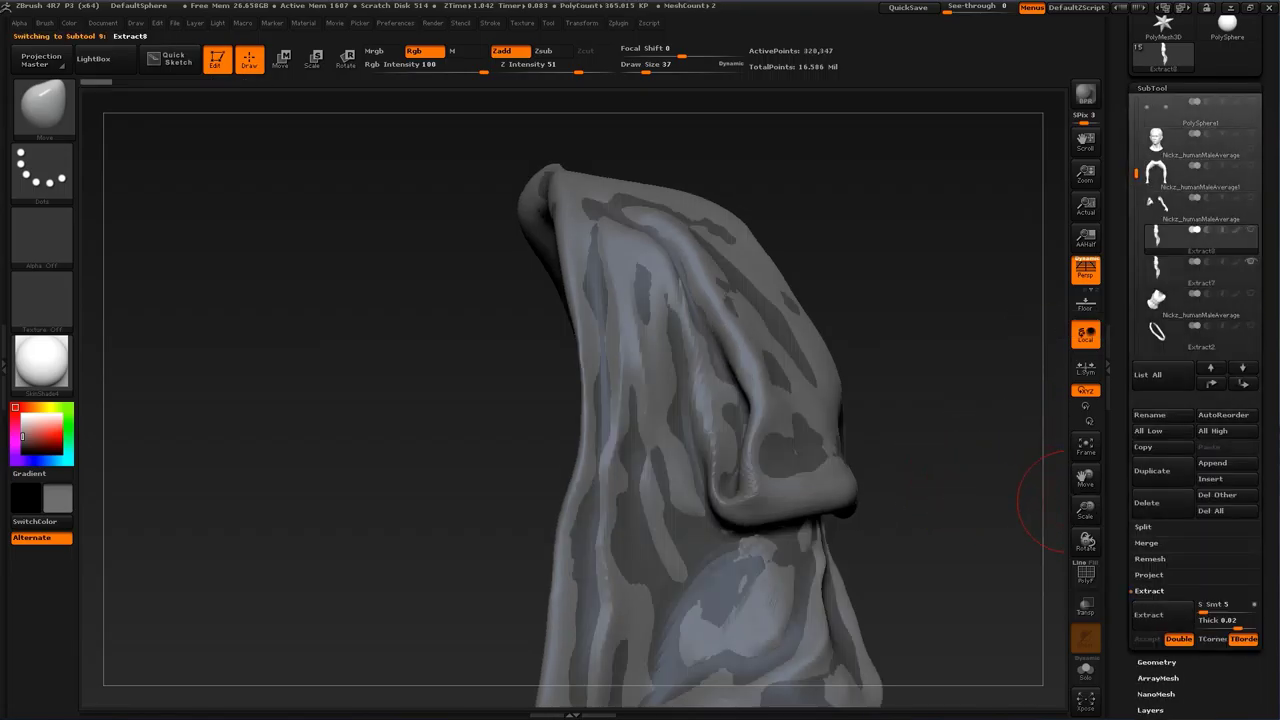
left_click(1156, 662)
left_click(1162, 223)
left_click(1152, 88)
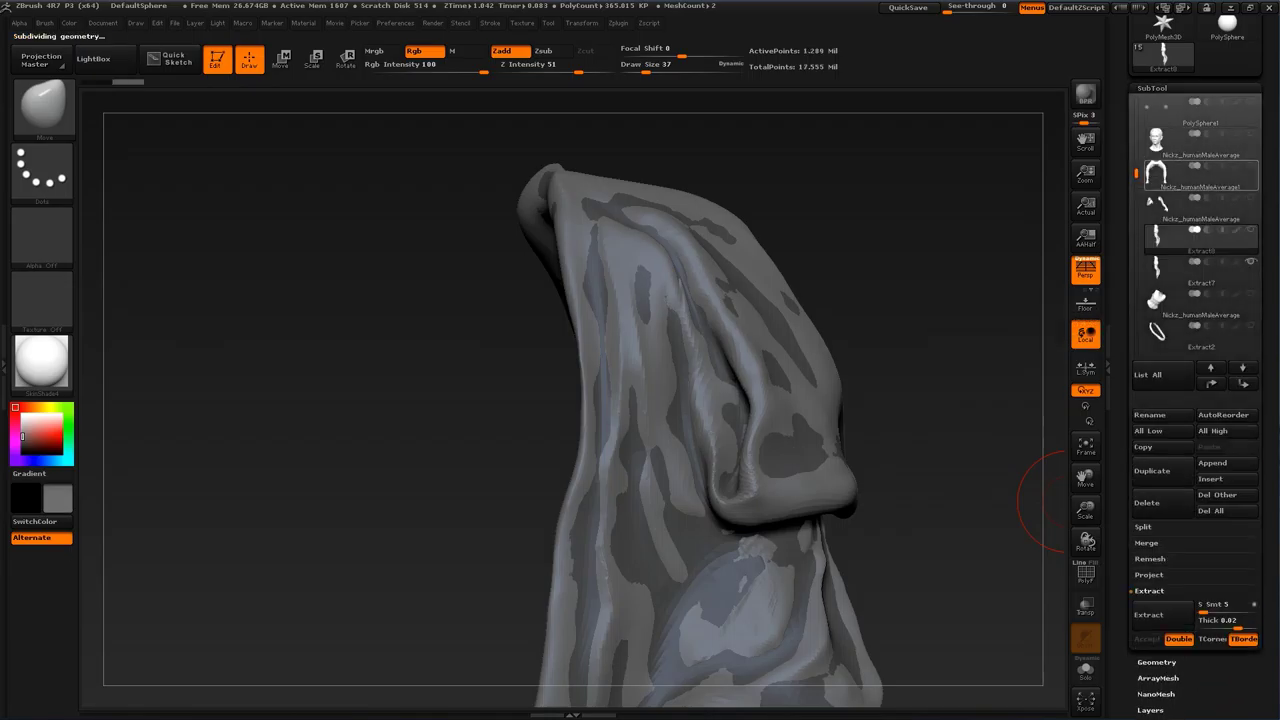
Step: Project the original cloak's detail onto the remeshed cloak at subdivision level 2 and again at level 3
key("Down")
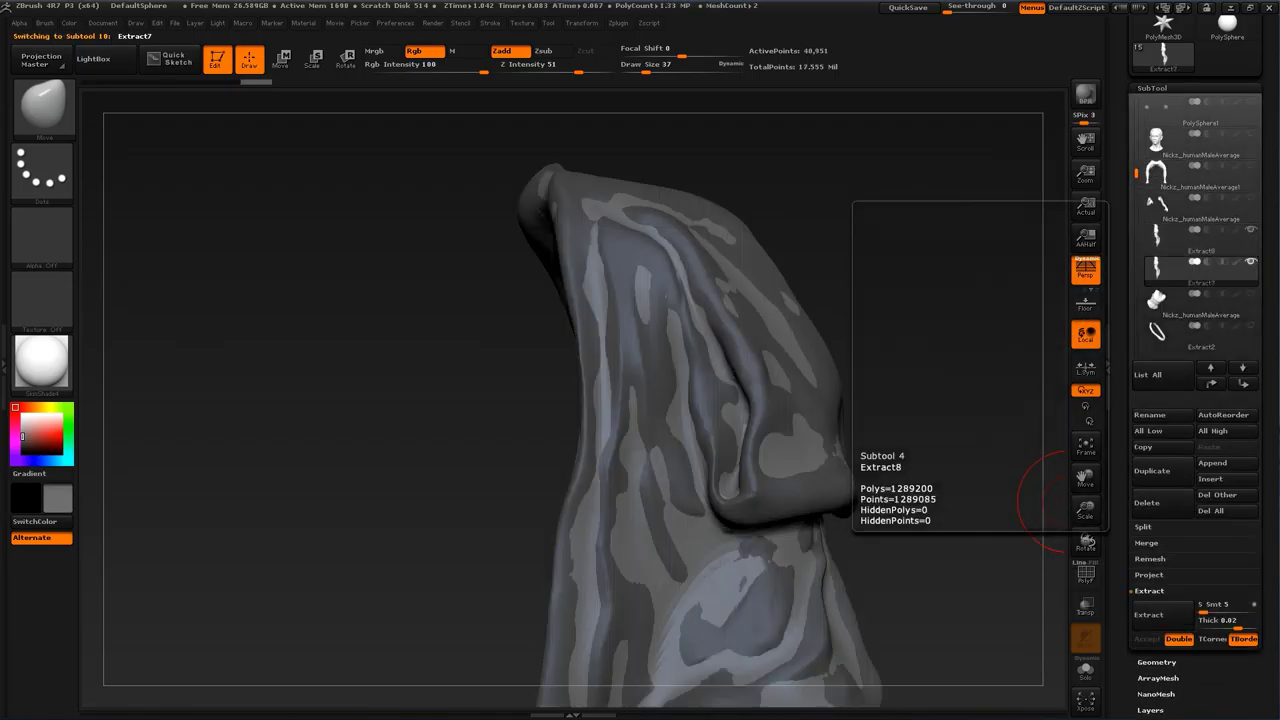
left_click(1156, 662)
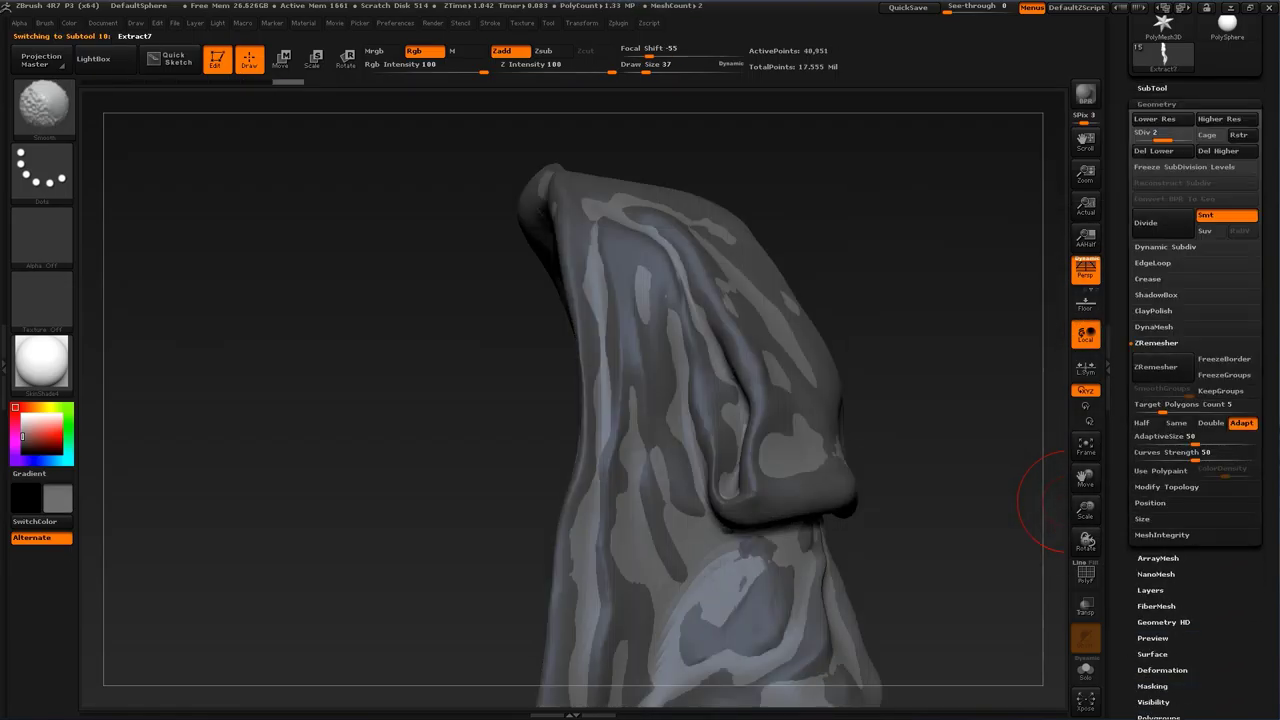
left_click(1152, 88)
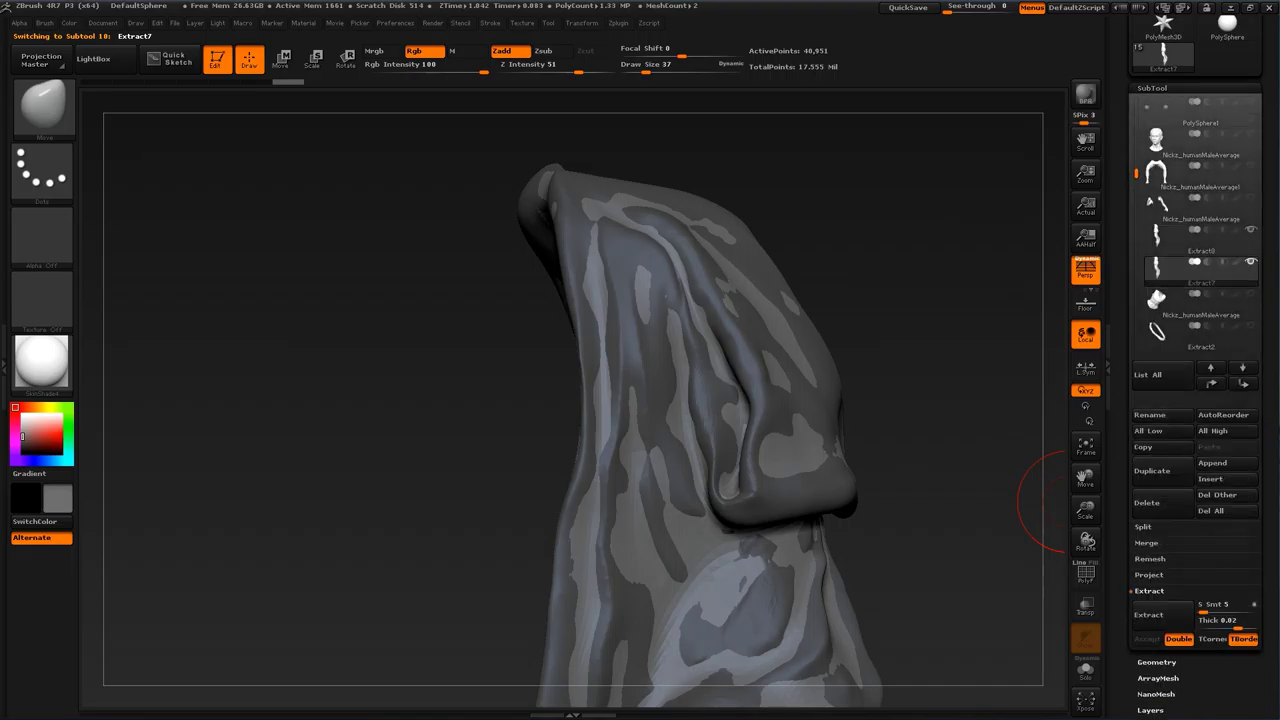
left_click(1149, 575)
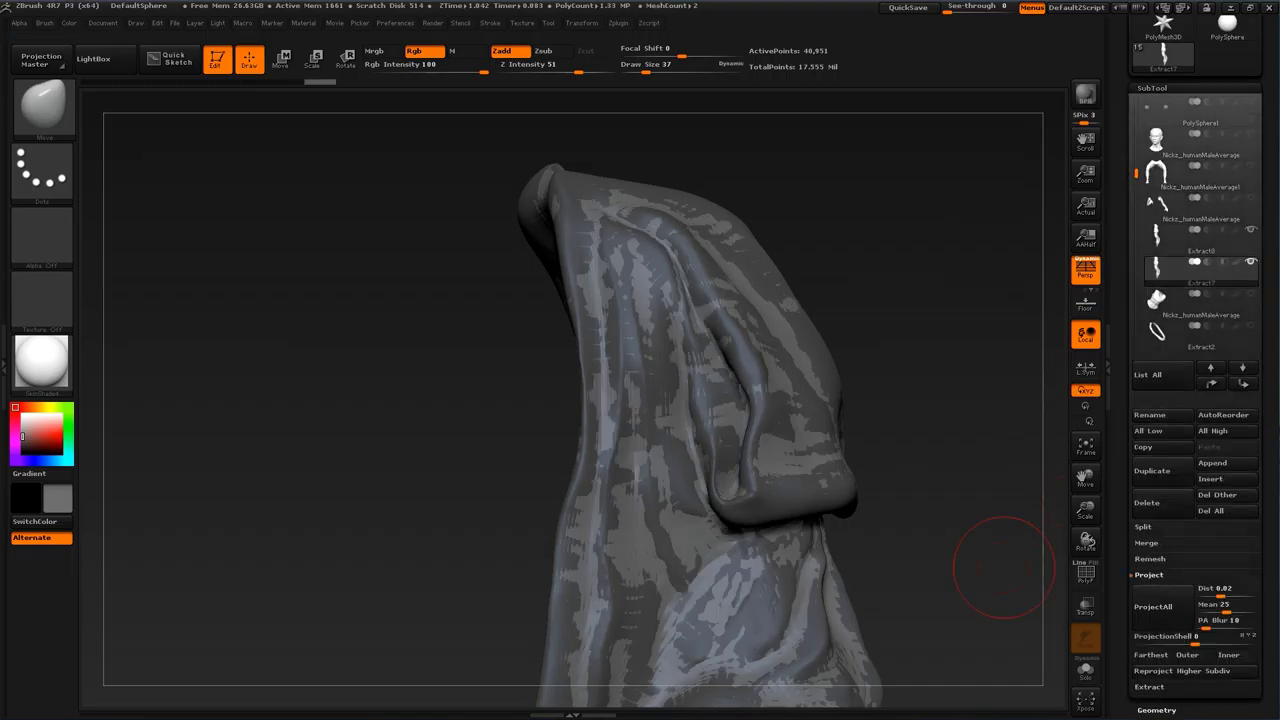
key("d")
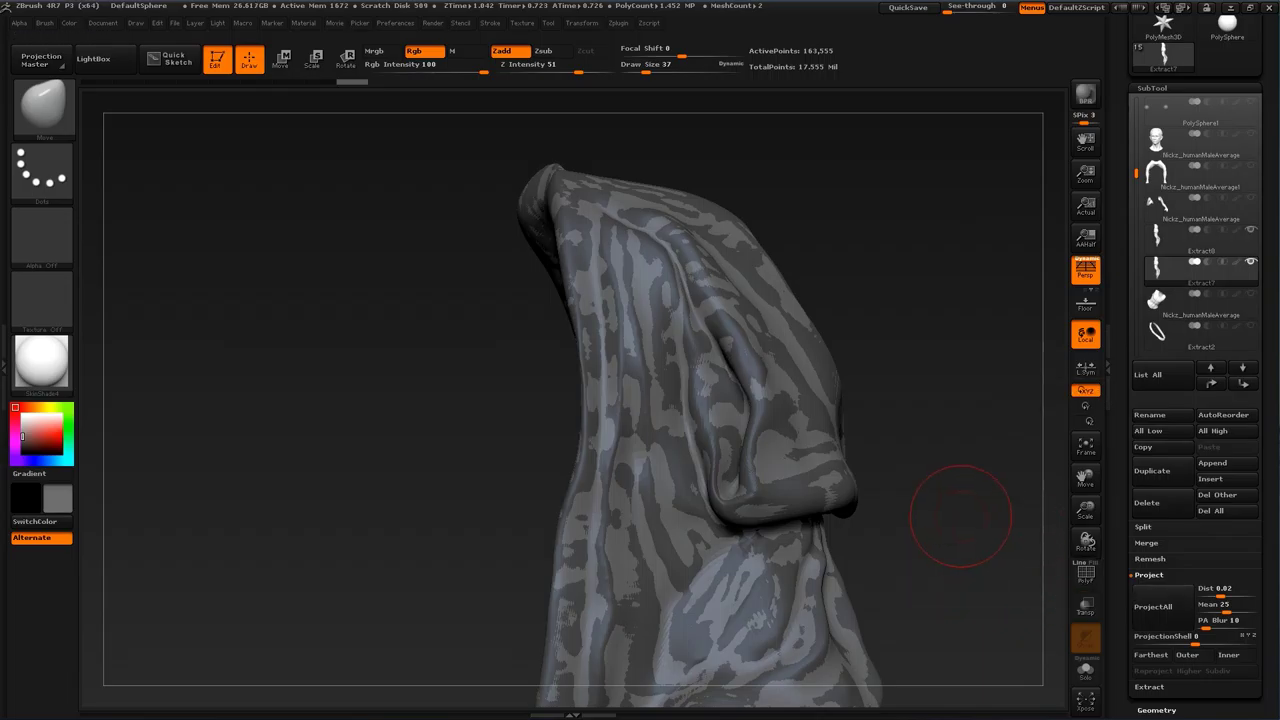
left_click(1153, 606)
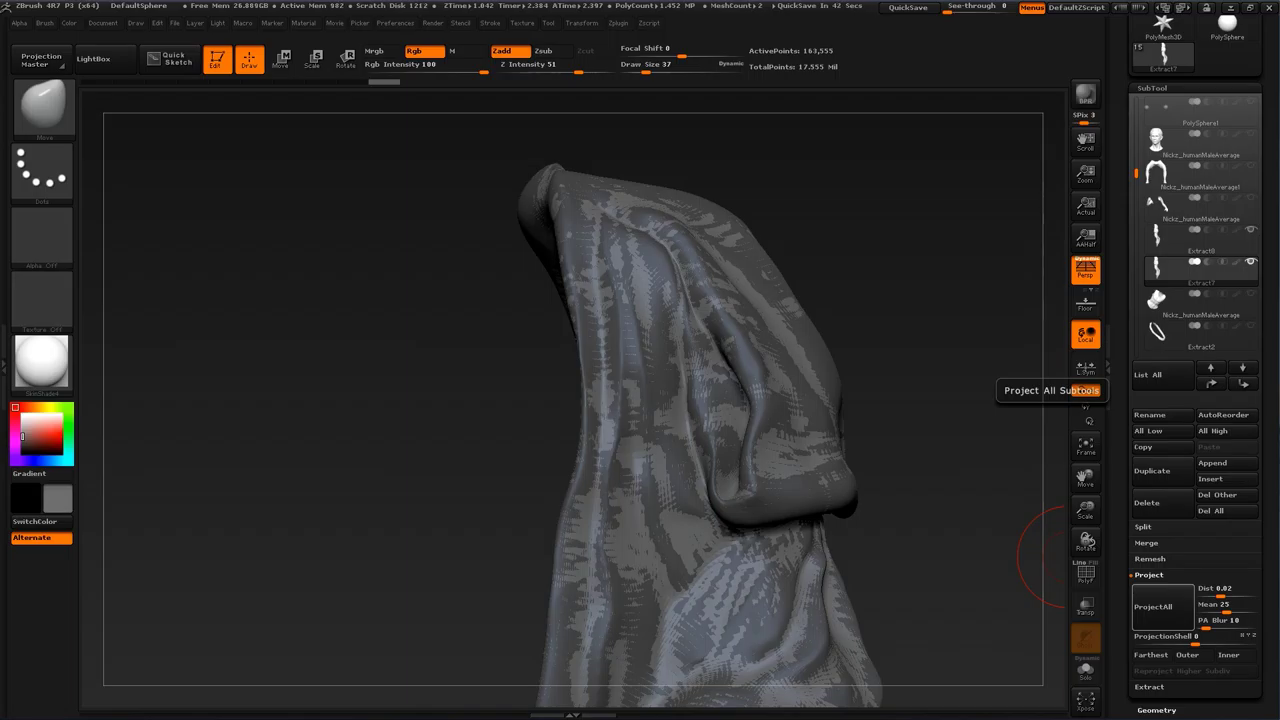
Step: Hide the original cloak to inspect the projected copy, and delete the original cloak subtool
left_click(1251, 230)
left_click_drag(945, 538, 821, 230, "alt")
left_click_drag(879, 419, 929, 337, "alt")
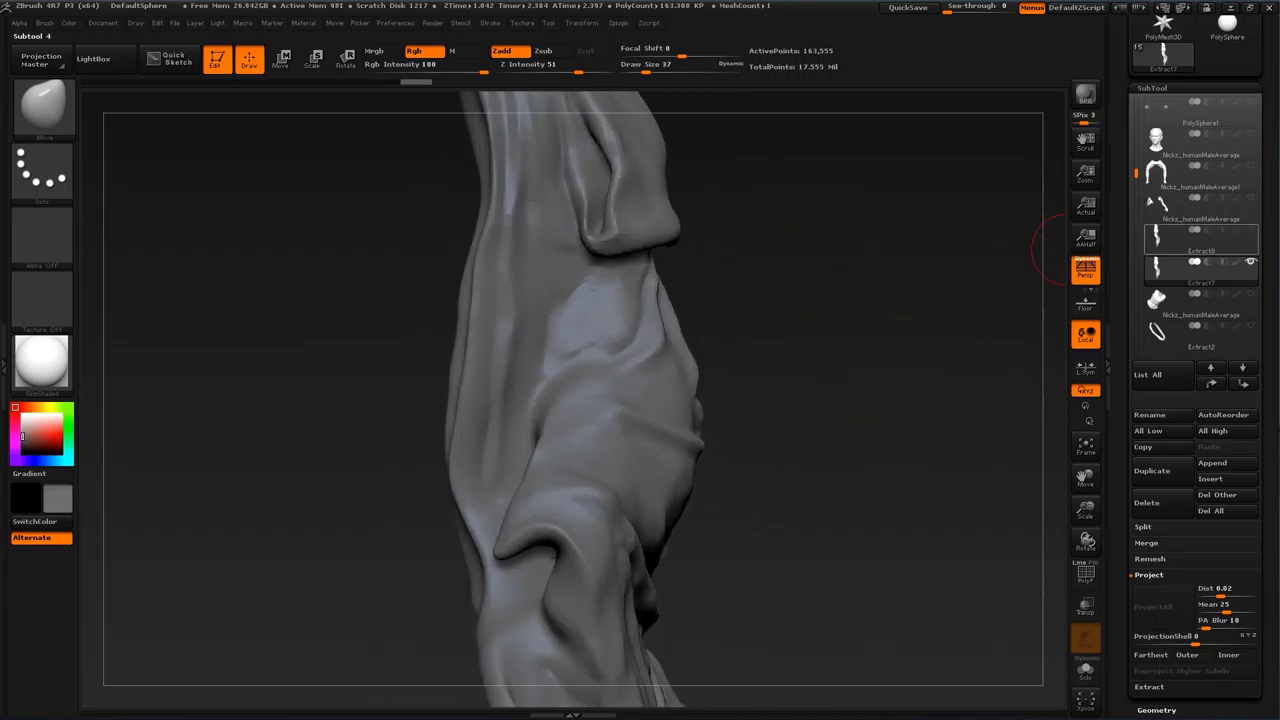
left_click(1163, 240)
left_click(1162, 502)
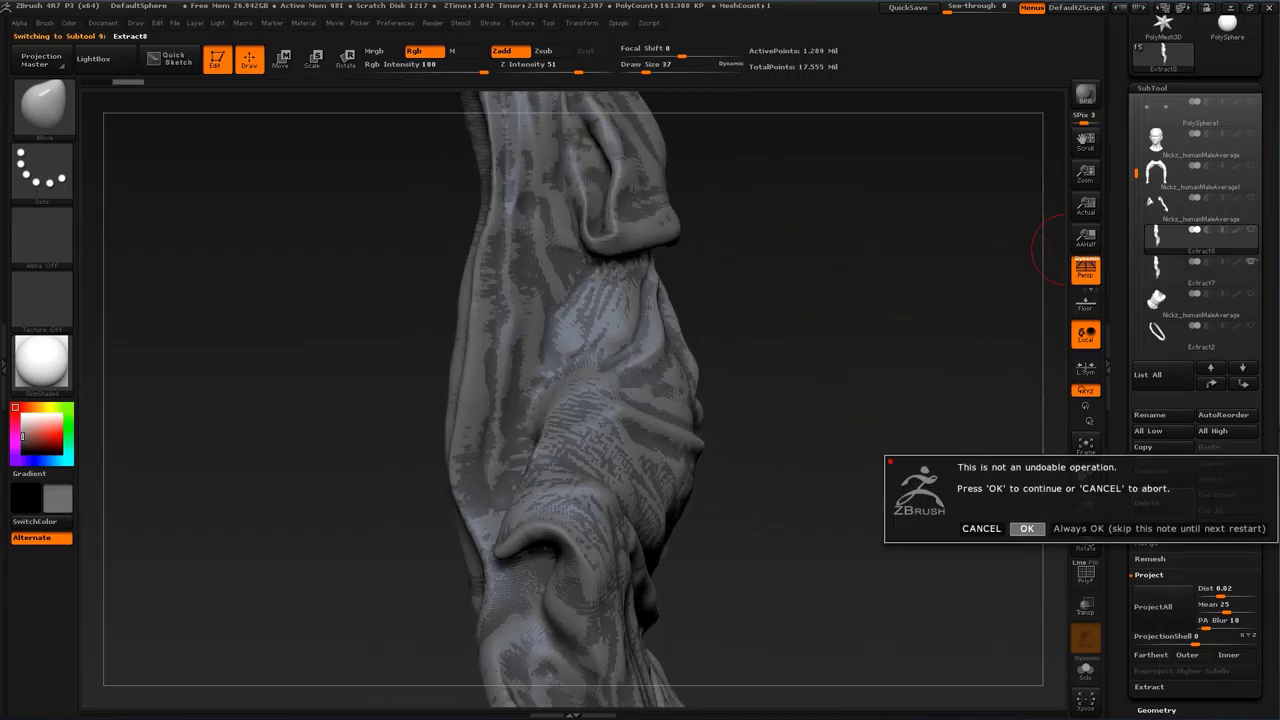
left_click(1026, 528)
Step: Subdivide the remeshed cloak to level 4 and smooth the rough area below the hanging fold
left_click_drag(937, 284, 977, 397, "alt")
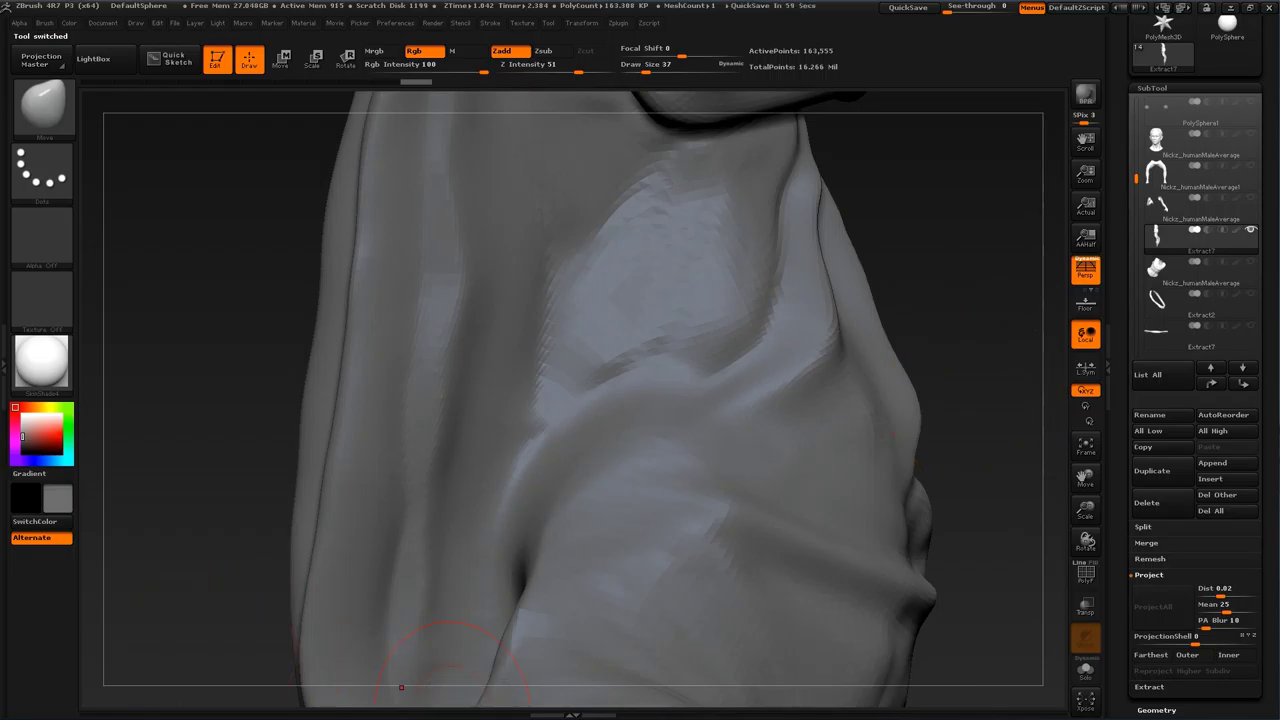
left_click(1157, 710)
left_click_drag(1003, 343, 1034, 561, "alt")
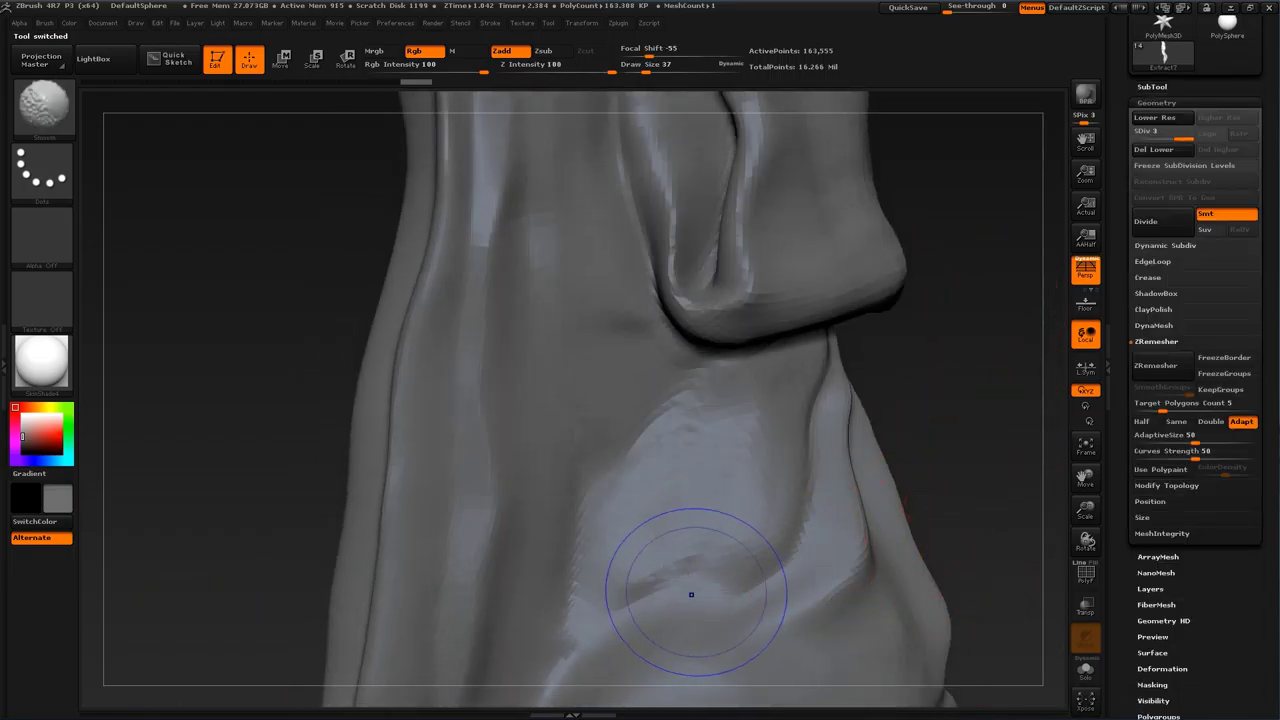
key("shift+d")
key("d")
key("ctrl+d")
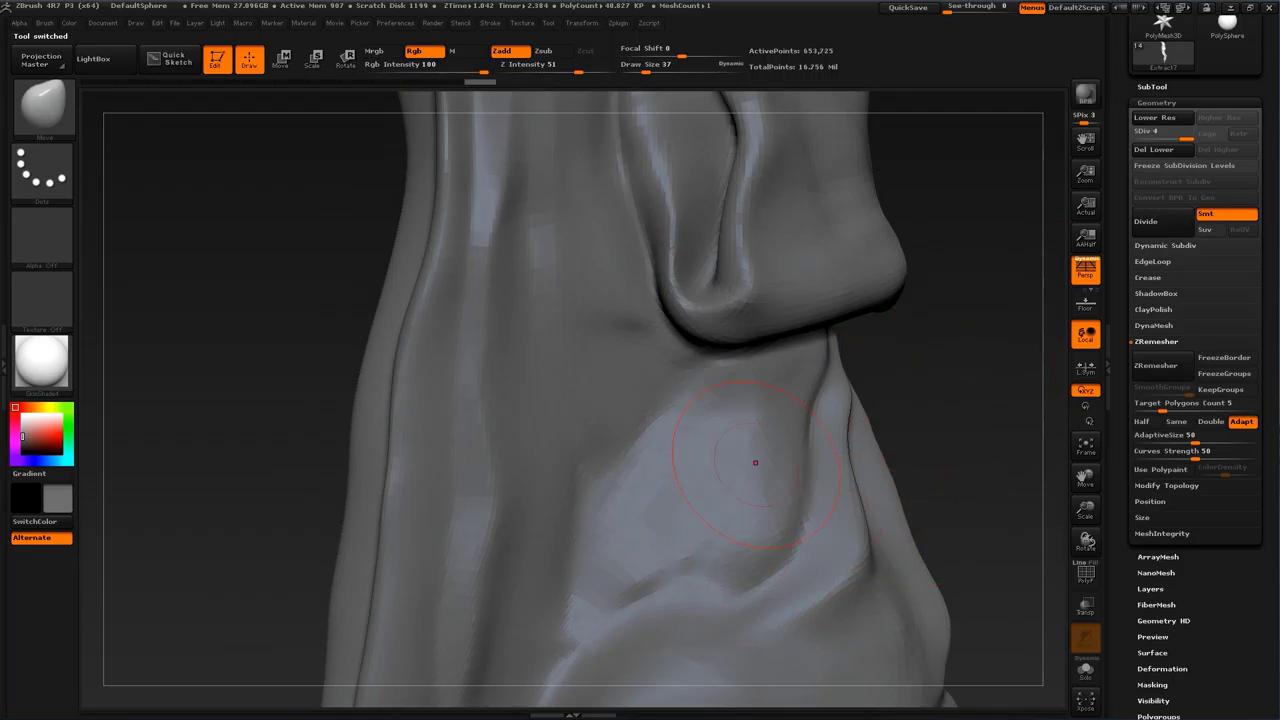
mouse_move(755, 460)
left_mouse_down("shift")
mouse_move(690, 430)
mouse_move(629, 440)
left_mouse_up("shift")
Step: Carve creases along the cloak's upper folds with the Dam_Standard brush at draw size 27
mouse_move(965, 312)
left_mouse_down("alt")
mouse_move(977, 463)
mouse_move(905, 455)
left_mouse_up("alt")
mouse_move(948, 278)
left_mouse_down()
mouse_move(872, 342)
mouse_move(880, 376)
mouse_move(822, 374)
mouse_move(867, 396)
left_mouse_up()
key("b")
key("d")
key("s")
left_click_drag(773, 227, 755, 232)
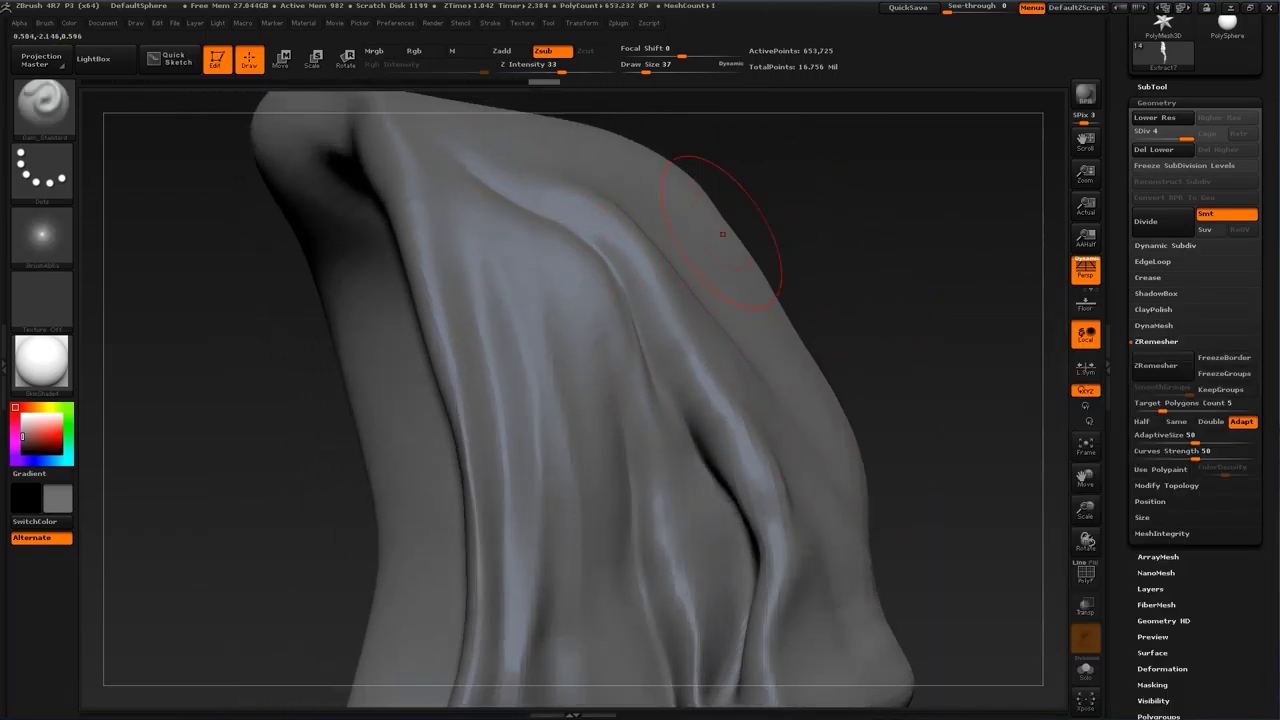
key("s")
mouse_move(464, 201)
left_mouse_down()
mouse_move(580, 252)
mouse_move(582, 312)
left_mouse_up()
left_click_drag(535, 250, 592, 378)
left_click_drag(572, 305, 617, 446)
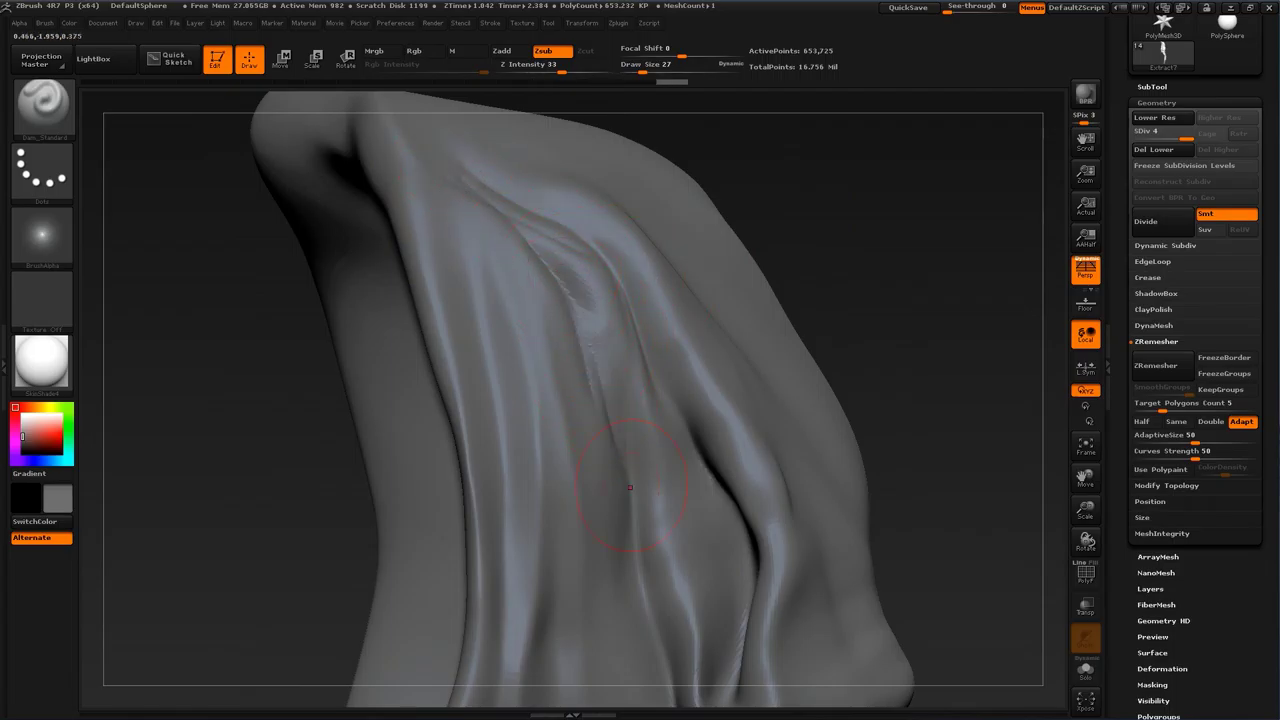
Step: Extend and deepen the crease running down the fold, and smooth its rough upper end
left_click_drag(582, 335, 632, 490)
left_click_drag(575, 302, 634, 510)
left_click_drag(572, 298, 548, 258, "shift")
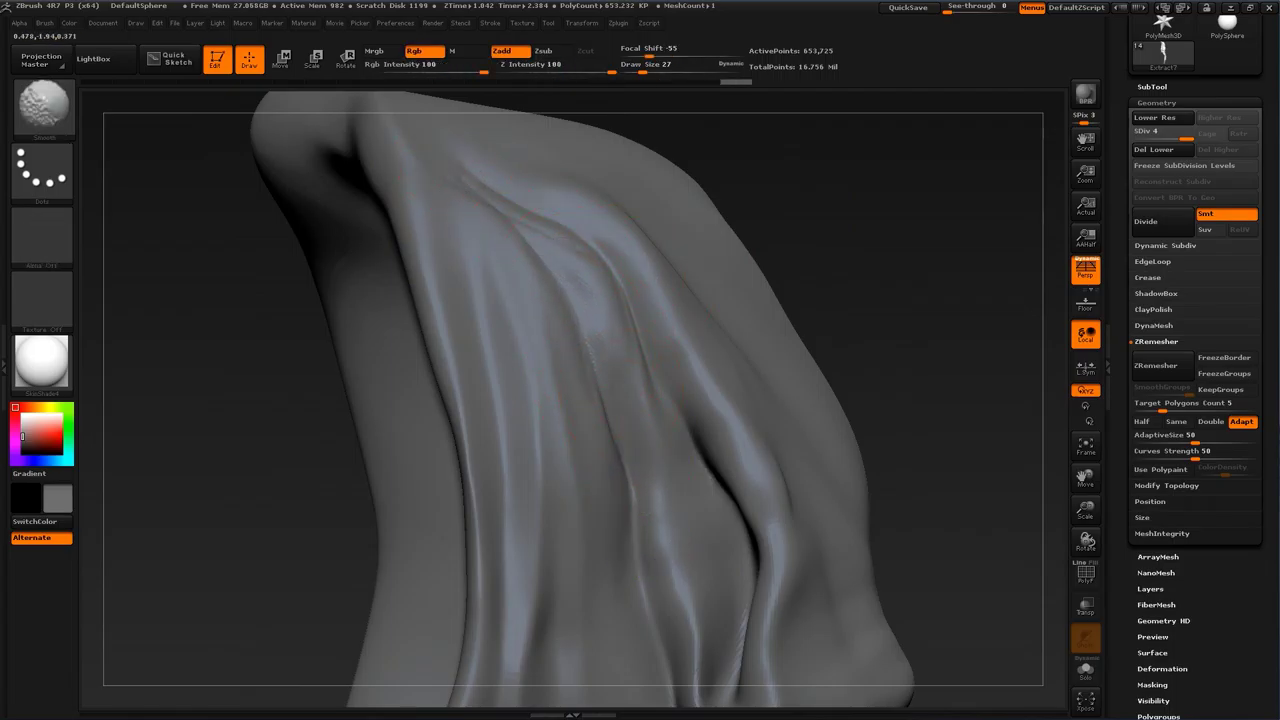
Step: Carve a crease down the side of the looped fold and smooth the surface at its lower end
mouse_move(1000, 487)
left_mouse_down()
mouse_move(908, 334)
mouse_move(873, 349)
left_mouse_up()
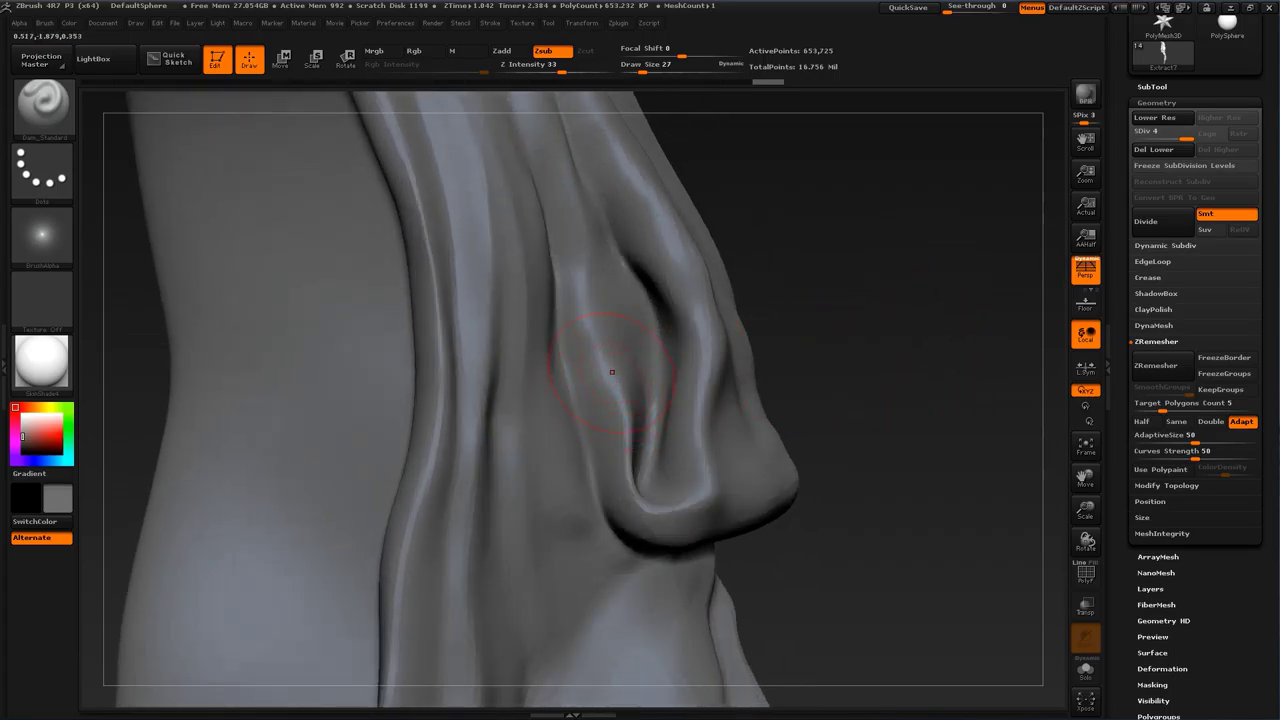
left_click_drag(562, 305, 566, 349)
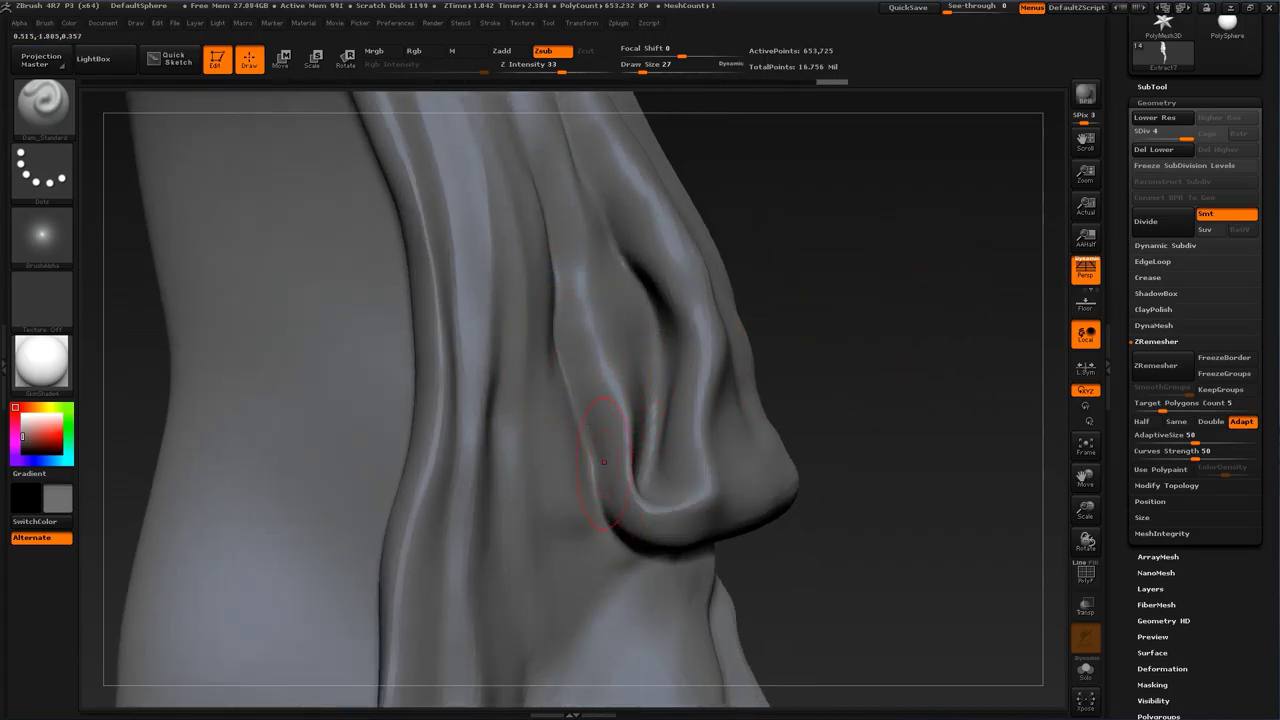
left_click_drag(604, 462, 606, 469)
left_click_drag(616, 517, 632, 540, "shift")
Step: Sharpen the crease under the fold's lower edge with Dam_Standard at draw size 11 and smooth the rough marks
left_click_drag(862, 590, 905, 410)
mouse_move(566, 443)
left_mouse_down()
mouse_move(634, 503)
mouse_move(569, 421)
left_mouse_up()
key("s")
left_click_drag(607, 482, 648, 503)
mouse_move(573, 459)
left_mouse_down()
mouse_move(670, 512)
mouse_move(632, 490)
left_mouse_up()
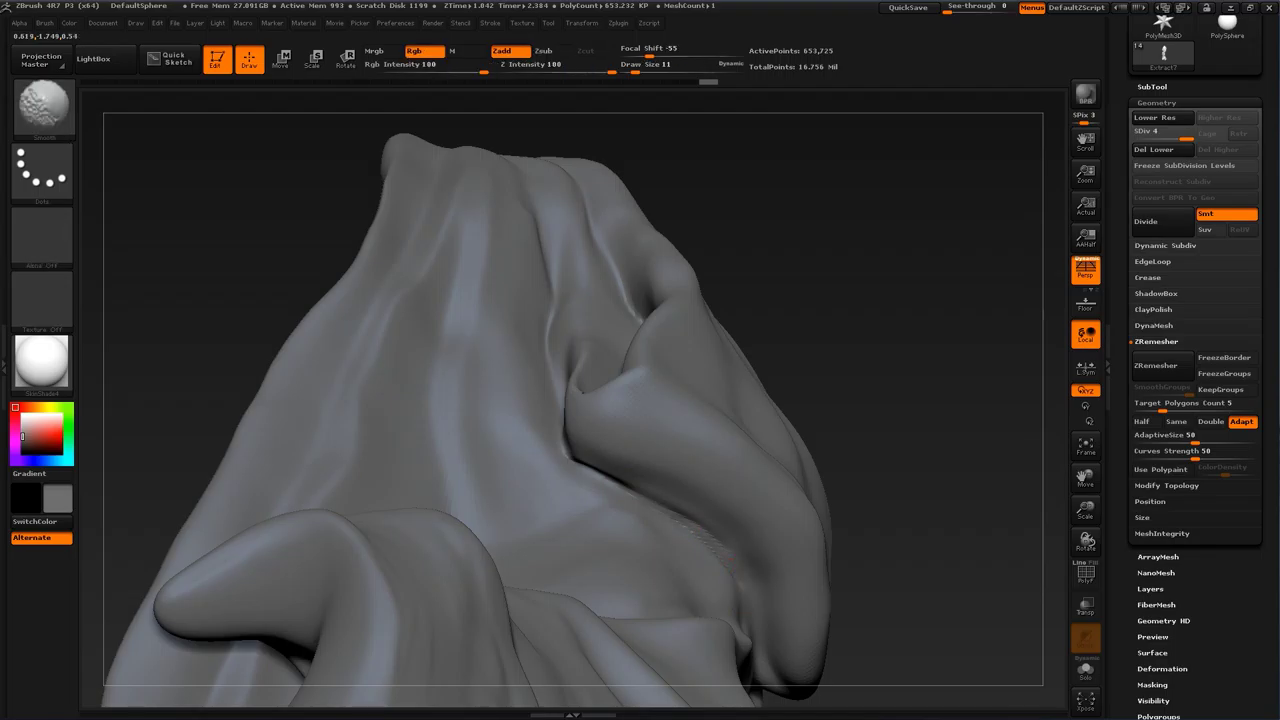
left_click_drag(690, 530, 546, 454, "shift")
right_click_drag(546, 454, 535, 570)
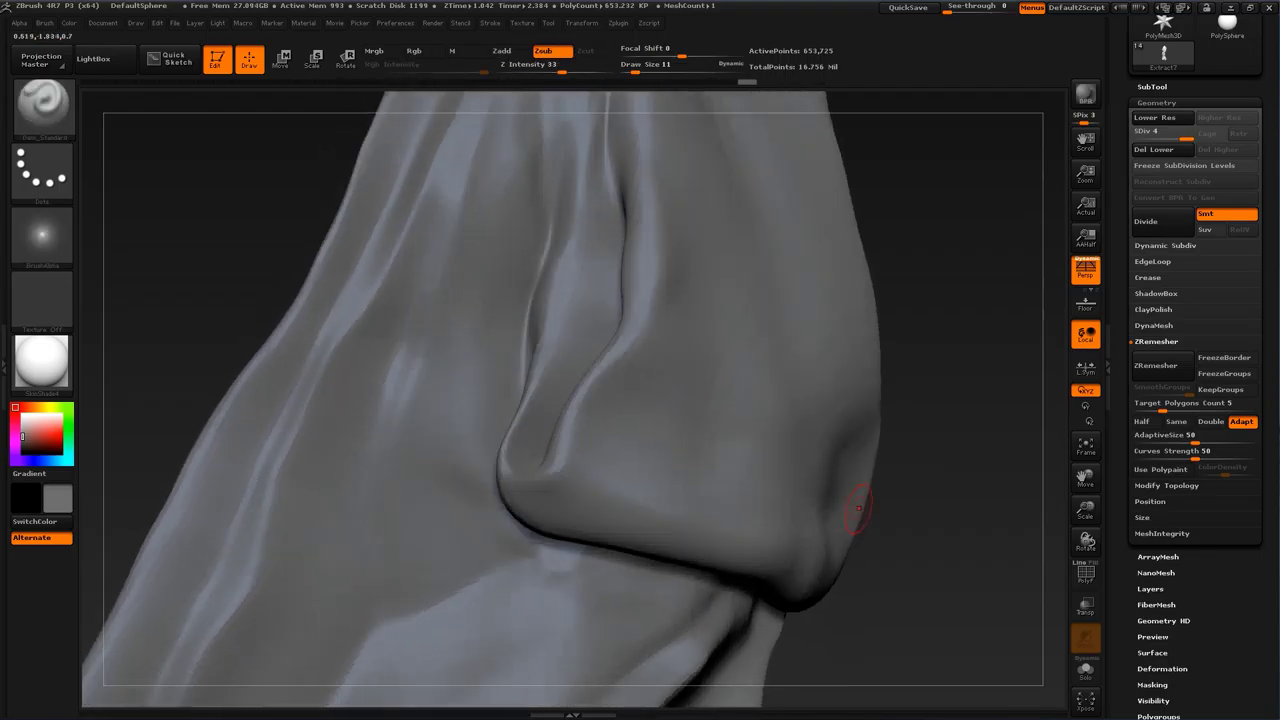
Step: Reshape the lower corner and bottom edge of the hanging fold with the Move brush at draw size 33
key("b")
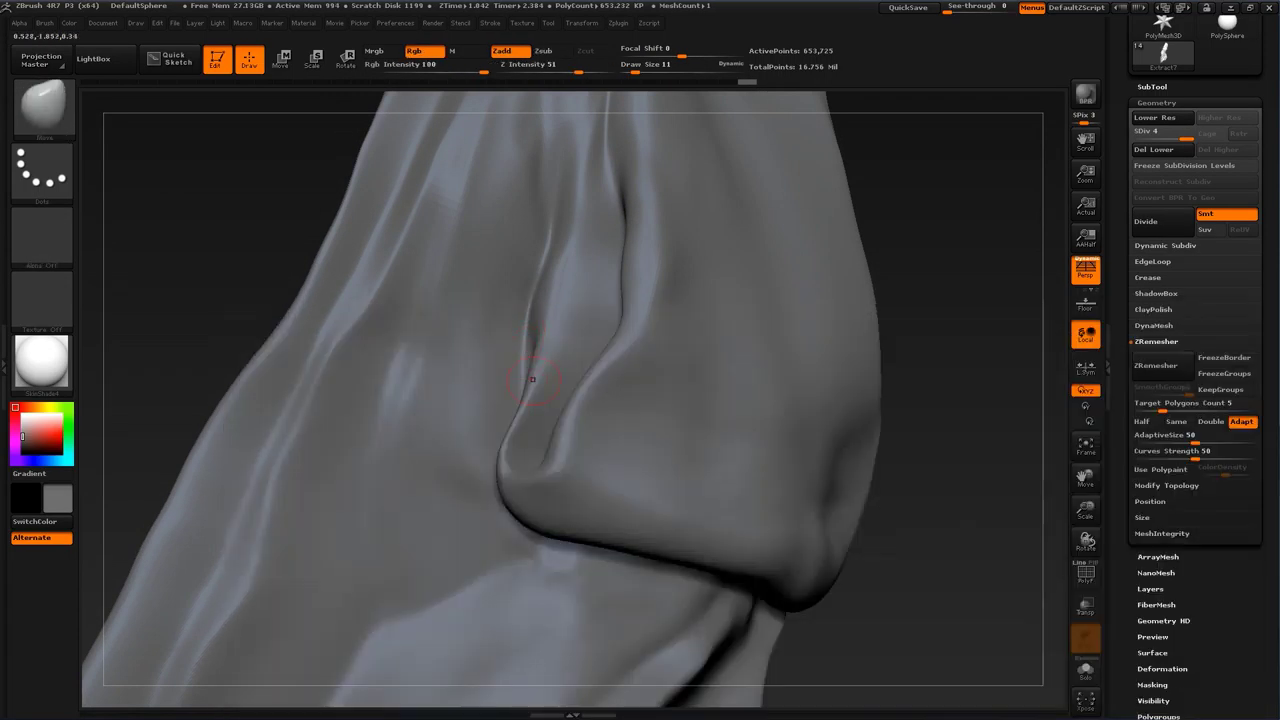
key("s")
left_click_drag(525, 490, 515, 511)
left_click_drag(579, 543, 581, 530)
mouse_move(581, 530)
right_mouse_down()
mouse_move(730, 560)
mouse_move(764, 457)
mouse_move(760, 474)
right_mouse_up()
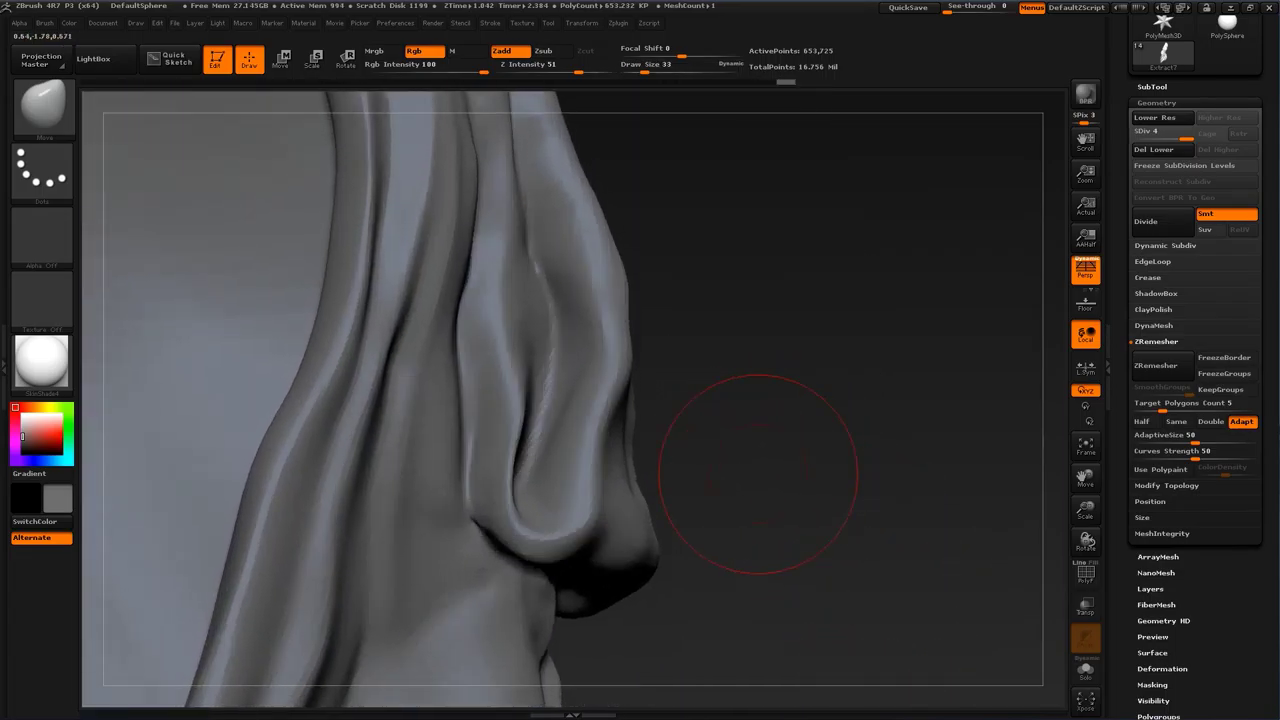
Step: Thicken the inner rim of the looped fold with the Inflat brush at draw size 17
key("b")
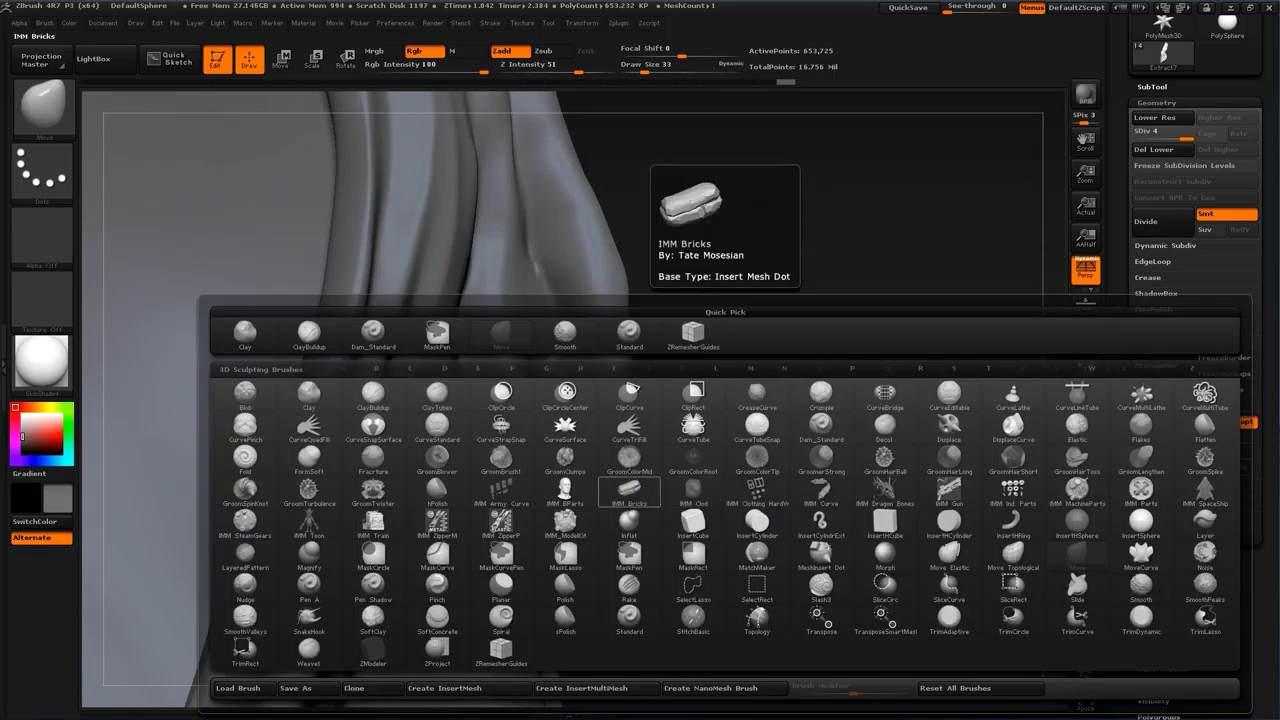
key("i")
left_click(629, 523)
key("s")
mouse_move(503, 505)
left_mouse_down()
mouse_move(534, 368)
mouse_move(529, 442)
mouse_move(543, 410)
left_mouse_up()
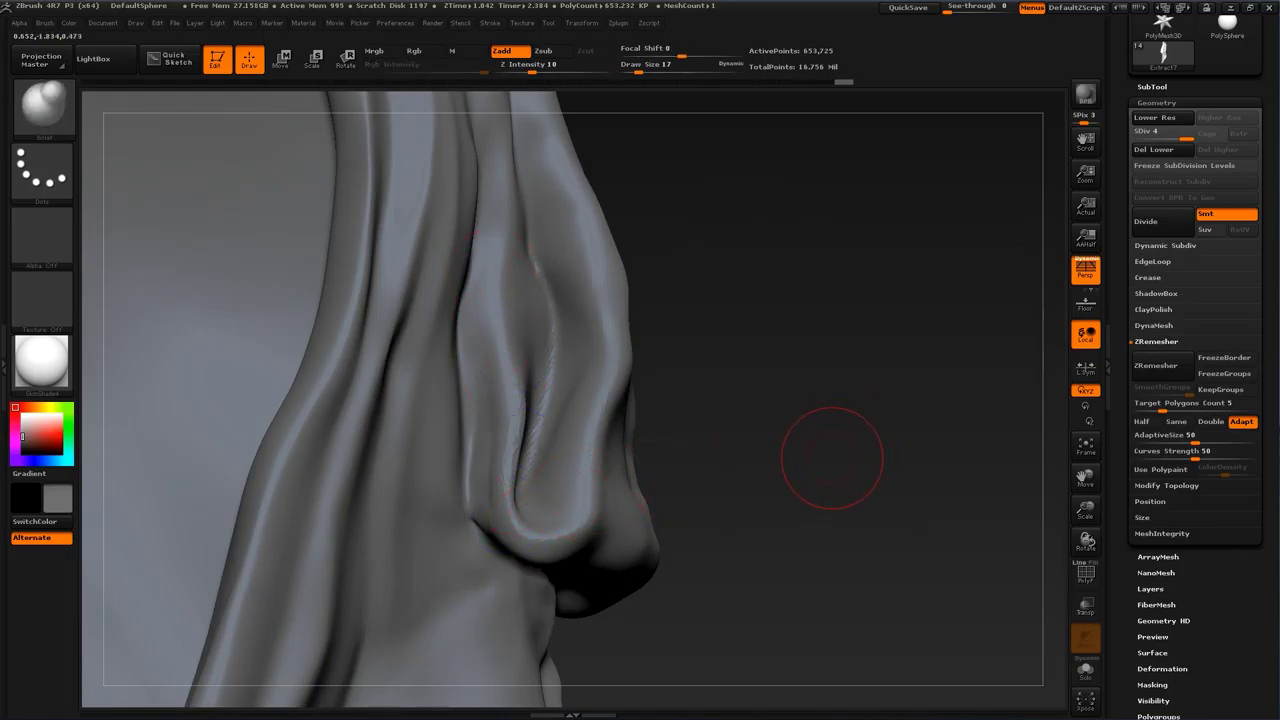
Step: Load the PolishHard brush from the Polish brush library and flatten the rim of the looped fold
left_click(106, 60)
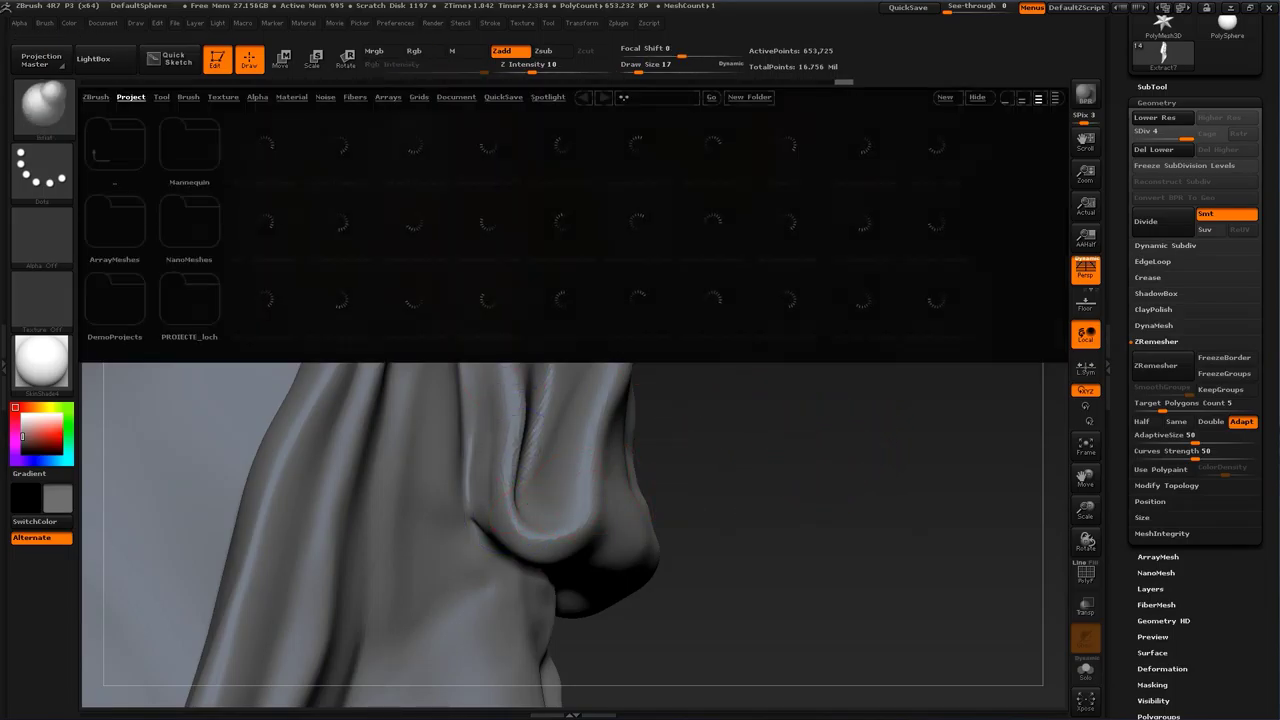
left_click(188, 97)
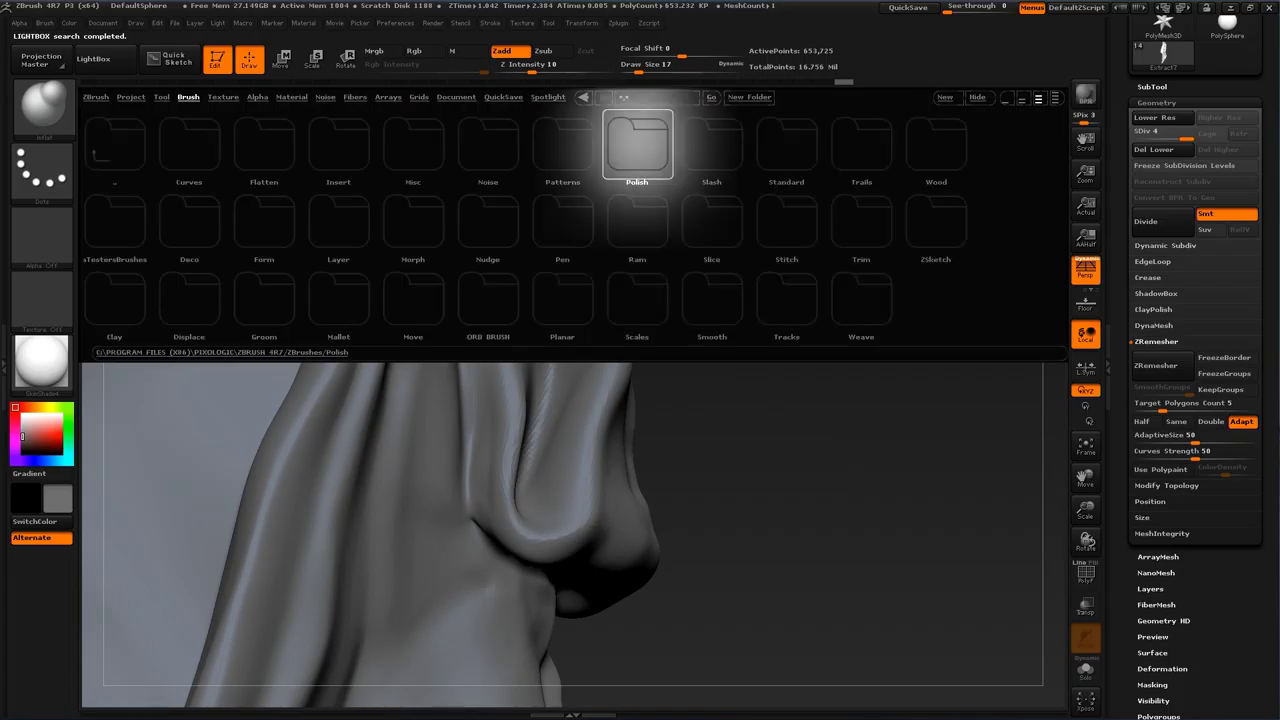
double_click(637, 146)
double_click(189, 298)
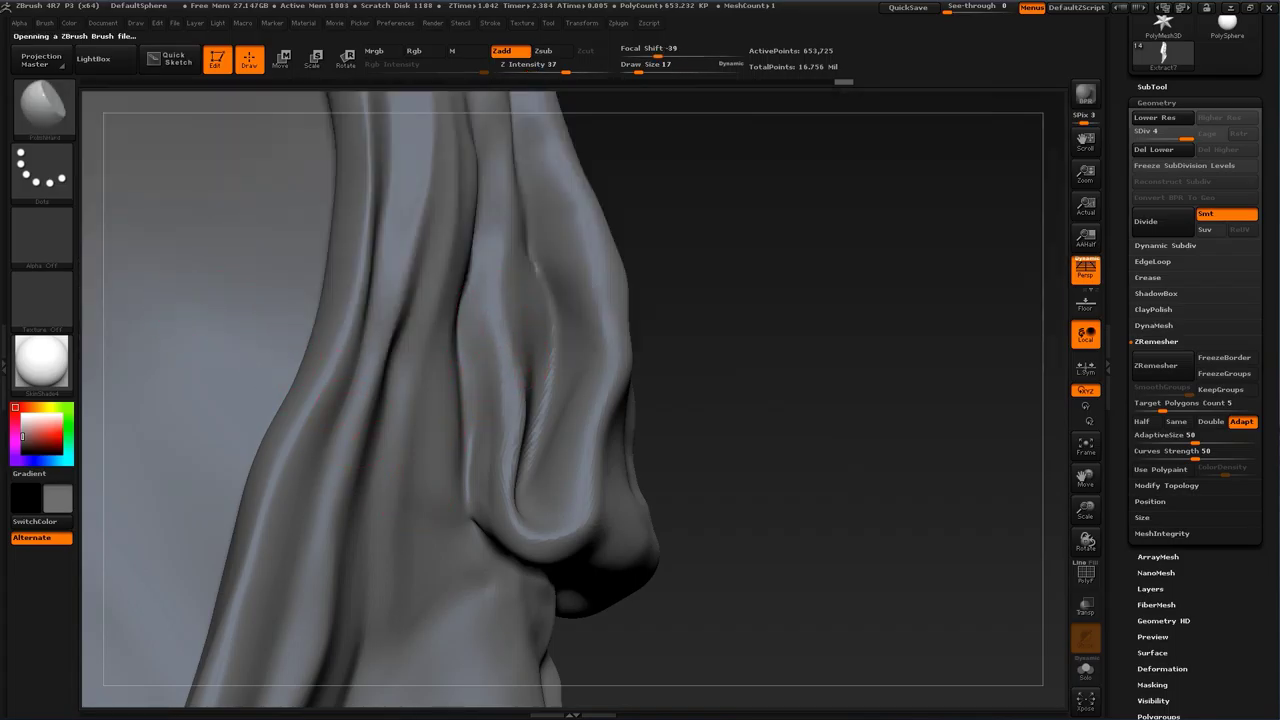
mouse_move(511, 460)
left_mouse_down()
mouse_move(512, 518)
mouse_move(560, 541)
left_mouse_up()
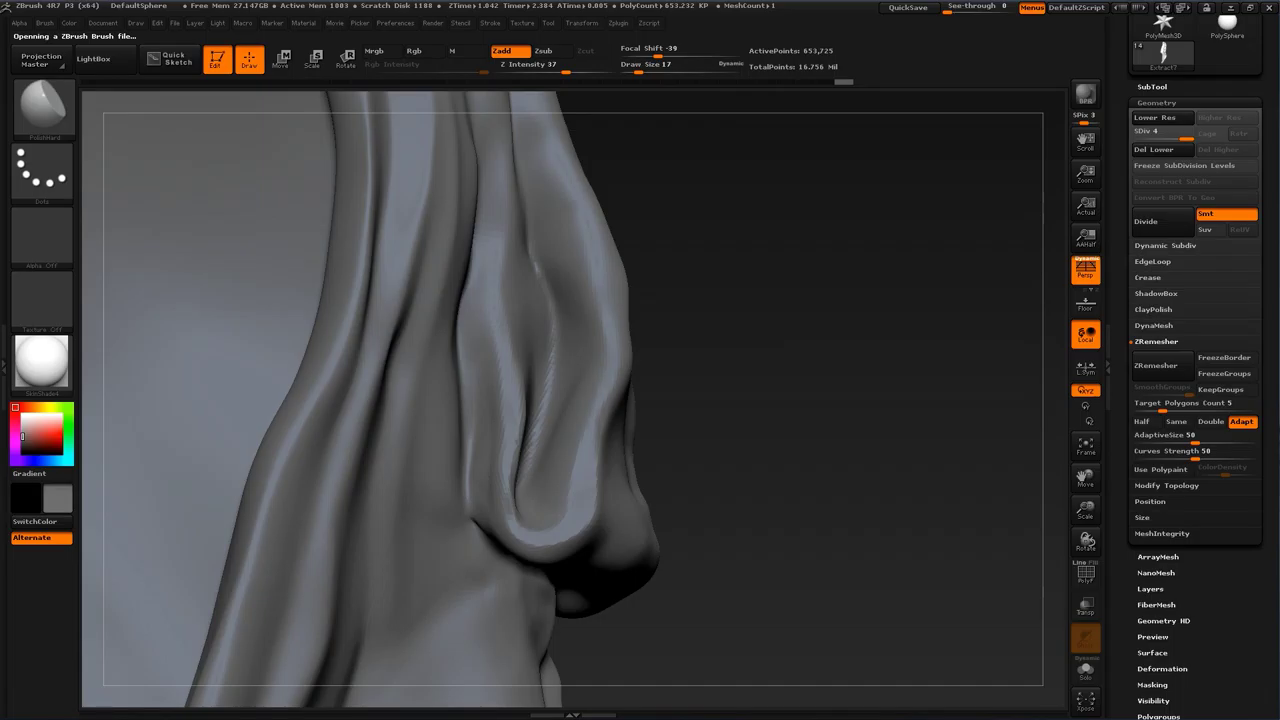
Step: Polish the outer ridge of the fold up towards the shoulder with the PolishHard brush
left_click_drag(611, 314, 572, 195)
mouse_move(632, 236)
left_mouse_down("alt")
mouse_move(647, 391)
mouse_move(584, 330)
mouse_move(556, 243)
left_mouse_up("alt")
left_click_drag(602, 374, 579, 315)
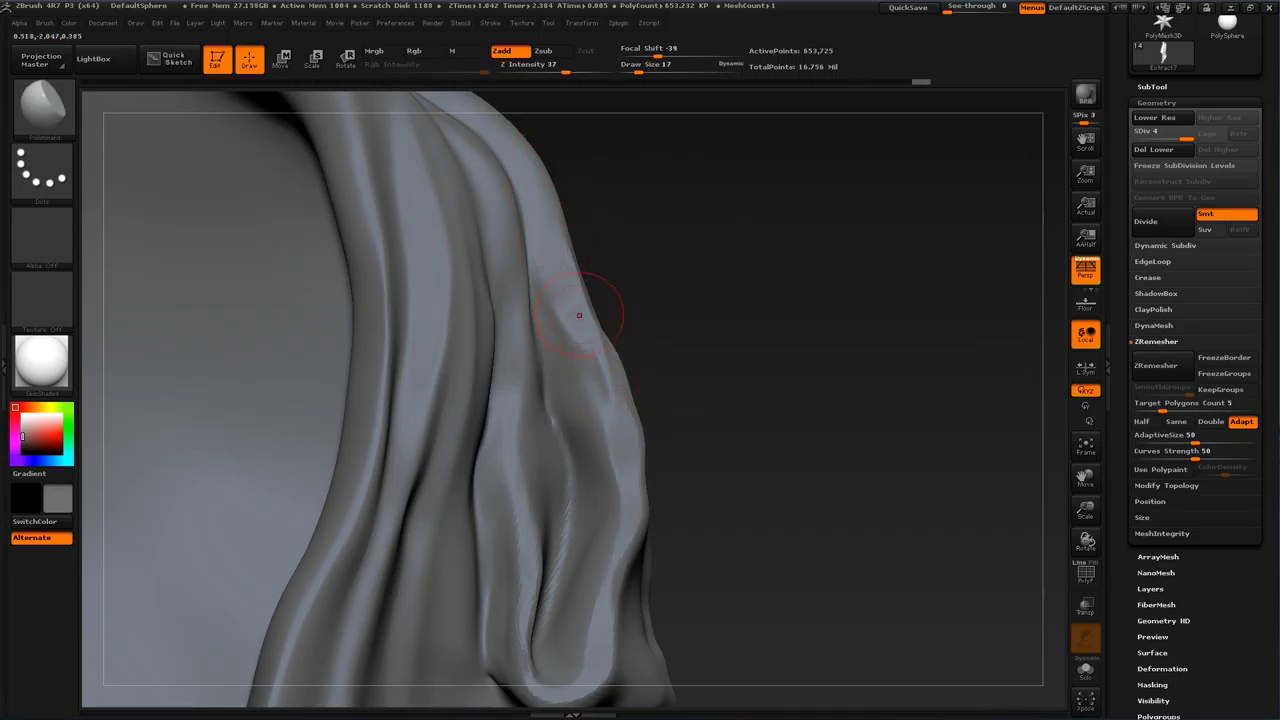
Step: Pull the middle of the looped fold into shape with the Move brush at draw size 22
left_click_drag(752, 386, 729, 391)
key("b")
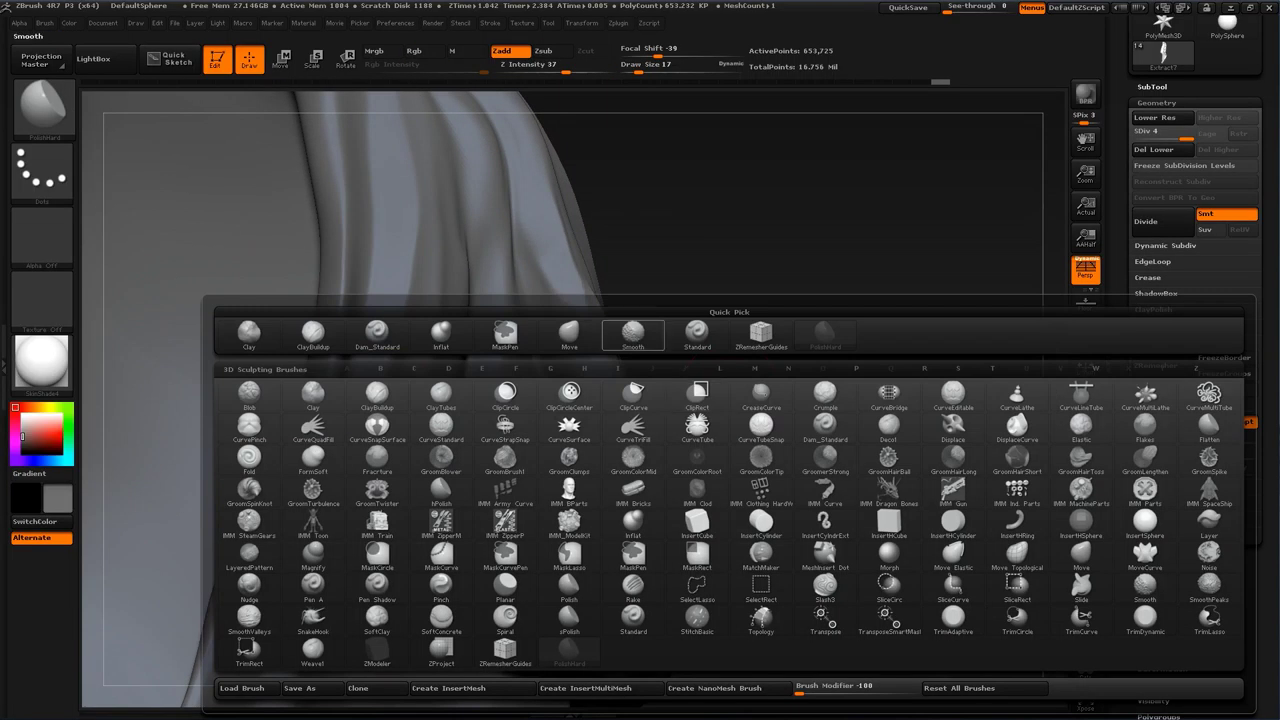
left_click(569, 336)
key("]")
mouse_move(543, 368)
left_mouse_down()
mouse_move(556, 374)
mouse_move(561, 440)
left_mouse_up()
Step: Switch to the ClayBuildup brush and smooth the hollow inside the looped fold
key("b")
left_click(174, 335)
left_click_drag(546, 372, 556, 418, "shift")
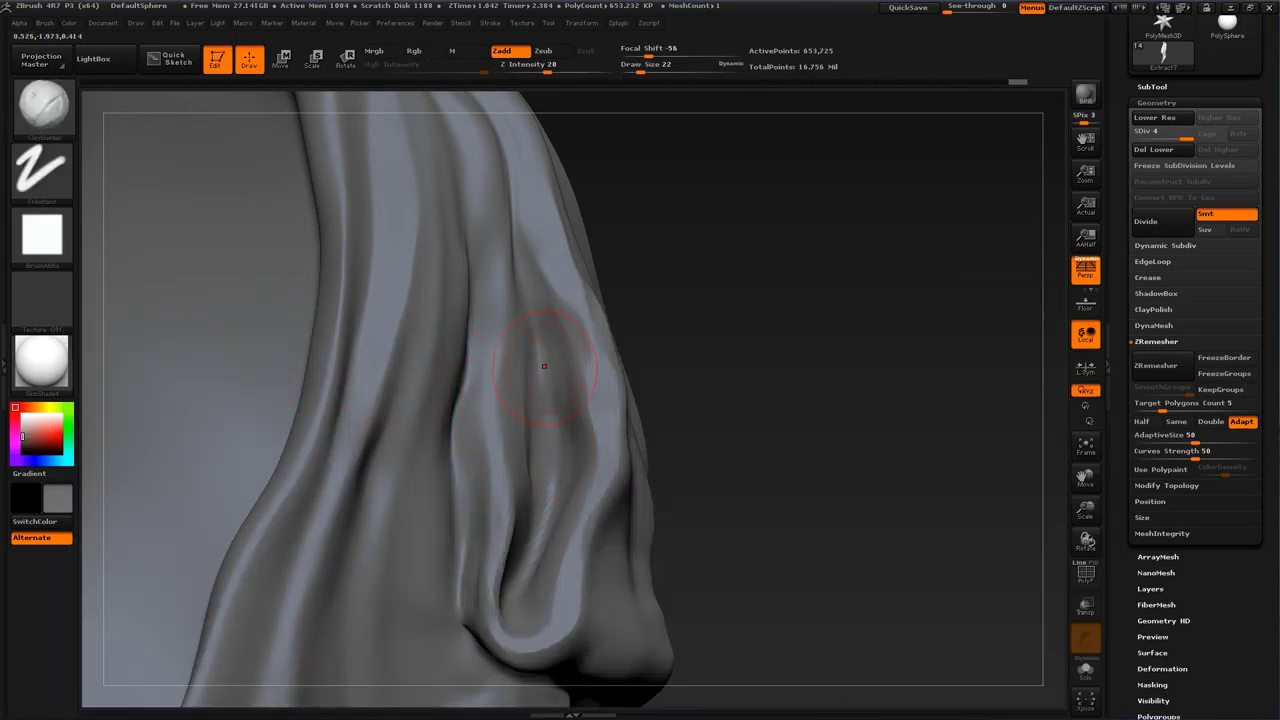
Step: Build up the ridges inside the looped fold with the ClayBuildup brush and smooth its lower hollow
left_click_drag(535, 350, 545, 535)
left_click_drag(542, 470, 548, 545, "shift")
left_click_drag(708, 528, 735, 540)
left_click_drag(527, 556, 516, 592)
left_click_drag(763, 551, 751, 509)
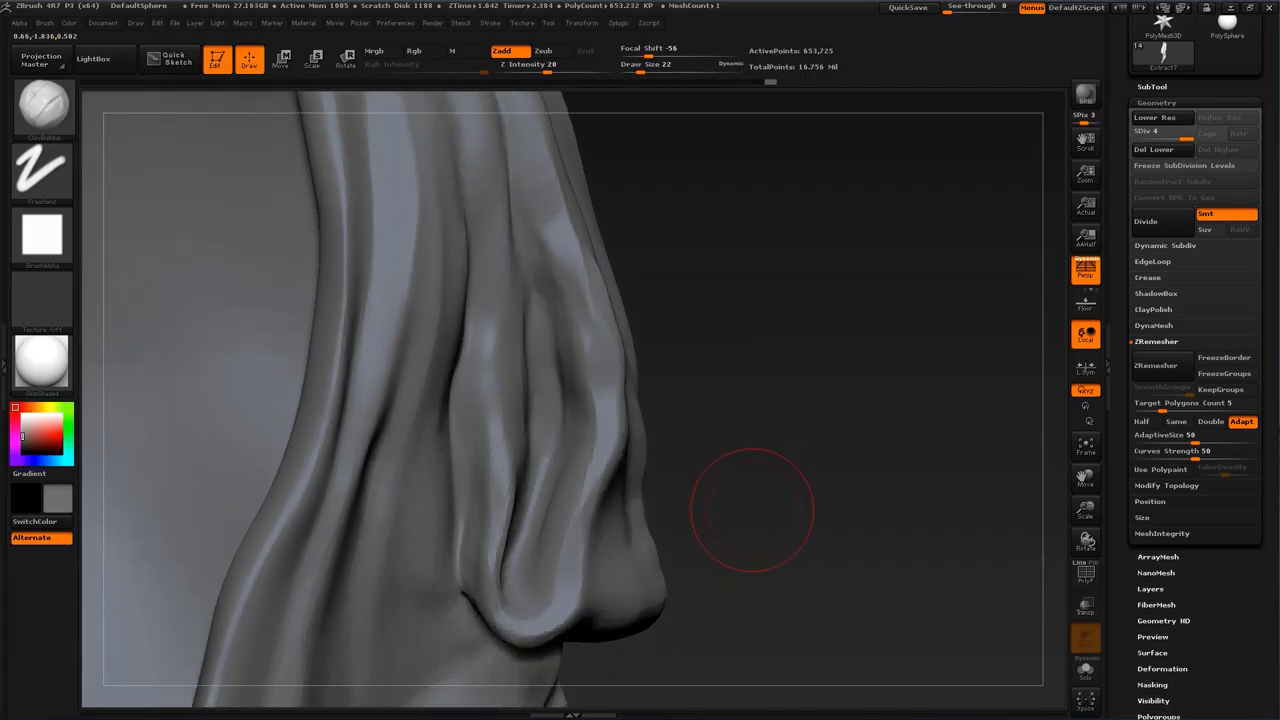
Step: Switch to the Move brush and pull the lower inner ridges of the looped fold into shape
key("b")
left_click(588, 335)
mouse_move(530, 540)
left_mouse_down()
mouse_move(520, 552)
mouse_move(549, 522)
left_mouse_up()
left_click_drag(732, 540, 721, 445, "alt")
key("s")
left_click_drag(575, 474, 557, 484)
key("s")
left_click_drag(547, 502, 549, 453)
Step: Set the Move brush's draw size to 27 and soften the upper outer ridge of the looped fold
left_click_drag(797, 487, 792, 603, "alt")
key("s")
mouse_move(560, 411)
left_mouse_down()
mouse_move(568, 385)
mouse_move(598, 375)
mouse_move(573, 380)
left_mouse_up()
left_click_drag(574, 334, 597, 332, "shift")
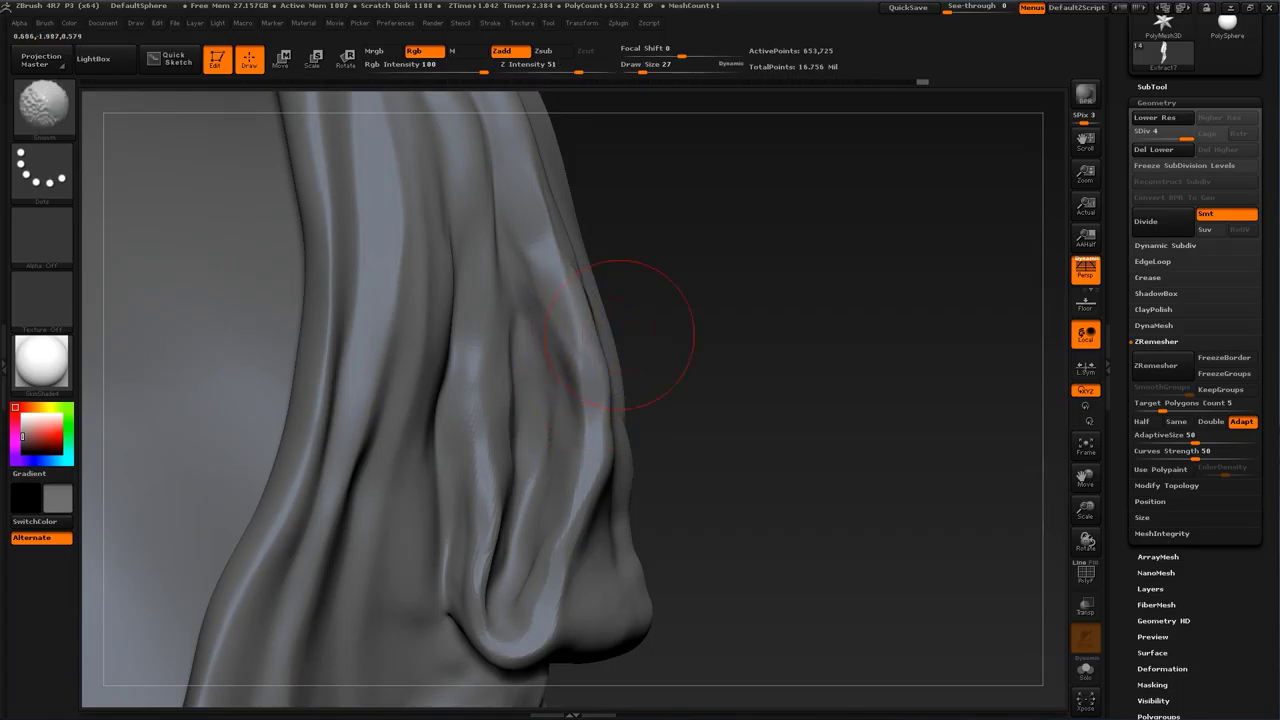
Step: Switch to the PolishHard brush at draw size 17 and sharpen the upper outer ridge of the looped fold
key("b")
left_click(714, 335)
key("s")
left_click(558, 309)
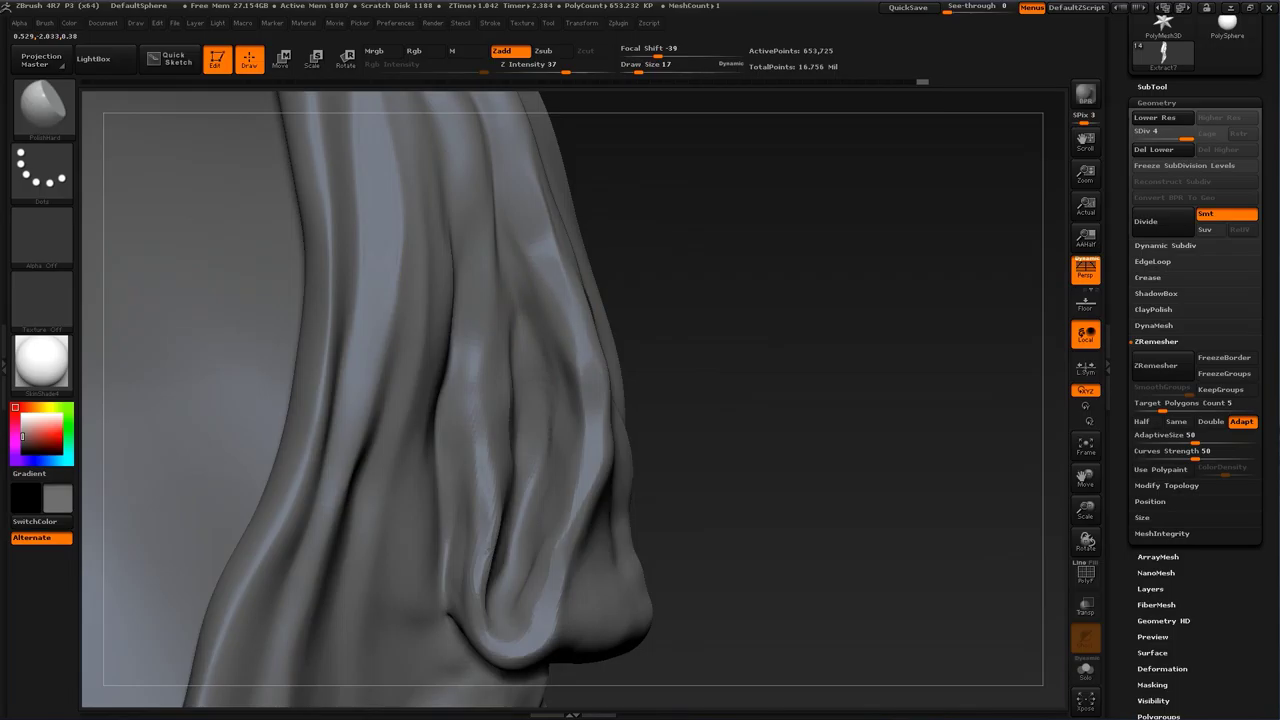
left_click_drag(930, 395, 720, 323)
Step: Try to flatten the wide hanging flap with the PolishHard brush at draw size 87 and undo the strokes
key("s")
left_click(578, 328)
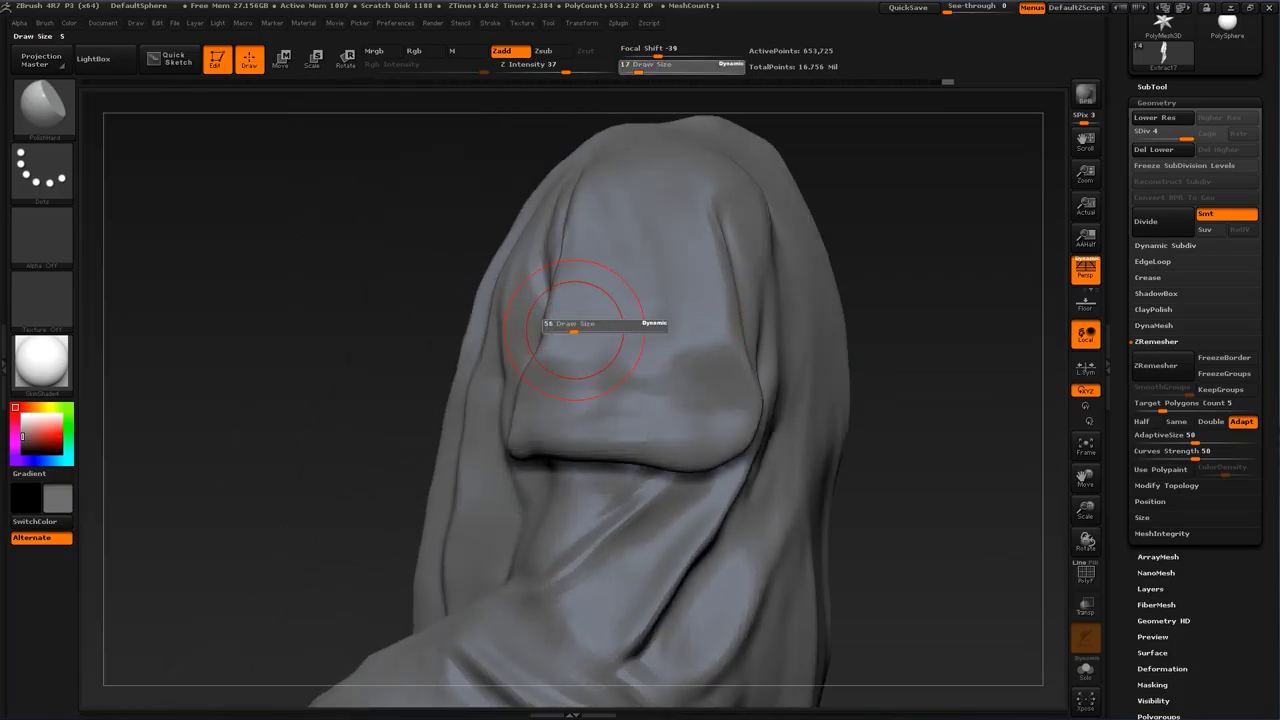
left_click_drag(578, 312, 590, 372)
left_click_drag(606, 194, 625, 320)
mouse_move(640, 230)
left_mouse_down()
mouse_move(669, 386)
mouse_move(580, 400)
left_mouse_up()
left_click_drag(715, 380, 706, 342)
left_click_drag(883, 377, 1000, 392)
mouse_move(850, 410)
left_mouse_down()
mouse_move(900, 417)
mouse_move(868, 430)
mouse_move(863, 418)
mouse_move(745, 400)
left_mouse_up()
key("ctrl+z")
key("ctrl+z")
key("ctrl+z")
key("ctrl+z")
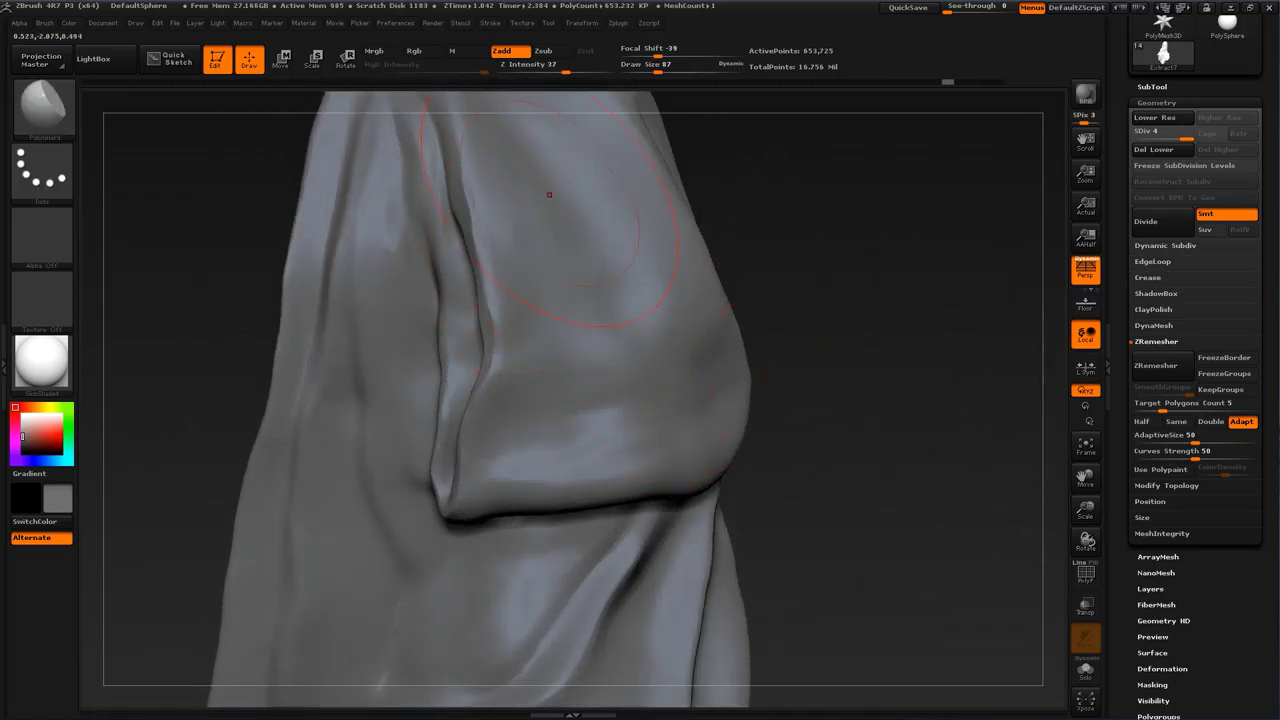
Step: Flatten the surface of the hanging flap and the shoulder area above it with PolishHard at draw size 87
mouse_move(581, 285)
left_mouse_down()
mouse_move(651, 371)
mouse_move(537, 437)
mouse_move(720, 394)
mouse_move(691, 394)
left_mouse_up()
mouse_move(827, 180)
left_mouse_down("alt")
mouse_move(897, 394)
mouse_move(886, 366)
left_mouse_up("alt")
left_click_drag(872, 304, 880, 381, "alt")
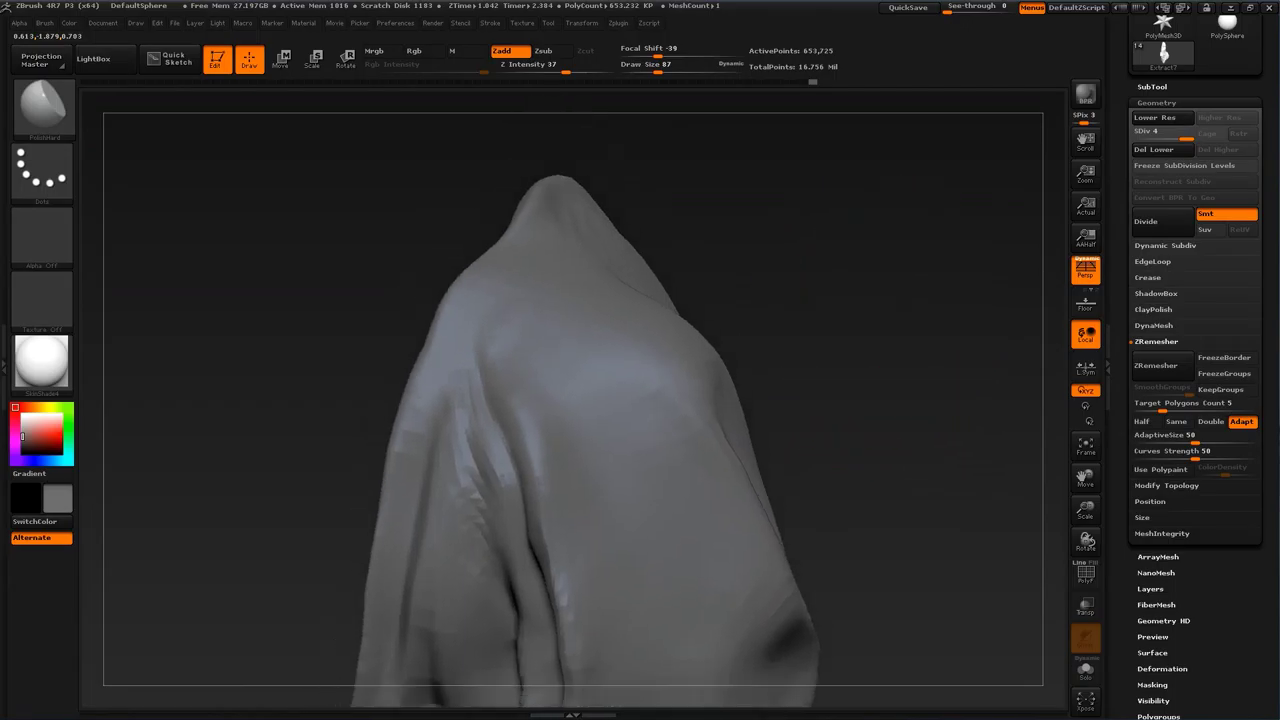
mouse_move(553, 390)
left_mouse_down()
mouse_move(585, 306)
mouse_move(560, 310)
left_mouse_up()
Step: Reduce the draw size to 62 and polish the folds running down from the cloak's peak
key("s")
left_click_drag(690, 408, 698, 382)
left_click_drag(880, 450, 960, 440)
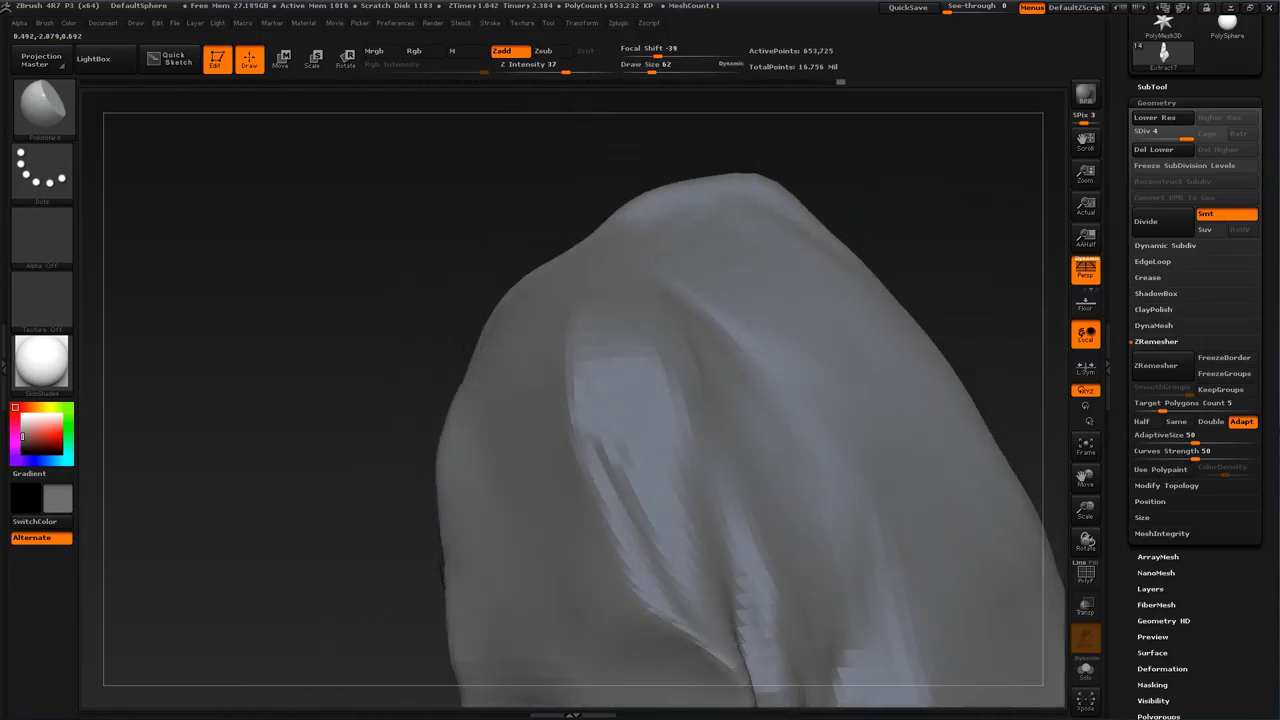
left_click_drag(582, 442, 602, 505)
left_click_drag(566, 374, 561, 344)
left_click_drag(917, 240, 760, 248)
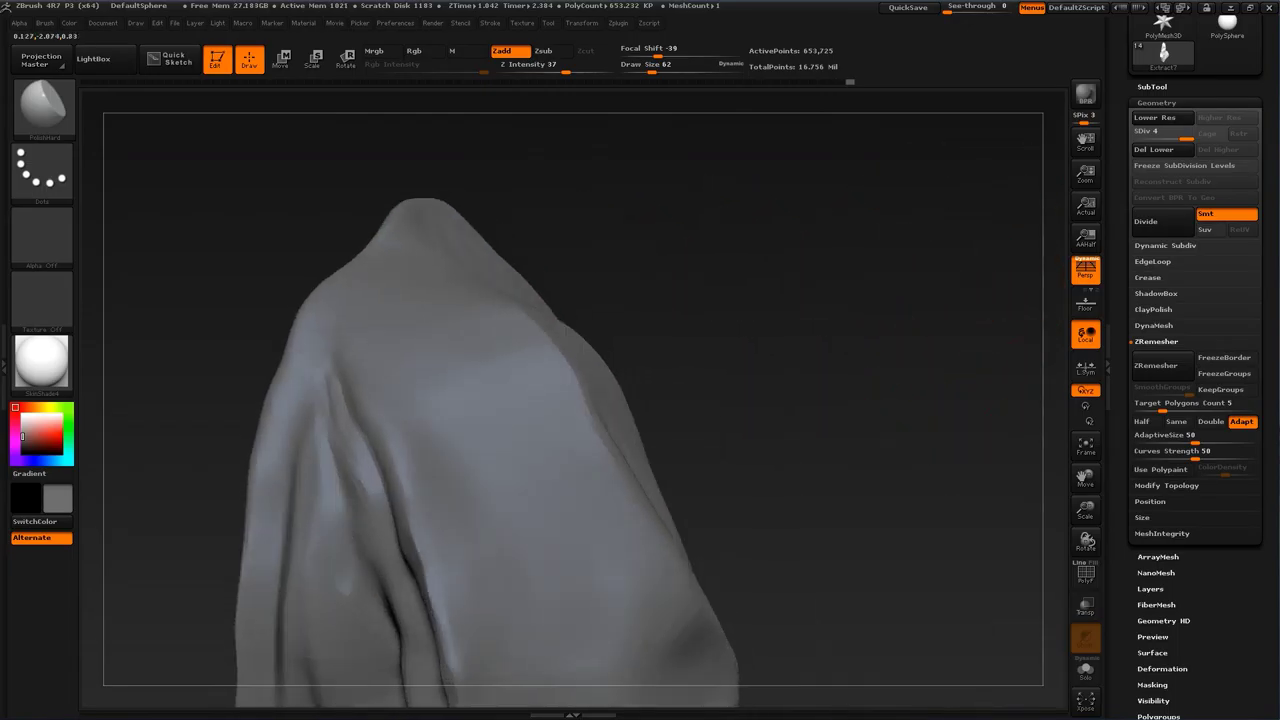
Step: Polish the folds directly below the hanging flap at draw size 35 and smooth the area beside the crease
left_click_drag(830, 330, 815, 240, "alt")
left_click_drag(850, 400, 870, 215, "alt")
mouse_move(870, 215)
left_mouse_down()
mouse_move(930, 225)
mouse_move(872, 400)
left_mouse_up()
mouse_move(888, 335)
left_mouse_down()
mouse_move(903, 383)
mouse_move(863, 232)
mouse_move(794, 364)
left_mouse_up()
mouse_move(640, 350)
left_mouse_down()
mouse_move(672, 410)
mouse_move(684, 500)
left_mouse_up()
left_click_drag(840, 300, 740, 302)
key("s")
left_click_drag(527, 402, 517, 402)
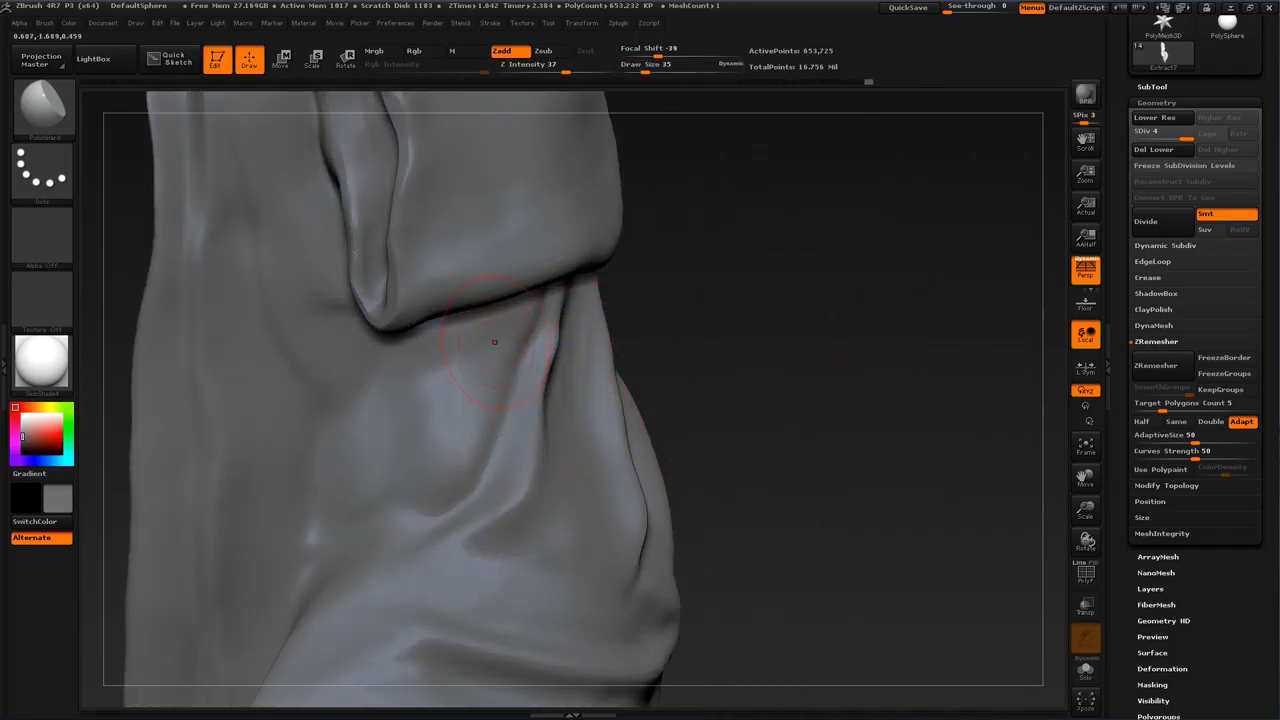
left_click_drag(752, 387, 690, 400)
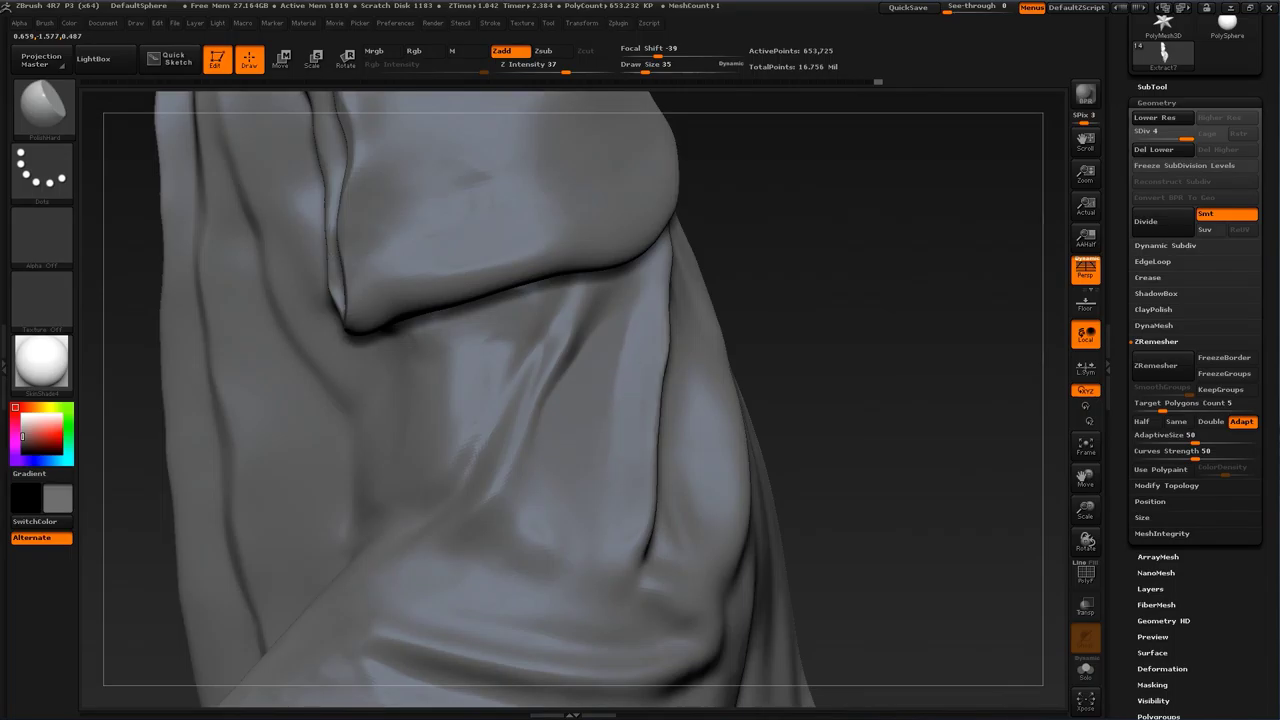
key("shift")
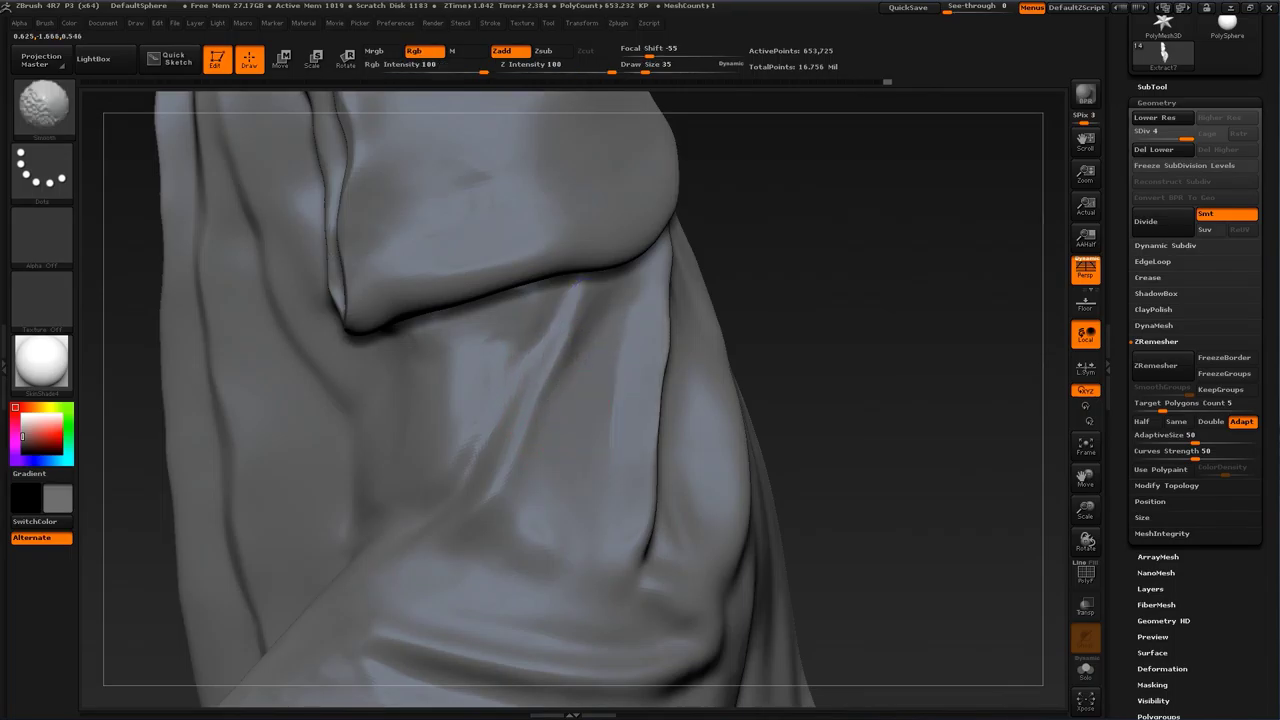
left_click_drag(612, 450, 612, 490, "shift")
Step: Set the draw size to 39 and sharpen the horizontal folds across the cloak's midsection with PolishHard
left_click_drag(837, 506, 850, 320, "alt")
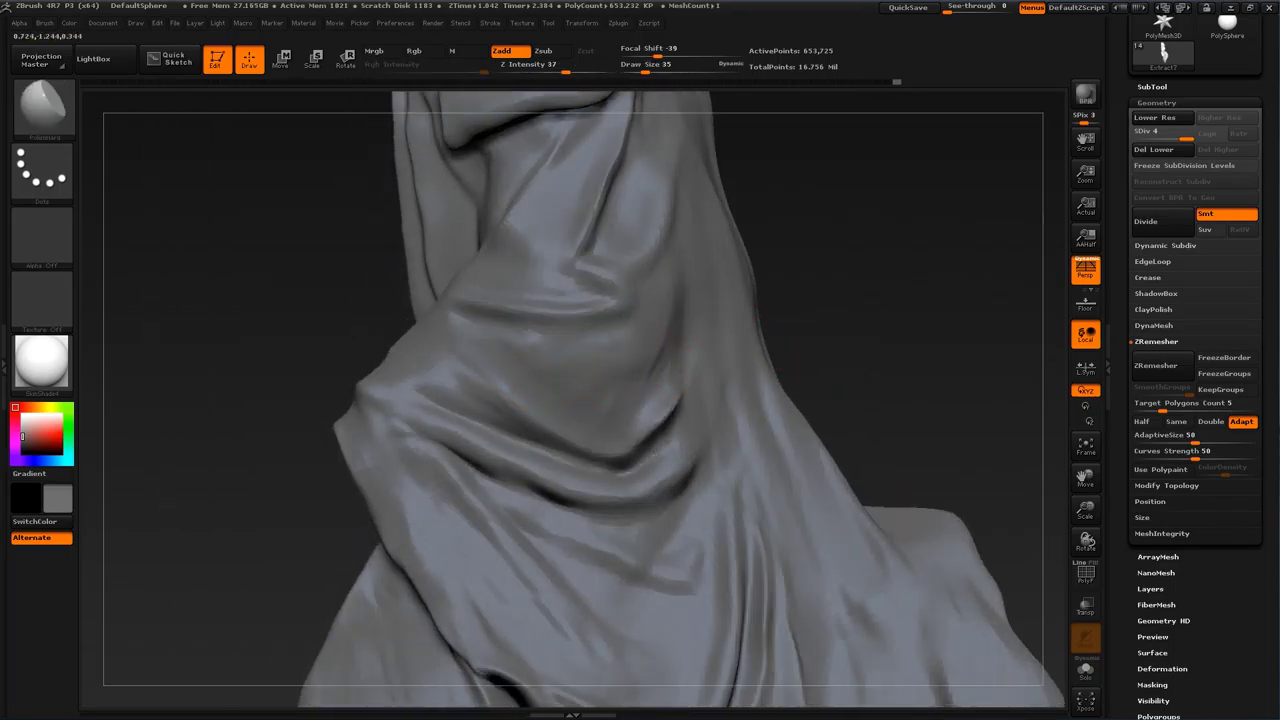
key("s")
left_click(531, 376)
mouse_move(880, 334)
left_mouse_down("alt")
mouse_move(880, 256)
mouse_move(887, 328)
left_mouse_up("alt")
left_click_drag(535, 365, 606, 368)
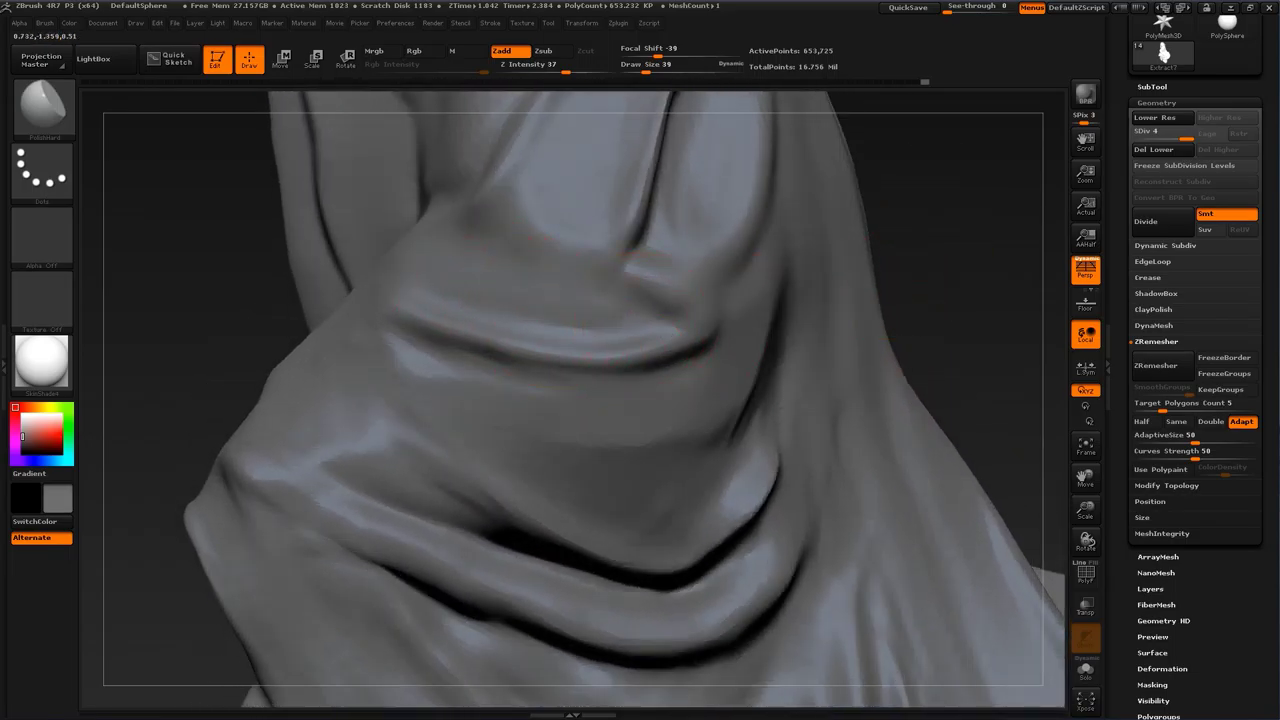
mouse_move(952, 308)
left_mouse_down("alt")
mouse_move(955, 280)
mouse_move(925, 210)
left_mouse_up("alt")
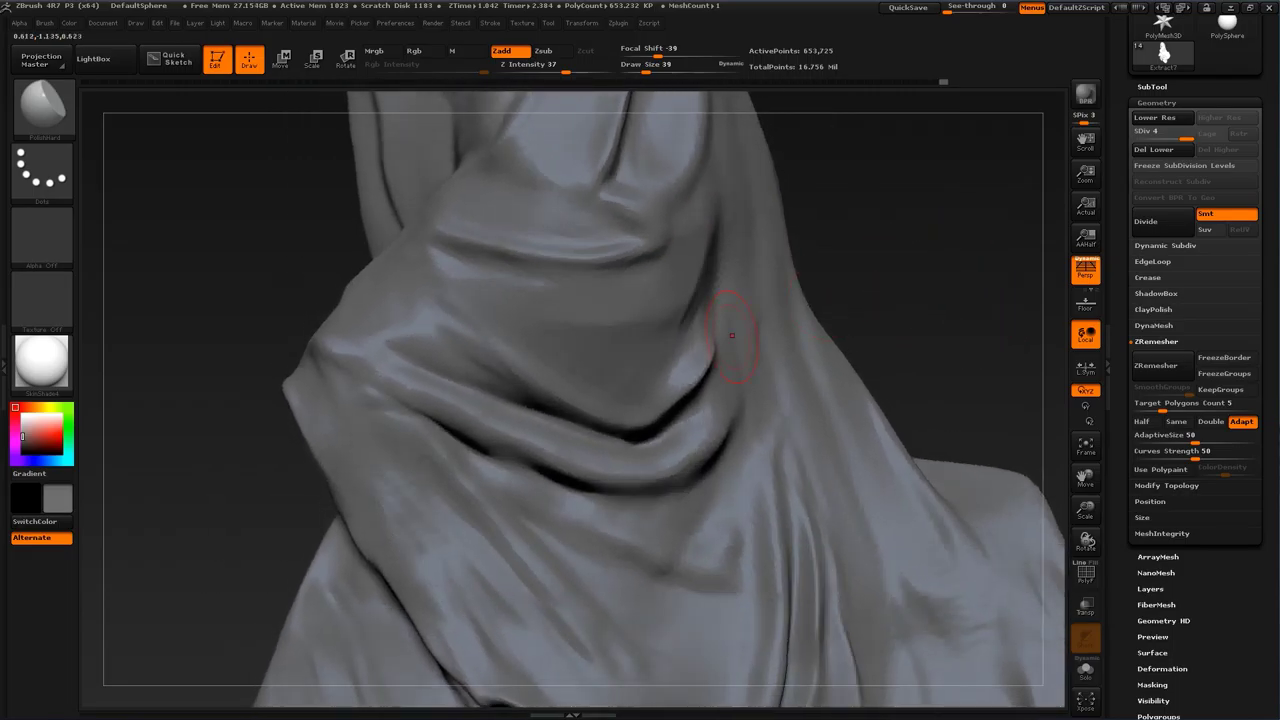
mouse_move(392, 341)
left_mouse_down()
mouse_move(596, 430)
mouse_move(690, 426)
left_mouse_up()
Step: Polish the swagged folds and small wrinkles on the lower draped part of the cloak
mouse_move(930, 310)
left_mouse_down("alt")
mouse_move(910, 284)
mouse_move(914, 250)
left_mouse_up("alt")
mouse_move(502, 388)
left_mouse_down()
mouse_move(585, 420)
mouse_move(706, 402)
left_mouse_up()
left_click_drag(930, 310, 888, 264, "alt")
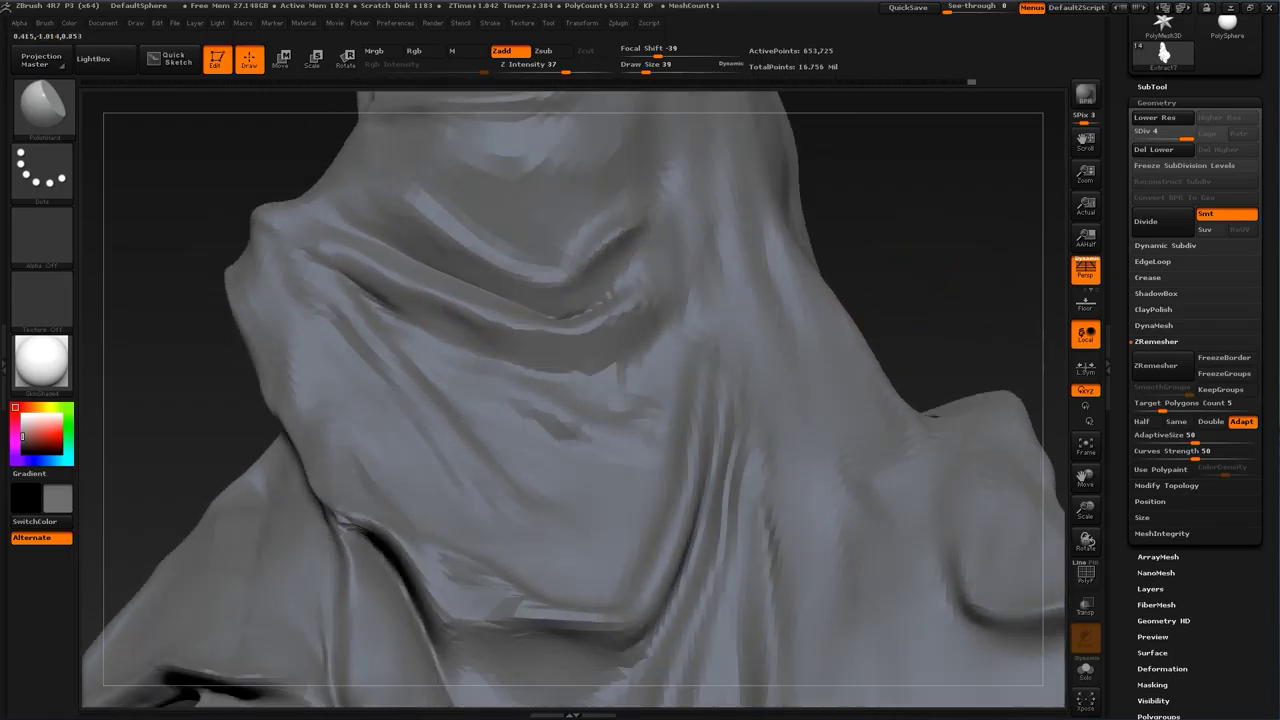
left_click_drag(488, 384, 634, 454)
left_click_drag(905, 262, 908, 294)
mouse_move(332, 338)
left_mouse_down()
mouse_move(392, 446)
mouse_move(456, 502)
mouse_move(406, 424)
mouse_move(446, 490)
mouse_move(496, 404)
left_mouse_up()
left_click_drag(904, 303, 871, 170)
left_click_drag(540, 456, 510, 457)
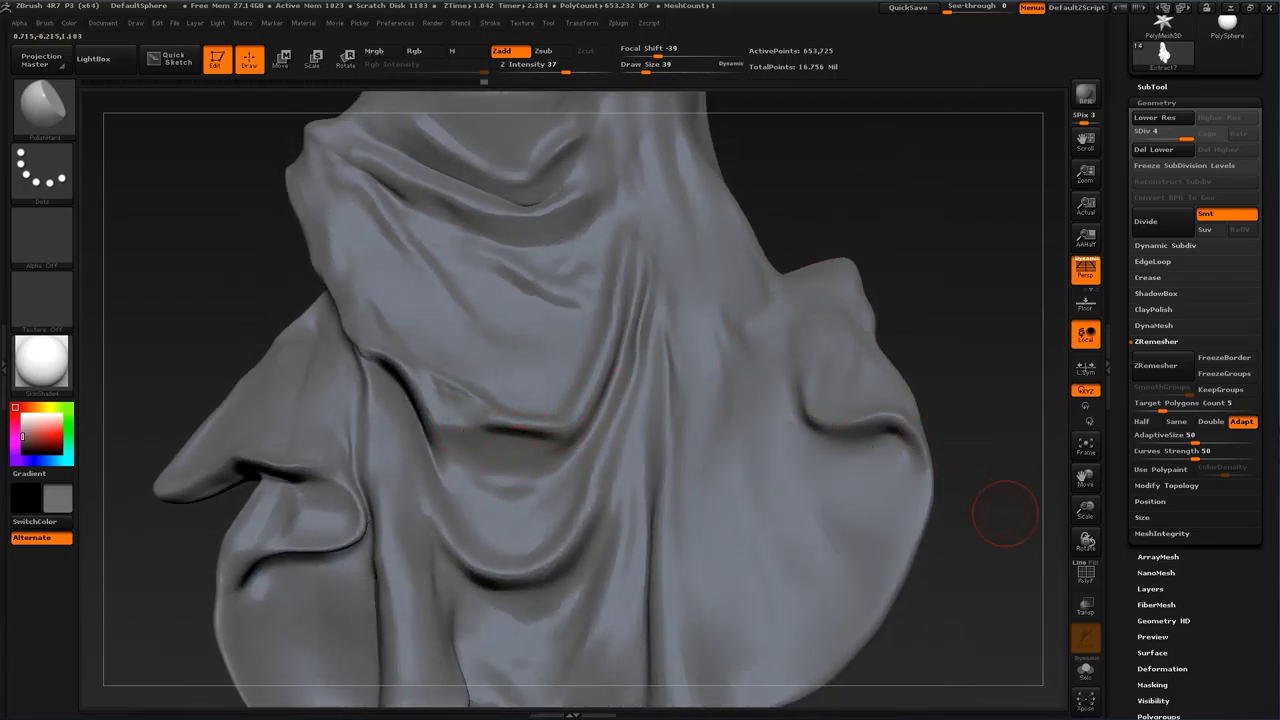
Step: Flatten the broad rounded side panel with PolishHard at draw size 60 and Z intensity 22
left_click_drag(1005, 513, 947, 379, "alt")
key("]")
left_click_drag(692, 558, 694, 434)
left_click(558, 67)
left_click_drag(558, 67, 549, 67)
left_click_drag(723, 366, 818, 341)
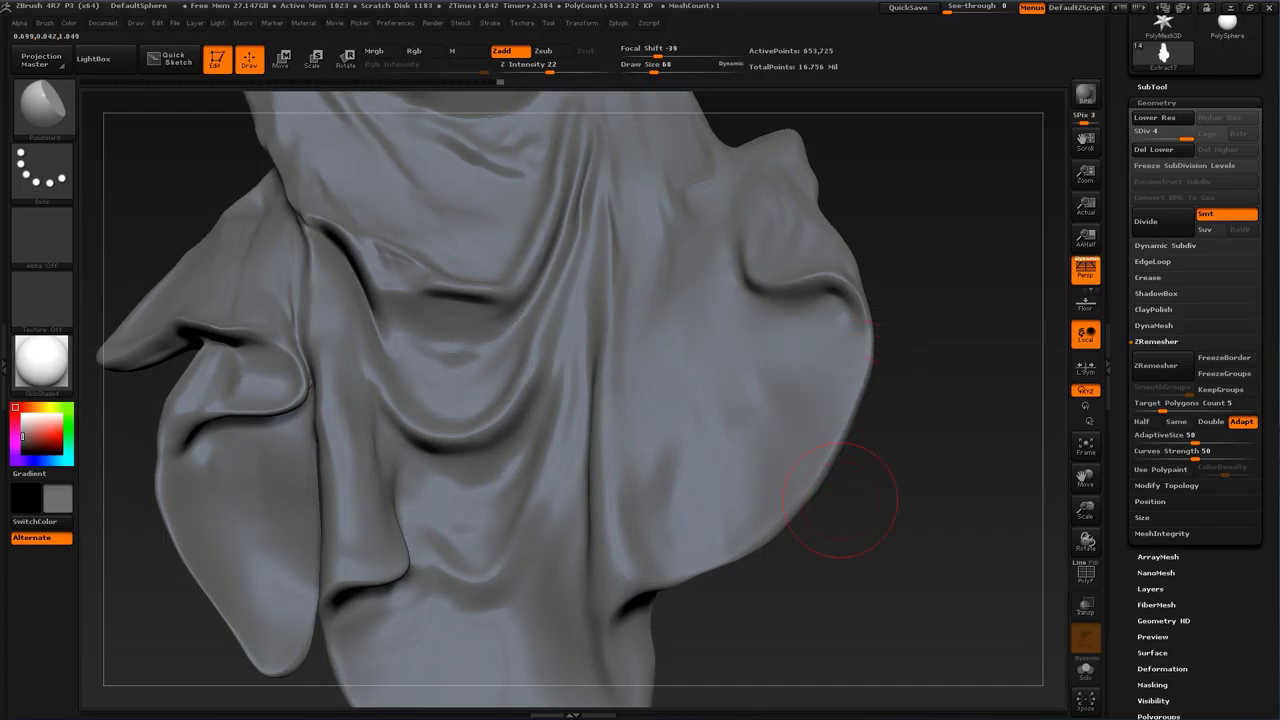
mouse_move(832, 630)
left_mouse_down("alt")
mouse_move(871, 417)
mouse_move(849, 314)
mouse_move(770, 475)
mouse_move(732, 499)
left_mouse_up("alt")
key("b")
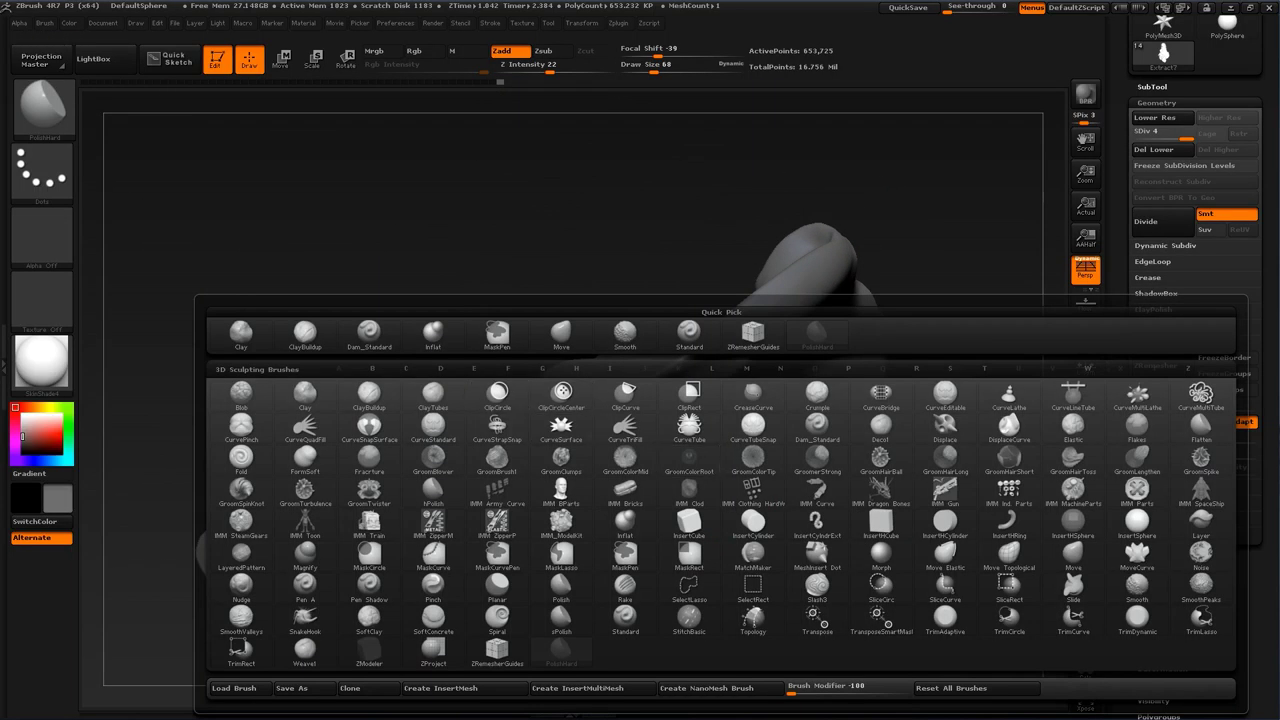
left_click(433, 335)
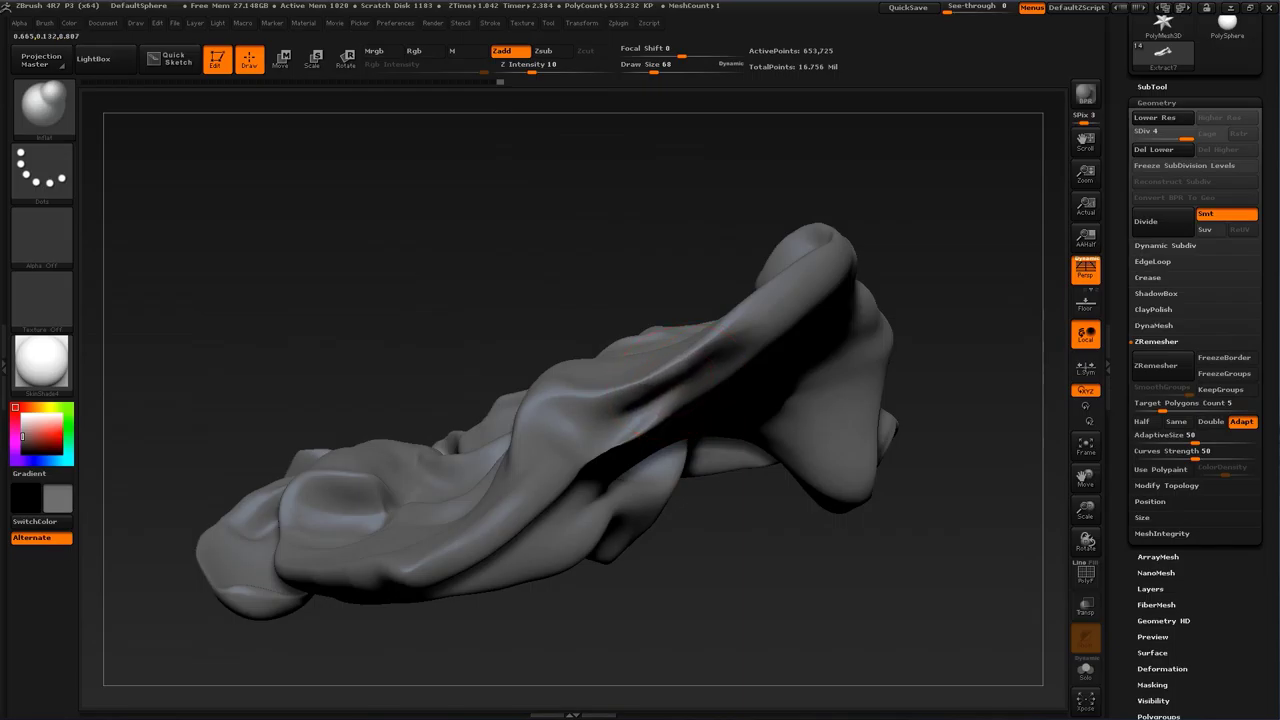
Step: Select the PolishHard brush at draw size 37 and polish the edge and surface of the rounded side panel
key("b")
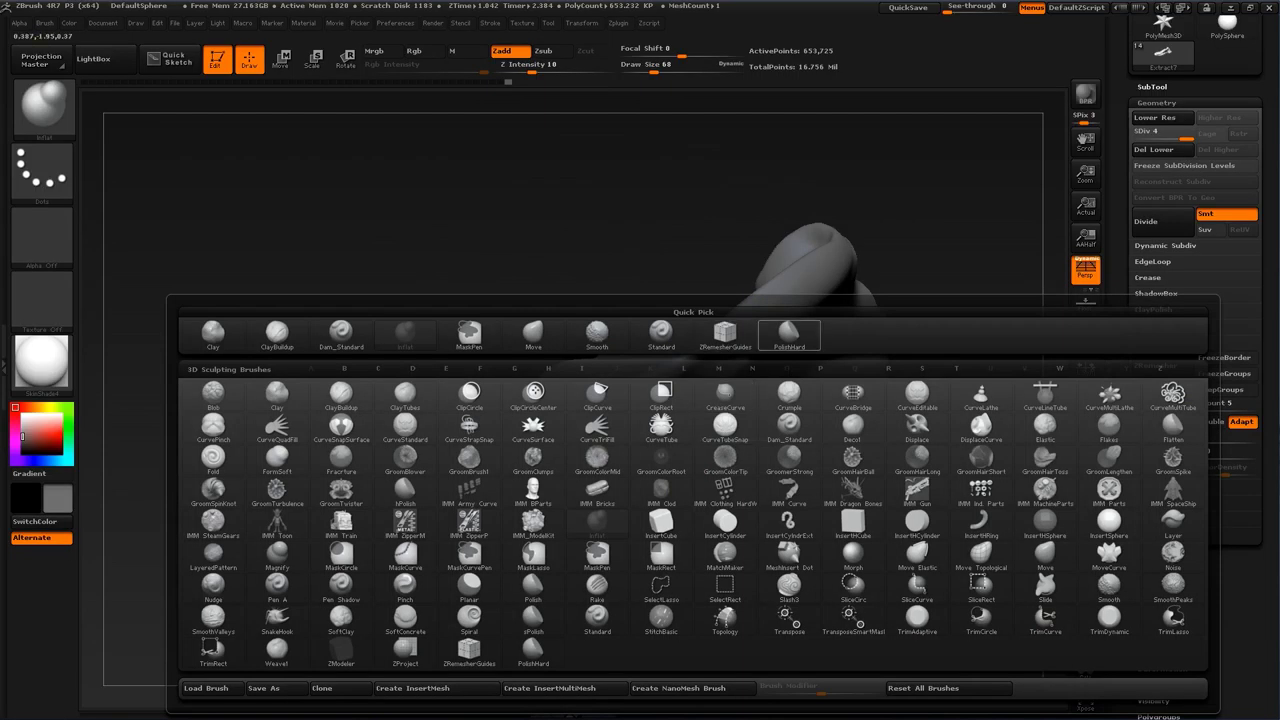
left_click(789, 334)
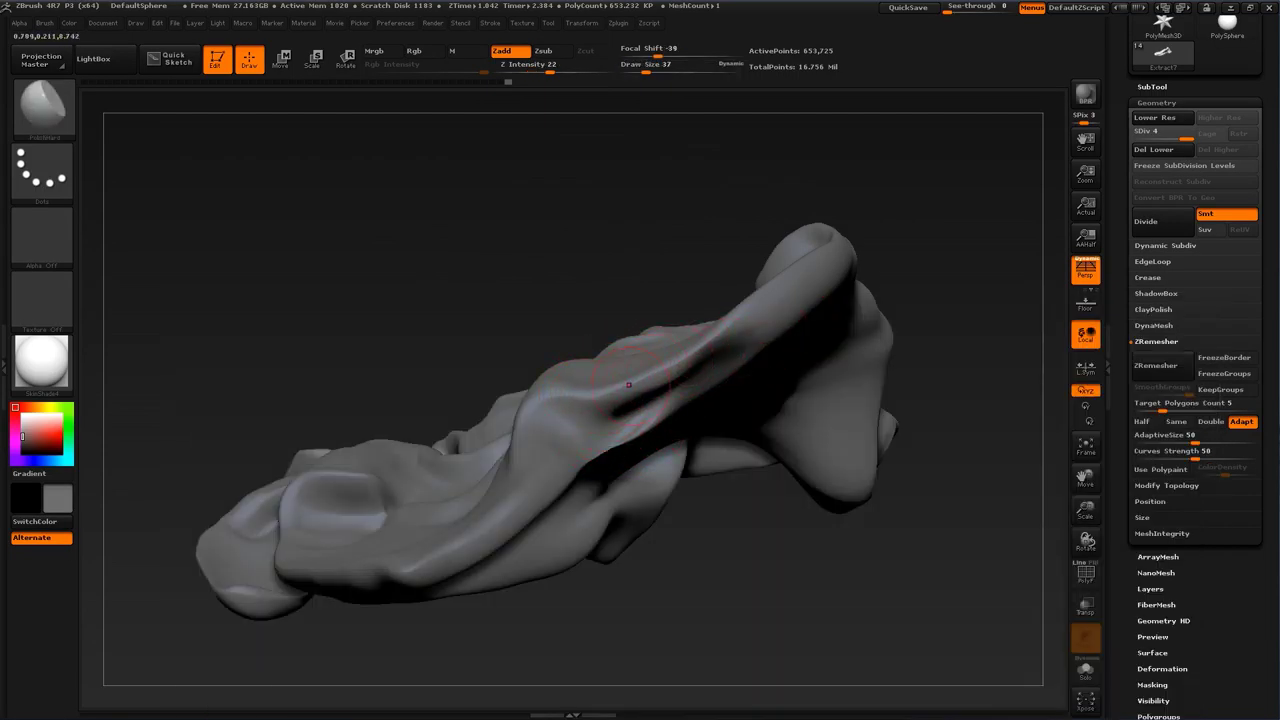
left_click_drag(629, 385, 666, 366)
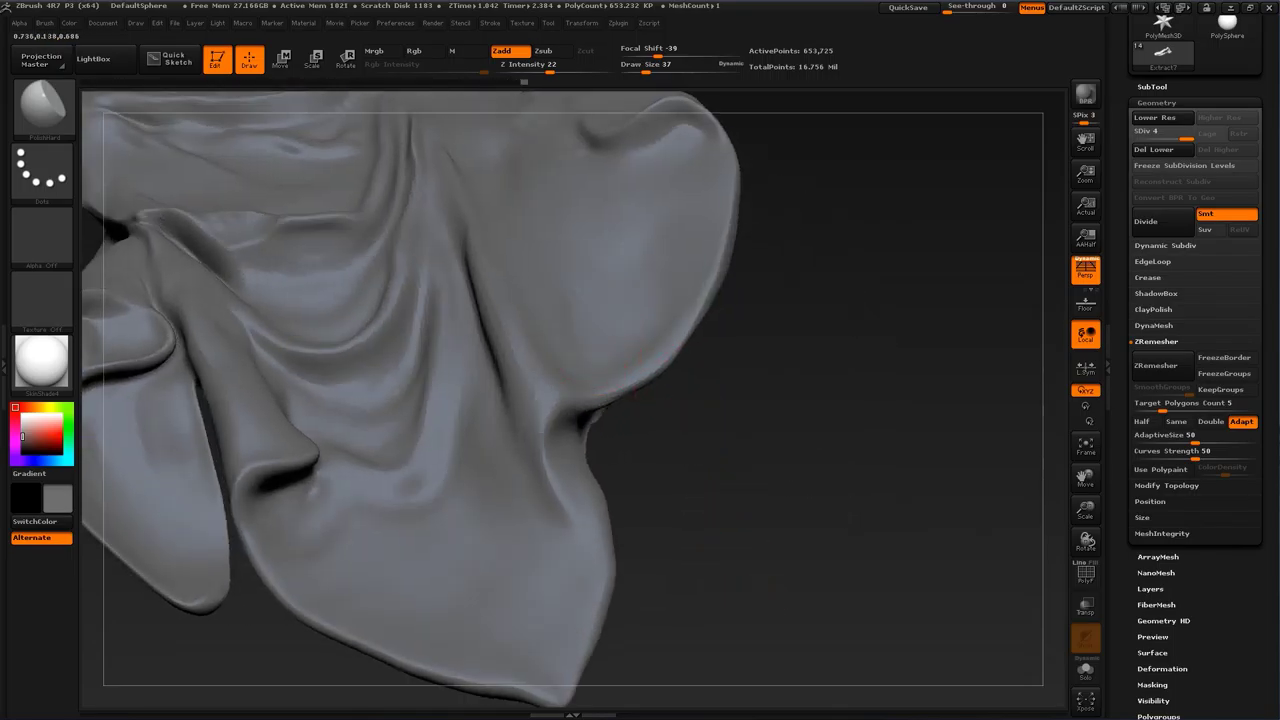
left_click_drag(740, 407, 745, 270, "alt")
left_click_drag(636, 275, 662, 248)
mouse_move(745, 330)
left_mouse_down()
mouse_move(672, 433)
mouse_move(556, 405)
left_mouse_up()
Step: Raise the draw size to 54 and polish the rim fold along the cloak's lower edge
key("s")
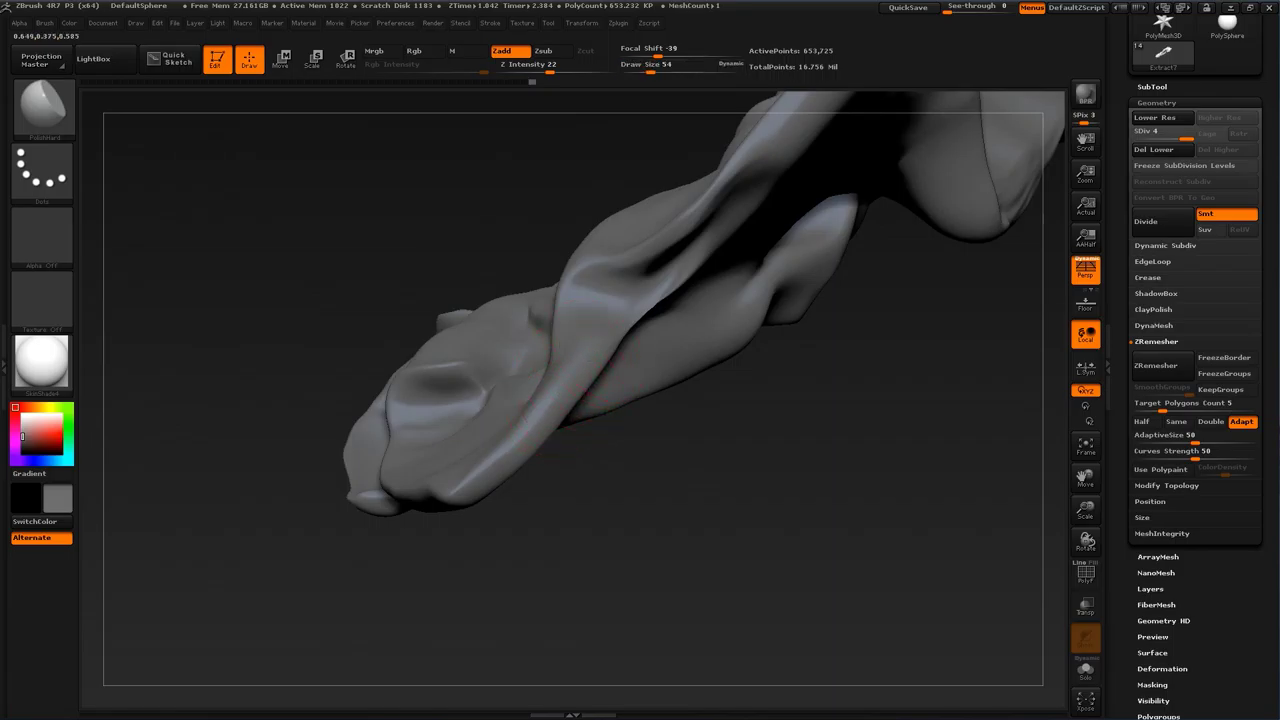
left_click_drag(680, 450, 578, 412)
left_click_drag(663, 400, 430, 446)
left_click_drag(508, 504, 504, 585)
Step: Flatten the pointed bottom corner of the cloak with the PolishHard brush at draw size 100
key("s")
left_click_drag(473, 455, 484, 456)
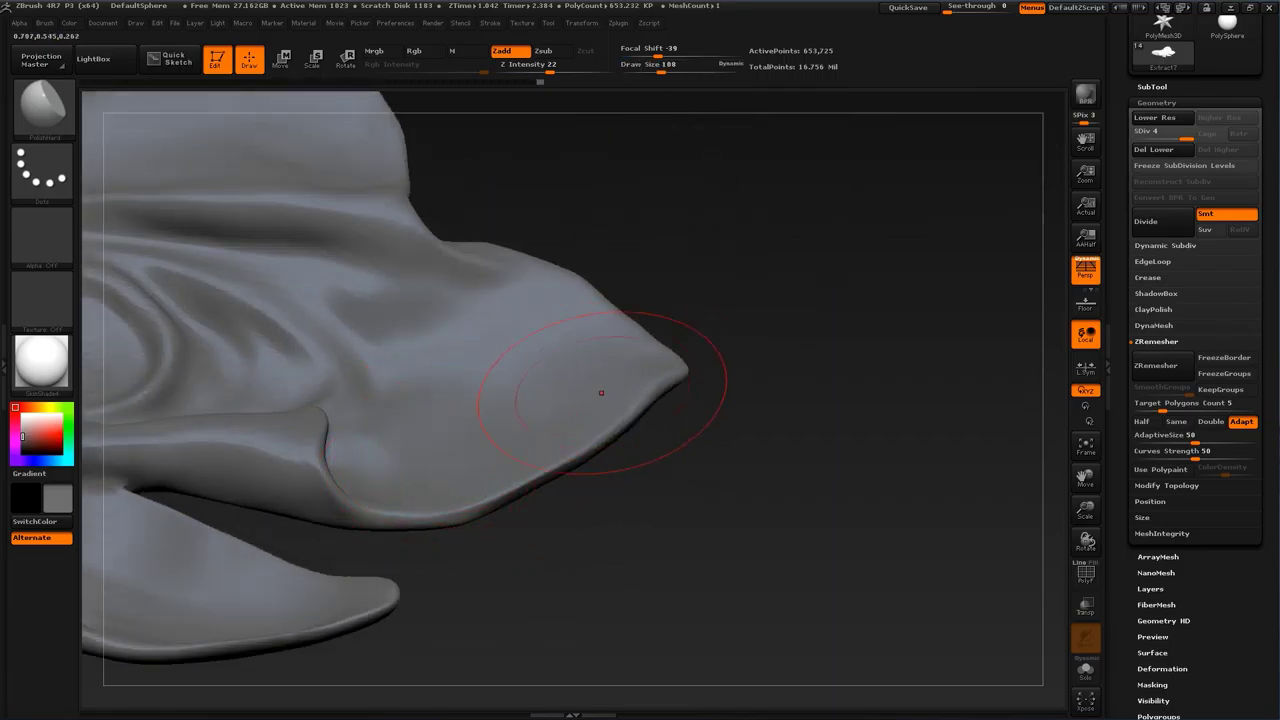
left_click_drag(660, 385, 700, 373)
mouse_move(735, 374)
left_mouse_down()
mouse_move(755, 380)
mouse_move(868, 334)
mouse_move(850, 420)
mouse_move(780, 450)
mouse_move(778, 480)
left_mouse_up()
mouse_move(655, 428)
left_mouse_down()
mouse_move(630, 340)
mouse_move(585, 270)
left_mouse_up()
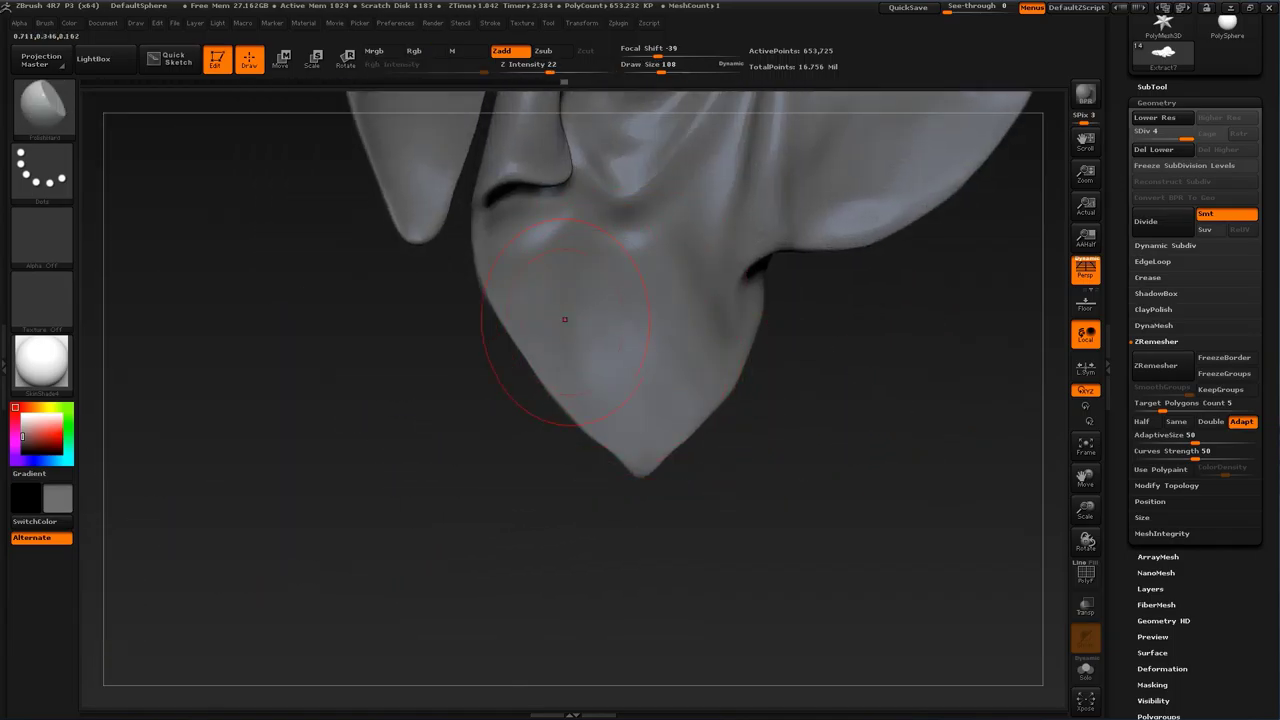
mouse_move(775, 440)
left_mouse_down()
mouse_move(885, 385)
mouse_move(795, 390)
mouse_move(657, 510)
mouse_move(614, 460)
left_mouse_up()
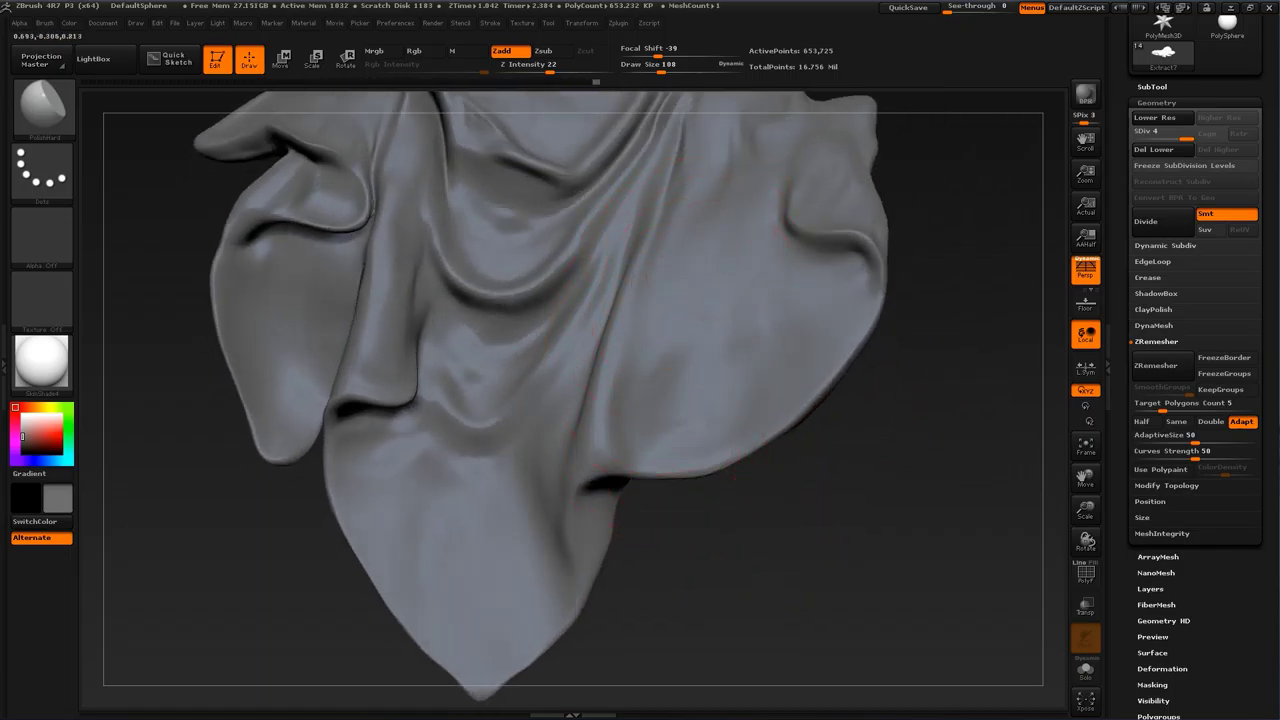
Step: Switch to the Move brush at draw size 71 and reshape the cloak's back contour in side view
mouse_move(960, 205)
left_mouse_down("alt")
mouse_move(860, 382)
mouse_move(880, 320)
mouse_move(980, 325)
mouse_move(780, 360)
mouse_move(860, 345)
mouse_move(850, 415)
mouse_move(880, 590)
left_mouse_up("alt")
key("b")
left_click(515, 328)
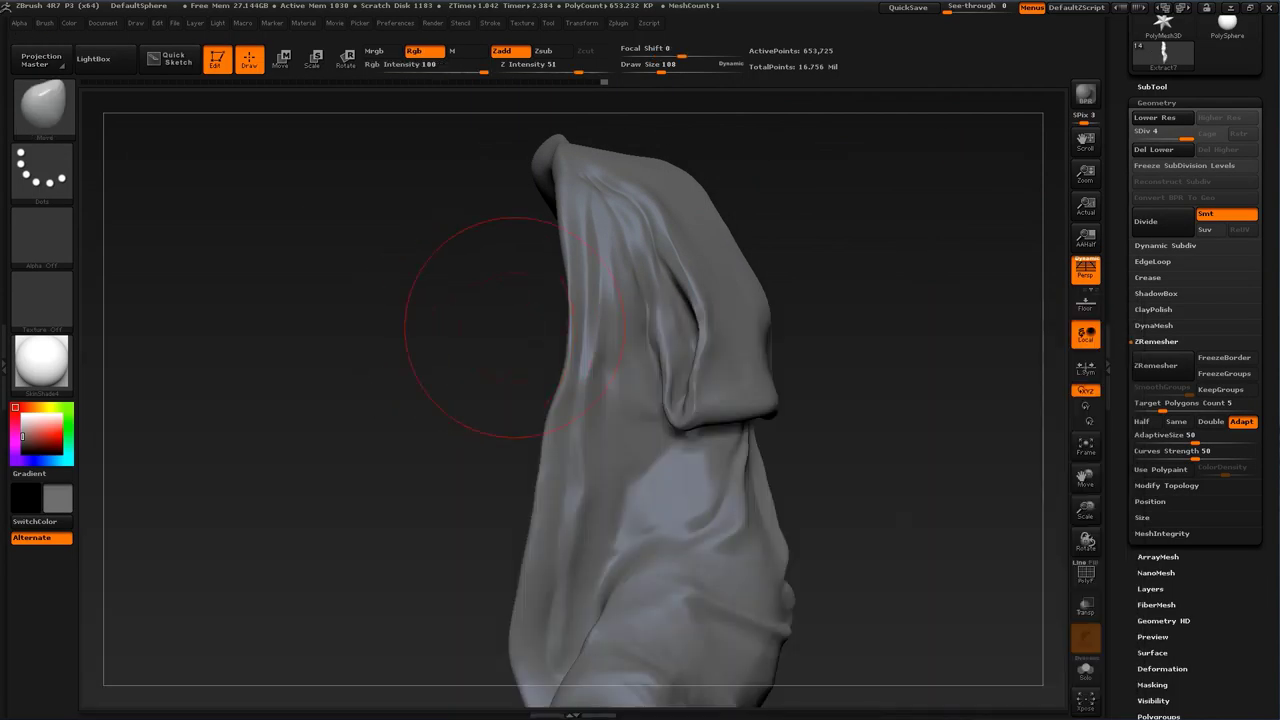
key("s")
left_click_drag(593, 321, 586, 321)
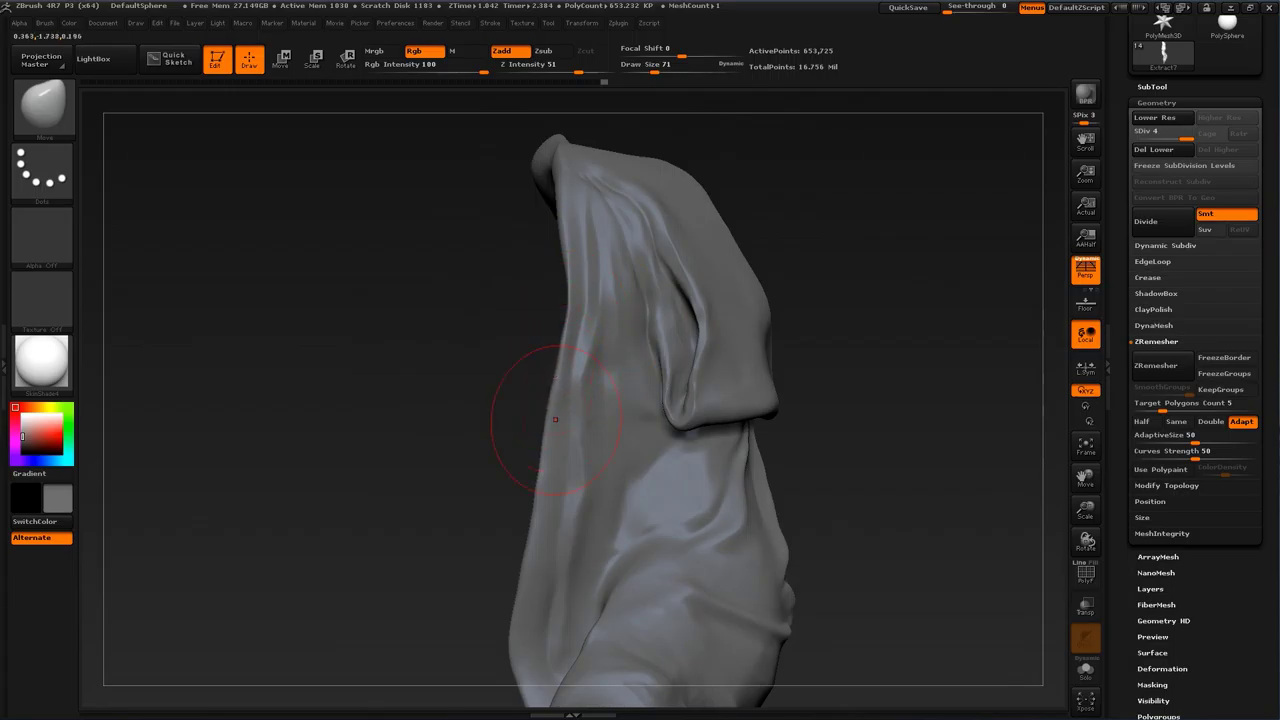
left_click_drag(555, 419, 434, 414)
Step: Set the draw size to 62 and pull the lower part of the cloak's back edge into shape
key("s")
mouse_move(538, 342)
left_mouse_down()
mouse_move(552, 340)
mouse_move(558, 312)
left_mouse_up()
left_click_drag(482, 477, 478, 389, "alt")
left_click_drag(508, 447, 496, 447)
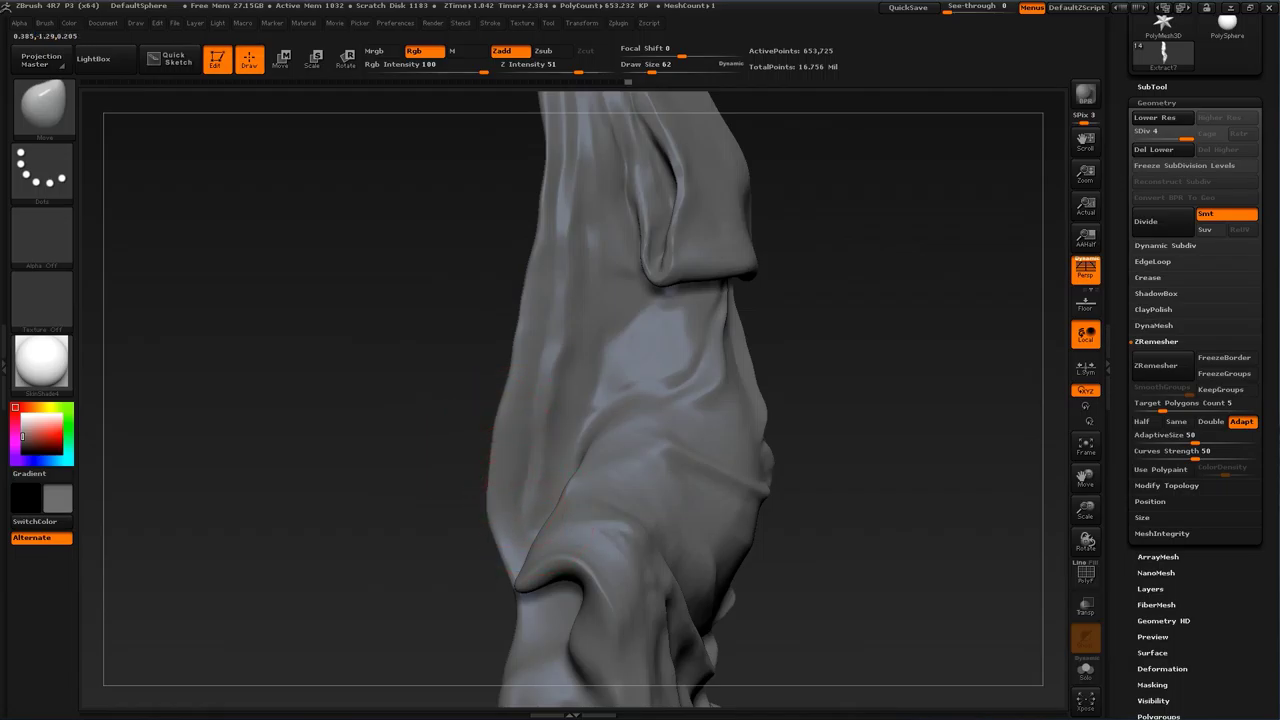
Step: Switch to the PolishHard brush at draw size 39 and polish the side folds beneath the hanging flap
left_click_drag(858, 464, 766, 460)
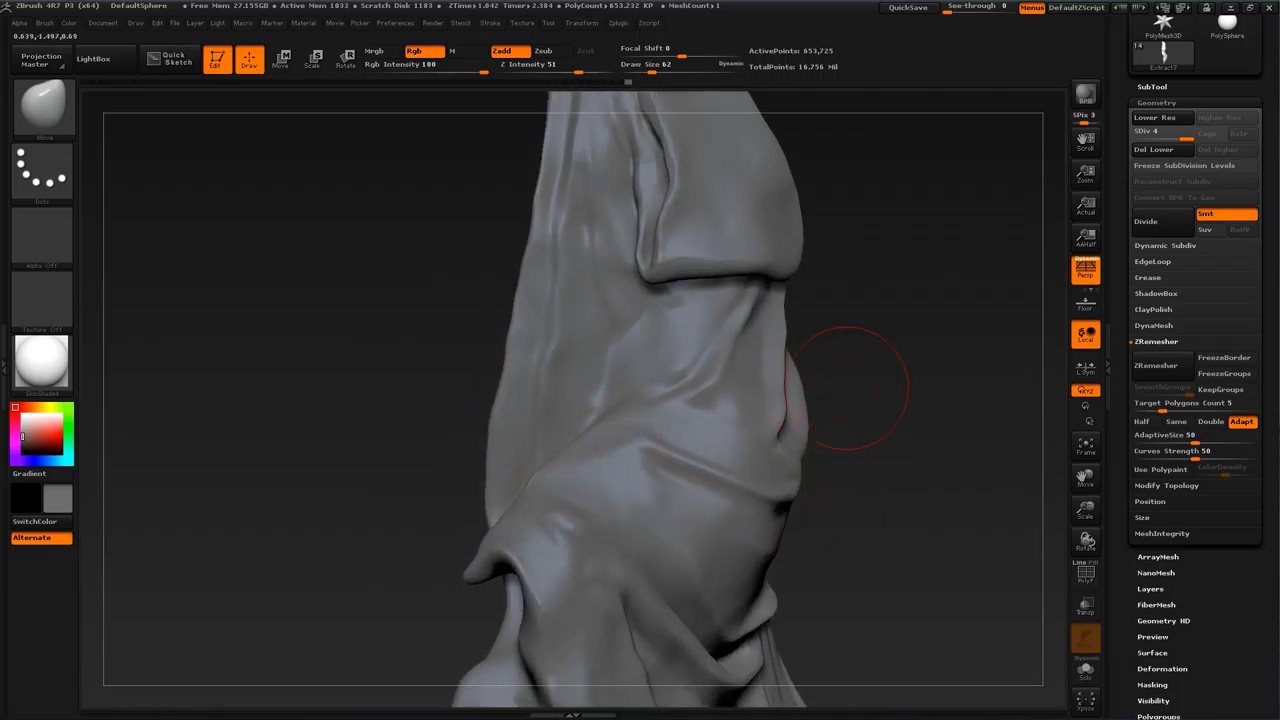
left_click_drag(832, 393, 871, 434)
key("b")
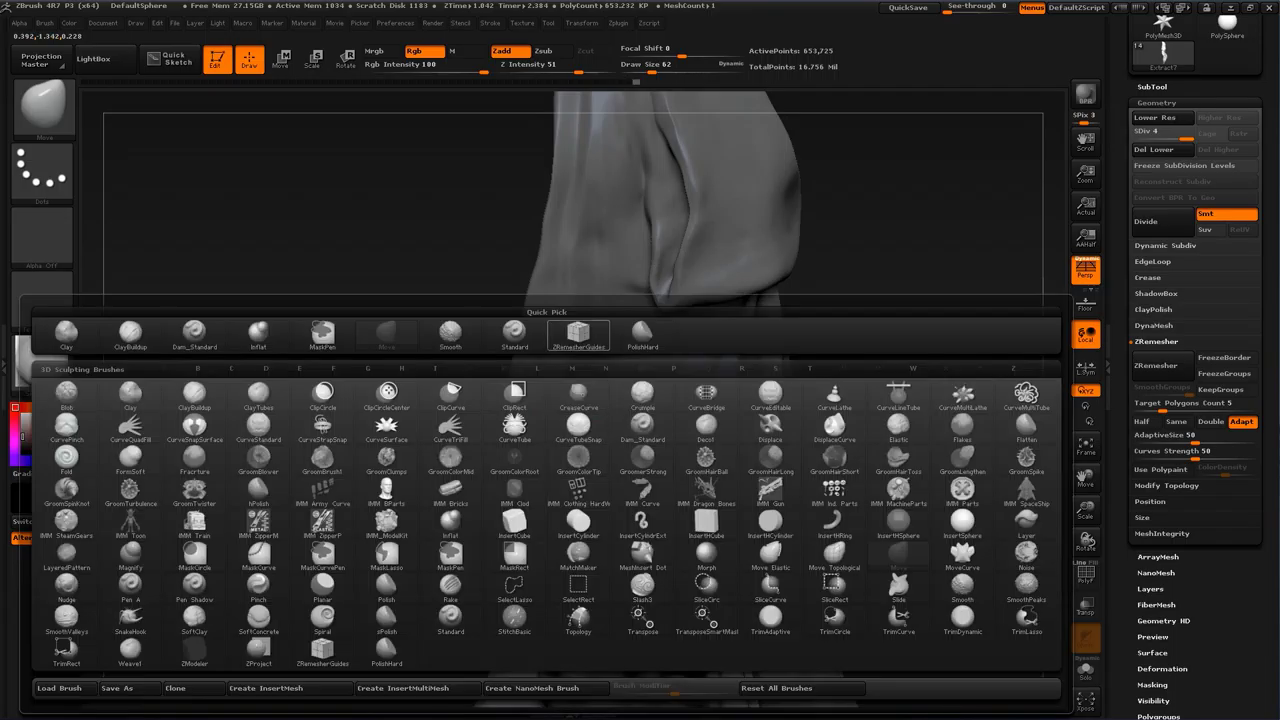
left_click(578, 336)
key("s")
key("s")
left_click_drag(555, 454, 549, 457)
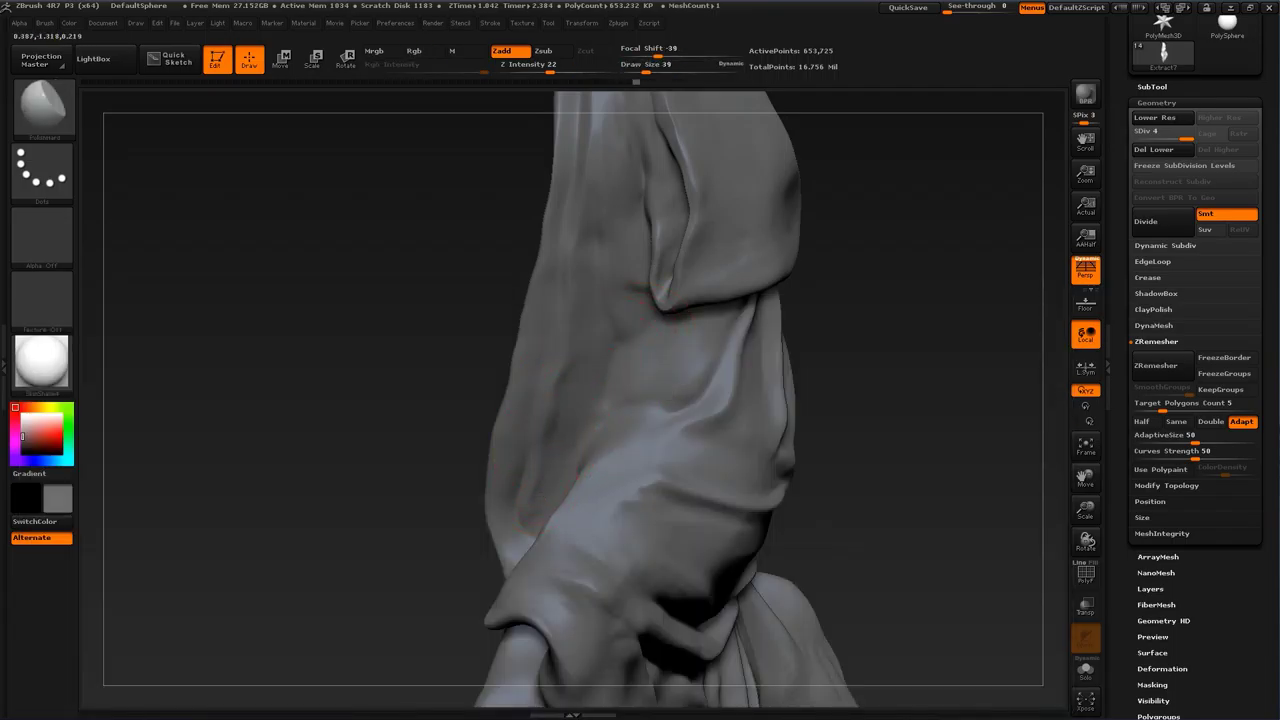
mouse_move(872, 322)
left_mouse_down()
mouse_move(932, 336)
mouse_move(835, 335)
left_mouse_up()
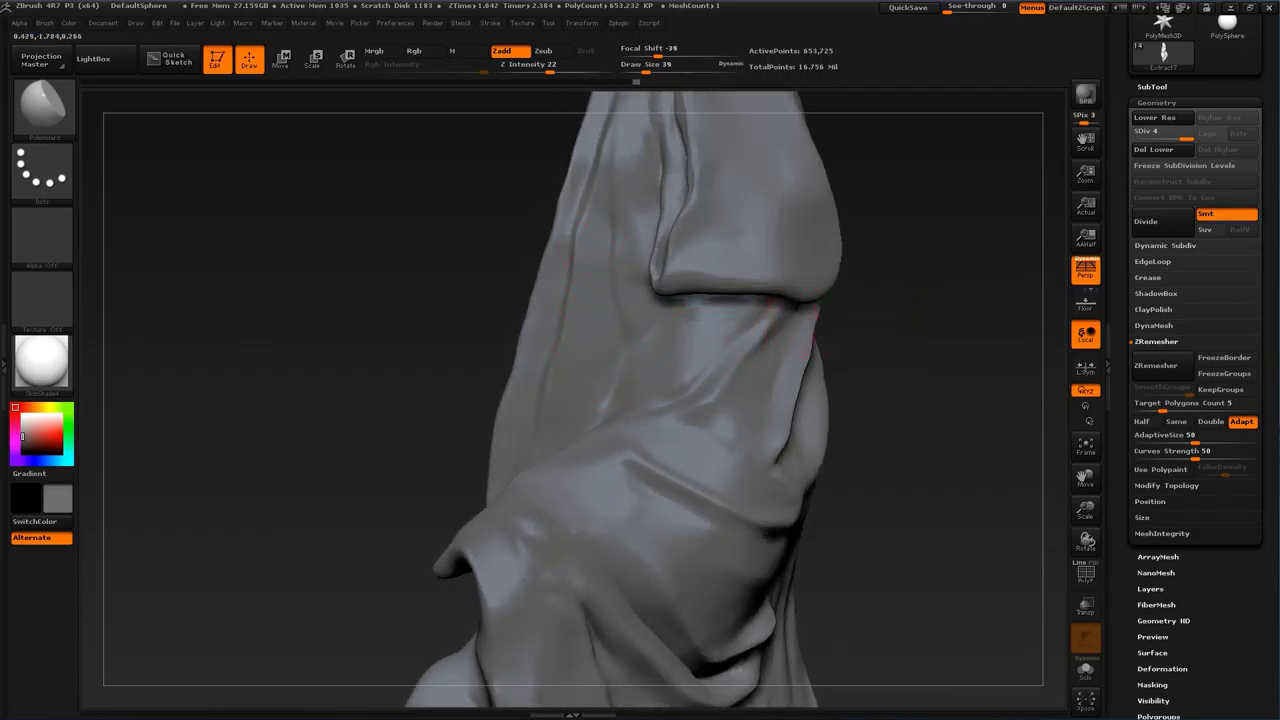
mouse_move(301, 447)
left_mouse_down()
mouse_move(789, 406)
mouse_move(809, 309)
mouse_move(775, 366)
left_mouse_up()
Step: Switch to the Move brush at draw size 59 and adjust the cloak's back contour beside the hanging flap
key("b")
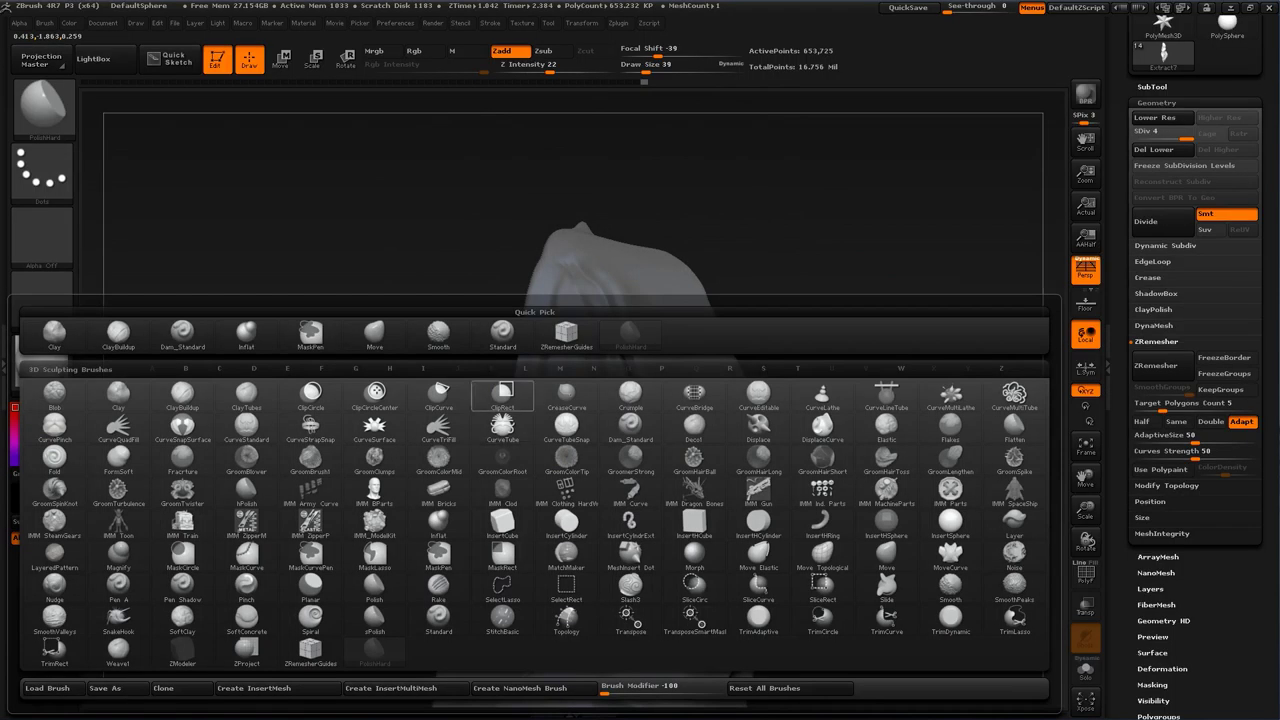
left_click(372, 335)
mouse_move(408, 490)
left_mouse_down("alt")
mouse_move(391, 415)
mouse_move(415, 425)
left_mouse_up("alt")
key("s")
mouse_move(490, 383)
left_mouse_down()
mouse_move(508, 378)
mouse_move(468, 378)
left_mouse_up()
key("s")
key("s")
key("s")
left_click_drag(402, 388, 380, 391)
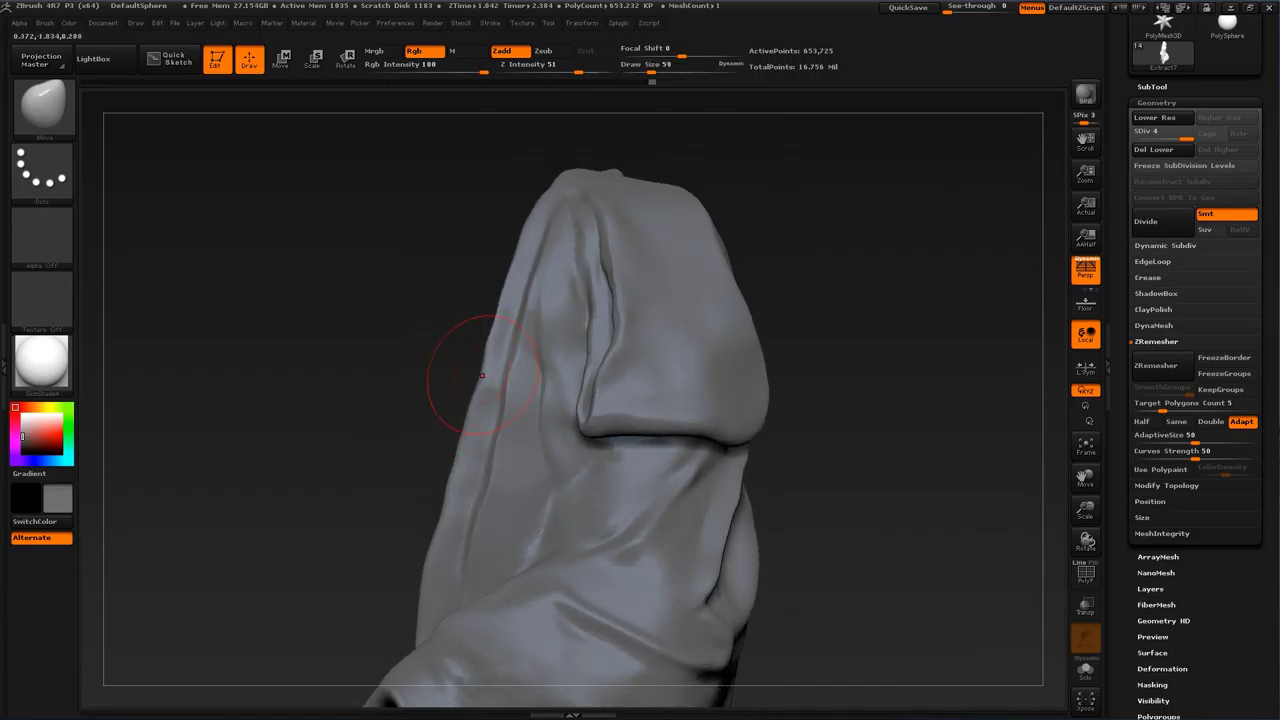
Step: Nudge the cloak's outer edge and the long side fold beside the hanging flap into place with the Move brush
left_click_drag(492, 380, 510, 404)
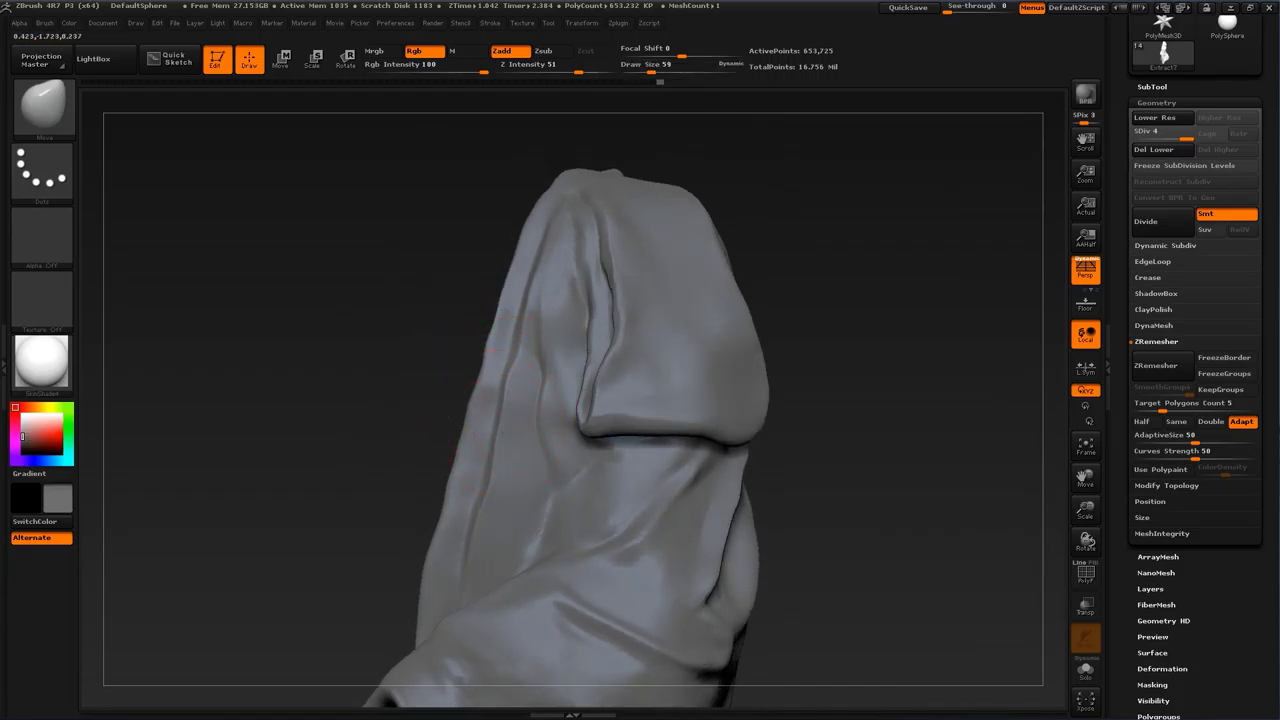
left_click_drag(474, 468, 466, 470)
left_click_drag(382, 474, 453, 470)
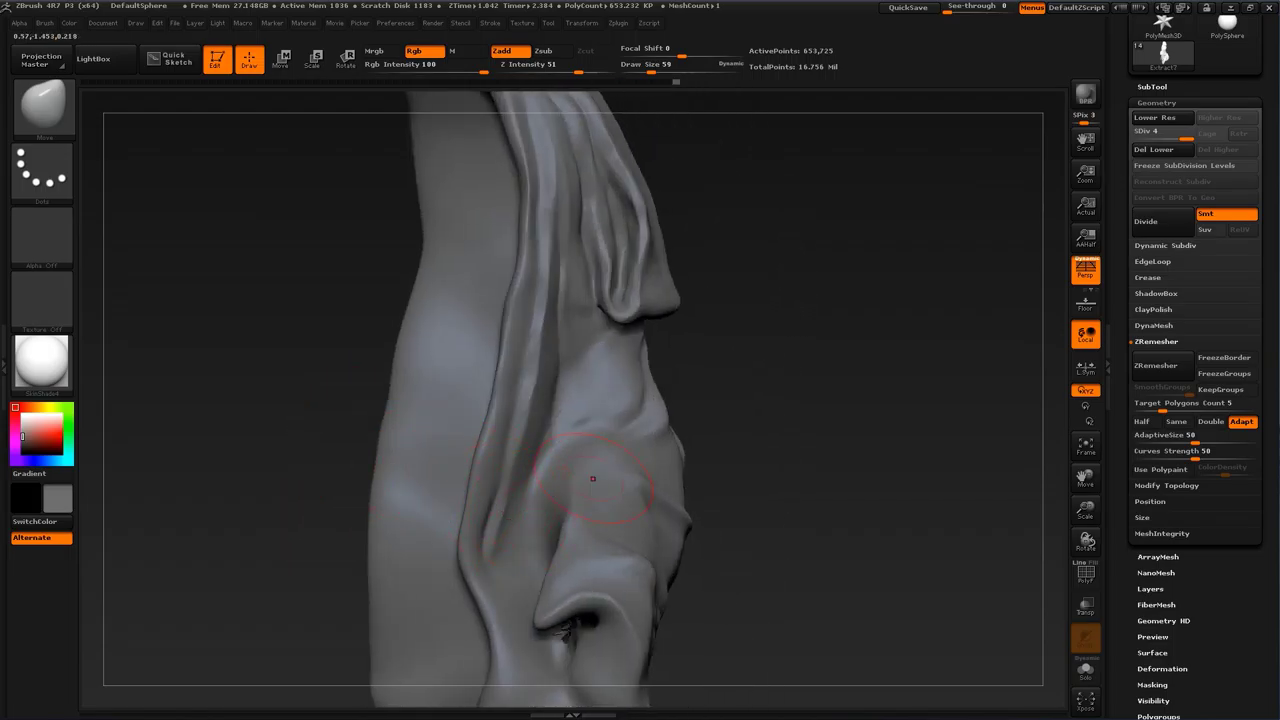
Step: Carve the grooves along the long side folds with the Dam_Standard brush at draw size 27, reviewing its Lazy Mouse stroke settings
mouse_move(800, 468)
left_mouse_down("alt")
mouse_move(774, 403)
mouse_move(773, 417)
left_mouse_up("alt")
key("b")
key("d")
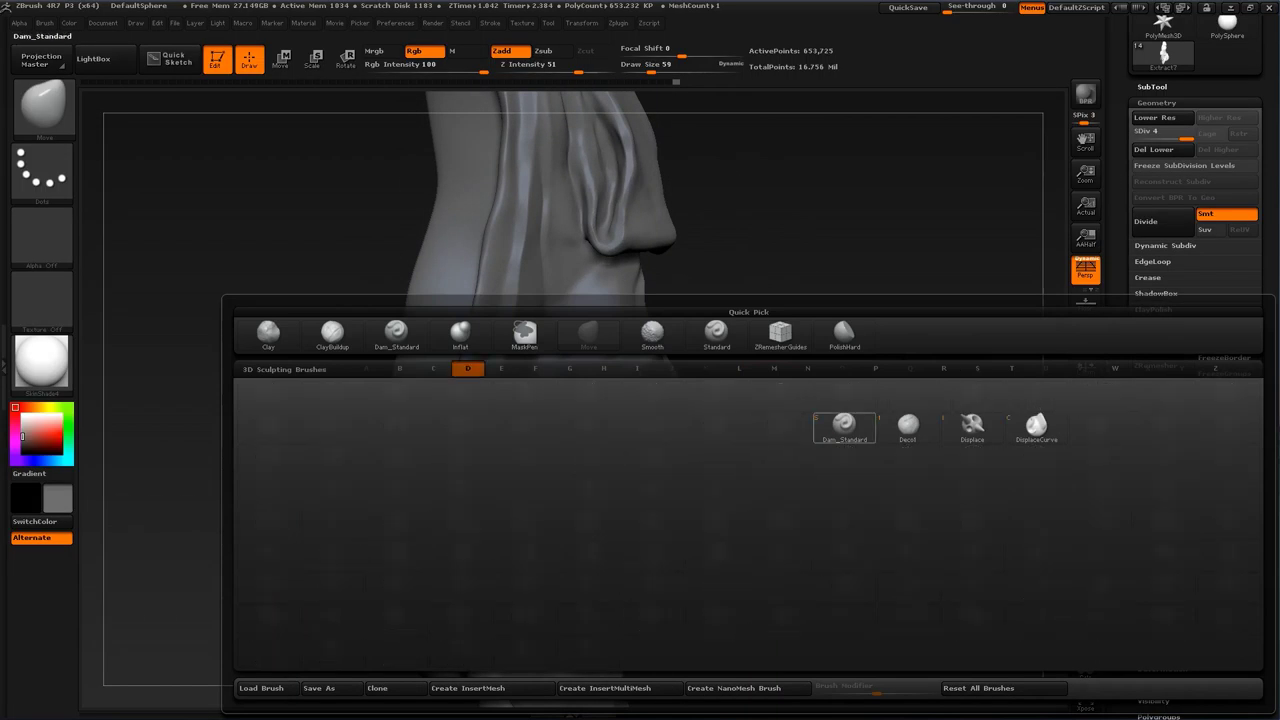
key("s")
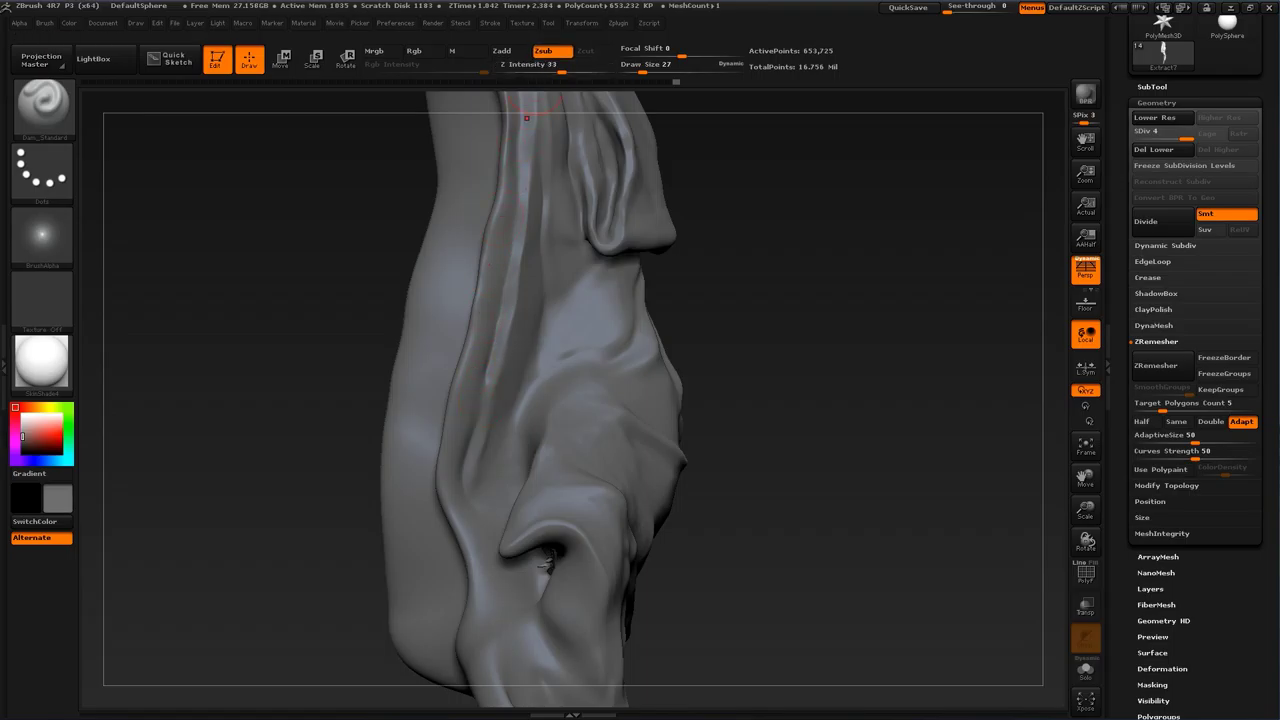
left_click(490, 23)
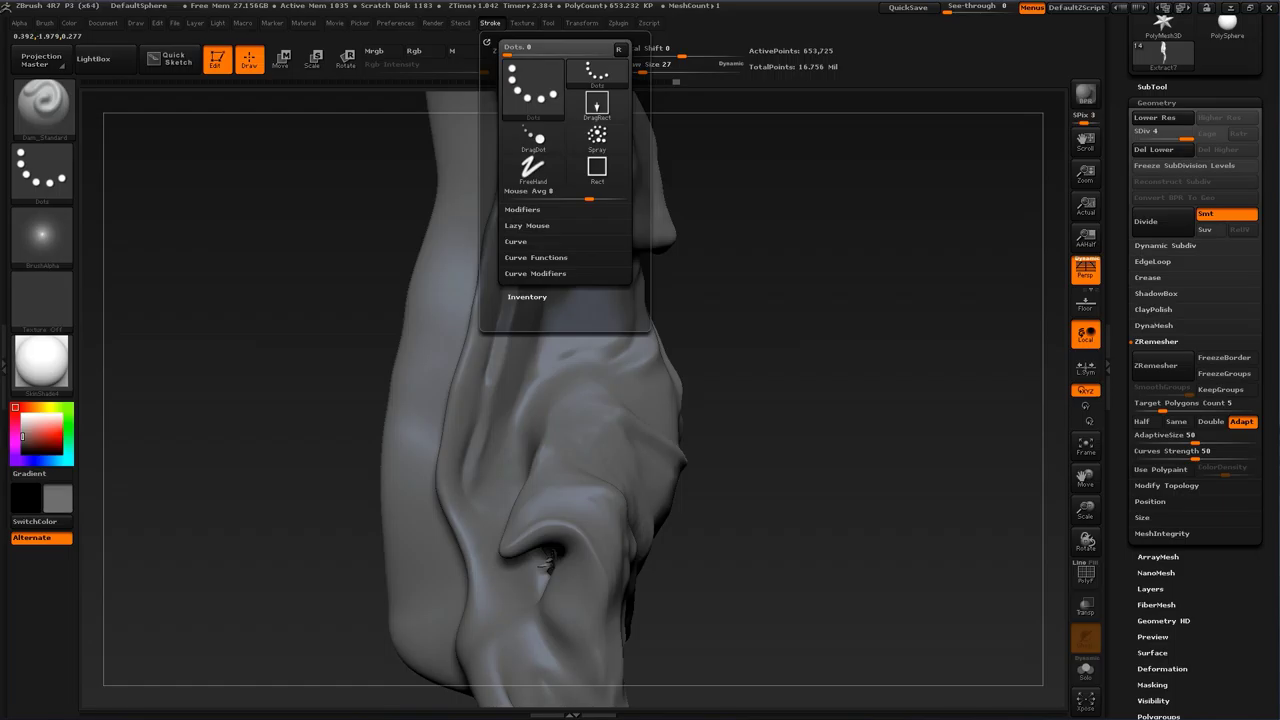
left_click(527, 226)
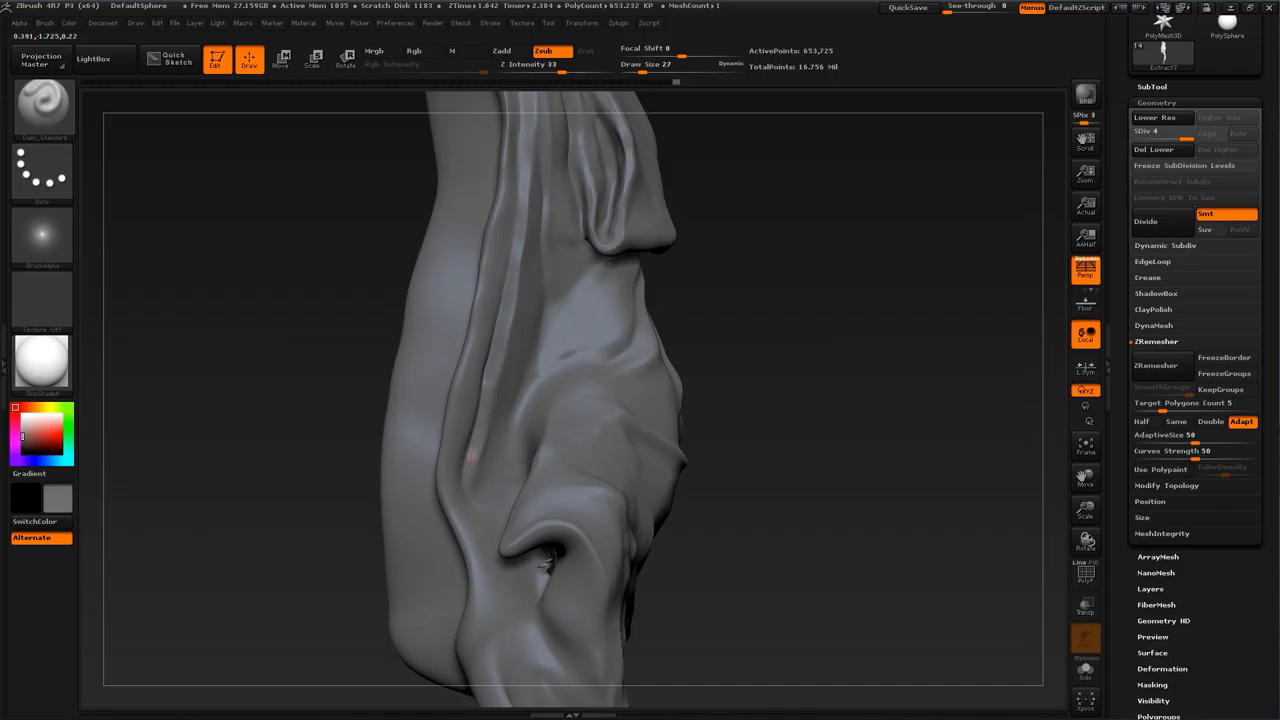
left_click_drag(470, 457, 467, 490)
left_click_drag(732, 226, 727, 281, "alt")
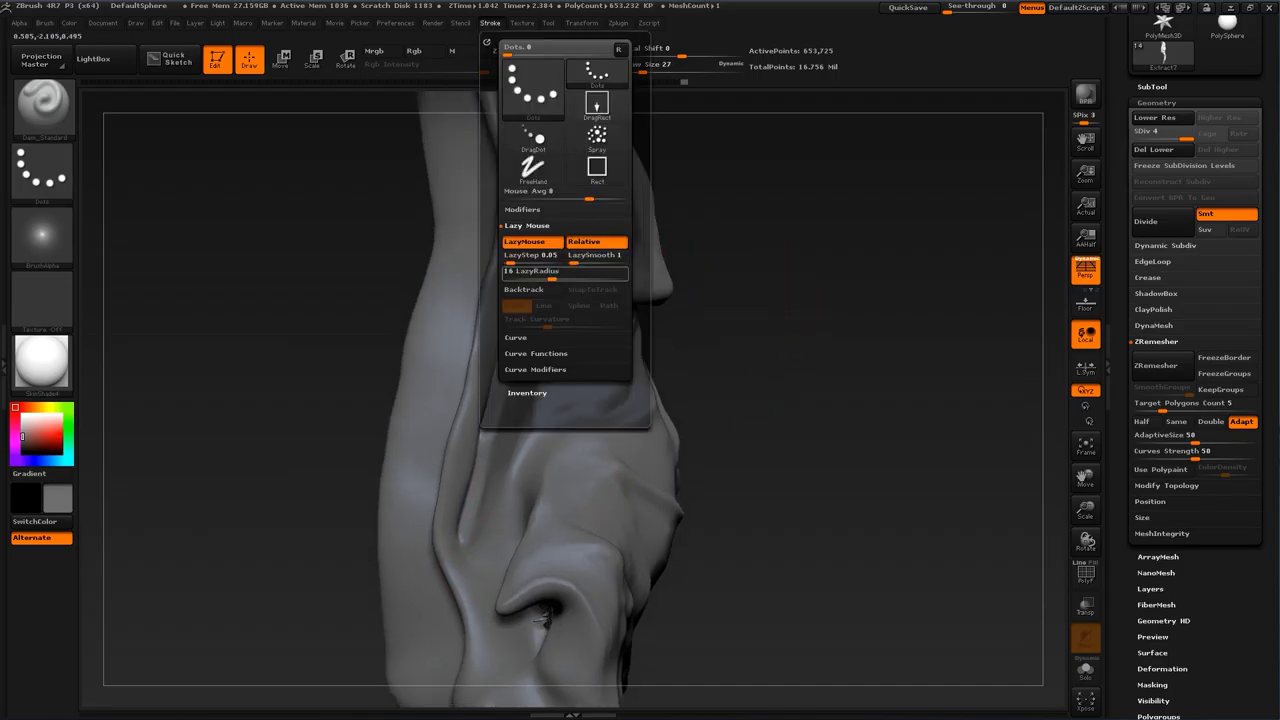
mouse_move(832, 252)
left_mouse_down()
mouse_move(787, 250)
mouse_move(597, 348)
left_mouse_up()
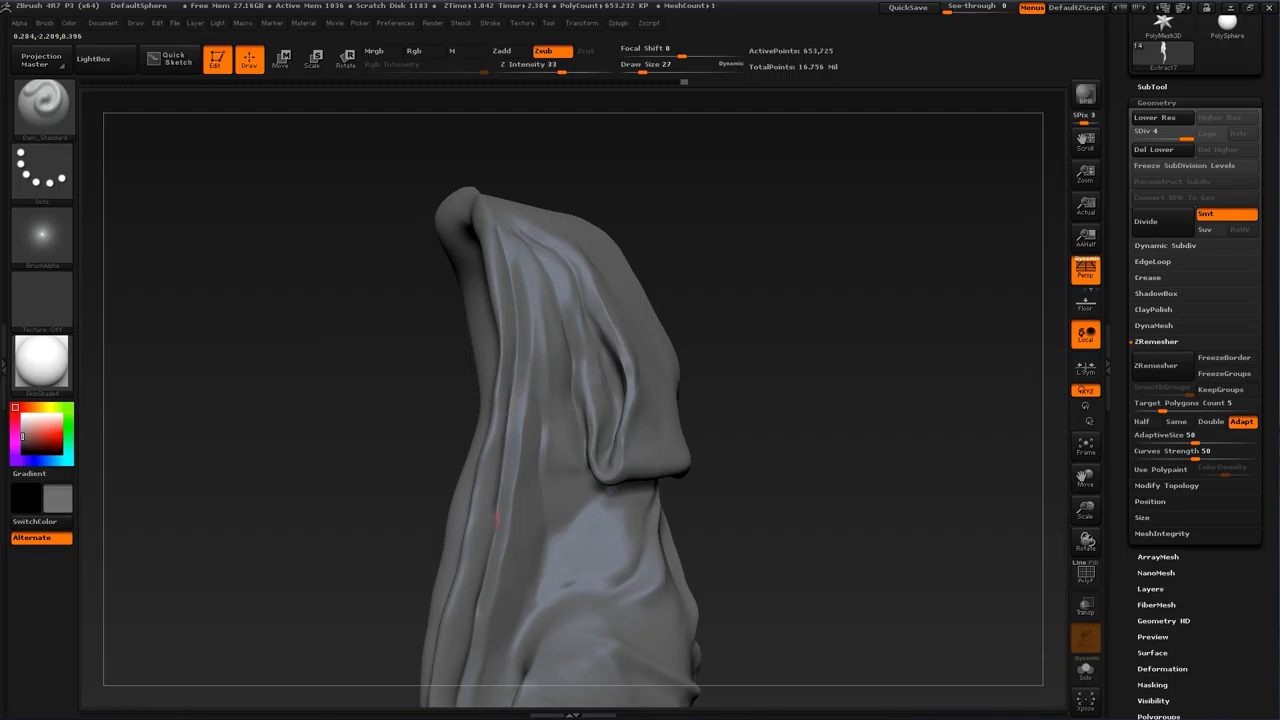
Step: Smooth the long vertical folds beside the hanging flap, from the lower side up to the cloak's peak
left_click_drag(542, 400, 549, 363, "shift")
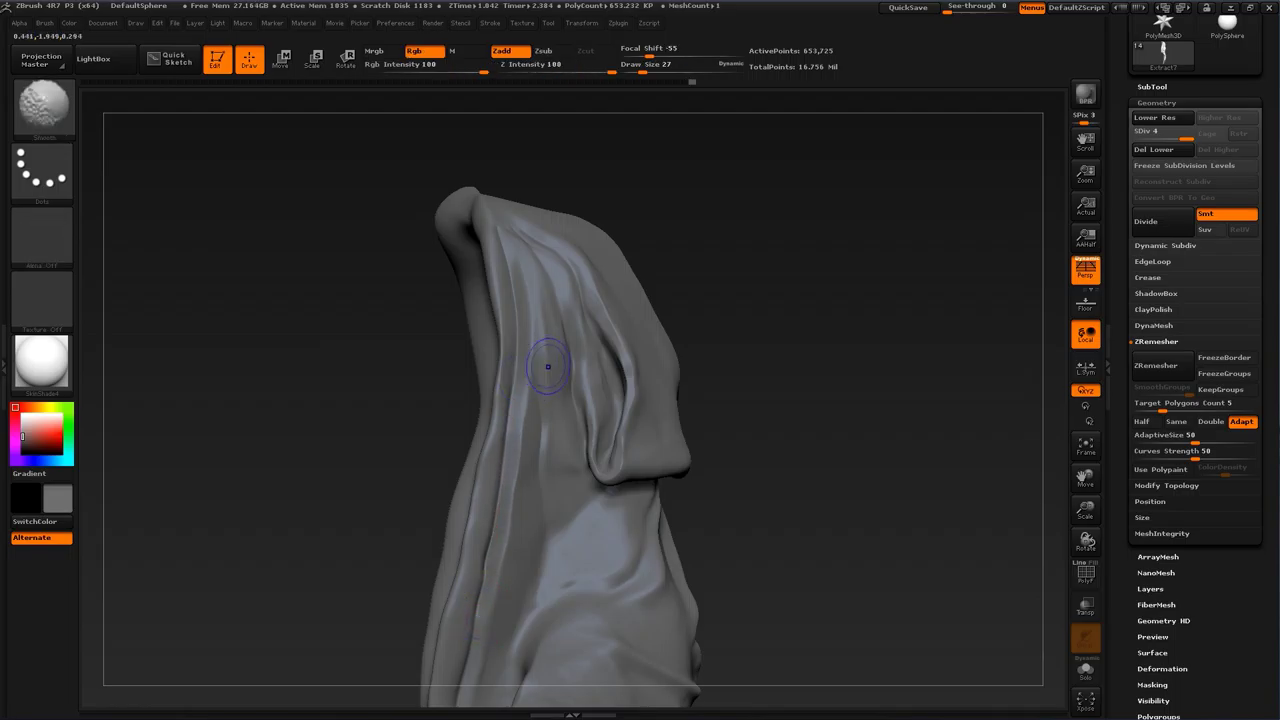
left_click_drag(740, 610, 748, 476, "alt")
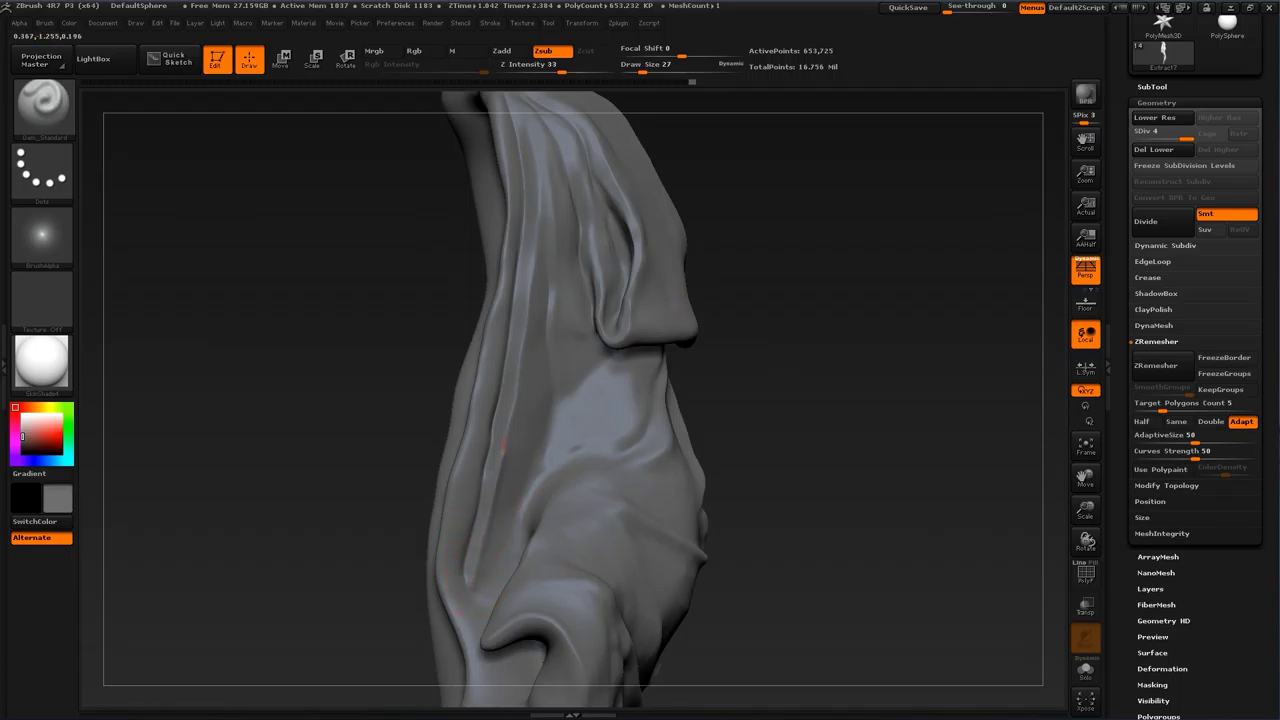
left_click_drag(512, 357, 499, 527, "shift")
left_click_drag(797, 220, 784, 337, "alt")
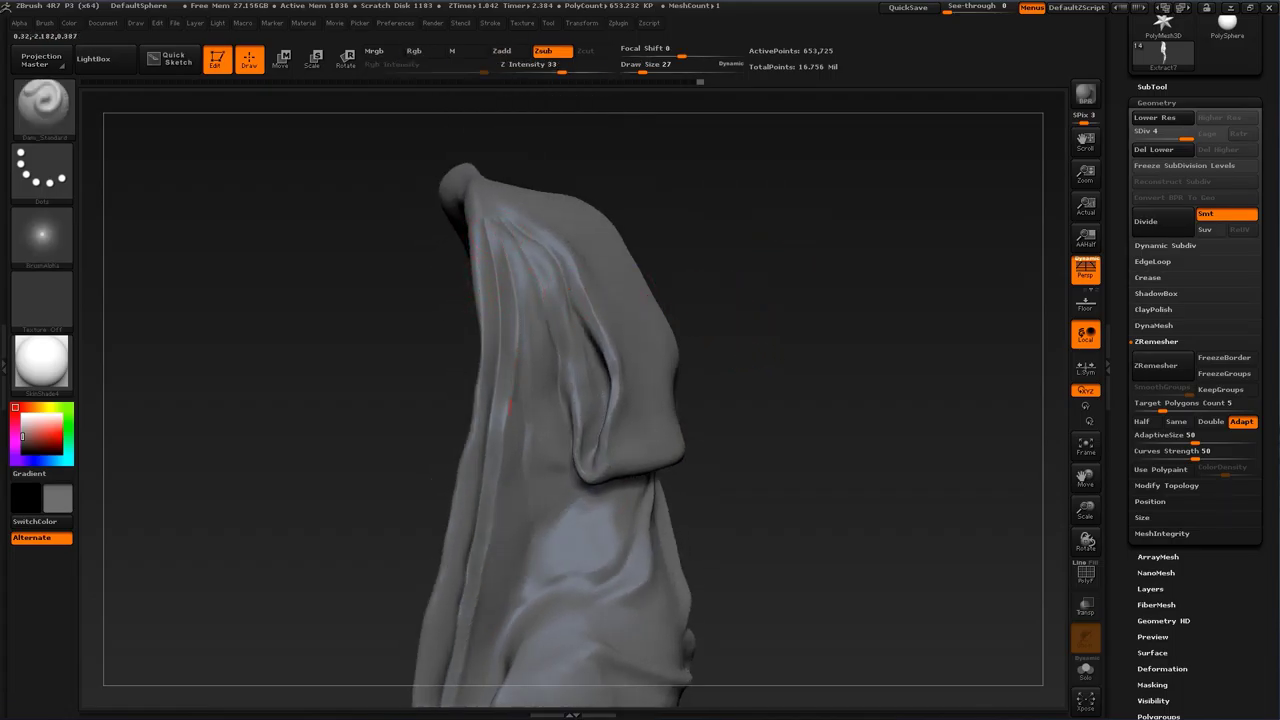
key("shift")
left_click_drag(497, 245, 510, 260, "shift")
mouse_move(826, 286)
left_mouse_down("alt")
mouse_move(812, 192)
mouse_move(735, 188)
mouse_move(755, 190)
left_mouse_up("alt")
left_click_drag(858, 385, 811, 371)
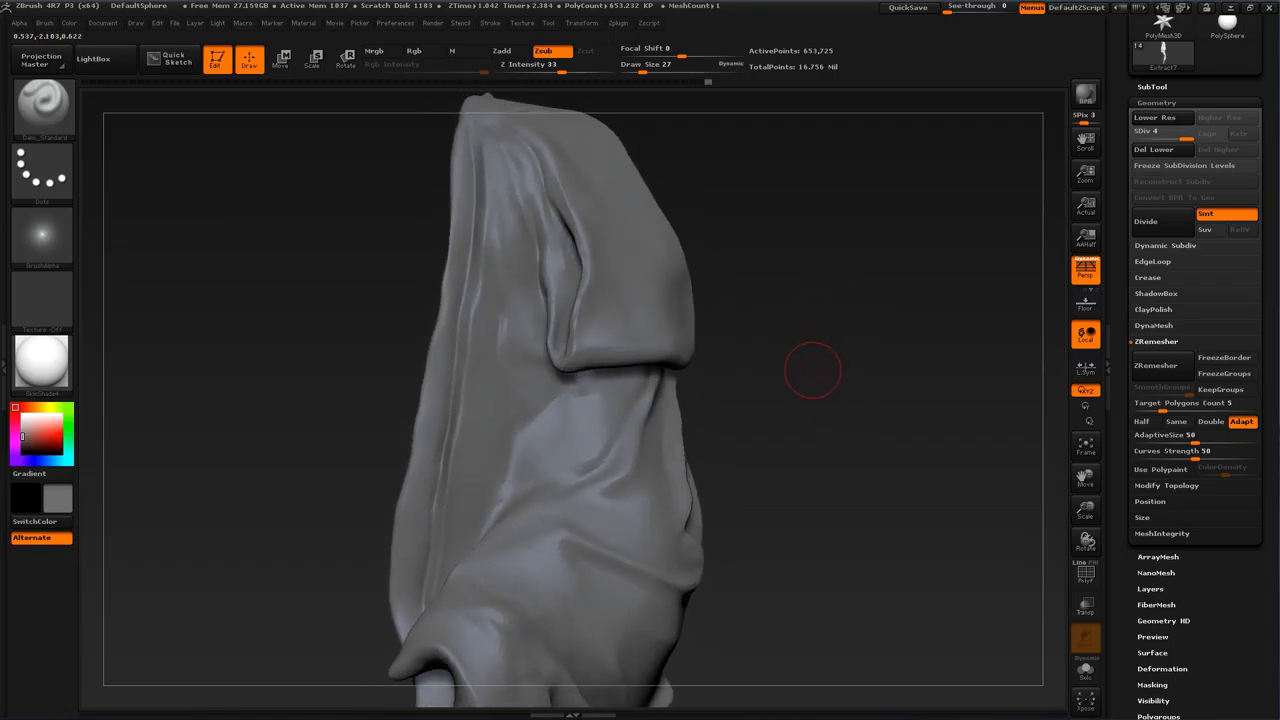
Step: Build up vertical fold ridges on the side panel next to the hanging flap with the ClayBuildup brush at draw size 27
key("b")
left_click(332, 335)
left_click_drag(251, 423, 263, 376, "alt")
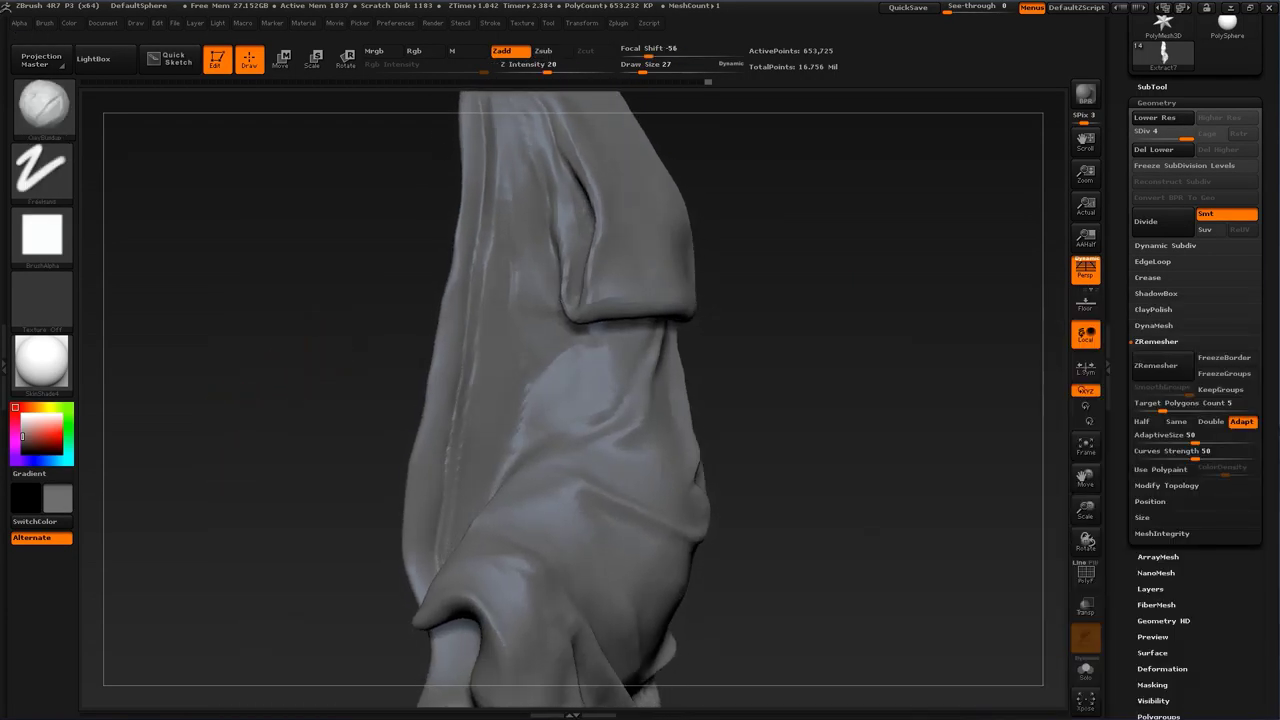
left_click_drag(511, 160, 521, 305)
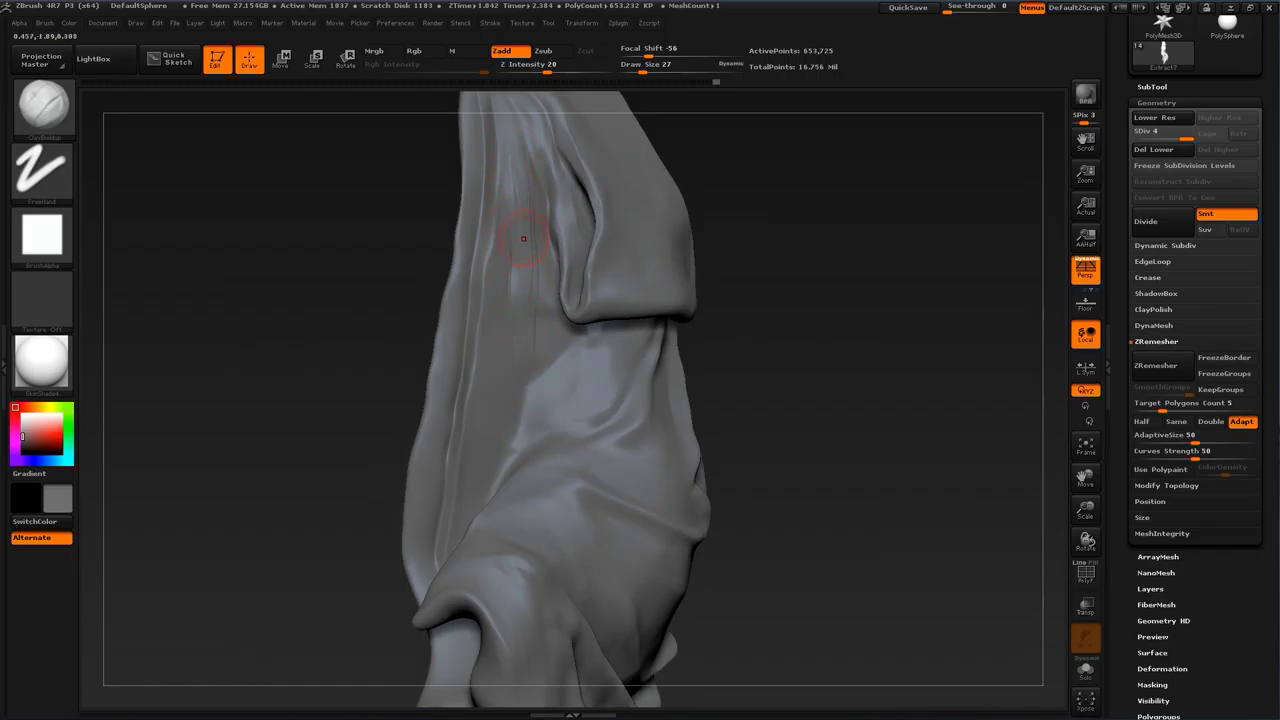
mouse_move(530, 250)
left_mouse_down()
mouse_move(513, 438)
mouse_move(524, 332)
left_mouse_up()
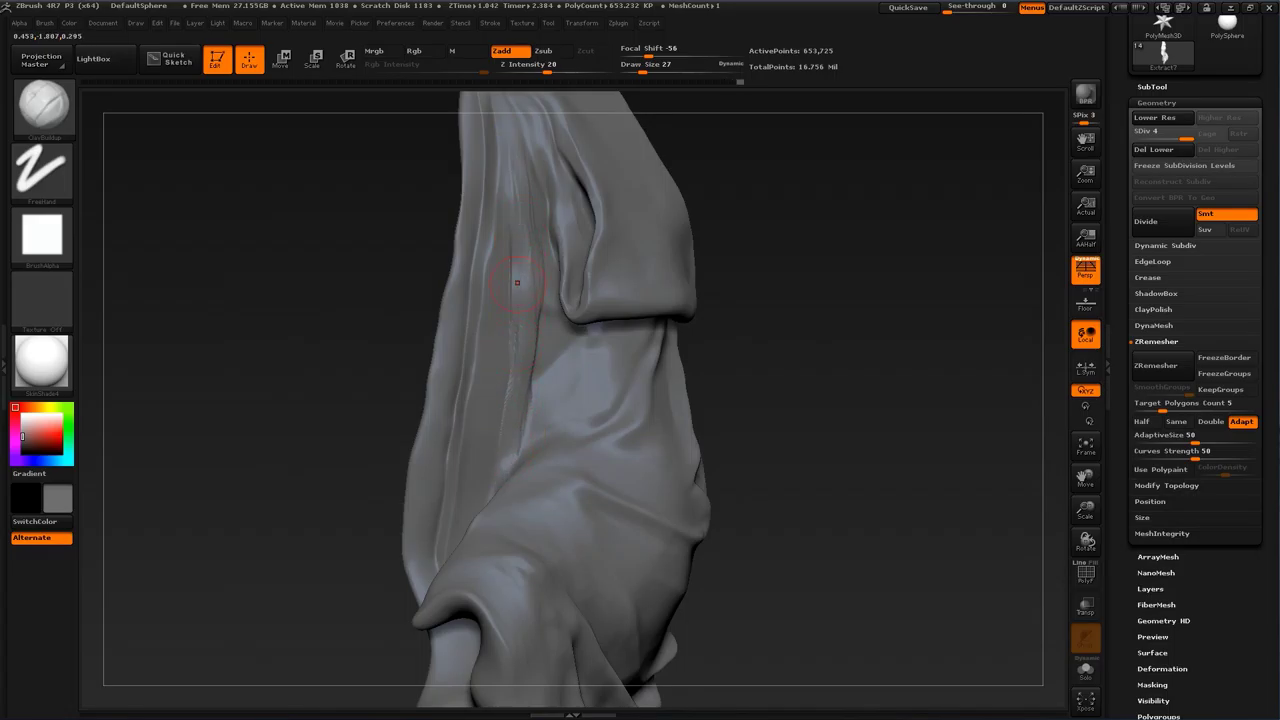
left_click_drag(700, 386, 746, 397)
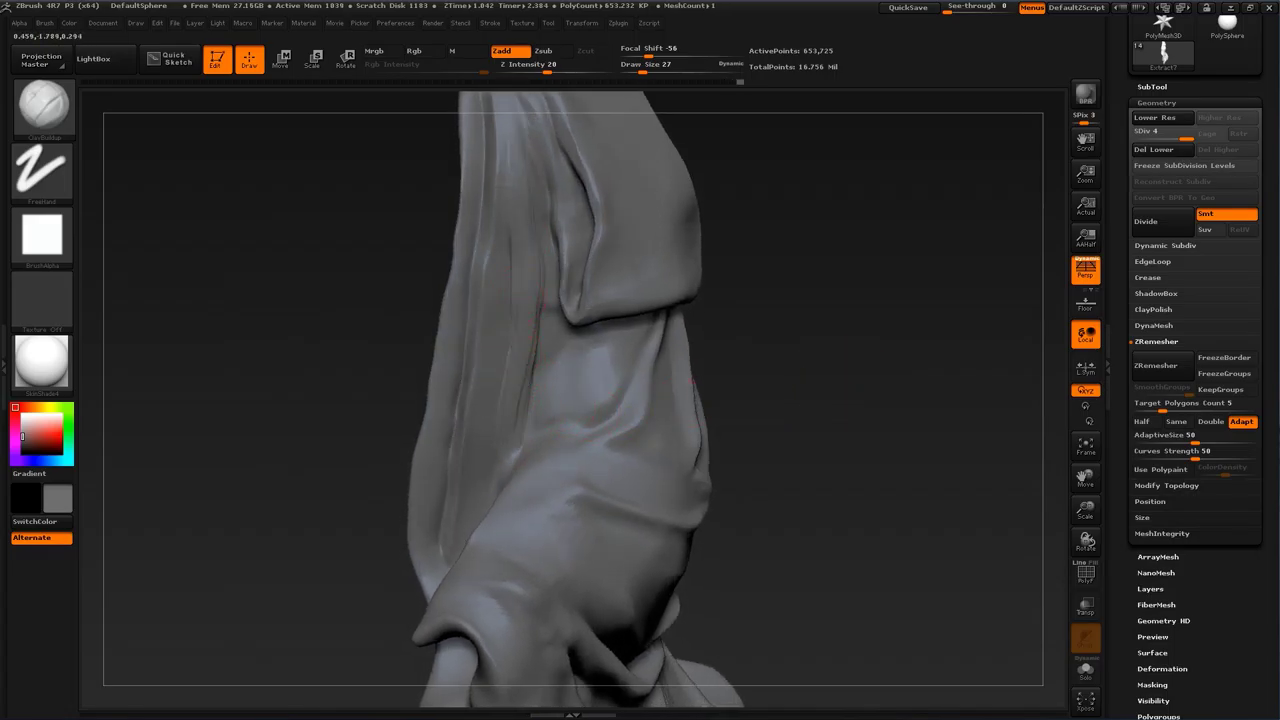
key("shift")
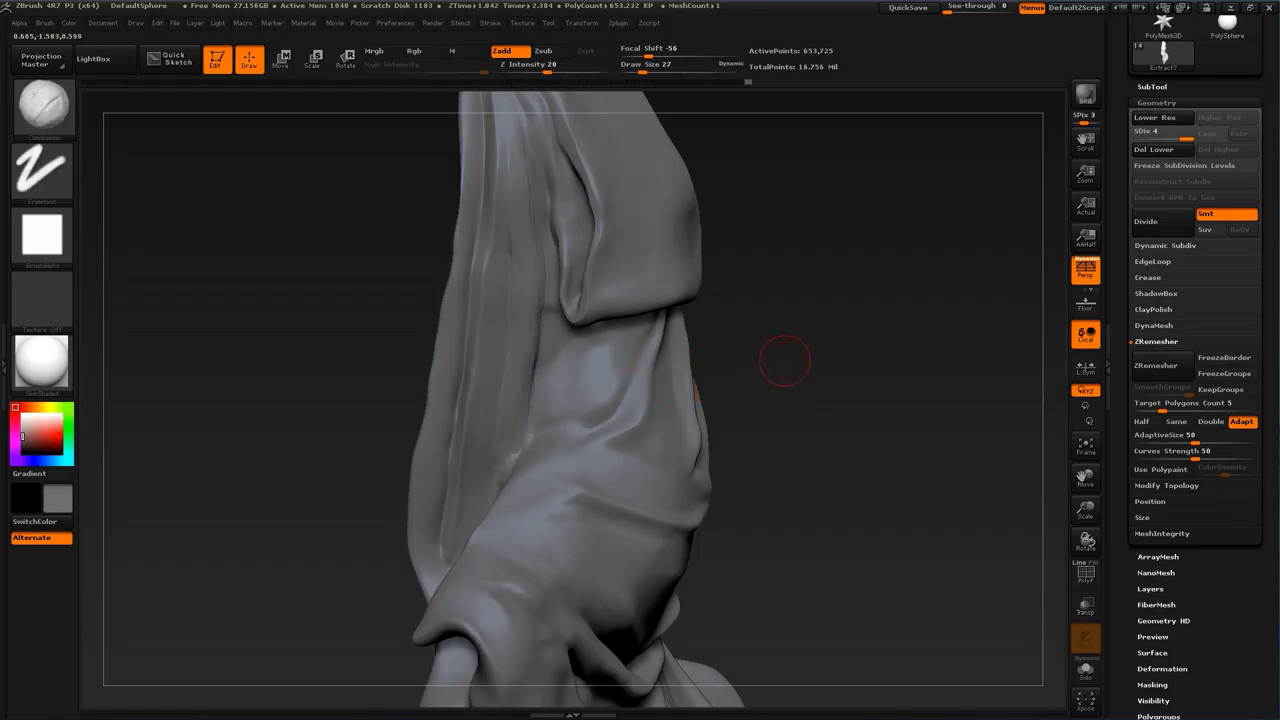
Step: Carve long grooves between the new side ridges with the Dam_Standard brush at draw size 27, running up towards the cloak's peak
mouse_move(786, 360)
left_mouse_down()
mouse_move(794, 343)
mouse_move(806, 427)
mouse_move(908, 326)
mouse_move(838, 355)
left_mouse_up()
key("b")
key("d")
key("s")
left_click_drag(914, 330, 850, 357)
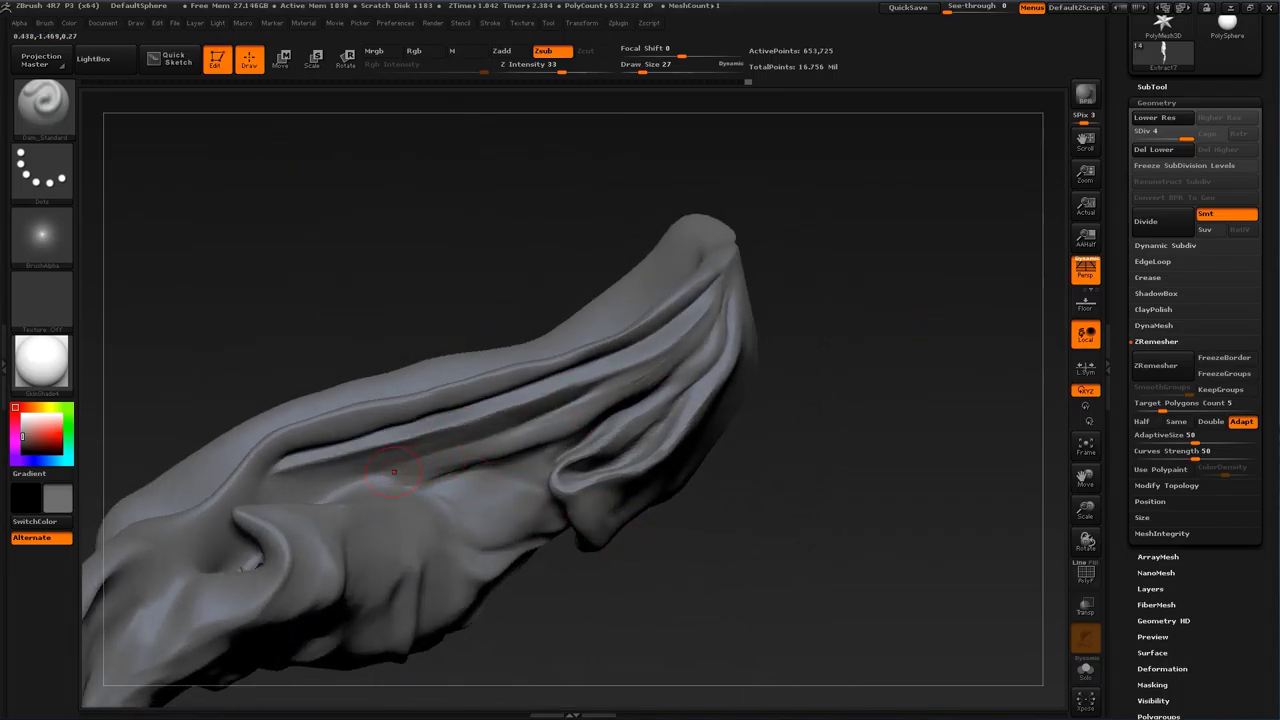
mouse_move(362, 474)
left_mouse_down()
mouse_move(545, 420)
mouse_move(662, 366)
left_mouse_up()
left_click_drag(852, 332, 850, 345)
mouse_move(386, 481)
left_mouse_down()
mouse_move(562, 428)
mouse_move(672, 366)
left_mouse_up()
left_click_drag(874, 348, 876, 335)
Step: Polish the newly carved side folds with the PolishHard brush at draw size 27
key("b")
left_click(844, 335)
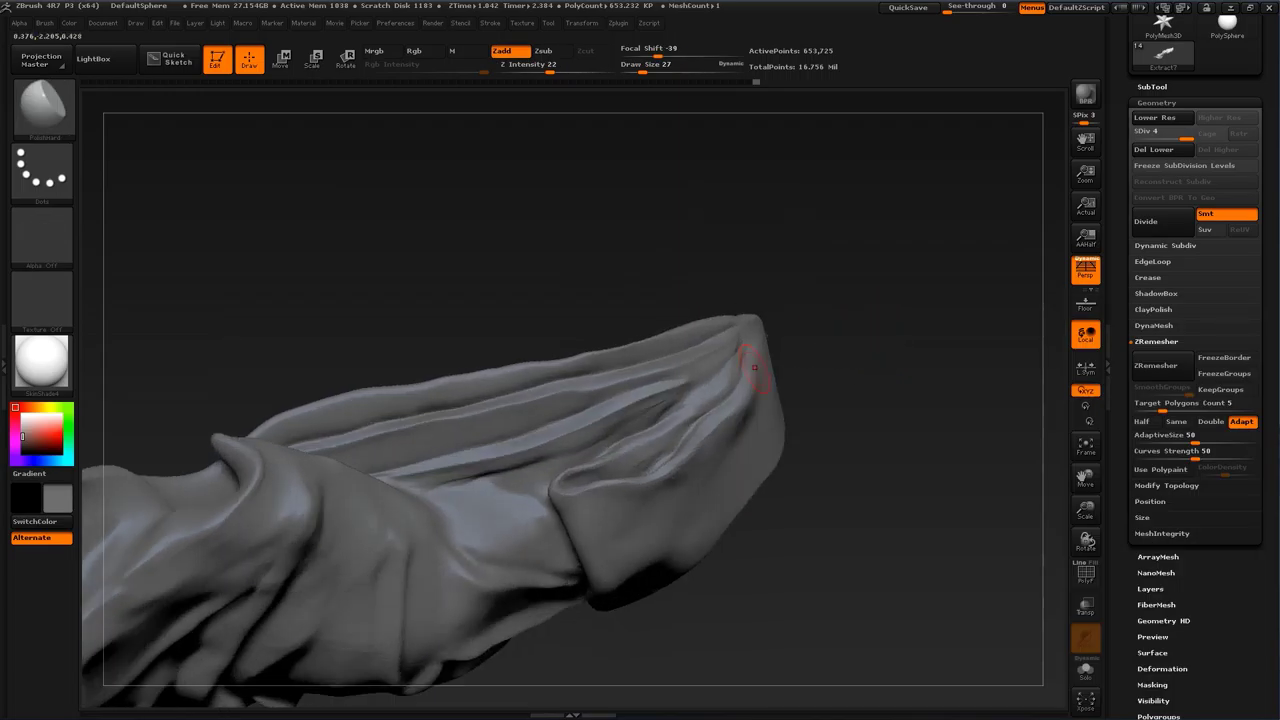
left_click_drag(582, 440, 562, 444)
left_click_drag(866, 356, 872, 370)
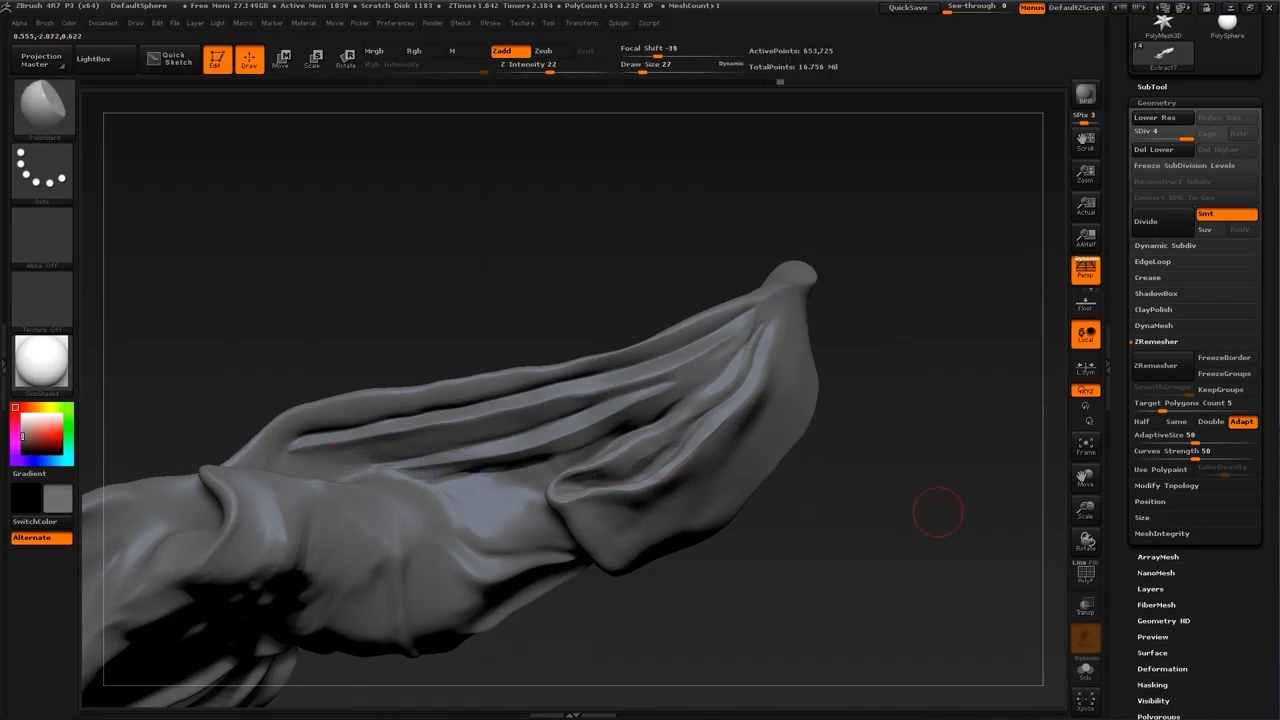
Step: Deepen the vertical creases between the side folds near the flap with the Dam_Standard brush and smooth their upper ends
mouse_move(940, 514)
left_mouse_down()
mouse_move(843, 371)
mouse_move(862, 432)
mouse_move(790, 495)
mouse_move(877, 417)
mouse_move(800, 422)
mouse_move(856, 436)
mouse_move(871, 423)
mouse_move(853, 426)
mouse_move(853, 516)
left_mouse_up()
key("b")
key("d")
key("s")
left_click_drag(686, 238, 670, 304, "alt")
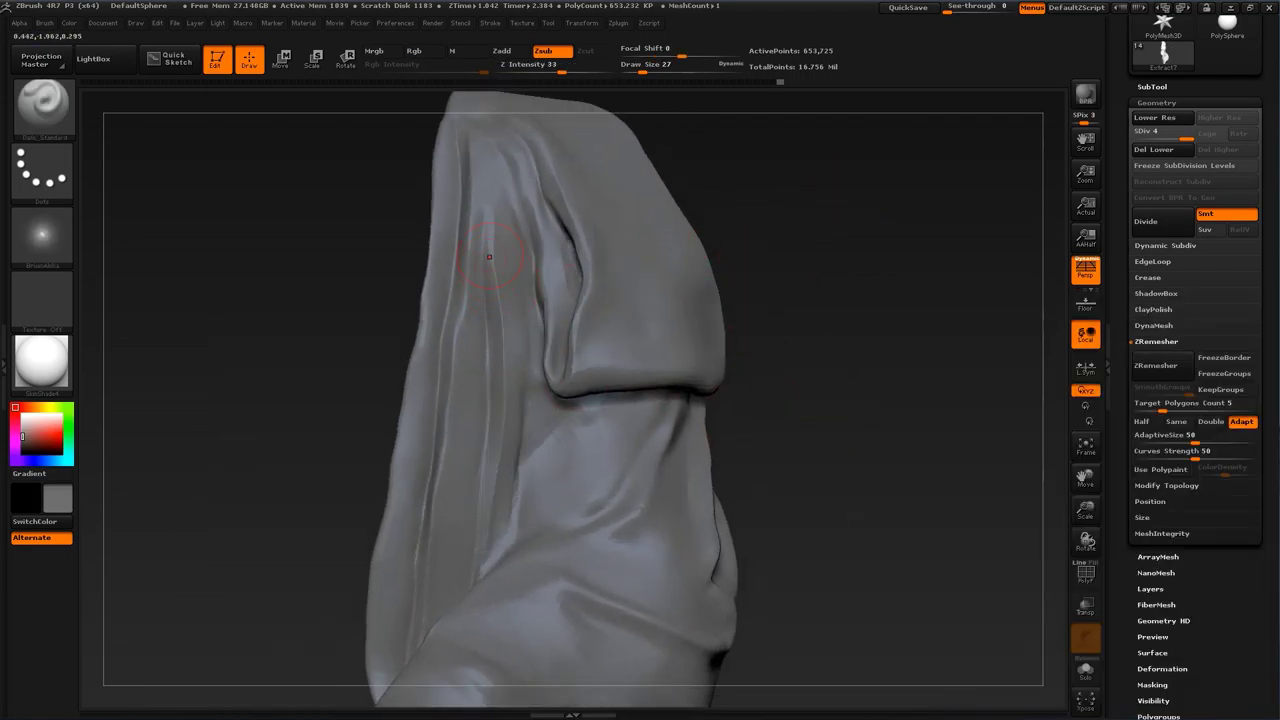
left_click_drag(505, 176, 513, 212)
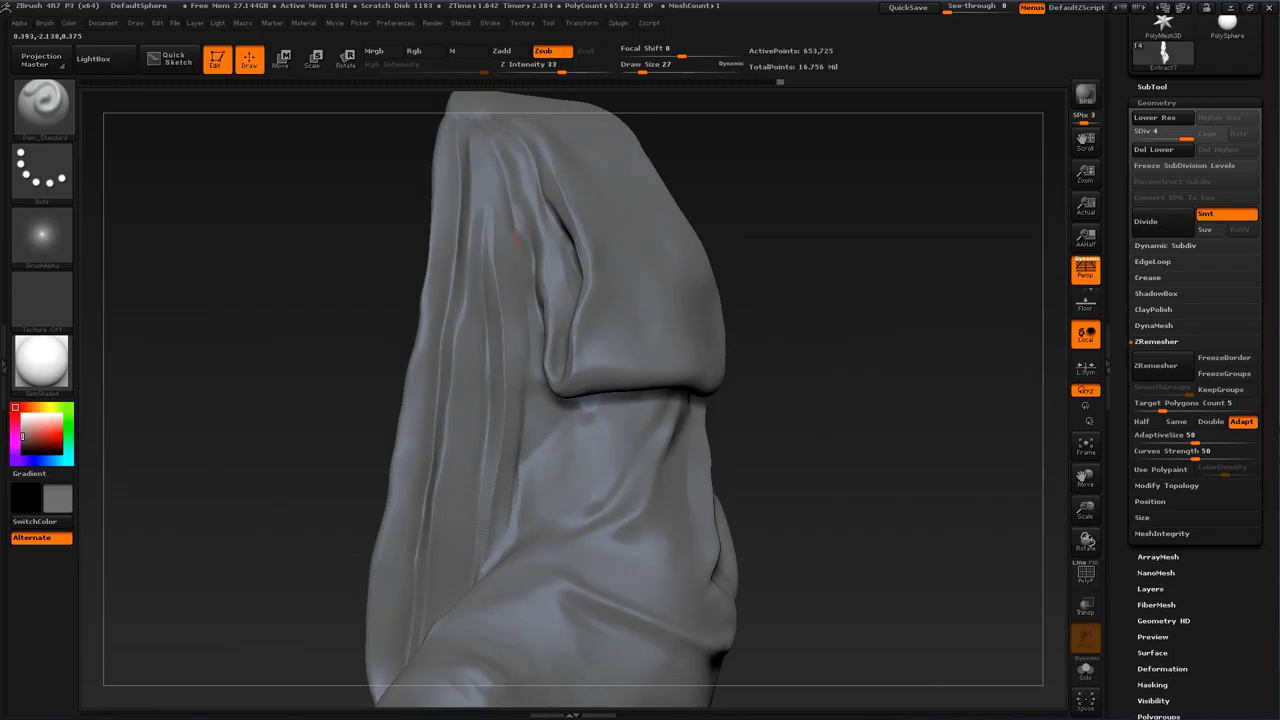
left_click_drag(519, 275, 523, 472)
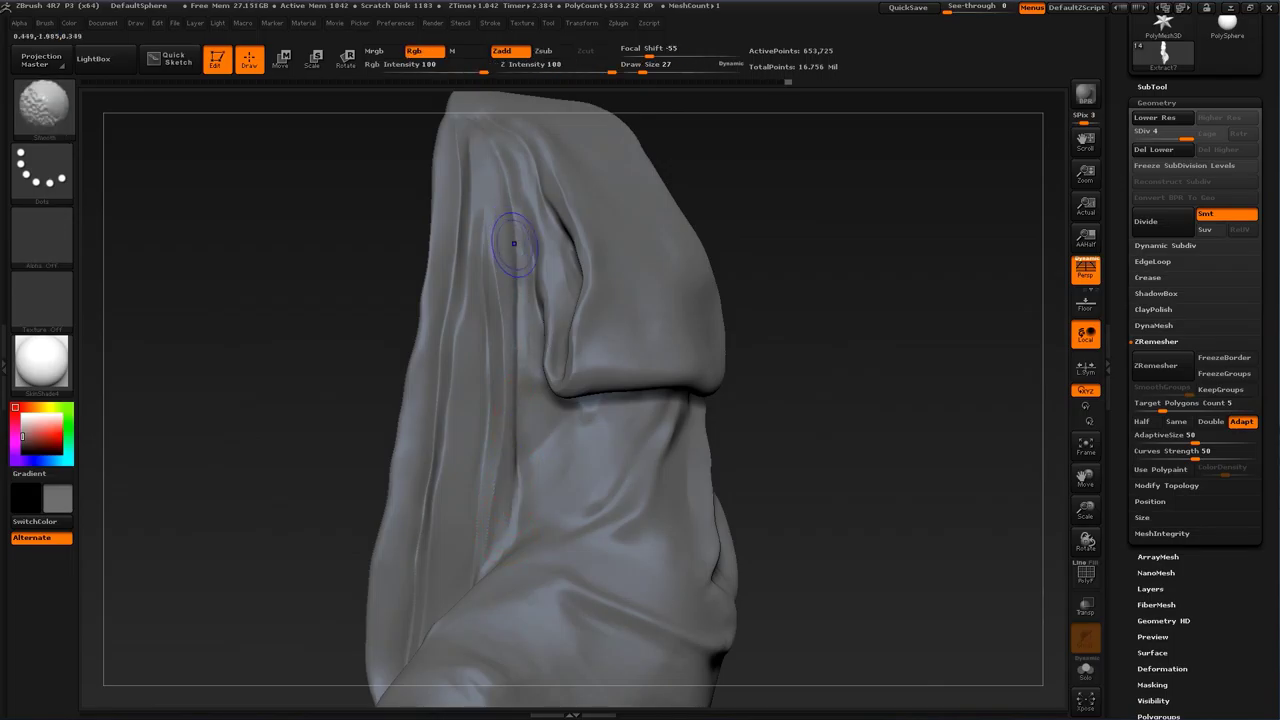
right_click_drag(516, 260, 532, 276)
Step: Switch to the Move brush at draw size 51 and reshape the side folds next to the hanging flap
left_click_drag(837, 426, 780, 426)
key("b")
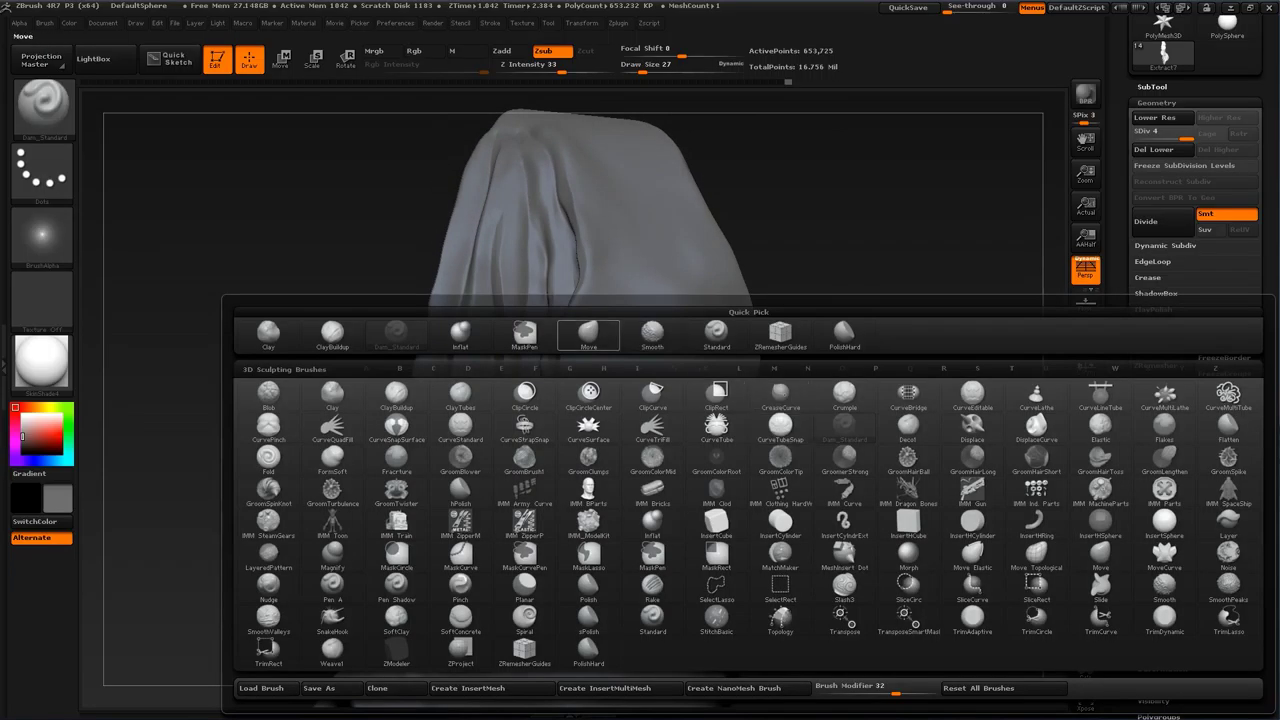
left_click(588, 335)
left_click_drag(850, 350, 815, 358)
key("s")
left_click_drag(496, 448, 497, 384)
left_click_drag(511, 331, 504, 328)
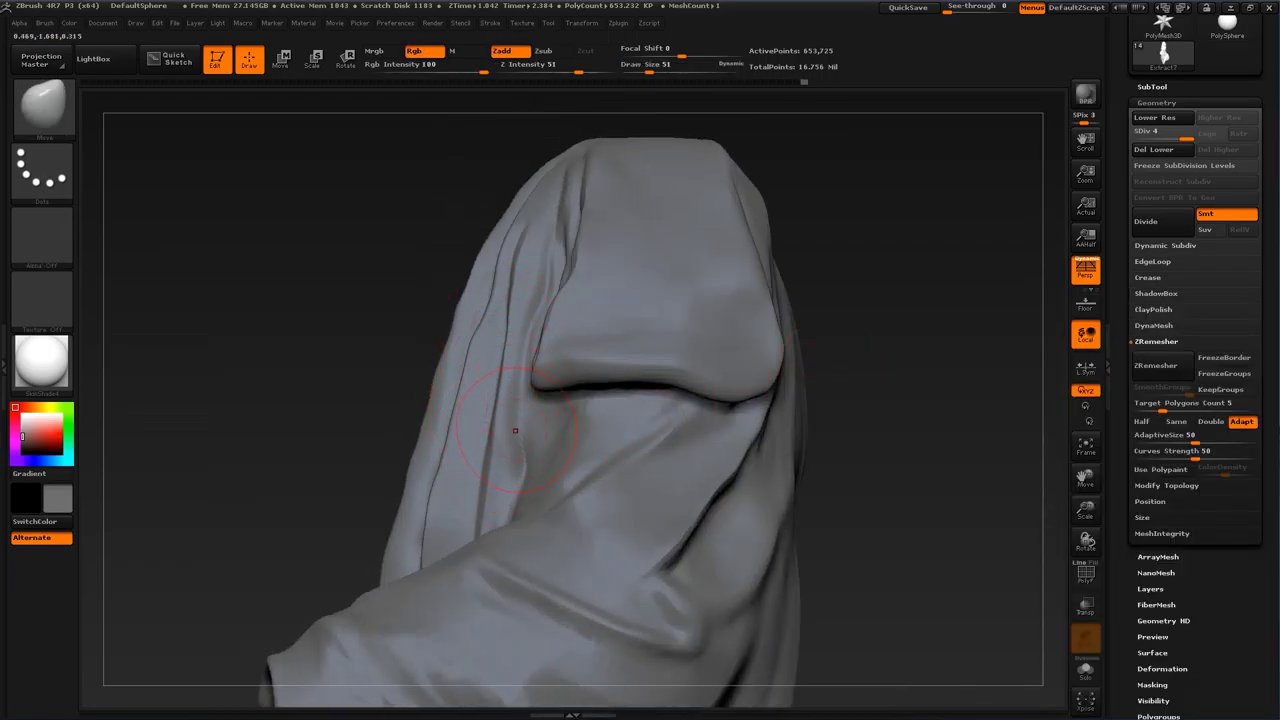
Step: Fine-tune the side folds and the fold end below the flap's corner with the Move brush at draw size 41, then smooth the area
key("s")
left_click_drag(521, 427, 517, 427)
key("s")
left_click_drag(483, 477, 490, 474)
left_click_drag(499, 418, 492, 396)
key("s")
mouse_move(509, 353)
left_mouse_down()
mouse_move(497, 332)
mouse_move(529, 339)
mouse_move(505, 325)
left_mouse_up()
key("s")
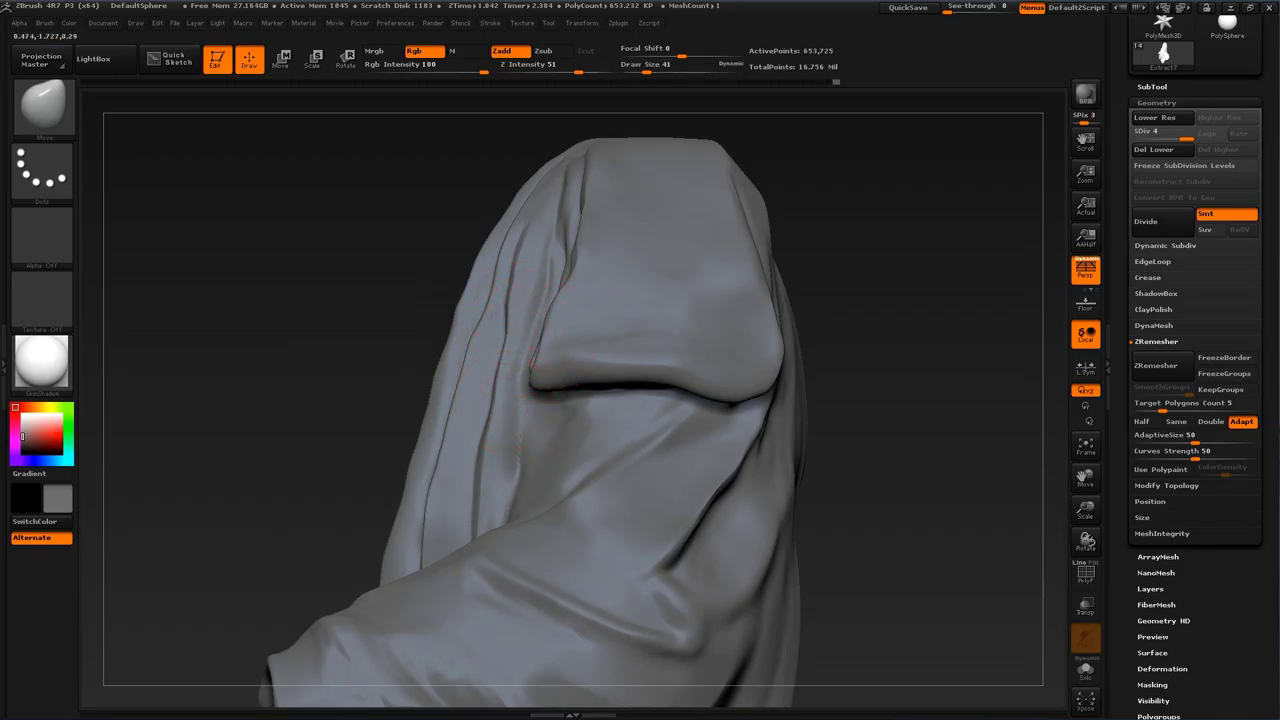
left_click_drag(497, 400, 493, 398)
left_click_drag(517, 474, 500, 445, "shift")
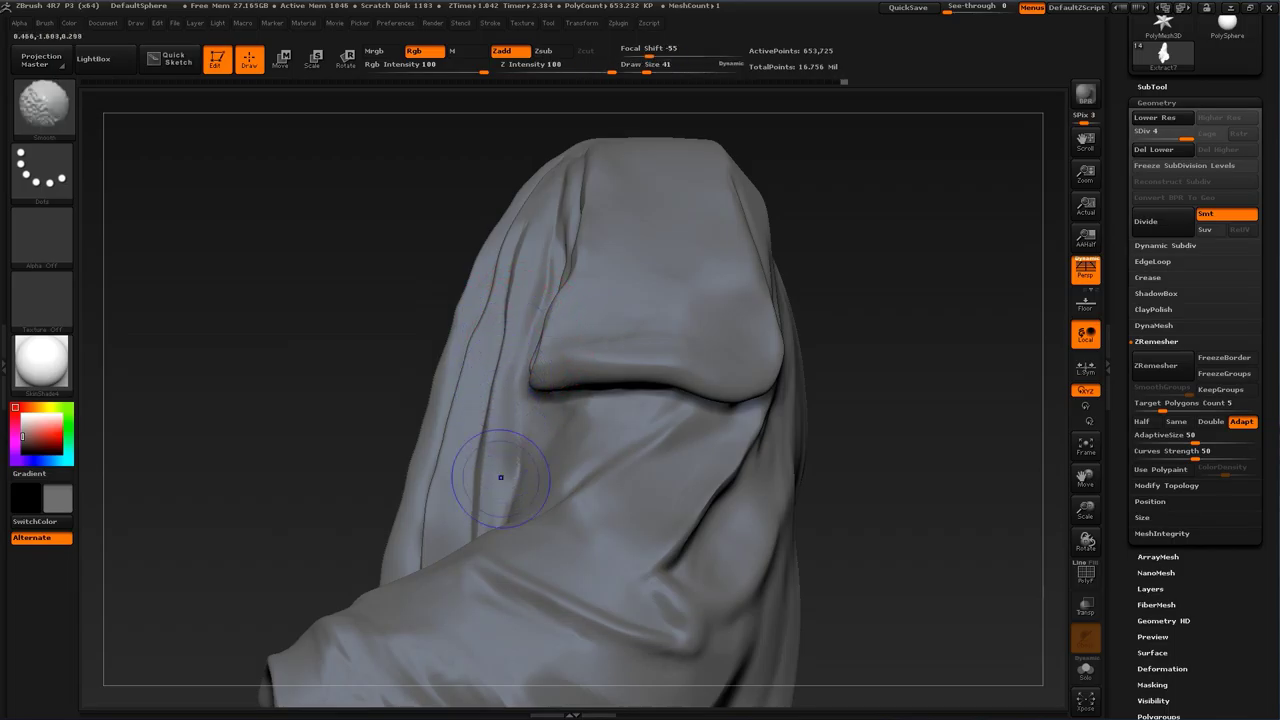
mouse_move(500, 477)
right_mouse_down()
mouse_move(605, 475)
mouse_move(600, 400)
mouse_move(680, 405)
mouse_move(685, 470)
mouse_move(575, 465)
right_mouse_up()
Step: Build up and smooth small folds on the panel beneath the hanging flap with the ClayBuildup brush at draw size 51
mouse_move(880, 445)
right_mouse_down("alt")
mouse_move(862, 345)
mouse_move(863, 394)
right_mouse_up("alt")
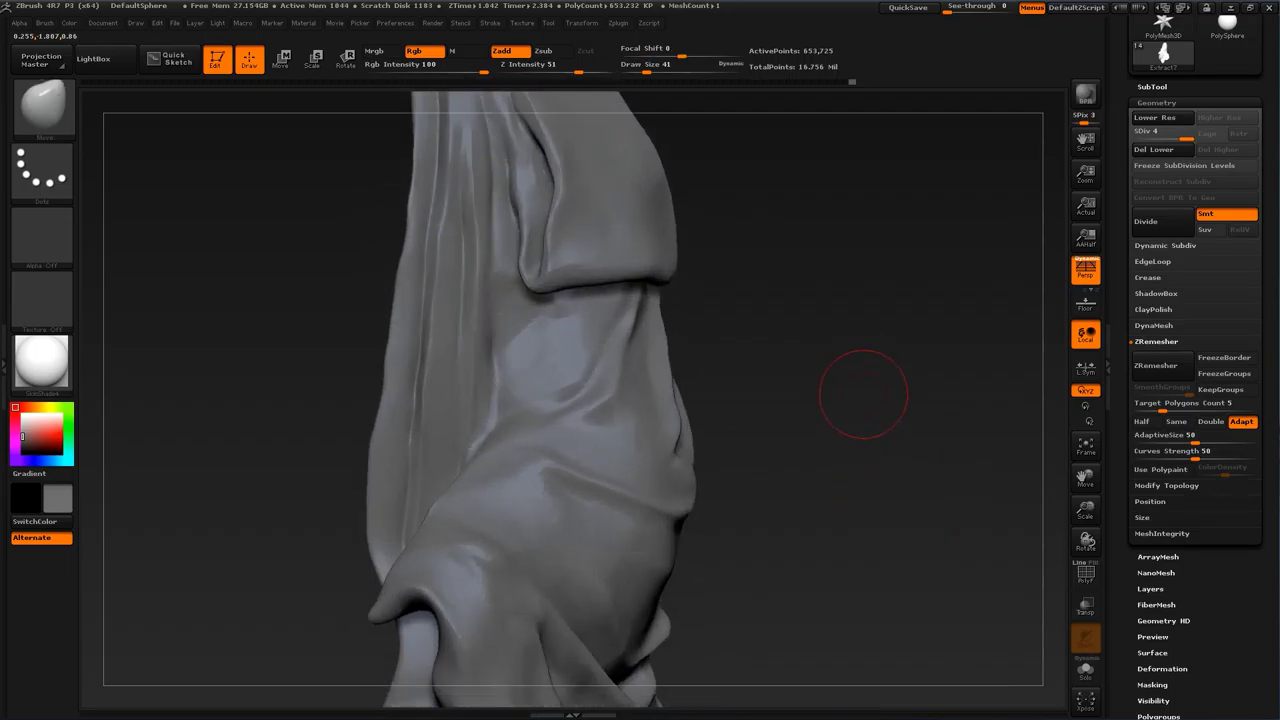
key("b")
left_click(332, 333)
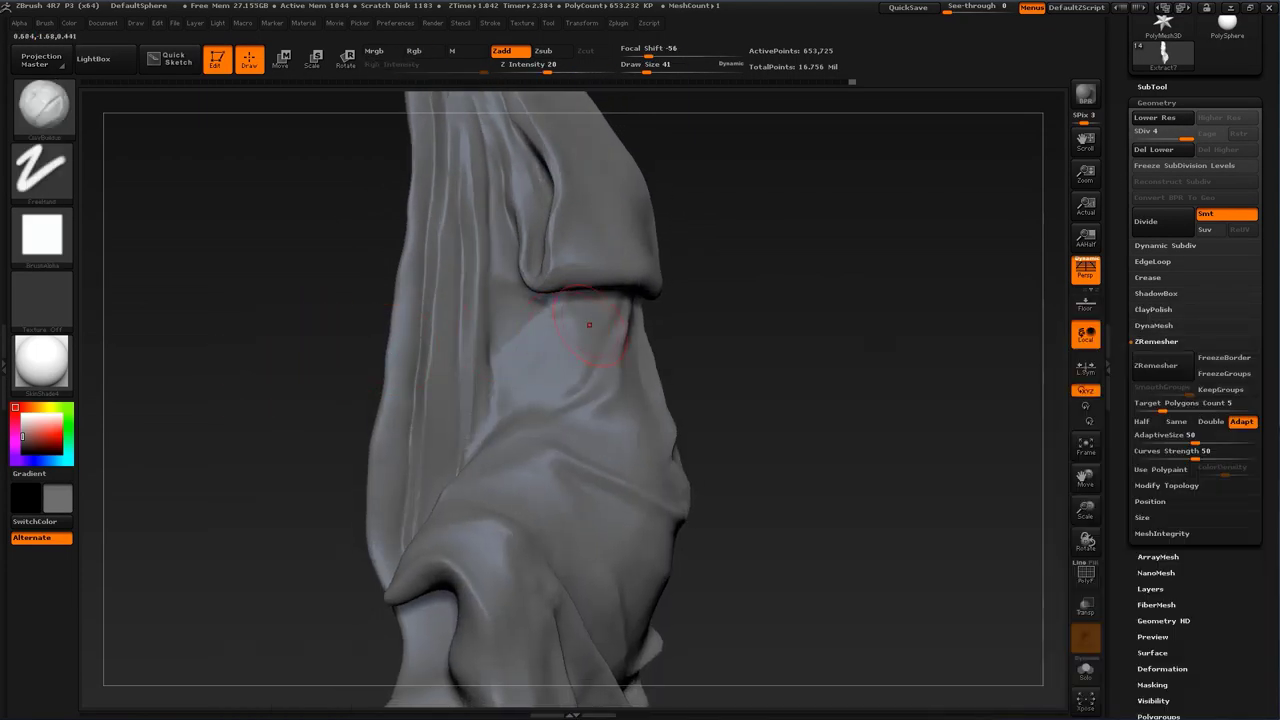
left_click_drag(545, 356, 554, 374)
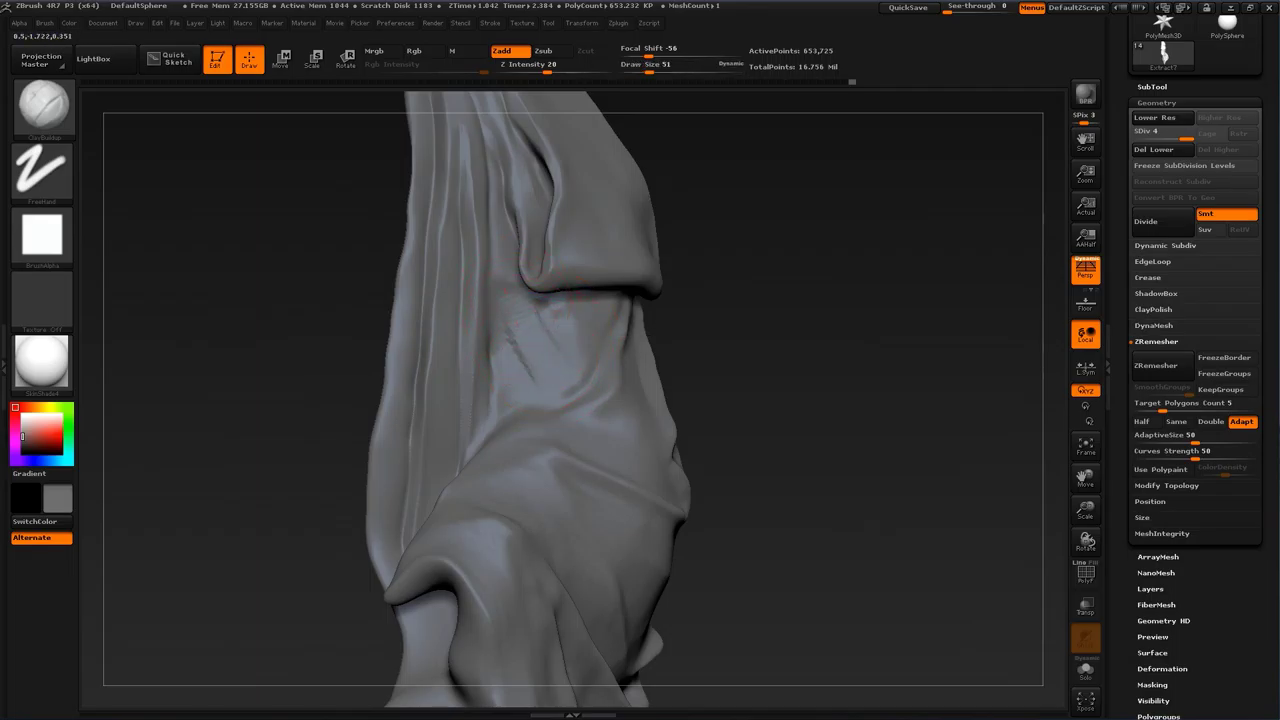
left_click_drag(516, 300, 524, 372)
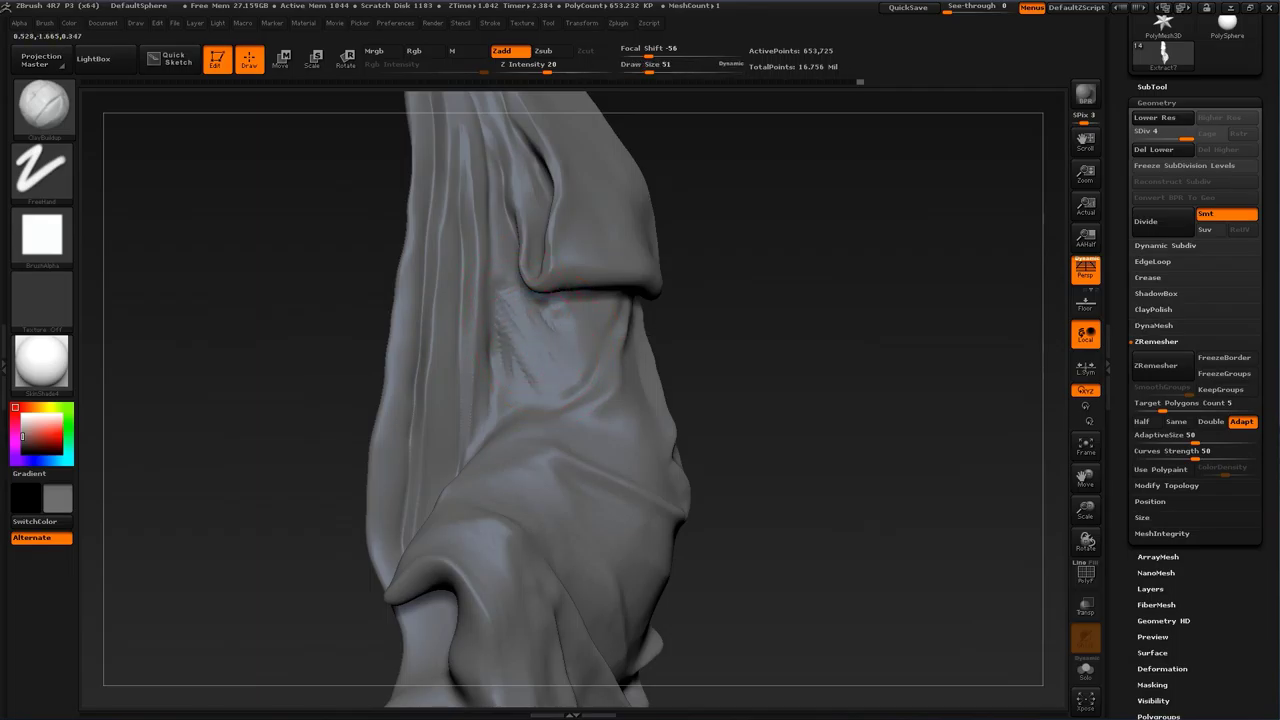
left_click_drag(541, 304, 558, 346)
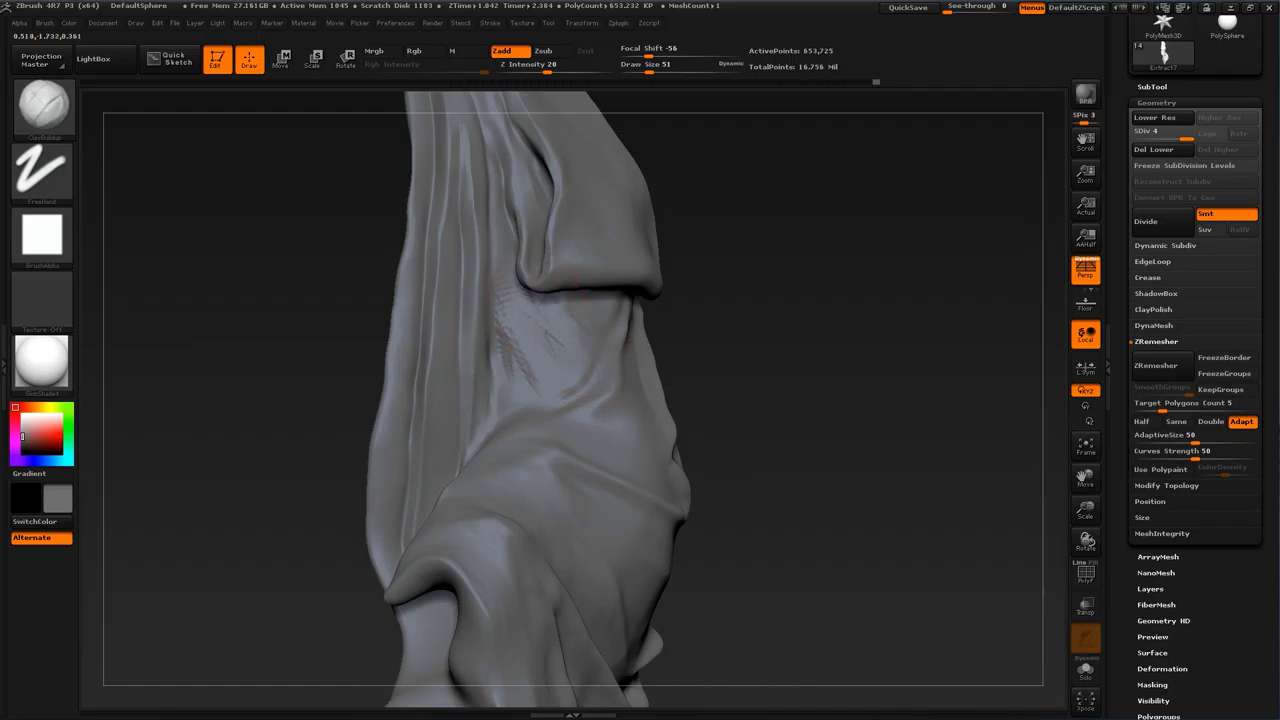
right_click_drag(575, 350, 500, 346)
mouse_move(530, 320)
left_mouse_down("shift")
mouse_move(570, 342)
mouse_move(582, 330)
left_mouse_up("shift")
left_click_drag(811, 371, 885, 376)
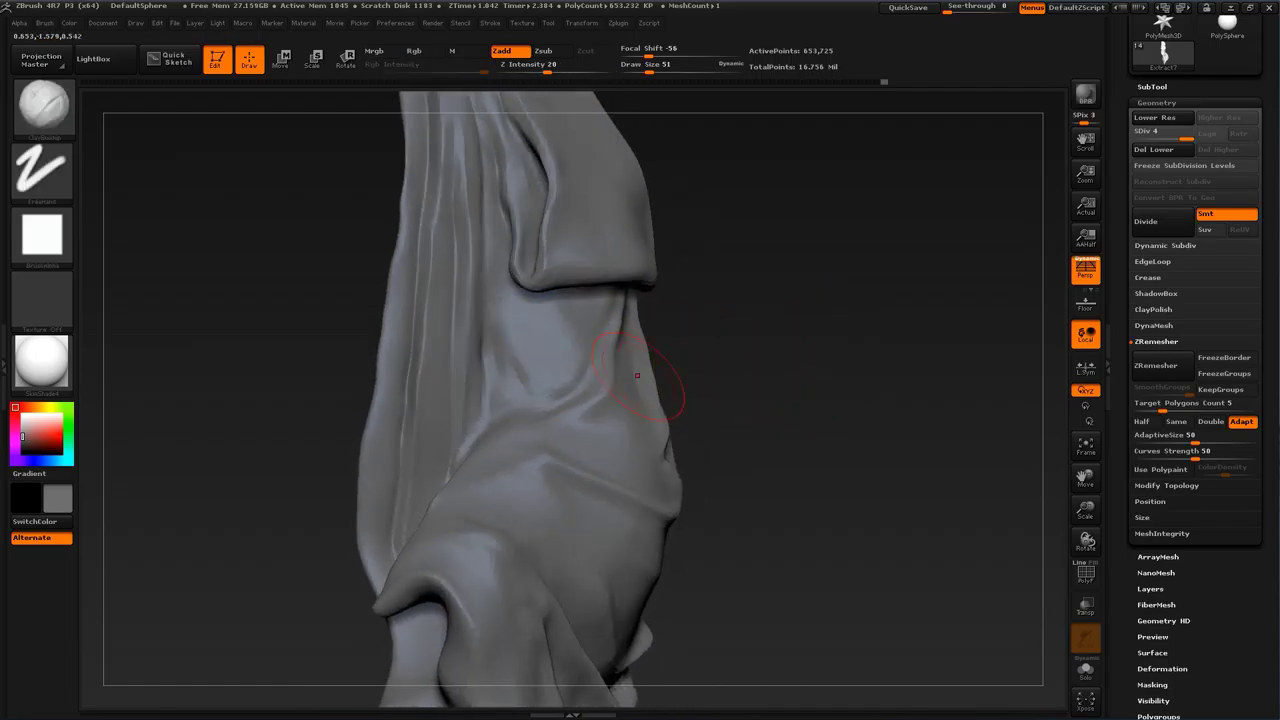
left_click_drag(556, 312, 567, 342)
Step: Polish the looped fold beside the hanging flap with the PolishHard brush at draw size 17
mouse_move(826, 397)
left_mouse_down("alt")
mouse_move(830, 500)
mouse_move(883, 440)
mouse_move(829, 253)
mouse_move(832, 488)
left_mouse_up("alt")
mouse_move(832, 488)
left_mouse_down()
mouse_move(885, 490)
mouse_move(830, 480)
left_mouse_up()
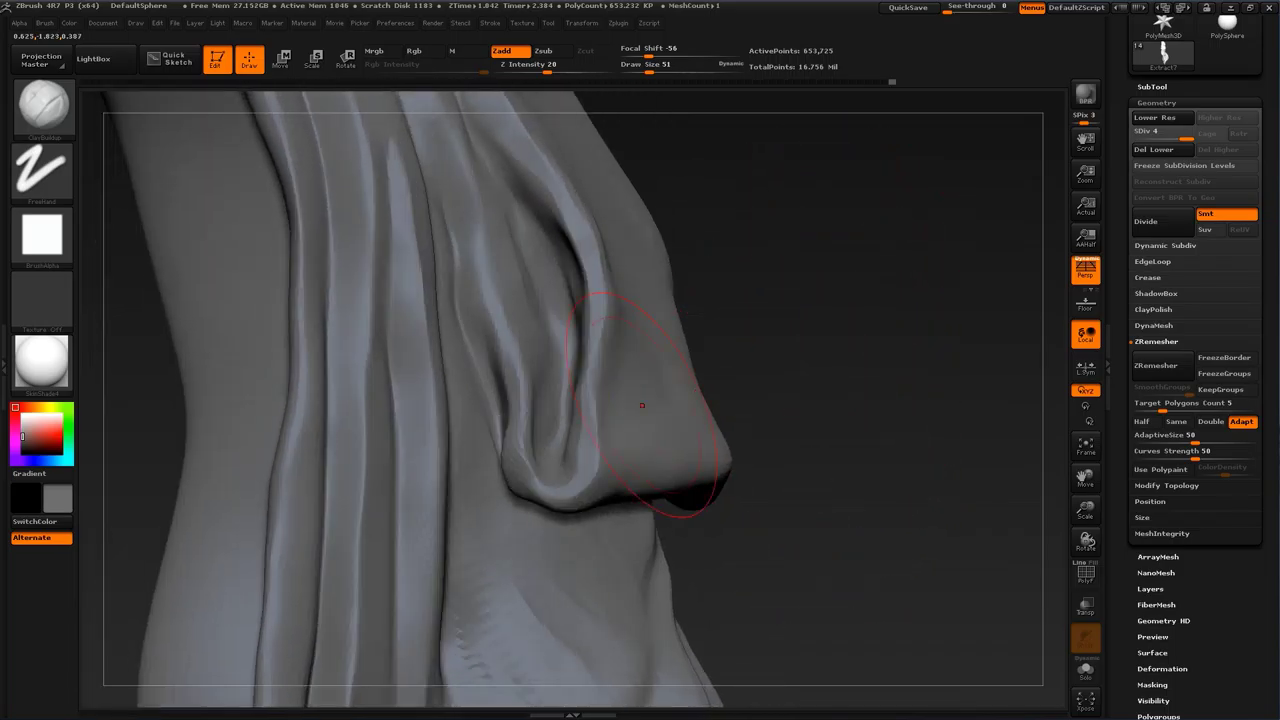
key("s")
left_click_drag(577, 440, 567, 441)
key("b")
left_click(641, 337)
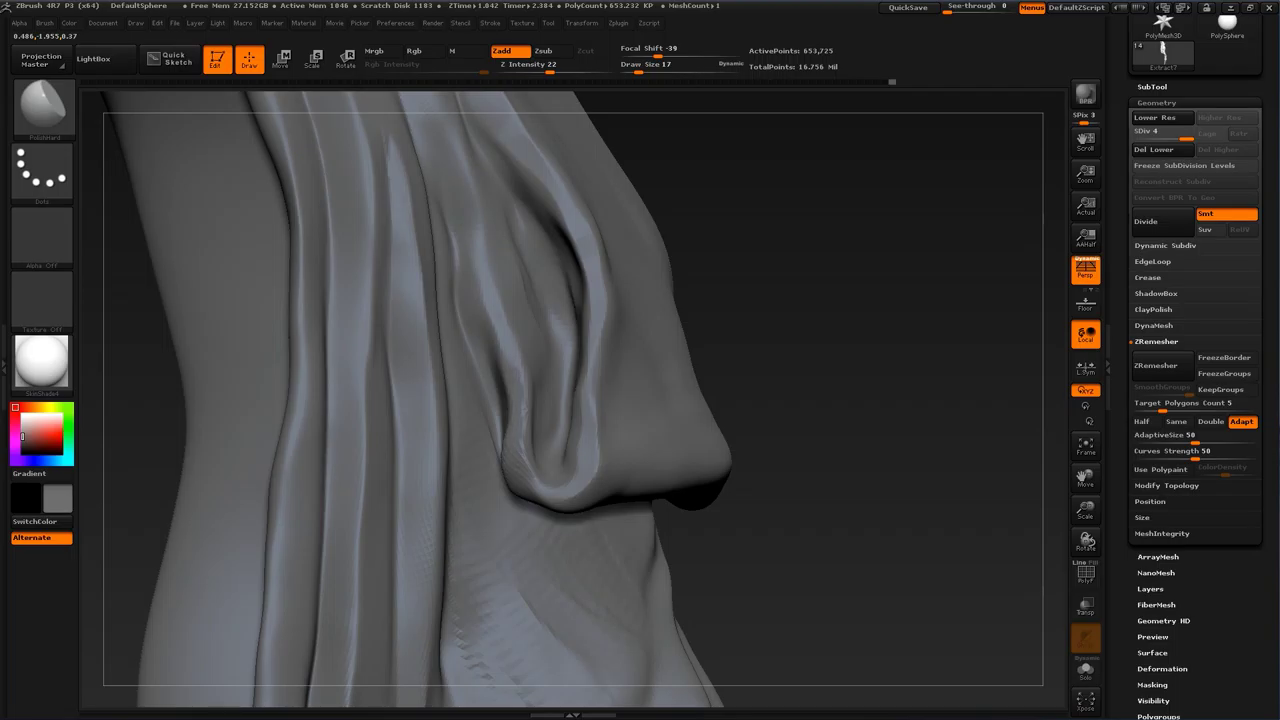
left_click_drag(810, 395, 663, 409)
Step: Polish the broad cloth surface of the upper cloak beside the folds with PolishHard at draw size 46
key("s")
left_click_drag(567, 434, 606, 460)
left_click_drag(873, 203, 955, 350, "alt")
left_click_drag(617, 185, 690, 335, "alt")
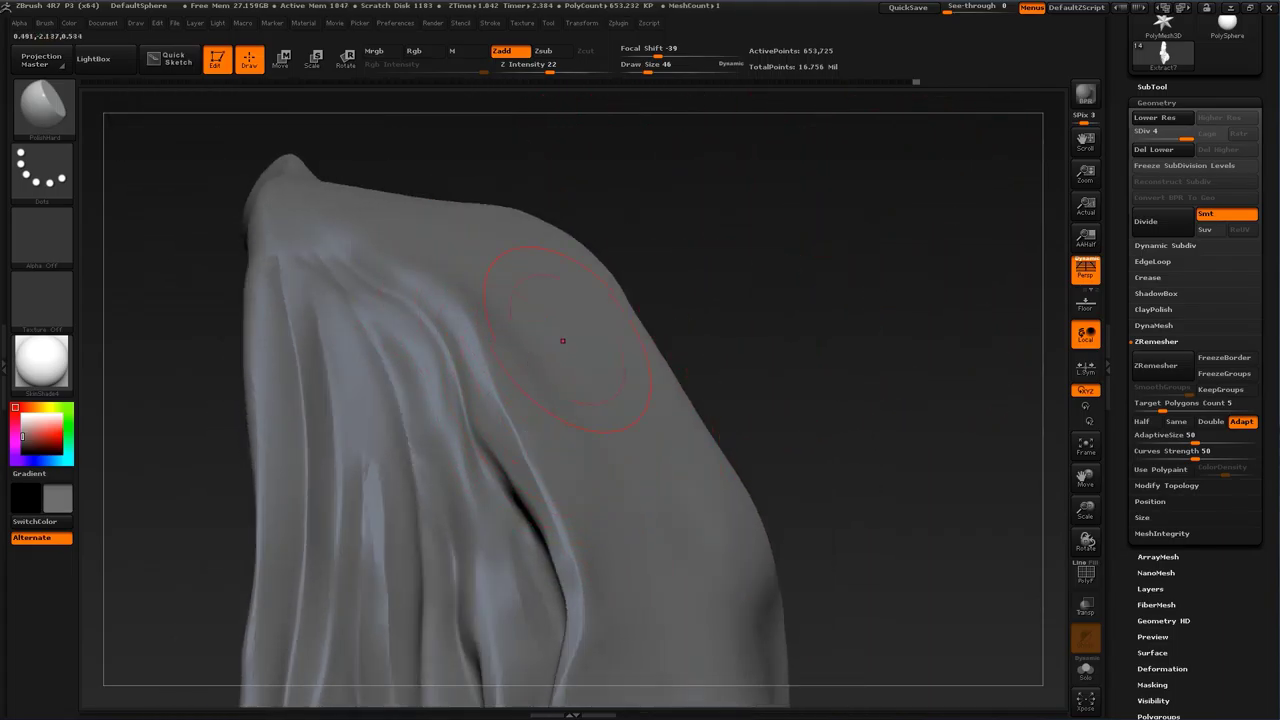
left_click_drag(828, 298, 815, 293)
Step: Polish the upper side folds at draw size 14 and the shoulder surface above them at draw size 54
key("s")
left_click_drag(534, 413, 523, 414)
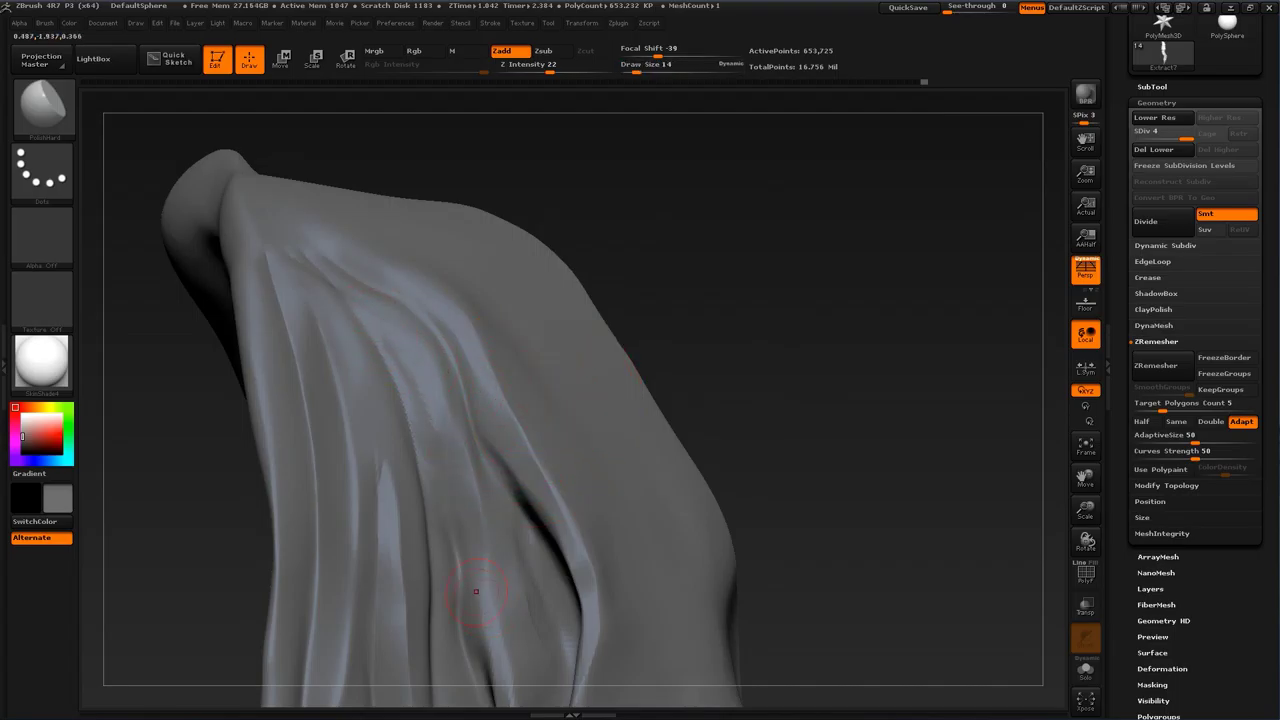
left_click_drag(682, 336, 694, 400)
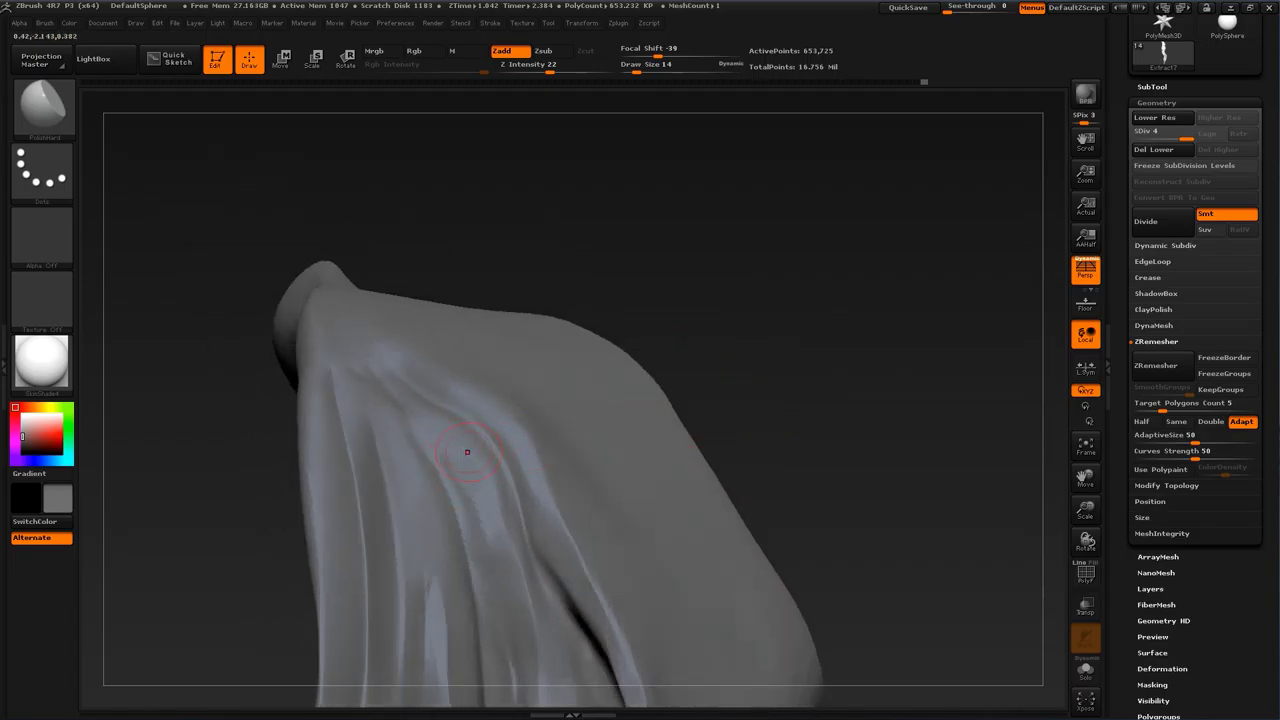
mouse_move(838, 328)
left_mouse_down()
mouse_move(802, 340)
mouse_move(815, 325)
left_mouse_up()
key("s")
left_click_drag(477, 362, 491, 360)
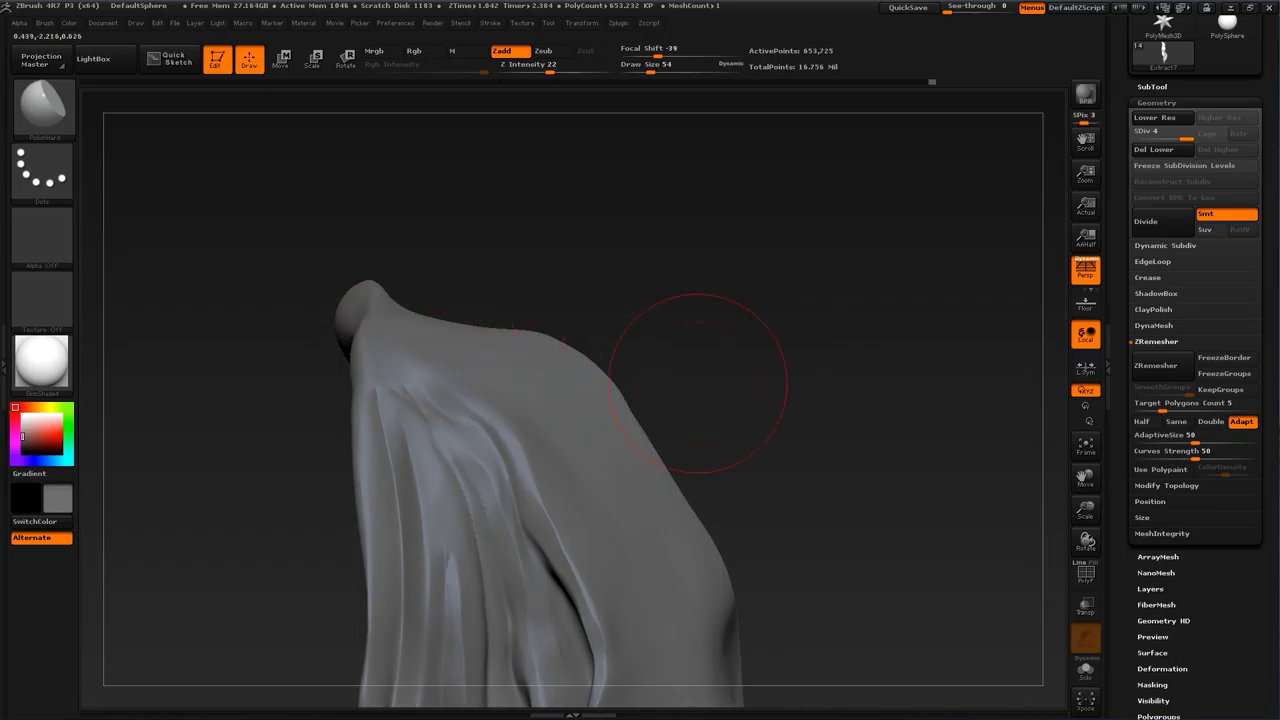
left_click_drag(698, 383, 793, 357, "alt")
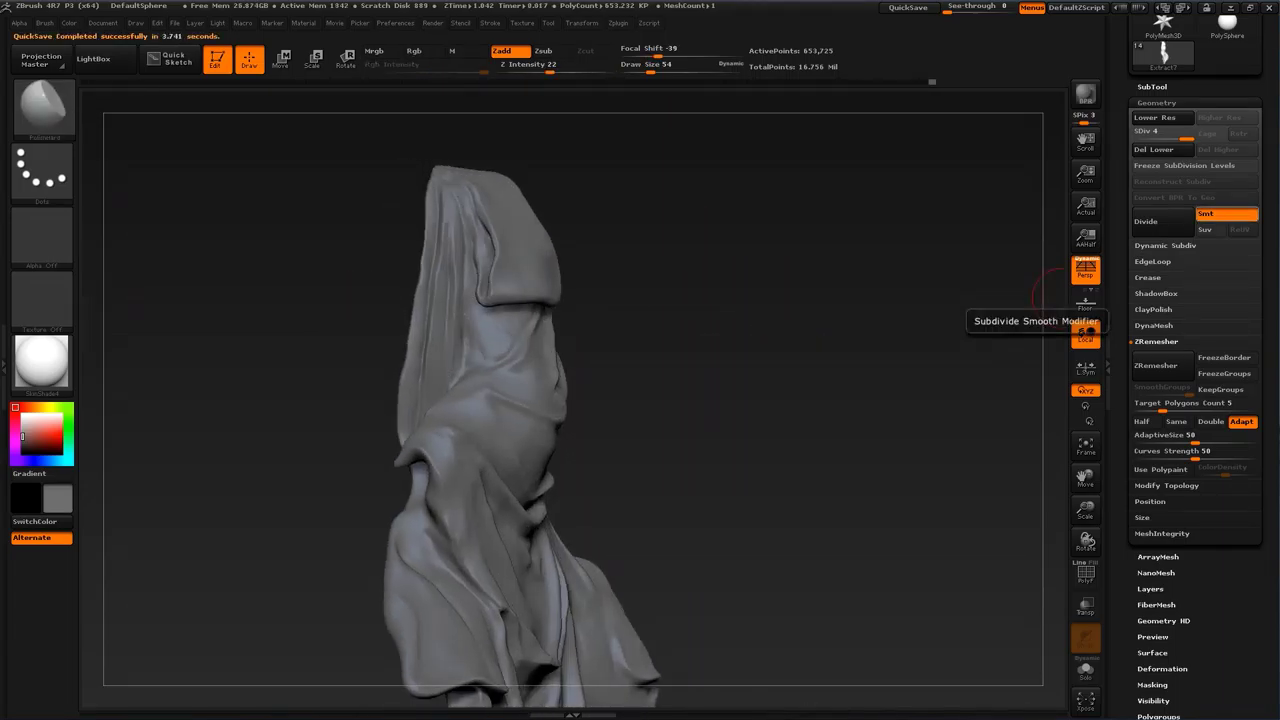
Step: Show the trousers subtool together with the cloak
left_click(1152, 87)
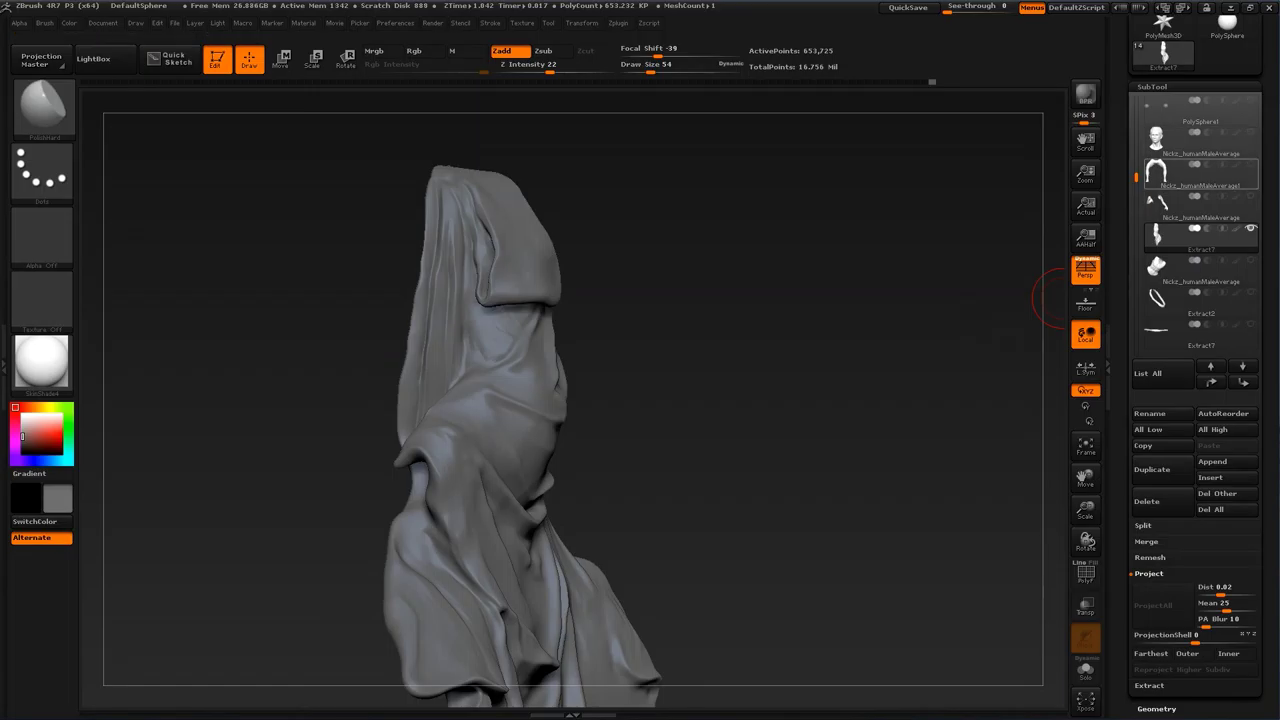
left_click(1251, 164)
mouse_move(880, 501)
left_mouse_down("alt")
mouse_move(957, 377)
mouse_move(1025, 380)
mouse_move(971, 377)
left_mouse_up("alt")
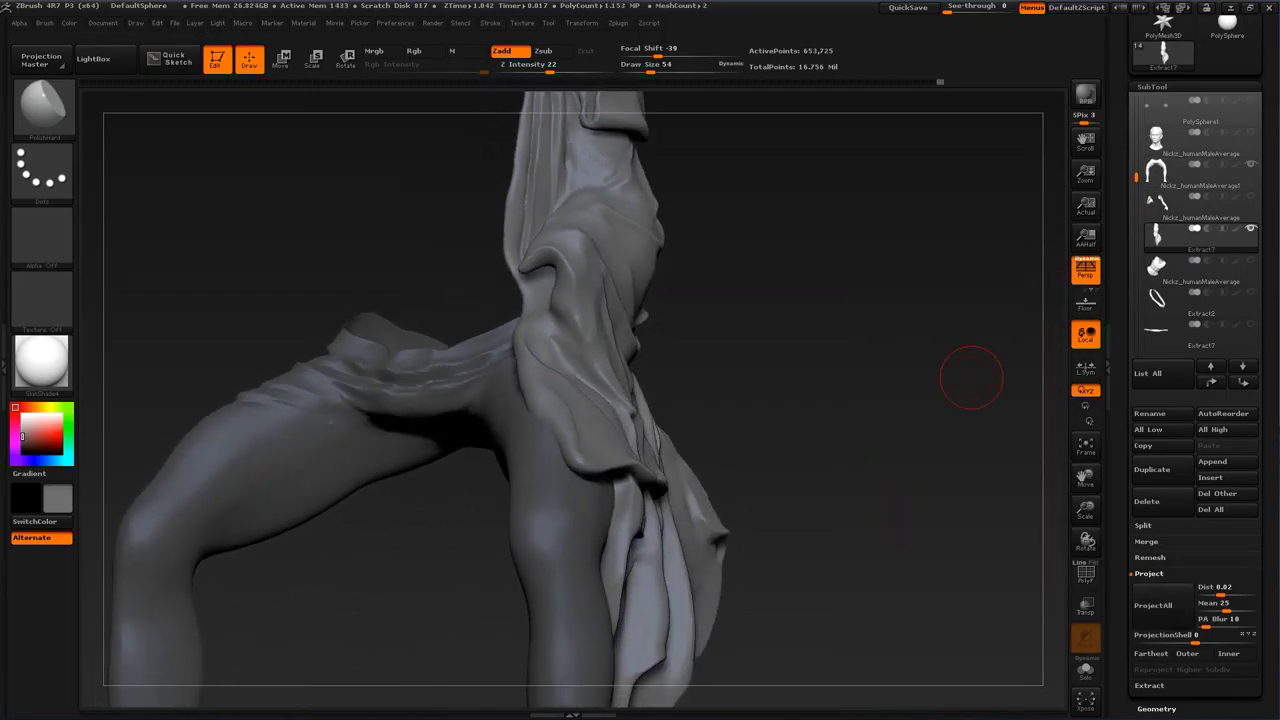
mouse_move(774, 532)
left_mouse_down("alt")
mouse_move(885, 700)
mouse_move(930, 411)
left_mouse_up("alt")
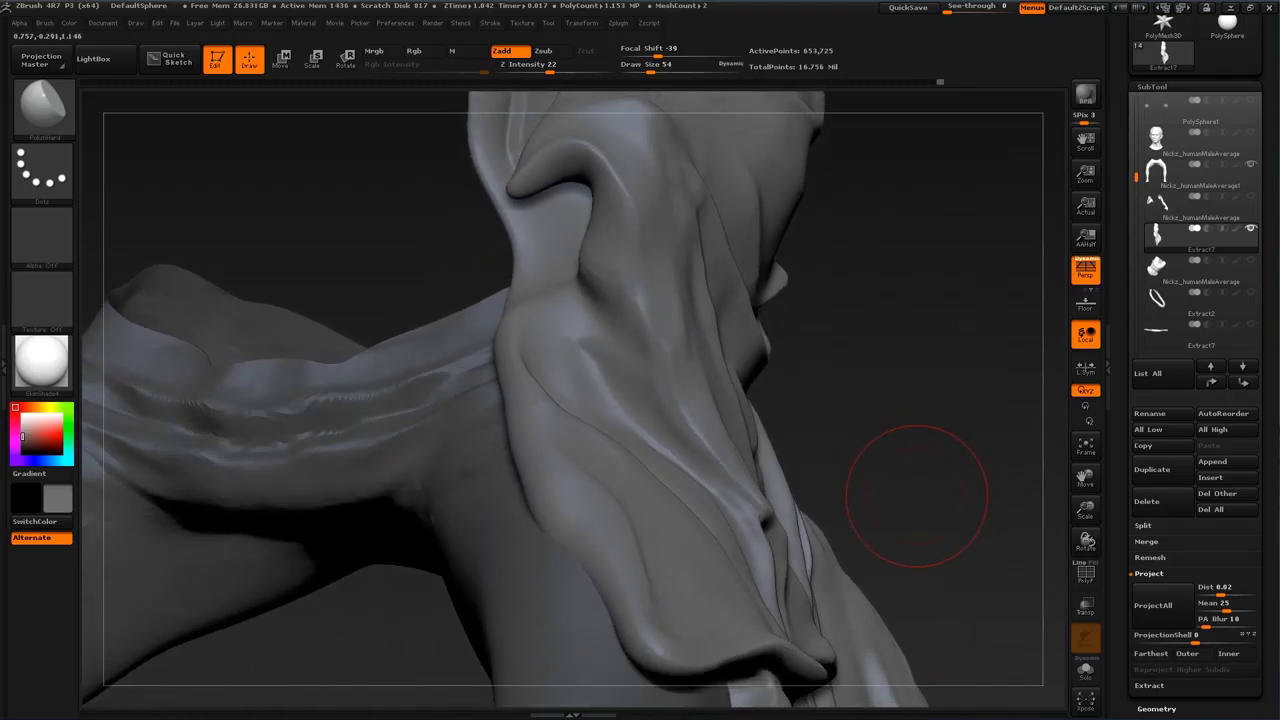
Step: Build up folds on the lower drape's edge over the thigh with the ClayBuildup brush at draw size 54
key("b")
left_click_drag(918, 534, 899, 437, "alt")
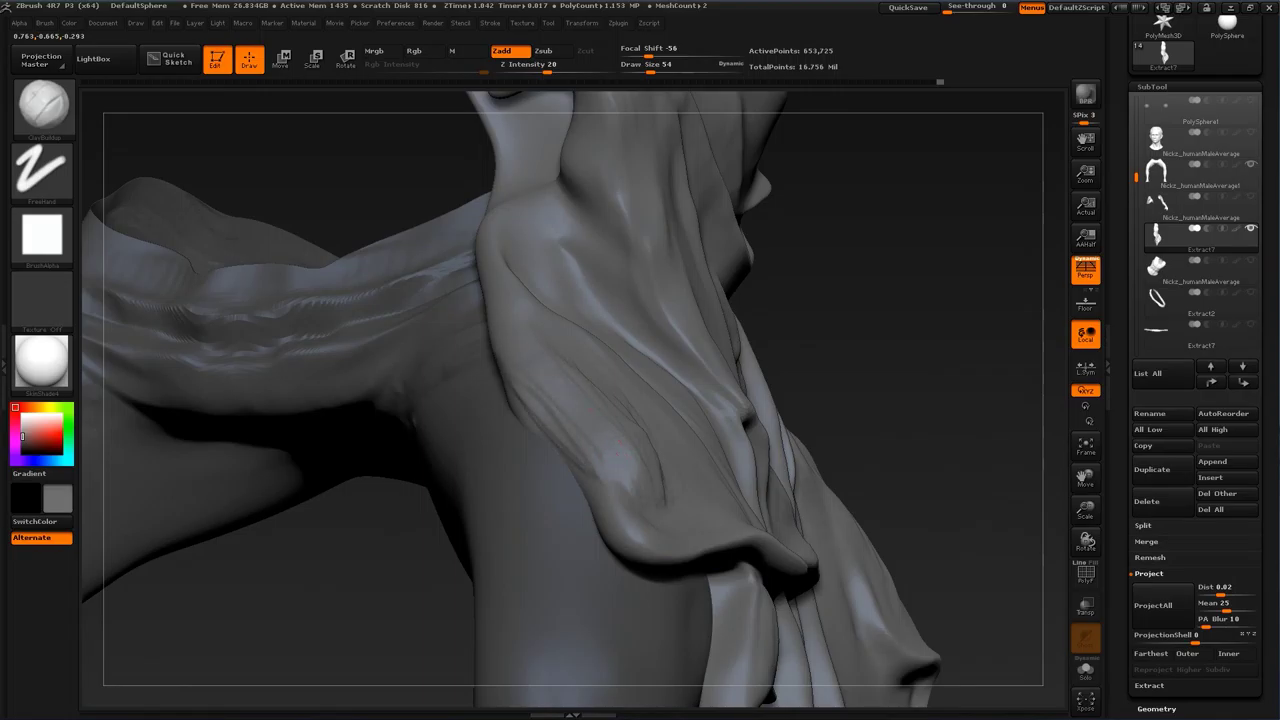
left_click_drag(502, 377, 548, 430)
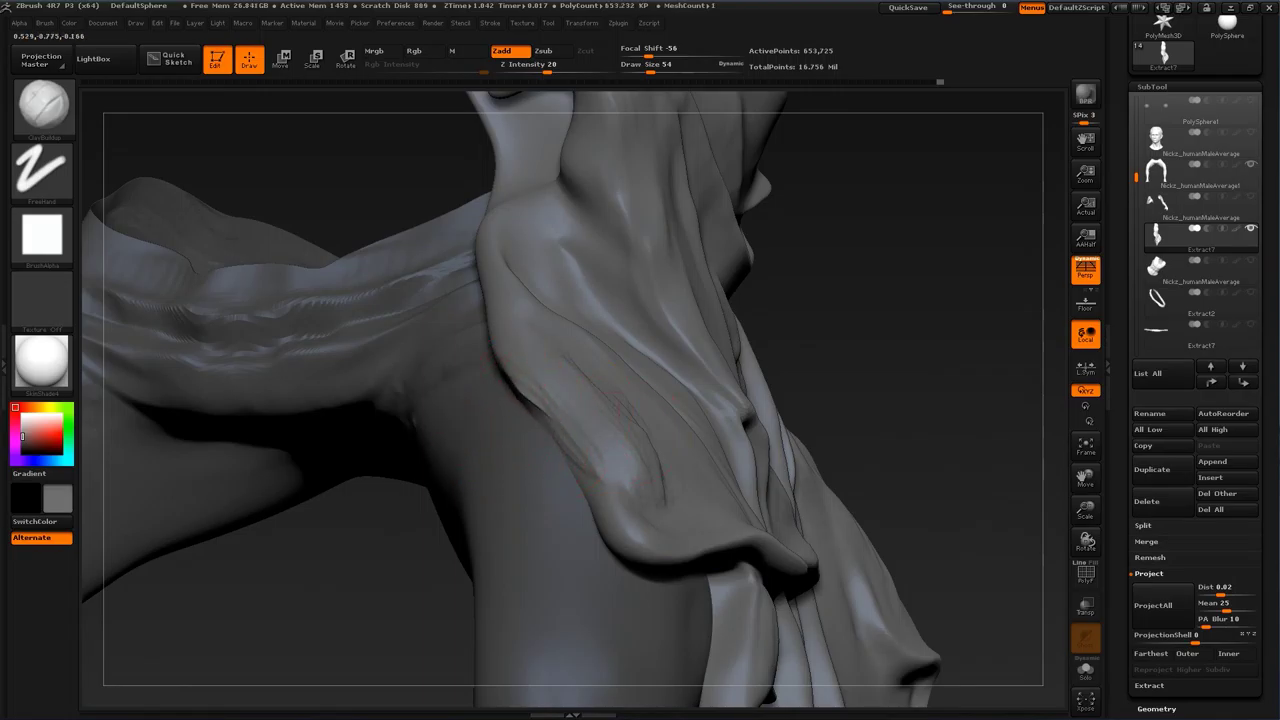
left_click_drag(800, 320, 735, 365)
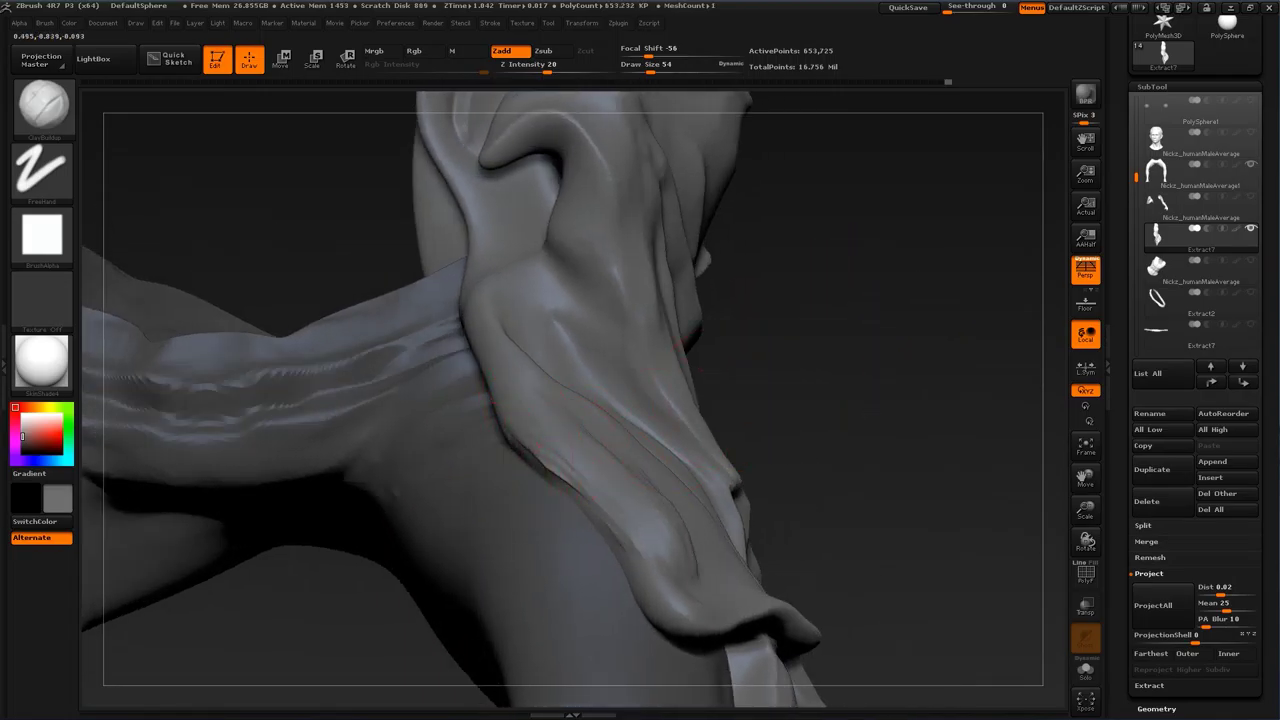
left_click_drag(518, 438, 539, 459)
left_click_drag(825, 392, 863, 386)
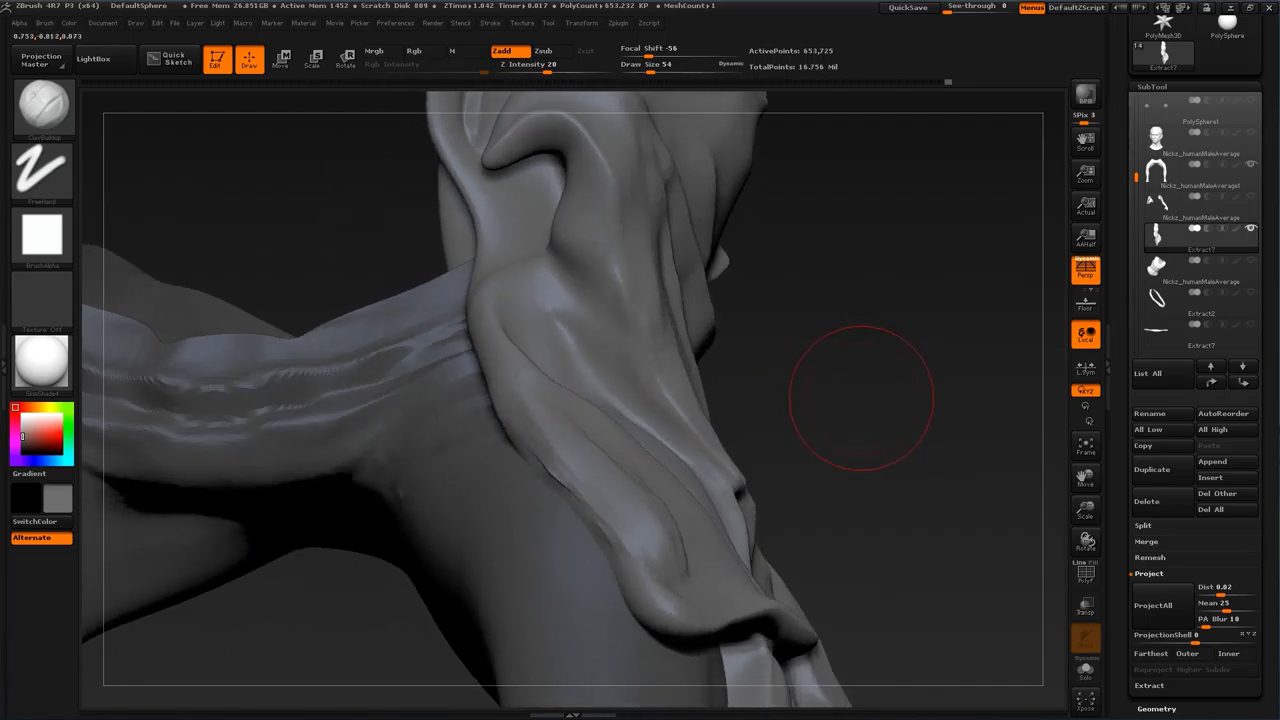
Step: Reshape the drape's edge where it meets the thigh with the Move brush at draw size 83, then 74
key("b")
key("m")
key("v")
key("s")
left_click(512, 453)
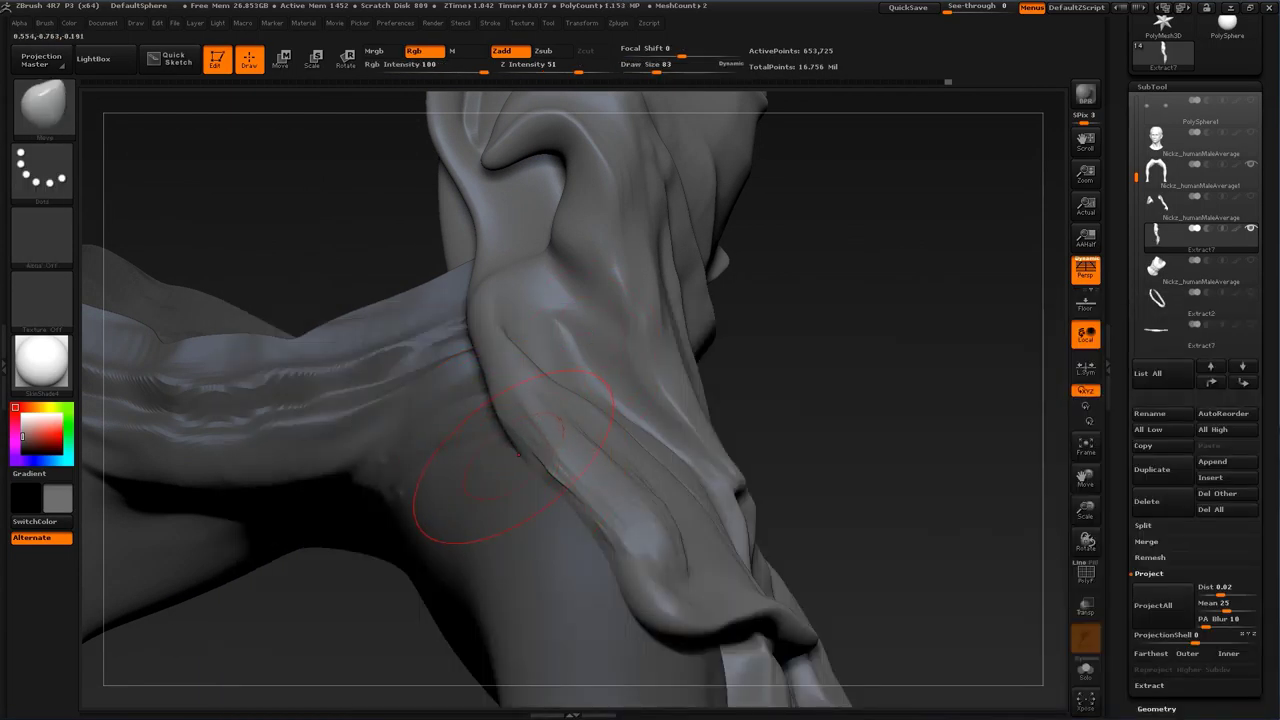
left_click_drag(535, 448, 525, 464)
mouse_move(588, 490)
left_mouse_down()
mouse_move(578, 505)
mouse_move(565, 465)
mouse_move(522, 432)
left_mouse_up()
key("s")
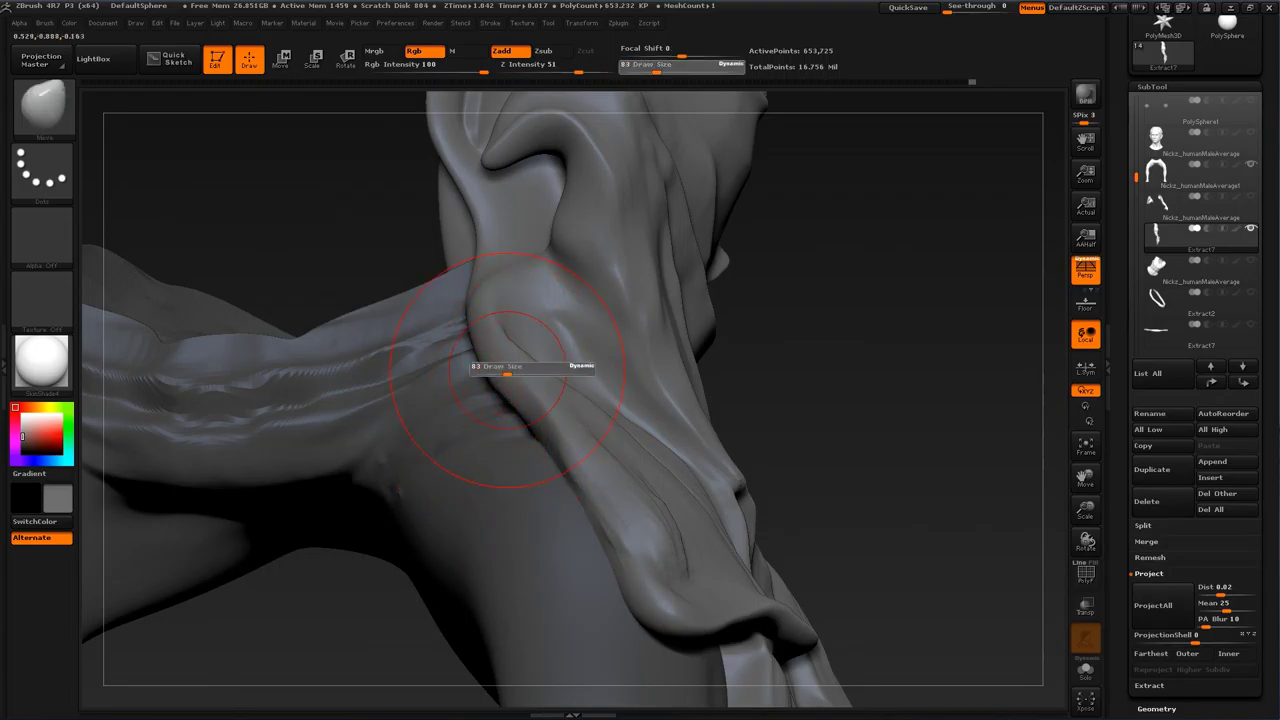
left_click(503, 371)
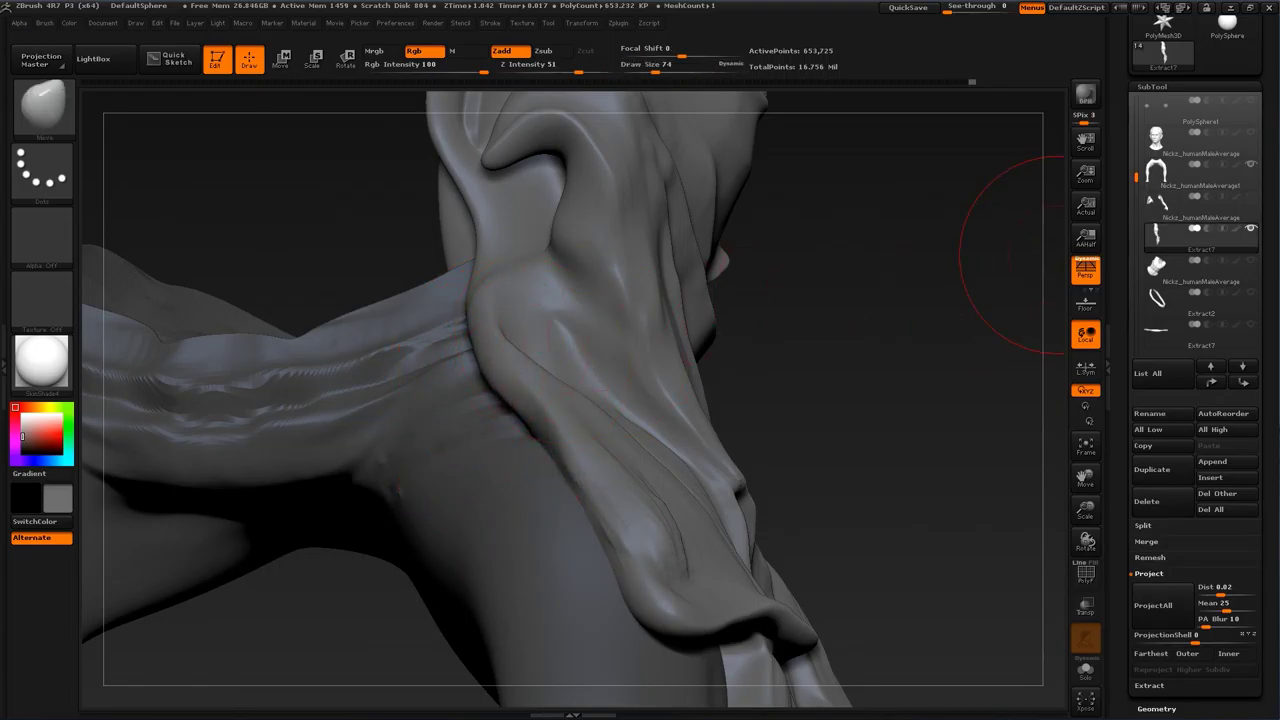
Step: Show the arms subtool and adjust the cloak around the forearm with the Move brush at draw size 132
left_click(1251, 197)
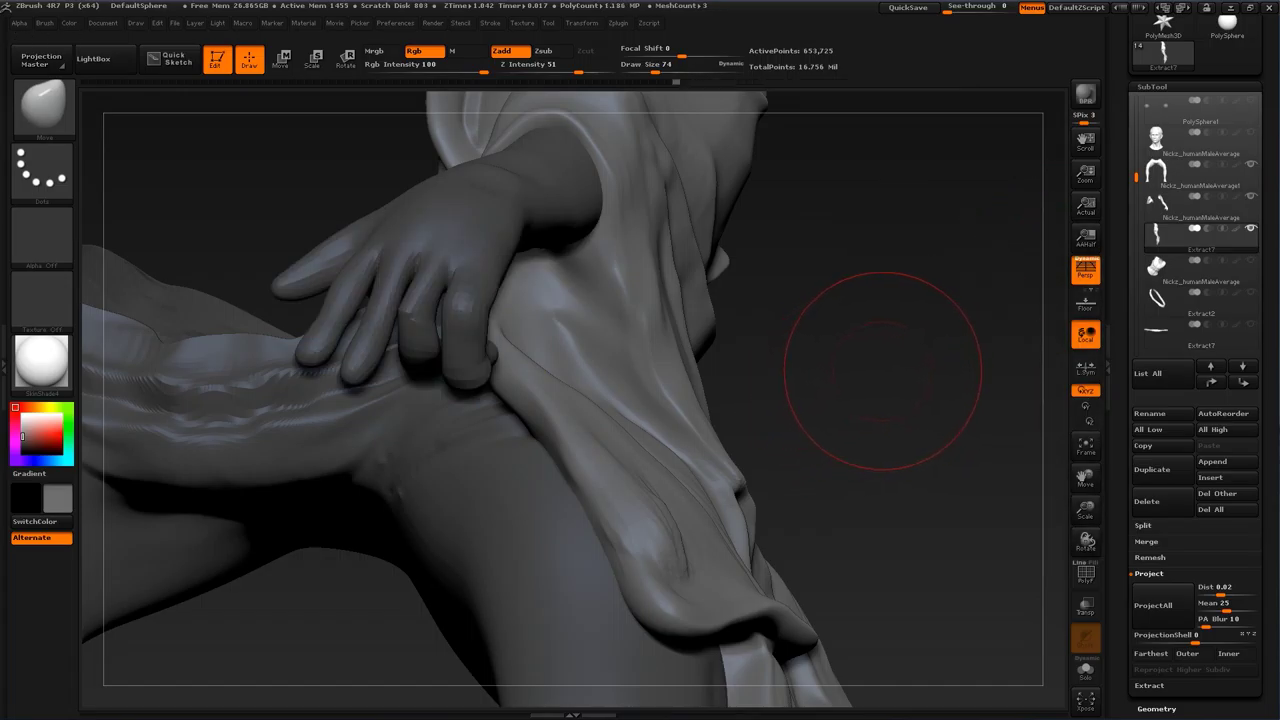
mouse_move(883, 371)
left_mouse_down()
mouse_move(780, 362)
mouse_move(897, 320)
mouse_move(962, 328)
left_mouse_up()
key("s")
mouse_move(374, 384)
left_mouse_down()
mouse_move(386, 384)
mouse_move(392, 354)
left_mouse_up()
key("s")
left_click_drag(384, 358, 383, 358)
left_click_drag(384, 345, 436, 314)
left_click_drag(352, 302, 360, 292)
mouse_move(868, 326)
left_mouse_down()
mouse_move(774, 316)
mouse_move(788, 297)
mouse_move(717, 377)
mouse_move(751, 377)
mouse_move(726, 384)
left_mouse_up()
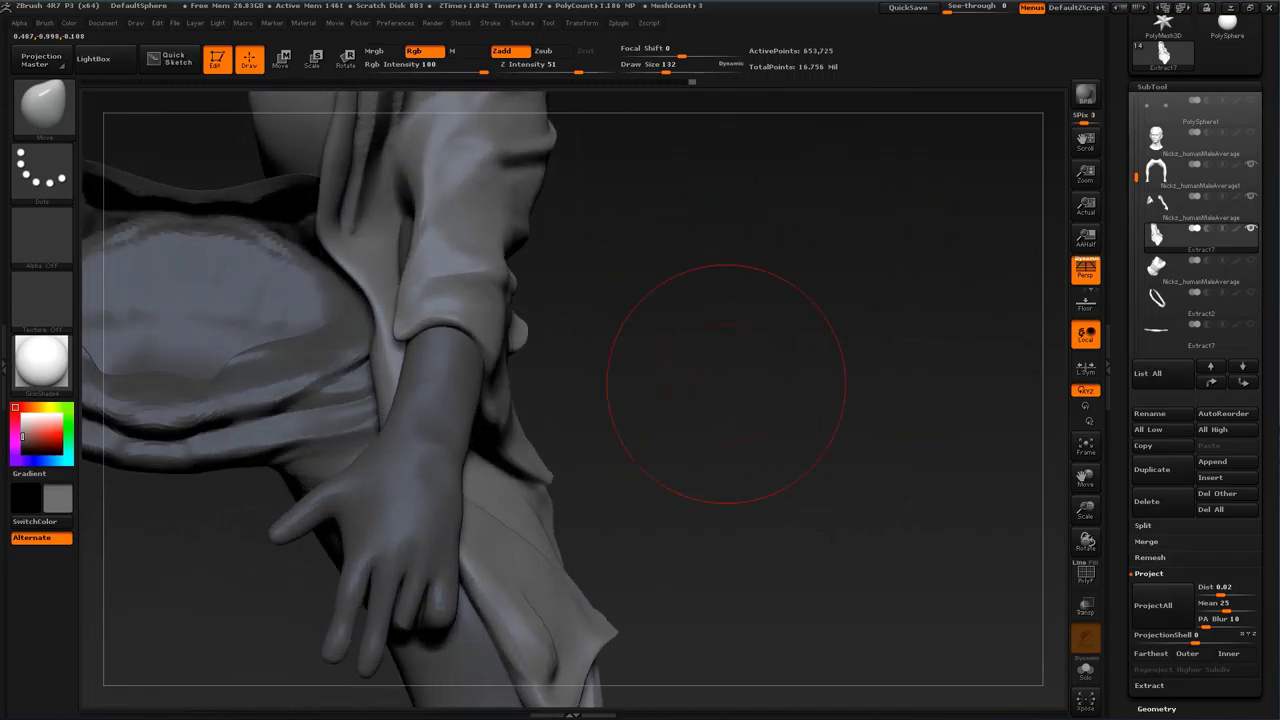
Step: Select the arms subtool, mask part of it and rotate the unmasked arm near the thigh
left_click(430, 477, "alt")
left_click_drag(614, 443, 540, 300, "alt")
left_click_drag(146, 128, 331, 332, "ctrl")
left_click(620, 345, "ctrl")
mouse_move(666, 331)
left_mouse_down("alt")
mouse_move(680, 443)
mouse_move(640, 455)
left_mouse_up("alt")
key("r")
mouse_move(450, 280)
left_mouse_down()
mouse_move(491, 320)
mouse_move(394, 508)
mouse_move(376, 506)
left_mouse_up()
key("q")
mouse_move(727, 443)
left_mouse_down()
mouse_move(757, 417)
mouse_move(718, 323)
mouse_move(724, 415)
left_mouse_up()
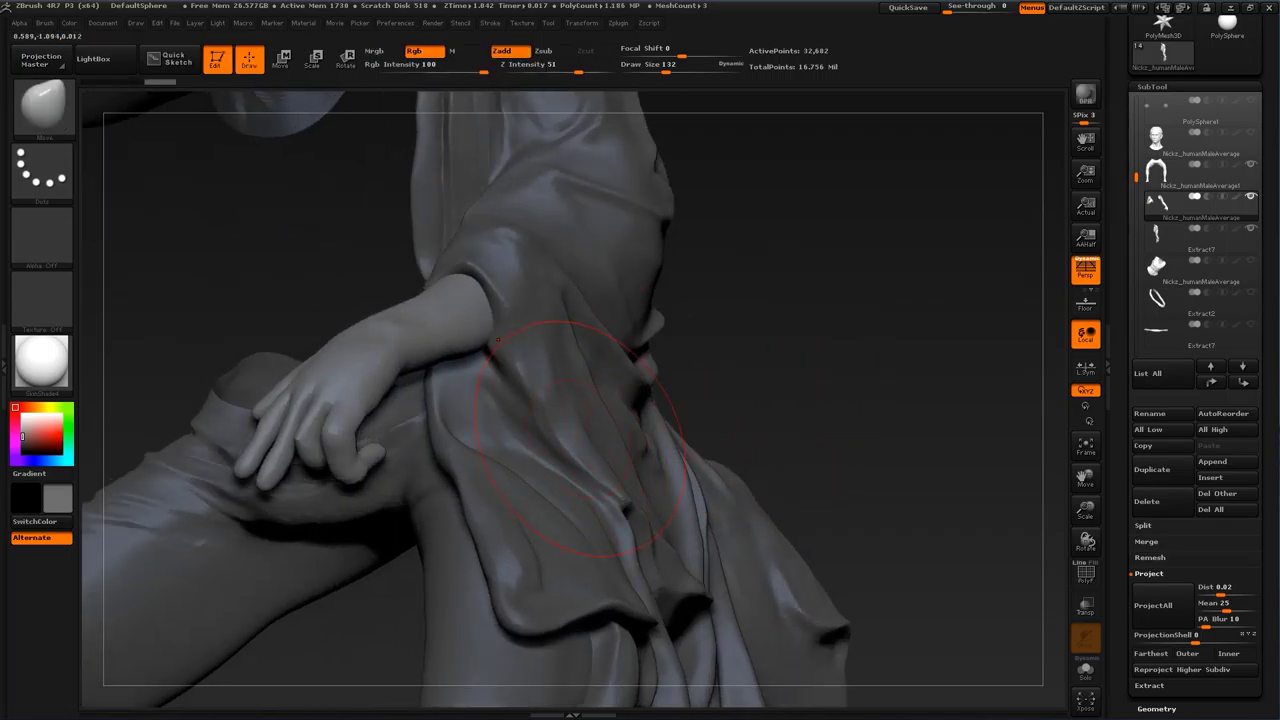
Step: Select the cloak again and adjust its sleeve around the forearm with the Move brush at draw size 132
left_click(583, 434, "alt")
mouse_move(738, 344)
left_mouse_down()
mouse_move(772, 340)
mouse_move(708, 328)
mouse_move(779, 258)
mouse_move(812, 341)
left_mouse_up()
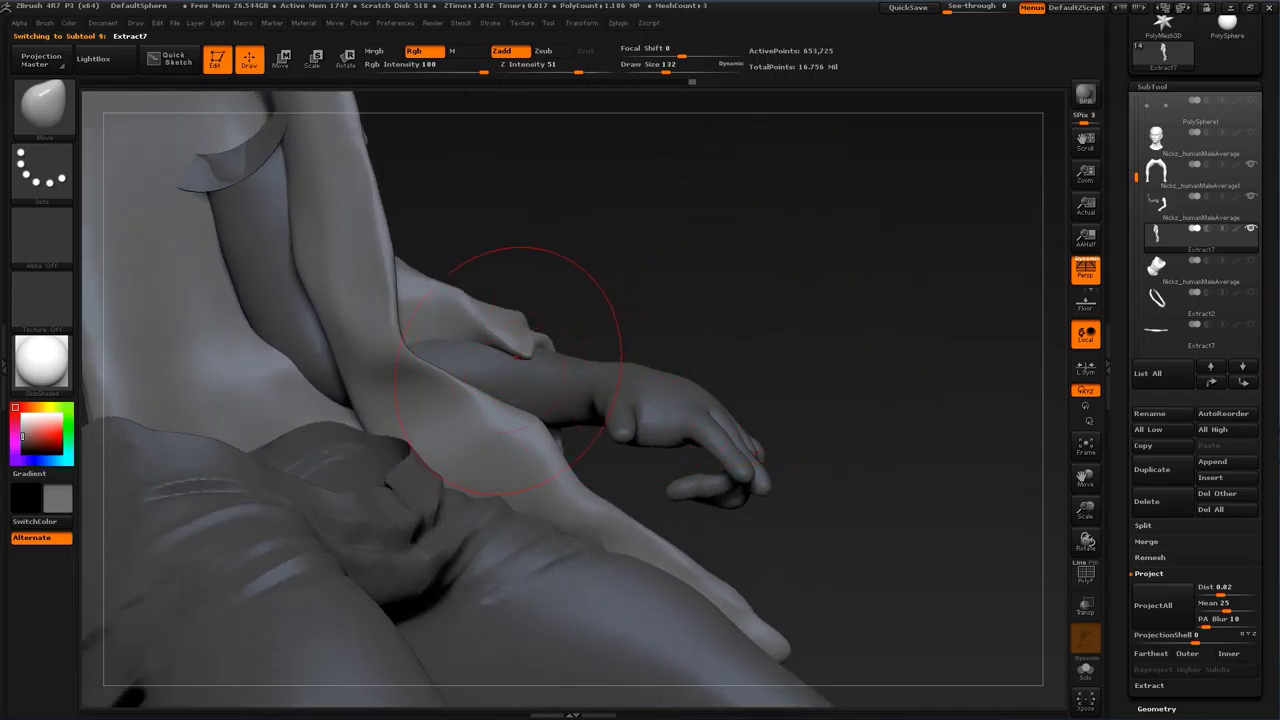
left_click_drag(505, 354, 513, 340)
mouse_move(726, 282)
left_mouse_down()
mouse_move(487, 340)
mouse_move(738, 308)
mouse_move(710, 375)
left_mouse_up()
Step: Drop the cloak three subdivision levels and reshape the sleeve cuff with the Move Topological brush at draw size 77
key("s")
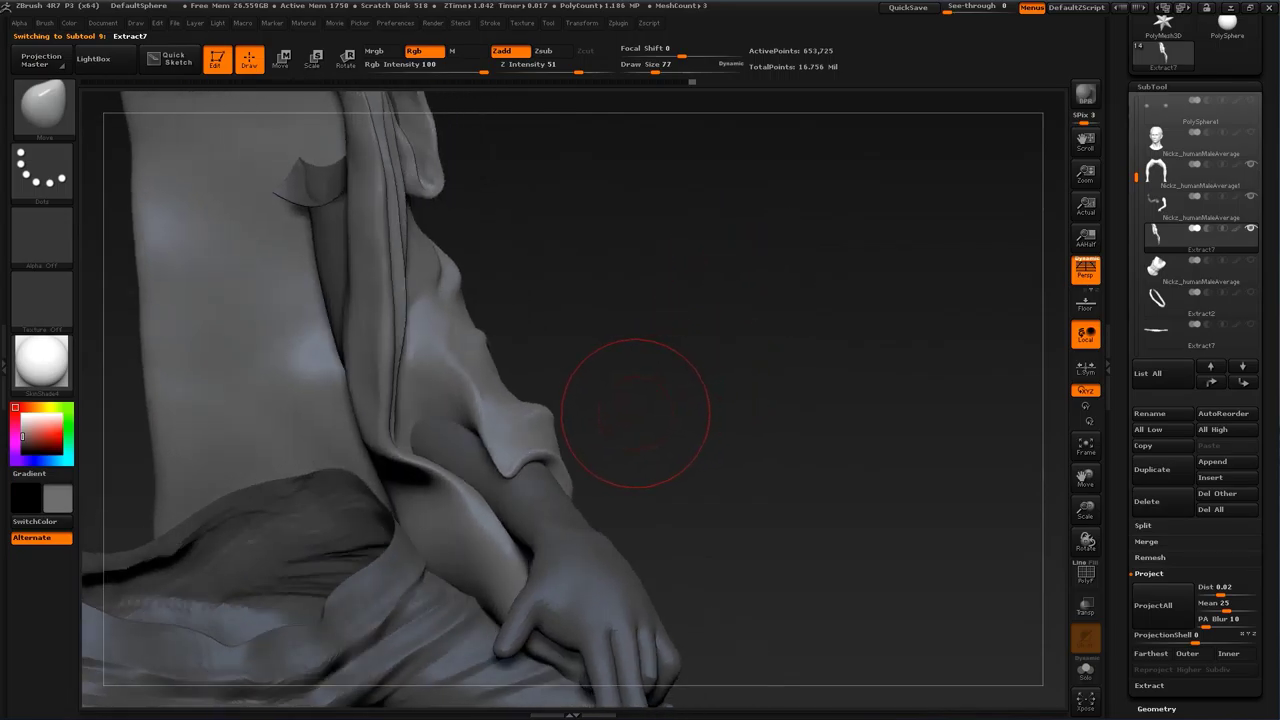
key("b")
key("m")
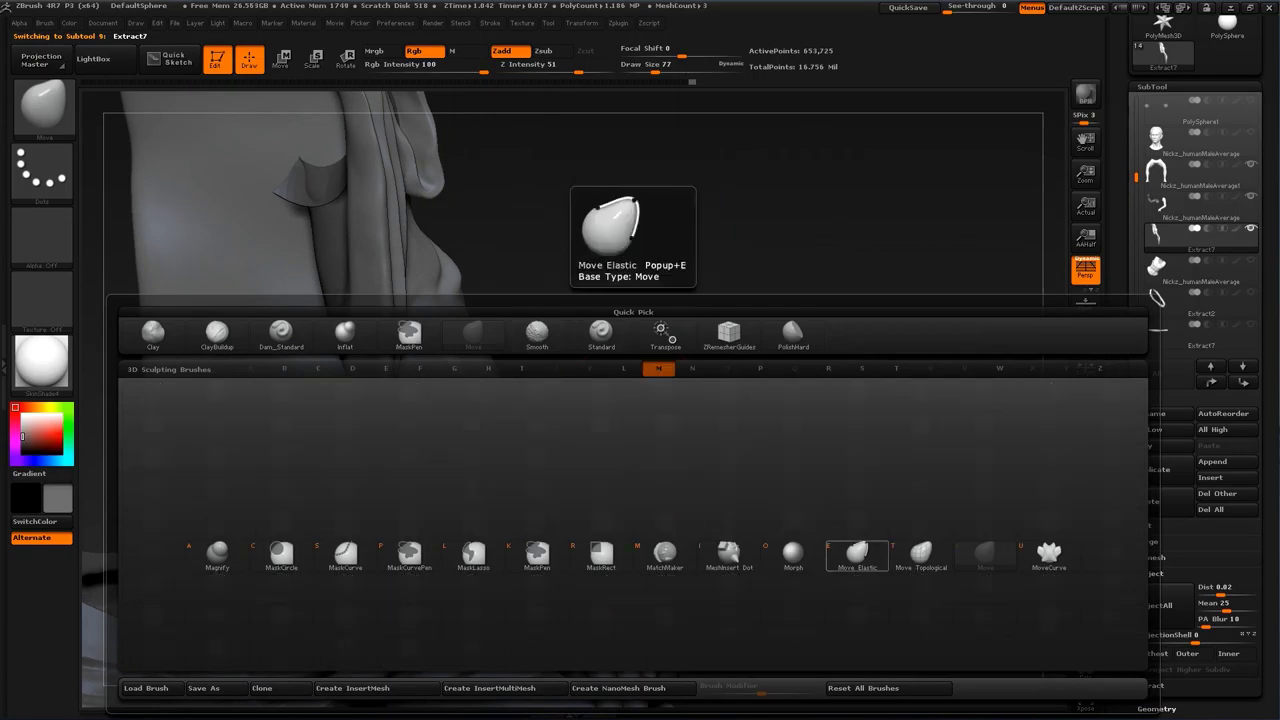
left_click(922, 555)
key("shift+d")
key("shift+d")
key("shift+d")
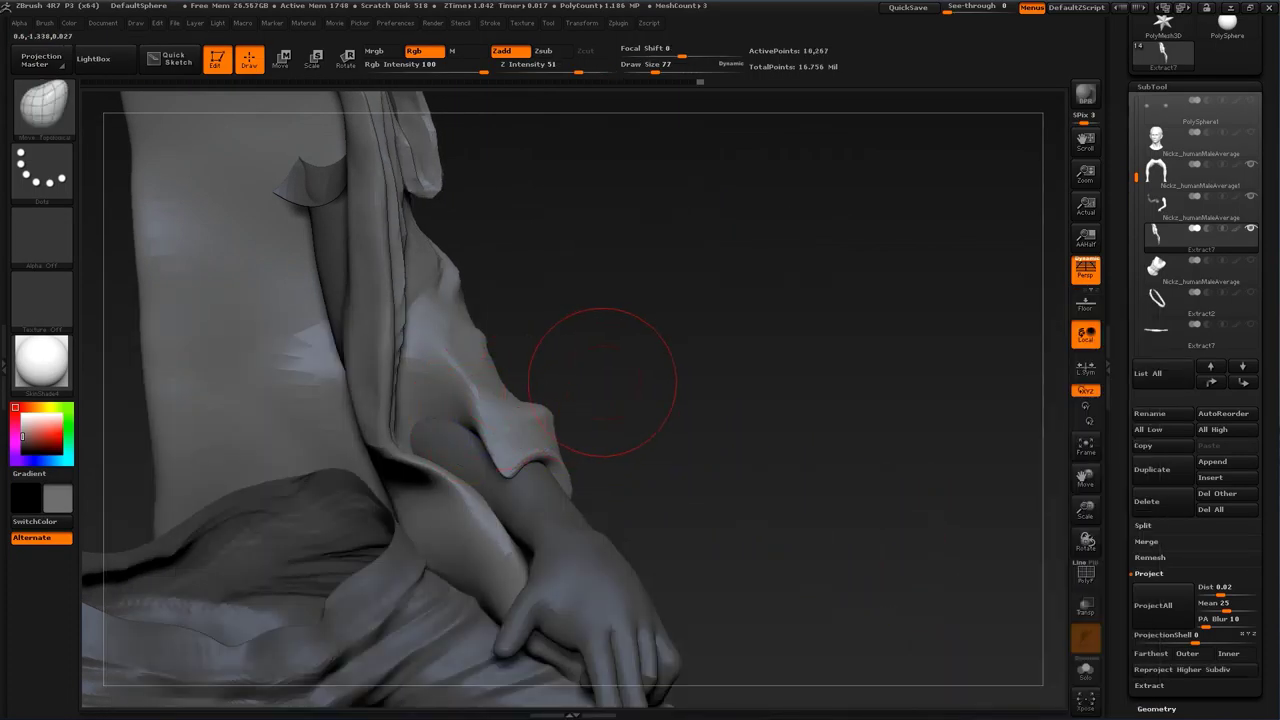
mouse_move(605, 383)
left_mouse_down()
mouse_move(490, 398)
mouse_move(478, 388)
left_mouse_up()
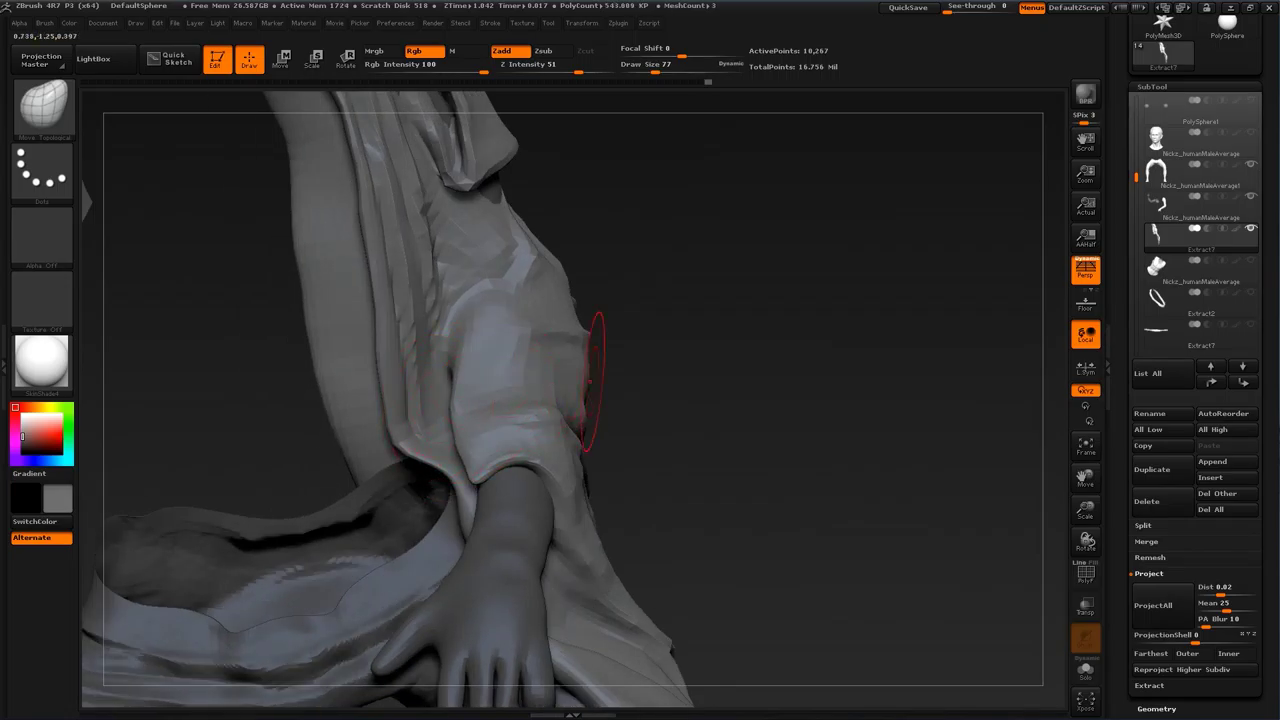
left_click_drag(618, 438, 705, 442)
left_click_drag(496, 464, 464, 482)
left_click_drag(655, 432, 680, 377)
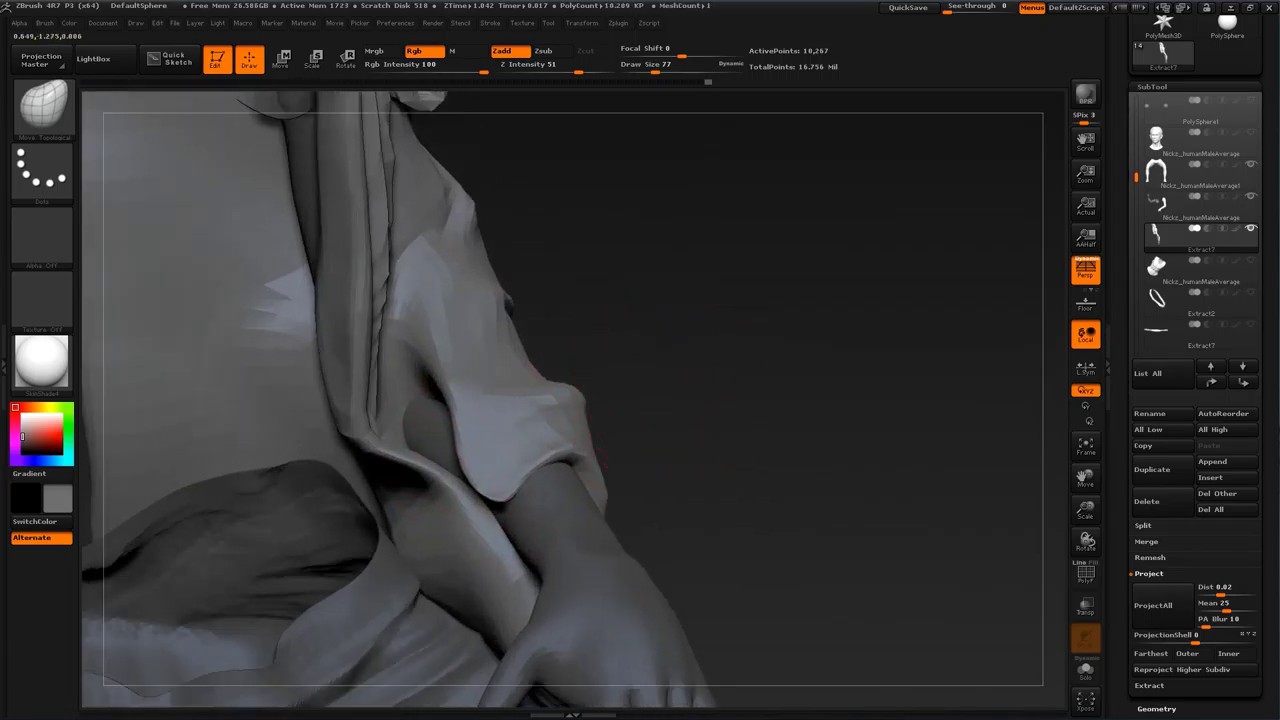
Step: Pull the sleeve's inner opening and lower cuff corner over the exposed forearm with Move Topological
left_click_drag(443, 404, 391, 408)
left_click_drag(429, 450, 424, 466)
left_click_drag(694, 443, 612, 440)
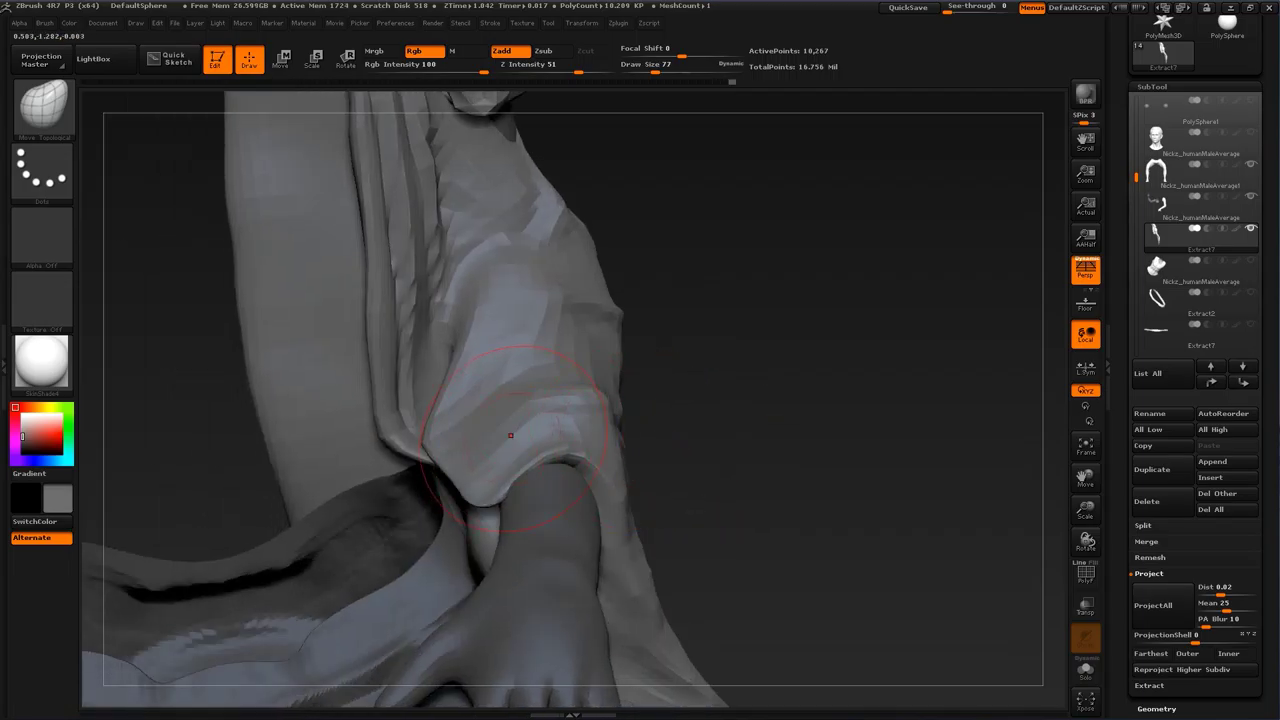
left_click_drag(523, 432, 458, 477)
left_click_drag(700, 440, 201, 414)
left_click_drag(528, 474, 522, 486)
left_click_drag(521, 428, 528, 424)
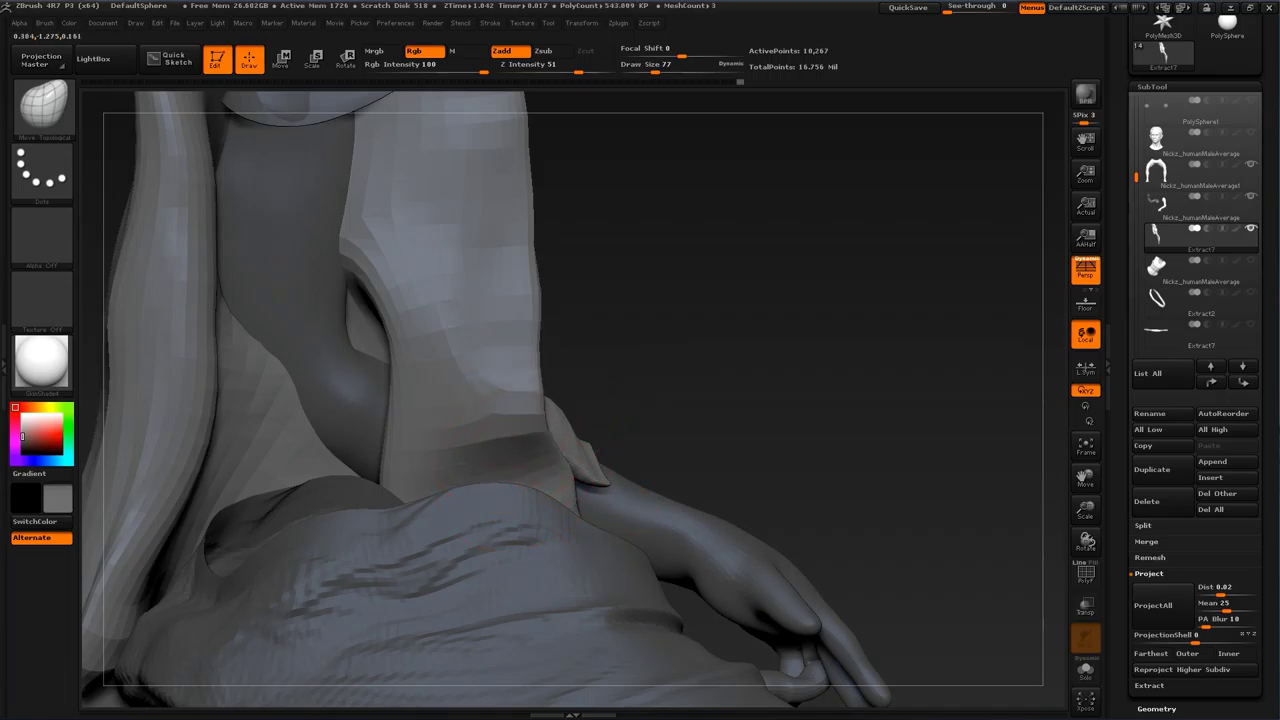
left_click_drag(690, 420, 322, 410)
left_click_drag(810, 410, 900, 425)
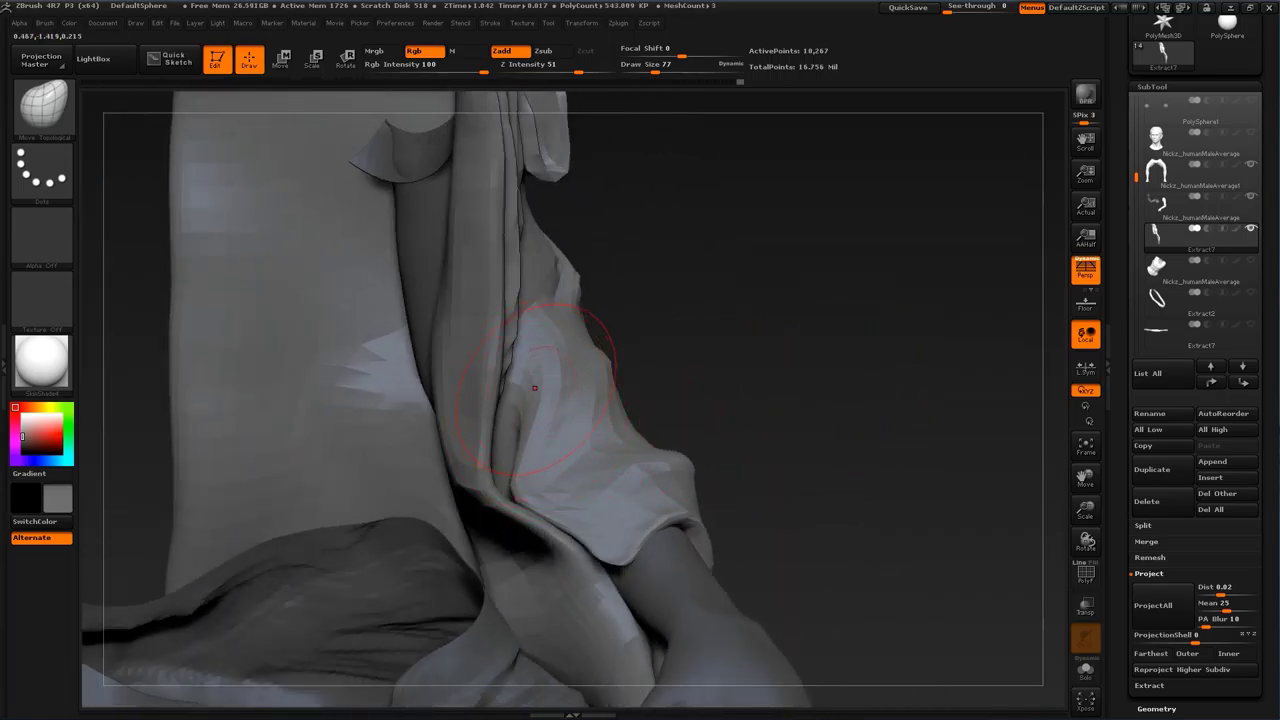
Step: Close the gap between the sleeve and the neighbouring side fold and refine the sleeve's outer surface with Move Topological
left_click_drag(534, 388, 518, 398)
left_click_drag(514, 478, 506, 486)
left_click_drag(514, 420, 508, 424)
left_click_drag(800, 415, 866, 412)
left_click_drag(494, 418, 487, 424)
mouse_move(502, 486)
left_mouse_down()
mouse_move(517, 493)
mouse_move(474, 478)
mouse_move(498, 512)
left_mouse_up()
mouse_move(790, 450)
left_mouse_down()
mouse_move(880, 460)
mouse_move(804, 457)
mouse_move(735, 485)
left_mouse_up()
mouse_move(588, 494)
left_mouse_down()
mouse_move(582, 478)
mouse_move(556, 485)
left_mouse_up()
left_click_drag(842, 412, 791, 418)
left_click_drag(624, 438, 634, 429)
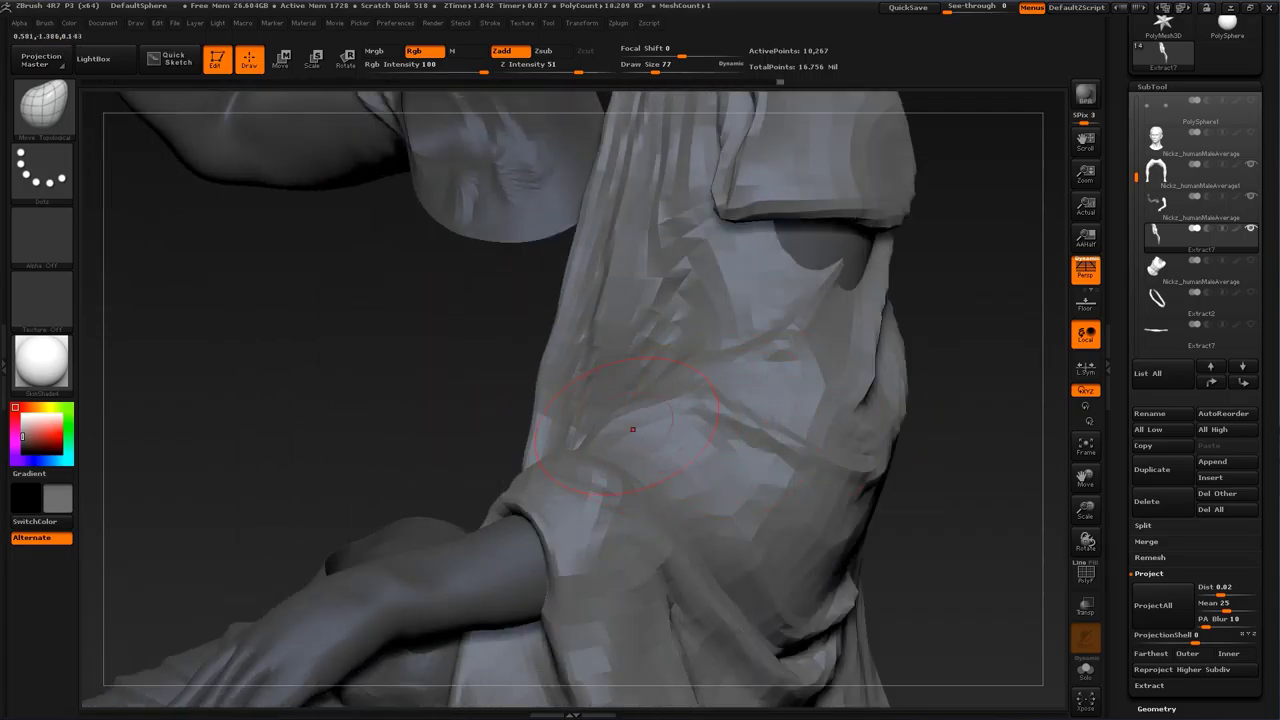
mouse_move(905, 425)
left_mouse_down()
mouse_move(940, 426)
mouse_move(960, 370)
mouse_move(892, 306)
mouse_move(872, 330)
mouse_move(866, 438)
left_mouse_up()
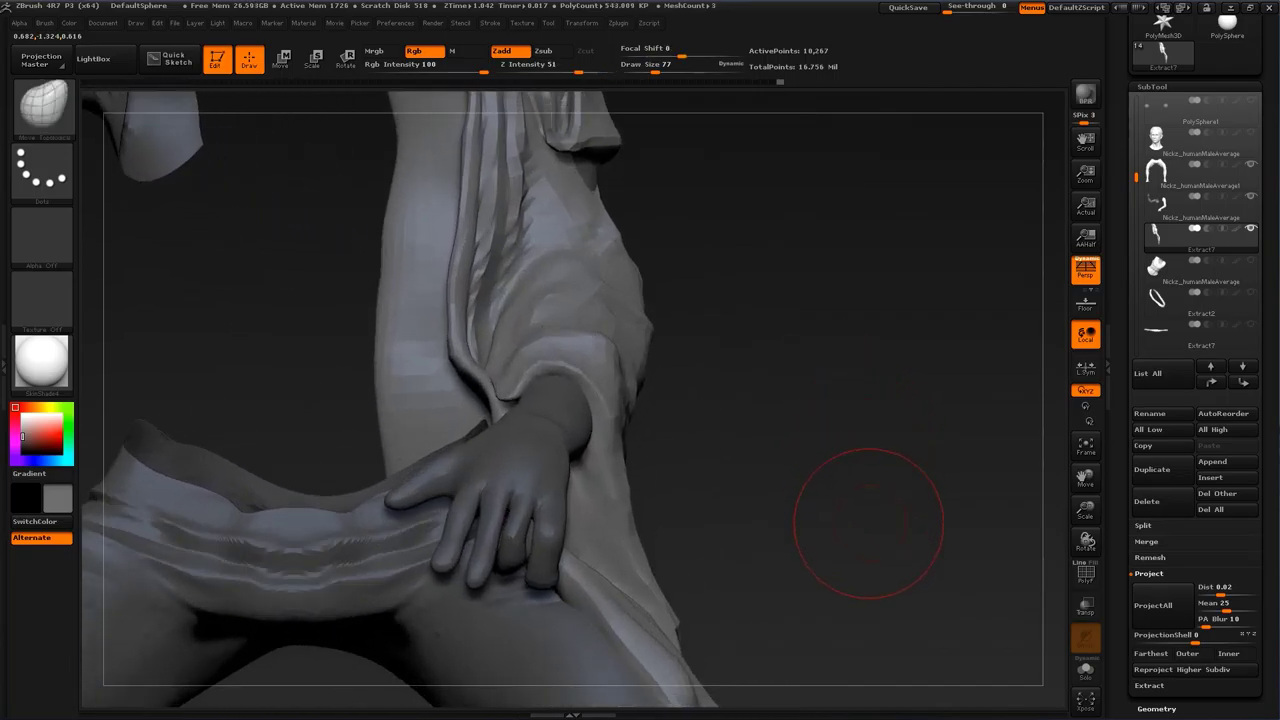
Step: Raise the cloak two subdivision levels and reshape the lower drape's edge with the Move brush at draw size 82
mouse_move(869, 523)
left_mouse_down()
mouse_move(871, 537)
mouse_move(838, 393)
left_mouse_up()
key("d")
key("d")
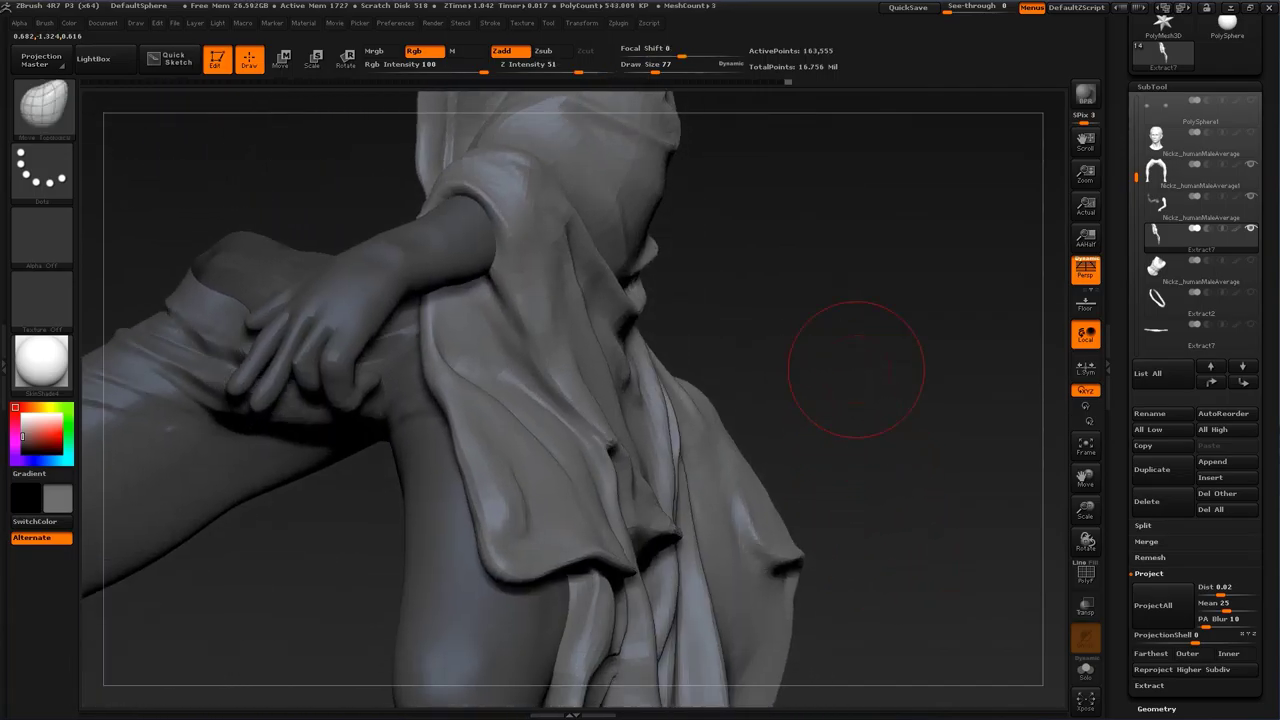
mouse_move(953, 468)
left_mouse_down("alt")
mouse_move(935, 373)
mouse_move(874, 470)
mouse_move(920, 428)
left_mouse_up("alt")
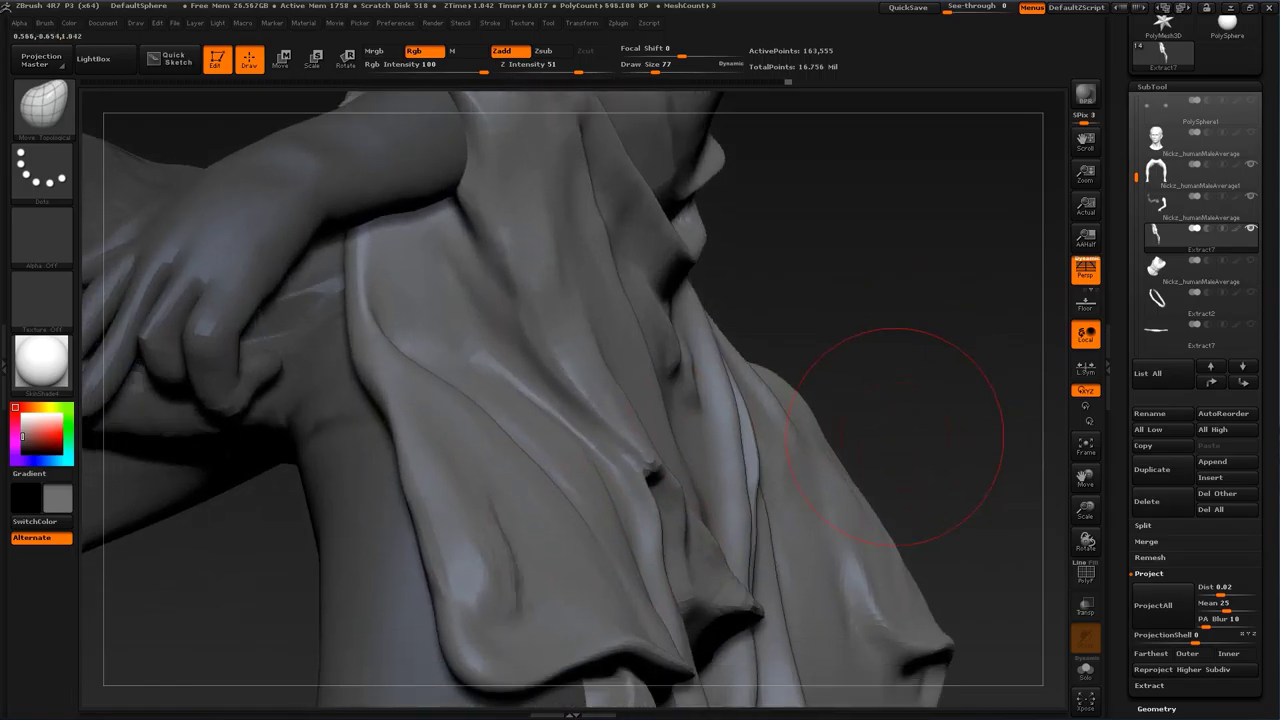
key("b")
left_click(652, 335)
key("s")
left_click_drag(468, 577, 461, 577)
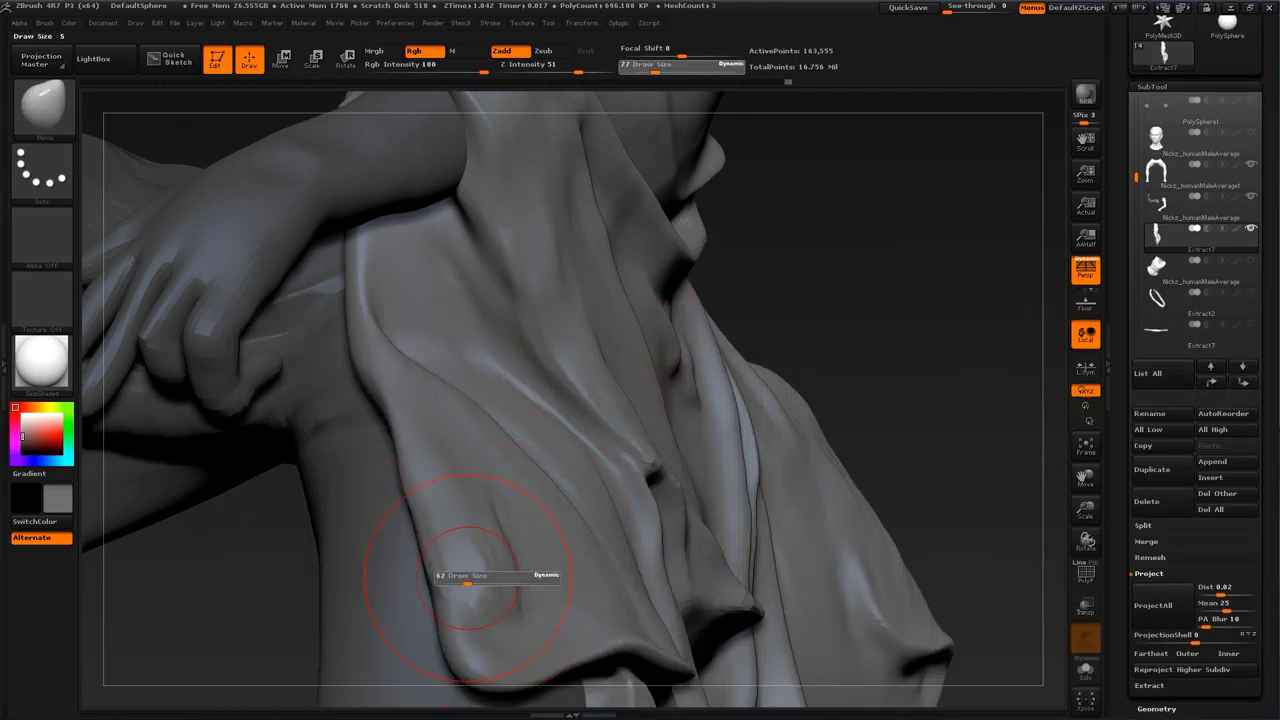
Step: Carve a curved turned-over fold into the lower drape's corner with the Dam_Standard brush at draw size 39
key("s")
left_click_drag(500, 621, 498, 622)
key("b")
key("d")
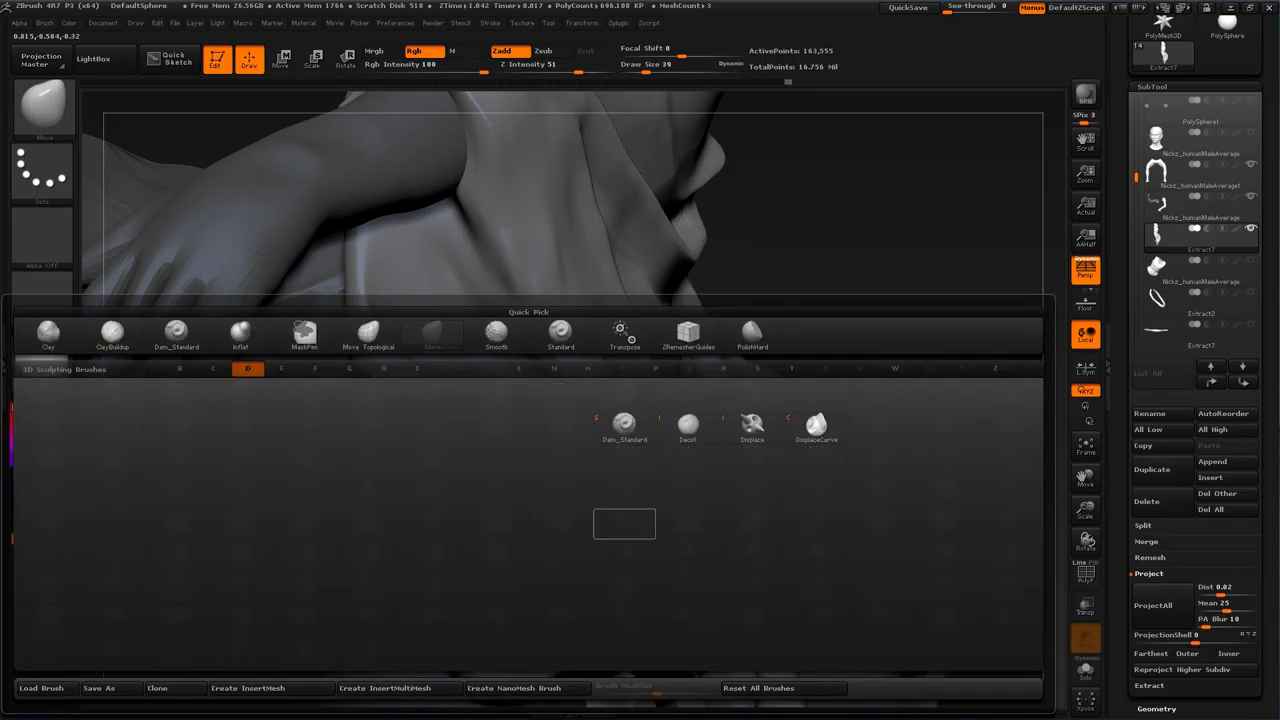
left_click(625, 428)
left_click_drag(908, 390, 870, 312)
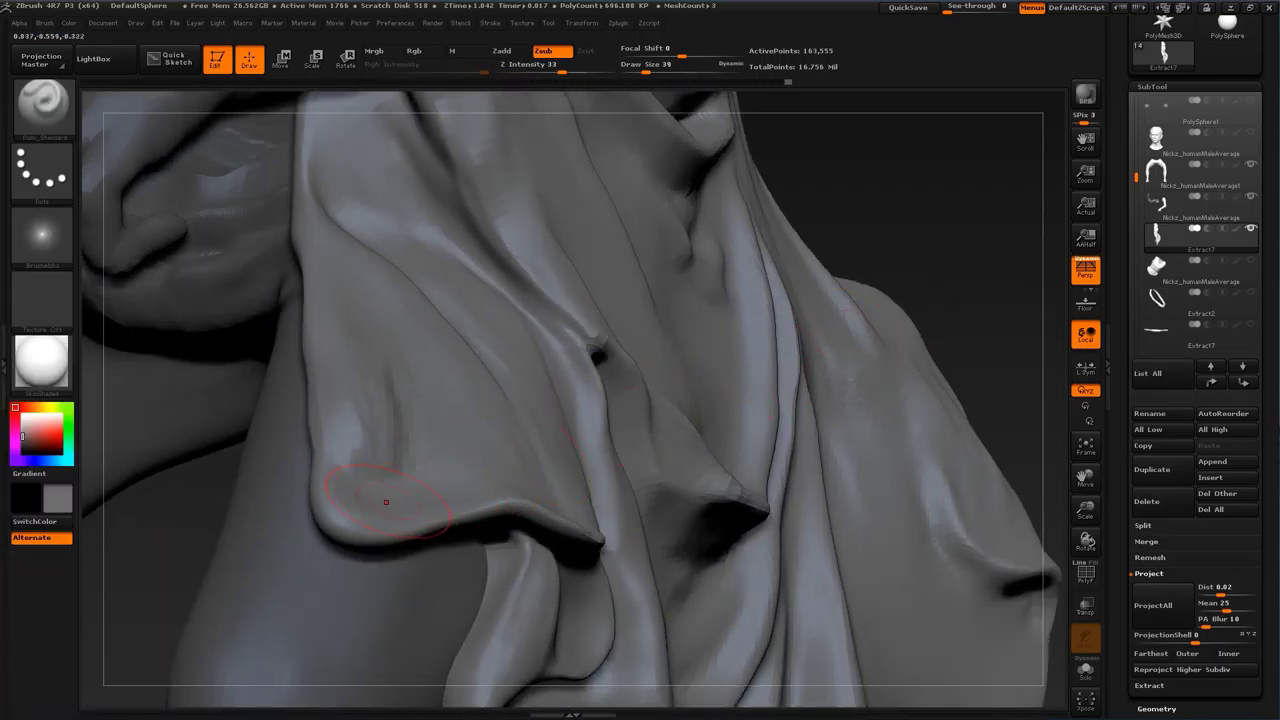
mouse_move(388, 456)
left_mouse_down()
mouse_move(335, 503)
mouse_move(394, 452)
left_mouse_up()
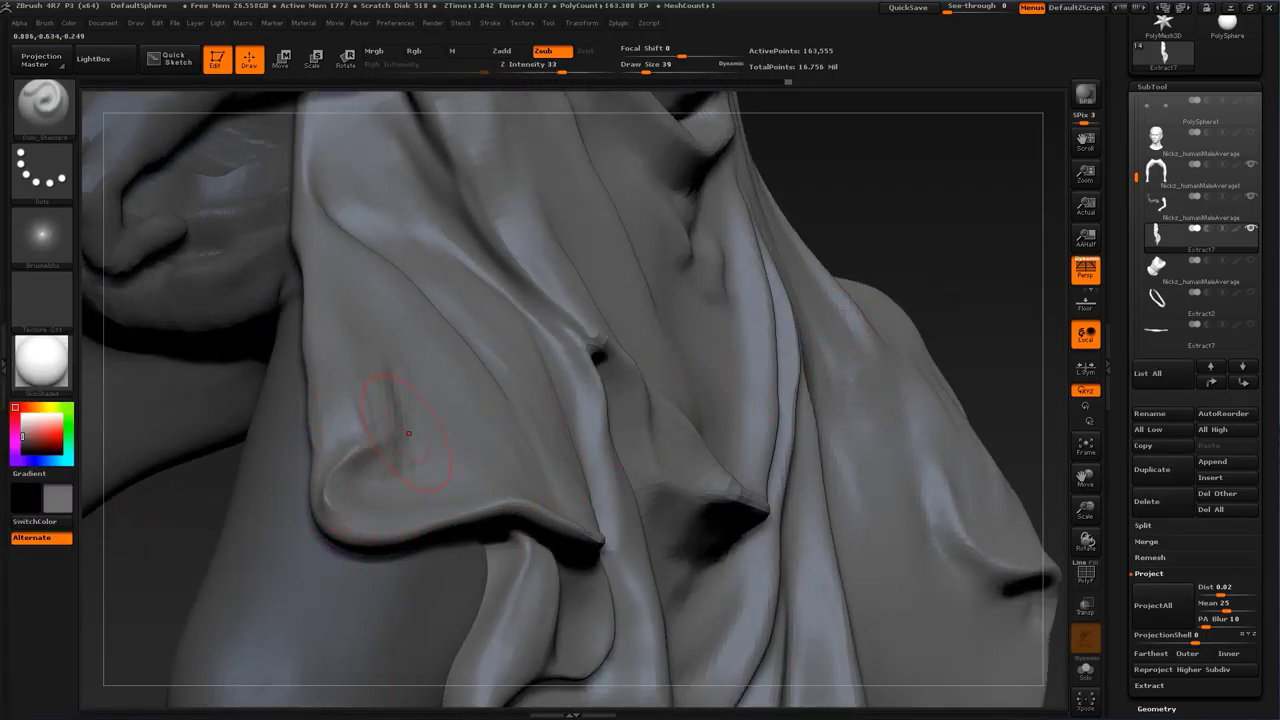
mouse_move(328, 508)
left_mouse_down()
mouse_move(412, 438)
mouse_move(438, 440)
mouse_move(366, 470)
left_mouse_up()
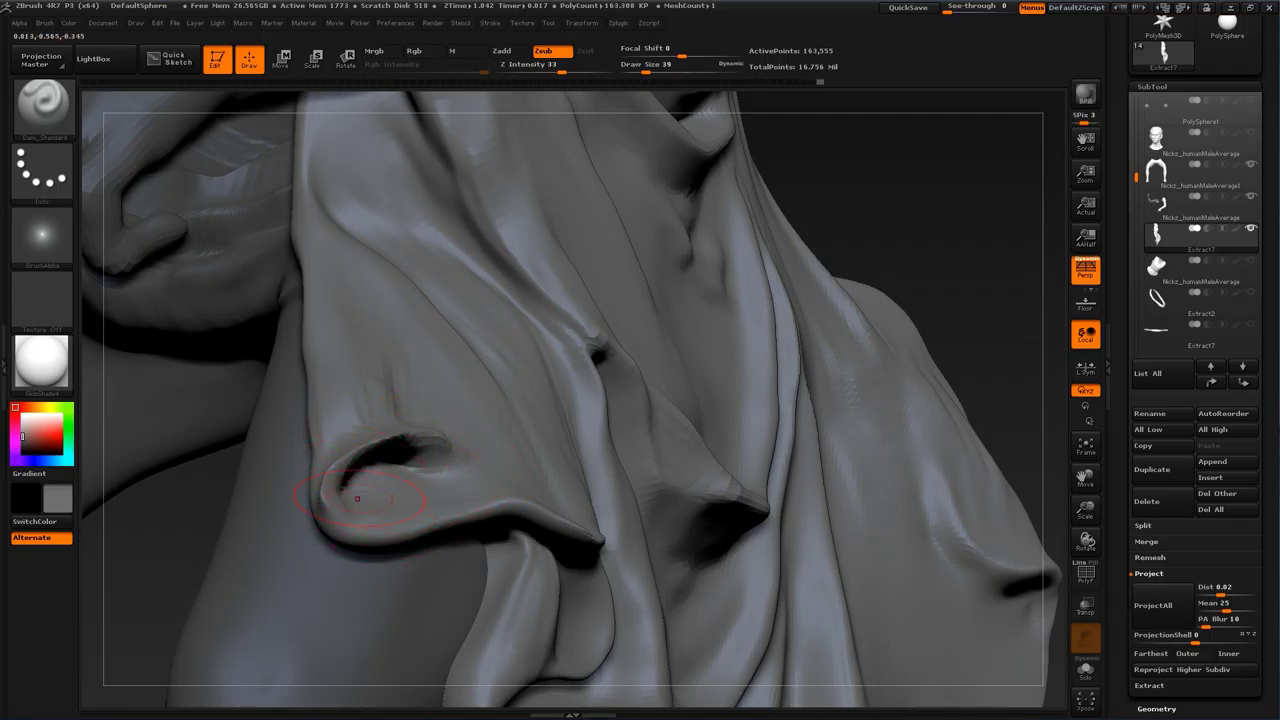
Step: Raise the cloak one subdivision level, then polish the corner fold with the PolishHard brush and smooth its rim
key("b")
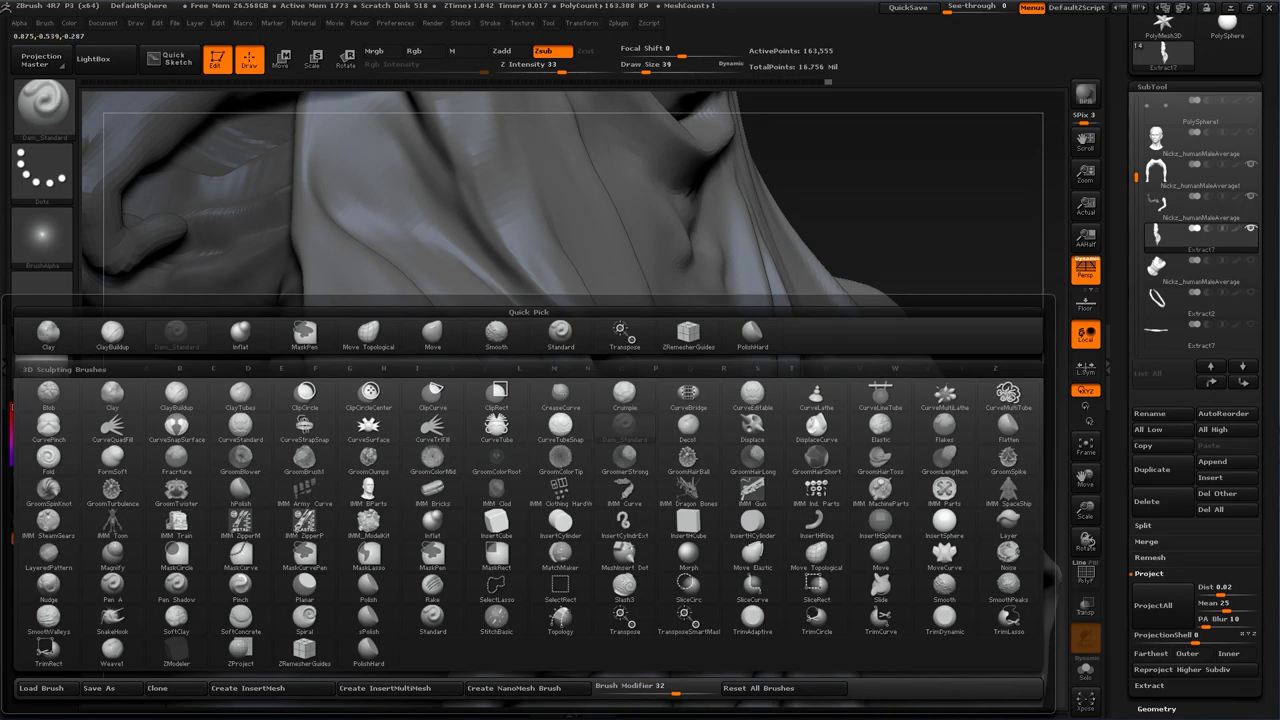
left_click(752, 331)
key("d")
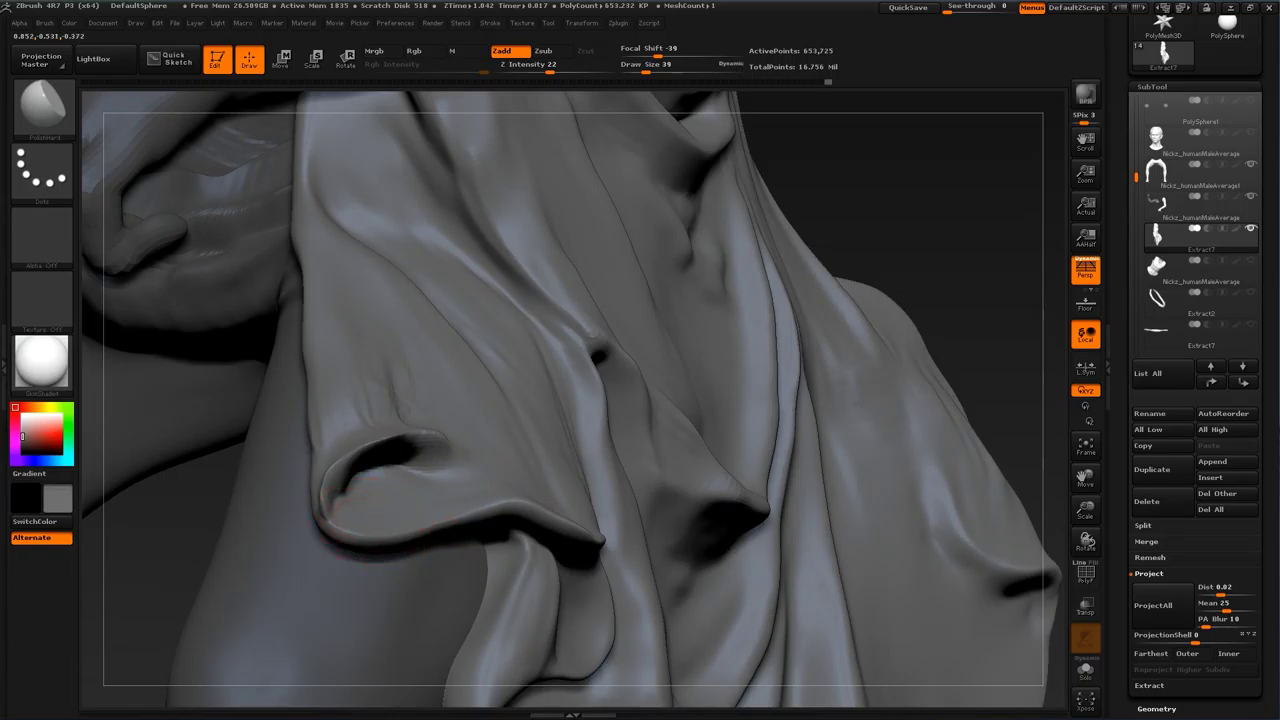
left_click_drag(866, 228, 975, 262)
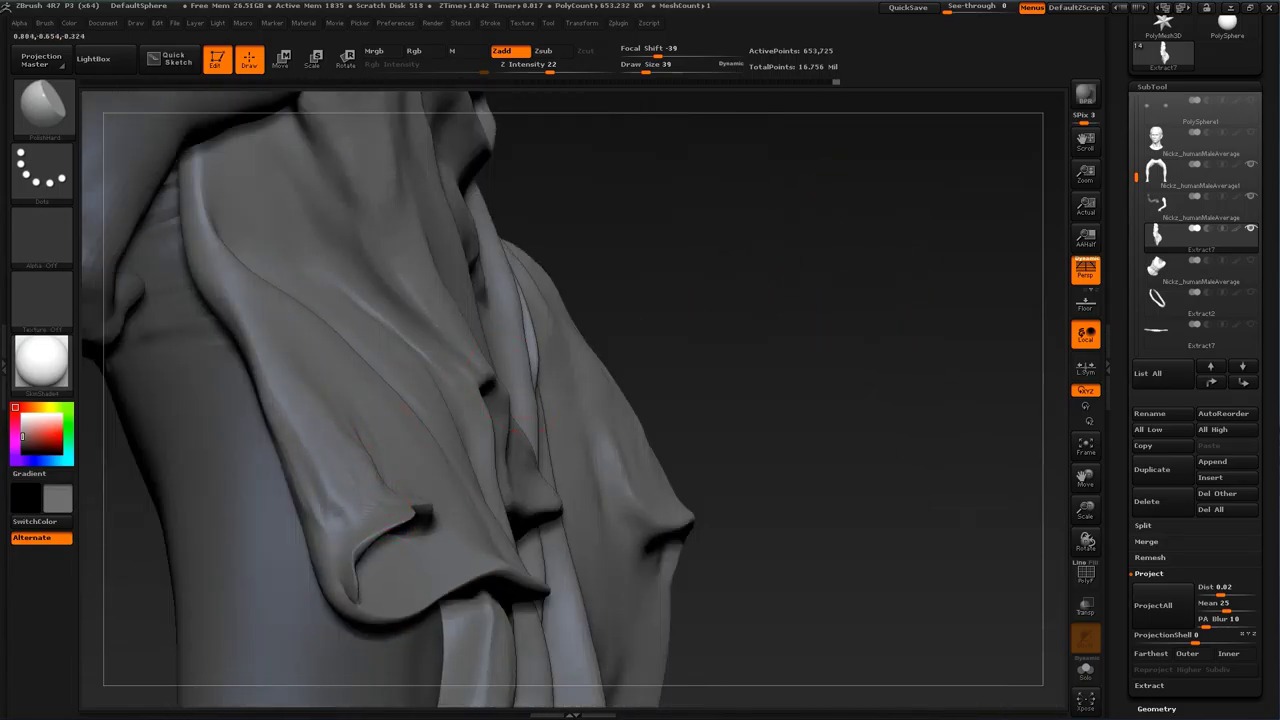
left_click_drag(408, 513, 362, 548, "shift")
Step: Pull the corner fold's lip outward with the Move brush, up to draw size 51, and smooth the drape's side edge
left_click_drag(750, 410, 890, 420)
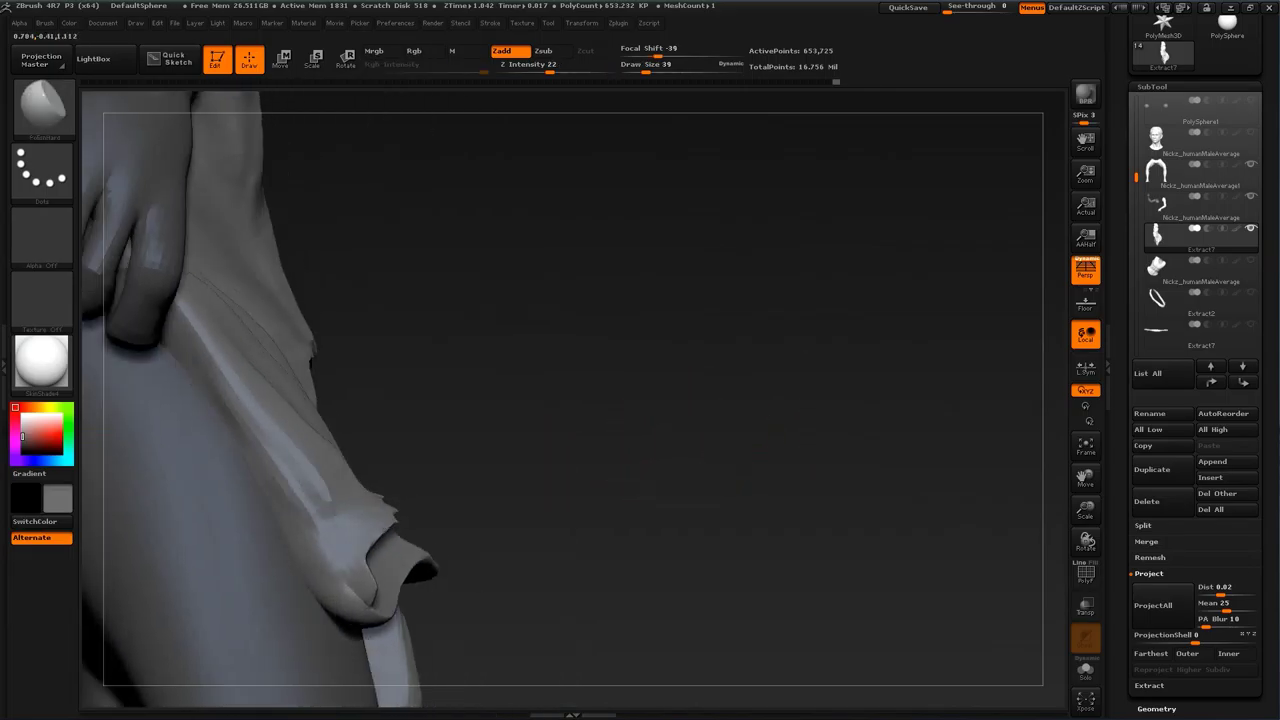
key("b")
left_click(550, 335)
left_click_drag(569, 380, 510, 392)
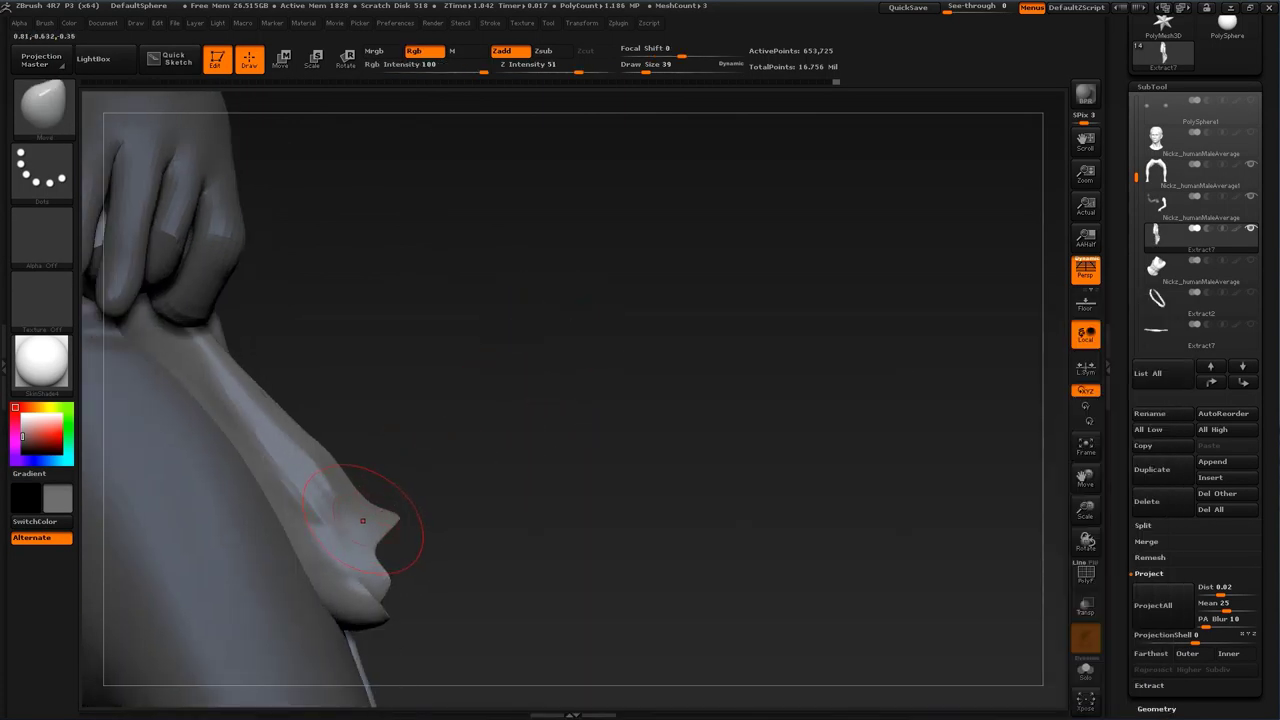
left_click_drag(366, 520, 396, 542)
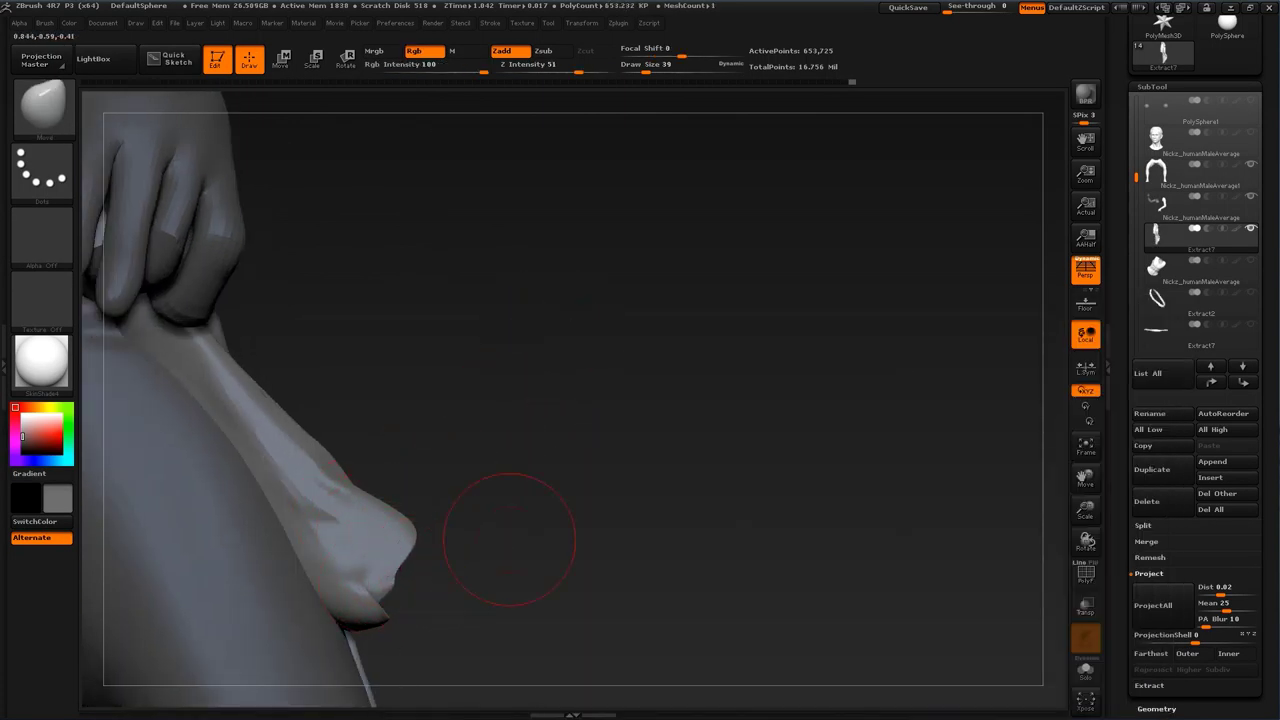
mouse_move(510, 540)
left_mouse_down()
mouse_move(345, 548)
mouse_move(405, 553)
left_mouse_up()
key("s")
left_click_drag(430, 595, 394, 528)
key("s")
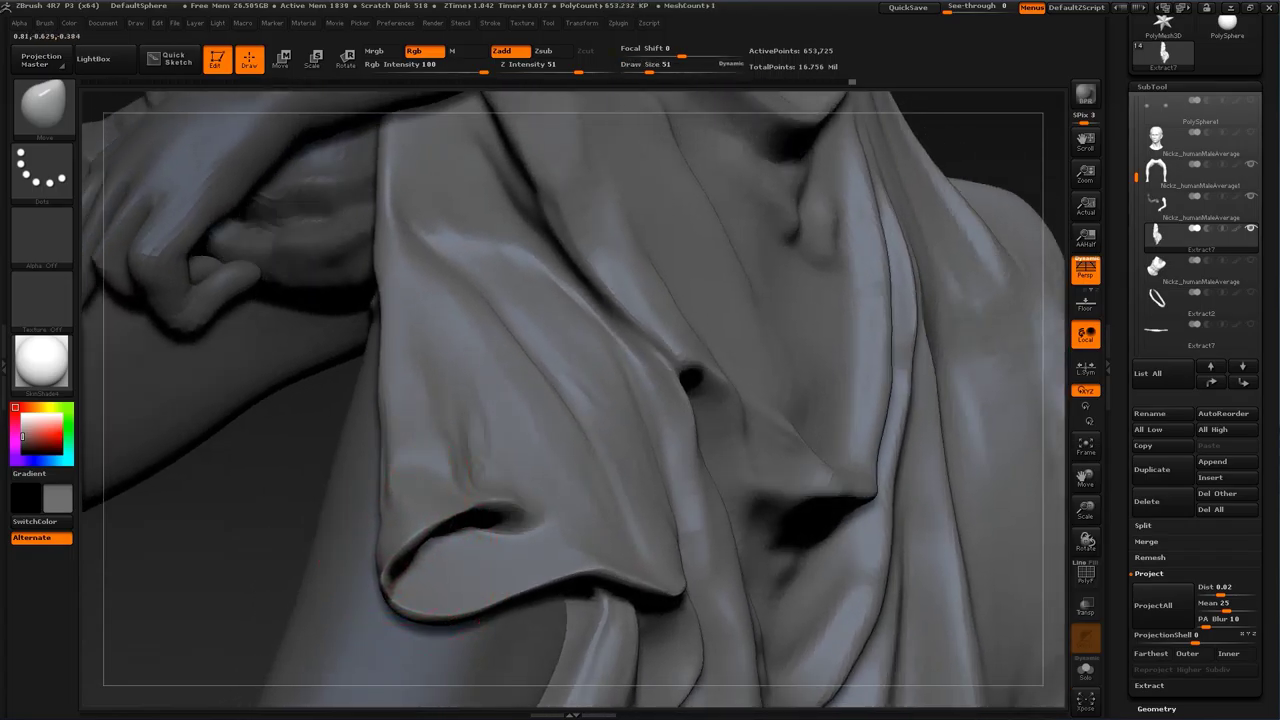
left_click_drag(381, 461, 380, 492, "shift")
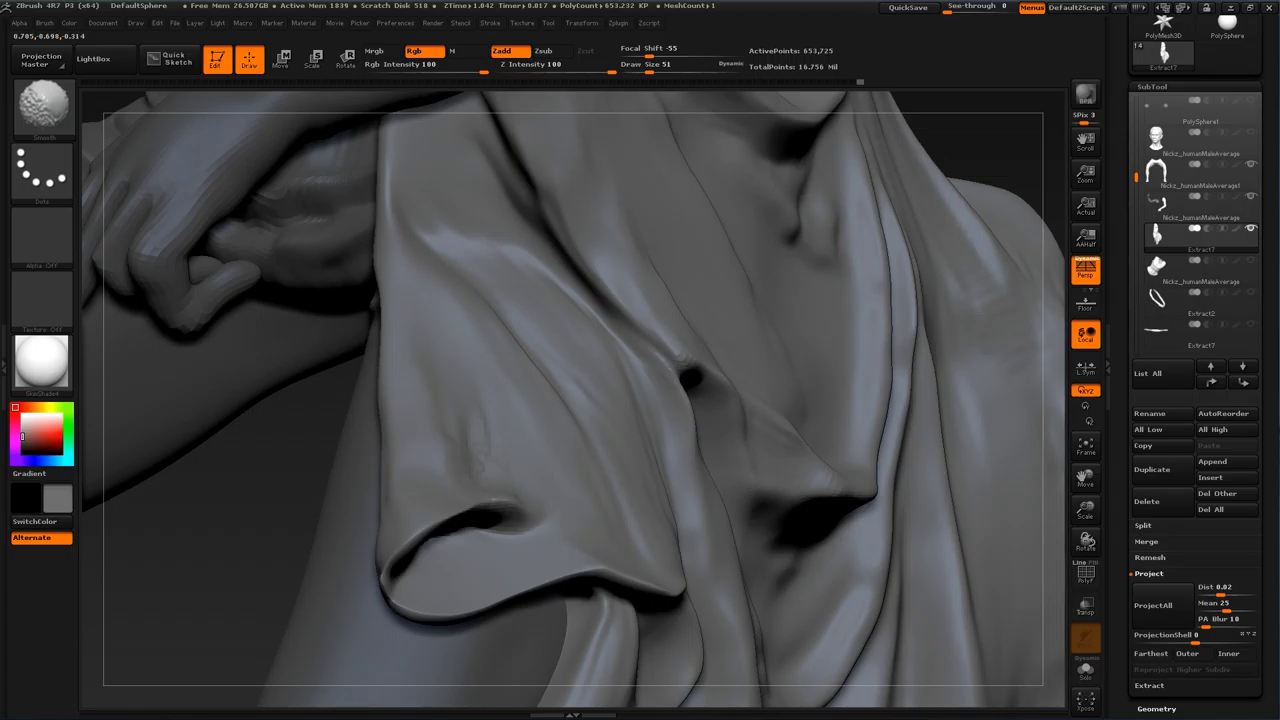
Step: Reshape the drape's long side edge along the thigh with the Move brush, up to draw size 59
left_click_drag(271, 508, 500, 492)
mouse_move(686, 350)
left_mouse_down("alt")
mouse_move(697, 357)
mouse_move(664, 367)
left_mouse_up("alt")
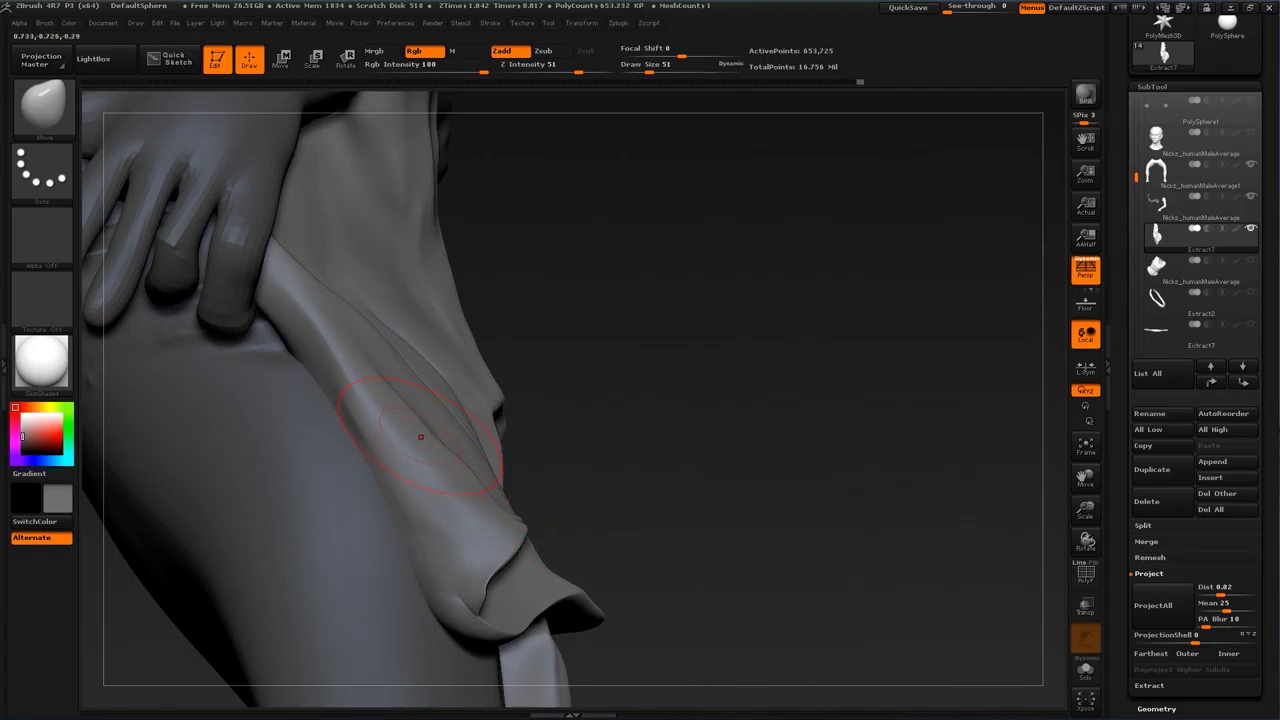
left_click_drag(437, 420, 430, 426)
left_click_drag(660, 430, 560, 430)
key("s")
left_click_drag(386, 431, 390, 431)
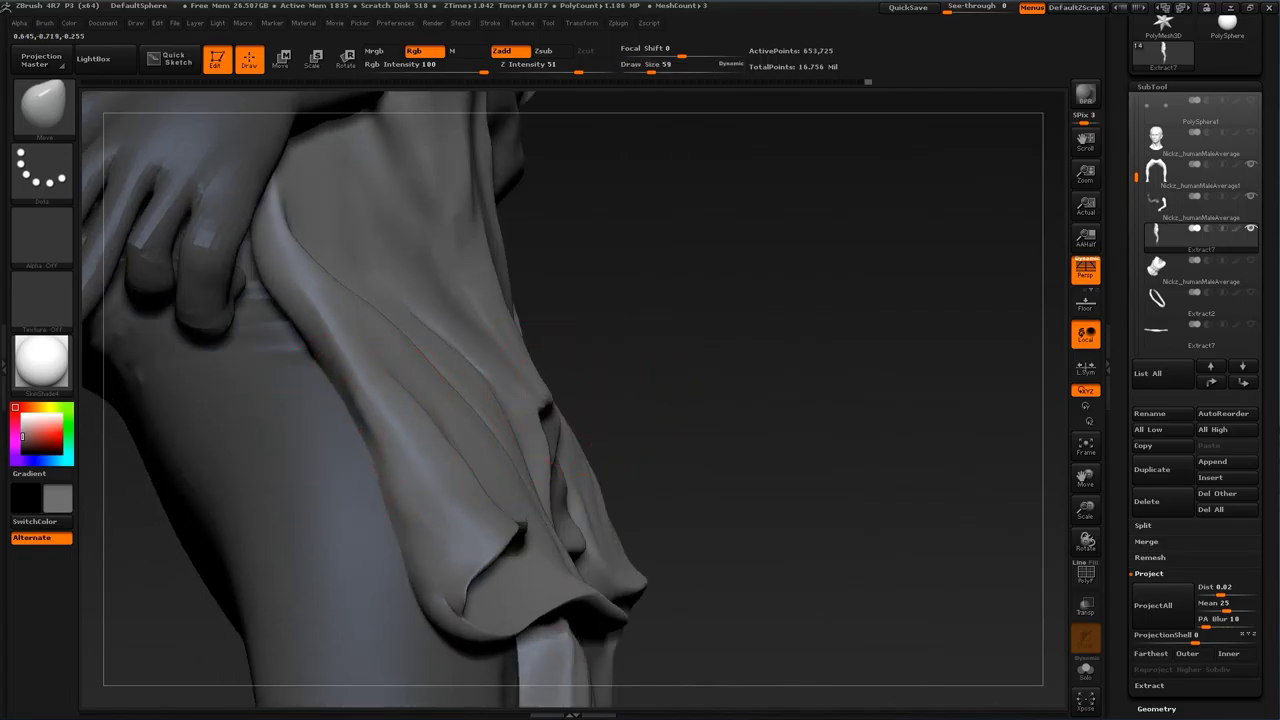
mouse_move(628, 355)
left_mouse_down()
mouse_move(640, 385)
mouse_move(680, 405)
left_mouse_up()
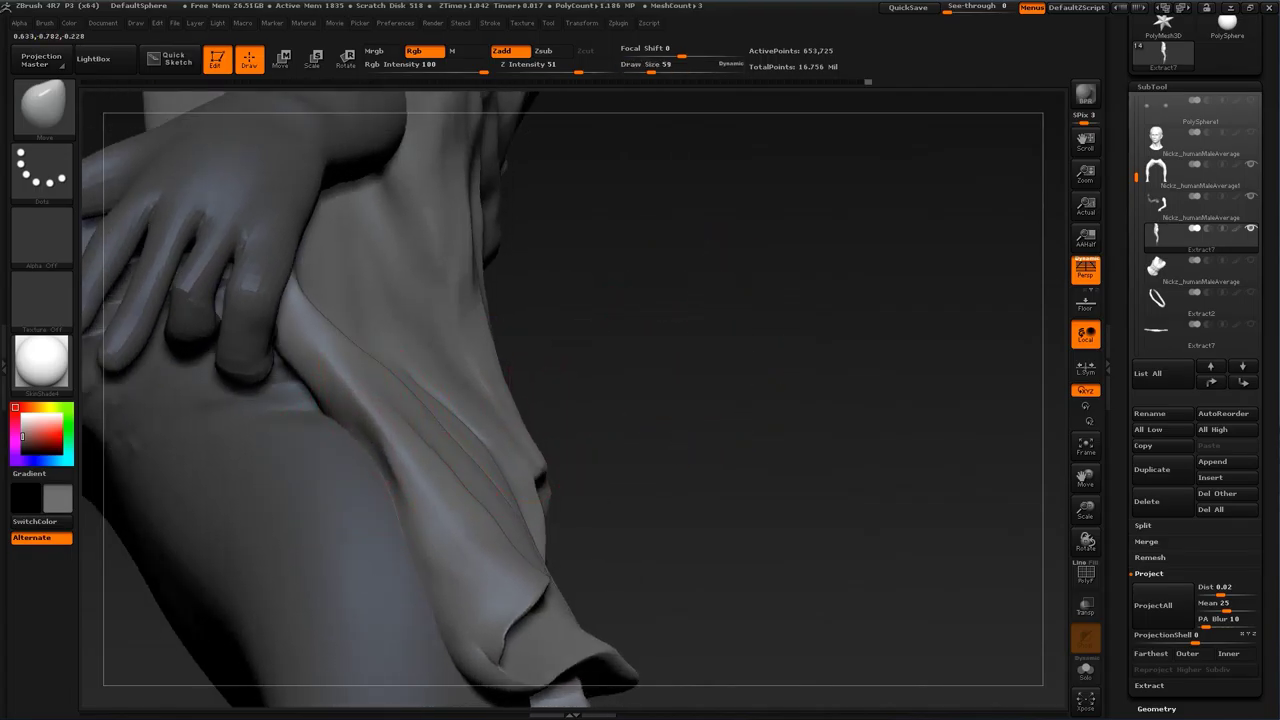
left_click_drag(392, 500, 384, 504)
mouse_move(608, 443)
left_mouse_down()
mouse_move(500, 445)
mouse_move(515, 455)
left_mouse_up()
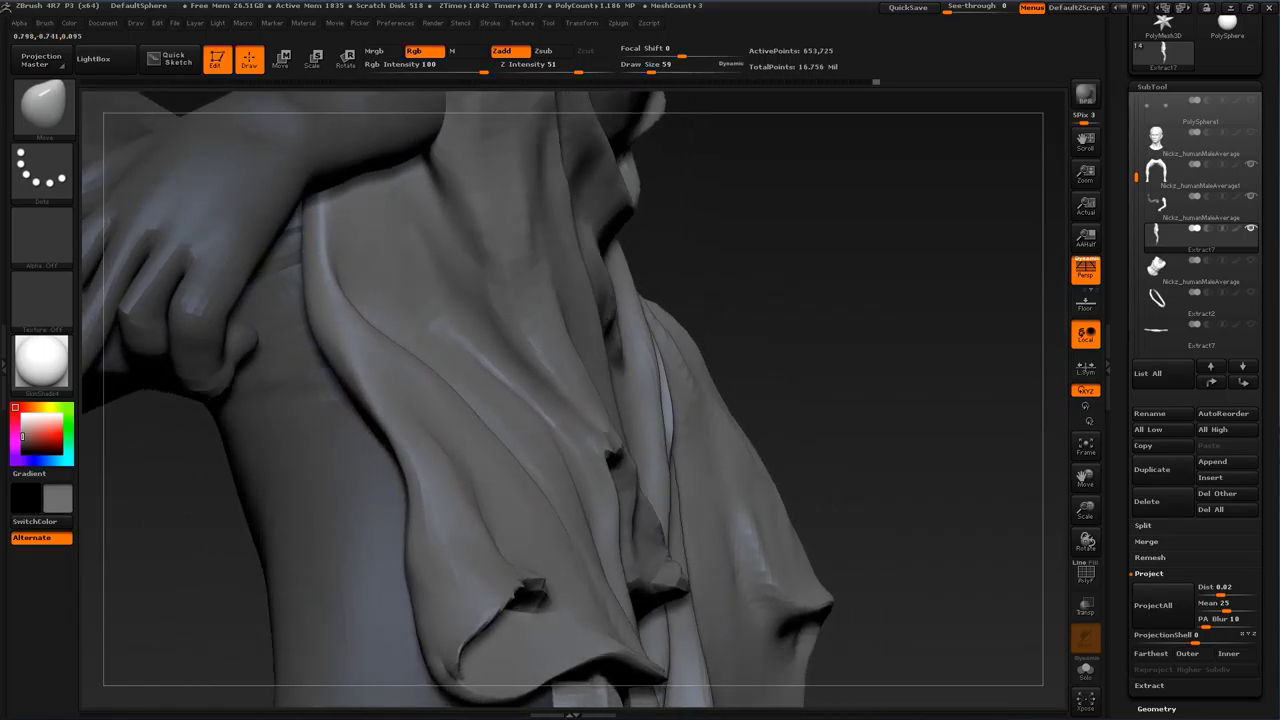
left_click_drag(420, 549, 433, 545)
Step: Thicken the drape's side edge below the hand with the Inflat brush at draw size 77
key("b")
left_click(240, 334)
key("s")
mouse_move(369, 440)
left_mouse_down()
mouse_move(402, 492)
mouse_move(343, 392)
left_mouse_up()
left_click_drag(740, 343, 774, 347)
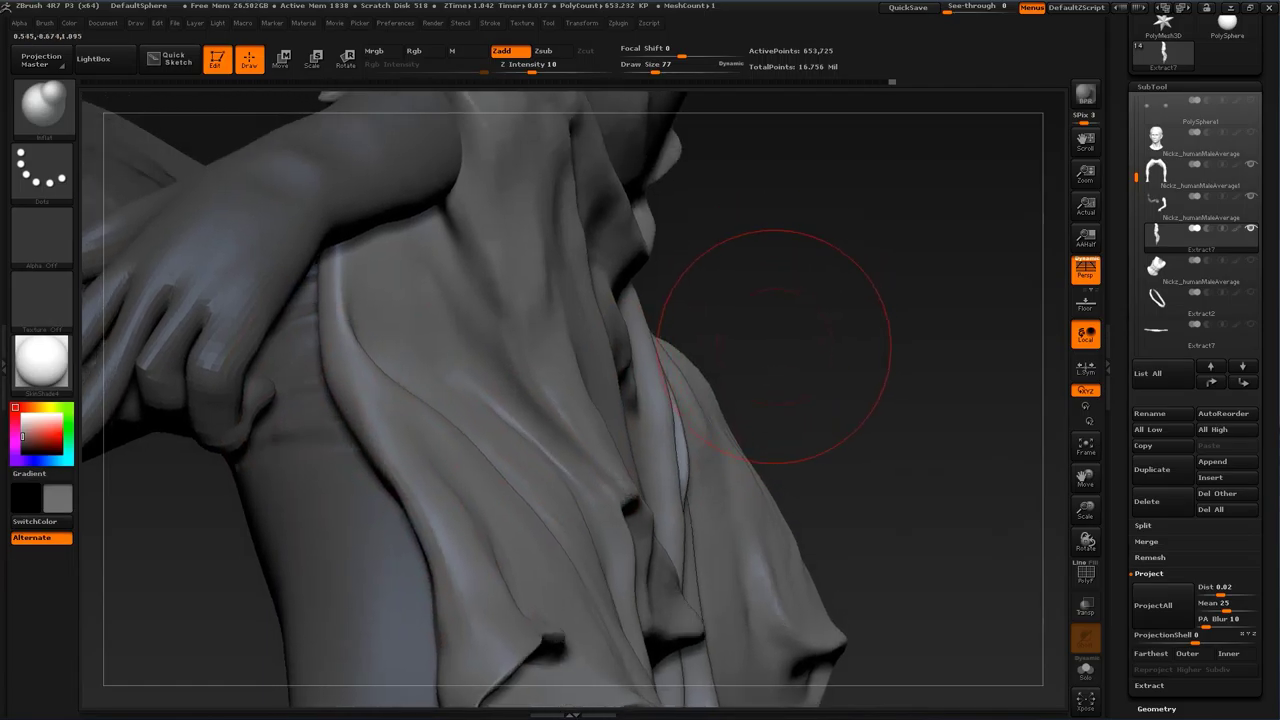
Step: Adjust the upper bend of the drape's side edge with the Move brush, reducing the draw size to 27
key("b")
left_click(652, 335)
left_click_drag(786, 286, 780, 340)
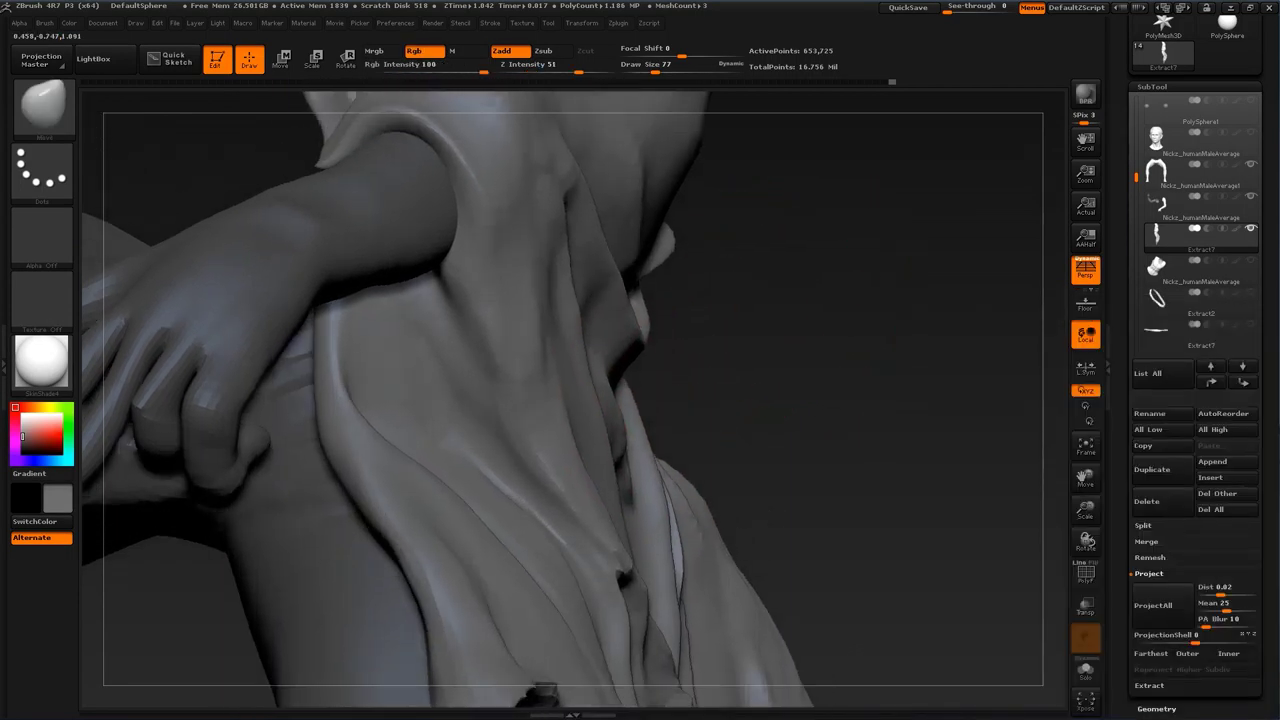
mouse_move(358, 426)
left_mouse_down()
mouse_move(345, 429)
mouse_move(372, 447)
left_mouse_up()
key("s")
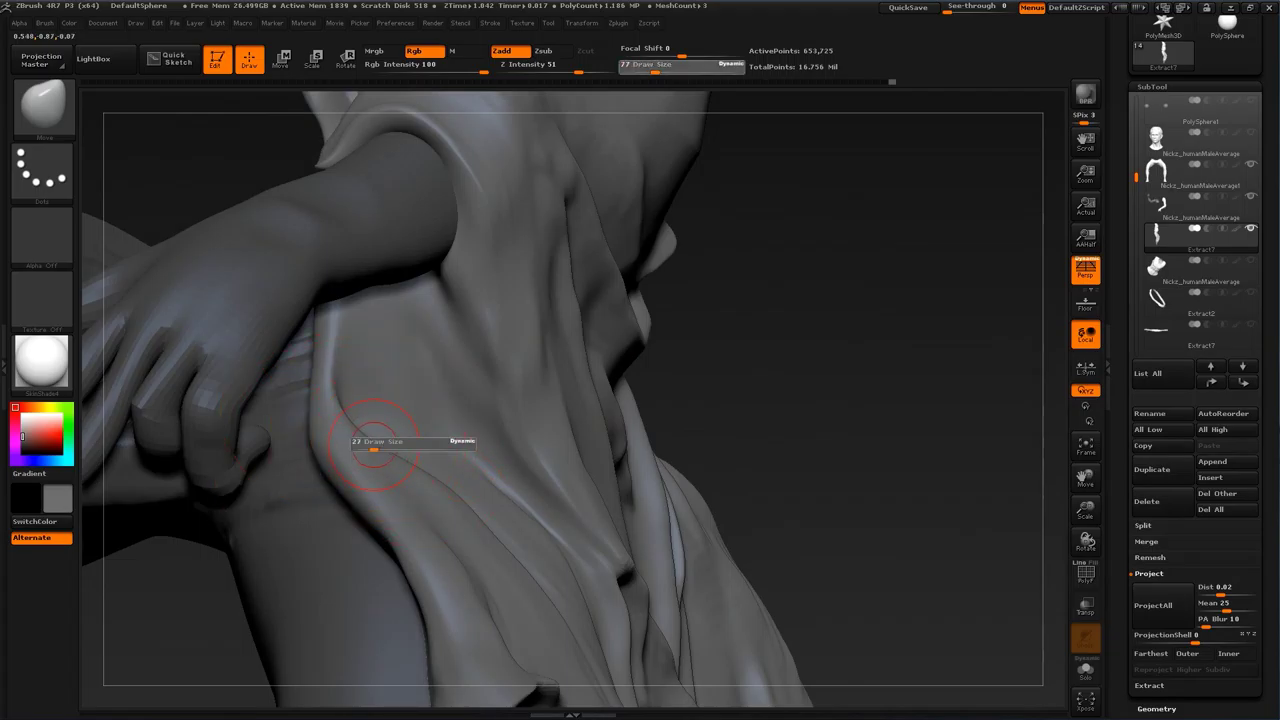
left_click_drag(770, 325, 580, 318)
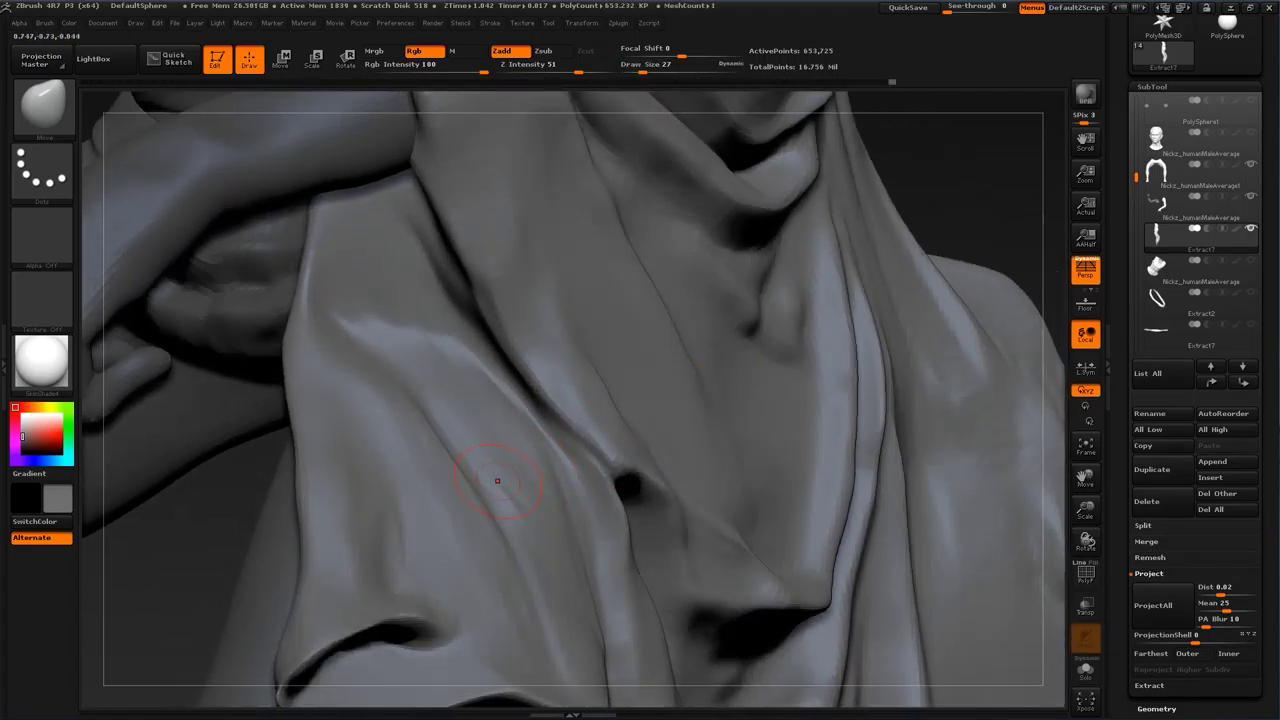
Step: Carve a crease down from the drape's upper side edge with the Dam_Standard brush at draw size 44
key("b")
key("d")
key("s")
key("s")
left_click_drag(450, 447, 456, 447)
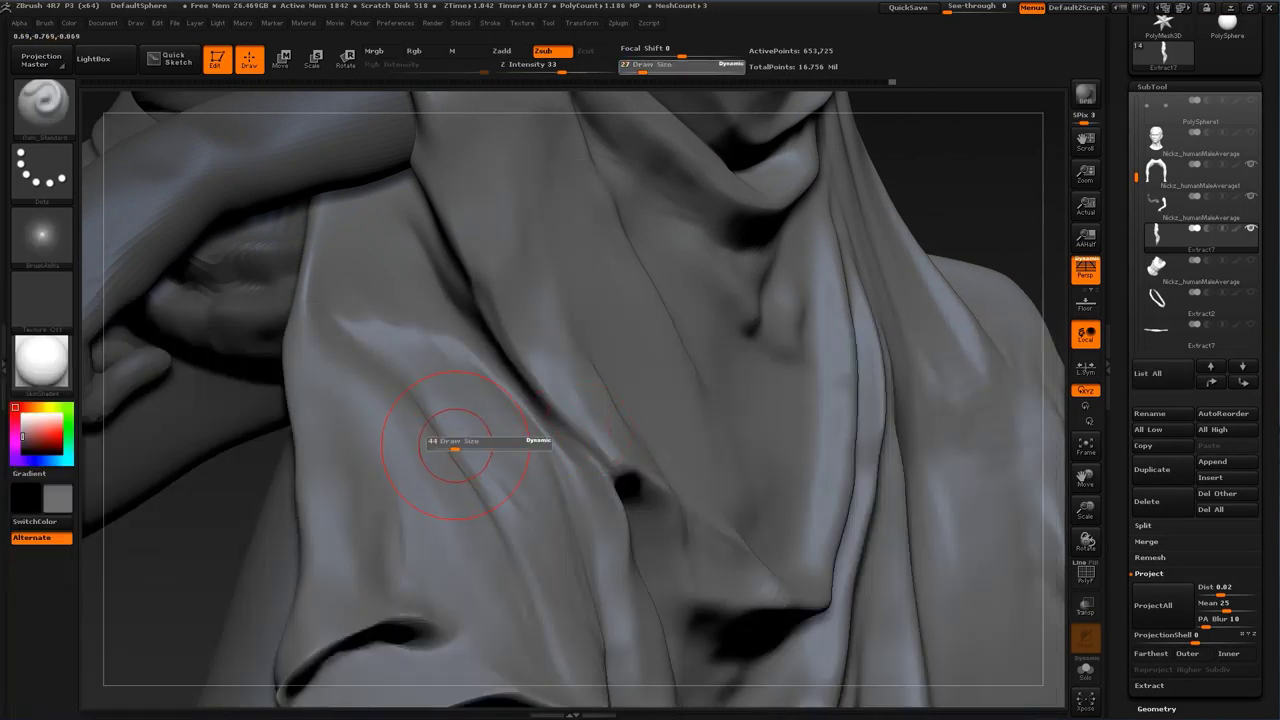
key("ctrl+z")
left_click_drag(324, 316, 443, 447)
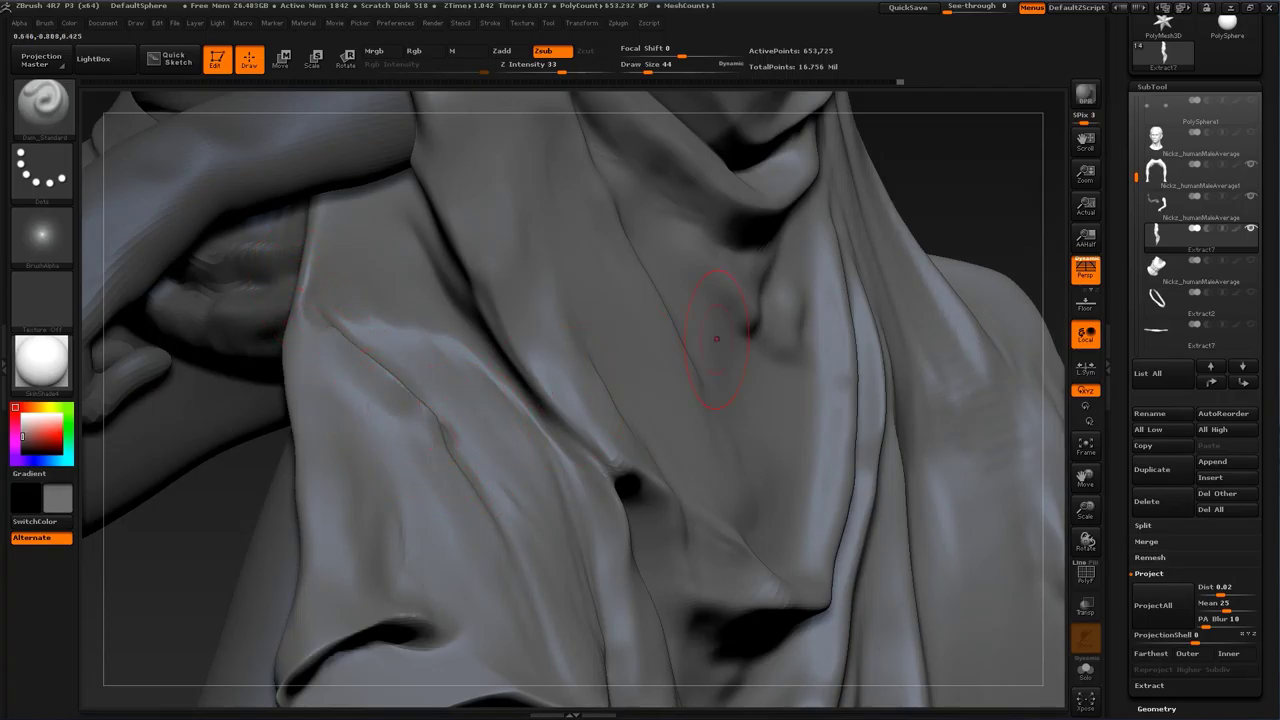
Step: Extend the drape's crease down in a curve to the corner fold with the Dam_Standard brush
left_click_drag(998, 223, 945, 192)
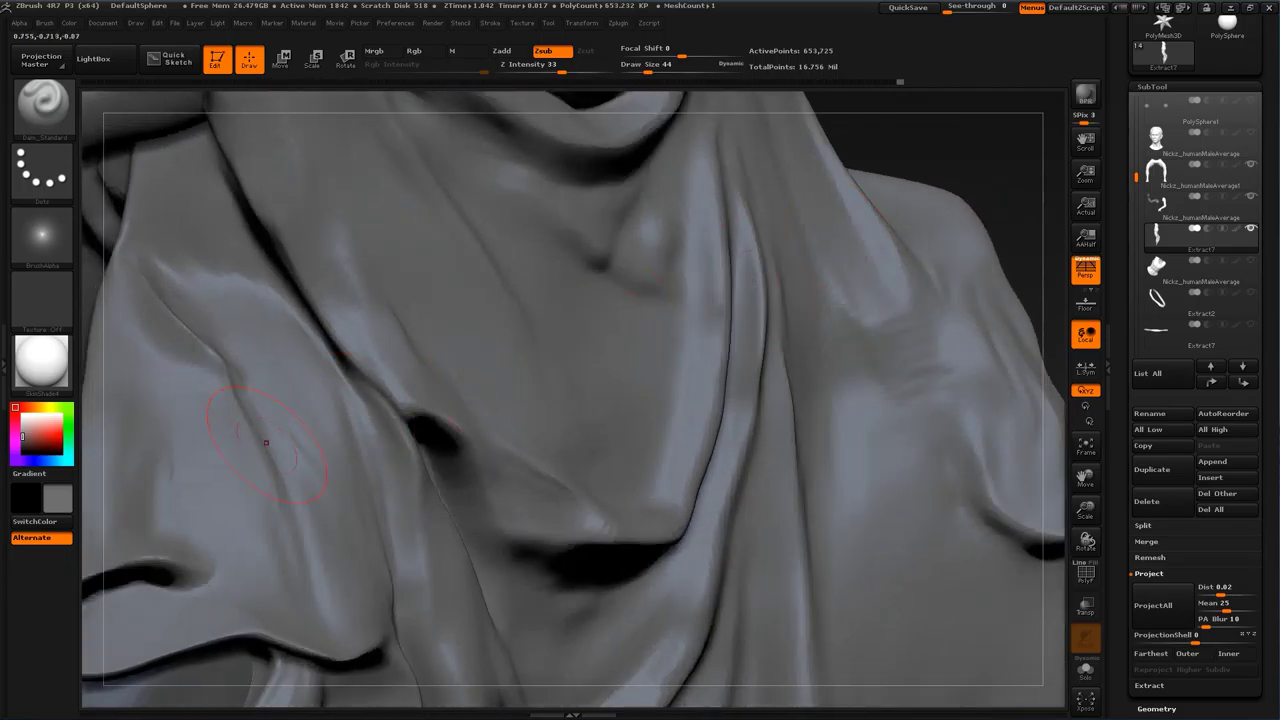
left_click_drag(890, 158, 1008, 134, "alt")
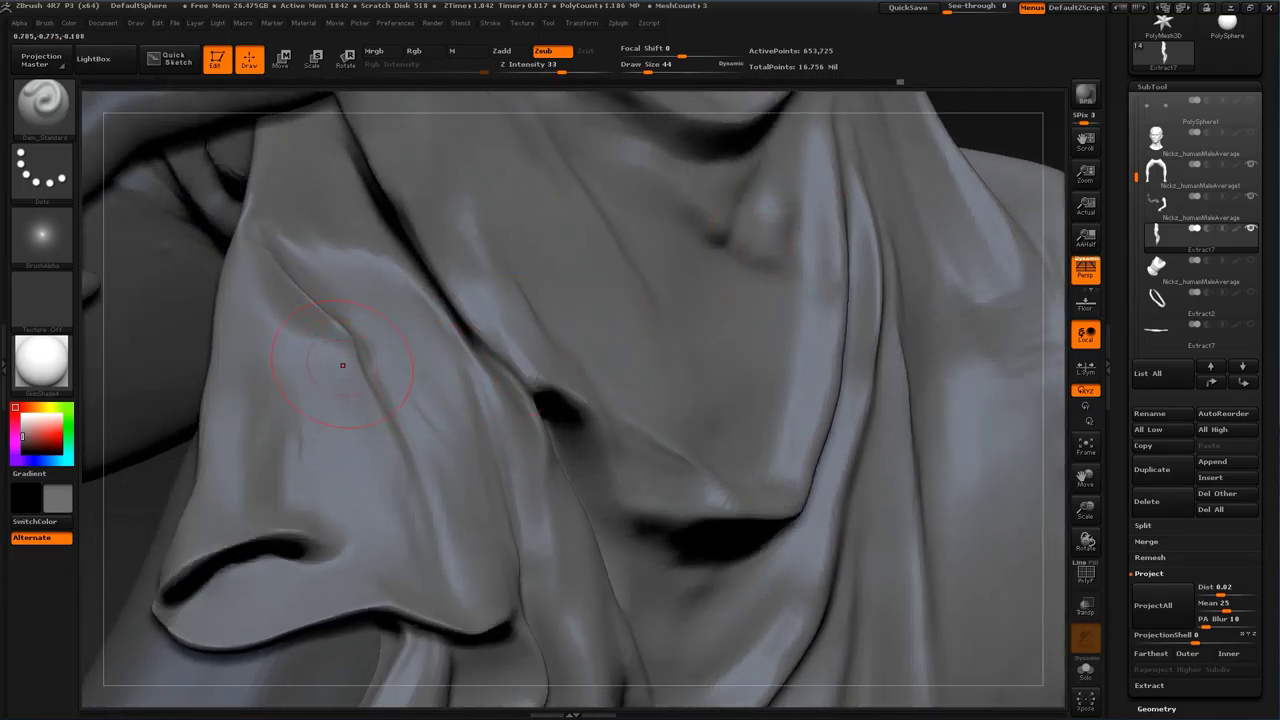
left_click_drag(352, 375, 372, 502)
mouse_move(368, 375)
left_mouse_down()
mouse_move(382, 500)
mouse_move(354, 524)
left_mouse_up()
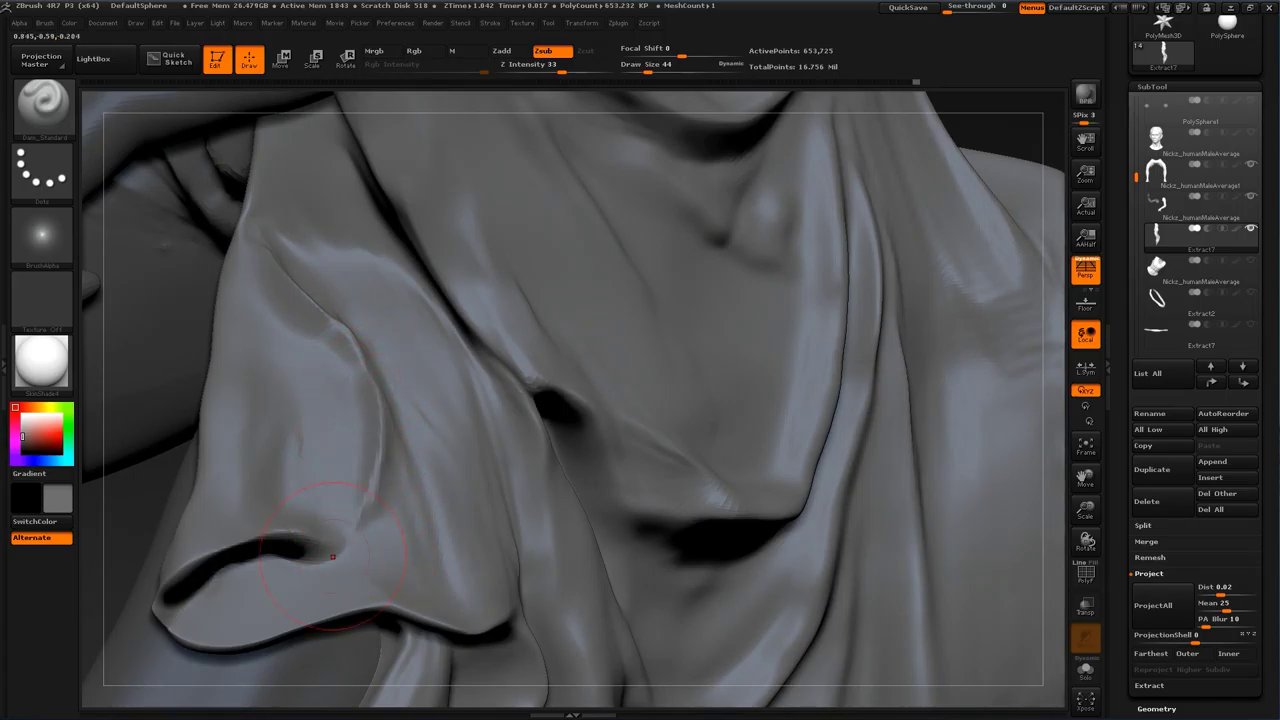
left_click_drag(375, 460, 338, 530)
Step: Reshape the edge of the newly carved fold with the Move brush at draw size 44
mouse_move(1012, 150)
left_mouse_down()
mouse_move(765, 180)
mouse_move(750, 330)
left_mouse_up()
key("b")
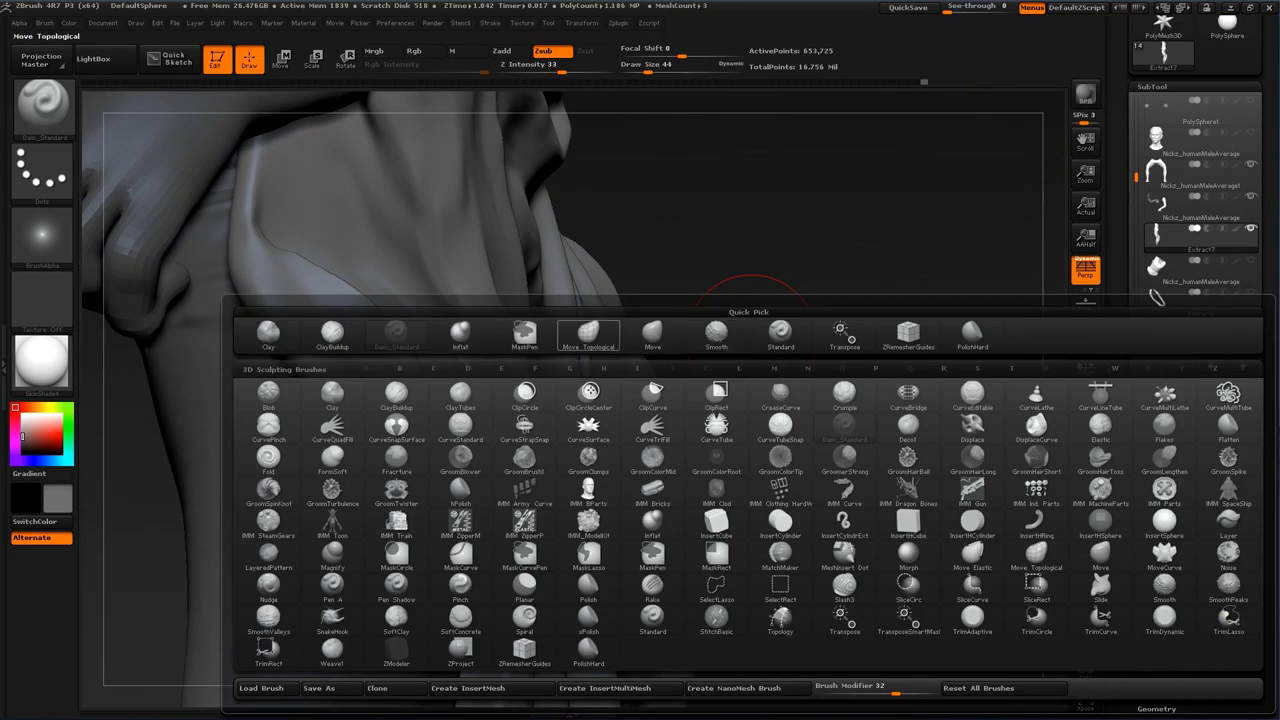
left_click(653, 331)
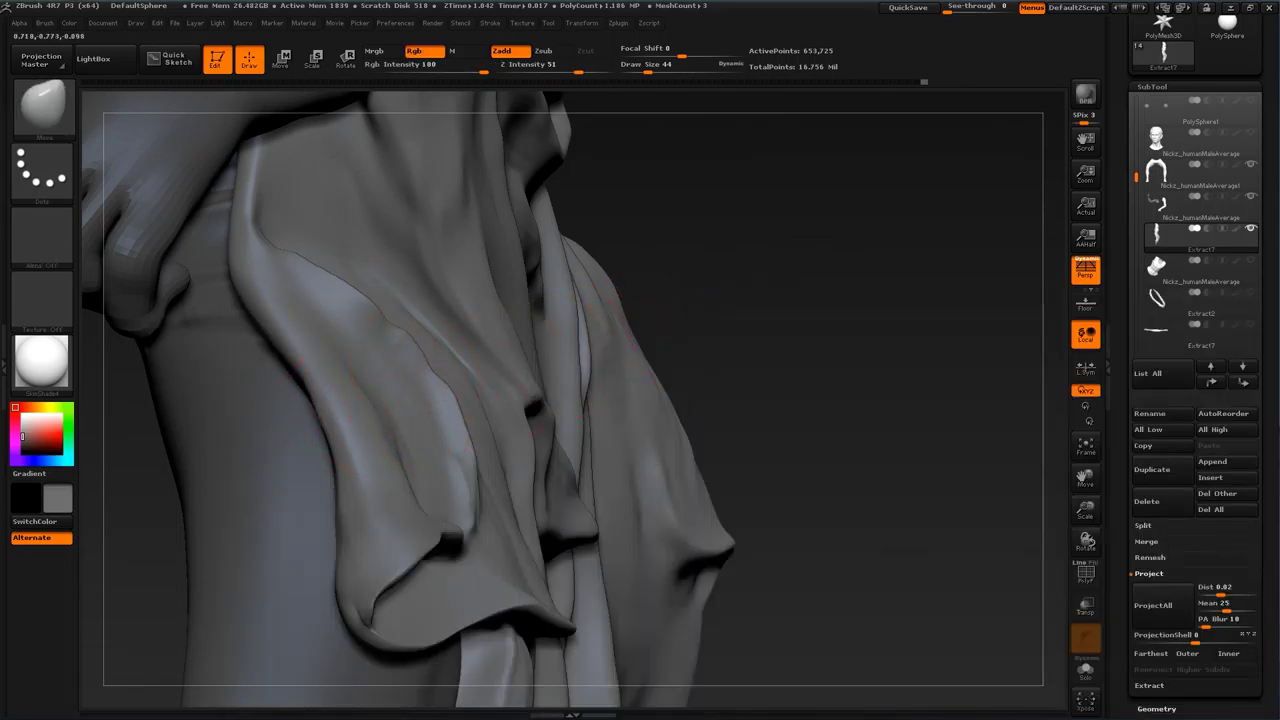
left_click_drag(385, 342, 402, 331)
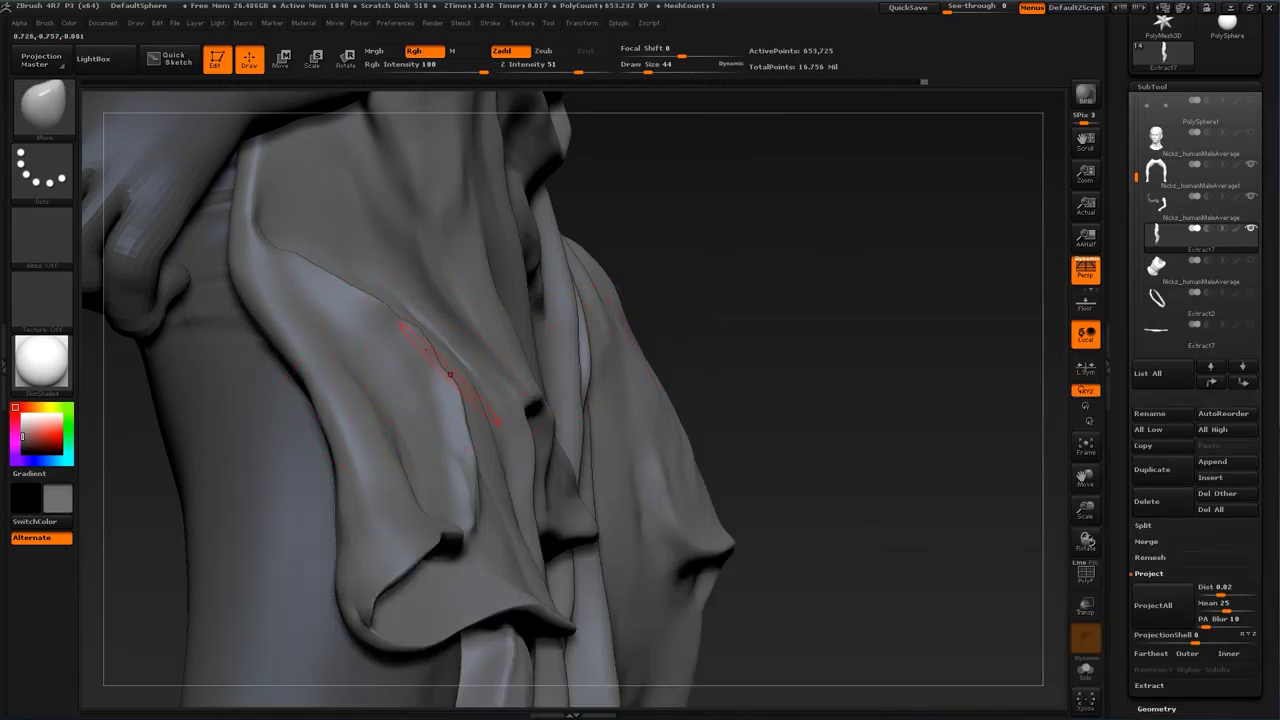
Step: Inflate the curved fold's rim with the Inflat brush at draw size 44 and smooth its surface
key("b")
left_click(240, 332)
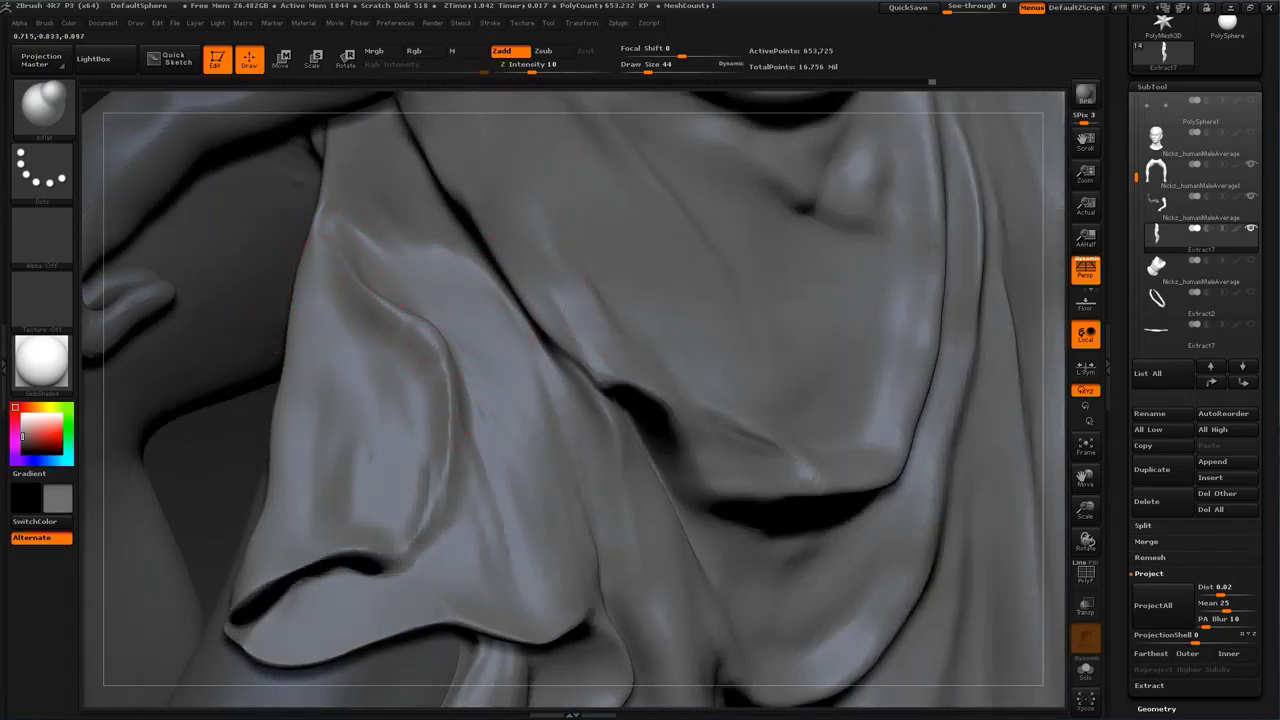
left_click_drag(443, 390, 437, 450)
left_click_drag(446, 374, 449, 437, "shift")
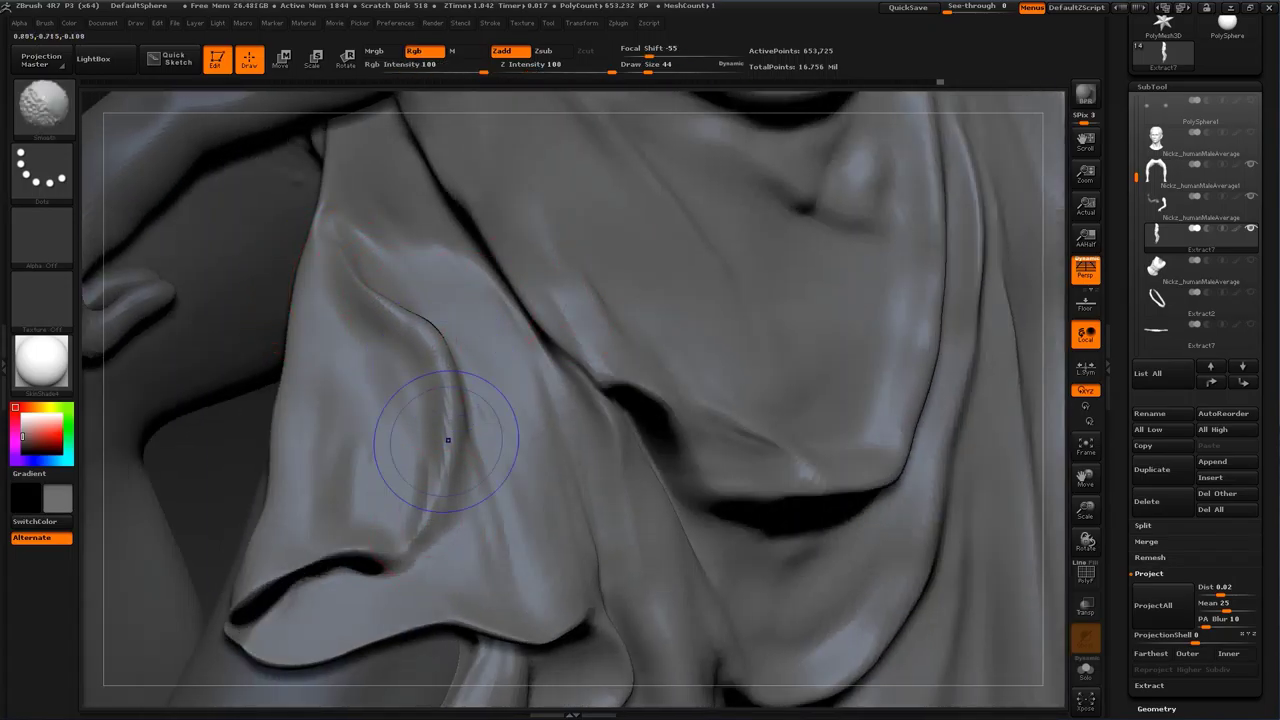
left_click_drag(200, 491, 661, 397)
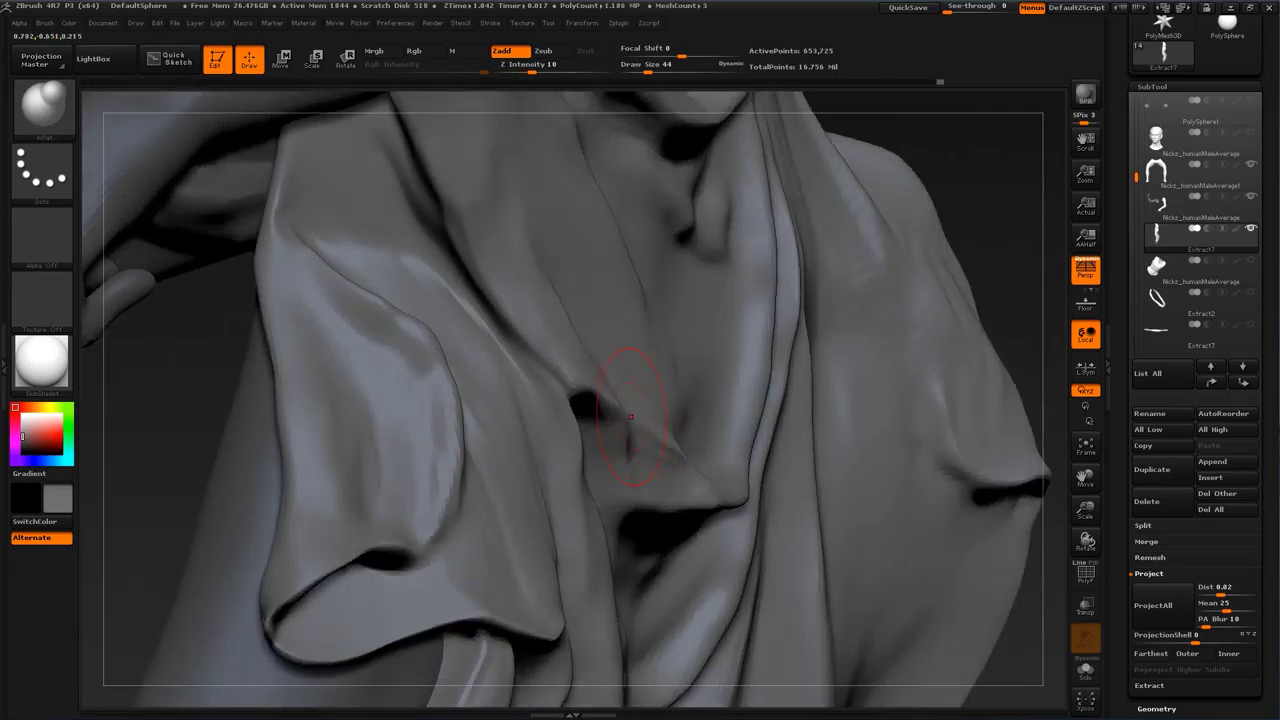
Step: Build up soft ridges across the curved fold with the Standard brush at draw size 44
key("b")
key("s")
key("t")
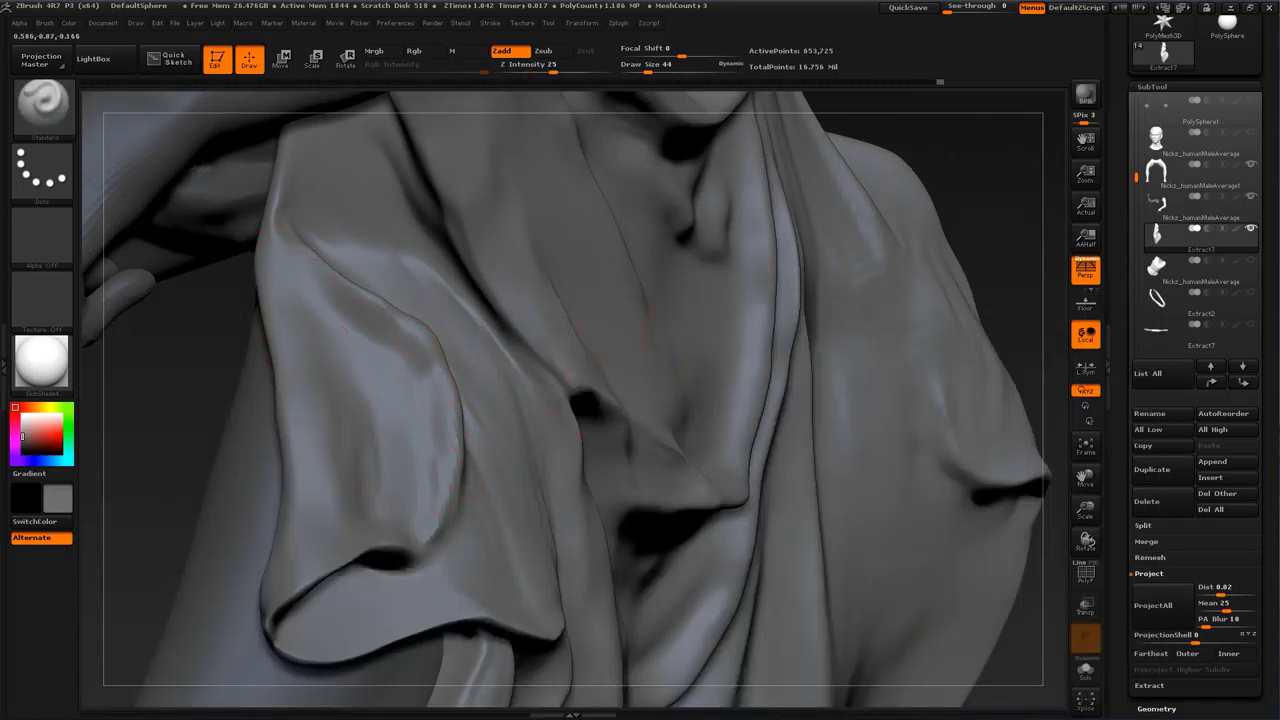
mouse_move(346, 331)
left_mouse_down()
mouse_move(382, 354)
mouse_move(405, 425)
mouse_move(420, 335)
left_mouse_up()
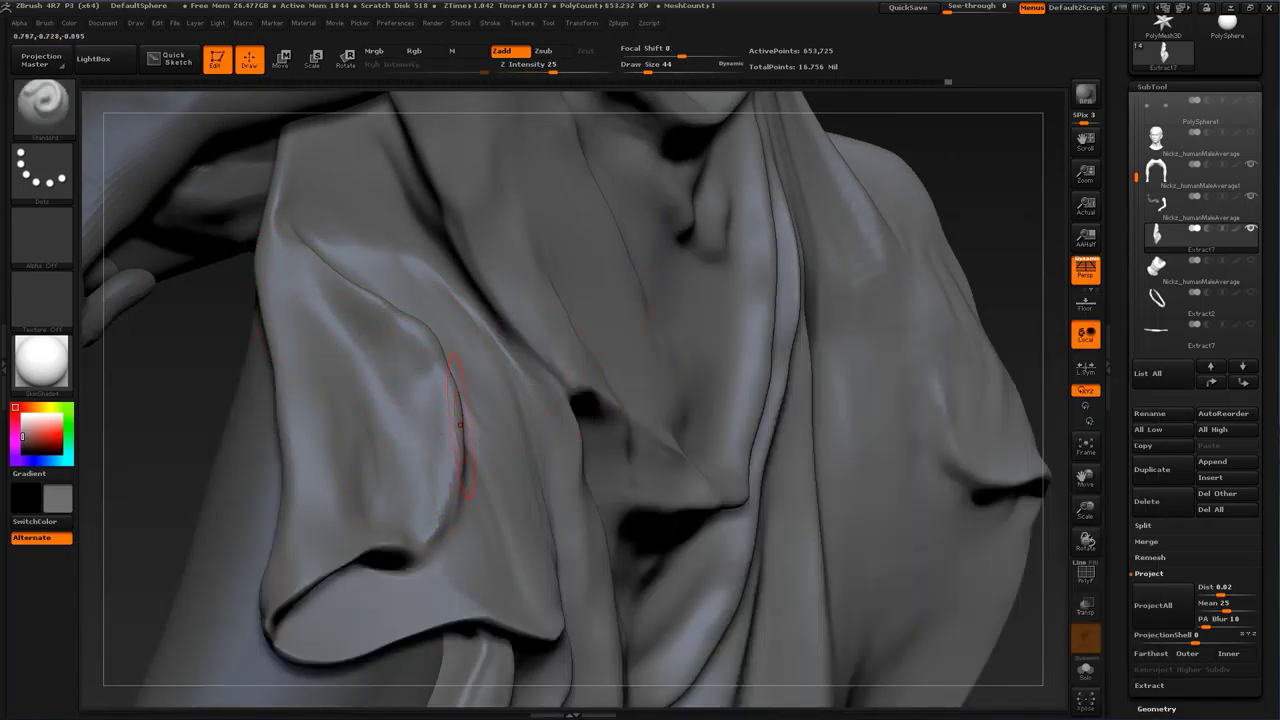
Step: Polish the curved fold's edges with the PolishHard brush and switch to the Move brush
key("b")
left_click(752, 334)
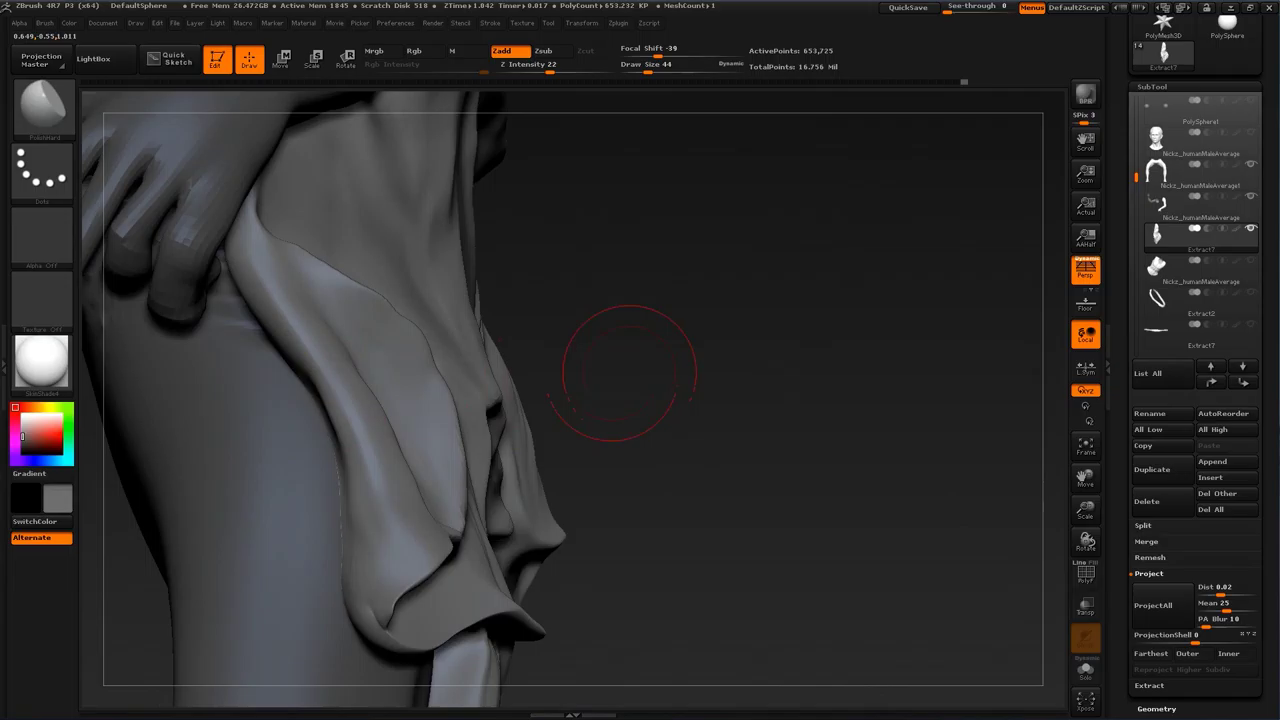
key("b")
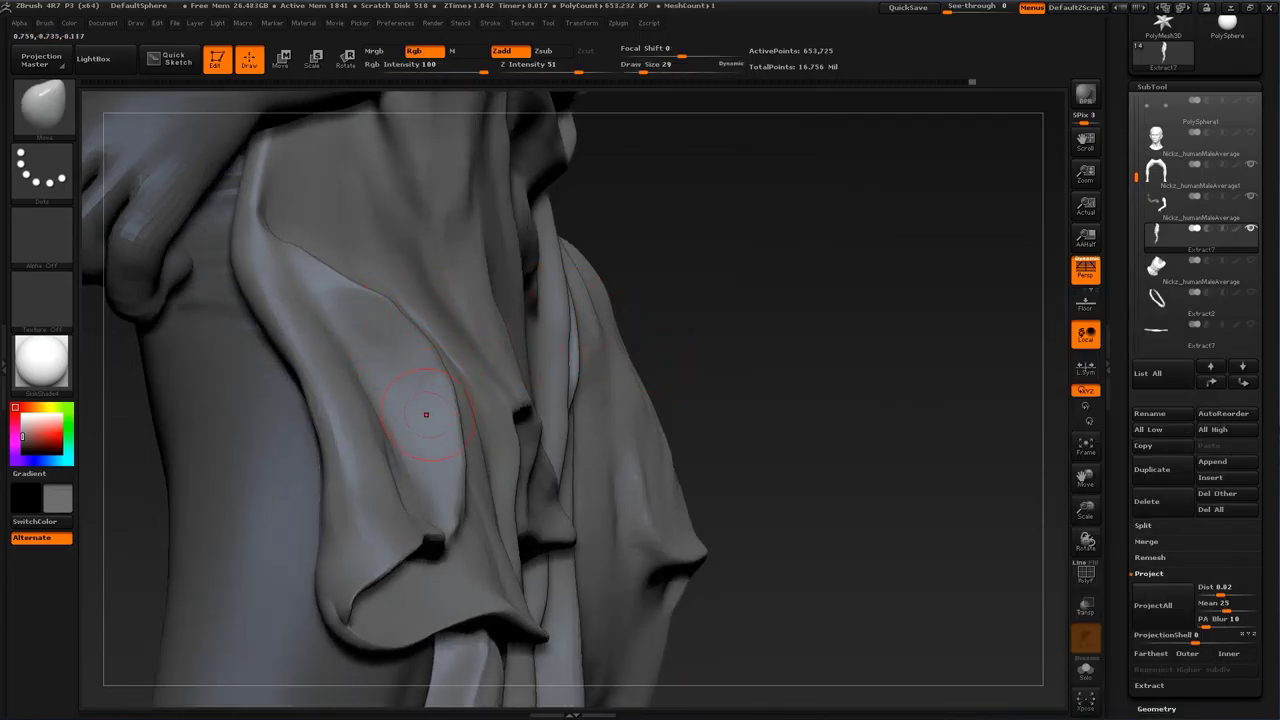
Step: Reshape the curved fold's inner edge and surface with the Move brush, adjusting the draw size to 77 and 56
key("s")
left_click_drag(426, 414, 438, 414)
left_click_drag(448, 358, 456, 366)
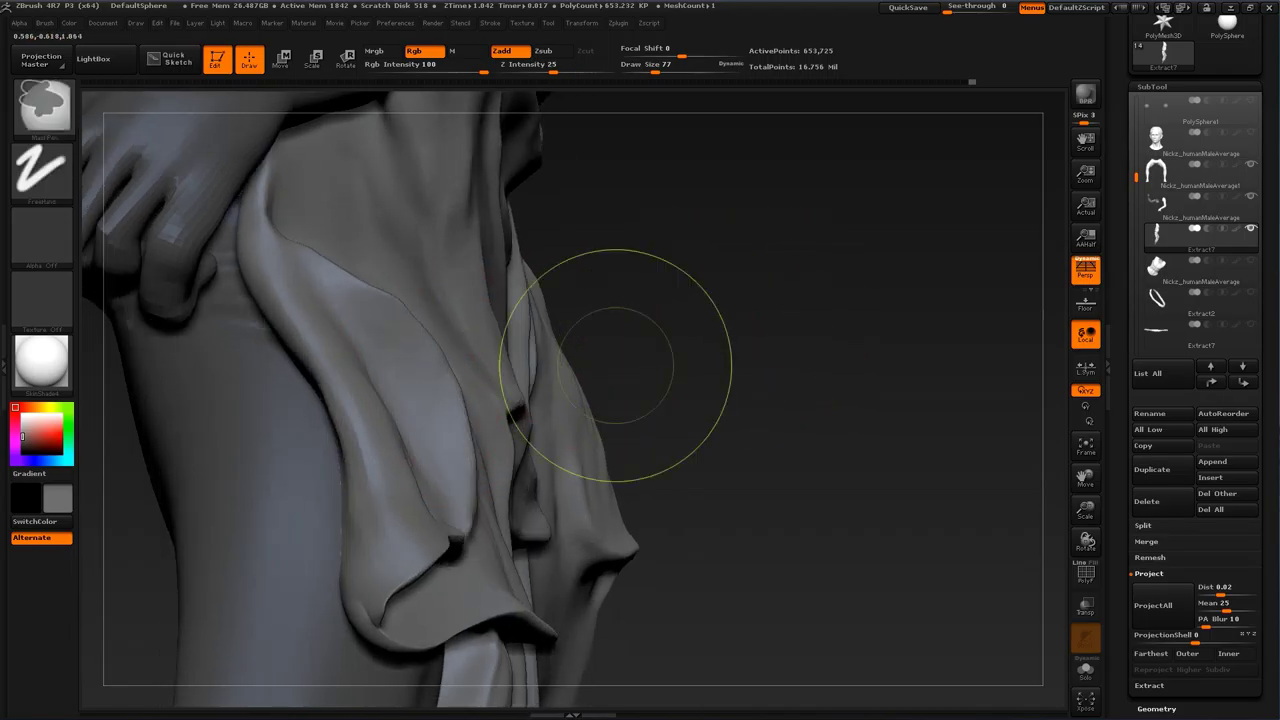
left_click_drag(470, 305, 420, 475)
key("s")
left_click(453, 462)
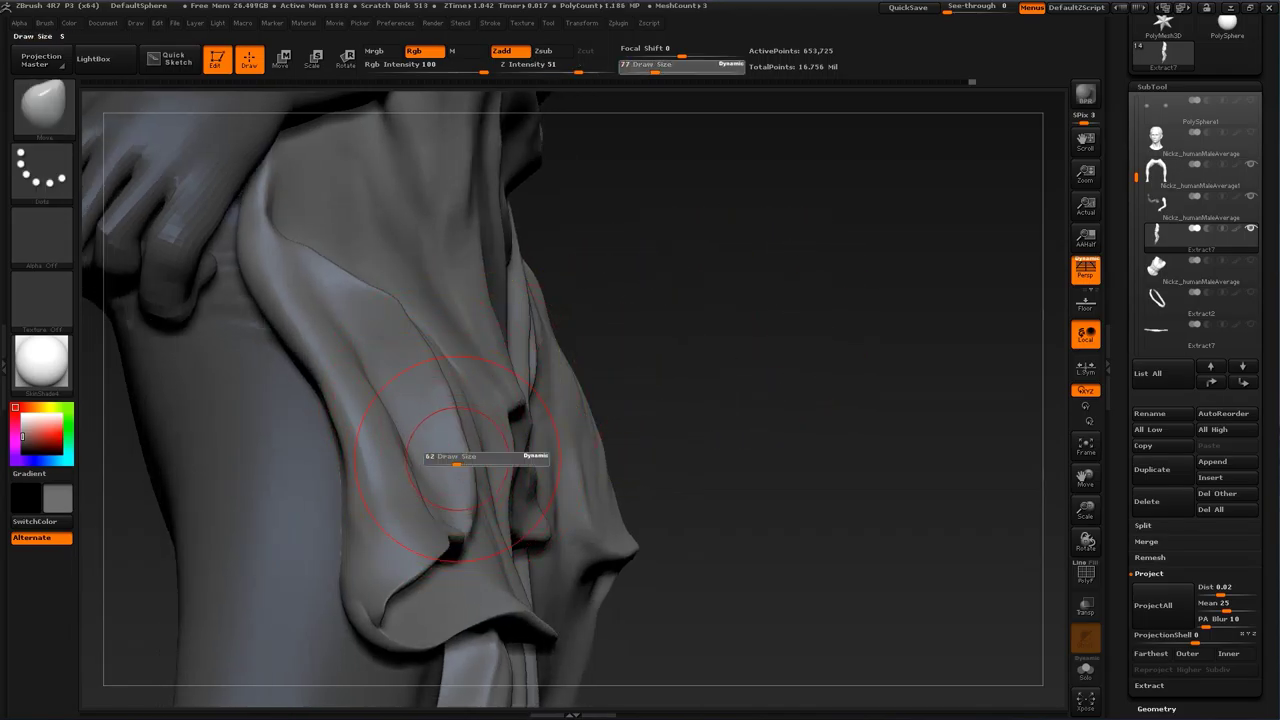
left_click_drag(464, 464, 476, 467)
Step: Build up fine ridges along the upper part of the curved fold with the Standard brush at draw size 22
mouse_move(476, 467)
right_mouse_down("alt")
mouse_move(484, 517)
mouse_move(322, 509)
right_mouse_up("alt")
key("b")
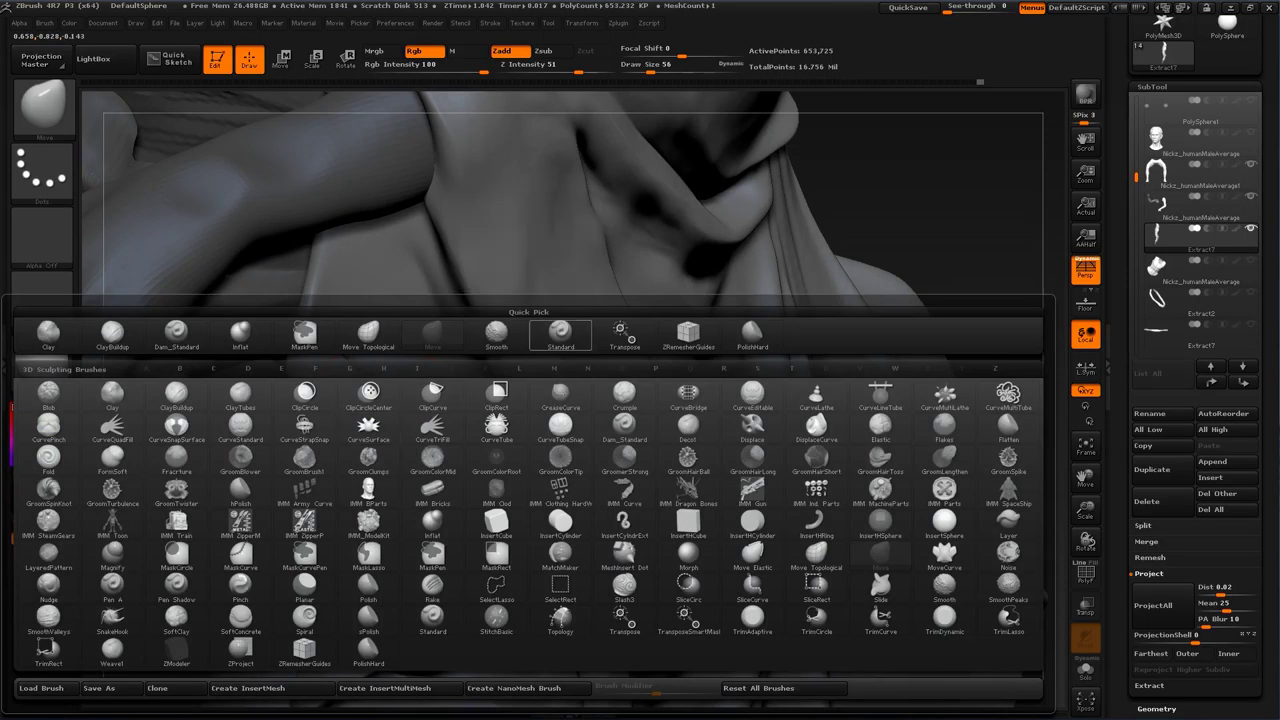
left_click(556, 333)
key("s")
left_click(352, 408)
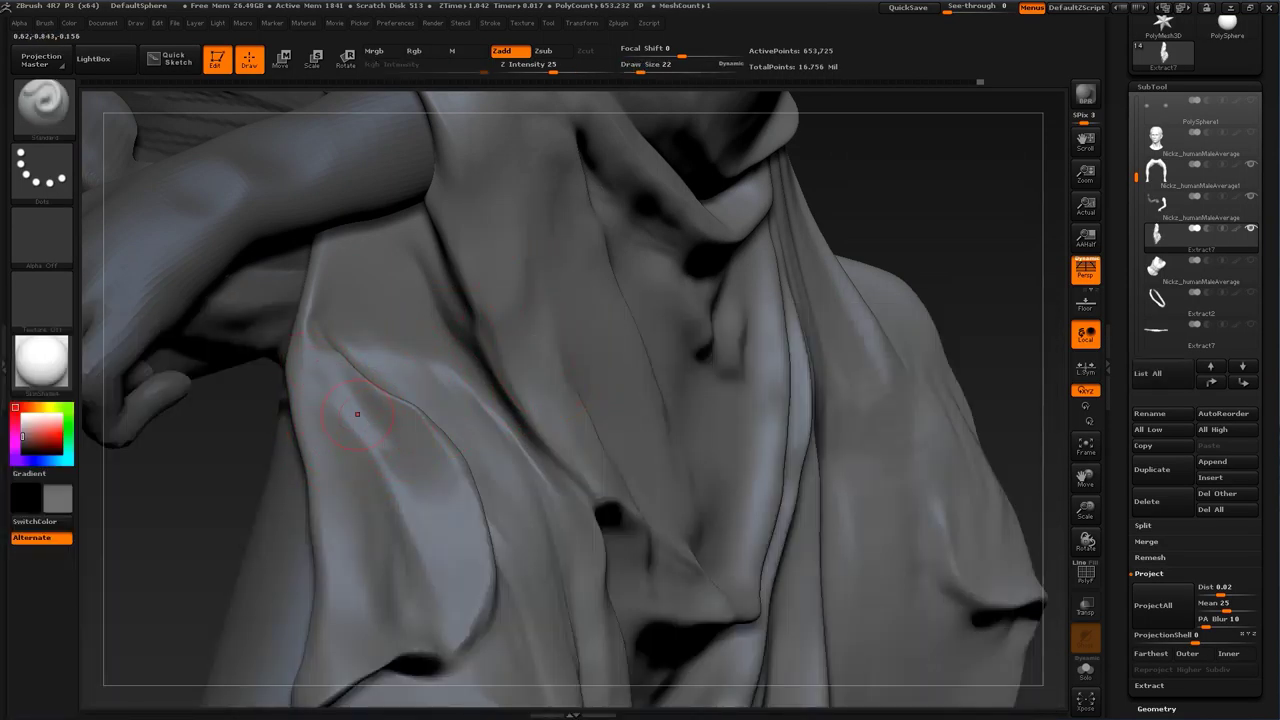
left_click_drag(405, 471, 372, 463)
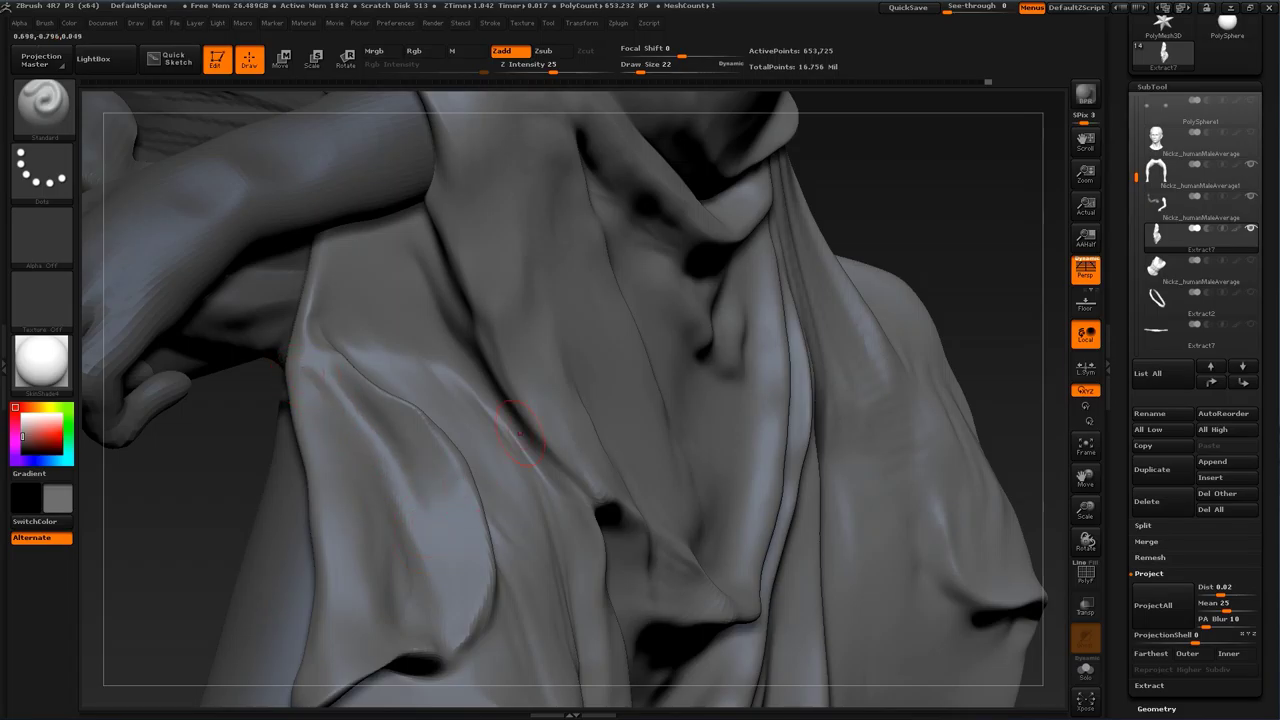
mouse_move(945, 237)
left_mouse_down()
mouse_move(775, 240)
mouse_move(993, 242)
left_mouse_up()
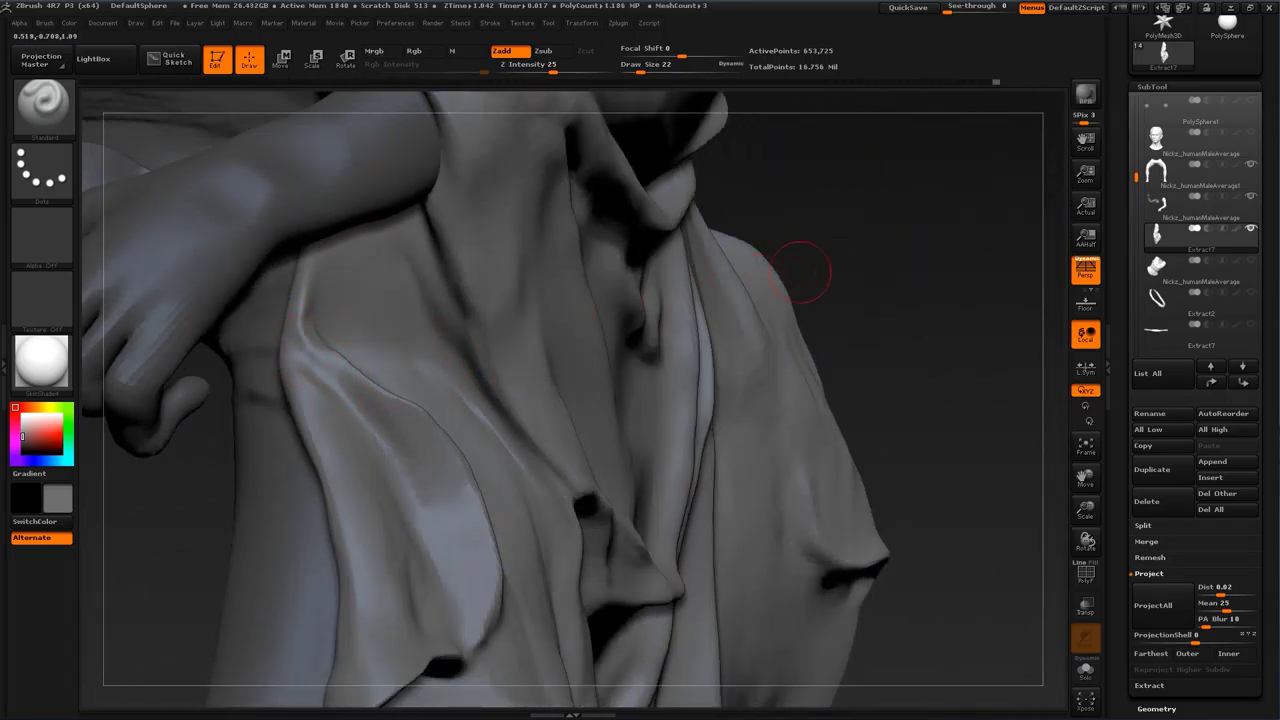
Step: Fill the crease at the curved fold's upper end with the ClayBuildup brush at draw size 22 and smooth it
left_click_drag(800, 272, 695, 272)
key("b")
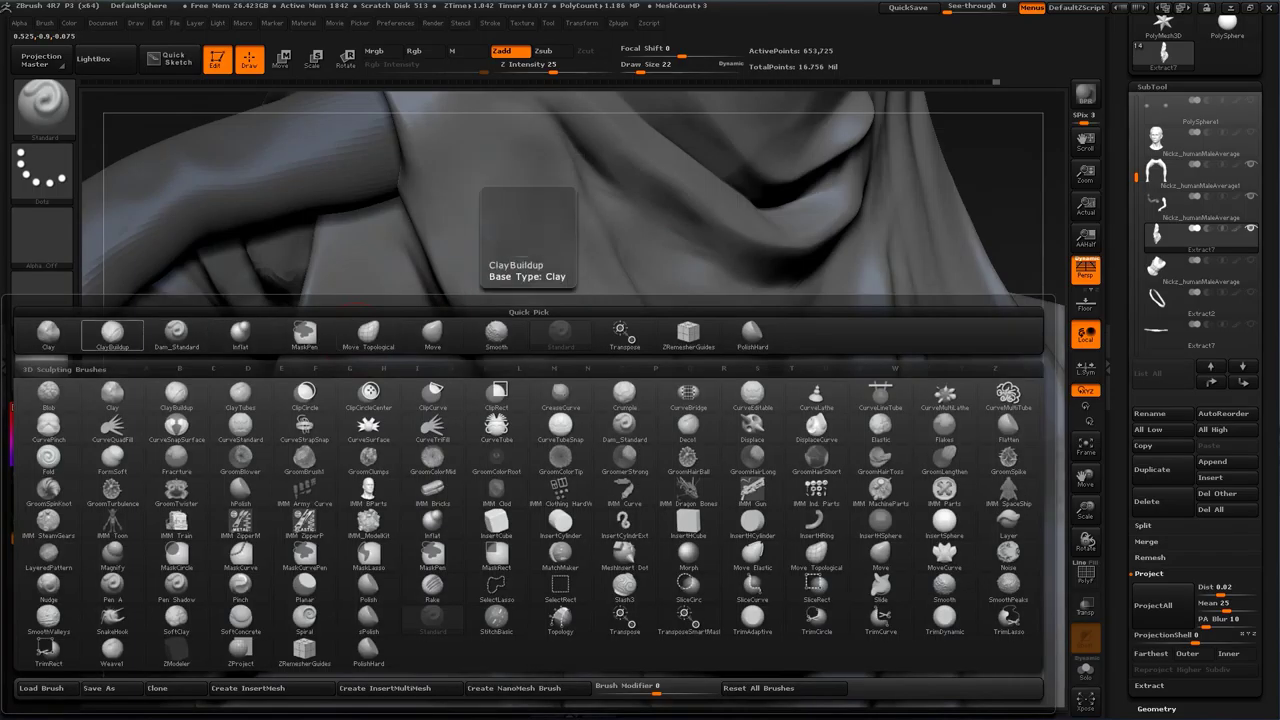
left_click(112, 335)
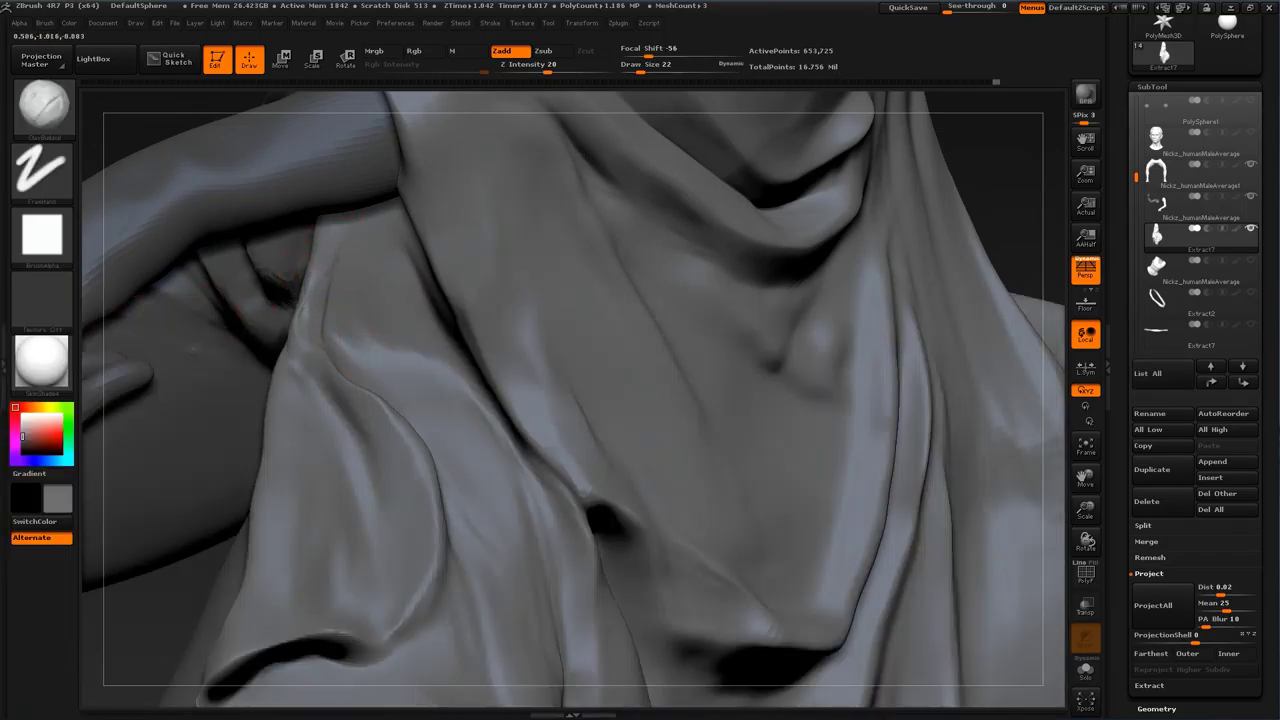
left_click_drag(335, 358, 323, 335)
key("shift")
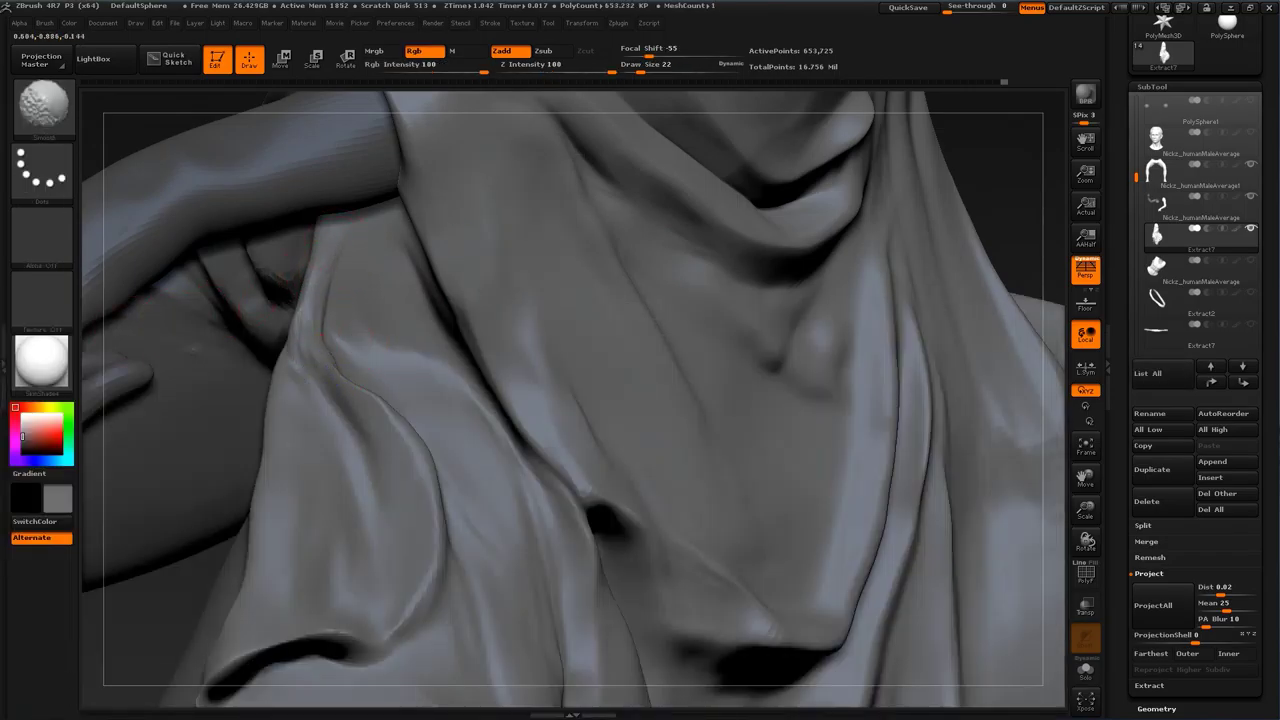
Step: Reshape the folded hem above the hanging strip of cloth with the Move brush at draw size 46
left_click_drag(1023, 197, 1040, 380, "alt")
mouse_move(750, 305)
left_mouse_down()
mouse_move(880, 310)
mouse_move(890, 415)
mouse_move(790, 420)
mouse_move(895, 425)
mouse_move(874, 316)
mouse_move(857, 400)
mouse_move(680, 427)
left_mouse_up()
key("b")
left_click(652, 334)
key("s")
left_click_drag(529, 553, 550, 522)
left_click_drag(925, 290, 970, 314)
left_click_drag(820, 405, 852, 408)
left_click_drag(852, 408, 852, 338, "alt")
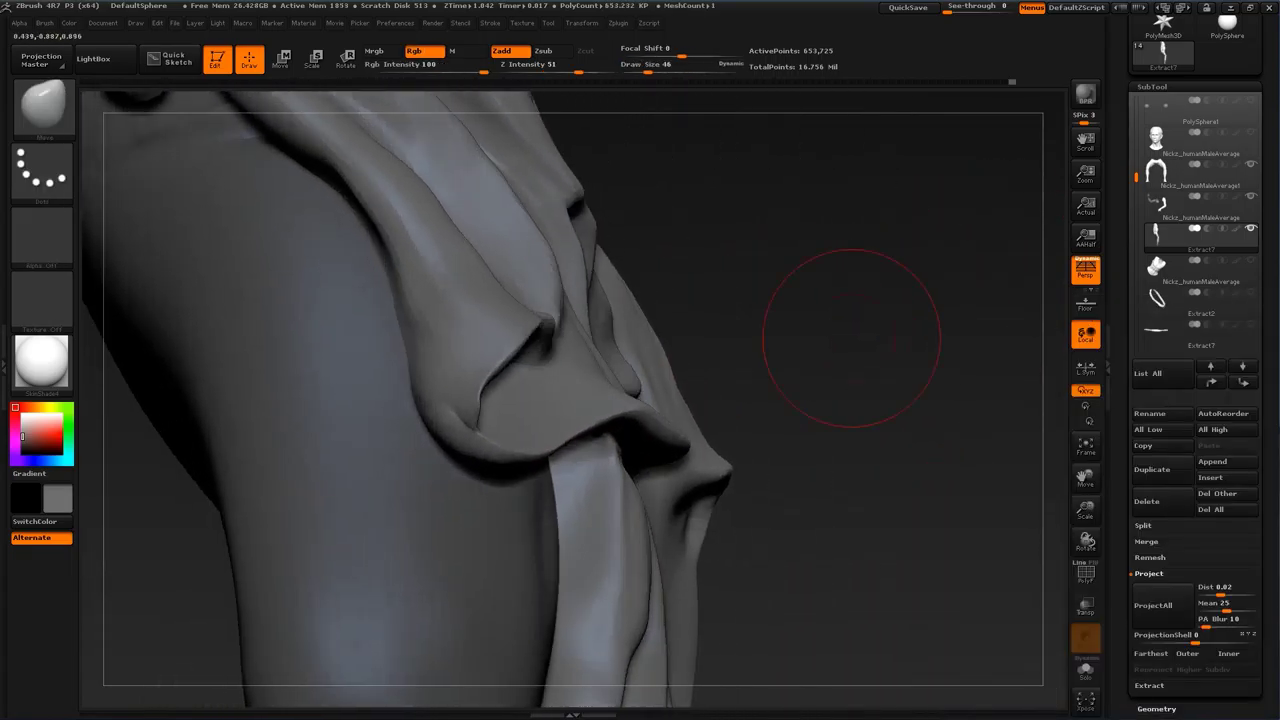
left_click_drag(579, 411, 594, 421)
left_click_drag(763, 374, 803, 375)
left_click_drag(597, 406, 606, 394)
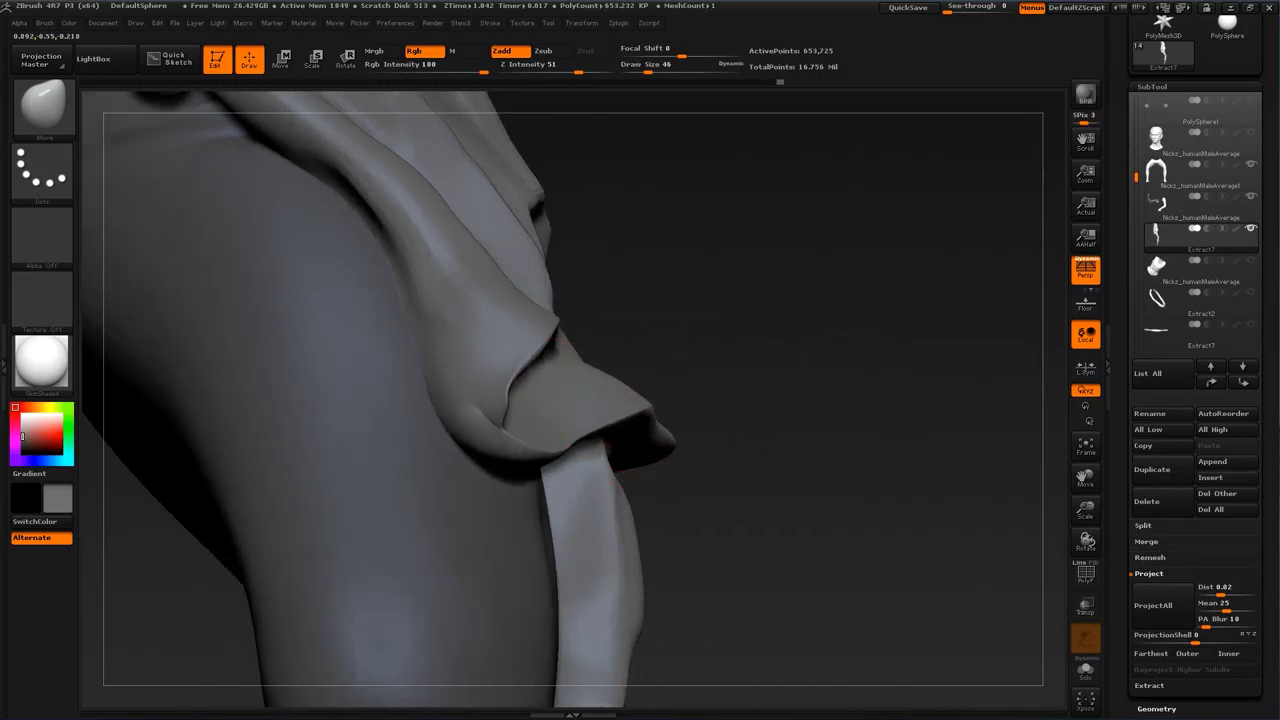
Step: Pull the hem's protruding tip inward and adjust its thigh-side edge with the Move brush
left_click_drag(748, 366, 650, 370)
mouse_move(676, 434)
left_mouse_down()
mouse_move(683, 413)
mouse_move(609, 395)
left_mouse_up()
left_click_drag(264, 446, 396, 440)
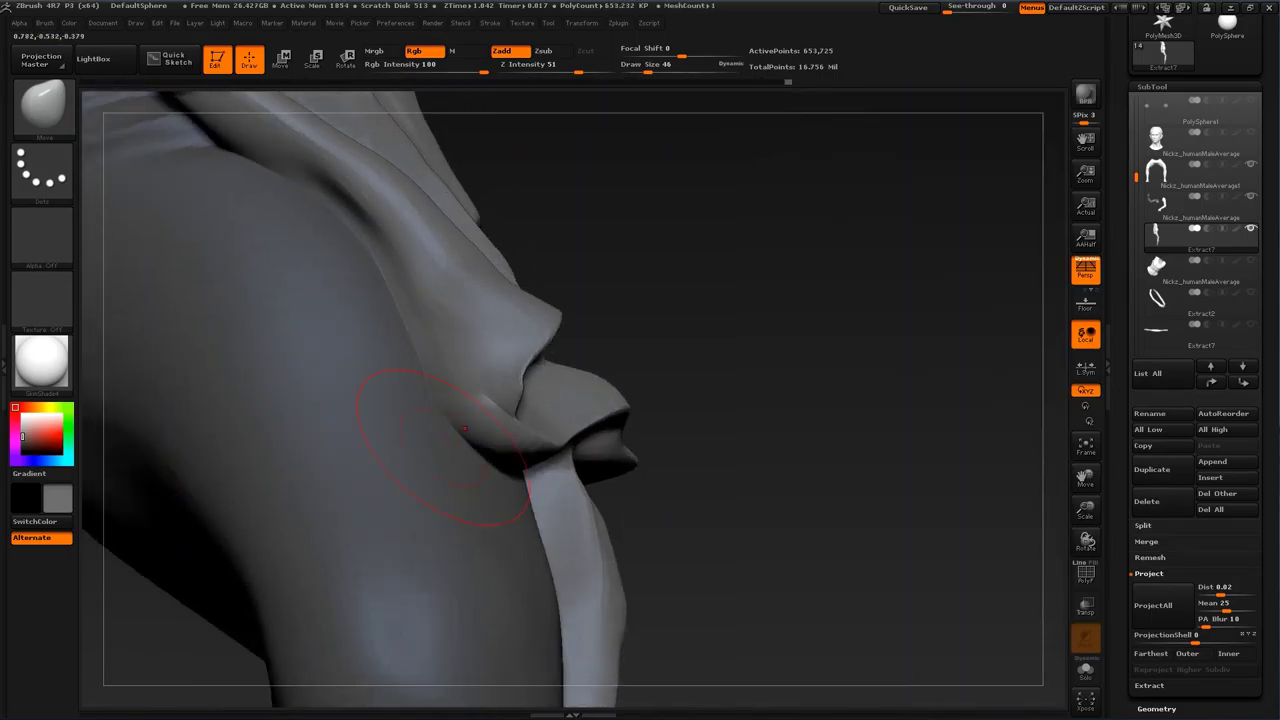
mouse_move(520, 453)
left_mouse_down()
mouse_move(514, 465)
mouse_move(490, 380)
left_mouse_up()
left_click_drag(792, 400, 676, 415)
Step: Thicken the rolled hem's inner surface with the ClayBuildup brush at draw sizes 25 and 33 and smooth it
key("b")
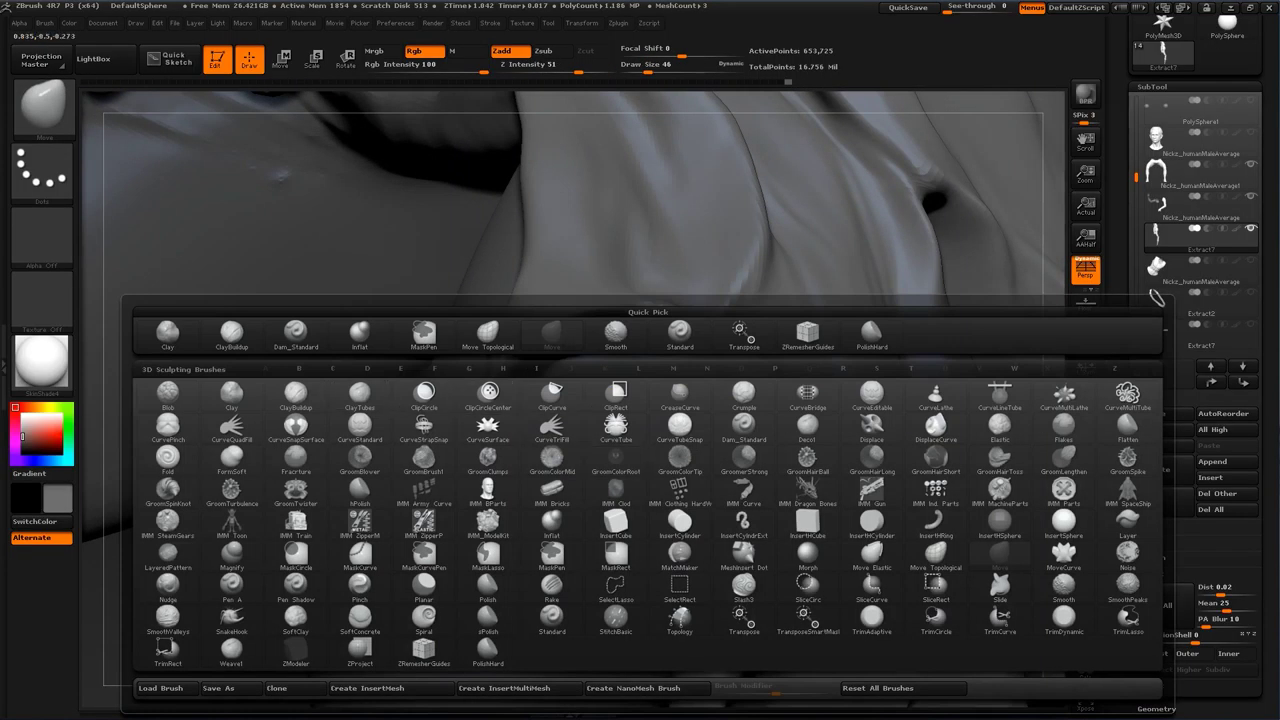
left_click(232, 334)
key("s")
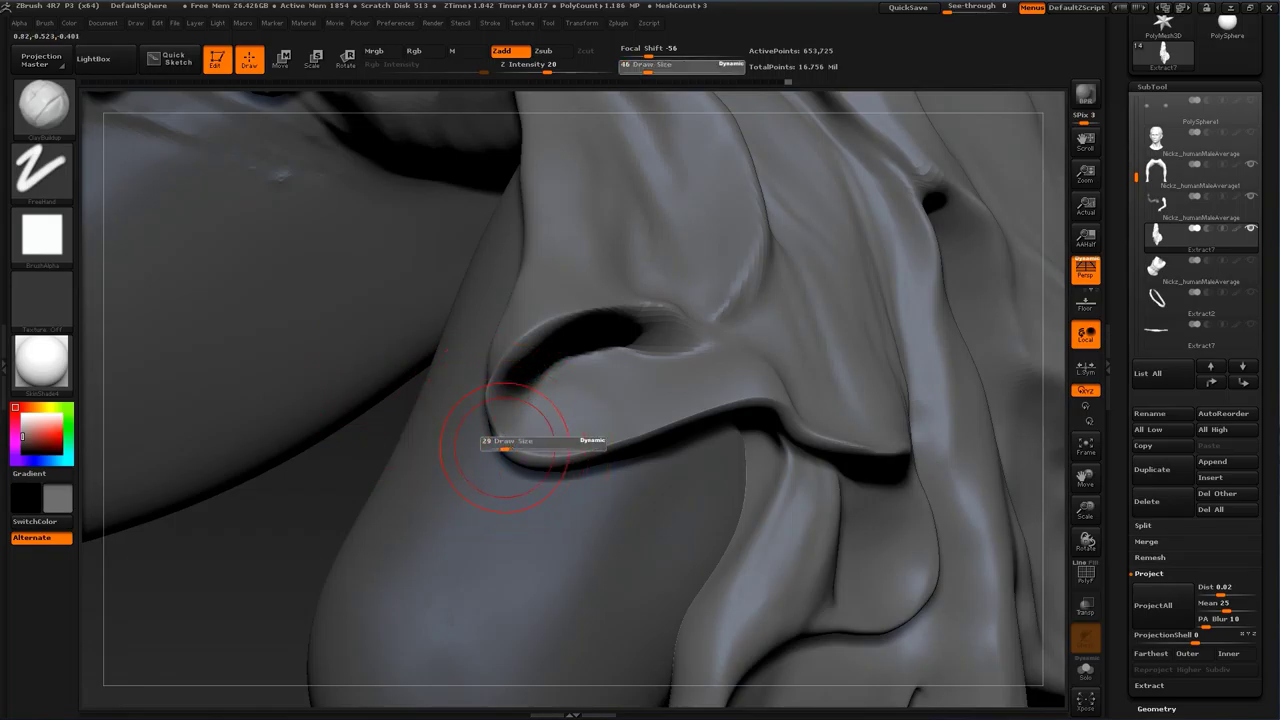
left_click_drag(508, 447, 604, 446)
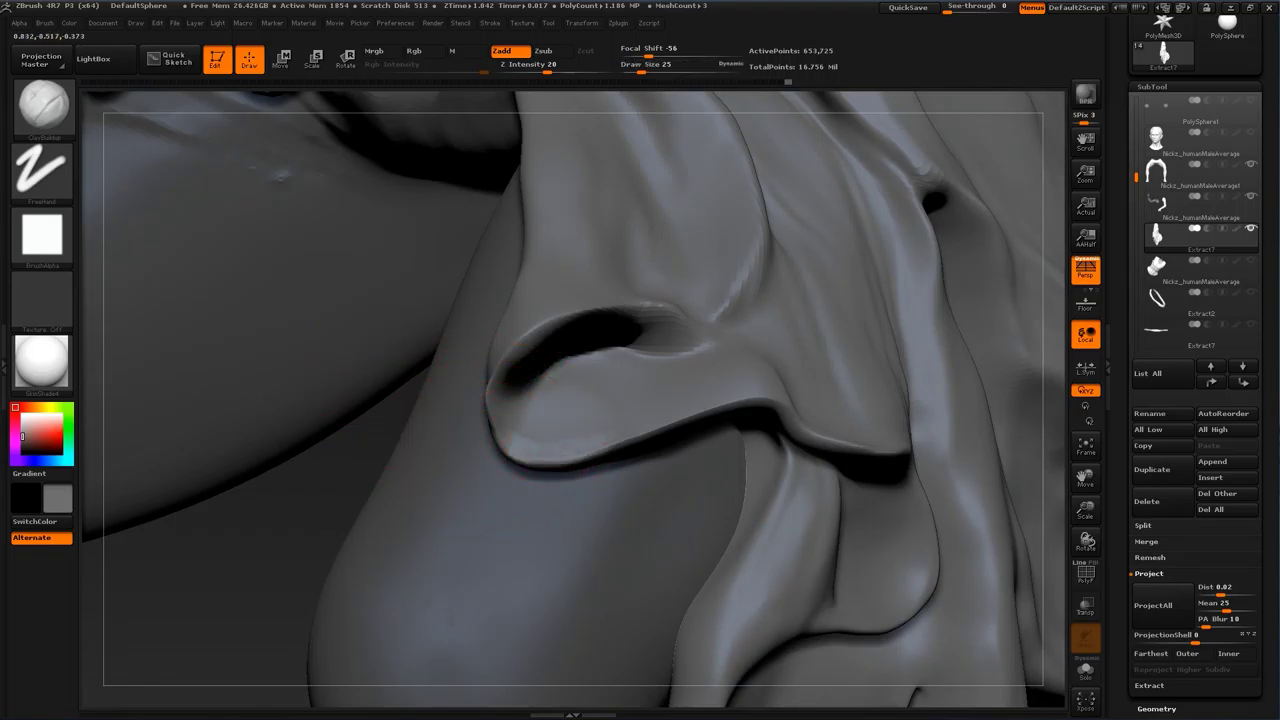
mouse_move(278, 508)
left_mouse_down()
mouse_move(288, 655)
mouse_move(284, 525)
left_mouse_up()
key("s")
mouse_move(577, 434)
left_mouse_down()
mouse_move(632, 432)
mouse_move(615, 446)
mouse_move(578, 426)
left_mouse_up()
key("shift")
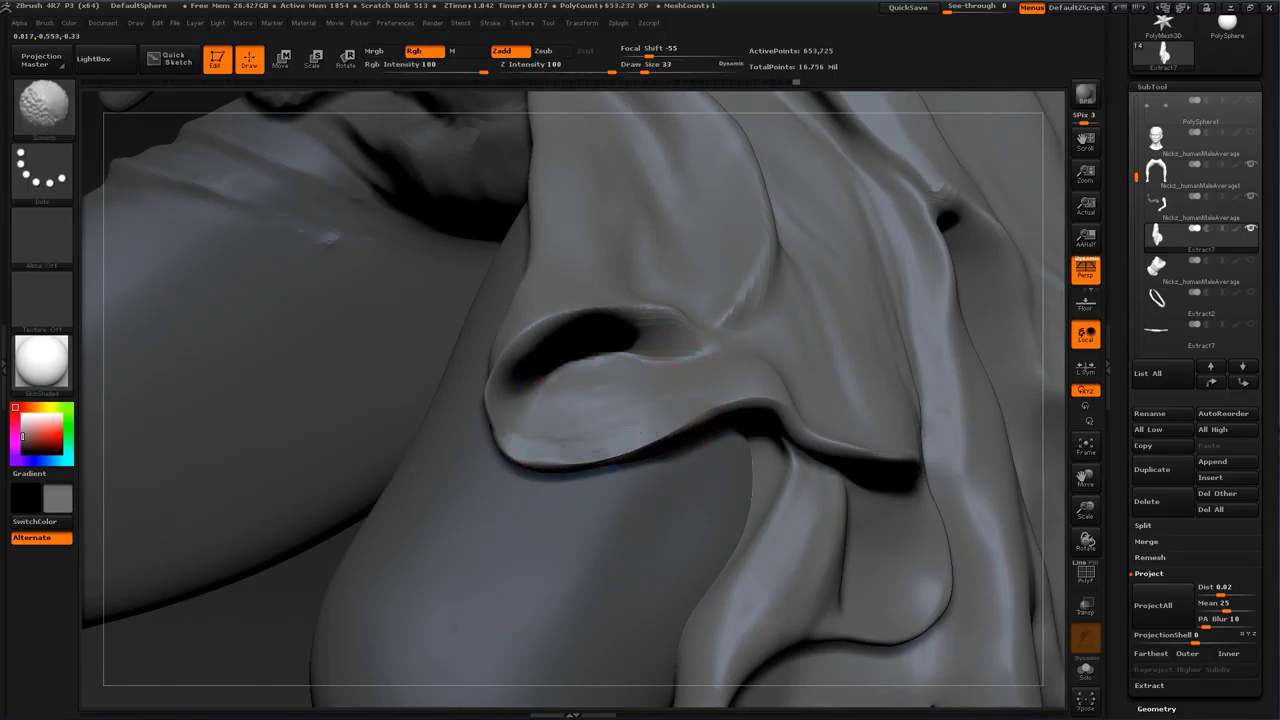
Step: Build up clay inside the rolled hem's hollow with the ClayBuildup brush at draw size 18
left_click_drag(245, 592, 430, 500)
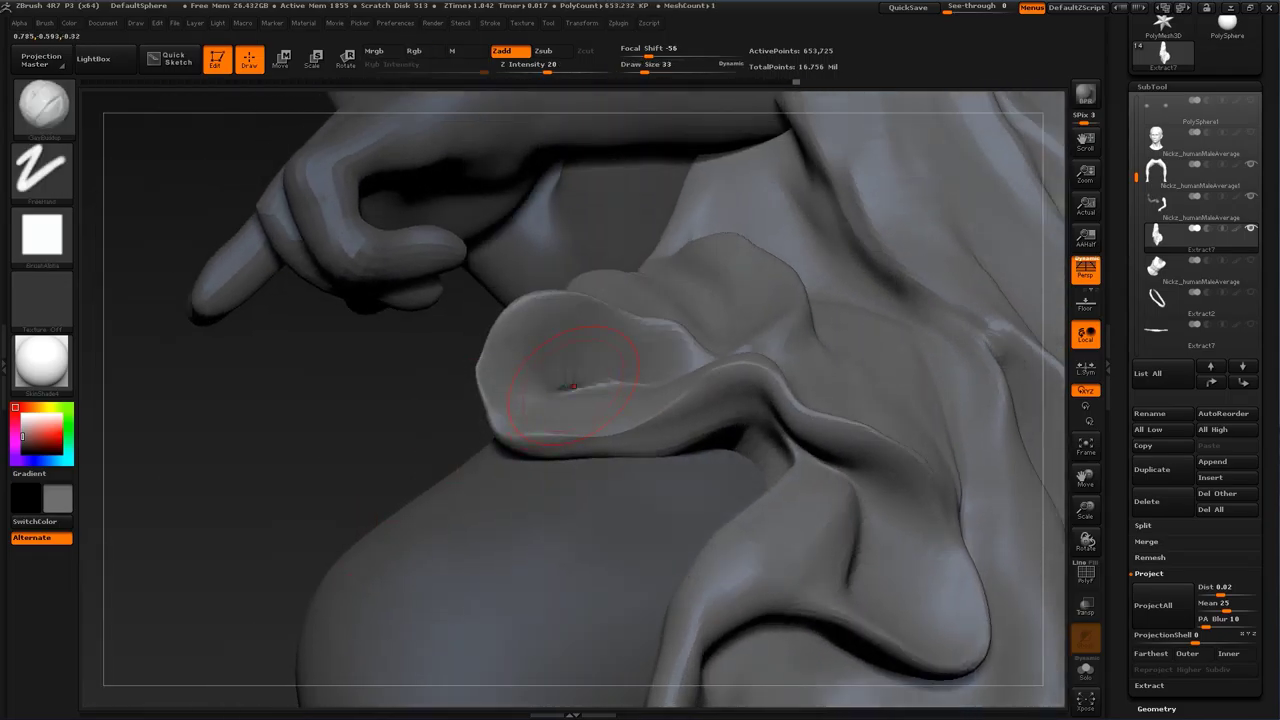
key("s")
mouse_move(594, 371)
left_mouse_down()
mouse_move(572, 358)
mouse_move(626, 352)
mouse_move(556, 358)
mouse_move(549, 345)
mouse_move(556, 361)
mouse_move(525, 362)
left_mouse_up()
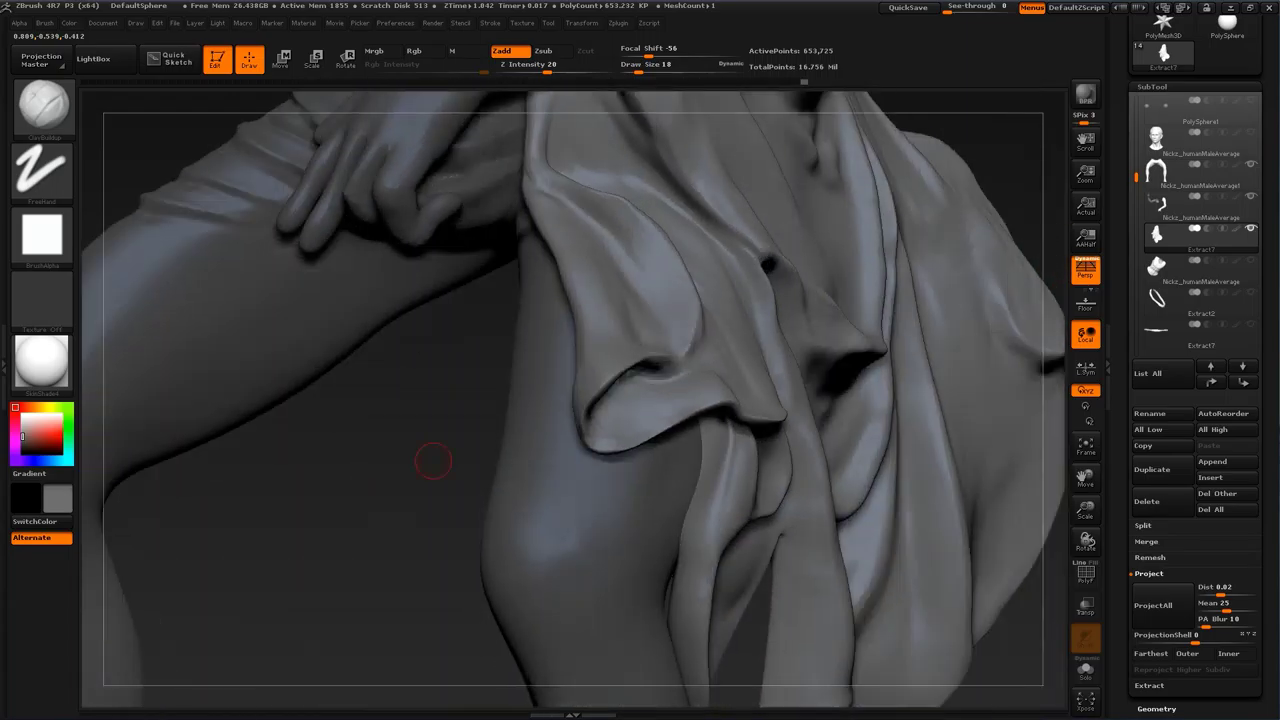
left_click_drag(429, 594, 415, 500, "alt")
Step: Select the arm subtool, show all subtools and examine the cloak's folds on the complete horse and rider
left_click_drag(850, 440, 900, 560, "shift")
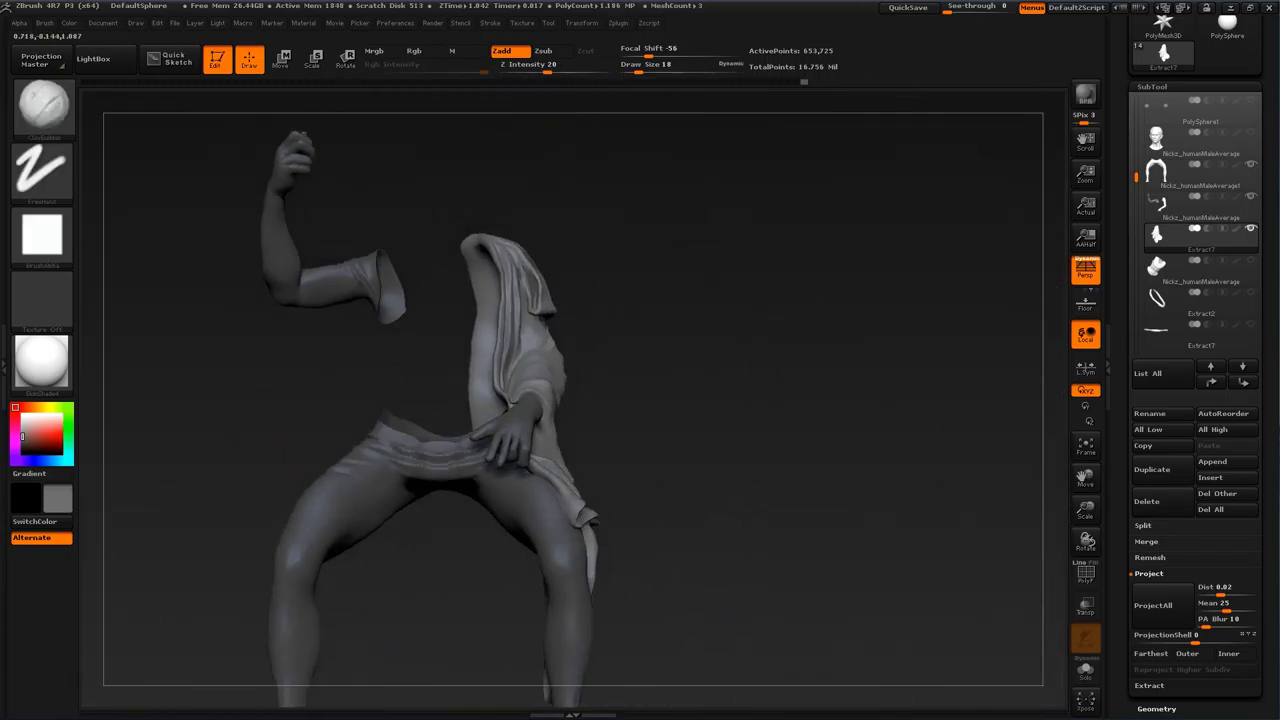
left_click_drag(1010, 500, 956, 503)
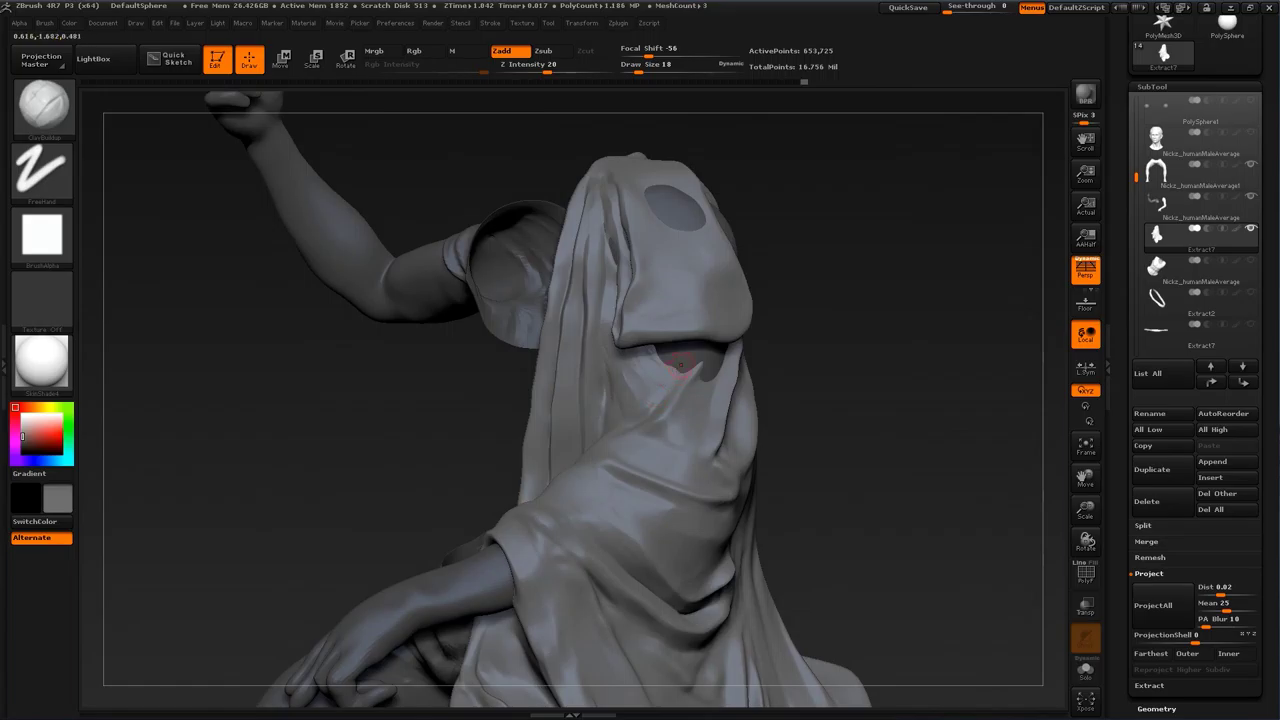
left_click(771, 391, "alt")
key("b")
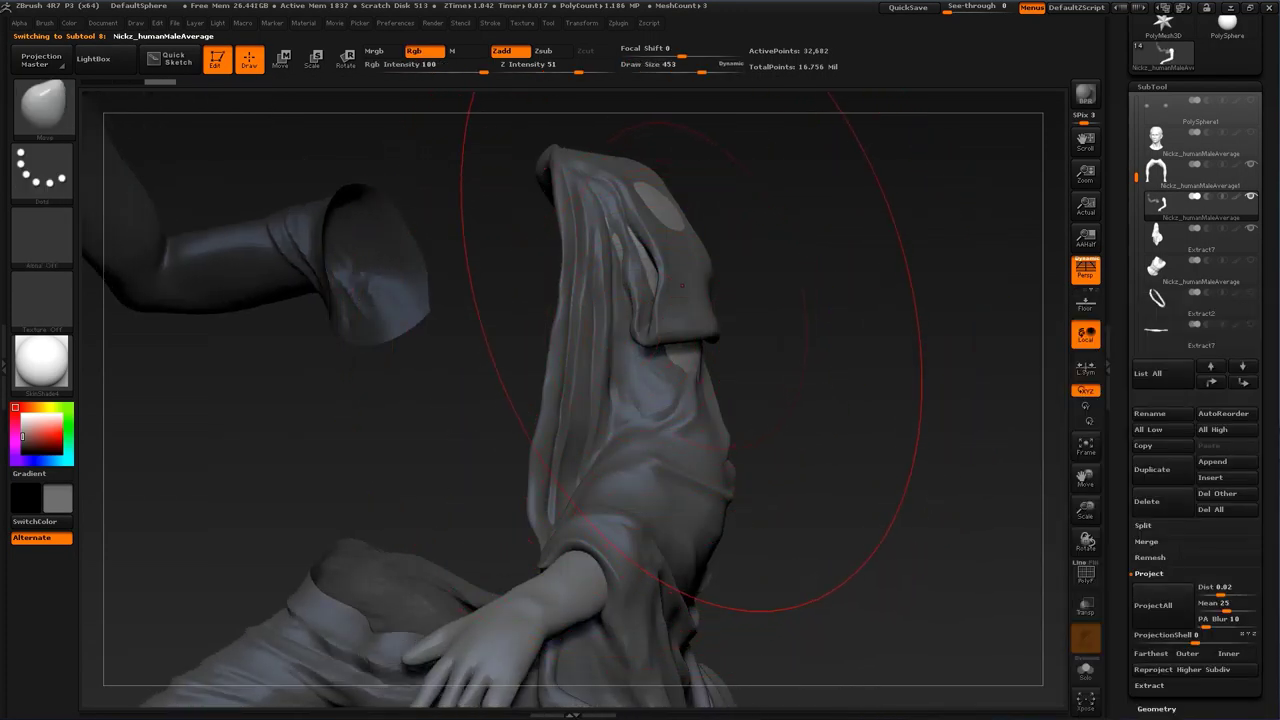
left_click_drag(955, 365, 863, 268)
left_click(1250, 197)
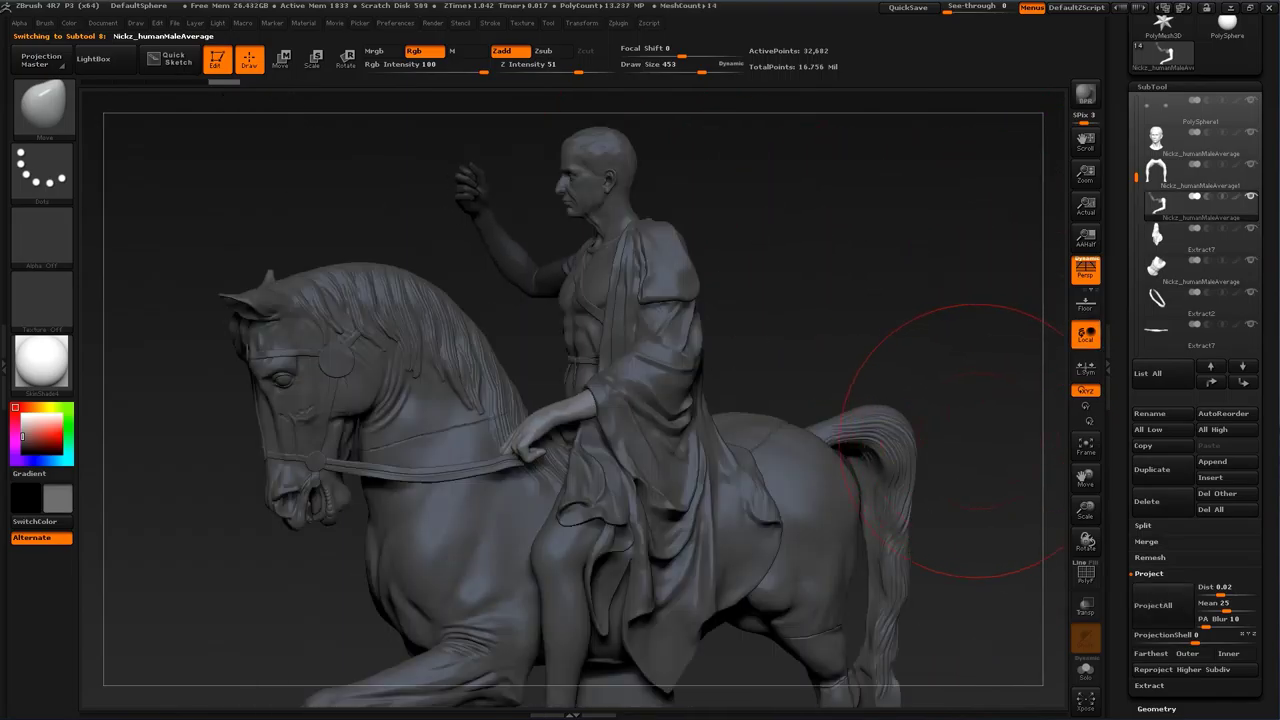
left_click_drag(886, 371, 800, 374)
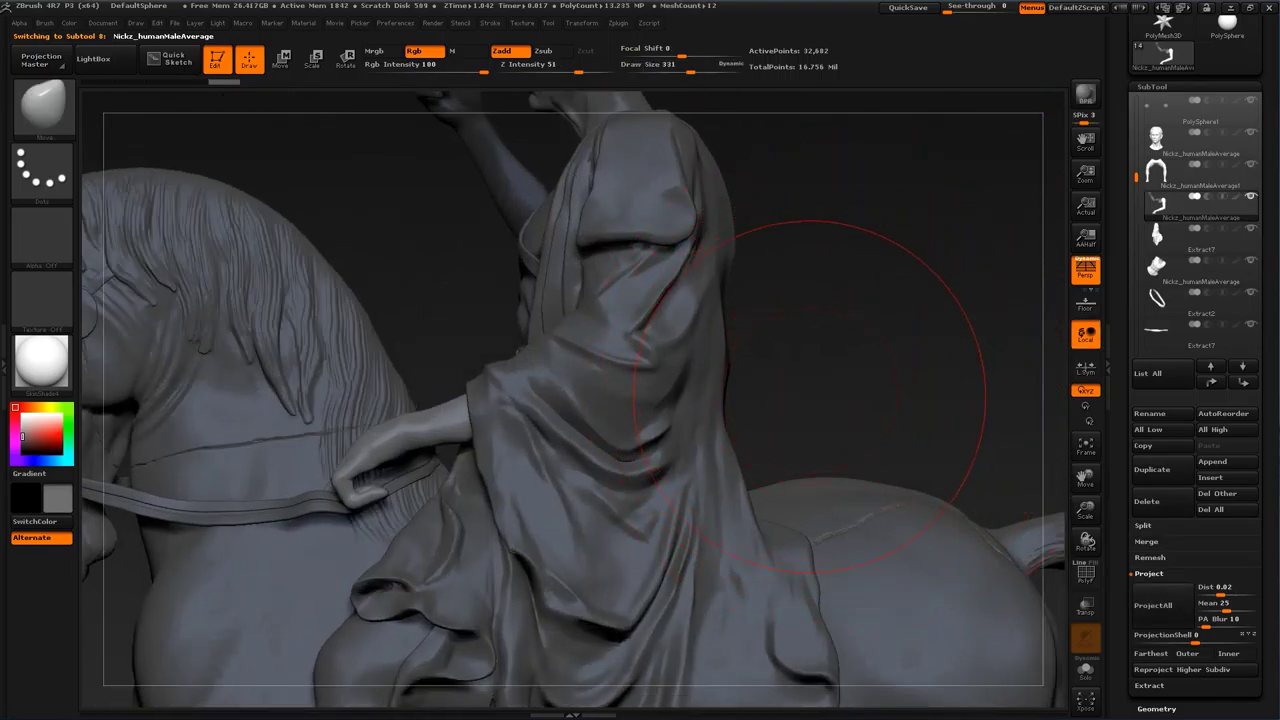
left_click_drag(800, 290, 890, 318, "alt")
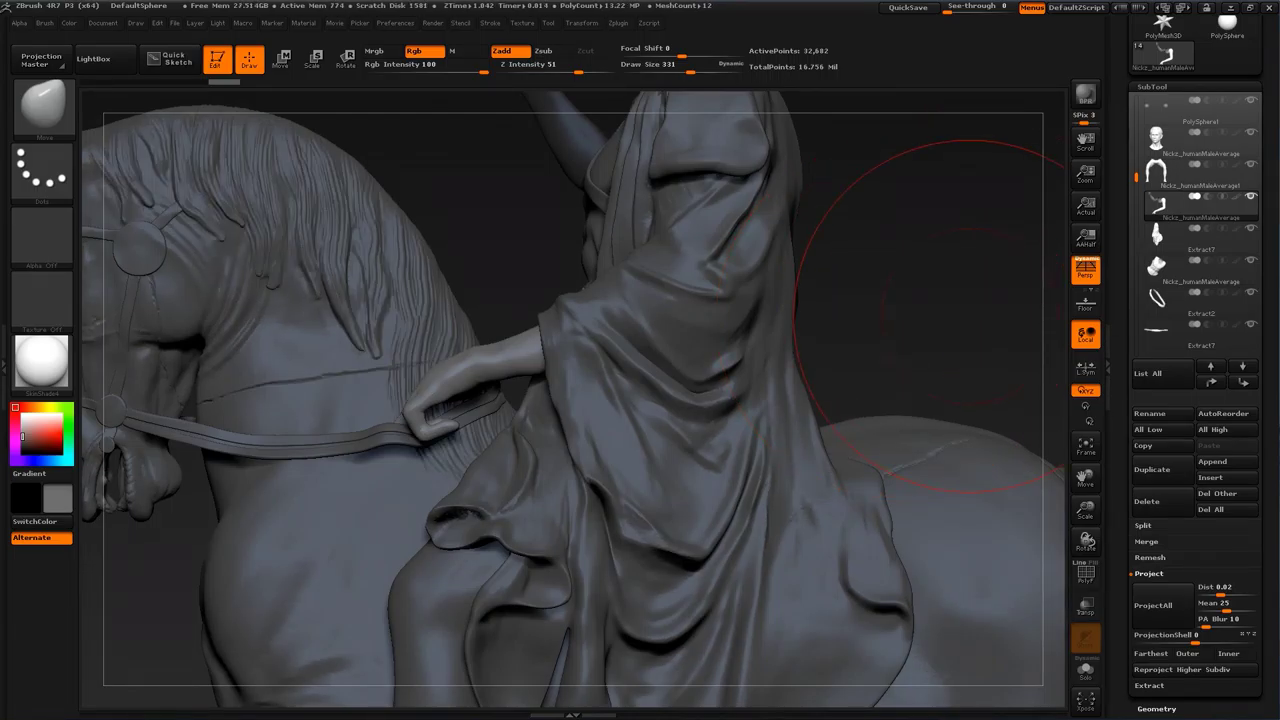
mouse_move(970, 316)
left_mouse_down()
mouse_move(1005, 325)
mouse_move(926, 350)
mouse_move(975, 362)
mouse_move(973, 198)
mouse_move(990, 200)
left_mouse_up()
Step: Select the cloak subtool and reshape the hanging fold beside the narrow slit with the Move brush at draw size 60
key("s")
mouse_move(892, 481)
left_mouse_down()
mouse_move(872, 481)
mouse_move(870, 335)
mouse_move(868, 470)
left_mouse_up()
left_click(672, 504, "alt")
mouse_move(975, 516)
left_mouse_down("alt")
mouse_move(970, 390)
mouse_move(1010, 390)
mouse_move(1003, 520)
left_mouse_up("alt")
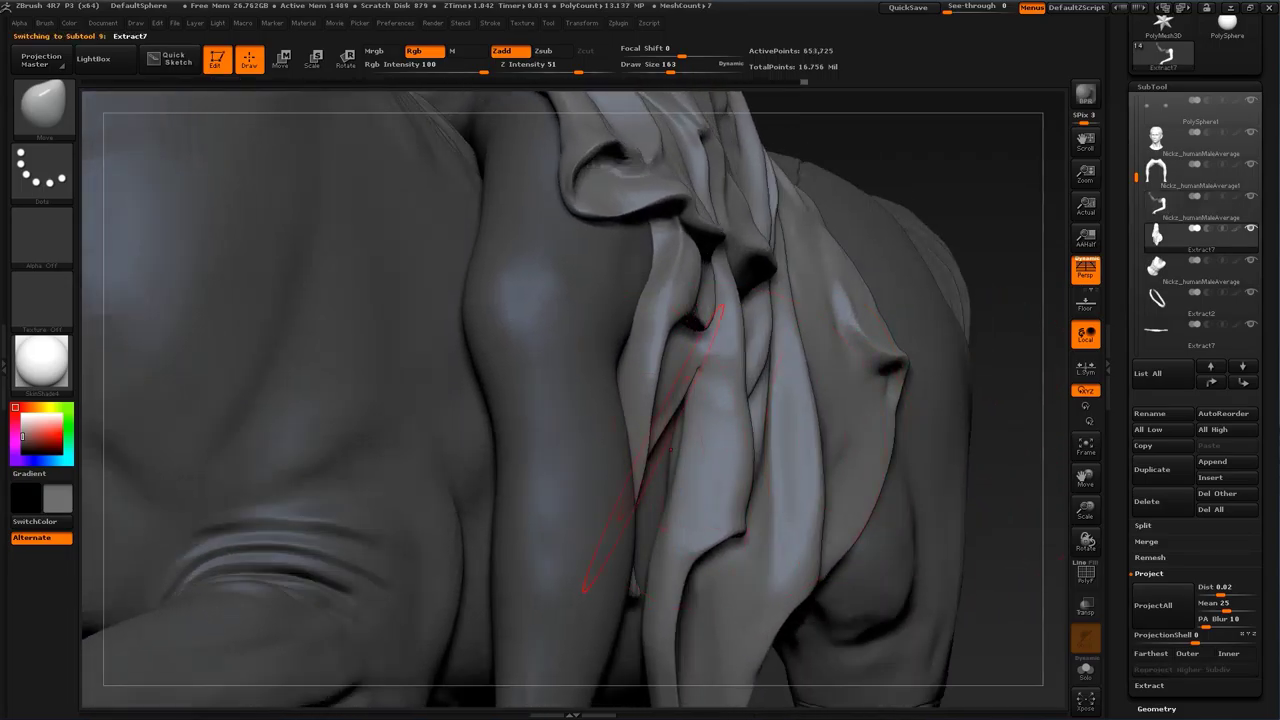
left_click_drag(707, 493, 690, 485)
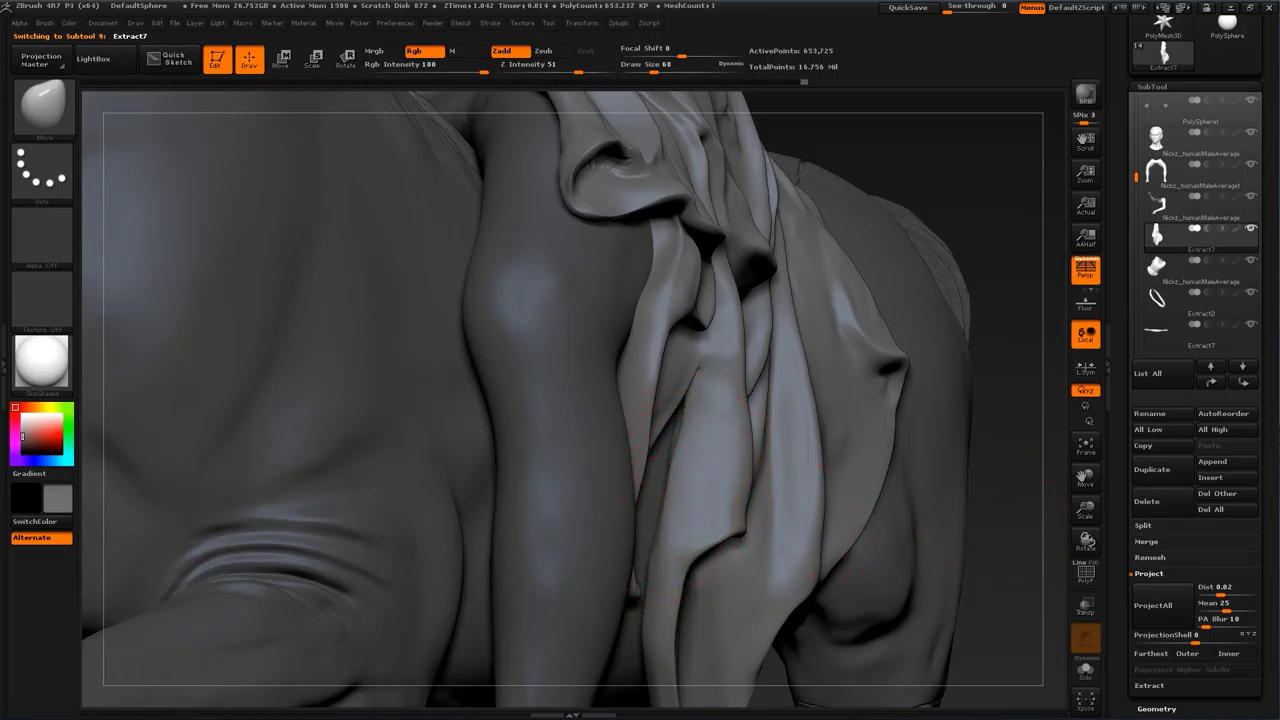
left_click_drag(1046, 486, 950, 488)
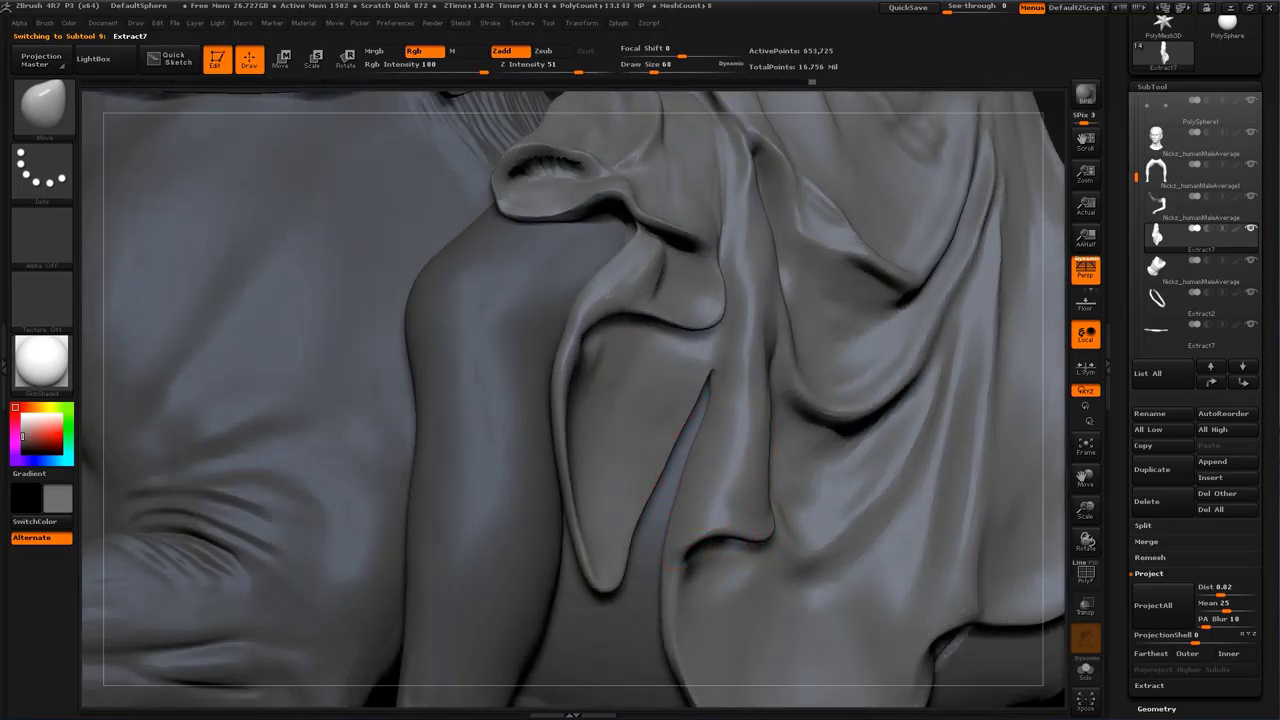
key("shift")
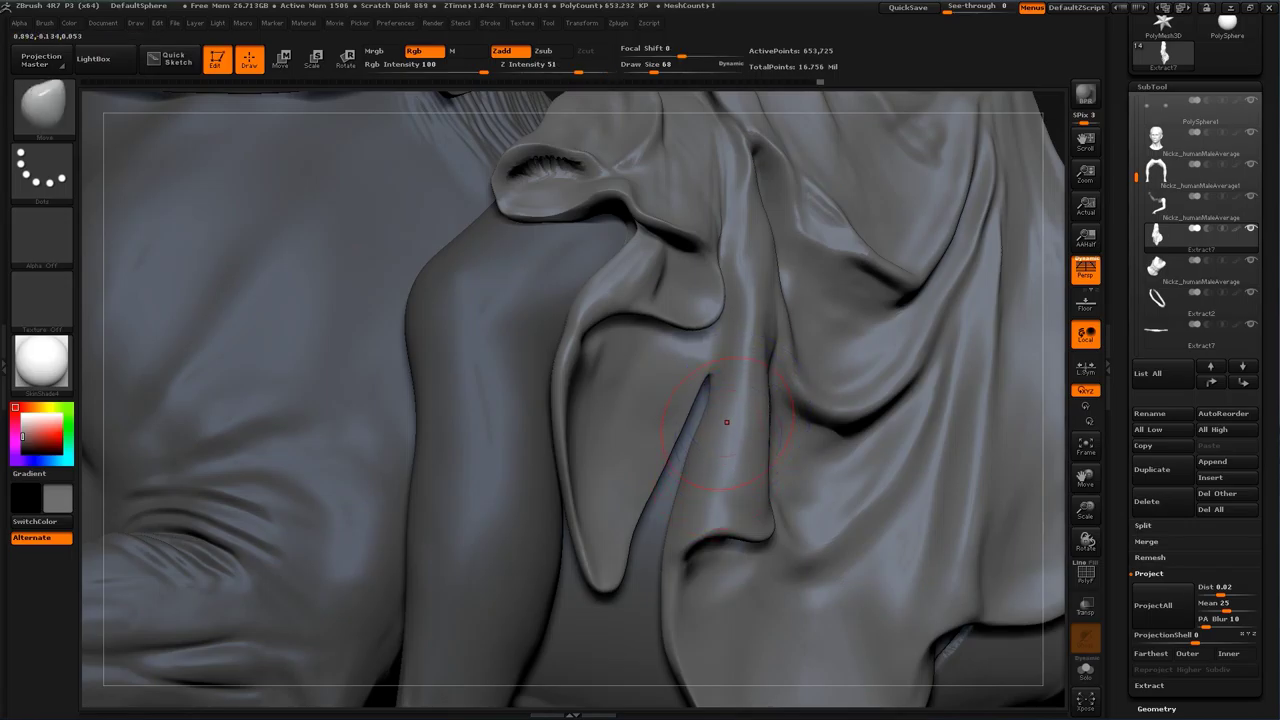
left_click_drag(1062, 446, 983, 330, "alt")
Step: Isolate the cloak by hiding the other subtools, frame it and lower it by one subdivision level
left_click(1250, 229)
left_click_drag(897, 537, 832, 562)
key("f")
left_click_drag(832, 562, 930, 492, "alt")
key("shift+d")
Step: Adjust the hanging fold beside the slit with the Move brush at draw sizes 97 and 77, and smooth its surface
left_click_drag(1031, 277, 1036, 170, "alt")
key("s")
left_click(665, 434)
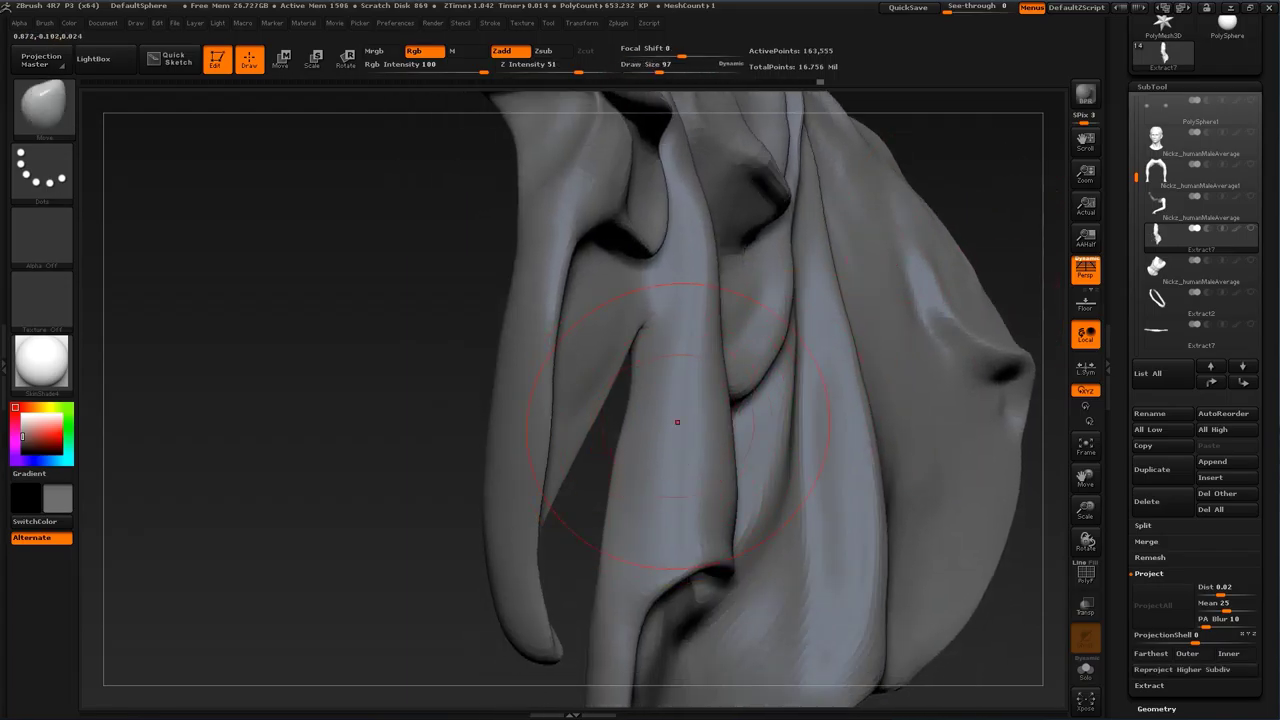
key("s")
left_click(713, 416)
left_click_drag(714, 414, 706, 406)
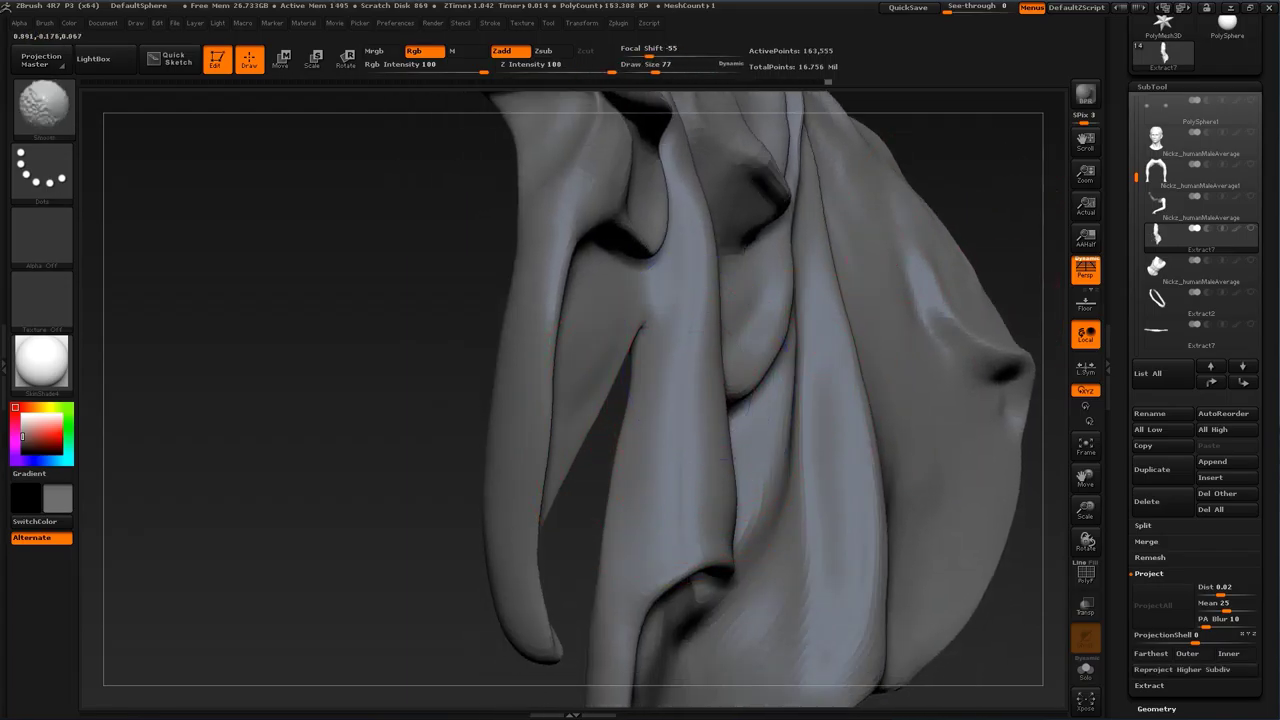
left_click_drag(1005, 203, 865, 215)
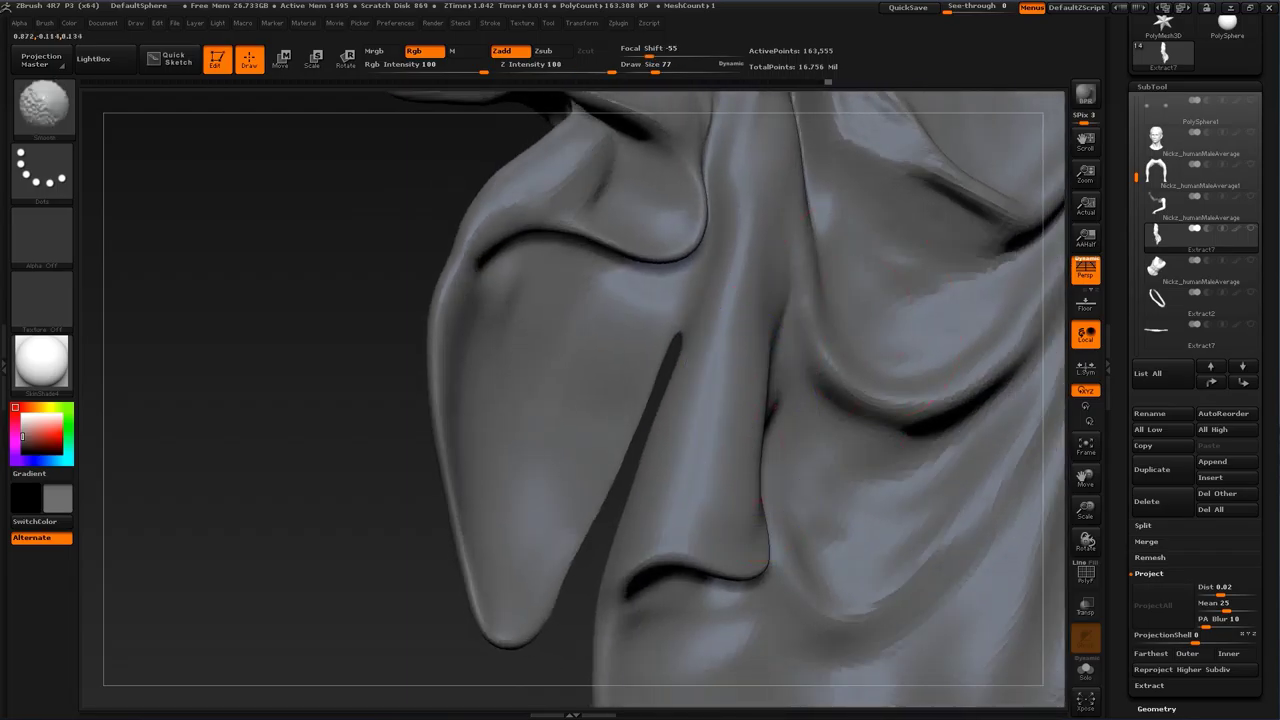
left_click_drag(693, 252, 684, 236, "shift")
Step: Reshape the hanging fold's lower hem and the long edge toward the pointed tip with the Move brush at draw size 44
left_click_drag(219, 573, 285, 668)
mouse_move(285, 668)
left_mouse_down("alt")
mouse_move(282, 399)
mouse_move(346, 428)
left_mouse_up("alt")
key("s")
left_click(683, 361)
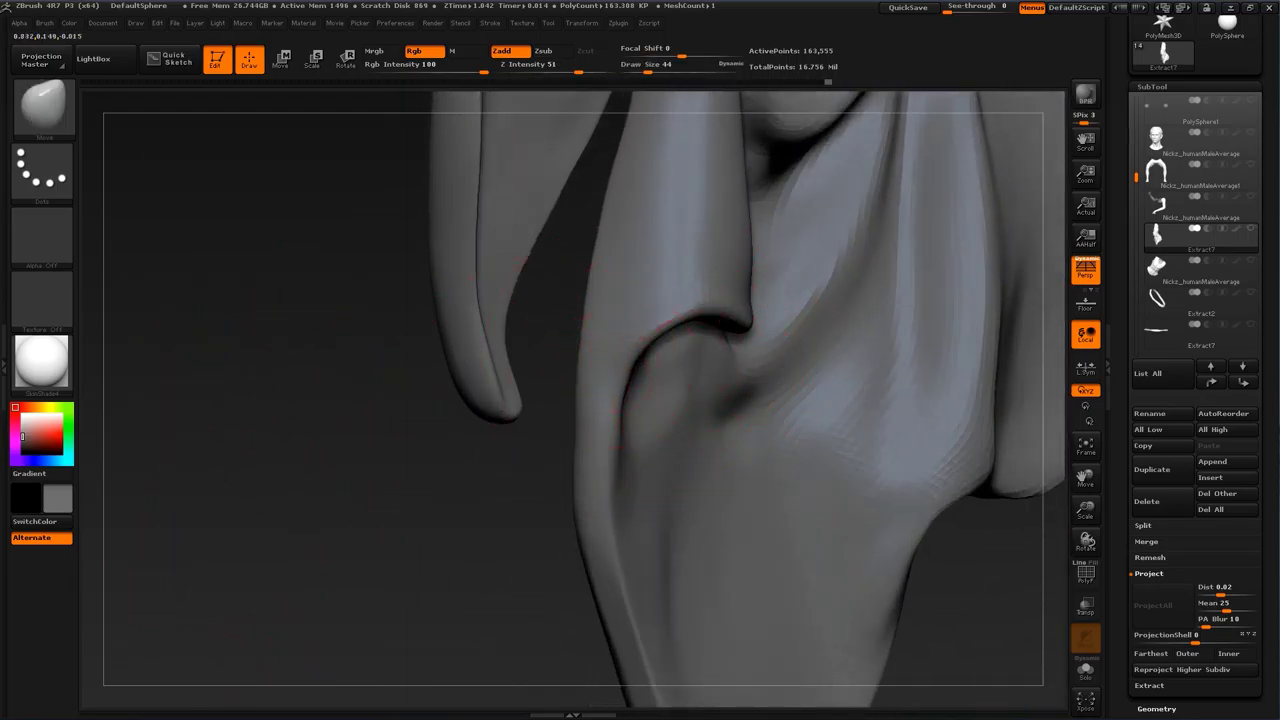
mouse_move(510, 662)
left_mouse_down("alt")
mouse_move(451, 437)
mouse_move(508, 446)
left_mouse_up("alt")
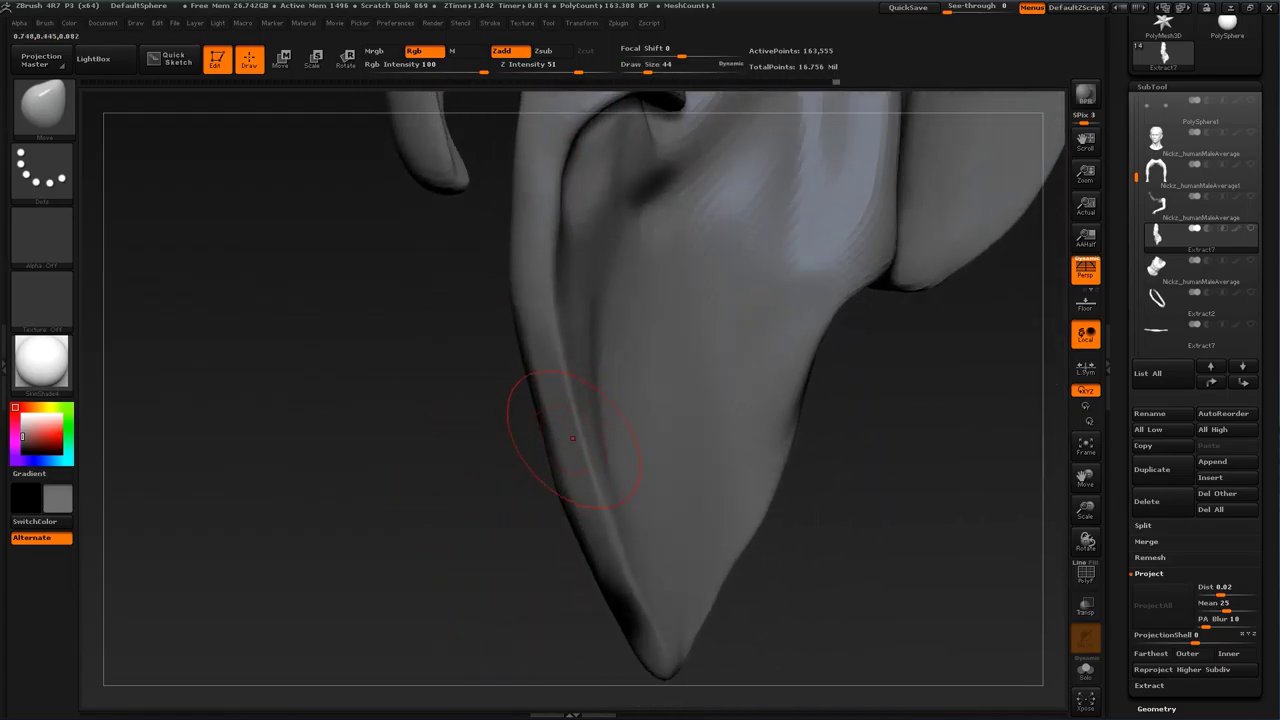
left_click_drag(445, 510, 830, 512)
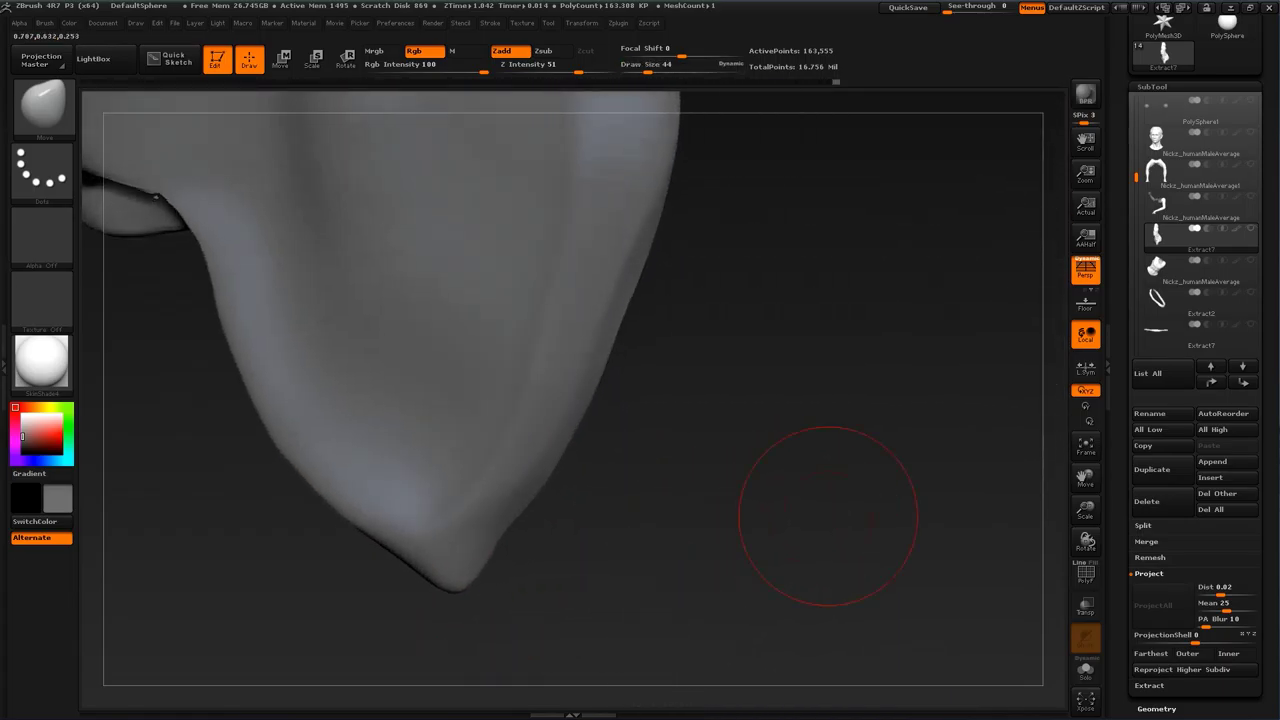
Step: Polish the pointed tip of the hanging drape with the PolishHard brush at draw size 83 and smooth it
key("b")
left_click(971, 334)
mouse_move(827, 460)
left_mouse_down("alt")
mouse_move(800, 410)
mouse_move(710, 480)
left_mouse_up("alt")
key("s")
left_click_drag(494, 487, 512, 476)
left_click_drag(665, 390, 475, 410)
left_click_drag(586, 462, 540, 428, "shift")
left_click_drag(430, 370, 293, 212)
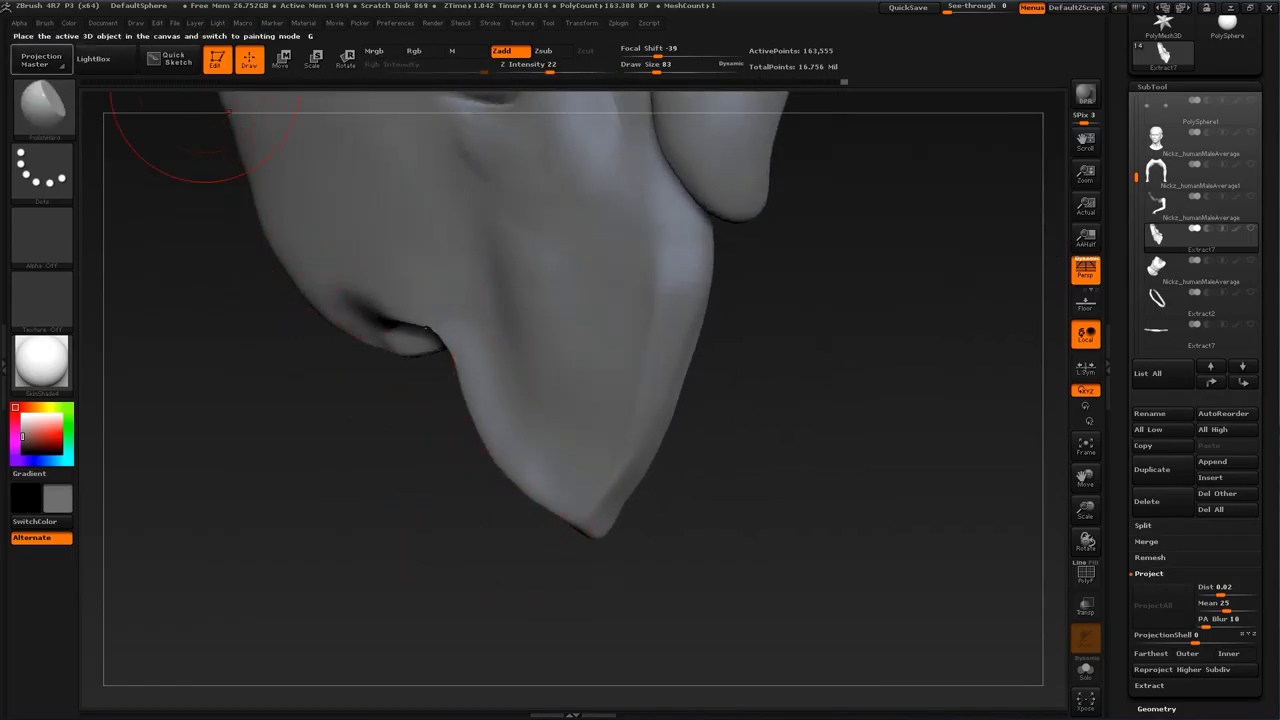
Step: Open the Auto Masking settings of the PolishHard brush
left_click(44, 22)
left_click_drag(196, 540, 196, 492)
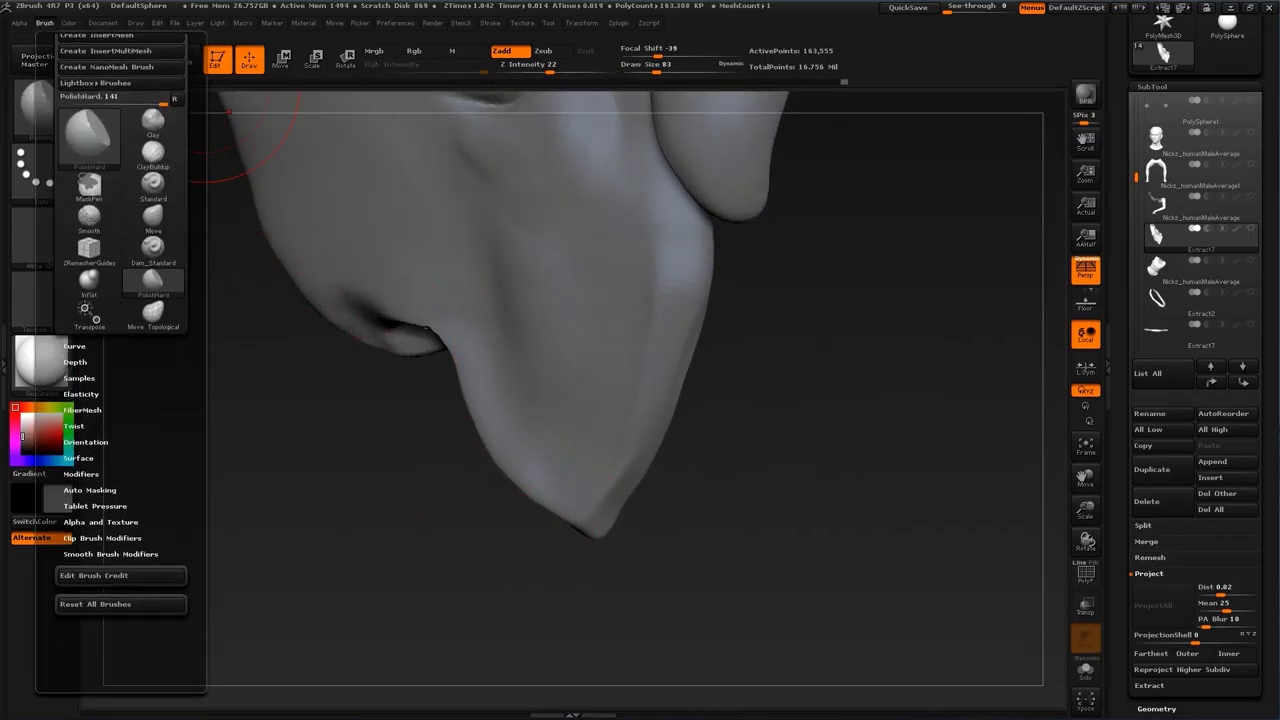
left_click(90, 489)
left_click_drag(120, 536, 120, 380)
left_click(88, 540)
Step: Polish both edges of the hanging drape's pointed tip with the PolishHard brush at draw size 83 and smooth the surface
left_click_drag(400, 470, 310, 450)
left_click_drag(270, 340, 365, 335)
mouse_move(865, 510)
left_mouse_down()
mouse_move(665, 524)
mouse_move(650, 474)
left_mouse_up()
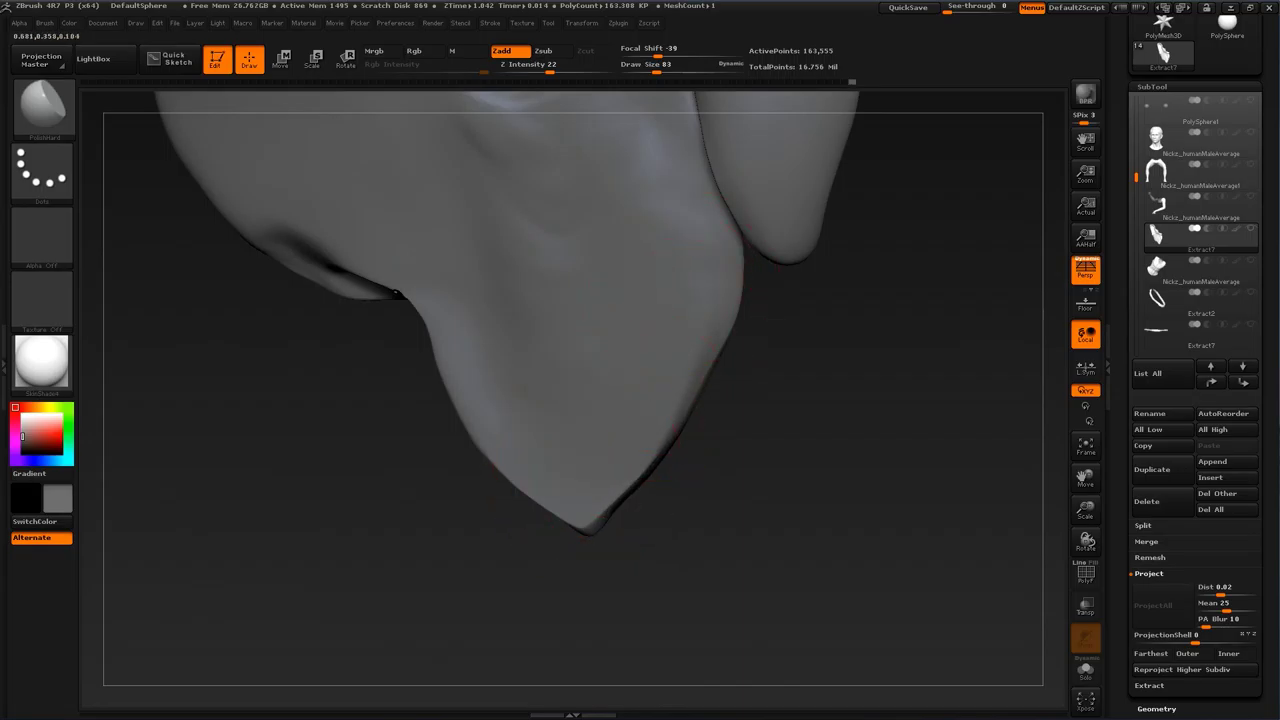
mouse_move(690, 500)
left_mouse_down()
mouse_move(510, 512)
mouse_move(675, 538)
mouse_move(643, 392)
left_mouse_up()
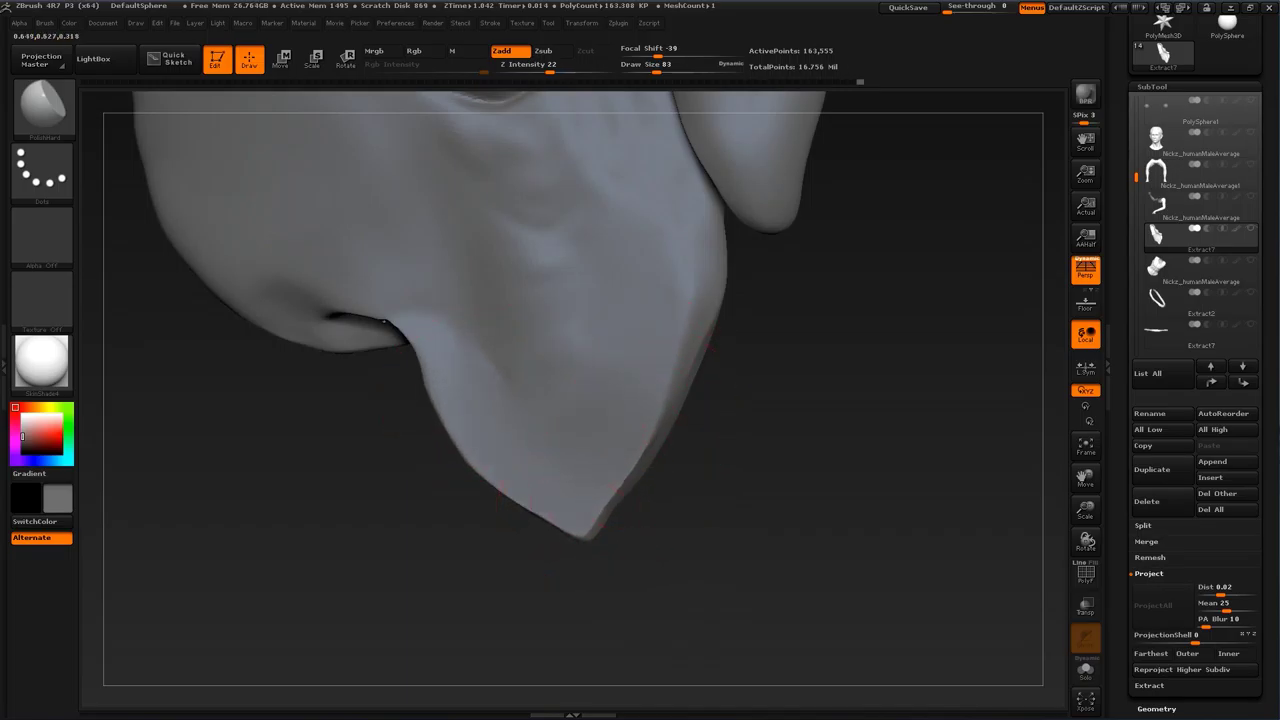
left_click_drag(600, 521, 585, 497, "shift")
mouse_move(785, 440)
left_mouse_down()
mouse_move(610, 443)
mouse_move(742, 448)
left_mouse_up()
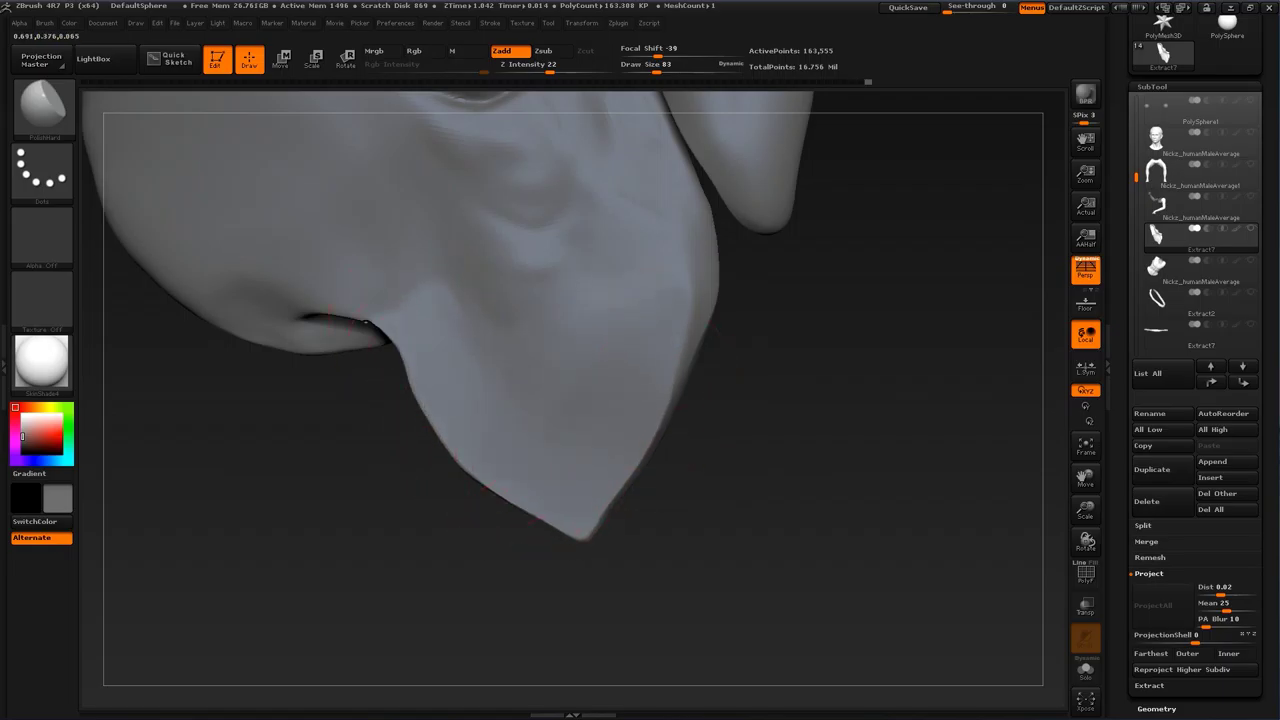
mouse_move(674, 453)
left_mouse_down()
mouse_move(705, 350)
mouse_move(640, 523)
mouse_move(340, 520)
mouse_move(385, 500)
mouse_move(470, 500)
mouse_move(530, 480)
mouse_move(720, 560)
mouse_move(690, 595)
left_mouse_up()
mouse_move(724, 398)
left_mouse_down()
mouse_move(670, 346)
mouse_move(728, 406)
left_mouse_up()
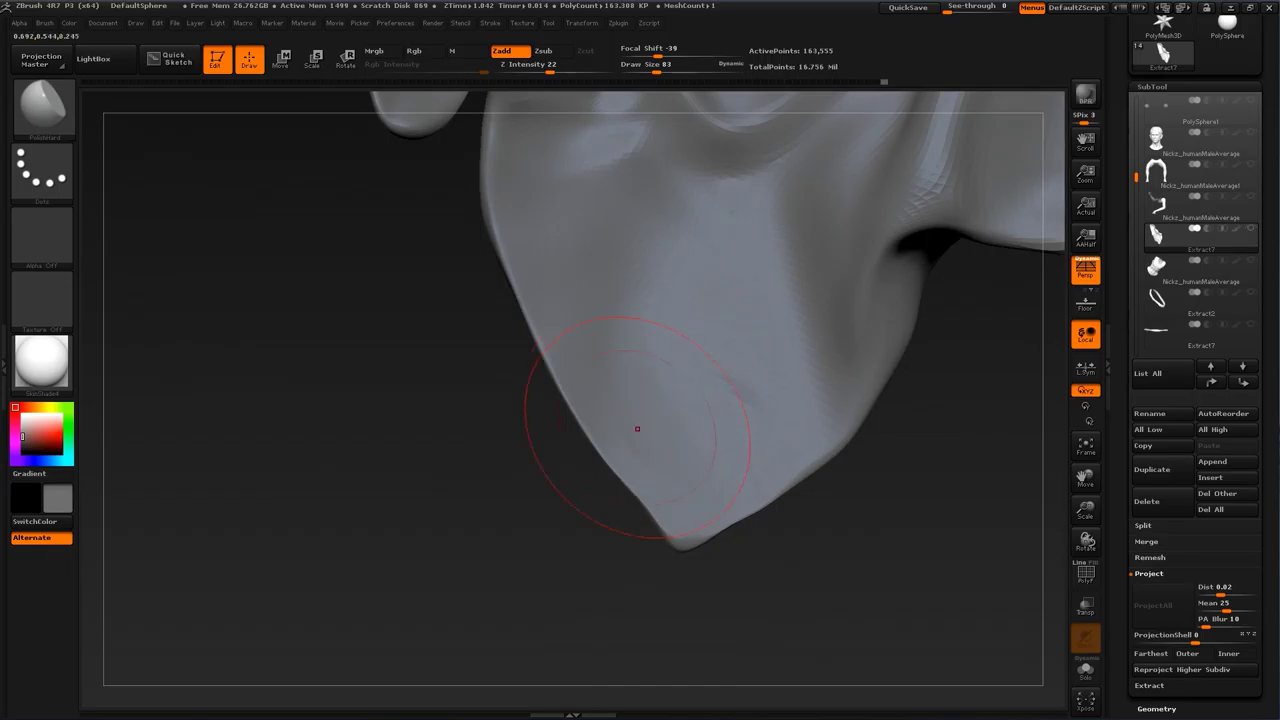
left_click_drag(535, 467, 440, 345)
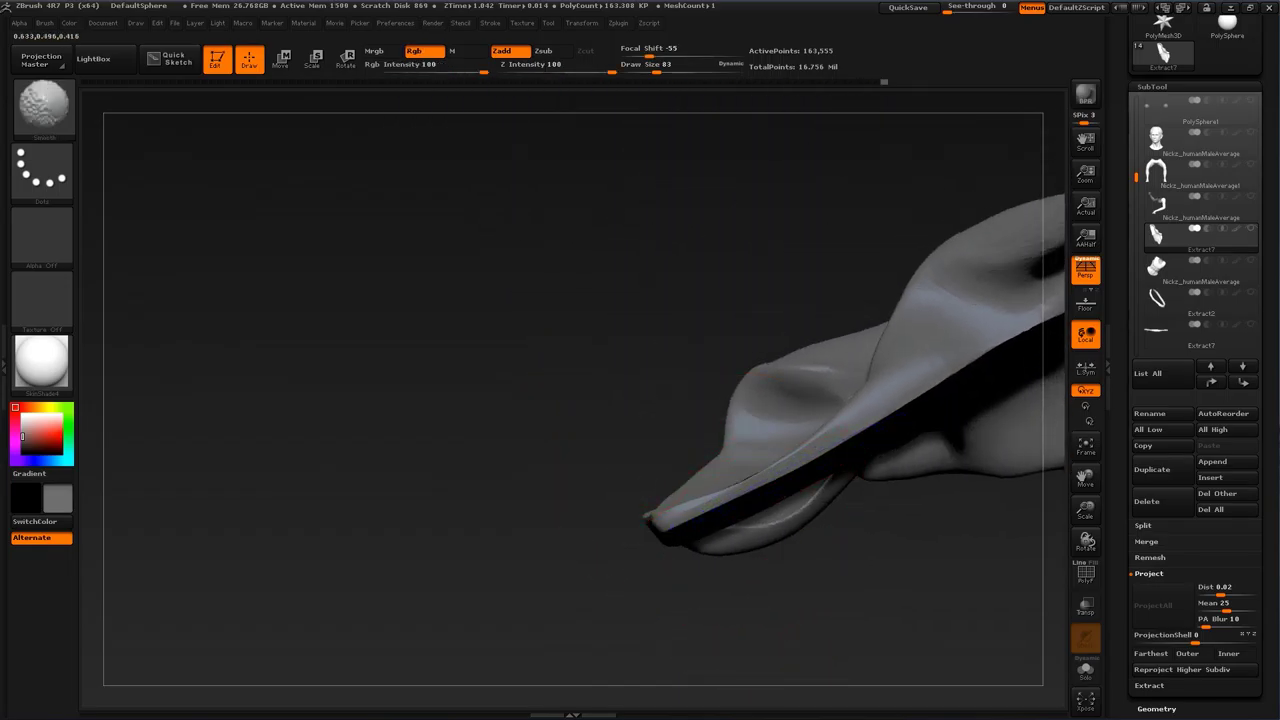
left_click_drag(565, 440, 690, 590)
Step: Reduce the draw size to 49, refine the drape's edge near the tip, and smooth the long fold beside the slit
key("s")
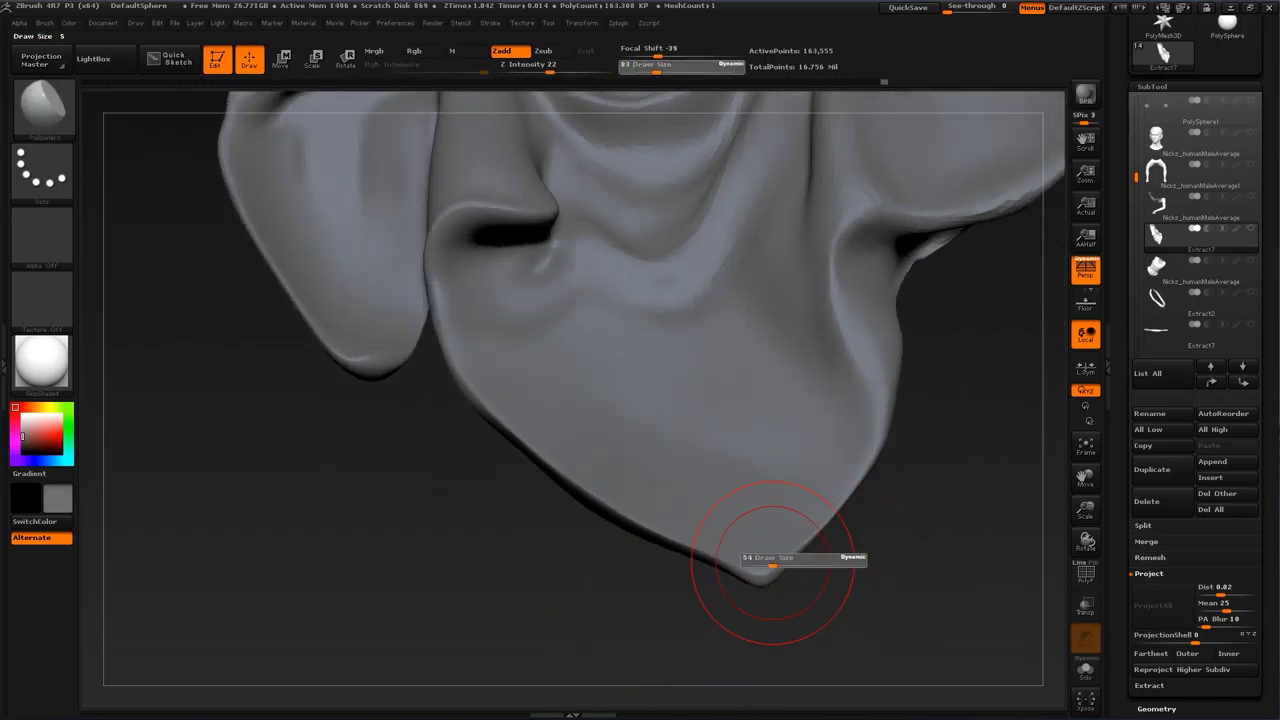
left_click_drag(771, 566, 768, 566)
left_click_drag(840, 595, 700, 505)
left_click_drag(698, 222, 781, 447, "alt")
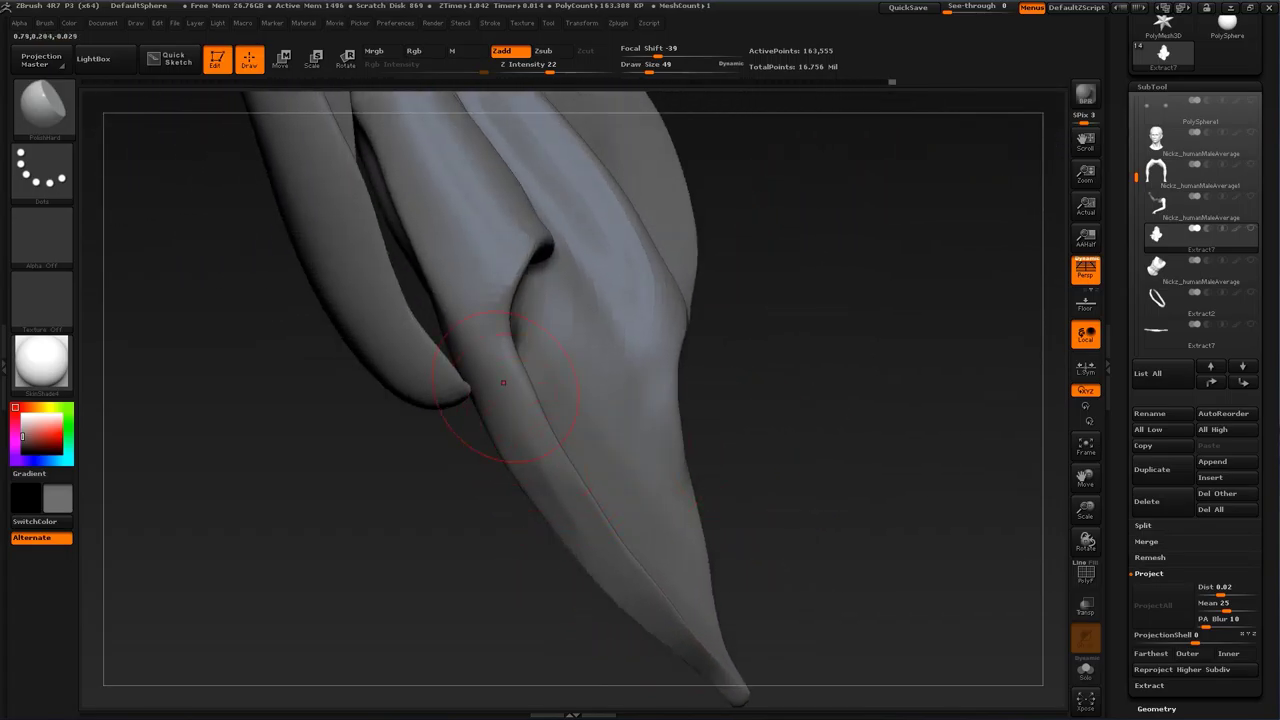
left_click_drag(837, 249, 862, 385, "alt")
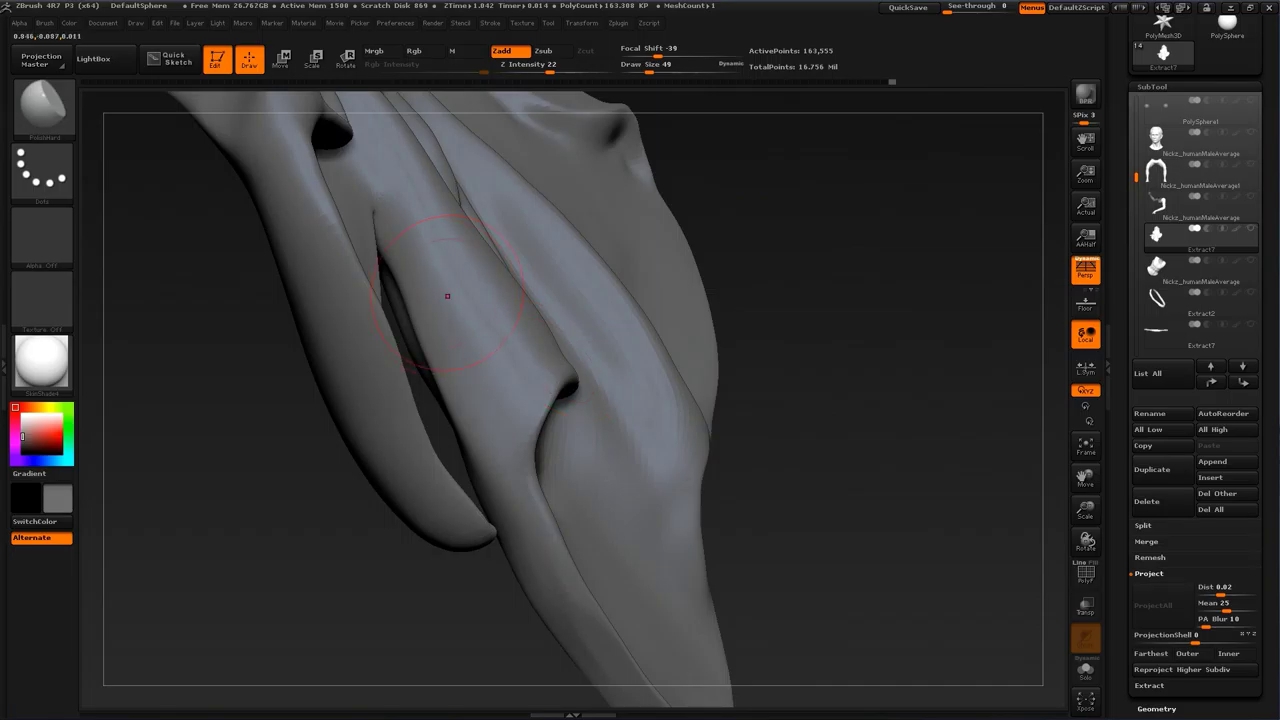
left_click_drag(465, 300, 505, 397, "shift")
left_click_drag(906, 394, 735, 396)
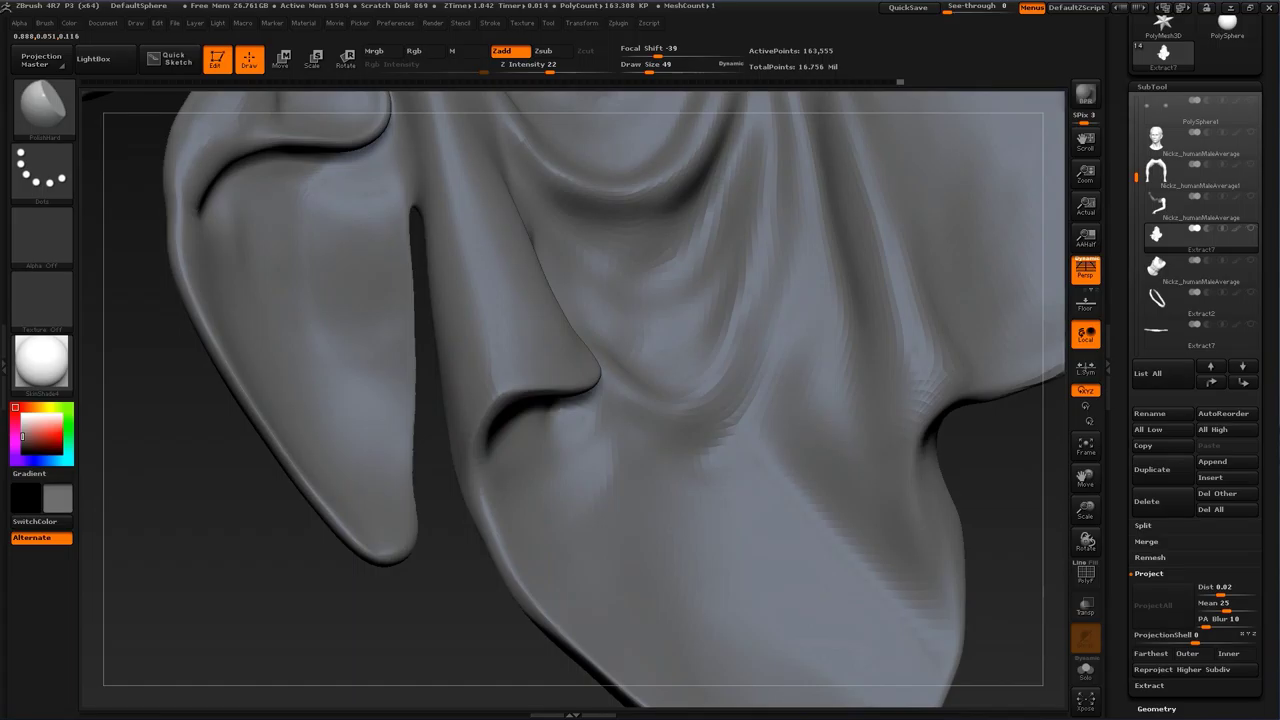
Step: Build up the hollow beneath the hanging fold's curled hem with the ClayBuildup brush at draw size 31
mouse_move(450, 600)
left_mouse_down()
mouse_move(480, 550)
mouse_move(515, 345)
mouse_move(534, 378)
left_mouse_up()
key("s")
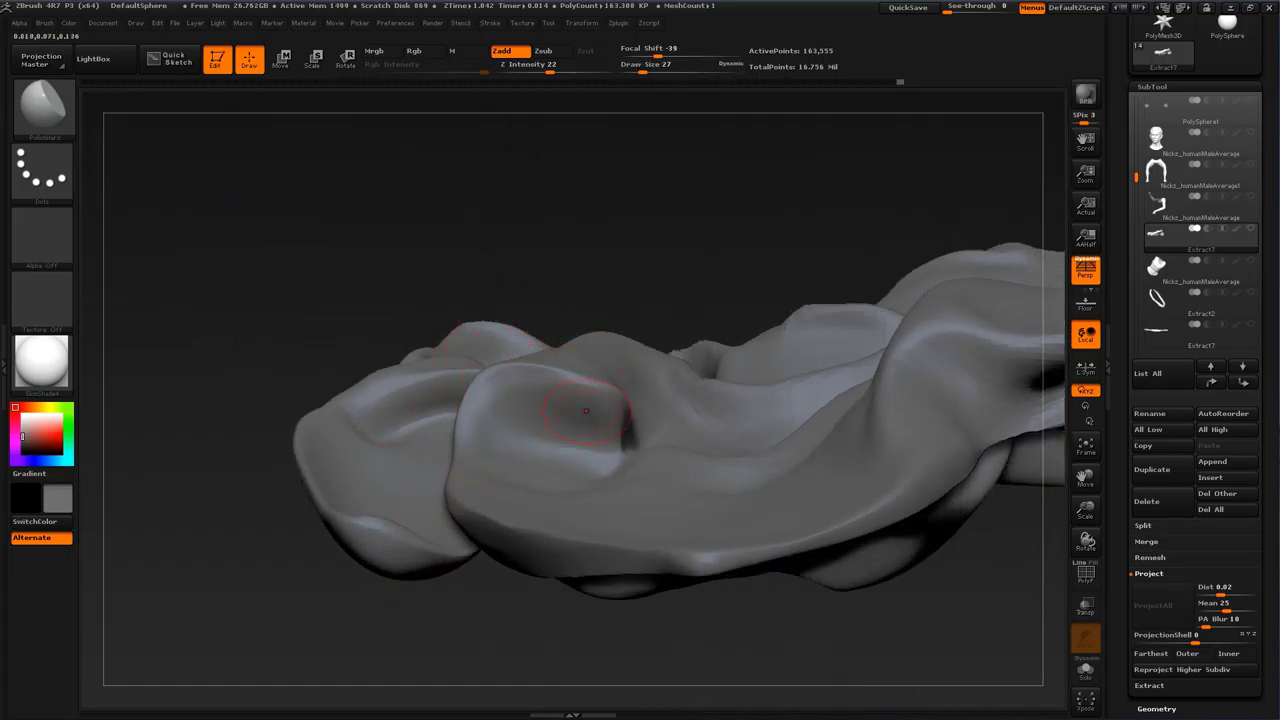
key("b")
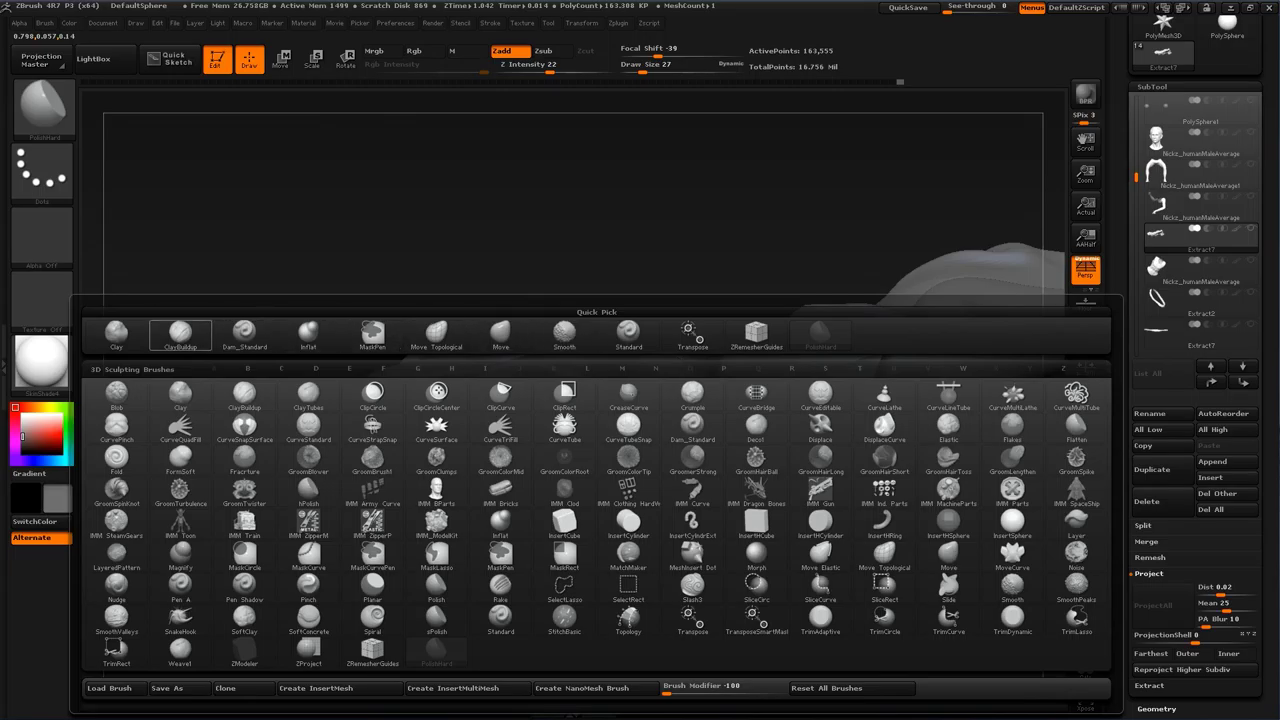
left_click(180, 334)
key("s")
left_click_drag(576, 437, 614, 441)
key("s")
key("s")
mouse_move(618, 422)
left_mouse_down()
mouse_move(547, 437)
mouse_move(528, 412)
mouse_move(568, 432)
mouse_move(622, 431)
mouse_move(621, 453)
left_mouse_up()
right_click_drag(610, 453, 688, 463)
right_click_drag(535, 514, 545, 385)
left_click_drag(200, 654, 296, 590)
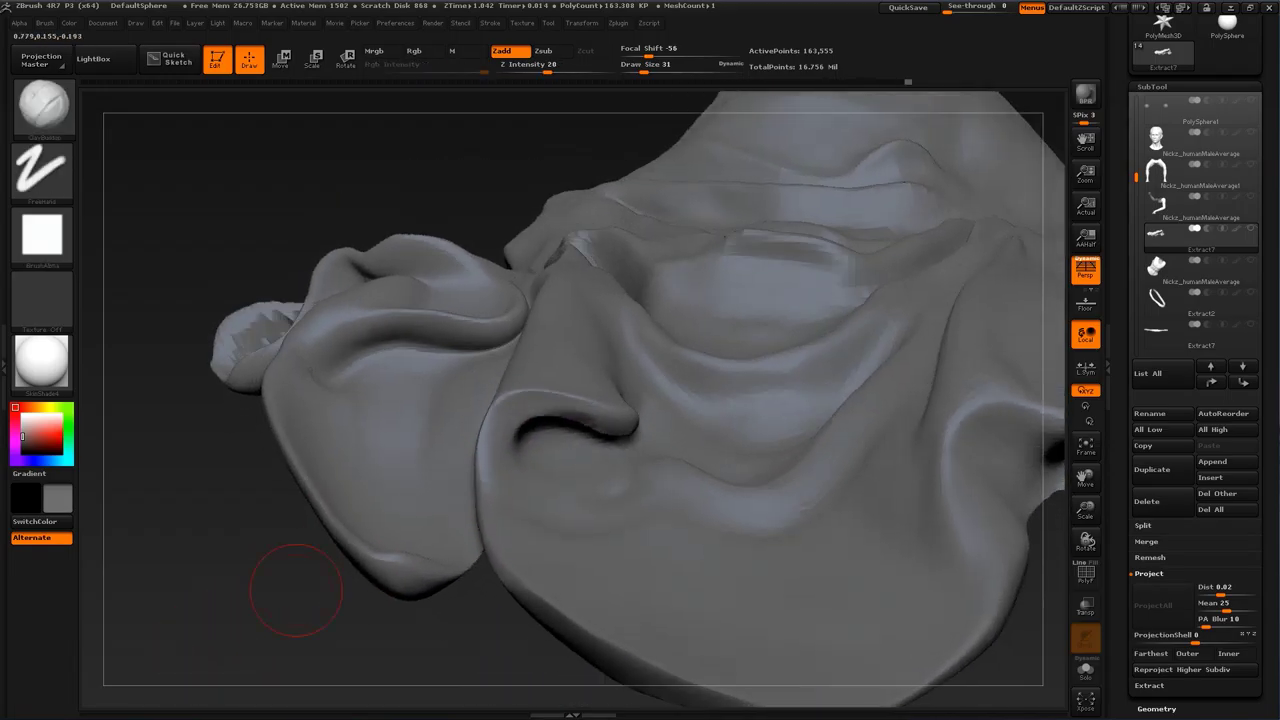
Step: Smooth the area under the curled hem with the PolishHard brush active at draw size 54
key("b")
left_click(792, 334)
key("s")
left_click_drag(625, 461, 633, 460)
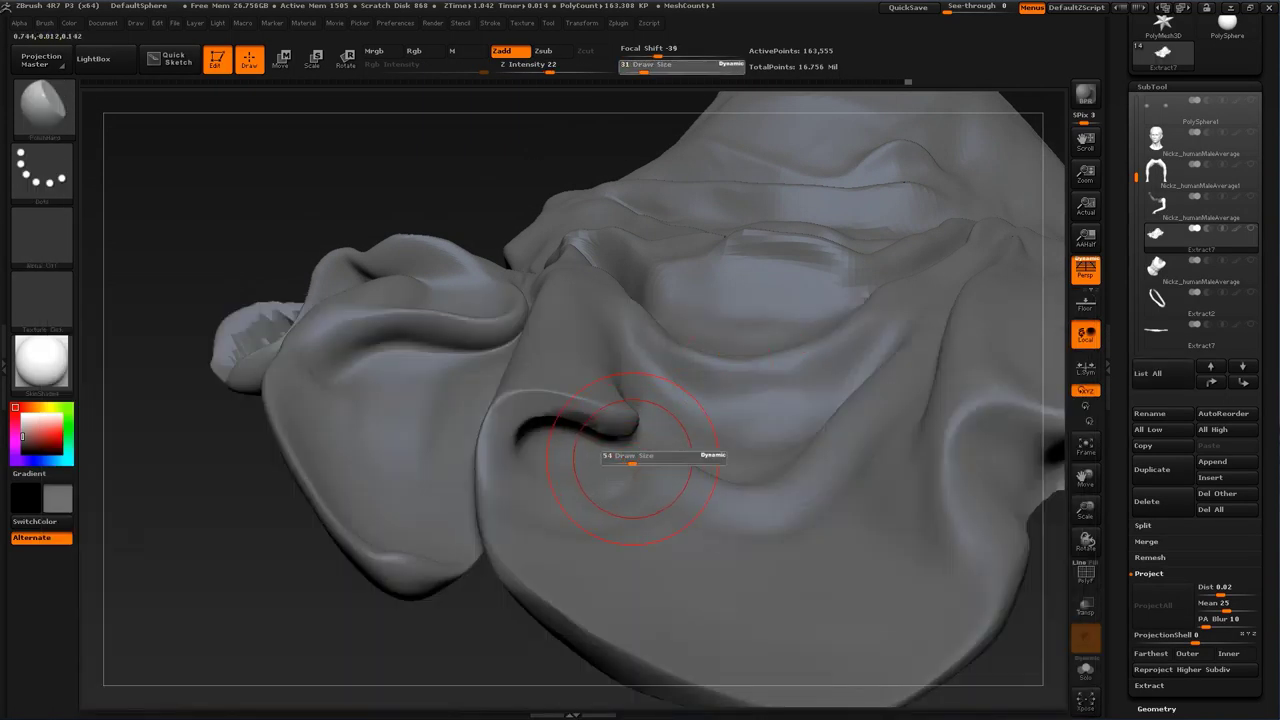
left_click_drag(562, 420, 526, 424, "shift")
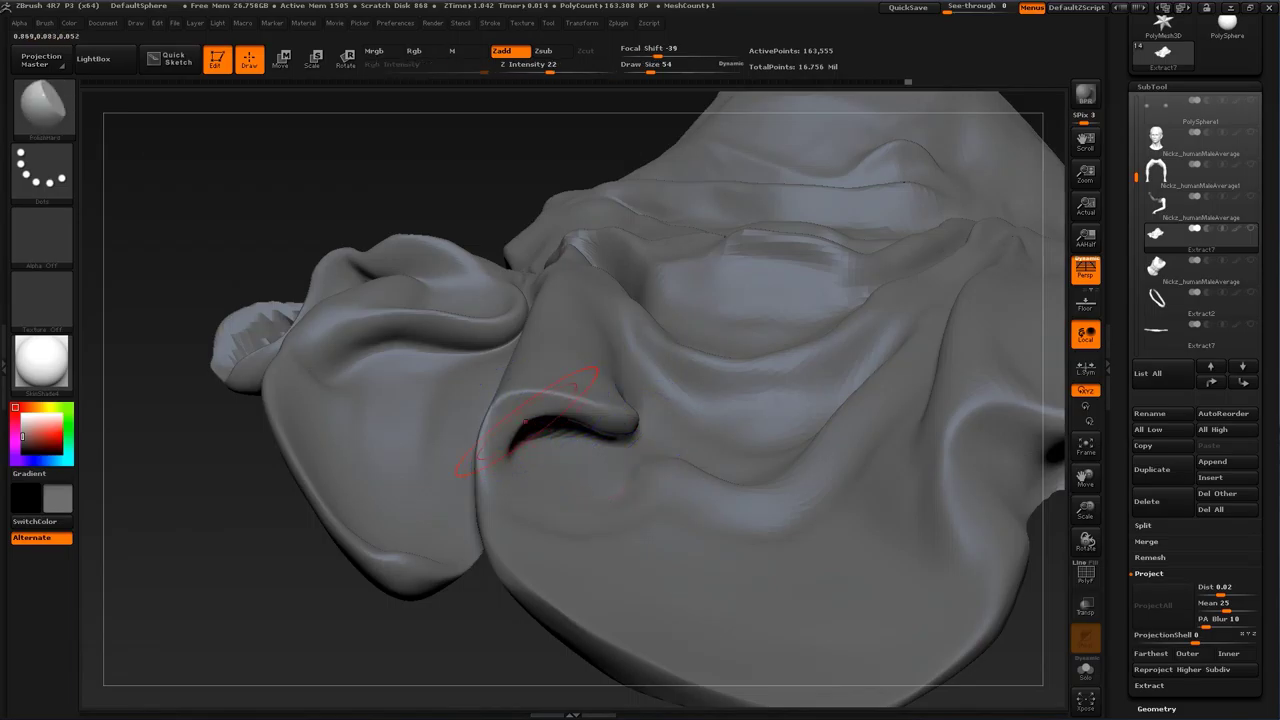
Step: Polish the inside and rolled lip of the curled hem with the PolishHard brush at draw size 35
mouse_move(203, 617)
left_mouse_down("alt")
mouse_move(237, 597)
mouse_move(234, 543)
mouse_move(250, 610)
left_mouse_up("alt")
key("s")
mouse_move(592, 452)
left_mouse_down()
mouse_move(632, 472)
mouse_move(560, 452)
mouse_move(620, 442)
mouse_move(648, 462)
left_mouse_up()
key("s")
mouse_move(535, 424)
left_mouse_down()
mouse_move(502, 422)
mouse_move(528, 428)
left_mouse_up()
left_click_drag(690, 260, 705, 320)
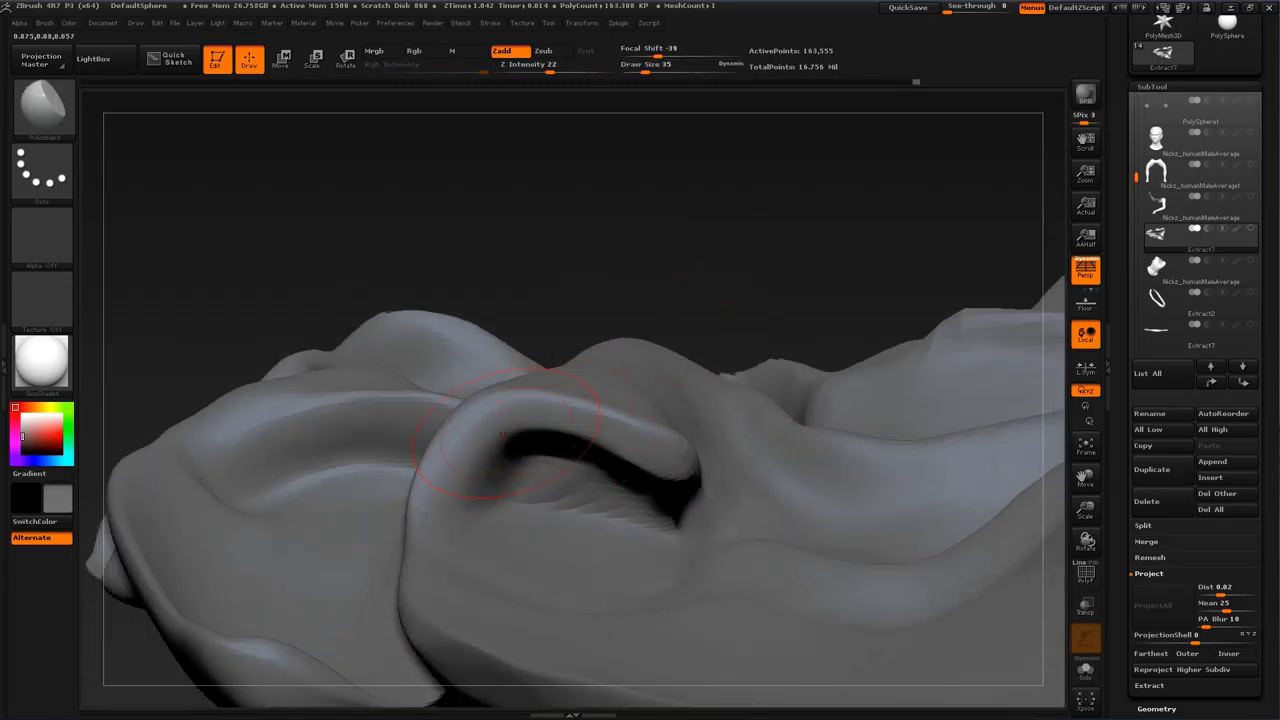
left_click_drag(791, 252, 765, 520)
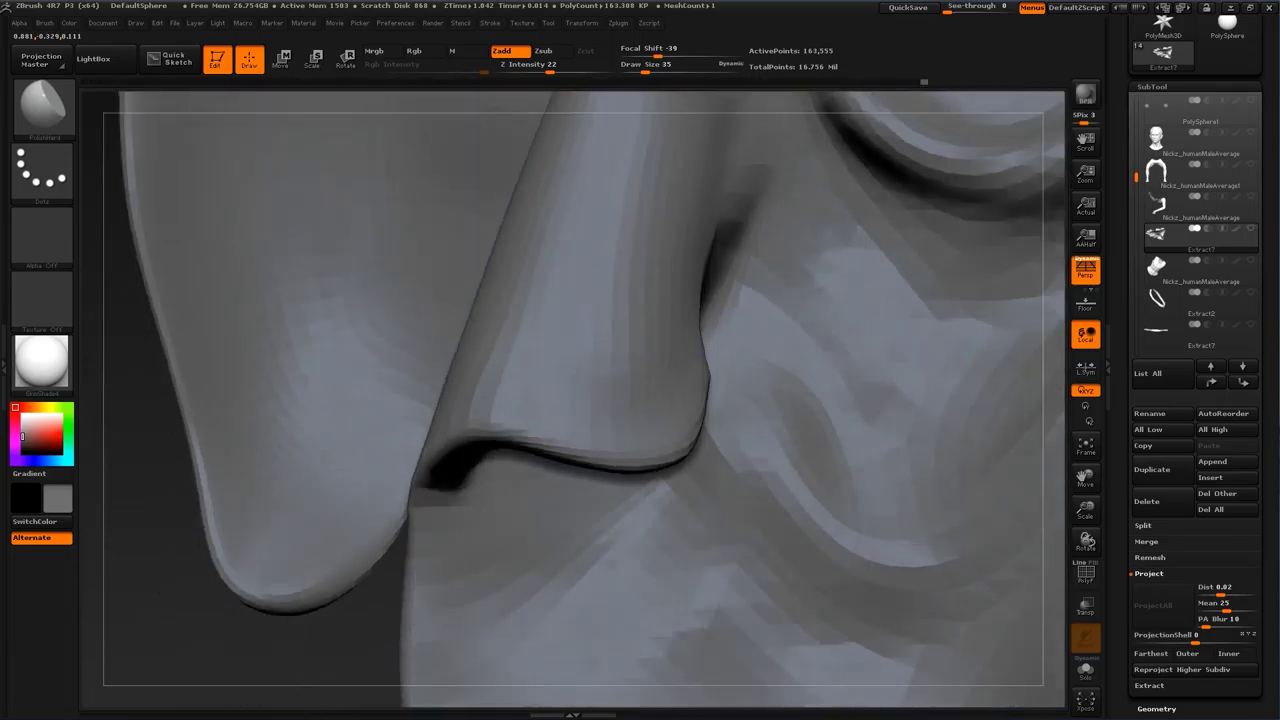
mouse_move(300, 630)
left_mouse_down("alt")
mouse_move(266, 586)
mouse_move(420, 586)
mouse_move(470, 570)
left_mouse_up("alt")
Step: Adjust the inner corner of the fold's curled hem with the Move brush
key("b")
left_click(652, 335)
right_click_drag(645, 345, 406, 420)
key("s")
left_click_drag(407, 419, 421, 419)
mouse_move(427, 405)
left_mouse_down()
mouse_move(432, 422)
mouse_move(406, 428)
left_mouse_up()
key("s")
Step: Bring the whole lower drape into view and raise the cloak by one subdivision level
left_click_drag(953, 455, 940, 395, "alt")
left_click_drag(940, 395, 1020, 400)
left_click_drag(1020, 400, 980, 530, "alt")
mouse_move(829, 603)
left_mouse_down("alt")
mouse_move(890, 536)
mouse_move(829, 554)
mouse_move(820, 533)
left_mouse_up("alt")
key("d")
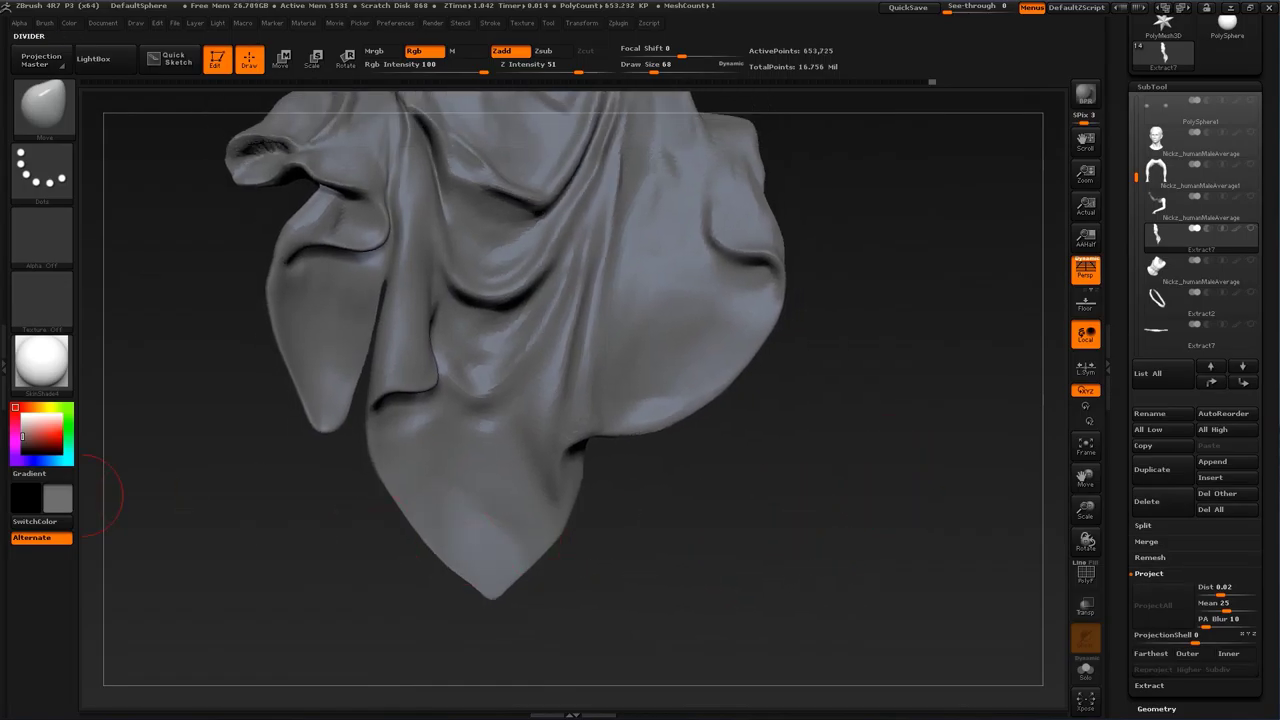
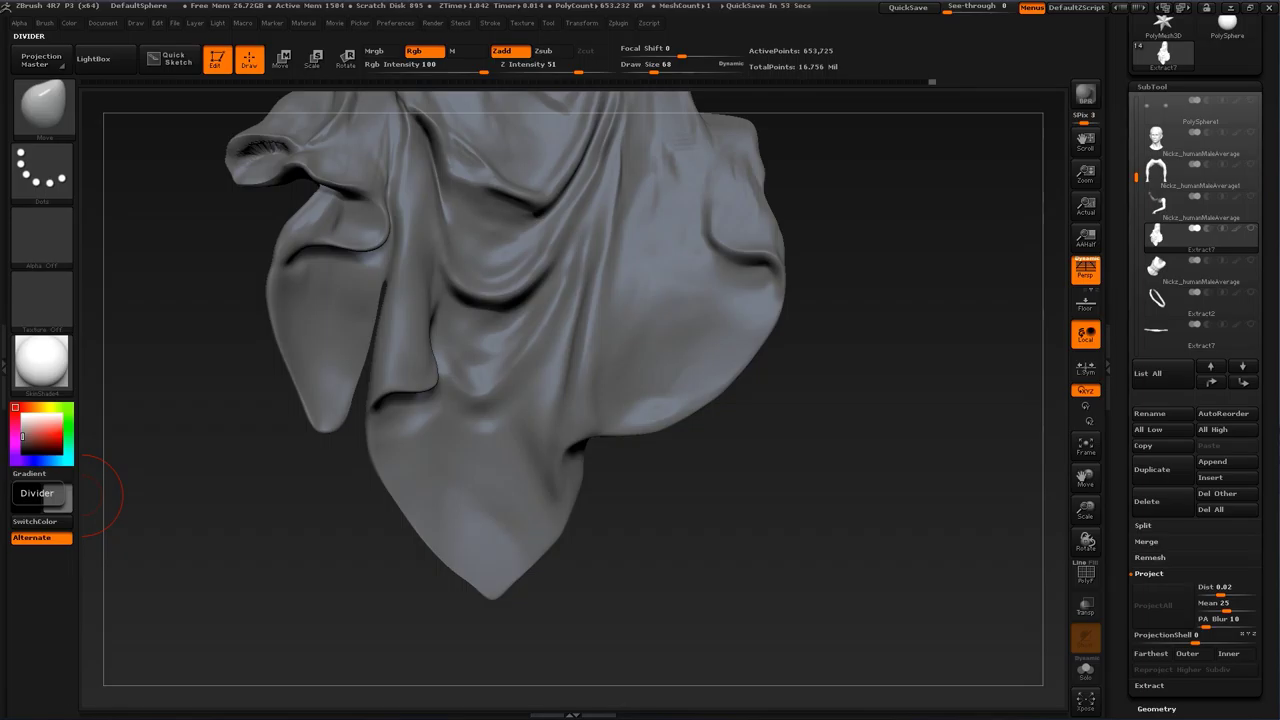
Step: Smooth the ragged hollow in the projecting side flap and refine its upper rim with the Move brush at draw size 33
mouse_move(94, 273)
left_mouse_down("alt")
mouse_move(123, 331)
mouse_move(346, 560)
mouse_move(353, 543)
mouse_move(459, 700)
left_mouse_up("alt")
left_click_drag(300, 560, 362, 585)
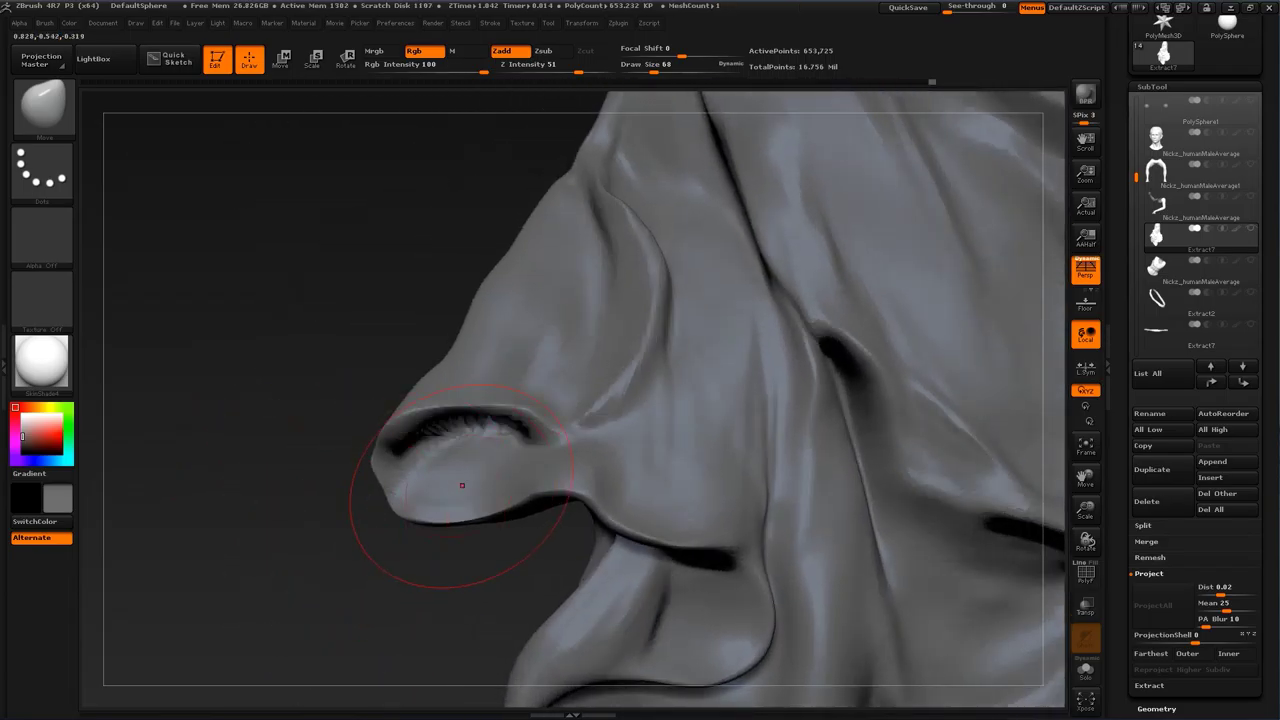
mouse_move(480, 440)
left_mouse_down("shift")
mouse_move(441, 453)
mouse_move(504, 416)
mouse_move(511, 433)
mouse_move(580, 414)
left_mouse_up("shift")
key("s")
key("s")
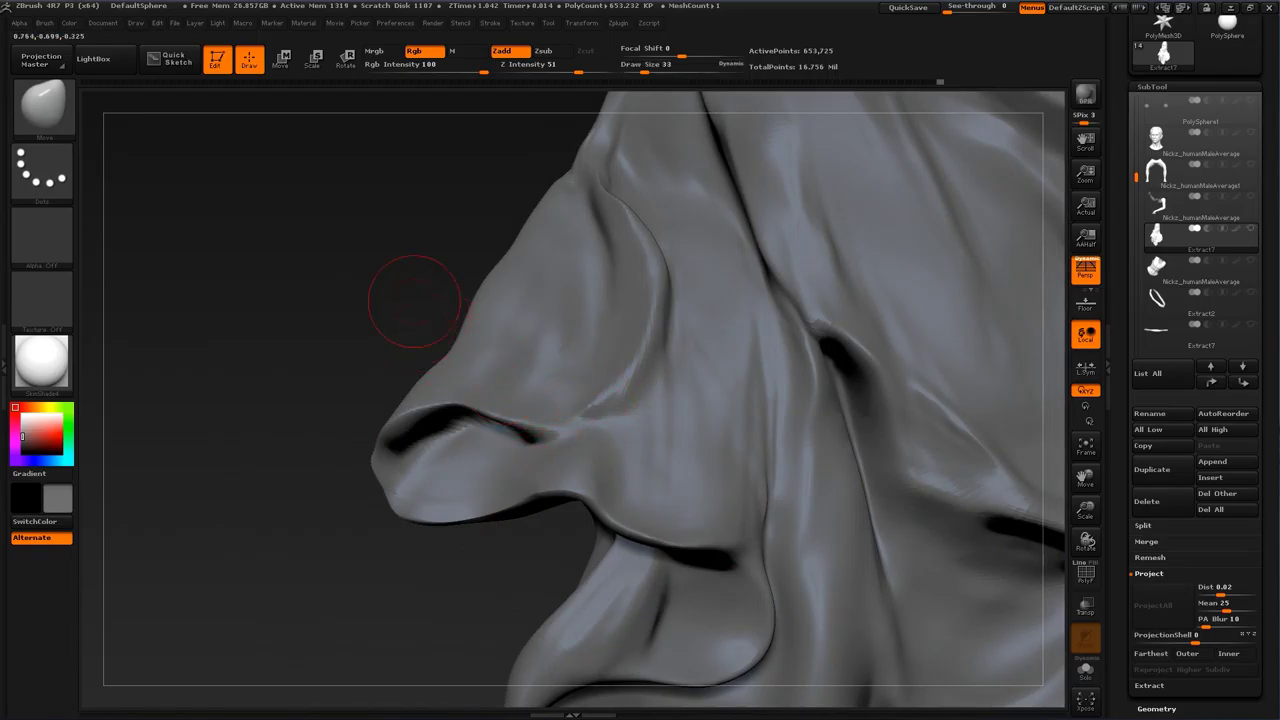
Step: Reshape the vertical crease and outer silhouette above the projecting flap with the Move brush at draw size 46
mouse_move(413, 300)
left_mouse_down("alt")
mouse_move(361, 335)
mouse_move(394, 320)
mouse_move(362, 327)
mouse_move(378, 325)
left_mouse_up("alt")
key("s")
mouse_move(601, 396)
left_mouse_down()
mouse_move(590, 389)
mouse_move(613, 359)
mouse_move(586, 292)
left_mouse_up()
key("s")
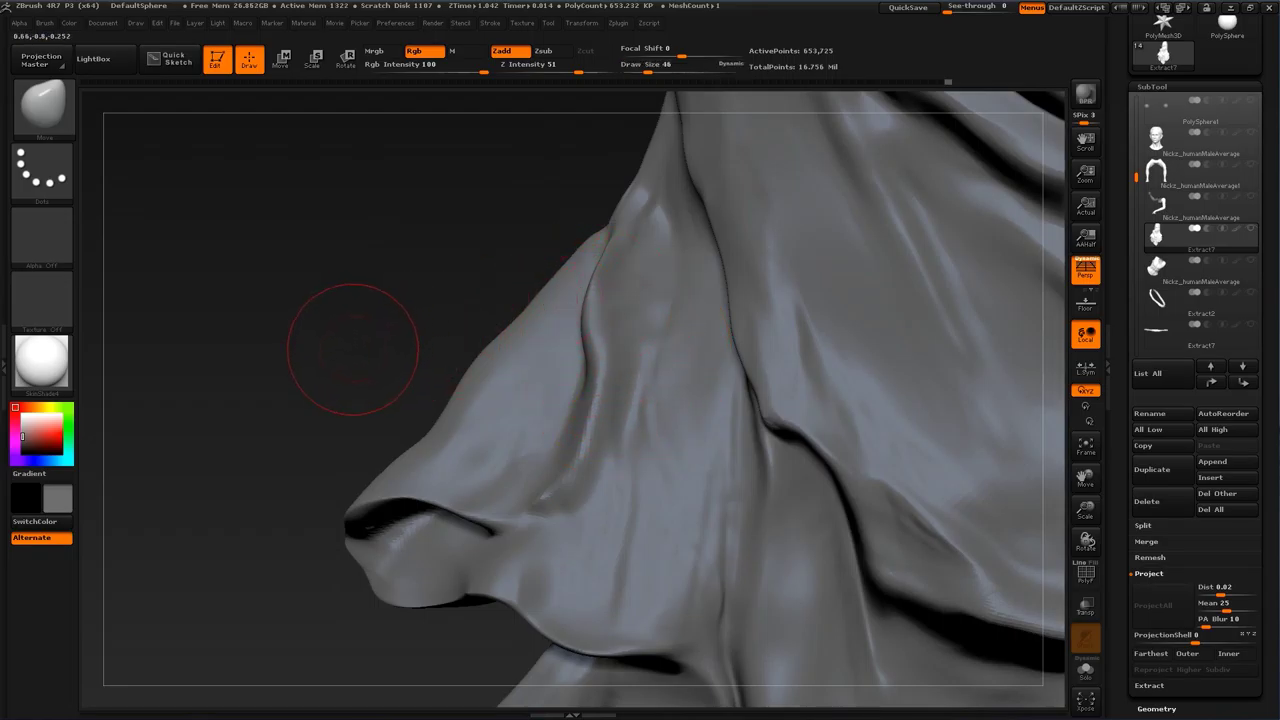
left_click_drag(353, 349, 364, 349)
left_click_drag(577, 433, 567, 429)
left_click_drag(604, 370, 575, 363)
mouse_move(380, 291)
left_mouse_down()
mouse_move(350, 295)
mouse_move(372, 296)
left_mouse_up()
mouse_move(580, 320)
left_mouse_down()
mouse_move(567, 316)
mouse_move(565, 266)
left_mouse_up()
mouse_move(563, 416)
left_mouse_down()
mouse_move(544, 432)
mouse_move(556, 492)
left_mouse_up()
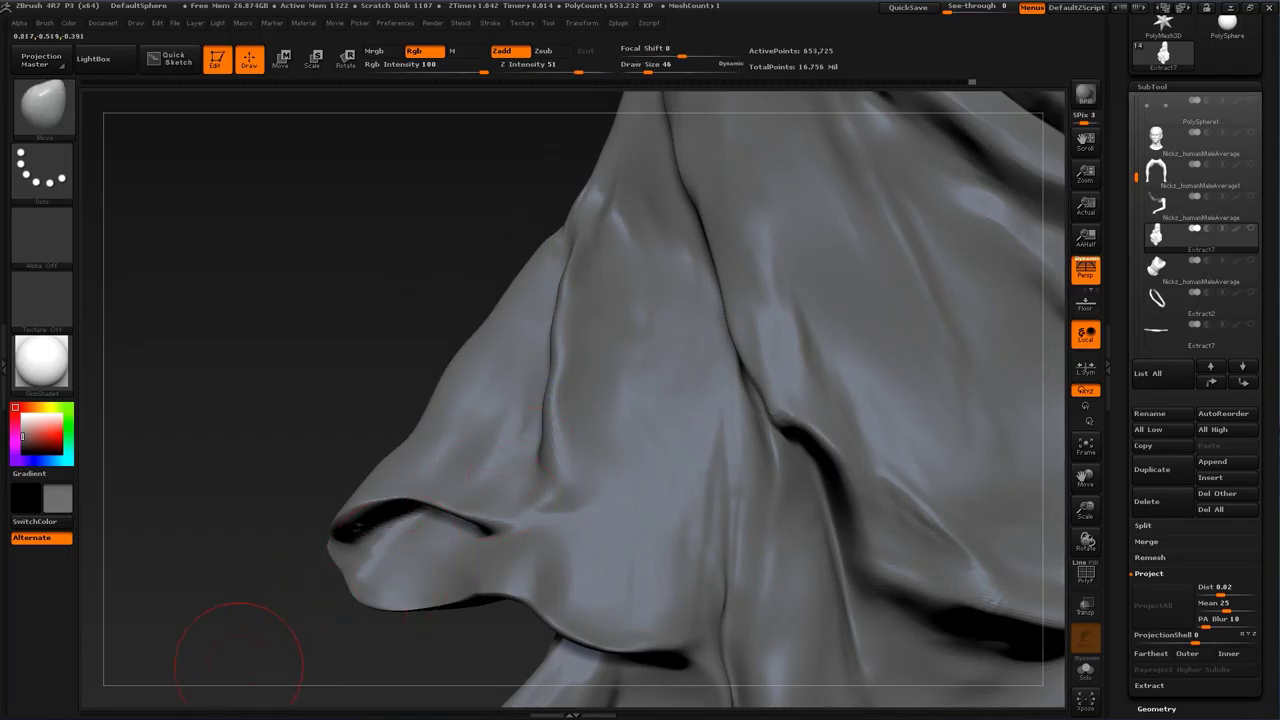
Step: Adjust the fold directly beneath the projecting flap with the Move brush at draw size 71
mouse_move(221, 662)
left_mouse_down()
mouse_move(262, 505)
mouse_move(281, 495)
mouse_move(272, 506)
left_mouse_up()
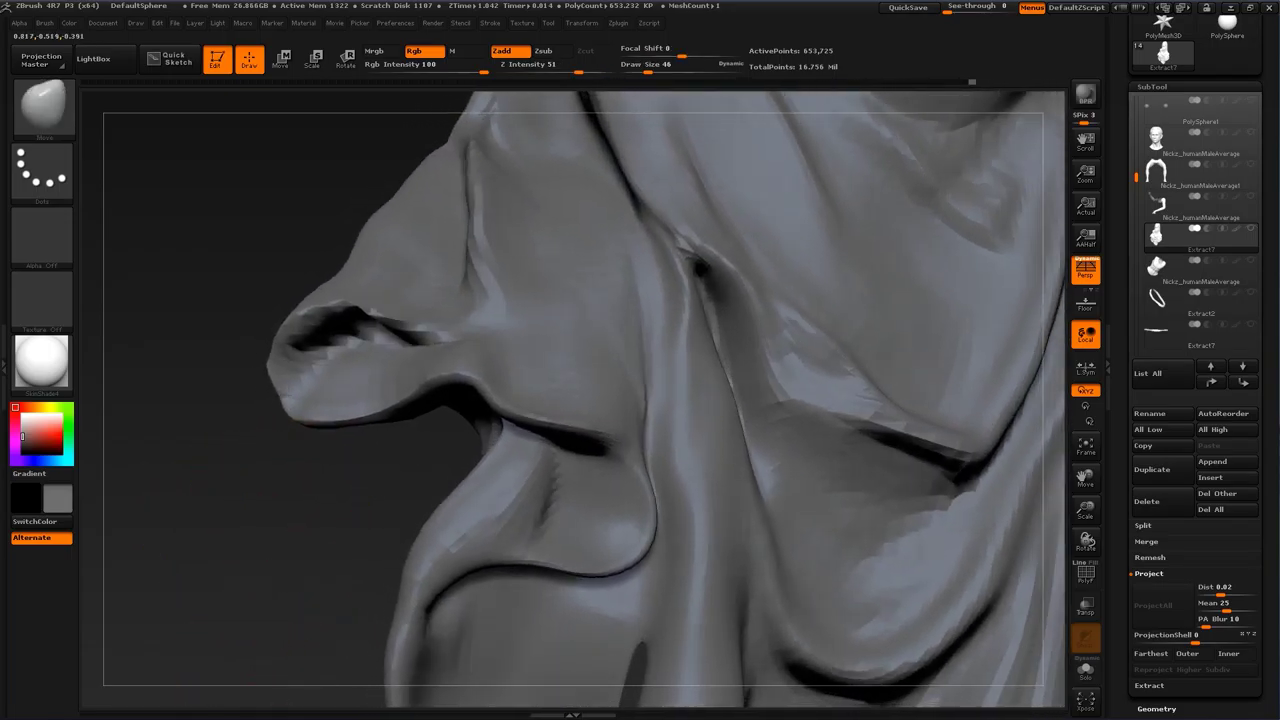
key("s")
left_click_drag(483, 388, 533, 391)
key("s")
key("s")
left_click_drag(526, 449, 494, 412)
left_click_drag(290, 520, 450, 520)
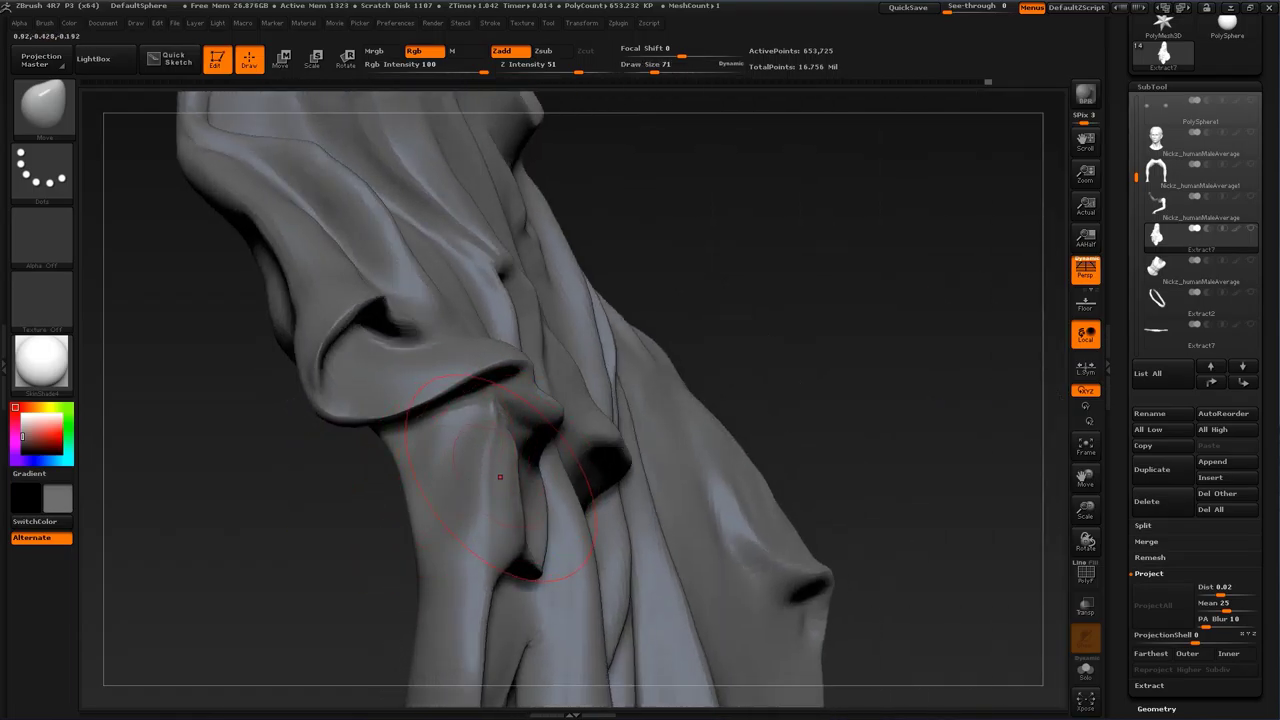
Step: Build up the reverse side of the fold beneath the projecting flap with the ClayBuildup brush at draw size 41
key("b")
left_click(112, 334)
left_click_drag(370, 510, 251, 497)
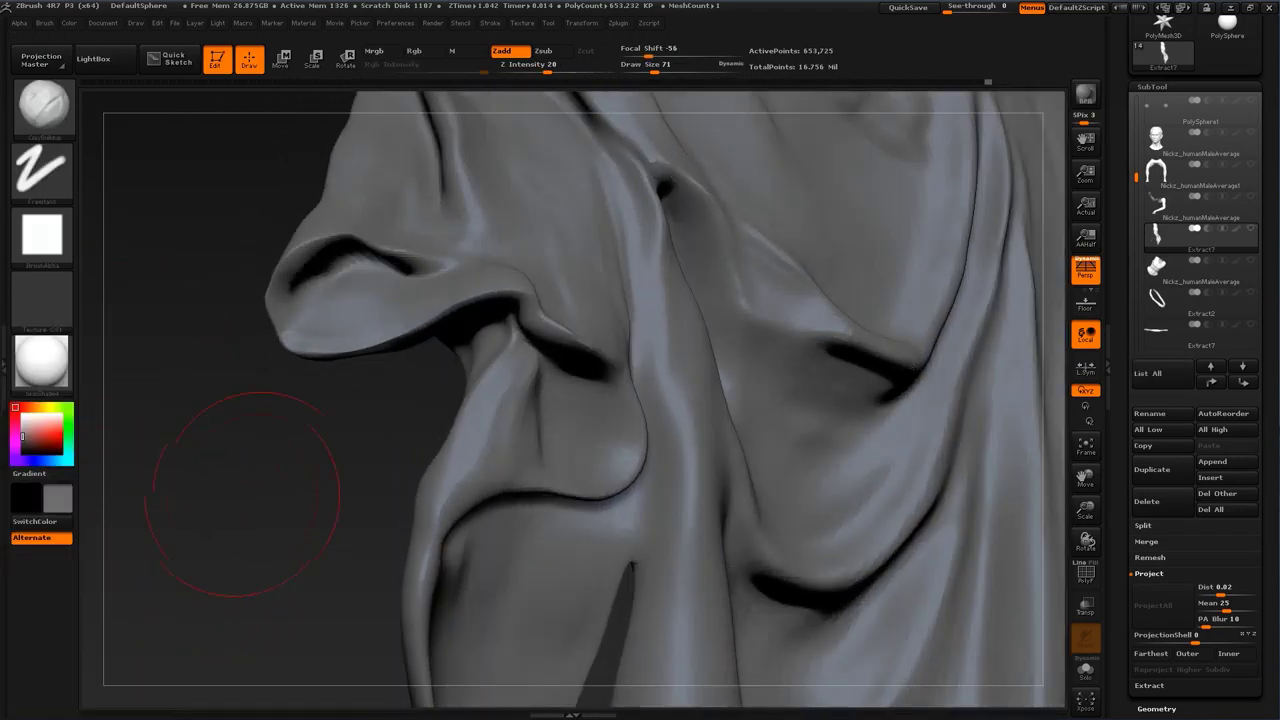
mouse_move(515, 388)
left_mouse_down()
mouse_move(515, 410)
mouse_move(518, 362)
mouse_move(494, 412)
left_mouse_up()
key("s")
left_click_drag(300, 470, 530, 450)
mouse_move(464, 392)
left_mouse_down()
mouse_move(466, 420)
mouse_move(524, 440)
left_mouse_up()
left_click_drag(448, 362, 486, 470)
left_click_drag(472, 386, 528, 484)
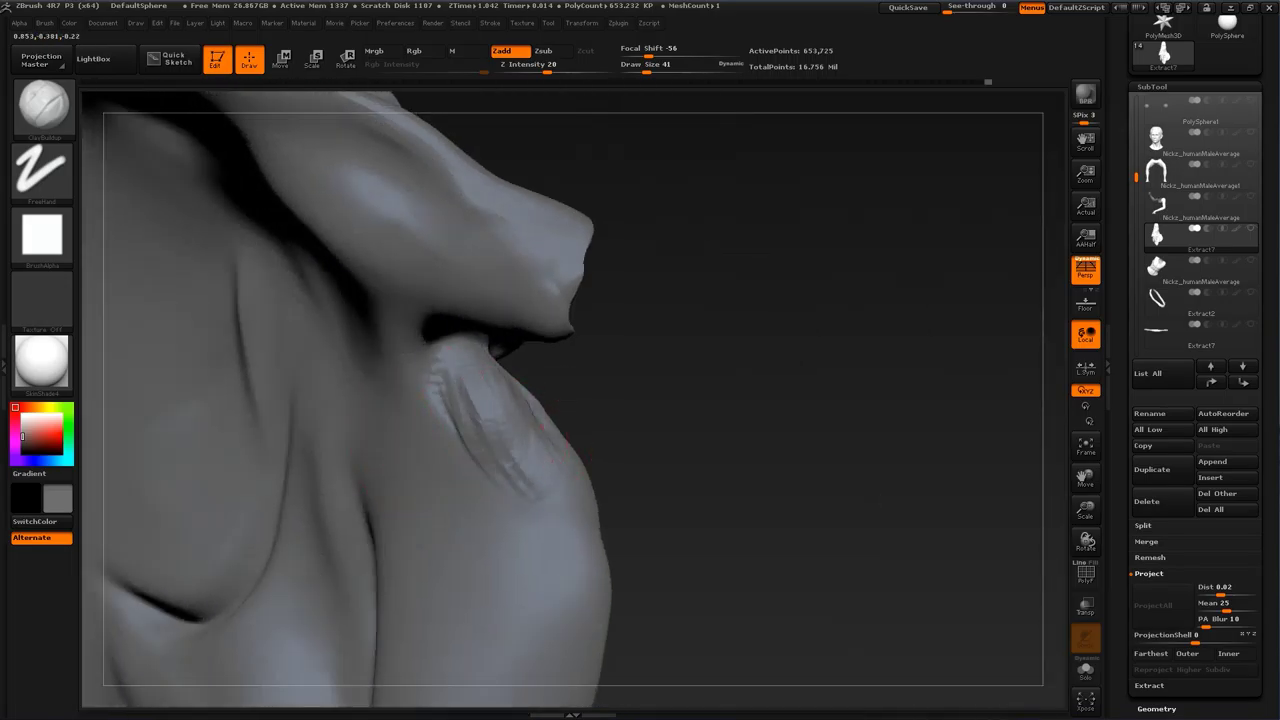
left_click_drag(534, 396, 522, 456)
left_click_drag(448, 348, 446, 440)
mouse_move(458, 372)
left_mouse_down()
mouse_move(468, 410)
mouse_move(522, 446)
left_mouse_up()
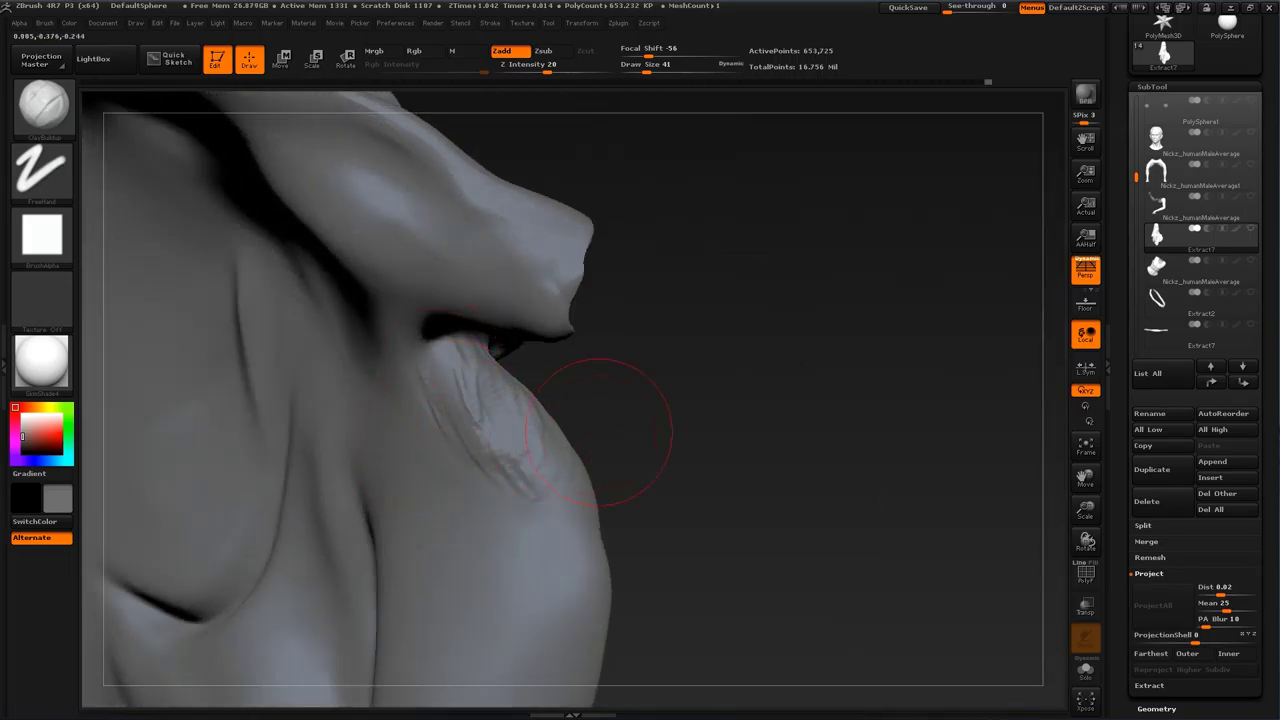
Step: Add volume to the front of the fold beneath the flap with the ClayBuildup brush, reducing the draw size to 31
mouse_move(672, 448)
left_mouse_down()
mouse_move(366, 472)
mouse_move(406, 486)
mouse_move(368, 522)
left_mouse_up()
mouse_move(532, 342)
left_mouse_down()
mouse_move(506, 400)
mouse_move(519, 413)
left_mouse_up()
left_click_drag(330, 480, 420, 470)
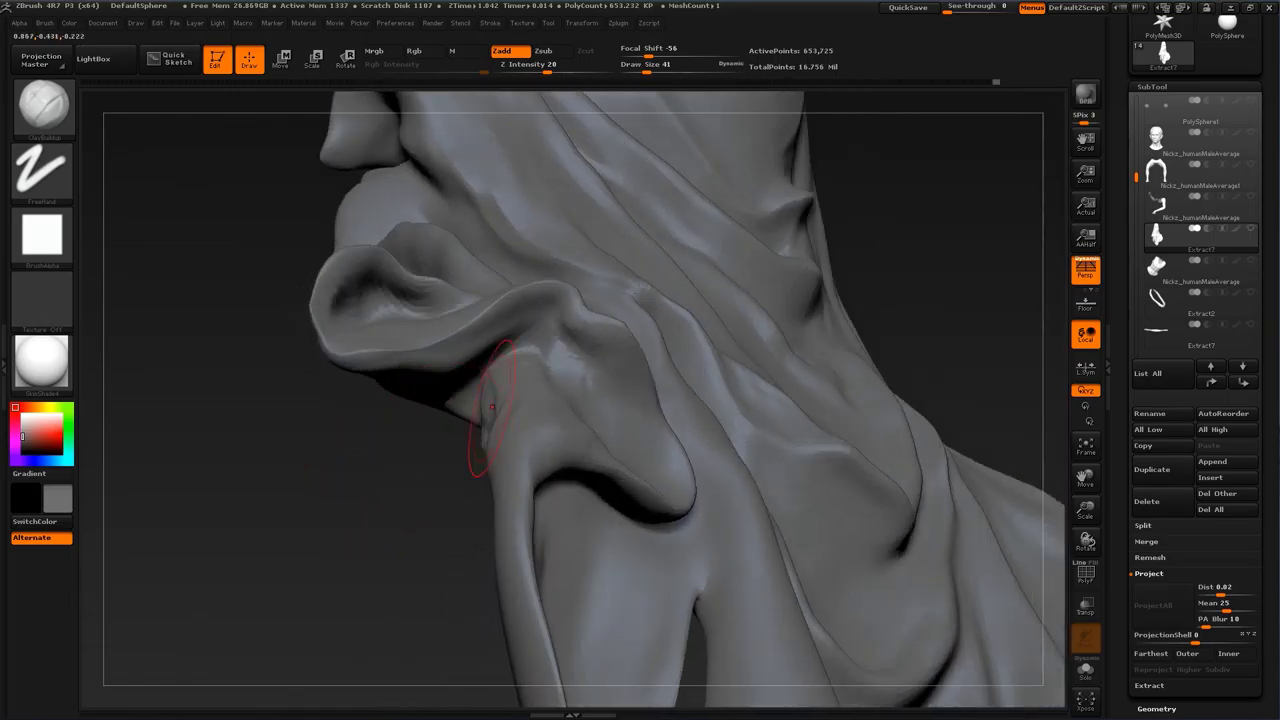
key("s")
left_click_drag(553, 378, 584, 400)
left_click_drag(554, 352, 592, 394)
left_click_drag(993, 286, 855, 304)
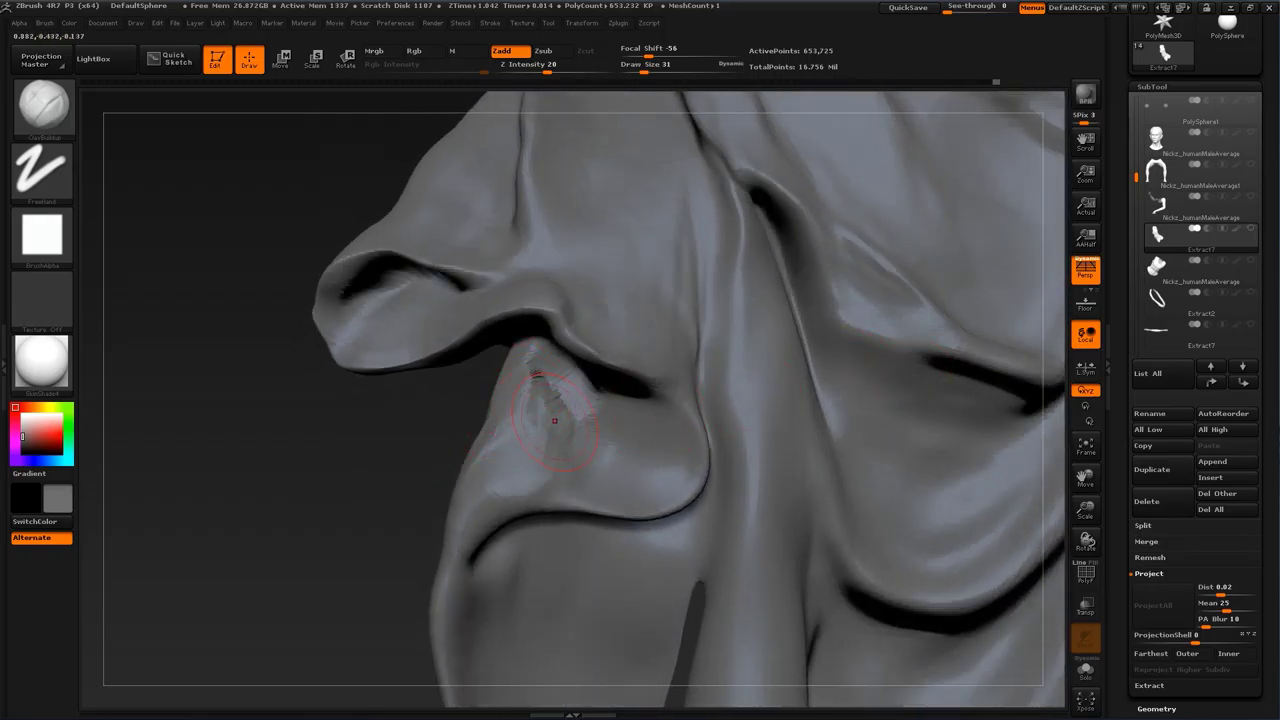
Step: Smooth the built-up clay on the fold beneath the flap with the PolishHard brush active at draw size 31
key("b")
left_click(757, 339)
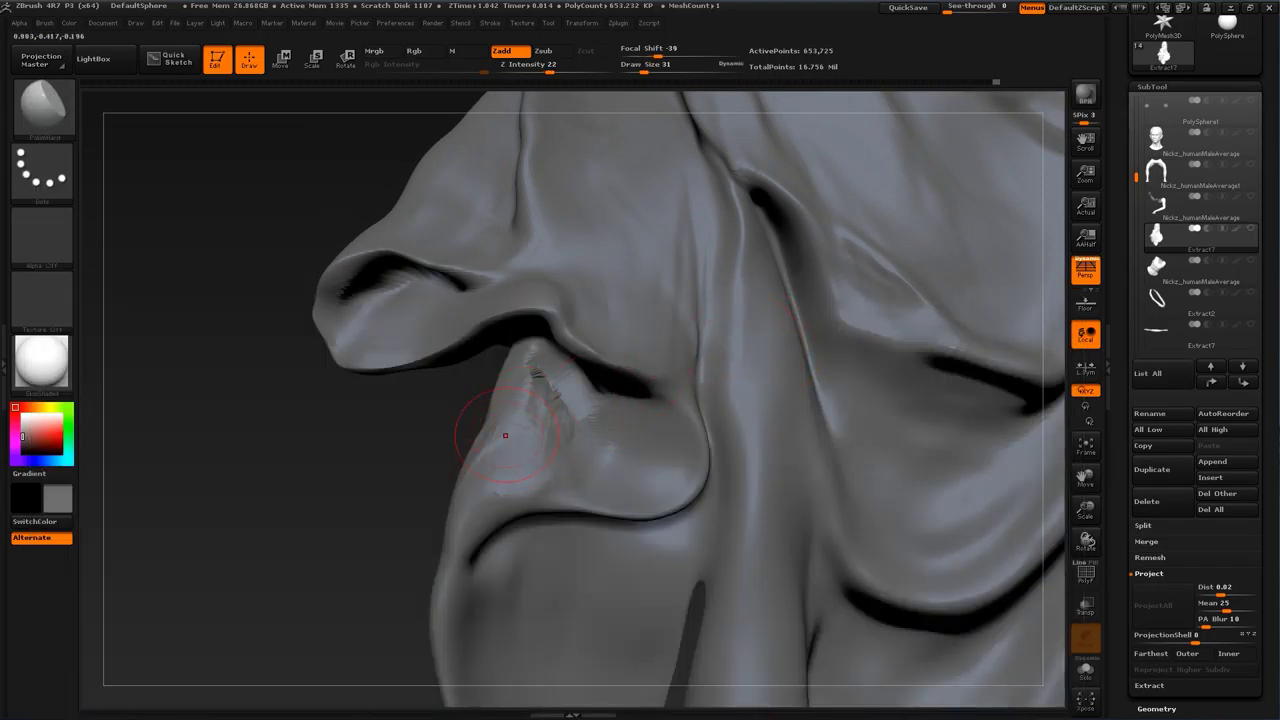
mouse_move(532, 366)
left_mouse_down("shift")
mouse_move(556, 392)
mouse_move(532, 456)
left_mouse_up("shift")
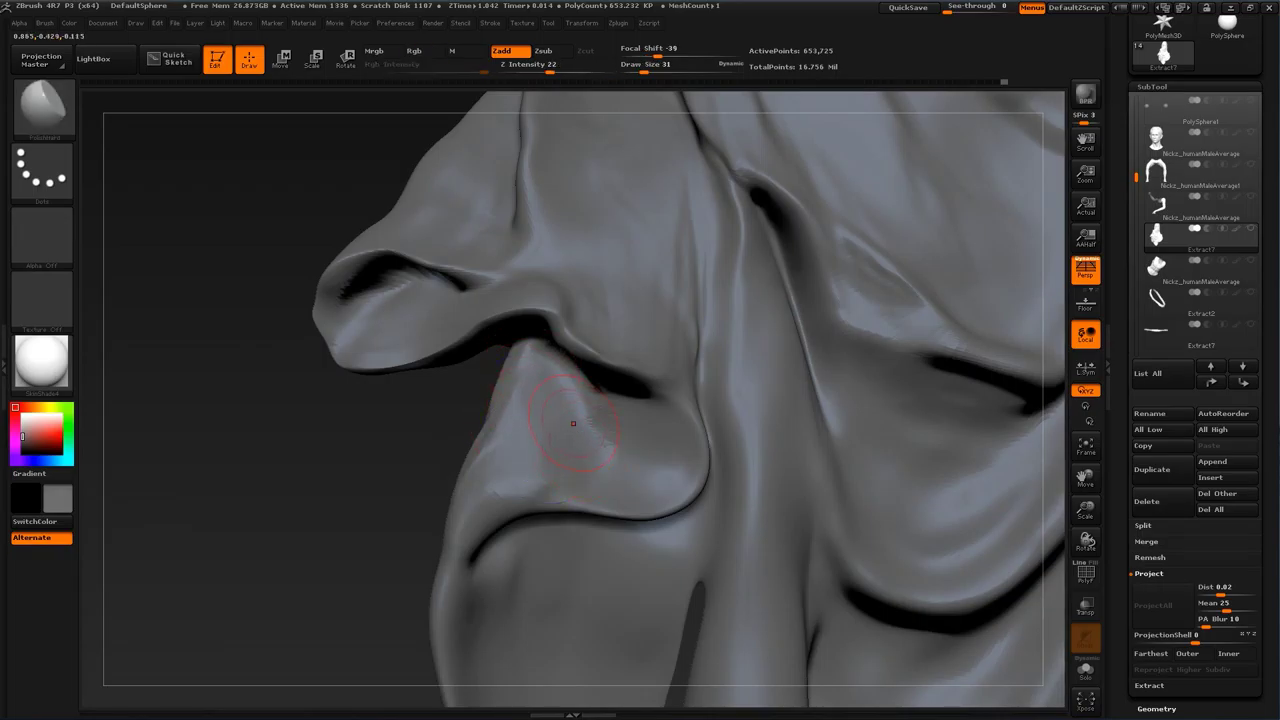
Step: Build up the fold beneath the projecting flap with the ClayBuildup brush at draw size 31, and smooth the strokes
key("b")
left_click(200, 336)
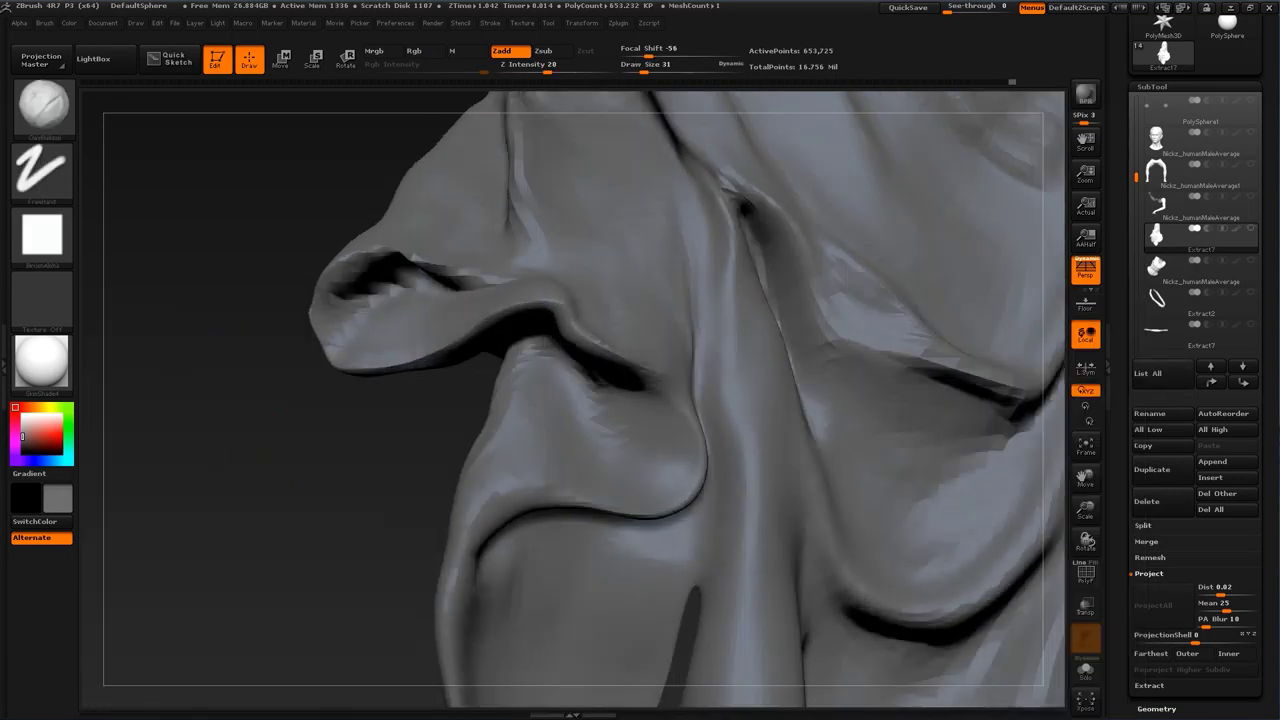
left_click_drag(203, 340, 182, 372)
mouse_move(597, 408)
left_mouse_down()
mouse_move(636, 410)
mouse_move(594, 388)
mouse_move(638, 400)
mouse_move(662, 430)
mouse_move(664, 410)
left_mouse_up()
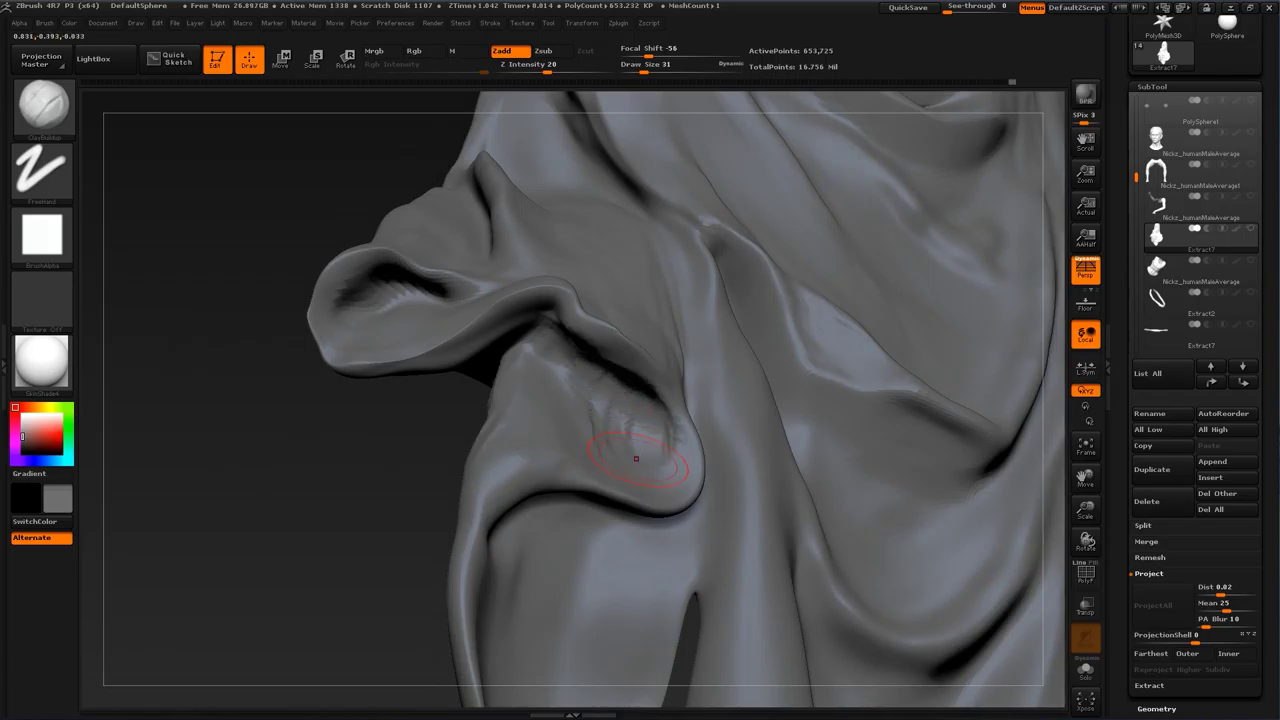
left_click_drag(300, 488, 307, 520)
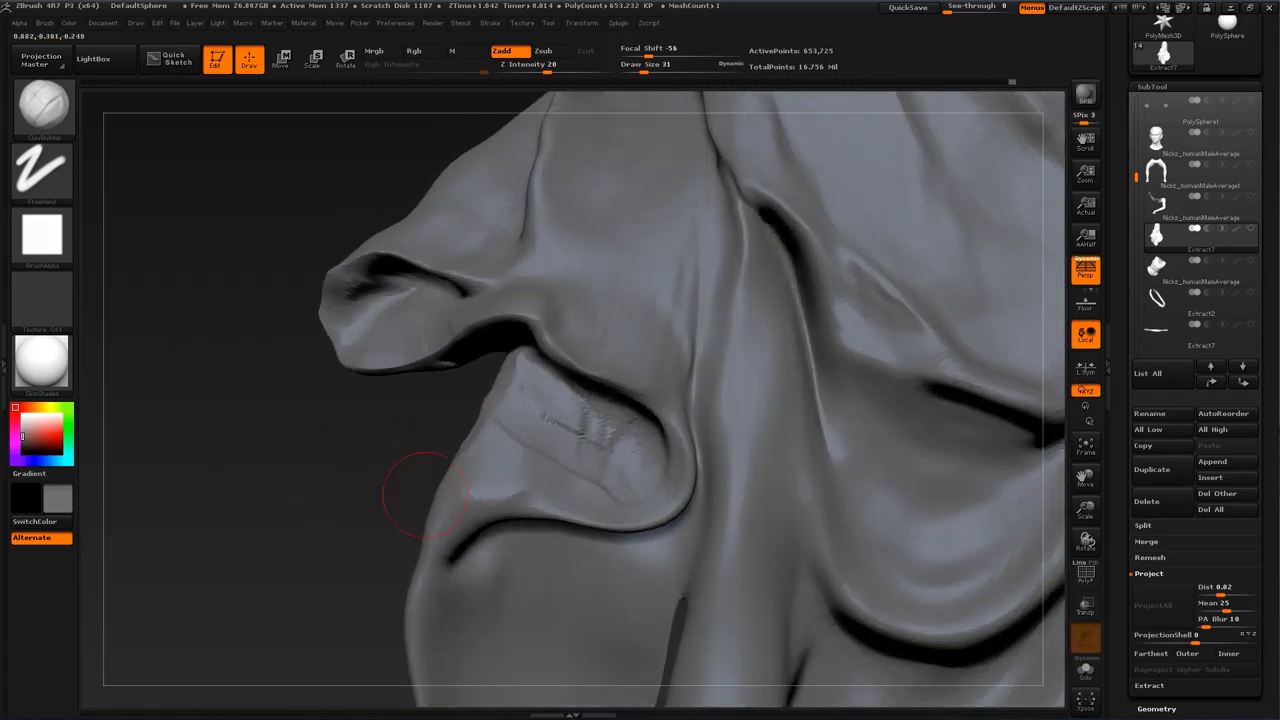
left_click_drag(598, 424, 591, 440, "shift")
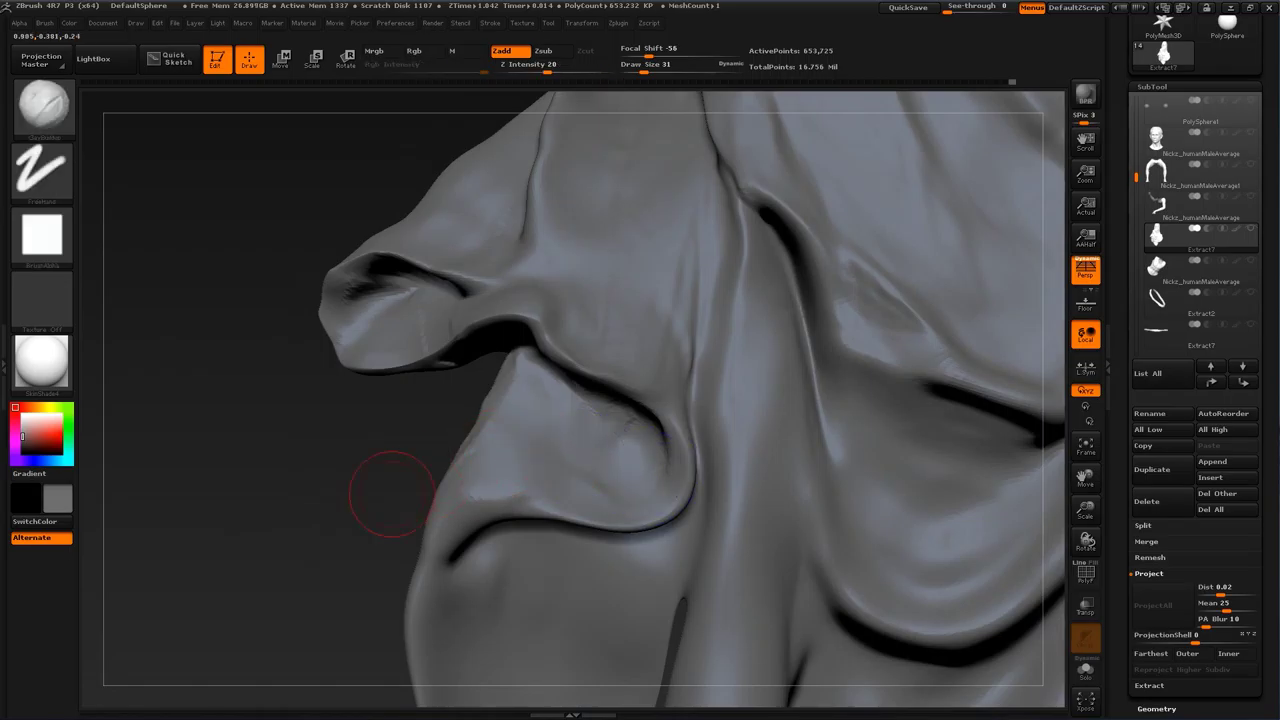
Step: Adjust the rounded end of the fold beneath the flap with the Move brush at draw size 44
left_click_drag(385, 483, 273, 478, "alt")
key("b")
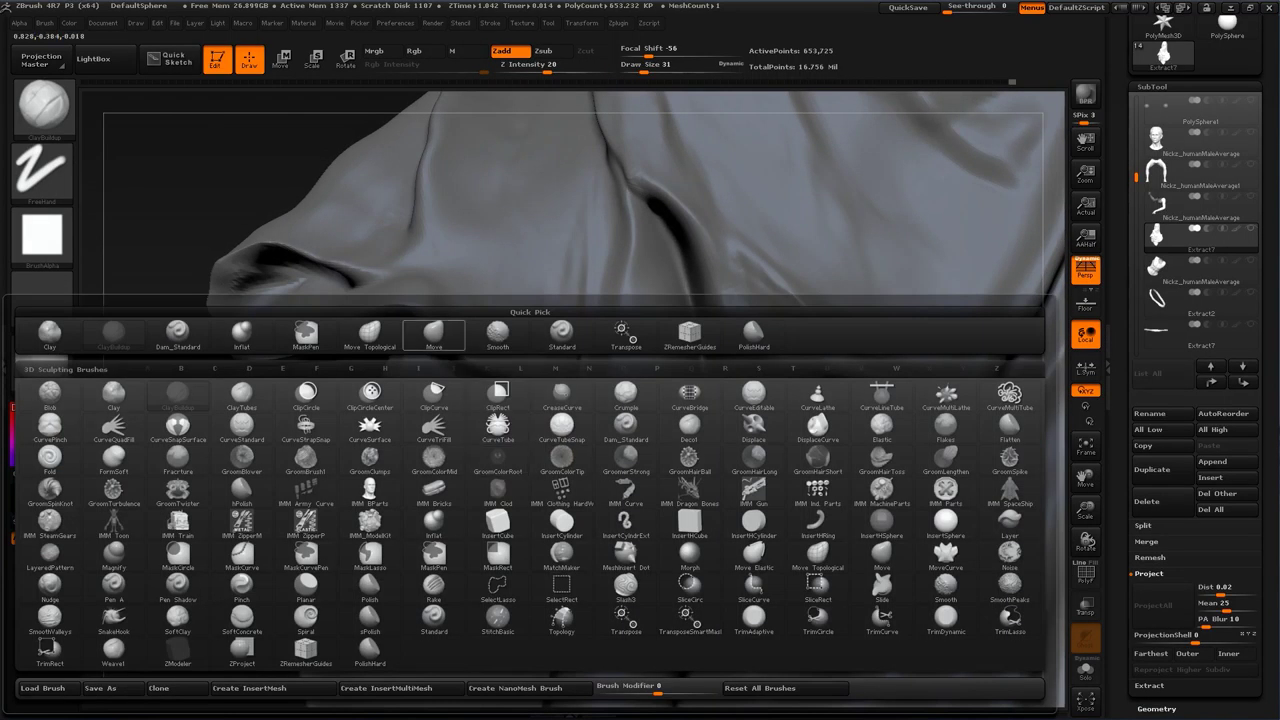
left_click(434, 337)
key("s")
mouse_move(510, 465)
left_mouse_down()
mouse_move(538, 440)
mouse_move(533, 462)
mouse_move(562, 449)
mouse_move(556, 430)
left_mouse_up()
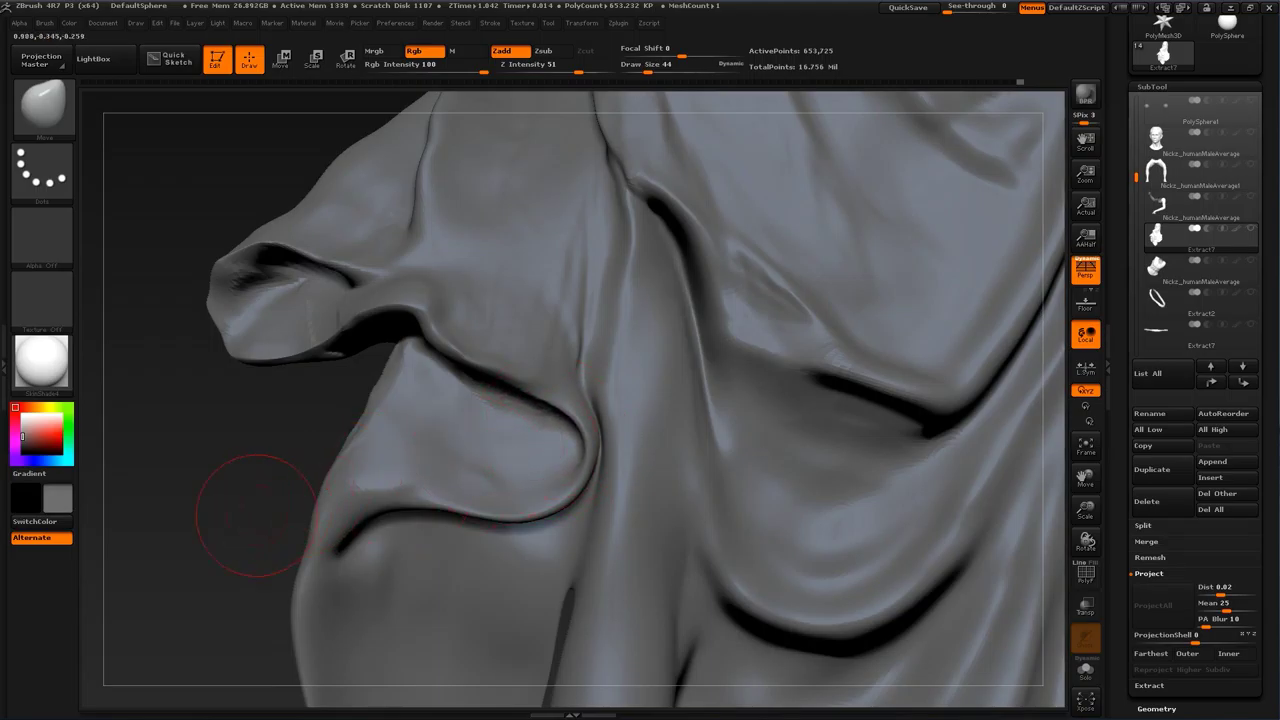
Step: Reshape the cloth around the fold's rounded end from several angles with the Move brush at draw size 80
mouse_move(252, 516)
left_mouse_down("alt")
mouse_move(206, 566)
mouse_move(165, 505)
left_mouse_up("alt")
key("s")
left_click_drag(577, 379, 586, 378)
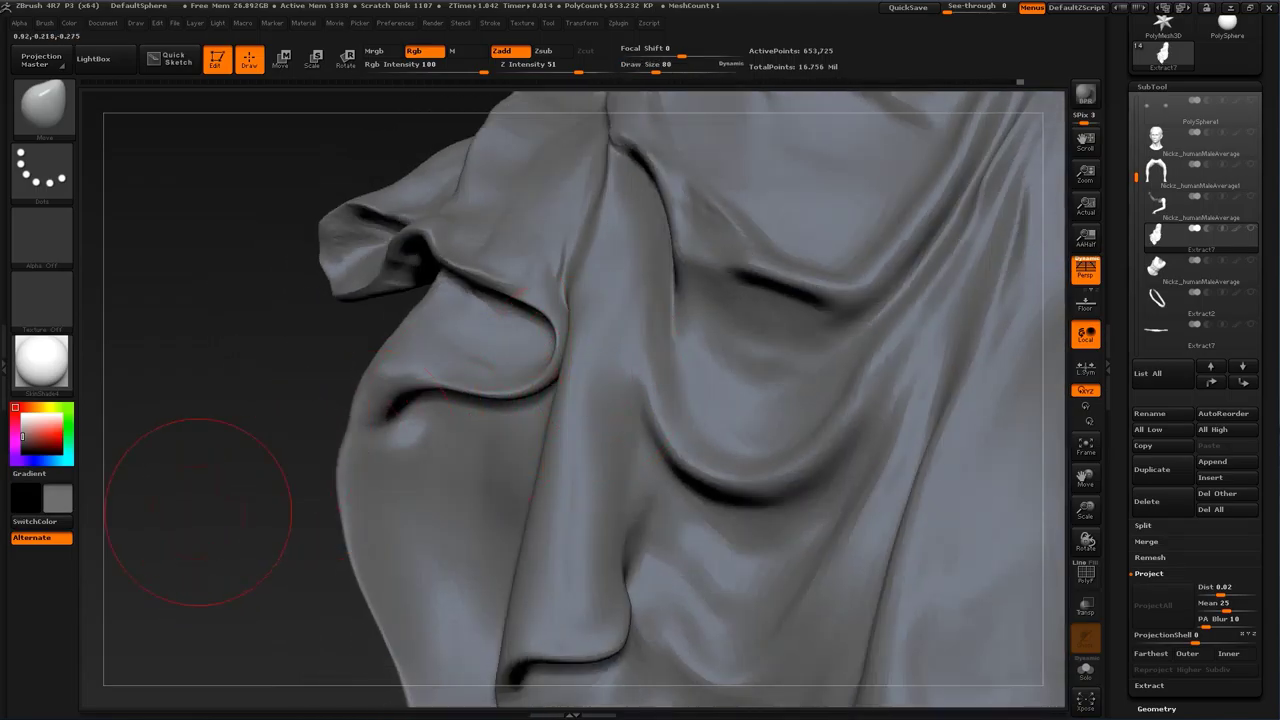
left_click_drag(198, 512, 265, 462)
left_click_drag(577, 337, 574, 353)
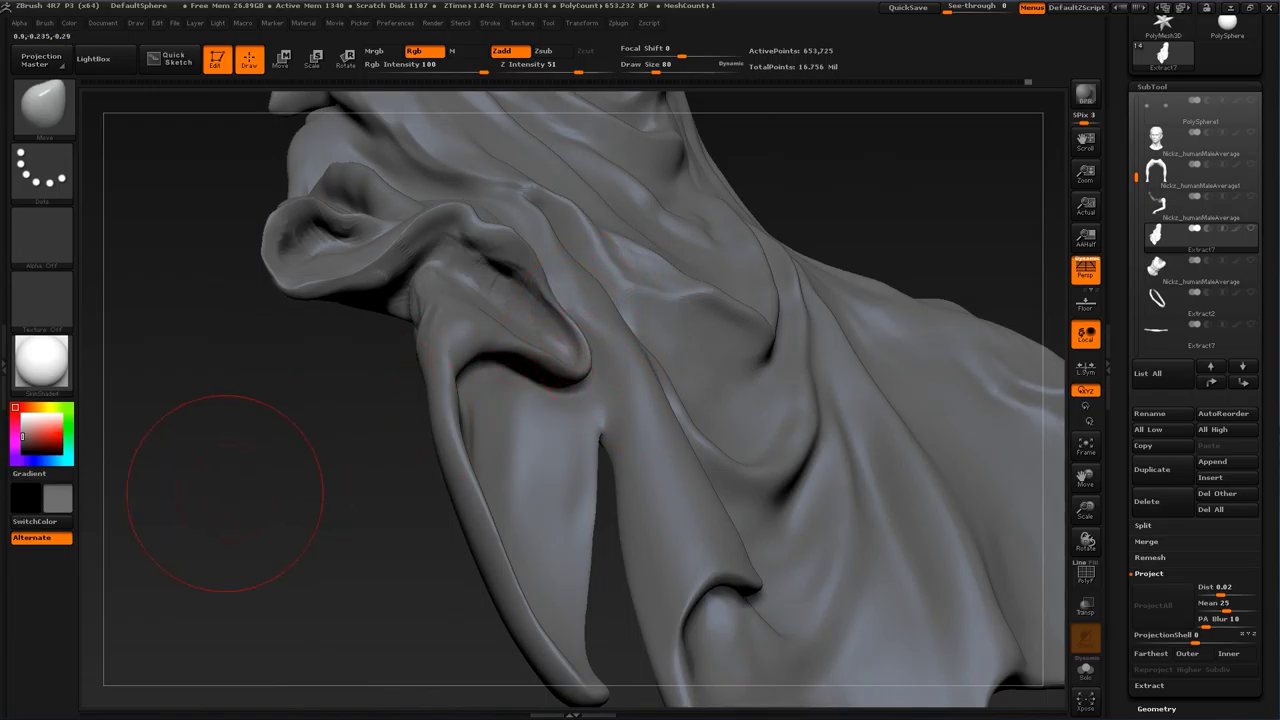
left_click_drag(225, 493, 284, 503)
left_click_drag(609, 380, 598, 335)
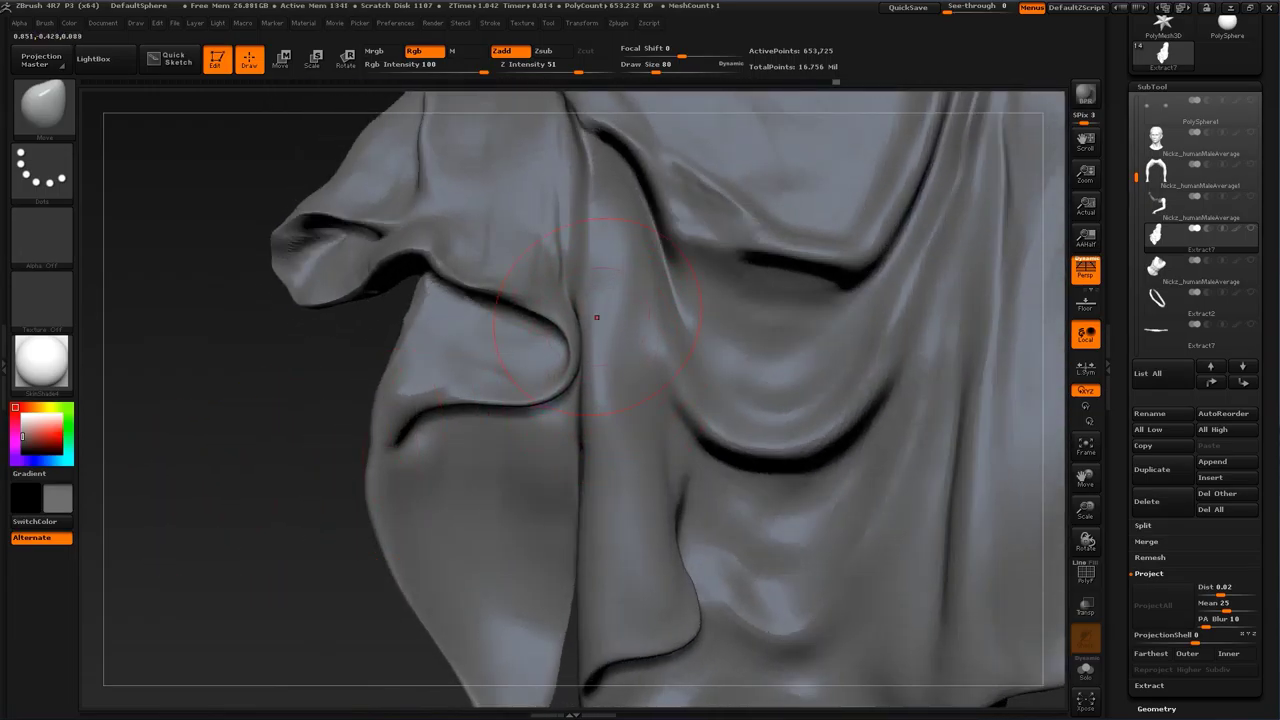
Step: Shift the long vertical fold beside the rounded fold end with the Move brush at draw size 80
left_click_drag(601, 422, 588, 470)
left_click_drag(570, 402, 575, 403)
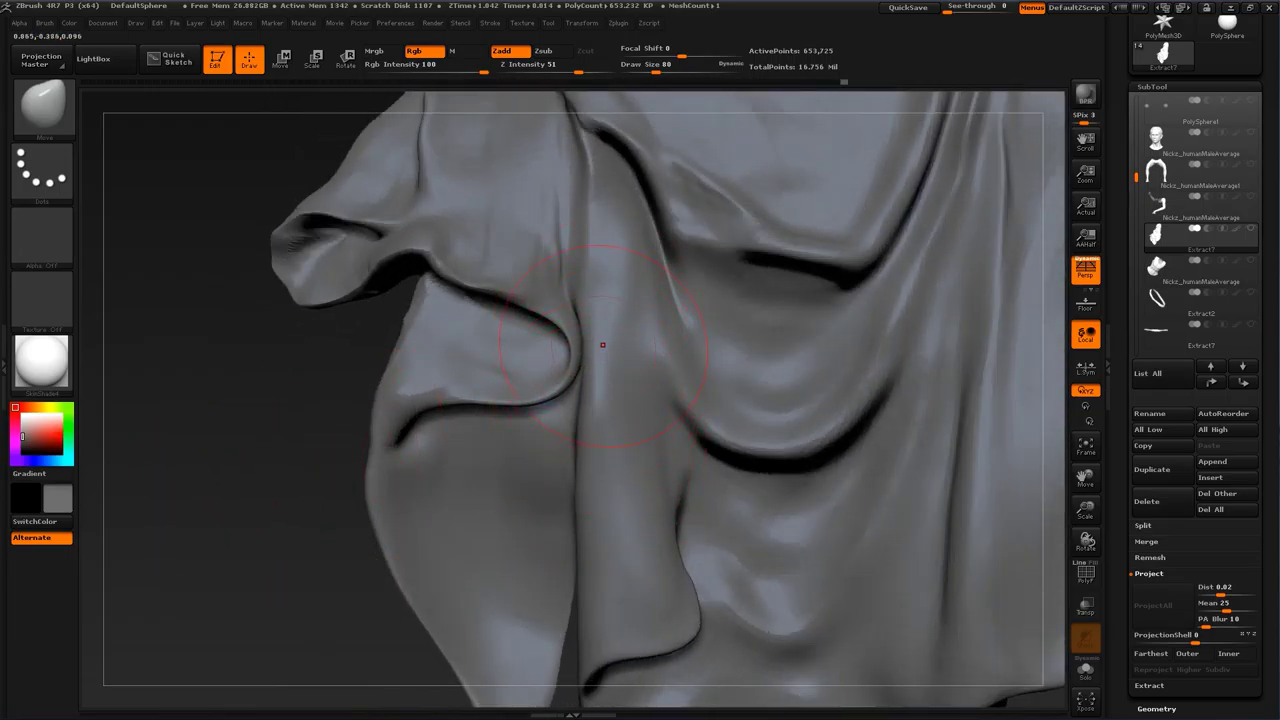
left_click_drag(603, 345, 614, 383)
left_click_drag(214, 470, 246, 490)
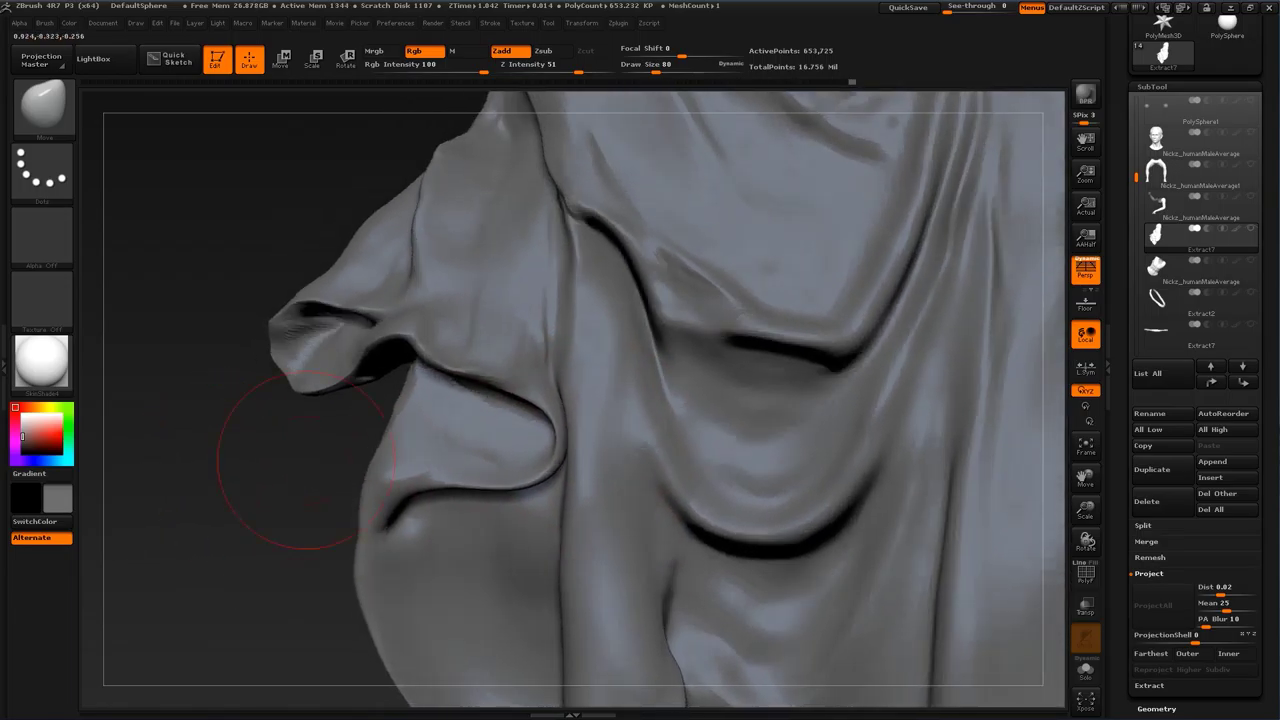
left_click_drag(610, 353, 602, 355)
left_click_drag(598, 456, 605, 457)
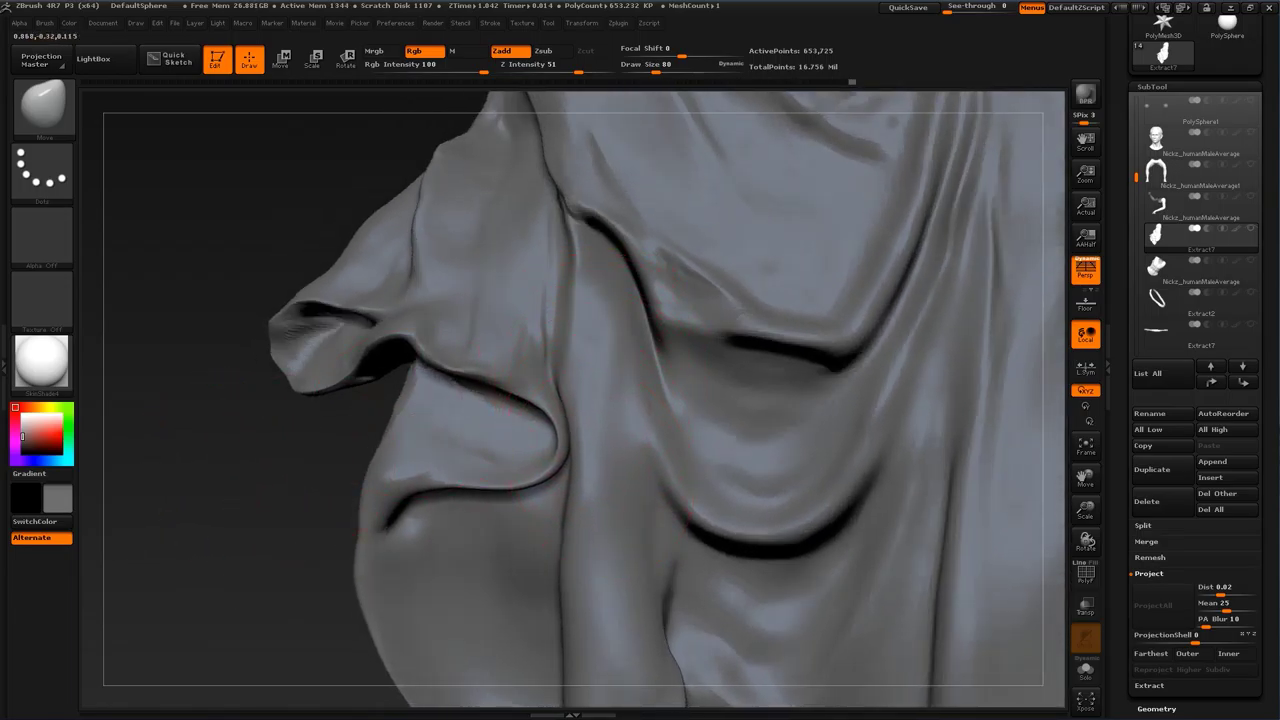
left_click_drag(307, 575, 305, 438, "alt")
left_click_drag(564, 427, 597, 338)
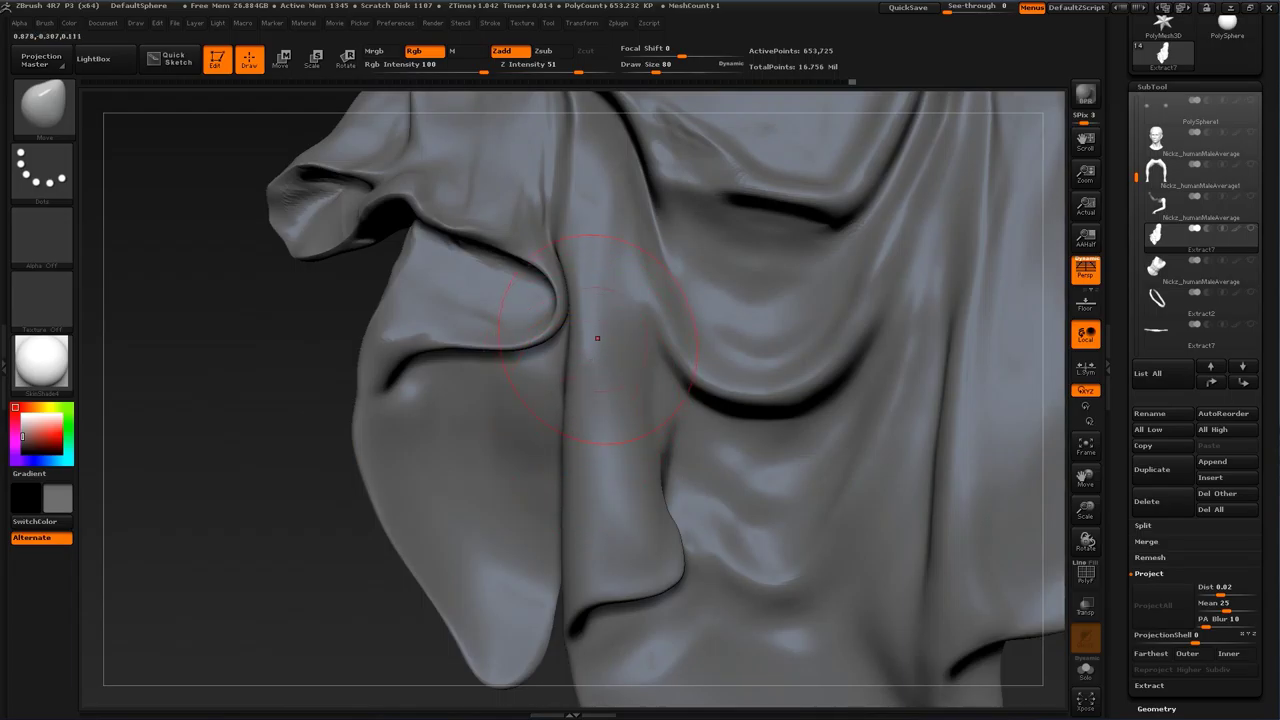
mouse_move(247, 410)
left_mouse_down("alt")
mouse_move(254, 538)
mouse_move(265, 480)
left_mouse_up("alt")
Step: Pull the upper edge of the fold beneath the flap into shape with the Move brush, reducing the draw size to 49
key("s")
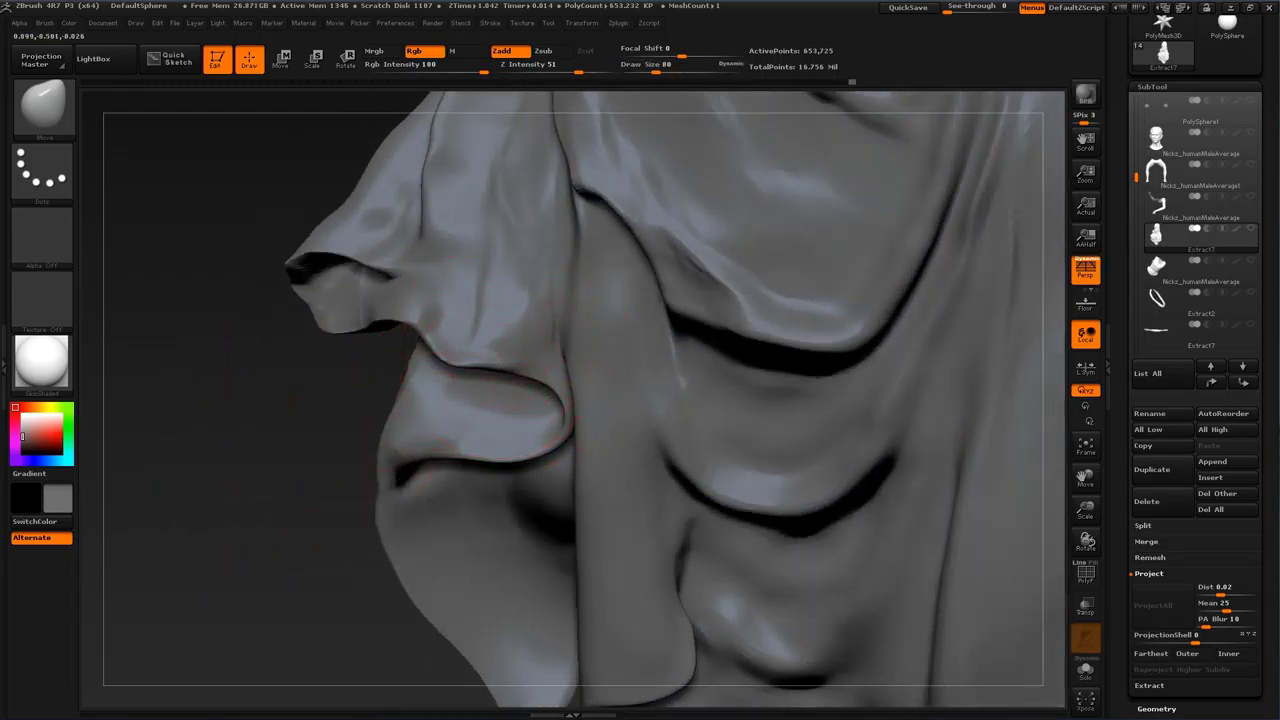
left_click_drag(503, 358, 490, 388)
left_click_drag(304, 478, 320, 560)
key("s")
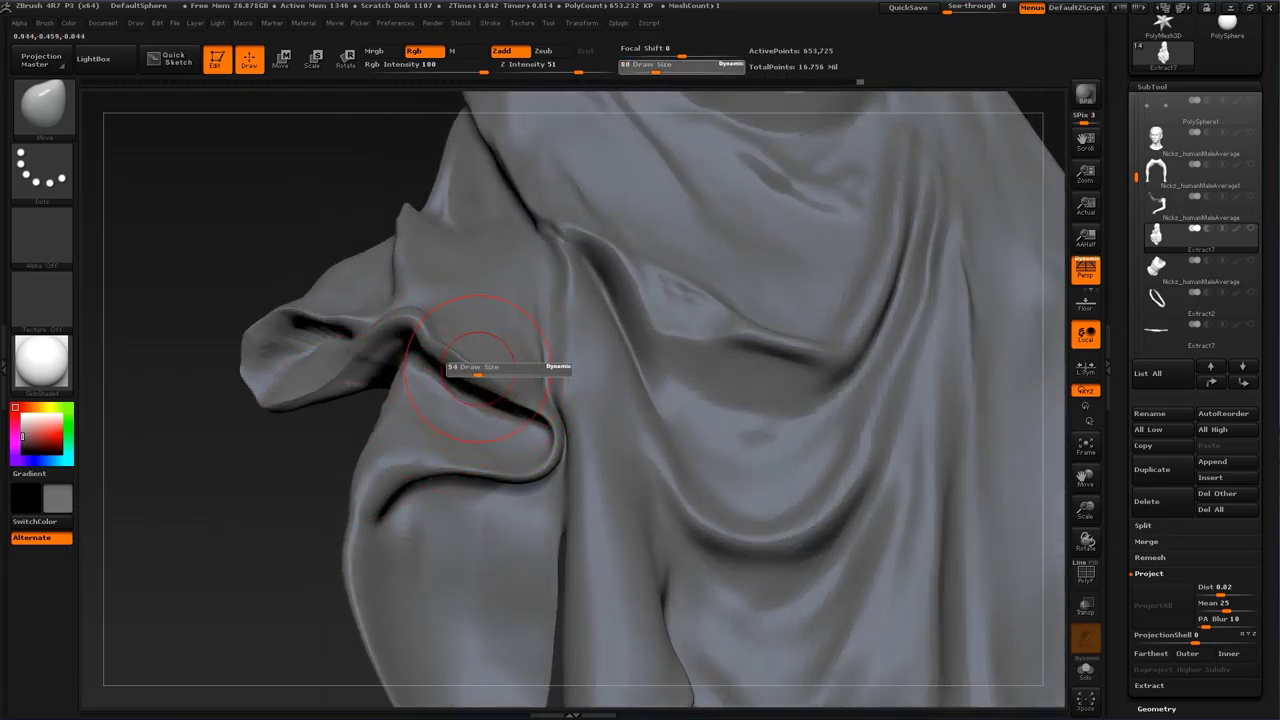
left_click_drag(484, 369, 477, 369)
mouse_move(462, 358)
left_mouse_down()
mouse_move(445, 379)
mouse_move(494, 386)
mouse_move(493, 402)
left_mouse_up()
left_click_drag(268, 467, 325, 464)
left_click_drag(472, 396, 469, 386)
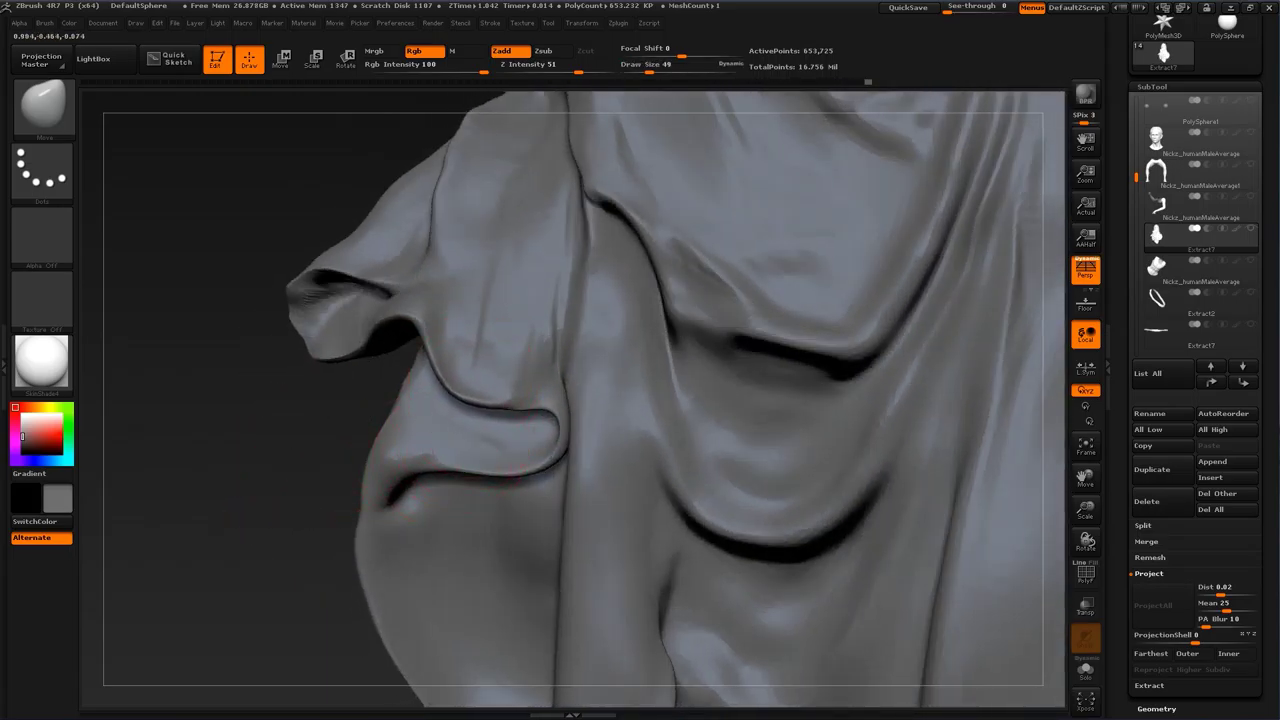
Step: Add clay above the fold edge with ClayBuildup at draw size 49 and on its rounded end at 27, smoothing the result
key("b")
left_click(112, 334)
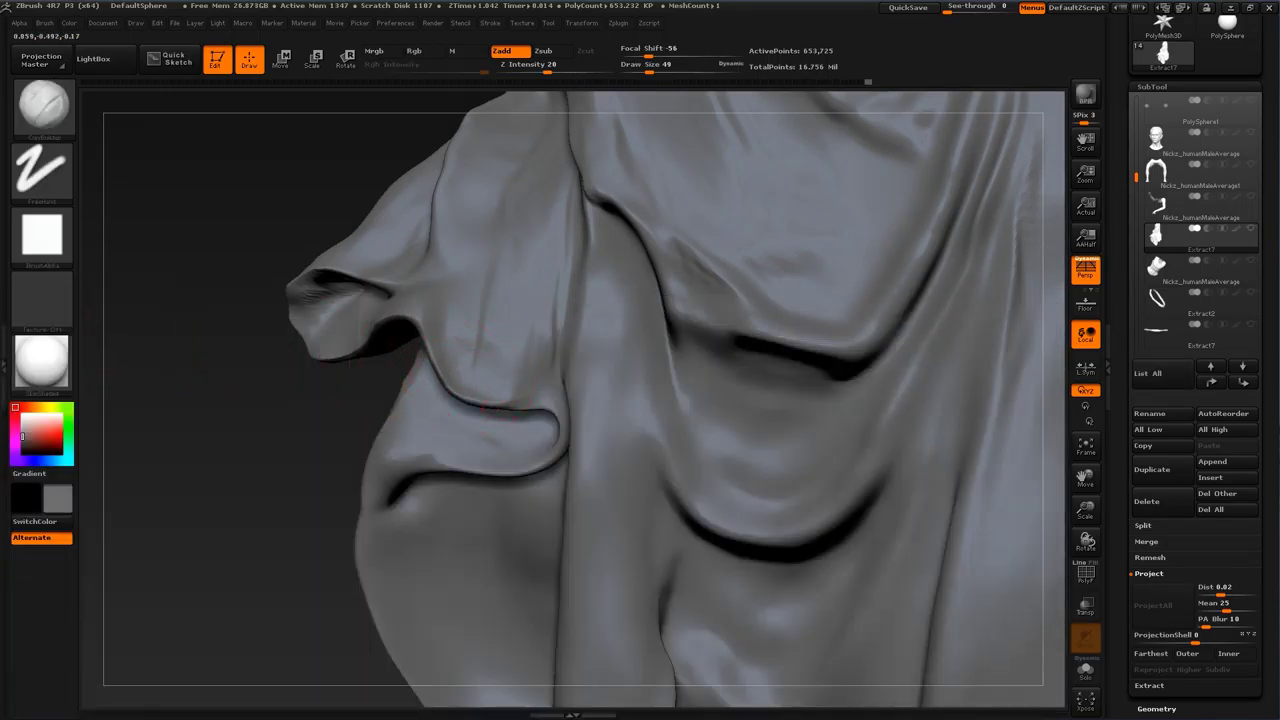
mouse_move(481, 370)
left_mouse_down()
mouse_move(458, 360)
mouse_move(536, 386)
left_mouse_up()
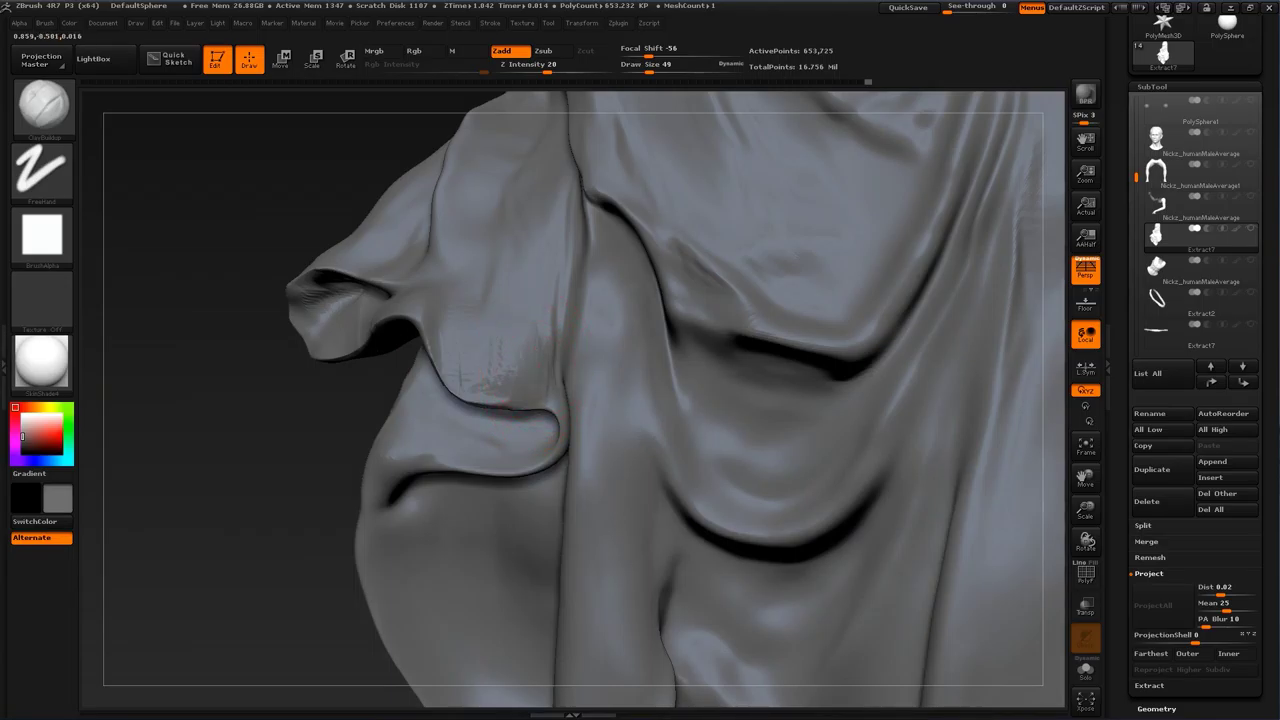
key("s")
left_click_drag(557, 431, 545, 429)
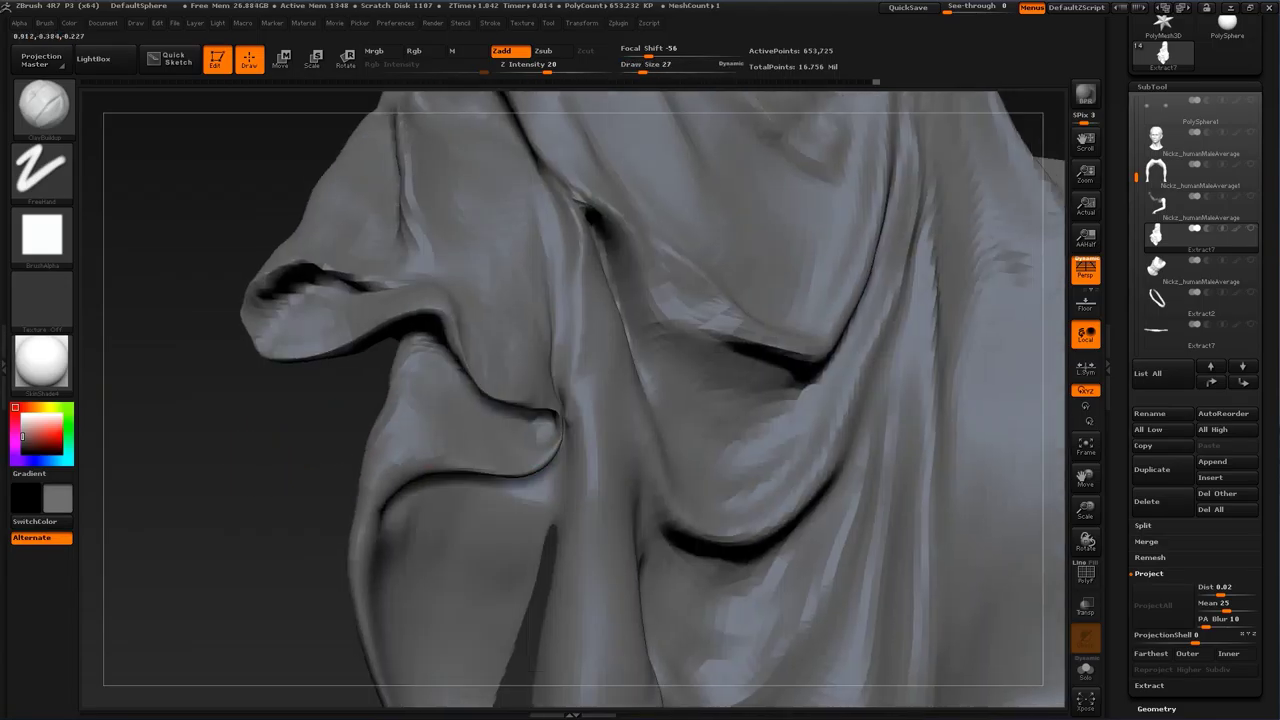
key("shift")
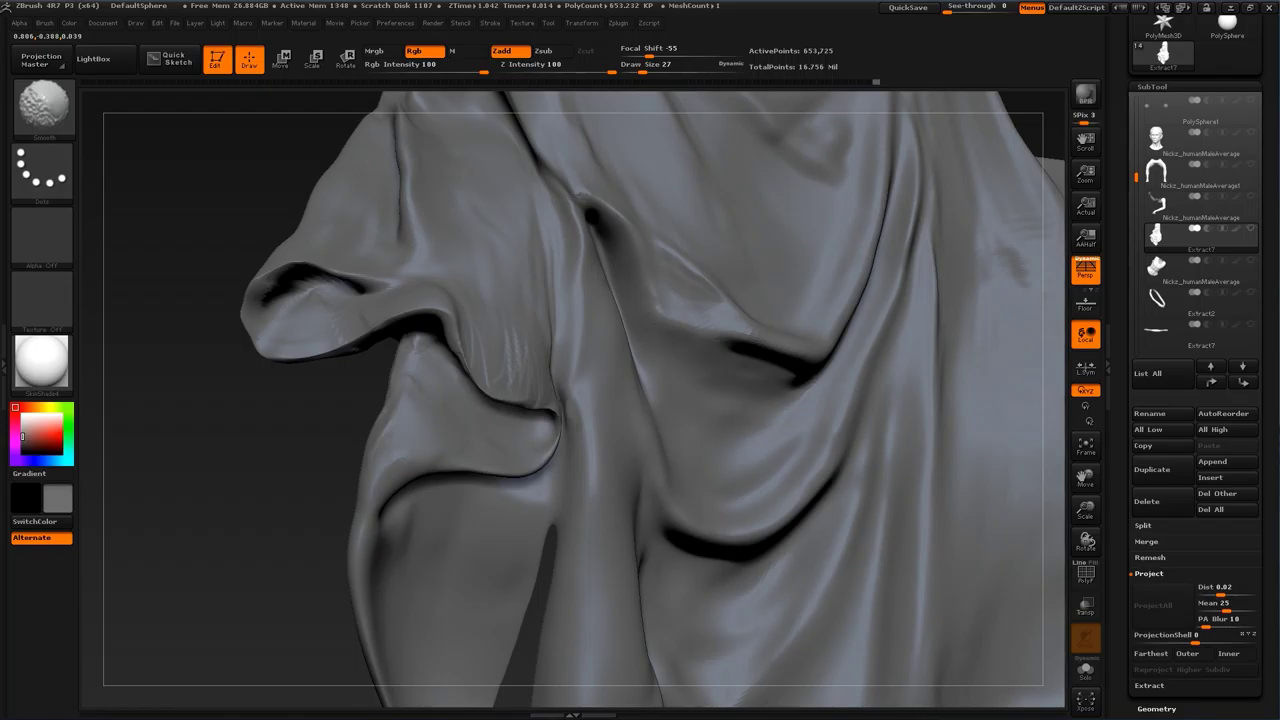
Step: Inflate the rounded end of the fold with the Inflat brush at draw size 27 and smooth it
key("b")
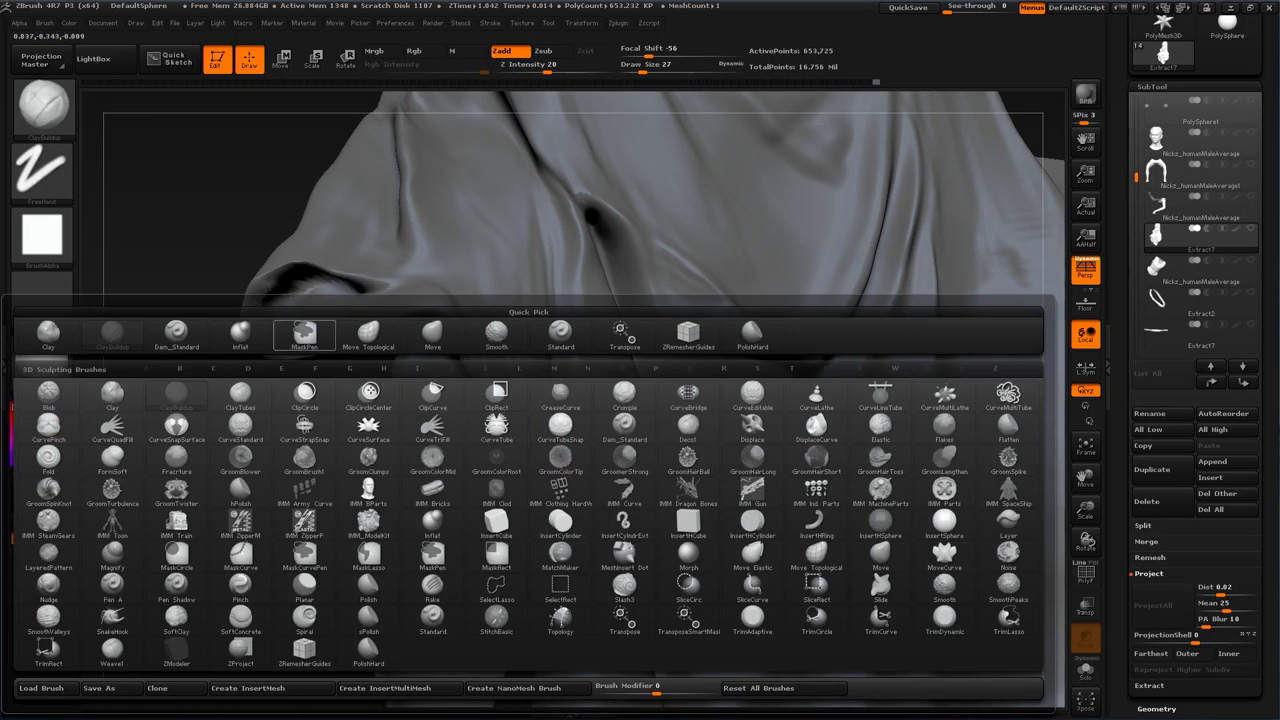
left_click(240, 334)
left_click_drag(553, 426, 552, 424)
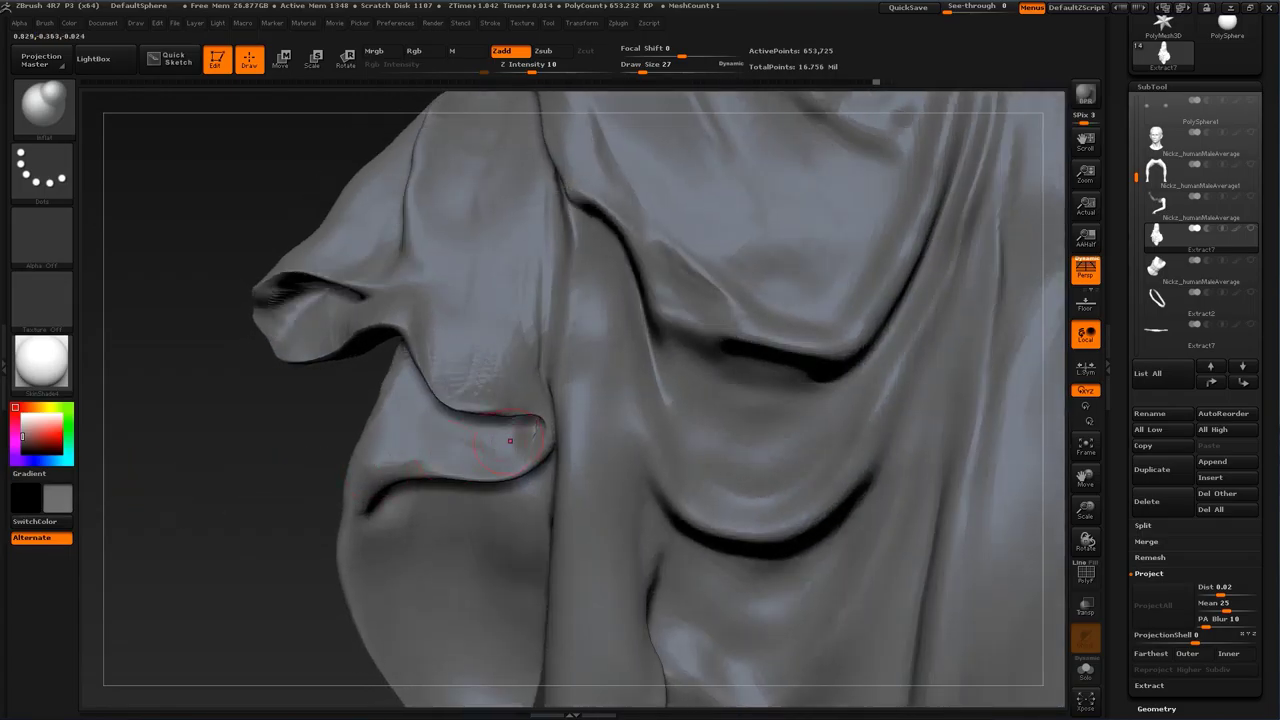
key("shift")
left_click_drag(326, 432, 328, 480)
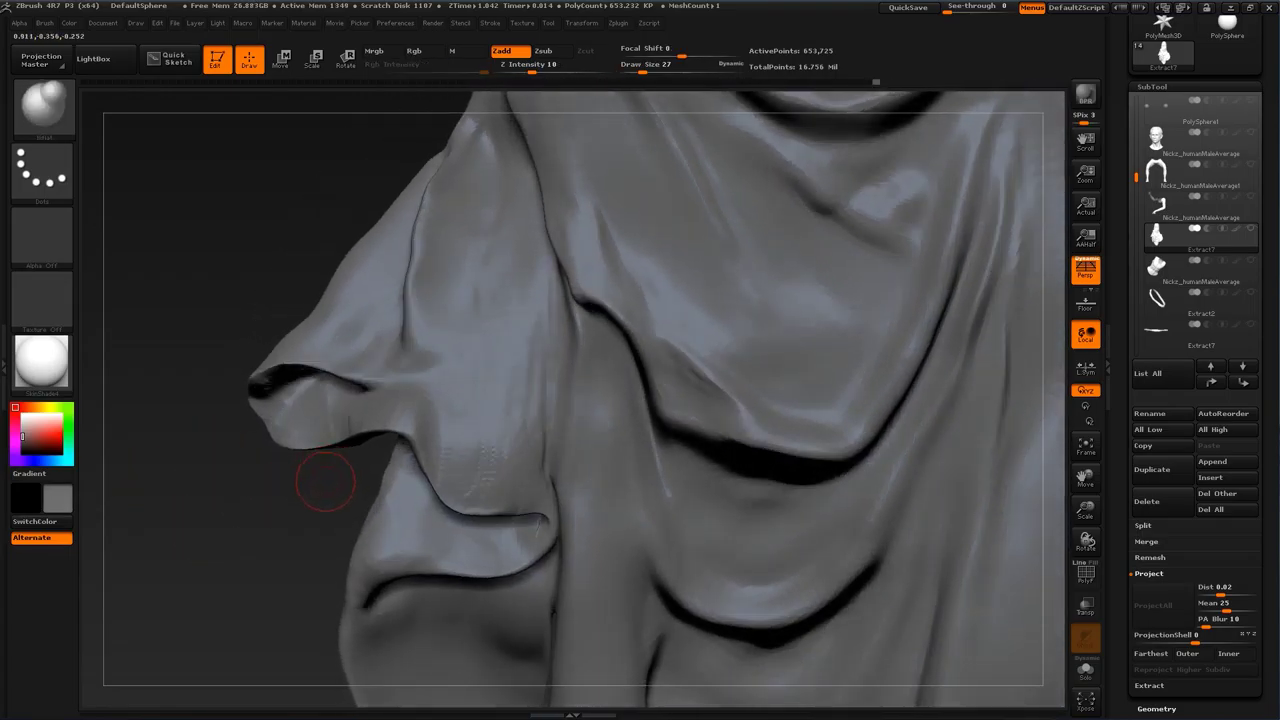
Step: Sculpt lengthwise wrinkles on the lower part of the cloth panel above the fold with ClayBuildup at draw size 46
key("b")
left_click(112, 336)
left_click_drag(213, 476, 215, 494)
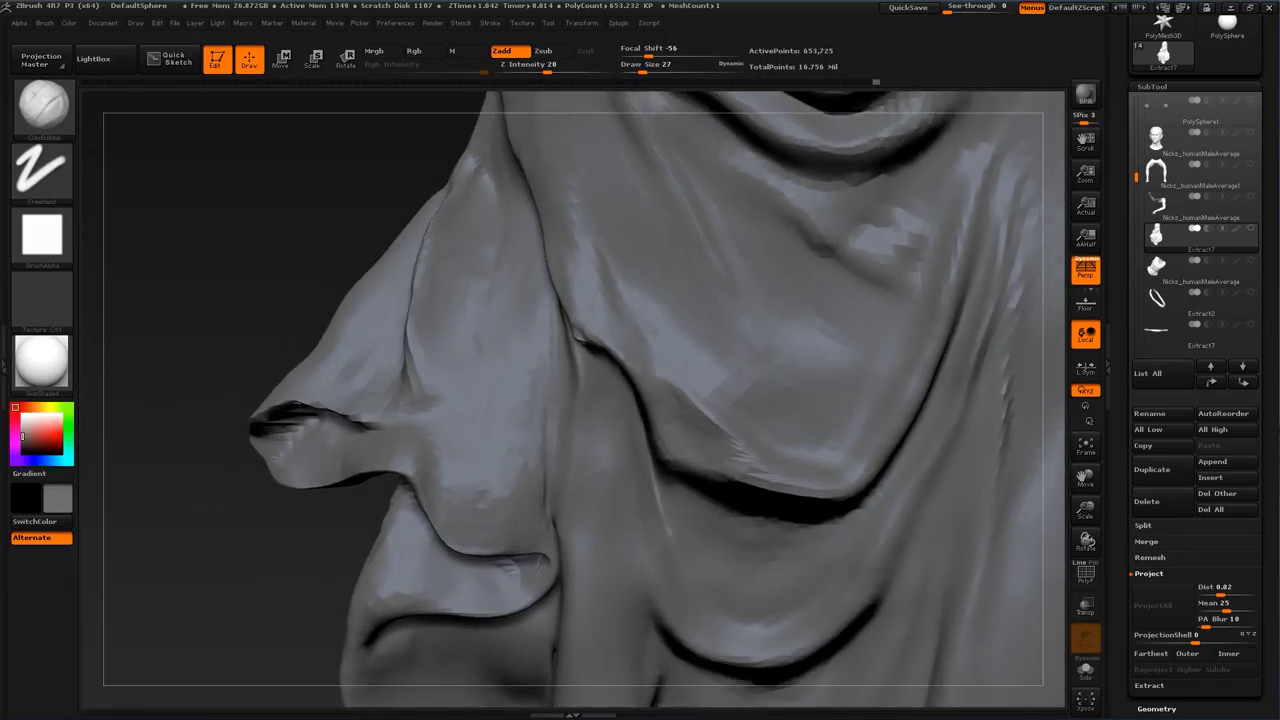
key("s")
left_click_drag(473, 416, 440, 448)
left_click_drag(422, 393, 406, 424)
left_click_drag(466, 372, 443, 450)
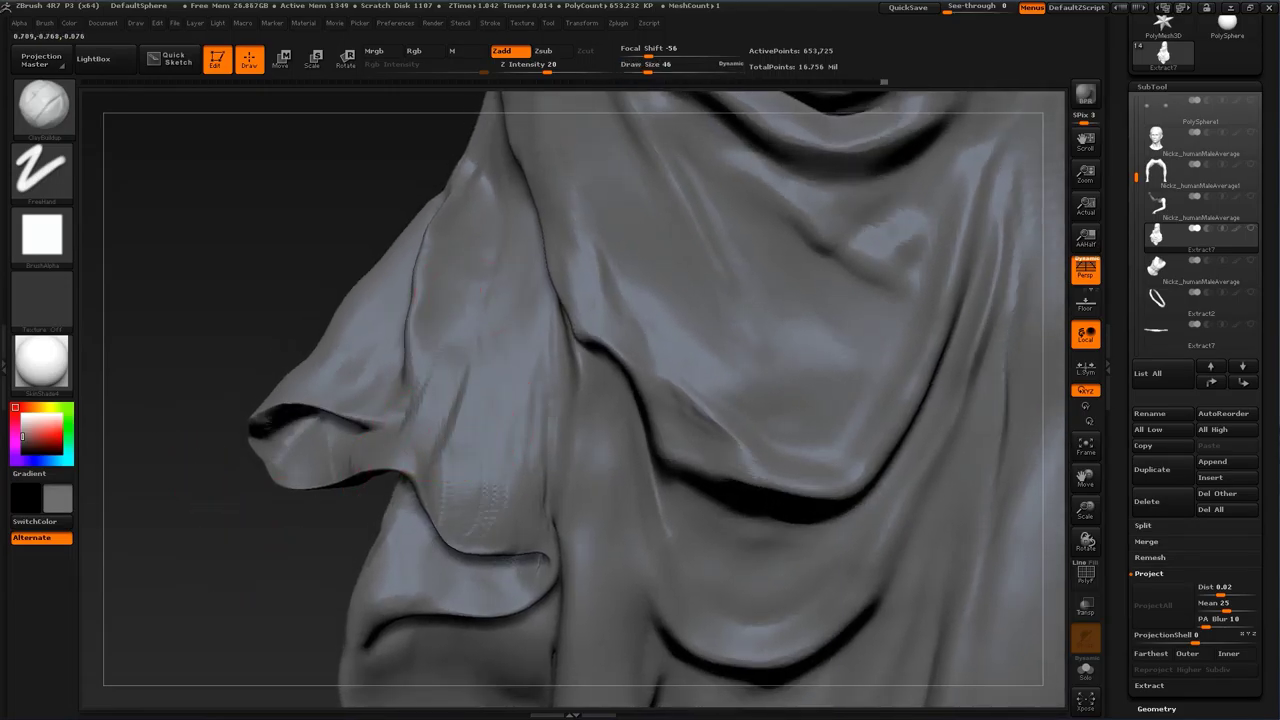
left_click_drag(468, 356, 449, 480)
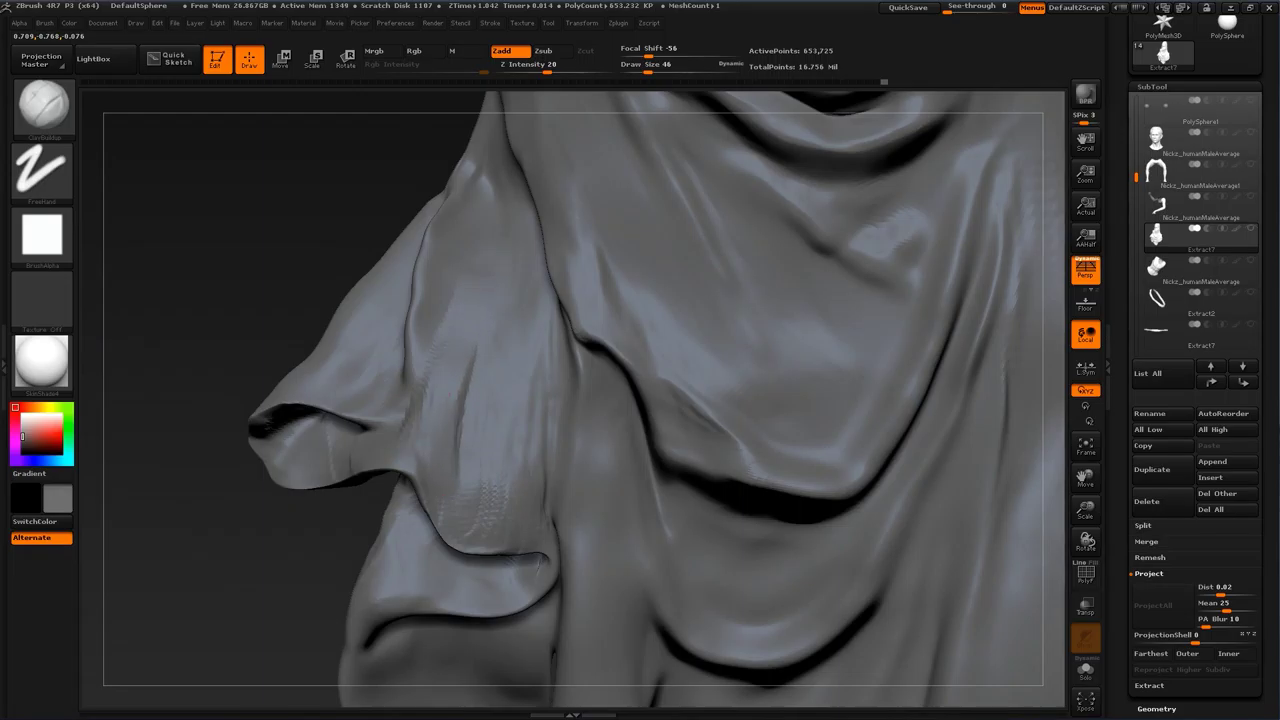
Step: Extend the lengthwise wrinkles up the cloth panel with ClayBuildup at draw size 46, and smooth them
left_click_drag(485, 350, 469, 402)
left_click_drag(487, 278, 449, 415)
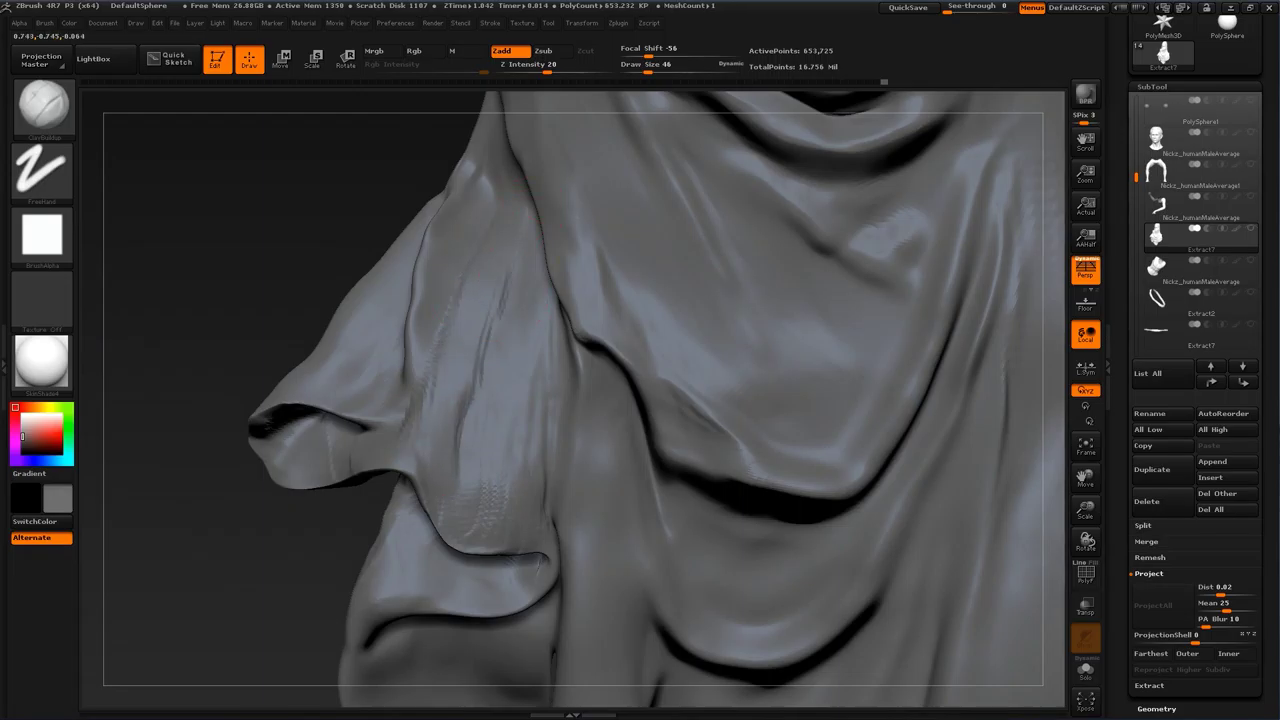
left_click_drag(494, 277, 449, 390)
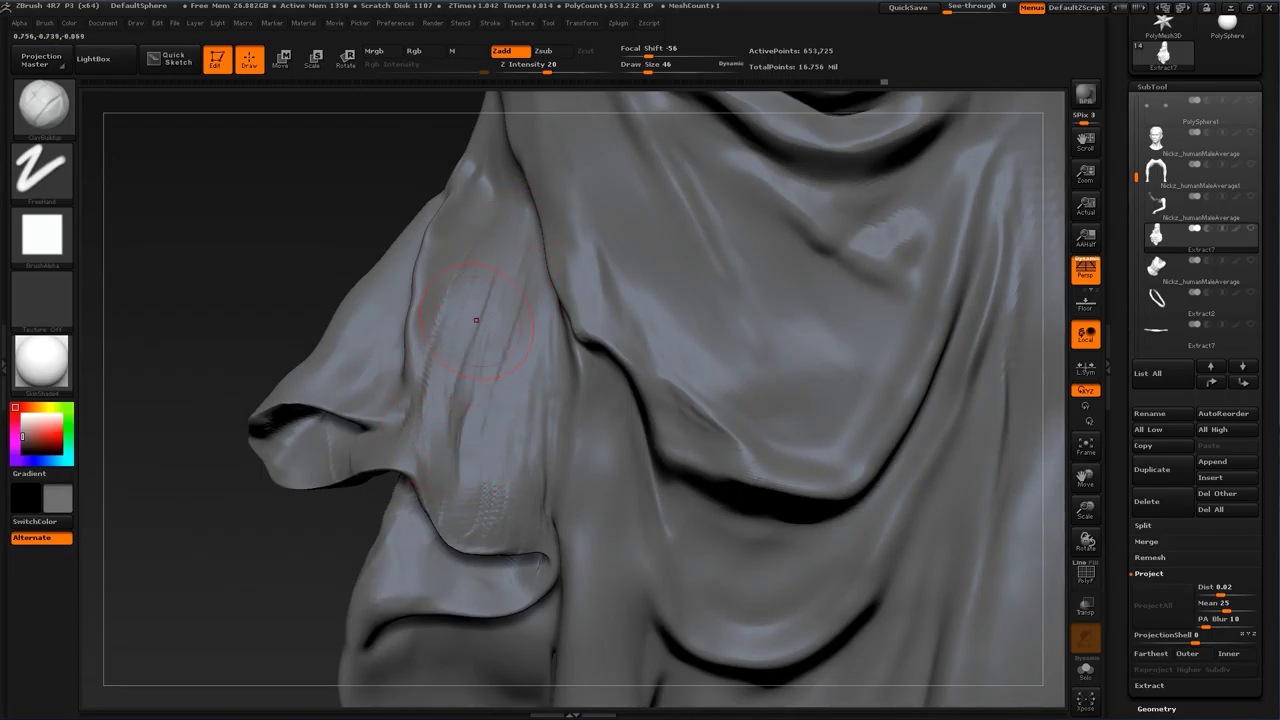
left_click_drag(492, 287, 449, 415)
left_click_drag(496, 290, 458, 436)
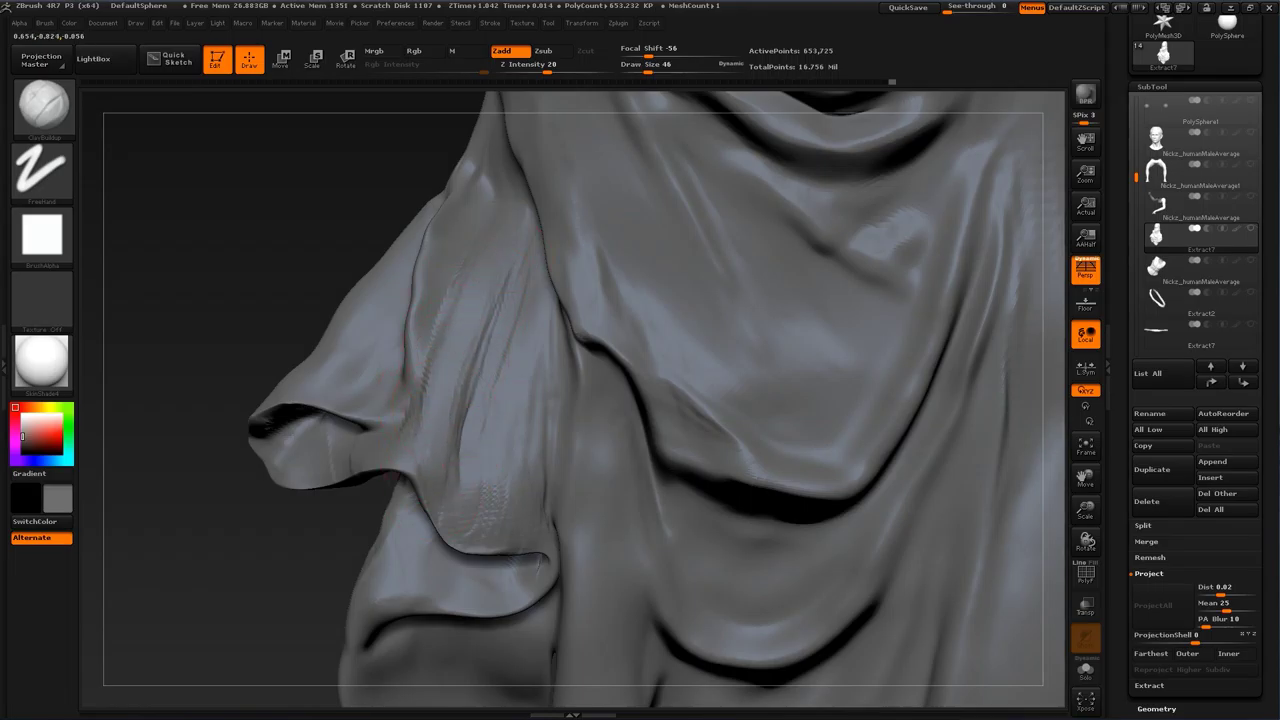
left_click_drag(497, 265, 459, 432, "shift")
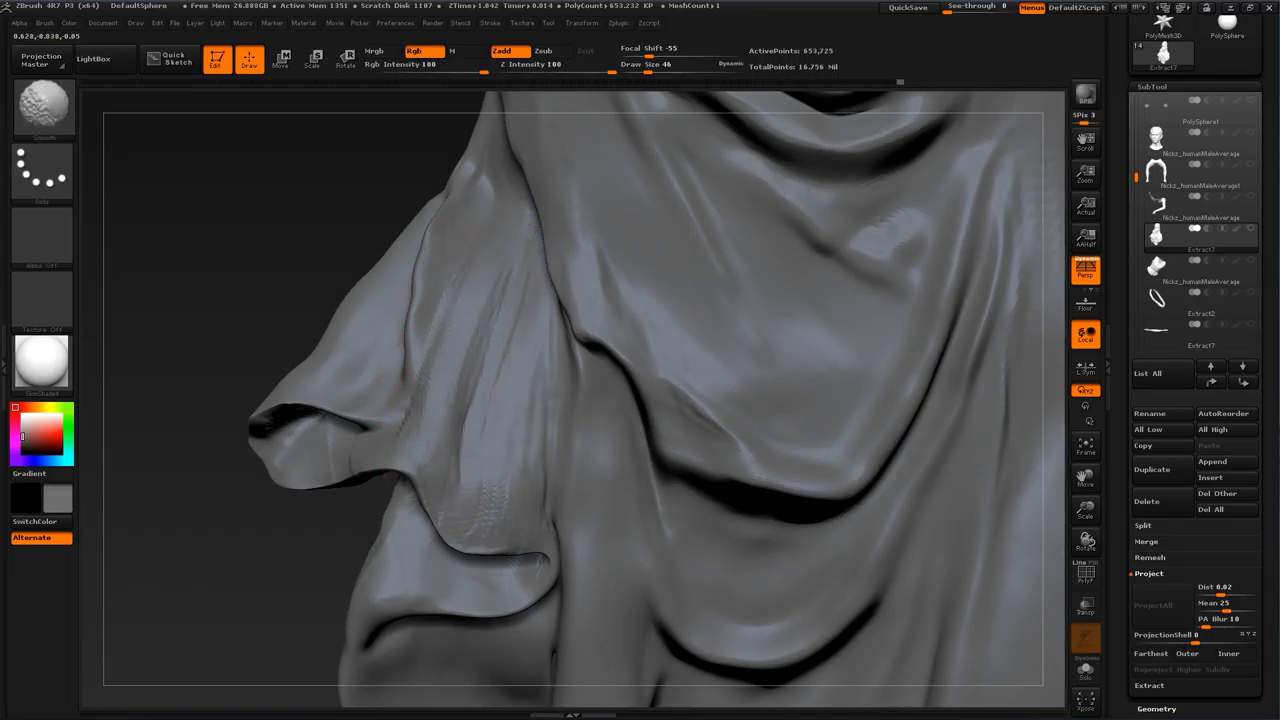
Step: Switch to the Standard brush at draw size 46 for the wrinkled cloth panel above the fold
left_click_drag(262, 601, 254, 583, "alt")
key("b")
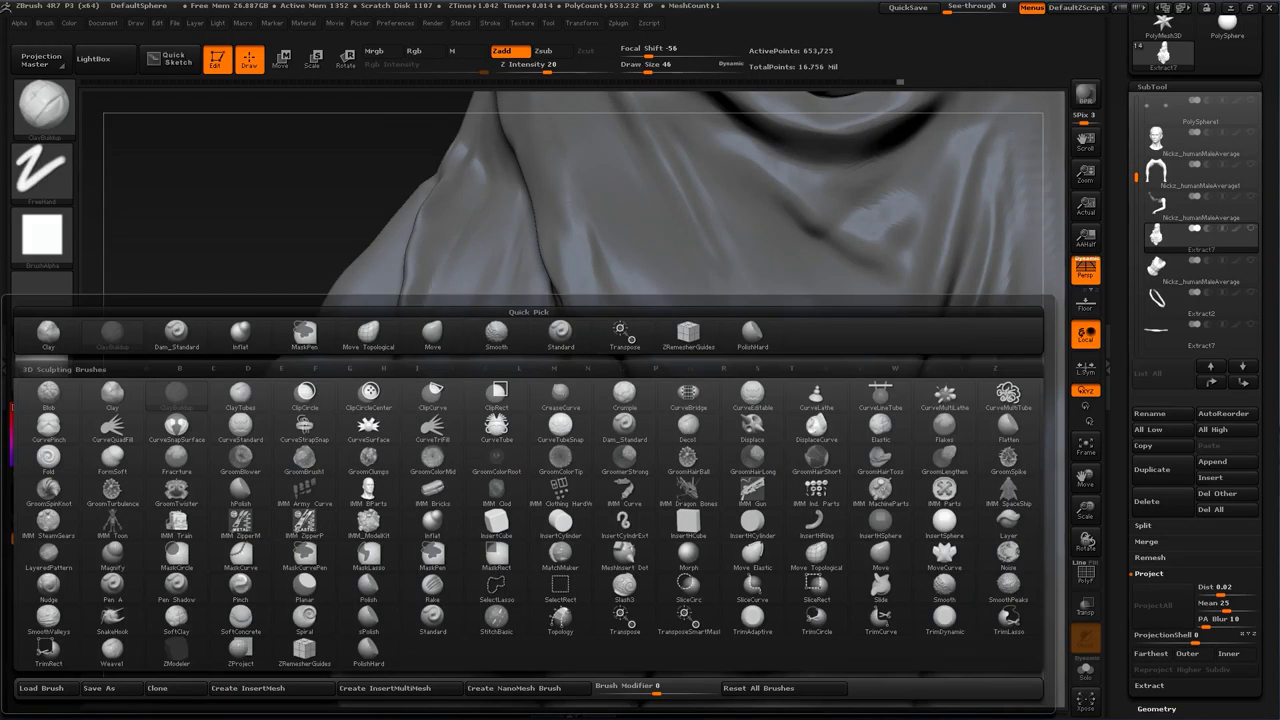
left_click(560, 335)
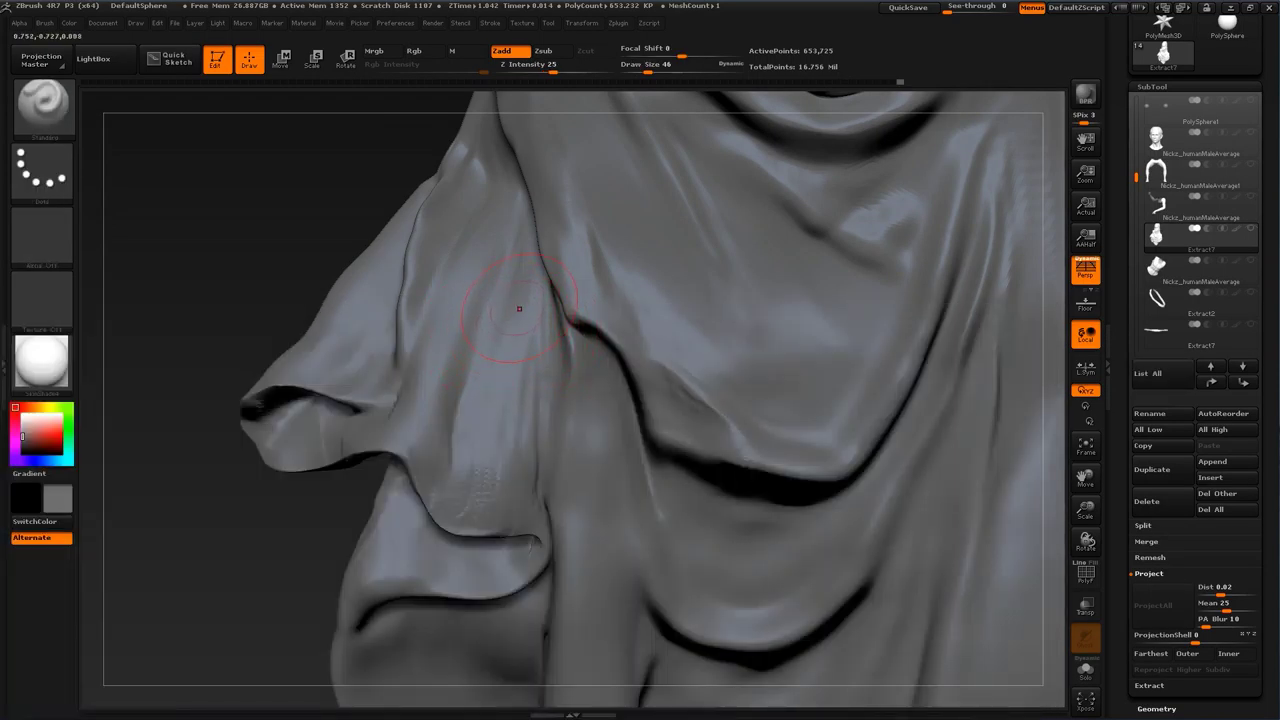
Step: Sculpt lengthwise folds down the hanging sleeve panel and smooth the rough patch near its hem
left_click_drag(512, 310, 482, 386)
left_click_drag(503, 342, 478, 455)
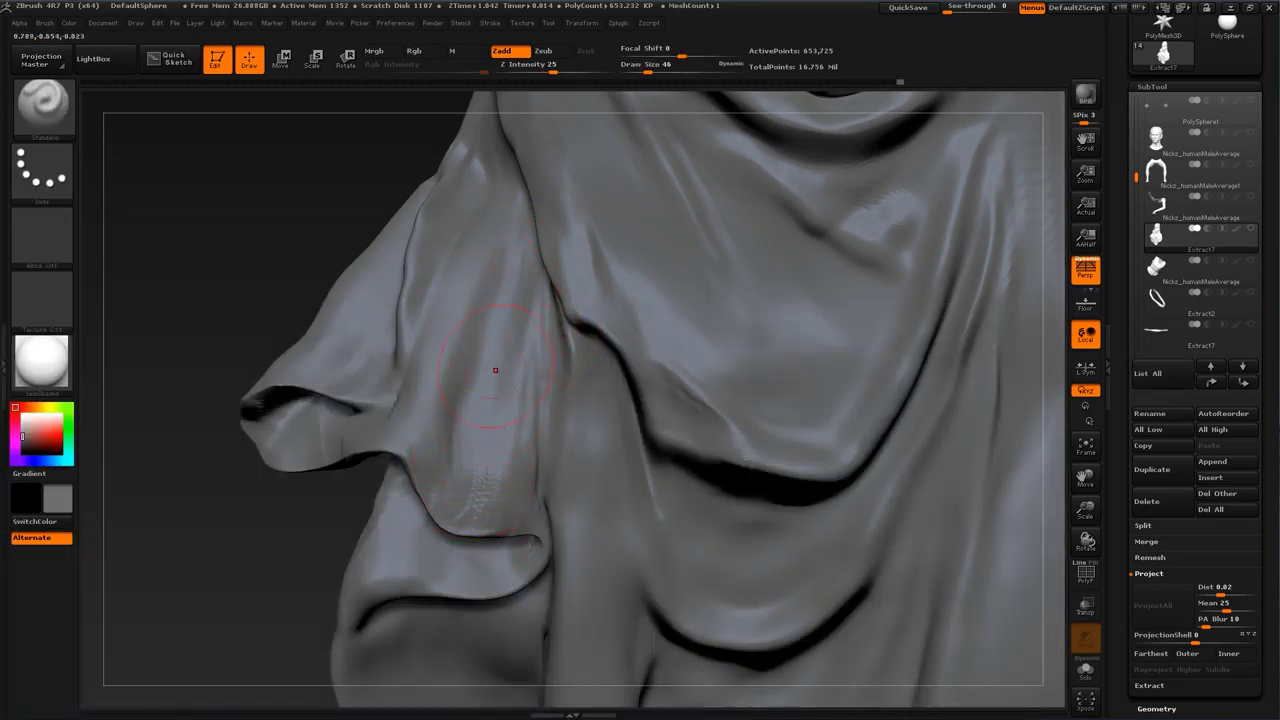
left_click_drag(506, 325, 485, 440)
left_click_drag(488, 465, 484, 505, "shift")
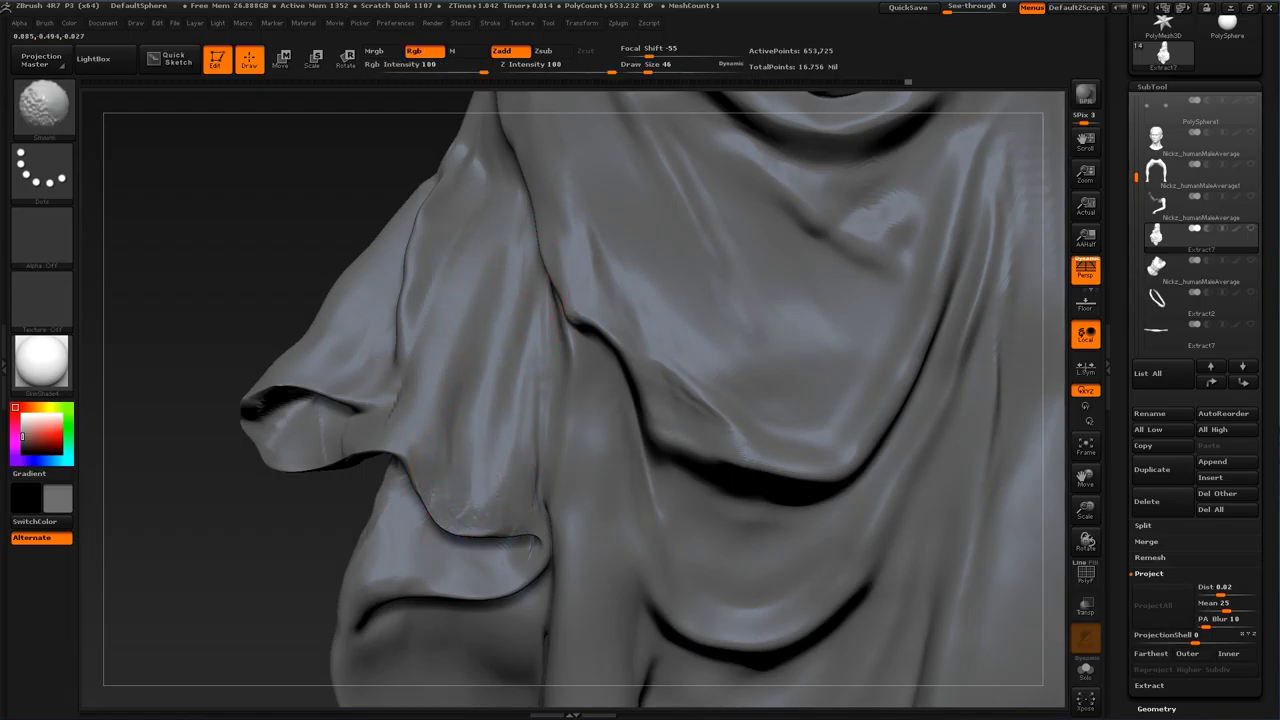
Step: Build up vertical folds on the long cloth strip between the sleeve and the central drape, using draw size 39
left_click_drag(214, 600, 291, 467, "alt")
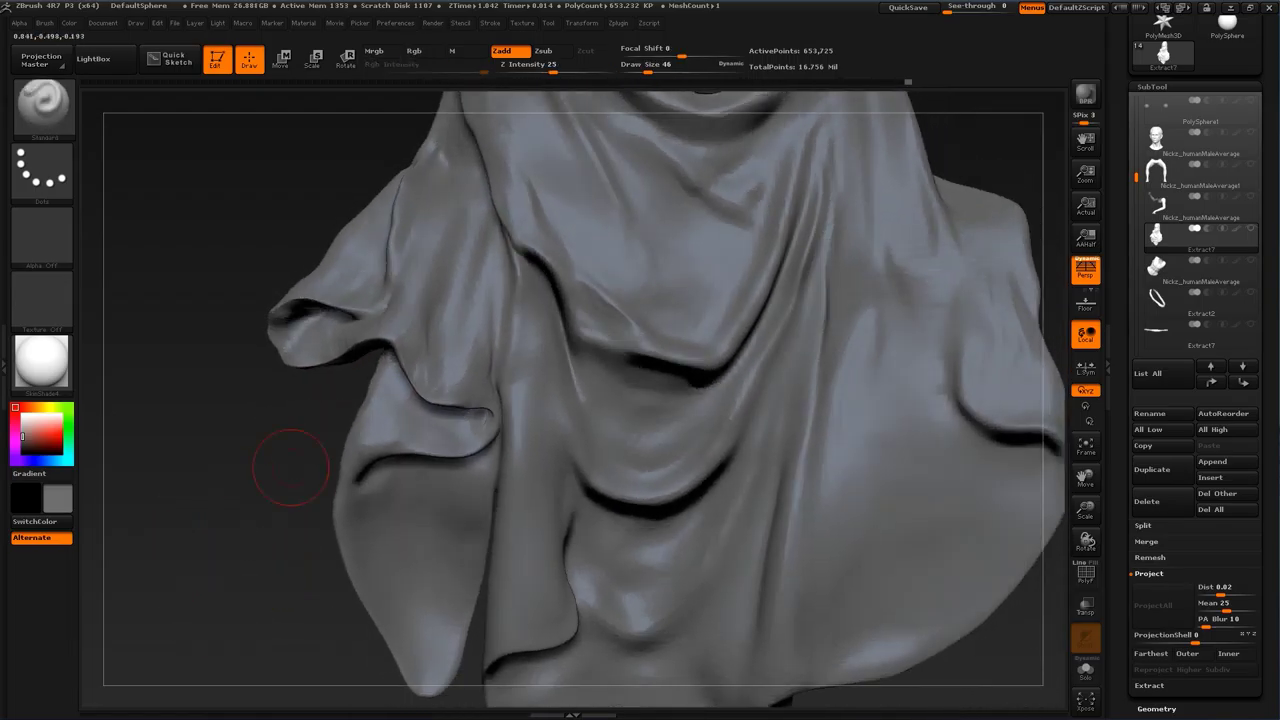
left_click_drag(530, 292, 516, 440)
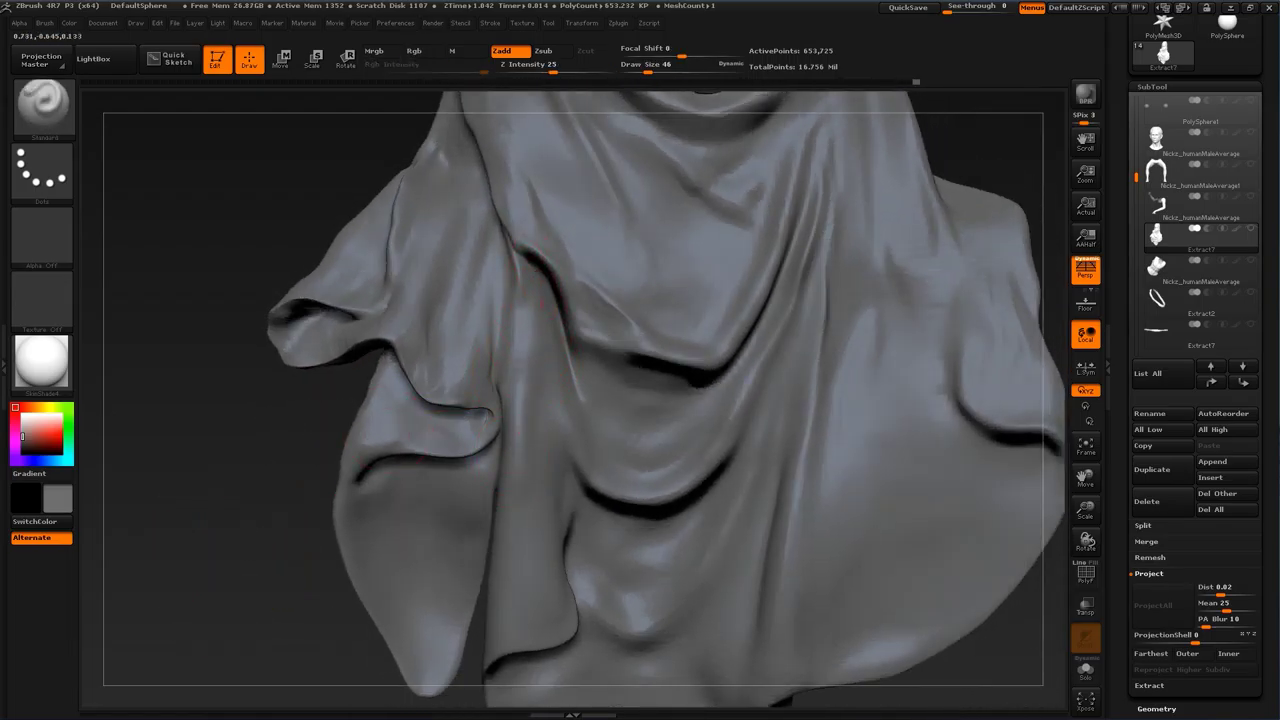
left_click_drag(310, 600, 302, 514, "alt")
key("s")
left_click_drag(526, 328, 530, 328)
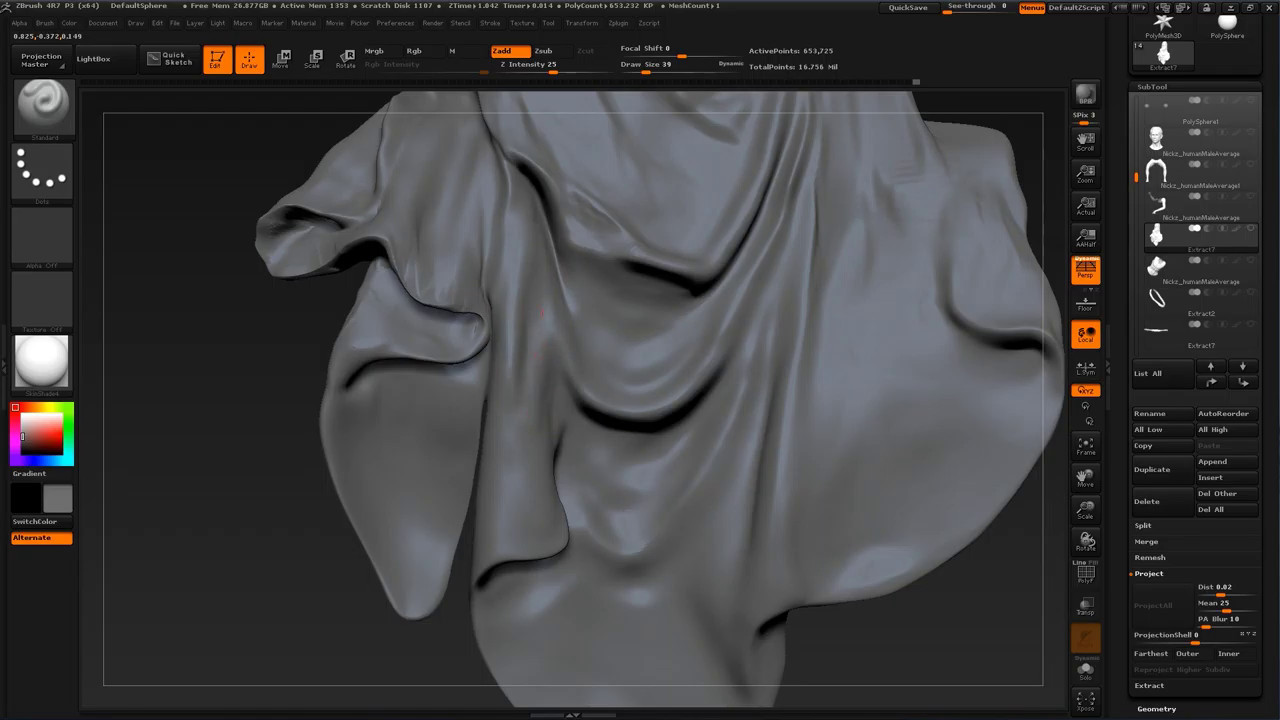
key("shift")
Step: Sculpt folds rising from the lowest central swag toward the gathered cloth at draw size 25, and smooth the swag's surface
mouse_move(306, 626)
left_mouse_down("alt")
mouse_move(266, 591)
mouse_move(226, 516)
left_mouse_up("alt")
key("s")
left_click(504, 406)
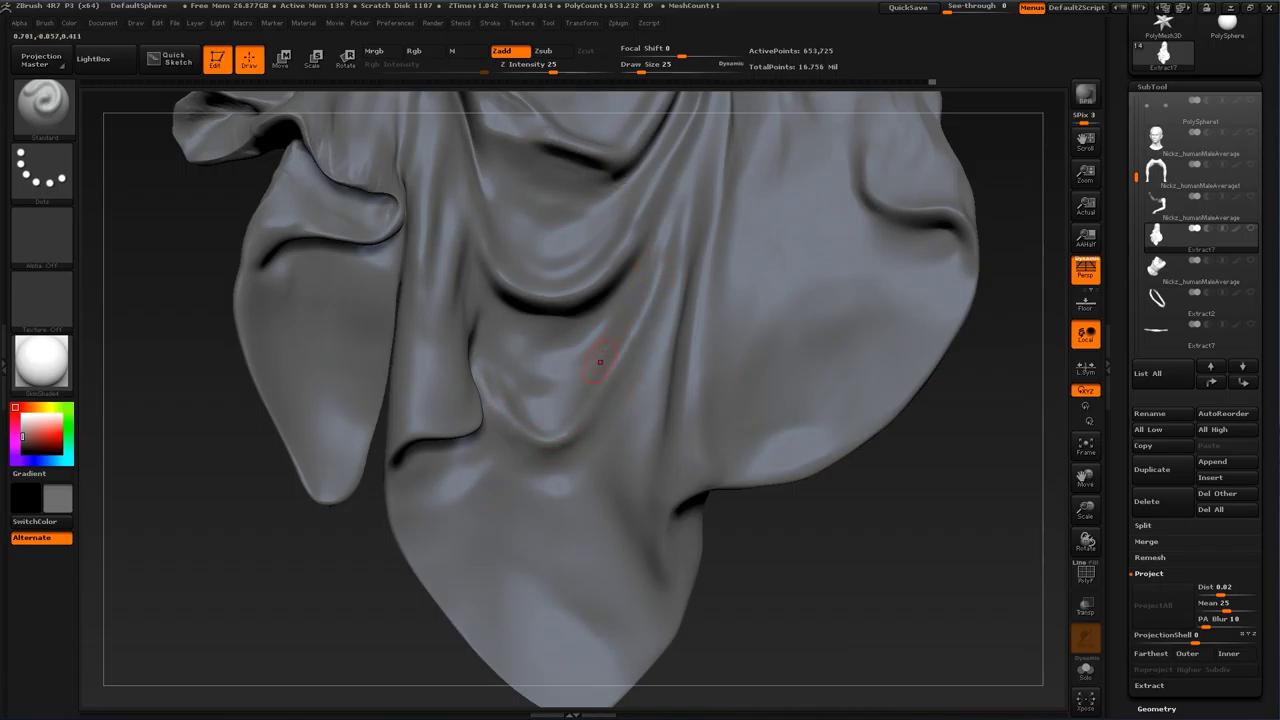
left_click_drag(635, 325, 680, 212)
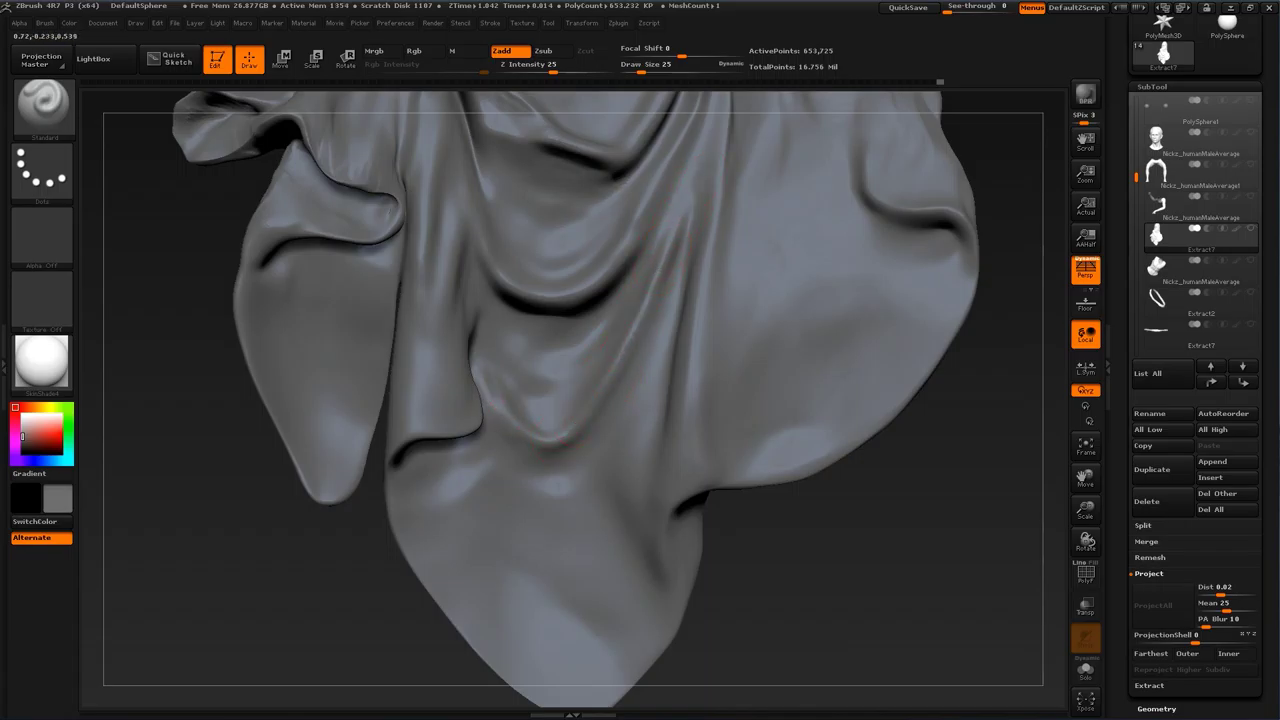
key("shift")
left_click_drag(578, 398, 551, 391, "shift")
key("shift")
Step: Add curved sagging folds beneath the lowest central swag with the brush at draw size 37
left_click_drag(332, 574, 328, 508, "alt")
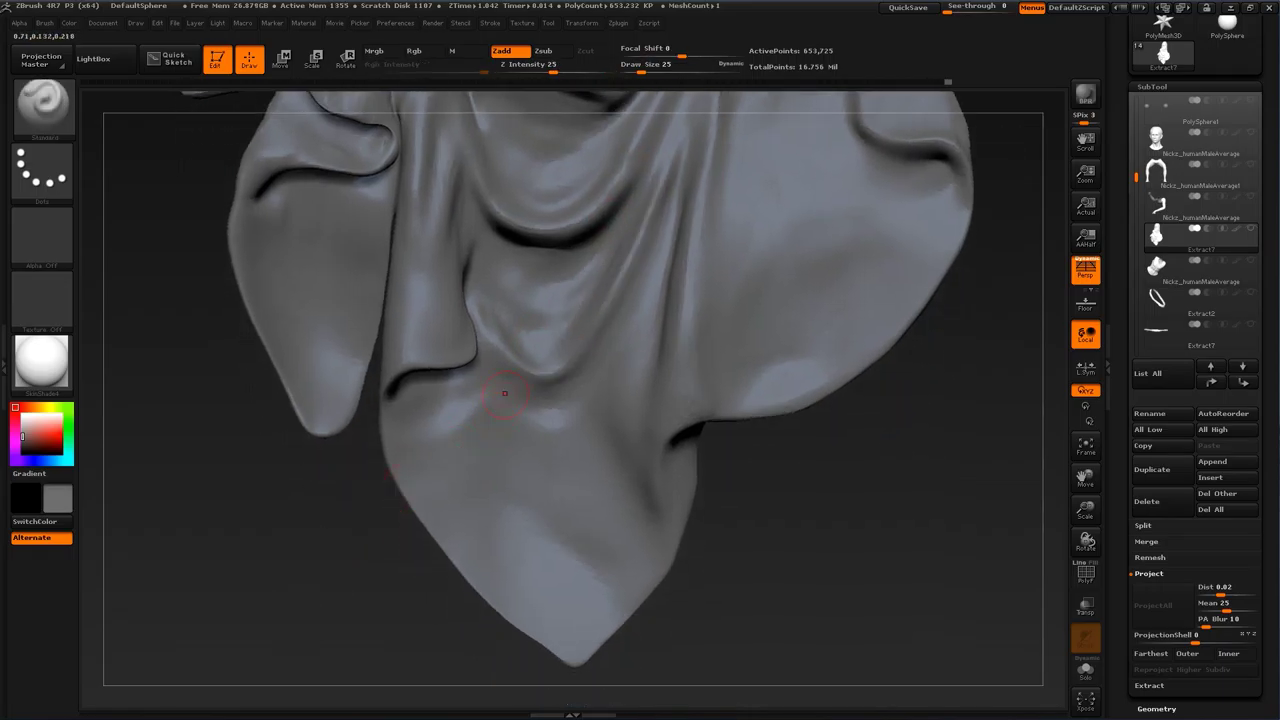
key("s")
left_click_drag(497, 380, 580, 436)
left_click_drag(480, 402, 586, 366)
key("shift")
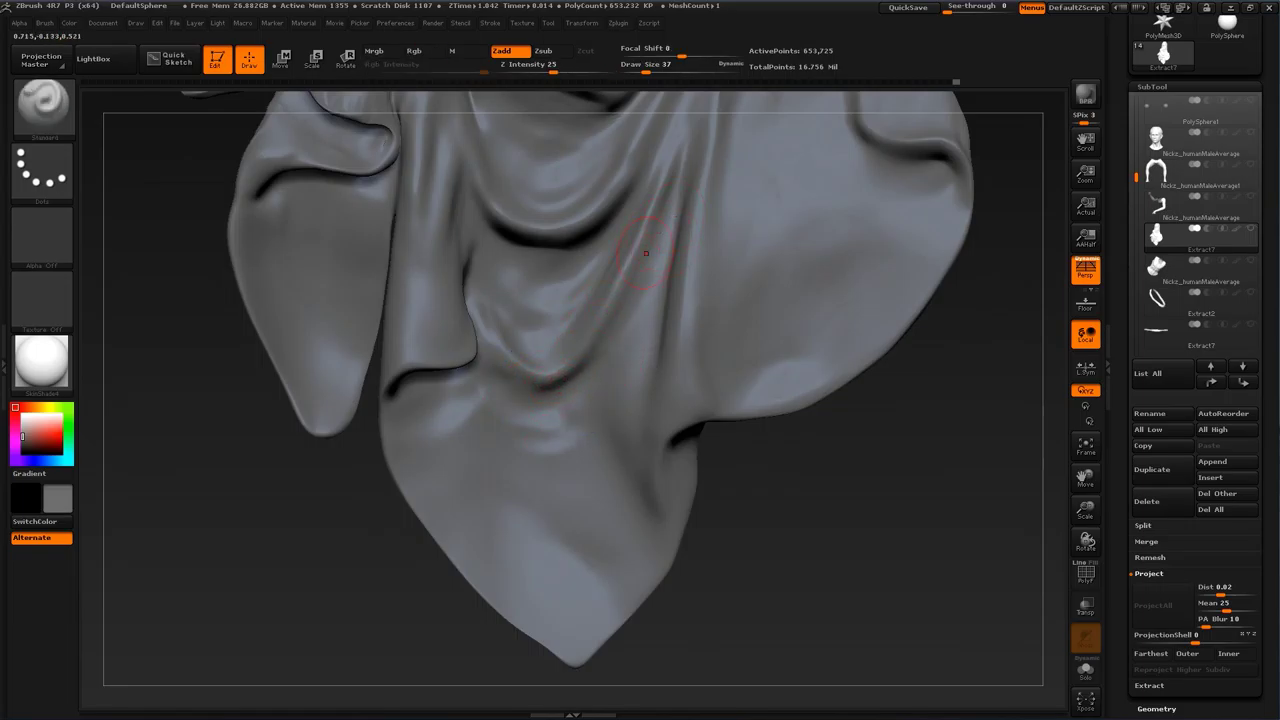
key("shift")
Step: Raise a ridge along the long vertical fold where it meets the central swags, using draw size 25
mouse_move(183, 366)
left_mouse_down("alt")
mouse_move(196, 496)
mouse_move(166, 586)
left_mouse_up("alt")
key("s")
left_click_drag(494, 409, 458, 377)
key("s")
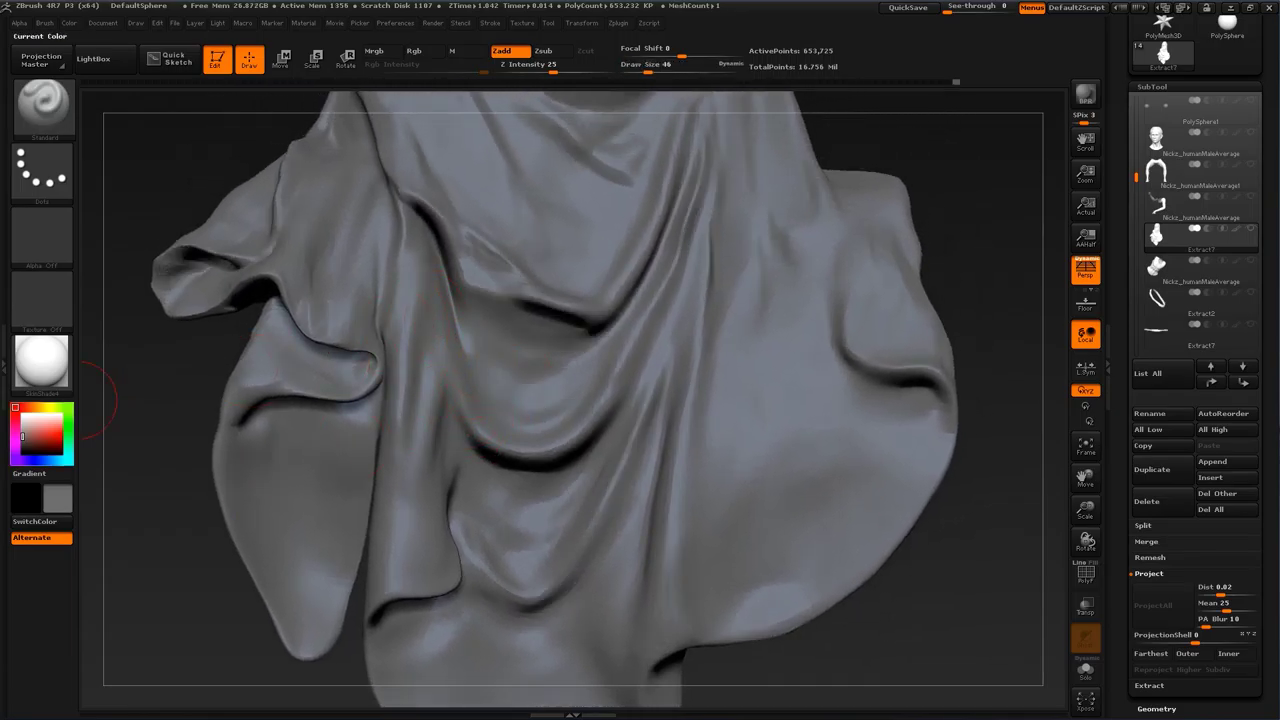
left_click_drag(84, 400, 98, 398)
key("s")
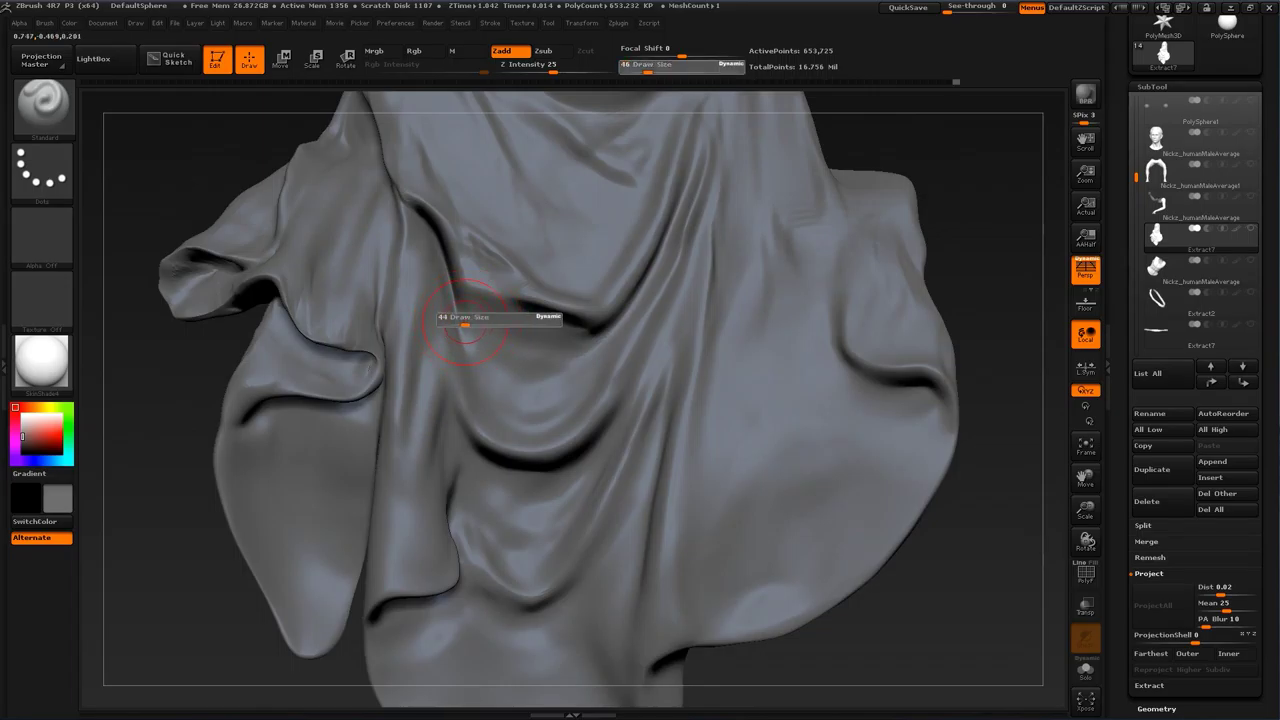
left_click_drag(460, 324, 452, 324)
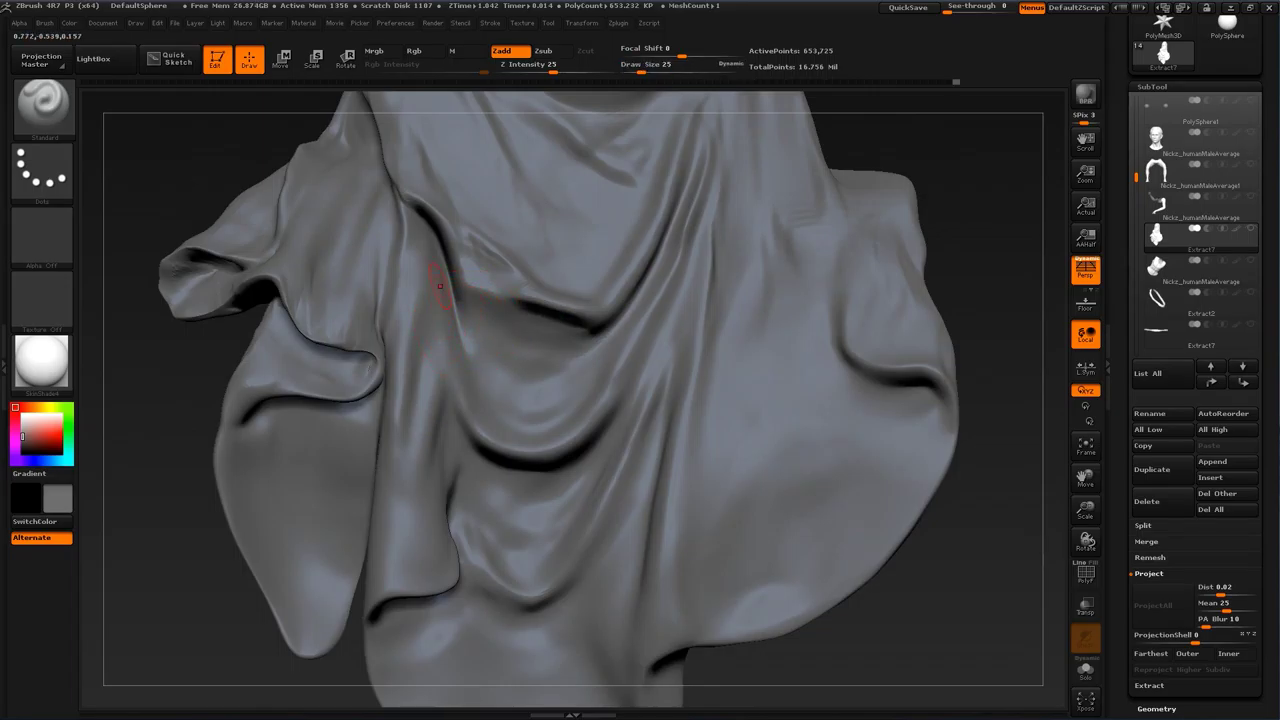
left_click_drag(443, 243, 462, 332)
left_click_drag(449, 378, 440, 247)
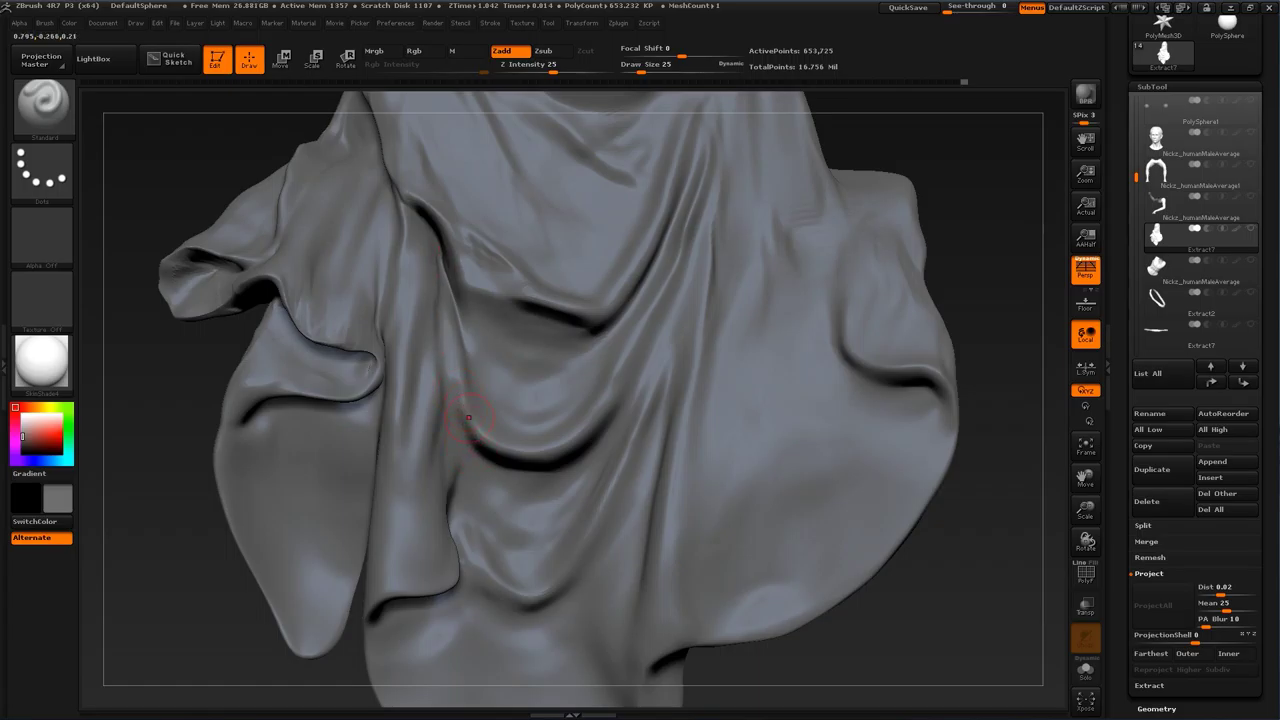
Step: Pull the middle swag of the central drape down into a sharper V with the Move brush at draw size 51
key("b")
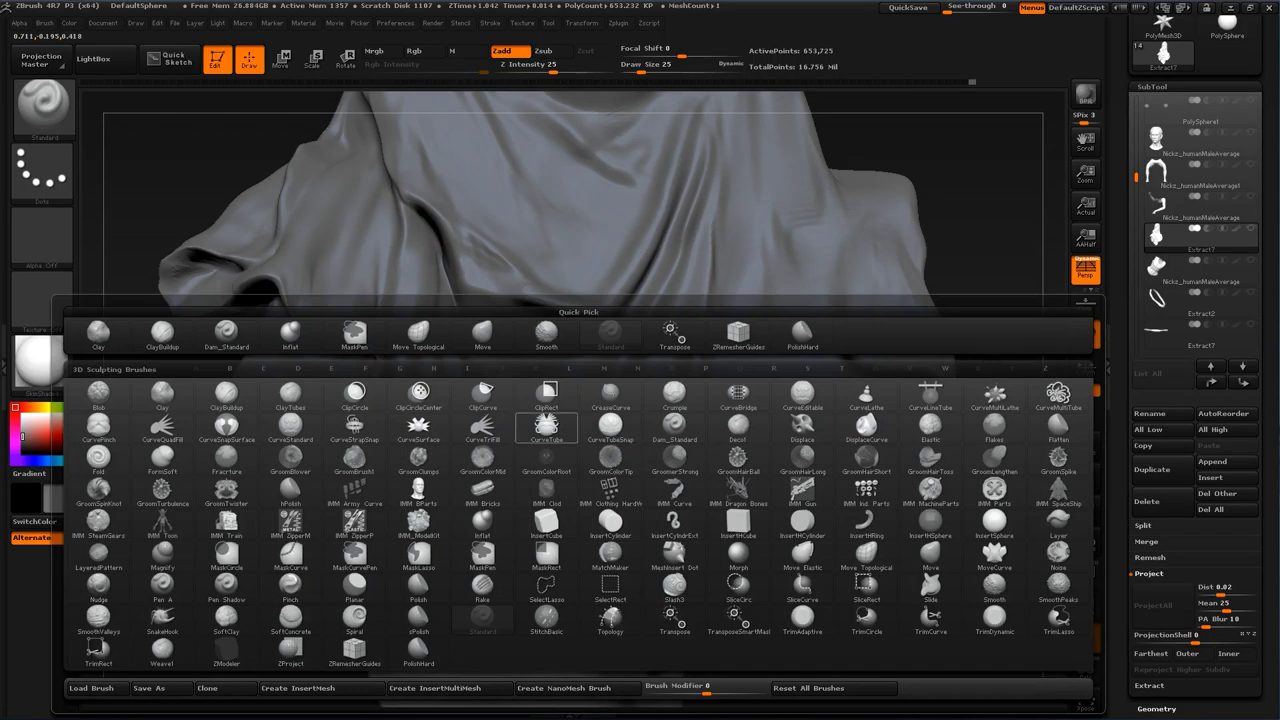
left_click(482, 335)
key("s")
left_click_drag(533, 457, 555, 477)
key("s")
left_click(532, 466)
key("s")
left_click(564, 466)
left_click_drag(621, 360, 625, 354)
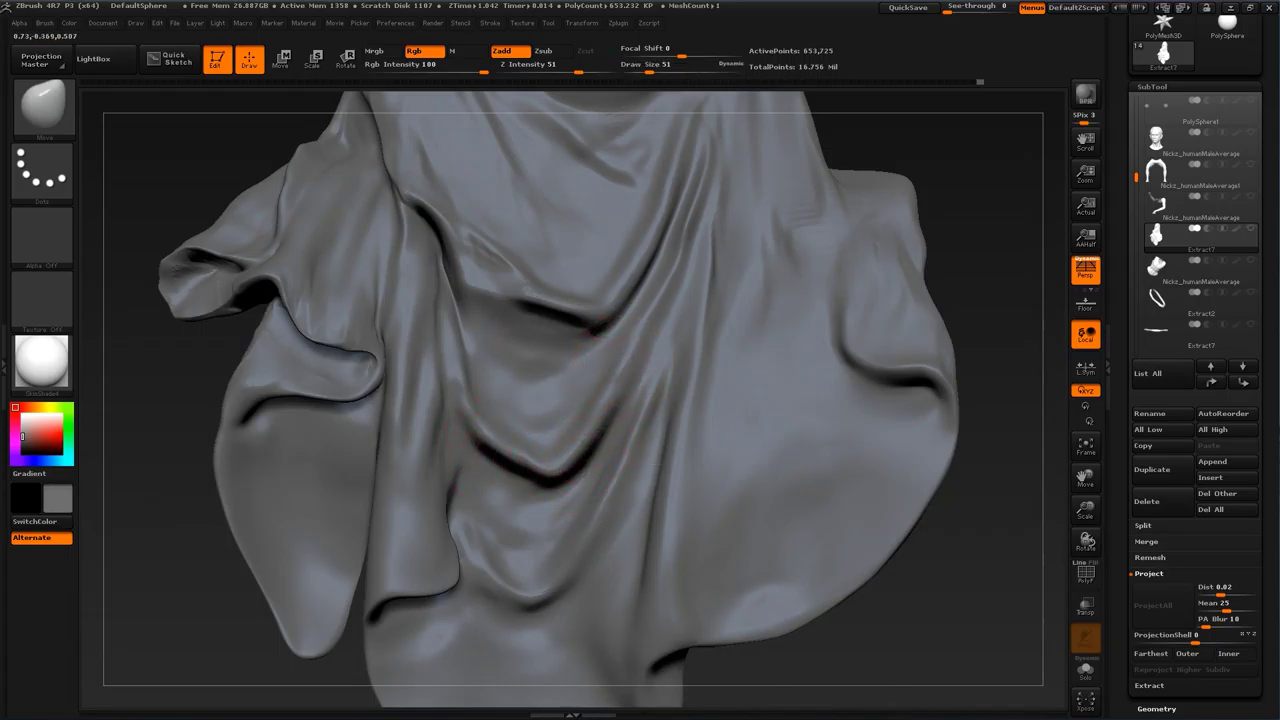
Step: Deepen the crease running from the middle swag toward the gathered cloth with the Standard brush at draw size 22
key("b")
left_click(683, 336)
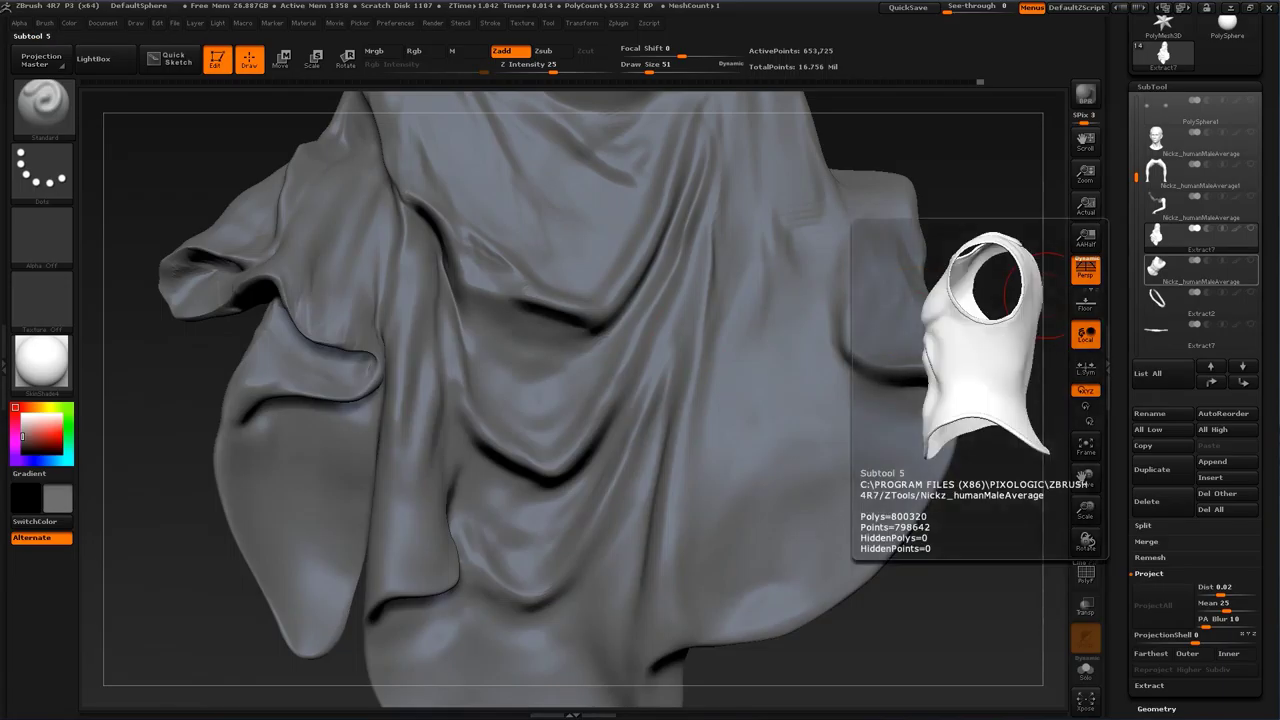
mouse_move(1049, 333)
left_mouse_down()
mouse_move(957, 491)
mouse_move(820, 450)
left_mouse_up()
mouse_move(966, 411)
left_mouse_down()
mouse_move(880, 410)
mouse_move(954, 401)
mouse_move(908, 385)
left_mouse_up()
key("s")
mouse_move(656, 397)
left_mouse_down()
mouse_move(577, 397)
mouse_move(734, 353)
left_mouse_up()
key("s")
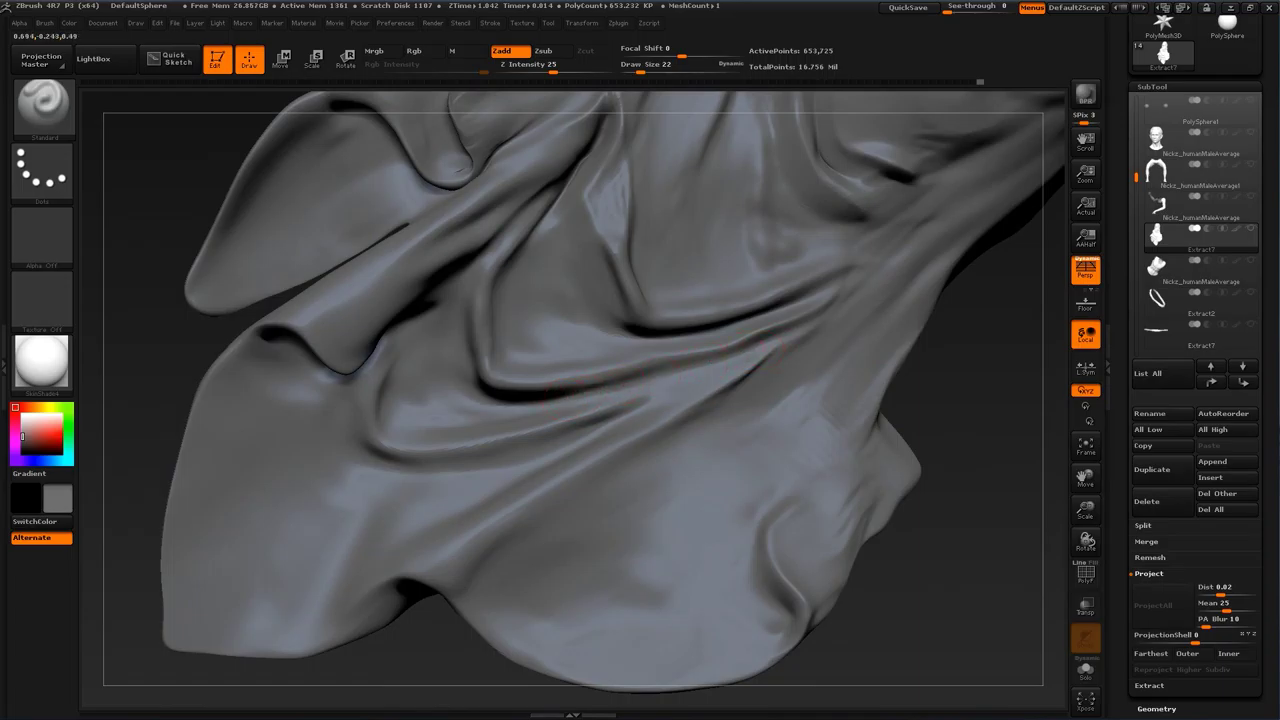
mouse_move(596, 388)
left_mouse_down("alt")
mouse_move(750, 346)
mouse_move(718, 357)
left_mouse_up("alt")
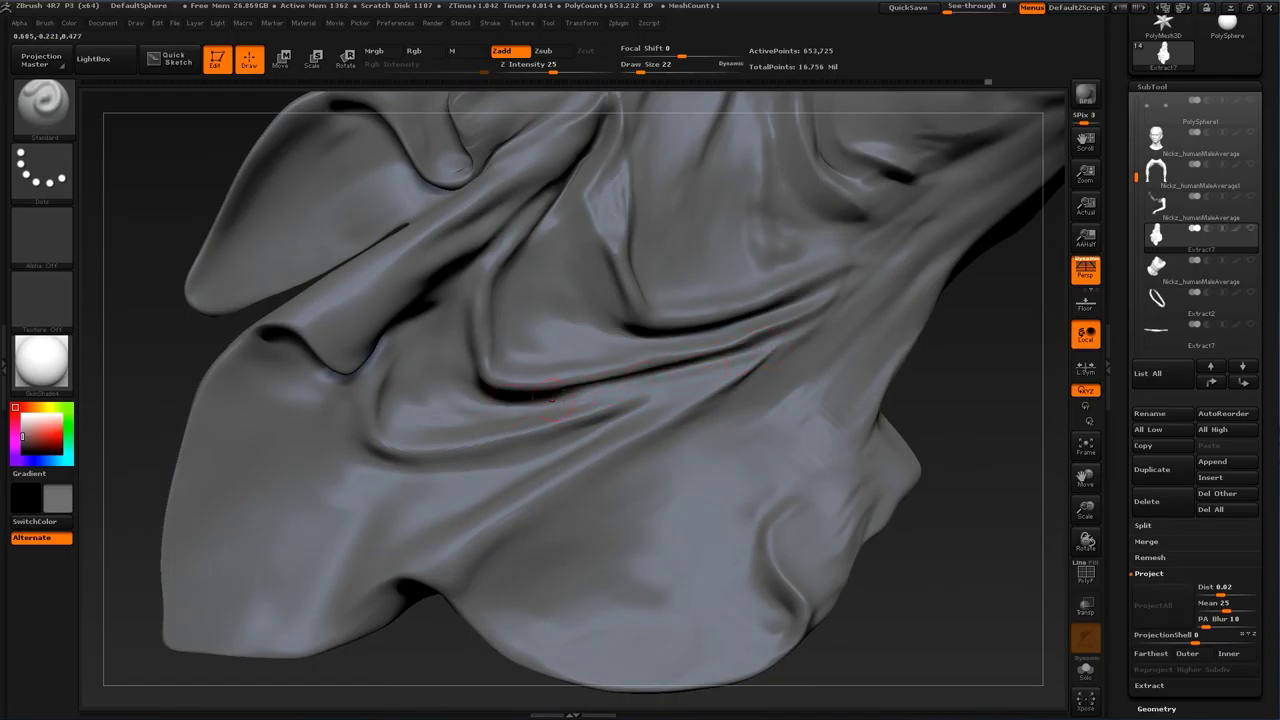
Step: Build up broad folds radiating from the shoulder peak over the upper chest cloth at draw size 35
left_click_drag(958, 455, 919, 579, "alt")
left_click_drag(864, 244, 790, 375, "alt")
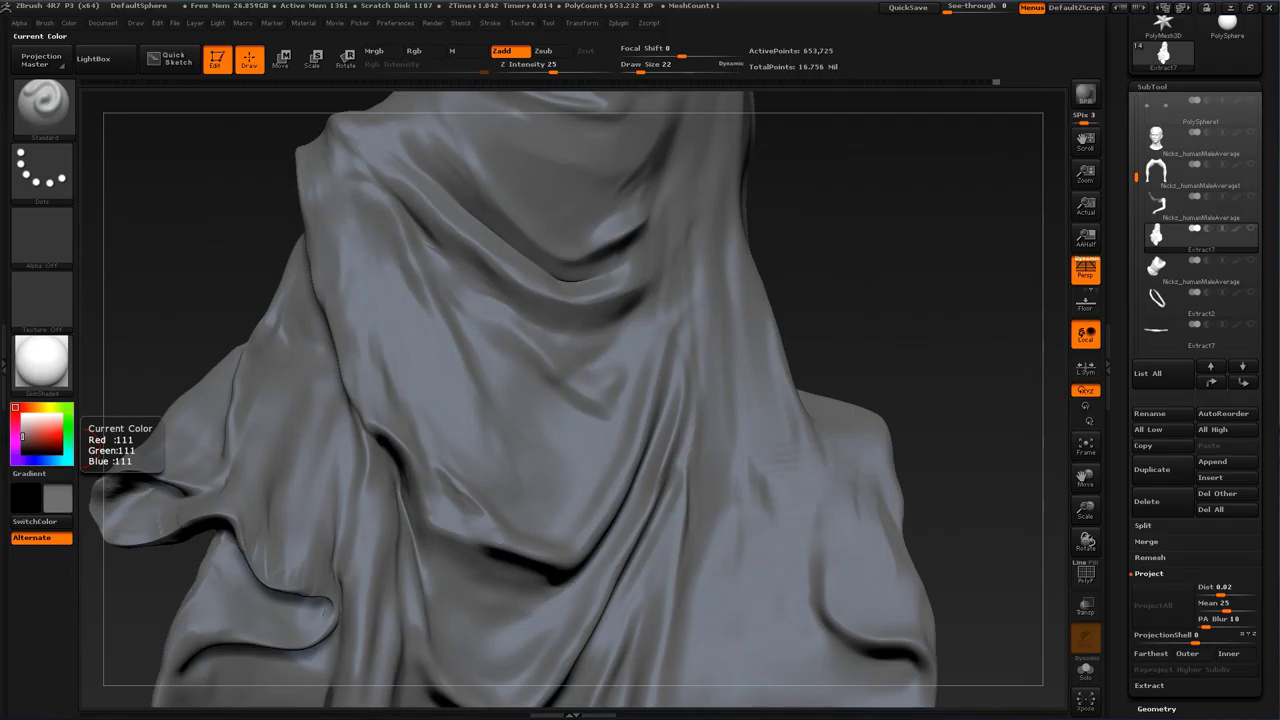
mouse_move(888, 344)
left_mouse_down()
mouse_move(936, 342)
mouse_move(945, 270)
mouse_move(922, 258)
mouse_move(885, 314)
mouse_move(900, 285)
mouse_move(880, 263)
left_mouse_up()
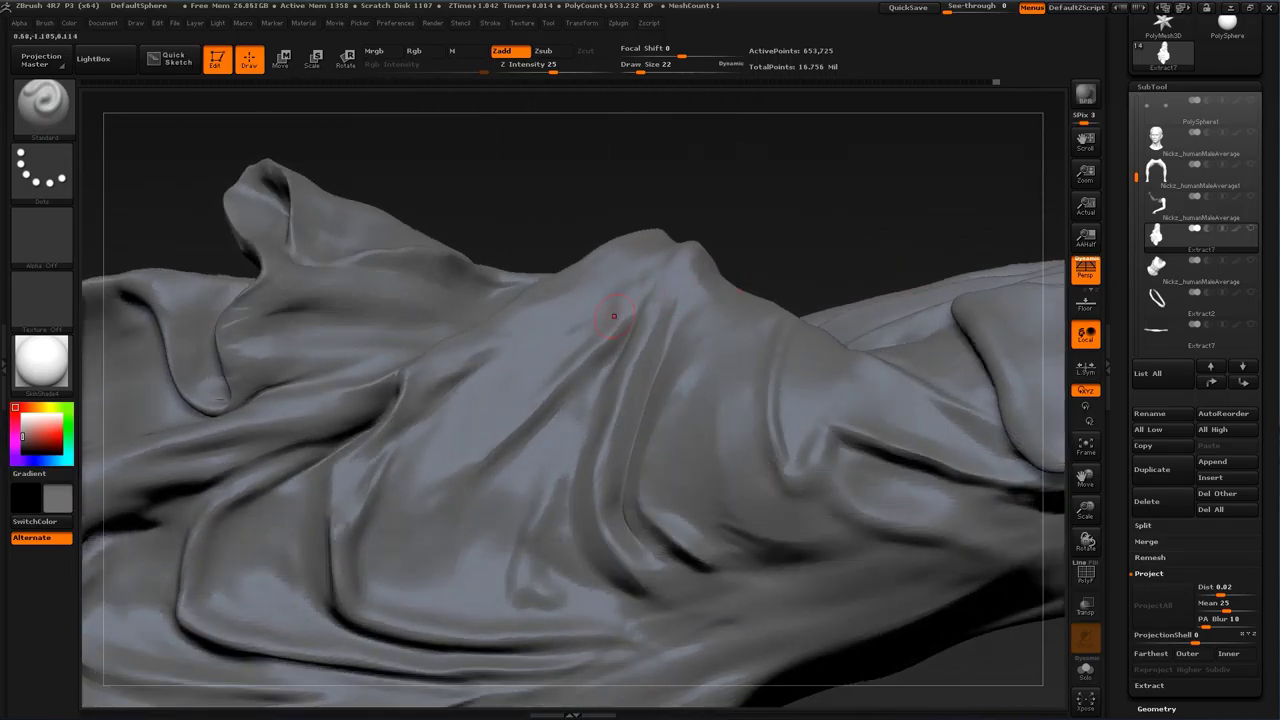
key("s")
left_click_drag(496, 416, 500, 416)
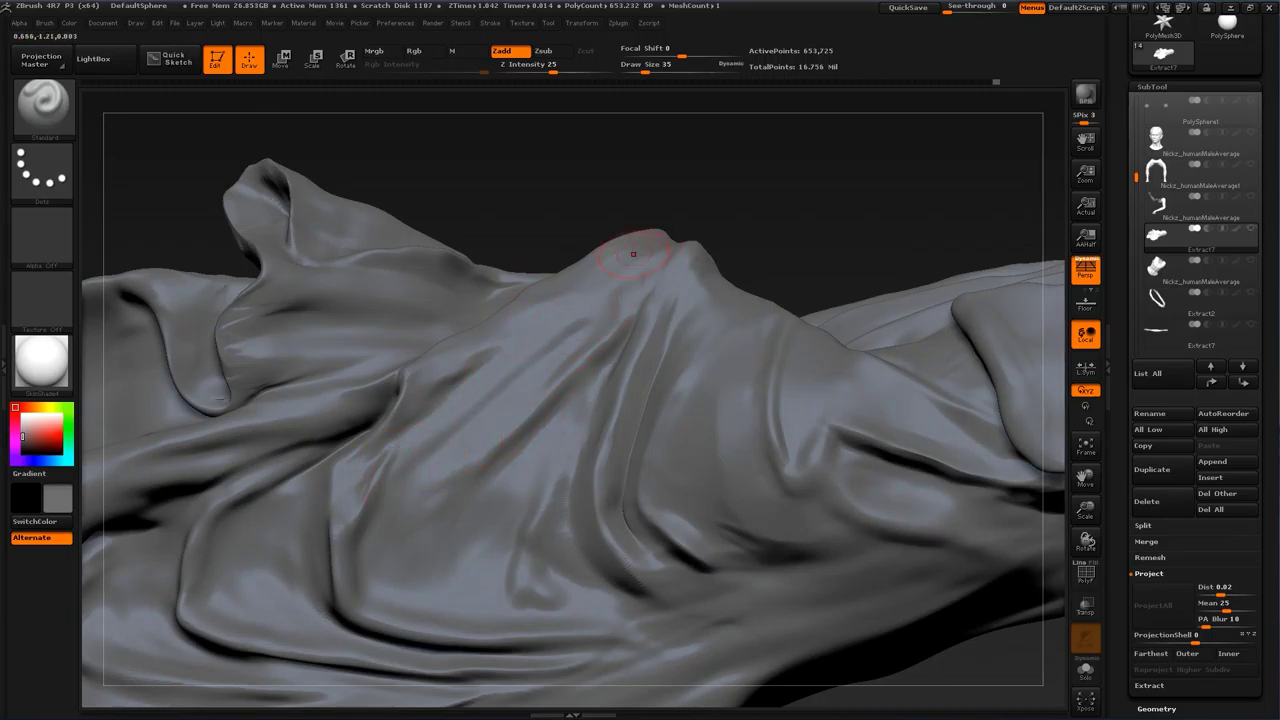
Step: Define the long narrow folds descending from the shoulder peak at draw size 18 and smooth them
key("s")
left_click_drag(612, 285, 603, 285)
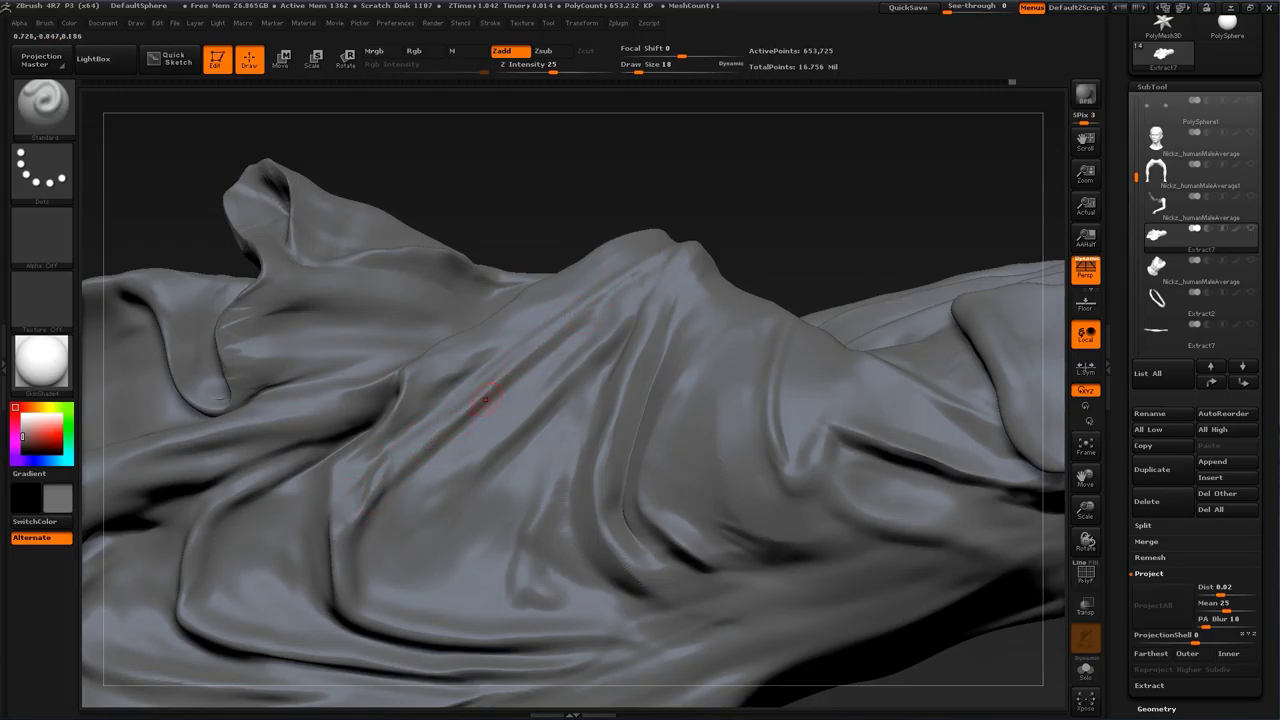
mouse_move(588, 322)
left_mouse_down()
mouse_move(526, 389)
mouse_move(371, 486)
left_mouse_up()
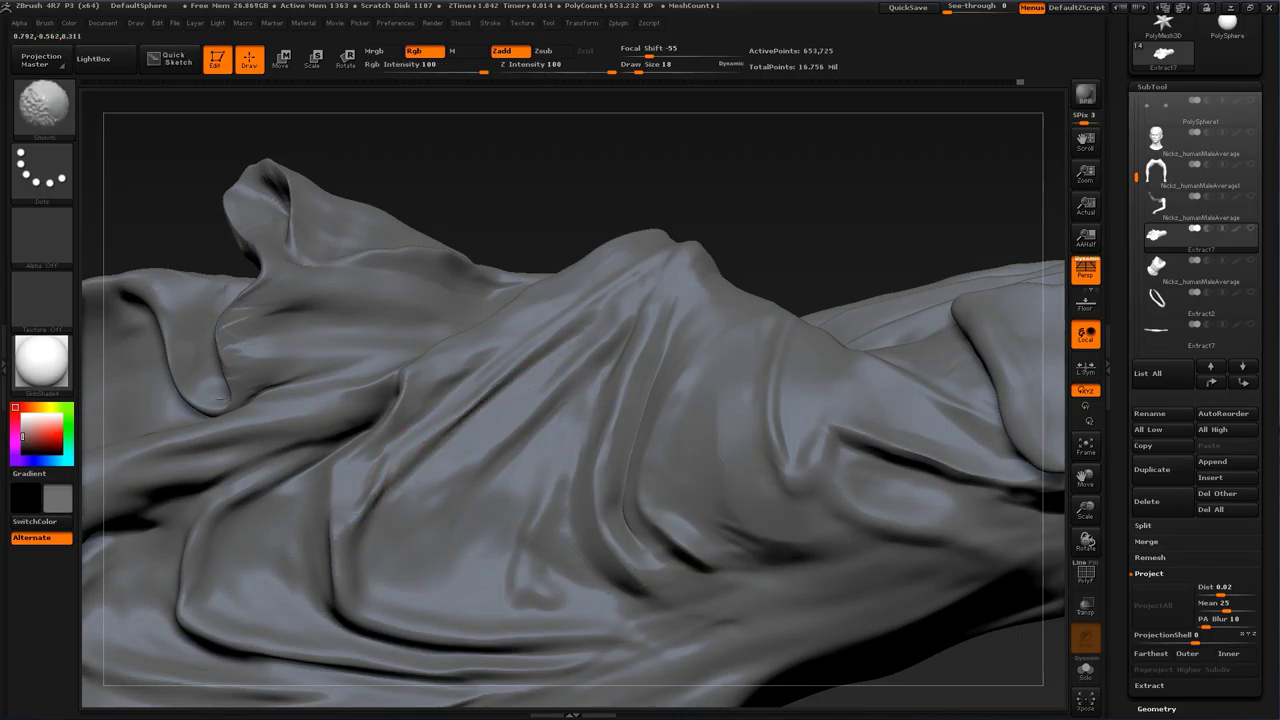
left_click_drag(475, 406, 370, 468)
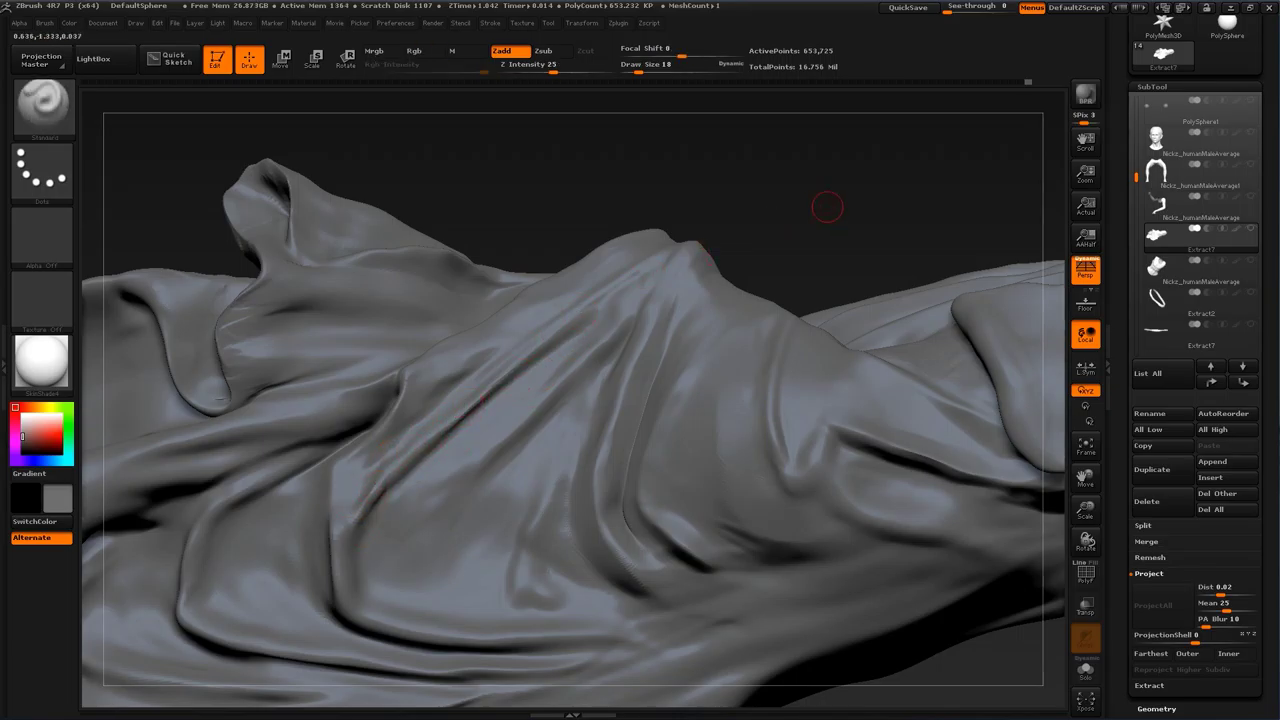
Step: Inflate the fold just above the upper swag's hem using the Inflat brush at draw size 27
mouse_move(826, 206)
left_mouse_down("alt")
mouse_move(723, 180)
mouse_move(803, 340)
mouse_move(760, 344)
mouse_move(871, 349)
left_mouse_up("alt")
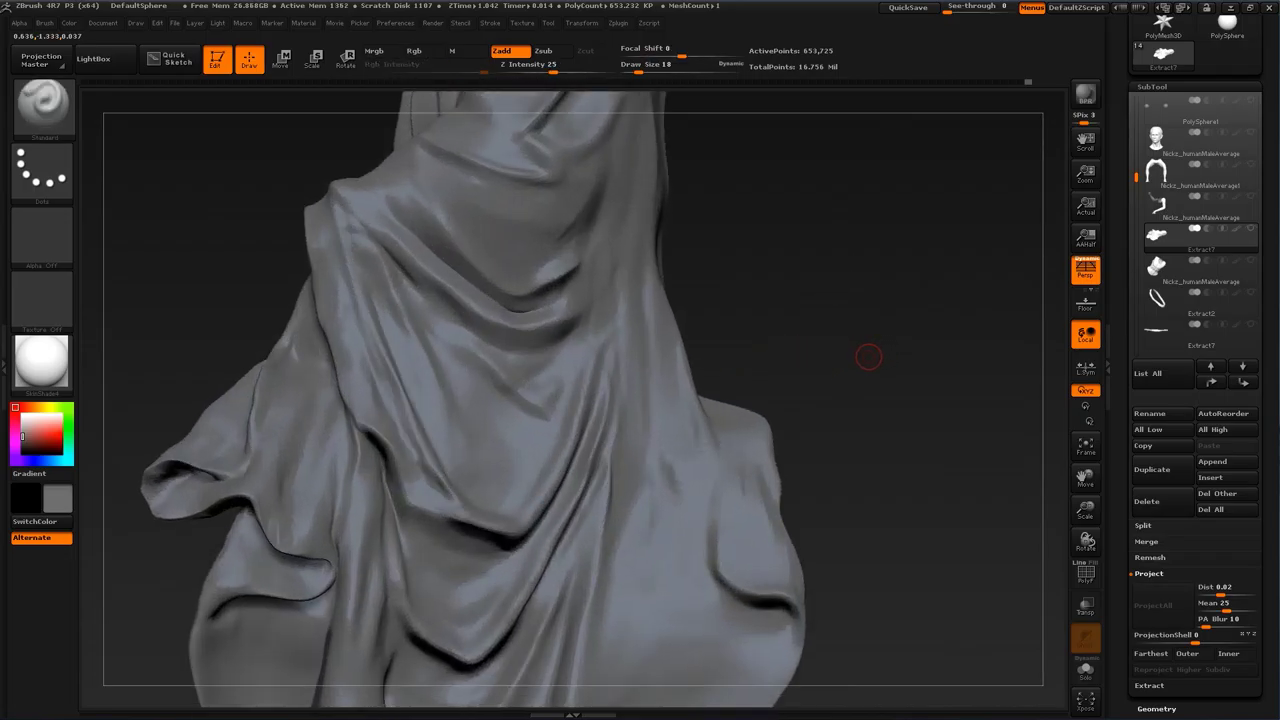
mouse_move(886, 408)
left_mouse_down("alt")
mouse_move(854, 356)
mouse_move(836, 352)
mouse_move(844, 372)
left_mouse_up("alt")
key("b")
left_click(460, 335)
key("s")
mouse_move(461, 474)
left_mouse_down()
mouse_move(474, 474)
mouse_move(440, 488)
mouse_move(415, 472)
left_mouse_up()
key("s")
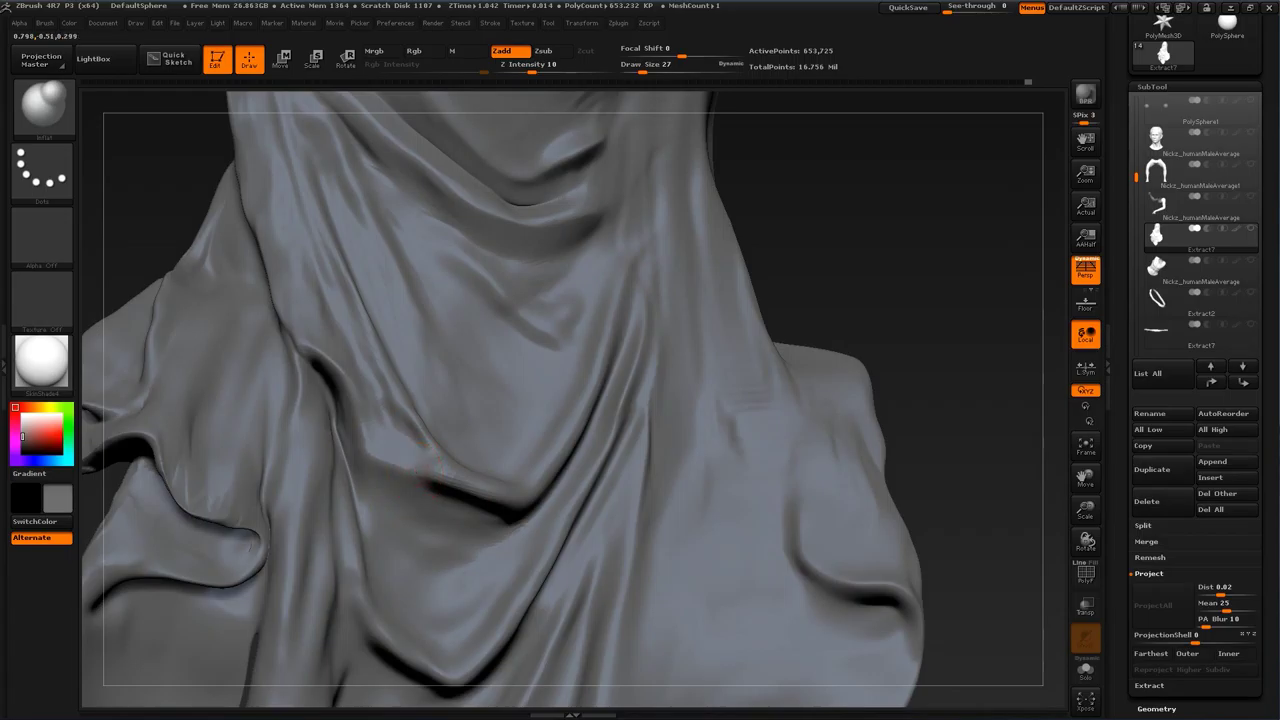
Step: Shape the fold and hollow above the upper swag's hem with the Standard brush at draw size 27, and smooth the area
key("b")
key("s")
key("t")
key("s")
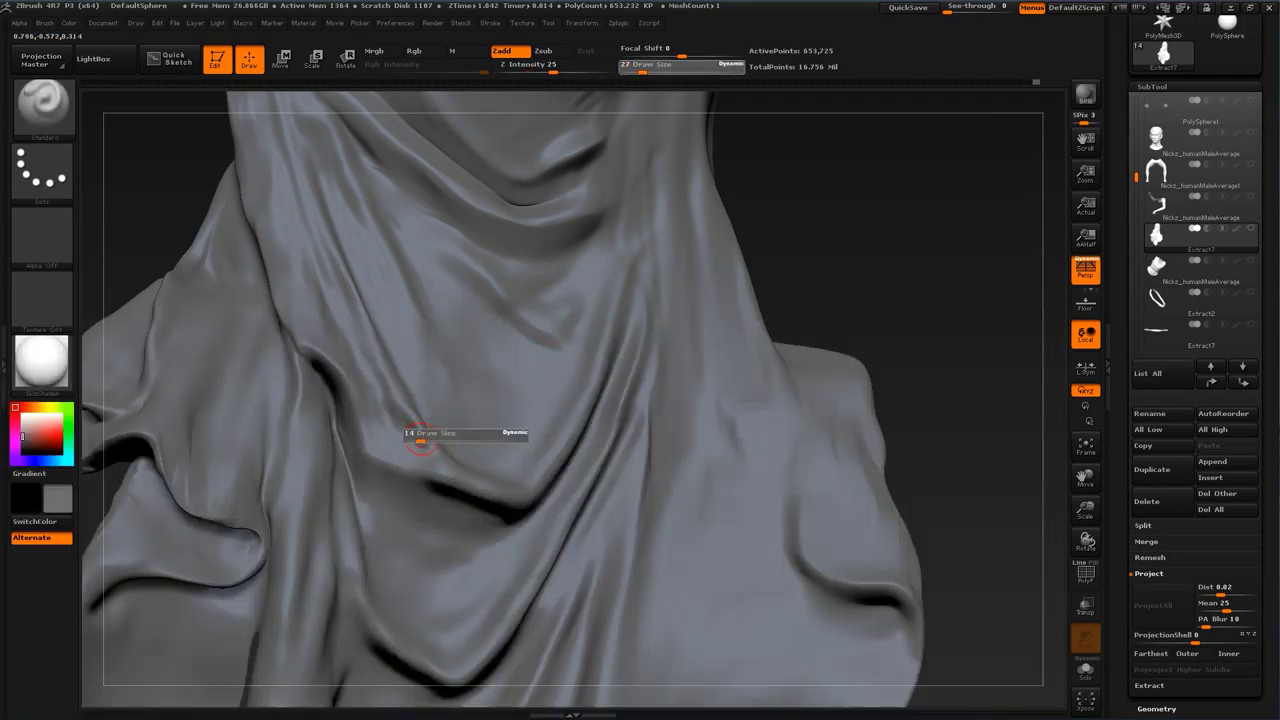
mouse_move(421, 440)
left_mouse_down()
mouse_move(380, 425)
mouse_move(400, 438)
left_mouse_up()
key("s")
left_click_drag(386, 436, 405, 437)
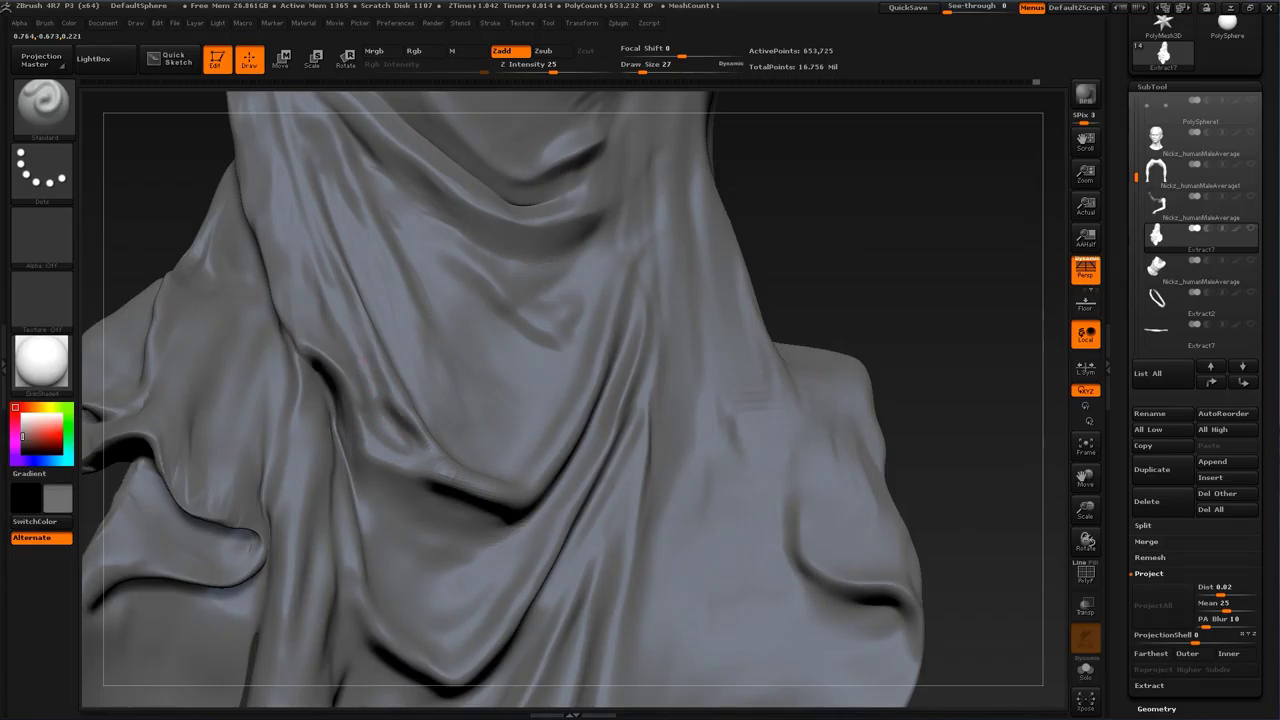
key("shift")
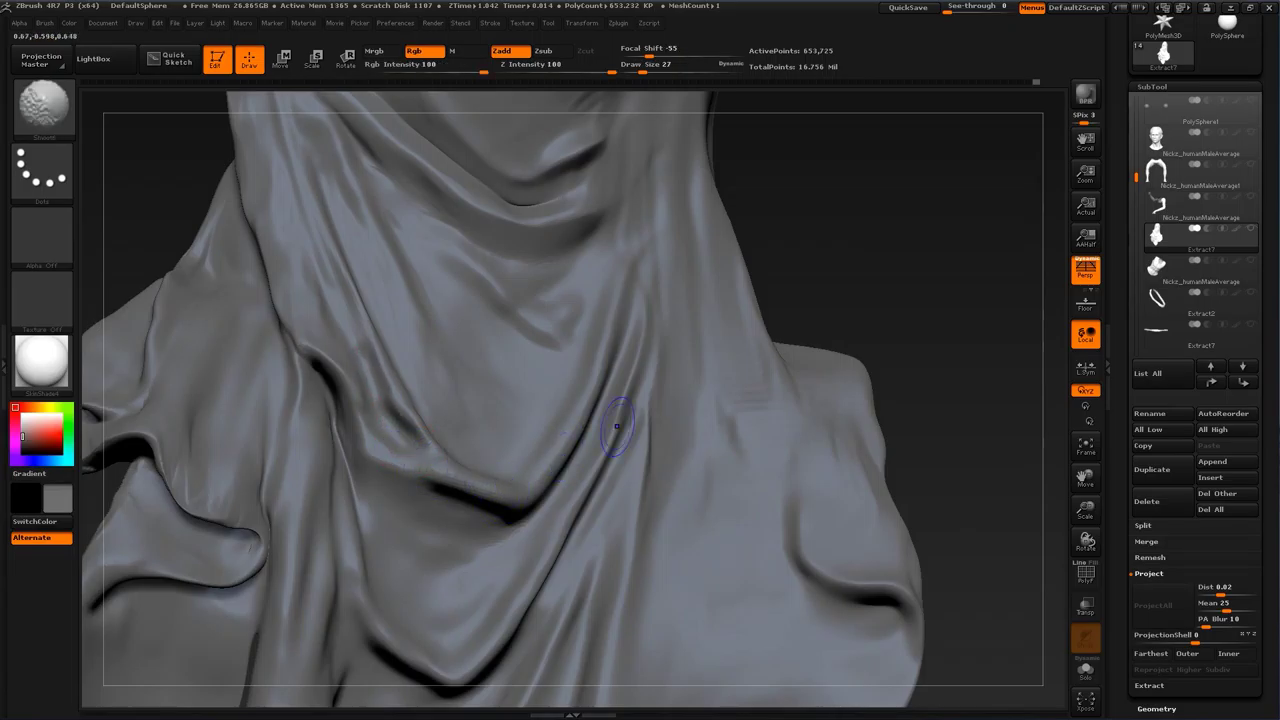
Step: Sculpt long diagonal folds across the chest cloth, running from the upper swag's center up toward the shoulder
left_click_drag(937, 325, 909, 333, "alt")
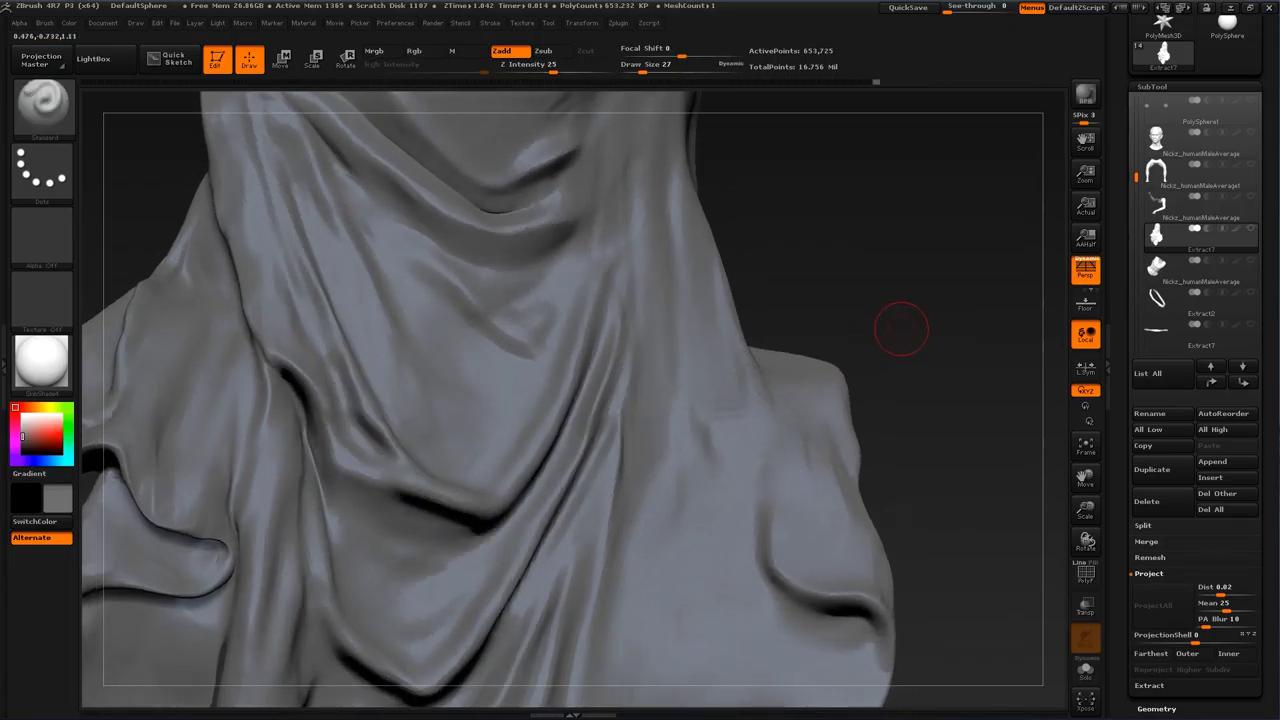
left_click_drag(752, 318, 770, 352, "alt")
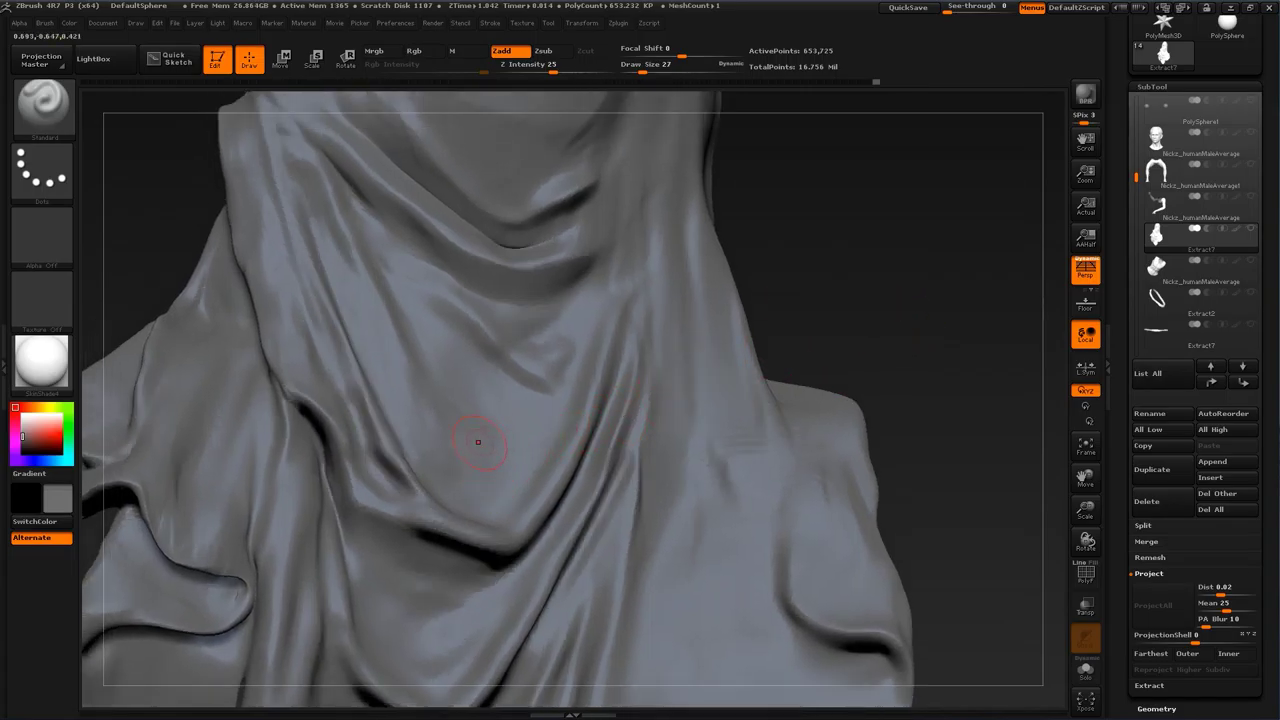
left_click_drag(497, 477, 349, 291)
left_click_drag(500, 480, 380, 343)
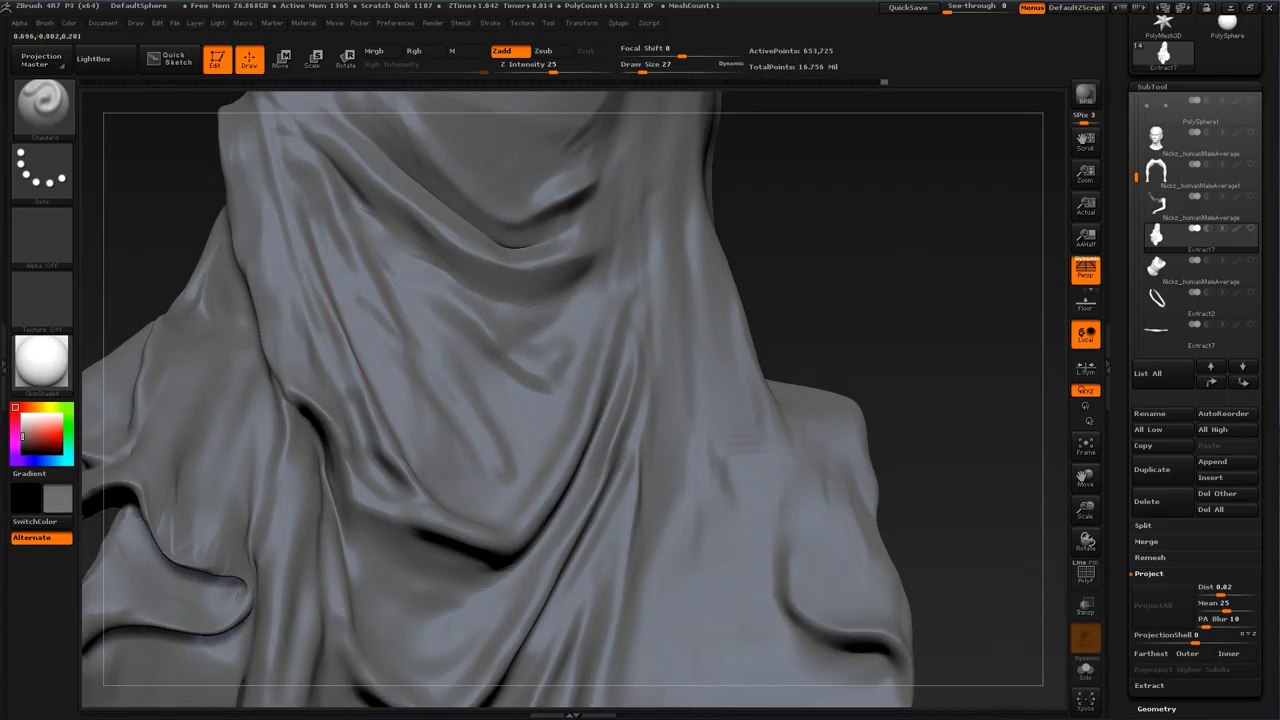
key("shift")
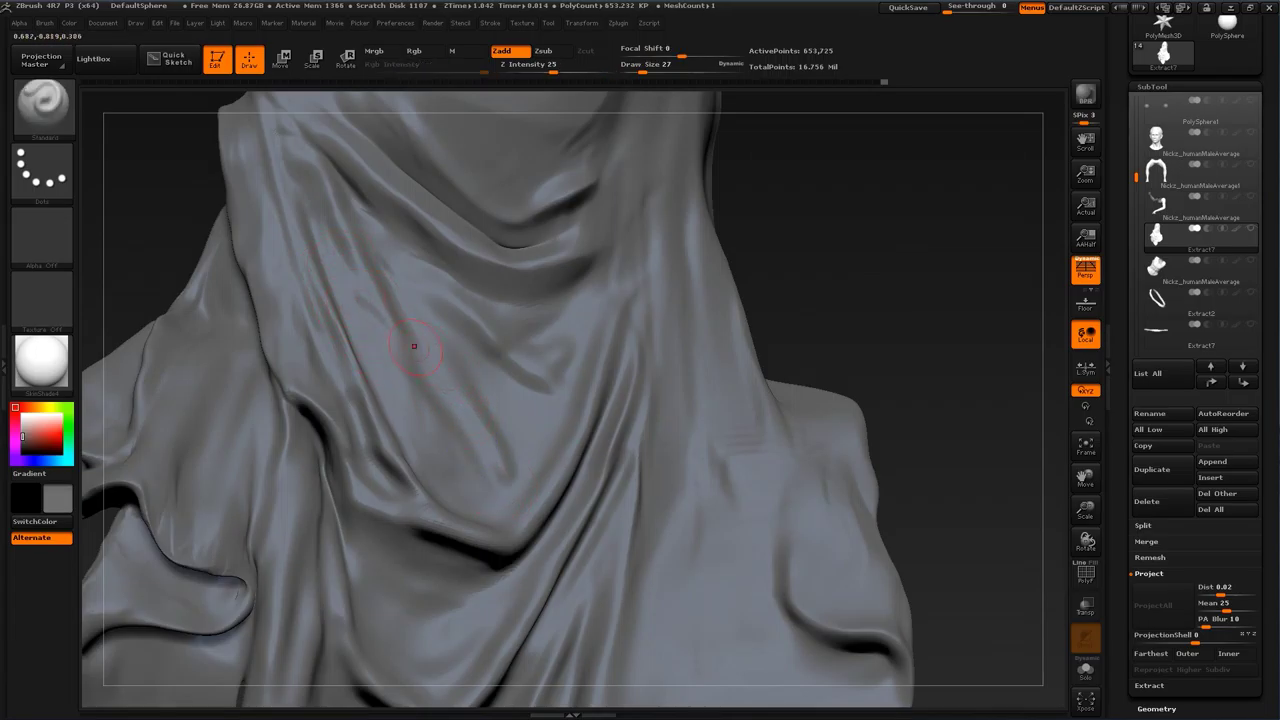
left_click_drag(518, 462, 440, 388)
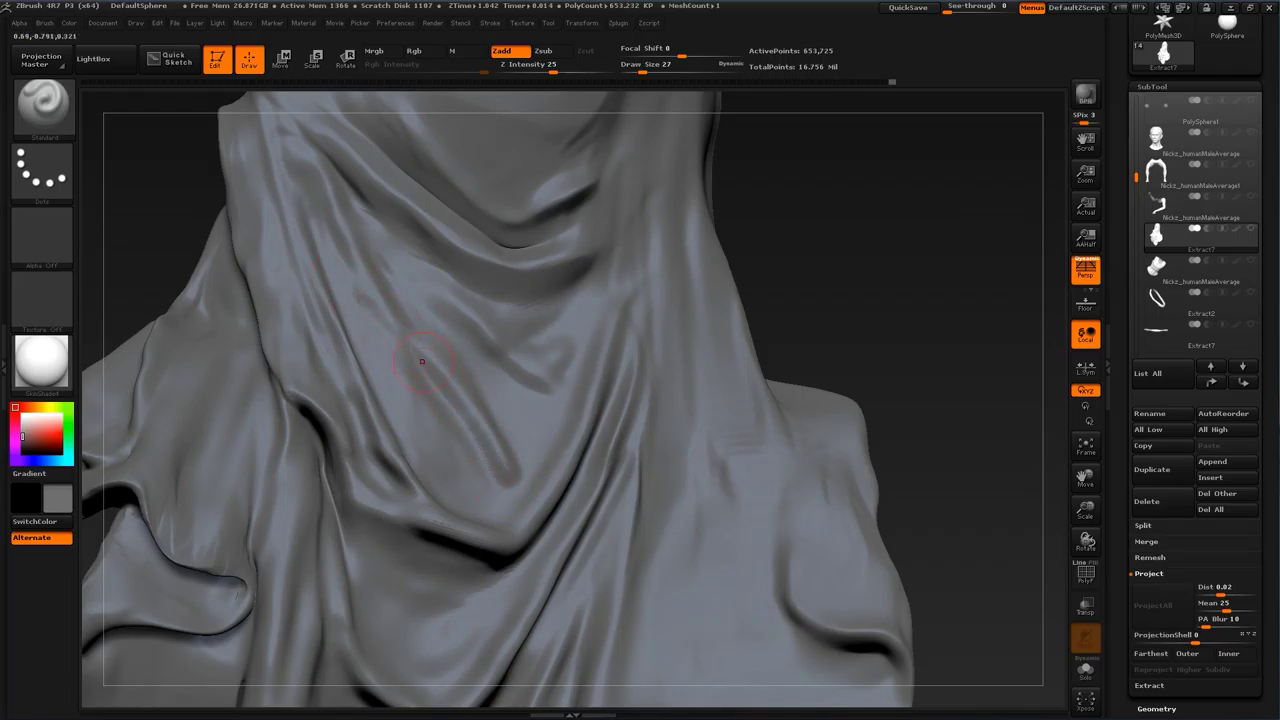
mouse_move(505, 480)
left_mouse_down()
mouse_move(352, 292)
mouse_move(515, 470)
left_mouse_up()
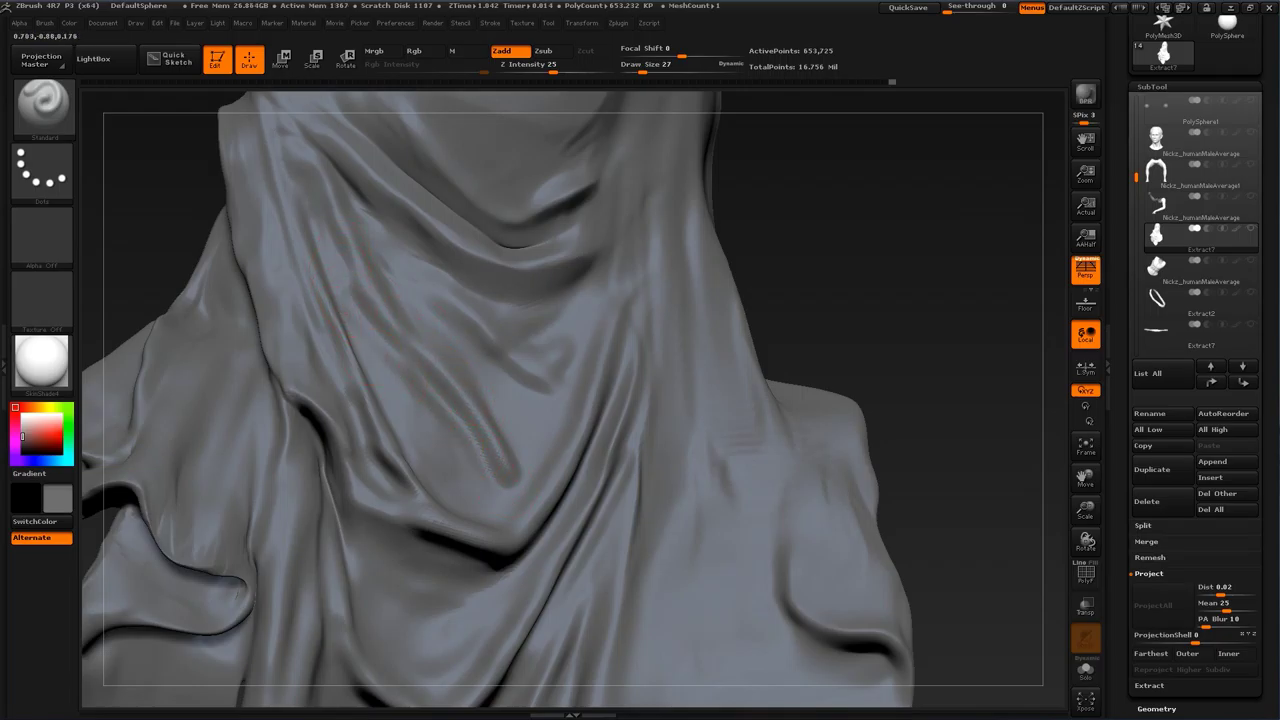
Step: Smooth the long diagonal folds between the two swags with a larger brush, at draw sizes 49 and 56
key("s")
left_click_drag(398, 397, 405, 397)
left_click_drag(371, 291, 494, 468, "shift")
left_click_drag(900, 346, 872, 362)
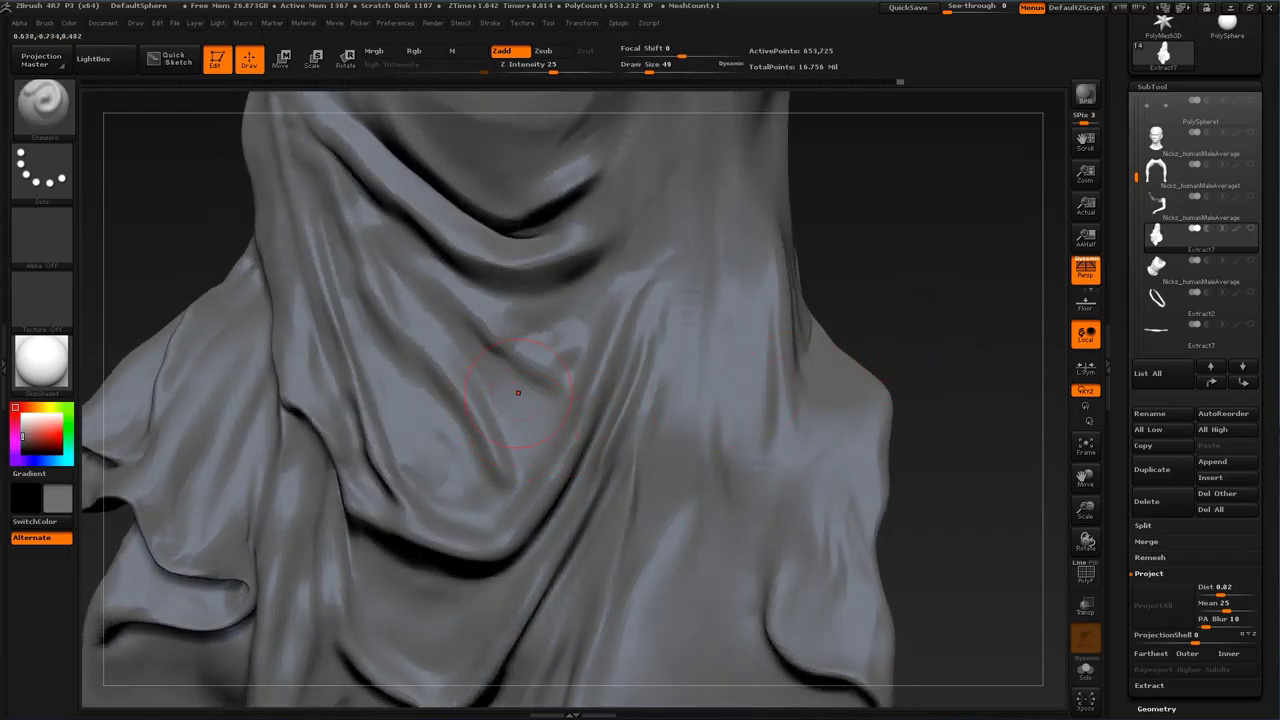
mouse_move(884, 306)
left_mouse_down()
mouse_move(876, 347)
mouse_move(896, 346)
left_mouse_up()
key("s")
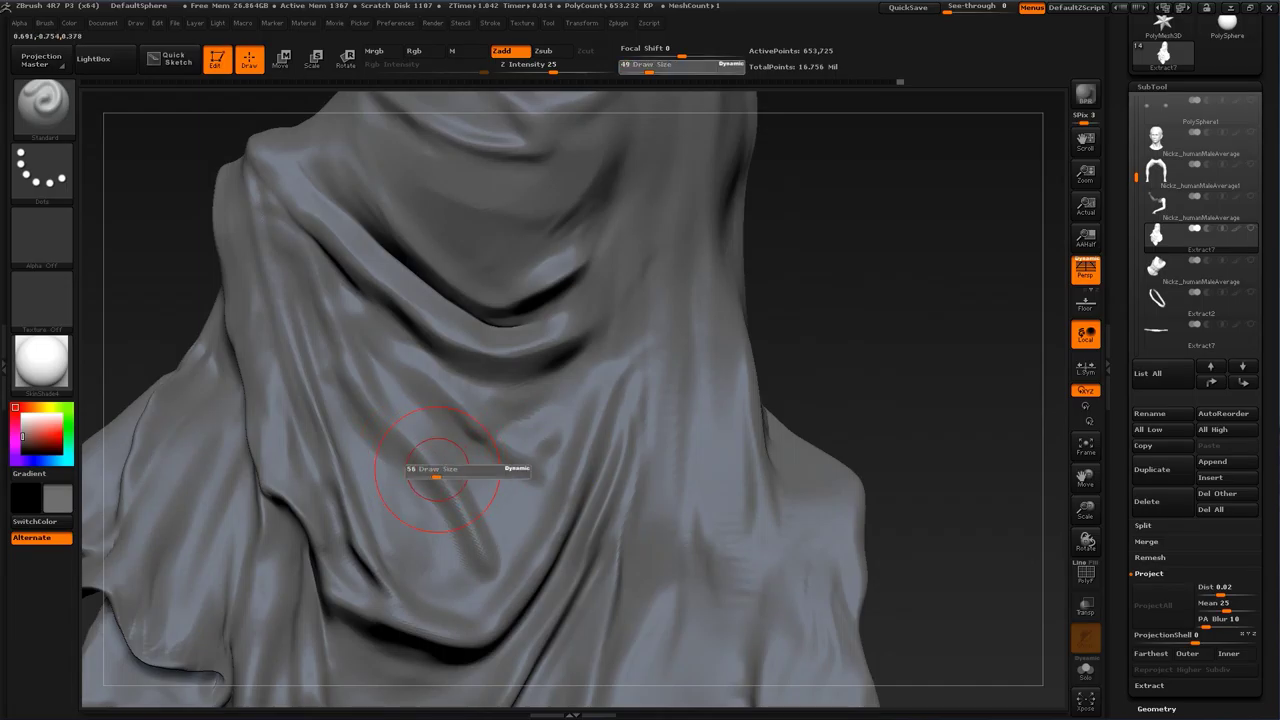
left_click_drag(435, 472, 438, 472)
mouse_move(450, 415)
left_mouse_down("shift")
mouse_move(460, 458)
mouse_move(447, 441)
left_mouse_up("shift")
Step: Sculpt thin diagonal folds below the upper swag with the Standard brush at draw size 20
key("s")
key("s")
left_click_drag(380, 385, 436, 428)
mouse_move(358, 340)
left_mouse_down()
mouse_move(438, 434)
mouse_move(410, 402)
left_mouse_up()
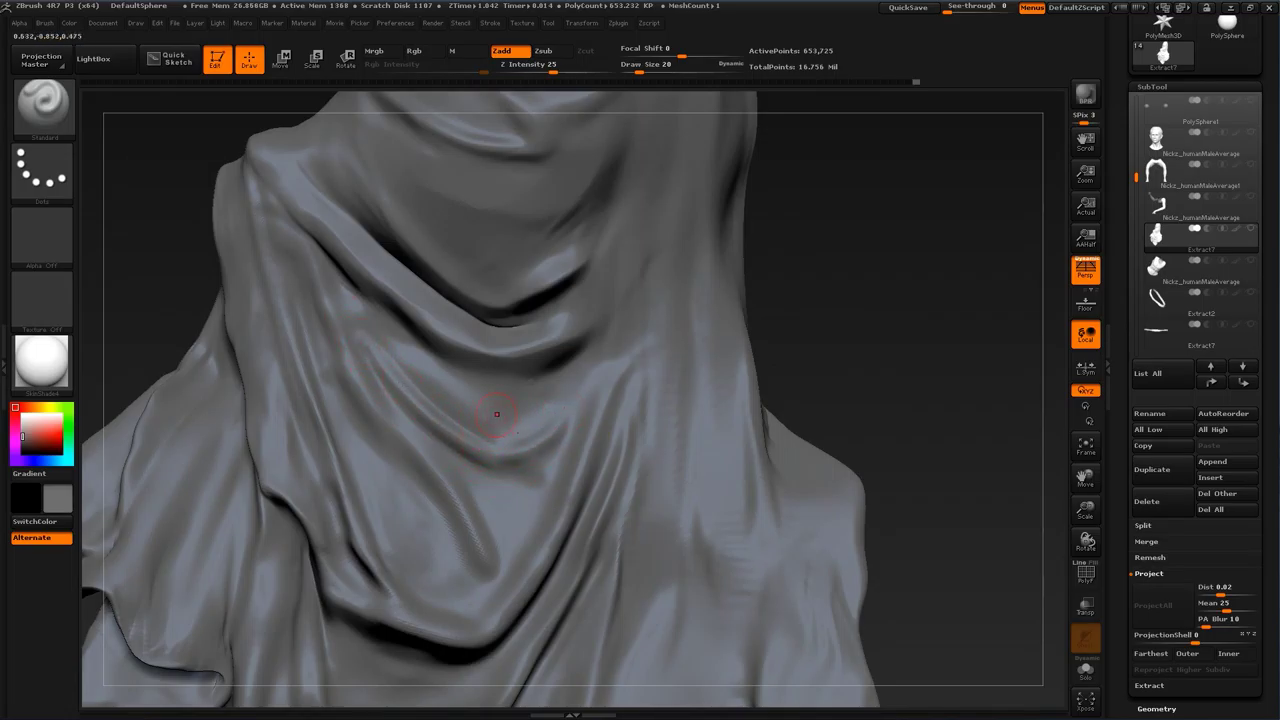
Step: Extend the curved folds beneath the upper swag toward its center at draw size 23, and smooth their lower ends
key("s")
left_click_drag(478, 413, 489, 413)
mouse_move(400, 350)
left_mouse_down()
mouse_move(507, 443)
mouse_move(554, 438)
mouse_move(530, 446)
left_mouse_up()
key("s")
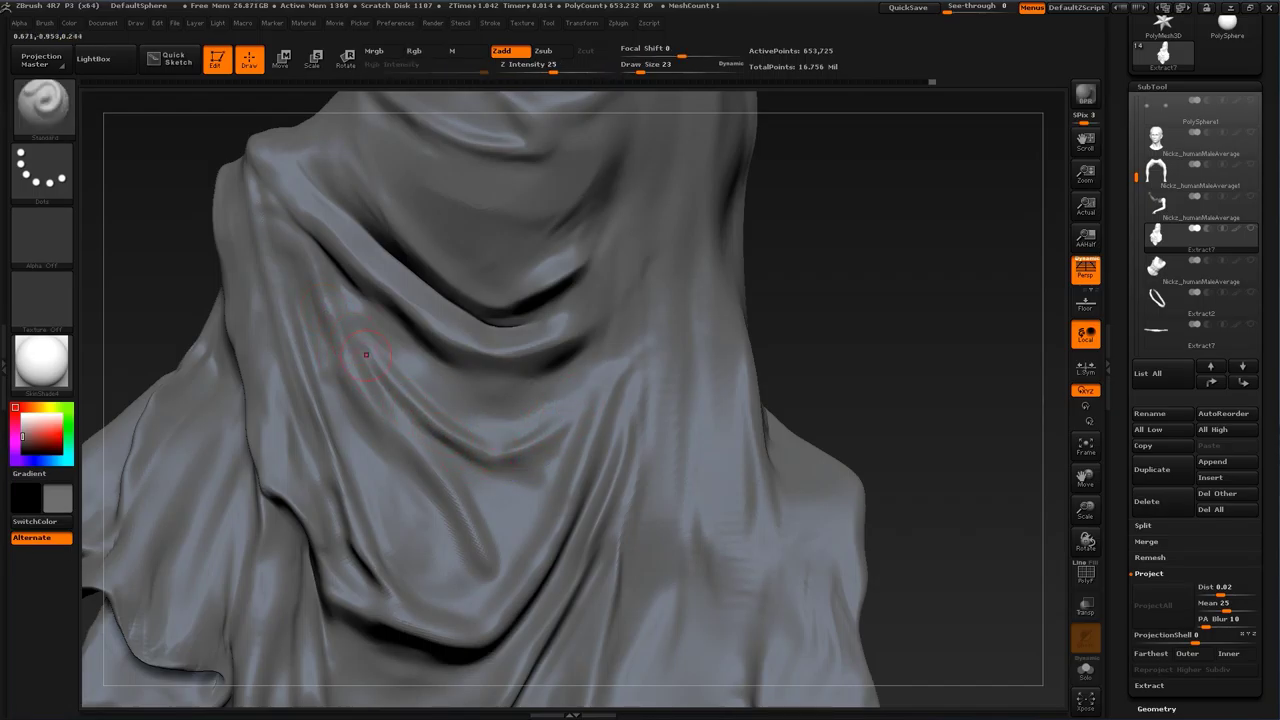
left_click_drag(350, 350, 510, 445)
left_click_drag(366, 374, 480, 452)
left_click_drag(532, 488, 488, 466, "shift")
Step: Build up the long folds descending from the shoulder at draw size 31 and smooth their upper part
key("b")
key("s")
key("t")
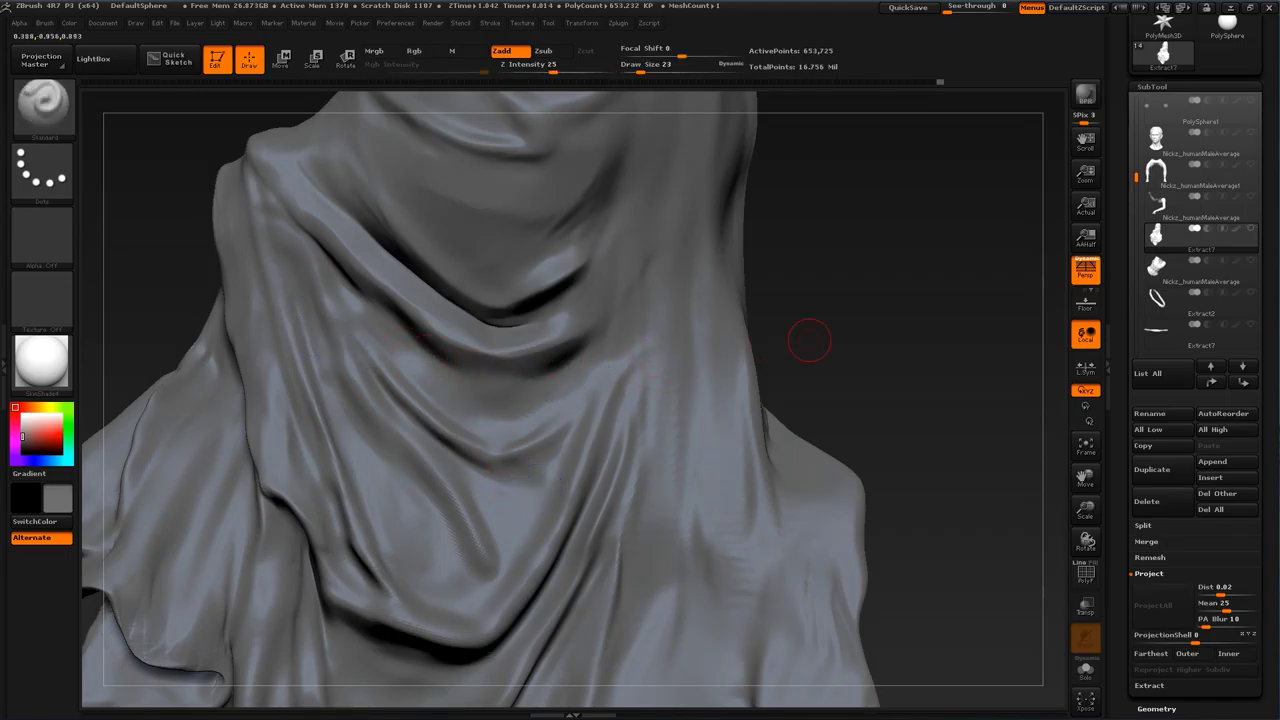
left_click_drag(850, 348, 930, 352)
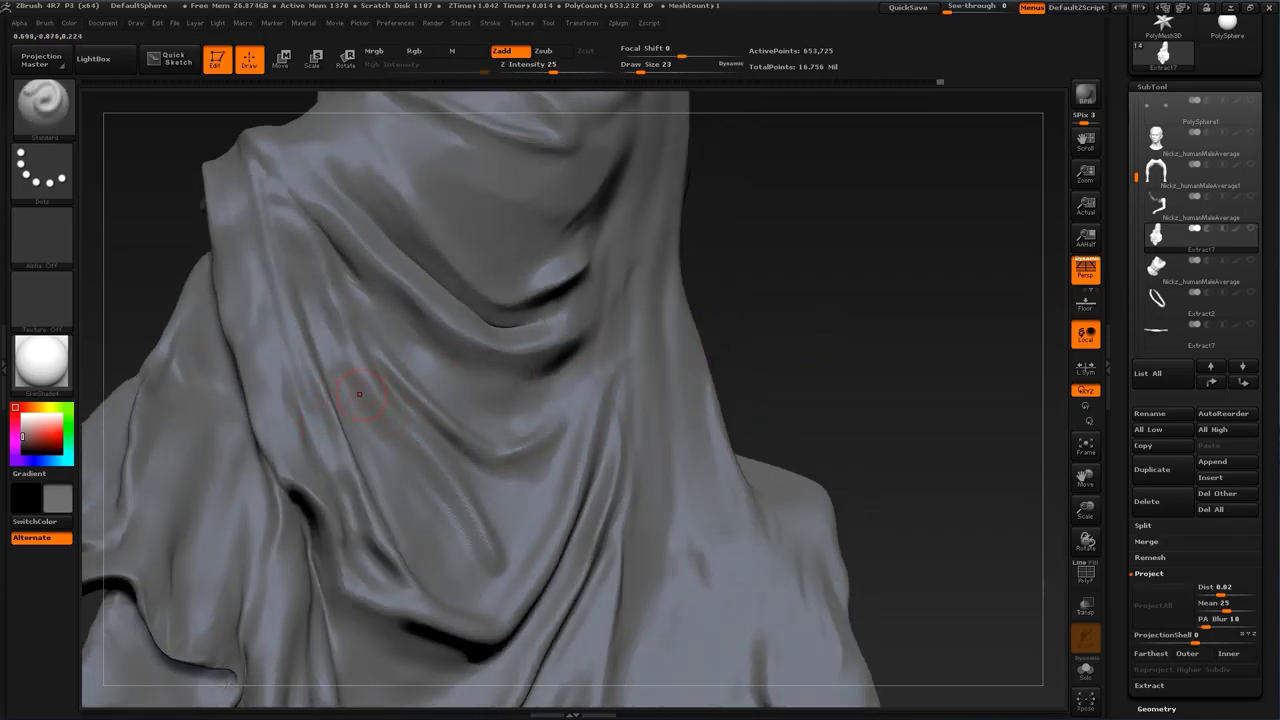
key("bracketright")
left_click_drag(315, 335, 405, 437)
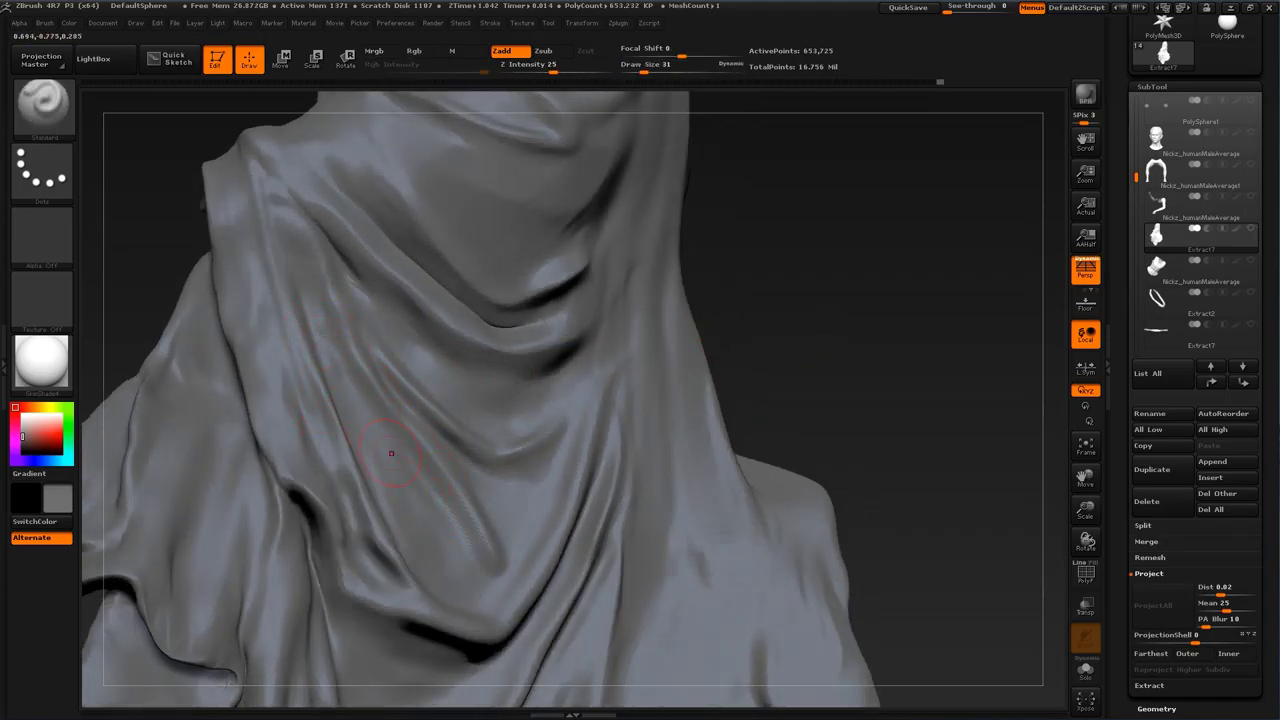
left_click_drag(296, 290, 316, 345, "shift")
Step: Pull the upper swag downward into a deeper curve with the Move brush, using a draw size up to 62
mouse_move(765, 390)
left_mouse_down("alt")
mouse_move(800, 320)
mouse_move(785, 346)
mouse_move(789, 291)
mouse_move(851, 334)
mouse_move(843, 357)
mouse_move(844, 339)
mouse_move(812, 366)
mouse_move(826, 358)
left_mouse_up("alt")
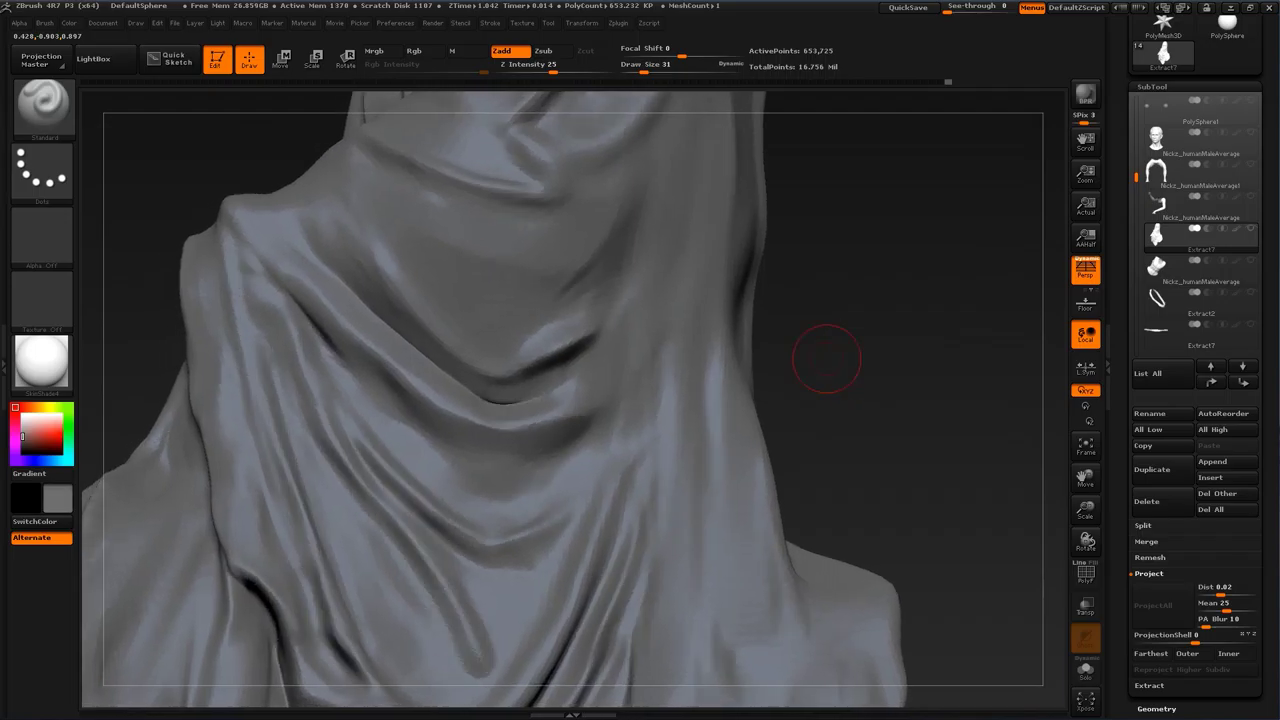
key("s")
left_click_drag(501, 450, 496, 421)
key("b")
left_click(432, 337)
key("s")
key("s")
mouse_move(499, 411)
left_mouse_down()
mouse_move(498, 396)
mouse_move(500, 460)
mouse_move(488, 463)
left_mouse_up()
key("s")
key("s")
left_click_drag(442, 442, 450, 426)
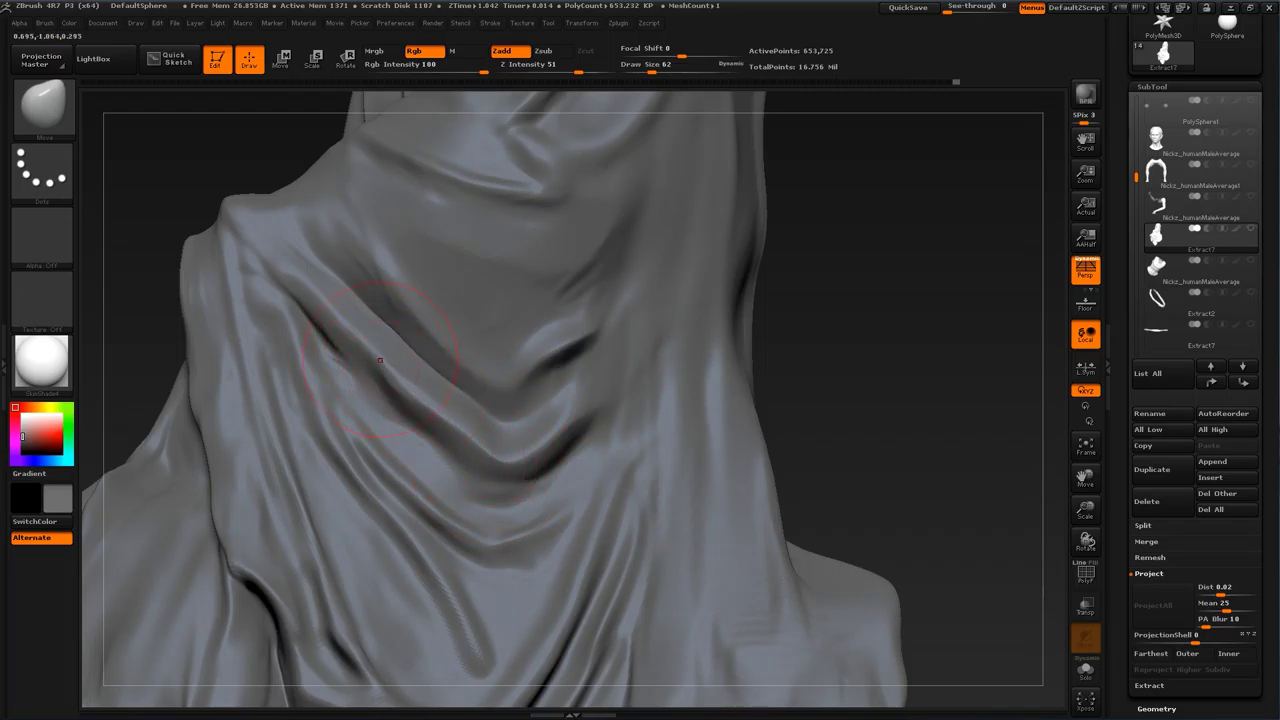
Step: Adjust the swag's edge with the Move brush at draw size 41 and smooth away the small crease at its inner end
key("s")
left_click(456, 400)
left_click_drag(458, 392, 450, 398)
mouse_move(498, 448)
left_mouse_down("shift")
mouse_move(504, 461)
mouse_move(574, 430)
mouse_move(570, 356)
left_mouse_up("shift")
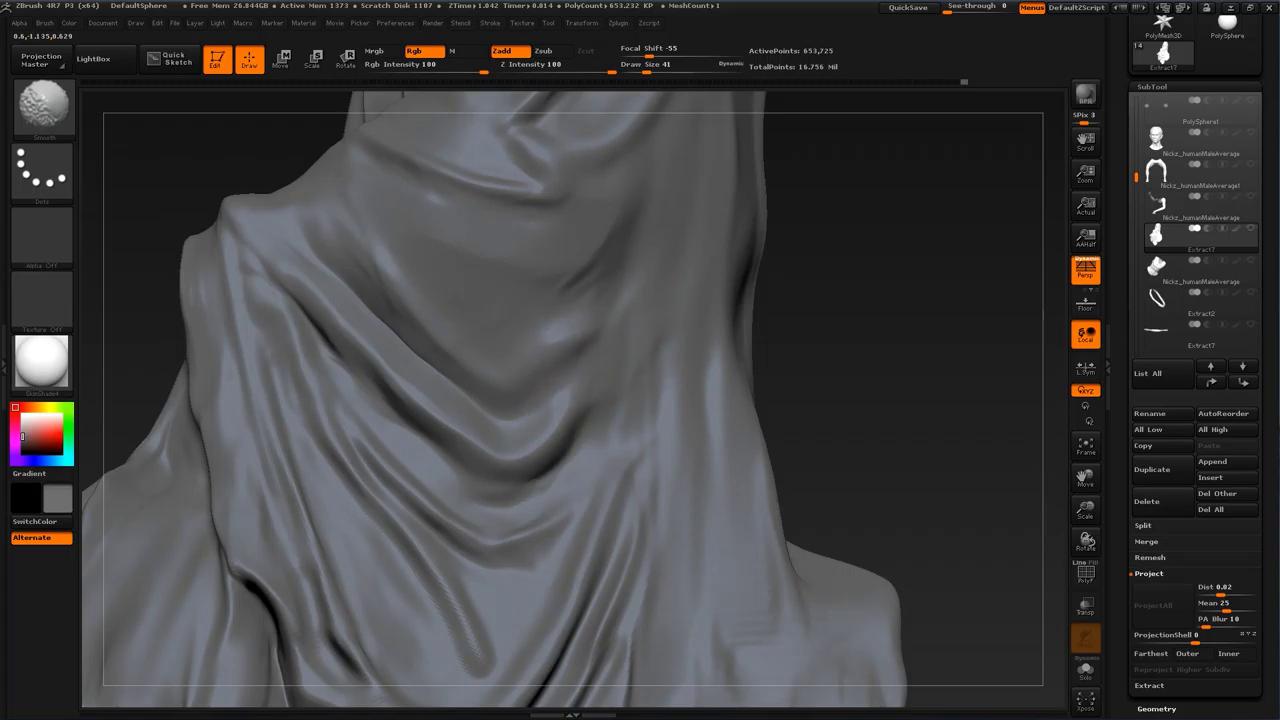
left_click_drag(584, 412, 576, 422, "shift")
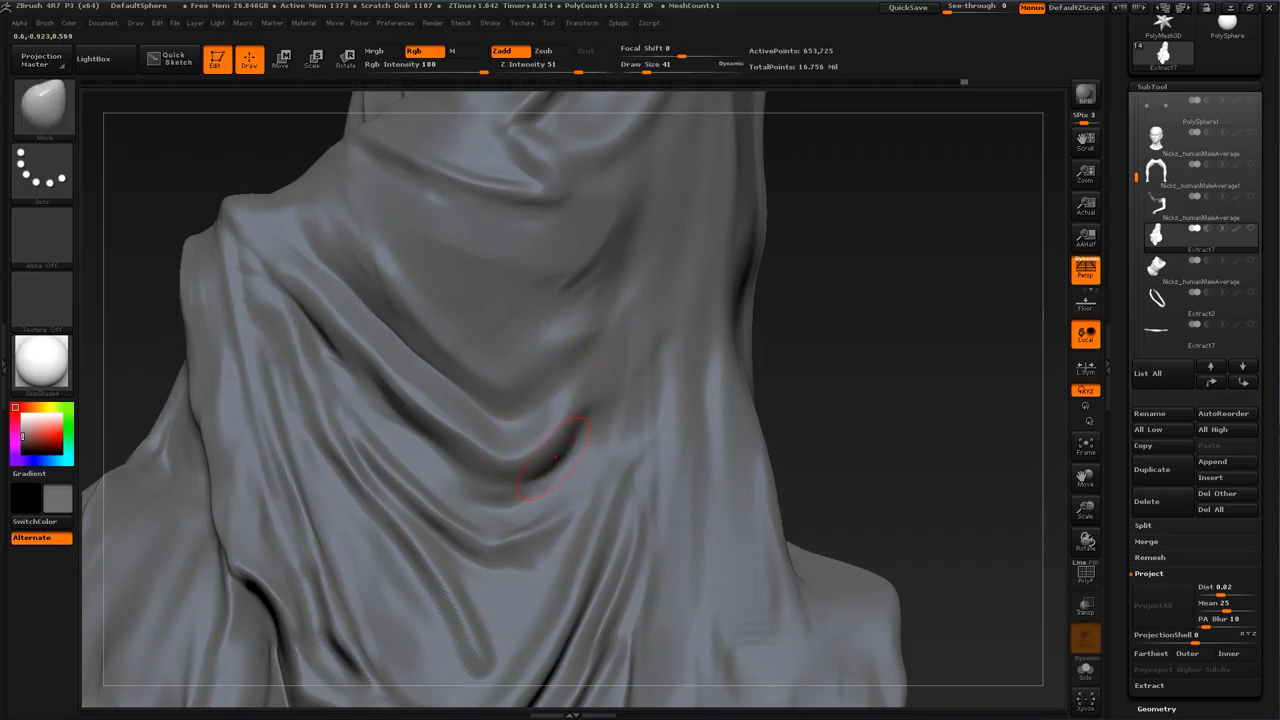
Step: Carve a deep crease under the shoulder side of the upper swag with the Standard brush at draw size 22
key("b")
left_click(634, 335)
key("s")
left_click_drag(397, 437, 391, 437)
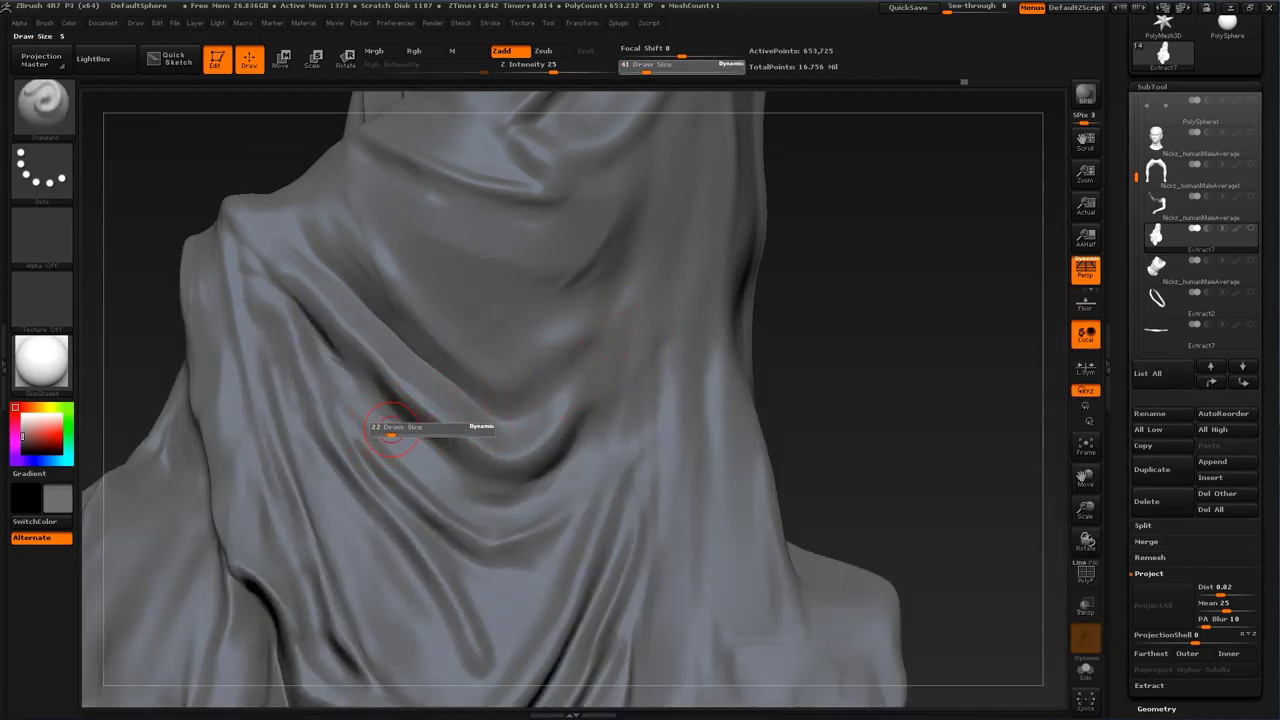
left_click_drag(336, 362, 455, 466, "alt")
left_click_drag(335, 366, 475, 477, "alt")
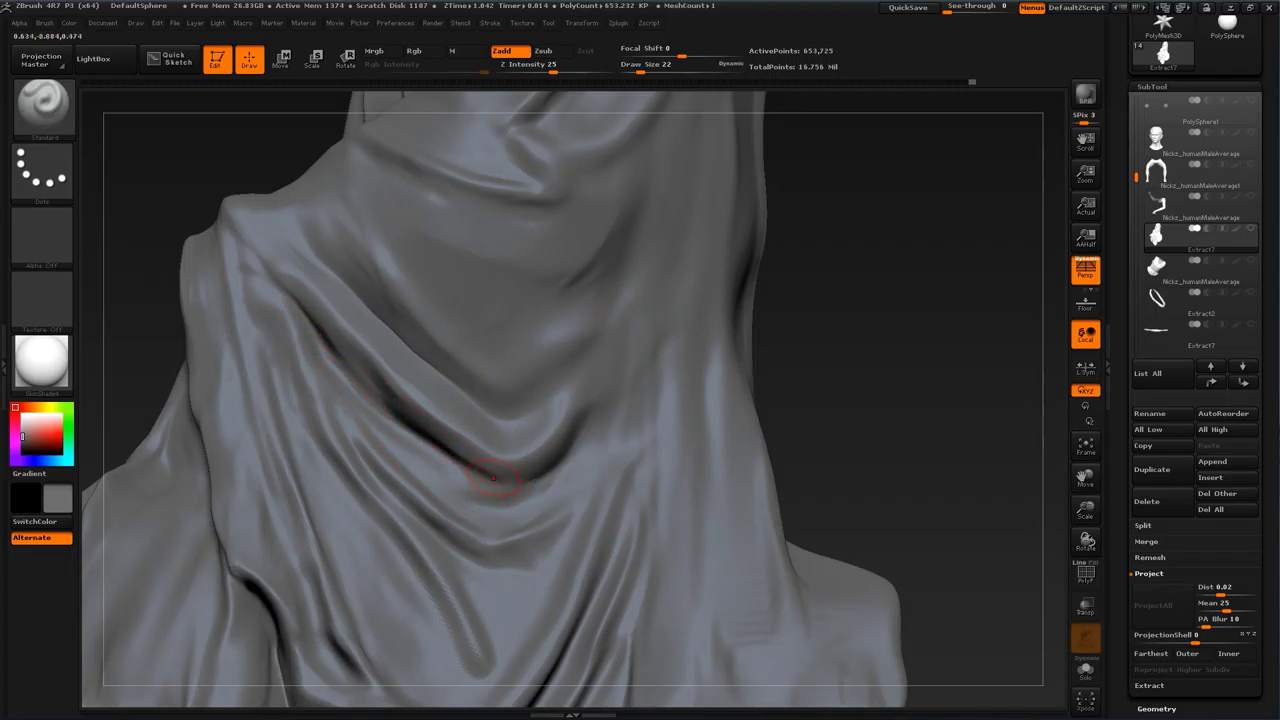
left_click_drag(394, 410, 480, 474, "alt")
left_click_drag(423, 430, 500, 480, "alt")
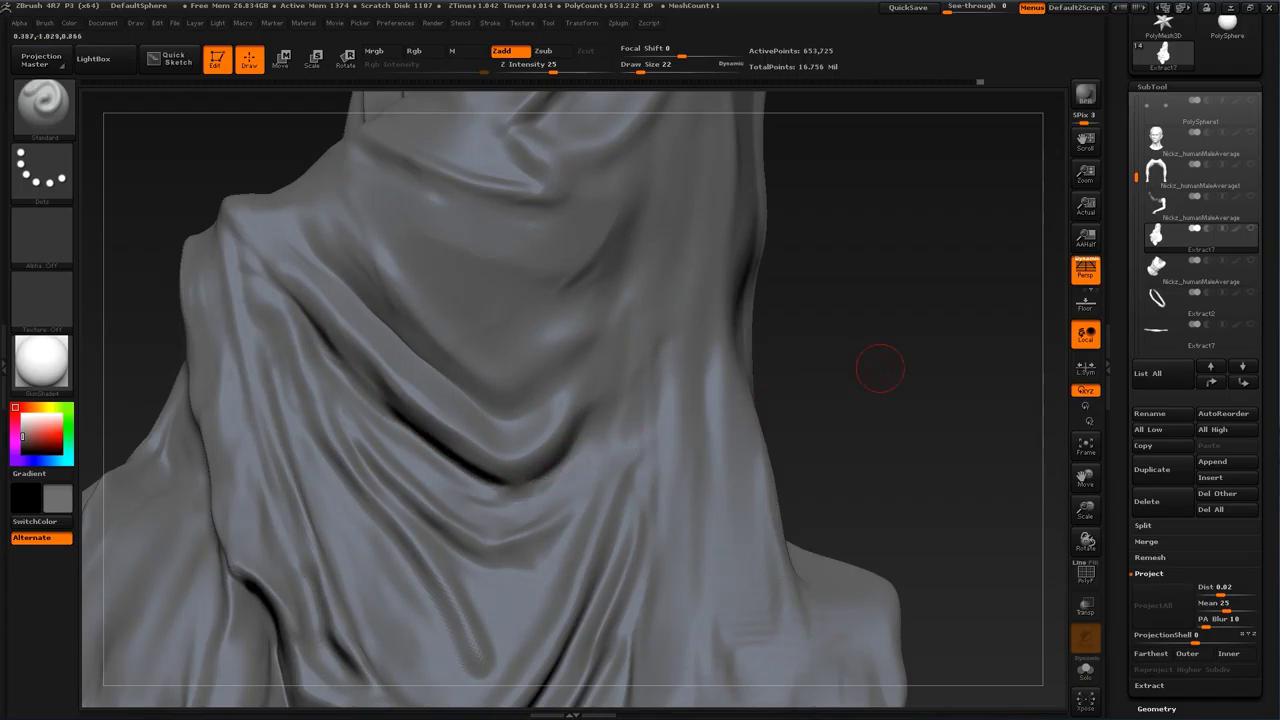
Step: Continue the crease around the upper swag's low point and up its far side
left_click_drag(880, 366, 830, 370)
mouse_move(492, 476)
left_mouse_down("alt")
mouse_move(566, 442)
mouse_move(618, 382)
mouse_move(604, 404)
left_mouse_up("alt")
left_click_drag(560, 448, 632, 357, "alt")
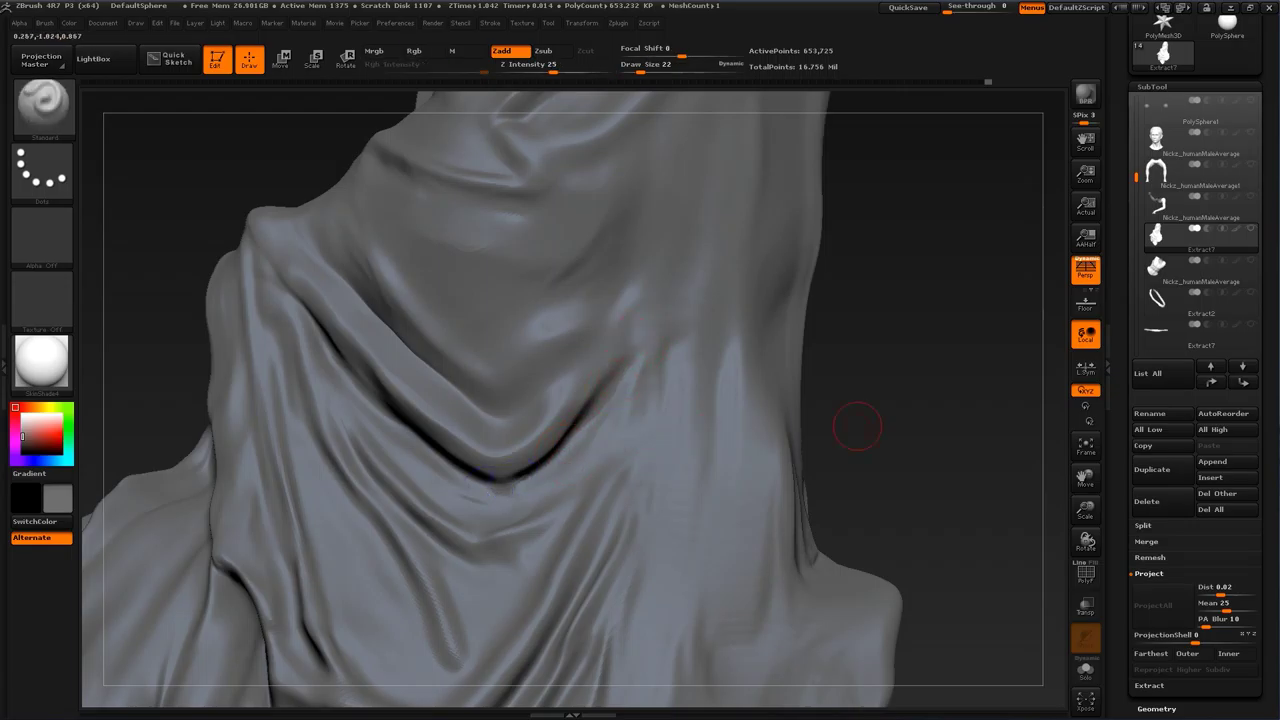
mouse_move(857, 426)
left_mouse_down("alt")
mouse_move(826, 357)
mouse_move(886, 368)
mouse_move(898, 510)
mouse_move(890, 380)
mouse_move(900, 400)
left_mouse_up("alt")
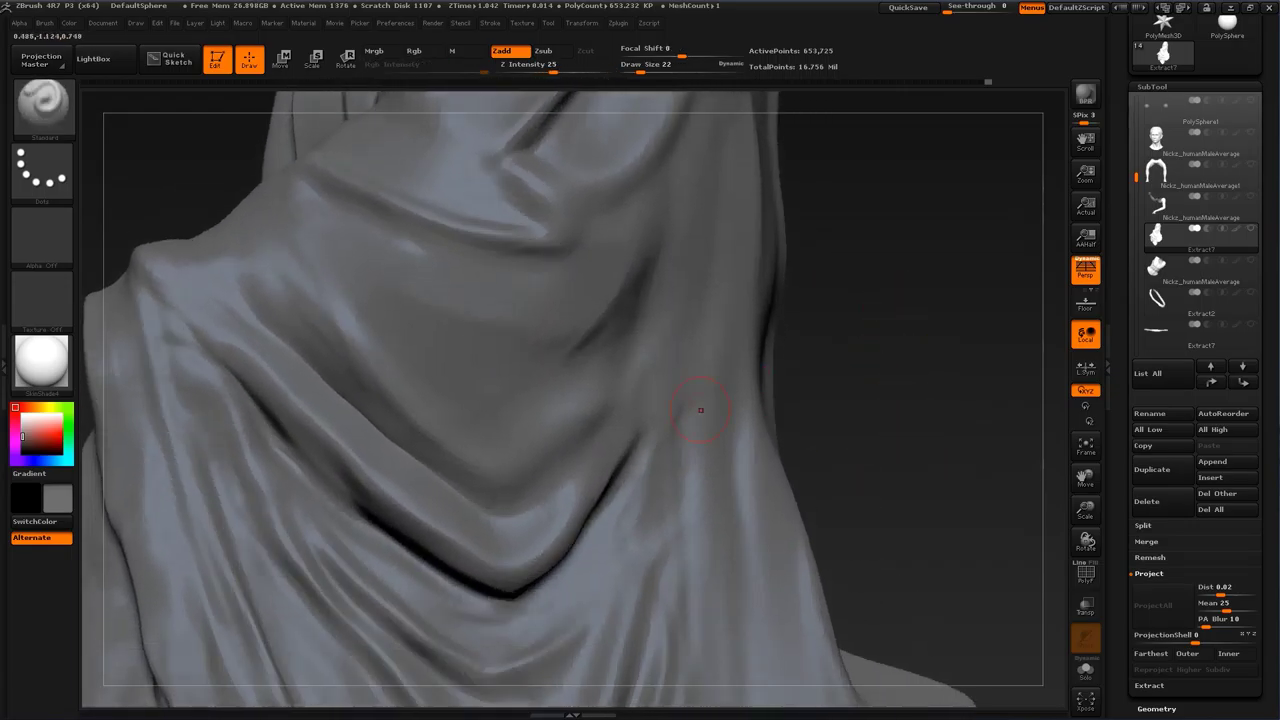
Step: Carve two more curved creases across the smooth cloth above the upper swag, at draw sizes 22 and 37
mouse_move(349, 355)
left_mouse_down("alt")
mouse_move(414, 406)
mouse_move(528, 458)
mouse_move(547, 464)
mouse_move(590, 437)
left_mouse_up("alt")
left_click_drag(505, 476, 580, 457, "alt")
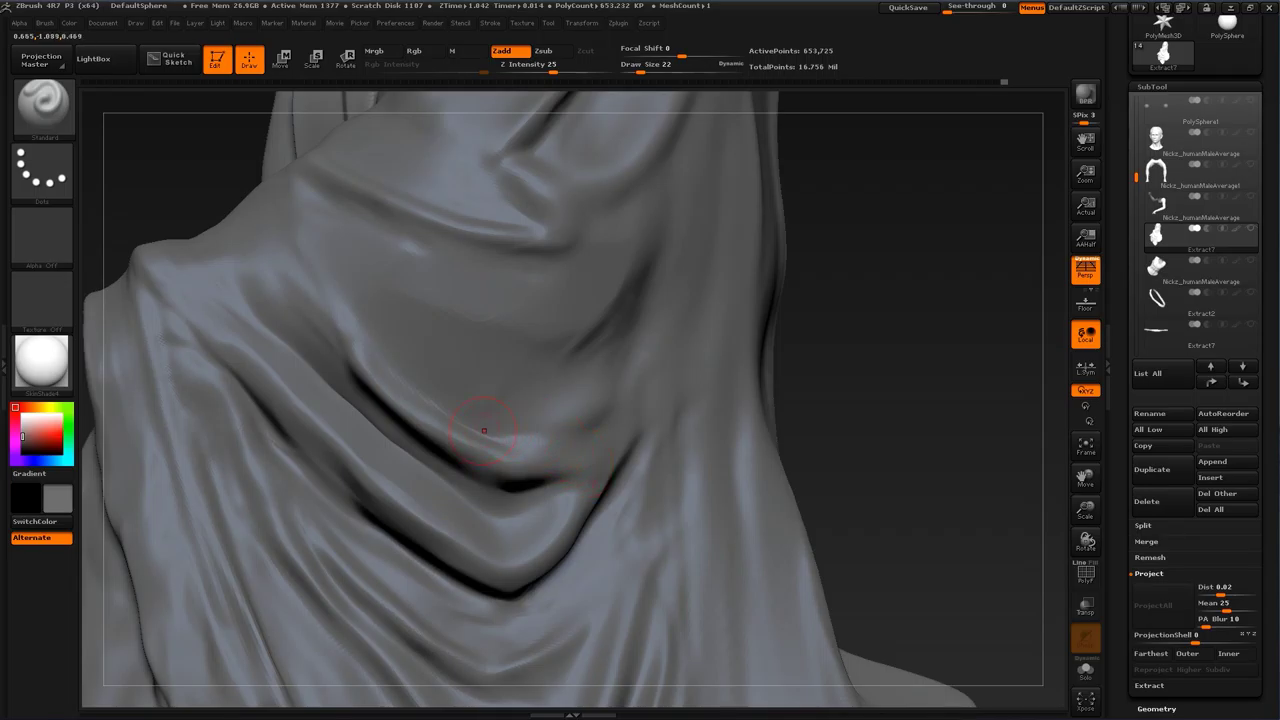
key("]")
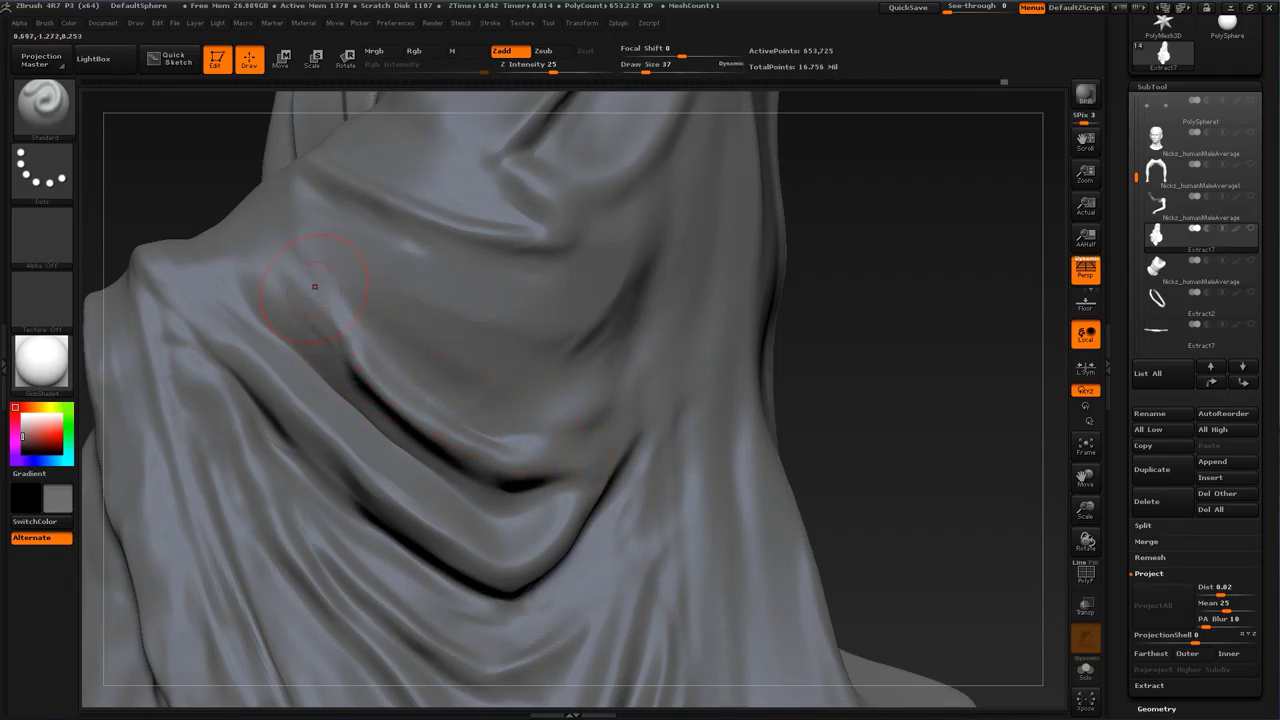
left_click_drag(320, 293, 528, 388, "alt")
left_click_drag(349, 320, 535, 389, "alt")
left_click_drag(389, 349, 530, 388, "alt")
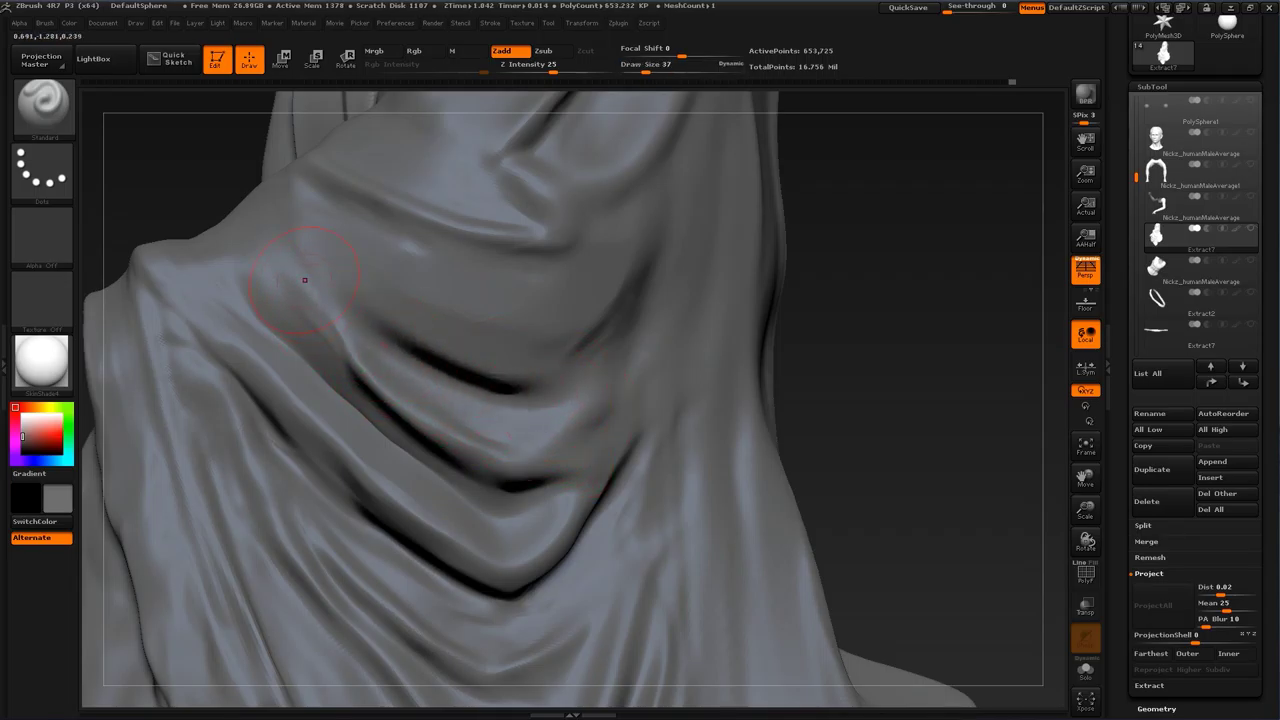
Step: Soften the topmost new crease and extend its curve toward the far side of the chest with a larger brush
left_click_drag(305, 280, 342, 346)
right_click_drag(340, 316, 362, 361, "alt")
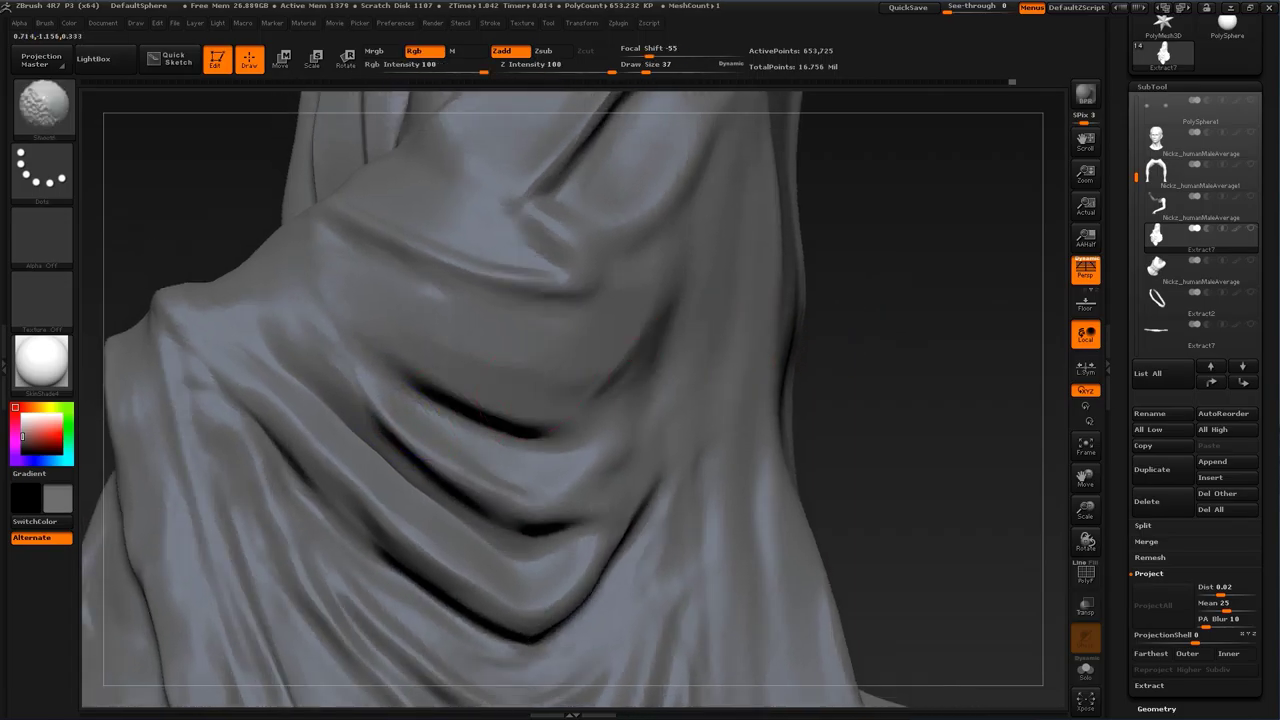
key("s")
left_click_drag(432, 372, 481, 405)
key("s")
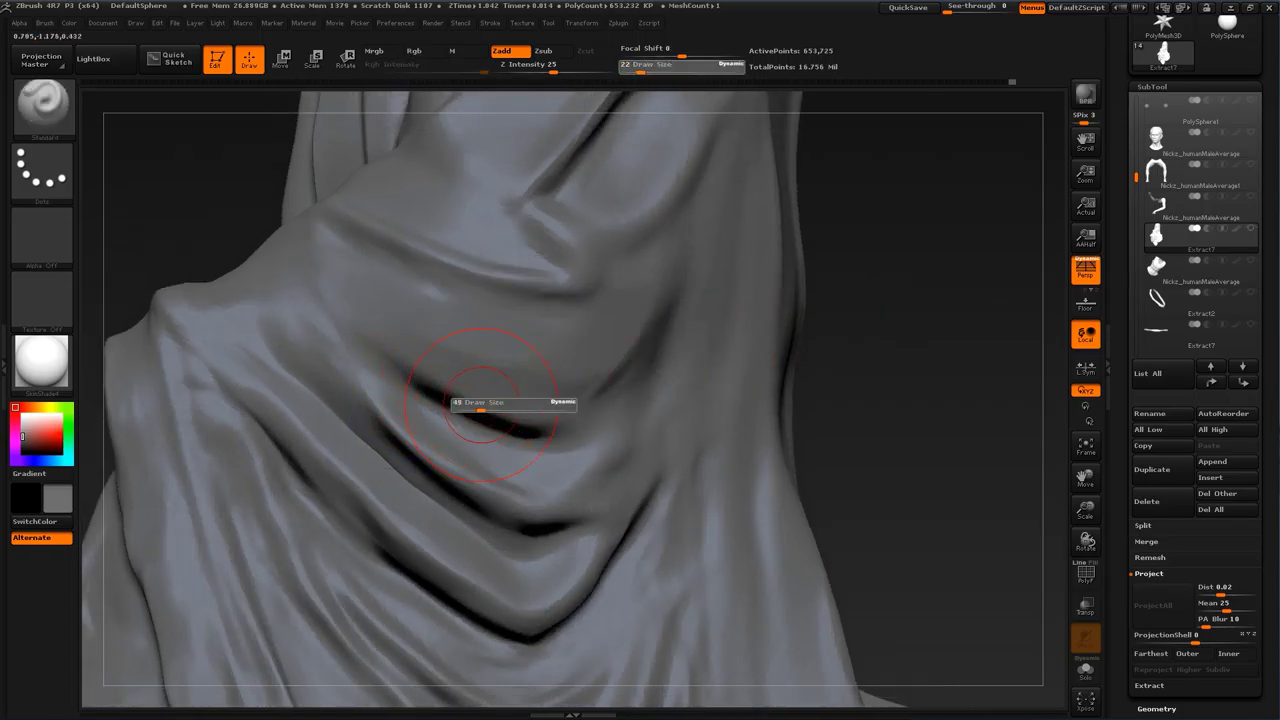
left_click_drag(400, 380, 540, 422)
mouse_move(446, 394)
left_mouse_down()
mouse_move(562, 408)
mouse_move(614, 374)
left_mouse_up()
mouse_move(723, 354)
right_mouse_down("alt")
mouse_move(726, 424)
mouse_move(712, 426)
right_mouse_up("alt")
Step: Build a raised curved fold above the topmost crease with the Standard brush at draw size 22
key("s")
left_click_drag(519, 434, 508, 435)
left_click_drag(430, 400, 574, 397)
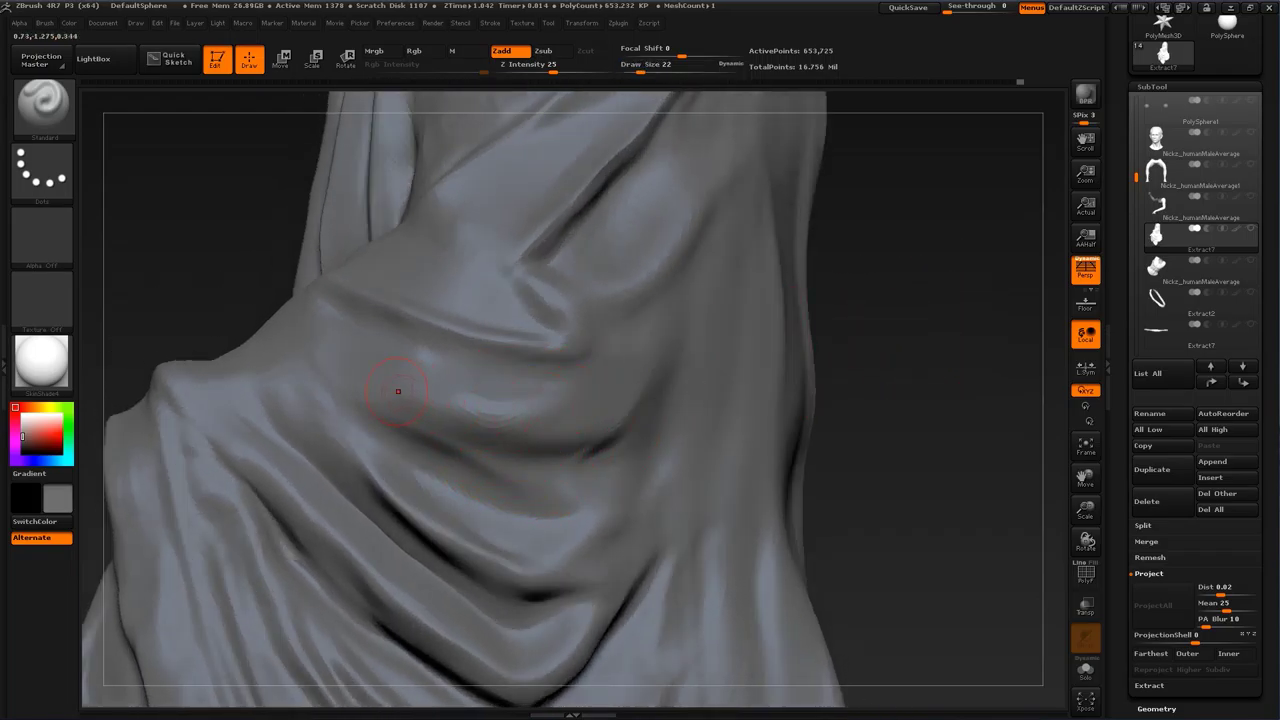
left_click_drag(428, 400, 578, 386)
left_click_drag(418, 388, 465, 389)
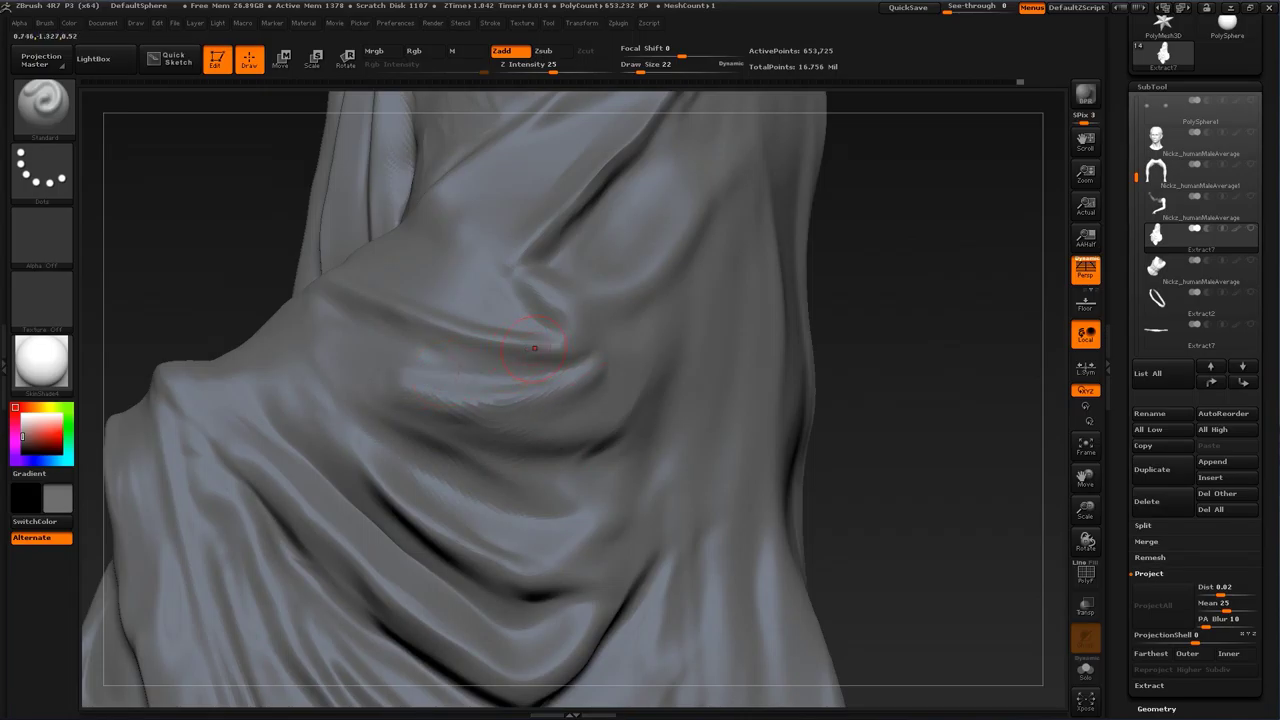
left_click_drag(432, 326, 552, 351)
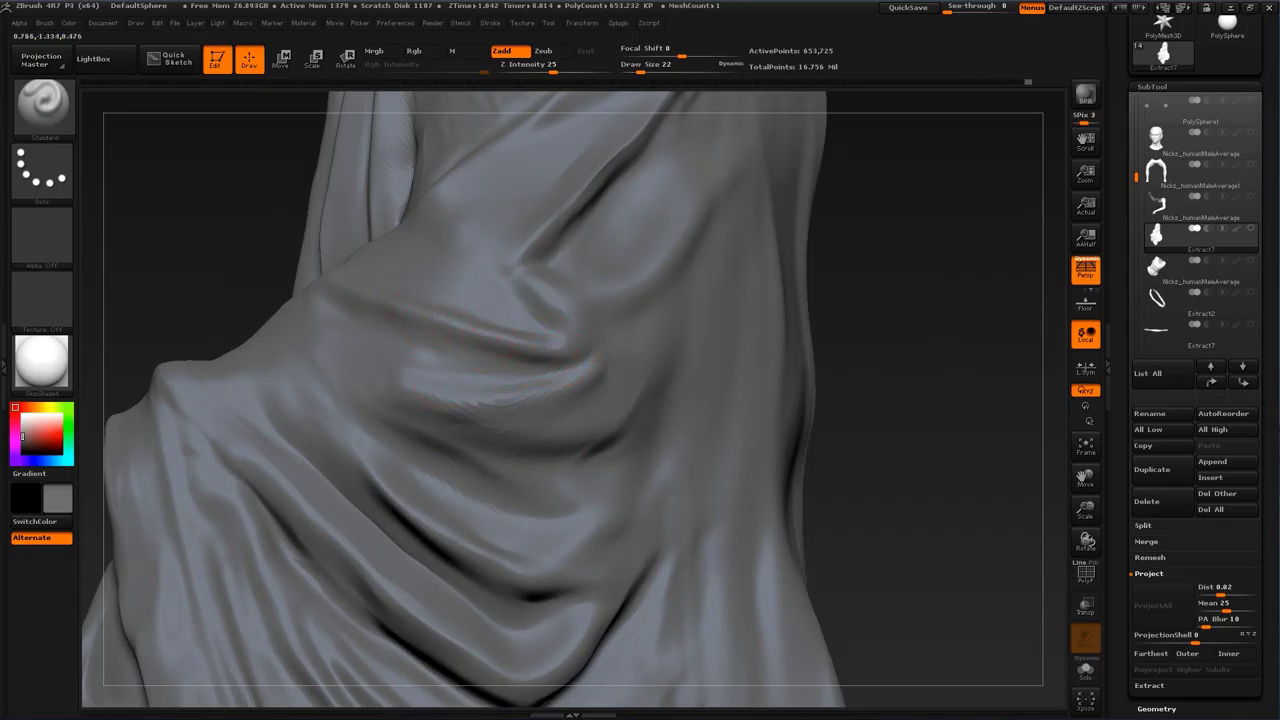
Step: Deepen the crease under the upper chest fold and build up the ridge below it at draw size 22
left_click_drag(222, 240, 489, 363, "alt")
left_click_drag(828, 390, 660, 366, "alt")
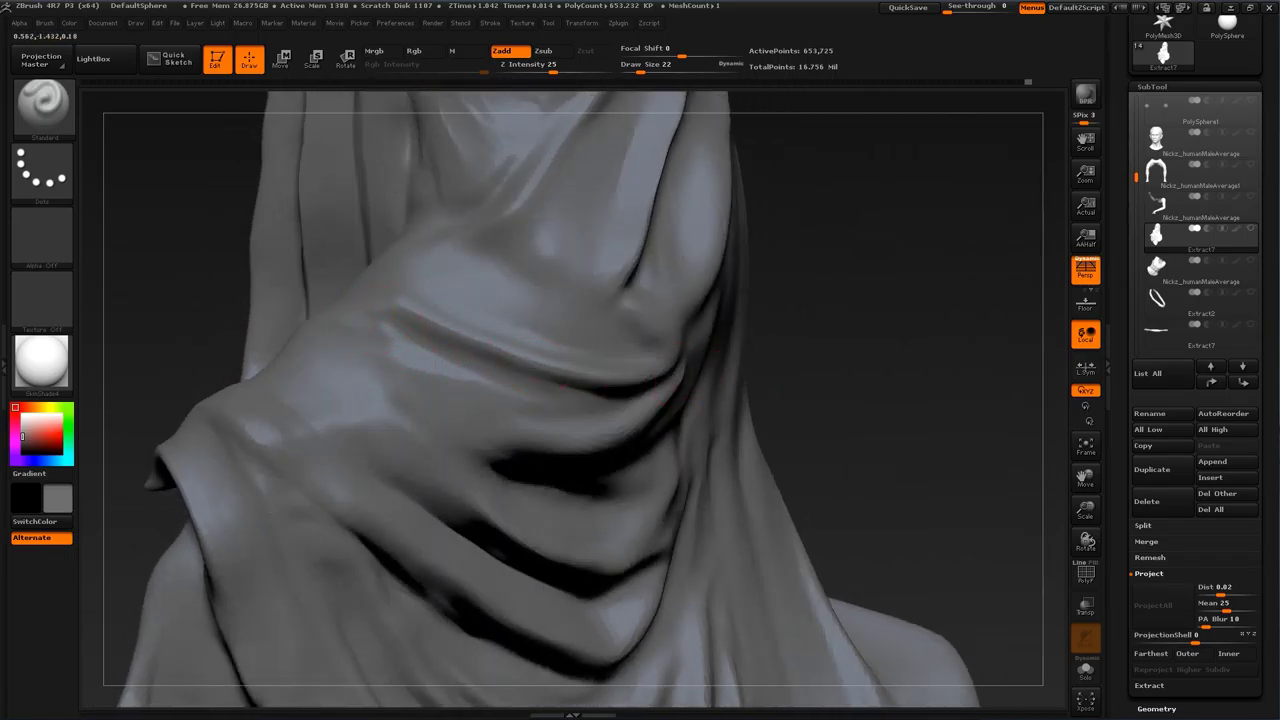
left_click_drag(385, 323, 608, 394)
left_click_drag(850, 367, 730, 372)
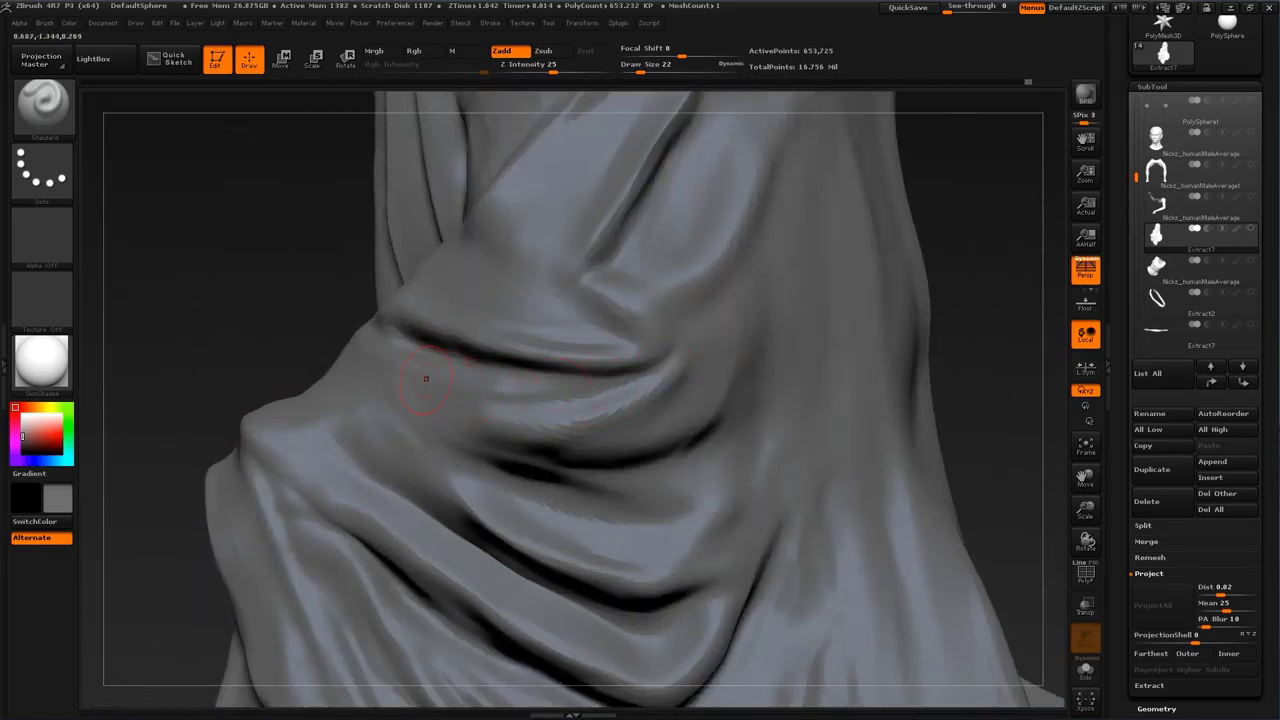
left_click_drag(470, 378, 655, 378)
mouse_move(1003, 289)
left_mouse_down()
mouse_move(904, 295)
mouse_move(847, 345)
left_mouse_up()
left_click_drag(432, 412, 486, 396)
mouse_move(769, 426)
left_mouse_down()
mouse_move(877, 391)
mouse_move(891, 317)
mouse_move(832, 322)
left_mouse_up()
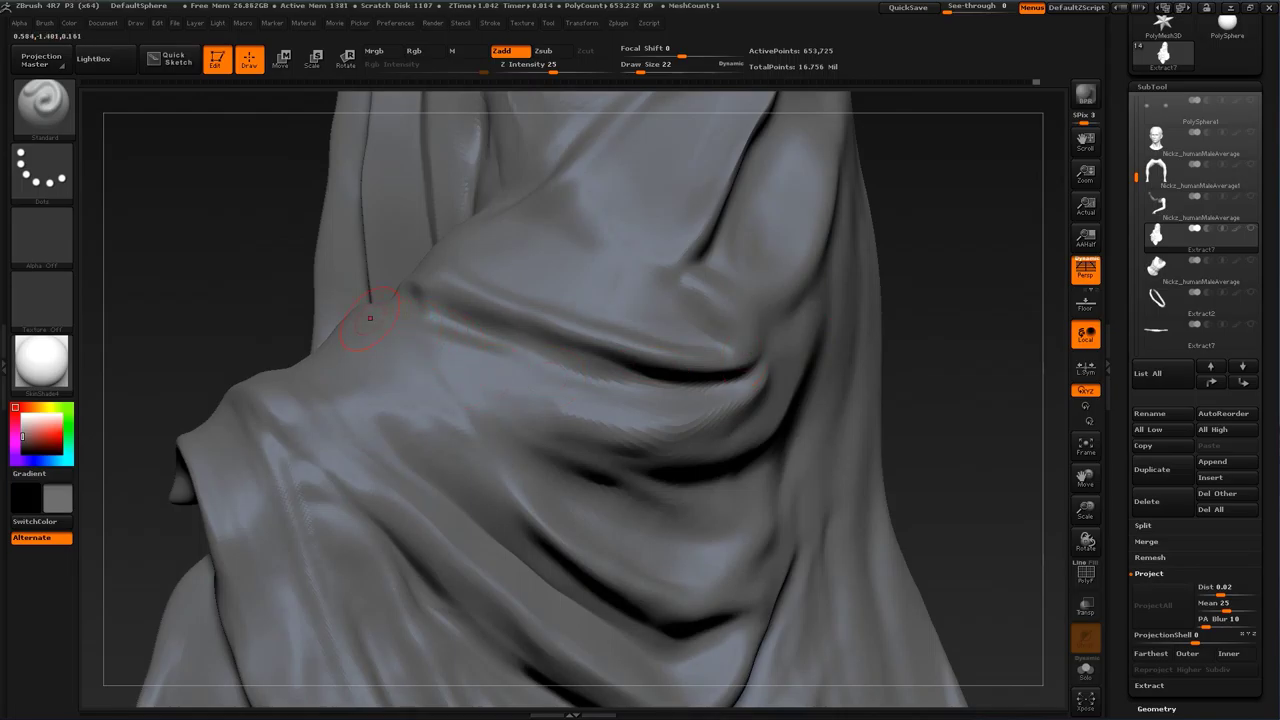
Step: Raise a fold running over the shoulder edge below the upper crease at draw size 35
left_click_drag(117, 290, 230, 312)
key("s")
mouse_move(329, 359)
left_mouse_down()
mouse_move(412, 346)
mouse_move(432, 375)
left_mouse_up()
key("s")
mouse_move(362, 335)
left_mouse_down()
mouse_move(440, 362)
mouse_move(443, 387)
left_mouse_up()
key("s")
left_click_drag(836, 438, 590, 418)
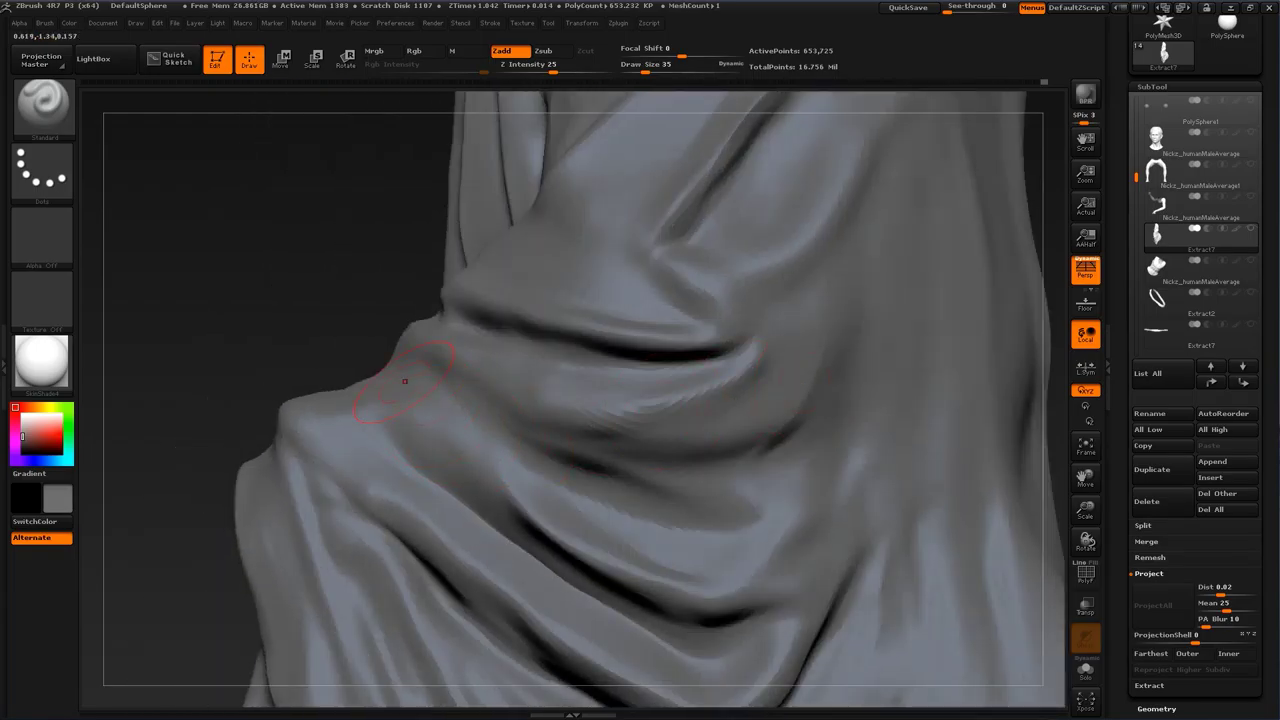
Step: Continue the shoulder folds around the side of the cloth and smooth the fold across the chest
left_click_drag(566, 470, 497, 430)
left_click_drag(368, 315, 616, 326)
left_click_drag(392, 350, 300, 336)
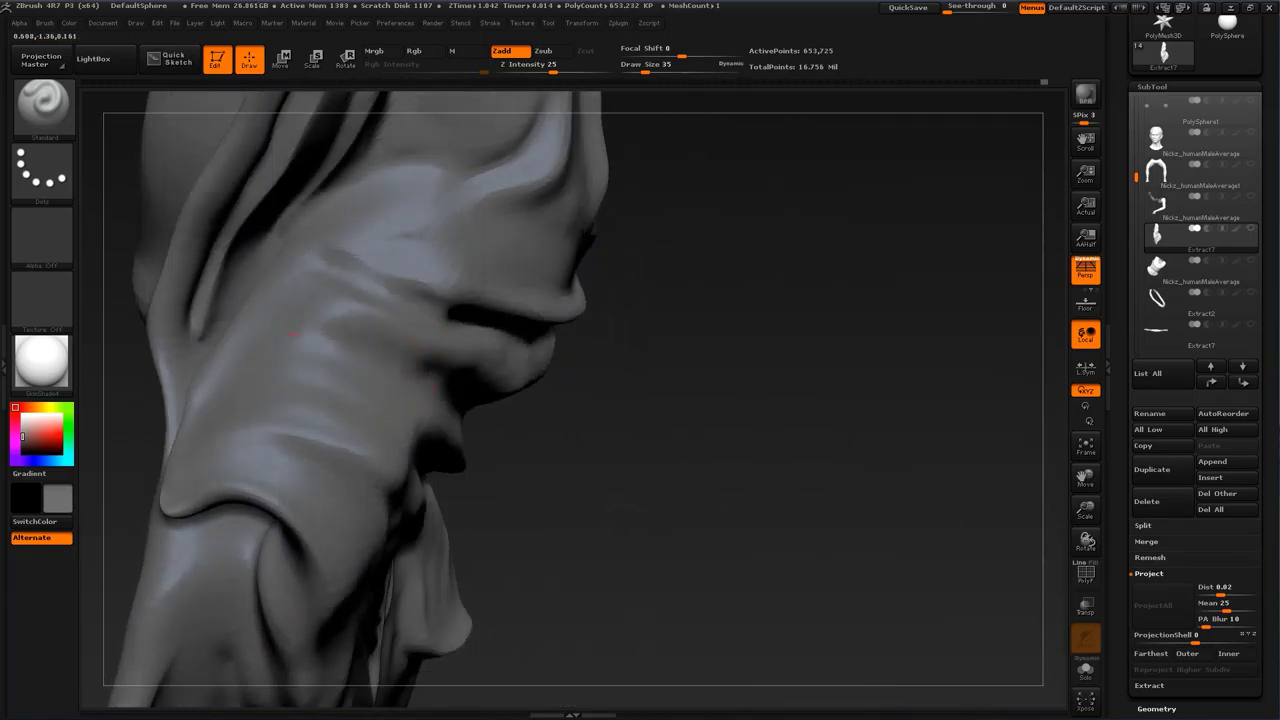
left_click_drag(706, 411, 540, 390)
left_click_drag(590, 315, 650, 335, "shift")
left_click_drag(890, 345, 780, 335)
Step: Define narrow folds running from the shoulder edge across the upper chest at draw size 16
key("s")
key("s")
left_click_drag(335, 320, 326, 320)
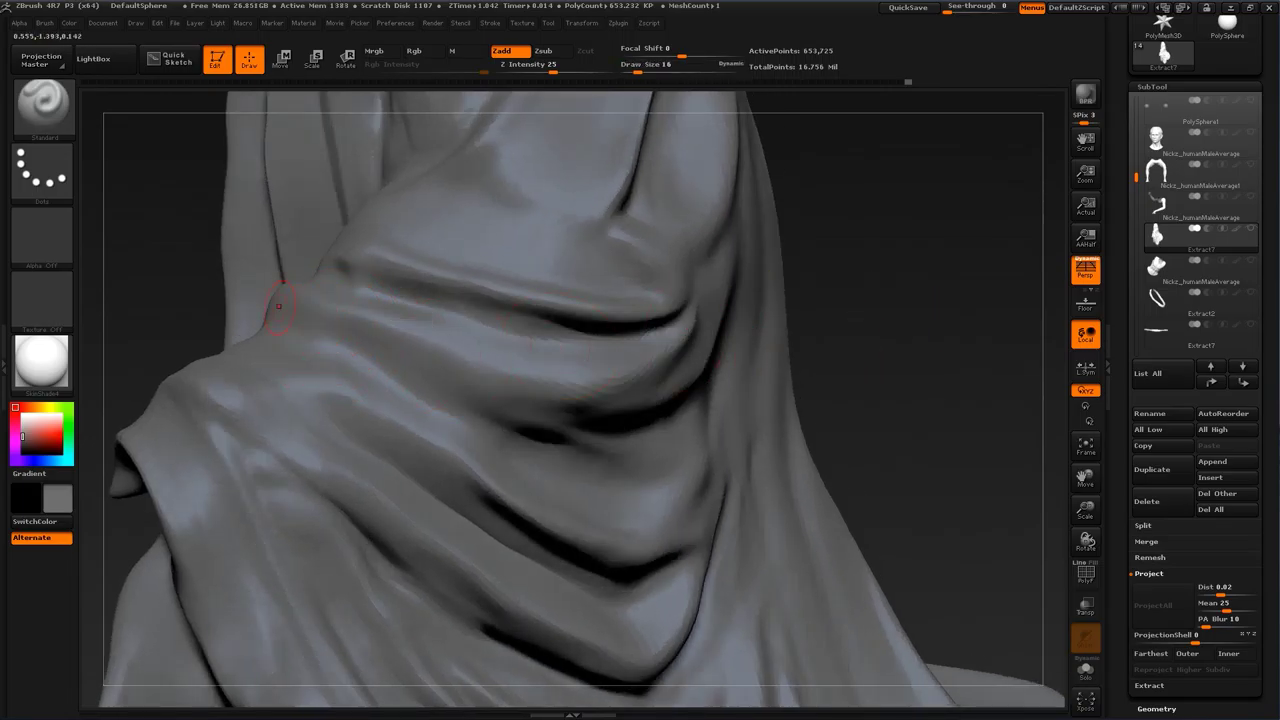
left_click_drag(156, 260, 170, 330)
mouse_move(277, 265)
left_mouse_down()
mouse_move(409, 344)
mouse_move(500, 362)
left_mouse_up()
mouse_move(979, 250)
left_mouse_down()
mouse_move(957, 257)
mouse_move(1035, 266)
left_mouse_up()
left_click_drag(345, 324, 420, 345)
left_click_drag(765, 310, 690, 318)
Step: Shape the broad fold below the shoulder at draw size 44, and refine the ridge above it at draw size 20
key("s")
left_click_drag(371, 356, 520, 380)
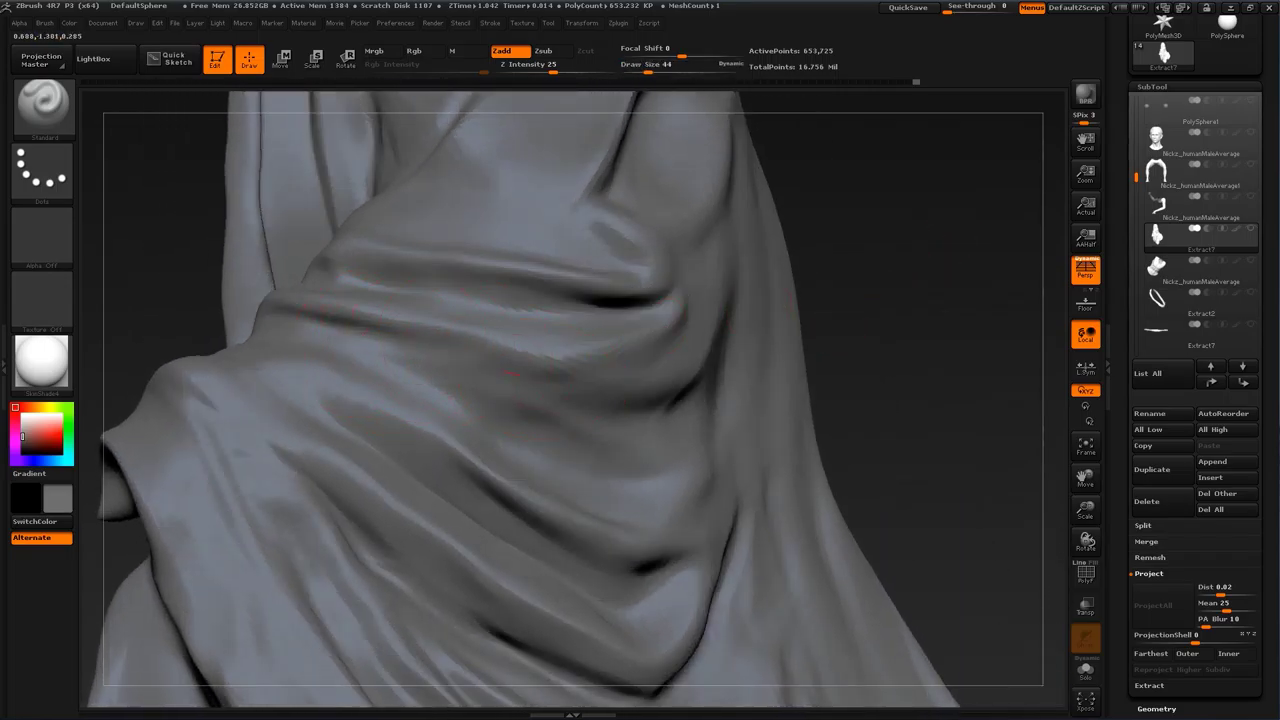
left_click_drag(1000, 223, 985, 285)
key("s")
mouse_move(358, 277)
left_mouse_down()
mouse_move(506, 323)
mouse_move(555, 320)
left_mouse_up()
mouse_move(900, 250)
left_mouse_down()
mouse_move(1005, 262)
mouse_move(871, 306)
left_mouse_up()
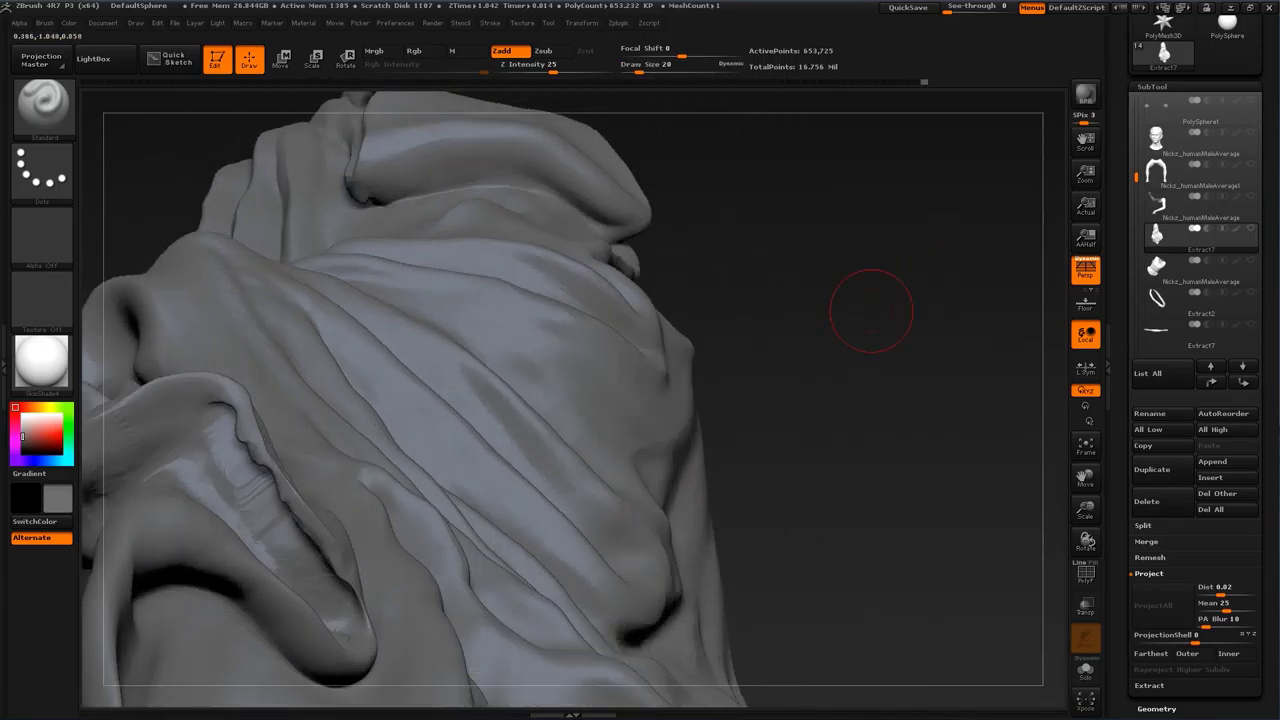
Step: Nudge the fold on top of the shoulder with the Move brush at draw size 37 and check the whole garment
key("b")
key("b")
left_click(606, 335)
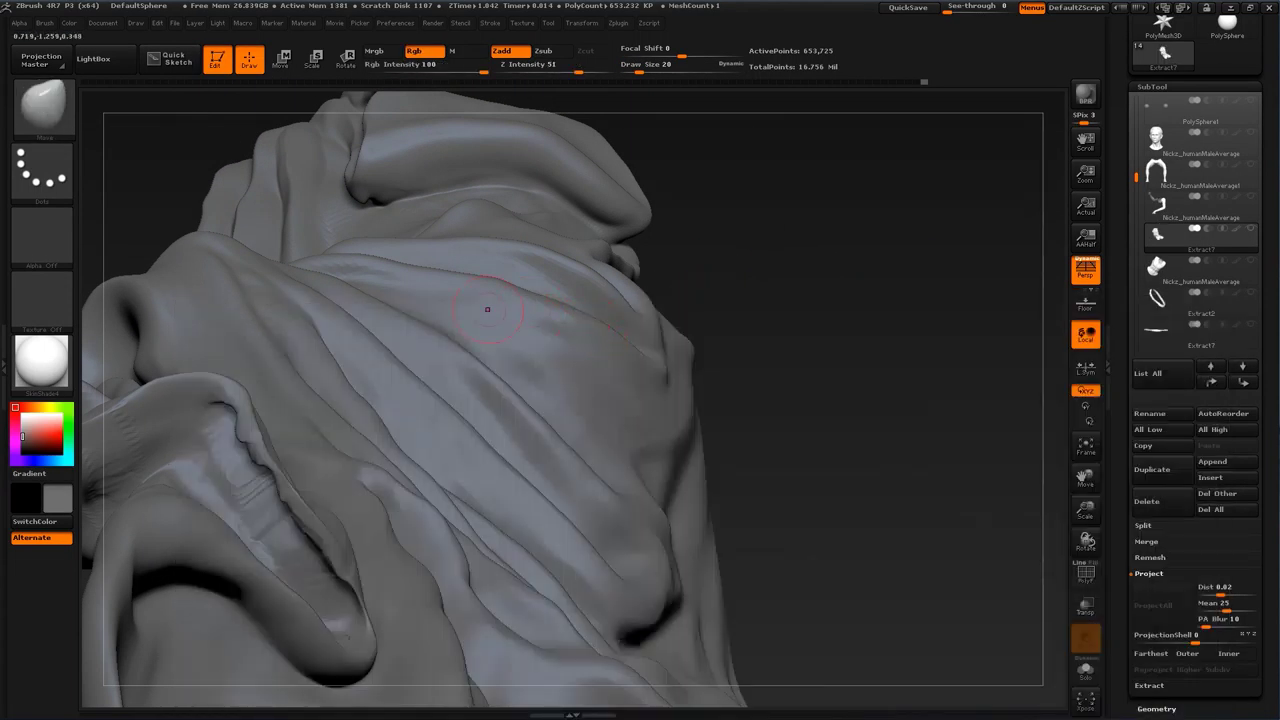
key("s")
key("s")
left_click(427, 278)
left_click_drag(425, 277, 422, 268)
mouse_move(885, 300)
left_mouse_down()
mouse_move(845, 312)
mouse_move(885, 300)
left_mouse_up()
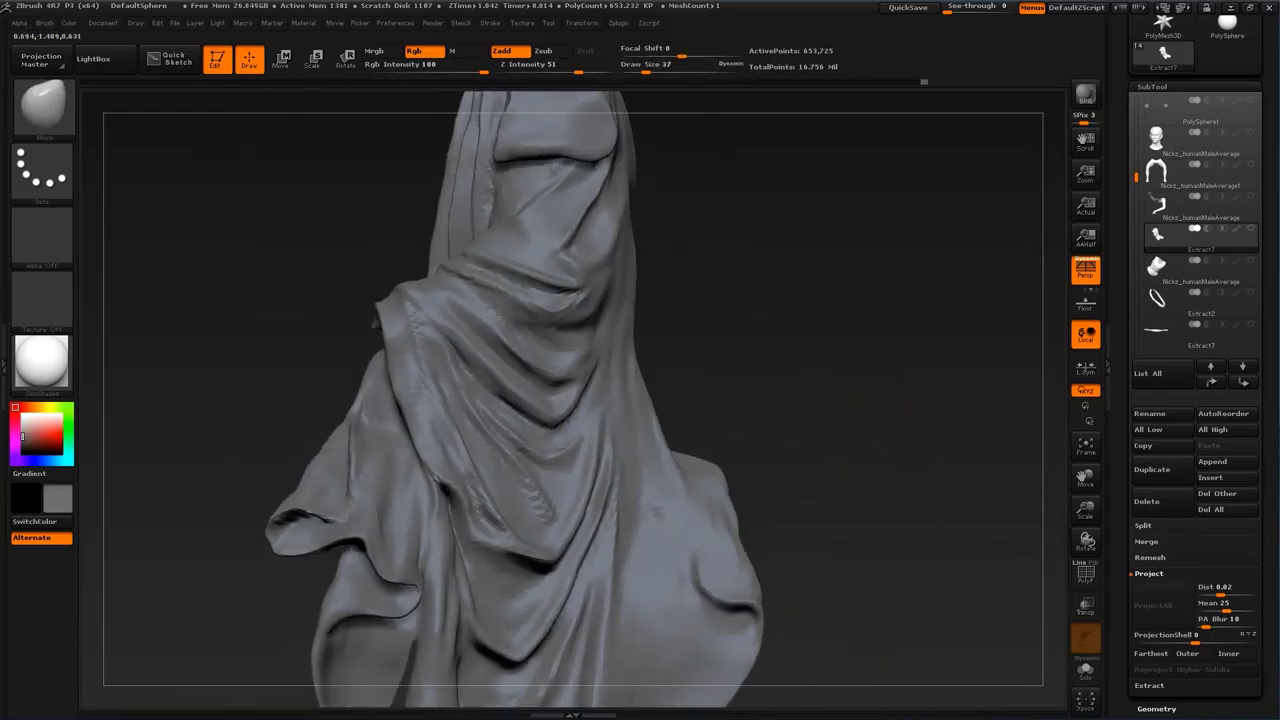
left_click_drag(945, 488, 908, 368, "alt")
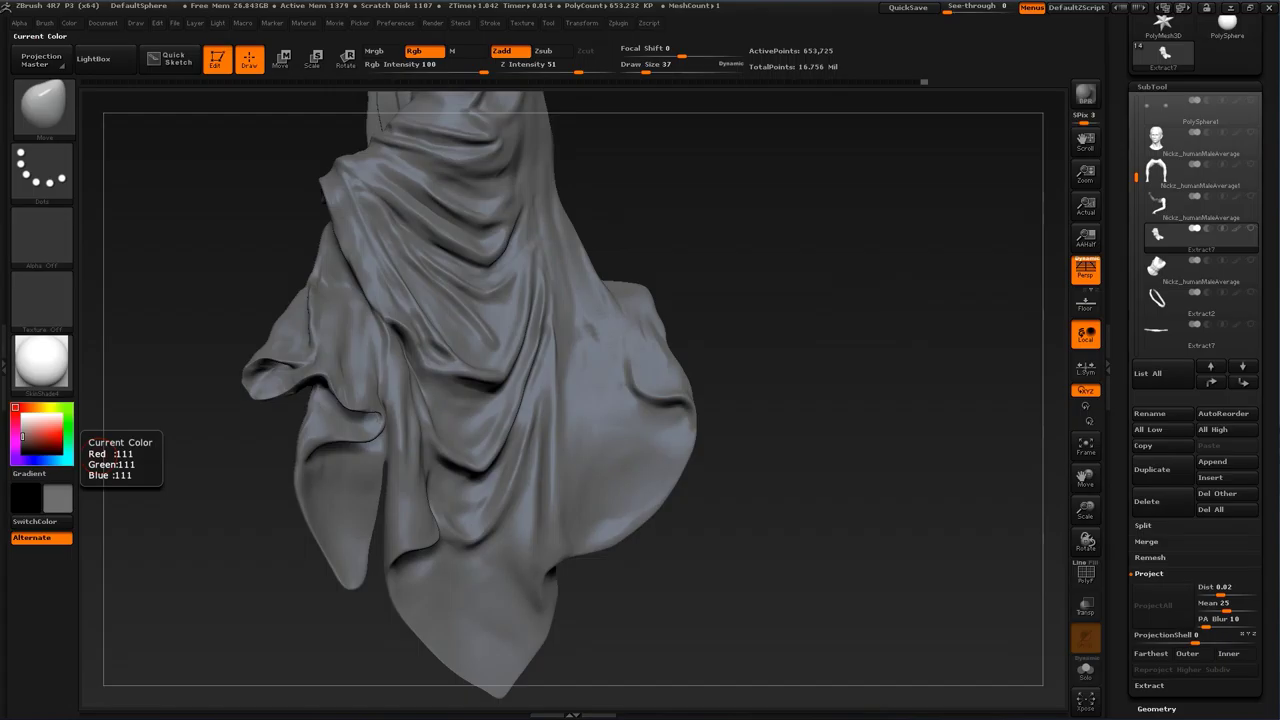
Step: Build up the long fold running down toward the notch in the lower hem with the Standard brush at draw size 35
left_click_drag(832, 668, 767, 549)
key("b")
key("s")
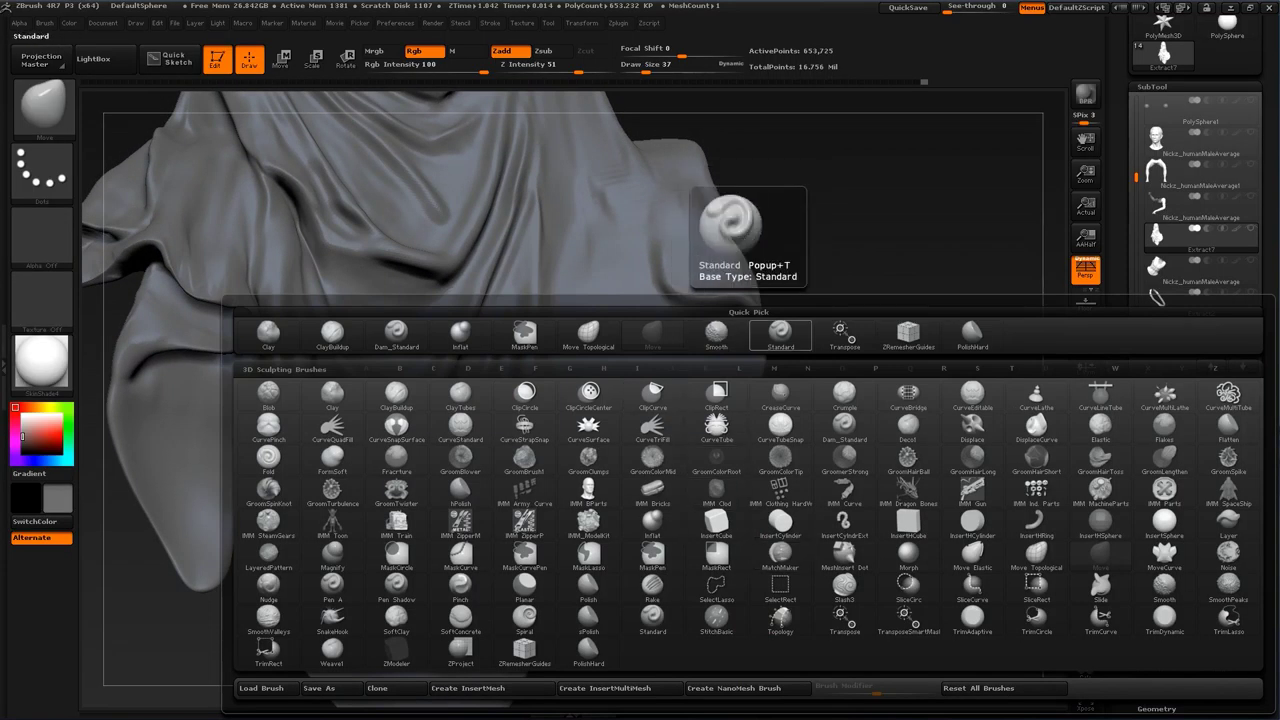
key("t")
key("s")
left_click_drag(504, 506, 508, 506)
mouse_move(639, 620)
left_mouse_down()
mouse_move(661, 605)
mouse_move(657, 567)
mouse_move(684, 566)
left_mouse_up()
key("s")
left_click_drag(490, 449, 486, 449)
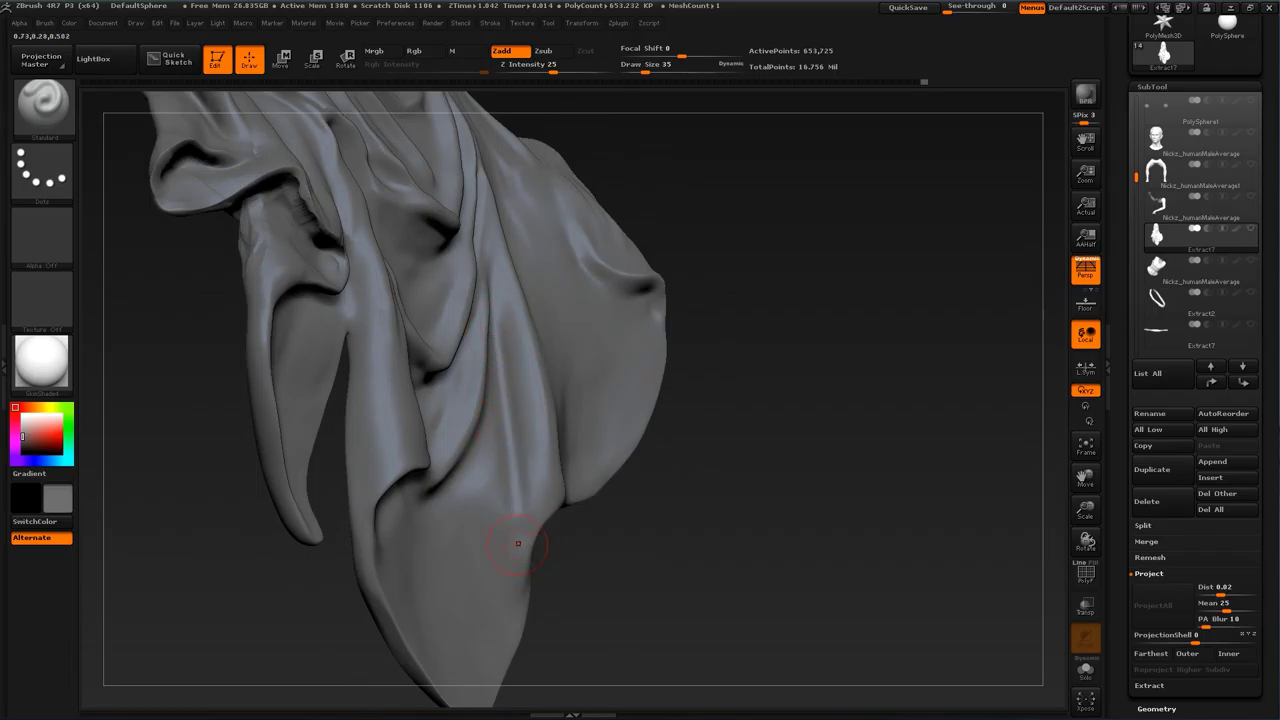
left_click_drag(508, 551, 520, 522)
Step: Broaden the fold just above the hem notch with the Standard brush at draw size 62
key("s")
left_click_drag(515, 409, 532, 466)
left_click_drag(690, 540, 600, 515)
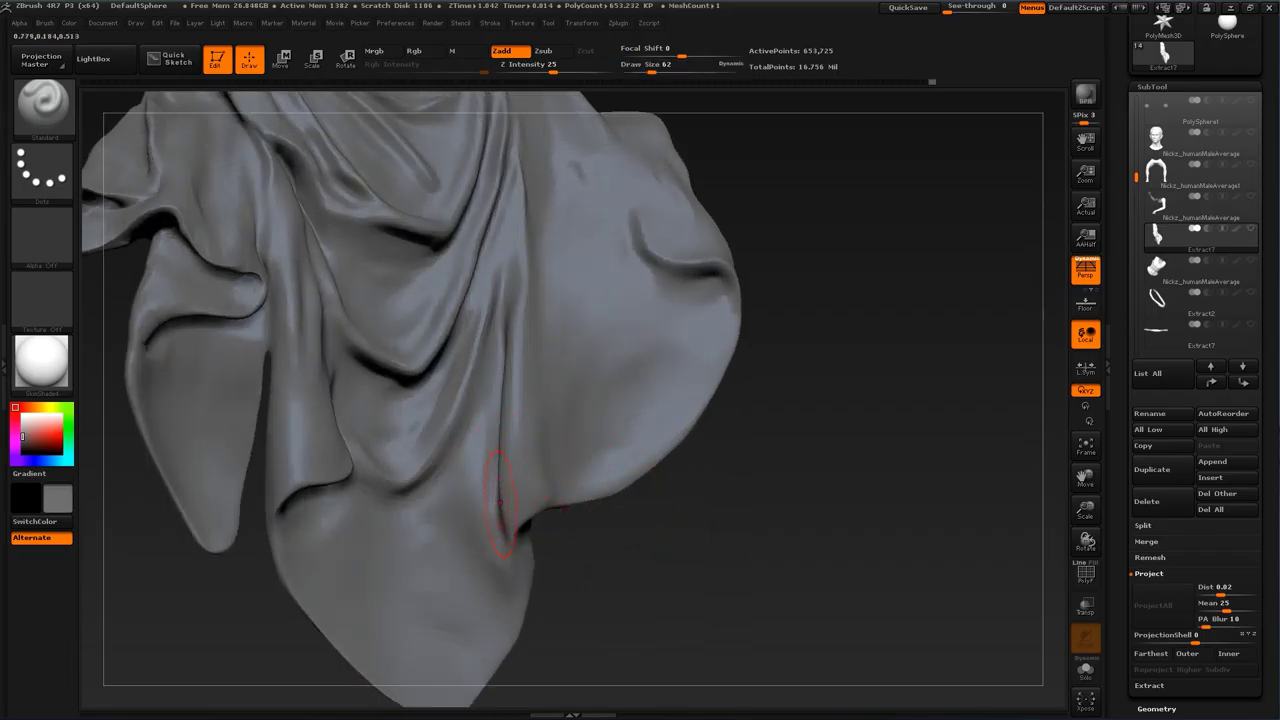
mouse_move(618, 580)
left_mouse_down("alt")
mouse_move(600, 530)
mouse_move(622, 534)
mouse_move(440, 470)
mouse_move(500, 415)
left_mouse_up("alt")
Step: Thicken the cloth edge at the hem notch with the Inflat brush at draw size 62 and smooth it
key("b")
left_click(526, 336)
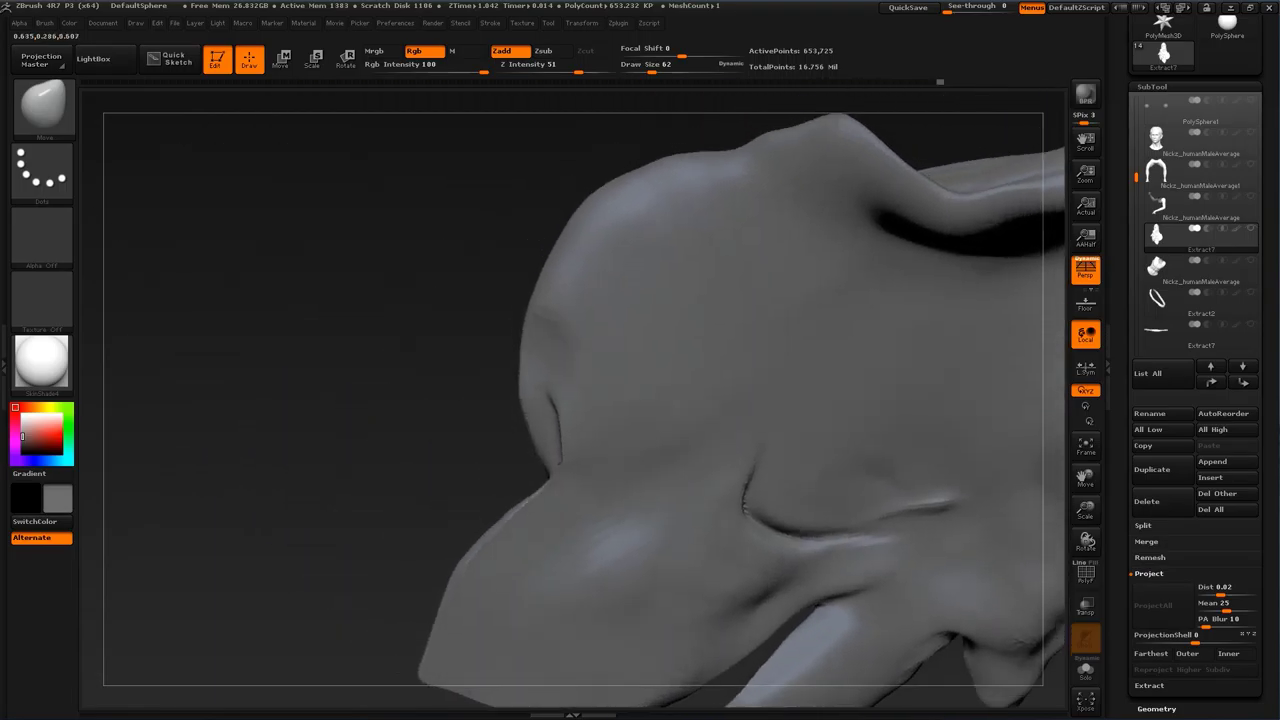
key("b")
left_click(190, 332)
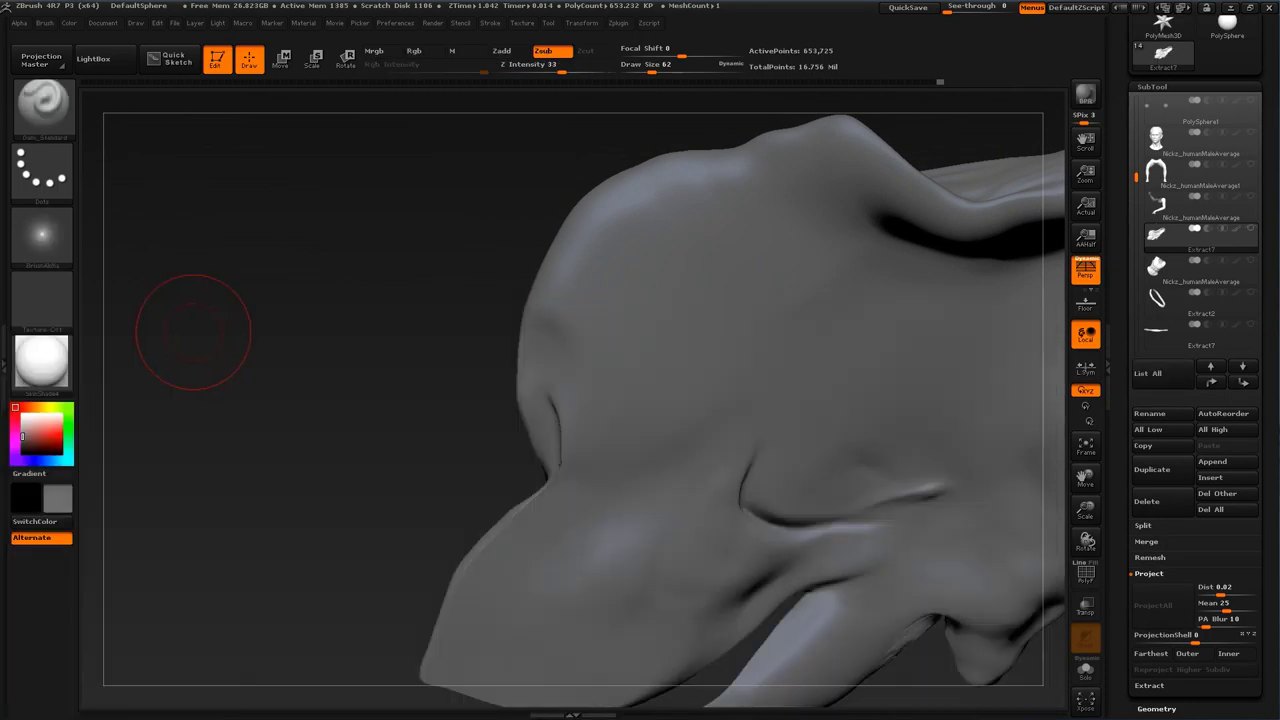
key("b")
left_click(240, 334)
left_click_drag(278, 429, 414, 439)
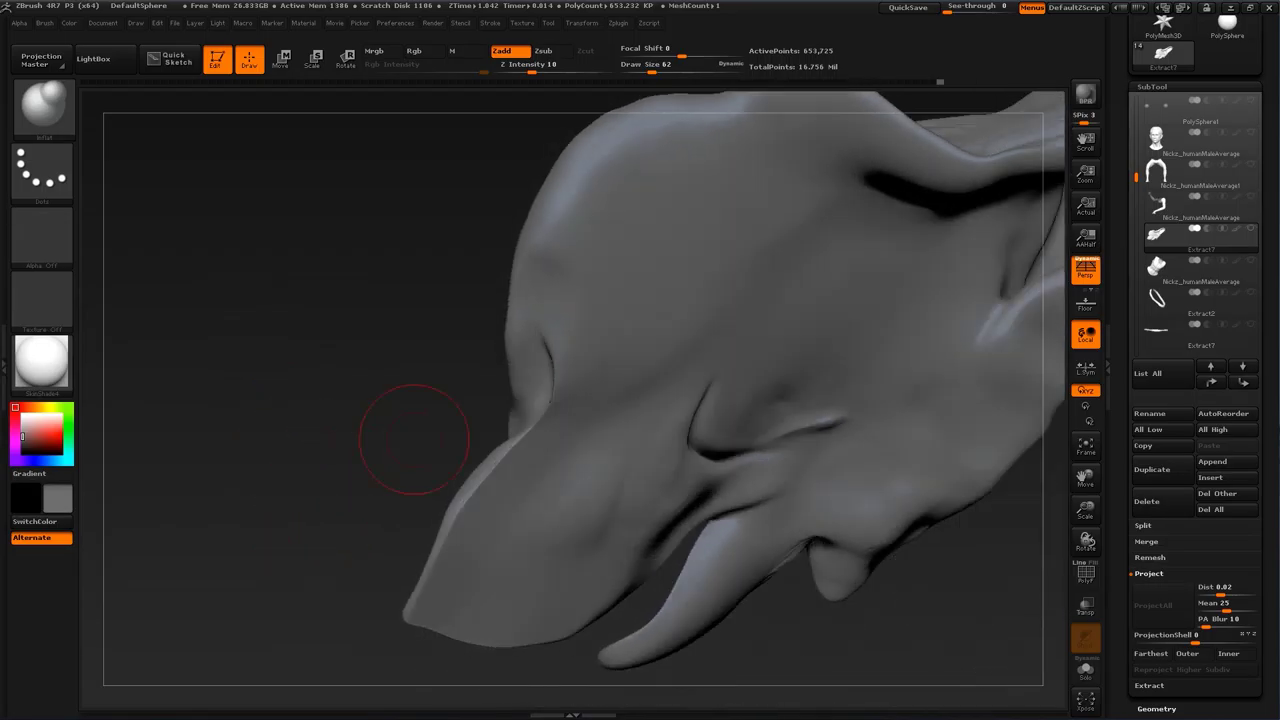
left_click_drag(529, 433, 546, 390, "shift")
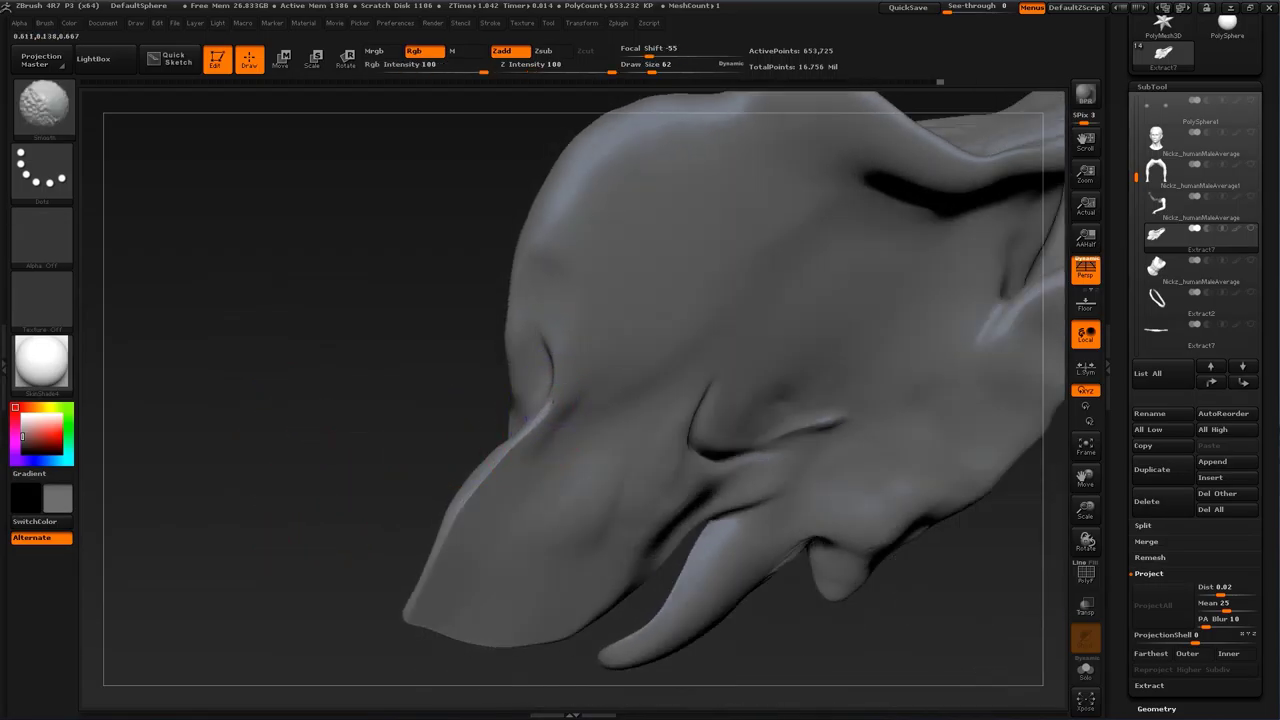
Step: Carve a crease along the long fold down to the hem notch with the Dam_Standard brush at draw size 62
mouse_move(434, 400)
left_mouse_down()
mouse_move(711, 537)
mouse_move(753, 535)
mouse_move(714, 514)
mouse_move(720, 494)
mouse_move(717, 543)
mouse_move(750, 540)
mouse_move(585, 448)
left_mouse_up()
key("b")
key("d")
key("s")
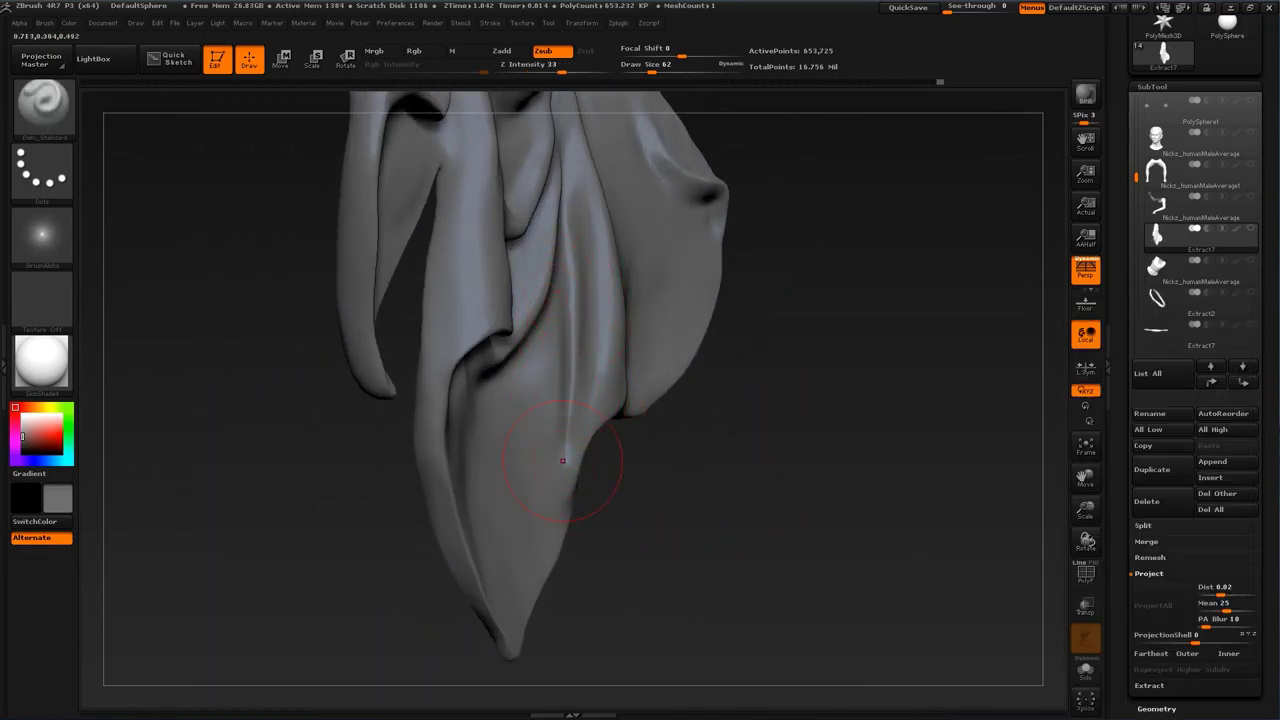
left_click_drag(574, 335, 563, 486)
mouse_move(672, 492)
left_mouse_down()
mouse_move(800, 505)
mouse_move(776, 495)
left_mouse_up()
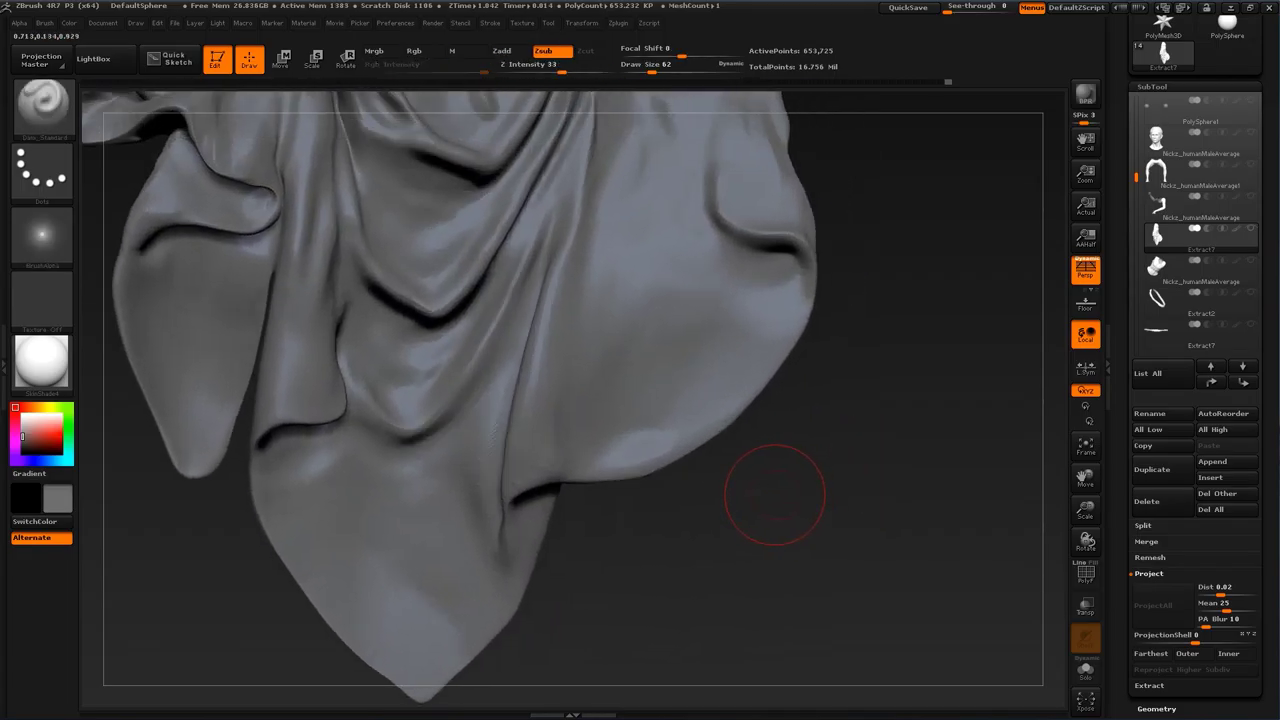
Step: Shift the long fold above the hem notch with the Move brush at draw size 90, and adjust the outer hem at size 128
key("b")
left_click(554, 336)
key("s")
left_click(511, 400)
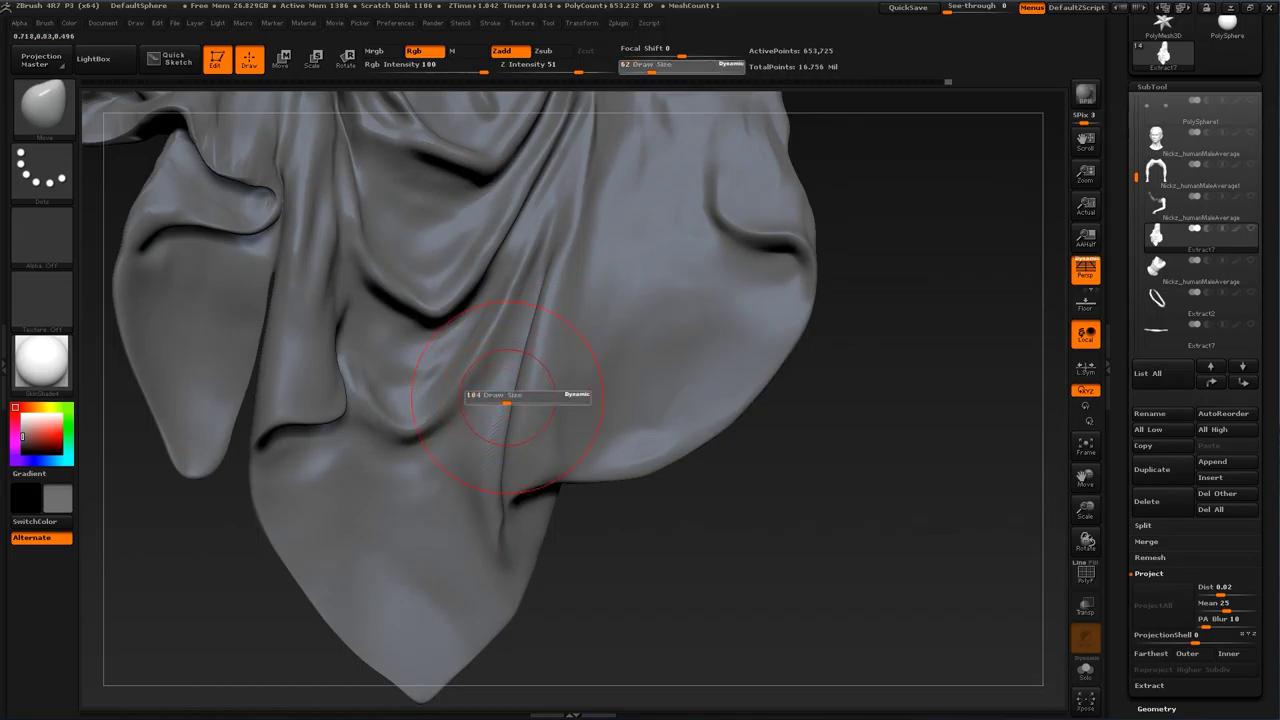
left_click_drag(522, 386, 536, 380)
key("s")
left_click(557, 317)
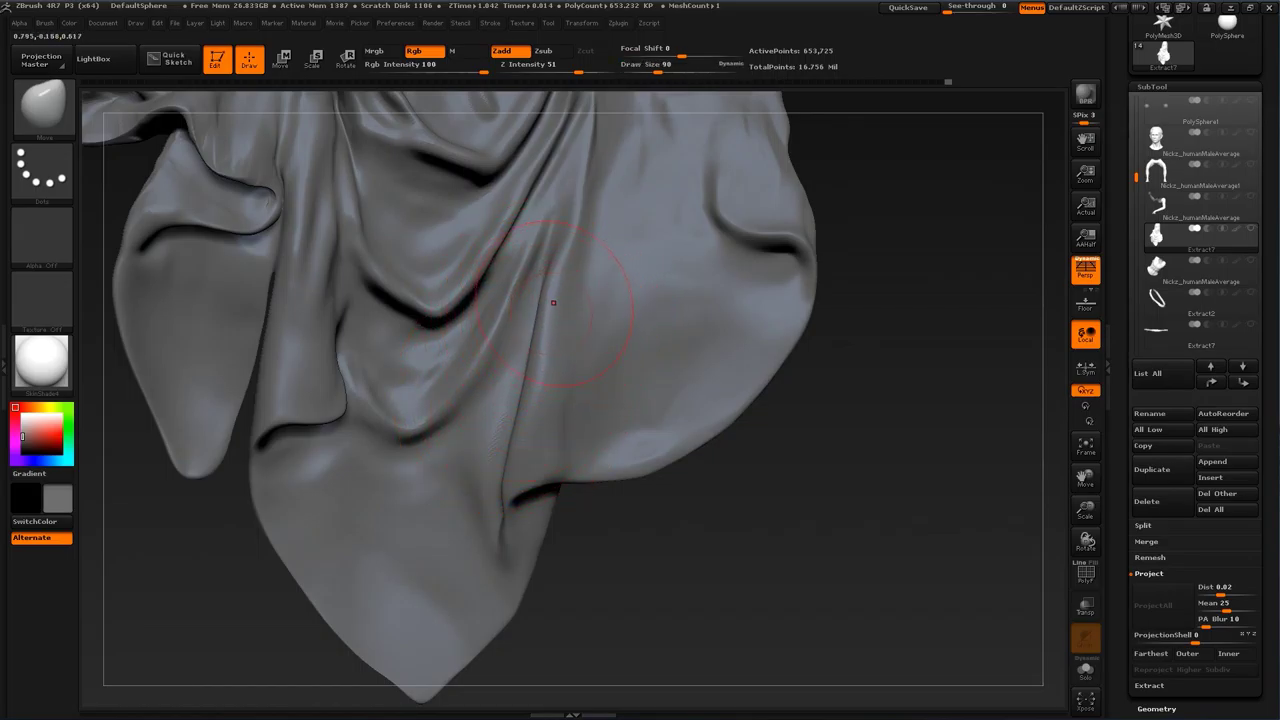
left_click_drag(554, 303, 562, 281)
left_click_drag(543, 334, 549, 354)
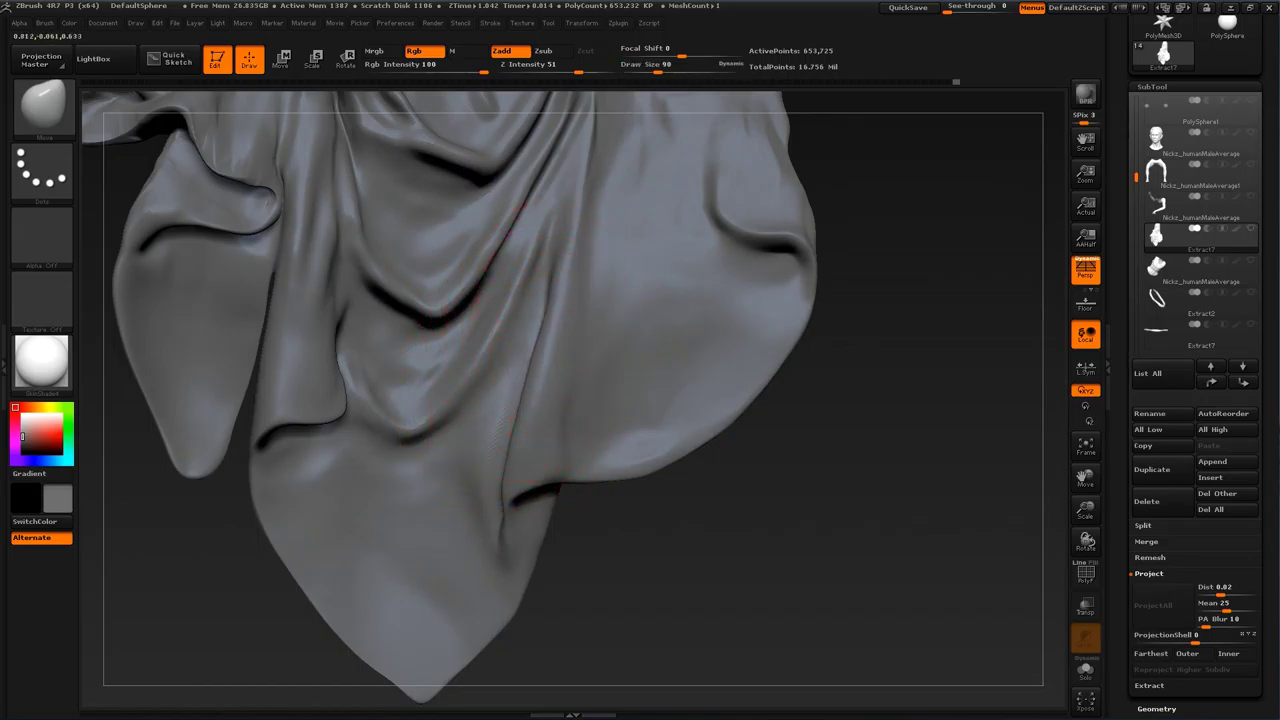
mouse_move(830, 247)
left_mouse_down("alt")
mouse_move(826, 357)
mouse_move(800, 395)
mouse_move(779, 348)
left_mouse_up("alt")
key("bracketright")
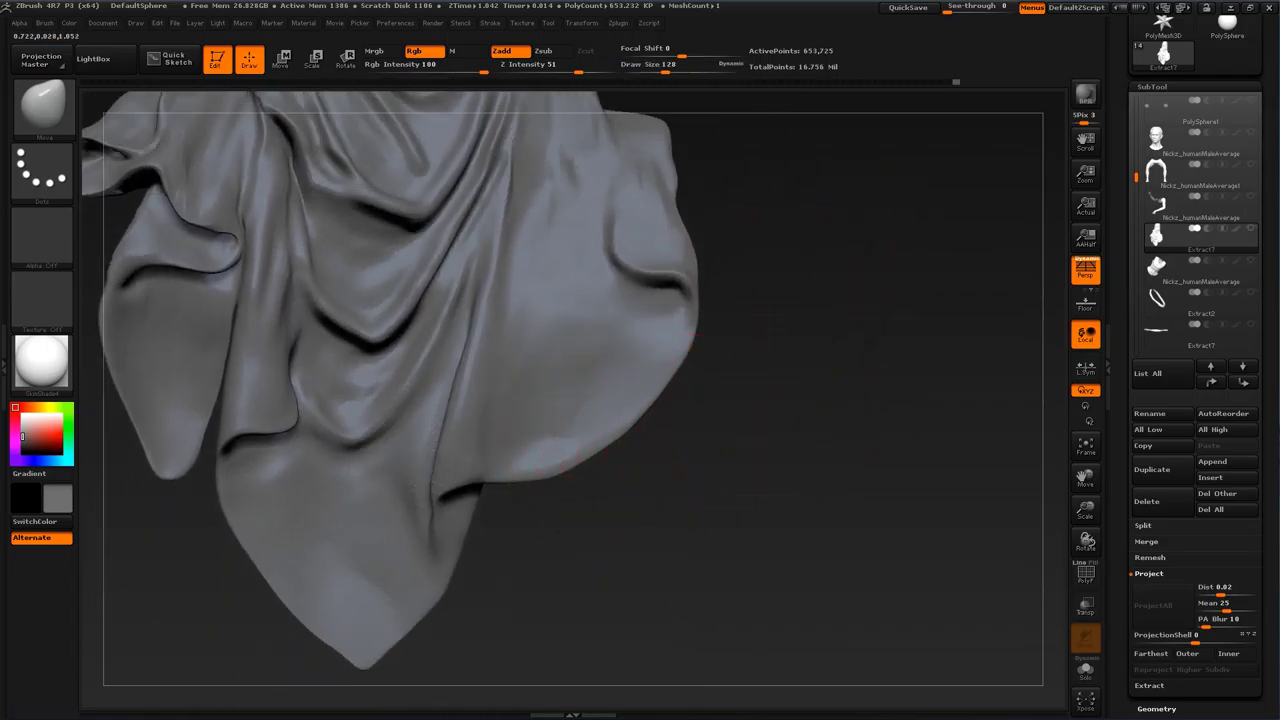
Step: Sculpt broad, soft folds across the wide lower side flap with the Standard brush at draw size 101 and smooth them
left_click_drag(700, 460, 635, 375)
key("b")
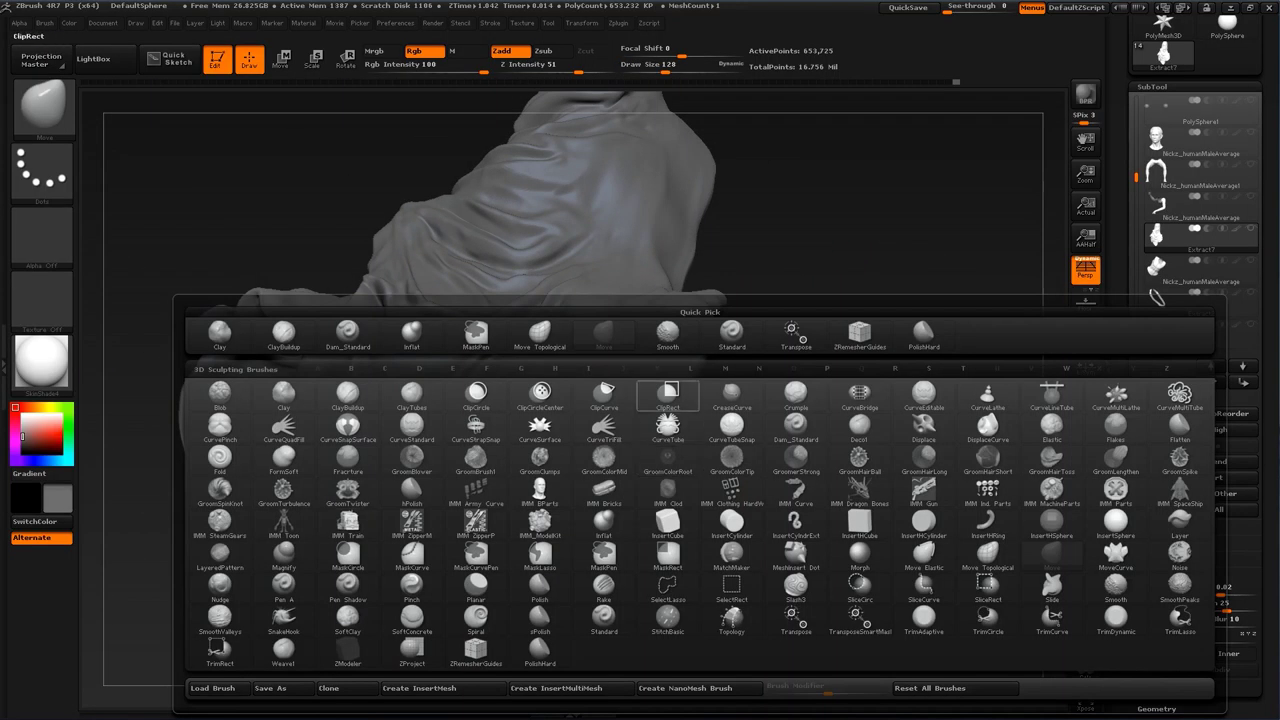
left_click(731, 334)
mouse_move(733, 336)
left_mouse_down()
mouse_move(842, 380)
mouse_move(854, 483)
mouse_move(709, 511)
mouse_move(640, 500)
left_mouse_up()
key("bracketright")
key("s")
left_click_drag(642, 302, 638, 302)
mouse_move(690, 264)
left_mouse_down()
mouse_move(541, 312)
mouse_move(673, 273)
left_mouse_up()
mouse_move(637, 502)
left_mouse_down()
mouse_move(582, 522)
mouse_move(528, 586)
left_mouse_up()
key("s")
mouse_move(551, 461)
left_mouse_down()
mouse_move(538, 474)
mouse_move(510, 434)
left_mouse_up()
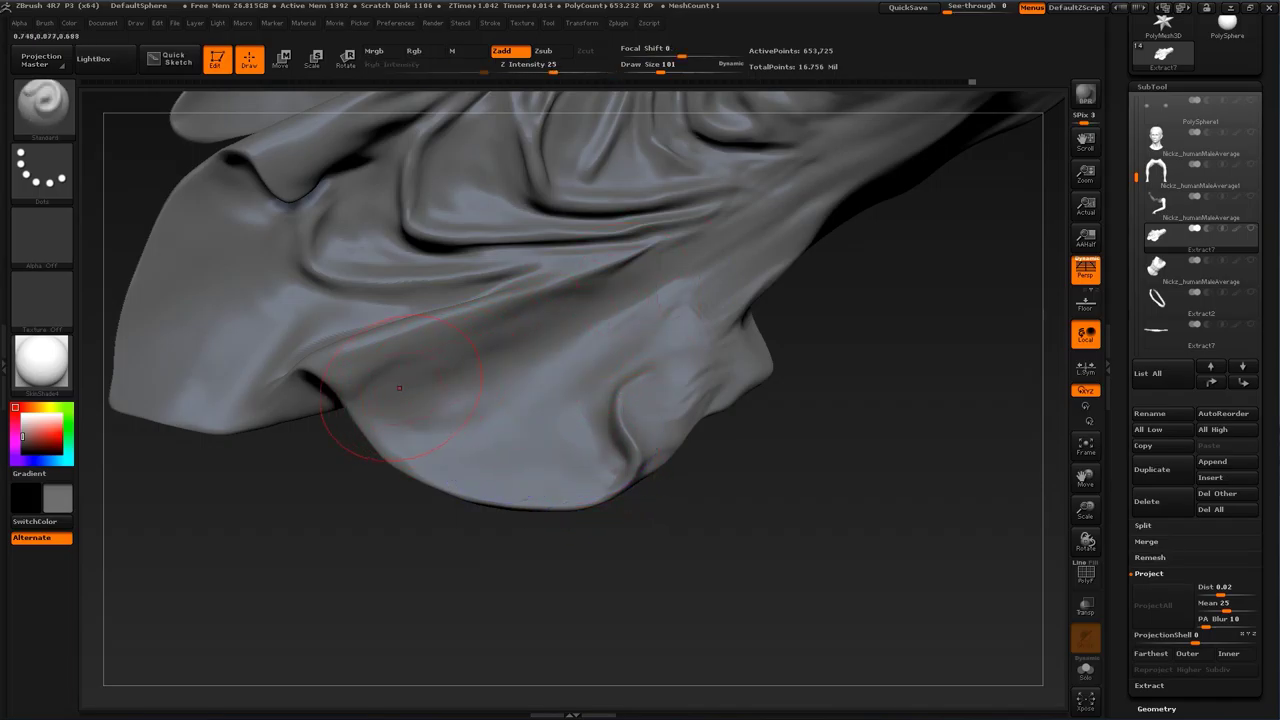
left_click_drag(889, 298, 900, 225, "alt")
left_click_drag(919, 321, 811, 422)
left_click_drag(700, 347, 706, 457, "alt")
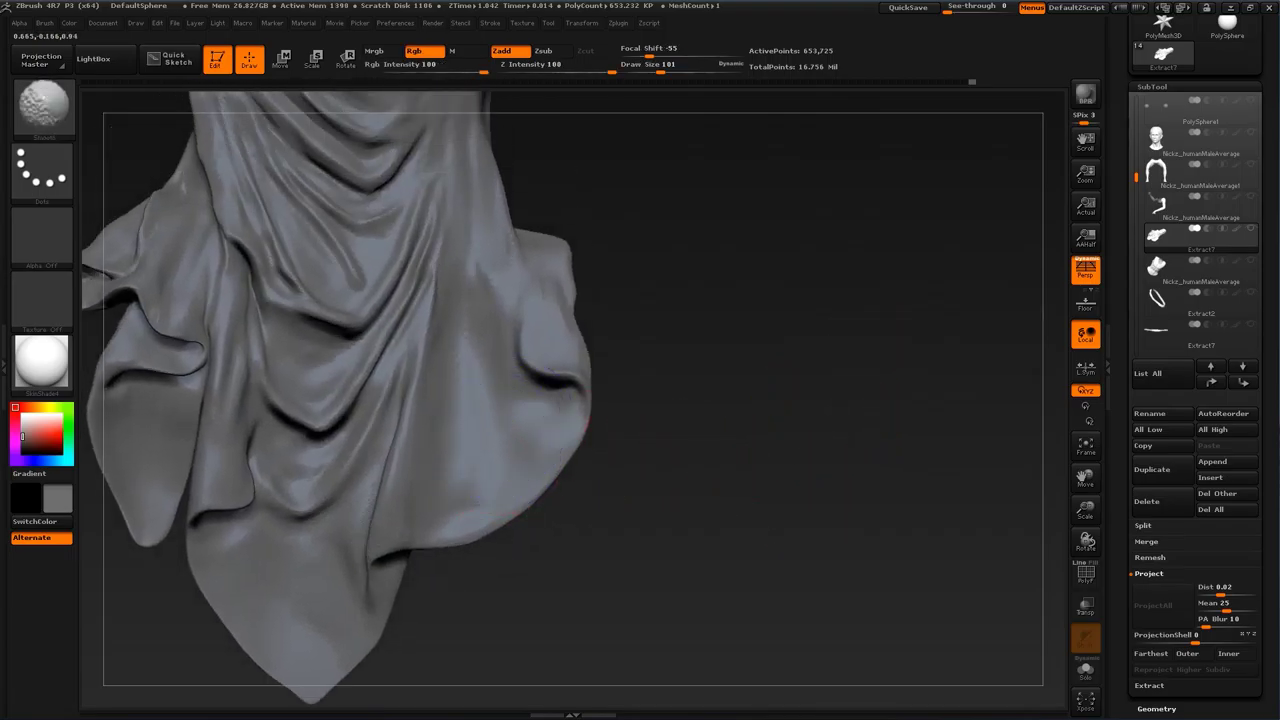
Step: Refine the crease on the side flap's outer bulge with the Standard brush at draw size 33, and smooth around it at size 54
mouse_move(743, 349)
left_mouse_down("alt")
mouse_move(774, 298)
mouse_move(738, 466)
left_mouse_up("alt")
mouse_move(672, 502)
left_mouse_down("alt")
mouse_move(696, 446)
mouse_move(633, 443)
mouse_move(675, 408)
mouse_move(675, 385)
left_mouse_up("alt")
key("s")
key("s")
left_click_drag(579, 502, 574, 503)
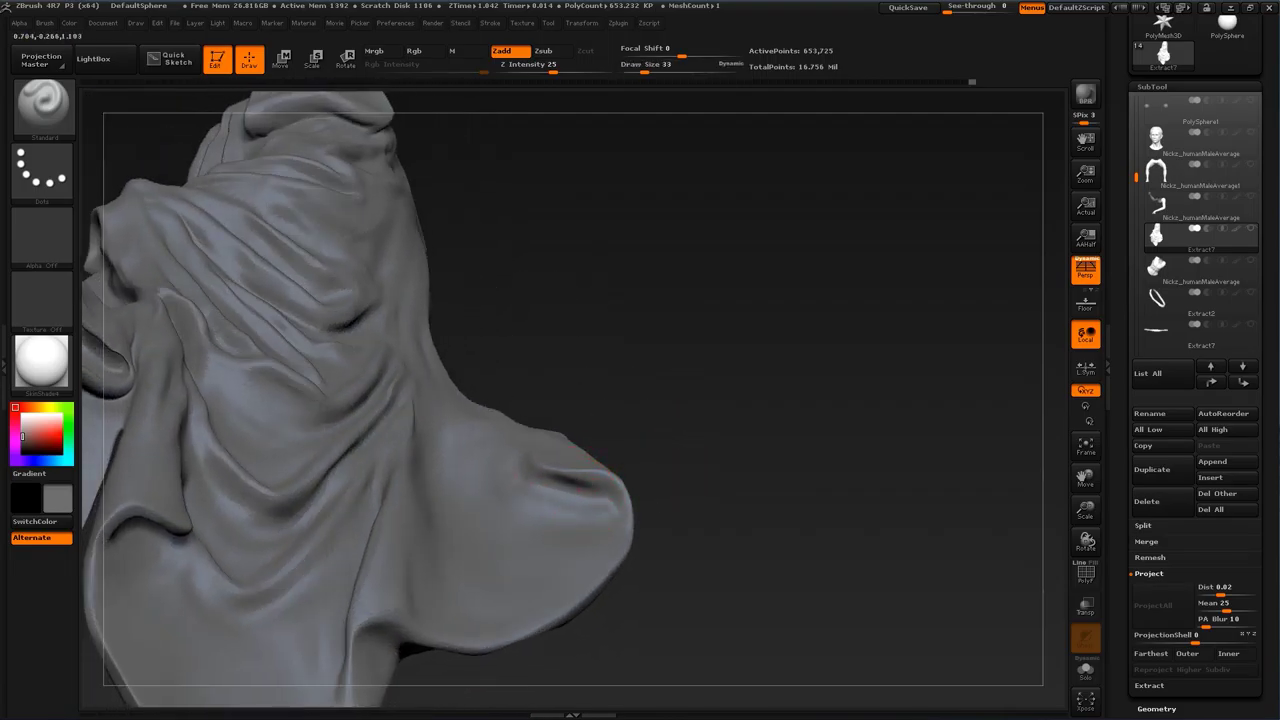
left_click_drag(513, 488, 519, 488)
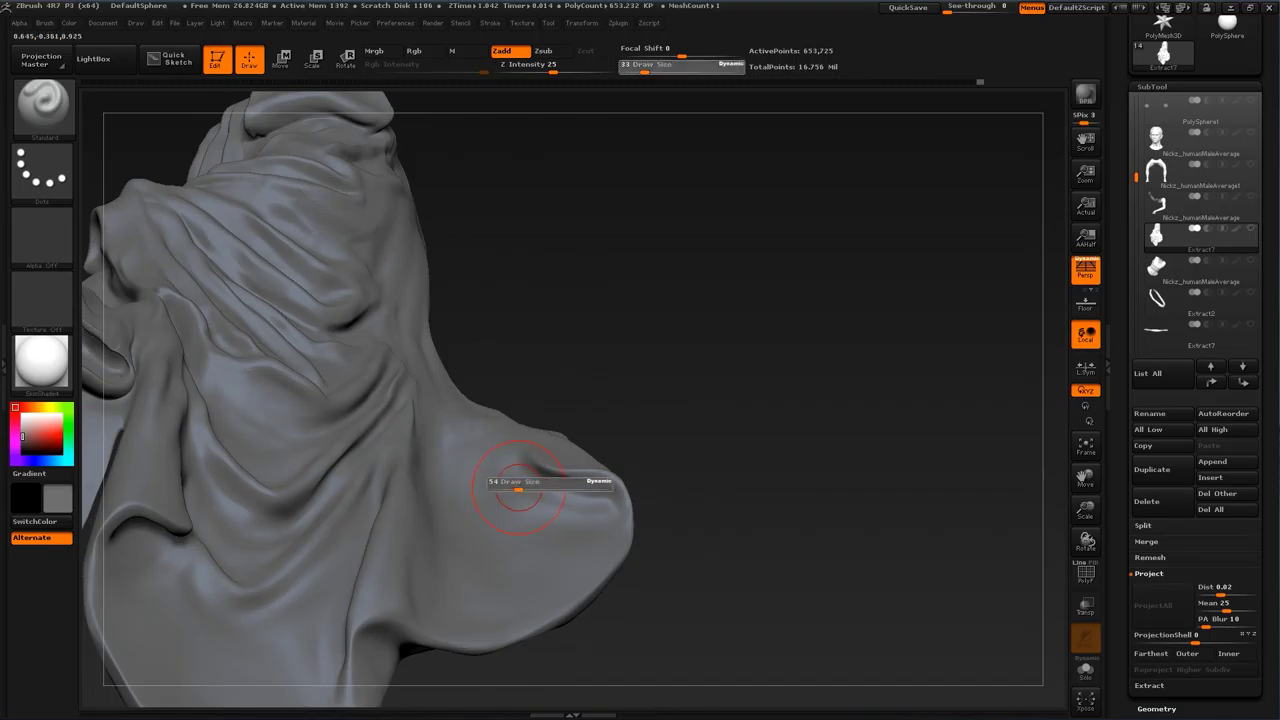
key("shift")
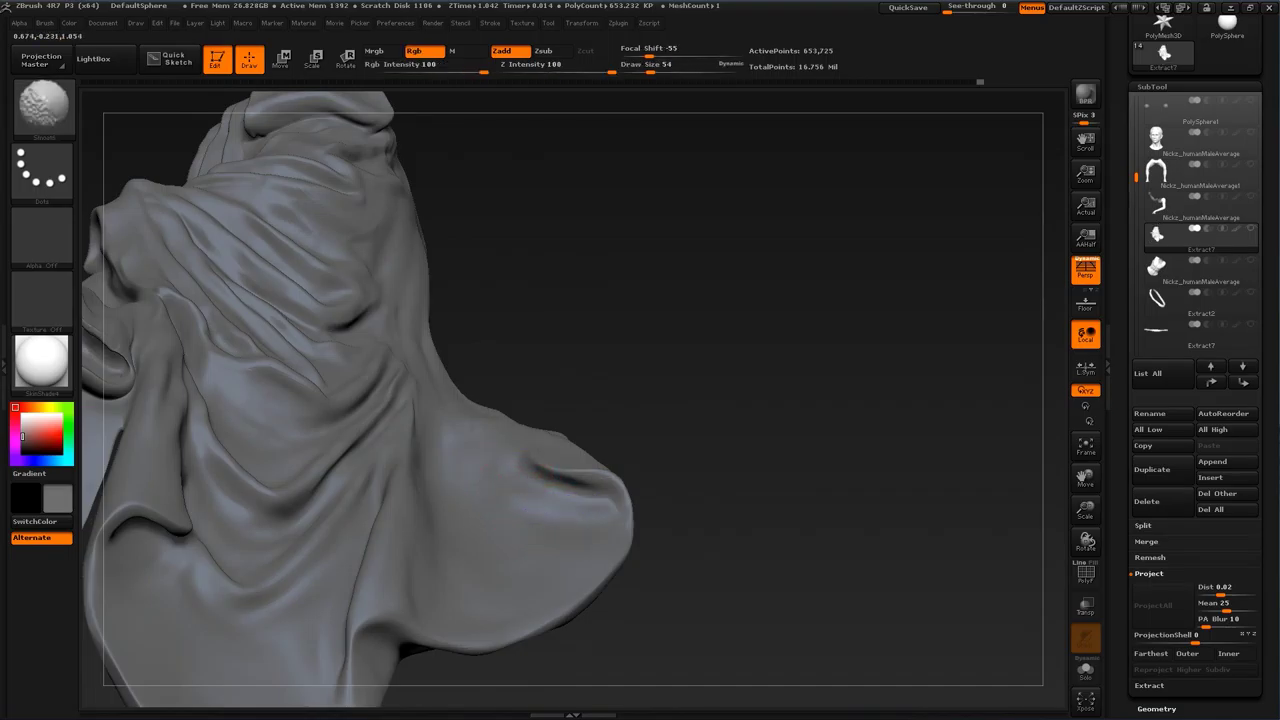
left_click_drag(690, 410, 698, 558)
mouse_move(670, 445)
left_mouse_down()
mouse_move(644, 468)
mouse_move(585, 450)
left_mouse_up()
Step: Shape the folded area above the side flap's curved crease with the Standard brush at draw size 49 and smooth it
key("s")
mouse_move(583, 405)
left_mouse_down()
mouse_move(568, 463)
mouse_move(595, 451)
left_mouse_up()
key("s")
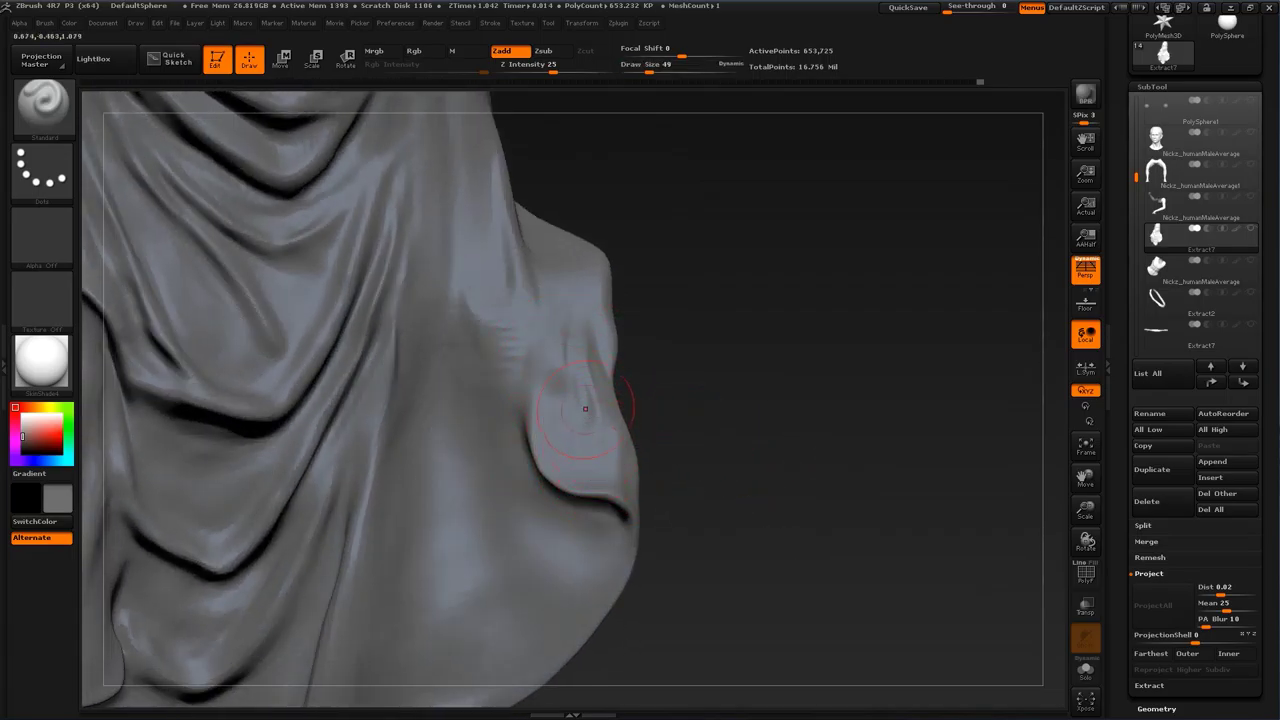
left_click_drag(704, 310, 689, 346)
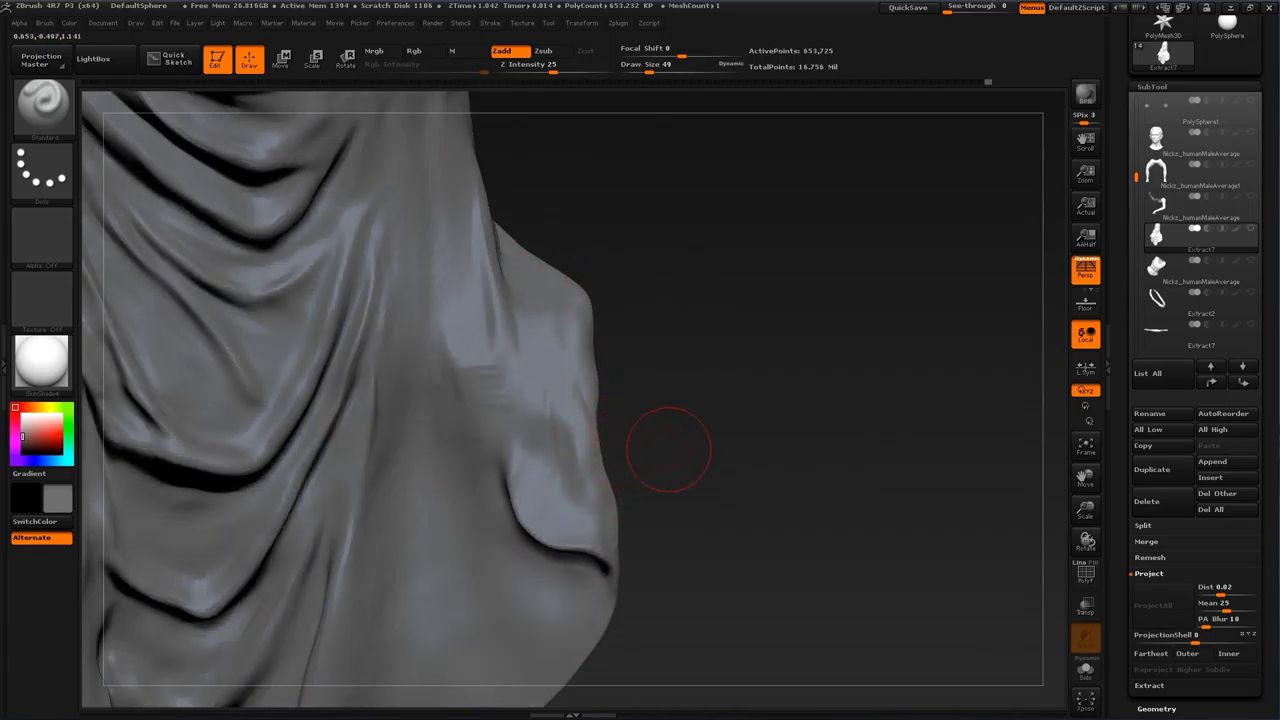
left_click_drag(553, 375, 548, 385, "shift")
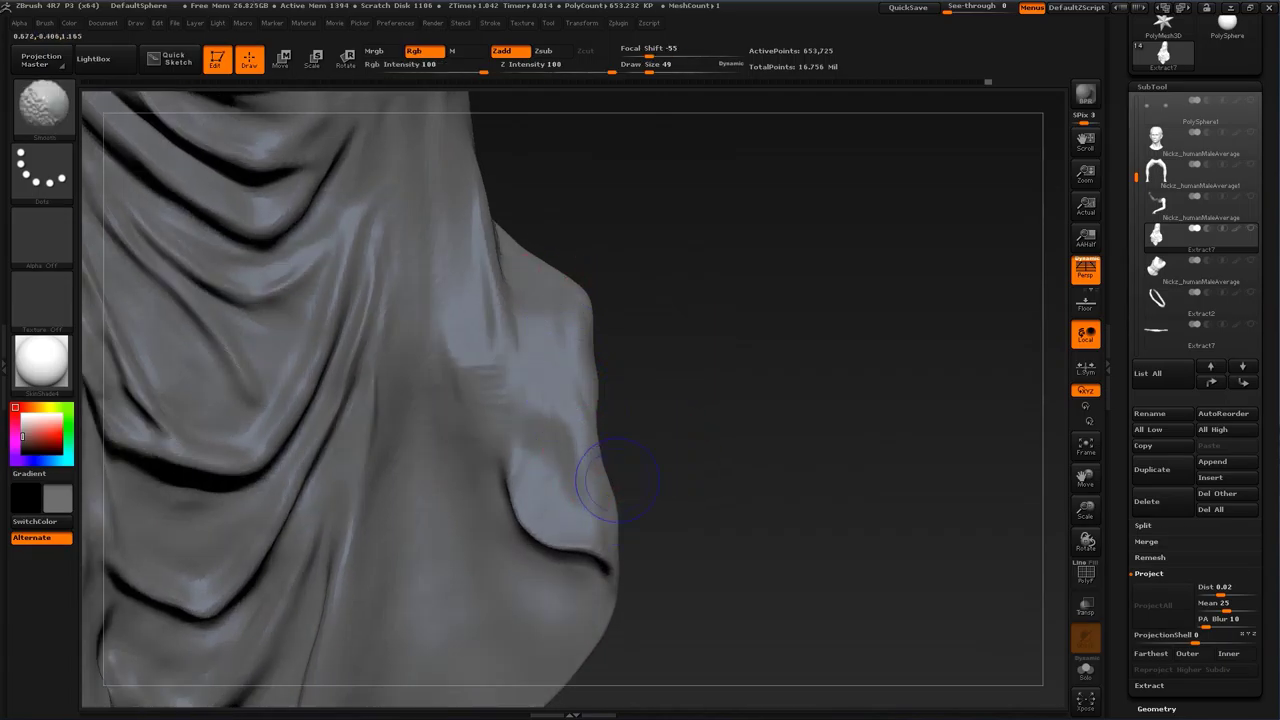
Step: Pull in and even out the side flap's outer silhouette with the Move brush at draw sizes 87, 71 and 37
key("b")
left_click(557, 332)
key("s")
left_click_drag(589, 450, 598, 451)
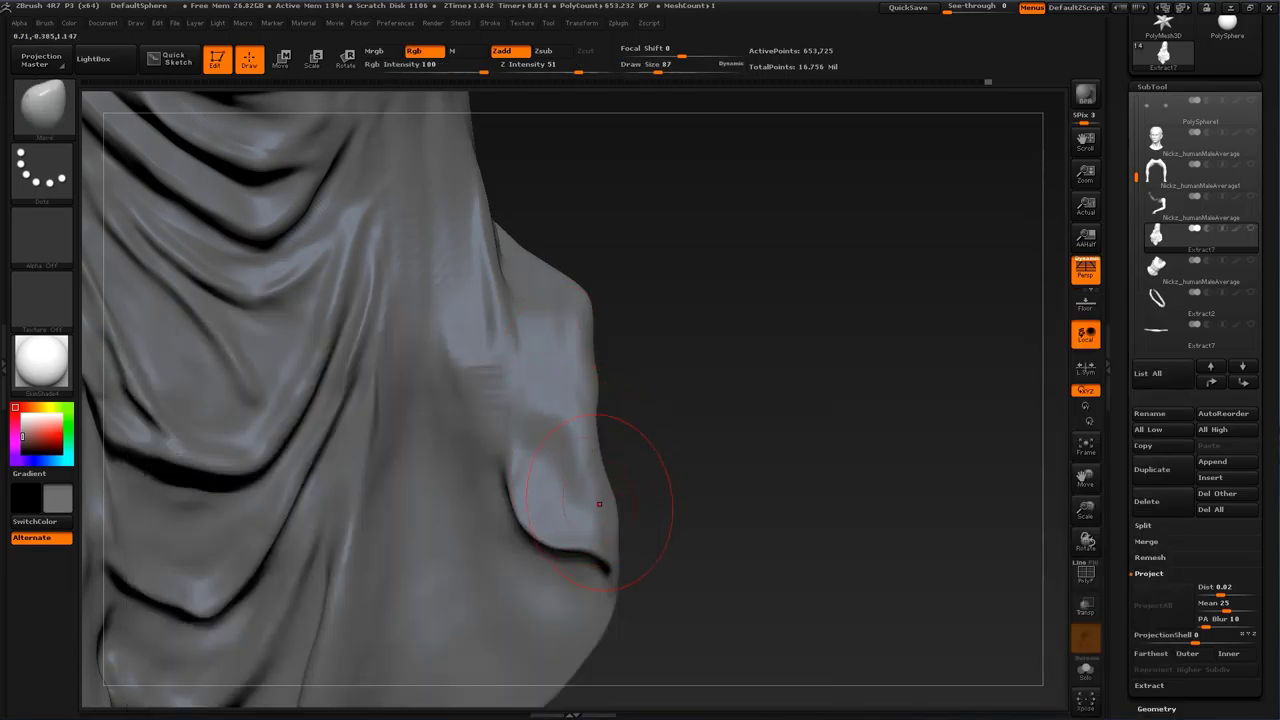
left_click_drag(599, 503, 592, 501)
key("s")
left_click_drag(599, 391, 592, 379)
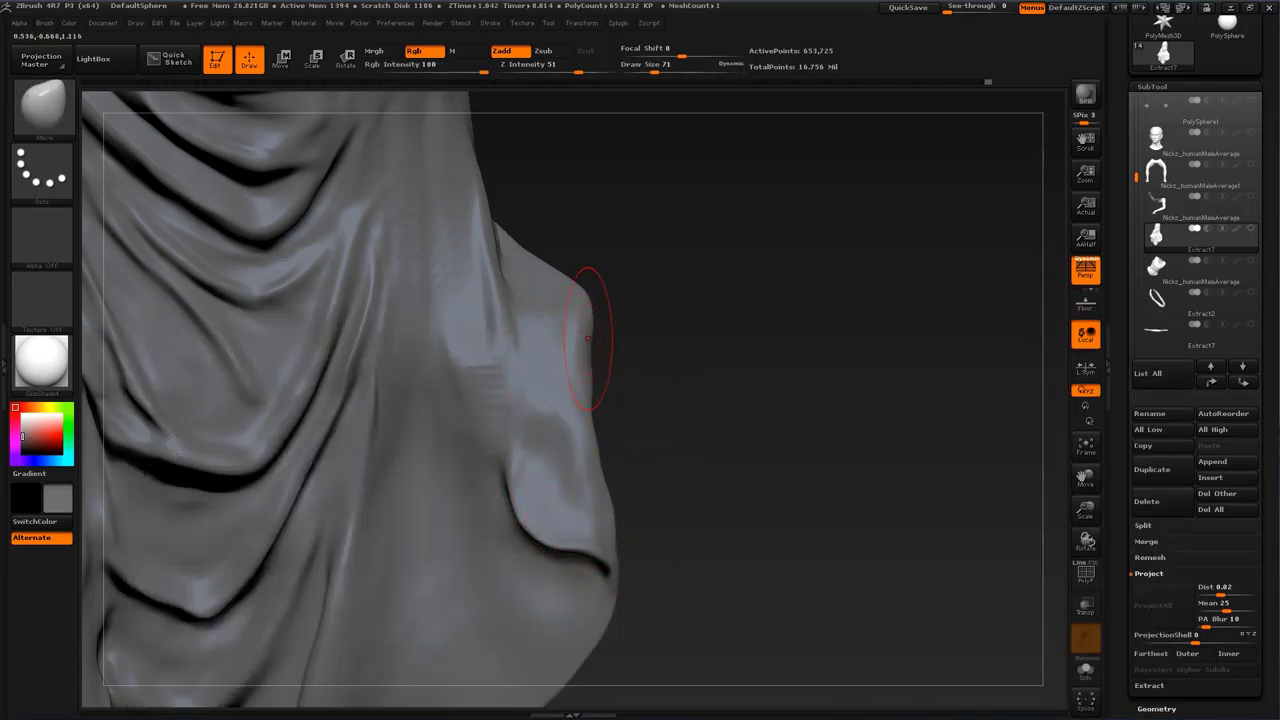
left_click_drag(589, 303, 582, 306)
left_click_drag(588, 374, 592, 376)
key("[")
key("[")
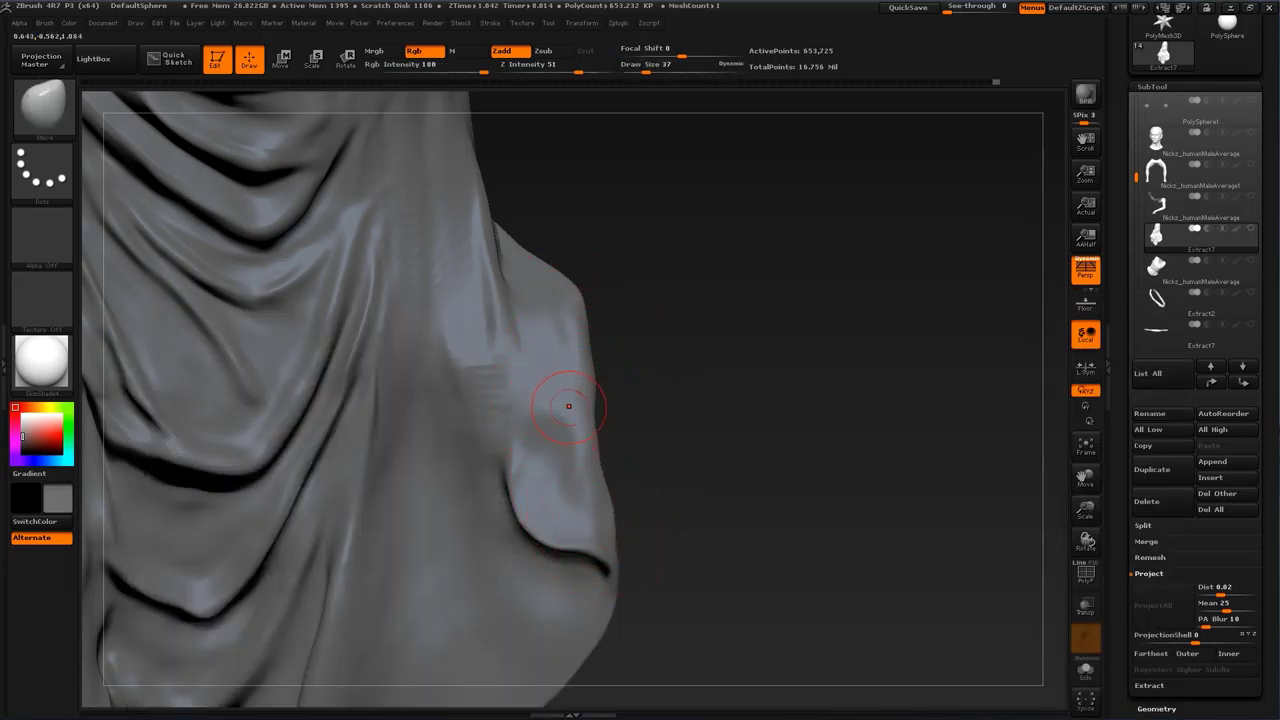
left_click_drag(695, 425, 802, 438)
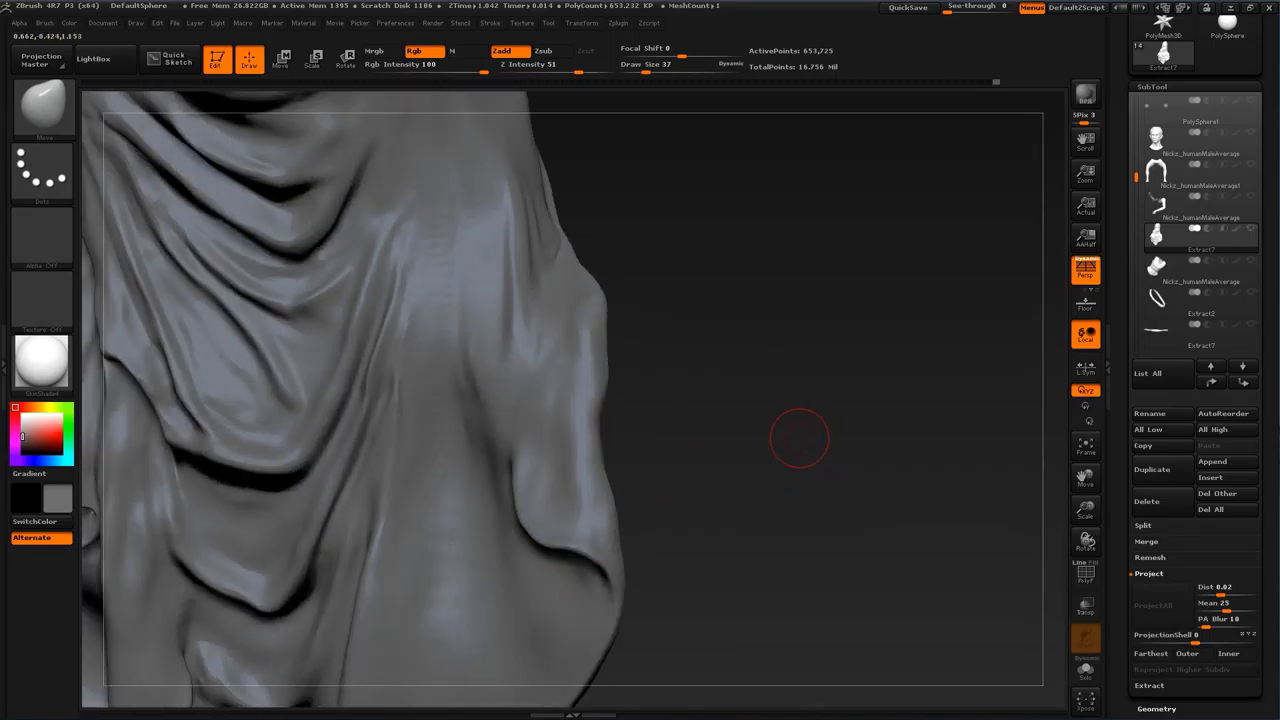
Step: Add vertical ridges above the side flap's curved crease with the ClayBuildup brush, finishing at draw size 59, and smooth them
key("b")
left_click(332, 335)
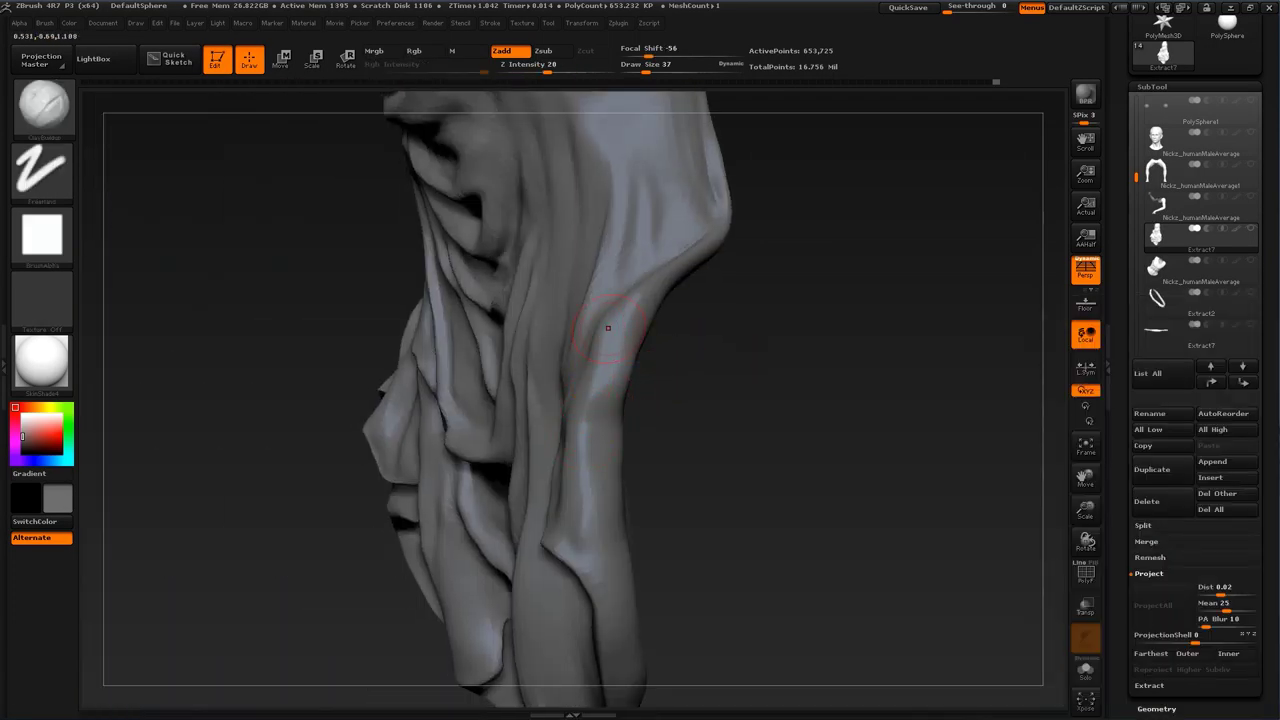
left_click_drag(591, 430, 594, 480)
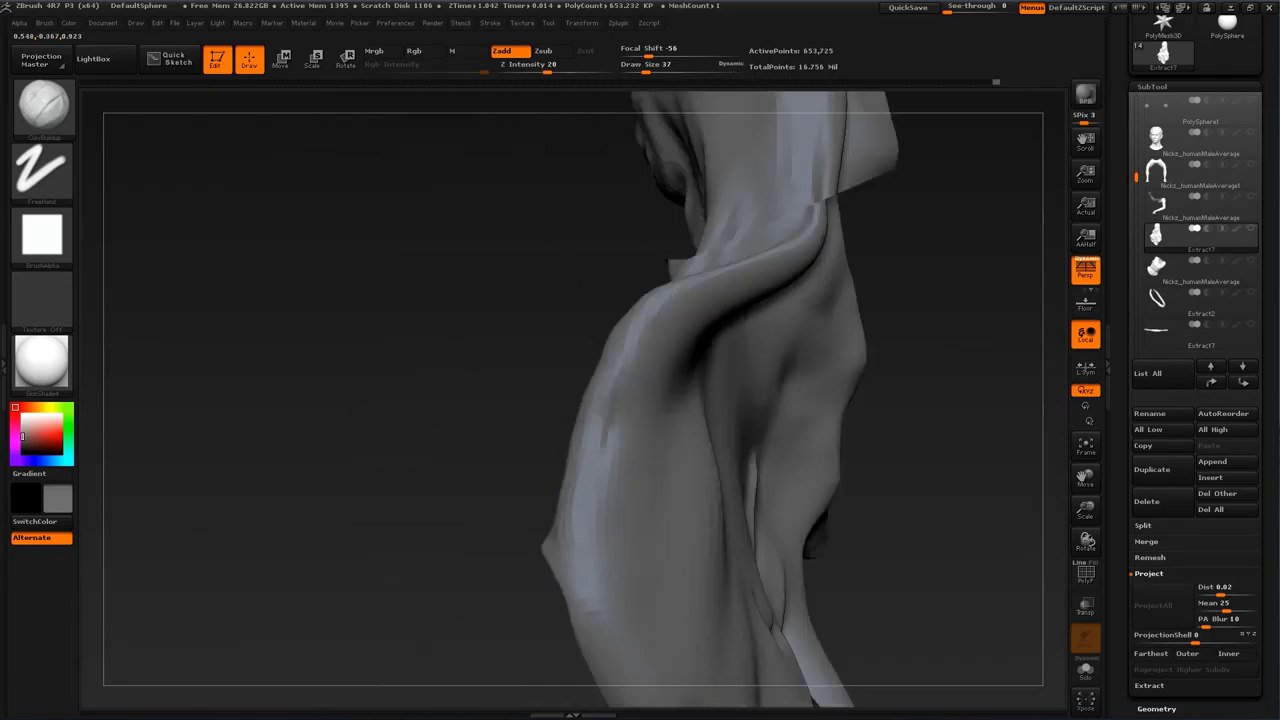
key("s")
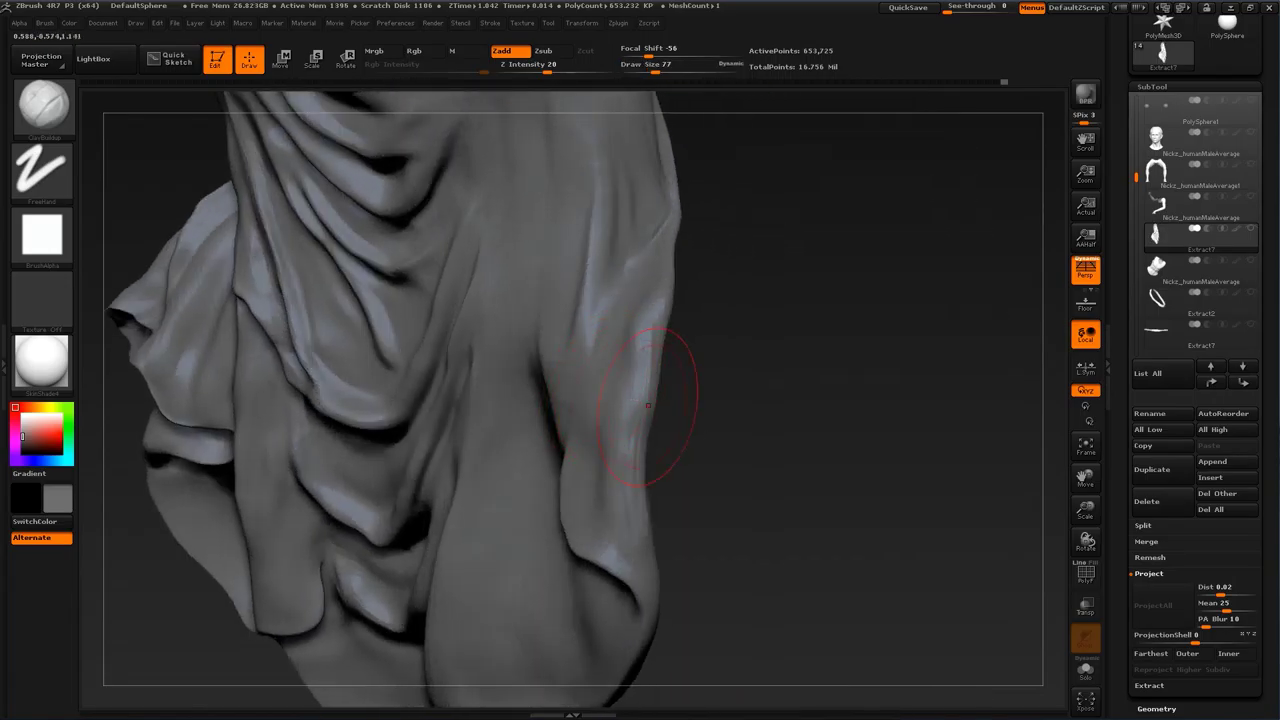
key("s")
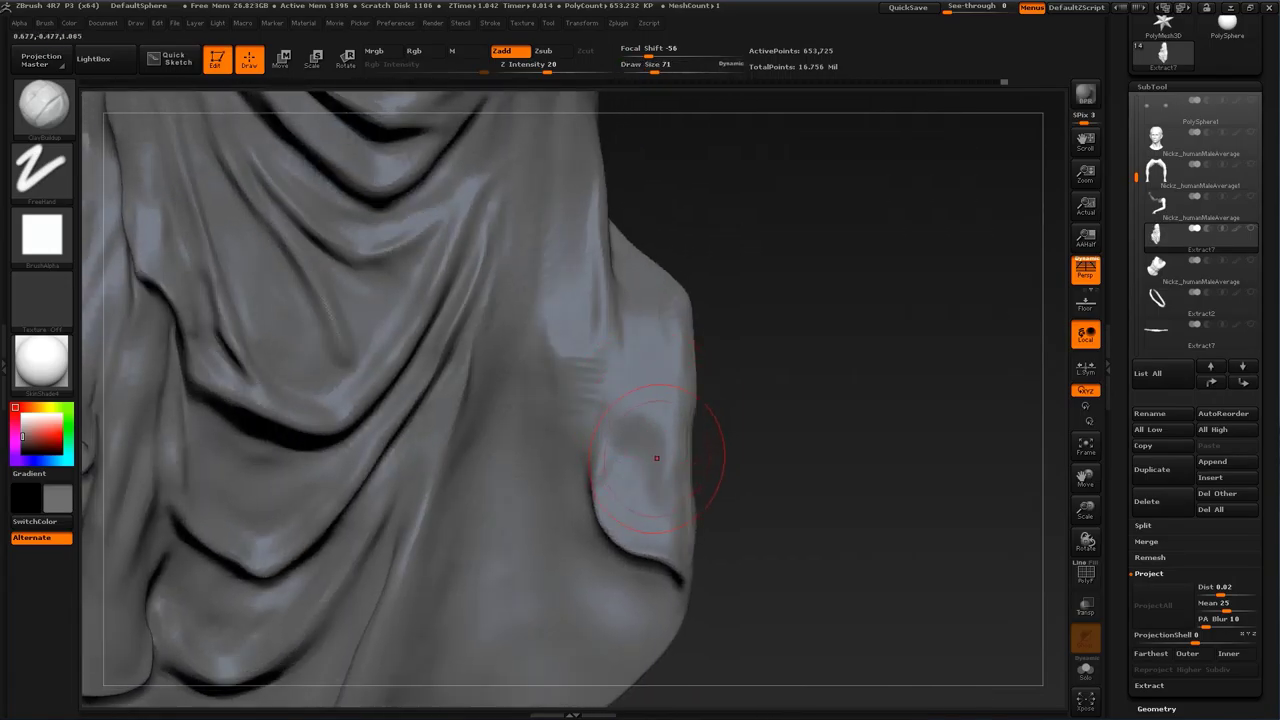
key("s")
left_click_drag(653, 455, 650, 455)
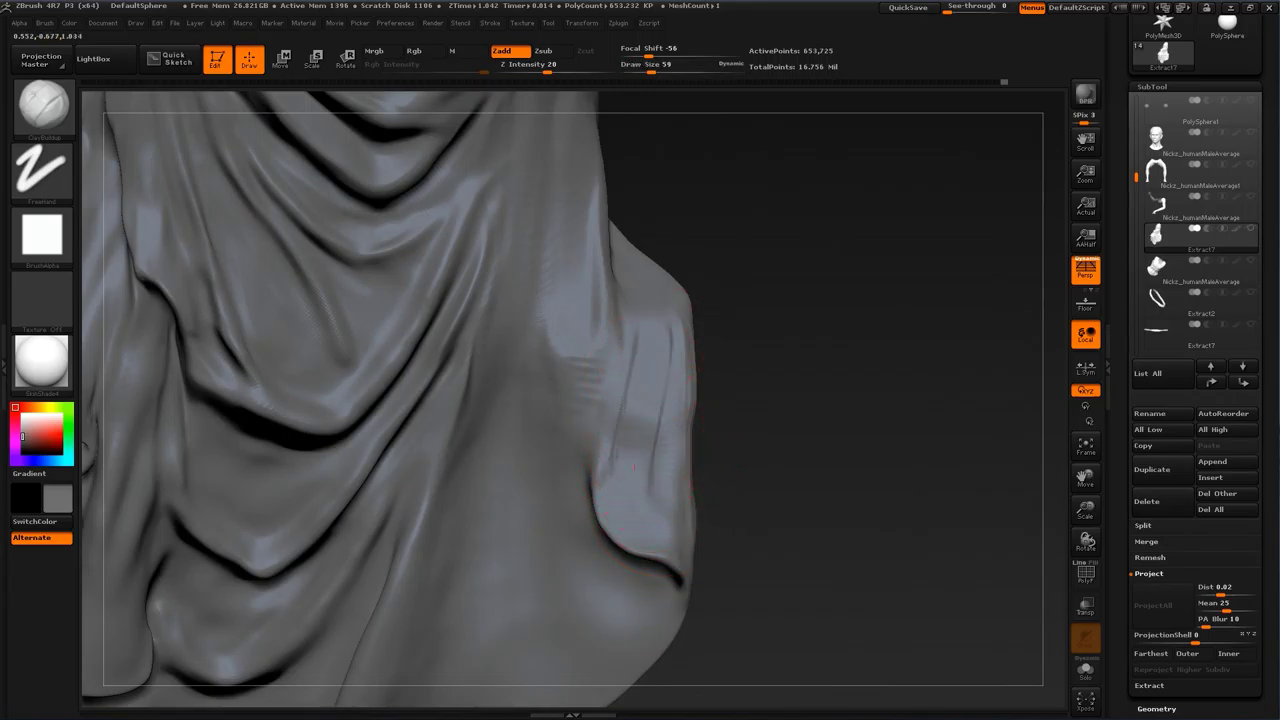
mouse_move(634, 335)
left_mouse_down()
mouse_move(613, 478)
mouse_move(606, 465)
mouse_move(638, 408)
left_mouse_up()
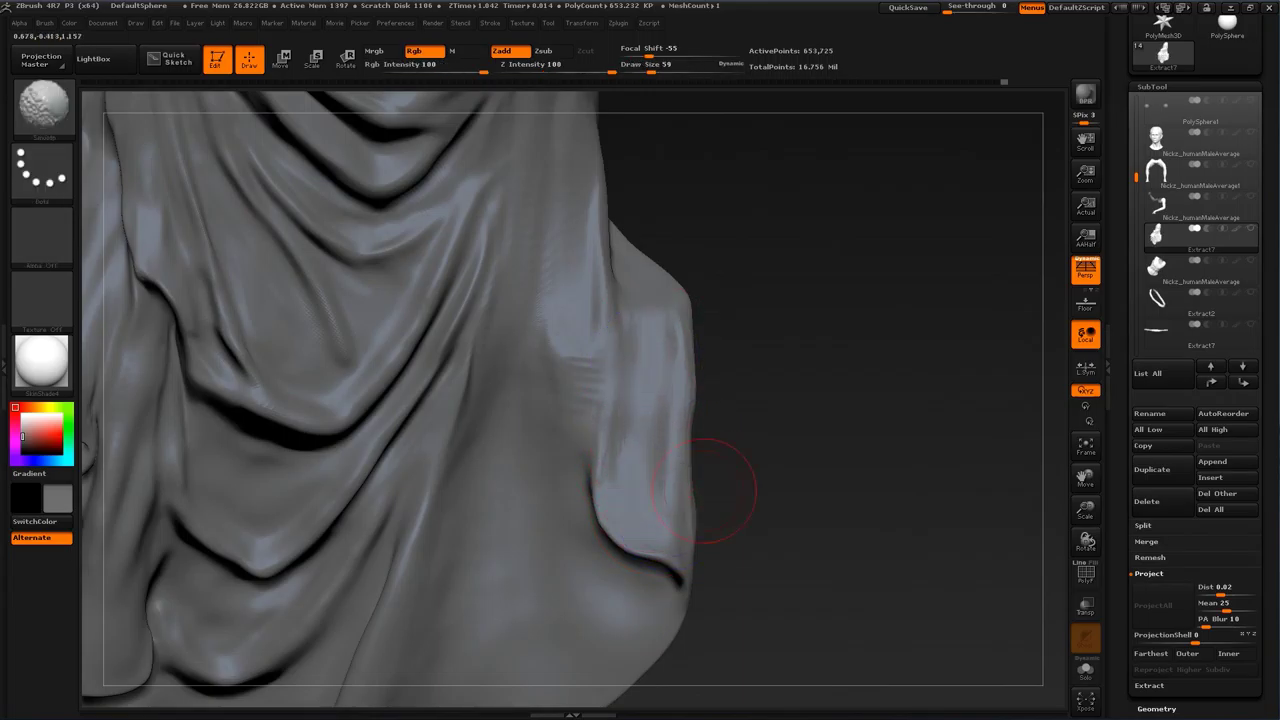
Step: Reshape the upper diagonal fold of the chest swags with the Move brush at draw size 62
mouse_move(704, 491)
left_mouse_down("alt")
mouse_move(826, 357)
mouse_move(894, 406)
mouse_move(983, 261)
left_mouse_up("alt")
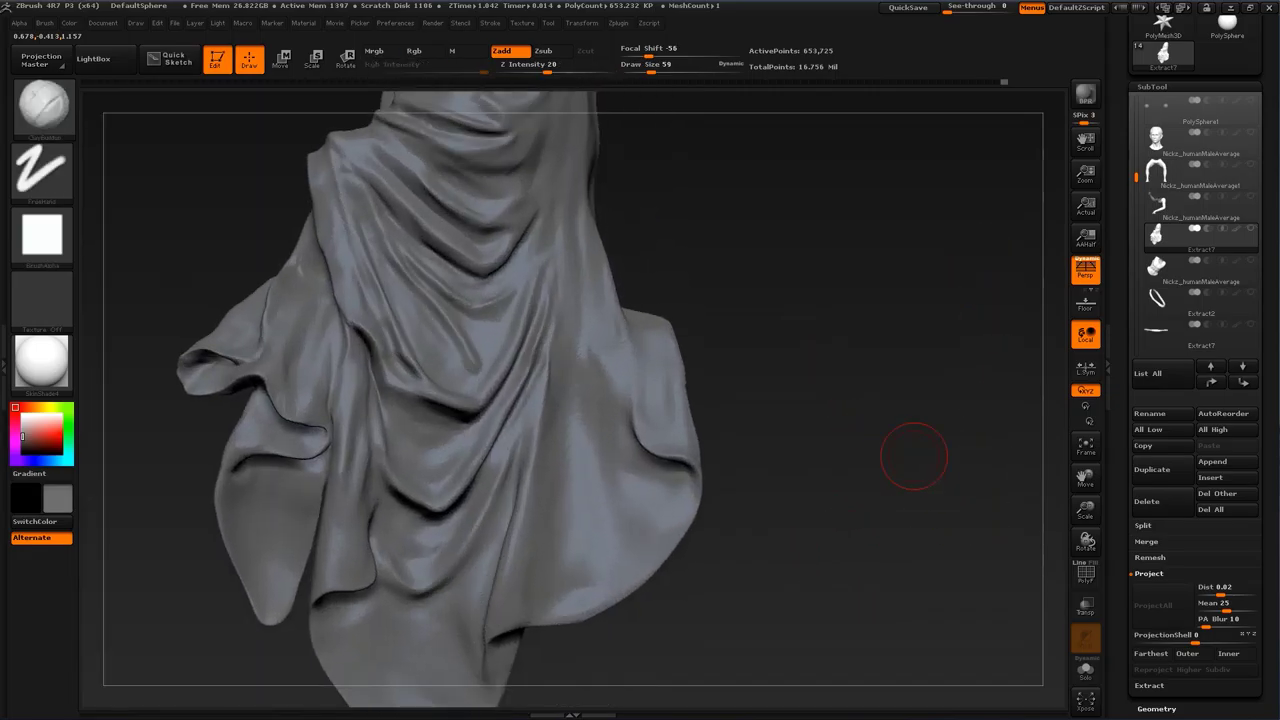
left_click_drag(877, 309, 1000, 655, "alt")
left_click_drag(777, 346, 977, 425, "alt")
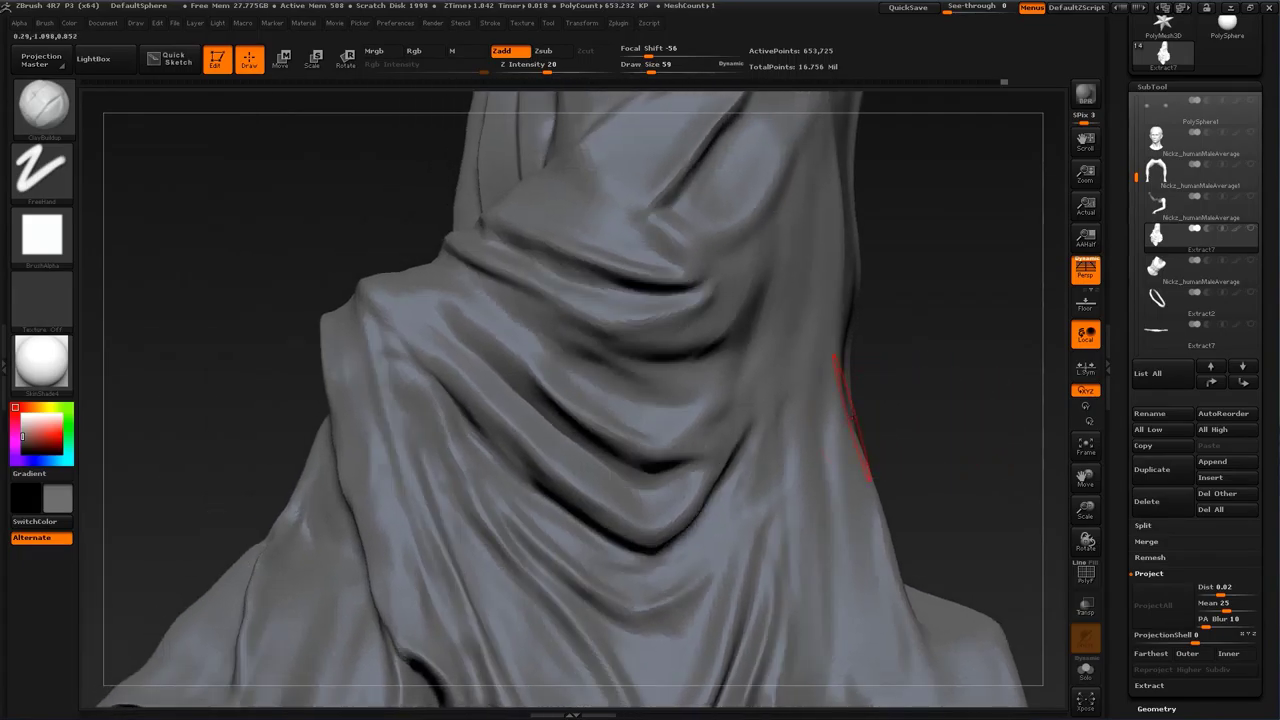
key("b")
left_click(652, 336)
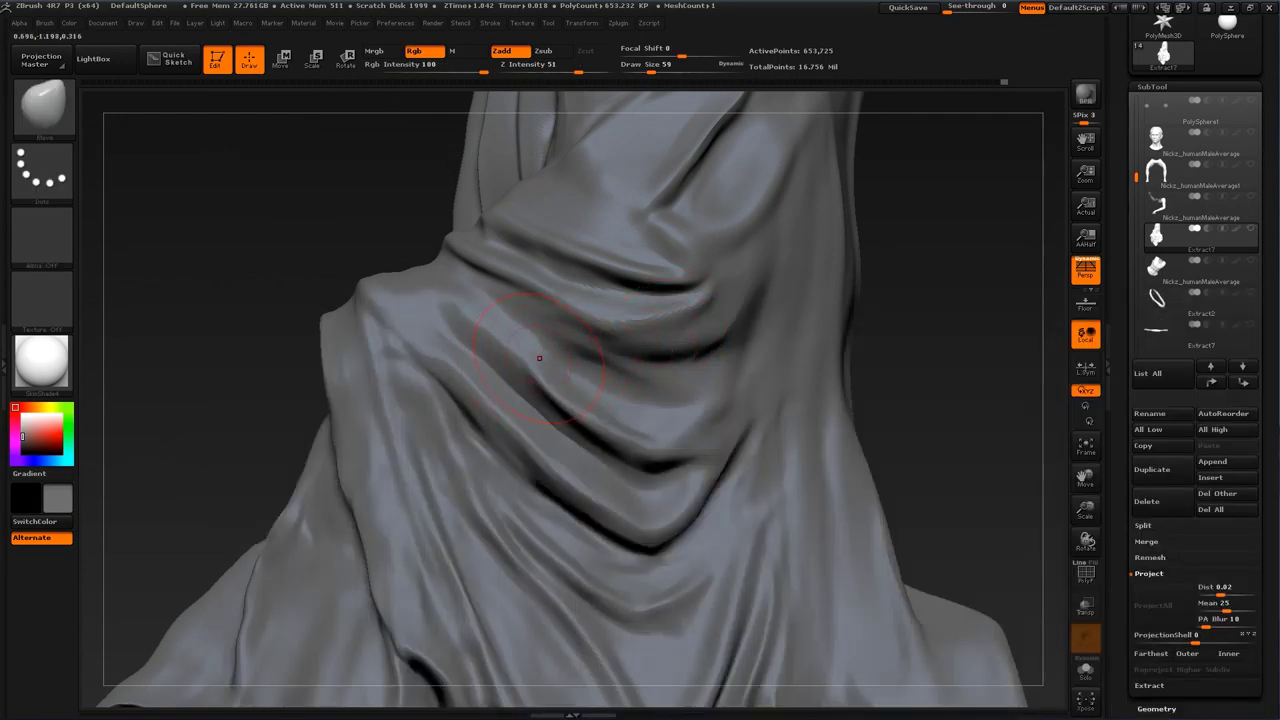
key("s")
left_click(541, 364)
left_click_drag(532, 367, 515, 340)
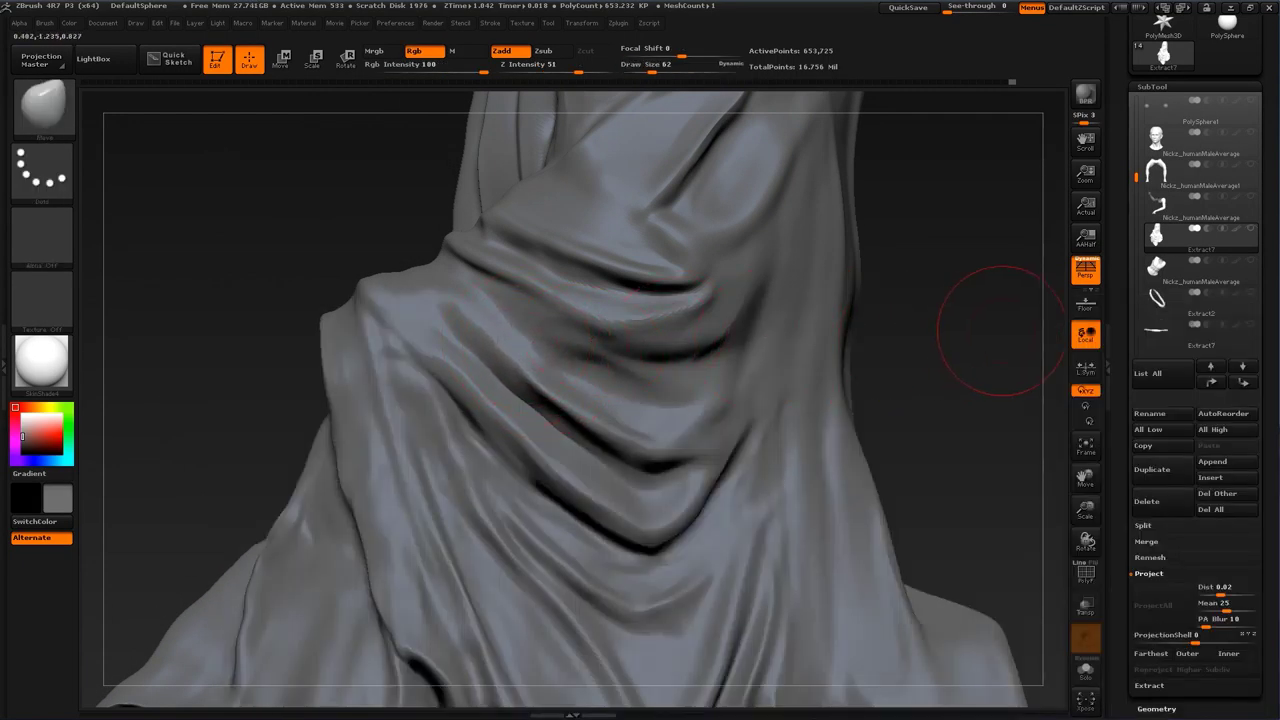
Step: Nudge the edges of the neighbouring diagonal chest folds with the Move brush at draw sizes 62 and 35
left_click_drag(1001, 331, 880, 338)
left_click_drag(521, 388, 533, 382)
left_click_drag(547, 425, 558, 416)
left_click_drag(512, 368, 519, 362)
left_click_drag(262, 318, 240, 318)
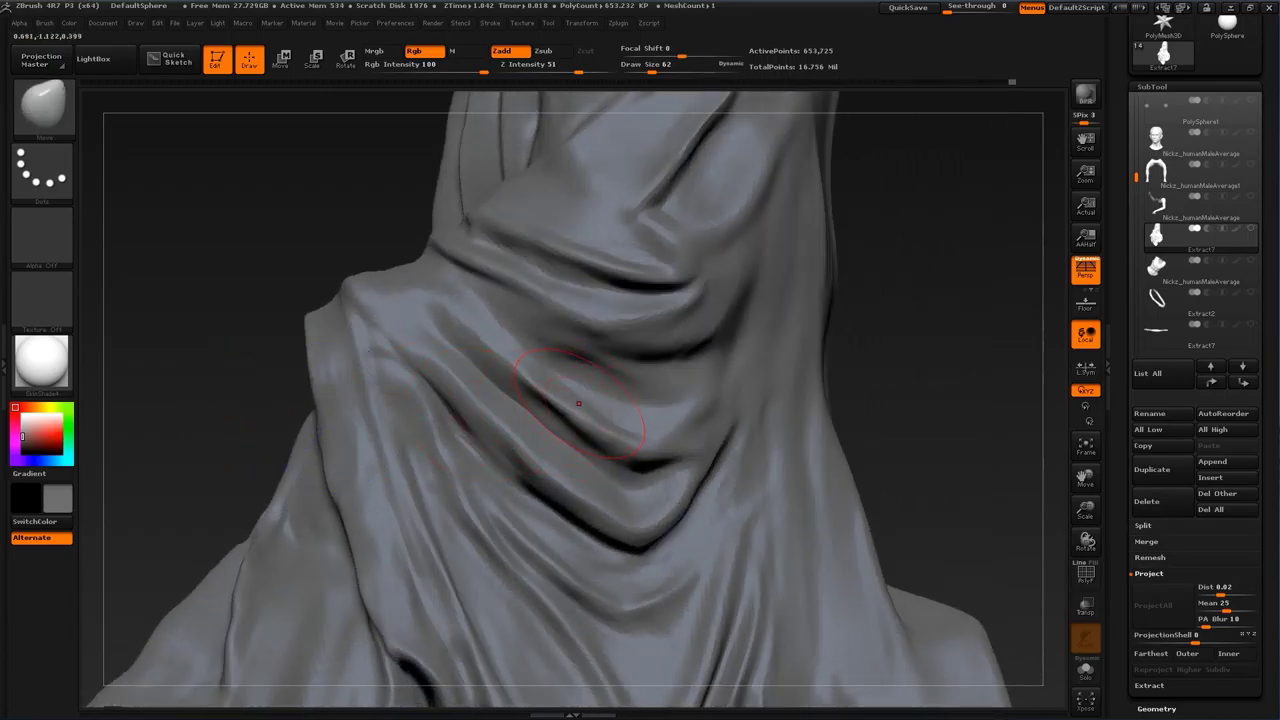
key("s")
left_click_drag(646, 431, 640, 431)
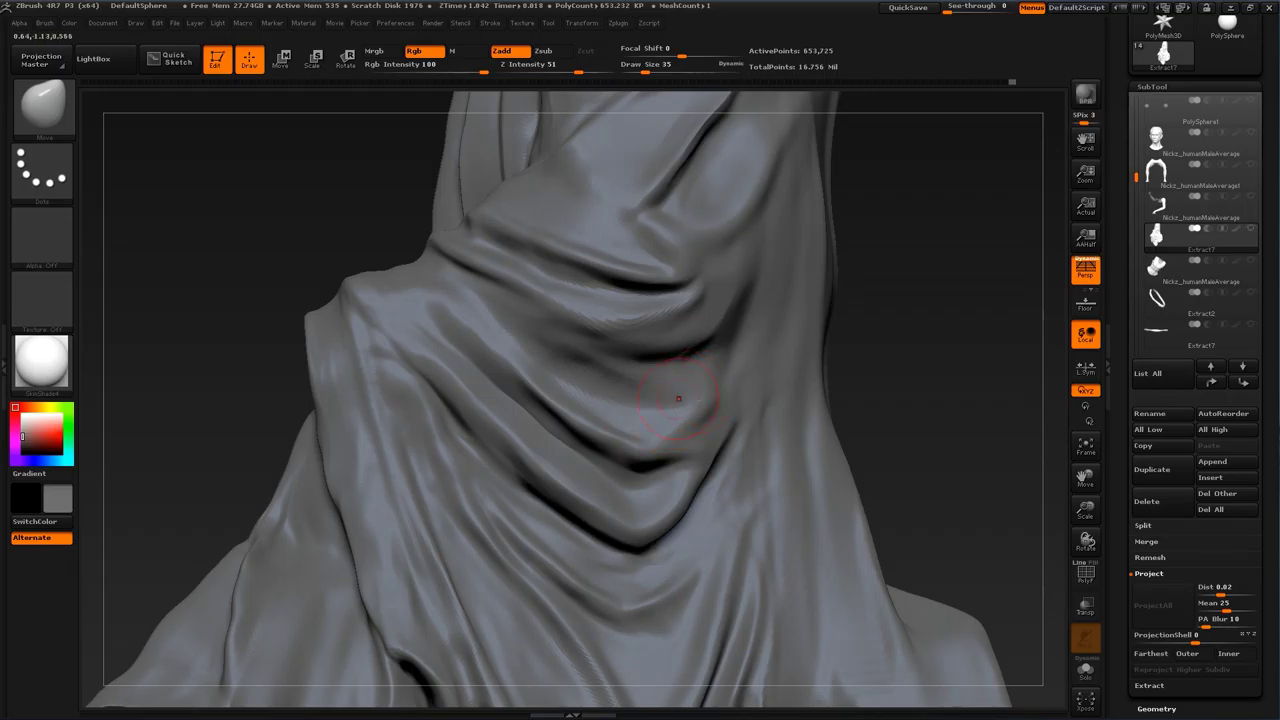
Step: Deepen the hollow beneath the upper chest swag with the Standard brush at draw size 46, and refine the adjacent folds at size 25
key("b")
left_click(674, 336)
key("s")
mouse_move(668, 382)
left_mouse_down()
mouse_move(655, 362)
mouse_move(563, 346)
left_mouse_up()
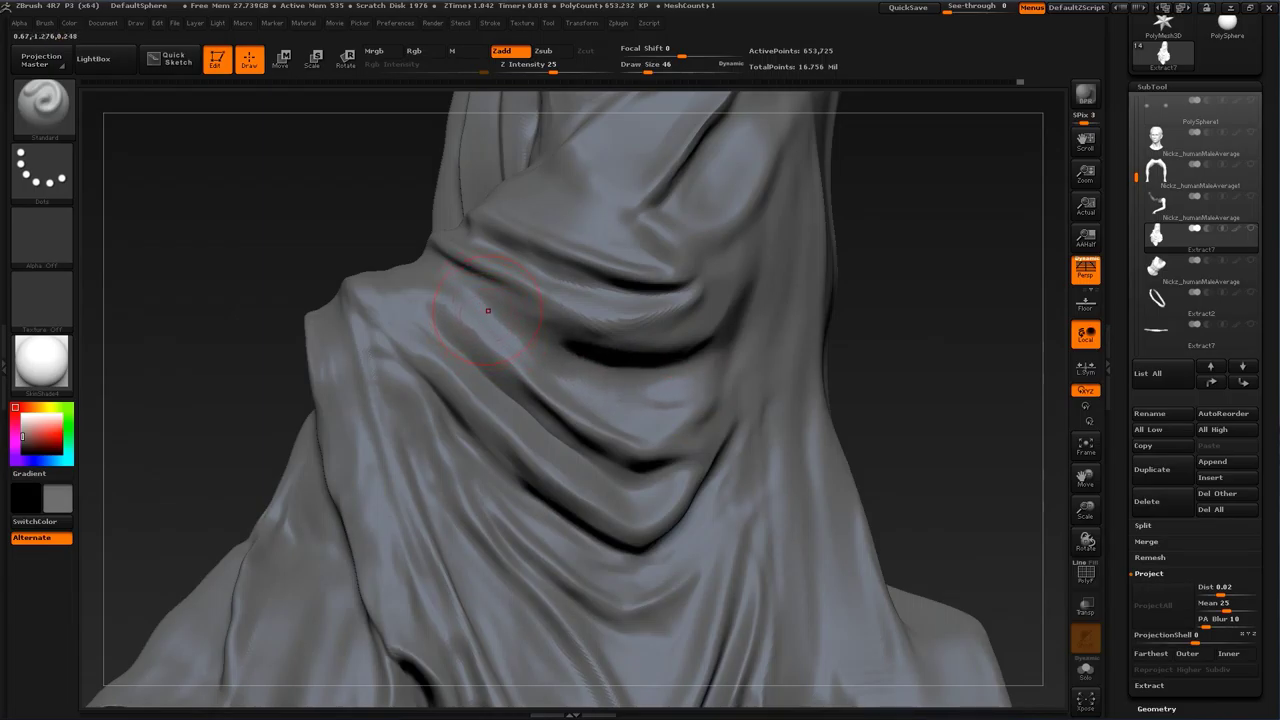
left_click_drag(488, 311, 645, 364, "alt")
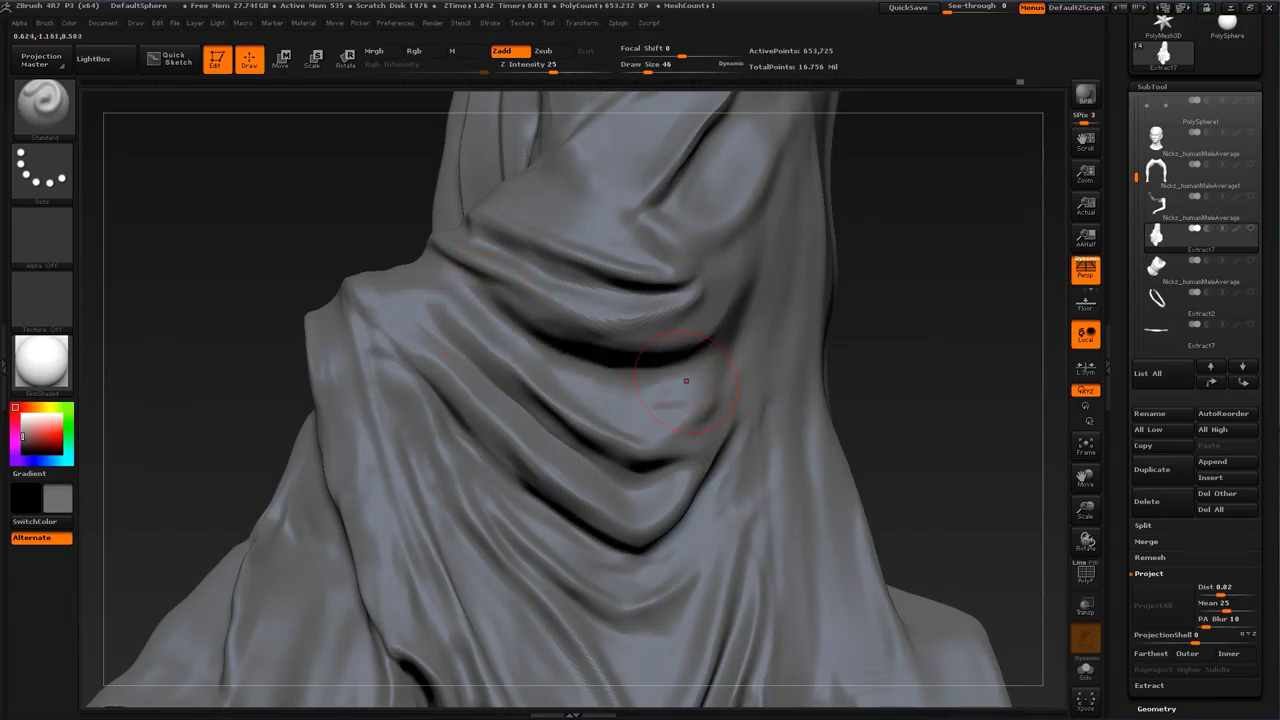
key("s")
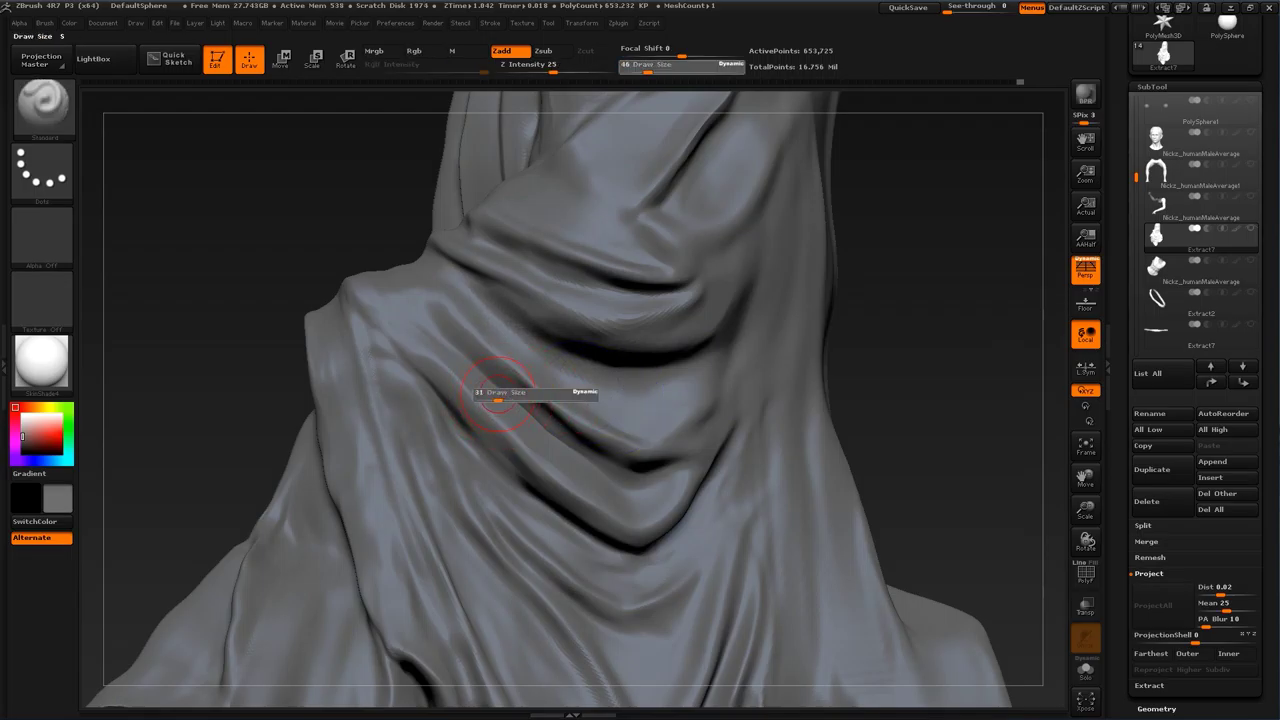
left_click_drag(498, 394, 496, 394)
key("shift")
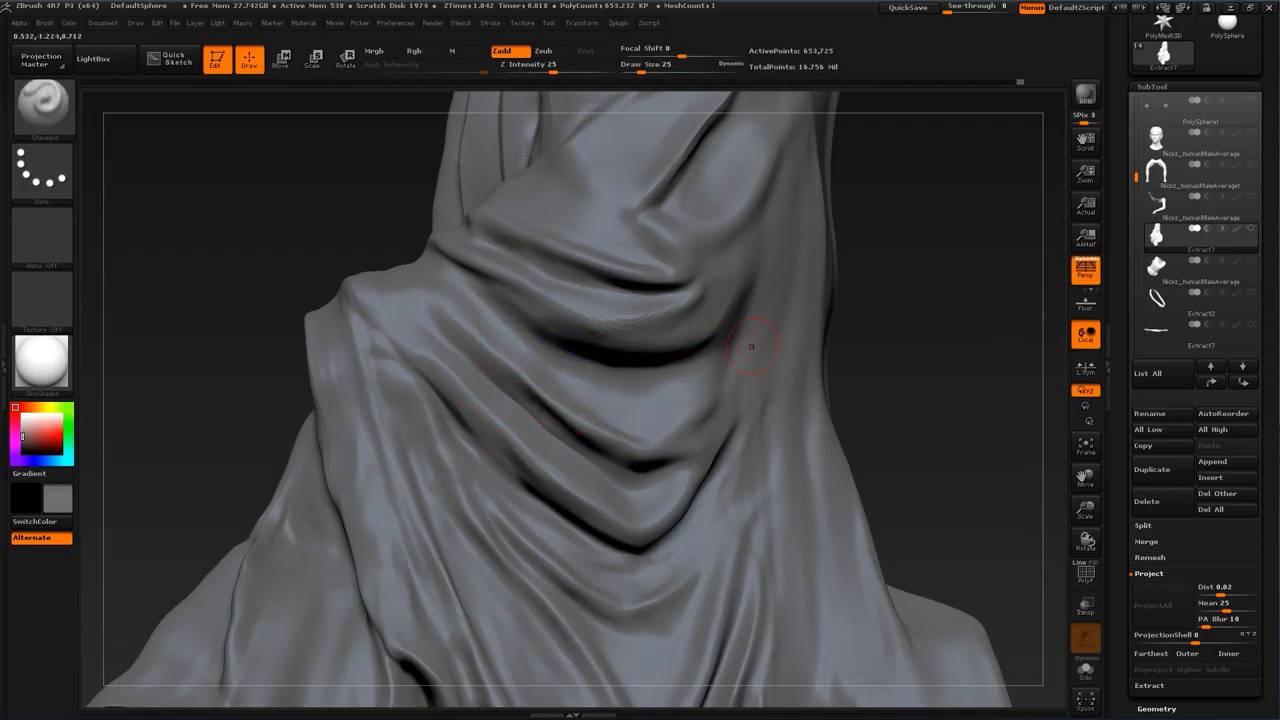
Step: Build up the fold above the deepened chest hollow with the Standard brush at draw size 46 and smooth its shoulder end
mouse_move(926, 259)
left_mouse_down("alt")
mouse_move(953, 346)
mouse_move(940, 358)
left_mouse_up("alt")
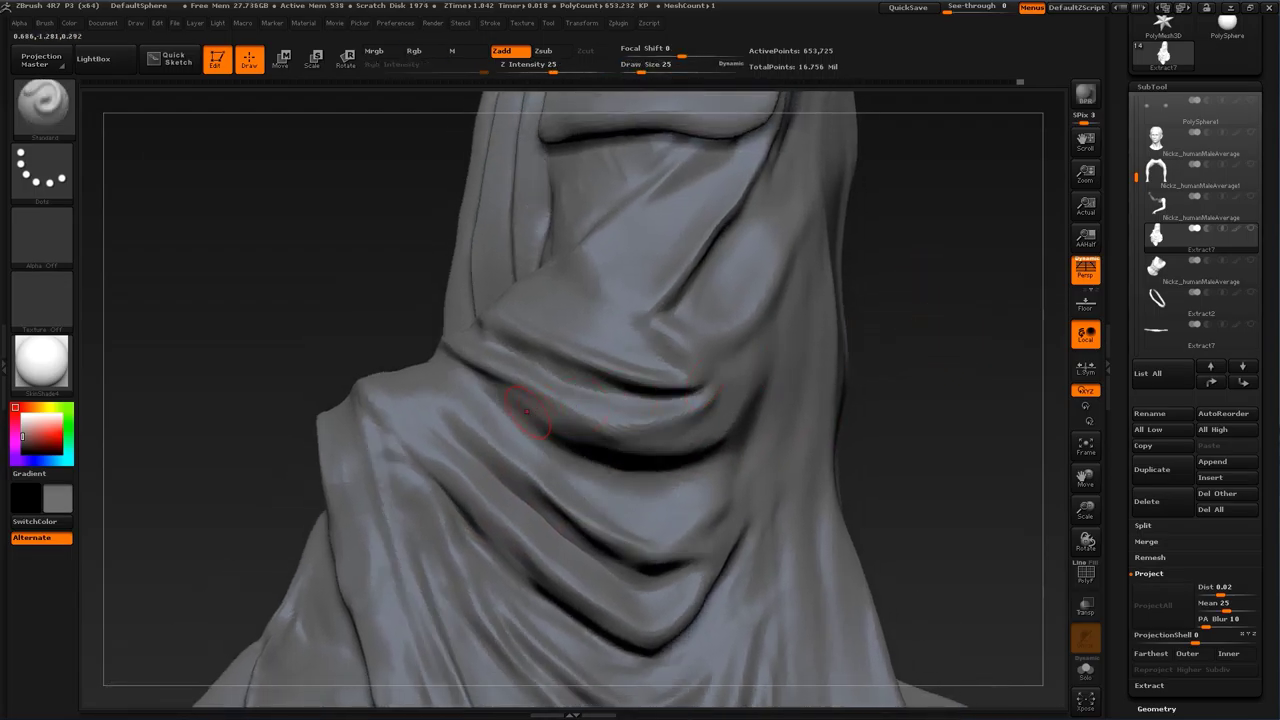
key("s")
left_click_drag(521, 415, 632, 430)
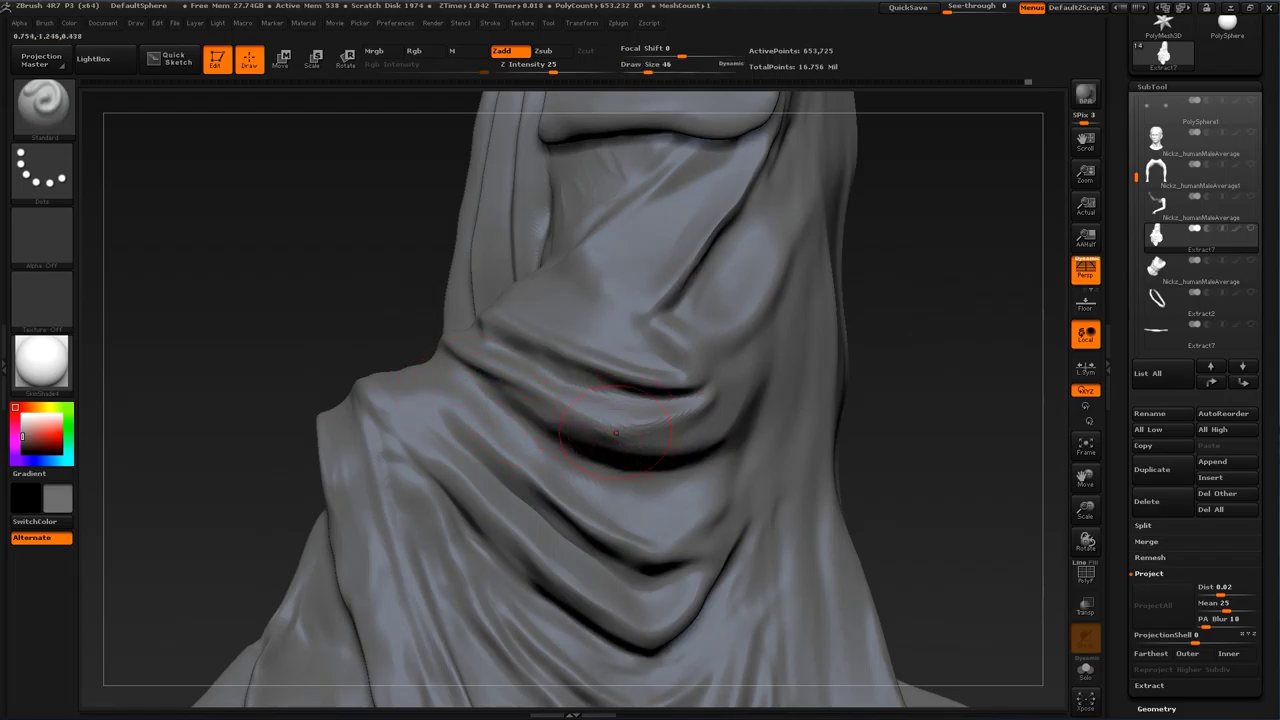
left_click_drag(549, 409, 548, 430, "shift")
Step: Sharpen the upper chest fold edges with the PolishHard brush at draw sizes 46 and 27
key("b")
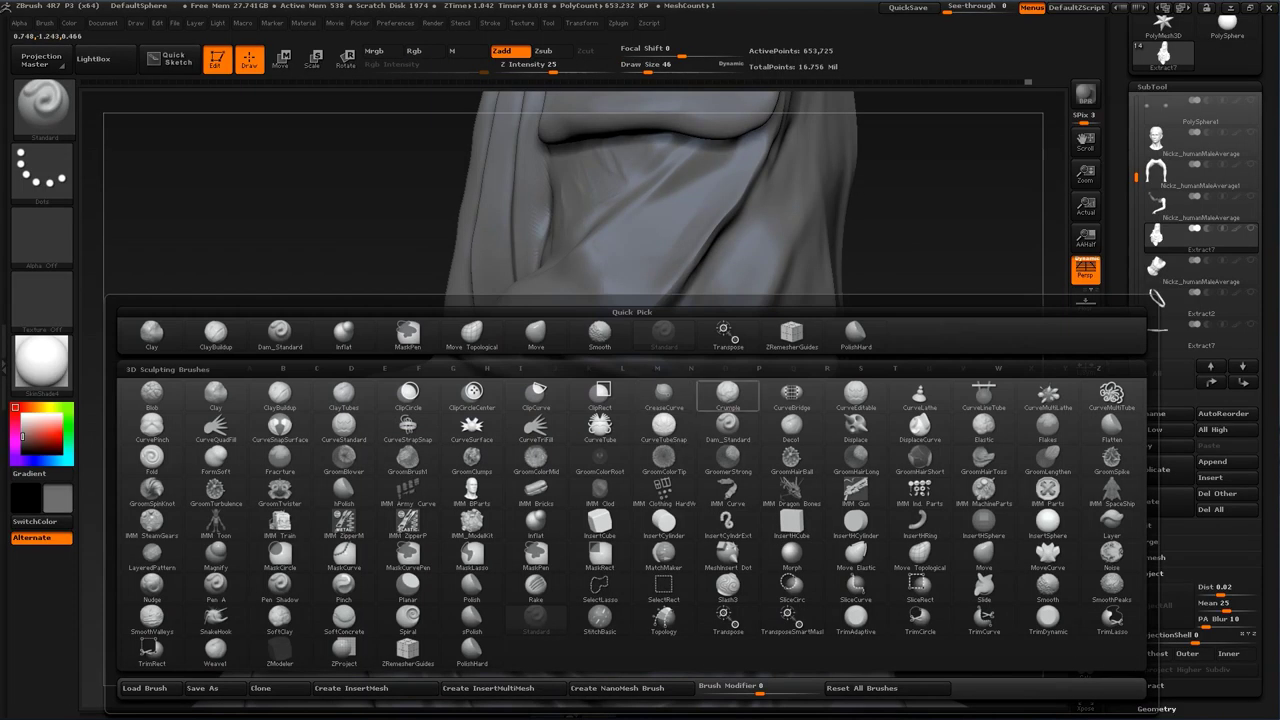
left_click(856, 336)
left_click_drag(925, 340, 958, 352)
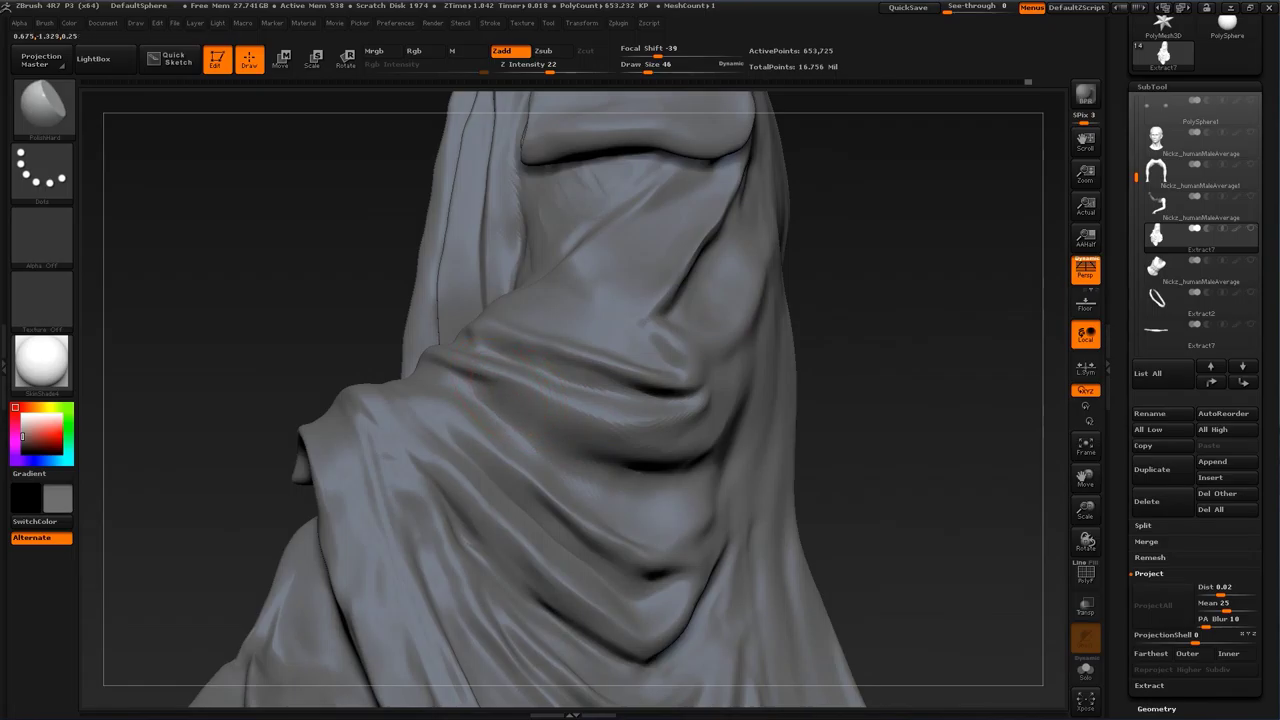
left_click_drag(894, 424, 848, 440)
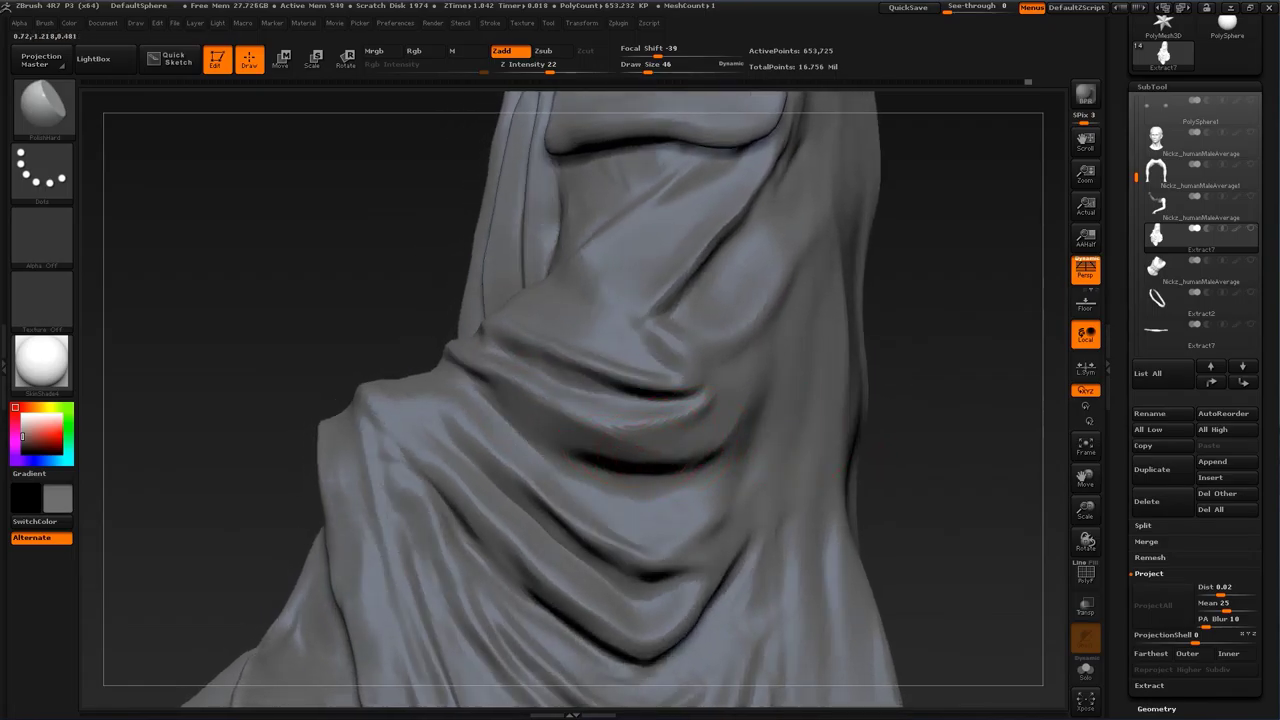
left_click_drag(912, 364, 836, 396)
key("s")
left_click_drag(582, 396, 576, 388)
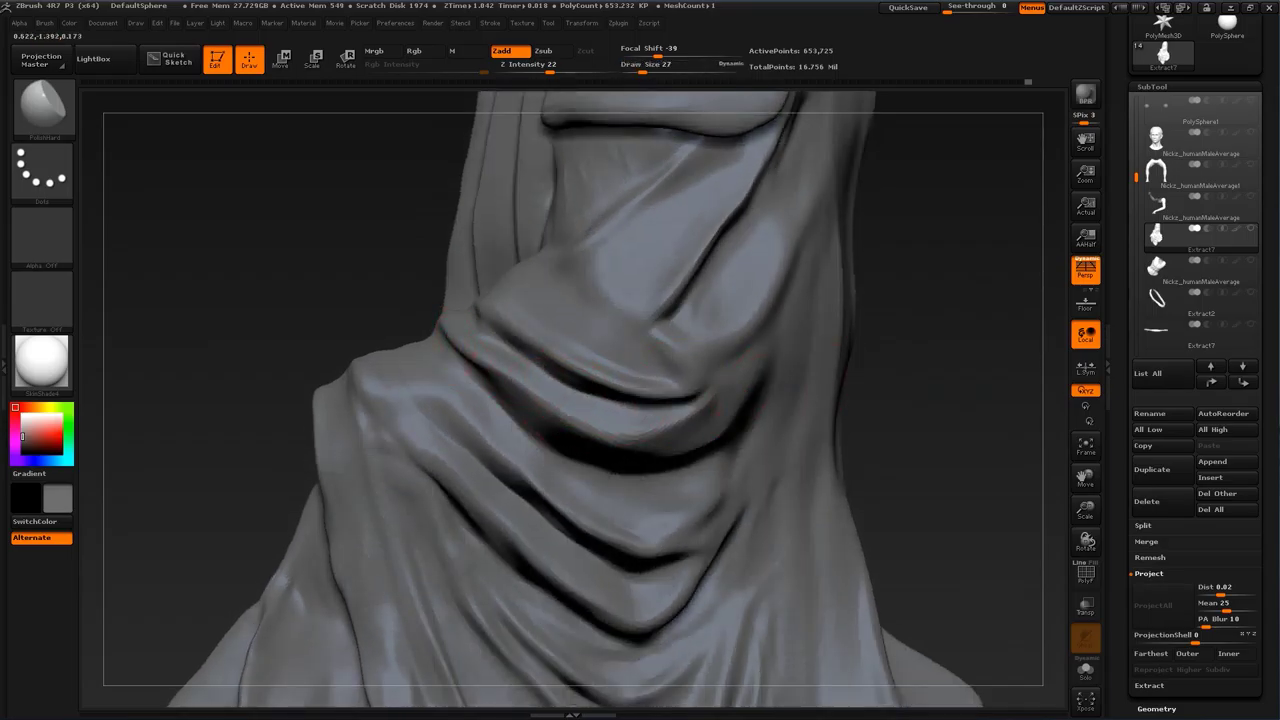
left_click_drag(929, 367, 908, 398)
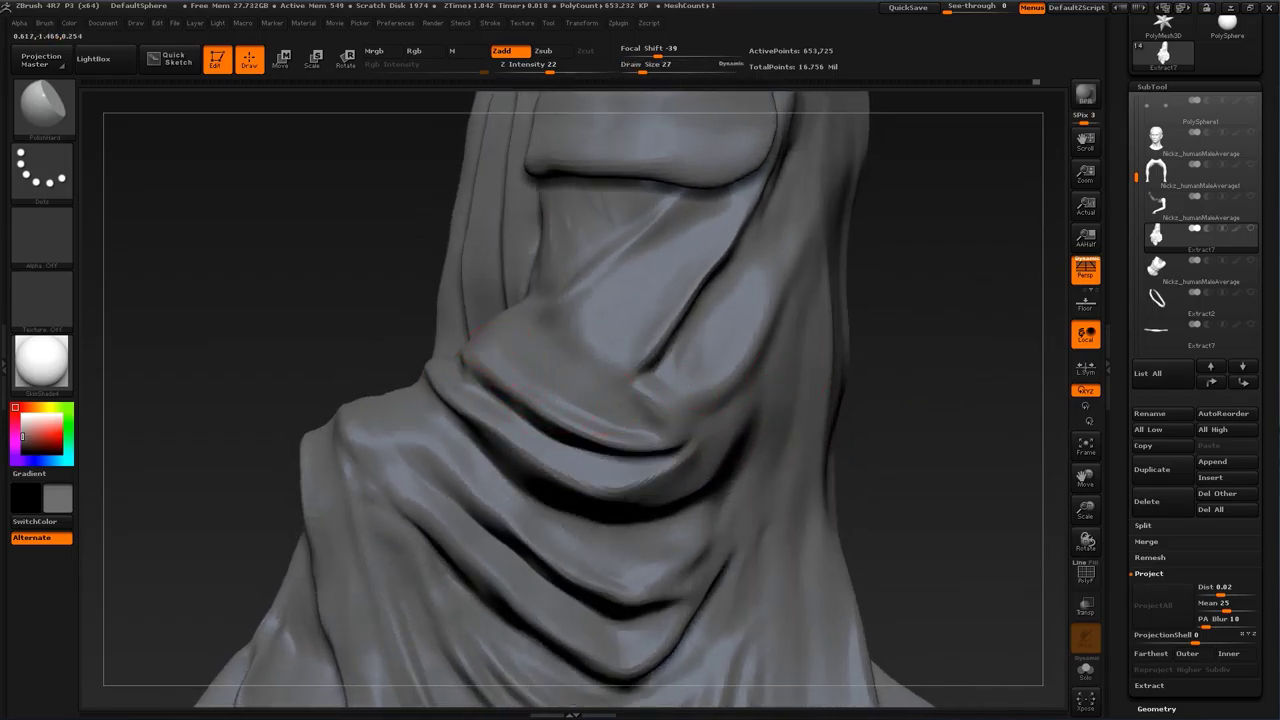
left_click_drag(578, 402, 648, 430)
mouse_move(945, 424)
left_mouse_down()
mouse_move(900, 430)
mouse_move(946, 434)
mouse_move(935, 377)
left_mouse_up()
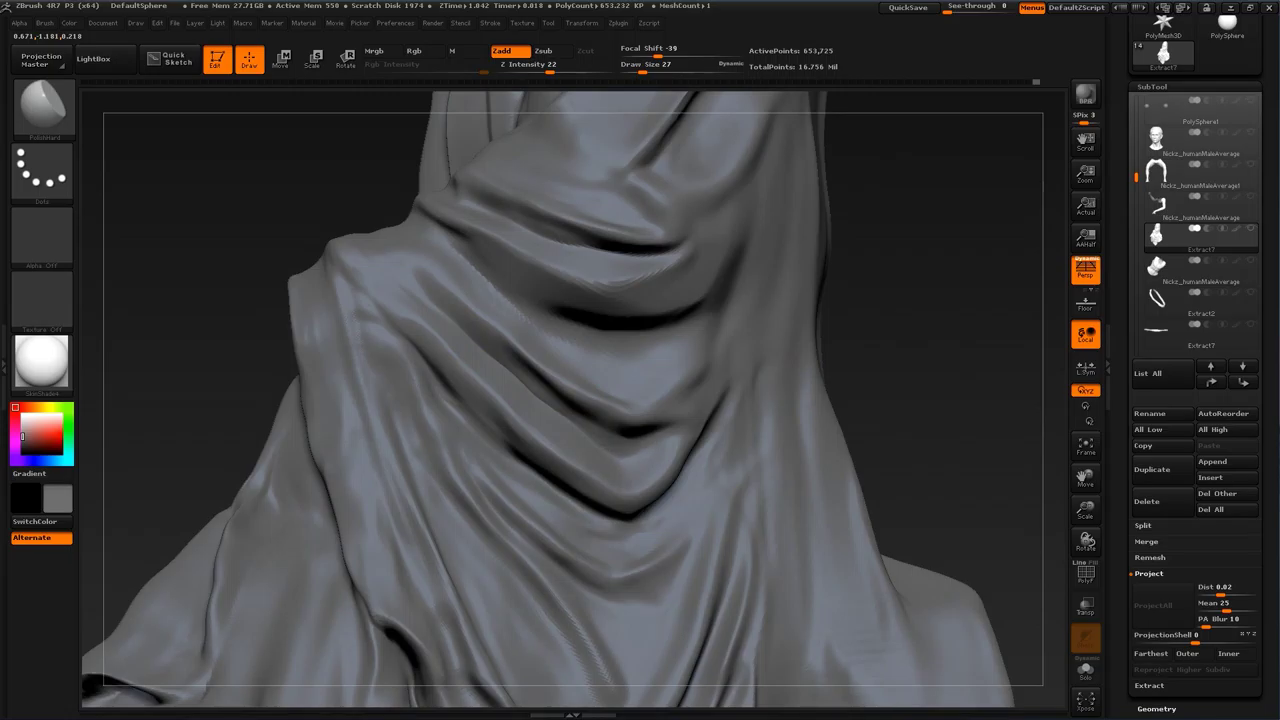
Step: Polish and smooth the V-shaped chest fold and the creases below it with the PolishHard brush, finishing at draw size 29
left_click_drag(943, 403, 872, 358)
left_click_drag(614, 462, 676, 408)
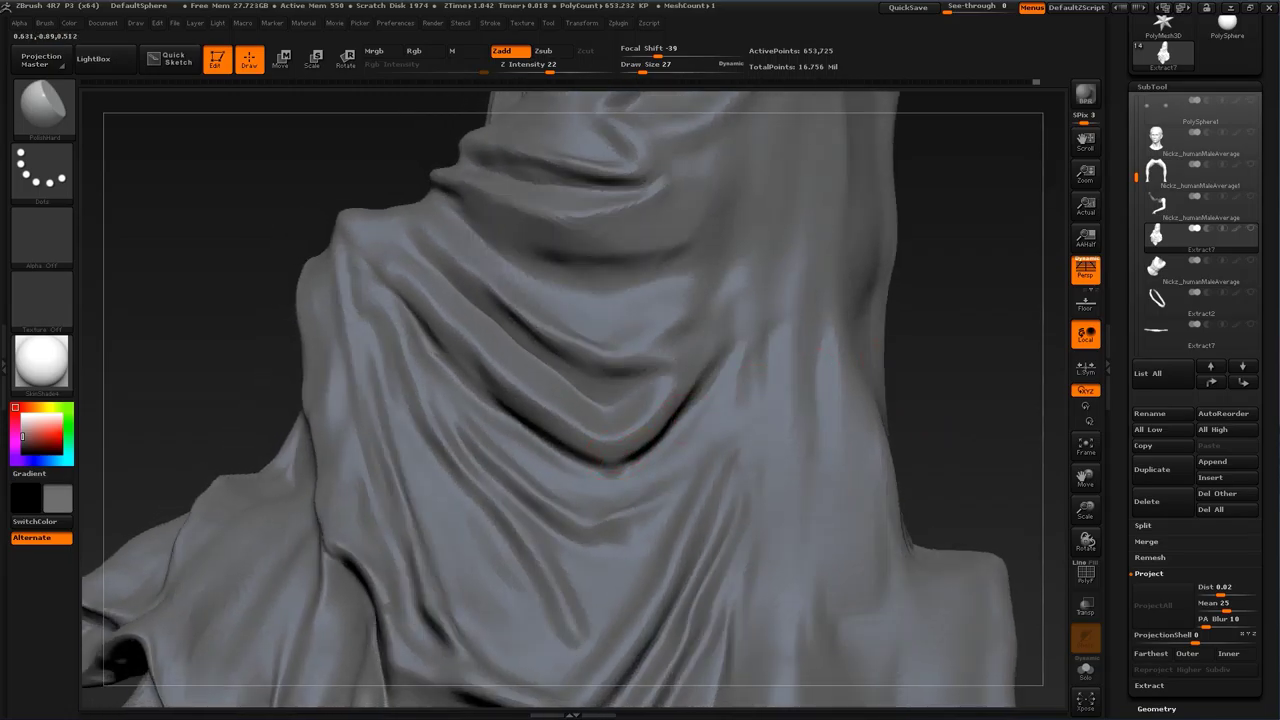
mouse_move(618, 461)
left_mouse_down("shift")
mouse_move(700, 386)
mouse_move(682, 414)
left_mouse_up("shift")
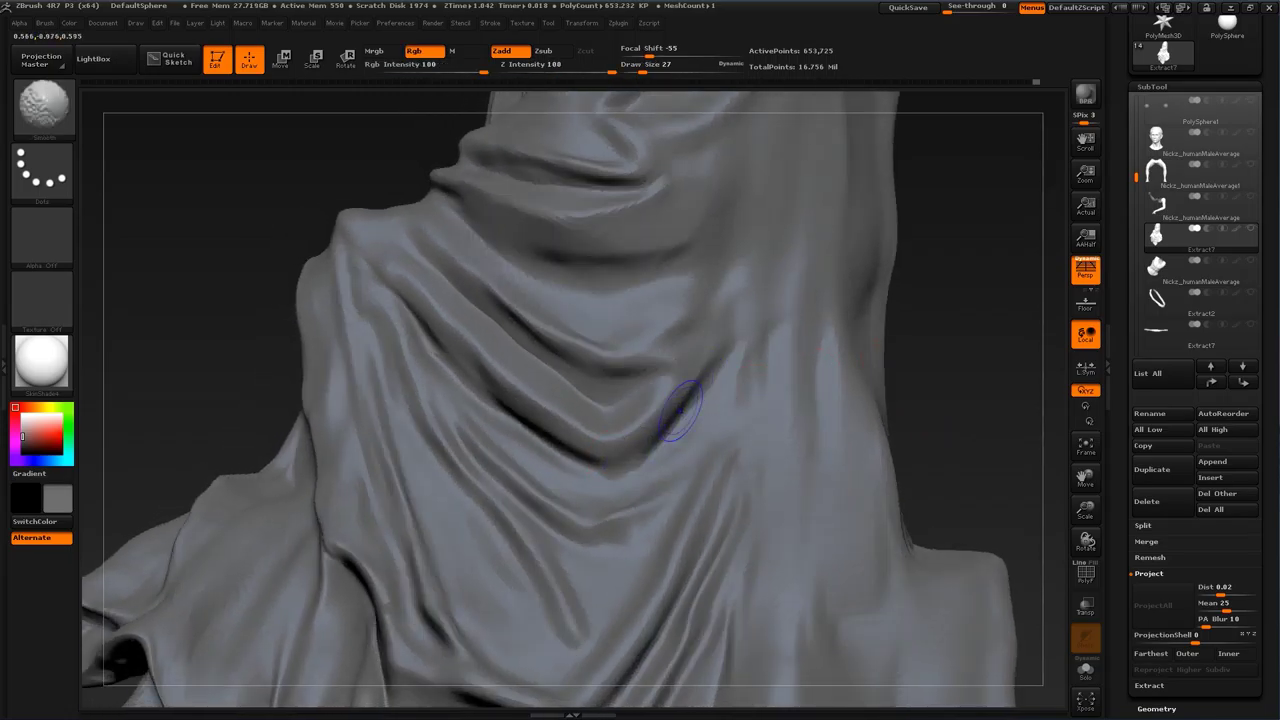
key("s")
left_click(643, 440)
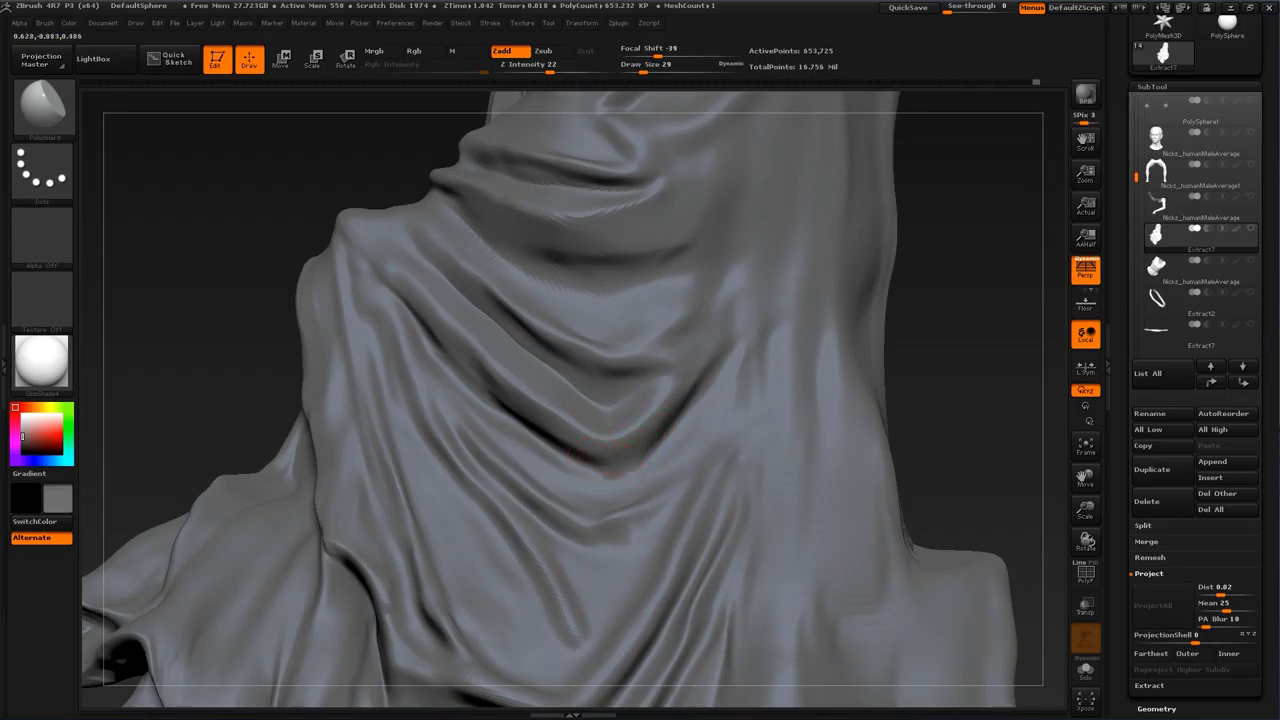
mouse_move(958, 390)
left_mouse_down()
mouse_move(980, 306)
mouse_move(988, 316)
left_mouse_up()
left_click_drag(508, 368, 604, 435)
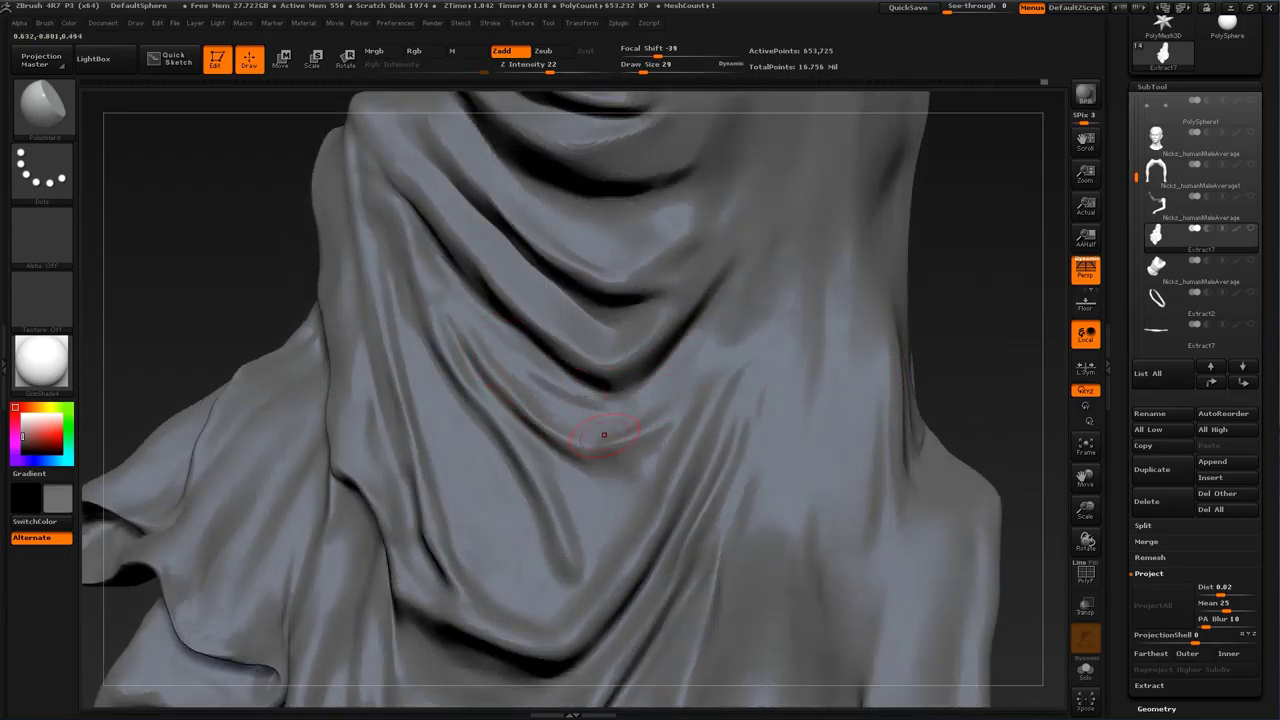
Step: Polish the rim of the large swag below the chest folds with the PolishHard brush at draw size 29
left_click_drag(1008, 412, 1004, 265, "alt")
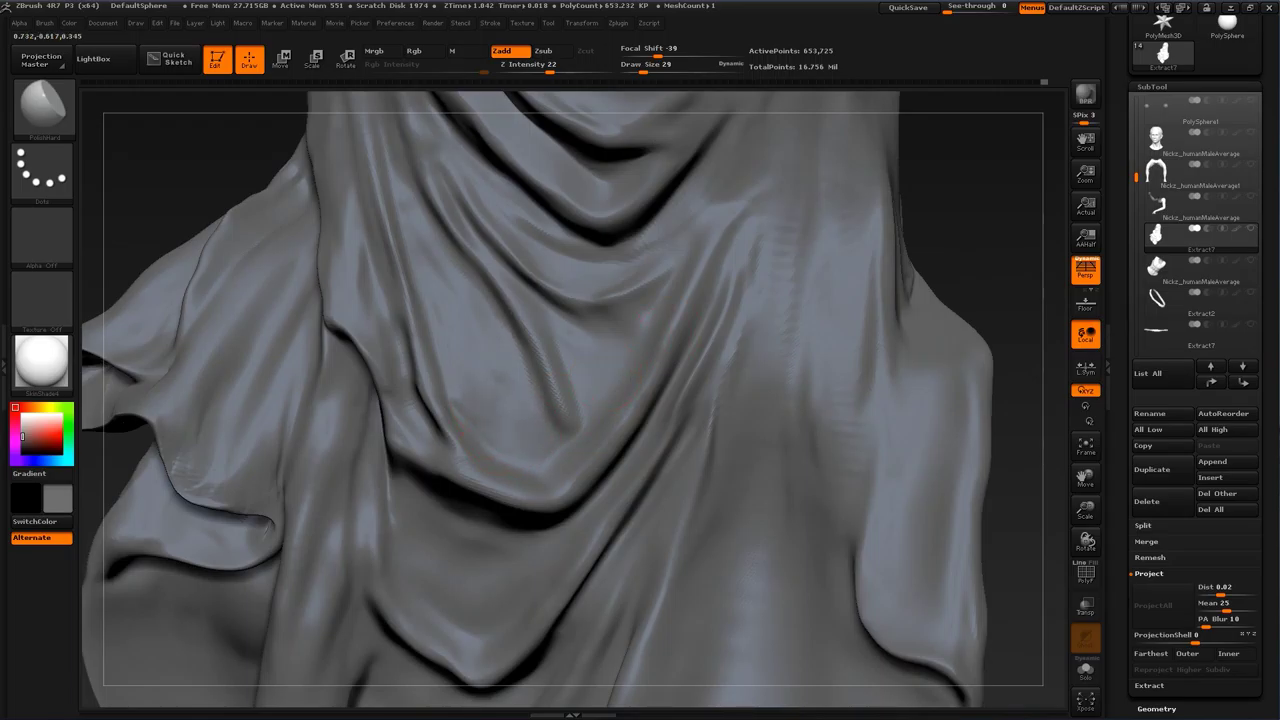
left_click_drag(490, 453, 546, 457)
left_click_drag(1003, 283, 989, 203)
left_click_drag(963, 292, 957, 216)
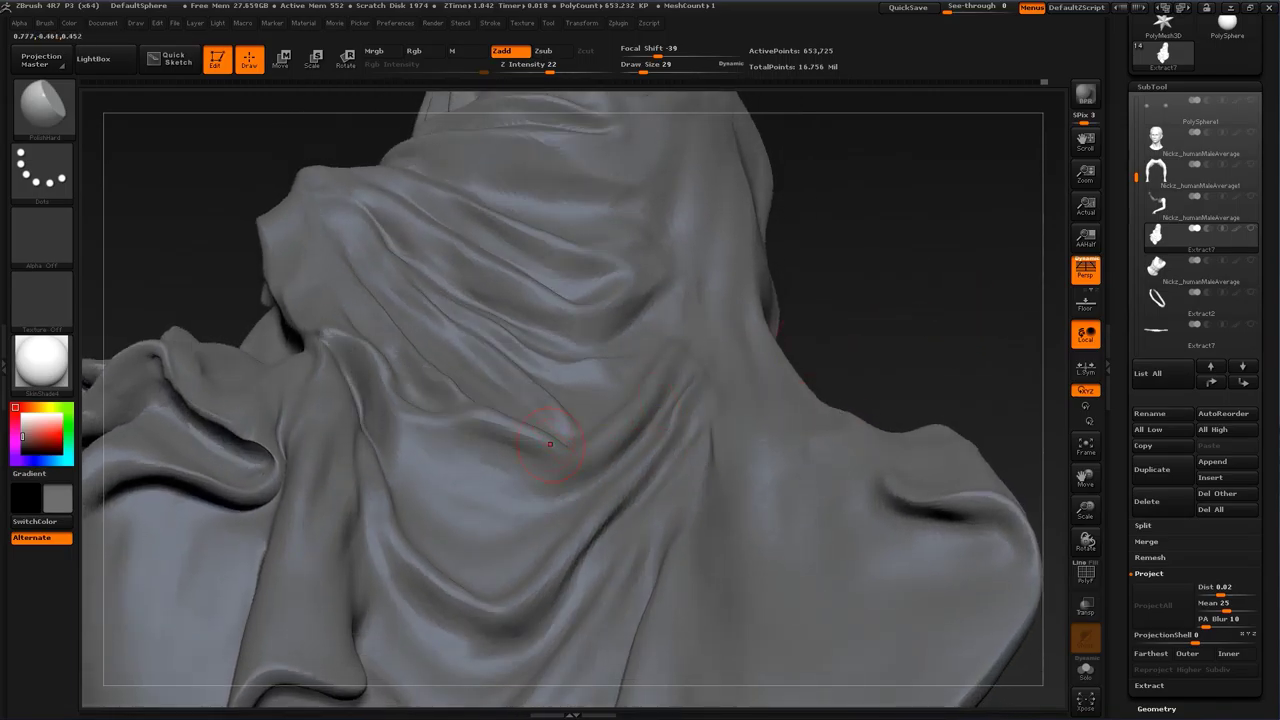
Step: Adjust the lower swag's rim and the tip of the hanging fold above it with the Move brush, finishing at draw size 33
left_click_drag(911, 311, 901, 299)
key("b")
left_click(651, 335)
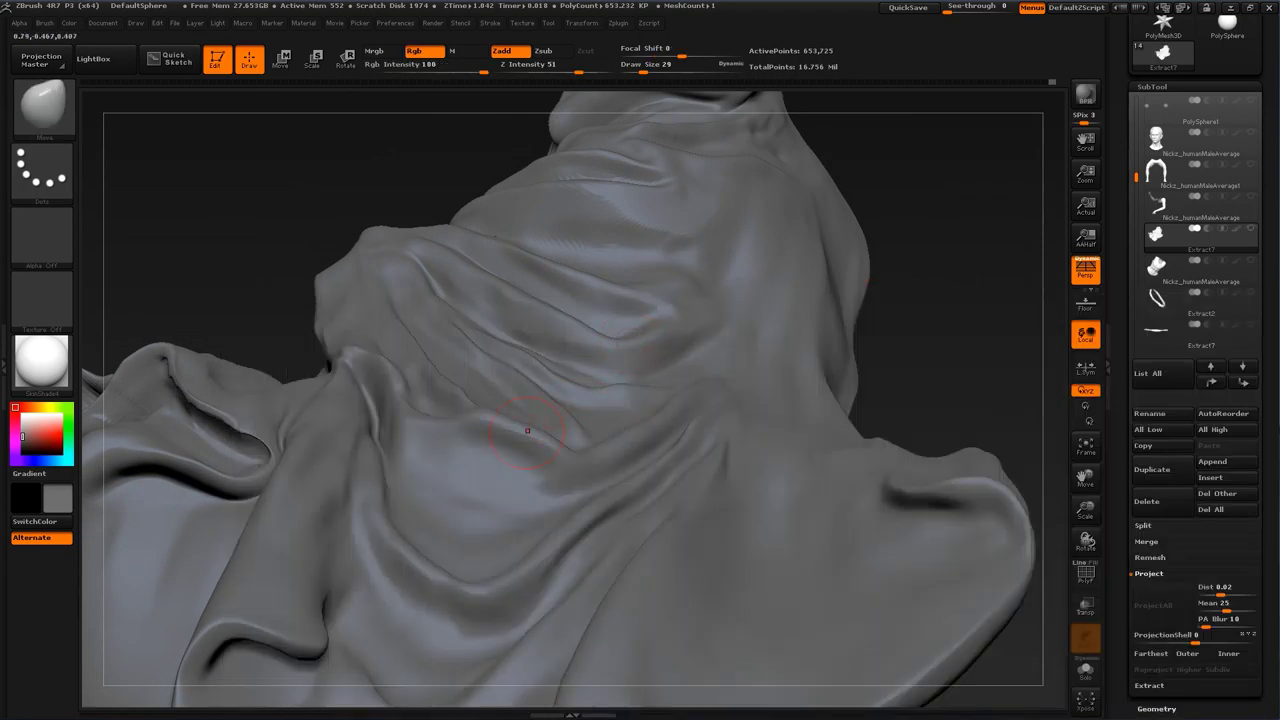
key("s")
left_click(512, 453)
left_click_drag(533, 436, 582, 448)
key("s")
left_click(565, 457)
left_click_drag(958, 268, 1014, 405)
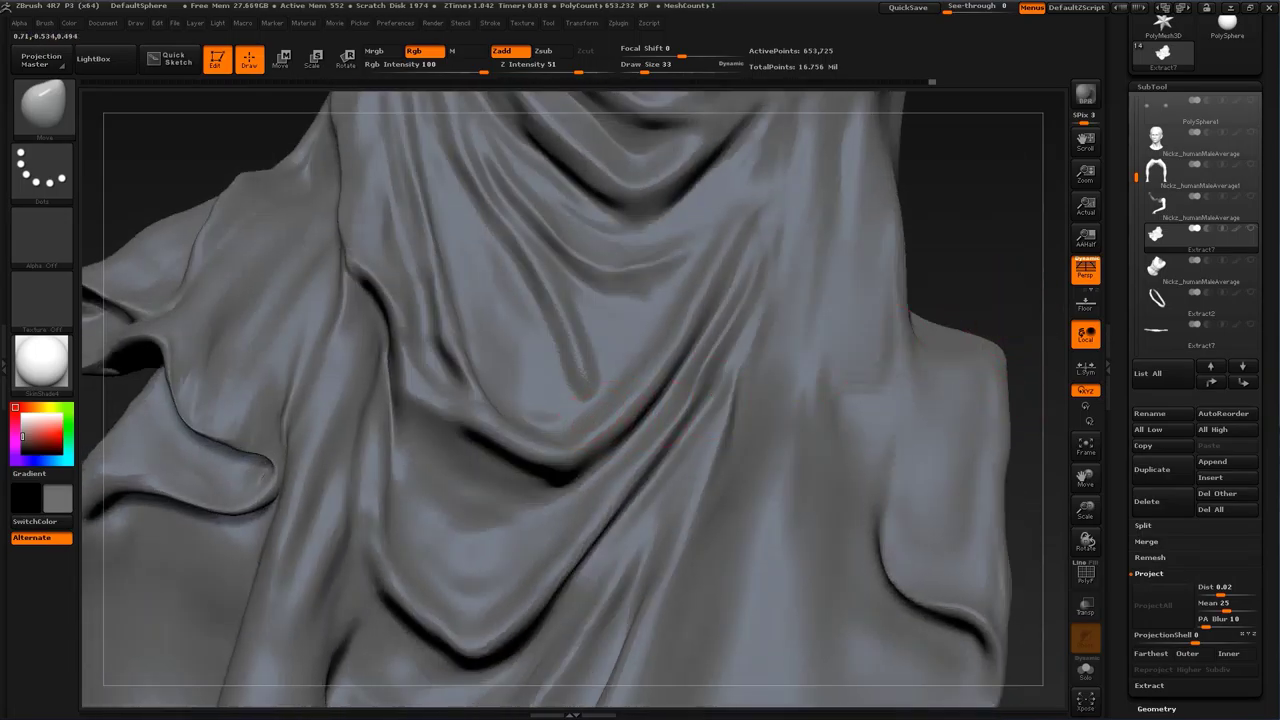
left_click_drag(556, 483, 550, 474)
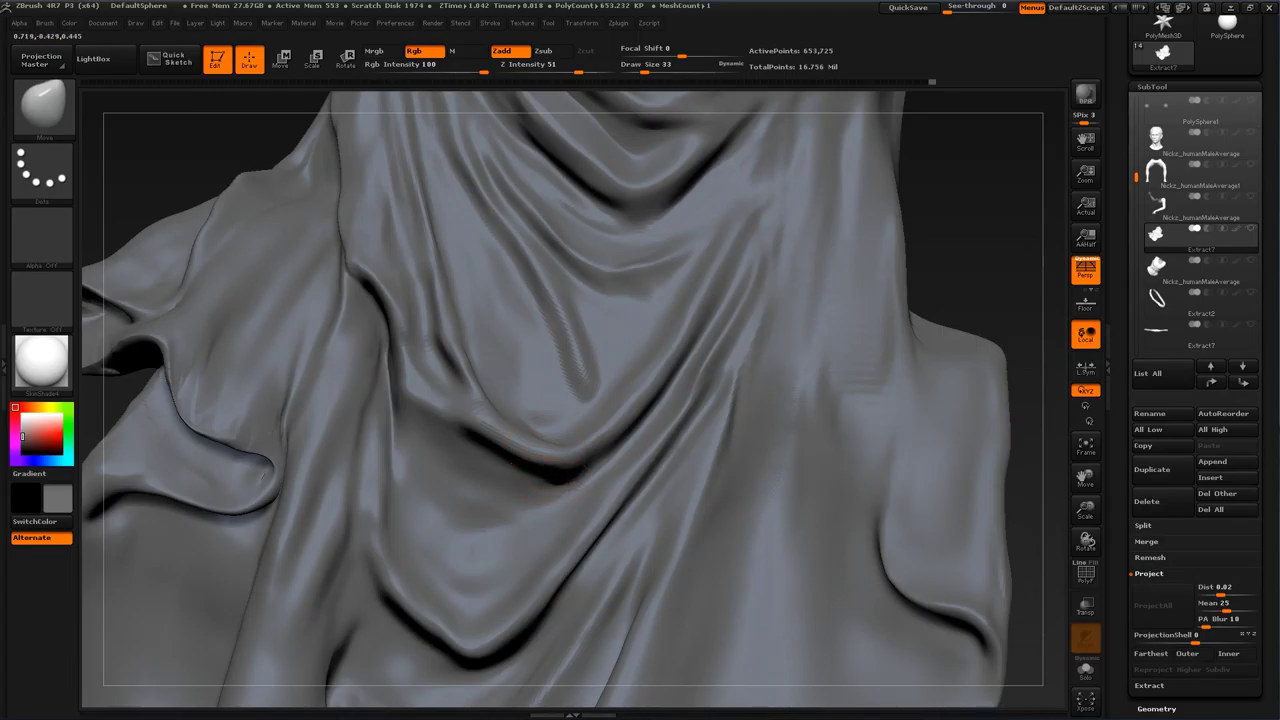
Step: Smooth the narrow hanging fold above the large swag so its end blends into the cloth
mouse_move(949, 266)
left_mouse_down("alt")
mouse_move(946, 190)
mouse_move(925, 350)
left_mouse_up("alt")
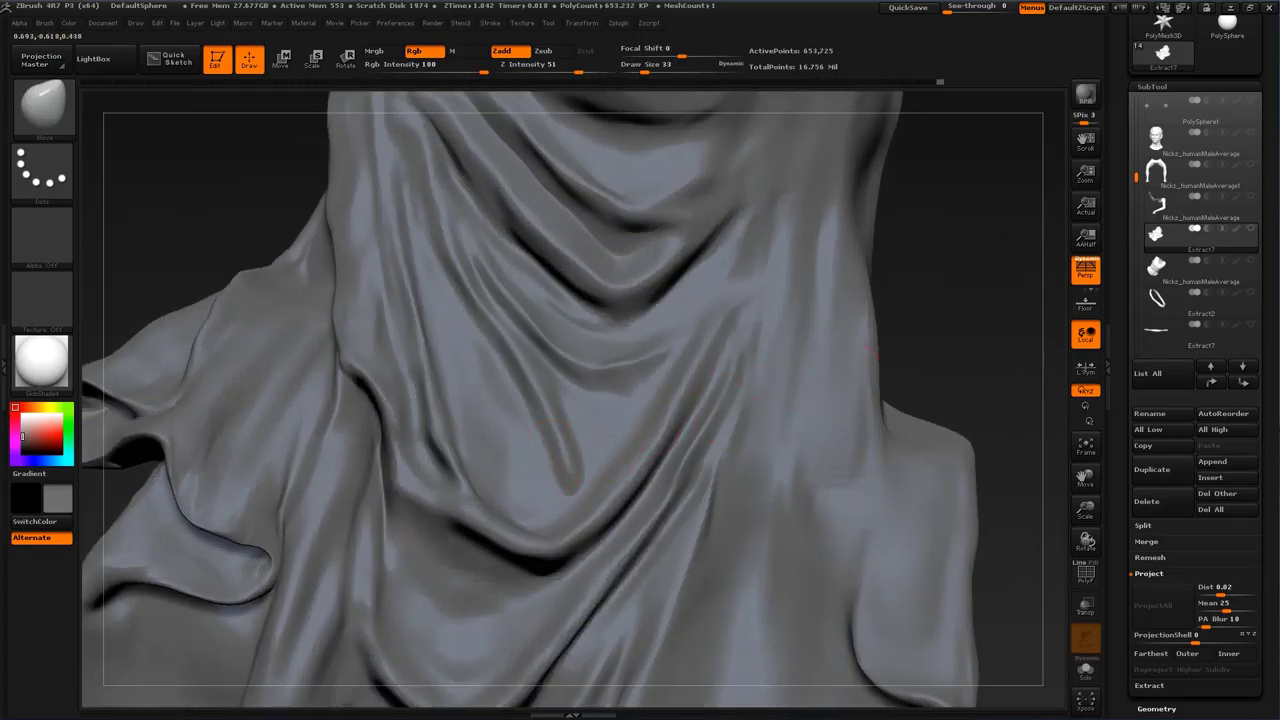
left_click_drag(566, 440, 534, 404, "shift")
left_click_drag(560, 485, 555, 492, "shift")
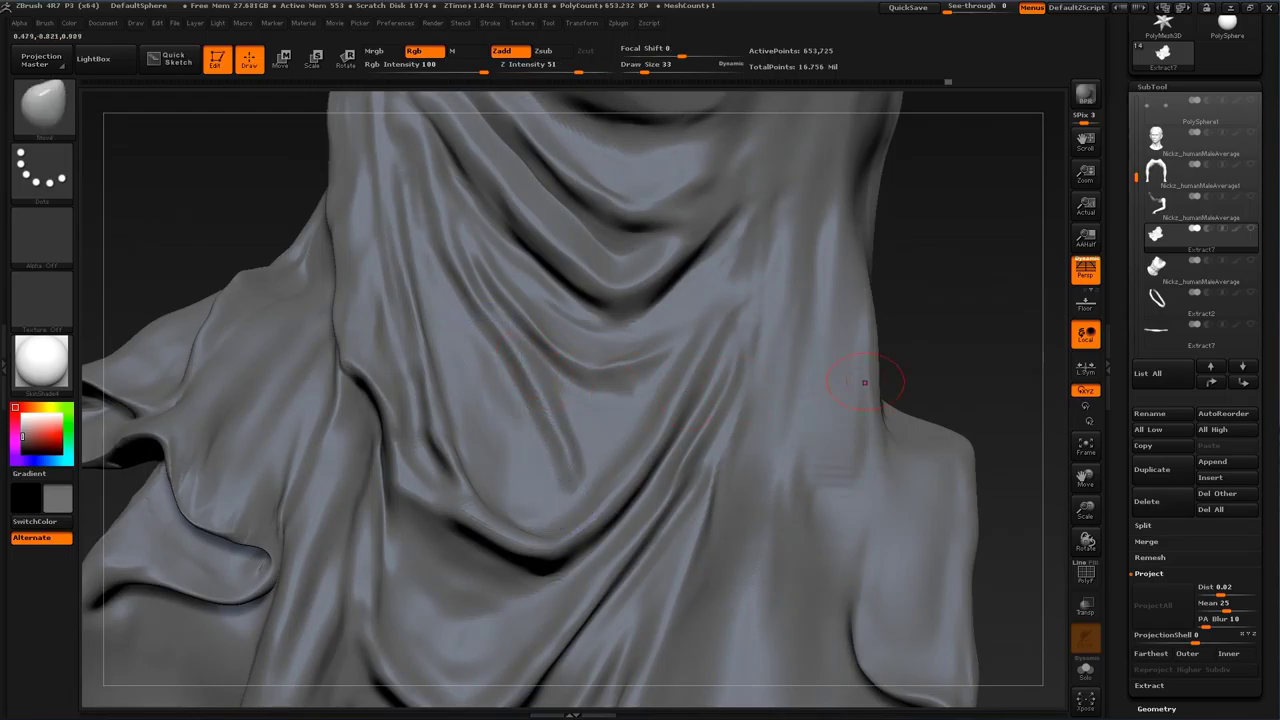
Step: Sculpt thin curved creases inside the large swag with the Standard brush at draw size 14 and LazyRadius 1
mouse_move(984, 366)
left_mouse_down("alt")
mouse_move(965, 317)
mouse_move(950, 358)
left_mouse_up("alt")
key("b")
left_click(777, 335)
left_click_drag(872, 340, 924, 342)
key("s")
left_click_drag(454, 338, 446, 338)
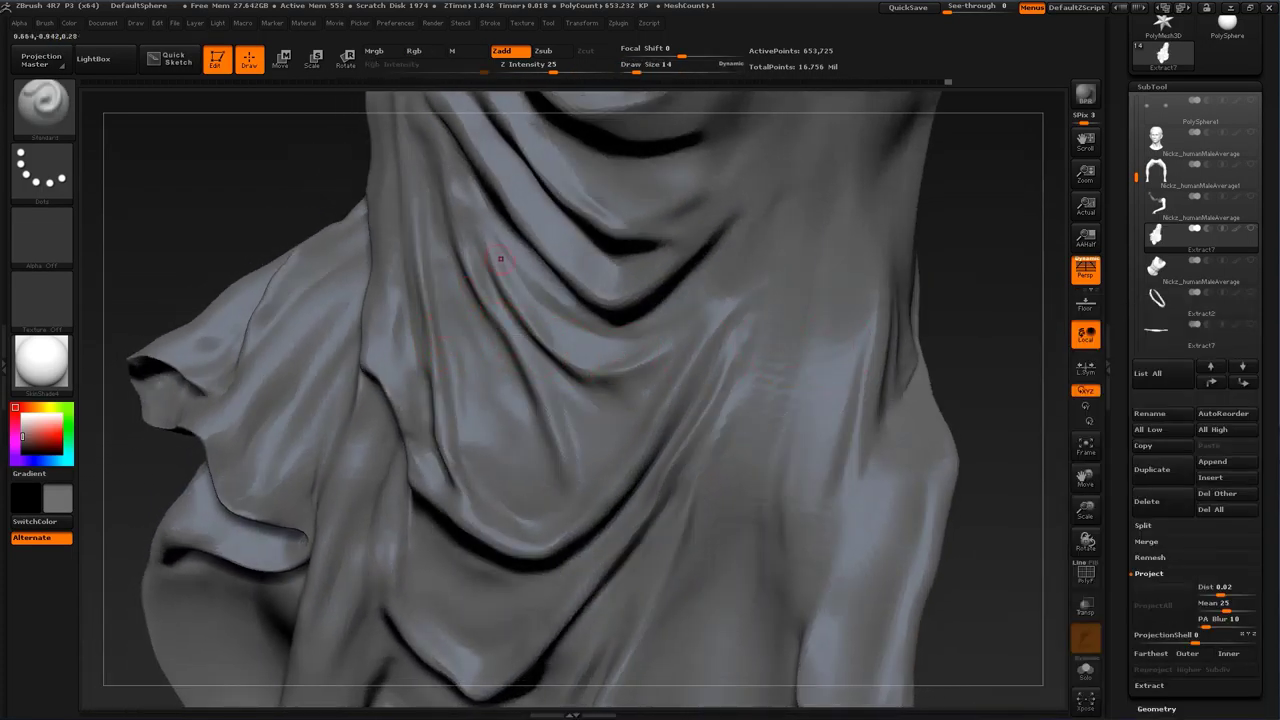
left_click(490, 23)
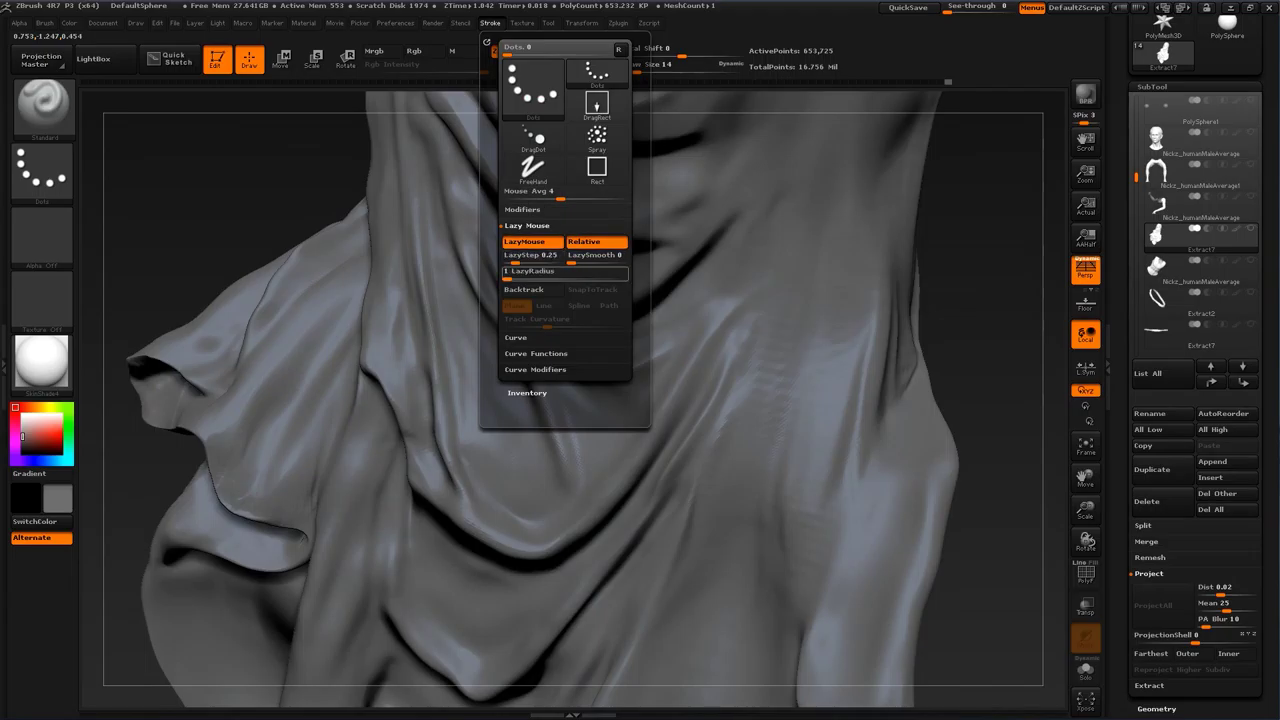
left_click(532, 273)
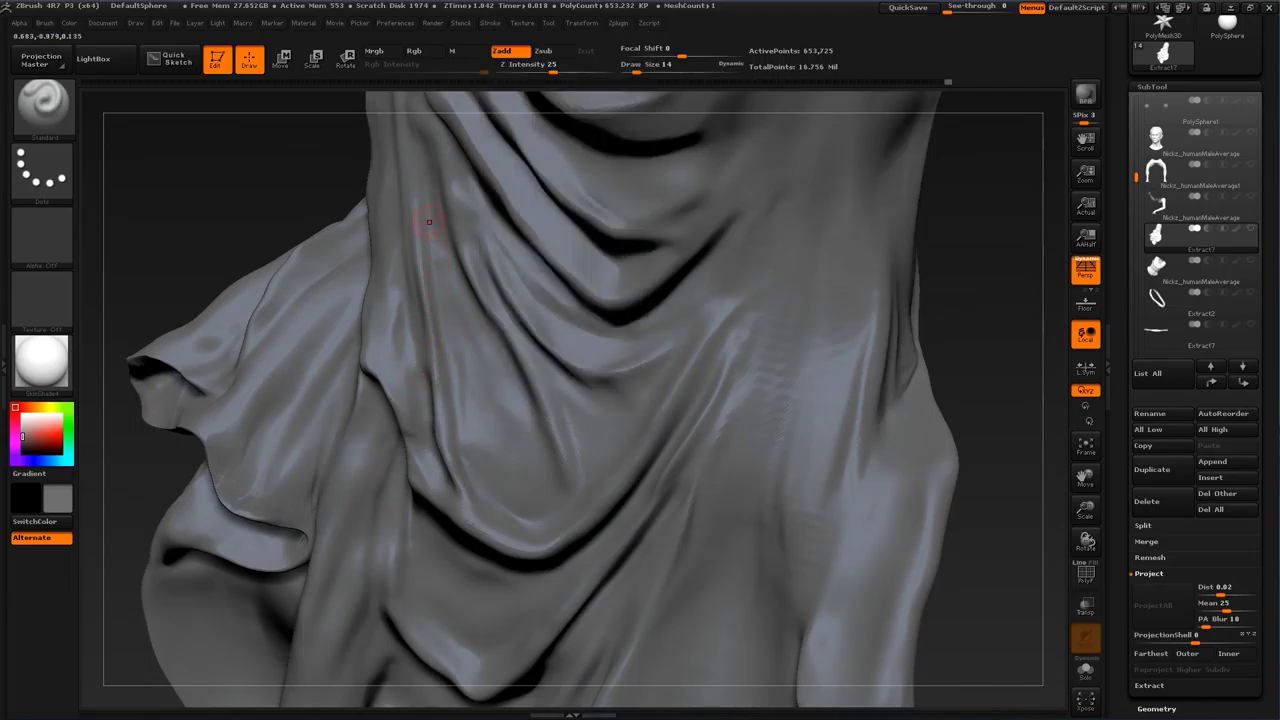
left_click_drag(450, 313, 485, 450)
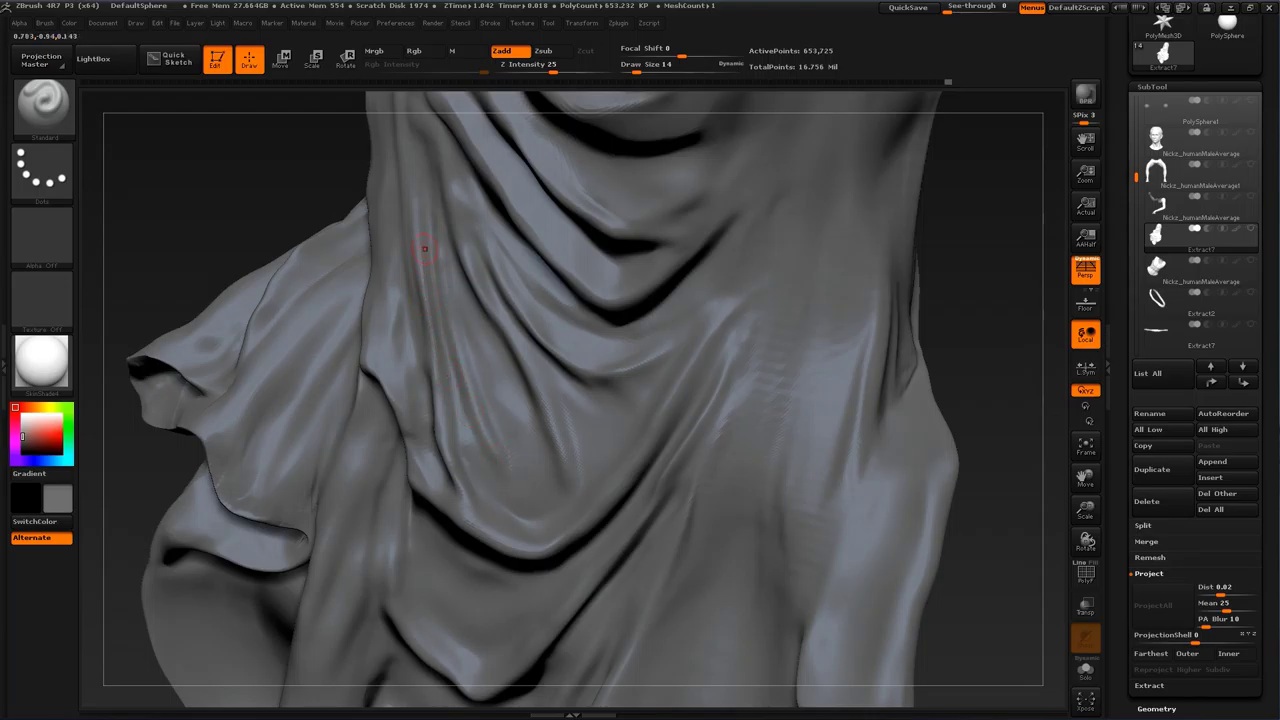
left_click_drag(448, 330, 492, 492)
left_click_drag(450, 358, 508, 482)
Step: Soften and blend the thin creases inside the large swag at draw size 31
key("shift")
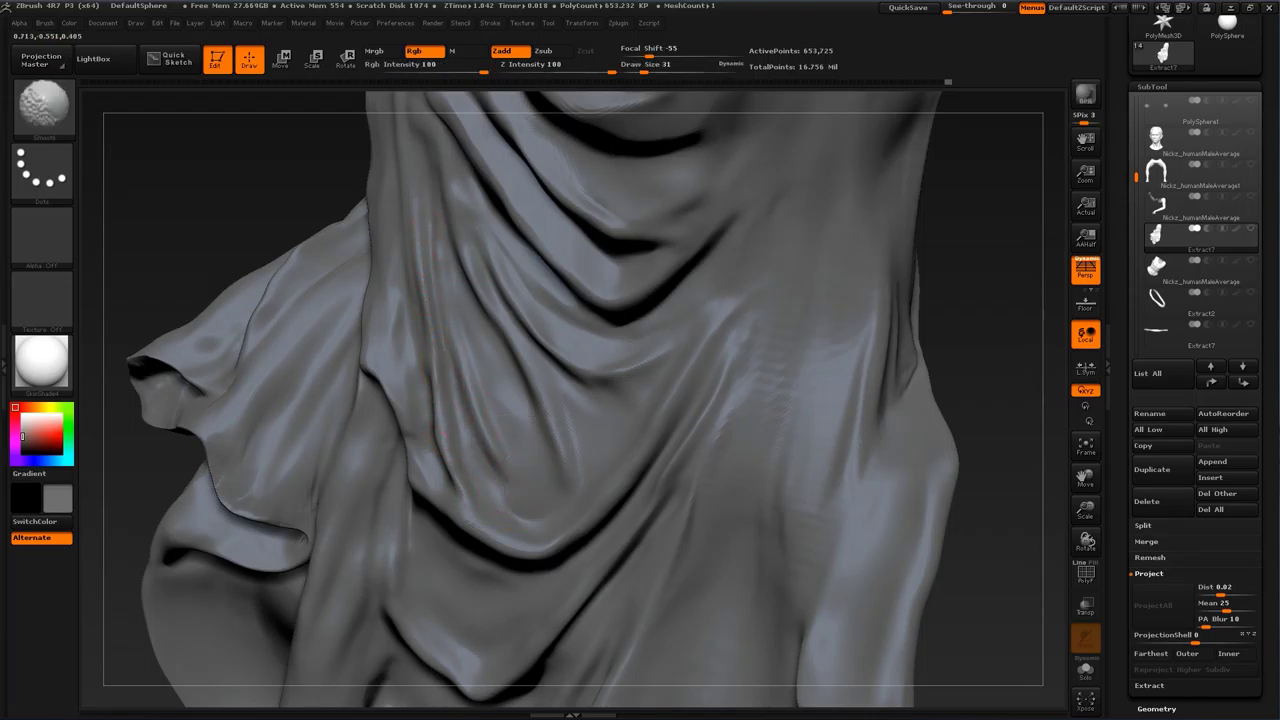
left_click_drag(457, 254, 514, 444)
left_click_drag(484, 330, 532, 460)
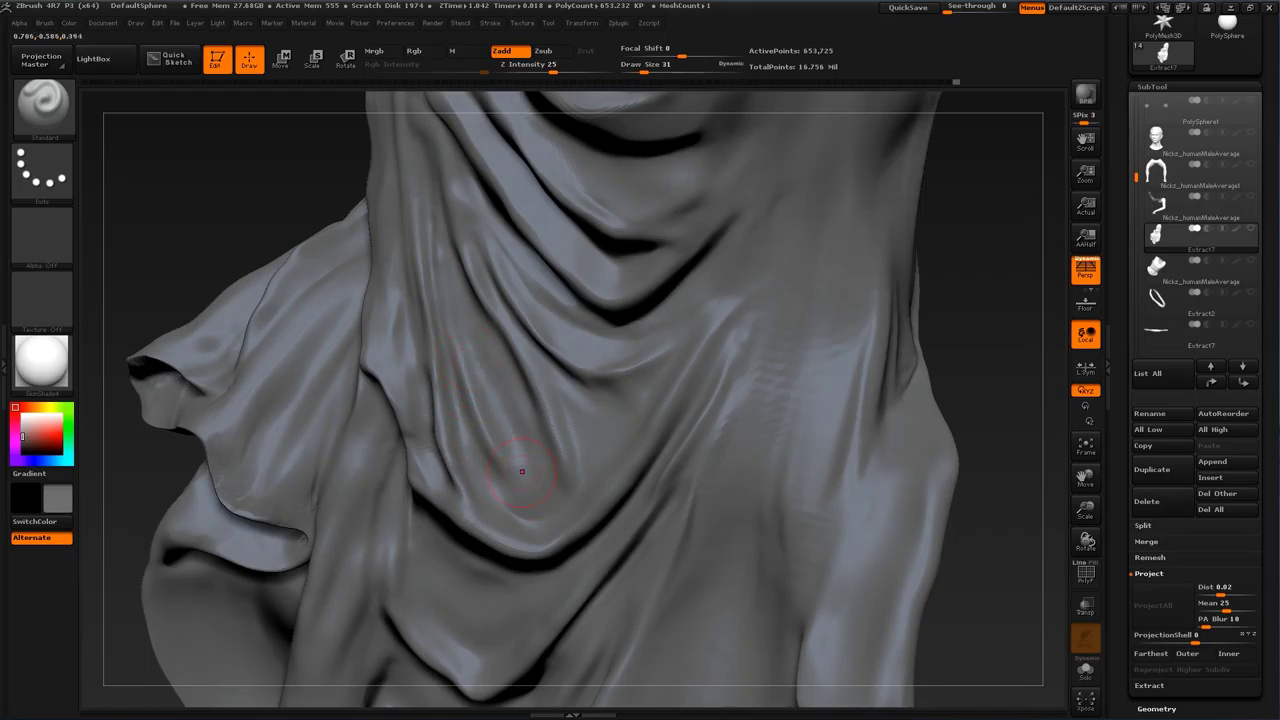
Step: Sculpt the long crease inside the large swag and smooth the swag's lower rim at draw size 31
left_click_drag(497, 376, 540, 508)
mouse_move(996, 358)
left_mouse_down()
mouse_move(996, 408)
mouse_move(980, 350)
mouse_move(928, 346)
mouse_move(937, 406)
mouse_move(940, 359)
mouse_move(972, 319)
mouse_move(976, 329)
left_mouse_up()
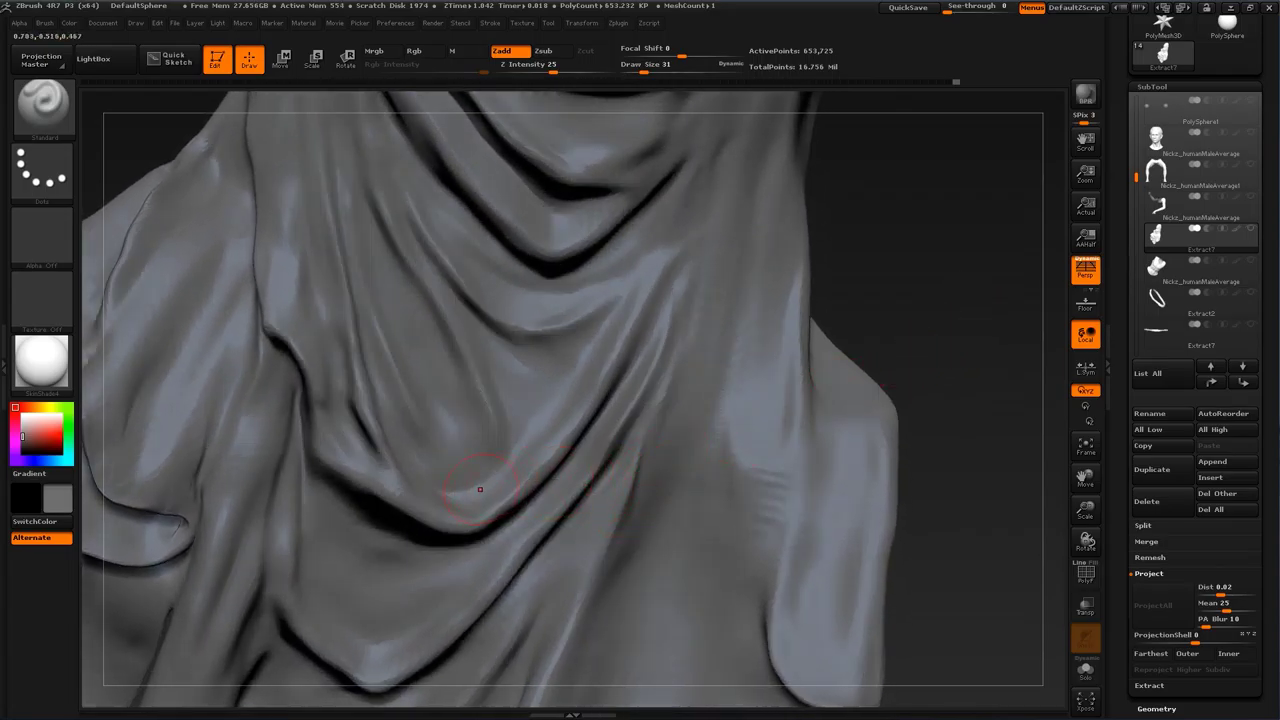
key("shift")
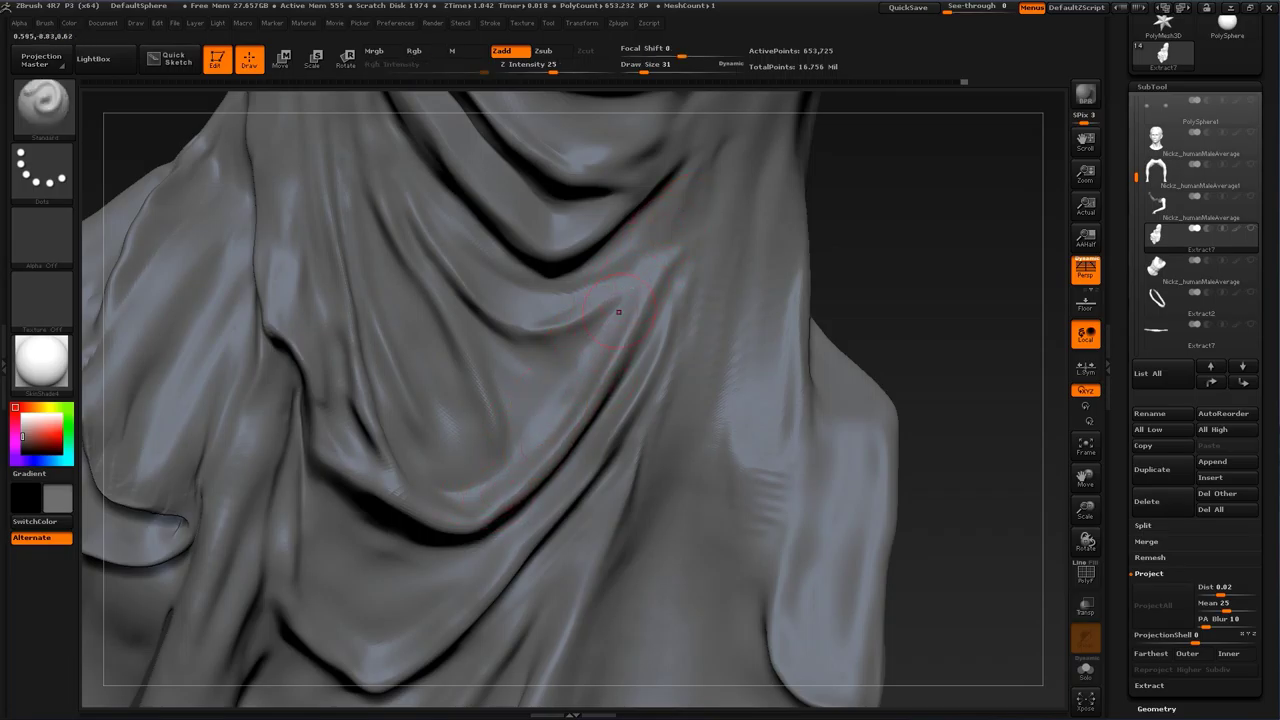
key("shift")
Step: Build up the diagonal fold rising from the large swag's rim toward the side of the torso and smooth it
left_click_drag(940, 352, 947, 263)
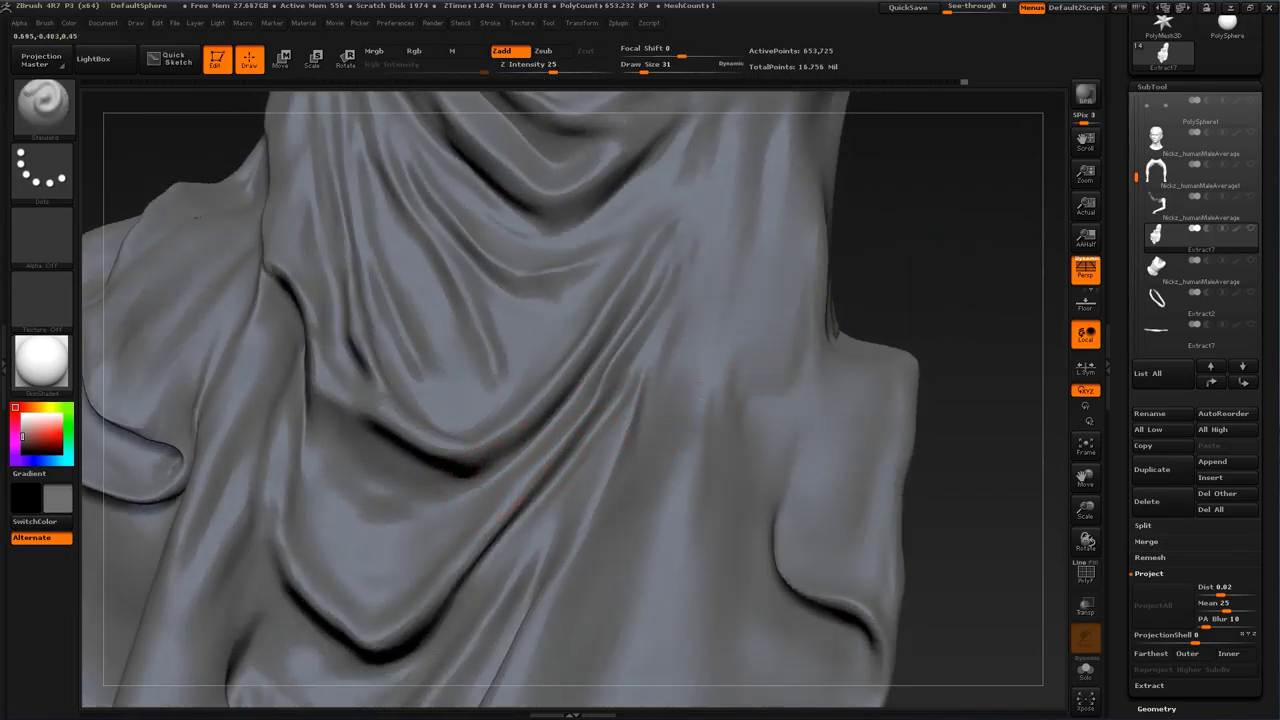
left_click_drag(526, 442, 606, 345)
left_click_drag(532, 438, 622, 318)
left_click_drag(665, 245, 565, 362, "shift")
left_click_drag(945, 420, 960, 328, "alt")
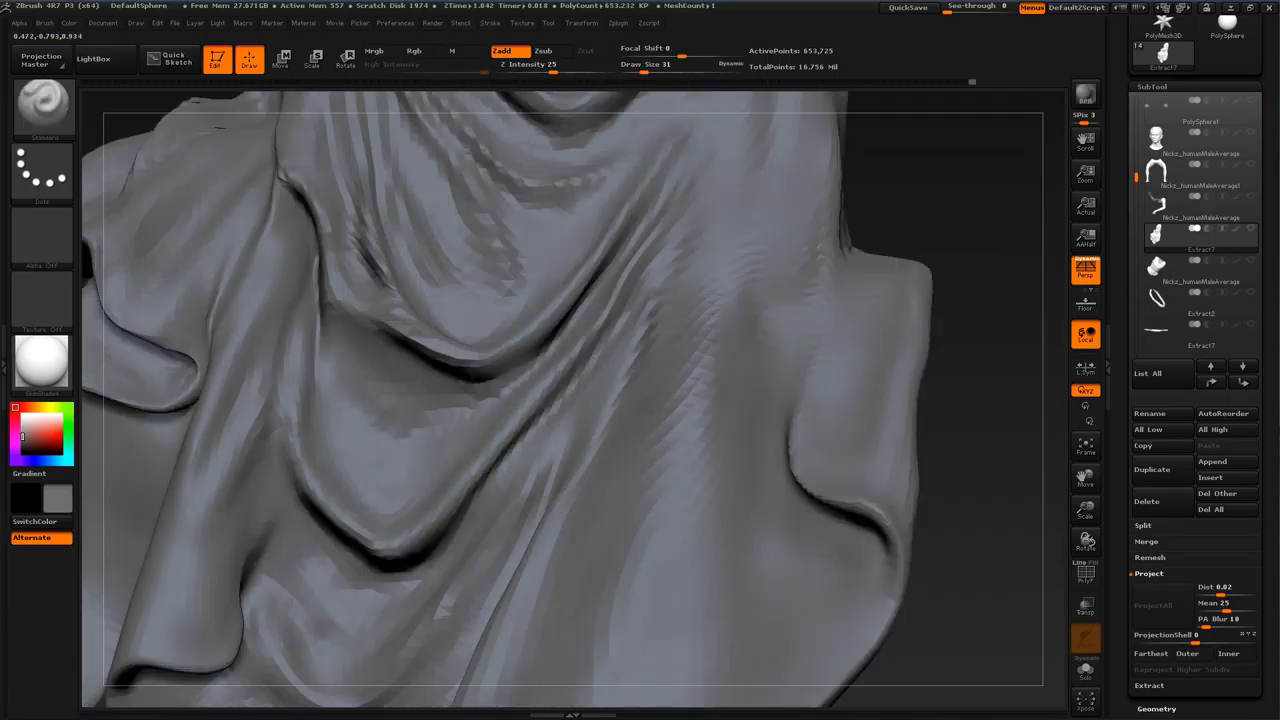
left_click_drag(509, 458, 592, 362, "shift")
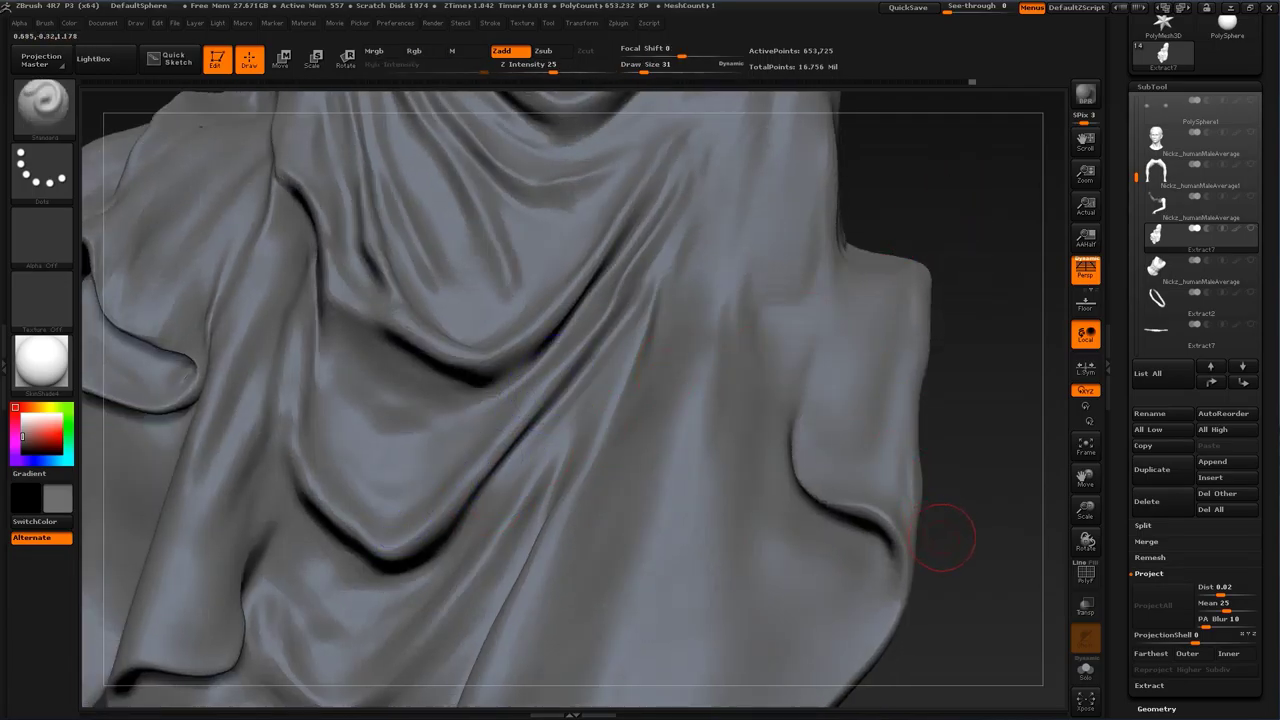
Step: Carve a deeper recess beneath the rim of the swag below the large one, continuing up its diagonal edge
left_click_drag(942, 538, 970, 350, "alt")
mouse_move(332, 382)
left_mouse_down("alt")
mouse_move(378, 424)
mouse_move(420, 426)
mouse_move(460, 400)
left_mouse_up("alt")
left_click_drag(350, 408, 472, 388, "alt")
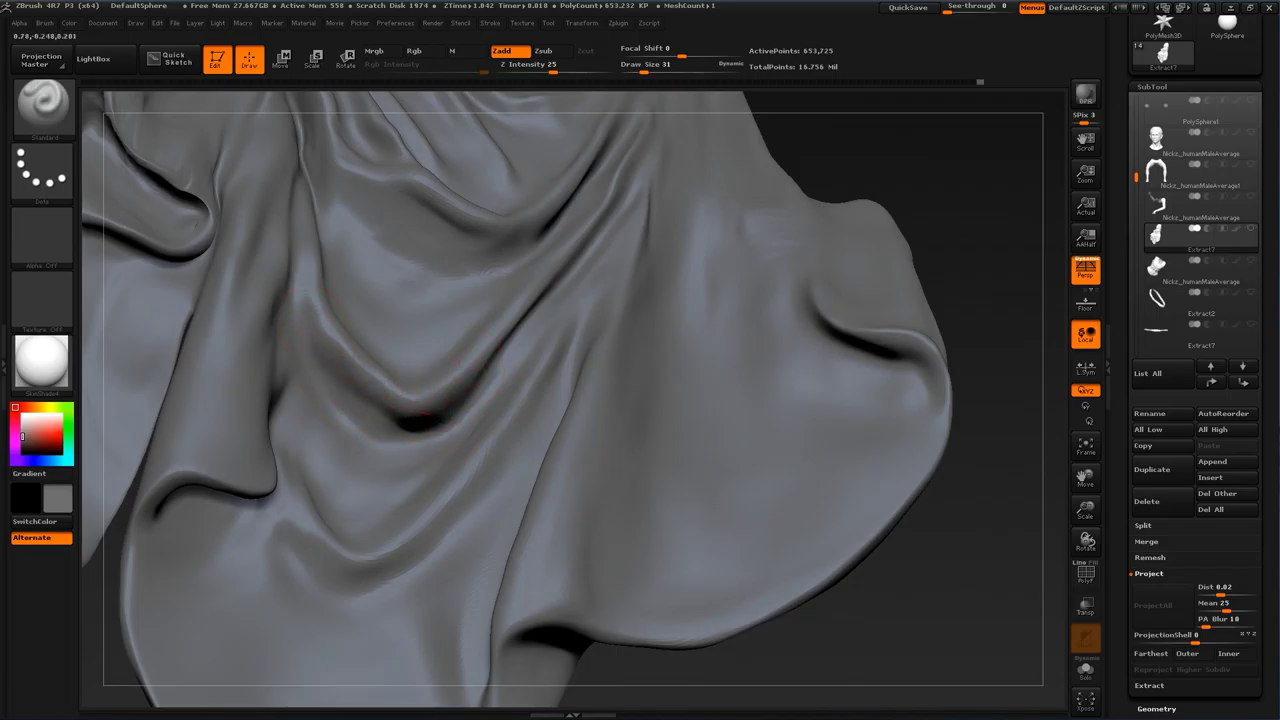
left_click_drag(985, 166, 962, 250)
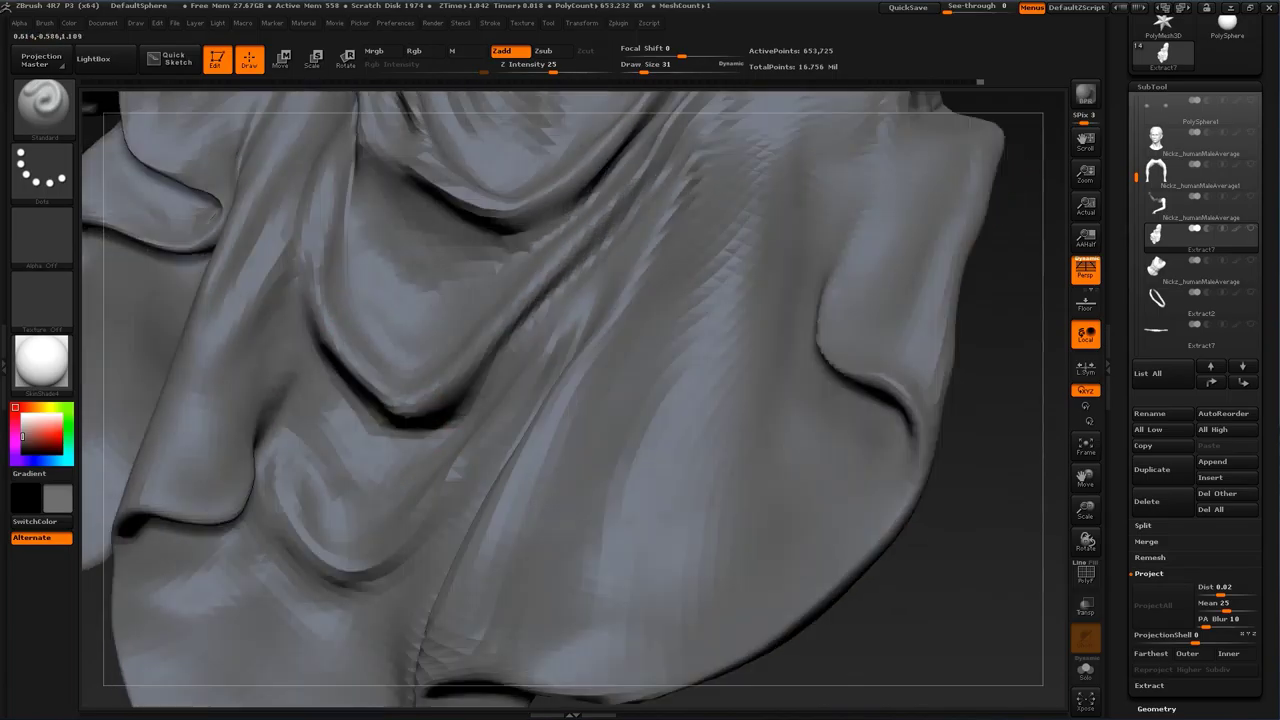
mouse_move(432, 414)
left_mouse_down("alt")
mouse_move(577, 265)
mouse_move(466, 390)
left_mouse_up("alt")
left_click_drag(606, 244, 458, 396, "alt")
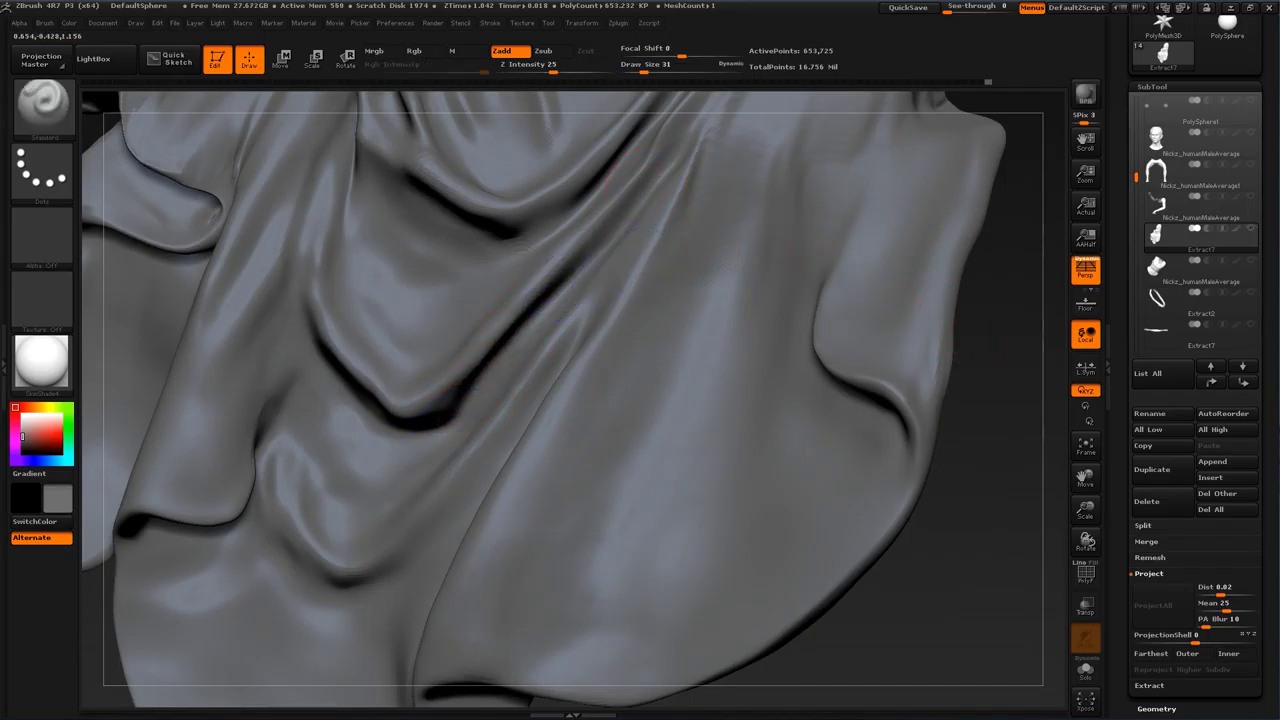
Step: Cut in the diagonal edge of the lower swag further and smooth the transition along it
left_click_drag(1000, 215, 972, 322)
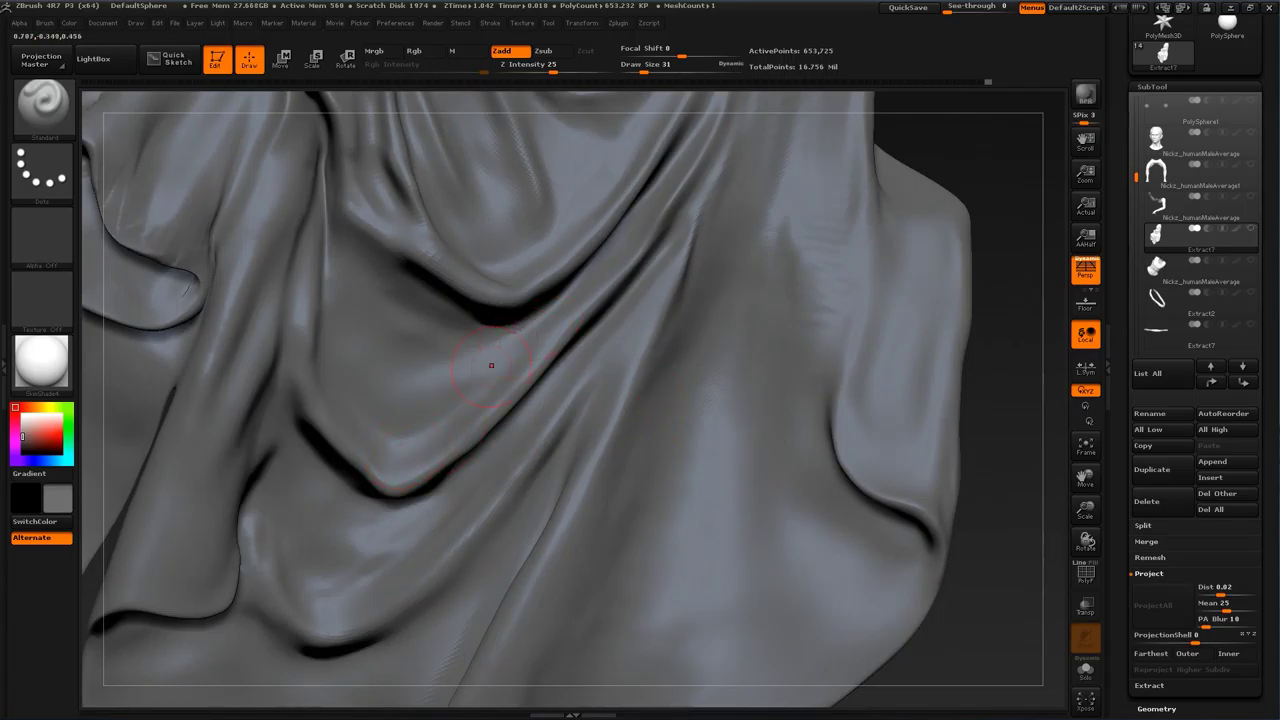
left_click_drag(553, 354, 462, 412, "alt")
key("shift")
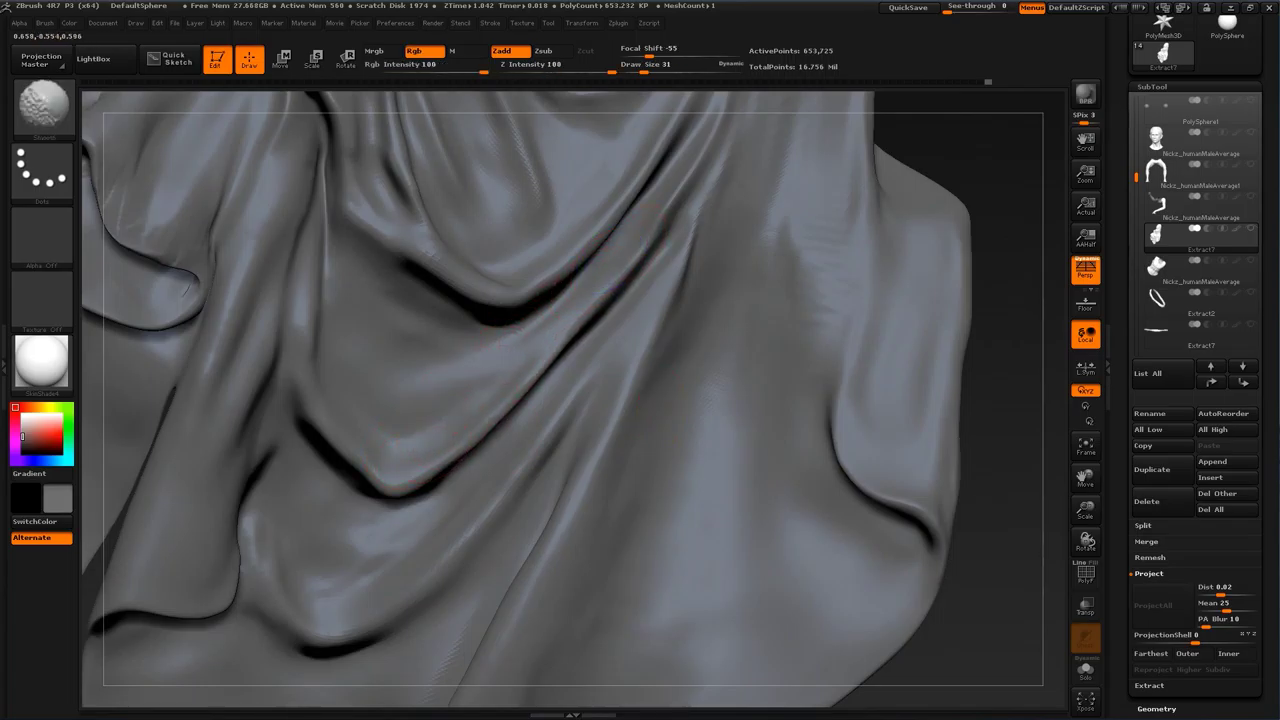
left_click_drag(612, 288, 491, 428, "shift")
Step: Shape the lowest swag above the hem with broader strokes at draw size 46
left_click_drag(910, 665, 972, 437, "alt")
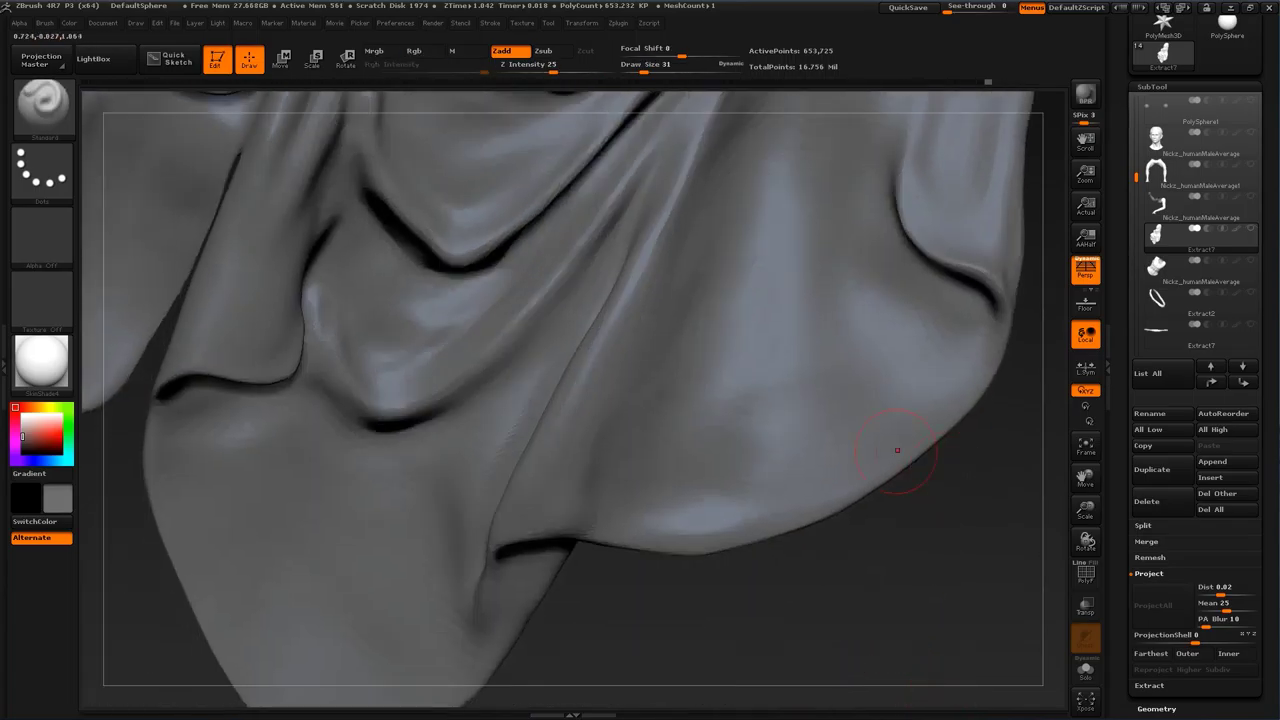
key("bracketright")
mouse_move(388, 388)
left_mouse_down()
mouse_move(422, 395)
mouse_move(440, 336)
left_mouse_up()
left_click_drag(488, 298, 460, 288)
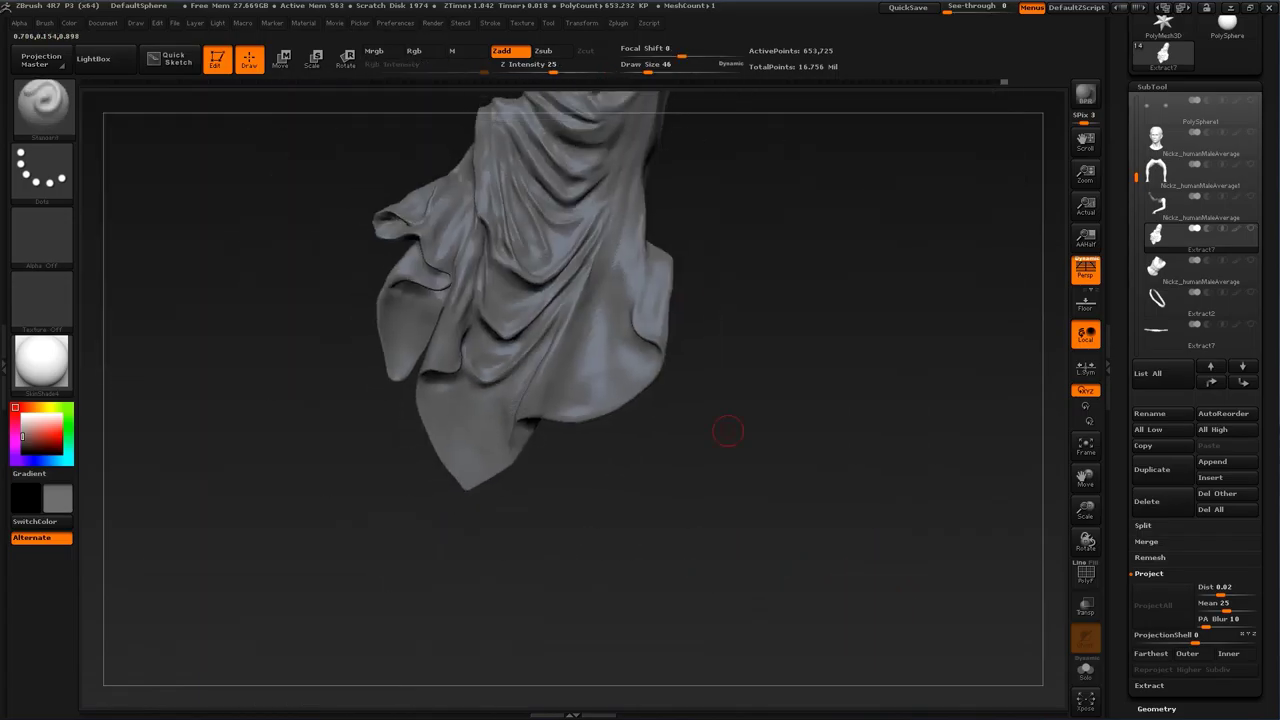
Step: Sculpt a thin crease running down inside the large swag with the Standard brush at draw size 16
left_click_drag(728, 431, 800, 440)
mouse_move(907, 272)
left_mouse_down("alt")
mouse_move(906, 374)
mouse_move(870, 310)
left_mouse_up("alt")
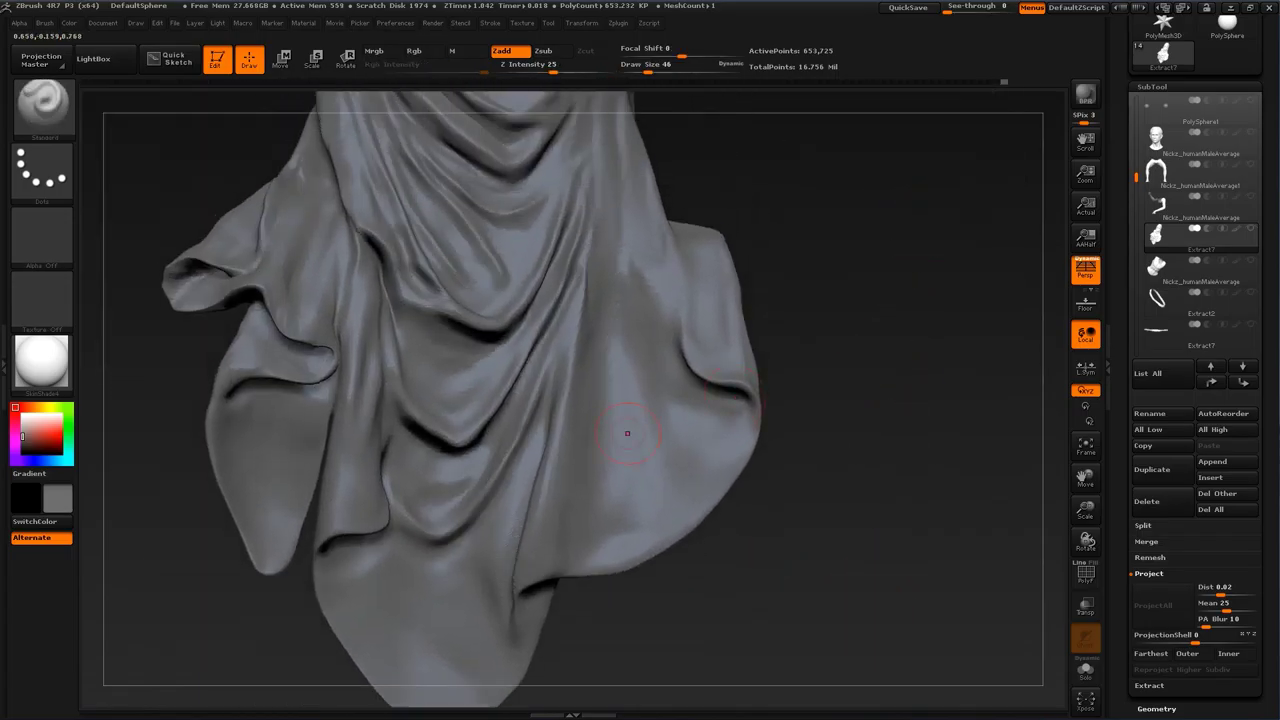
key("shift")
key("b")
key("s")
key("t")
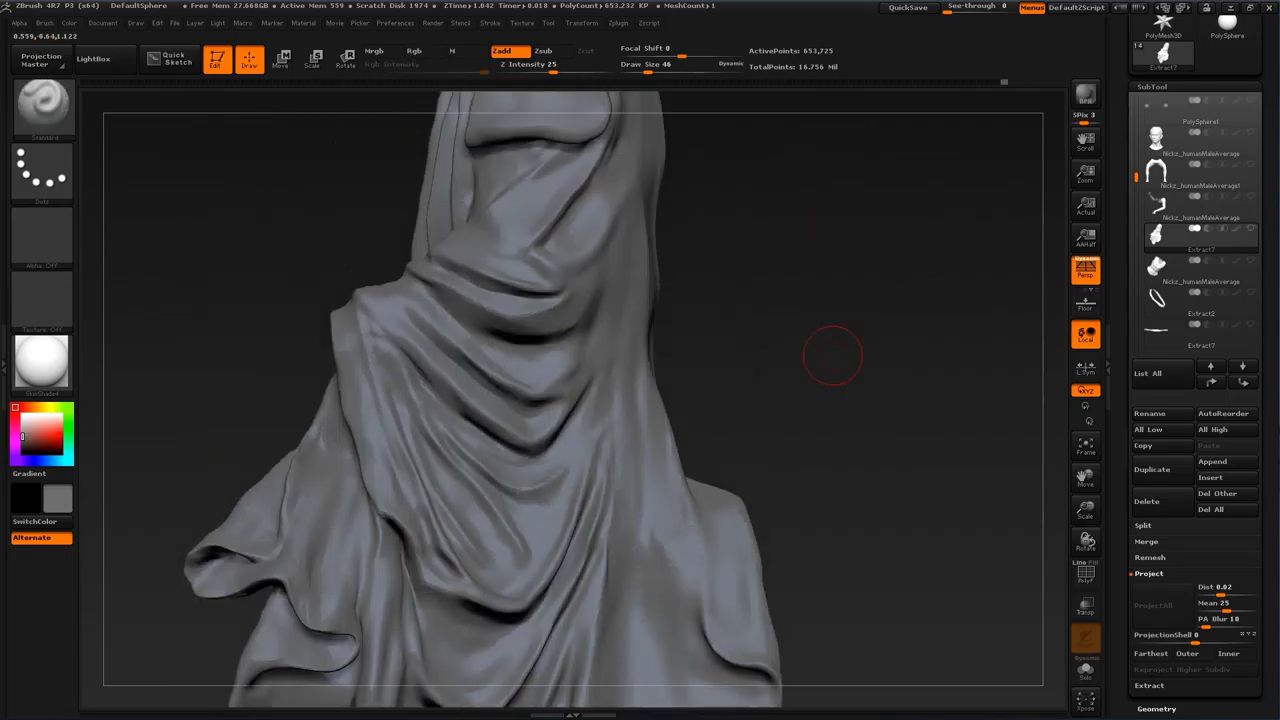
mouse_move(829, 357)
left_mouse_down("alt")
mouse_move(835, 300)
mouse_move(841, 315)
left_mouse_up("alt")
key("s")
left_click_drag(529, 414, 517, 414)
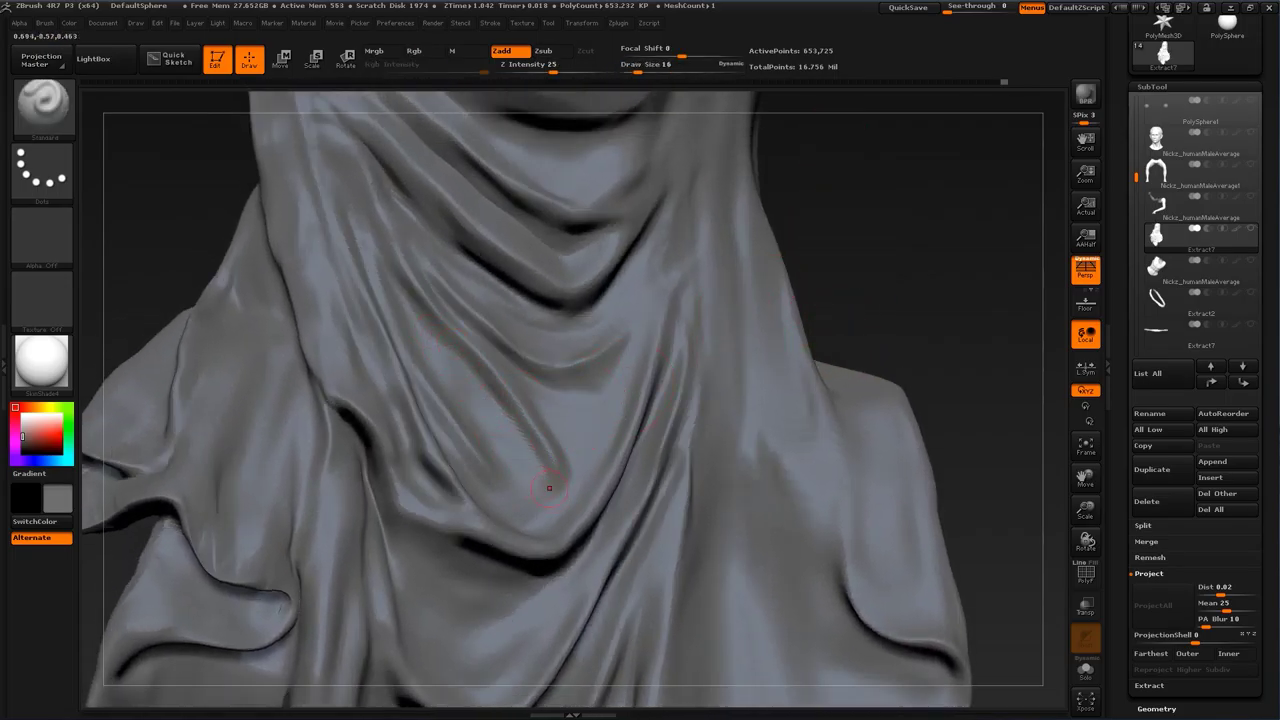
left_click_drag(512, 416, 551, 471)
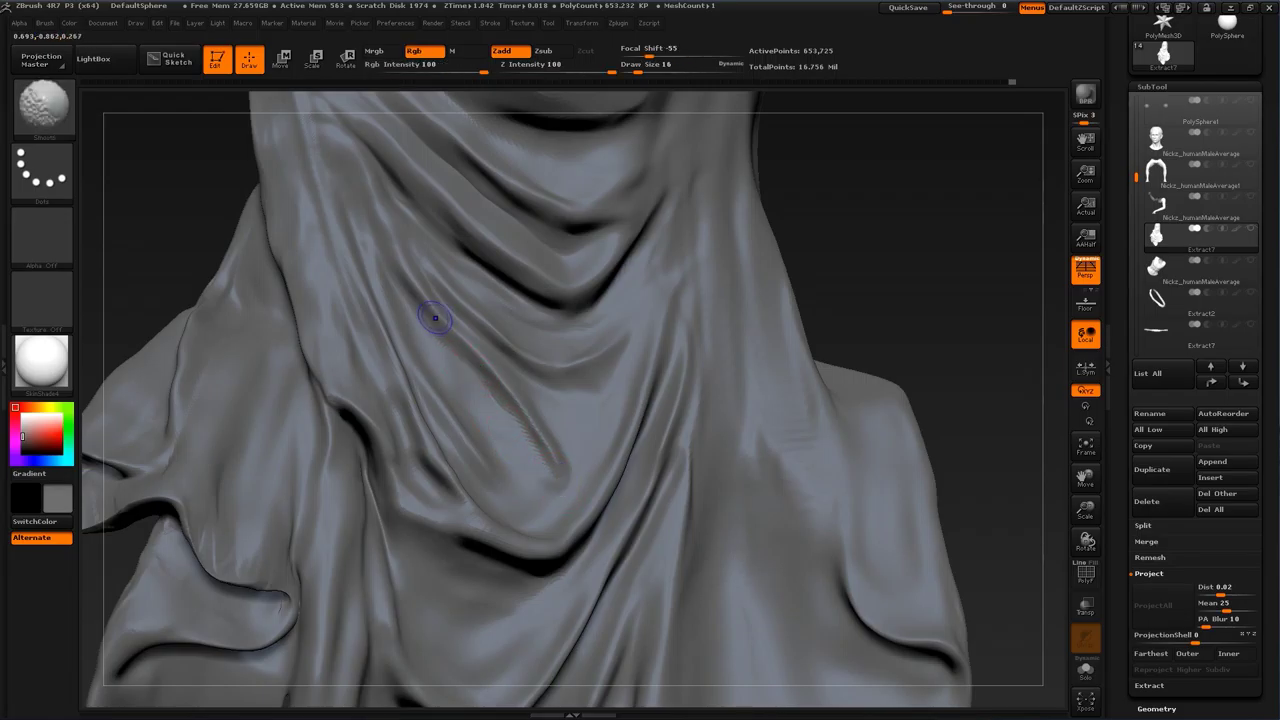
Step: Smooth the creases inside and above the large swag at draw size 27
left_click_drag(857, 233, 827, 304, "alt")
key("s")
left_click_drag(555, 411, 562, 411)
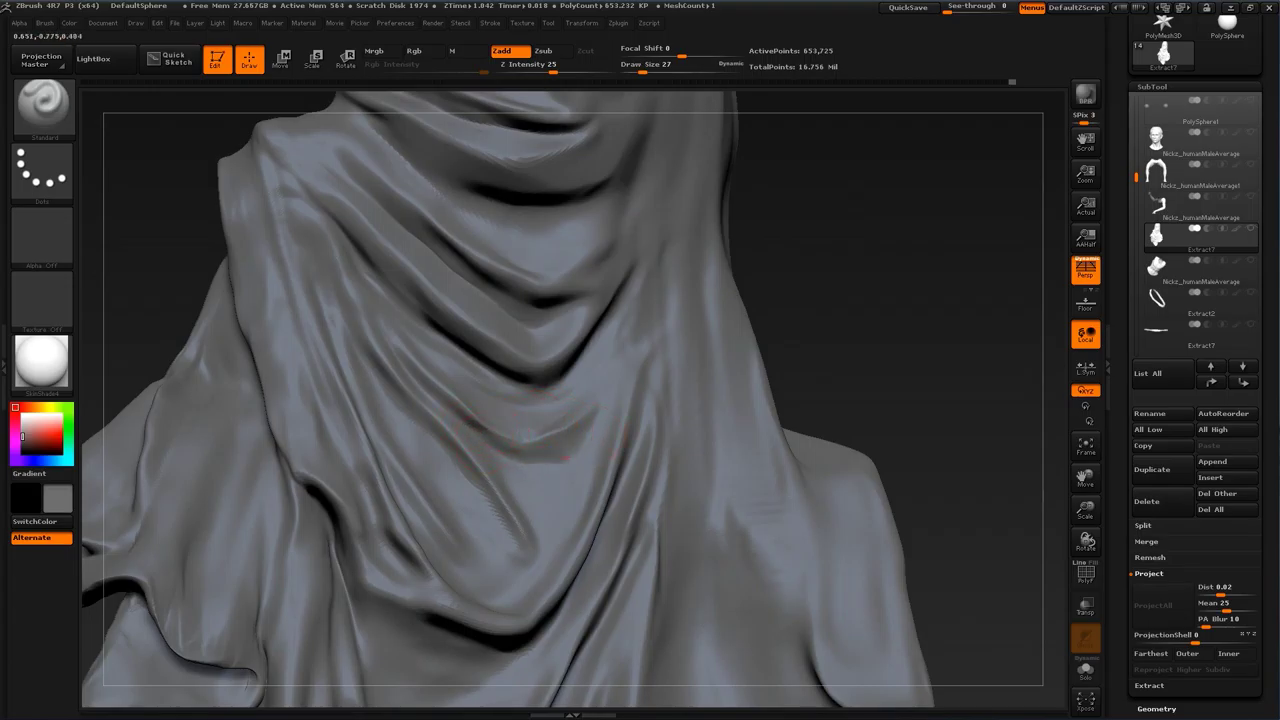
left_click_drag(757, 260, 718, 256)
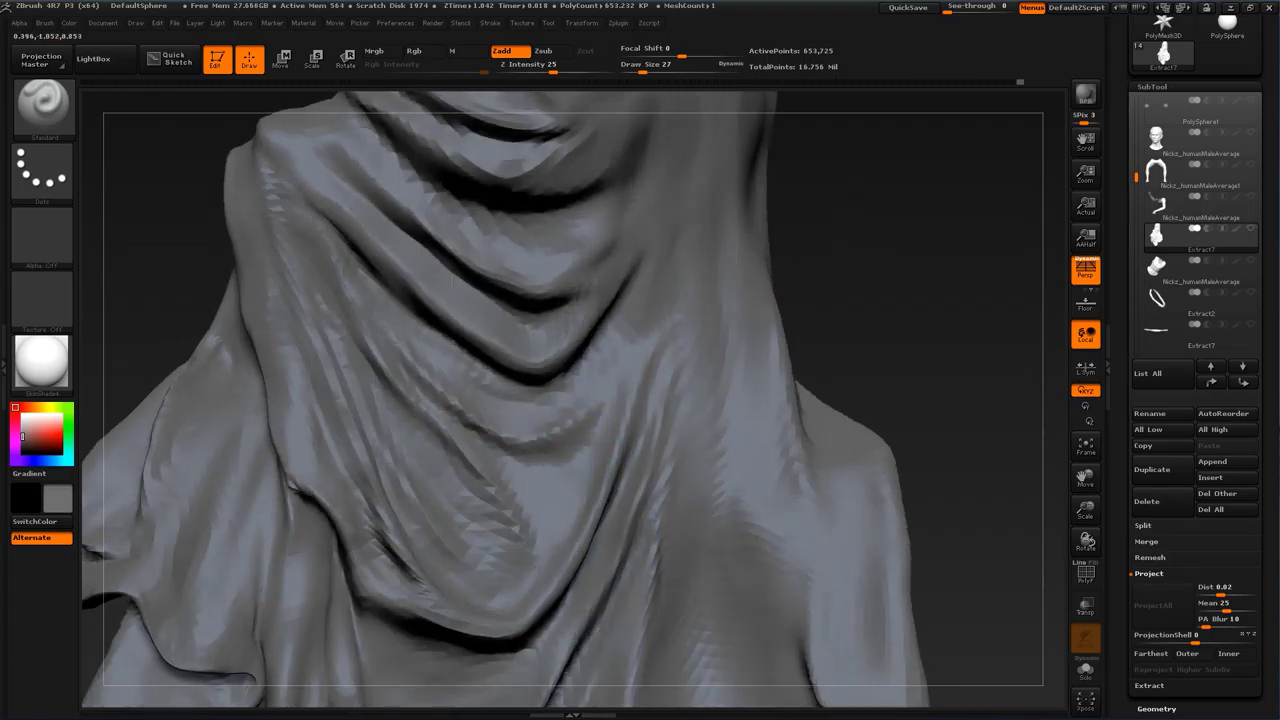
mouse_move(437, 351)
left_mouse_down("shift")
mouse_move(500, 395)
mouse_move(616, 384)
left_mouse_up("shift")
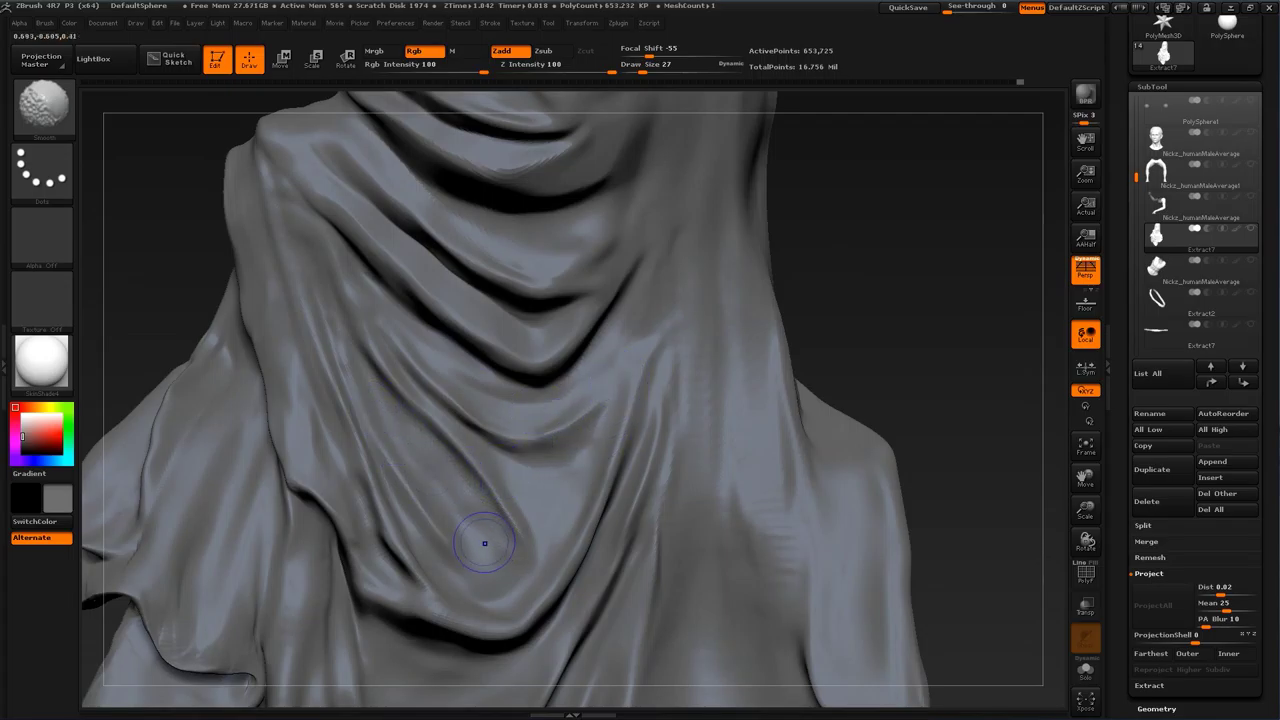
Step: Sculpt a deep diagonal crease from the end of the chest swag's recess up across the side of the torso
mouse_move(938, 470)
left_mouse_down("alt")
mouse_move(832, 411)
mouse_move(840, 340)
mouse_move(830, 450)
mouse_move(868, 550)
mouse_move(868, 595)
left_mouse_up("alt")
mouse_move(868, 265)
left_mouse_down("alt")
mouse_move(877, 317)
mouse_move(815, 315)
mouse_move(880, 318)
mouse_move(877, 263)
mouse_move(851, 343)
mouse_move(866, 400)
mouse_move(850, 425)
left_mouse_up("alt")
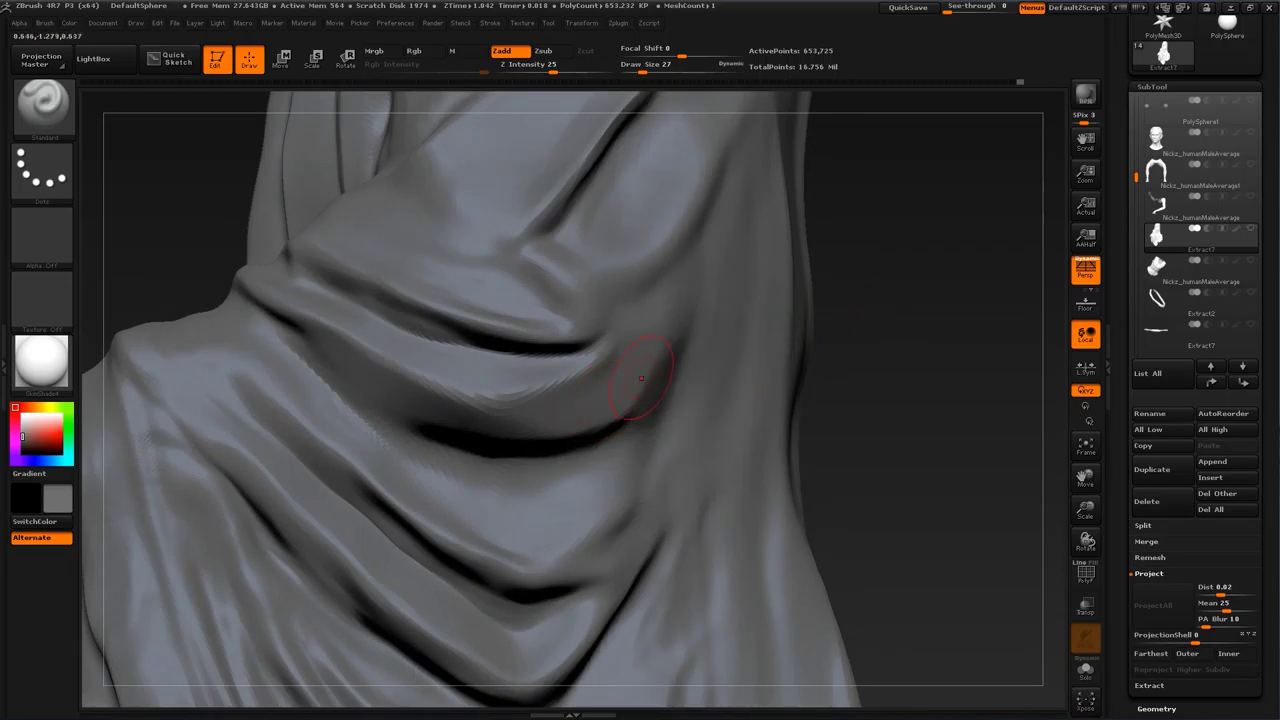
left_click_drag(896, 311, 866, 279, "alt")
left_click_drag(420, 355, 530, 318)
left_click_drag(862, 320, 925, 390)
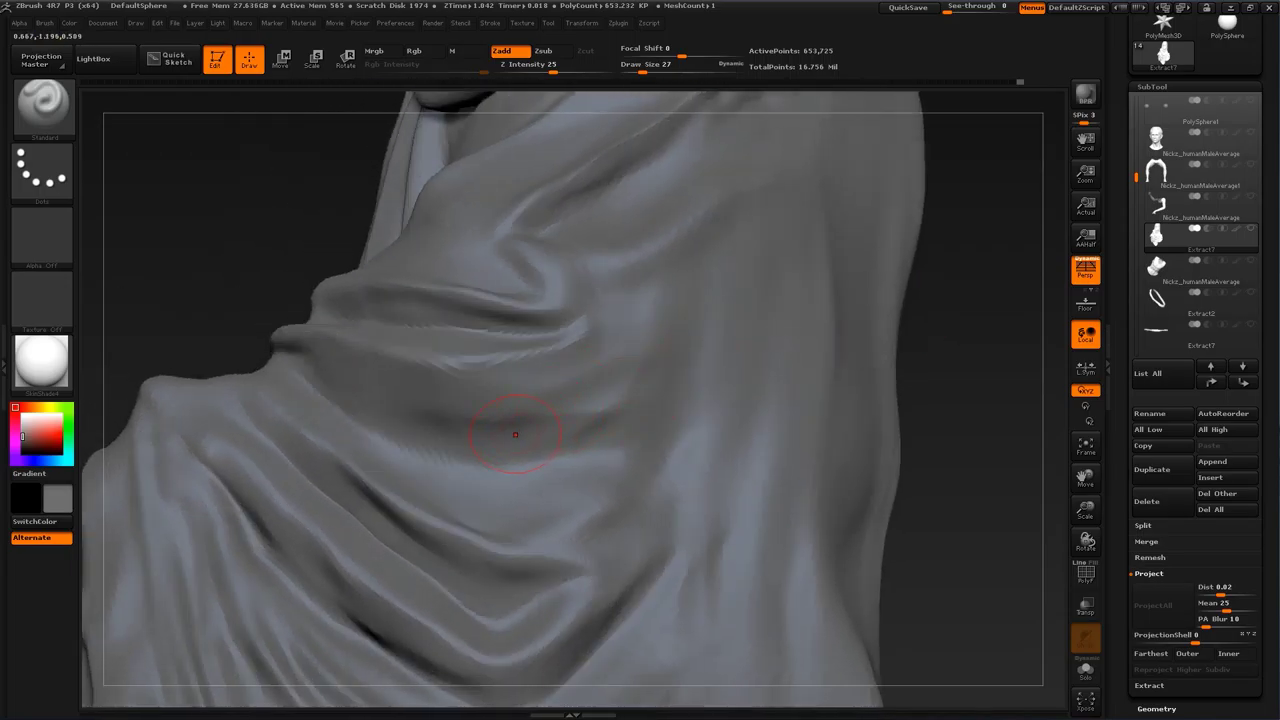
left_click_drag(528, 428, 666, 344)
left_click_drag(590, 392, 722, 322)
mouse_move(538, 420)
left_mouse_down()
mouse_move(727, 320)
mouse_move(586, 399)
left_mouse_up()
left_click_drag(732, 302, 524, 419)
mouse_move(726, 304)
left_mouse_down()
mouse_move(522, 420)
mouse_move(744, 270)
left_mouse_up()
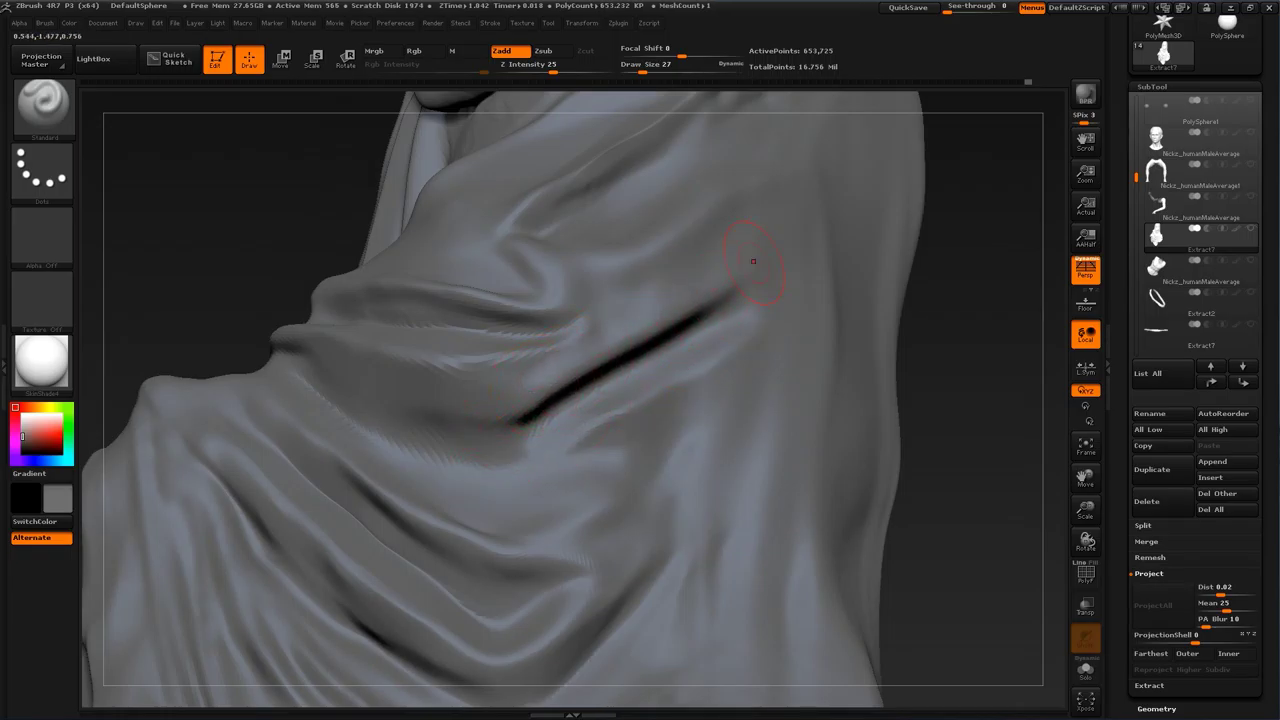
left_click_drag(538, 384, 740, 275)
Step: Sculpt a second diagonal crease parallel to and above the first on the side of the torso
left_click_drag(949, 240, 901, 294, "alt")
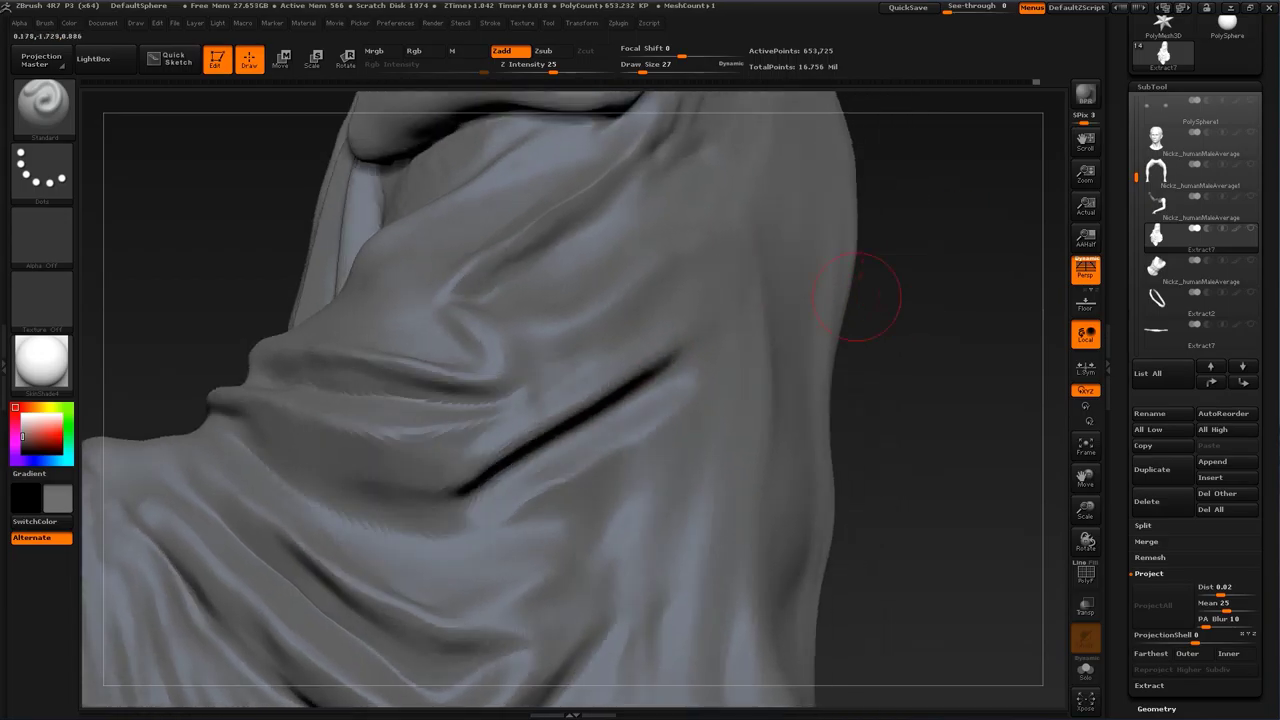
mouse_move(512, 402)
left_mouse_down()
mouse_move(701, 279)
mouse_move(552, 361)
left_mouse_up()
left_click_drag(714, 248, 556, 359)
left_click_drag(672, 298, 507, 397)
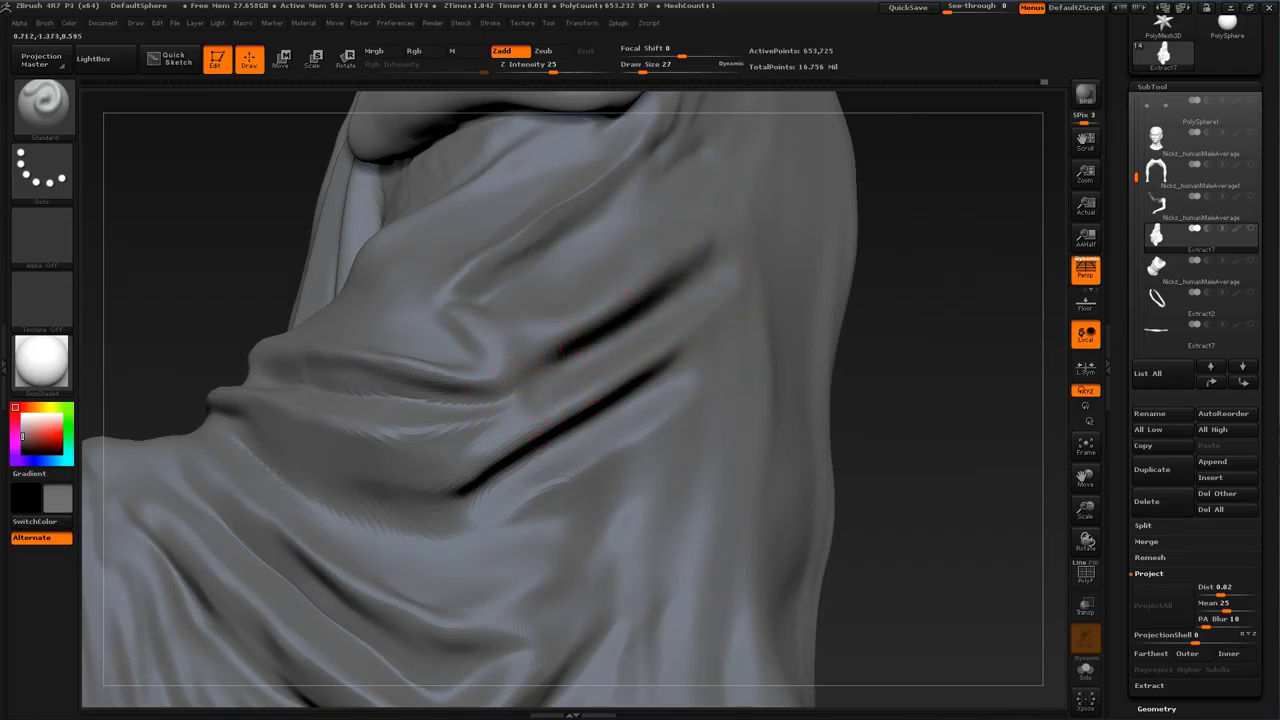
Step: Build up the broad diagonal fold above the two new creases with Standard brush strokes and smooth its surface
mouse_move(946, 195)
left_mouse_down("alt")
mouse_move(926, 230)
mouse_move(1014, 247)
mouse_move(984, 232)
mouse_move(964, 258)
left_mouse_up("alt")
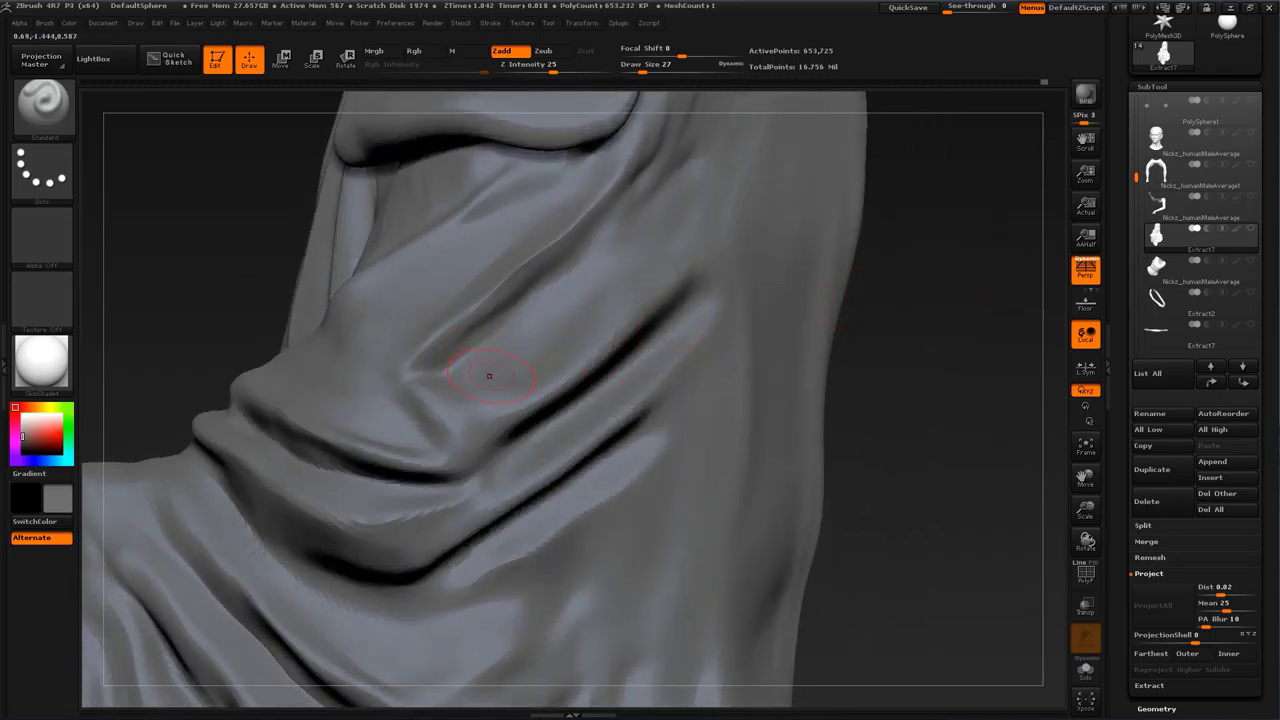
left_click_drag(489, 376, 641, 261)
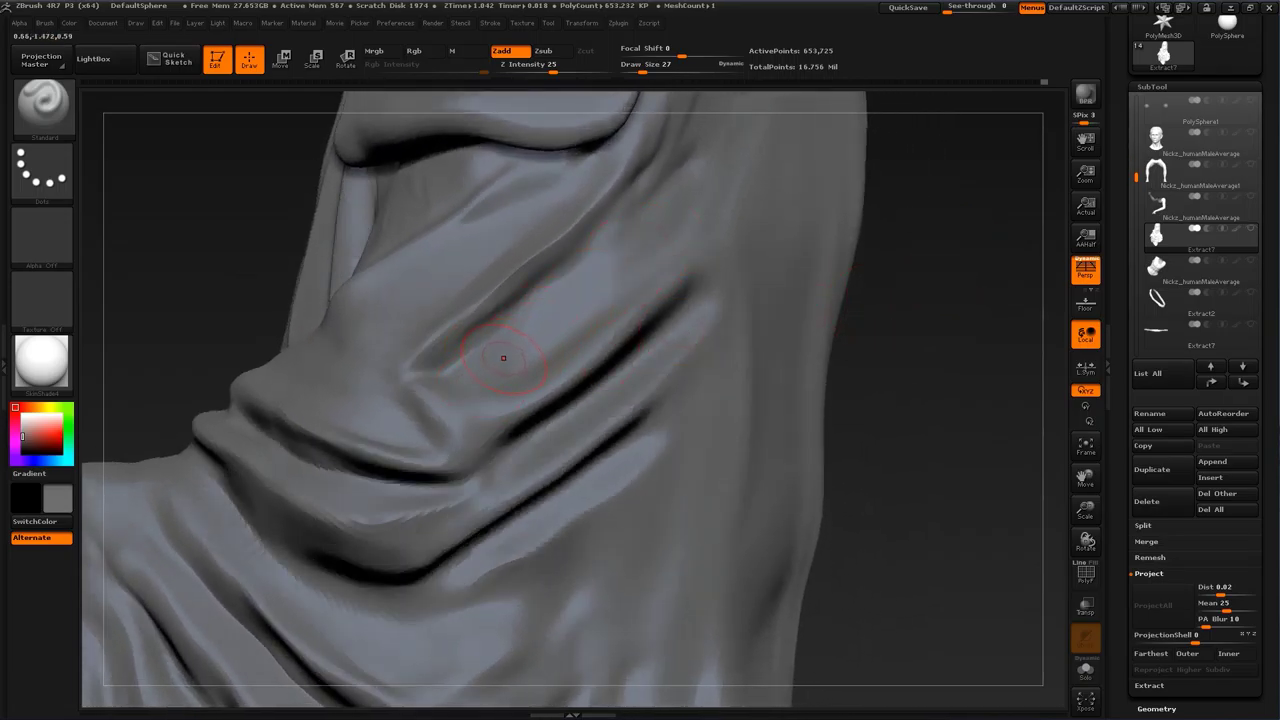
left_click_drag(632, 265, 530, 346)
mouse_move(896, 271)
left_mouse_down()
mouse_move(834, 291)
mouse_move(864, 326)
mouse_move(852, 338)
left_mouse_up()
left_click_drag(482, 393, 607, 295)
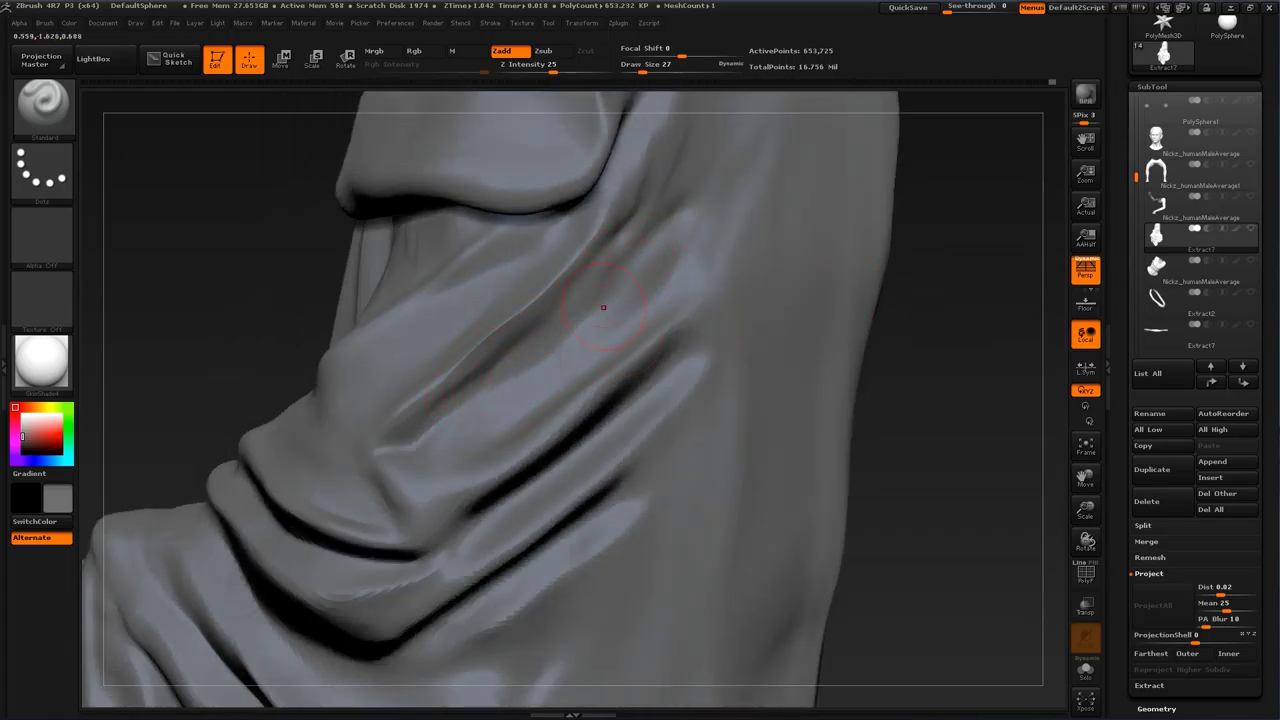
key("shift")
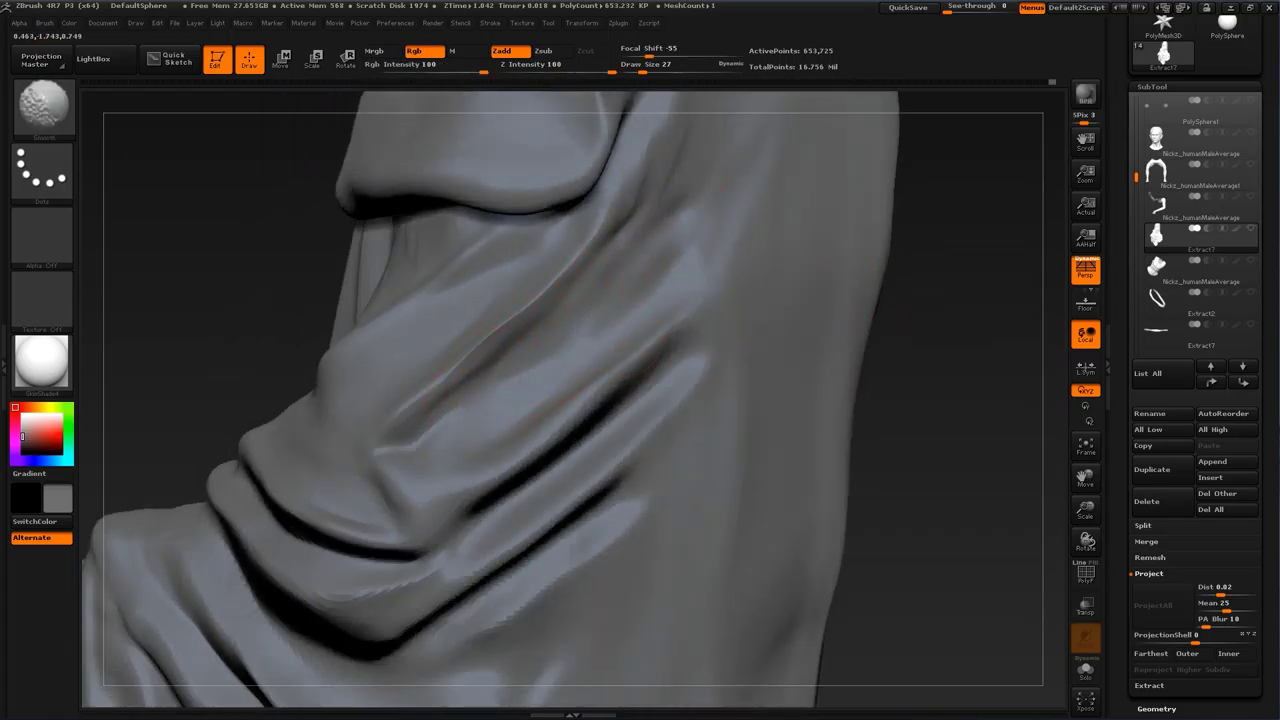
key("shift")
key("b")
left_click(240, 335)
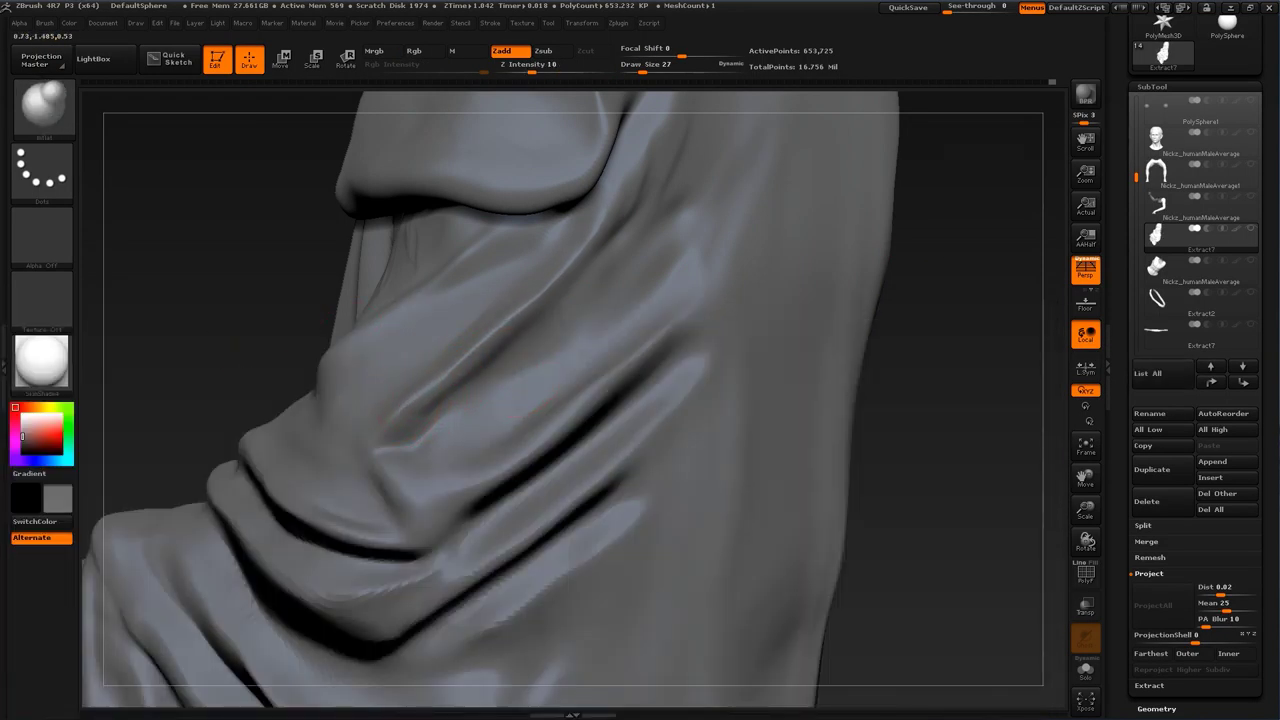
key("b")
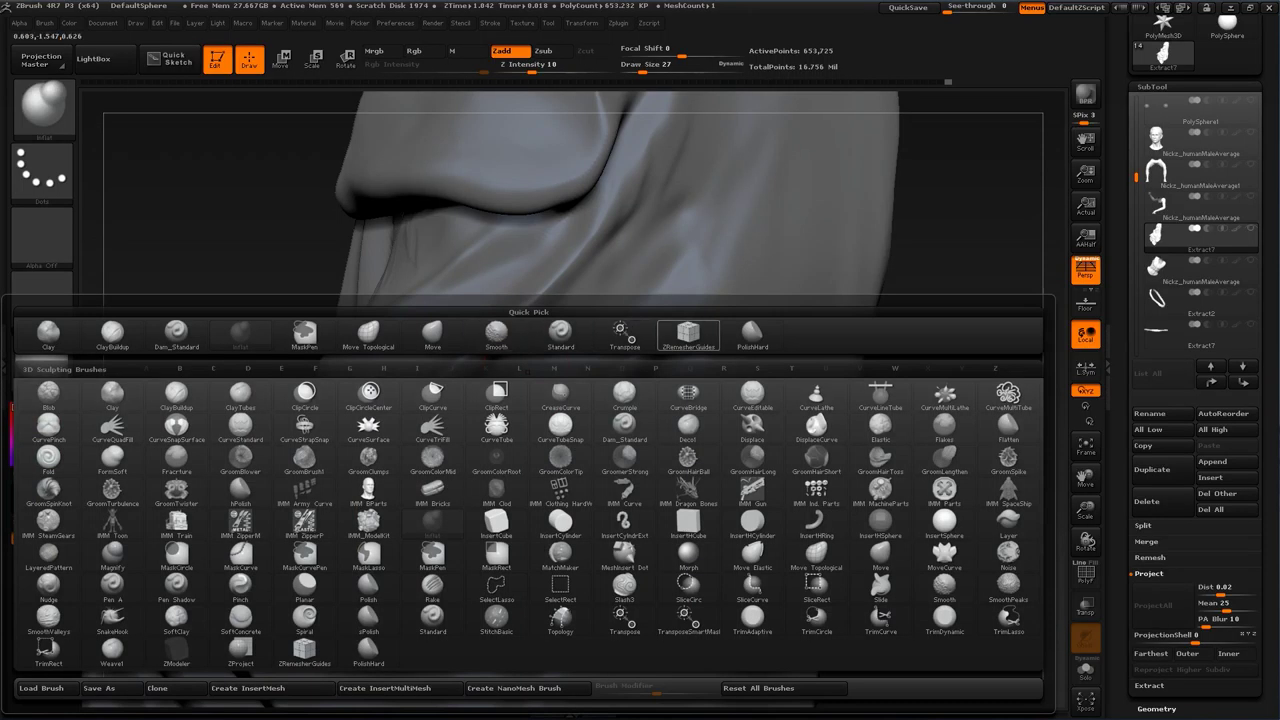
key("s")
key("t")
Step: Deepen the crease along the upper diagonal chest fold at draw size 44, shape the fold beside it and smooth its upper end
left_click_drag(923, 386, 846, 352)
key("s")
left_click(525, 371)
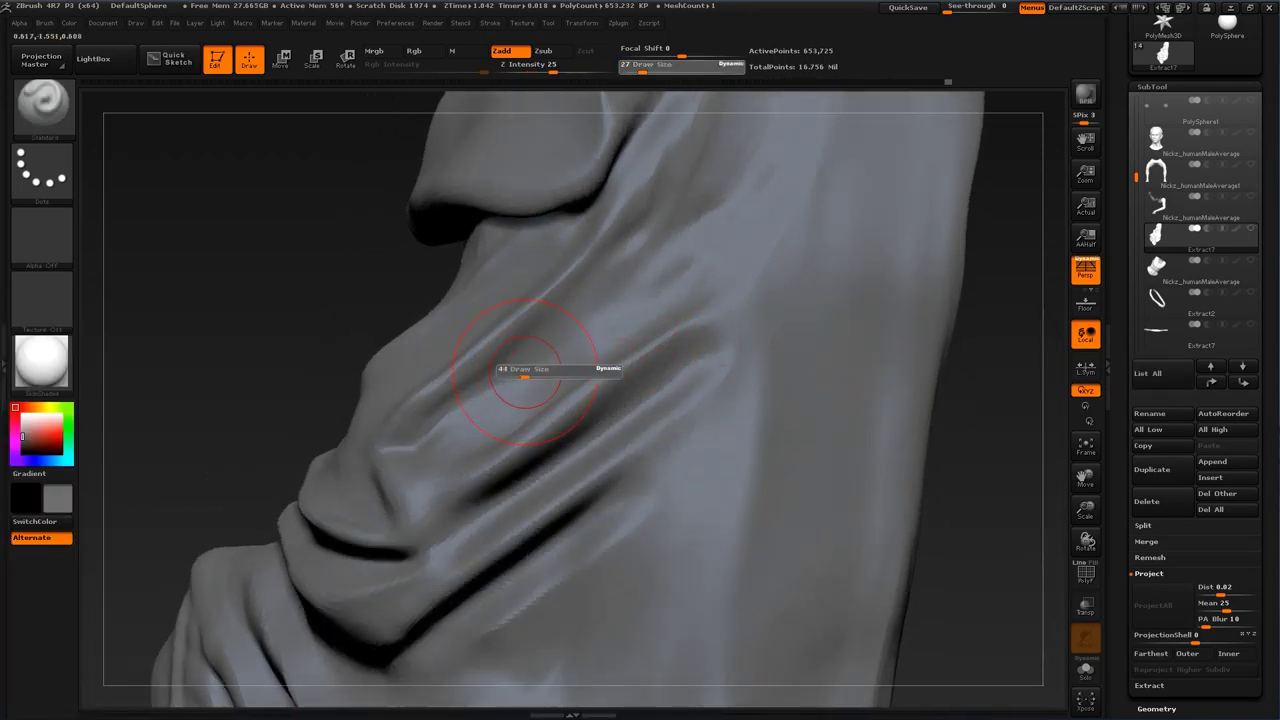
mouse_move(484, 386)
left_mouse_down("alt")
mouse_move(706, 188)
mouse_move(474, 386)
left_mouse_up("alt")
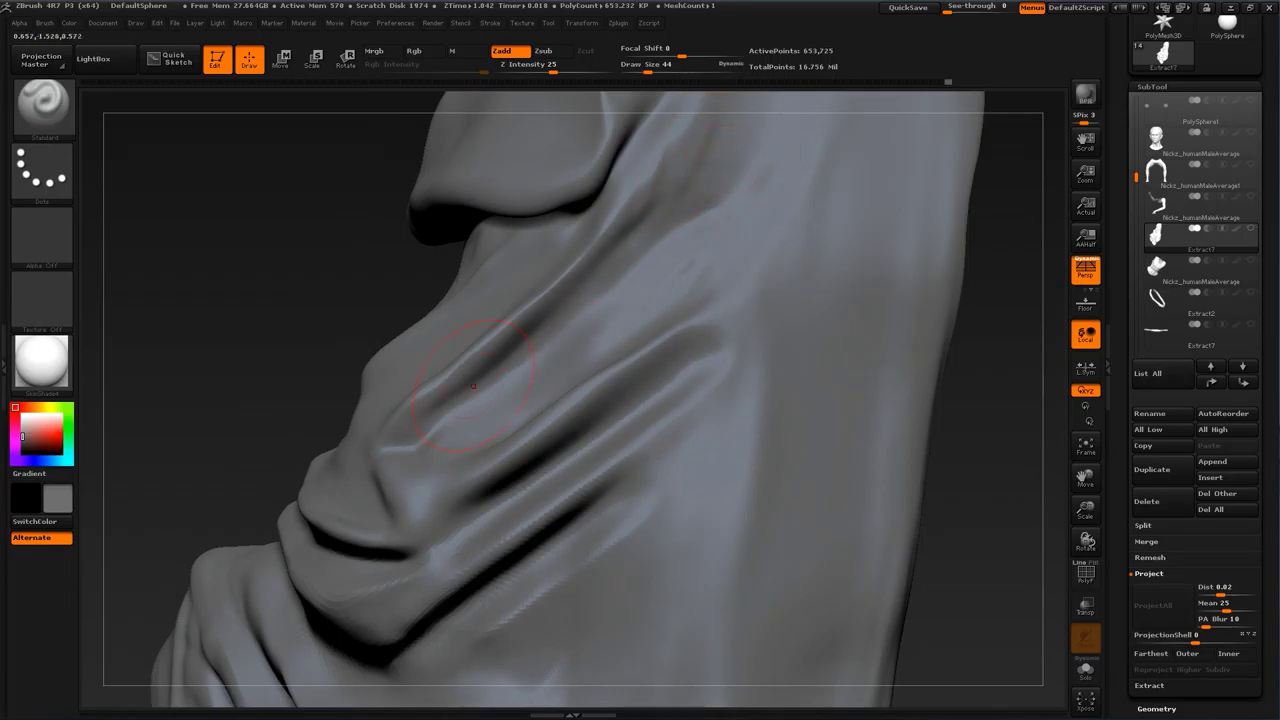
left_click_drag(1002, 365, 1050, 374)
mouse_move(545, 412)
left_mouse_down()
mouse_move(737, 203)
mouse_move(548, 408)
left_mouse_up()
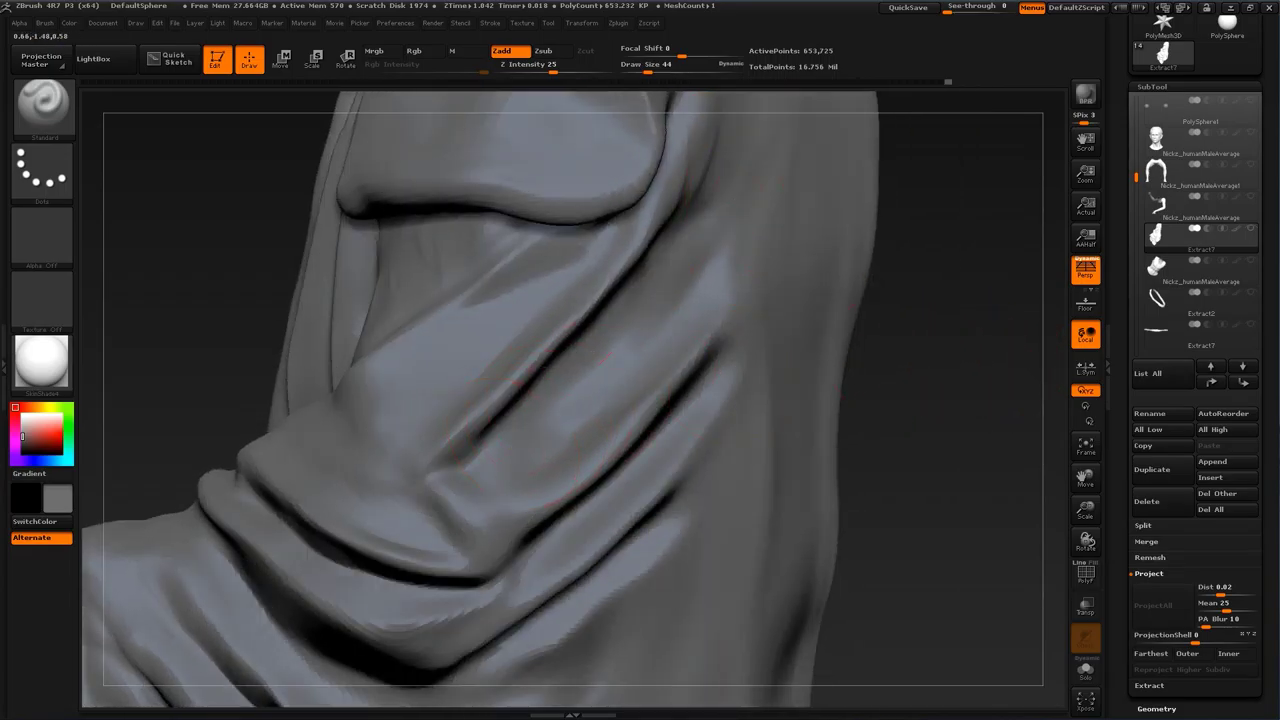
left_click_drag(700, 260, 523, 420)
left_click_drag(698, 235, 719, 204, "shift")
left_click_drag(960, 400, 950, 260, "alt")
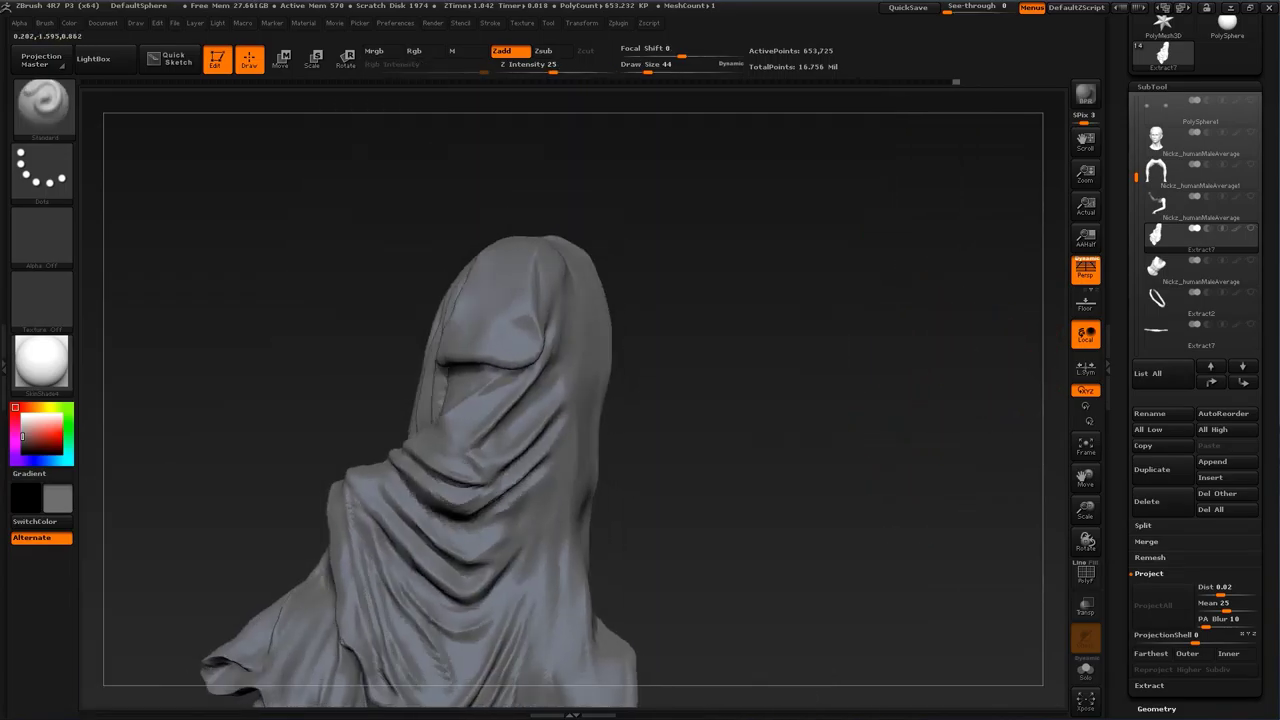
left_click_drag(930, 350, 1000, 350)
left_click_drag(960, 400, 965, 315, "alt")
mouse_move(940, 260)
left_mouse_down("alt")
mouse_move(920, 363)
mouse_move(985, 395)
left_mouse_up("alt")
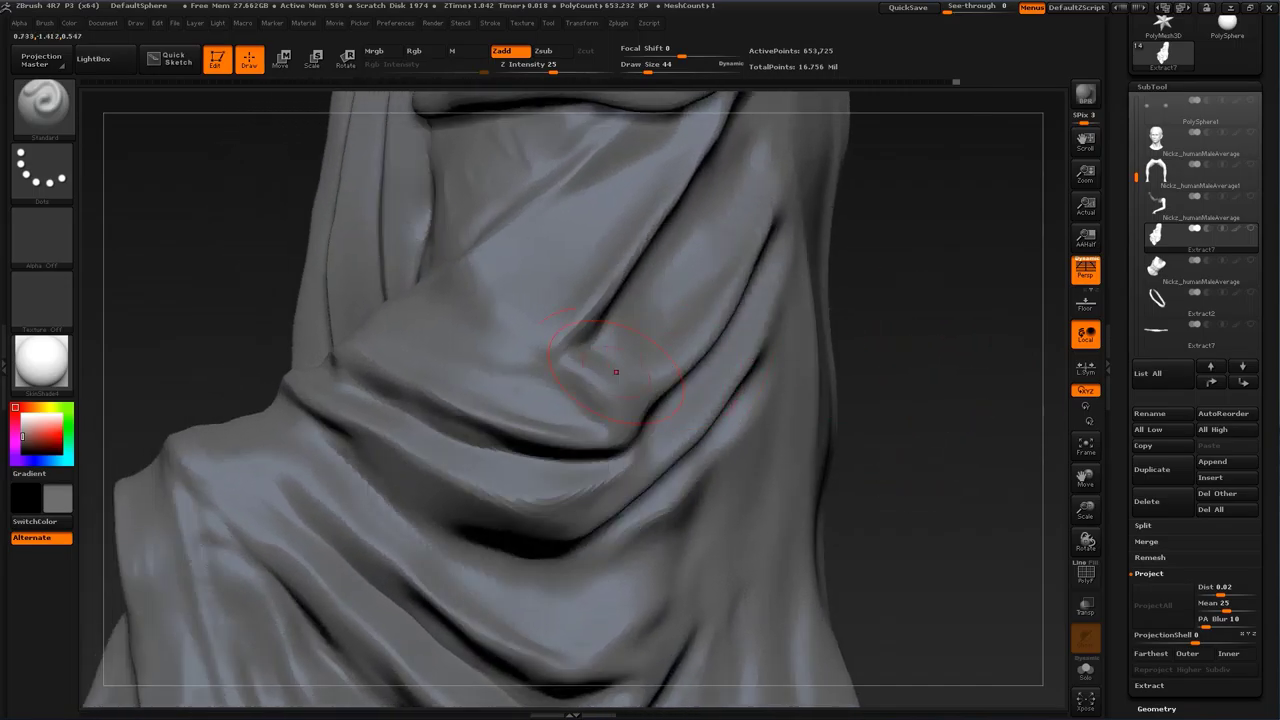
Step: Carve a long crease across the cloth just above the chest swag with the Standard brush at draw size 18
key("s")
left_click_drag(518, 379, 511, 376)
left_click_drag(851, 294, 597, 348)
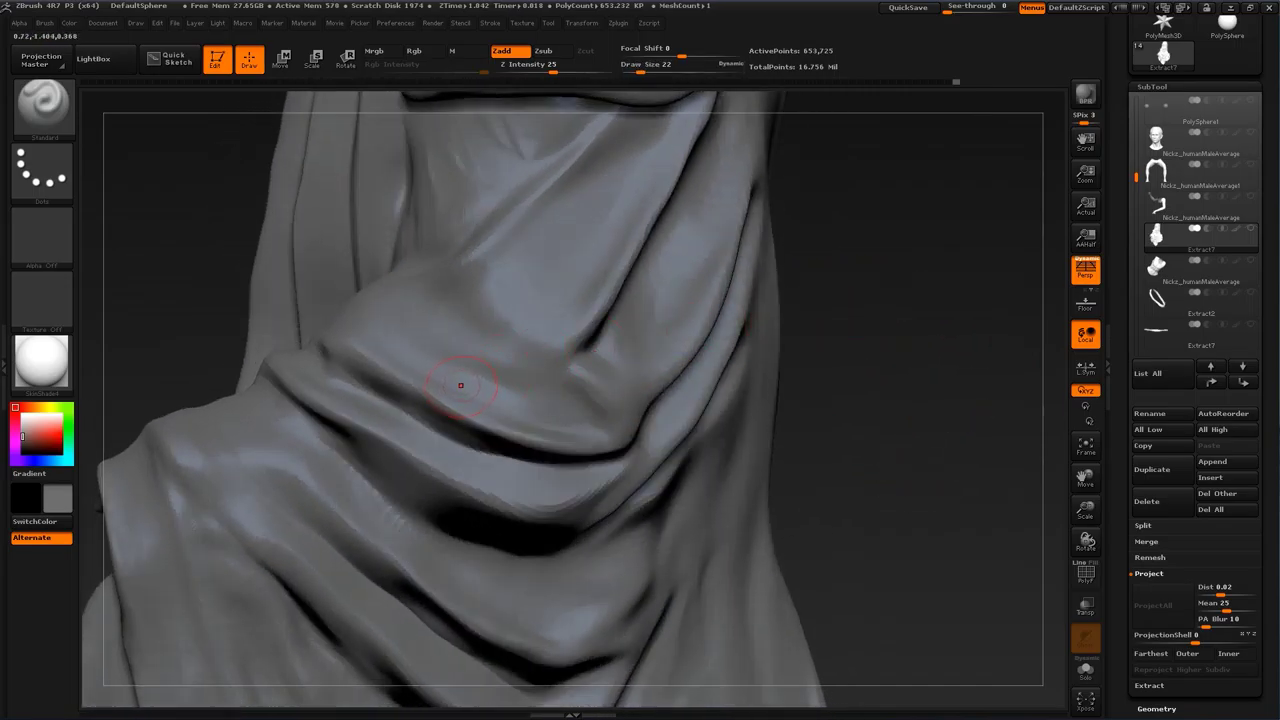
key("s")
left_click_drag(457, 380, 452, 378)
key("s")
left_click_drag(363, 342, 550, 396)
left_click_drag(402, 337, 552, 395, "alt")
left_click_drag(377, 325, 555, 398, "alt")
mouse_move(405, 340)
left_mouse_down("alt")
mouse_move(593, 424)
mouse_move(530, 385)
left_mouse_up("alt")
key("s")
key("s")
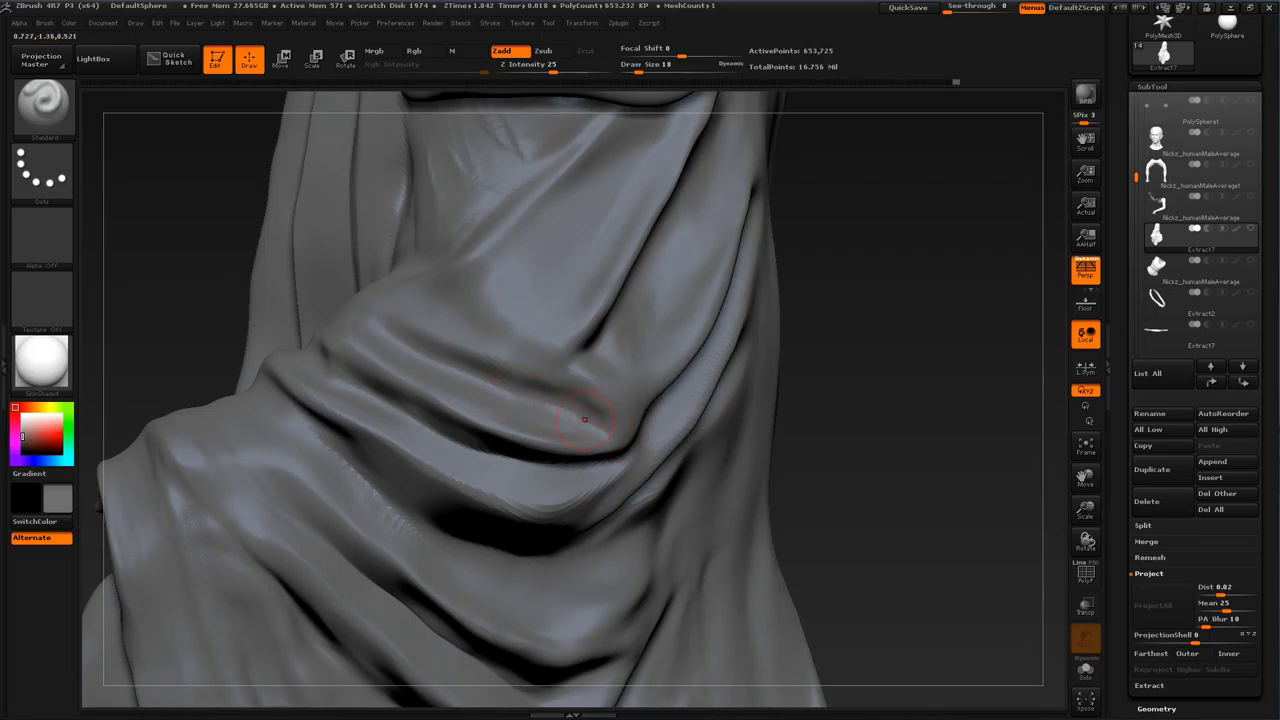
left_click_drag(597, 414, 412, 347, "alt")
Step: Extend the new crease around to the side of the torso, where the swag folds gather
left_click_drag(860, 314, 1010, 345, "alt")
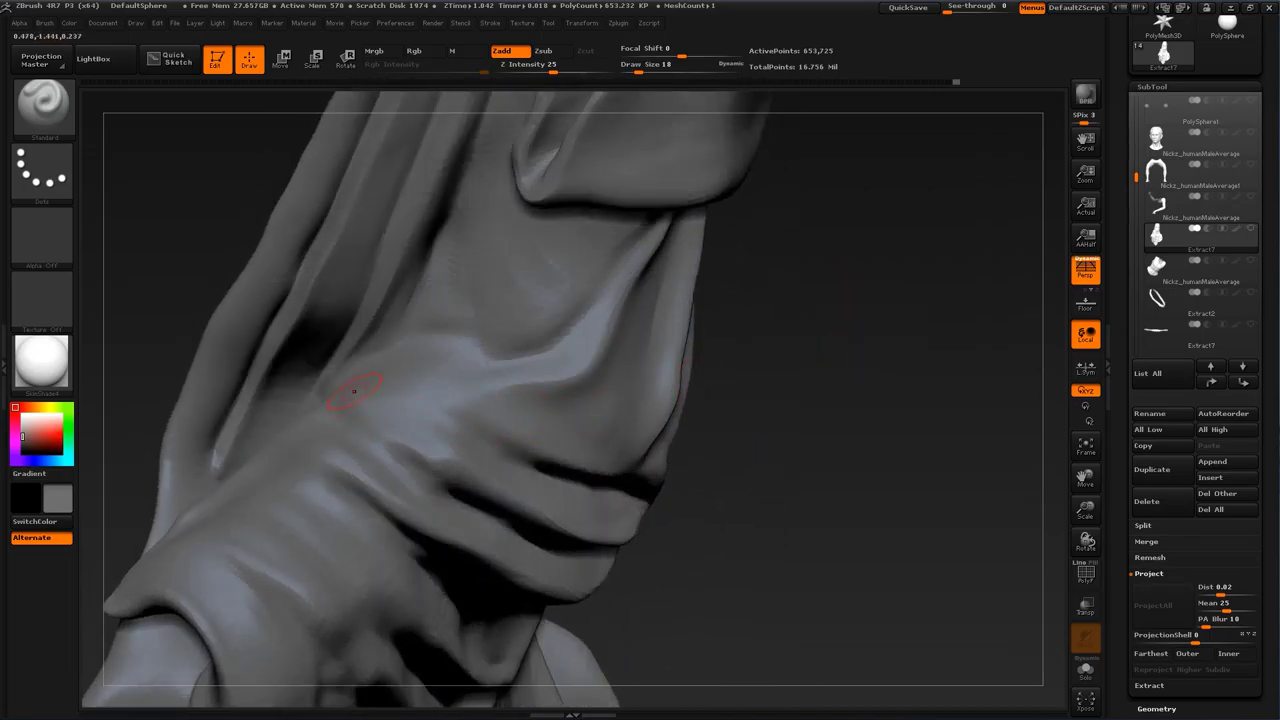
left_click_drag(396, 394, 506, 450, "alt")
left_click_drag(406, 390, 508, 452, "alt")
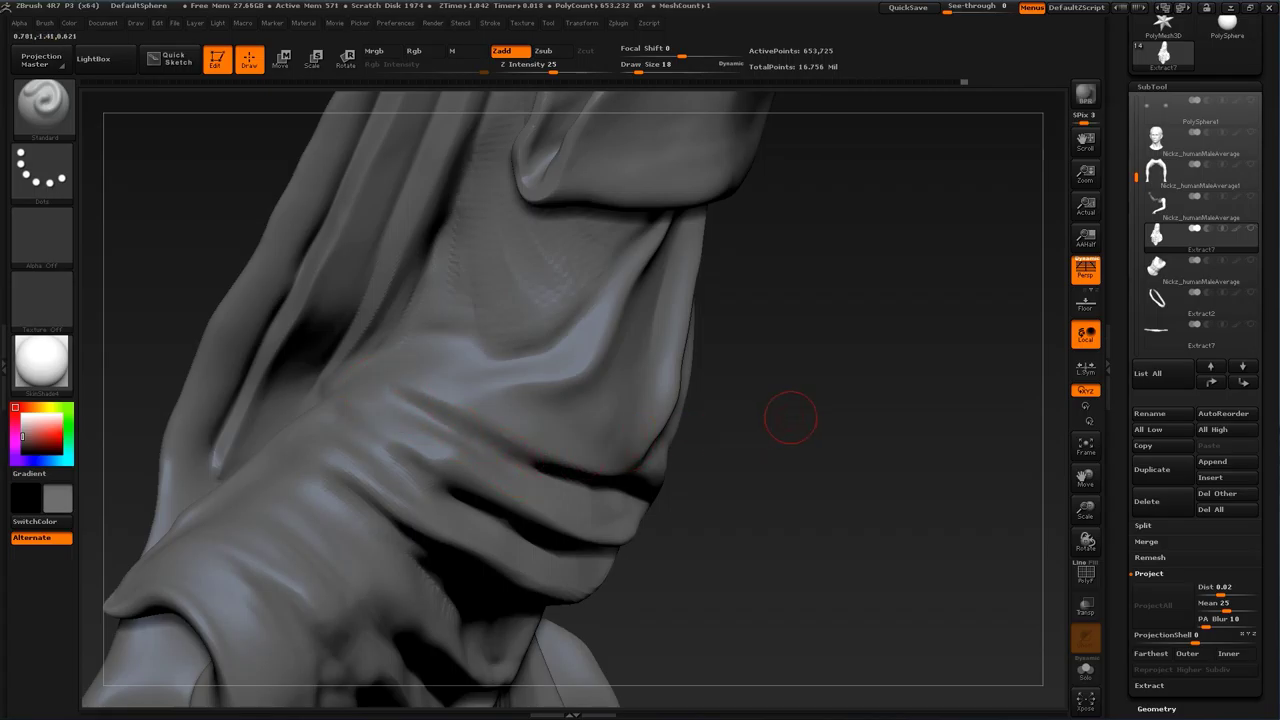
mouse_move(814, 404)
left_mouse_down()
mouse_move(772, 408)
mouse_move(840, 418)
left_mouse_up()
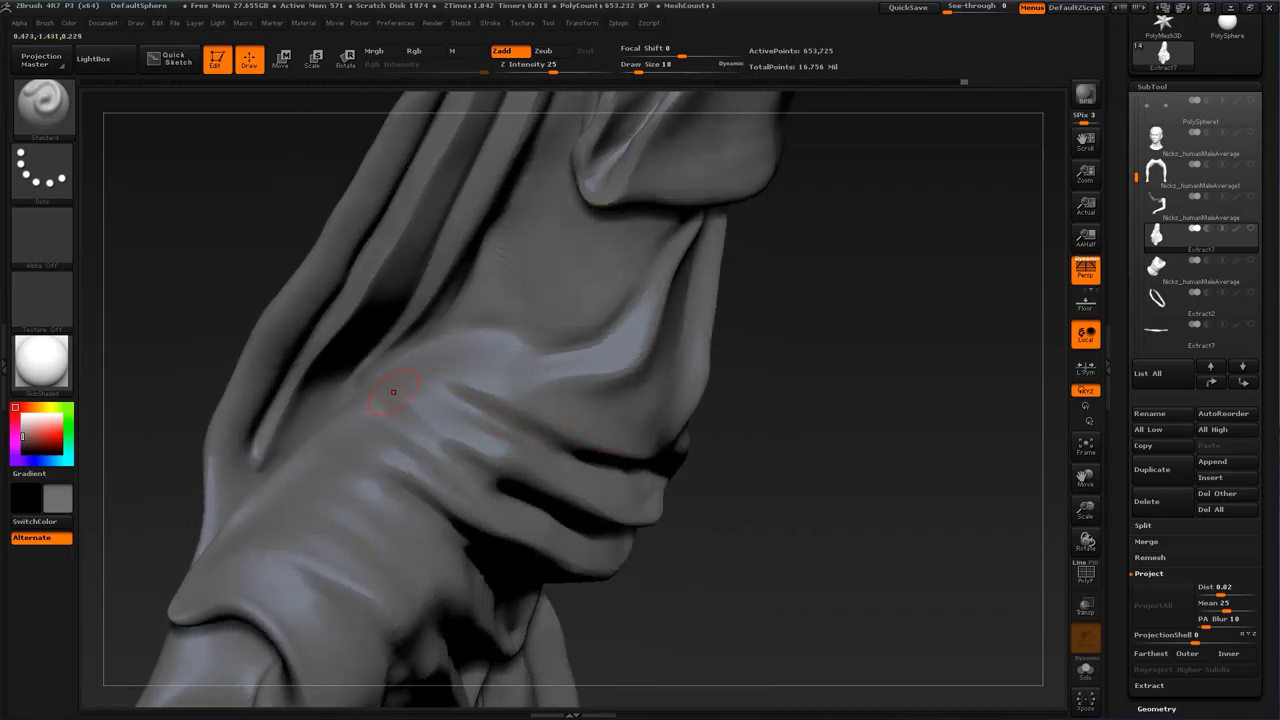
left_click_drag(408, 410, 516, 452, "alt")
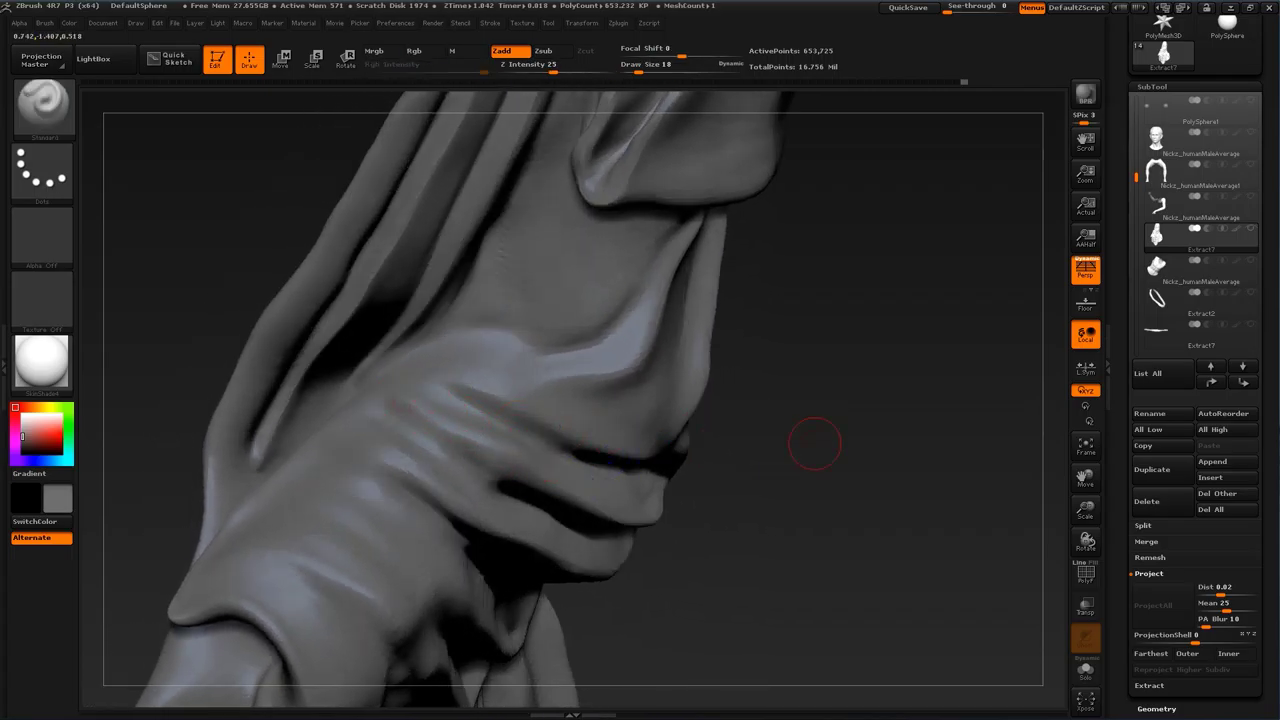
Step: Carve finer parallel creases between the gathered folds at the side of the torso
left_click_drag(815, 443, 768, 408)
left_click_drag(450, 436, 534, 490, "alt")
left_click_drag(775, 460, 845, 462)
left_click_drag(402, 412, 510, 447, "alt")
left_click_drag(686, 414, 593, 411)
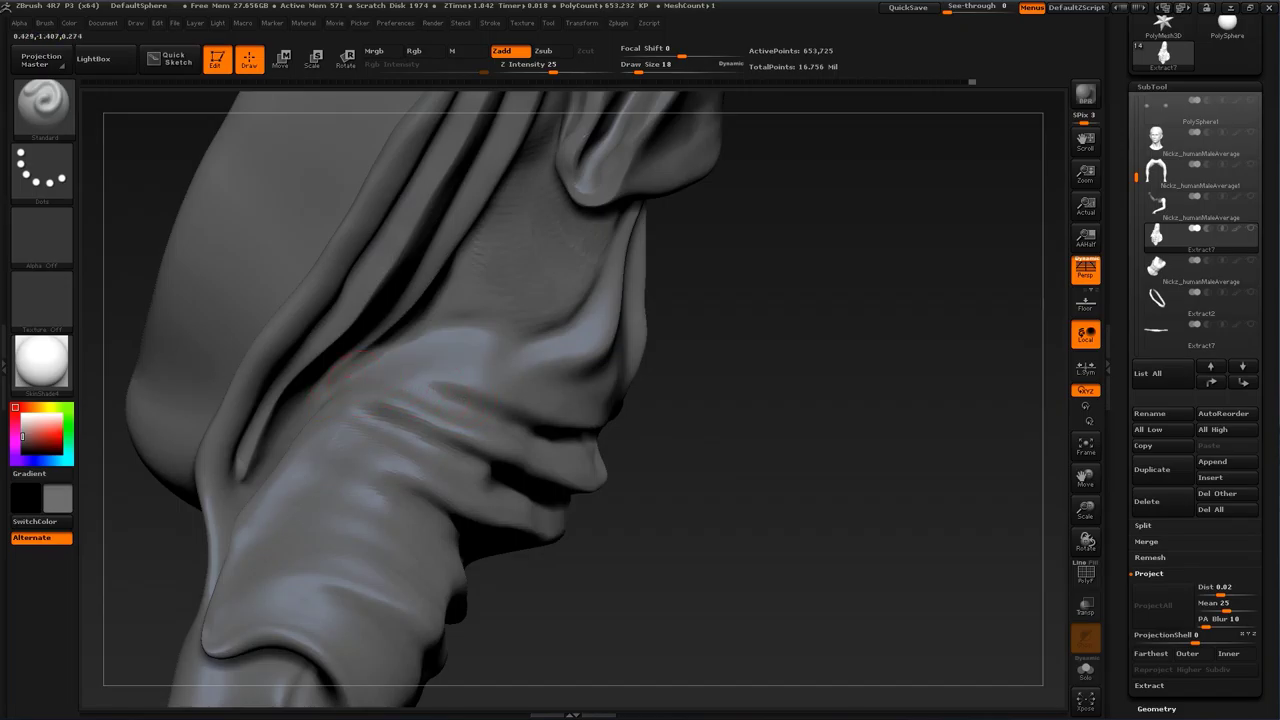
left_click_drag(404, 376, 458, 393, "alt")
Step: Reshape the edges of the chest swag folds with the Move brush at draw size 29 and smooth where they converge
mouse_move(700, 376)
left_mouse_down()
mouse_move(857, 336)
mouse_move(852, 392)
mouse_move(885, 345)
mouse_move(929, 372)
left_mouse_up()
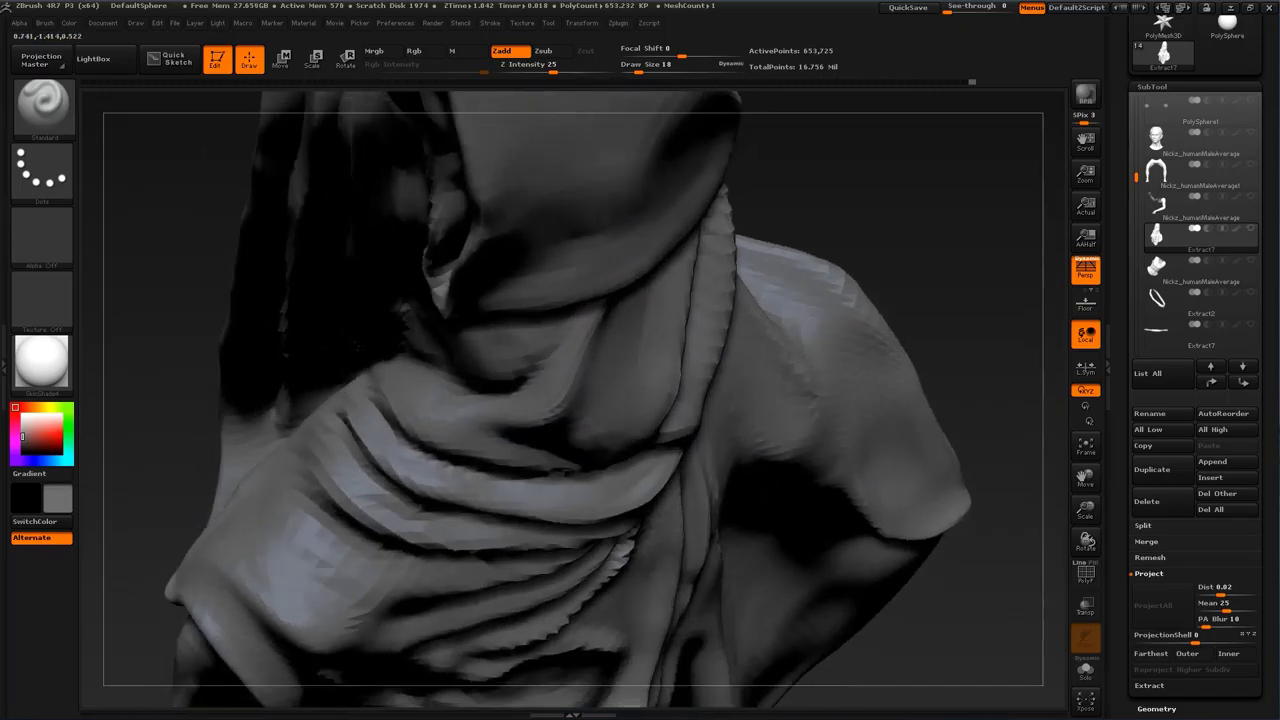
key("b")
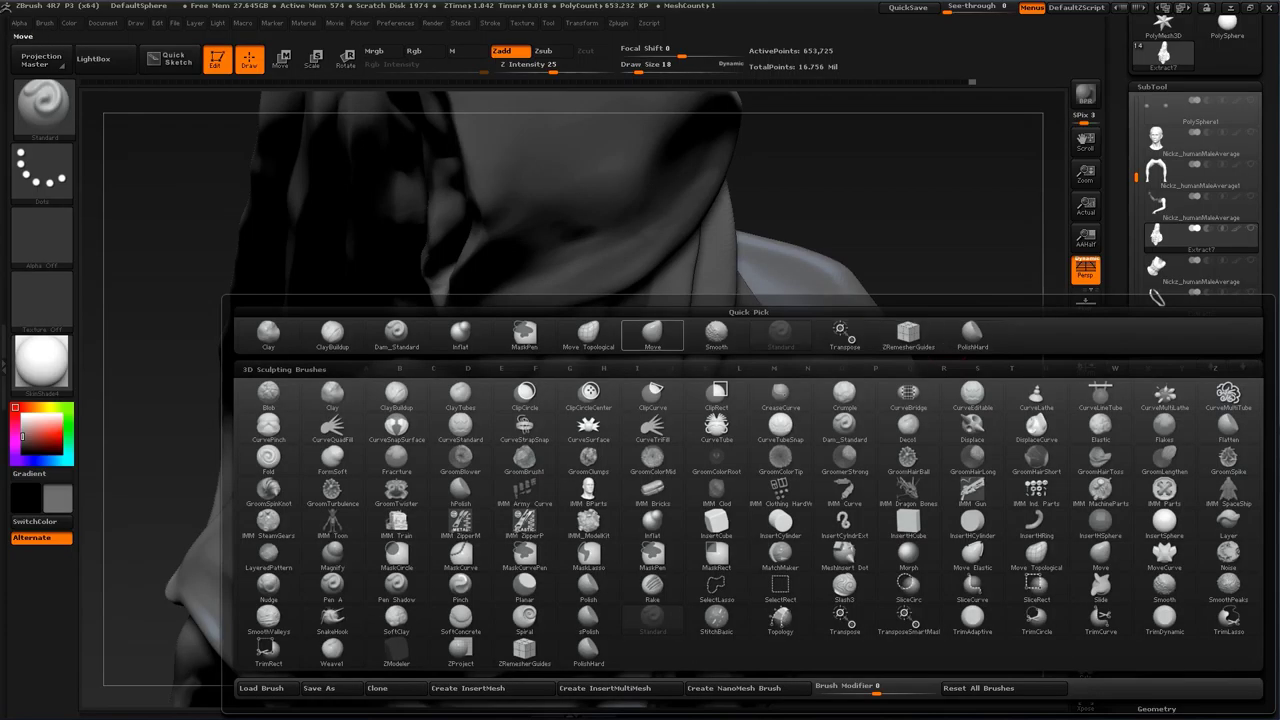
left_click(652, 337)
key("s")
left_click_drag(578, 471, 584, 471)
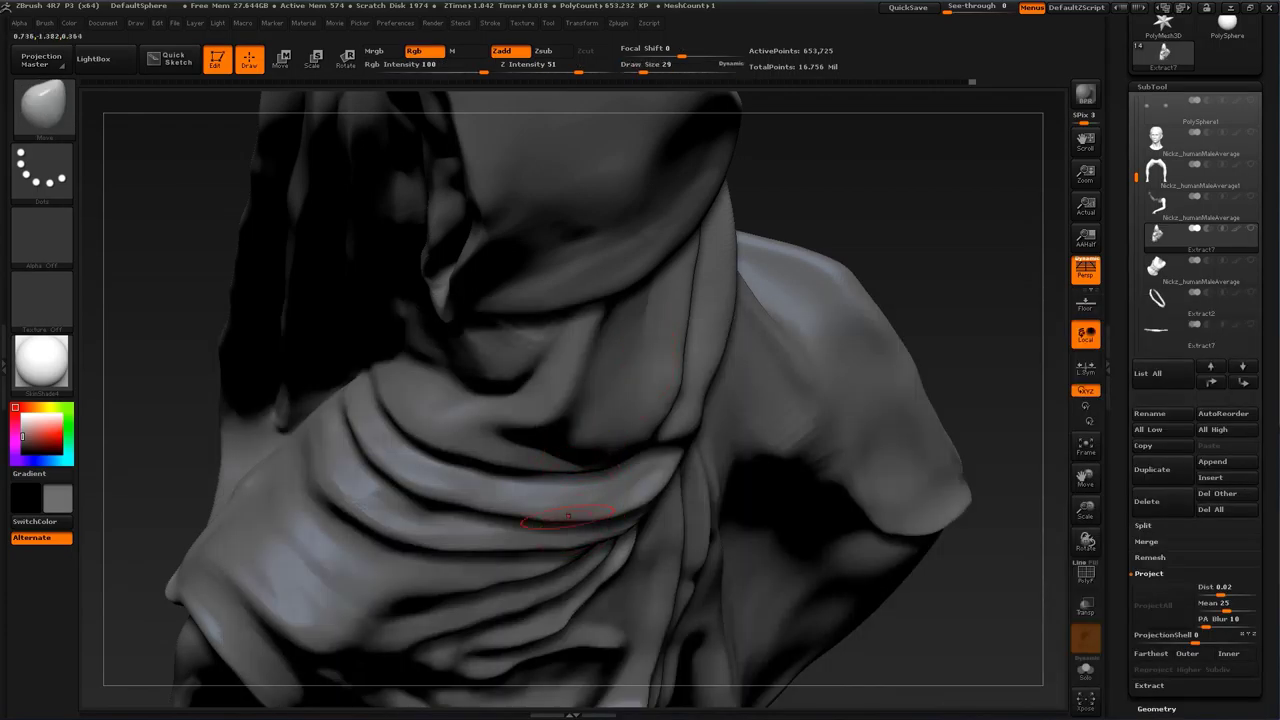
left_click_drag(568, 520, 570, 524)
left_click_drag(424, 501, 423, 493)
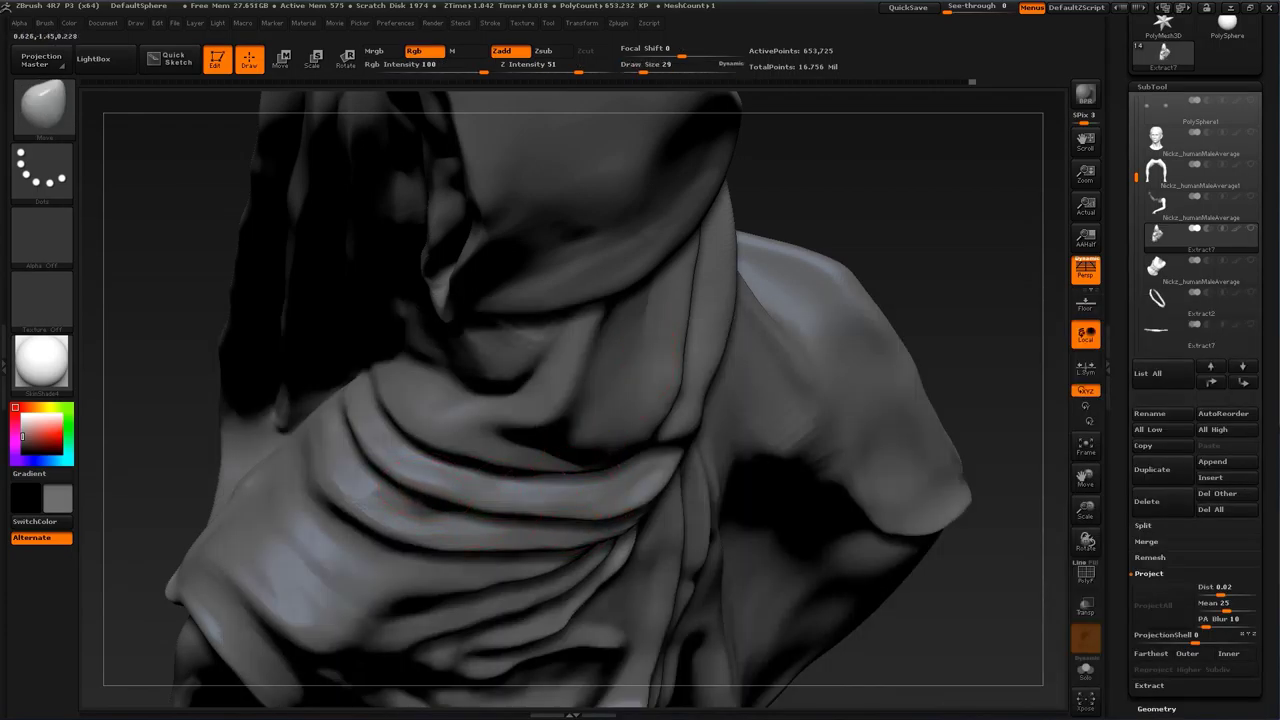
key("shift")
left_click_drag(602, 516, 645, 488, "shift")
Step: Carve a short, slightly rising crease across the chest above the swag folds with the Standard brush at draw size 35
mouse_move(976, 294)
left_mouse_down()
mouse_move(890, 305)
mouse_move(969, 414)
mouse_move(957, 337)
mouse_move(940, 360)
left_mouse_up()
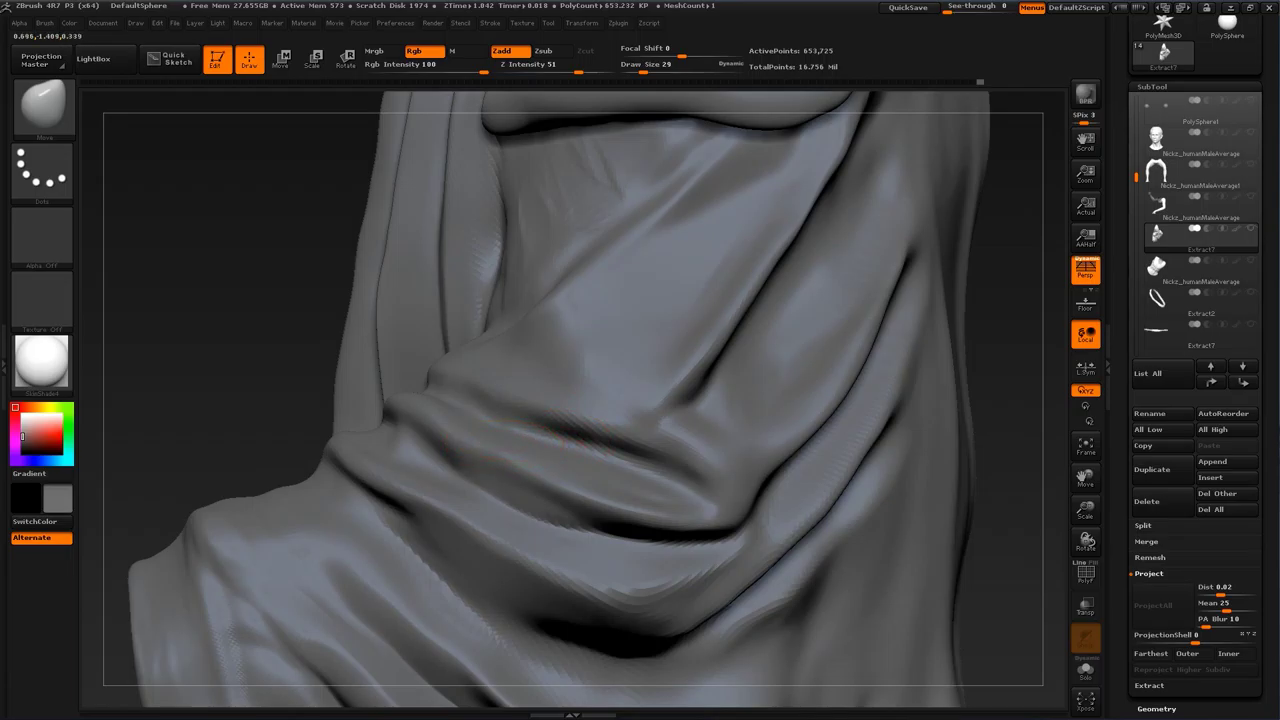
key("s")
left_click(566, 424)
key("b")
left_click(632, 331)
left_click_drag(237, 338, 203, 400)
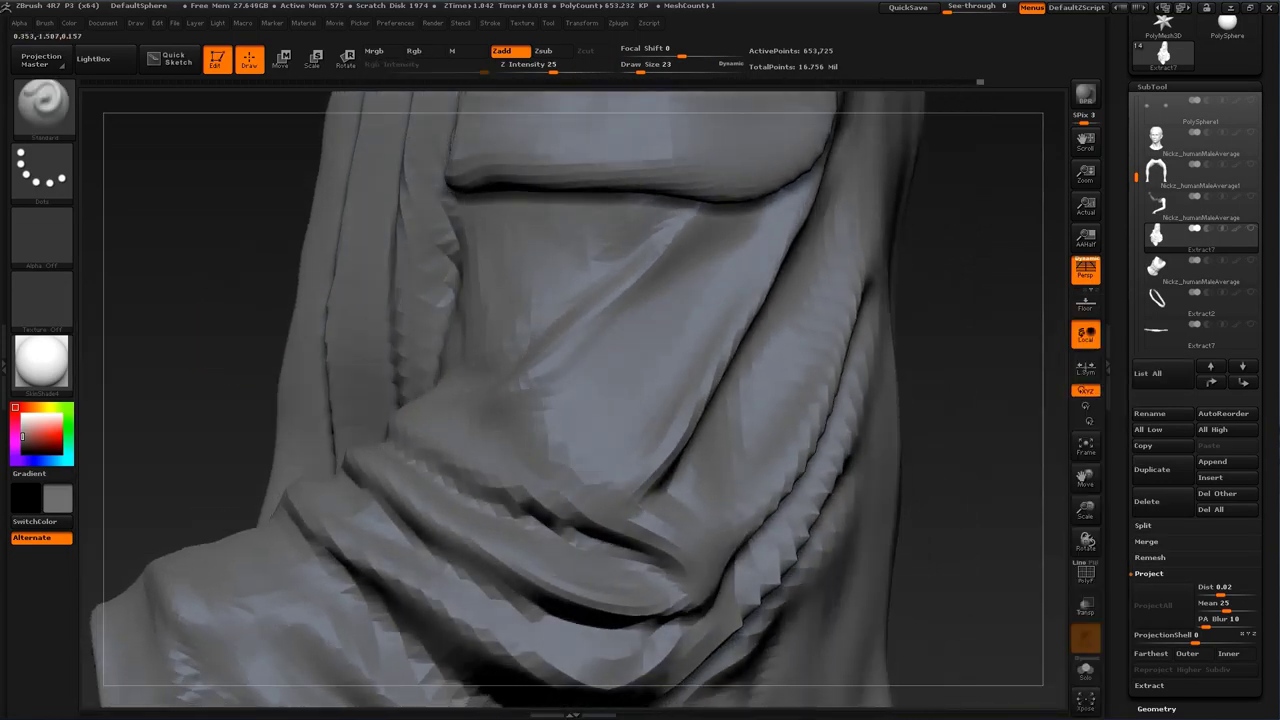
key("s")
left_click(486, 428)
key("s")
left_click(481, 430)
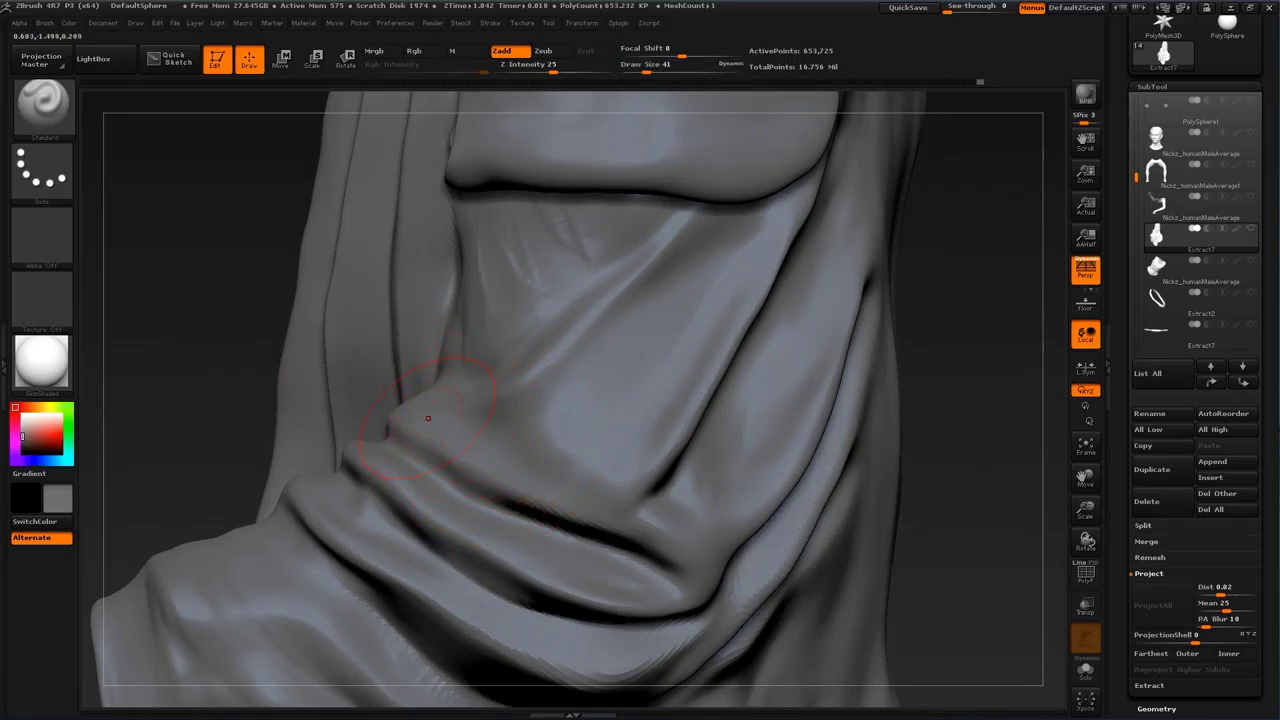
key("s")
mouse_move(500, 431)
left_mouse_down()
mouse_move(448, 417)
mouse_move(590, 412)
left_mouse_up()
left_click_drag(490, 410, 604, 405, "alt")
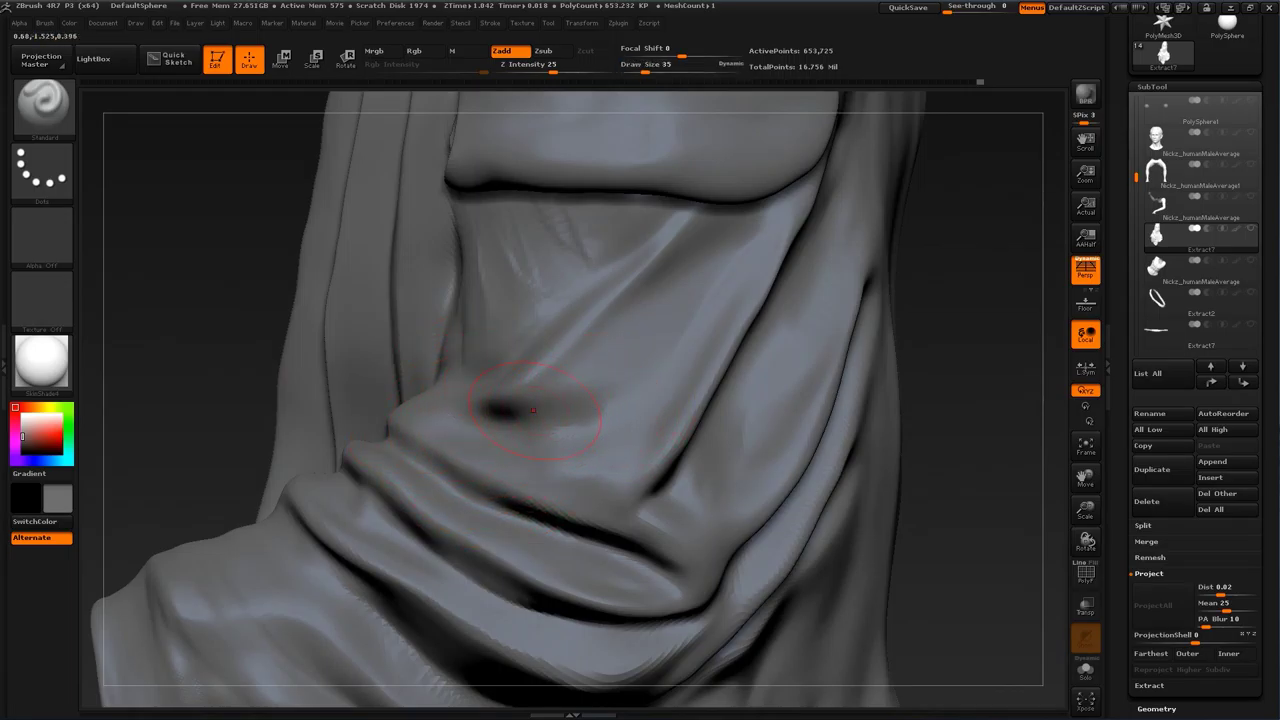
left_click_drag(508, 406, 628, 376, "alt")
left_click_drag(510, 404, 645, 378, "alt")
left_click_drag(562, 395, 650, 376, "alt")
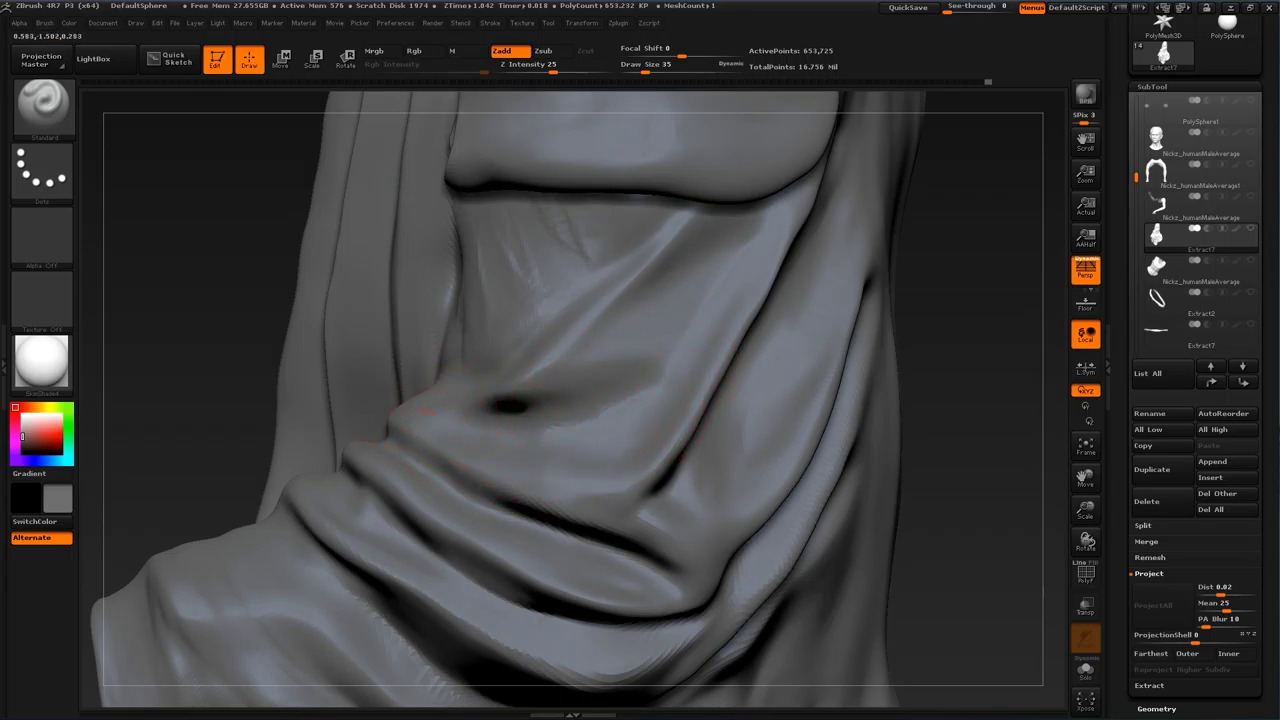
left_click_drag(514, 408, 666, 366, "alt")
Step: Deepen the short chest crease at draw size 31 and build up the diagonal ridge above it
key("s")
left_click_drag(564, 396, 640, 378, "alt")
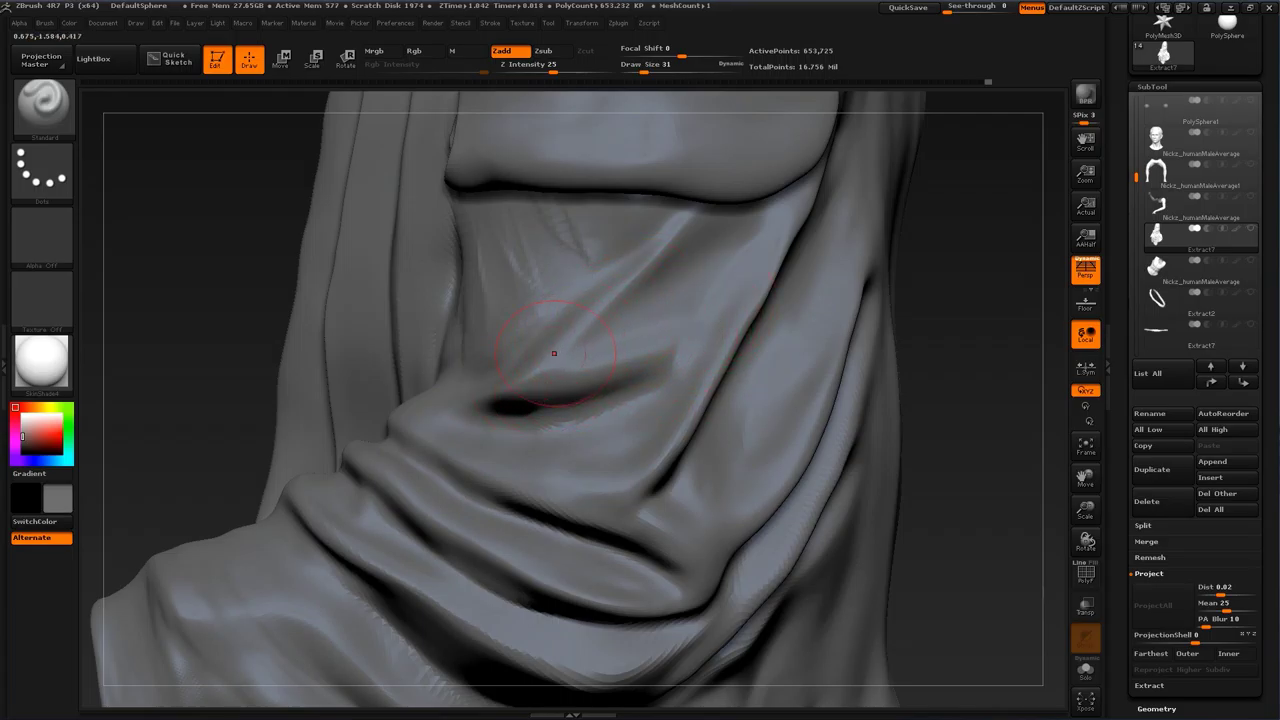
left_click_drag(556, 351, 668, 256)
left_click_drag(583, 326, 682, 236)
left_click_drag(473, 410, 632, 386)
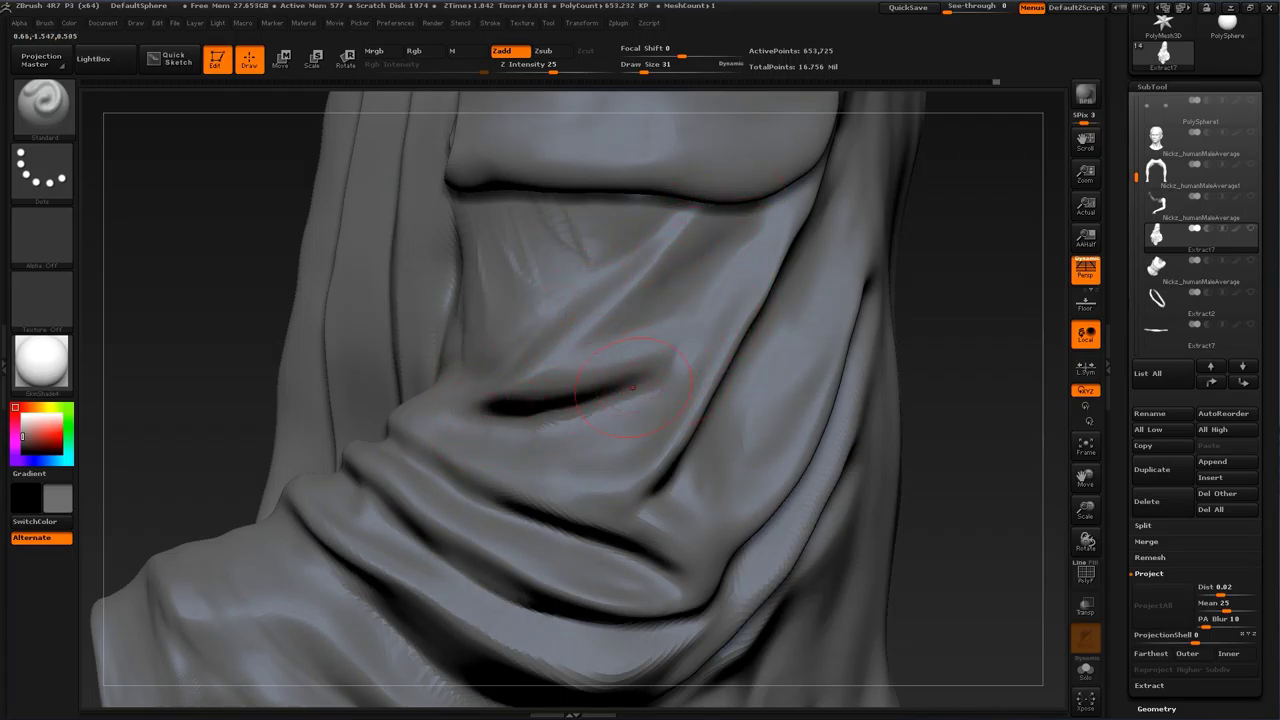
Step: Polish the edges of the short chest crease and the creases below it with the PolishHard brush at draw size 25
mouse_move(951, 314)
left_mouse_down()
mouse_move(1003, 332)
mouse_move(834, 334)
left_mouse_up()
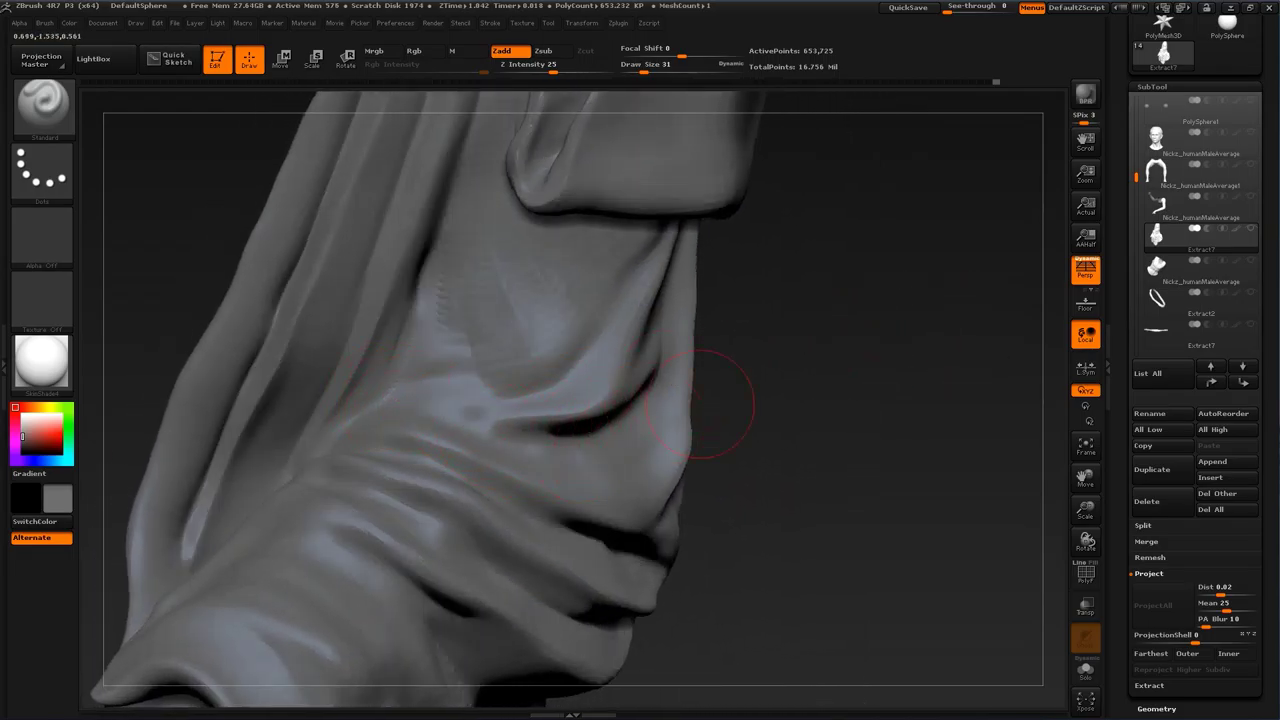
left_click_drag(898, 377, 972, 380)
mouse_move(884, 385)
left_mouse_down("alt")
mouse_move(928, 377)
mouse_move(920, 400)
mouse_move(903, 343)
mouse_move(900, 378)
left_mouse_up("alt")
key("b")
left_click(972, 335)
mouse_move(960, 345)
left_mouse_down()
mouse_move(968, 335)
mouse_move(985, 372)
mouse_move(965, 372)
left_mouse_up()
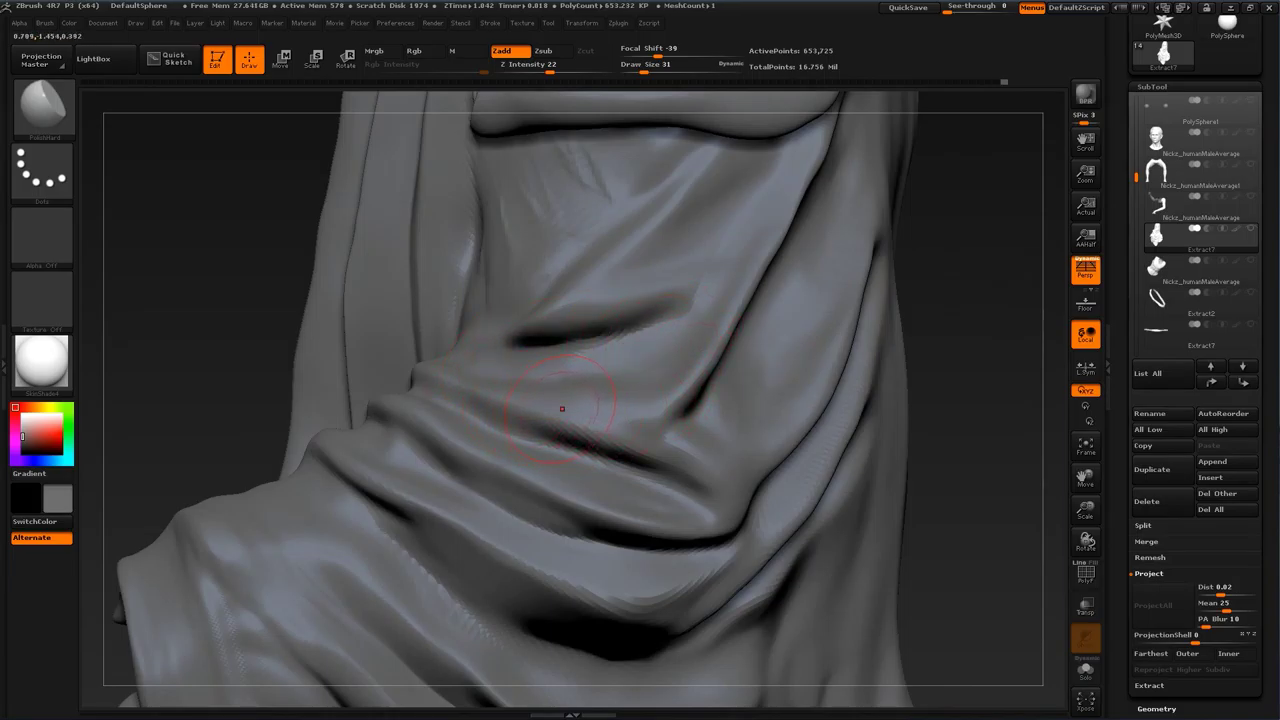
key("s")
left_click_drag(564, 409, 560, 409)
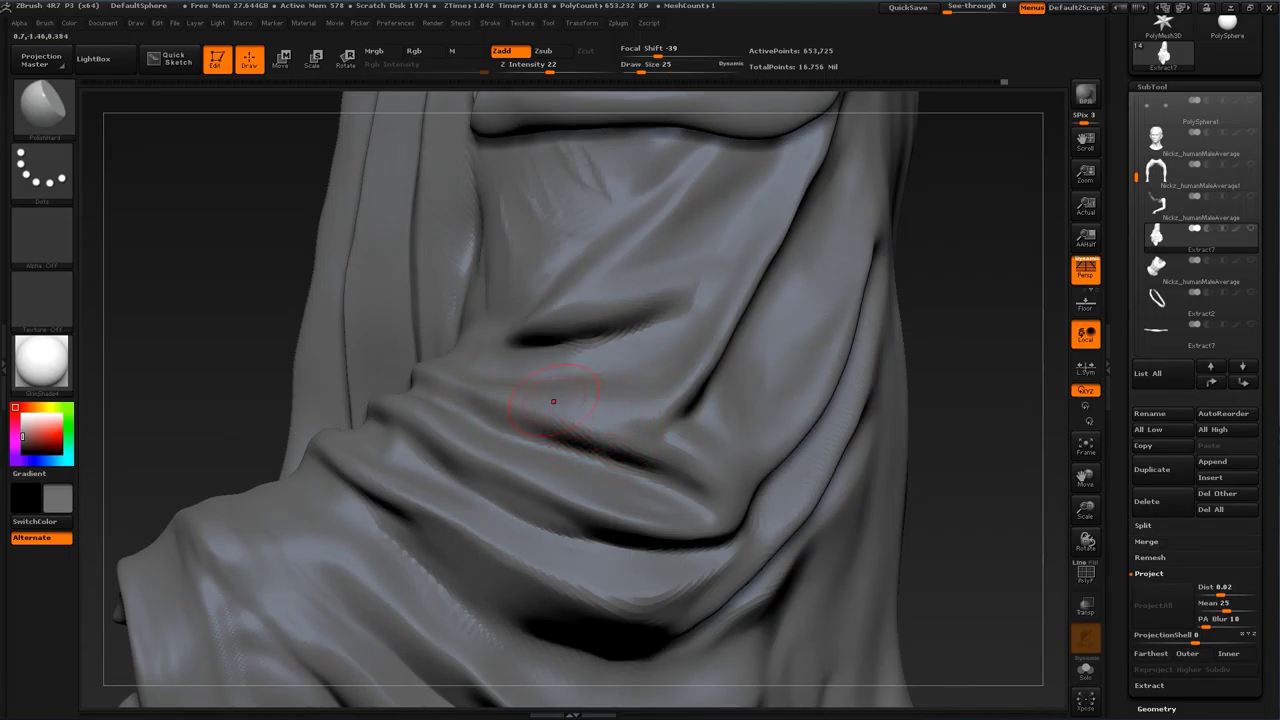
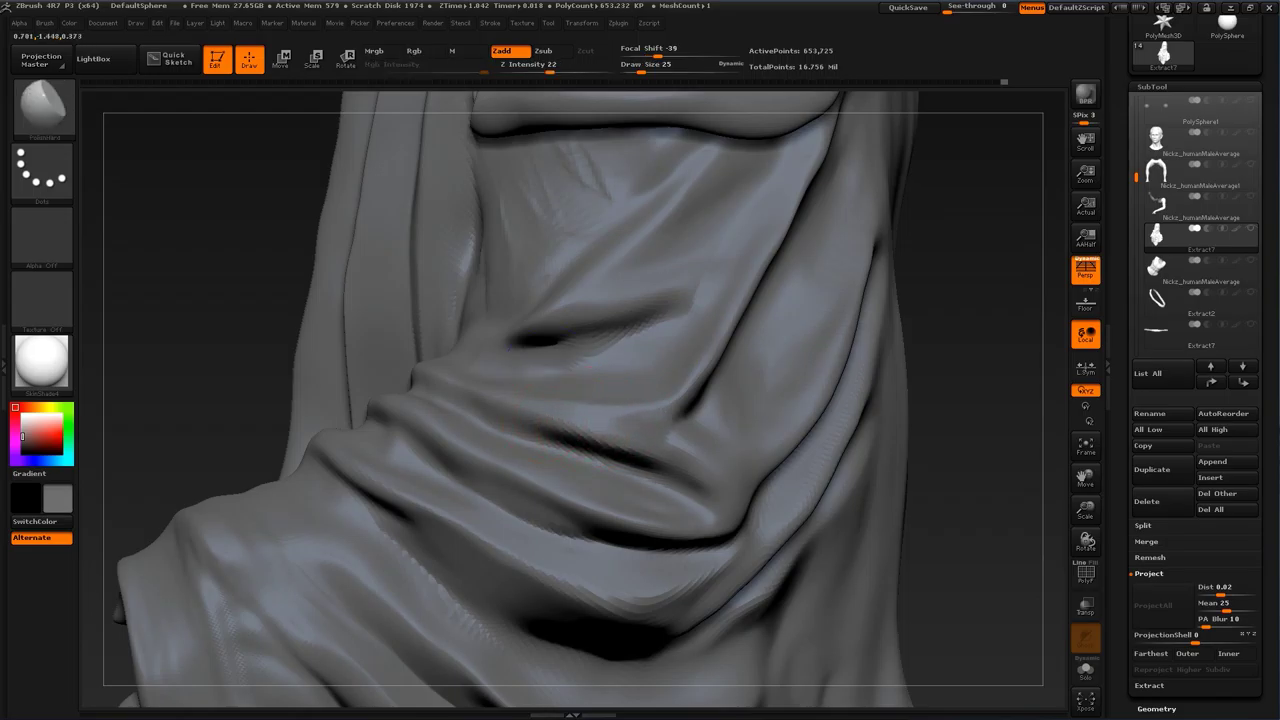
key("s")
left_click_drag(610, 446, 686, 492)
Step: Polish the edges of the lower swag and the long diagonal chest fold, raising the draw size to 27
left_click_drag(940, 488, 866, 418, "alt")
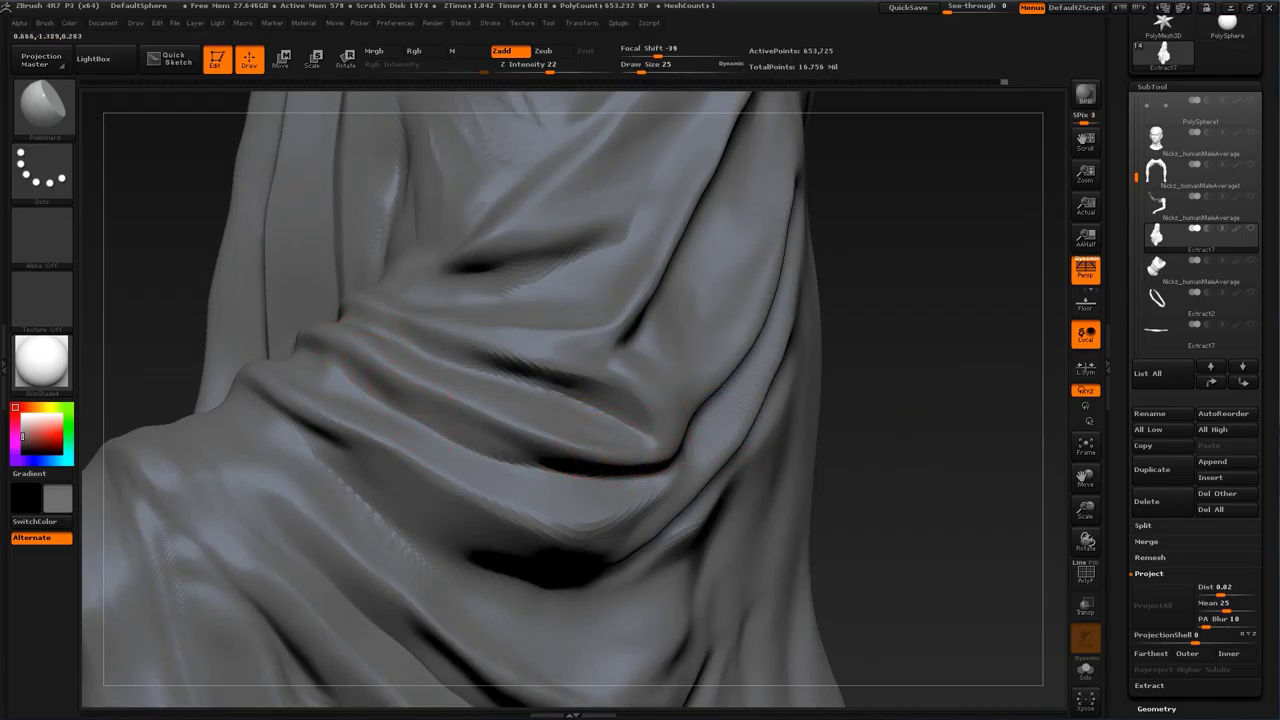
left_click_drag(846, 406, 745, 458)
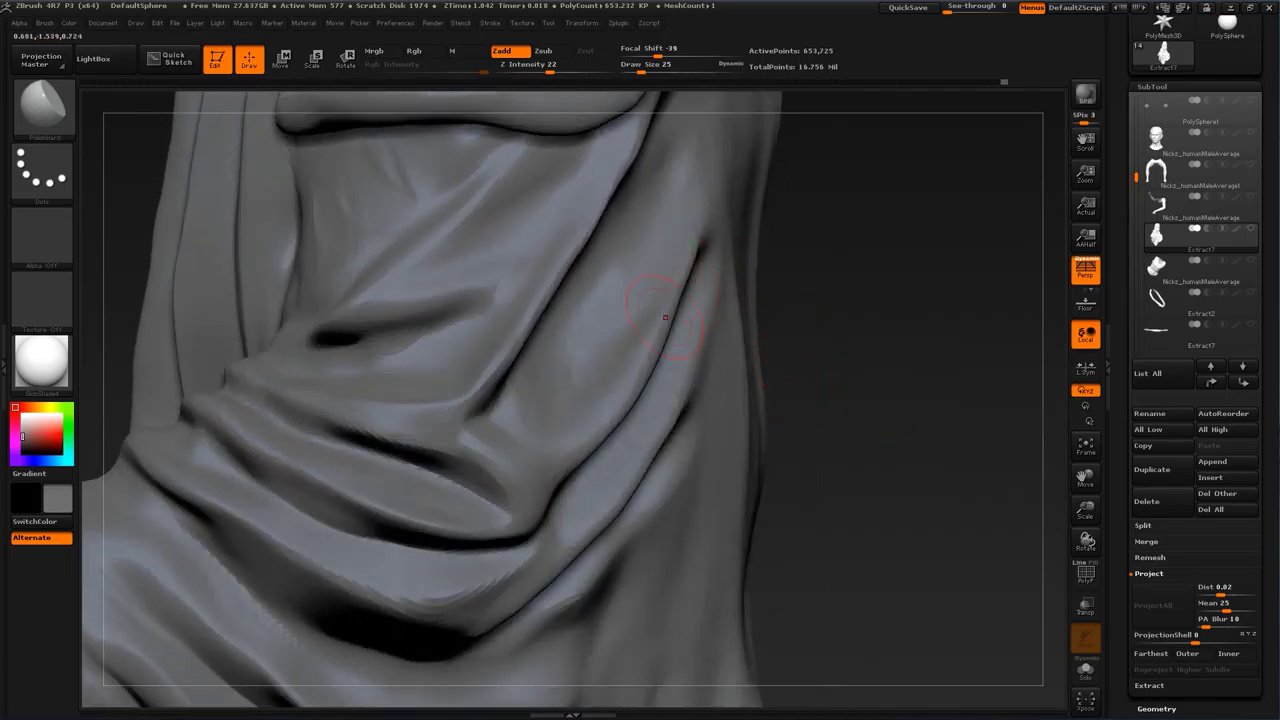
left_click_drag(877, 263, 830, 282)
key("s")
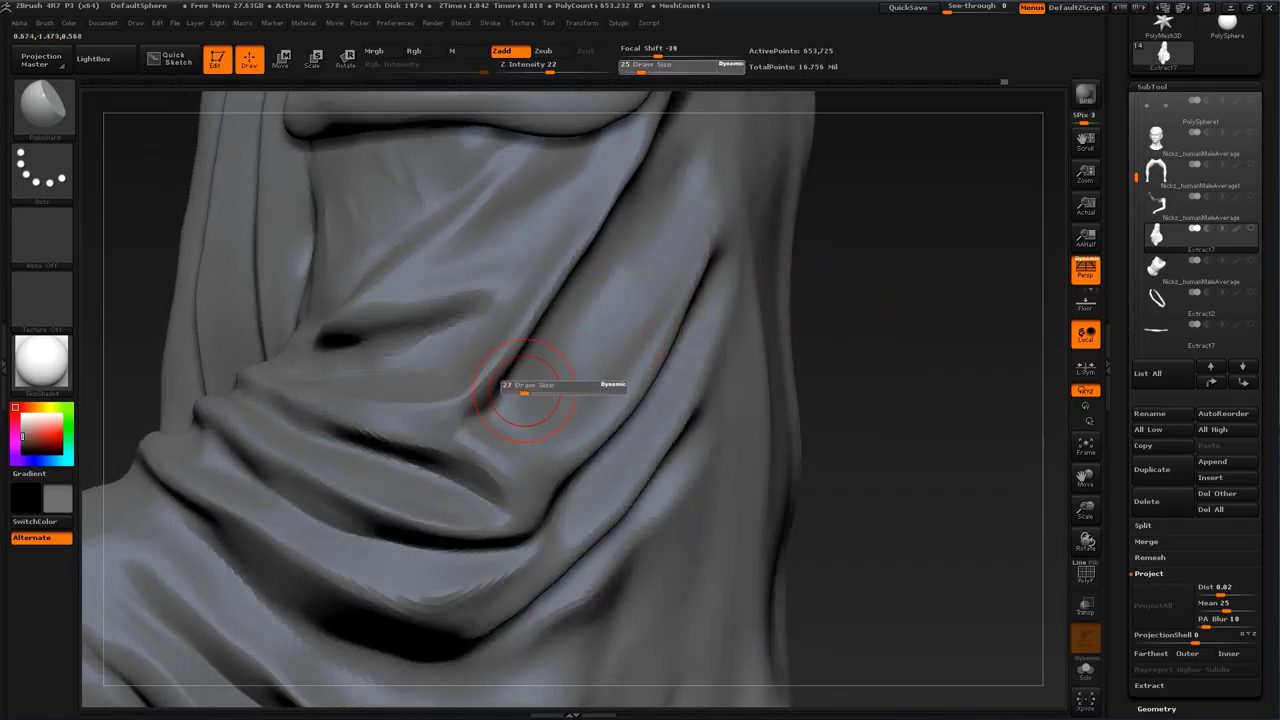
left_click(526, 391)
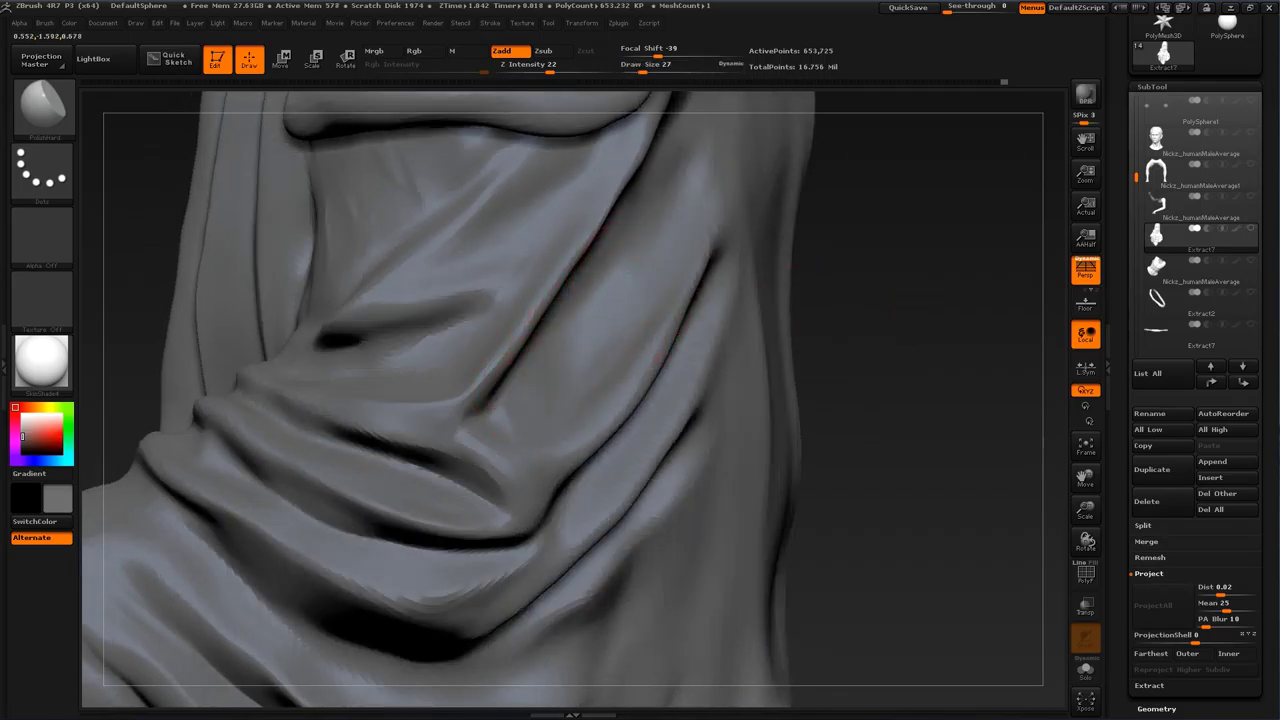
Step: Polish the diagonal folds running up the side of the torso toward the shoulder with PolishHard at draw size 51
left_click_drag(886, 276, 816, 374, "alt")
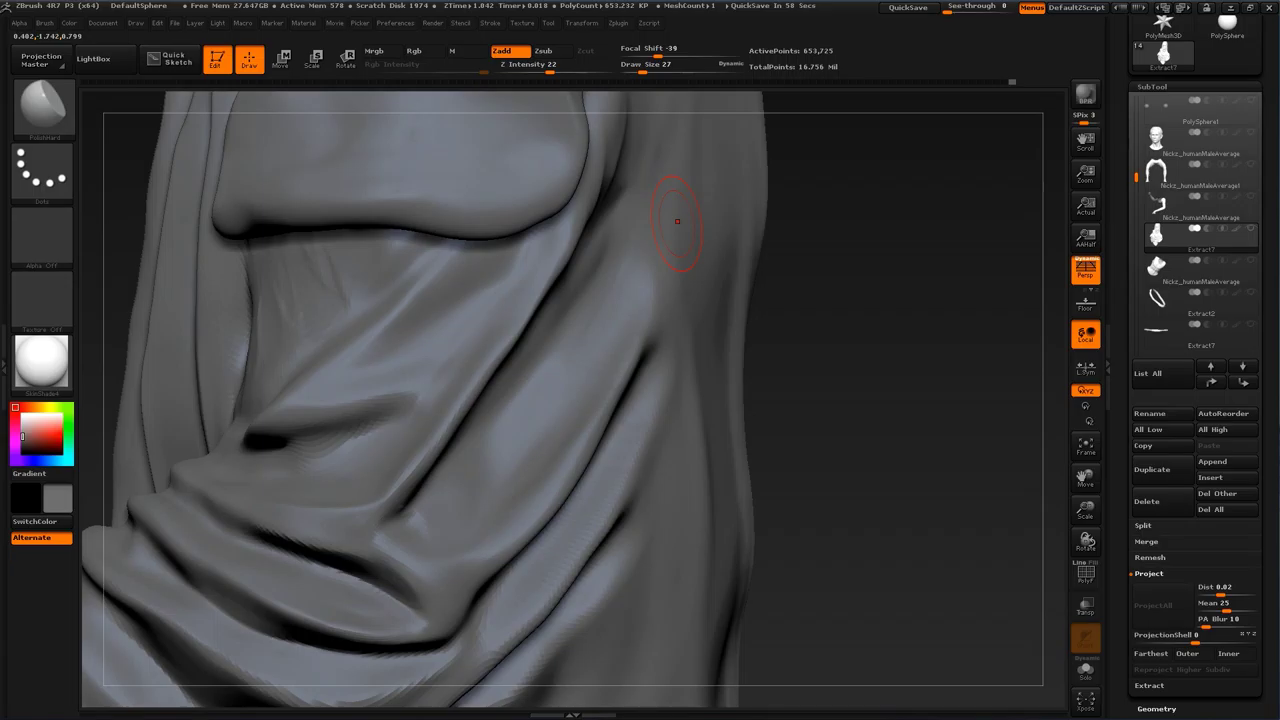
left_click_drag(886, 330, 880, 230, "alt")
left_click_drag(945, 270, 867, 314)
key("s")
left_click_drag(566, 375, 575, 375)
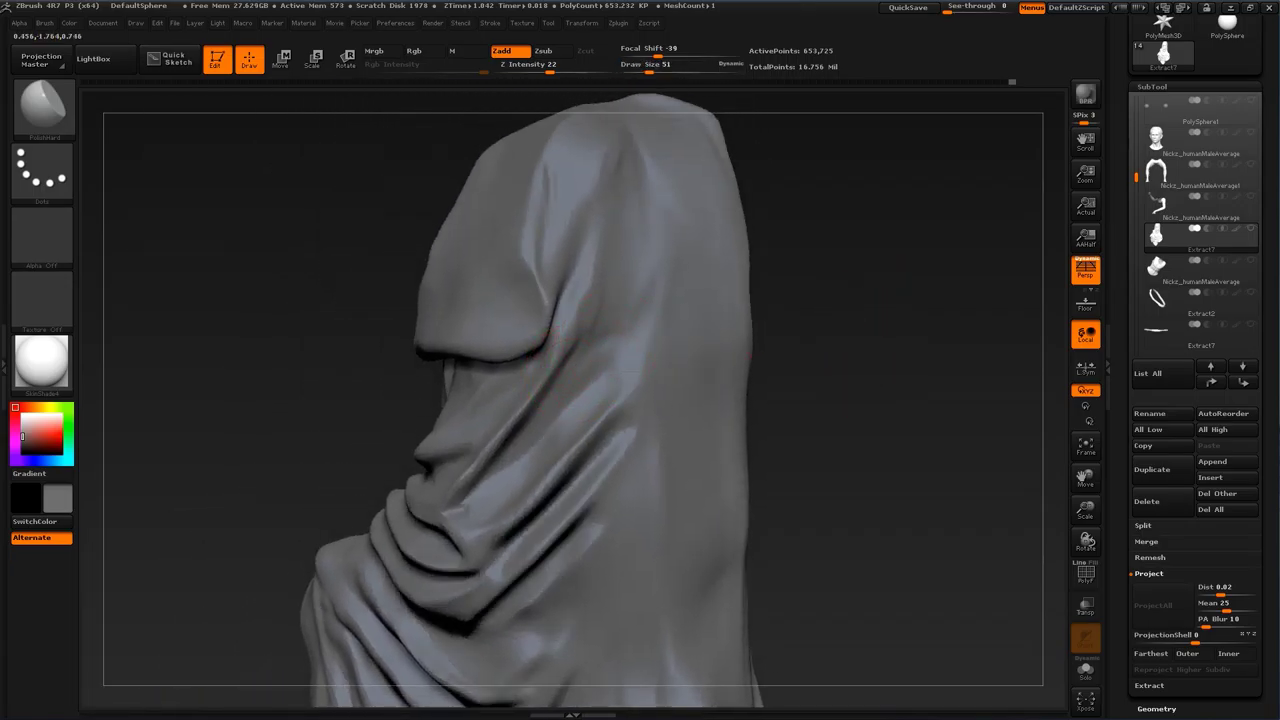
left_click_drag(517, 449, 616, 364)
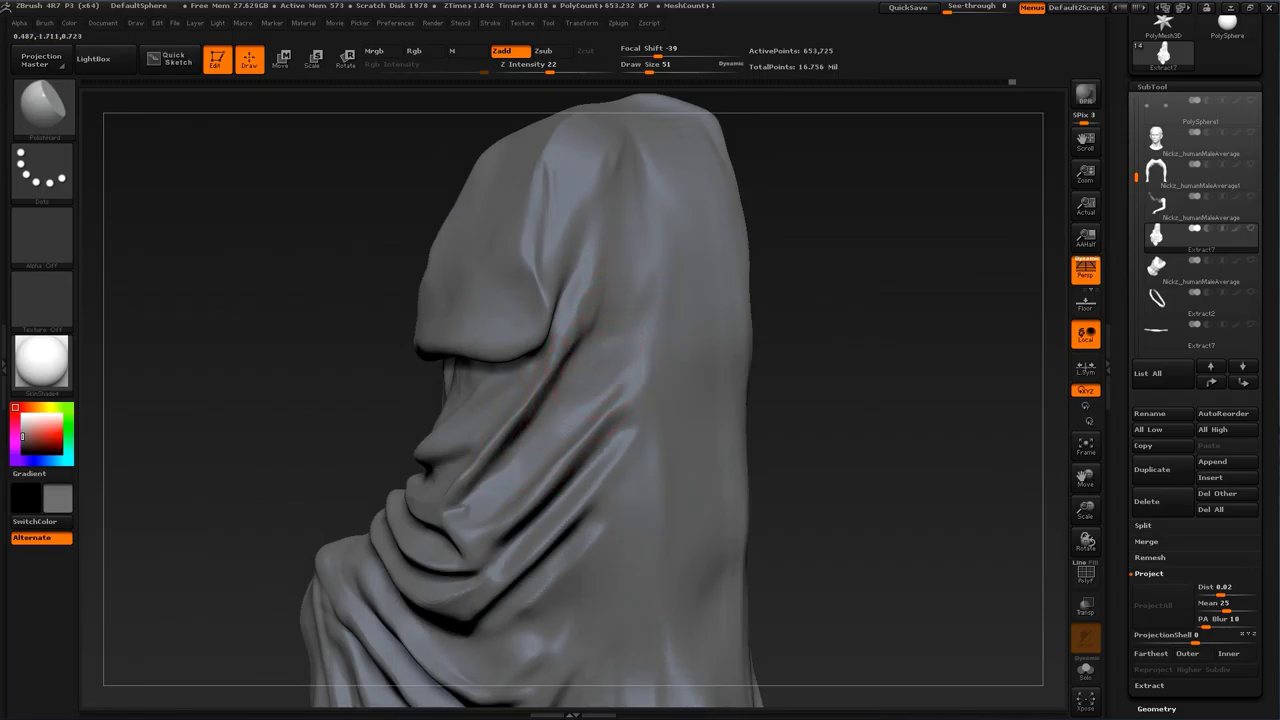
left_click_drag(823, 328, 869, 321)
key("b")
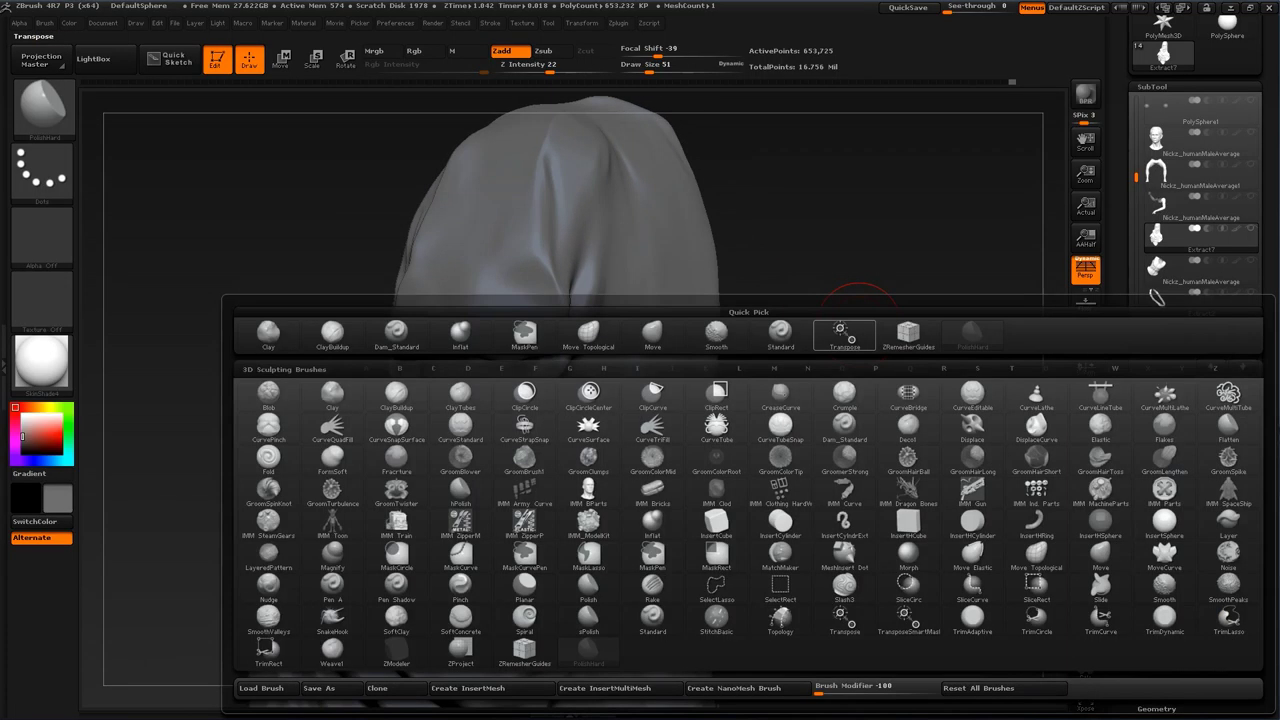
left_click(652, 335)
left_click_drag(790, 350, 830, 350)
key("s")
left_click_drag(635, 392, 642, 394)
key("s")
mouse_move(800, 400)
left_mouse_down("alt")
mouse_move(800, 320)
mouse_move(830, 345)
mouse_move(934, 363)
mouse_move(851, 349)
mouse_move(845, 422)
left_mouse_up("alt")
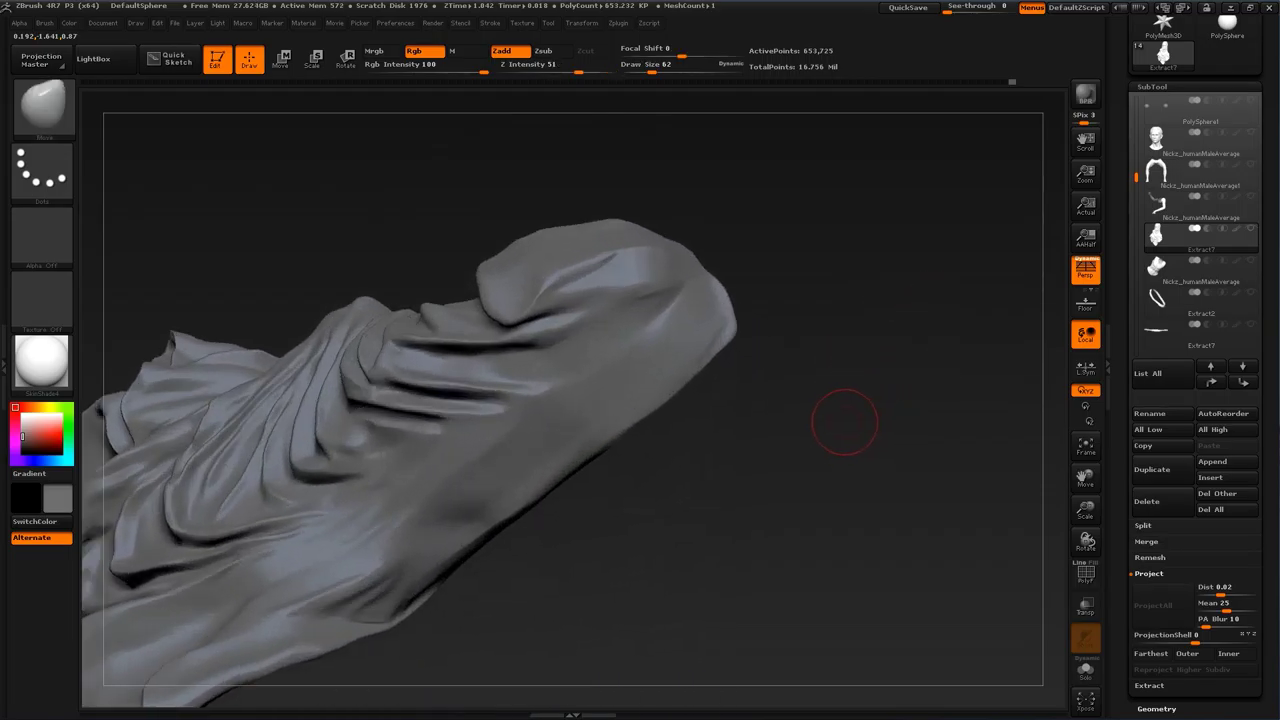
Step: Build up a raised ridge extending the middle side fold up toward the shoulder with the Standard brush at draw size 29
key("b")
left_click(781, 333)
left_click_drag(863, 284, 863, 345, "alt")
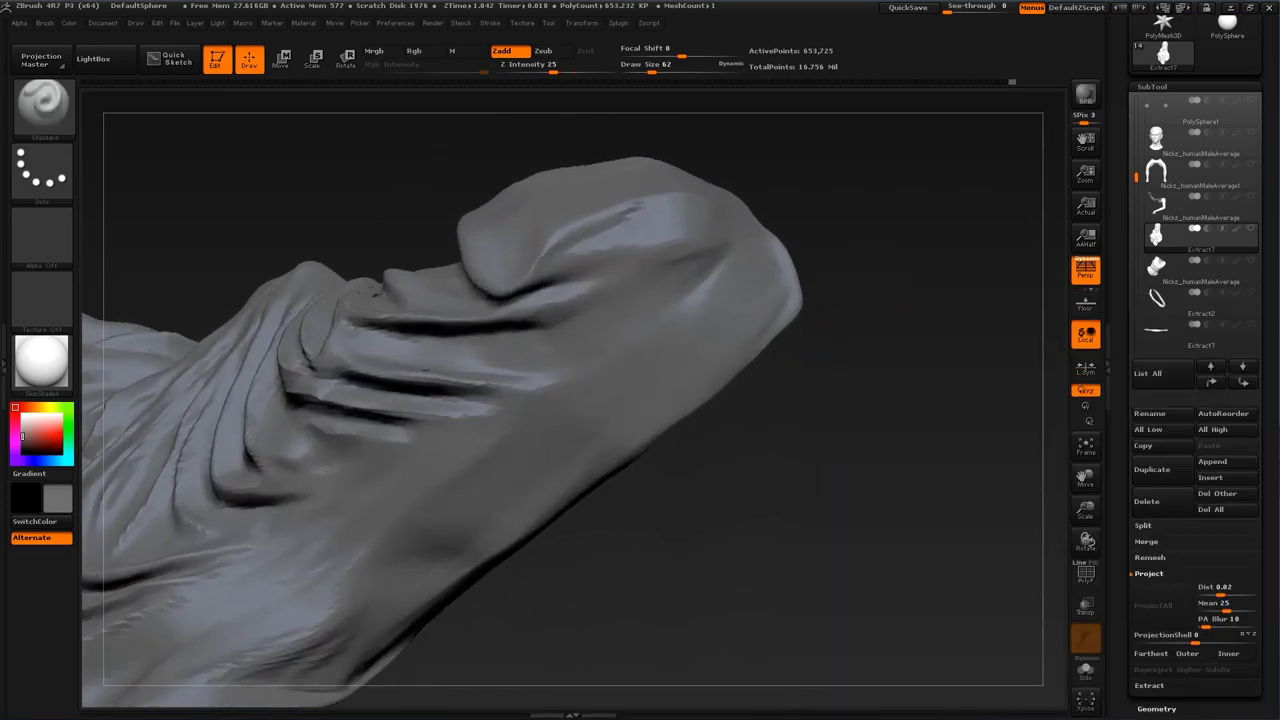
left_click_drag(924, 264, 895, 300, "alt")
key("s")
left_click_drag(524, 418, 519, 418)
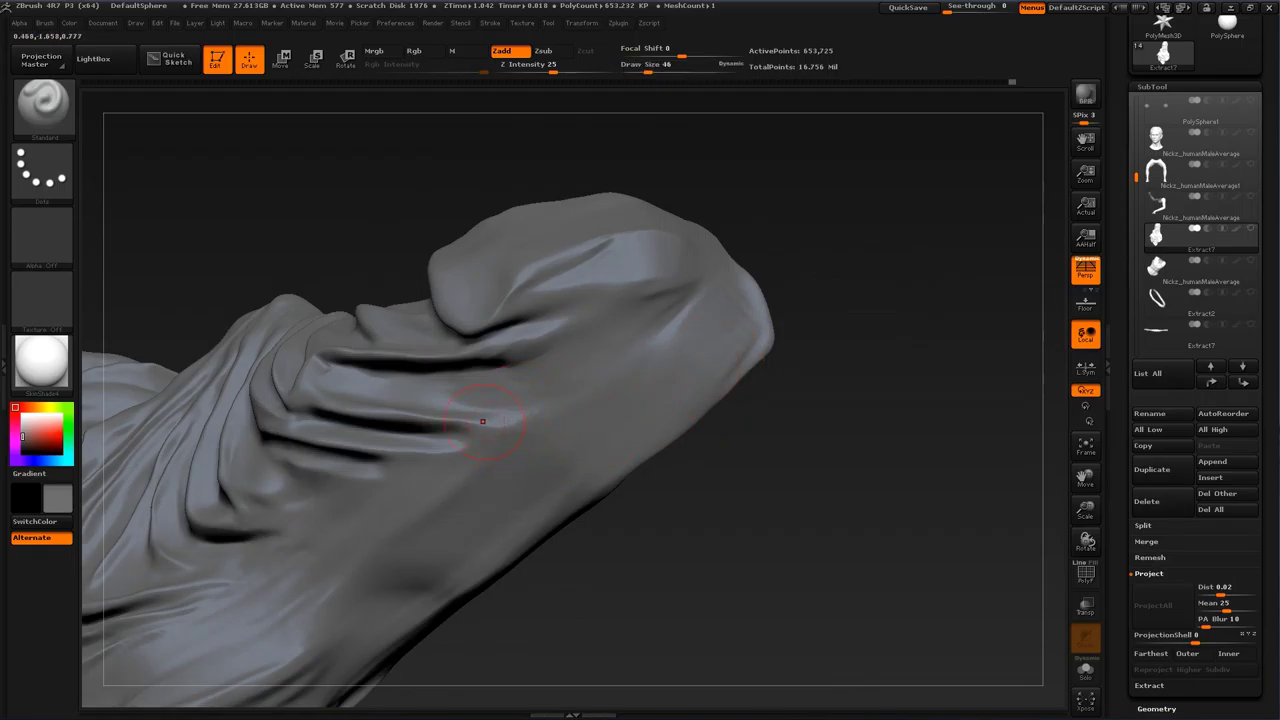
key("s")
left_click(496, 422)
key("s")
left_click_drag(564, 403, 559, 403)
left_click_drag(490, 422, 655, 338)
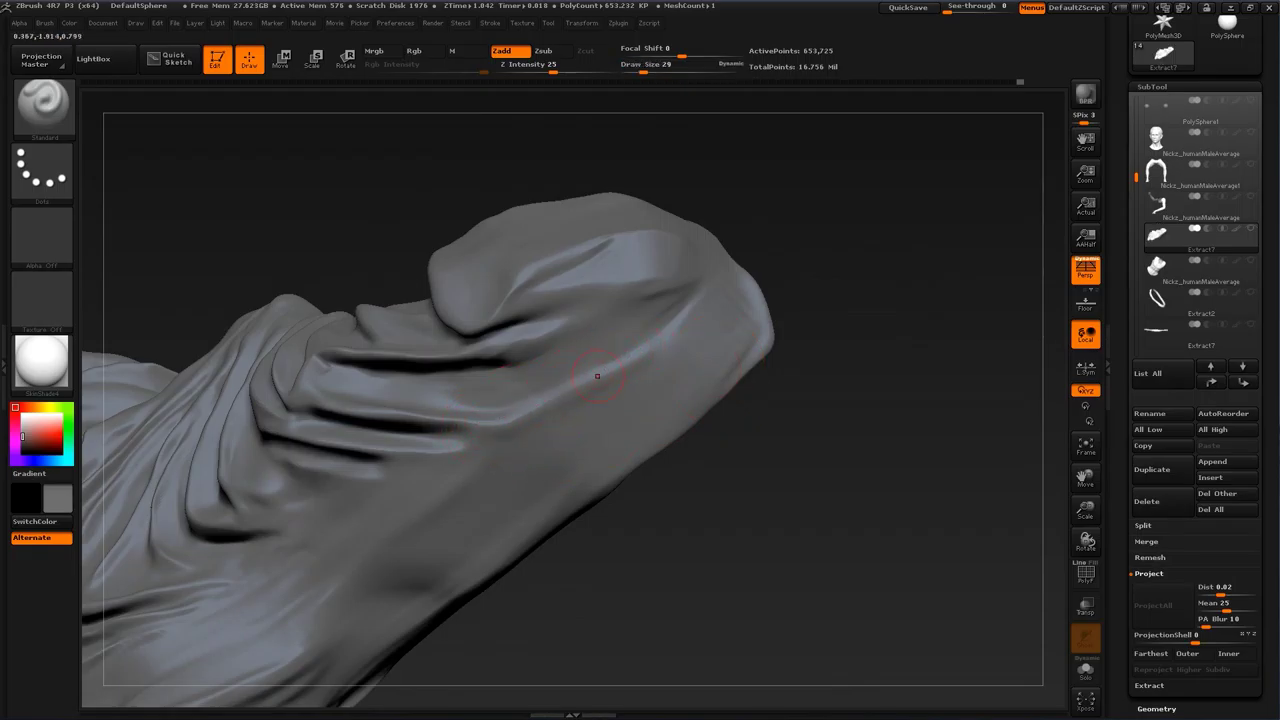
mouse_move(540, 406)
left_mouse_down()
mouse_move(696, 318)
mouse_move(661, 335)
left_mouse_up()
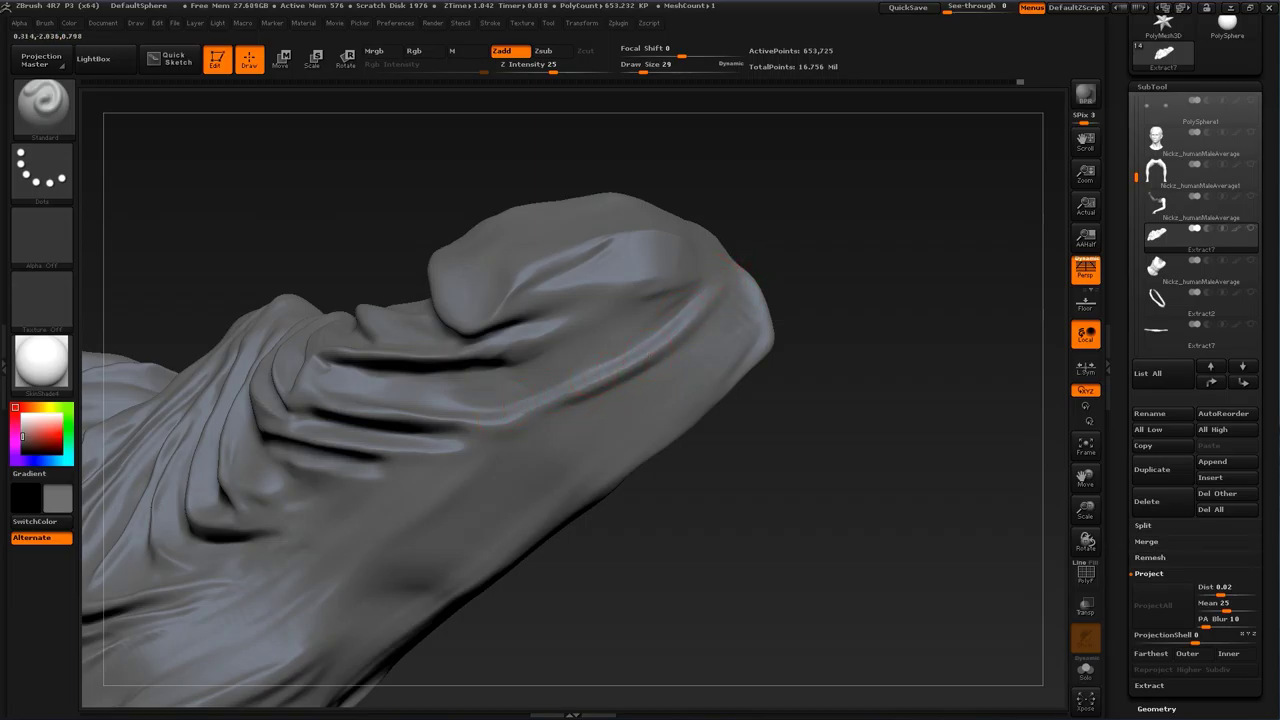
Step: Build up the upper side fold toward the shoulder with the Standard brush at draw size 29
mouse_move(866, 268)
left_mouse_down()
mouse_move(842, 335)
mouse_move(812, 336)
mouse_move(852, 334)
left_mouse_up()
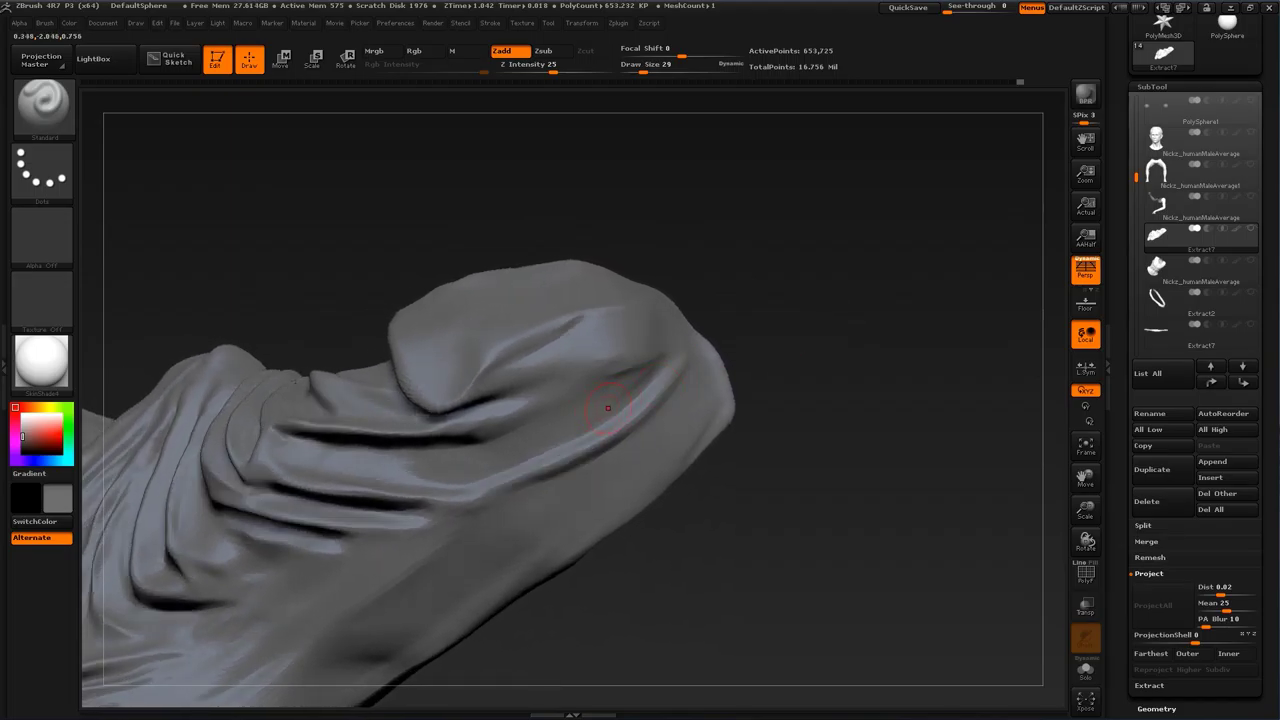
left_click_drag(500, 426, 630, 379)
left_click_drag(494, 429, 626, 380)
left_click_drag(502, 424, 638, 372)
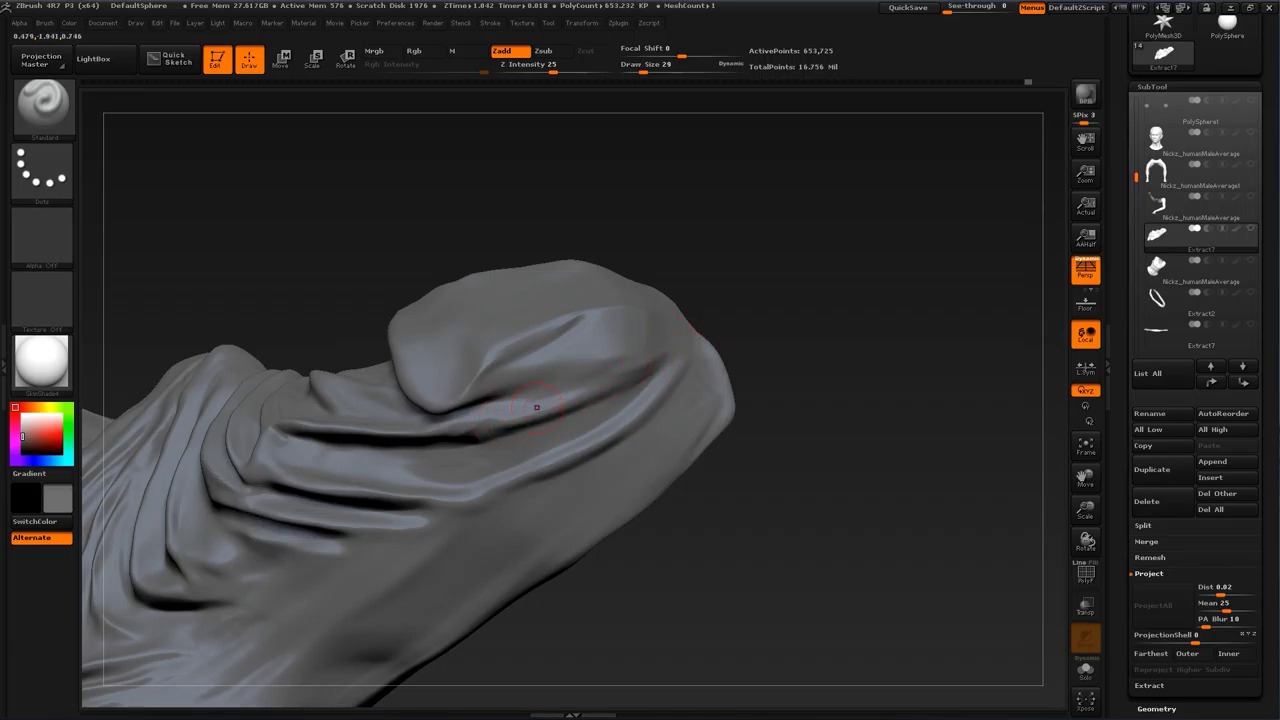
Step: Carve a broad hollow into the cloth near the top of the shoulder with the Standard brush at draw size 54
left_click_drag(754, 296, 738, 335)
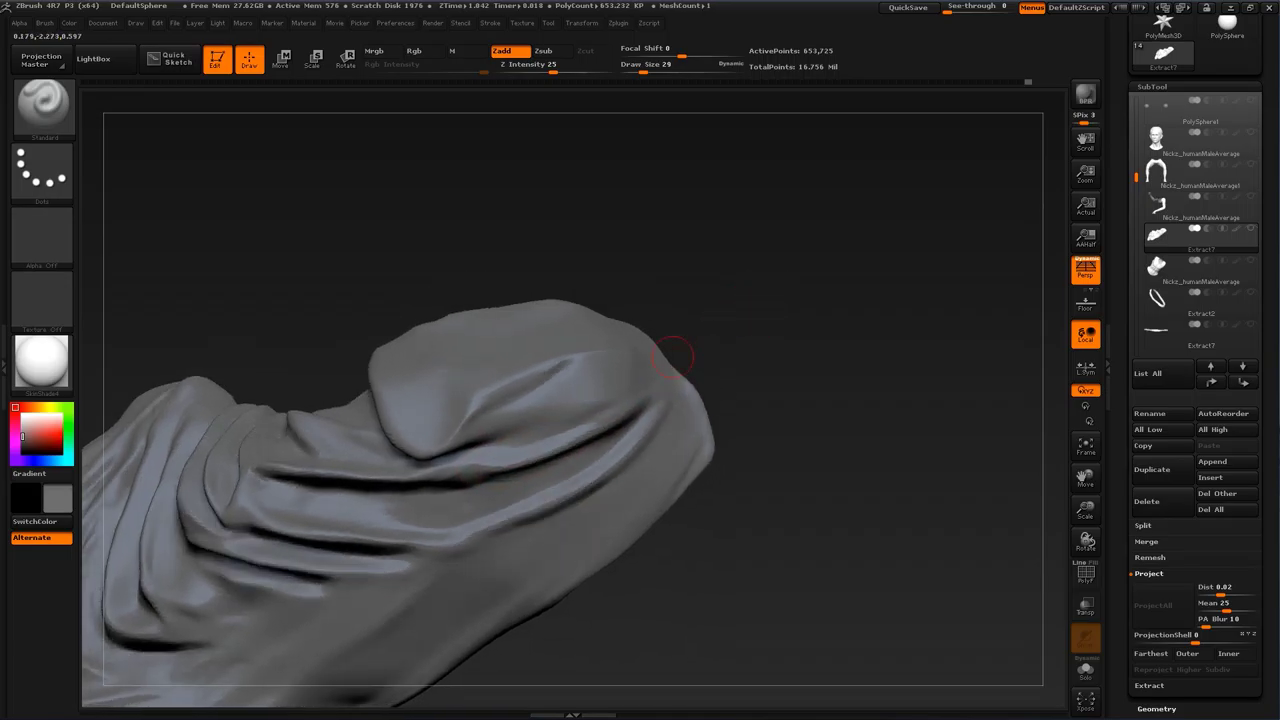
key("s")
left_click_drag(562, 412, 622, 374)
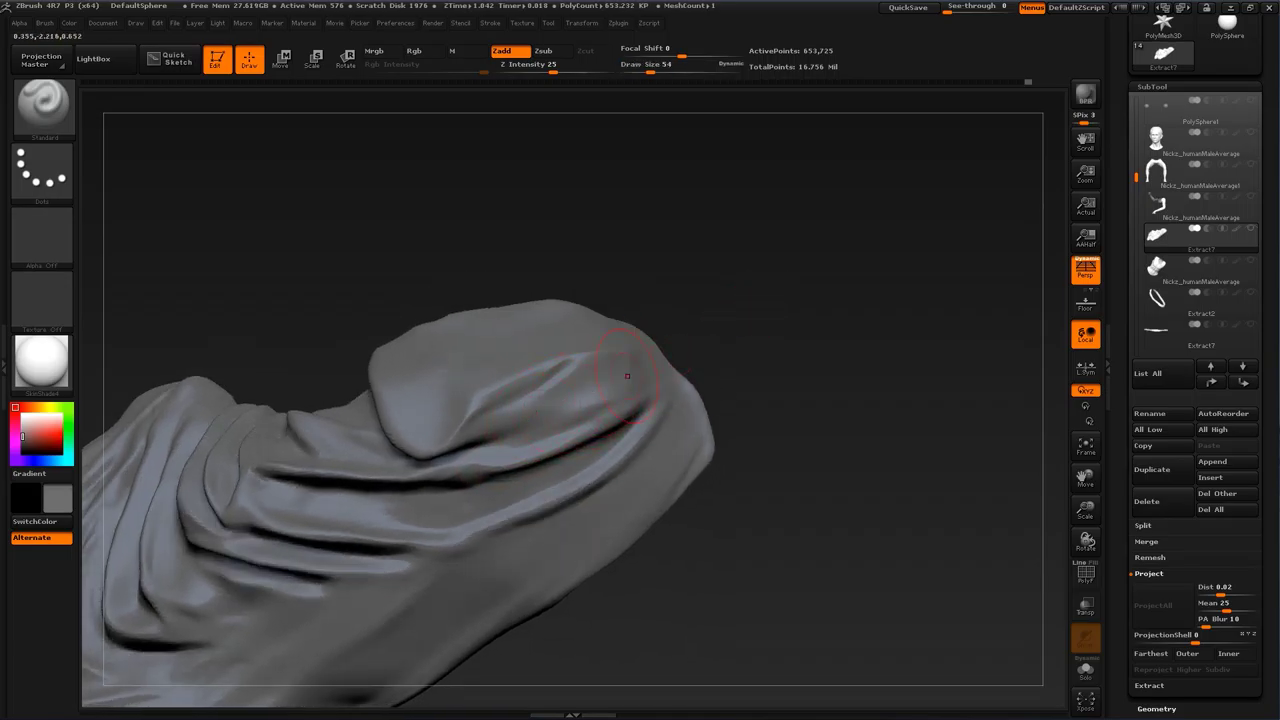
mouse_move(524, 418)
left_mouse_down("alt")
mouse_move(624, 376)
mouse_move(594, 395)
mouse_move(622, 362)
left_mouse_up("alt")
Step: Carve a deeper crease beneath the uppermost shoulder ridge with the Standard brush at draw size 54
mouse_move(778, 338)
left_mouse_down()
mouse_move(796, 322)
mouse_move(755, 346)
left_mouse_up()
key("s")
left_click_drag(588, 429, 581, 429)
left_click_drag(735, 420, 609, 474)
key("f")
mouse_move(780, 445)
left_mouse_down()
mouse_move(728, 463)
mouse_move(790, 455)
left_mouse_up()
left_click_drag(500, 452, 592, 468, "alt")
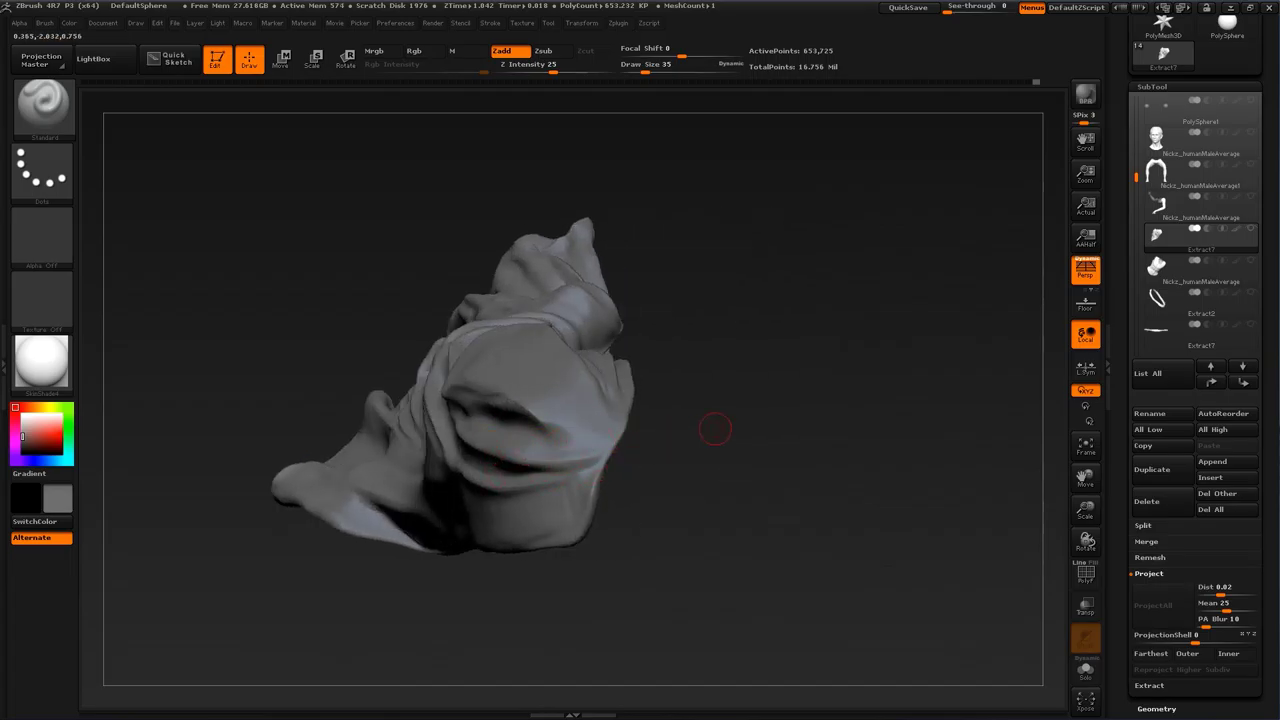
mouse_move(715, 429)
left_mouse_down("alt")
mouse_move(724, 455)
mouse_move(698, 468)
mouse_move(800, 440)
mouse_move(838, 405)
mouse_move(815, 450)
mouse_move(840, 490)
left_mouse_up("alt")
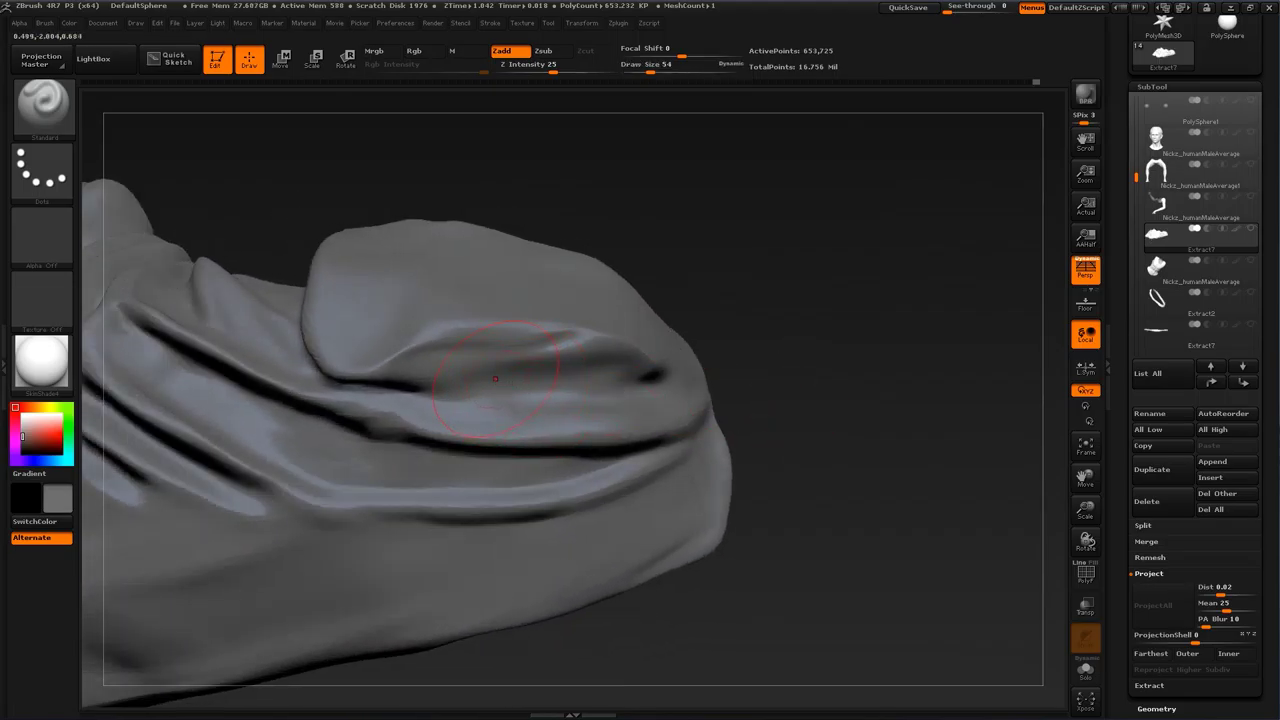
left_click_drag(490, 371, 604, 369, "alt")
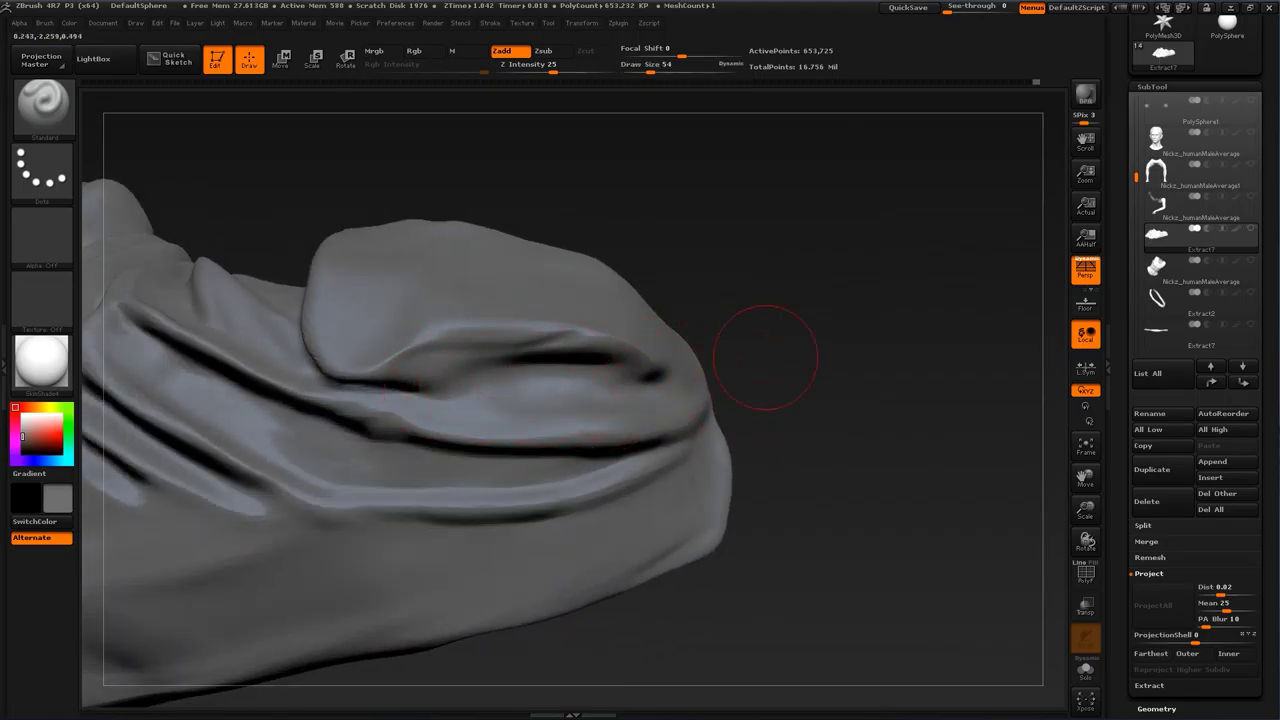
Step: Build up a long narrow ridge down the fold beside the shoulder flap with the Standard brush at draw size 29
mouse_move(850, 366)
left_mouse_down("alt")
mouse_move(768, 265)
mouse_move(860, 346)
mouse_move(815, 440)
left_mouse_up("alt")
left_click_drag(888, 392, 872, 350)
left_click_drag(872, 350, 853, 397, "alt")
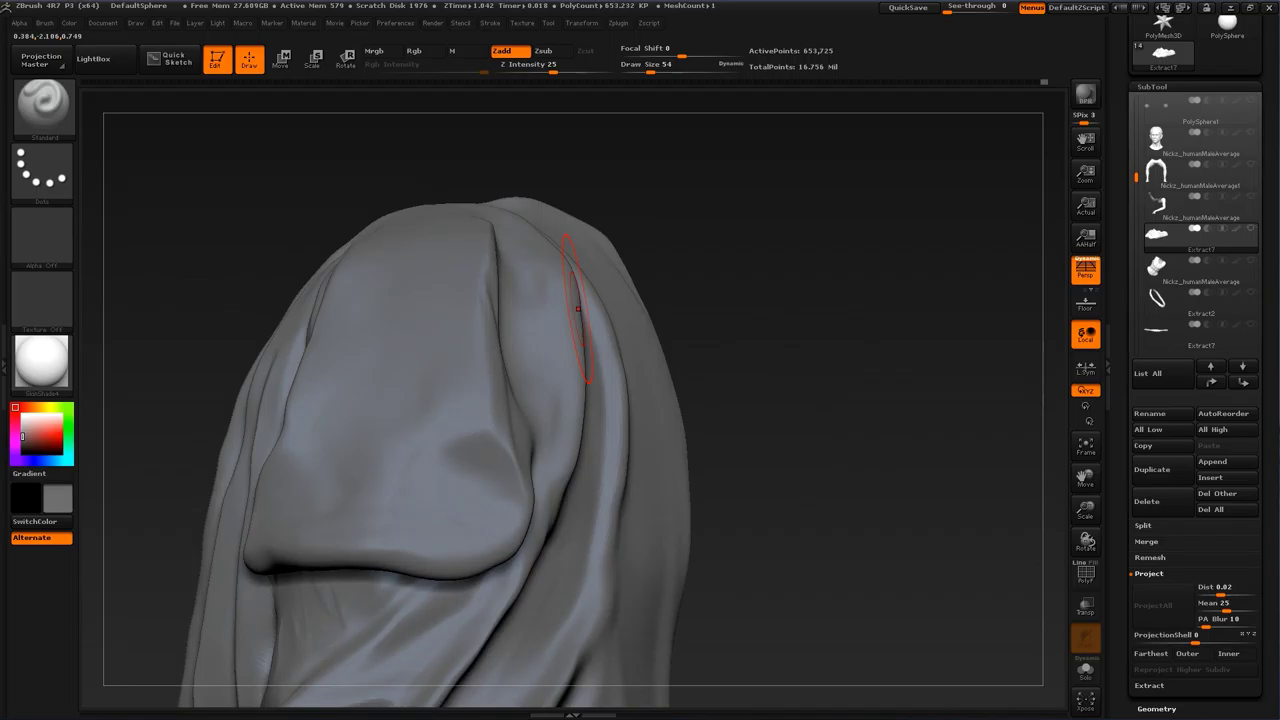
left_click_drag(640, 234, 550, 272)
key("s")
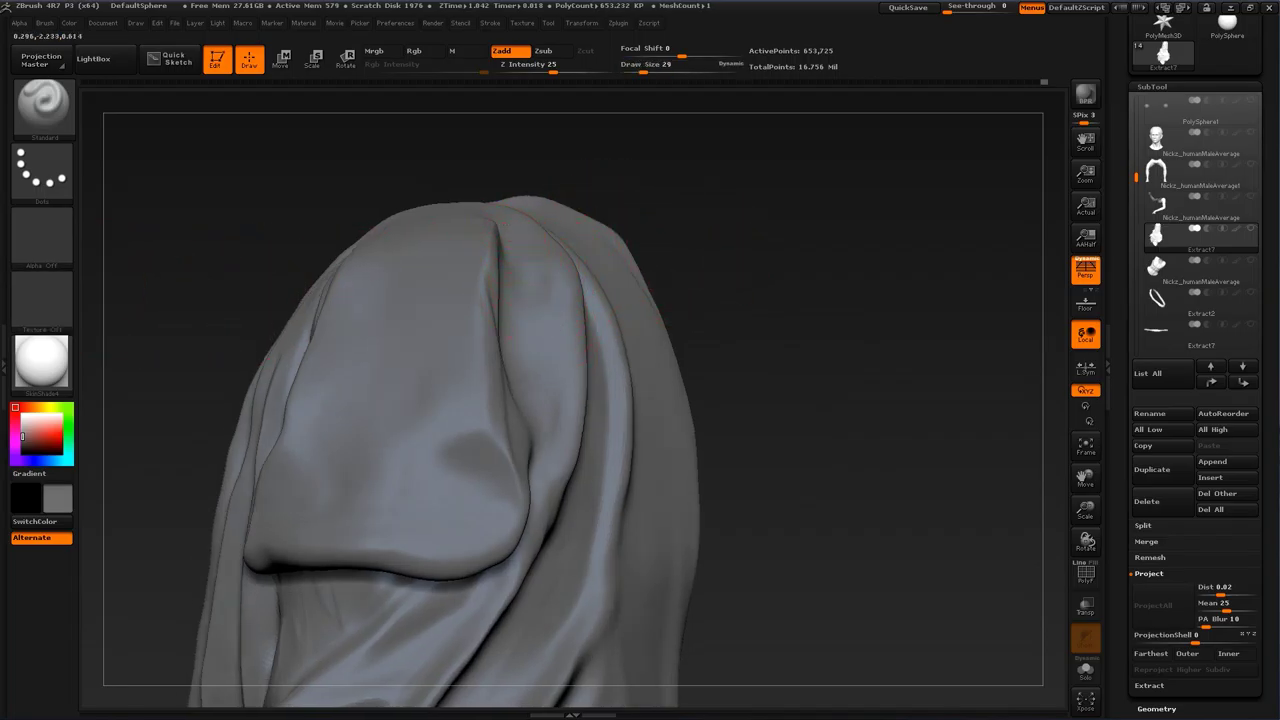
left_click_drag(517, 248, 546, 398)
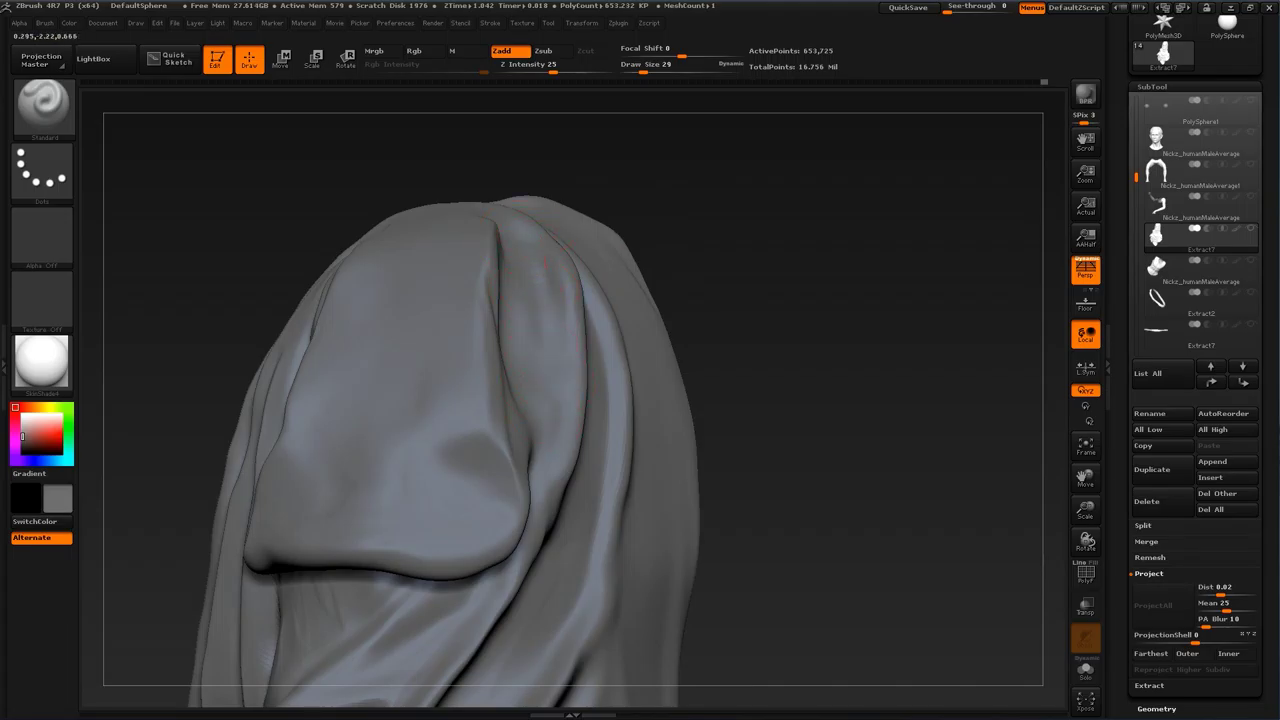
left_click_drag(546, 263, 549, 385)
left_click_drag(534, 240, 552, 390)
left_click_drag(549, 274, 546, 443)
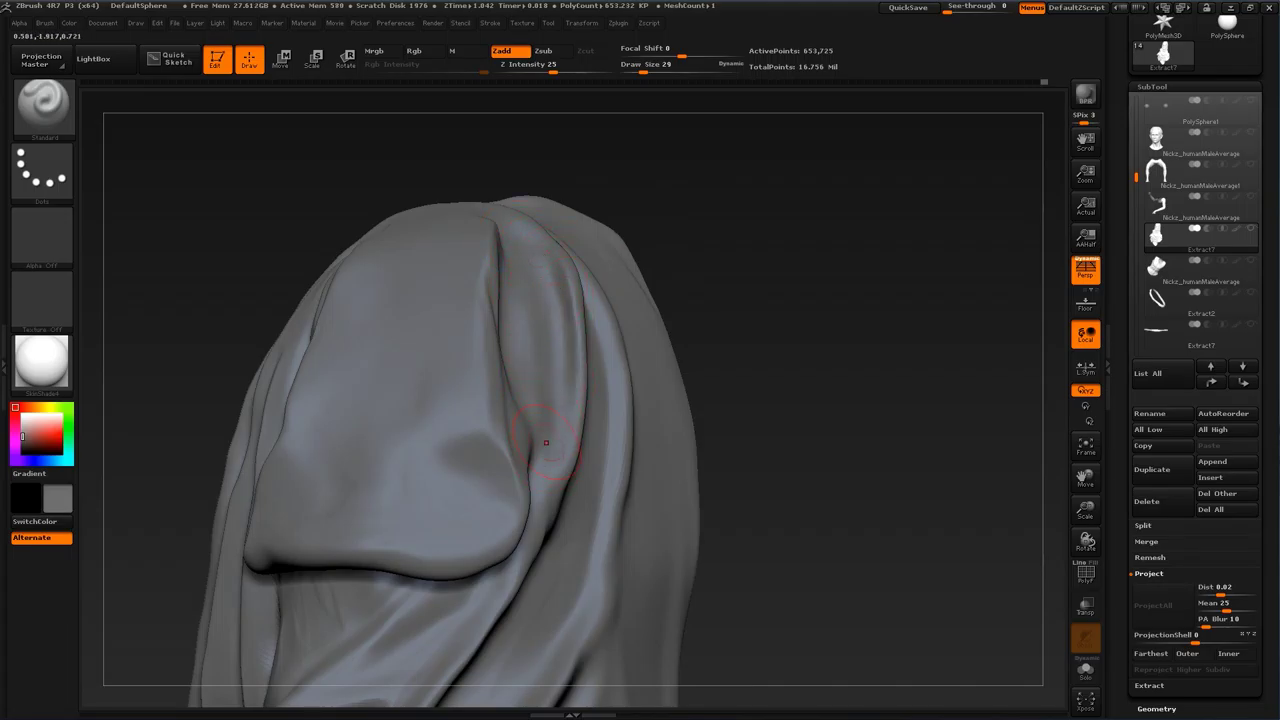
Step: Add volume to the upper part of the fold beside the shoulder flap with the Standard brush at draw size 39
left_click_drag(774, 294, 747, 293)
key("s")
left_click(510, 298)
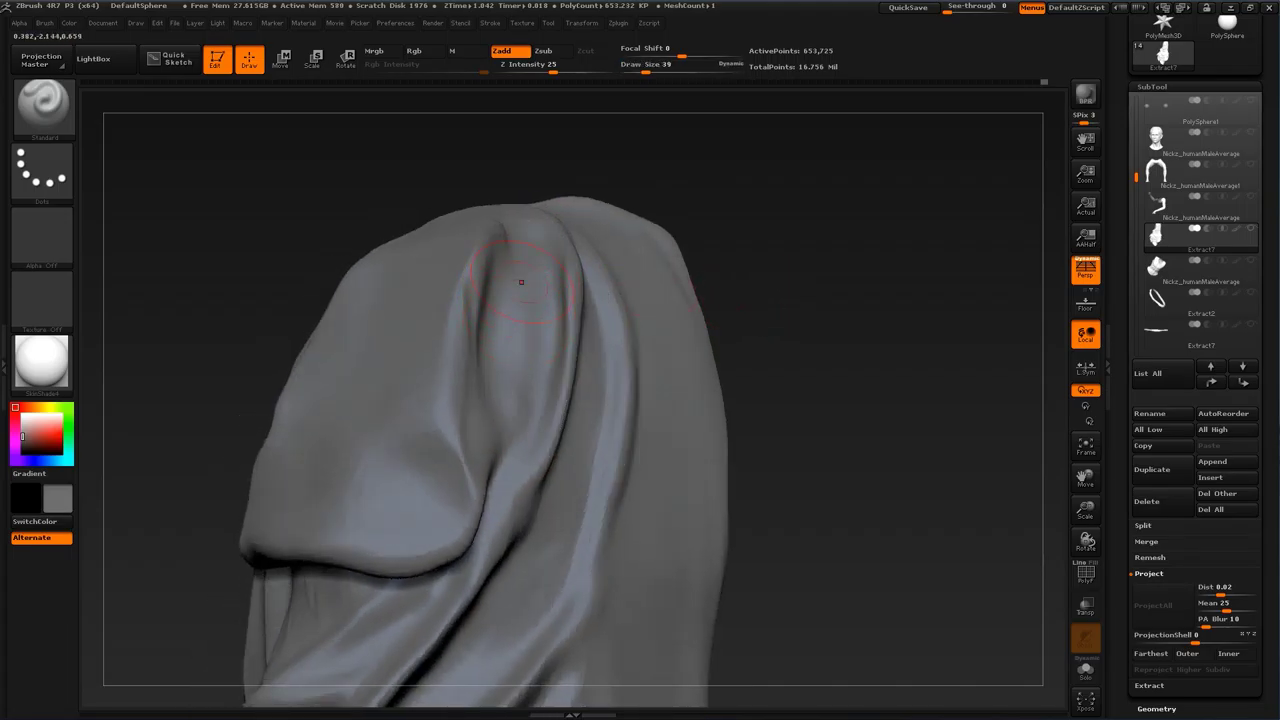
left_click_drag(526, 300, 535, 372)
left_click_drag(740, 240, 765, 290)
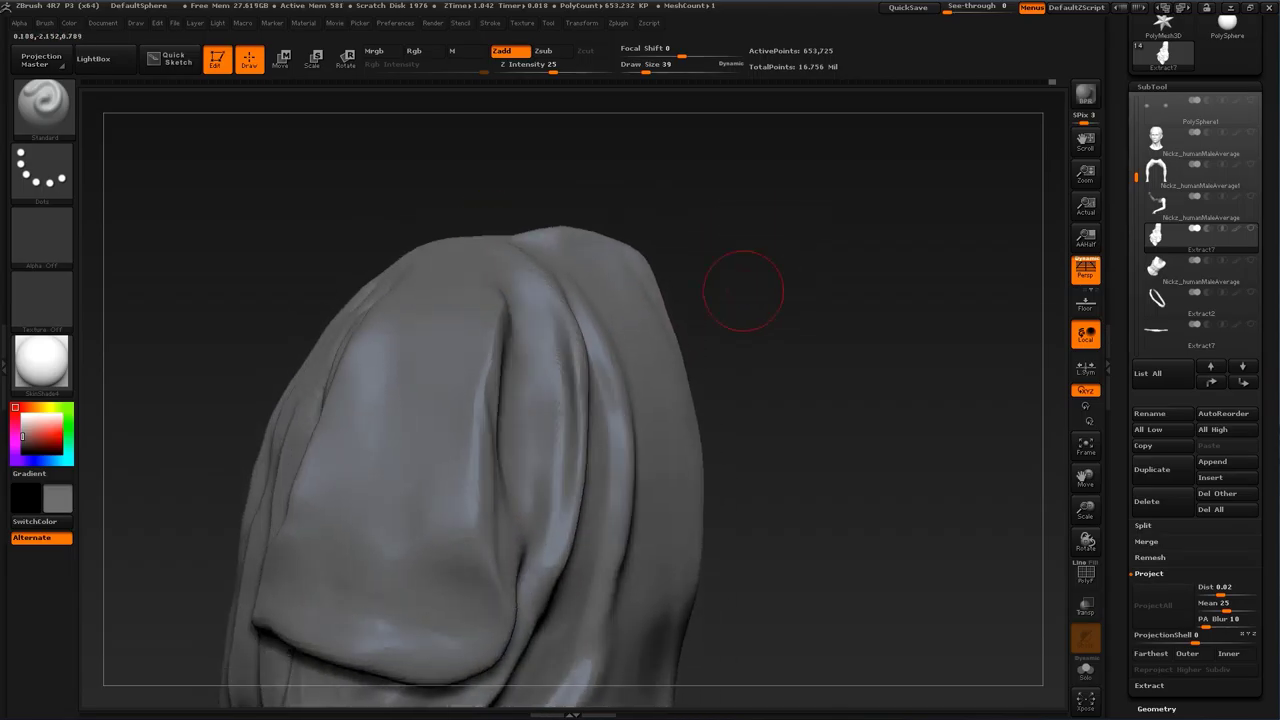
left_click_drag(532, 280, 558, 362)
left_click_drag(763, 327, 791, 323)
Step: Polish the edge of the shoulder flap's side fold with the PolishHard brush at draw size 39
key("b")
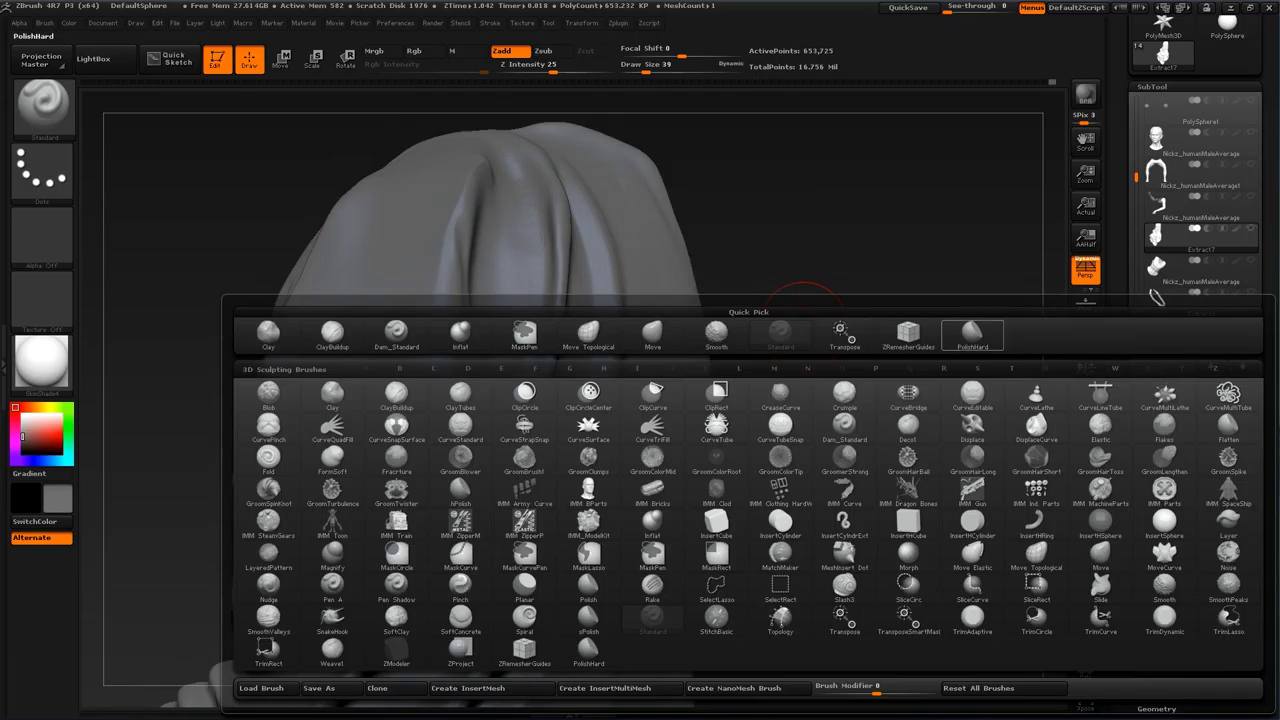
left_click(972, 335)
left_click_drag(482, 222, 474, 334)
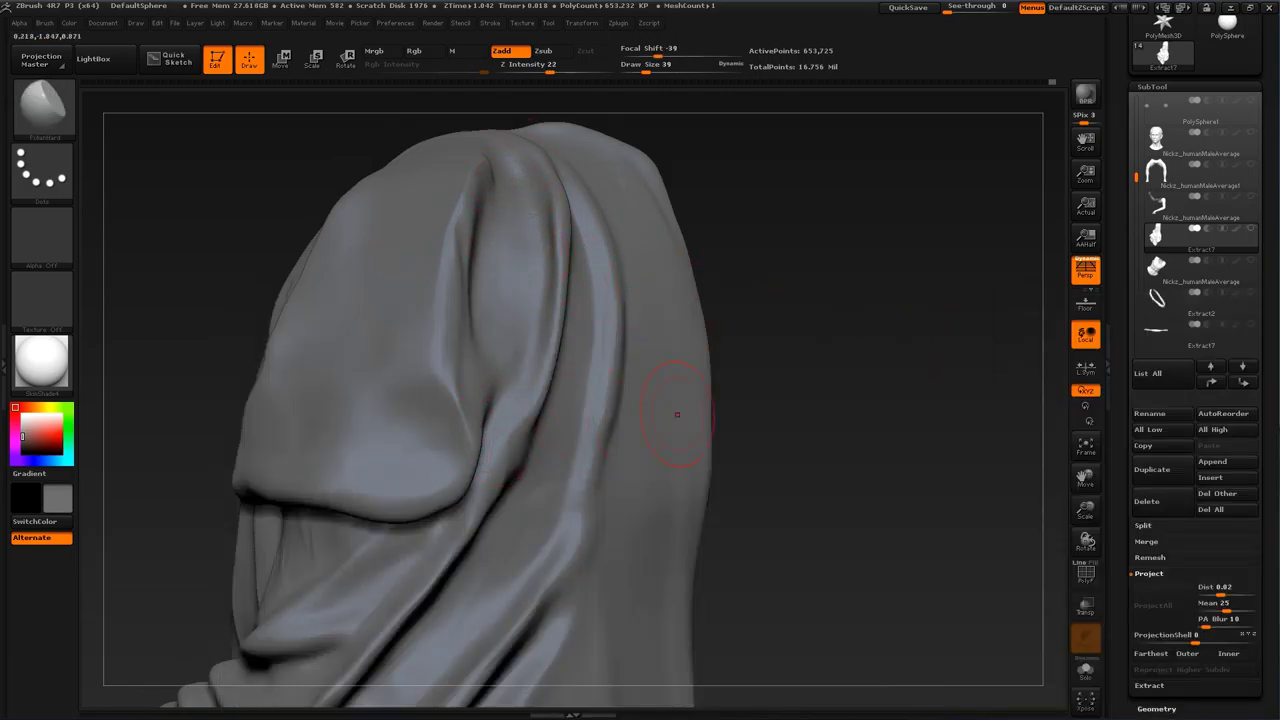
mouse_move(811, 462)
left_mouse_down()
mouse_move(817, 414)
mouse_move(788, 408)
left_mouse_up()
Step: Raise narrow ridges running down the shoulder folds beside the flap with the Standard brush at draw size 31
key("b")
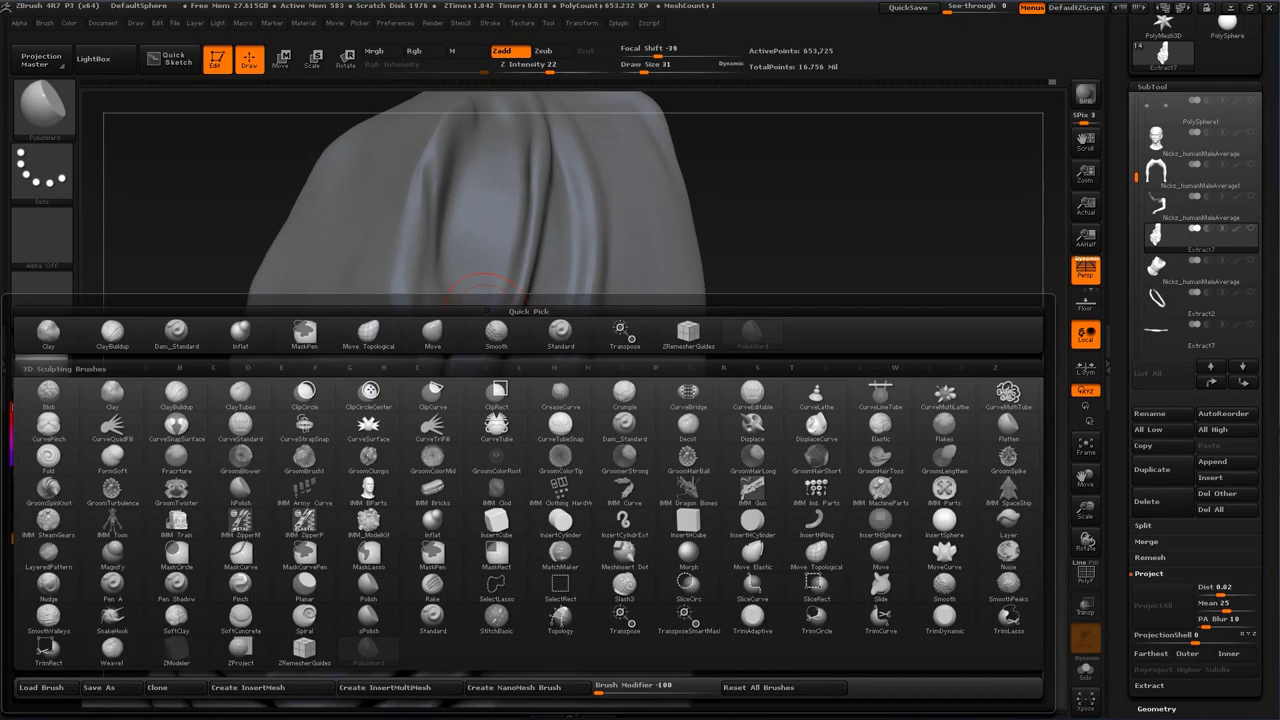
left_click(560, 335)
left_click_drag(823, 258, 745, 262)
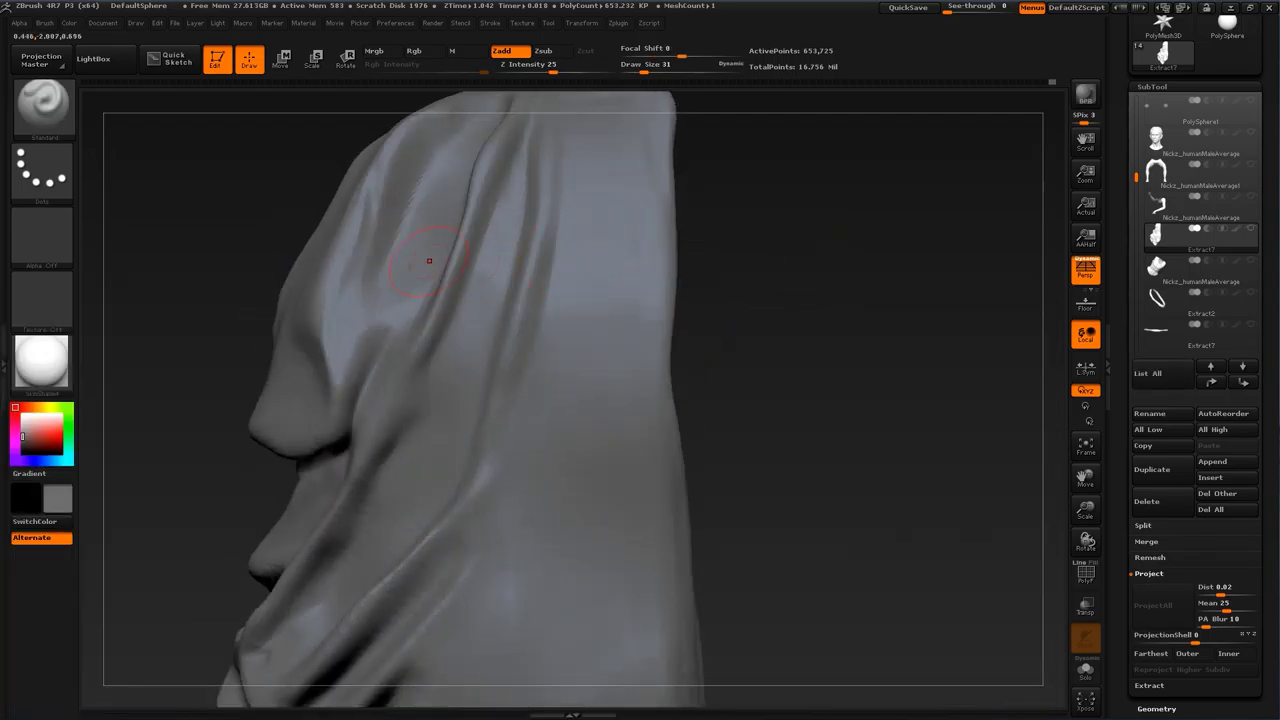
mouse_move(430, 193)
left_mouse_down()
mouse_move(368, 322)
mouse_move(361, 376)
left_mouse_up()
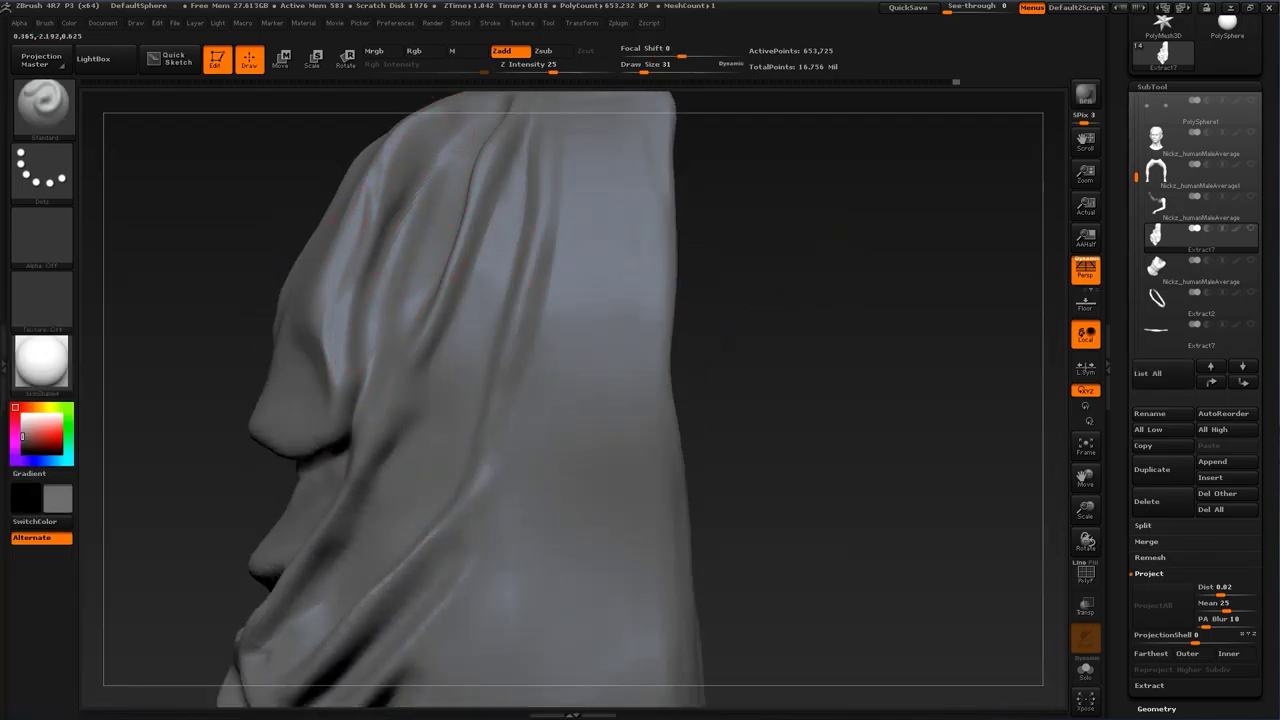
left_click_drag(405, 222, 374, 270)
Step: Build up the upper ends of the diagonal side folds with the Standard brush at draw size 31, and switch to PolishHard for refining them
mouse_move(806, 304)
left_mouse_down()
mouse_move(894, 306)
mouse_move(896, 225)
mouse_move(897, 314)
mouse_move(921, 290)
mouse_move(992, 272)
mouse_move(860, 318)
mouse_move(826, 357)
mouse_move(828, 430)
left_mouse_up()
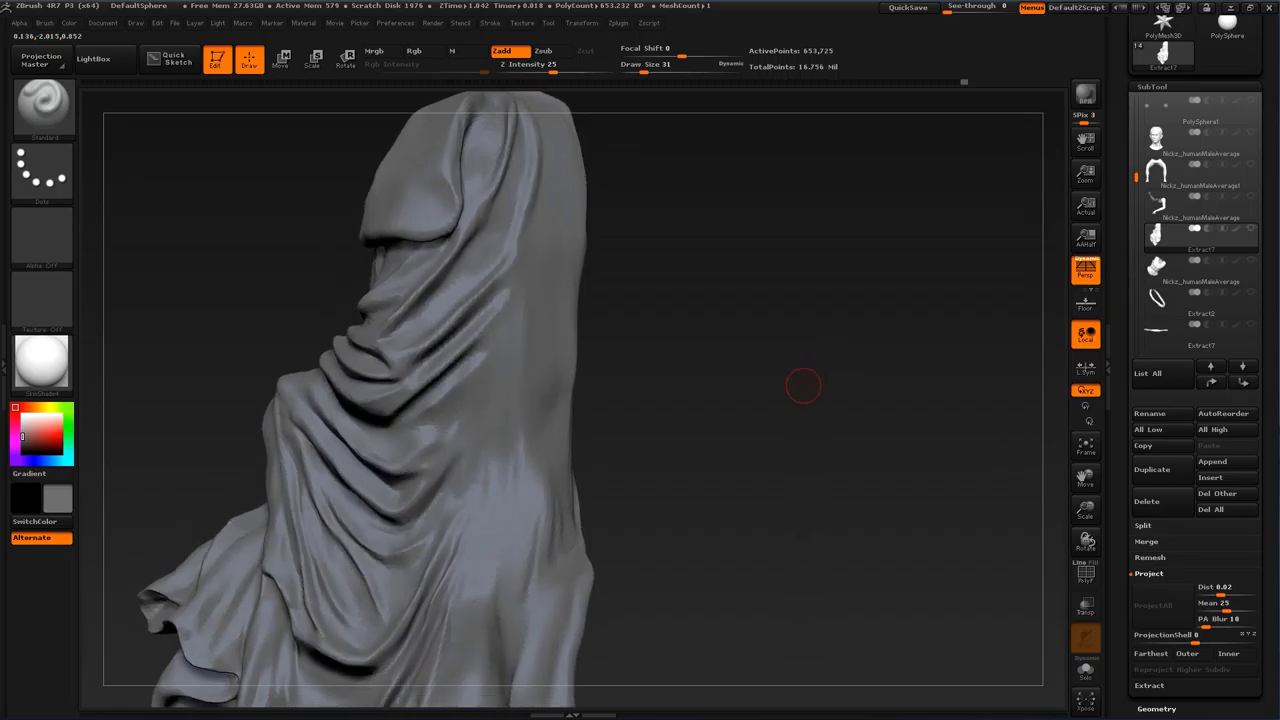
left_click_drag(812, 322, 787, 375, "alt")
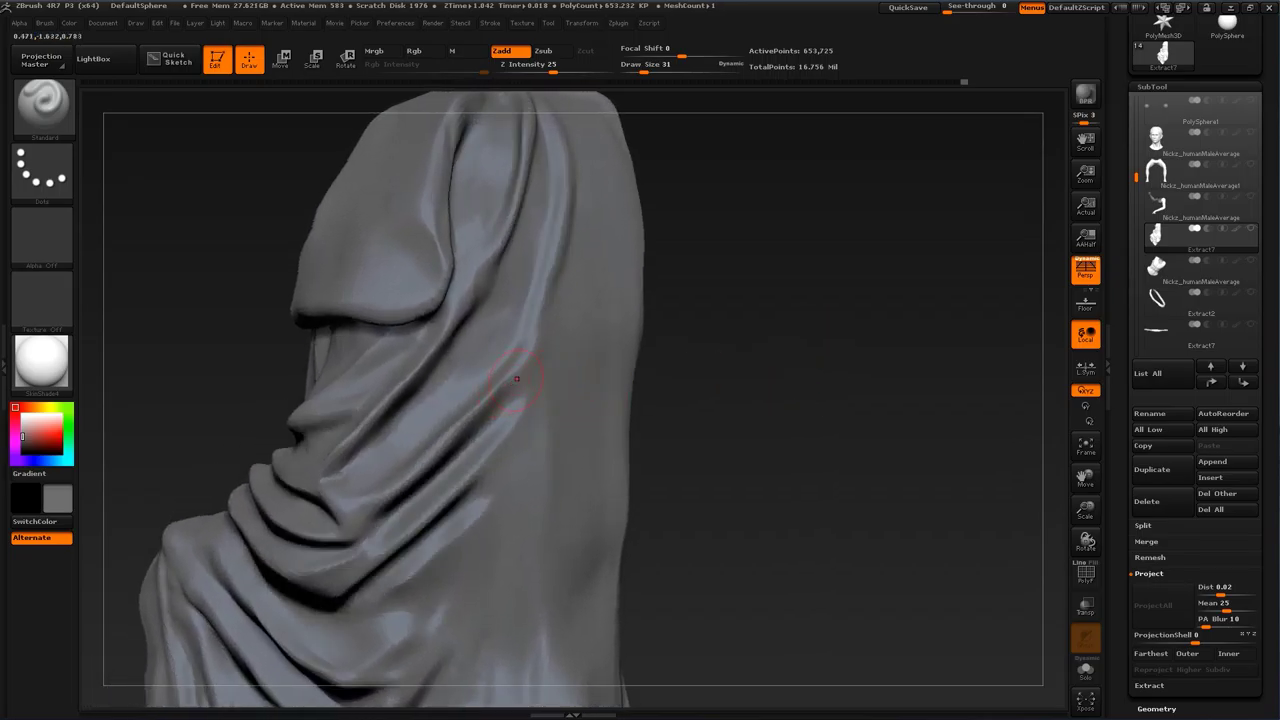
left_click_drag(517, 378, 498, 410)
left_click_drag(520, 368, 505, 406)
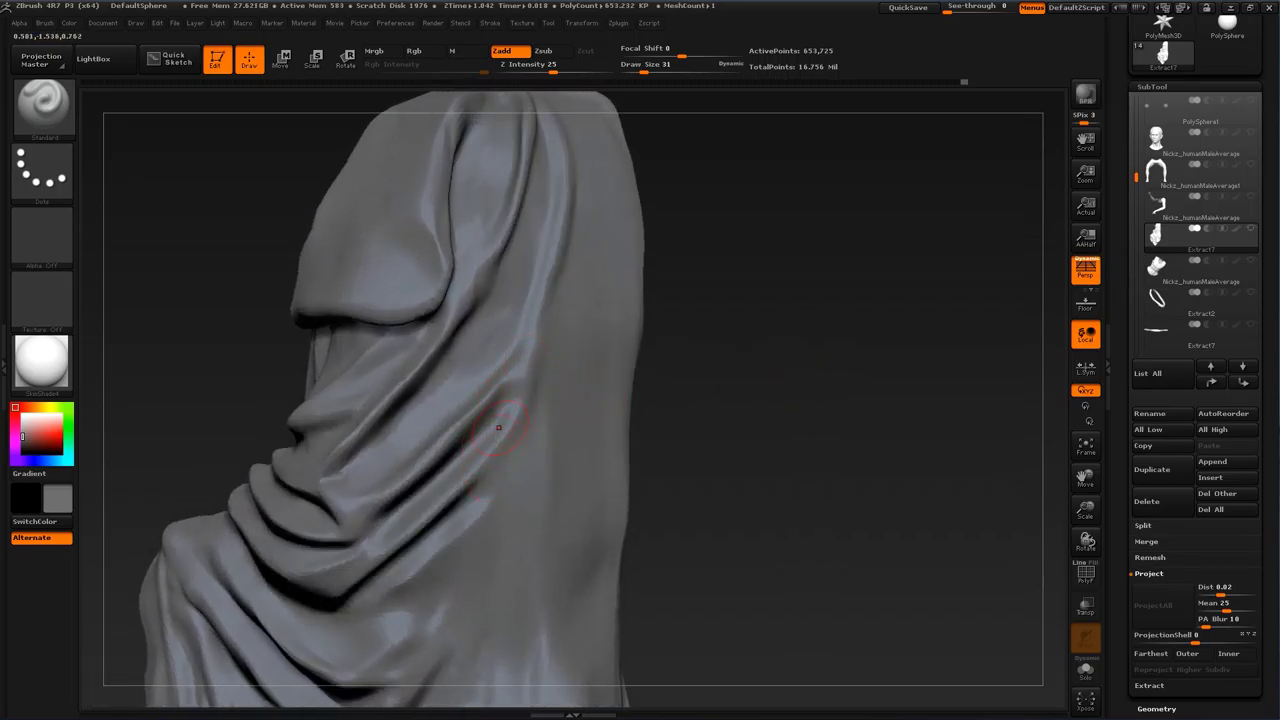
key("b")
left_click(768, 333)
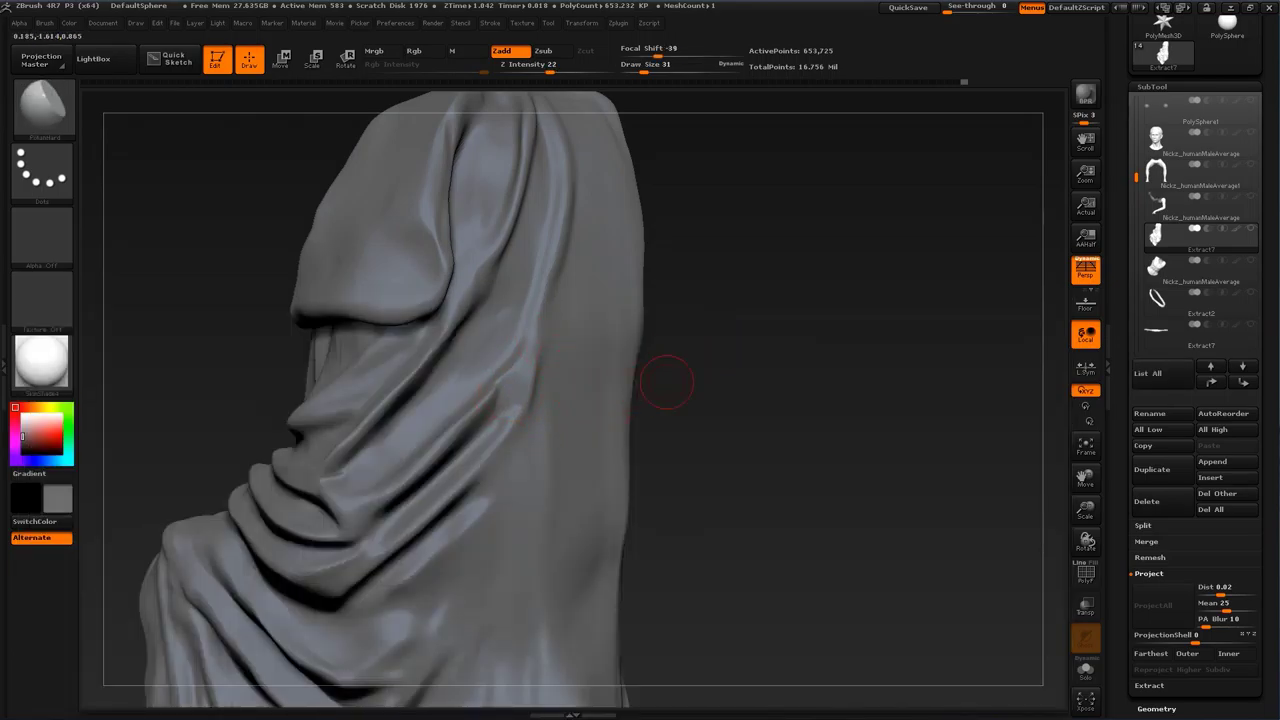
Step: Reshape the upper ends of the diagonal side folds with the Move brush, reducing the draw size to 33
key("b")
key("m")
key("v")
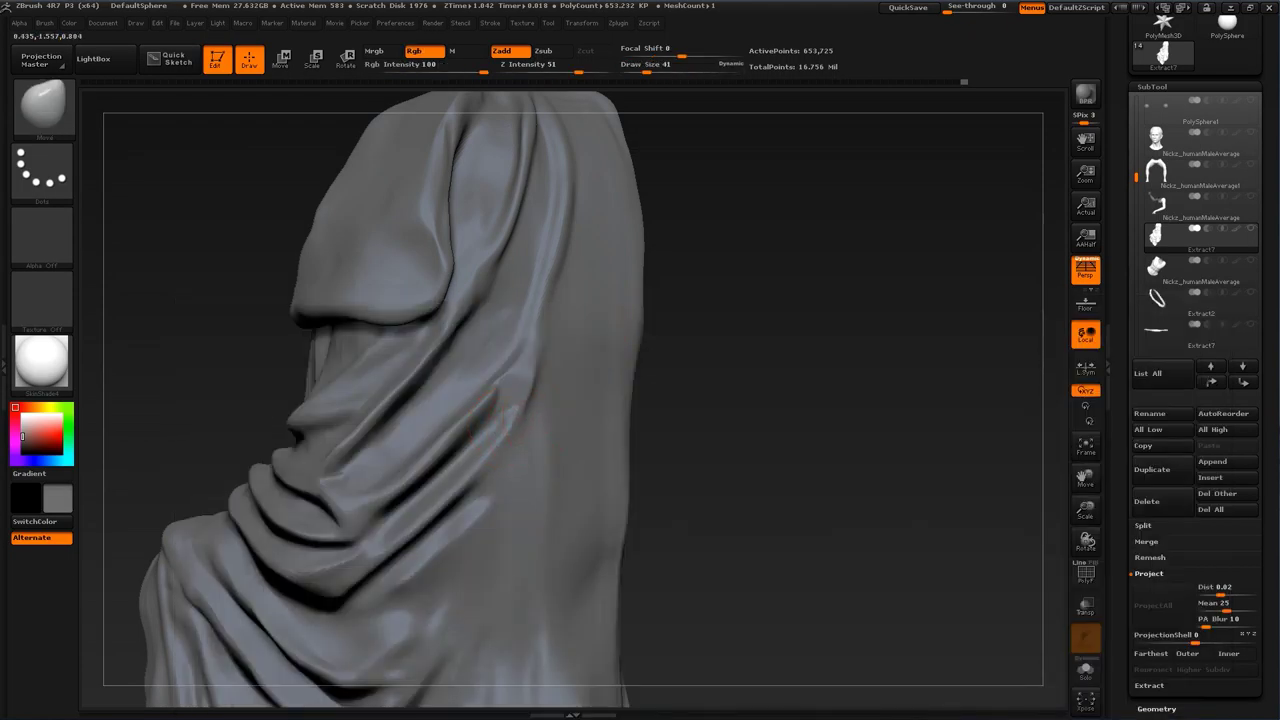
left_click_drag(790, 347, 792, 383, "alt")
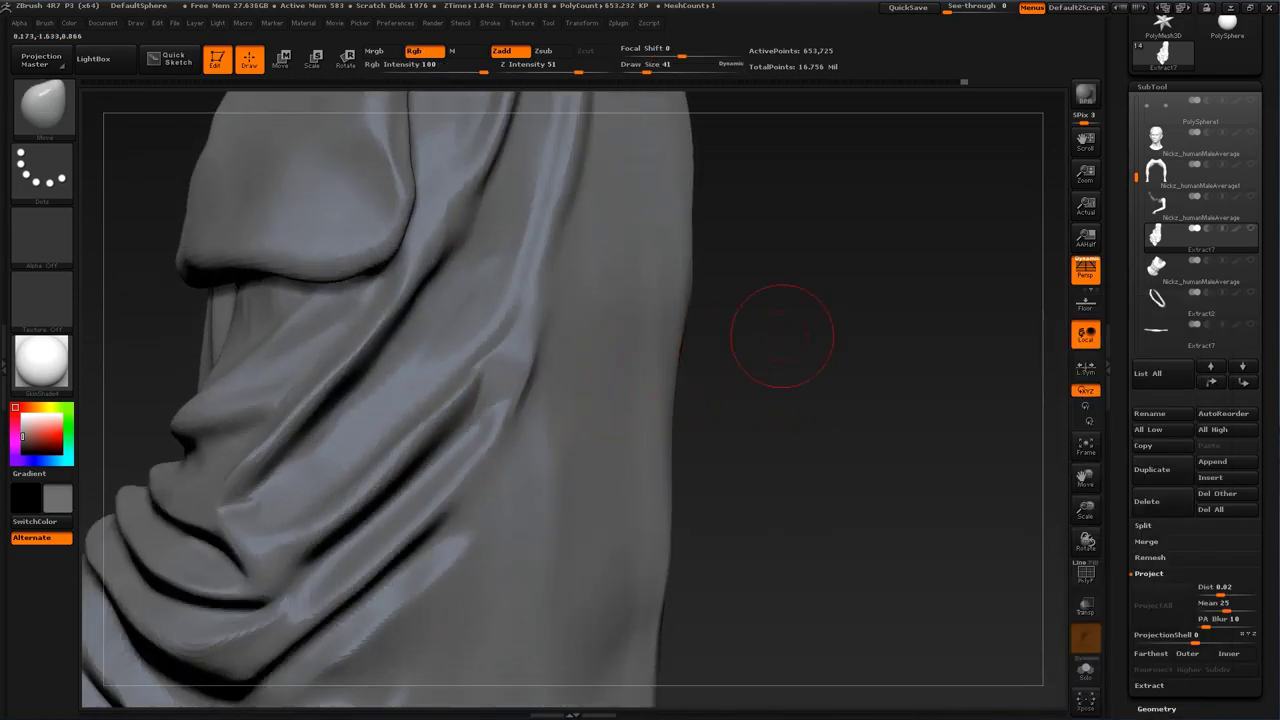
left_click_drag(734, 347, 700, 351)
key("s")
left_click_drag(498, 394, 495, 394)
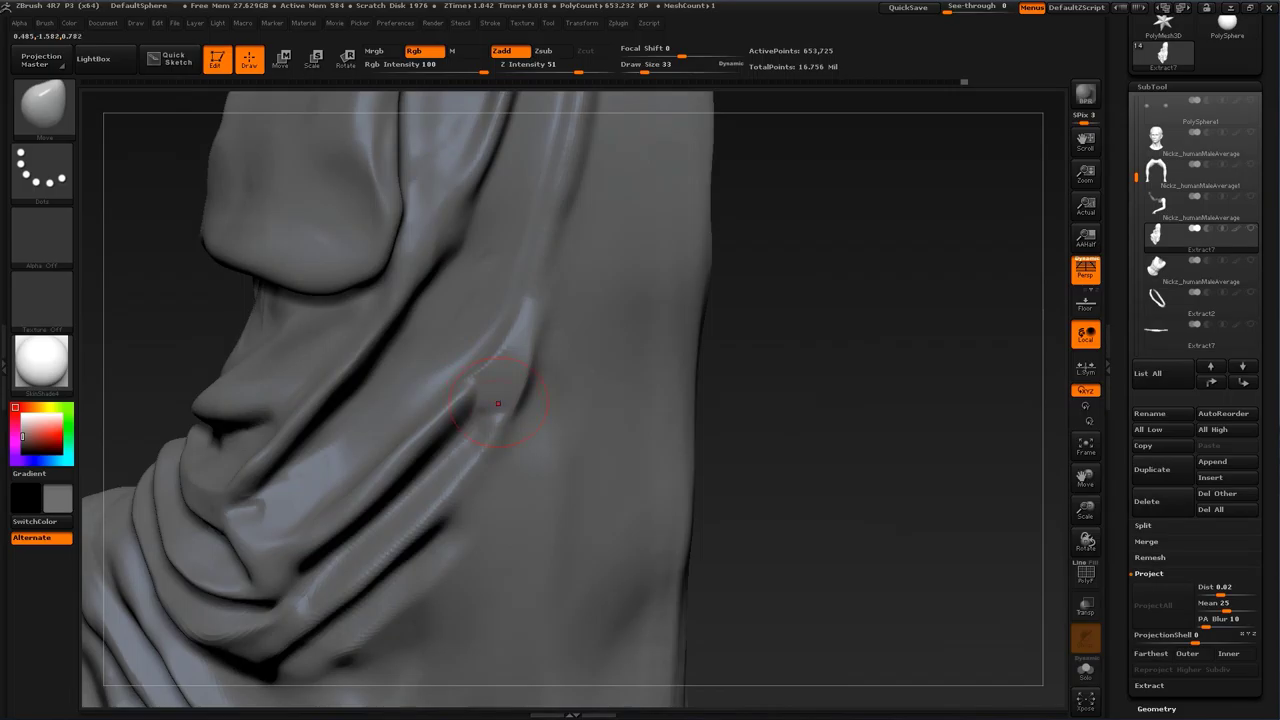
Step: Rework the junction of the diagonal side folds with the Standard brush, deepening the crease and raising the upper ridge at draw size 22
key("b")
left_click(780, 335)
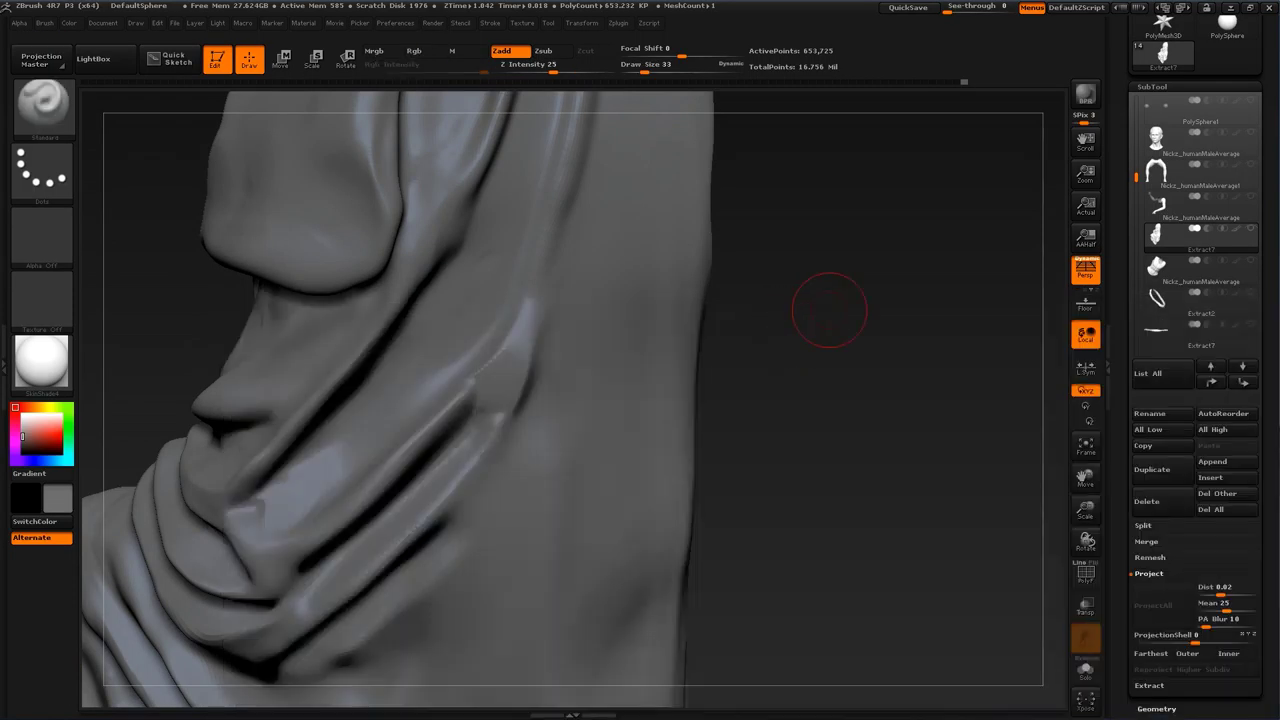
left_click_drag(828, 309, 788, 318)
mouse_move(512, 393)
left_mouse_down()
mouse_move(460, 418)
mouse_move(470, 424)
mouse_move(496, 396)
mouse_move(472, 418)
mouse_move(444, 498)
mouse_move(460, 431)
mouse_move(430, 463)
left_mouse_up()
key("s")
left_click_drag(488, 402, 462, 438, "alt")
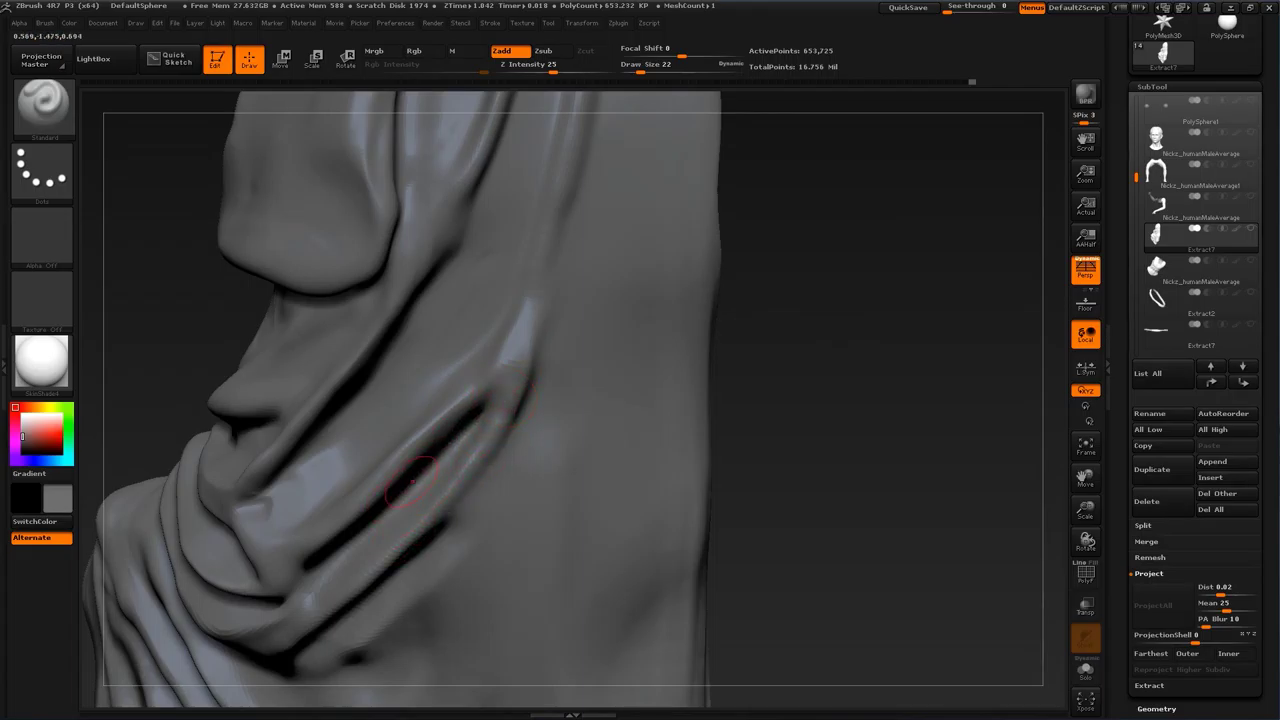
left_click_drag(486, 368, 540, 280)
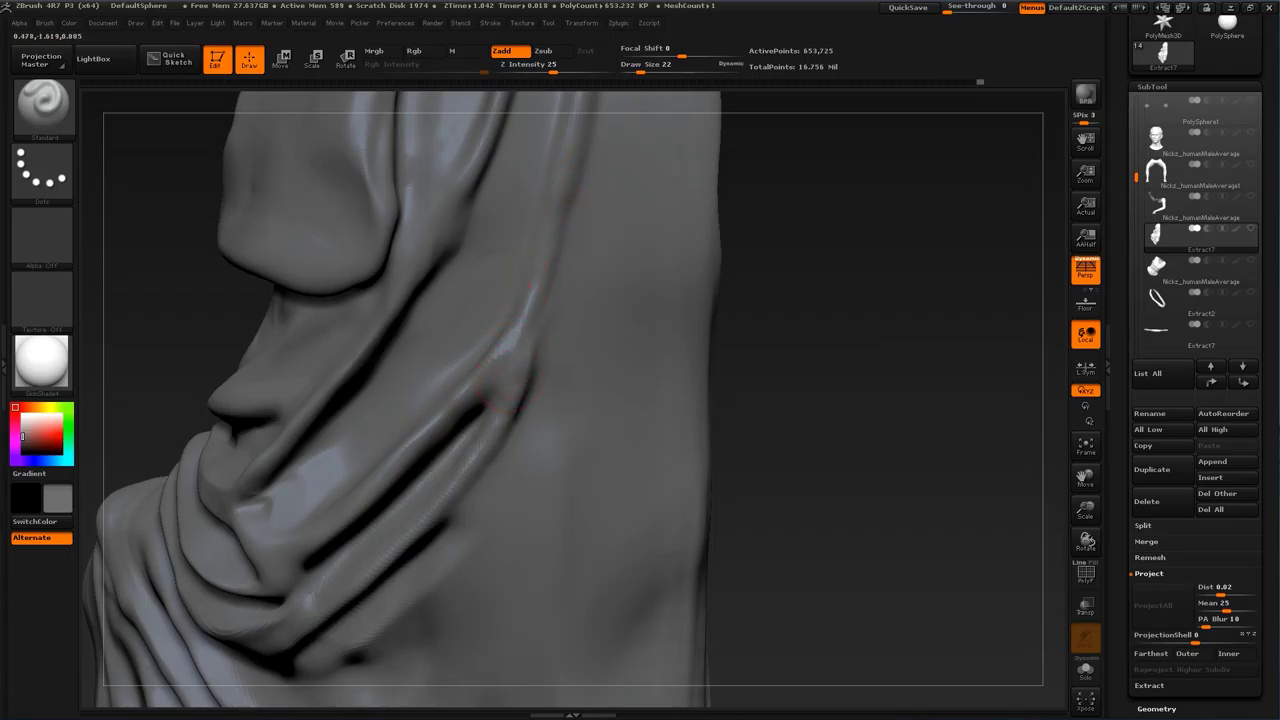
Step: Build up the long fold from the side junction toward the shoulder with the Standard brush at draw size 39
left_click_drag(768, 265, 846, 272)
key("s")
left_click(514, 293)
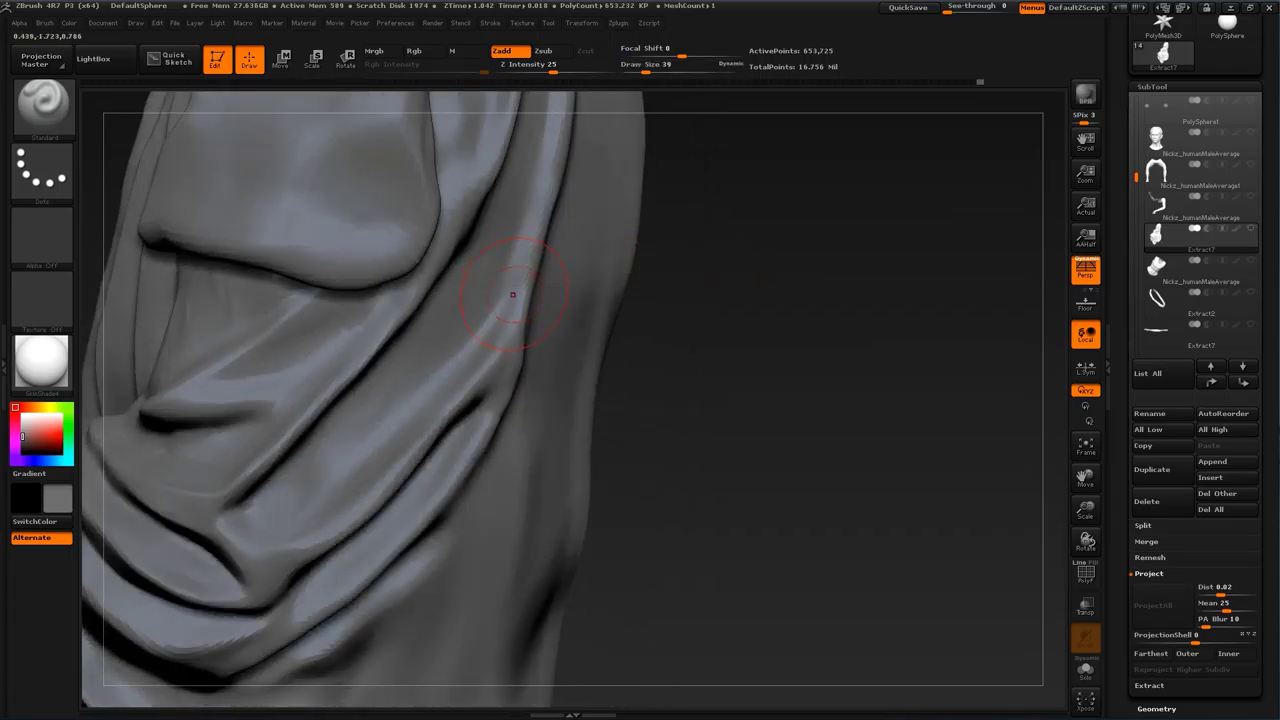
left_click_drag(518, 288, 545, 188)
Step: Smooth the kink at the lower end of the long diagonal fold at draw size 46
mouse_move(752, 375)
left_mouse_down("alt")
mouse_move(829, 260)
mouse_move(740, 265)
mouse_move(806, 257)
mouse_move(803, 229)
mouse_move(790, 315)
left_mouse_up("alt")
key("s")
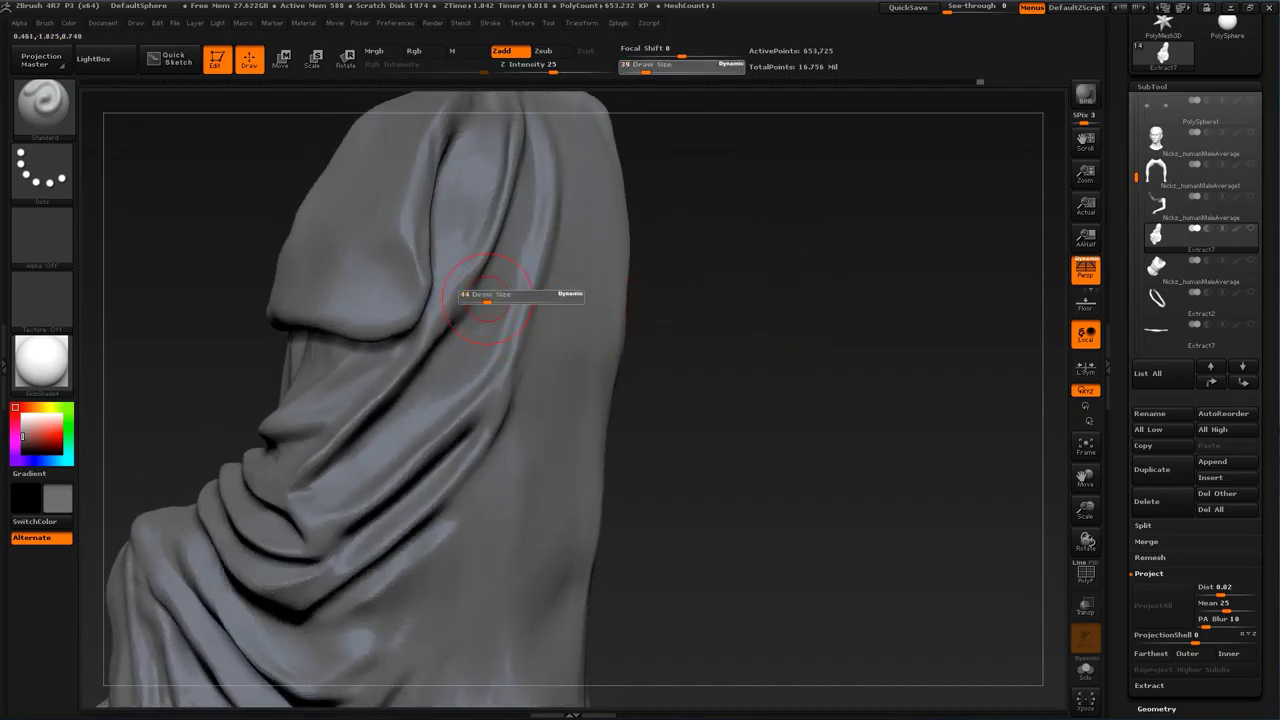
left_click(488, 301)
mouse_move(440, 374)
left_mouse_down()
mouse_move(488, 278)
mouse_move(418, 373)
left_mouse_up()
left_click_drag(714, 290, 771, 269)
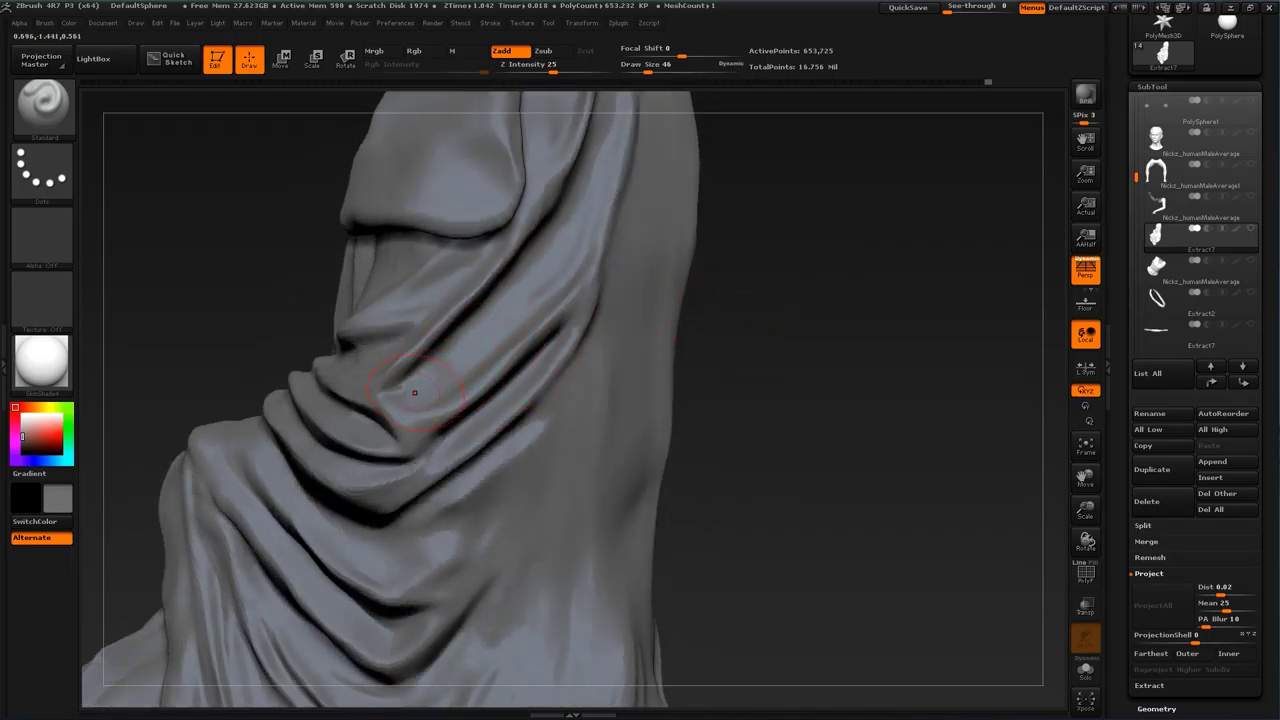
left_click_drag(417, 386, 408, 394, "shift")
mouse_move(814, 330)
left_mouse_down("alt")
mouse_move(829, 283)
mouse_move(847, 289)
mouse_move(811, 298)
left_mouse_up("alt")
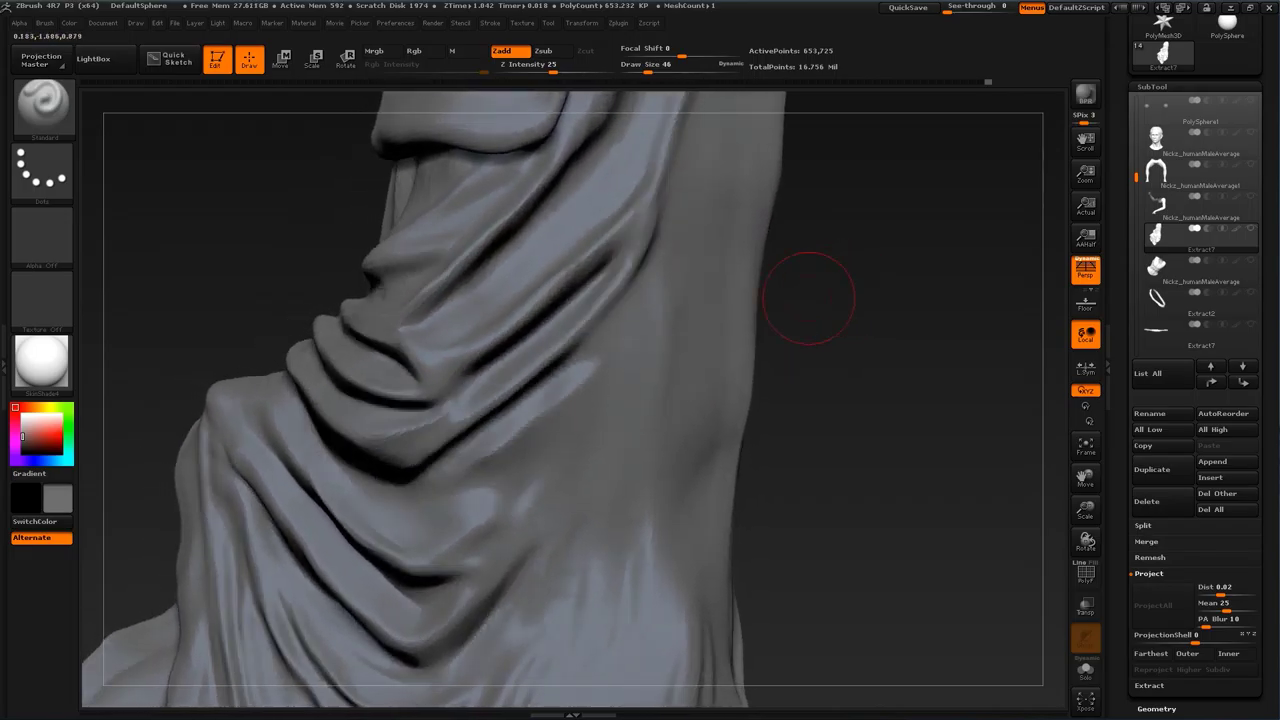
Step: Sculpt narrow diagonal folds below the side junction with the Standard brush, reducing the draw size to 29 and then 16
key("s")
left_click_drag(605, 330, 599, 329)
left_click_drag(757, 348, 790, 335)
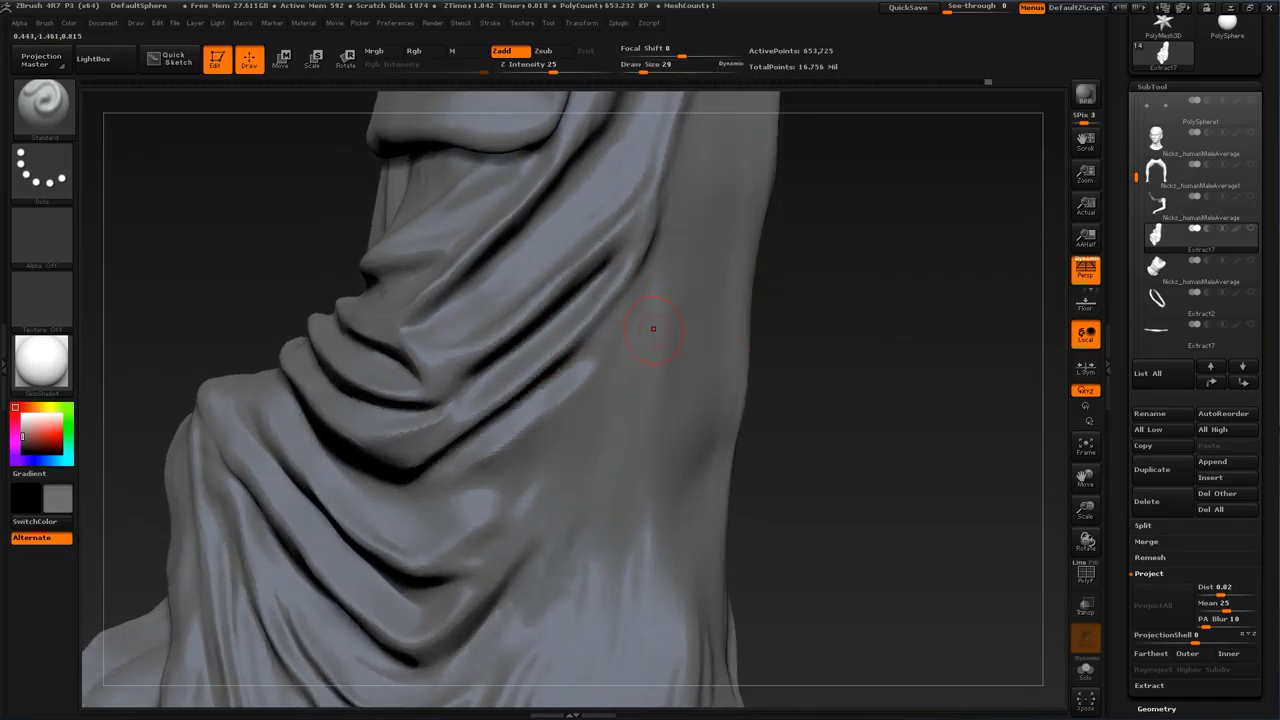
key("s")
left_click_drag(653, 333, 647, 333)
mouse_move(636, 283)
left_mouse_down()
mouse_move(574, 408)
mouse_move(584, 396)
mouse_move(501, 494)
left_mouse_up()
mouse_move(578, 385)
left_mouse_down()
mouse_move(618, 342)
mouse_move(505, 473)
left_mouse_up()
left_click_drag(600, 342, 524, 462)
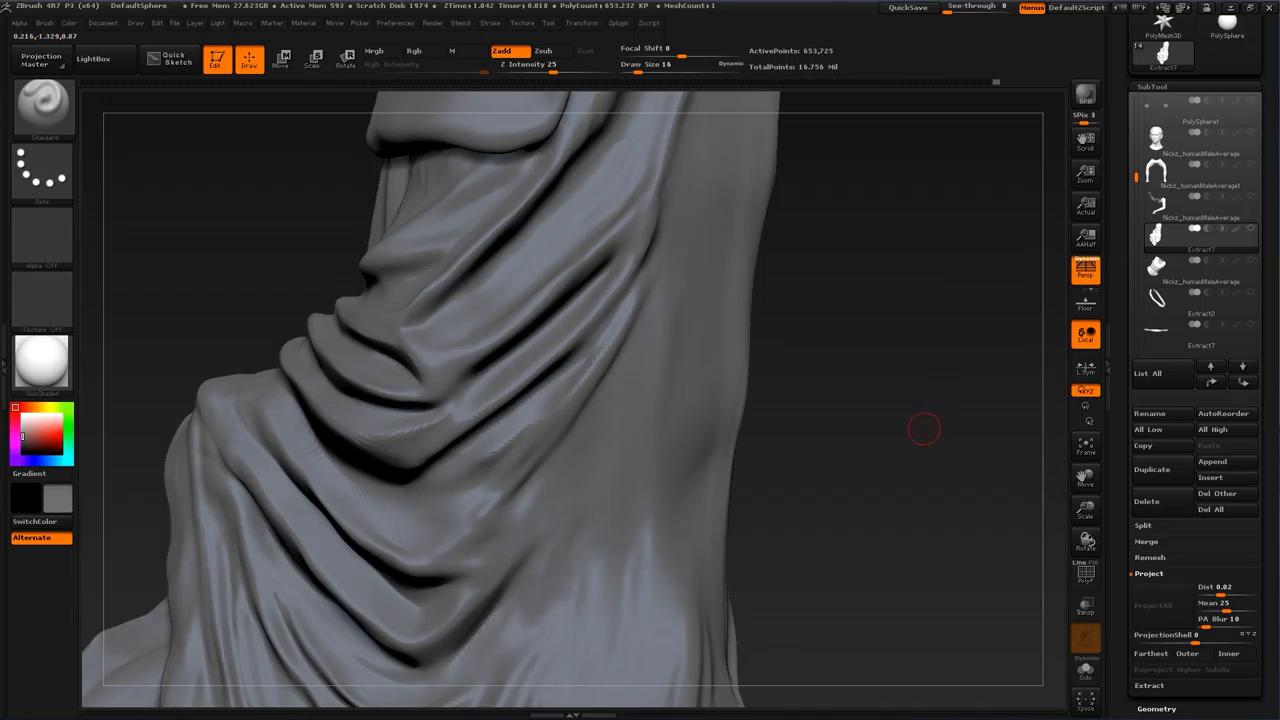
Step: Build up the lower ends of the narrow diagonal side folds at draw size 23
left_click_drag(928, 448, 940, 368, "alt")
key("bracketright")
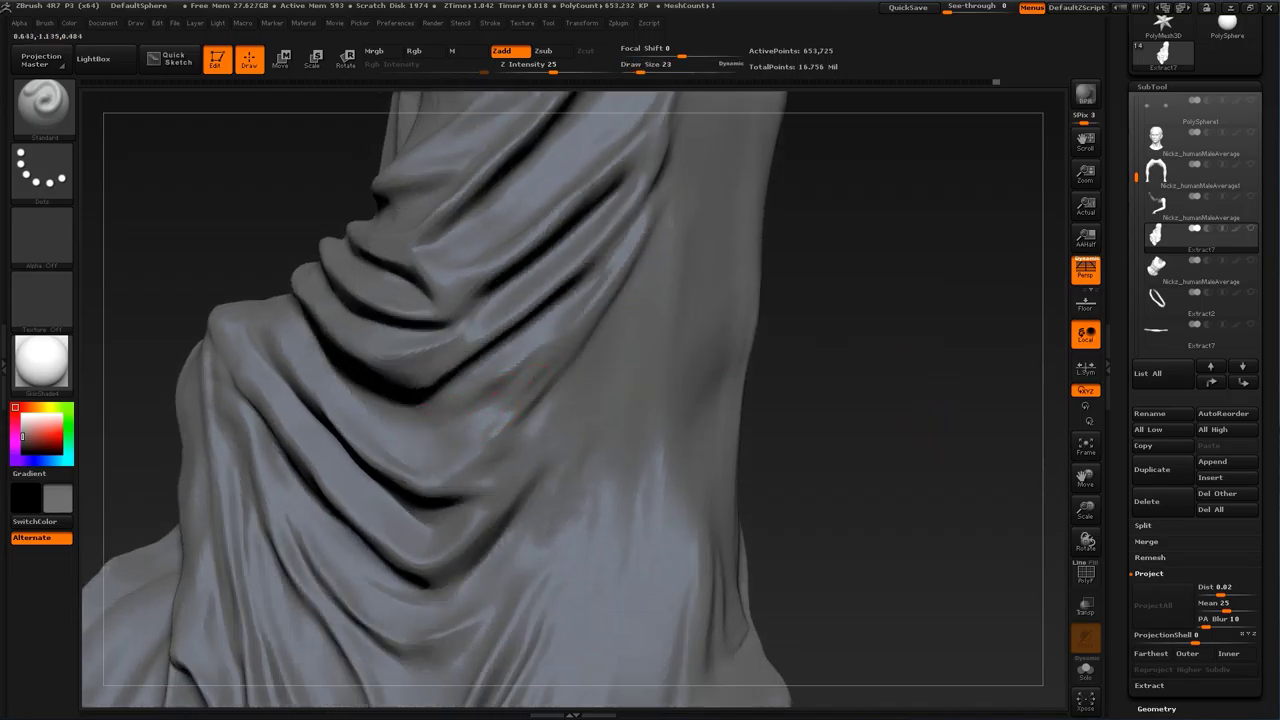
mouse_move(516, 376)
left_mouse_down()
mouse_move(440, 405)
mouse_move(606, 256)
left_mouse_up()
left_click_drag(876, 409, 882, 356, "alt")
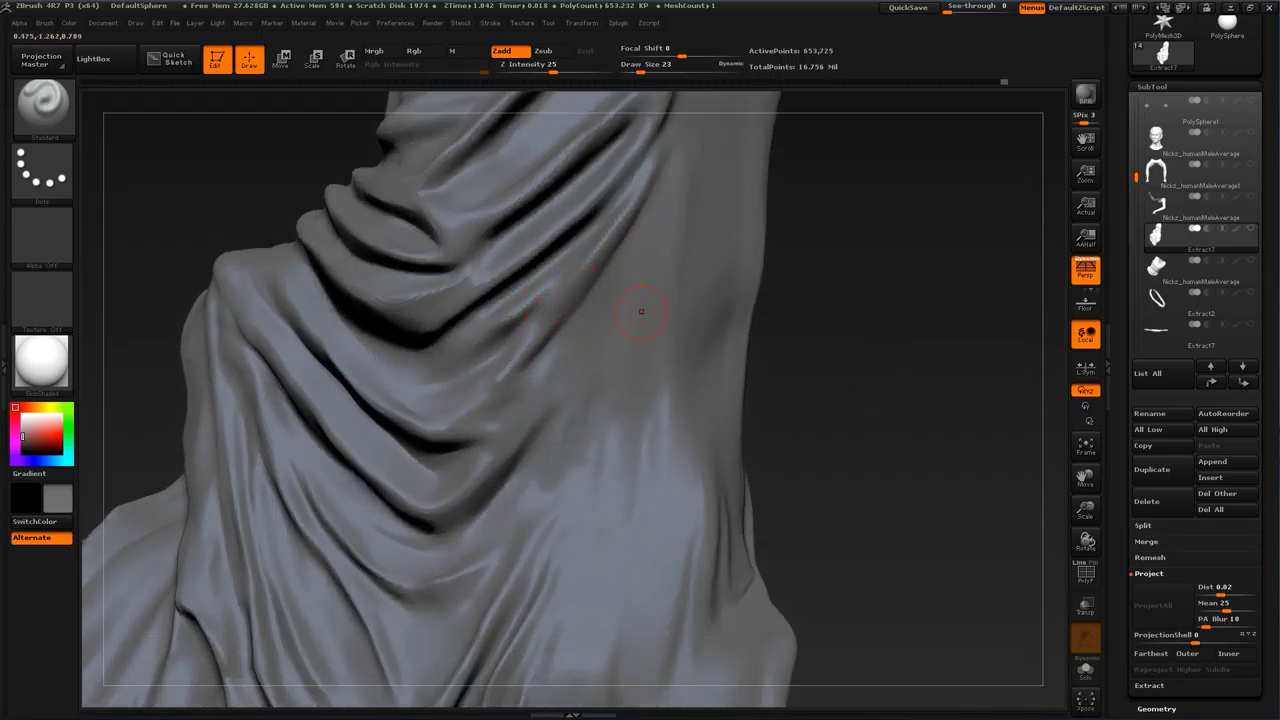
left_click_drag(823, 268, 840, 277, "alt")
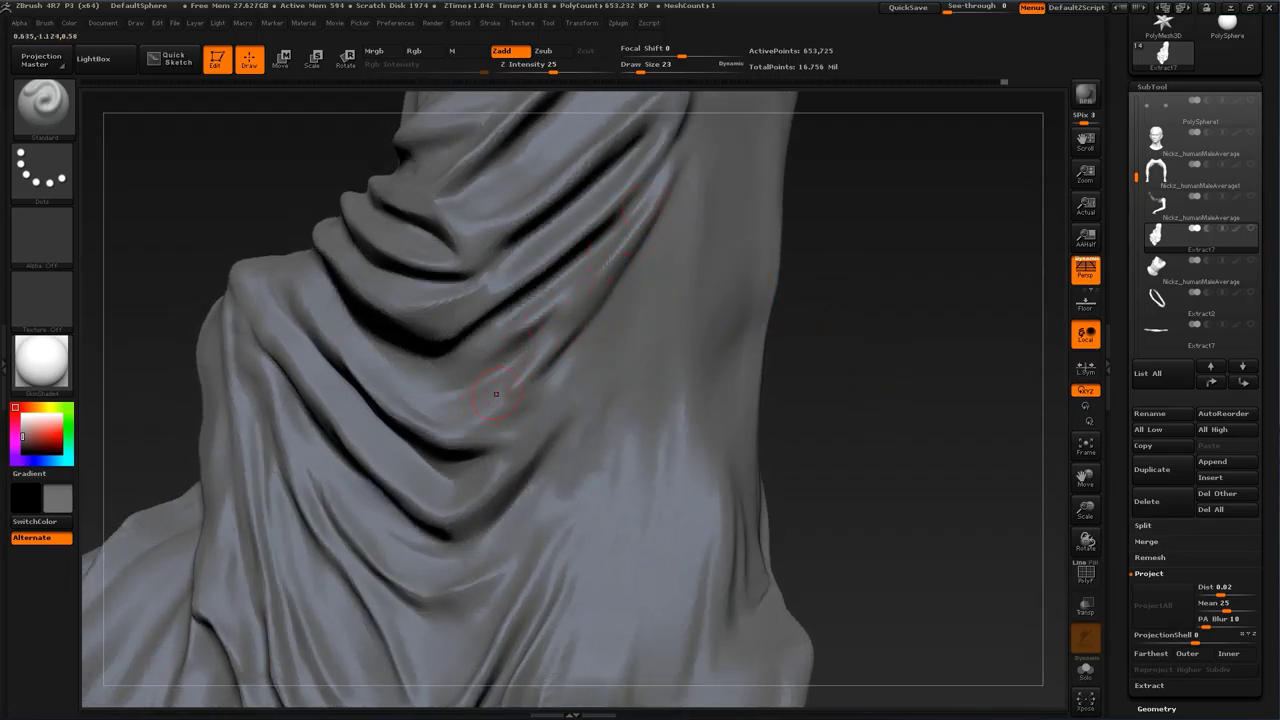
mouse_move(870, 384)
left_mouse_down()
mouse_move(890, 386)
mouse_move(851, 346)
left_mouse_up()
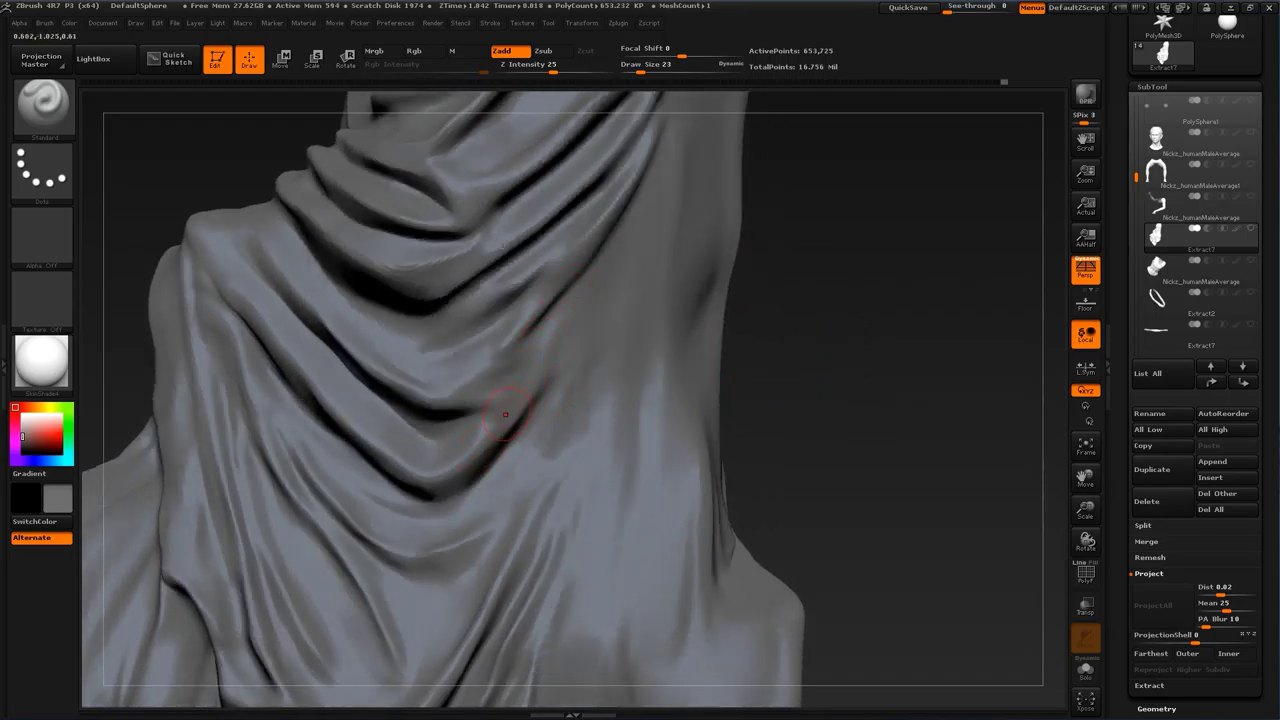
Step: Extend the ends of the waist swags up toward the side of the garment at draw size 31
key("s")
left_click_drag(514, 402, 552, 310)
right_click_drag(585, 300, 540, 268)
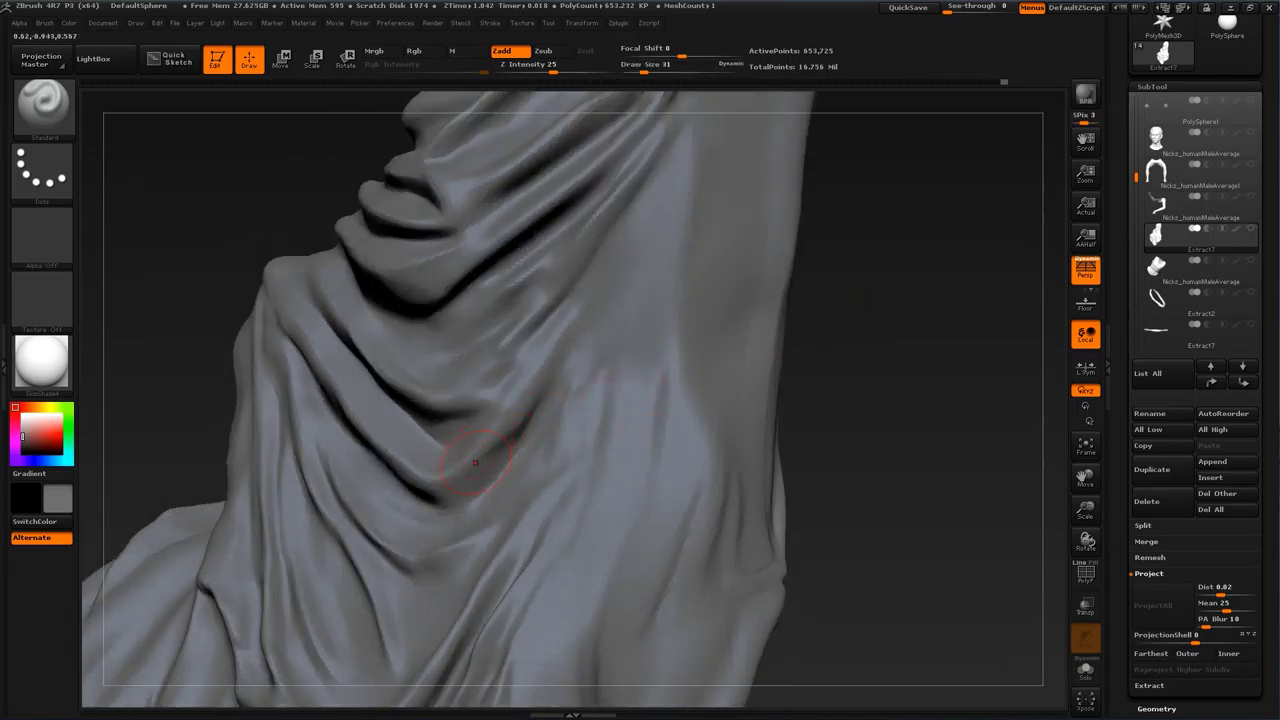
left_click_drag(514, 425, 601, 275)
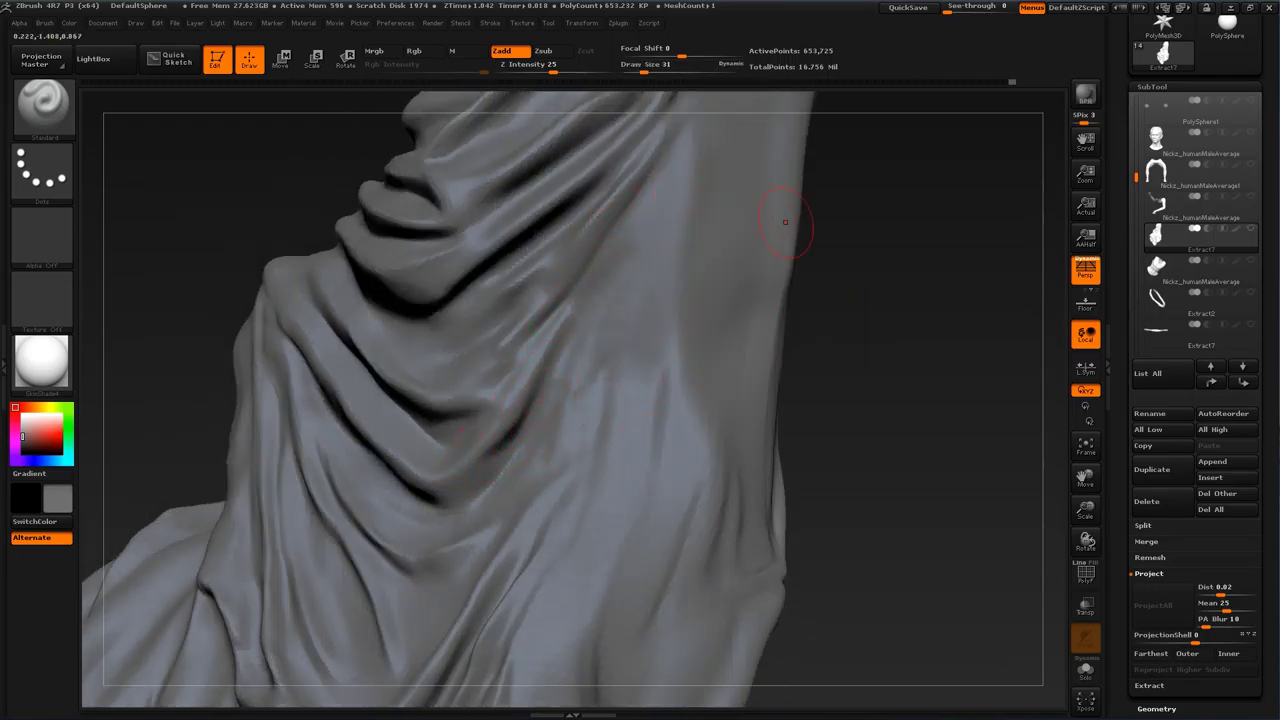
left_click_drag(830, 222, 885, 250)
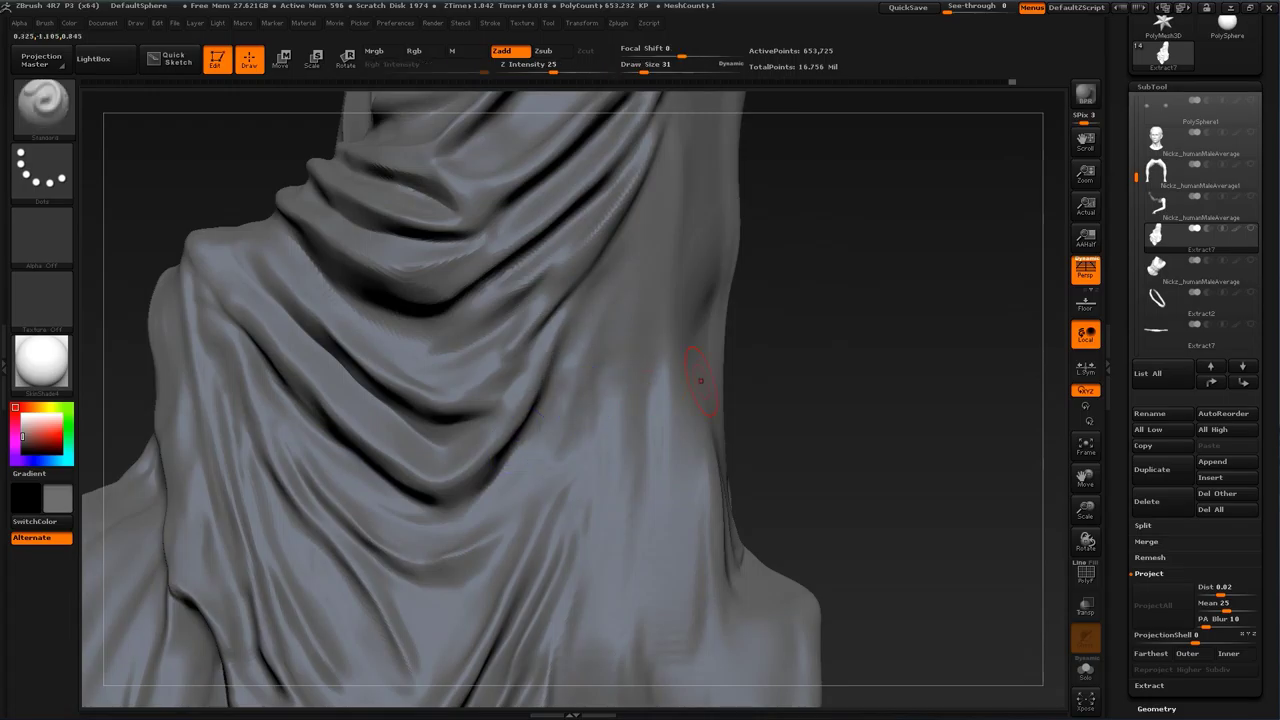
Step: Raise long ridges along the garment's side where the swags converge, working from below at draw size 31
mouse_move(825, 365)
left_mouse_down("alt")
mouse_move(831, 280)
mouse_move(880, 426)
mouse_move(861, 345)
mouse_move(850, 358)
mouse_move(811, 349)
mouse_move(797, 306)
mouse_move(853, 258)
mouse_move(822, 290)
mouse_move(838, 305)
mouse_move(845, 365)
mouse_move(737, 329)
mouse_move(639, 381)
left_mouse_up("alt")
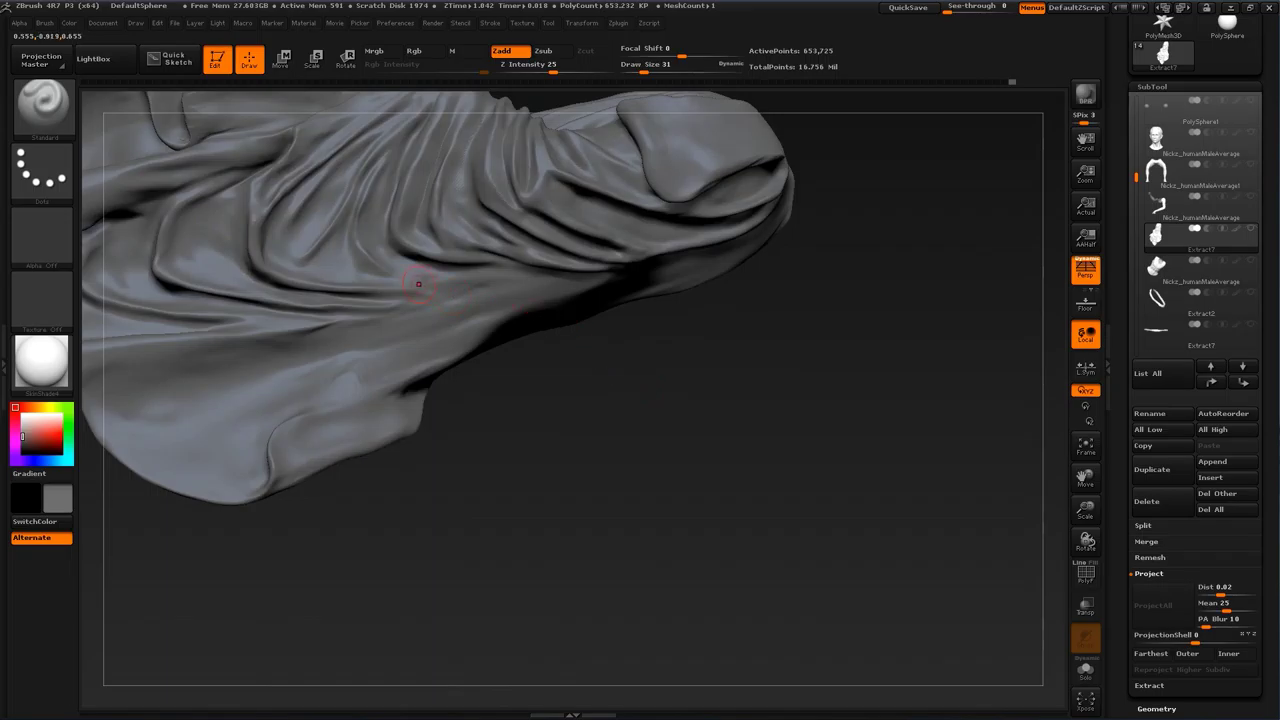
key("s")
key("s")
key("s")
left_click_drag(389, 290, 393, 289)
key("s")
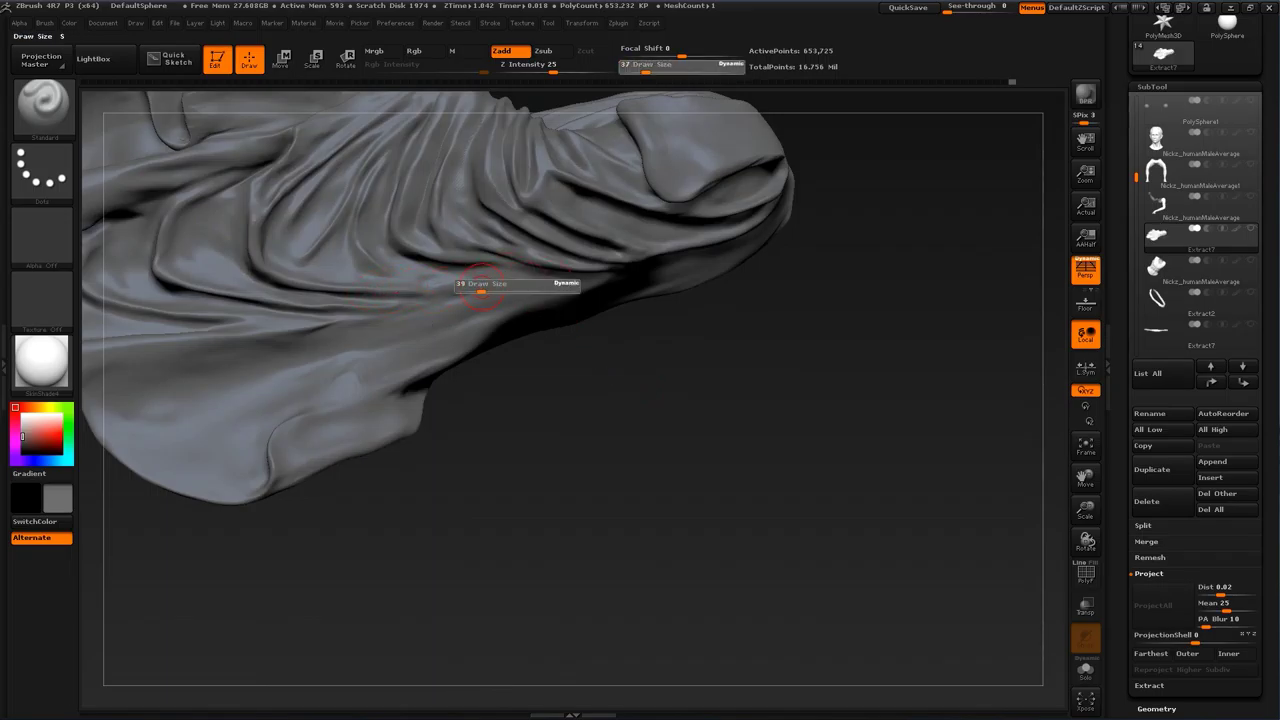
left_click_drag(480, 287, 478, 287)
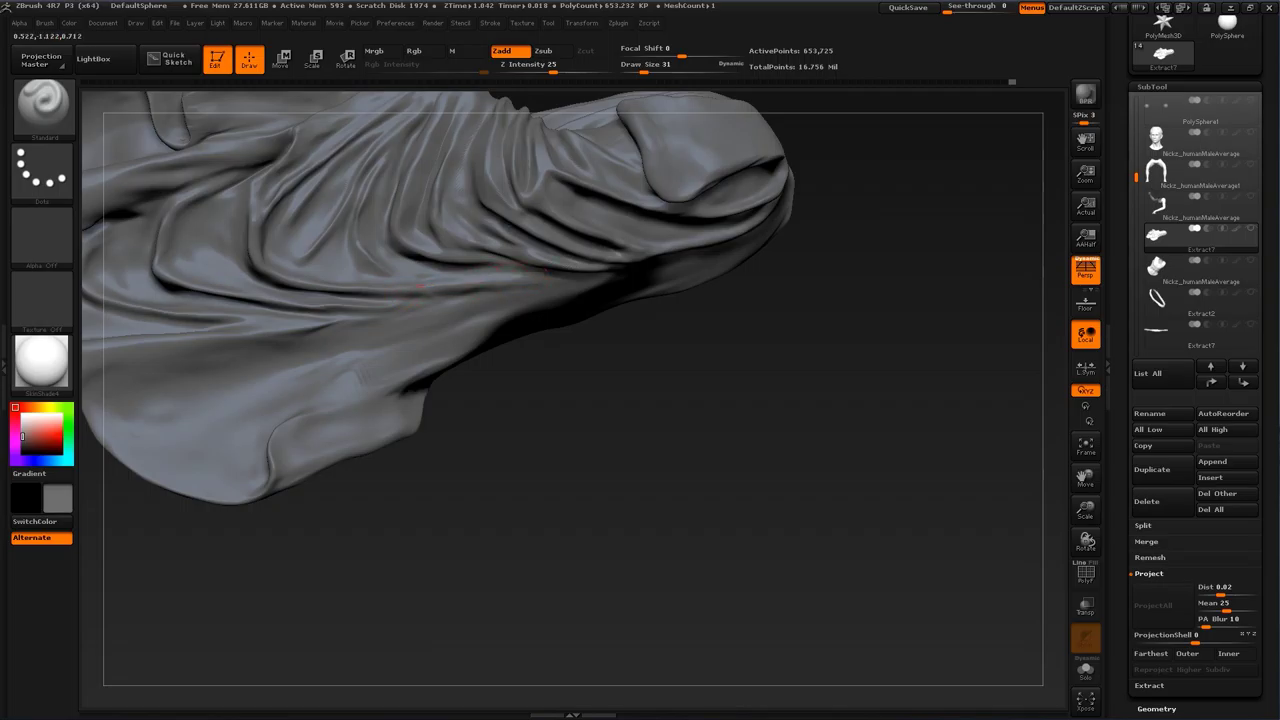
left_click_drag(659, 334, 657, 288)
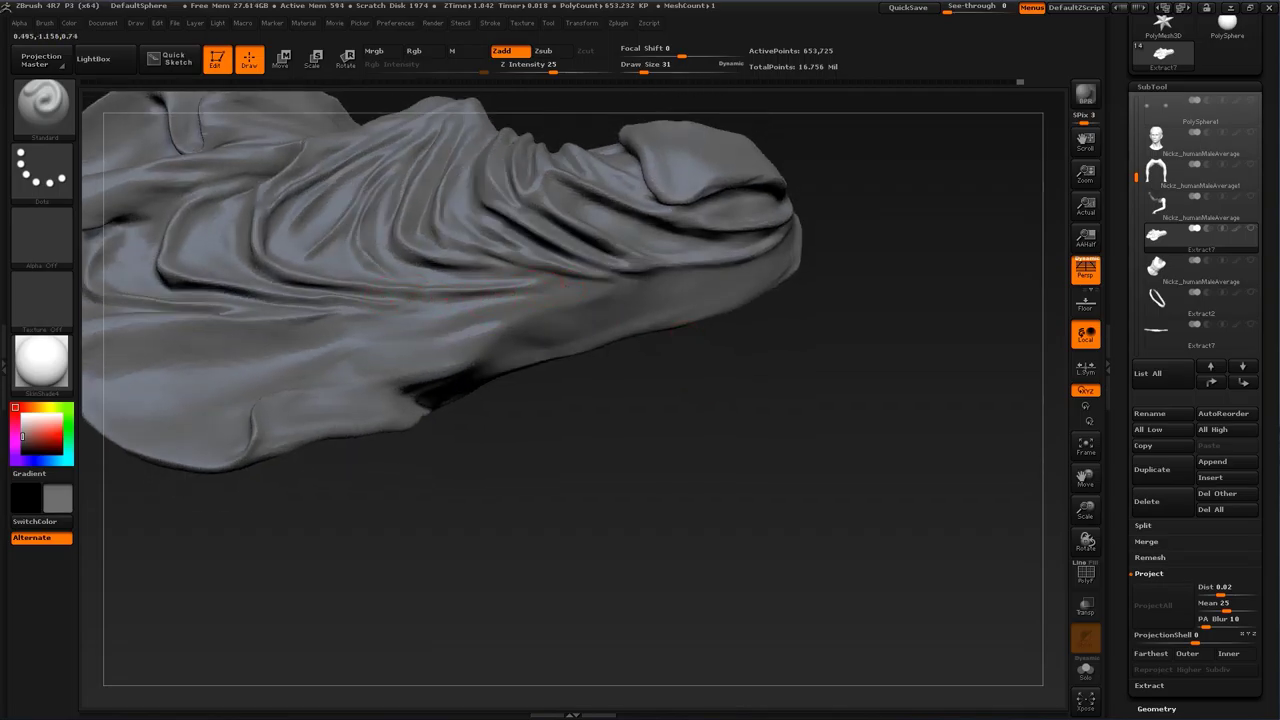
left_click_drag(521, 290, 602, 279)
mouse_move(762, 393)
left_mouse_down()
mouse_move(769, 403)
mouse_move(740, 417)
mouse_move(688, 405)
mouse_move(678, 375)
left_mouse_up()
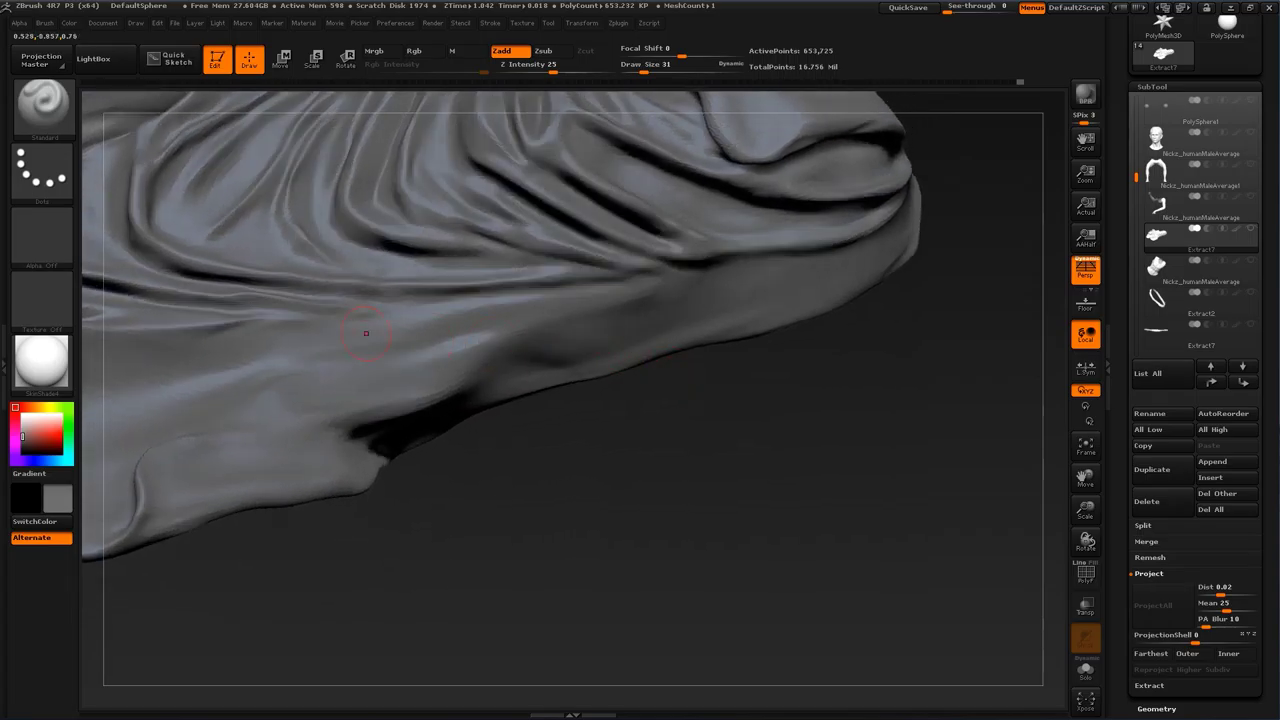
left_click_drag(418, 308, 504, 303)
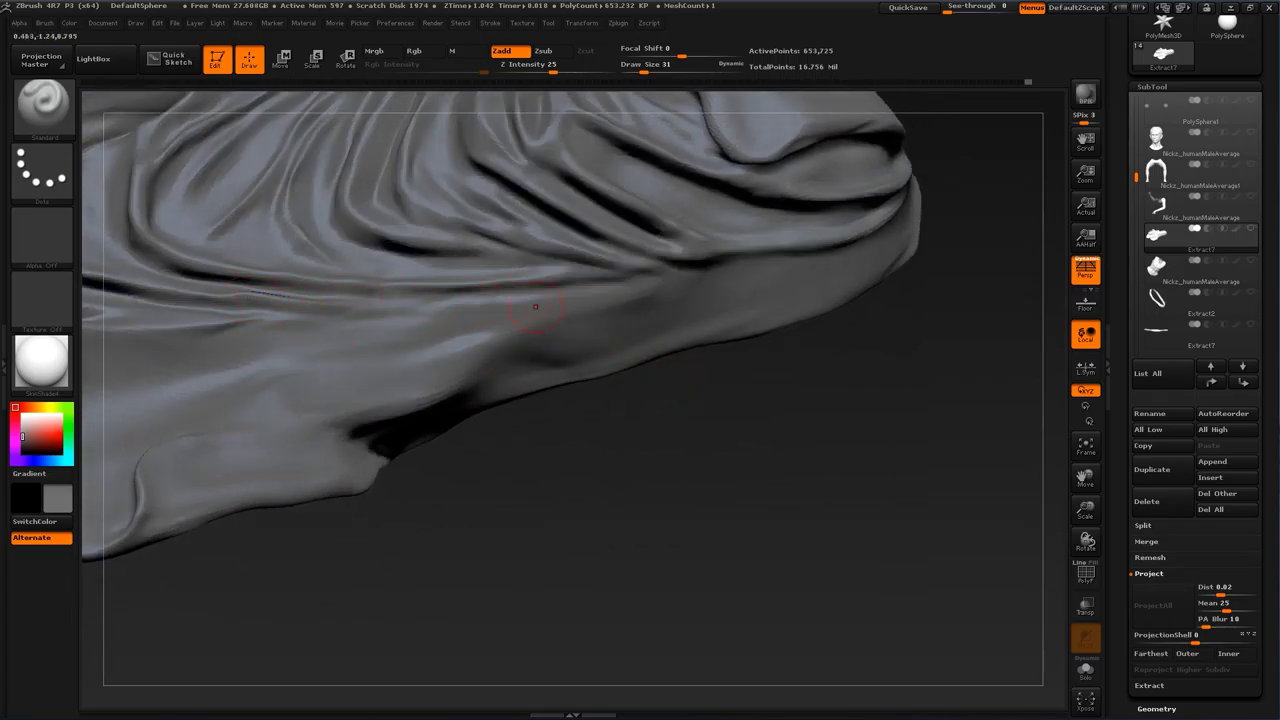
Step: Sharpen the long side ridges with thin parallel folds and creases at draw size 18
left_click_drag(603, 438, 557, 366)
key("s")
left_click_drag(356, 293, 590, 270)
left_click_drag(218, 308, 515, 293)
left_click_drag(256, 290, 522, 278)
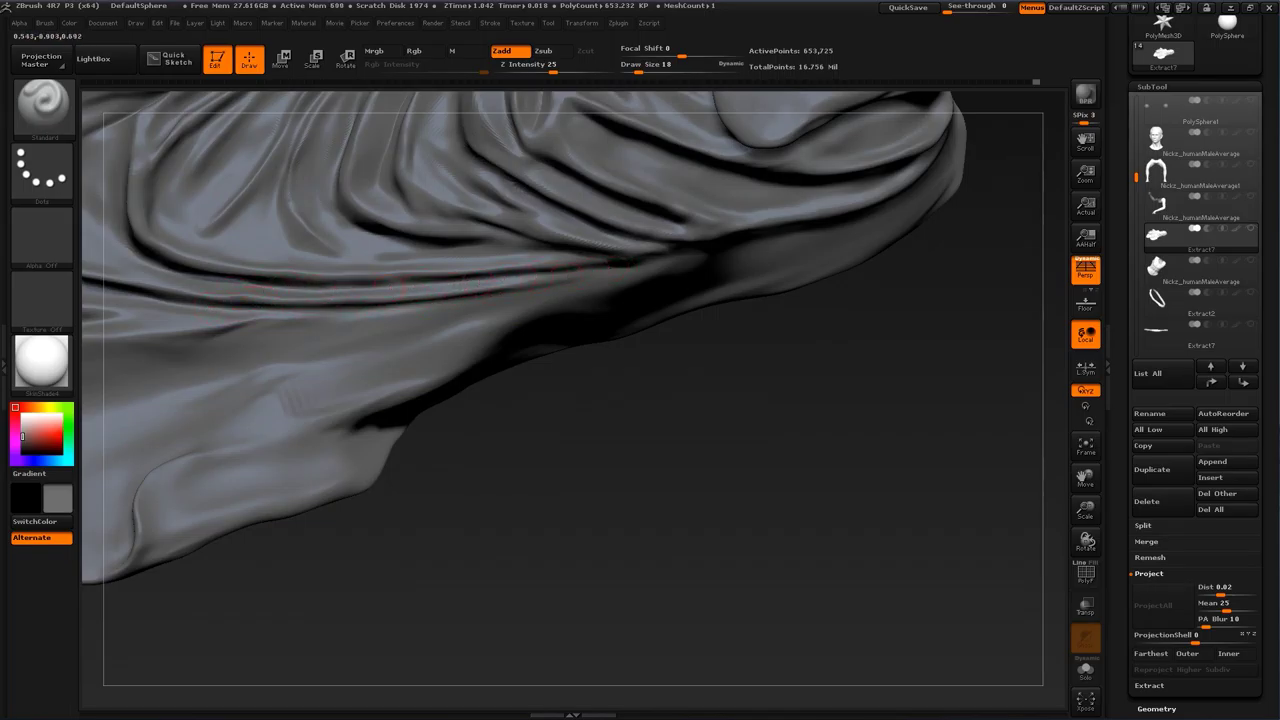
left_click_drag(384, 286, 552, 276)
Step: Refine the upper ends of the thin side folds and smooth them into the diagonal folds at draw size 18
left_click_drag(785, 310, 826, 358, "alt")
left_click_drag(826, 358, 829, 423, "alt")
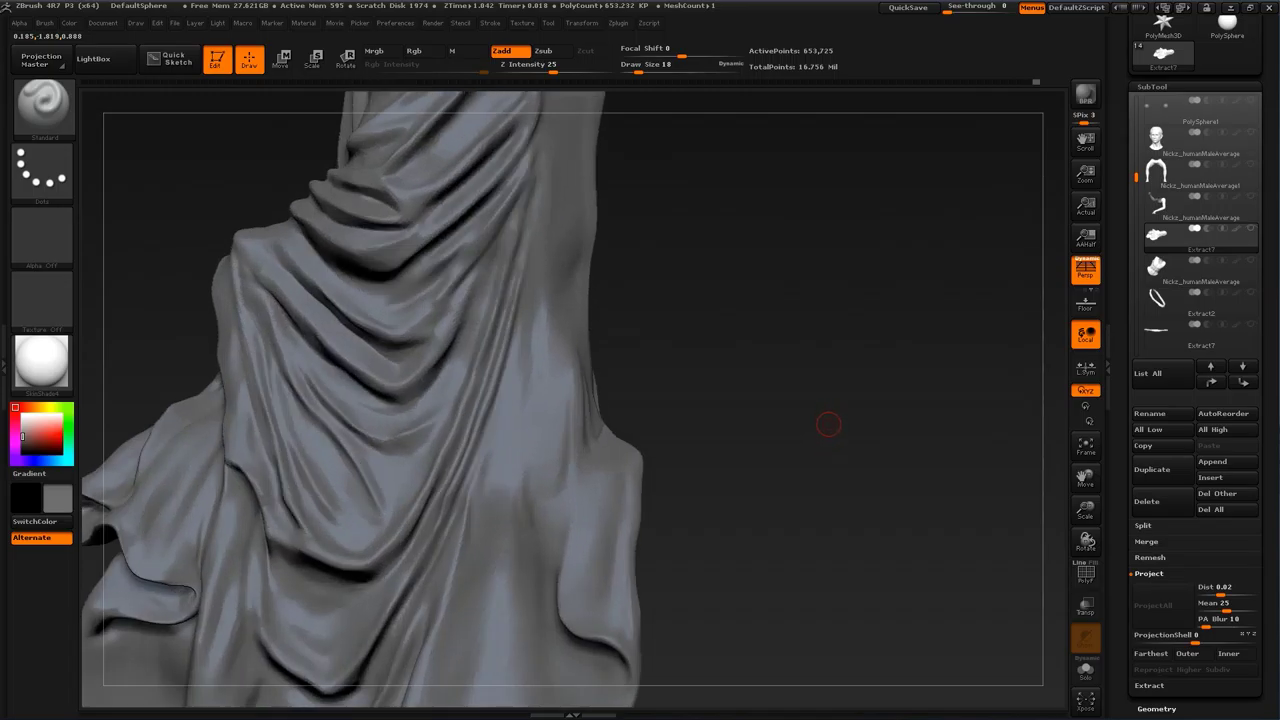
mouse_move(838, 268)
left_mouse_down("alt")
mouse_move(797, 349)
mouse_move(800, 420)
left_mouse_up("alt")
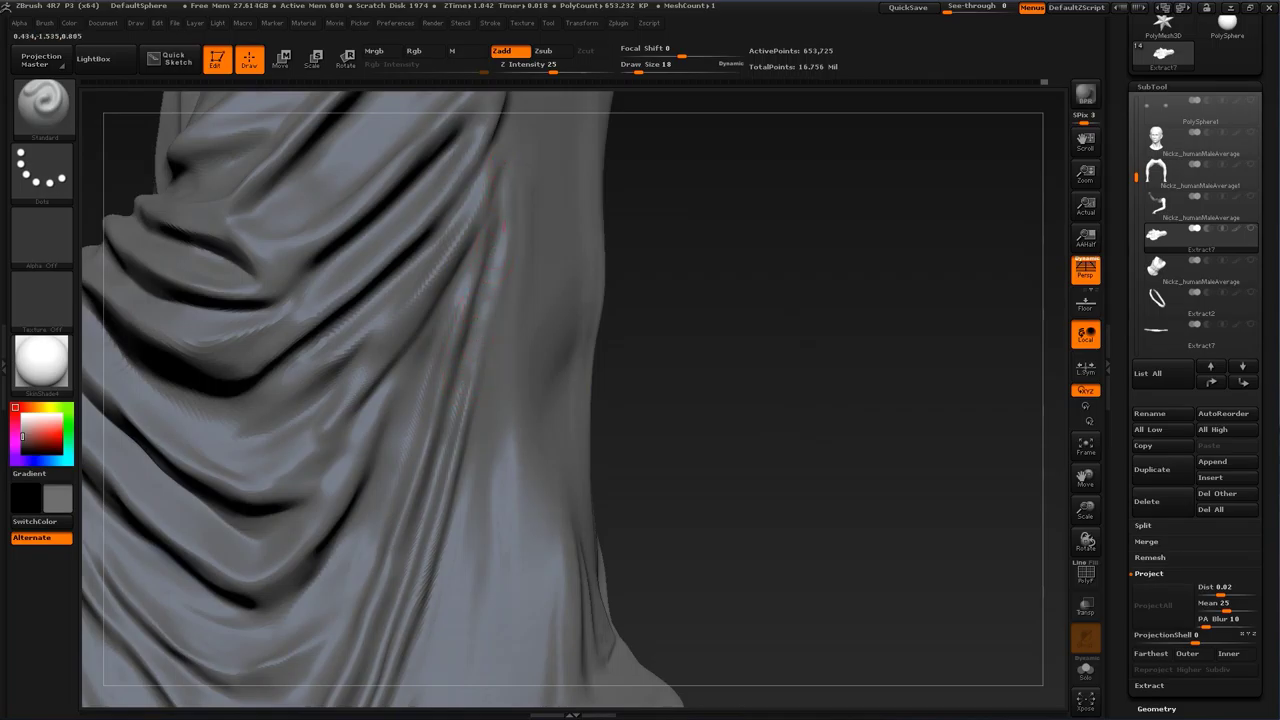
left_click_drag(701, 164, 616, 352, "alt")
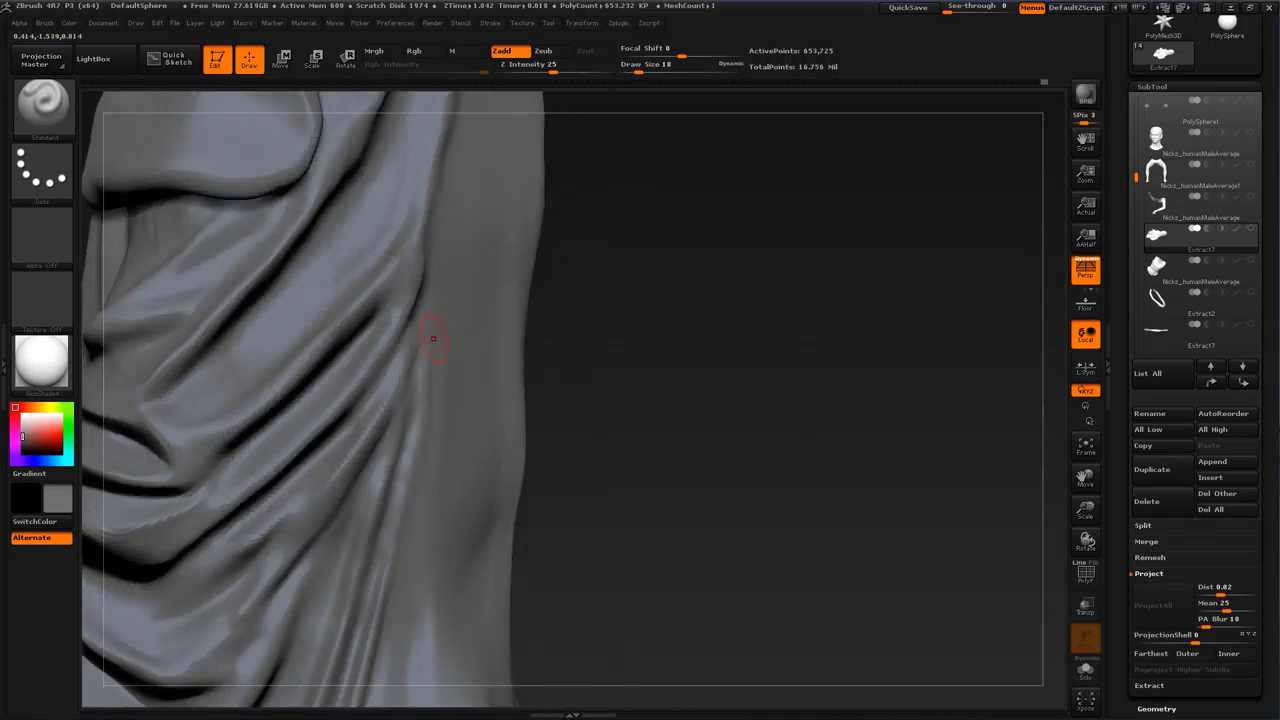
key("shift")
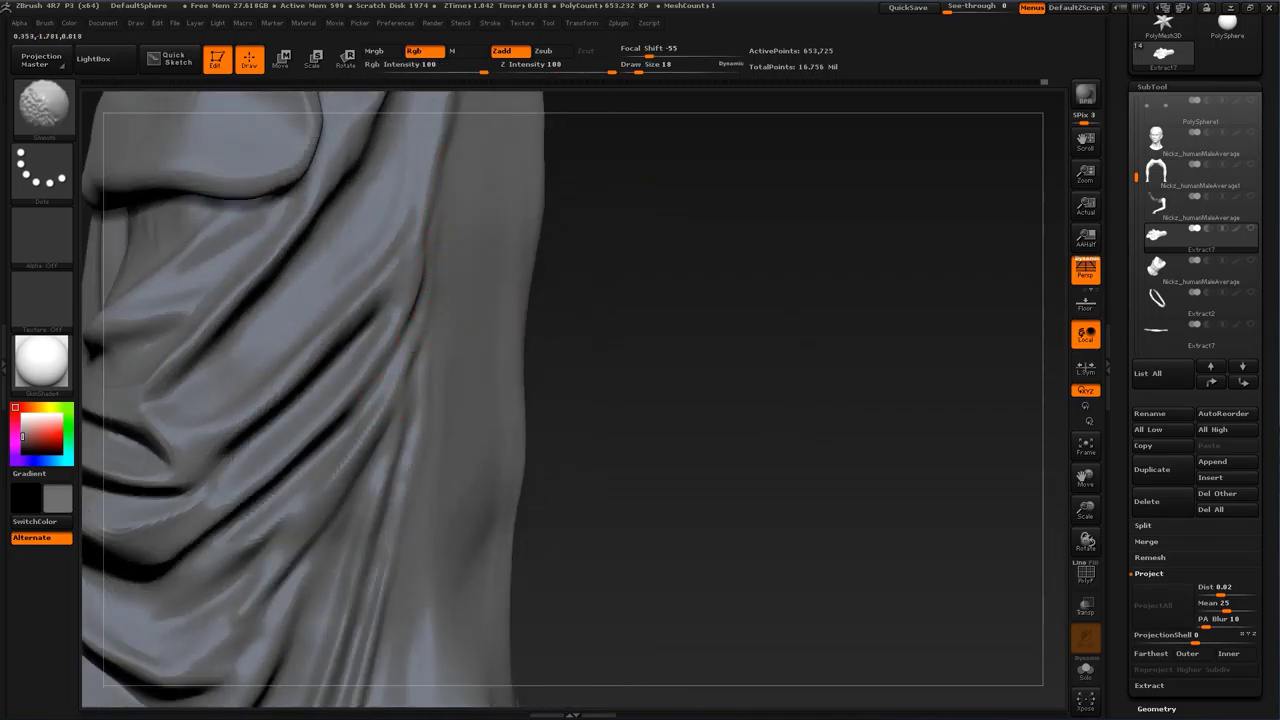
left_click_drag(610, 440, 610, 330, "alt")
left_click_drag(620, 584, 708, 386, "alt")
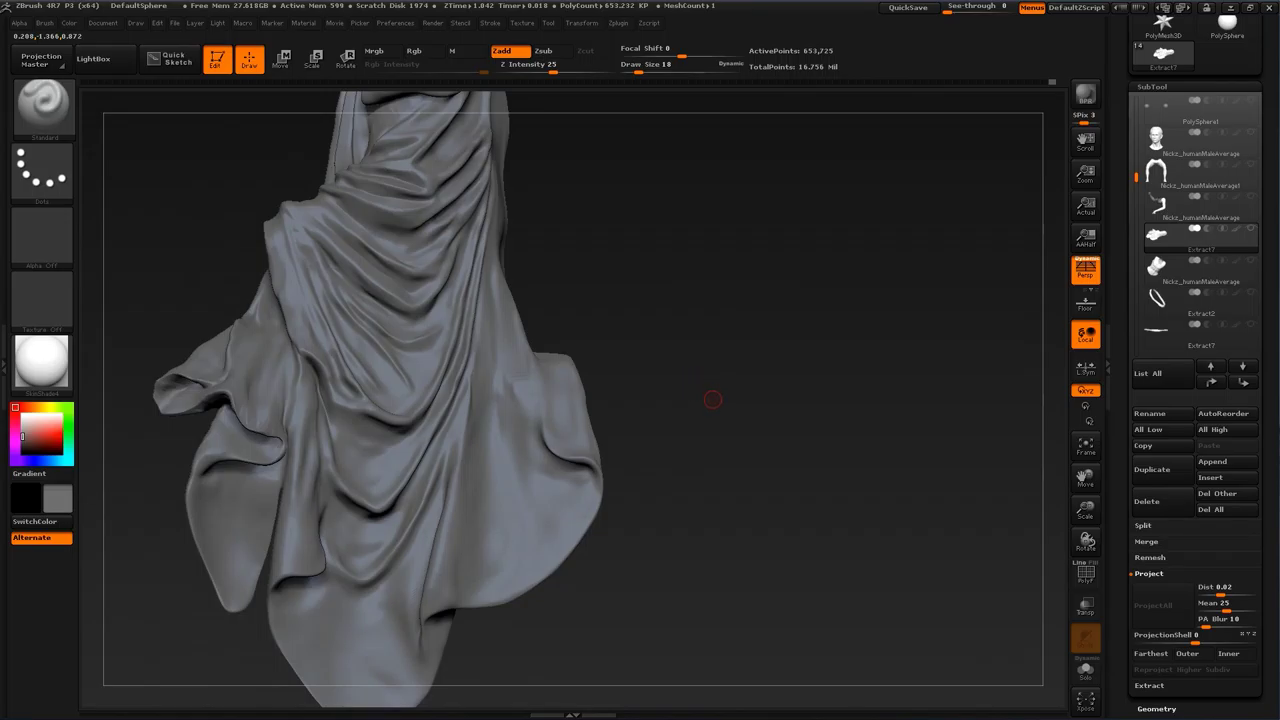
Step: Sculpt the fold running from the lowest swag up toward the side with the Standard brush at draw size 22
mouse_move(734, 469)
left_mouse_down("alt")
mouse_move(709, 359)
mouse_move(731, 392)
left_mouse_up("alt")
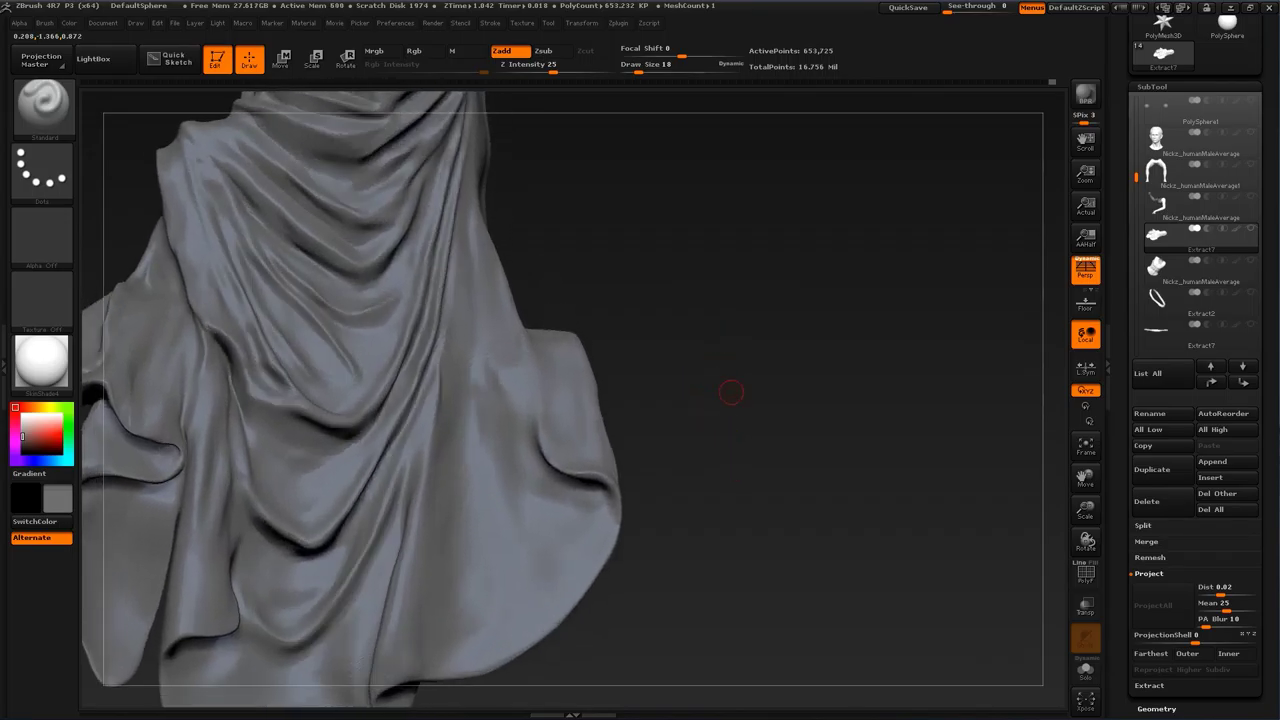
mouse_move(815, 457)
left_mouse_down()
mouse_move(640, 457)
mouse_move(802, 435)
left_mouse_up()
key("bracketright")
key("bracketright")
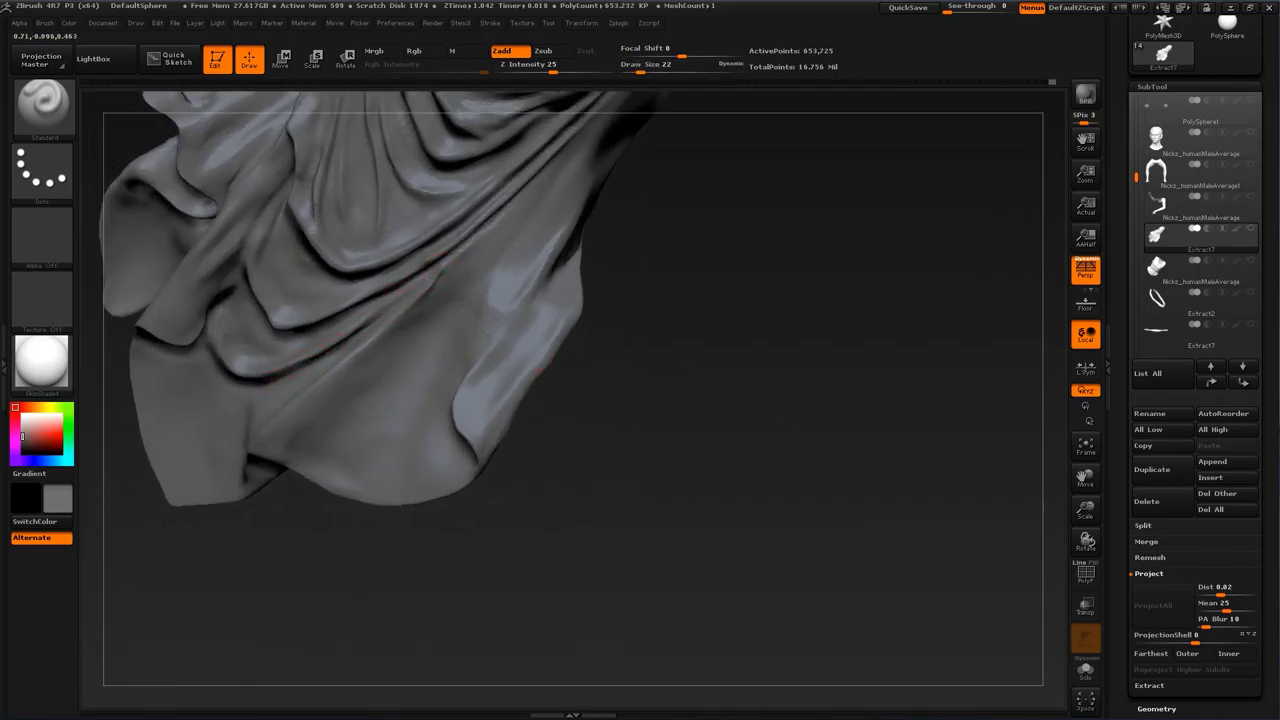
left_click_drag(686, 366, 711, 400)
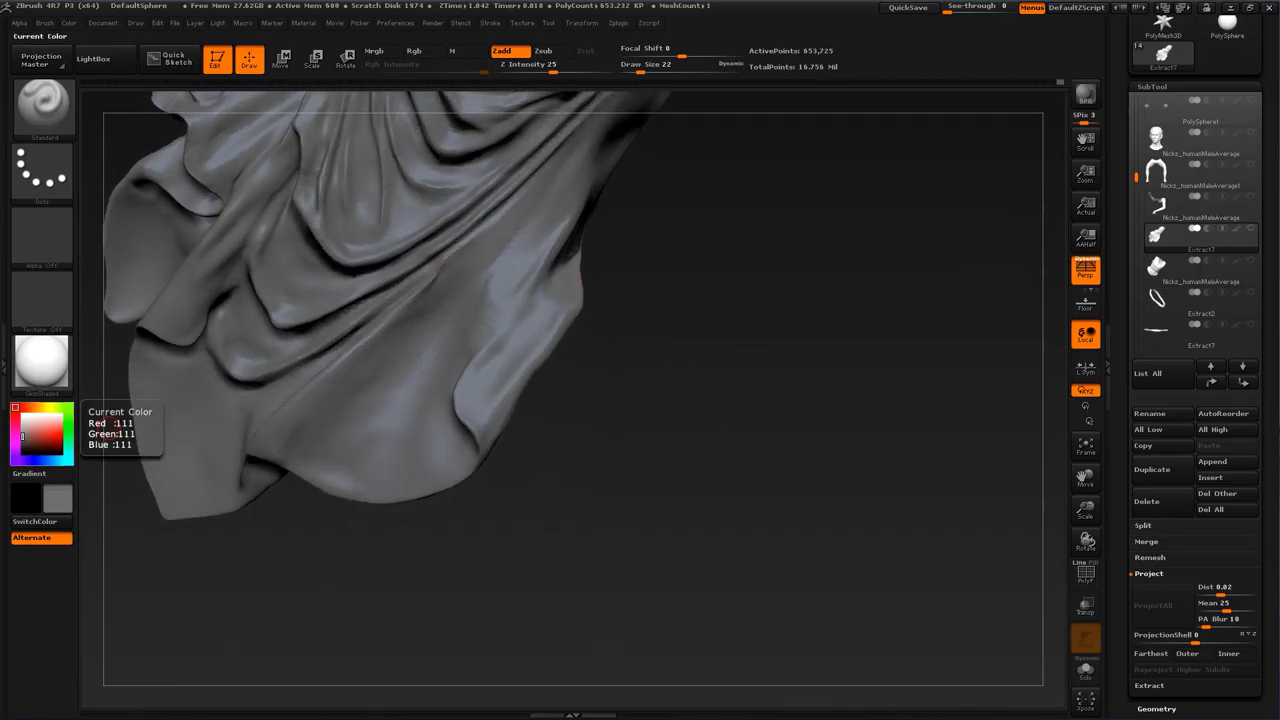
left_click_drag(648, 352, 651, 326)
Step: Reshape the converging folds above the lower hem with the Move brush, varying the draw size between 51, 27 and 49
key("b")
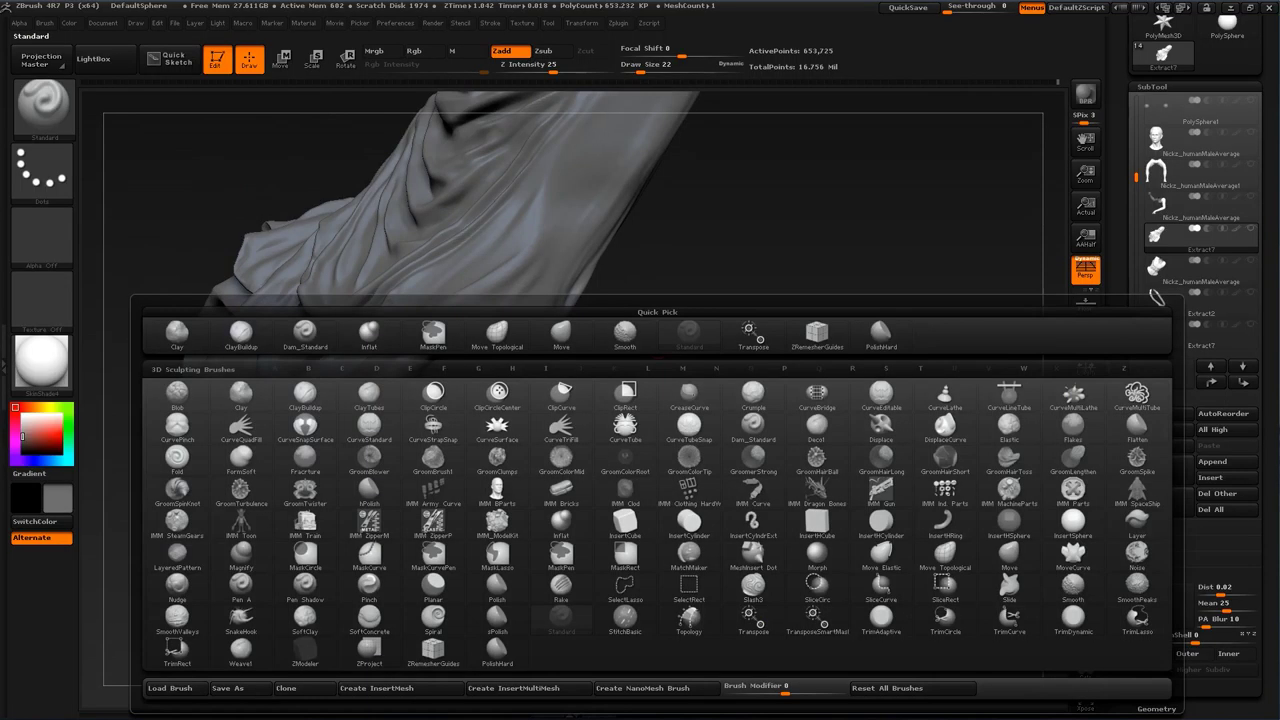
key("b")
left_click(472, 336)
mouse_move(660, 420)
left_mouse_down()
mouse_move(700, 450)
mouse_move(700, 500)
left_mouse_up()
key("s")
mouse_move(512, 207)
left_mouse_down()
mouse_move(525, 207)
mouse_move(484, 218)
left_mouse_up()
left_click_drag(700, 400, 590, 470)
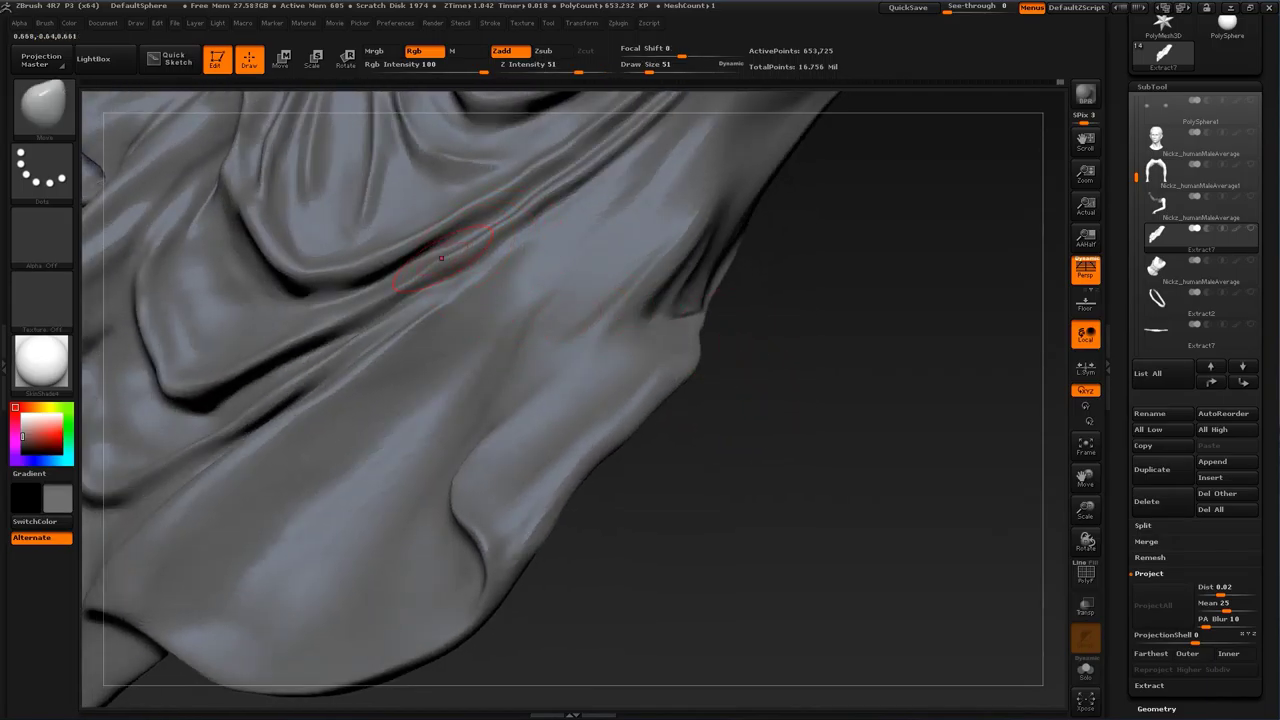
key("s")
left_click_drag(441, 258, 434, 258)
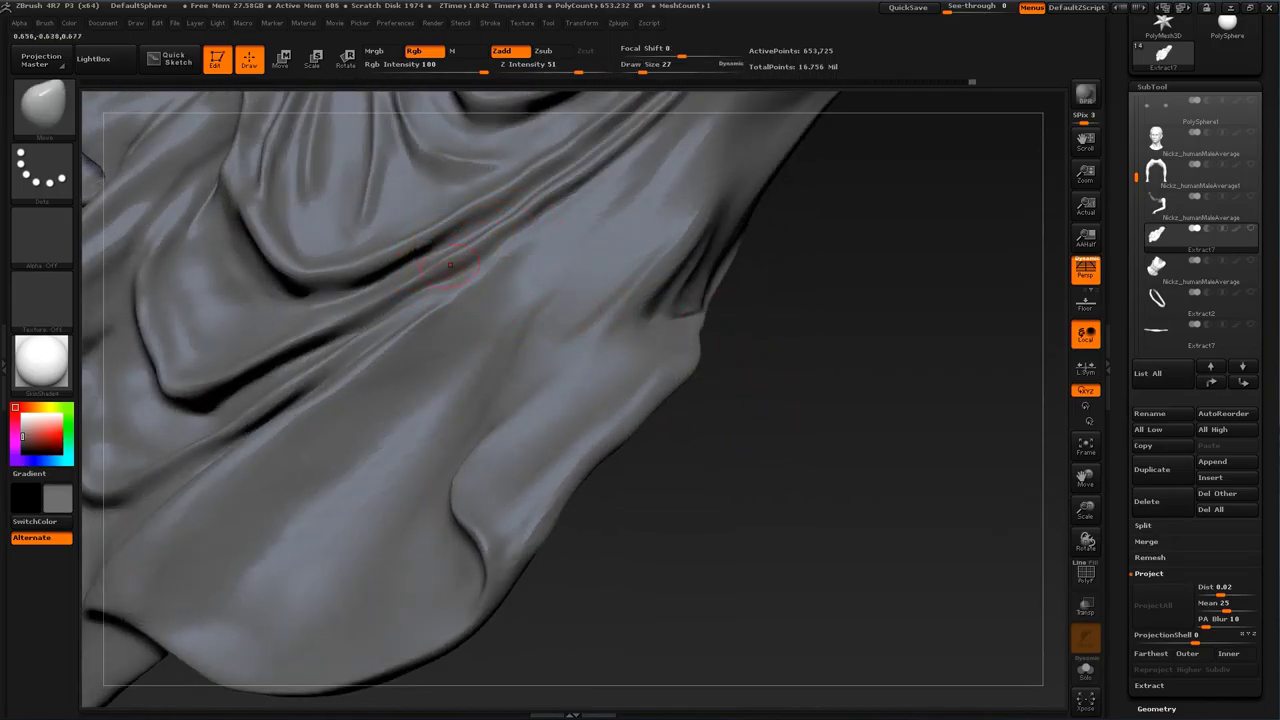
left_click_drag(806, 264, 850, 264)
key("s")
left_click_drag(431, 263, 455, 257)
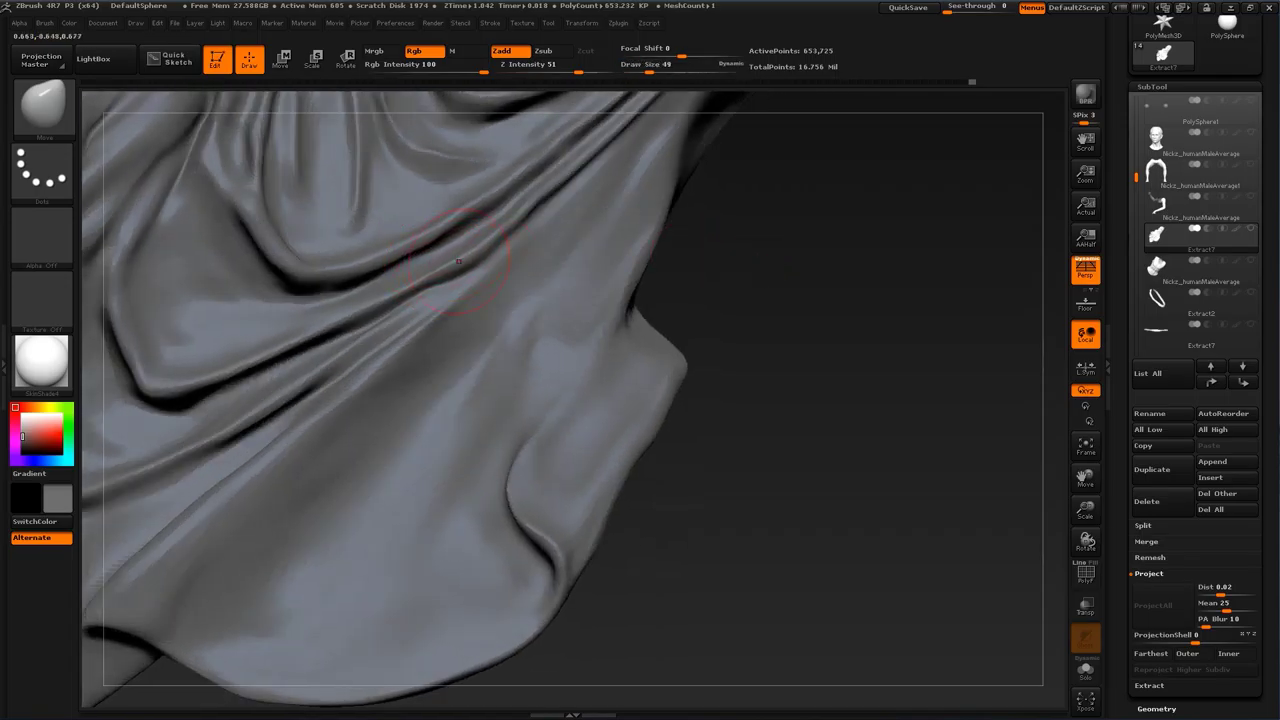
left_click_drag(780, 403, 773, 402)
Step: Swell the narrow folds beside the lowest swag with the Inflat brush at draw size 49 and smooth them
key("b")
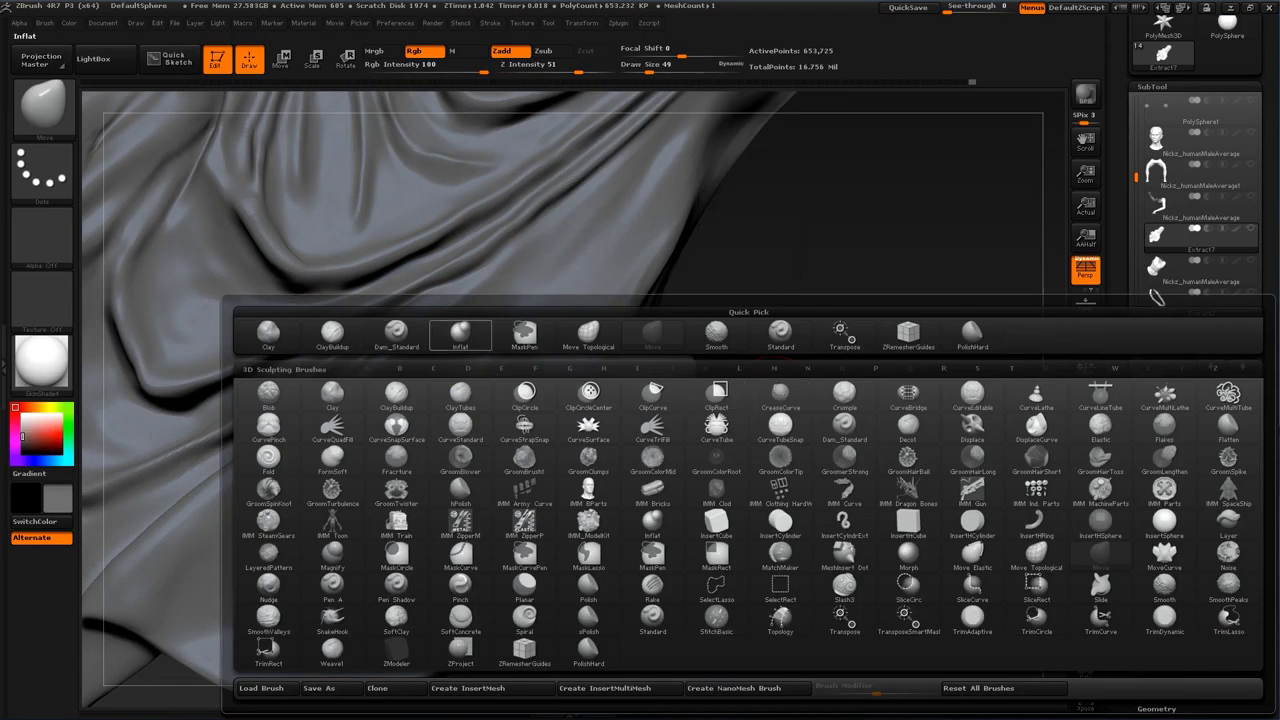
left_click(461, 336)
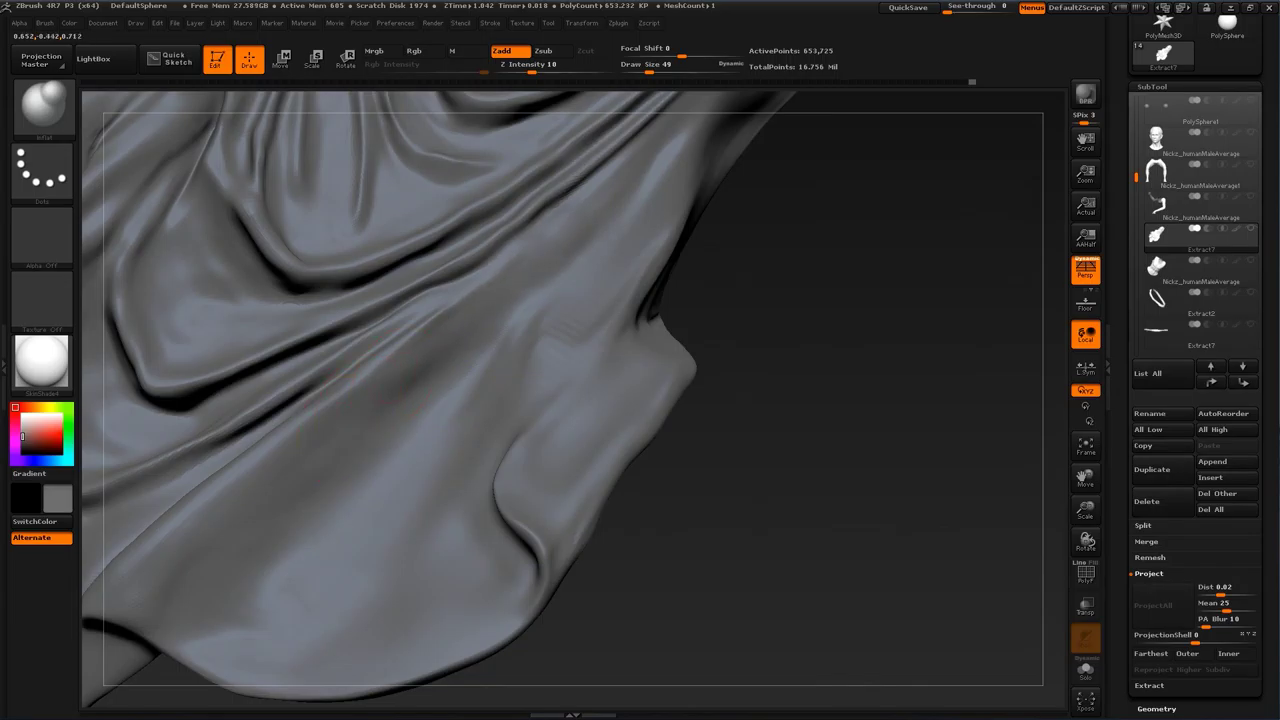
left_click_drag(762, 432, 828, 316, "alt")
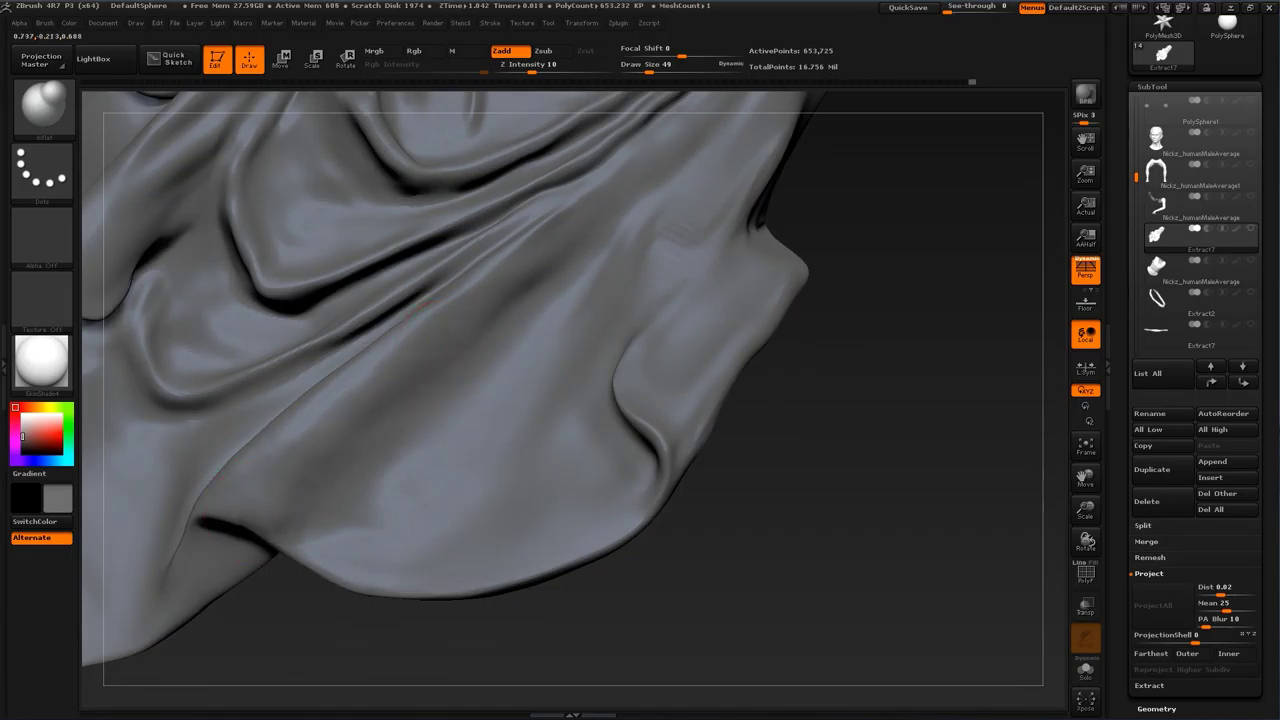
key("shift")
mouse_move(800, 420)
left_mouse_down()
mouse_move(866, 389)
mouse_move(829, 355)
left_mouse_up()
Step: Build up a broad diagonal fold from the lower hem toward the side with the ClayBuildup brush at draw size 71
key("b")
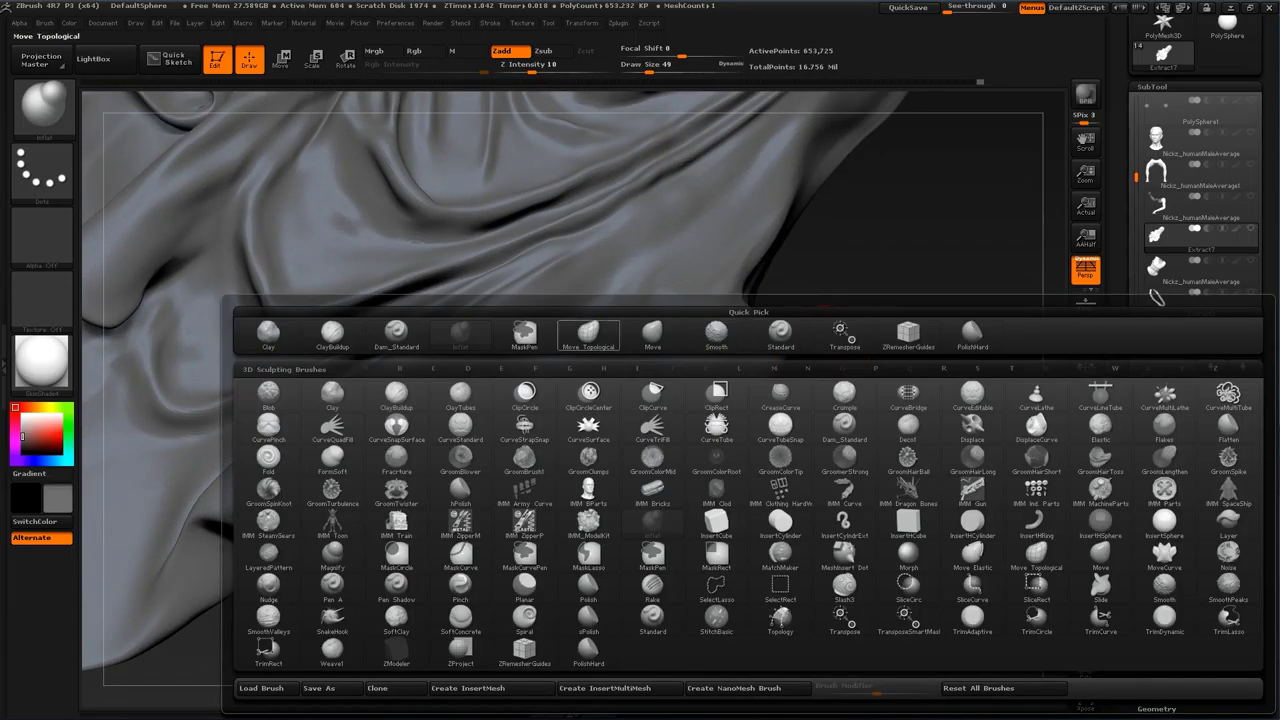
left_click(332, 336)
key("s")
left_click_drag(283, 438, 289, 438)
mouse_move(231, 489)
left_mouse_down()
mouse_move(300, 431)
mouse_move(470, 335)
left_mouse_up()
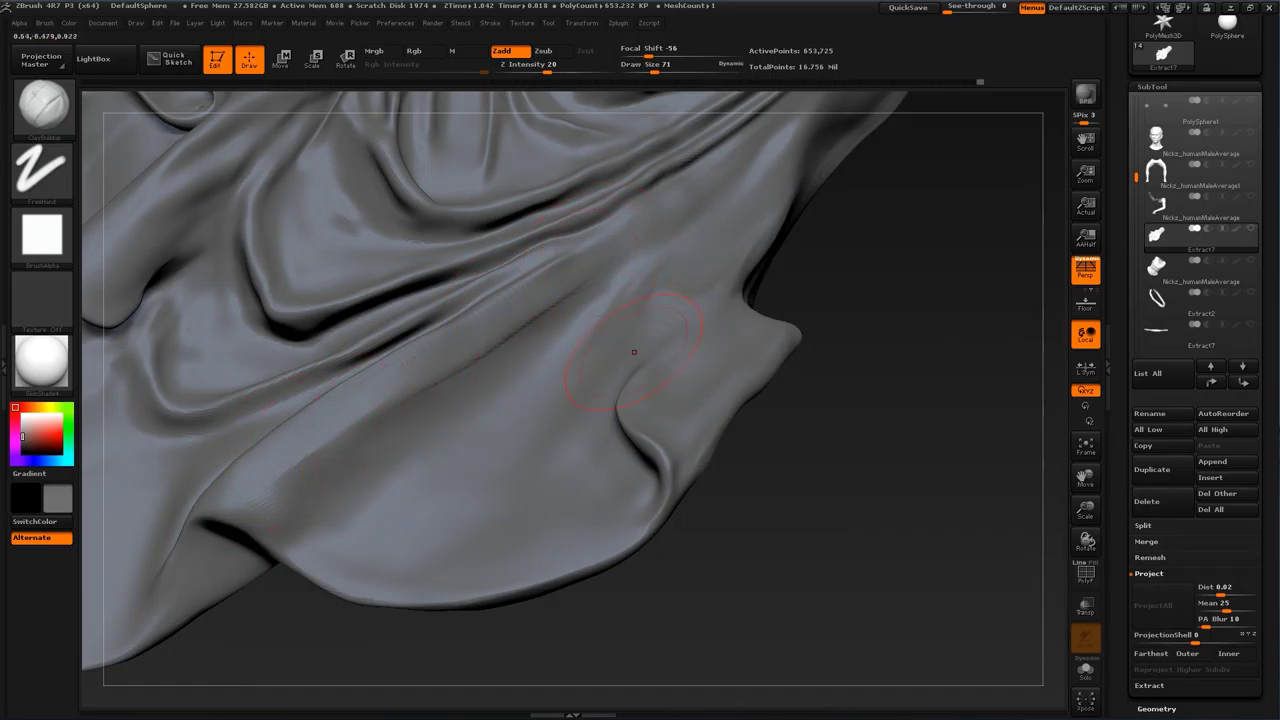
Step: Add clay to the upper end of the broad diagonal fold at draw size 46 and smooth it into the neighbouring folds
left_click_drag(838, 305, 828, 340)
key("s")
left_click_drag(518, 352, 512, 352)
left_click_drag(548, 275, 539, 282)
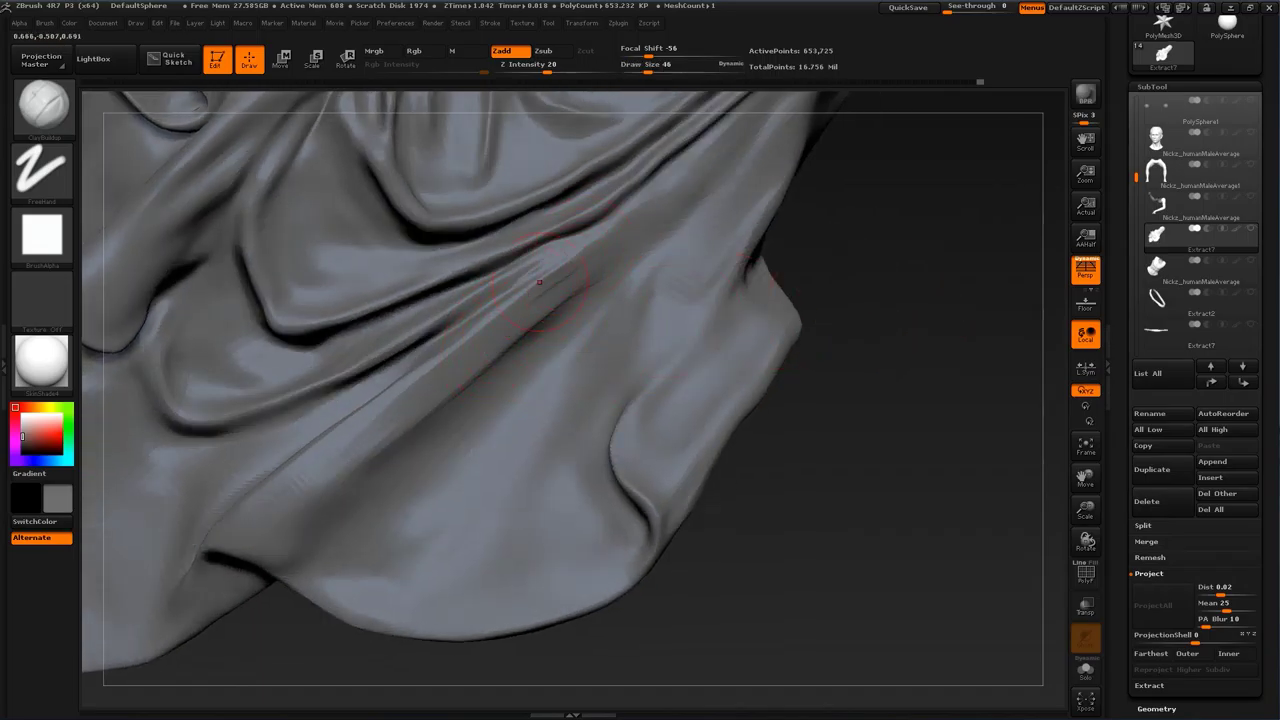
key("shift")
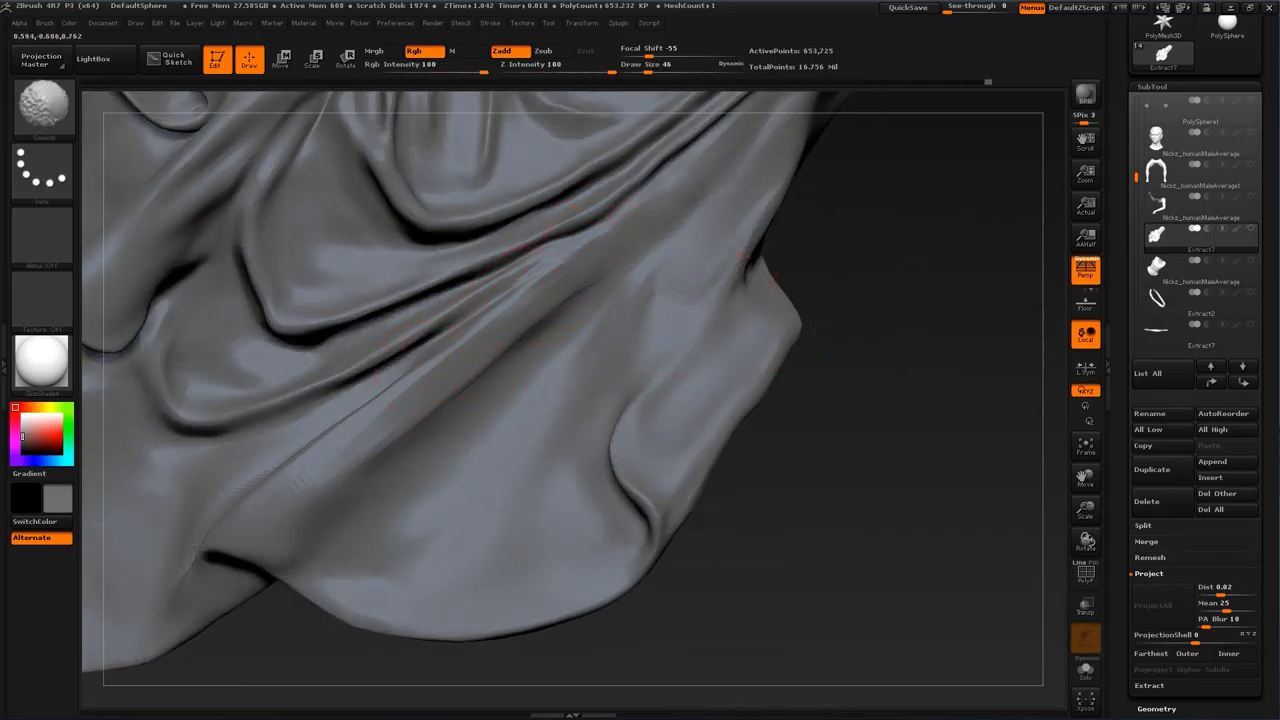
Step: Reshape the small tucked fold in the lower hem with the Move brush at draw size 44
left_click_drag(455, 672, 486, 517)
key("b")
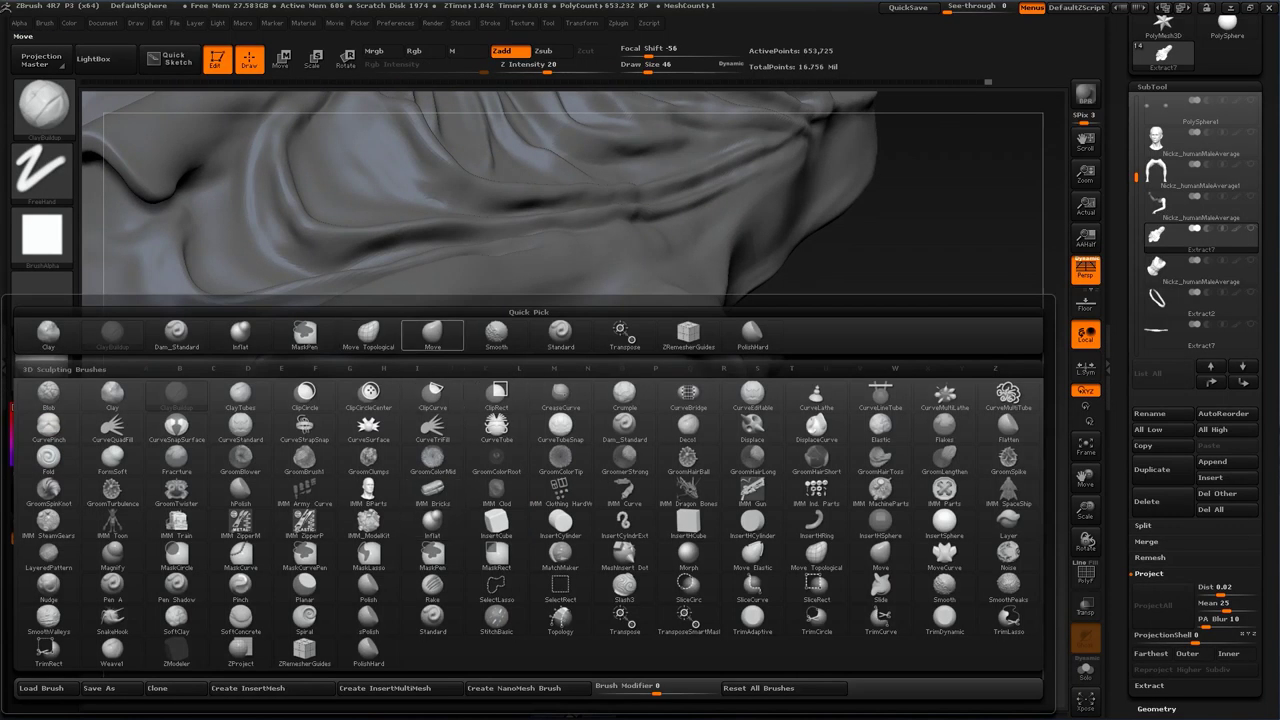
left_click(432, 336)
key("s")
left_click_drag(294, 387, 294, 387)
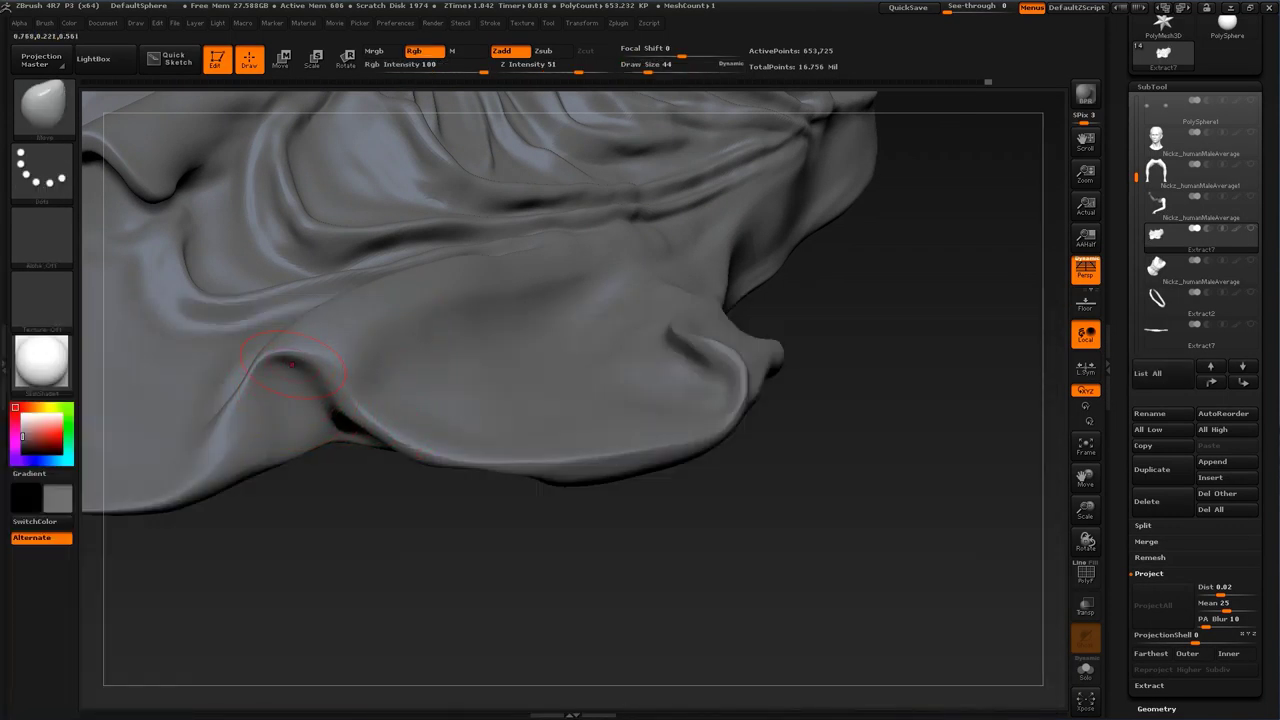
left_click_drag(314, 534, 333, 500)
Step: Pull the hem tuck into a deeper, sharper overlap with the Move brush at draw size 49
key("s")
left_click_drag(322, 383, 325, 384)
left_click_drag(290, 497, 297, 572)
left_click_drag(248, 409, 253, 428)
left_click_drag(328, 486, 318, 470)
left_click_drag(312, 366, 320, 356)
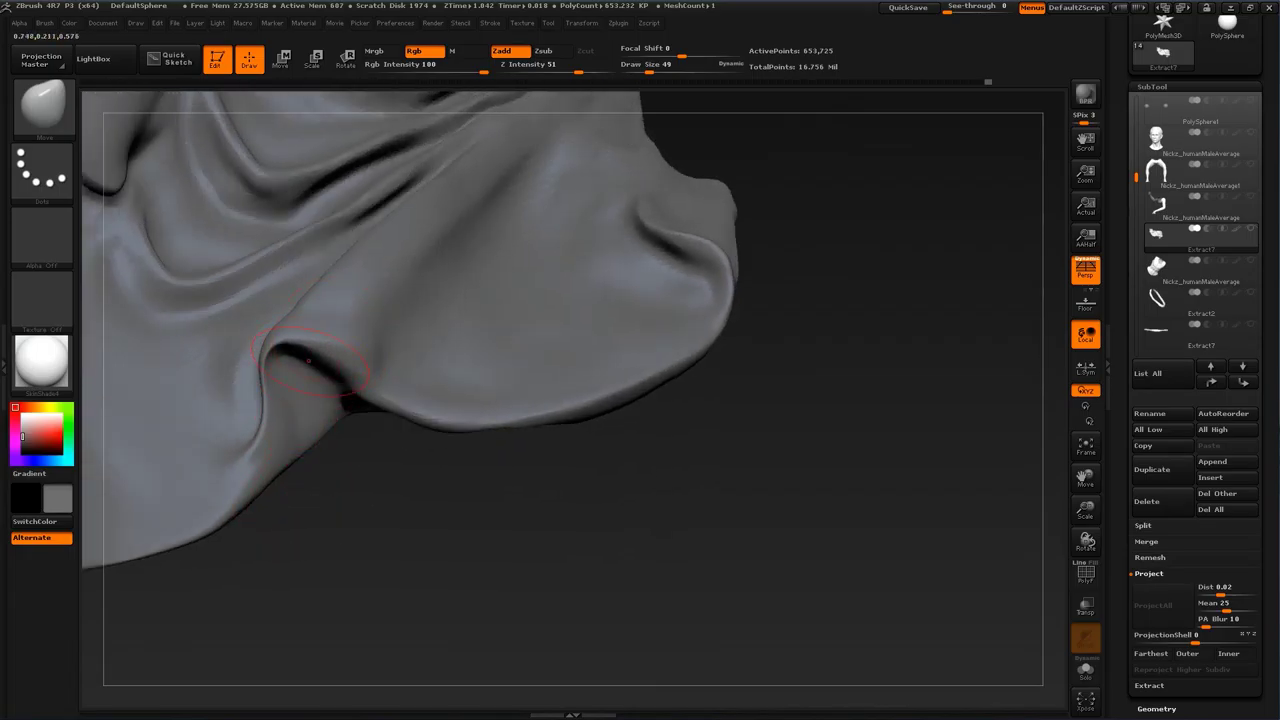
left_click_drag(335, 495, 342, 455)
left_click_drag(356, 382, 348, 370)
Step: Adjust the broad diagonal fold above the hem tuck with the Move brush at draw sizes 104, 71 and 51, and smooth its edge
mouse_move(350, 484)
left_mouse_down()
mouse_move(346, 545)
mouse_move(376, 540)
left_mouse_up()
key("s")
left_click_drag(406, 251, 417, 249)
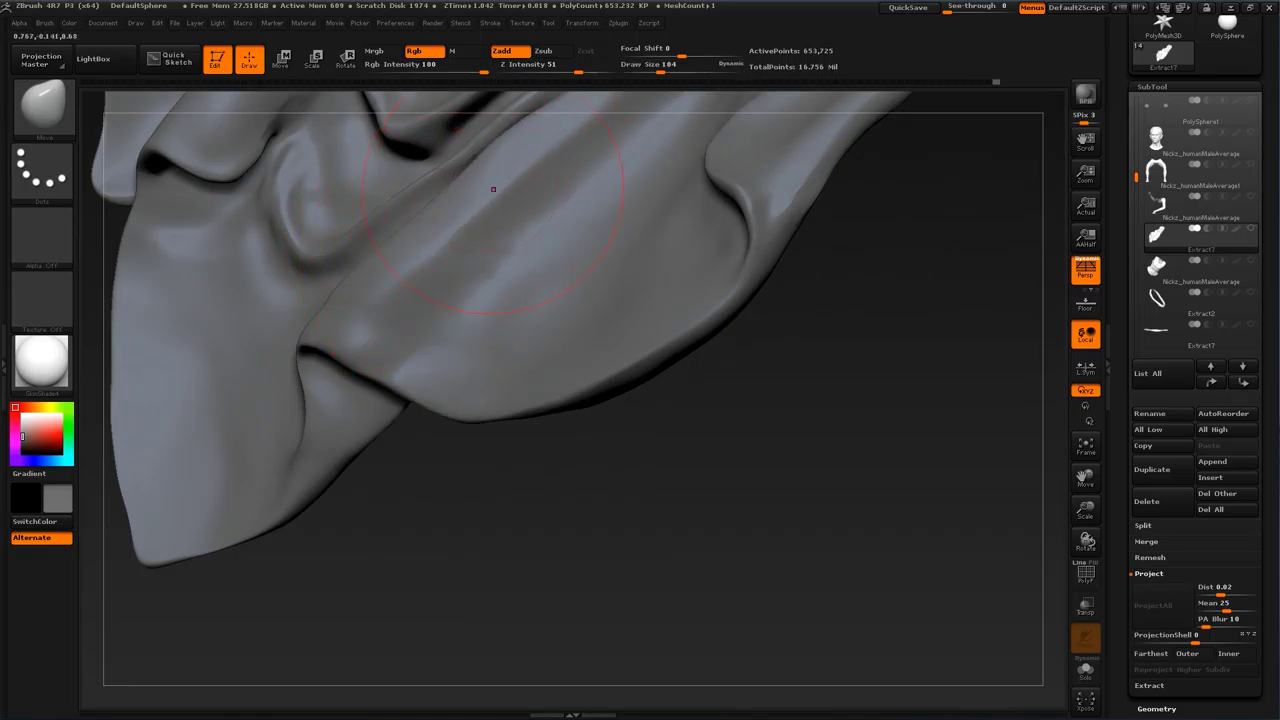
left_click_drag(420, 470, 470, 573, "alt")
key("s")
left_click_drag(375, 441, 364, 444)
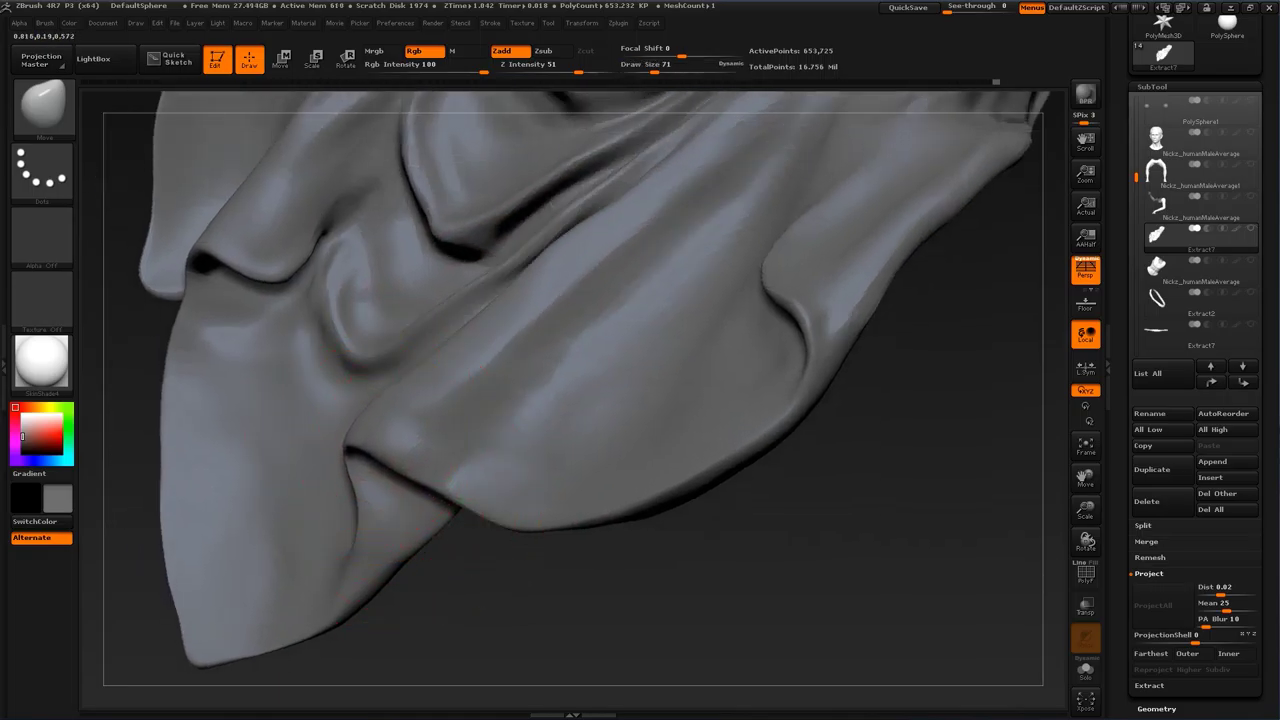
key("s")
left_click_drag(400, 400, 393, 397)
left_click_drag(572, 246, 581, 254)
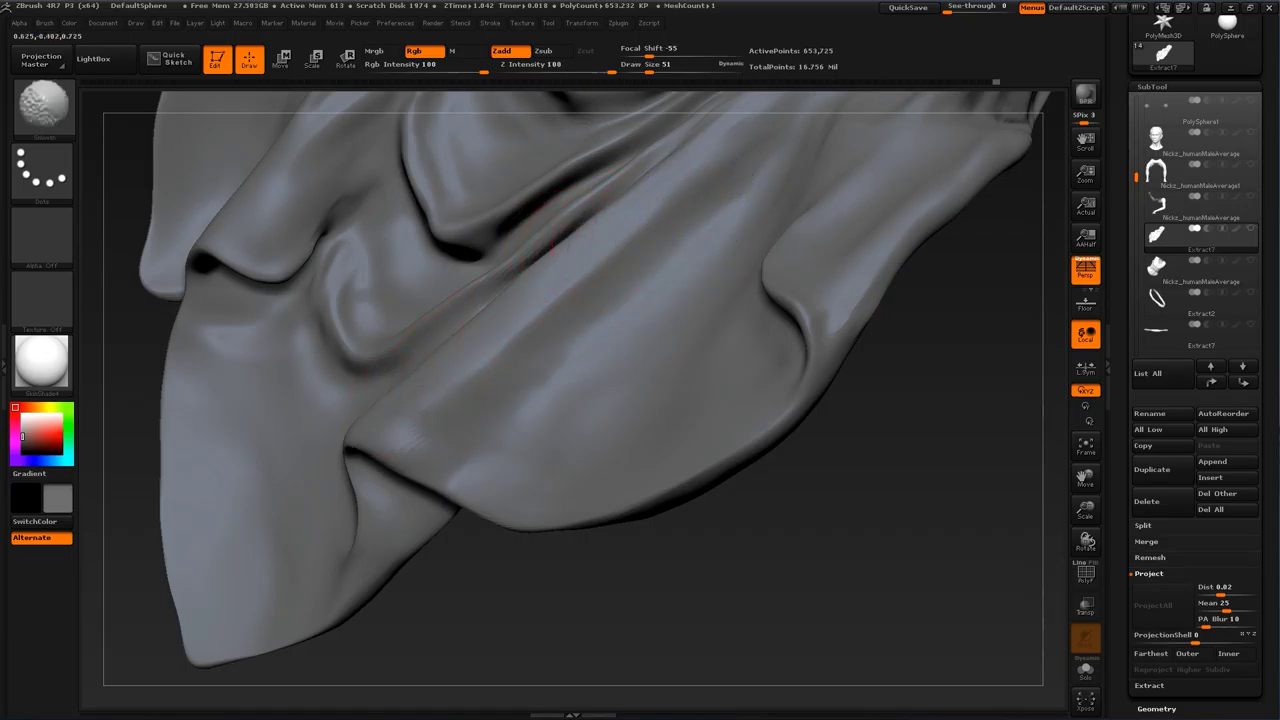
Step: Refine the long fold and surface of the broad side panel with the Standard brush at draw sizes 116 and 124
mouse_move(790, 560)
left_mouse_down("alt")
mouse_move(795, 450)
mouse_move(906, 334)
mouse_move(758, 442)
mouse_move(742, 520)
left_mouse_up("alt")
key("s")
left_click_drag(545, 491, 558, 491)
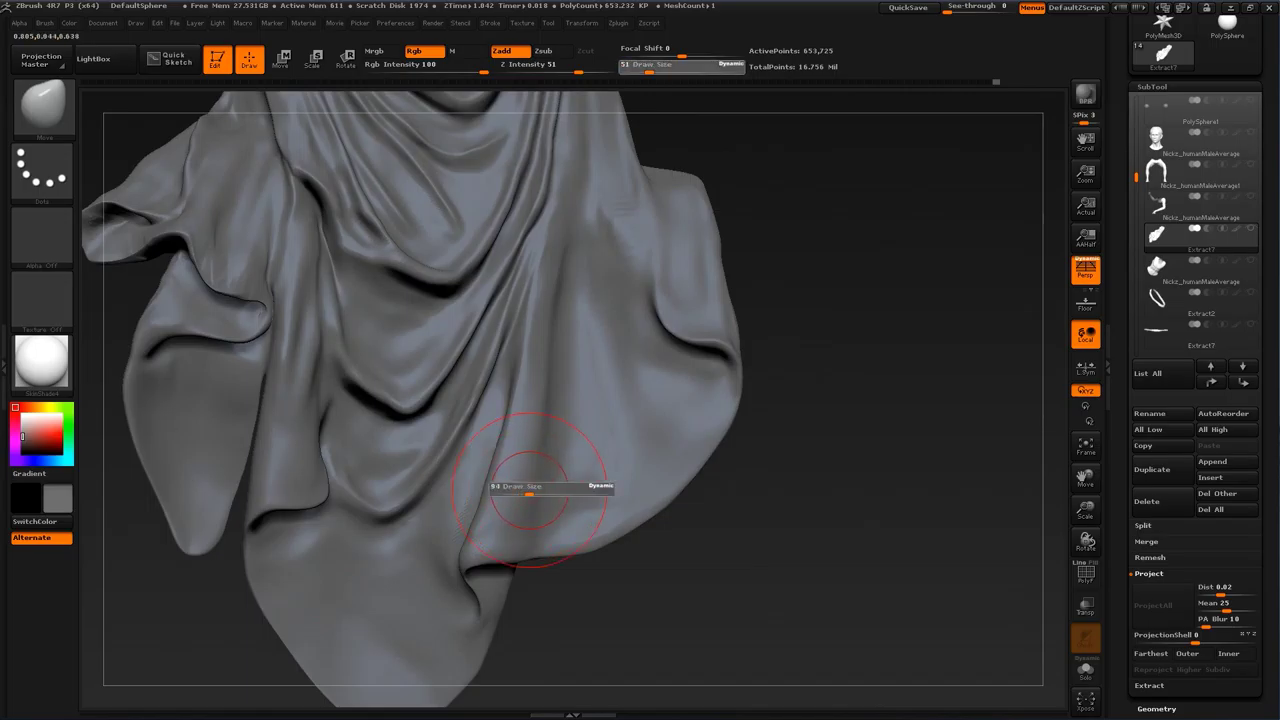
left_click_drag(690, 584, 640, 525, "alt")
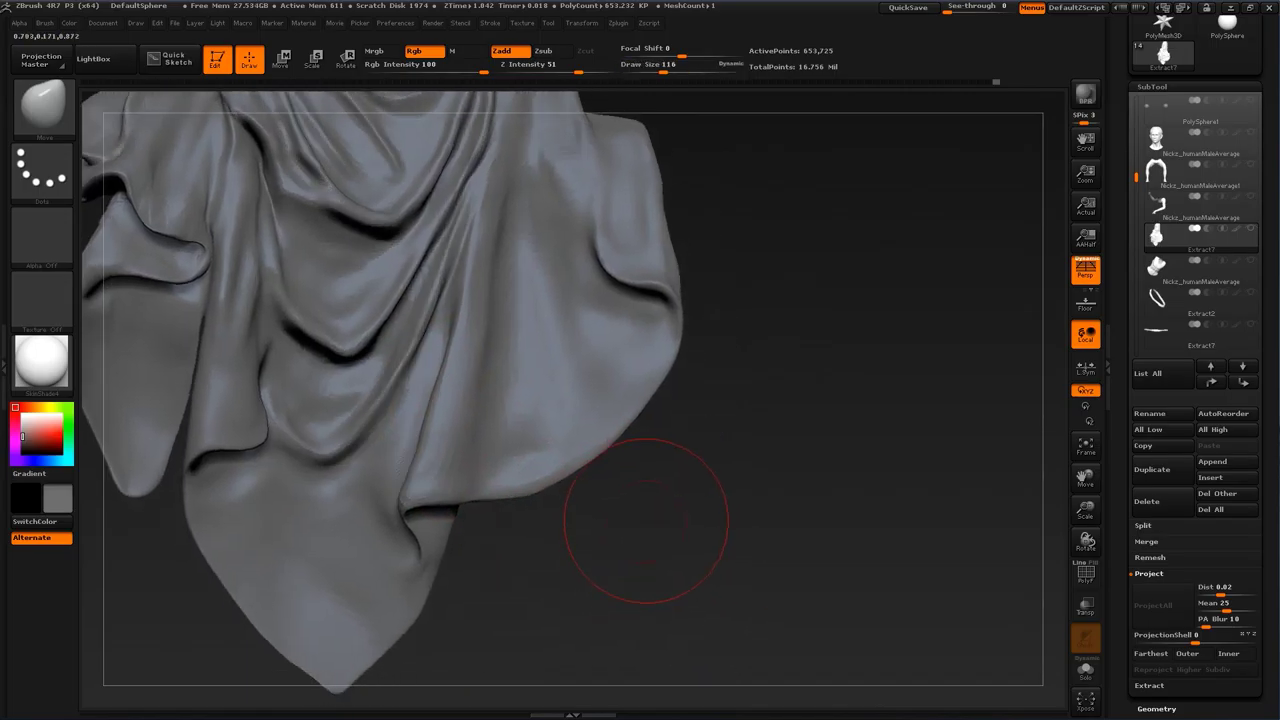
key("b")
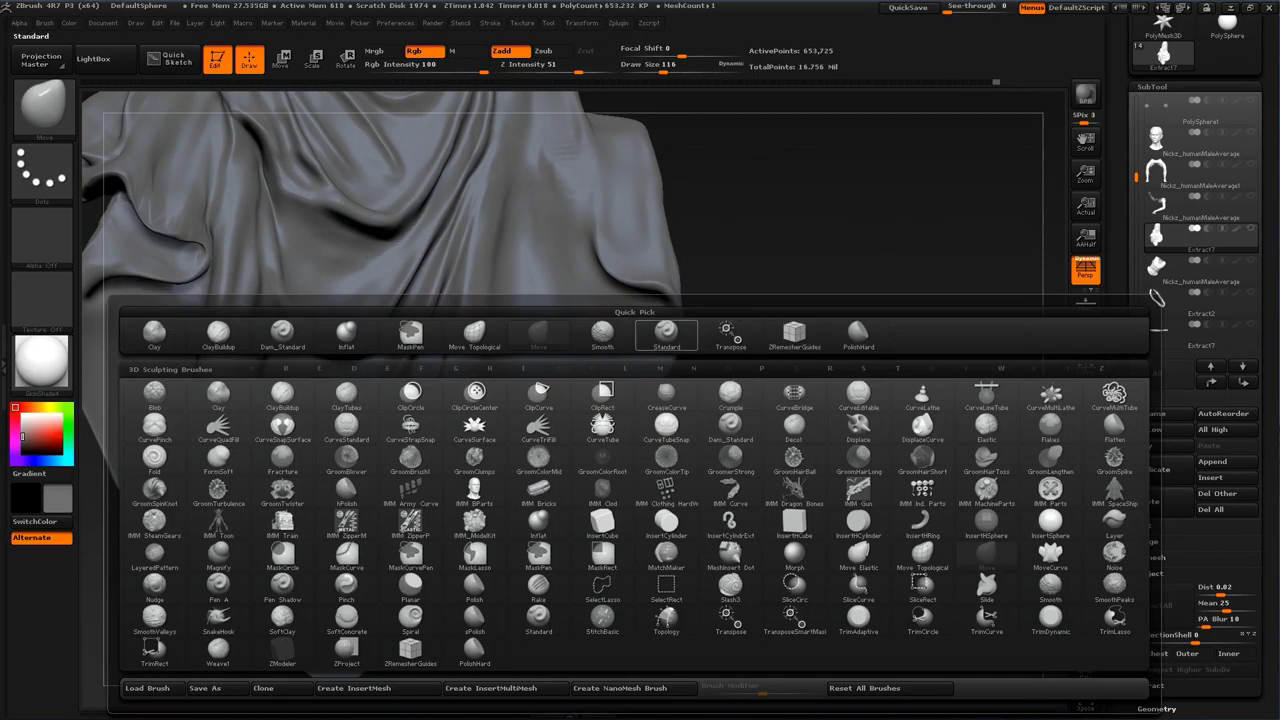
left_click(666, 332)
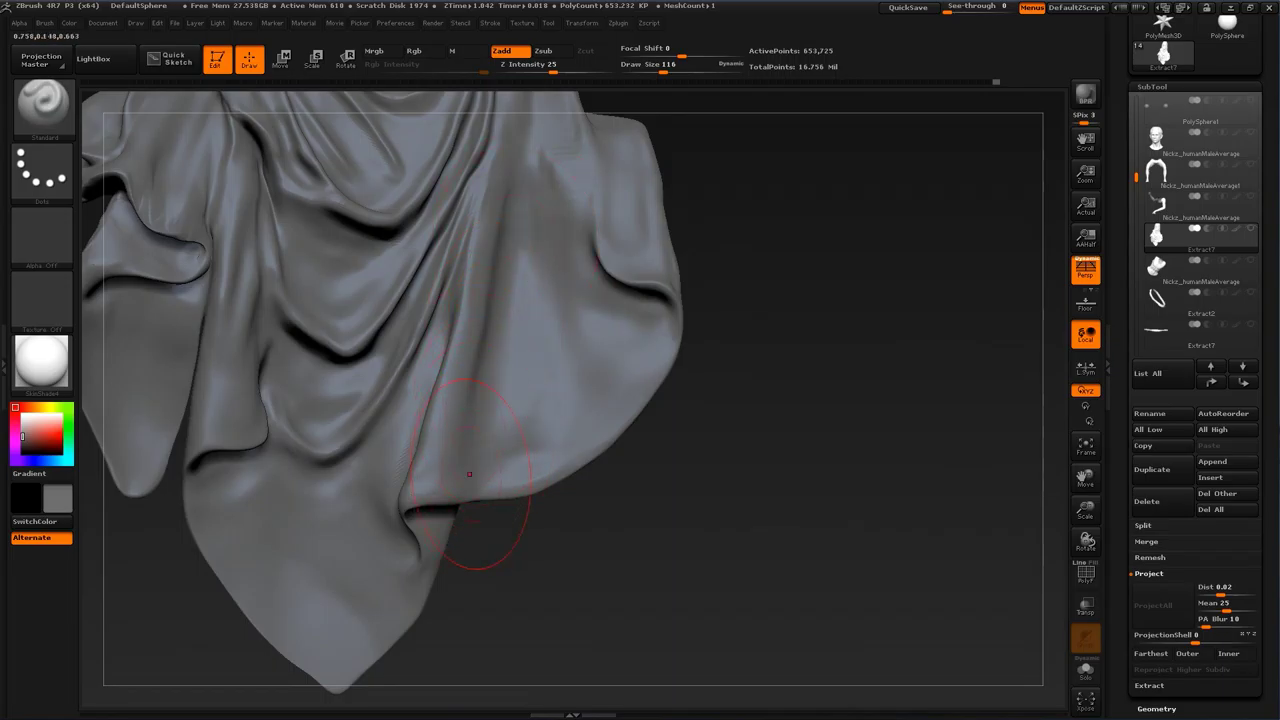
key("s")
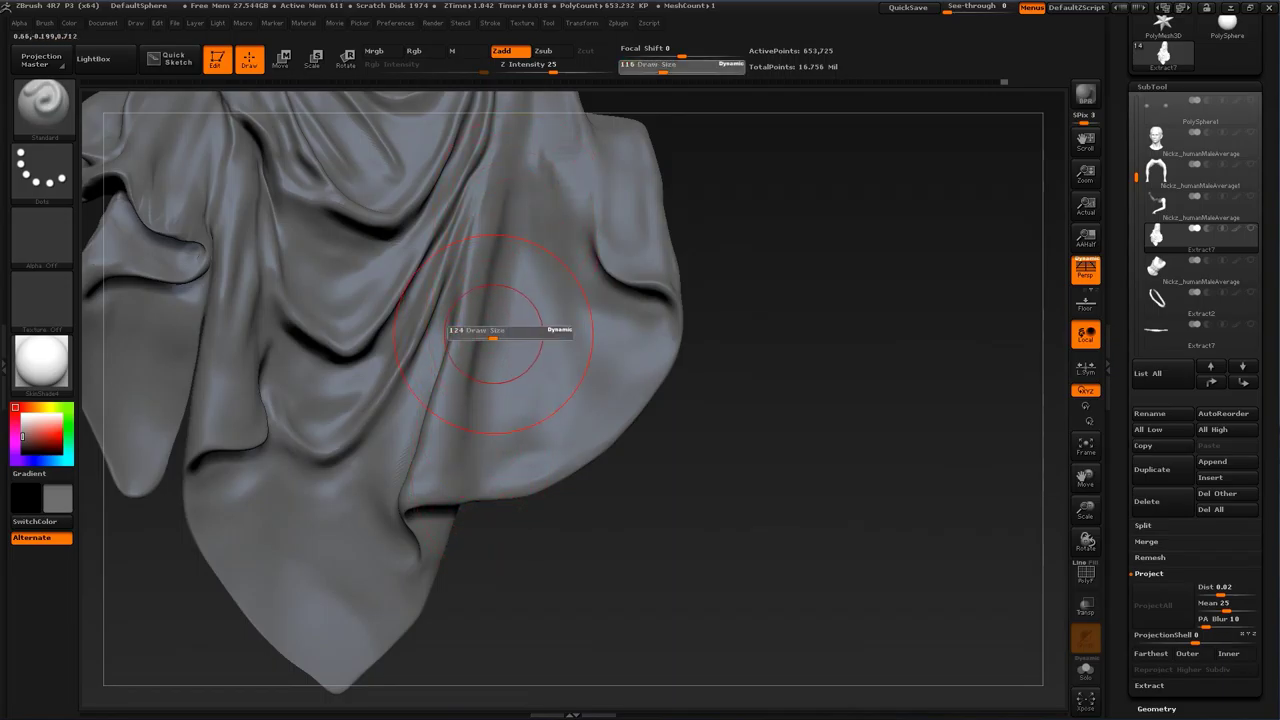
left_click_drag(491, 338, 494, 338)
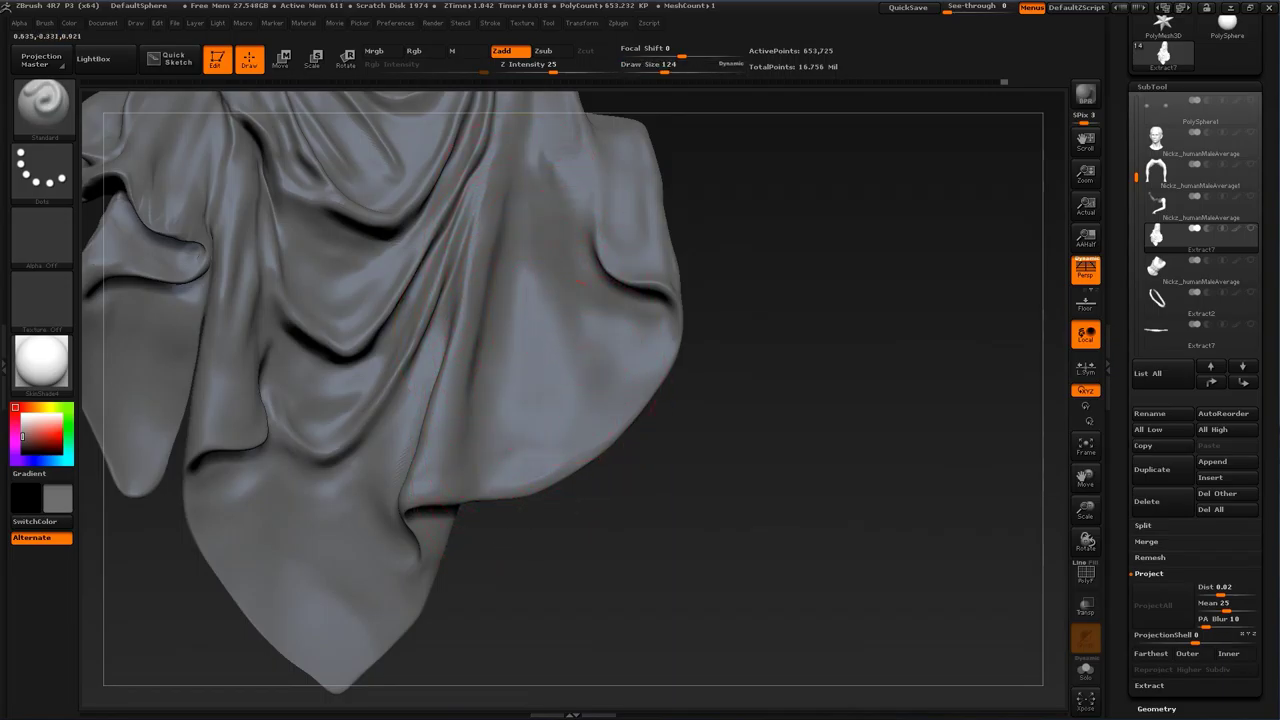
Step: Flatten the raised outer surface of the side panel with the PolishHard brush at draw size 94
left_click_drag(697, 458, 670, 240)
key("s")
left_click_drag(557, 373, 547, 373)
left_click_drag(740, 235, 771, 357)
key("b")
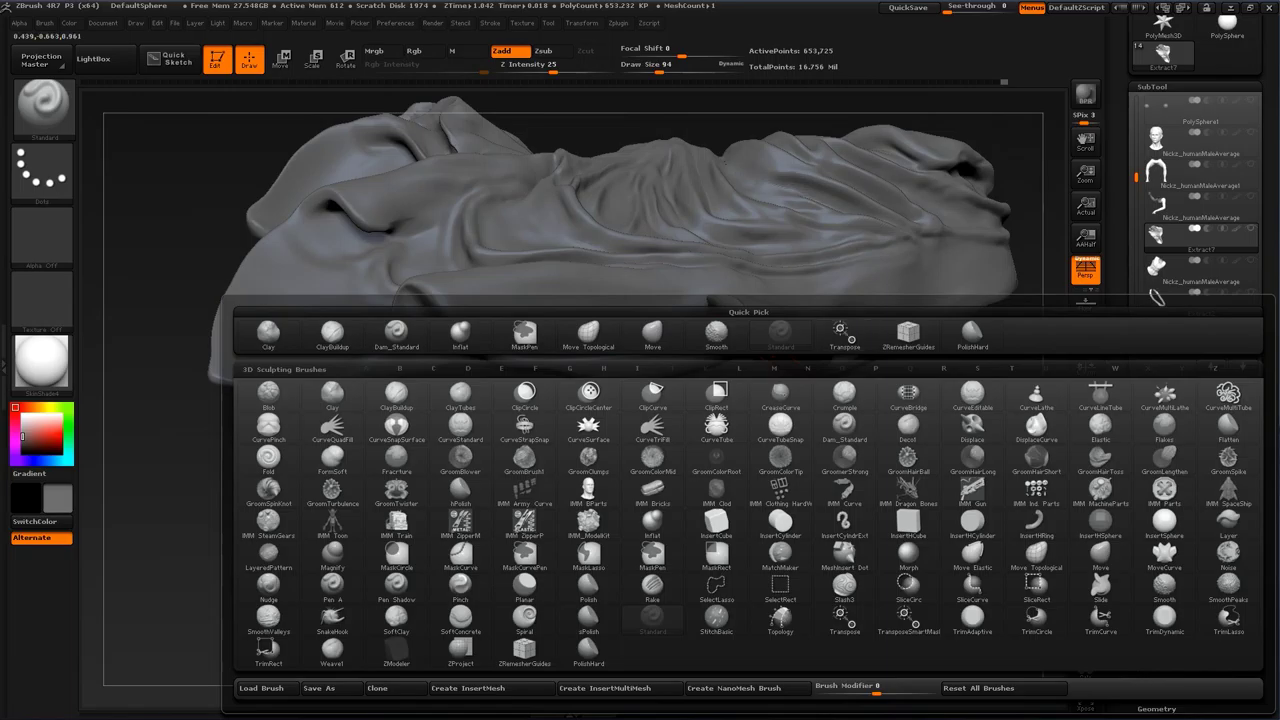
left_click(972, 334)
mouse_move(812, 490)
left_mouse_down()
mouse_move(655, 430)
mouse_move(675, 395)
left_mouse_up()
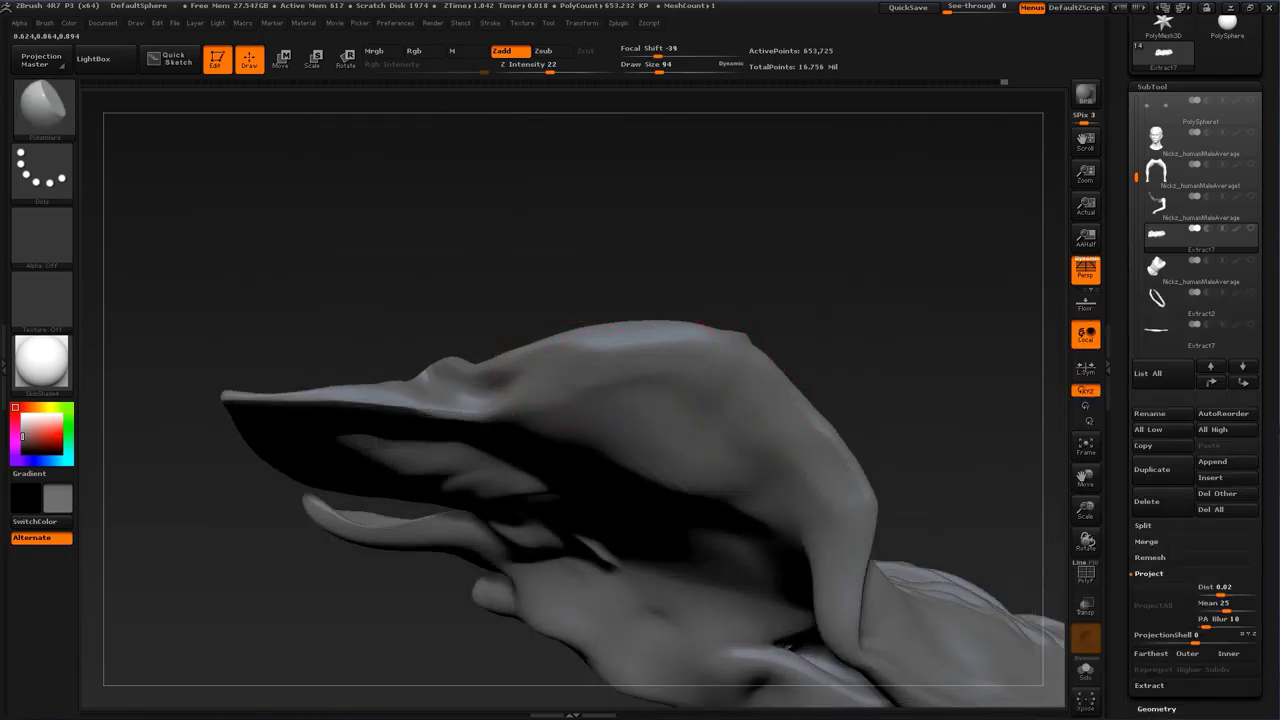
mouse_move(606, 352)
left_mouse_down()
mouse_move(686, 345)
mouse_move(596, 348)
mouse_move(680, 342)
mouse_move(600, 360)
left_mouse_up()
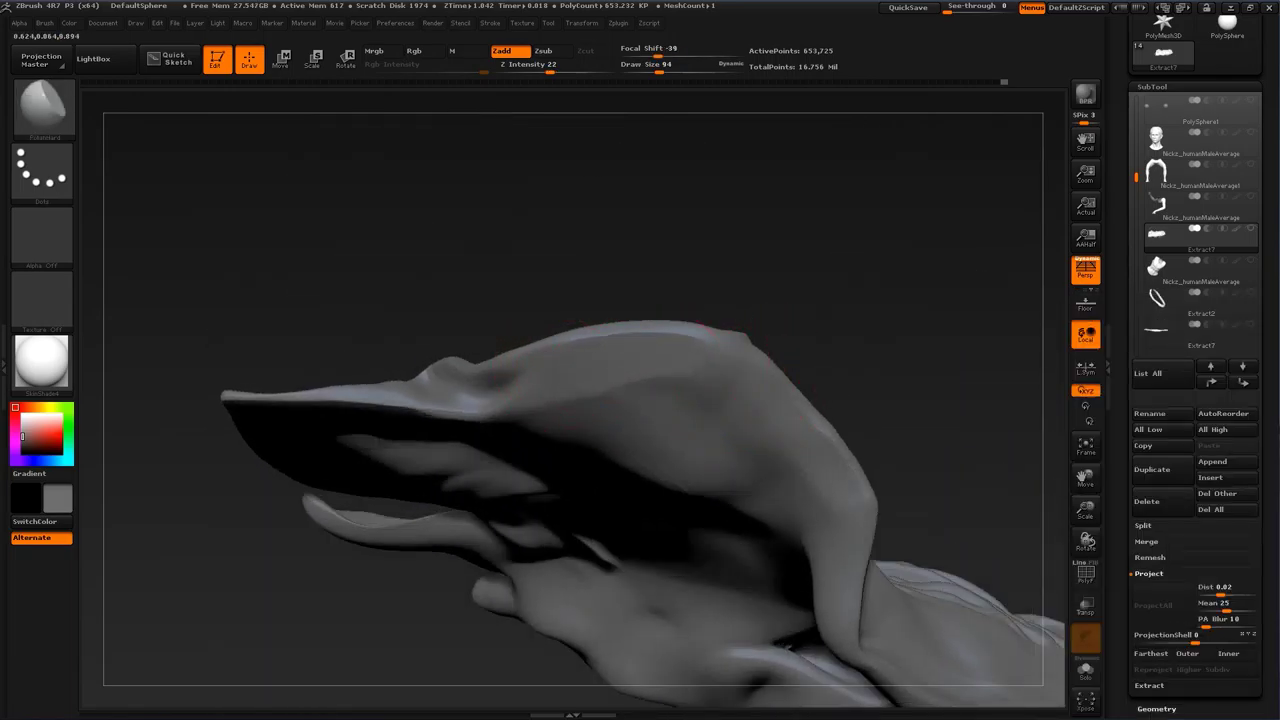
Step: Soften the valley along the side panel's long fold with the Standard brush at draw size 87
left_click_drag(860, 279, 838, 412)
left_click_drag(554, 471, 522, 537, "alt")
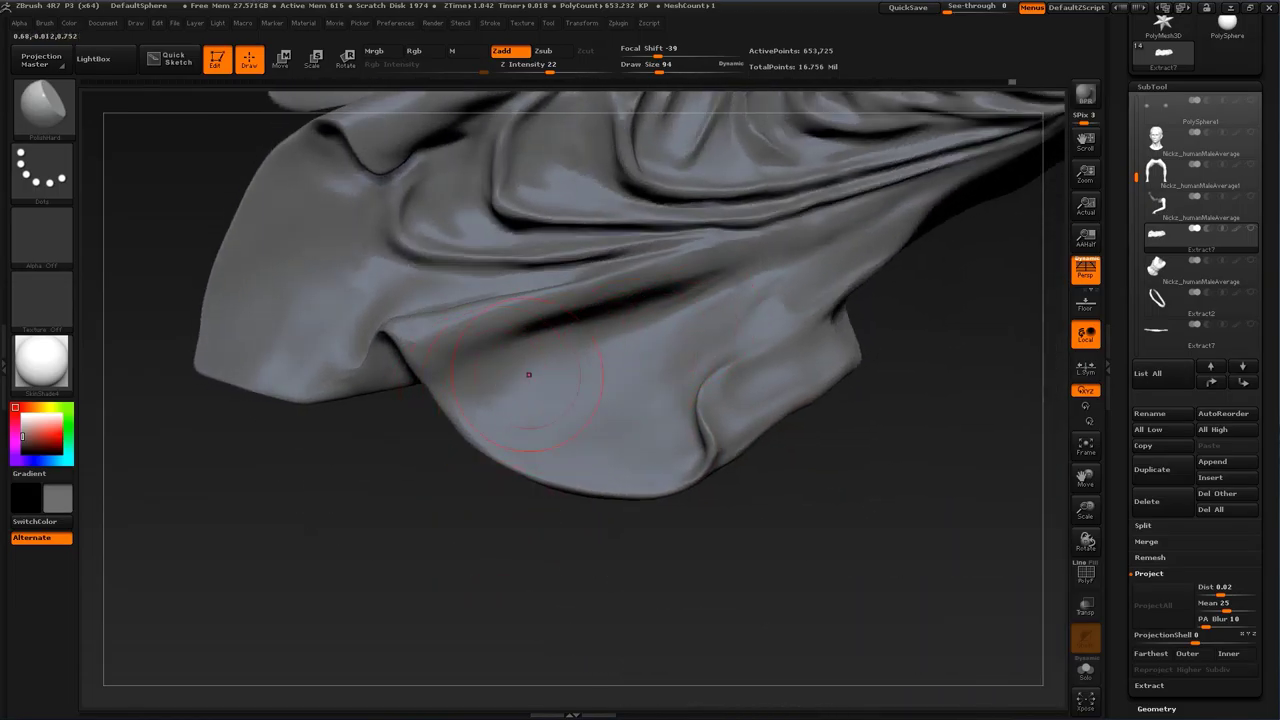
key("s")
left_click_drag(685, 334, 682, 334)
mouse_move(897, 371)
left_mouse_down("alt")
mouse_move(779, 384)
mouse_move(808, 423)
mouse_move(852, 432)
mouse_move(857, 371)
mouse_move(830, 353)
mouse_move(840, 497)
mouse_move(823, 466)
left_mouse_up("alt")
key("b")
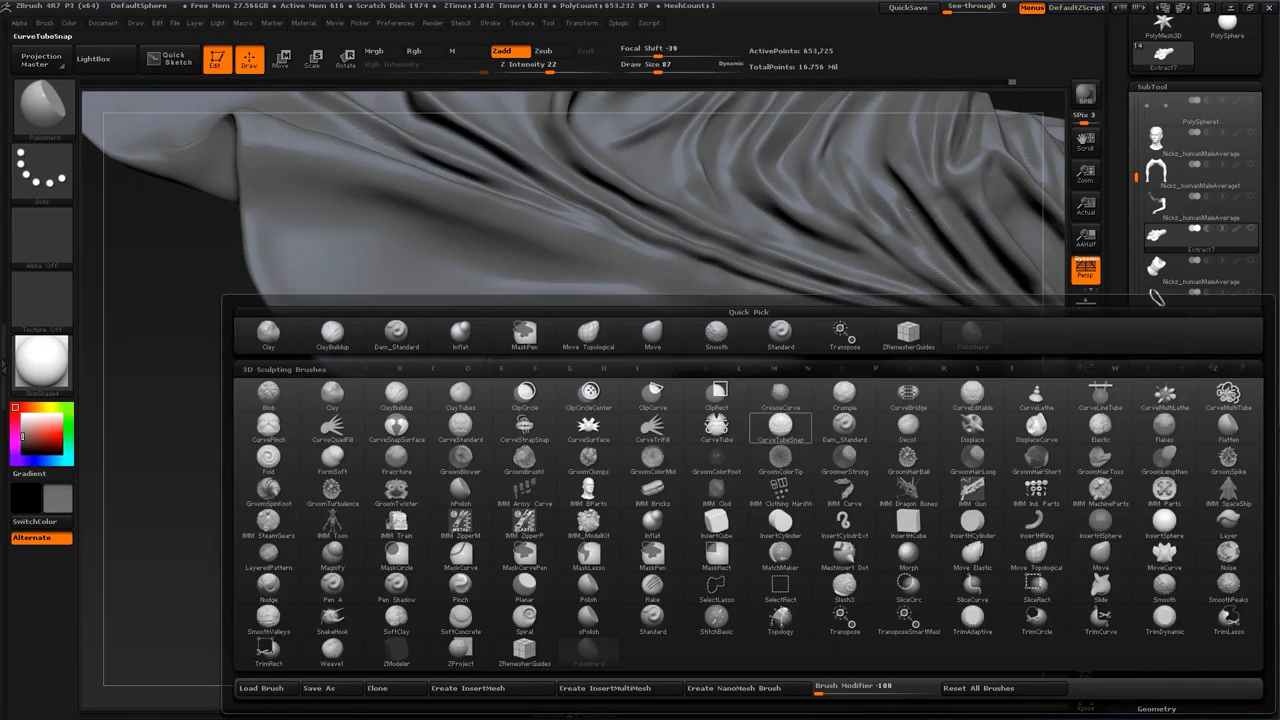
left_click(780, 335)
left_click_drag(735, 460, 715, 536, "alt")
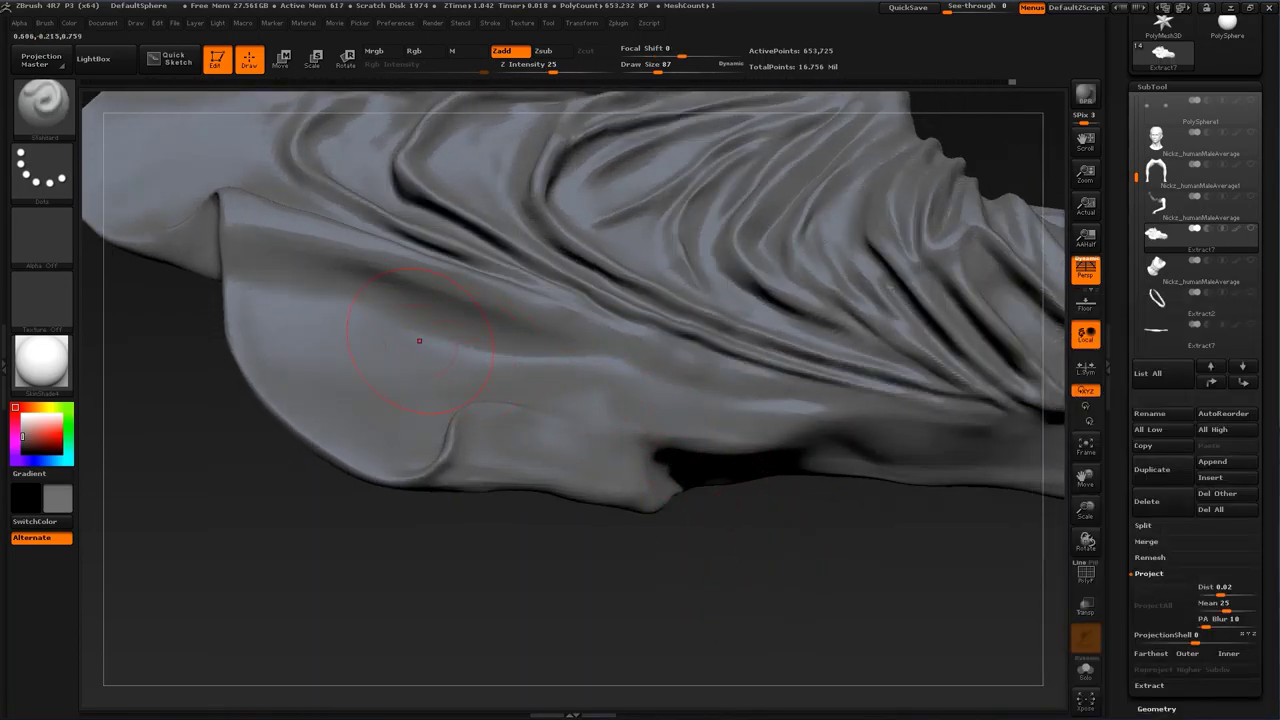
mouse_move(270, 290)
left_mouse_down()
mouse_move(559, 356)
mouse_move(582, 373)
mouse_move(606, 350)
left_mouse_up()
Step: Shift the narrow folds bordering the side panel with the Move brush at draw size 51 and smooth them
key("s")
key("b")
key("m")
key("v")
key("s")
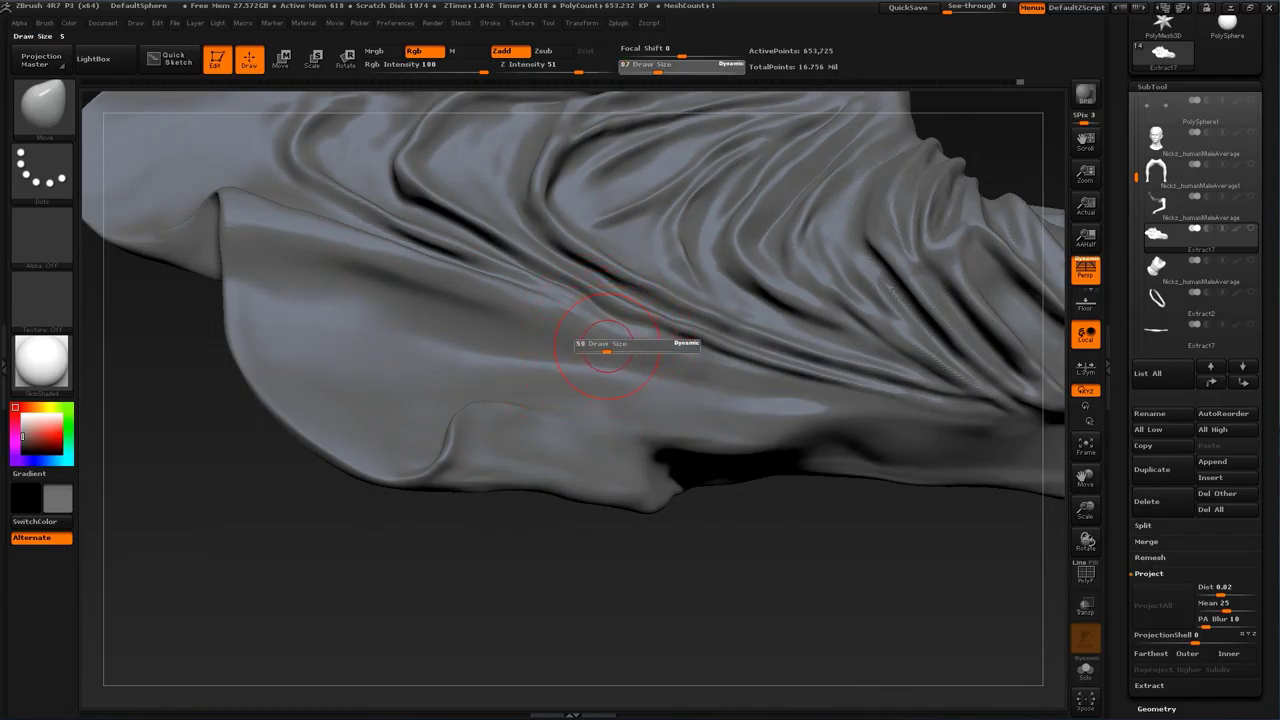
key("s")
left_click_drag(580, 339, 578, 339)
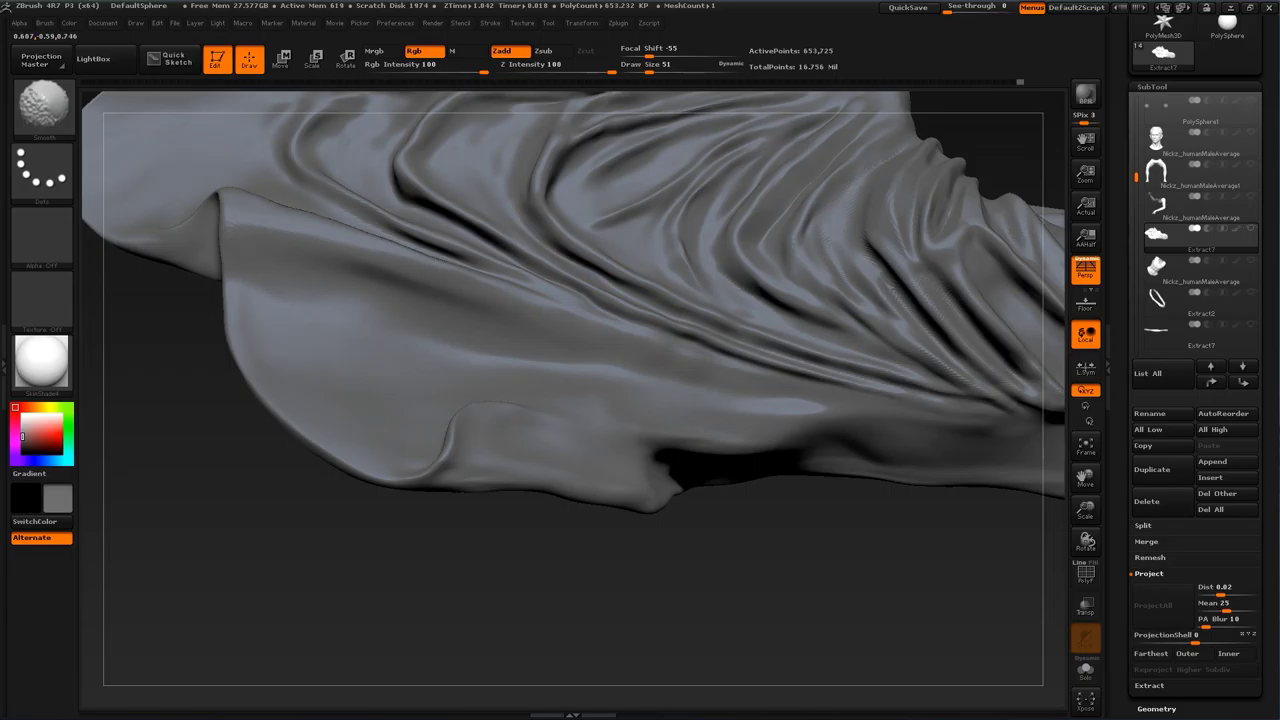
Step: Build up a broad vertical fold on the side panel with the ClayBuildup brush at draw size 80 and smooth the strokes
mouse_move(440, 560)
left_mouse_down("alt")
mouse_move(420, 542)
mouse_move(620, 475)
mouse_move(640, 590)
mouse_move(748, 474)
mouse_move(888, 281)
mouse_move(779, 392)
left_mouse_up("alt")
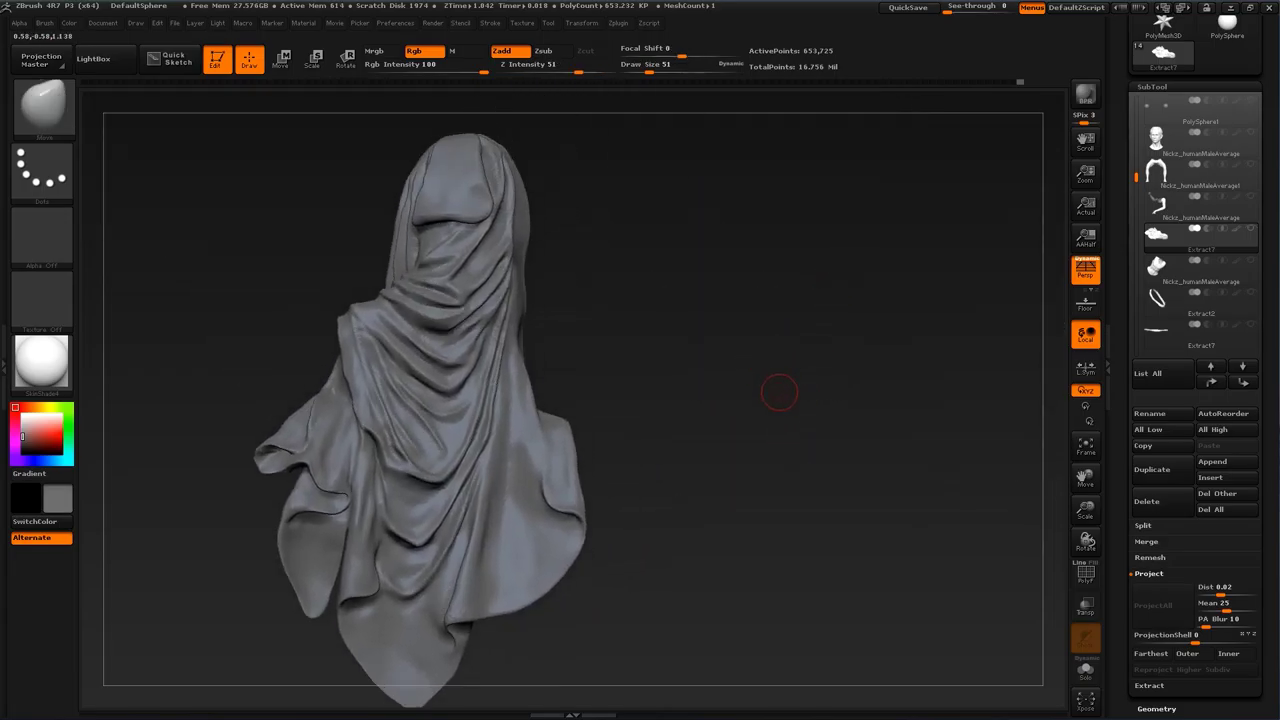
mouse_move(713, 489)
left_mouse_down("alt")
mouse_move(766, 343)
mouse_move(769, 497)
mouse_move(772, 425)
left_mouse_up("alt")
key("b")
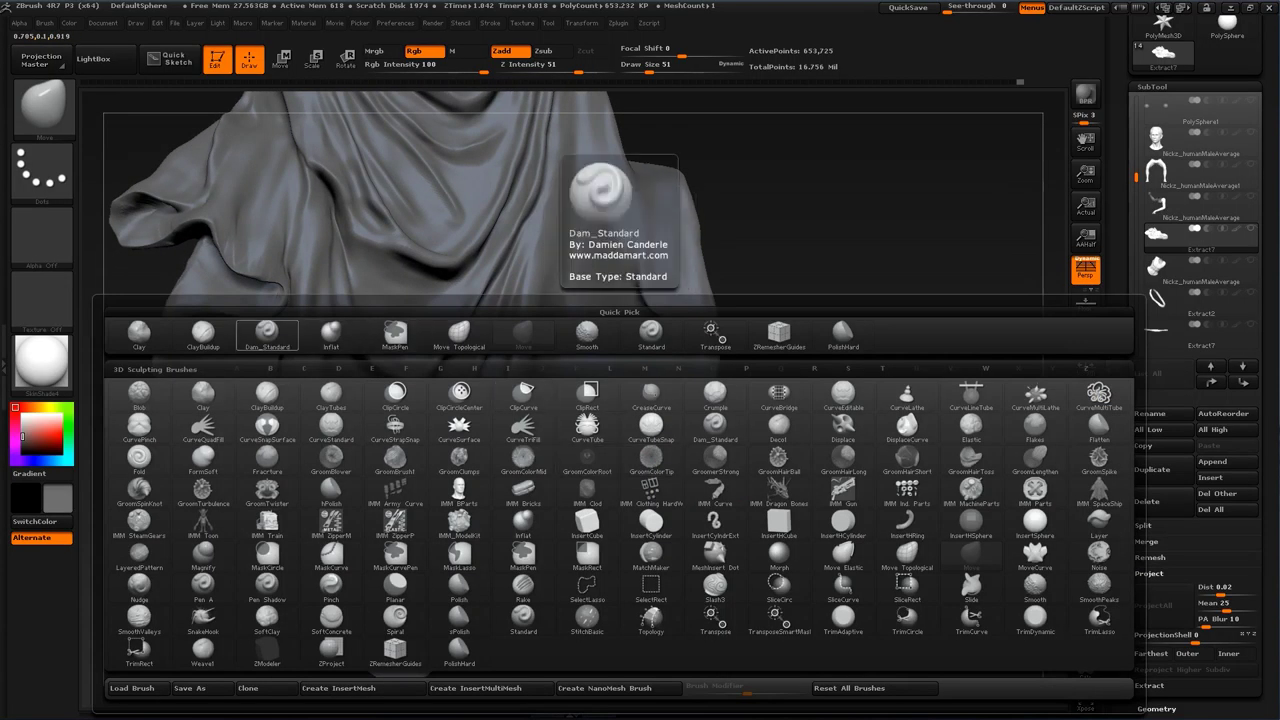
left_click(204, 333)
key("bracketright")
key("bracketright")
key("bracketright")
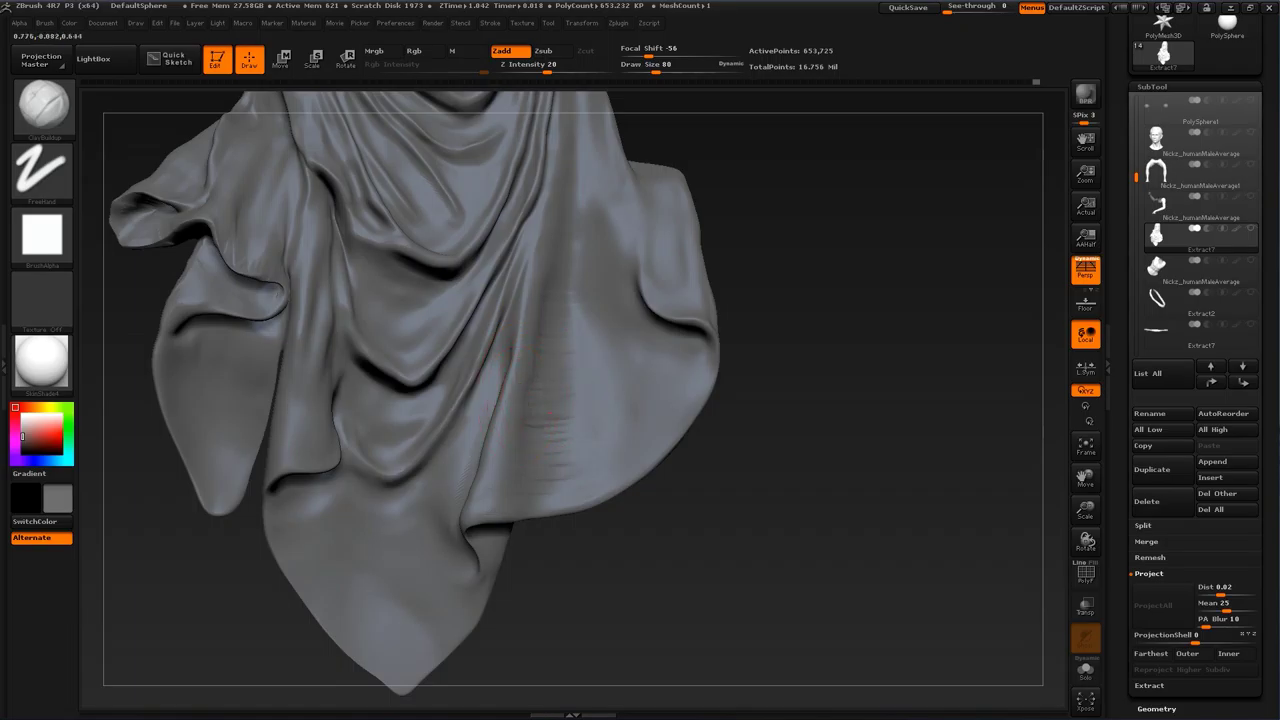
left_click_drag(527, 434, 535, 488)
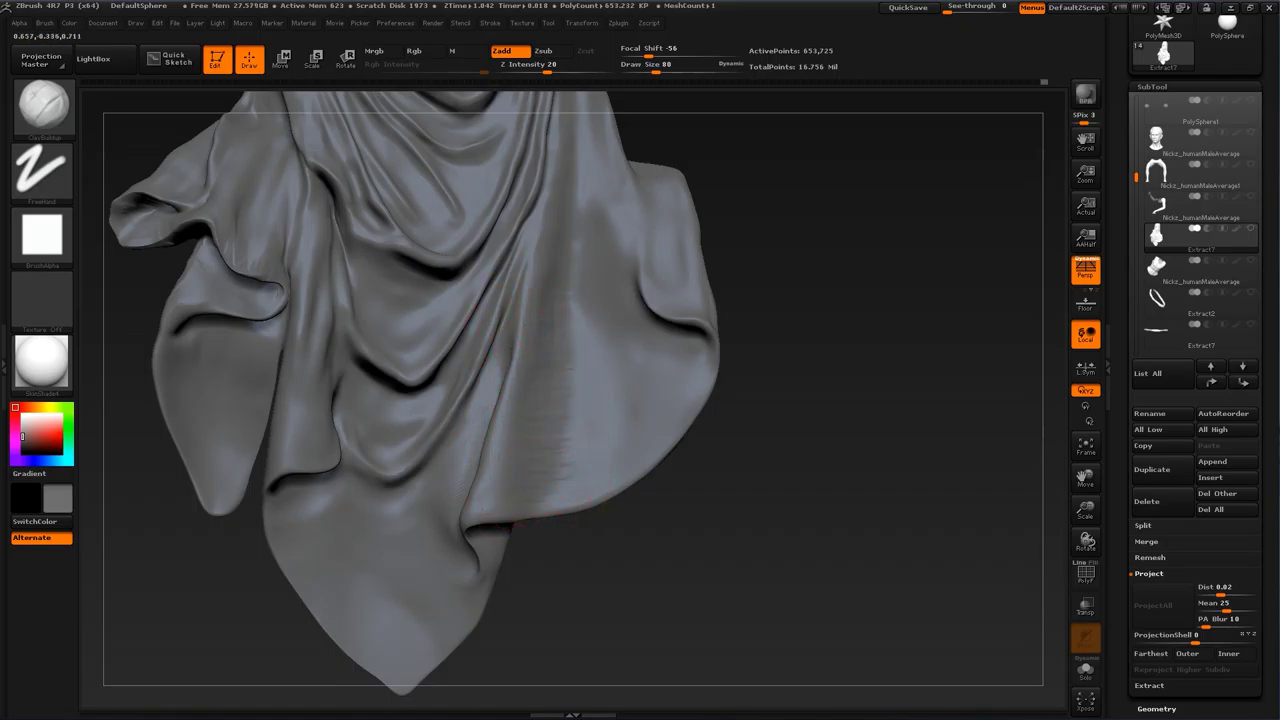
left_click_drag(654, 410, 598, 322)
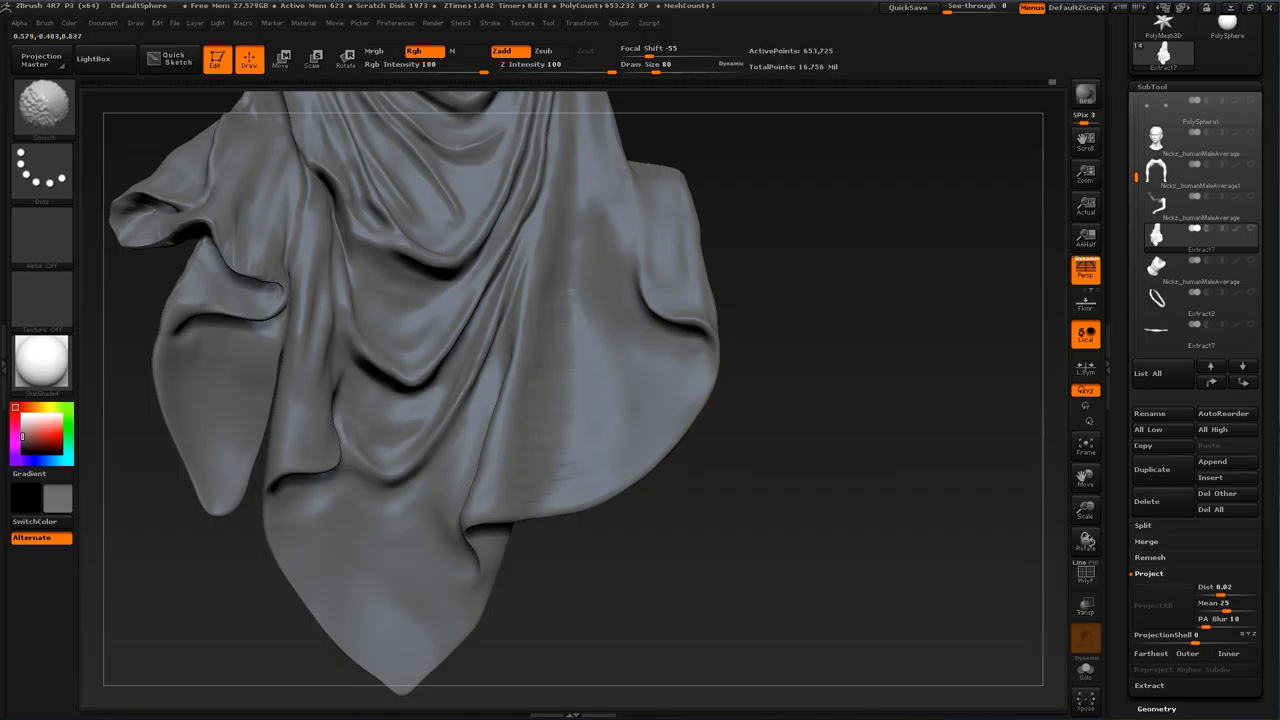
Step: Reshape the side edge of the pointed lower hem below the tuck with the Move brush at draw size 46
mouse_move(808, 452)
left_mouse_down("alt")
mouse_move(892, 263)
mouse_move(745, 495)
left_mouse_up("alt")
left_click_drag(646, 518, 657, 500, "alt")
key("b")
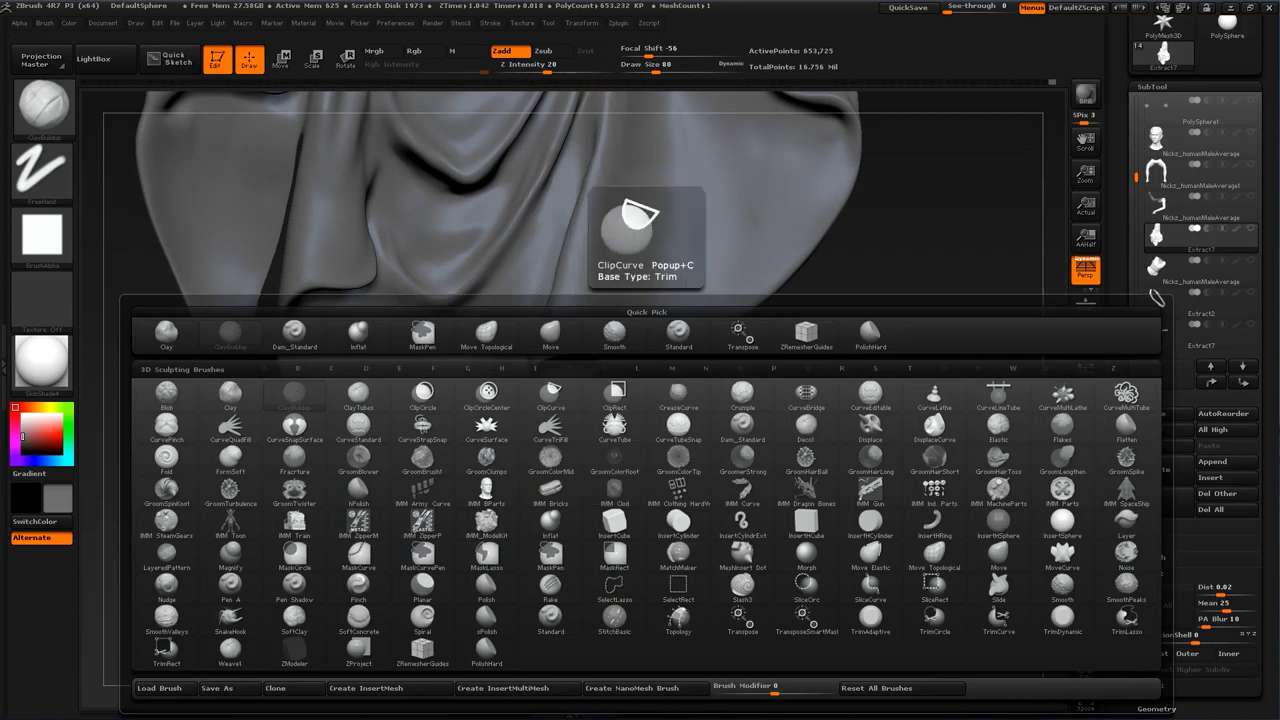
left_click(550, 333)
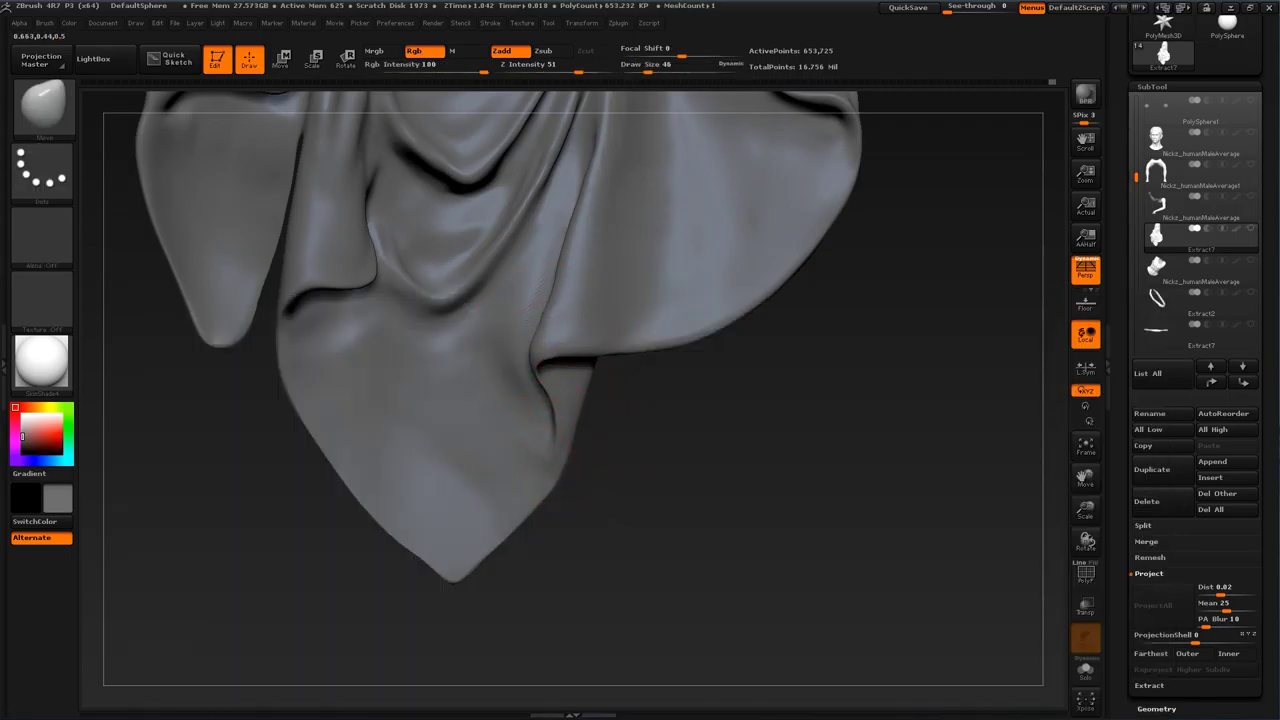
left_click_drag(550, 451, 569, 465)
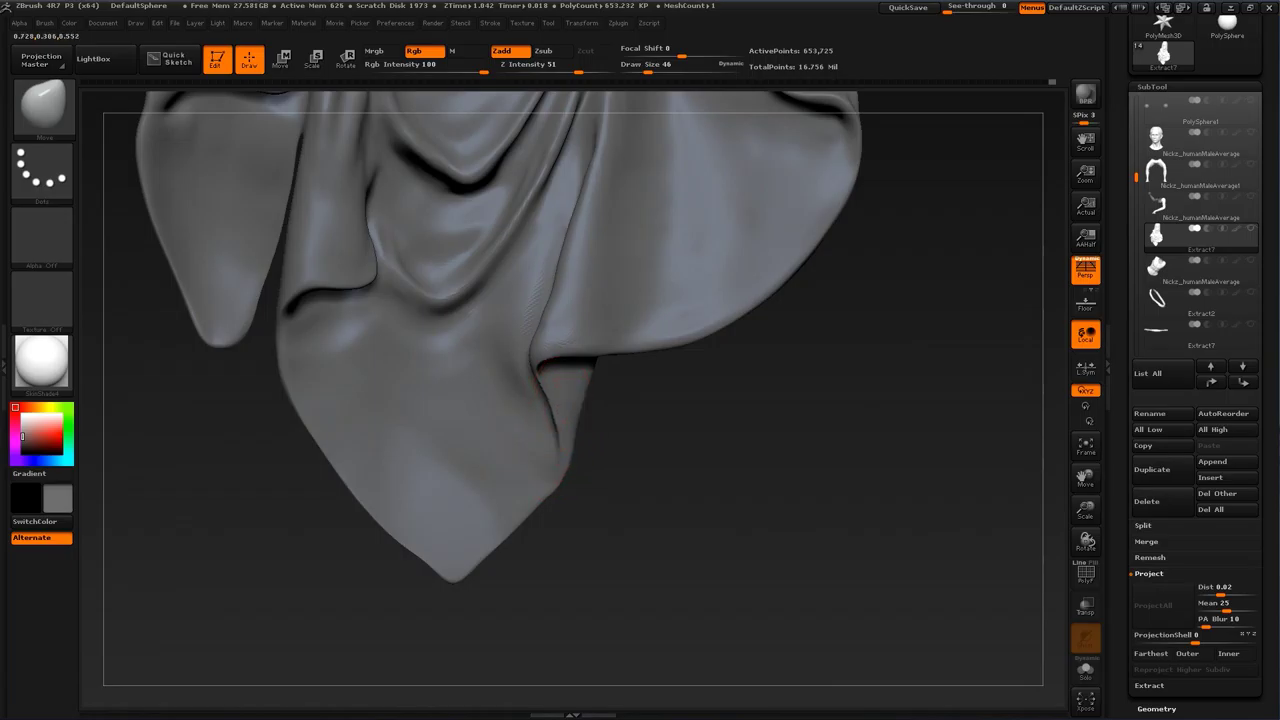
Step: Raise a narrow ridge from the tuck down the side of the pointed hem with the Standard brush at draw size 31
mouse_move(616, 437)
left_mouse_down()
mouse_move(654, 426)
mouse_move(643, 443)
left_mouse_up()
key("b")
left_click(674, 334)
key("s")
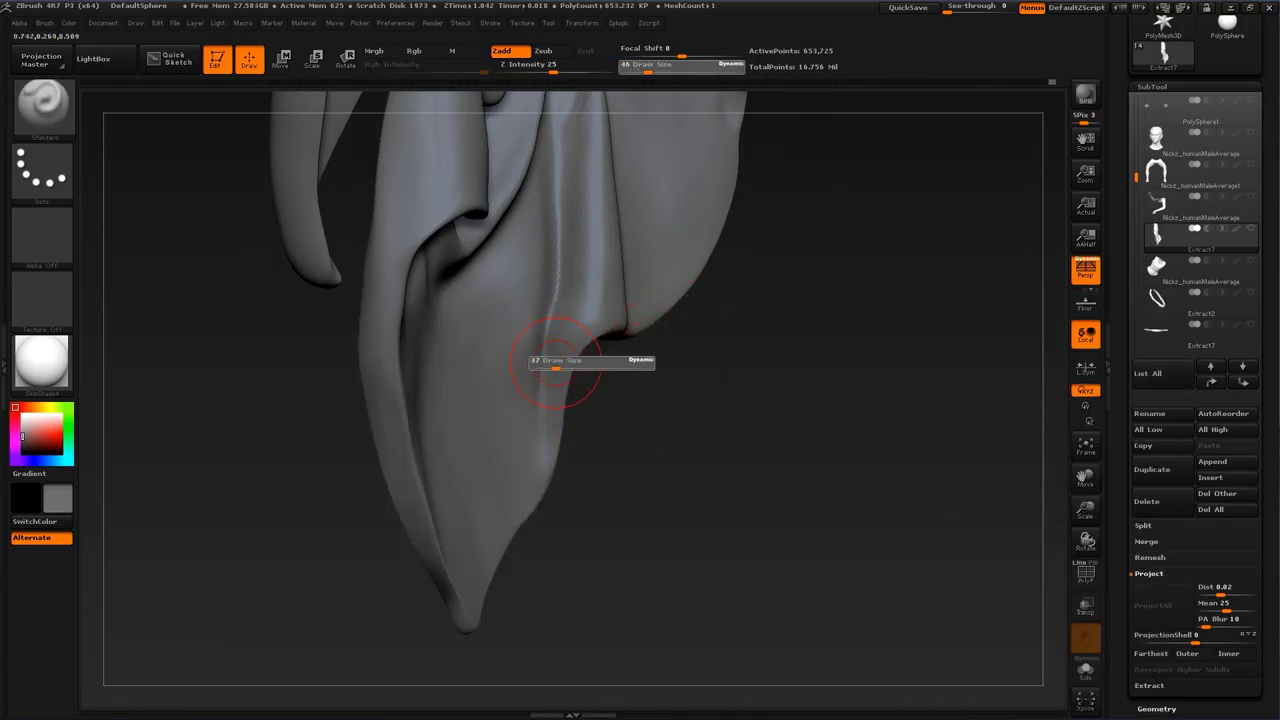
left_click_drag(558, 362, 553, 361)
left_click_drag(547, 310, 540, 375)
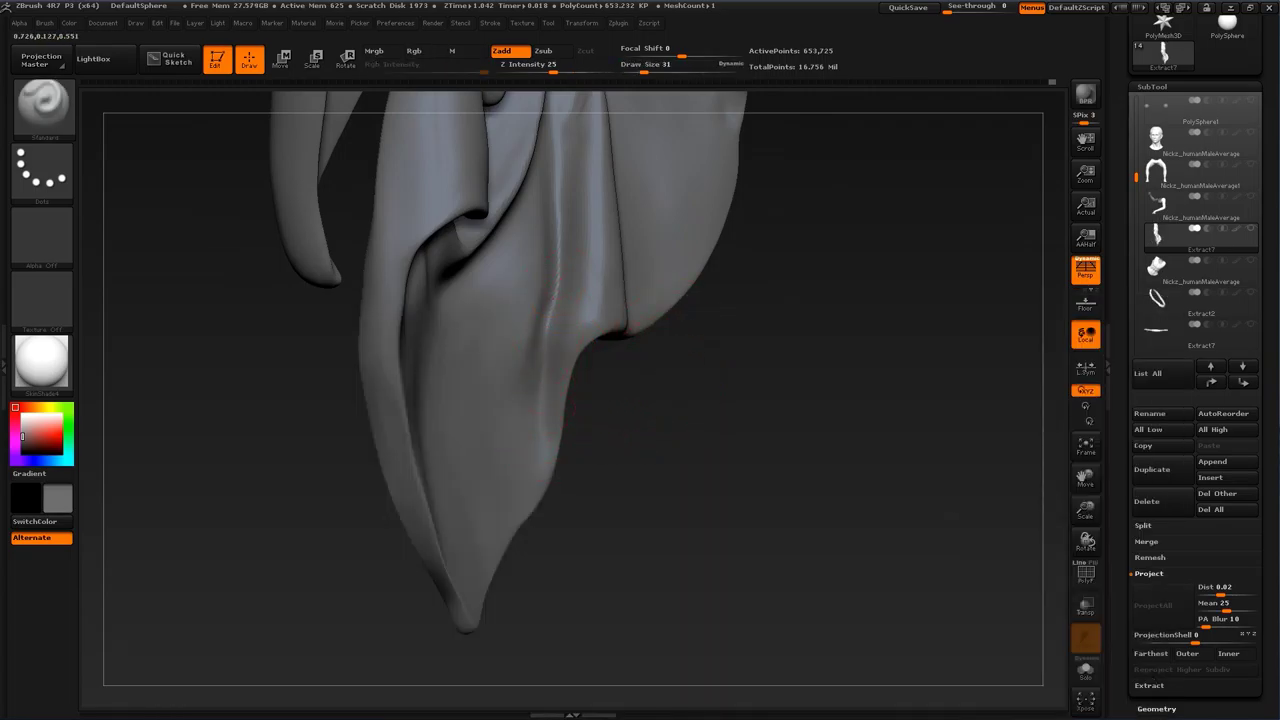
left_click_drag(549, 314, 547, 458)
Step: Broaden the fold running down into the pointed hem with the Standard brush at draw size 54 and smooth it
left_click_drag(643, 460, 570, 450)
key("s")
left_click_drag(490, 354, 496, 352)
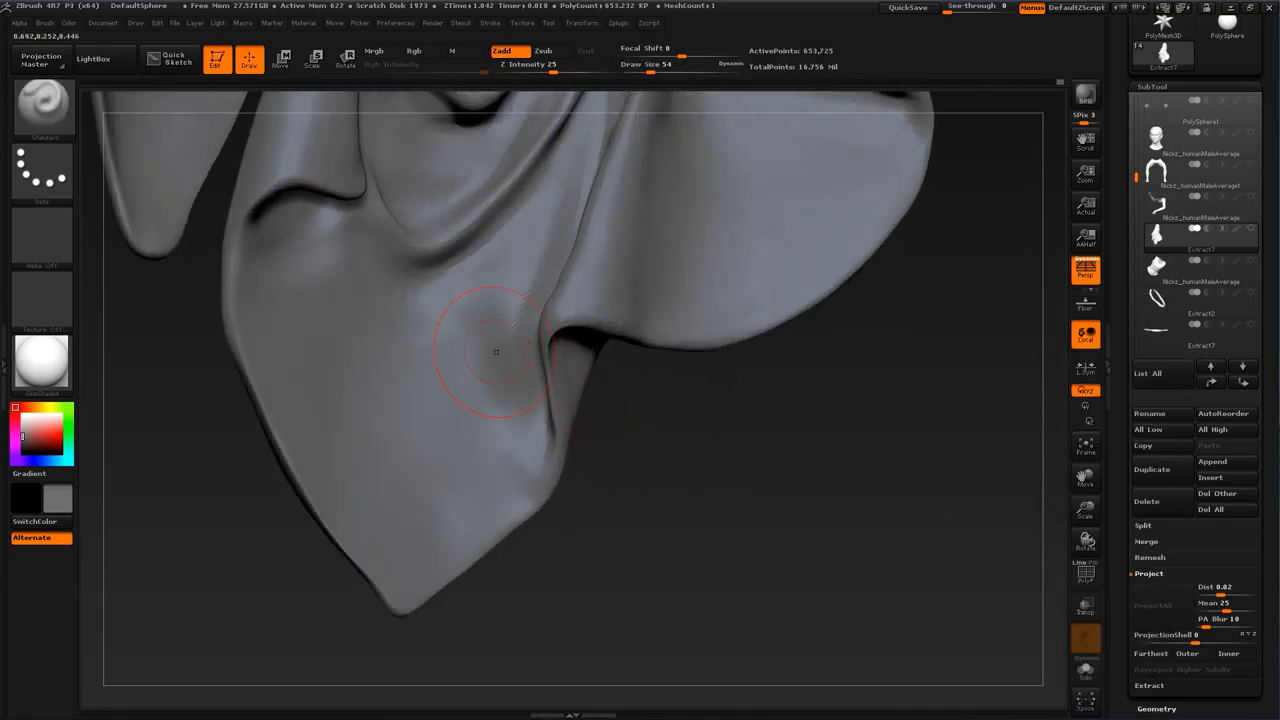
left_click_drag(650, 466, 694, 488)
mouse_move(566, 246)
left_mouse_down()
mouse_move(532, 372)
mouse_move(522, 366)
left_mouse_up()
left_click_drag(532, 278, 522, 350)
key("shift")
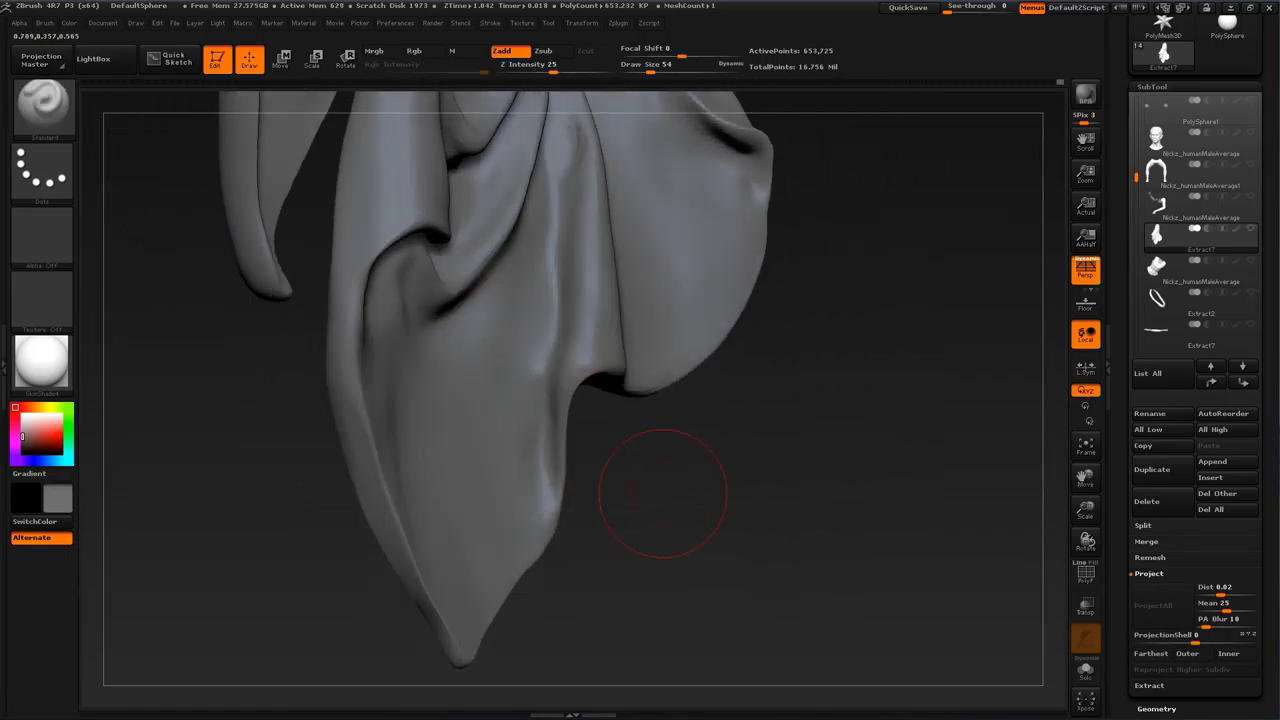
Step: Refine the ridge beside the hem tuck with the Standard brush at draw size 37 and smooth it down the edge
key("s")
mouse_move(545, 370)
left_mouse_down()
mouse_move(597, 443)
mouse_move(538, 376)
left_mouse_up()
key("s")
left_click_drag(562, 478, 587, 365)
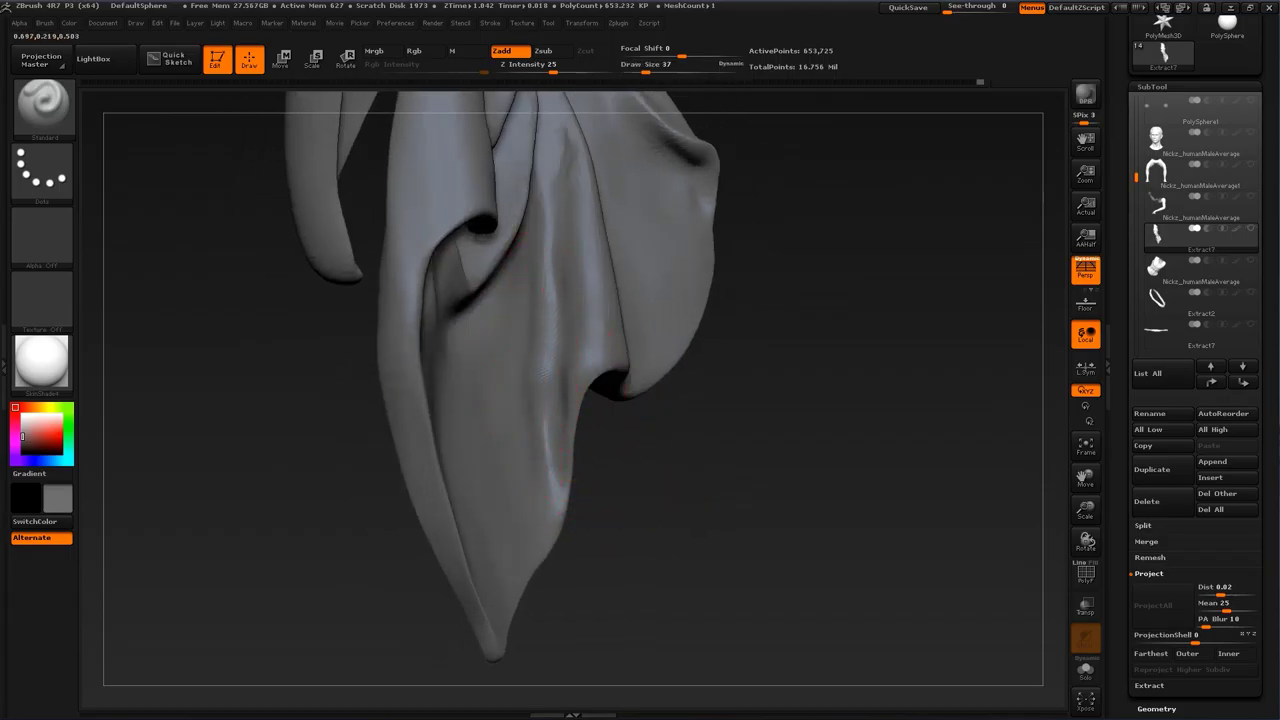
left_click_drag(548, 374, 565, 447, "shift")
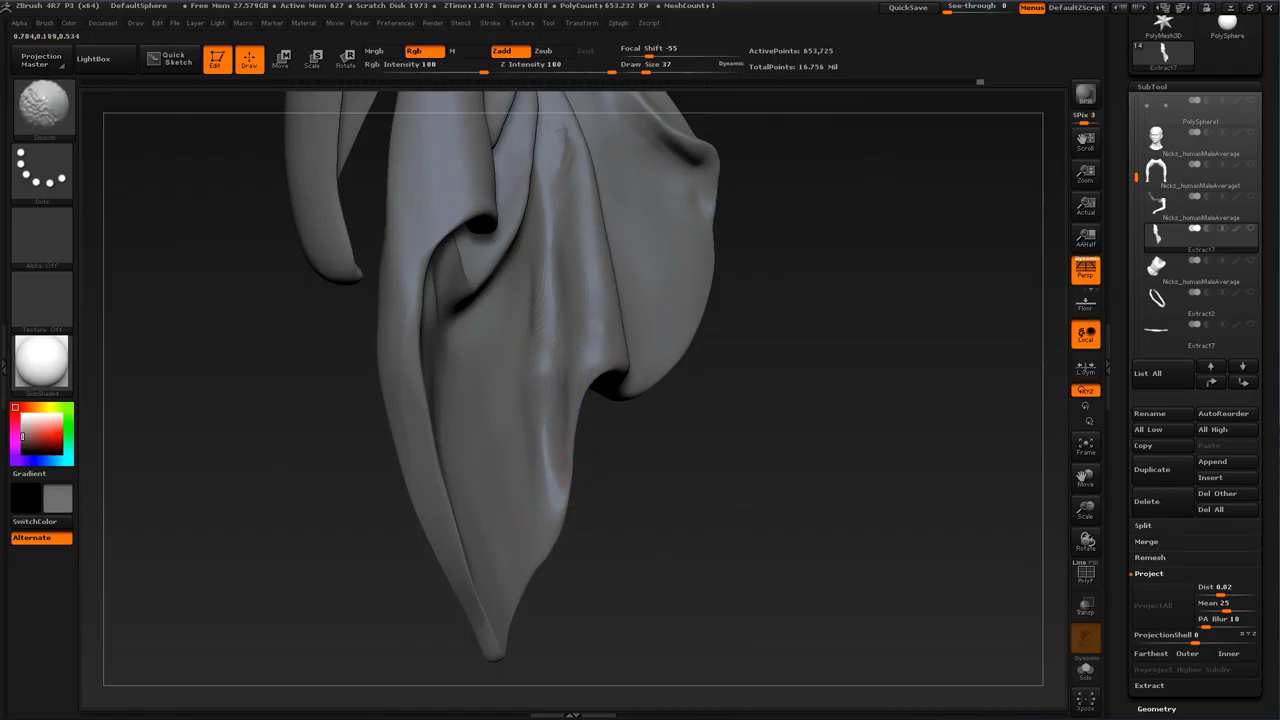
mouse_move(666, 486)
left_mouse_down()
mouse_move(592, 490)
mouse_move(598, 522)
mouse_move(606, 490)
mouse_move(592, 480)
left_mouse_up()
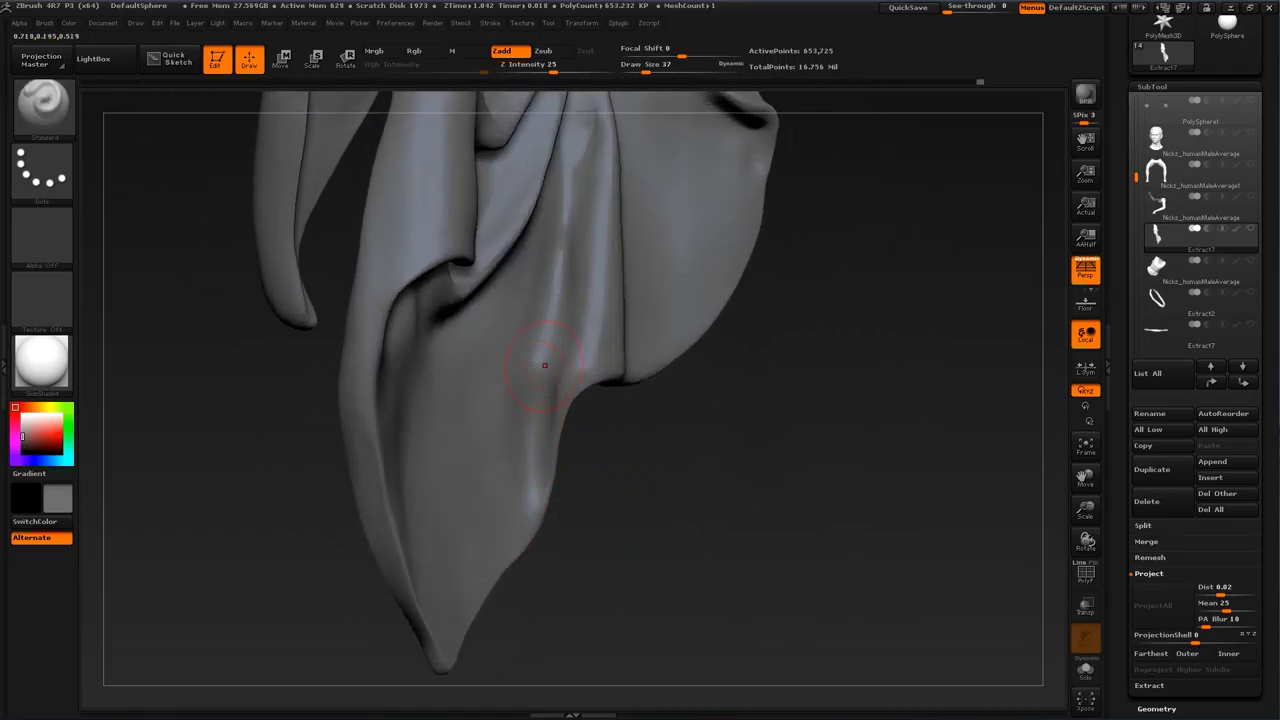
Step: Adjust the diagonal fold edge above the hem tuck with the Move brush at draw size 80
key("shift")
mouse_move(680, 490)
left_mouse_down()
mouse_move(889, 514)
mouse_move(841, 422)
mouse_move(811, 508)
mouse_move(804, 608)
left_mouse_up()
key("b")
left_click(552, 336)
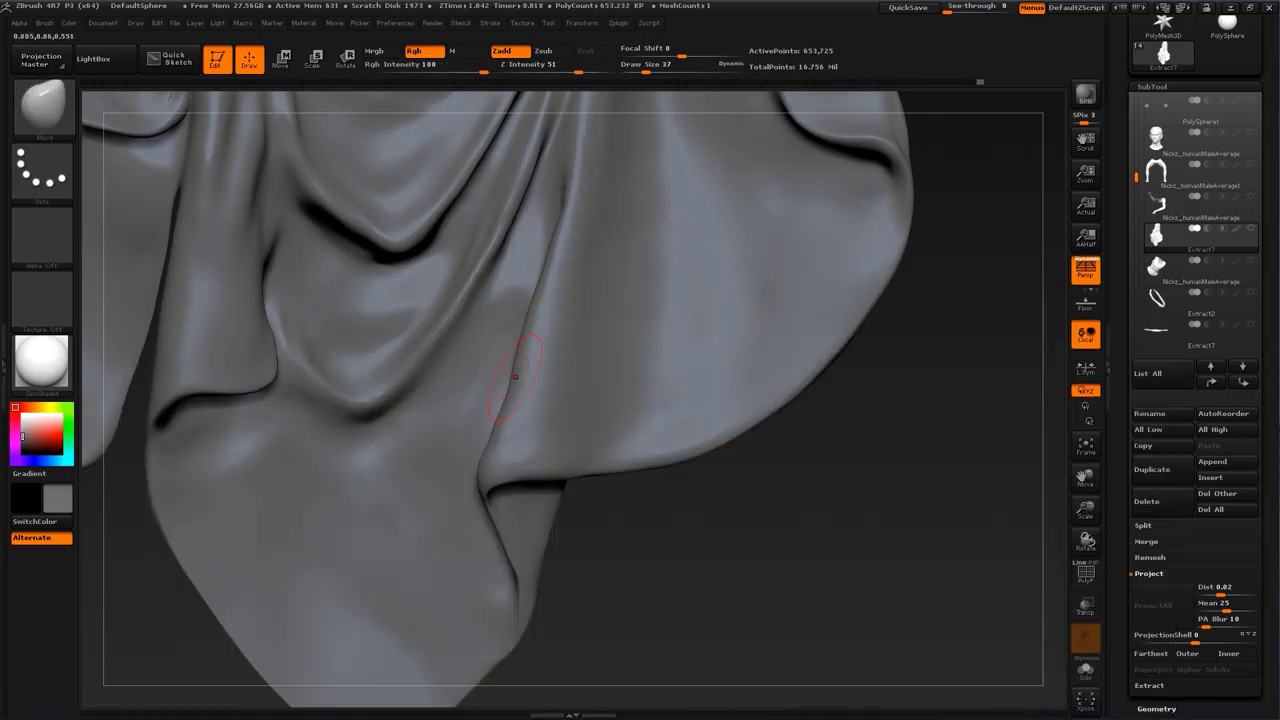
key("s")
left_click_drag(513, 377, 503, 390)
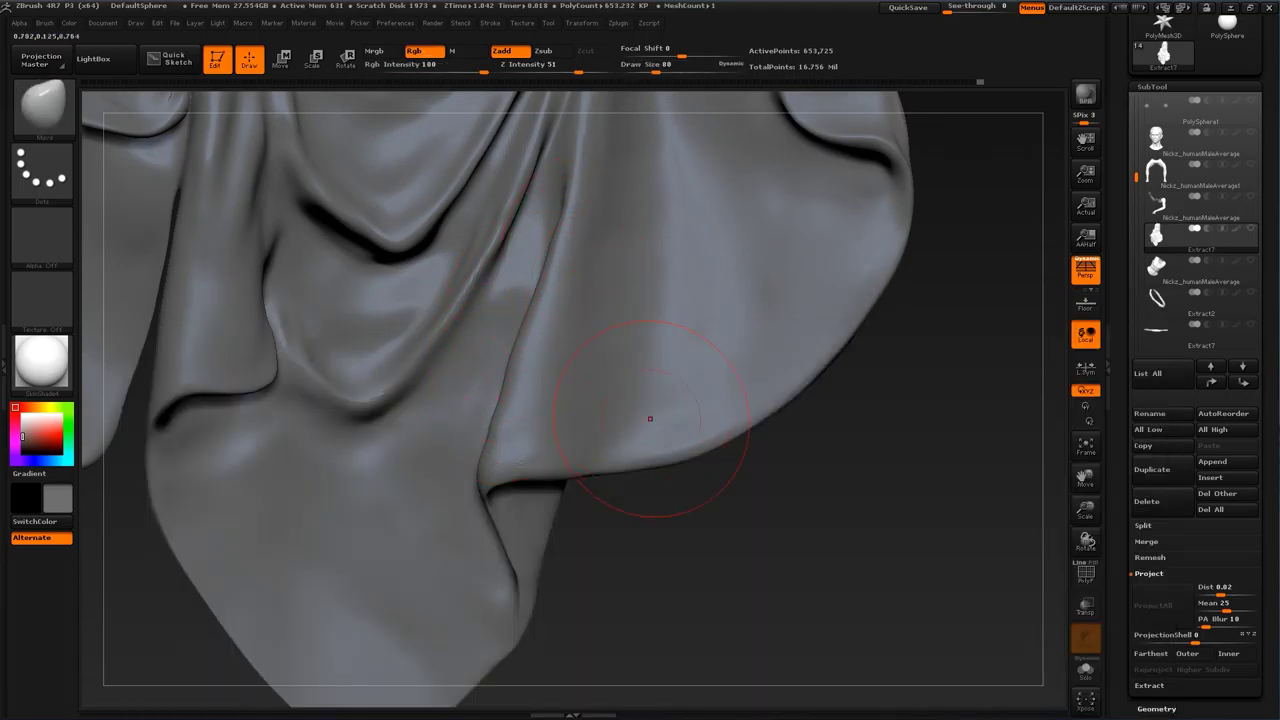
Step: Sculpt a broad ridge running up from the hem tuck at draw size 80, focal shift -39 and Z intensity 22, and smooth it
key("b")
left_click(876, 335)
left_click_drag(876, 335, 960, 350)
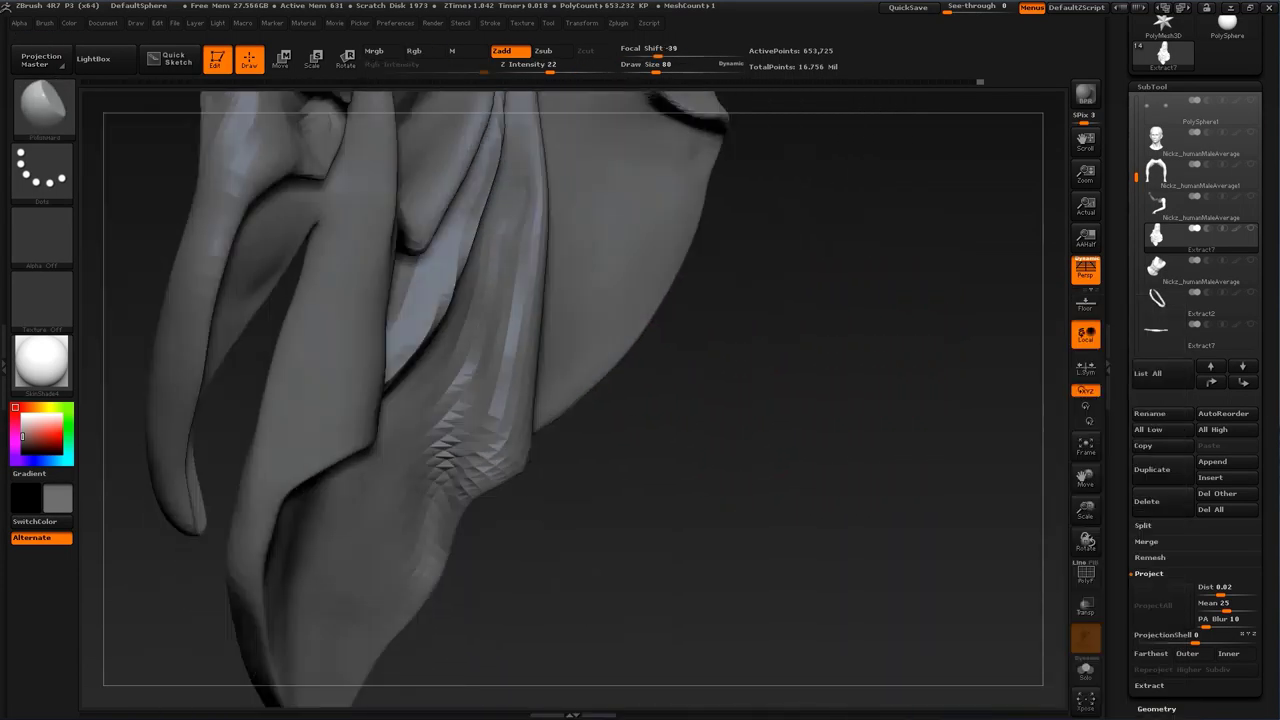
mouse_move(570, 432)
left_mouse_down()
mouse_move(614, 434)
mouse_move(572, 428)
left_mouse_up()
left_click_drag(476, 455, 508, 313)
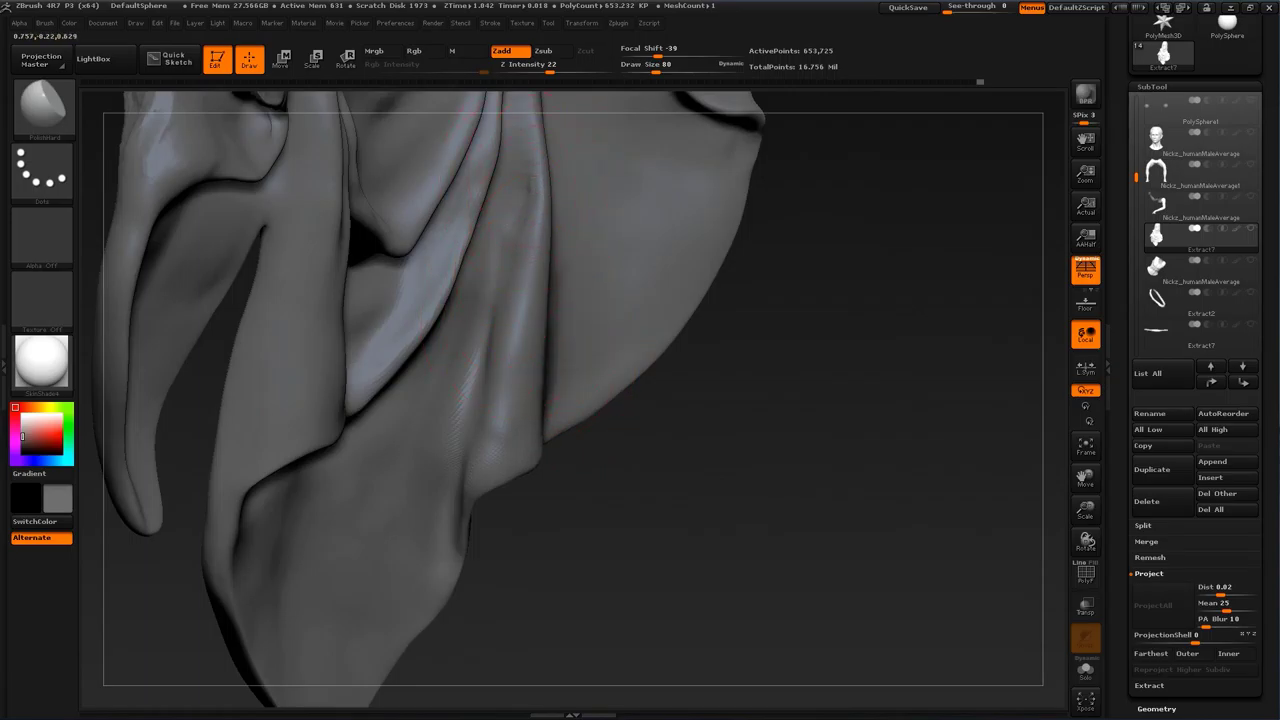
Step: Sharpen the narrow ridges rising from the hem tuck beside the side panel at draw size 41 and Z intensity 22
key("s")
left_click_drag(534, 237, 515, 375)
left_click_drag(590, 500, 650, 462)
mouse_move(690, 575)
left_mouse_down()
mouse_move(585, 530)
mouse_move(650, 525)
left_mouse_up()
left_click_drag(405, 440, 447, 325)
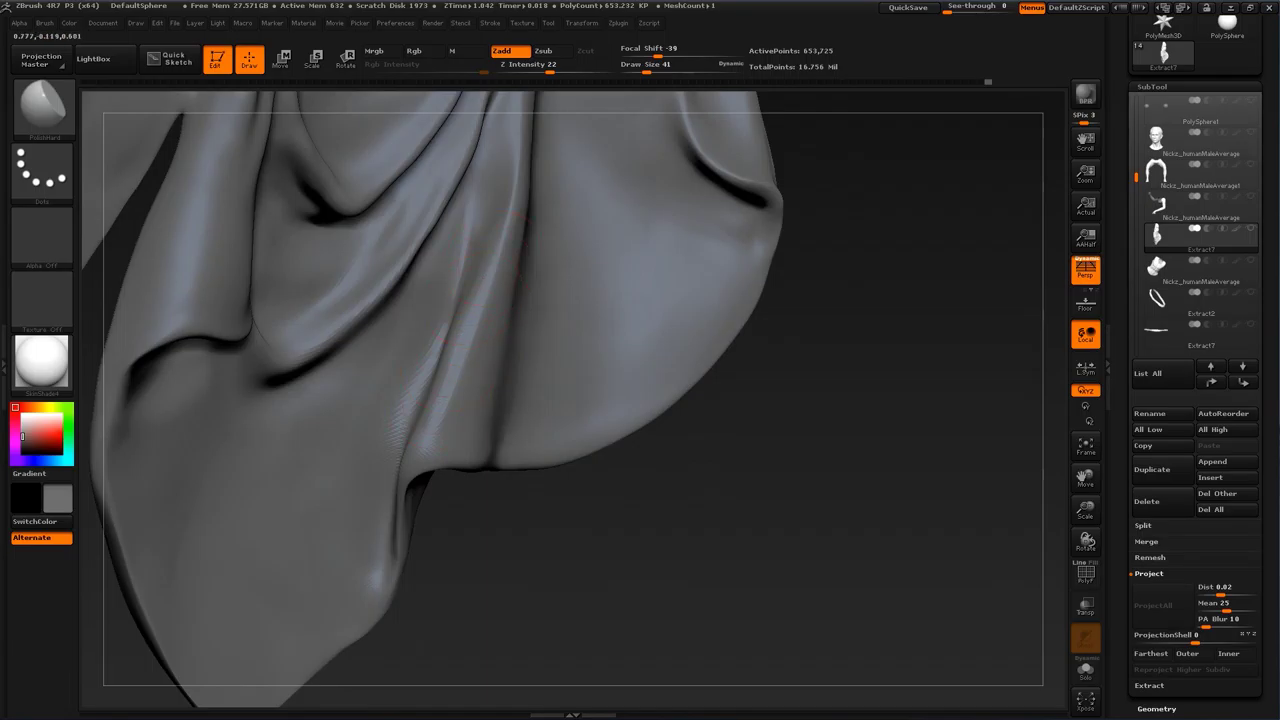
Step: Shift the folds above the hem tuck into a cleaner flow with the Move brush at draw size 71
mouse_move(814, 483)
left_mouse_down("alt")
mouse_move(800, 410)
mouse_move(734, 457)
left_mouse_up("alt")
key("b")
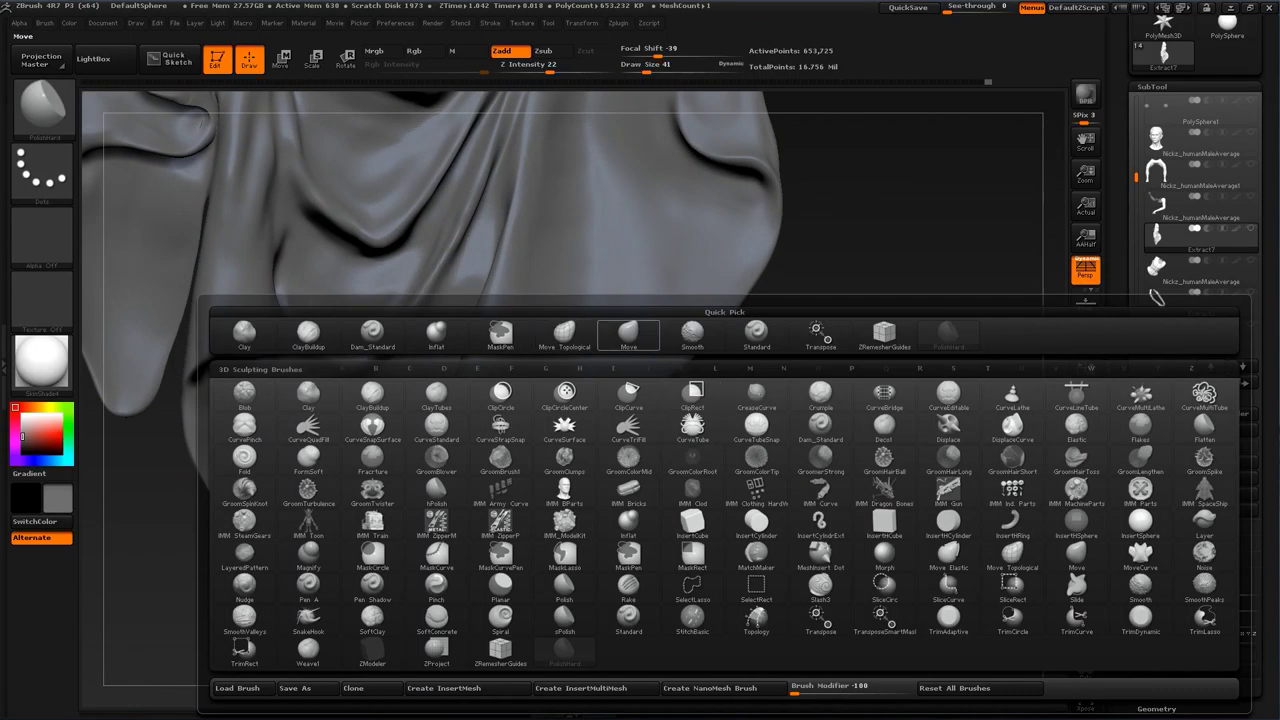
left_click(629, 335)
key("s")
left_click_drag(486, 240, 499, 240)
key("s")
left_click_drag(480, 353, 474, 353)
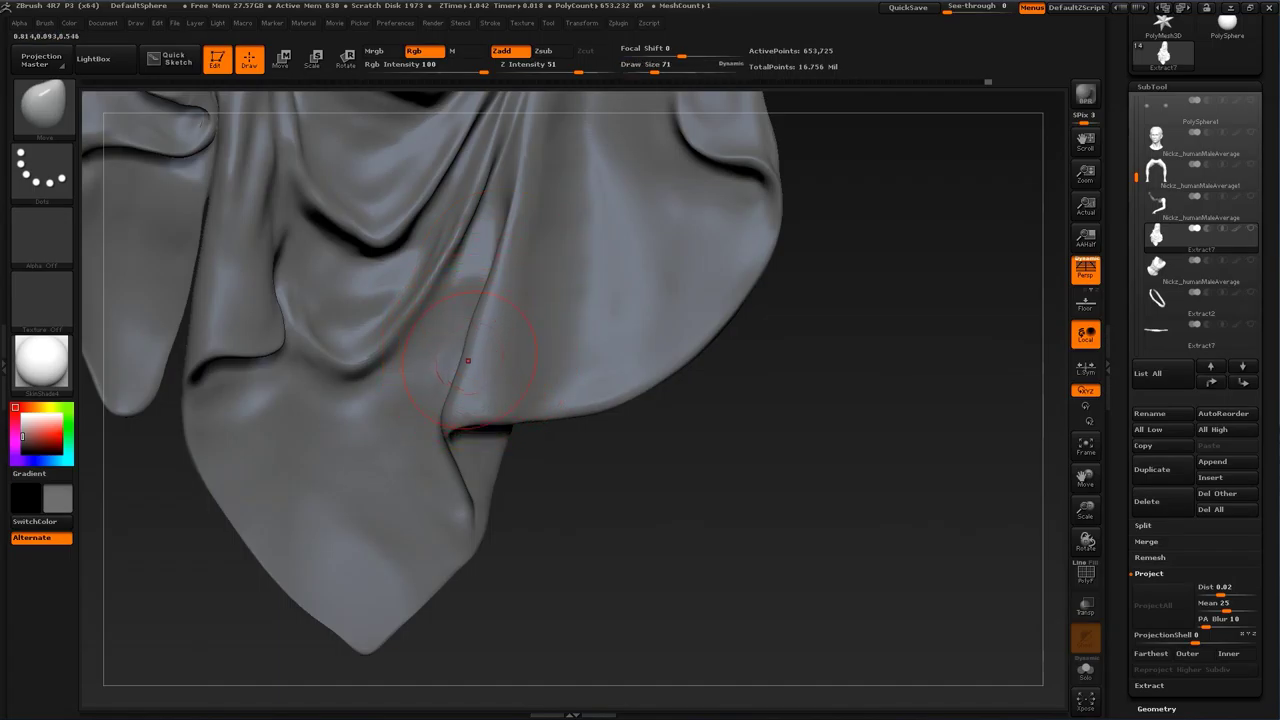
left_click_drag(484, 240, 474, 235)
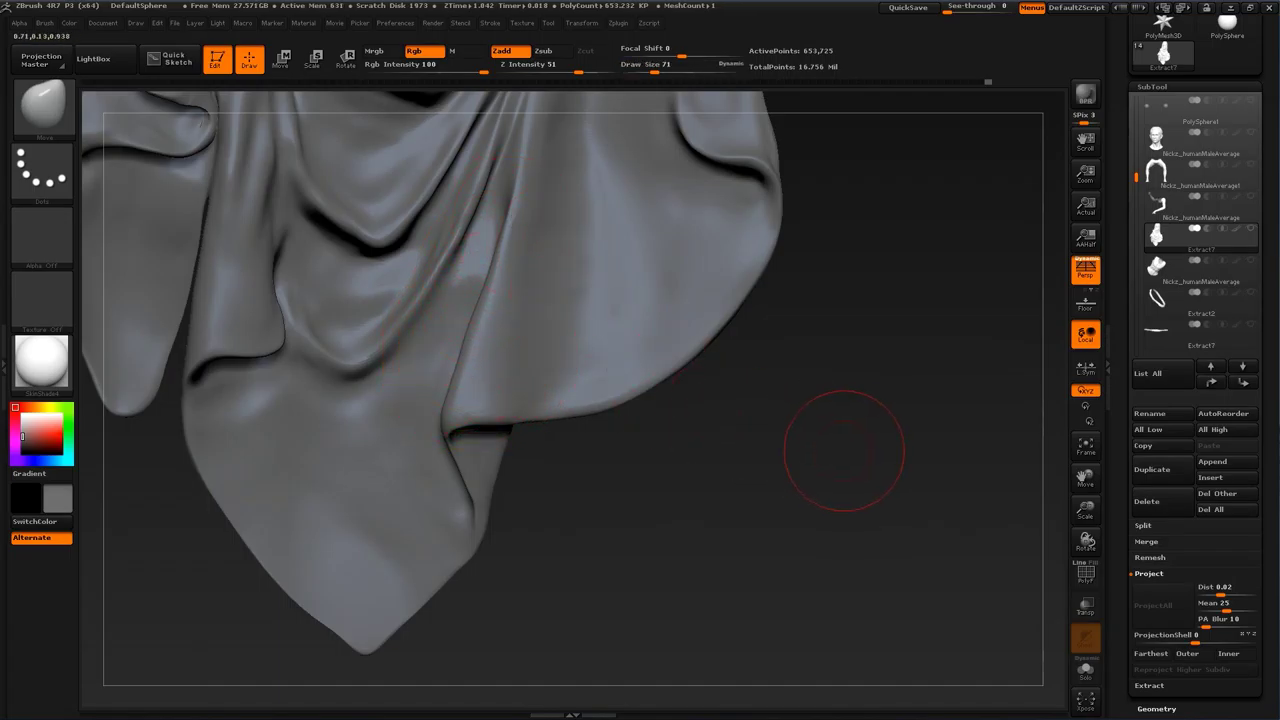
Step: Strengthen the rim of the curled fold on the side panel's outer edge with the Standard brush at draw size 37
mouse_move(844, 451)
left_mouse_down("alt")
mouse_move(840, 321)
mouse_move(823, 386)
left_mouse_up("alt")
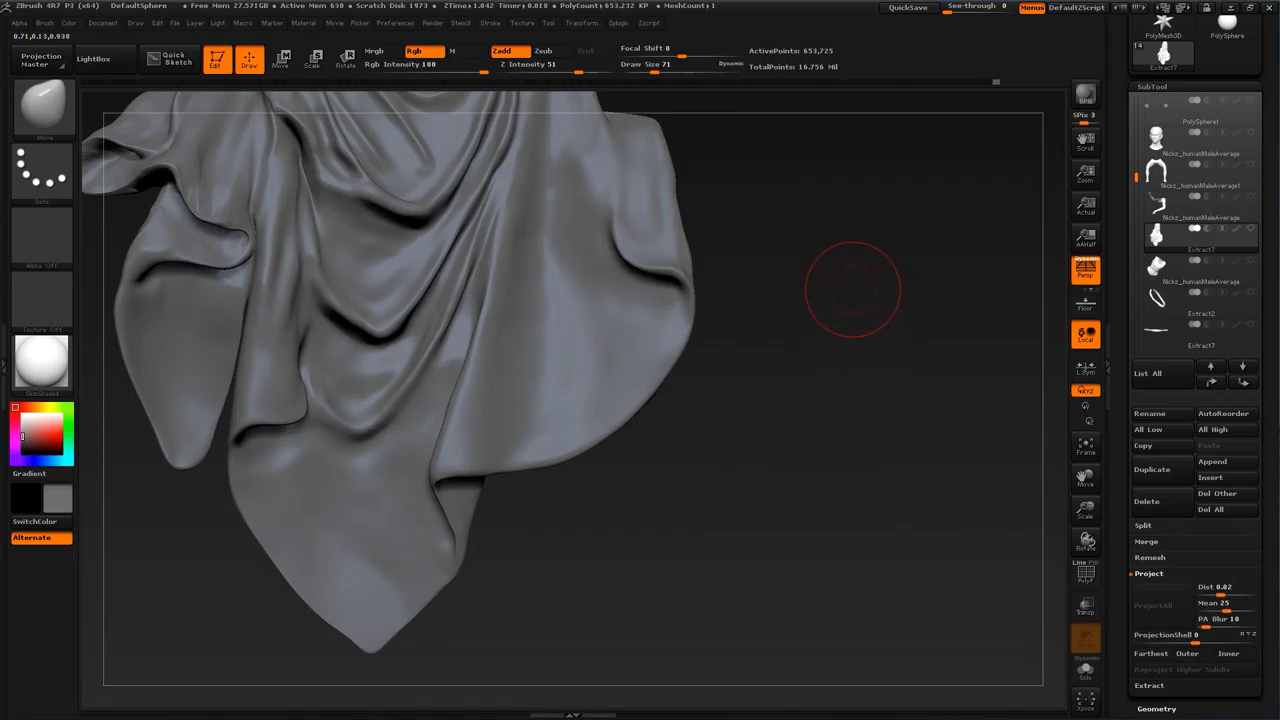
mouse_move(863, 280)
left_mouse_down("alt")
mouse_move(766, 391)
mouse_move(782, 420)
left_mouse_up("alt")
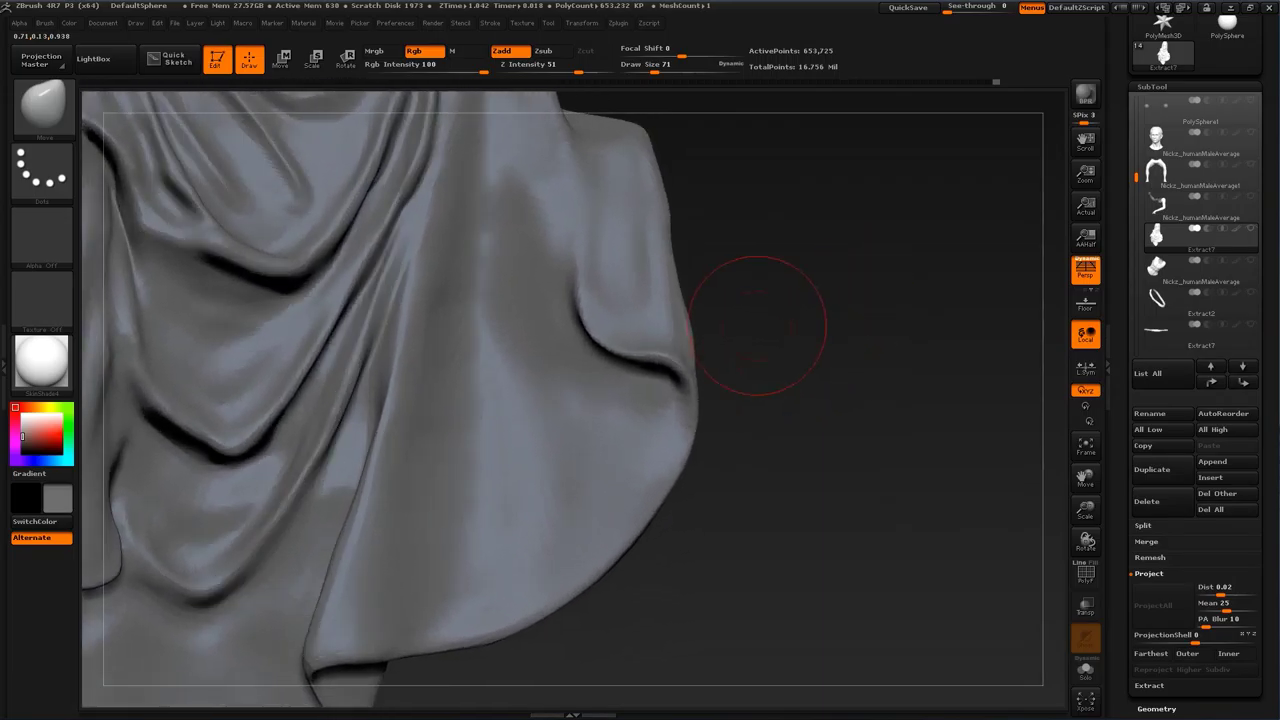
left_click_drag(769, 318, 810, 322)
left_click_drag(752, 378, 808, 364)
key("b")
left_click(332, 337)
mouse_move(728, 338)
left_mouse_down()
mouse_move(767, 320)
mouse_move(818, 364)
left_mouse_up()
key("b")
left_click(780, 337)
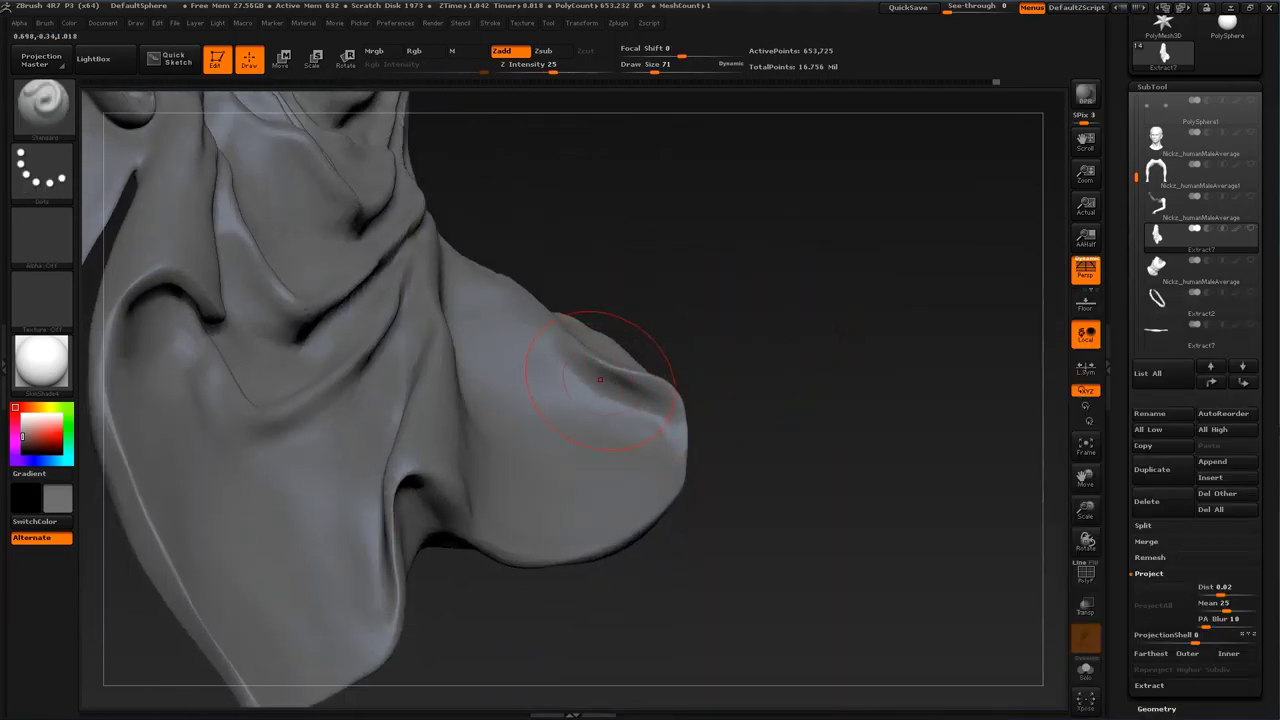
key("s")
mouse_move(603, 385)
left_mouse_down()
mouse_move(586, 379)
mouse_move(624, 388)
mouse_move(598, 370)
left_mouse_up()
key("s")
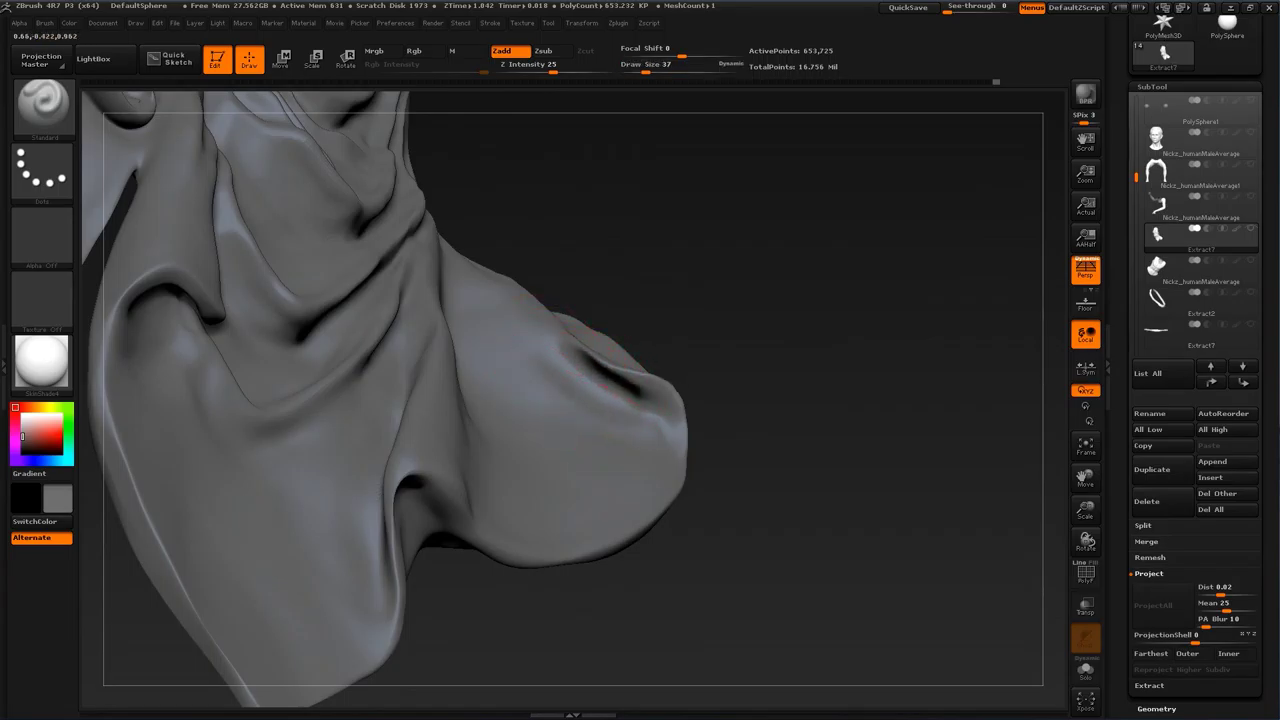
Step: Swell the lip of the side panel's curled fold with the Inflat brush at draw size 71 and smooth its jagged edge
mouse_move(712, 282)
left_mouse_down()
mouse_move(732, 358)
mouse_move(742, 346)
mouse_move(750, 362)
mouse_move(726, 371)
left_mouse_up()
key("b")
left_click(437, 336)
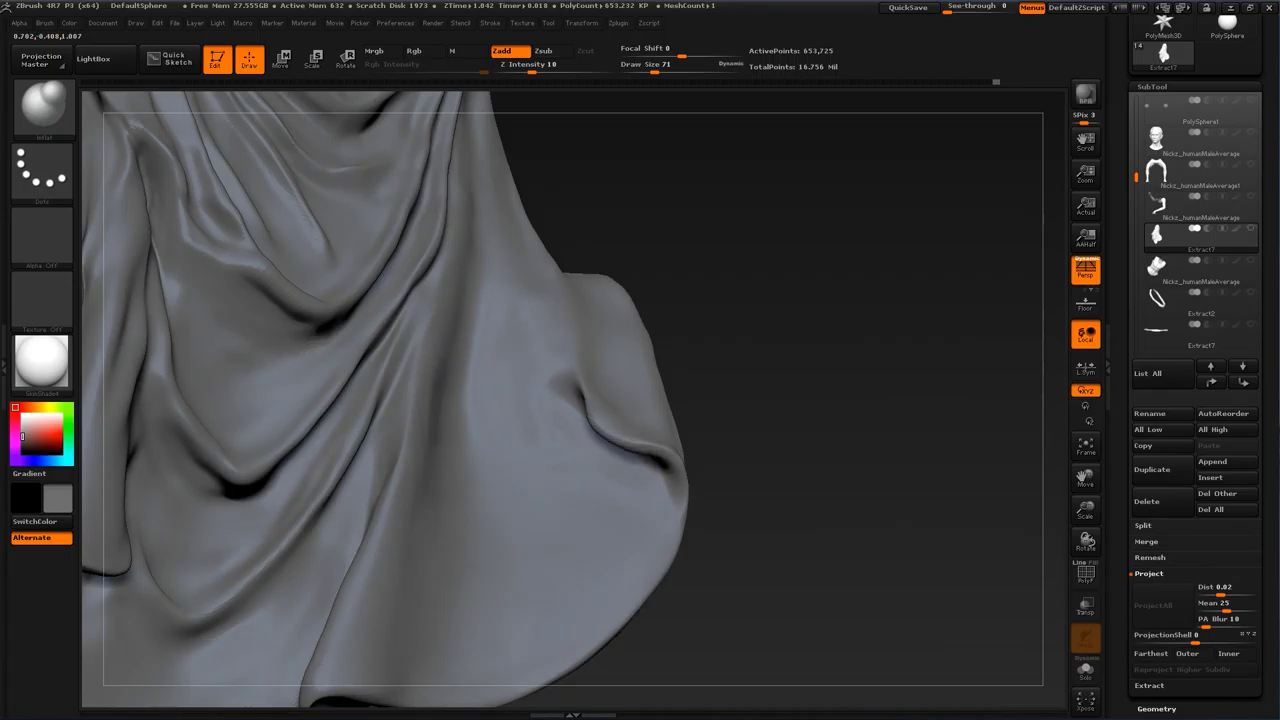
left_click_drag(791, 437, 772, 484)
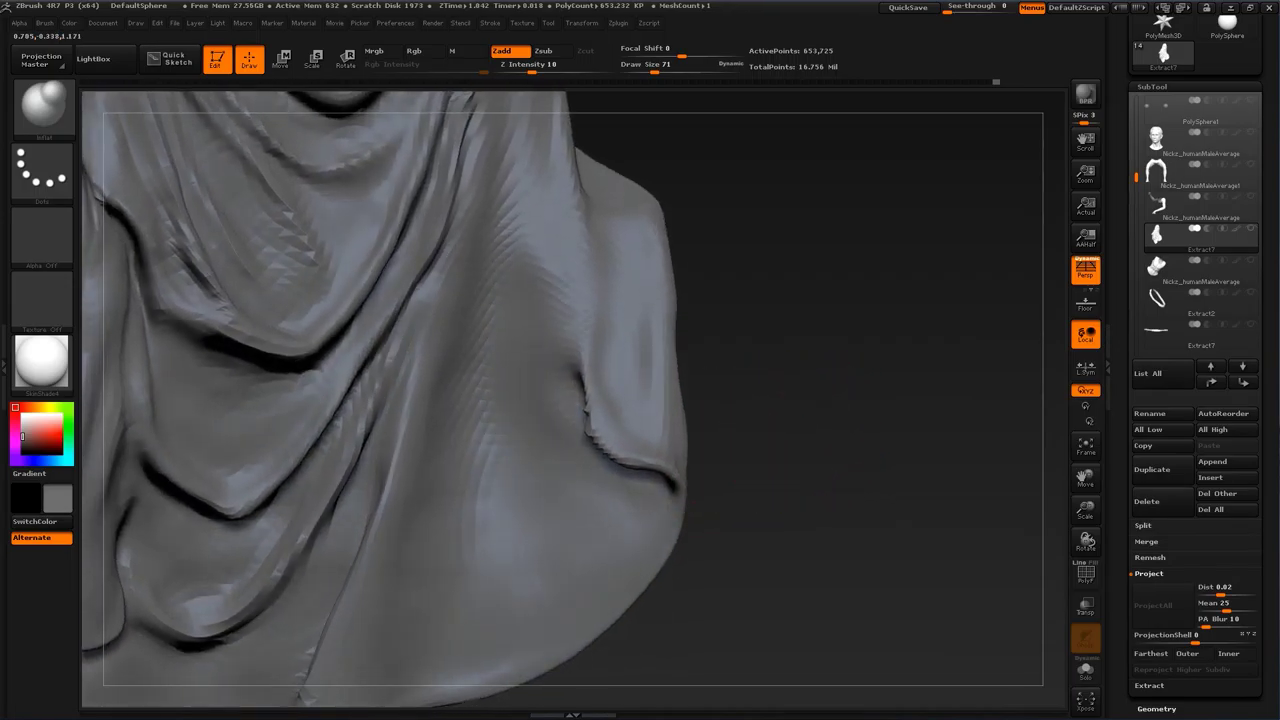
left_click_drag(582, 398, 598, 442, "shift")
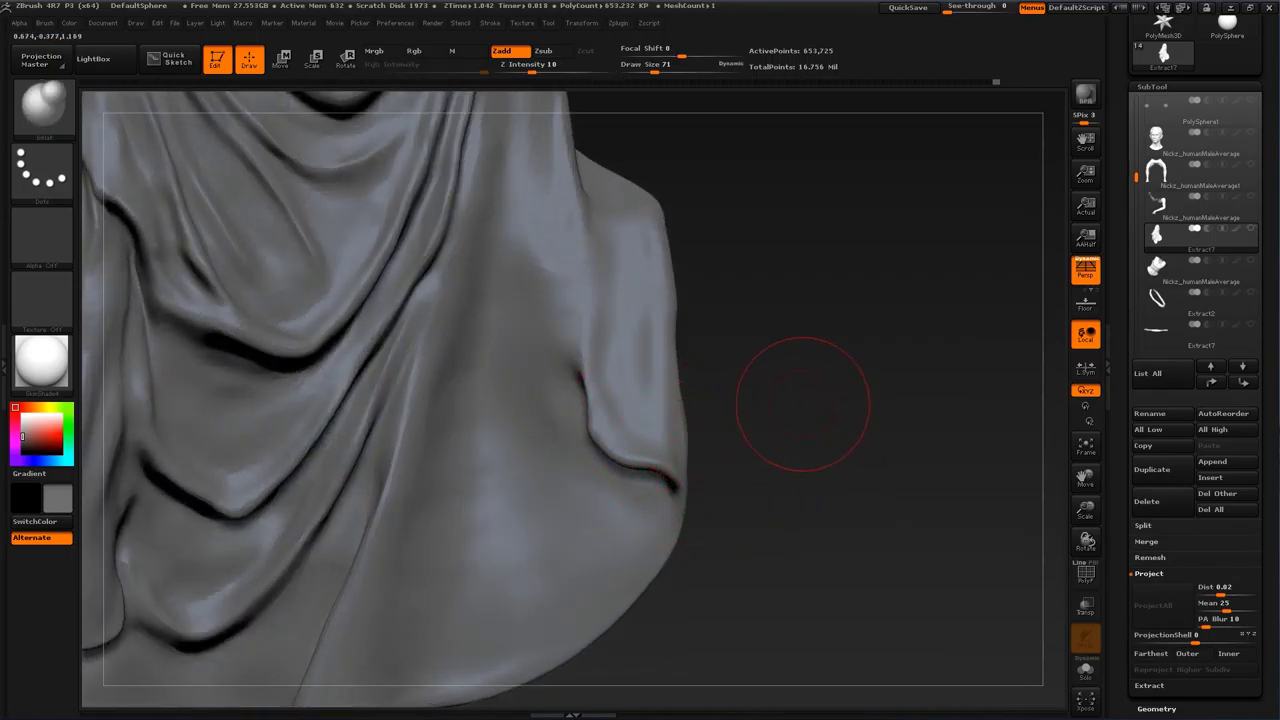
Step: Reshape the lower lip of the side panel's curled fold with the Move brush at draw size 65 and smooth it
left_click_drag(803, 404, 806, 406, "alt")
key("b")
left_click(651, 336)
key("s")
left_click_drag(620, 408, 613, 434)
left_click_drag(776, 452, 802, 470)
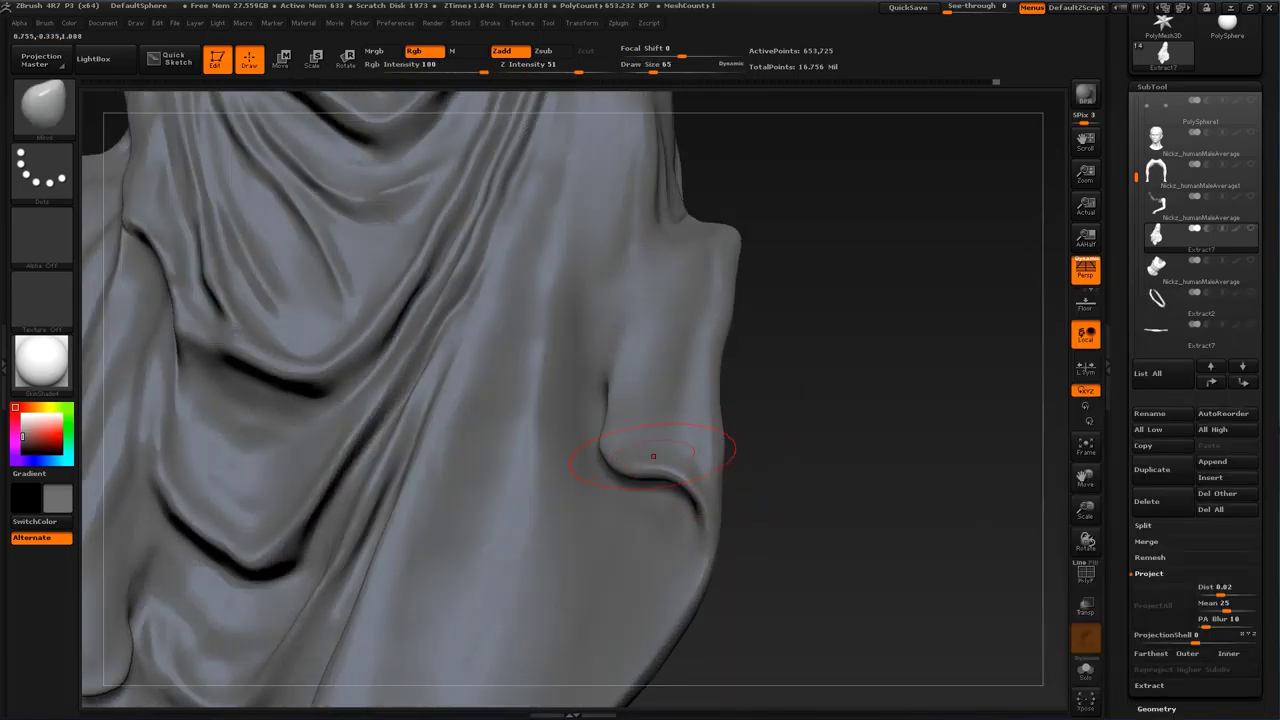
left_click_drag(651, 457, 650, 466)
left_click_drag(780, 486, 732, 460)
left_click_drag(648, 446, 654, 453)
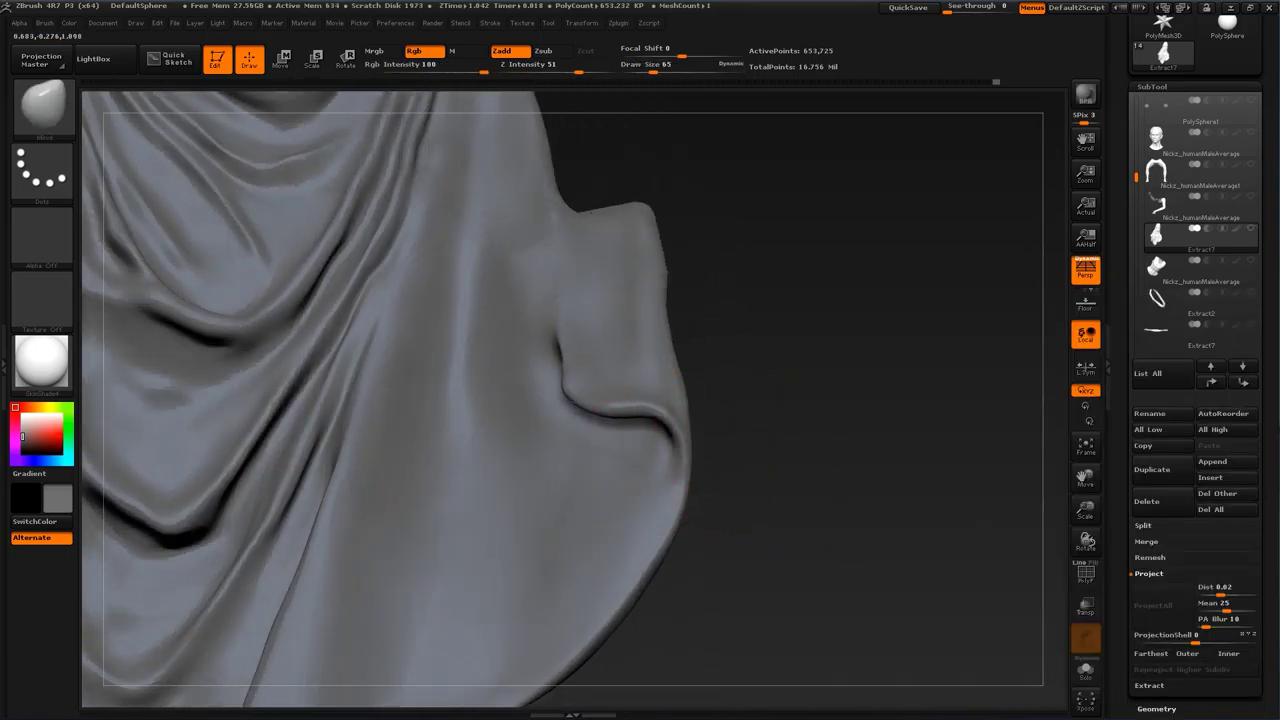
left_click_drag(786, 482, 744, 432)
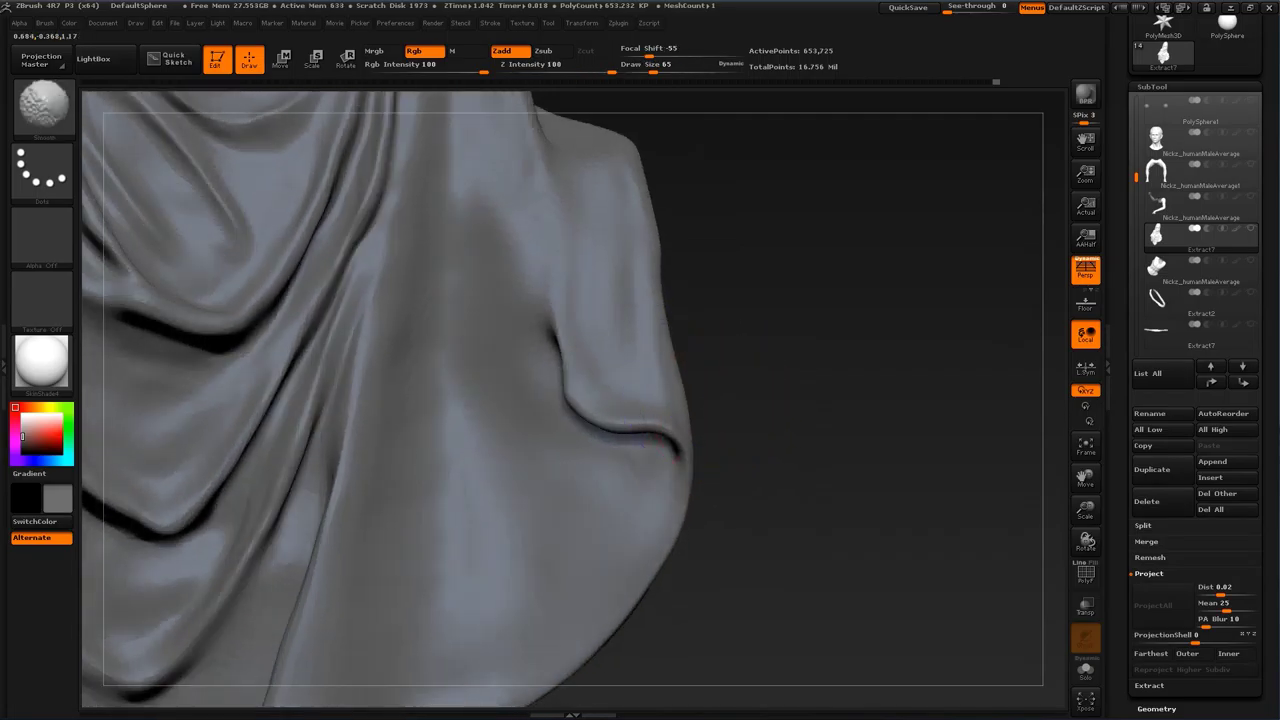
Step: Pull the side panel's outer contour around the curled fold into shape with the Move brush at draw size 120
mouse_move(790, 440)
left_mouse_down()
mouse_move(780, 400)
mouse_move(800, 330)
mouse_move(886, 420)
mouse_move(830, 430)
mouse_move(880, 426)
left_mouse_up()
key("s")
left_click(547, 369)
left_click_drag(576, 362, 580, 374)
left_click_drag(676, 340, 686, 351)
left_click_drag(760, 450, 820, 446)
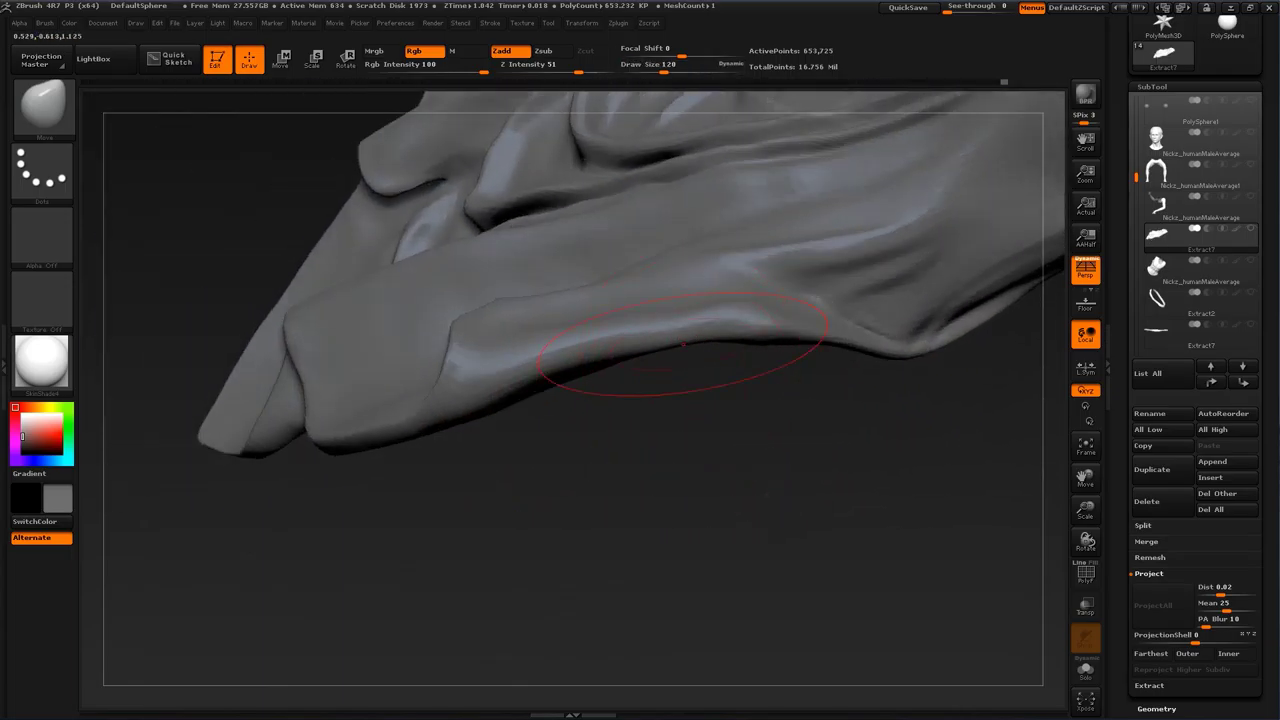
Step: Even out the side panel's long outer edge with smoothing at draw size 74 and the Move brush at draw size 77
key("s")
mouse_move(644, 352)
left_mouse_down()
mouse_move(646, 364)
mouse_move(660, 350)
left_mouse_up()
mouse_move(705, 337)
left_mouse_down()
mouse_move(730, 329)
mouse_move(739, 344)
left_mouse_up()
key("s")
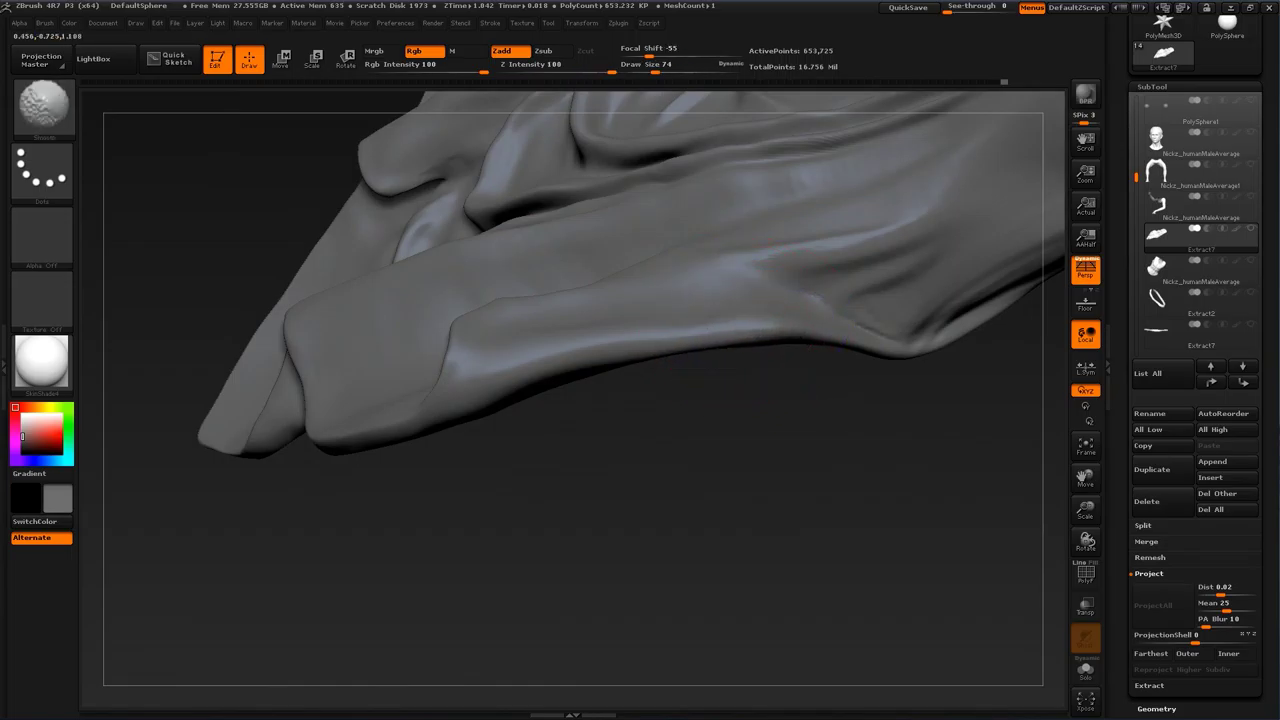
key("s")
left_click_drag(560, 373, 562, 374)
left_click_drag(575, 374, 690, 349)
Step: Raise a long ridge along the folded outer edge of the side panel with the Standard brush at draw size 46
left_click_drag(820, 428, 814, 497)
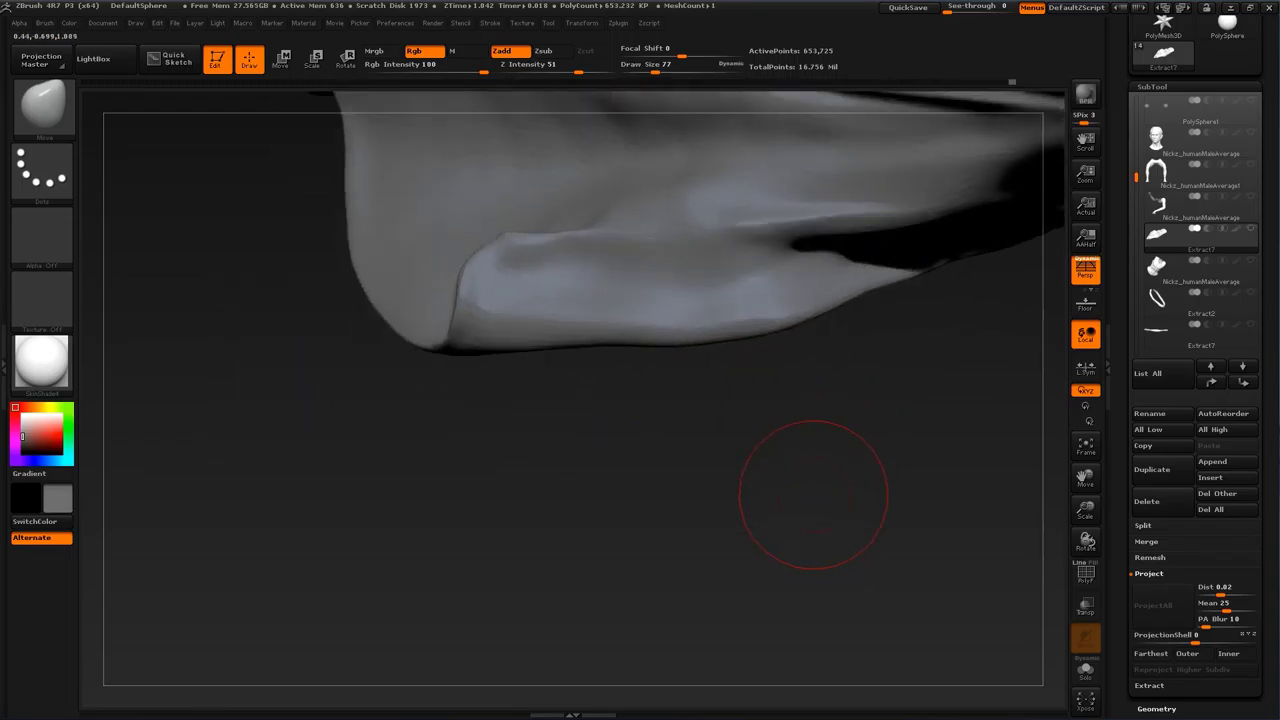
key("b")
left_click(780, 332)
left_click_drag(752, 455, 712, 468)
key("s")
left_click_drag(474, 357, 466, 360)
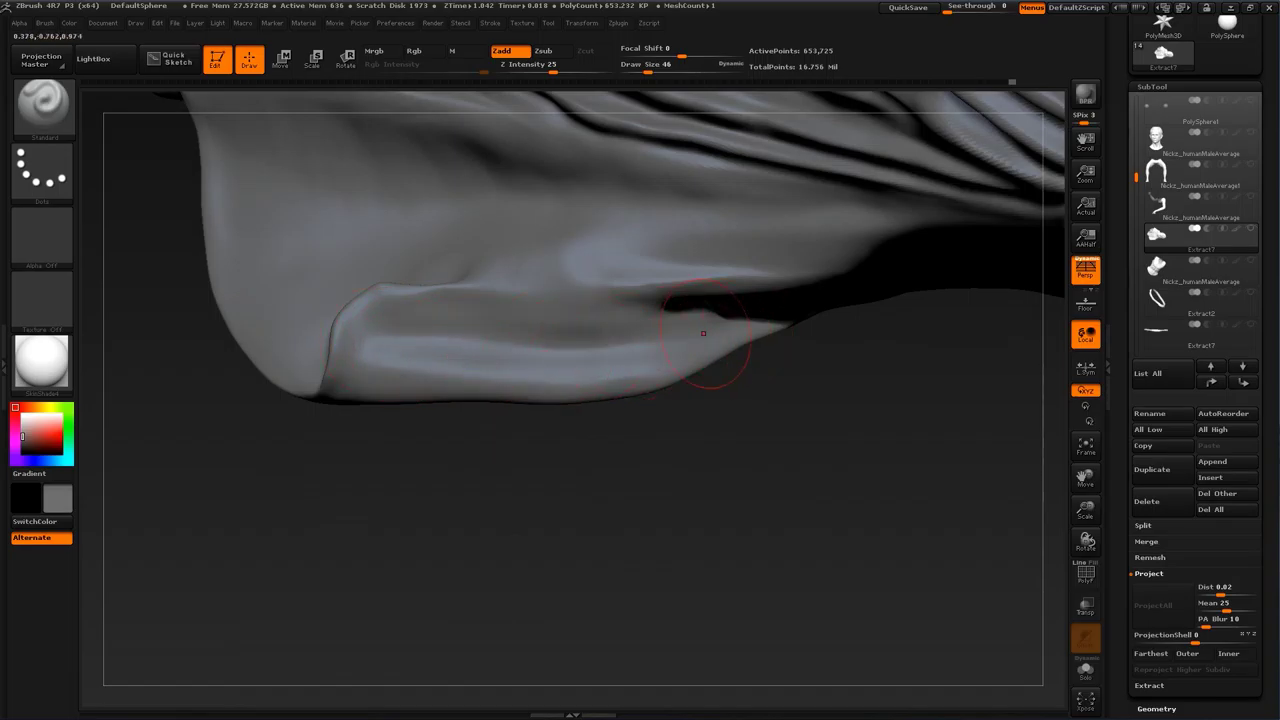
Step: Straighten the bulging rim of the side panel's folded edge with the Move brush at draw size 94
key("b")
left_click(613, 335)
key("s")
left_click_drag(609, 393, 617, 379)
left_click_drag(539, 399, 541, 392)
mouse_move(648, 382)
left_mouse_down()
mouse_move(726, 364)
mouse_move(695, 363)
left_mouse_up()
key("s")
key("s")
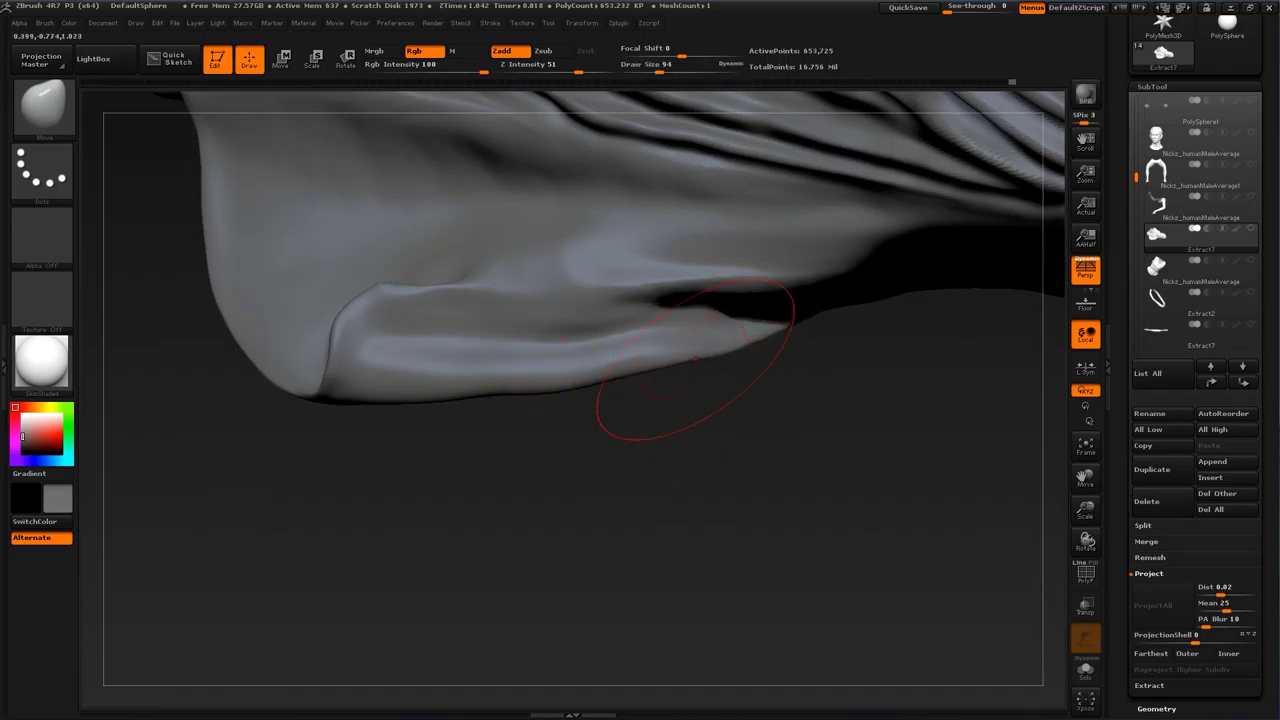
left_click_drag(574, 391, 512, 386)
left_click_drag(425, 401, 424, 393)
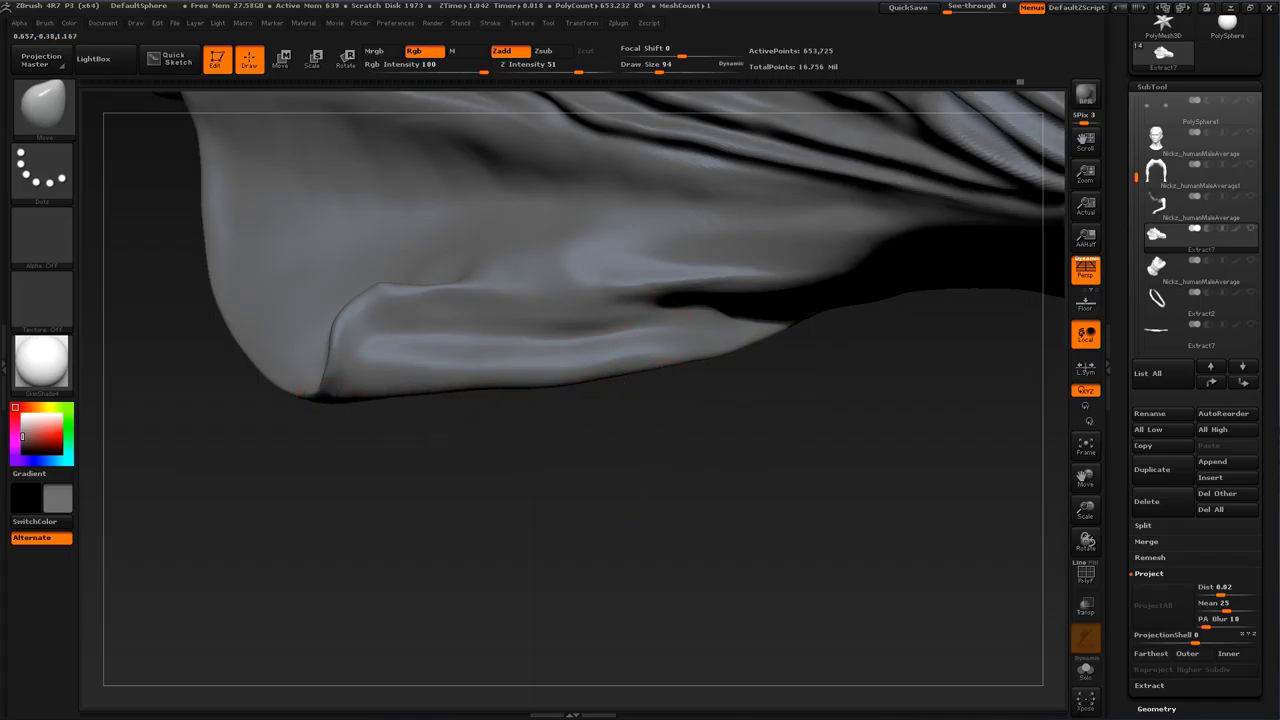
Step: Refine the corner and rim of the side panel's folded edge with the Move brush, starting at draw size 49
mouse_move(361, 458)
left_mouse_down("alt")
mouse_move(358, 412)
mouse_move(326, 397)
left_mouse_up("alt")
key("s")
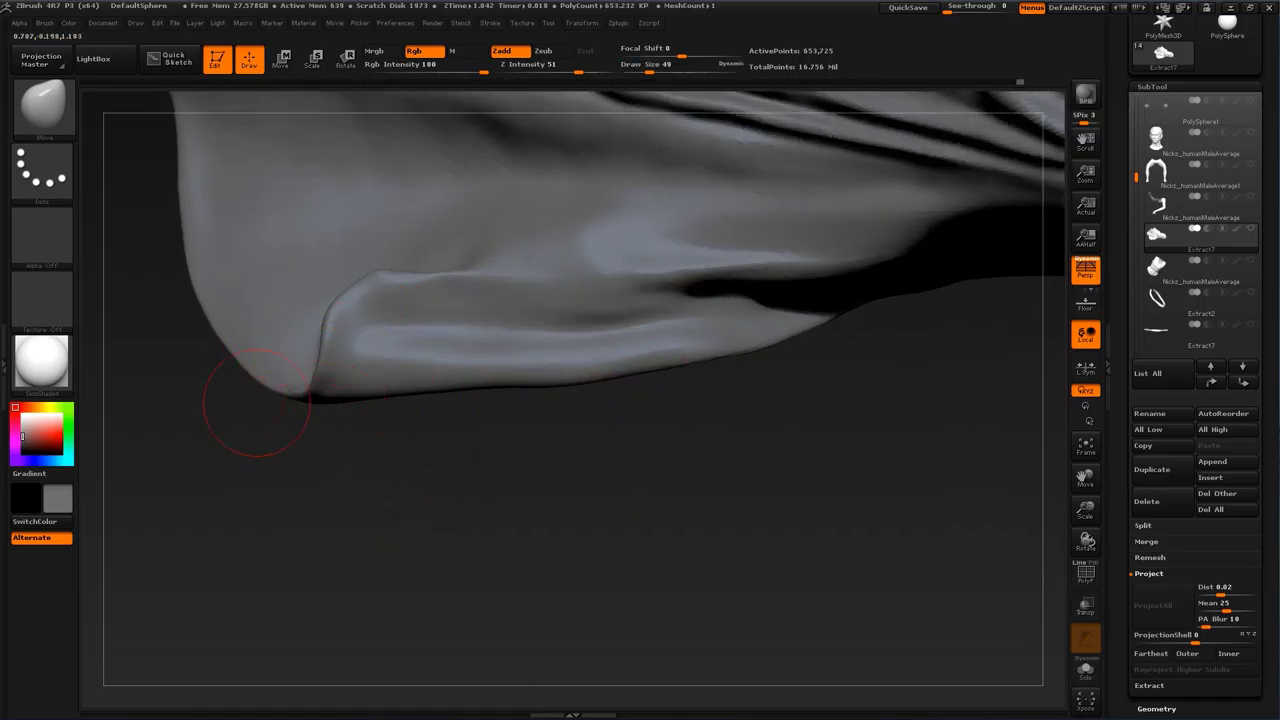
mouse_move(377, 274)
left_mouse_down()
mouse_move(380, 294)
mouse_move(402, 278)
left_mouse_up()
key("s")
key("s")
left_click_drag(374, 363, 385, 363)
left_click_drag(392, 368, 466, 371)
mouse_move(603, 377)
left_mouse_down()
mouse_move(757, 378)
mouse_move(753, 363)
left_mouse_up()
key("s")
key("s")
left_click_drag(769, 349, 766, 338)
Step: Fine-tune the front contour of the side panel's curled fold with the Move brush
mouse_move(820, 433)
left_mouse_down("alt")
mouse_move(800, 350)
mouse_move(700, 480)
mouse_move(960, 440)
mouse_move(900, 427)
mouse_move(960, 425)
mouse_move(909, 423)
mouse_move(915, 500)
left_mouse_up("alt")
left_click_drag(900, 410, 851, 394)
mouse_move(735, 402)
left_mouse_down("shift")
mouse_move(741, 368)
mouse_move(754, 449)
left_mouse_up("shift")
mouse_move(846, 440)
left_mouse_down("alt")
mouse_move(837, 366)
mouse_move(840, 445)
left_mouse_up("alt")
key("s")
left_click_drag(722, 477, 718, 476)
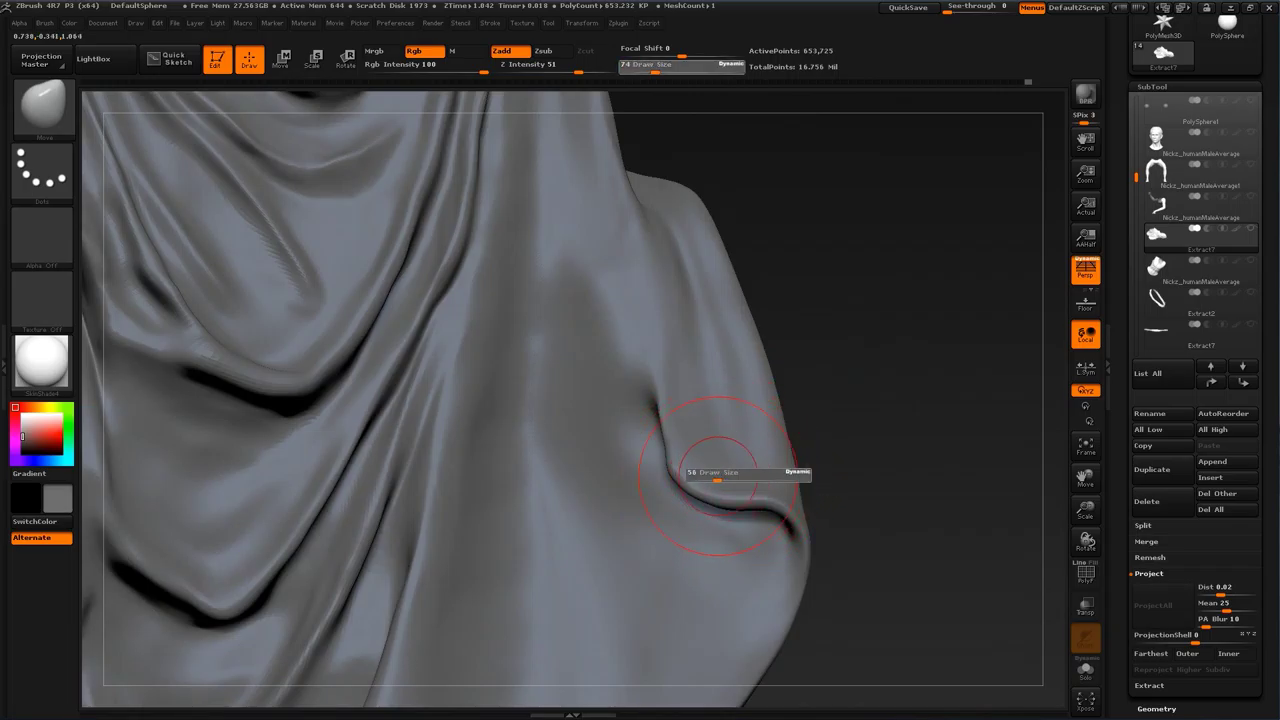
Step: Sharpen the lip and crease of the side panel's curled fold at draw size 17, focal shift -39 and Z intensity 22
key("b")
left_click(970, 337)
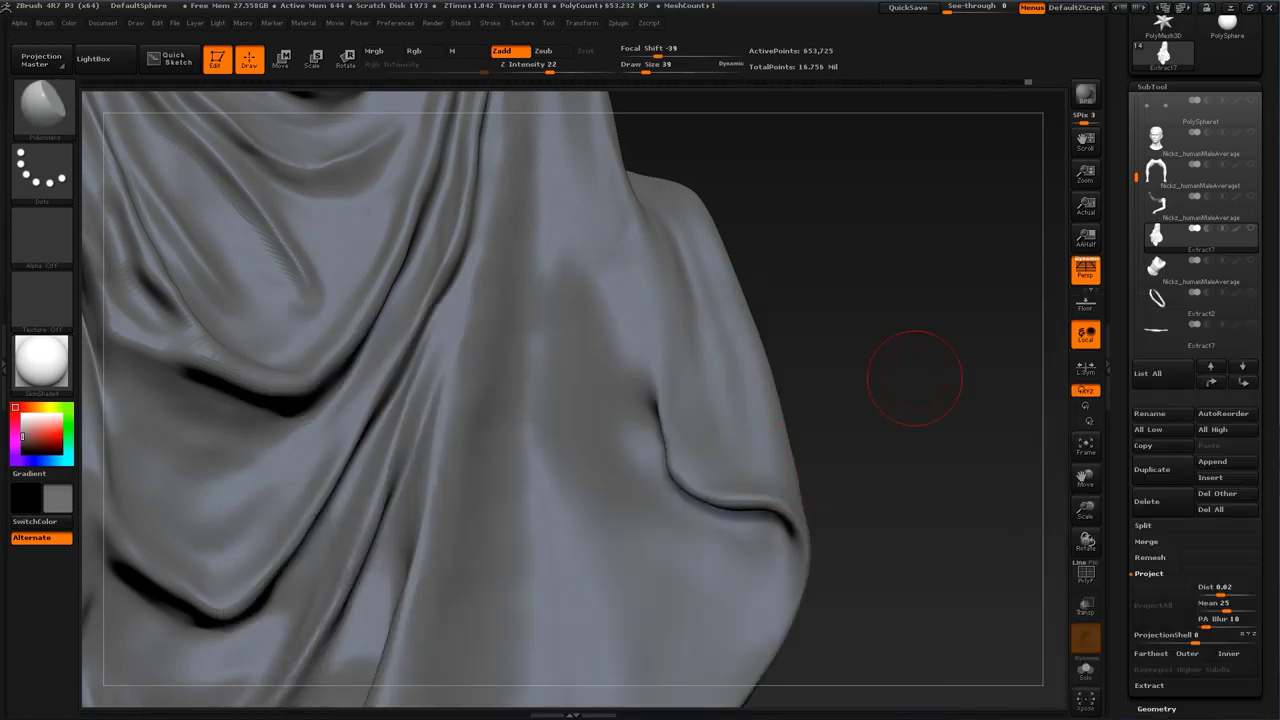
mouse_move(914, 378)
left_mouse_down()
mouse_move(829, 360)
mouse_move(871, 297)
mouse_move(876, 350)
left_mouse_up()
key("s")
left_click_drag(741, 338, 734, 338)
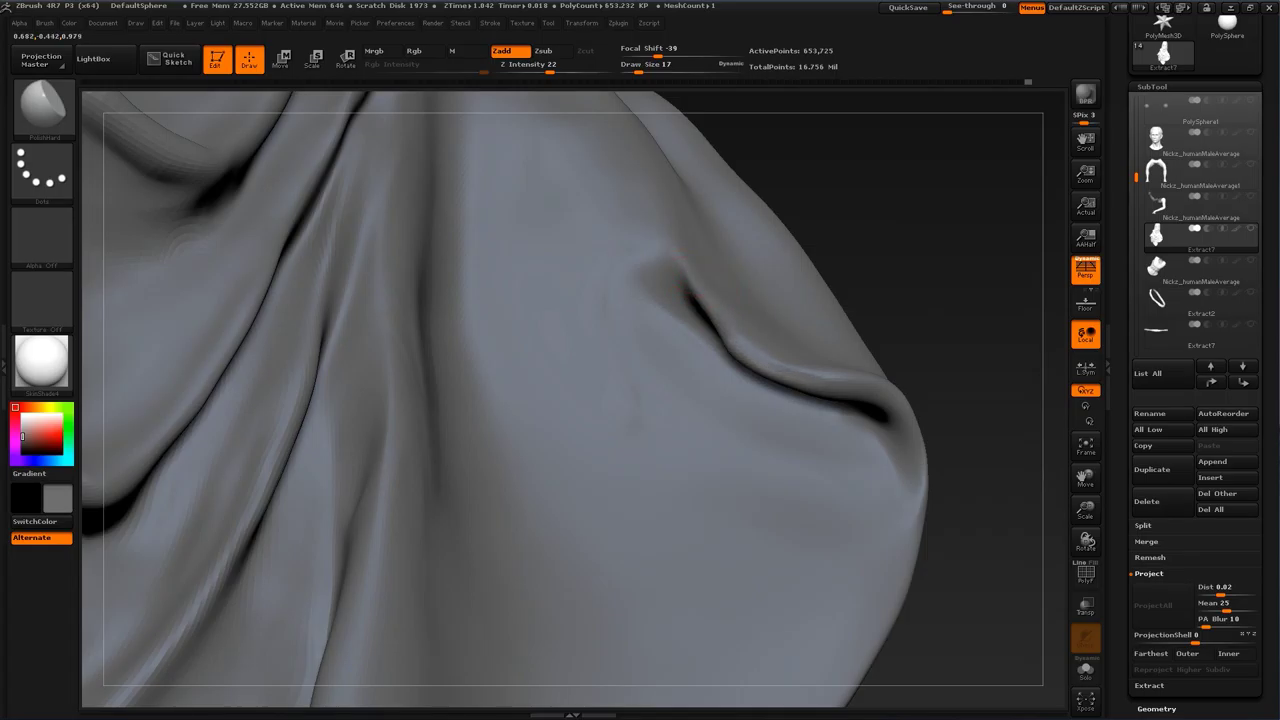
Step: Define soft lengthwise ridges on the flap above the curled fold at draw size 31 and Z intensity 22
left_click_drag(917, 402, 871, 377)
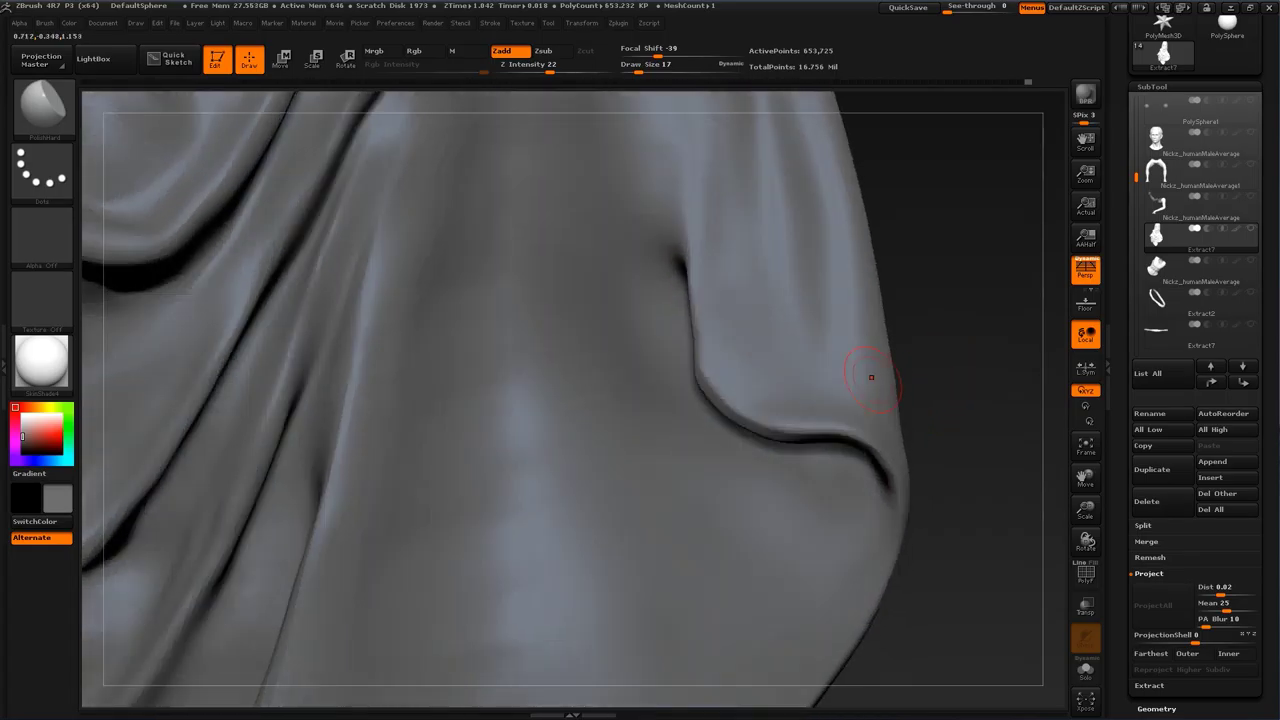
key("s")
left_click_drag(735, 357, 749, 357)
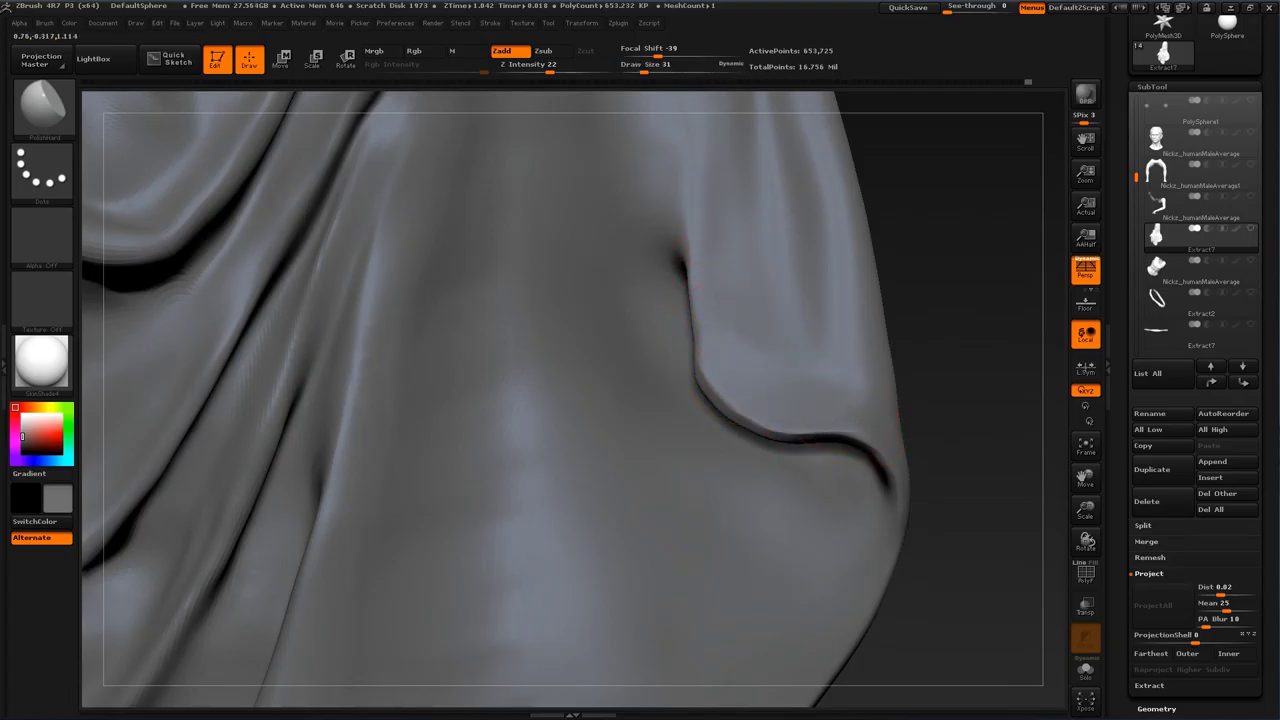
left_click_drag(876, 364, 755, 305)
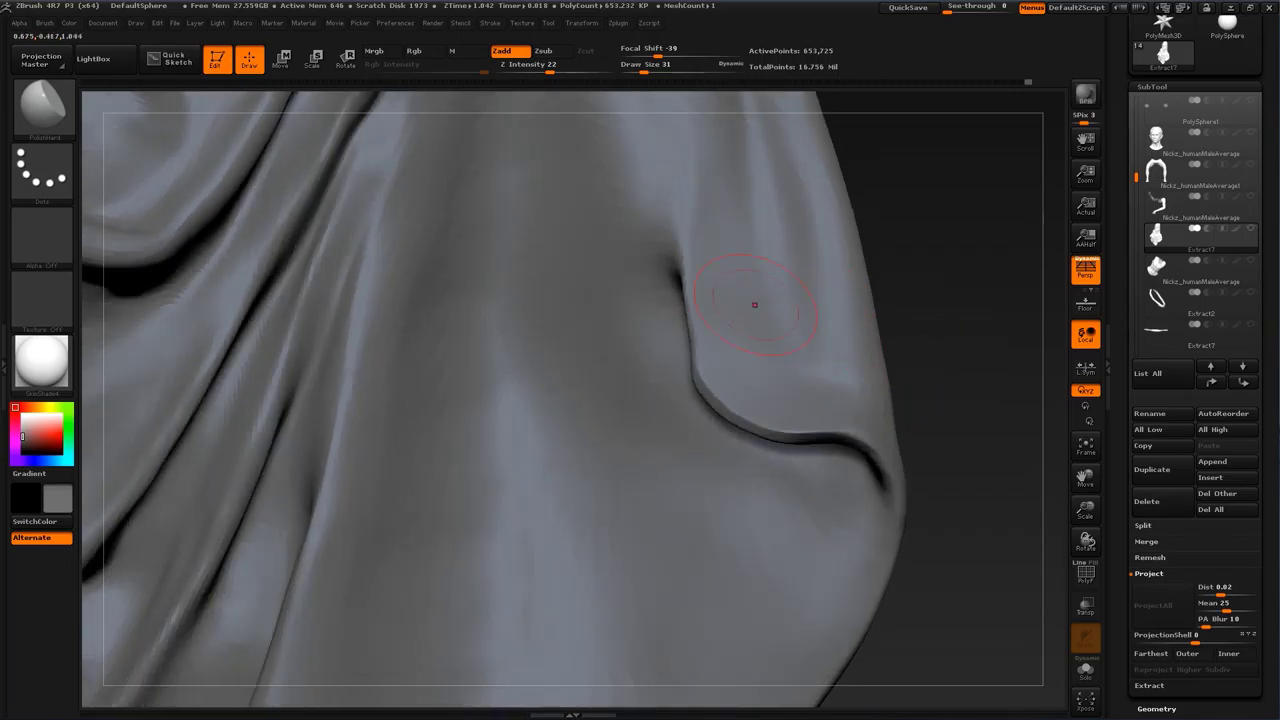
left_click_drag(921, 273, 930, 160)
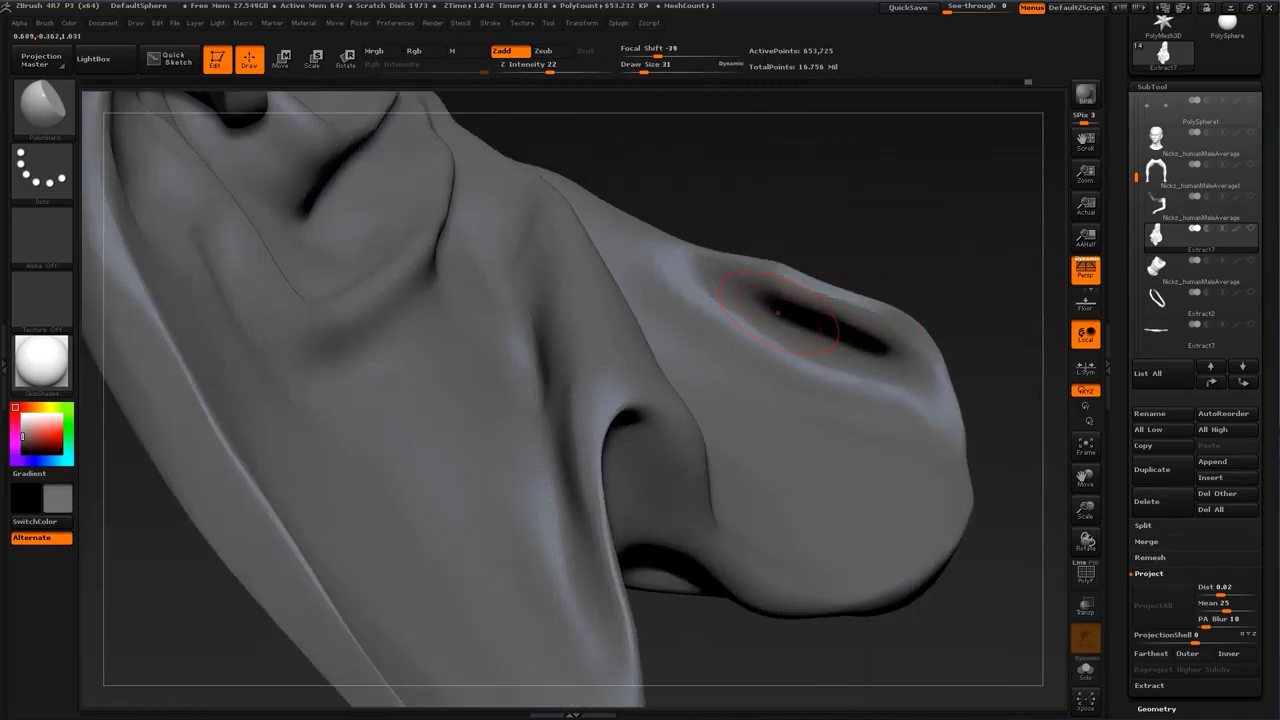
Step: Soften the deep crease in the cloth's outer flap with the polishing brush at draw size 31
left_click_drag(758, 292, 890, 344)
left_click_drag(836, 311, 882, 334)
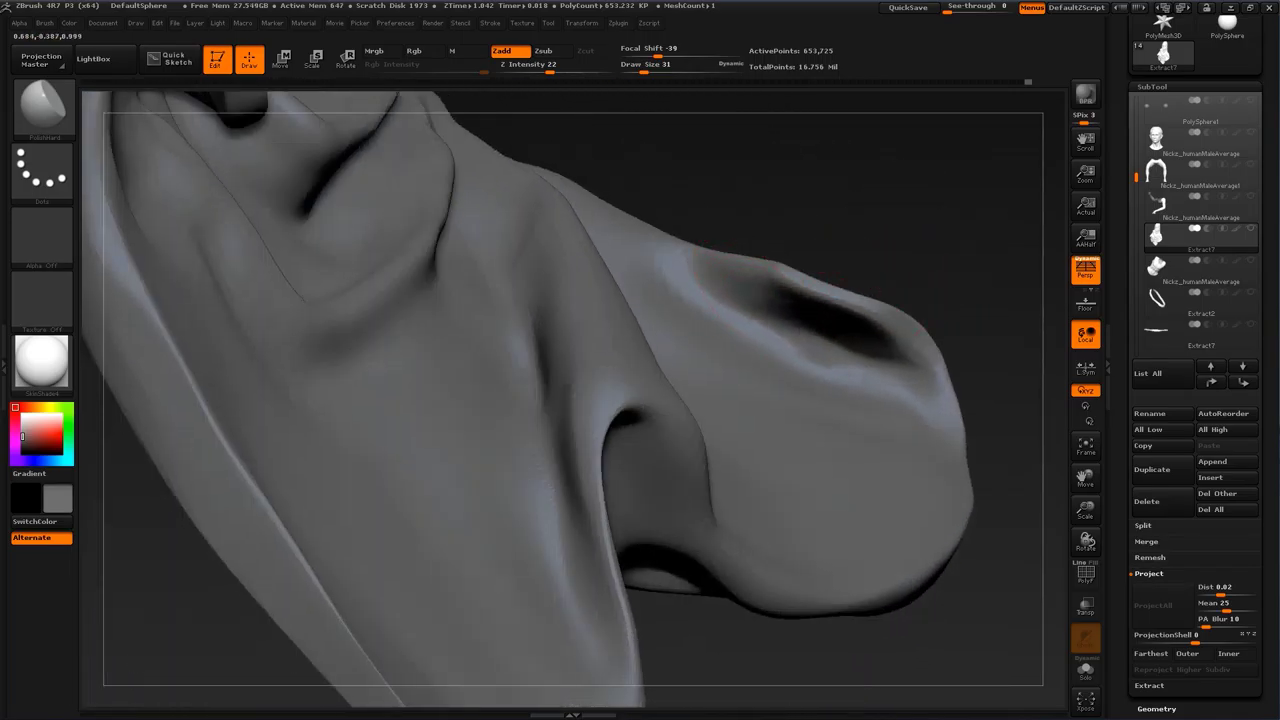
left_click_drag(1009, 320, 848, 512, "alt")
left_click_drag(838, 368, 866, 363)
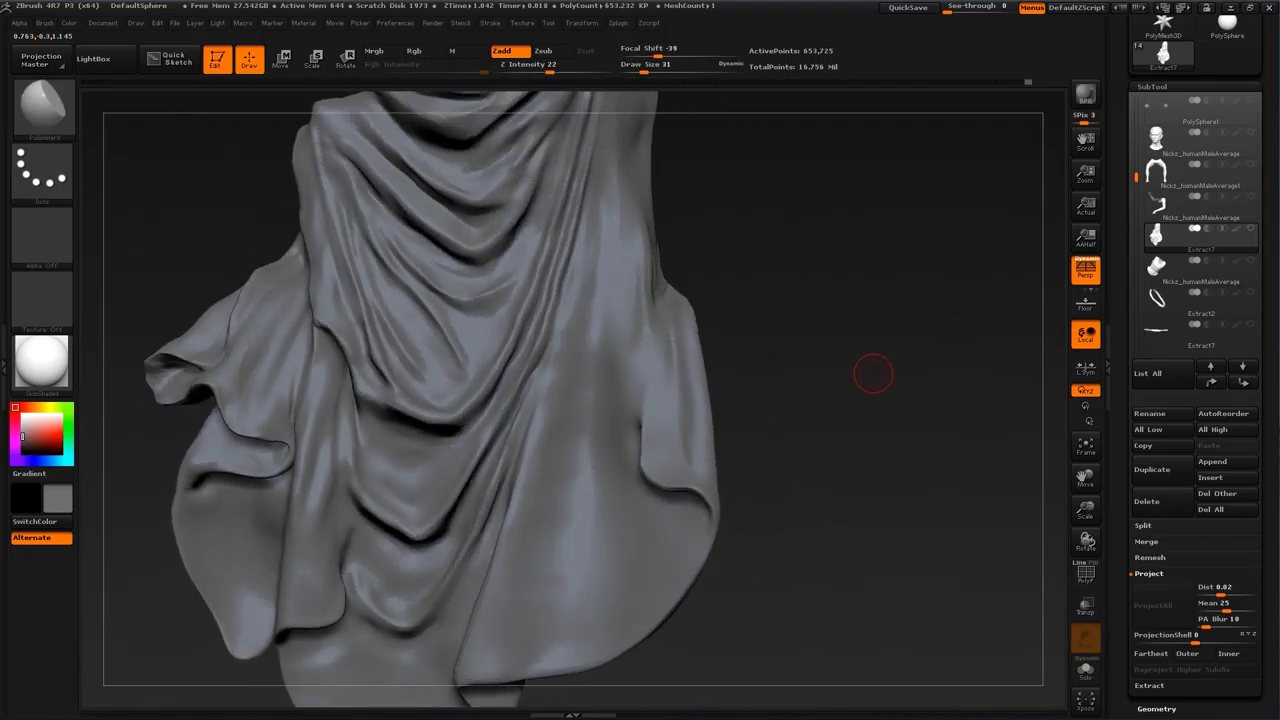
Step: Polish the cloth's long outer edge and the bump along it from the side, with the draw size at 97
mouse_move(866, 363)
left_mouse_down()
mouse_move(880, 364)
mouse_move(791, 363)
mouse_move(750, 337)
left_mouse_up()
key("s")
left_click_drag(749, 325, 750, 281)
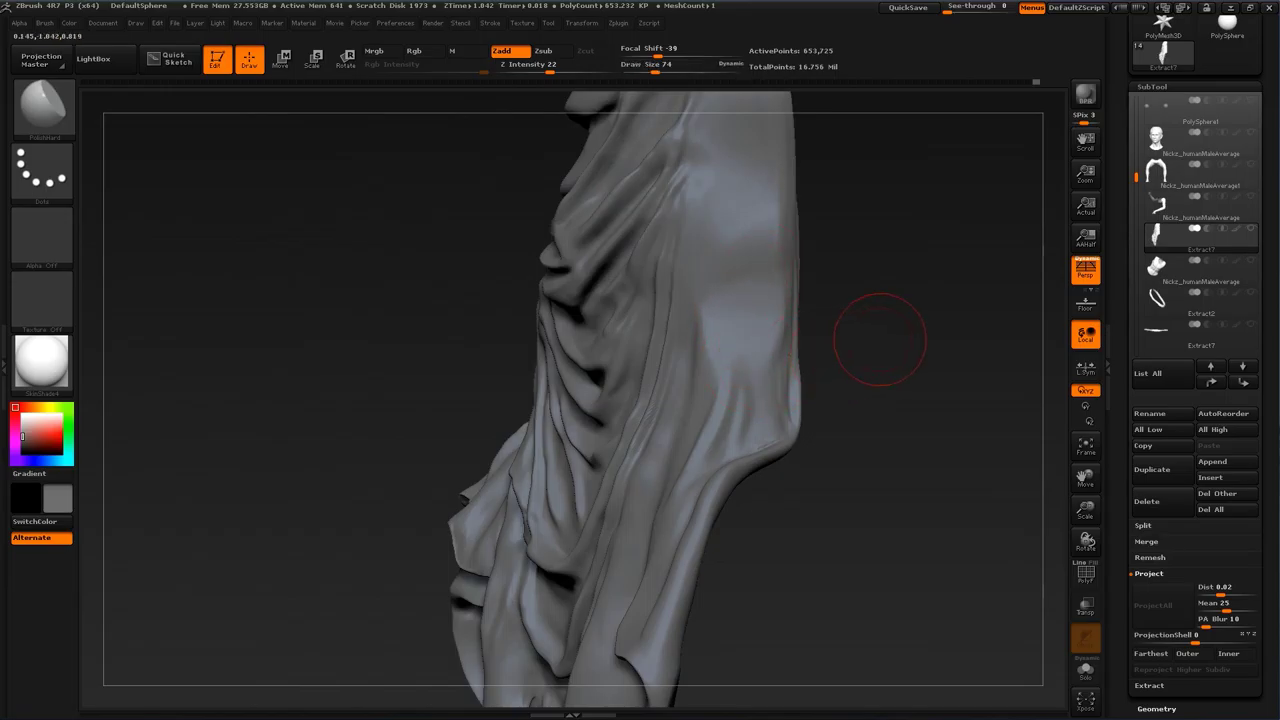
left_click_drag(880, 340, 920, 343)
left_click_drag(822, 408, 892, 402)
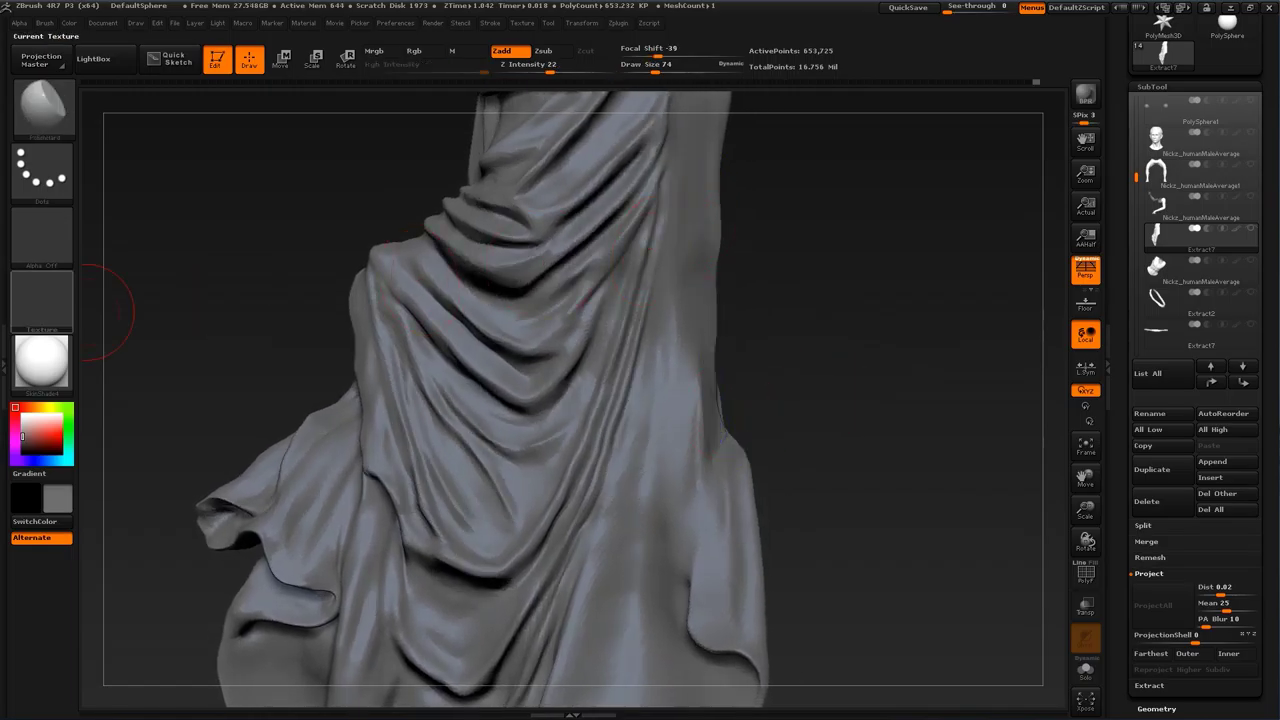
mouse_move(856, 275)
left_mouse_down()
mouse_move(960, 329)
mouse_move(926, 406)
mouse_move(898, 429)
left_mouse_up()
key("s")
left_click_drag(541, 370, 546, 370)
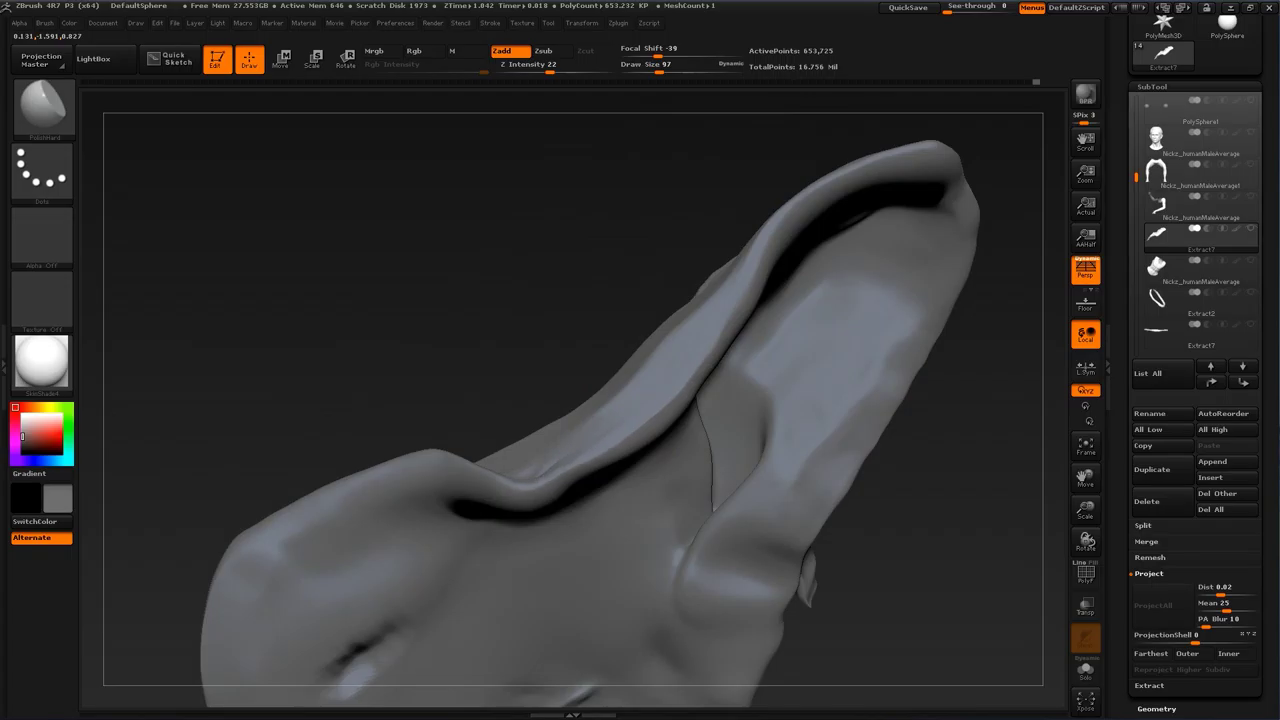
left_click_drag(582, 357, 588, 344)
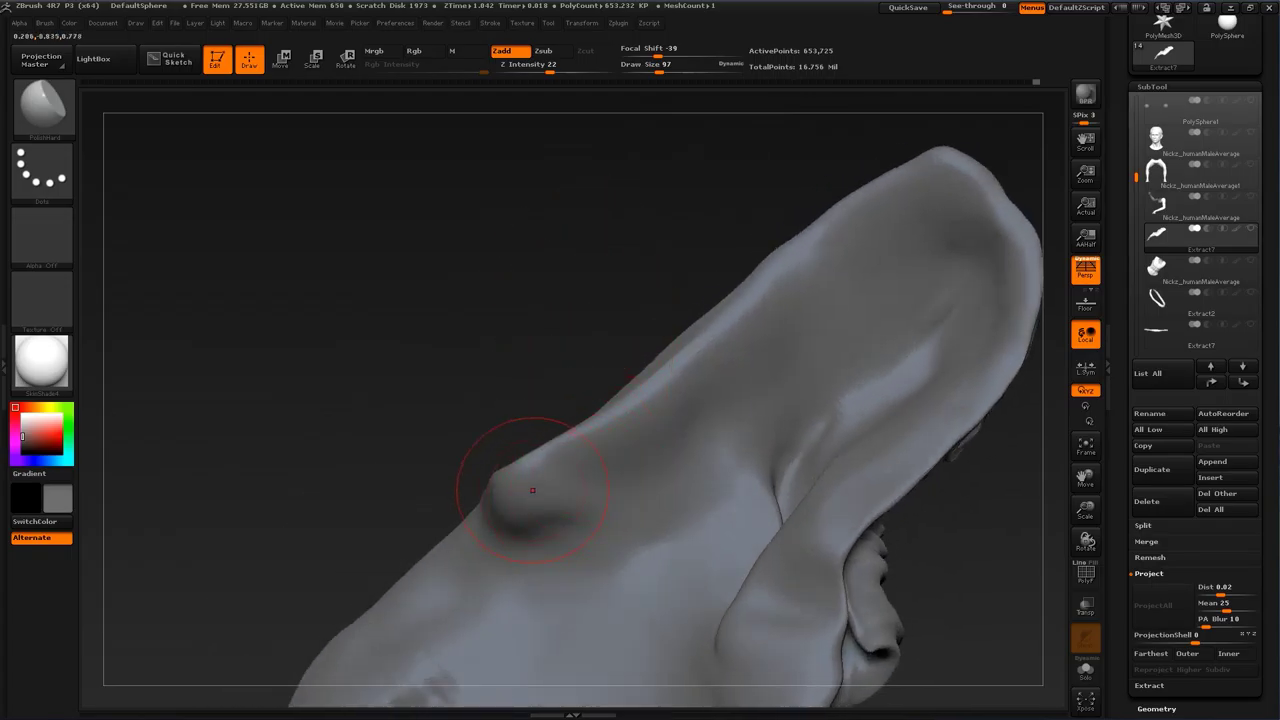
left_click_drag(533, 490, 712, 374)
left_click_drag(632, 428, 910, 202)
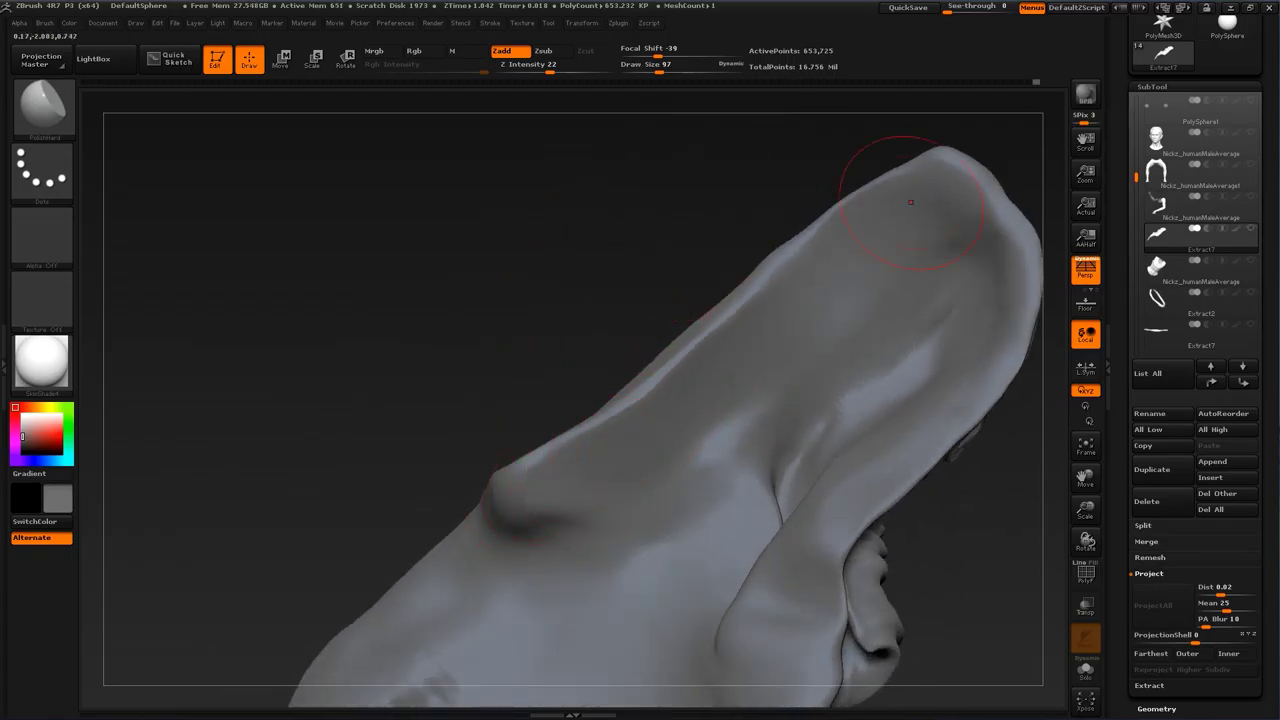
left_click_drag(768, 308, 618, 418)
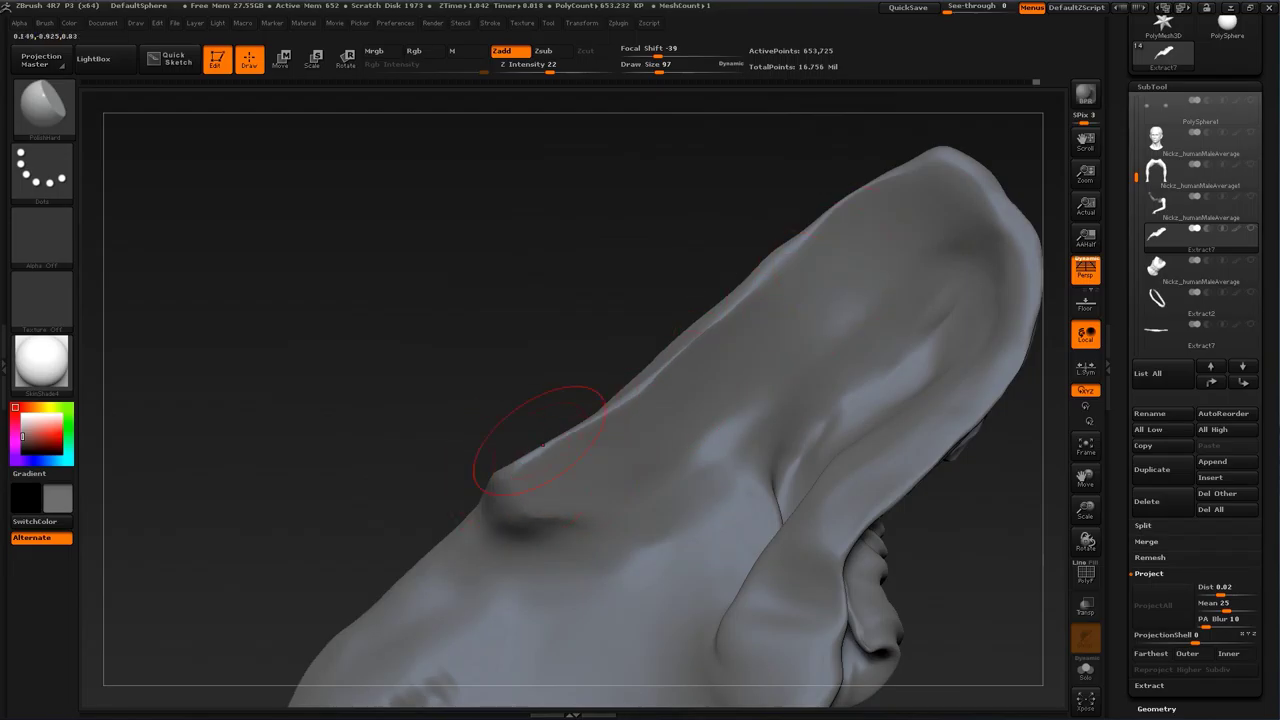
left_click_drag(510, 385, 500, 352)
left_click_drag(668, 157, 735, 260)
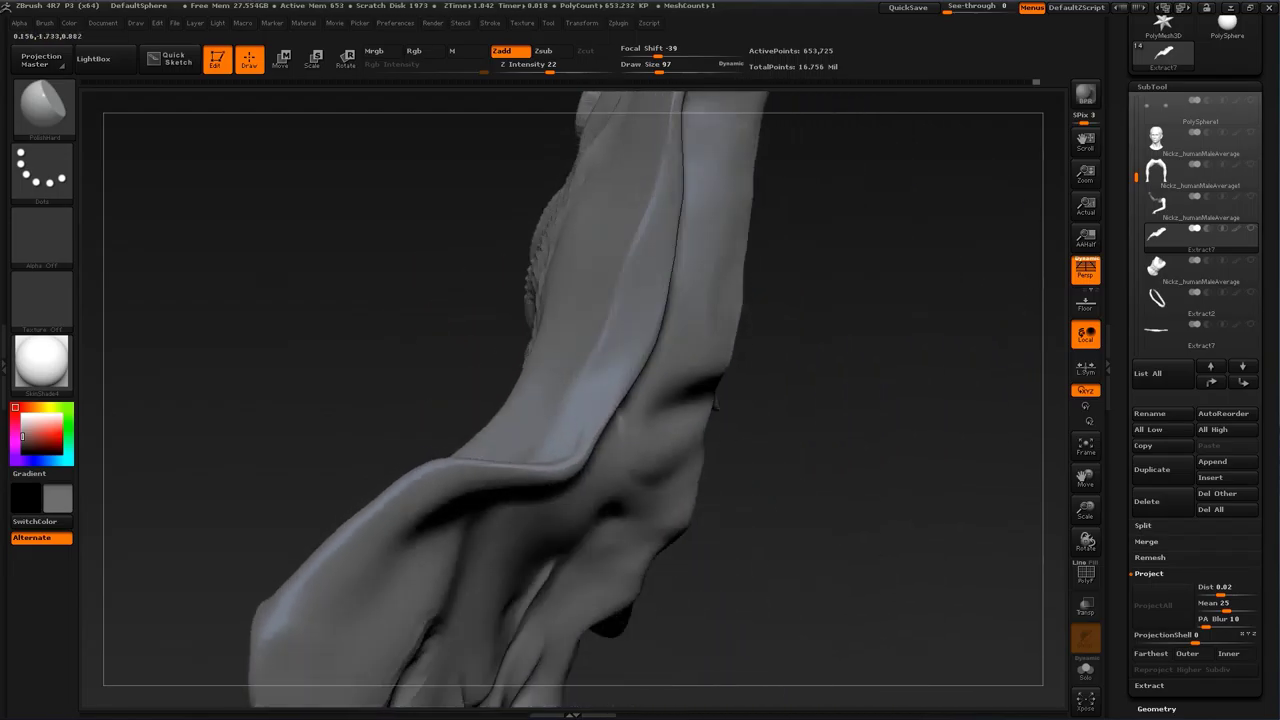
Step: Build up folds above the curled side hem using the ClayBuildup brush at draw size 59
left_click_drag(848, 318, 840, 250, "alt")
left_click_drag(780, 300, 830, 340)
mouse_move(750, 345)
left_mouse_down()
mouse_move(856, 356)
mouse_move(826, 391)
mouse_move(815, 374)
mouse_move(730, 390)
mouse_move(742, 283)
mouse_move(800, 290)
left_mouse_up()
key("b")
left_click(332, 335)
mouse_move(690, 390)
left_mouse_down()
mouse_move(763, 409)
mouse_move(746, 409)
mouse_move(740, 450)
left_mouse_up()
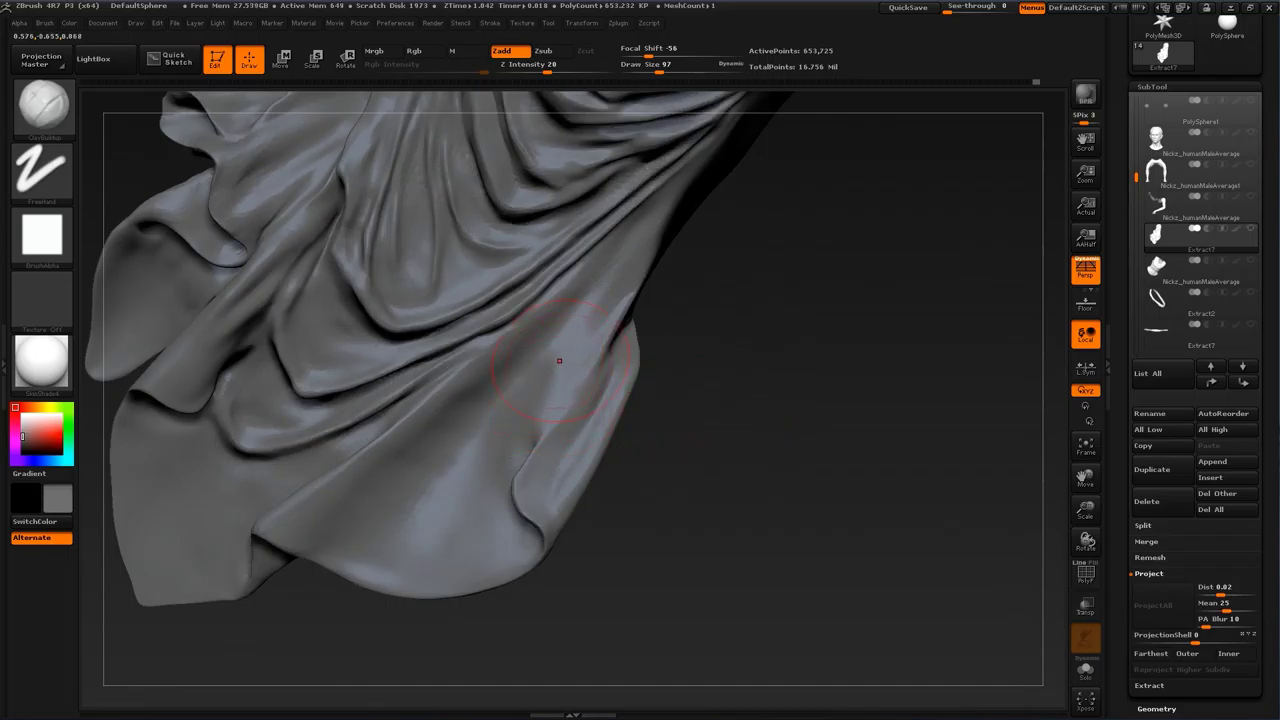
key("s")
left_click_drag(560, 363, 554, 365)
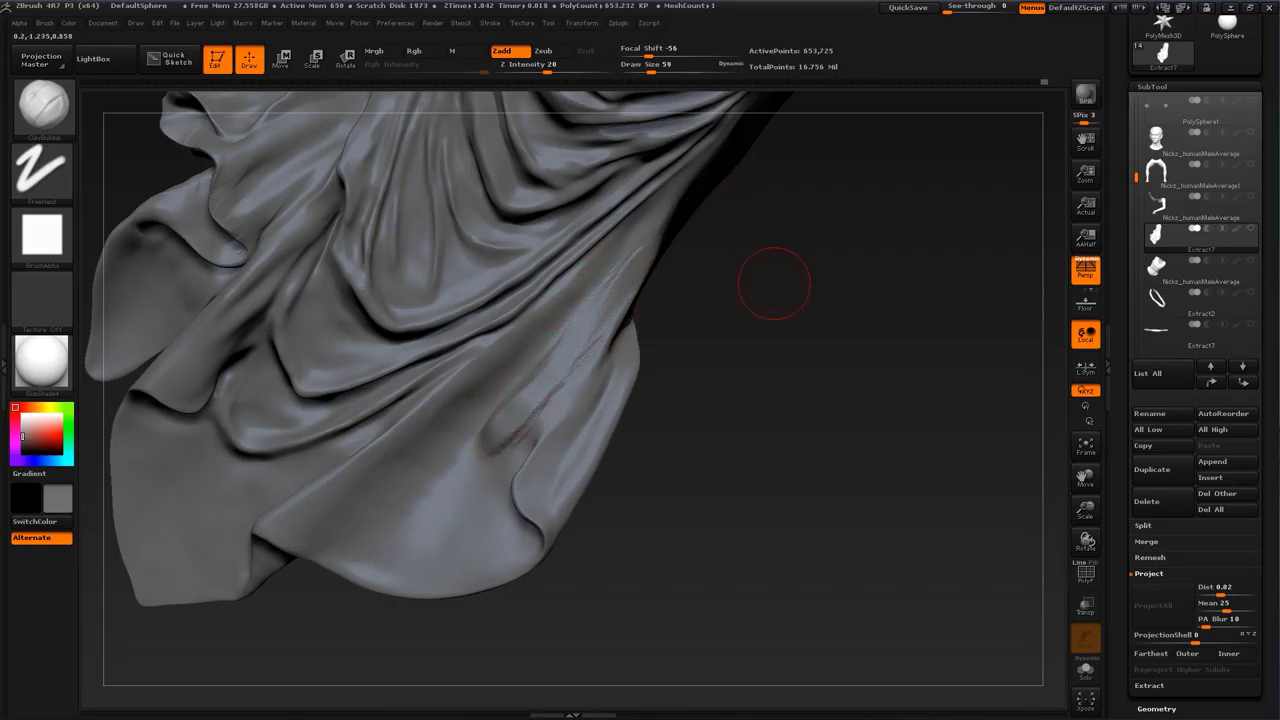
mouse_move(774, 280)
left_mouse_down()
mouse_move(903, 348)
mouse_move(854, 343)
mouse_move(809, 451)
mouse_move(780, 427)
left_mouse_up()
key("b")
key("m")
key("v")
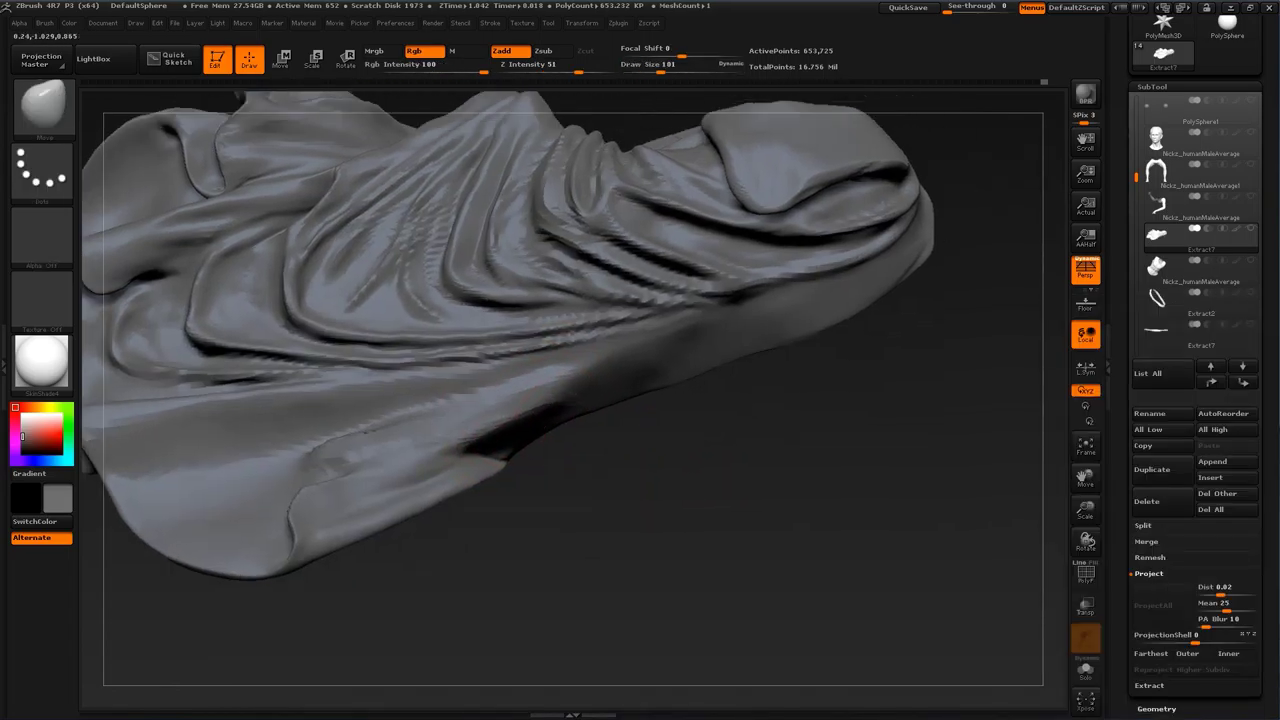
Step: Work over the rough clay strokes near the side hem with the Standard brush, smoothing them and reducing the draw size to 35
key("b")
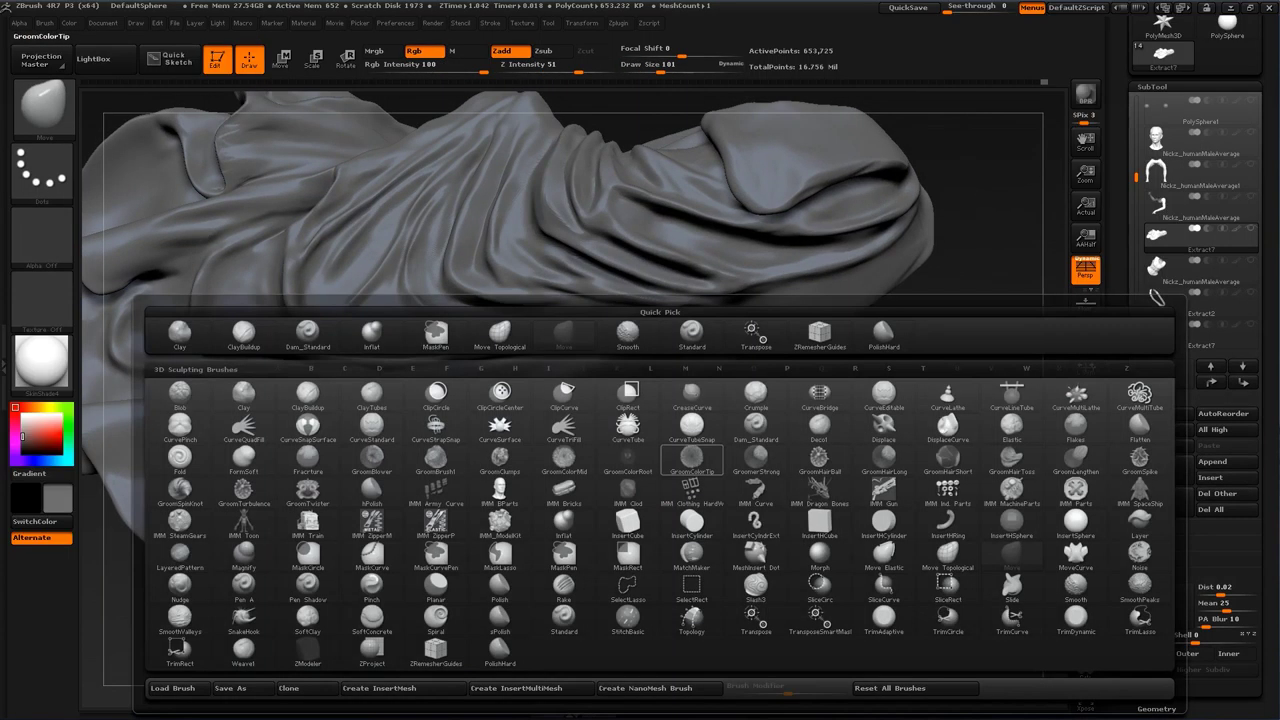
left_click(692, 335)
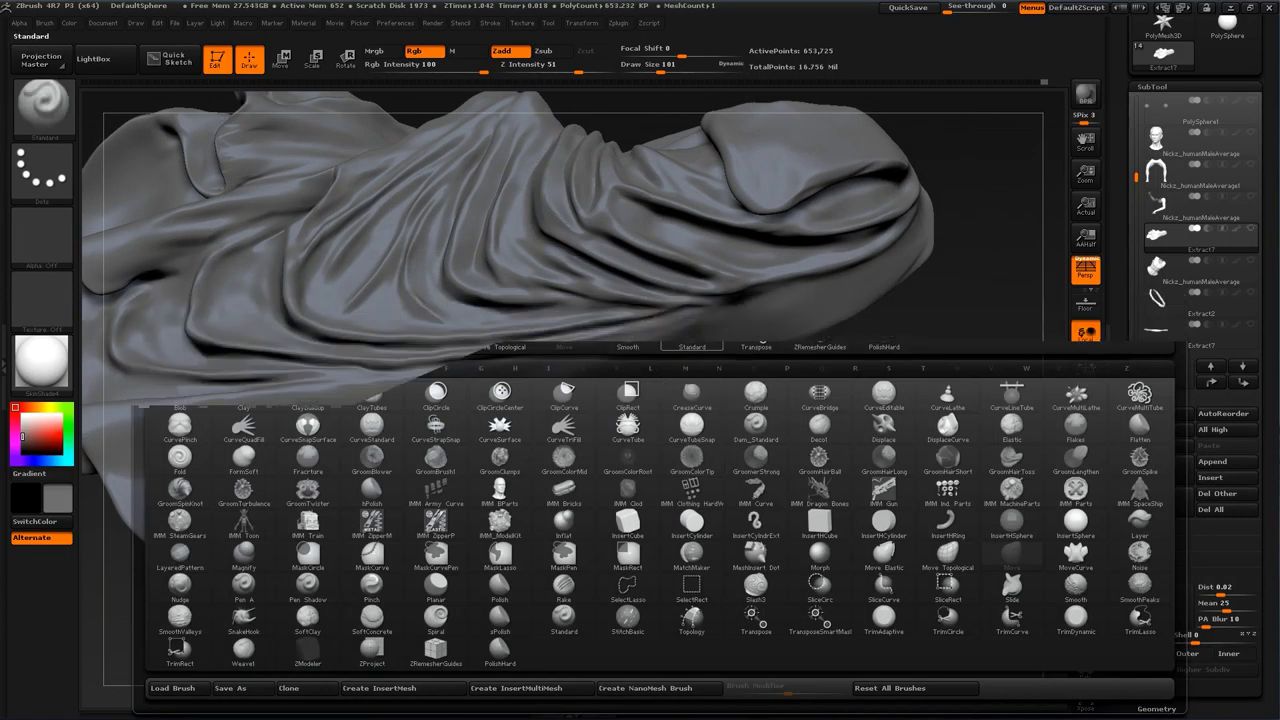
key("s")
mouse_move(524, 421)
left_mouse_down()
mouse_move(490, 450)
mouse_move(371, 445)
left_mouse_up()
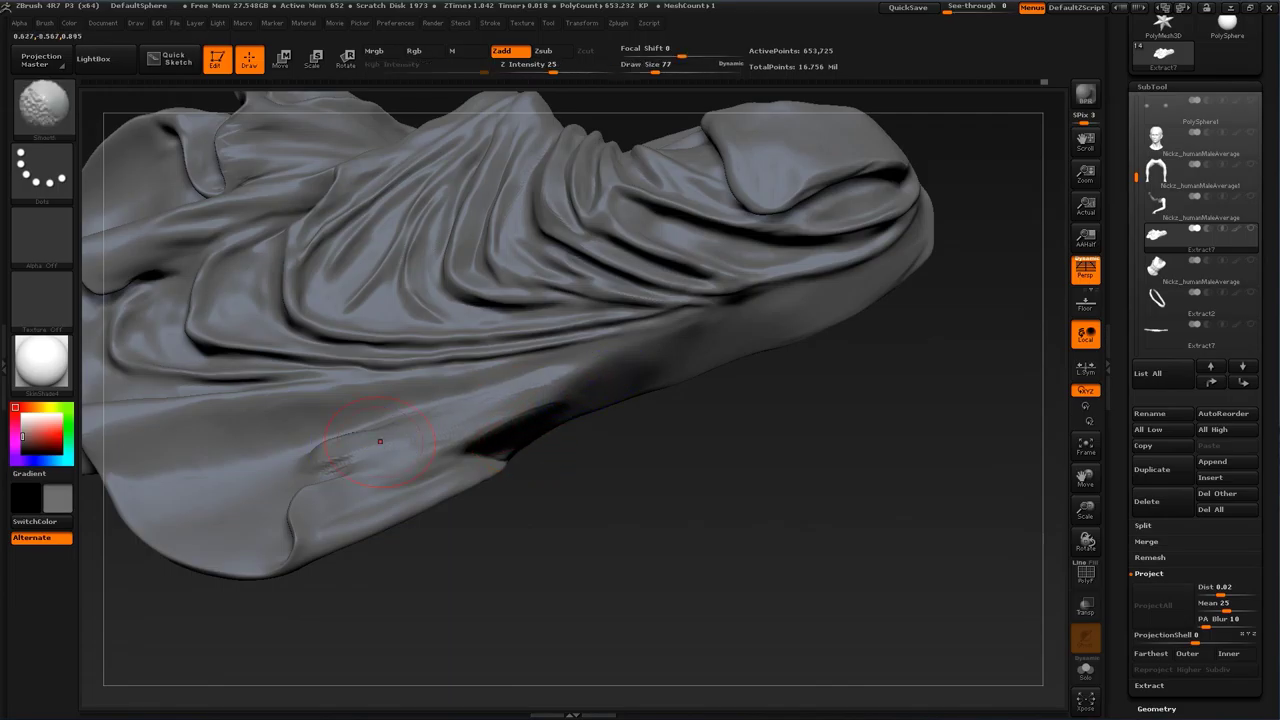
key("s")
left_click_drag(440, 422, 439, 422)
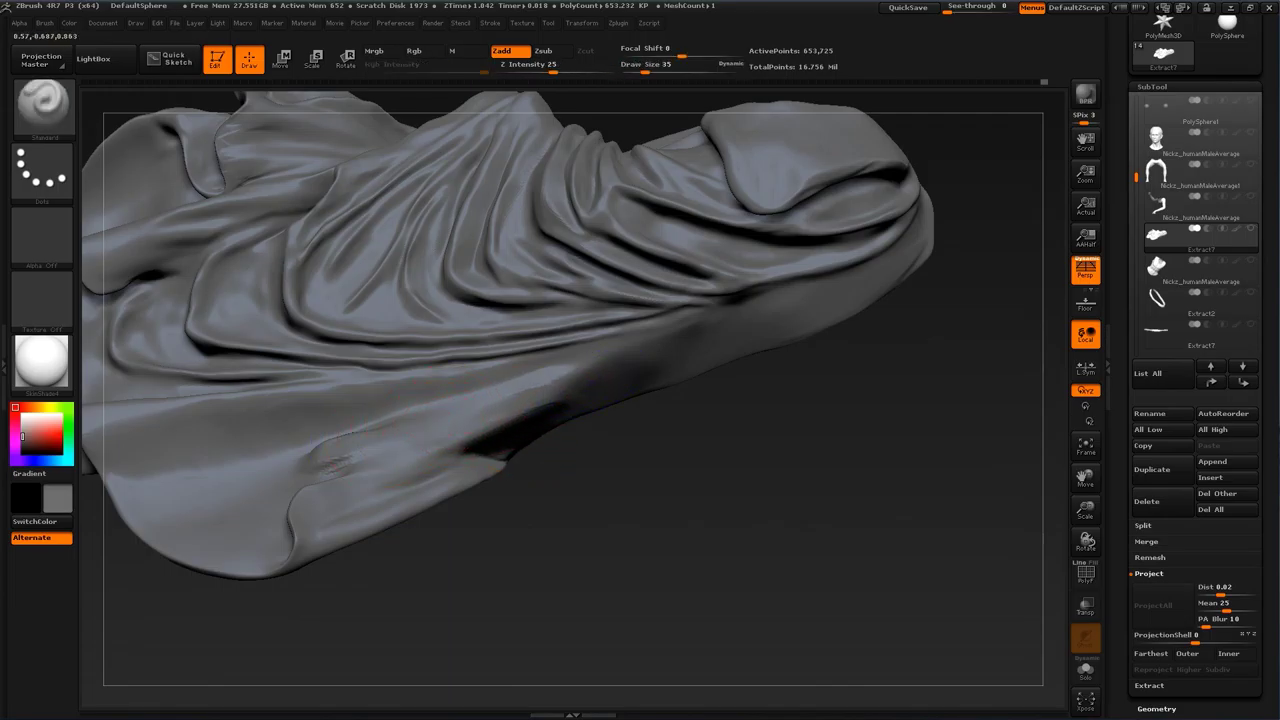
left_click_drag(565, 382, 702, 333, "shift")
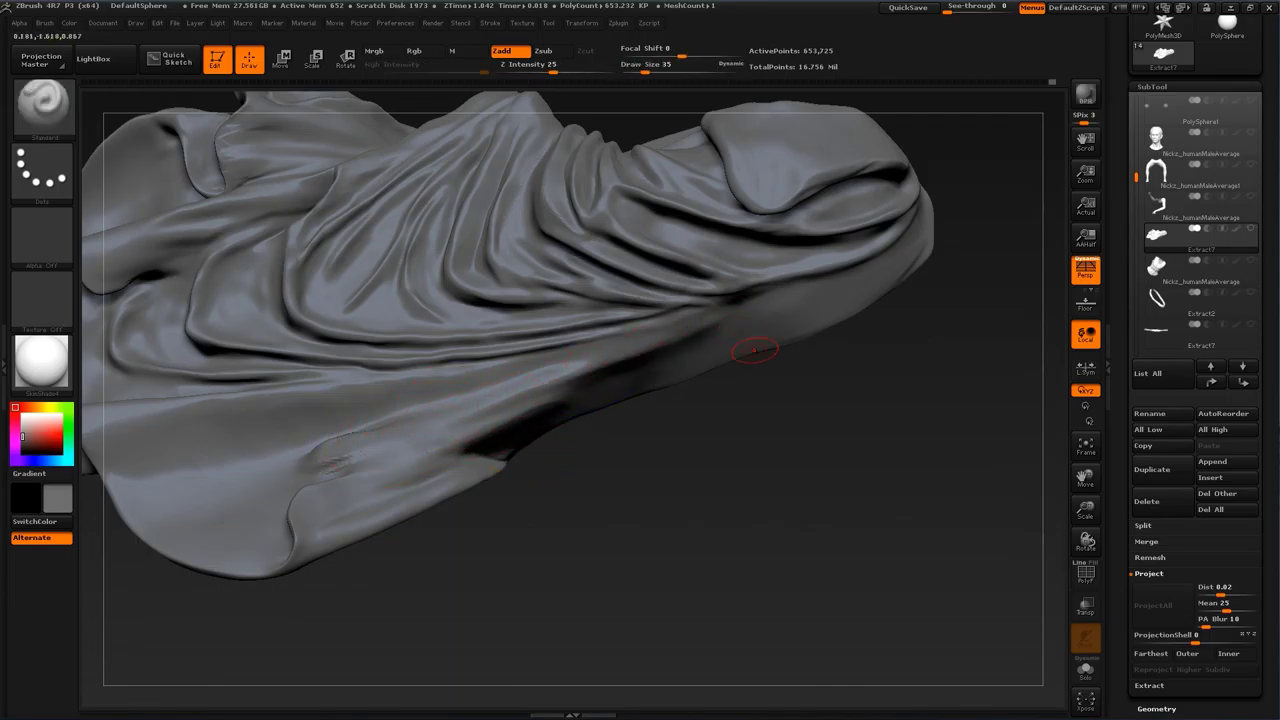
Step: Sculpt long fold ridges along the cloth's side toward the shoulder end with the Standard brush
left_click_drag(804, 400, 677, 435, "alt")
left_click_drag(484, 388, 690, 322)
left_click_drag(870, 390, 800, 335)
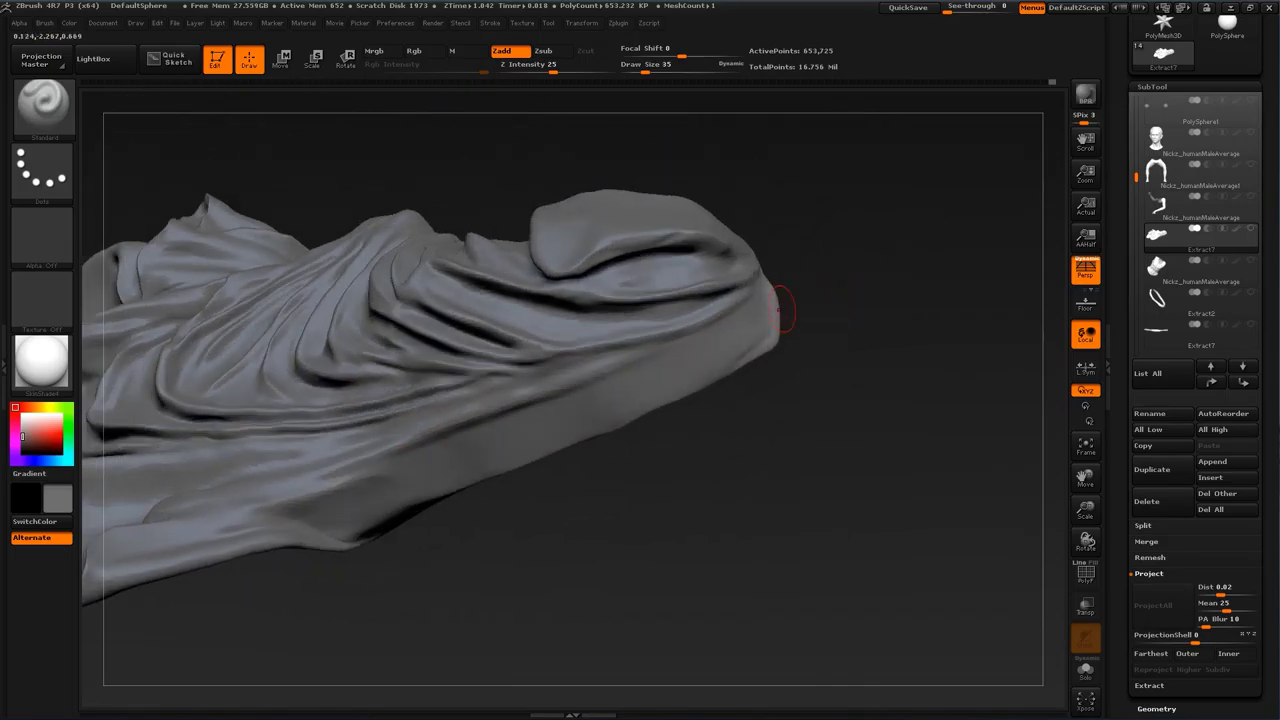
left_click_drag(590, 370, 745, 308)
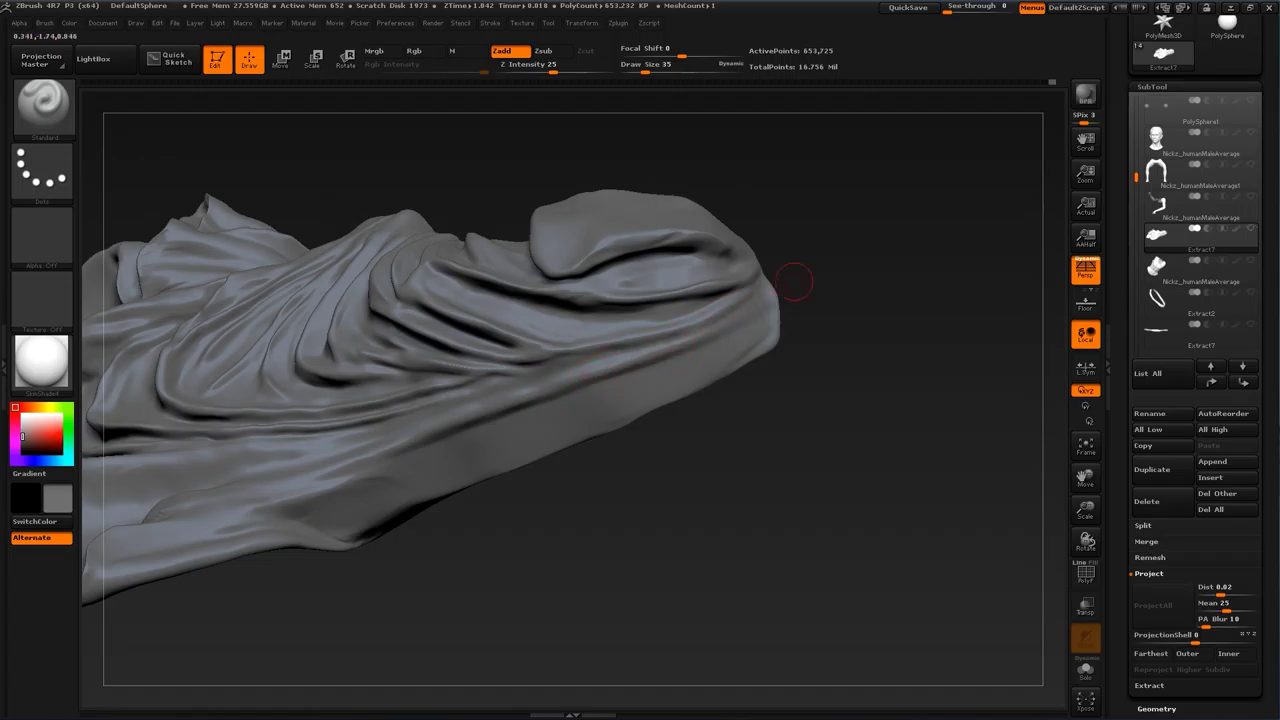
left_click_drag(840, 305, 772, 312)
mouse_move(680, 334)
left_mouse_down()
mouse_move(757, 303)
mouse_move(868, 318)
left_mouse_up()
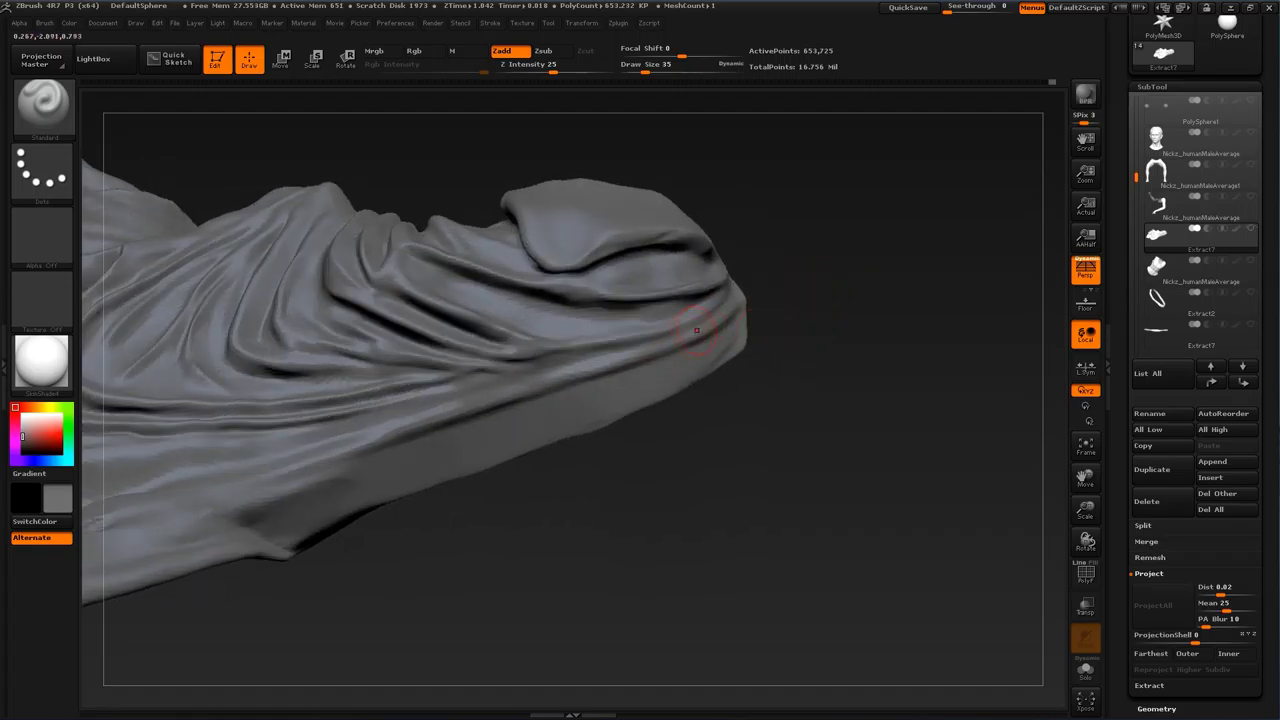
Step: Sharpen the long folds beside the cloth's plain side strip with the draw size at 31
key("s")
left_click_drag(721, 323, 717, 323)
left_click_drag(499, 374, 552, 363)
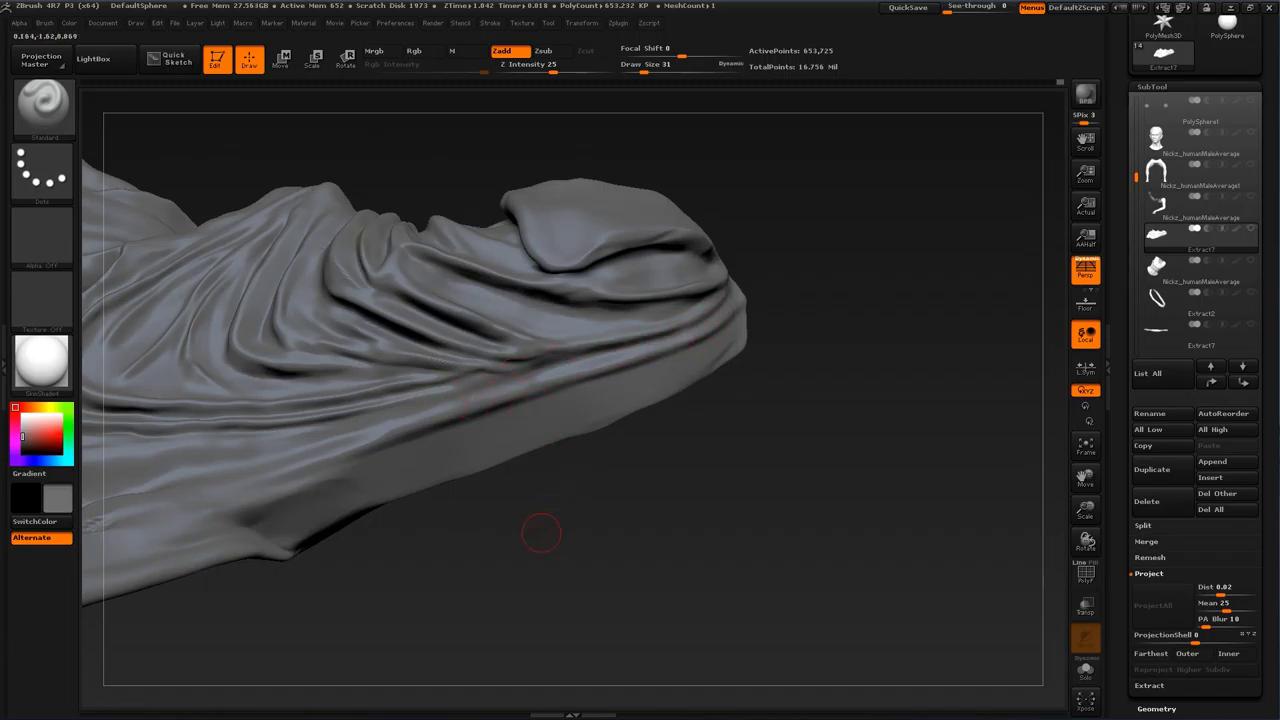
left_click_drag(538, 529, 708, 452, "alt")
left_click_drag(733, 289, 655, 310)
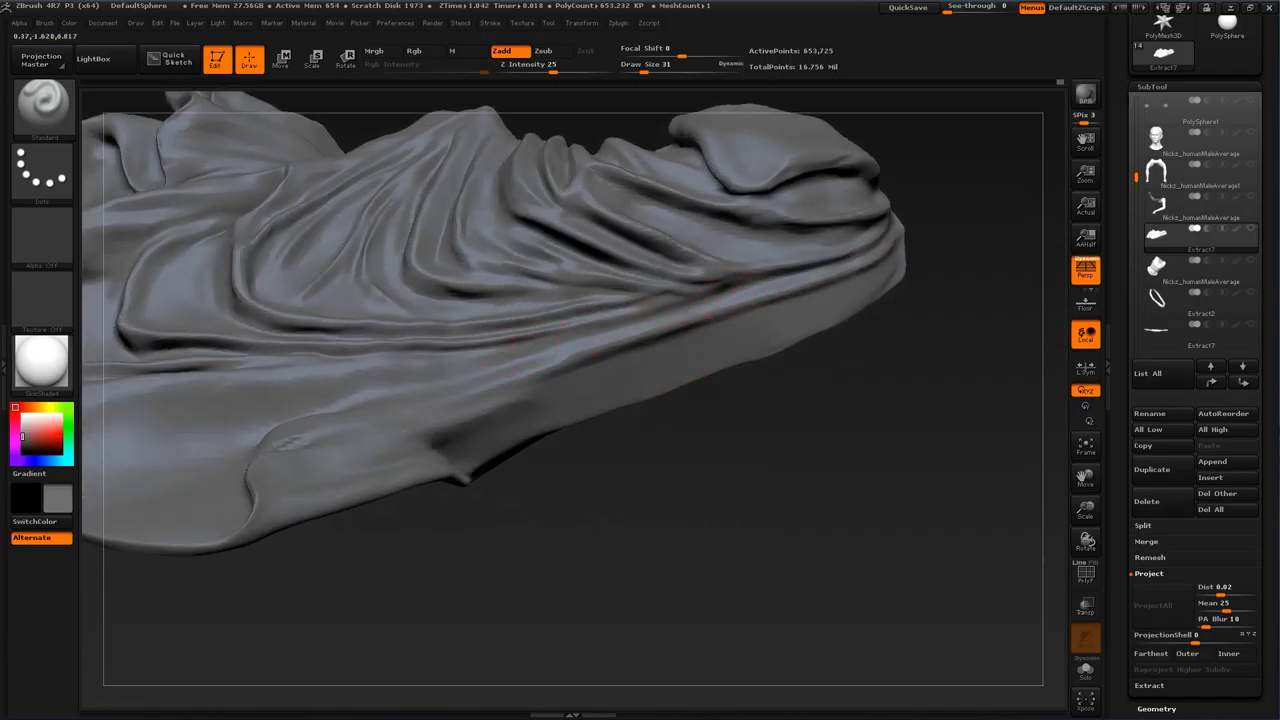
left_click_drag(640, 510, 601, 381)
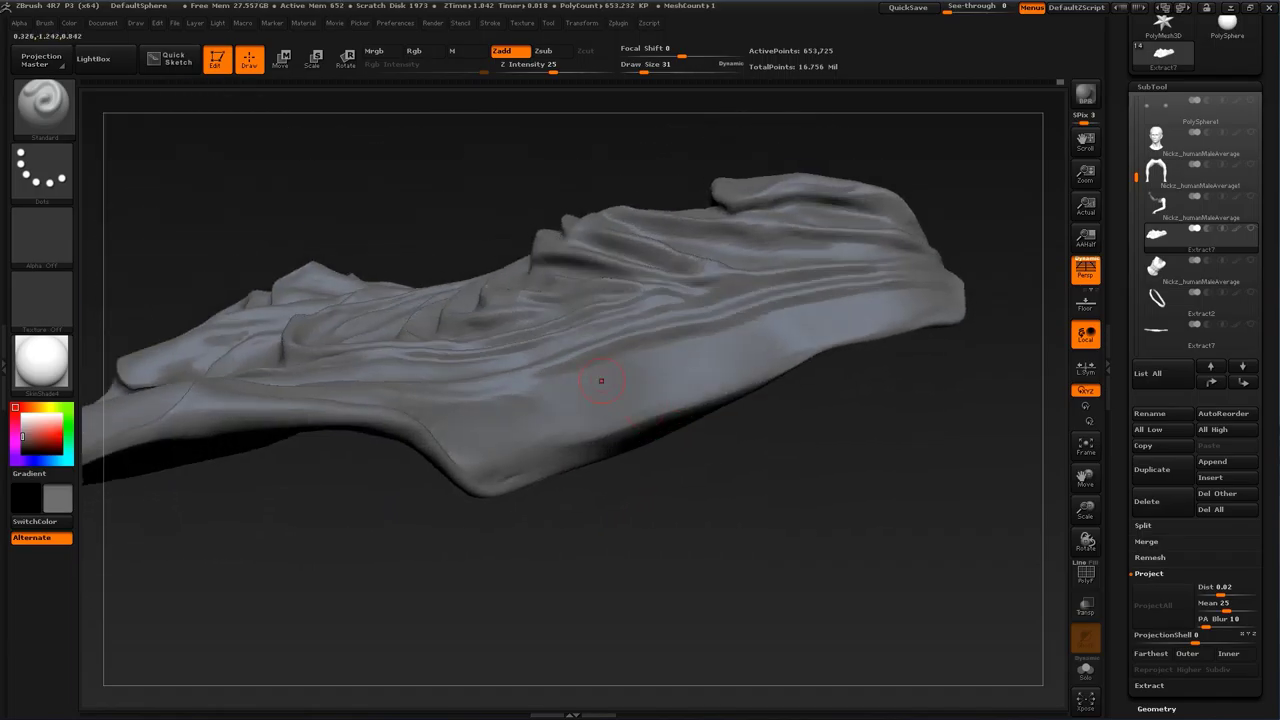
Step: Refine the side folds near the shoulder end from a lower angle, reducing the draw size to 25
left_click_drag(949, 341, 943, 408)
left_click_drag(690, 432, 745, 400)
left_click_drag(918, 290, 765, 315)
key("s")
left_click(510, 361)
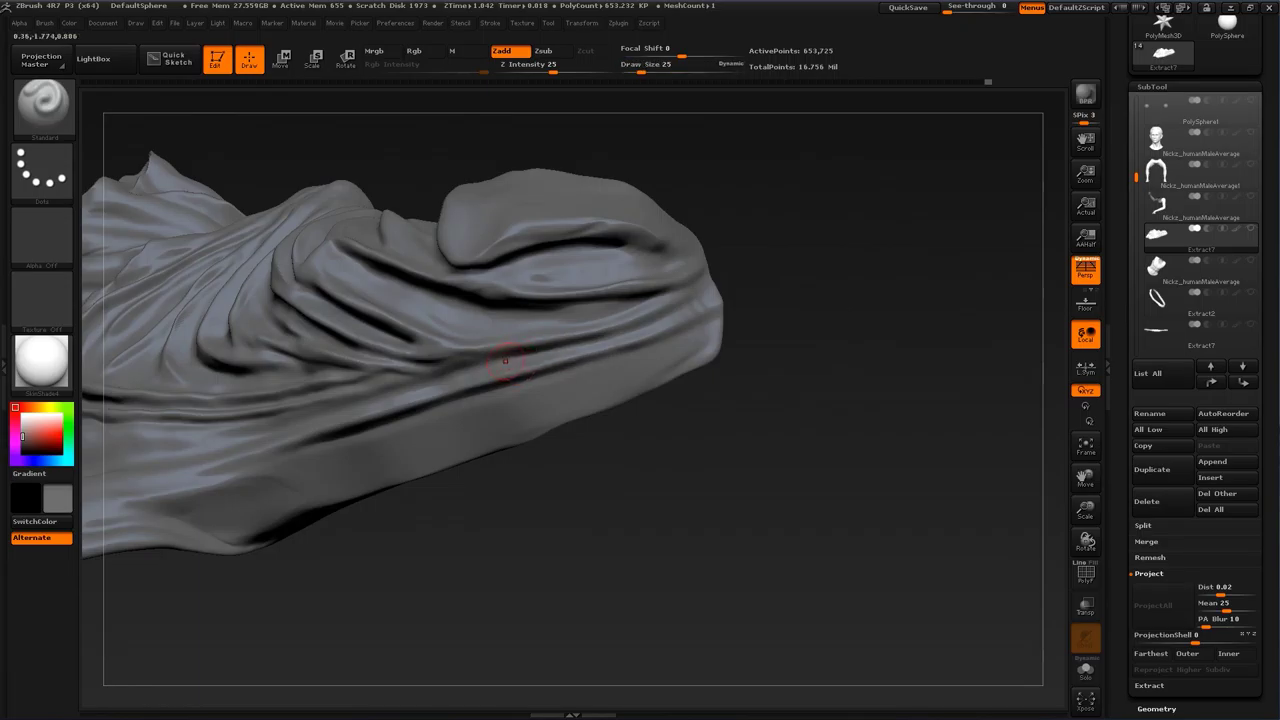
Step: Set the draw size to 31 and smooth the area where the front folds meet the long side folds
left_click_drag(816, 273, 1008, 284)
key("s")
left_click(424, 330)
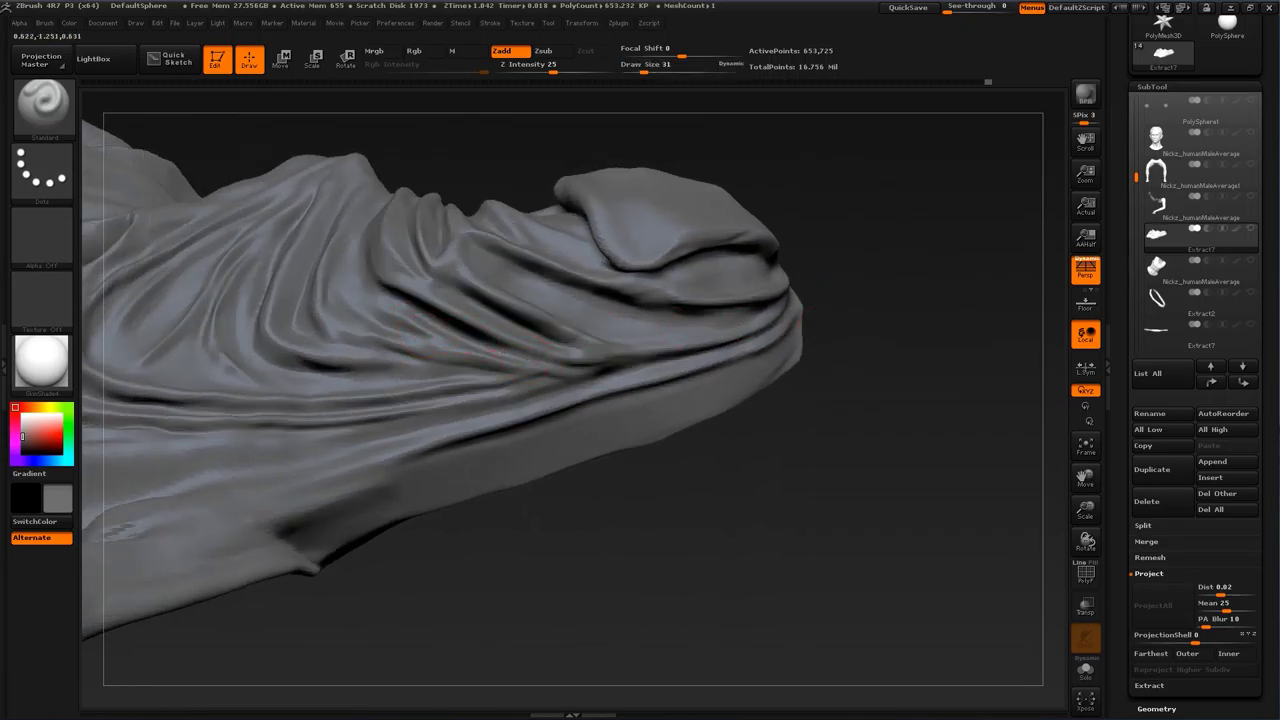
left_click_drag(608, 367, 620, 380, "shift")
Step: Frame the whole cloth and make the rider and horse subtools visible around it
key("f")
mouse_move(791, 294)
left_mouse_down()
mouse_move(848, 294)
mouse_move(852, 396)
mouse_move(835, 445)
left_mouse_up()
left_click_drag(835, 445, 835, 345, "alt")
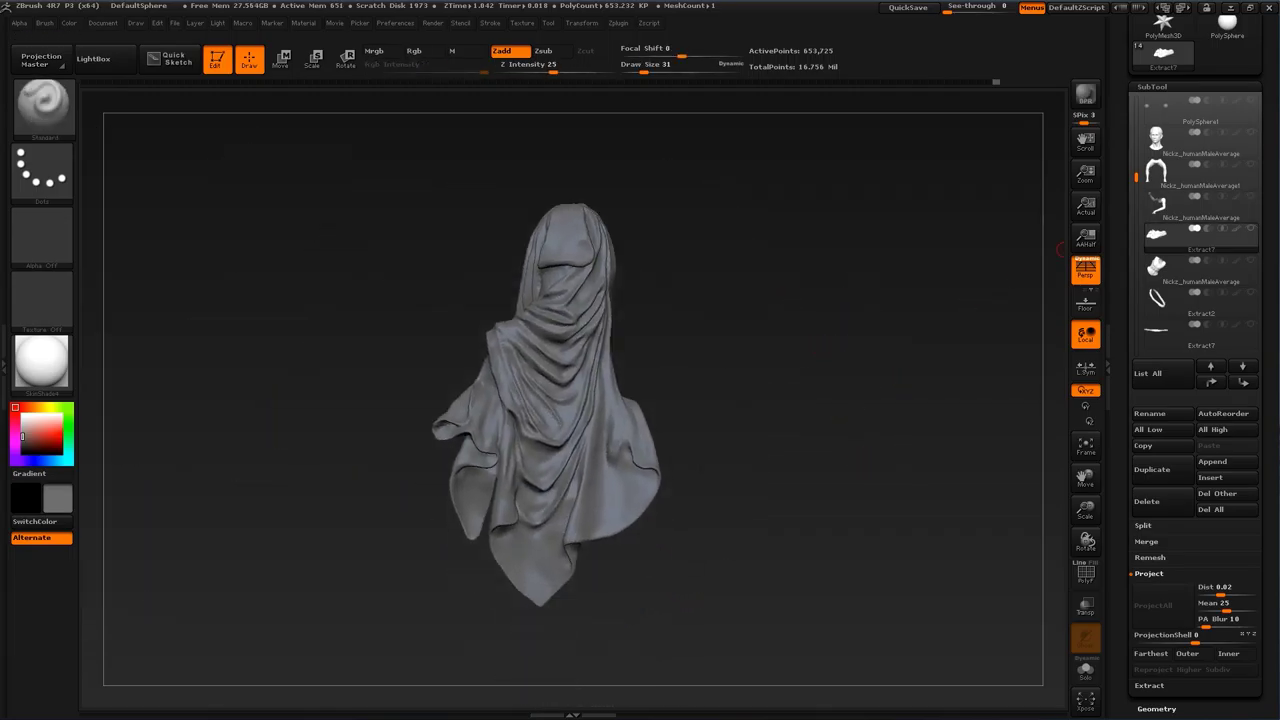
mouse_move(1168, 240)
left_click(1250, 229)
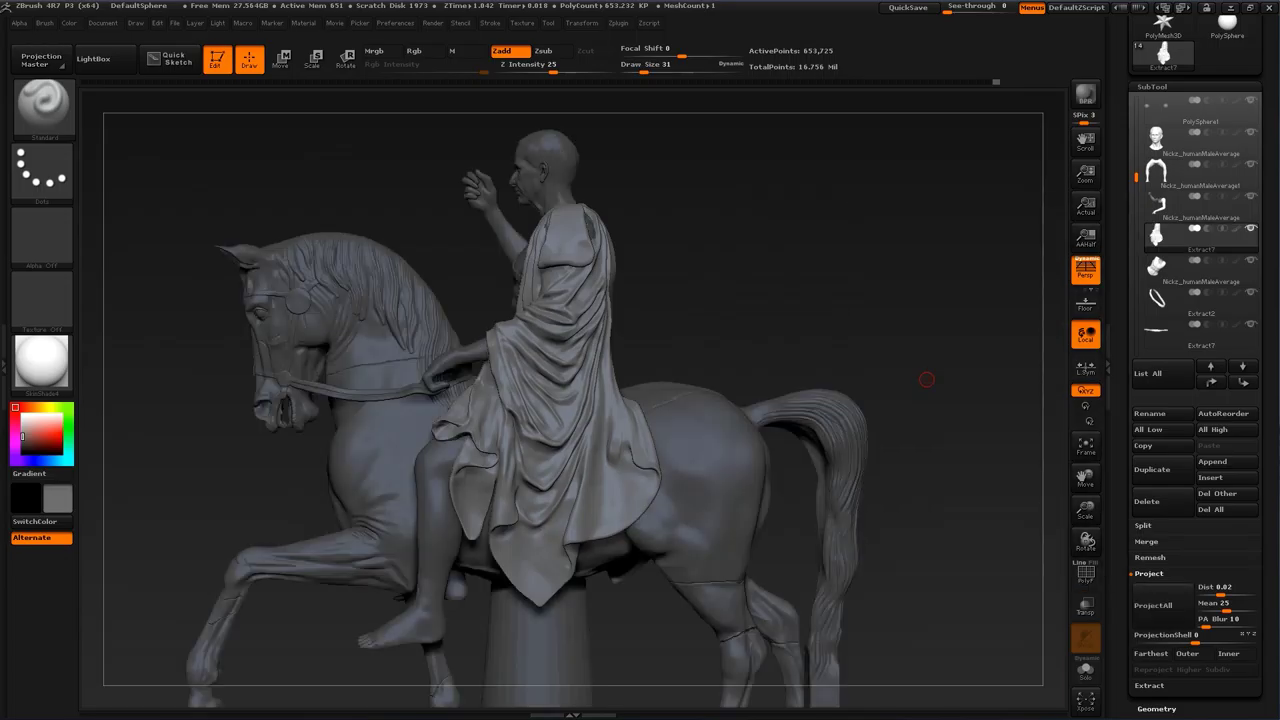
Step: Pull the cloak over the exposed spot on the rider's shoulder with the Move brush at draw size 286
mouse_move(935, 300)
left_mouse_down()
mouse_move(920, 285)
mouse_move(929, 349)
mouse_move(790, 345)
mouse_move(715, 375)
mouse_move(674, 371)
left_mouse_up()
key("b")
key("m")
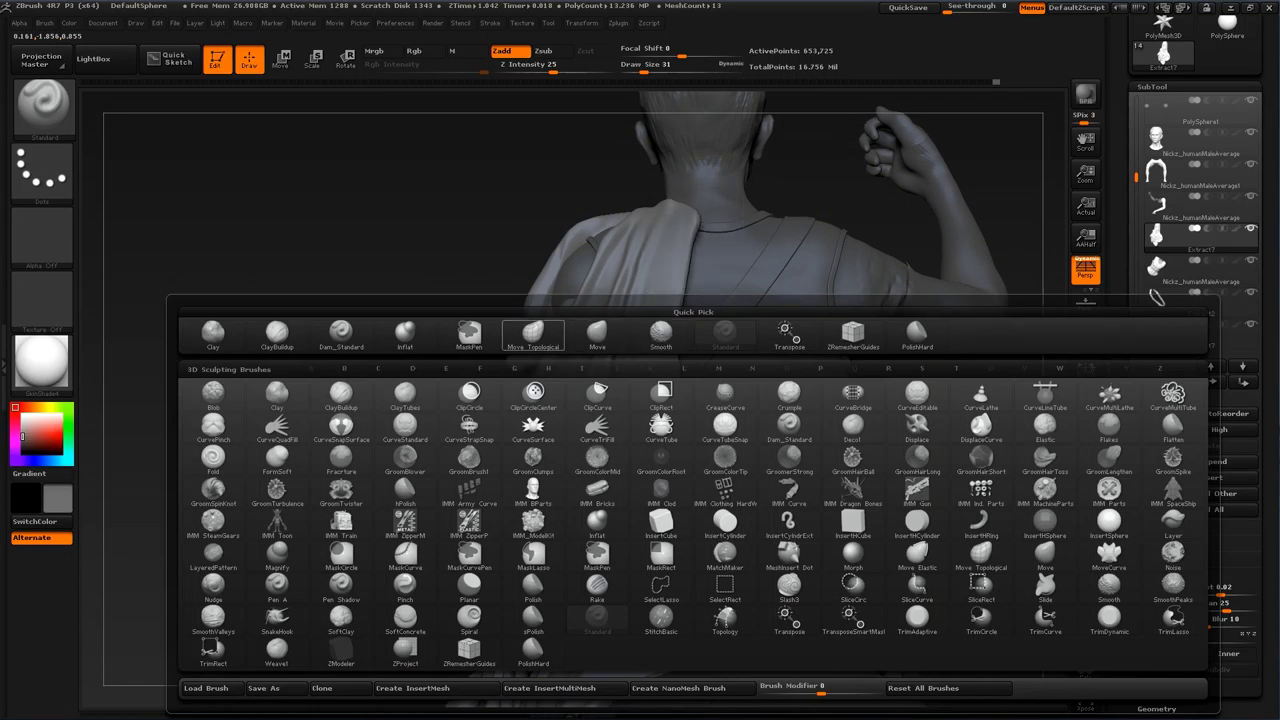
key("v")
key("s")
mouse_move(647, 246)
left_mouse_down()
mouse_move(674, 246)
mouse_move(655, 240)
left_mouse_up()
key("s")
mouse_move(552, 300)
left_mouse_down()
mouse_move(552, 273)
mouse_move(565, 281)
left_mouse_up()
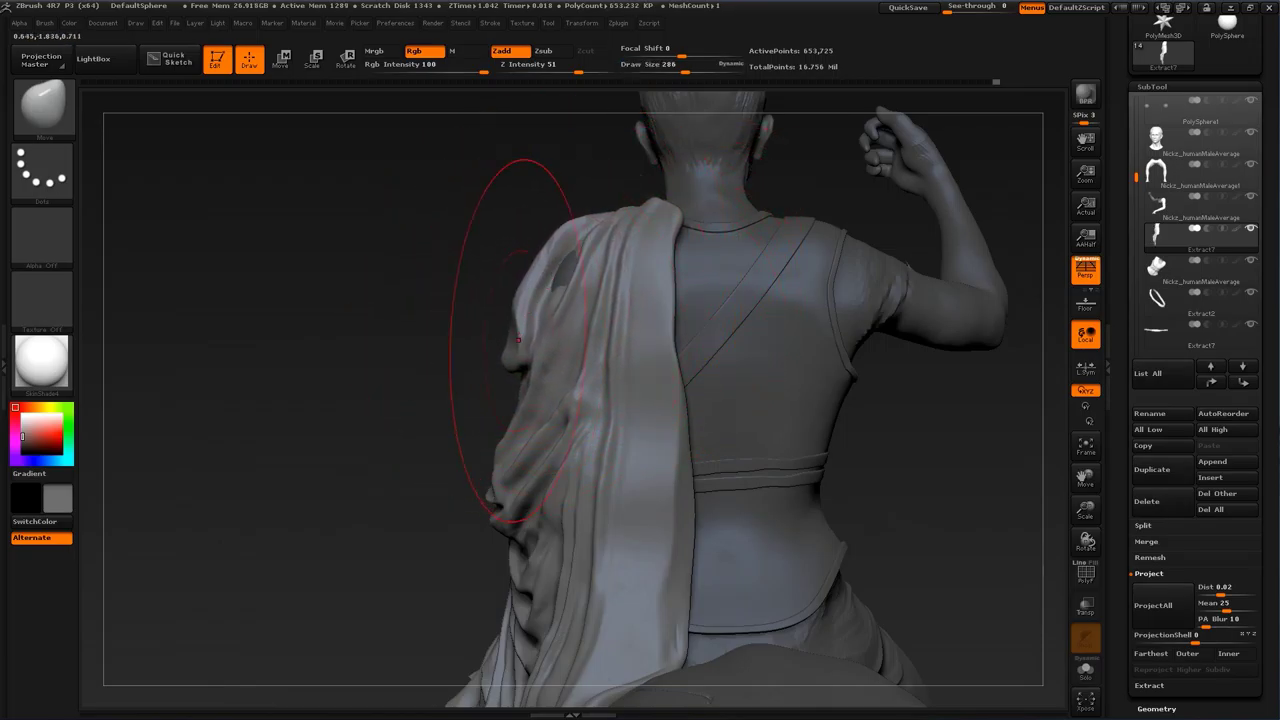
left_click_drag(531, 332, 522, 326)
Step: Adjust the cloak's shoulder folds and its upper edge beside the neck with a smaller Move brush
key("s")
left_click_drag(583, 283, 529, 318)
key("s")
left_click_drag(572, 271, 563, 268)
mouse_move(672, 212)
left_mouse_down()
mouse_move(658, 218)
mouse_move(668, 227)
left_mouse_up()
Step: Straighten the inner edge of the cloak's back panel with the Move brush at draw sizes 192 and 104
key("s")
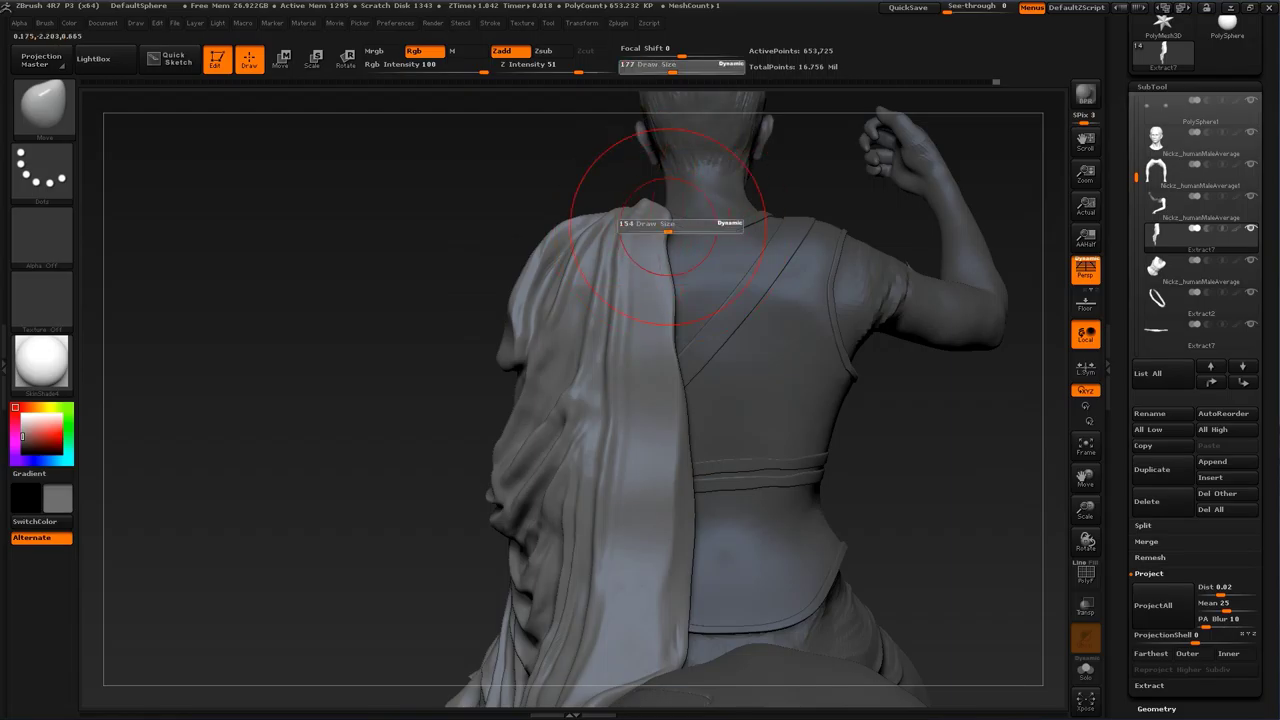
mouse_move(692, 488)
right_mouse_down("alt")
mouse_move(664, 434)
mouse_move(660, 381)
right_mouse_up("alt")
key("s")
left_click_drag(660, 381, 650, 408)
left_click_drag(655, 357, 639, 264)
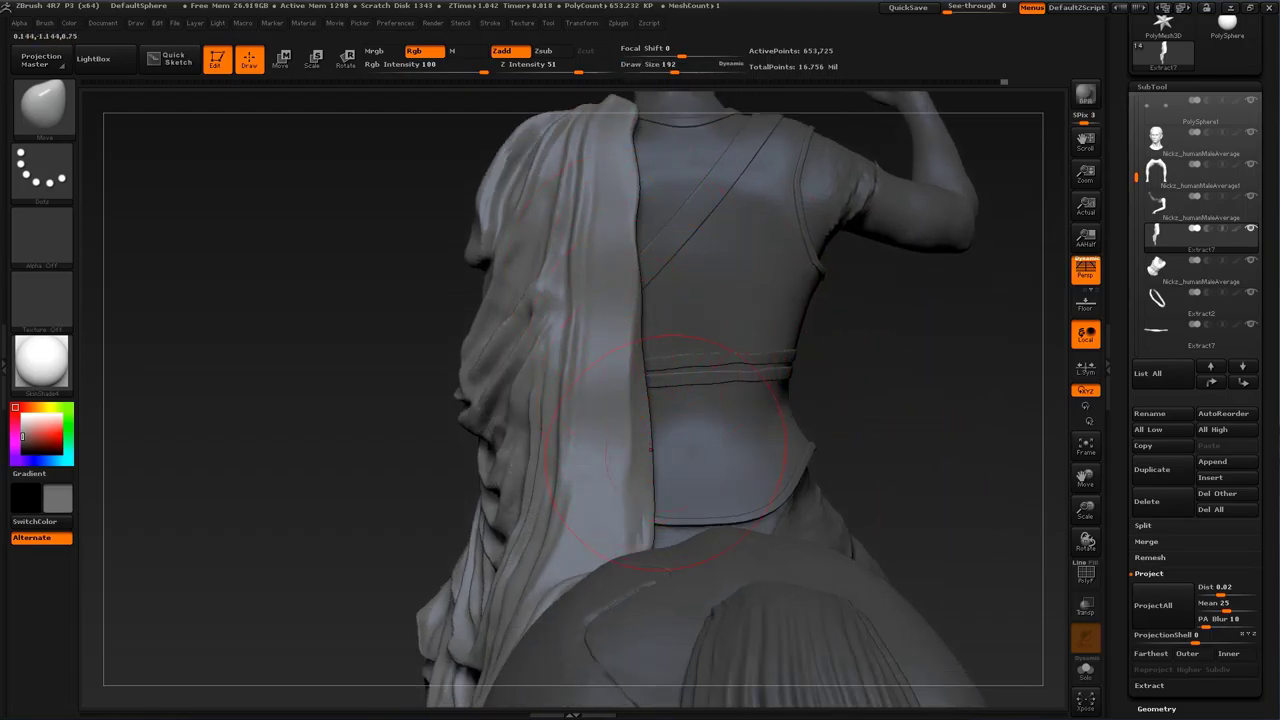
left_click_drag(651, 450, 642, 446)
key("s")
left_click_drag(665, 297, 646, 295)
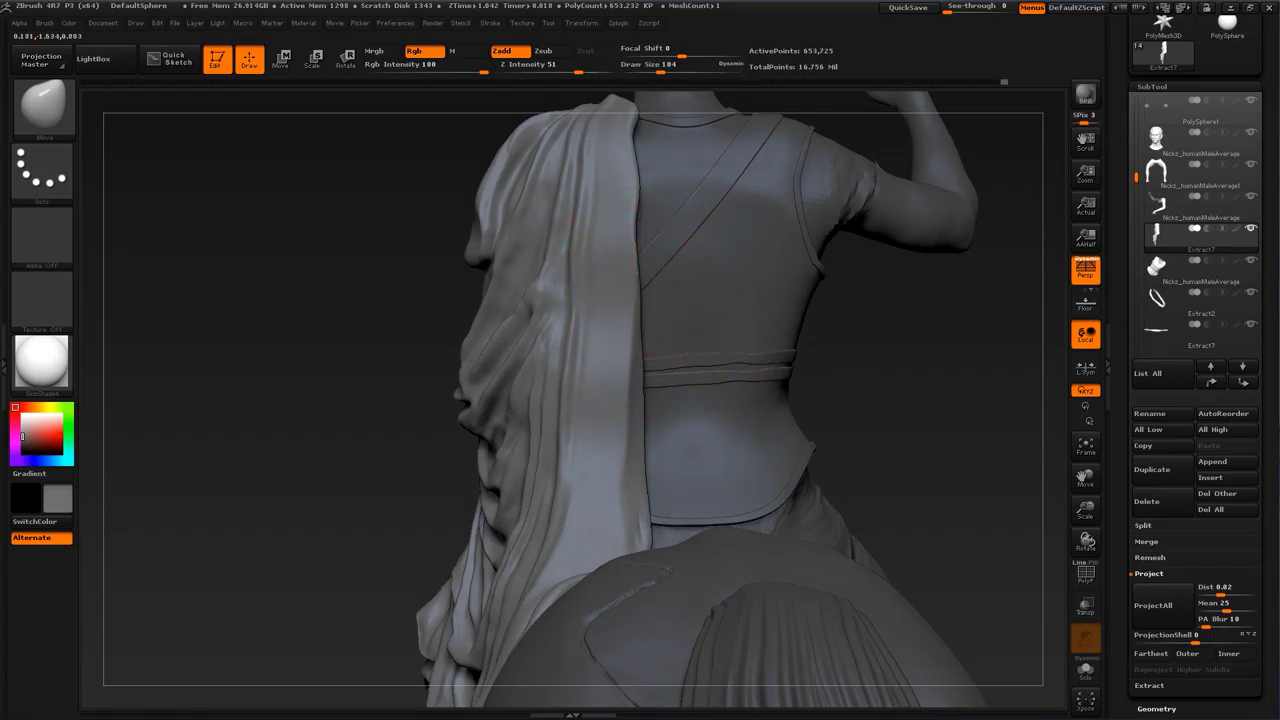
left_click_drag(628, 241, 632, 241)
Step: Reposition the cloak's top edge against the rider's shoulder and neck, working from the back and side
left_click_drag(898, 303, 905, 410, "alt")
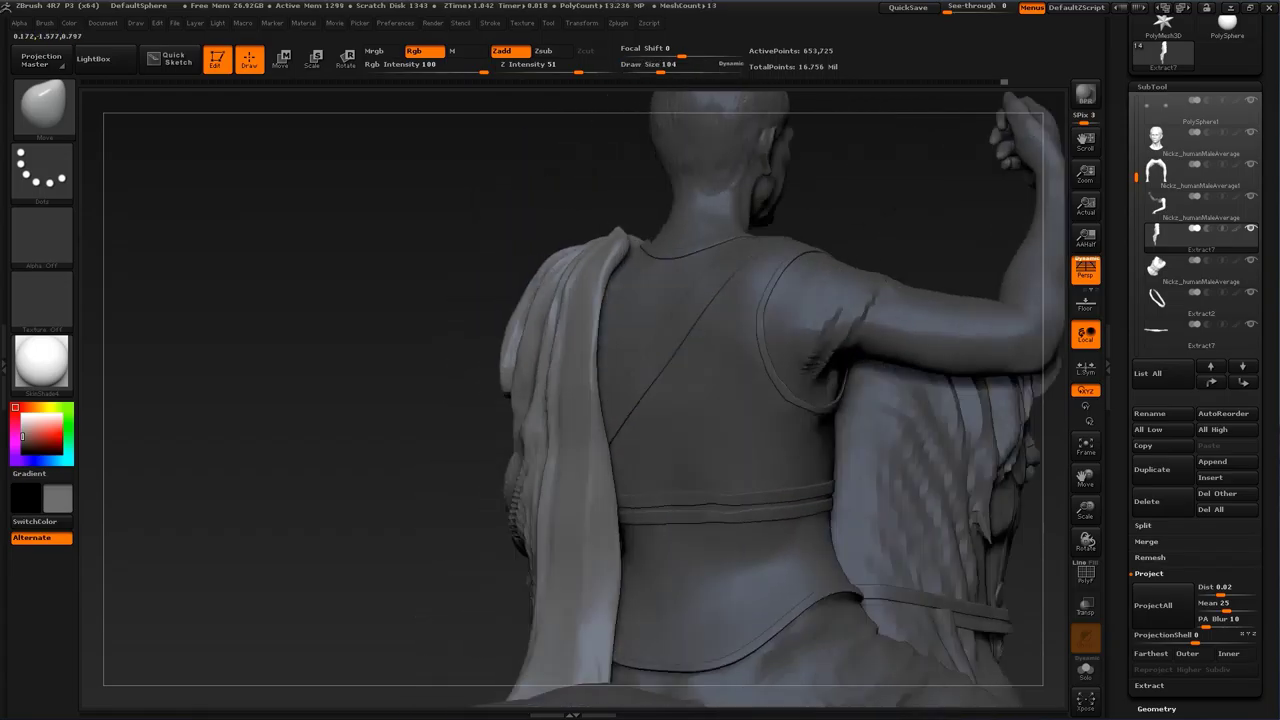
left_click_drag(890, 330, 522, 281)
left_click_drag(671, 262, 666, 274)
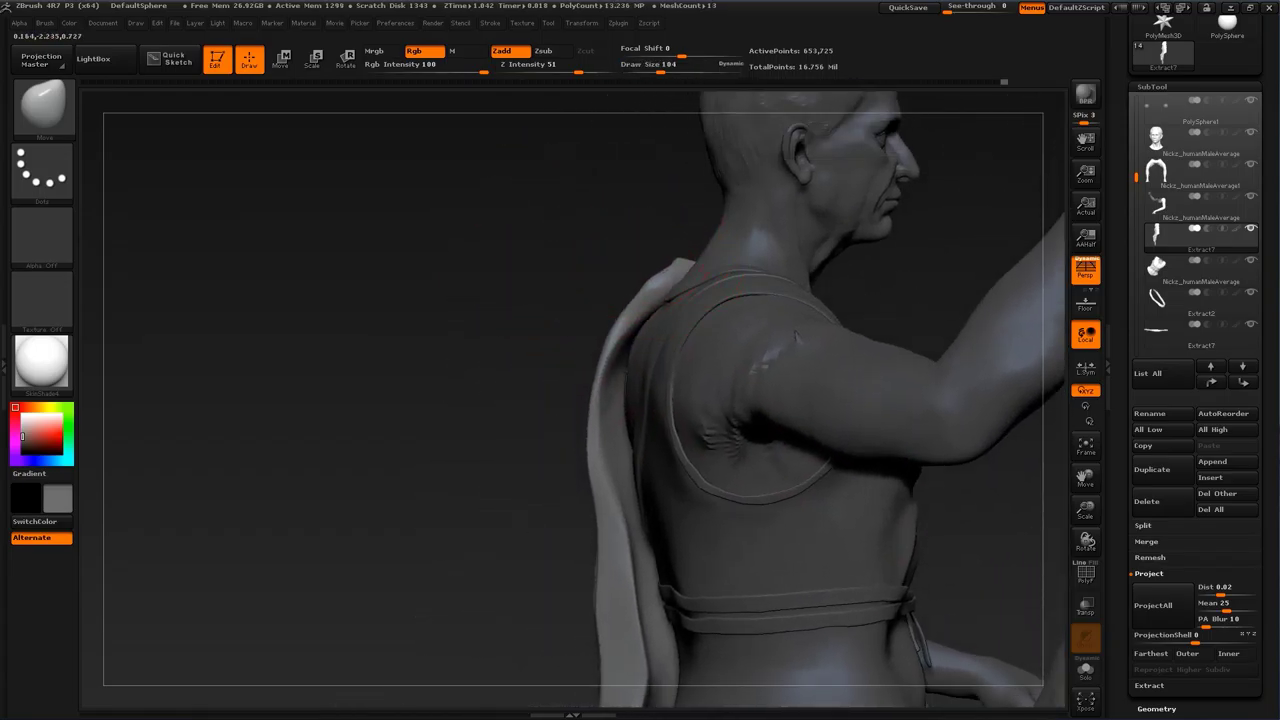
mouse_move(520, 280)
left_mouse_down()
mouse_move(660, 320)
mouse_move(690, 420)
left_mouse_up()
key("s")
left_click_drag(681, 243, 669, 243)
left_click_drag(664, 245, 675, 240)
left_click_drag(654, 277, 662, 270)
Step: Reshape the cloak's hanging back panel along the rider's torso and waist with the Move brush at draw size 192
left_click_drag(354, 340, 240, 230)
key("s")
left_click_drag(626, 272, 670, 254)
mouse_move(500, 330)
left_mouse_down()
mouse_move(610, 400)
mouse_move(557, 424)
mouse_move(492, 324)
mouse_move(564, 334)
mouse_move(602, 311)
left_mouse_up()
key("s")
left_click_drag(488, 436, 446, 264, "alt")
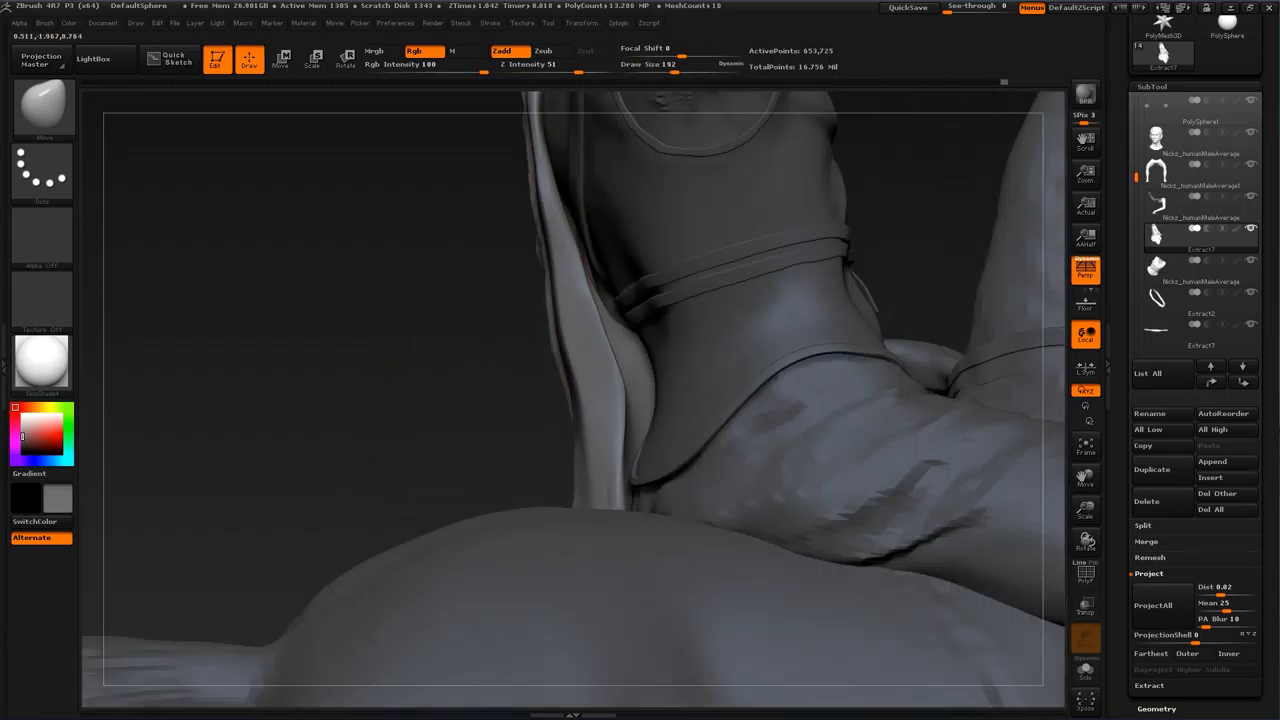
left_click_drag(568, 308, 588, 305)
left_click_drag(607, 372, 632, 406)
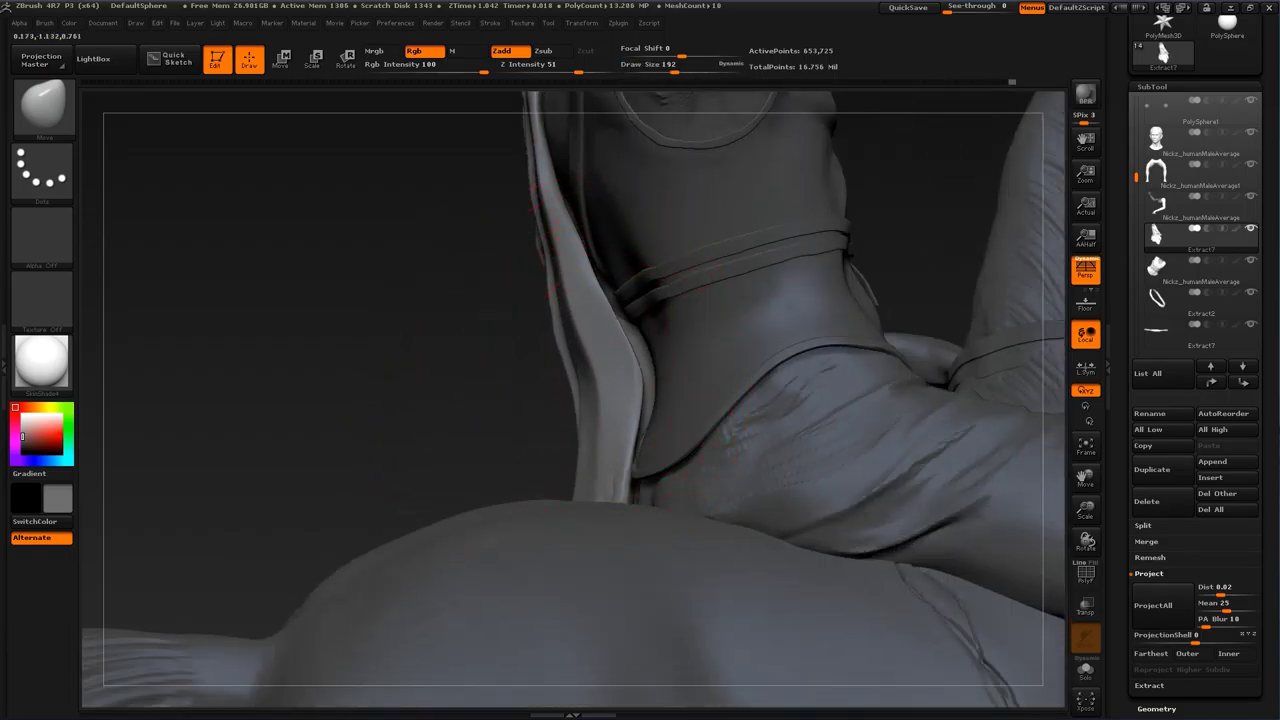
mouse_move(604, 334)
left_mouse_down()
mouse_move(617, 329)
mouse_move(606, 300)
left_mouse_up()
left_click_drag(542, 260, 554, 258)
left_click_drag(490, 196, 508, 344, "alt")
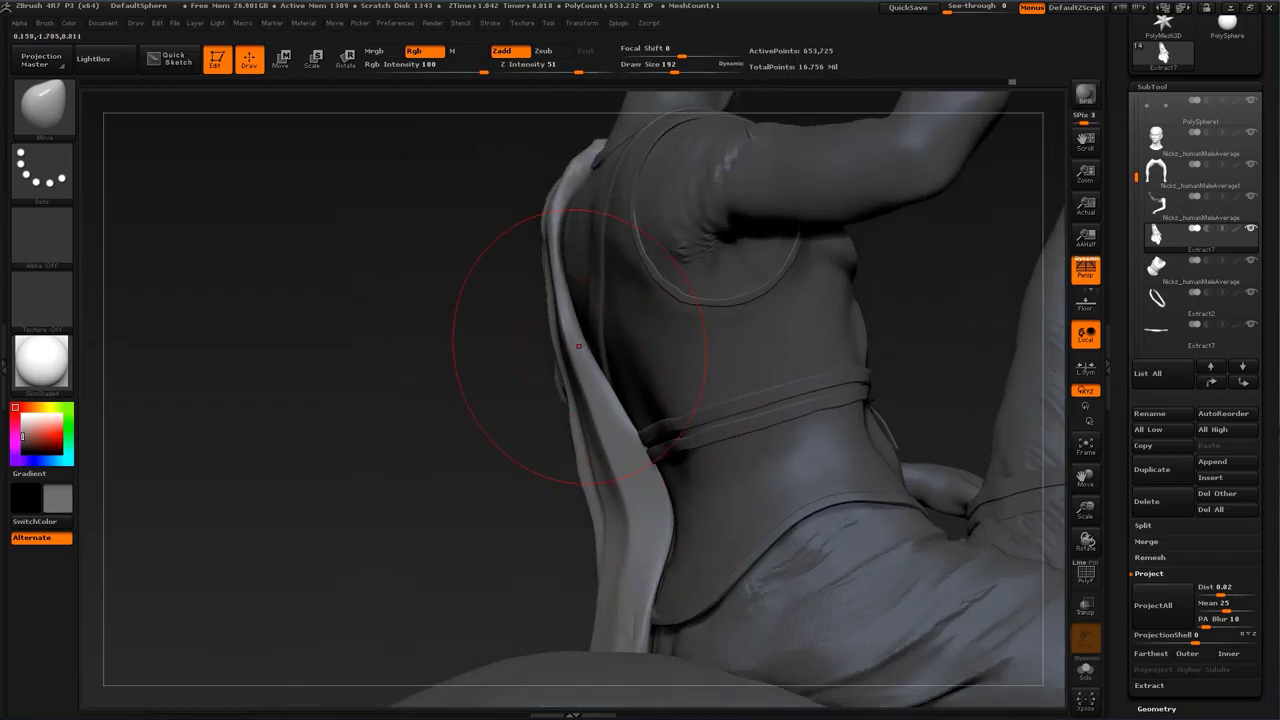
Step: Refine the cloak's edge along the rider's upper back with the Move brush at draw sizes 101 and 74
key("s")
left_click_drag(602, 338, 588, 337)
left_click_drag(480, 250, 572, 258)
left_click_drag(472, 240, 470, 372, "alt")
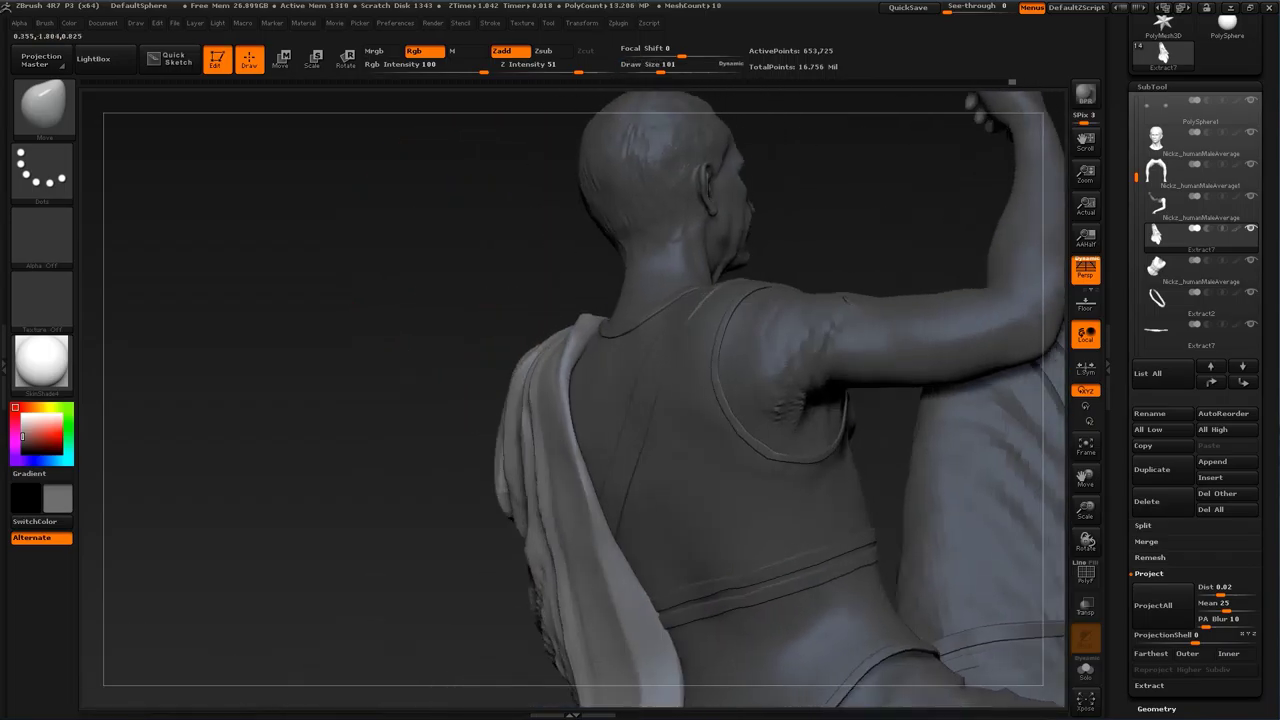
key("s")
mouse_move(606, 339)
left_mouse_down()
mouse_move(584, 338)
mouse_move(565, 314)
left_mouse_up()
mouse_move(440, 300)
left_mouse_down()
mouse_move(520, 270)
mouse_move(490, 325)
left_mouse_up()
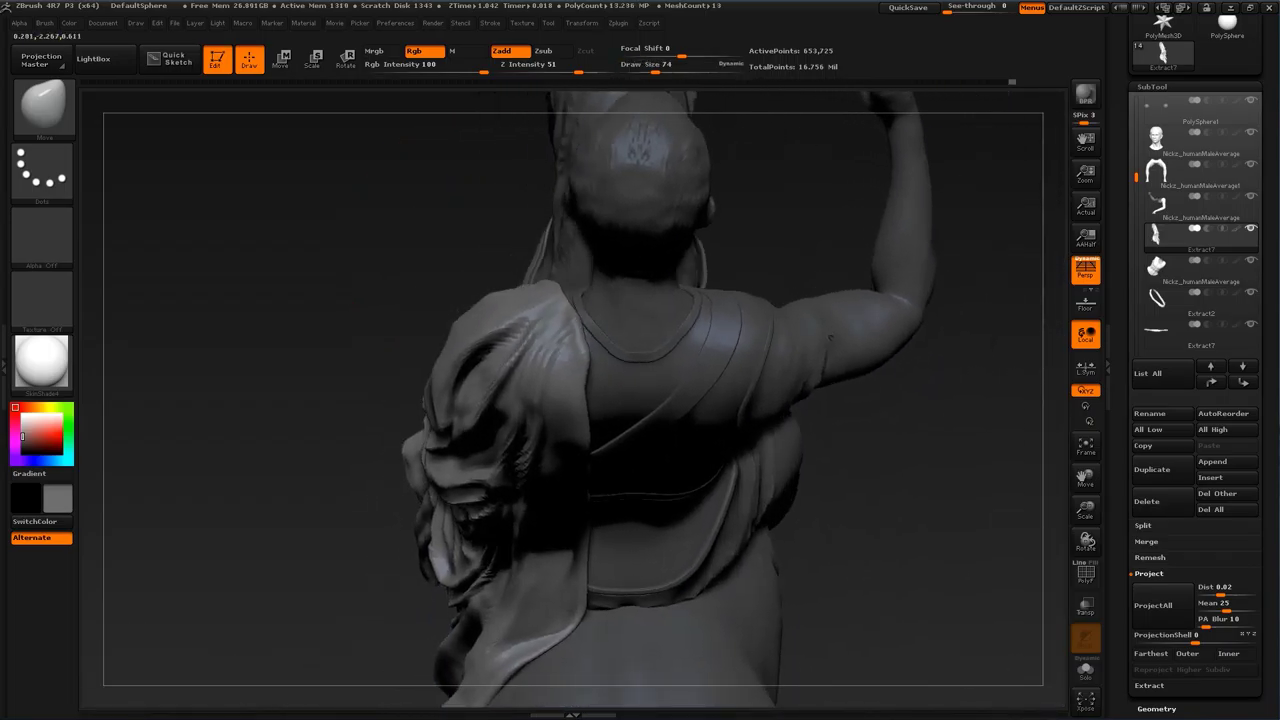
Step: Build up the gathered folds on the cloak's shoulder beside the neck with the ClayBuildup brush, starting at draw size 62
key("s")
left_click_drag(604, 357, 584, 357)
key("b")
left_click(182, 334)
mouse_move(330, 320)
left_mouse_down()
mouse_move(375, 370)
mouse_move(350, 440)
left_mouse_up()
left_click_drag(505, 515, 485, 630)
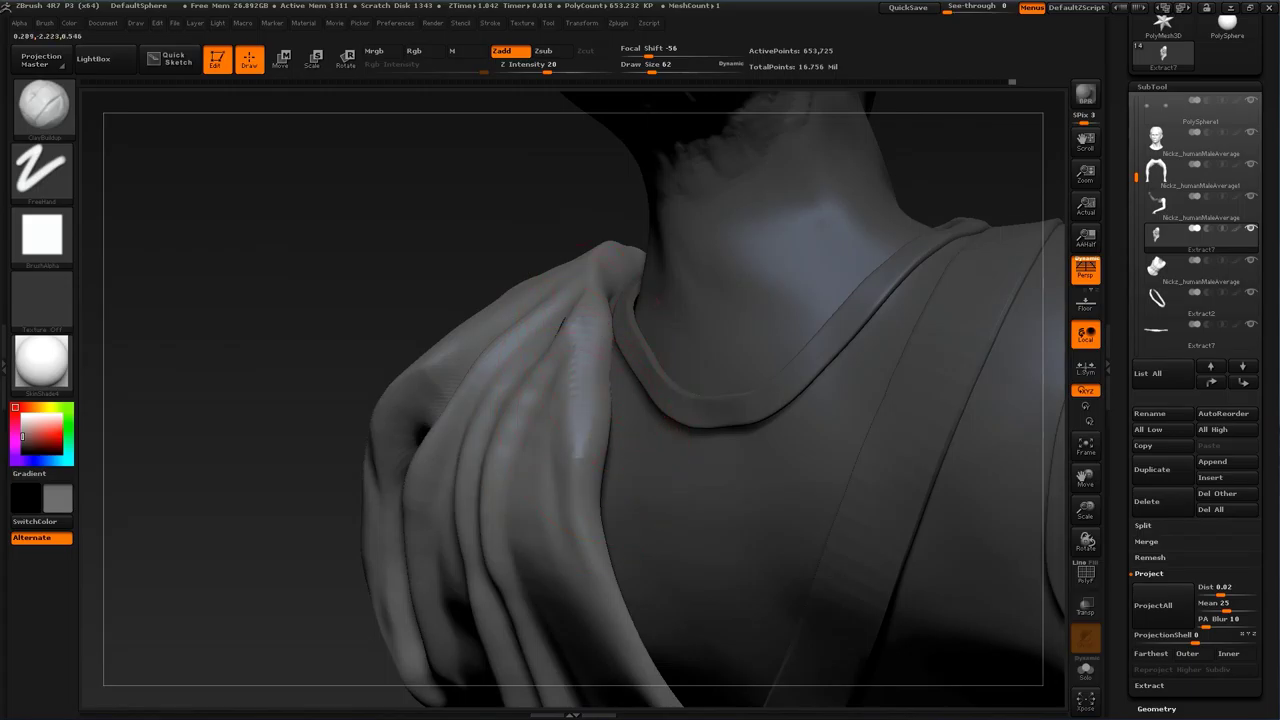
left_click_drag(433, 272, 365, 310)
key("s")
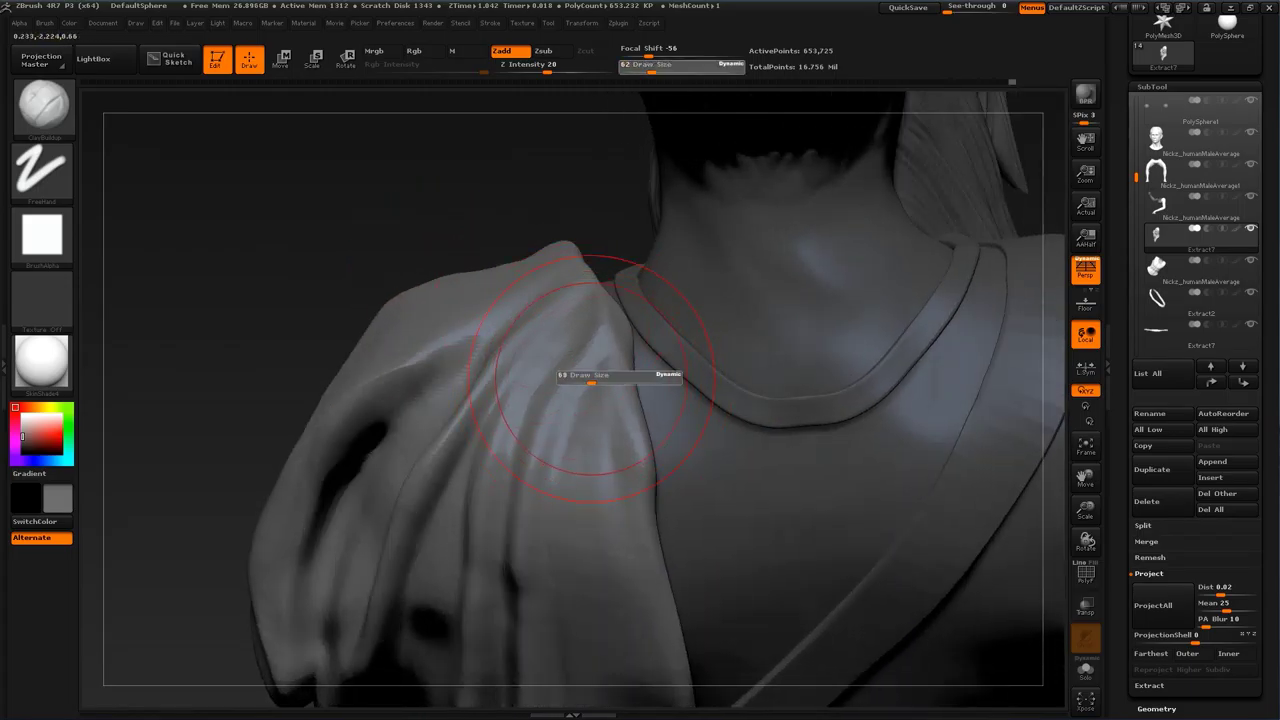
mouse_move(598, 378)
left_mouse_down()
mouse_move(584, 378)
mouse_move(622, 457)
mouse_move(631, 423)
left_mouse_up()
Step: Examine the cloak's overall drape on the mounted rider from both sides and the front
left_click_drag(515, 220, 415, 240)
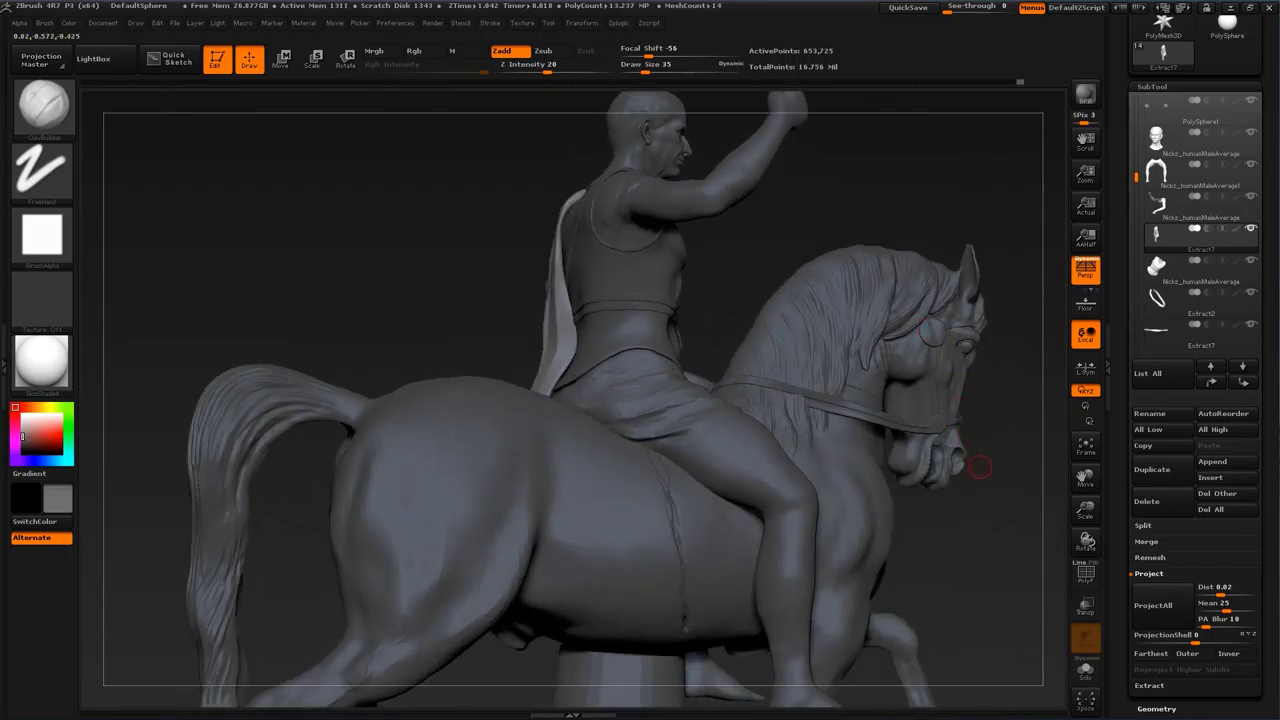
left_click_drag(971, 466, 865, 465)
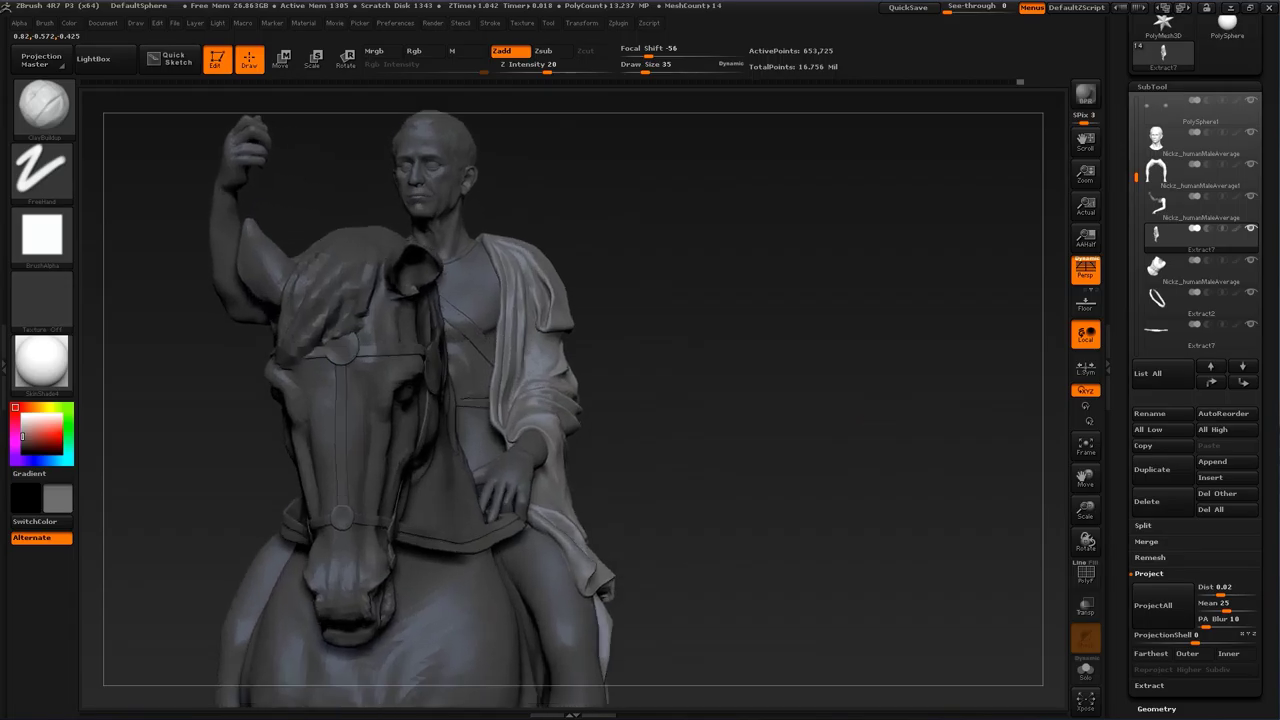
mouse_move(865, 420)
left_mouse_down("alt")
mouse_move(880, 458)
mouse_move(884, 377)
left_mouse_up("alt")
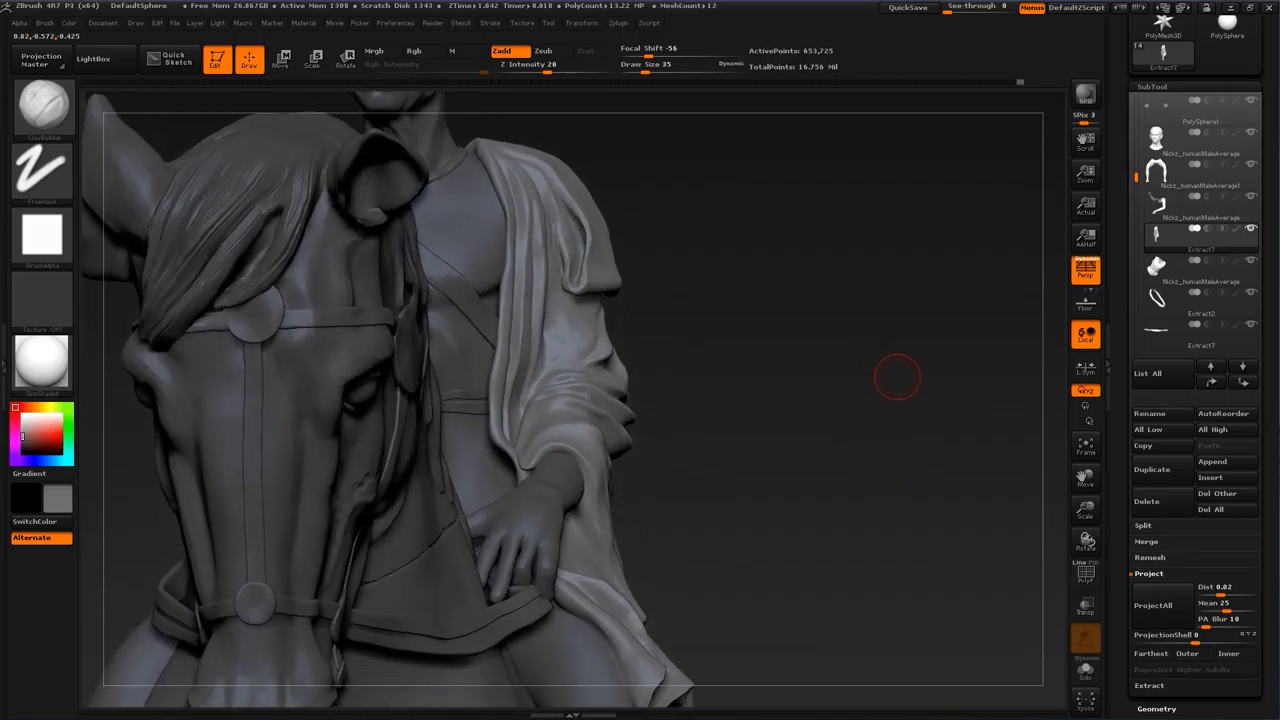
left_click_drag(897, 377, 762, 380)
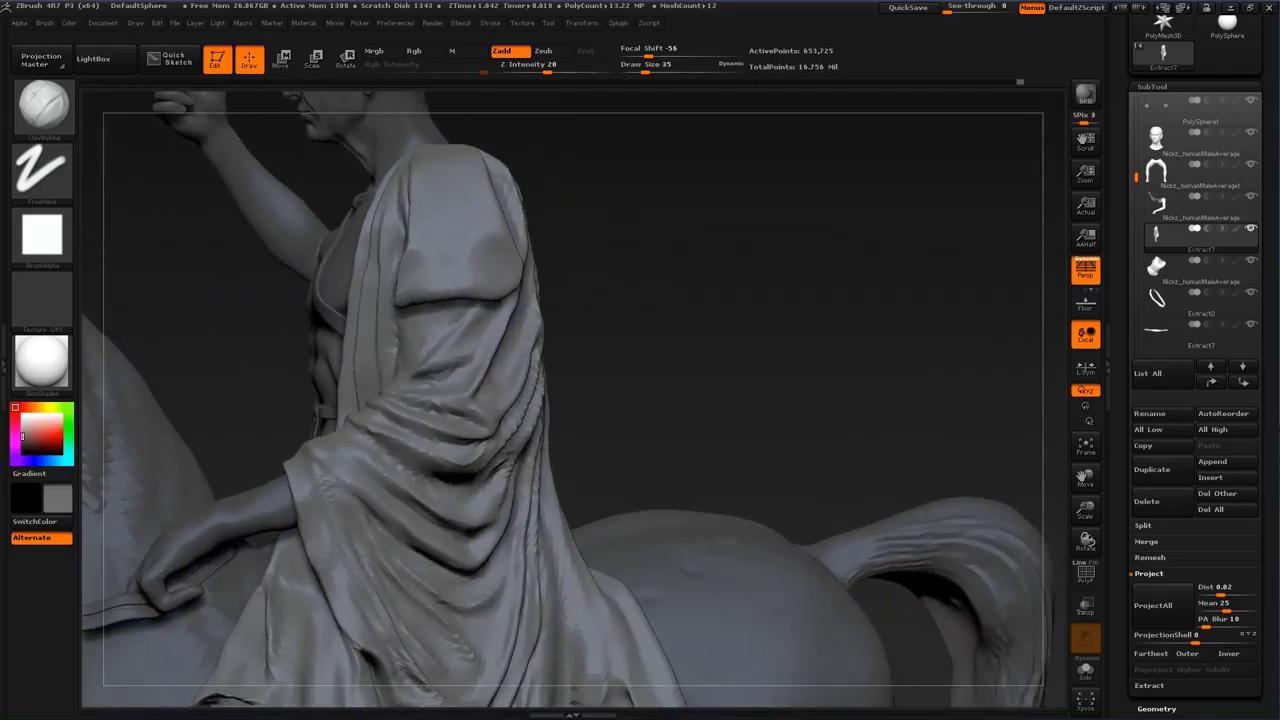
left_click_drag(850, 380, 850, 325, "alt")
left_click_drag(900, 363, 935, 343)
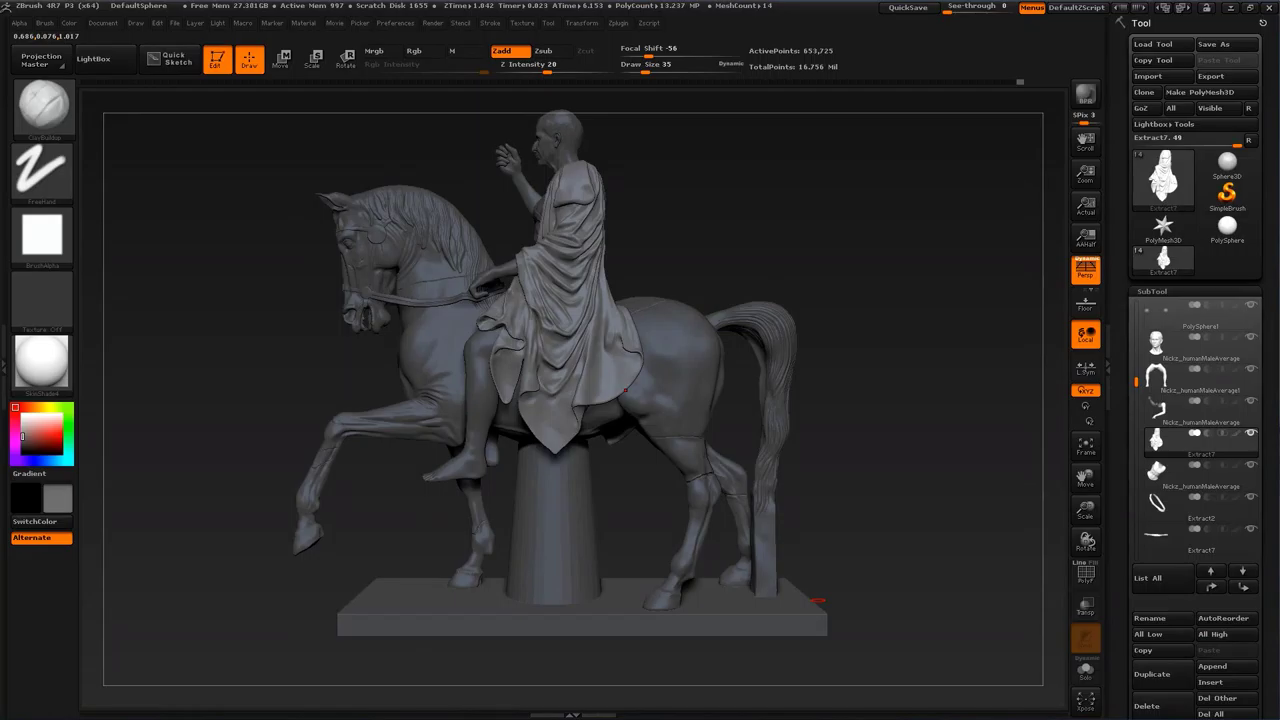
left_click_drag(926, 291, 959, 412, "alt")
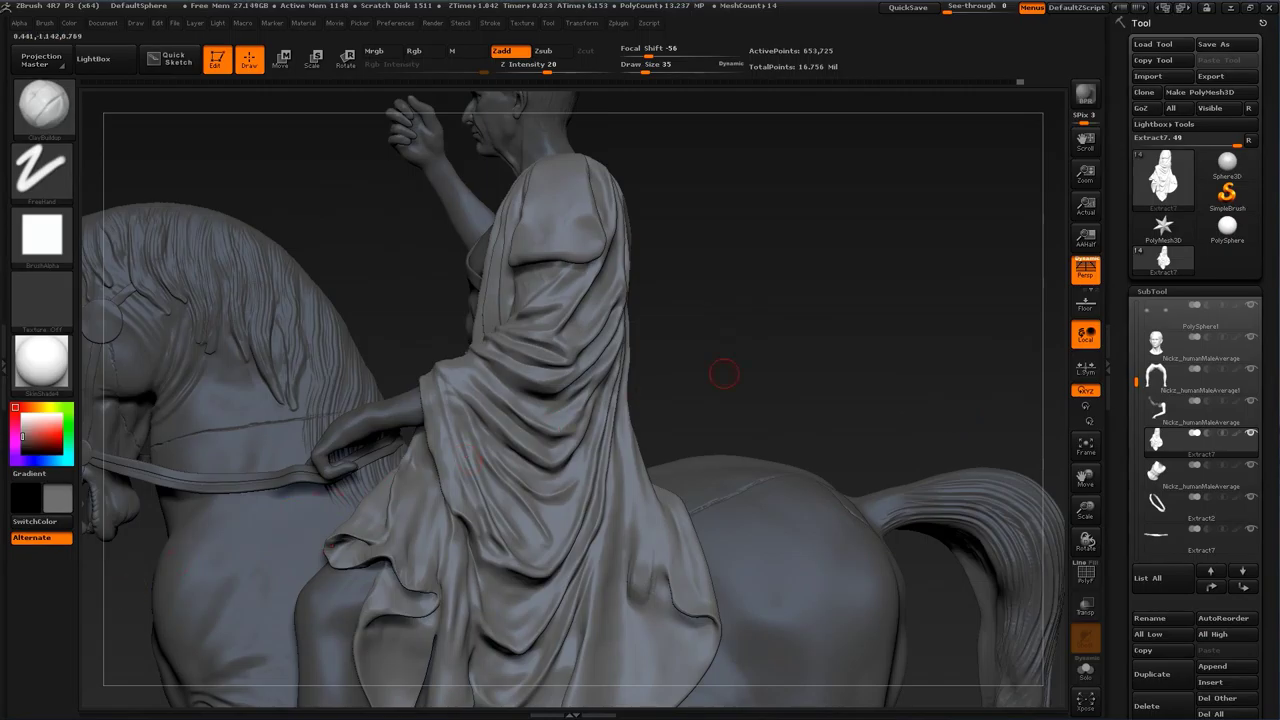
Step: Build up a new fold above the curled rear corner of the cloak's hem with ClayBuildup at draw size 56
mouse_move(816, 442)
left_mouse_down()
mouse_move(850, 450)
mouse_move(836, 338)
mouse_move(800, 365)
mouse_move(712, 357)
left_mouse_up()
key("s")
left_click_drag(564, 444, 570, 444)
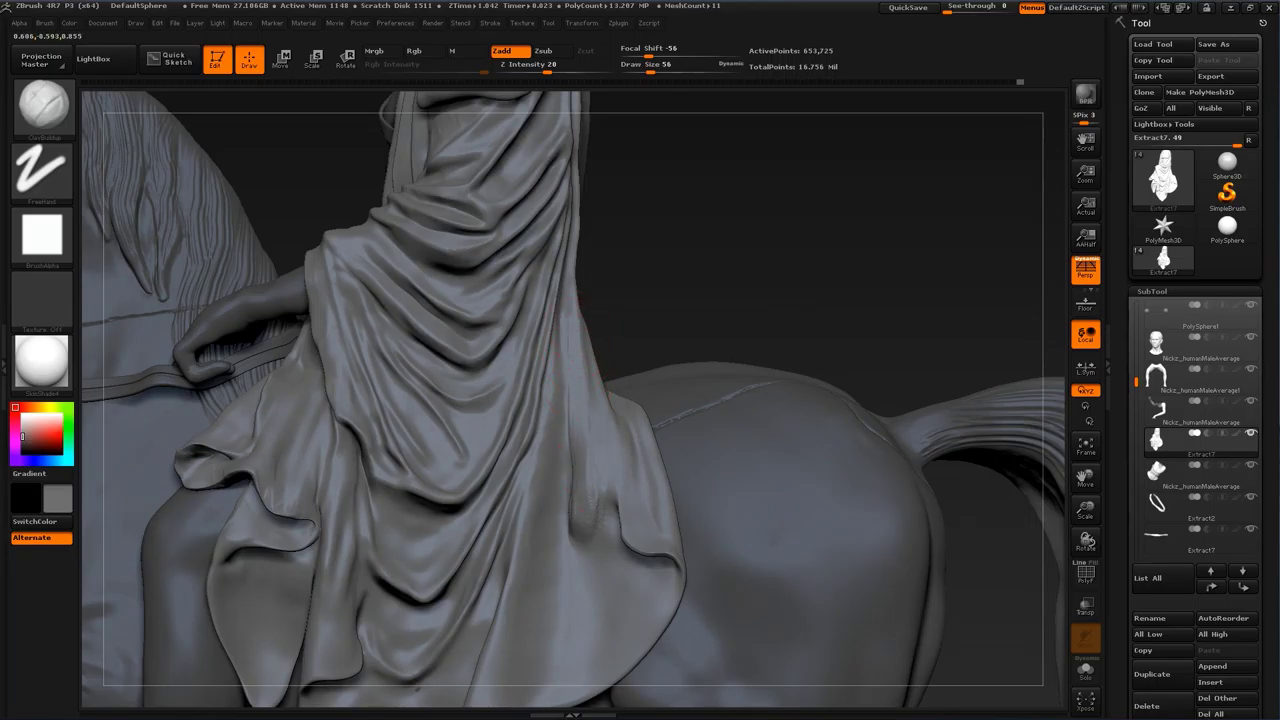
left_click_drag(589, 505, 581, 476)
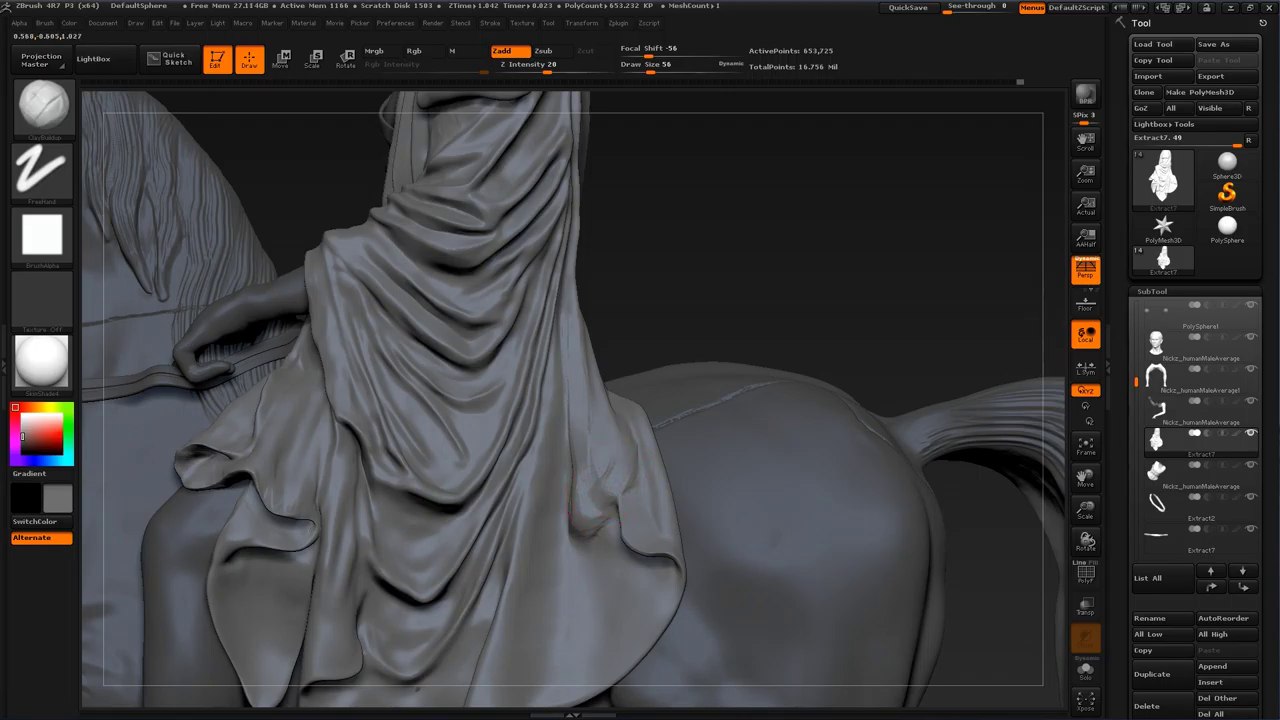
mouse_move(836, 266)
left_mouse_down()
mouse_move(722, 272)
mouse_move(815, 272)
left_mouse_up()
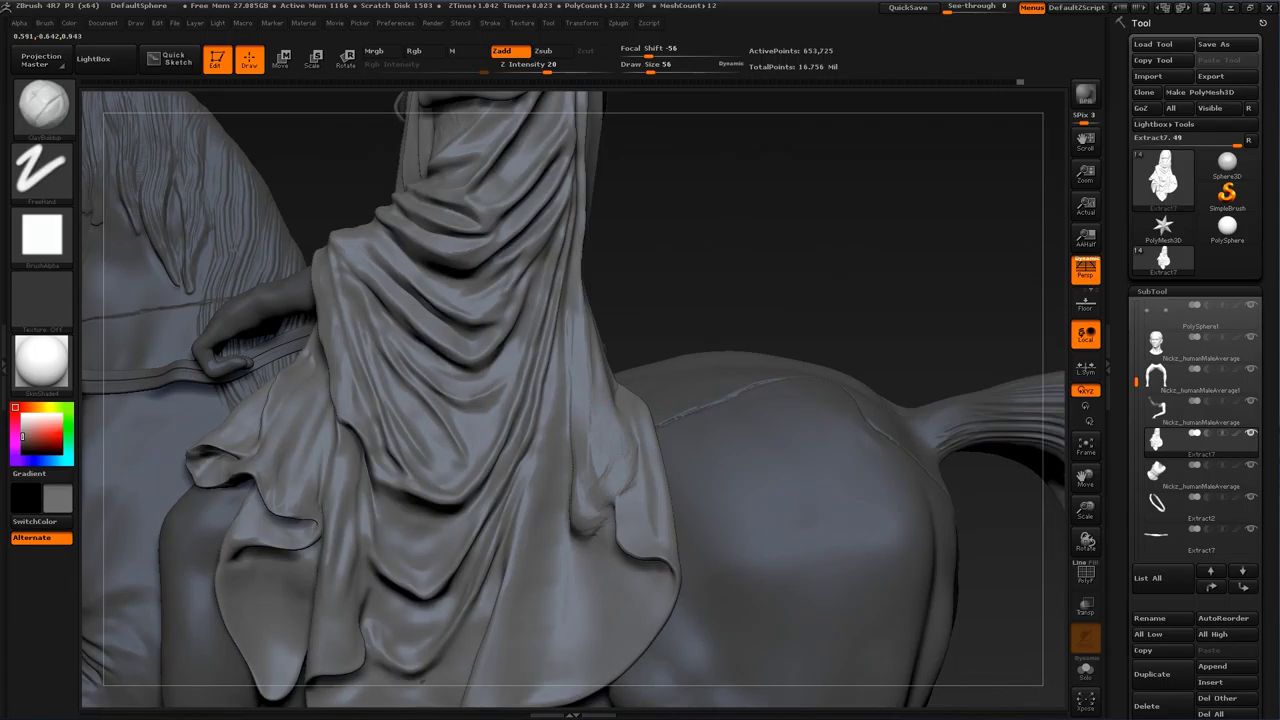
left_click_drag(790, 268, 690, 275)
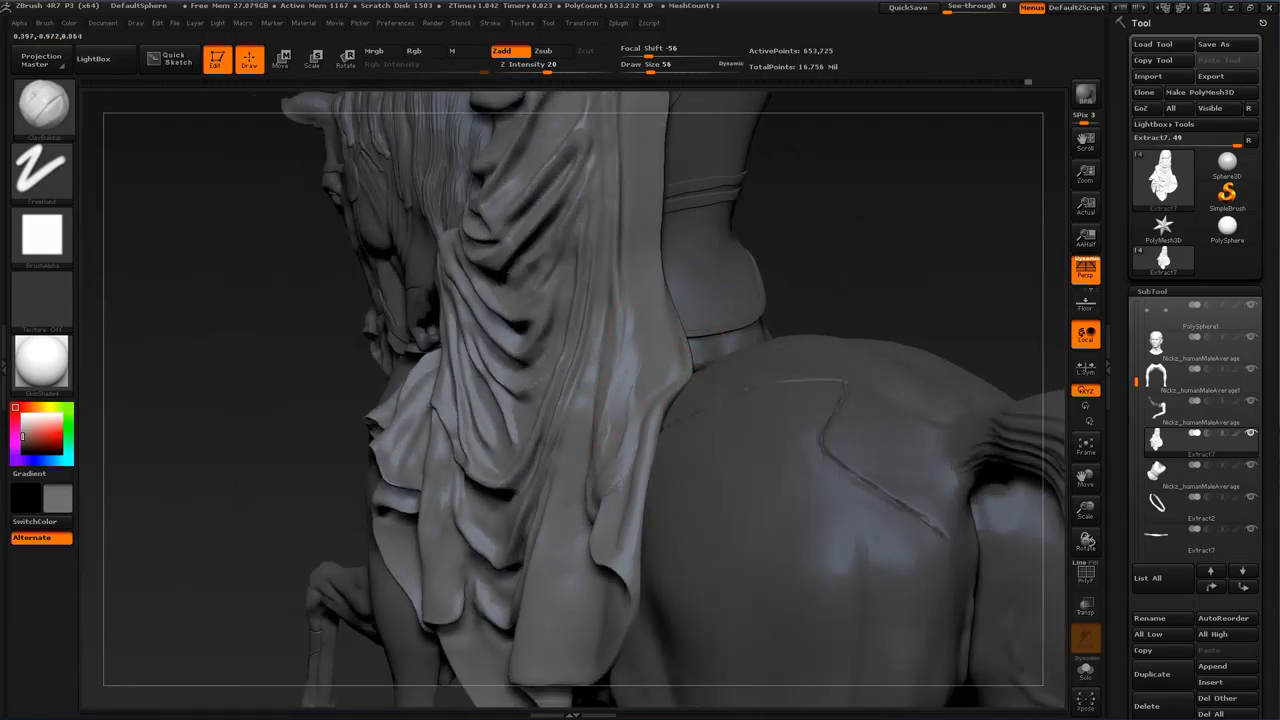
Step: Flatten the rough surface of the built-up rear hem fold with the PolishHard brush at draw size 56
left_click_drag(795, 290, 946, 390)
left_click_drag(815, 400, 815, 409, "alt")
key("b")
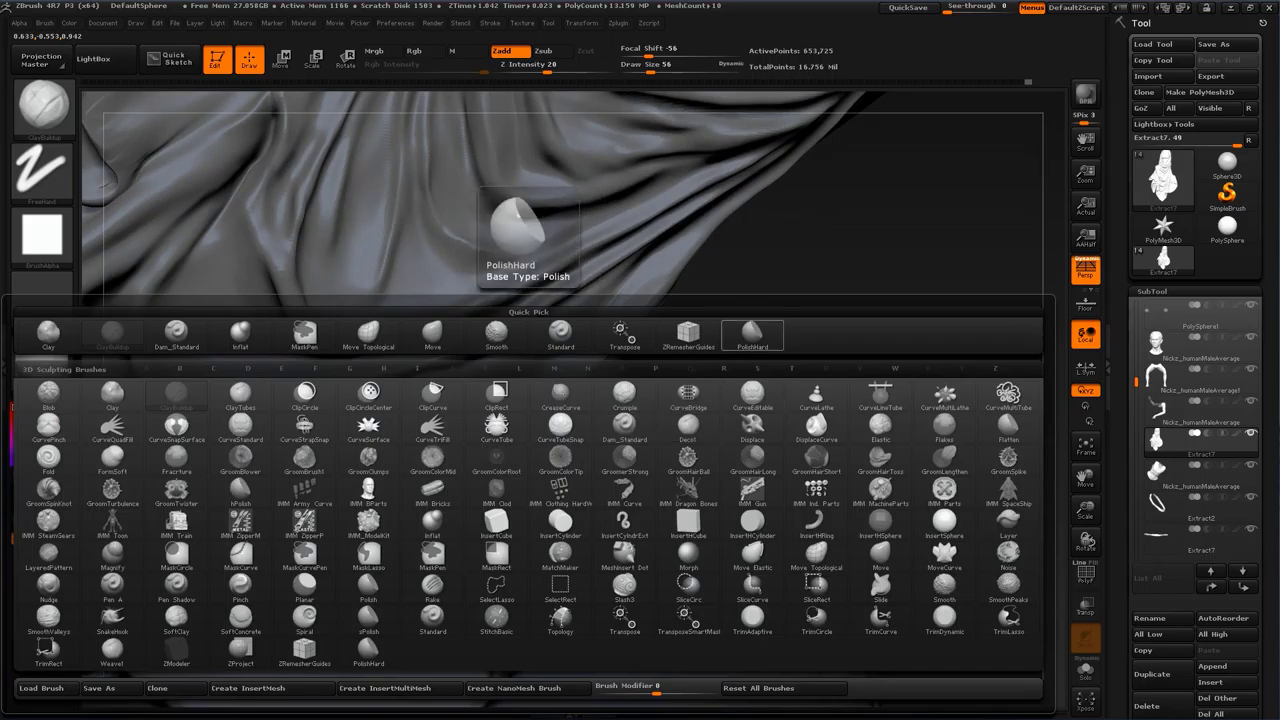
left_click(752, 333)
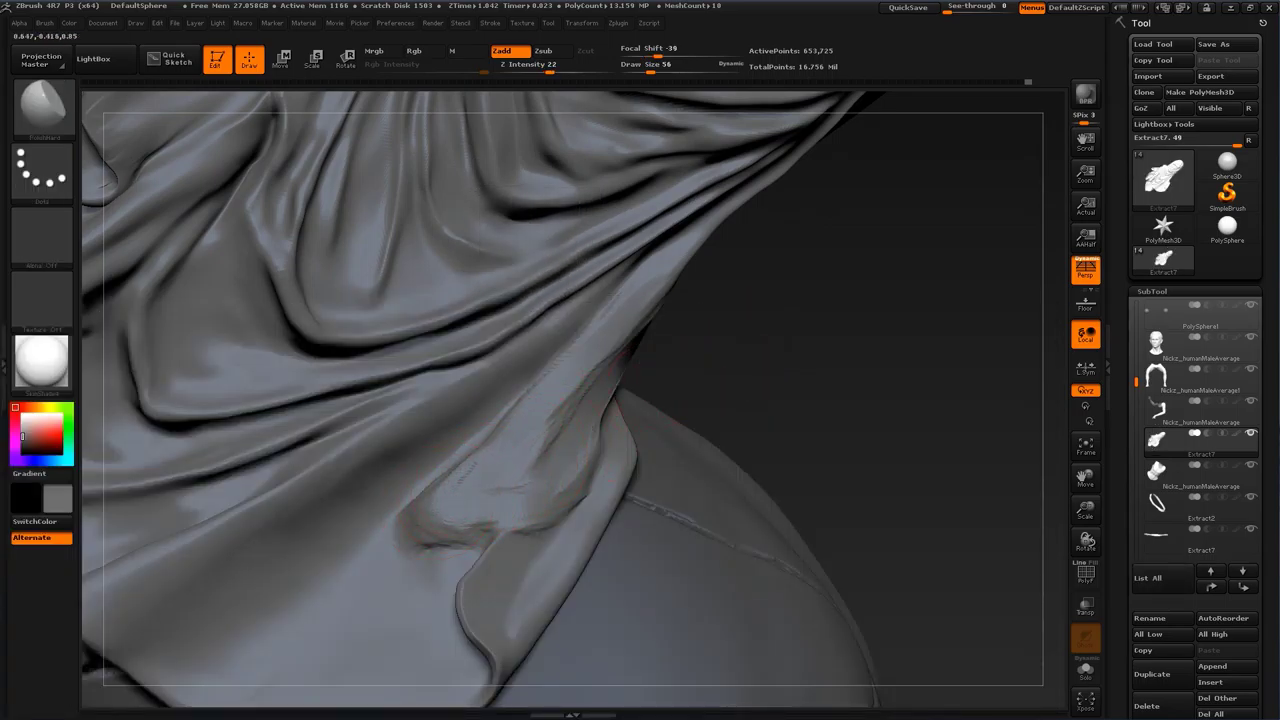
left_click_drag(640, 340, 657, 298)
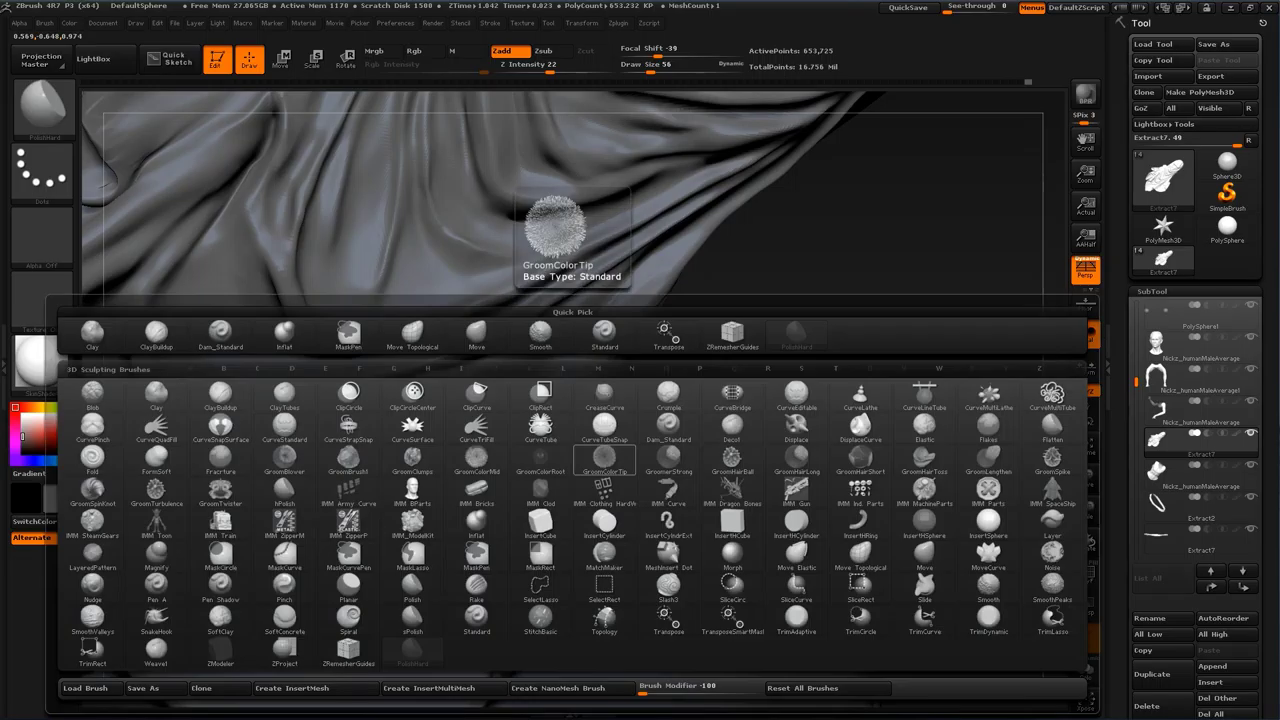
Step: Sculpt raised creases from the rear hem fold up toward the waist with the Standard brush at draw size 39
key("b")
left_click(604, 333)
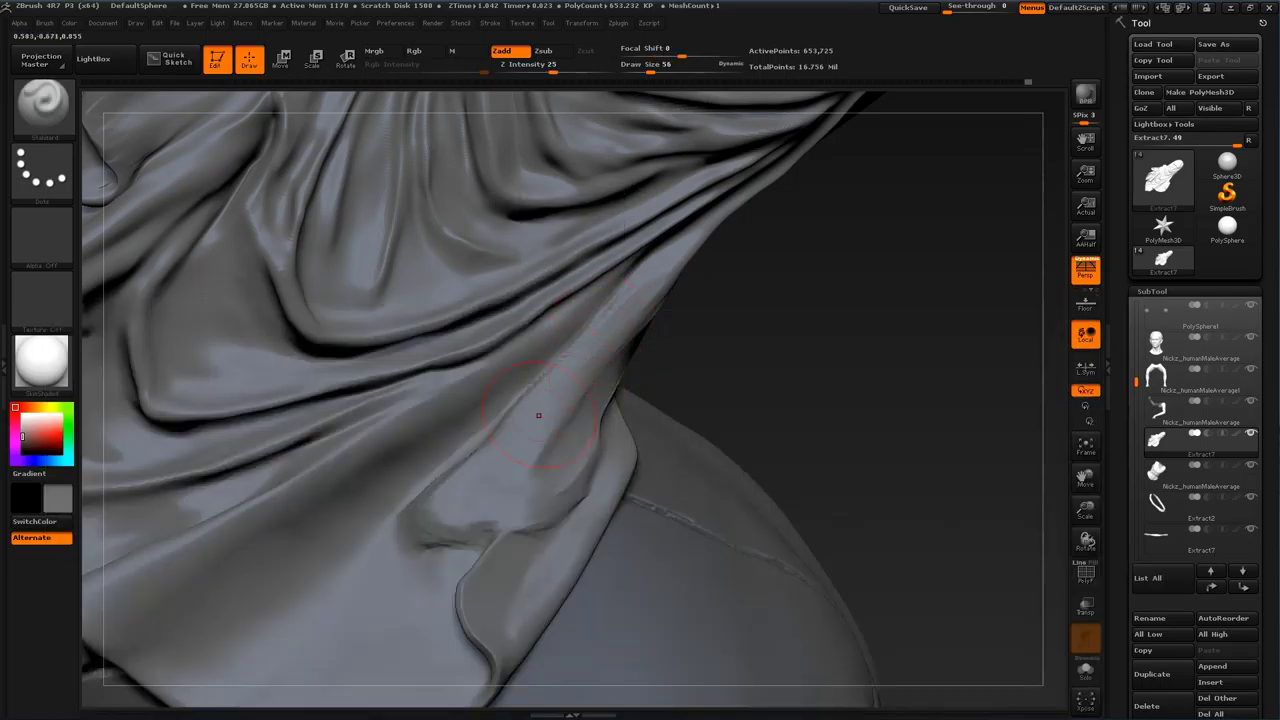
key("s")
left_click_drag(507, 472, 495, 475)
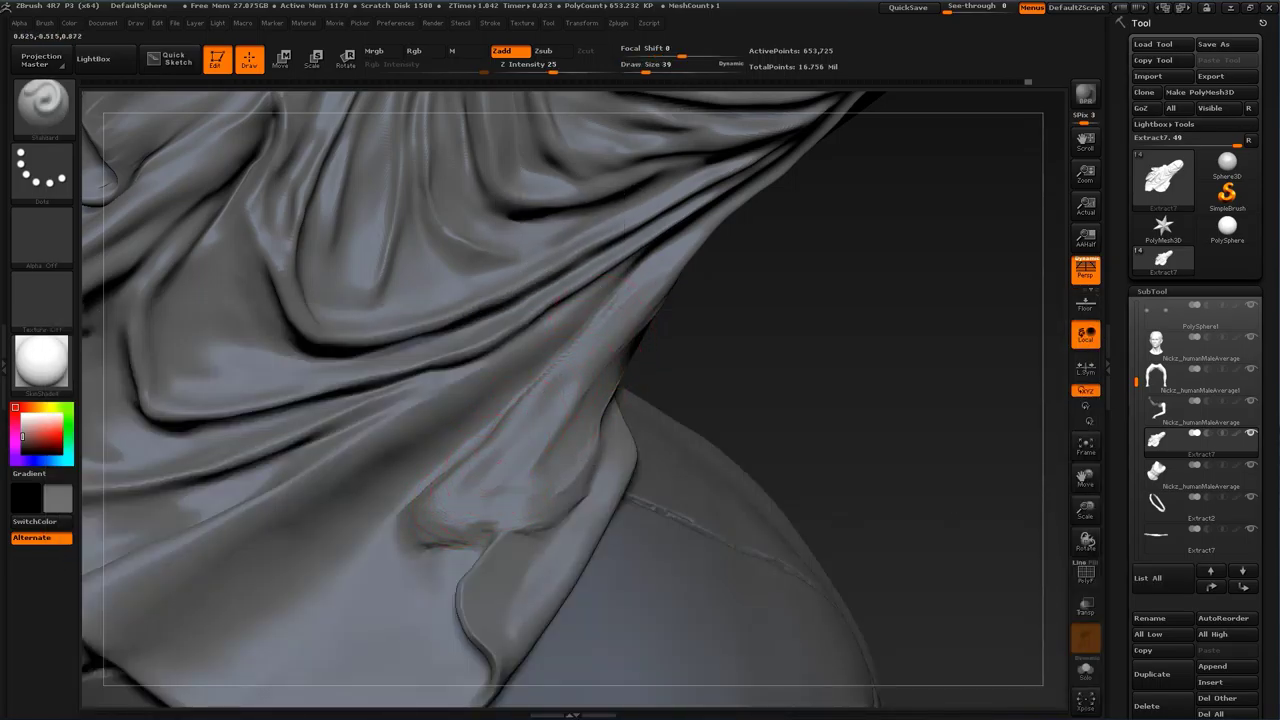
left_click_drag(731, 374, 703, 376)
left_click_drag(552, 396, 652, 304)
left_click_drag(572, 376, 738, 242)
left_click_drag(837, 320, 544, 375)
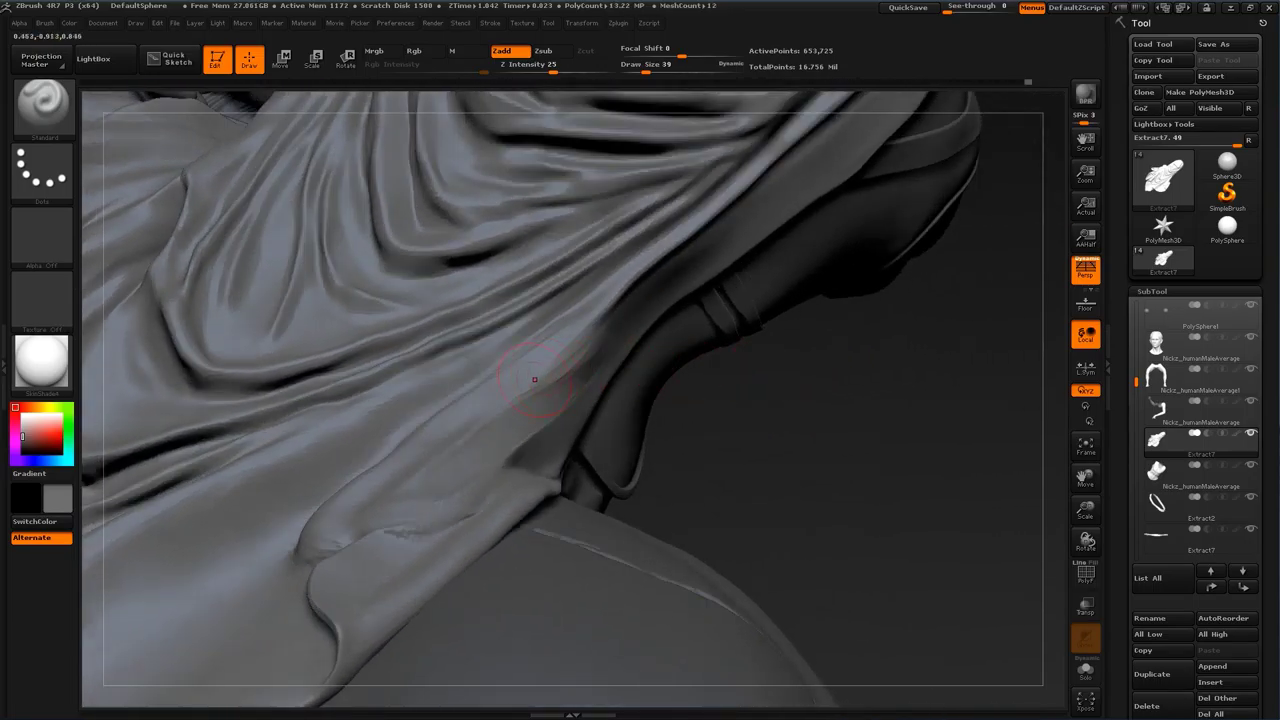
Step: Extend and strengthen the long diagonal ridges across the cloak's rear panel beside the rider's waist
mouse_move(760, 400)
left_mouse_down()
mouse_move(793, 422)
mouse_move(775, 500)
left_mouse_up()
left_click_drag(452, 420, 626, 266)
left_click_drag(516, 366, 620, 276)
left_click_drag(714, 346, 632, 392)
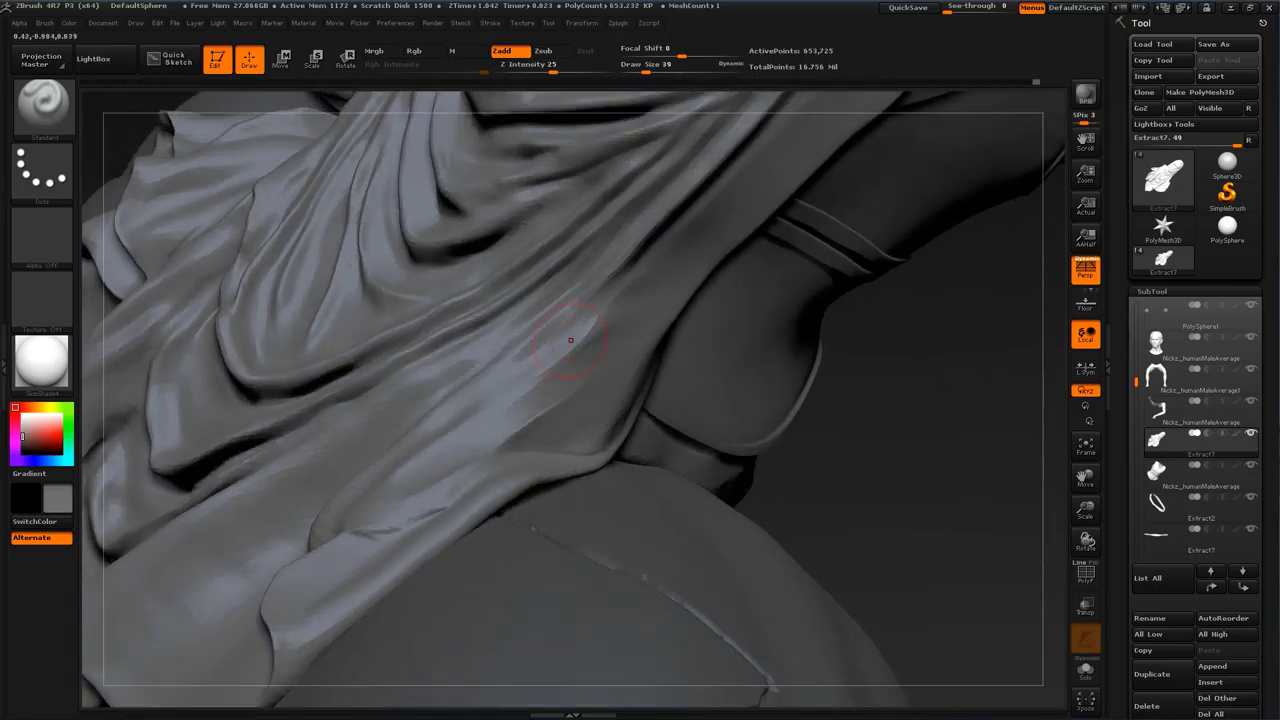
left_click_drag(571, 338, 664, 251)
left_click_drag(520, 372, 648, 282)
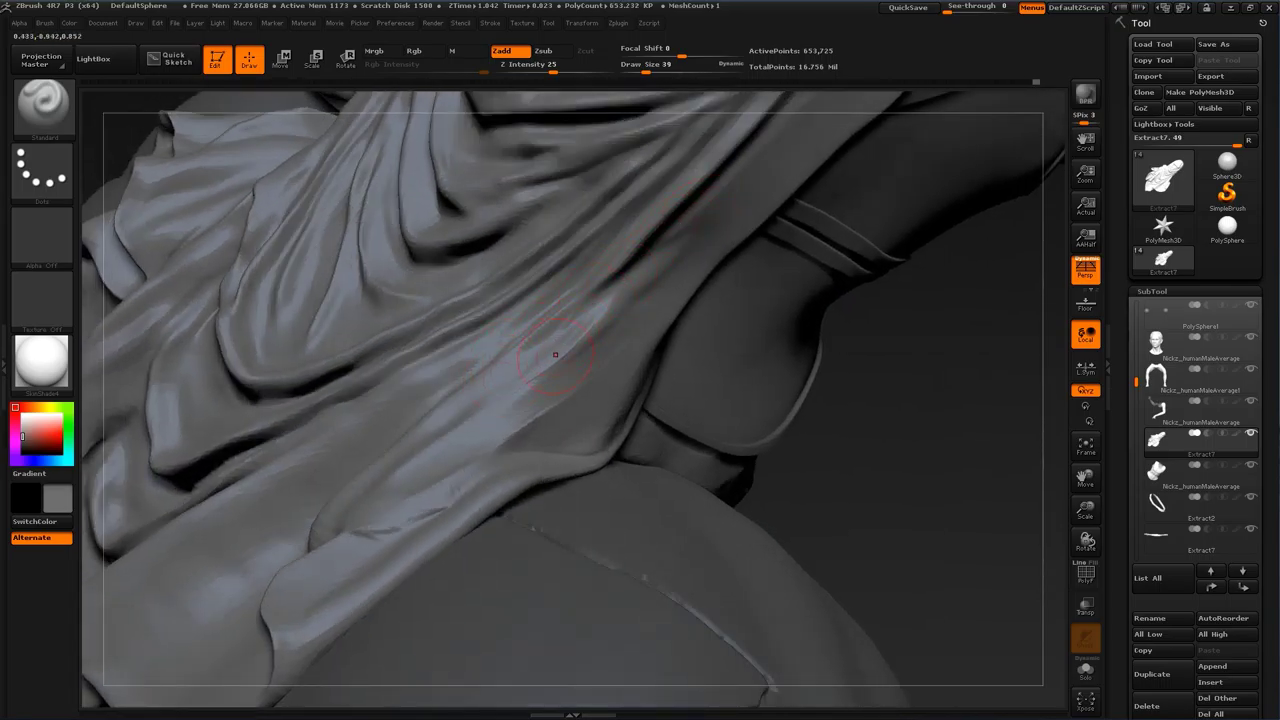
left_click_drag(556, 362, 655, 275)
left_click_drag(592, 318, 690, 236)
Step: Smooth the newly sculpted ridges on the cloak's rear panel at draw size 39
left_click_drag(886, 383, 660, 290)
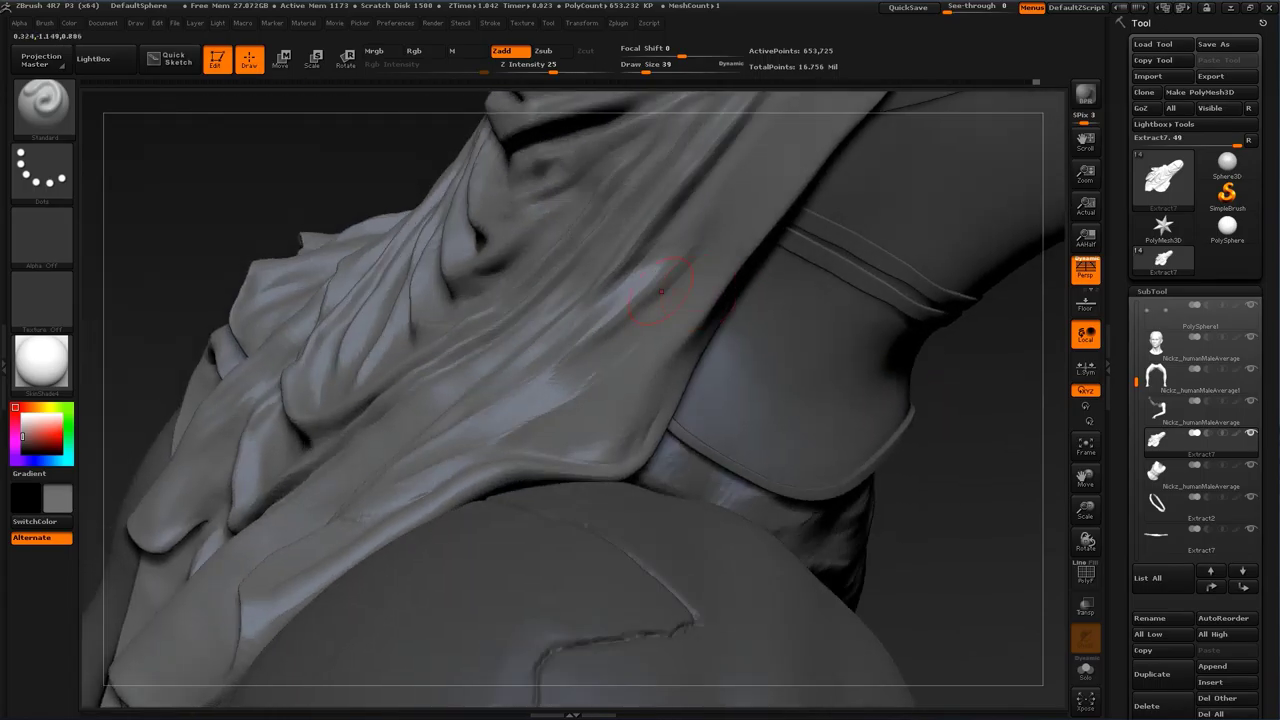
key("shift")
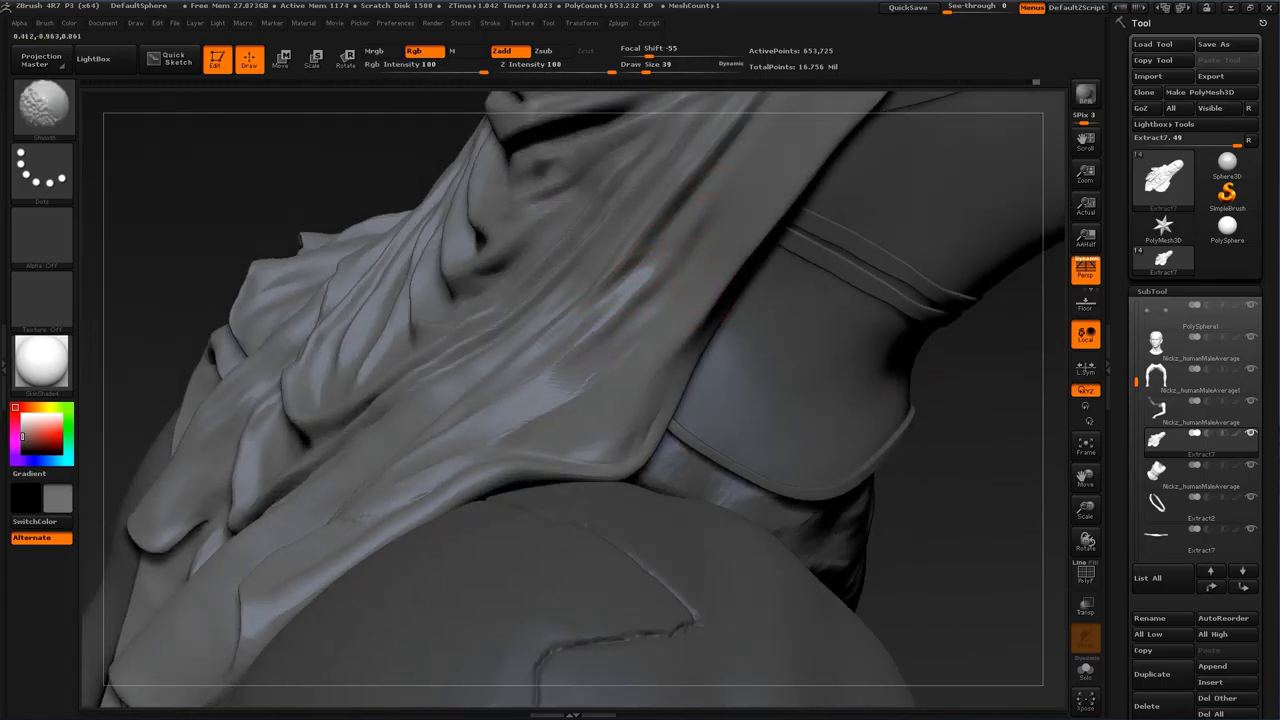
mouse_move(905, 531)
left_mouse_down()
mouse_move(680, 420)
mouse_move(613, 354)
left_mouse_up()
key("shift")
Step: Carve the lower opening of the rear hem fold with the Dam_Standard brush at draw size 31
mouse_move(785, 440)
left_mouse_down()
mouse_move(823, 334)
mouse_move(817, 377)
mouse_move(862, 322)
mouse_move(890, 345)
left_mouse_up()
key("b")
key("d")
left_click(845, 424)
key("s")
left_click_drag(546, 458, 544, 460)
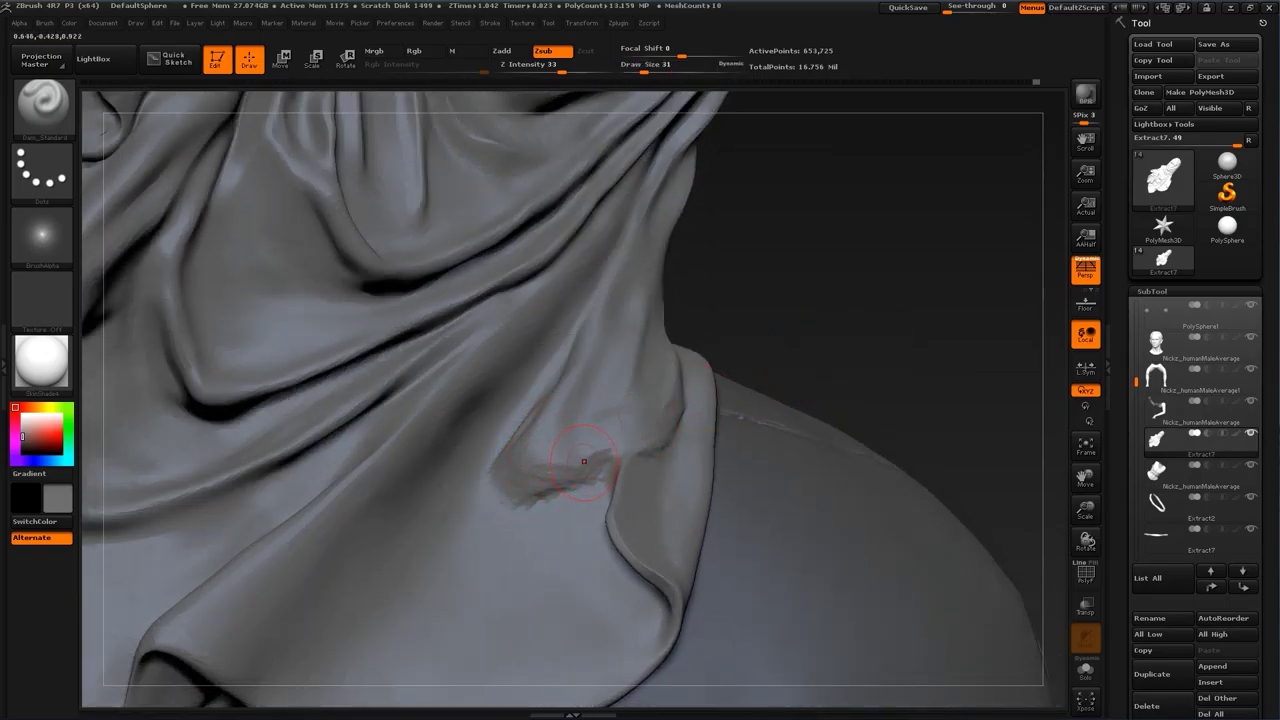
left_click_drag(531, 453, 531, 460)
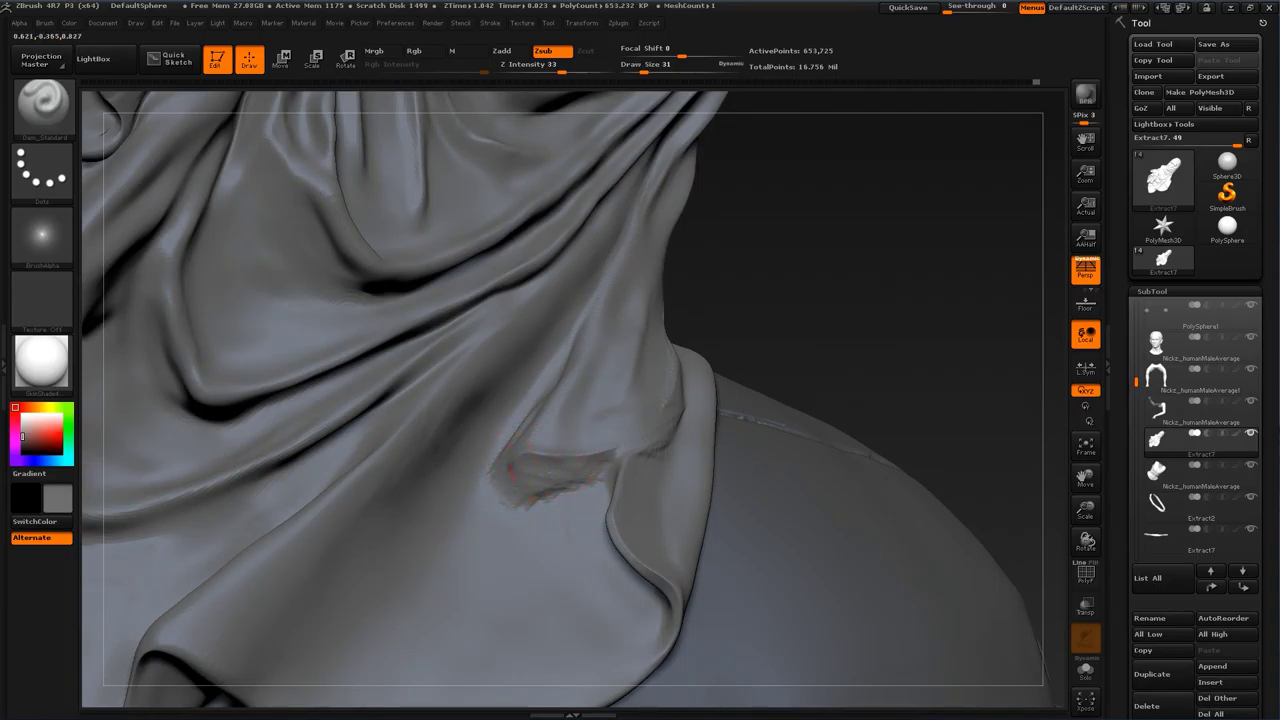
left_click_drag(532, 487, 587, 481)
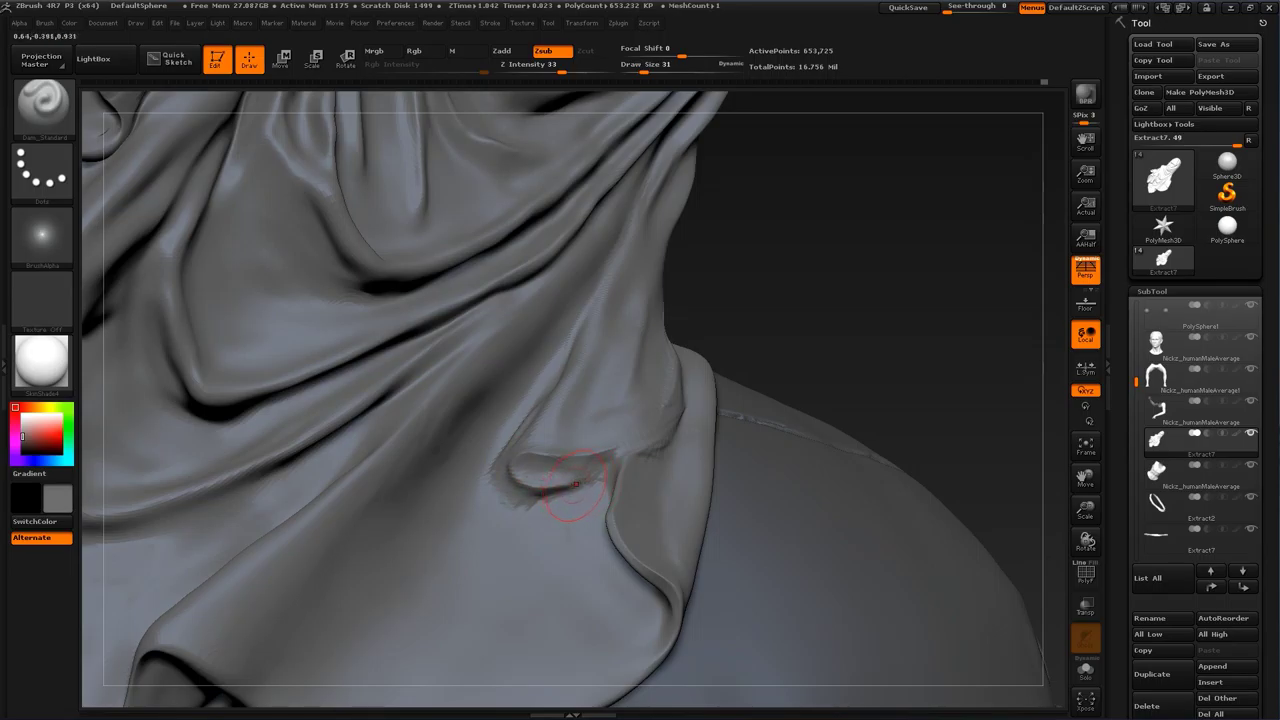
Step: Smooth the rough cloth around the carved fold opening and sharpen the fold's side edge
left_click_drag(783, 408, 850, 415)
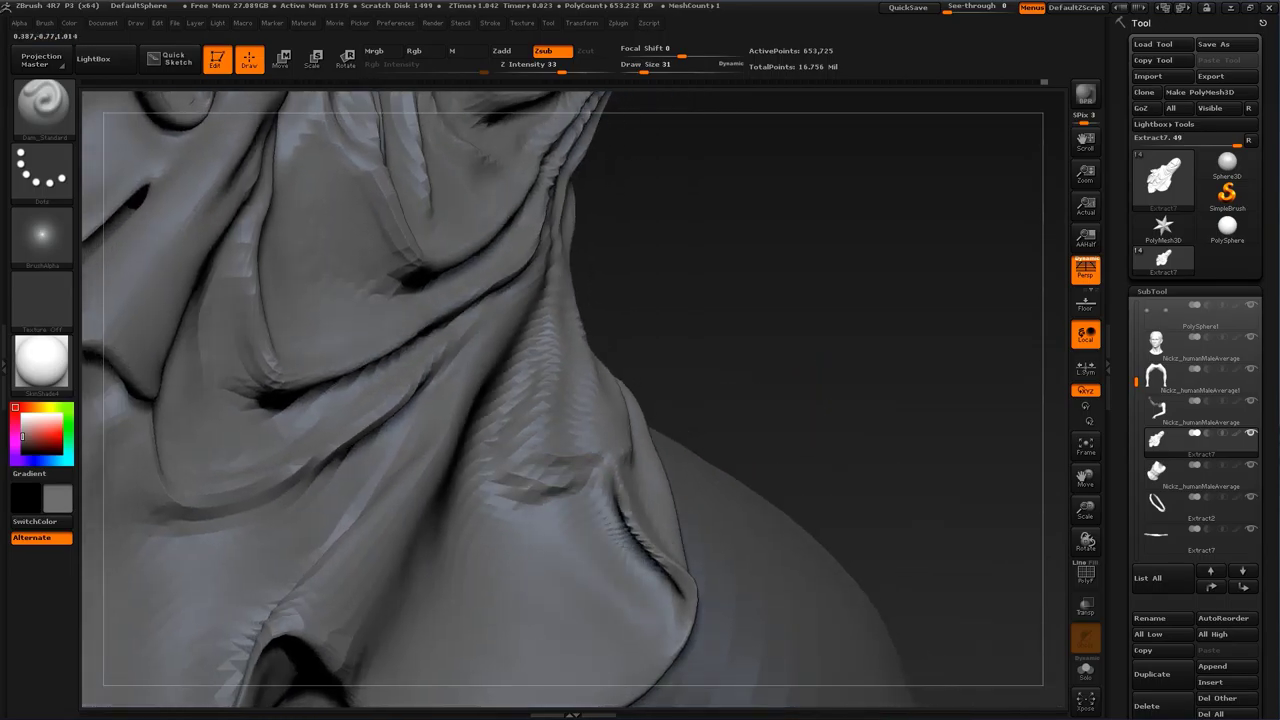
left_click_drag(540, 502, 518, 482, "shift")
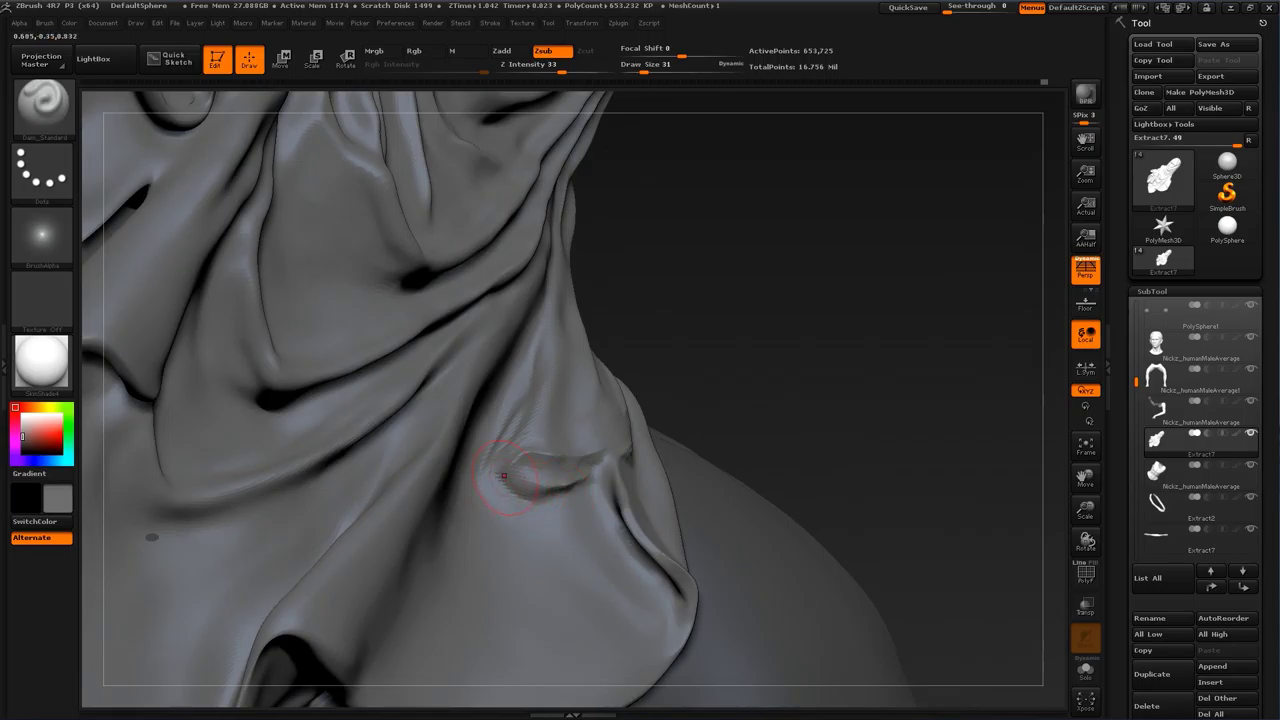
mouse_move(660, 356)
left_mouse_down()
mouse_move(525, 388)
mouse_move(510, 425)
mouse_move(514, 480)
mouse_move(570, 387)
left_mouse_up()
right_click_drag(574, 386, 500, 385)
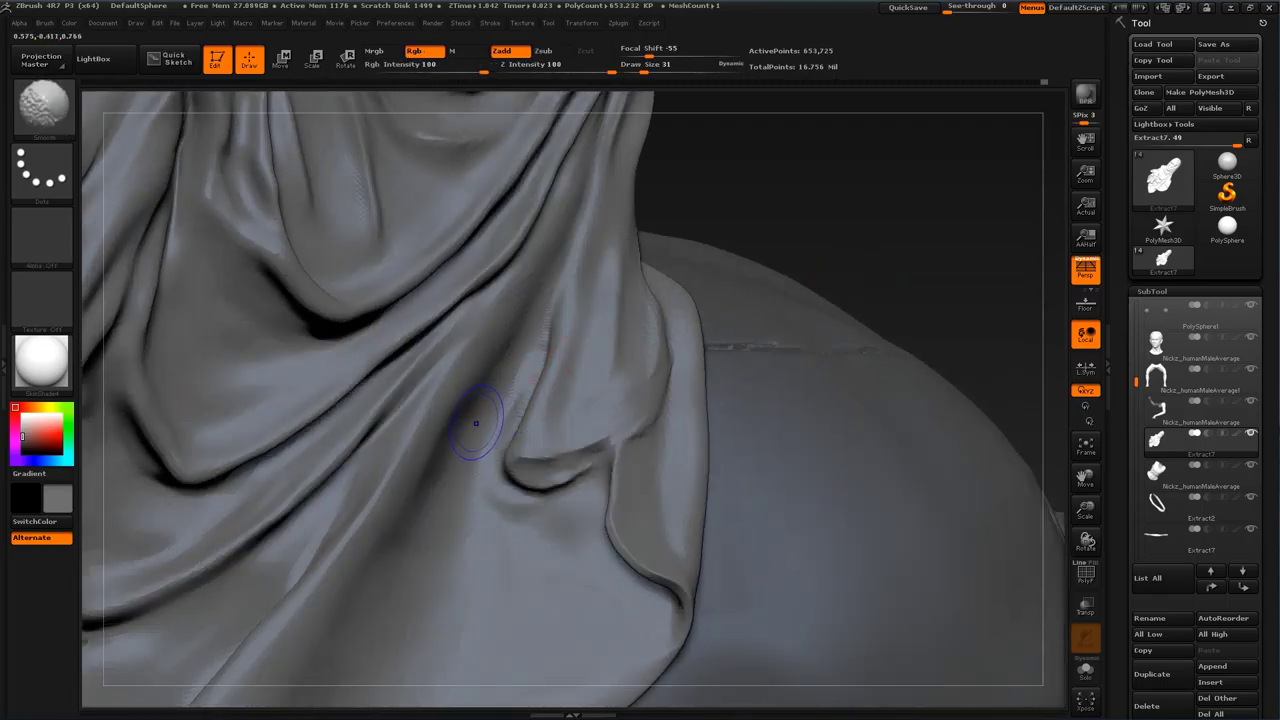
mouse_move(826, 206)
left_mouse_down()
mouse_move(788, 284)
mouse_move(880, 262)
left_mouse_up()
Step: Cut a crease along the rear fold's long edge toward the waist with Dam_Standard at draw size 31
mouse_move(986, 220)
left_mouse_down("alt")
mouse_move(960, 170)
mouse_move(900, 240)
mouse_move(800, 537)
mouse_move(757, 594)
mouse_move(686, 454)
mouse_move(720, 580)
mouse_move(760, 560)
left_mouse_up("alt")
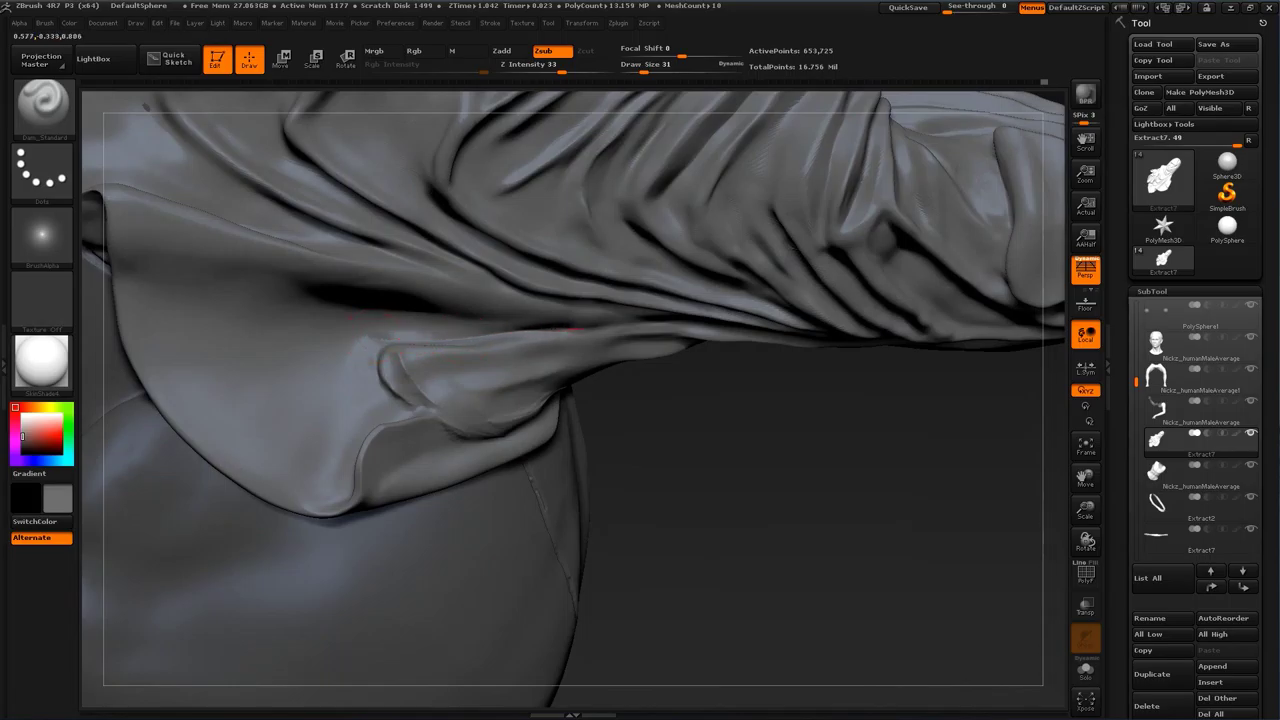
left_click_drag(660, 324, 676, 324)
mouse_move(714, 449)
left_mouse_down()
mouse_move(814, 451)
mouse_move(822, 515)
left_mouse_up()
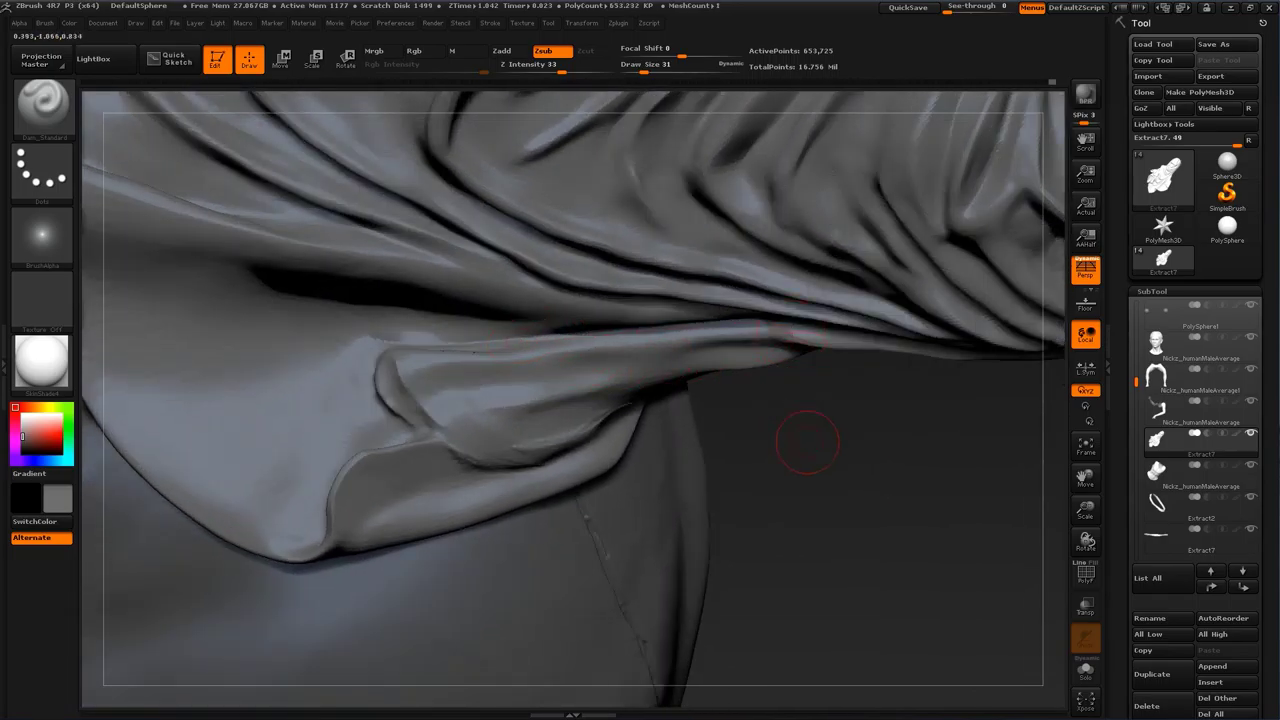
Step: Sharpen the rear fold's long upper edge with Dam_Standard and smooth the cloth around its end
mouse_move(799, 480)
left_mouse_down()
mouse_move(755, 458)
mouse_move(845, 492)
mouse_move(794, 487)
mouse_move(782, 470)
left_mouse_up()
left_click_drag(440, 358, 345, 346, "shift")
left_click_drag(820, 471, 711, 428)
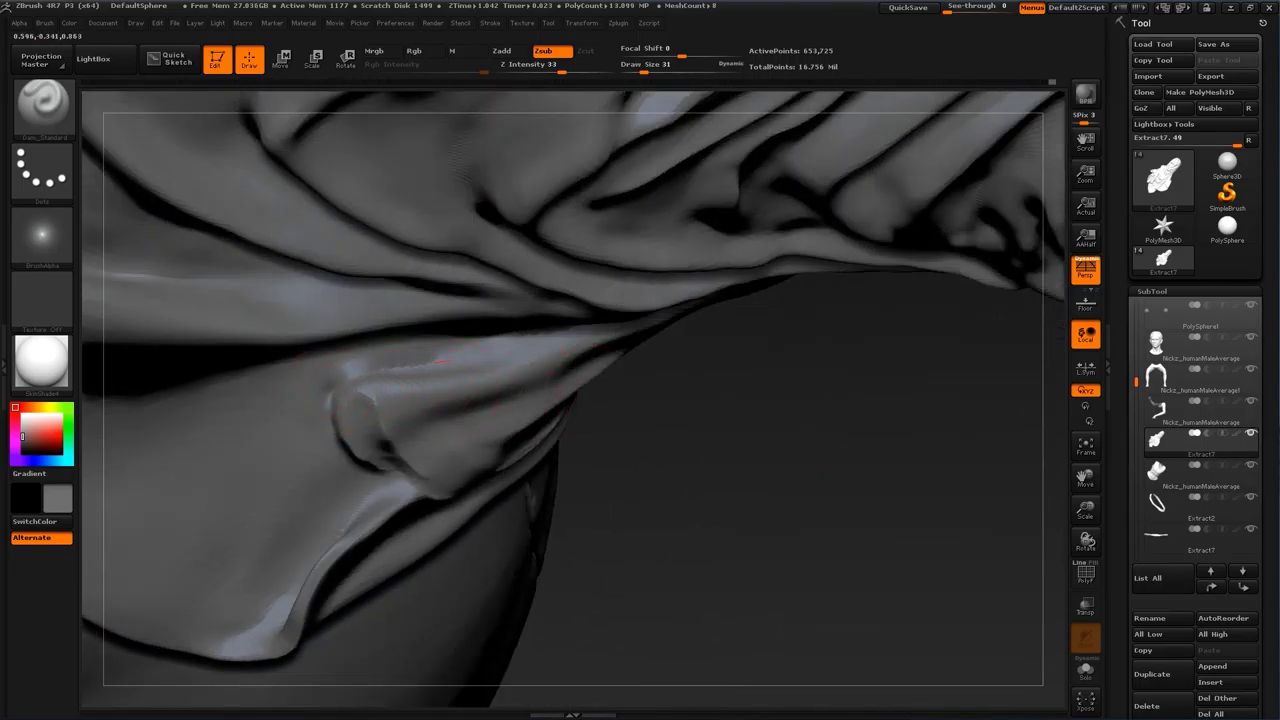
left_click_drag(443, 361, 510, 342)
left_click_drag(390, 364, 346, 378, "shift")
mouse_move(690, 430)
left_mouse_down()
mouse_move(707, 386)
mouse_move(830, 400)
left_mouse_up()
mouse_move(830, 400)
left_mouse_down("alt")
mouse_move(960, 412)
mouse_move(920, 440)
left_mouse_up("alt")
mouse_move(920, 440)
left_mouse_down()
mouse_move(900, 380)
mouse_move(870, 400)
mouse_move(928, 383)
mouse_move(890, 350)
mouse_move(850, 375)
mouse_move(835, 500)
left_mouse_up()
left_click_drag(297, 274, 322, 262, "shift")
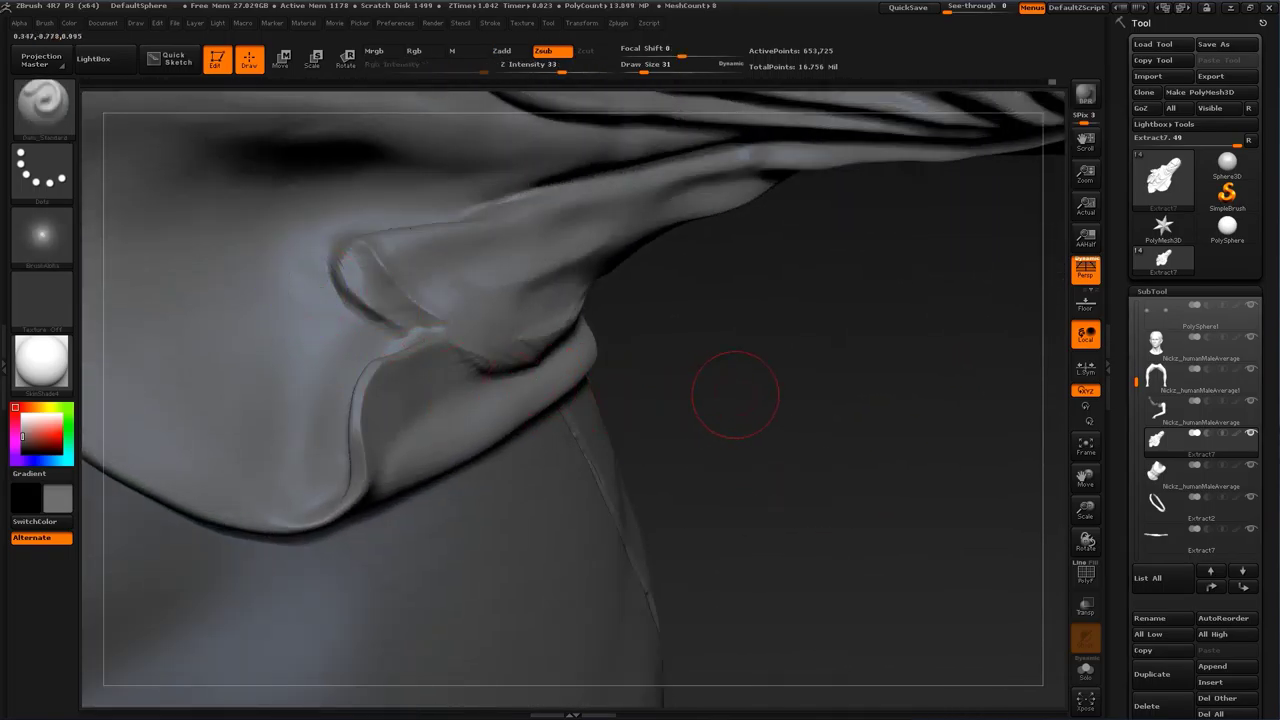
Step: Carve a deeper groove inside the opening of the rear fold with Dam_Standard at draw size 31
left_click_drag(735, 395, 805, 458)
left_click_drag(355, 343, 395, 380)
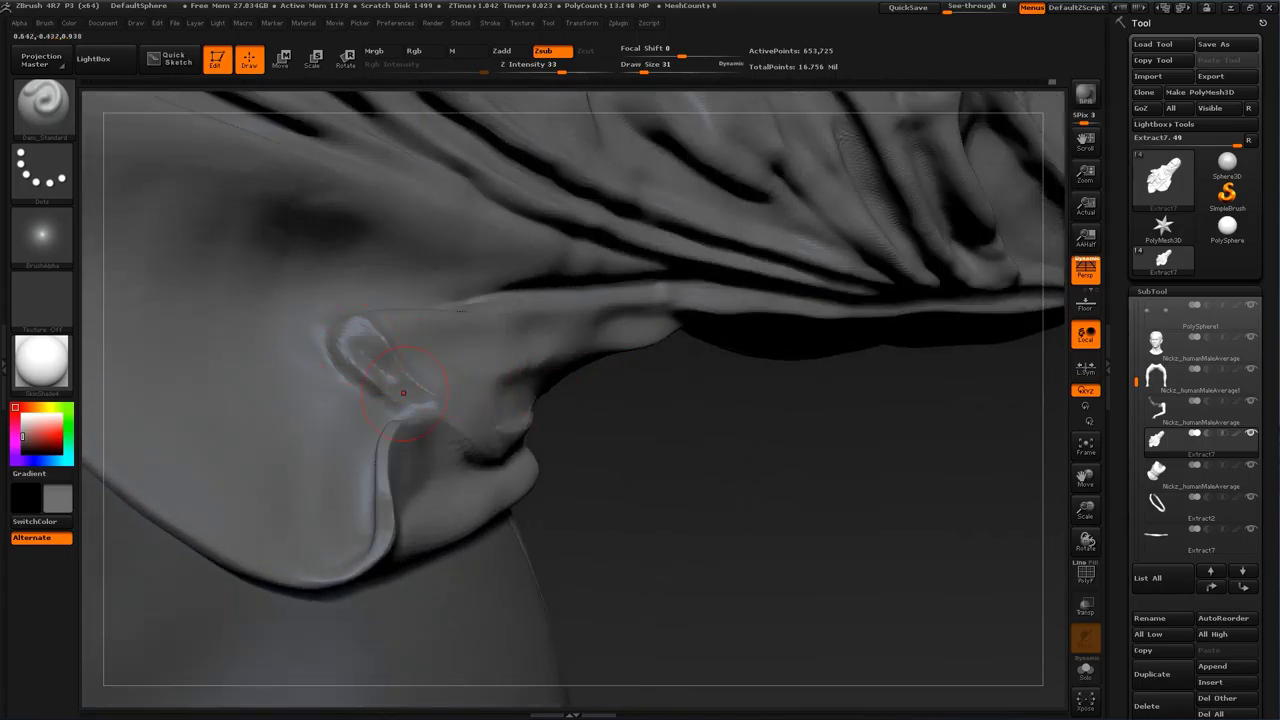
mouse_move(355, 341)
left_mouse_down()
mouse_move(397, 384)
mouse_move(345, 345)
mouse_move(400, 394)
left_mouse_up()
Step: Deepen the crease under the rear fold's lower lip from the opening toward the hem edge, and smooth its end
mouse_move(717, 435)
left_mouse_down()
mouse_move(900, 506)
mouse_move(812, 403)
mouse_move(760, 480)
mouse_move(840, 440)
mouse_move(843, 340)
mouse_move(851, 369)
left_mouse_up()
mouse_move(851, 268)
left_mouse_down("alt")
mouse_move(860, 380)
mouse_move(876, 235)
left_mouse_up("alt")
left_click_drag(456, 342, 547, 310)
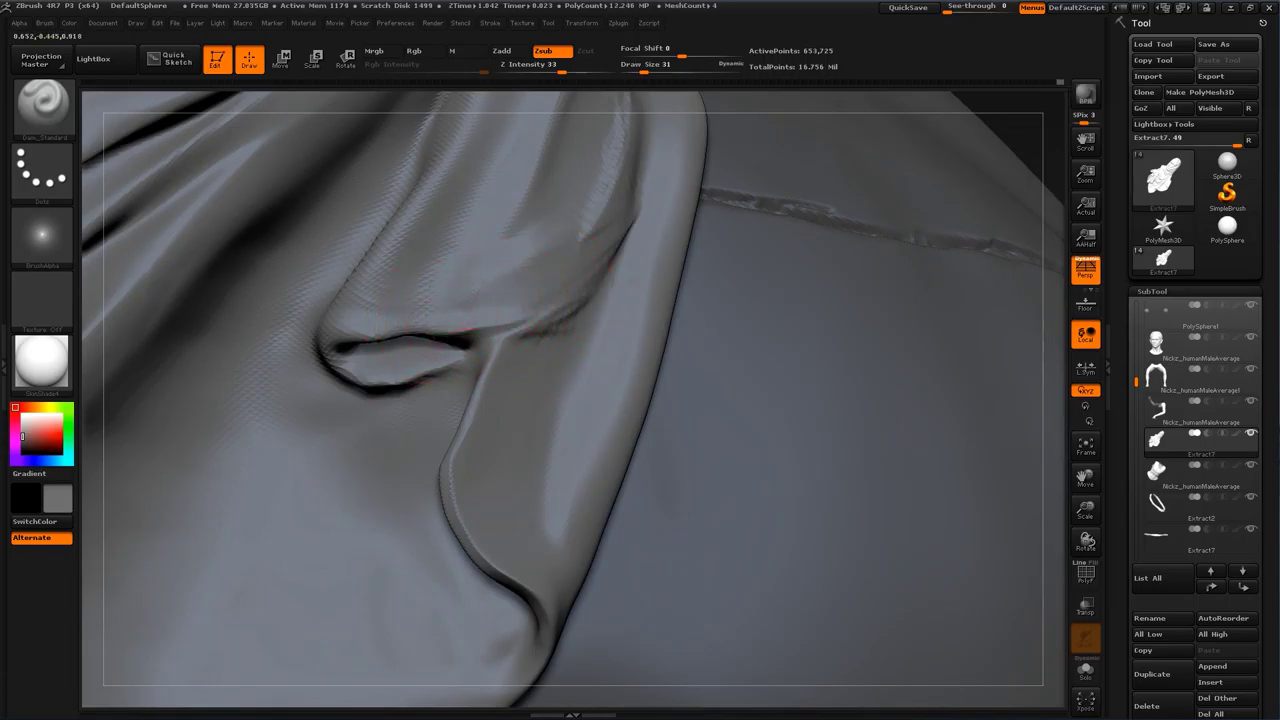
left_click_drag(472, 338, 600, 278)
left_click_drag(592, 195, 588, 211, "shift")
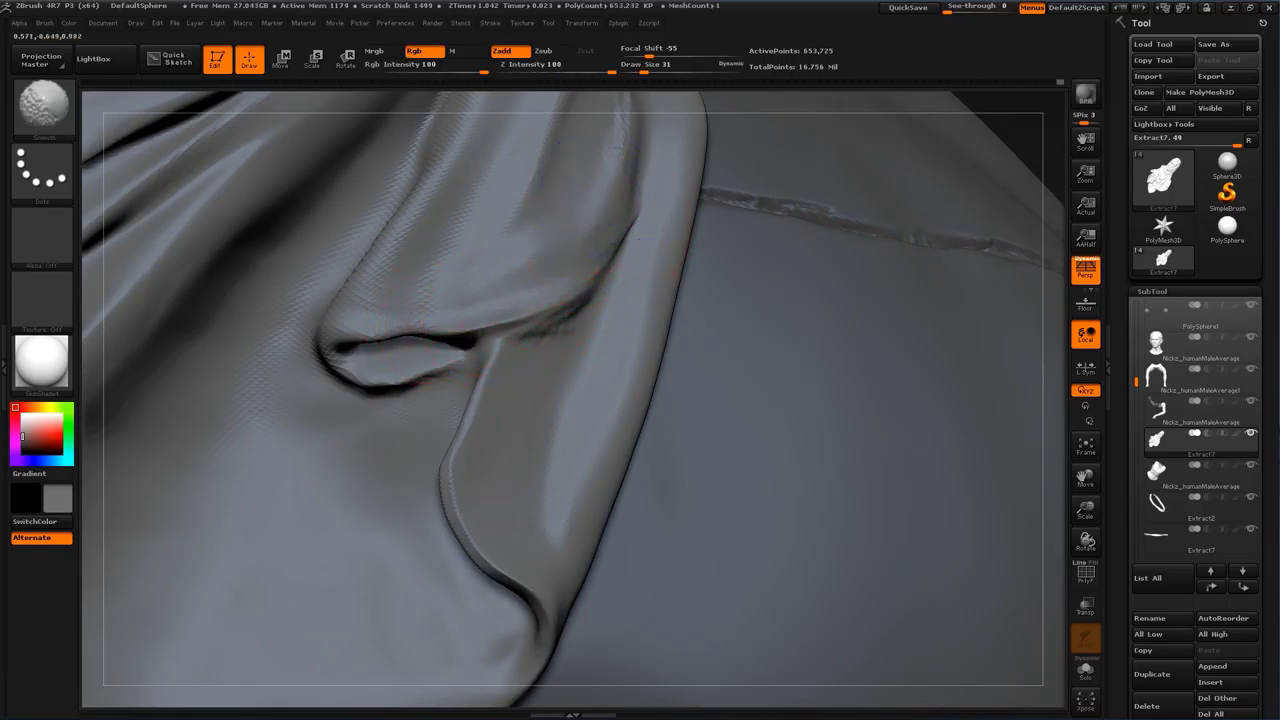
mouse_move(592, 298)
left_mouse_down("shift")
mouse_move(540, 309)
mouse_move(548, 331)
mouse_move(528, 323)
mouse_move(551, 304)
left_mouse_up("shift")
left_click_drag(482, 336, 546, 315)
Step: Strengthen the crease running from the fold opening along its lower lip with further Dam_Standard strokes
mouse_move(1058, 104)
left_mouse_down("alt")
mouse_move(930, 199)
mouse_move(951, 220)
mouse_move(937, 197)
mouse_move(810, 245)
left_mouse_up("alt")
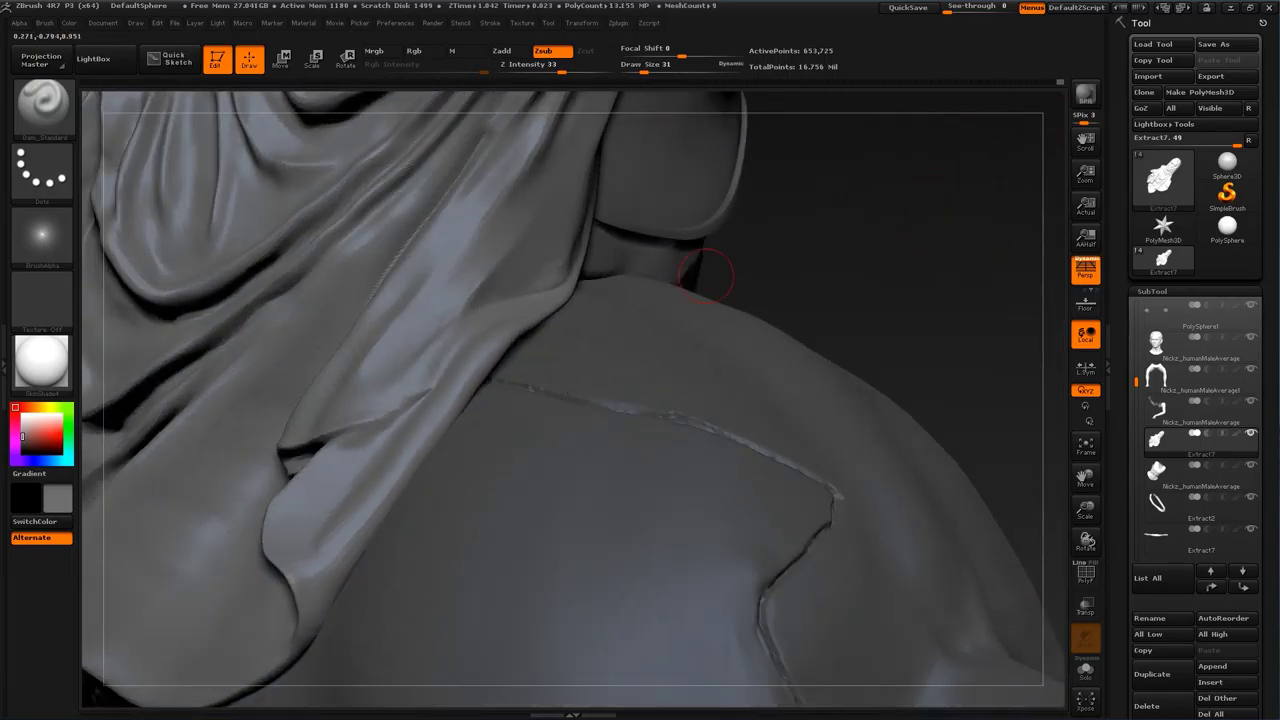
left_click_drag(332, 436, 384, 424)
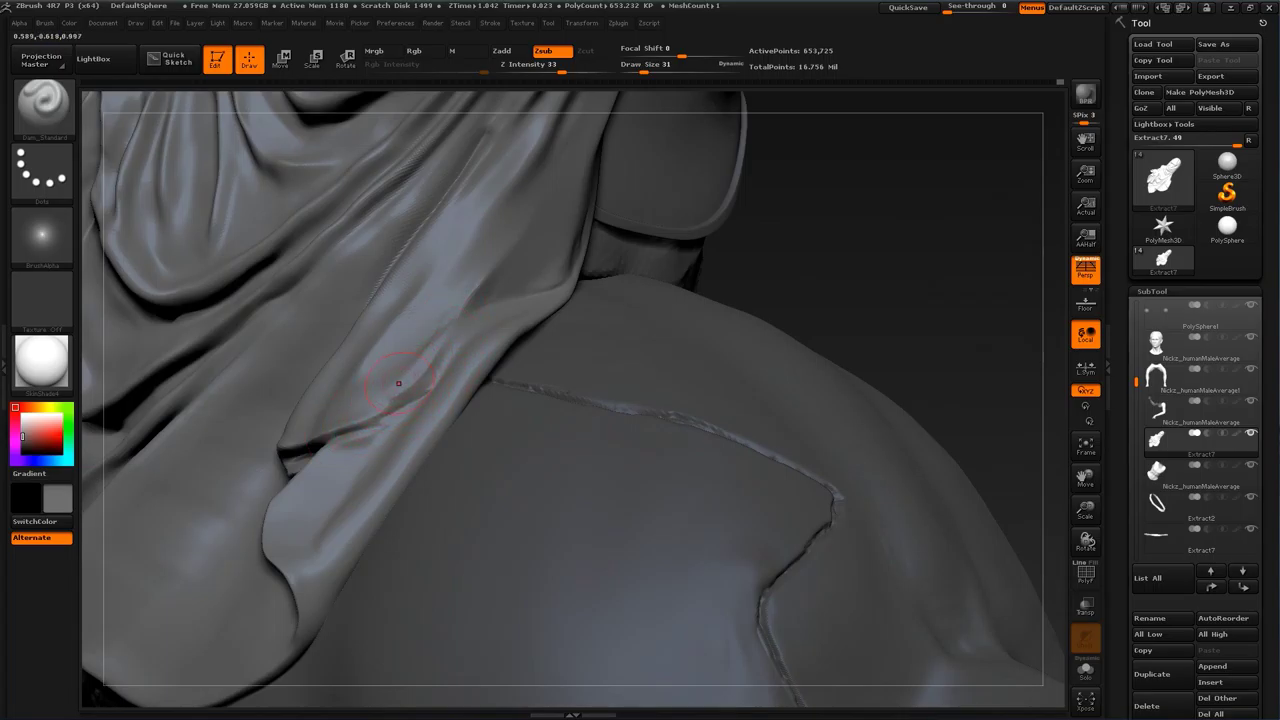
mouse_move(800, 215)
left_mouse_down()
mouse_move(764, 205)
mouse_move(770, 235)
left_mouse_up()
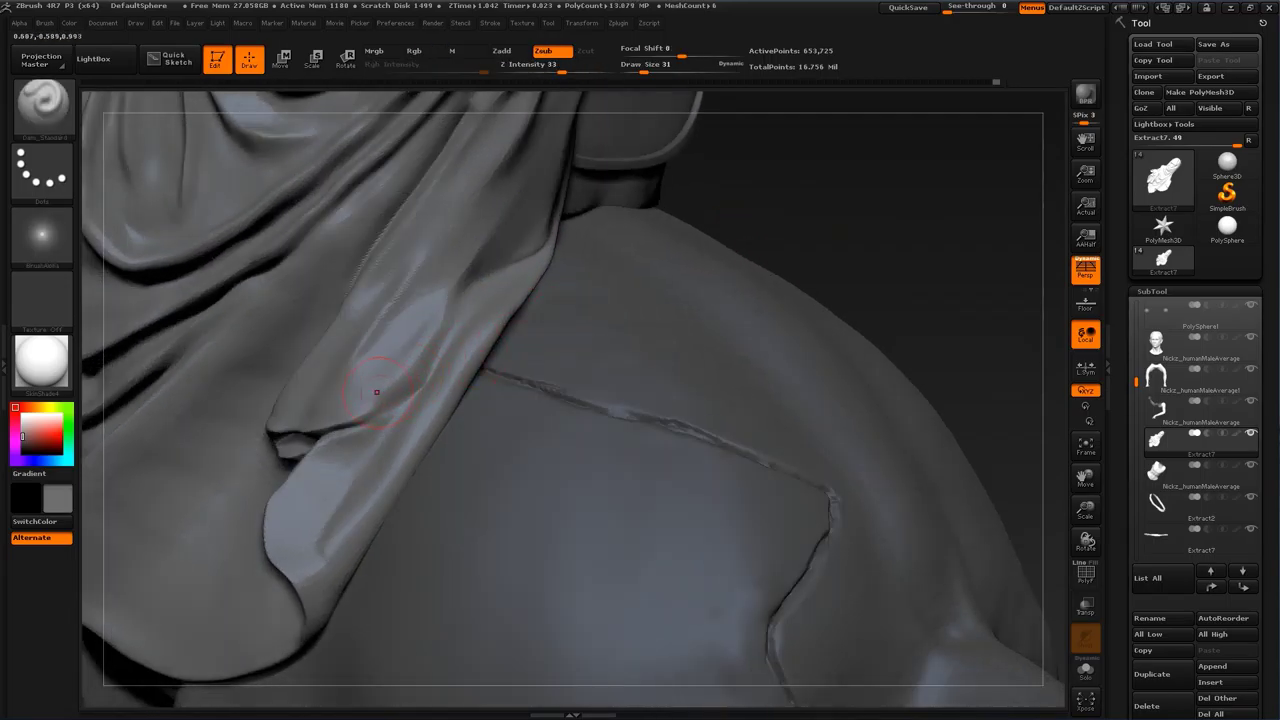
left_click_drag(376, 408, 434, 370)
mouse_move(346, 431)
left_mouse_down()
mouse_move(422, 378)
mouse_move(352, 422)
left_mouse_up()
Step: Carve creases up the rear fold toward the waist with Dam_Standard at draw size 46 and smooth the cloth around them
left_click_drag(880, 215, 977, 200)
mouse_move(872, 275)
left_mouse_down()
mouse_move(935, 268)
mouse_move(915, 275)
mouse_move(860, 215)
left_mouse_up()
left_click_drag(820, 285, 875, 300)
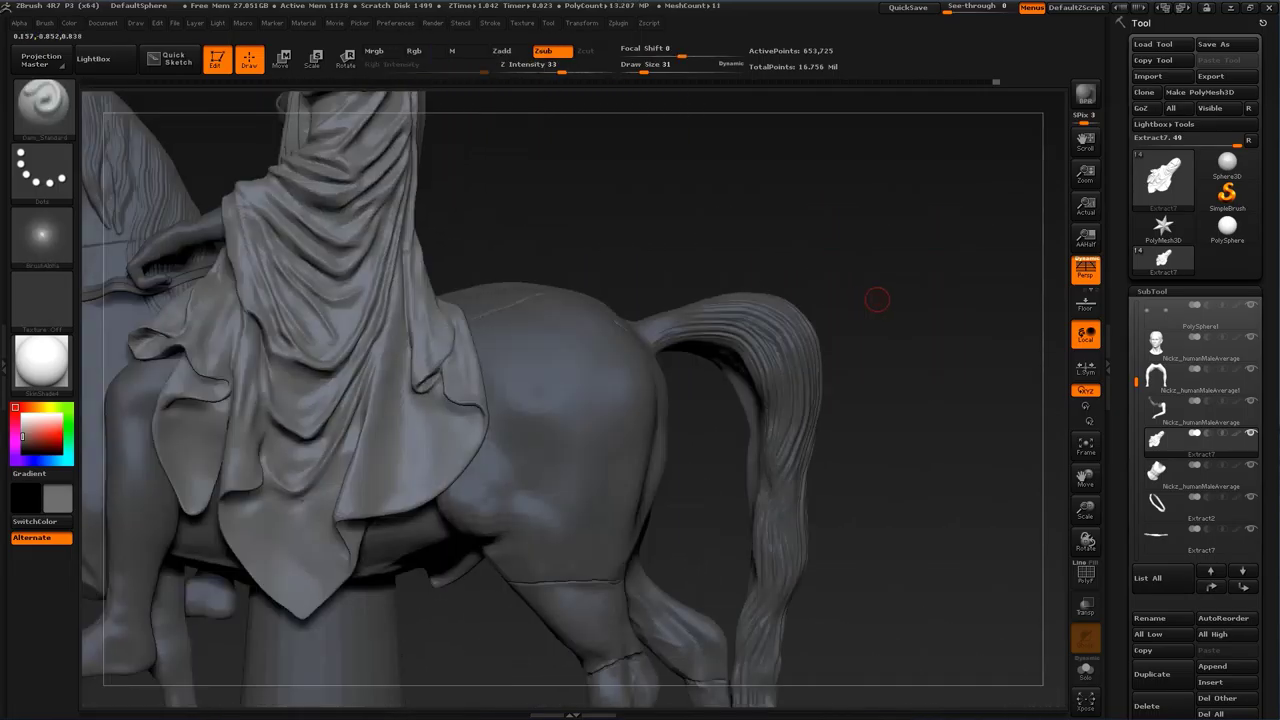
left_click_drag(913, 223, 820, 270, "alt")
left_click_drag(938, 268, 870, 335)
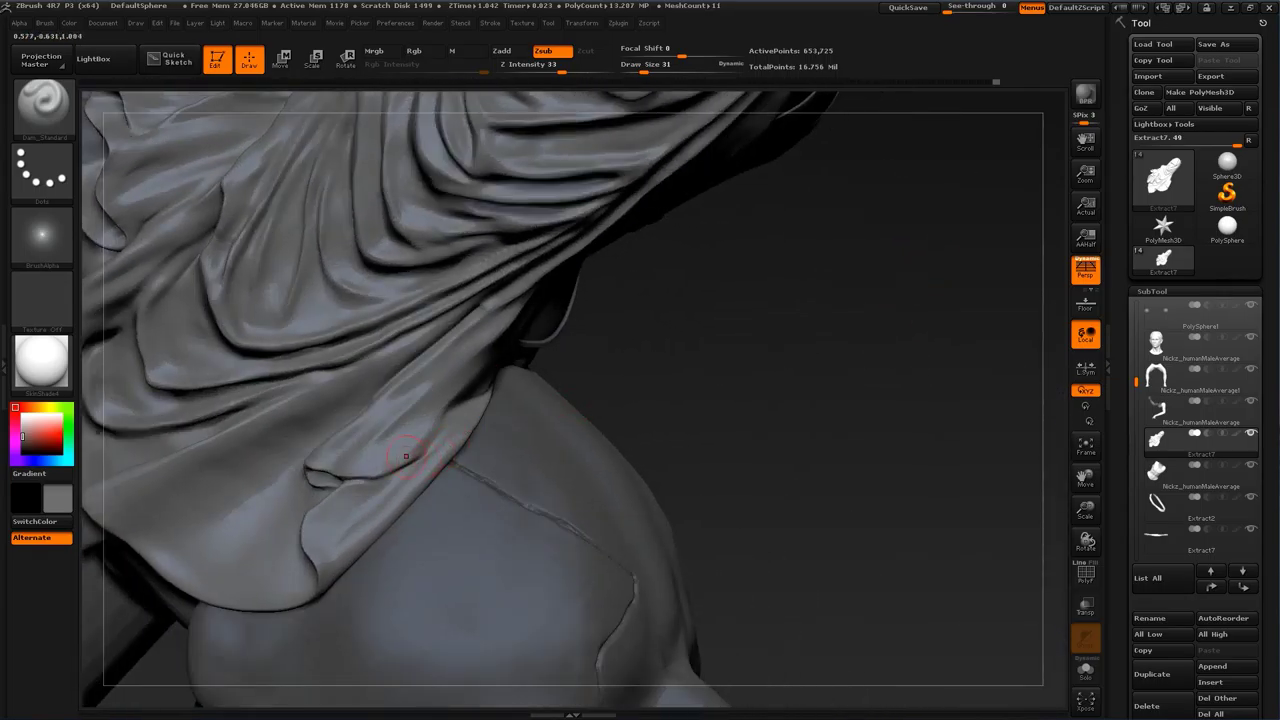
key("s")
left_click_drag(370, 454, 374, 455)
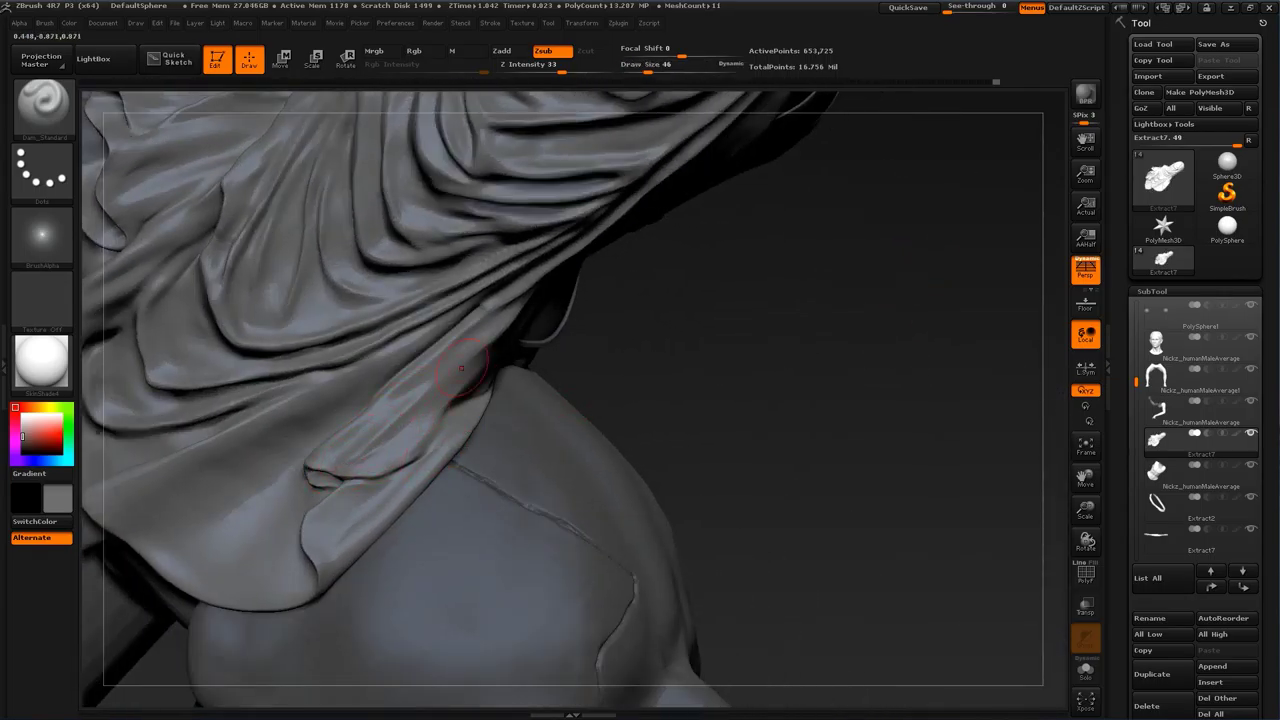
left_click_drag(735, 398, 668, 412)
left_click_drag(374, 442, 464, 362)
left_click_drag(760, 400, 660, 398)
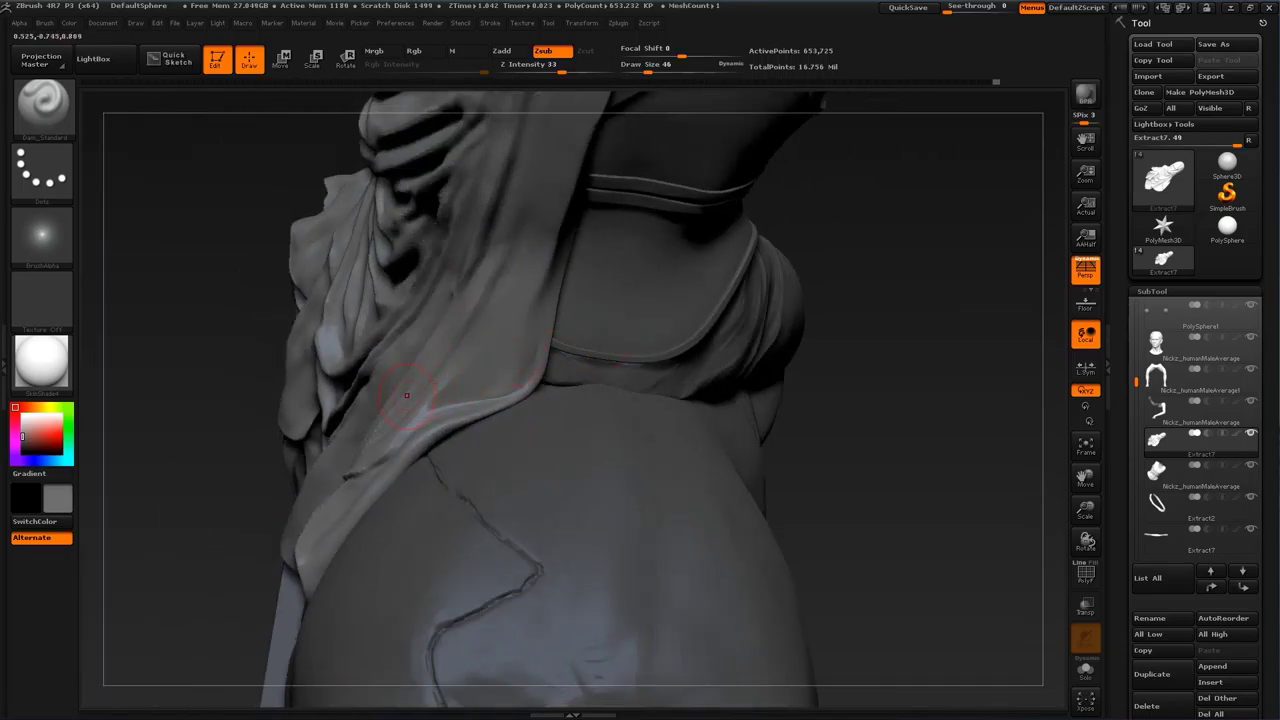
key("shift")
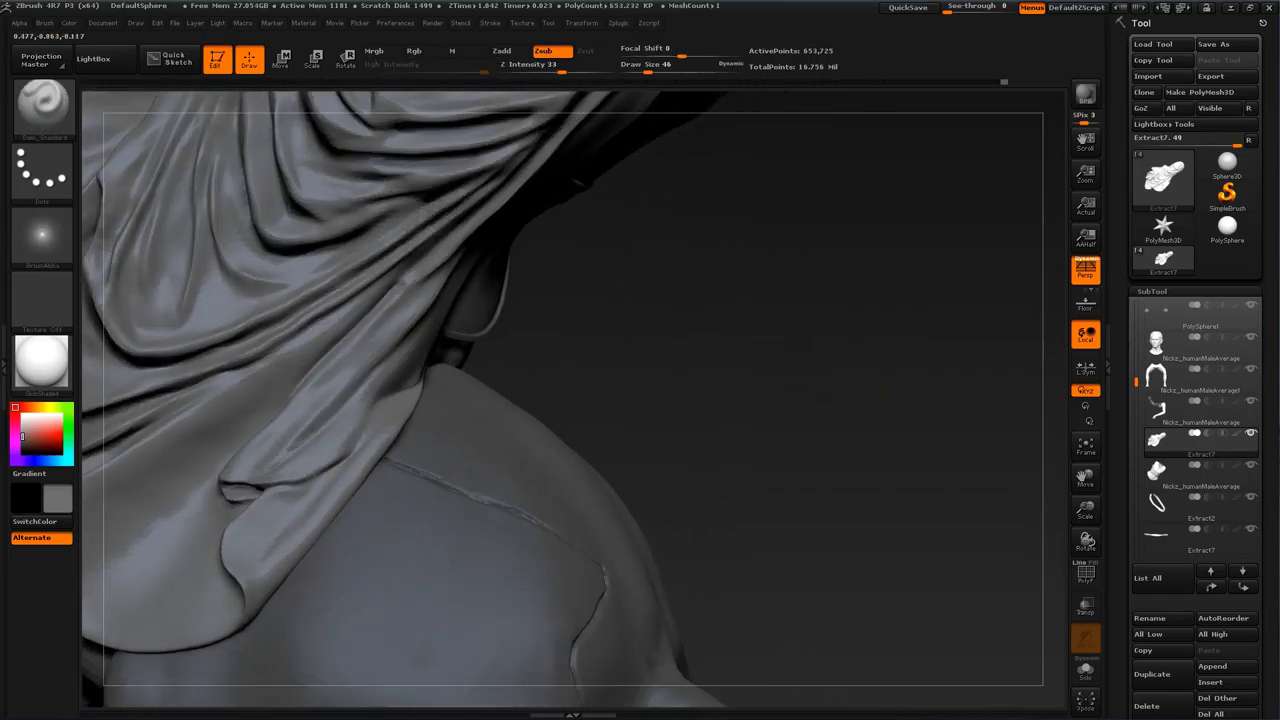
key("shift")
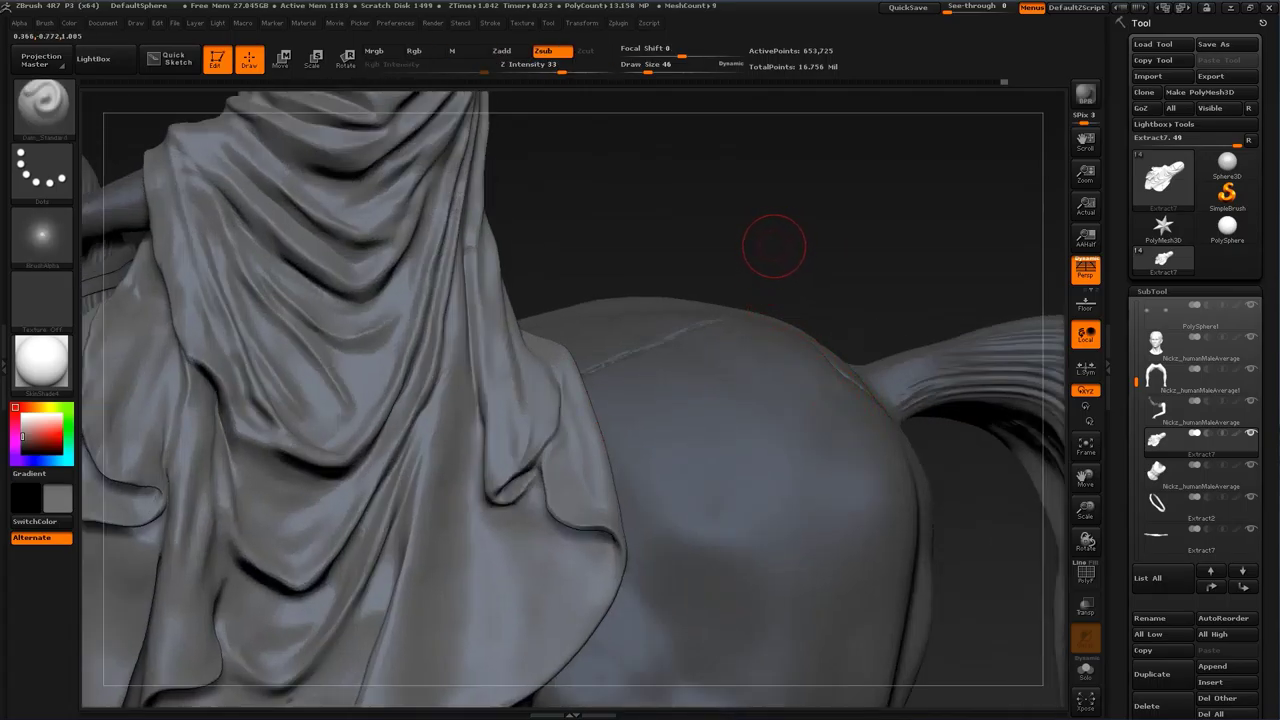
Step: Build up ridges along the rear fold toward the waist with the Standard brush at draw size 31
key("b")
key("s")
key("t")
mouse_move(789, 260)
left_mouse_down()
mouse_move(896, 214)
mouse_move(760, 195)
mouse_move(954, 177)
mouse_move(270, 253)
mouse_move(606, 350)
mouse_move(703, 420)
mouse_move(715, 500)
left_mouse_up()
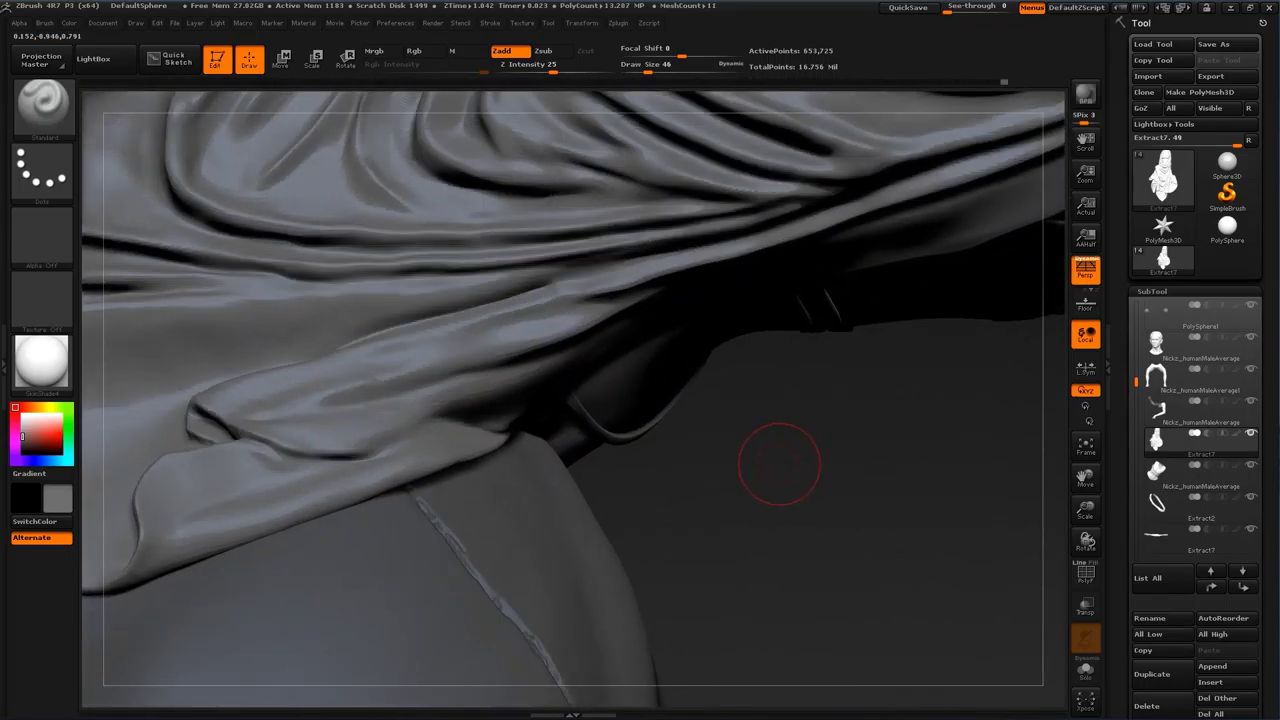
mouse_move(779, 463)
left_mouse_down("alt")
mouse_move(840, 470)
mouse_move(806, 477)
left_mouse_up("alt")
key("s")
left_click_drag(453, 407, 426, 410)
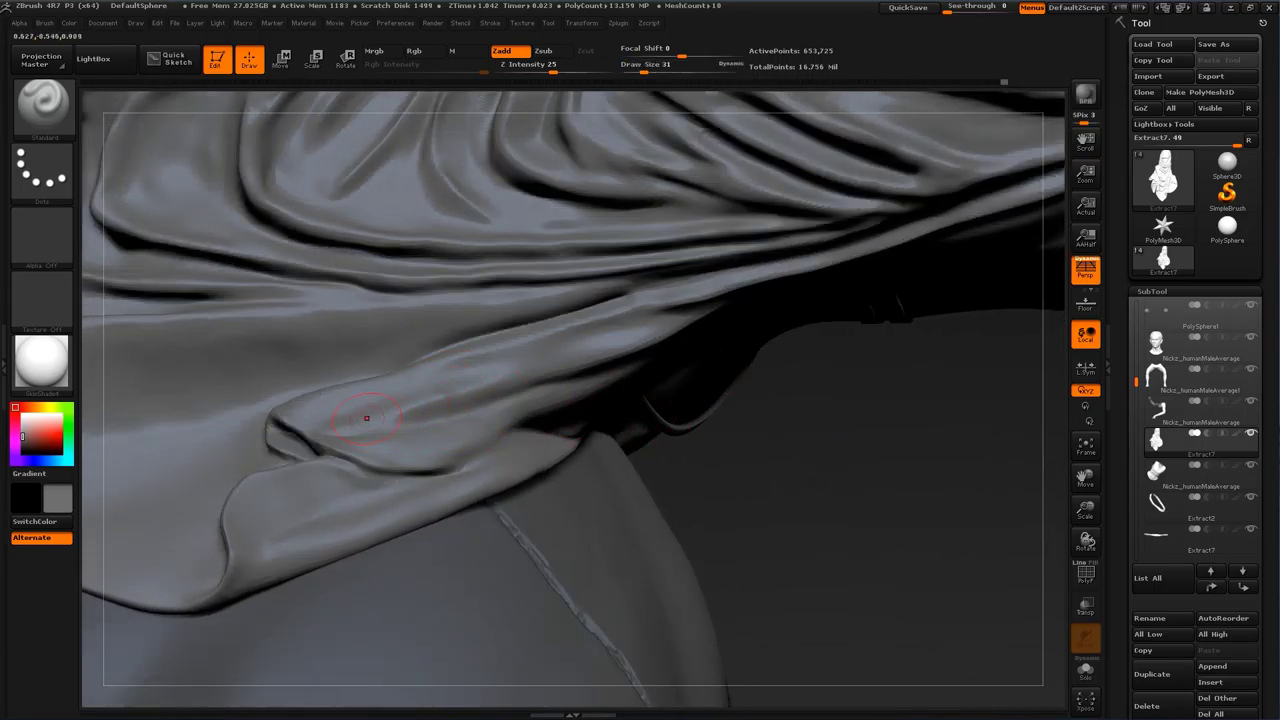
left_click_drag(374, 412, 572, 362)
left_click_drag(790, 430, 750, 395)
mouse_move(402, 415)
left_mouse_down()
mouse_move(610, 381)
mouse_move(552, 387)
left_mouse_up()
left_click_drag(915, 521, 934, 568)
mouse_move(592, 395)
left_mouse_down()
mouse_move(740, 360)
mouse_move(775, 338)
left_mouse_up()
Step: Raise the broader ridges where the rear fold meets the waist with the Standard brush at draw size 44, and smooth the fold's end
key("s")
left_click_drag(585, 430, 597, 430)
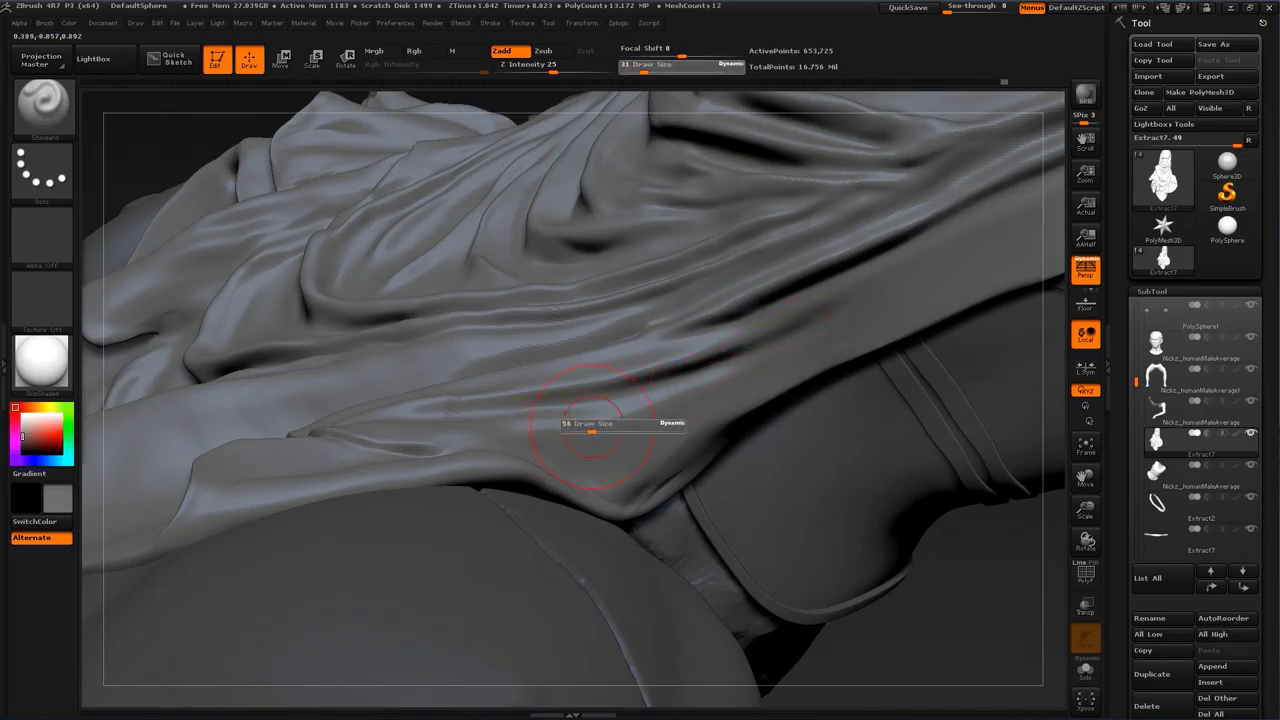
left_click_drag(517, 422, 700, 368)
mouse_move(606, 408)
left_mouse_down()
mouse_move(776, 344)
mouse_move(742, 372)
mouse_move(784, 346)
left_mouse_up()
key("s")
left_click_drag(715, 366, 838, 304)
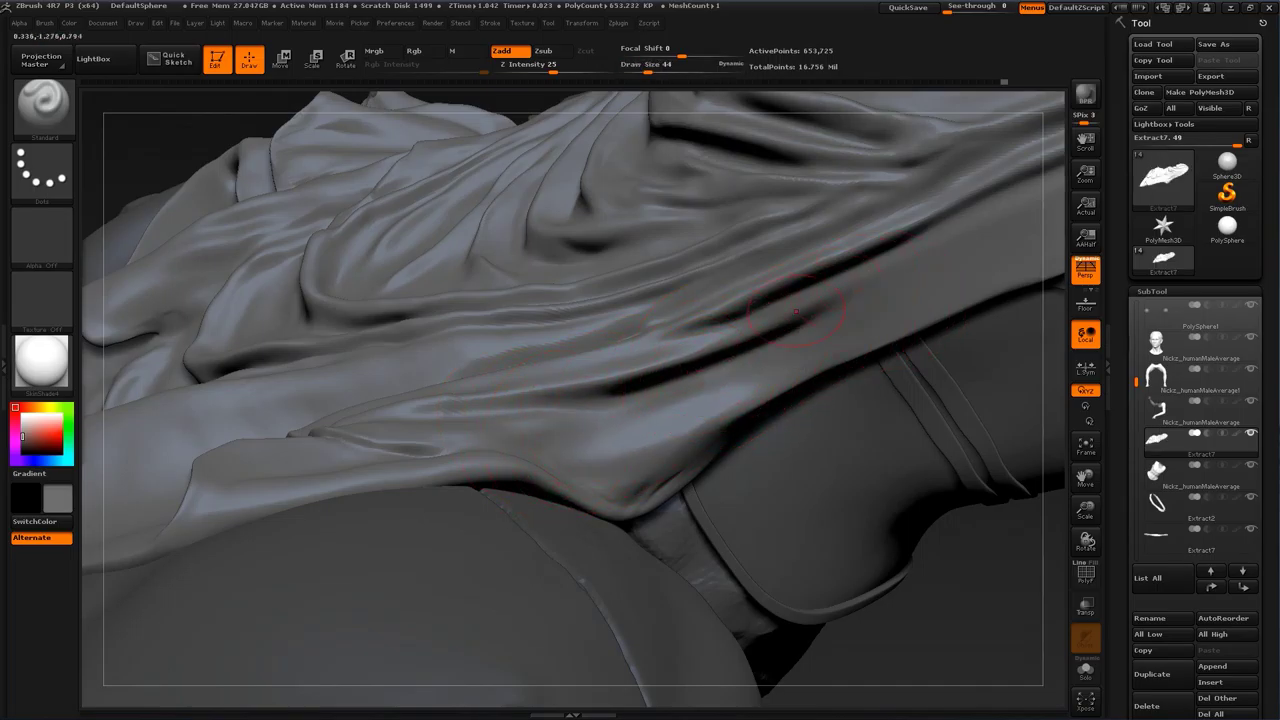
left_click_drag(668, 380, 840, 304)
mouse_move(658, 381)
left_mouse_down()
mouse_move(830, 306)
mouse_move(814, 312)
left_mouse_up()
left_click_drag(441, 417, 423, 417, "shift")
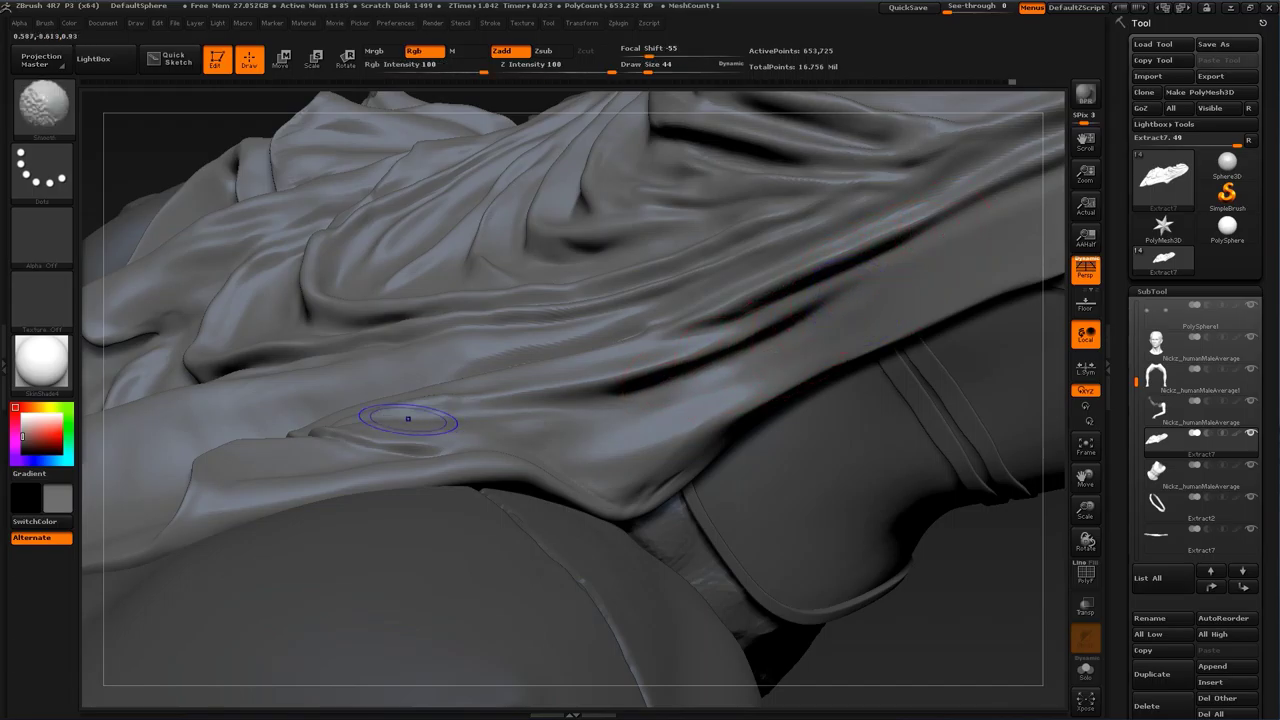
Step: Adjust the shape of the rear fold near the waist with the Move brush at draw size 56
left_click_drag(928, 597, 943, 618)
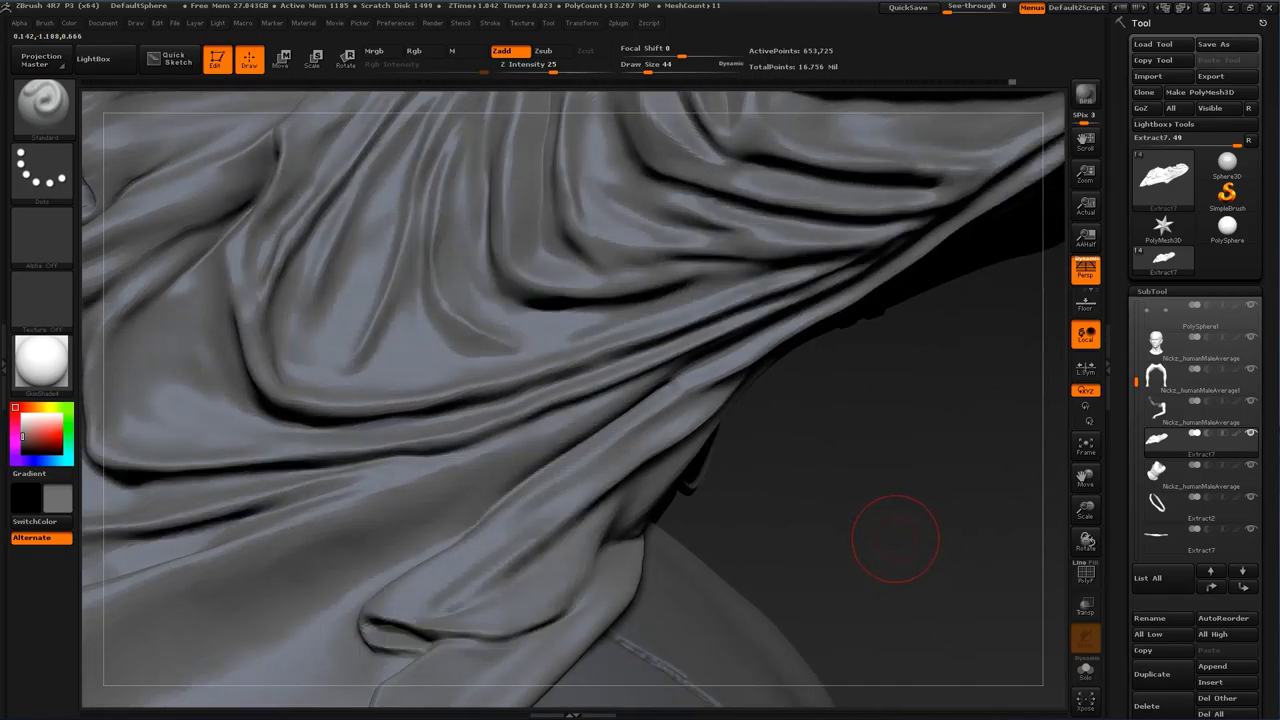
key("b")
left_click(652, 334)
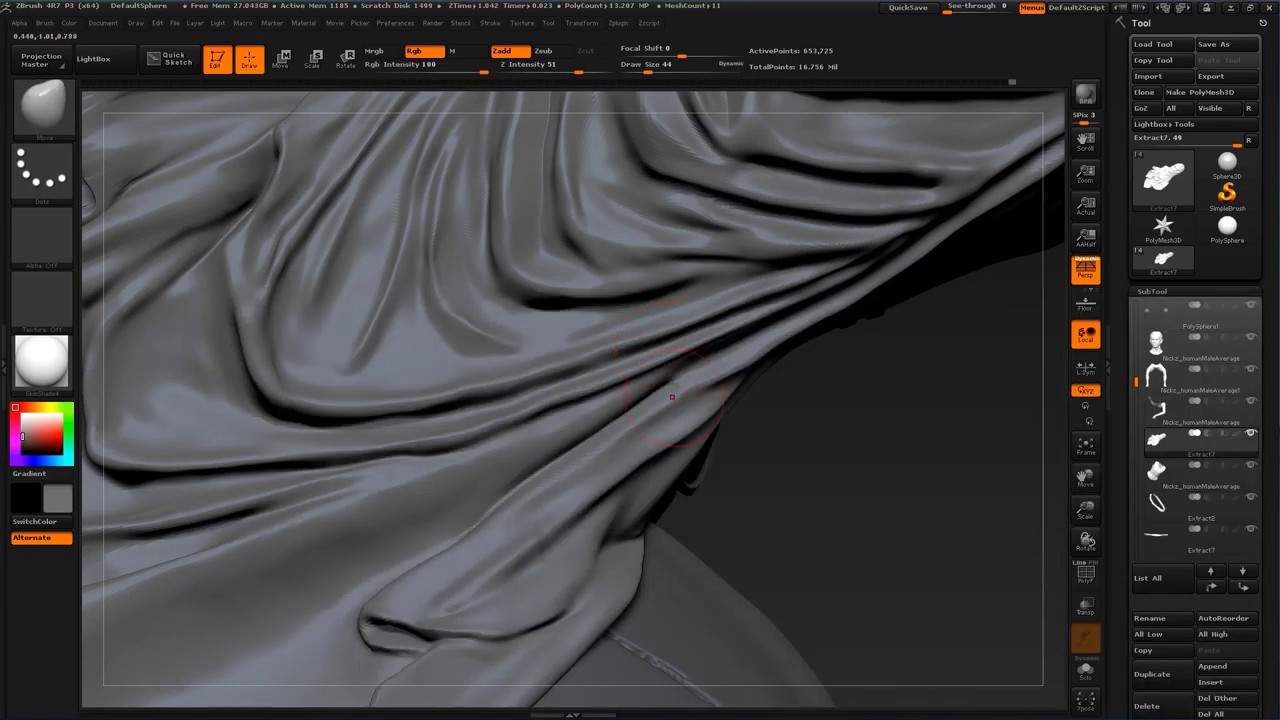
key("s")
mouse_move(667, 426)
left_mouse_down()
mouse_move(699, 428)
mouse_move(687, 430)
left_mouse_up()
key("s")
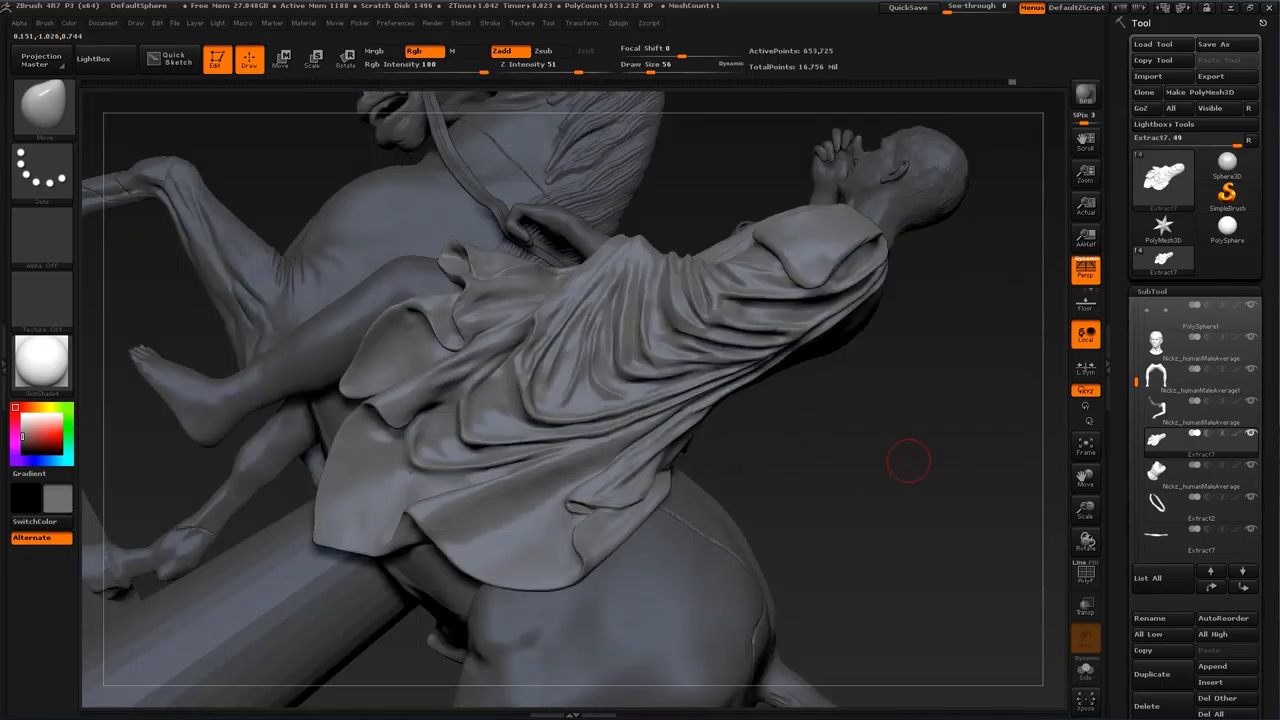
Step: Sculpt a soft vertical ridge on the turned-over rear hem flap with the Standard brush at draw size 56 and smooth it
mouse_move(908, 457)
left_mouse_down()
mouse_move(852, 411)
mouse_move(920, 470)
mouse_move(957, 375)
left_mouse_up()
left_click_drag(920, 297, 812, 228, "alt")
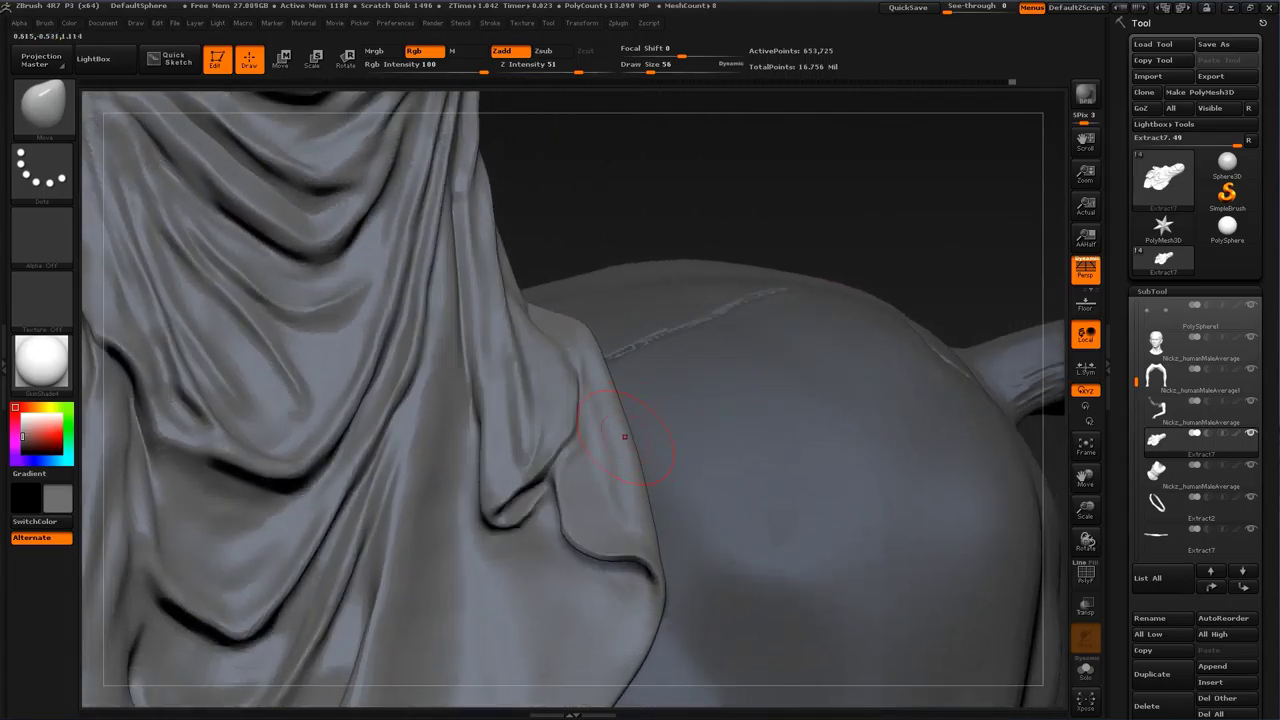
key("b")
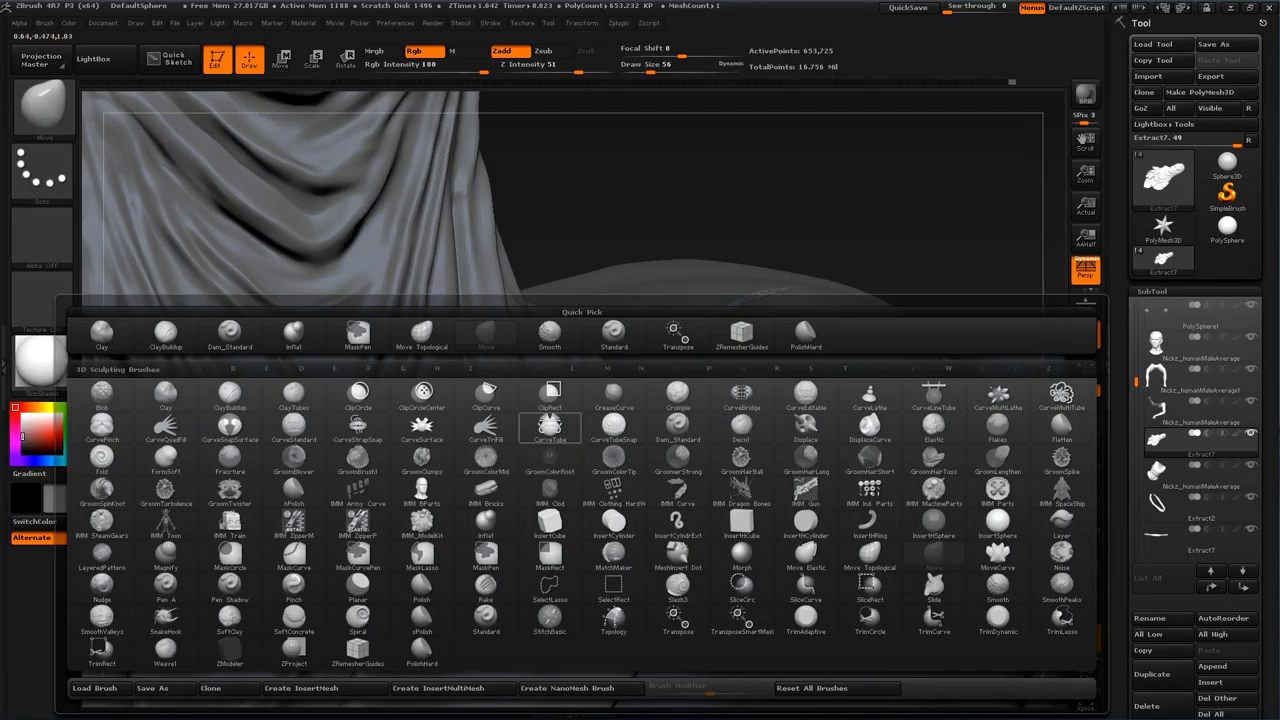
left_click(230, 335)
key("b")
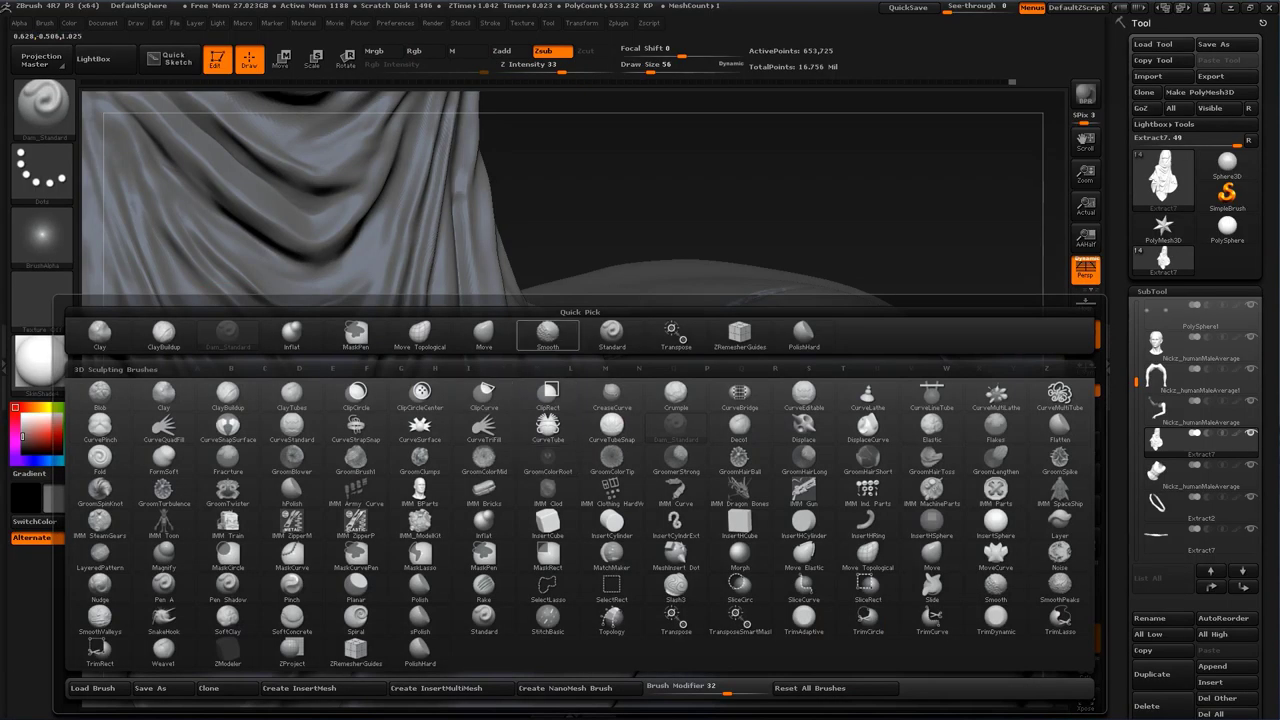
key("s")
key("t")
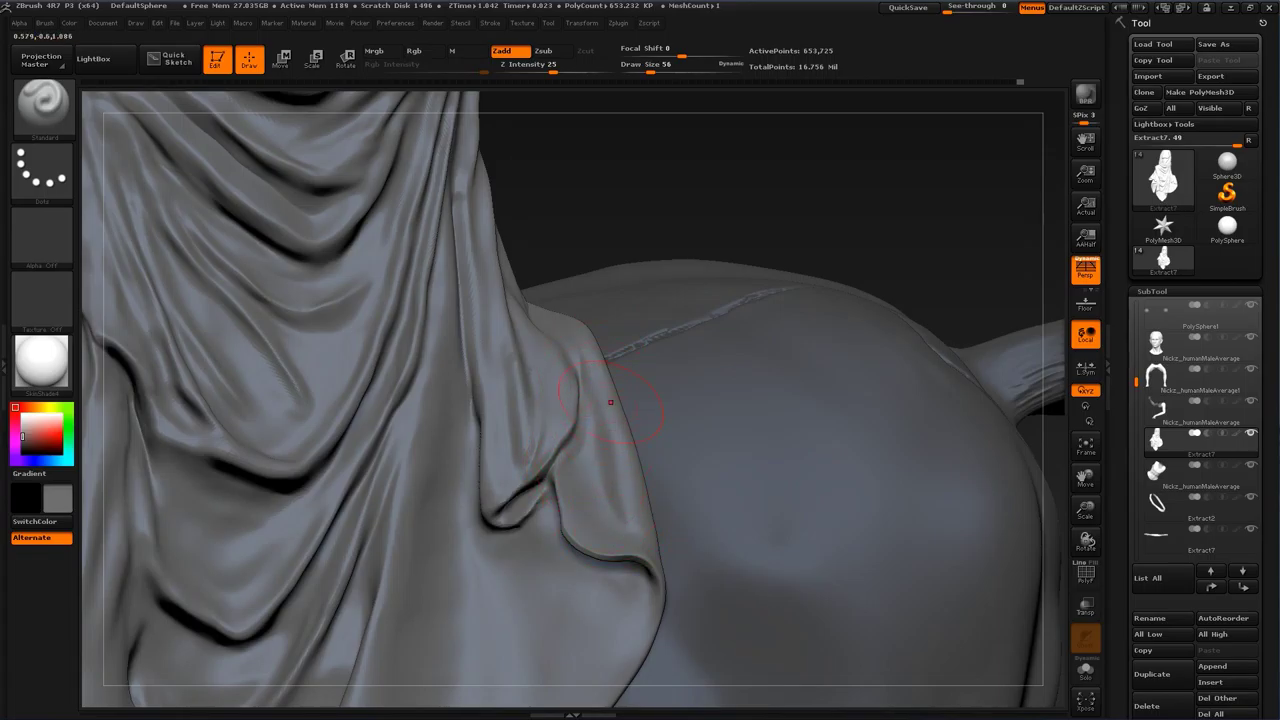
left_click_drag(606, 426, 612, 505)
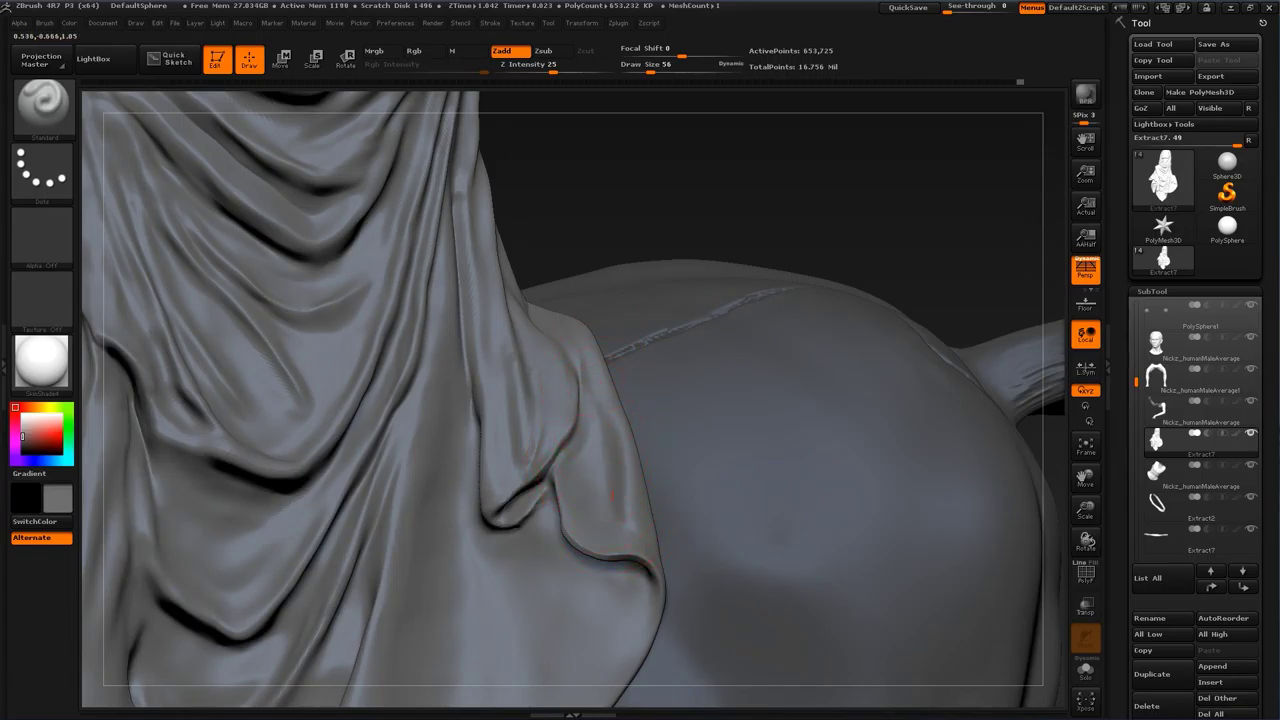
key("shift")
Step: Swell the long hanging folds on the cloak's side with the Inflat brush at draw size 56, and smooth them
left_click_drag(932, 224, 817, 263, "alt")
mouse_move(895, 302)
left_mouse_down()
mouse_move(832, 306)
mouse_move(911, 260)
mouse_move(932, 262)
mouse_move(960, 330)
mouse_move(960, 390)
left_mouse_up()
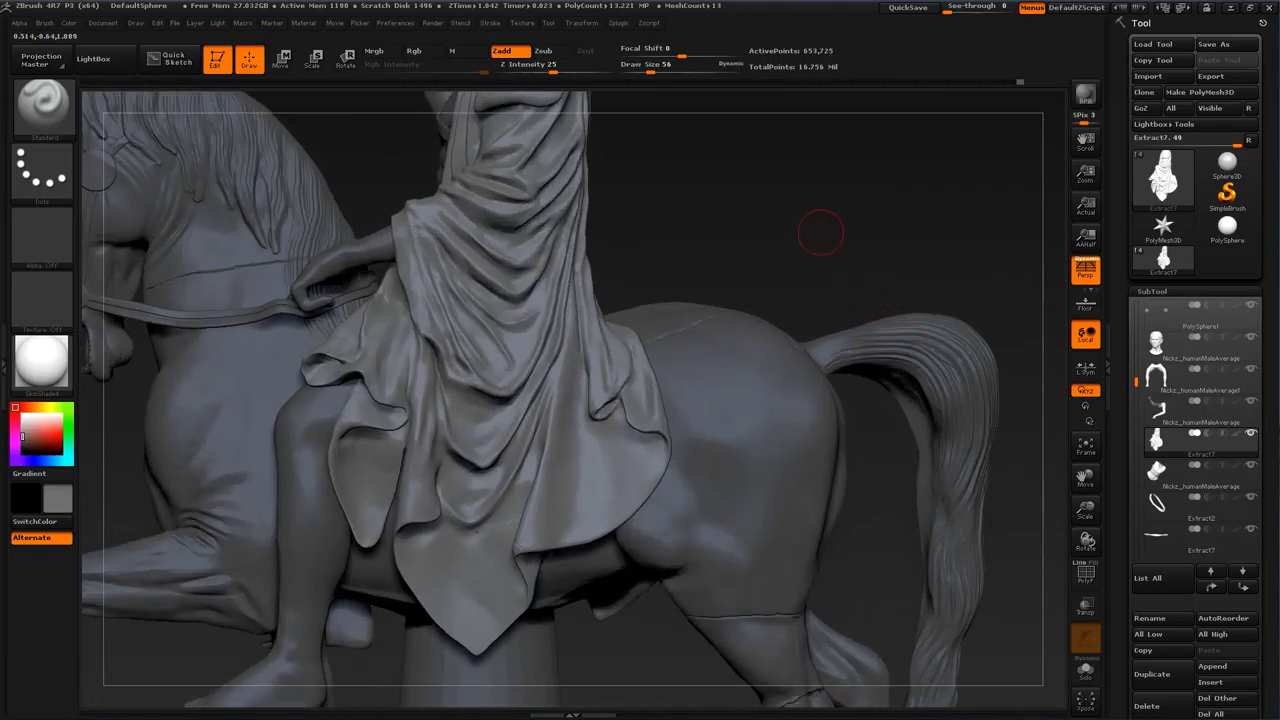
left_click_drag(820, 231, 922, 251, "alt")
left_click_drag(894, 186, 915, 290, "alt")
left_click_drag(815, 160, 800, 375, "alt")
key("b")
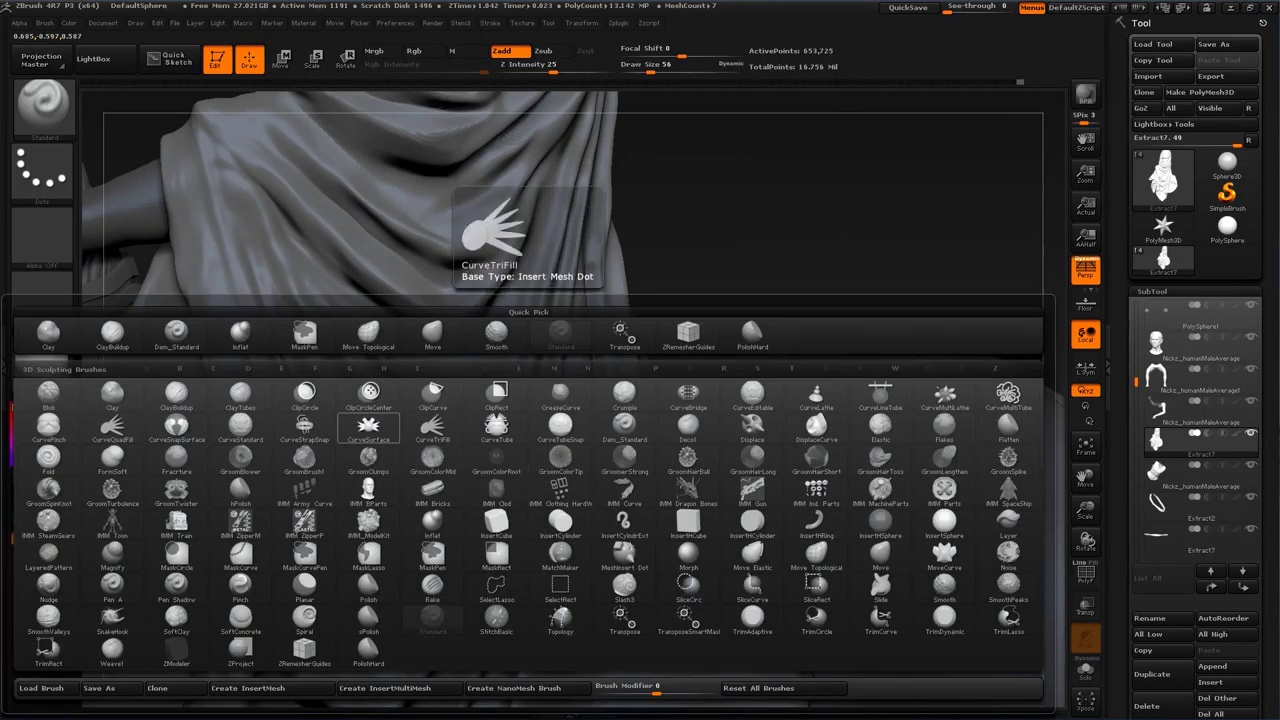
left_click(241, 336)
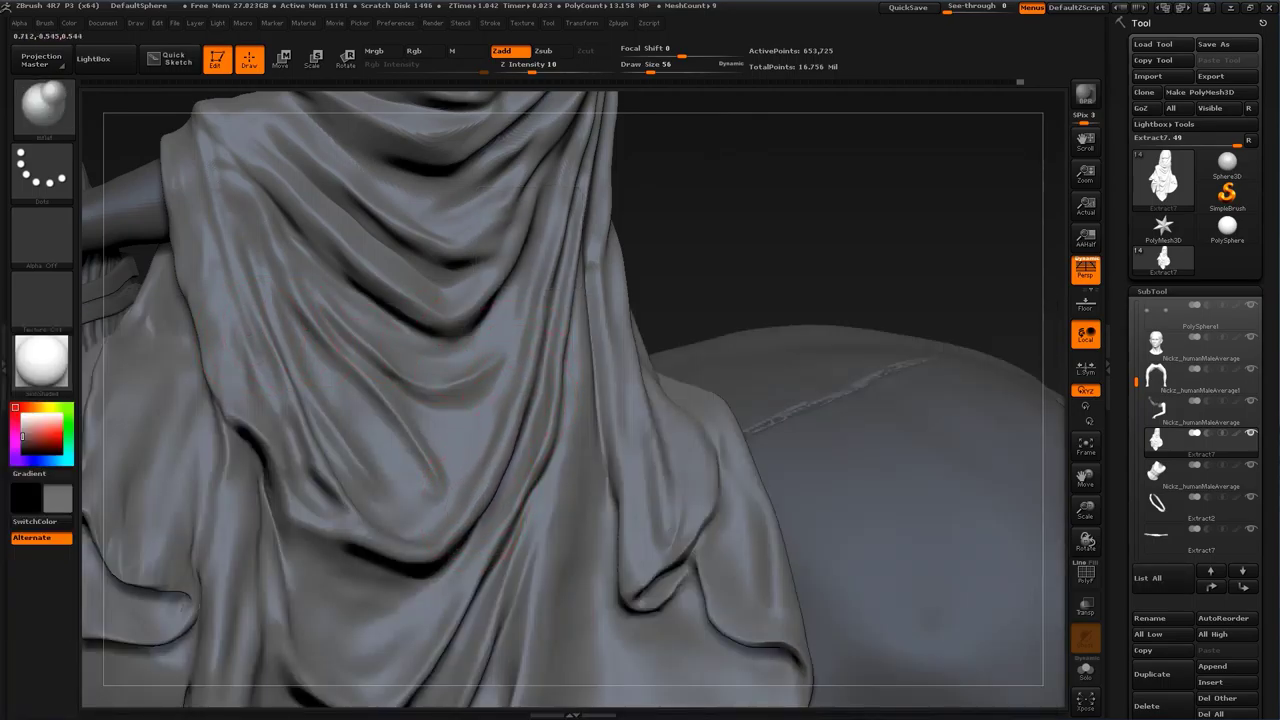
left_click_drag(497, 492, 479, 520)
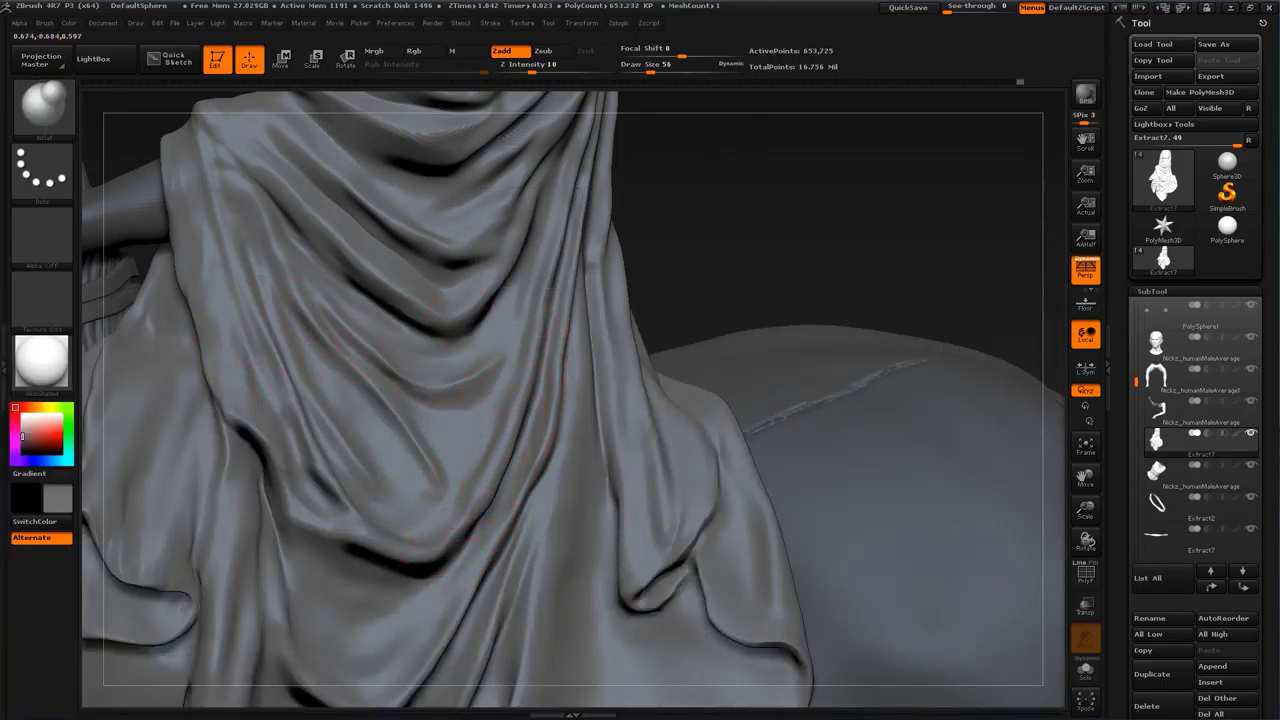
key("shift")
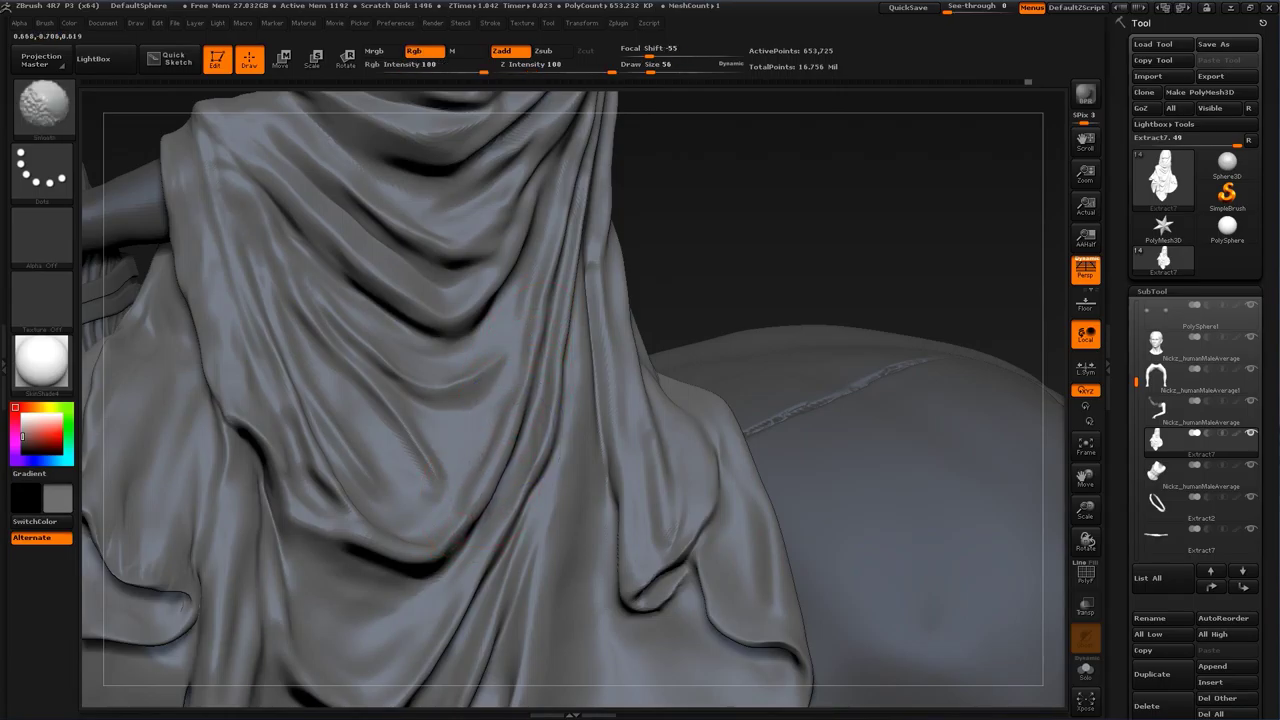
Step: Refine the draped U-shaped folds around the rider's waist with the Standard brush at draw size 31
mouse_move(798, 213)
left_mouse_down("alt")
mouse_move(788, 394)
mouse_move(745, 411)
left_mouse_up("alt")
key("b")
left_click(773, 335)
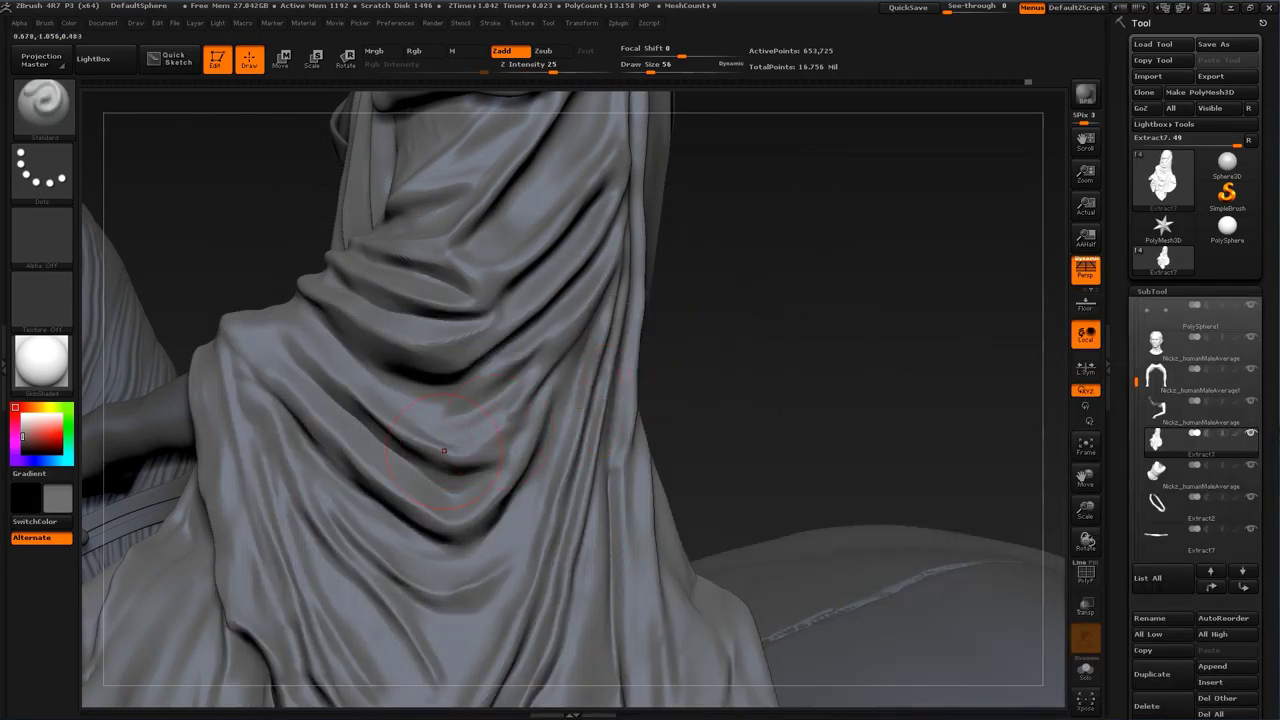
key("s")
mouse_move(444, 477)
left_mouse_down()
mouse_move(476, 477)
mouse_move(490, 455)
left_mouse_up()
key("s")
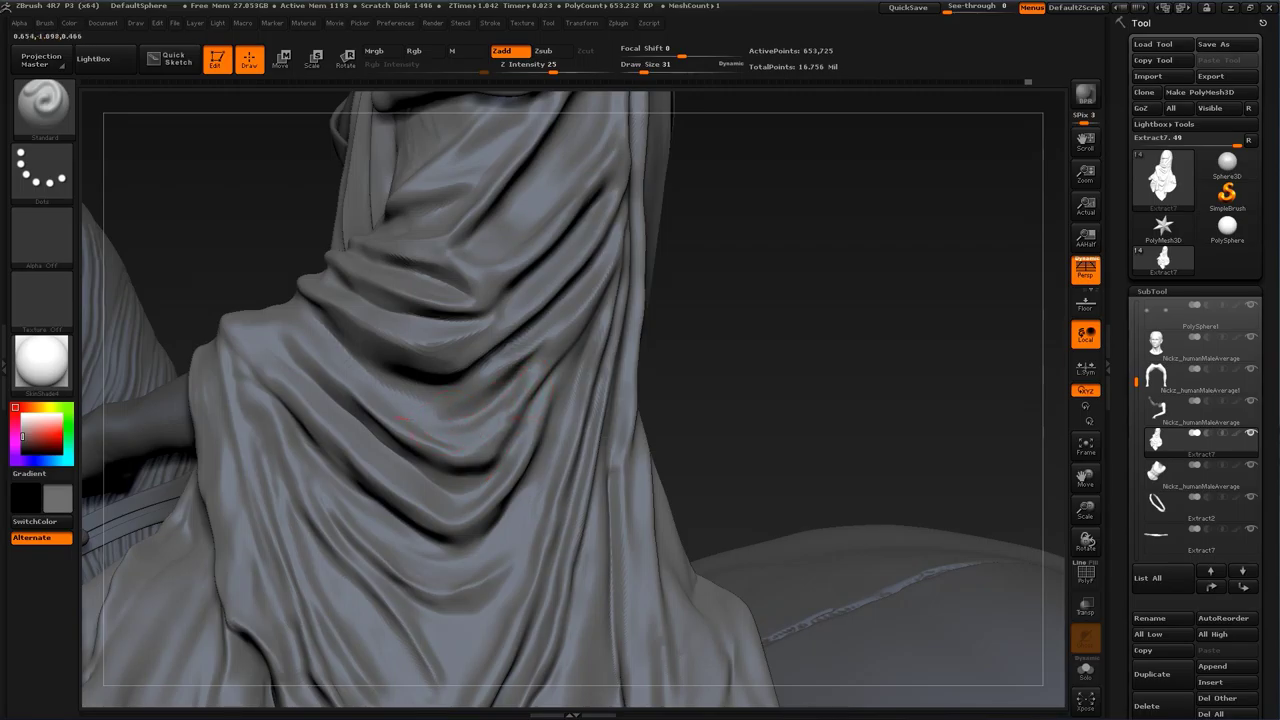
left_click_drag(708, 240, 672, 320, "alt")
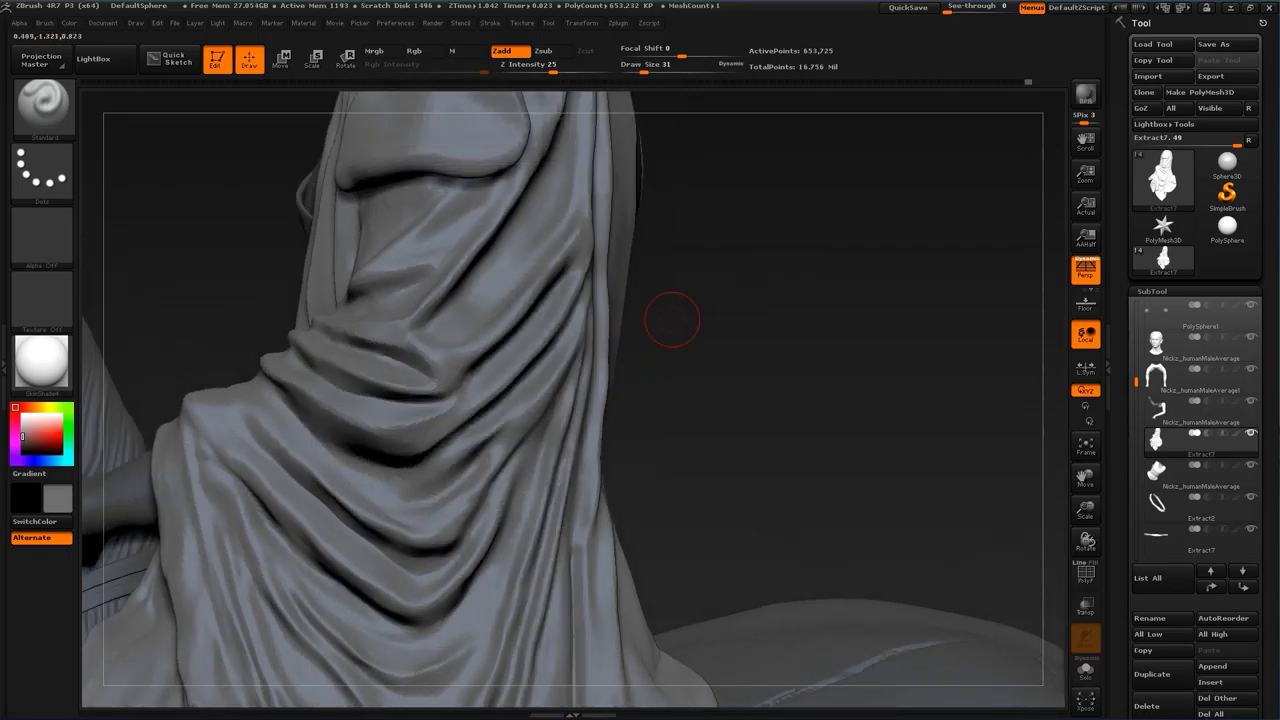
Step: Build up the diagonal folds below the shoulder flap on the cloak's back with the Standard brush at draw size 51
mouse_move(838, 245)
left_mouse_down("alt")
mouse_move(788, 368)
mouse_move(683, 377)
left_mouse_up("alt")
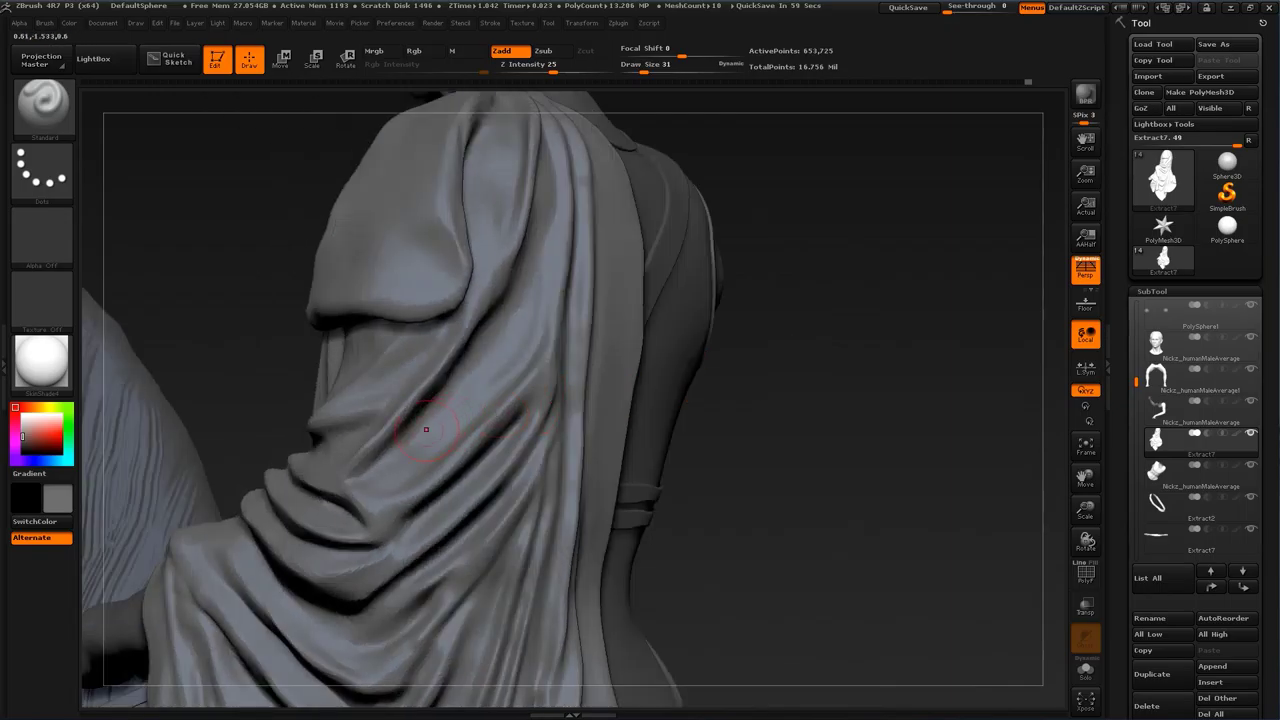
key("bracketright")
key("bracketright")
left_click_drag(459, 398, 488, 360)
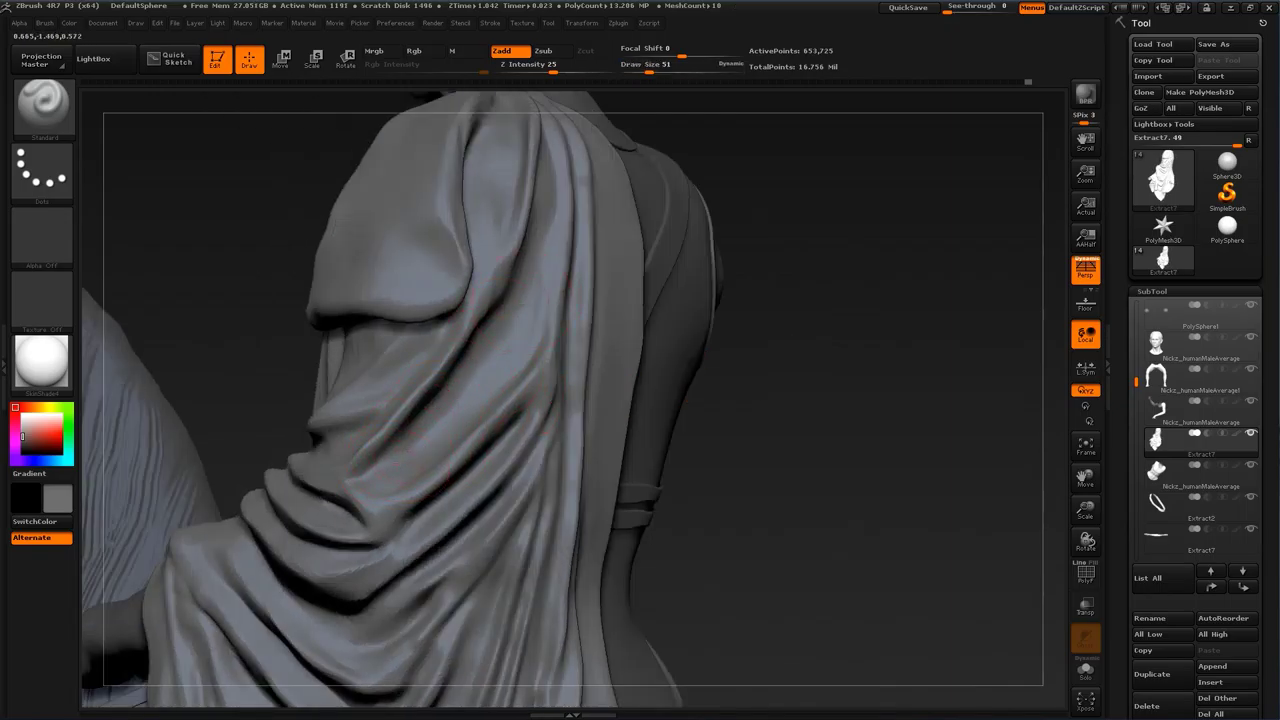
Step: Sculpt soft vertical folds down the broad flap over the shoulder with the Standard brush at draw size 54
left_click_drag(851, 234, 86, 357)
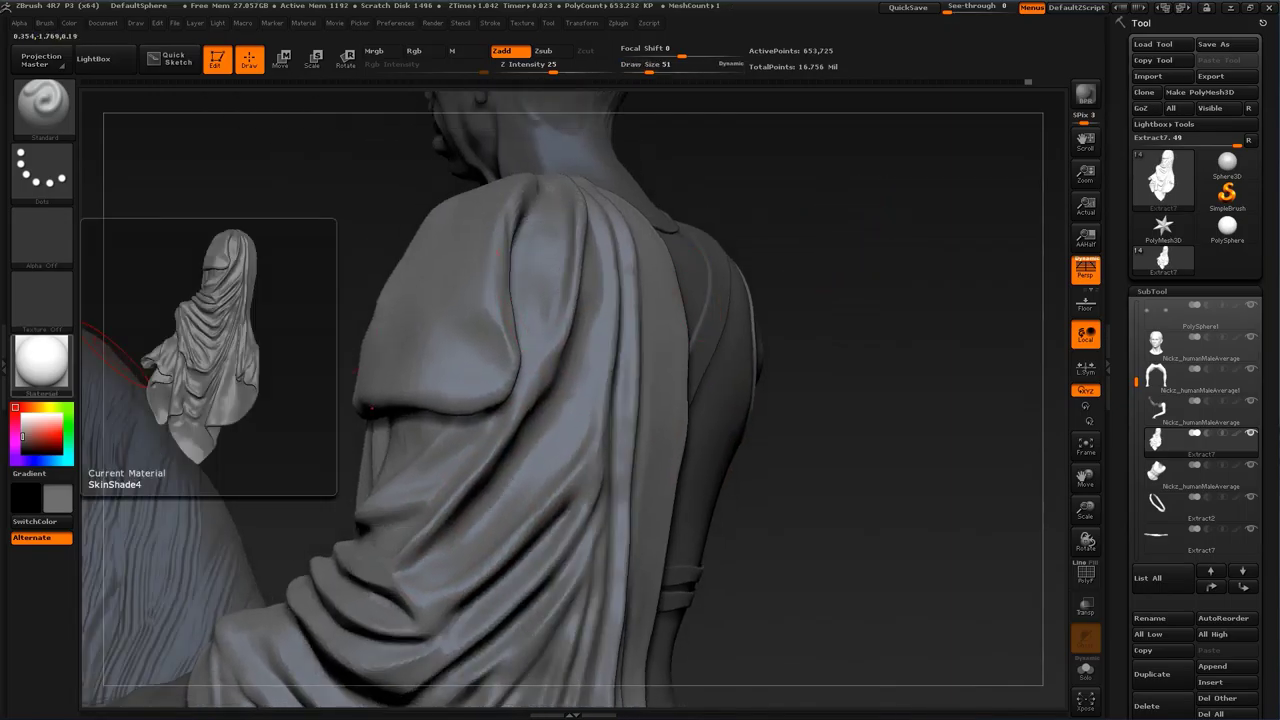
left_click_drag(858, 321, 990, 314)
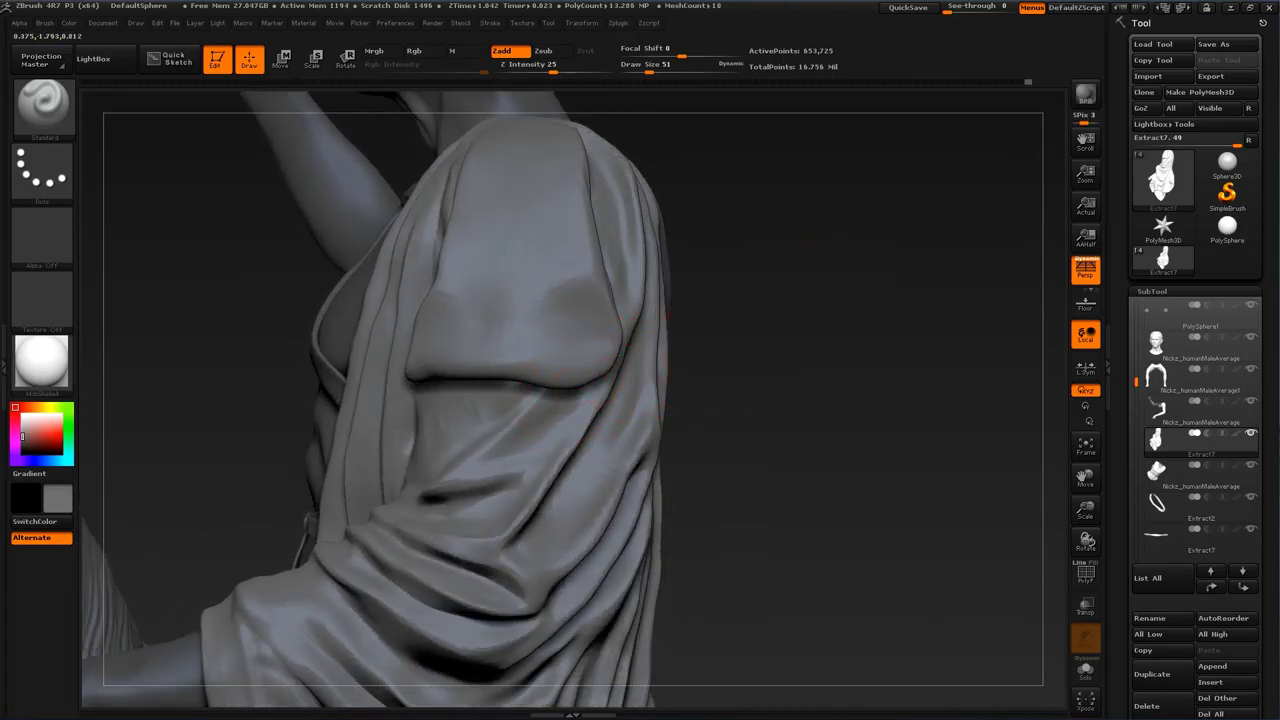
left_click_drag(790, 300, 787, 412, "alt")
key("s")
left_click(547, 338)
left_click_drag(760, 325, 835, 322)
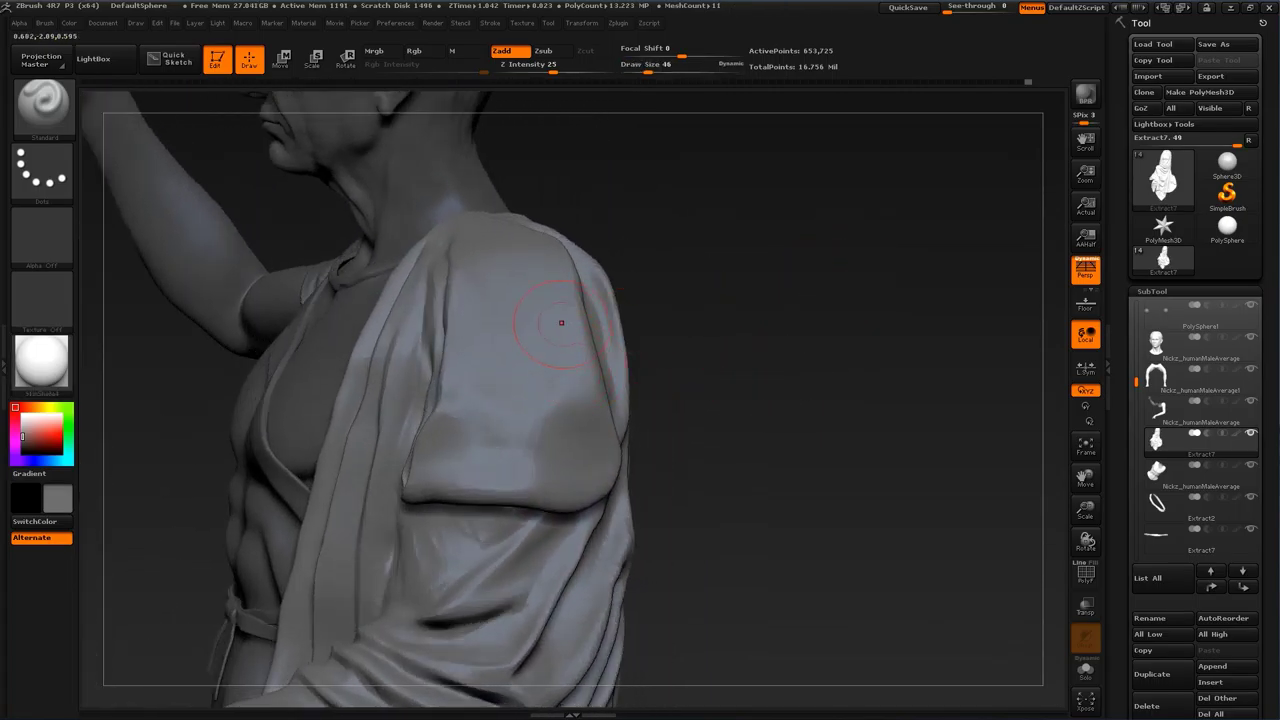
key("s")
left_click(537, 285)
key("s")
left_click(540, 280)
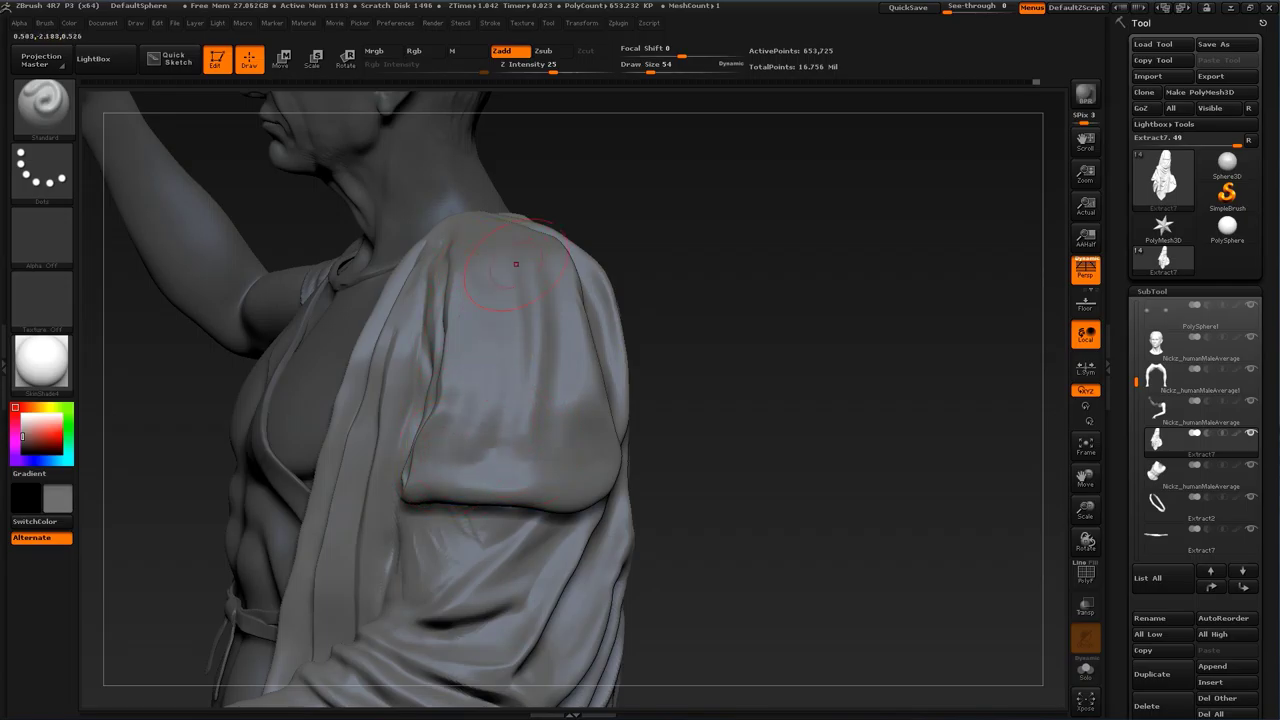
Step: Refine the folds around the looped edge of the shoulder flap with the Standard brush at draw size 20
mouse_move(695, 320)
left_mouse_down()
mouse_move(843, 437)
mouse_move(840, 343)
mouse_move(790, 345)
mouse_move(905, 345)
mouse_move(895, 520)
mouse_move(925, 520)
mouse_move(940, 500)
mouse_move(945, 440)
left_mouse_up()
key("s")
left_click_drag(505, 361, 493, 361)
left_click_drag(489, 293, 547, 412)
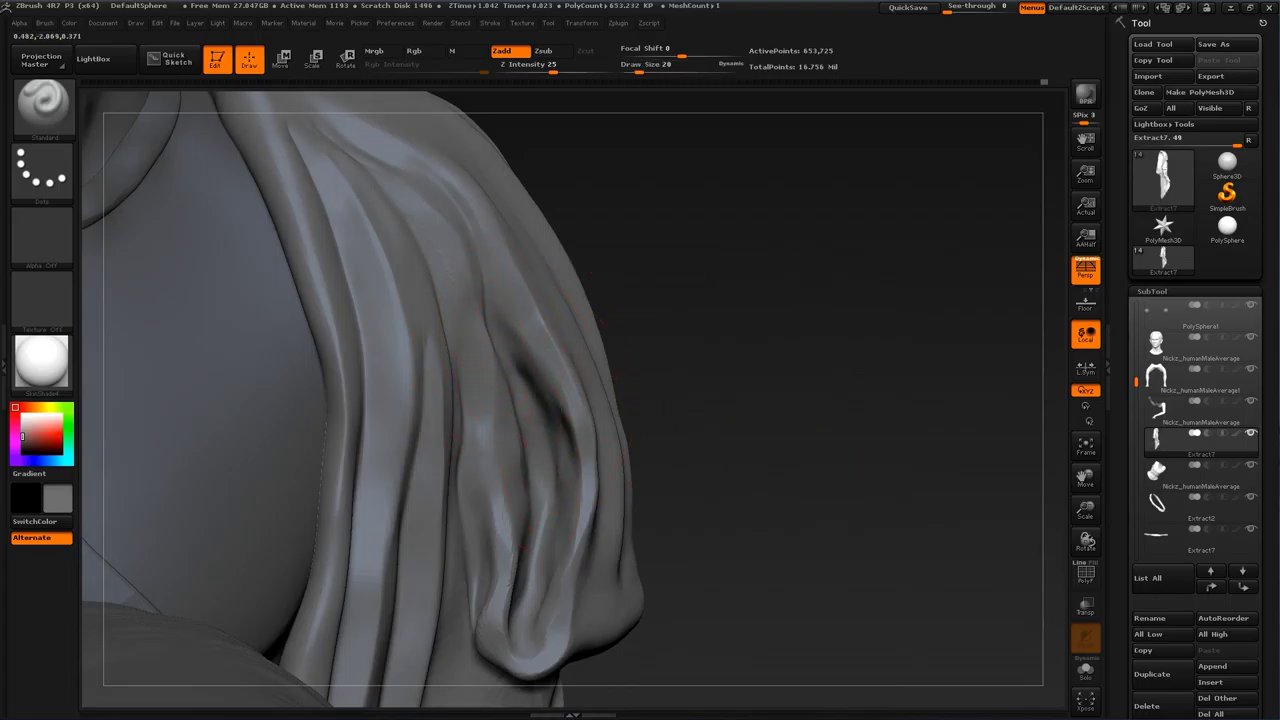
left_click_drag(845, 367, 749, 351)
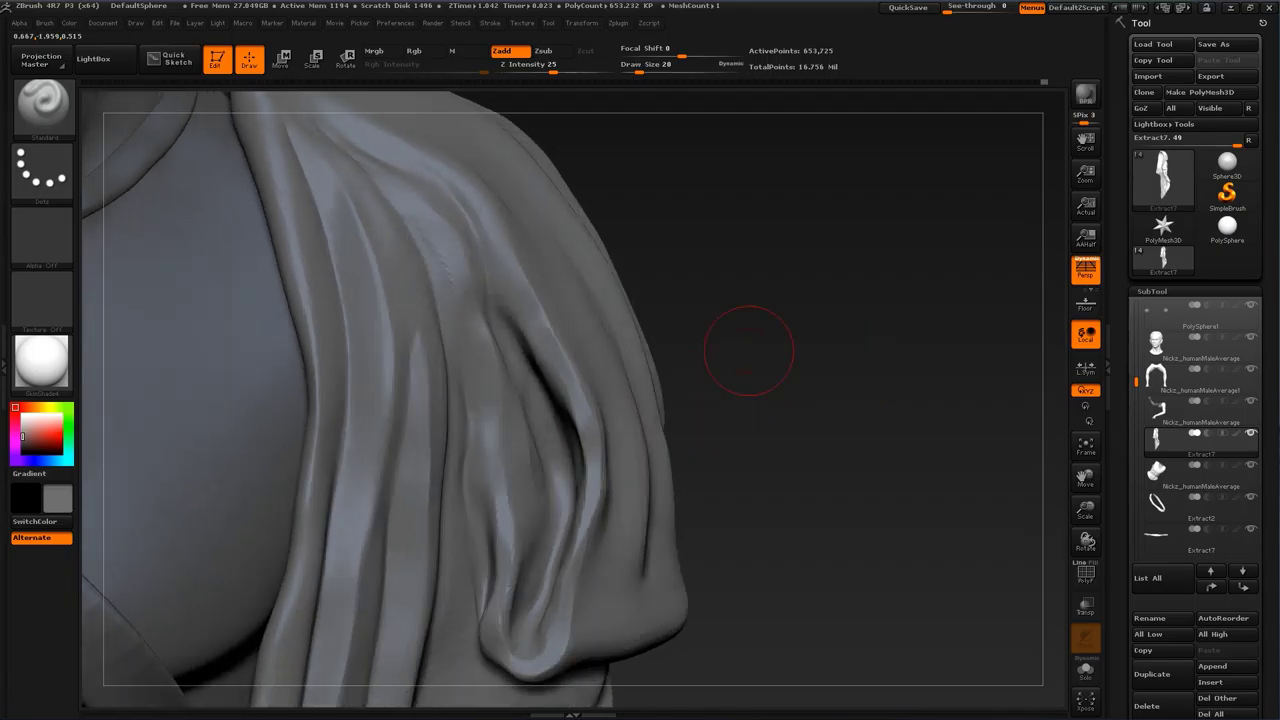
Step: Carve grooves between the folds over the top of the shoulder, and enlarge the Standard brush to draw size 39
mouse_move(875, 435)
left_mouse_down()
mouse_move(929, 357)
mouse_move(870, 390)
mouse_move(897, 291)
mouse_move(855, 300)
left_mouse_up()
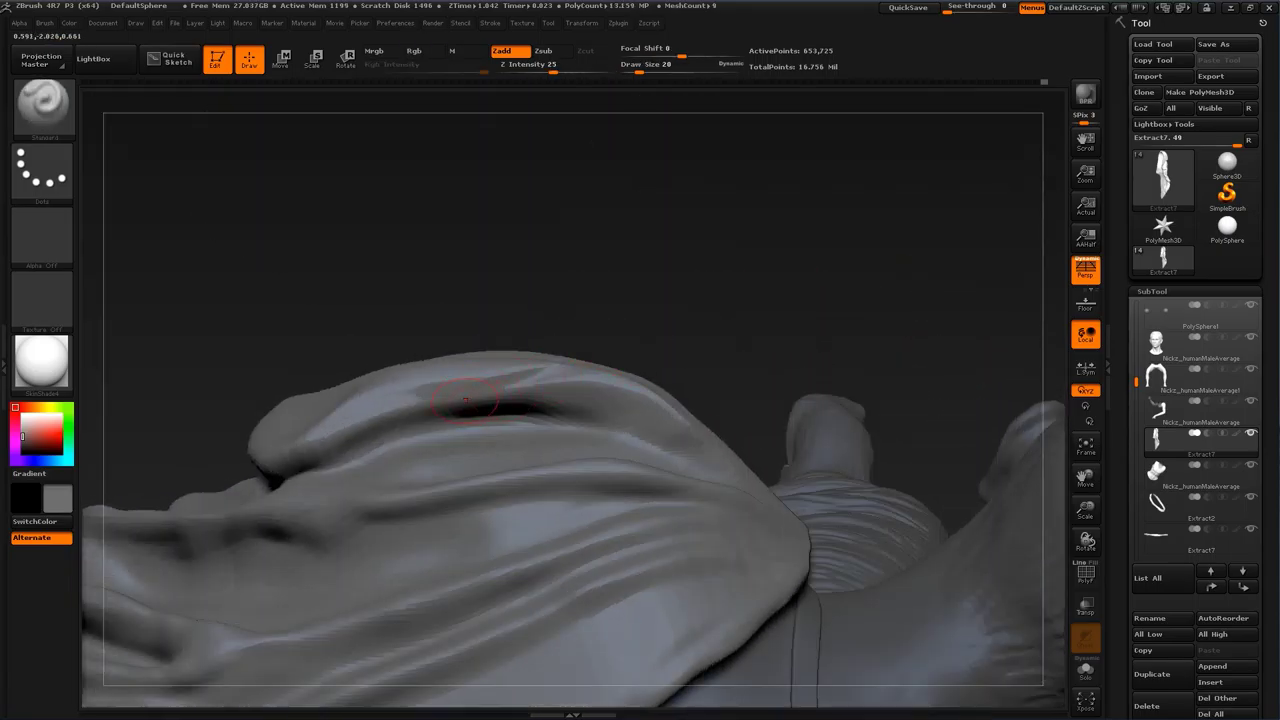
key("bracketleft")
key("bracketleft")
mouse_move(325, 458)
left_mouse_down("alt")
mouse_move(474, 416)
mouse_move(674, 434)
left_mouse_up("alt")
left_click_drag(562, 415, 704, 450, "alt")
left_click_drag(850, 290, 829, 397)
key("s")
mouse_move(435, 365)
left_mouse_down()
mouse_move(563, 446)
mouse_move(535, 405)
left_mouse_up()
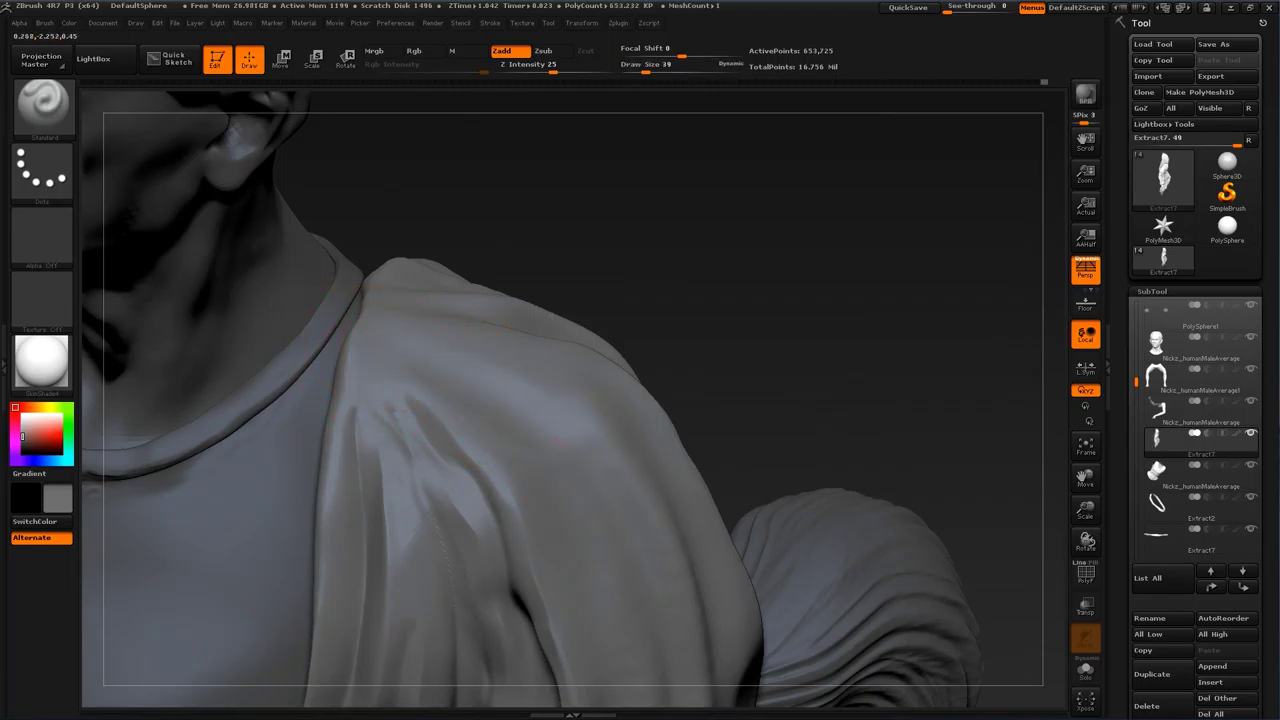
Step: Sculpt narrow folds radiating from the collar across the shoulder with the Standard brush at draw size 22
left_click_drag(790, 290, 745, 465)
key("s")
mouse_move(515, 337)
left_mouse_down()
mouse_move(603, 377)
mouse_move(677, 434)
left_mouse_up()
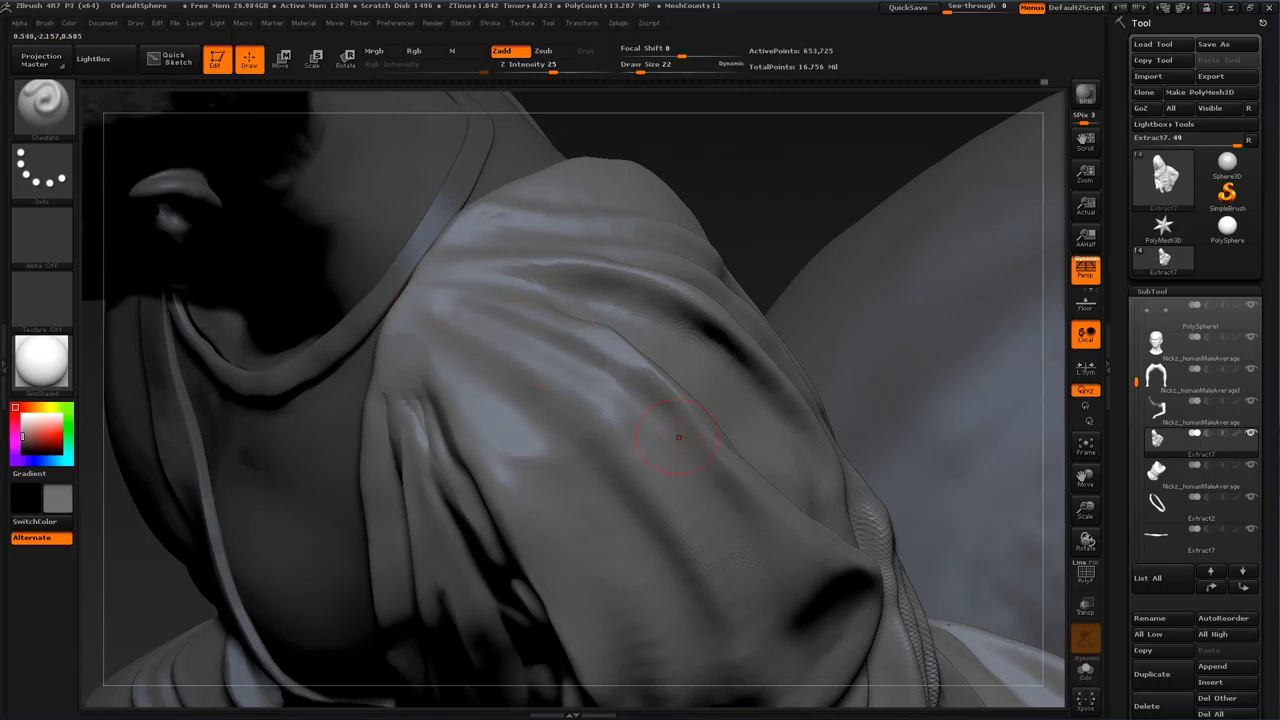
left_click_drag(748, 240, 620, 326)
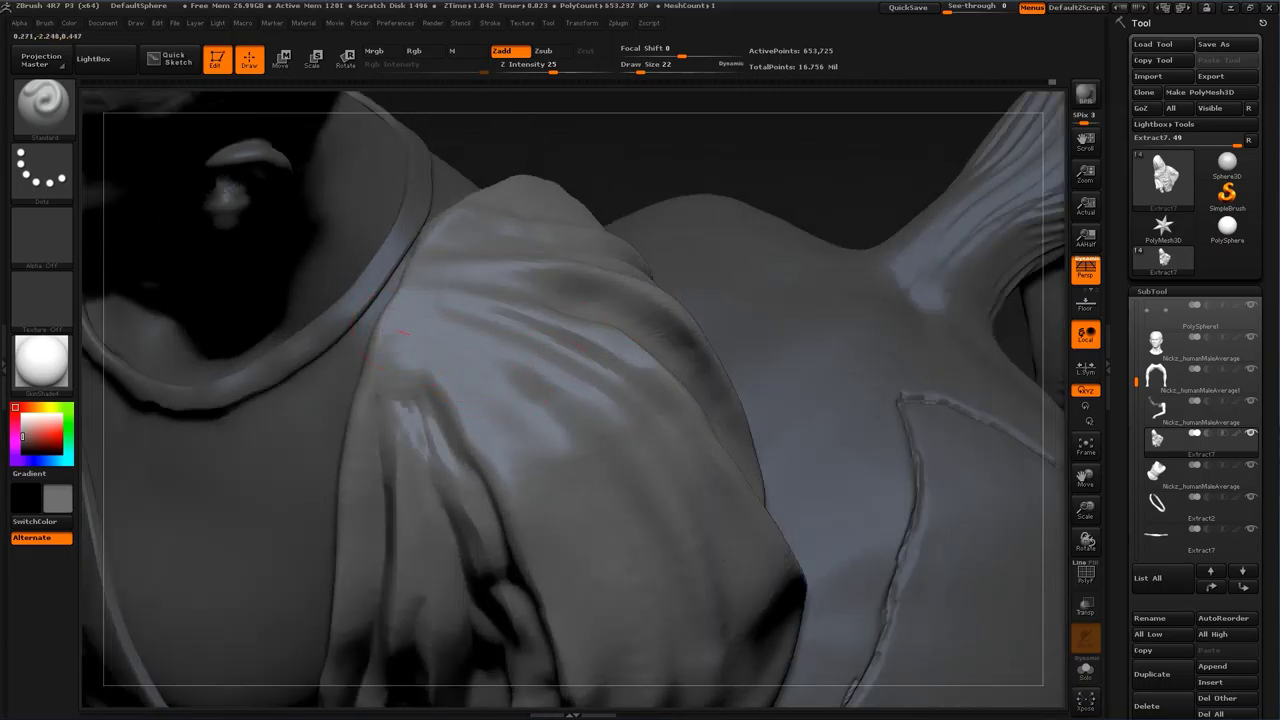
left_click_drag(404, 333, 562, 432)
left_click_drag(491, 391, 580, 445)
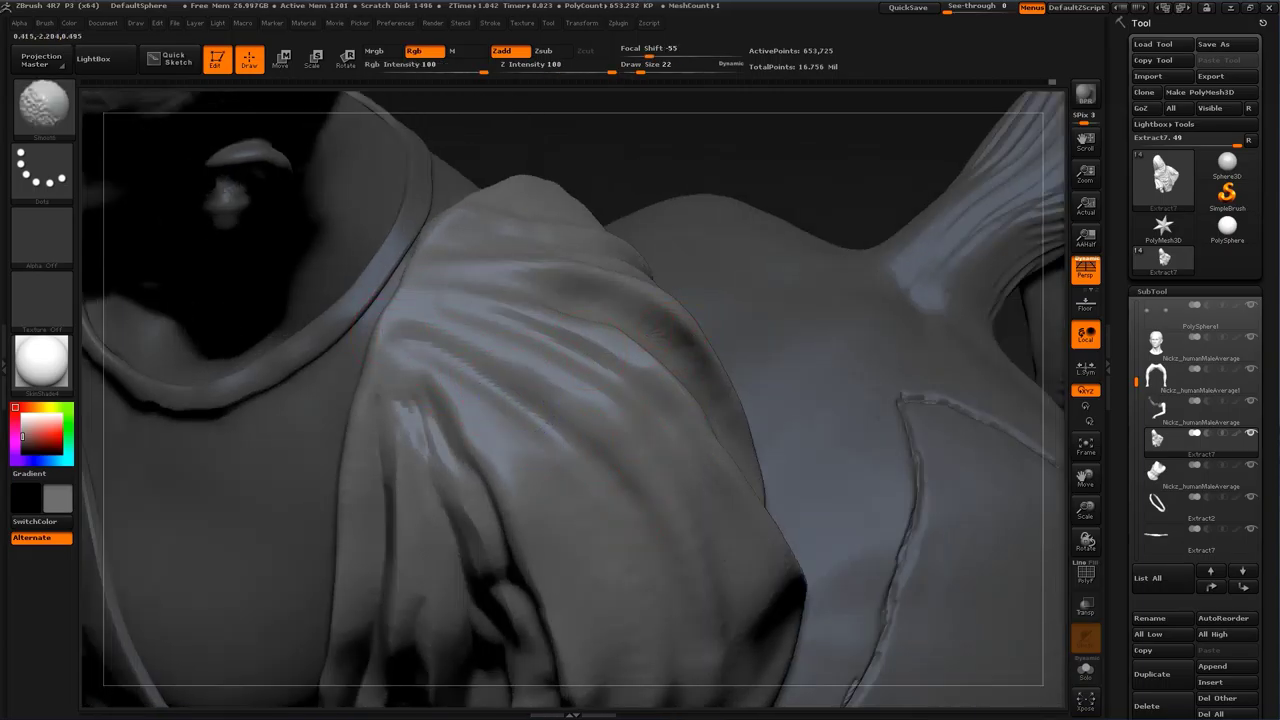
Step: Shape and smooth the thin folds between the chest panel and the looped shoulder flap with the Standard brush at draw size 13
mouse_move(824, 181)
left_mouse_down()
mouse_move(900, 190)
mouse_move(800, 135)
mouse_move(955, 322)
left_mouse_up()
left_click_drag(942, 369, 895, 368)
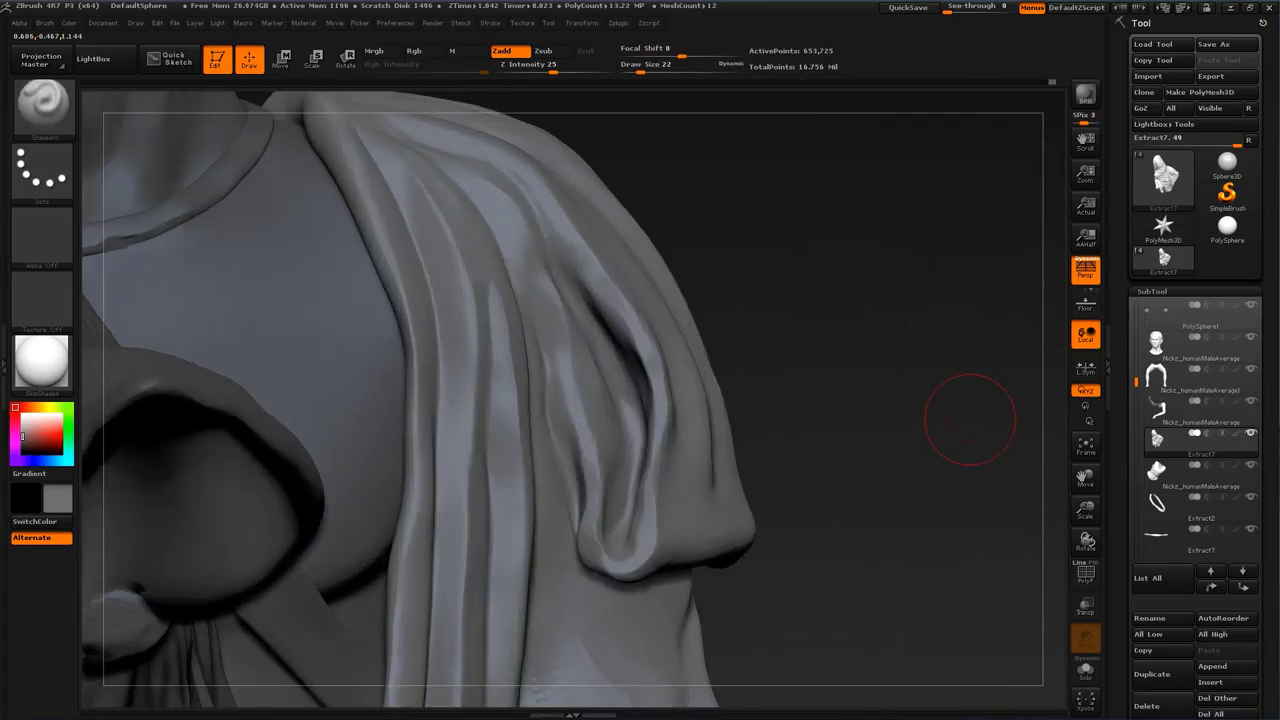
left_click_drag(962, 400, 601, 327)
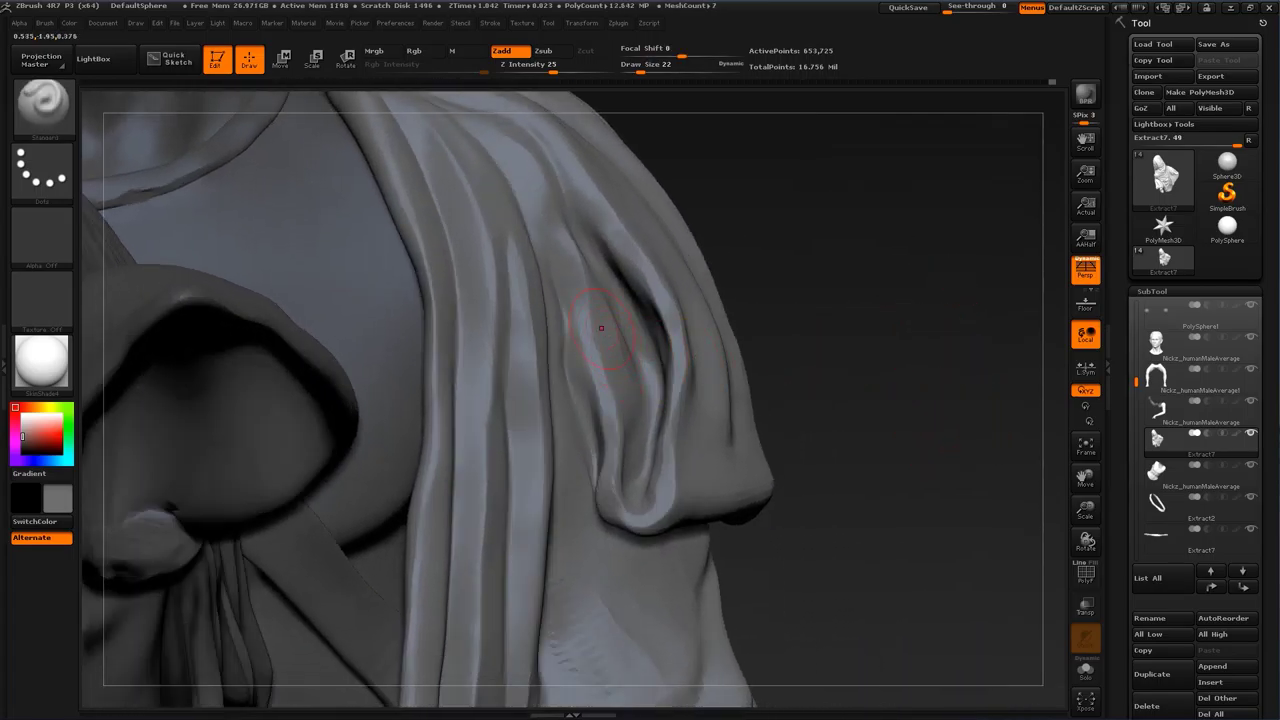
key("s")
left_click(557, 298)
left_click_drag(562, 270, 562, 312, "shift")
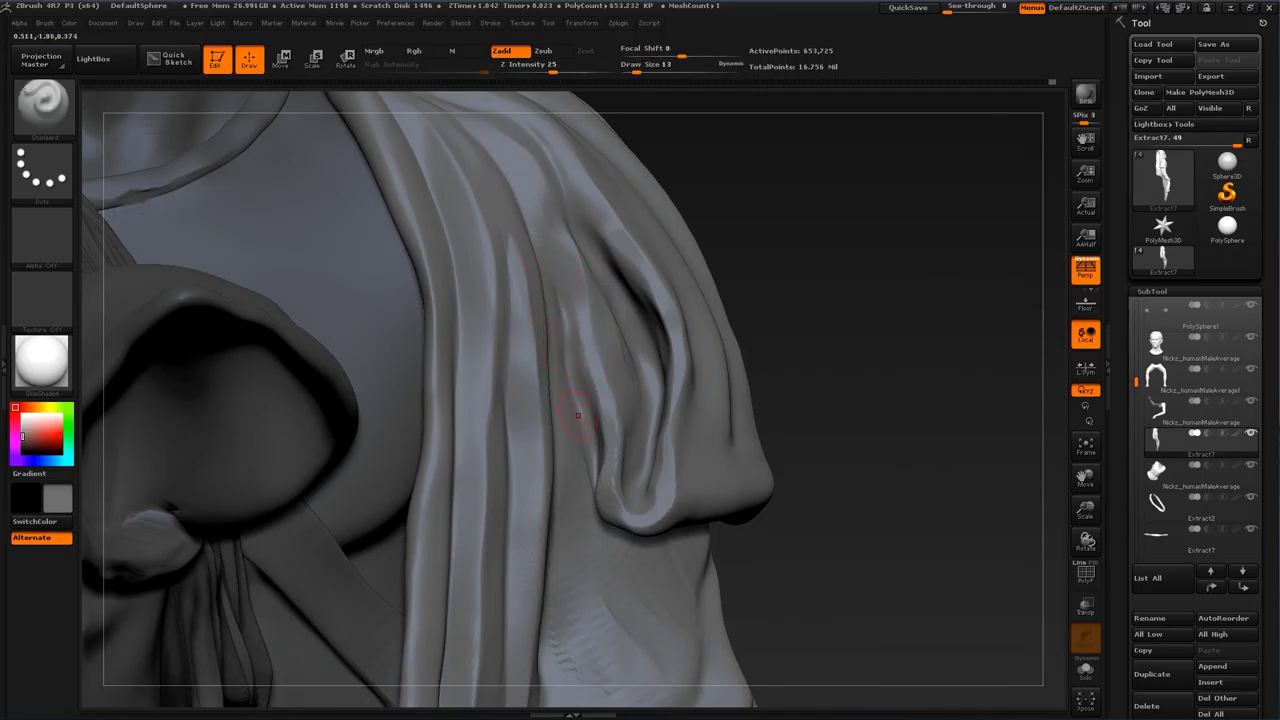
mouse_move(569, 360)
left_mouse_down()
mouse_move(580, 395)
mouse_move(562, 292)
left_mouse_up()
left_click_drag(728, 166, 727, 240)
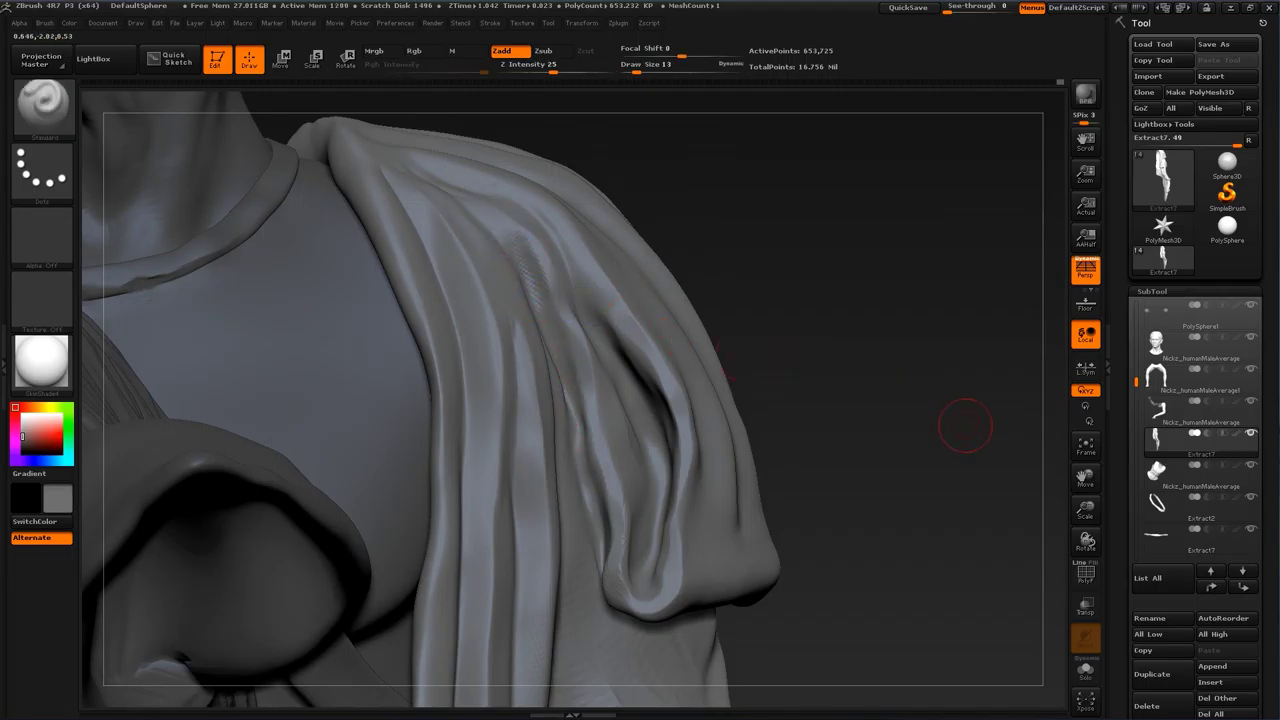
Step: Model the cloth on the upper arm beneath the shoulder flap with the Standard brush at draw size 41, and smooth it
left_click_drag(966, 423, 885, 392, "alt")
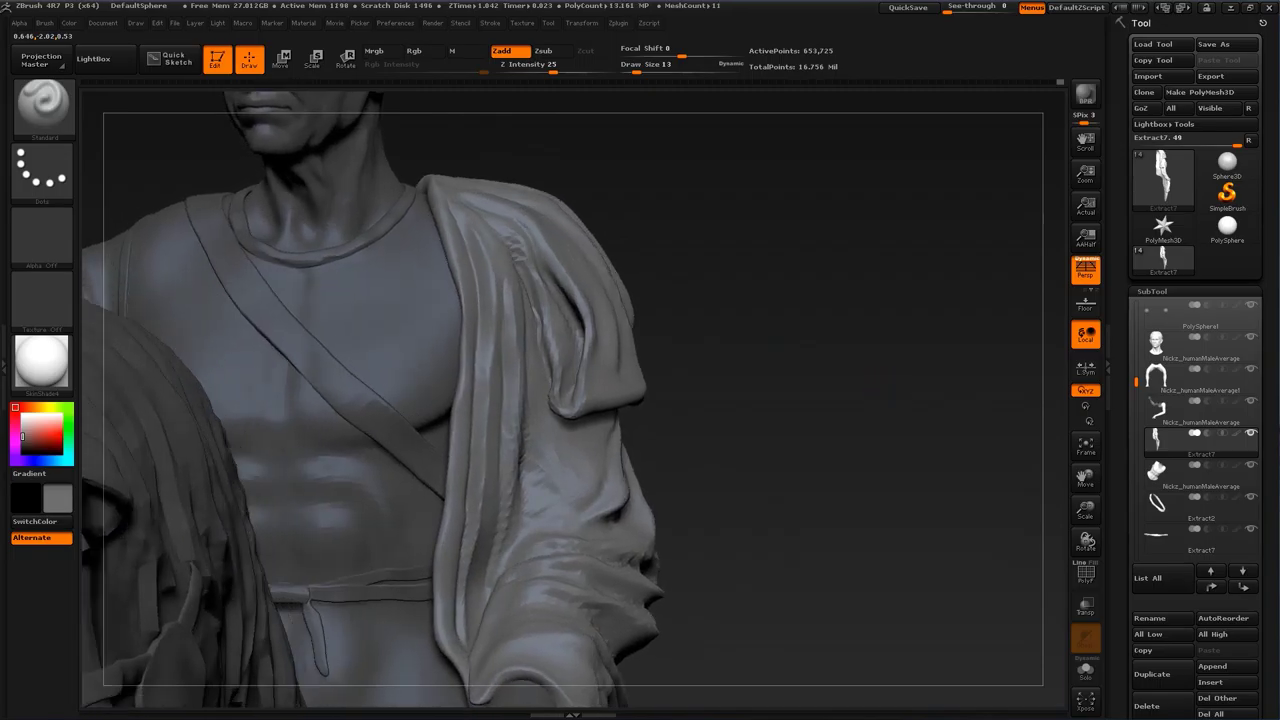
left_click_drag(878, 455, 830, 405, "alt")
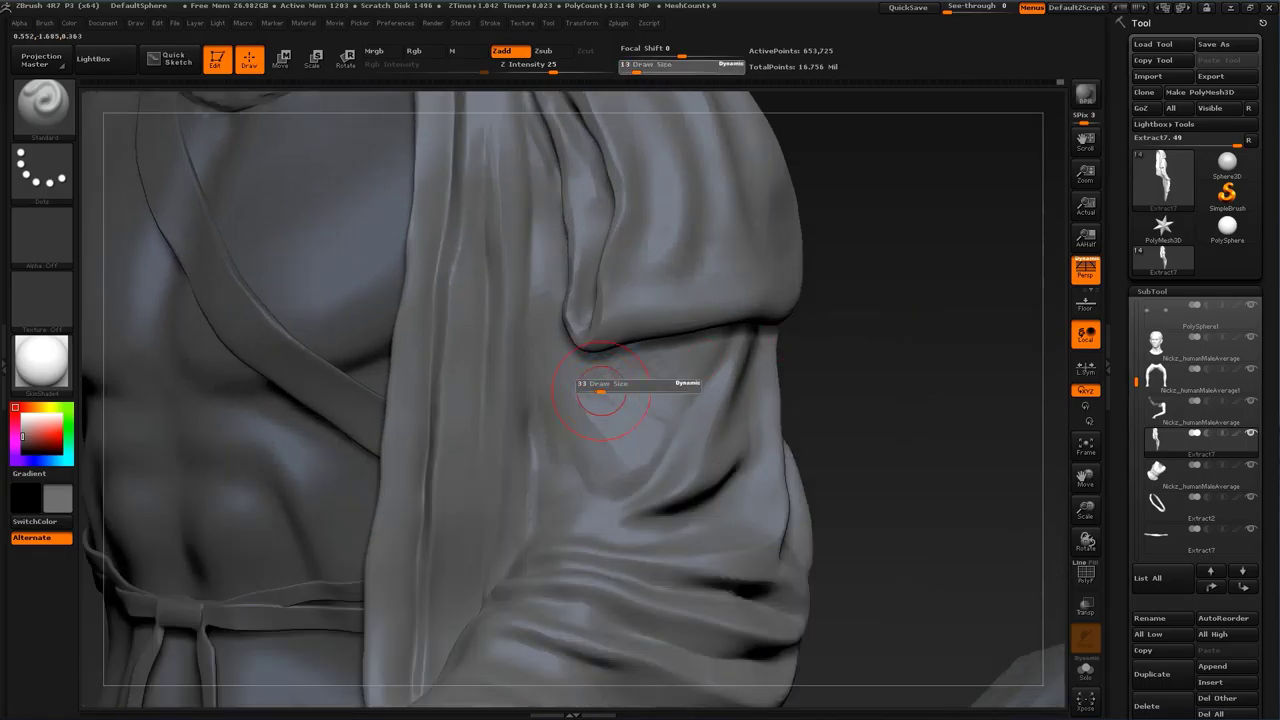
key("shift")
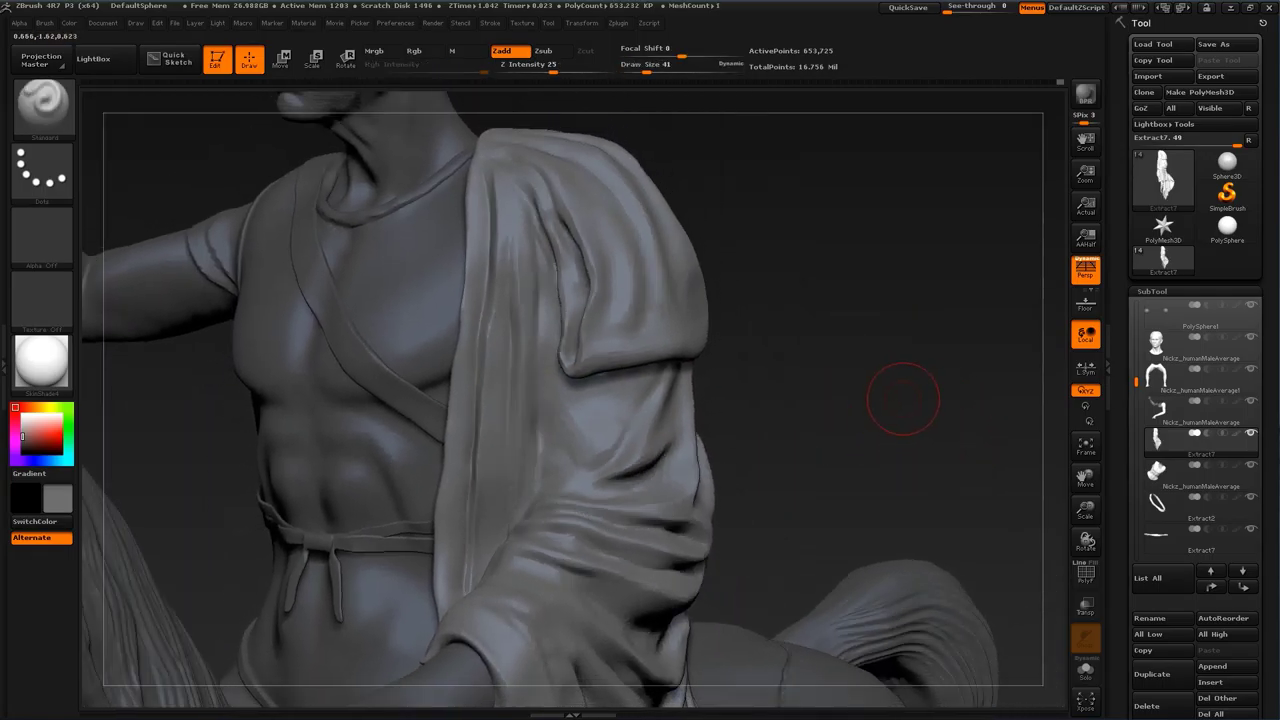
mouse_move(889, 437)
left_mouse_down("alt")
mouse_move(843, 343)
mouse_move(846, 425)
mouse_move(872, 430)
left_mouse_up("alt")
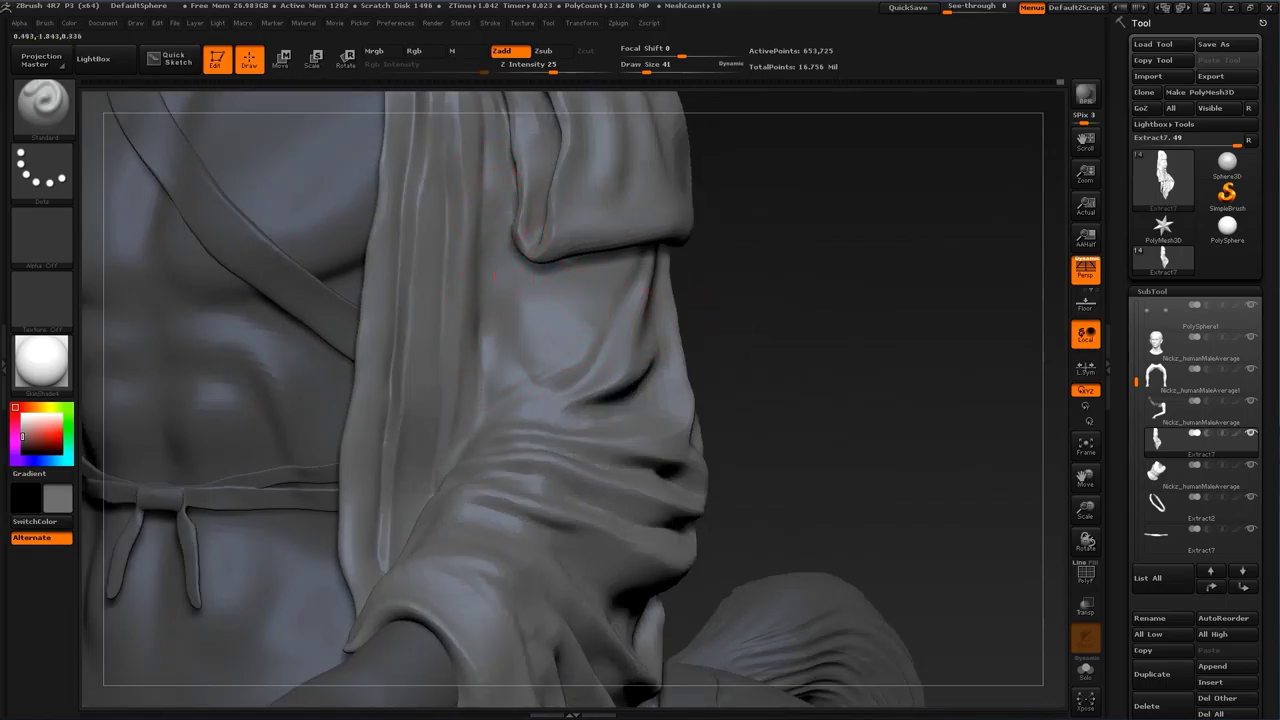
left_click_drag(493, 279, 484, 364)
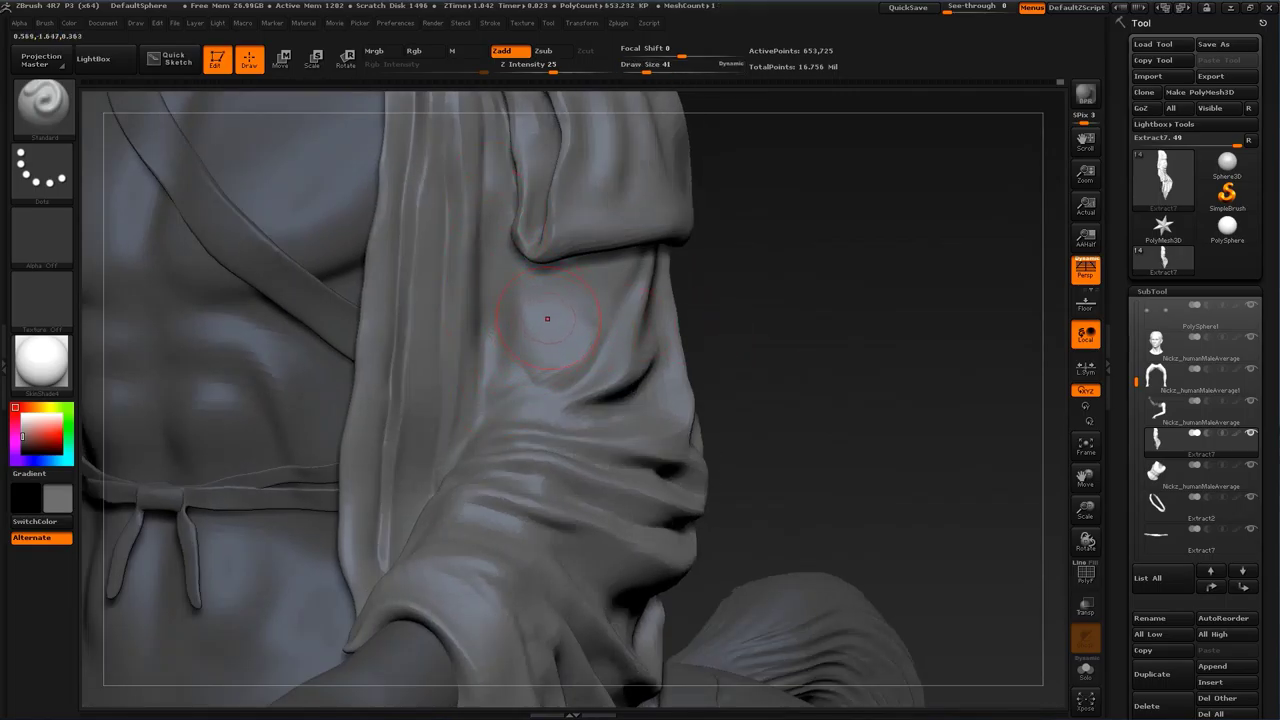
mouse_move(541, 281)
left_mouse_down()
mouse_move(555, 344)
mouse_move(555, 283)
left_mouse_up()
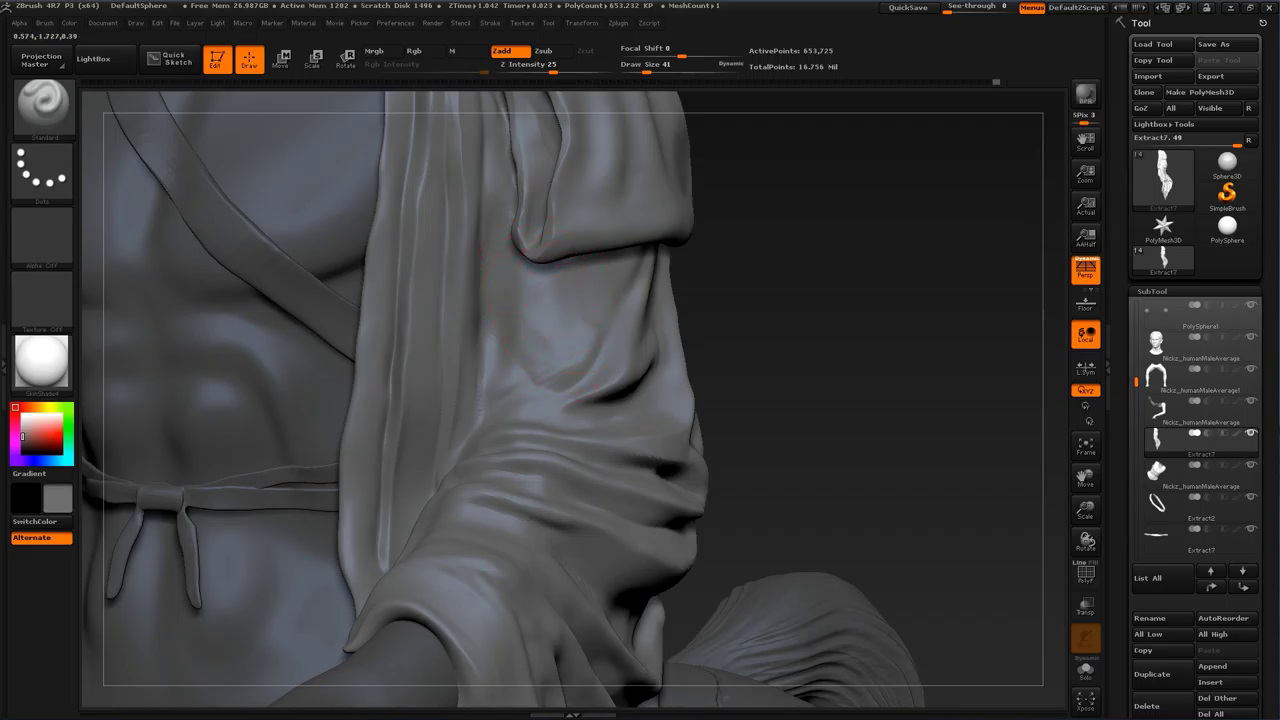
left_click_drag(585, 352, 566, 308, "shift")
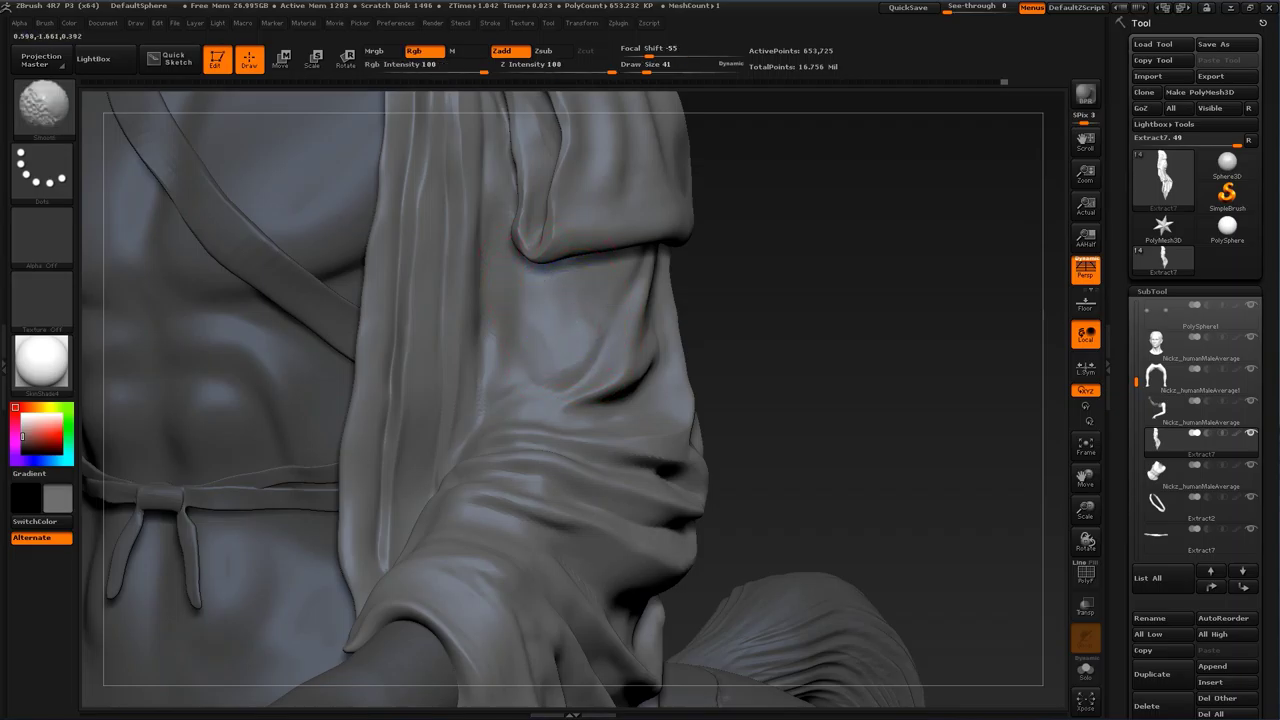
Step: Add diagonal tension folds running down from the flap's underside across the upper arm with the Standard brush at draw size 25
mouse_move(871, 303)
left_mouse_down()
mouse_move(860, 317)
mouse_move(815, 316)
mouse_move(795, 348)
left_mouse_up()
key("s")
mouse_move(592, 336)
left_mouse_down()
mouse_move(580, 342)
mouse_move(575, 322)
left_mouse_up()
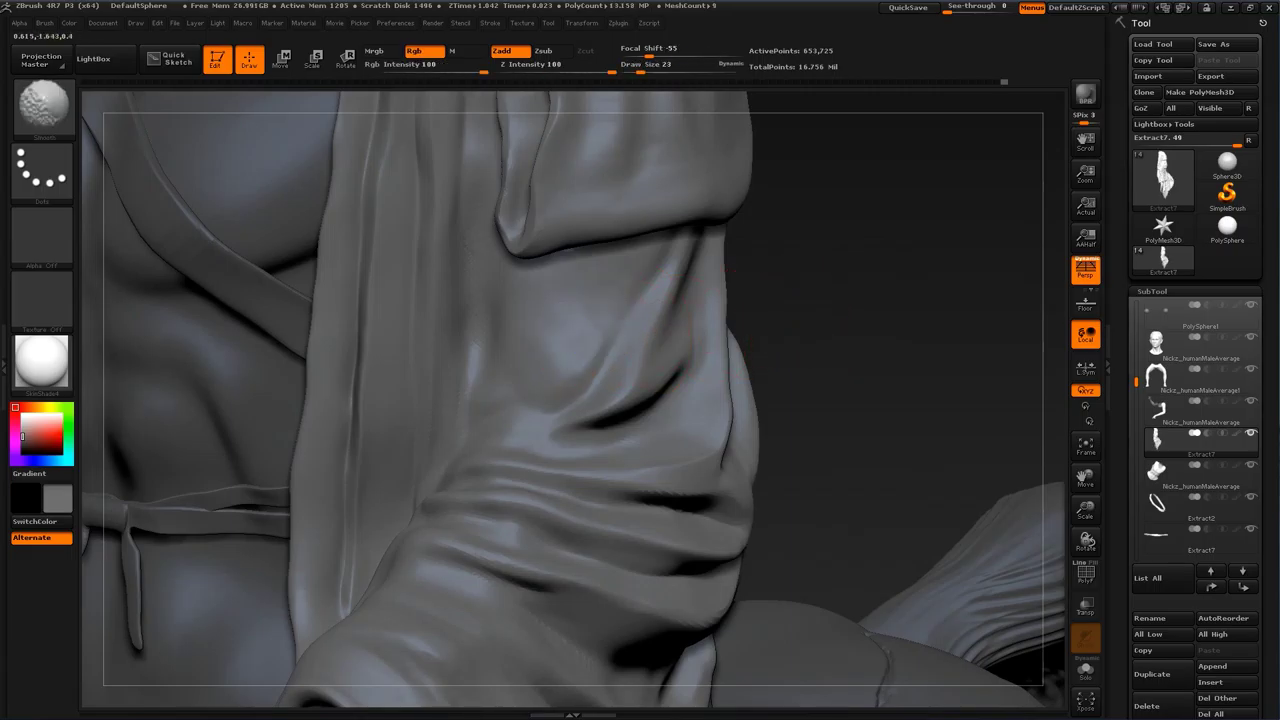
left_click_drag(754, 297, 697, 298)
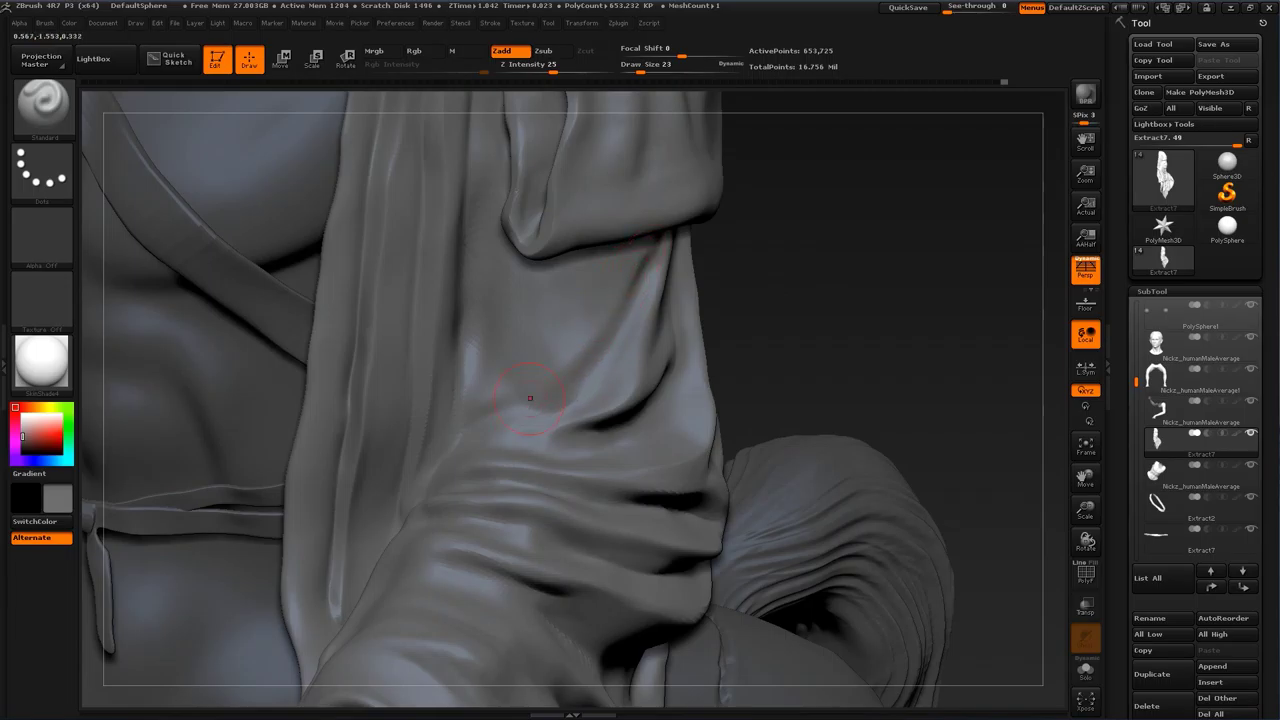
key("s")
key("s")
left_click(579, 345)
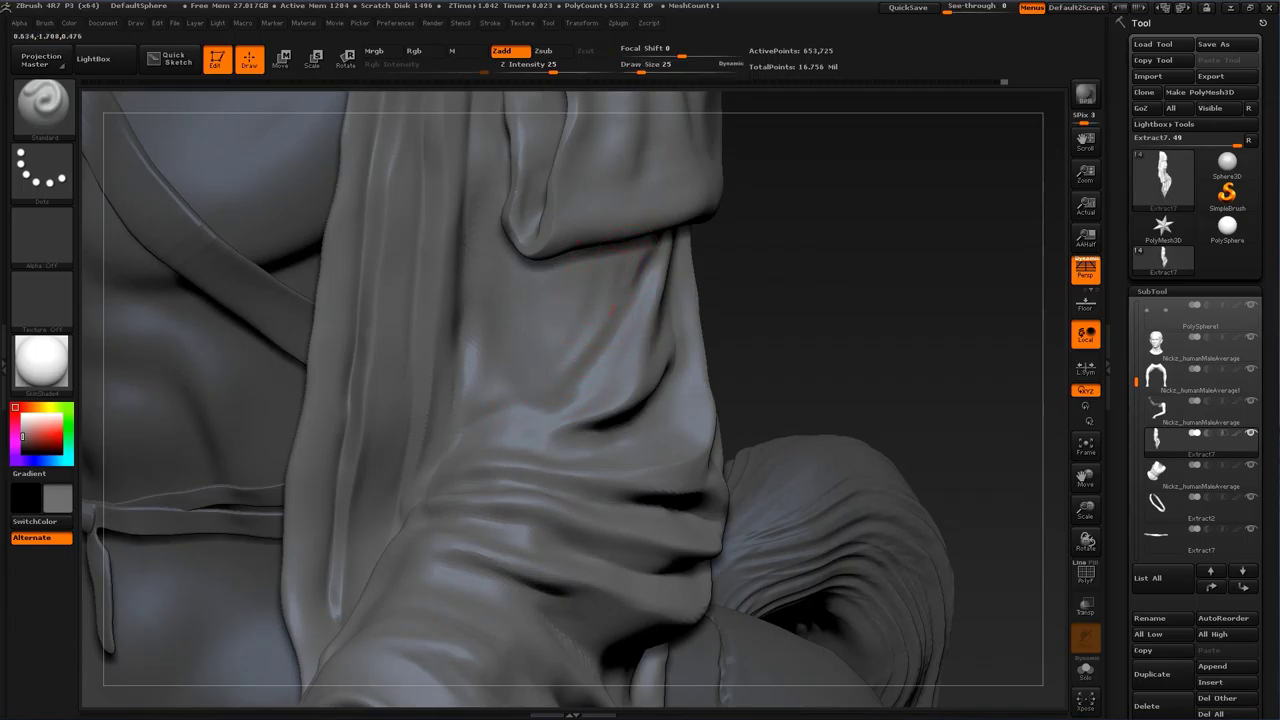
left_click_drag(598, 328, 538, 390)
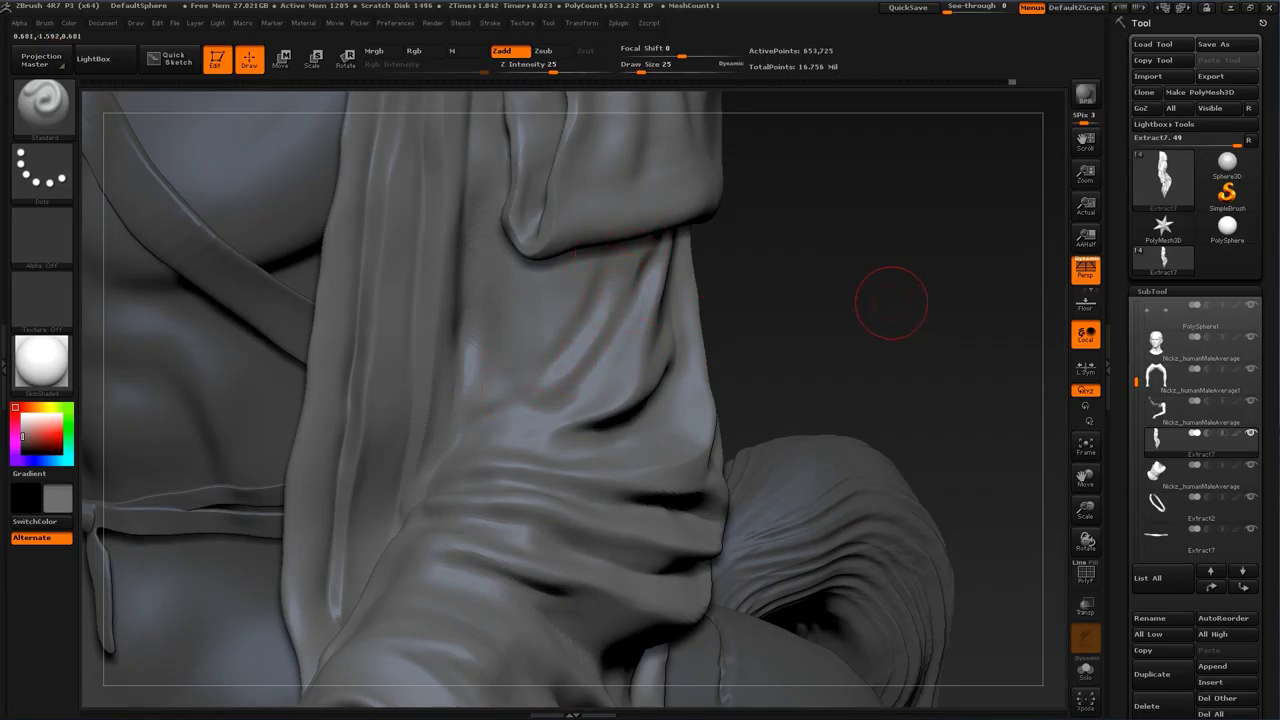
Step: Refine and smooth the cloth beside the flap's lower front corner at draw size 25
left_click_drag(891, 303, 935, 305)
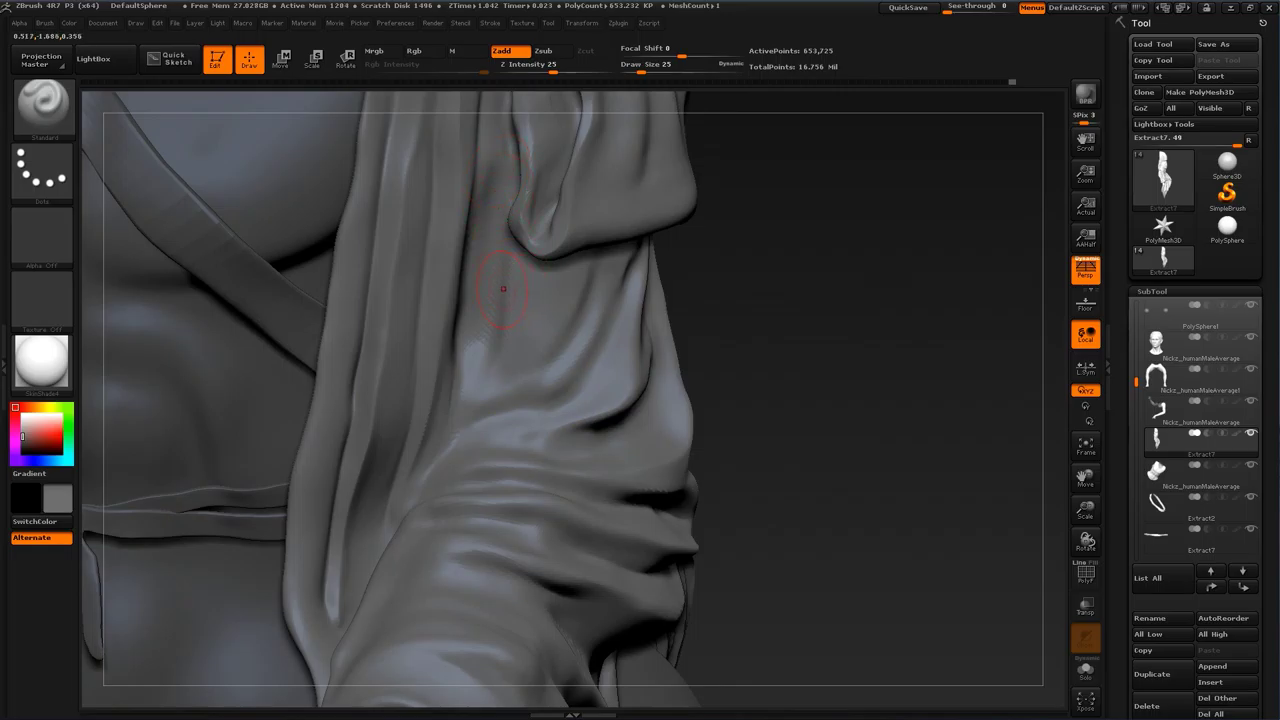
mouse_move(848, 296)
left_mouse_down()
mouse_move(760, 300)
mouse_move(925, 300)
left_mouse_up()
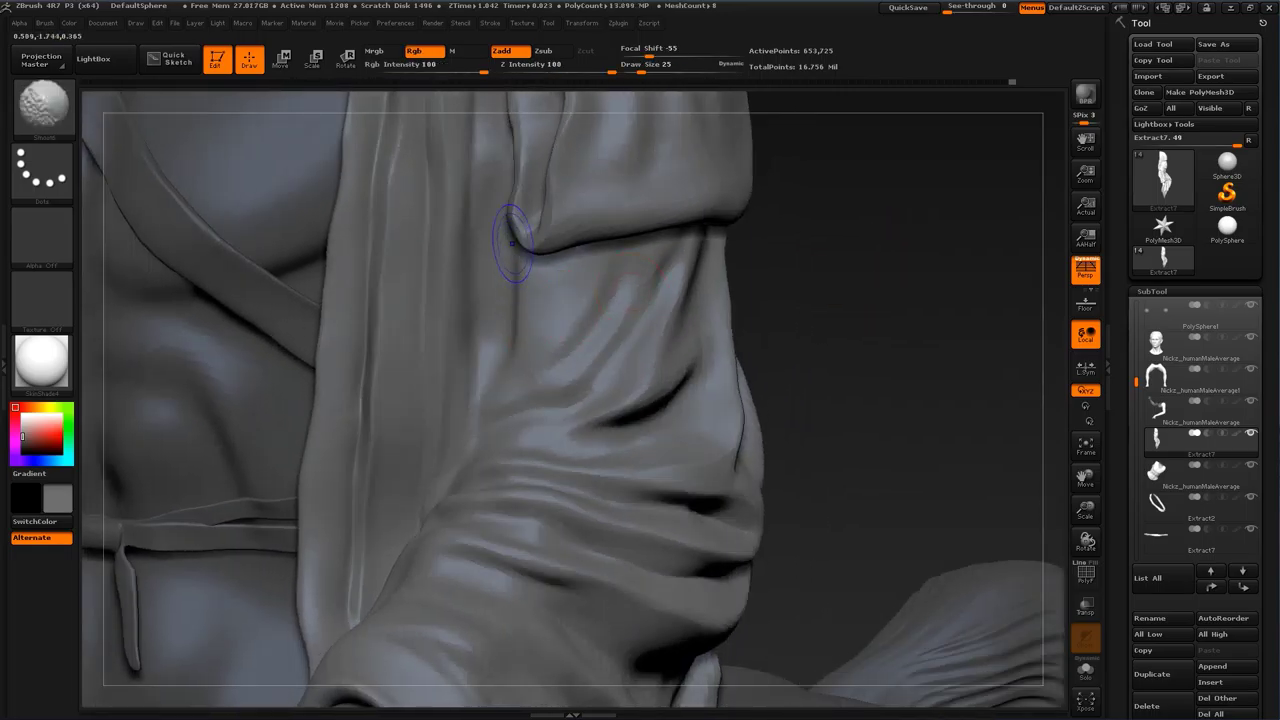
left_click_drag(509, 250, 475, 345, "shift")
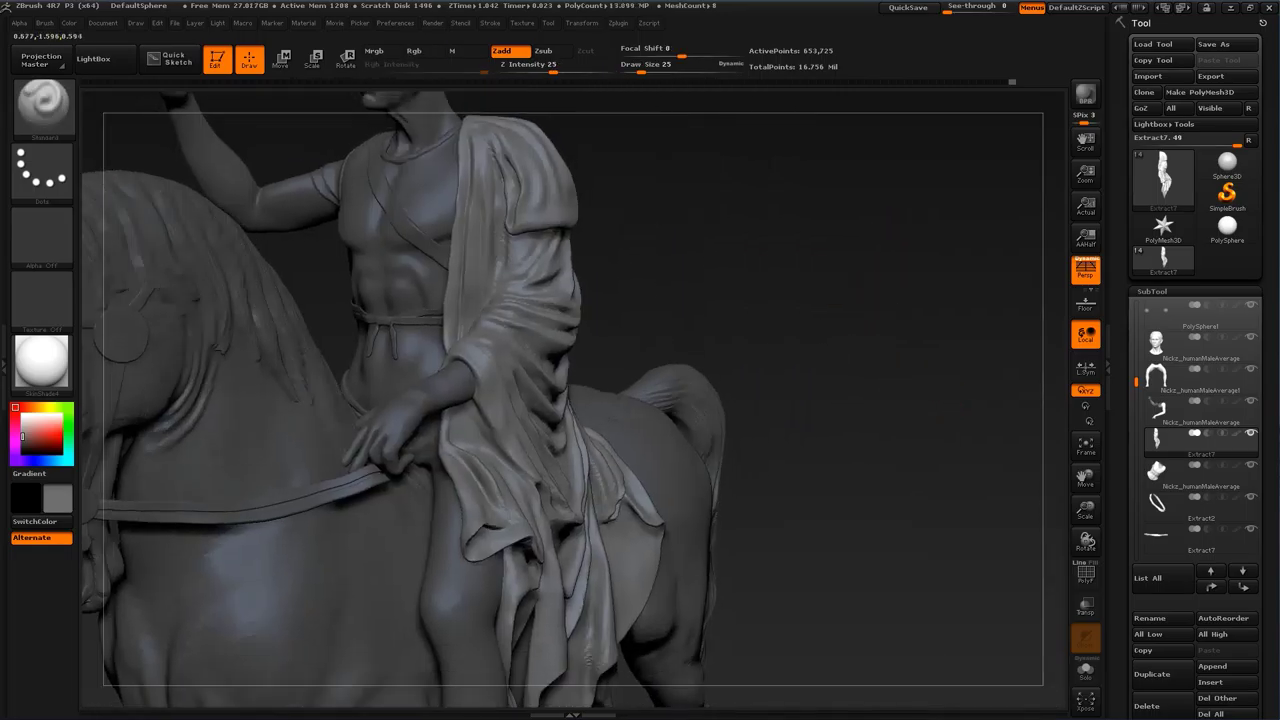
Step: Refine the folds across the cloth on the upper arm above the elbow with the Standard brush at draw size 25
left_click_drag(520, 300, 876, 303)
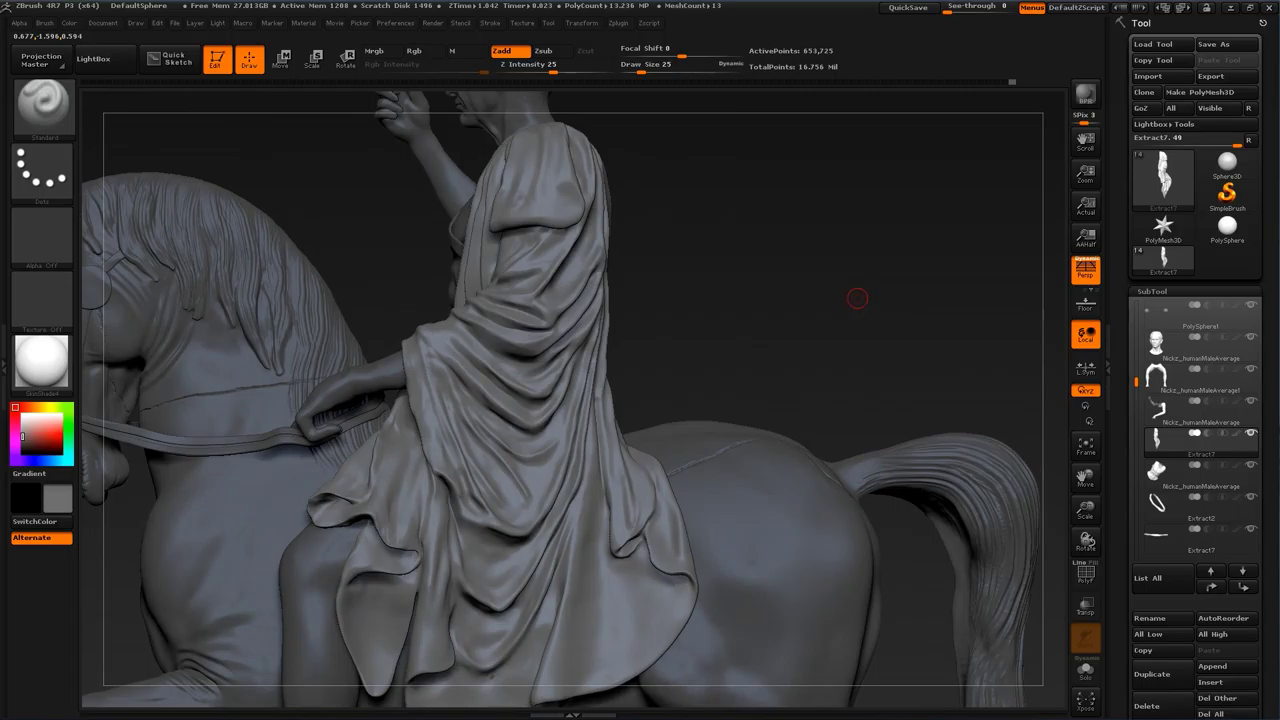
mouse_move(865, 249)
left_mouse_down("alt")
mouse_move(923, 380)
mouse_move(942, 340)
mouse_move(946, 366)
left_mouse_up("alt")
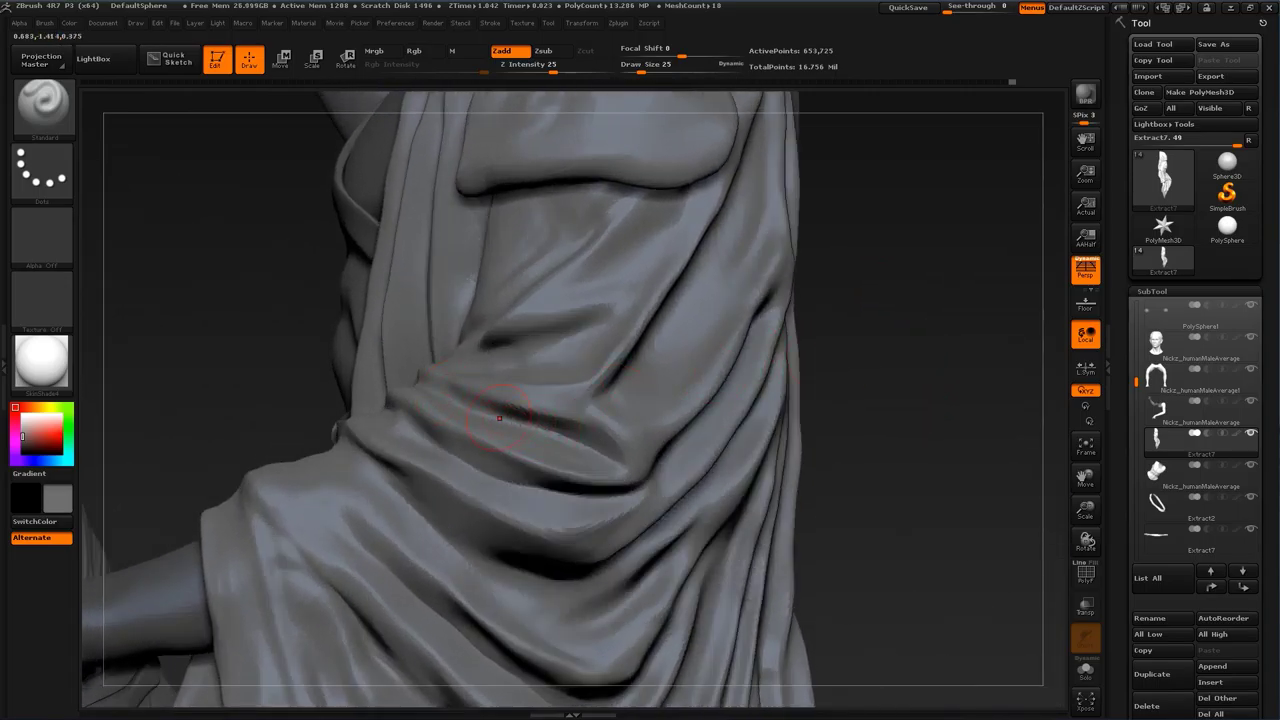
left_click_drag(458, 395, 564, 436)
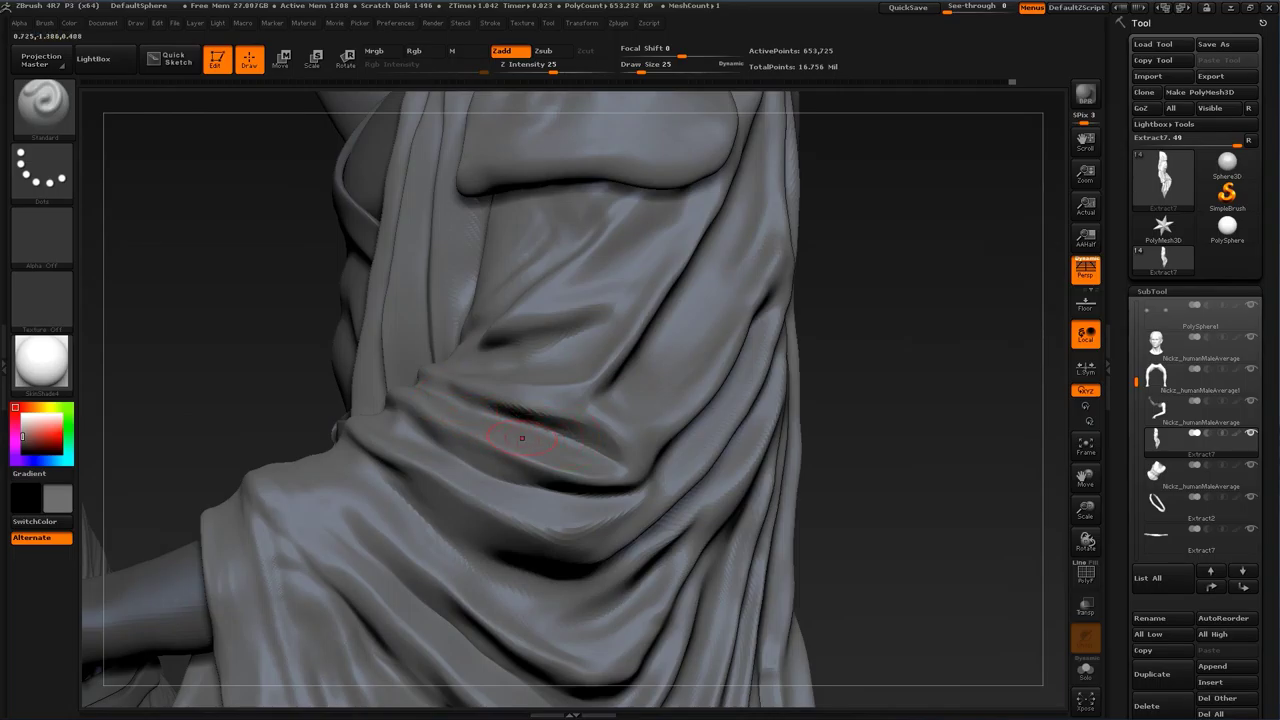
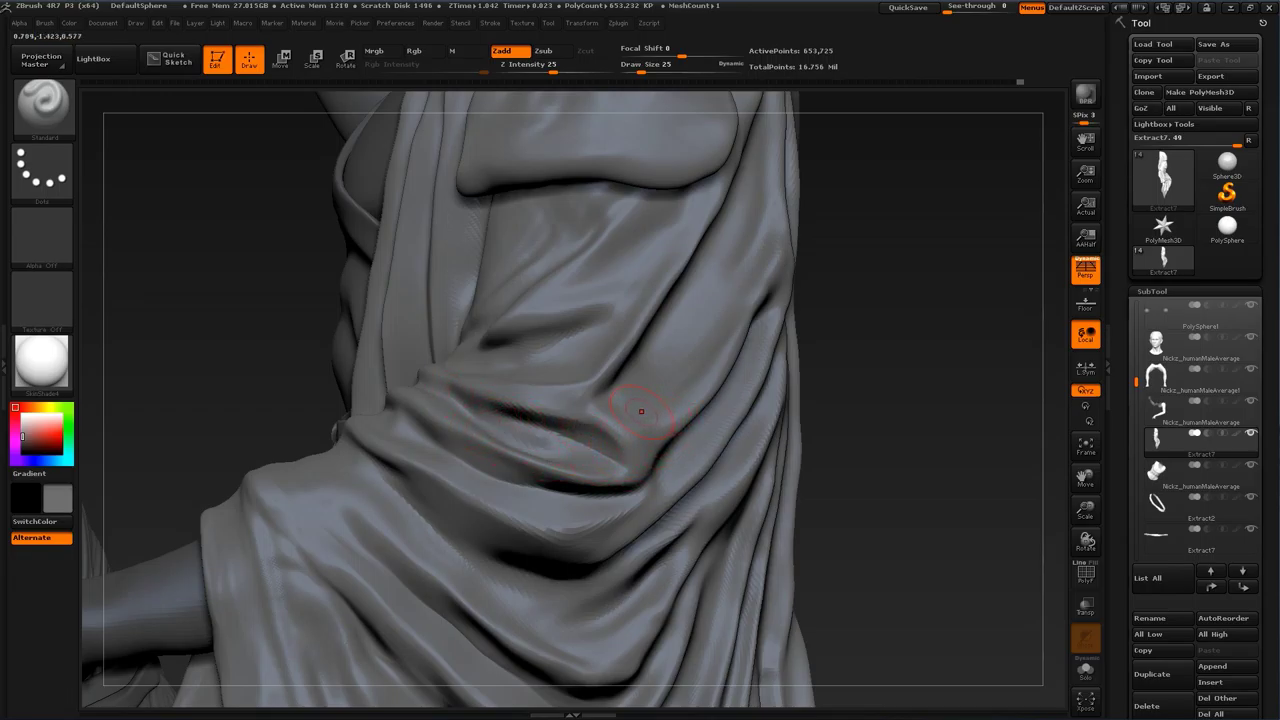
left_click_drag(977, 353, 880, 360)
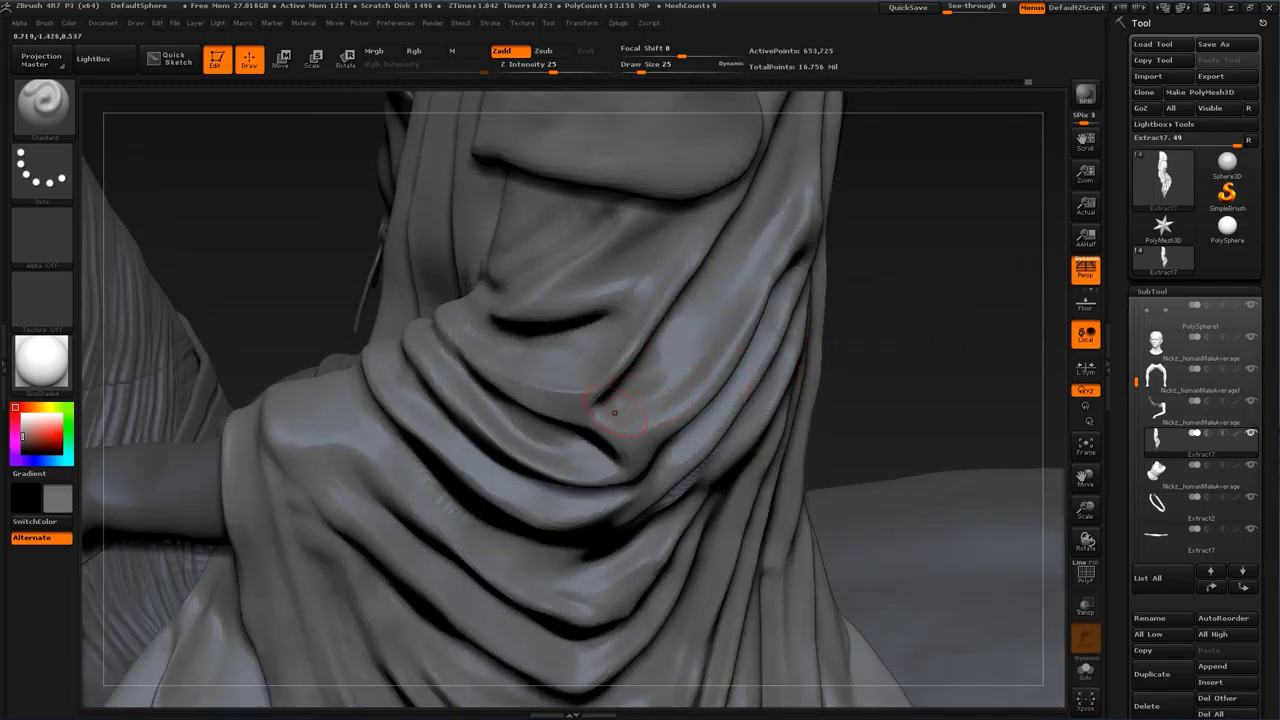
left_click_drag(685, 358, 682, 362)
left_click_drag(900, 300, 948, 323)
mouse_move(948, 377)
left_mouse_down()
mouse_move(925, 338)
mouse_move(931, 292)
mouse_move(902, 314)
left_mouse_up()
Step: Adjust the shape of the diagonal folds at the back of the upper arm with the Move brush at draw size 65
key("b")
left_click(652, 331)
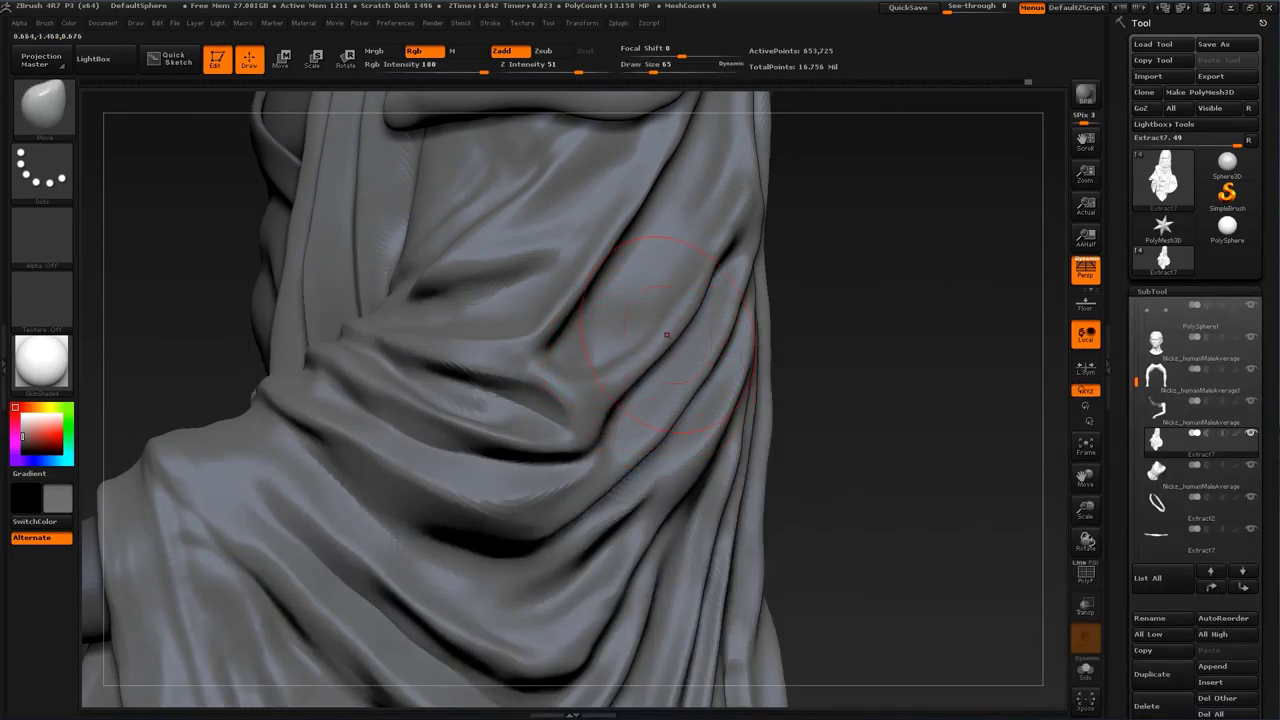
left_click_drag(968, 288, 934, 296)
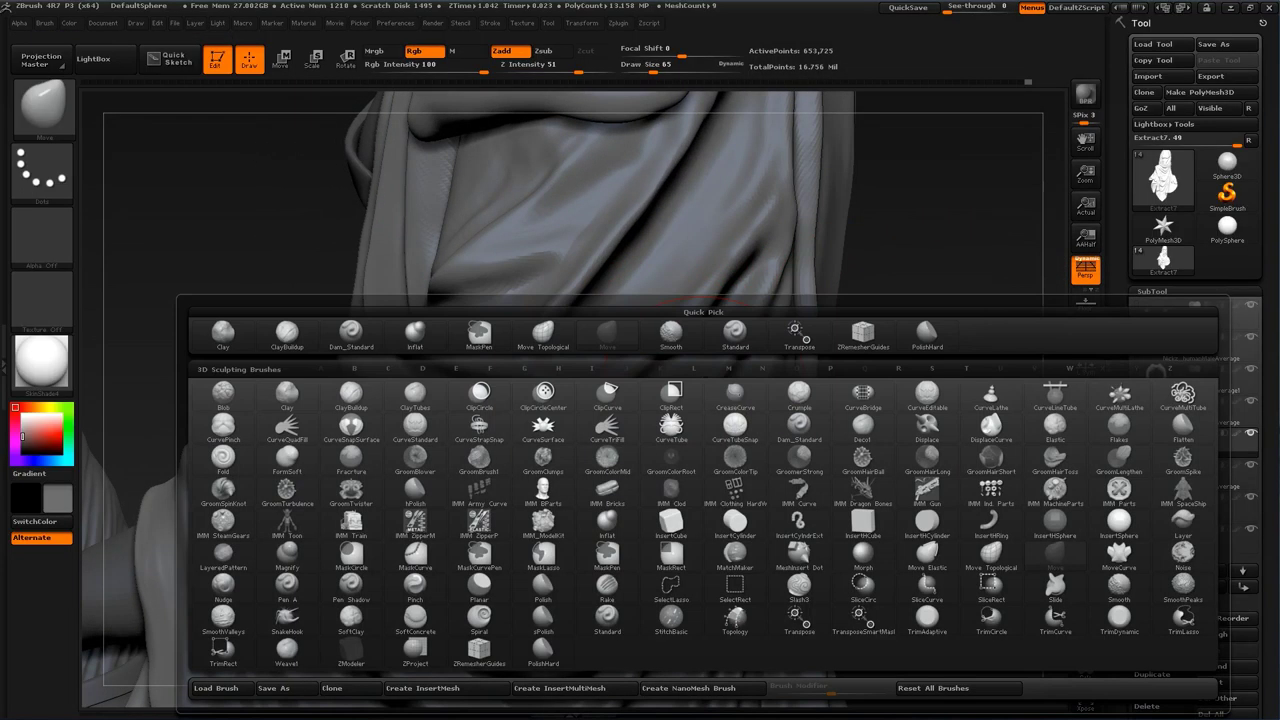
Step: Polish the cloth where the upper-arm folds meet with the PolishHard brush at draw size 29
key("b")
left_click(927, 337)
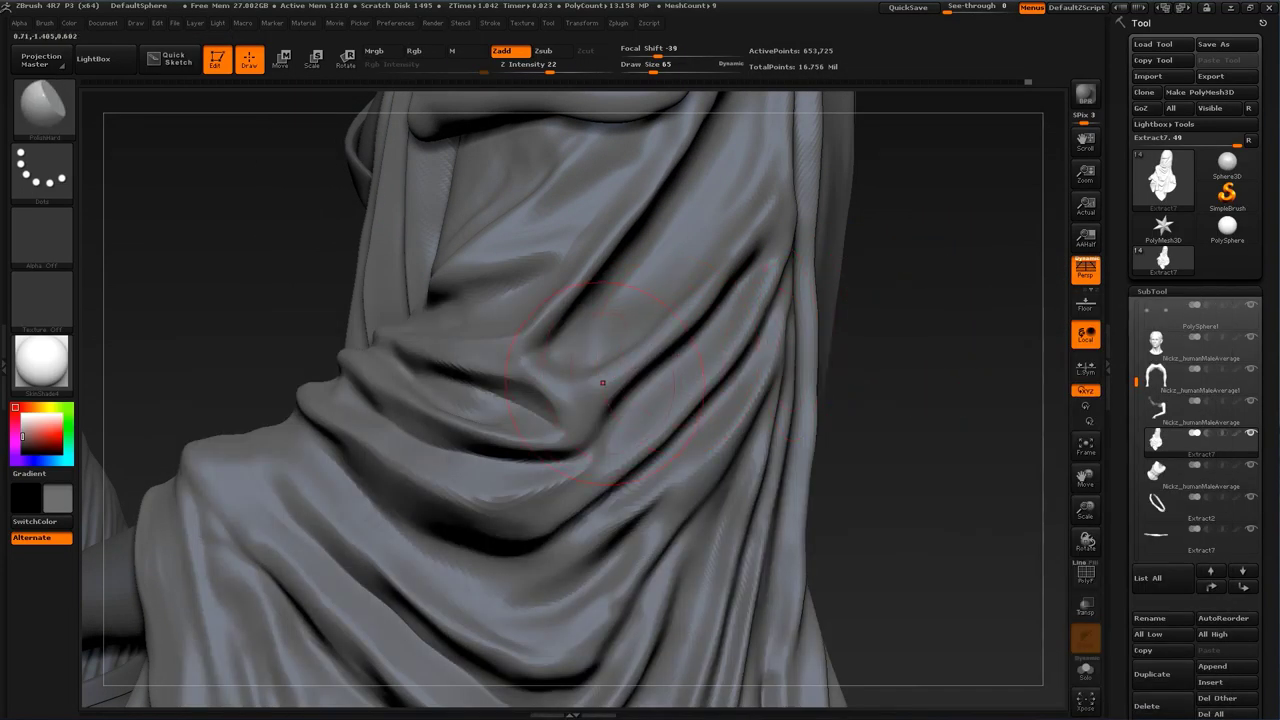
key("s")
key("s")
left_click_drag(615, 379, 620, 380)
Step: Reshape the folds hanging from the forearm beside the elbow with the Move brush at draw size 49
mouse_move(845, 418)
left_mouse_down("alt")
mouse_move(923, 294)
mouse_move(935, 318)
mouse_move(1010, 325)
mouse_move(935, 390)
mouse_move(908, 312)
mouse_move(930, 340)
mouse_move(829, 306)
mouse_move(829, 388)
mouse_move(908, 288)
left_mouse_up("alt")
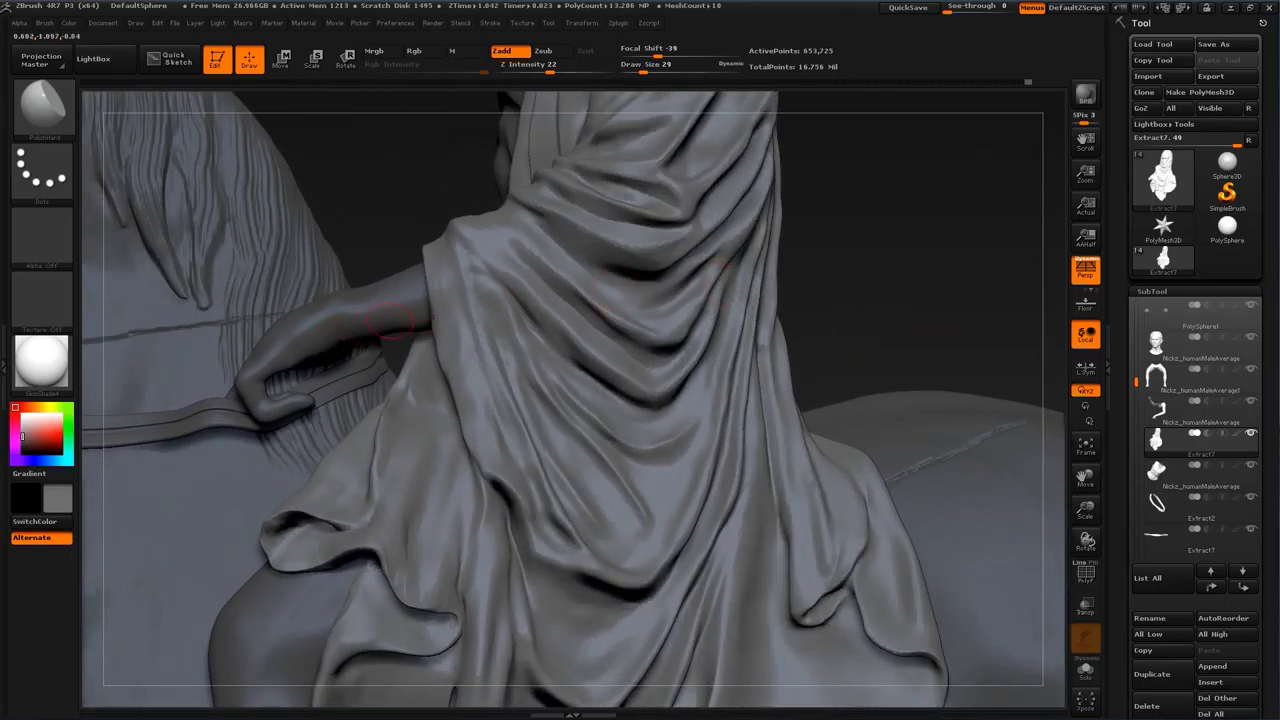
key("b")
left_click(431, 331)
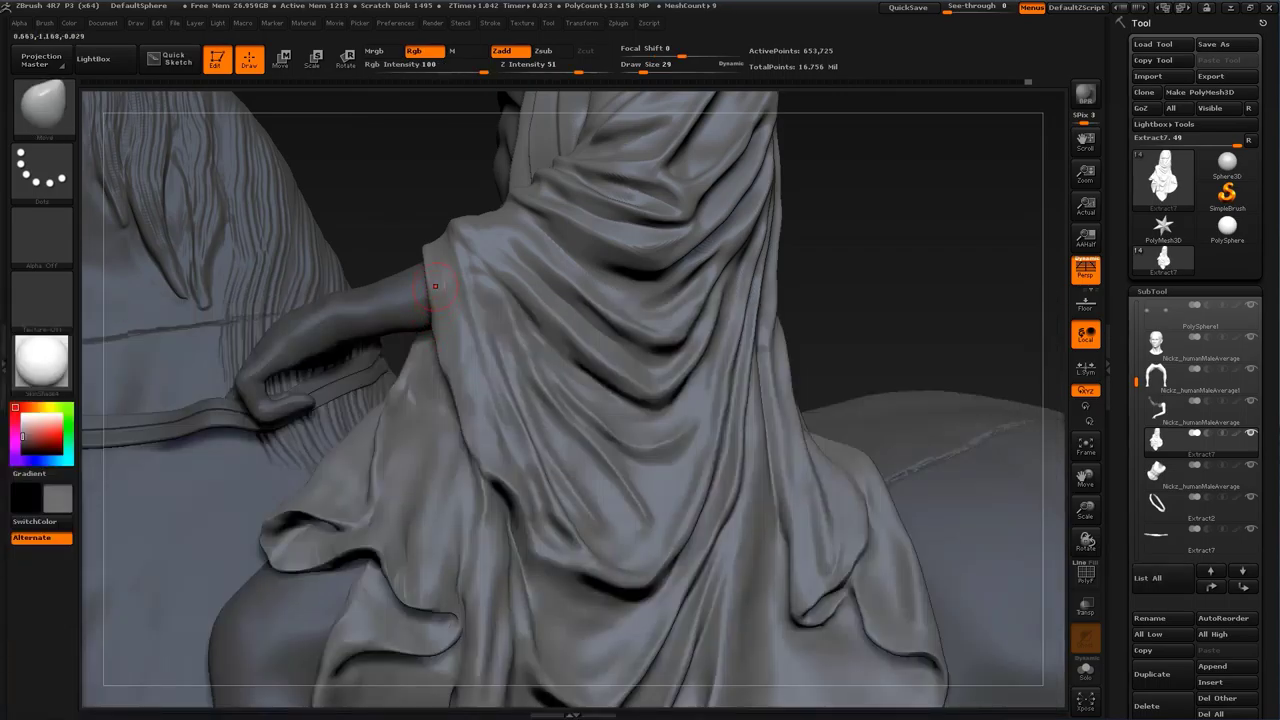
mouse_move(898, 217)
left_mouse_down()
mouse_move(868, 219)
mouse_move(855, 255)
left_mouse_up()
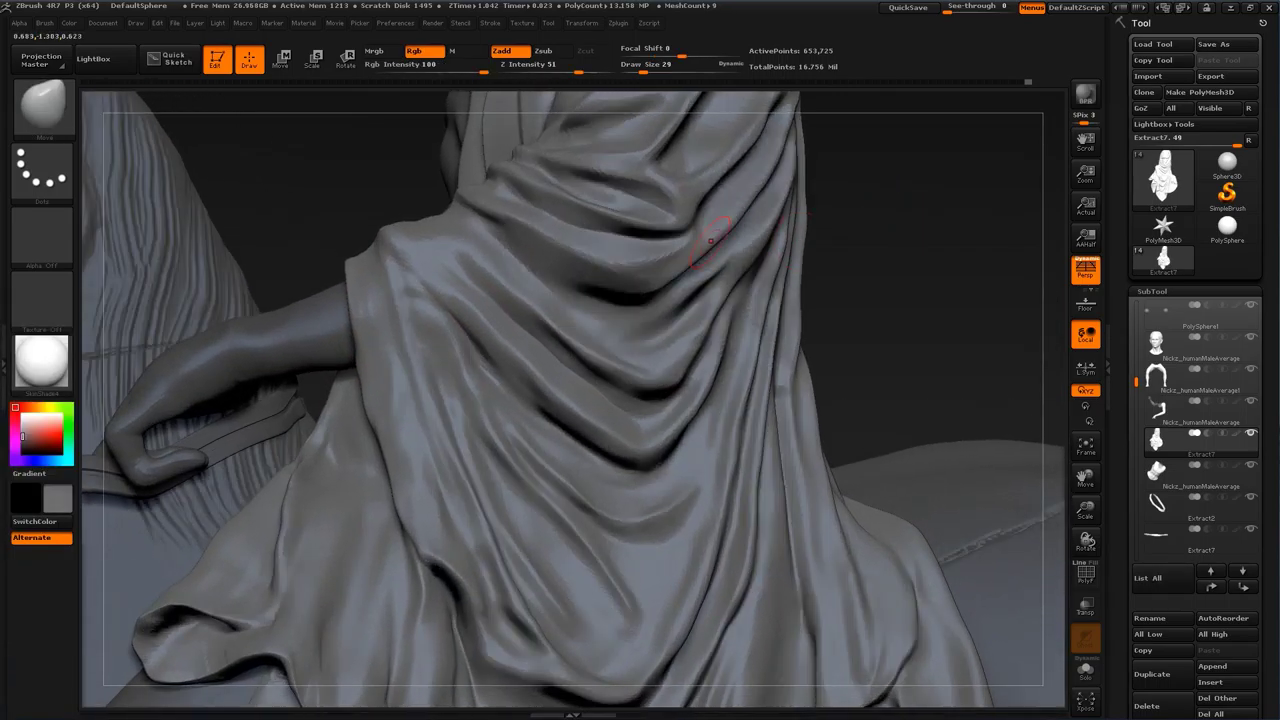
key("s")
left_click(441, 295)
left_click_drag(438, 290, 480, 343)
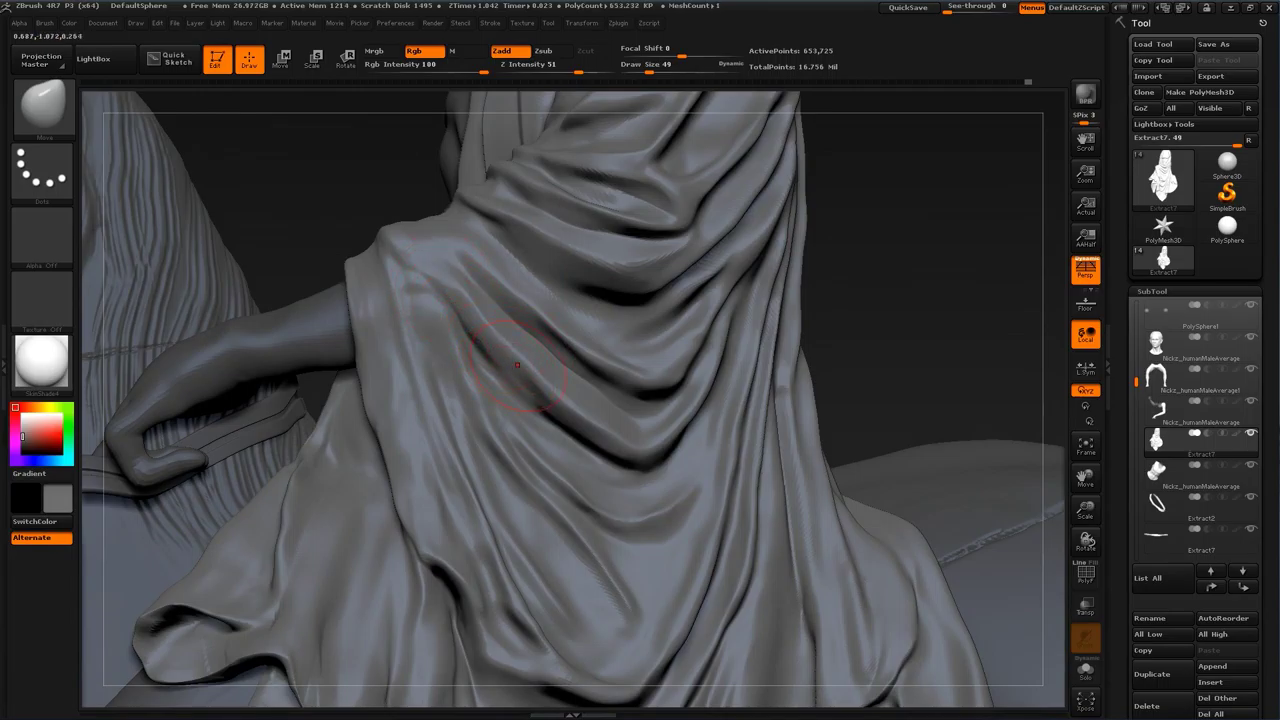
Step: Carve deeper valleys between the folds sweeping down from the forearm with the Standard brush at draw size 37
key("b")
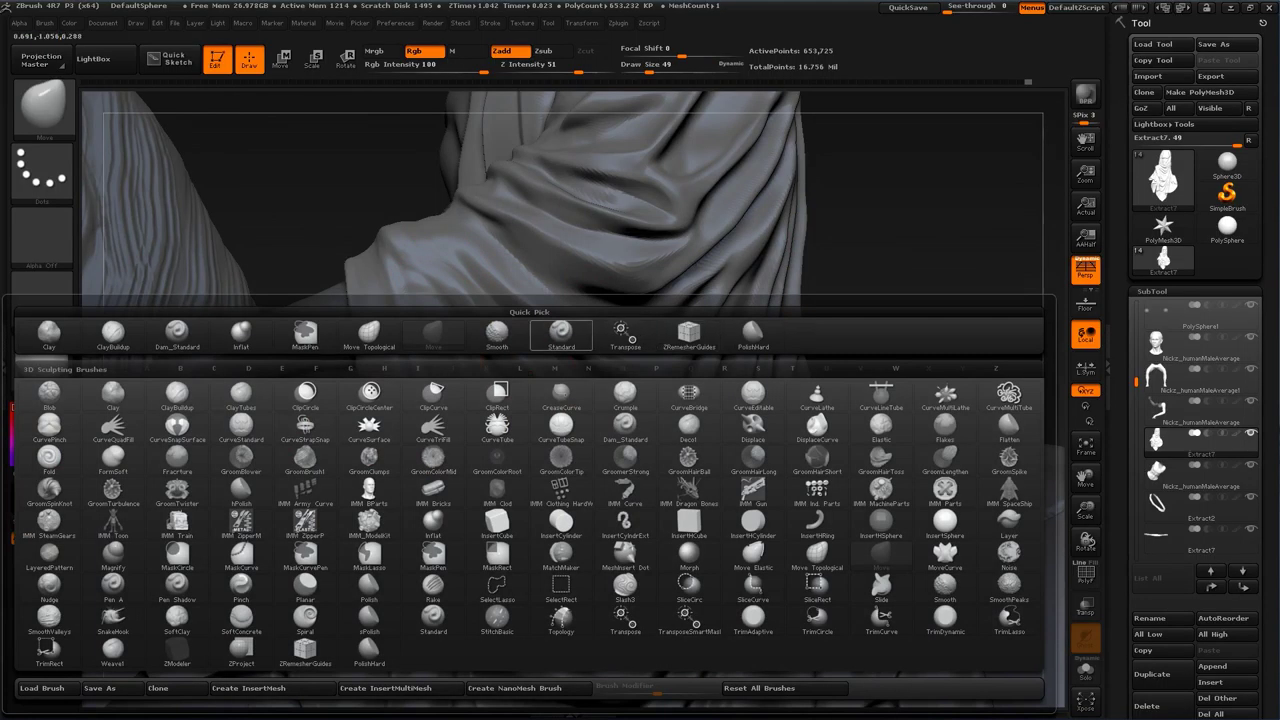
left_click(561, 333)
mouse_move(900, 306)
left_mouse_down("alt")
mouse_move(884, 233)
mouse_move(900, 215)
left_mouse_up("alt")
key("s")
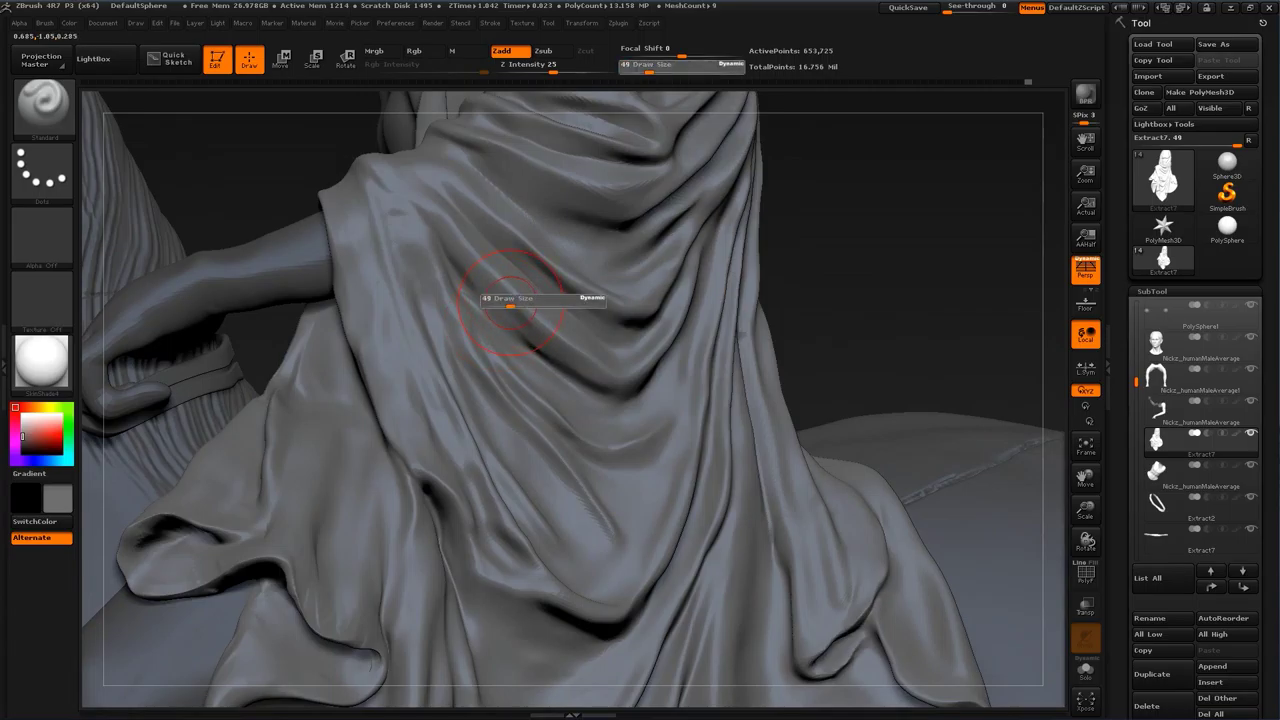
left_click(507, 304)
left_click_drag(476, 268, 549, 348, "alt")
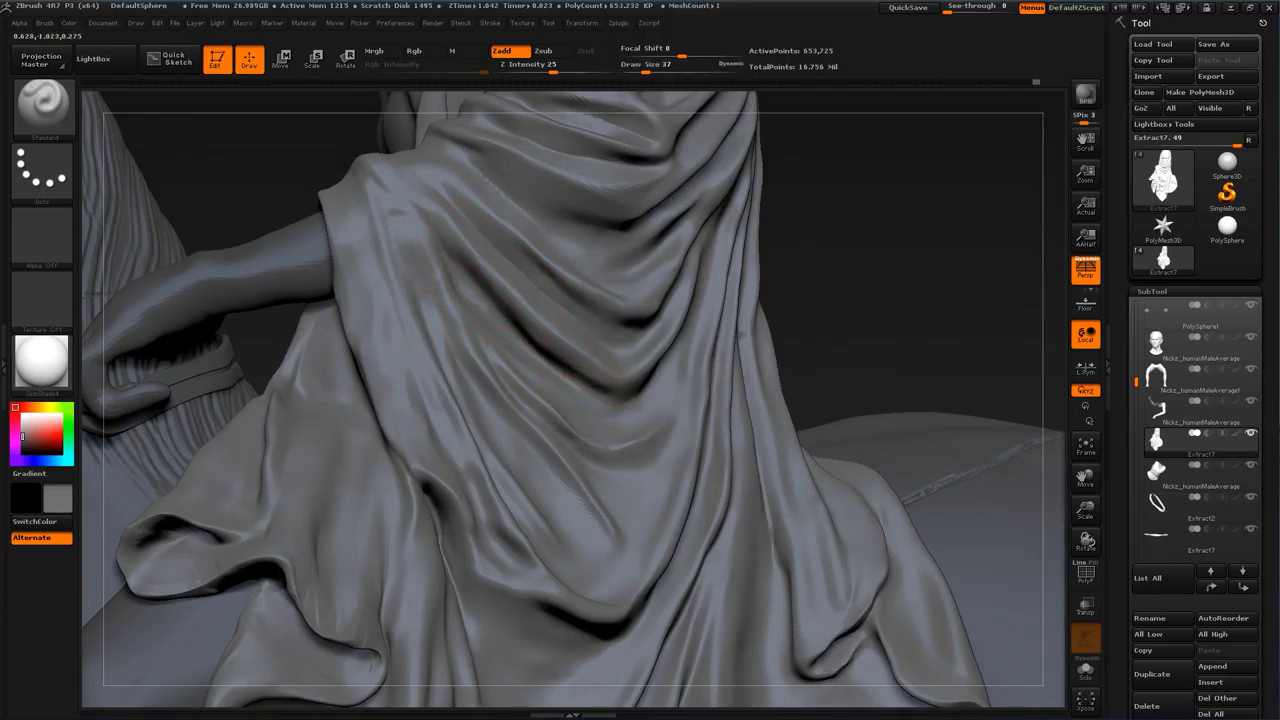
left_click_drag(900, 255, 860, 253)
left_click_drag(466, 266, 466, 245, "alt")
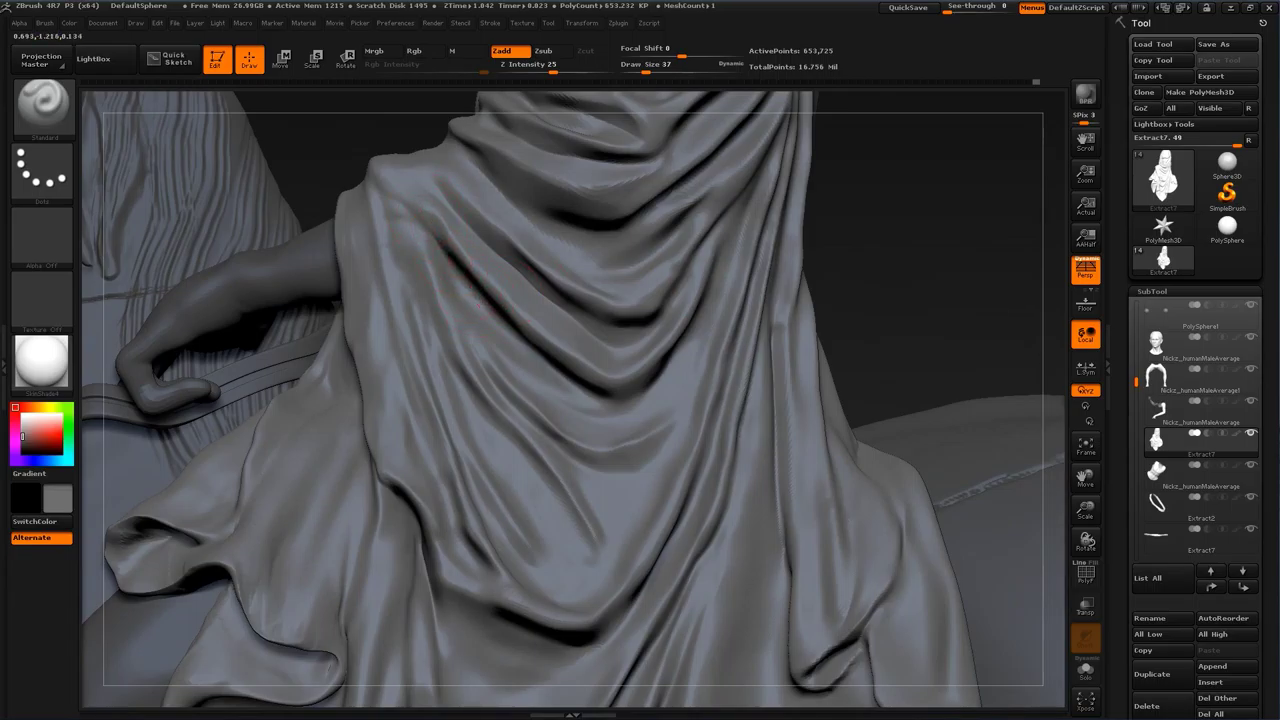
Step: Sharpen the upper end of the long crease below the forearm with the Standard brush at draw size 20
left_click_drag(886, 243, 916, 240, "alt")
key("s")
left_click_drag(506, 275, 478, 248)
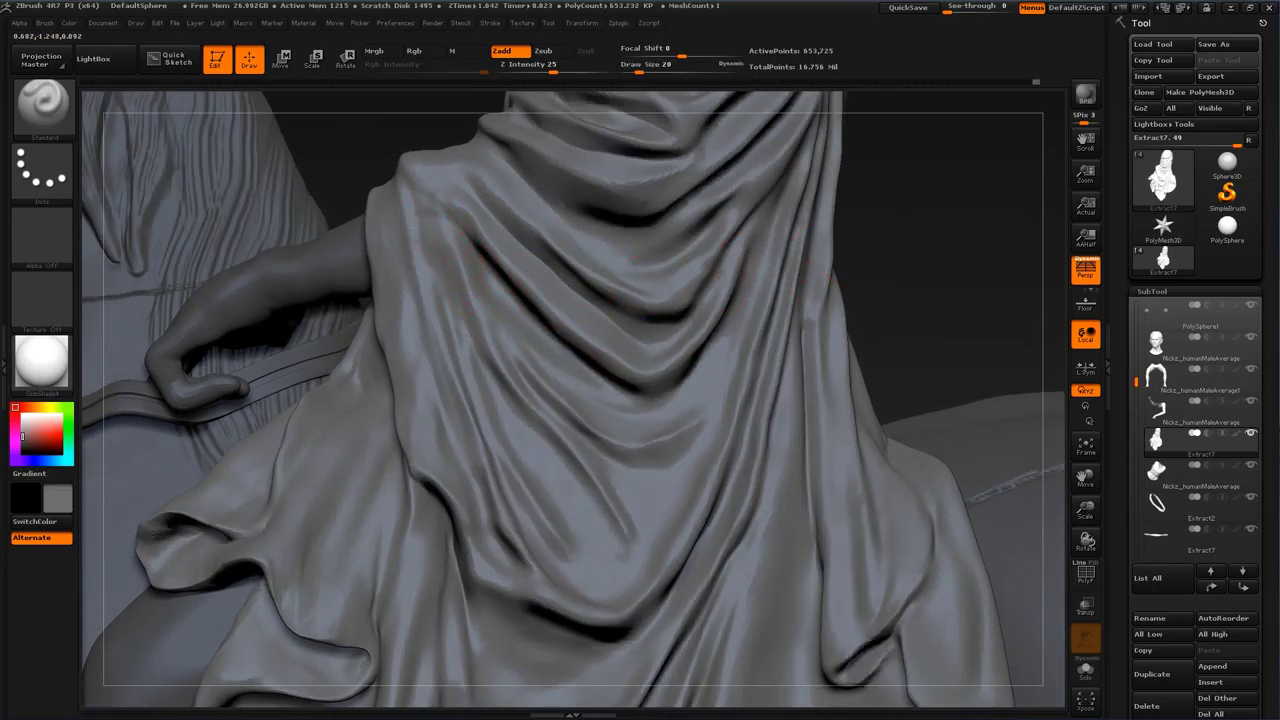
Step: Build up the fold beside the long crease below the forearm at draw size 25, and smooth its upper end
mouse_move(912, 225)
left_mouse_down("alt")
mouse_move(945, 320)
mouse_move(970, 310)
left_mouse_up("alt")
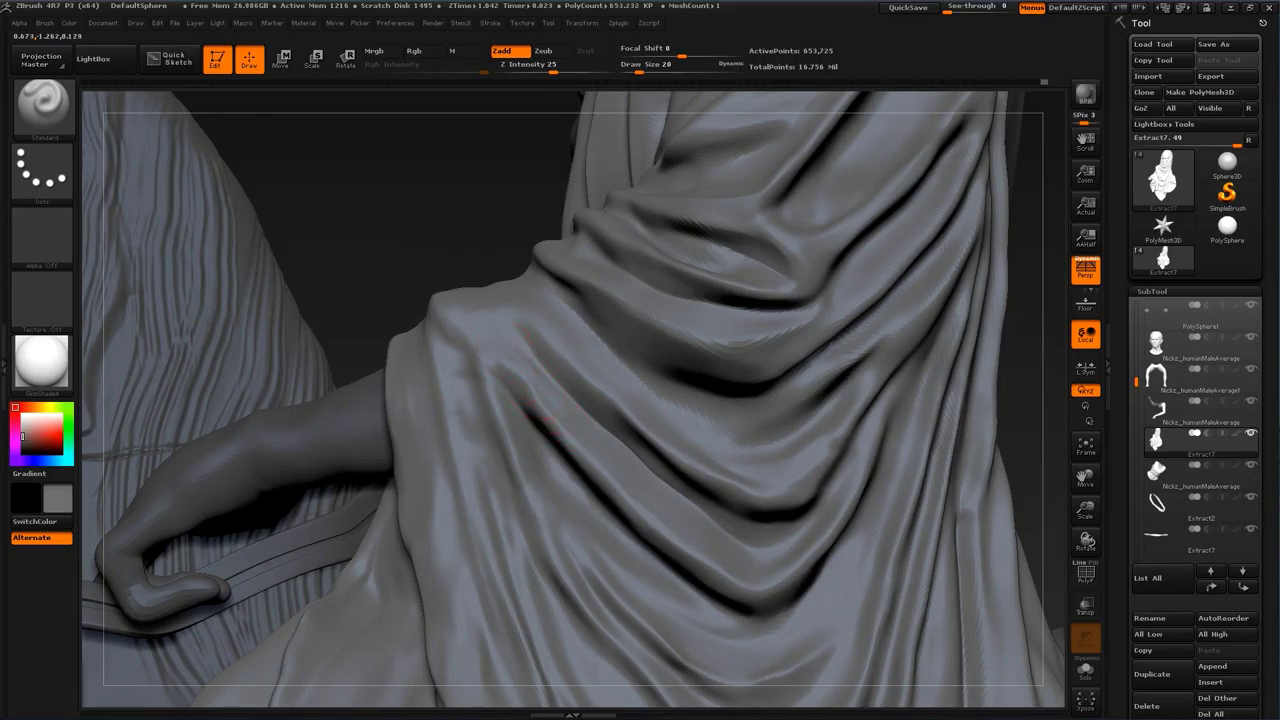
key("s")
left_click_drag(565, 408, 569, 408)
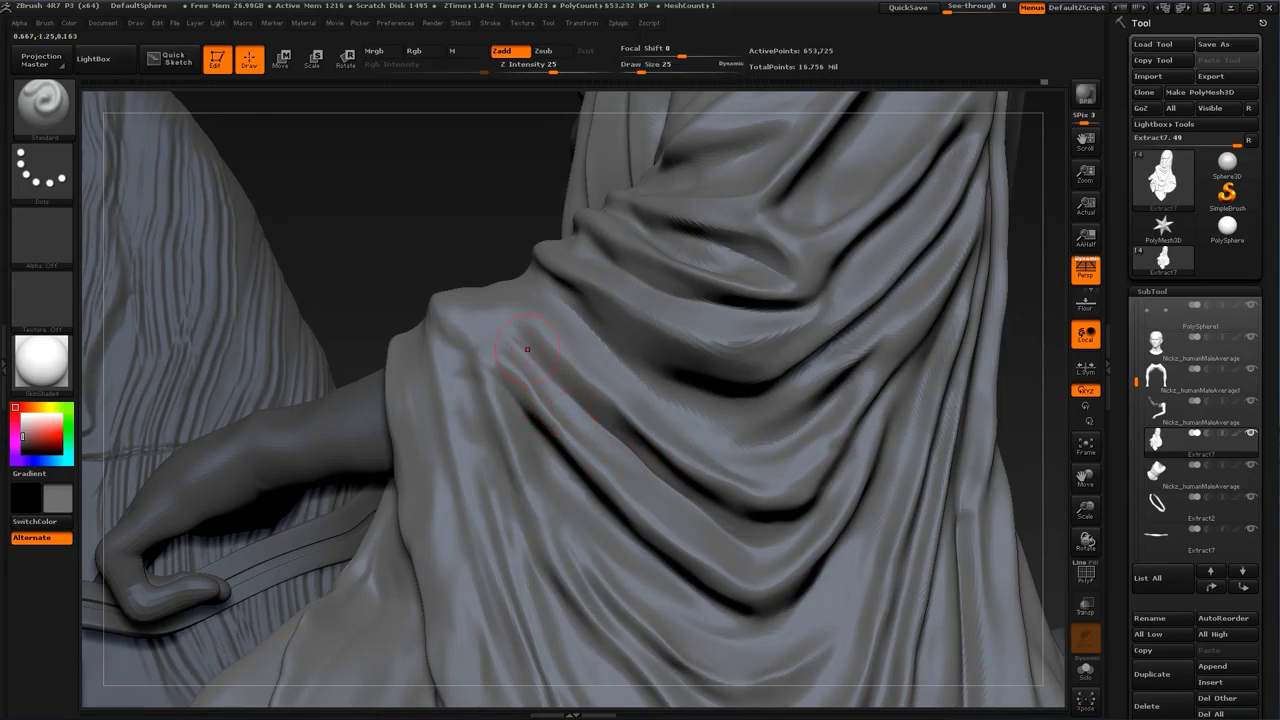
mouse_move(682, 512)
left_mouse_down()
mouse_move(738, 547)
mouse_move(700, 518)
left_mouse_up()
mouse_move(507, 359)
left_mouse_down("shift")
mouse_move(549, 400)
mouse_move(534, 395)
mouse_move(538, 432)
left_mouse_up("shift")
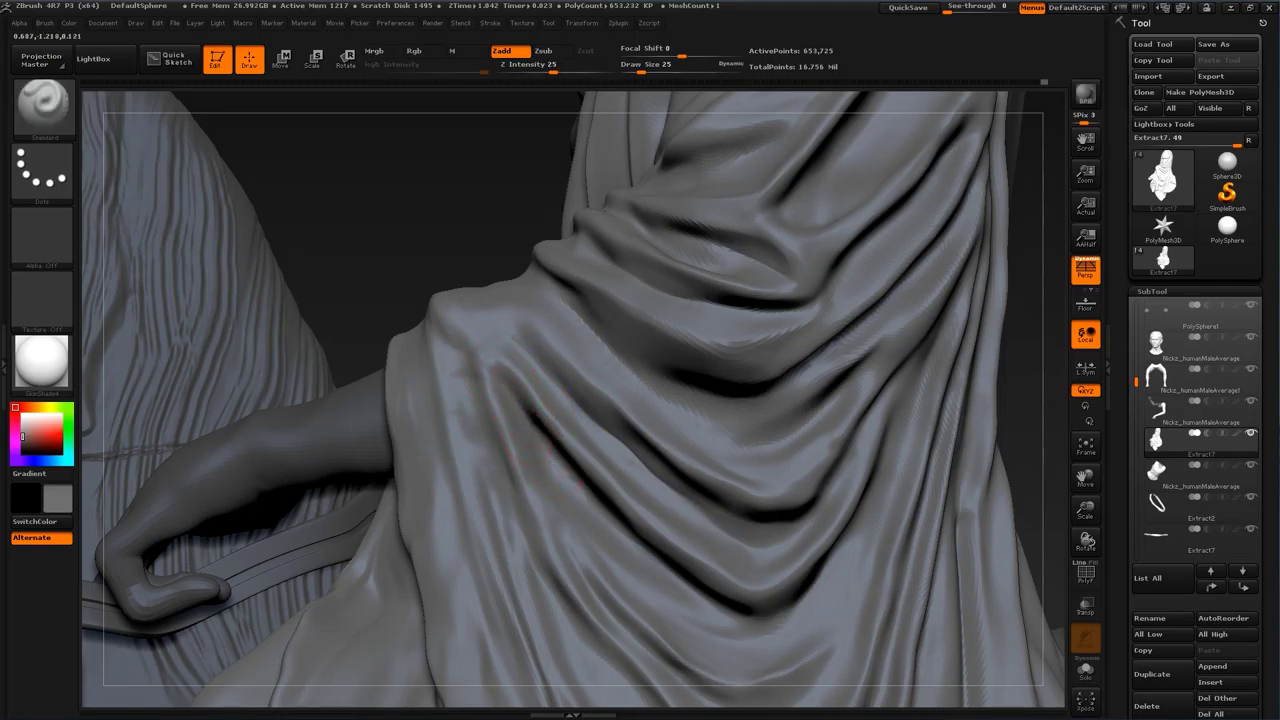
Step: Sculpt narrow creases over the top of the forearm near the sleeve opening at draw size 14, and smooth them
left_click_drag(428, 214, 444, 268)
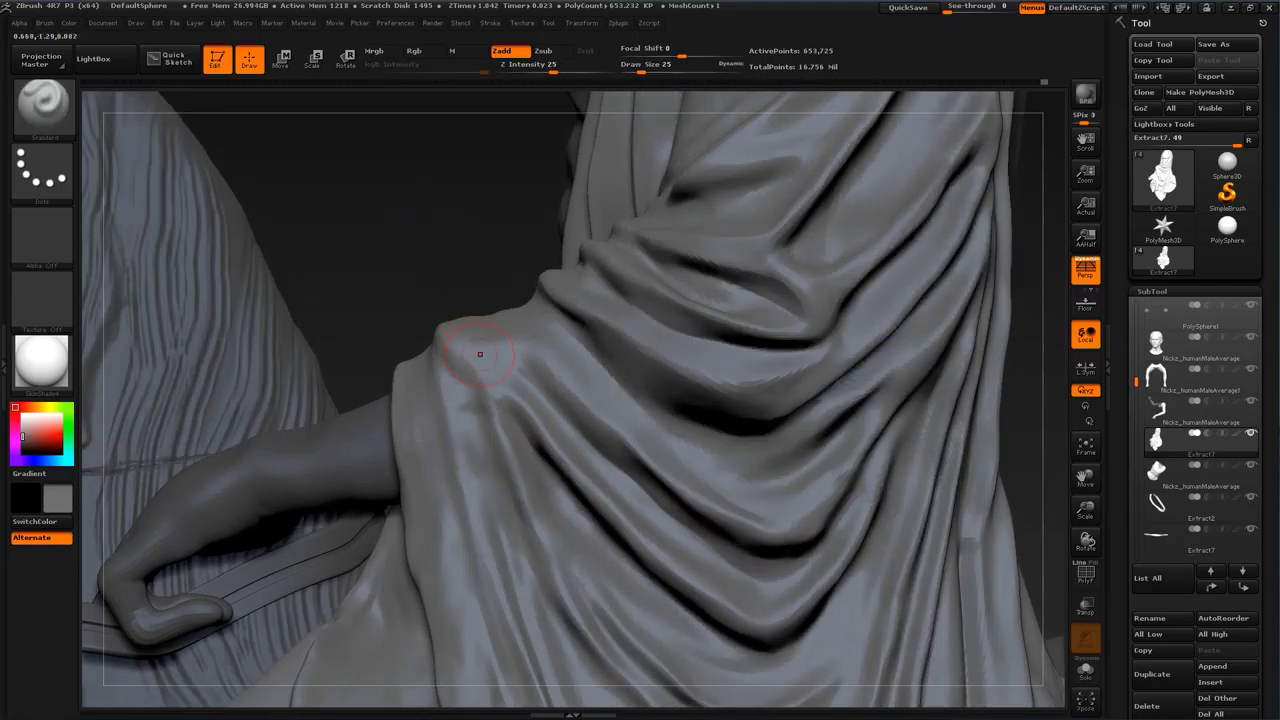
key("s")
left_click_drag(484, 358, 478, 357)
left_click_drag(443, 260, 525, 320)
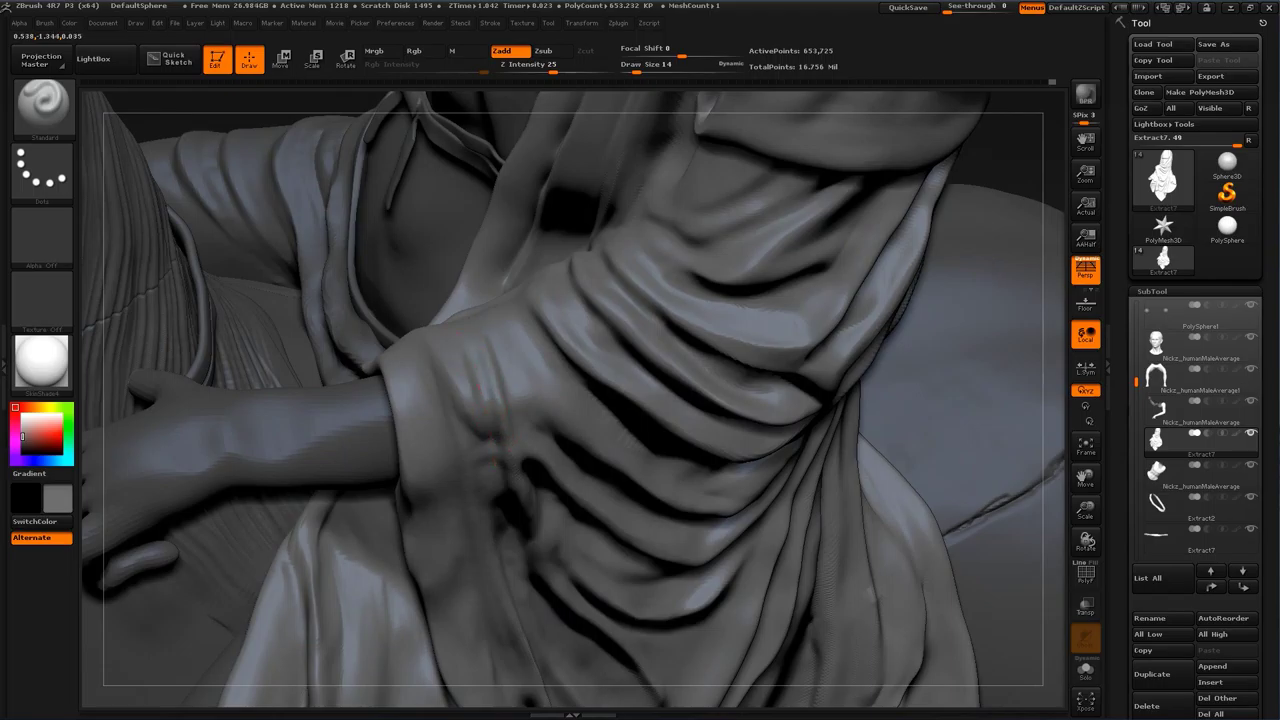
left_click_drag(1041, 174, 985, 135)
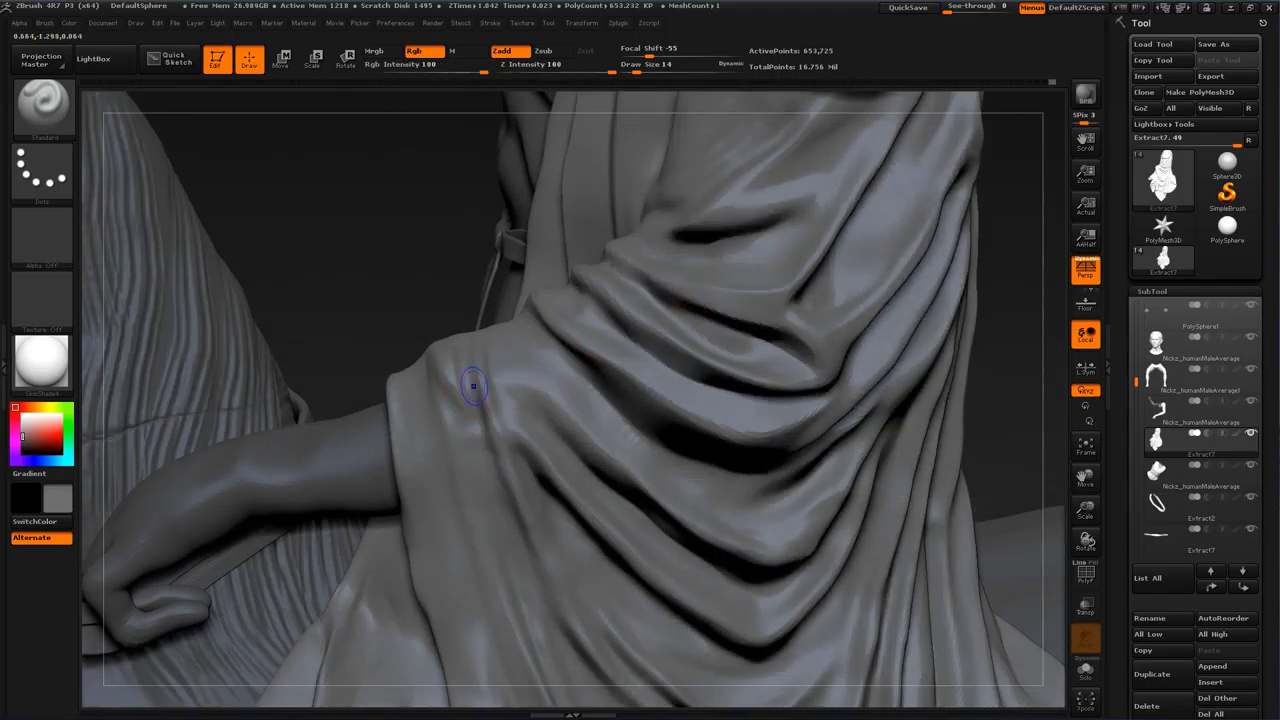
left_click_drag(474, 380, 477, 402, "shift")
left_click_drag(420, 229, 452, 375)
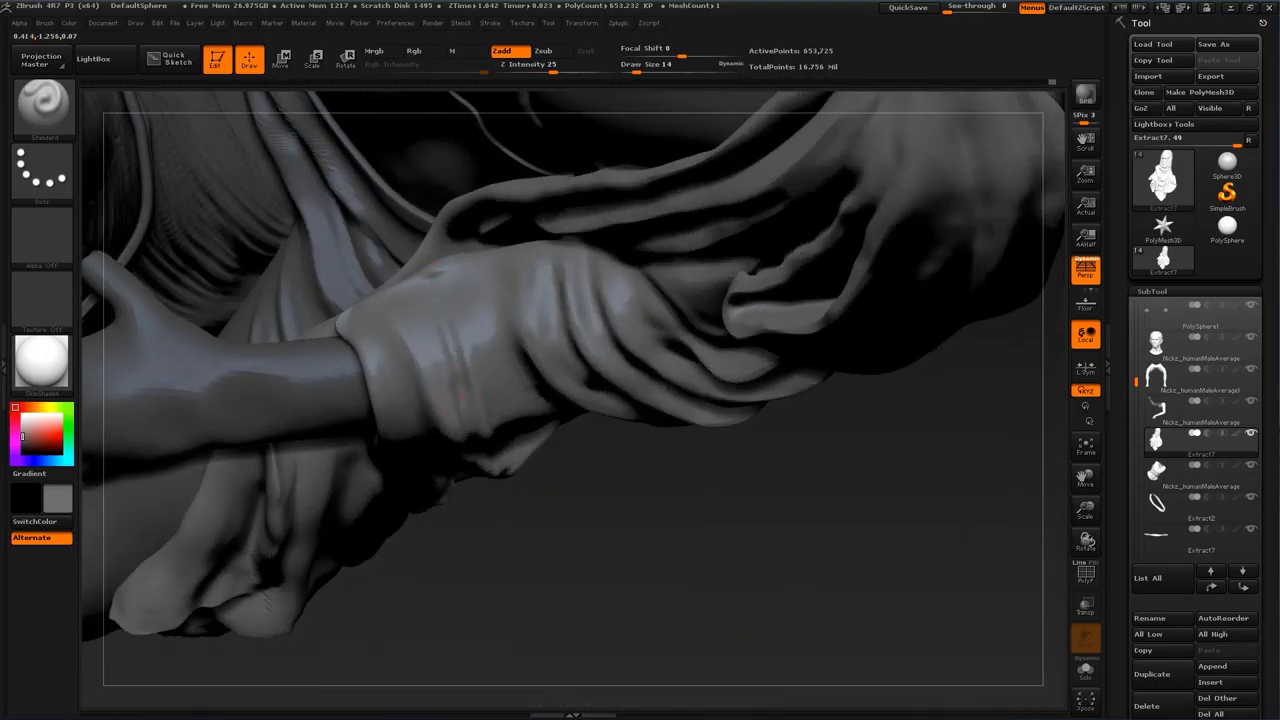
left_click_drag(466, 334, 463, 302)
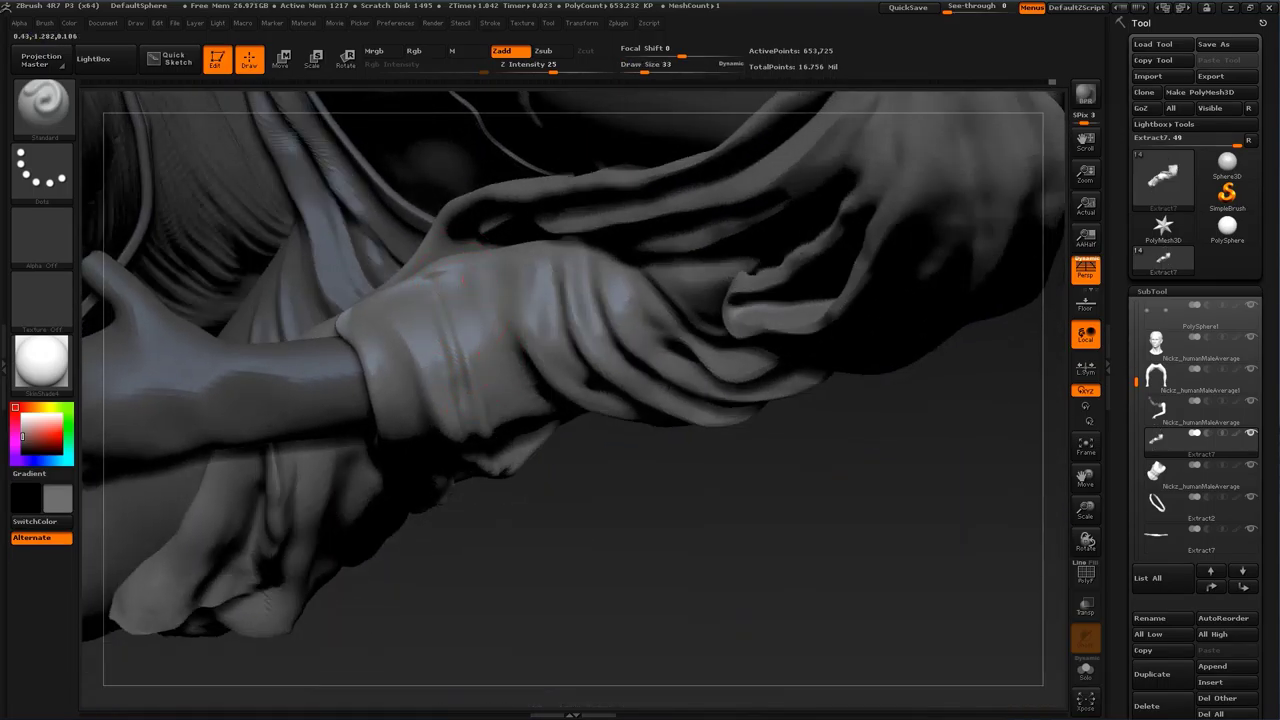
Step: Extend the narrow forearm creases down into the hanging cloth with the Standard brush at draw size 17
left_click_drag(589, 479, 800, 580)
left_click_drag(983, 331, 1020, 335)
key("s")
left_click_drag(464, 265, 440, 310)
key("s")
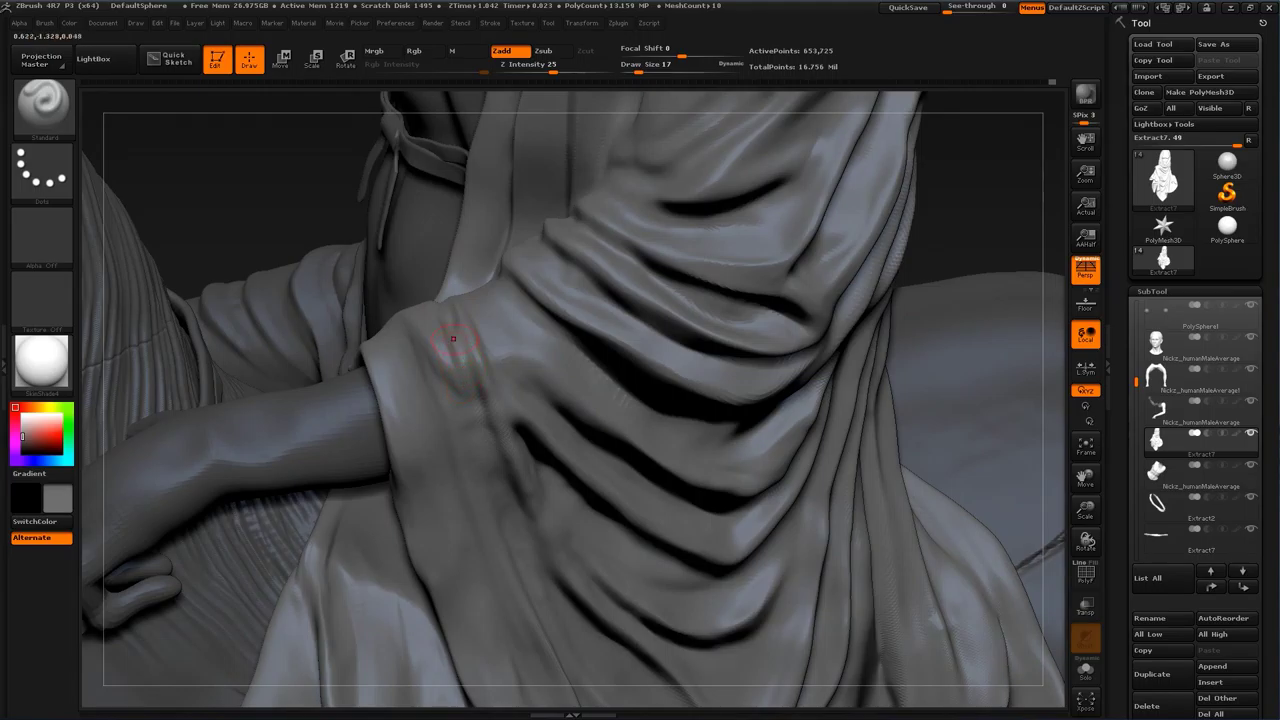
left_click_drag(457, 366, 488, 424)
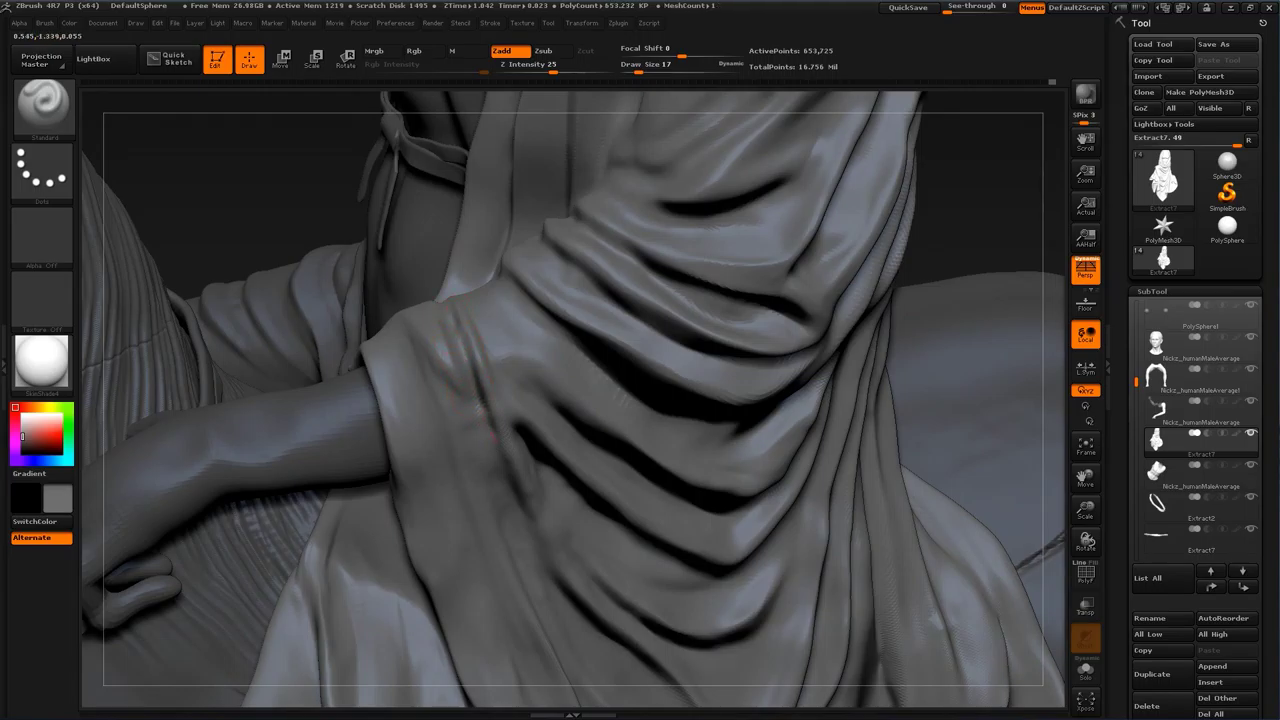
mouse_move(963, 247)
left_mouse_down()
mouse_move(985, 195)
mouse_move(965, 130)
mouse_move(925, 115)
left_mouse_up()
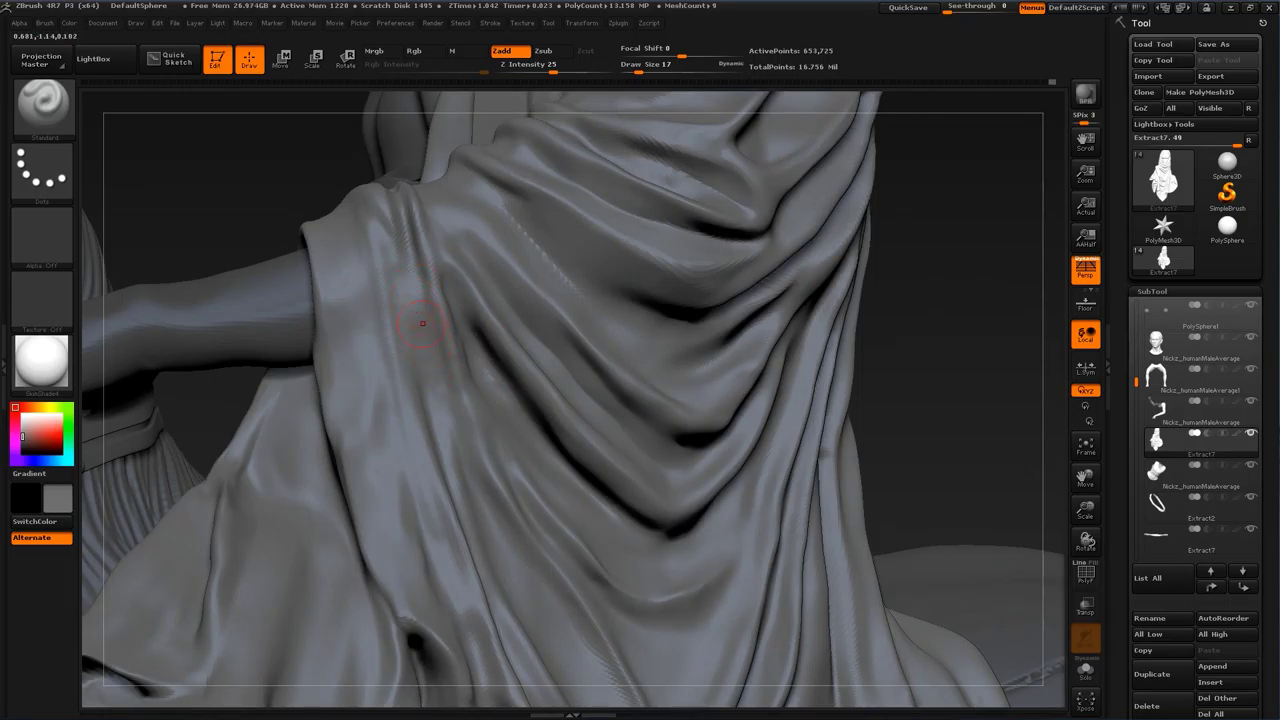
left_click_drag(433, 361, 441, 407)
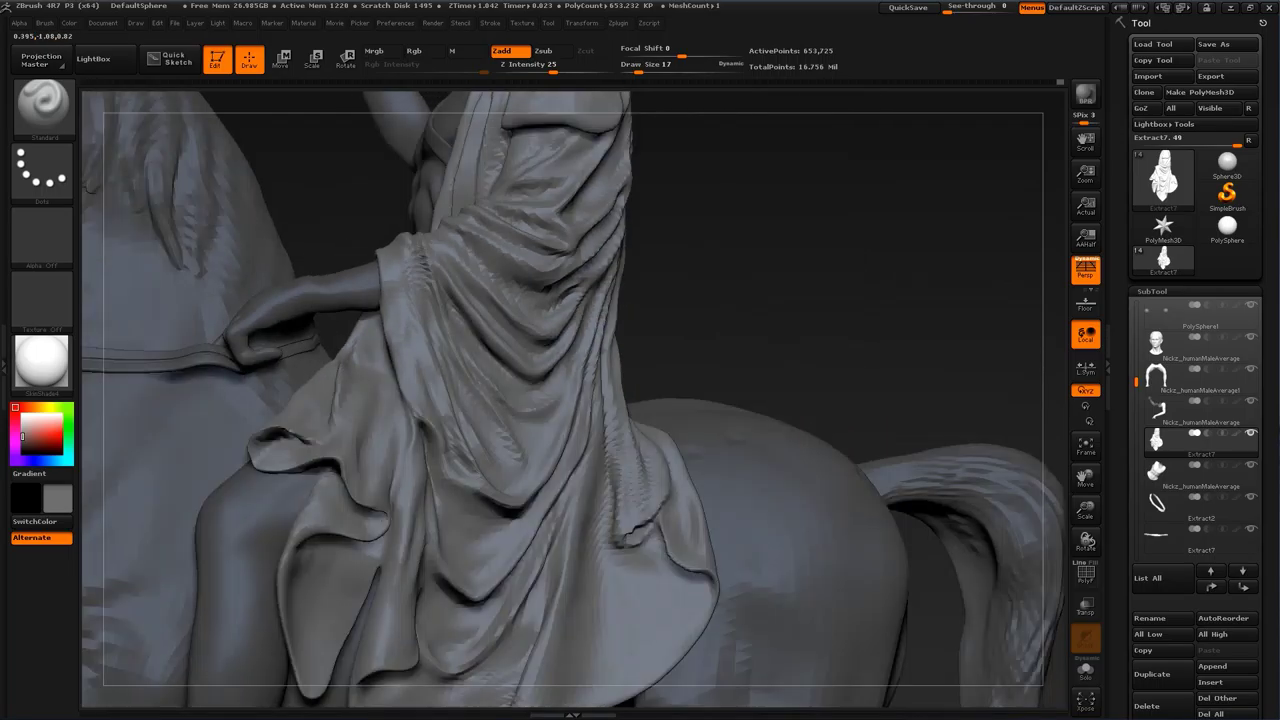
Step: Refine the long vertical folds hanging beneath the forearm with the Standard brush at draw size 27
left_click_drag(953, 328, 950, 317, "alt")
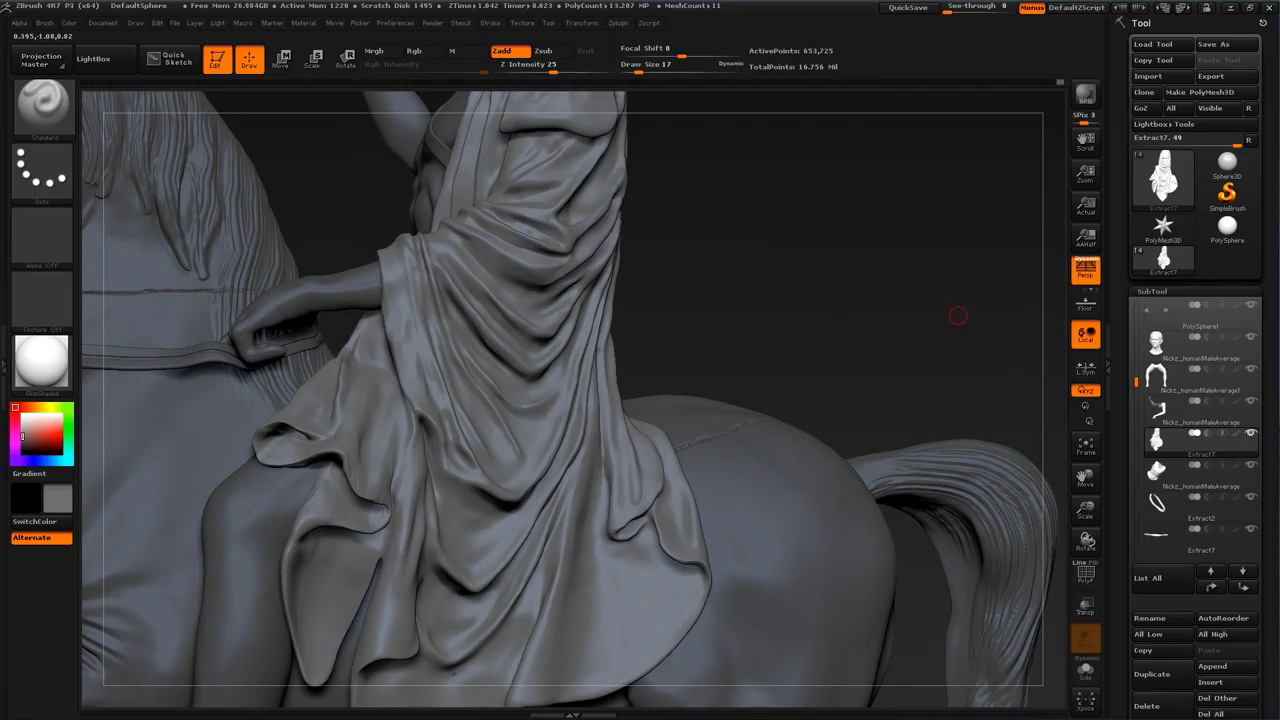
left_click_drag(893, 308, 858, 307)
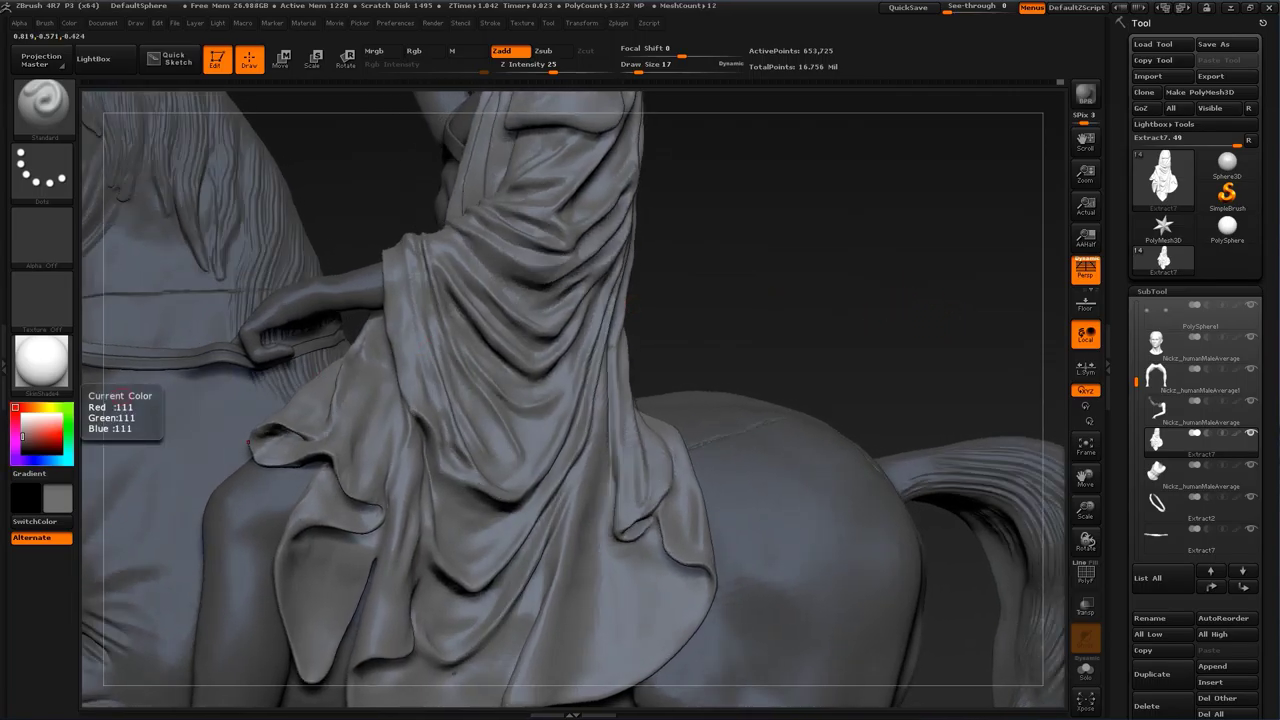
mouse_move(838, 272)
left_mouse_down("alt")
mouse_move(842, 335)
mouse_move(815, 332)
left_mouse_up("alt")
key("s")
left_click_drag(396, 420, 400, 420)
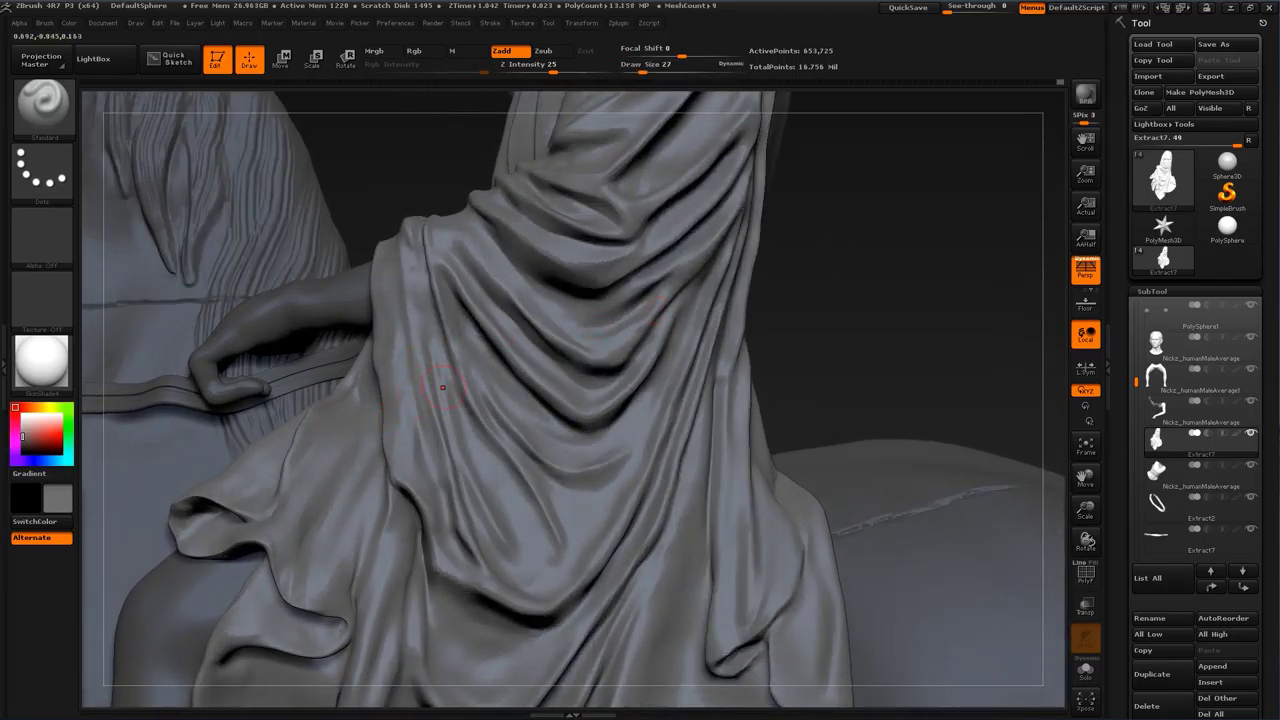
Step: Shape the front edge of the cloak hanging below the forearm with the Standard brush at draw size 37
left_click_drag(822, 318, 846, 316)
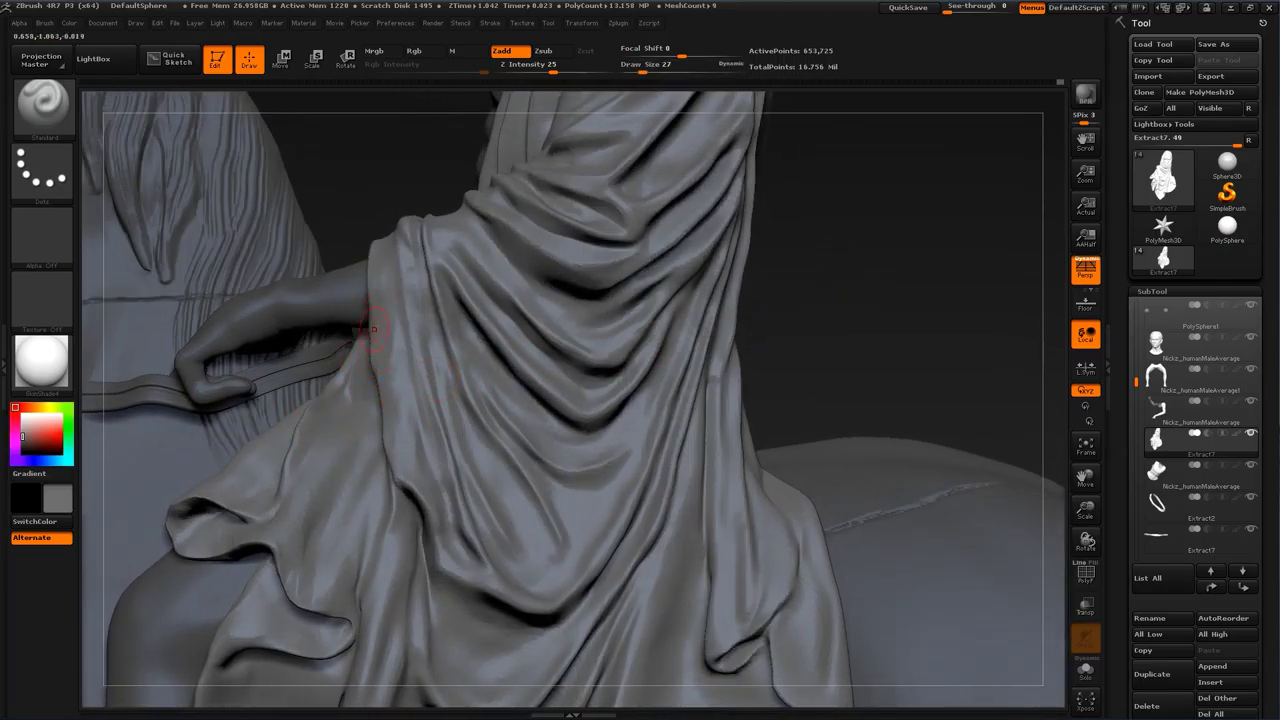
key("]")
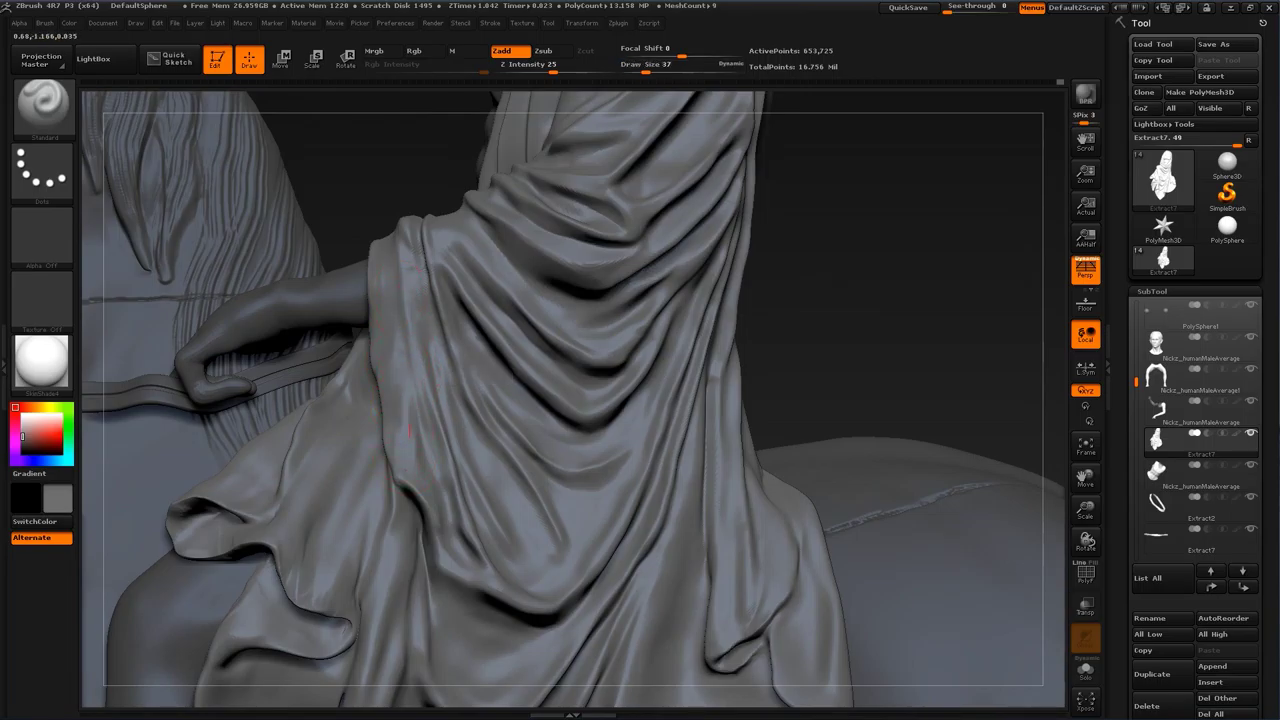
left_click_drag(410, 410, 414, 438)
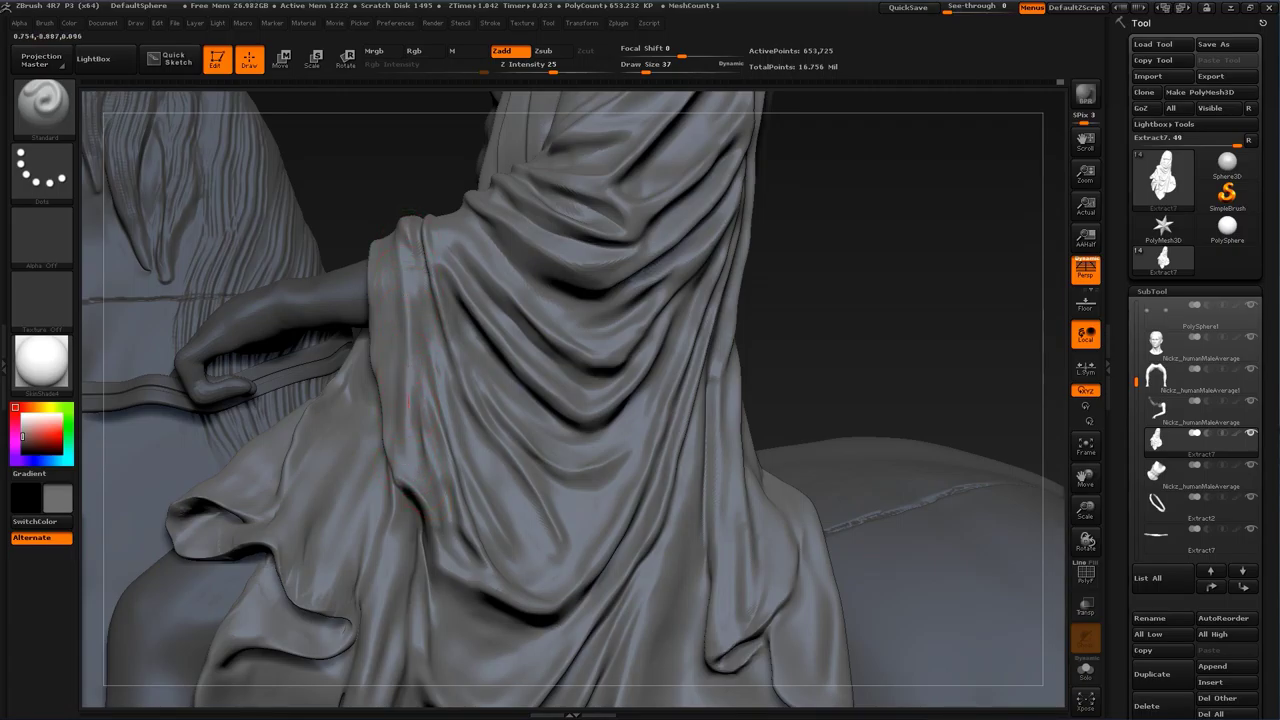
Step: Refine the long vertical fold hanging from the top of the forearm with the Standard brush at draw size 25
key("s")
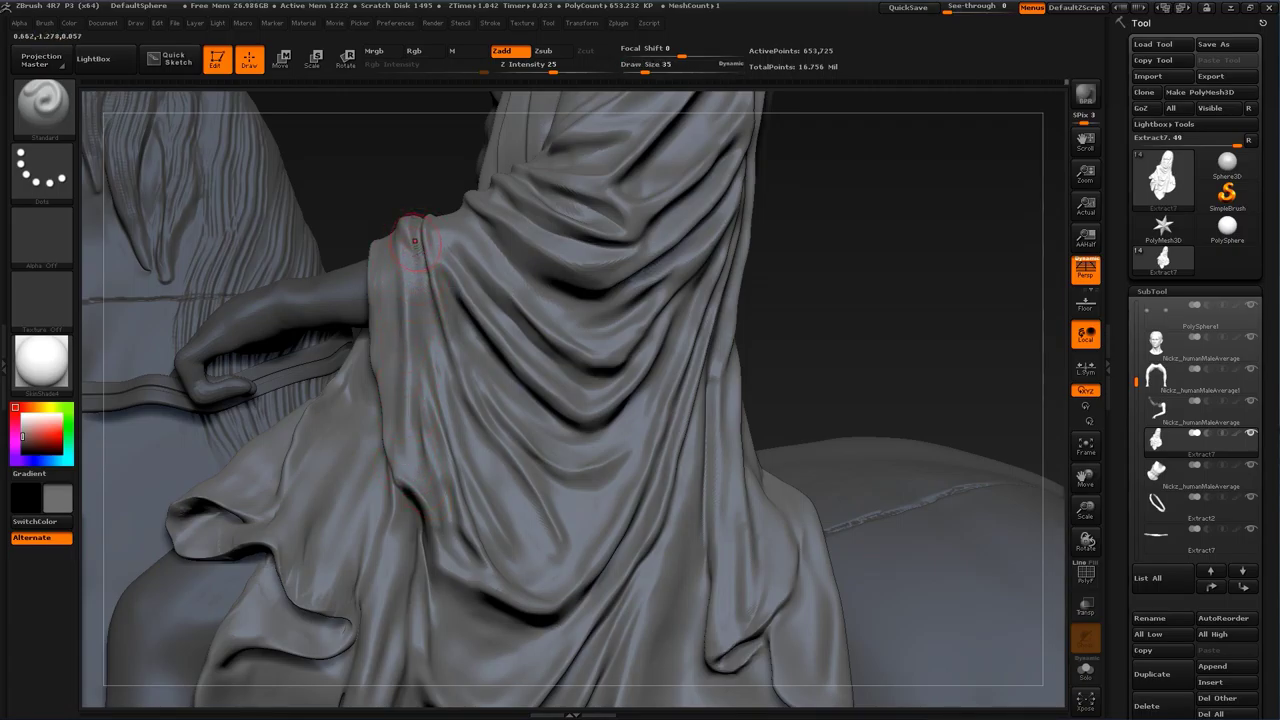
key("s")
mouse_move(419, 273)
left_mouse_down()
mouse_move(409, 360)
mouse_move(423, 428)
left_mouse_up()
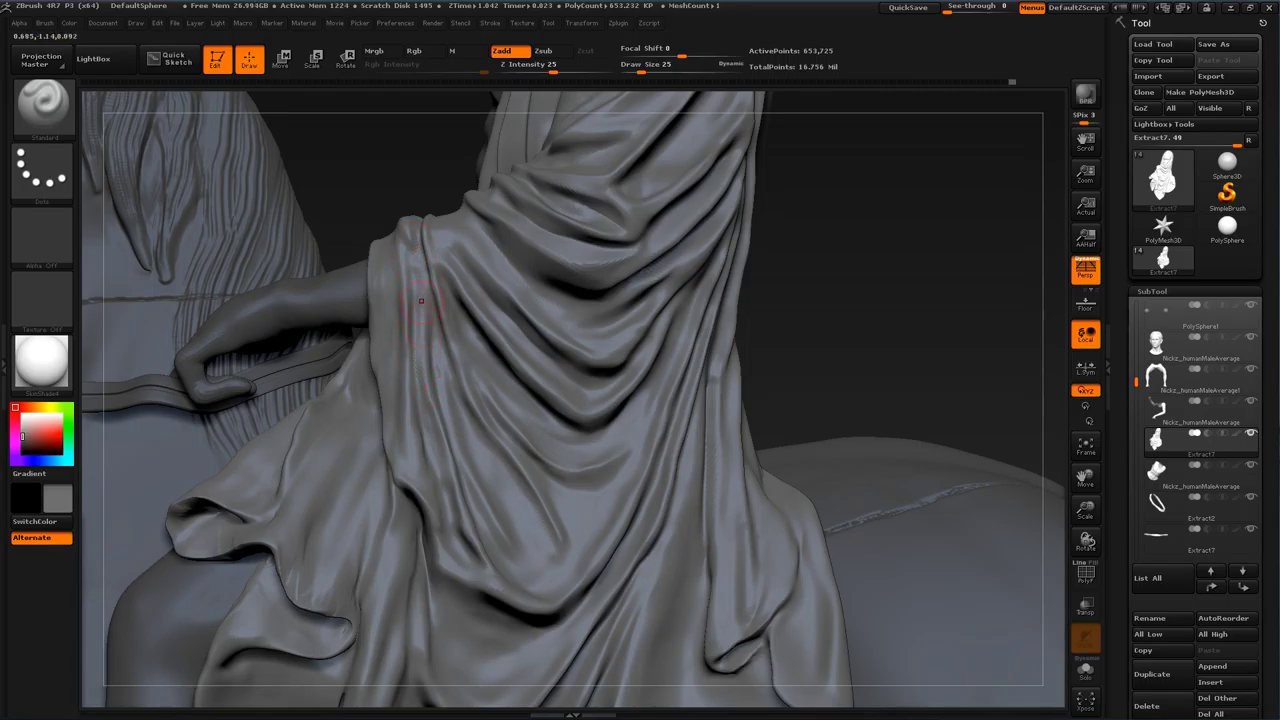
Step: Smooth the bulge on the cloak's front edge below the forearm at draw size 39
mouse_move(874, 320)
left_mouse_down("alt")
mouse_move(878, 278)
mouse_move(880, 350)
left_mouse_up("alt")
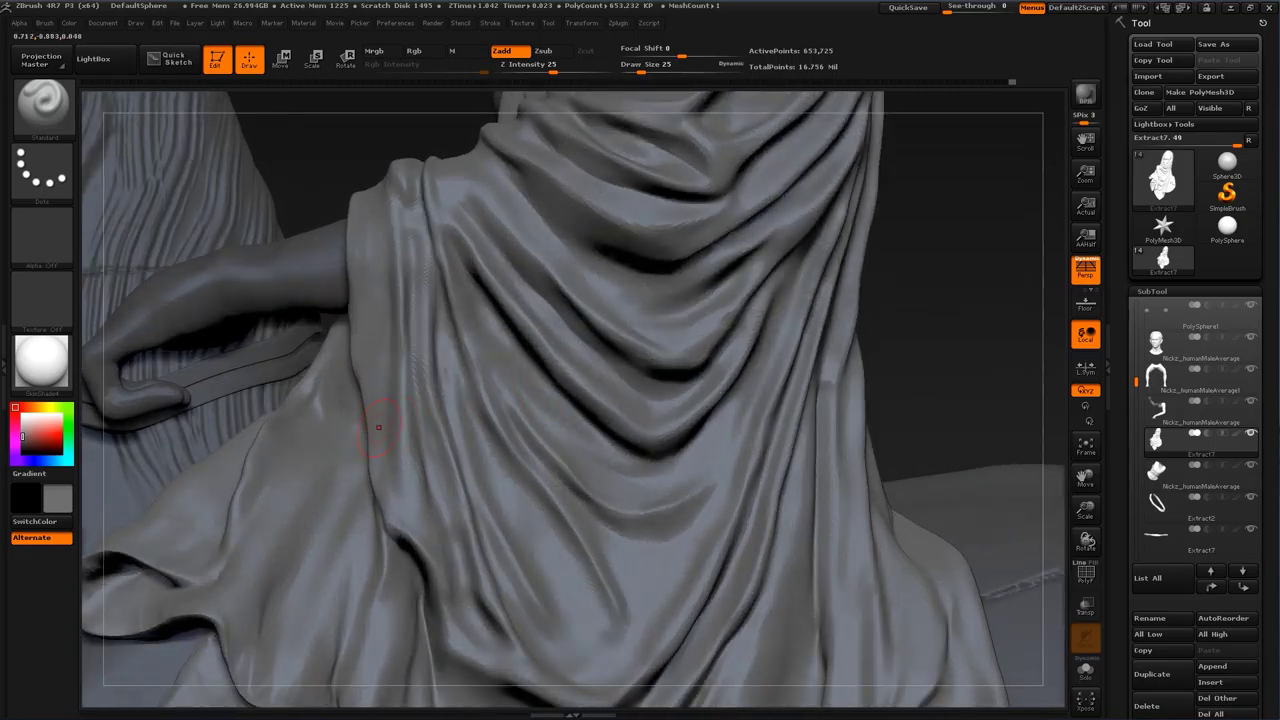
key("s")
left_click_drag(379, 430, 386, 438)
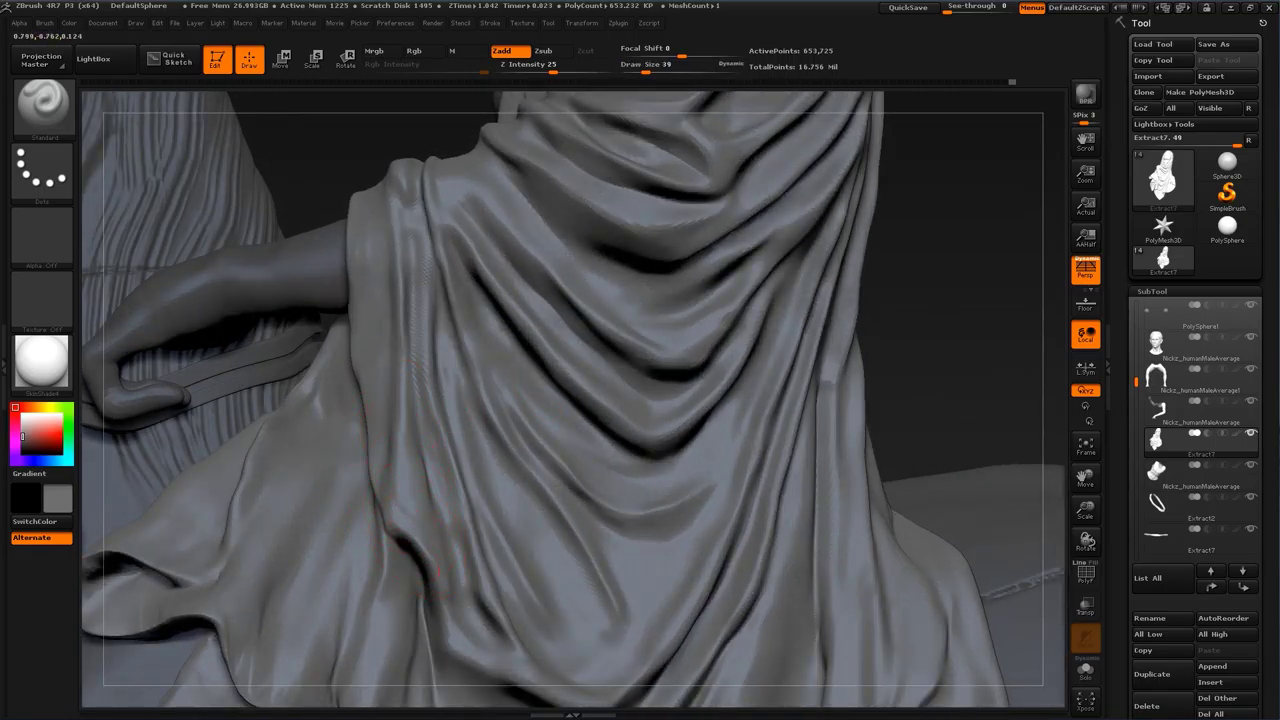
left_click_drag(914, 334, 694, 403)
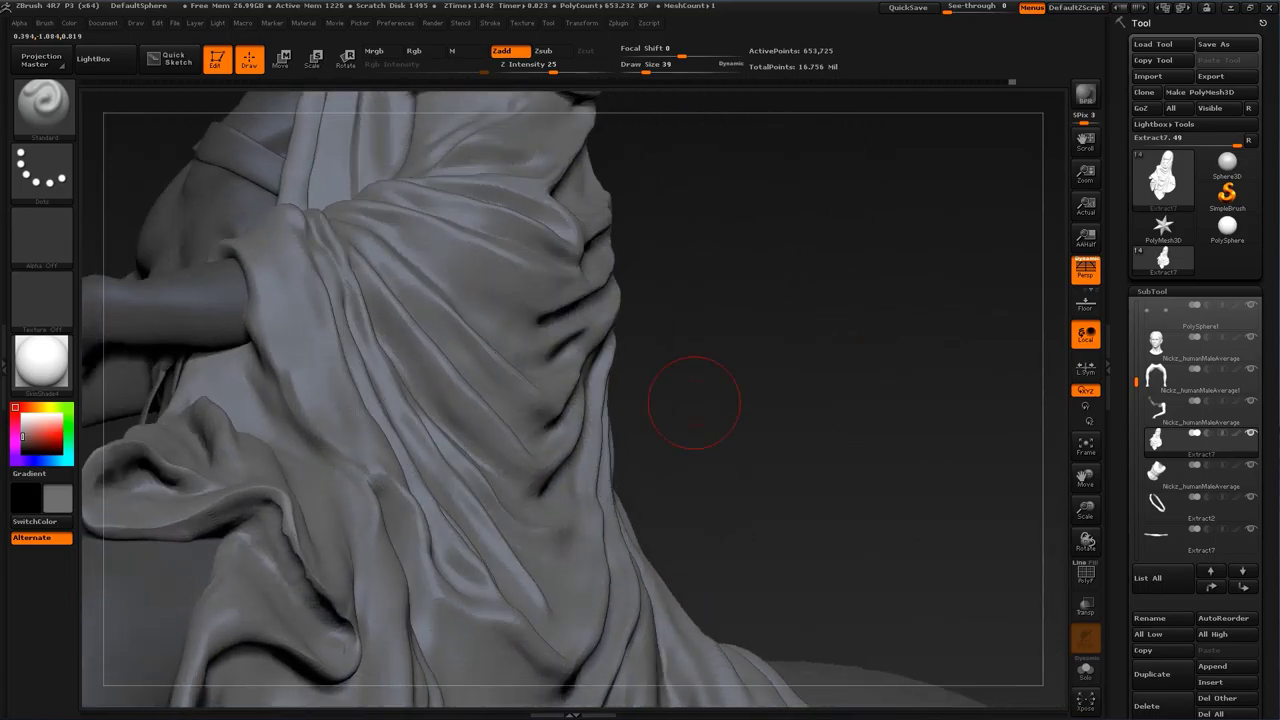
left_click_drag(385, 496, 391, 518, "shift")
Step: Carve the bent fold on the cloak's front edge below the forearm with the Standard brush at draw size 33
key("s")
left_click(392, 516)
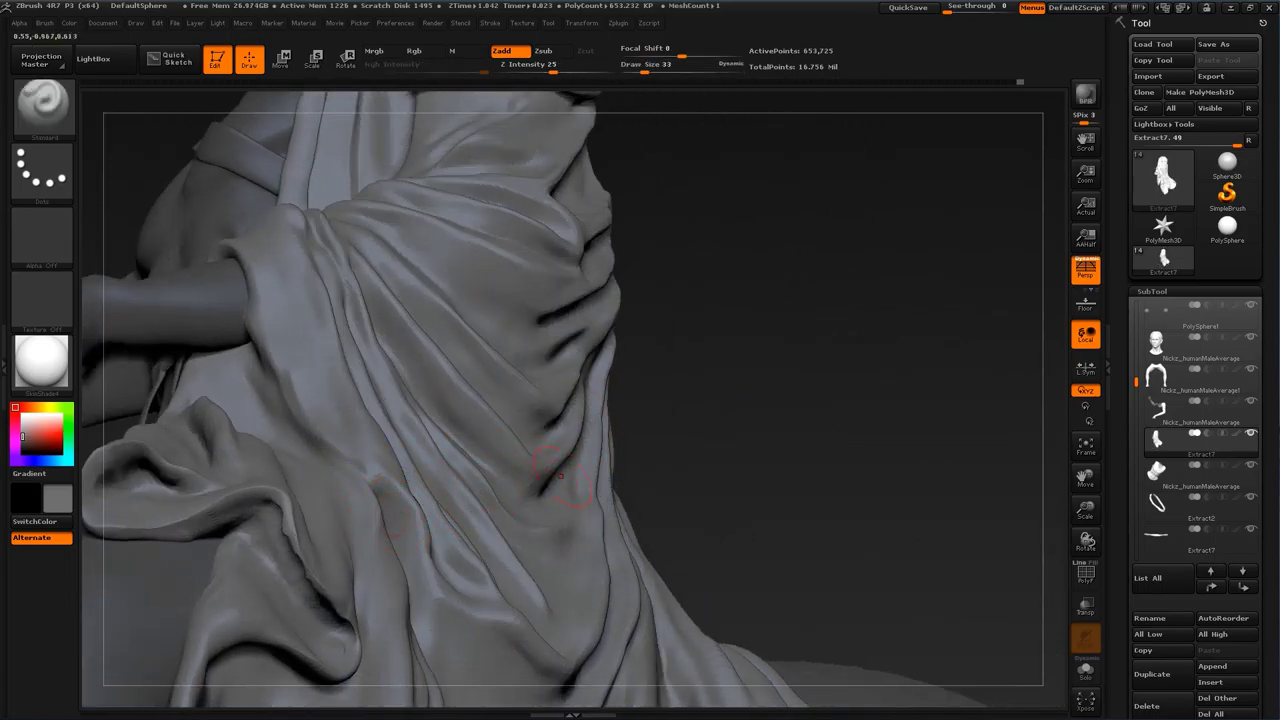
left_click_drag(690, 430, 790, 430)
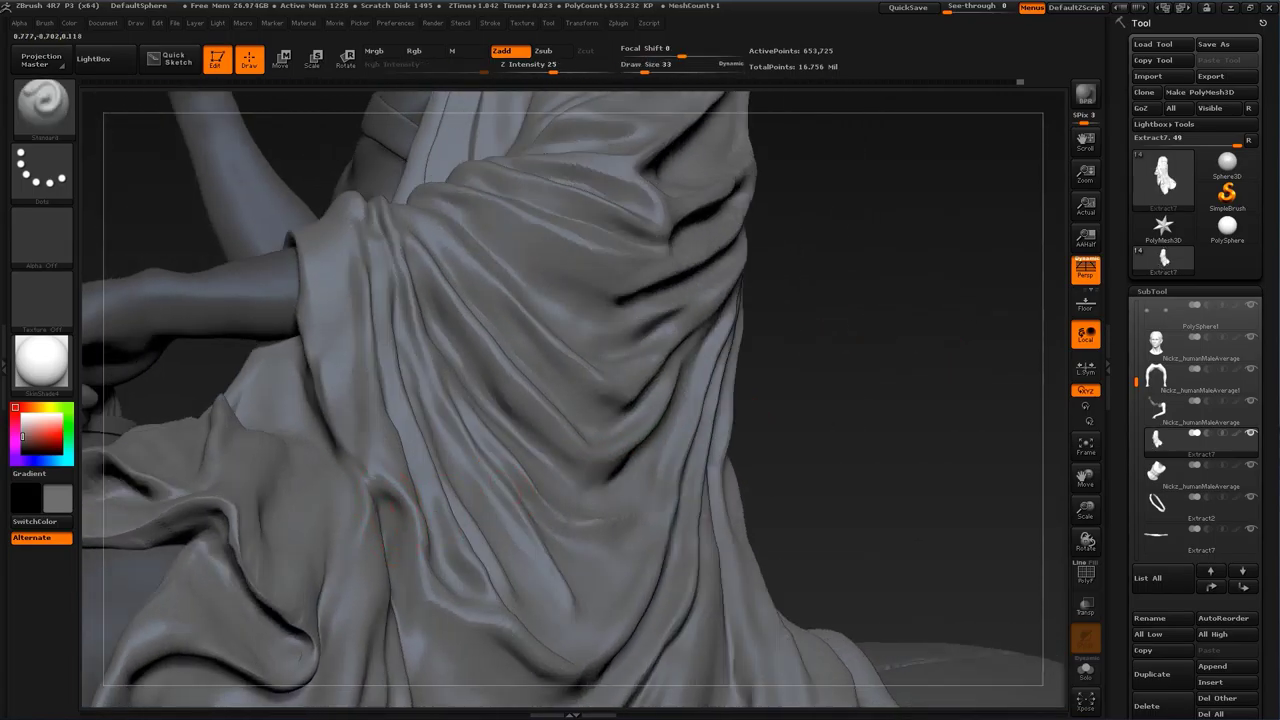
left_click_drag(393, 506, 388, 497, "alt")
left_click_drag(860, 430, 760, 460)
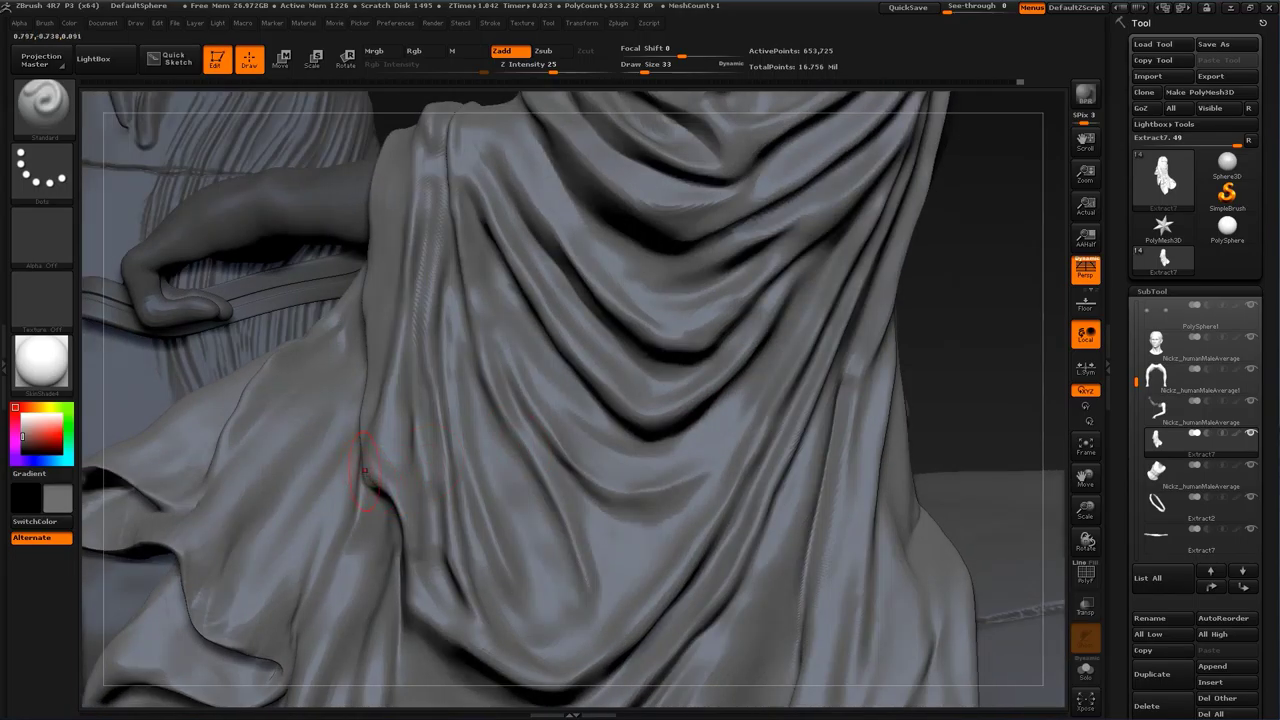
left_click_drag(377, 470, 393, 499, "alt")
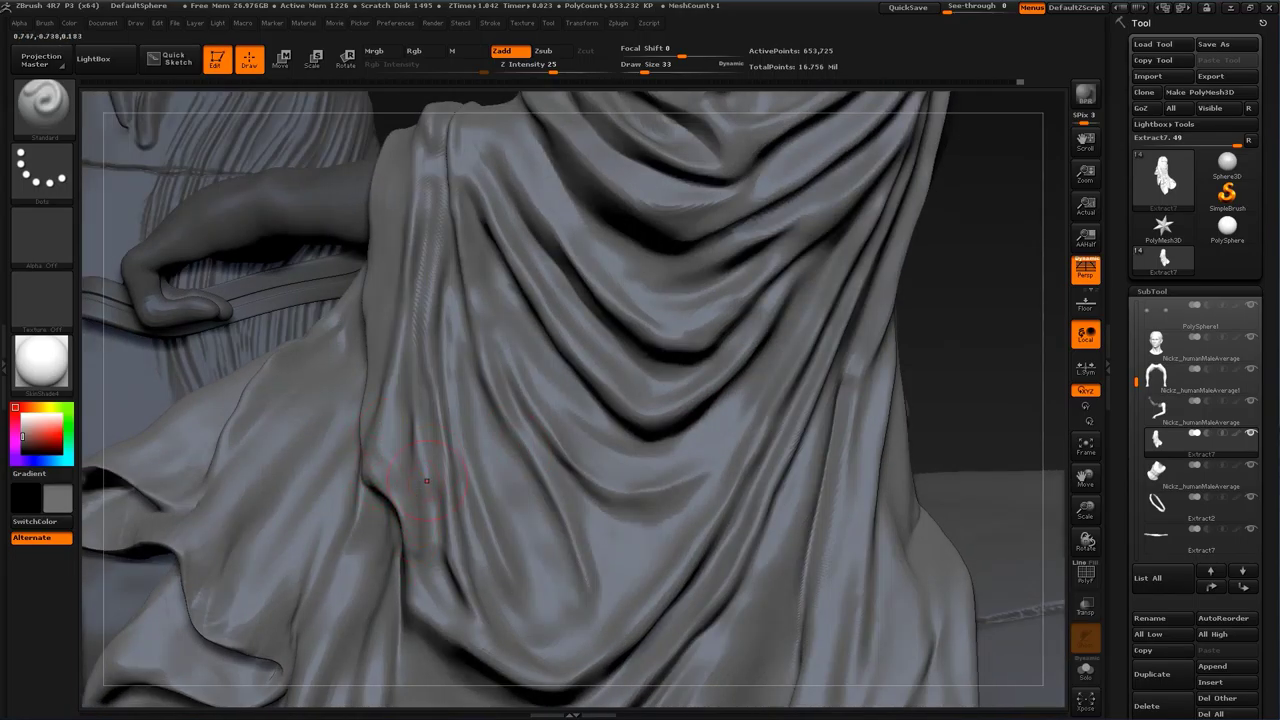
Step: Build up the front edge fold below the forearm with the ClayBuildup brush at draw size 33, and smooth it
key("b")
left_click(112, 336)
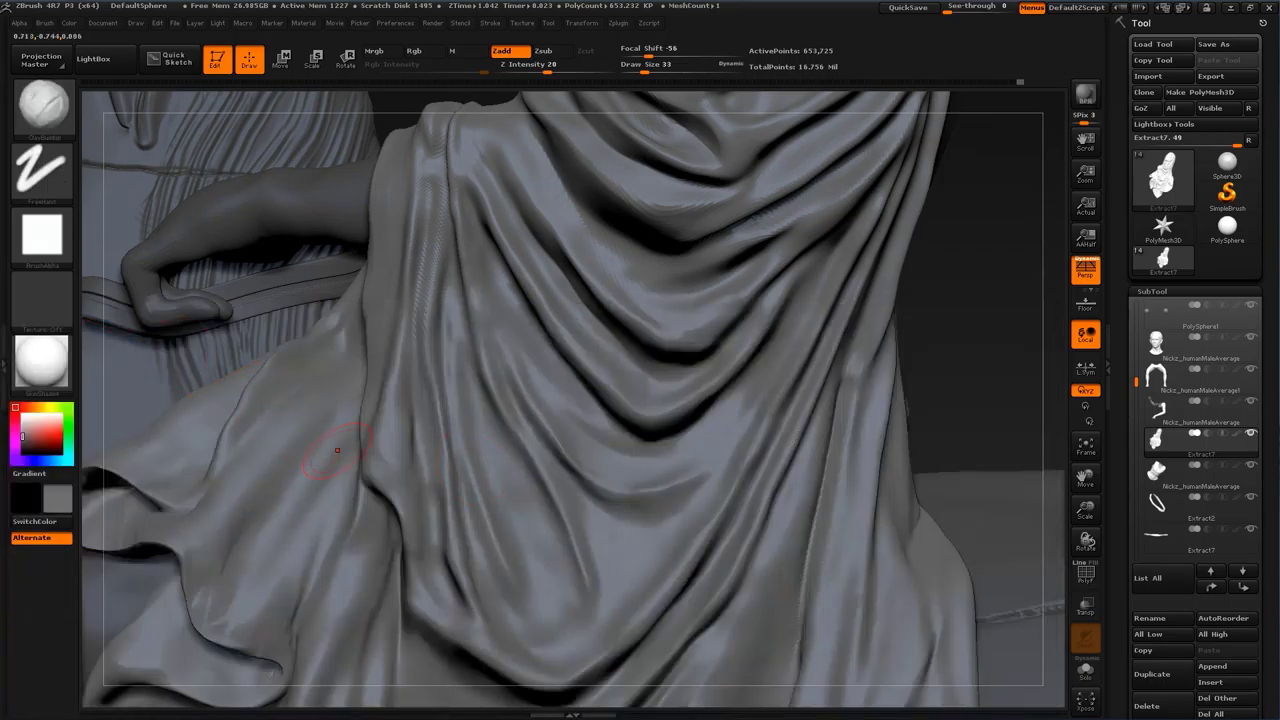
mouse_move(398, 504)
left_mouse_down()
mouse_move(385, 460)
mouse_move(384, 474)
left_mouse_up()
left_click_drag(397, 352, 388, 460, "shift")
Step: Sculpt the fold running along the underside of the sleeve opening with the Standard brush at draw size 22
mouse_move(1002, 350)
left_mouse_down()
mouse_move(954, 297)
mouse_move(1025, 308)
mouse_move(985, 308)
mouse_move(1012, 346)
left_mouse_up()
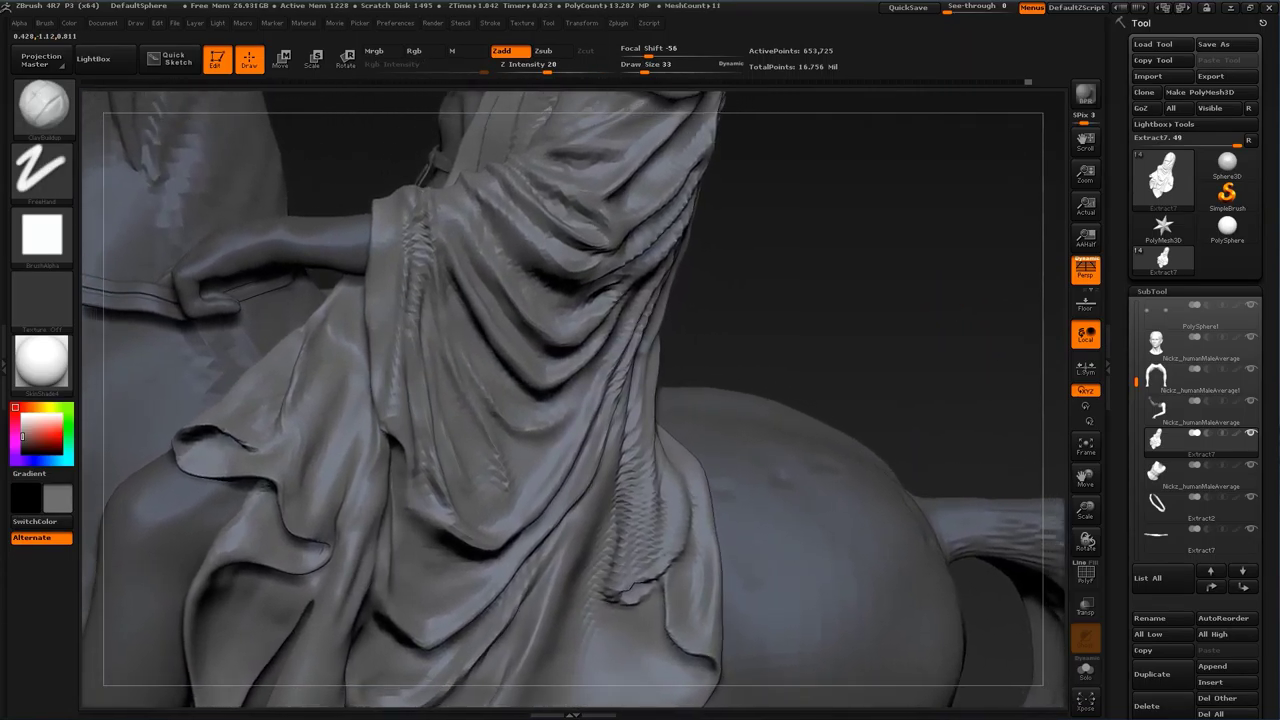
left_click_drag(965, 303, 945, 326, "alt")
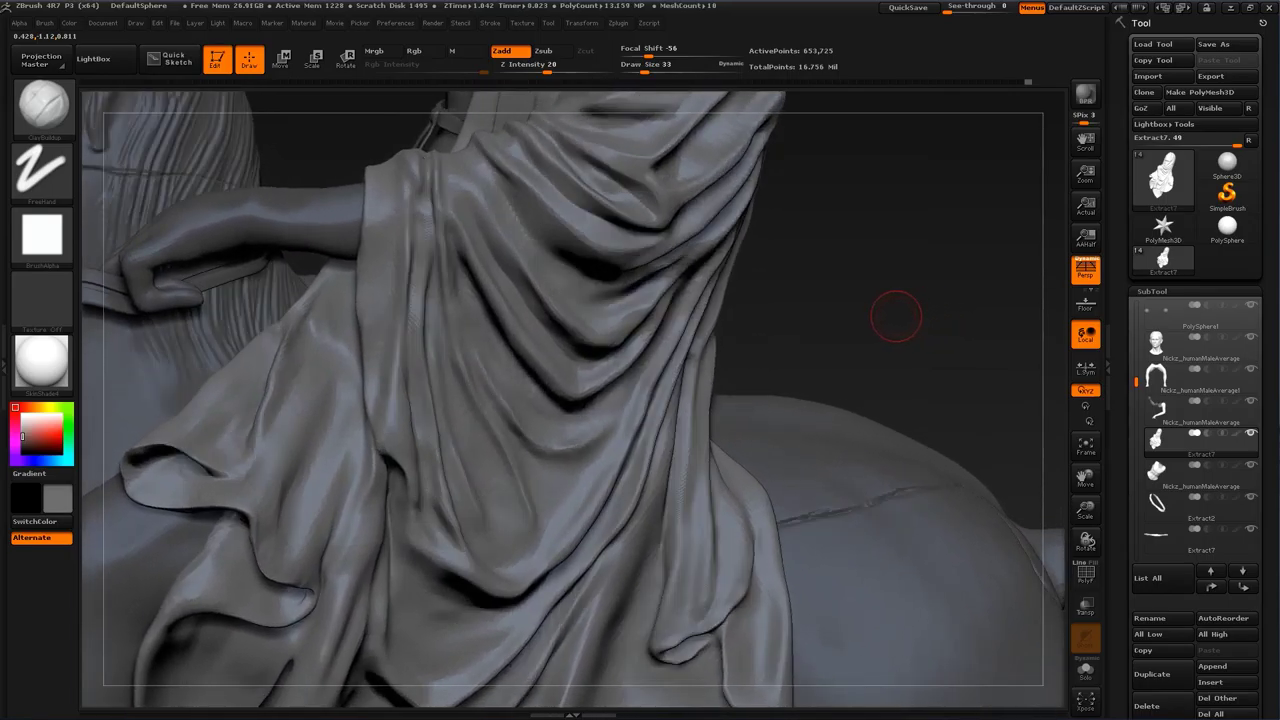
key("b")
left_click(785, 334)
left_click_drag(934, 220, 929, 280)
mouse_move(962, 240)
left_mouse_down()
mouse_move(917, 339)
mouse_move(863, 385)
mouse_move(727, 572)
mouse_move(680, 569)
mouse_move(549, 651)
mouse_move(540, 625)
left_mouse_up()
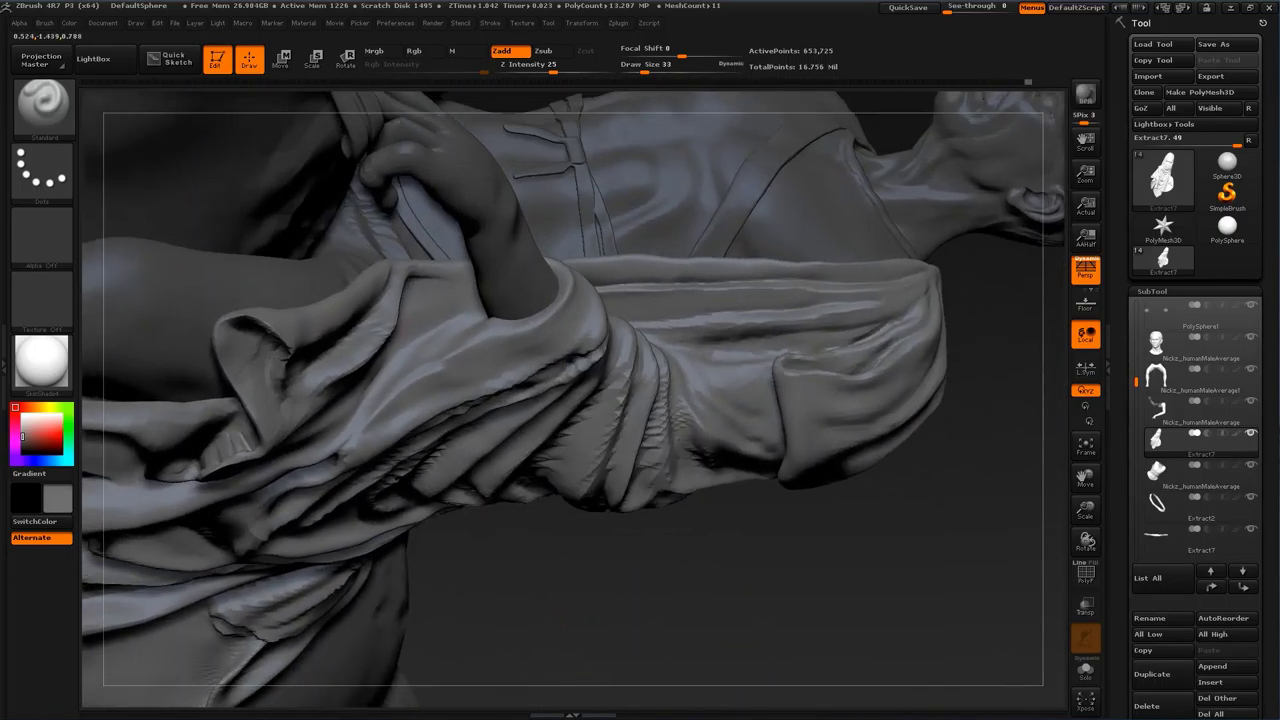
left_click_drag(482, 505, 412, 458)
left_click_drag(560, 590, 640, 560)
left_click_drag(644, 72, 640, 72)
left_click_drag(463, 383, 620, 320)
Step: Reshape the folds hanging from the sleeve opening with the Move brush at draw sizes 49 and 35
key("b")
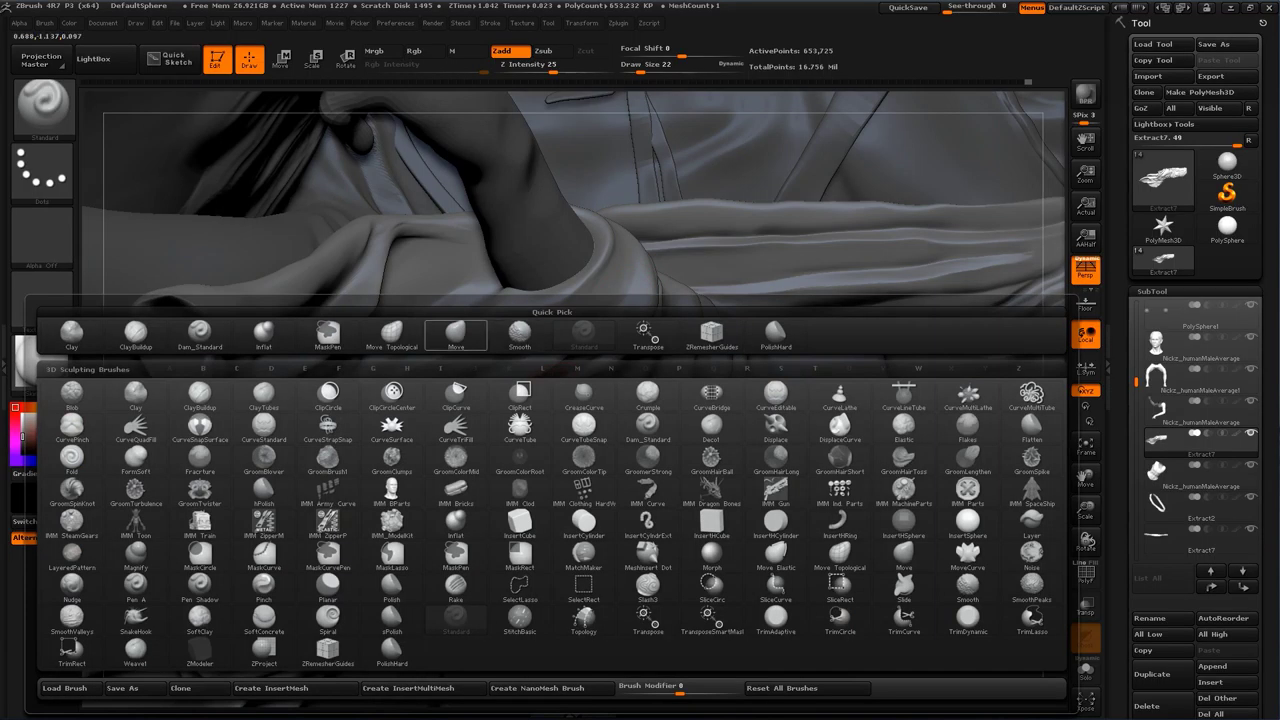
left_click(457, 335)
key("s")
left_click_drag(421, 409, 431, 409)
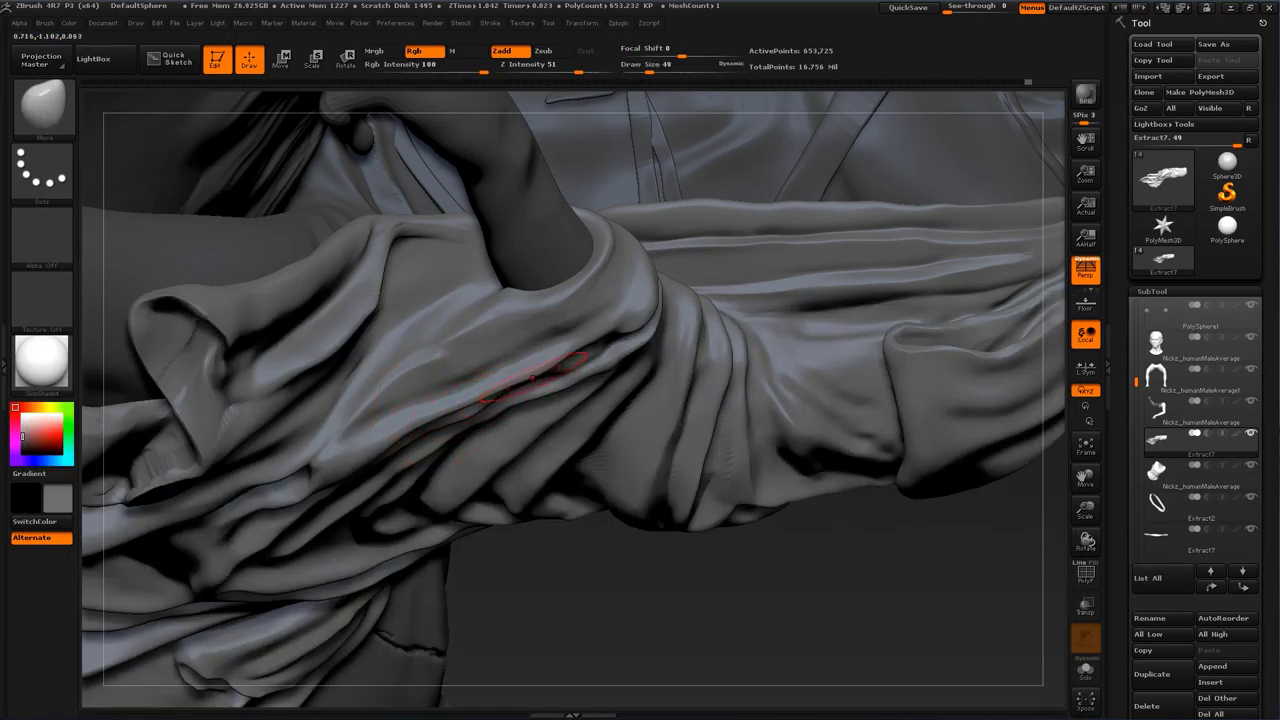
key("s")
left_click_drag(547, 372, 543, 372)
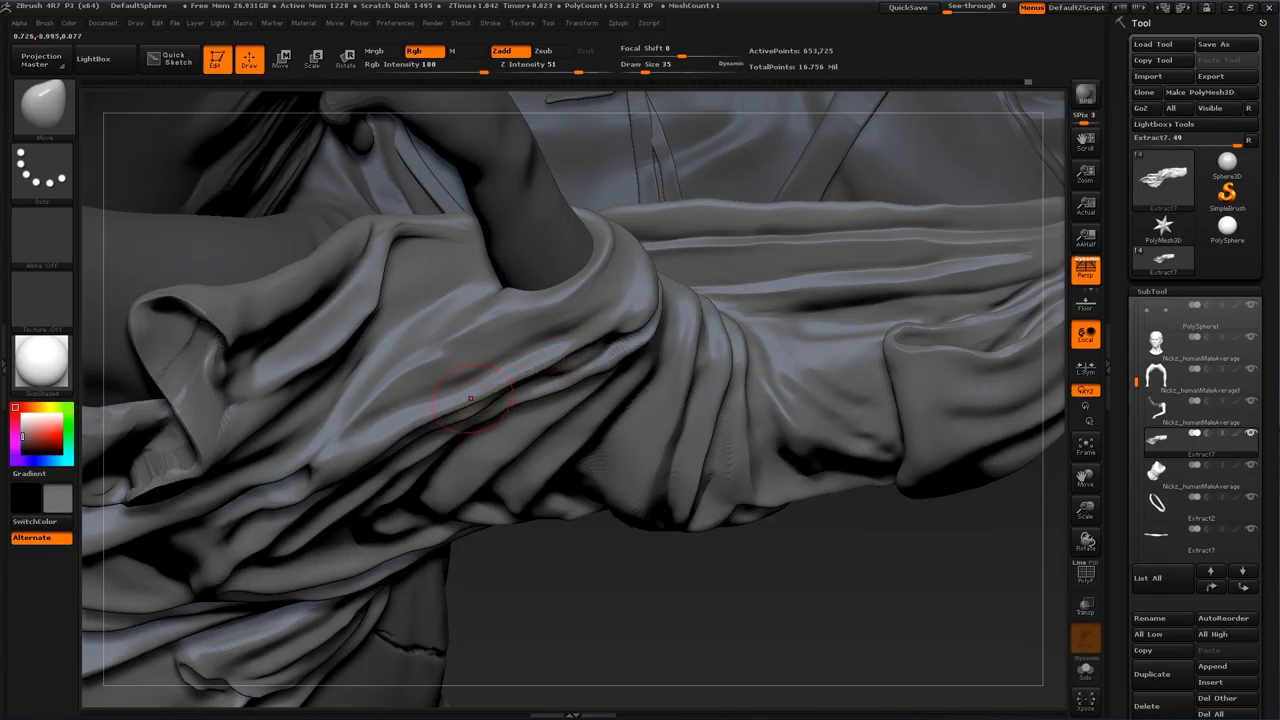
mouse_move(432, 426)
left_mouse_down()
mouse_move(424, 418)
mouse_move(540, 372)
mouse_move(472, 402)
left_mouse_up()
Step: Sculpt narrow folds from the sleeve opening down into the hanging cloth with the Standard brush at draw size 16
key("b")
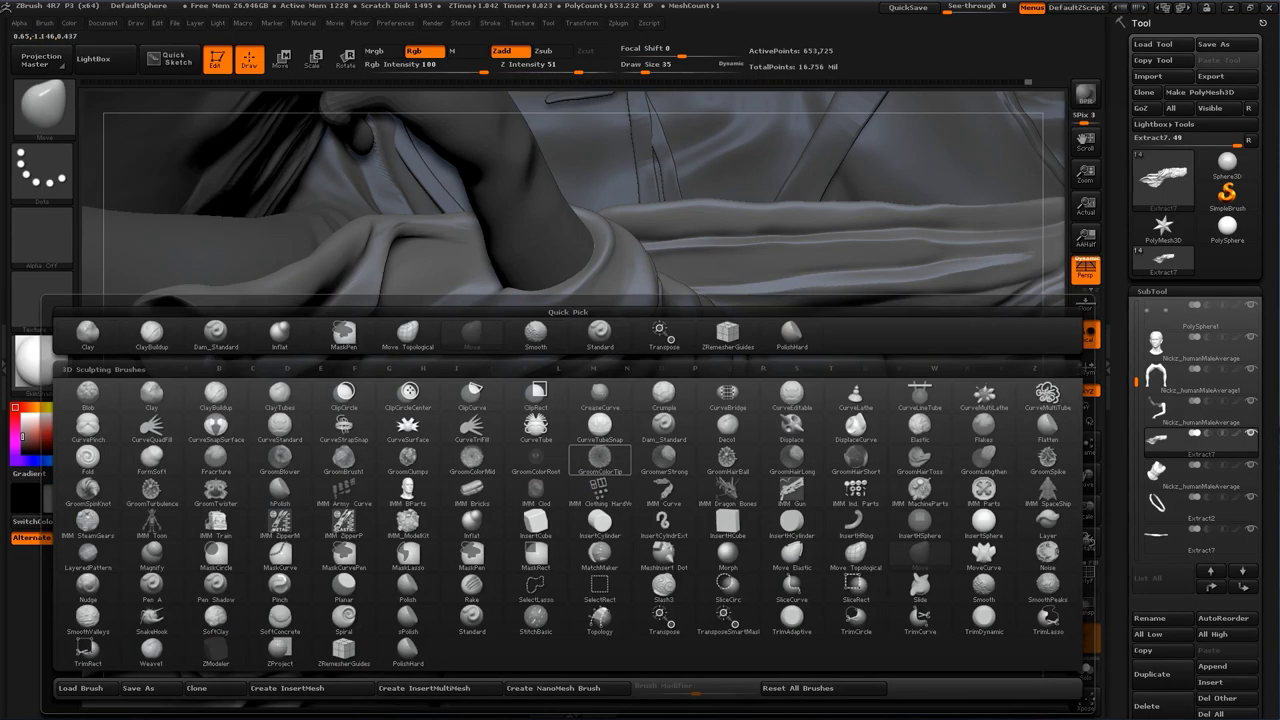
left_click(602, 334)
key("s")
left_click_drag(614, 303, 607, 306)
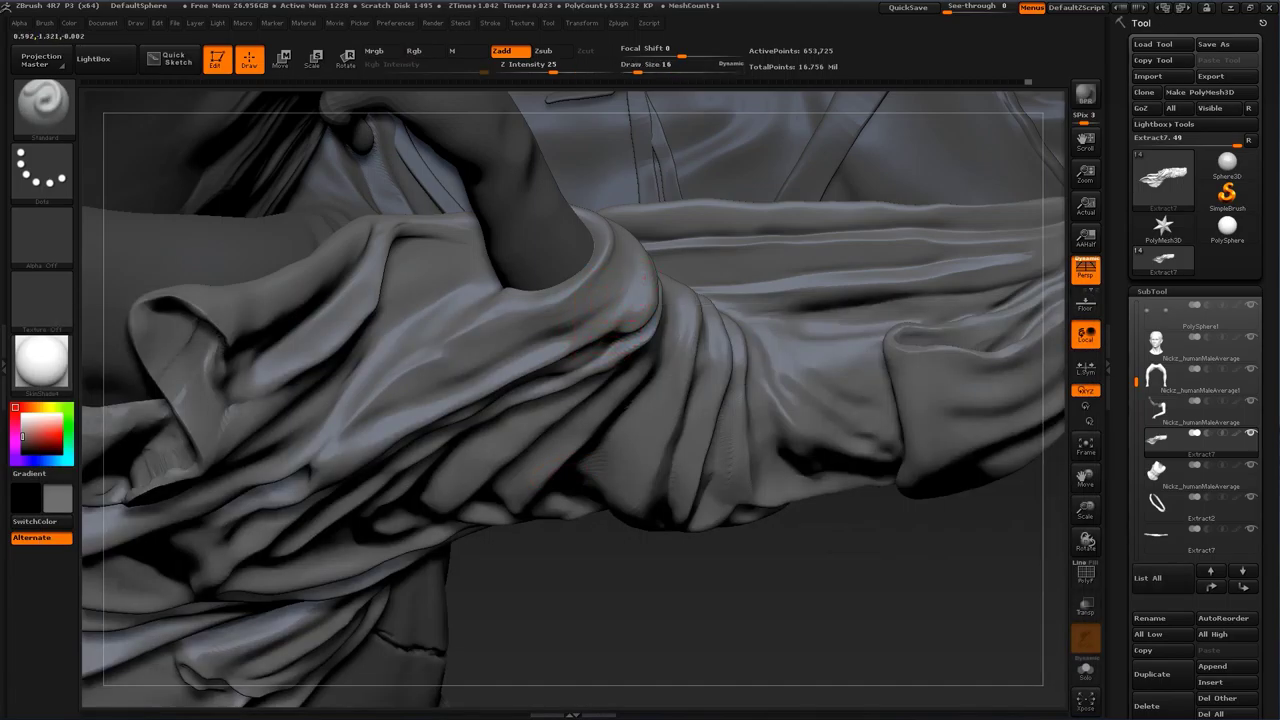
left_click_drag(621, 298, 391, 405)
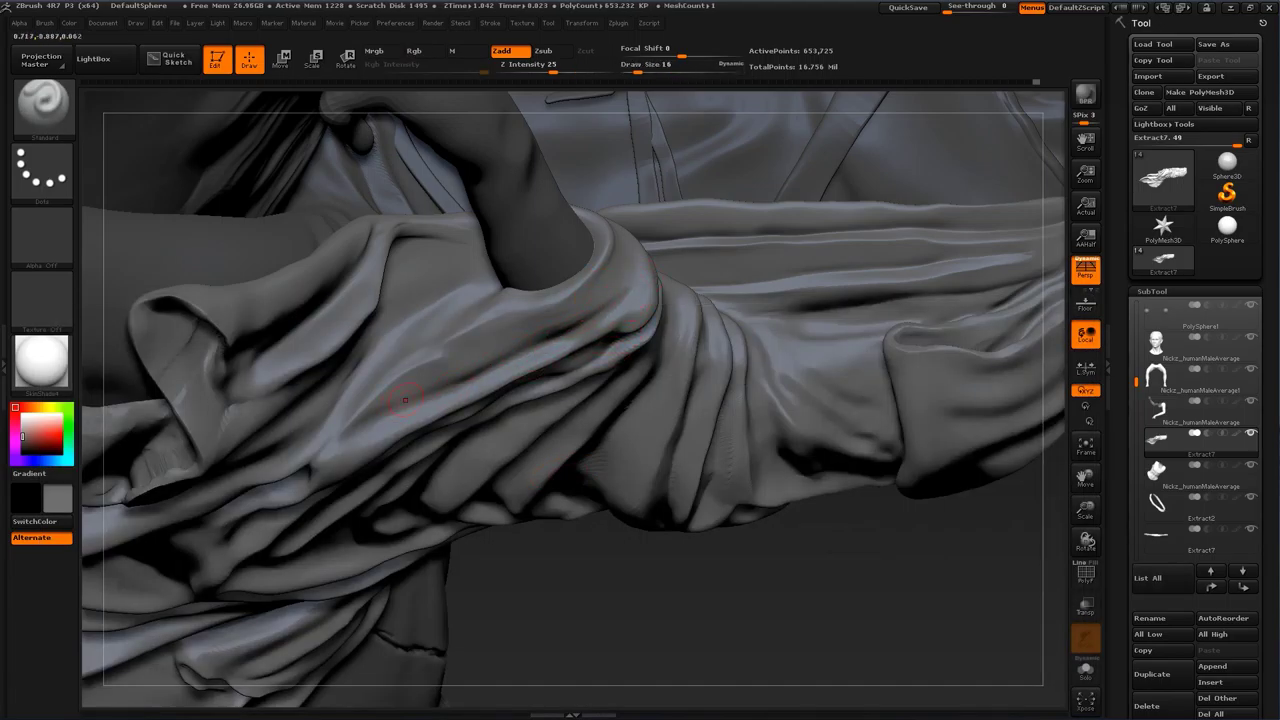
left_click_drag(590, 584, 722, 238)
left_click_drag(366, 420, 550, 357)
left_click_drag(400, 406, 576, 349)
Step: Adjust the outline of the folds behind the sleeve opening with the Move brush at draw sizes 23 and 17
key("b")
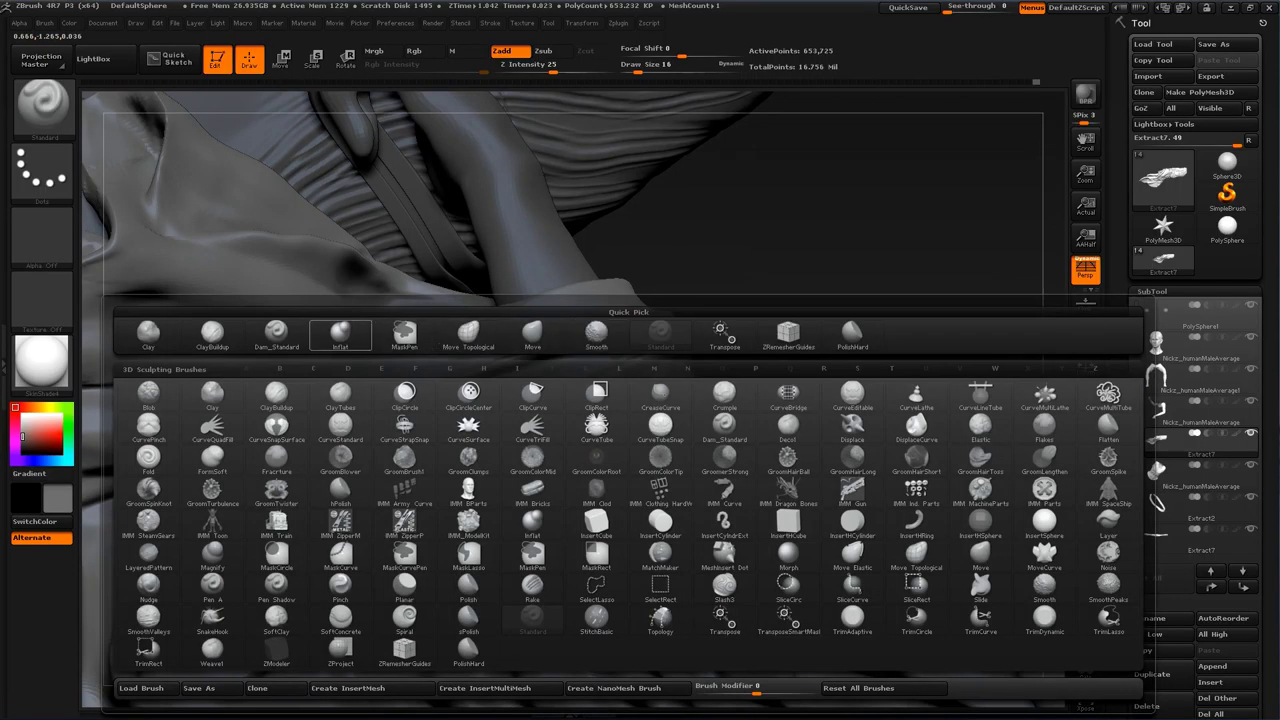
left_click(340, 334)
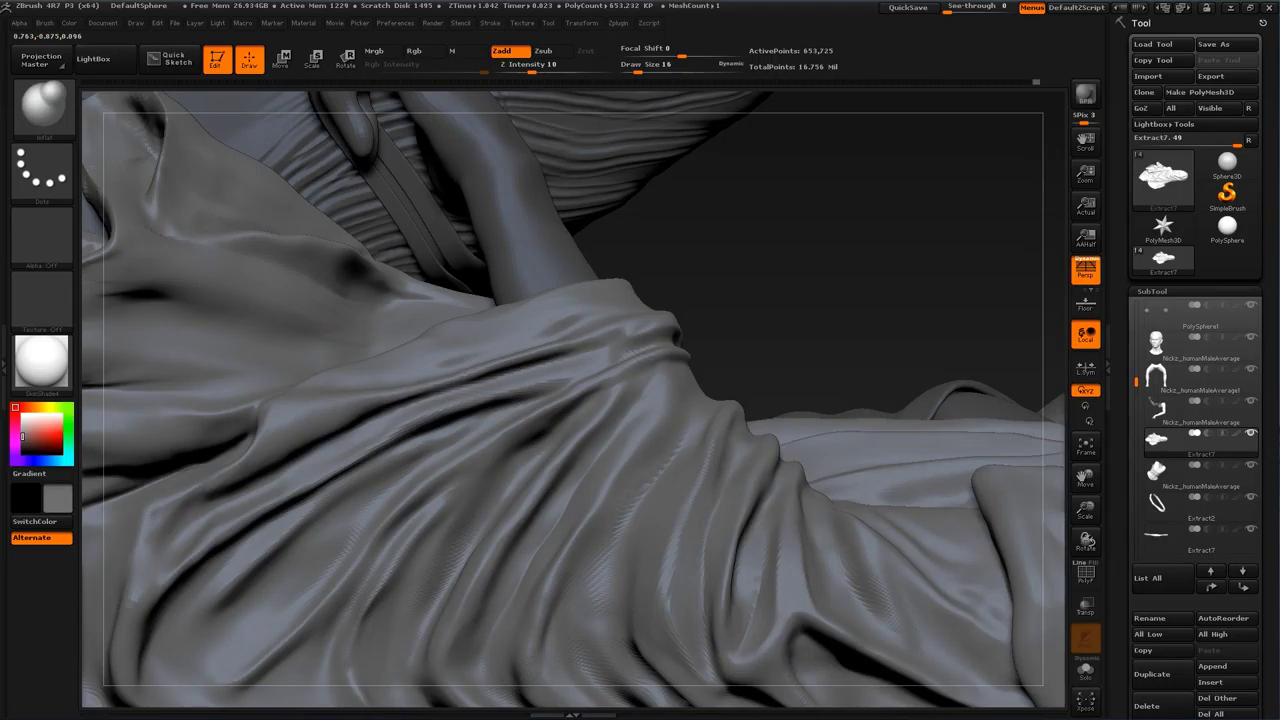
left_click_drag(850, 244, 826, 470)
key("b")
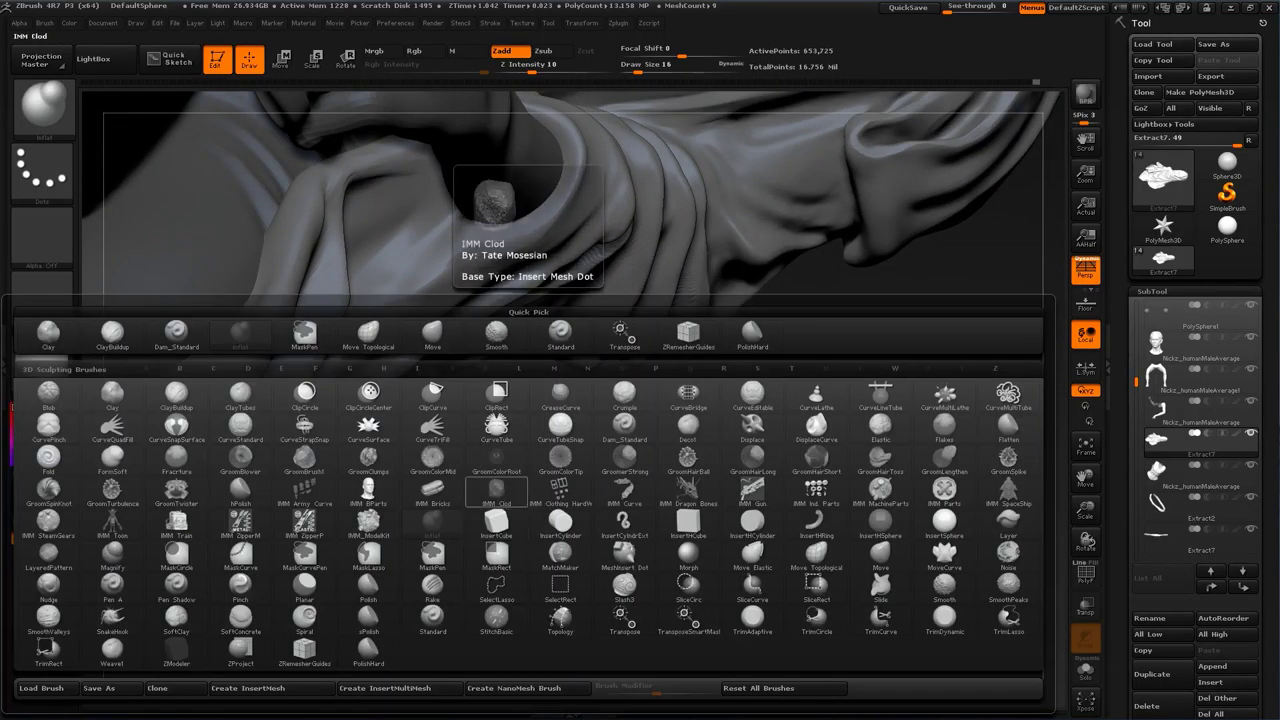
left_click(432, 335)
key("s")
left_click(453, 386)
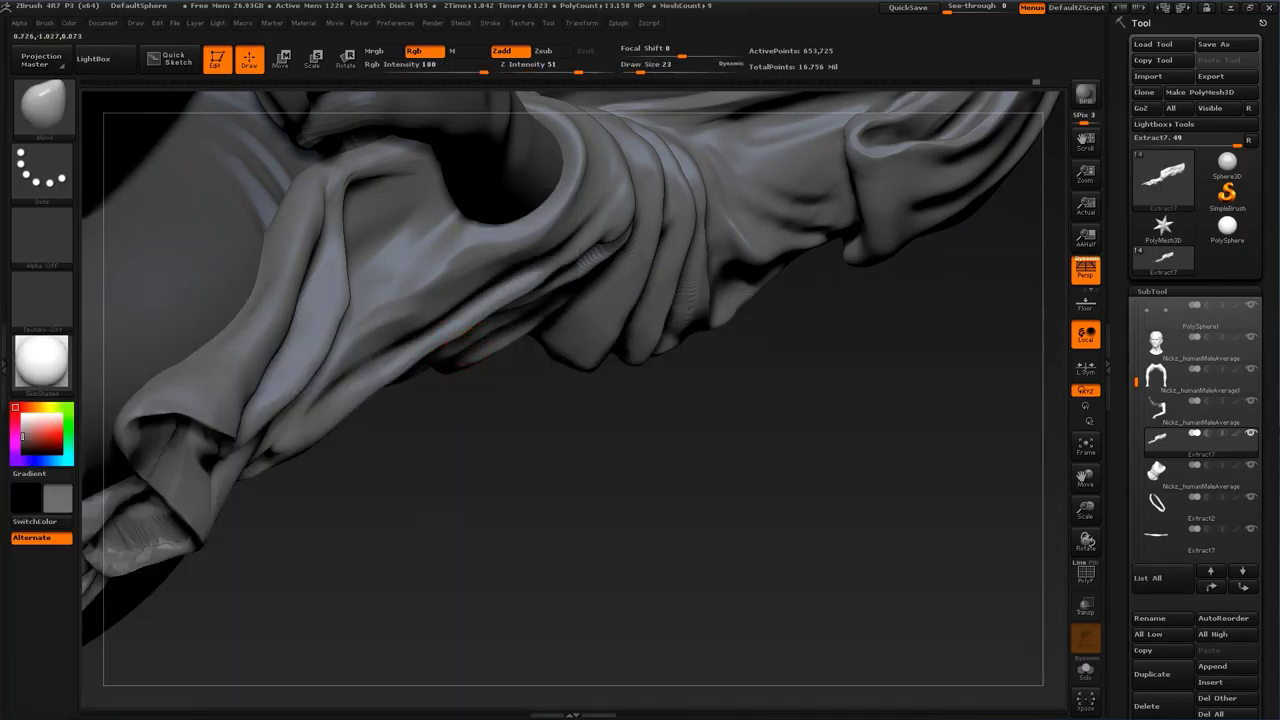
mouse_move(434, 352)
left_mouse_down()
mouse_move(447, 357)
mouse_move(421, 360)
mouse_move(505, 302)
mouse_move(443, 355)
left_mouse_up()
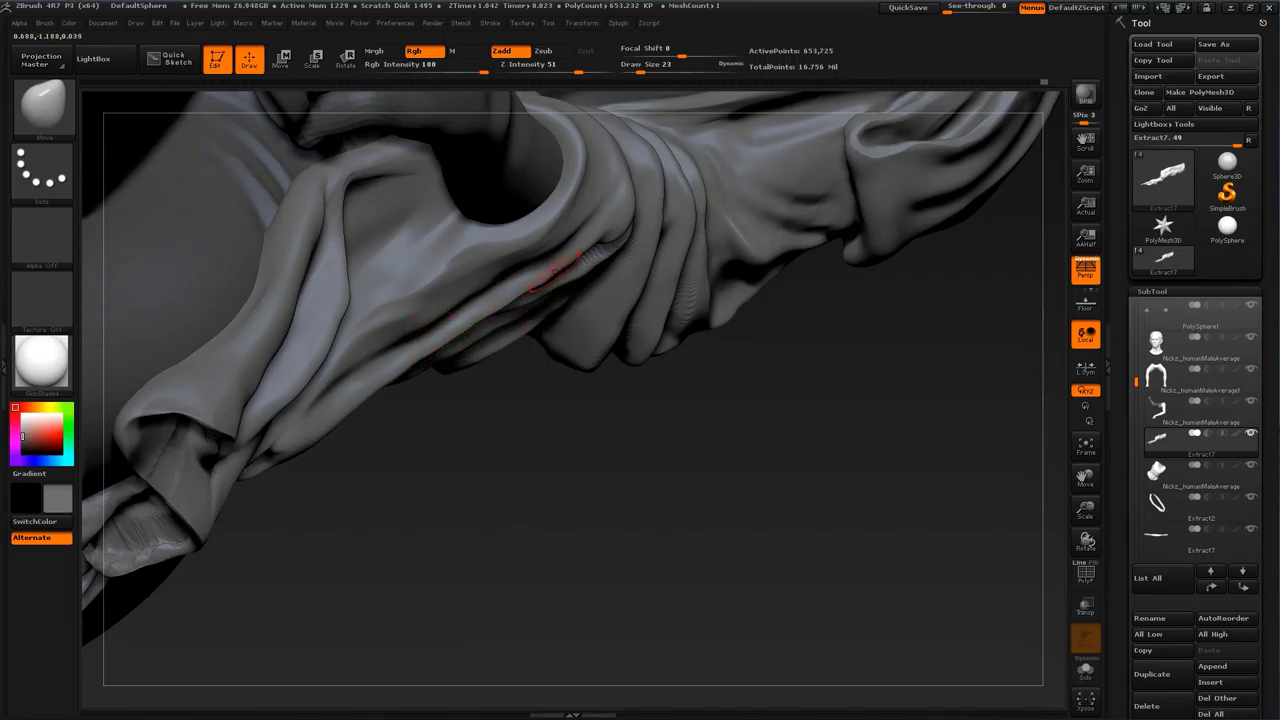
key("shift")
key("s")
left_click_drag(529, 290, 526, 290)
Step: Divide the cloak's geometry once to reach subdivision level 5
left_click_drag(685, 517, 821, 407, "alt")
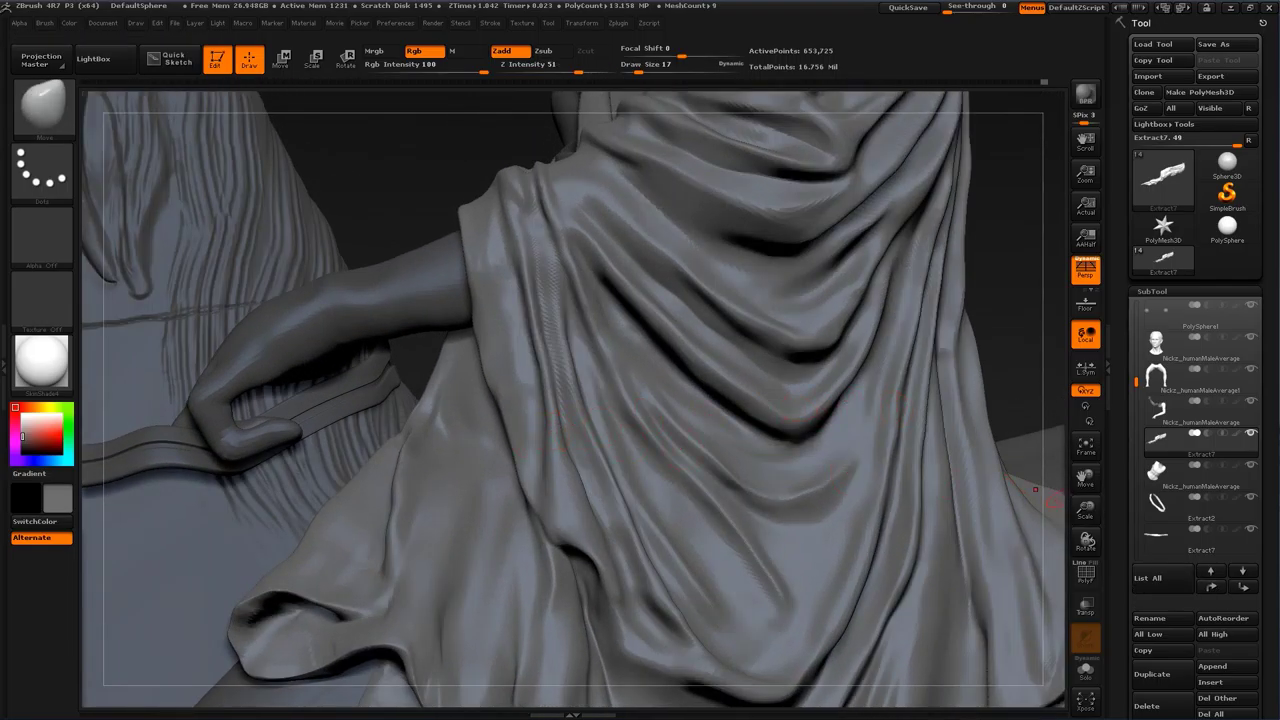
left_click_drag(1172, 604, 1172, 206)
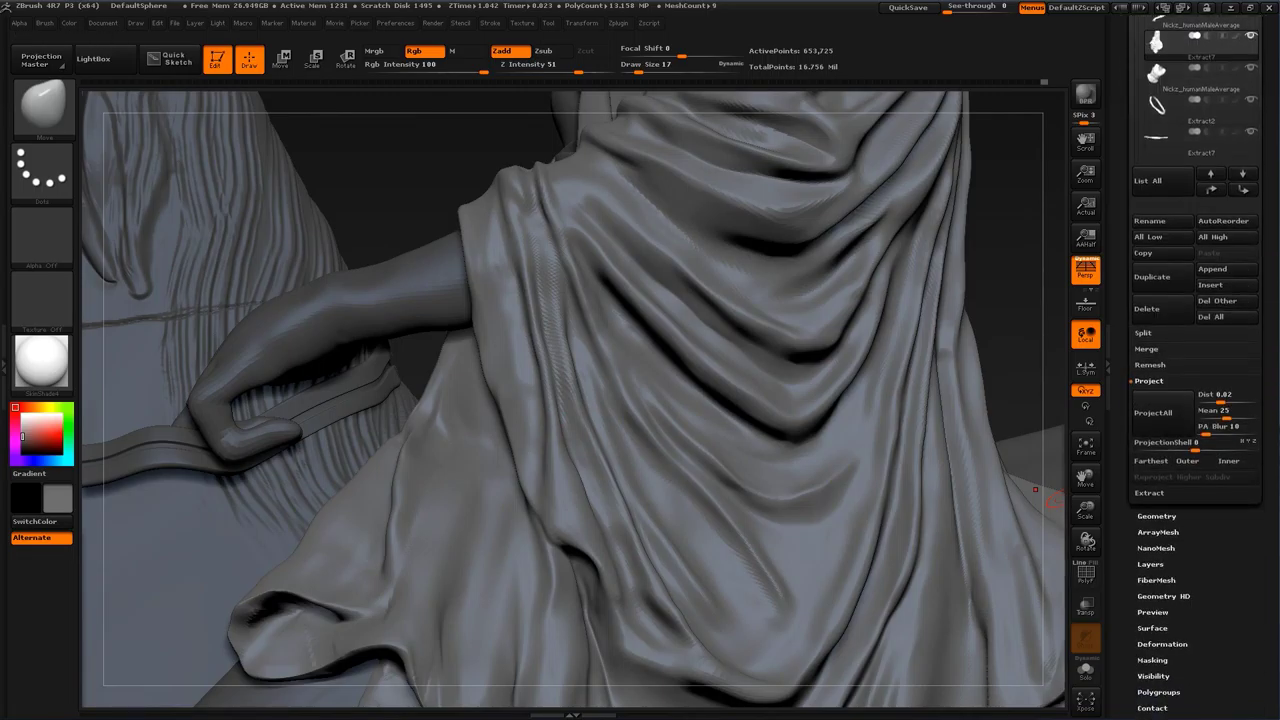
left_click(1156, 516)
left_click_drag(1172, 265, 1172, 618)
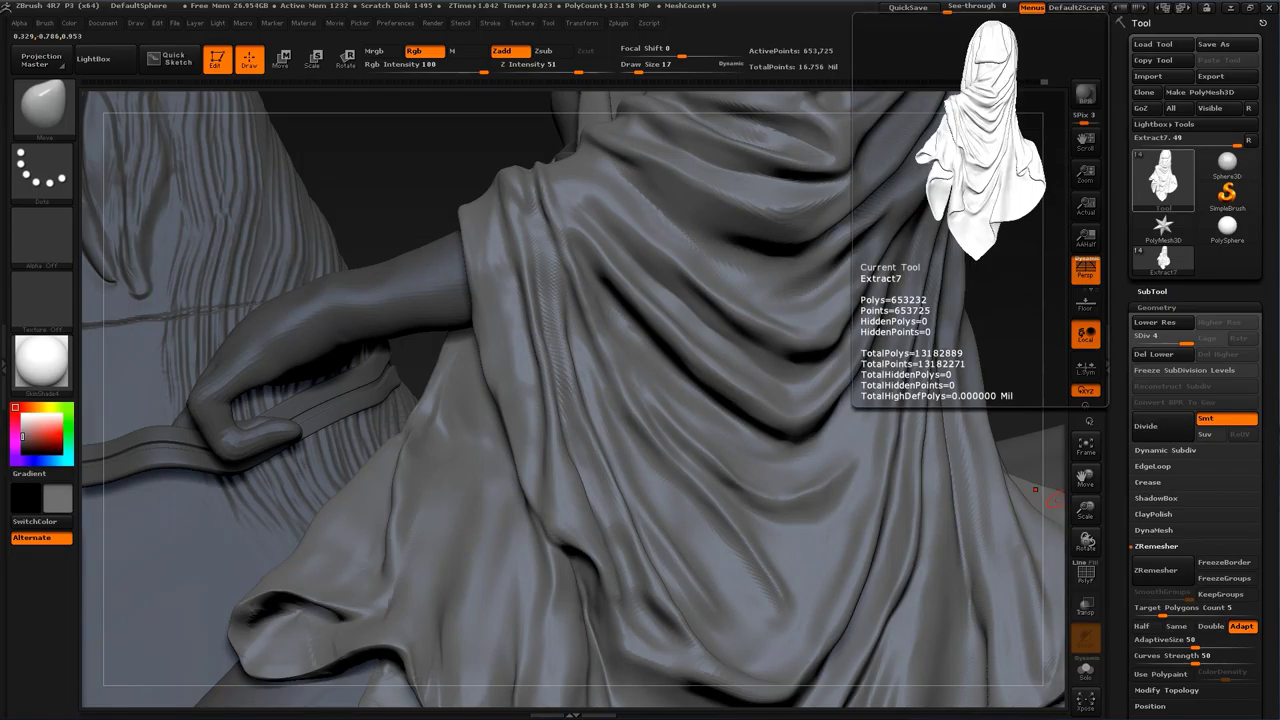
left_click(1145, 426)
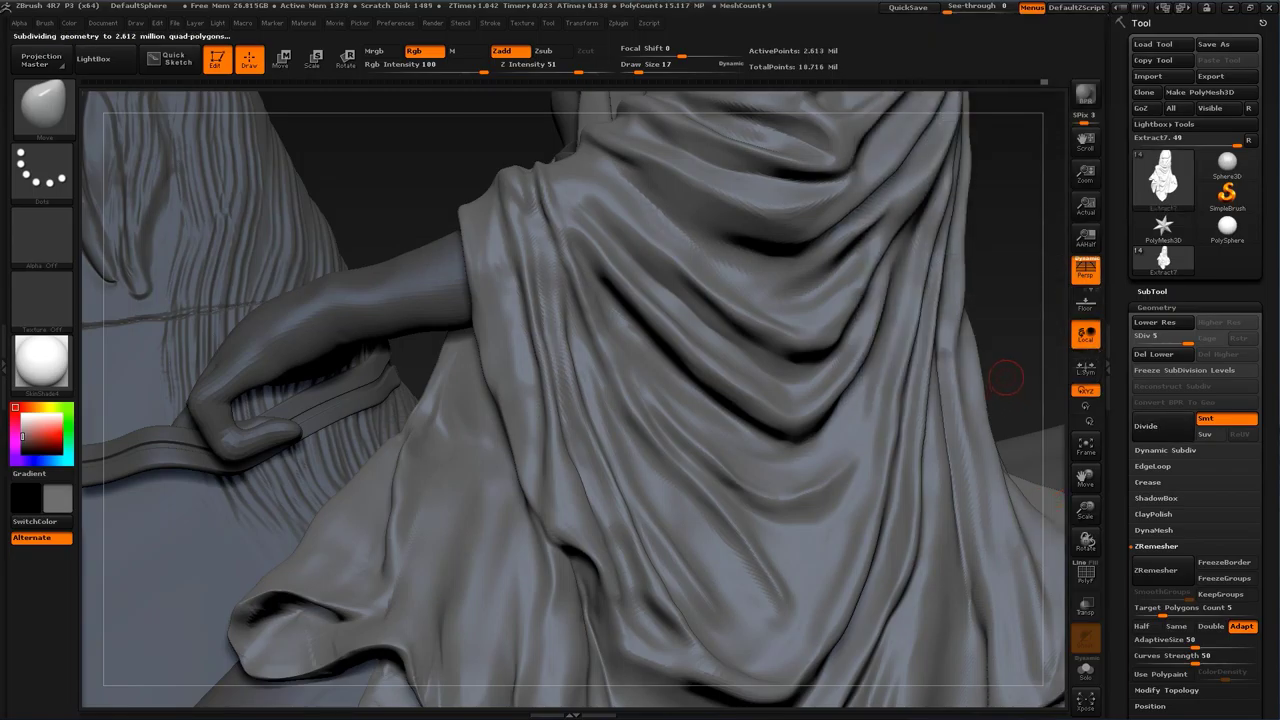
Step: Refine the fold ridge across the top of the forearm with the Standard brush at draw size 17
key("b")
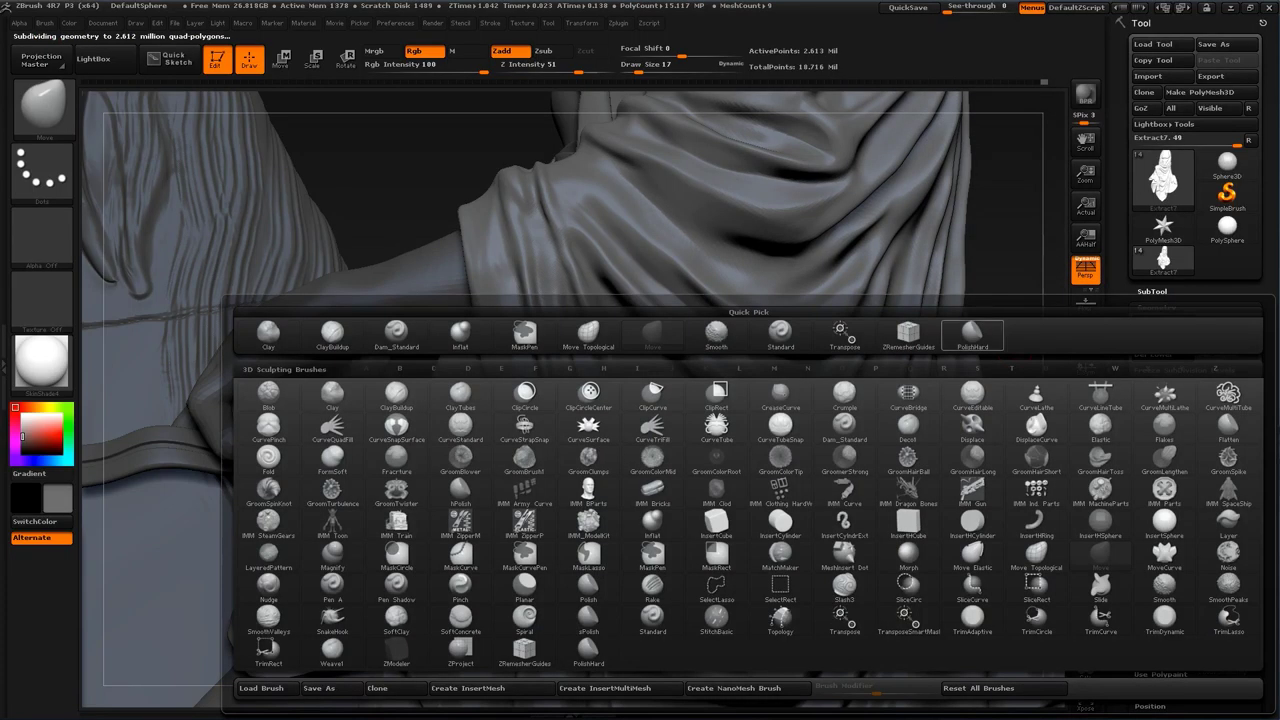
left_click(648, 328)
key("b")
left_click(785, 332)
mouse_move(1009, 295)
left_mouse_down("alt")
mouse_move(1006, 240)
mouse_move(930, 245)
mouse_move(893, 370)
mouse_move(889, 237)
mouse_move(889, 322)
left_mouse_up("alt")
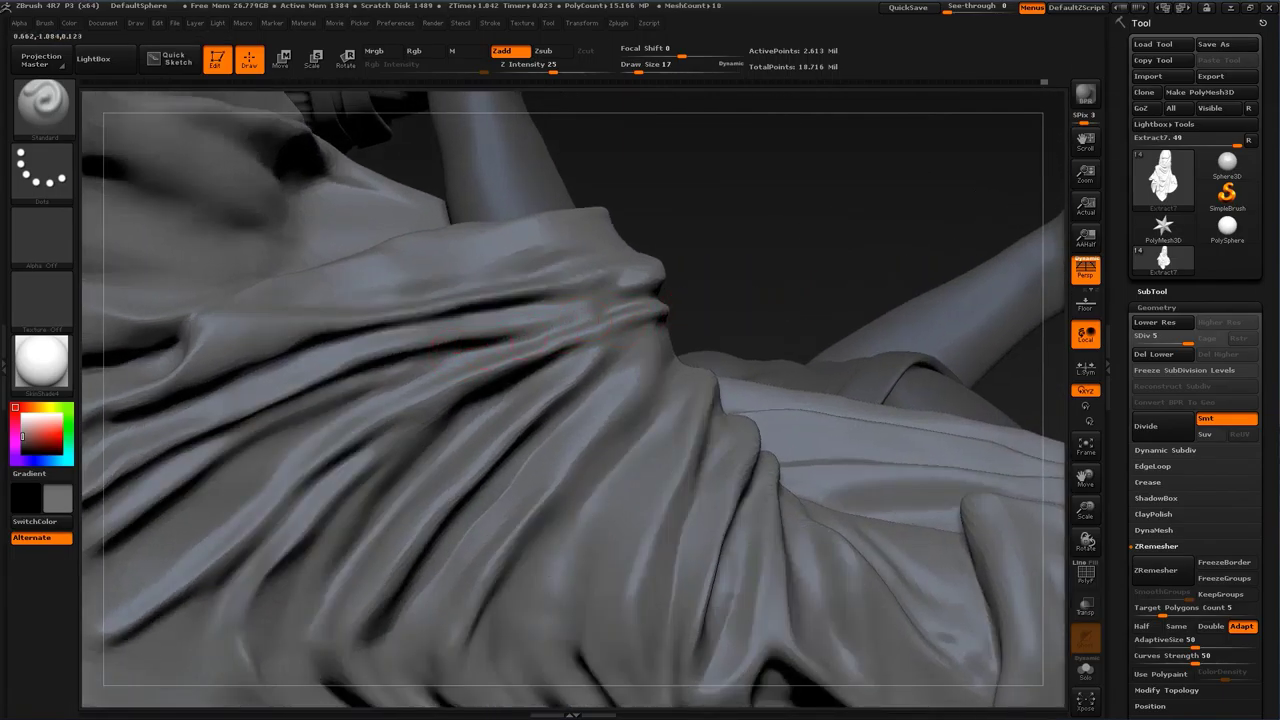
left_click_drag(551, 326, 486, 345)
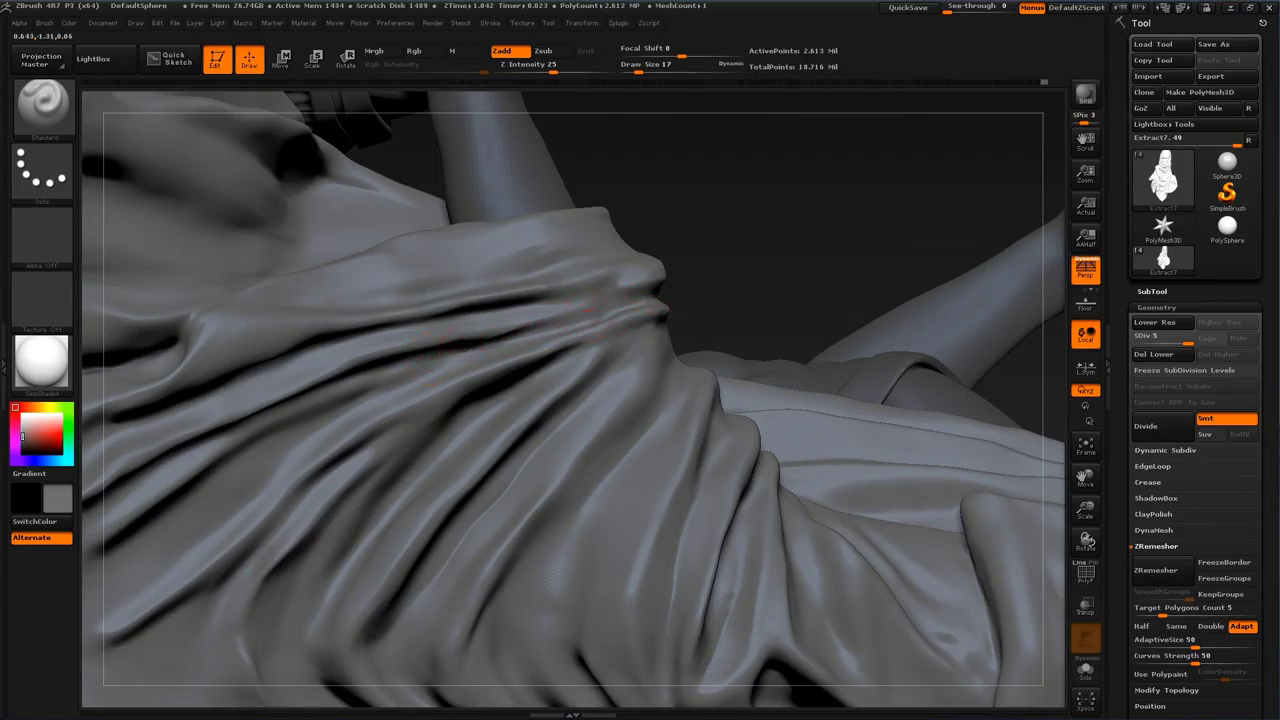
Step: Sharpen the narrow creases between the upper forearm folds with repeated long Standard brush strokes at draw size 17
left_click_drag(850, 260, 844, 220)
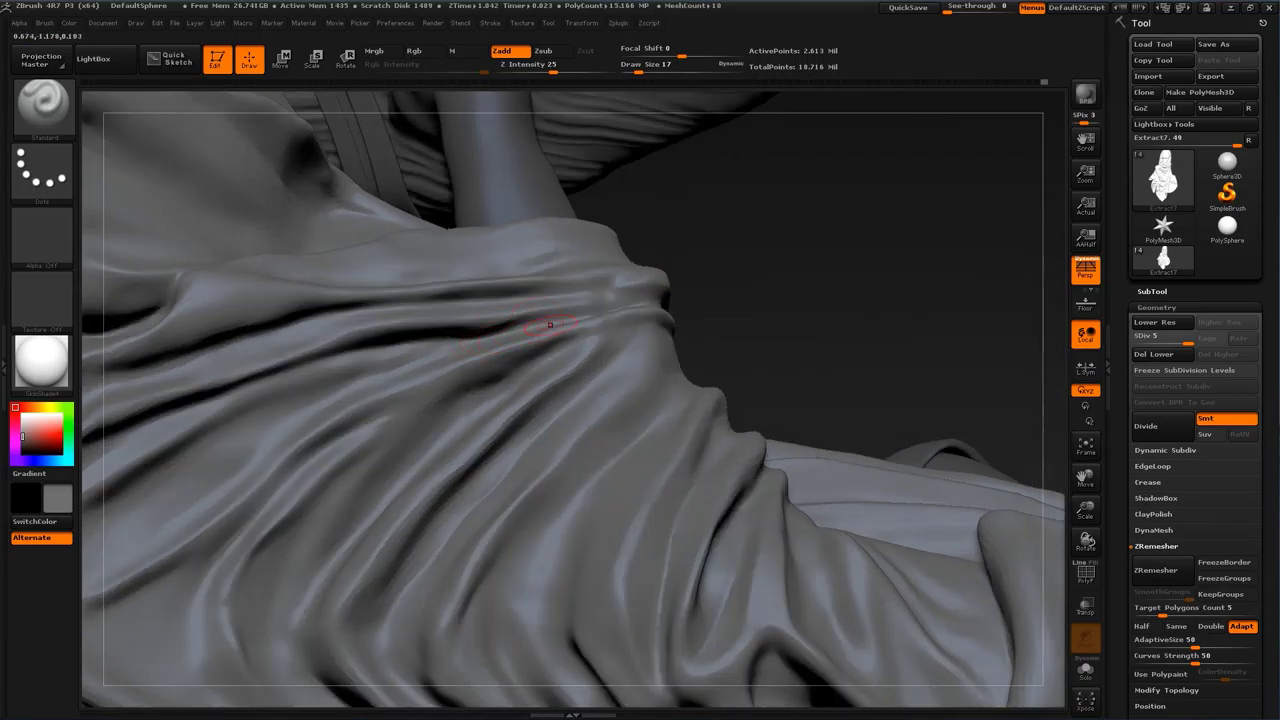
left_click_drag(551, 323, 386, 338)
left_click_drag(543, 319, 386, 338)
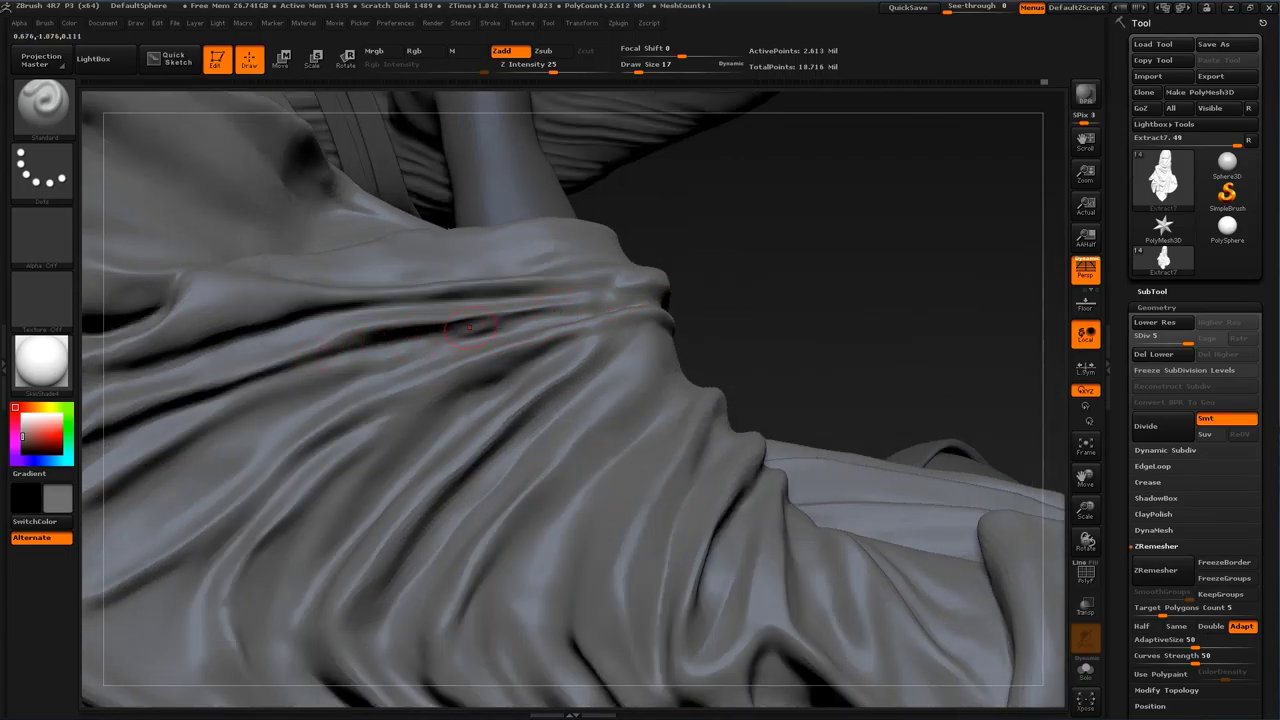
left_click_drag(832, 260, 1040, 232, "alt")
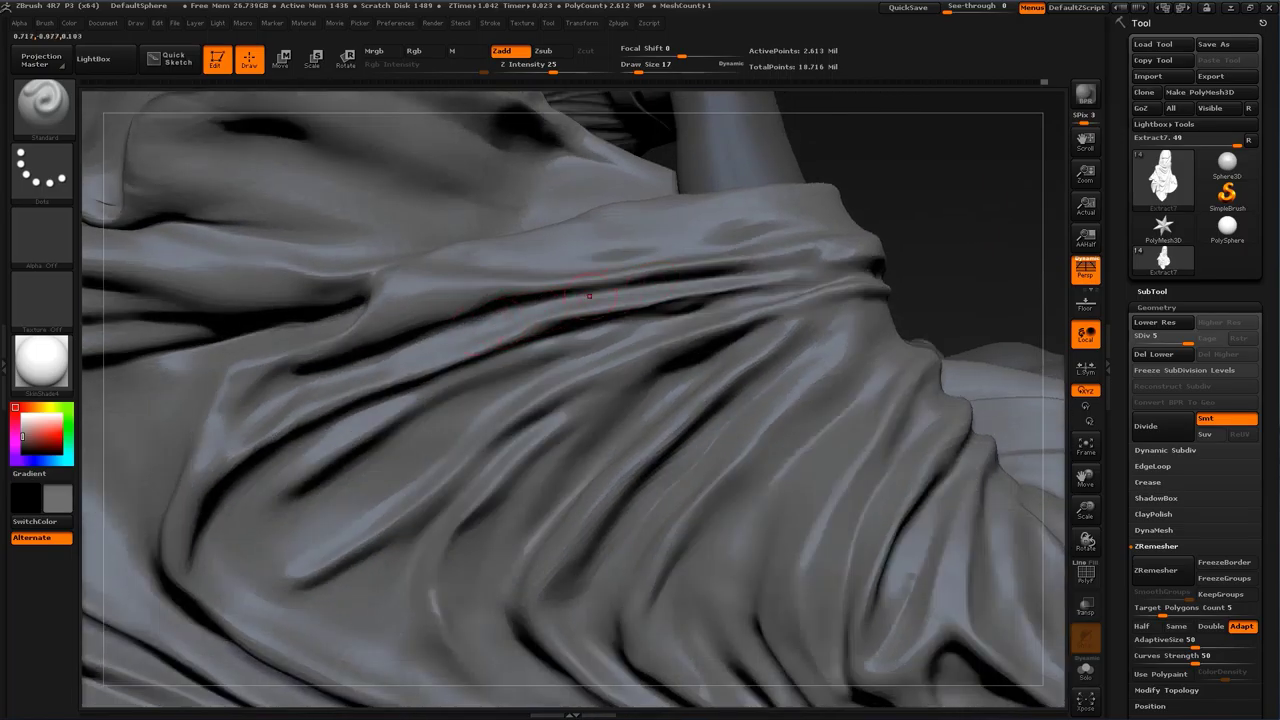
left_click_drag(591, 292, 443, 334)
left_click_drag(940, 234, 768, 277, "alt")
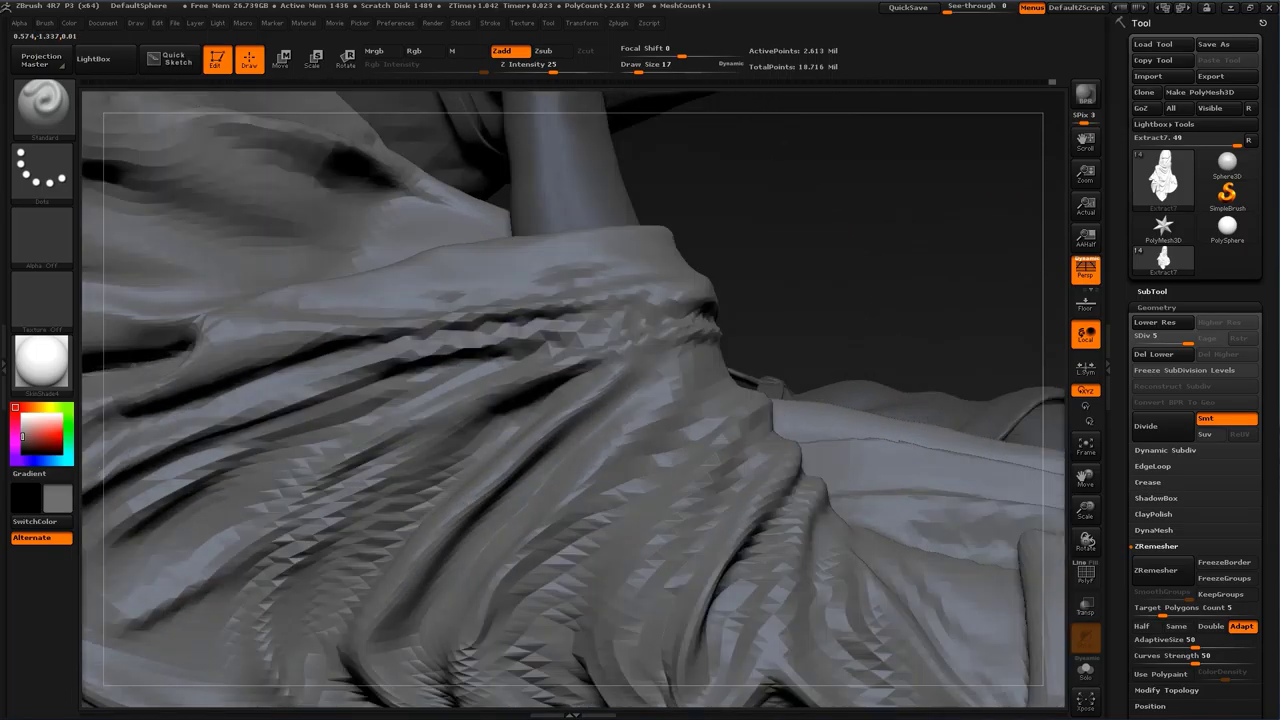
Step: Sharpen the crease across the top of the forearm near the sleeve opening with fine Standard brush strokes at draw size 8
key("s")
left_click(642, 300)
left_click_drag(840, 220, 764, 290)
key("s")
left_click(534, 377)
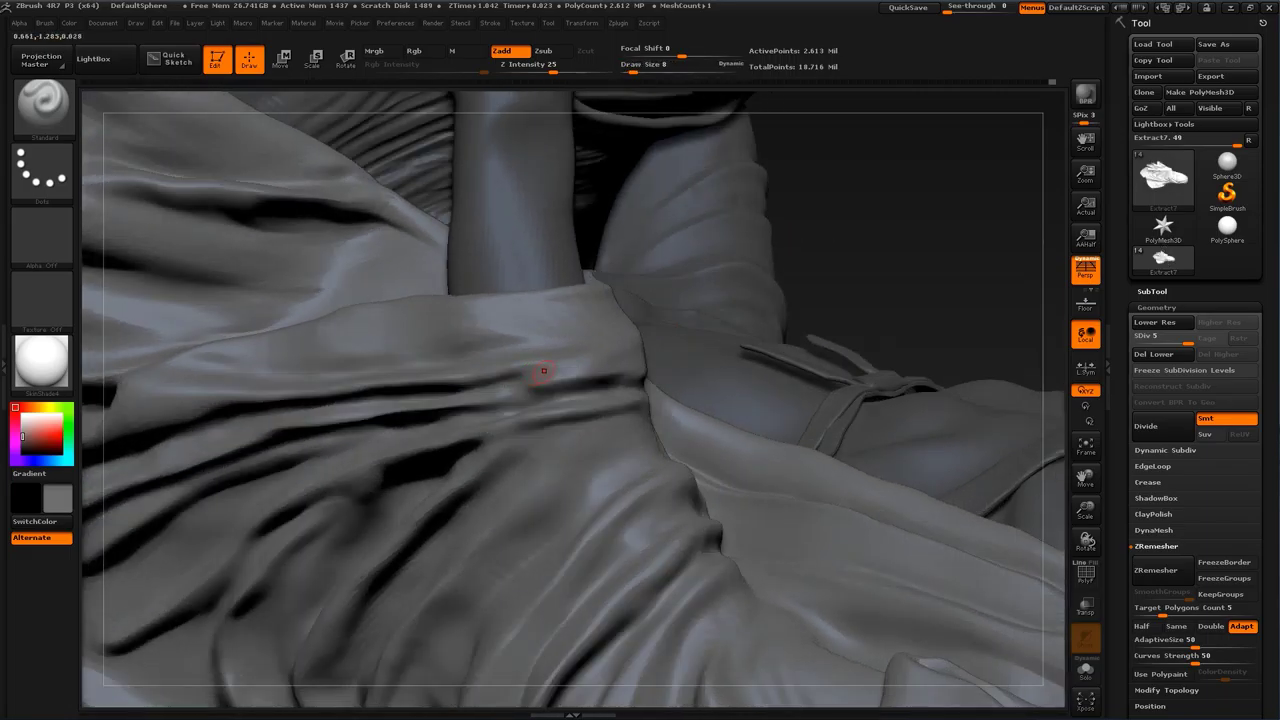
left_click_drag(502, 380, 606, 362)
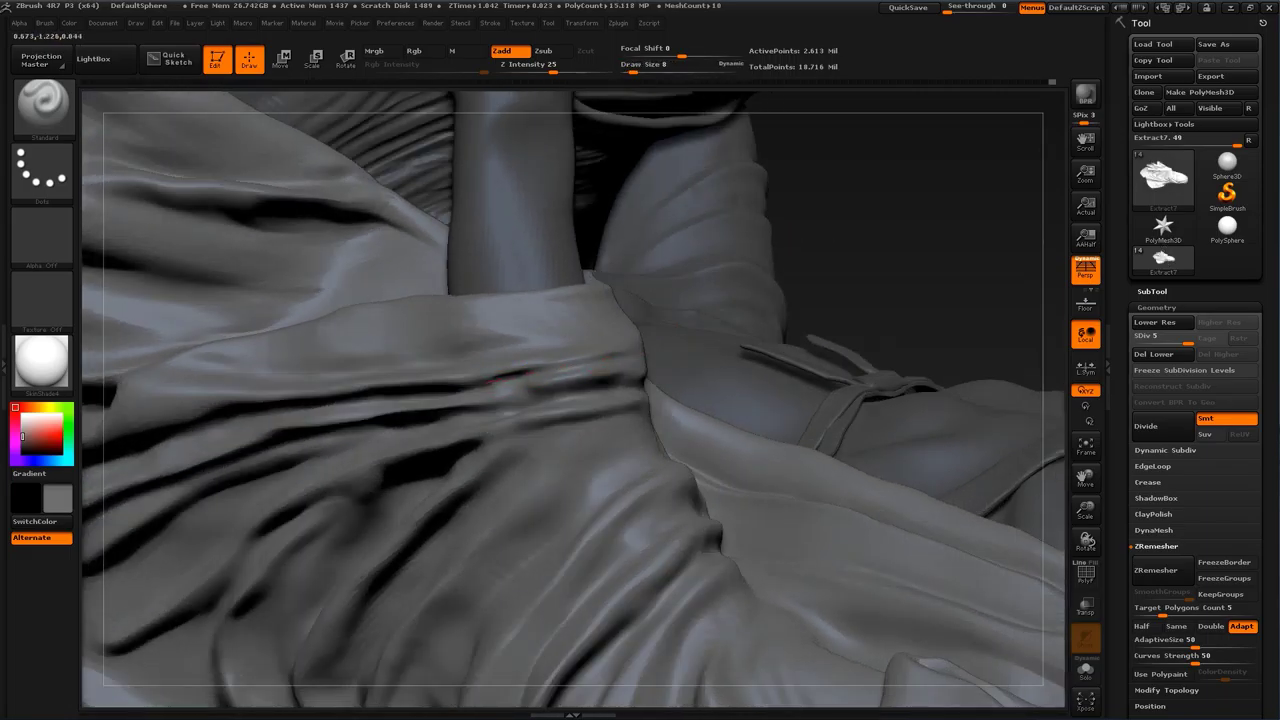
left_click_drag(512, 377, 596, 363)
left_click_drag(820, 317, 738, 322)
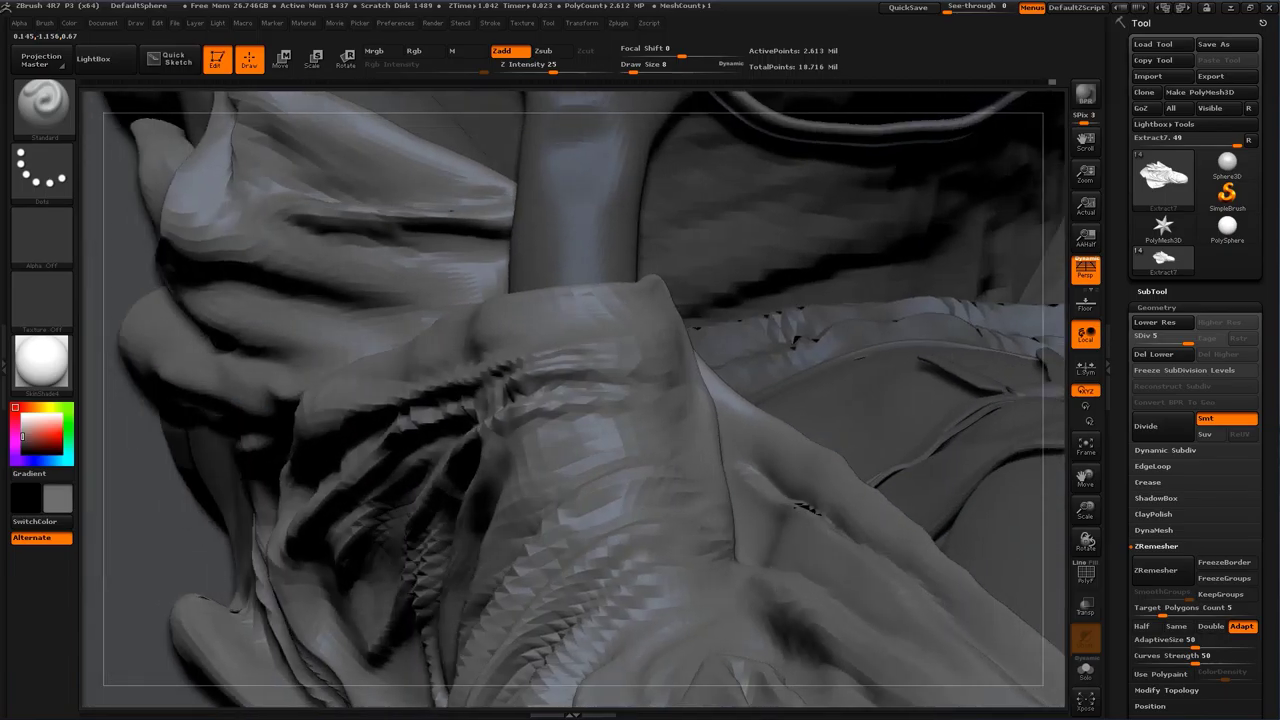
Step: Carve recessed creases into the inner side of the forearm sleeve with the Standard brush at draw size 17
right_click_drag(812, 337, 358, 520)
left_click_drag(157, 555, 430, 459)
key("s")
left_click(366, 478)
mouse_move(290, 509)
left_mouse_down("alt")
mouse_move(402, 513)
mouse_move(430, 498)
left_mouse_up("alt")
left_click_drag(202, 573, 239, 483, "alt")
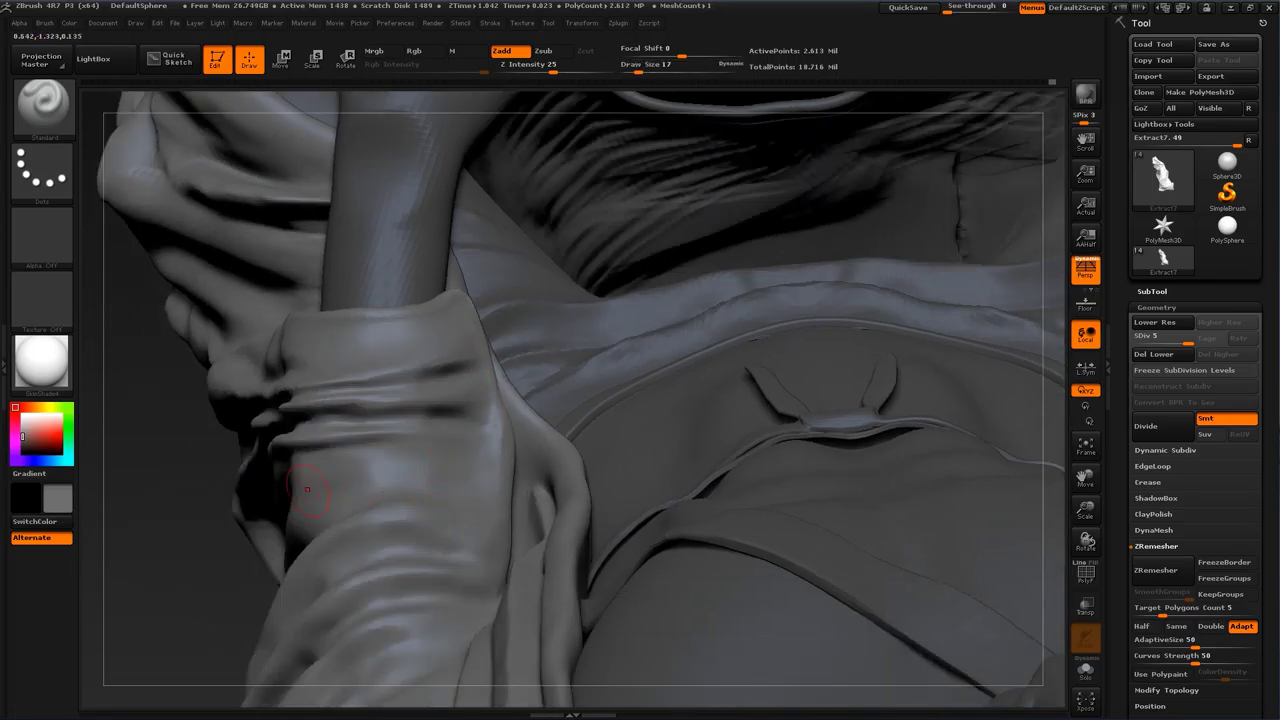
mouse_move(335, 453)
left_mouse_down("alt")
mouse_move(494, 446)
mouse_move(460, 444)
left_mouse_up("alt")
left_click_drag(167, 542, 375, 463)
Step: Refine the narrow fold along the sleeve's front edge above the wrist with the Standard brush at draw size 11
mouse_move(720, 371)
left_mouse_down("alt")
mouse_move(690, 250)
mouse_move(720, 290)
mouse_move(818, 294)
left_mouse_up("alt")
mouse_move(930, 300)
left_mouse_down("alt")
mouse_move(900, 220)
mouse_move(877, 314)
mouse_move(950, 316)
left_mouse_up("alt")
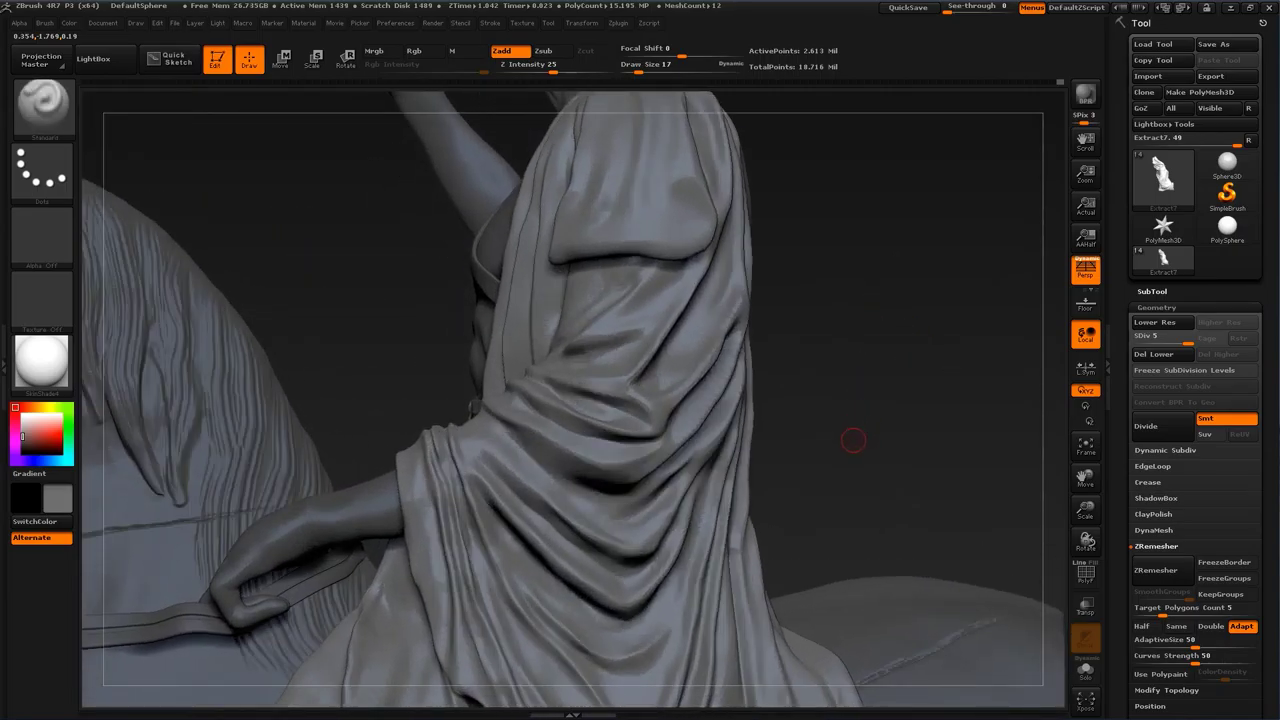
left_click_drag(853, 440, 900, 380, "alt")
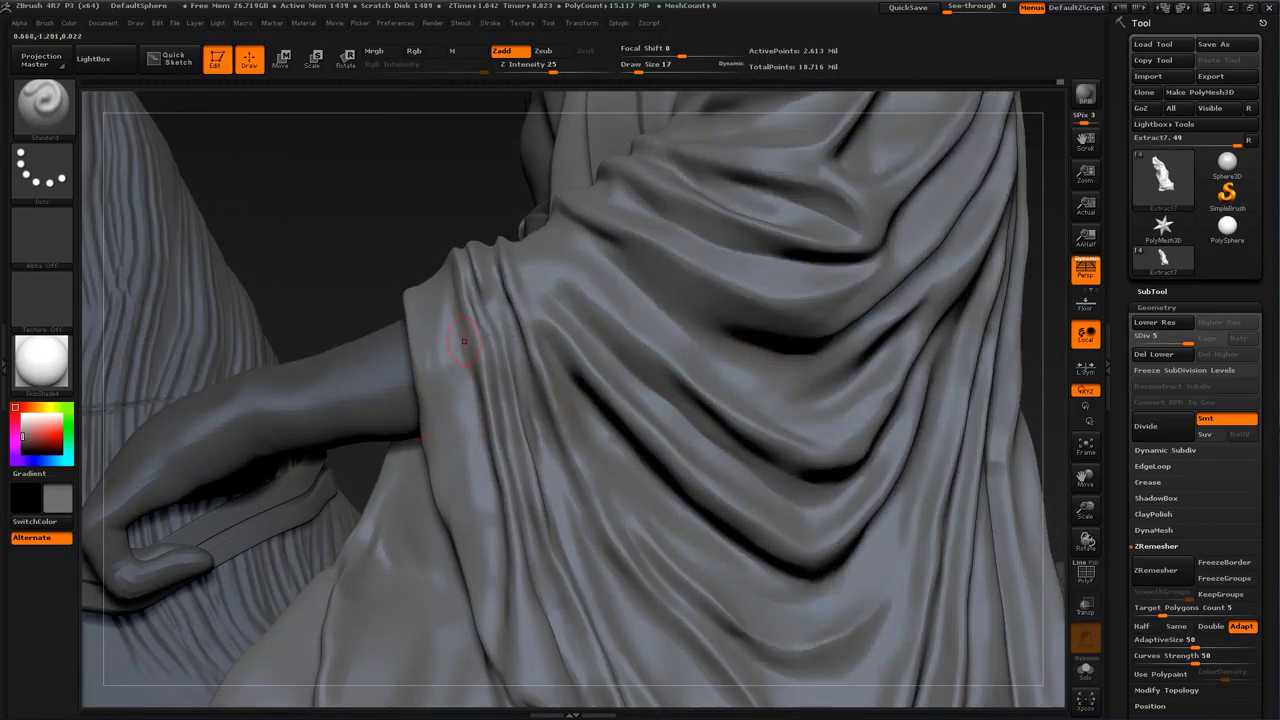
left_click_drag(360, 251, 414, 190, "alt")
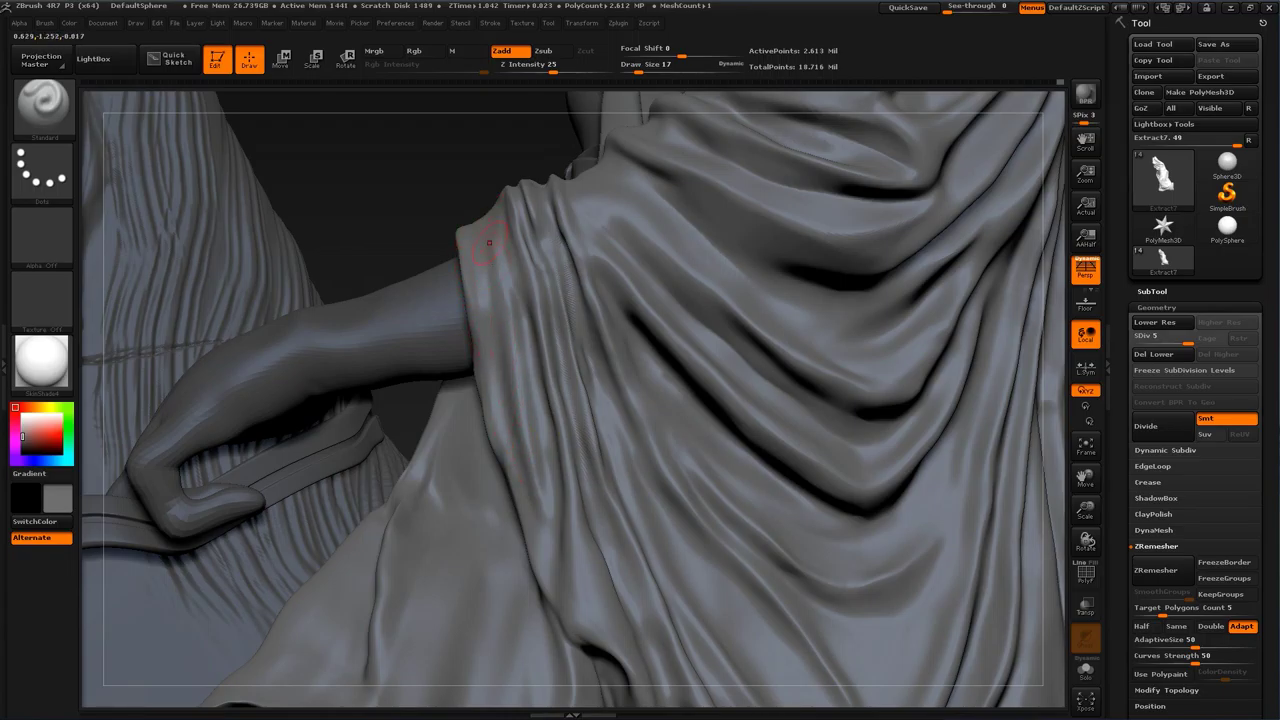
mouse_move(438, 136)
left_mouse_down()
mouse_move(480, 150)
mouse_move(474, 200)
left_mouse_up()
key("bracketright")
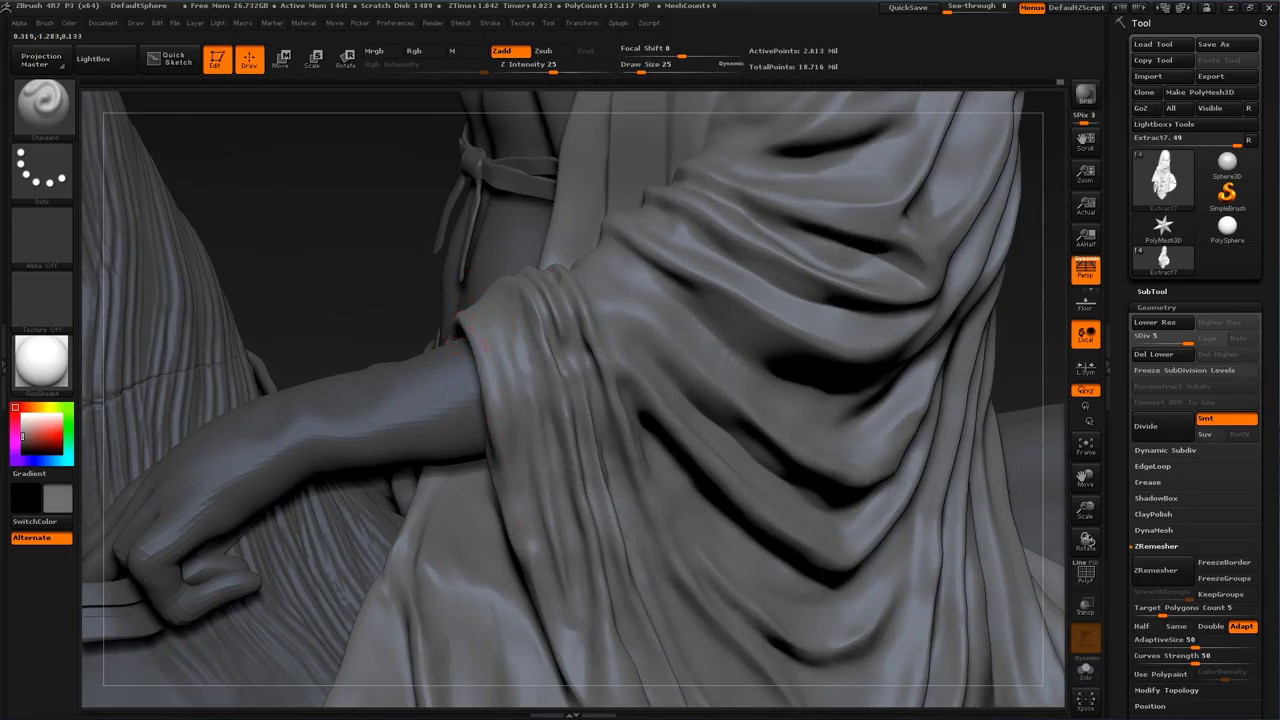
left_click_drag(376, 226, 394, 400)
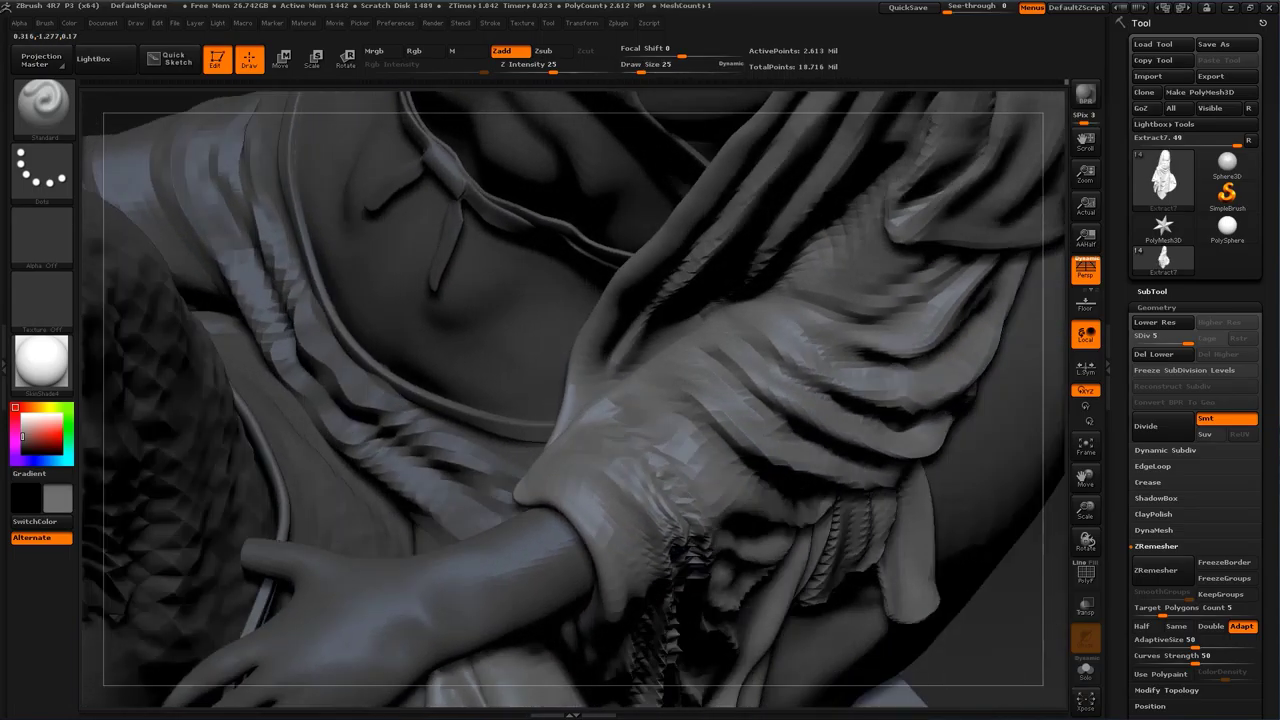
key("s")
left_click(579, 499)
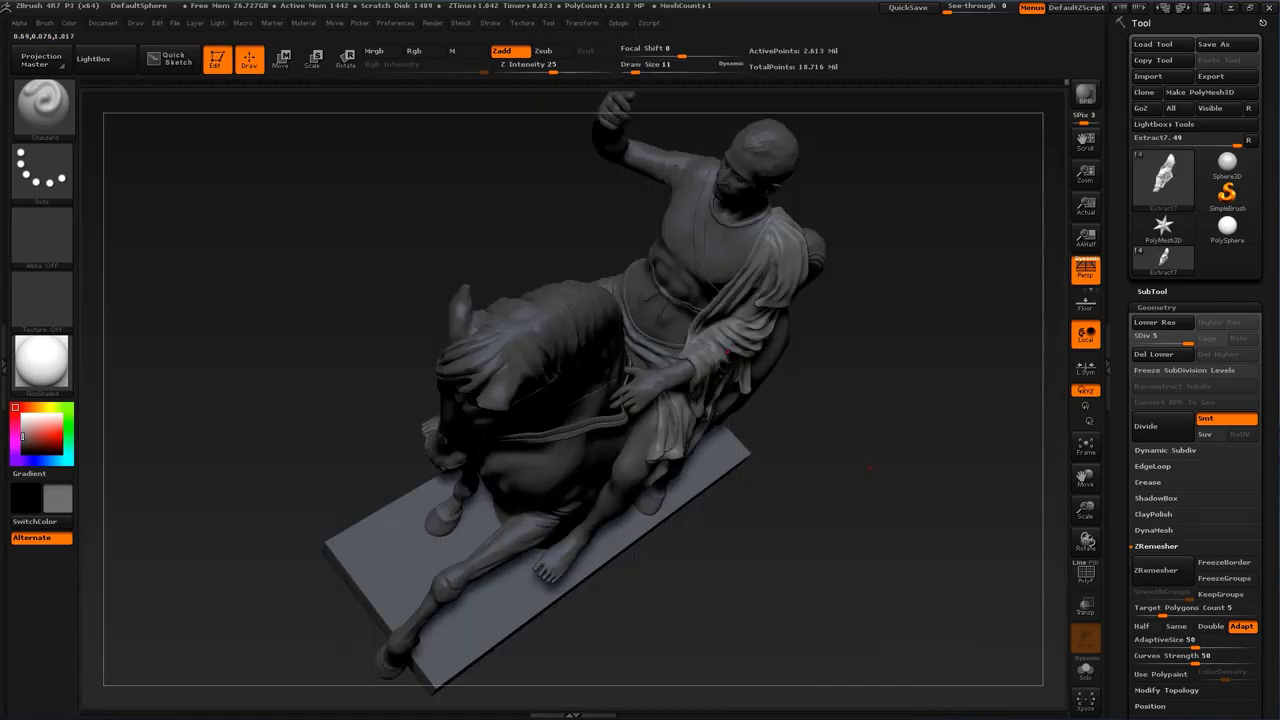
left_click_drag(880, 330, 975, 352)
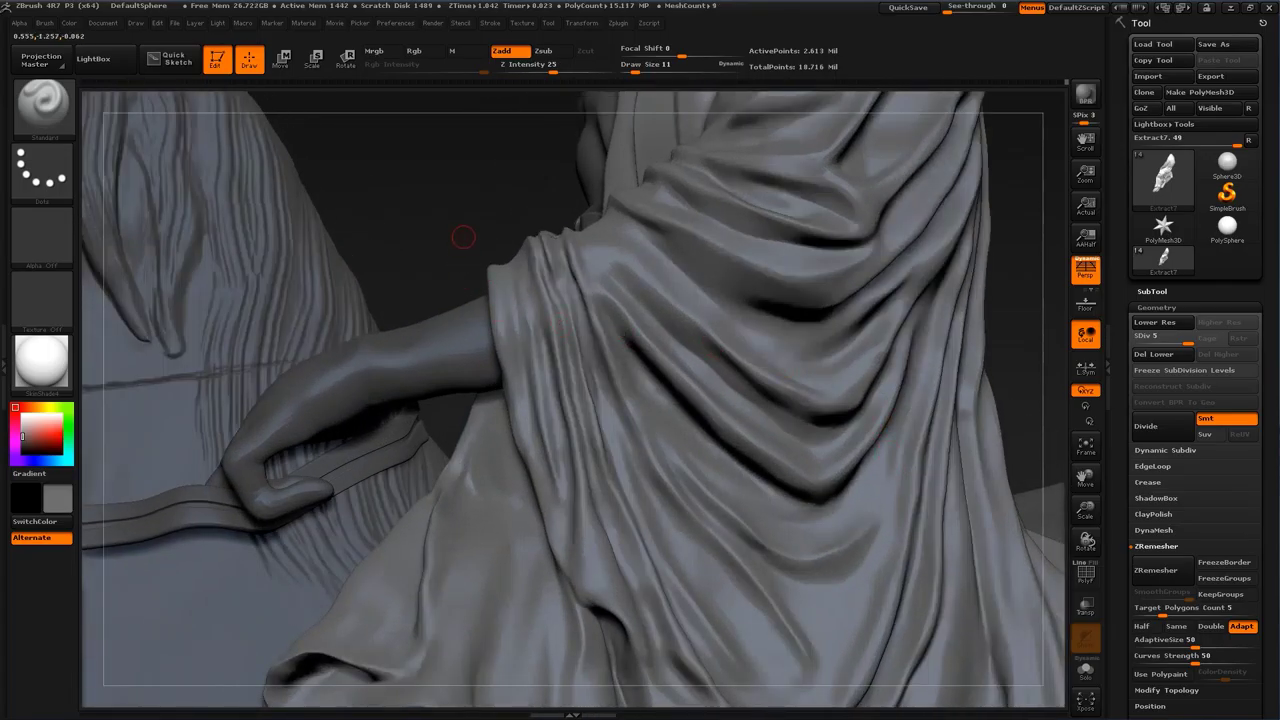
left_click_drag(463, 237, 475, 315, "alt")
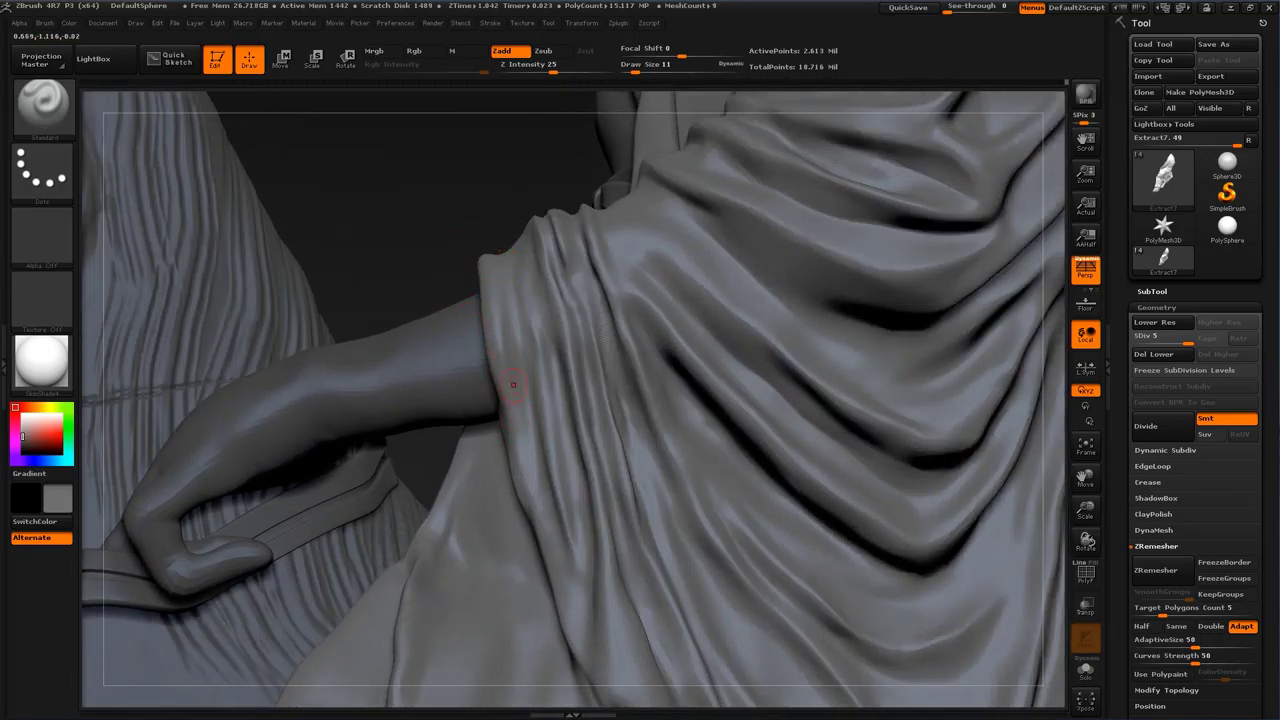
left_click_drag(510, 259, 518, 375)
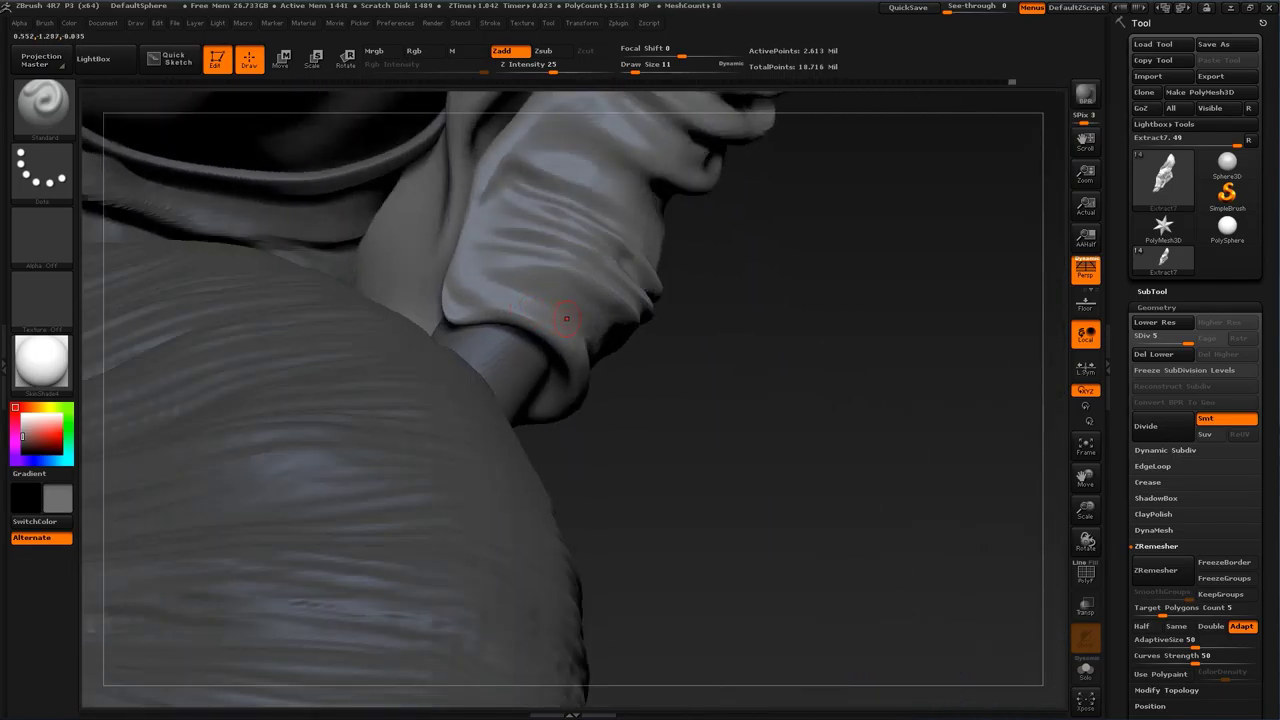
left_click_drag(700, 345, 769, 377)
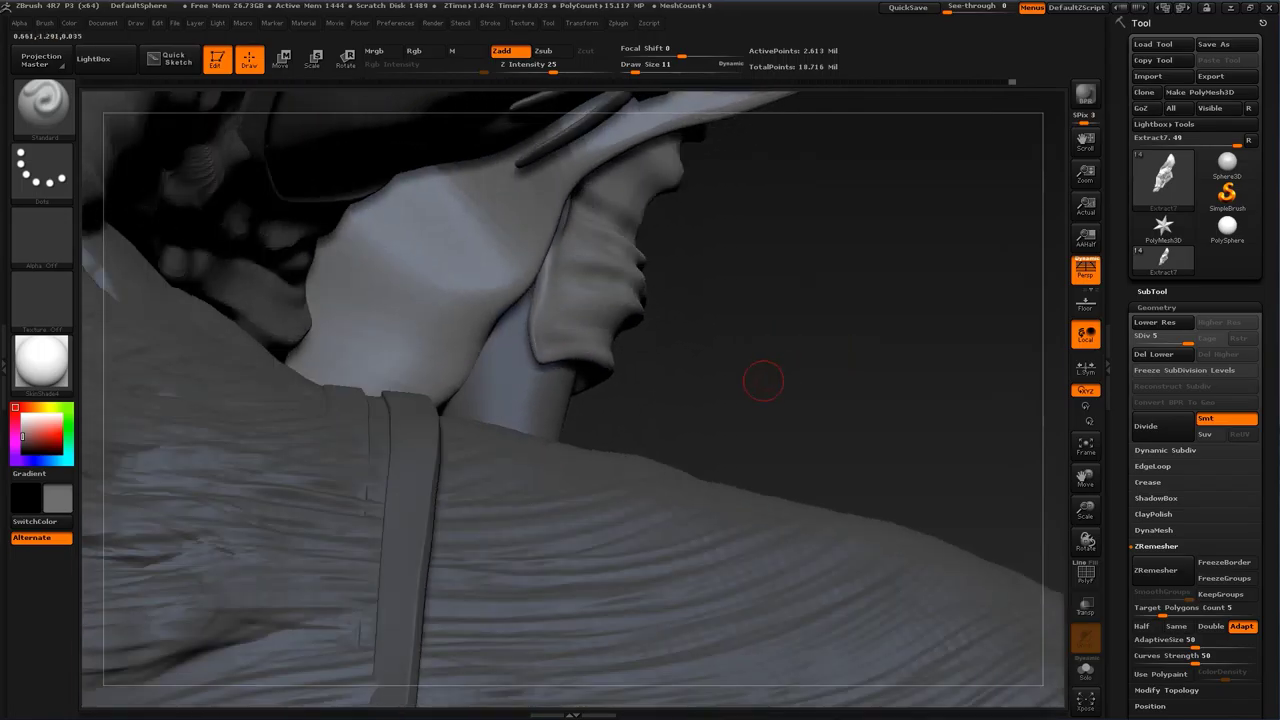
Step: Pull the inner corner of the sleeve opening toward the torso with Move Topological at subdivision level 3 and draw size 44
key("b")
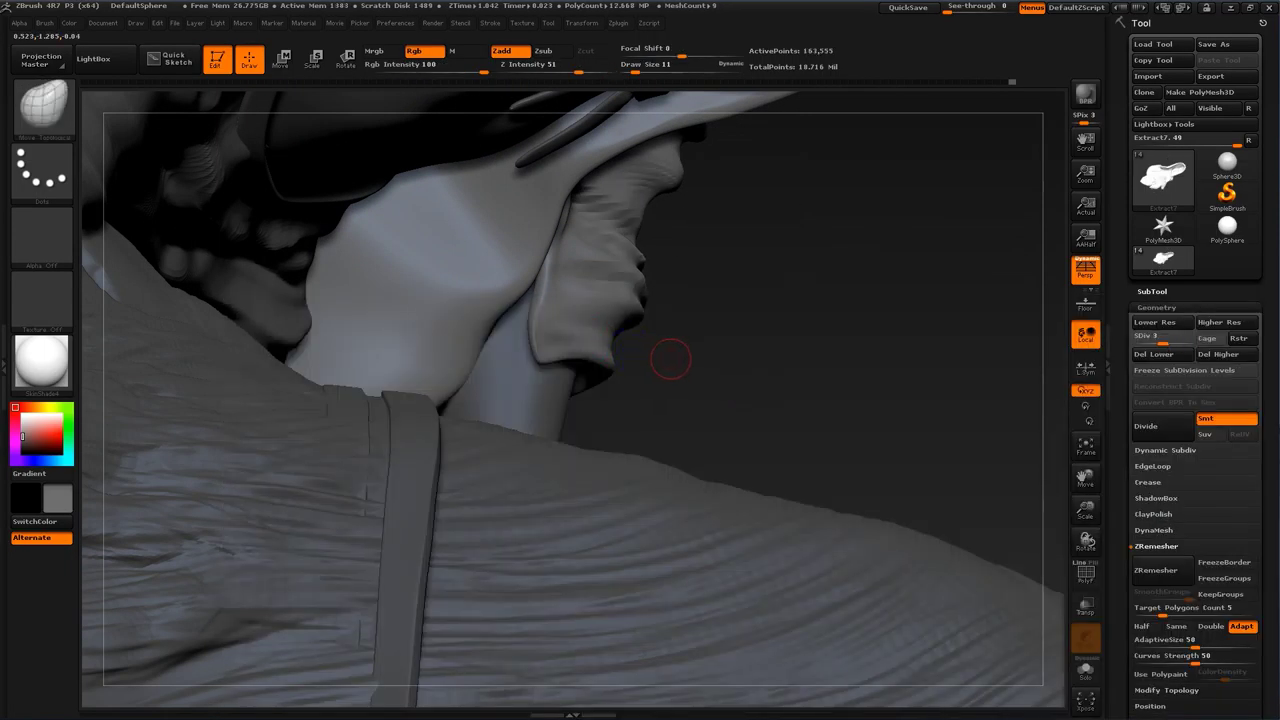
key("s")
left_click(514, 372)
right_click_drag(545, 371, 612, 365)
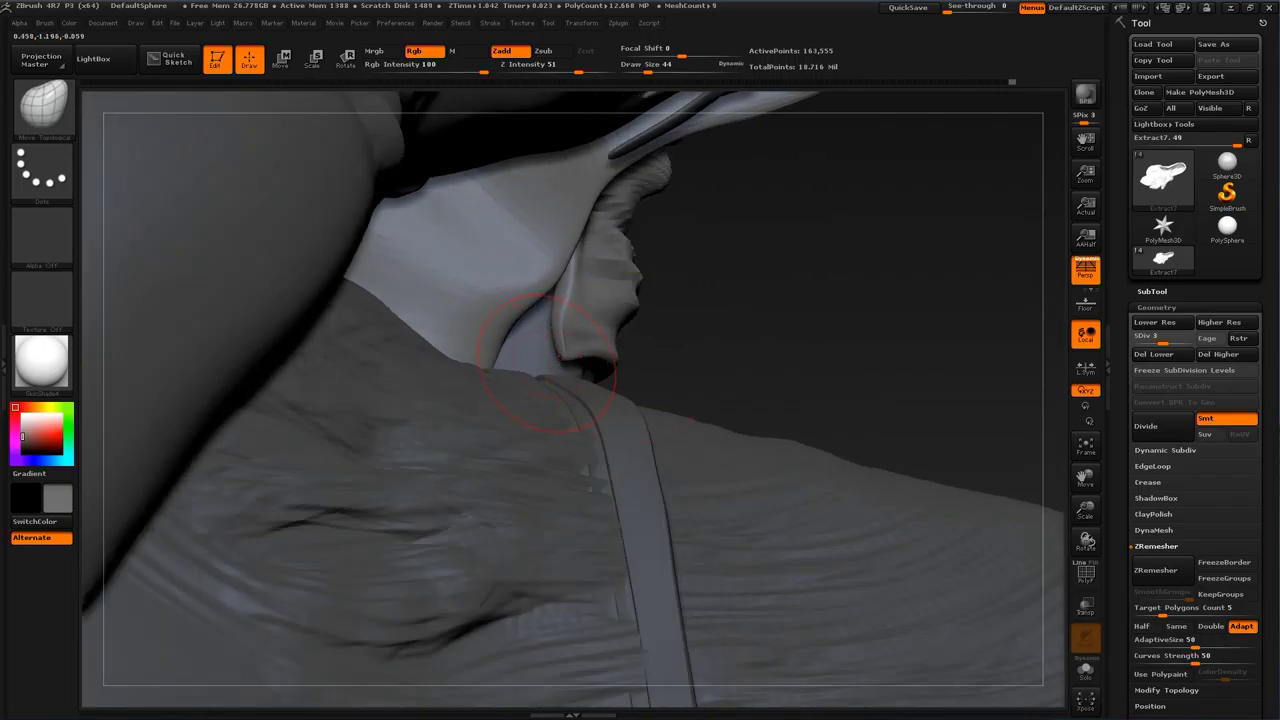
mouse_move(555, 345)
left_mouse_down()
mouse_move(522, 354)
mouse_move(538, 335)
left_mouse_up()
key("s")
left_click(542, 340)
Step: Drop the cloak to subdivision level 2 and reshape the sleeve's inner corner with Move Topological at draw size 35
key("shift+d")
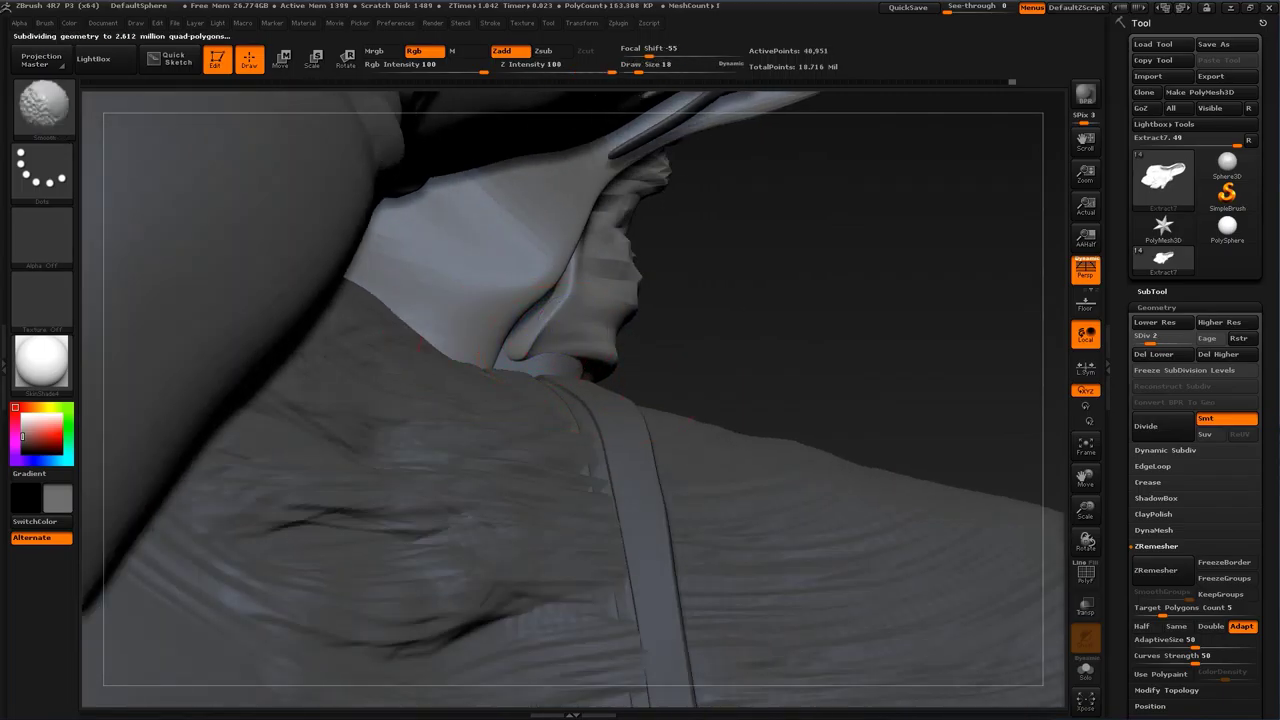
key("s")
left_click(534, 338)
left_click_drag(532, 343, 522, 347)
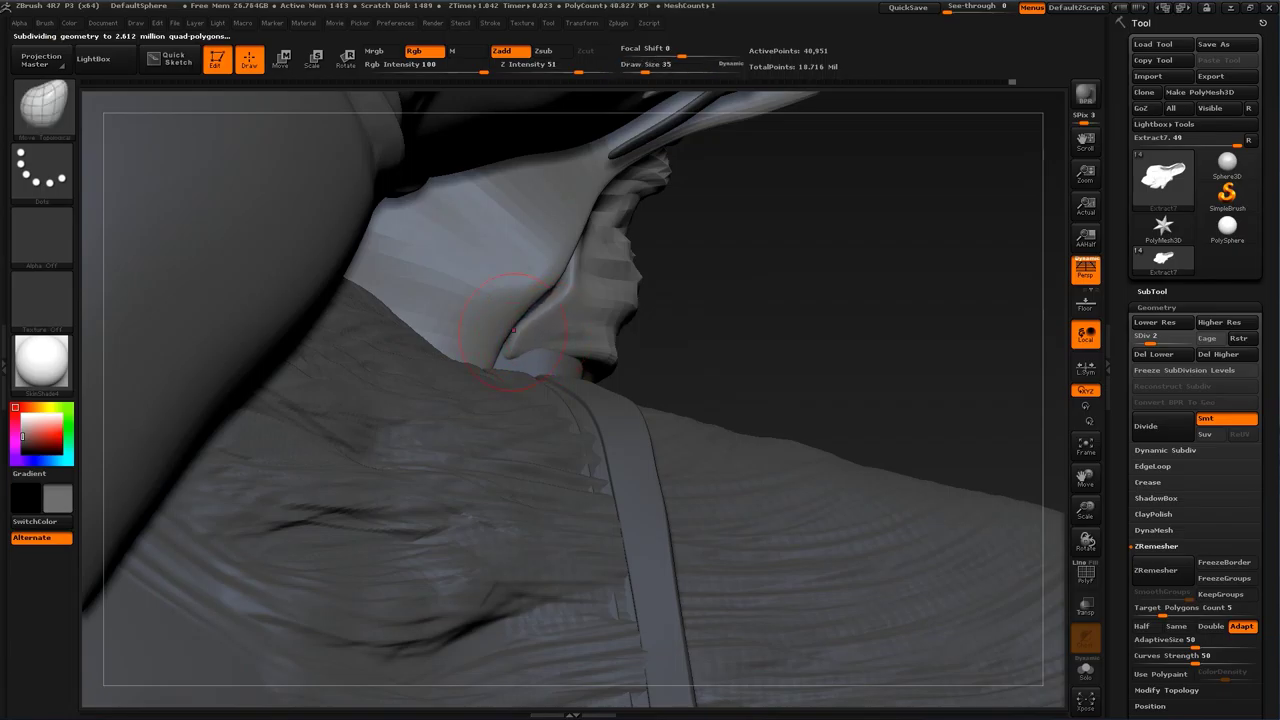
left_click_drag(555, 300, 516, 336)
left_click_drag(735, 342, 640, 356)
left_click_drag(778, 395, 532, 358)
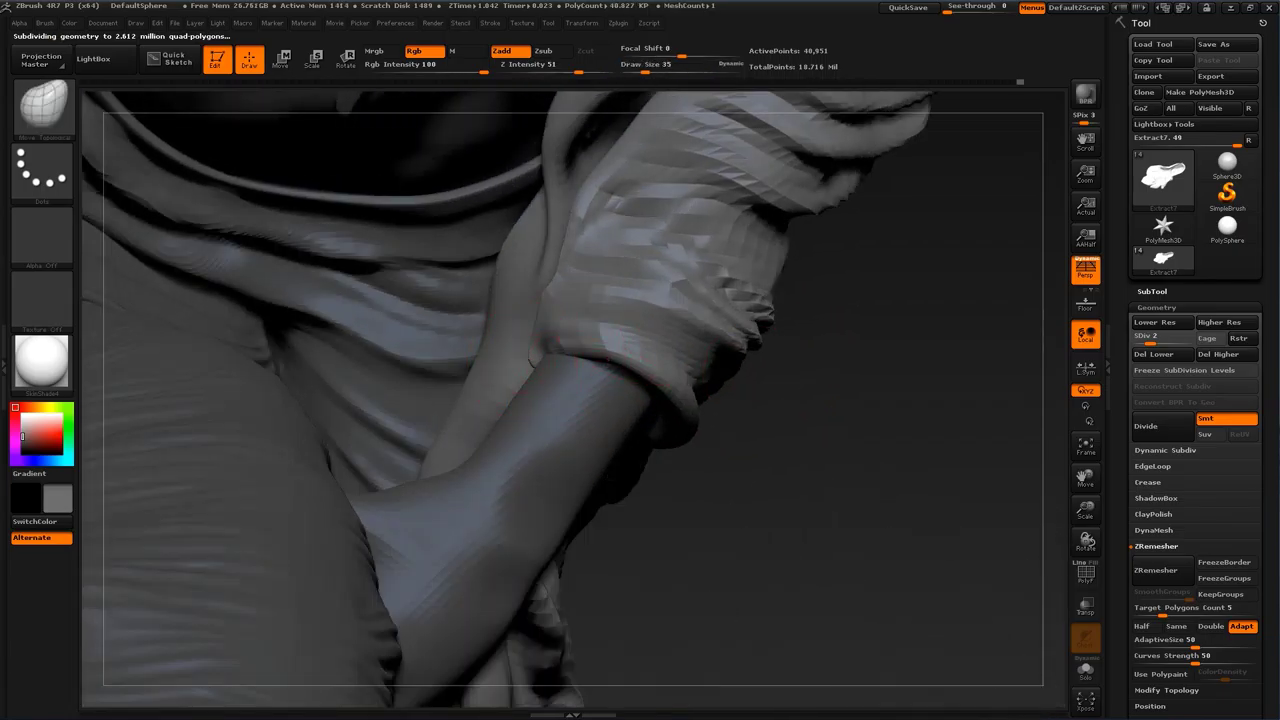
Step: Adjust the sleeve edge where it meets the forearm with Move Topological at draw size 46, then return to subdivision level 5
key("s")
left_click(535, 350)
left_click_drag(554, 287, 548, 295)
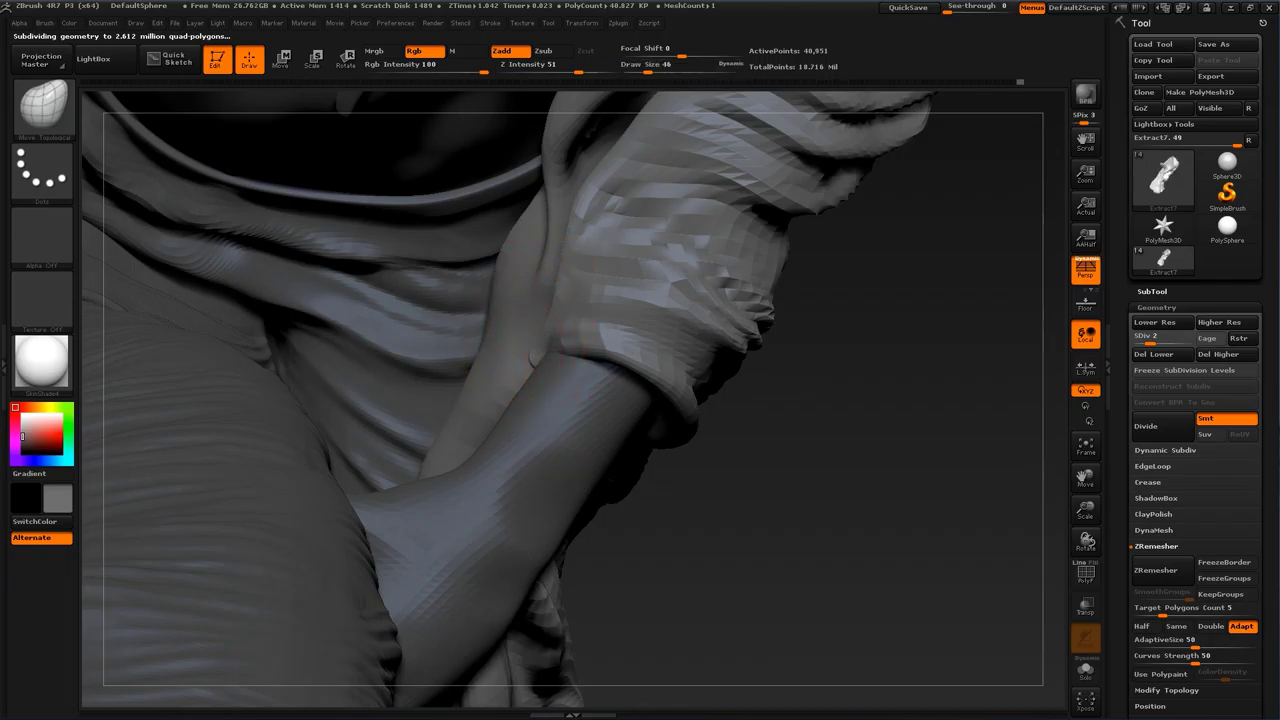
left_click_drag(824, 388, 836, 330)
left_click_drag(556, 332, 546, 346)
left_click_drag(780, 390, 705, 385)
left_click_drag(524, 350, 543, 361)
left_click_drag(790, 375, 690, 350)
left_click_drag(545, 343, 540, 349)
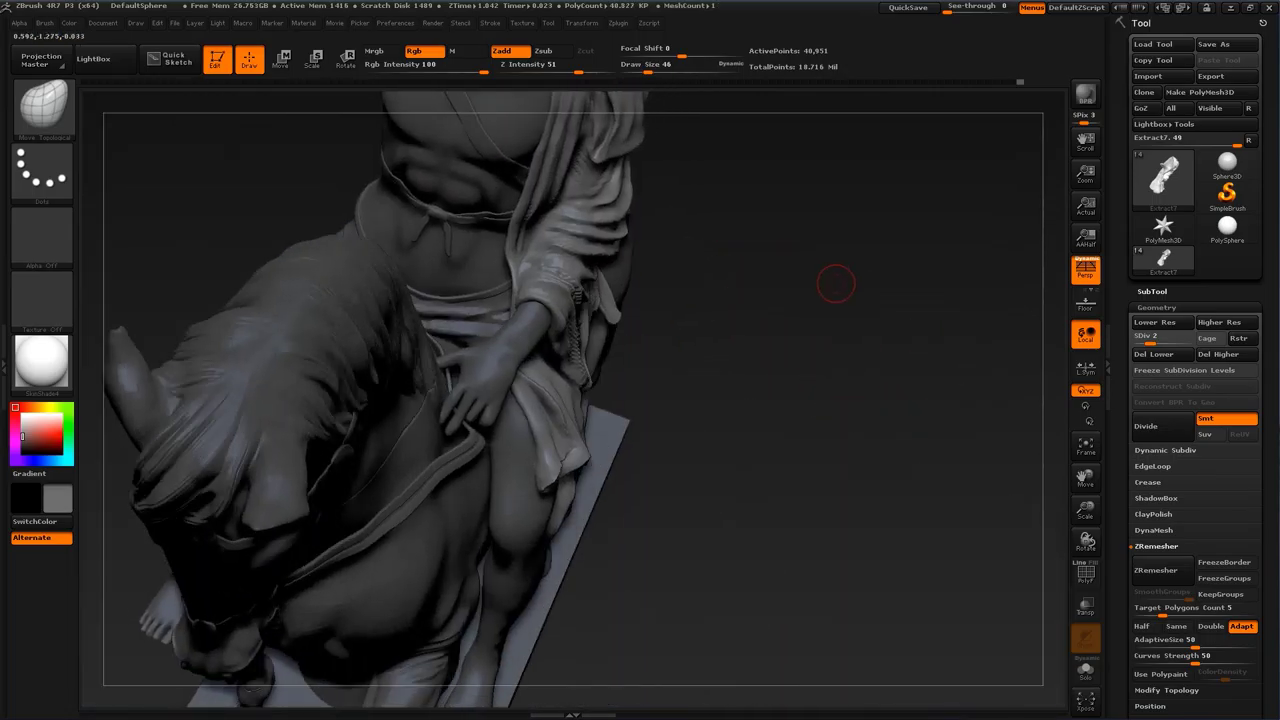
key("d")
left_click_drag(851, 323, 850, 430)
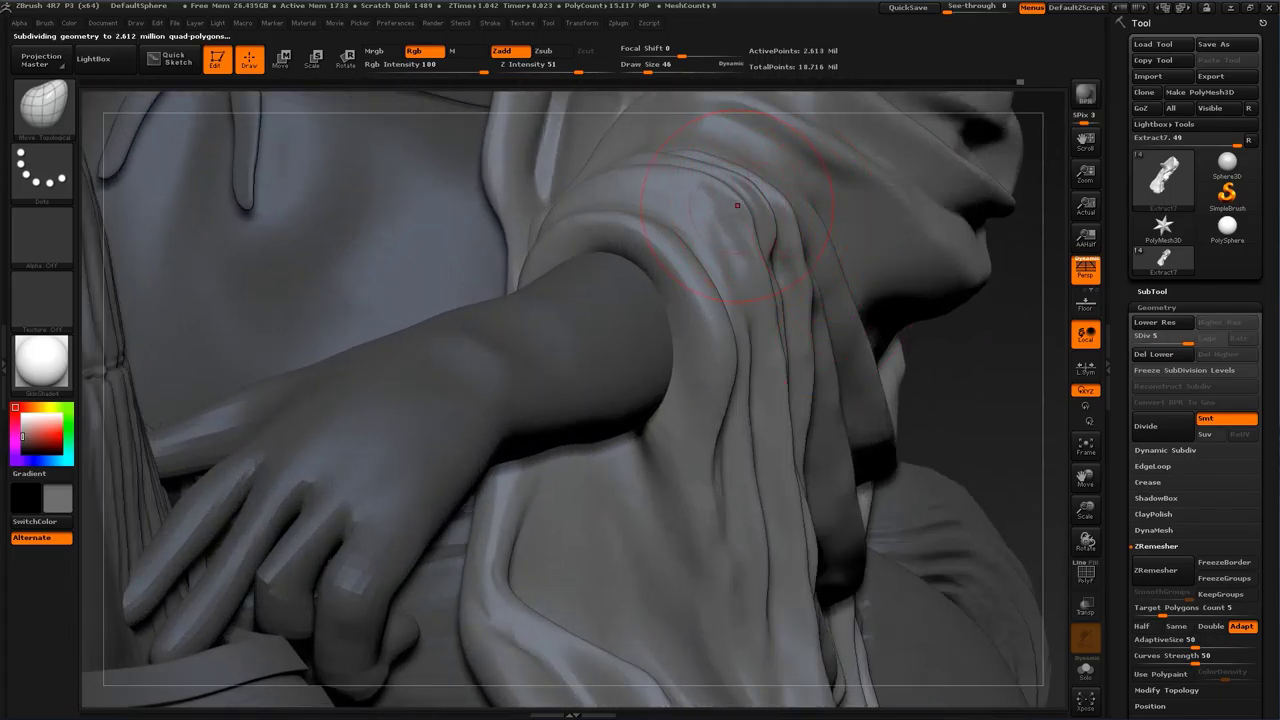
Step: Shift the narrow folds on the outer side of the sleeve with the Move brush at subdivision level 4 and draw size 25
key("shift+d")
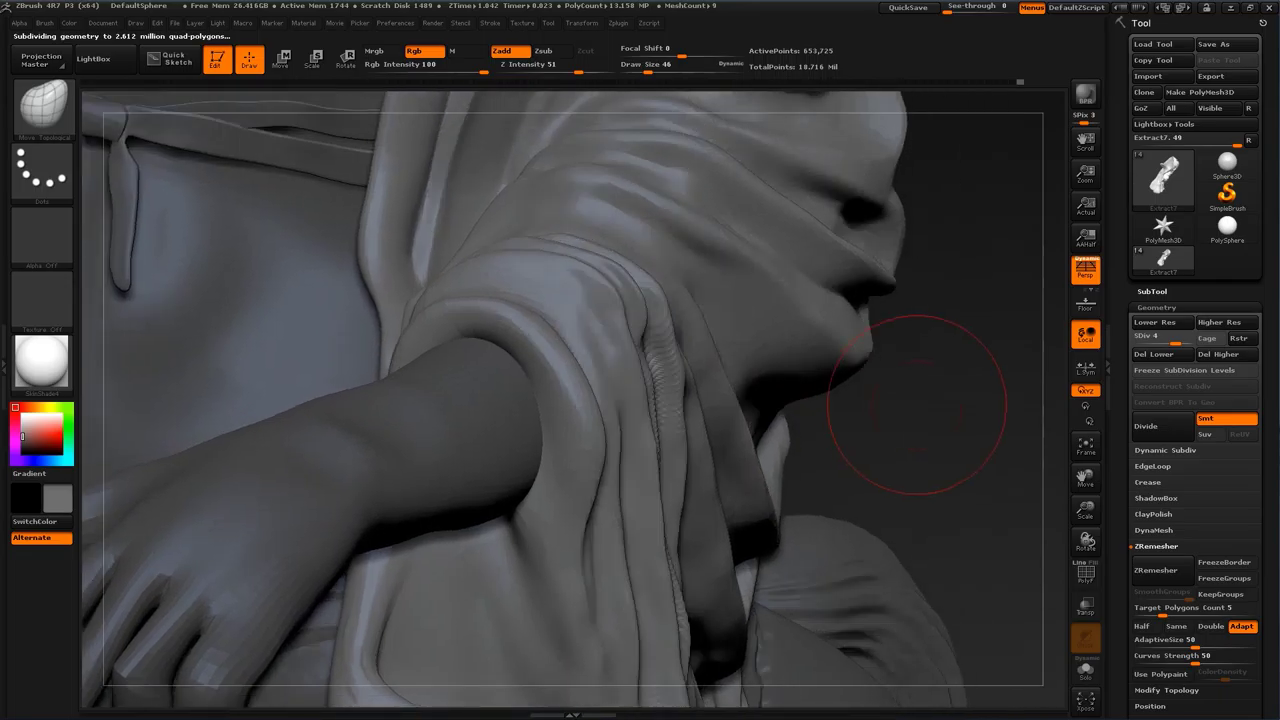
left_click_drag(917, 405, 840, 398)
key("b")
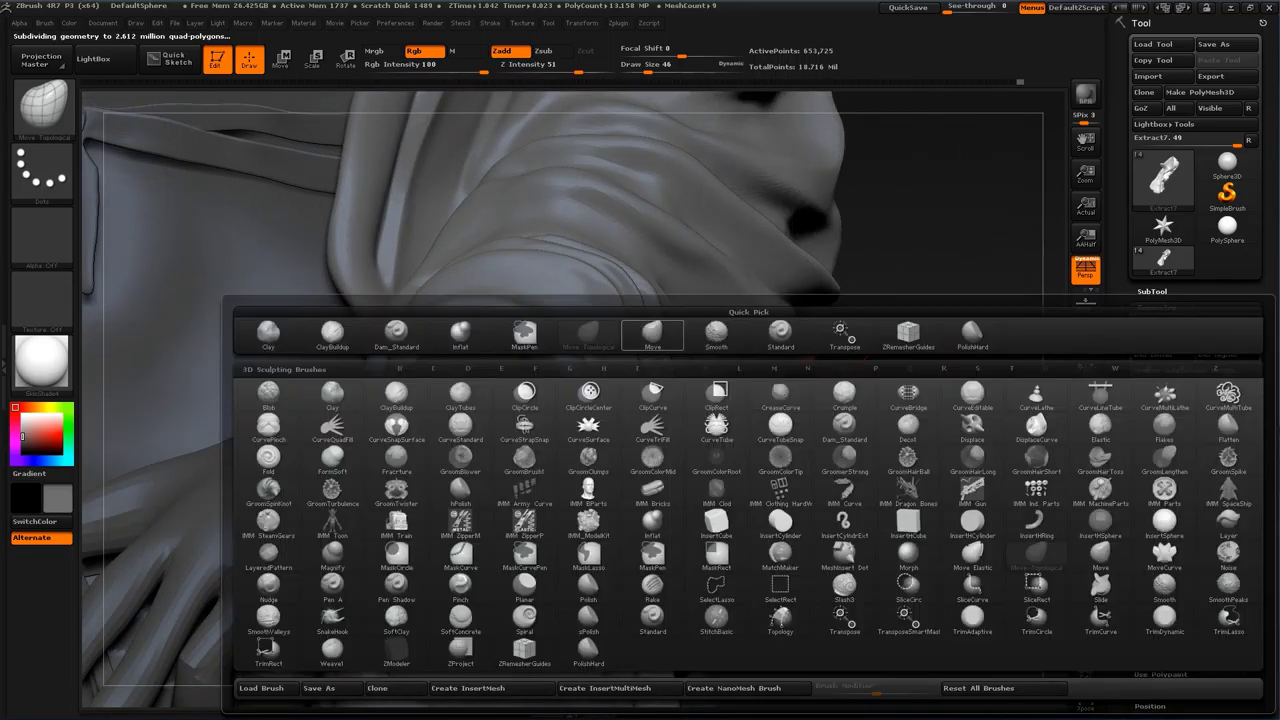
left_click(652, 333)
mouse_move(615, 285)
left_mouse_down()
mouse_move(631, 313)
mouse_move(620, 275)
mouse_move(651, 291)
left_mouse_up()
key("s")
key("s")
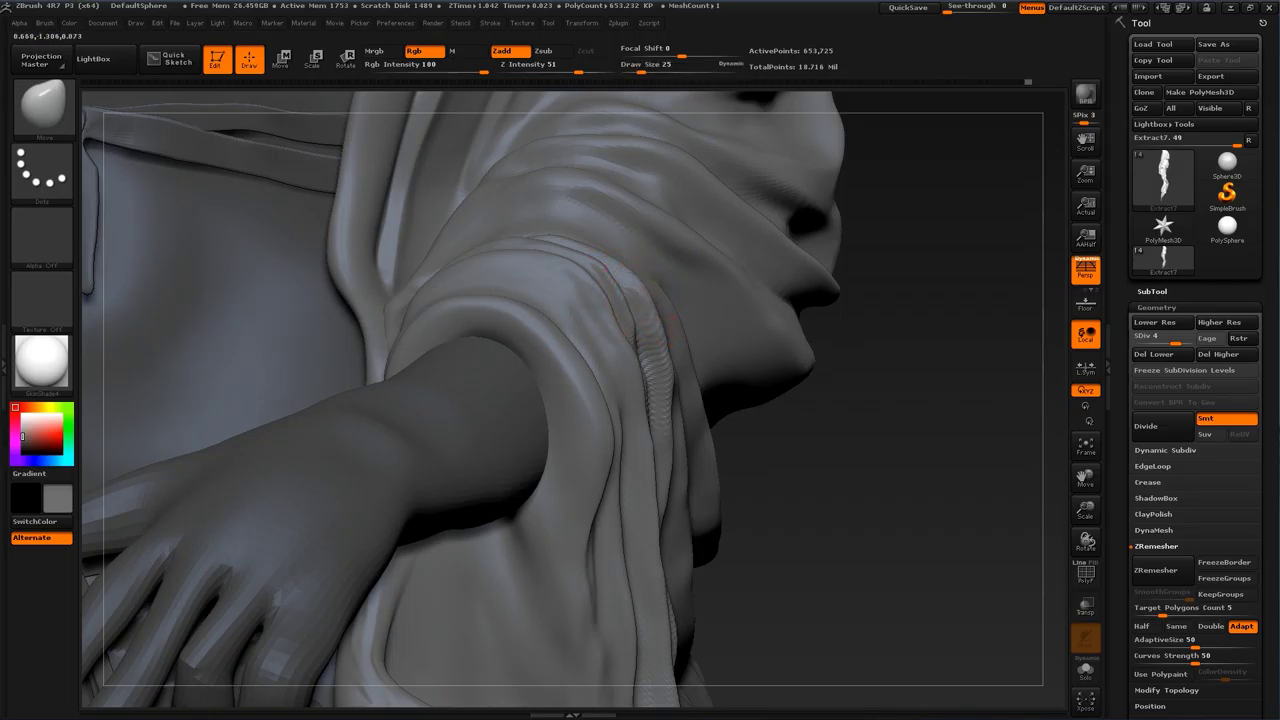
left_click_drag(668, 344, 659, 347)
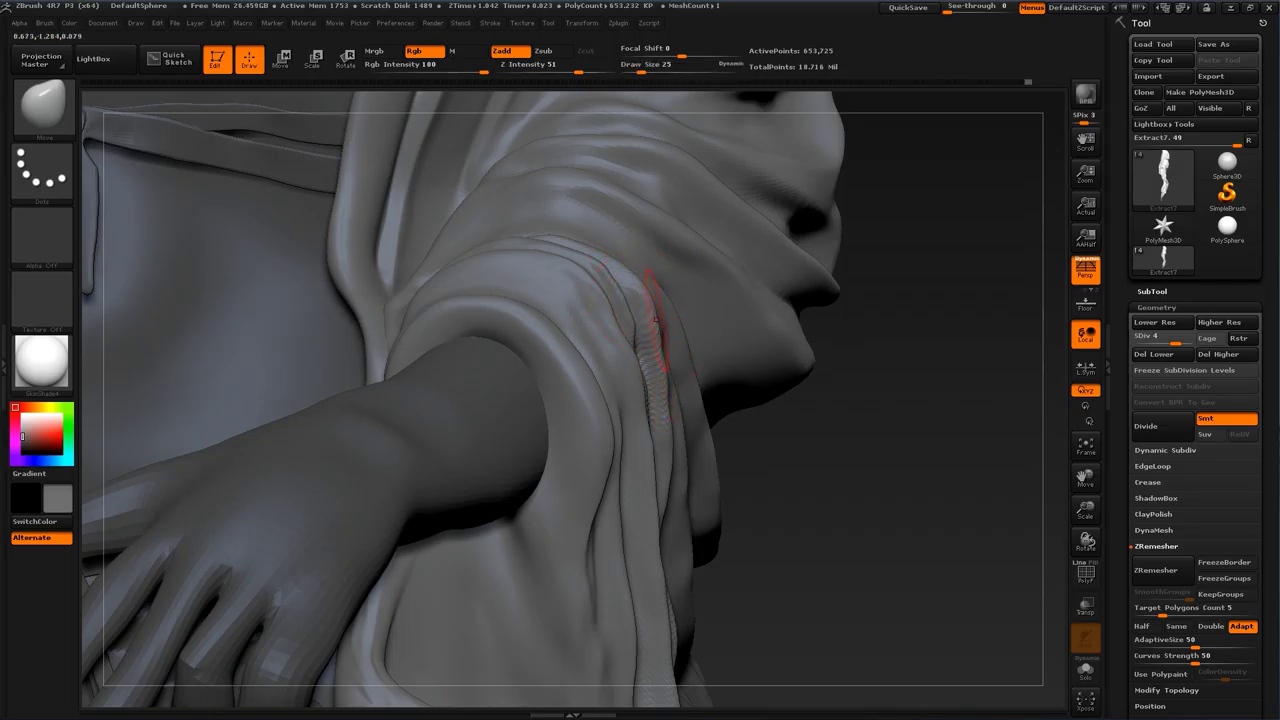
left_click_drag(611, 318, 623, 314)
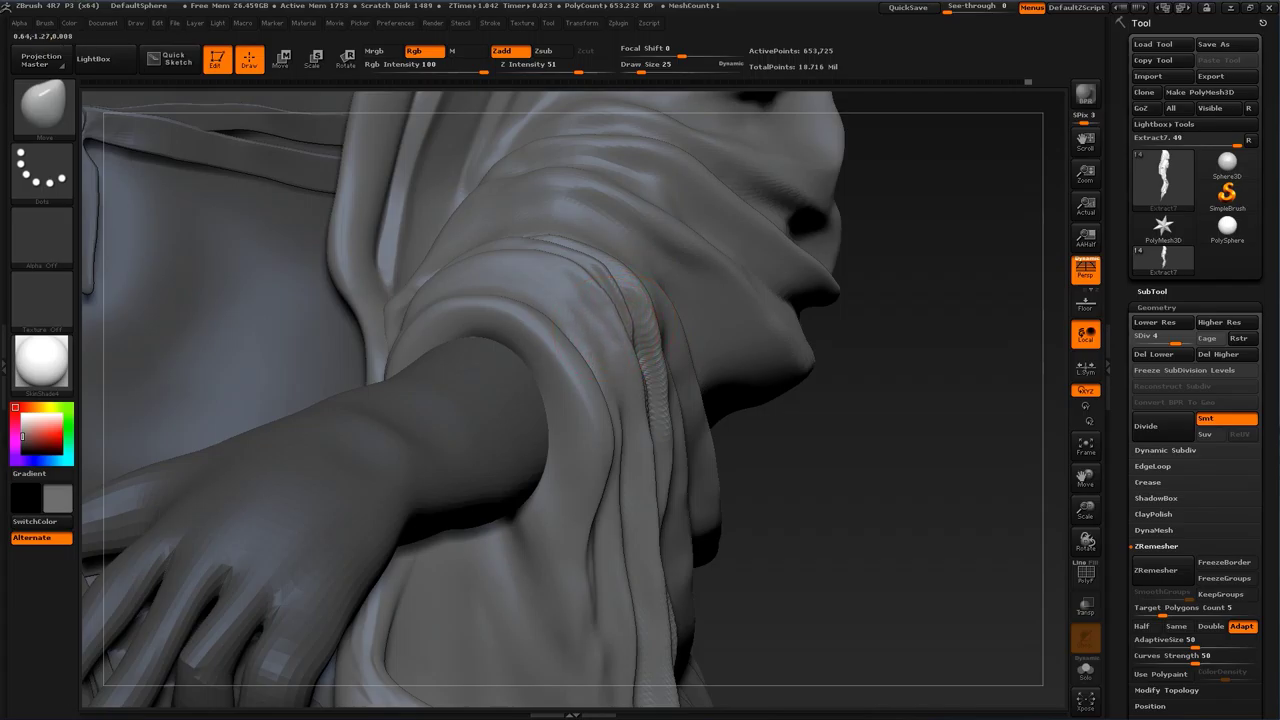
left_click_drag(599, 271, 591, 277)
mouse_move(909, 517)
left_mouse_down("alt")
mouse_move(929, 371)
mouse_move(760, 370)
mouse_move(943, 311)
mouse_move(815, 325)
mouse_move(785, 315)
mouse_move(790, 480)
left_mouse_up("alt")
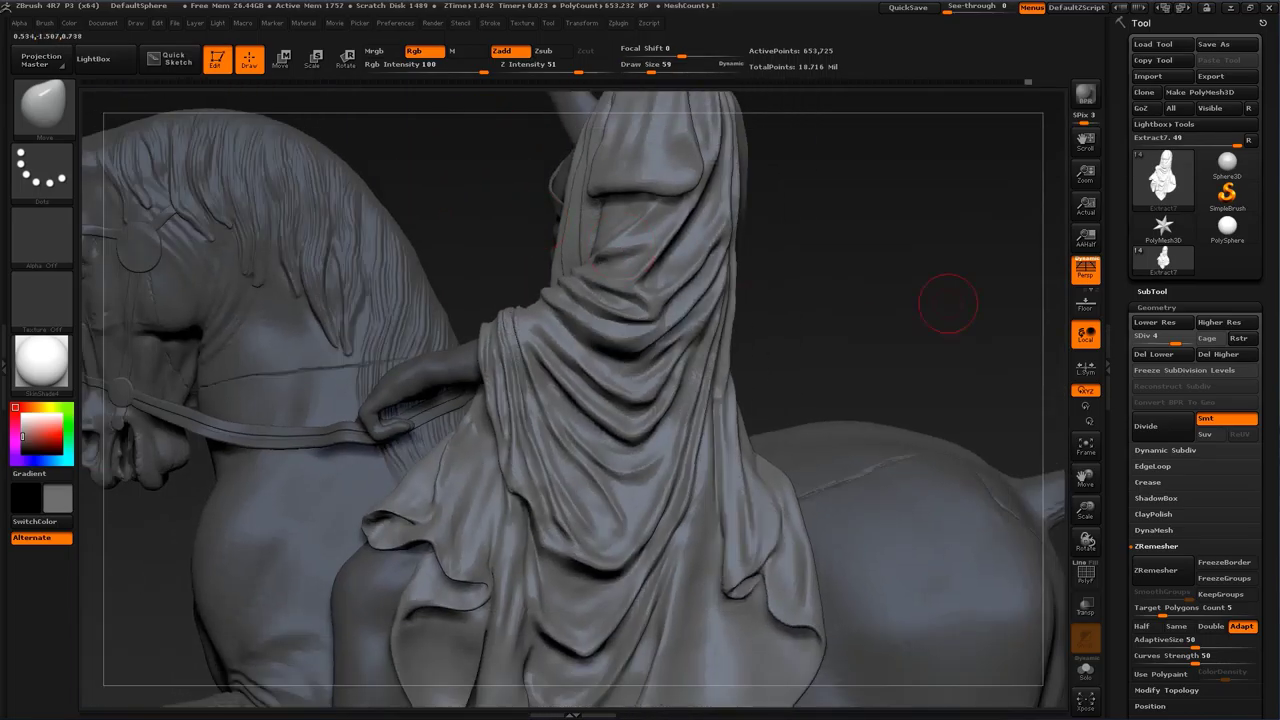
key("ctrl+d")
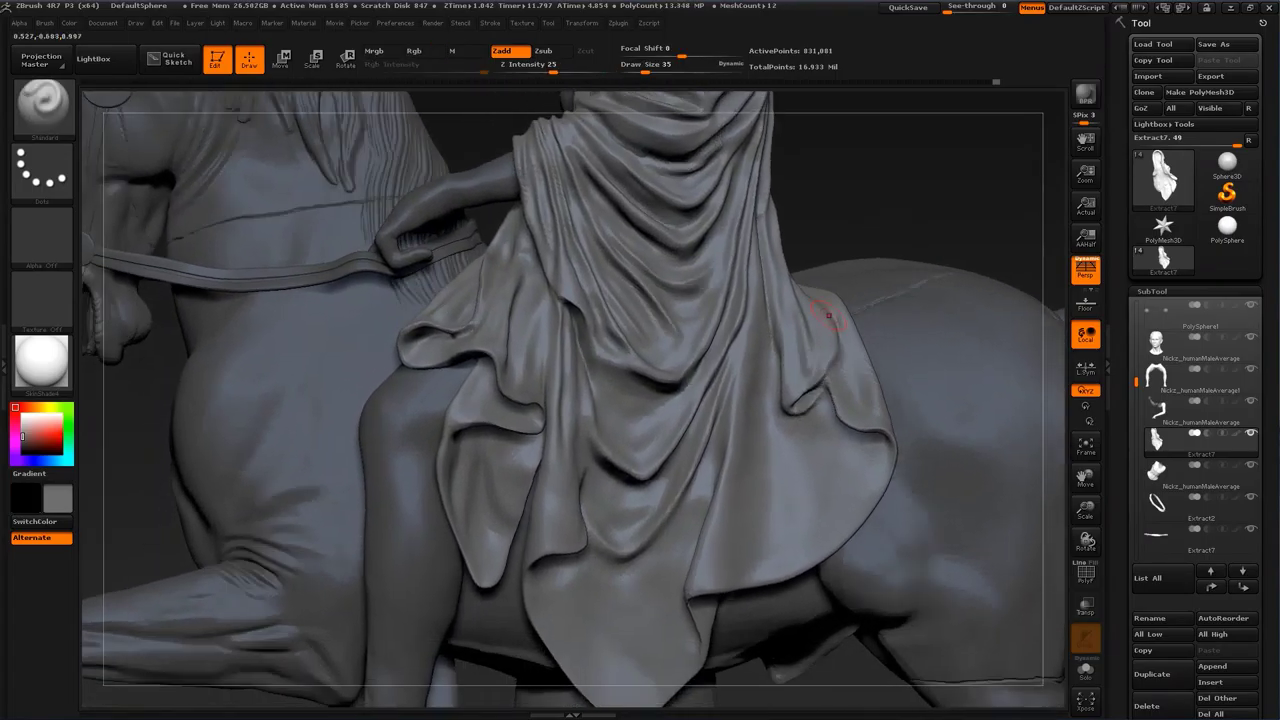
Step: Reshape the short hanging fold beside the rider's thigh with the Move brush at draw size 77
key("b")
left_click(433, 334)
key("s")
mouse_move(448, 462)
left_mouse_down()
mouse_move(463, 462)
mouse_move(453, 467)
mouse_move(461, 440)
left_mouse_up()
key("s")
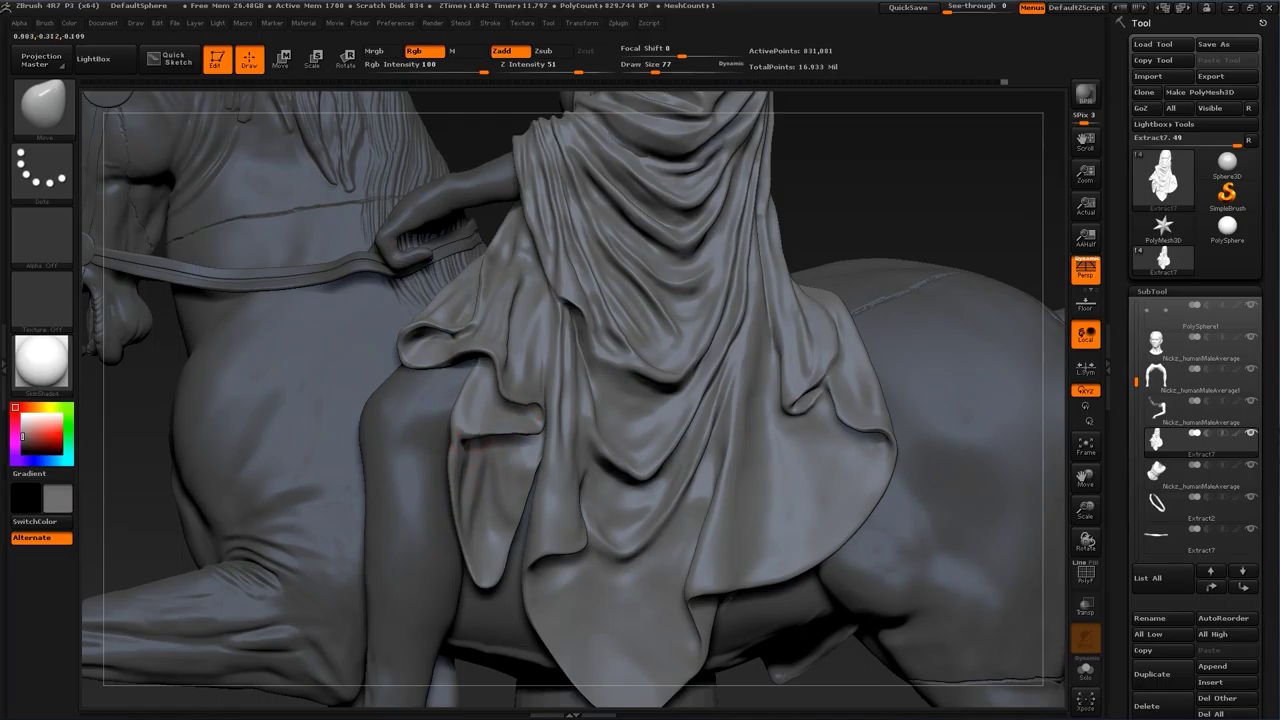
mouse_move(468, 441)
left_mouse_down()
mouse_move(461, 457)
mouse_move(486, 443)
left_mouse_up()
key("s")
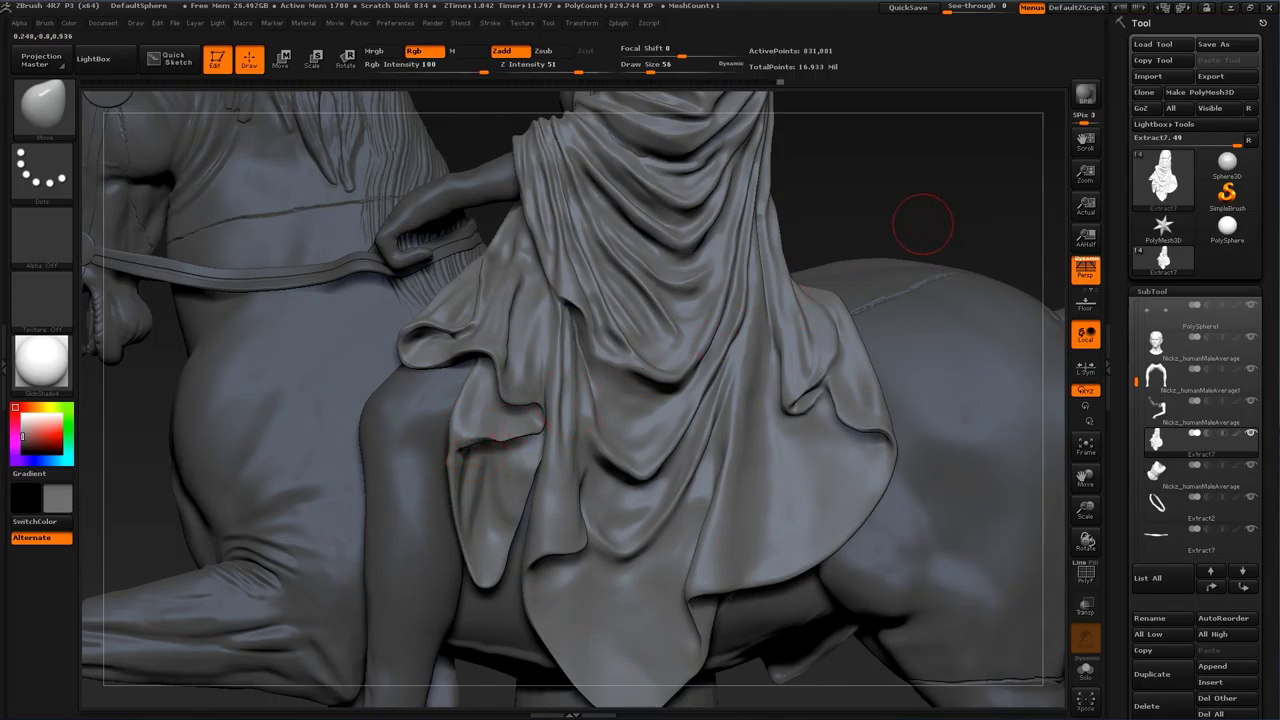
Step: Rework the end of the crease under the small hanging fold with the ClayBuildup brush at draw size 29 and prepare to smooth it
left_click_drag(923, 234, 926, 345, "alt")
key("b")
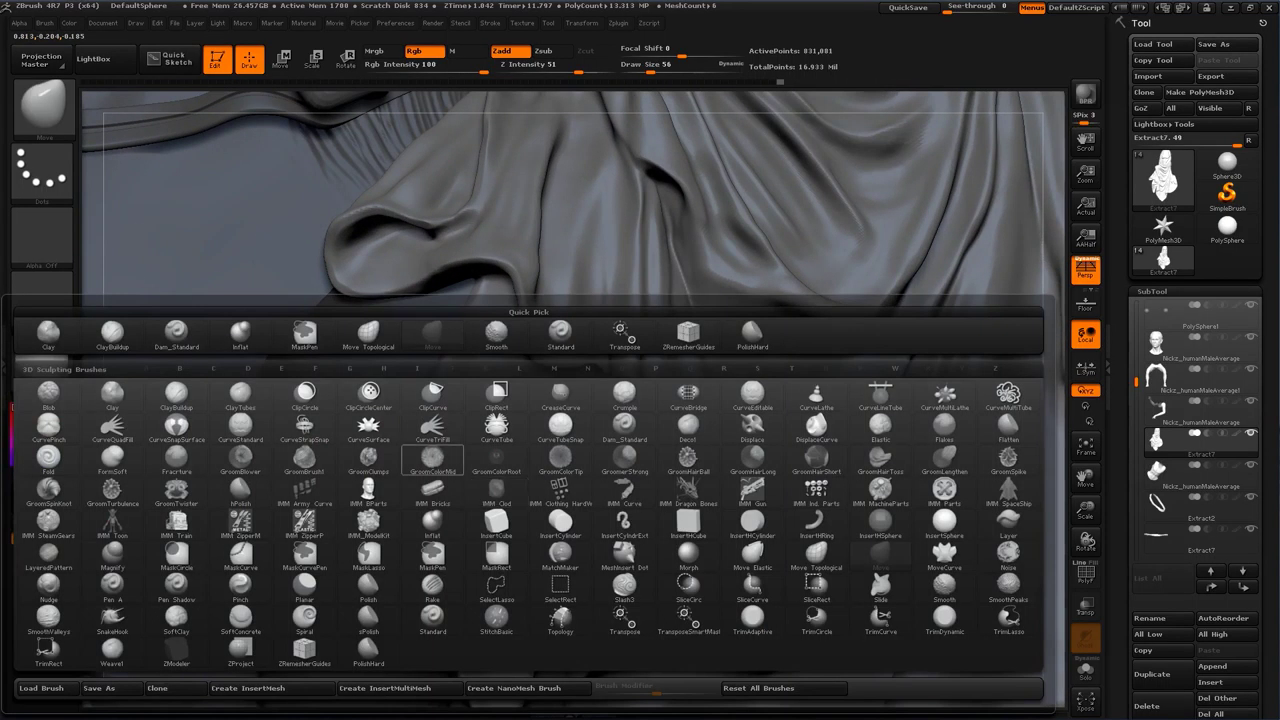
left_click(112, 336)
left_click_drag(100, 471, 91, 416)
key("s")
left_click_drag(434, 405, 417, 421)
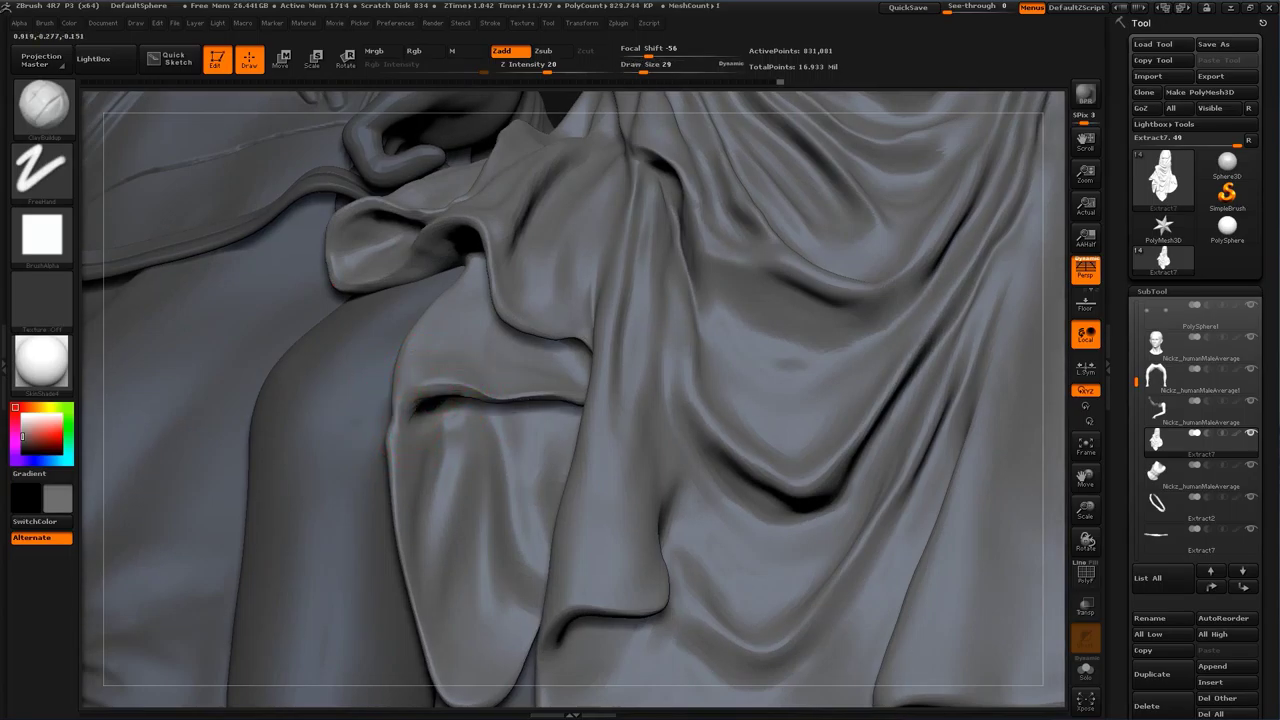
left_click_drag(96, 529, 98, 484)
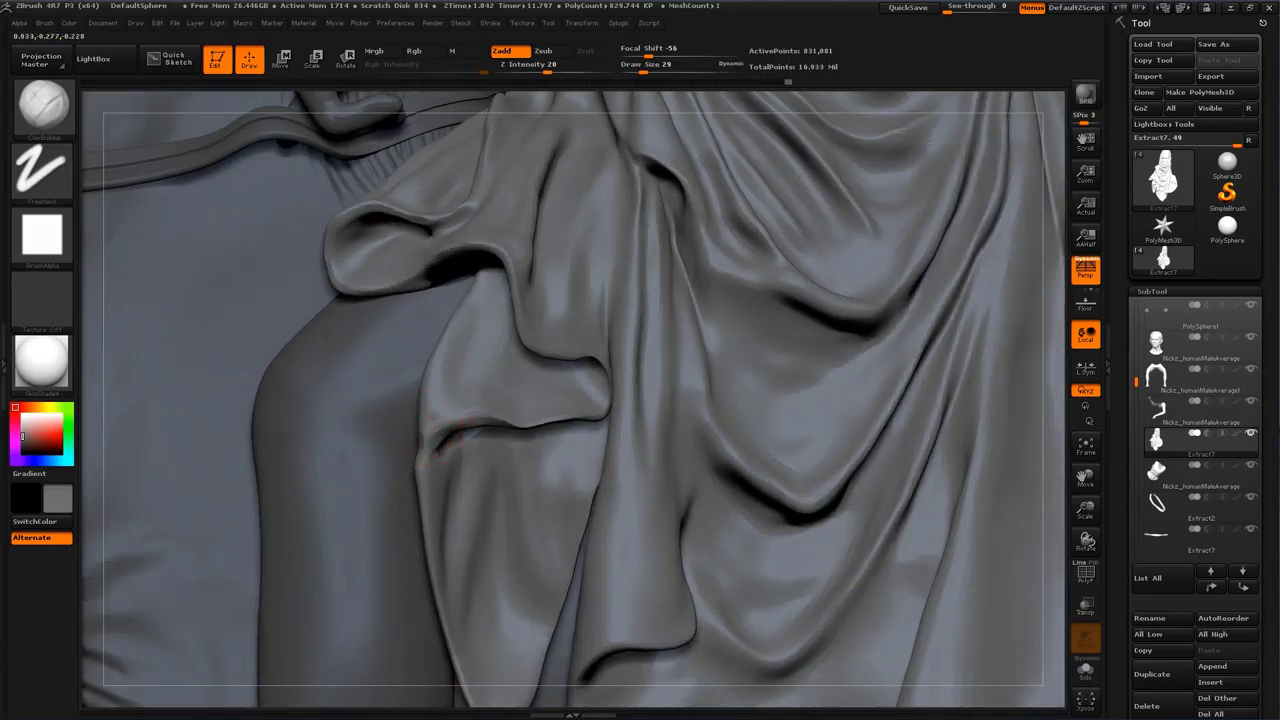
key("shift")
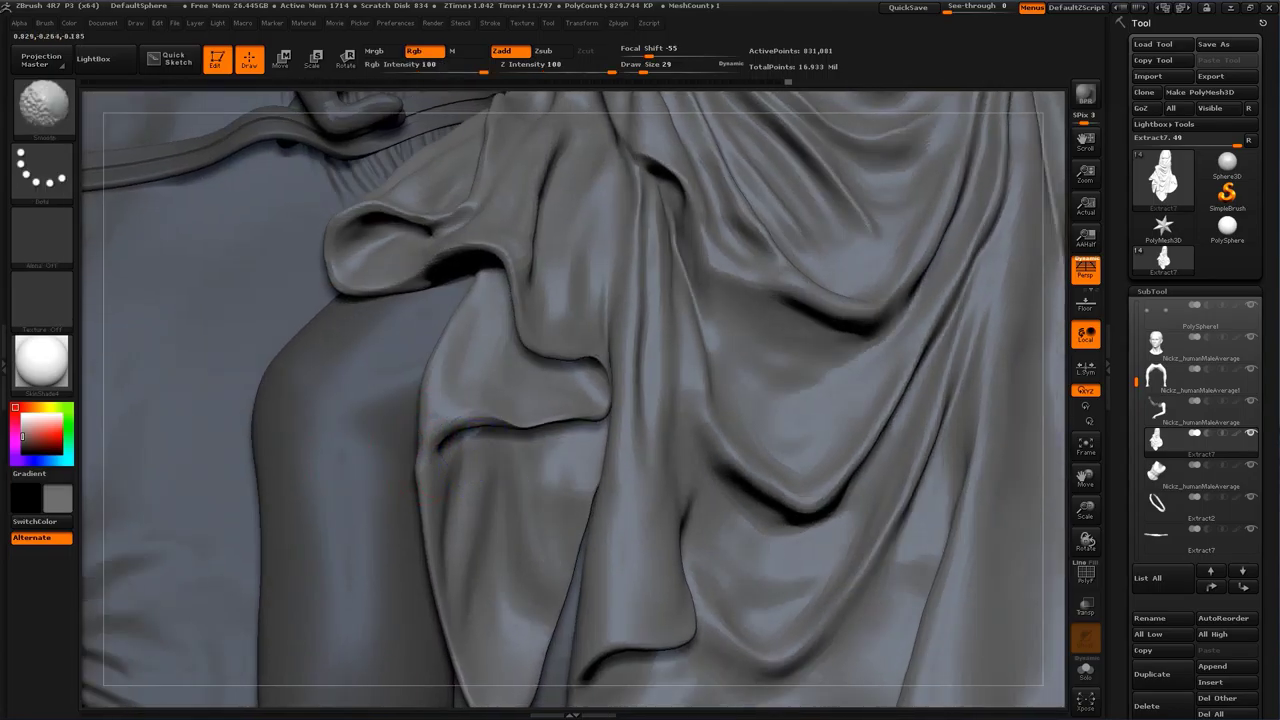
Step: Smooth the crease end, and reshape the outer edge of the small hanging fold with the Move brush at draw size 87
mouse_move(474, 430)
left_mouse_down("shift")
mouse_move(488, 424)
mouse_move(469, 403)
mouse_move(480, 434)
left_mouse_up("shift")
key("b")
key("m")
key("v")
key("s")
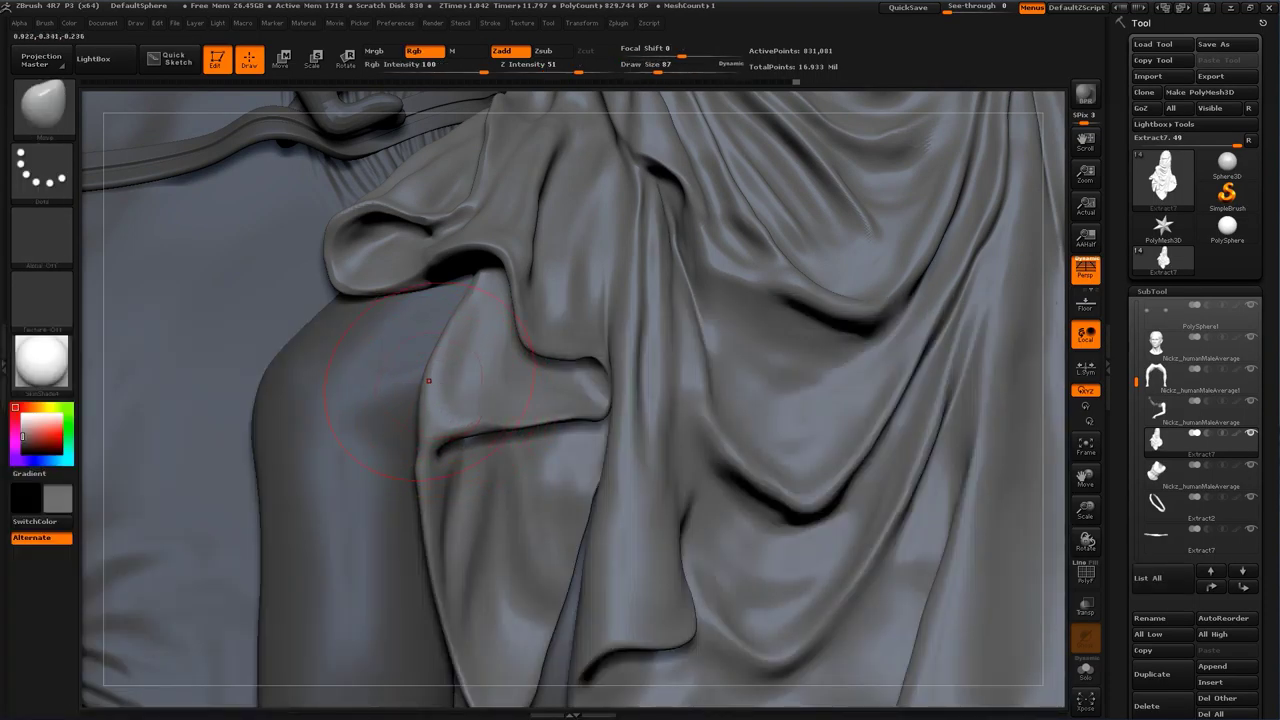
left_click_drag(429, 373, 440, 376)
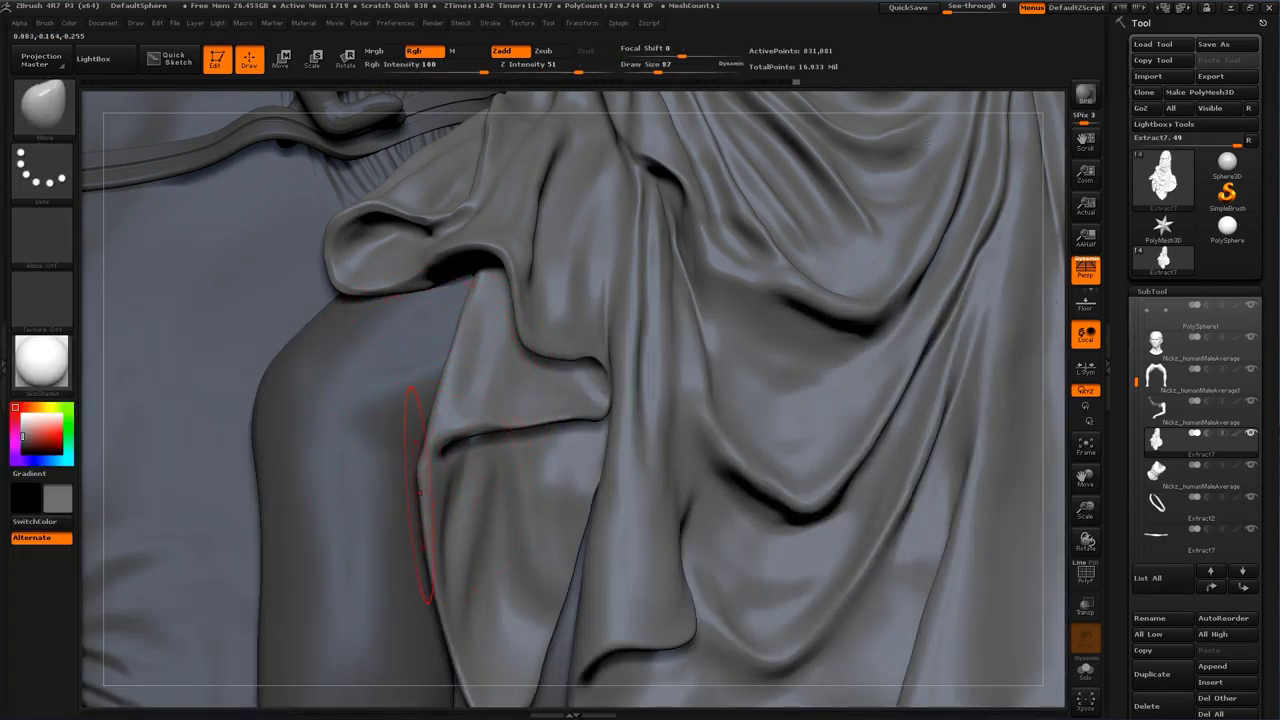
left_click_drag(424, 524, 437, 538)
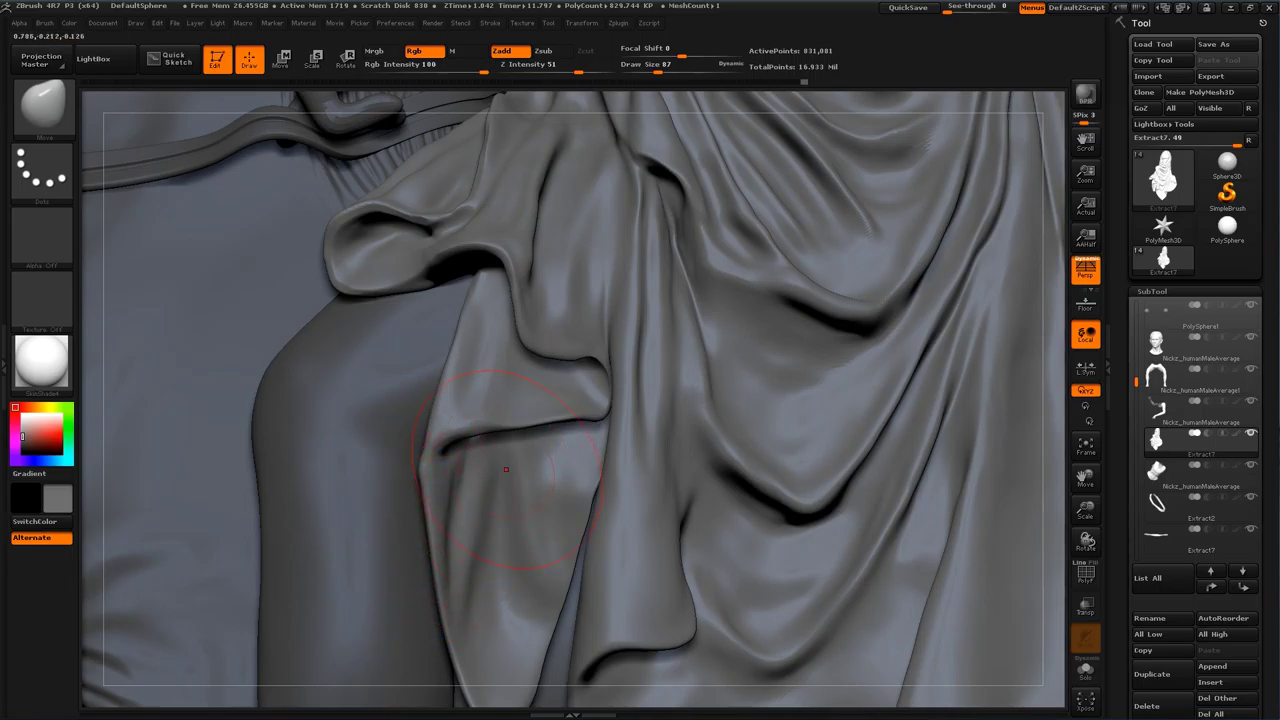
Step: Sculpt narrow vertical folds on the upper part of the small hanging cloth with the Standard brush at draw size 33
key("b")
left_click(558, 335)
key("s")
left_click_drag(468, 346, 455, 346)
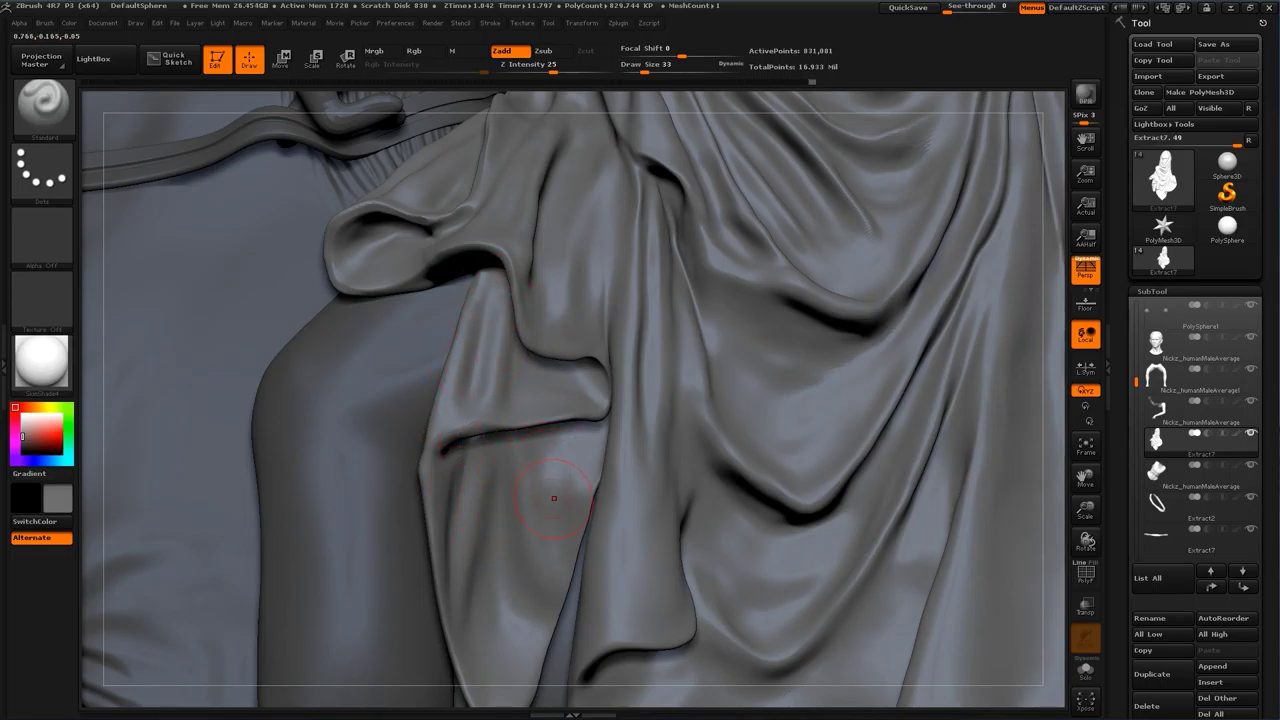
Step: Reshape the turned-over lip of the small hanging fold with Move Topological, working two subdivision levels lower
key("b")
left_click(387, 336)
key("shift+d")
key("shift+d")
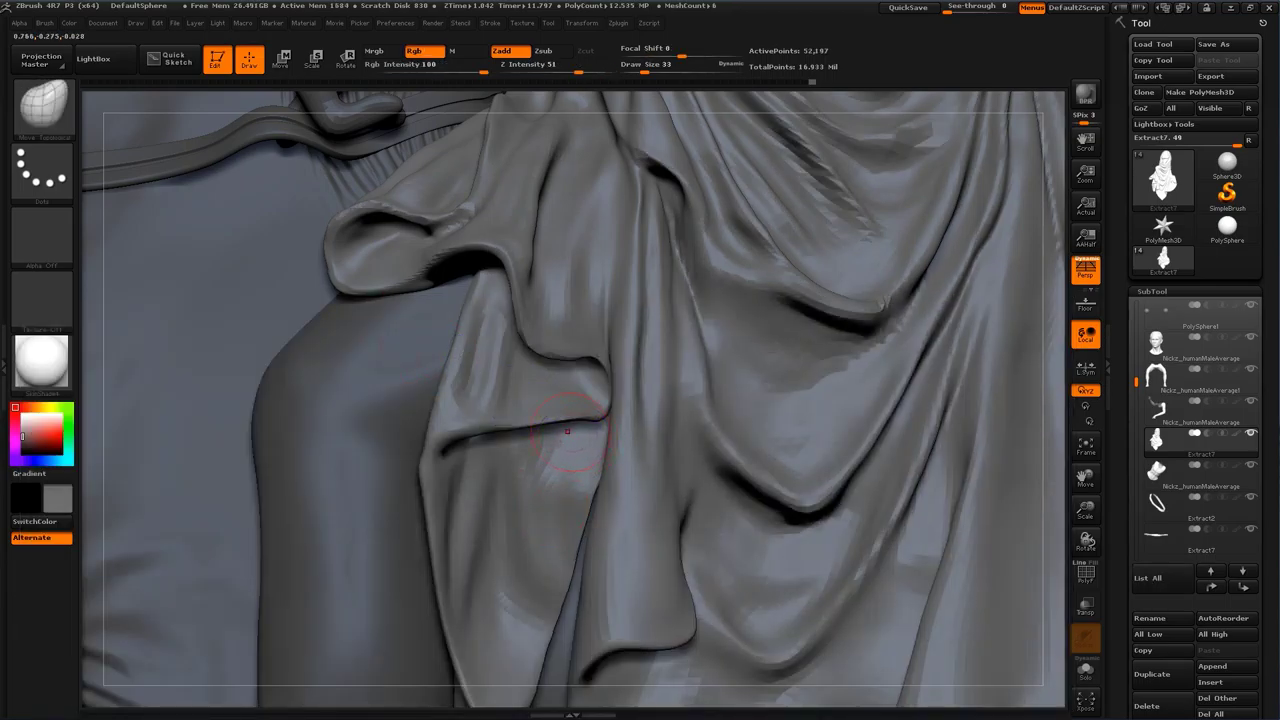
key("s")
mouse_move(563, 429)
left_mouse_down()
mouse_move(601, 393)
mouse_move(585, 407)
left_mouse_up()
key("s")
mouse_move(598, 352)
left_mouse_down()
mouse_move(607, 395)
mouse_move(567, 412)
left_mouse_up()
Step: Adjust the crease under the small hanging fold with Move Topological at draw size 51, and go up one subdivision level
key("s")
left_click_drag(98, 565, 100, 450)
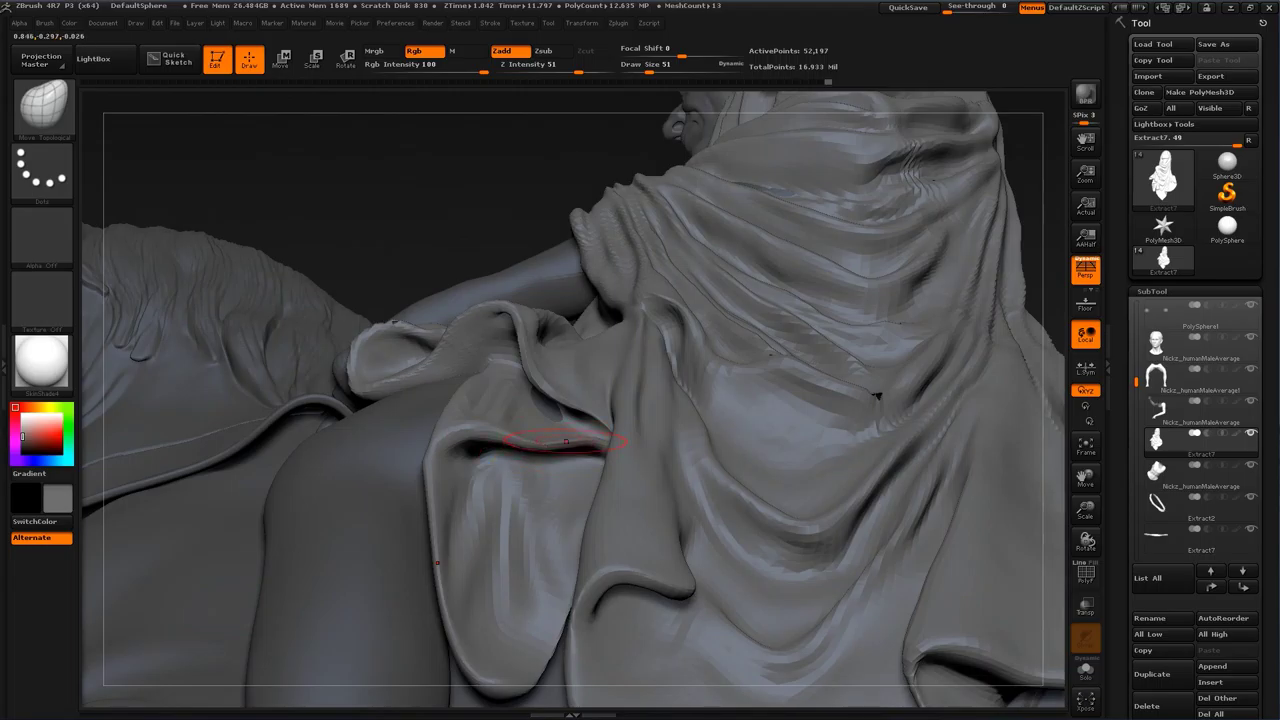
mouse_move(558, 442)
left_mouse_down()
mouse_move(564, 459)
mouse_move(546, 441)
mouse_move(437, 448)
left_mouse_up()
left_click_drag(400, 200, 600, 180)
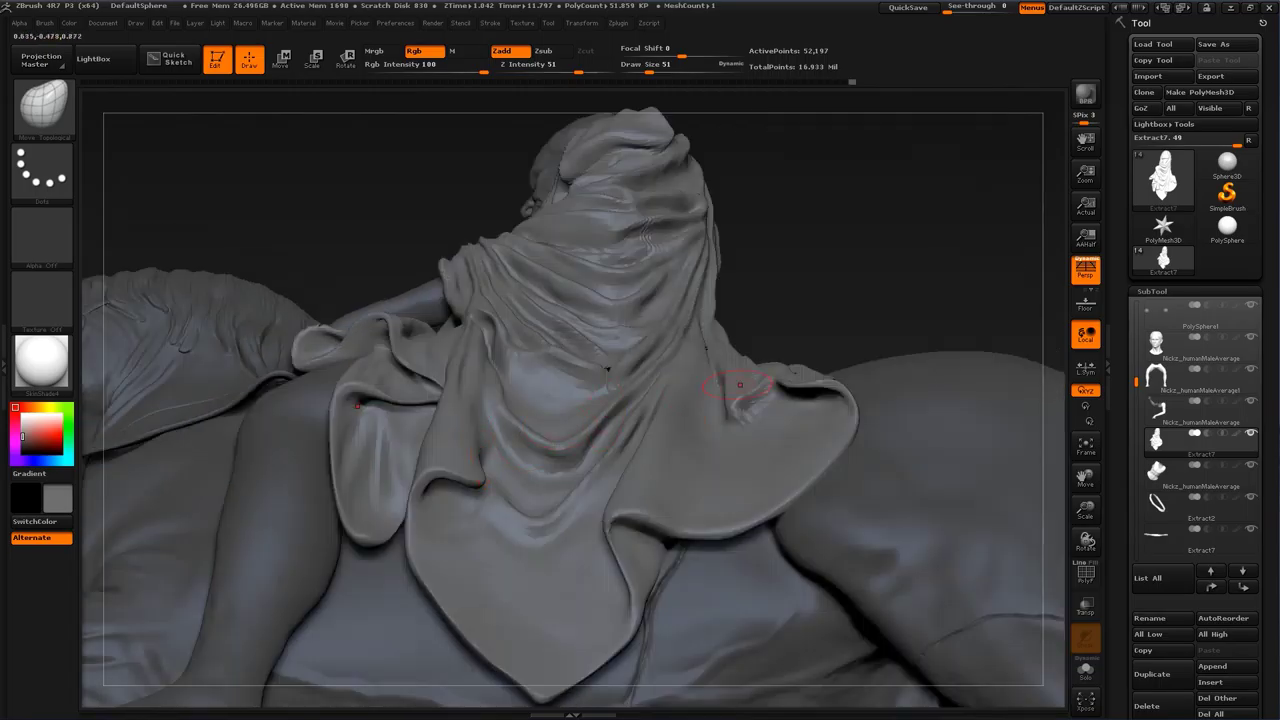
mouse_move(840, 318)
left_mouse_down()
mouse_move(856, 270)
mouse_move(880, 250)
mouse_move(833, 273)
left_mouse_up()
key("d")
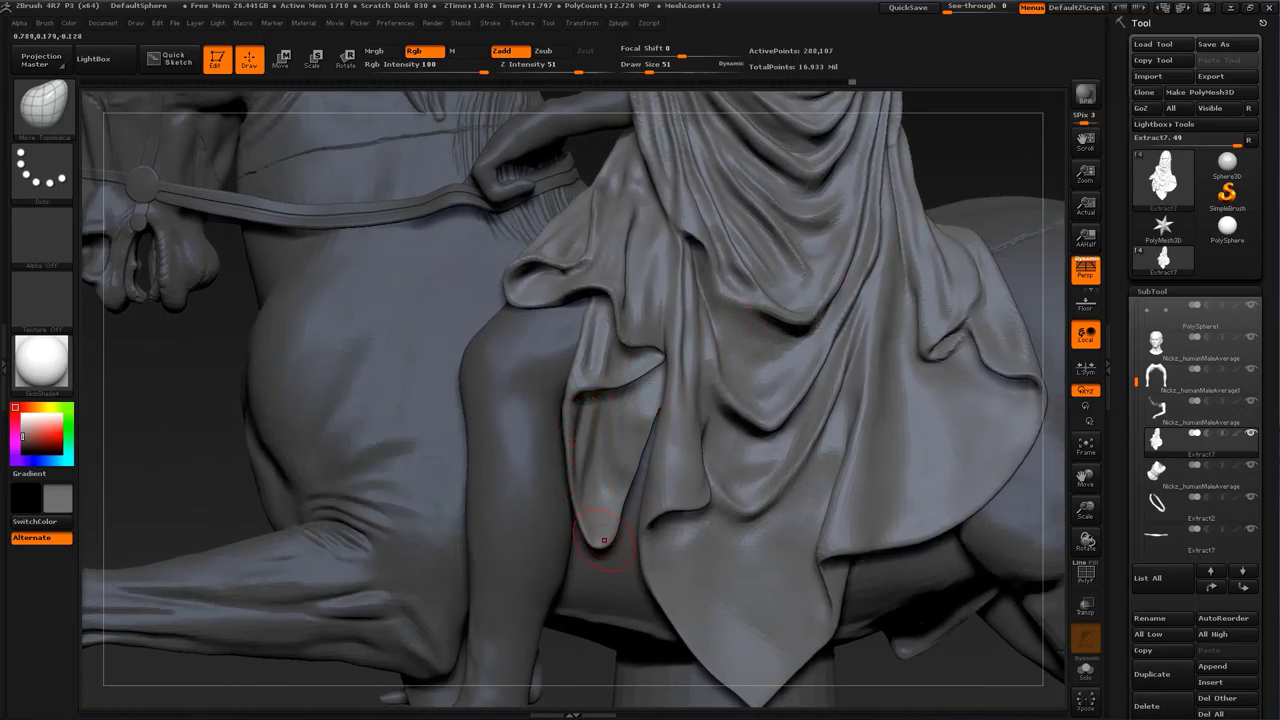
Step: Reshape the outer edge of the small hanging fold beside the leg with Move Topological at draw size 83
key("s")
left_click_drag(562, 497, 570, 497)
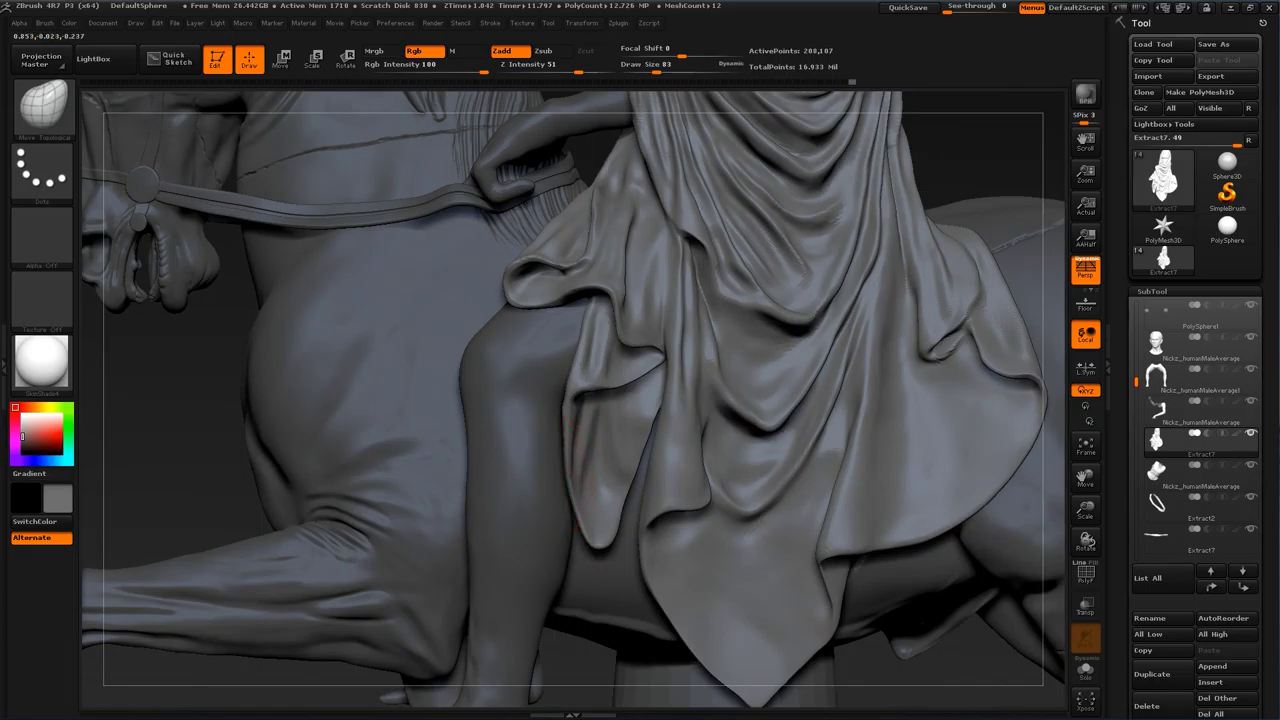
left_click_drag(225, 463, 478, 437)
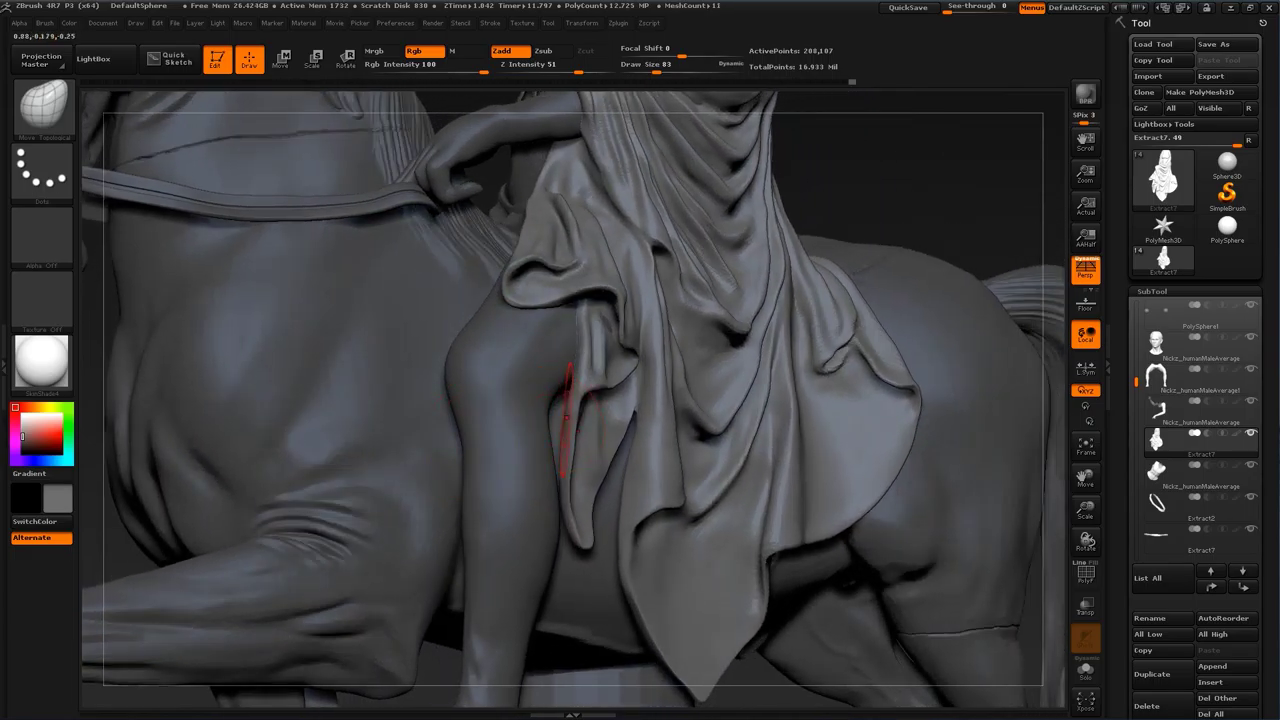
mouse_move(583, 424)
left_mouse_down()
mouse_move(560, 426)
mouse_move(566, 412)
left_mouse_up()
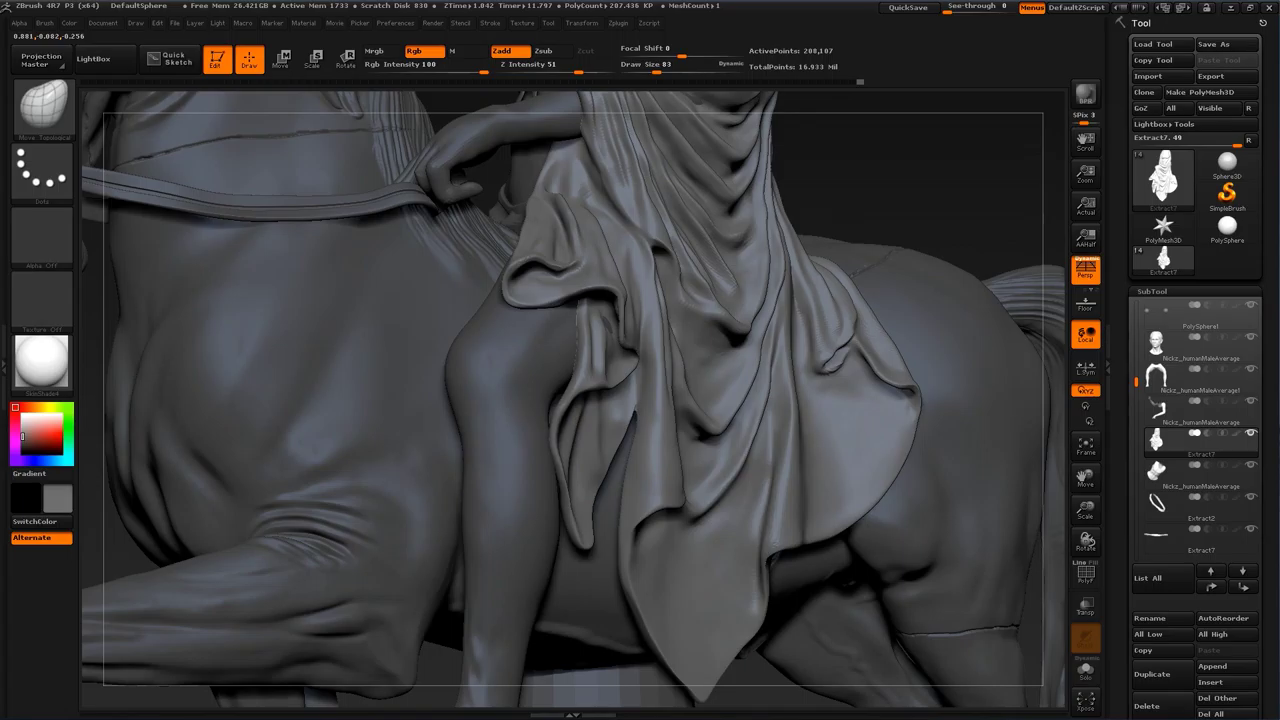
mouse_move(866, 200)
left_mouse_down()
mouse_move(965, 205)
mouse_move(795, 205)
mouse_move(900, 180)
mouse_move(878, 178)
left_mouse_up()
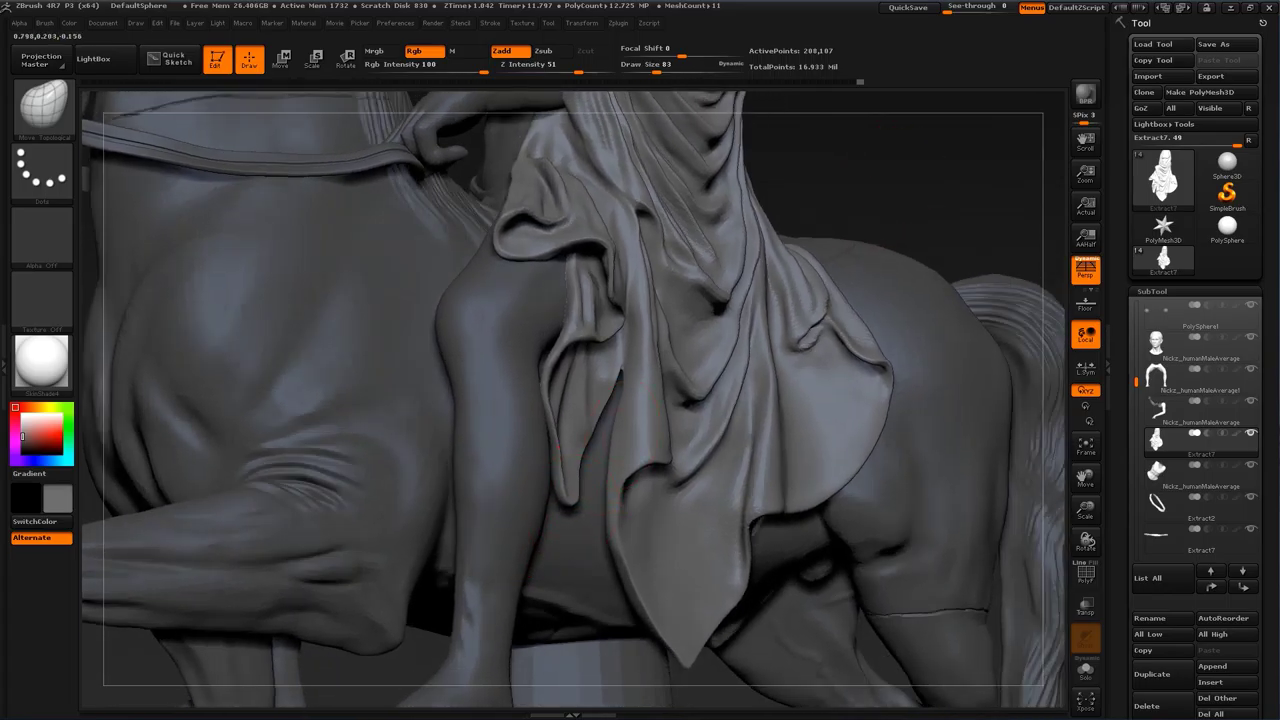
left_click_drag(562, 484, 556, 482)
Step: Taper the lower end of the small hanging fold into a point using Move Topological at draw sizes 94 and 56
left_click_drag(876, 213, 945, 205)
key("s")
mouse_move(587, 491)
left_mouse_down()
mouse_move(576, 491)
mouse_move(589, 481)
left_mouse_up()
key("s")
left_click_drag(604, 472, 600, 469)
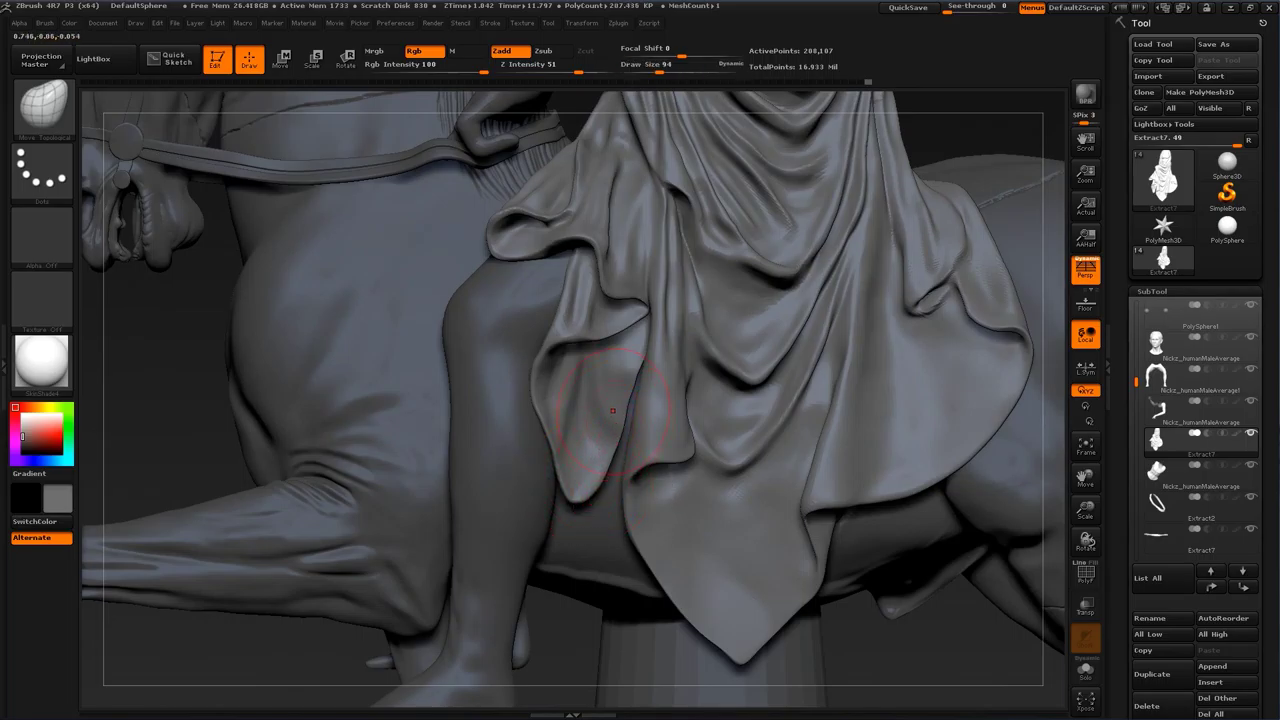
key("s")
left_click_drag(587, 504, 579, 500)
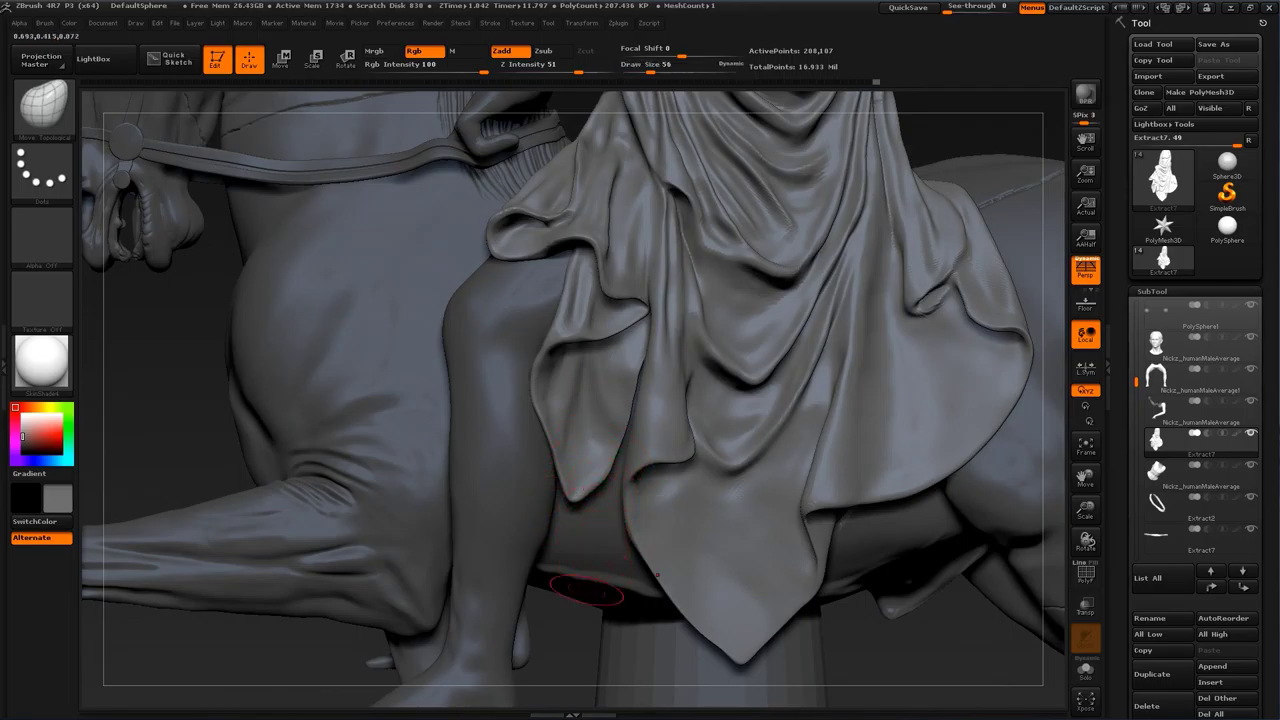
Step: Refine the contour of the pointed hanging fold with Move Topological at draw size 77, checking it from an angled view
right_click_drag(587, 591, 655, 640)
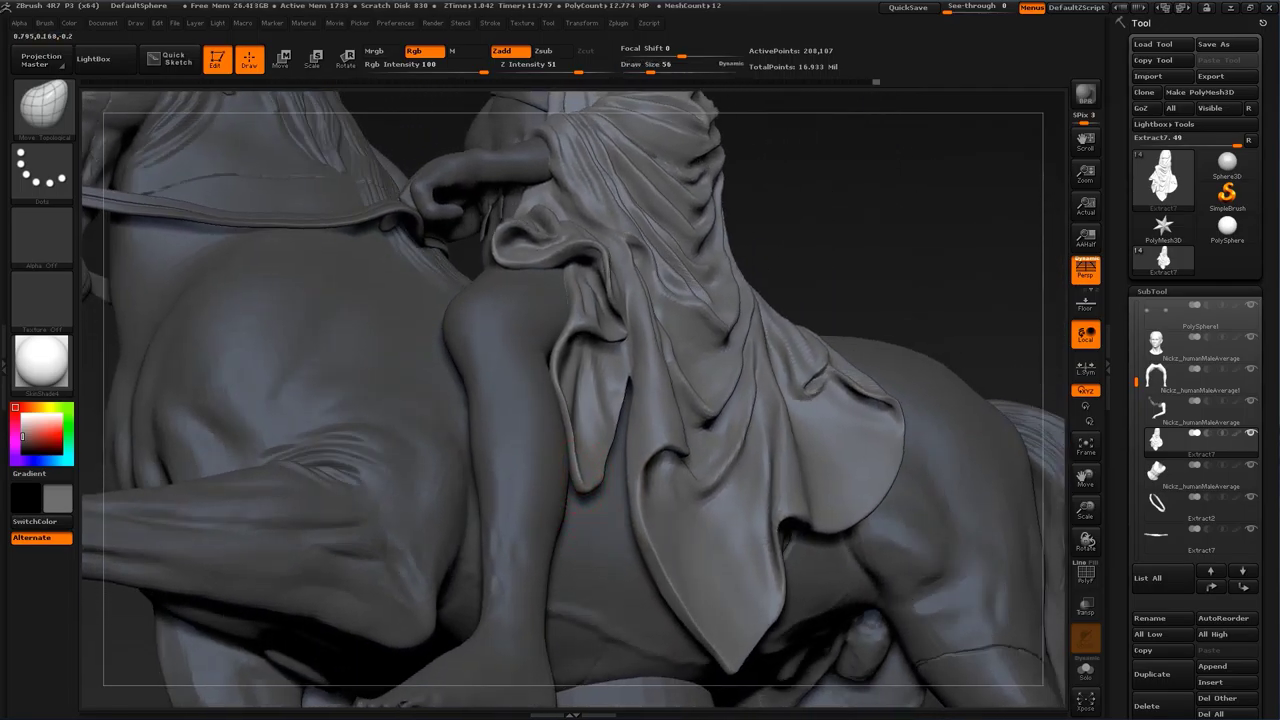
right_click_drag(606, 461, 757, 345)
key("s")
left_click_drag(615, 441, 622, 441)
key("s")
left_click_drag(581, 393, 579, 392)
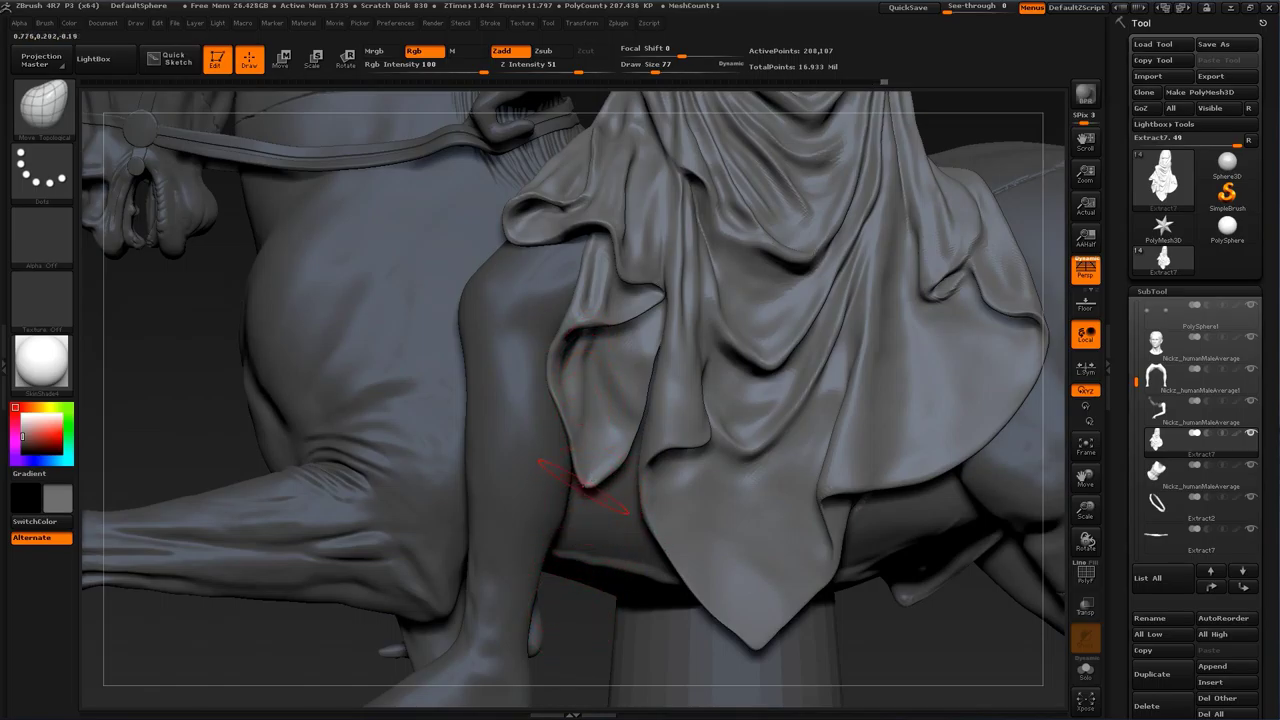
Step: Append a PolySphere as a new subtool
right_click_drag(579, 602, 748, 622, "ctrl")
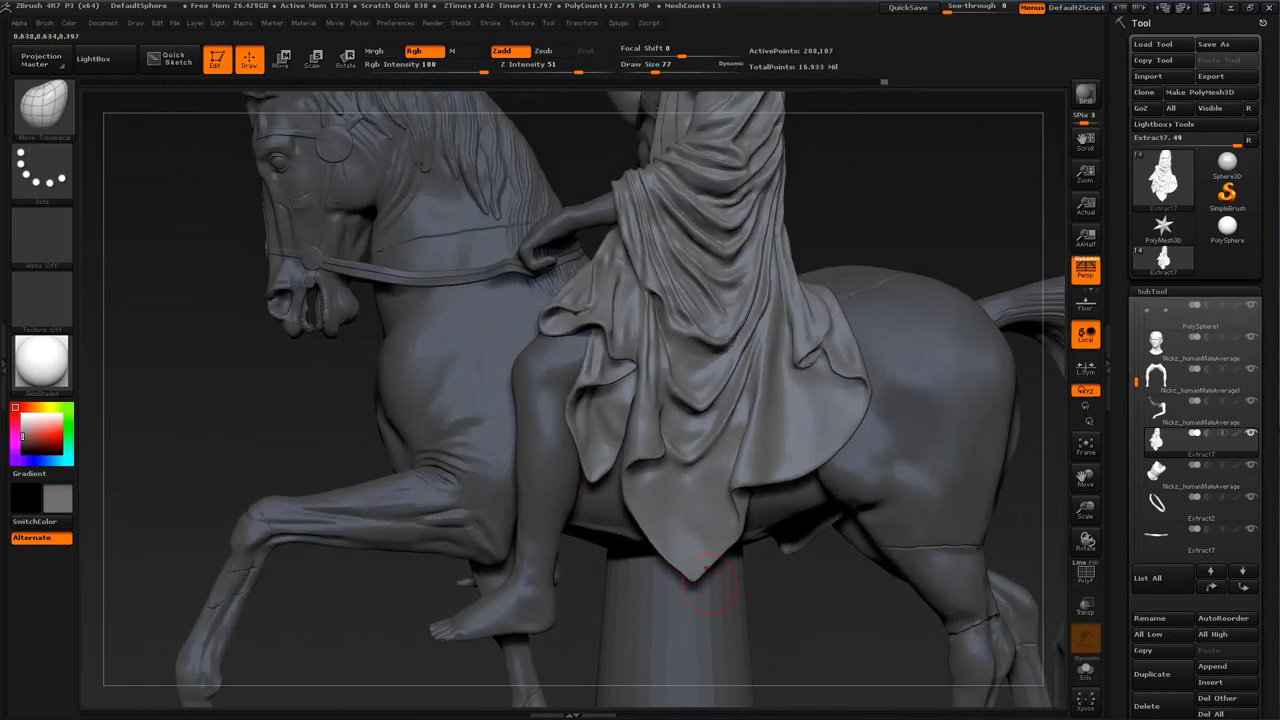
right_click_drag(710, 583, 555, 366, "alt")
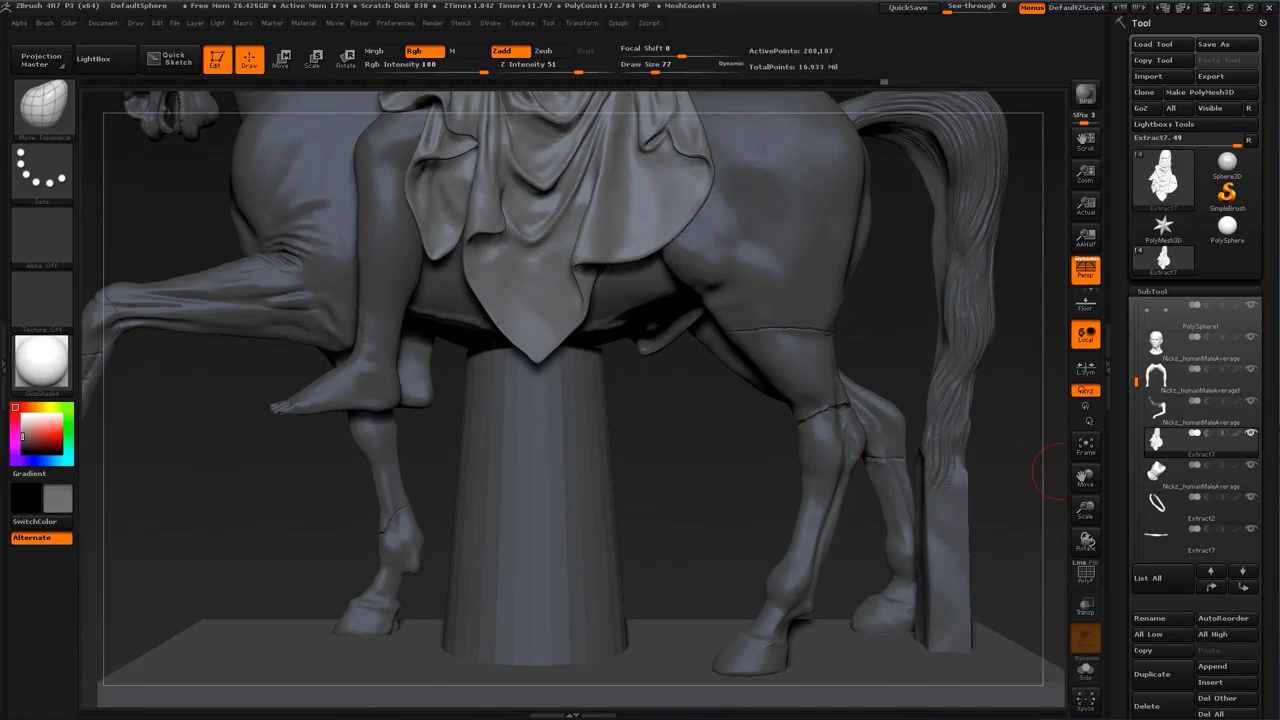
left_click(1226, 666)
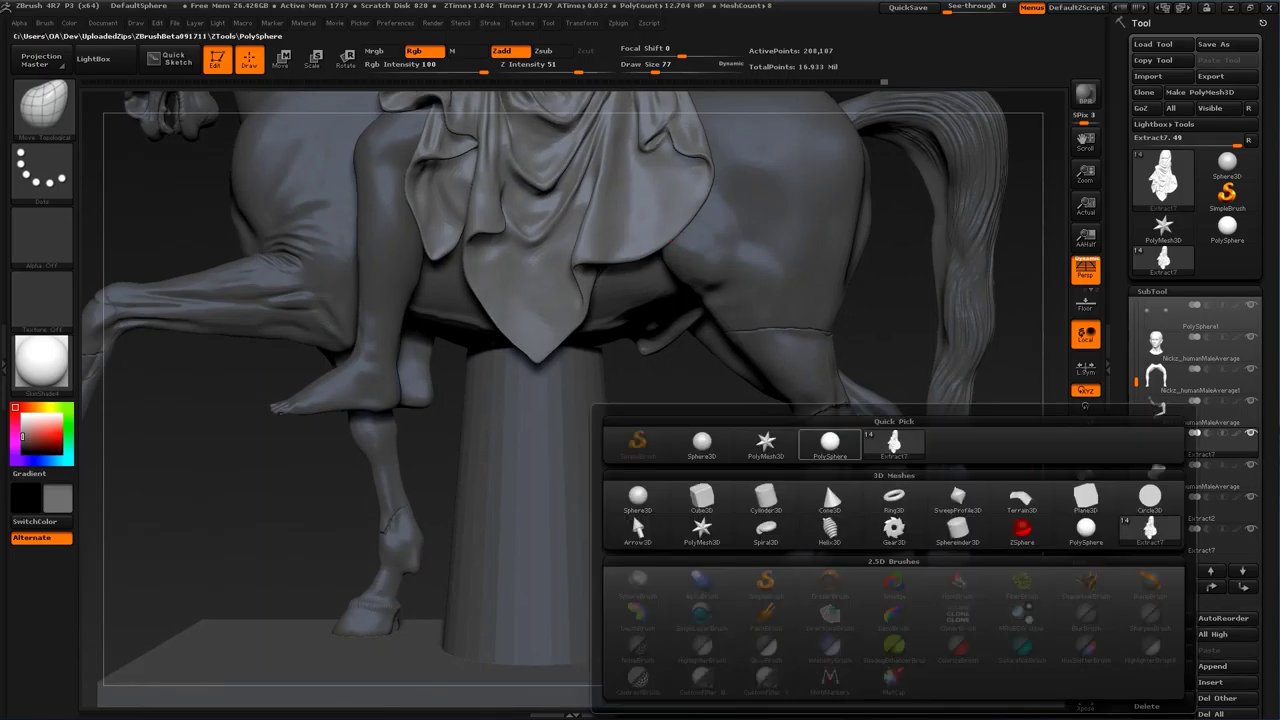
left_click(826, 443)
Step: Scale the appended sphere down to a small bead and bring it to the lowest tip of the cloak
right_click_drag(607, 357, 643, 422, "alt")
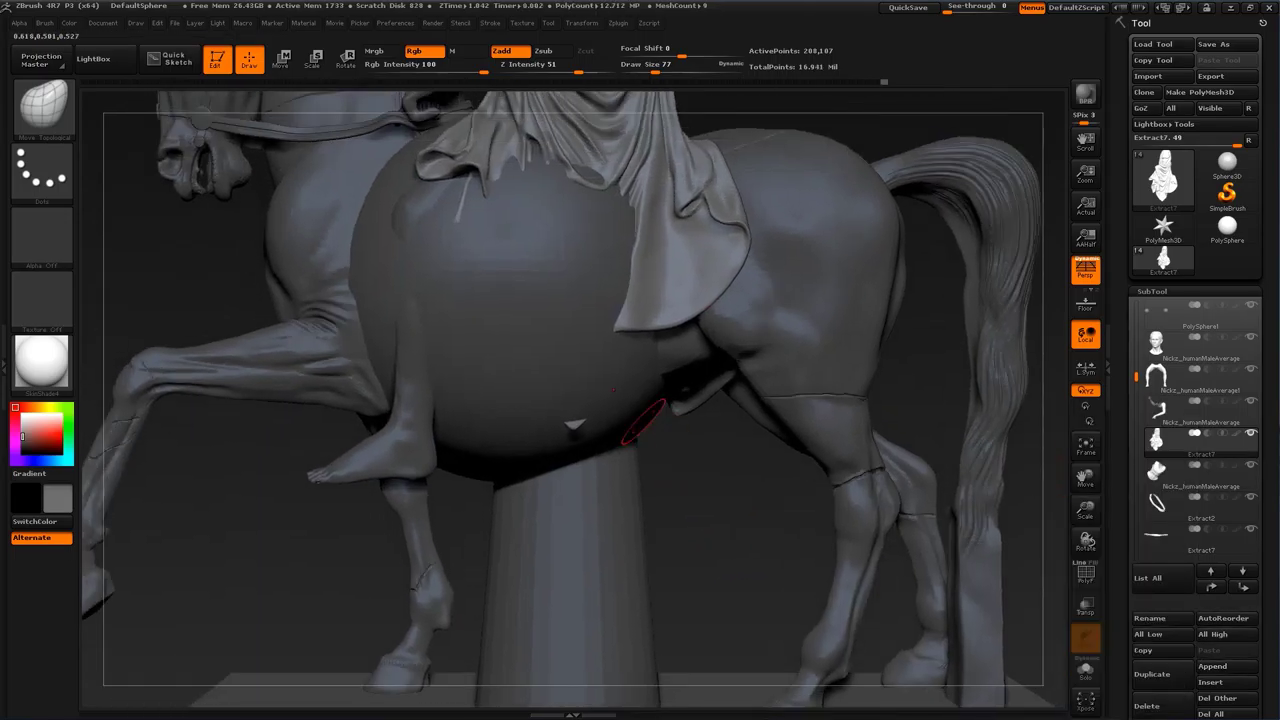
right_click_drag(711, 514, 743, 562, "alt")
key("e")
mouse_move(465, 233)
left_mouse_down()
mouse_move(666, 474)
mouse_move(588, 379)
left_mouse_up()
left_click_drag(650, 456, 642, 530)
key("w")
key("e")
mouse_move(576, 455)
left_mouse_down()
mouse_move(653, 533)
mouse_move(612, 491)
left_mouse_up()
left_click_drag(655, 534, 616, 495)
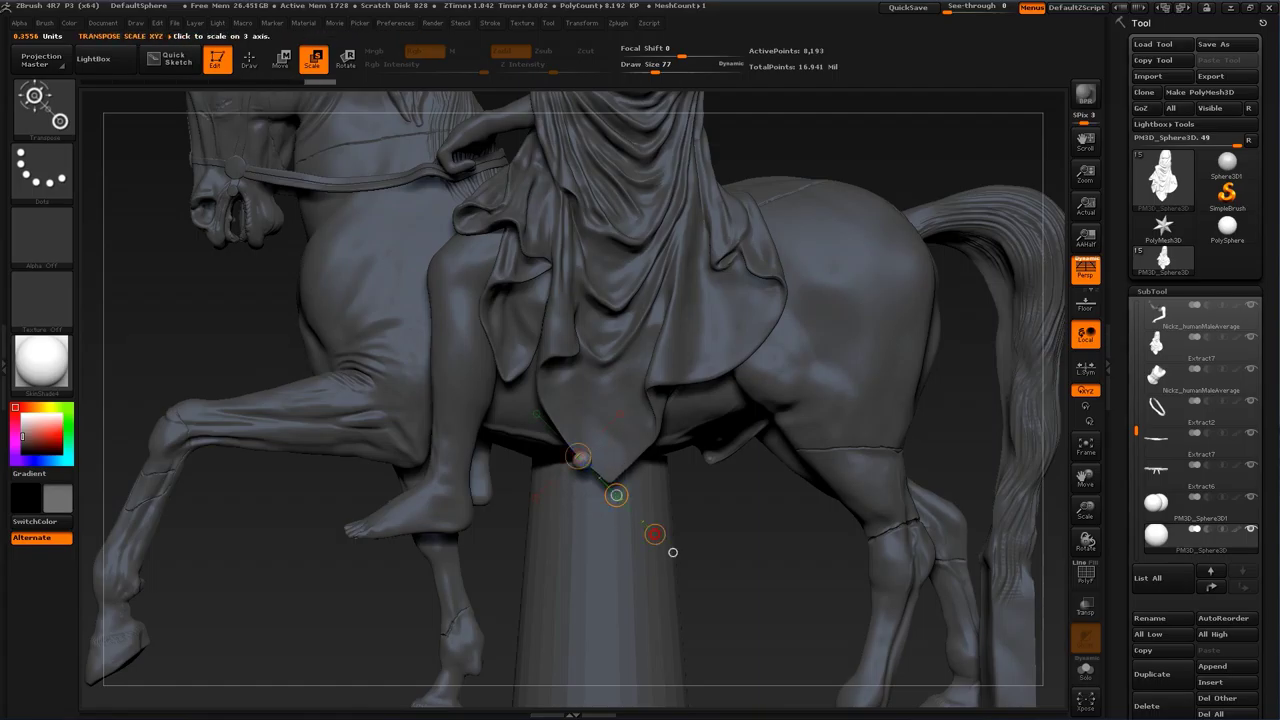
left_click_drag(655, 534, 635, 513)
Step: Position the bead directly beneath the cloak's lowest tip, aligning it from several view angles
key("w")
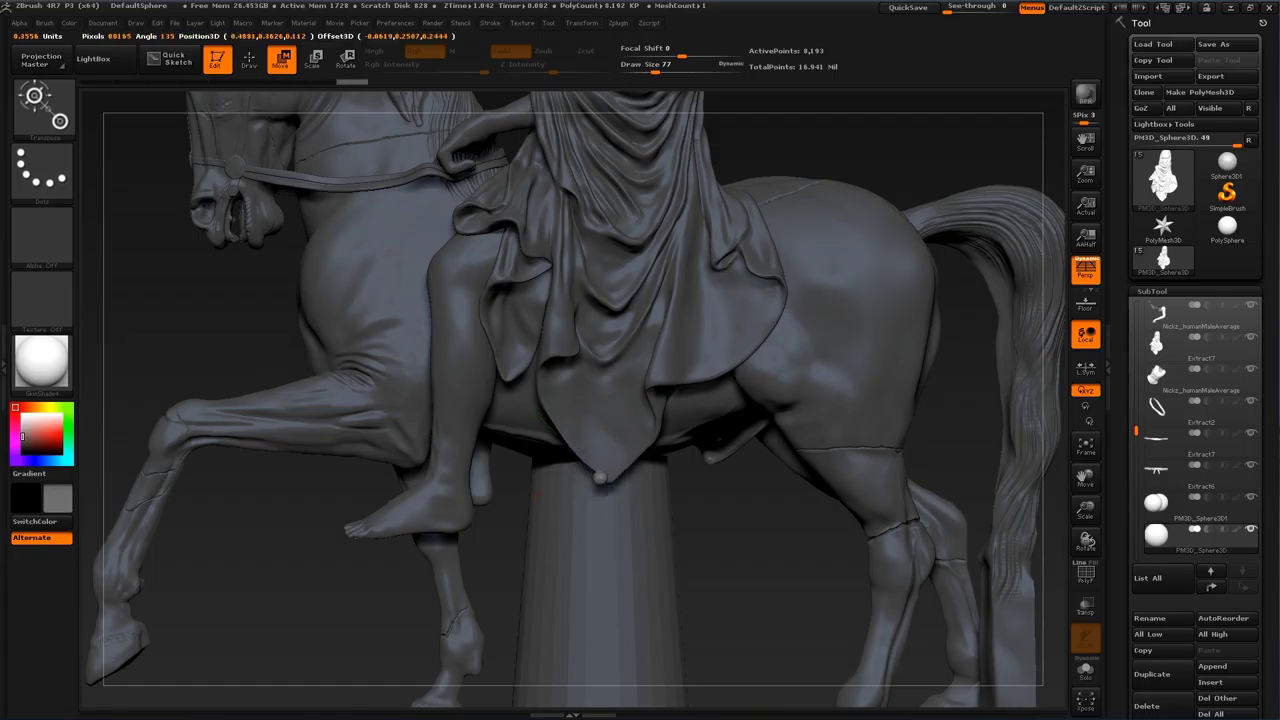
left_click_drag(691, 553, 634, 618)
left_click_drag(631, 530, 674, 545)
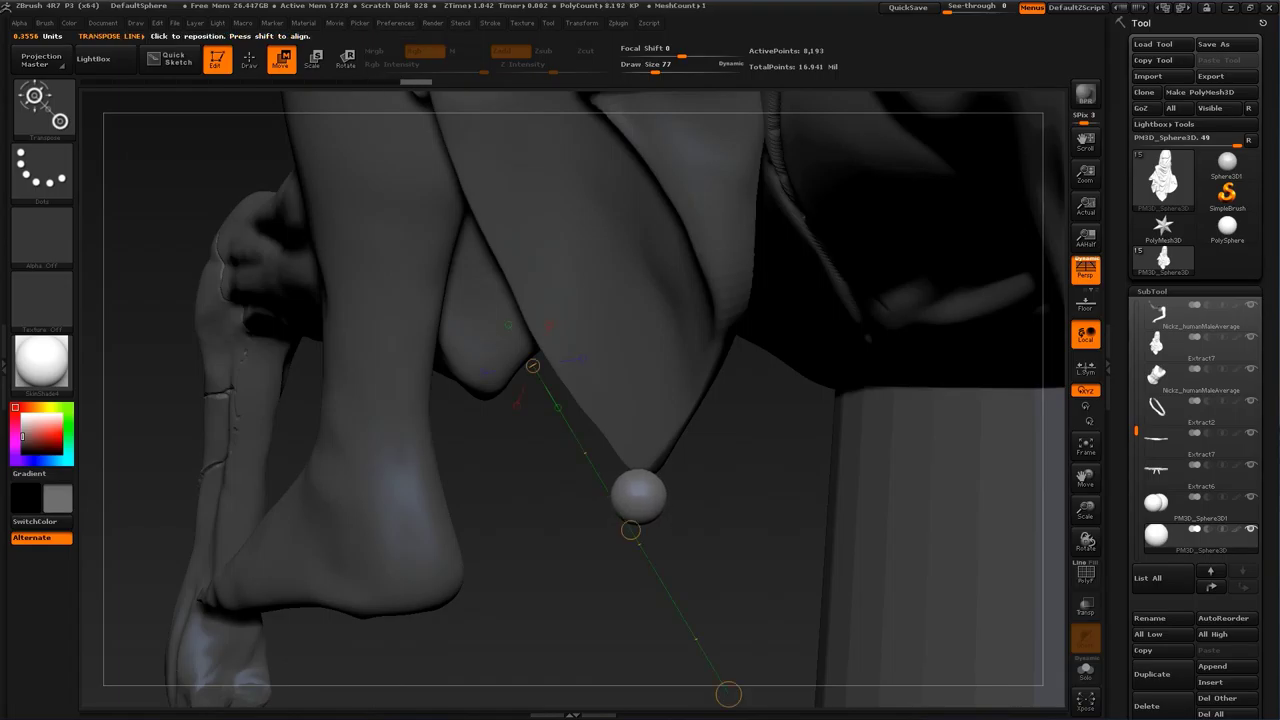
left_click_drag(880, 690, 690, 693)
left_click_drag(605, 517, 595, 521)
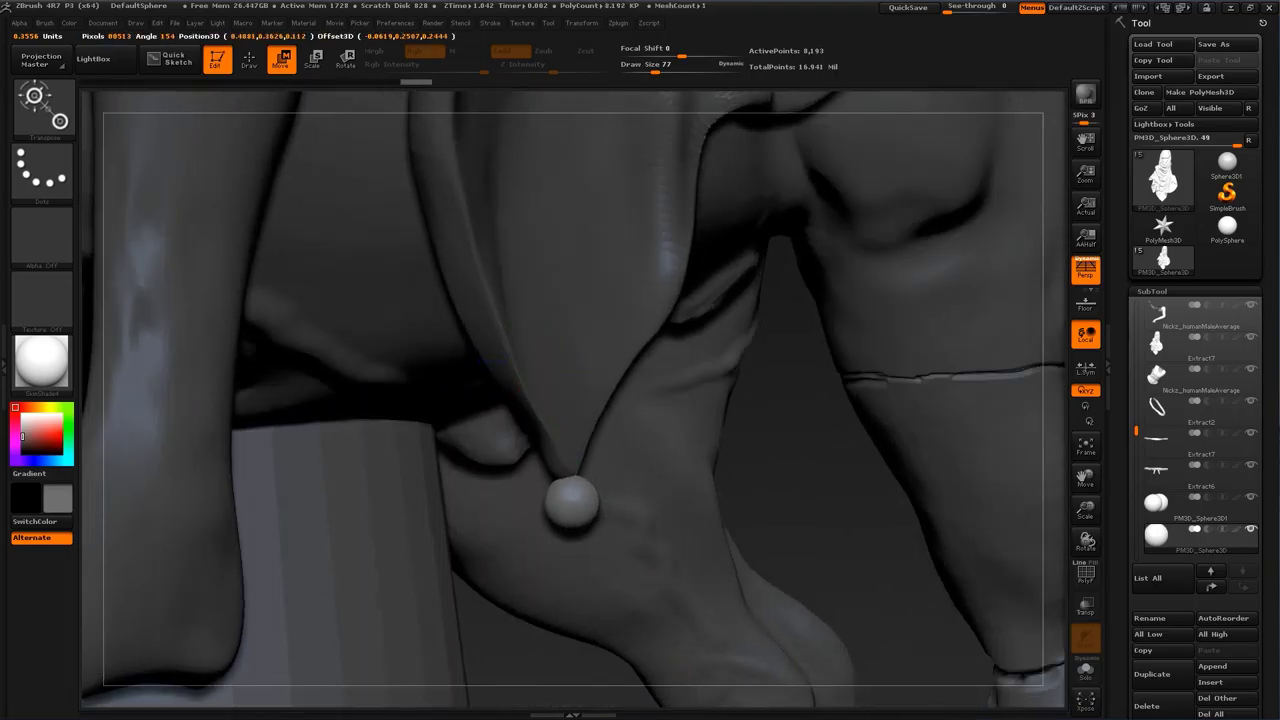
left_click_drag(689, 691, 772, 686)
key("q")
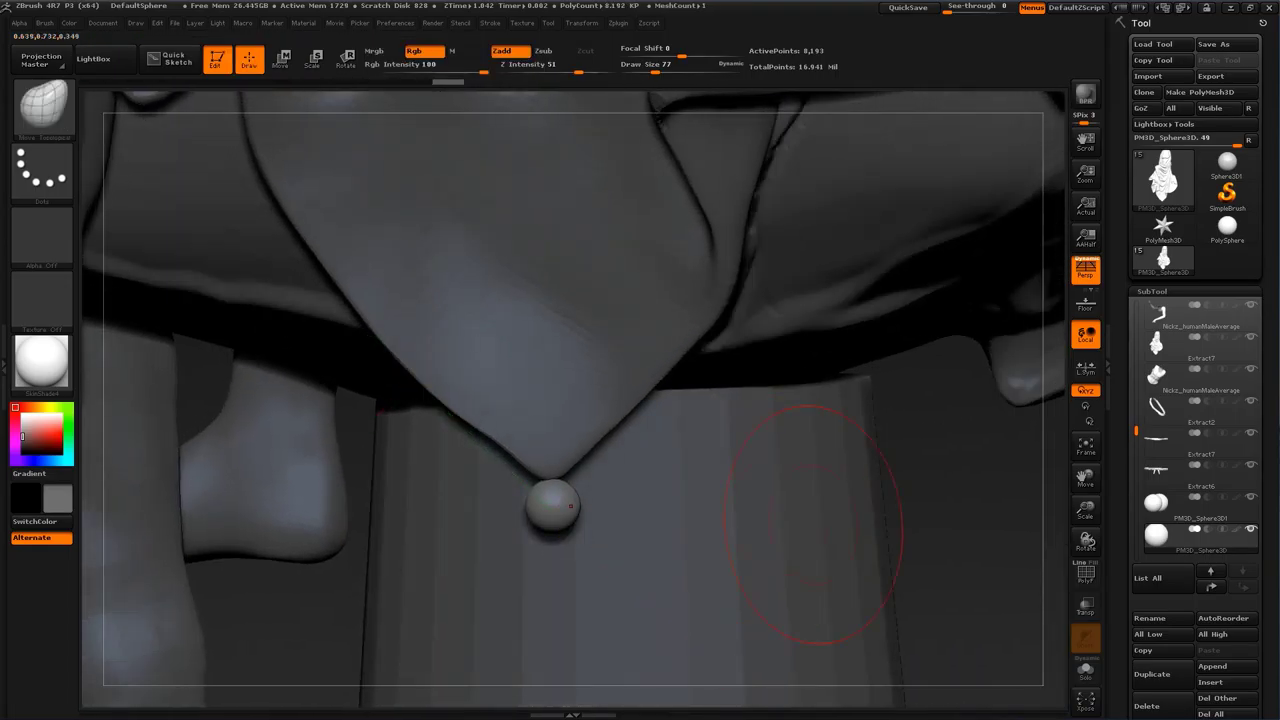
Step: Duplicate the bead subtool and move the copy toward the tip of the small hanging fold beside the leg
mouse_move(1041, 550)
left_mouse_down("alt")
mouse_move(1036, 539)
mouse_move(774, 577)
mouse_move(772, 515)
mouse_move(770, 568)
mouse_move(808, 566)
left_mouse_up("alt")
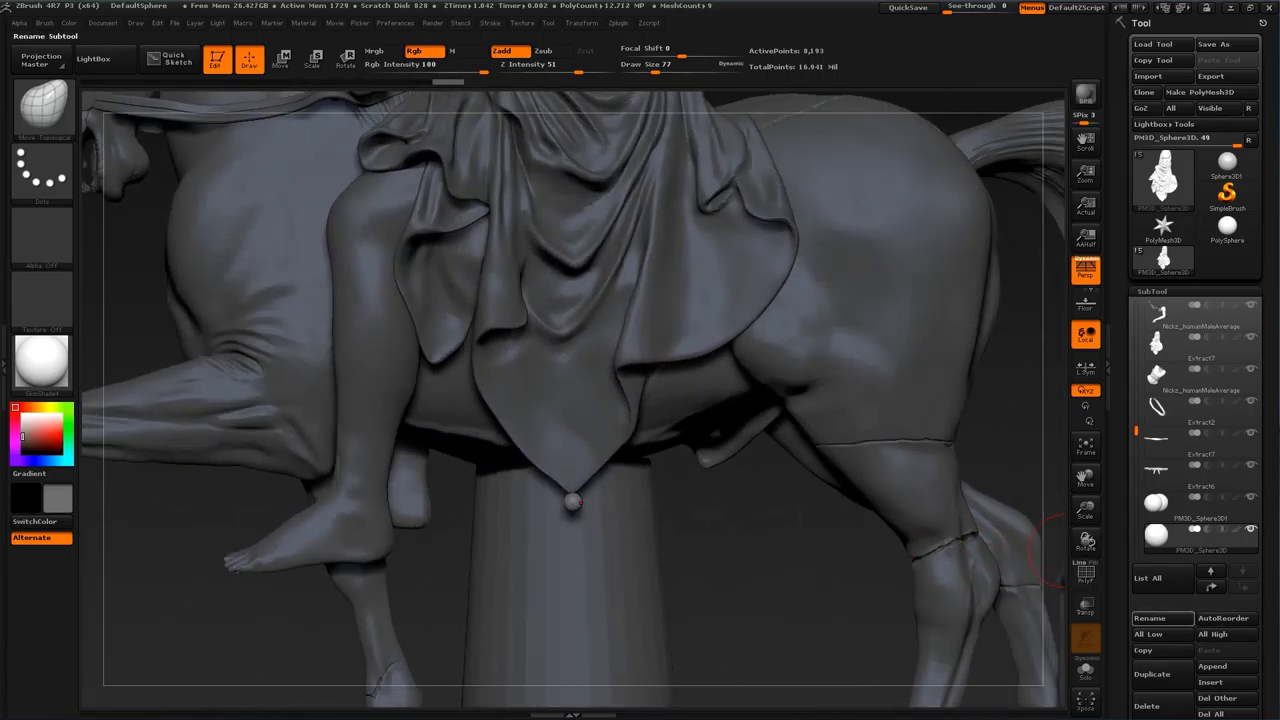
left_click(1152, 674)
key("w")
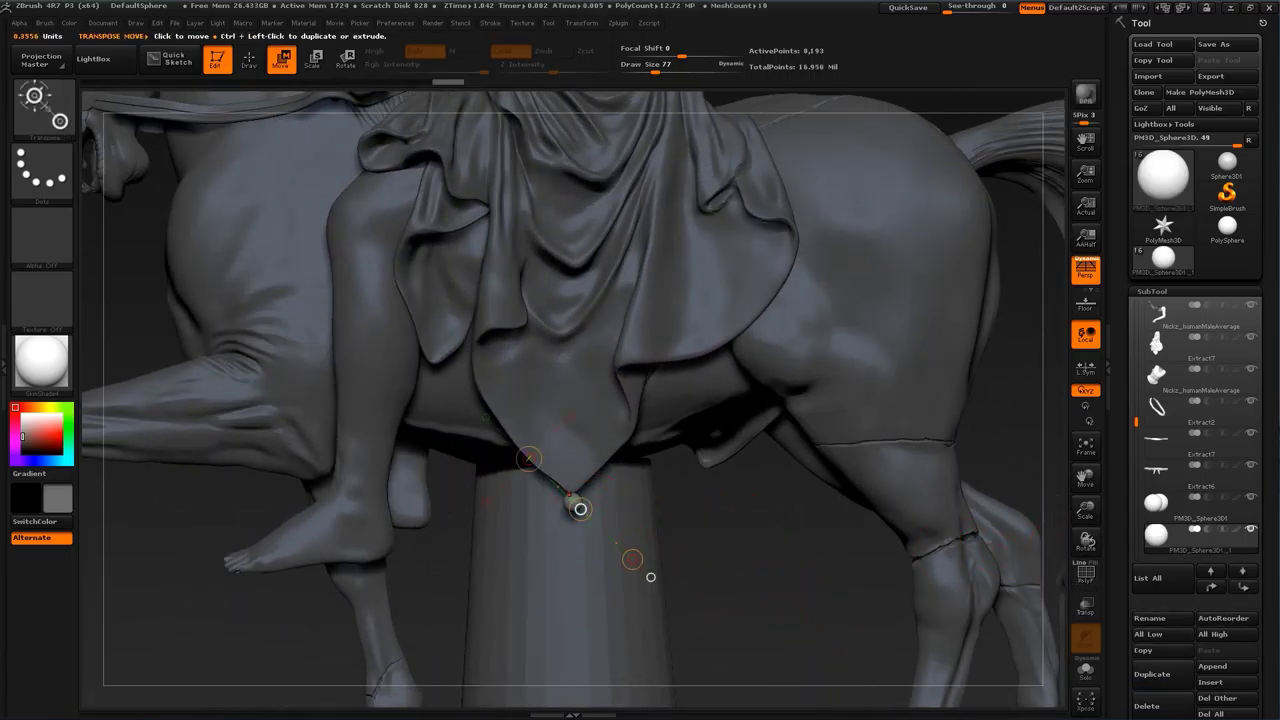
left_click_drag(580, 509, 528, 494)
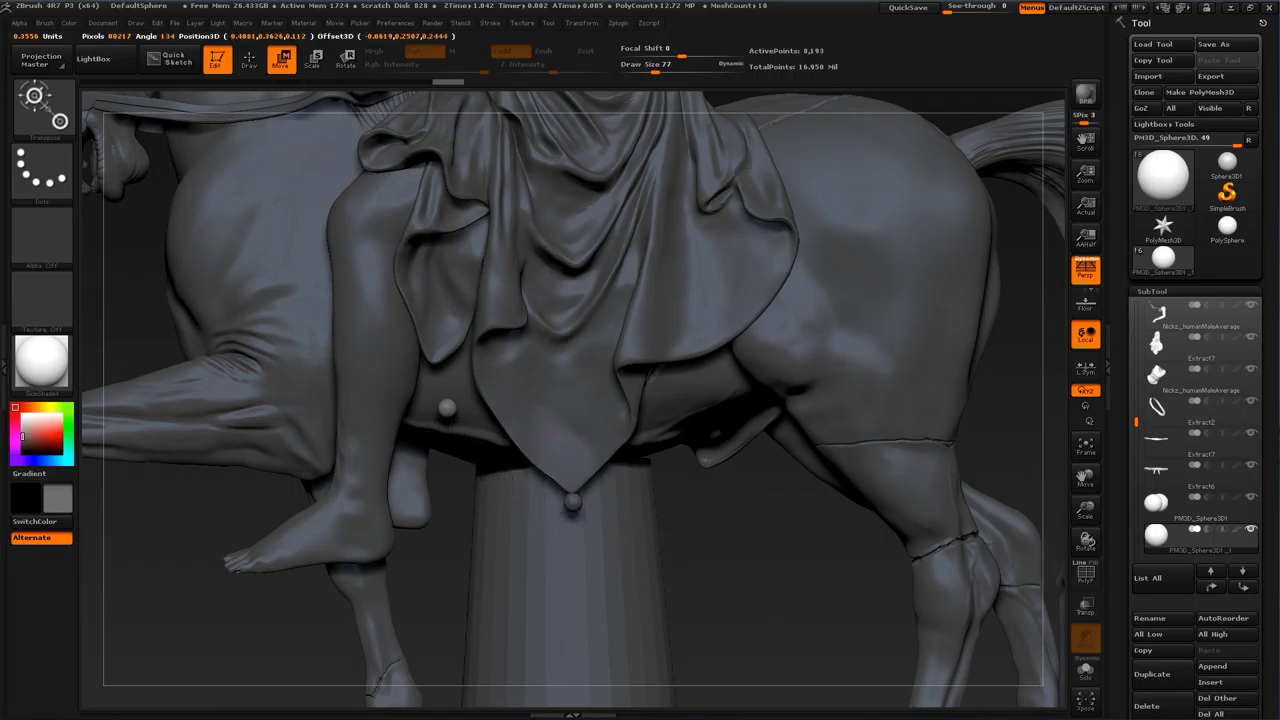
Step: Align the copied bead under the tip of the small hanging fold and scale it down
right_click_drag(590, 515, 745, 600)
right_click_drag(700, 540, 660, 605, "alt")
mouse_move(355, 222)
left_mouse_down()
mouse_move(398, 262)
mouse_move(352, 244)
mouse_move(427, 236)
left_mouse_up()
right_click_drag(500, 236, 381, 218)
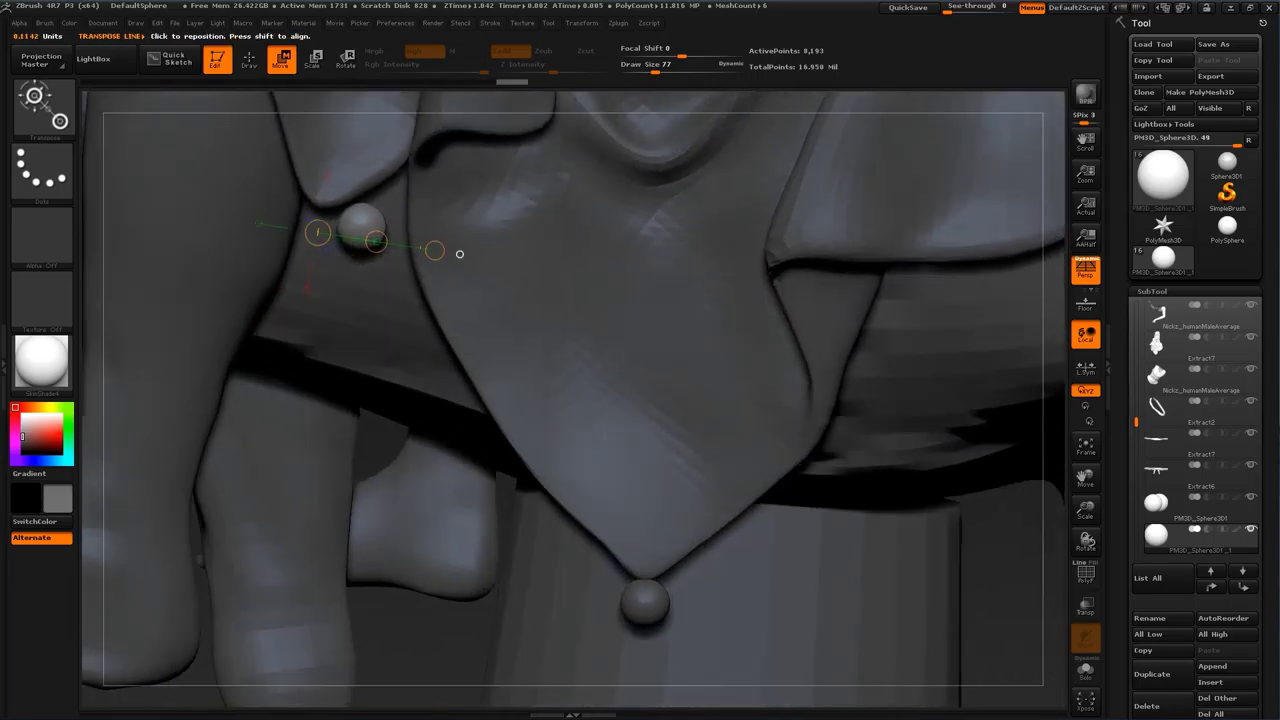
key("e")
left_click_drag(435, 250, 349, 243)
key("w")
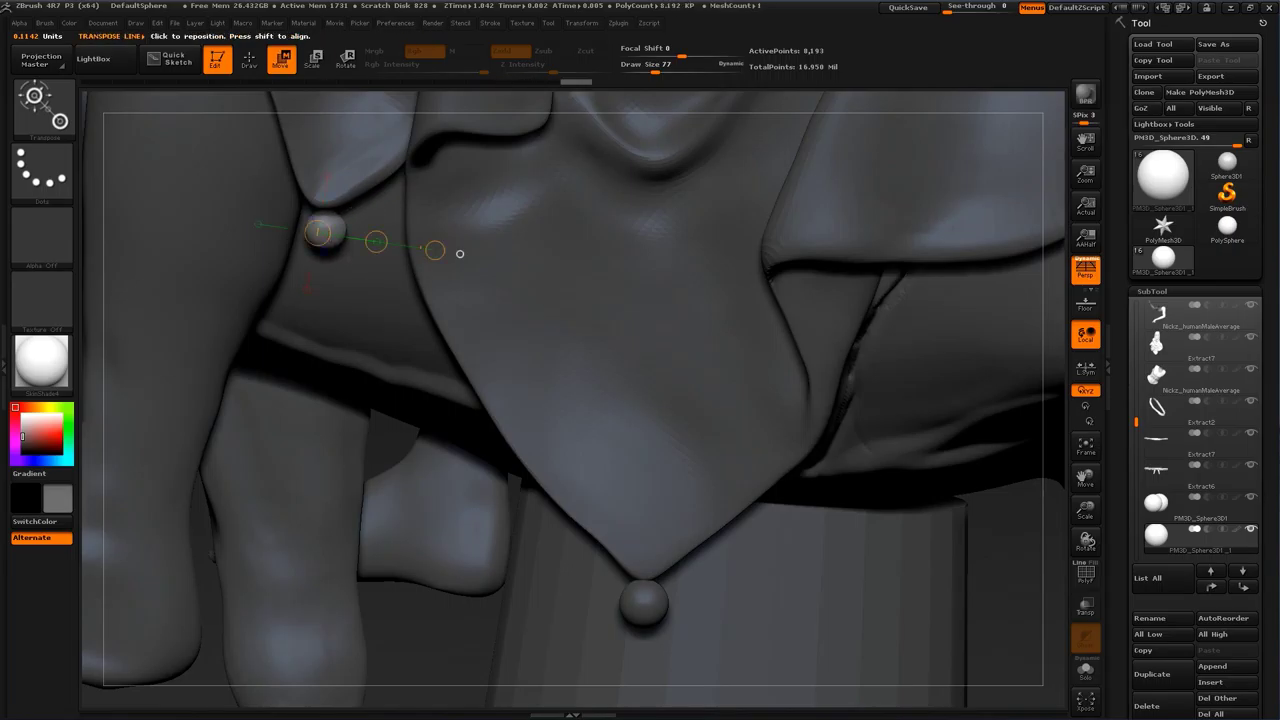
Step: Shrink the second bead further and seat it against the small hanging fold's tip, checking its depth from below
right_click_drag(335, 390, 325, 218)
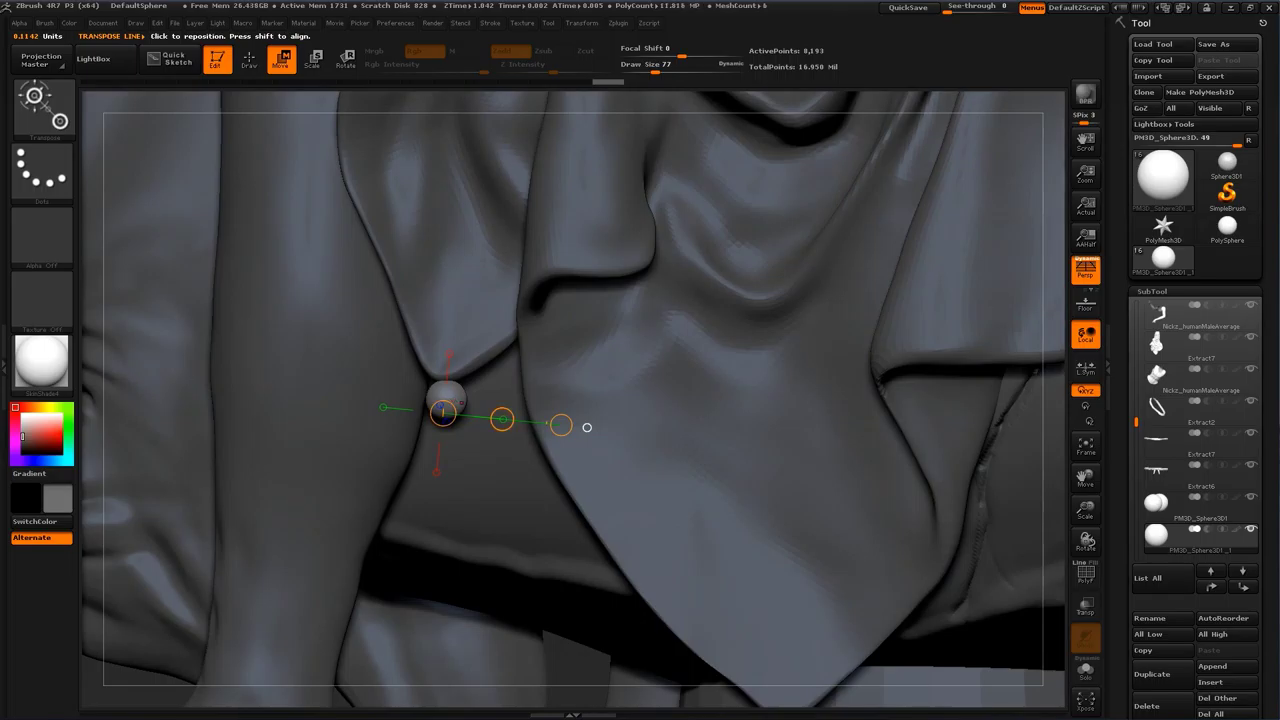
key("e")
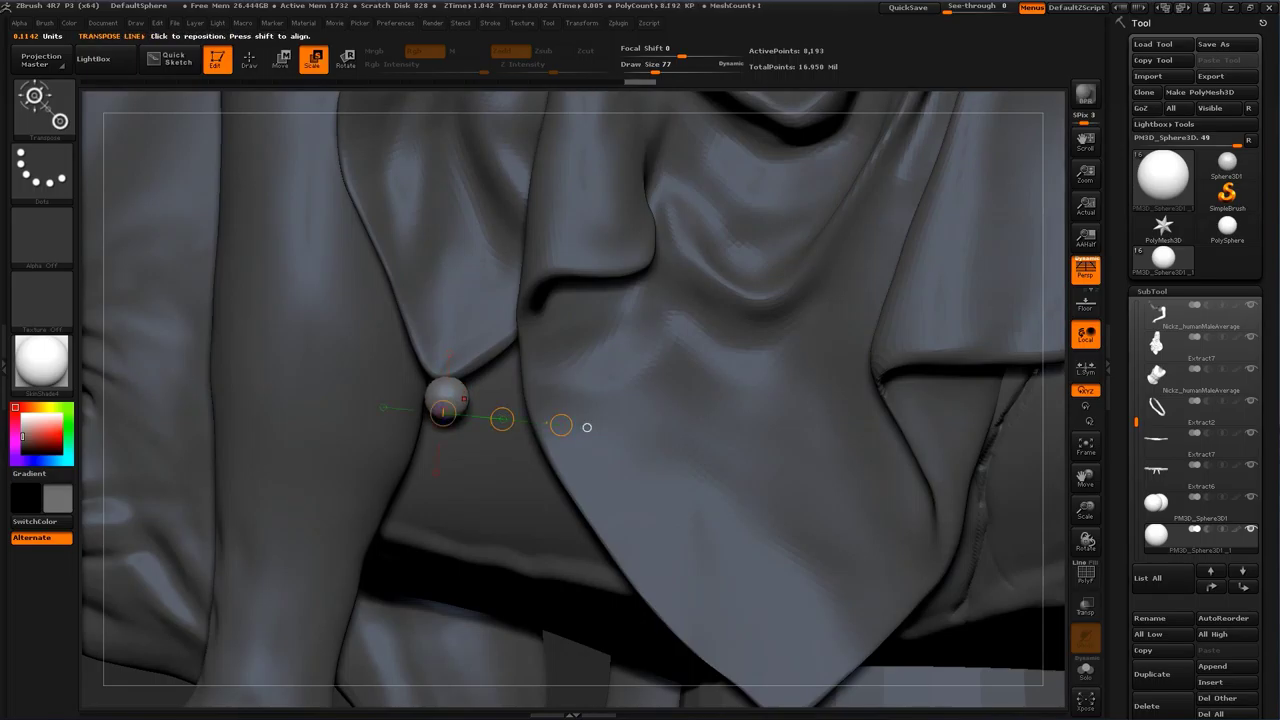
left_click_drag(561, 425, 496, 412)
key("w")
right_click_drag(496, 412, 510, 230)
left_click_drag(504, 433, 504, 428)
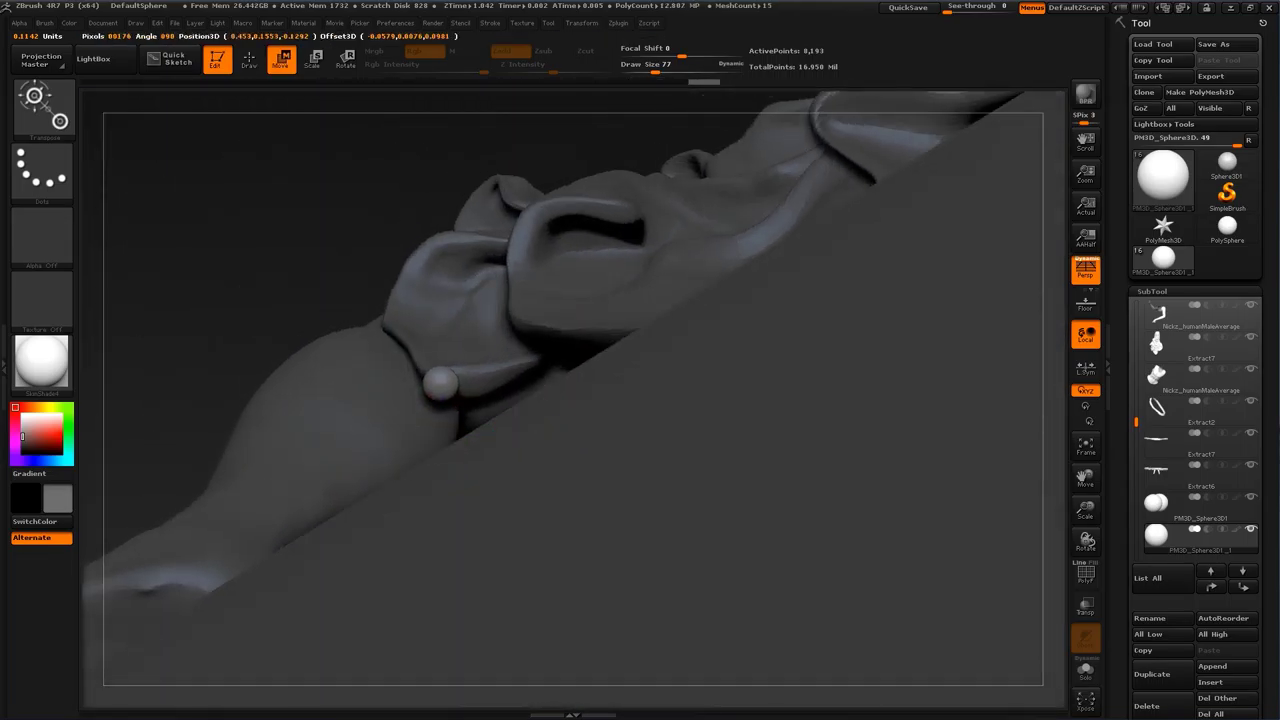
right_click_drag(505, 430, 486, 612)
key("e")
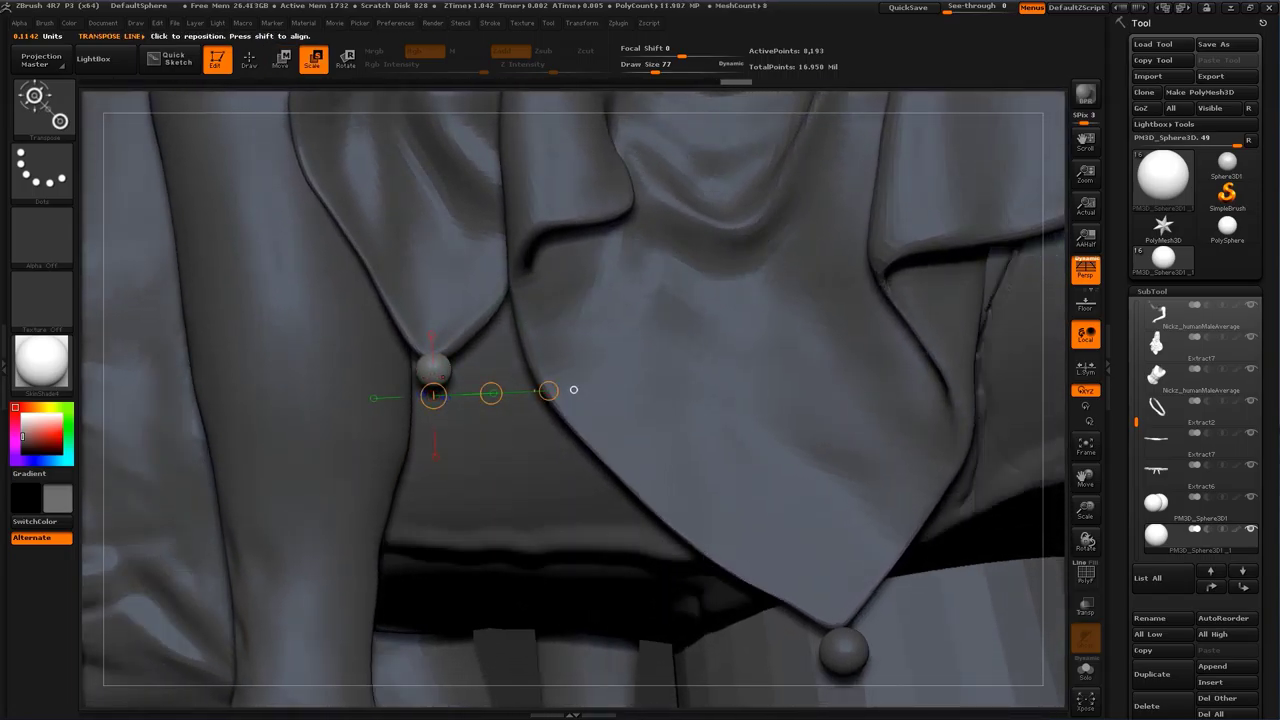
left_click(573, 389)
left_click_drag(548, 388, 547, 389)
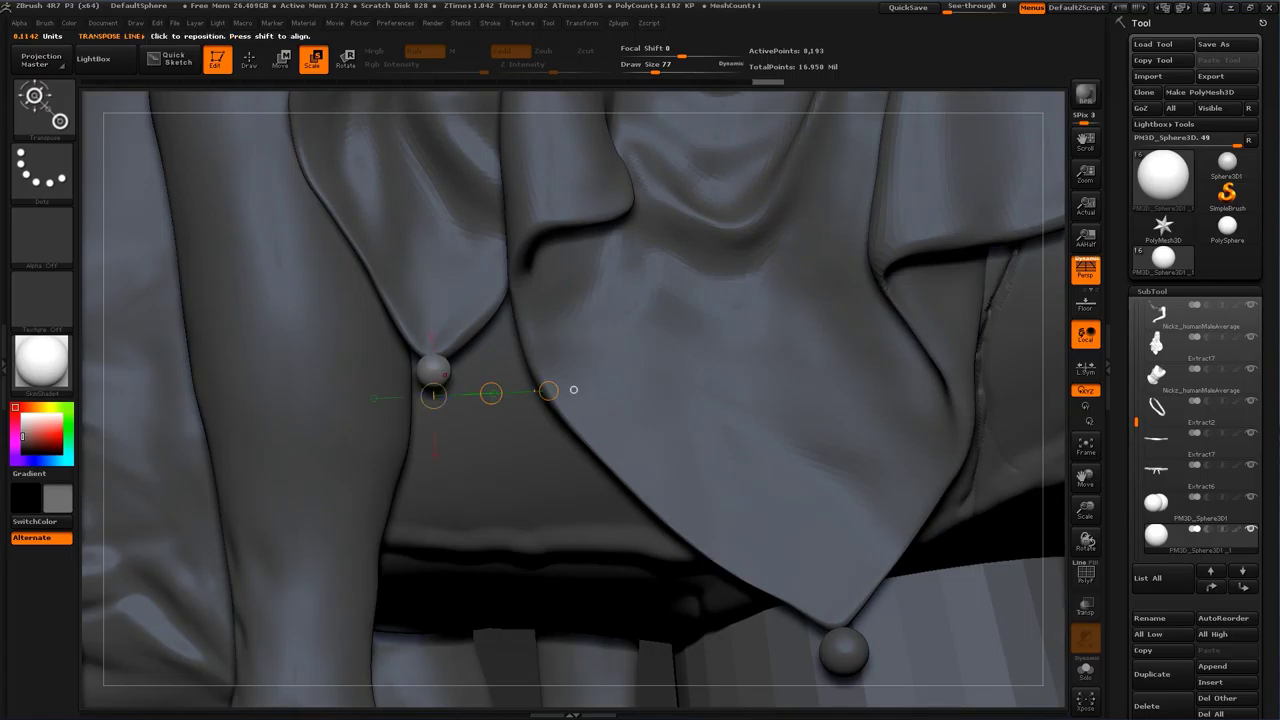
Step: Nudge the second bead into line directly under the tip of the small hanging fold
key("w")
left_click(432, 371)
left_click_drag(438, 373, 442, 380)
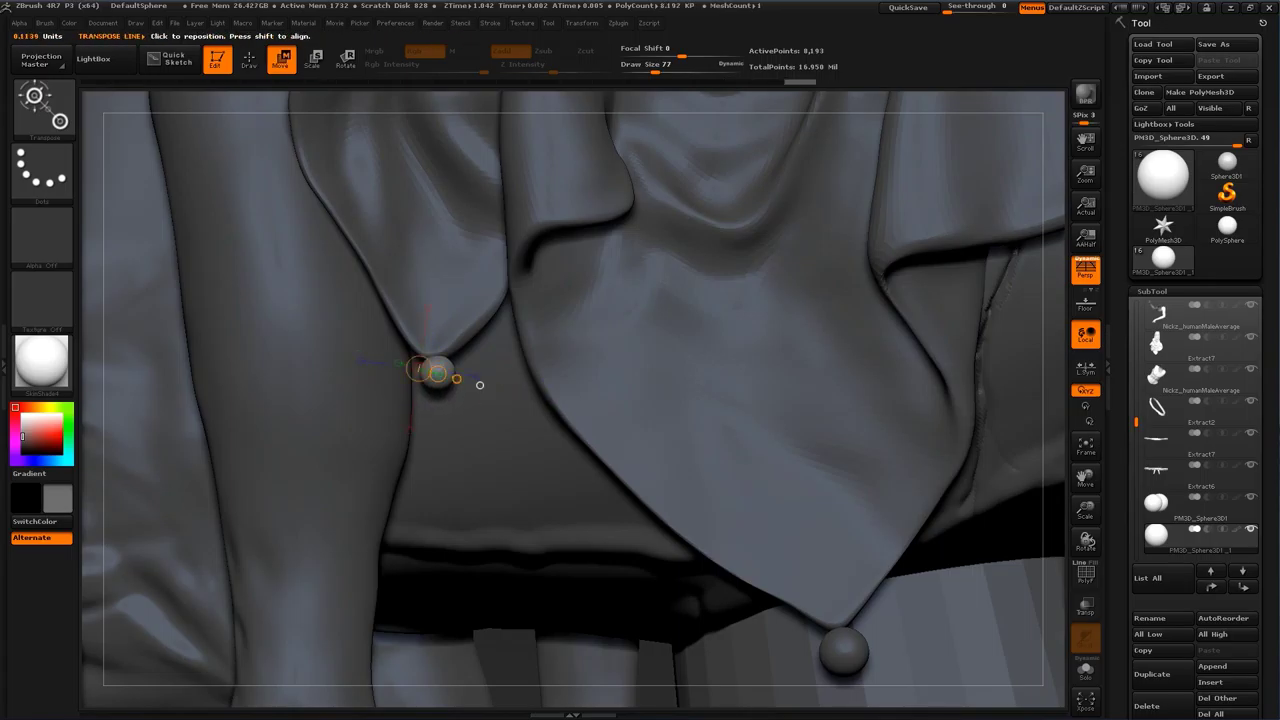
key("q")
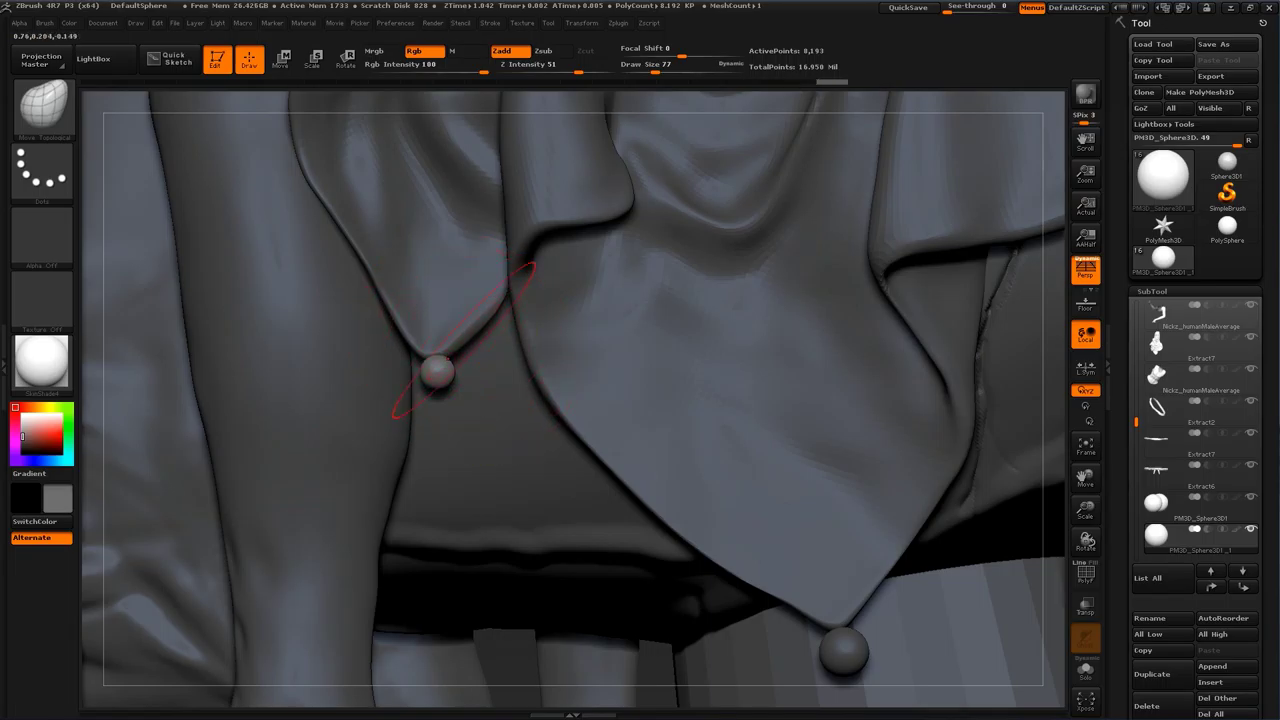
Step: Select the cloak and polish the small hanging fold's edge using the PolishHard brush at draw size 35, checking it from below and from the side
left_click(464, 331, "alt")
key("b")
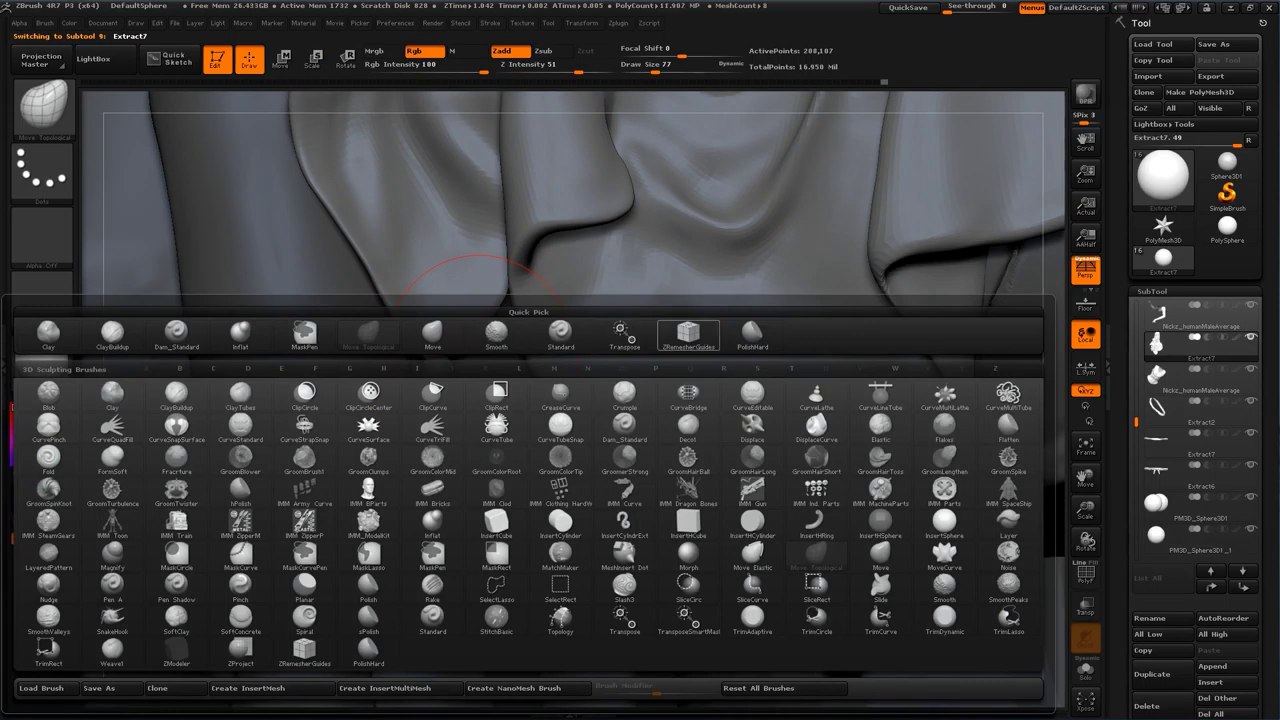
left_click(670, 331)
key("s")
left_click_drag(491, 318, 497, 318)
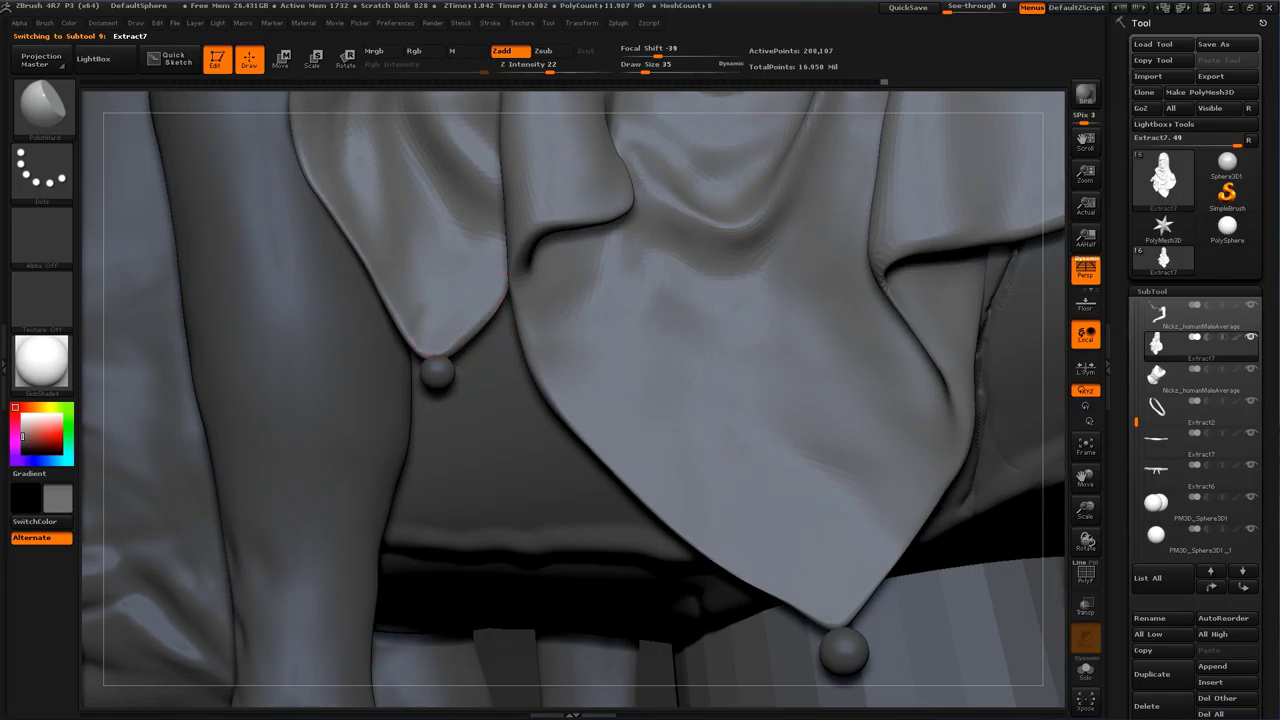
left_click_drag(397, 690, 477, 372)
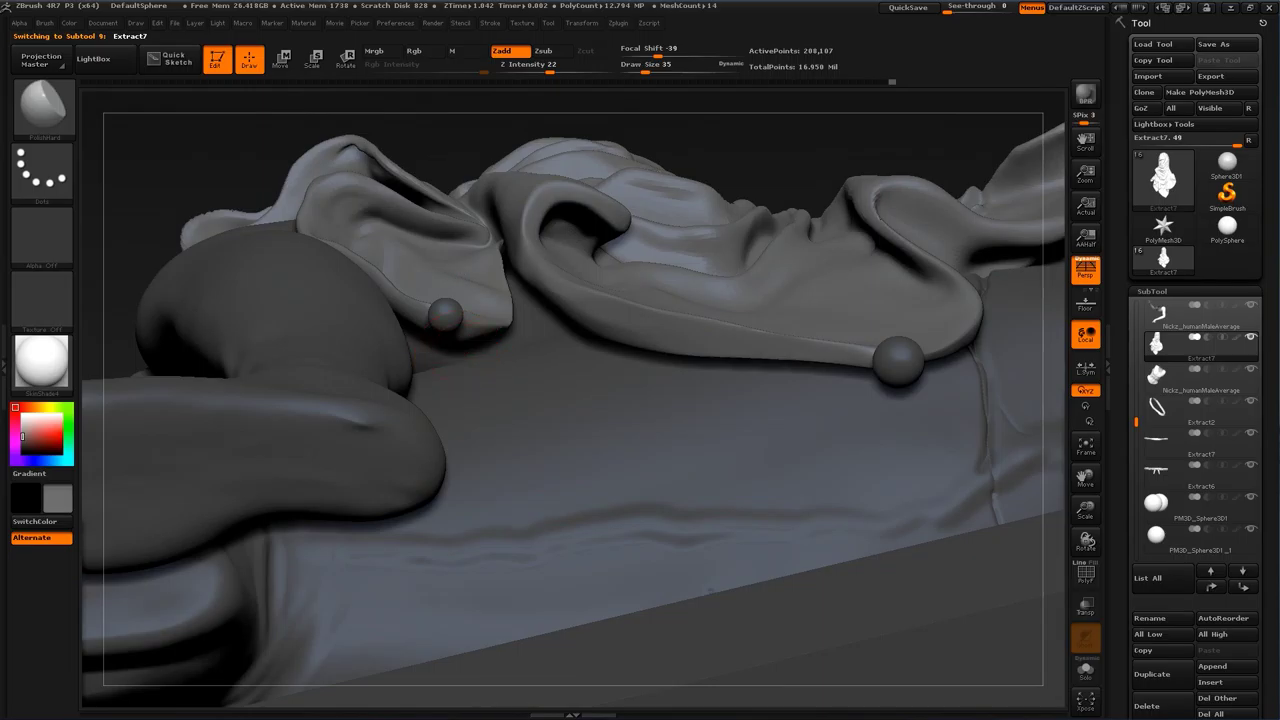
left_click_drag(653, 134, 510, 257)
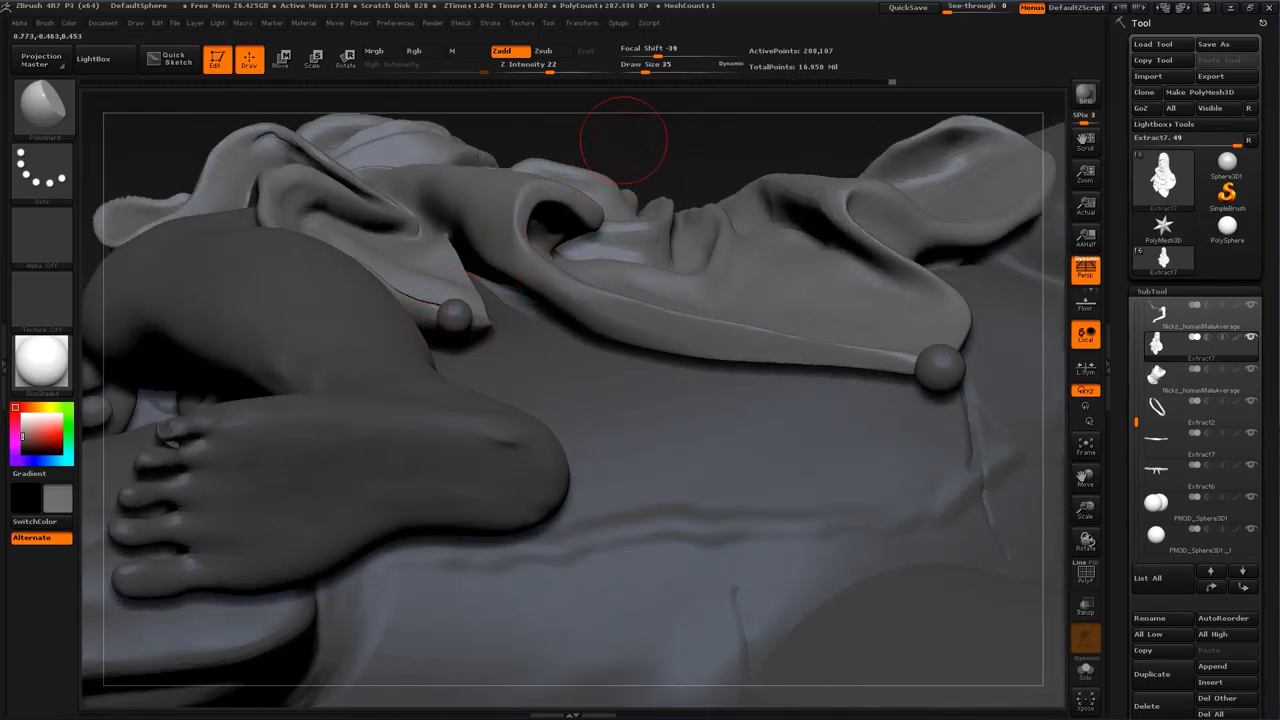
left_click_drag(628, 140, 588, 295)
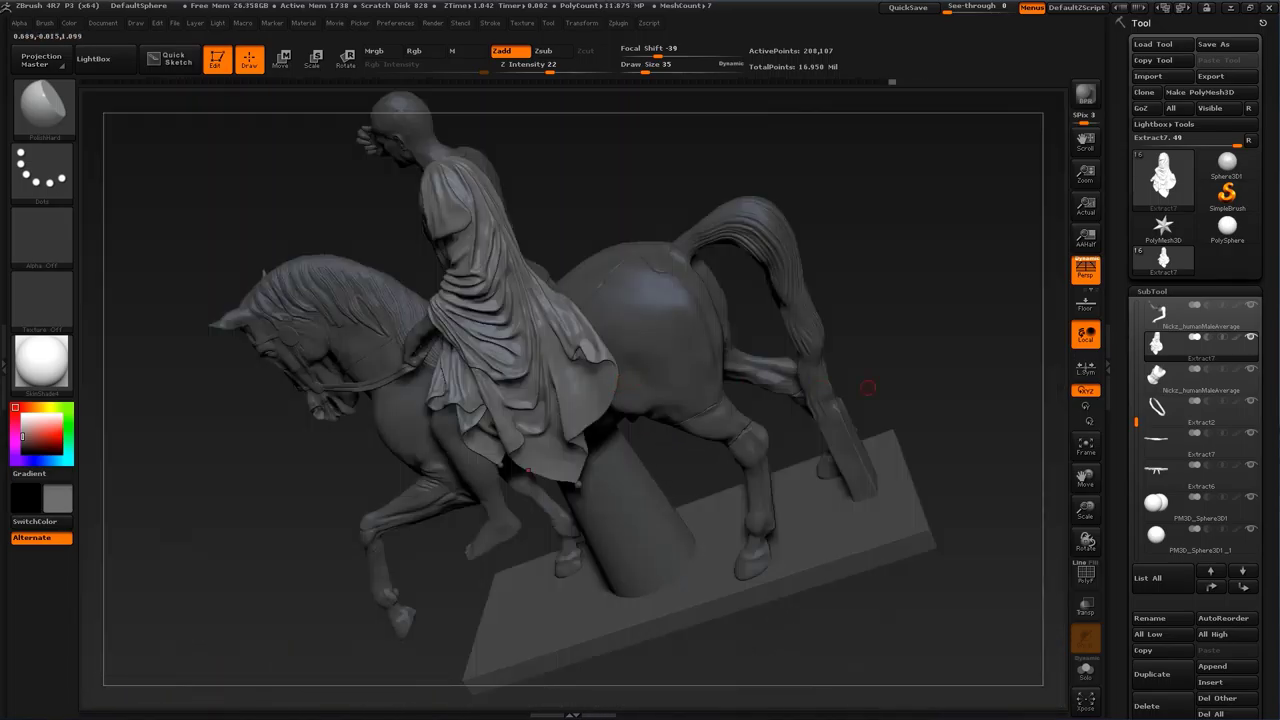
left_click_drag(863, 386, 975, 400)
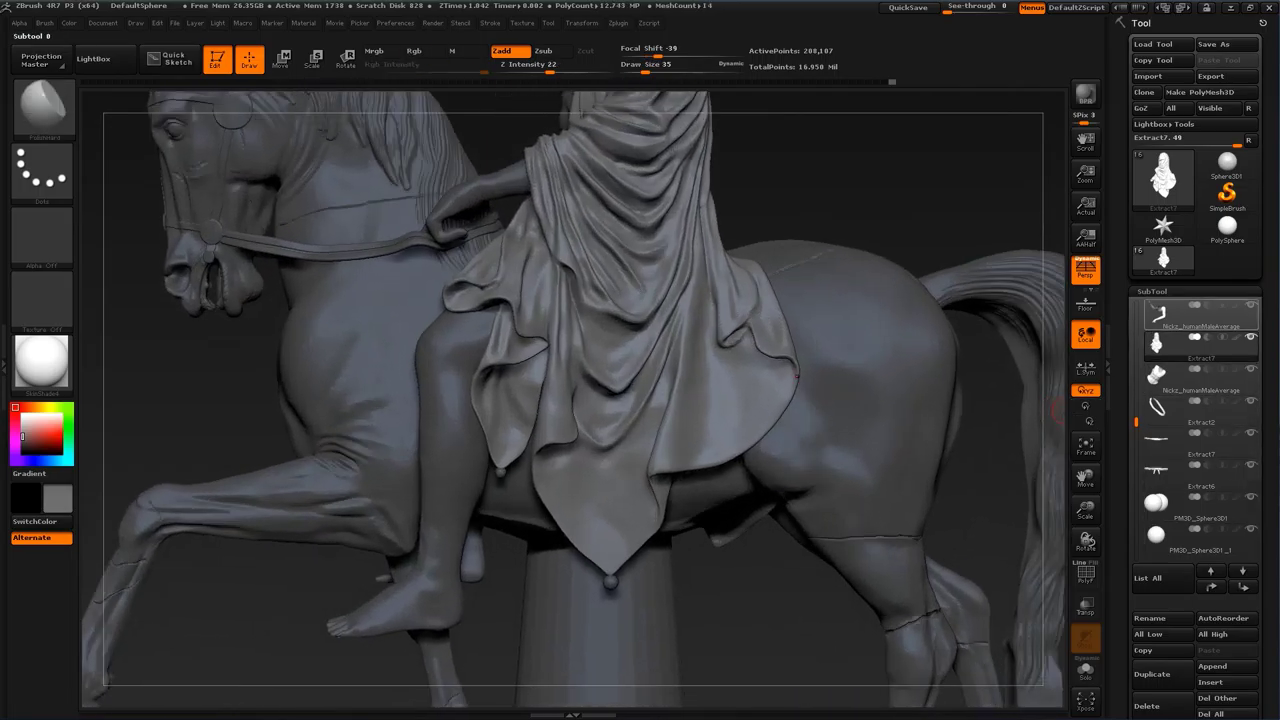
Step: Merge the two bead subtools into a single subtool by merging the second bead down into the first
left_click_drag(1136, 422, 1136, 470)
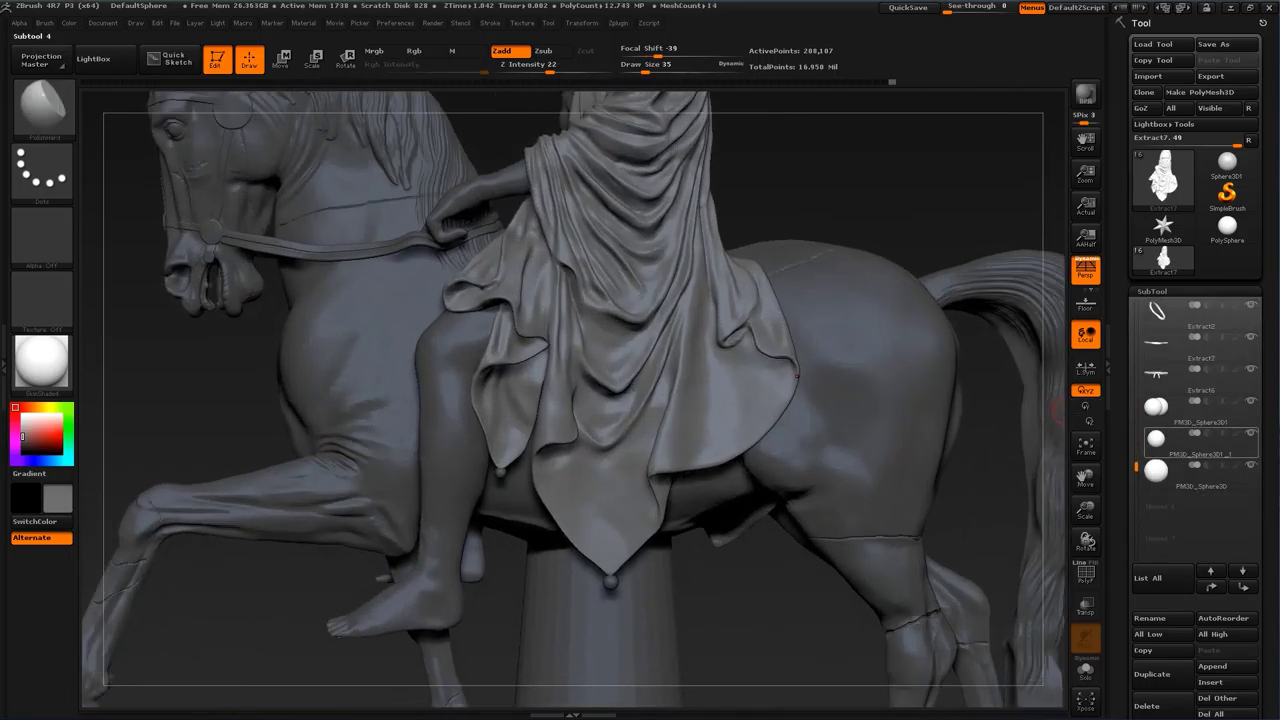
left_click(1165, 442)
left_click(1165, 474)
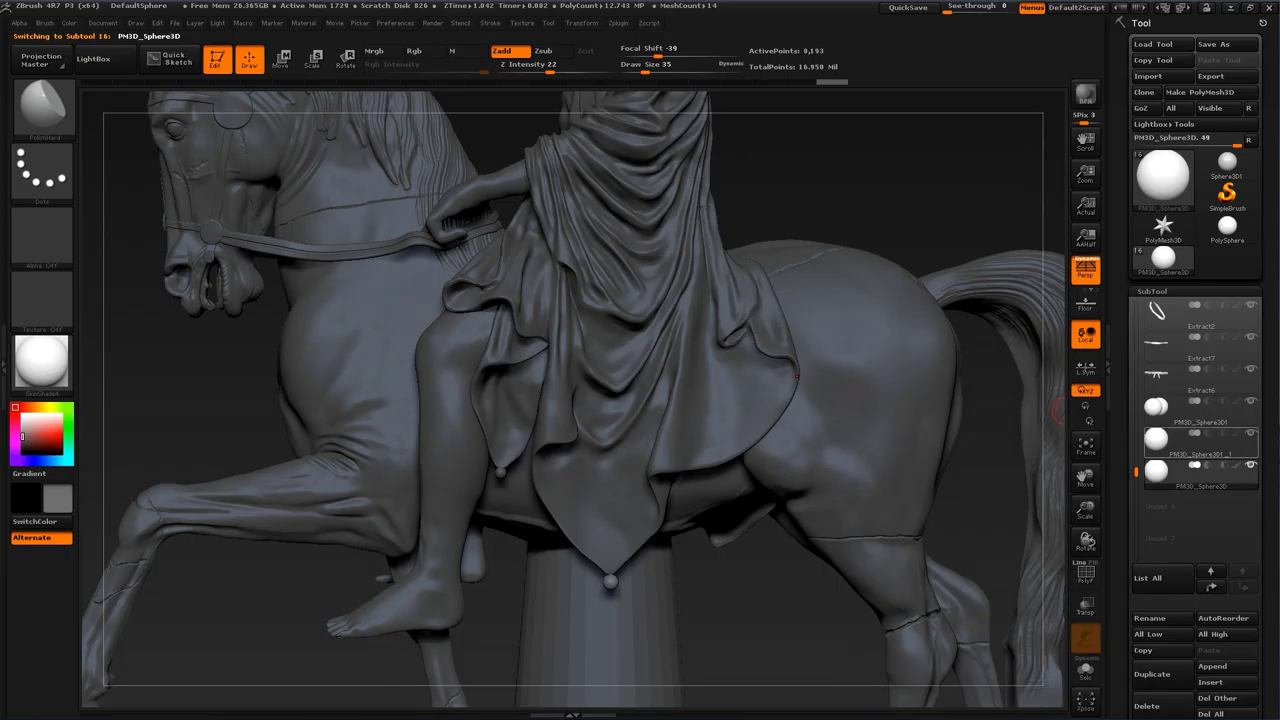
left_click(1165, 442)
left_click_drag(1128, 560, 1128, 402)
left_click(1147, 588)
left_click(1158, 604)
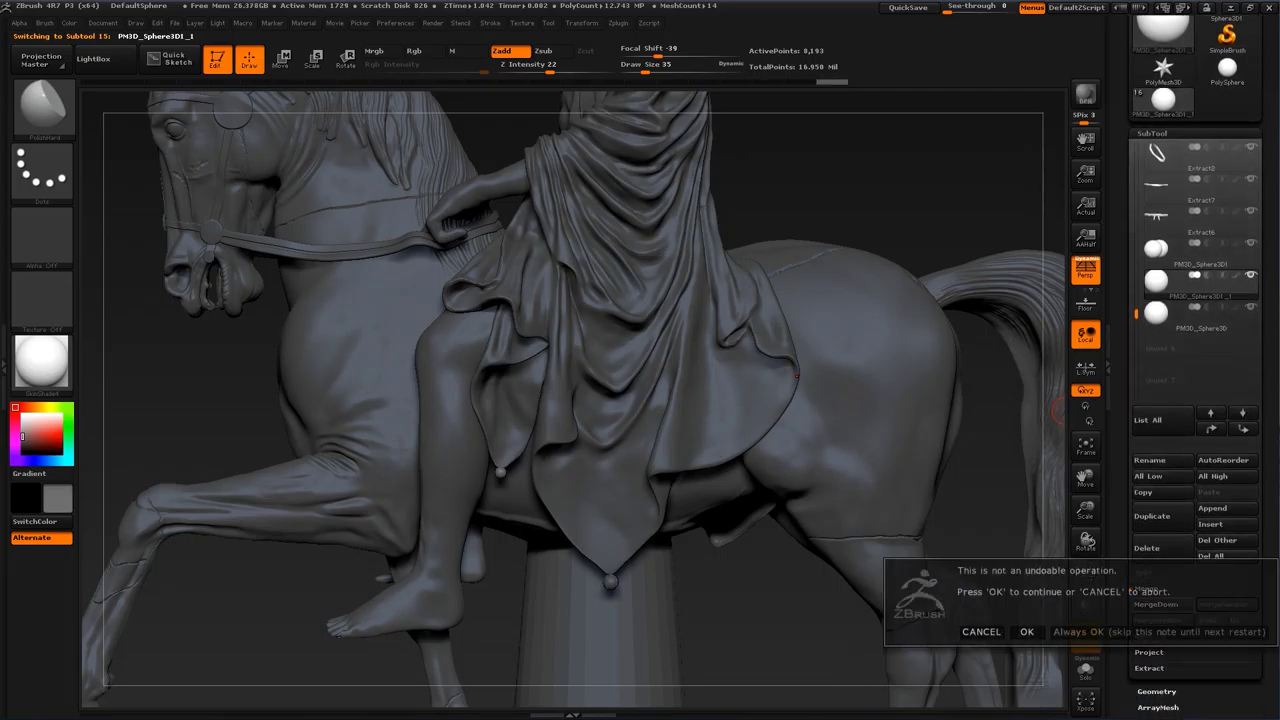
left_click(1027, 632)
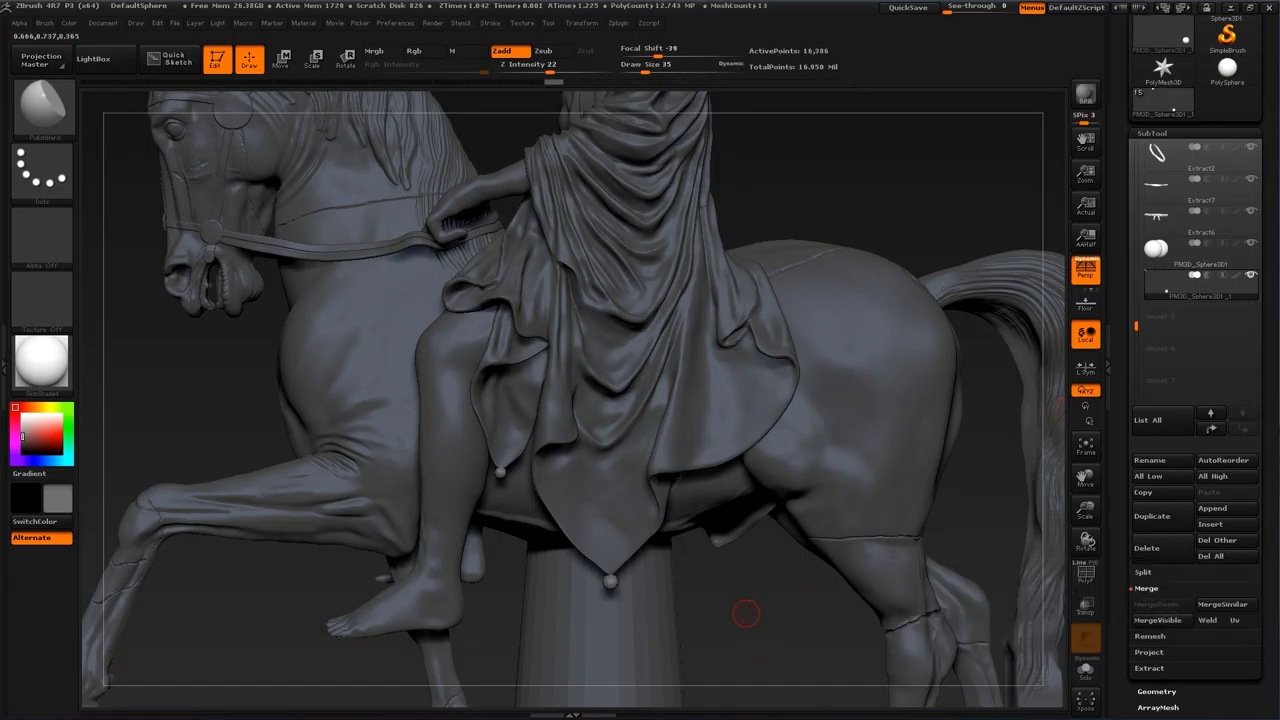
Step: Select the rider's legs subtool, lower its subdivision level and hide all other subtools
mouse_move(746, 614)
left_mouse_down("alt")
mouse_move(742, 510)
mouse_move(742, 614)
left_mouse_up("alt")
left_click_drag(265, 480, 265, 491, "alt")
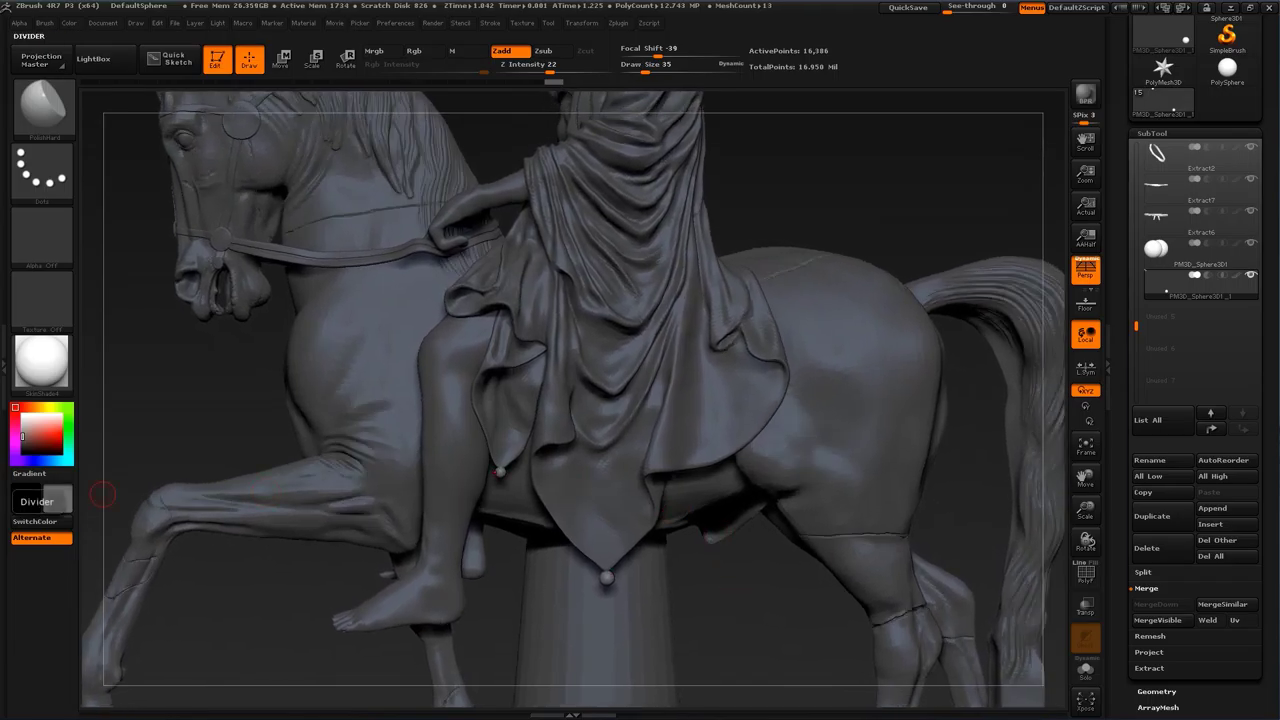
mouse_move(812, 589)
left_mouse_down()
mouse_move(776, 591)
mouse_move(780, 618)
mouse_move(793, 625)
mouse_move(796, 430)
mouse_move(914, 417)
mouse_move(968, 426)
mouse_move(880, 470)
mouse_move(826, 446)
mouse_move(1000, 430)
left_mouse_up()
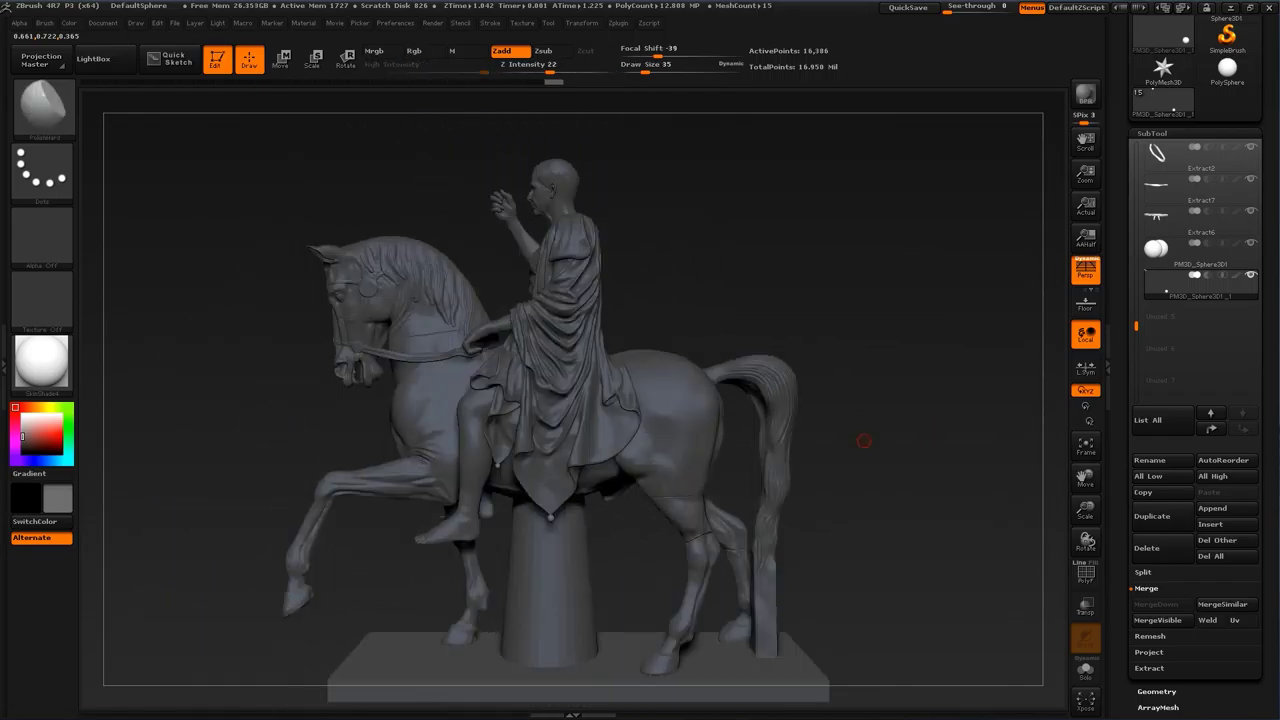
left_click_drag(720, 430, 742, 555, "alt")
left_click(416, 450, "alt")
left_click_drag(200, 617, 216, 581)
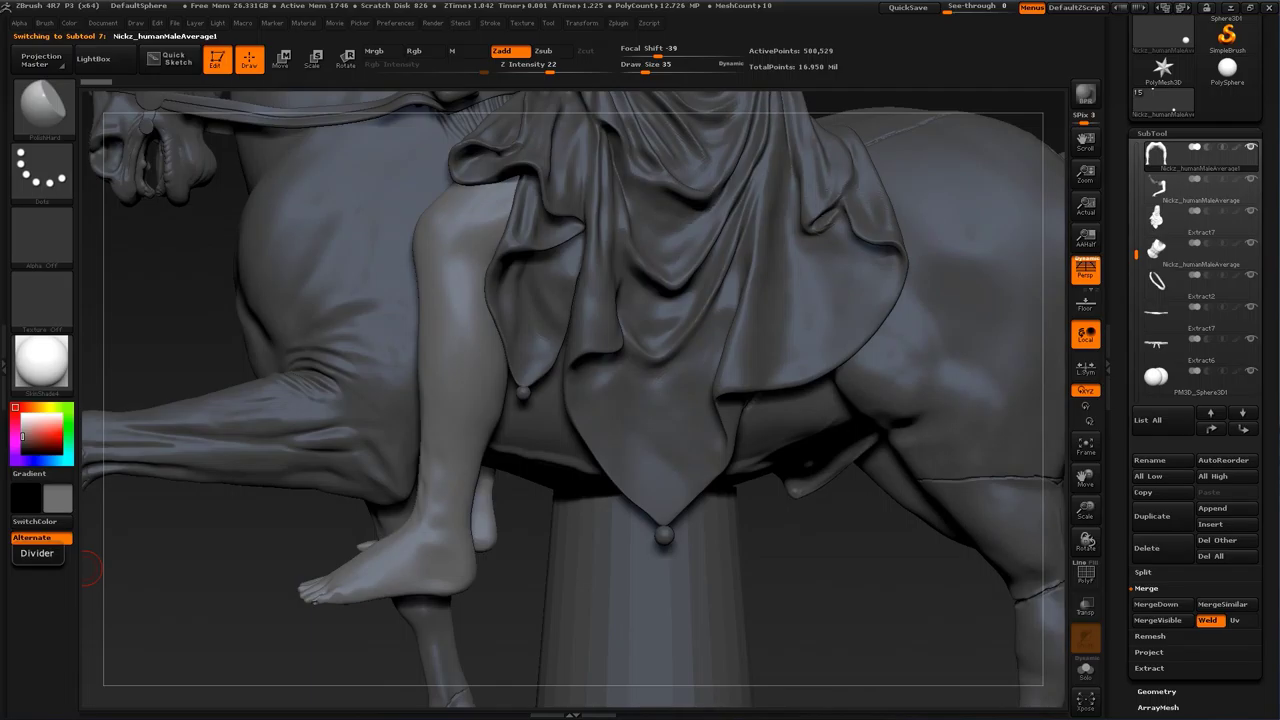
left_click_drag(237, 571, 292, 431, "alt")
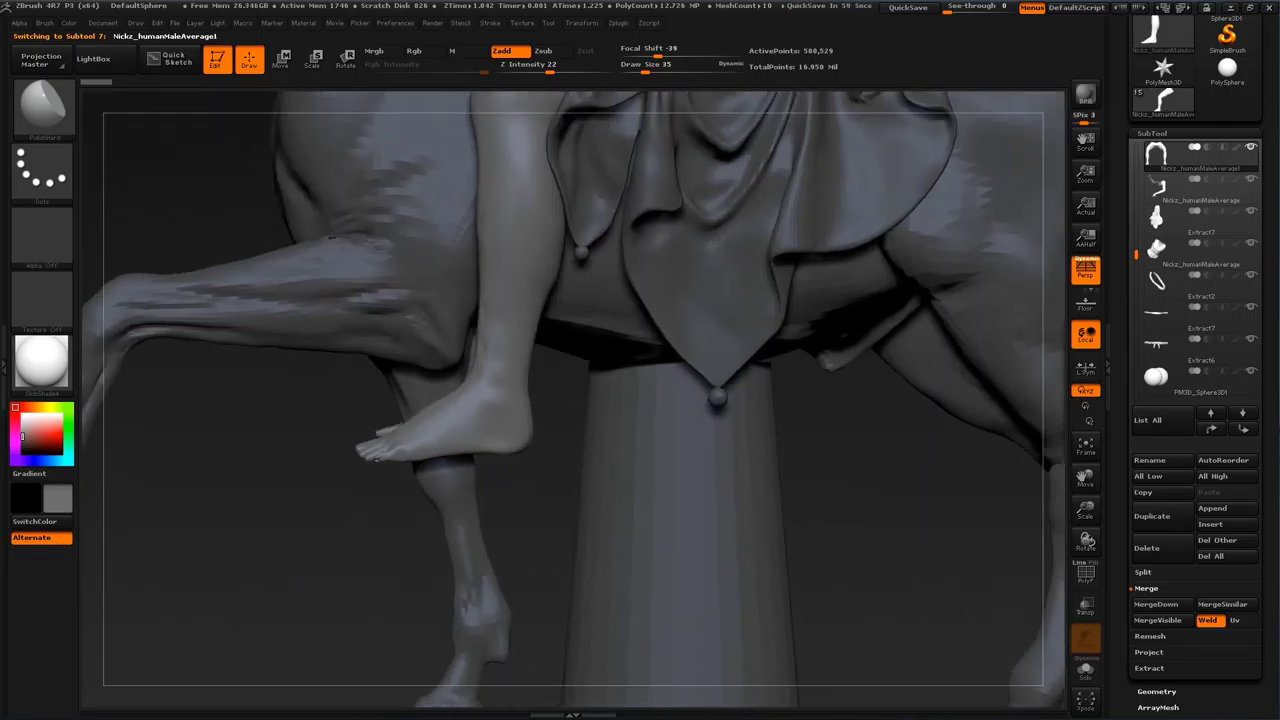
left_click_drag(262, 515, 555, 640)
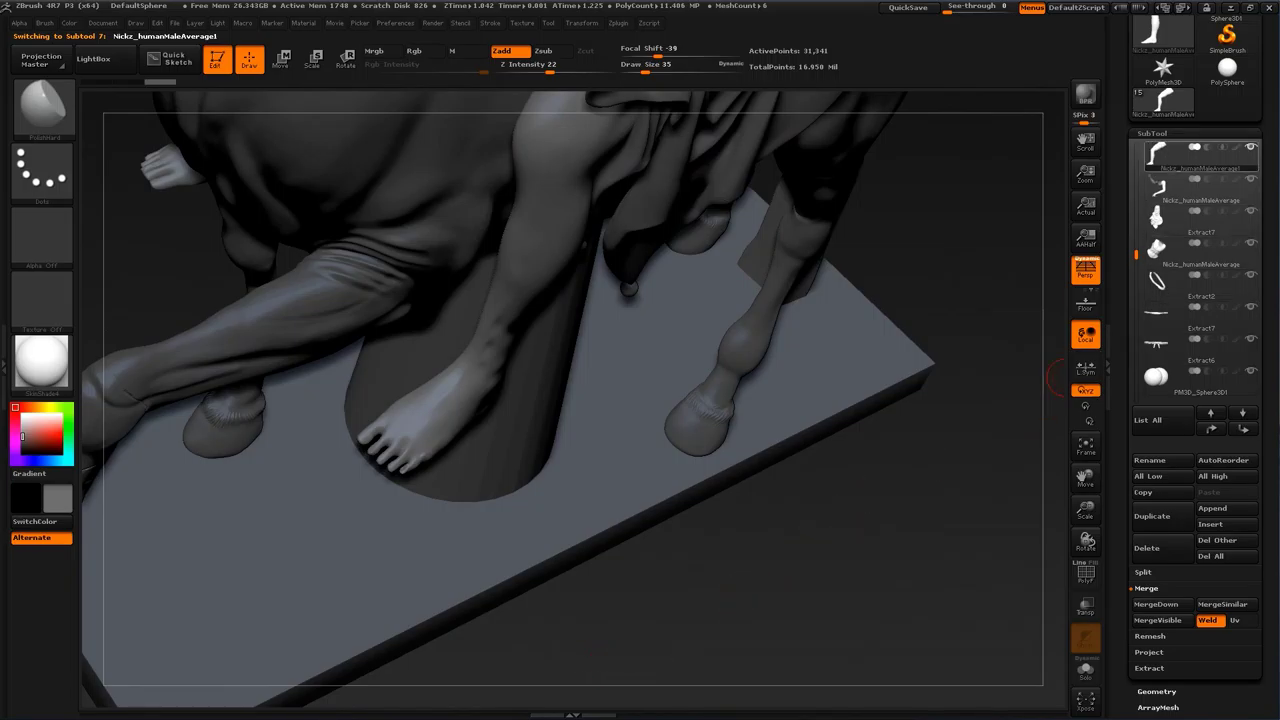
left_click(1250, 147)
Step: Smooth the lower leg above the ankle at draw size 71
mouse_move(720, 457)
left_mouse_down("alt")
mouse_move(716, 531)
mouse_move(811, 503)
mouse_move(709, 392)
mouse_move(699, 417)
mouse_move(800, 395)
left_mouse_up("alt")
key("s")
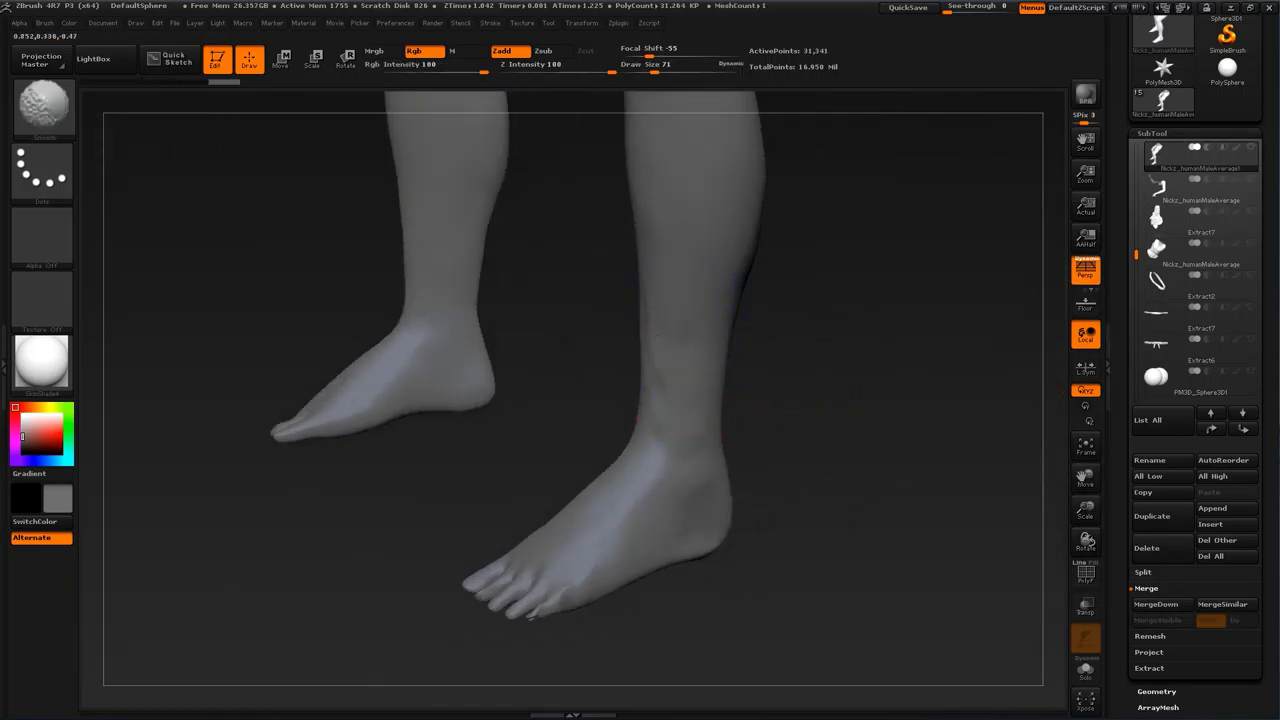
left_click_drag(642, 328, 706, 283, "shift")
left_click_drag(840, 474, 832, 481)
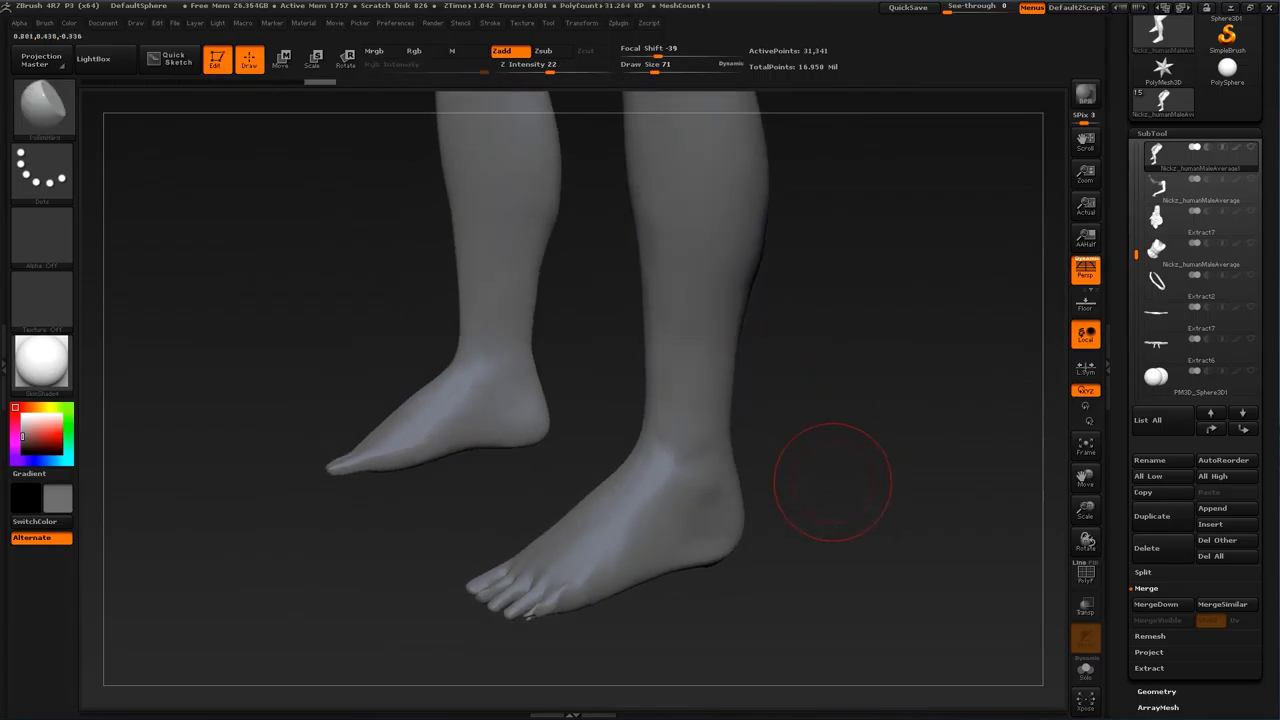
Step: Choose the Move brush, drop the legs one more subdivision level and smooth down the toes of the near foot
key("b")
left_click(651, 334)
mouse_move(776, 436)
left_mouse_down()
mouse_move(771, 477)
mouse_move(838, 520)
left_mouse_up()
key("shift+d")
left_click_drag(505, 508, 436, 474, "shift")
mouse_move(383, 511)
left_mouse_down("alt")
mouse_move(374, 537)
mouse_move(298, 412)
left_mouse_up("alt")
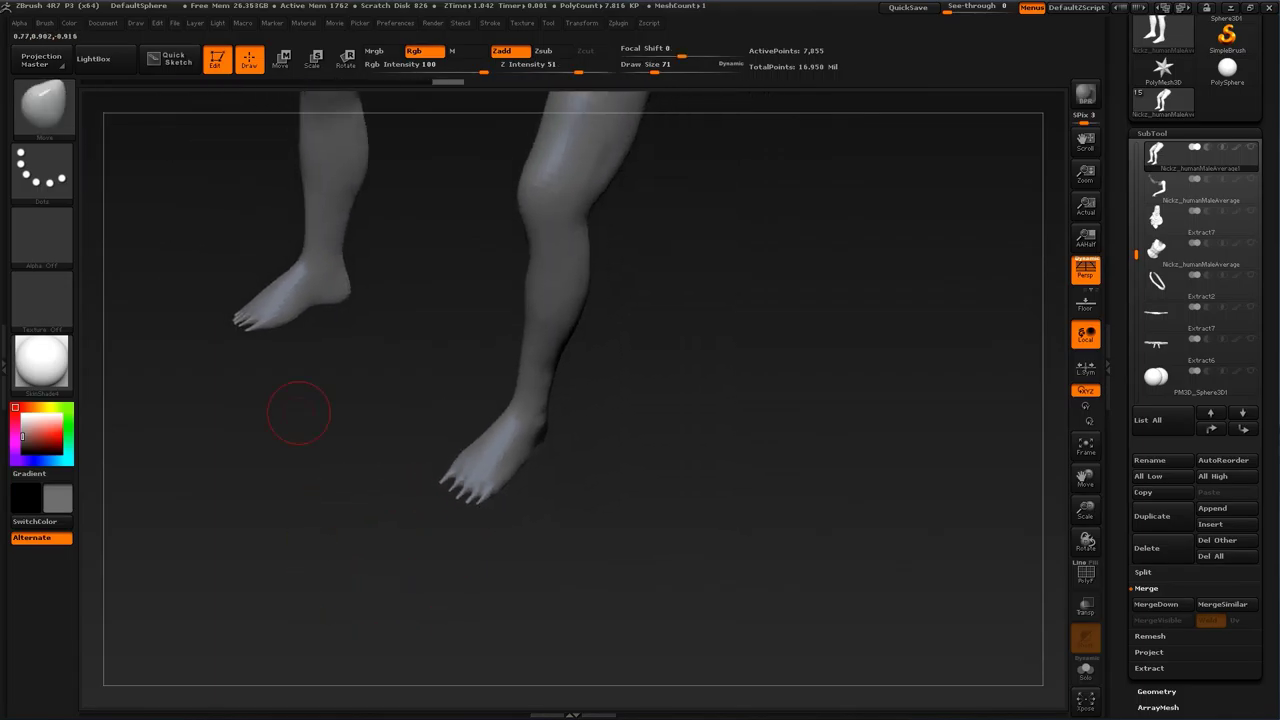
mouse_move(376, 480)
left_mouse_down("alt")
mouse_move(438, 464)
mouse_move(408, 530)
mouse_move(420, 560)
left_mouse_up("alt")
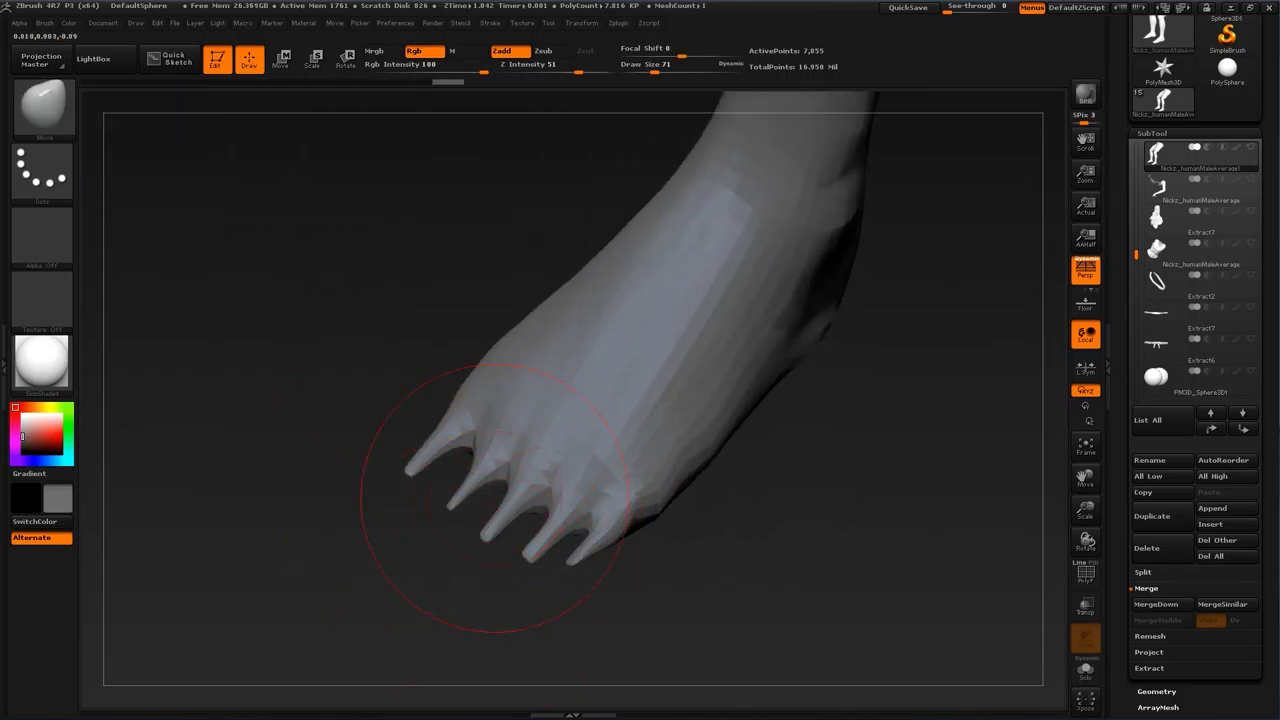
left_click_drag(440, 452, 606, 542, "shift")
left_click_drag(530, 575, 571, 603, "alt")
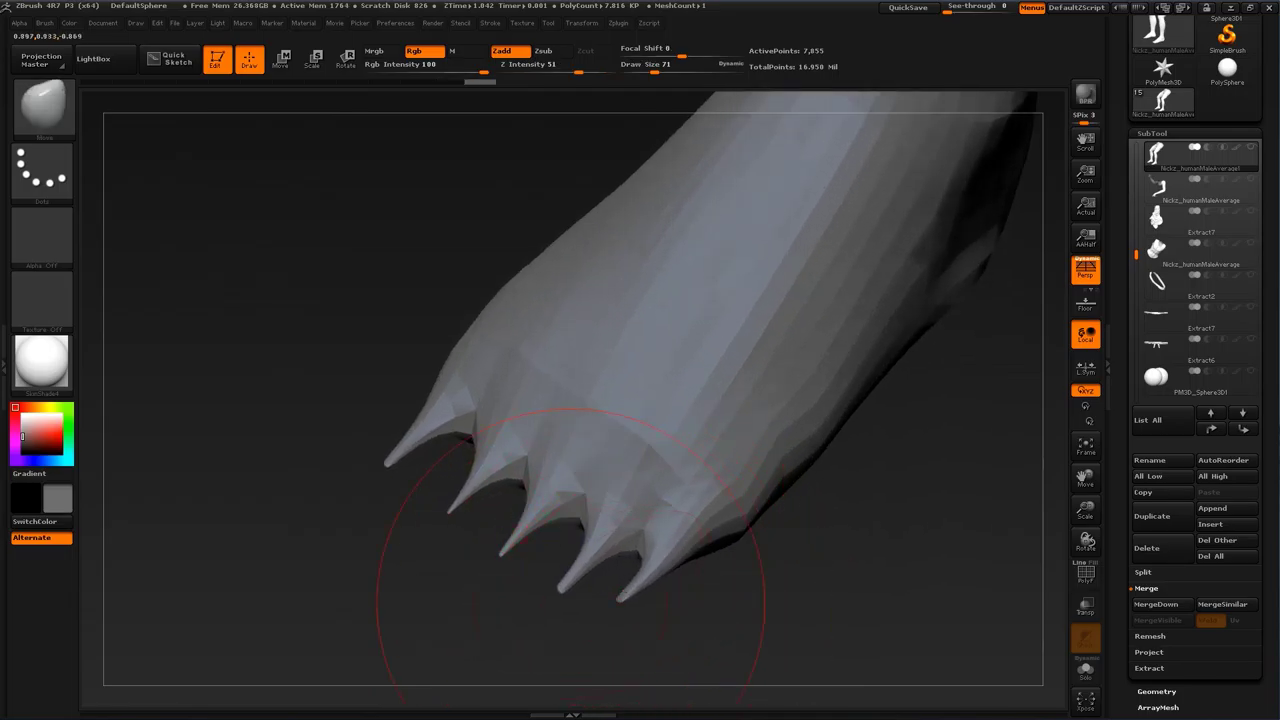
left_click_drag(486, 612, 488, 543)
Step: Push the pointed toe tips back toward the foot with the Move brush at draw size 27, then smooth the toe ends at size 18
key("s")
mouse_move(576, 466)
left_mouse_down()
mouse_move(558, 466)
mouse_move(579, 466)
mouse_move(556, 492)
left_mouse_up()
key("s")
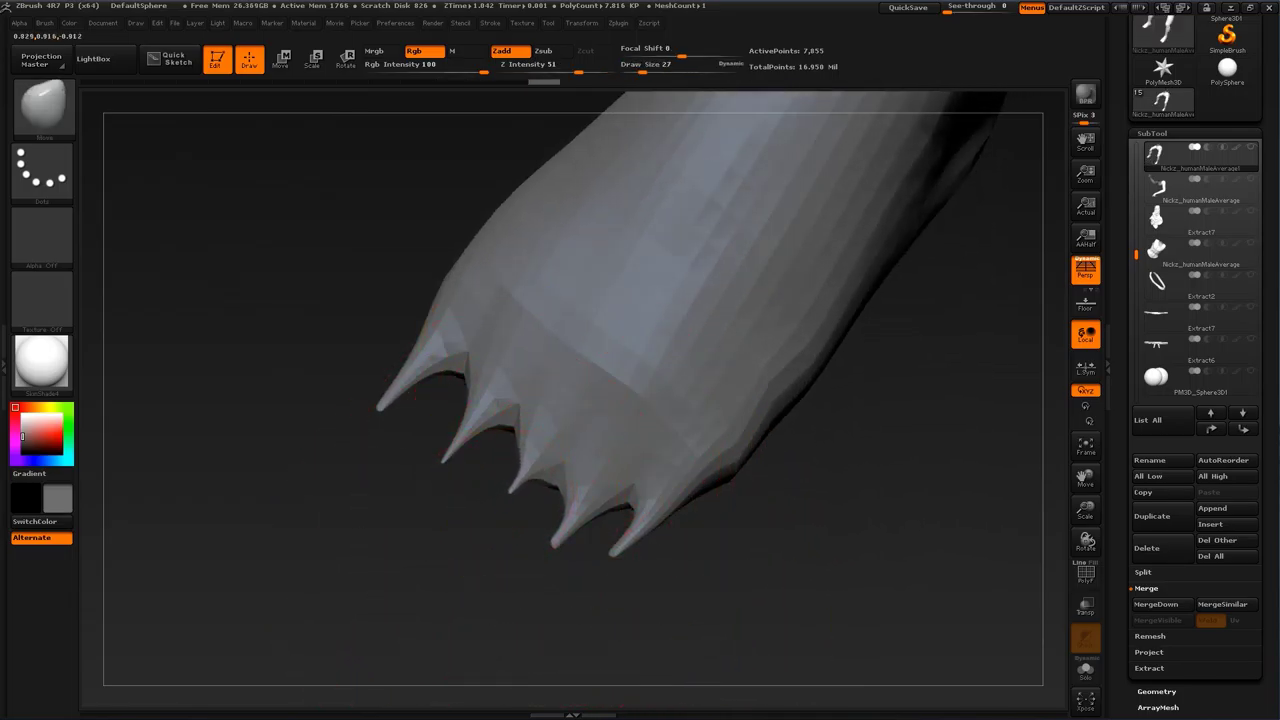
mouse_move(516, 446)
left_mouse_down()
mouse_move(507, 458)
mouse_move(448, 444)
mouse_move(480, 421)
left_mouse_up()
left_click_drag(459, 377, 446, 389)
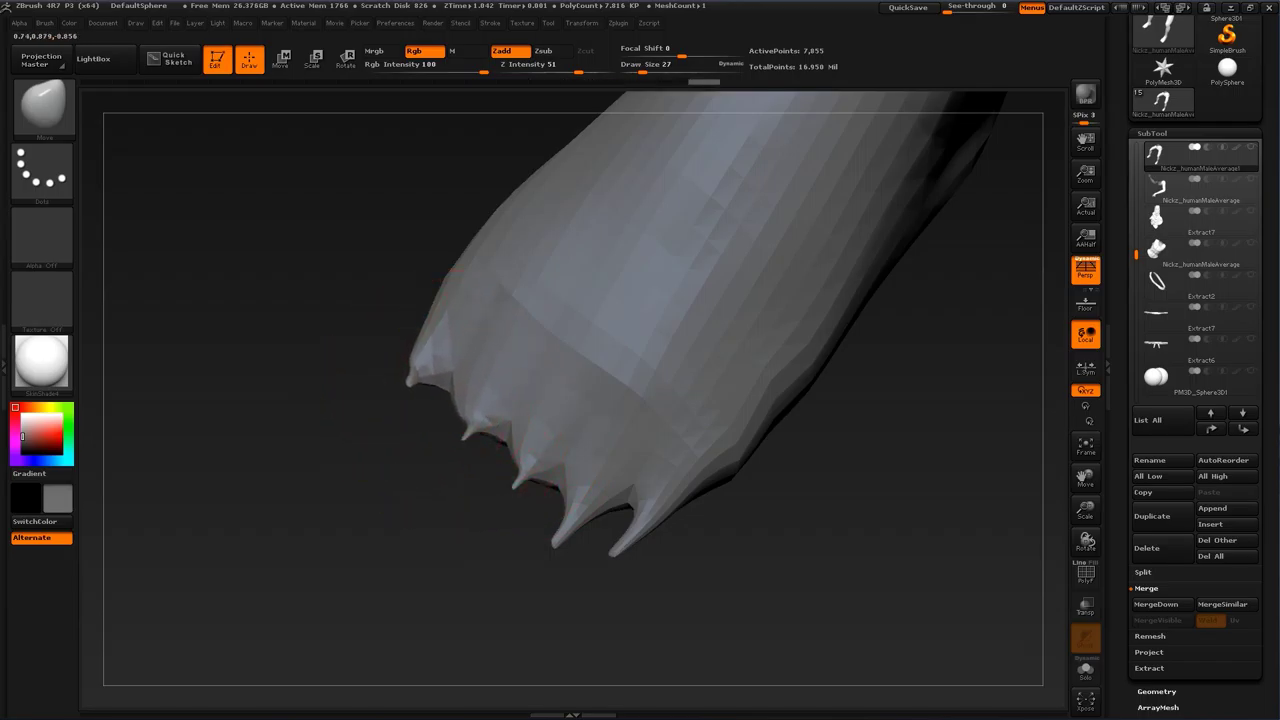
mouse_move(556, 541)
left_mouse_down()
mouse_move(592, 495)
mouse_move(633, 534)
left_mouse_up()
key("s")
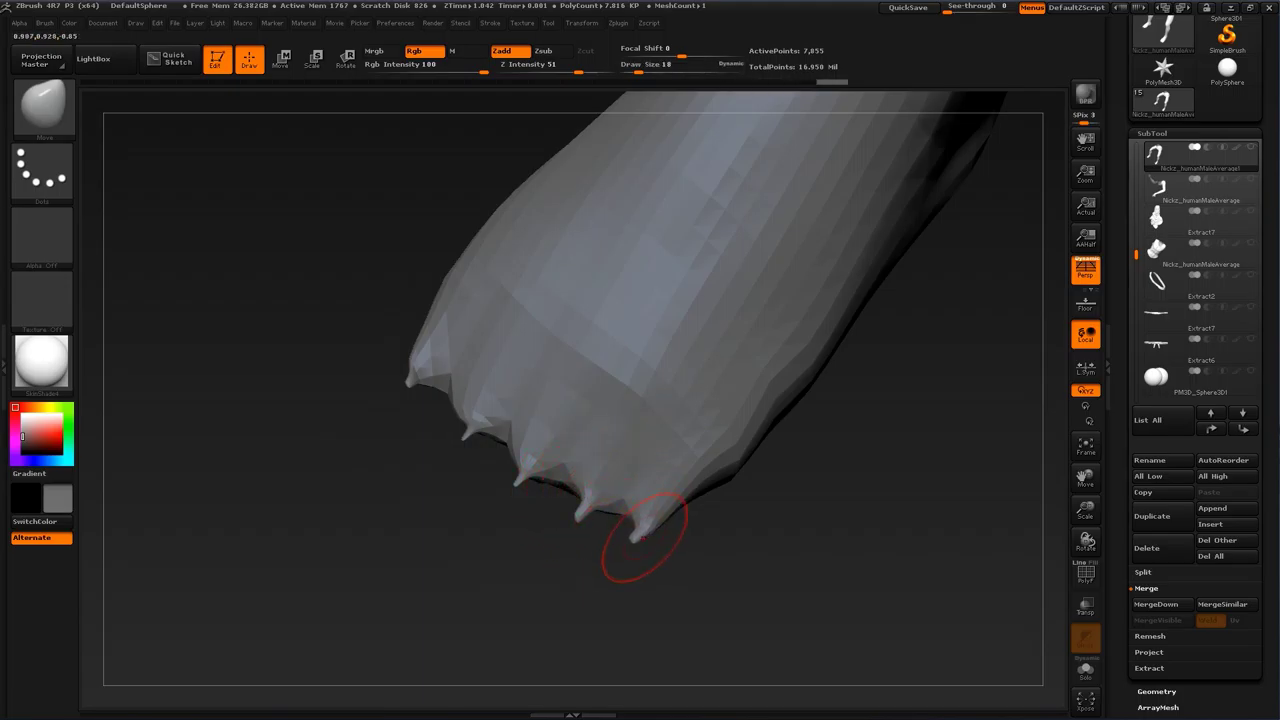
key("shift")
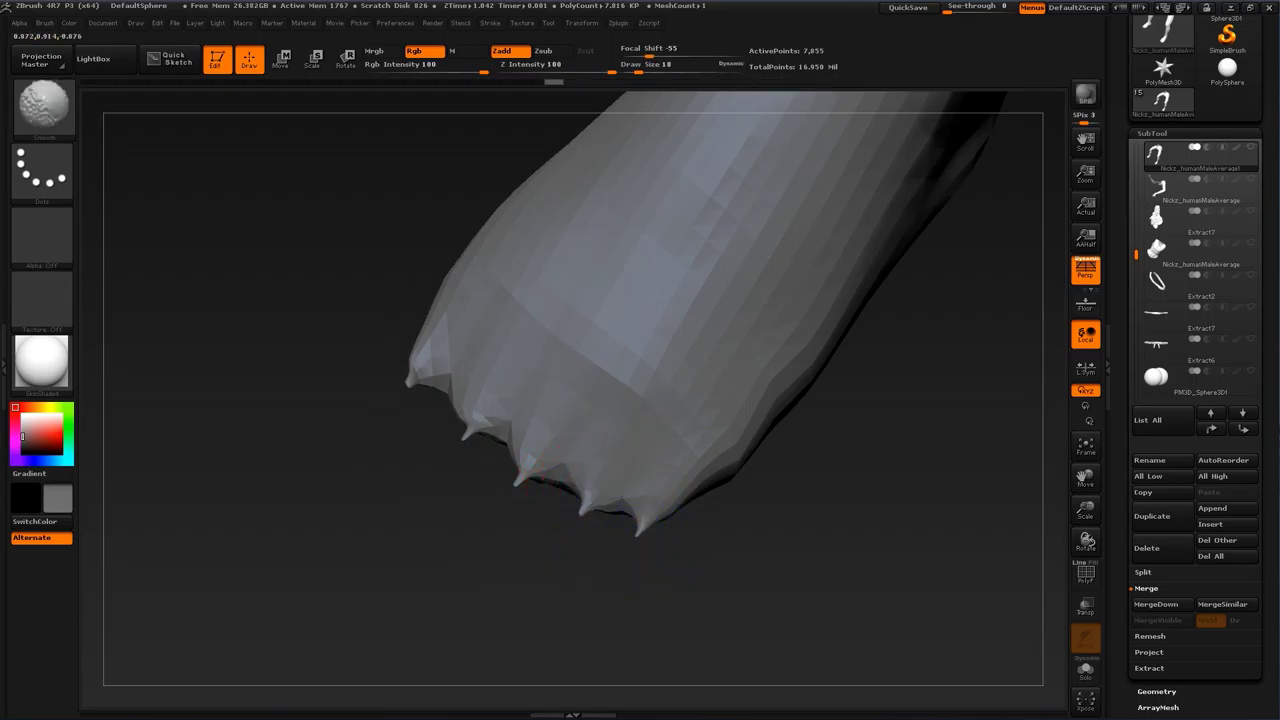
mouse_move(532, 492)
left_mouse_down("shift")
mouse_move(514, 476)
mouse_move(569, 478)
left_mouse_up("shift")
Step: Inflate the gaps and tips along the foot's front edge using the Inflat brush at draw size 18 to round out the toes
key("b")
left_click(245, 336)
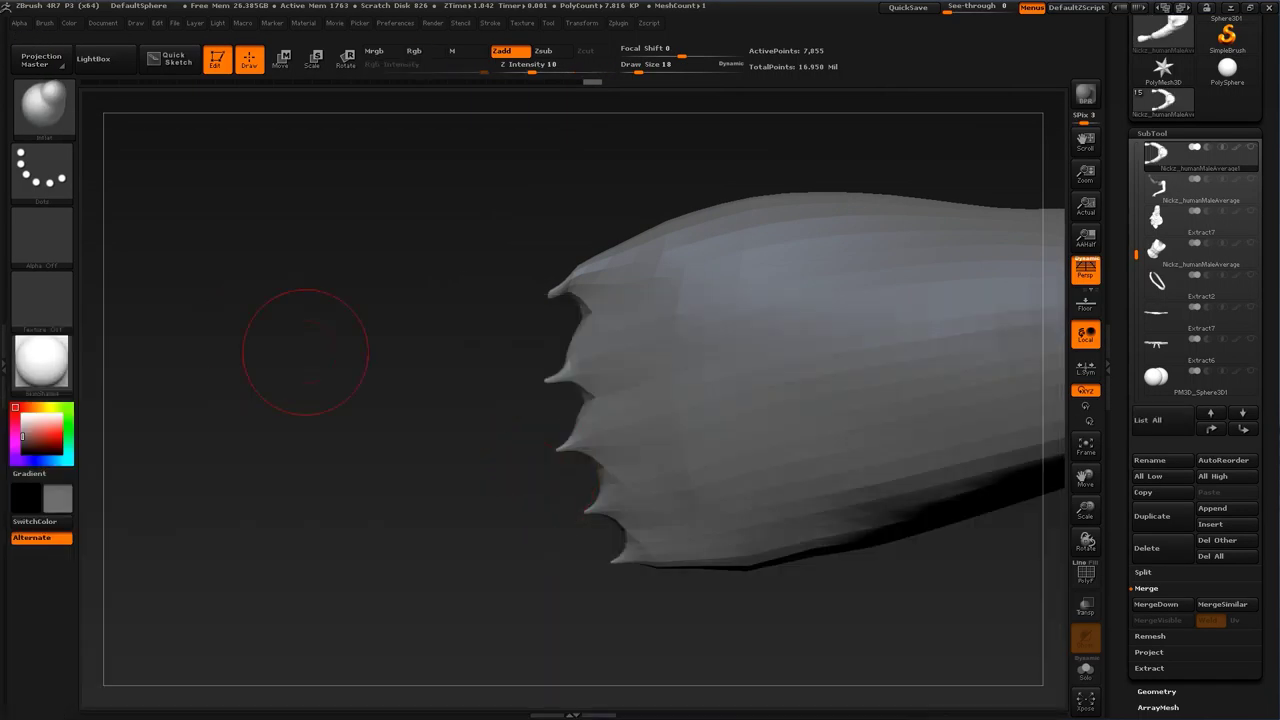
left_click_drag(566, 522, 558, 498)
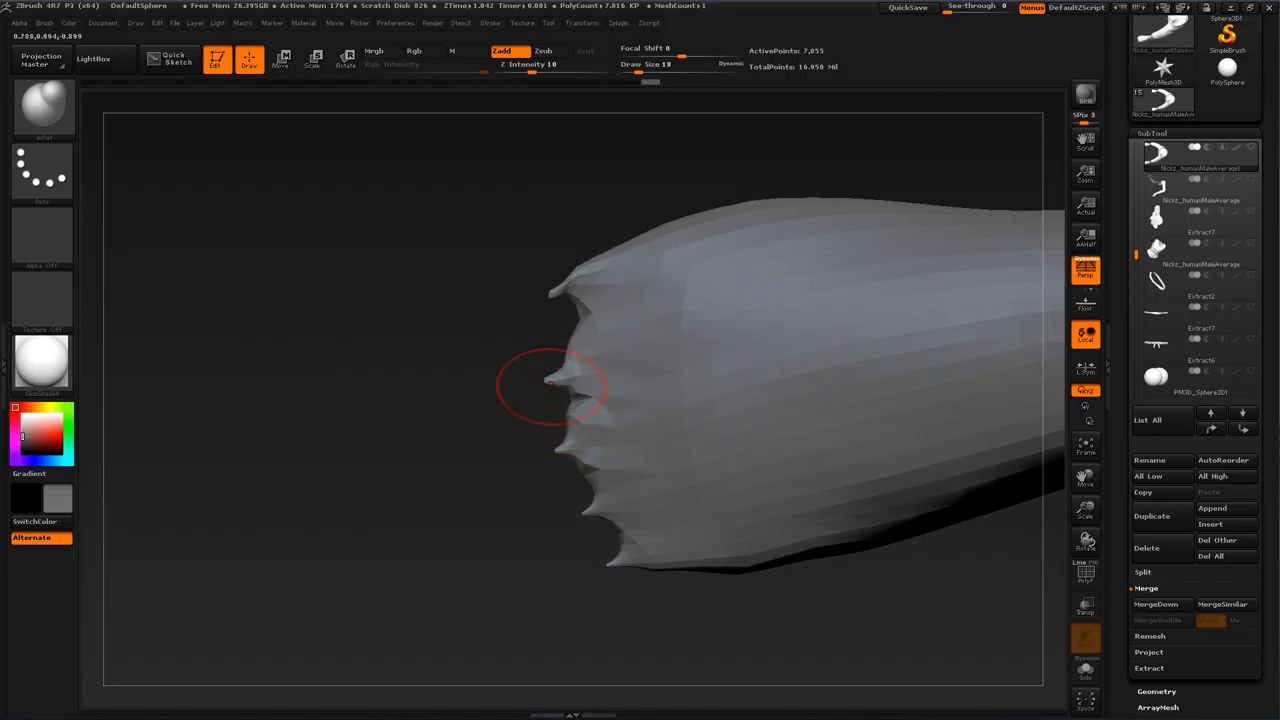
mouse_move(488, 510)
left_mouse_down("alt")
mouse_move(463, 434)
mouse_move(470, 500)
left_mouse_up("alt")
mouse_move(545, 612)
left_mouse_down("alt")
mouse_move(520, 520)
mouse_move(497, 543)
mouse_move(535, 500)
mouse_move(618, 486)
left_mouse_up("alt")
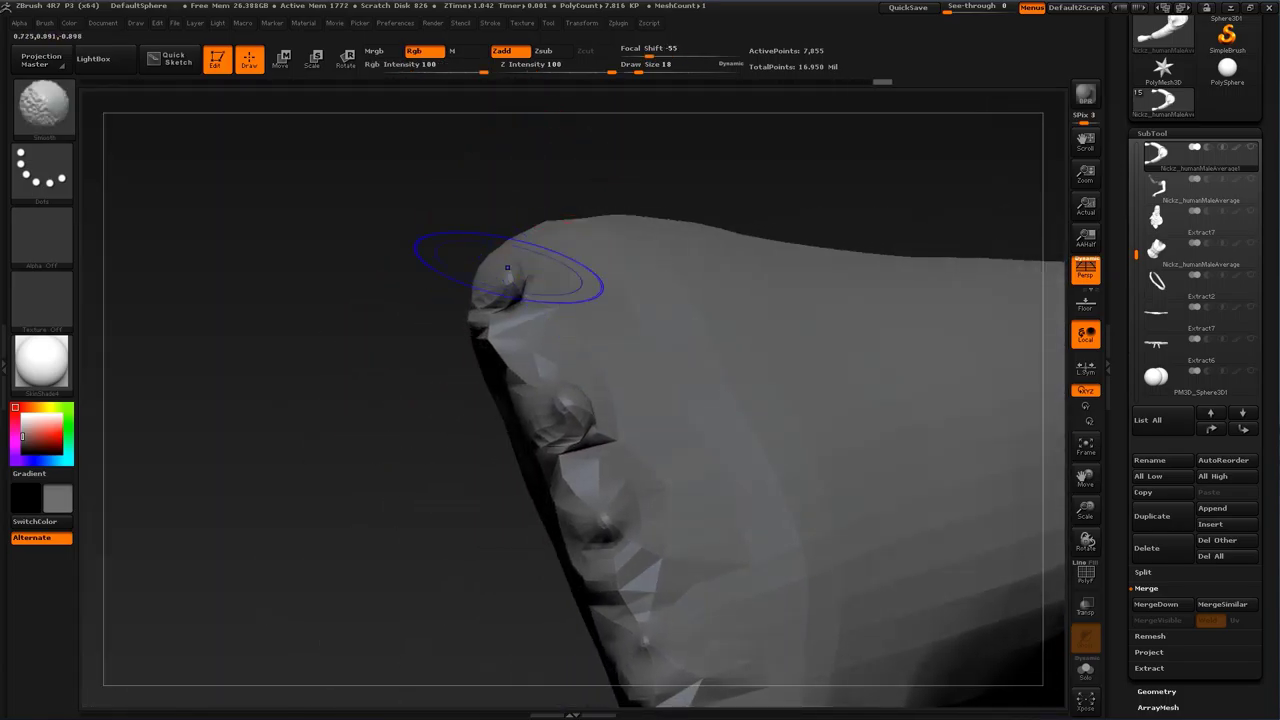
Step: Reshape the tip of the end toe using the Move brush, reducing the draw size to 12
key("b")
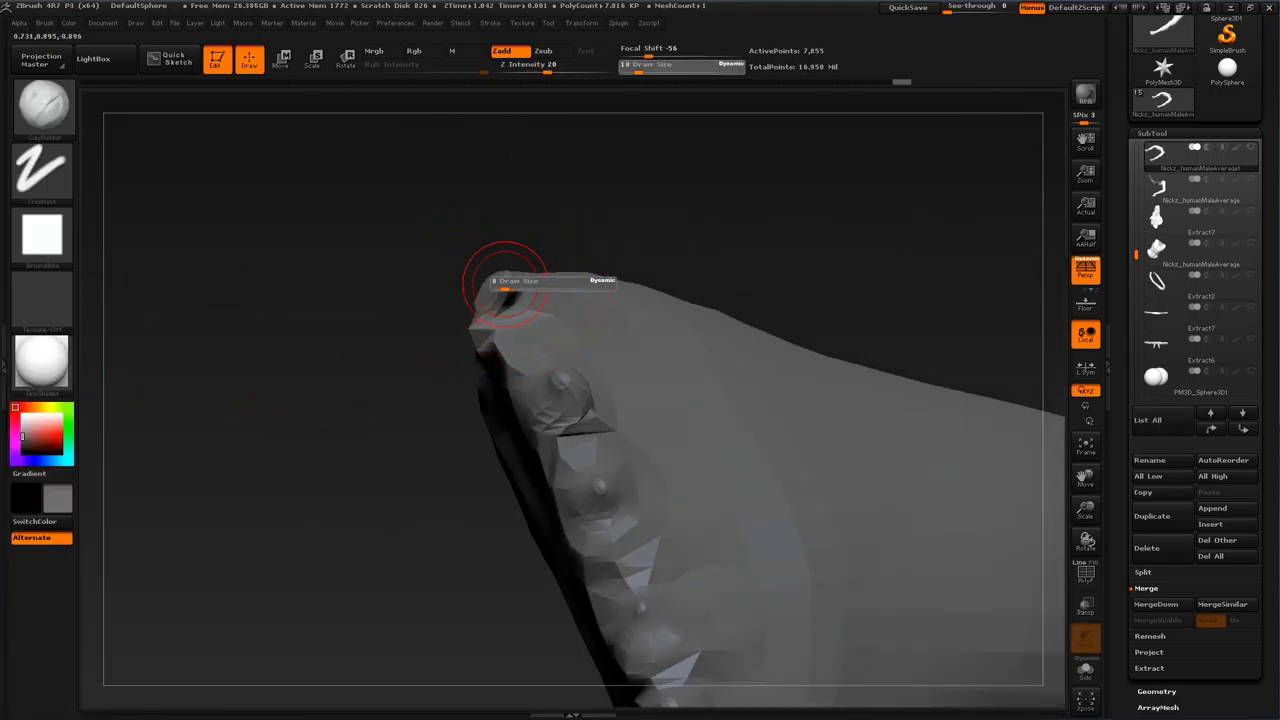
key("b")
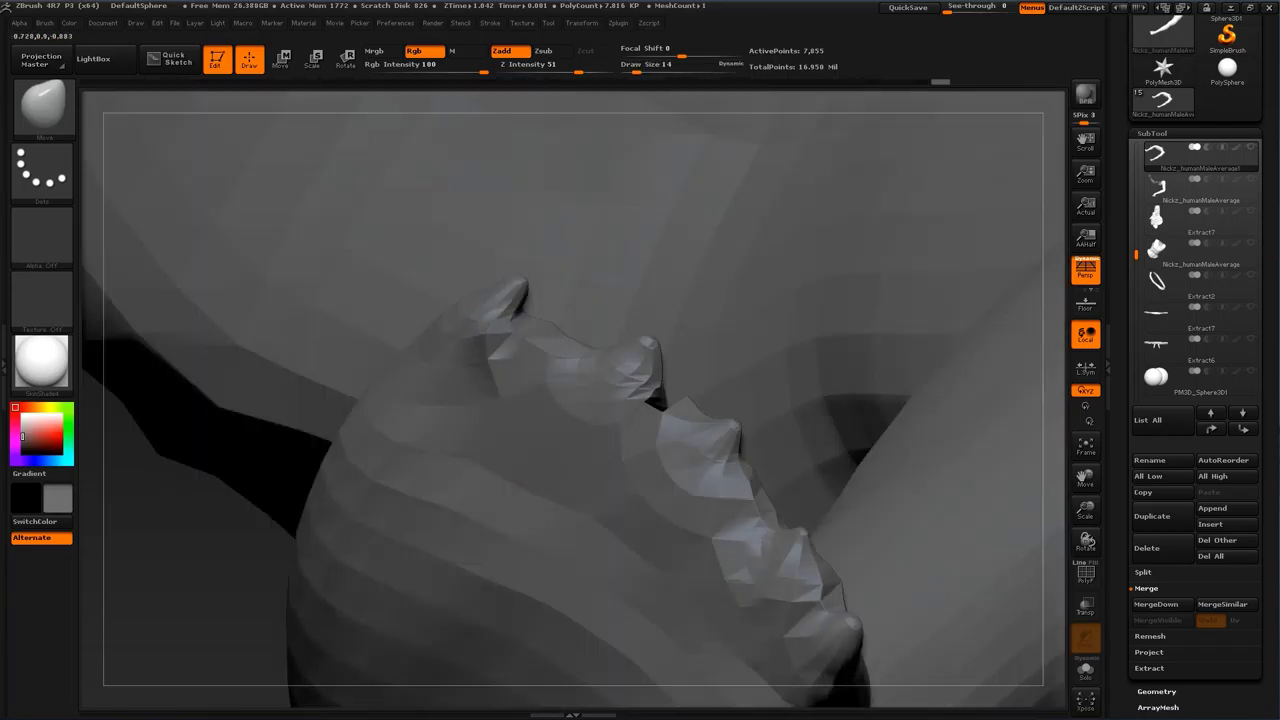
key("s")
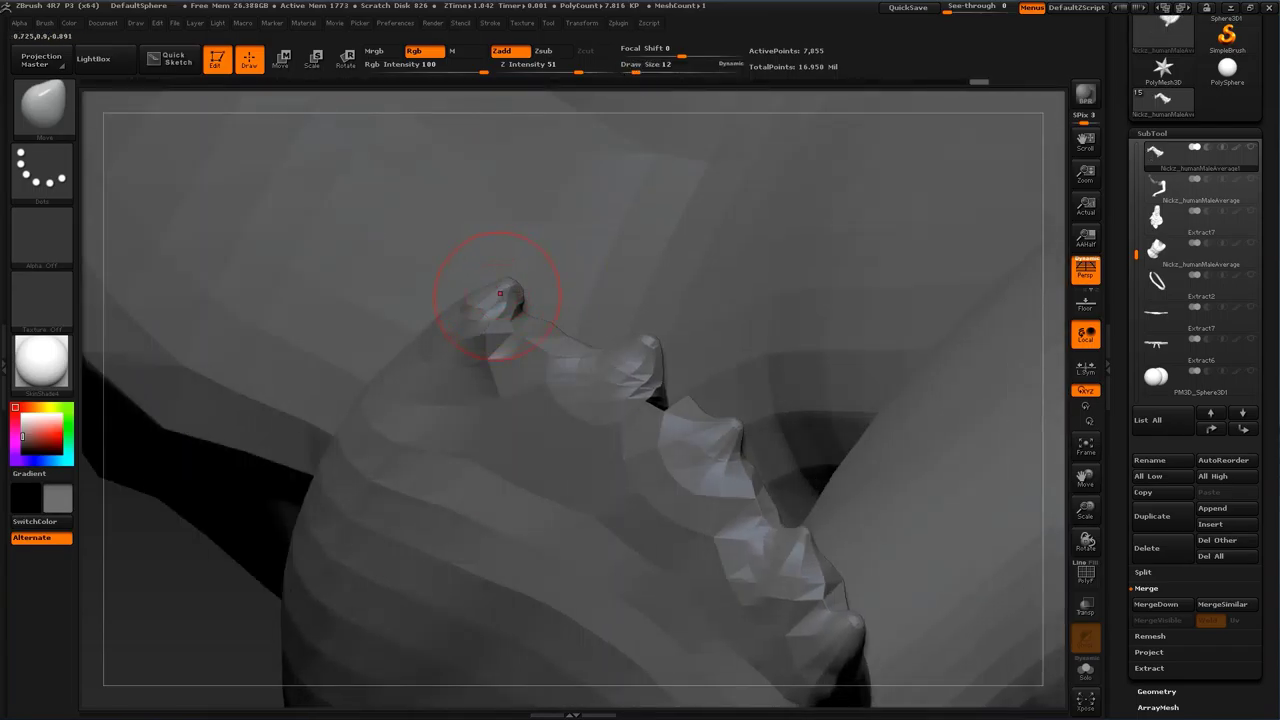
Step: Build up volume on the end toe using the ClayBuildup brush at draw size 12, checking its form from the front
key("b")
key("c")
key("b")
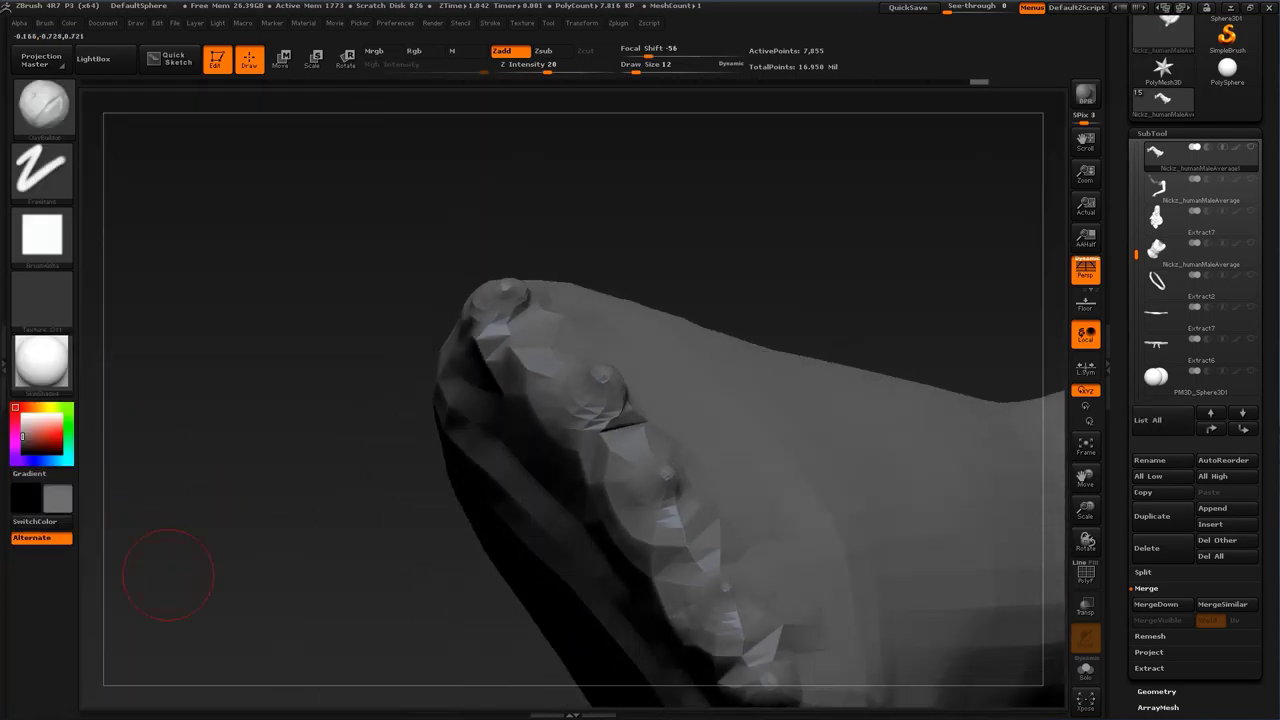
mouse_move(500, 296)
left_mouse_down()
mouse_move(513, 305)
mouse_move(508, 350)
left_mouse_up()
left_click_drag(643, 251, 620, 243, "alt")
left_click_drag(472, 286, 479, 299)
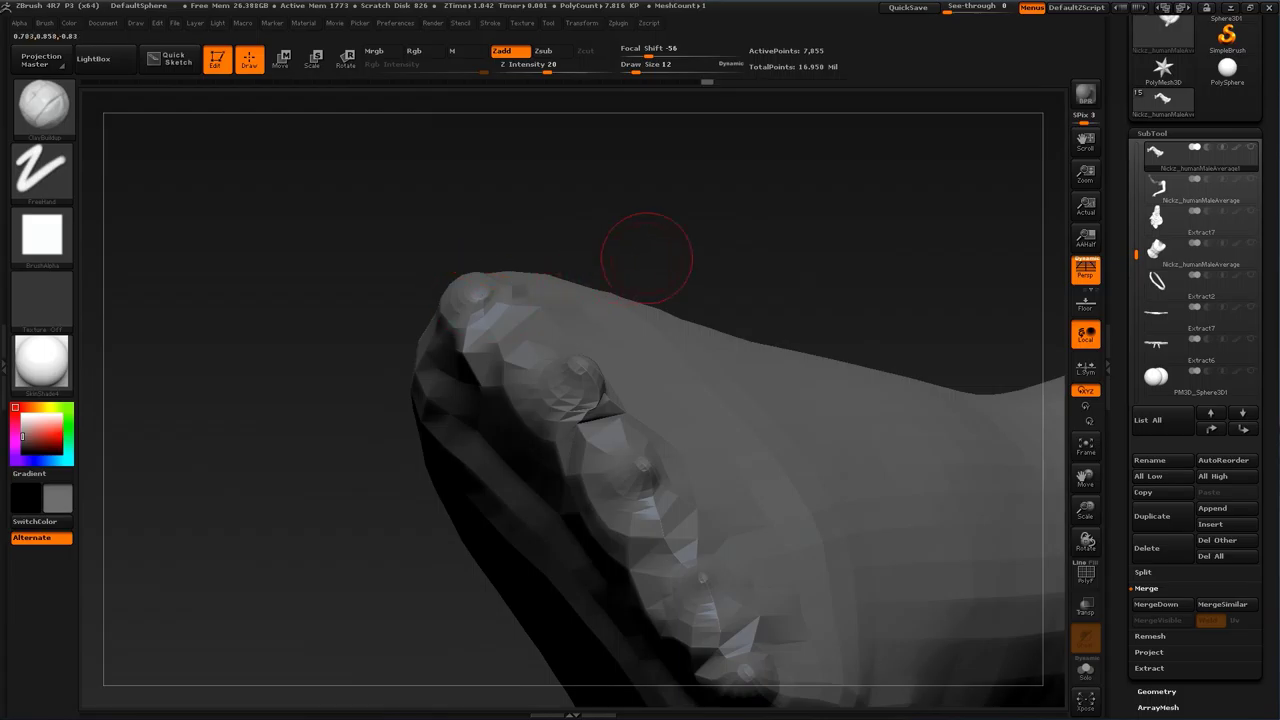
left_click_drag(646, 263, 712, 250)
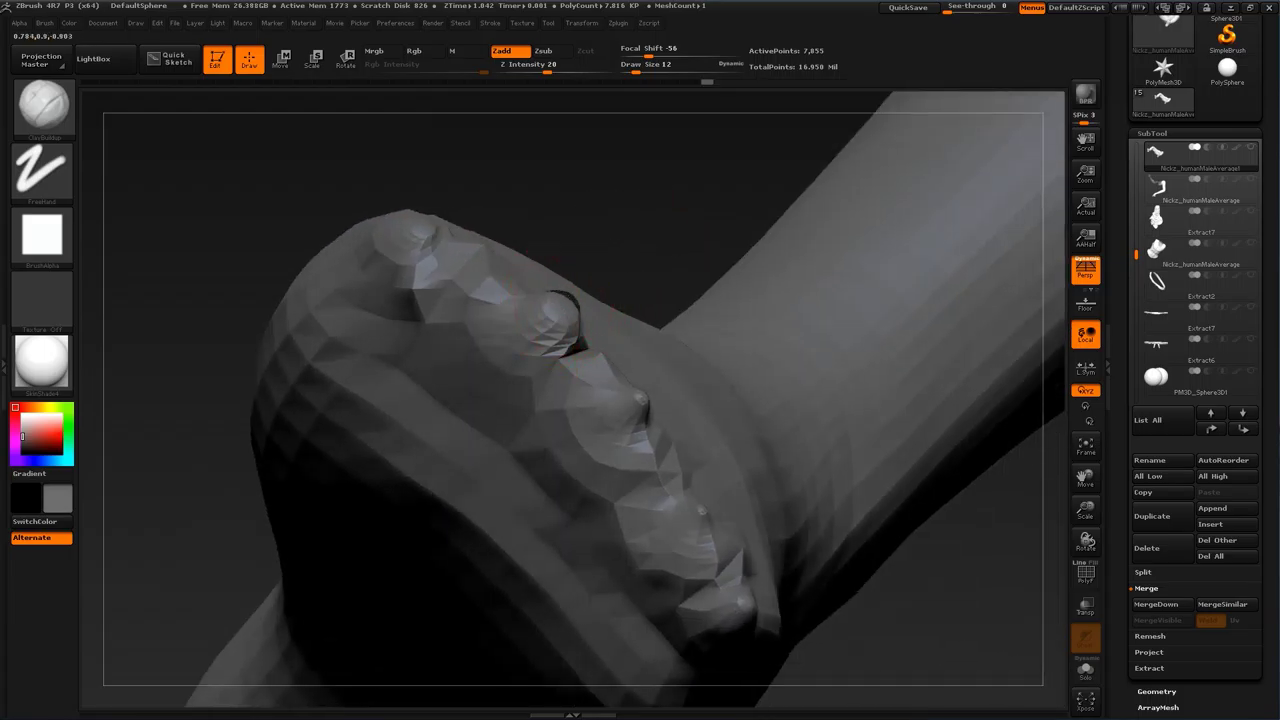
Step: Build up the tips of the middle toes using the ClayBuildup brush at draw size 12, and smooth the jagged areas between them
mouse_move(566, 308)
left_mouse_down()
mouse_move(538, 345)
mouse_move(546, 332)
left_mouse_up()
mouse_move(646, 254)
left_mouse_down()
mouse_move(592, 240)
mouse_move(606, 266)
left_mouse_up()
mouse_move(490, 320)
left_mouse_down("shift")
mouse_move(451, 269)
mouse_move(440, 323)
left_mouse_up("shift")
left_click_drag(310, 385, 340, 392)
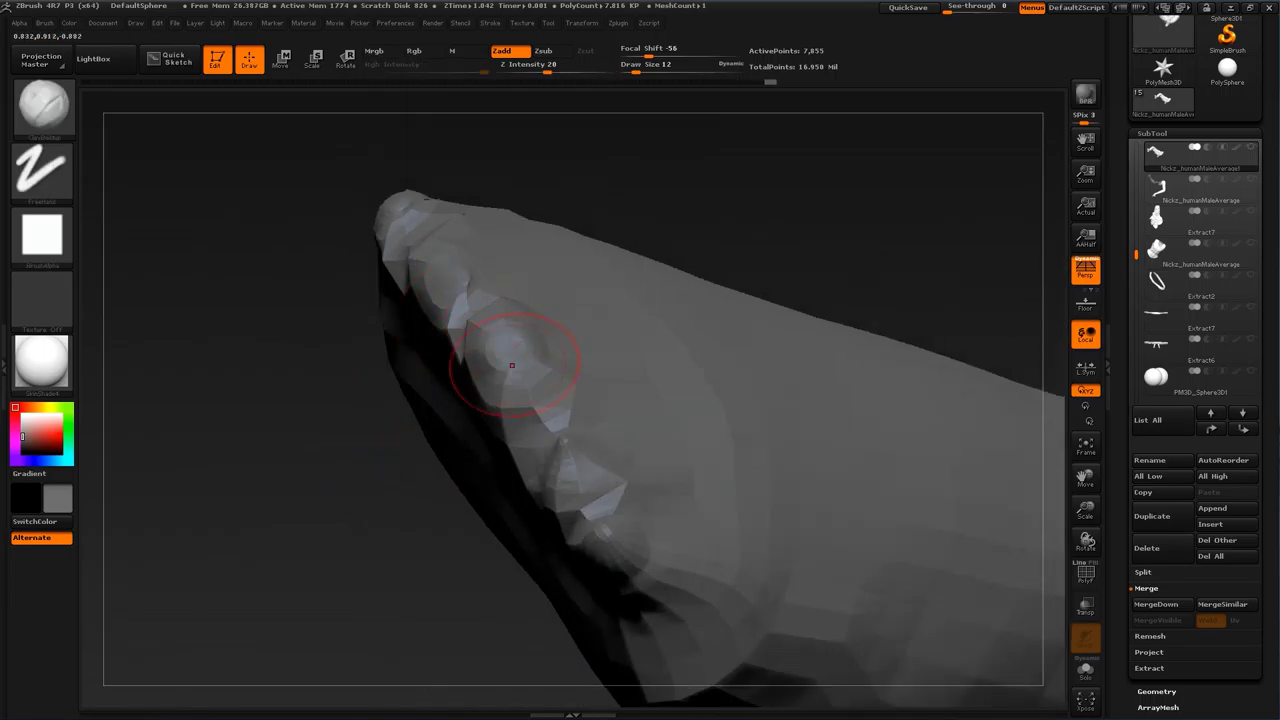
left_click_drag(512, 365, 500, 400, "shift")
left_click_drag(385, 465, 425, 410)
left_click_drag(590, 225, 567, 310)
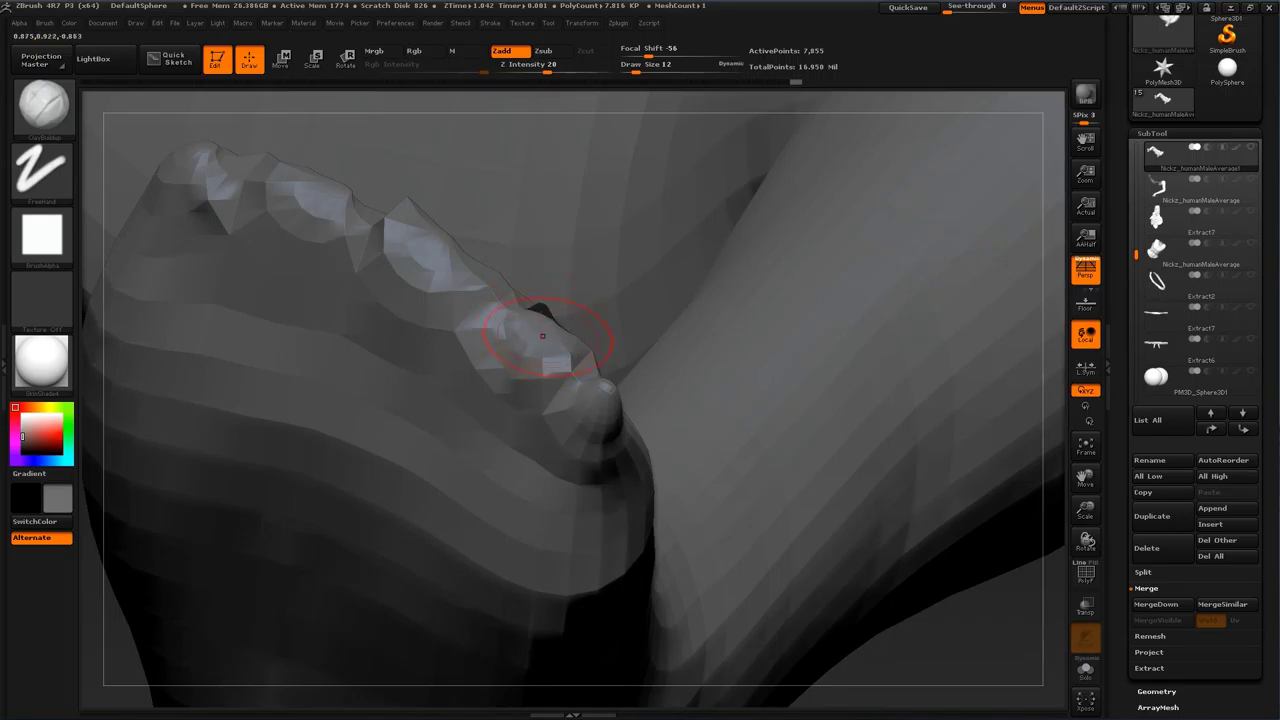
Step: Add volume to the two smallest end toes with the ClayBuildup brush at draw size 12
left_click_drag(936, 648, 805, 650)
mouse_move(582, 395)
left_mouse_down()
mouse_move(602, 413)
mouse_move(578, 350)
left_mouse_up()
left_click_drag(380, 490, 457, 552)
left_click_drag(471, 395, 508, 388)
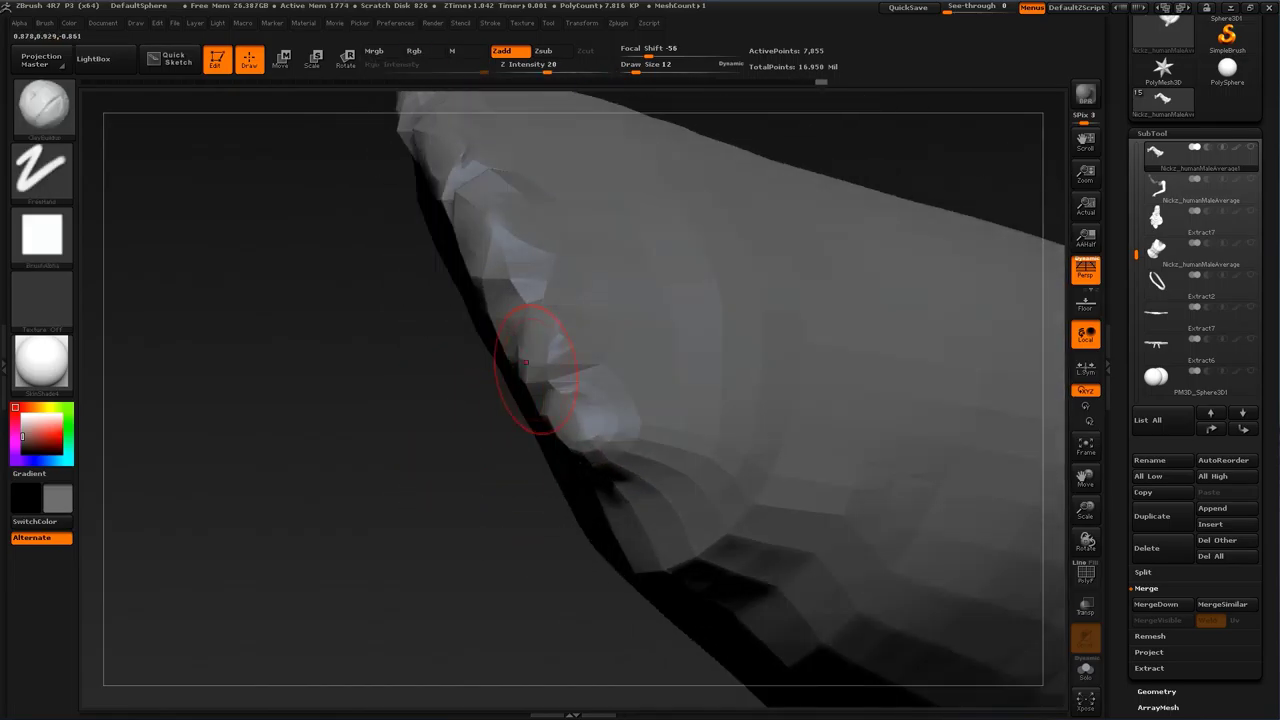
Step: Raise the foot's subdivision level, fill the pits in the small toes with ClayBuildup at draw size 20, and smooth them
key("]")
key("d")
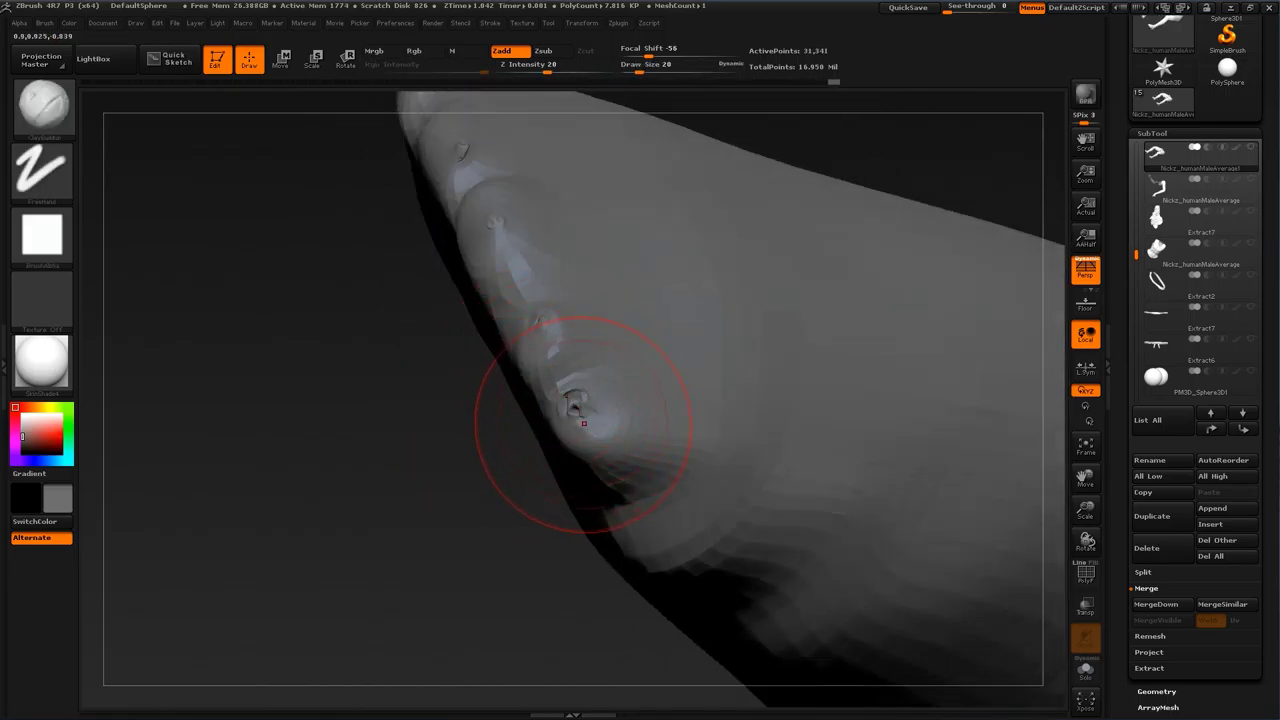
key("ctrl+d")
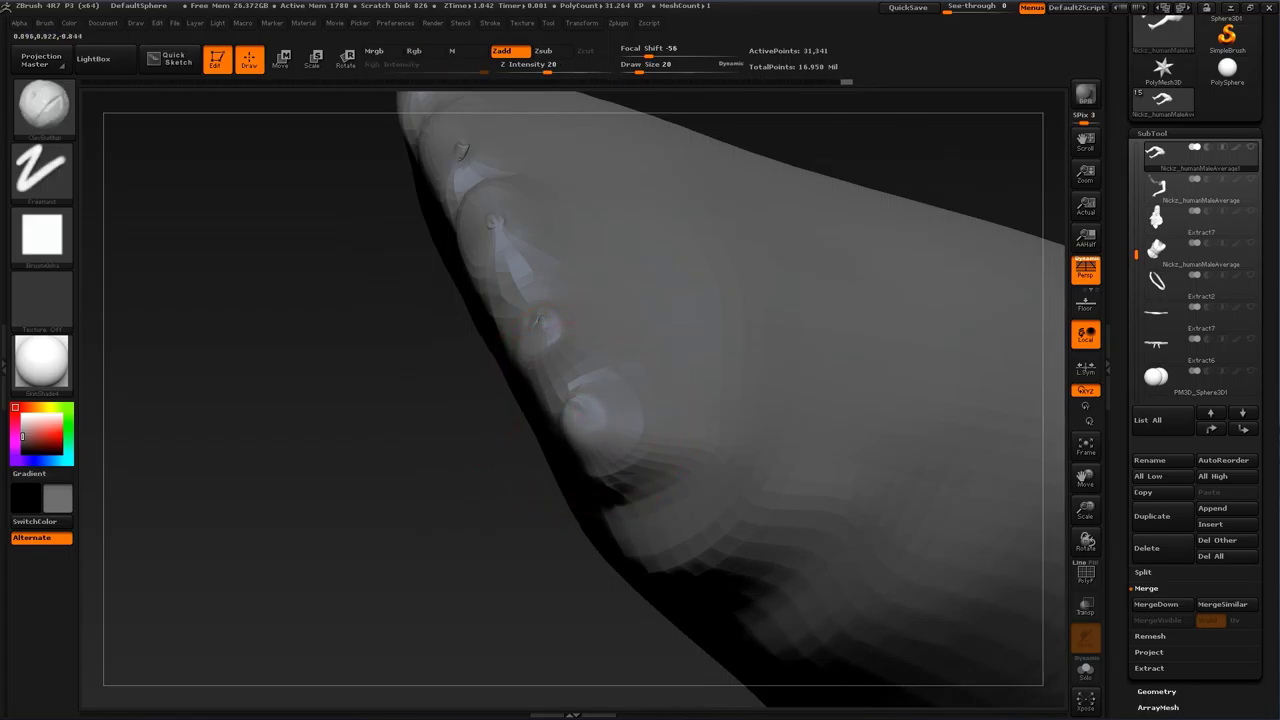
left_click_drag(584, 410, 593, 430)
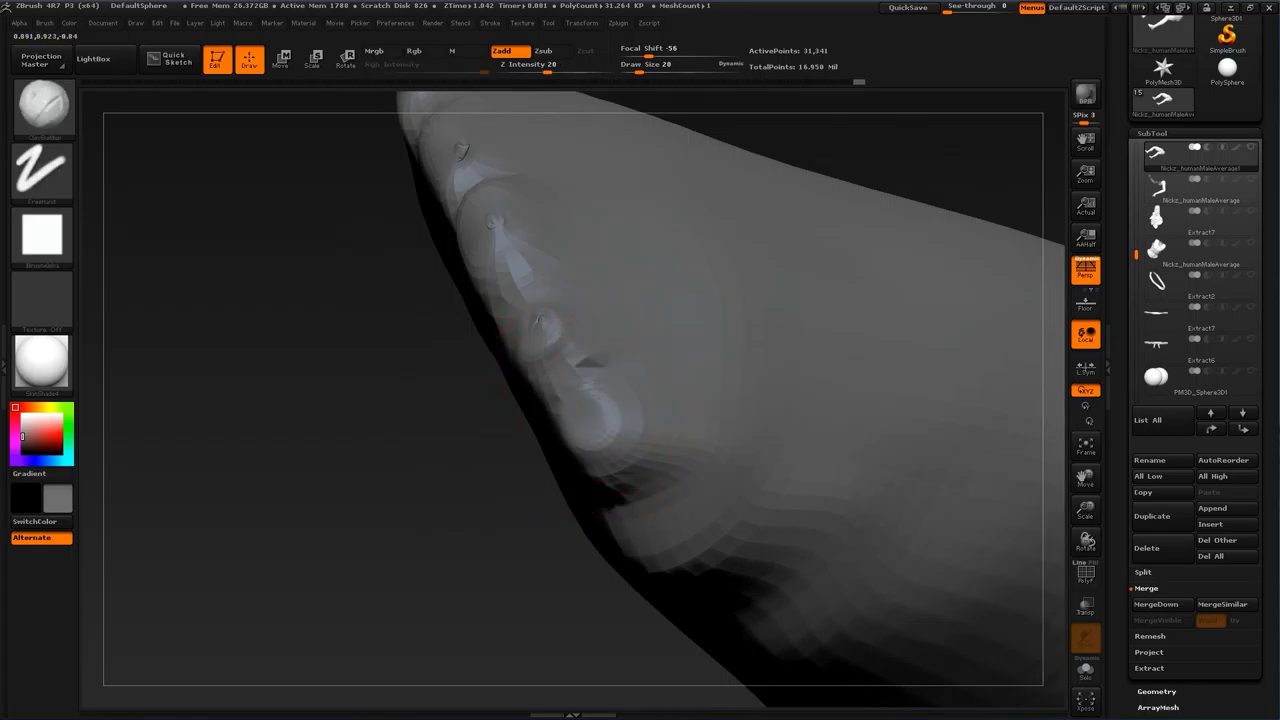
left_click_drag(541, 316, 552, 318, "shift")
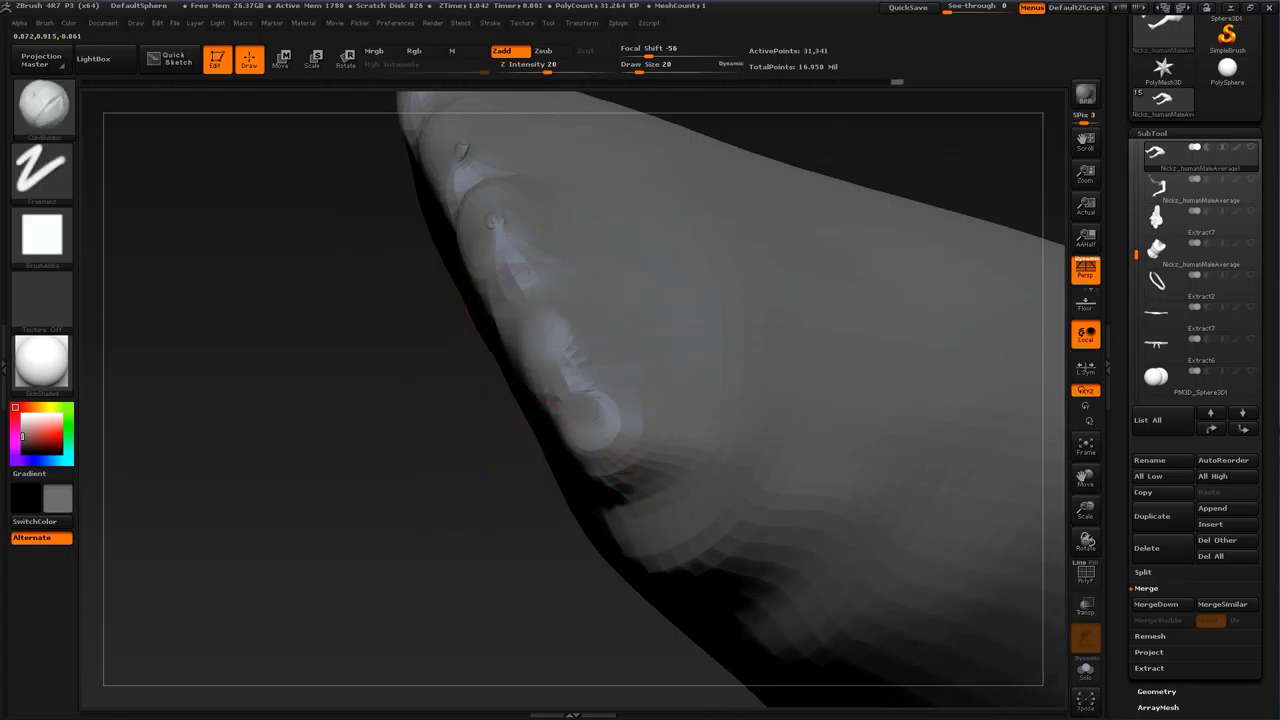
mouse_move(393, 360)
left_mouse_down()
mouse_move(451, 437)
mouse_move(530, 450)
left_mouse_up()
mouse_move(540, 325)
left_mouse_down("shift")
mouse_move(568, 405)
mouse_move(557, 348)
left_mouse_up("shift")
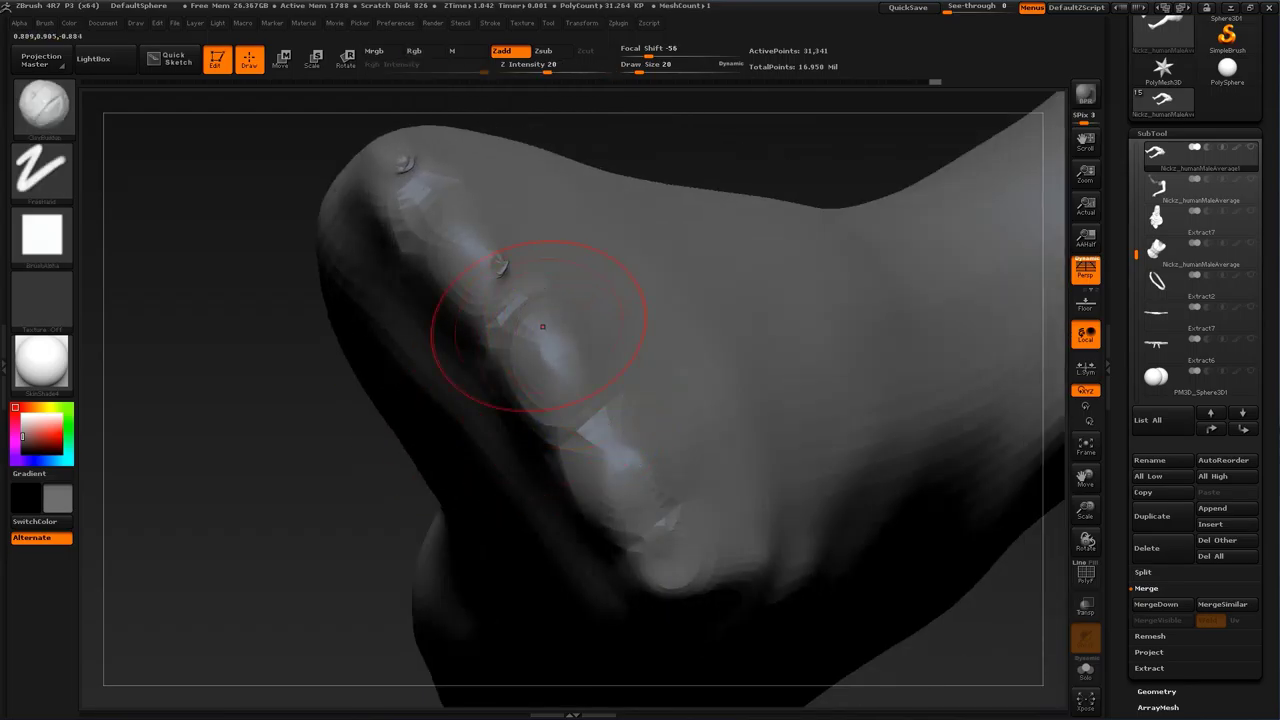
mouse_move(502, 277)
left_mouse_down("shift")
mouse_move(493, 269)
mouse_move(488, 303)
mouse_move(489, 288)
left_mouse_up("shift")
Step: Refine the separations between the toes at the higher subdivision level with ClayBuildup at draw size 11, and smooth them
key("s")
mouse_move(260, 292)
left_mouse_down("alt")
mouse_move(376, 464)
mouse_move(384, 430)
left_mouse_up("alt")
key("s")
left_click_drag(512, 308, 520, 328)
key("shift")
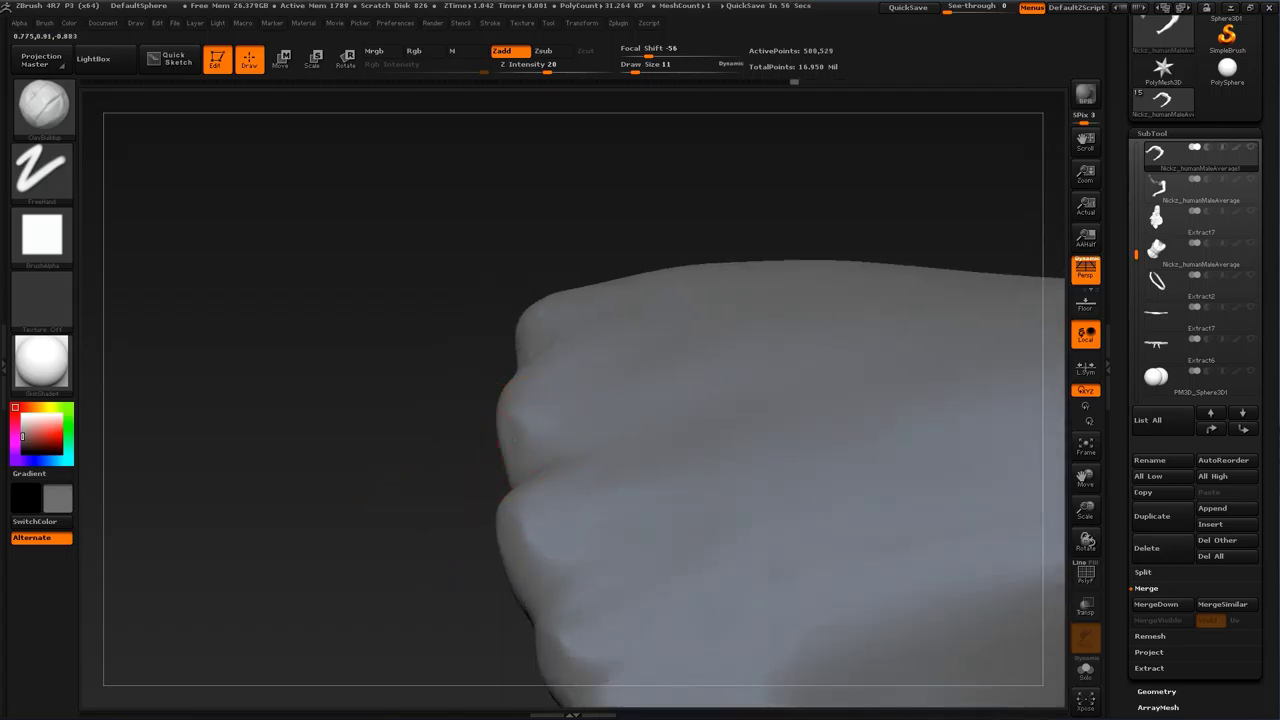
Step: Build up the upper surface across the toes with ClayBuildup at draw size 29, then smooth the ridges
right_click_drag(550, 432, 571, 482)
key("s")
mouse_move(571, 486)
left_mouse_down()
mouse_move(553, 508)
mouse_move(548, 430)
mouse_move(530, 396)
left_mouse_up()
mouse_move(625, 383)
left_mouse_down()
mouse_move(603, 463)
mouse_move(640, 535)
left_mouse_up()
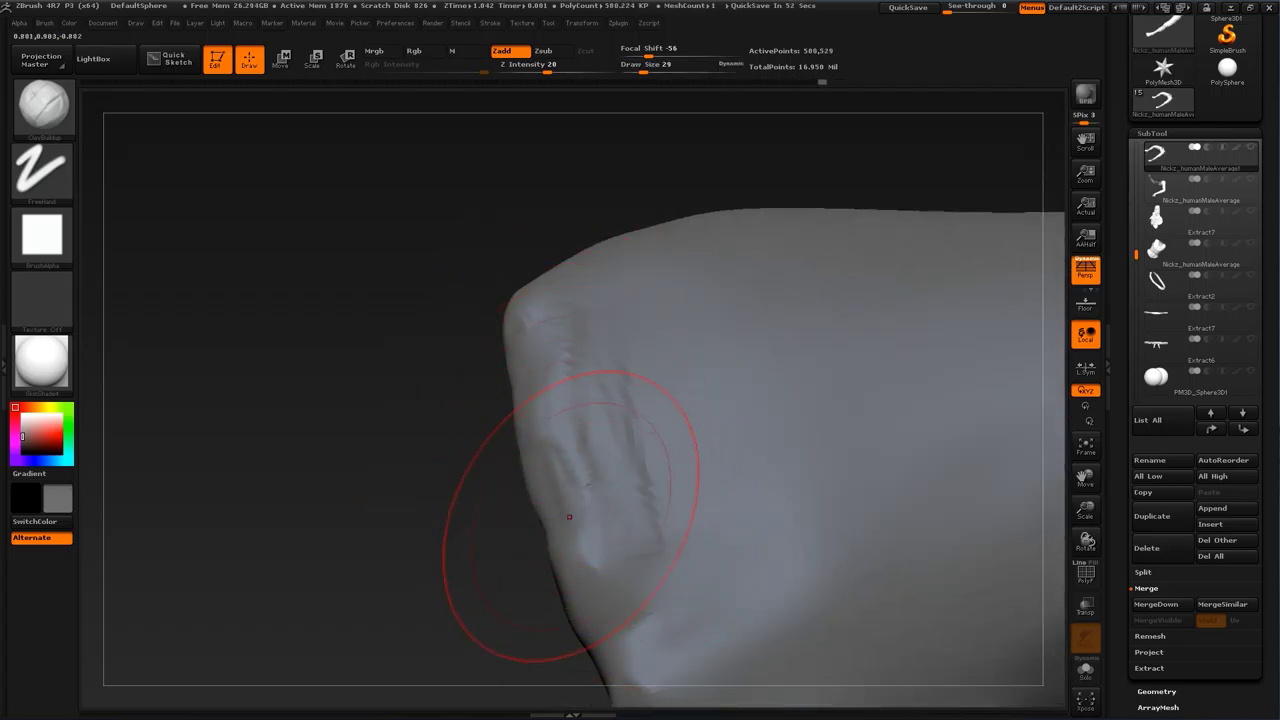
left_click_drag(550, 435, 551, 491, "shift")
mouse_move(551, 491)
right_mouse_down()
mouse_move(540, 470)
mouse_move(434, 487)
mouse_move(457, 462)
right_mouse_up()
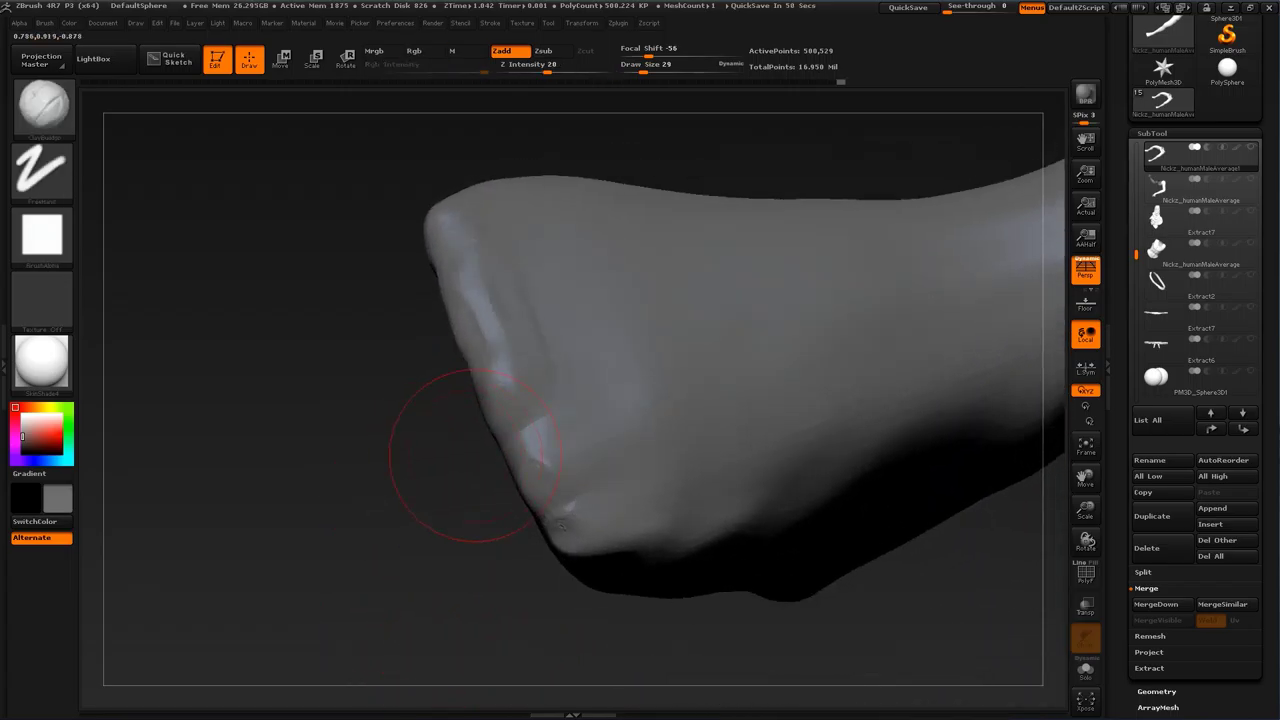
Step: Add finer volume along the toe edge with ClayBuildup at draw size 16
key("s")
left_click_drag(571, 402, 487, 392)
mouse_move(467, 552)
left_mouse_down()
mouse_move(520, 455)
mouse_move(548, 438)
left_mouse_up()
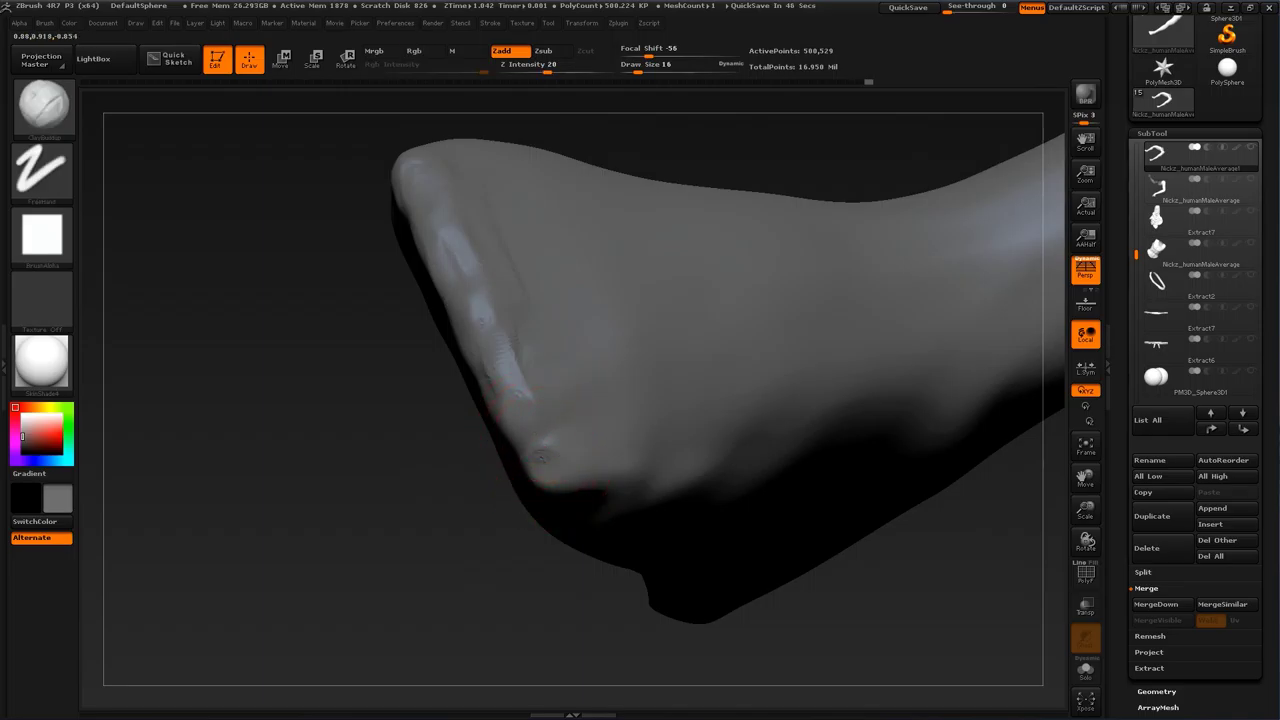
left_click_drag(440, 335, 480, 397)
Step: Thicken the toes from above and below with the ClayBuildup brush at draw size 23
key("s")
left_click_drag(538, 364, 542, 364)
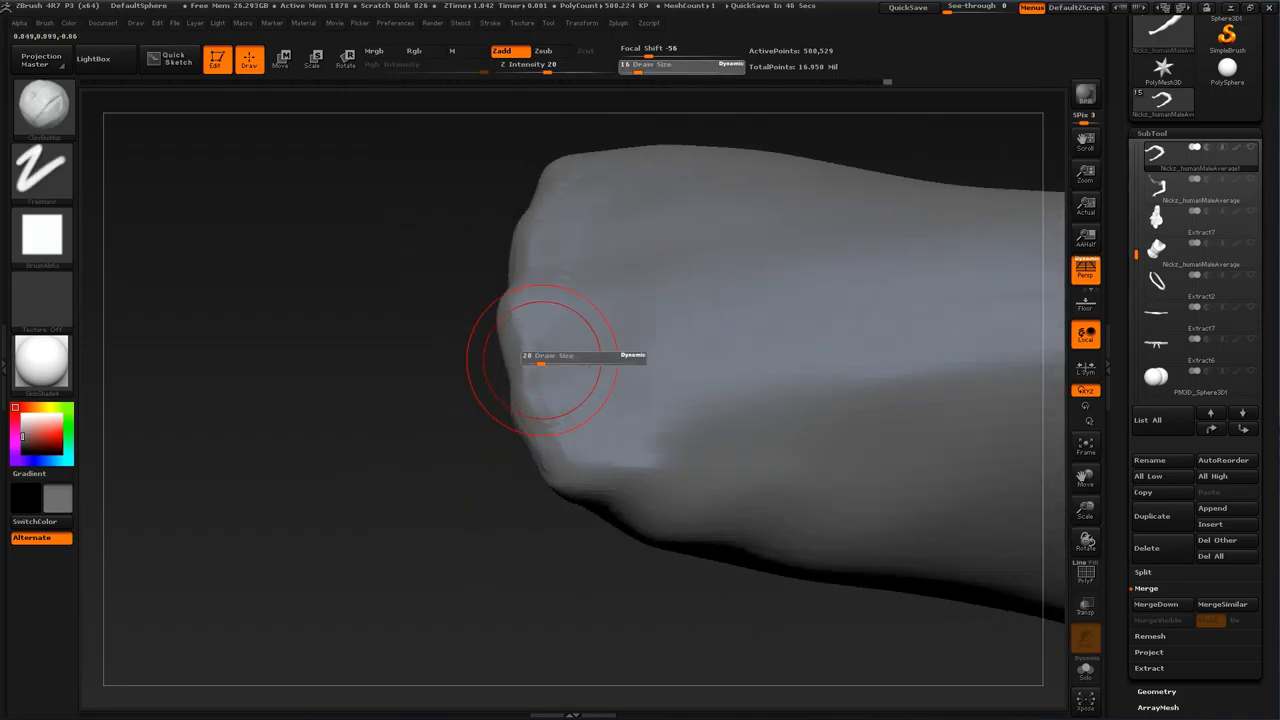
left_click_drag(452, 377, 560, 306)
mouse_move(556, 220)
left_mouse_down()
mouse_move(580, 380)
mouse_move(601, 313)
left_mouse_up()
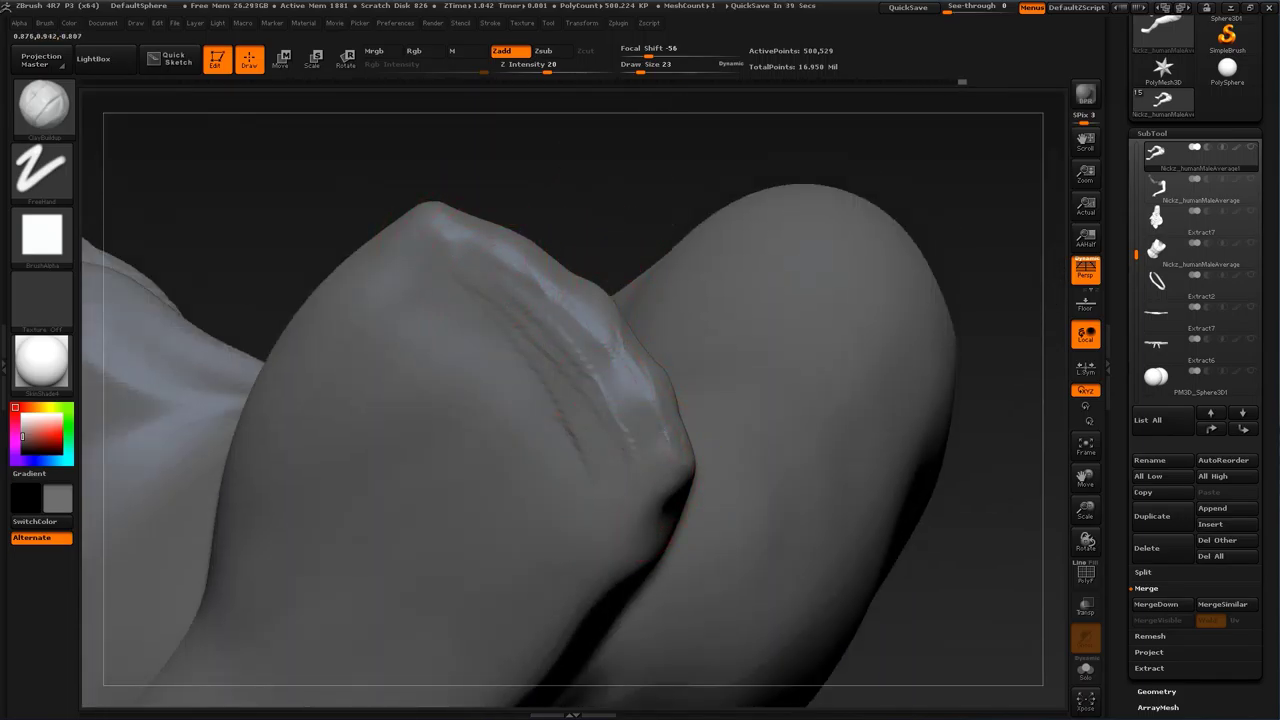
mouse_move(454, 311)
left_mouse_down()
mouse_move(534, 392)
mouse_move(482, 280)
mouse_move(560, 340)
left_mouse_up()
left_click_drag(623, 271, 420, 290)
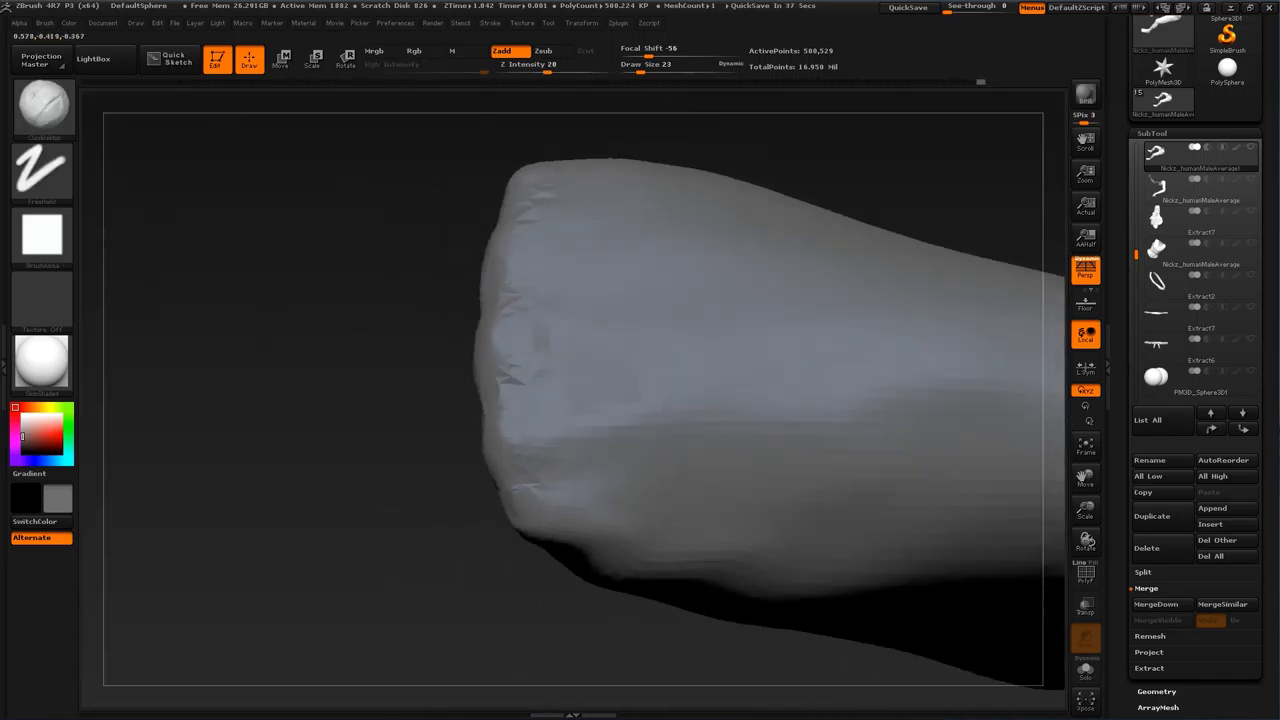
Step: Smooth the wrinkled buildup along the front edge of the toes
left_click_drag(566, 340, 515, 400, "shift")
left_click_drag(420, 610, 445, 520)
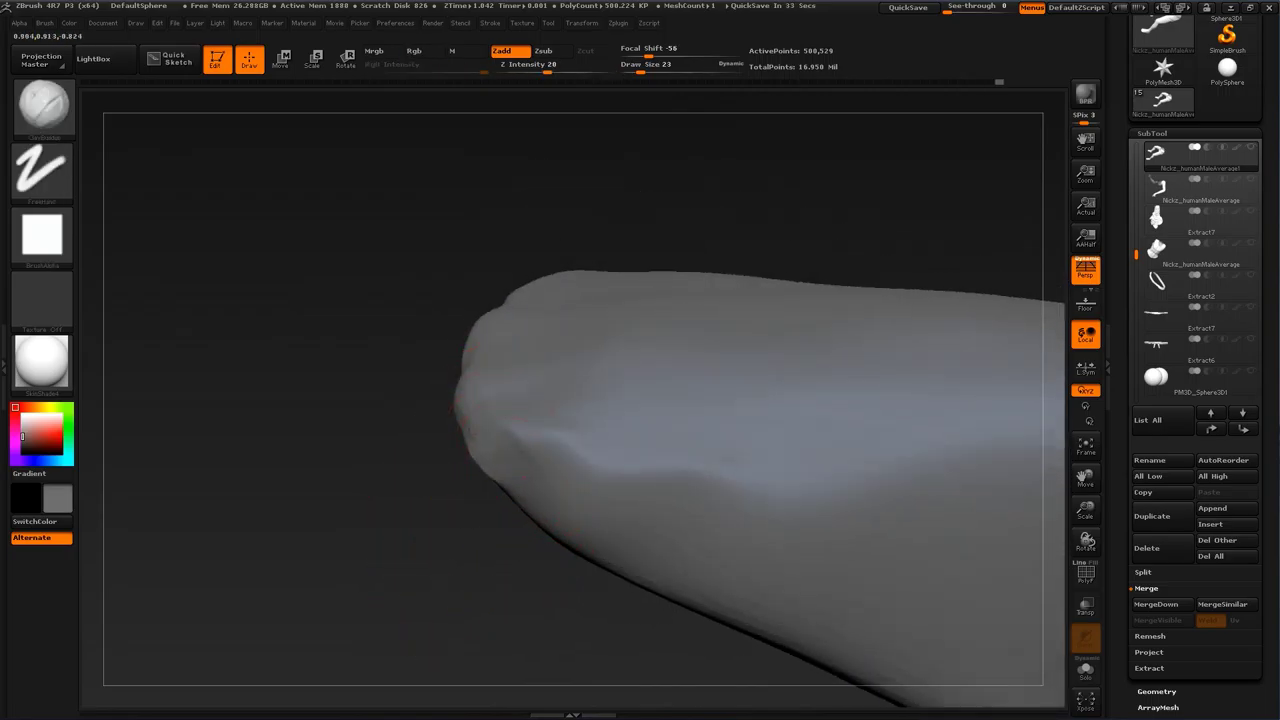
left_click_drag(516, 440, 580, 478)
mouse_move(427, 468)
left_mouse_down("alt")
mouse_move(420, 380)
mouse_move(432, 412)
left_mouse_up("alt")
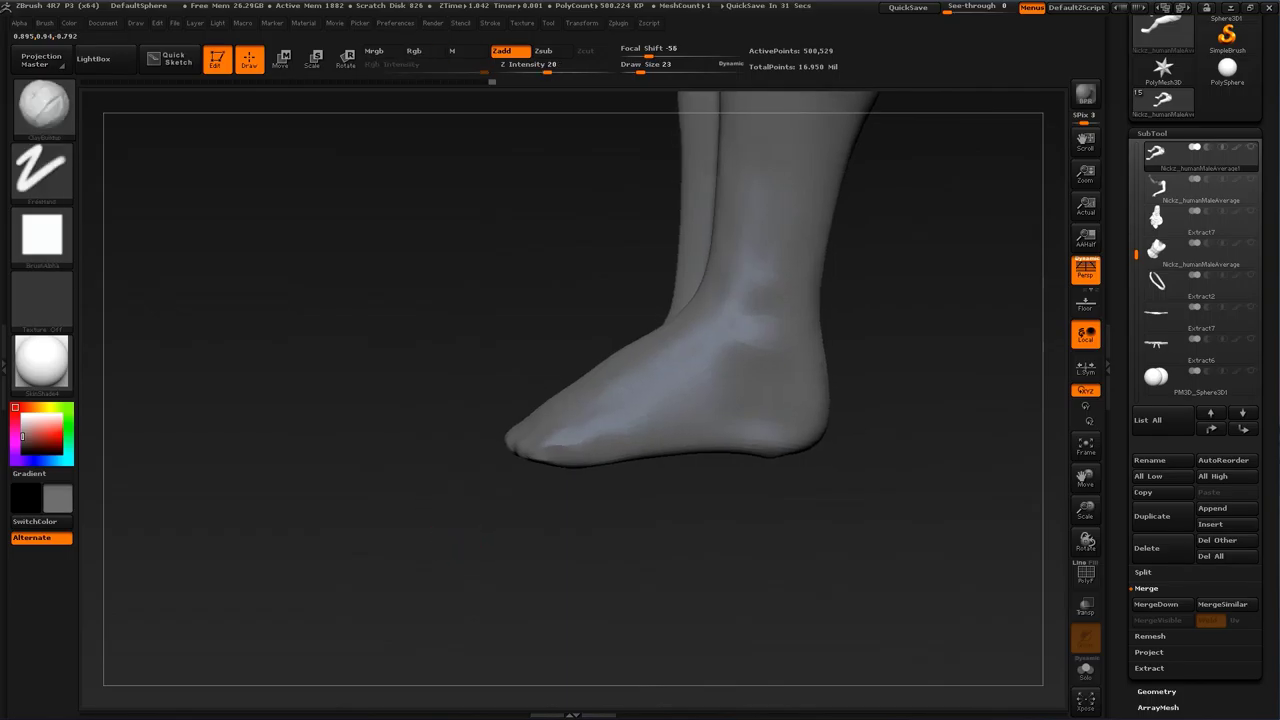
Step: Reshape the foot's side profile from instep to toes with the Move brush at draw size 90
left_click_drag(478, 495, 491, 540, "alt")
key("b")
left_click(434, 334)
key("s")
mouse_move(490, 438)
left_mouse_down()
mouse_move(507, 438)
mouse_move(386, 428)
left_mouse_up()
left_click_drag(660, 304, 664, 319)
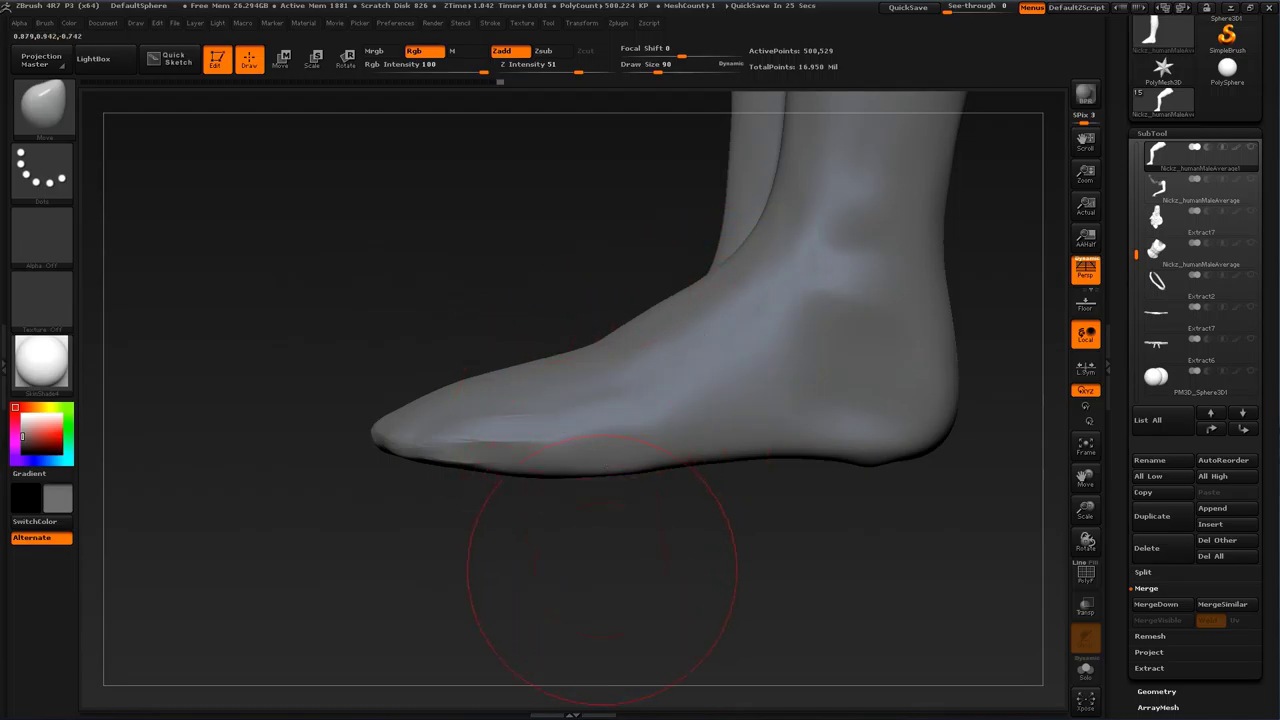
left_click_drag(602, 570, 487, 528, "alt")
left_click_drag(438, 430, 434, 416)
Step: Adjust the outline of the sole and heel from underneath with the Move brush at draw size 49
mouse_move(773, 469)
left_mouse_down()
mouse_move(733, 448)
mouse_move(688, 348)
mouse_move(690, 310)
left_mouse_up()
key("s")
mouse_move(670, 415)
left_mouse_down()
mouse_move(654, 418)
mouse_move(720, 420)
mouse_move(732, 408)
left_mouse_up()
key("s")
left_click_drag(748, 492, 745, 482)
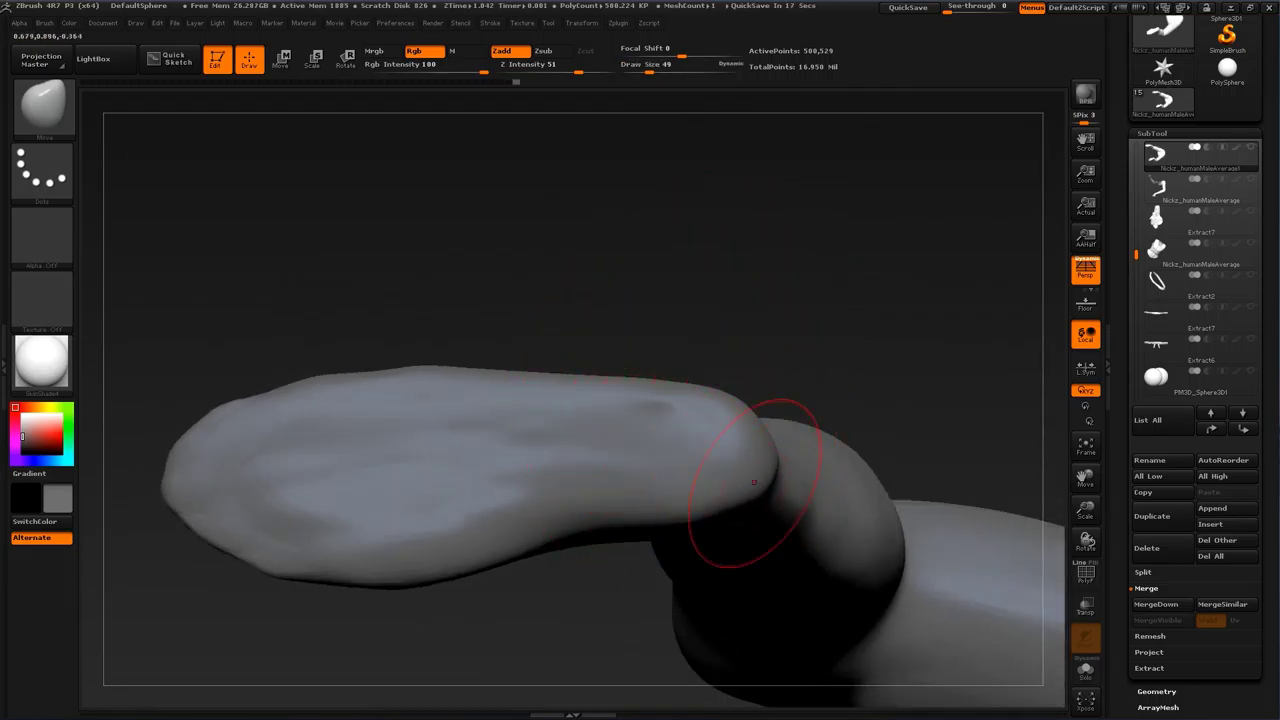
left_click_drag(515, 600, 588, 530)
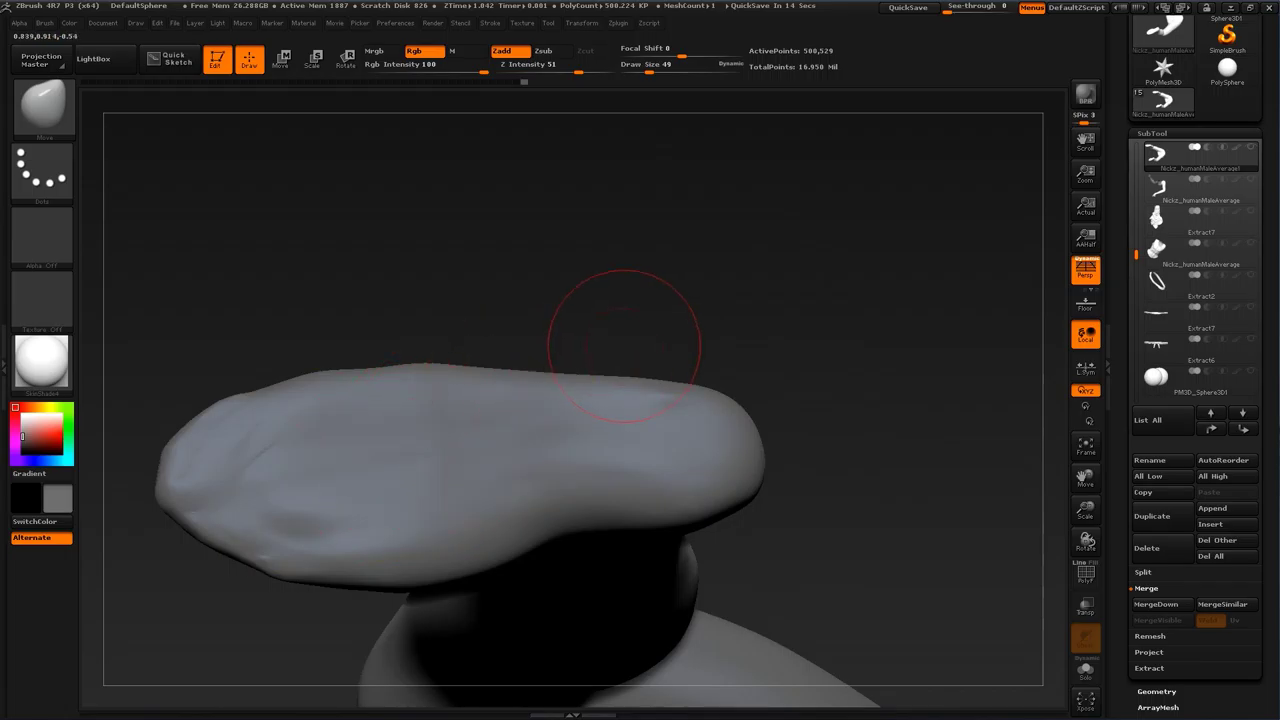
Step: Flatten and even out the sole and heel using a polish brush at draw size 77
key("b")
left_click(854, 334)
mouse_move(814, 254)
left_mouse_down()
mouse_move(812, 400)
mouse_move(745, 330)
mouse_move(715, 235)
mouse_move(690, 262)
left_mouse_up()
key("s")
left_click_drag(397, 431, 530, 418)
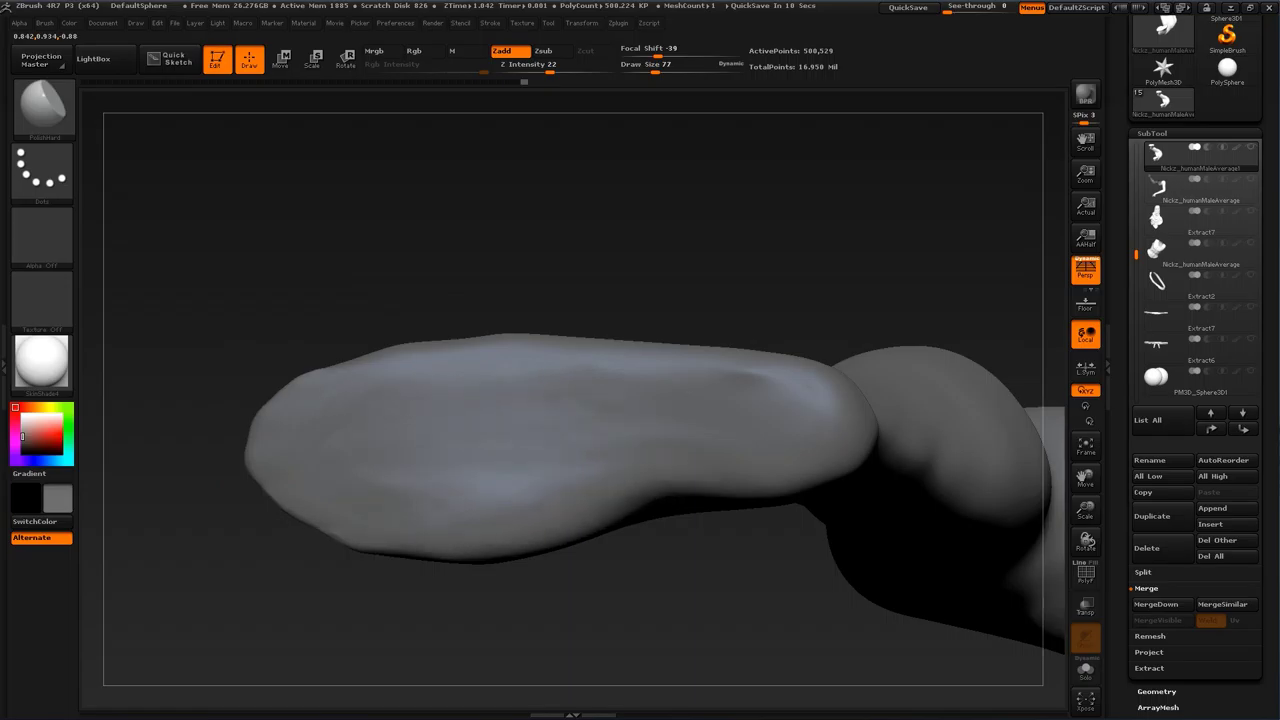
left_click_drag(852, 330, 930, 400)
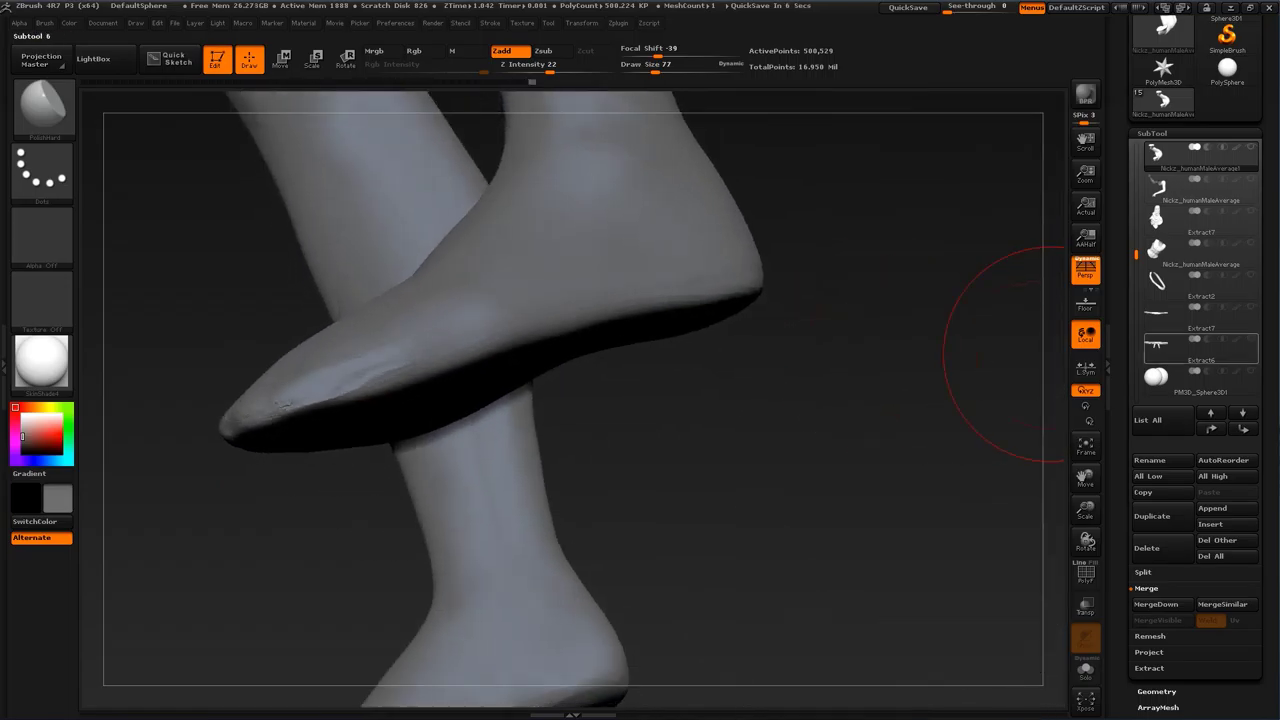
mouse_move(820, 437)
left_mouse_down()
mouse_move(850, 490)
mouse_move(875, 482)
mouse_move(840, 320)
left_mouse_up()
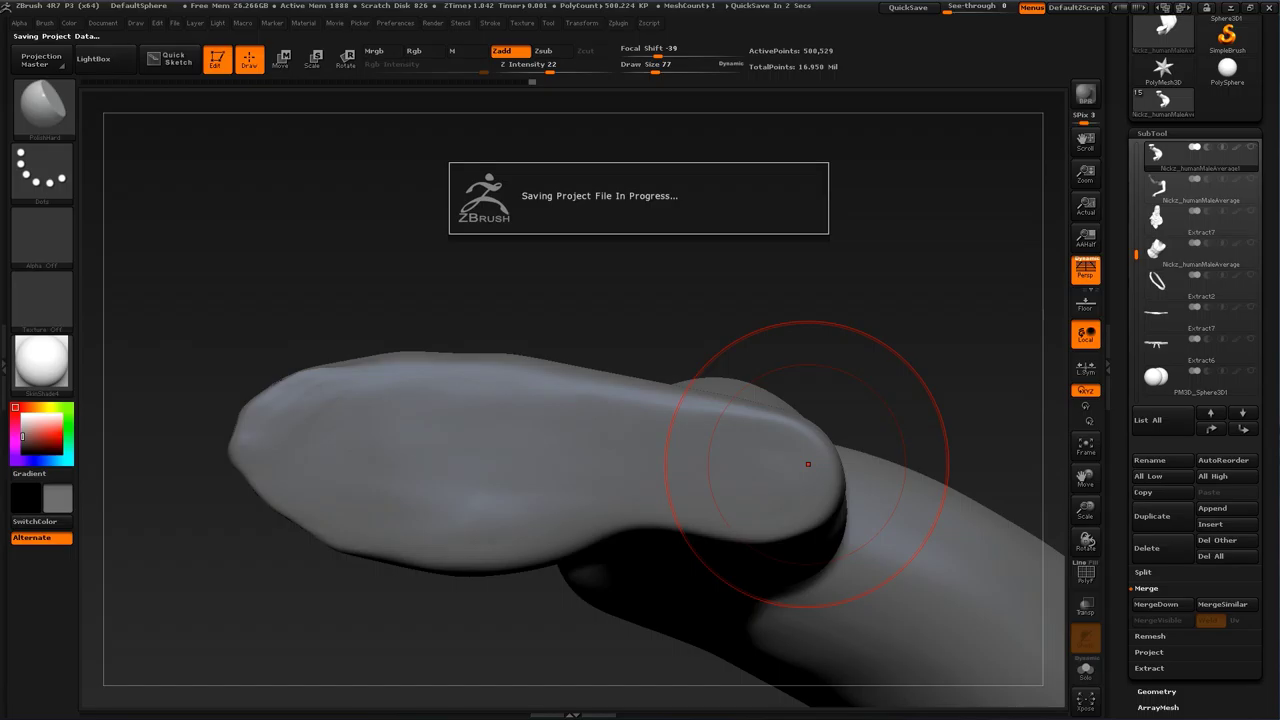
left_click_drag(855, 410, 899, 356, "alt")
mouse_move(842, 320)
left_mouse_down()
mouse_move(850, 430)
mouse_move(826, 466)
mouse_move(760, 465)
mouse_move(694, 512)
mouse_move(690, 455)
mouse_move(650, 340)
mouse_move(440, 442)
mouse_move(606, 361)
left_mouse_up()
key("s")
mouse_move(486, 394)
left_mouse_down()
mouse_move(517, 338)
mouse_move(524, 350)
mouse_move(498, 308)
mouse_move(520, 318)
left_mouse_up()
Step: Switch to the Move brush at draw size 27 and inspect both feet, ending on a side view of one leg
key("b")
left_click(588, 335)
key("s")
left_click_drag(809, 454, 790, 330, "alt")
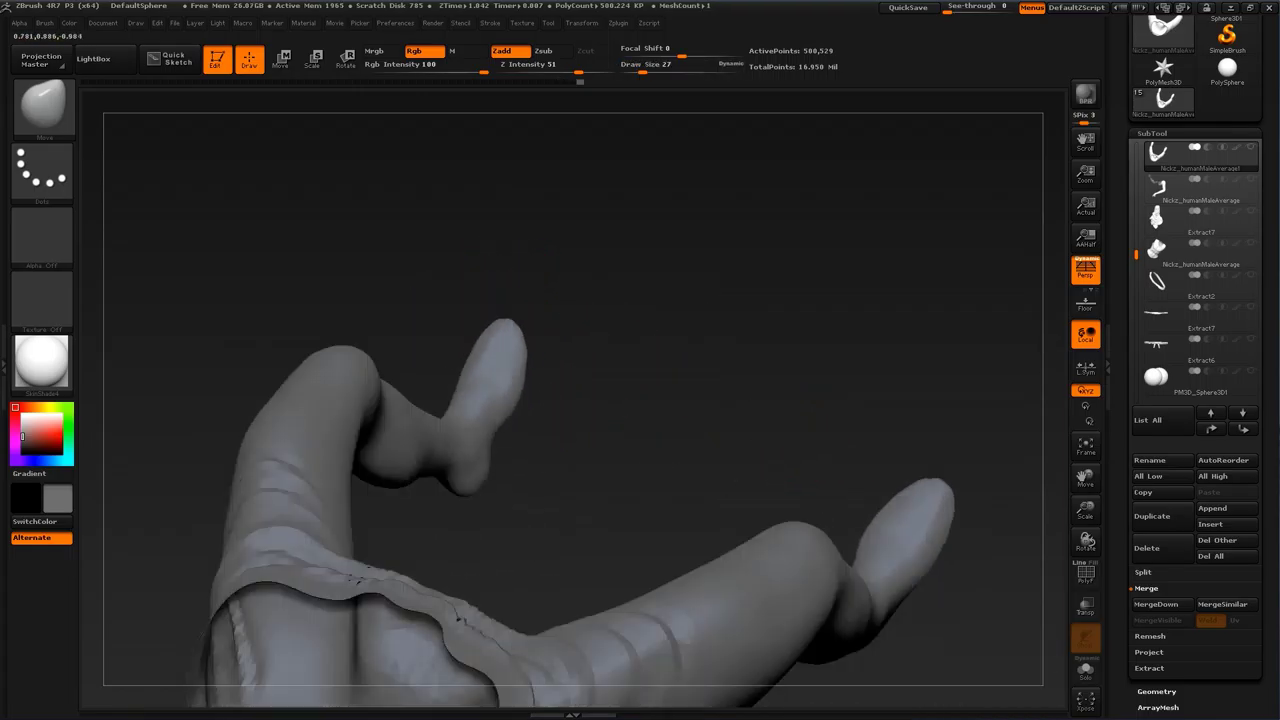
mouse_move(790, 420)
left_mouse_down()
mouse_move(740, 346)
mouse_move(860, 340)
mouse_move(766, 463)
mouse_move(774, 530)
left_mouse_up()
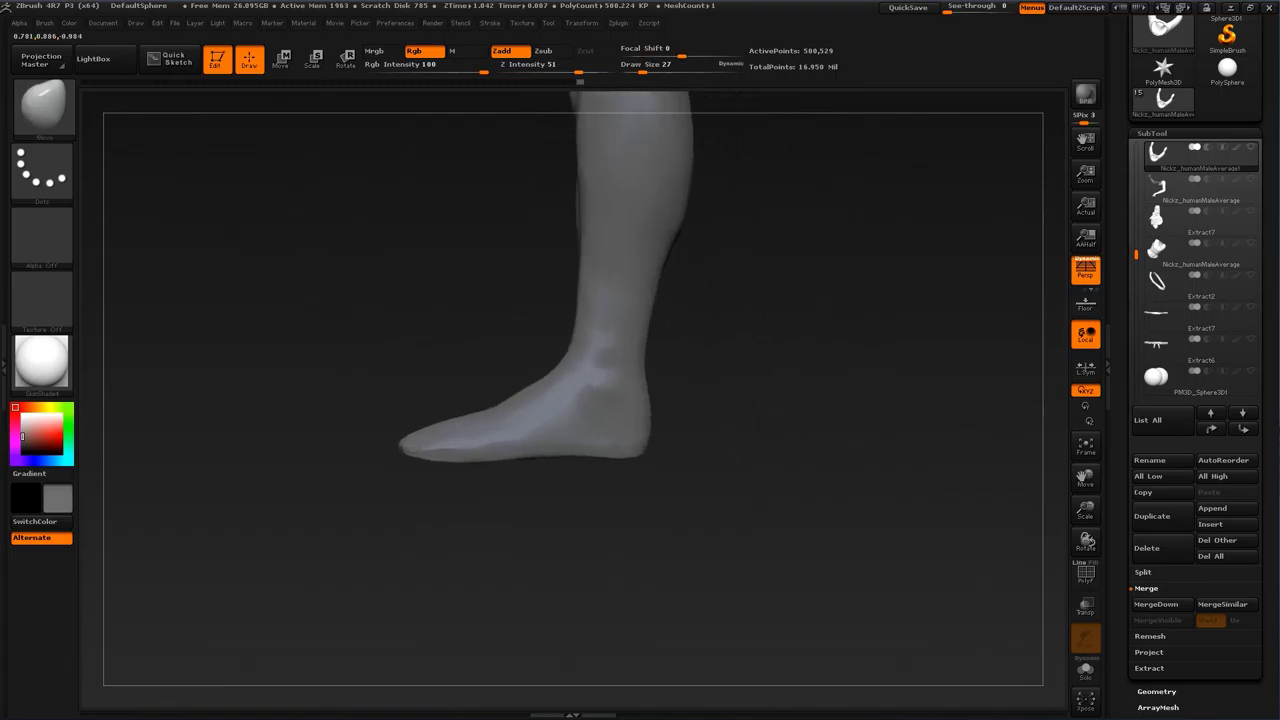
Step: Drop to a low subdivision level, mask the leg above the ankle, and tilt the foot toes-down and reposition it with Transpose
key("shift+d")
key("shift+d")
key("shift+d")
key("shift+d")
left_click_drag(809, 420, 743, 440, "alt")
key("r")
mouse_move(524, 364)
left_mouse_down("ctrl")
mouse_move(526, 386)
mouse_move(371, 466)
mouse_move(381, 492)
mouse_move(360, 520)
left_mouse_up("ctrl")
left_click(521, 423, "ctrl")
key("w")
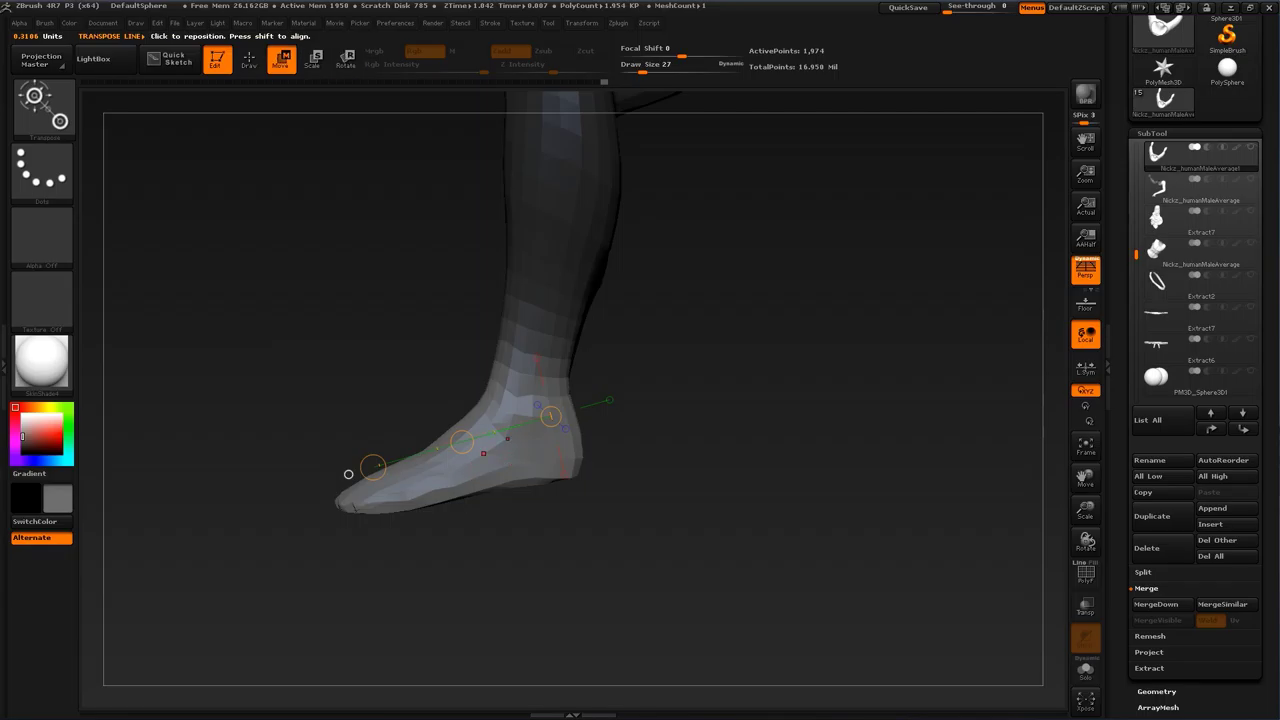
left_click_drag(461, 440, 465, 441)
Step: Clear the mask, restore the highest subdivision level, and adjust the lower leg and ankle with the Move brush at draw size 202
key("q")
right_click_drag(531, 437, 333, 190, "ctrl")
left_click_drag(331, 188, 474, 384, "ctrl")
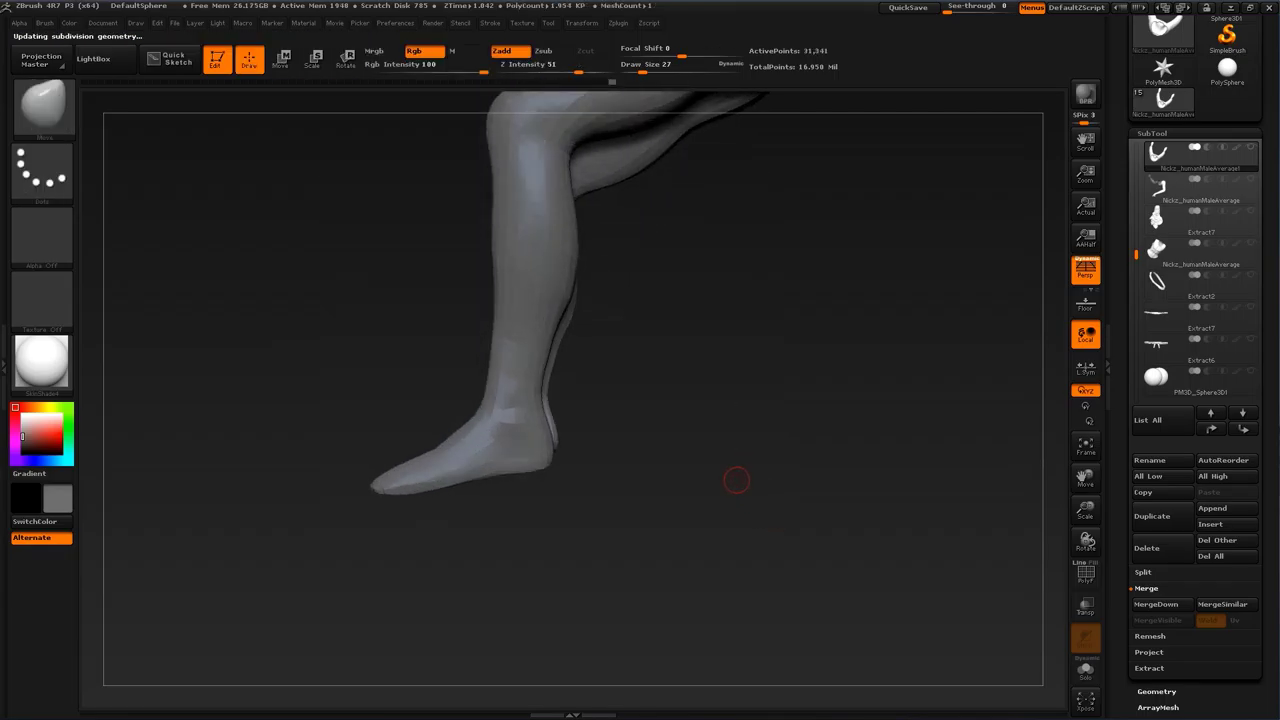
right_click_drag(720, 422, 712, 428)
right_click_drag(712, 428, 688, 490, "ctrl")
key("s")
left_click_drag(555, 511, 588, 511)
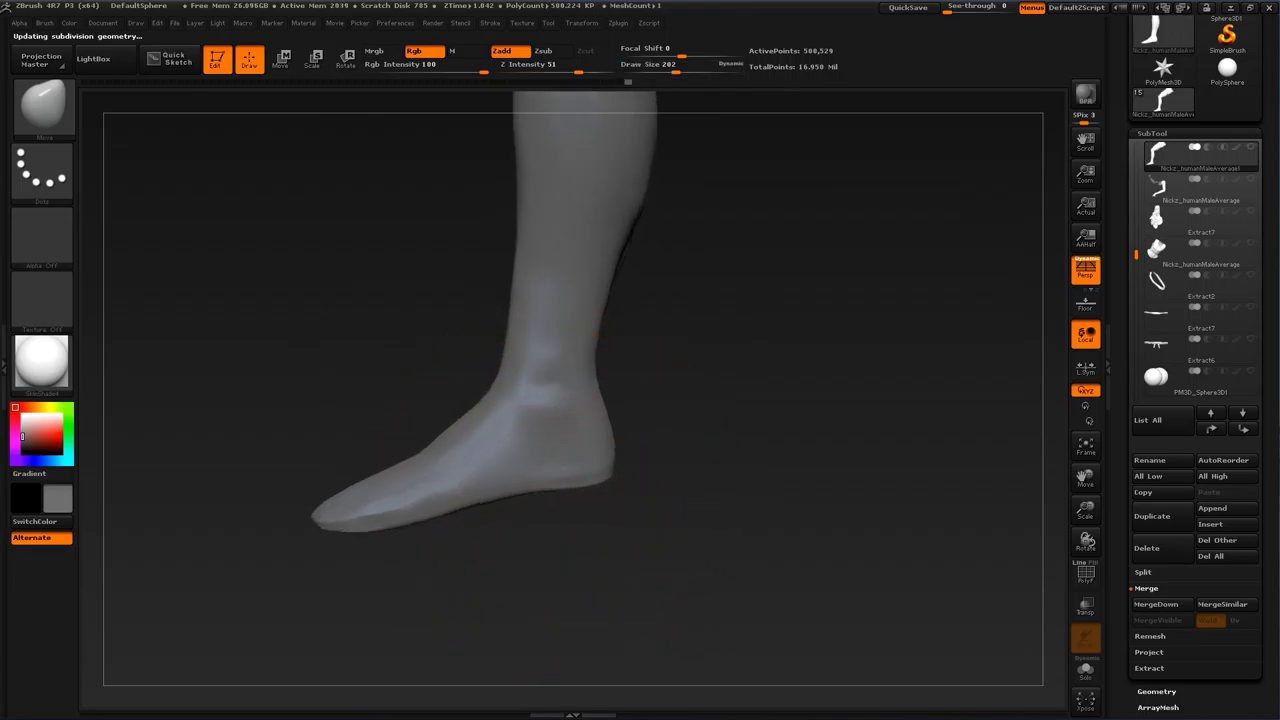
key("s")
left_click_drag(588, 386, 568, 387)
mouse_move(719, 354)
right_mouse_down("ctrl")
mouse_move(714, 318)
mouse_move(720, 446)
right_mouse_up("ctrl")
Step: Refine the toe, instep and ankle contours in side view with the Move brush at draw sizes 94 and 80
key("s")
left_click_drag(560, 469, 588, 467)
key("s")
left_click_drag(399, 594, 393, 594)
left_click_drag(387, 592, 395, 591)
key("s")
left_click_drag(490, 549, 479, 549)
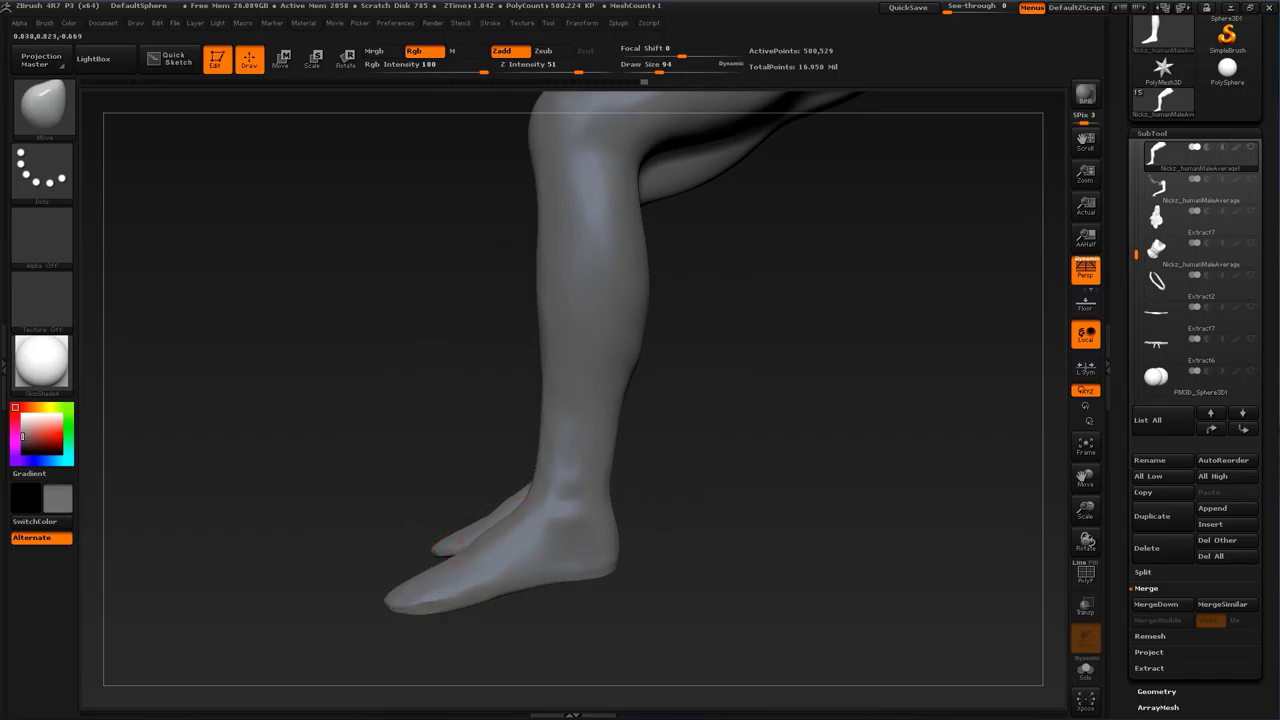
key("s")
left_click_drag(521, 511, 545, 492)
key("s")
key("shift")
left_click_drag(720, 554, 720, 470, "alt")
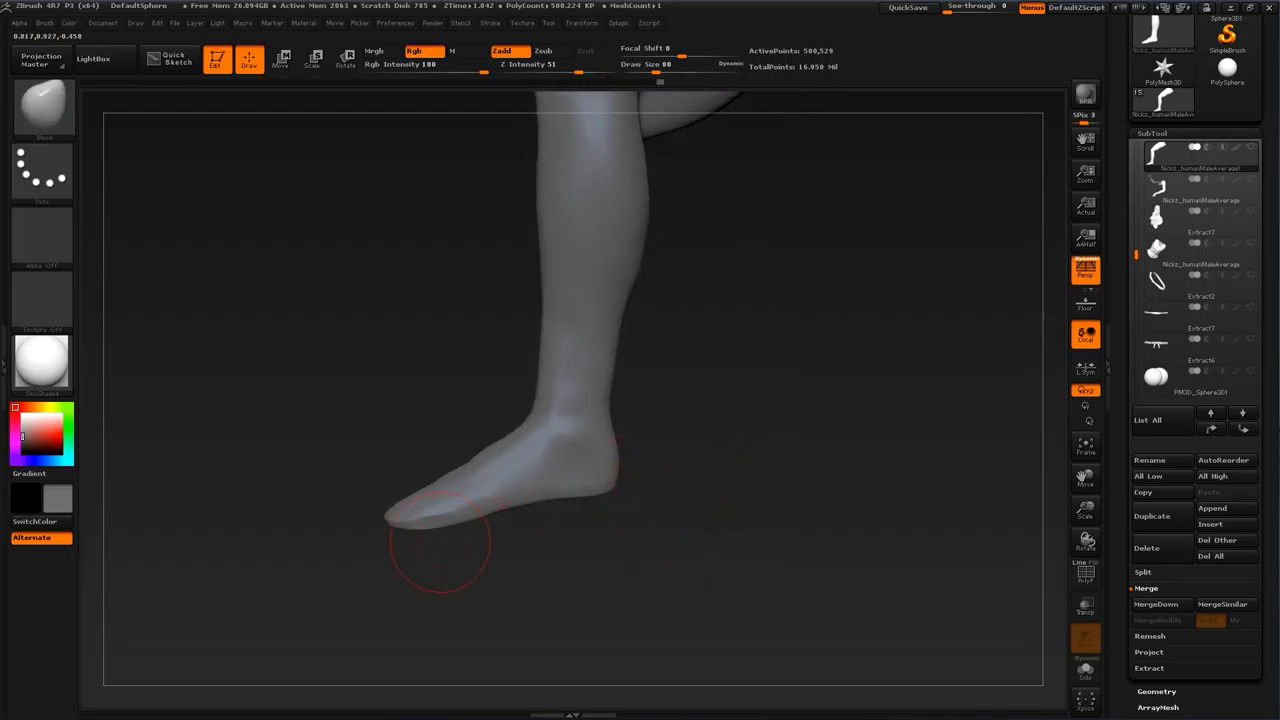
Step: Enlarge the brush and smooth the toe end of the foot from the side
key("s")
left_click_drag(440, 542, 434, 541)
key("shift")
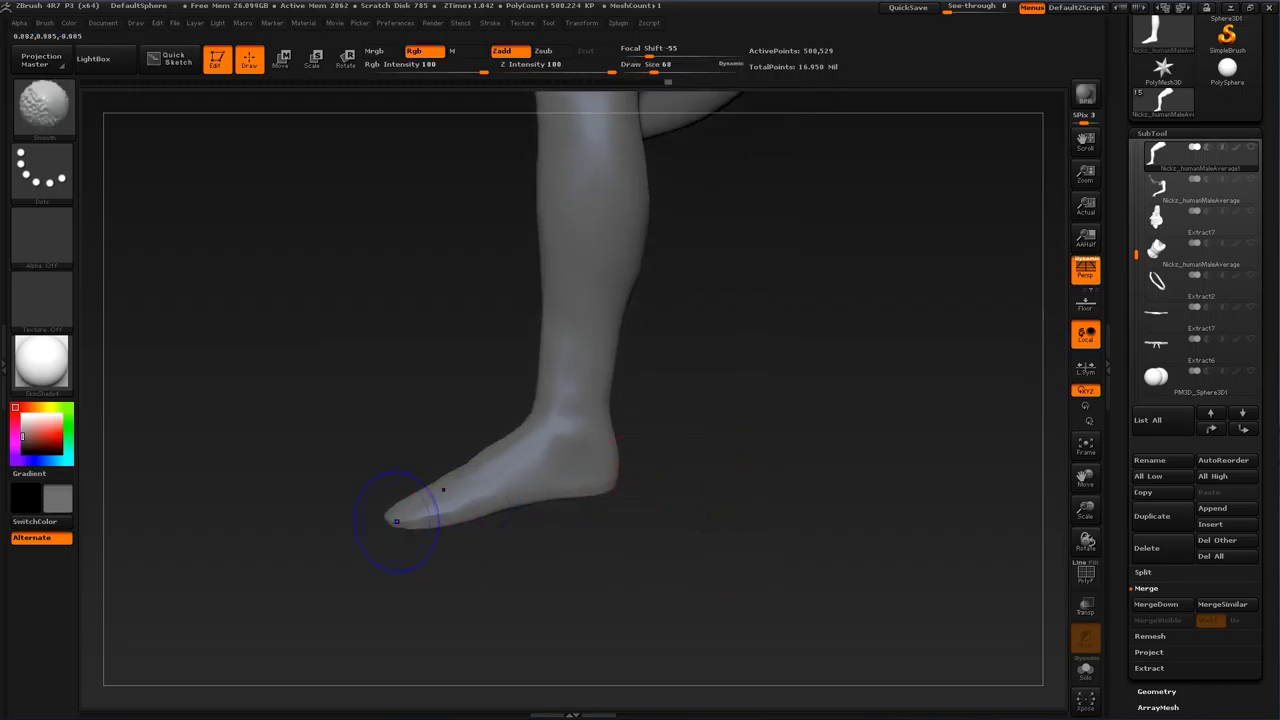
left_click_drag(640, 560, 434, 557)
key("shift")
Step: Smooth the bumps along the front edge of the toes with a draw size of 20
mouse_move(530, 552)
left_mouse_down()
mouse_move(660, 540)
mouse_move(793, 478)
mouse_move(960, 495)
left_mouse_up()
left_click_drag(850, 485, 870, 551, "alt")
left_click_drag(680, 535, 800, 540)
key("s")
left_click_drag(523, 556, 509, 556)
key("shift")
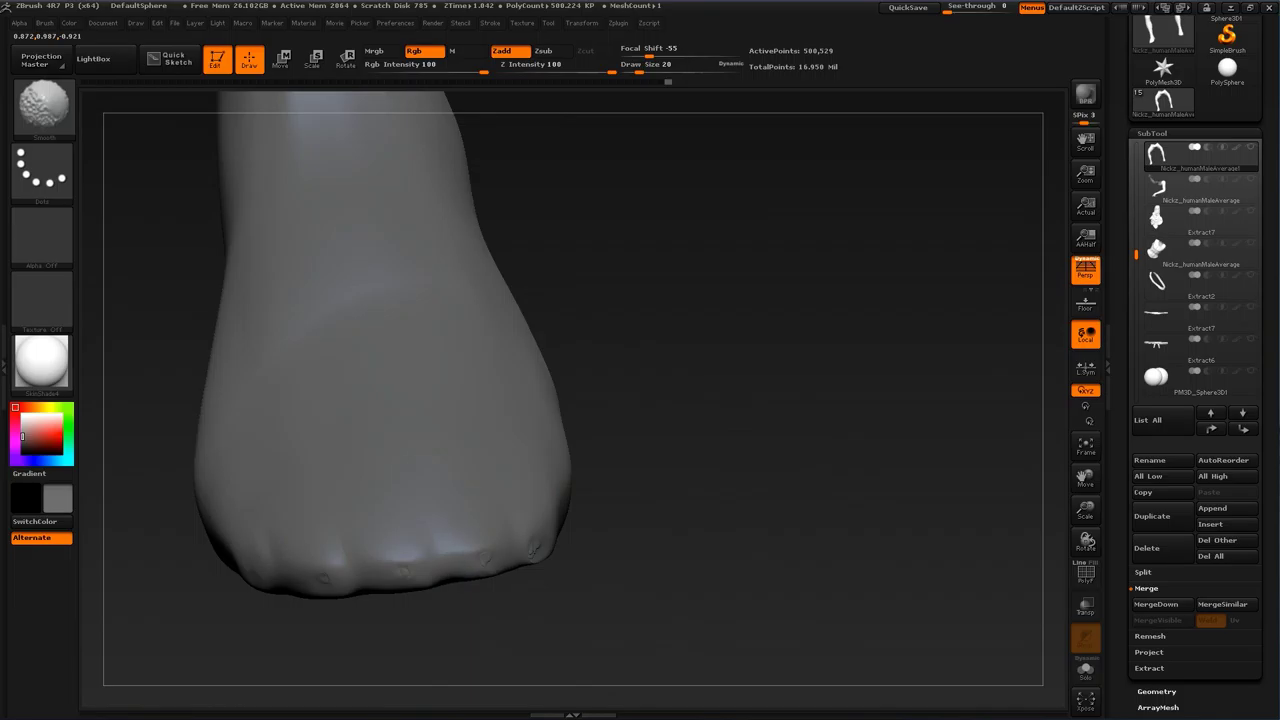
Step: Build up the toe tips with the ClayBuildup brush and smooth the added strokes
key("b")
left_click(178, 335)
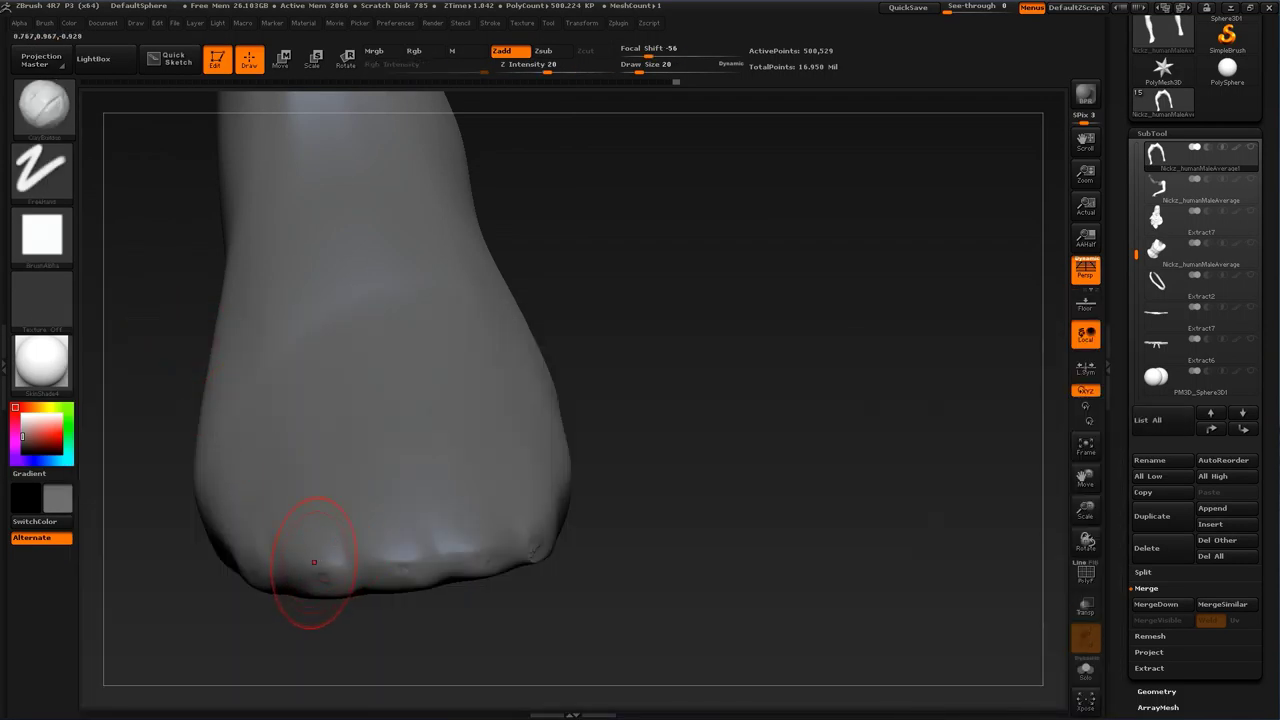
left_click_drag(402, 561, 537, 556)
left_click_drag(725, 572, 598, 558)
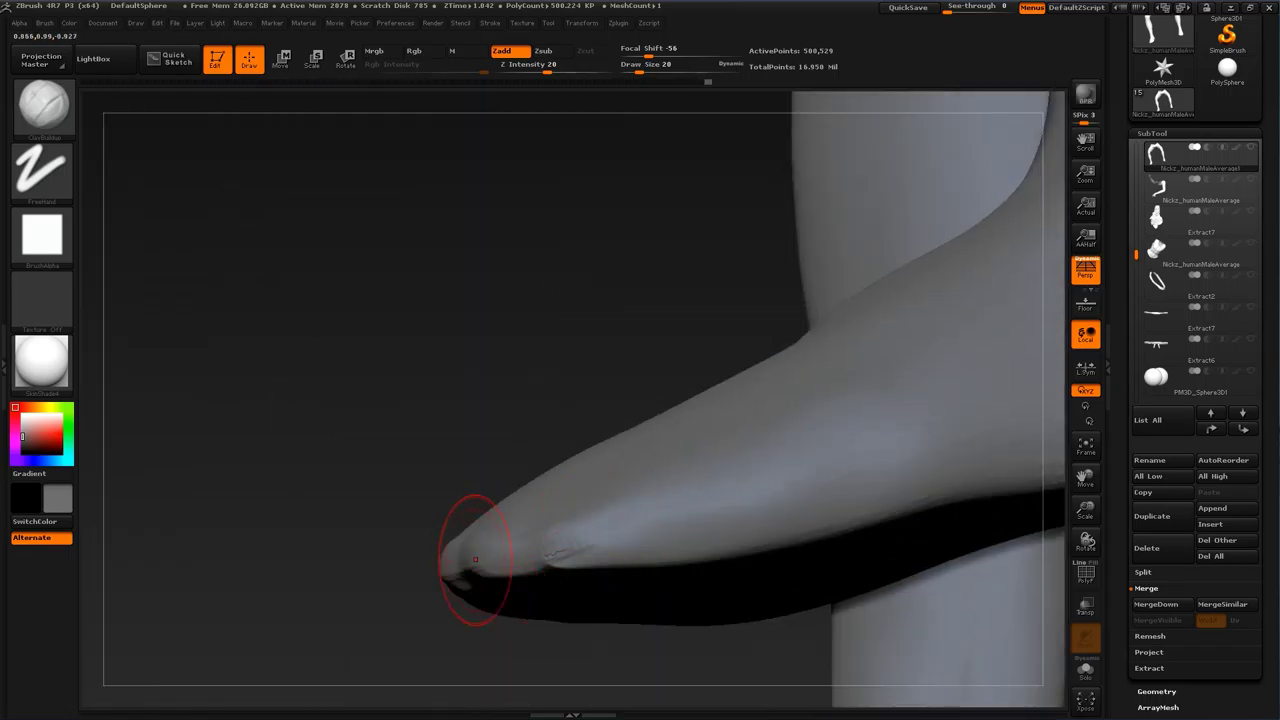
left_click_drag(405, 505, 622, 404)
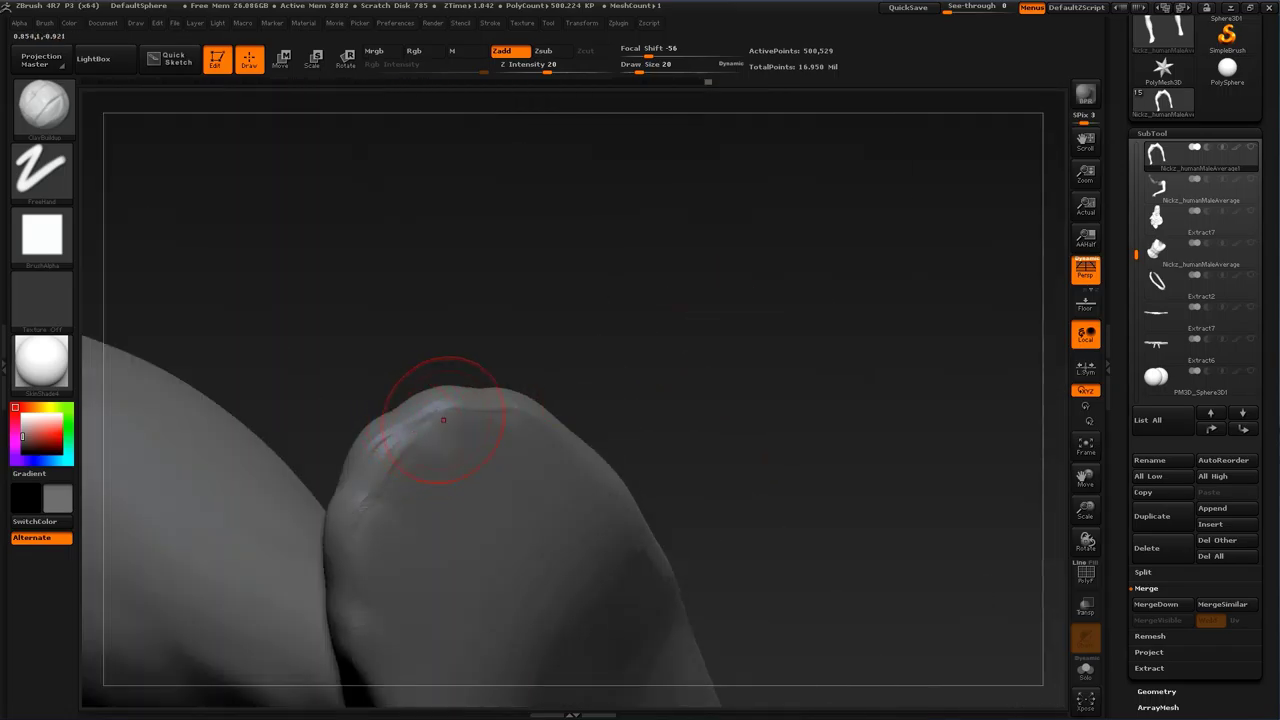
mouse_move(443, 420)
left_mouse_down()
mouse_move(379, 457)
mouse_move(430, 436)
left_mouse_up()
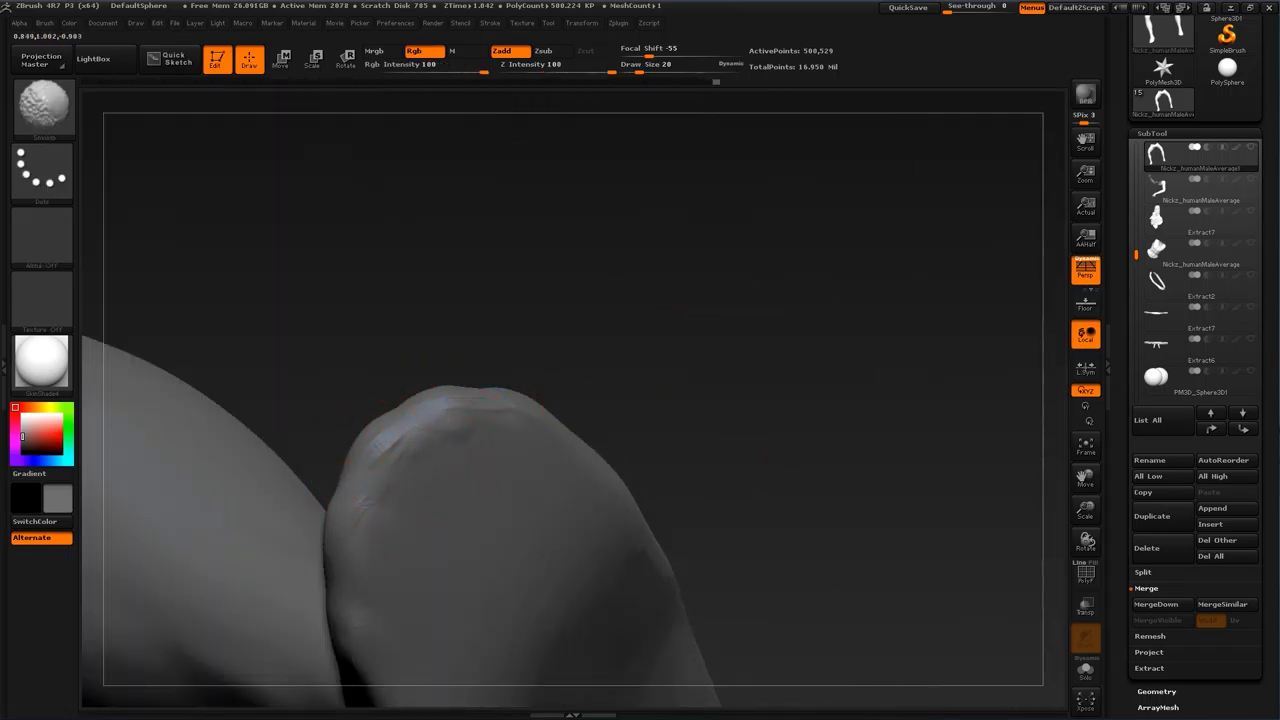
left_click_drag(626, 365, 620, 485, "alt")
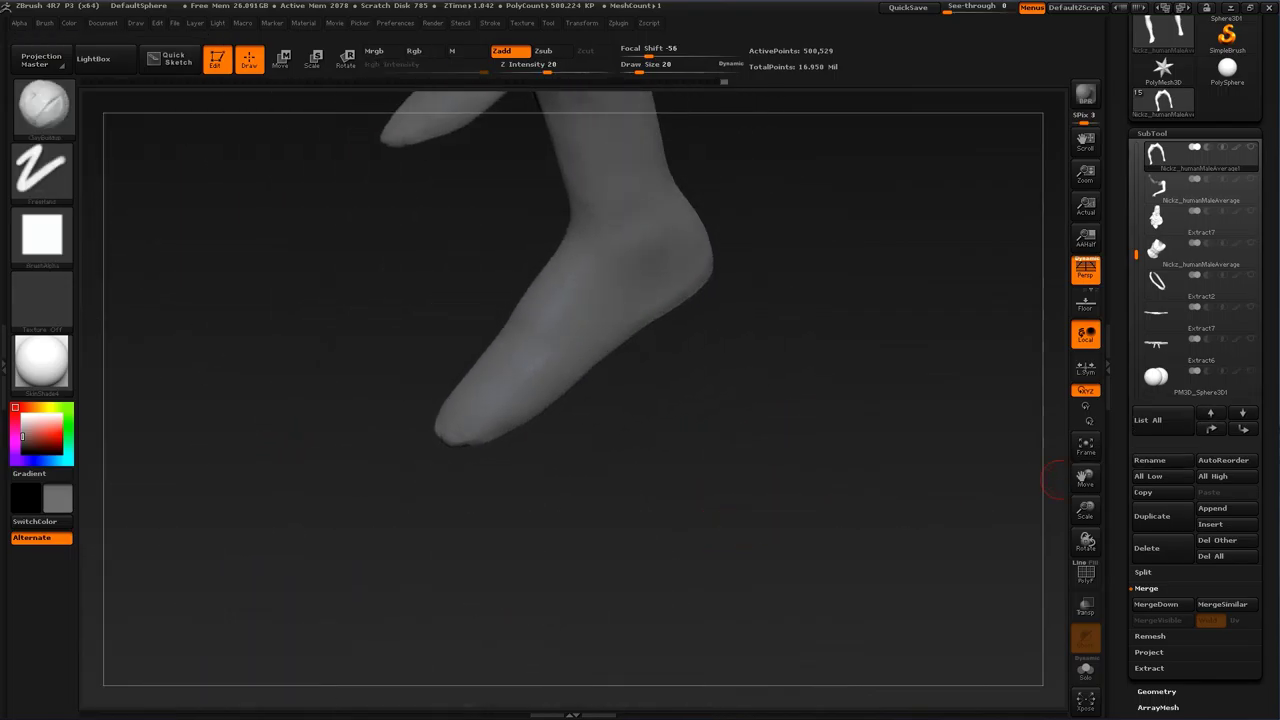
left_click_drag(763, 455, 834, 441)
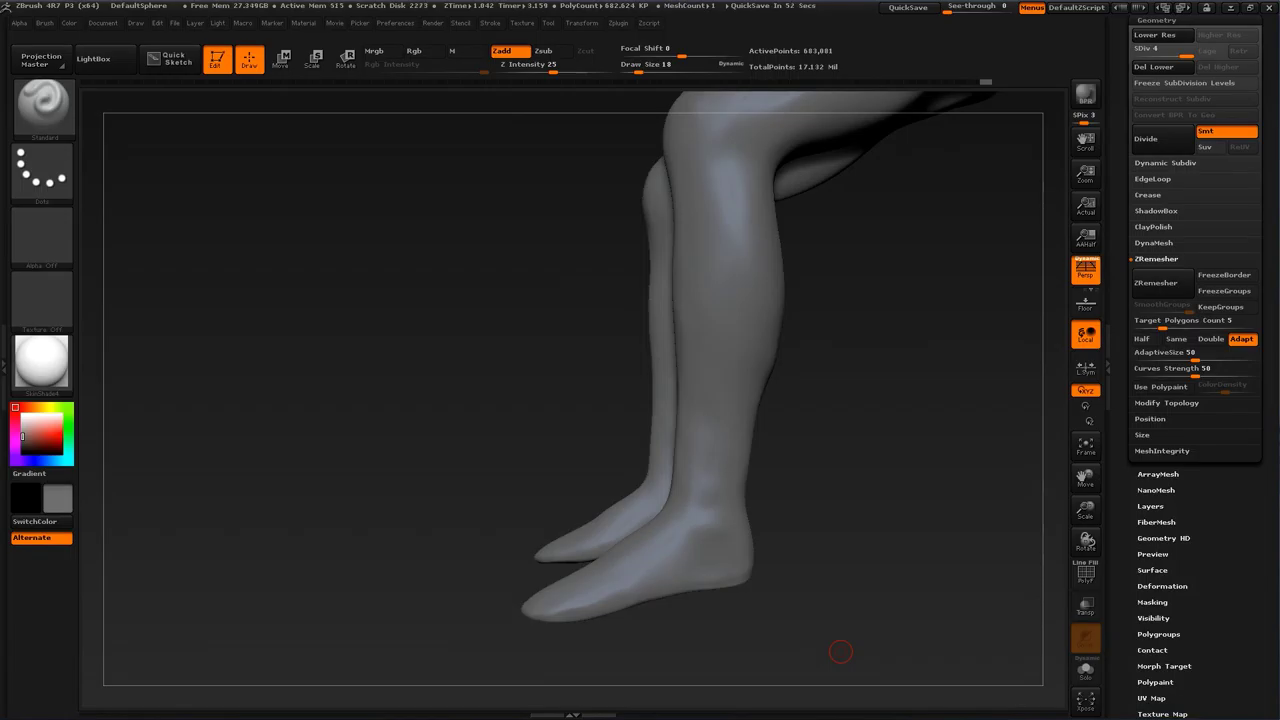
Step: Lower the leg mesh to subdivision level 3 and reshape the front of the foot with an enlarged Move brush
mouse_move(841, 652)
left_mouse_down()
mouse_move(863, 496)
mouse_move(815, 490)
mouse_move(845, 455)
mouse_move(843, 507)
left_mouse_up()
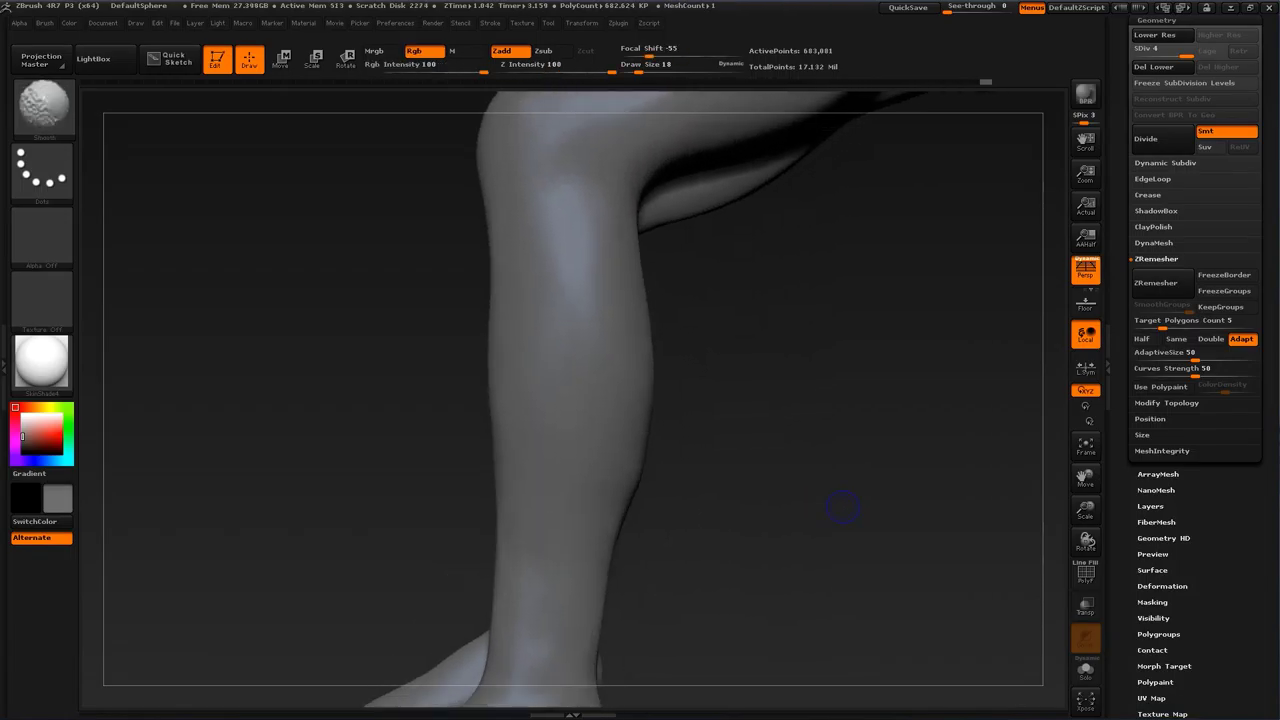
key("shift+d")
left_click_drag(797, 560, 865, 424, "alt")
key("b")
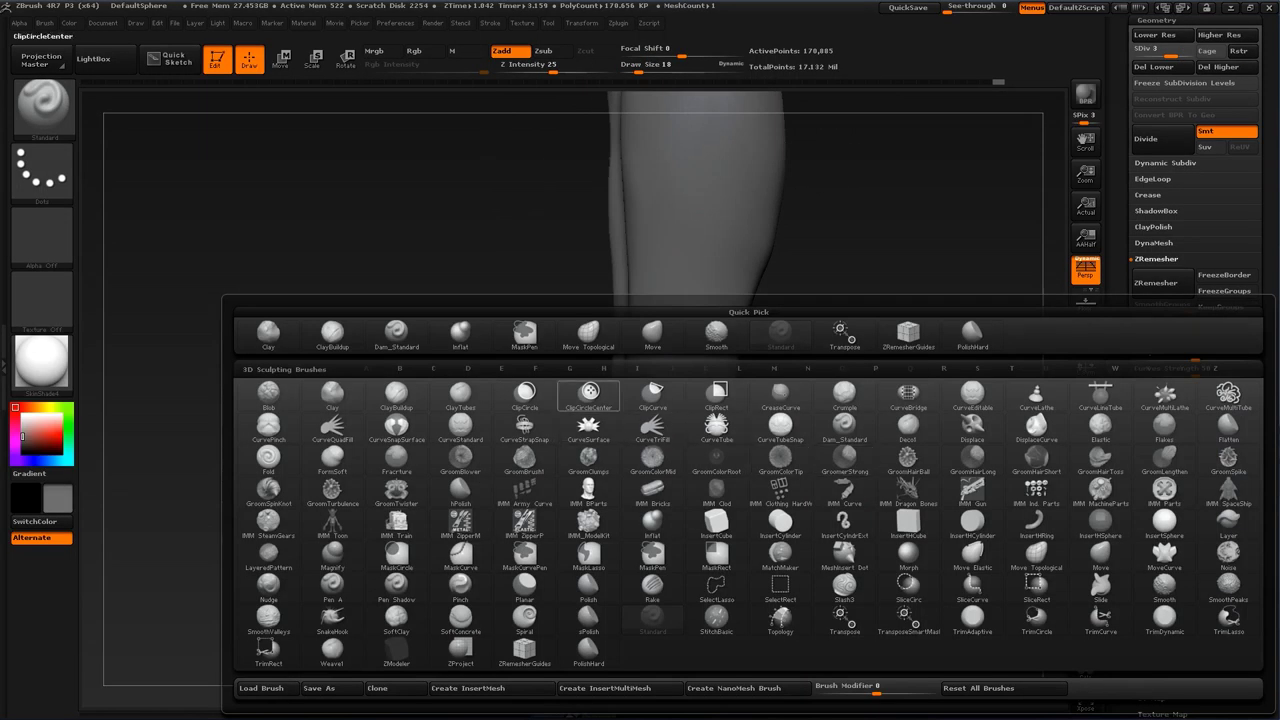
left_click(652, 337)
key("s")
mouse_move(567, 570)
left_mouse_down()
mouse_move(598, 571)
mouse_move(560, 601)
mouse_move(621, 587)
left_mouse_up()
key("s")
left_click_drag(549, 547, 537, 547)
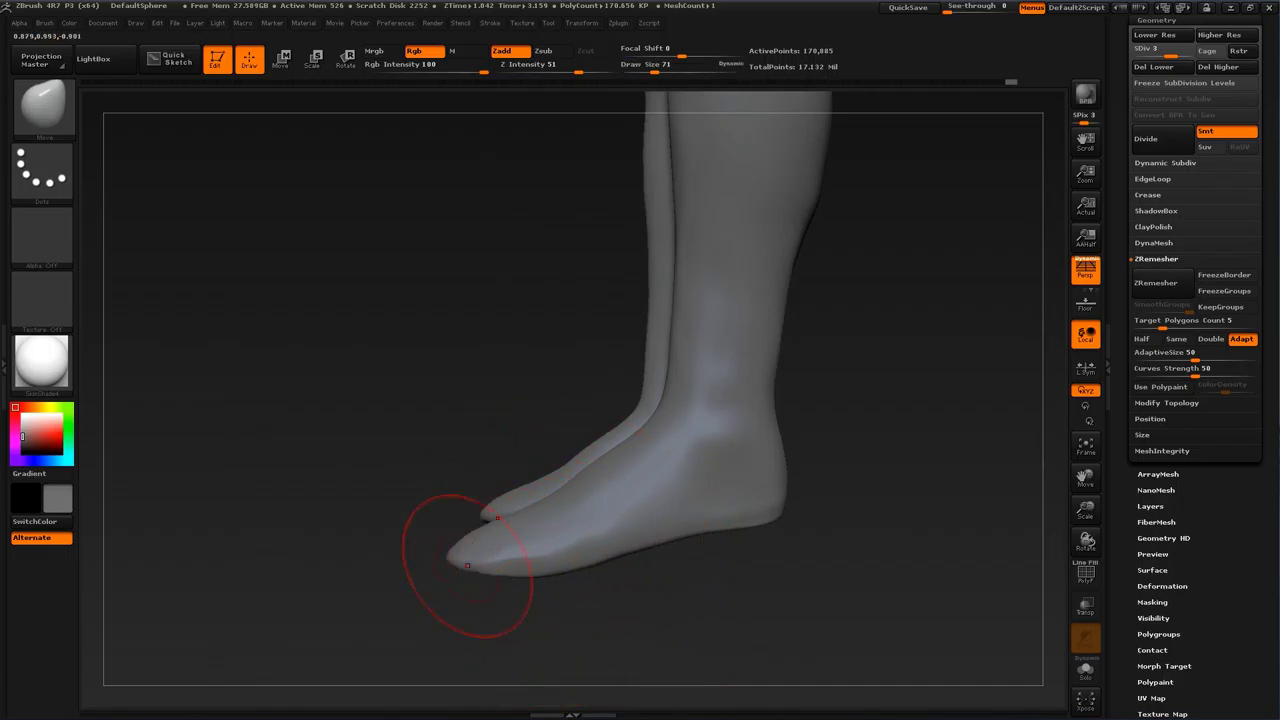
mouse_move(464, 614)
left_mouse_down()
mouse_move(486, 617)
mouse_move(455, 558)
left_mouse_up()
Step: Reshape the underside and toe end of the foot with the Move brush, using a draw size of about 74
key("s")
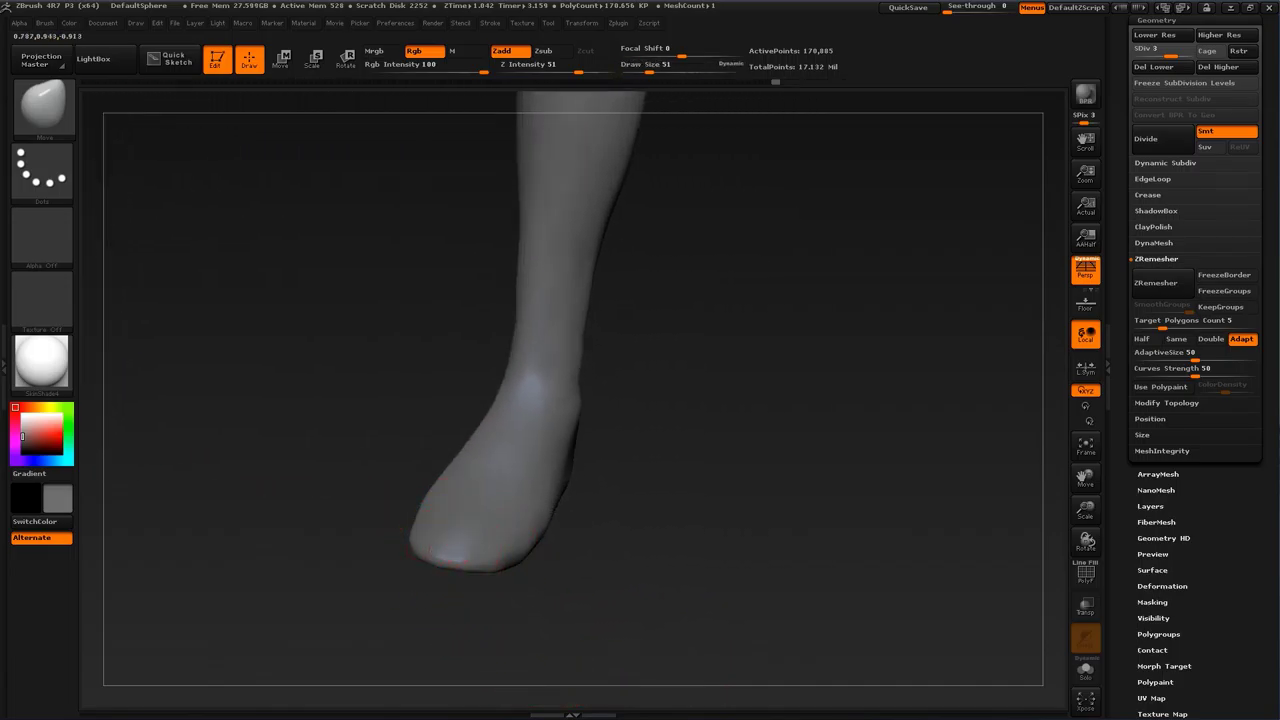
left_click_drag(505, 612, 600, 612)
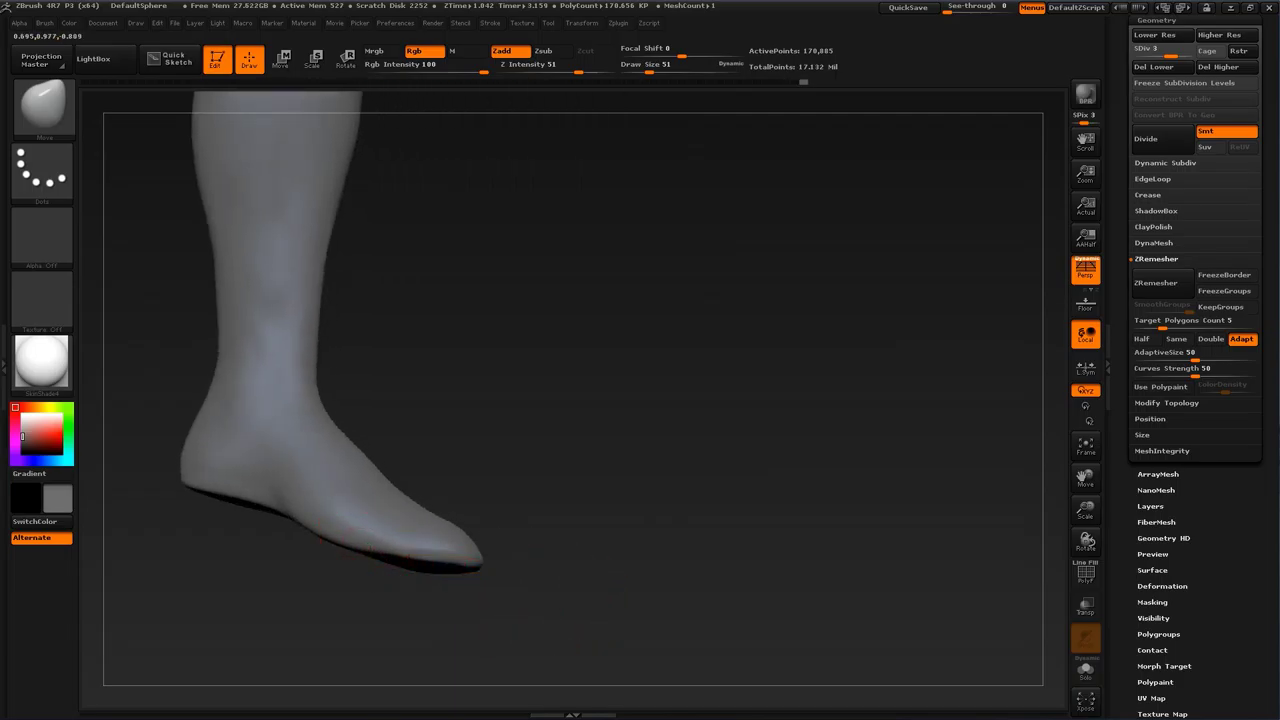
key("s")
left_click_drag(351, 532, 356, 531)
mouse_move(440, 618)
left_mouse_down()
mouse_move(275, 616)
mouse_move(393, 614)
mouse_move(404, 636)
left_mouse_up()
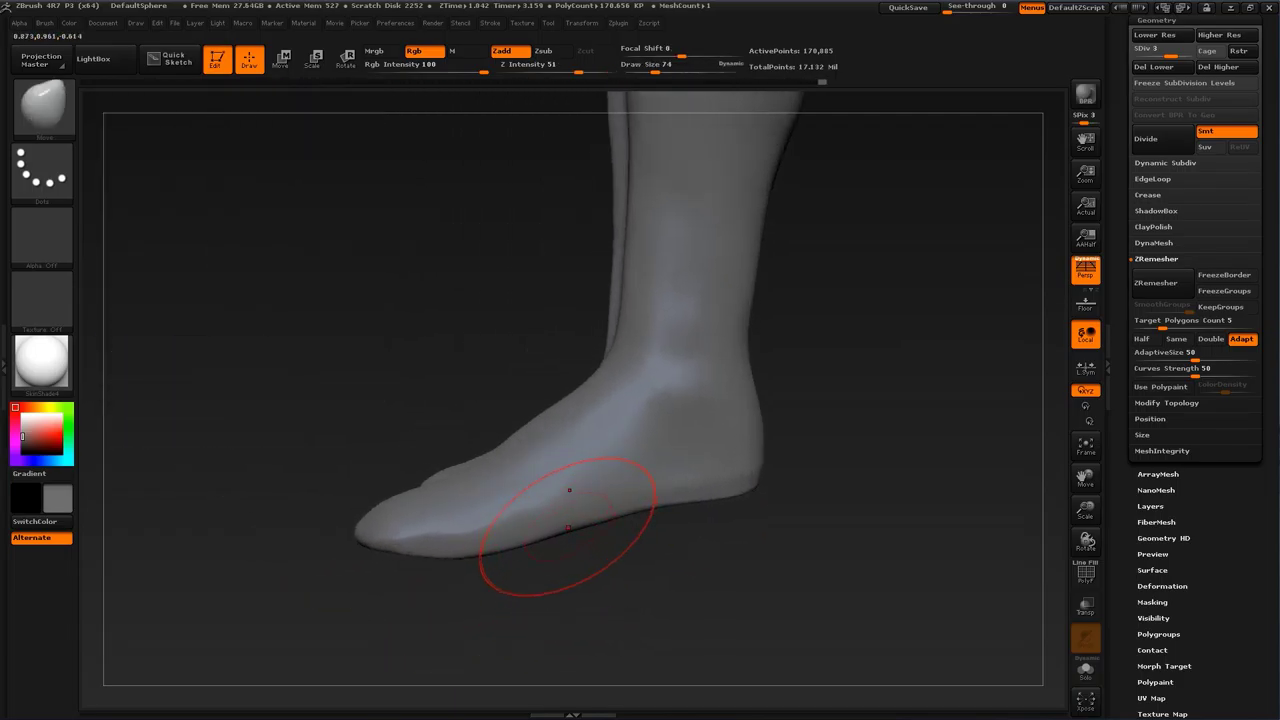
left_click_drag(567, 530, 571, 540)
mouse_move(437, 535)
left_mouse_down()
mouse_move(432, 522)
mouse_move(390, 526)
left_mouse_up()
Step: Inflate the edges of the toe area with the Inflat brush at draw size 51 and smooth the result
key("s")
mouse_move(385, 612)
left_mouse_down()
mouse_move(460, 614)
mouse_move(468, 596)
left_mouse_up()
key("b")
left_click(240, 335)
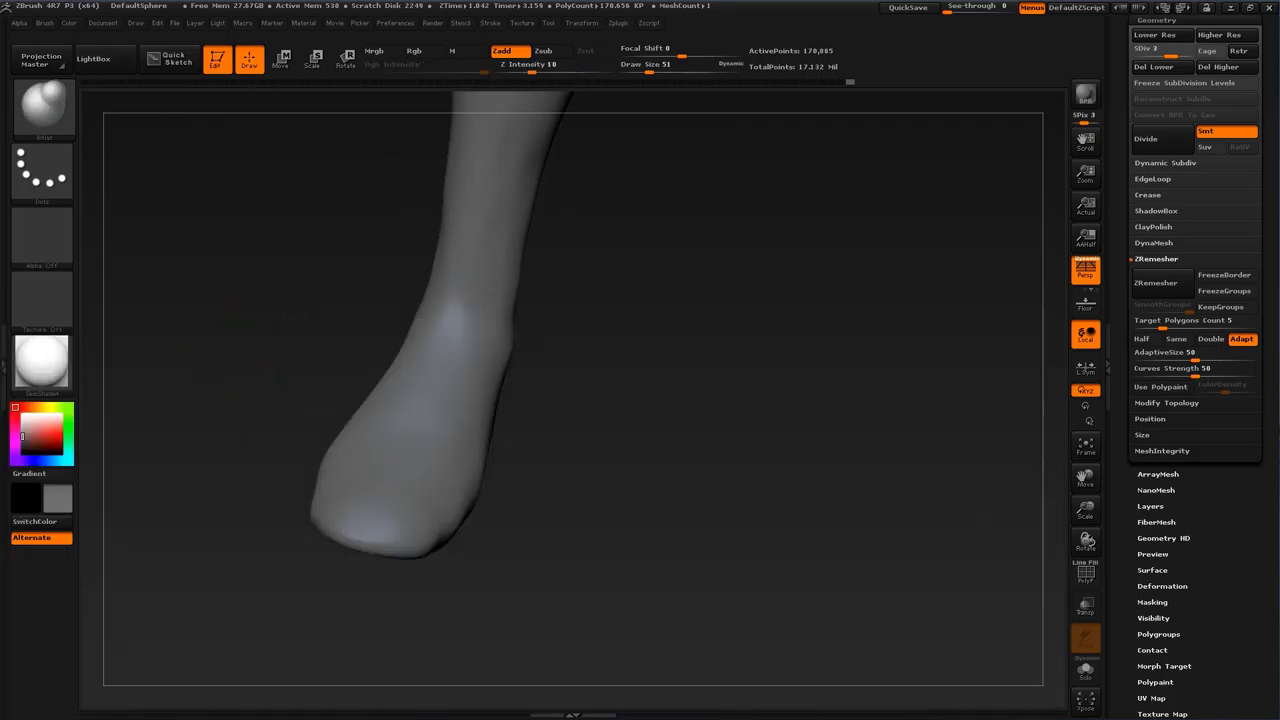
left_click_drag(228, 440, 254, 462)
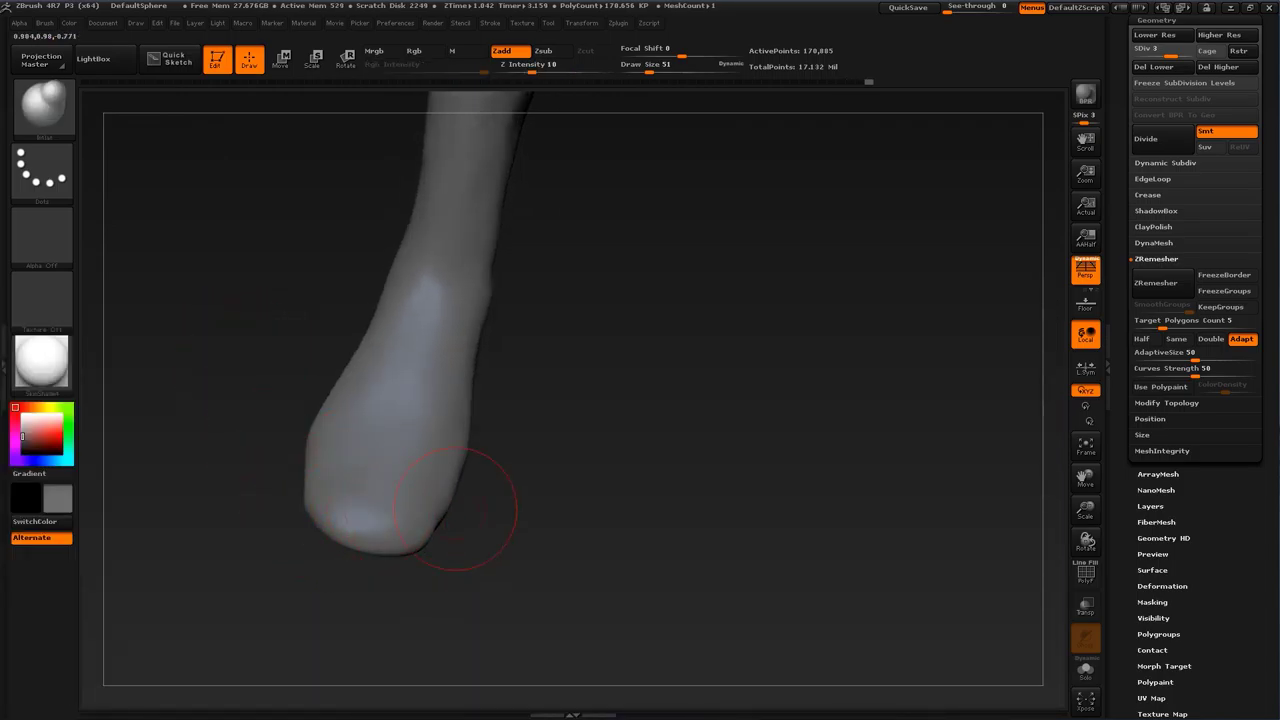
left_click_drag(455, 508, 430, 519)
left_click_drag(348, 530, 418, 525)
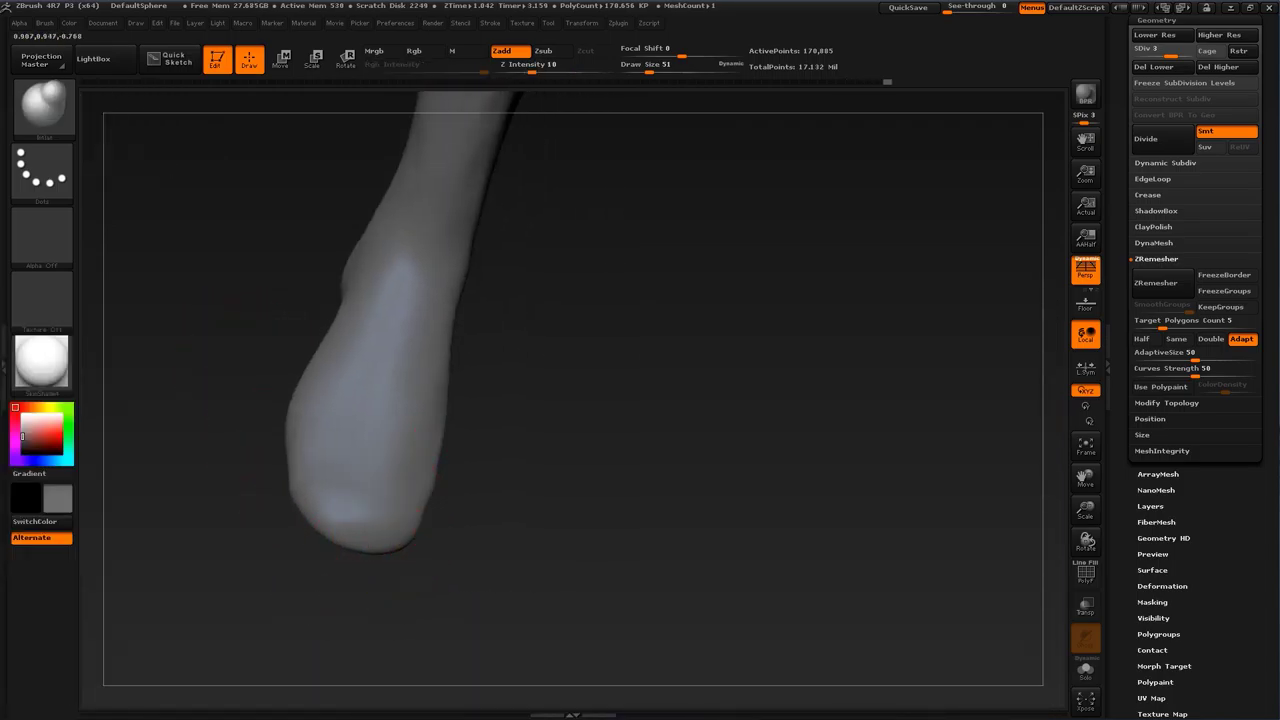
left_click_drag(477, 484, 446, 492)
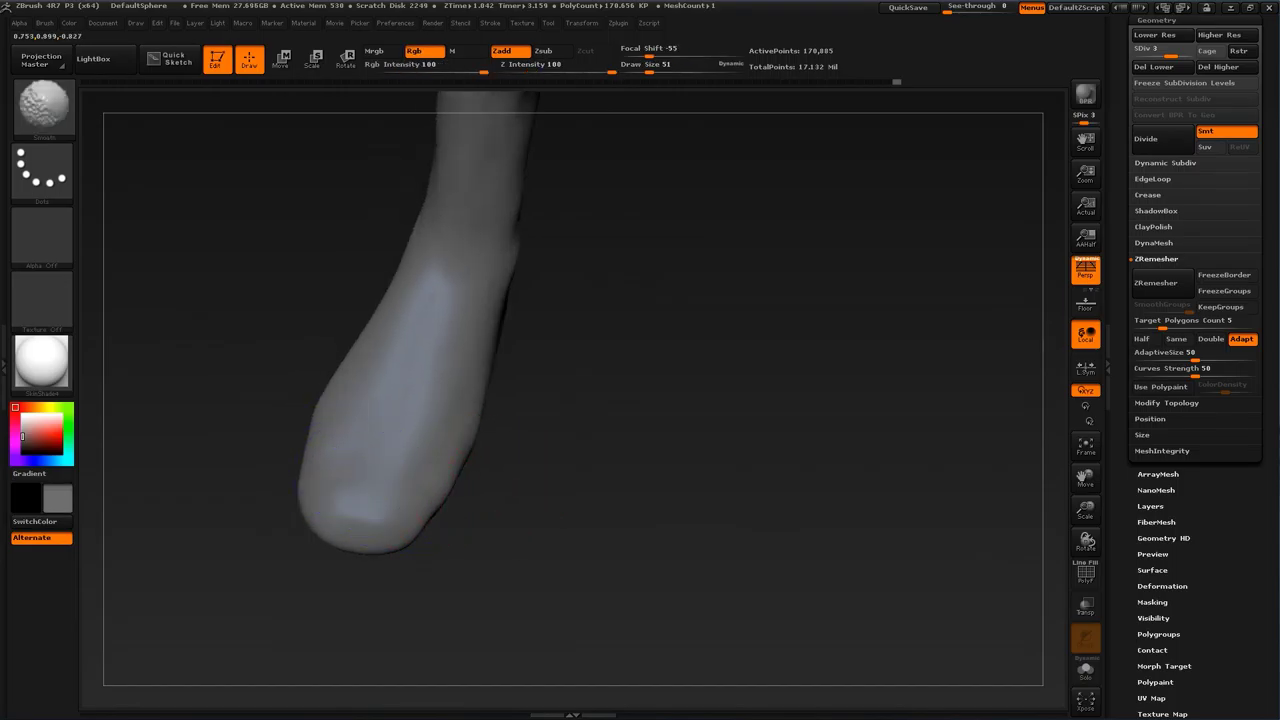
left_click_drag(590, 600, 460, 580)
mouse_move(738, 550)
left_mouse_down()
mouse_move(600, 543)
mouse_move(717, 542)
mouse_move(688, 541)
left_mouse_up()
Step: Return the mesh to subdivision level 4 and paint a mask over the sole of the foot
mouse_move(575, 598)
left_mouse_down()
mouse_move(570, 355)
mouse_move(582, 346)
mouse_move(718, 410)
left_mouse_up()
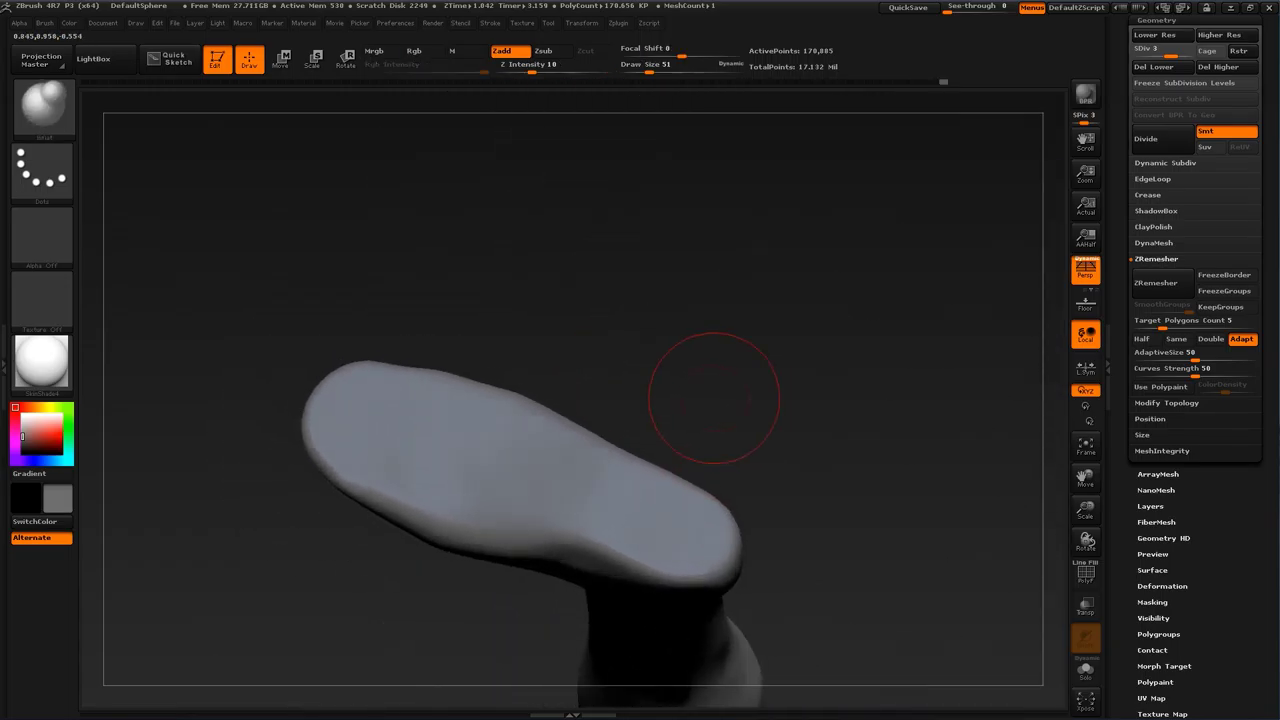
key("d")
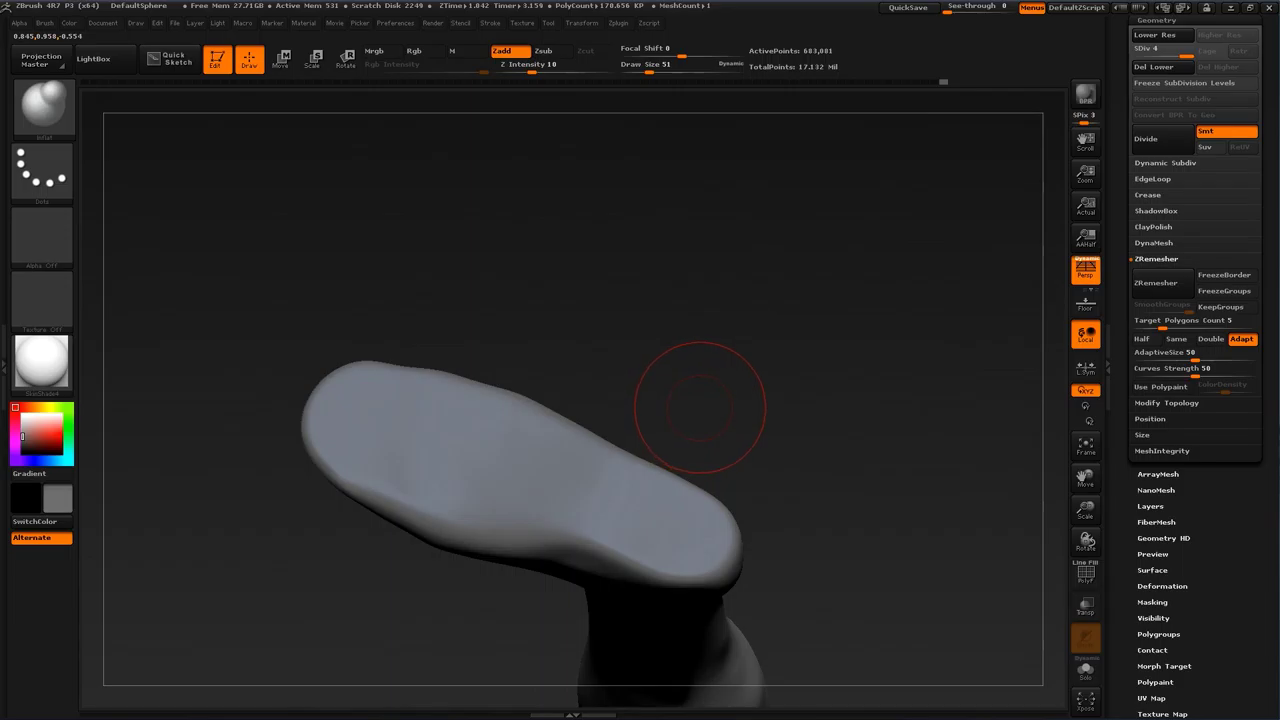
key("n")
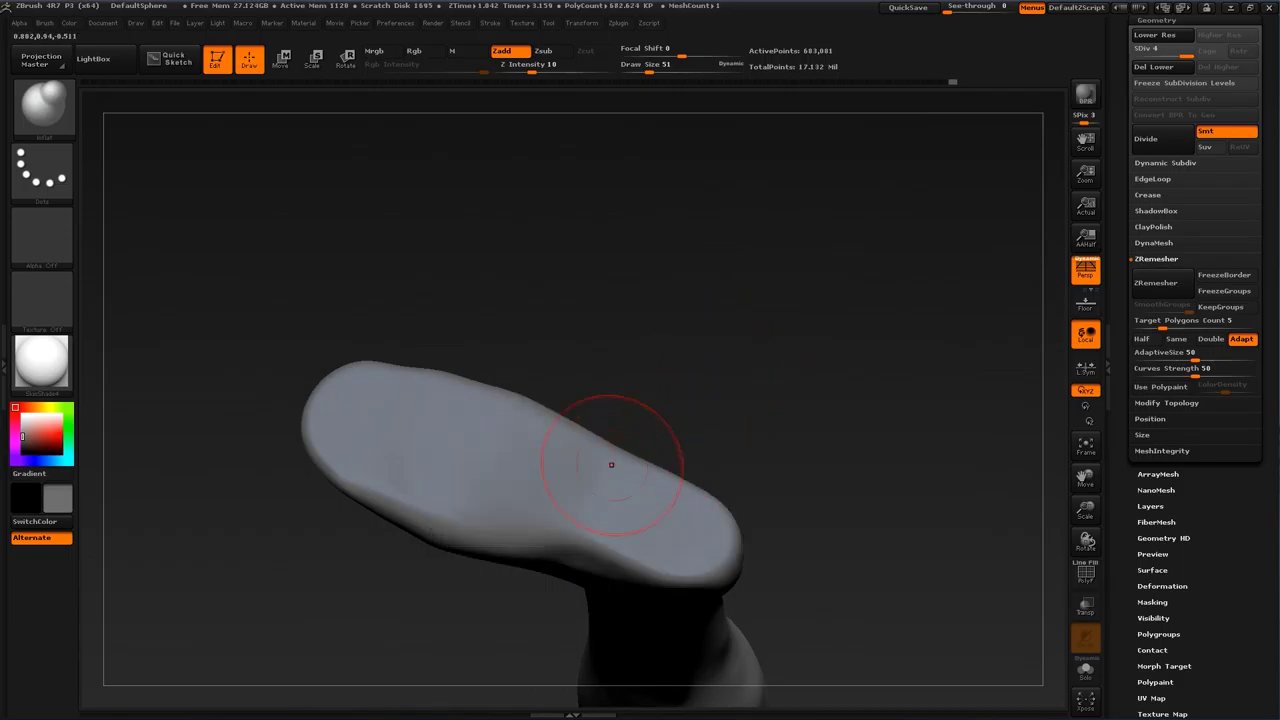
mouse_move(430, 434)
left_mouse_down("ctrl")
mouse_move(376, 408)
mouse_move(348, 420)
mouse_move(430, 461)
mouse_move(637, 507)
mouse_move(682, 532)
mouse_move(436, 414)
mouse_move(476, 400)
mouse_move(655, 476)
mouse_move(717, 540)
mouse_move(592, 550)
mouse_move(428, 509)
left_mouse_up("ctrl")
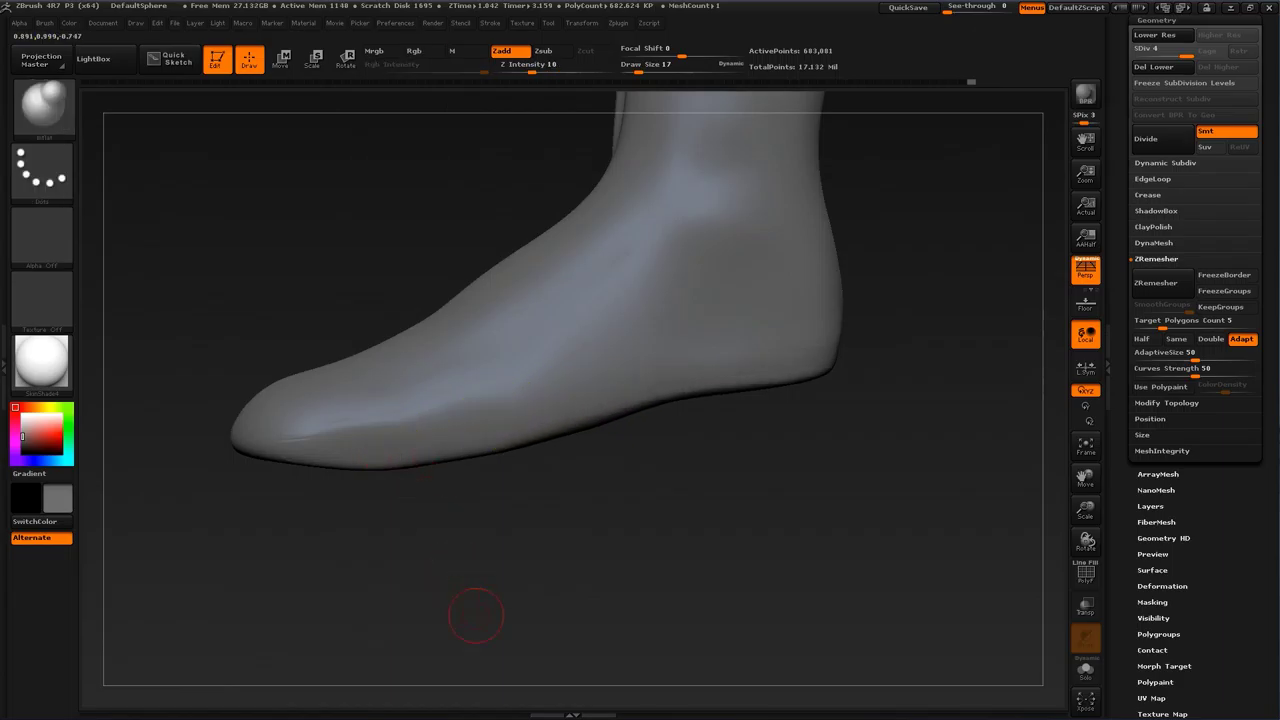
left_click_drag(471, 614, 450, 334)
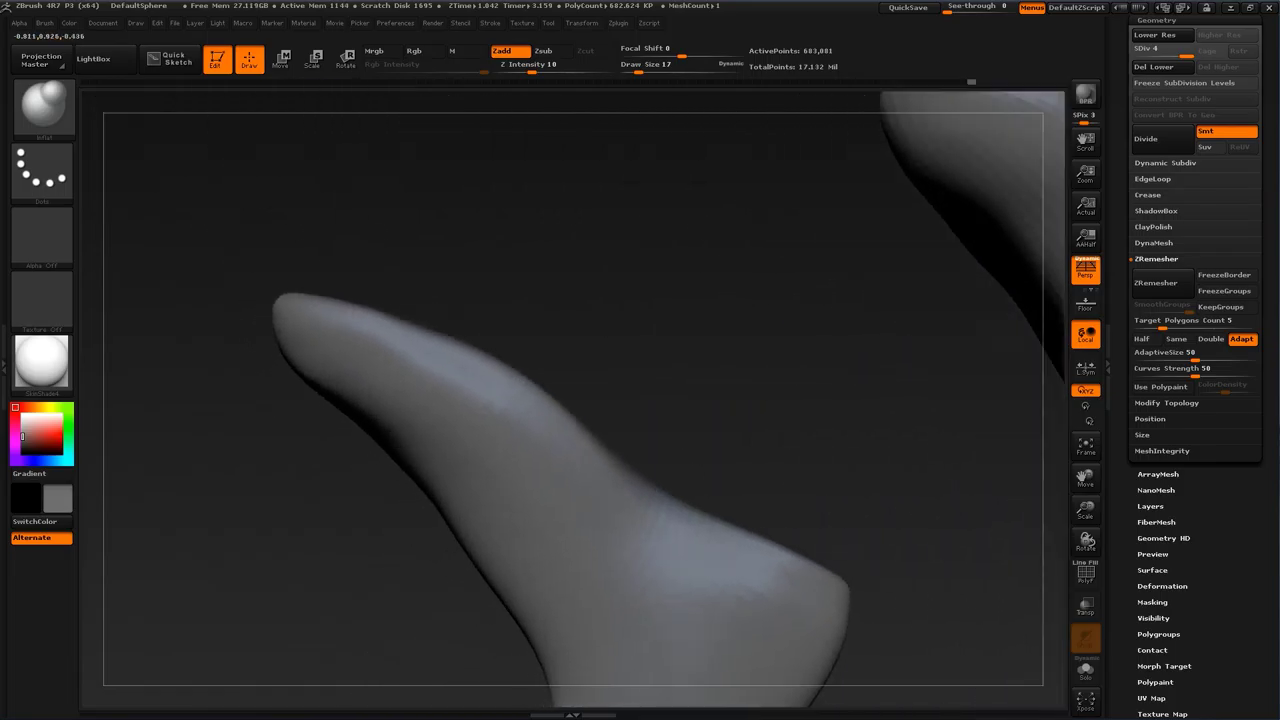
key("ctrl")
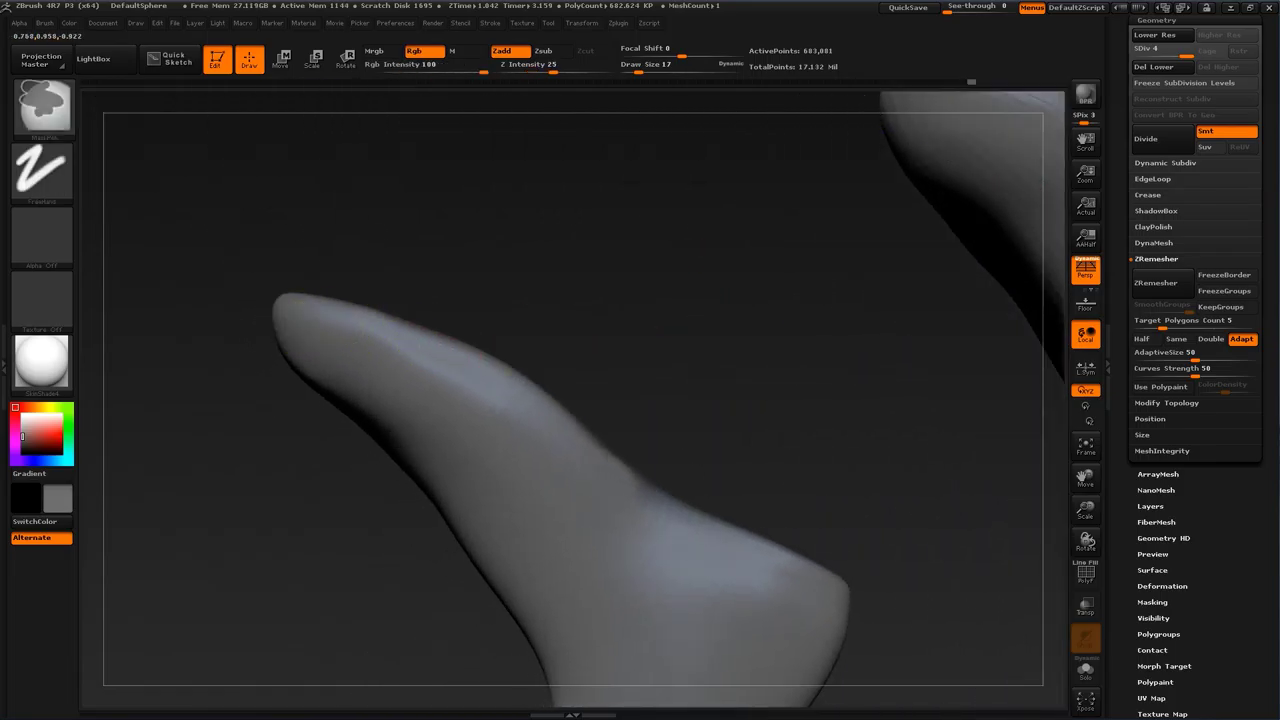
left_click_drag(640, 484, 687, 516)
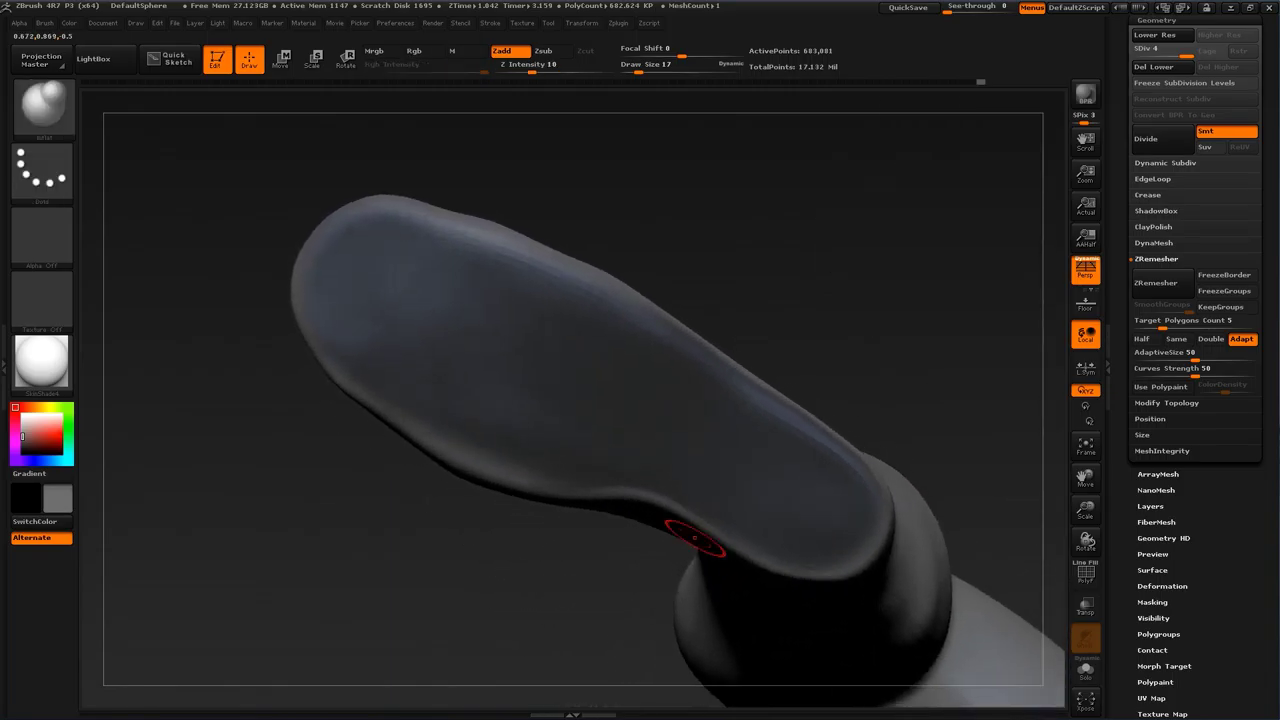
Step: Refine the mask border along the toe and side edges of the sole, adding and removing mask with draw size 17
key("ctrl")
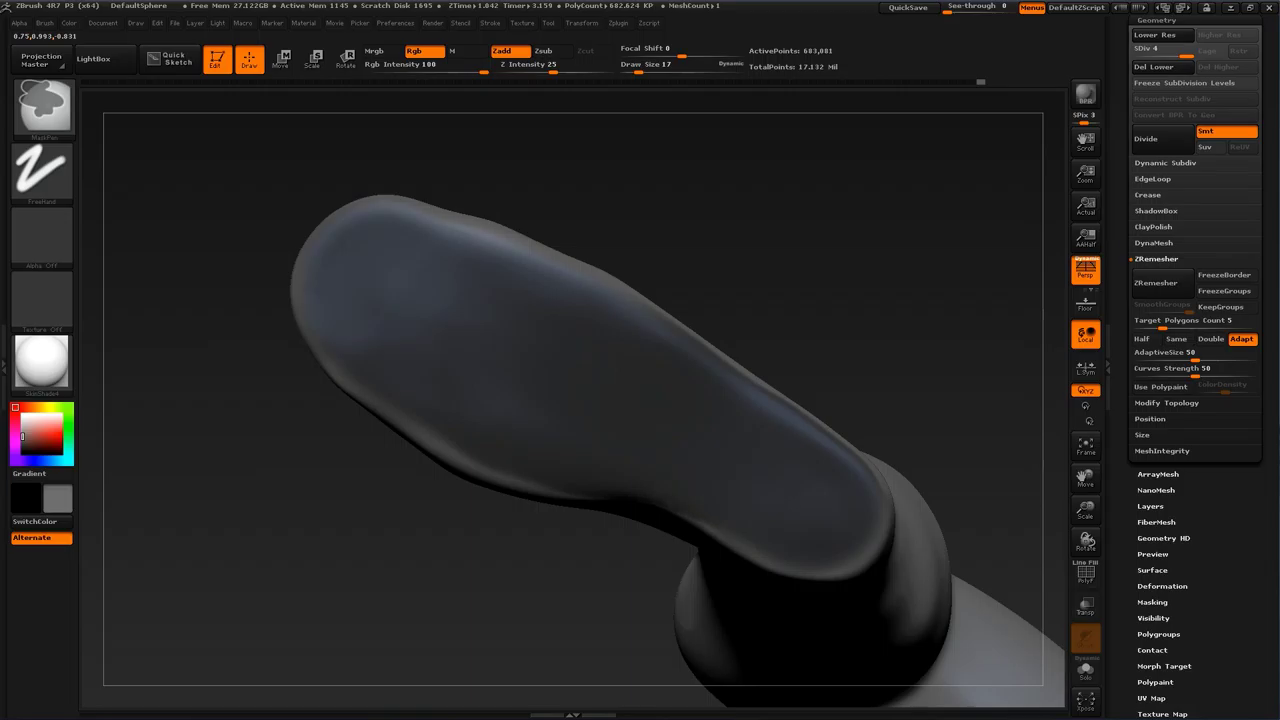
left_click_drag(457, 577, 434, 463)
key("ctrl")
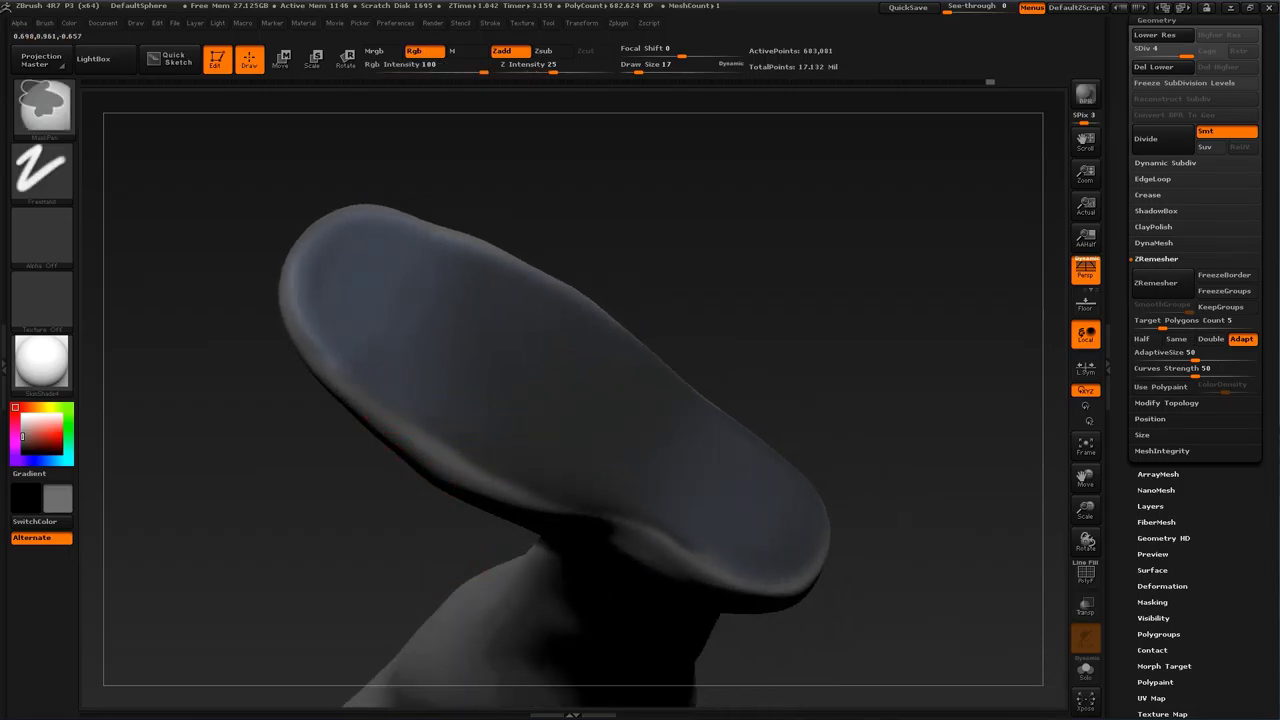
left_click_drag(284, 446, 296, 372)
left_click_drag(372, 364, 396, 382, "ctrl+alt")
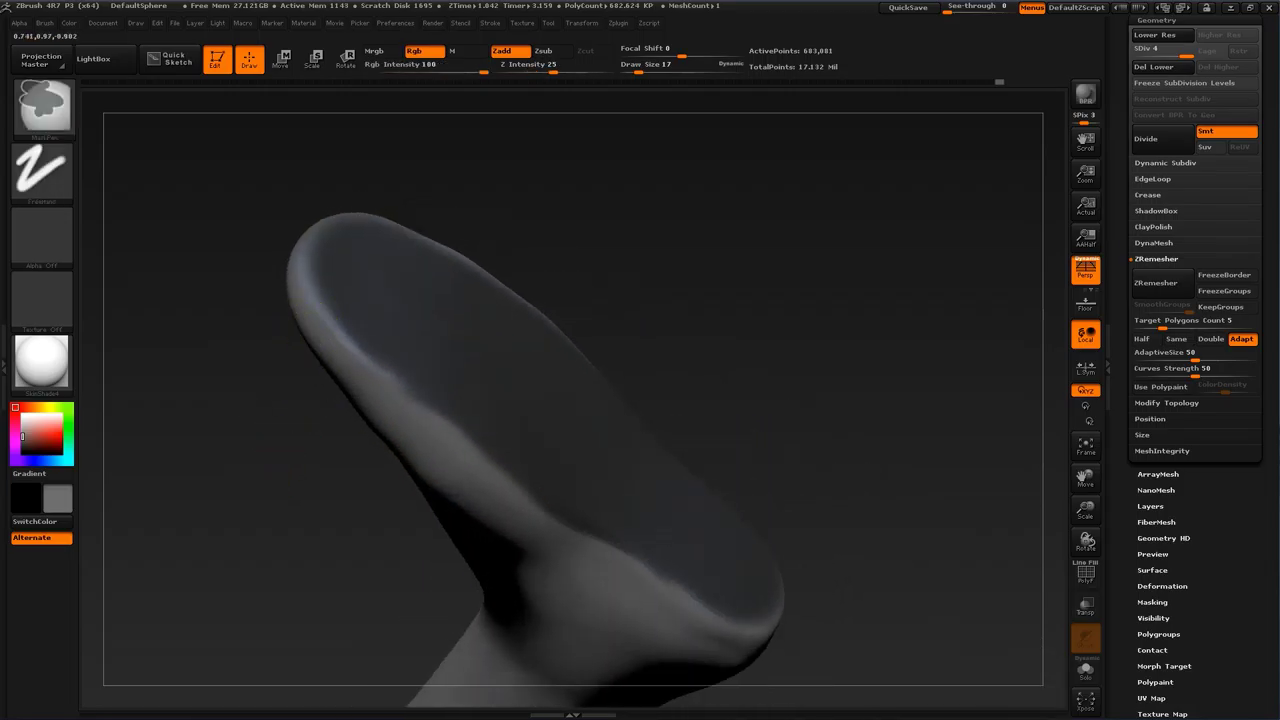
left_click_drag(709, 280, 500, 375)
left_click_drag(366, 382, 390, 425, "ctrl")
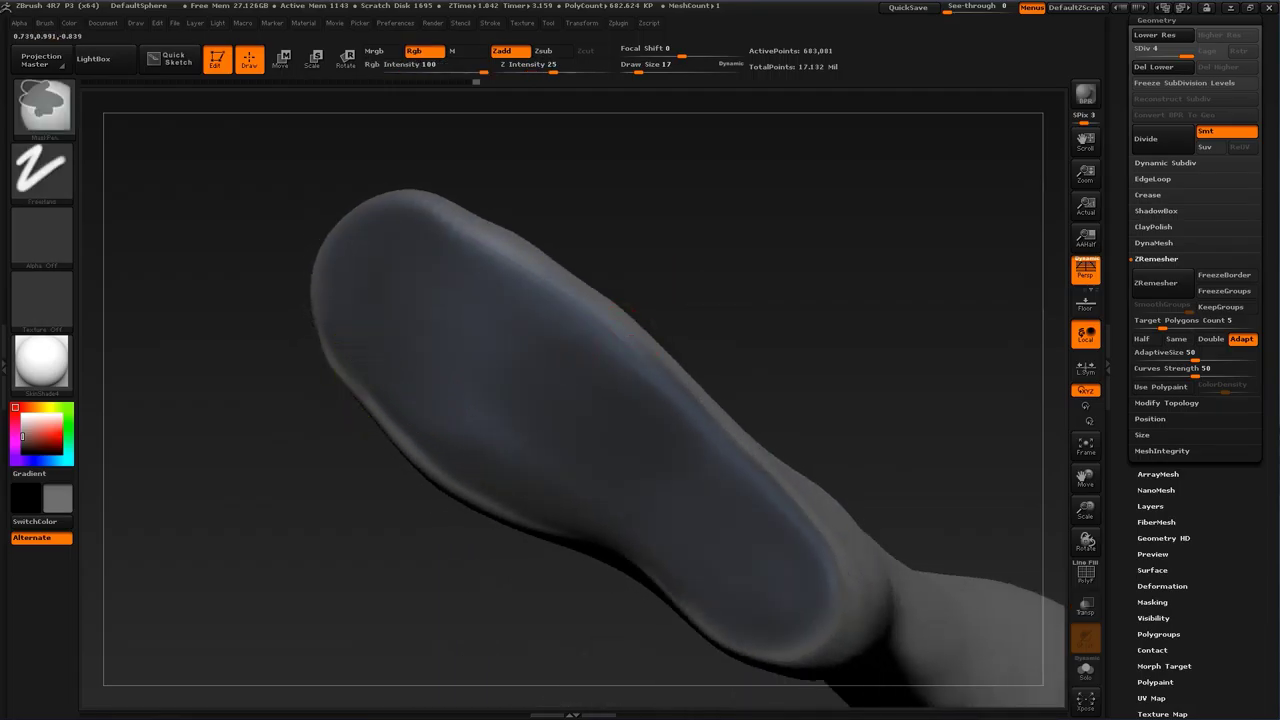
left_click_drag(427, 523, 475, 425)
Step: Clean up the mask border along the arch and around the heel of the sole
left_click_drag(643, 480, 668, 502, "ctrl")
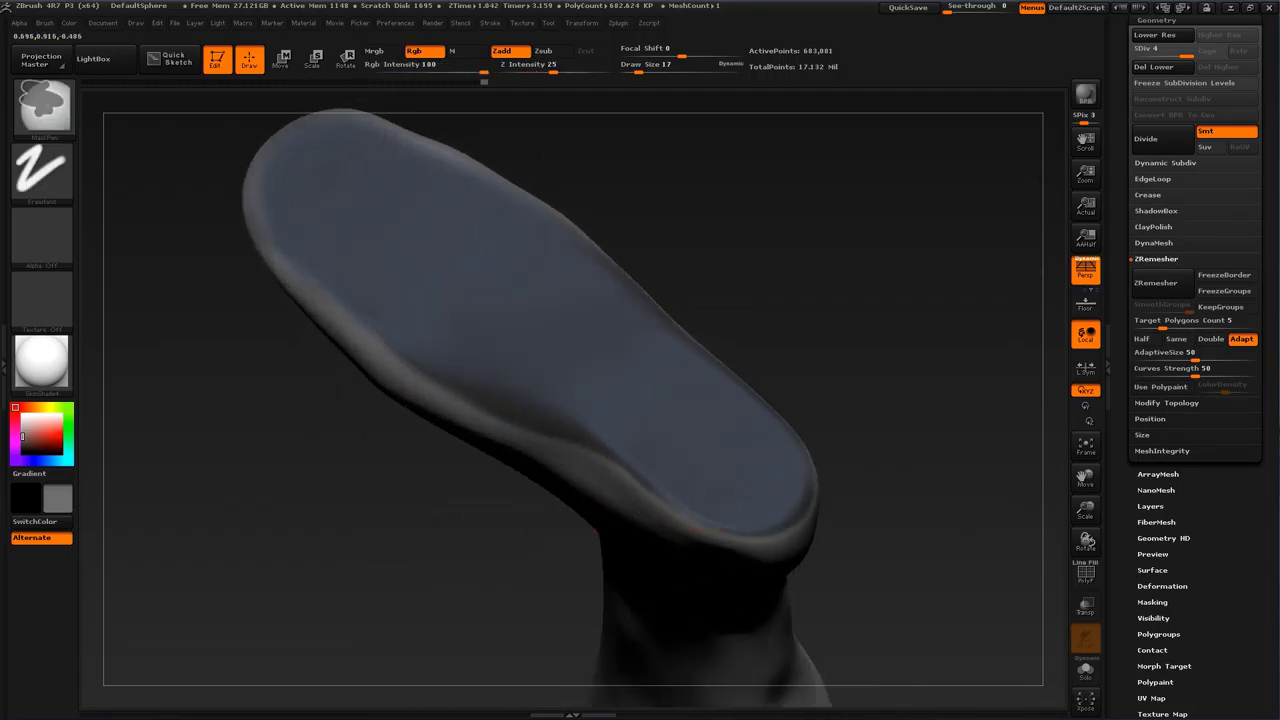
mouse_move(798, 494)
left_mouse_down("ctrl")
mouse_move(808, 452)
mouse_move(778, 462)
mouse_move(812, 476)
left_mouse_up("ctrl")
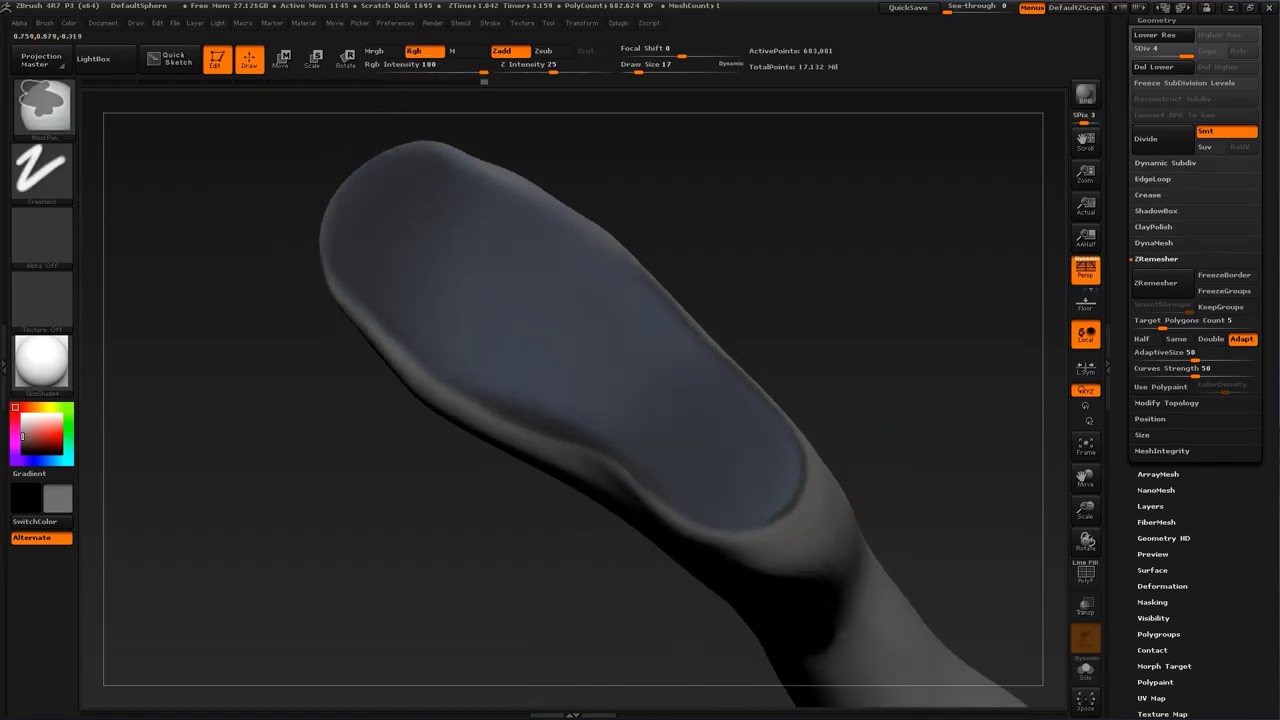
left_click_drag(895, 442, 849, 449)
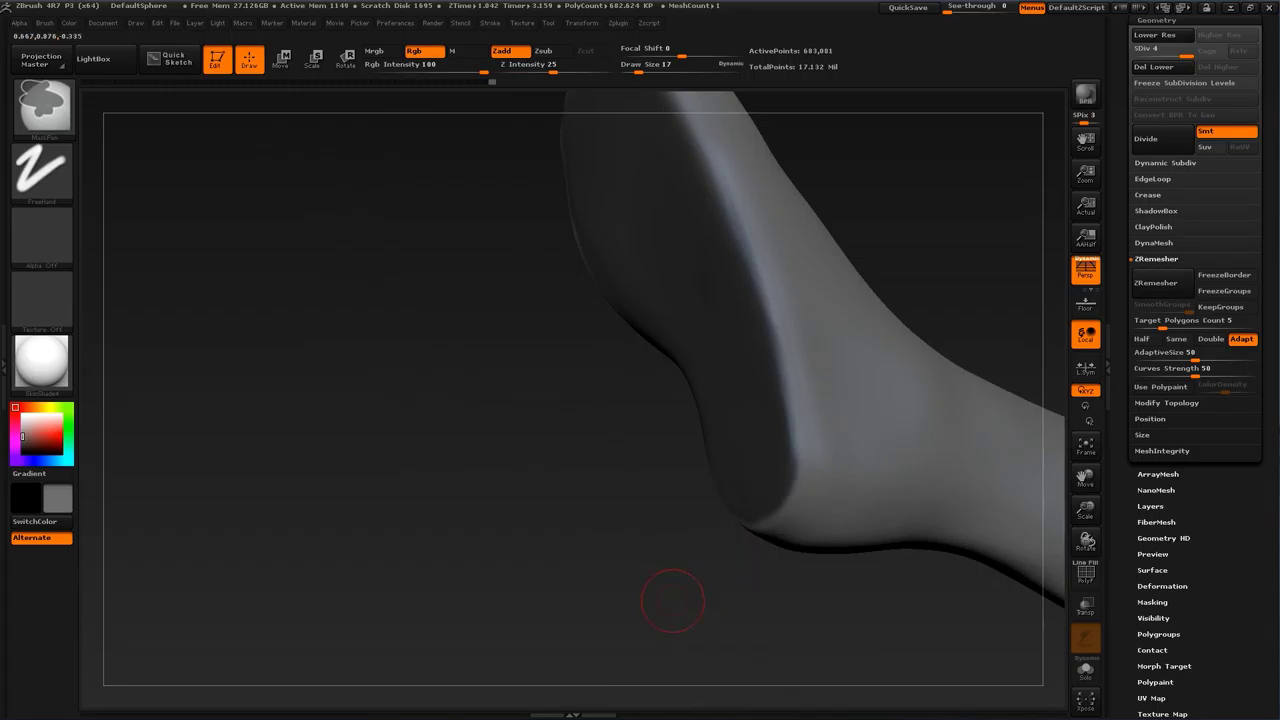
mouse_move(673, 601)
left_mouse_down()
mouse_move(728, 572)
mouse_move(725, 531)
left_mouse_up()
left_click_drag(899, 341, 902, 372)
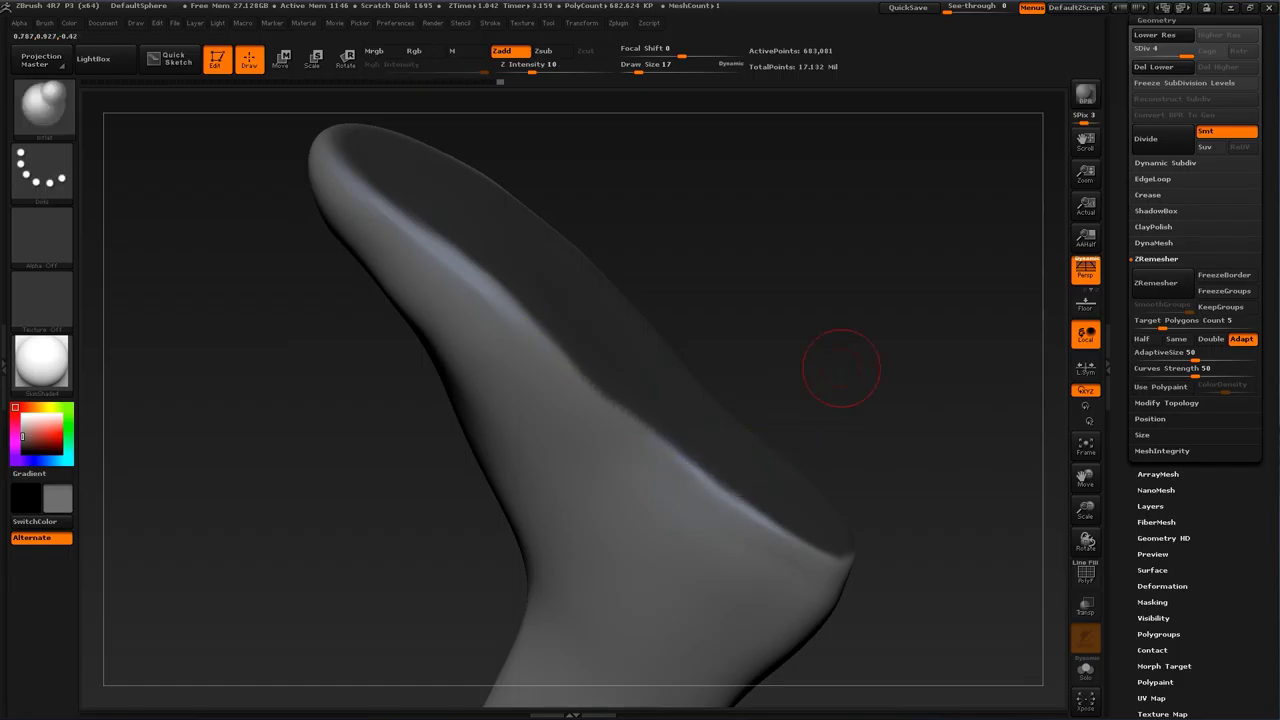
Step: Examine the edge of the masked sole from below and from the side of the foot
left_click_drag(840, 369, 788, 434)
mouse_move(680, 545)
left_mouse_down("alt")
mouse_move(672, 500)
mouse_move(706, 522)
mouse_move(766, 520)
mouse_move(822, 486)
mouse_move(886, 486)
mouse_move(723, 622)
left_mouse_up("alt")
left_click_drag(818, 556, 757, 504)
left_click_drag(531, 571, 620, 556, "alt")
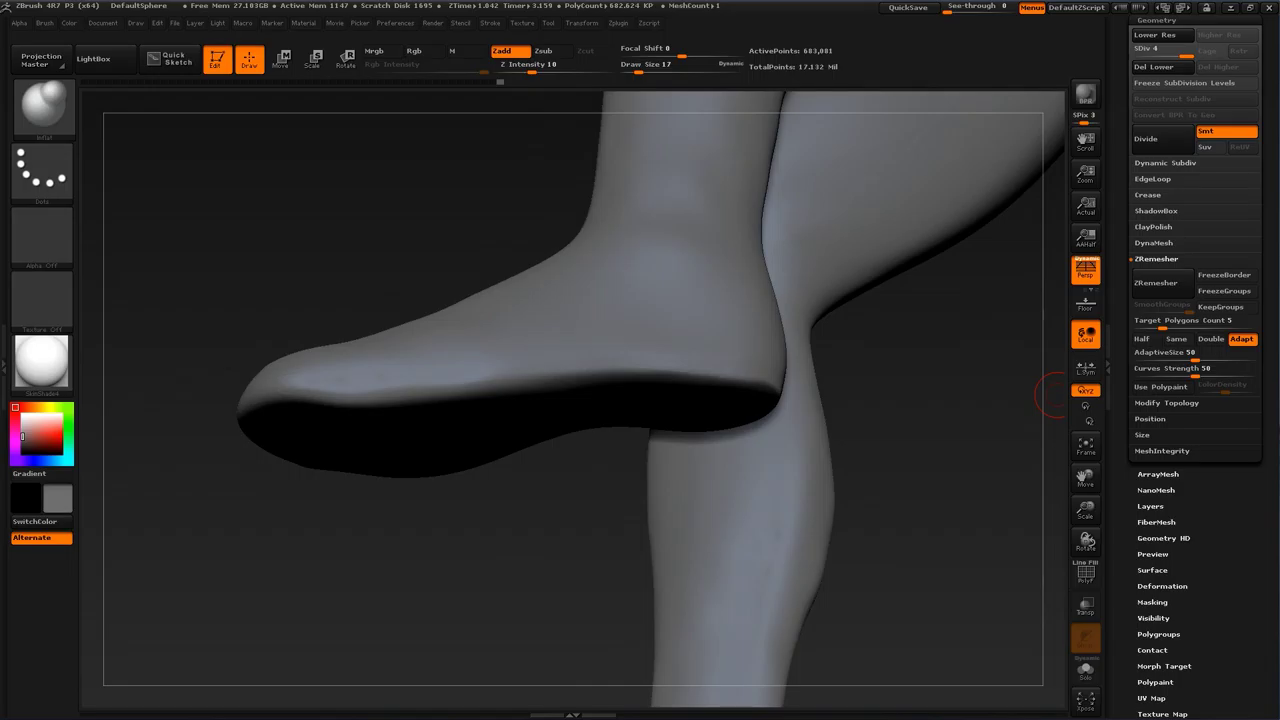
left_click_drag(1121, 396, 1121, 517)
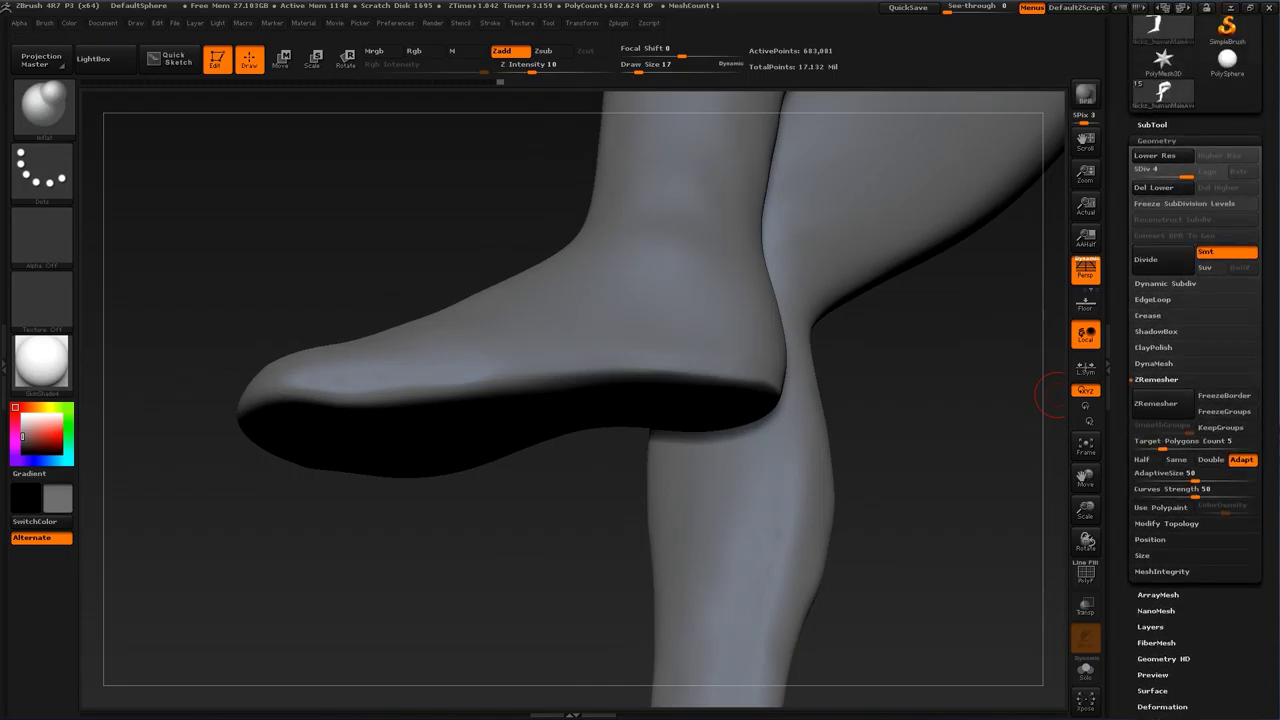
Step: Preview extractions of the masked sole as a new subtool at thickness 0.02 and 0.00178
left_click(1152, 125)
left_click_drag(1165, 580, 1165, 356)
left_click(1150, 458)
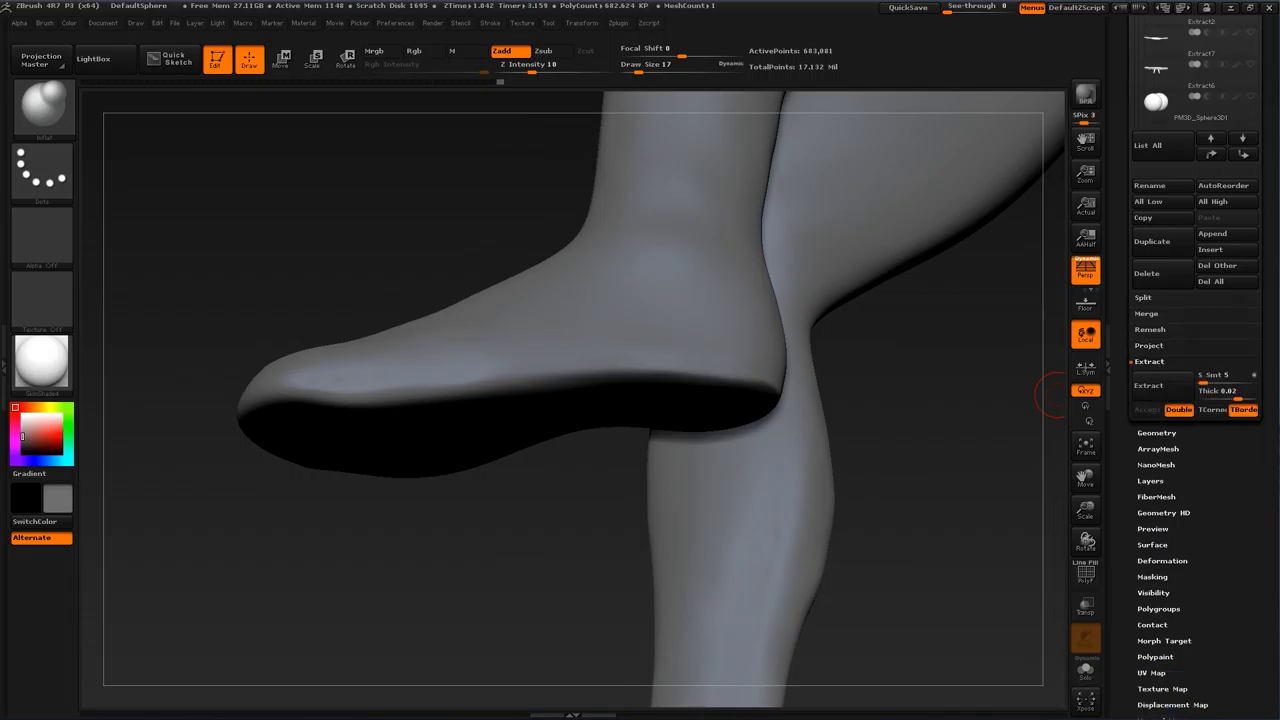
left_click(1148, 386)
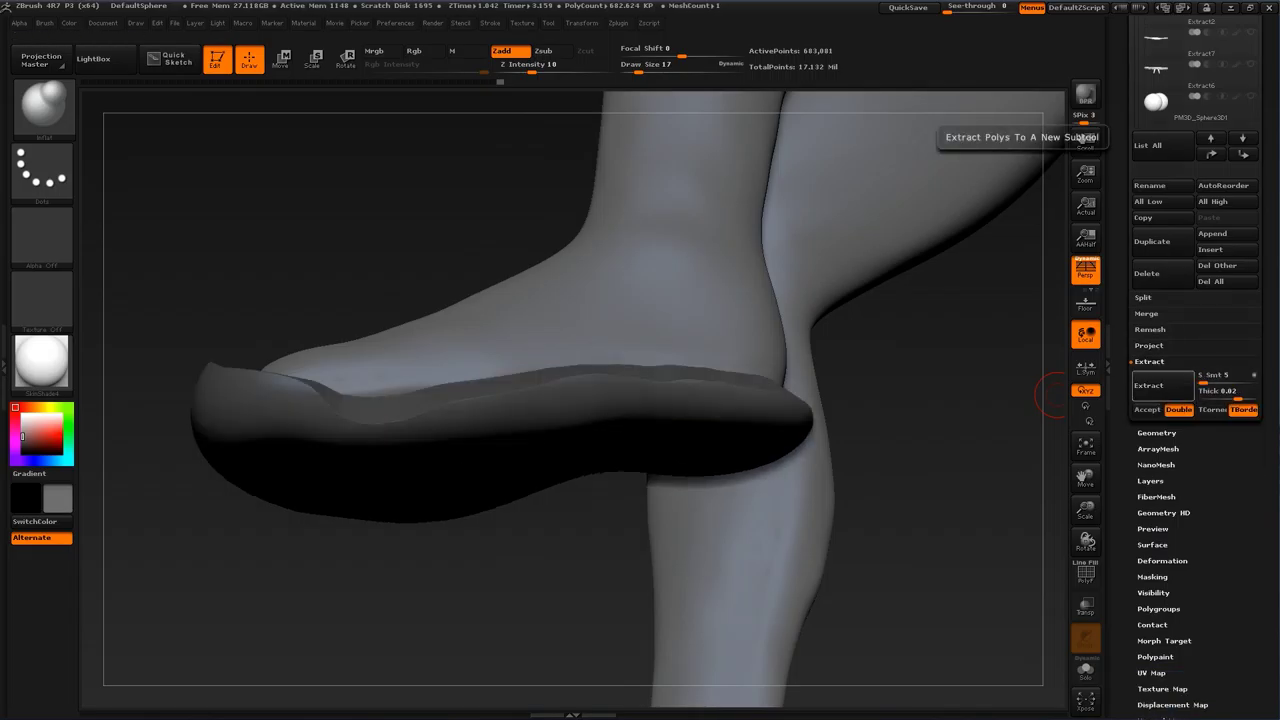
left_click_drag(1238, 395, 1229, 395)
left_click(1162, 388)
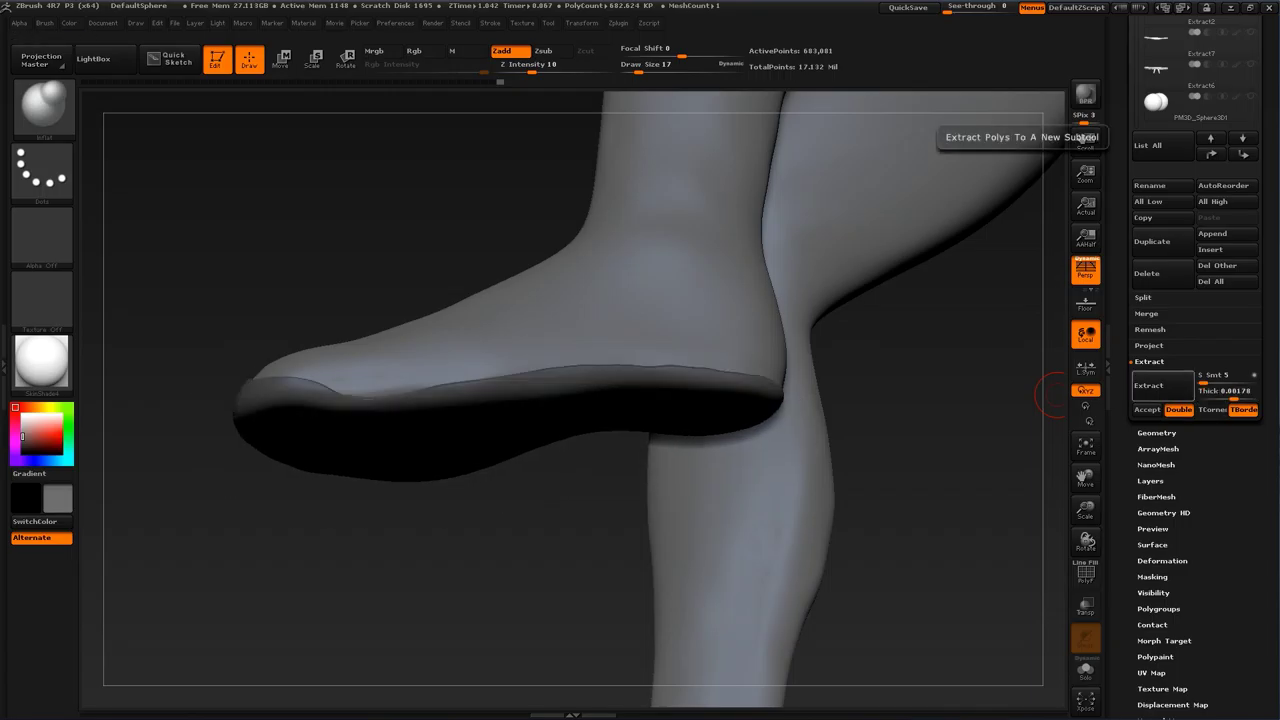
Step: Compare the foot's wireframe with a fresh preview of the 0.00178 sole extraction from below and the side
left_click_drag(930, 465, 1068, 475)
key("shift+f")
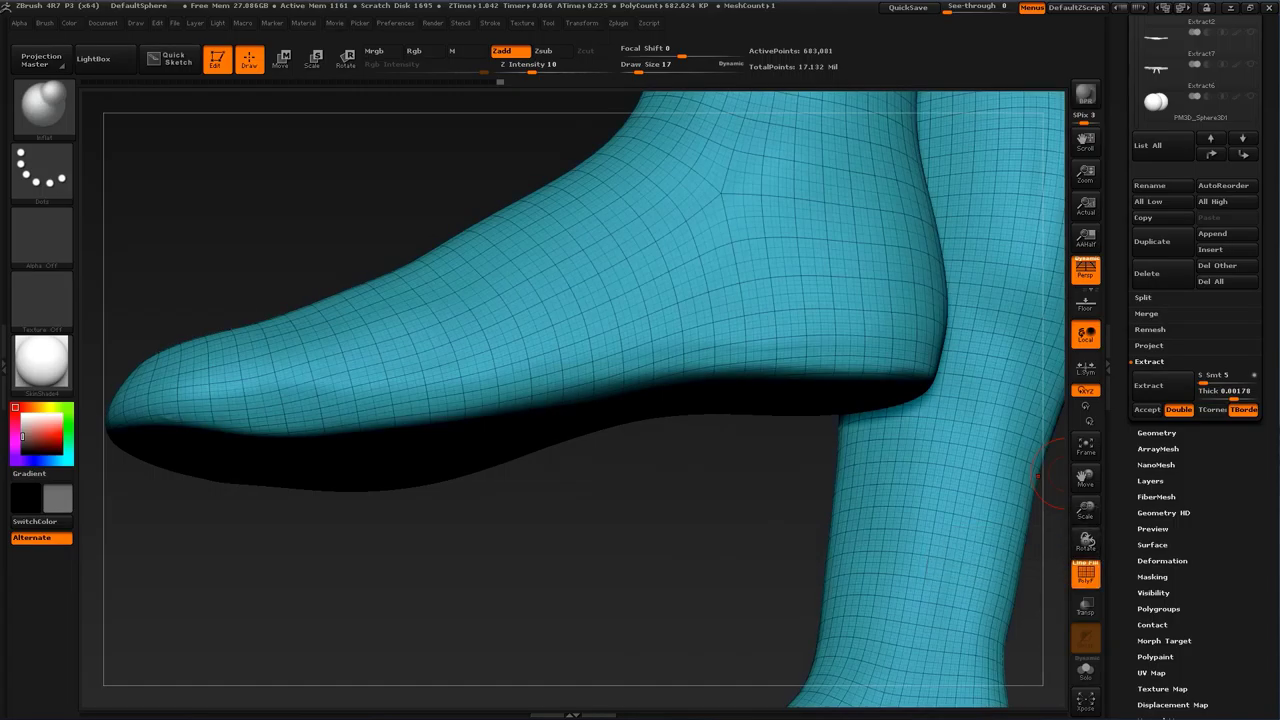
left_click(1148, 385)
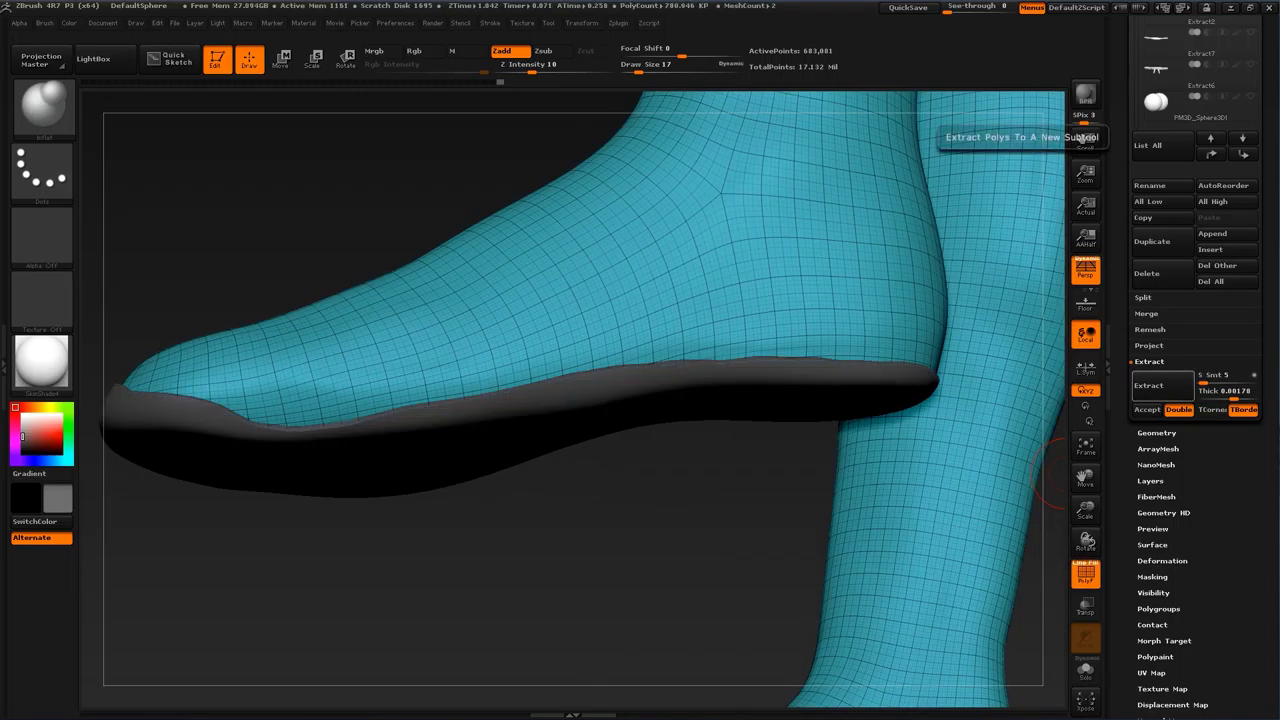
mouse_move(637, 554)
left_mouse_down()
mouse_move(608, 570)
mouse_move(594, 554)
mouse_move(600, 585)
mouse_move(686, 471)
left_mouse_up()
left_click(1085, 574)
Step: Refine the sole's mask border around the foot with the mask brush at draw size 12
left_click_drag(900, 570, 800, 480, "alt")
mouse_move(418, 288)
left_mouse_down()
mouse_move(375, 313)
mouse_move(380, 343)
mouse_move(362, 382)
mouse_move(427, 374)
left_mouse_up()
key("s")
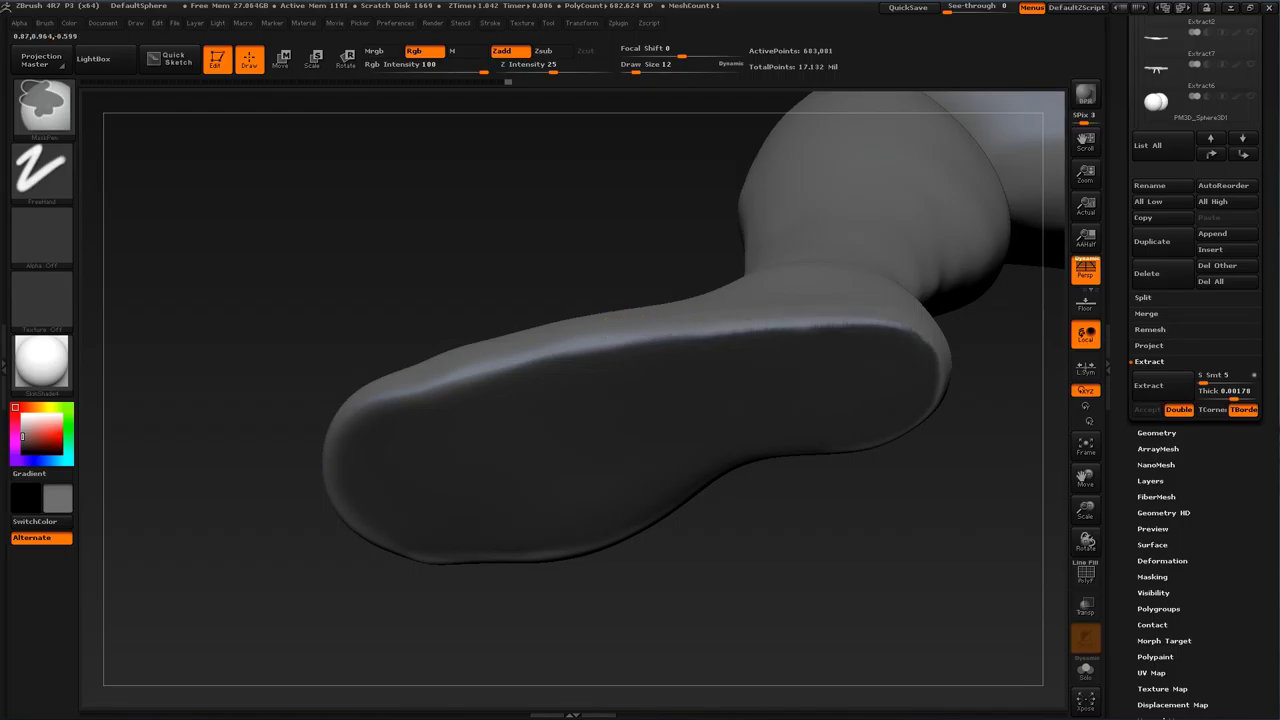
left_click_drag(840, 580, 751, 434)
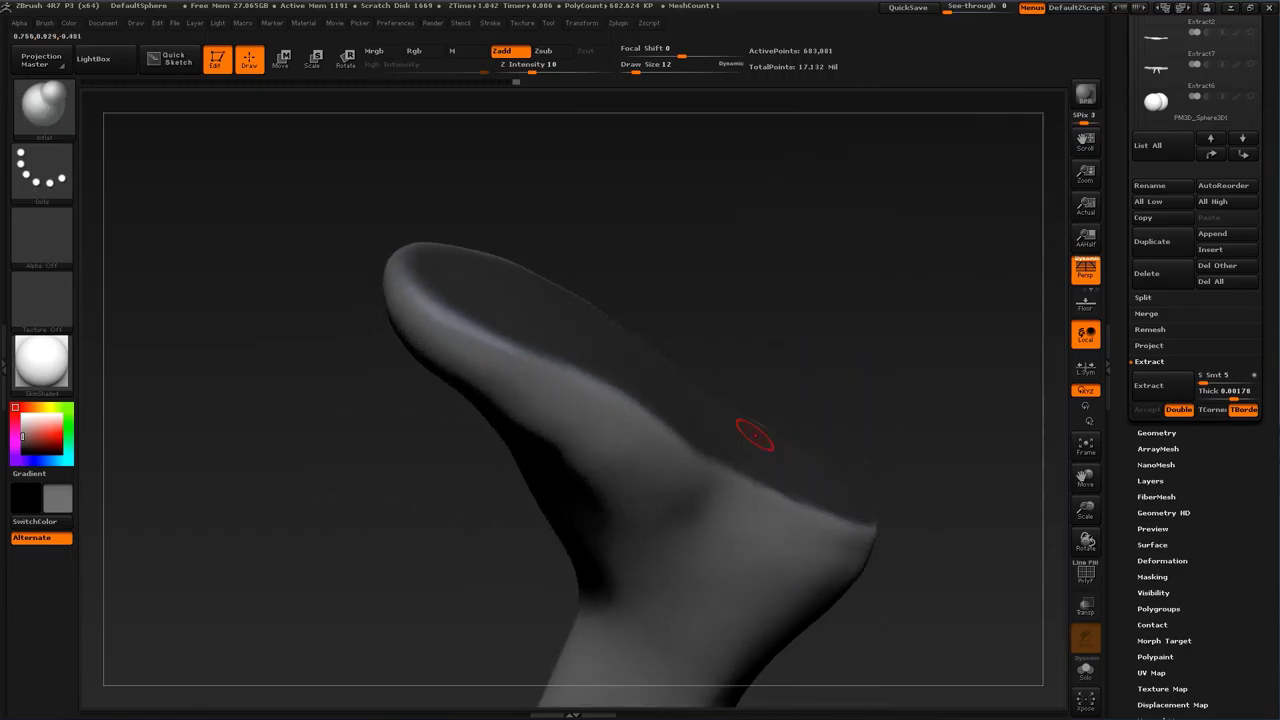
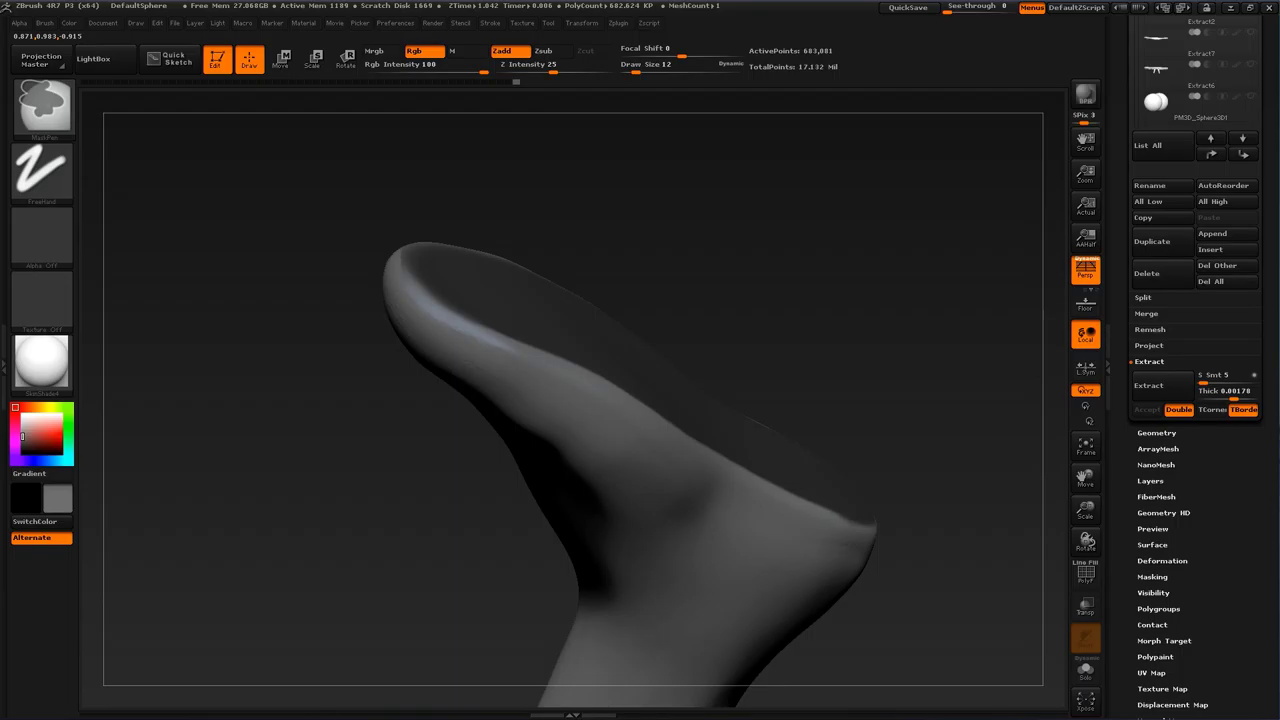
mouse_move(936, 482)
left_mouse_down()
mouse_move(944, 498)
mouse_move(842, 594)
left_mouse_up()
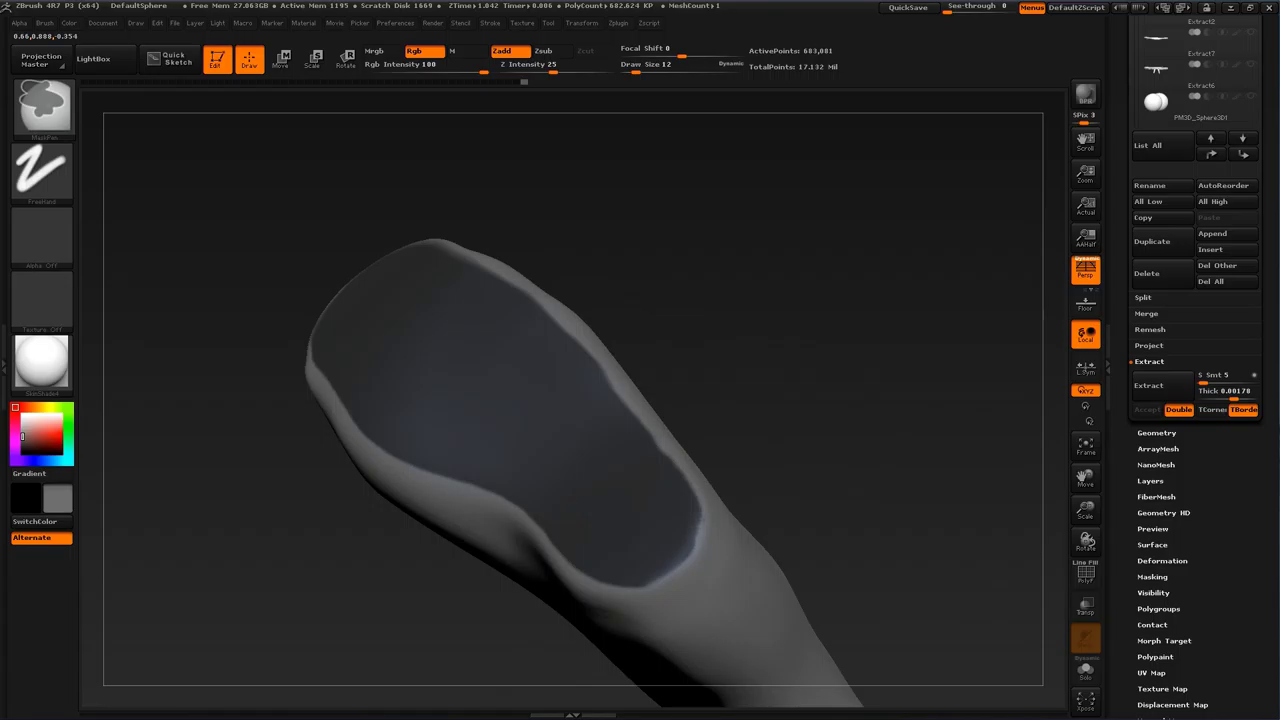
mouse_move(834, 377)
left_mouse_down()
mouse_move(537, 600)
mouse_move(351, 545)
mouse_move(513, 572)
left_mouse_up()
left_click_drag(937, 347, 1065, 322)
left_click_drag(965, 317, 858, 535)
Step: Preview the sole extraction with the refined mask at thickness 0.00178 and at thickness 0
left_click(1160, 386)
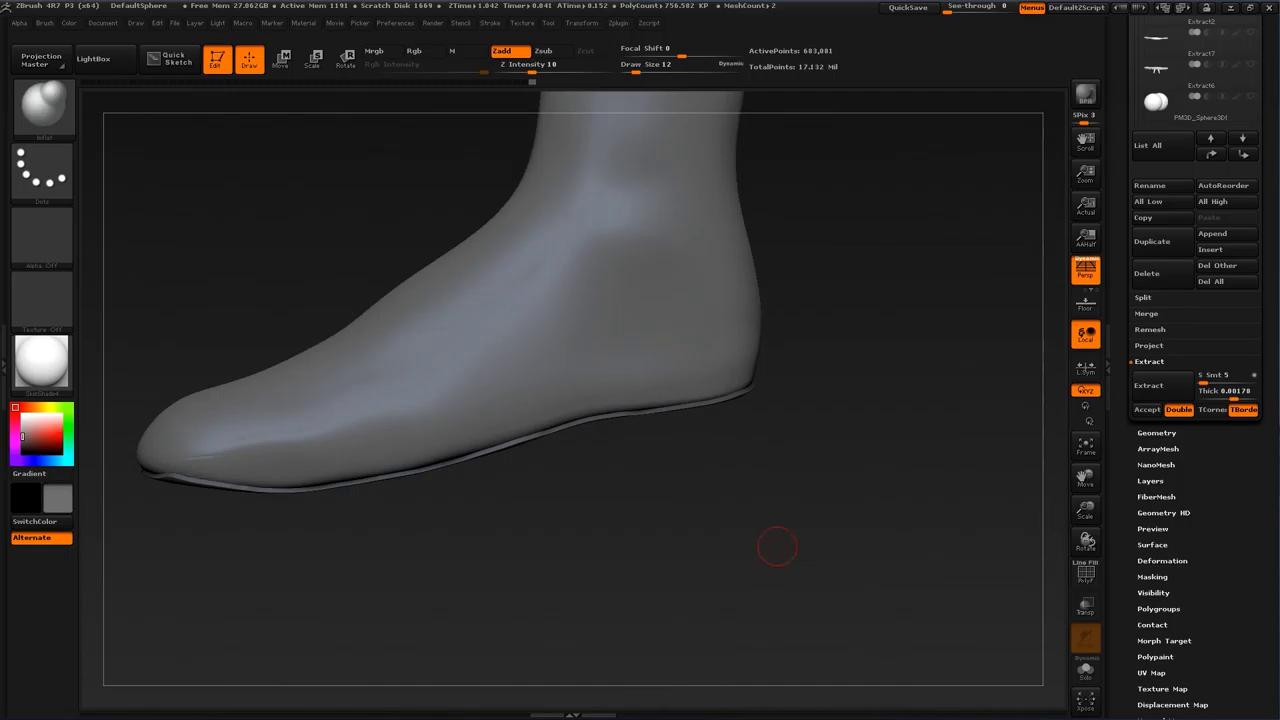
left_click_drag(777, 546, 795, 610, "alt")
left_click_drag(1234, 394, 1233, 394)
left_click(1162, 386)
left_click(1162, 386)
left_click(1162, 386)
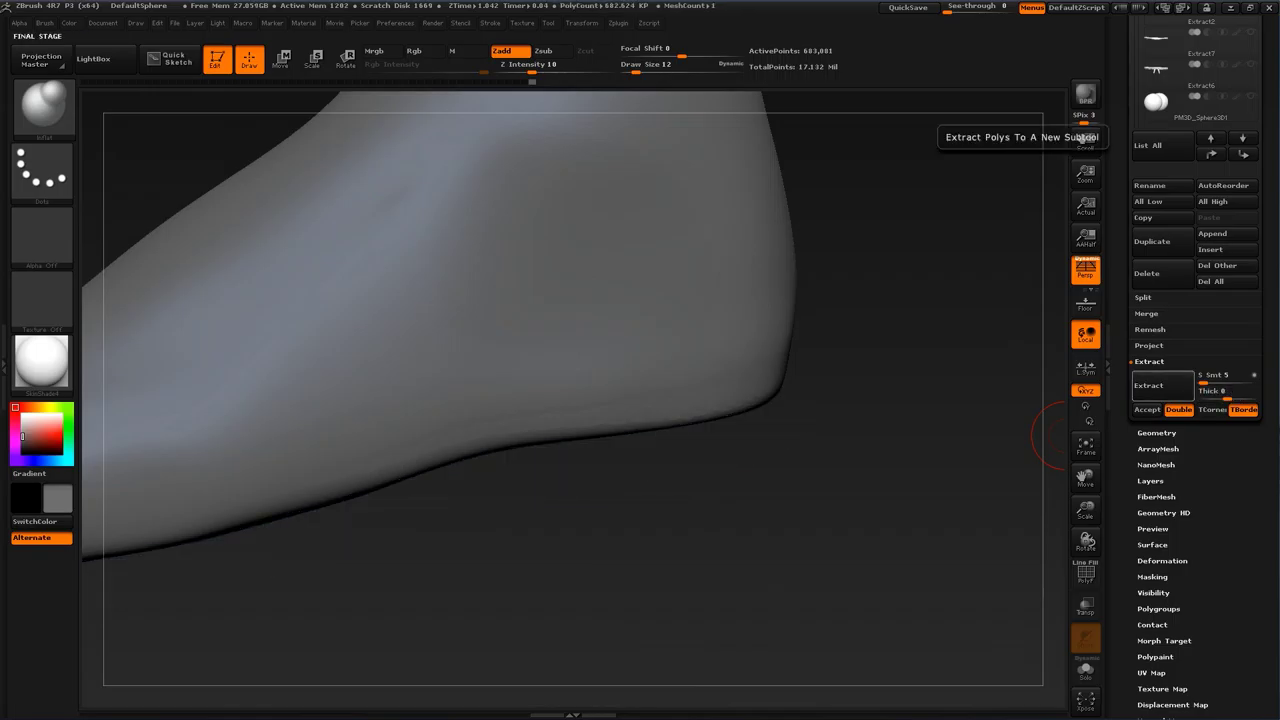
Step: Raise the extraction thickness to 0.00294 and preview the sole again at the heel
left_click(1227, 393)
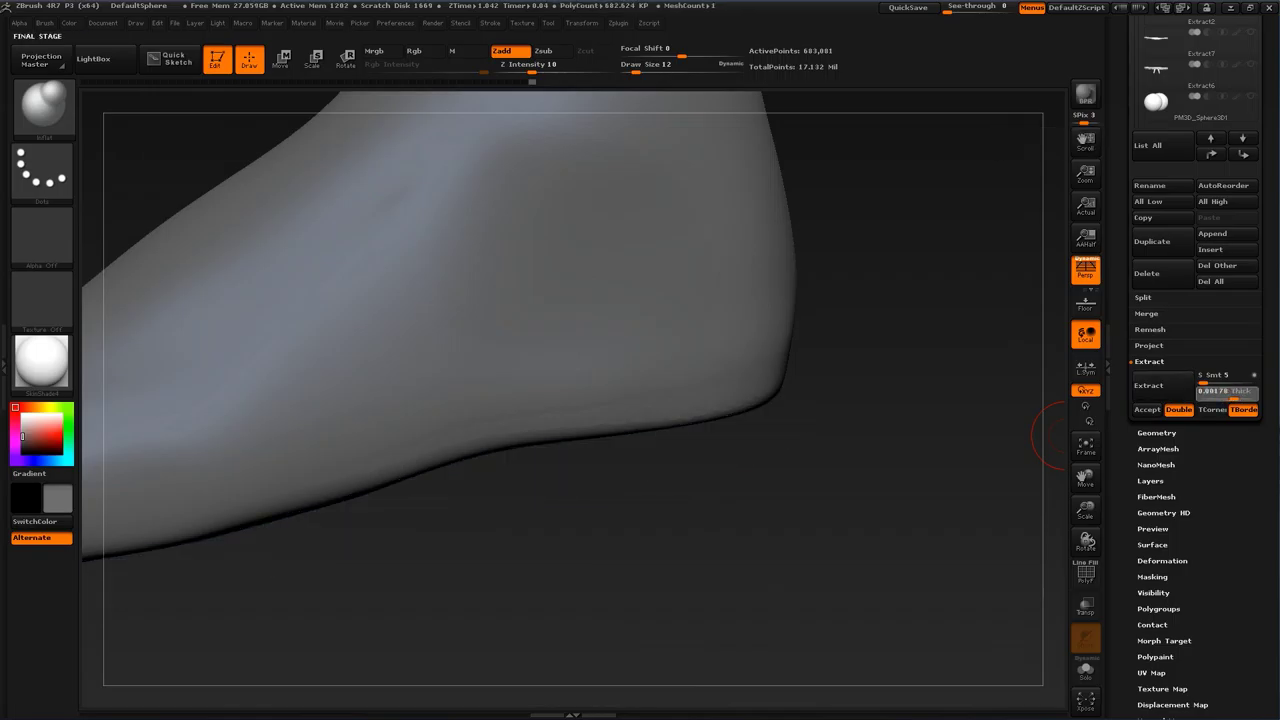
left_click(1162, 386)
left_click(1233, 393)
left_click(1162, 386)
left_click_drag(1234, 393, 1233, 393)
left_click(1234, 395)
left_click_drag(1234, 395, 1235, 395)
left_click(1162, 386)
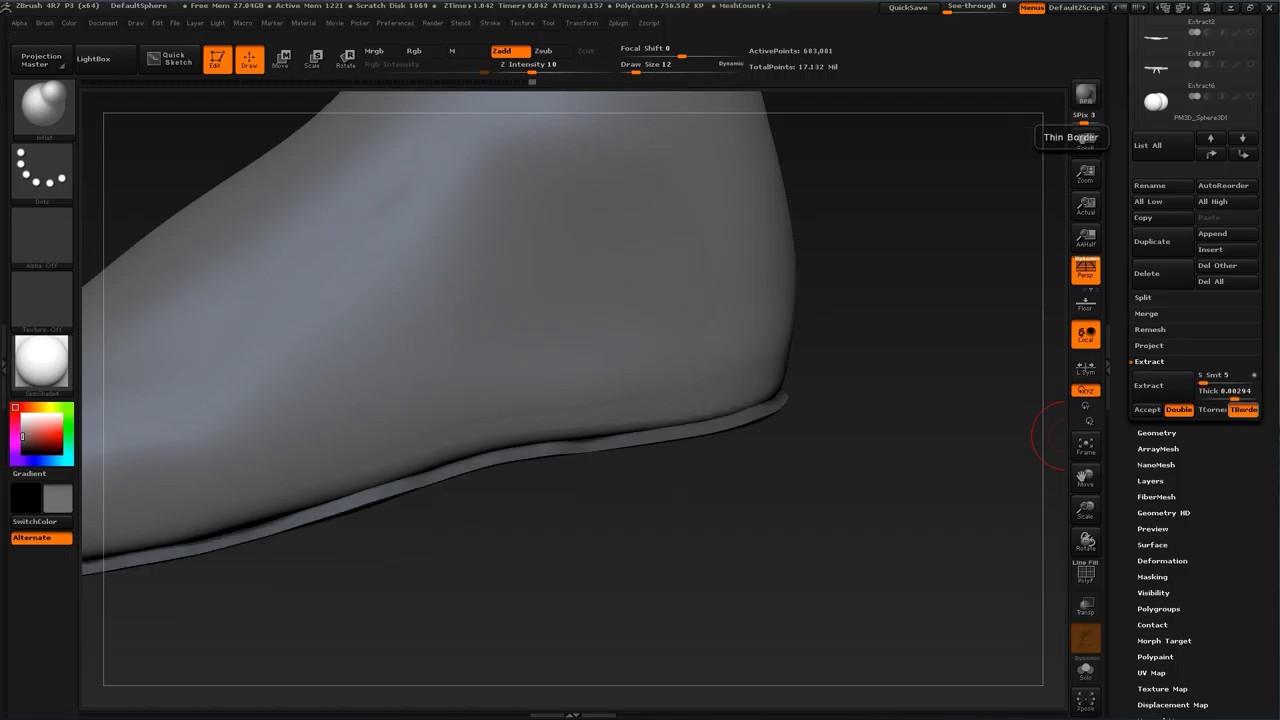
Step: Set the extraction thickness to 0.00458 and accept the extracted sole as a new subtool
left_click_drag(1234, 395, 1236, 395)
left_click(1162, 386)
left_click(1148, 385)
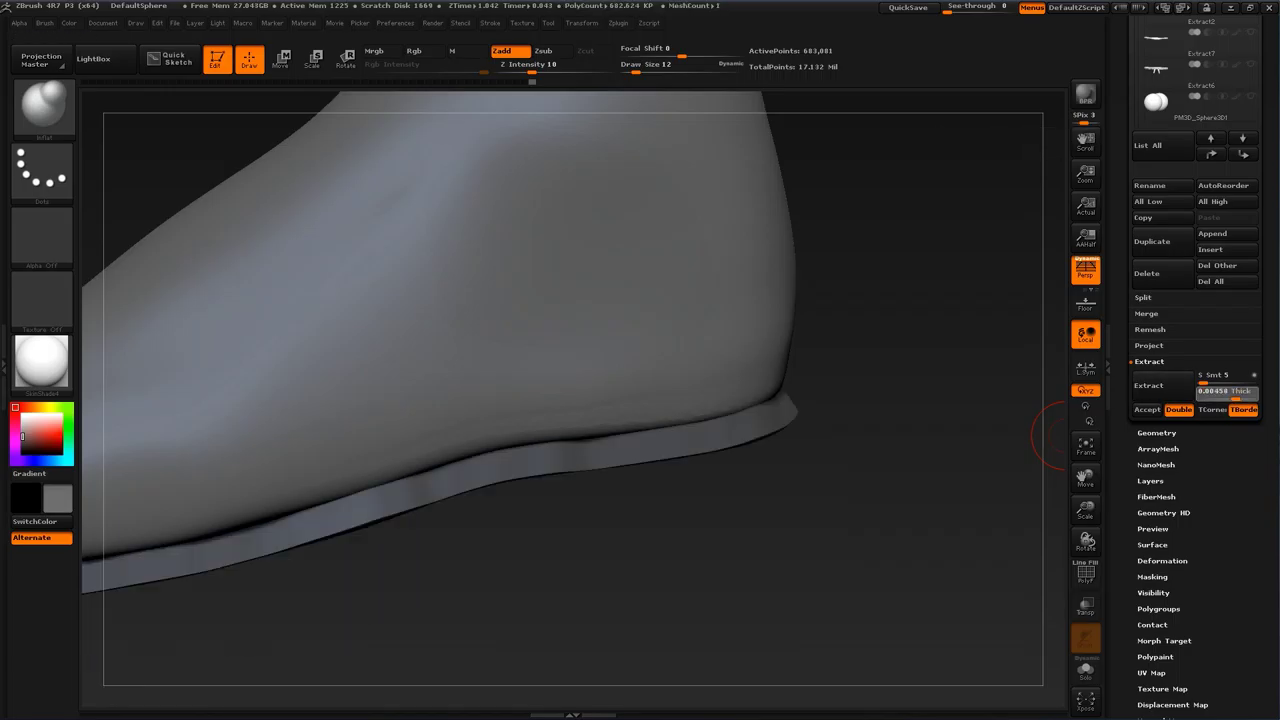
left_click(1160, 386)
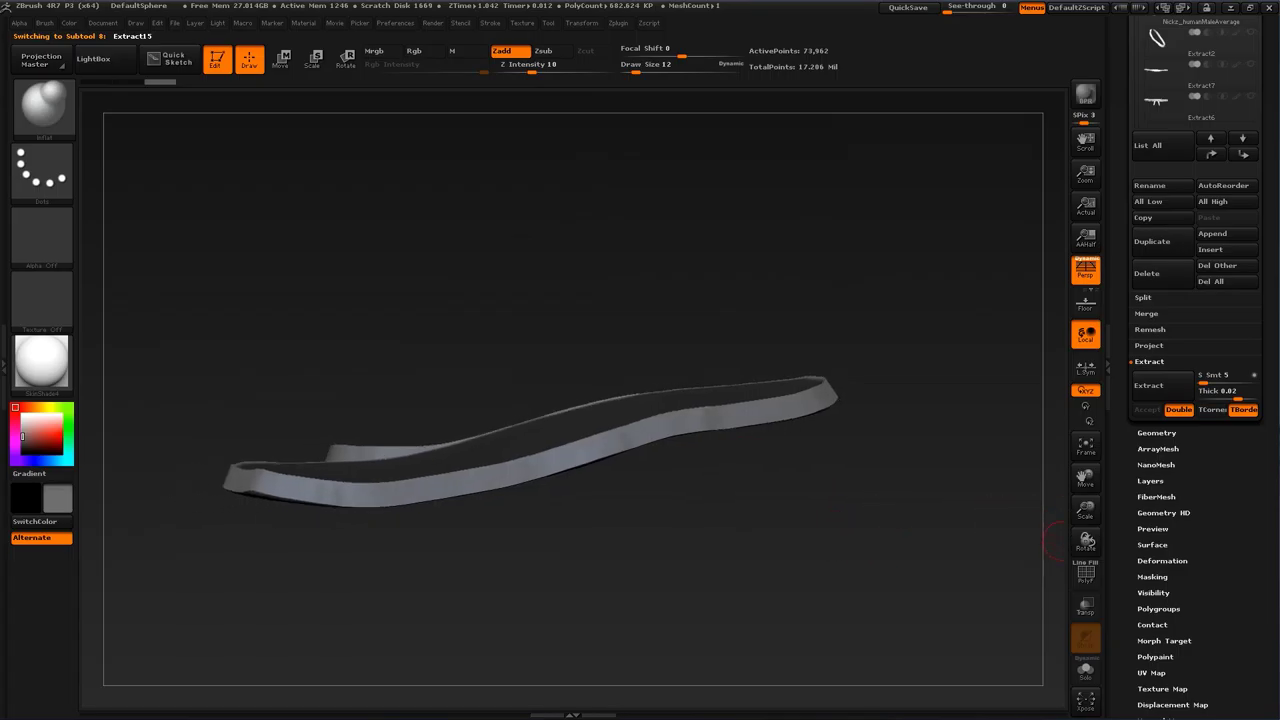
Step: Show the wireframe of the extracted sole and remesh it with ZRemesher at a target polygons count of 2
left_click(1080, 580)
mouse_move(894, 554)
left_mouse_down()
mouse_move(806, 594)
mouse_move(746, 500)
left_mouse_up()
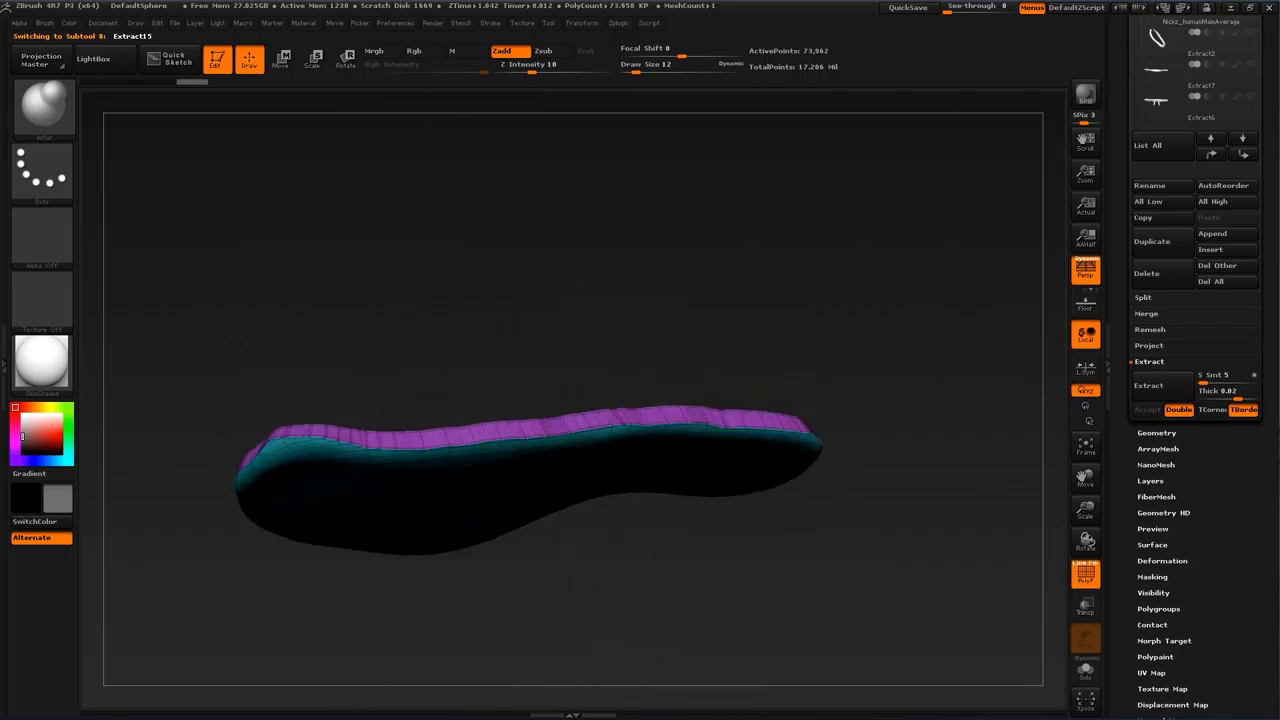
key("s")
key("s")
left_click_drag(992, 452, 990, 453)
left_click(1157, 433)
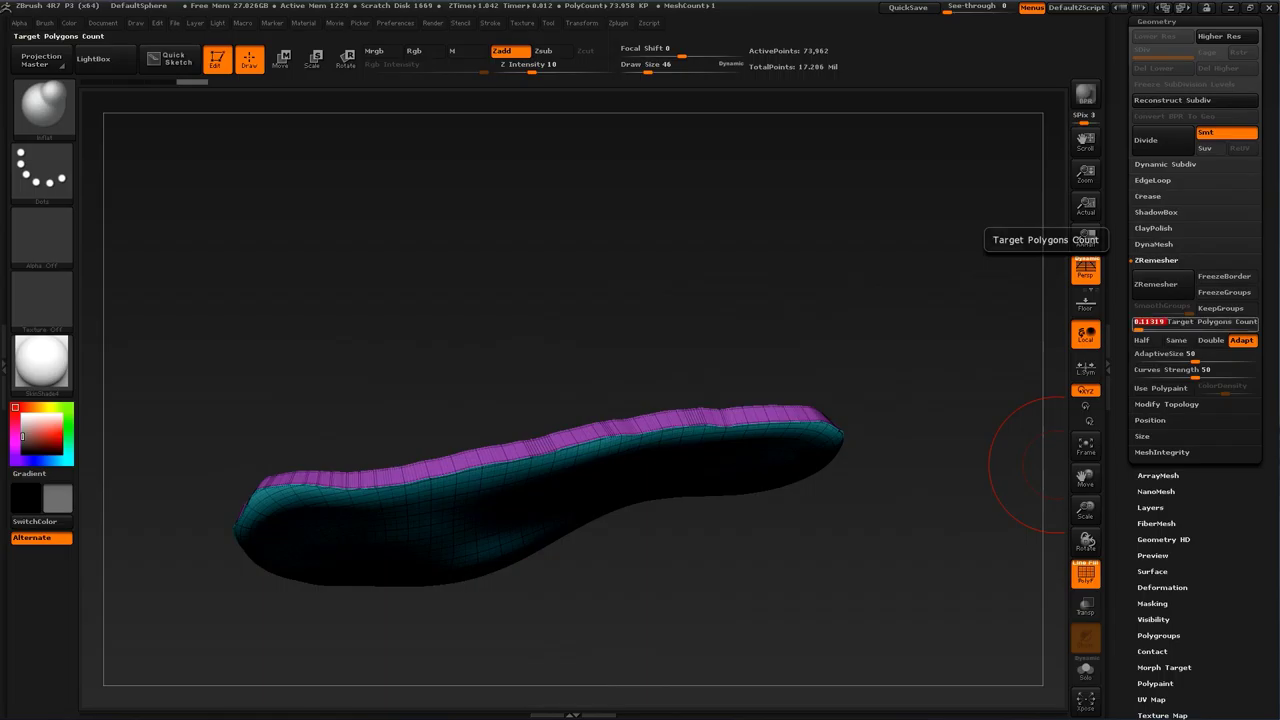
type("2")
key("Return")
left_click(1162, 285)
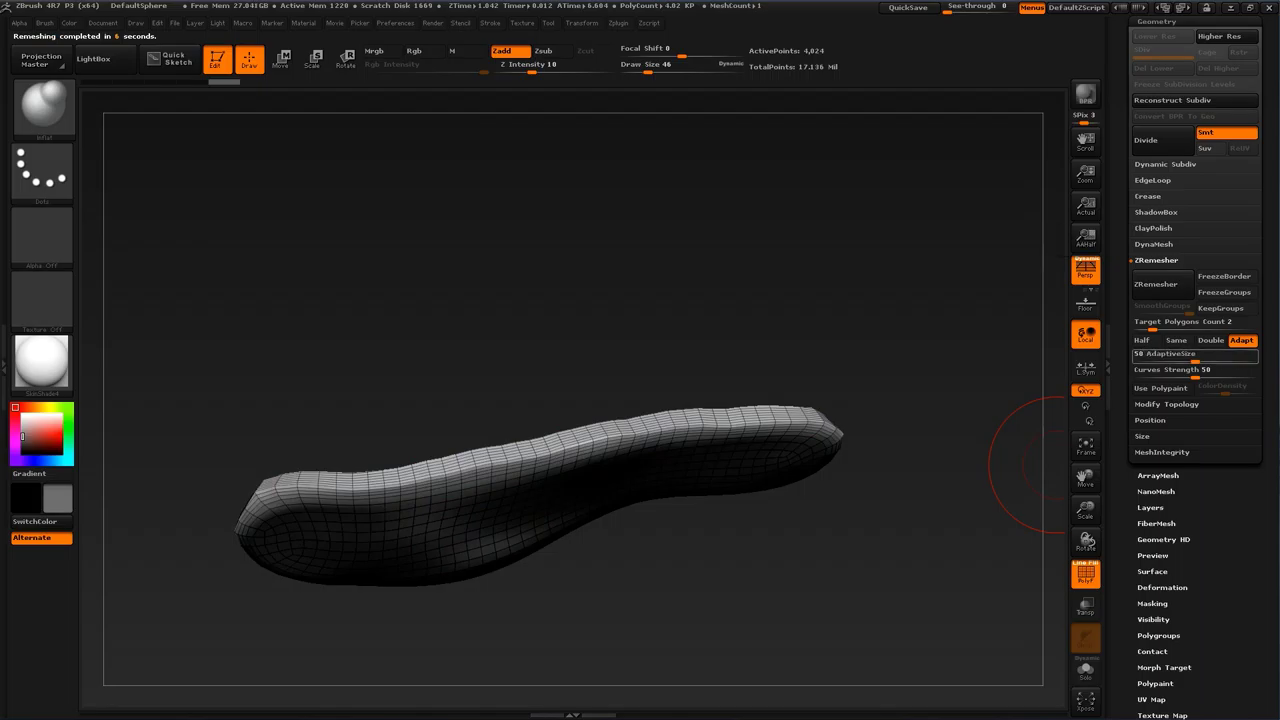
Step: Set the draw size to 3 and try the ZModeler brush on the side faces of the remeshed sole
mouse_move(817, 494)
left_mouse_down()
mouse_move(874, 504)
mouse_move(873, 574)
mouse_move(868, 495)
mouse_move(898, 552)
left_mouse_up()
key("s")
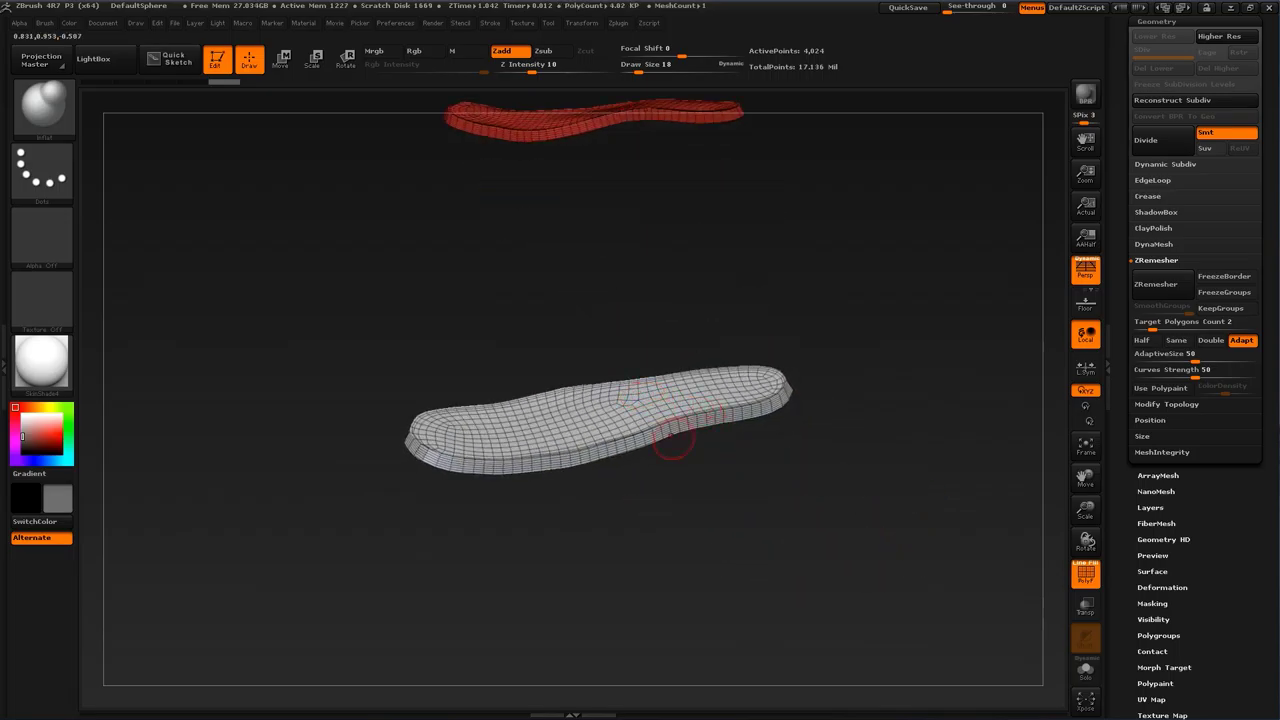
mouse_move(674, 440)
left_mouse_down()
mouse_move(807, 480)
mouse_move(746, 542)
mouse_move(775, 577)
mouse_move(760, 369)
mouse_move(769, 391)
mouse_move(758, 395)
left_mouse_up()
key("s")
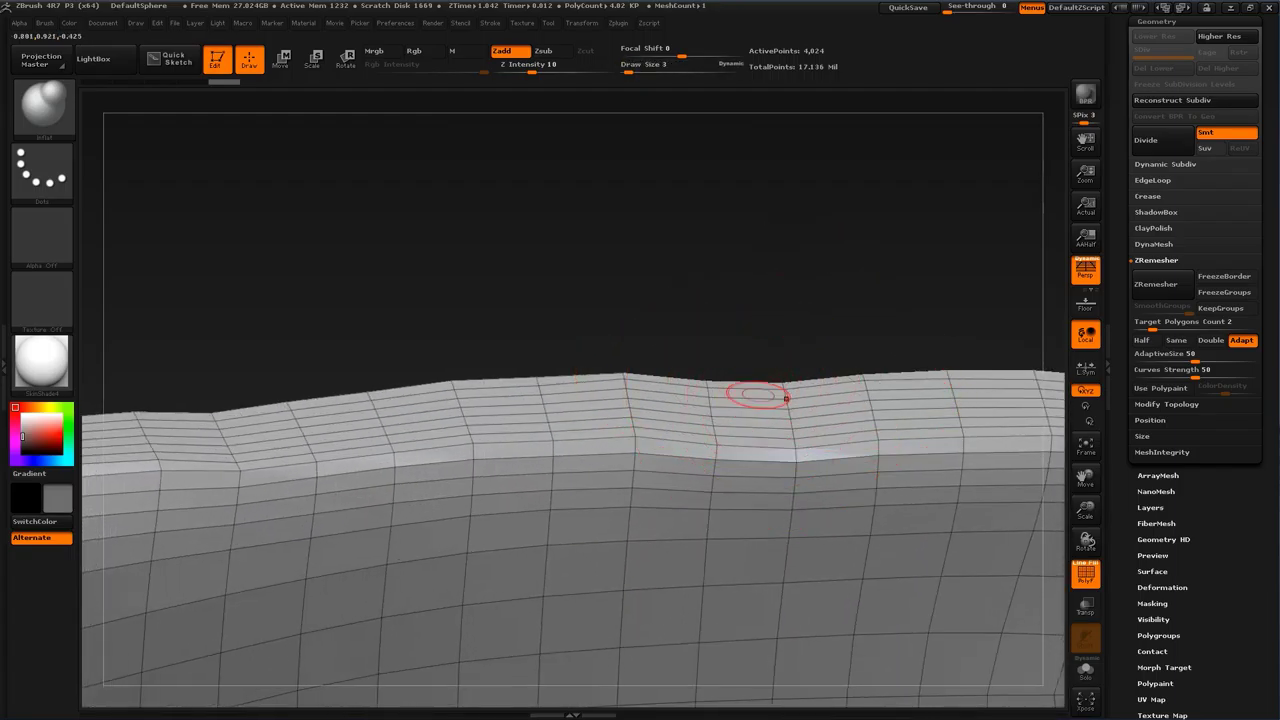
key("b")
key("z")
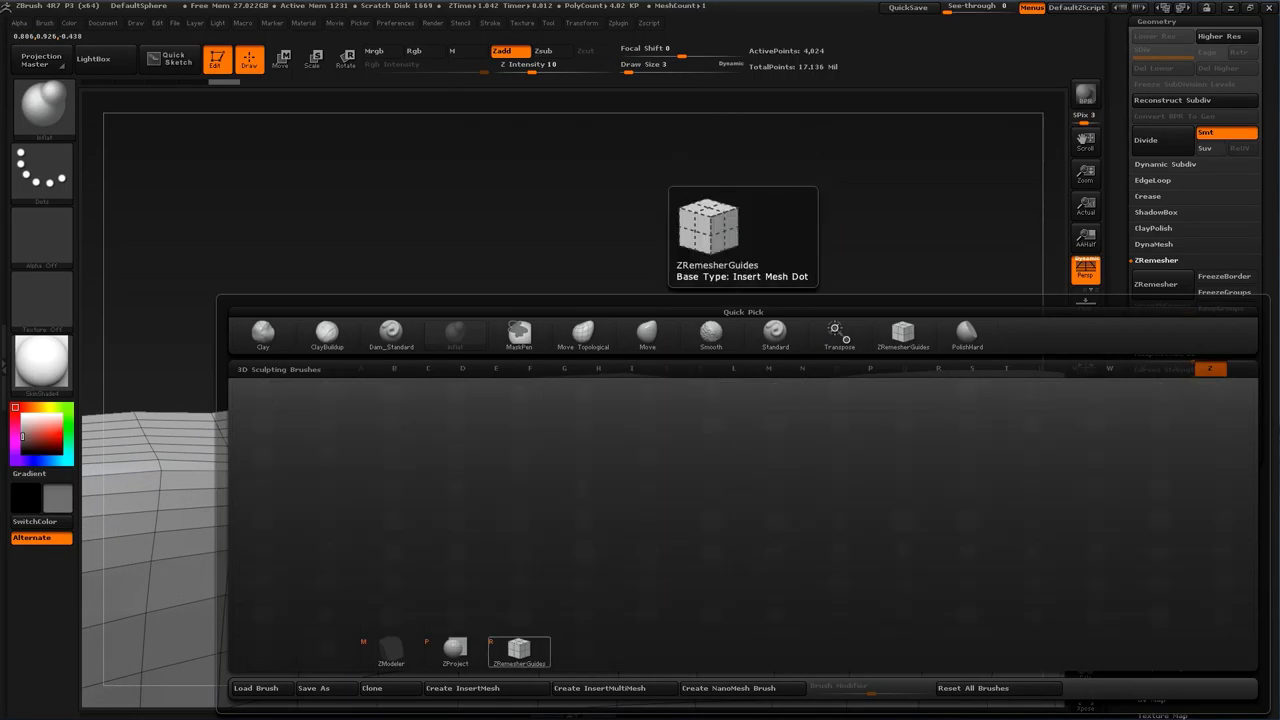
key("m")
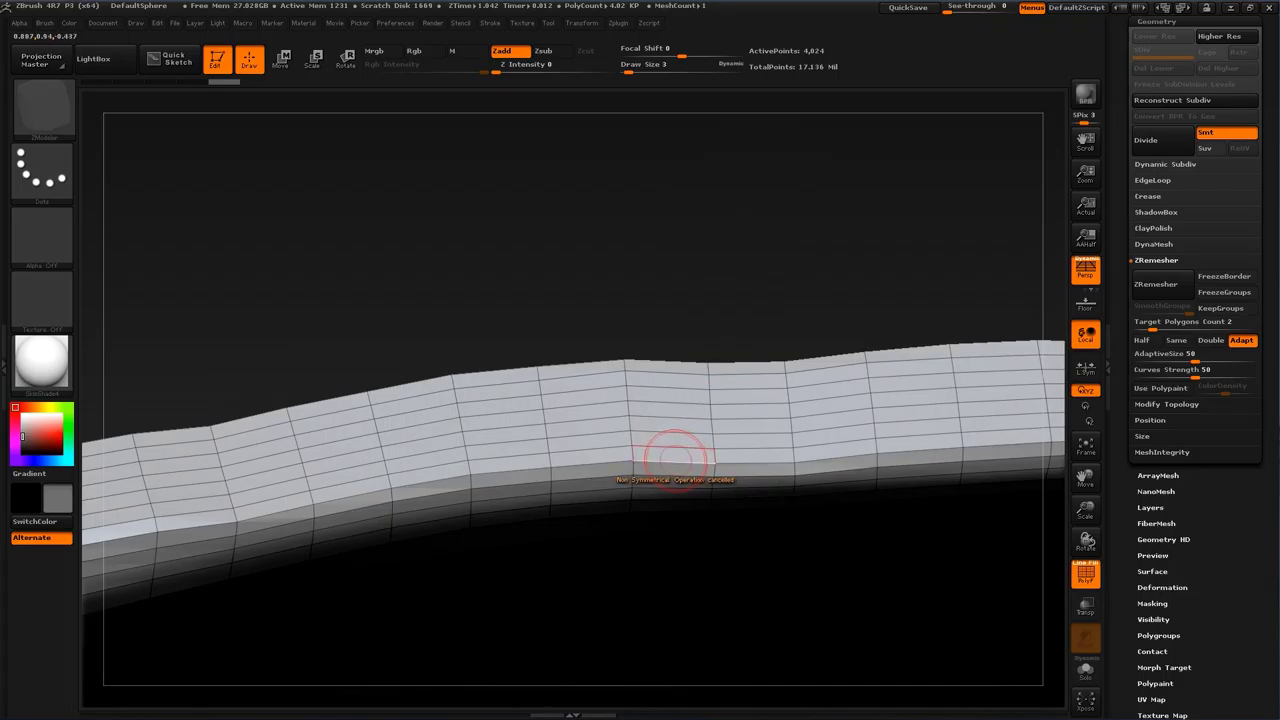
key("space")
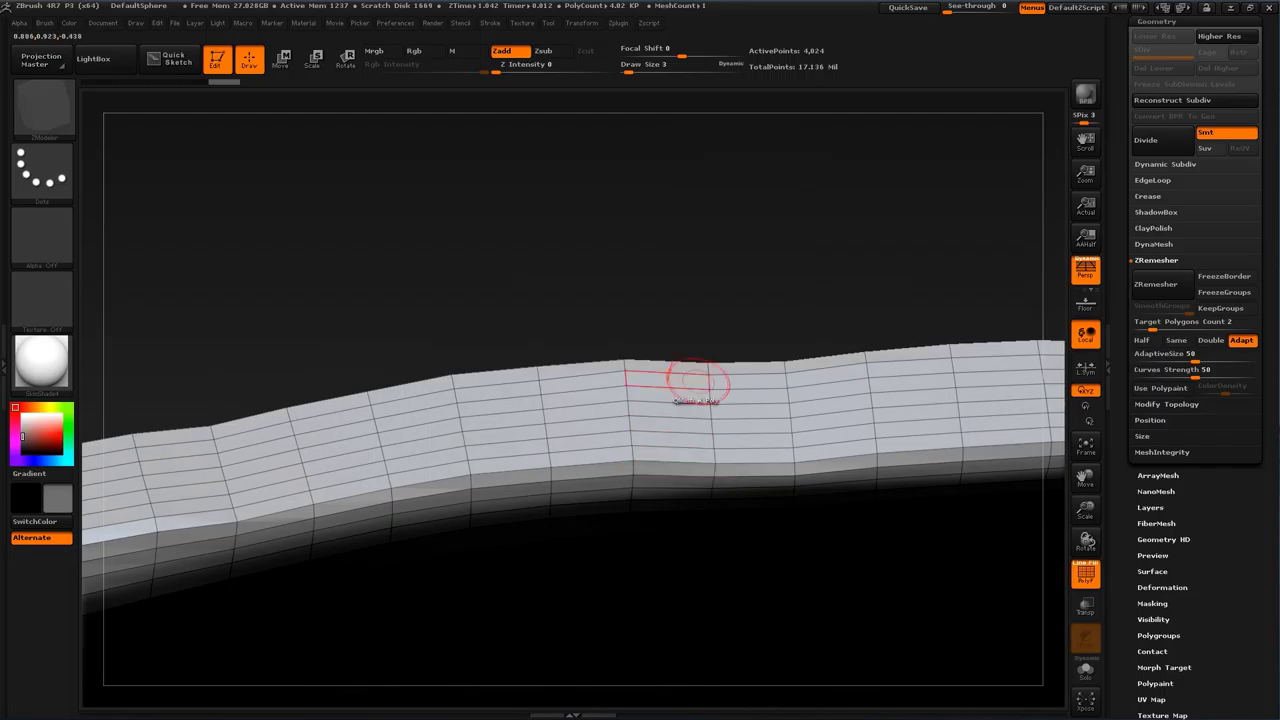
Step: Put the whole sole in one polygroup and rerun ZRemesher at a target polygons count of 1
left_click_drag(739, 299, 826, 474, "alt")
key("ctrl+w")
mouse_move(846, 538)
left_mouse_down()
mouse_move(806, 452)
mouse_move(848, 540)
left_mouse_up()
left_click_drag(848, 540, 805, 494)
right_click_drag(805, 494, 828, 554, "ctrl")
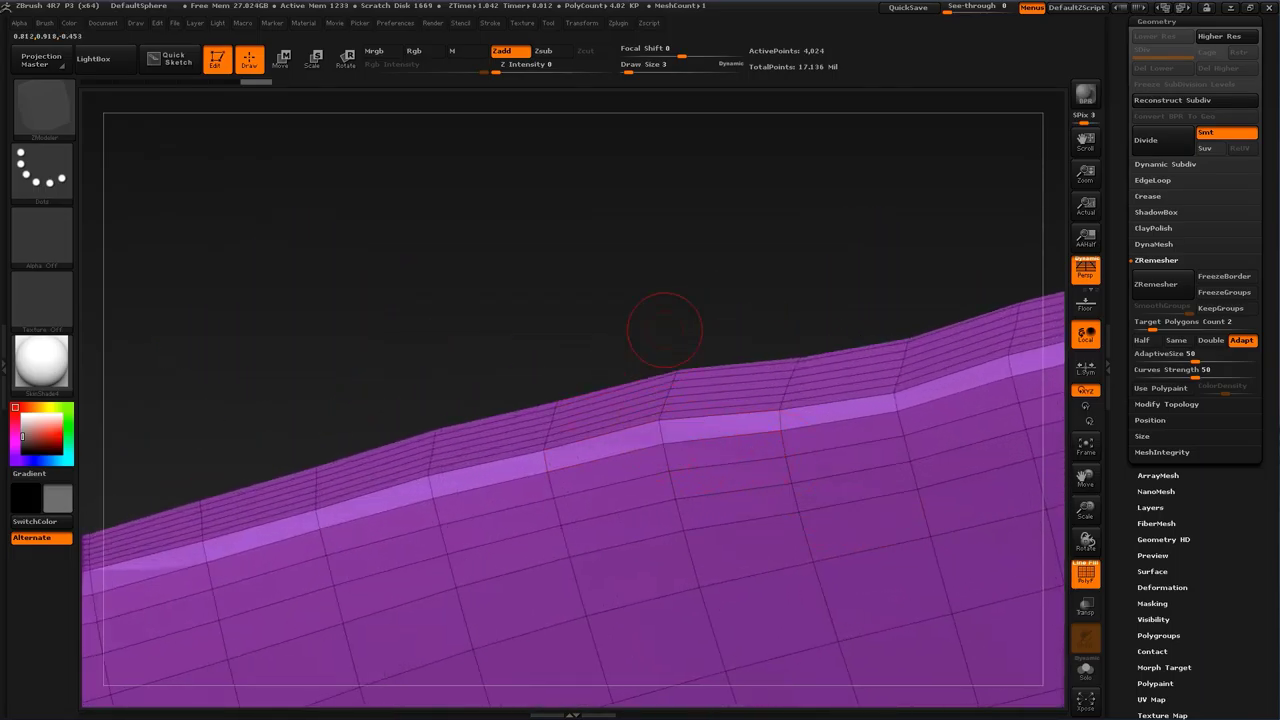
left_click_drag(665, 330, 680, 435)
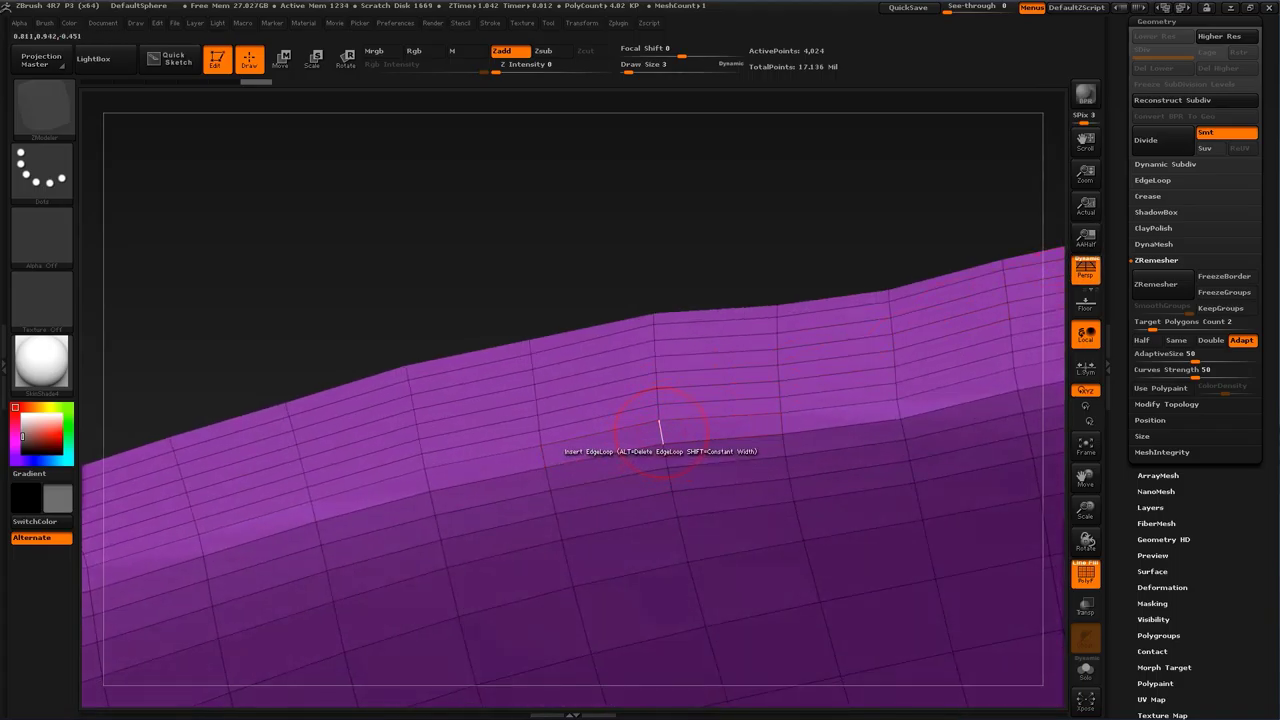
type("1")
left_click(1160, 285)
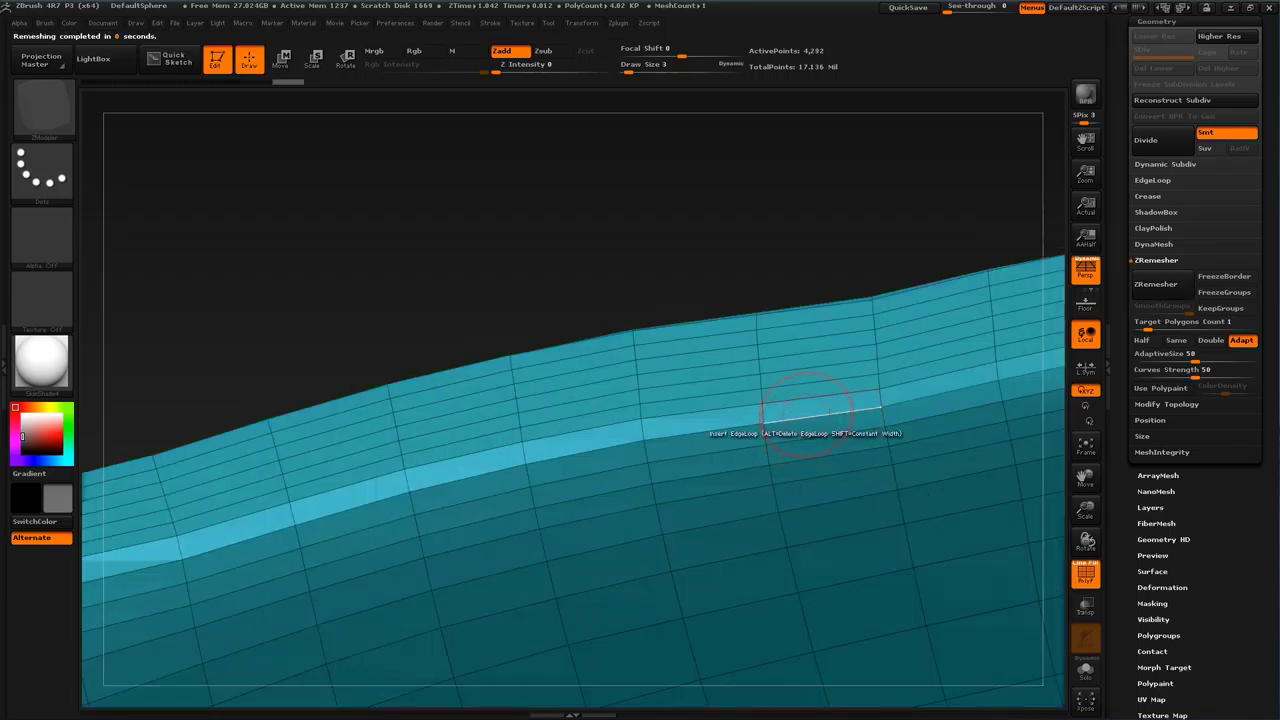
Step: Hide the wireframe and show the remeshed sole together with the rest of the figure's subtools
right_click_drag(807, 418, 827, 451)
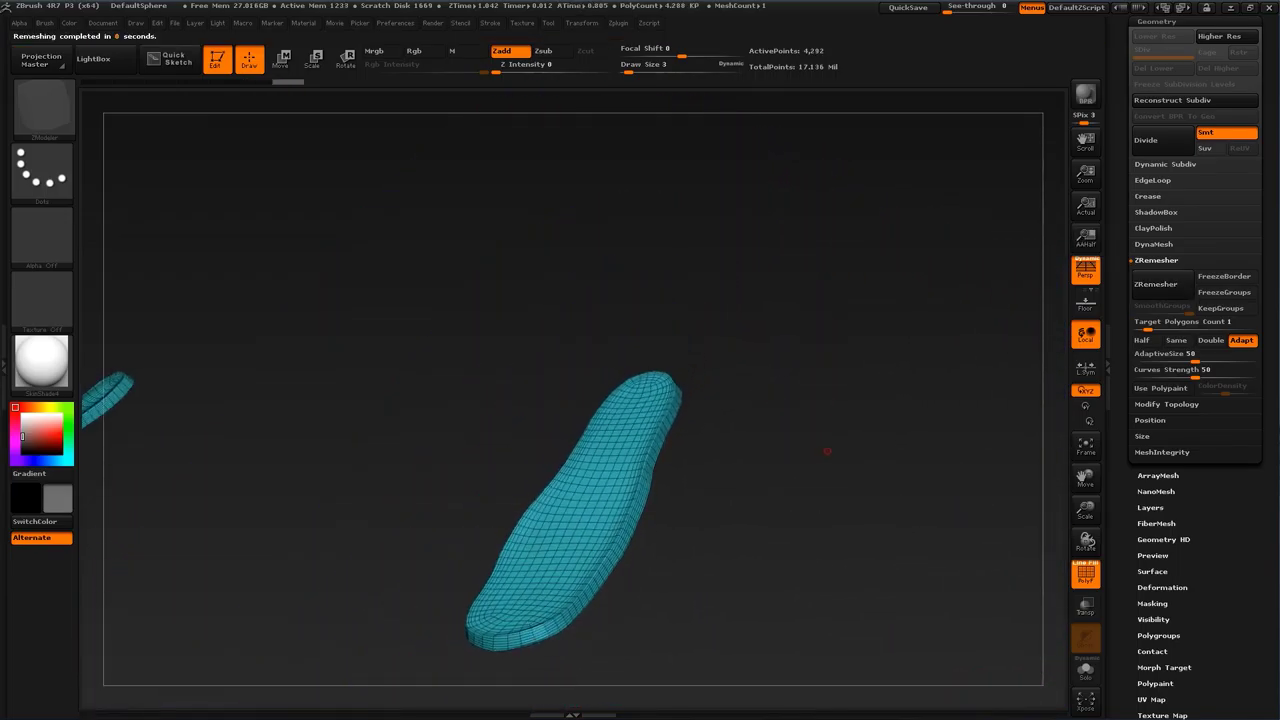
left_click(1086, 574)
left_click_drag(1230, 550, 1230, 574)
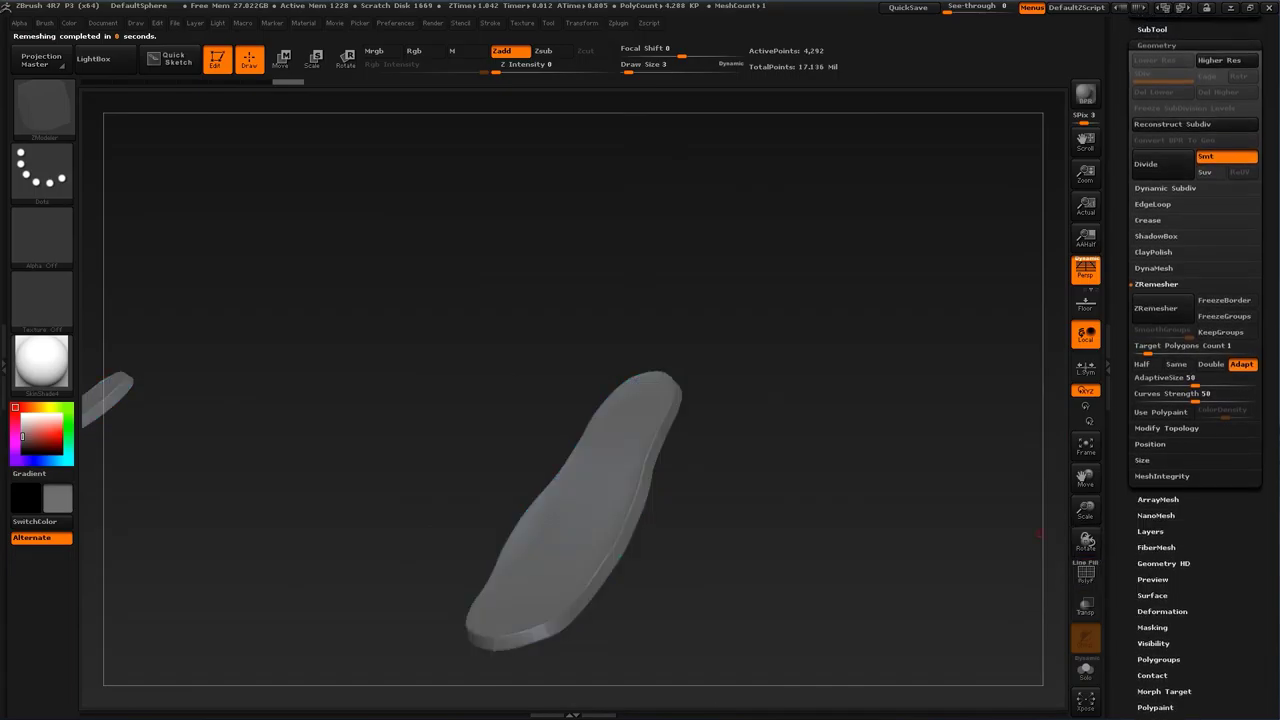
right_click_drag(880, 560, 989, 485)
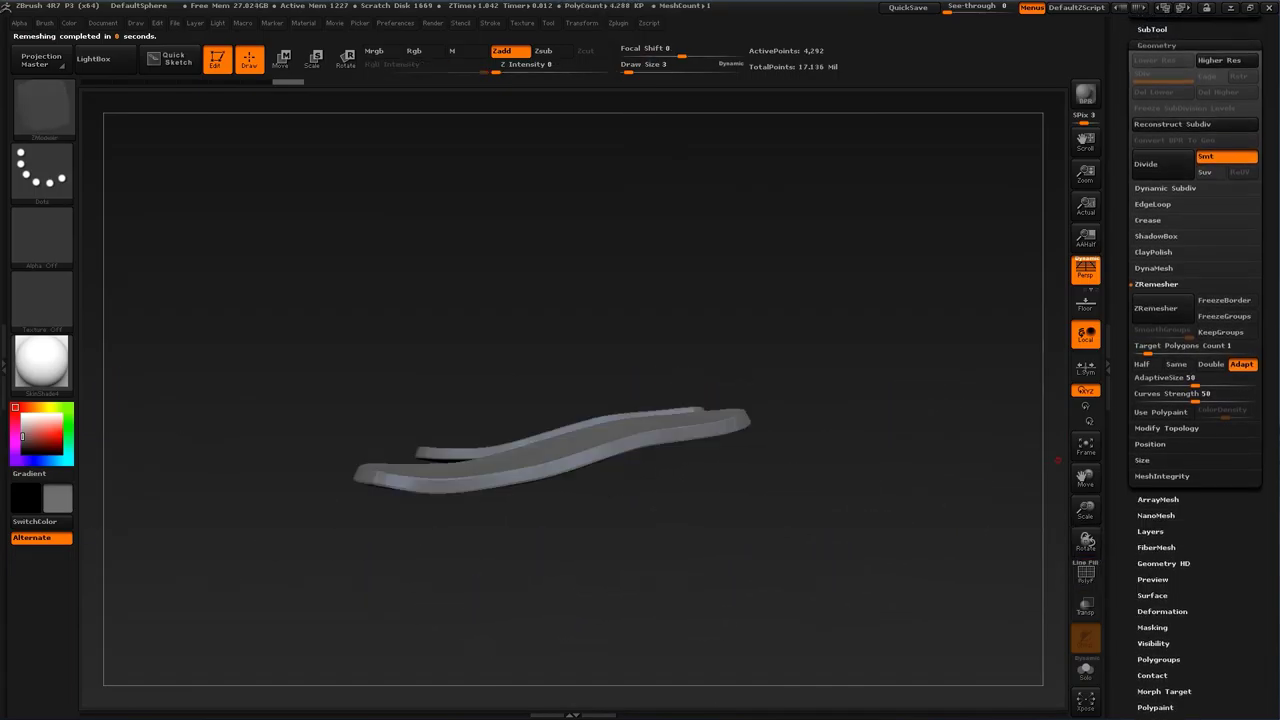
left_click_drag(1235, 252, 1235, 514)
left_click(1153, 291)
left_click_drag(1165, 603, 1165, 442)
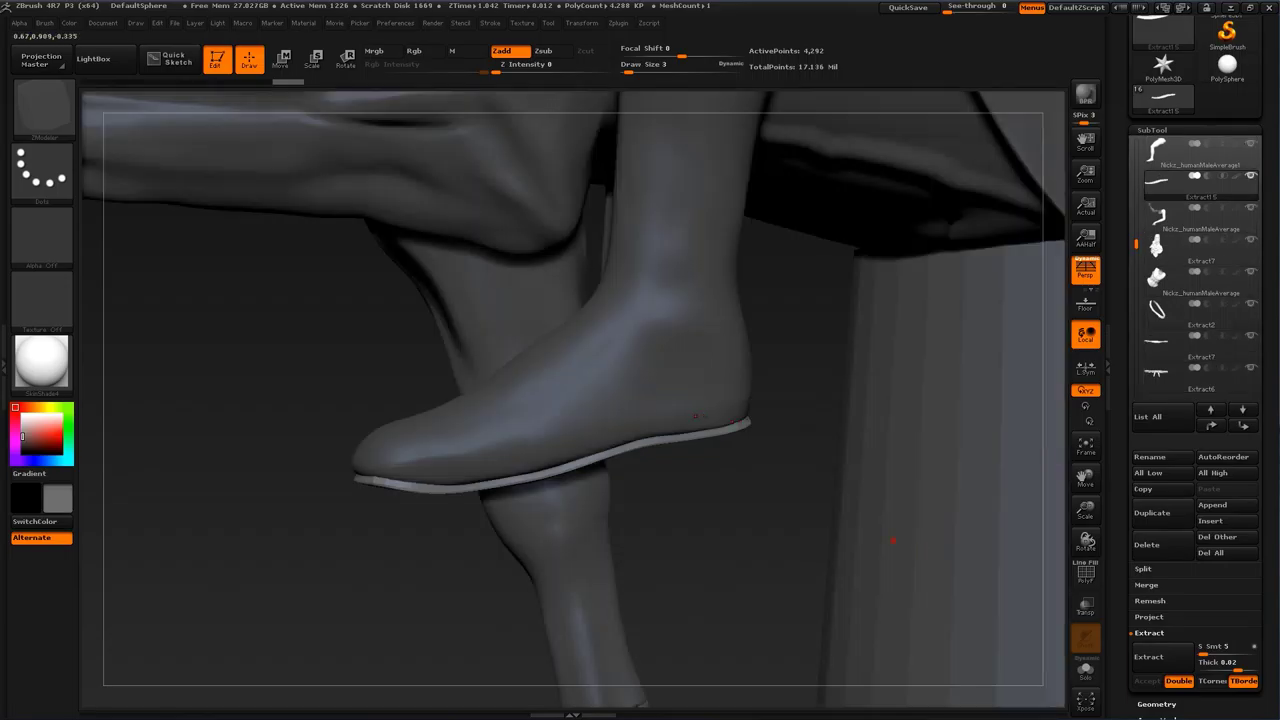
right_click_drag(889, 534, 1040, 510)
right_click_drag(528, 279, 509, 270)
left_click_drag(1136, 244, 1136, 169)
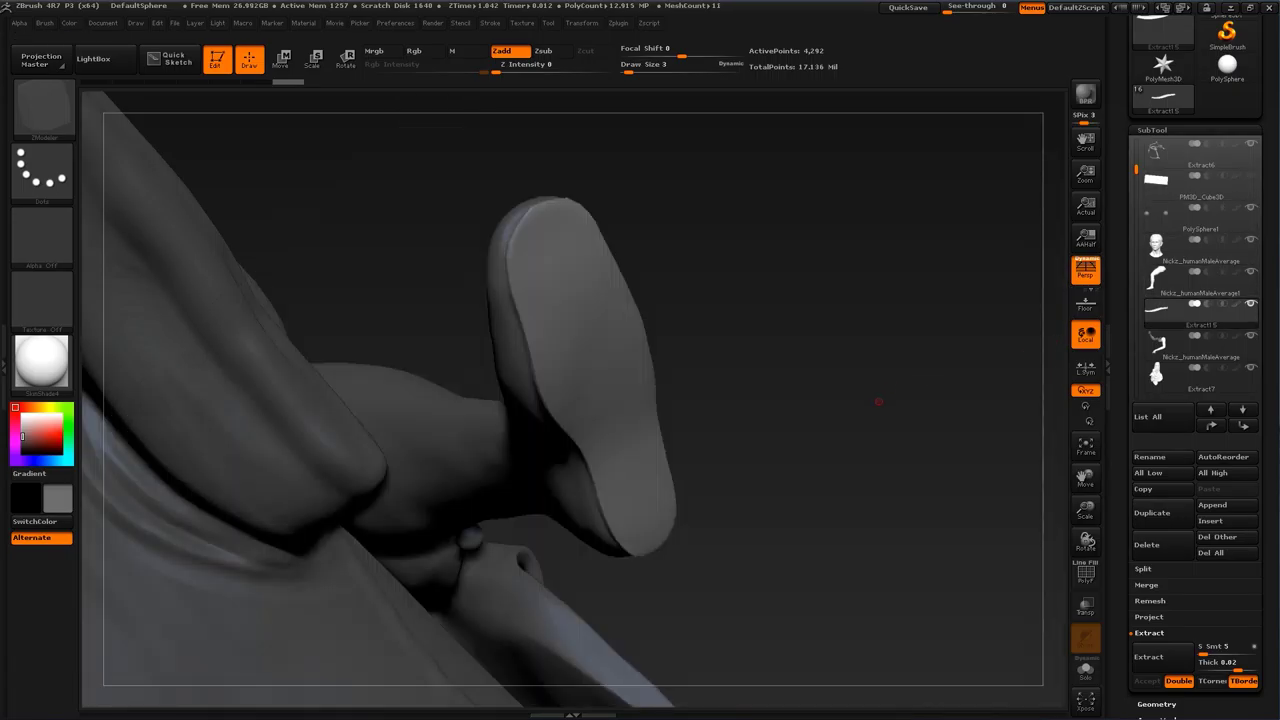
Step: Adjust the outline of the sole's toe end against the foot using the Move brush at draw size 41
mouse_move(879, 401)
left_mouse_down()
mouse_move(806, 350)
mouse_move(850, 410)
mouse_move(845, 396)
left_mouse_up()
key("b")
left_click(655, 333)
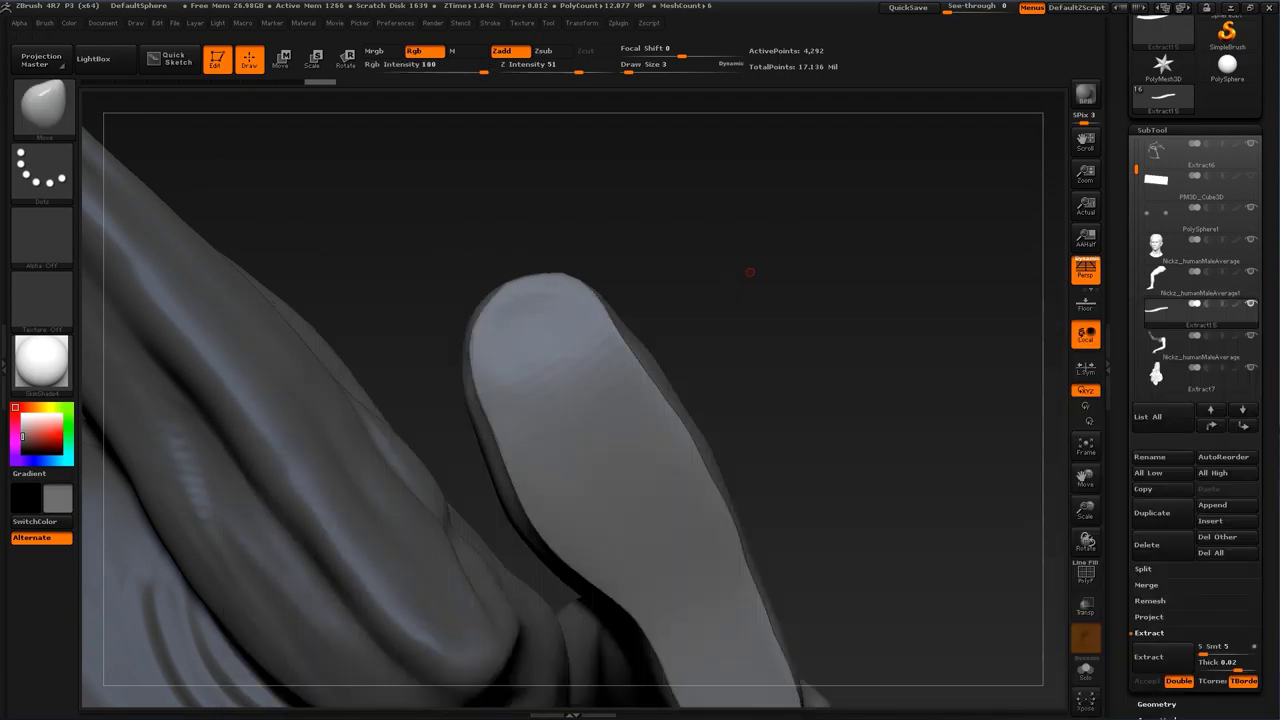
mouse_move(749, 271)
left_mouse_down("alt")
mouse_move(640, 150)
mouse_move(590, 200)
mouse_move(522, 379)
mouse_move(543, 374)
left_mouse_up("alt")
key("s")
left_click_drag(535, 330, 523, 340)
key("s")
mouse_move(563, 391)
left_mouse_down()
mouse_move(549, 387)
mouse_move(617, 385)
left_mouse_up()
Step: Check the sole's fit around the end of the foot and make the leg mesh the active subtool
left_click_drag(760, 330, 745, 430)
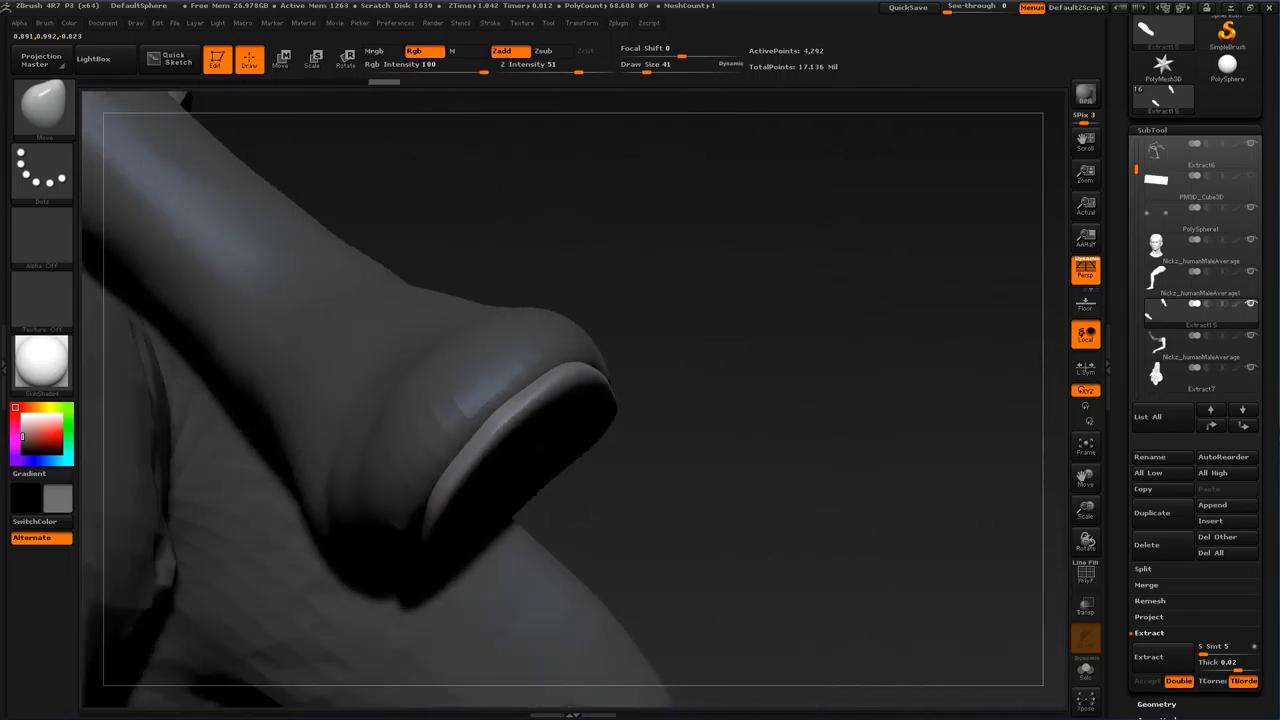
left_click_drag(800, 300, 680, 485)
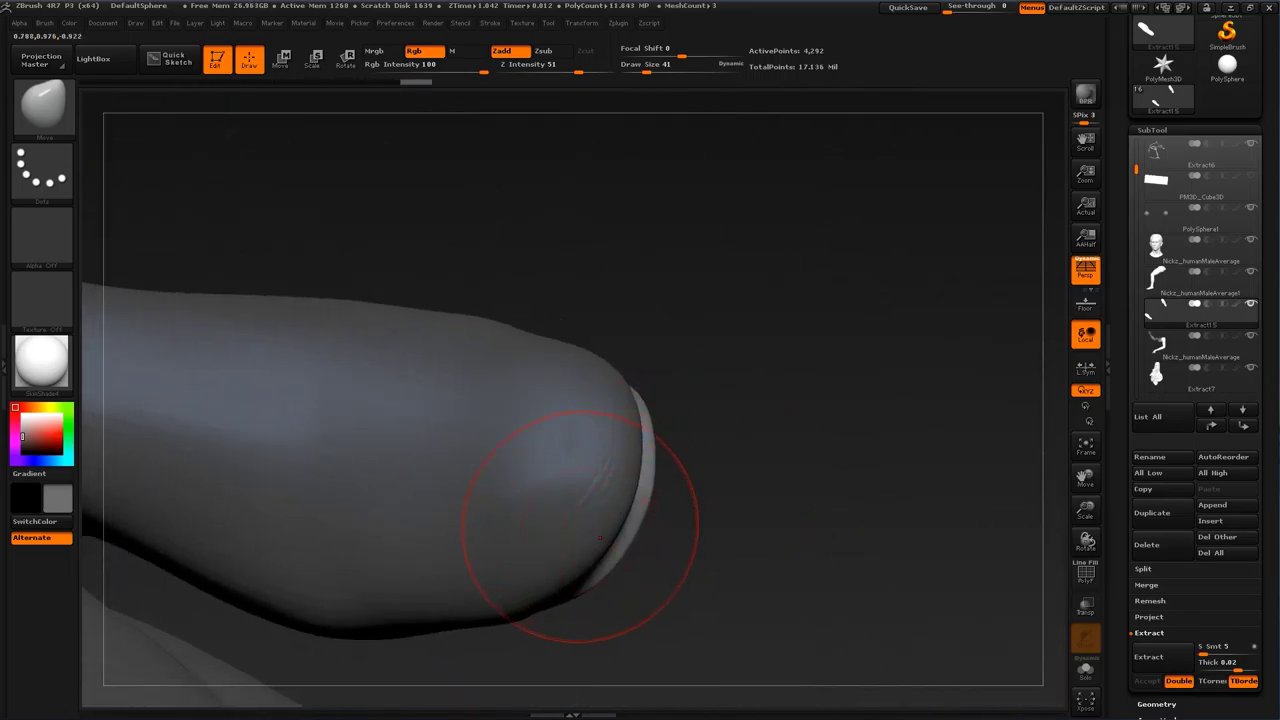
left_click(533, 517, "alt")
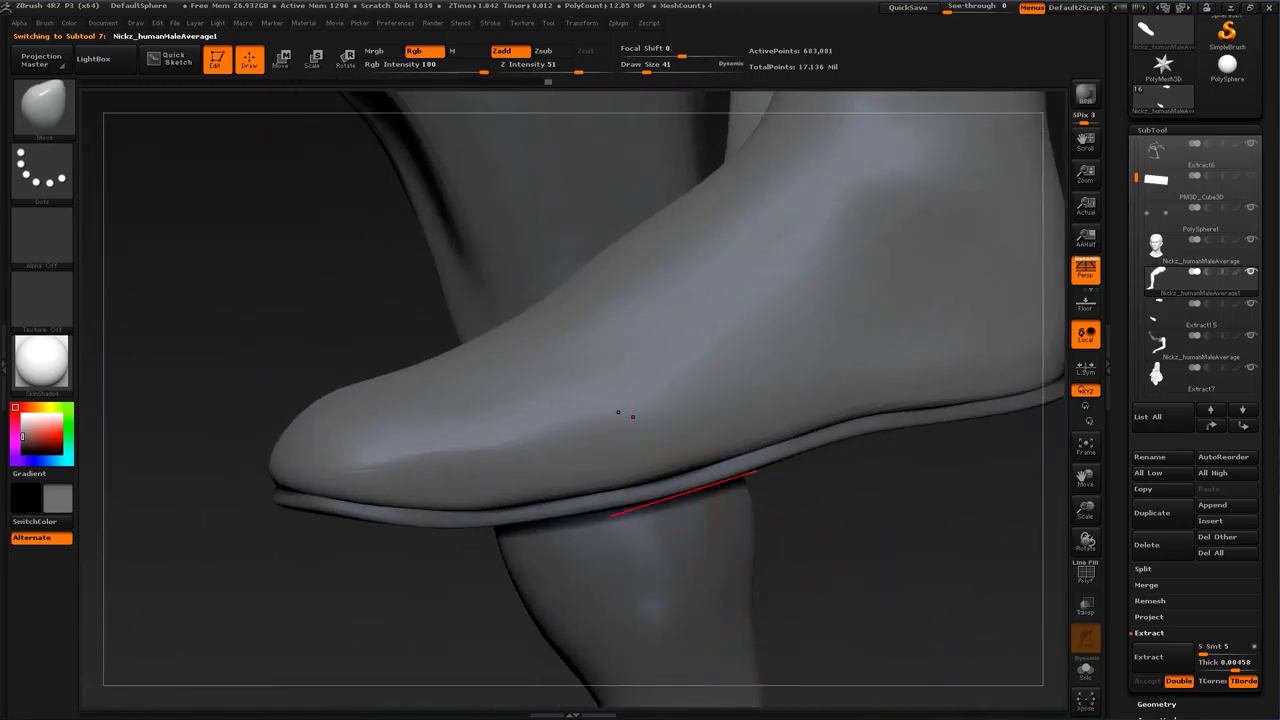
Step: Make the sole the active subtool and adjust its toe-end outline to the foot using the Move brush at draw size 41
left_click(664, 485, "alt")
mouse_move(930, 506)
left_mouse_down("alt")
mouse_move(677, 523)
mouse_move(700, 450)
mouse_move(700, 305)
left_mouse_up("alt")
left_click_drag(257, 480, 412, 425, "alt")
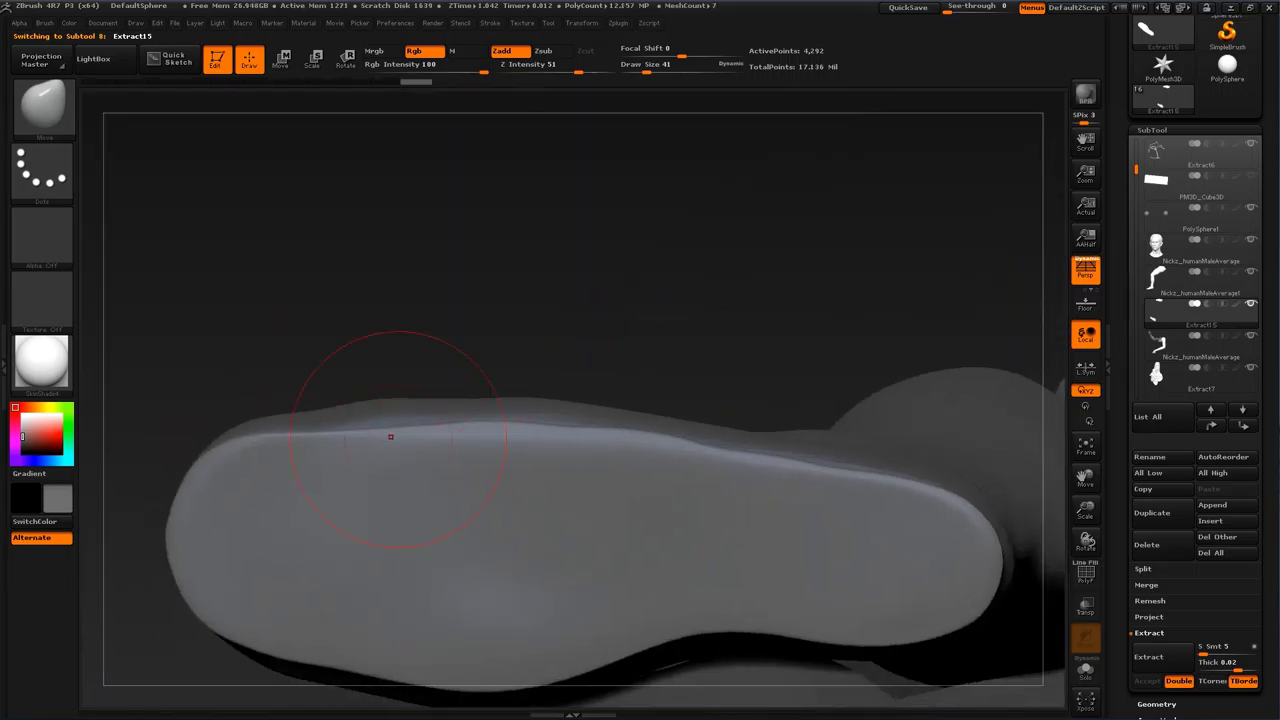
left_click_drag(402, 345, 430, 318)
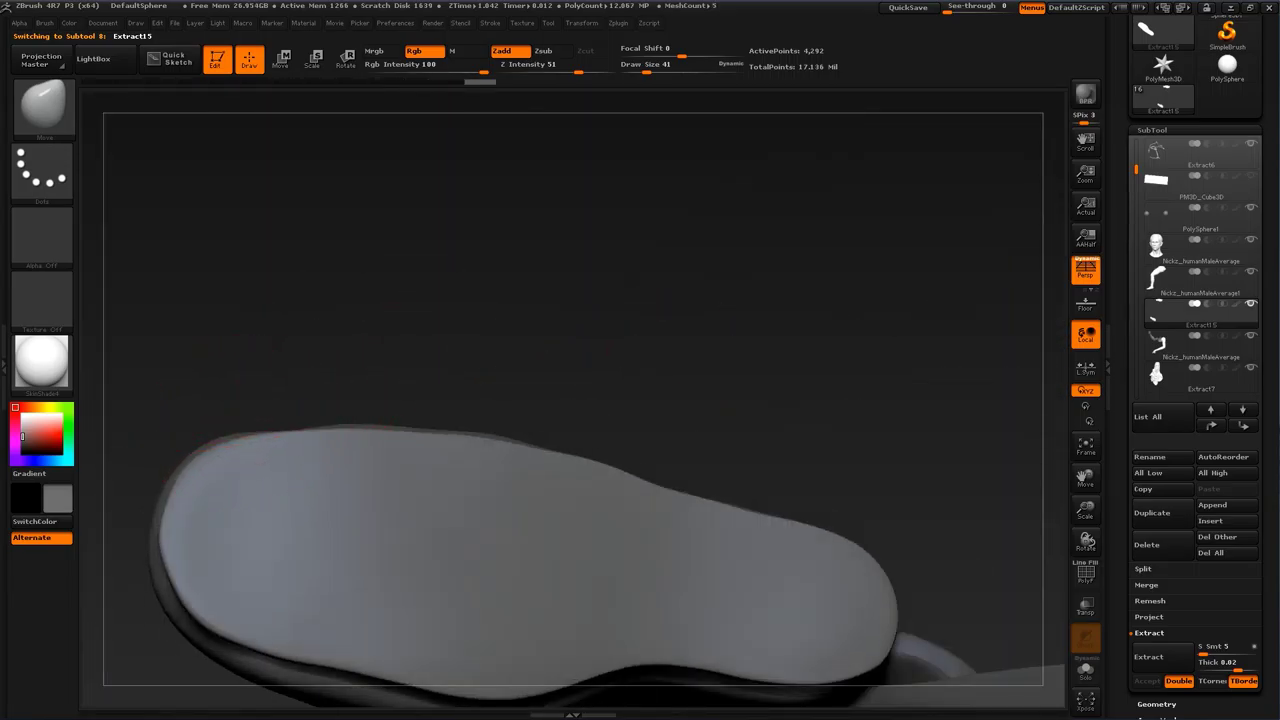
left_click_drag(197, 613, 200, 577)
left_click_drag(118, 598, 221, 595)
left_click_drag(380, 592, 646, 451)
Step: Smooth the sole's underside and rim along the forefoot and around the heel
left_click_drag(712, 392, 767, 342, "alt")
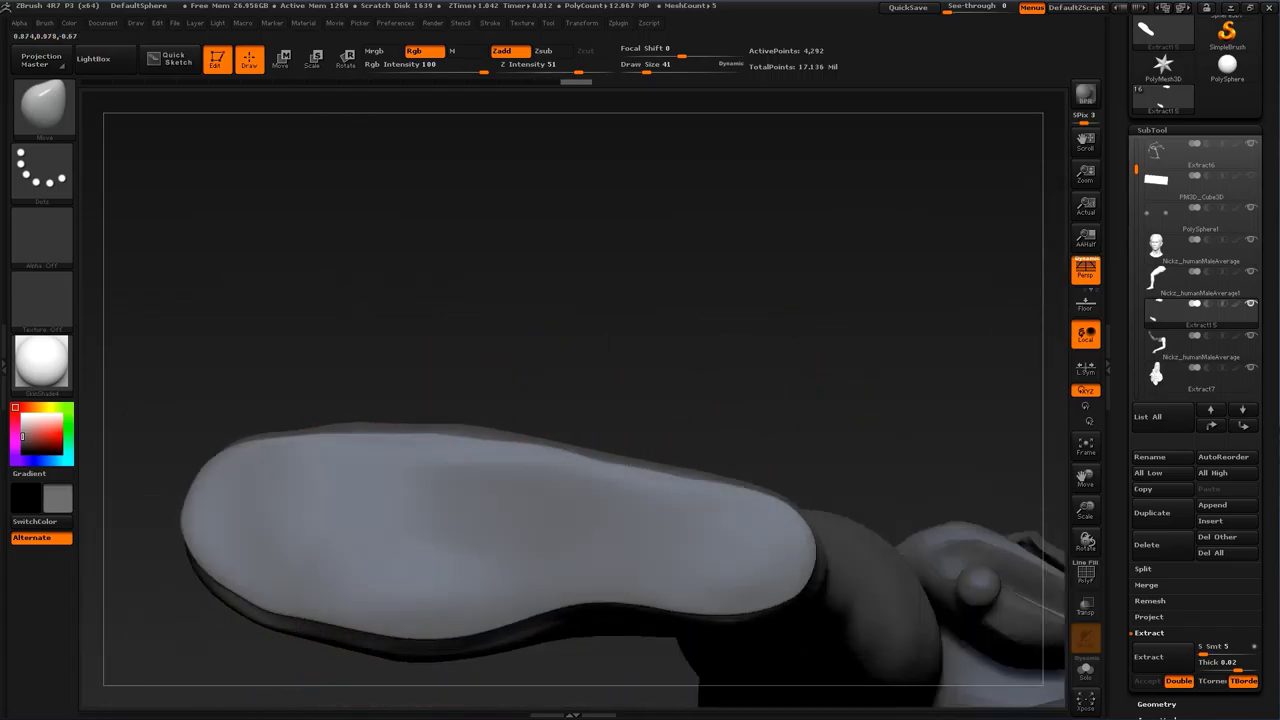
left_click_drag(240, 585, 400, 622, "shift")
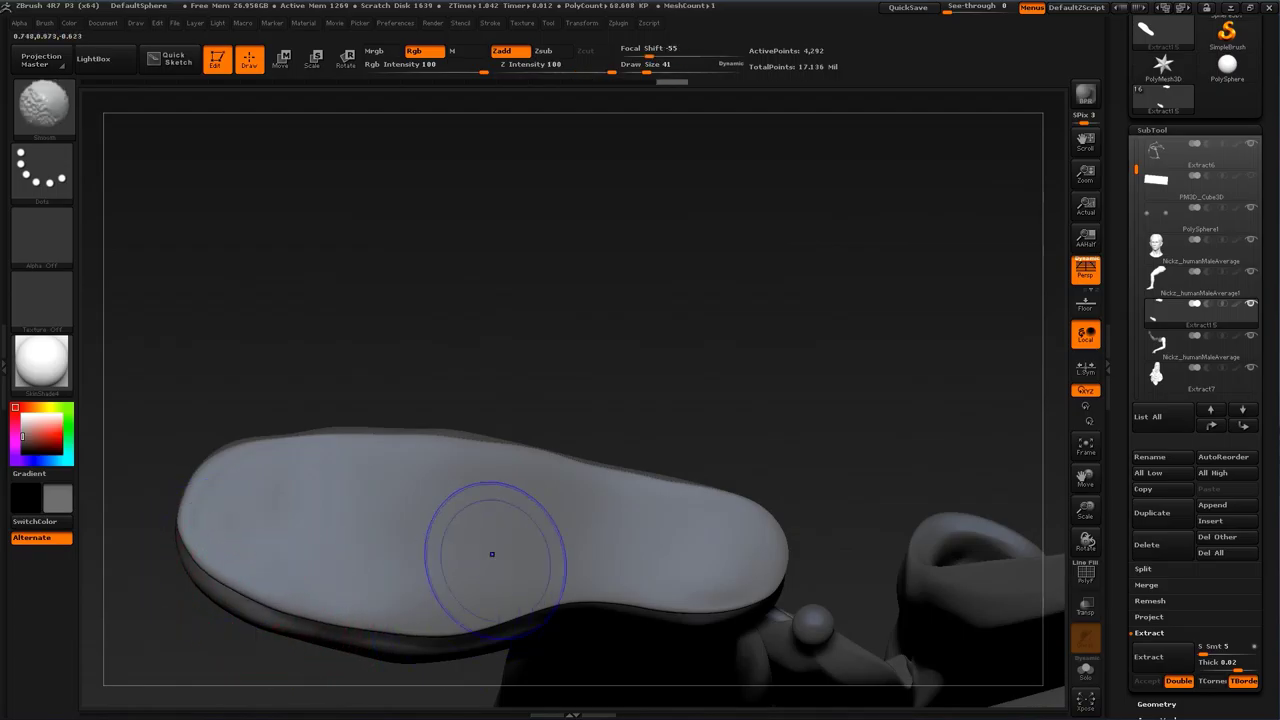
left_click_drag(600, 370, 660, 520)
left_click_drag(809, 538, 790, 566, "shift")
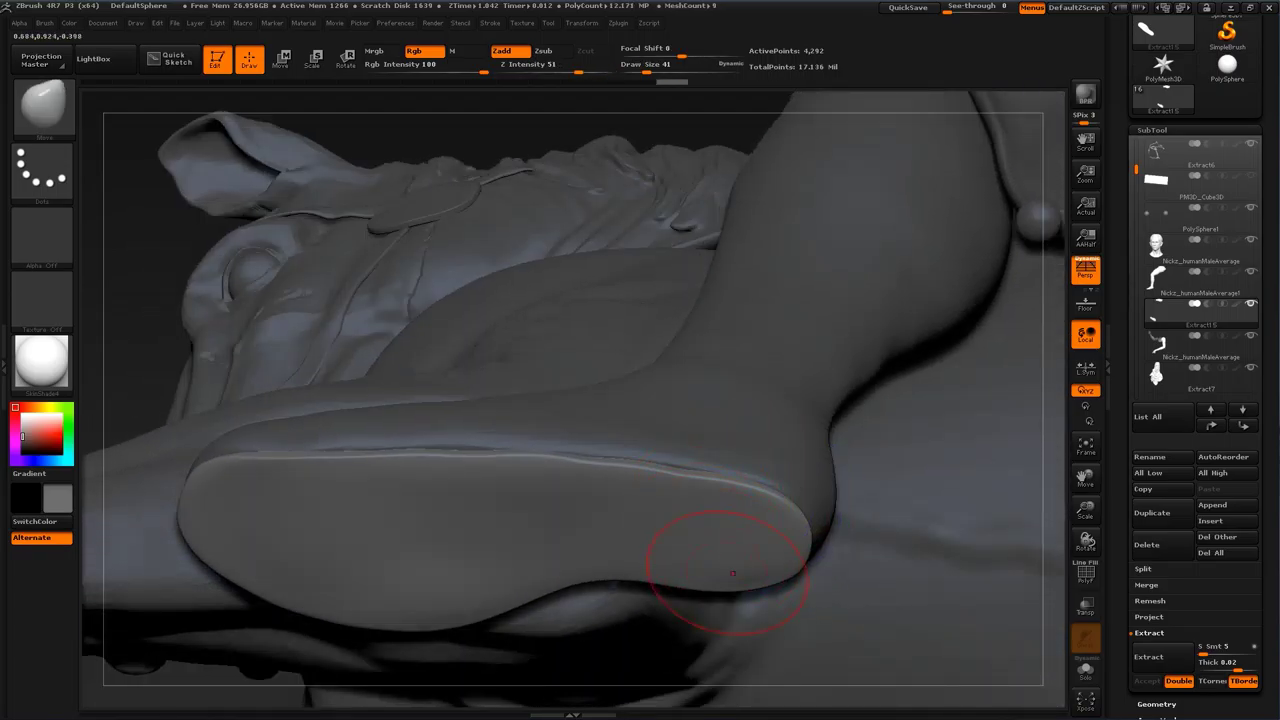
key("shift")
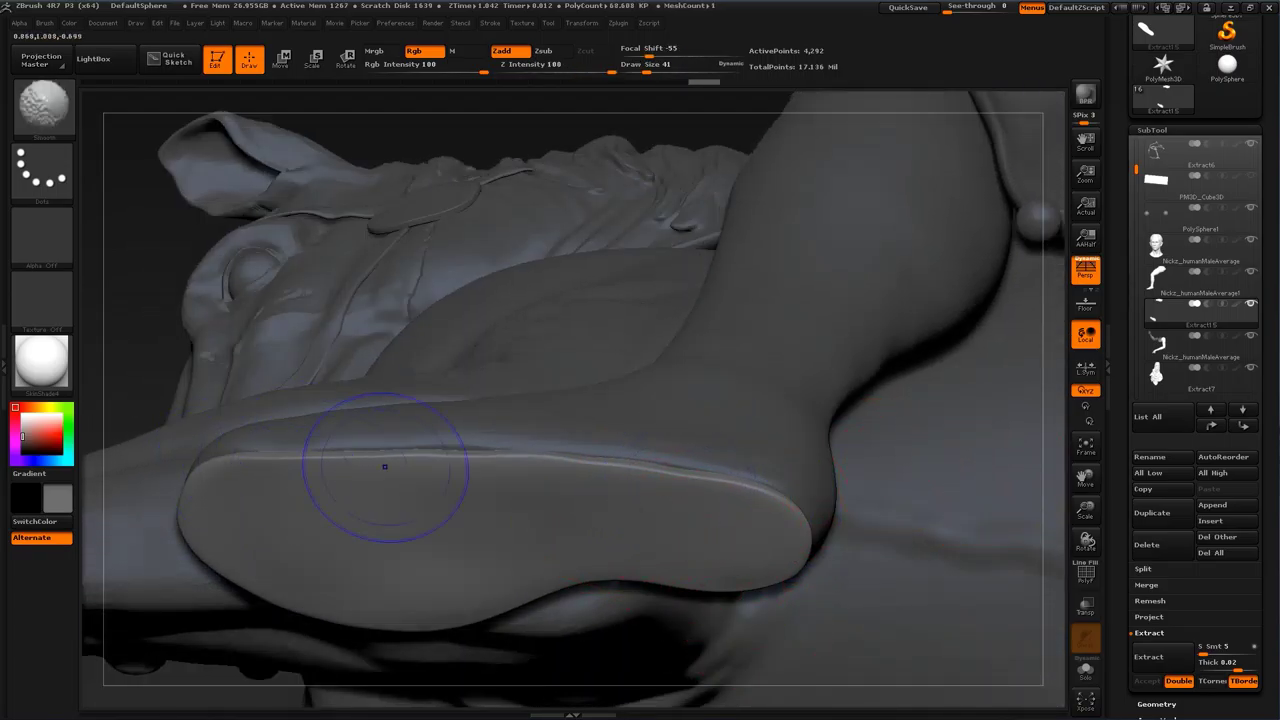
Step: Smooth the sole's heel end and the inward curve of the arch in front of it
left_click_drag(128, 330, 512, 375)
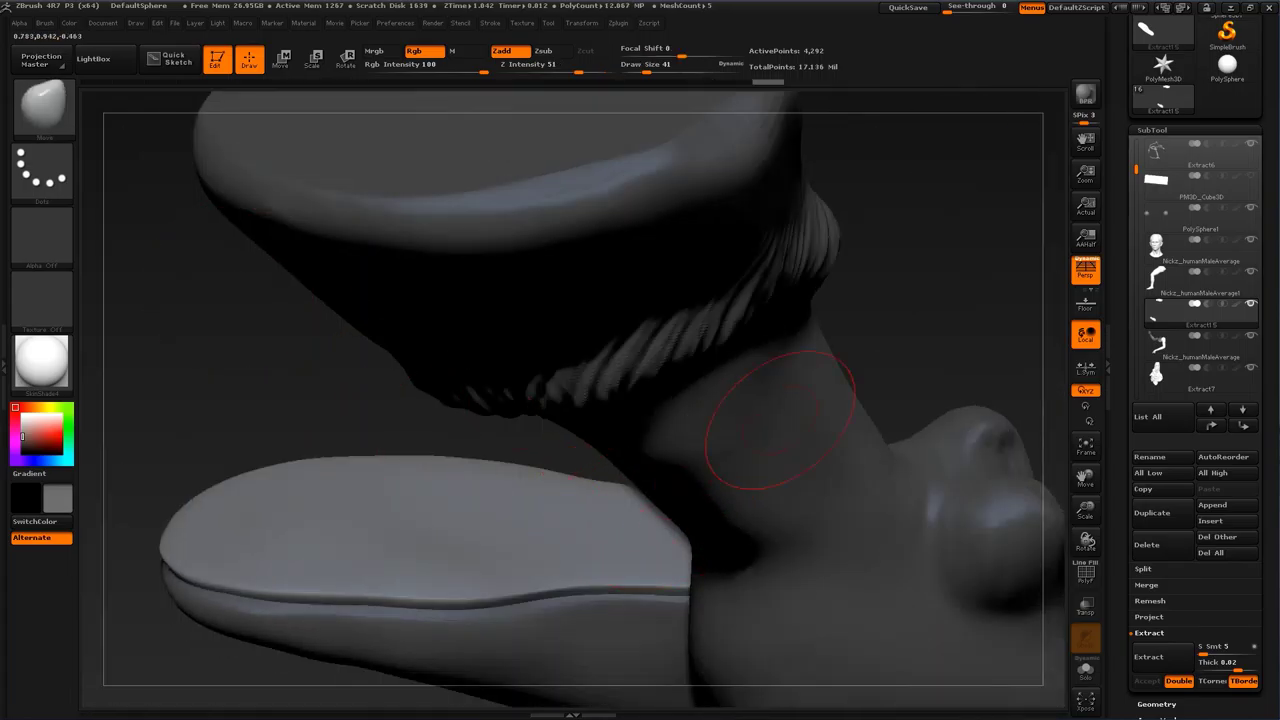
left_click_drag(950, 190, 890, 230)
mouse_move(640, 400)
left_mouse_down()
mouse_move(708, 414)
mouse_move(700, 425)
left_mouse_up()
key("shift")
left_click_drag(695, 495, 706, 485, "shift")
left_click_drag(634, 400, 600, 405)
left_click_drag(603, 551, 640, 545, "shift")
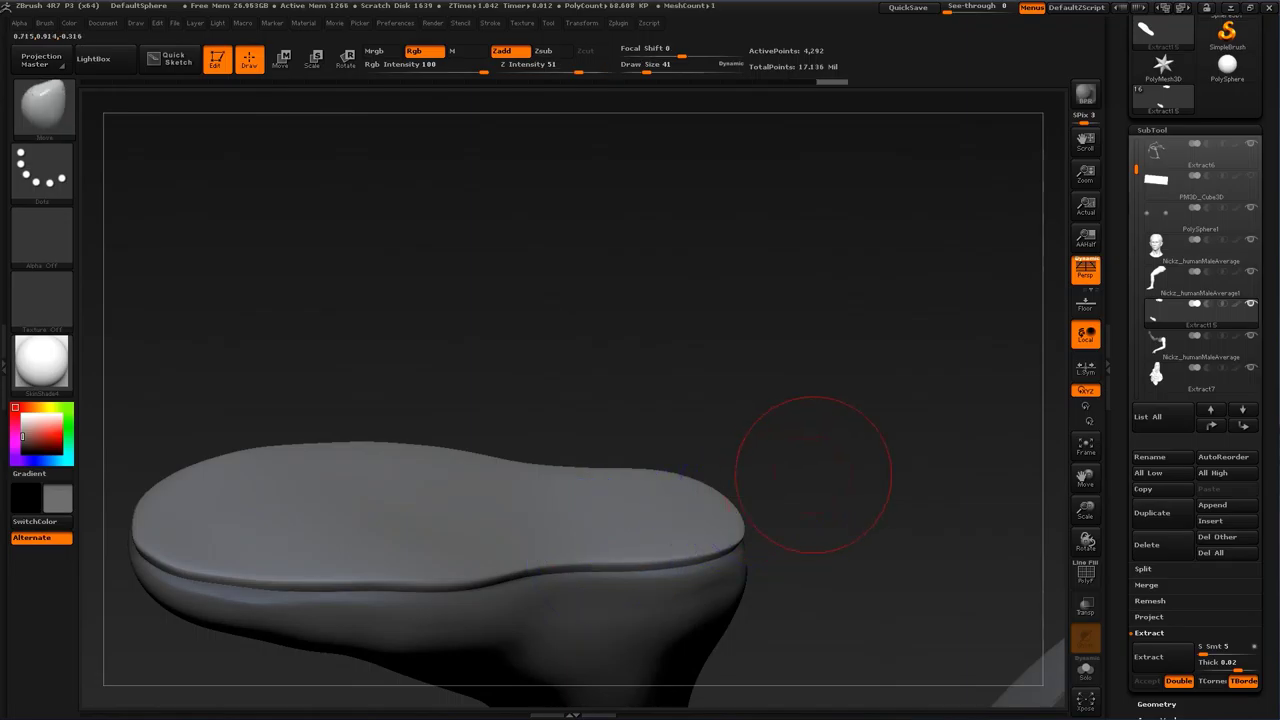
Step: Even out the sole's heel corner and toe edge so the outline follows the foot
left_click_drag(814, 471, 860, 468)
left_click_drag(702, 520, 754, 514, "shift")
left_click_drag(840, 391, 854, 371)
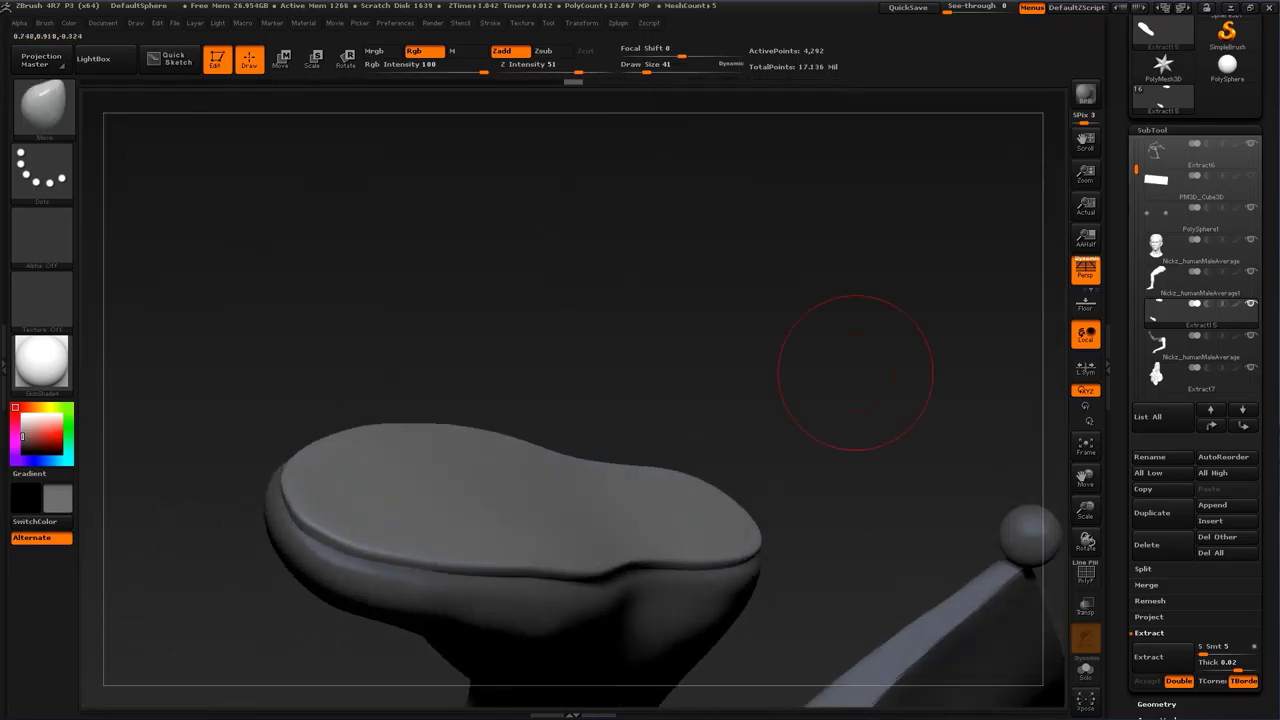
key("shift")
left_click_drag(317, 500, 332, 508, "shift")
left_click_drag(626, 312, 694, 330)
left_click_drag(396, 684, 425, 700)
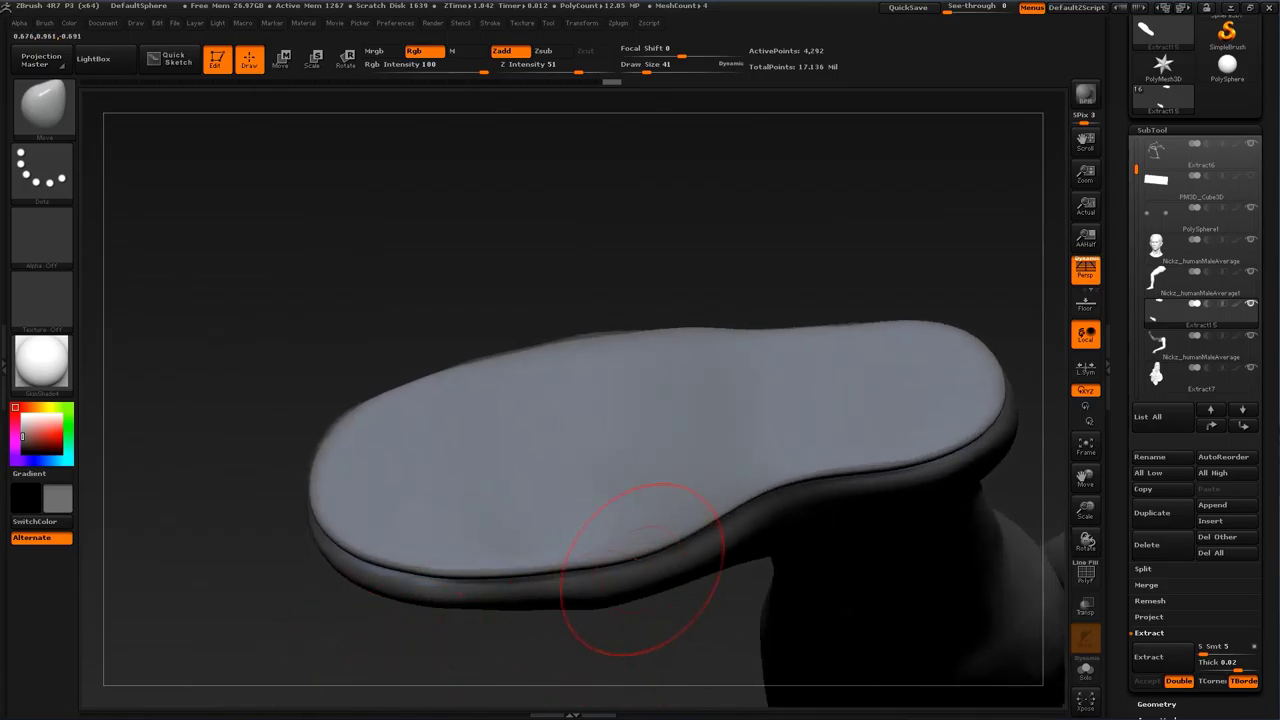
mouse_move(672, 642)
left_mouse_down()
mouse_move(664, 622)
mouse_move(594, 578)
mouse_move(622, 582)
left_mouse_up()
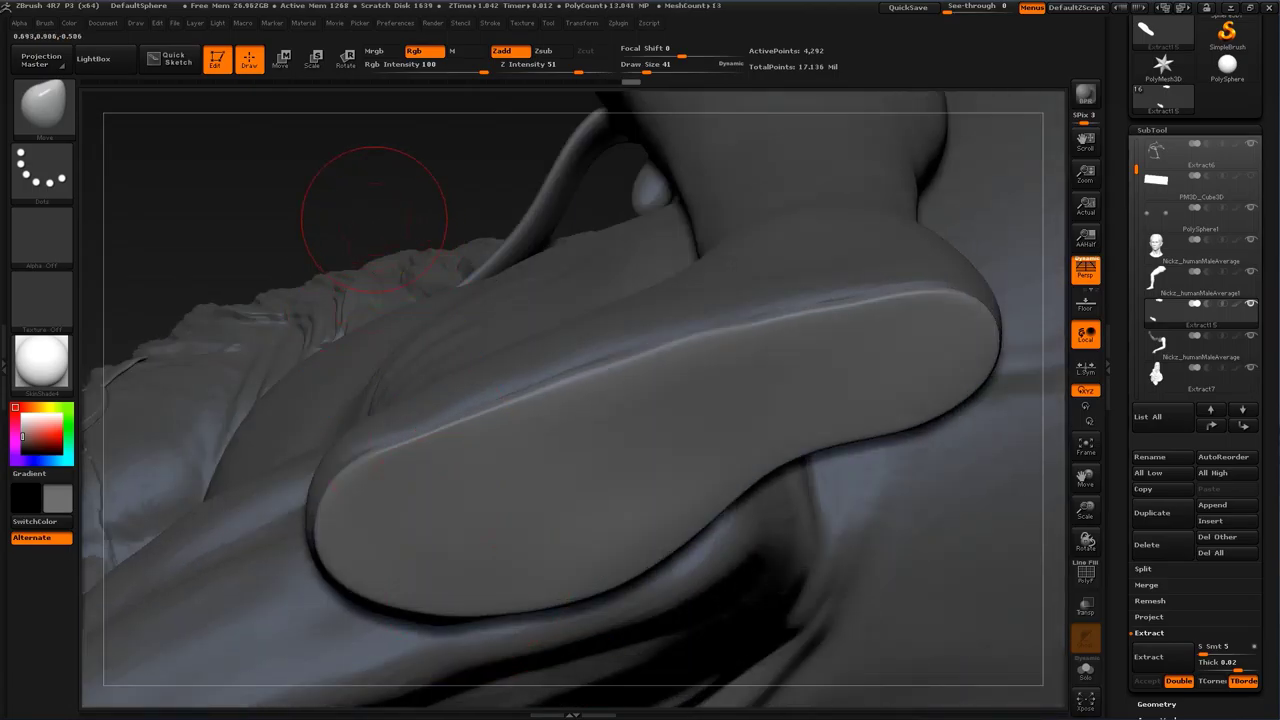
Step: Refine the back edge of the sole's heel at draw size 18 and make the leg mesh the active subtool
left_click_drag(371, 200, 640, 268)
left_click_drag(873, 665, 395, 612, "alt")
key("s")
mouse_move(582, 451)
left_mouse_down()
mouse_move(602, 441)
mouse_move(586, 441)
left_mouse_up()
key("s")
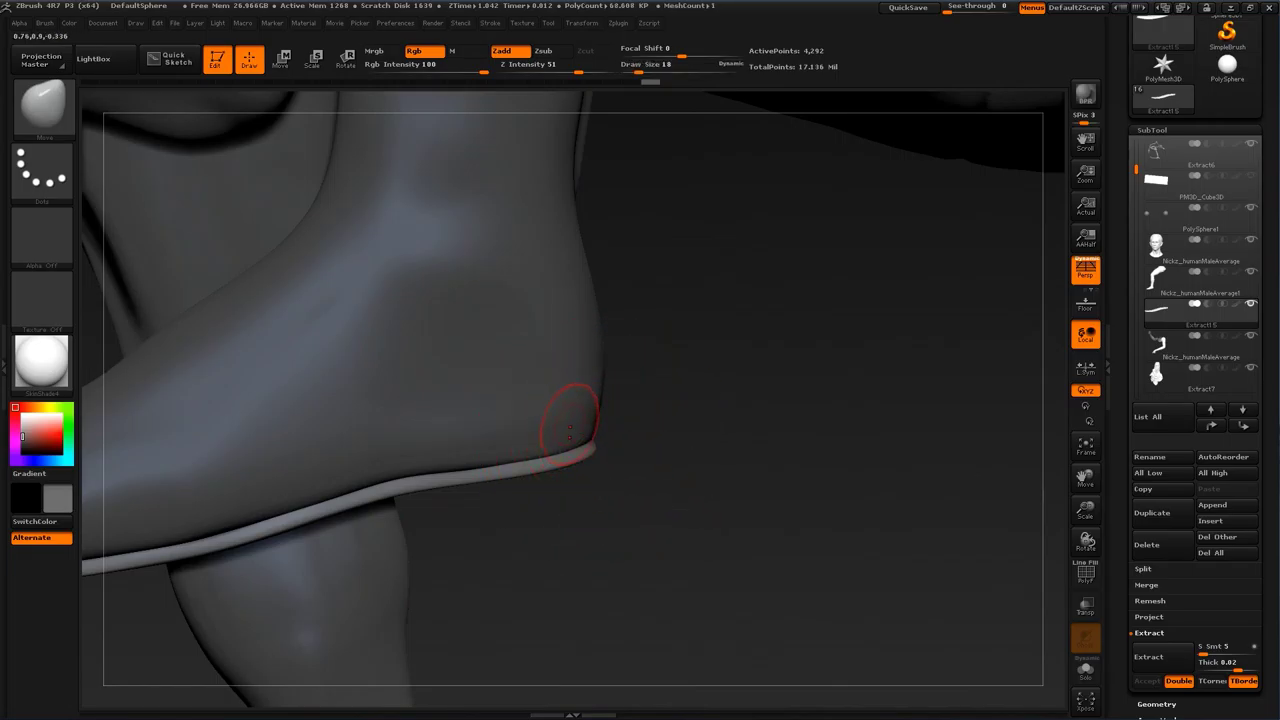
left_click(587, 414, "alt")
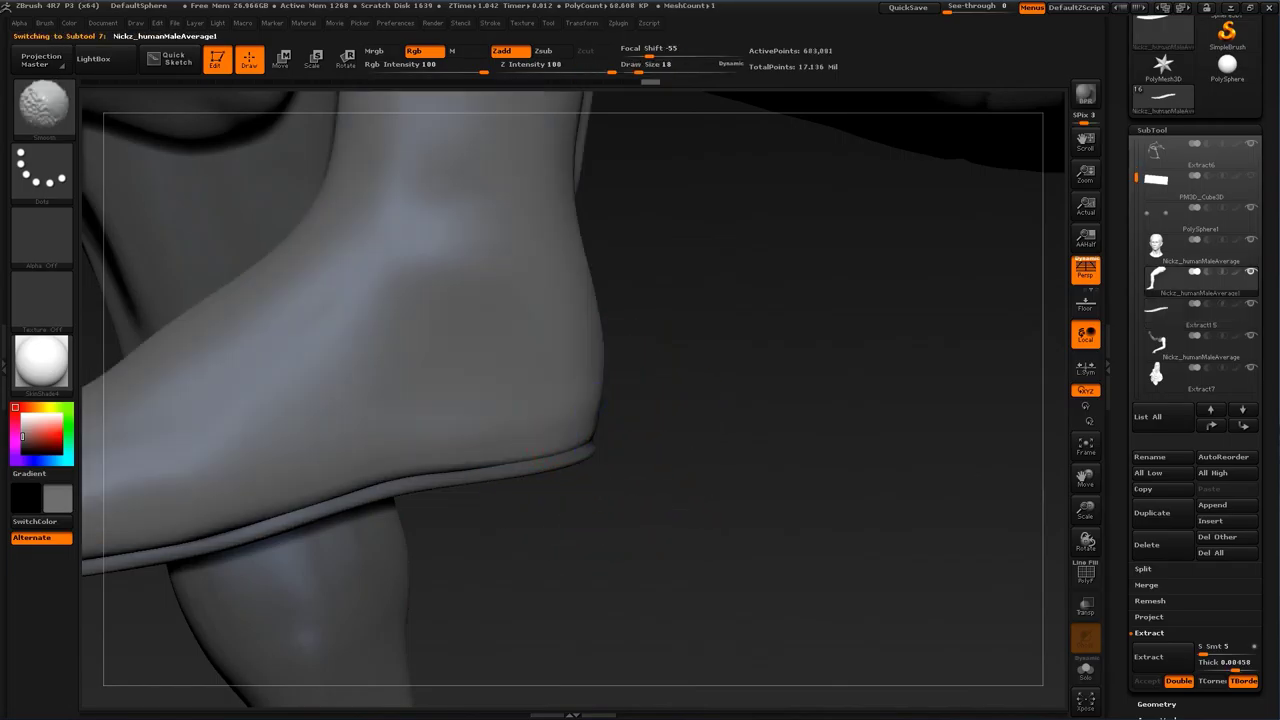
left_click_drag(640, 490, 624, 387, "alt")
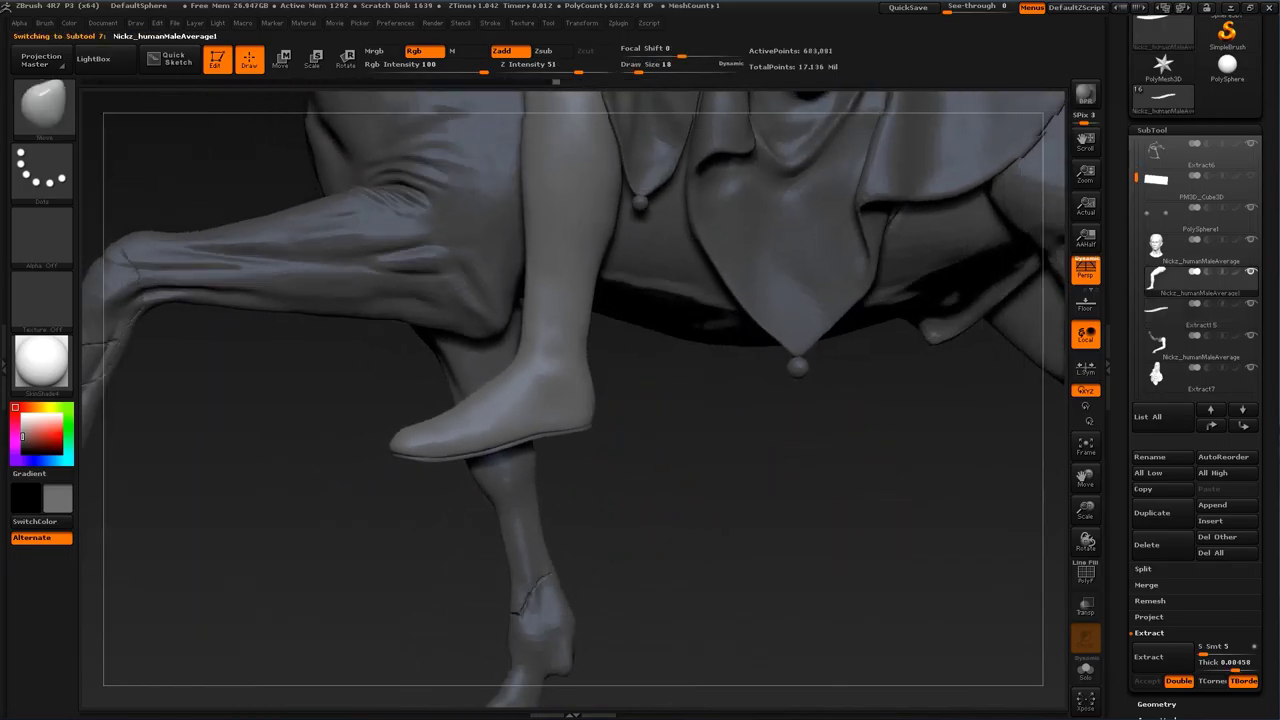
Step: Adjust the shape of the ankle and heel on the leg mesh with the Move brush at draw size 90
mouse_move(848, 454)
left_mouse_down()
mouse_move(769, 544)
mouse_move(791, 560)
mouse_move(793, 670)
left_mouse_up()
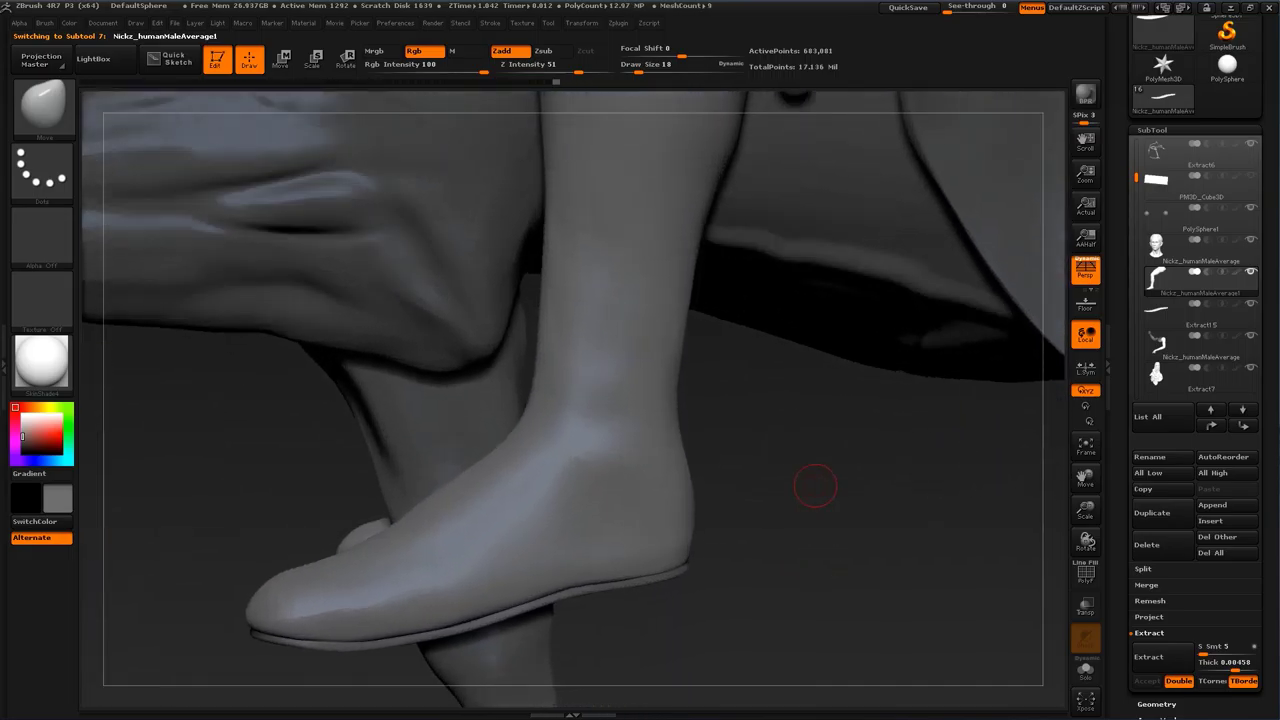
left_click_drag(817, 486, 743, 481)
key("s")
left_click(653, 463)
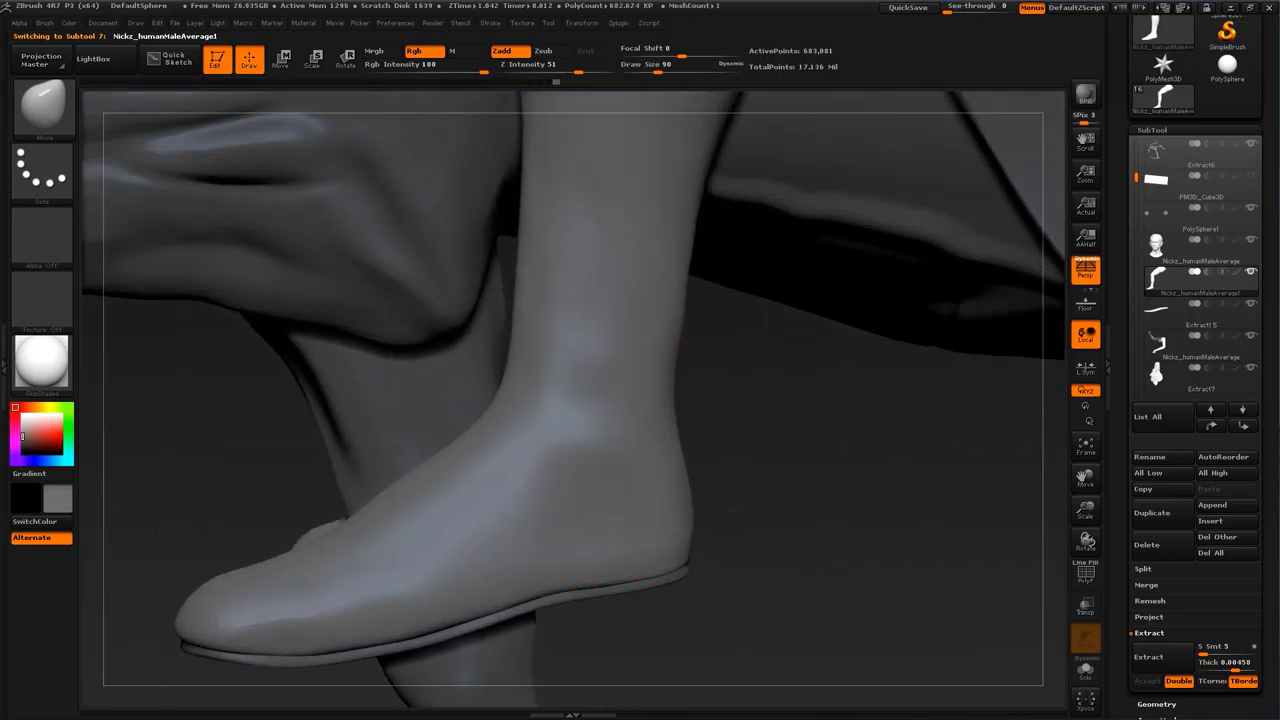
key("s")
left_click_drag(622, 404, 614, 404)
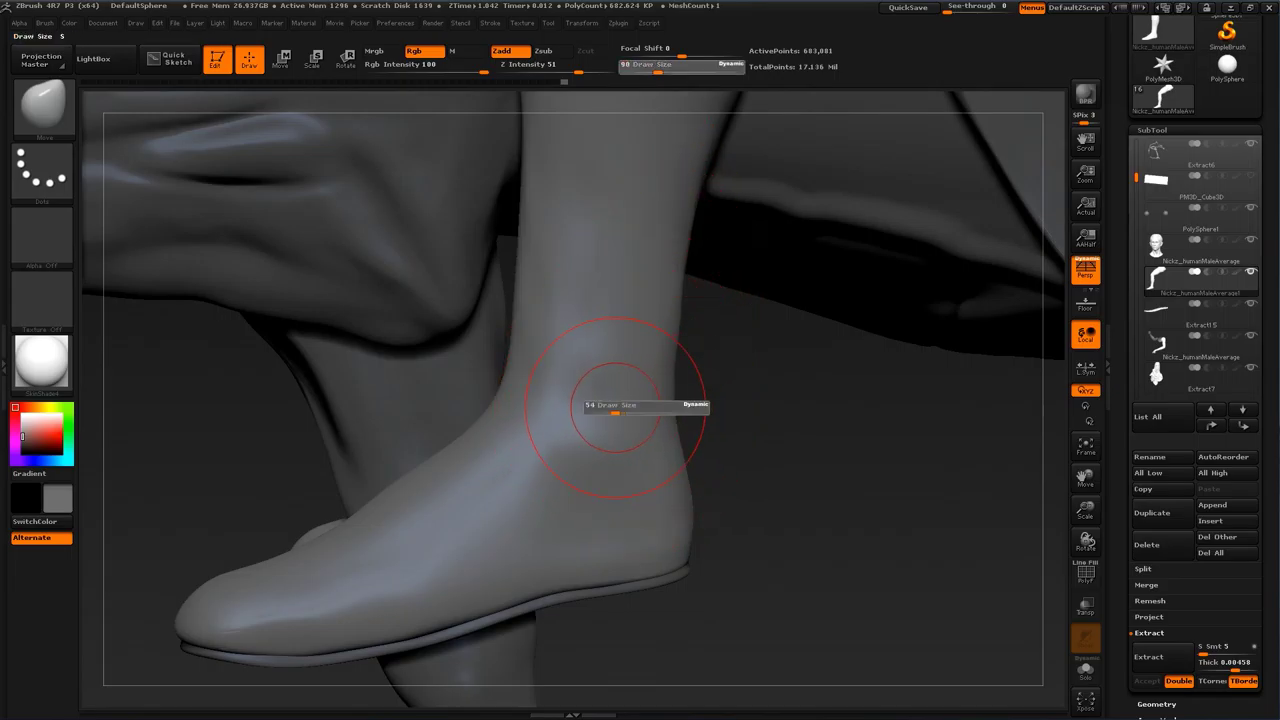
Step: Reshape the instep and front of the ankle with the Move brush at draw size 101
left_click_drag(755, 468, 846, 468, "alt")
key("s")
left_click_drag(519, 438, 529, 438)
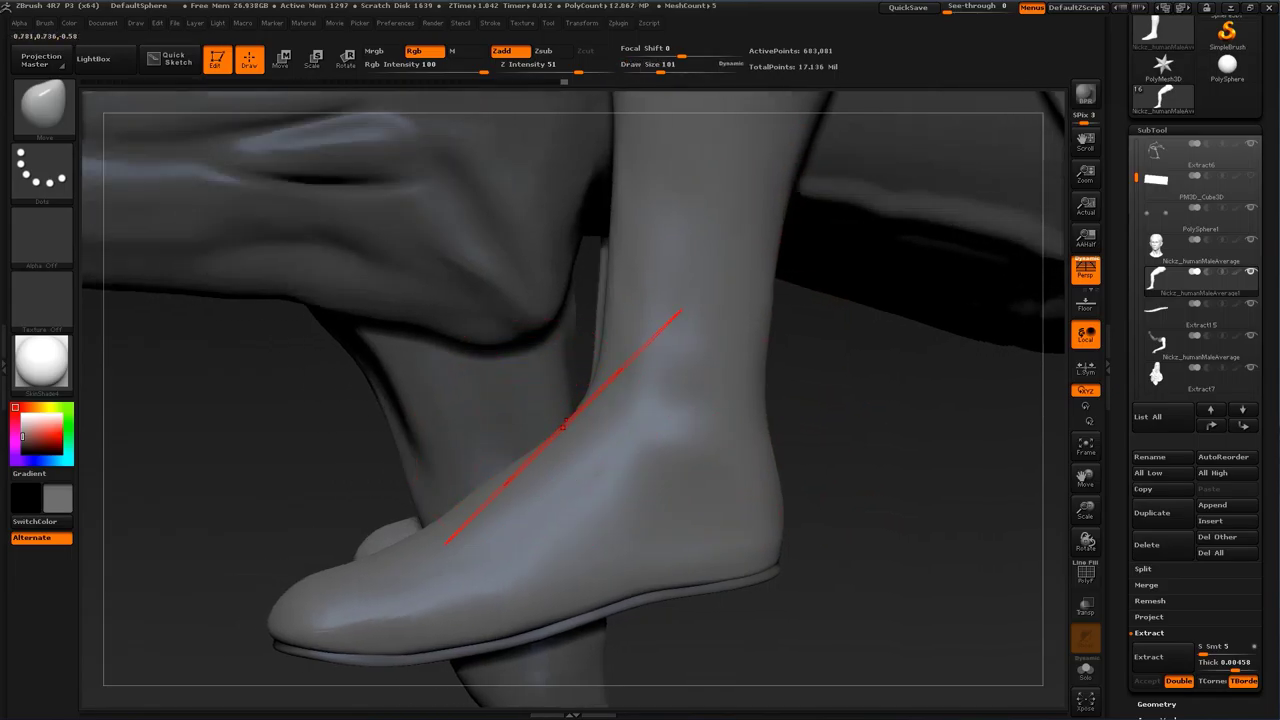
key("s")
left_click_drag(690, 487, 680, 487)
mouse_move(851, 478)
left_mouse_down()
mouse_move(1045, 480)
mouse_move(850, 483)
left_mouse_up()
Step: Lower the leg mesh to subdivision level 2 and reshape the legs around the knees with the Move brush
left_click_drag(896, 519, 1000, 503, "alt")
mouse_move(868, 335)
left_mouse_down("alt")
mouse_move(871, 515)
mouse_move(814, 490)
left_mouse_up("alt")
key("shift+d")
key("shift+d")
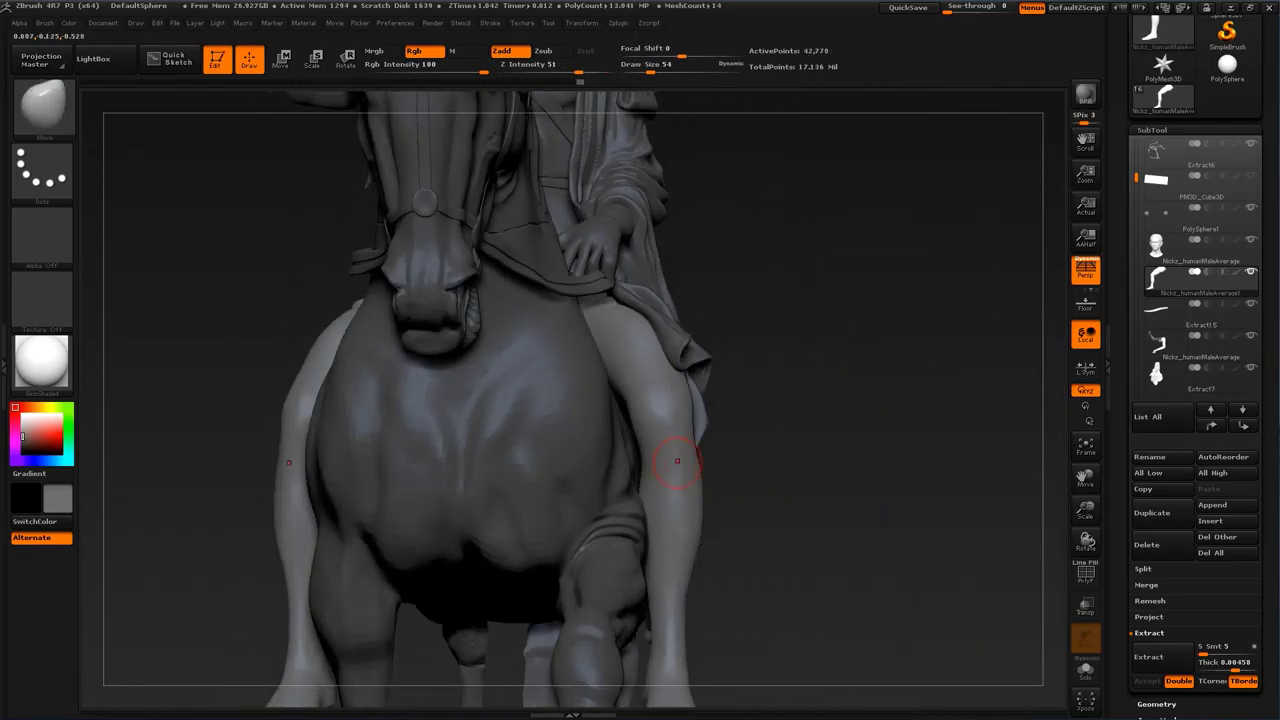
key("s")
mouse_move(668, 442)
left_mouse_down()
mouse_move(693, 444)
mouse_move(657, 452)
mouse_move(632, 412)
left_mouse_up()
key("s")
left_click_drag(640, 400, 622, 392)
Step: Reposition the upper thigh between the horse and the draped cloth using the Move brush at draw size 192
mouse_move(826, 423)
left_mouse_down()
mouse_move(888, 418)
mouse_move(804, 436)
mouse_move(738, 478)
mouse_move(738, 492)
left_mouse_up()
key("s")
left_click_drag(642, 328, 628, 327)
left_click_drag(626, 328, 618, 328)
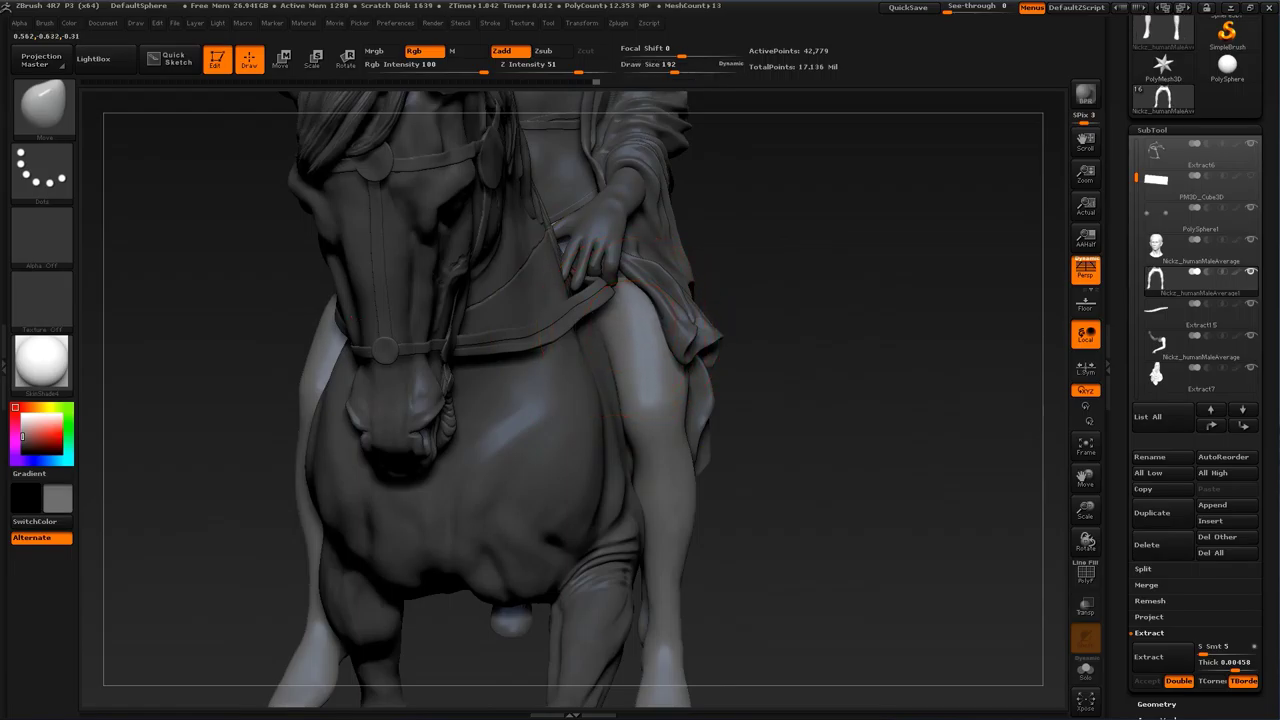
left_click_drag(760, 312, 692, 300)
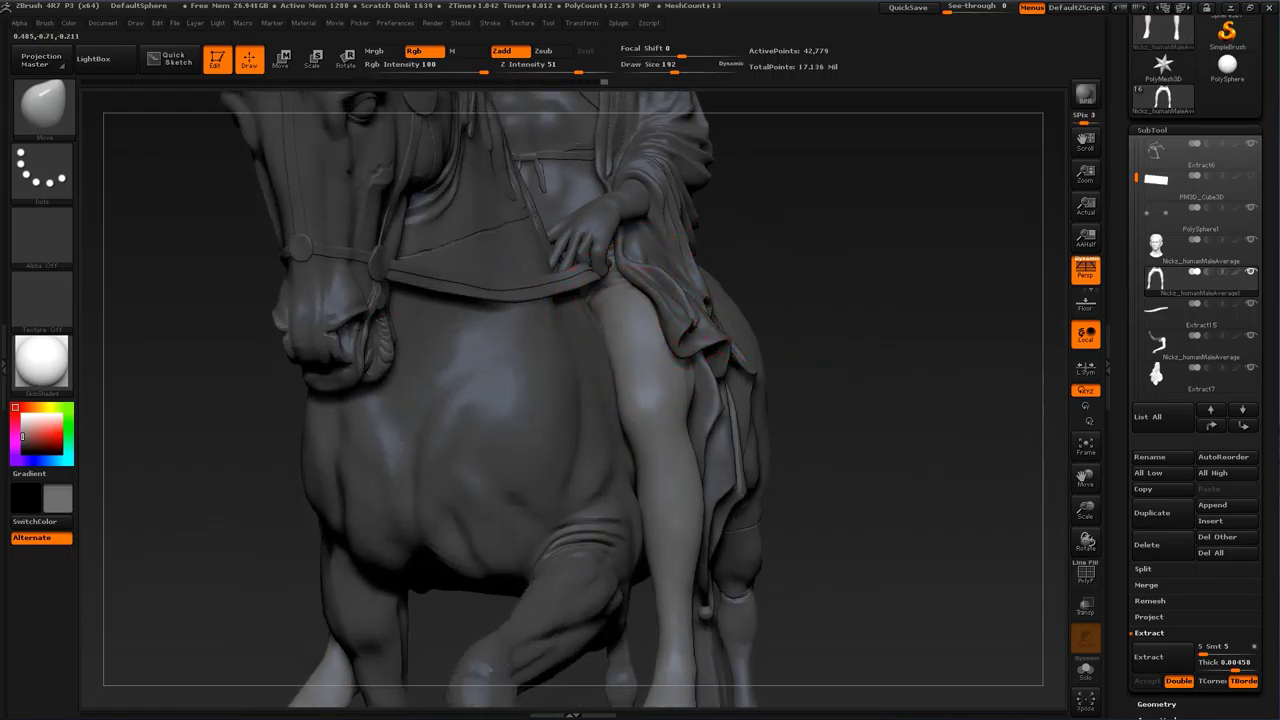
mouse_move(692, 310)
right_mouse_down()
mouse_move(620, 308)
mouse_move(655, 314)
right_mouse_up()
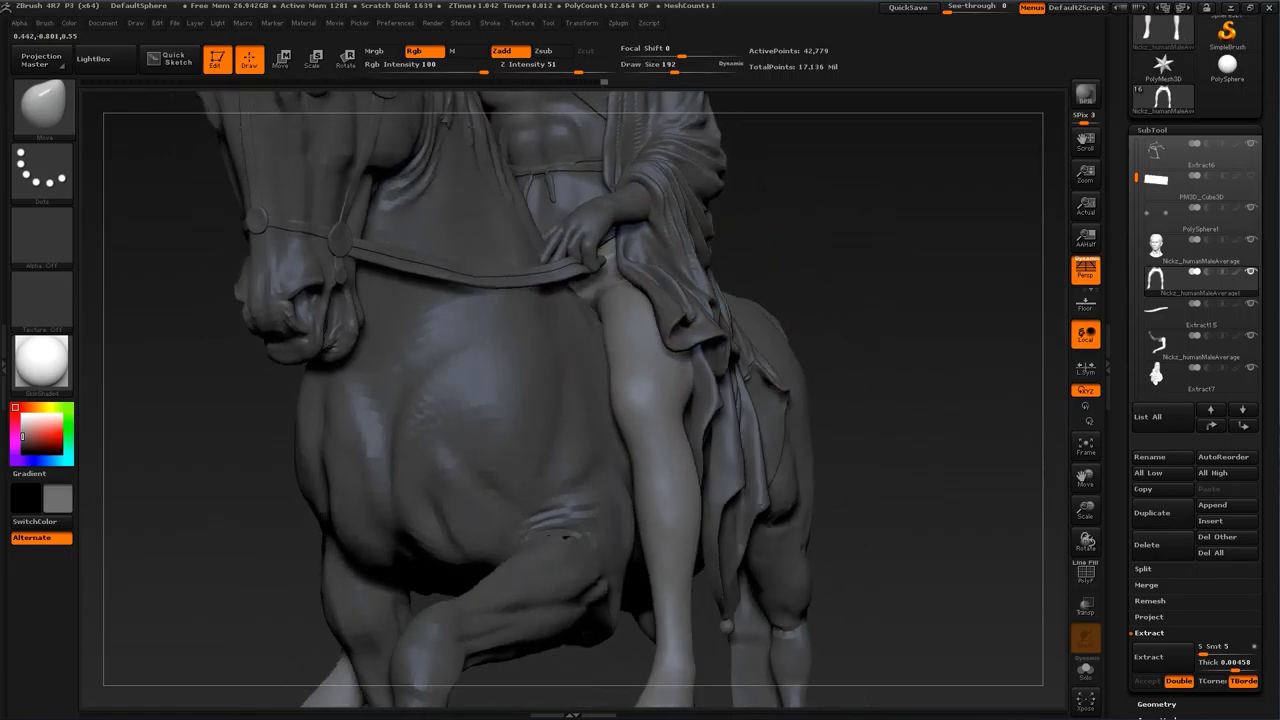
left_click_drag(600, 304, 607, 296)
Step: Refine the lower leg's side profile with the Move brush, reducing the draw size to 46
left_click_drag(765, 268, 940, 278)
left_click_drag(480, 320, 885, 362)
mouse_move(737, 655)
left_mouse_down("alt")
mouse_move(737, 537)
mouse_move(665, 564)
mouse_move(686, 614)
left_mouse_up("alt")
key("s")
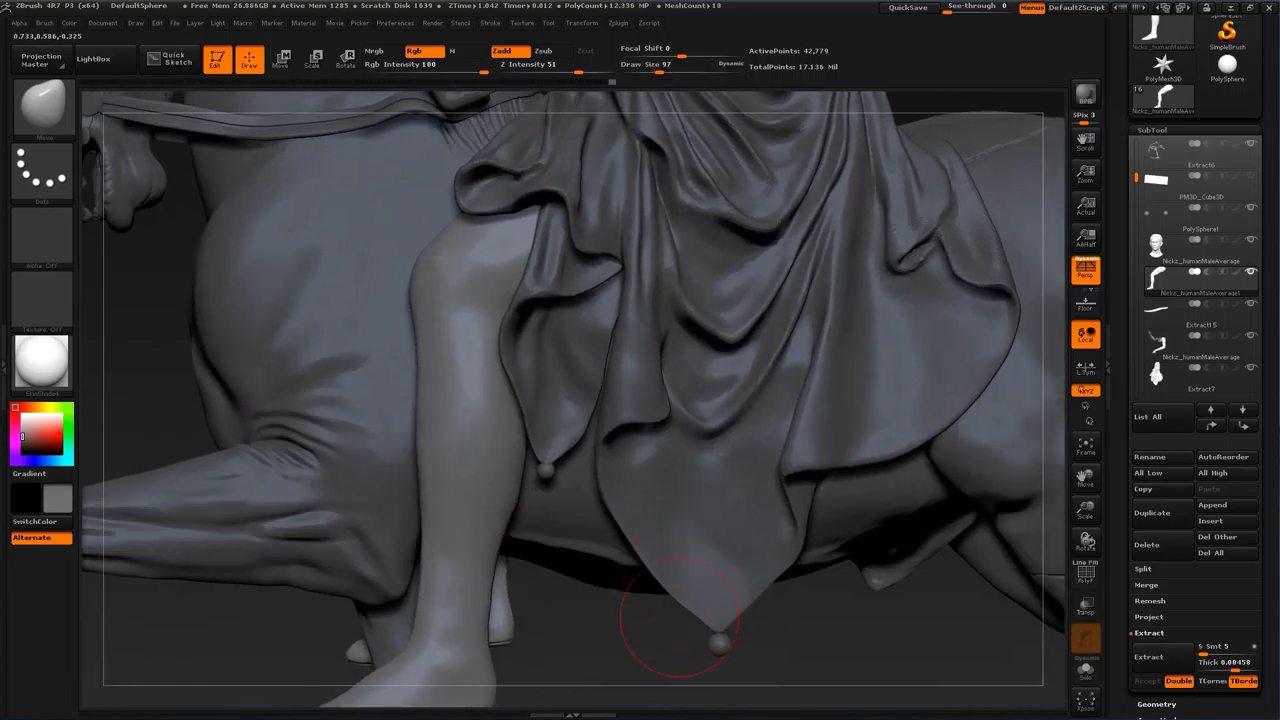
mouse_move(574, 676)
left_mouse_down("alt")
mouse_move(727, 448)
mouse_move(728, 502)
left_mouse_up("alt")
key("s")
left_click_drag(571, 443, 557, 443)
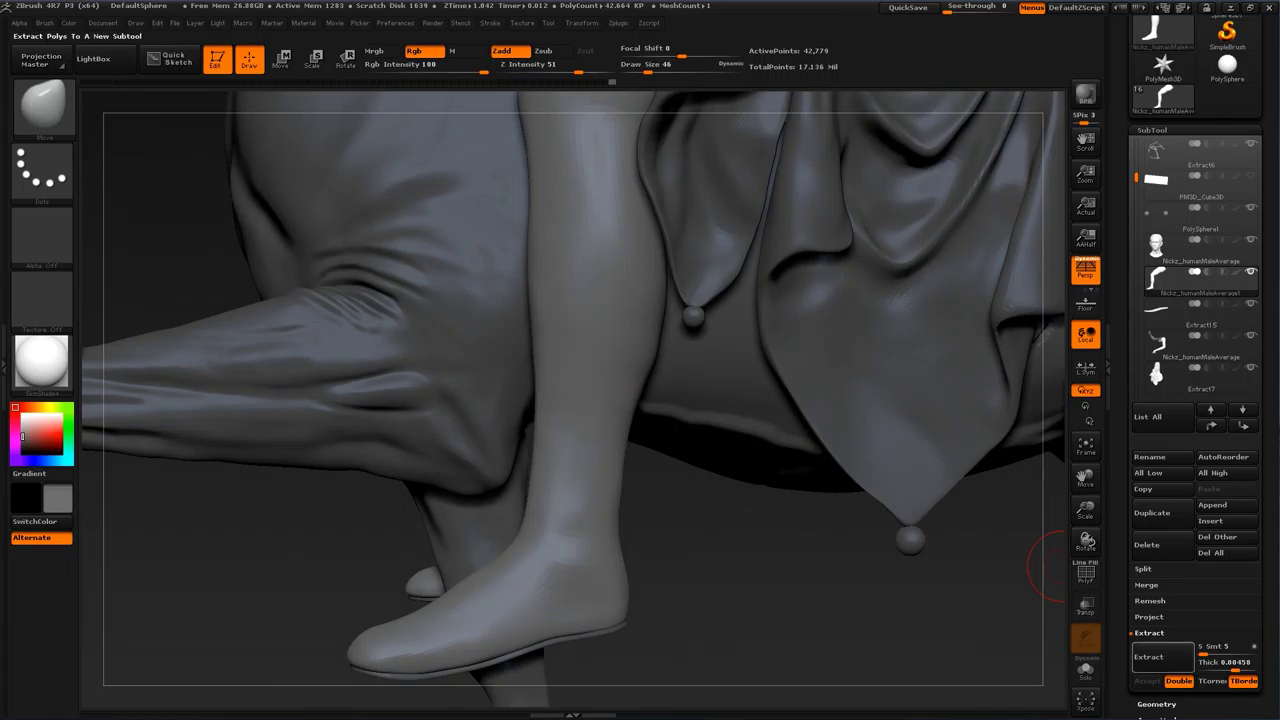
Step: Return the leg mesh to subdivision level 4 and hide all the other subtools
left_click(1157, 704)
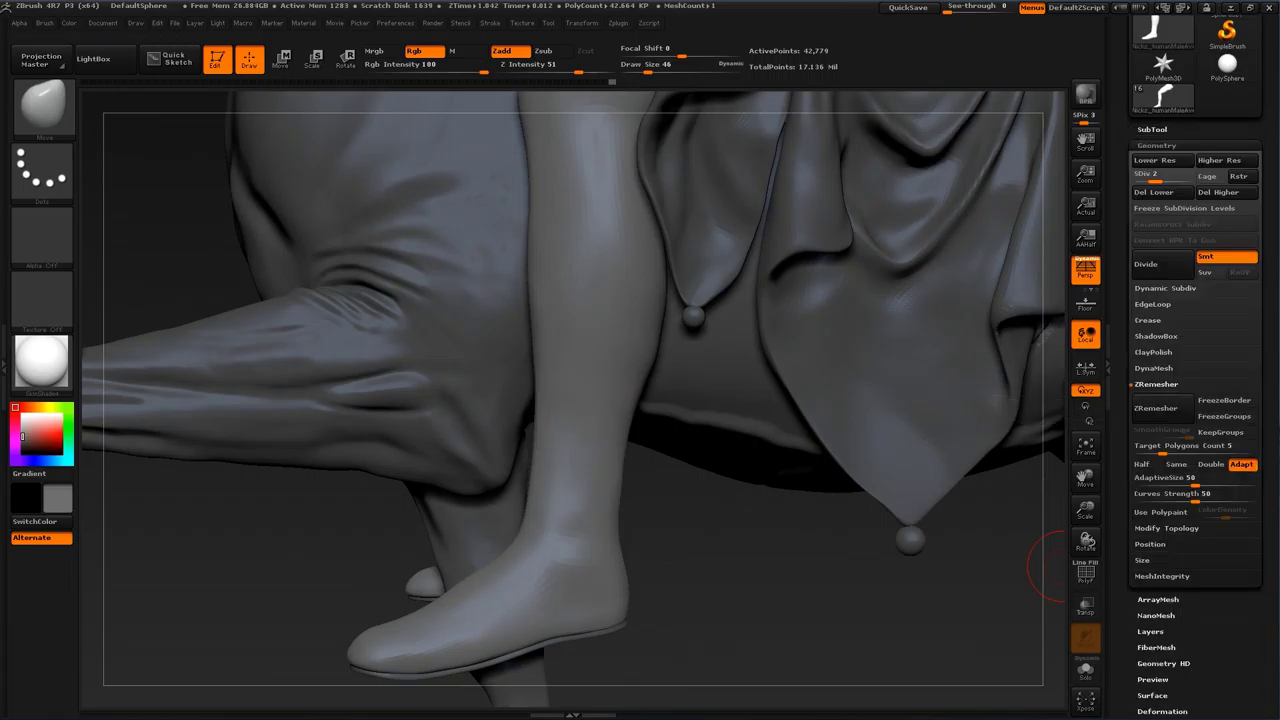
key("d")
key("d")
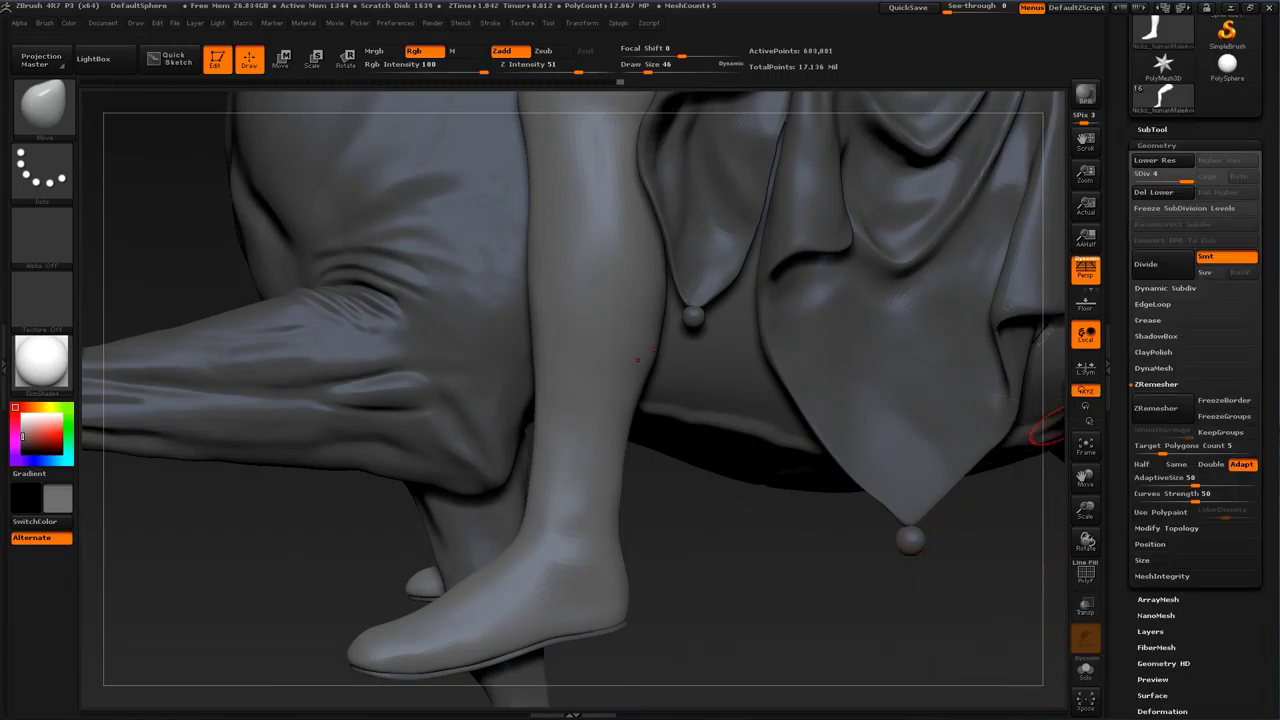
left_click(1152, 130)
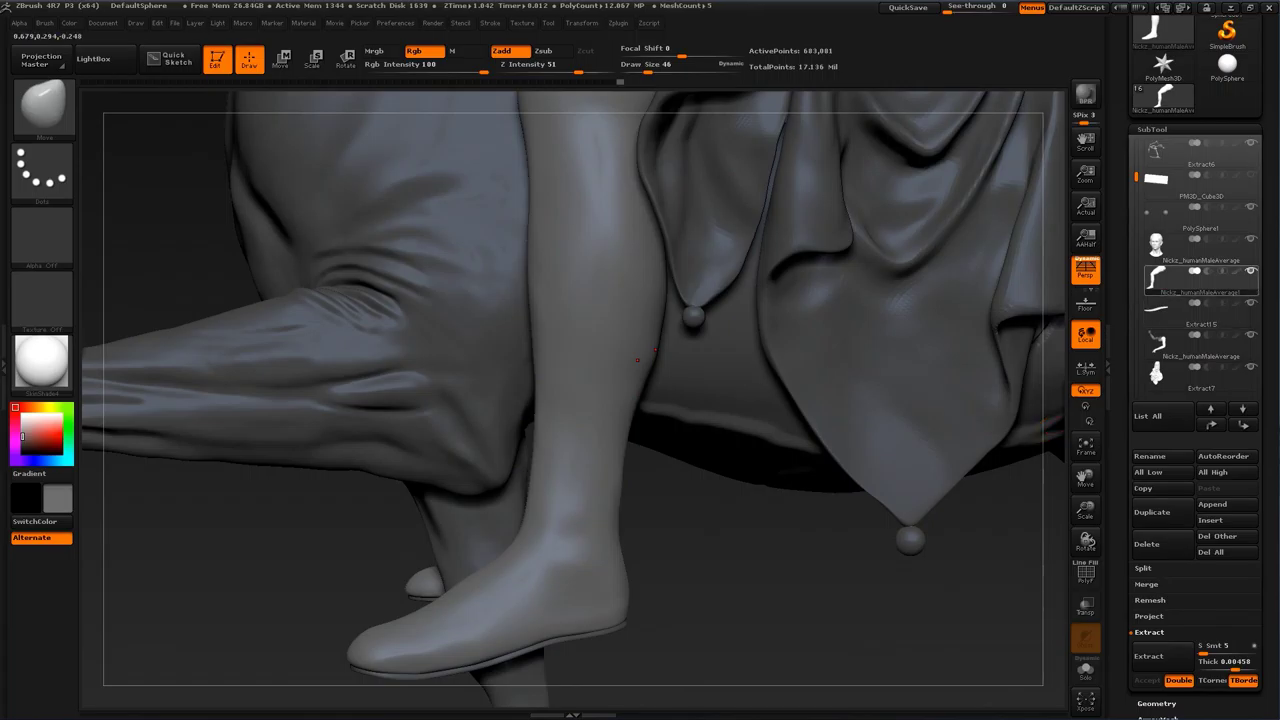
left_click(1251, 271)
left_click_drag(786, 506, 786, 556, "alt")
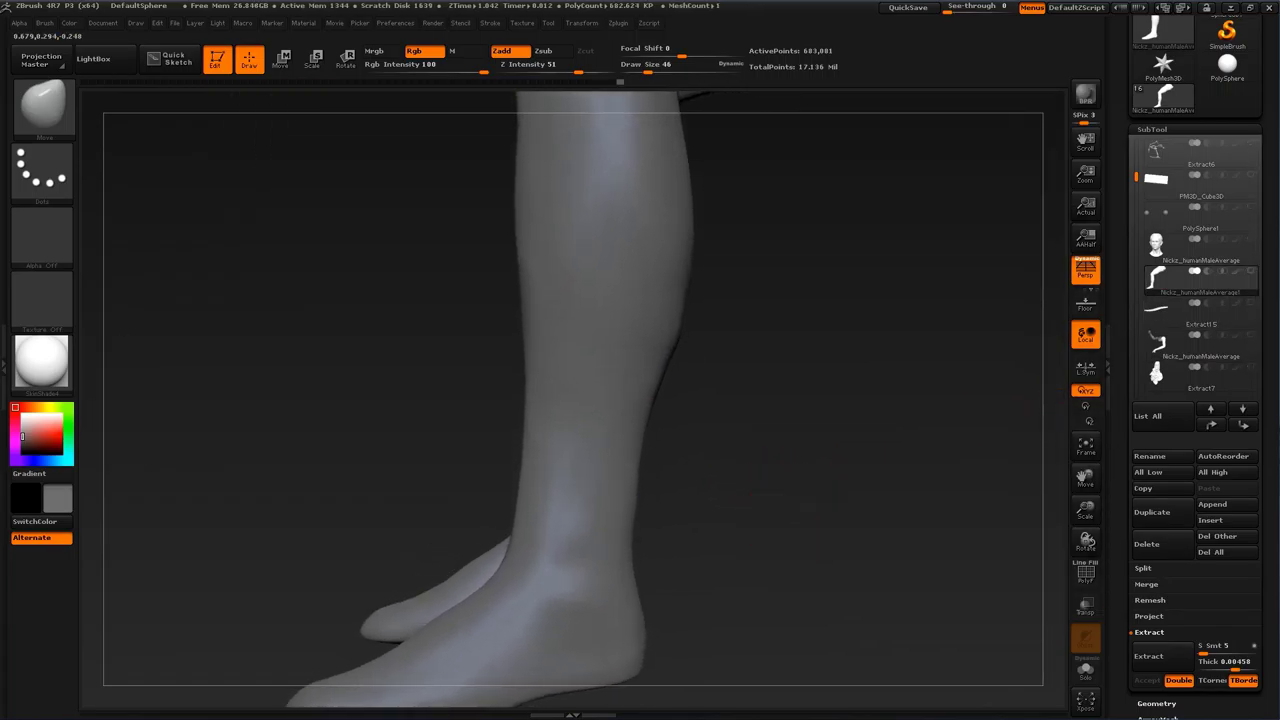
Step: Adjust and smooth the ankle and calf contours at draw sizes 46 and 49
left_click_drag(712, 488, 760, 469)
left_click_drag(527, 417, 536, 417)
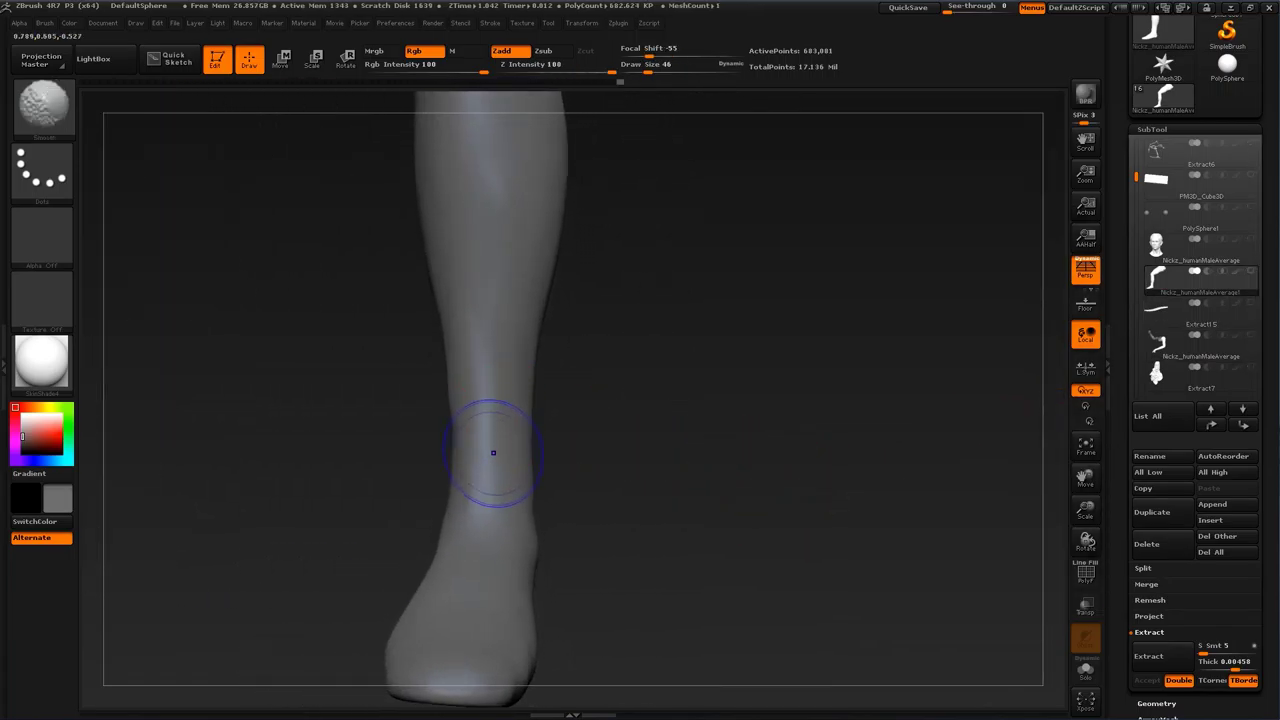
mouse_move(640, 330)
left_mouse_down("alt")
mouse_move(700, 530)
mouse_move(738, 535)
mouse_move(736, 522)
left_mouse_up("alt")
key("s")
left_click_drag(576, 366, 581, 366)
key("shift")
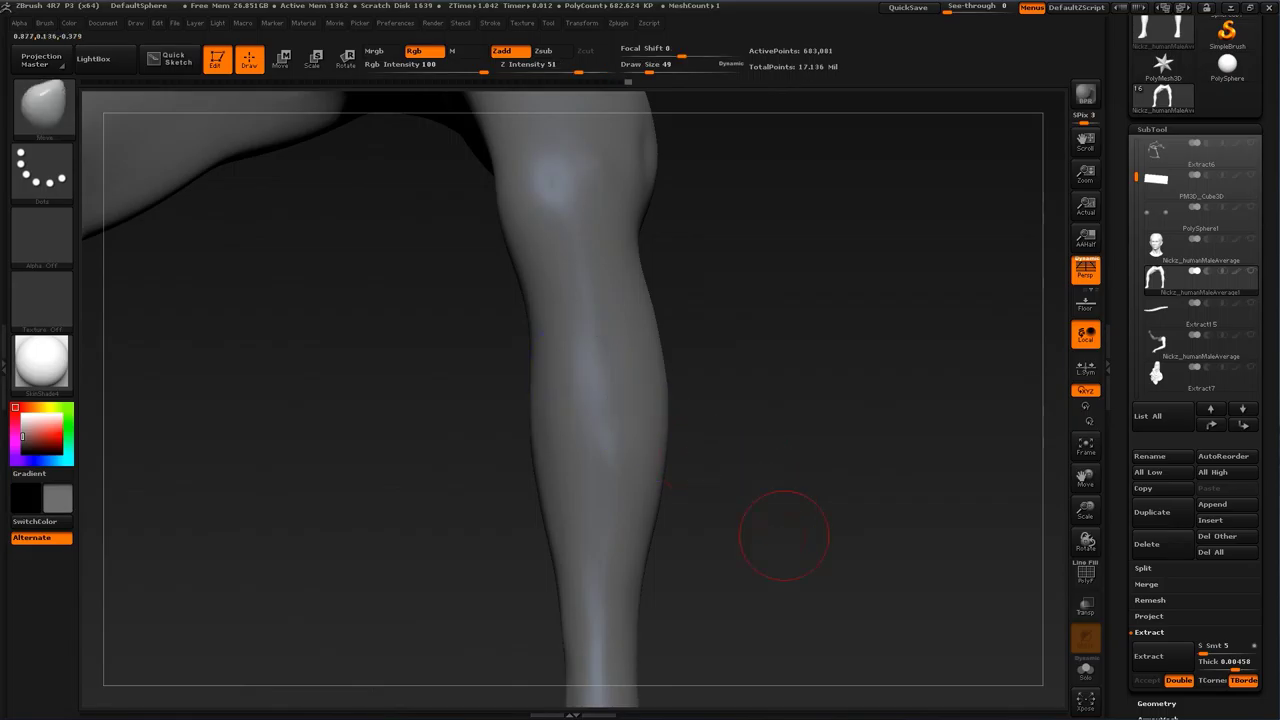
Step: Smooth the narrow part of the lower leg above the ankle at draw size 87
left_click_drag(791, 537, 840, 260, "alt")
mouse_move(801, 335)
left_mouse_down("alt")
mouse_move(828, 391)
mouse_move(806, 428)
mouse_move(781, 447)
mouse_move(791, 440)
mouse_move(777, 437)
left_mouse_up("alt")
key("s")
left_click_drag(688, 418, 698, 417)
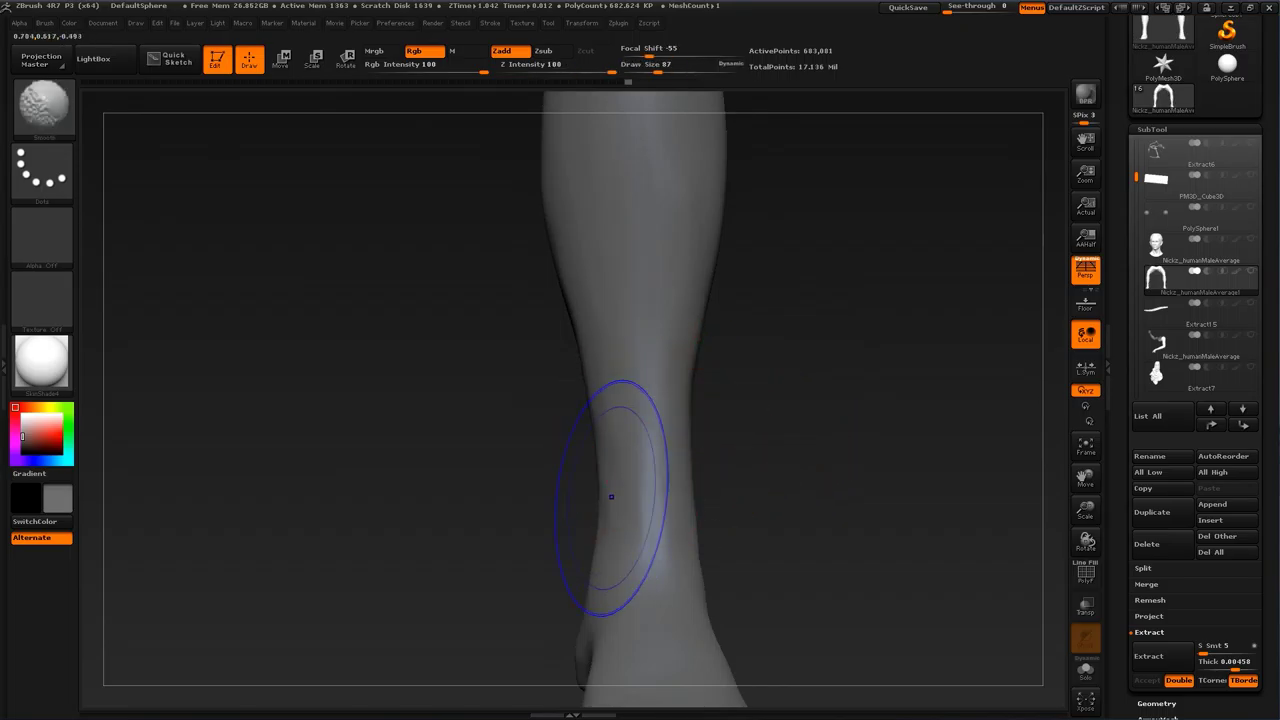
left_click_drag(611, 497, 612, 501, "shift")
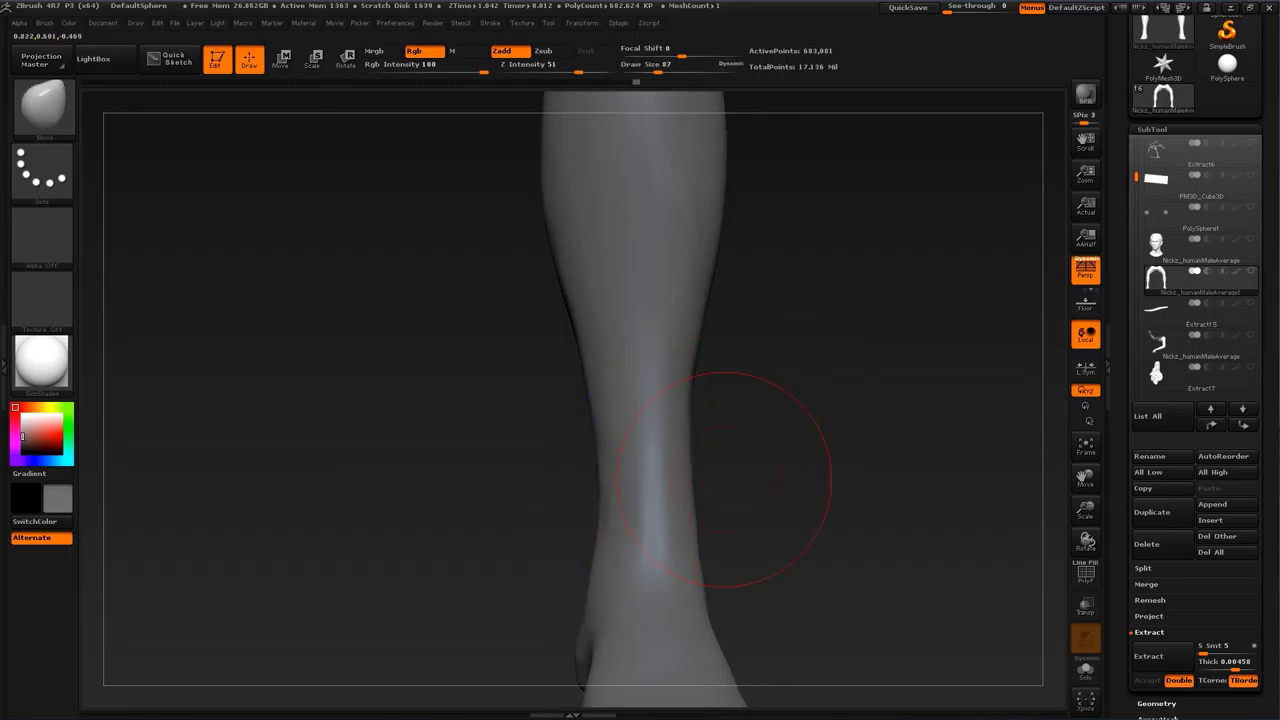
left_click_drag(720, 480, 740, 469)
Step: Reduce the draw size to 27 and try to mask a horizontal band around the lower leg
key("s")
left_click_drag(737, 467, 735, 465)
key("s")
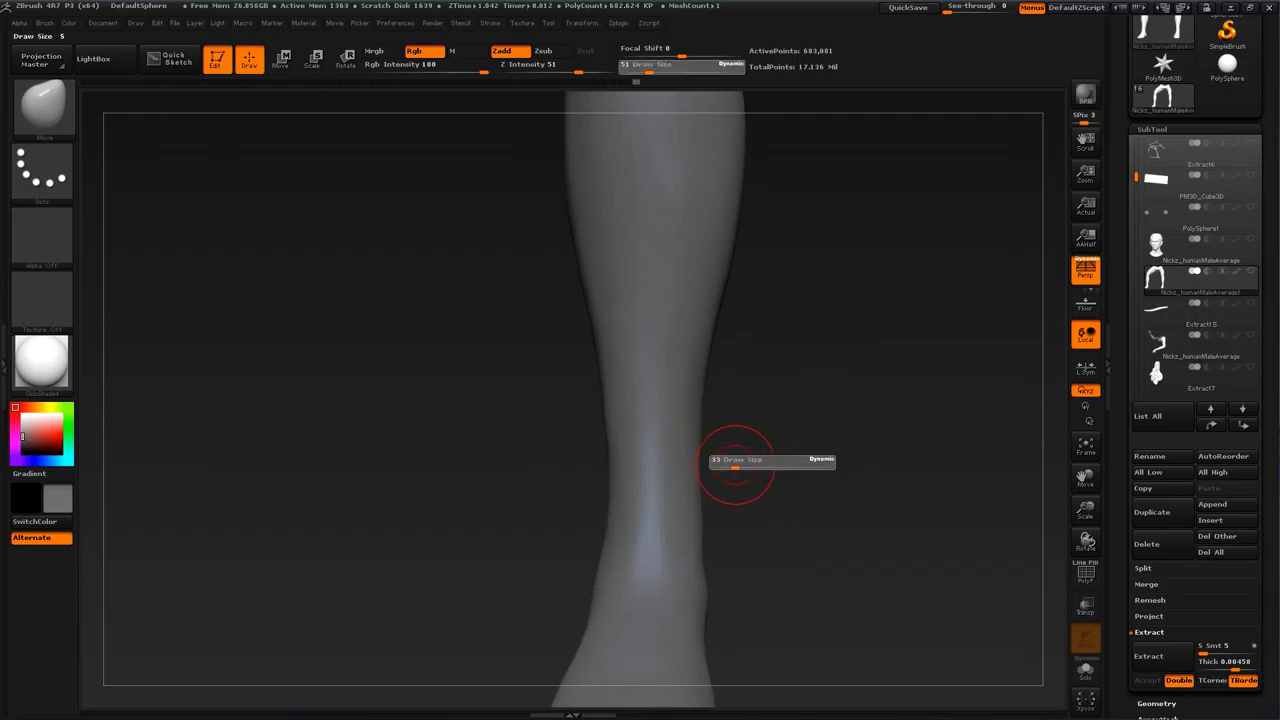
left_click_drag(736, 466, 733, 468)
mouse_move(575, 423)
left_mouse_down("ctrl")
mouse_move(646, 449)
mouse_move(706, 447)
left_mouse_up("ctrl")
mouse_move(757, 484)
left_mouse_down()
mouse_move(888, 477)
mouse_move(932, 495)
left_mouse_up()
Step: Divide the leg mesh to subdivision level 5 and mask a narrow horizontal band just above the ankle
left_click(1157, 703)
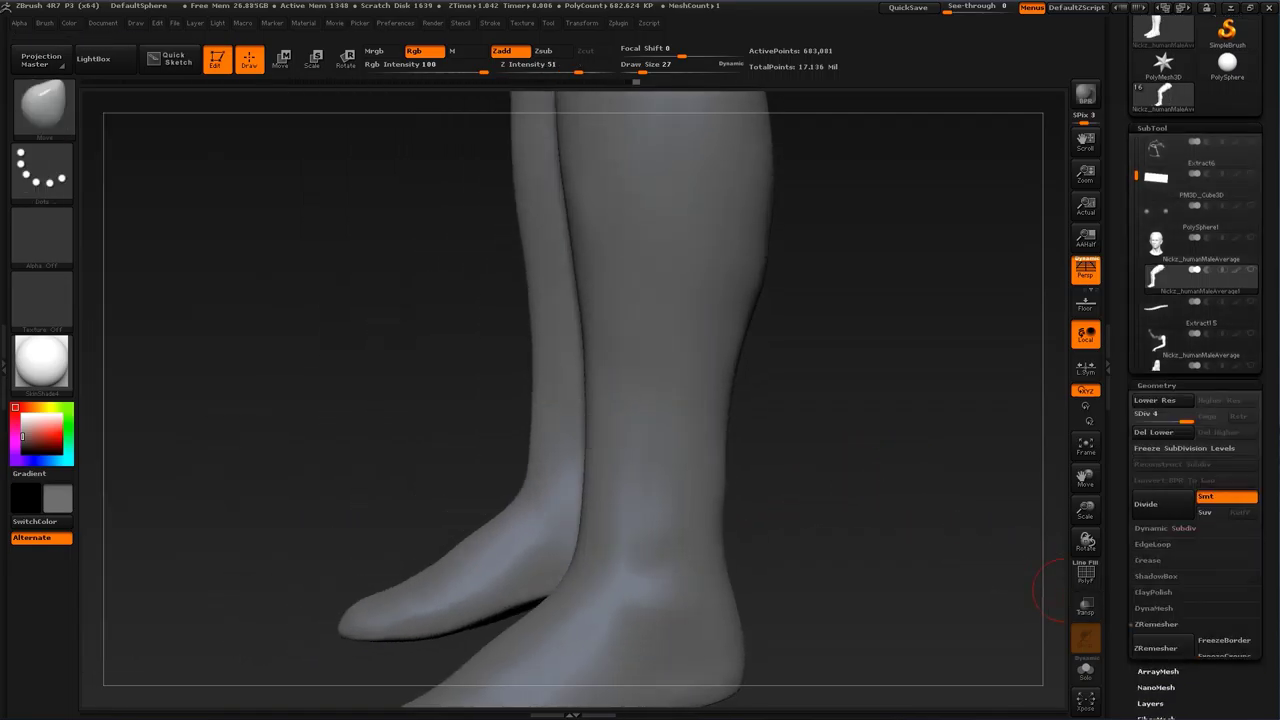
left_click(1158, 263)
left_click_drag(800, 522, 873, 515)
left_click_drag(572, 446, 706, 467, "ctrl")
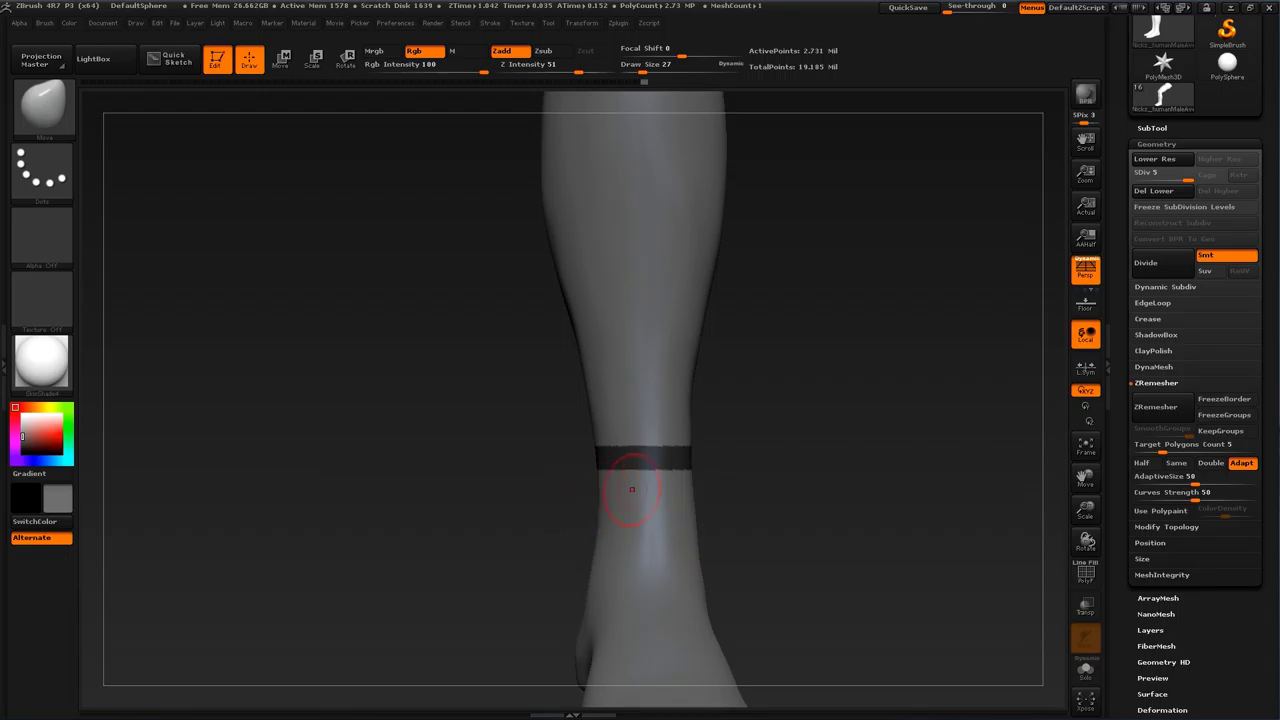
Step: Clear the existing ankle mask, turn off perspective, and mask a new straight horizontal band around the lower leg
mouse_move(765, 505)
left_mouse_down()
mouse_move(1027, 623)
mouse_move(855, 522)
mouse_move(943, 523)
mouse_move(770, 508)
mouse_move(771, 493)
left_mouse_up()
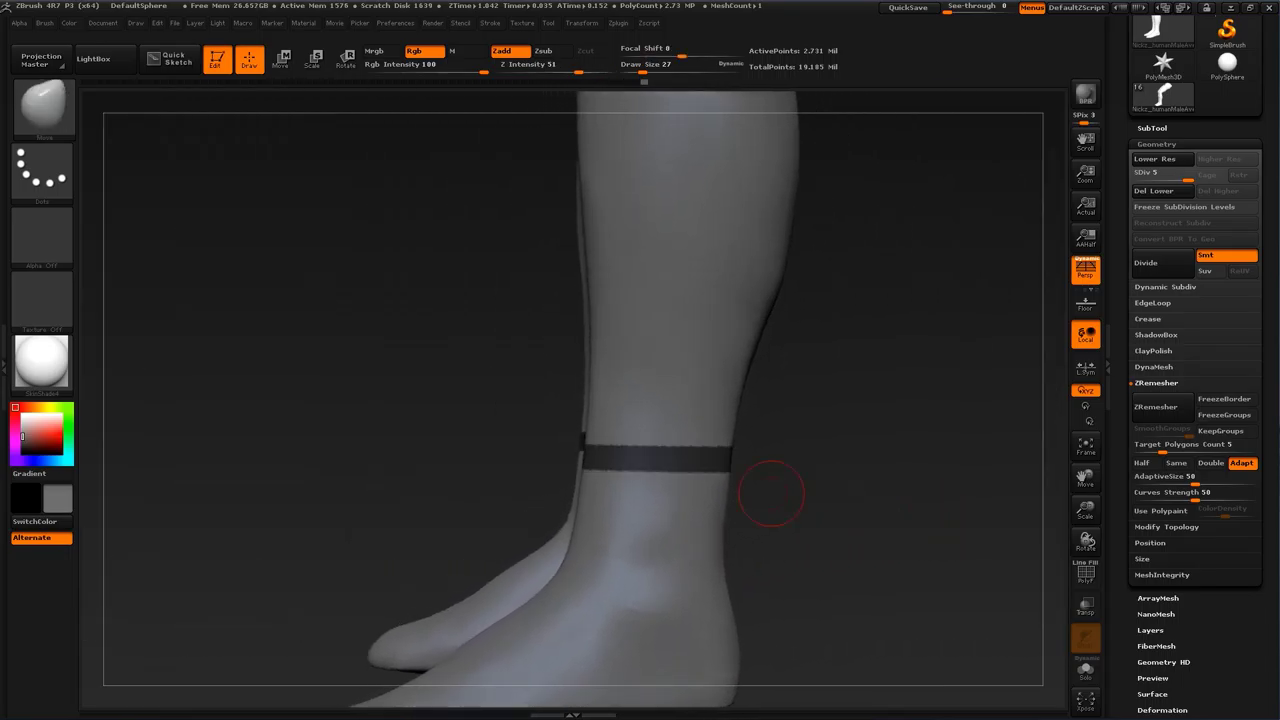
mouse_move(571, 461)
left_mouse_down("ctrl")
mouse_move(732, 480)
mouse_move(742, 511)
left_mouse_up("ctrl")
key("ctrl+z")
left_click_drag(472, 399, 780, 507, "ctrl+alt")
left_click_drag(880, 490, 850, 480)
left_click(1085, 270)
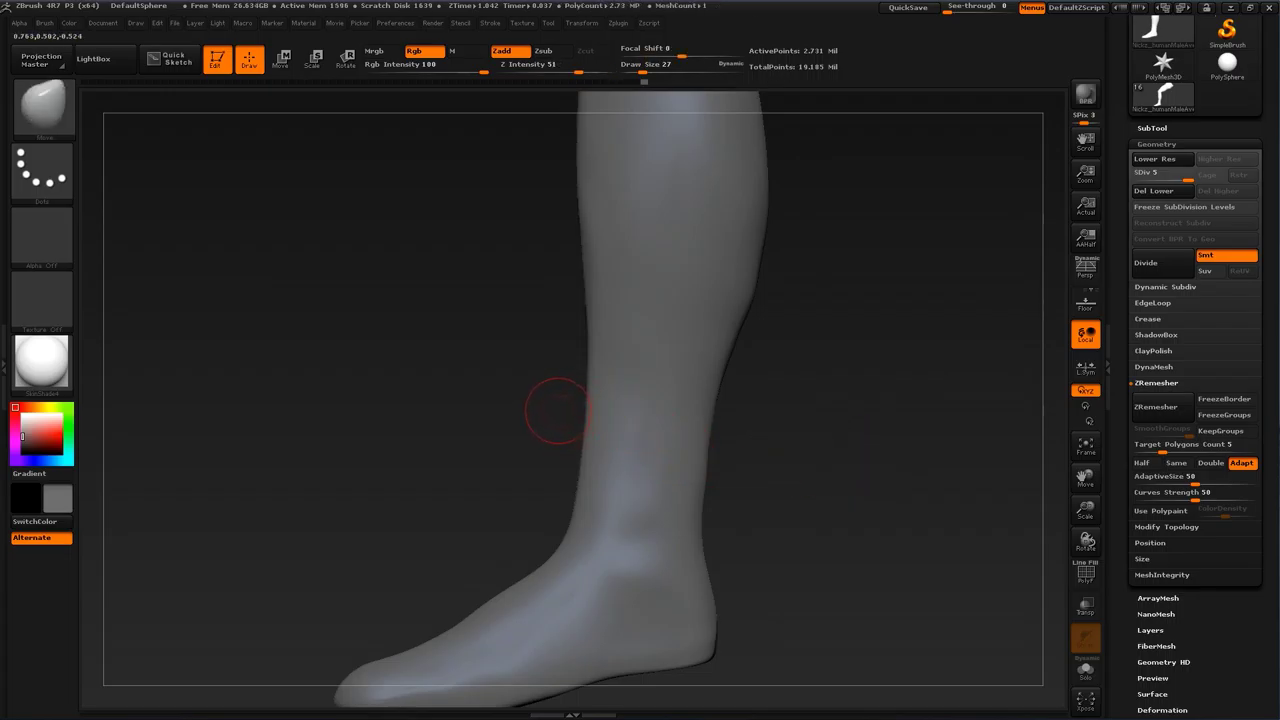
left_click_drag(552, 405, 729, 440, "ctrl")
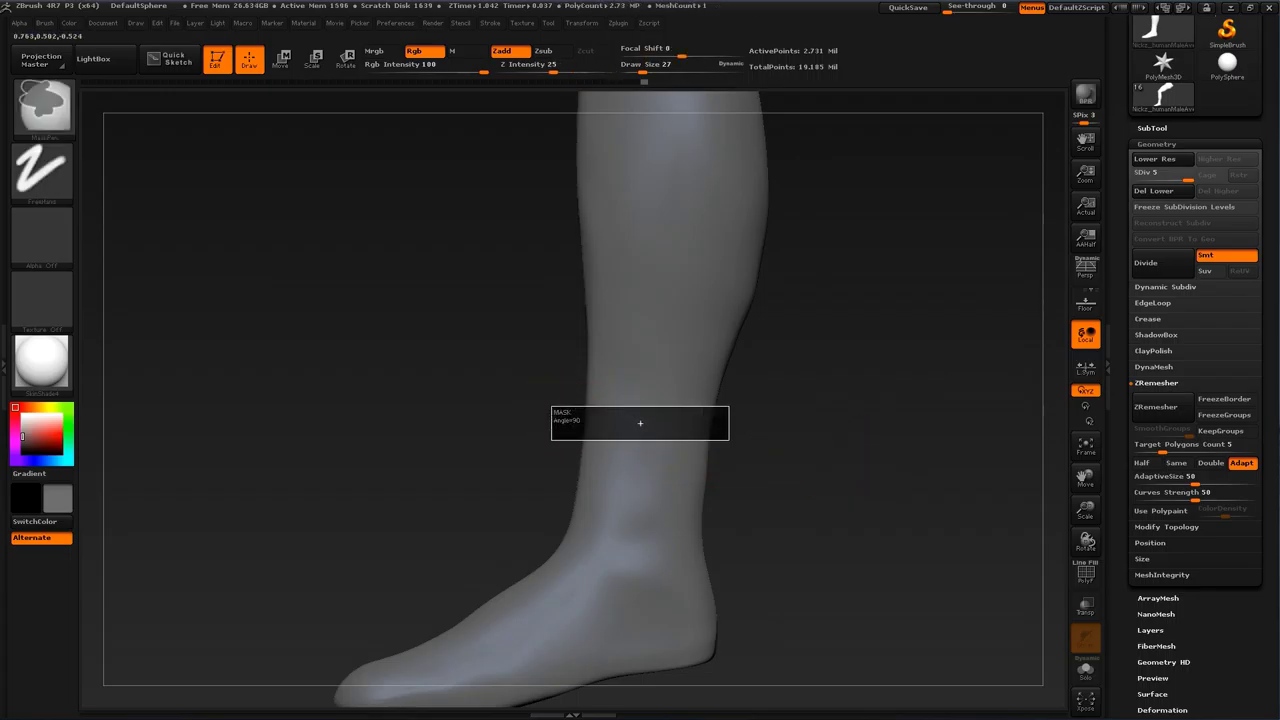
Step: Extract the masked ankle band as a separate thin piece, accept it, and clear the mask from the leg
mouse_move(866, 506)
left_mouse_down()
mouse_move(906, 486)
mouse_move(914, 503)
left_mouse_up()
left_click_drag(1063, 398, 985, 505, "alt")
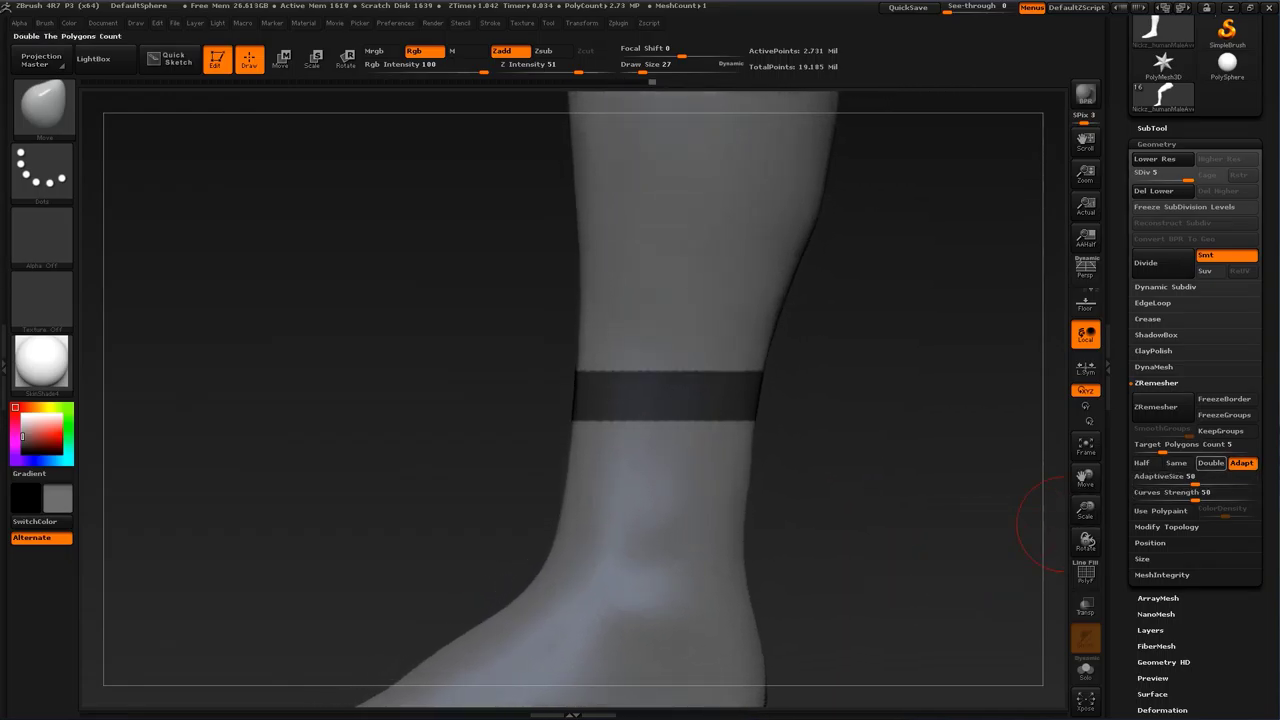
left_click(1152, 128)
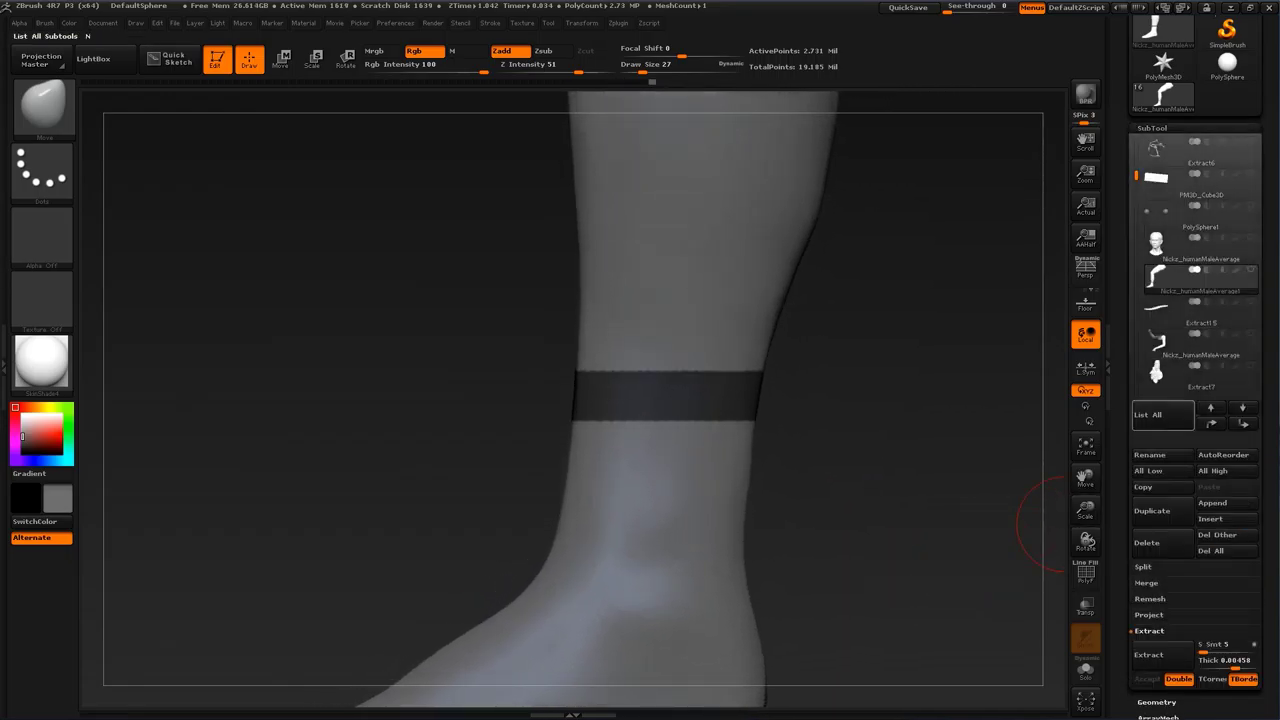
left_click(1148, 654)
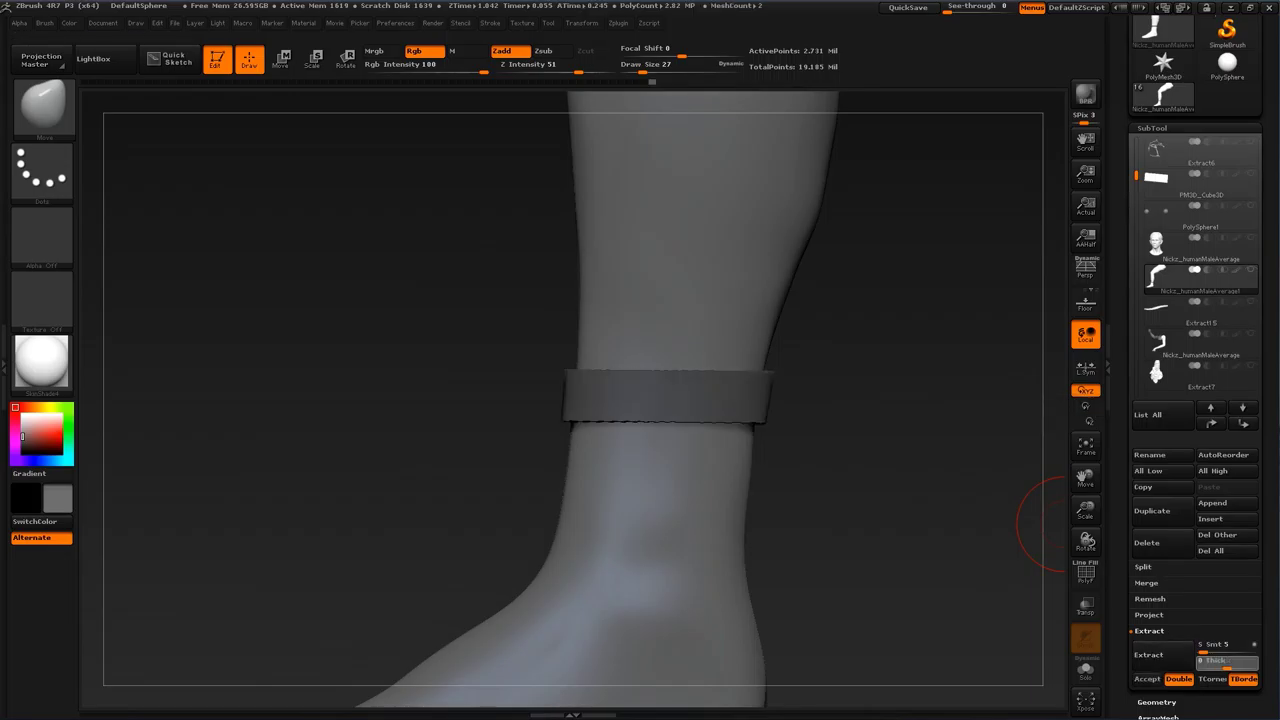
left_click(1148, 654)
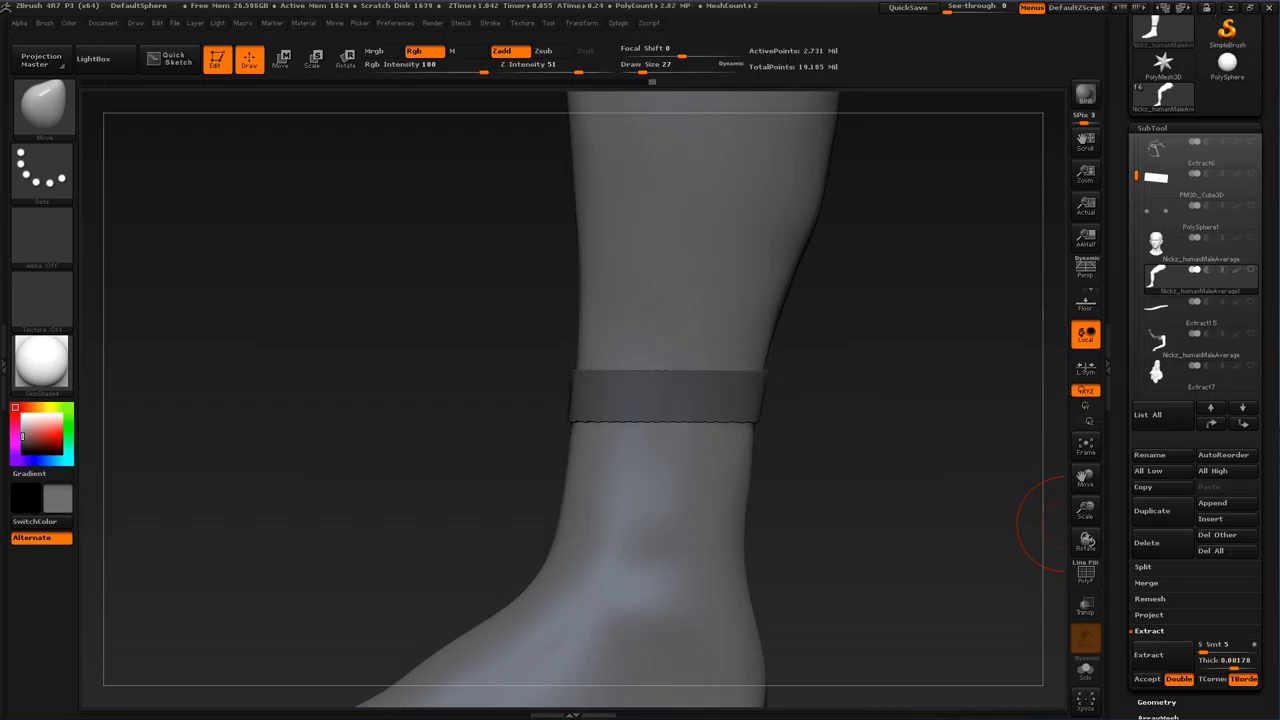
left_click(1147, 679)
left_click_drag(1020, 540, 800, 520)
left_click_drag(452, 267, 814, 516, "ctrl+alt")
left_click_drag(900, 517, 868, 435, "alt")
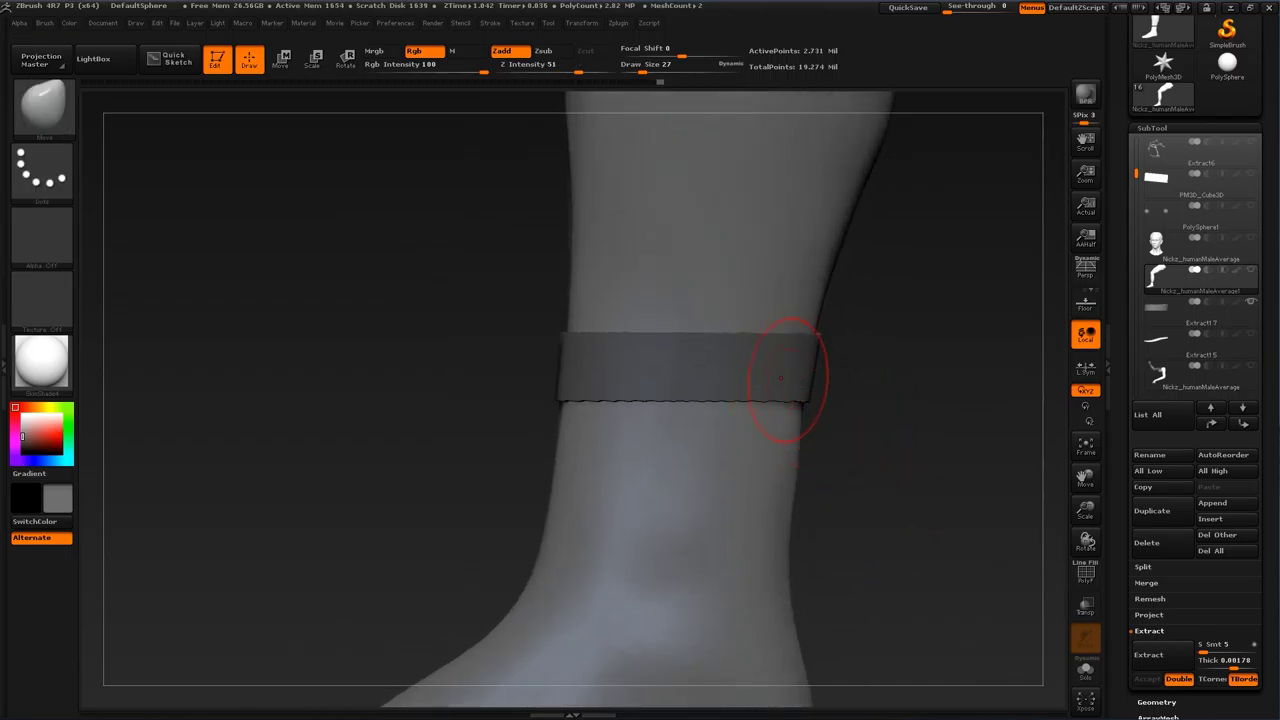
Step: Select the extracted ankle band, clear its mask, and show the leg together with it
left_click(1180, 311)
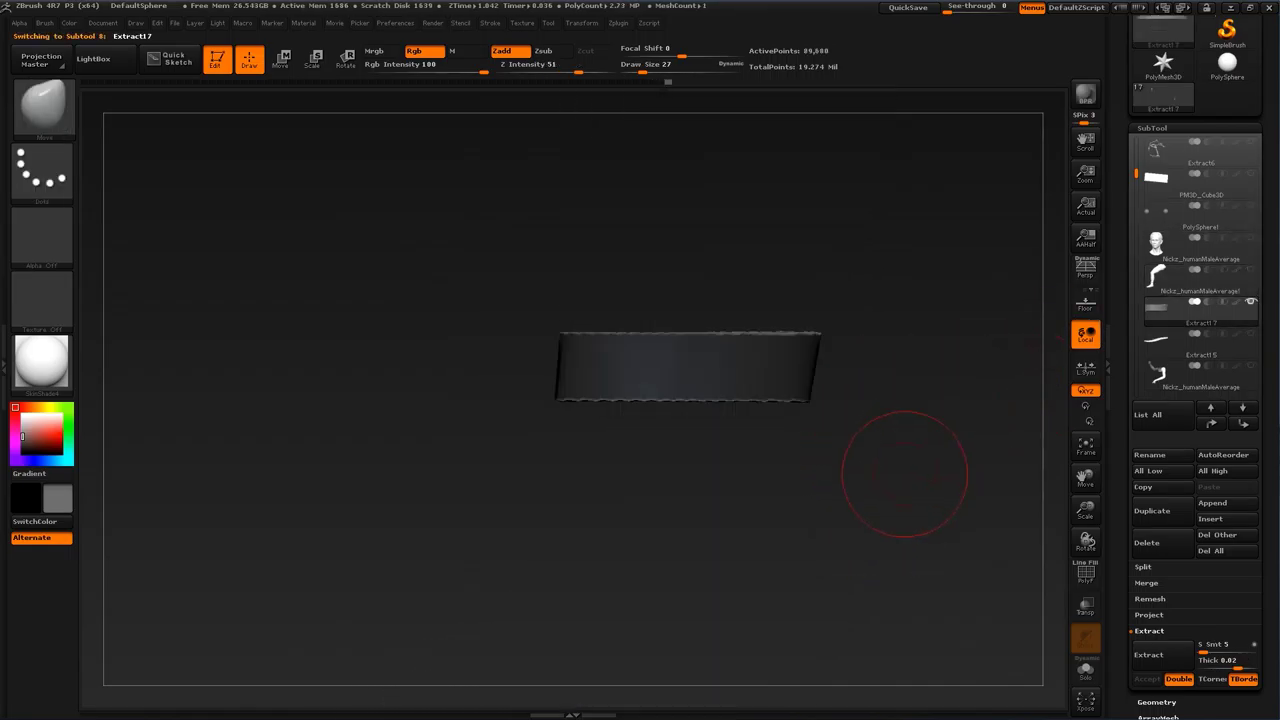
left_click_drag(926, 498, 440, 260, "ctrl+alt")
left_click(1251, 270)
mouse_move(925, 473)
left_mouse_down("alt")
mouse_move(846, 425)
mouse_move(800, 463)
mouse_move(745, 463)
left_mouse_up("alt")
Step: Pull the back of the ankle band outward from the leg with the Move brush at draw sizes 62 and 23
key("s")
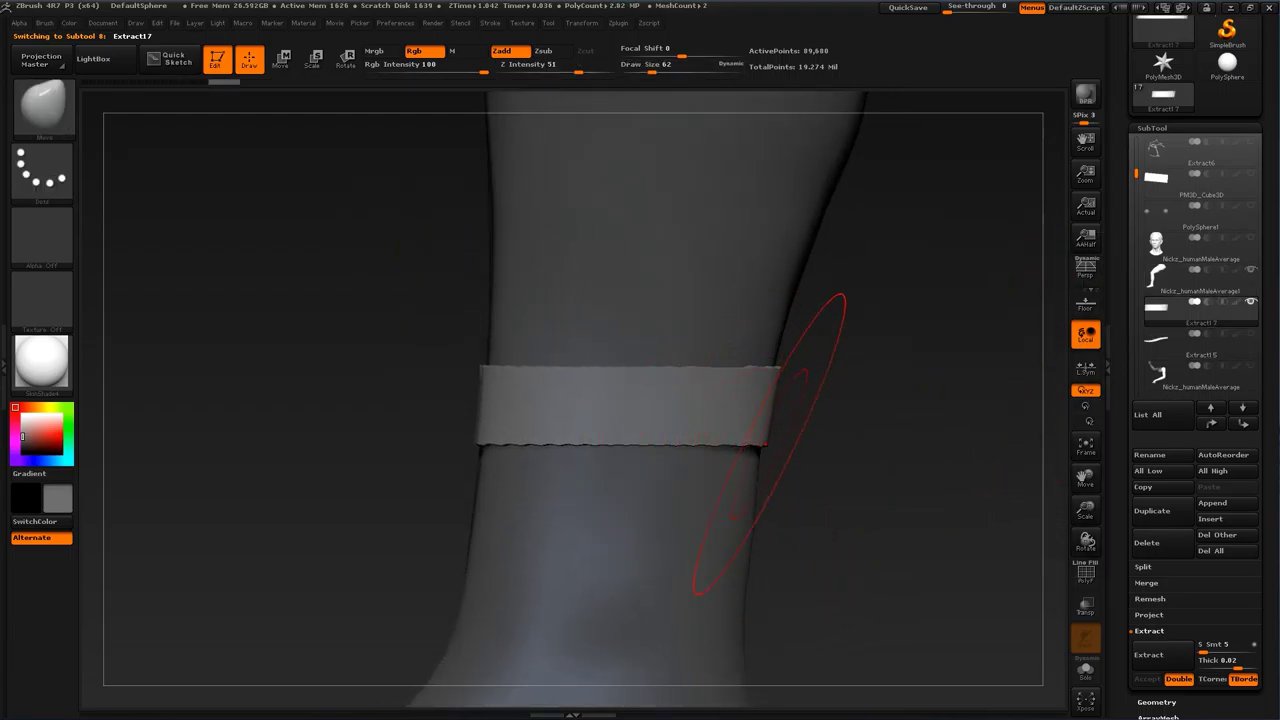
left_click_drag(775, 418, 786, 371)
key("s")
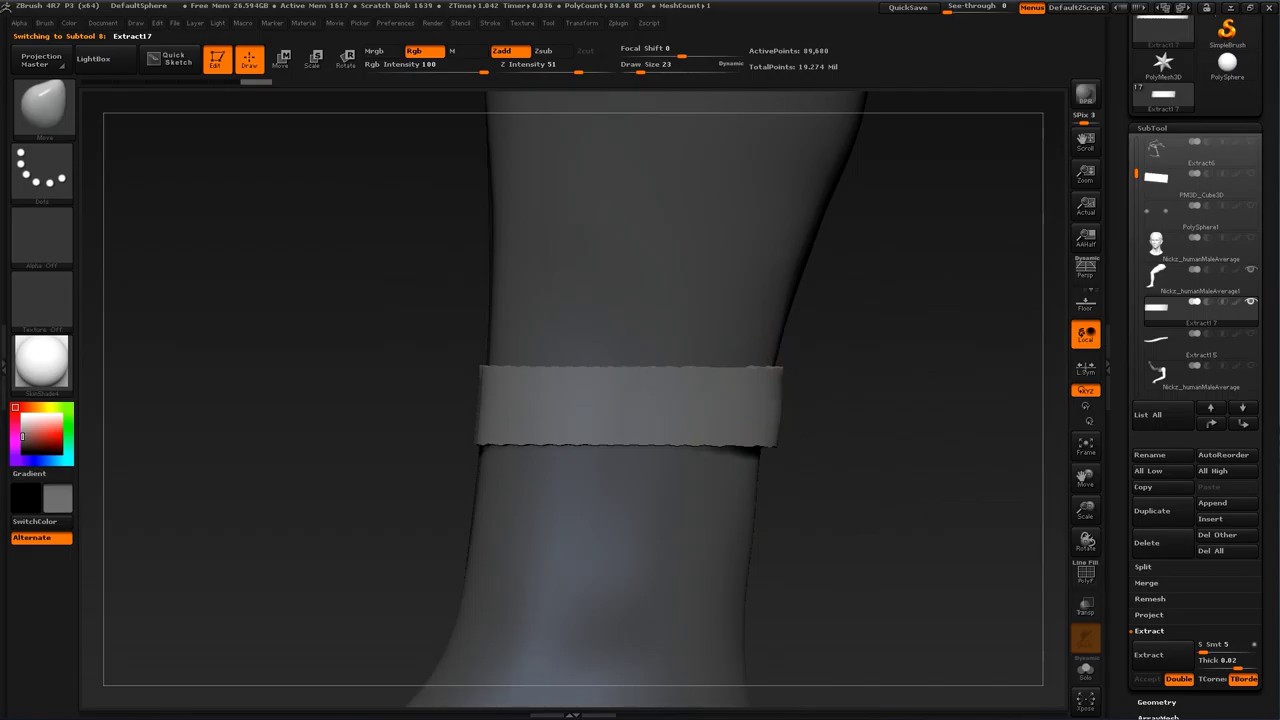
mouse_move(803, 471)
left_mouse_down()
mouse_move(711, 491)
mouse_move(785, 462)
left_mouse_up()
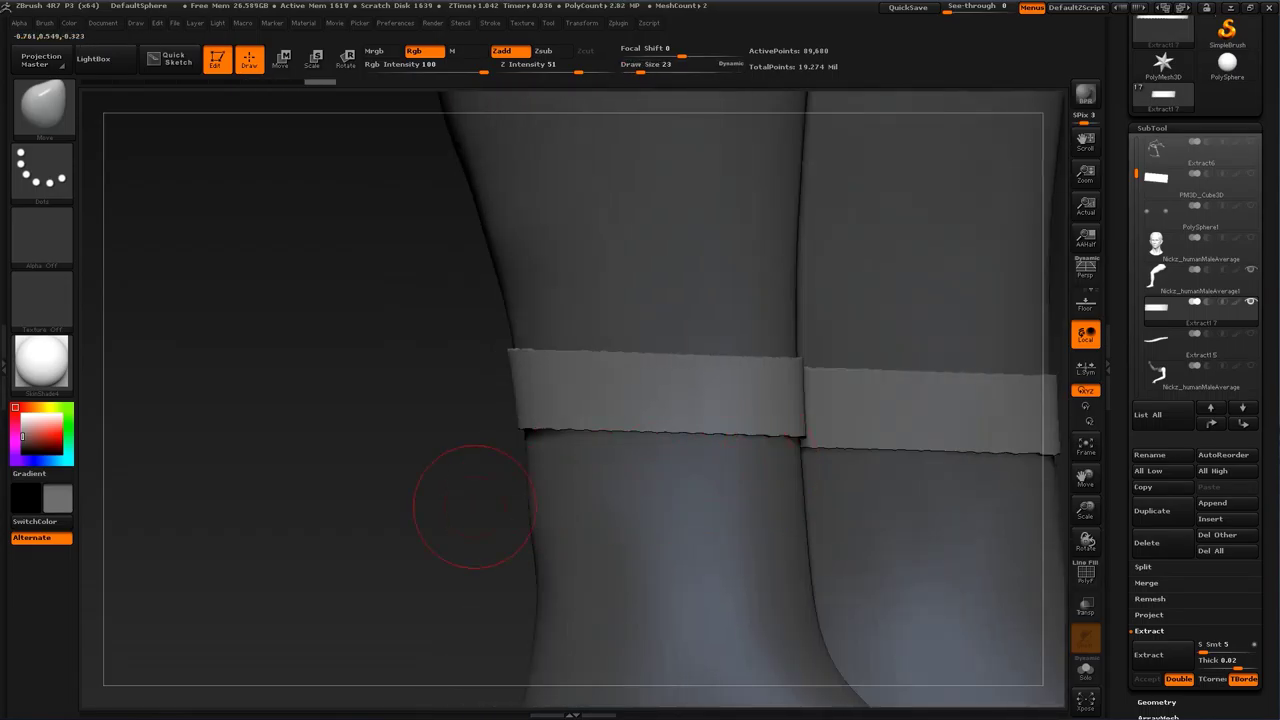
left_click_drag(471, 506, 572, 498)
Step: Refine the ankle band's fit around the leg from other angles with the Move brush at draw sizes 46 and 11
key("s")
left_click_drag(741, 453, 749, 453)
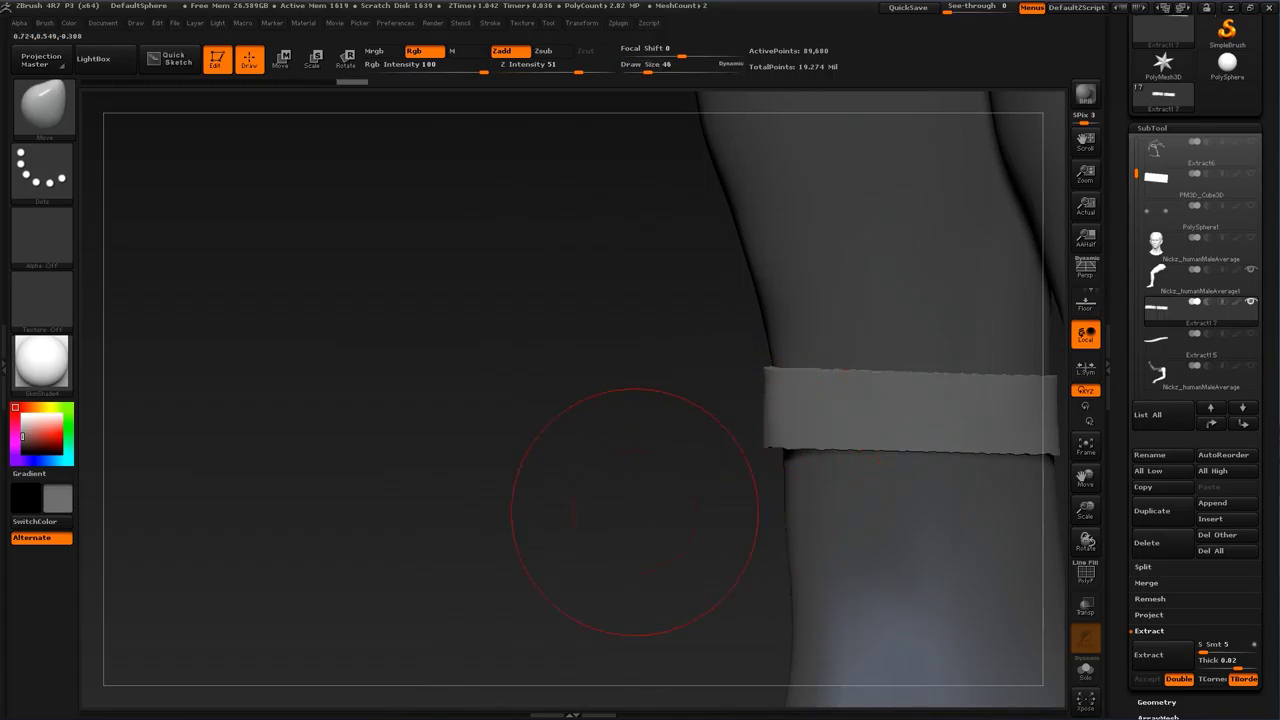
left_click_drag(635, 512, 520, 508)
left_click_drag(798, 438, 797, 424)
key("s")
left_click_drag(799, 413, 792, 413)
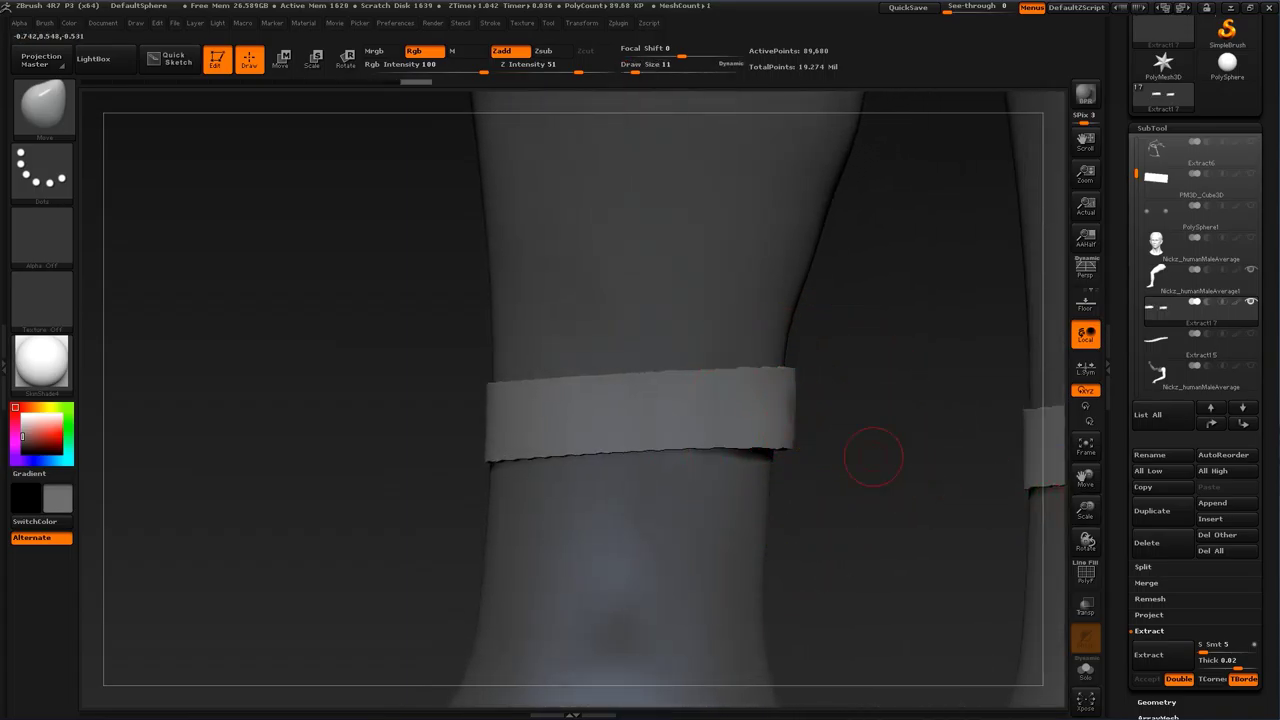
Step: Remesh the ankle band with ZRemesher at a target polygon count of 1
left_click(1157, 702)
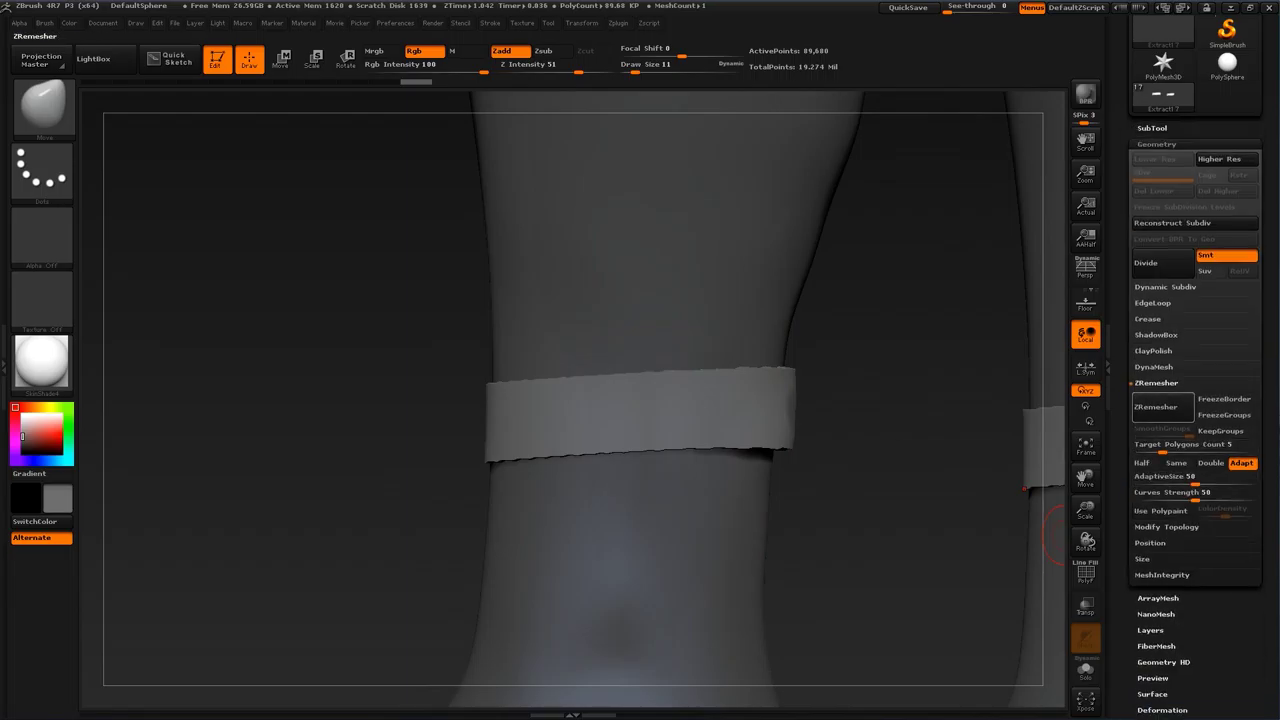
left_click(1158, 447)
type("1")
left_click(1156, 407)
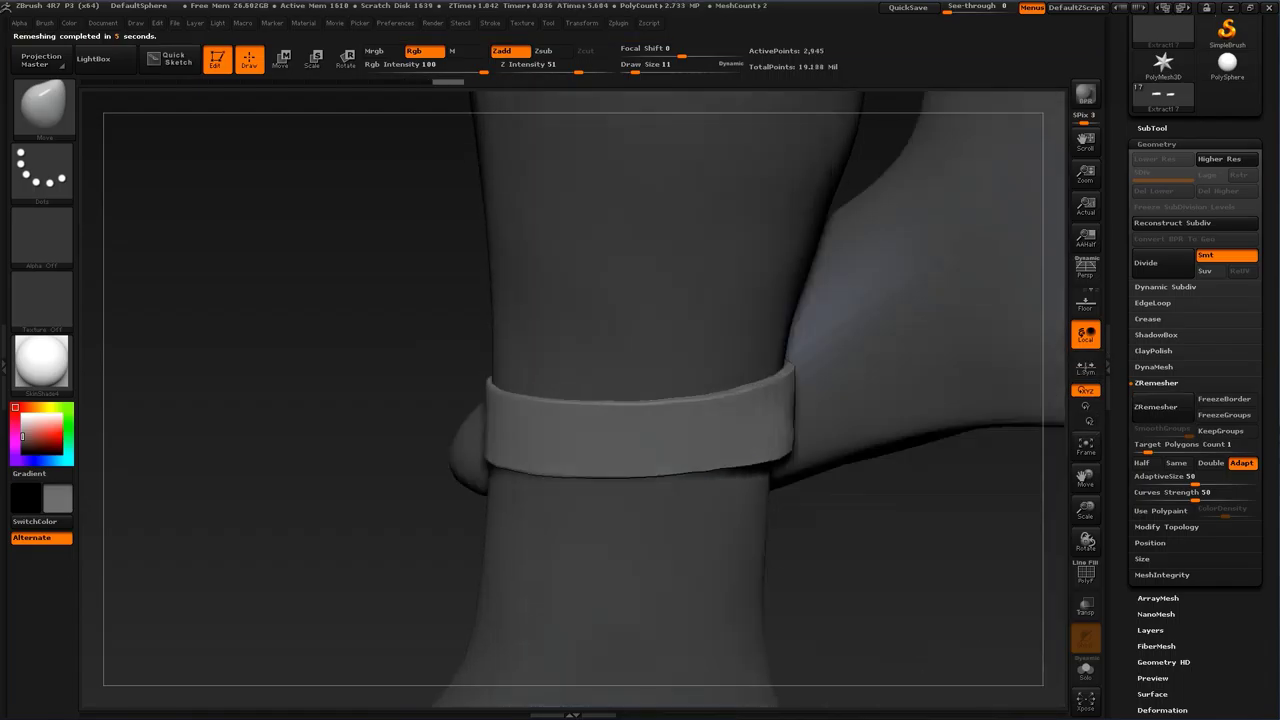
mouse_move(822, 580)
left_mouse_down()
mouse_move(831, 503)
mouse_move(858, 443)
mouse_move(820, 488)
mouse_move(862, 482)
mouse_move(880, 530)
mouse_move(812, 552)
left_mouse_up()
Step: Adjust the leg contour around the band with the Move brush, then reselect the ankle band
key("bracketright")
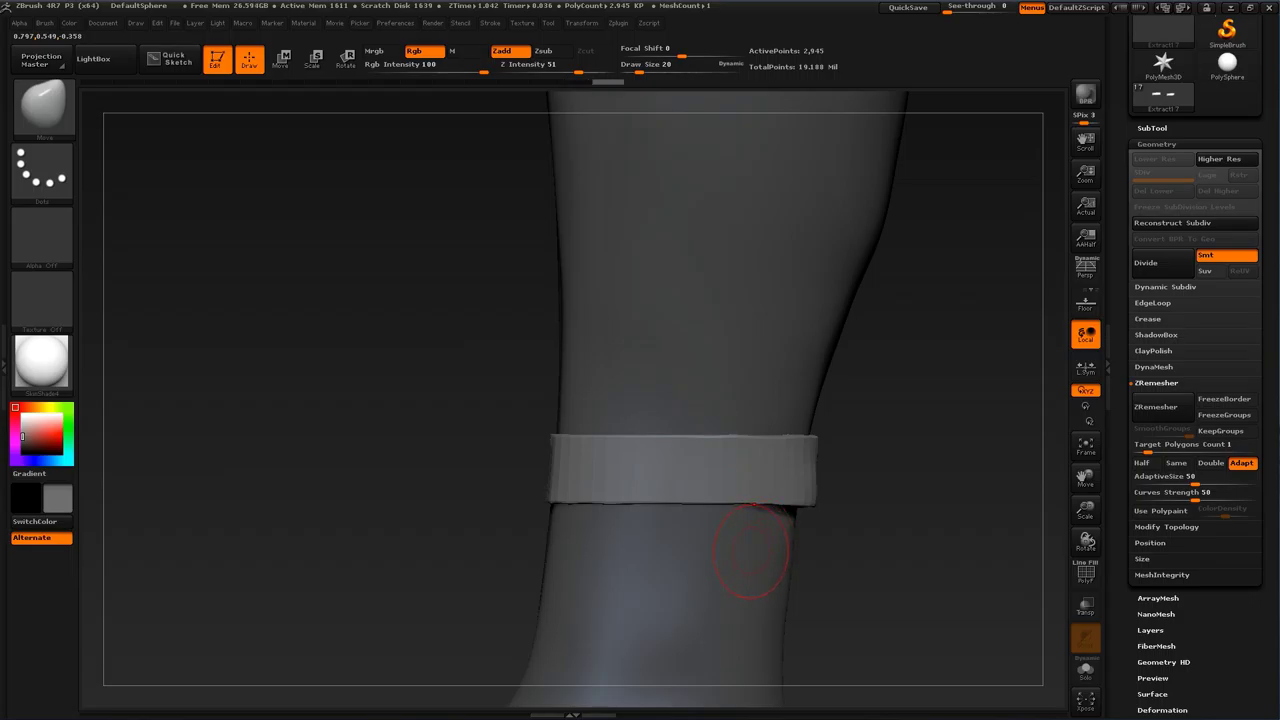
left_click(751, 551, "alt")
key("s")
mouse_move(801, 512)
left_mouse_down()
mouse_move(805, 497)
mouse_move(856, 490)
mouse_move(834, 449)
mouse_move(900, 432)
left_mouse_up()
key("s")
left_click_drag(476, 556, 494, 462, "alt")
left_click(791, 436, "alt")
left_click_drag(865, 469, 868, 525, "alt")
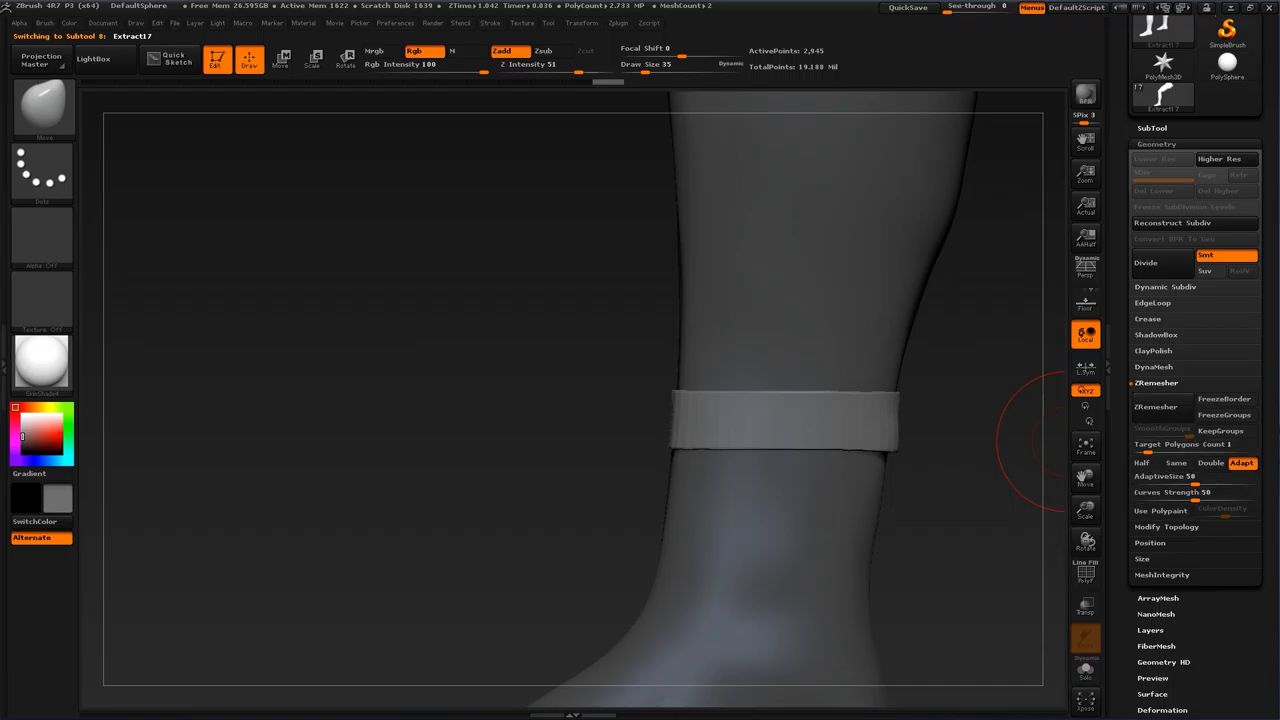
Step: Duplicate the ankle band and move the copy up the leg so it sits directly above the original
left_click_drag(1268, 480, 1268, 483)
left_click(1153, 131)
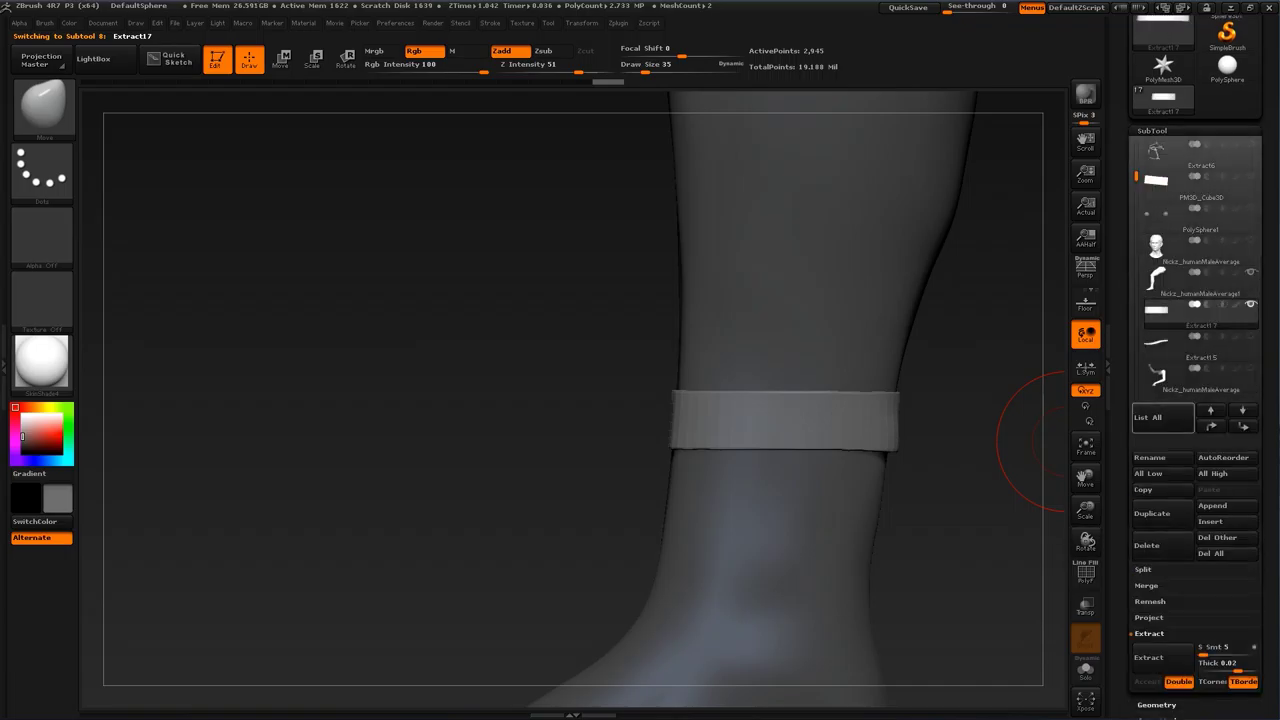
key("w")
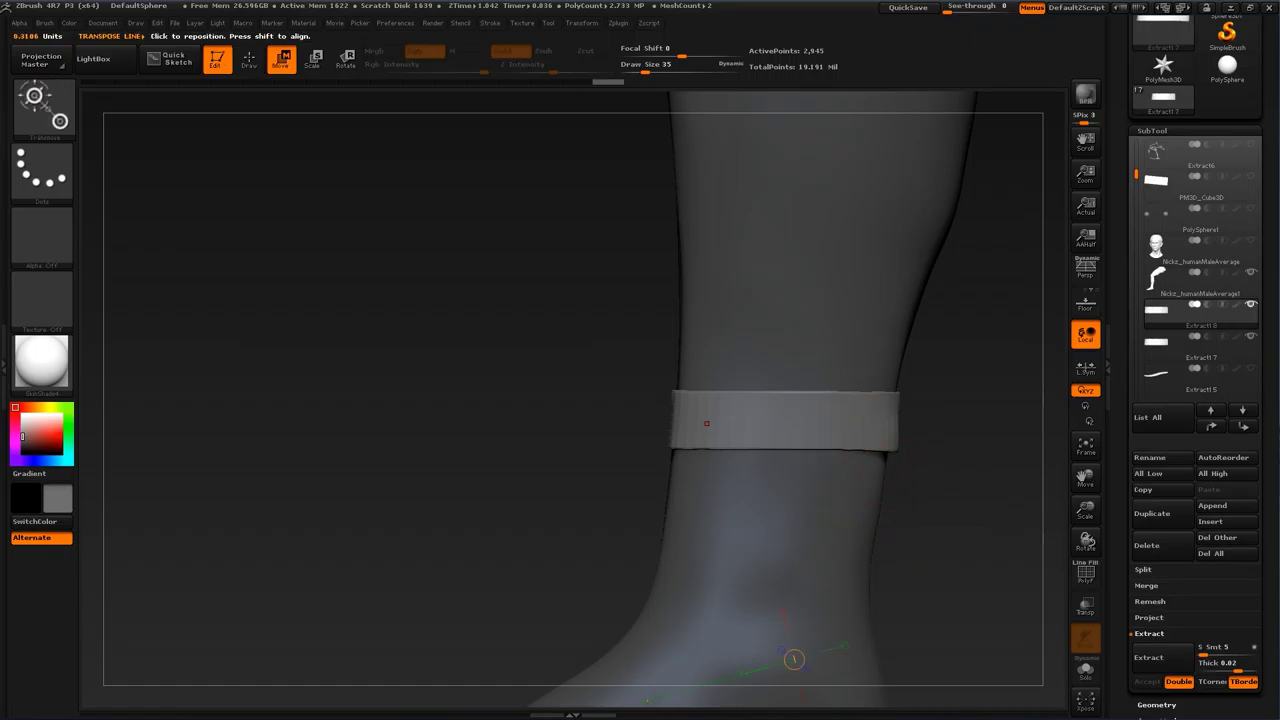
left_click_drag(706, 424, 880, 428)
left_click_drag(793, 426, 800, 362)
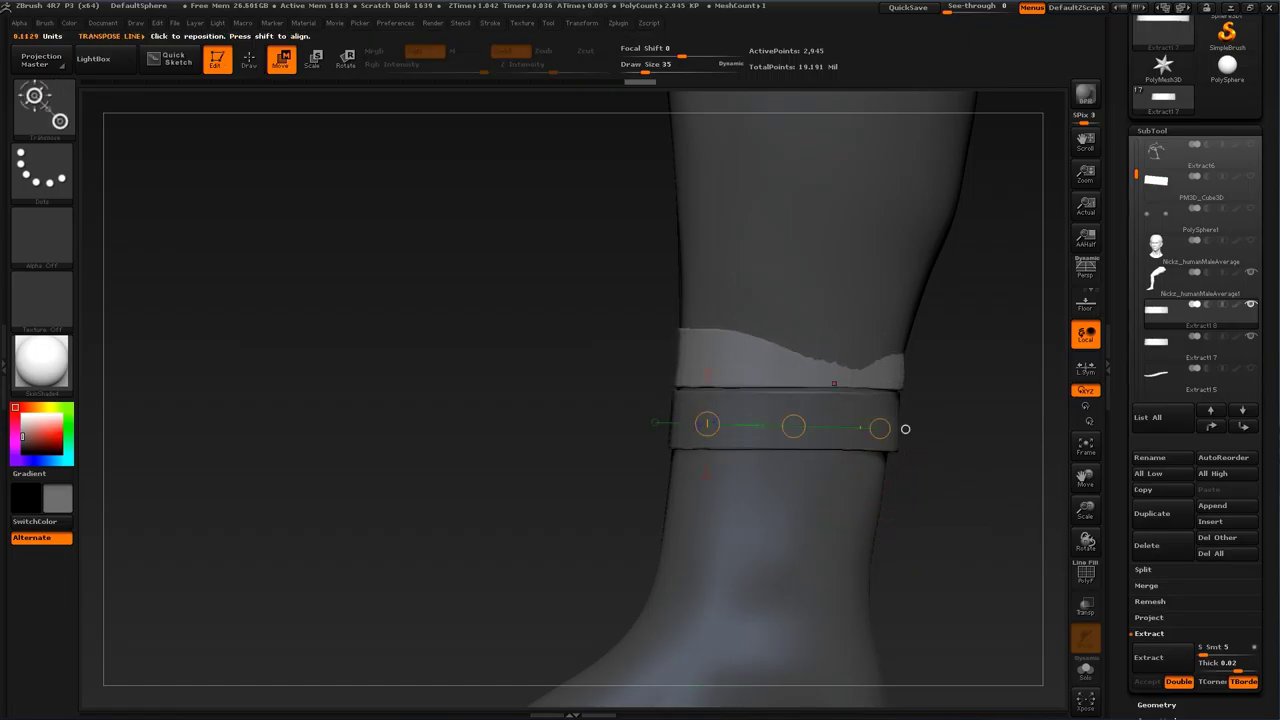
Step: Duplicate the band twice more, stacking the copies one below the other beneath the original toward the ankle
left_click(1160, 514)
left_click_drag(793, 426, 784, 552)
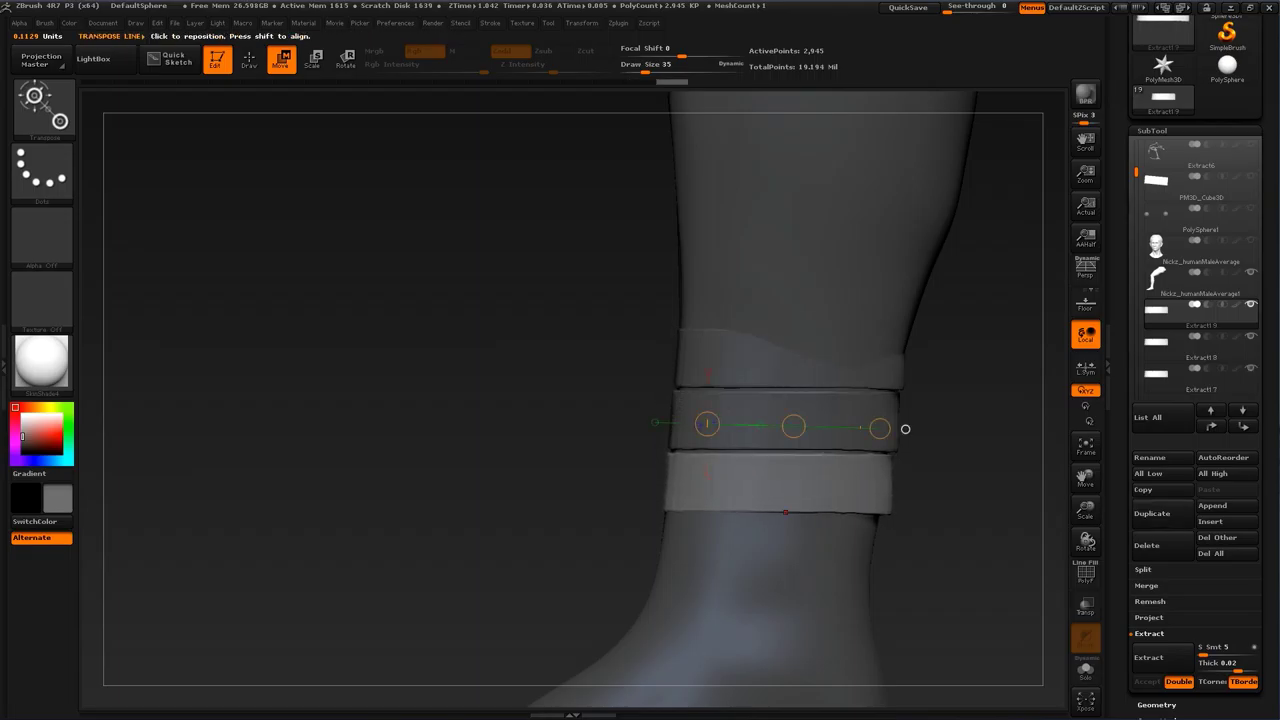
left_click_drag(905, 429, 886, 350, "alt")
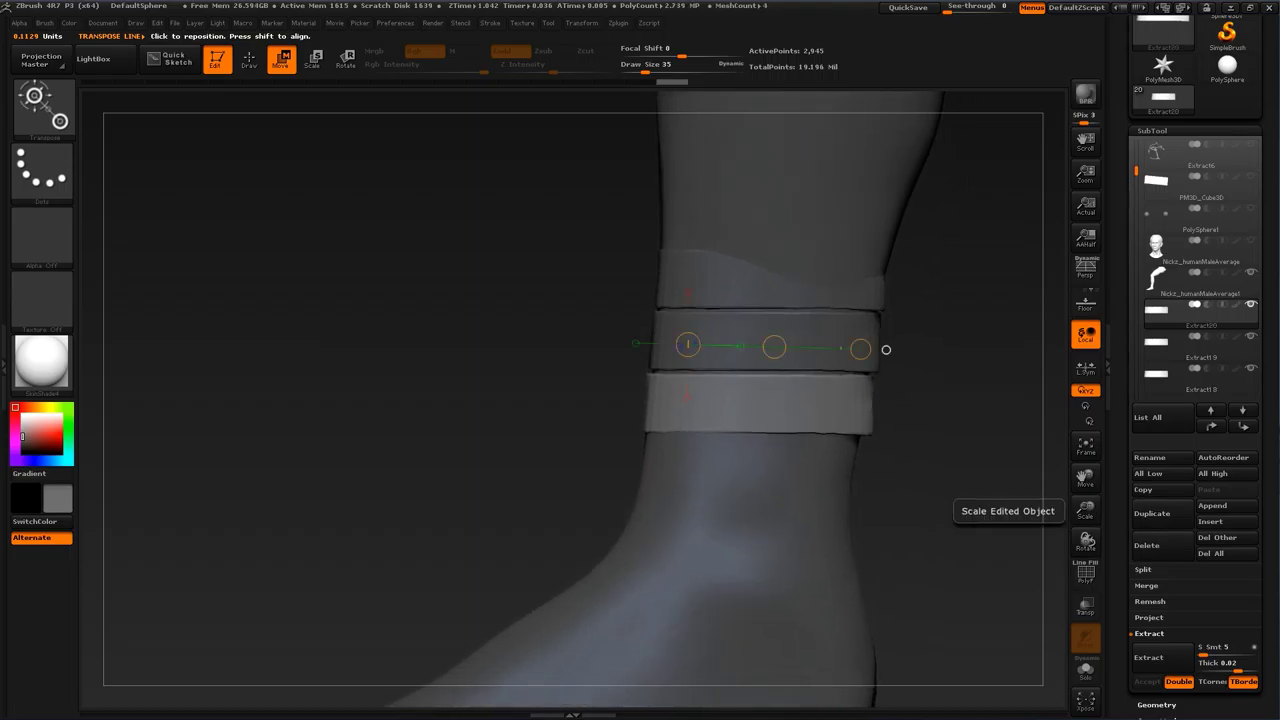
left_click_drag(688, 344, 684, 519)
left_click_drag(686, 432, 683, 492, "ctrl")
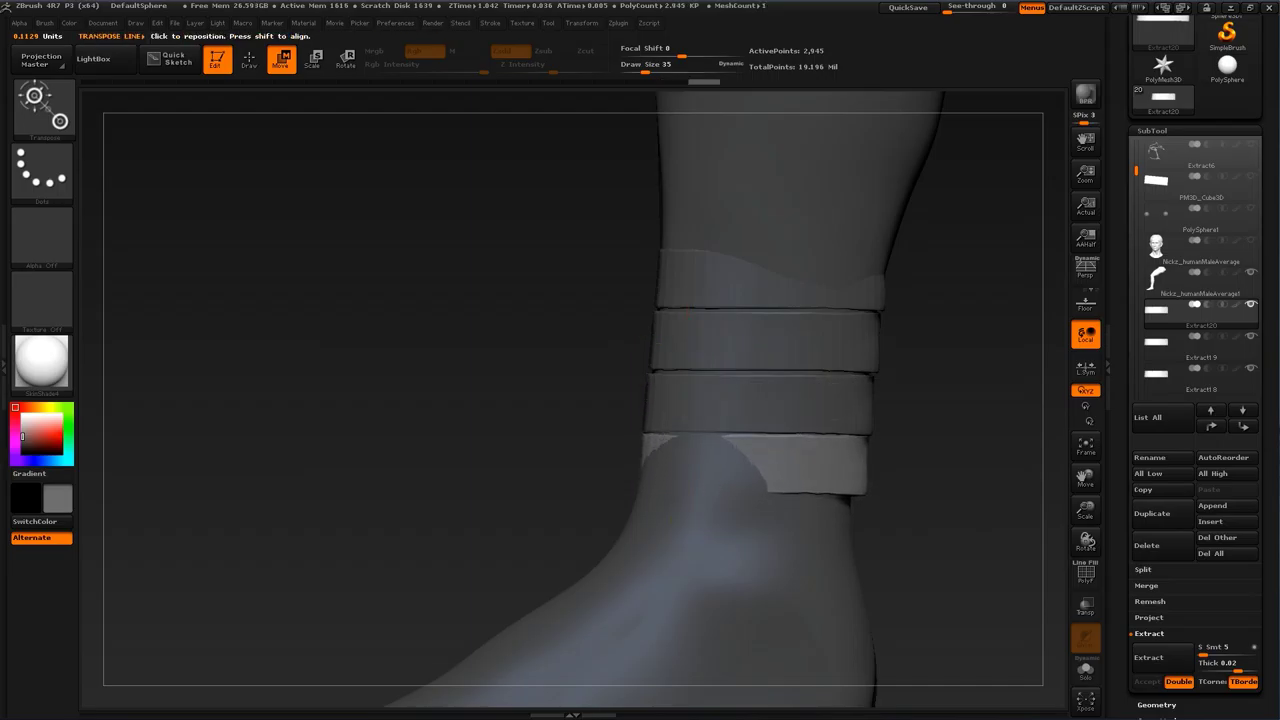
Step: Reduce the height of the lowest ankle band and seat it just beneath the band above
right_click_drag(736, 490, 725, 521, "alt")
left_click_drag(674, 550, 675, 529)
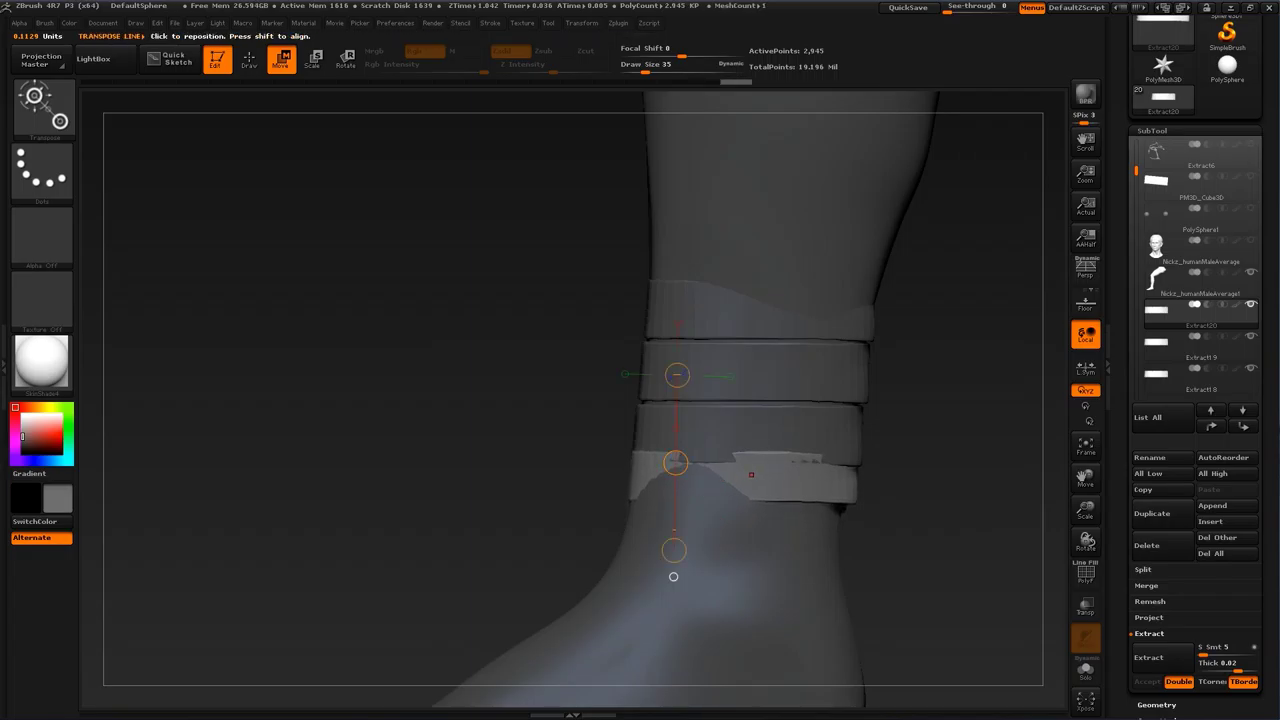
mouse_move(714, 474)
left_mouse_down()
mouse_move(829, 477)
mouse_move(767, 477)
mouse_move(773, 486)
left_mouse_up()
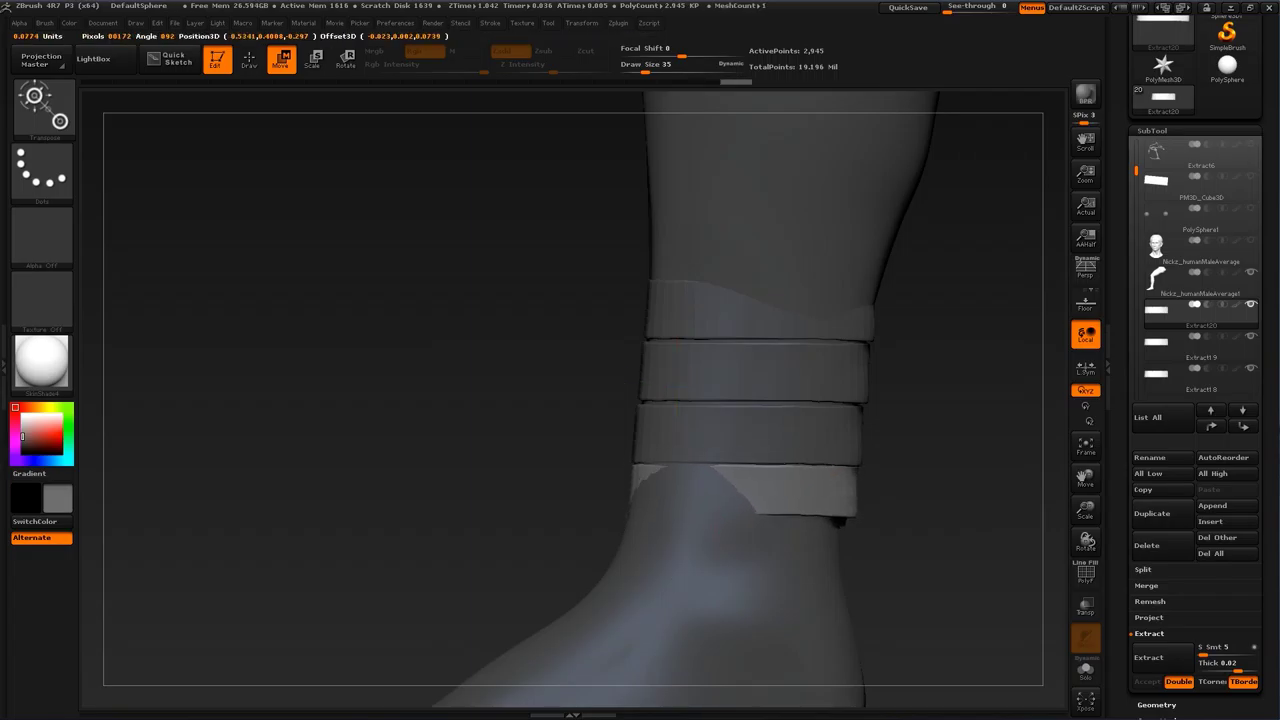
Step: Select the second band from the bottom and slightly reduce its height
key("q")
left_click(778, 446, "alt")
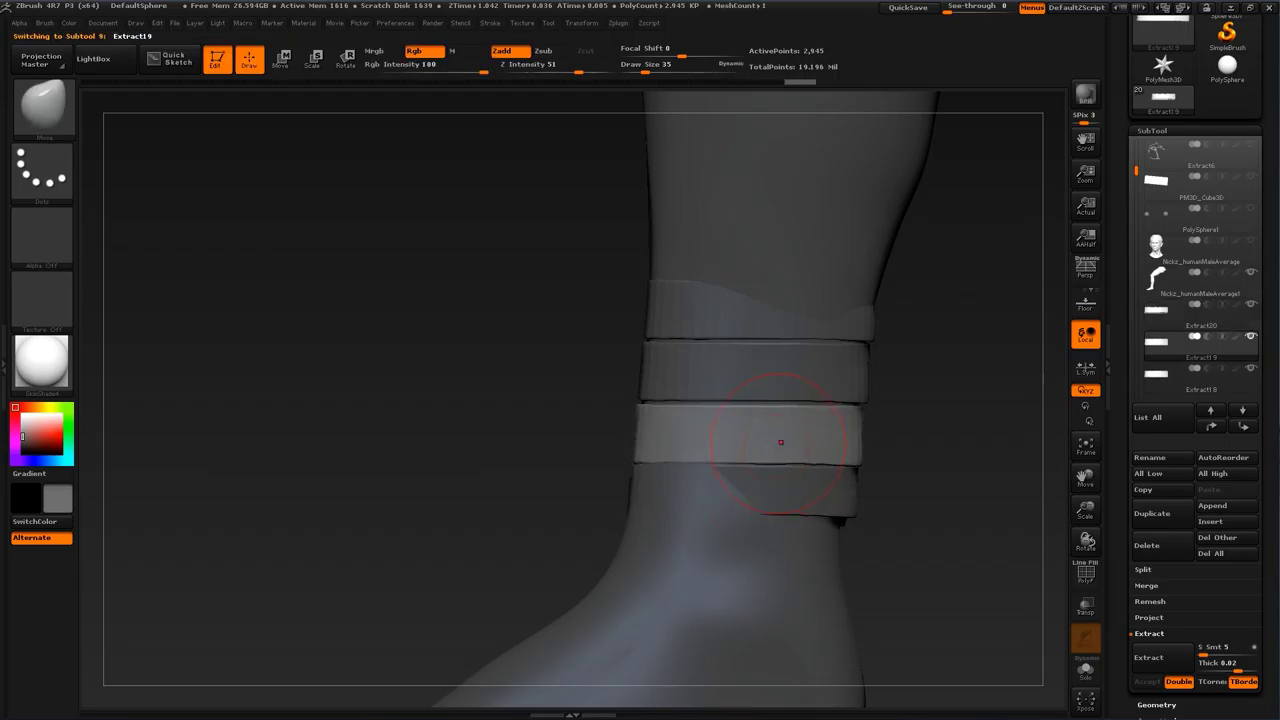
key("w")
left_click_drag(781, 418, 780, 473)
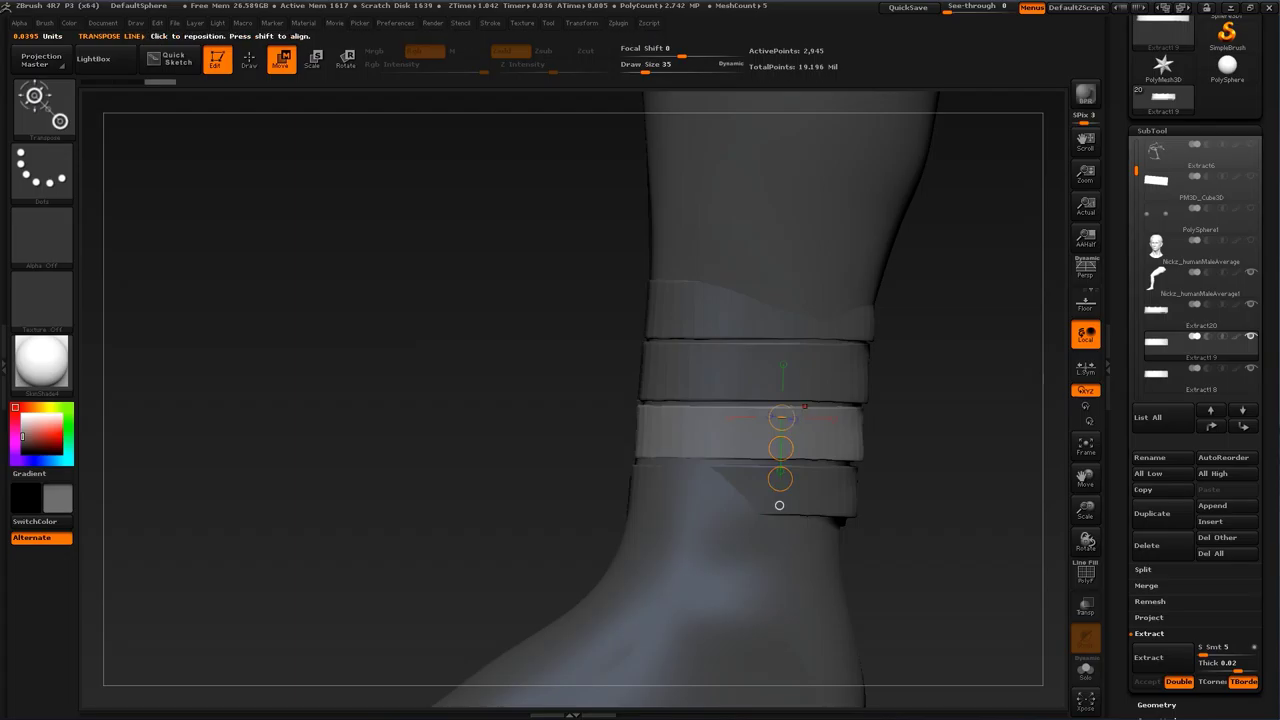
Step: Select the topmost ankle band and slightly reduce its height
left_click(808, 375)
left_click_drag(773, 347, 775, 389)
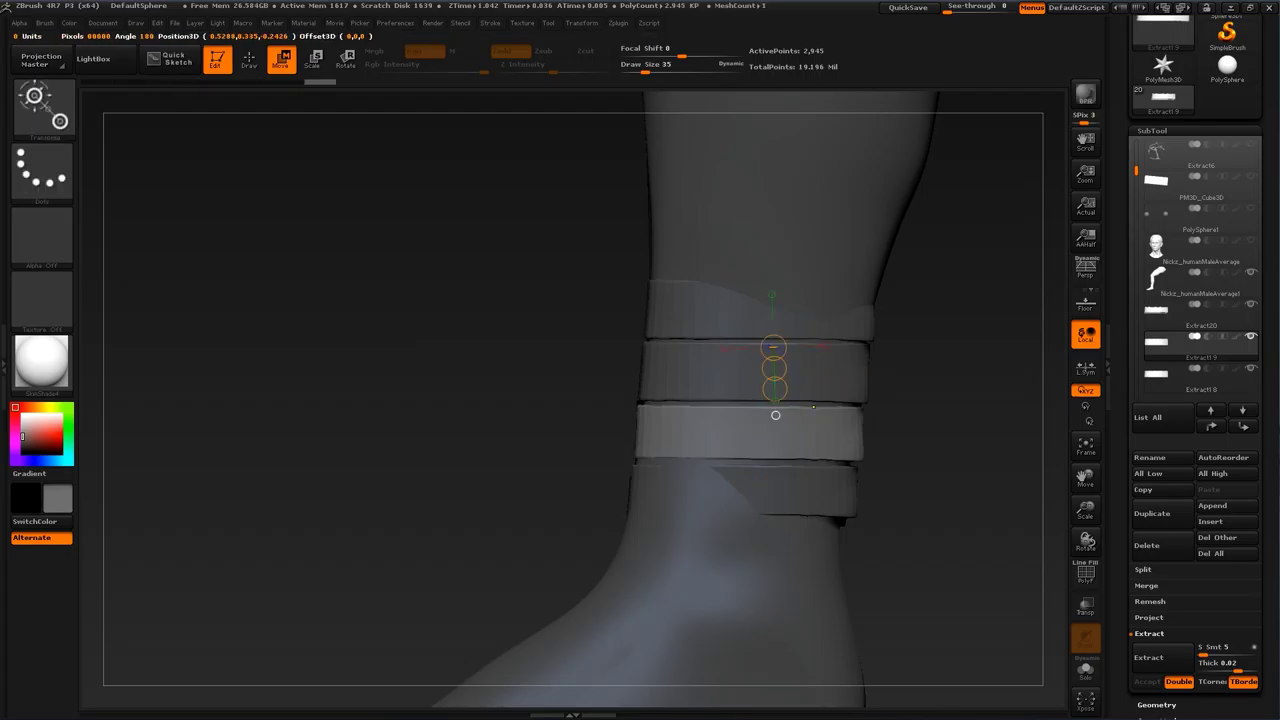
key("Up")
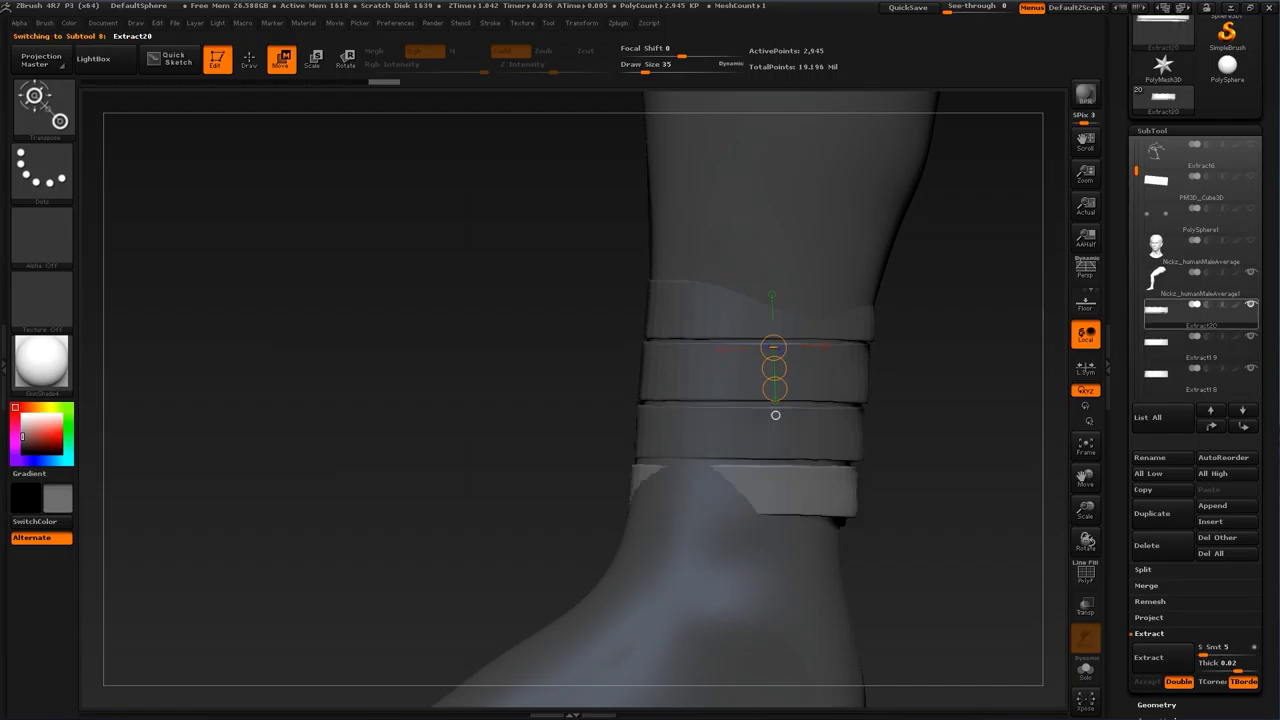
left_click(1172, 376)
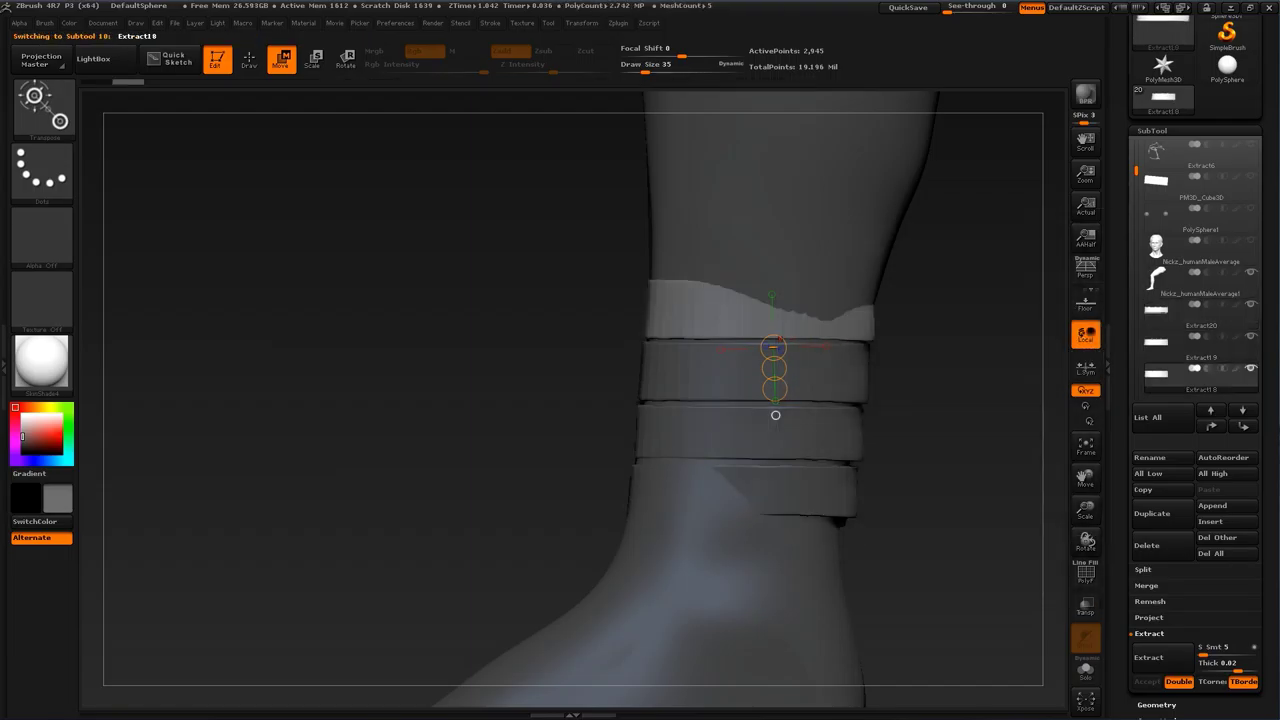
mouse_move(775, 389)
right_mouse_down()
mouse_move(786, 389)
mouse_move(774, 389)
right_mouse_up()
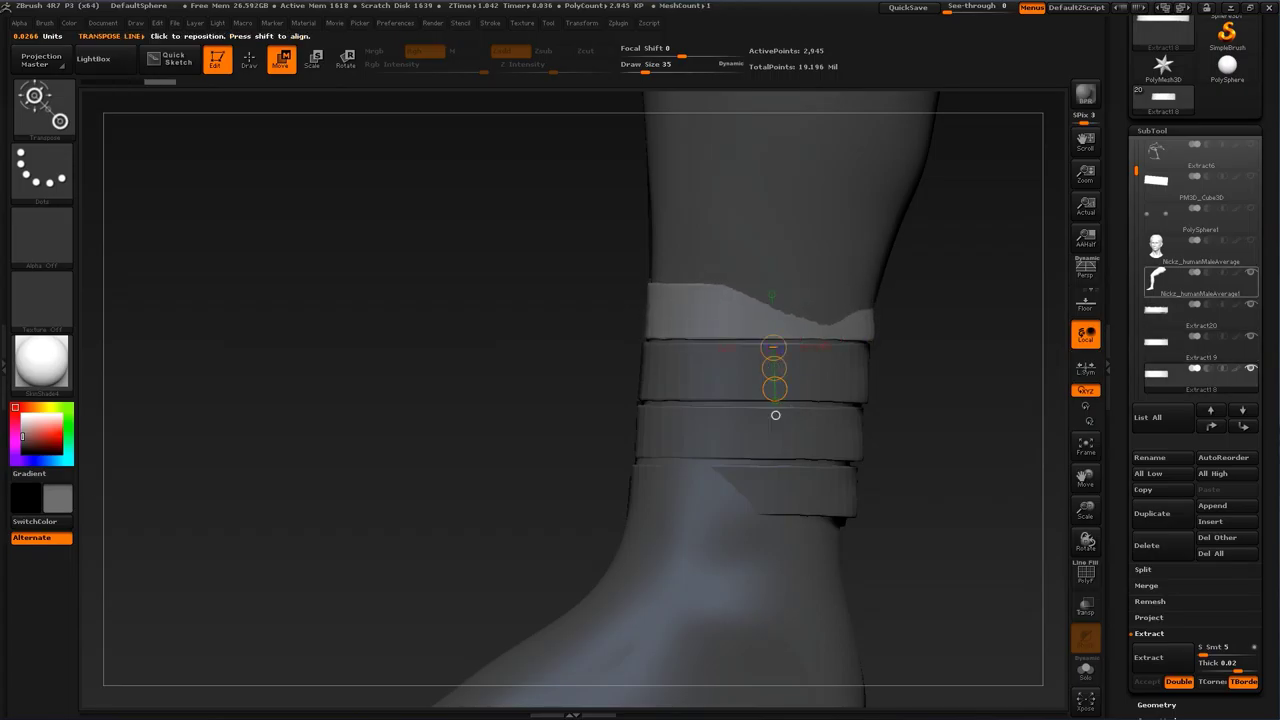
Step: Reduce the height of the original band, second from the top, and reselect the topmost band
left_click_drag(1136, 171, 1136, 181)
left_click(1168, 378)
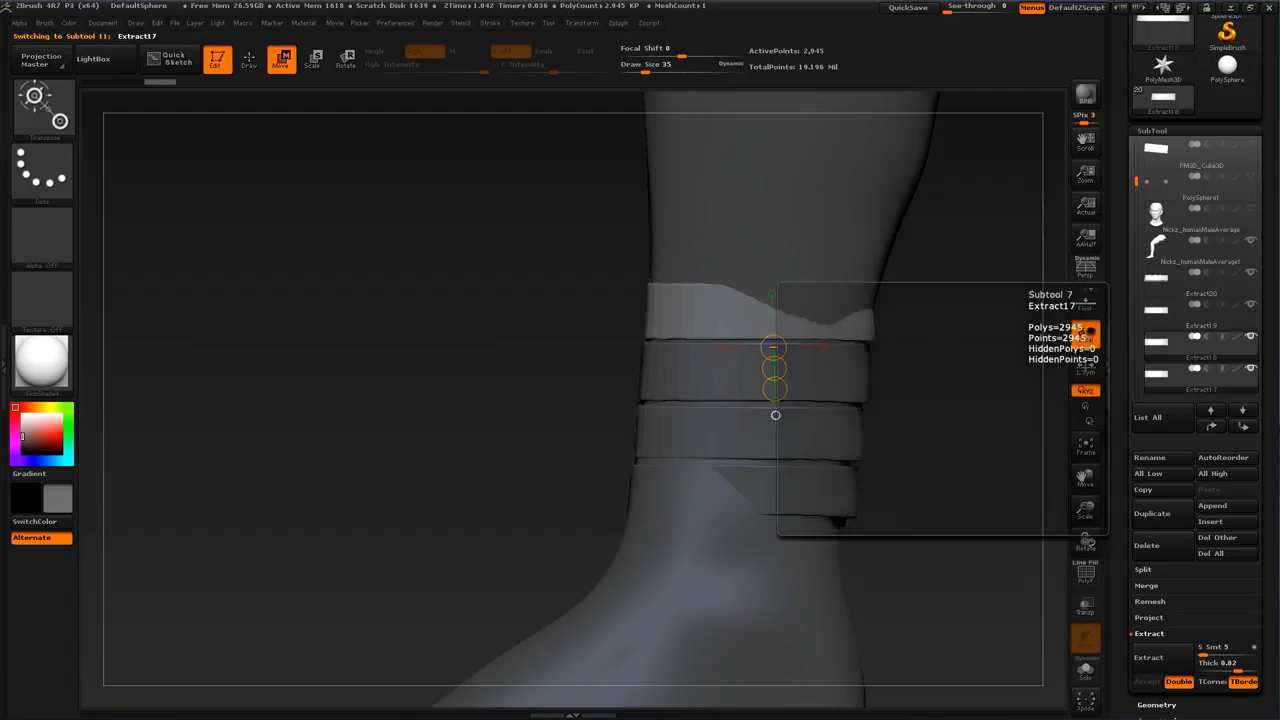
left_click_drag(774, 389, 776, 367)
key("q")
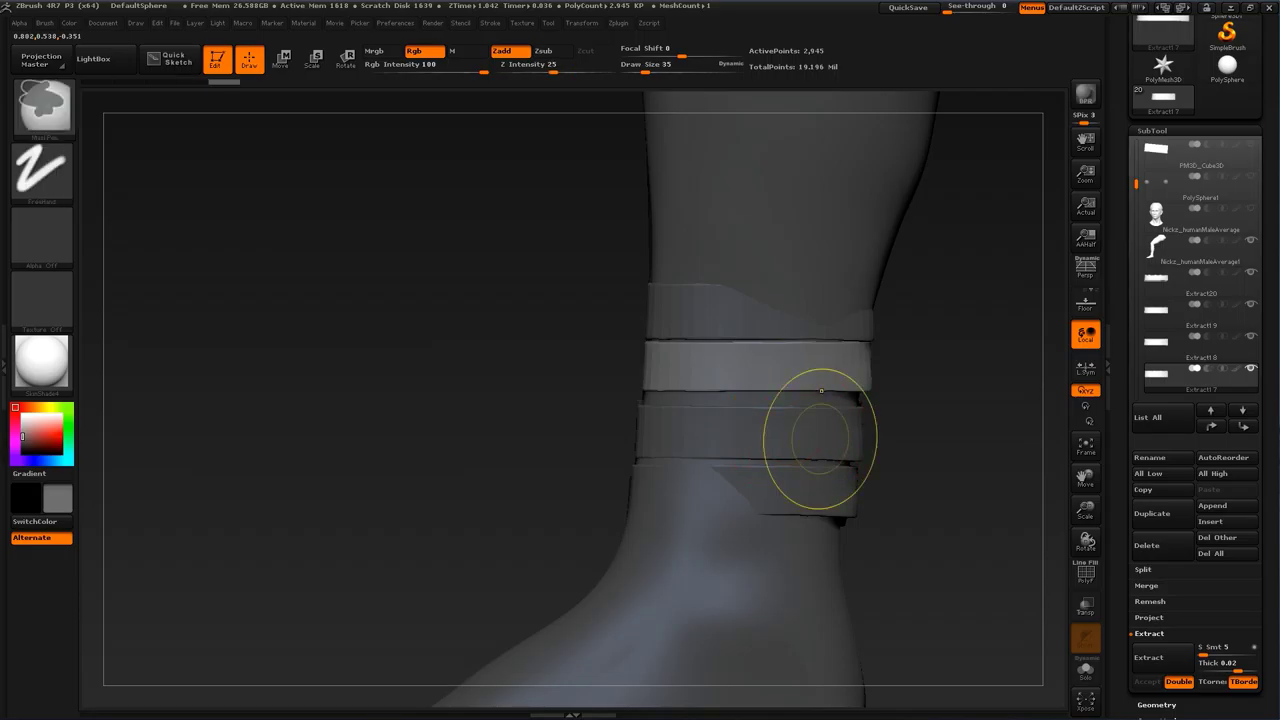
left_click(1178, 345)
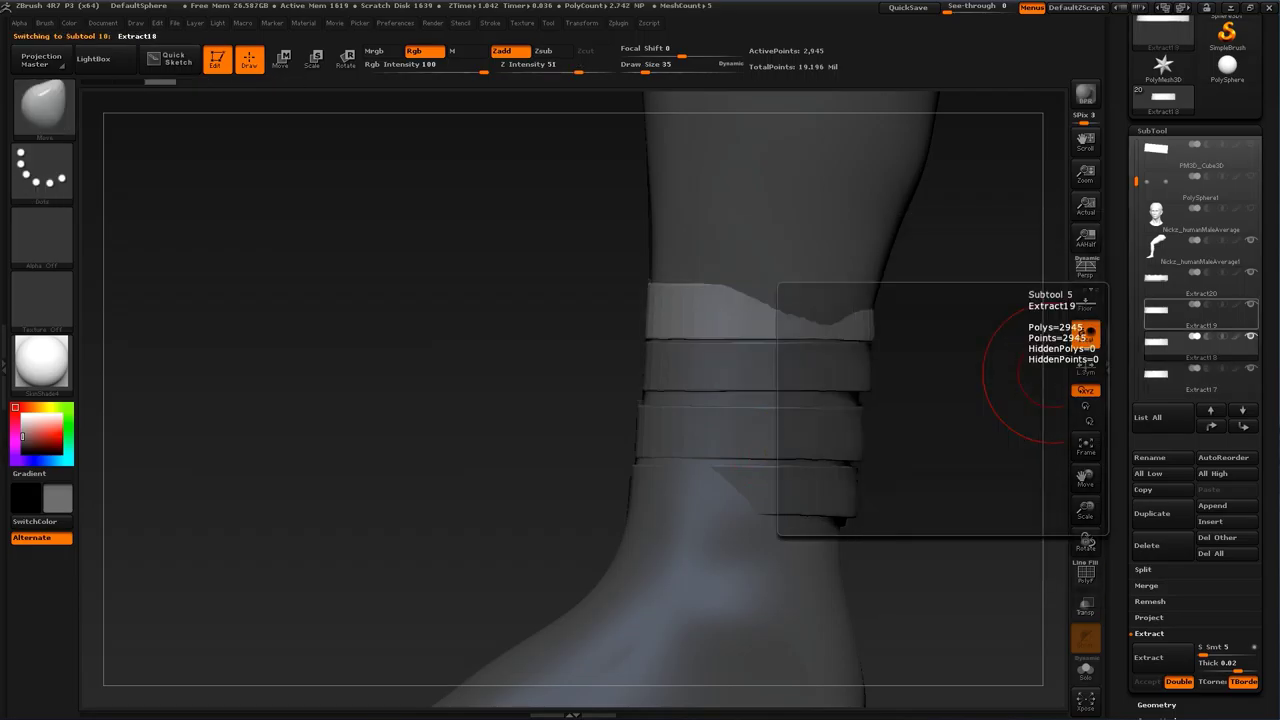
Step: Move the two lowest ankle bands up so they close the gaps beneath the bands above them
left_click(1174, 313)
key("w")
left_click_drag(775, 368, 783, 349)
left_click(1175, 282)
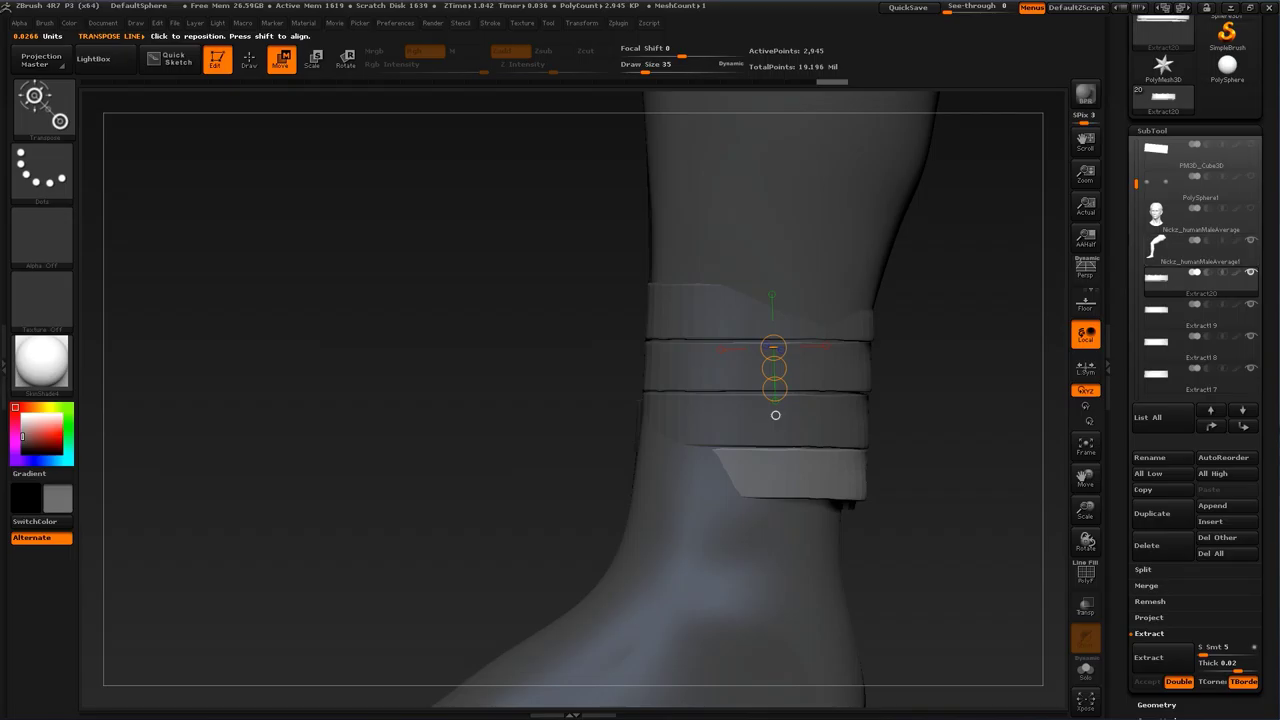
Step: Duplicate the topmost ankle band and move the copy up to form a fifth band above the stack
left_click_drag(1136, 184, 1136, 210)
left_click(1175, 312)
left_click_drag(940, 420, 927, 488, "alt")
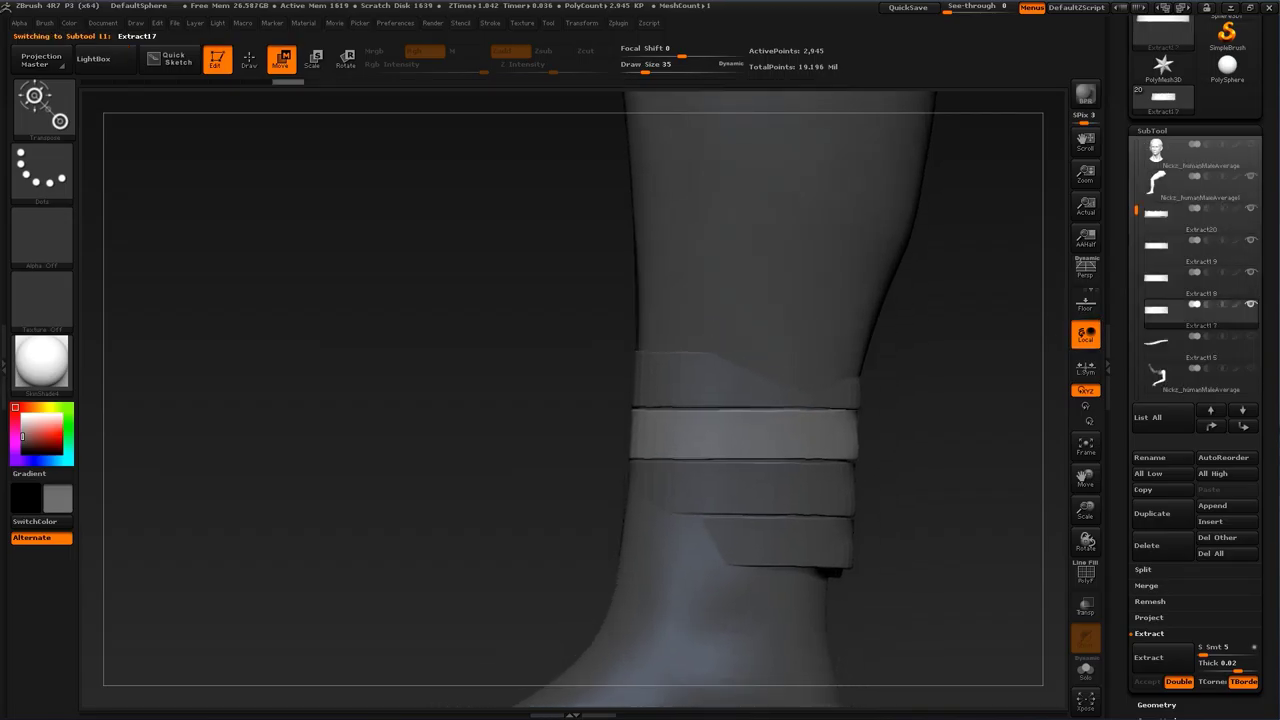
left_click(1175, 281)
left_click(1163, 514)
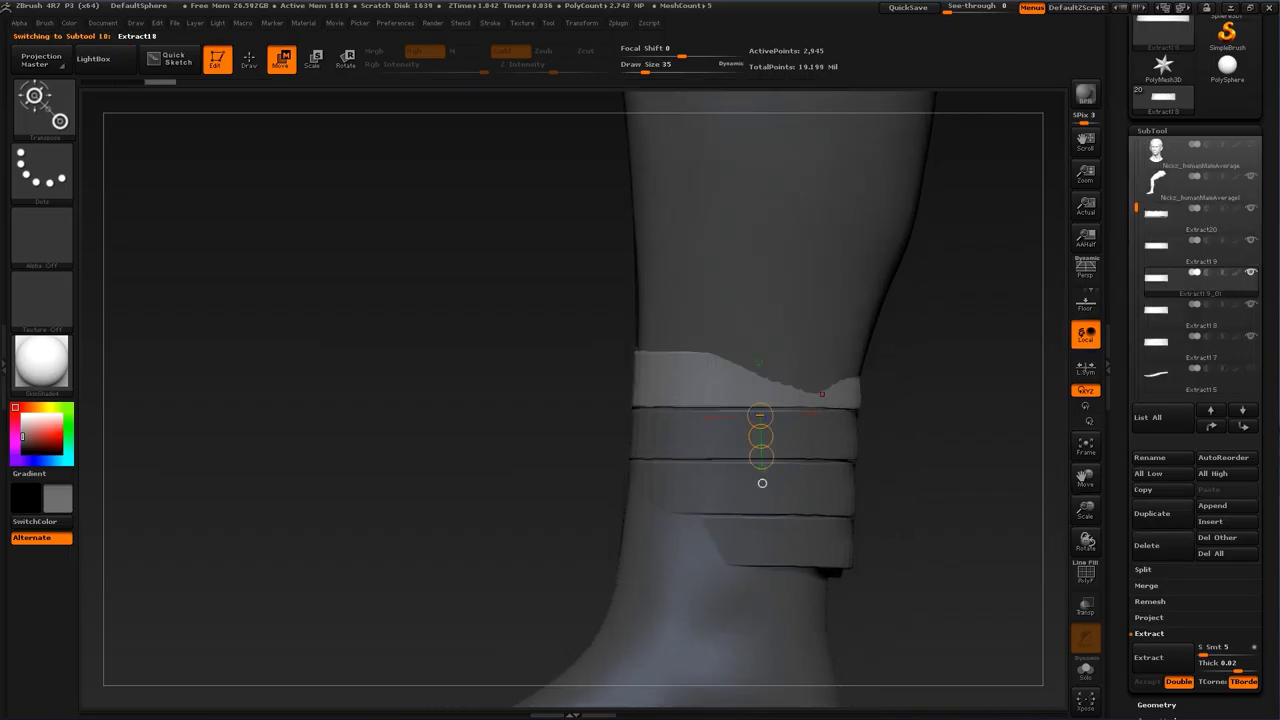
left_click_drag(760, 437, 754, 371)
key("q")
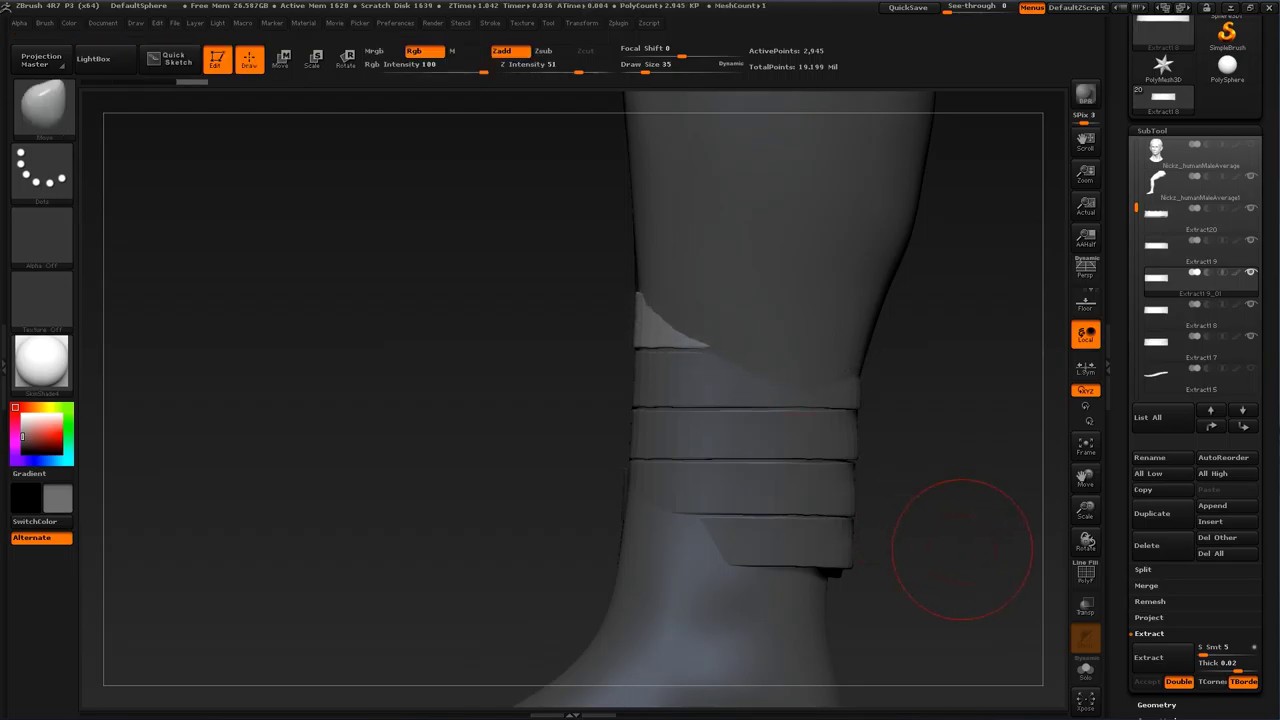
mouse_move(963, 543)
left_mouse_down("alt")
mouse_move(928, 417)
mouse_move(1045, 425)
mouse_move(990, 425)
mouse_move(946, 463)
mouse_move(980, 563)
left_mouse_up("alt")
left_click_drag(1020, 489, 997, 466, "alt")
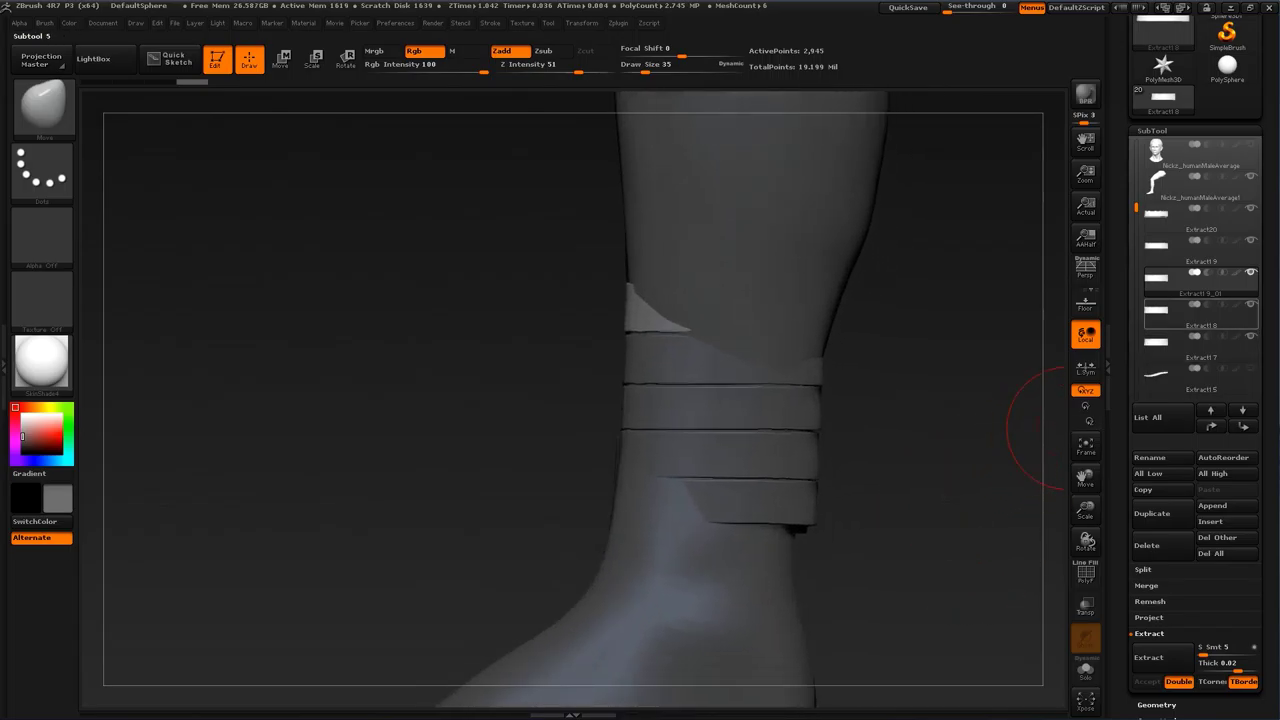
Step: Select the lowest band, Extract20, and merge down repeatedly until all five ankle bands form one subtool
left_click(1200, 218)
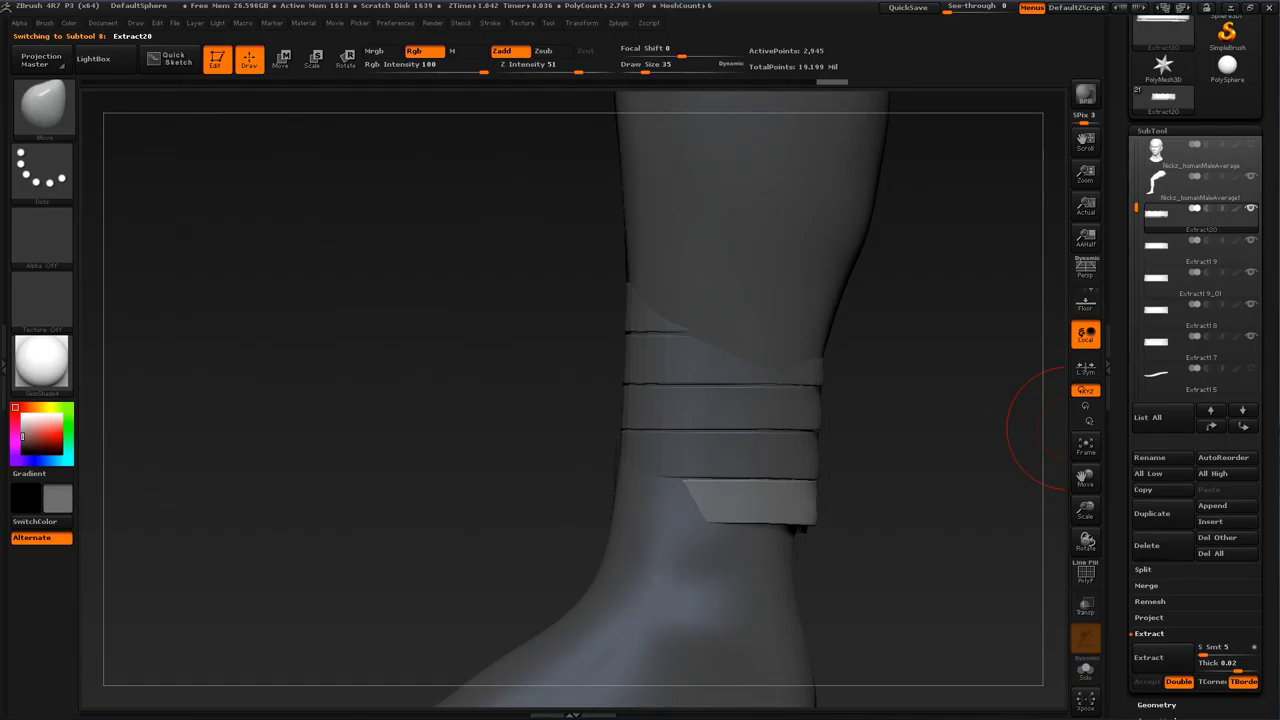
left_click(1146, 586)
left_click(1156, 602)
left_click(1027, 627)
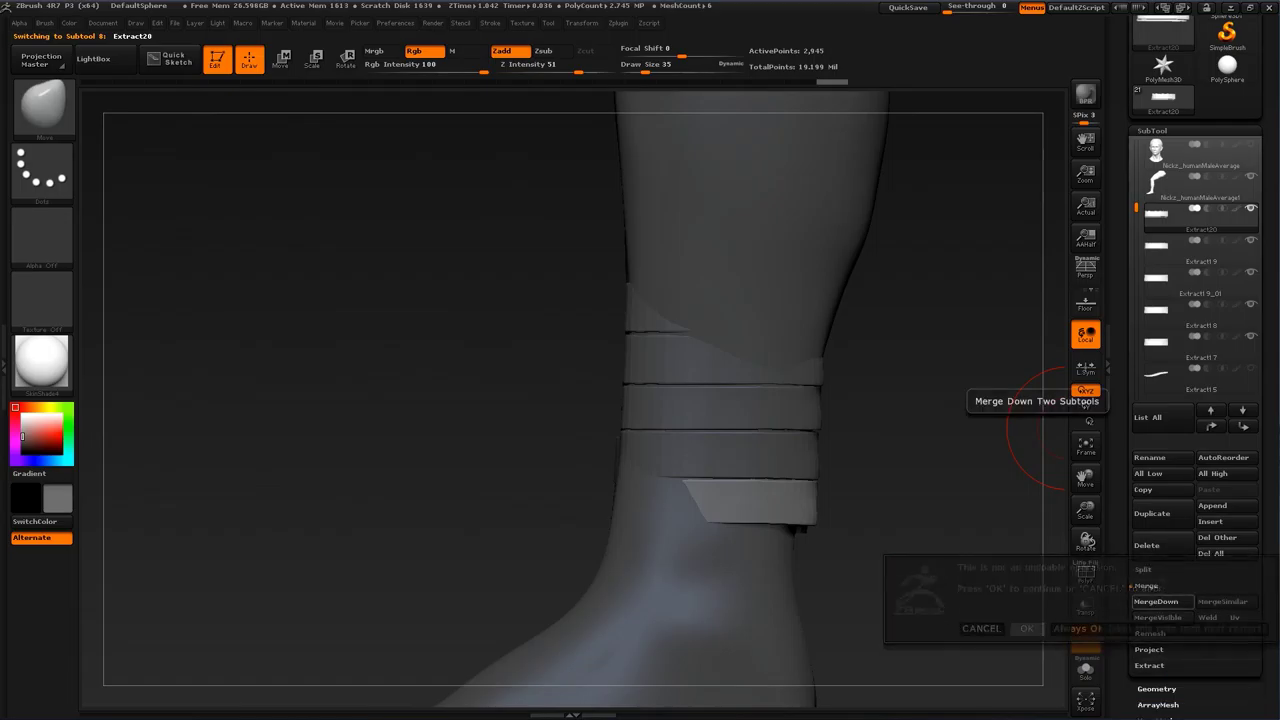
left_click(1027, 627)
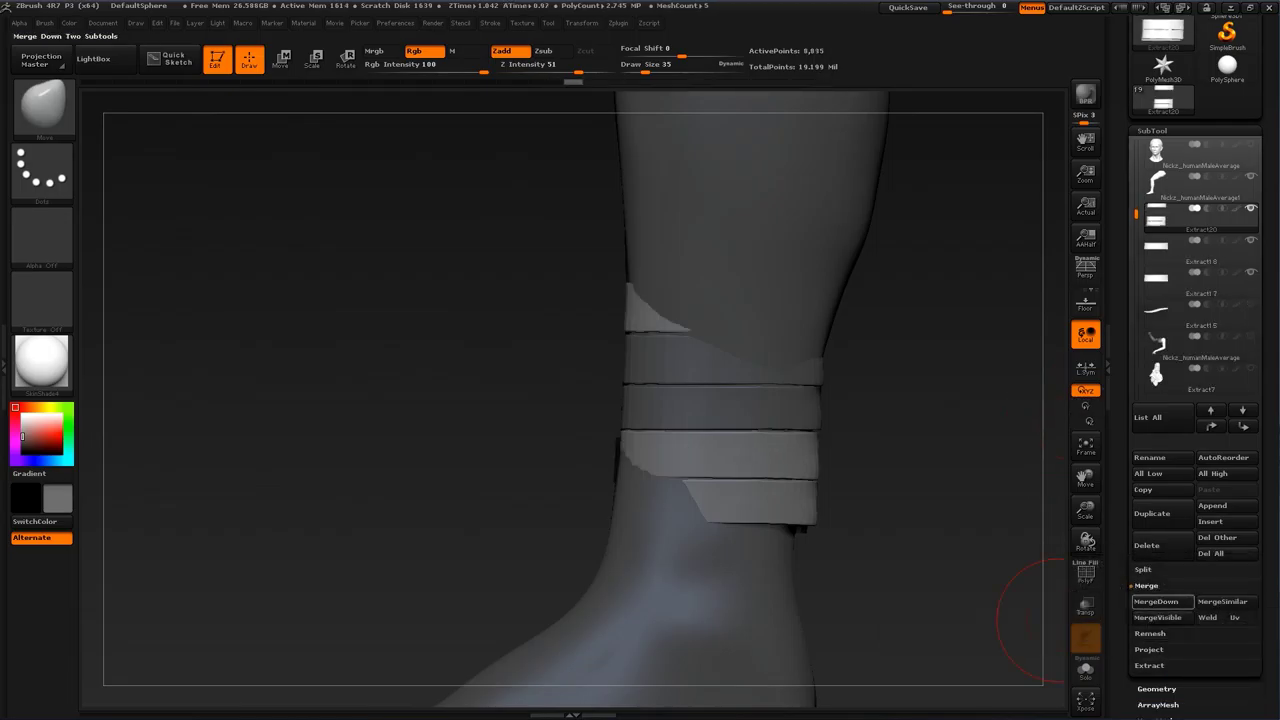
left_click(1156, 602)
left_click(1027, 627)
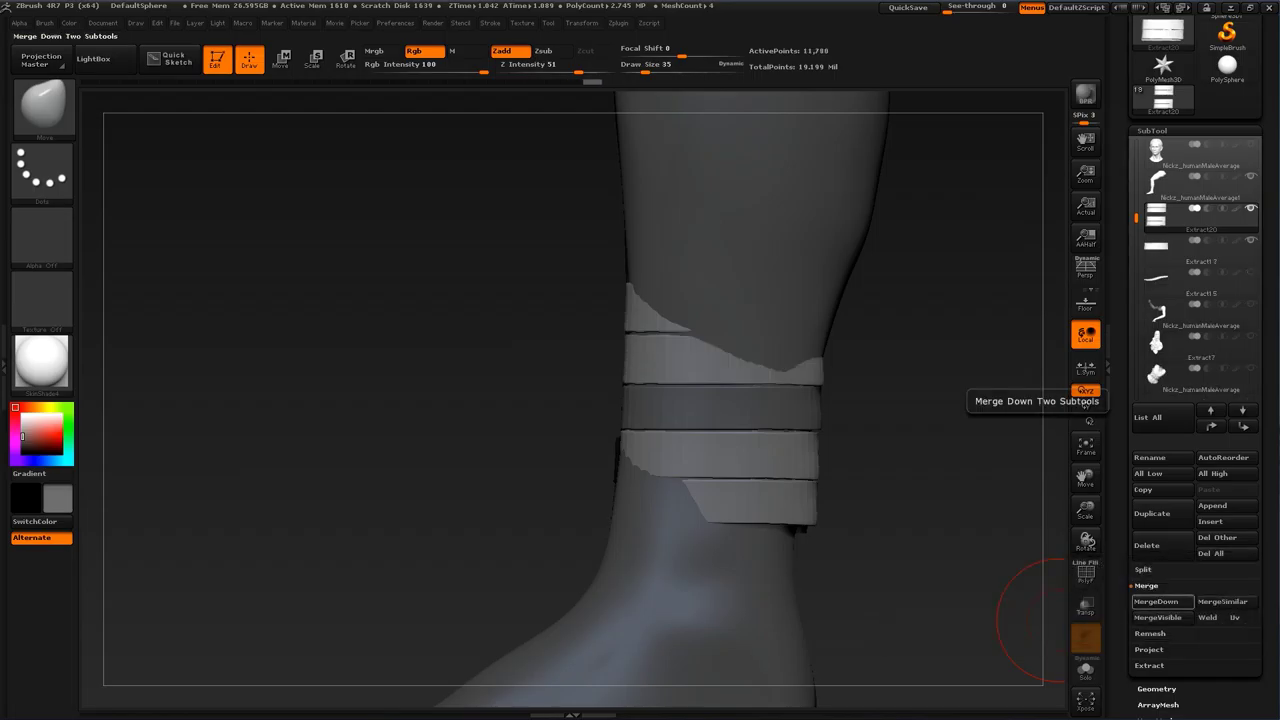
left_click(1156, 602)
left_click(1027, 626)
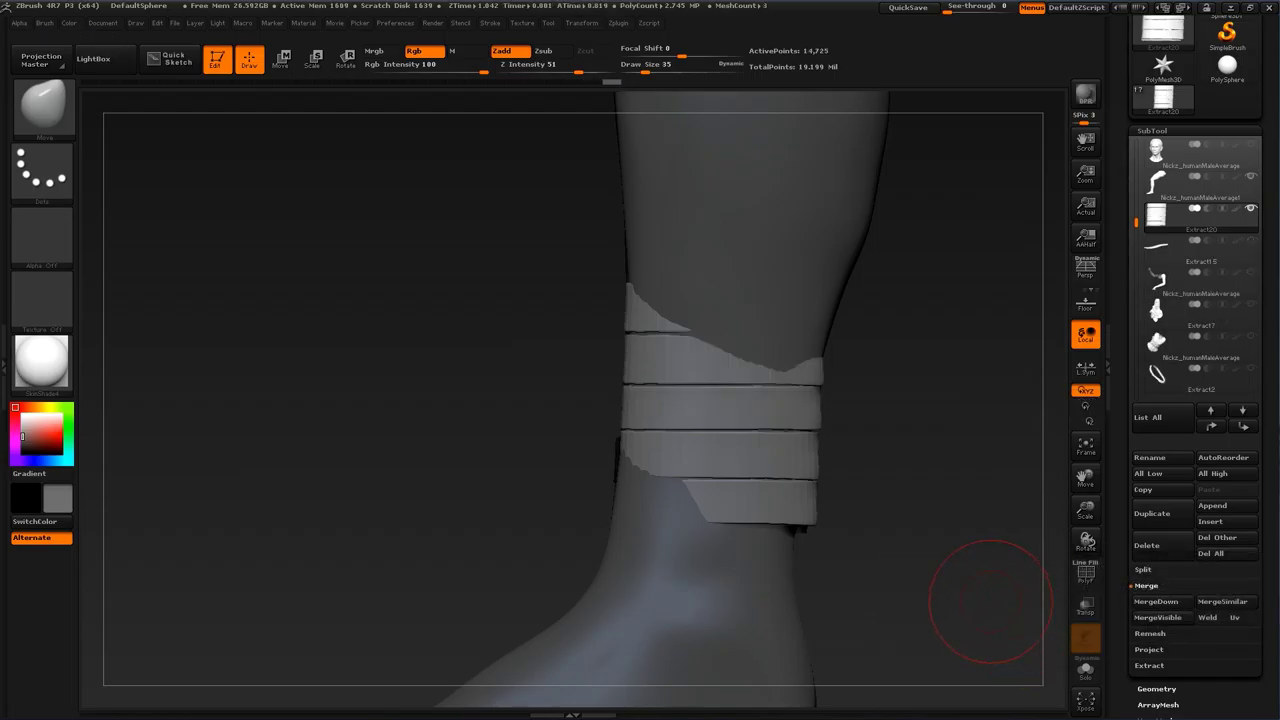
Step: Hide the bands on the ankle of the raised, bent leg and delete the hidden geometry from the merged subtool
left_click_drag(991, 602, 950, 506, "alt")
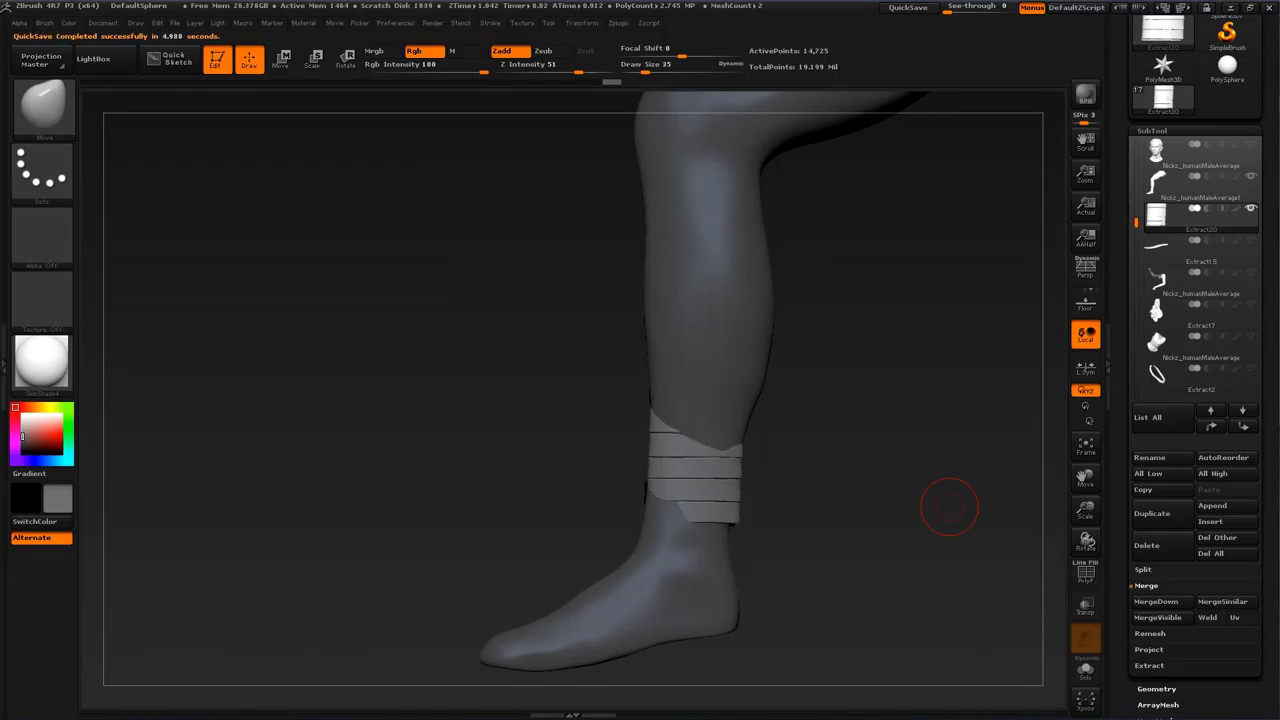
left_click_drag(950, 506, 1003, 508)
left_click_drag(331, 351, 607, 553, "ctrl+alt")
left_click_drag(900, 508, 963, 478)
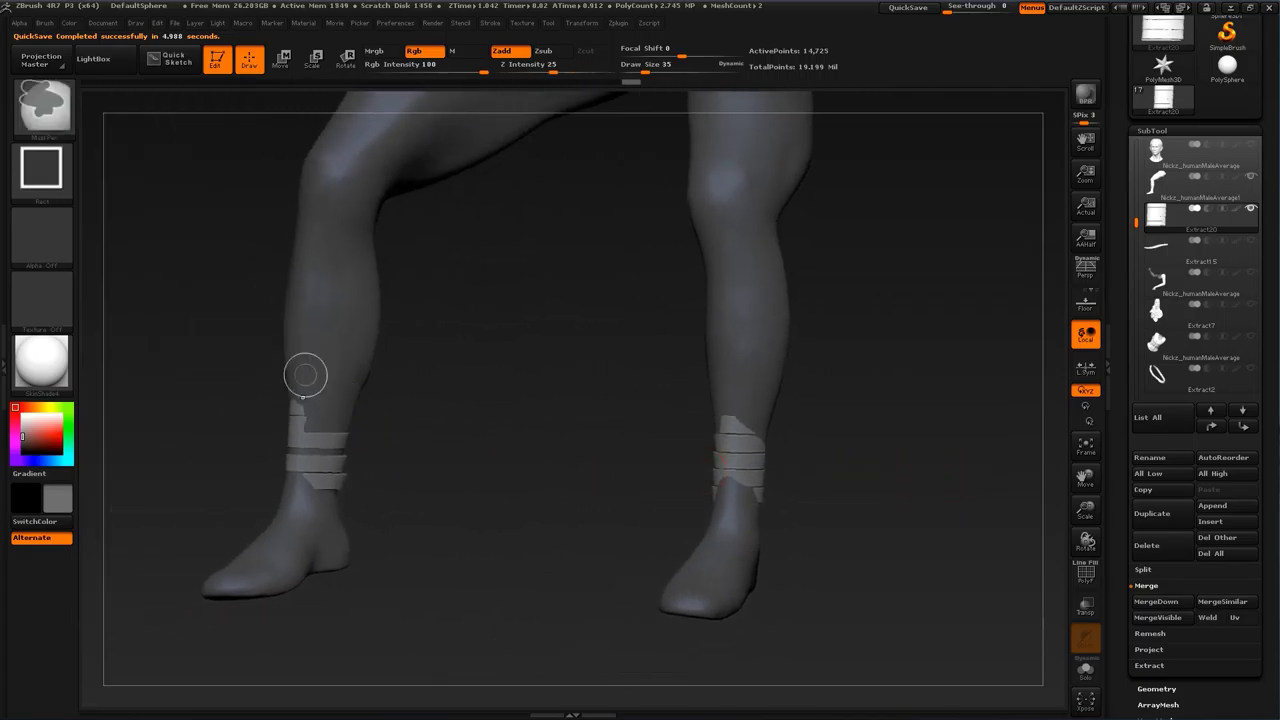
left_click_drag(212, 316, 426, 562, "ctrl+alt+shift")
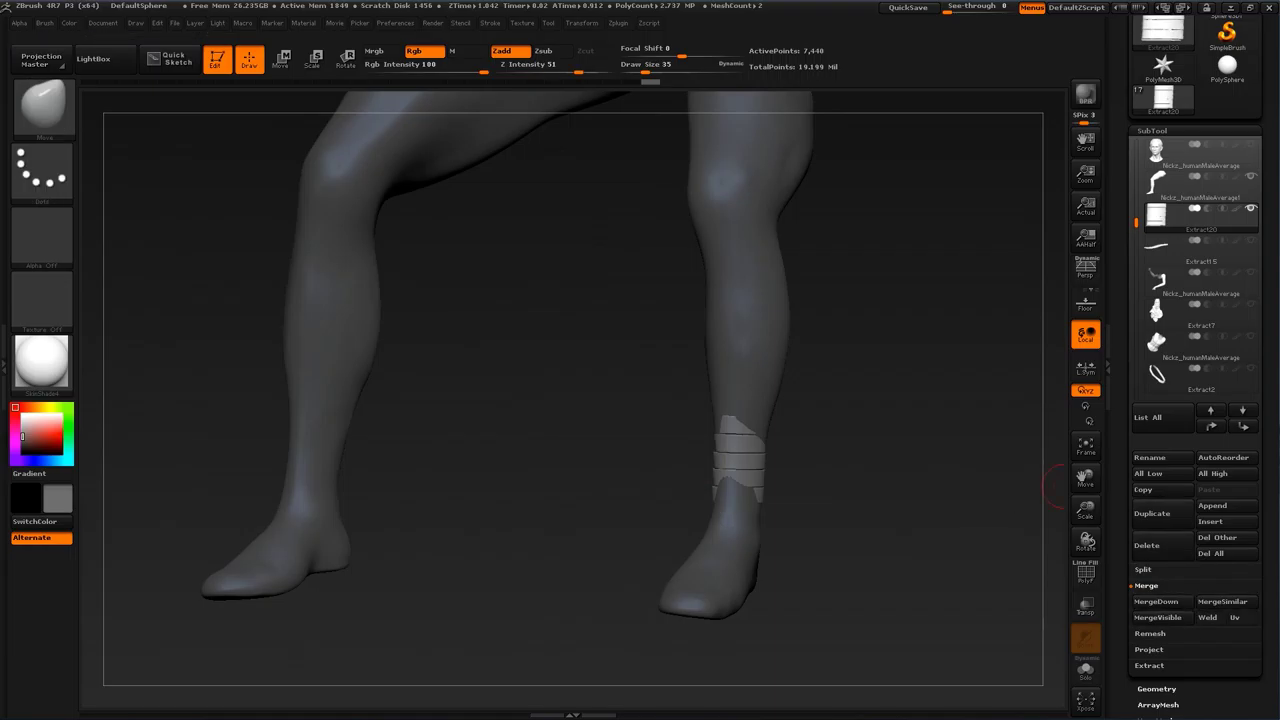
left_click(1157, 688)
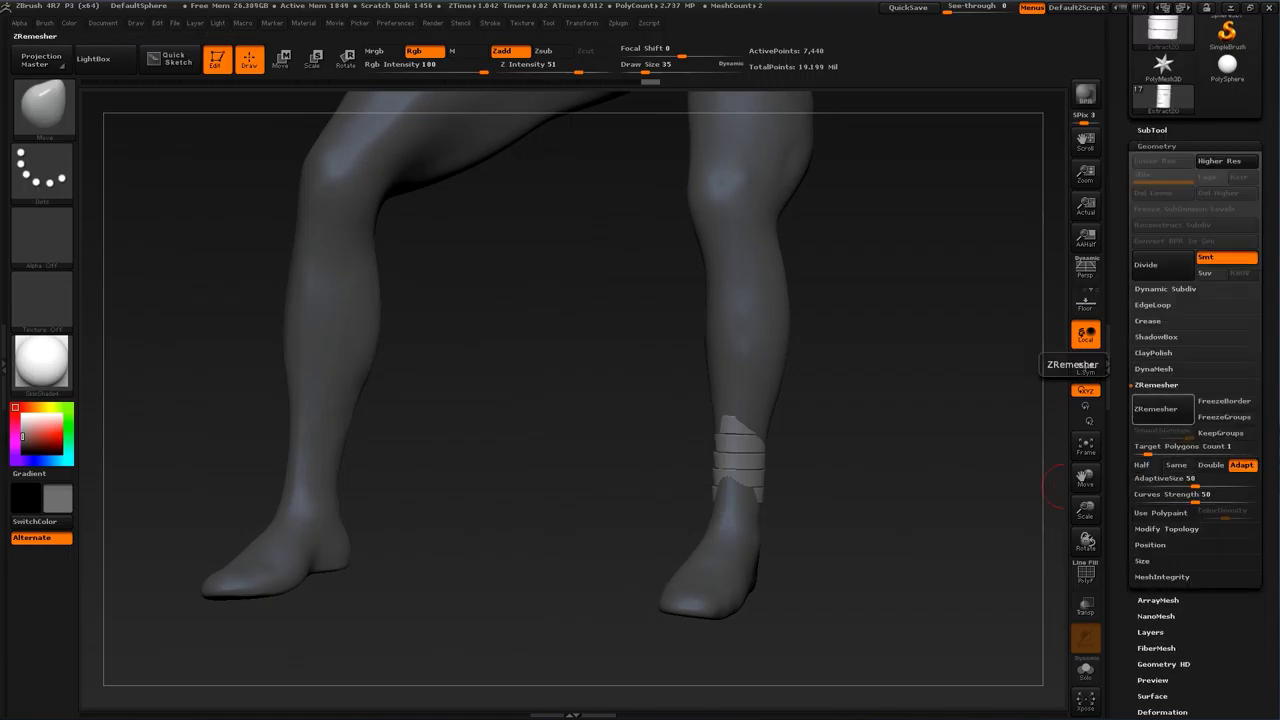
left_click(1166, 528)
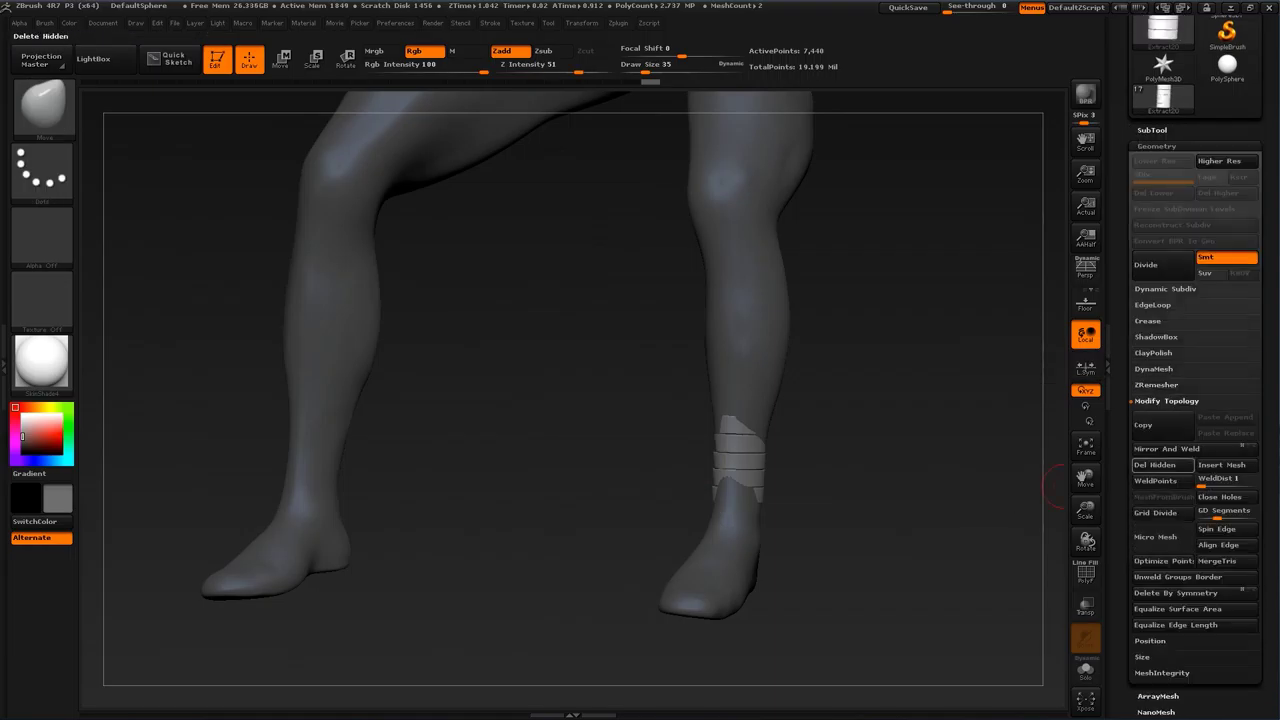
left_click(1155, 466)
Step: Select the leg subtool and, with a larger Move brush, push the ankle skin inward beneath the lower bands
left_click_drag(1045, 508, 945, 578)
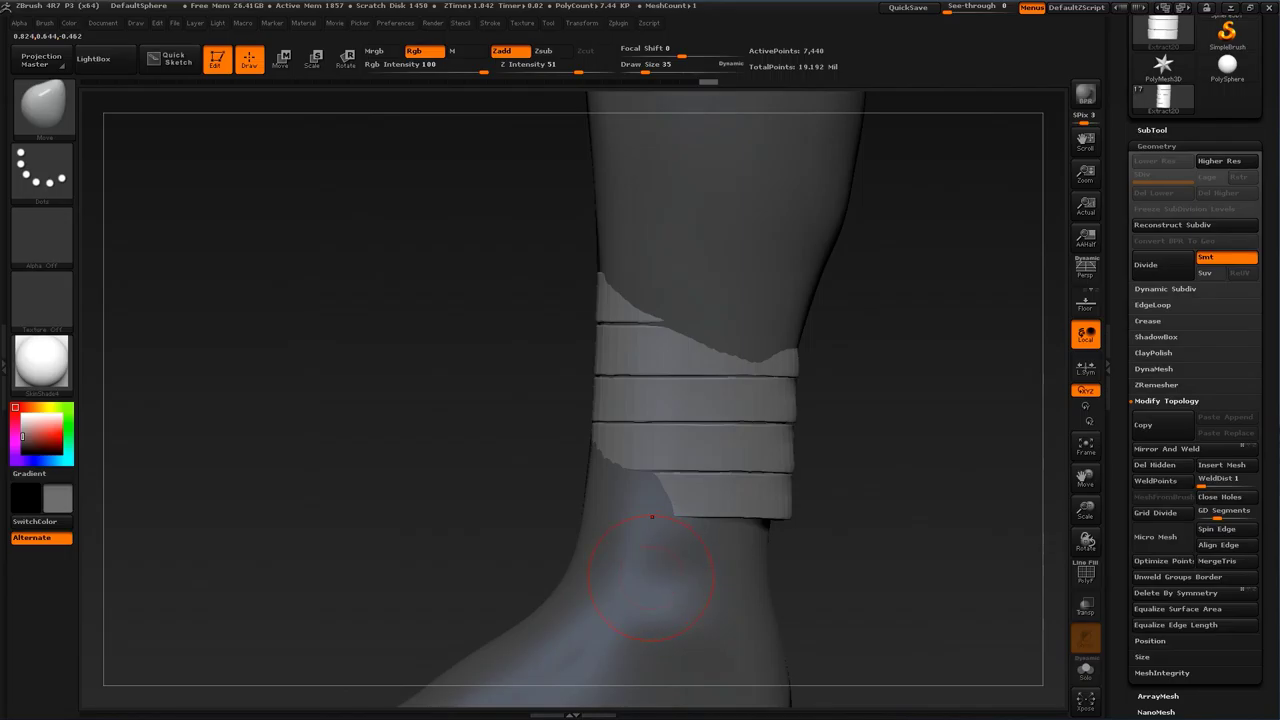
left_click(1152, 130)
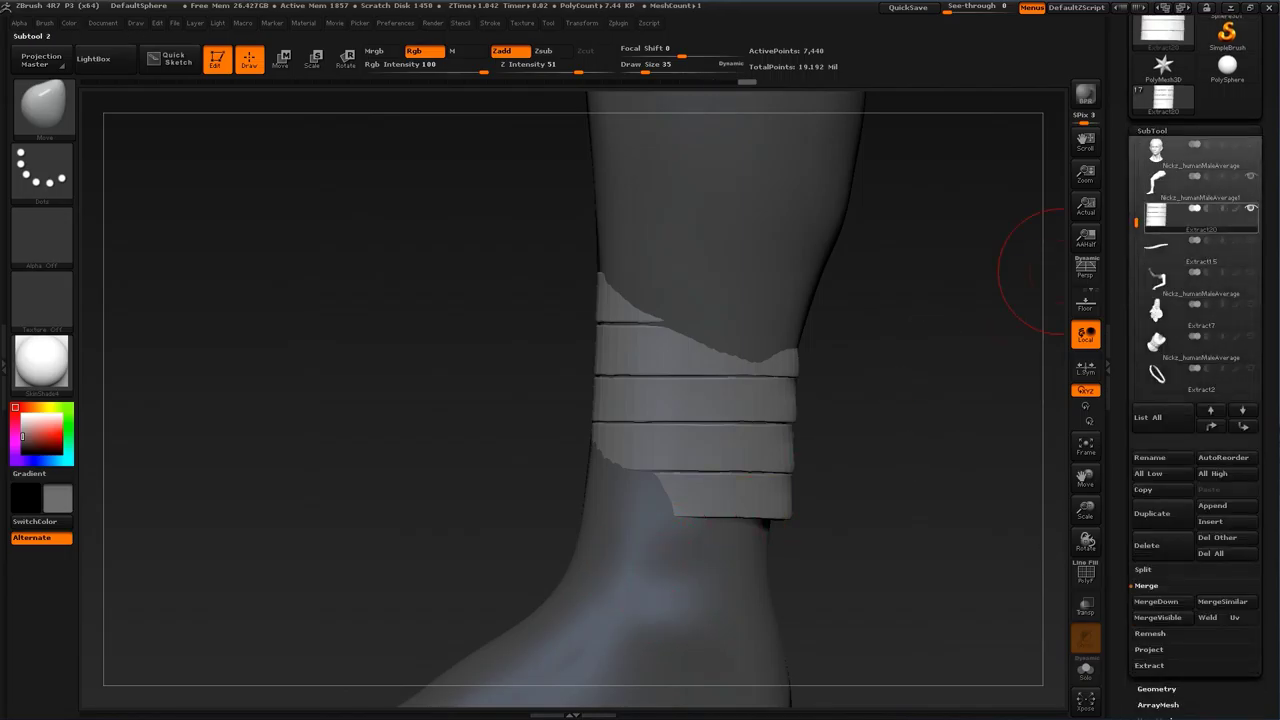
left_click(1188, 186)
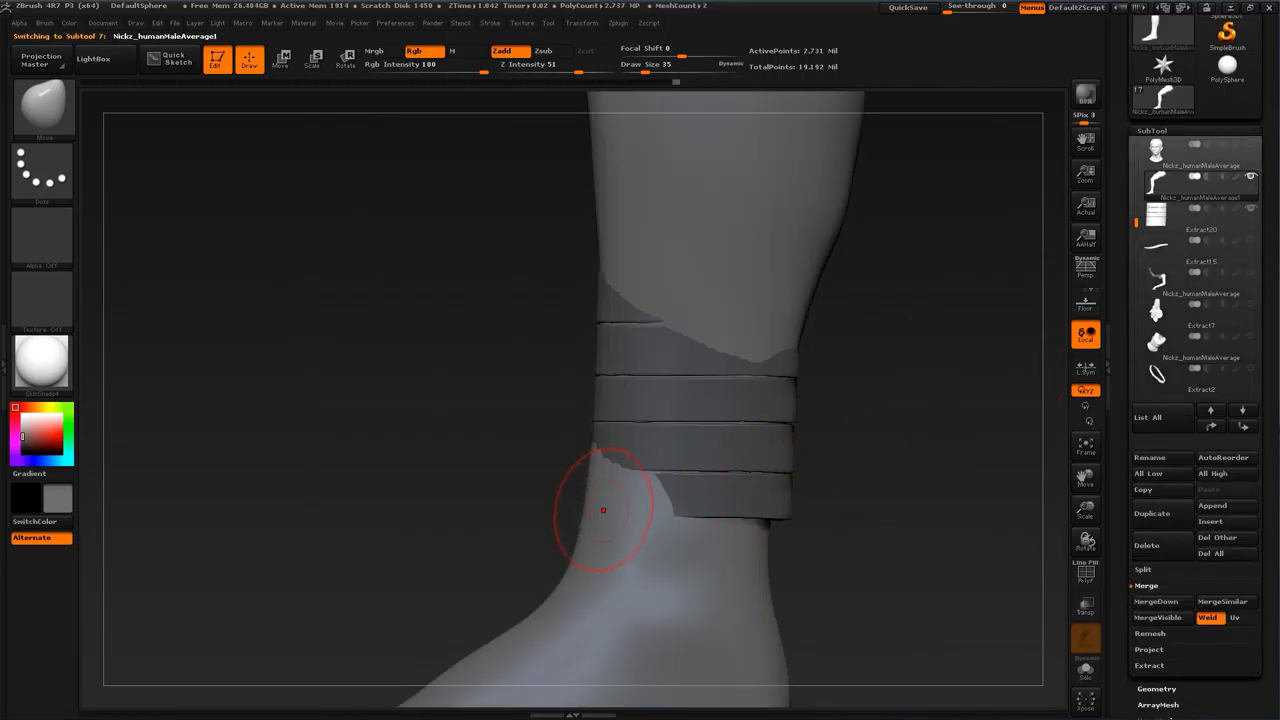
key("s")
left_click_drag(603, 511, 615, 512)
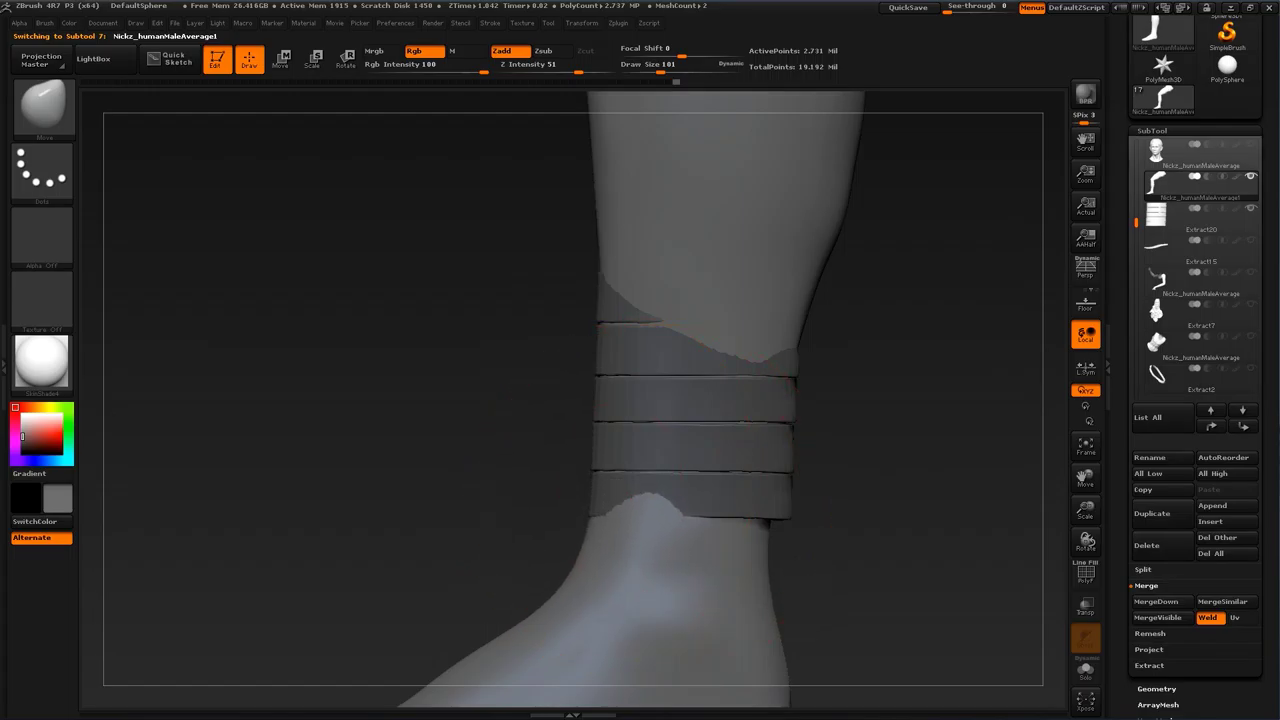
left_click_drag(743, 518, 768, 508)
mouse_move(940, 362)
left_mouse_down()
mouse_move(785, 392)
mouse_move(880, 420)
left_mouse_up()
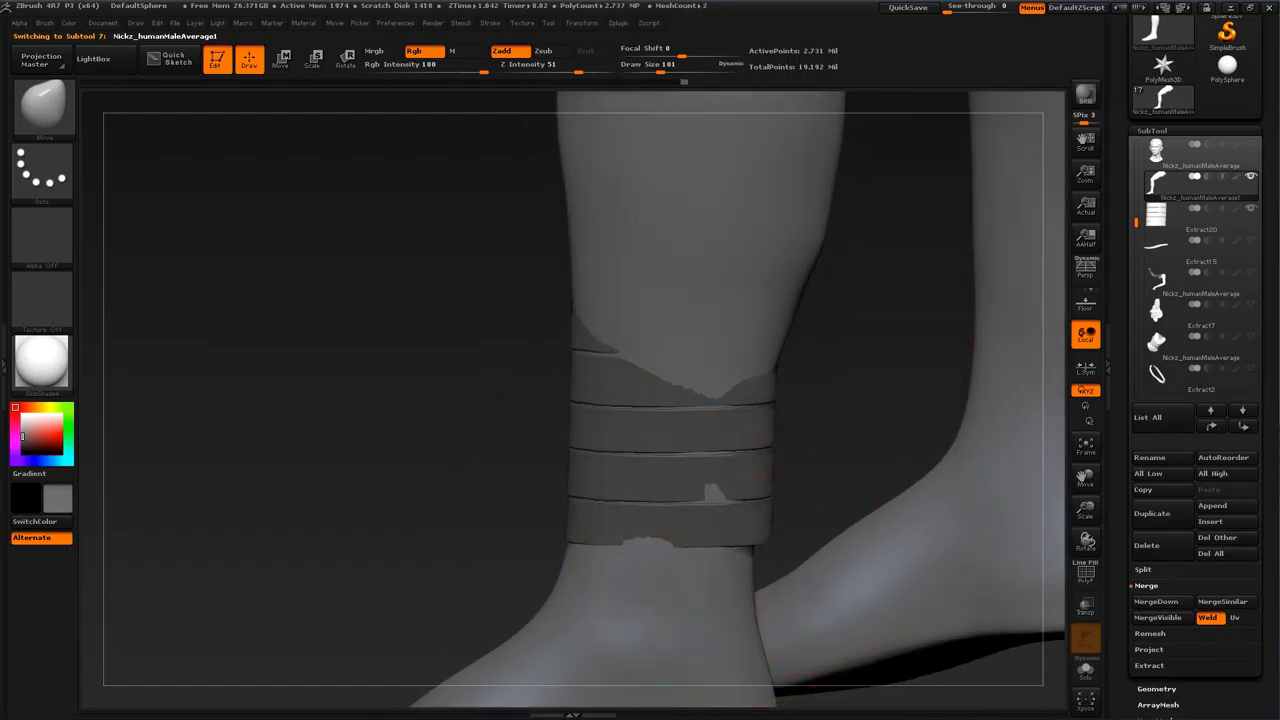
left_click_drag(732, 514, 748, 510)
Step: Reduce the draw size to 49 and push in the skin poking through the lower band at the front of the ankle
left_click_drag(900, 420, 815, 427)
key("s")
left_click_drag(744, 523, 706, 511)
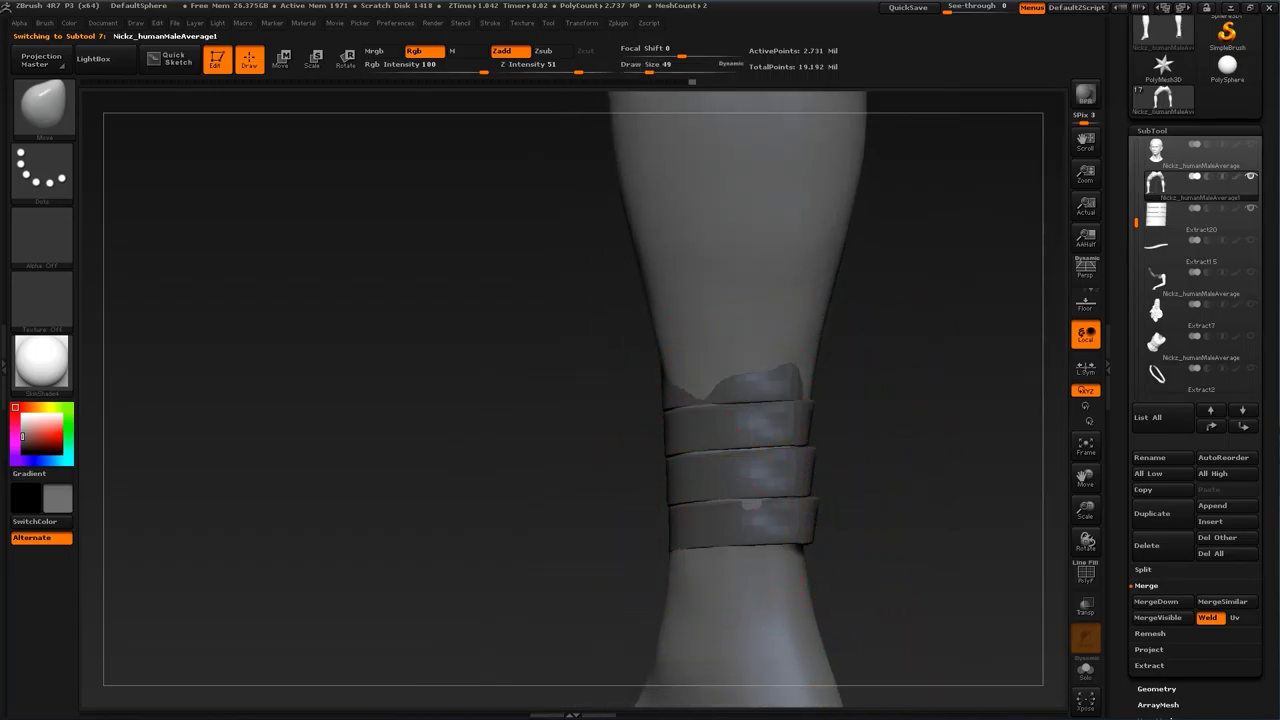
left_click_drag(896, 513, 840, 519)
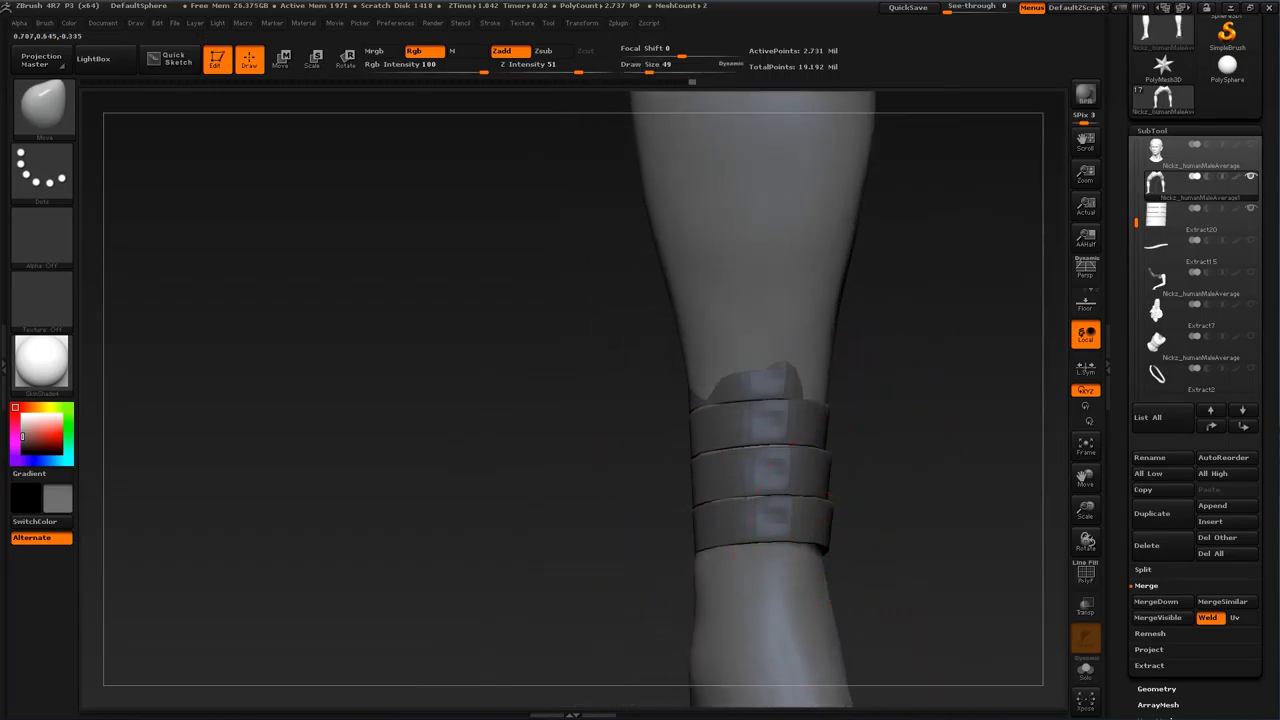
Step: Enlarge the Move brush and push the leg surface inward around the topmost band
left_click_drag(892, 519, 892, 645)
left_click_drag(892, 645, 938, 643)
key("s")
mouse_move(845, 474)
left_mouse_down()
mouse_move(864, 484)
mouse_move(848, 480)
left_mouse_up()
left_click_drag(938, 432, 775, 440)
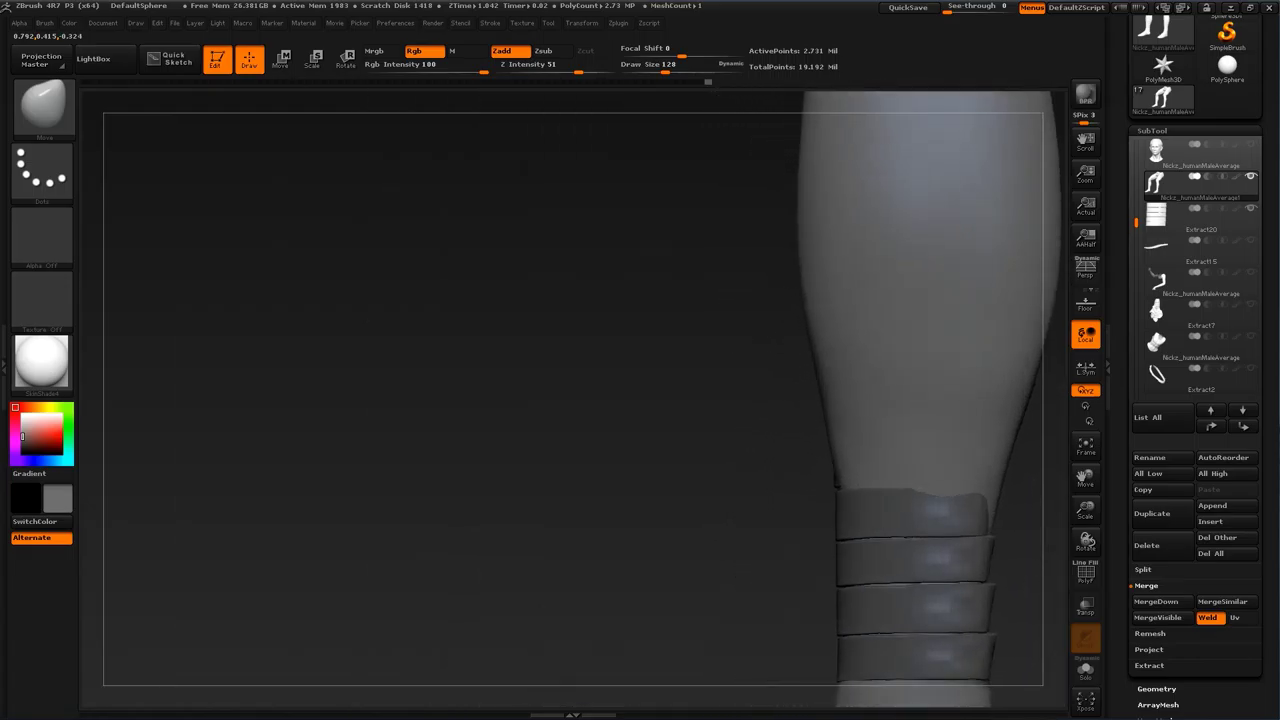
key("s")
left_click_drag(866, 472, 594, 514)
Step: Select the merged bands and pull the topmost band outward so it clears the leg surface
left_click(752, 507, "alt")
left_click_drag(798, 456, 802, 427)
left_click_drag(935, 438, 874, 443)
mouse_move(708, 482)
left_mouse_down()
mouse_move(660, 423)
mouse_move(690, 425)
mouse_move(675, 438)
left_mouse_up()
left_click_drag(502, 464, 469, 454)
left_click_drag(642, 430, 614, 424)
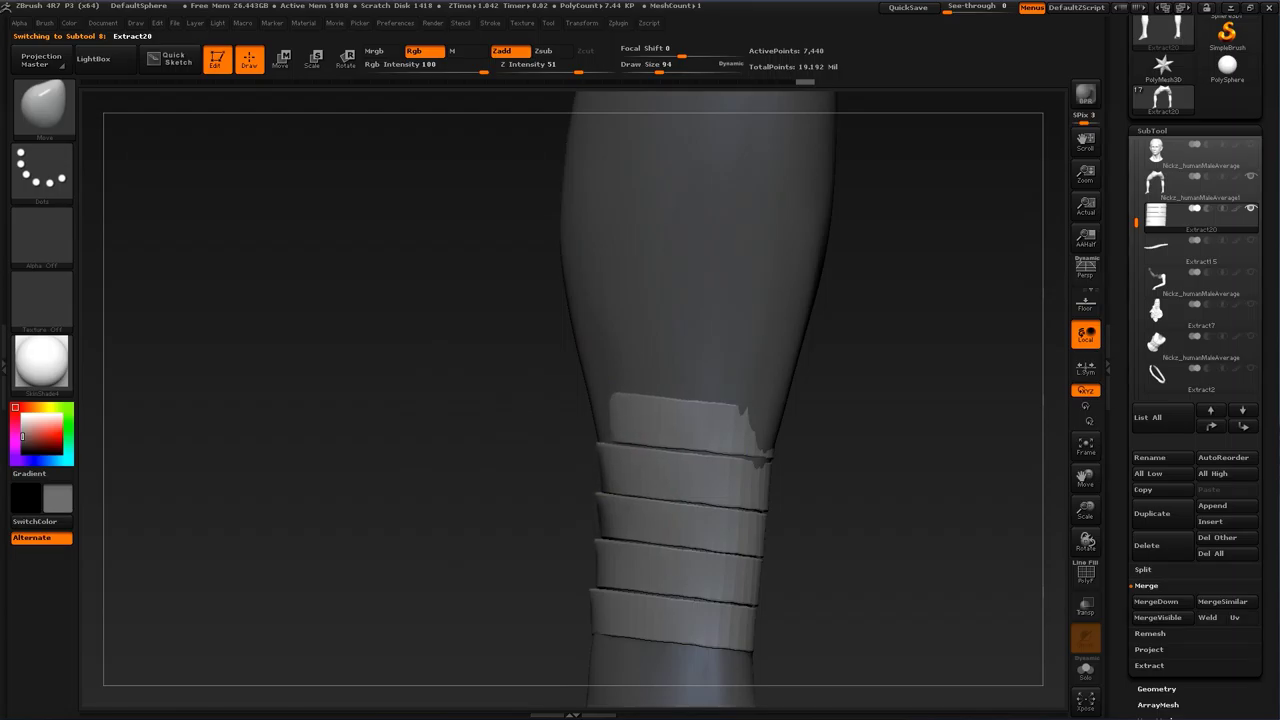
Step: Pull the side edges of the stacked bands outward until they wrap evenly over the leg
left_click_drag(465, 455, 875, 455)
left_click_drag(605, 403, 535, 393)
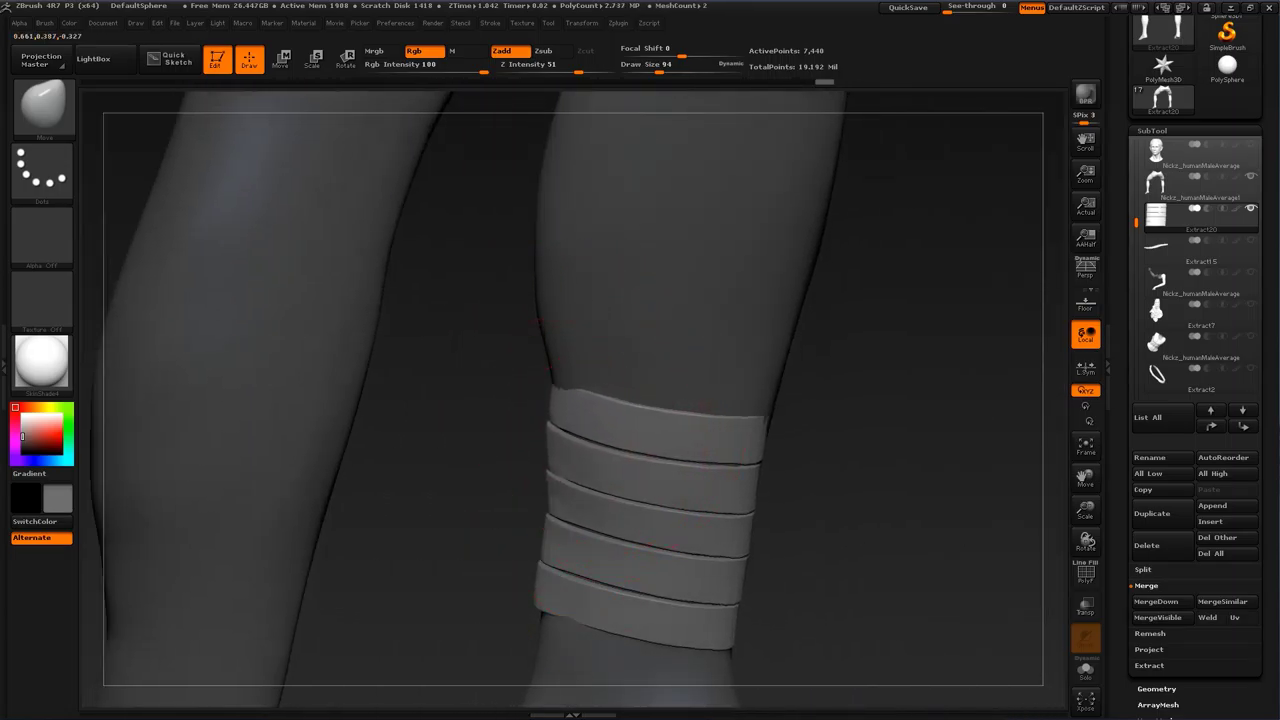
left_click_drag(572, 525, 550, 537)
left_click_drag(552, 589, 544, 597)
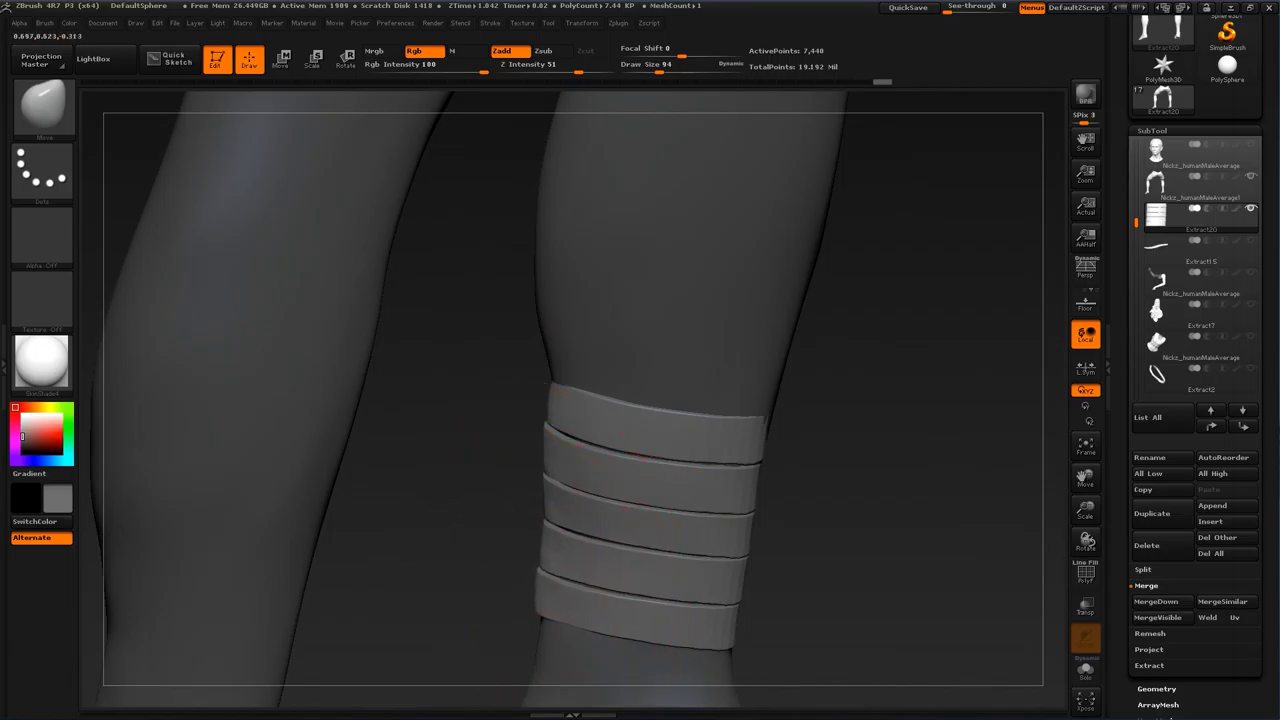
Step: Work around the other sides of the leg, pulling the topmost band out over the skin with draw size 71
left_click_drag(930, 472, 746, 486)
left_click_drag(641, 370, 662, 365)
left_click_drag(766, 385, 702, 395)
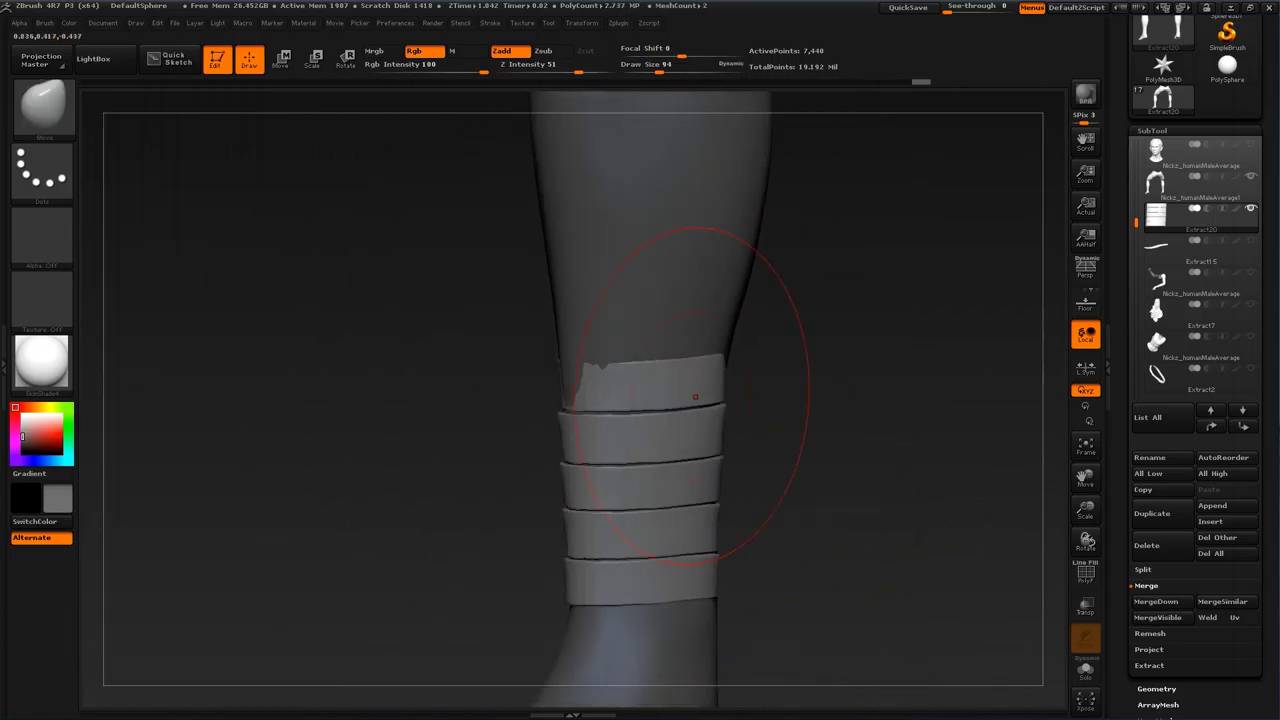
key("s")
left_click_drag(595, 397, 590, 397)
left_click_drag(592, 392, 576, 388)
left_click_drag(835, 395, 660, 395)
left_click_drag(750, 378, 753, 358)
mouse_move(958, 448)
left_mouse_down()
mouse_move(768, 456)
mouse_move(798, 520)
mouse_move(880, 528)
mouse_move(857, 457)
left_mouse_up()
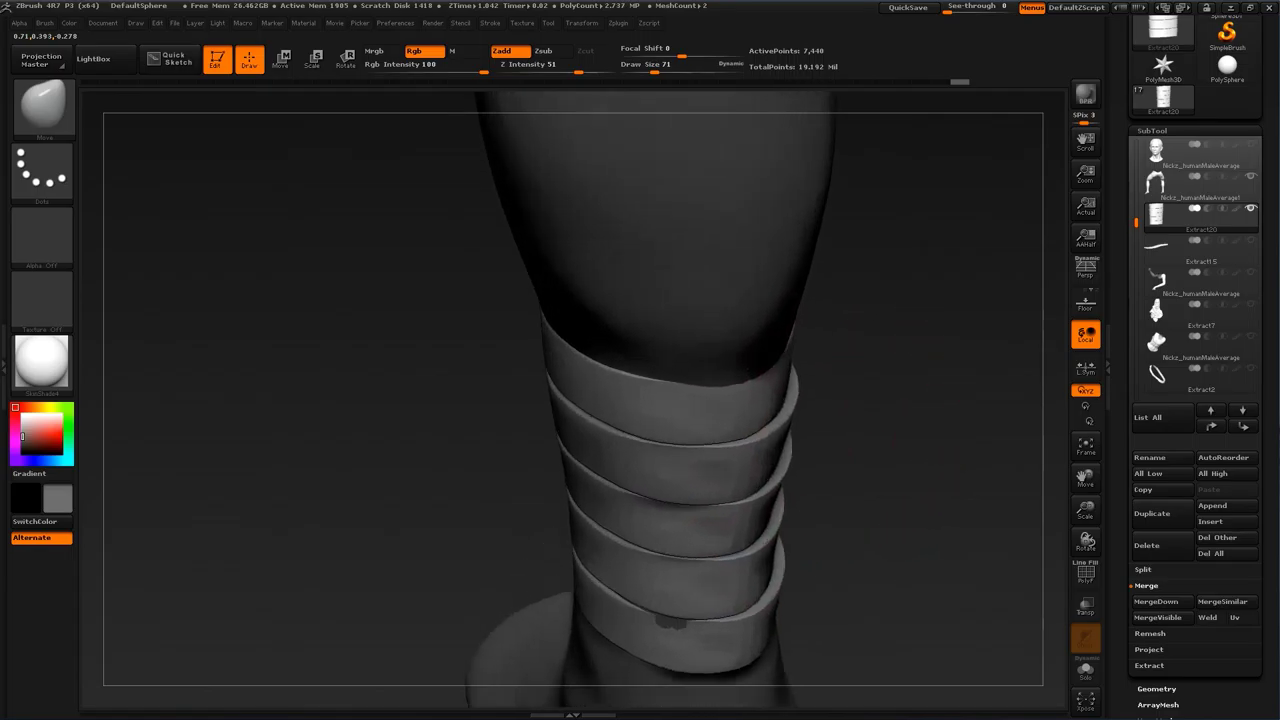
Step: Switch to the Move Topological brush with draw size 37 and fit an upper band's edge against its neighbours near the heel side
key("b")
left_click(588, 336)
key("s")
left_click_drag(795, 412, 745, 402)
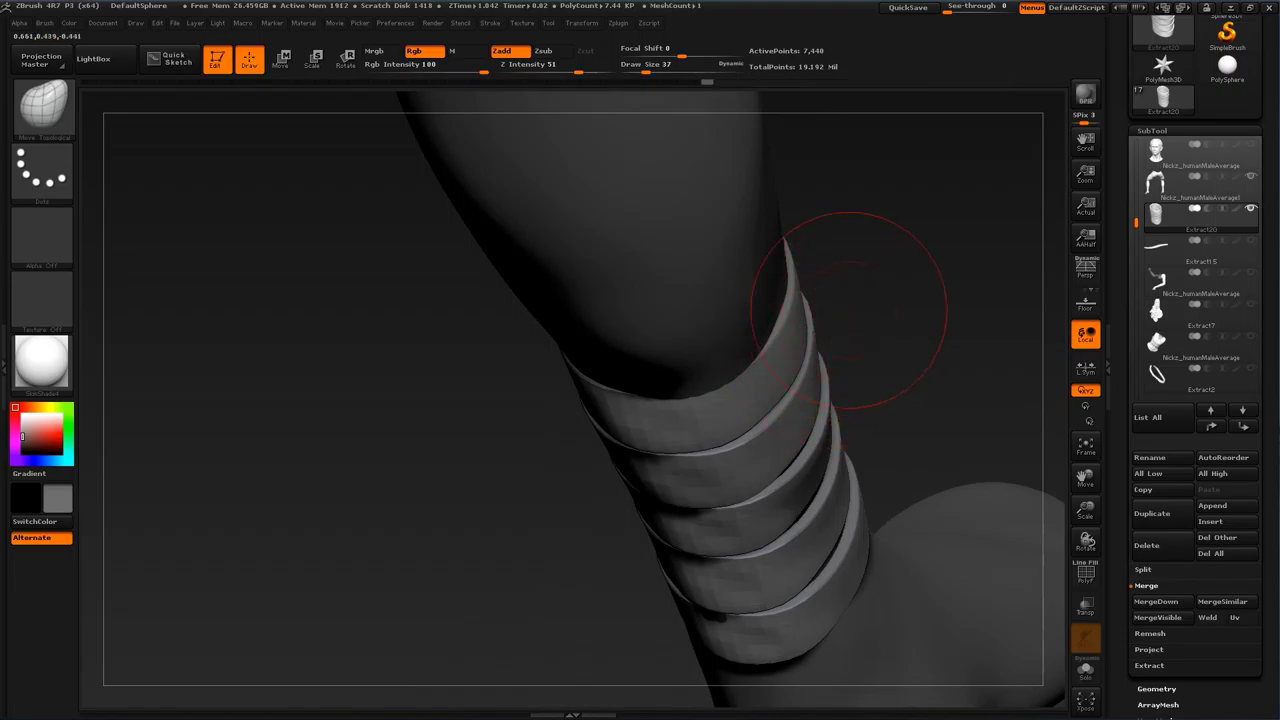
left_click_drag(800, 434, 807, 449)
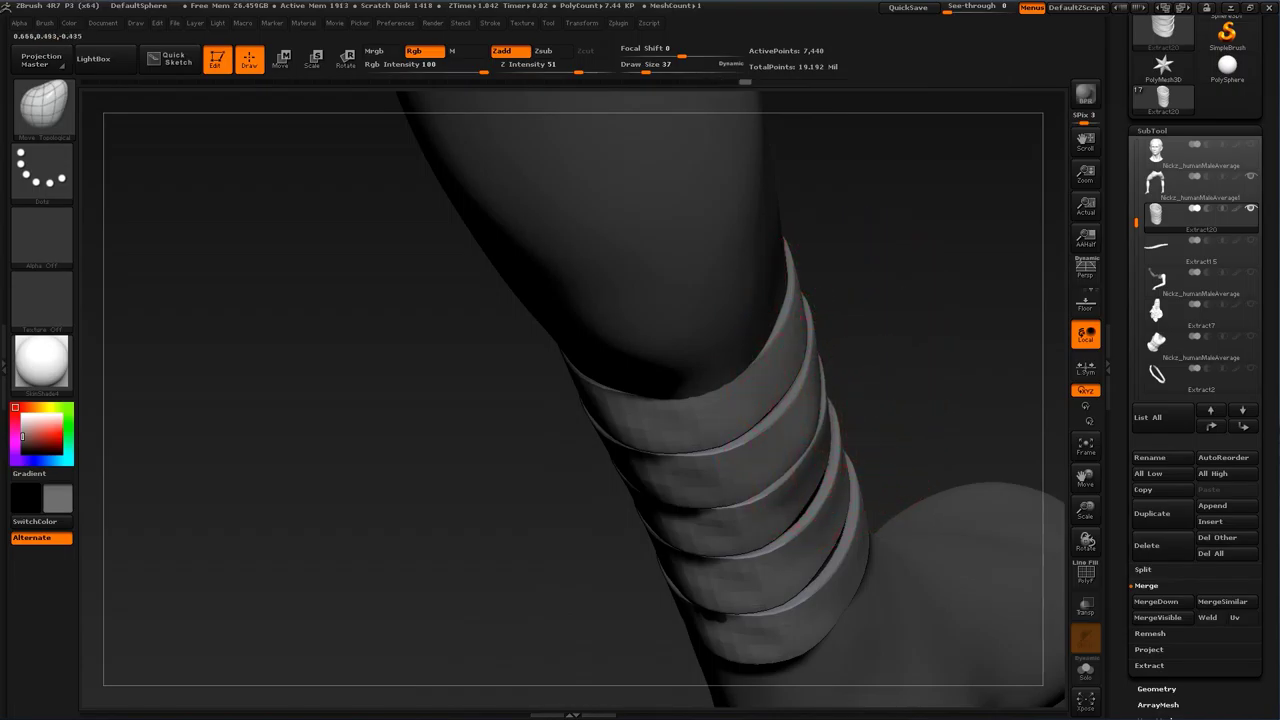
Step: Adjust the lower bands individually at the back of the ankle to even out their spacing and overlap
mouse_move(752, 396)
right_mouse_down()
mouse_move(828, 398)
mouse_move(812, 356)
mouse_move(799, 450)
right_mouse_up()
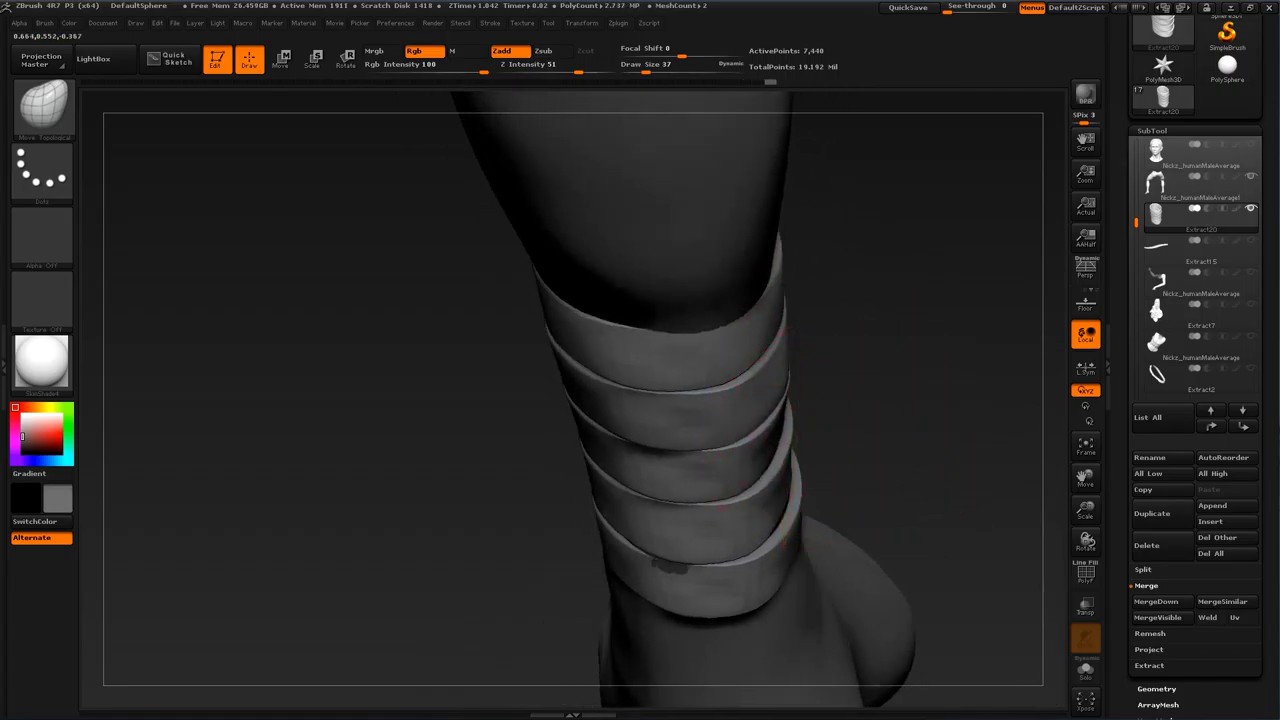
mouse_move(825, 437)
left_mouse_down()
mouse_move(846, 457)
mouse_move(806, 550)
mouse_move(735, 560)
left_mouse_up()
mouse_move(815, 598)
left_mouse_down()
mouse_move(820, 545)
mouse_move(803, 596)
left_mouse_up()
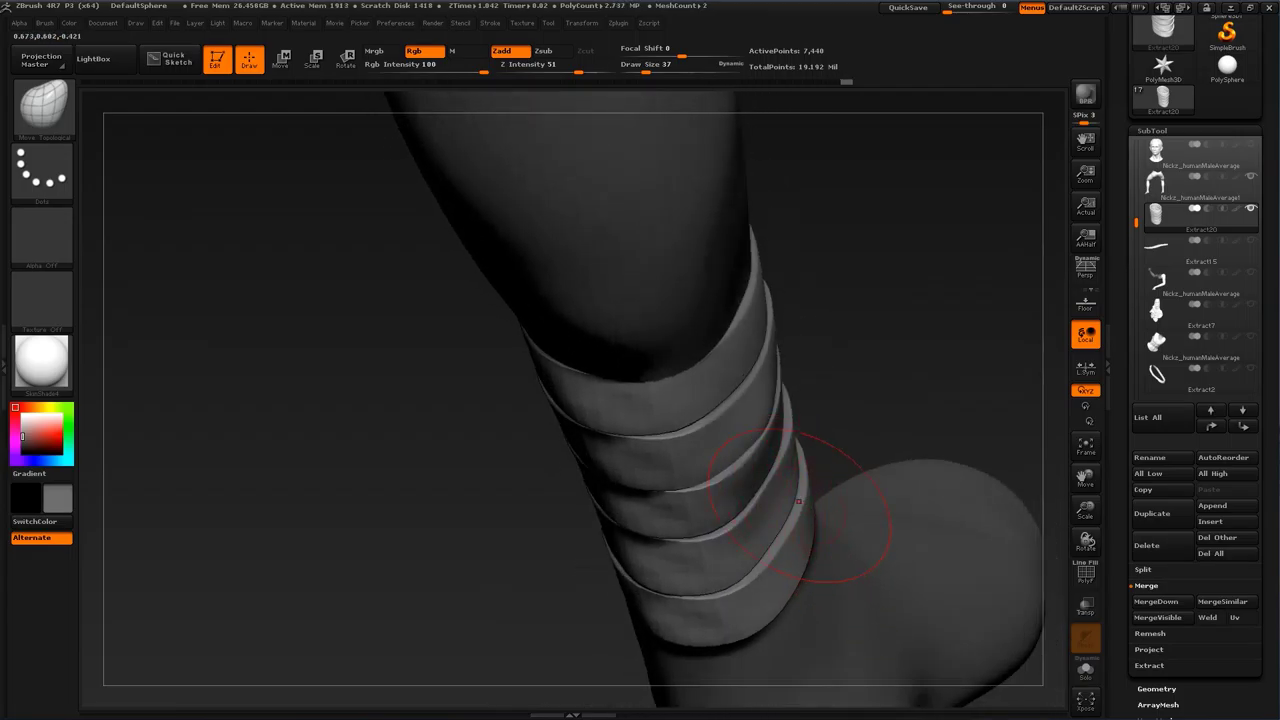
left_click_drag(808, 408, 829, 454)
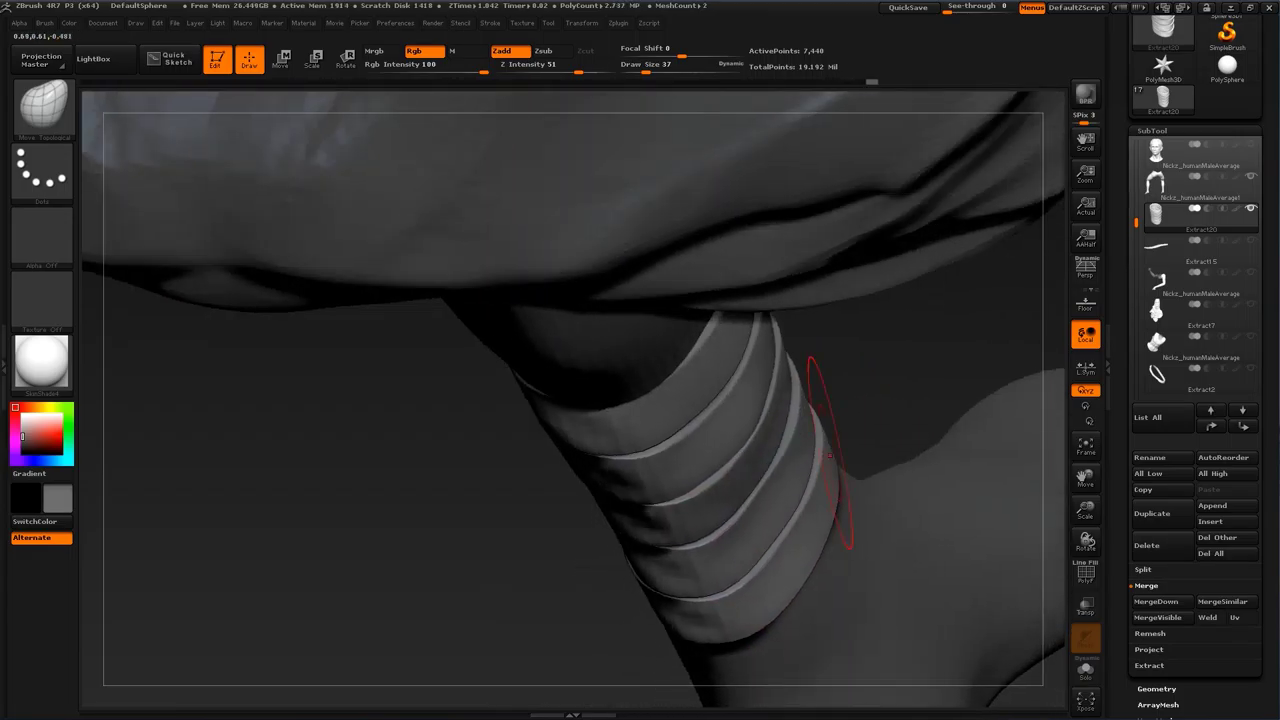
Step: Increase the draw size to 87 and reshape the bands along the side of the leg into an even stack
mouse_move(829, 436)
right_mouse_down()
mouse_move(781, 401)
mouse_move(735, 398)
mouse_move(805, 410)
mouse_move(785, 395)
mouse_move(796, 414)
right_mouse_up()
key("bracketright")
key("bracketright")
key("bracketright")
key("bracketright")
key("bracketright")
left_click_drag(735, 366, 767, 374)
left_click_drag(688, 336, 702, 348)
left_click_drag(630, 298, 641, 312)
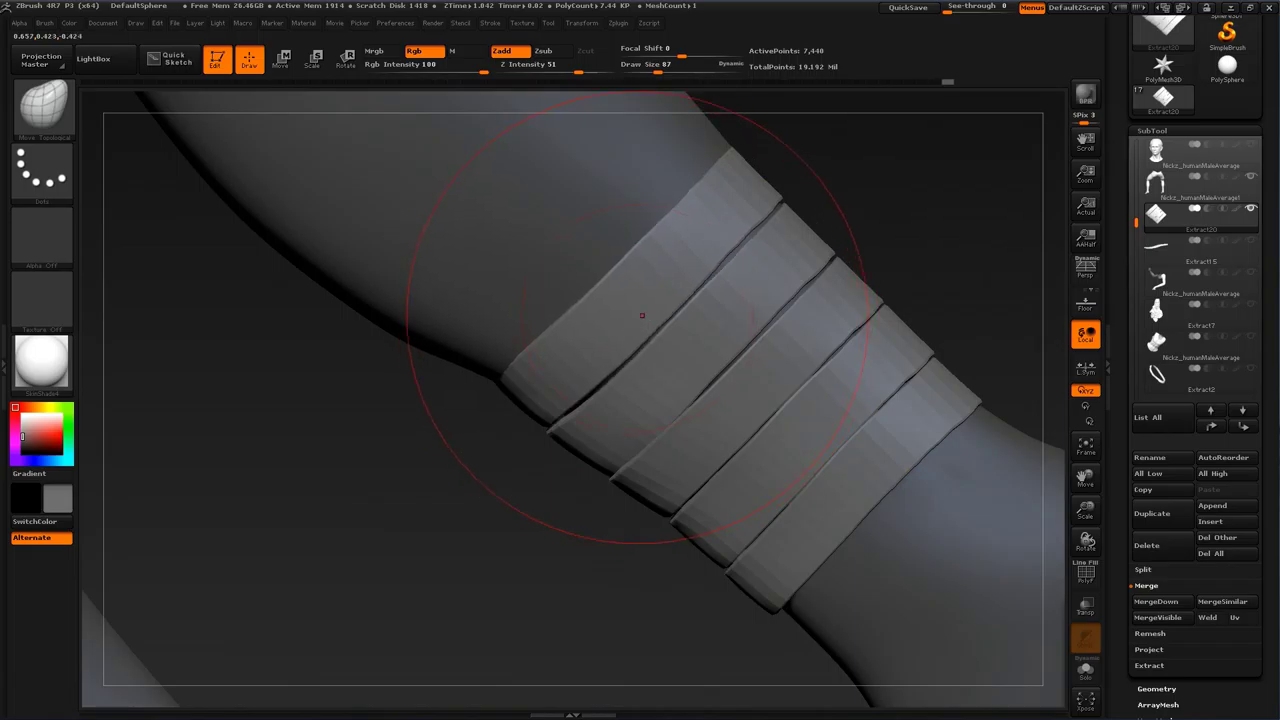
mouse_move(641, 312)
right_mouse_down()
mouse_move(730, 330)
mouse_move(690, 370)
mouse_move(886, 371)
mouse_move(787, 430)
mouse_move(790, 385)
mouse_move(846, 434)
mouse_move(805, 367)
right_mouse_up()
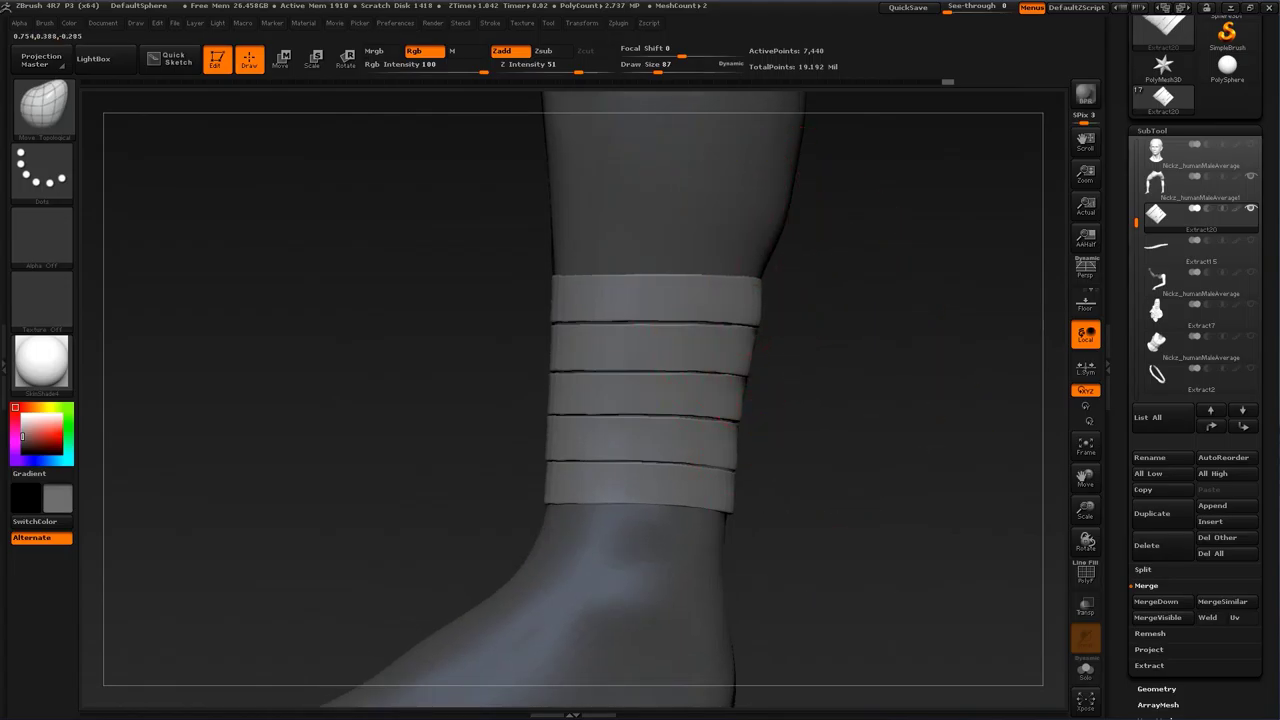
Step: Reduce the draw size to 59 and pull in the back edges of the upper ankle bands
key("s")
left_click_drag(754, 358, 748, 358)
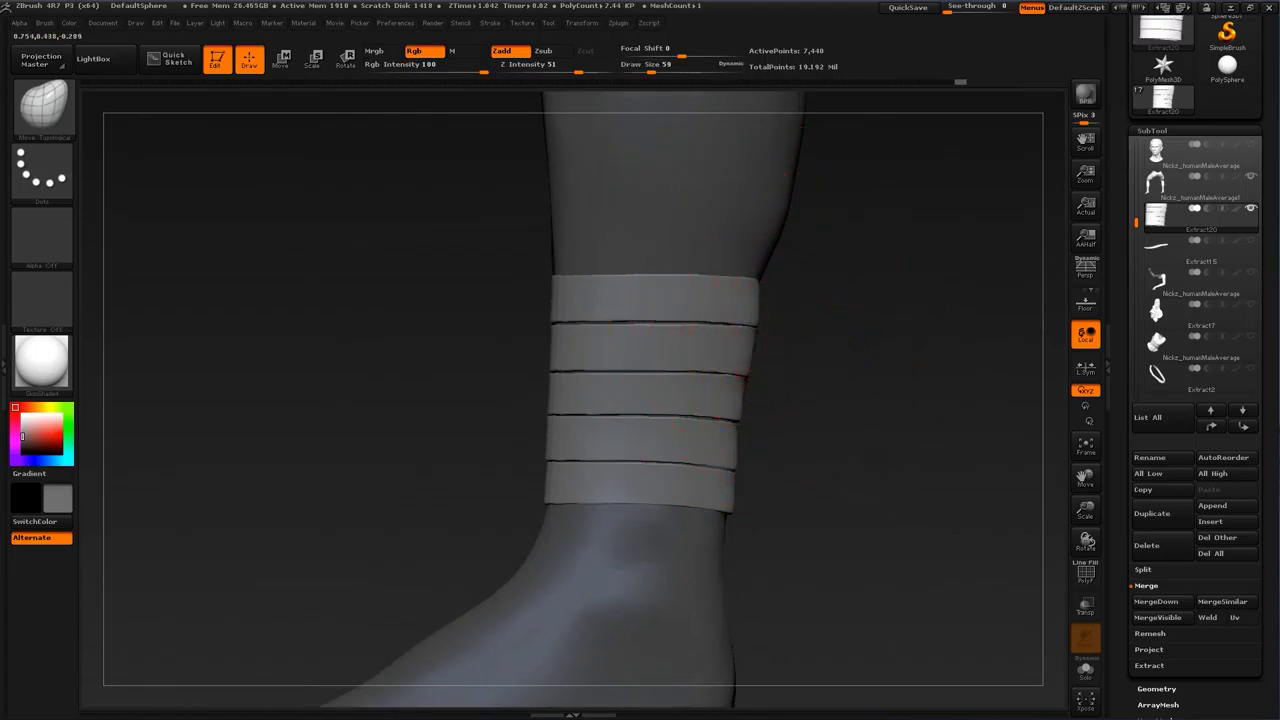
right_click_drag(748, 358, 814, 400)
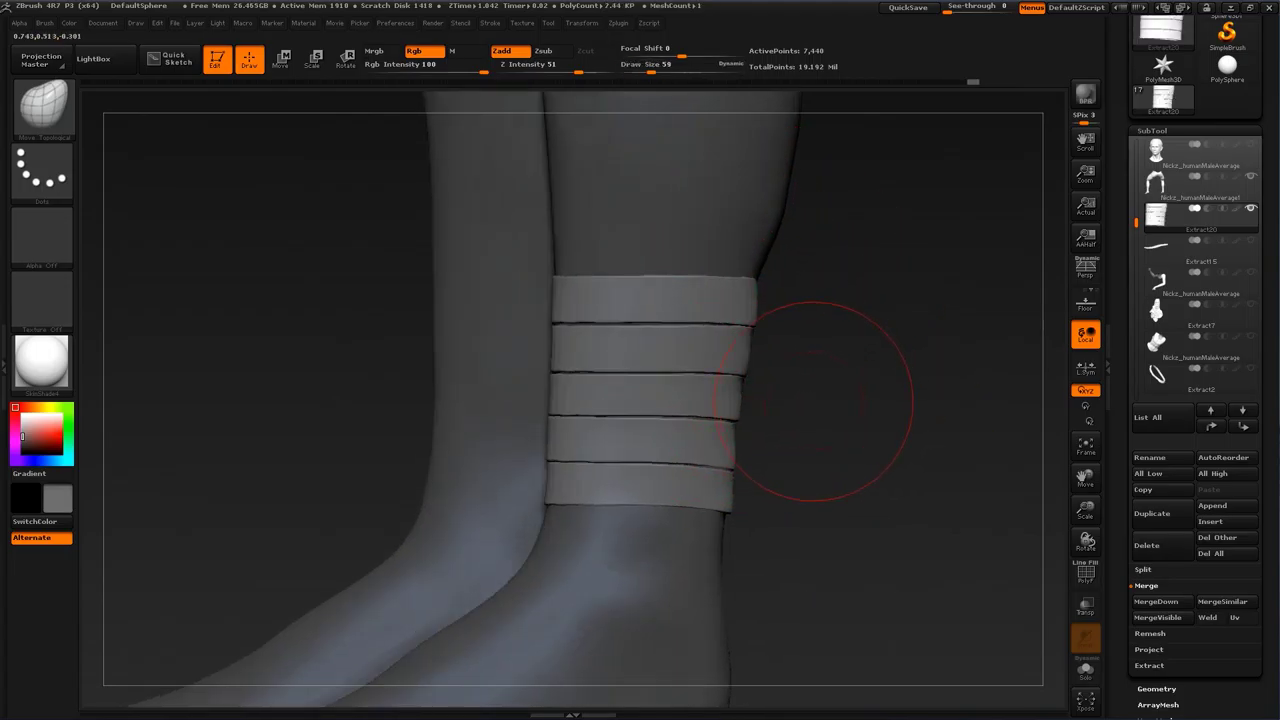
Step: Switch to the Move brush, select the leg mesh and reshape the calf above the bands with draw size 100
key("b")
left_click(652, 336)
mouse_move(809, 351)
right_mouse_down()
mouse_move(749, 334)
mouse_move(828, 302)
right_mouse_up()
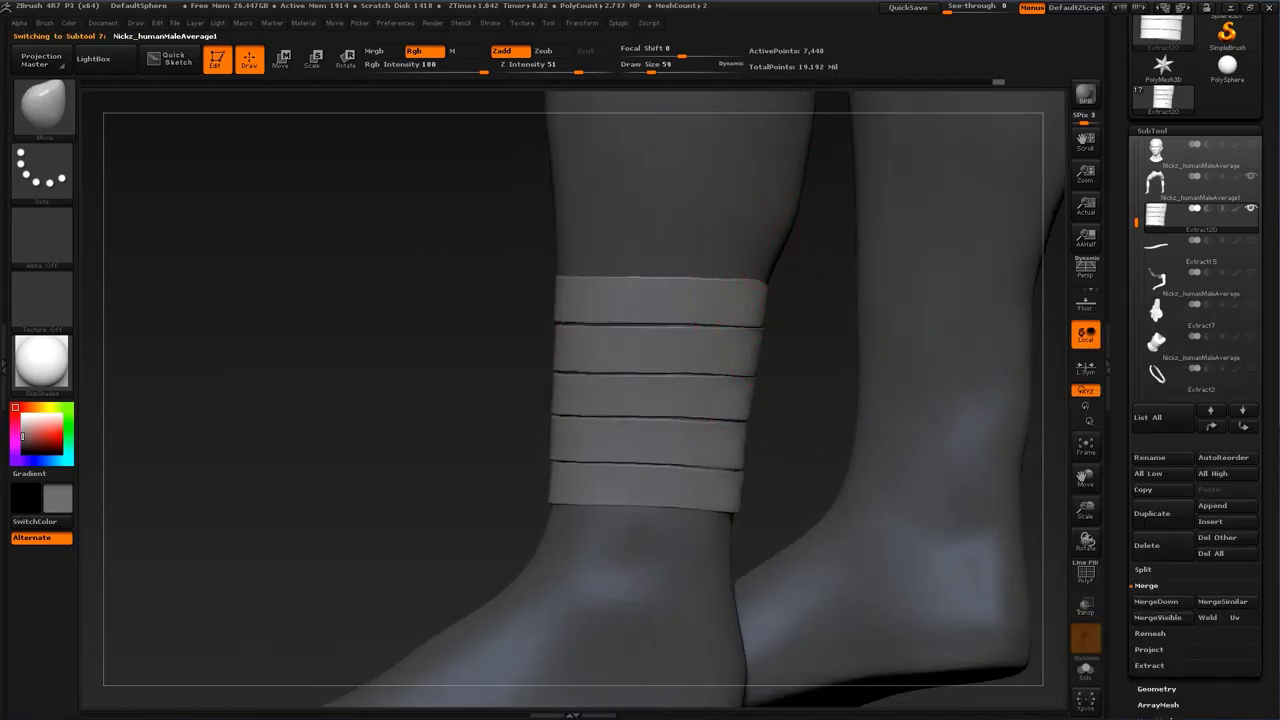
left_click(775, 240, "alt")
left_click_drag(480, 329, 451, 472, "alt")
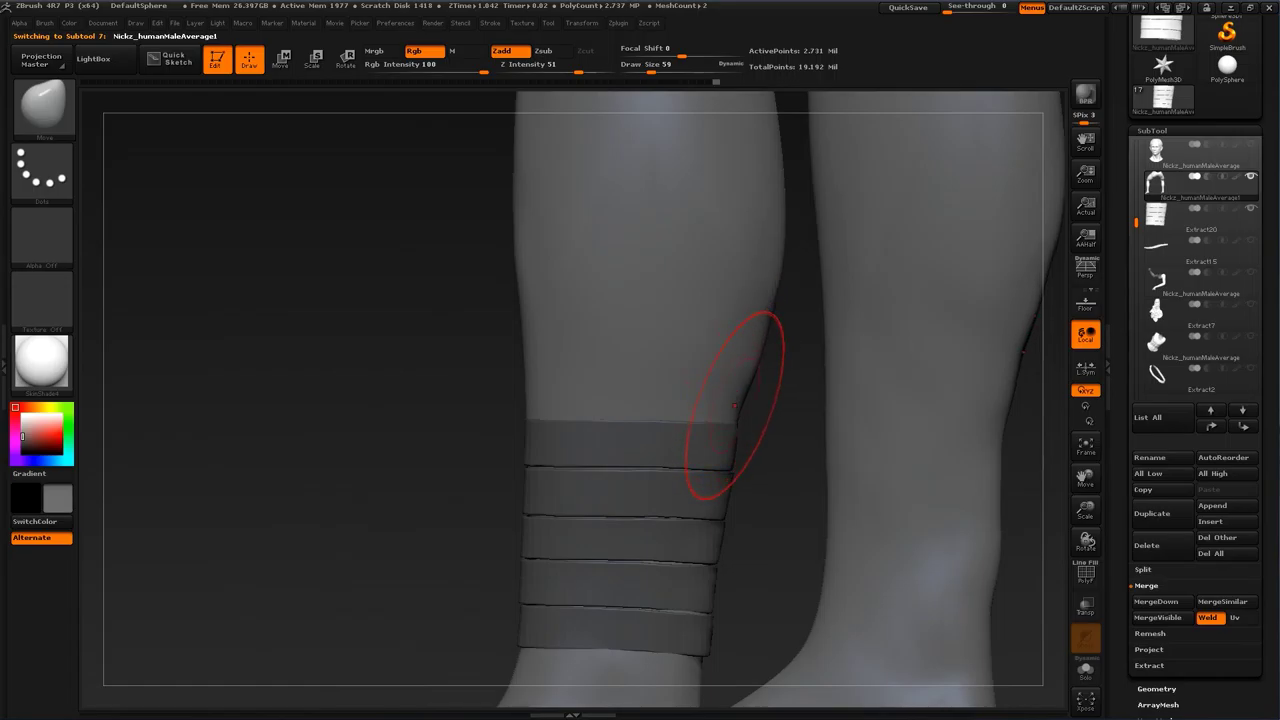
mouse_move(748, 440)
right_mouse_down("ctrl")
mouse_move(748, 350)
mouse_move(814, 371)
mouse_move(860, 330)
right_mouse_up("ctrl")
key("s")
left_click_drag(719, 316, 730, 316)
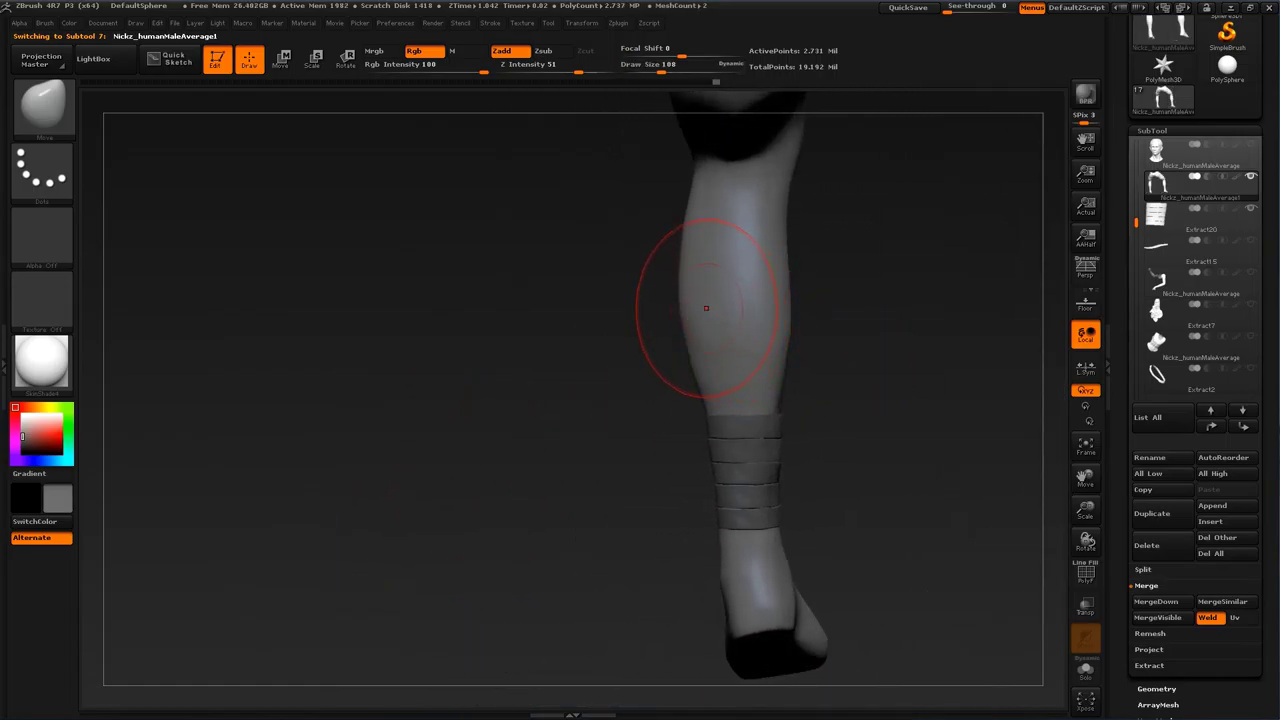
left_click_drag(610, 440, 920, 450)
Step: Reduce the draw size to 29 and mask the leg above the foot, leaving only the foot below the lowest band unmasked
right_click_drag(893, 450, 880, 509, "ctrl")
key("s")
left_click_drag(879, 513, 869, 512)
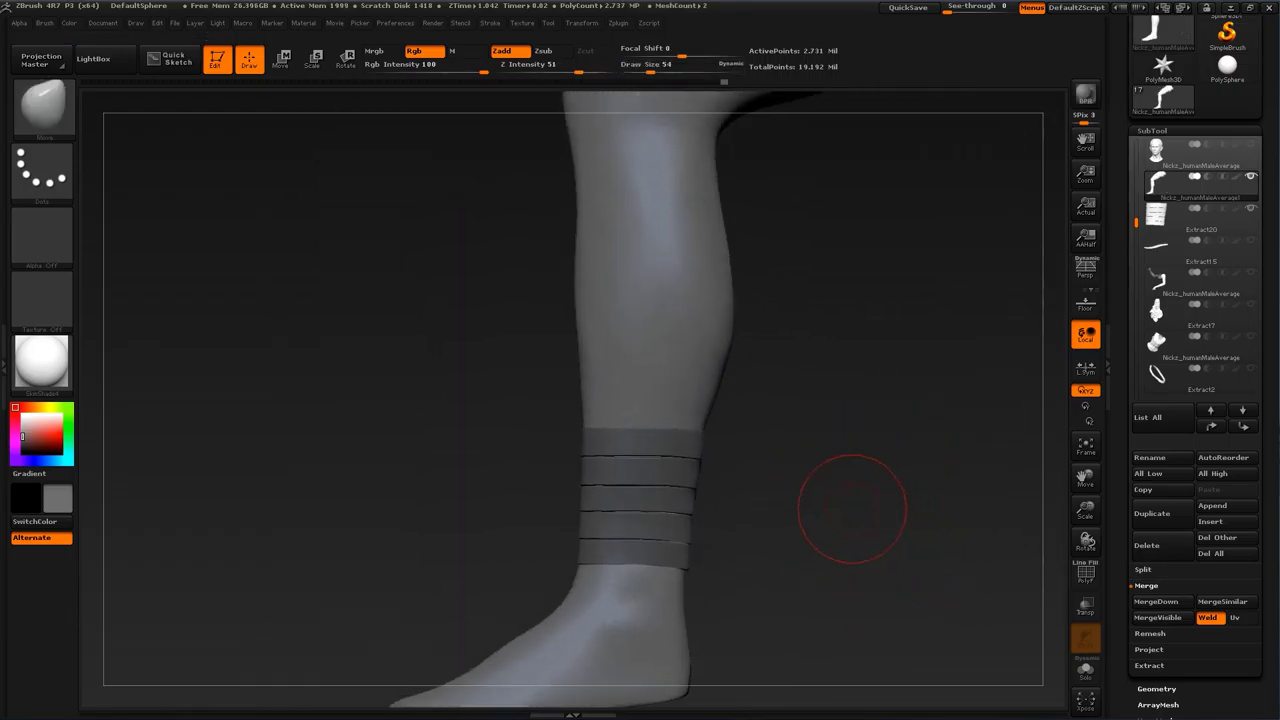
left_click_drag(852, 614, 940, 448, "alt")
right_click_drag(940, 448, 911, 507, "ctrl")
key("s")
left_click_drag(911, 507, 950, 440)
left_click_drag(851, 660, 340, 380, "alt")
left_click_drag(555, 261, 852, 356, "ctrl")
left_click_drag(957, 463, 1095, 465)
left_click_drag(996, 411, 922, 456, "alt")
left_click_drag(671, 305, 895, 412, "ctrl")
left_click_drag(958, 484, 823, 494)
left_click(820, 491, "ctrl")
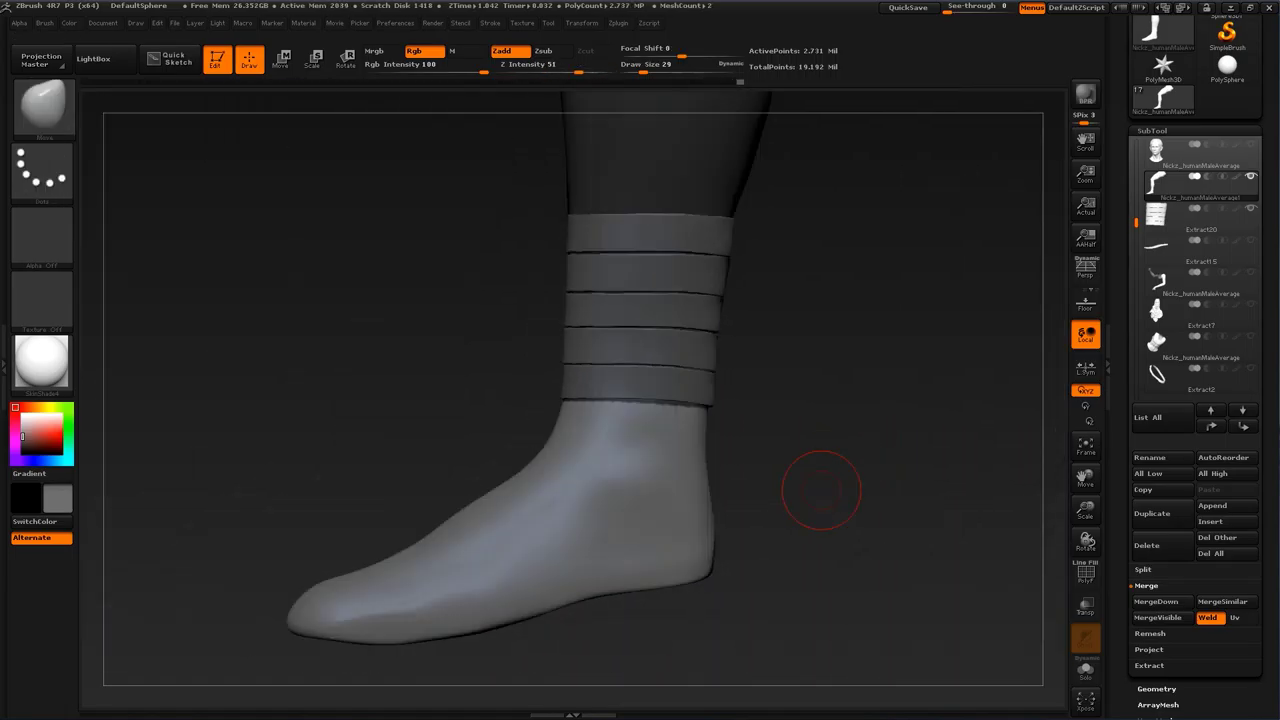
Step: Apply a slight Inflate deformation to the unmasked foot, undoing a trial Size change first
left_click_drag(1266, 600, 1266, 414)
left_click(1162, 630)
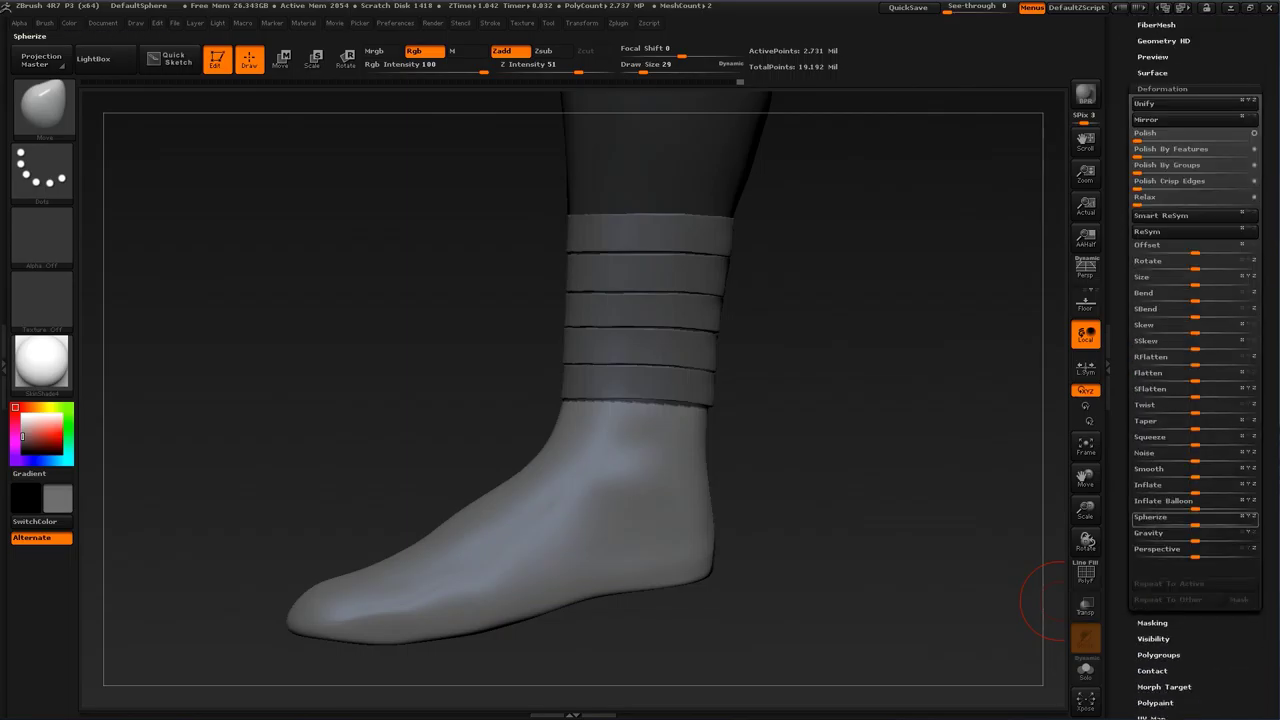
left_click_drag(1195, 283, 1198, 283)
key("ctrl+z")
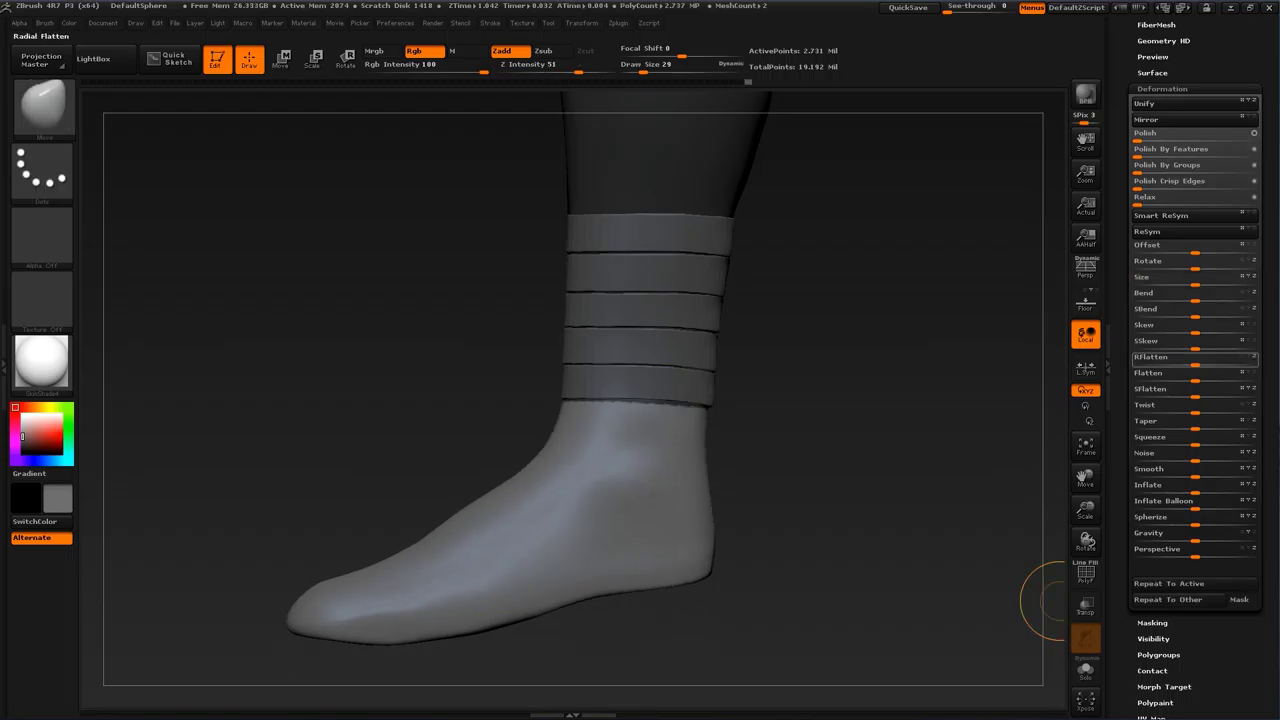
left_click_drag(1195, 489, 1200, 489)
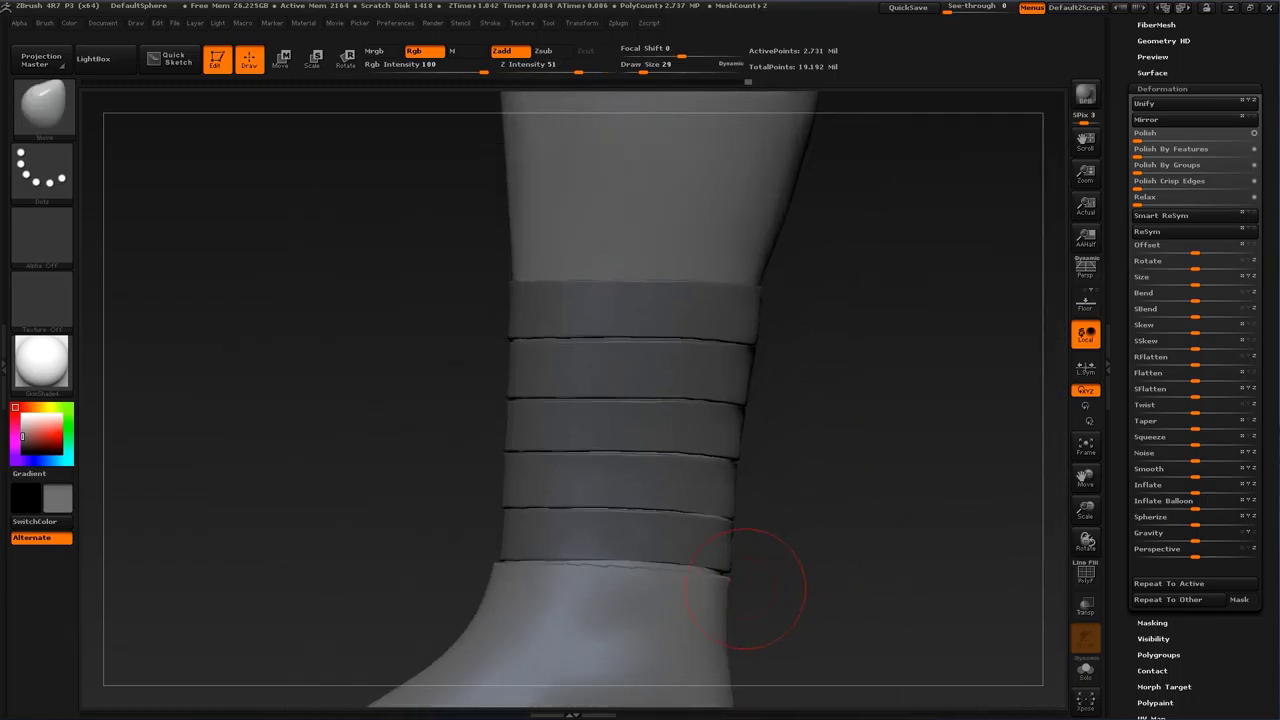
Step: Shape the foot's raised collar edge below the lowest band with draw sizes between 104 and 16
key("s")
left_click(747, 591)
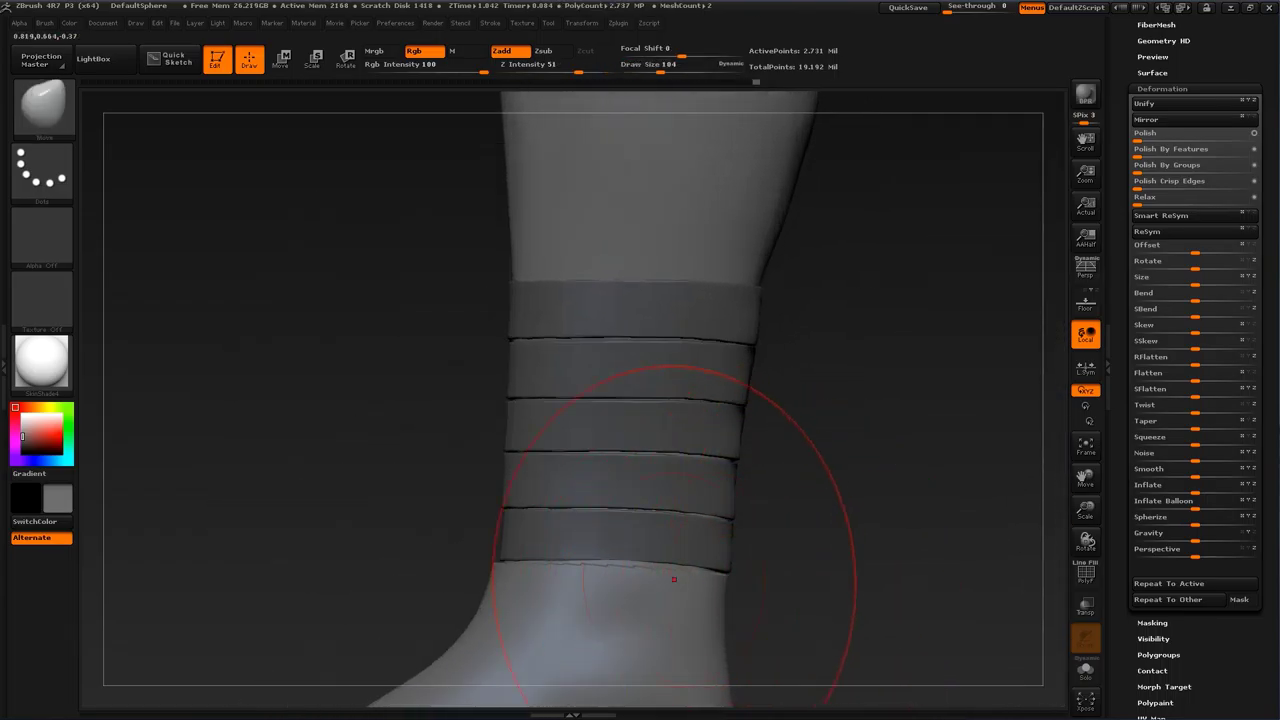
key("s")
left_click_drag(592, 567, 577, 567)
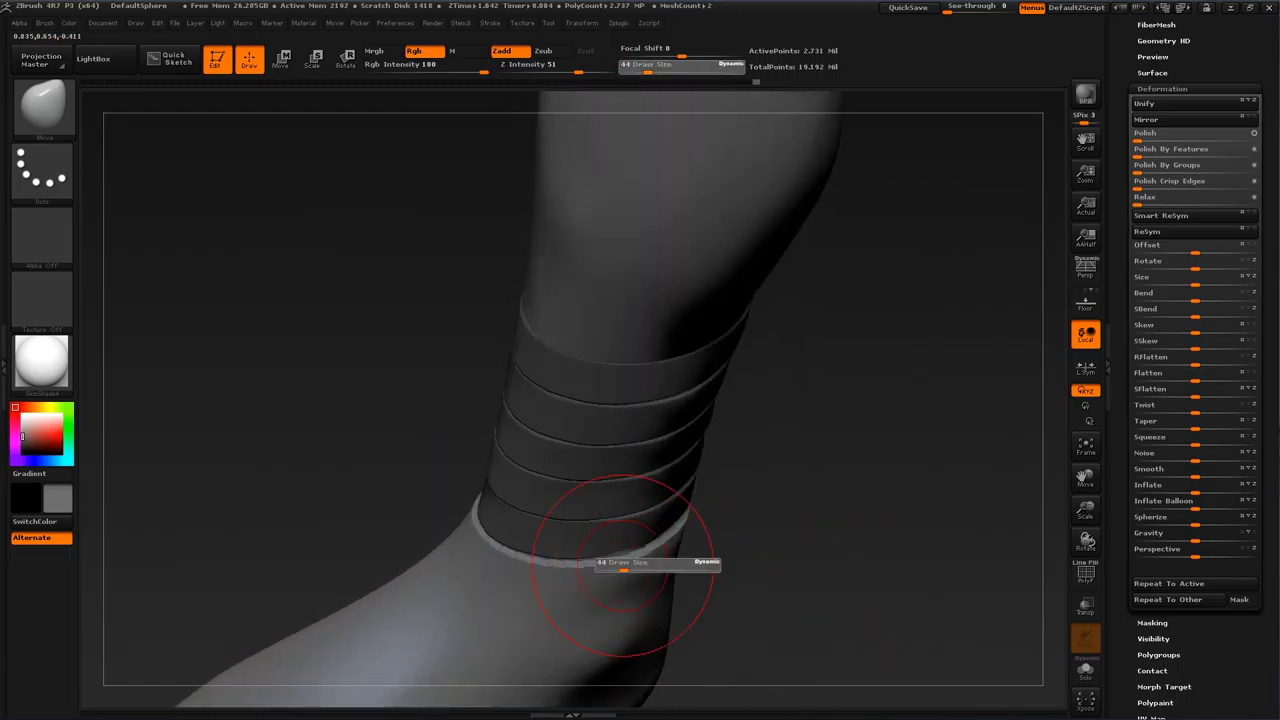
key("bracketleft")
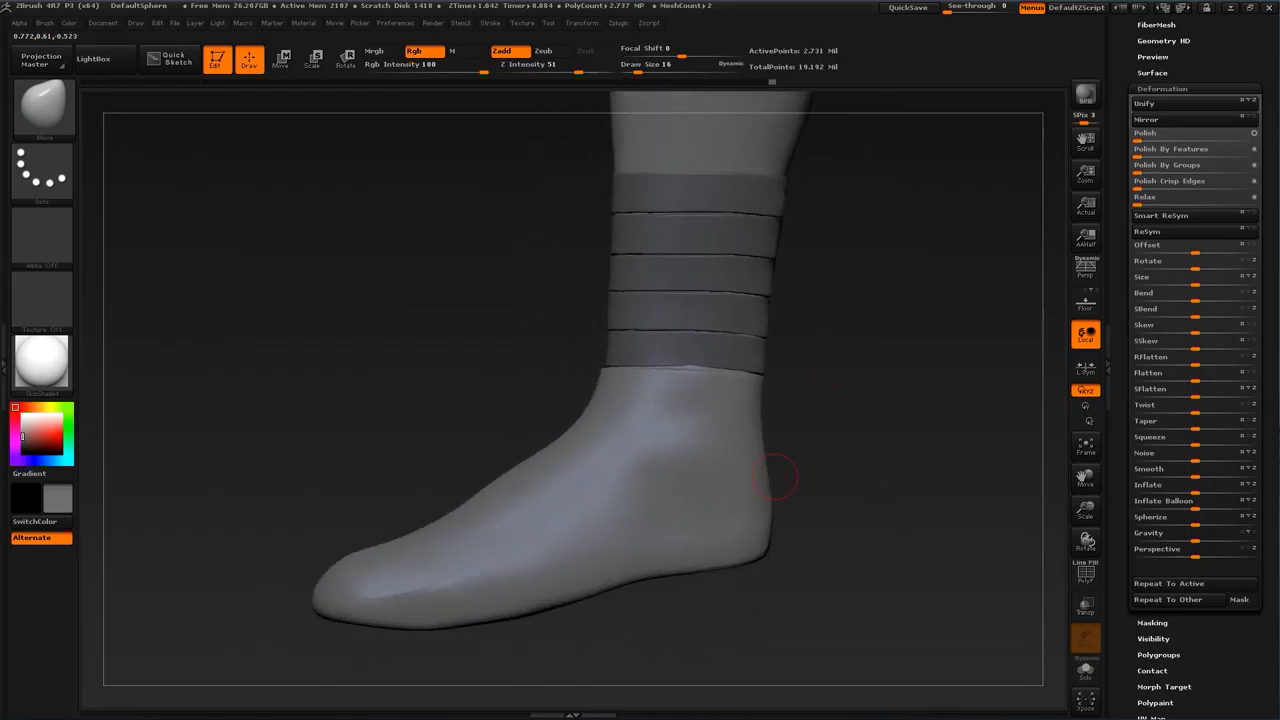
key("s")
left_click_drag(470, 492, 500, 492)
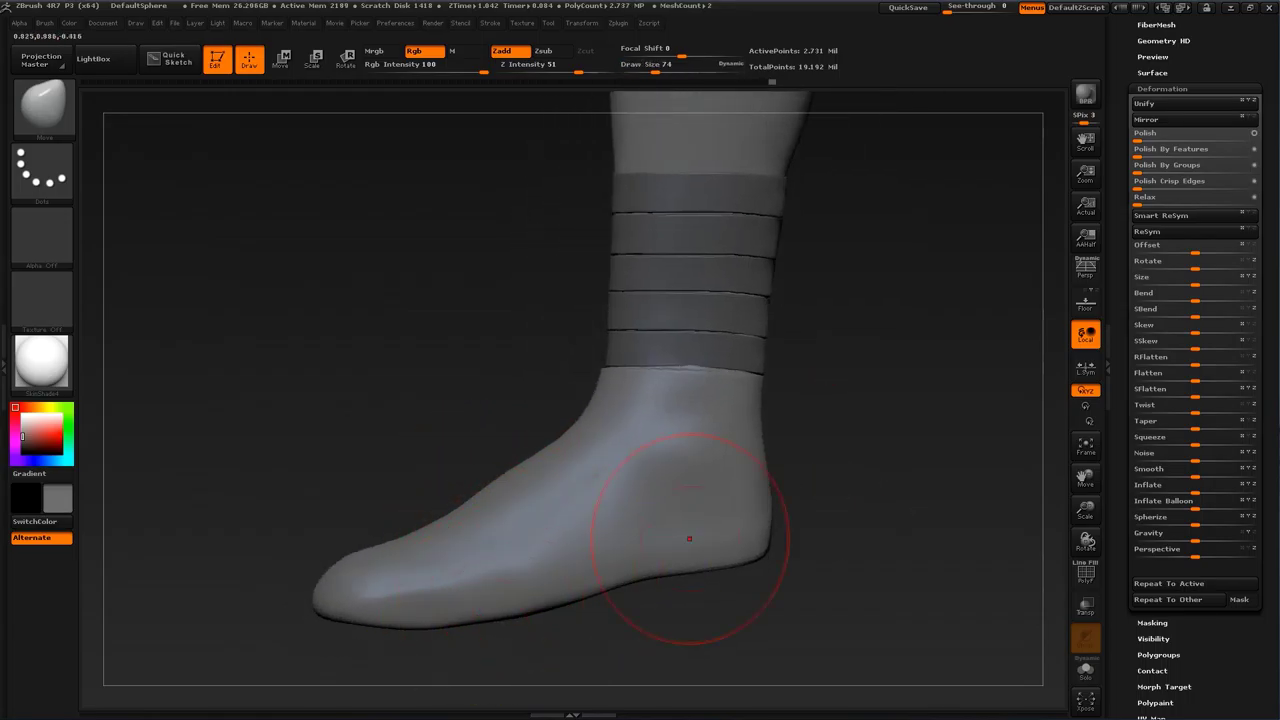
Step: Make the Extract15 sole visible and select it under the foot
left_click_drag(1265, 200, 1265, 408)
left_click(1152, 150)
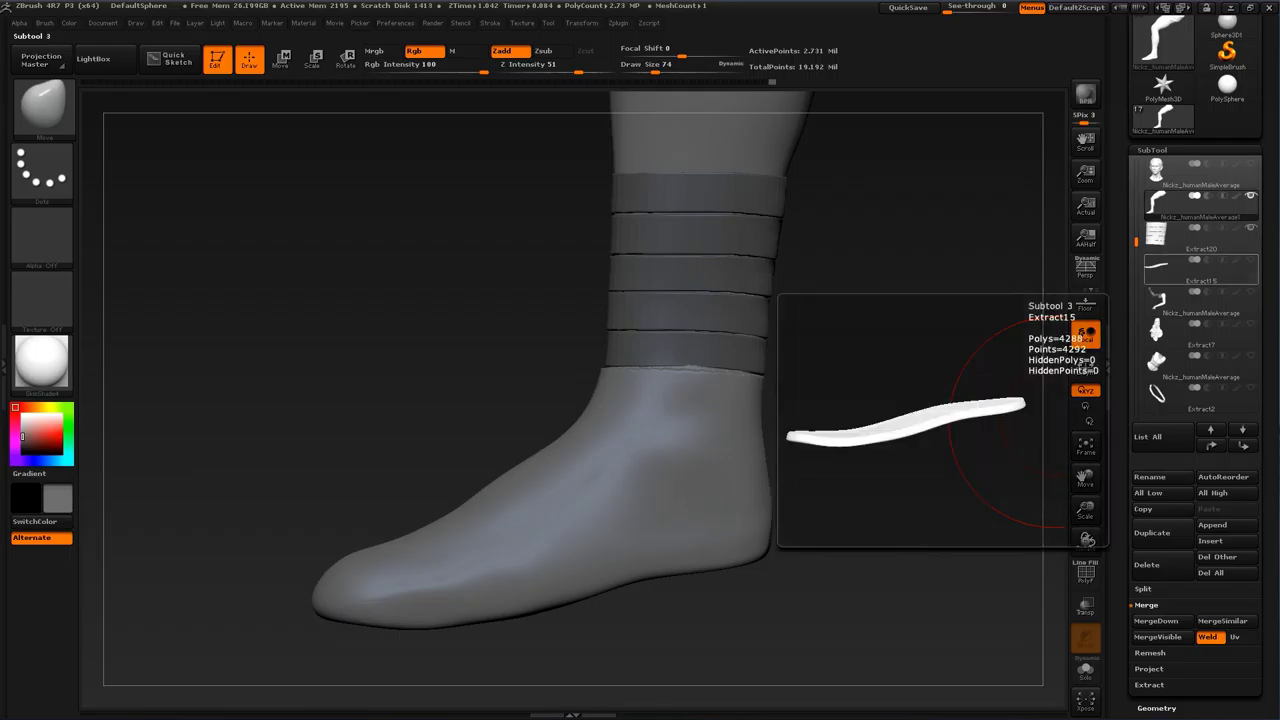
left_click(1250, 260)
left_click_drag(968, 488, 925, 415)
left_click_drag(352, 503, 372, 432)
mouse_move(560, 650)
left_mouse_down("alt")
mouse_move(659, 474)
mouse_move(655, 385)
mouse_move(662, 480)
mouse_move(649, 482)
left_mouse_up("alt")
key("s")
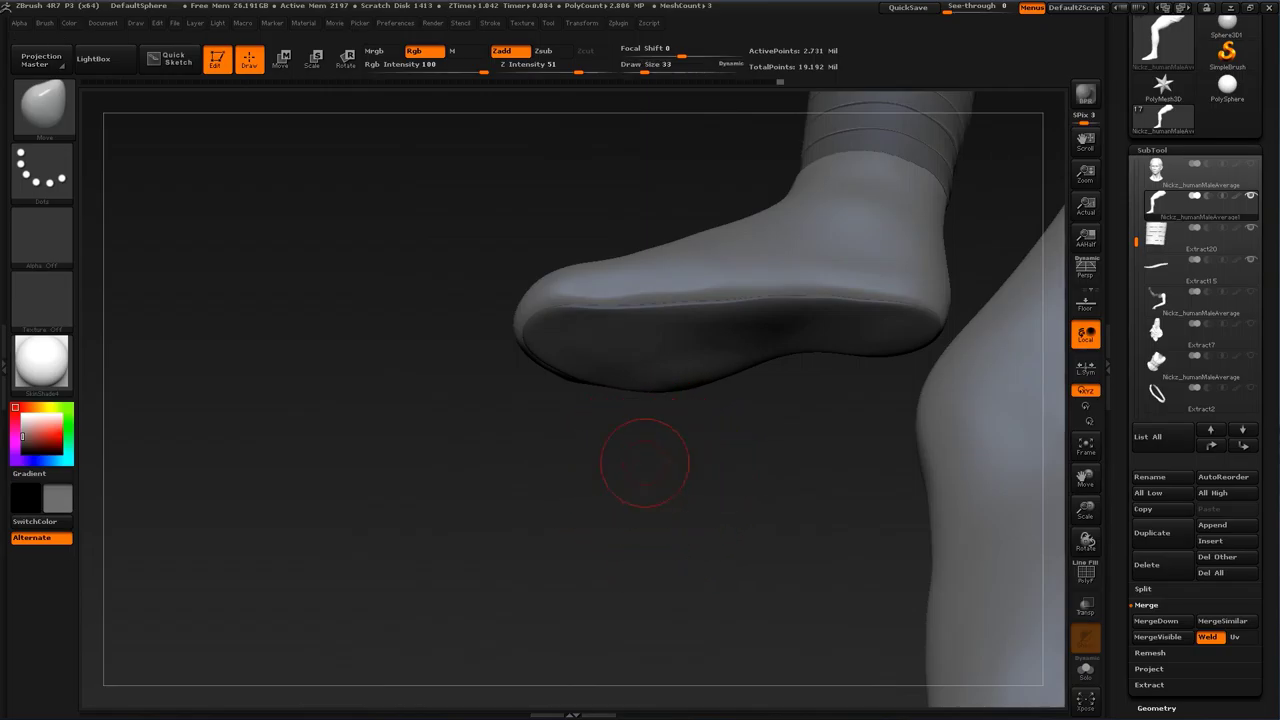
left_click(692, 366, "alt")
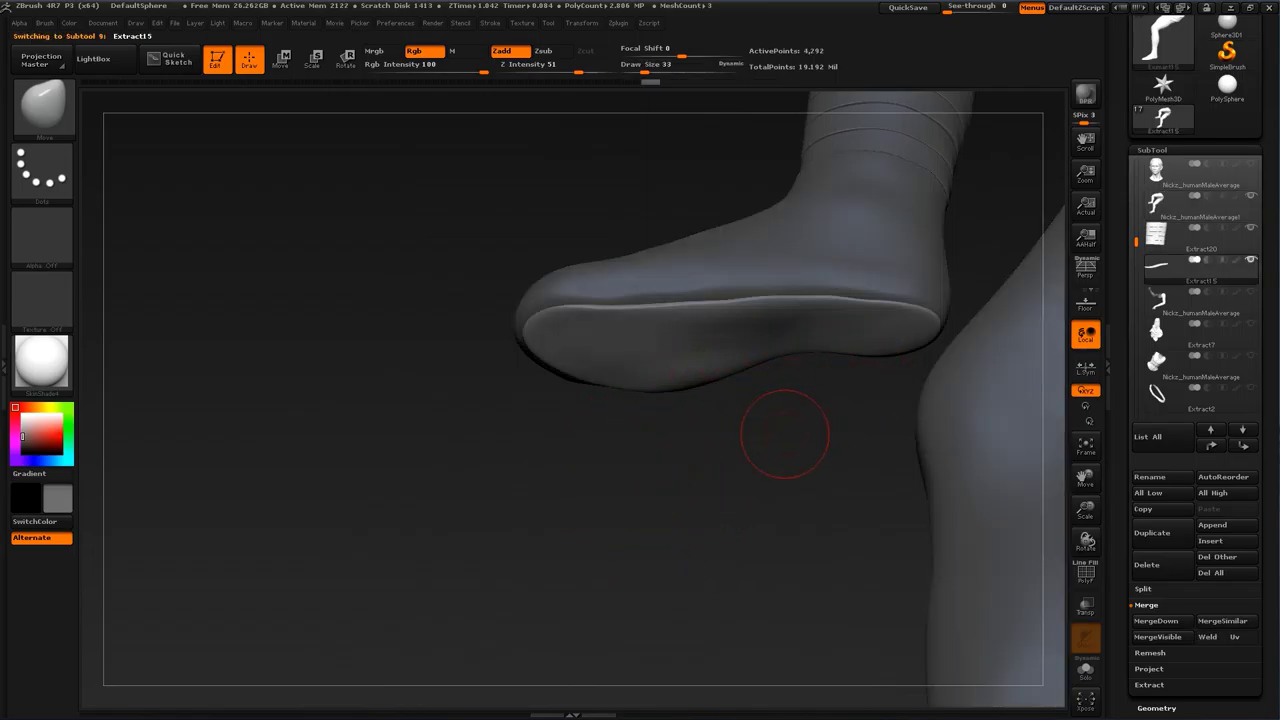
Step: Scale the sole with a transpose line laid along its underside
key("e")
left_click_drag(727, 474, 716, 395)
mouse_move(572, 320)
left_mouse_down()
mouse_move(880, 340)
mouse_move(887, 351)
left_mouse_up()
left_click_drag(572, 320, 557, 318)
Step: Move the sole with the transpose line to sit under the enlarged foot, and return to Draw mode
key("w")
left_click_drag(729, 336, 740, 365)
left_click_drag(600, 215, 715, 408)
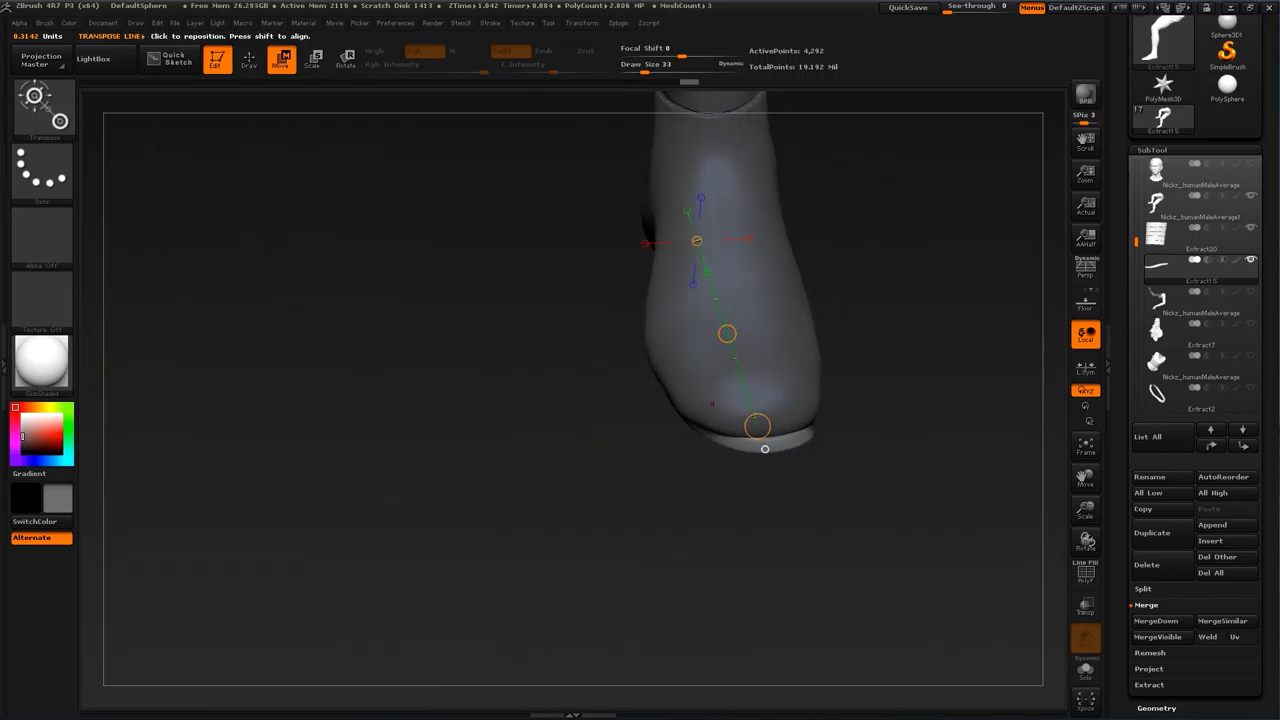
left_click_drag(727, 333, 732, 334)
left_click_drag(766, 446, 772, 346)
left_click_drag(540, 471, 541, 471)
mouse_move(694, 506)
left_mouse_down()
mouse_move(595, 346)
mouse_move(609, 324)
left_mouse_up()
right_click_drag(609, 324, 615, 326)
left_click_drag(627, 349, 650, 335)
key("q")
Step: Fit the sole's arch and heel edge to the foot with the Move brush
right_click_drag(663, 334, 708, 330)
mouse_move(870, 140)
left_mouse_down()
mouse_move(889, 400)
mouse_move(849, 320)
mouse_move(800, 299)
left_mouse_up()
key("s")
left_click_drag(894, 356, 1050, 265, "alt")
left_click_drag(1030, 300, 459, 619, "alt")
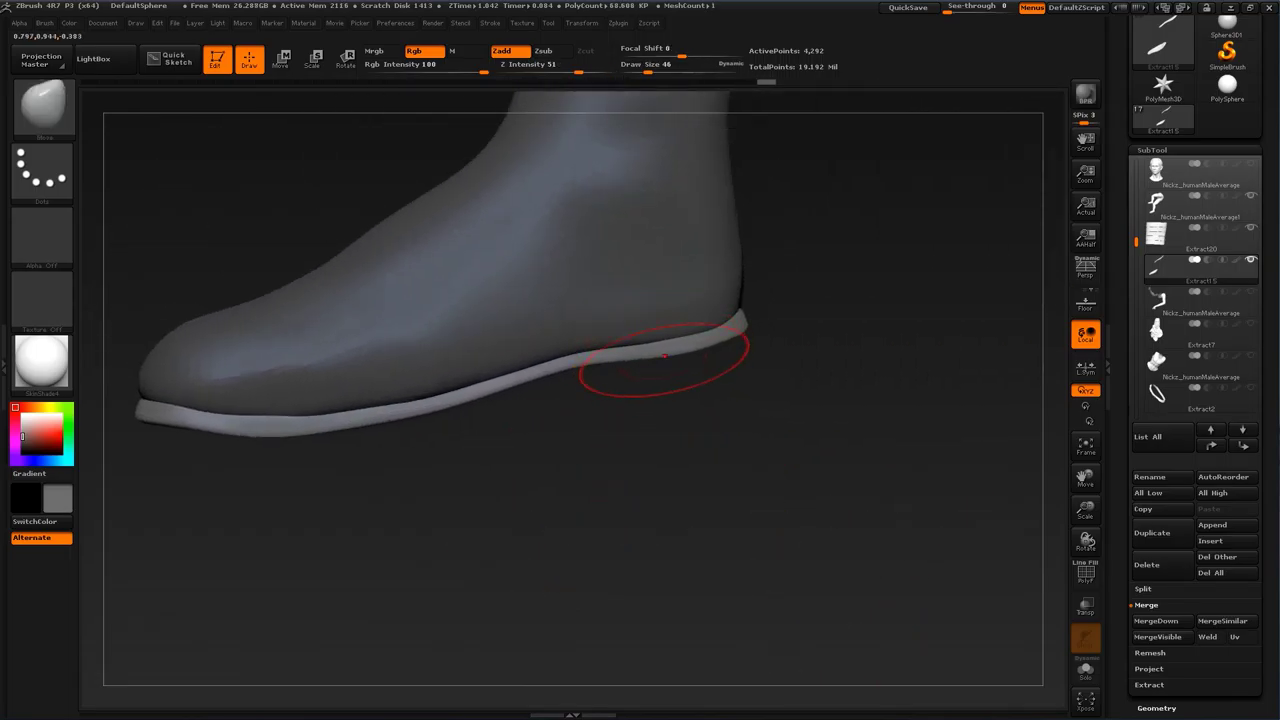
key("s")
left_click_drag(624, 404, 658, 404)
mouse_move(627, 348)
left_mouse_down()
mouse_move(694, 347)
mouse_move(671, 352)
left_mouse_up()
Step: Adjust the sole's toe end and inner outline to the foot with draw size 101
key("s")
left_click_drag(458, 428, 611, 403)
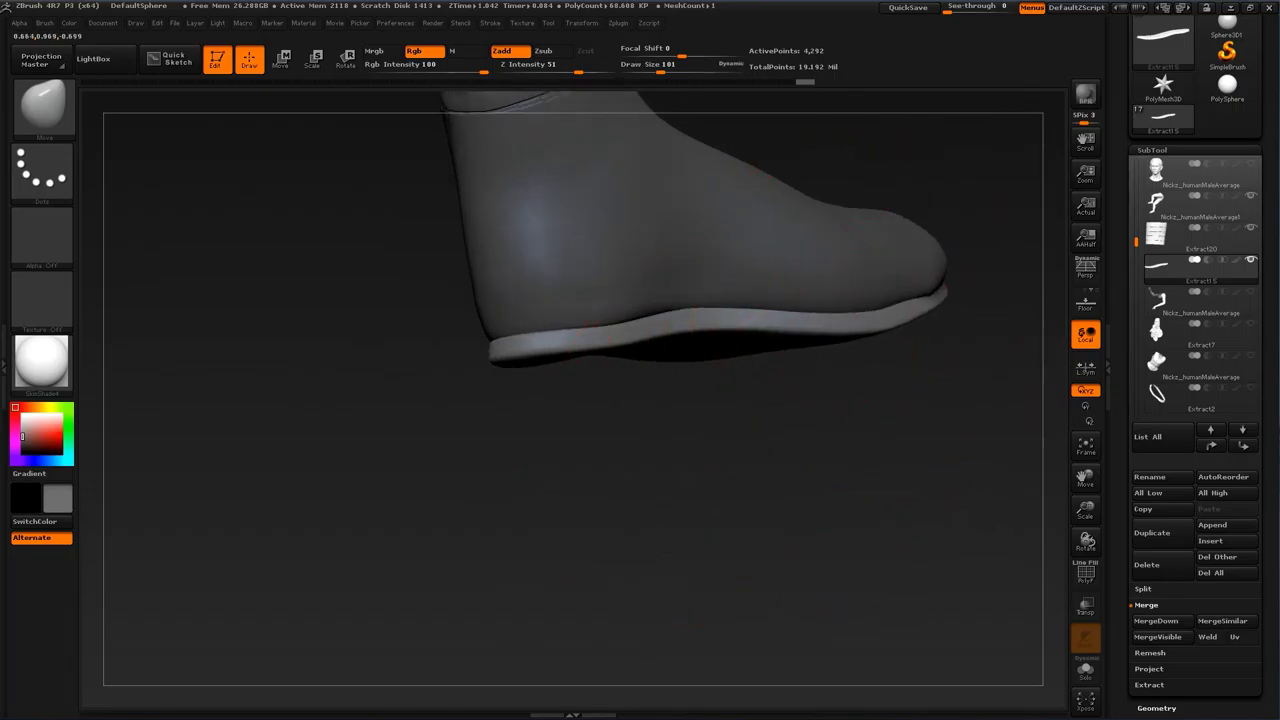
left_click_drag(868, 350, 889, 354)
left_click_drag(926, 304, 932, 312)
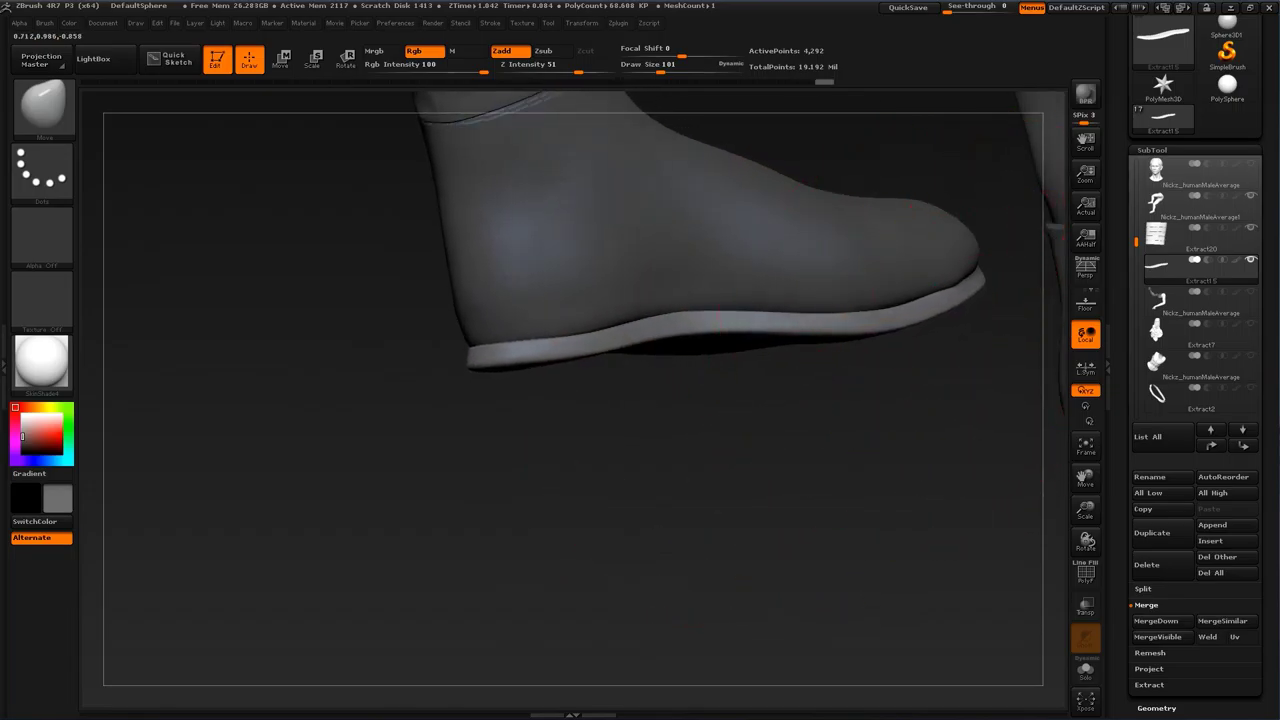
mouse_move(703, 422)
left_mouse_down()
mouse_move(620, 390)
mouse_move(590, 320)
mouse_move(650, 290)
mouse_move(640, 300)
left_mouse_up()
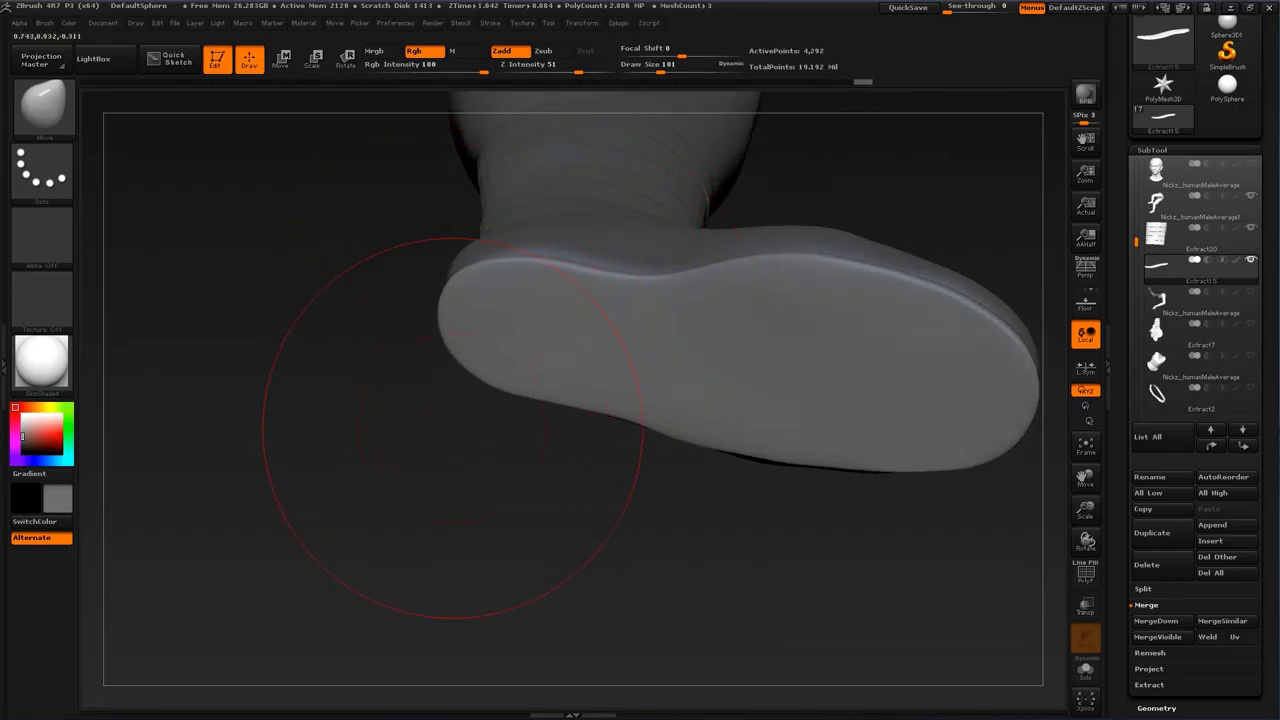
mouse_move(453, 428)
left_mouse_down()
mouse_move(465, 310)
mouse_move(440, 295)
mouse_move(450, 435)
mouse_move(425, 485)
left_mouse_up()
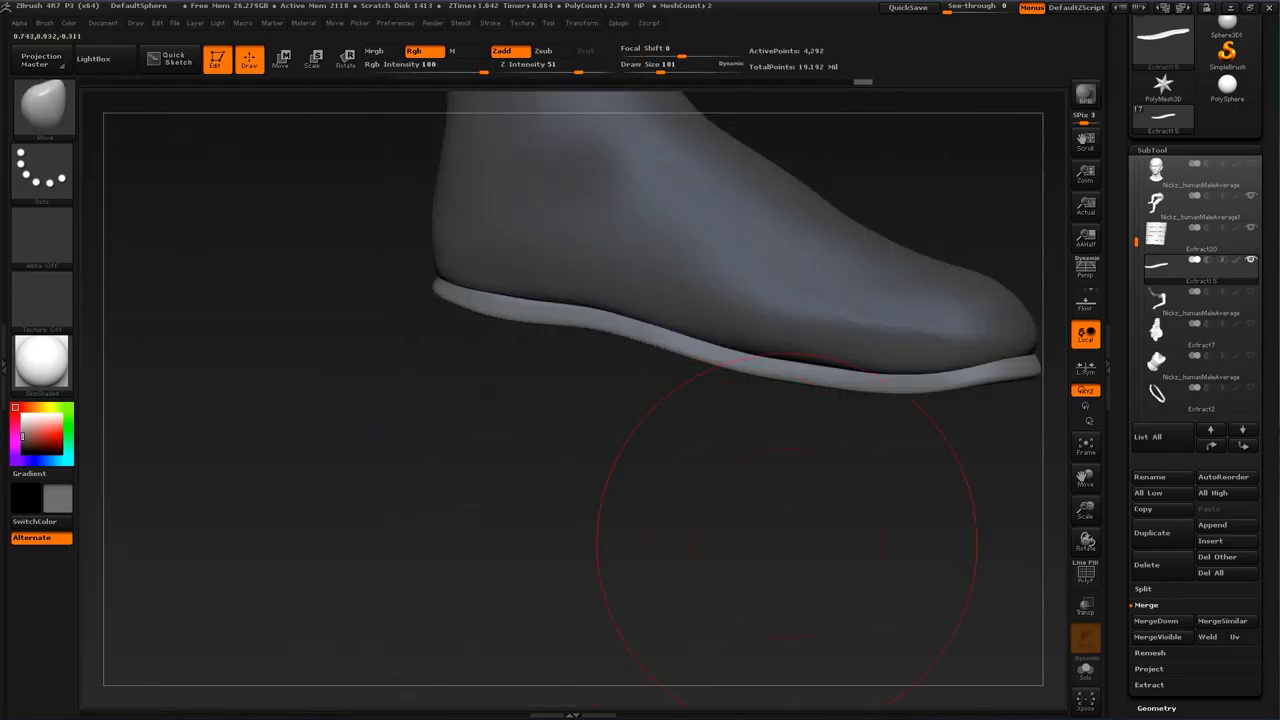
left_click_drag(614, 514, 837, 523)
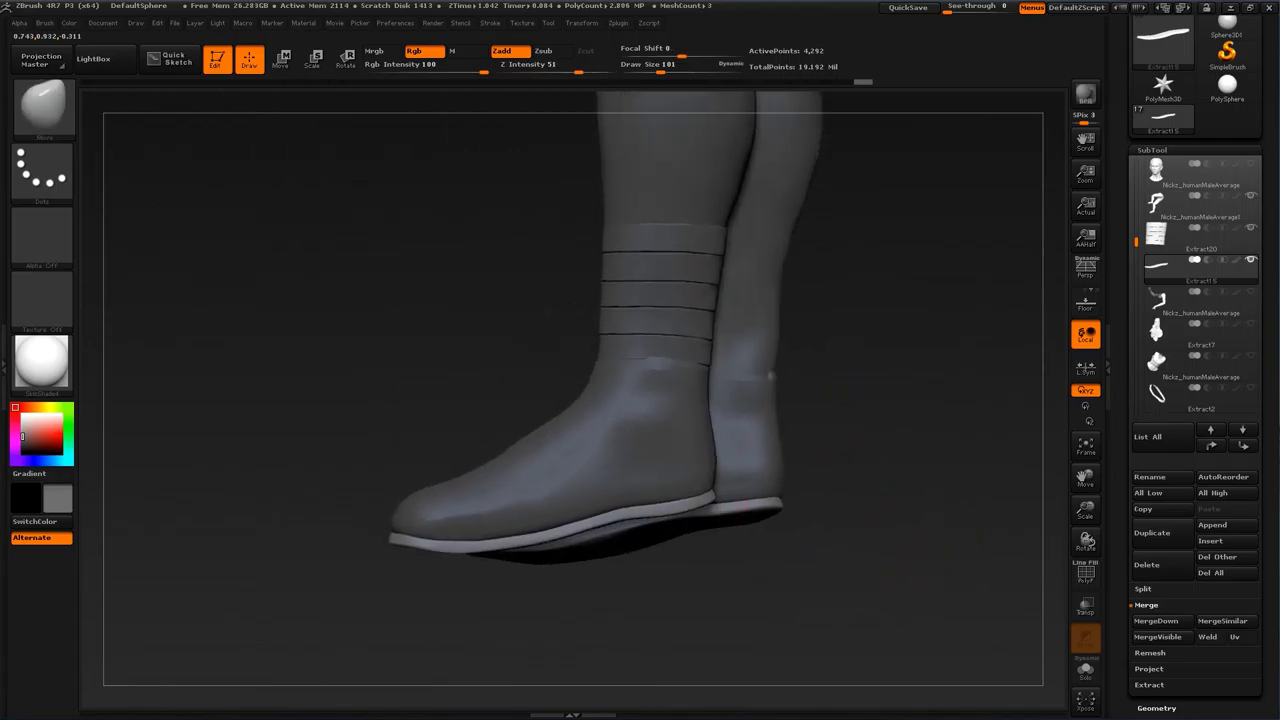
Step: Select the foot mesh and shape its toe and heel to meet the sole with draw size 59, smoothing the surface
mouse_move(400, 385)
left_mouse_down()
mouse_move(371, 417)
mouse_move(391, 423)
left_mouse_up()
key("s")
left_click_drag(422, 479, 412, 479)
left_click(425, 488, "alt")
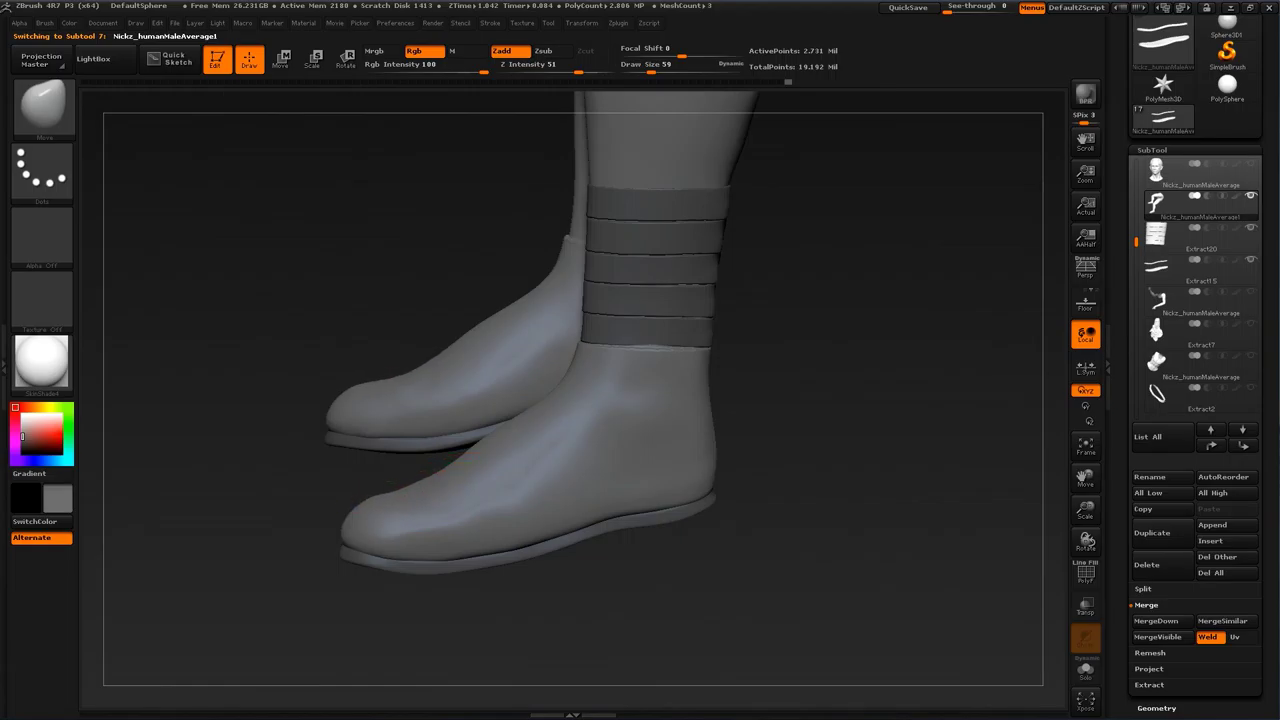
mouse_move(435, 624)
left_mouse_down()
mouse_move(523, 597)
mouse_move(556, 612)
mouse_move(657, 516)
mouse_move(450, 482)
left_mouse_up()
left_click_drag(334, 483, 445, 484)
mouse_move(312, 468)
left_mouse_down()
mouse_move(385, 488)
mouse_move(400, 514)
left_mouse_up()
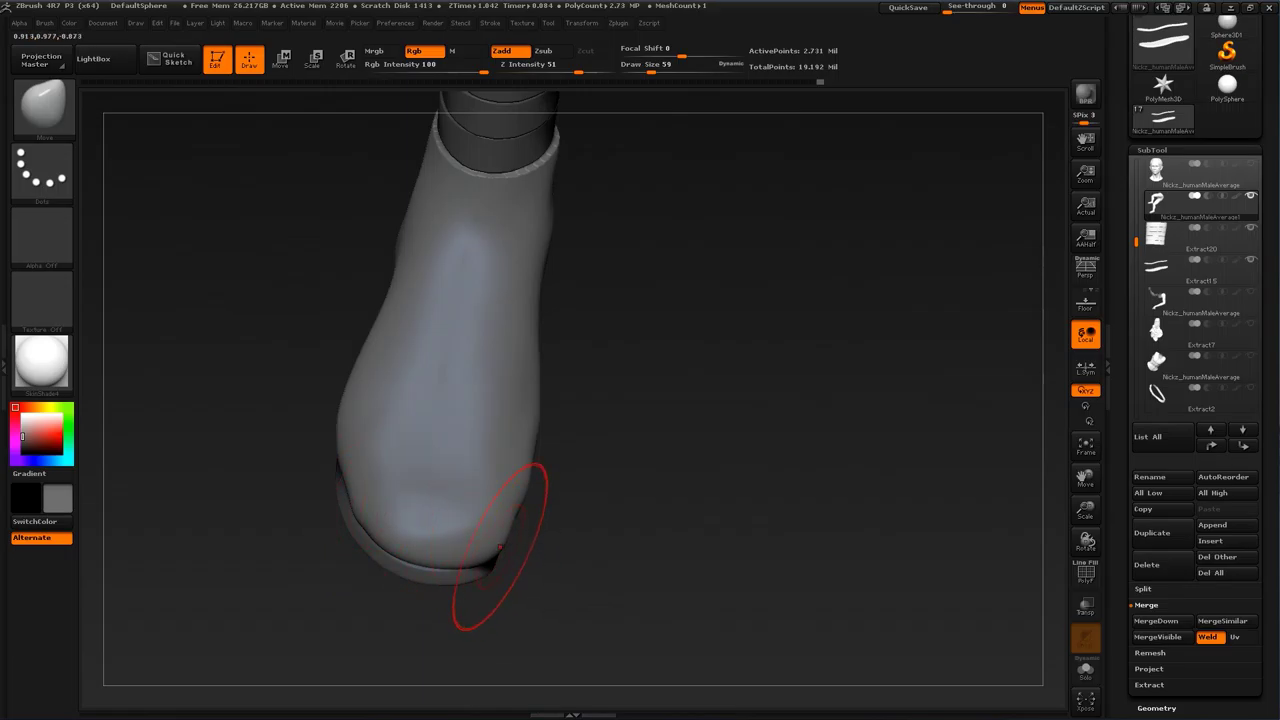
left_click_drag(588, 553, 523, 535)
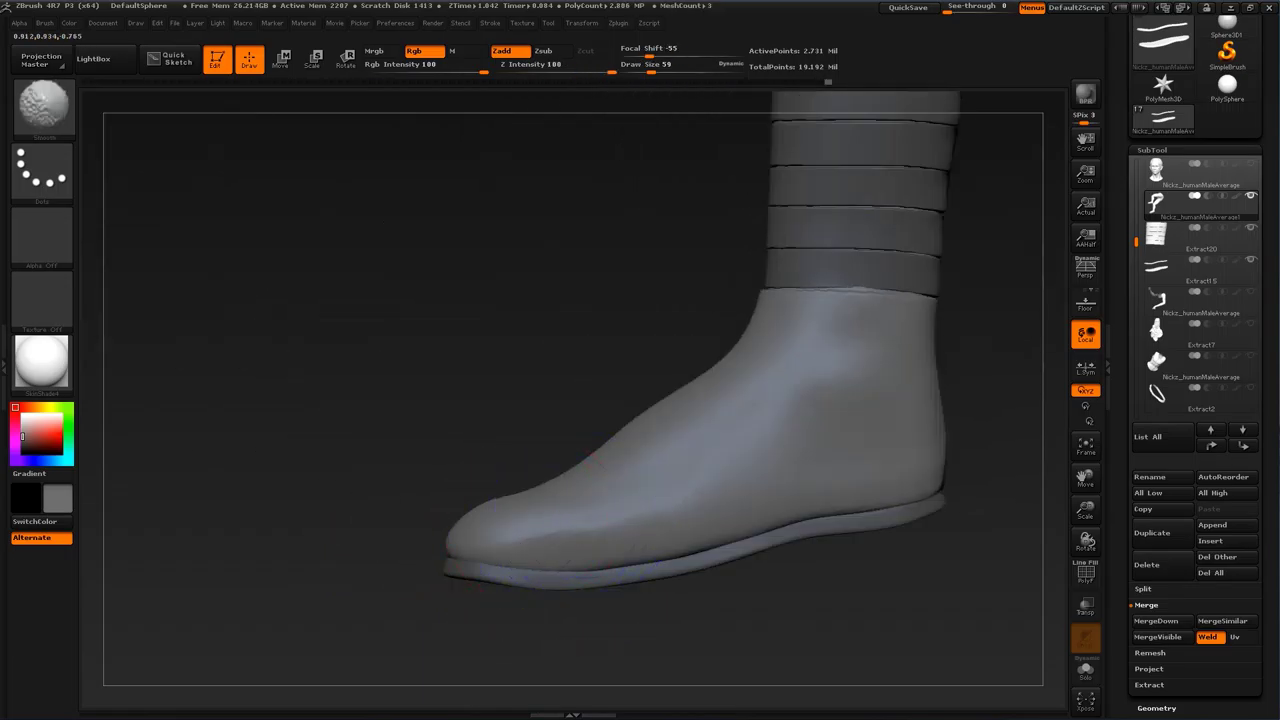
left_click_drag(455, 420, 443, 354, "alt")
mouse_move(955, 465)
left_mouse_down("alt")
mouse_move(789, 448)
mouse_move(789, 520)
left_mouse_up("alt")
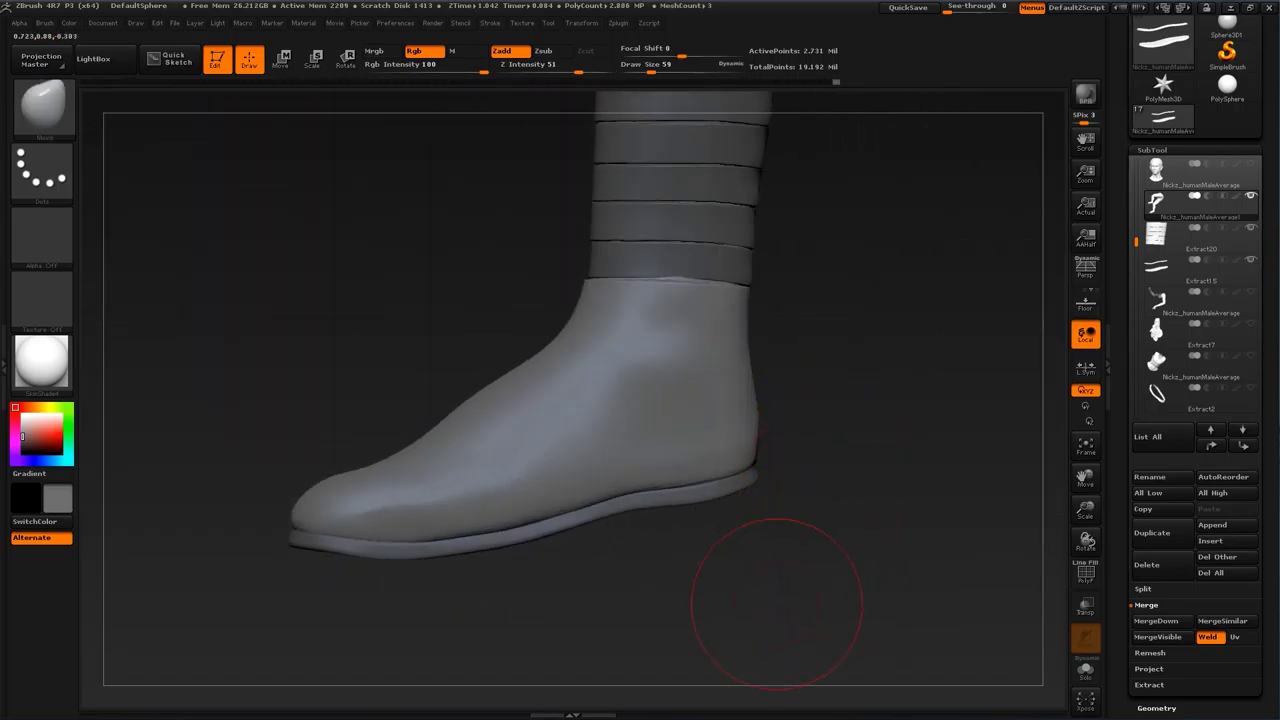
Step: Reduce the draw size to 11 and smooth the foot's collar edge along the outer side of the ankle
key("s")
mouse_move(638, 609)
left_mouse_down()
mouse_move(619, 613)
mouse_move(667, 607)
left_mouse_up()
key("s")
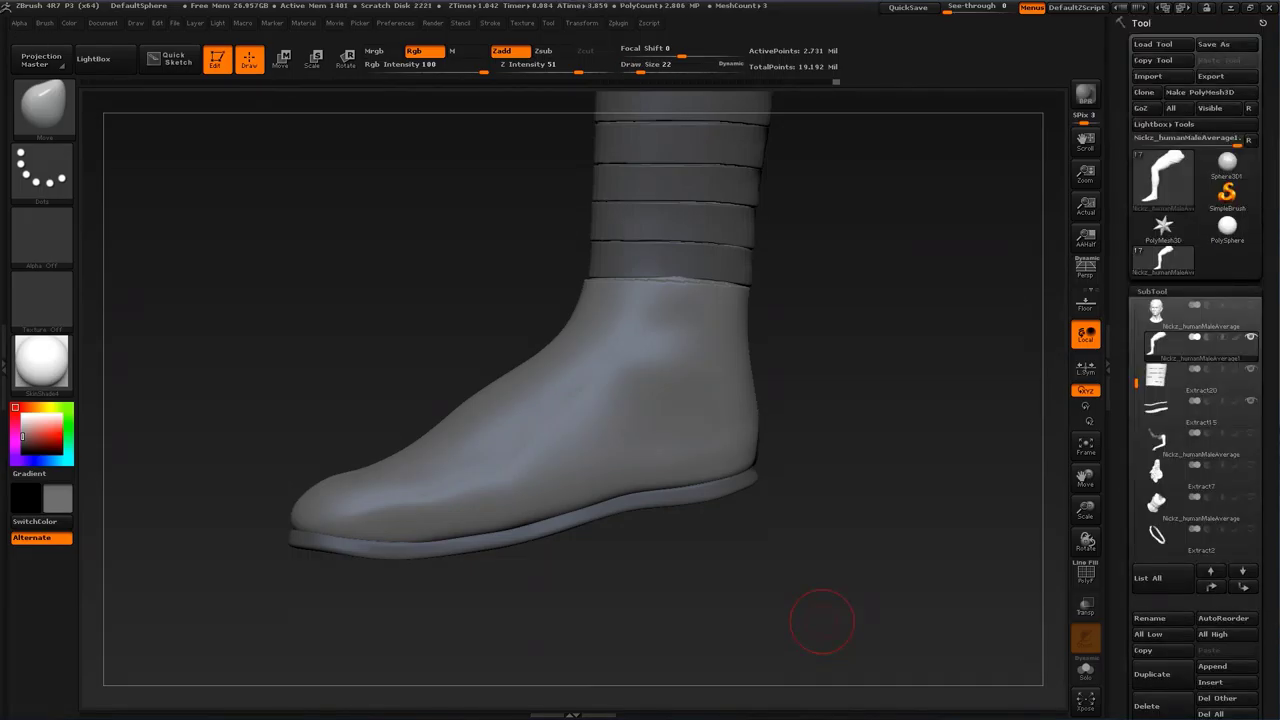
left_click_drag(822, 621, 848, 514)
mouse_move(754, 557)
left_mouse_down()
mouse_move(781, 581)
mouse_move(805, 552)
left_mouse_up()
key("s")
left_click_drag(805, 552, 846, 514)
left_click_drag(664, 356, 700, 351, "shift")
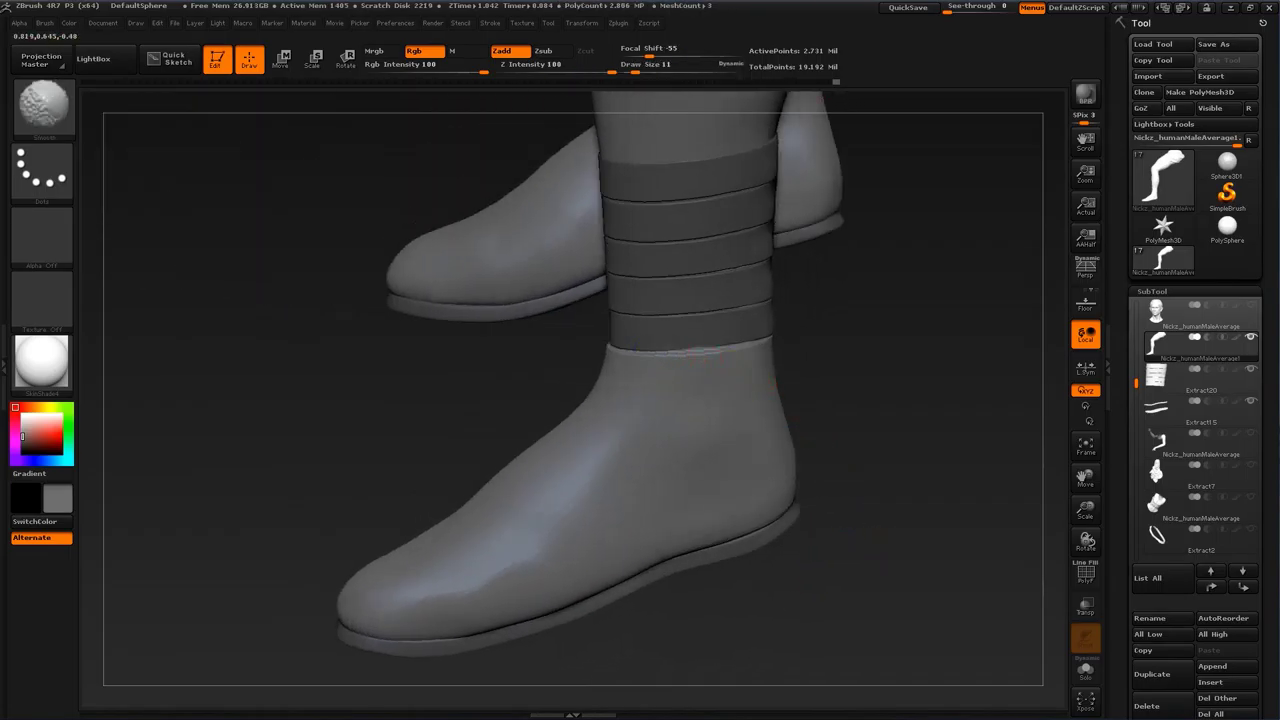
Step: Smooth the remaining collar edge below the lowest band around the front and other sides of the ankle
left_click_drag(804, 350, 852, 413)
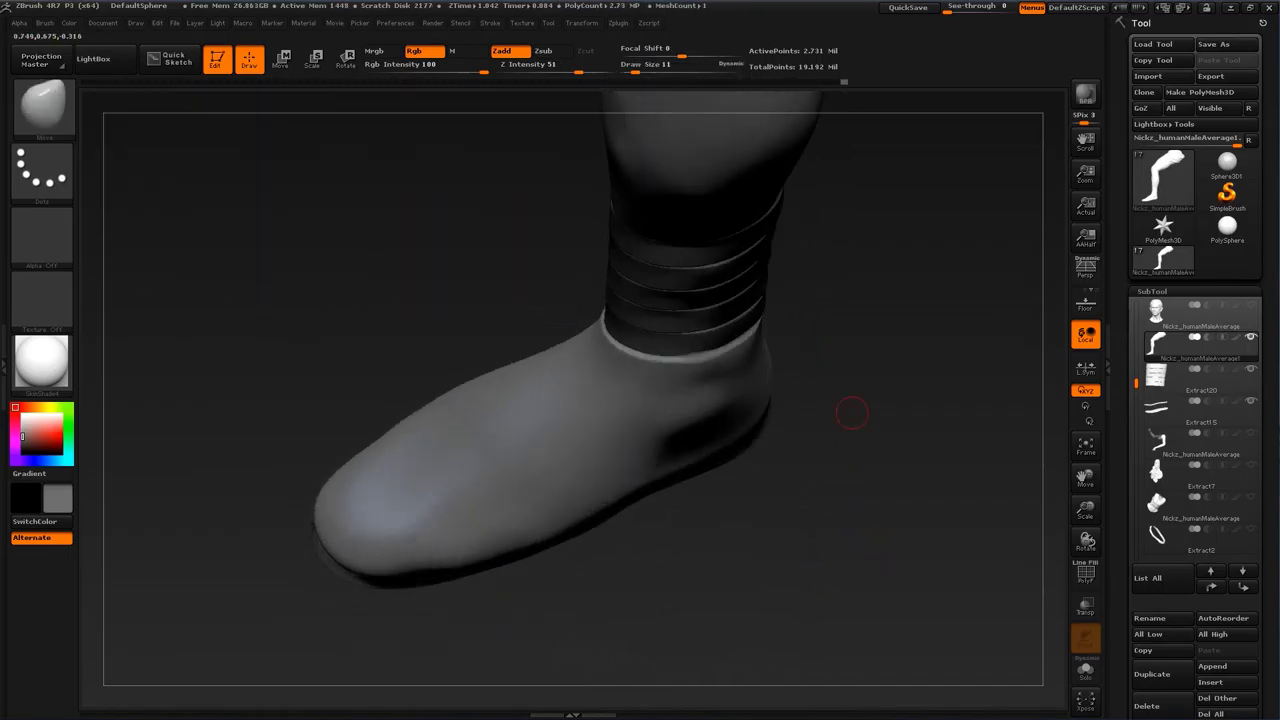
left_click_drag(820, 323, 590, 390)
left_click_drag(575, 460, 640, 525)
left_click_drag(682, 350, 686, 368, "shift")
left_click_drag(849, 280, 752, 420)
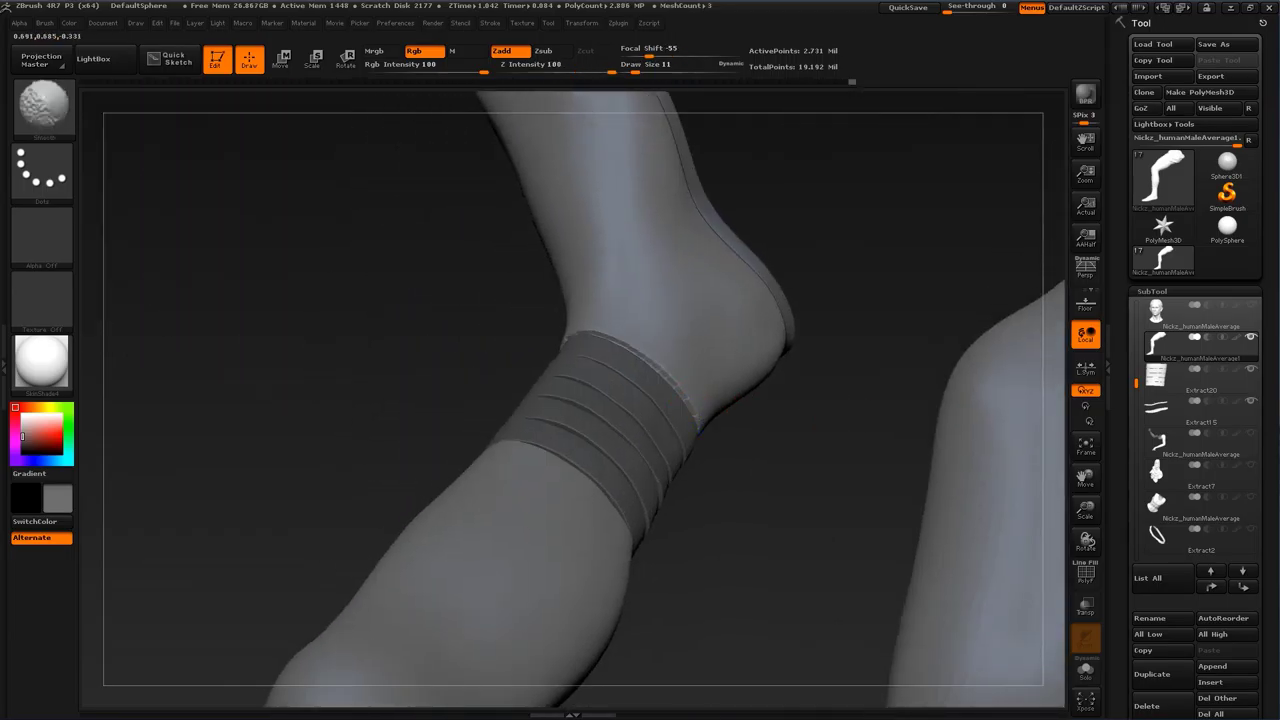
left_click_drag(446, 363, 560, 372)
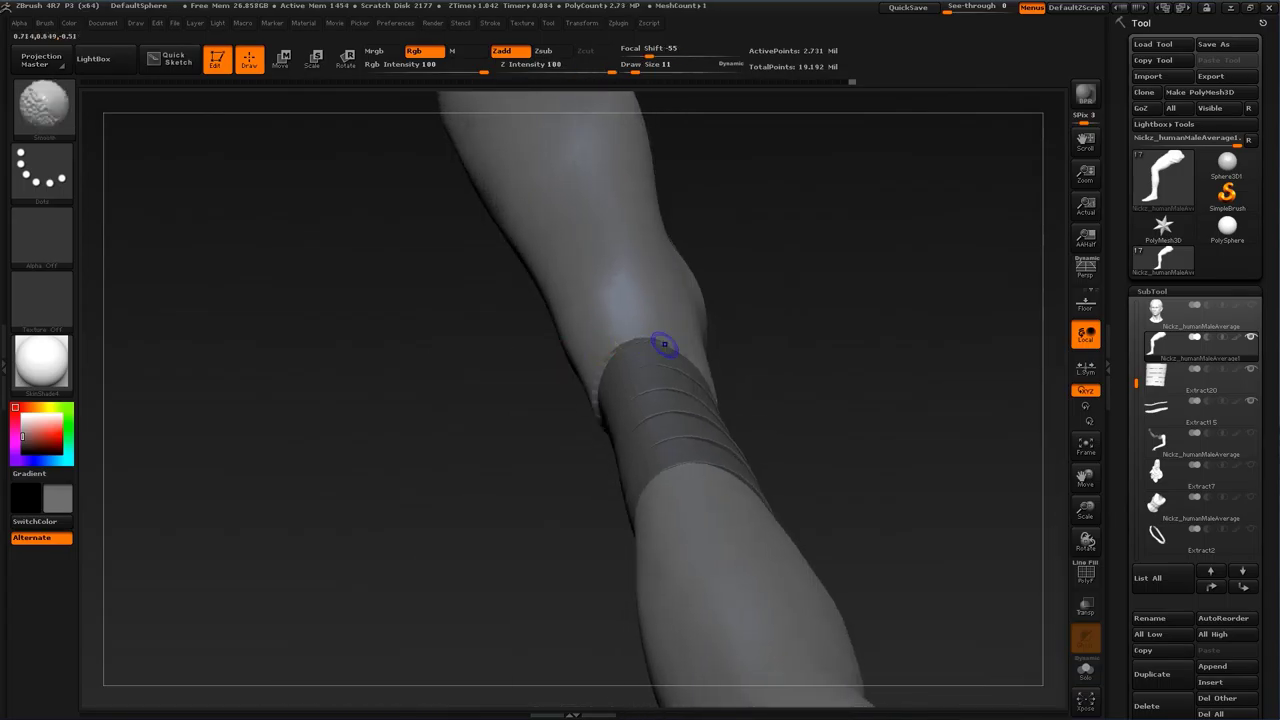
left_click_drag(514, 443, 604, 365)
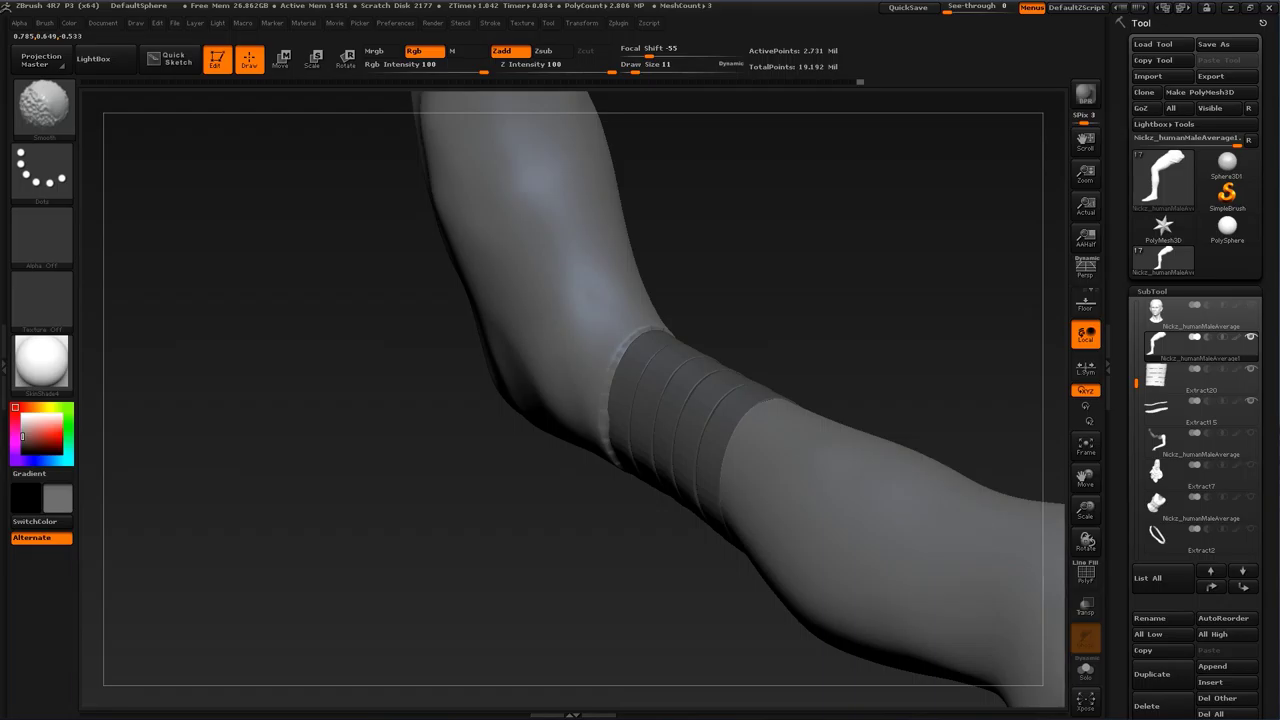
left_click_drag(560, 620, 572, 530)
left_click_drag(606, 455, 630, 380, "shift")
Step: Pull the foot's collar edge against the lowest ankle band with the Move brush at draw sizes 27 and 16, and smooth the seam
mouse_move(600, 580)
left_mouse_down()
mouse_move(655, 580)
mouse_move(600, 552)
left_mouse_up()
key("s")
left_click_drag(580, 418, 594, 418)
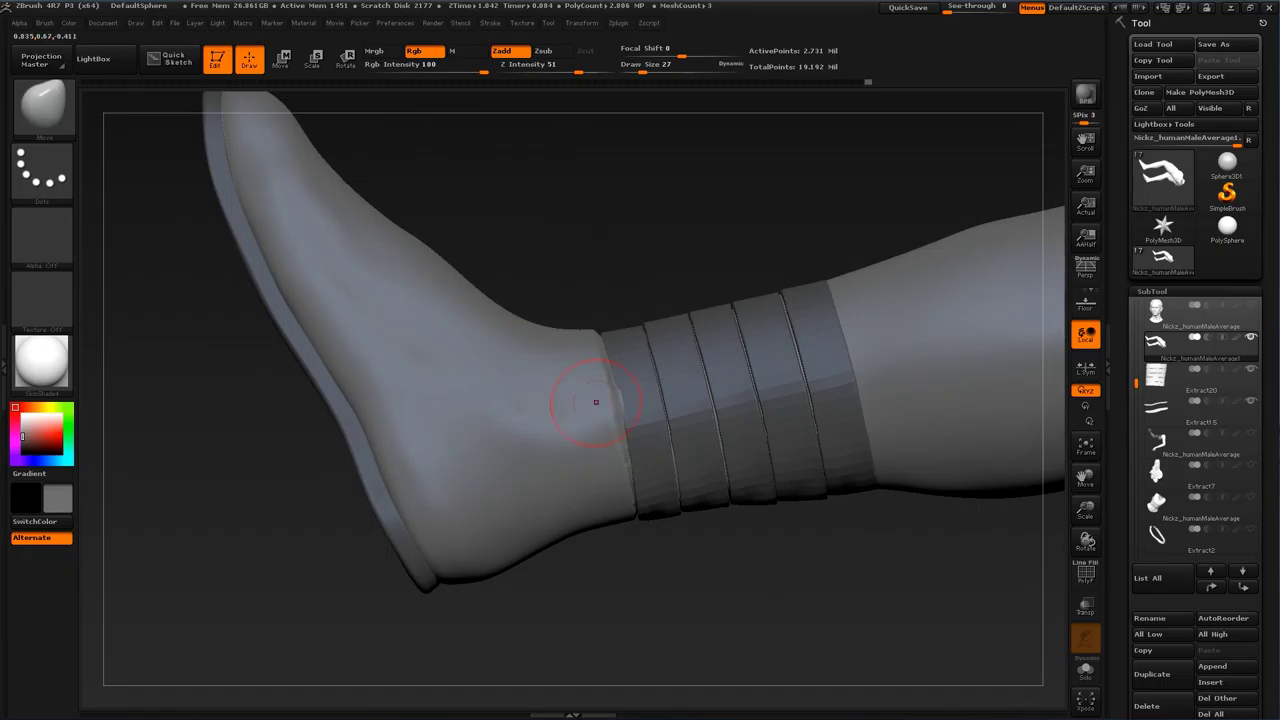
key("s")
left_click_drag(645, 401, 639, 402)
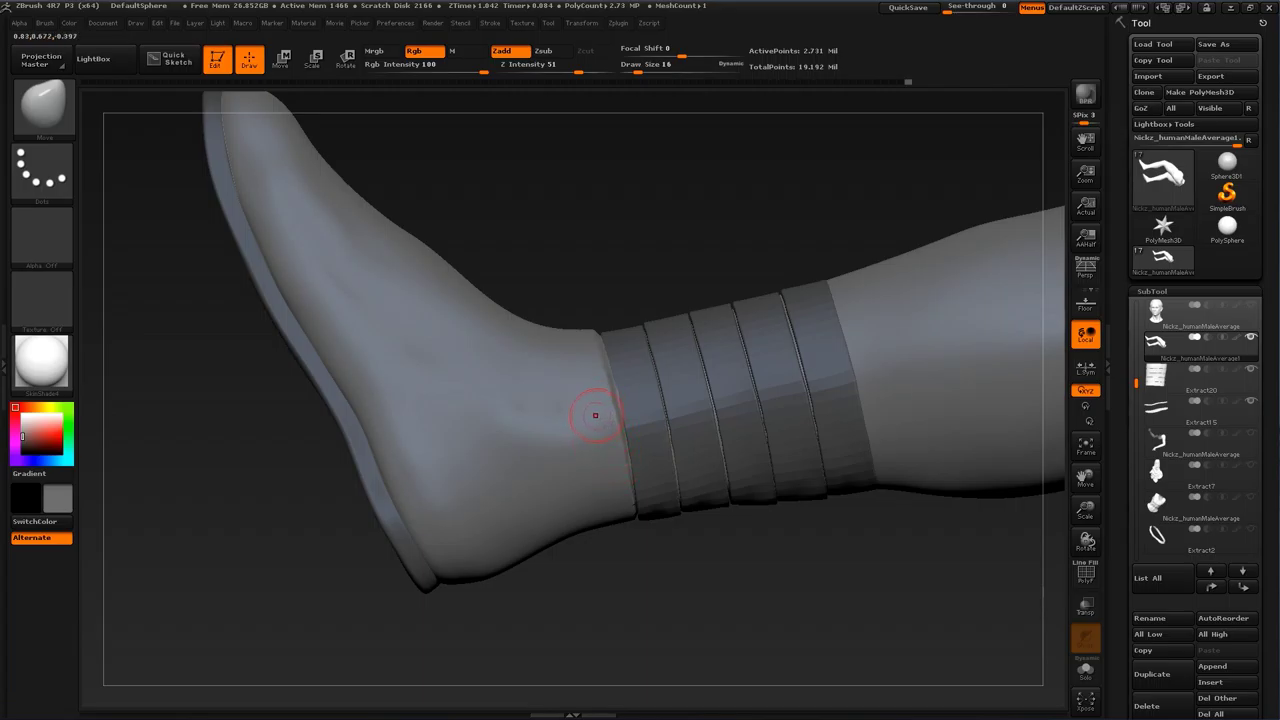
left_click_drag(683, 218, 622, 349)
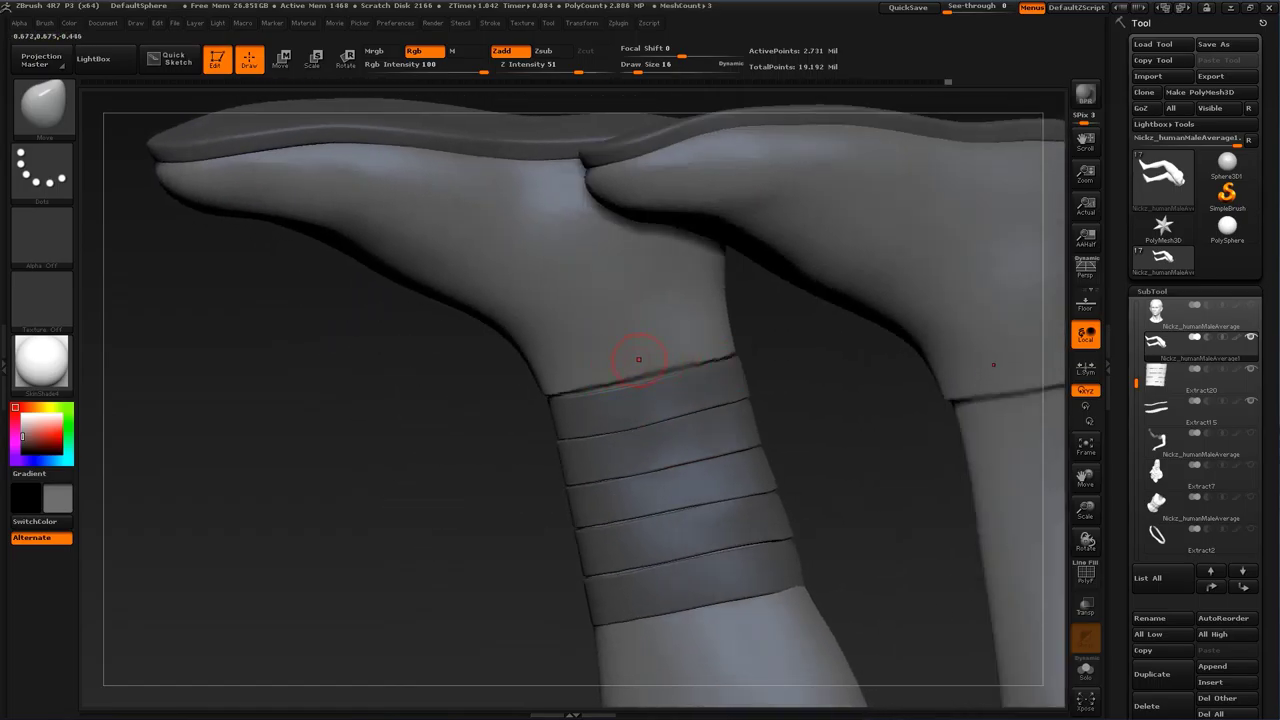
mouse_move(660, 354)
left_mouse_down("shift")
mouse_move(698, 358)
mouse_move(653, 363)
left_mouse_up("shift")
key("shift")
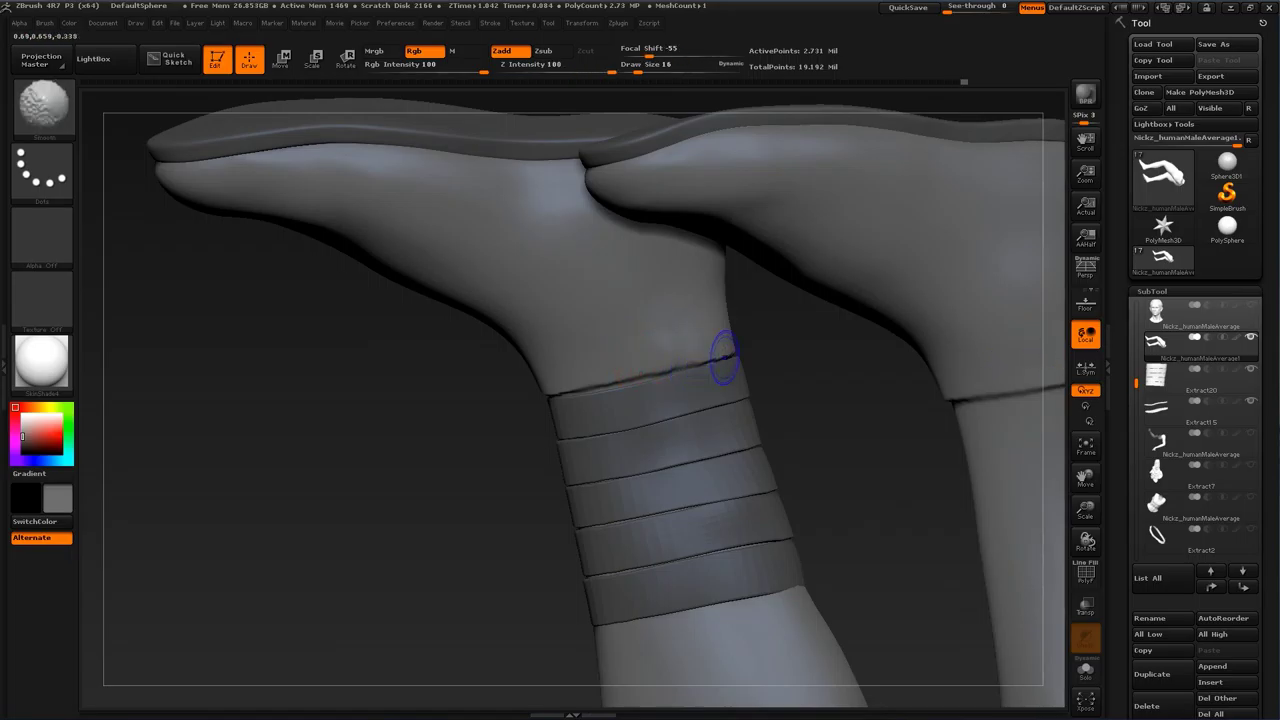
Step: Flatten the ridge along the shoe collar with the polish brush at draw size 7, smoothing its uneven parts
mouse_move(800, 360)
left_mouse_down()
mouse_move(850, 365)
mouse_move(855, 385)
left_mouse_up()
left_click_drag(850, 330, 826, 386, "alt")
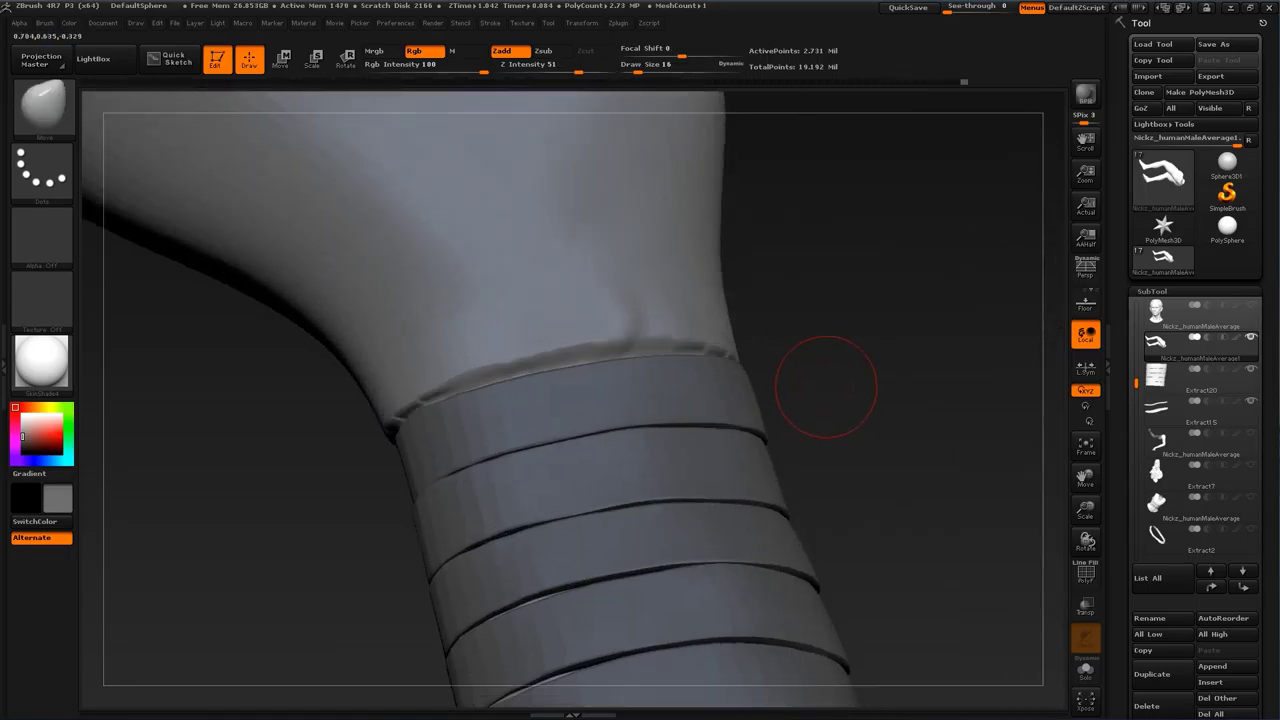
key("b")
left_click(1100, 335)
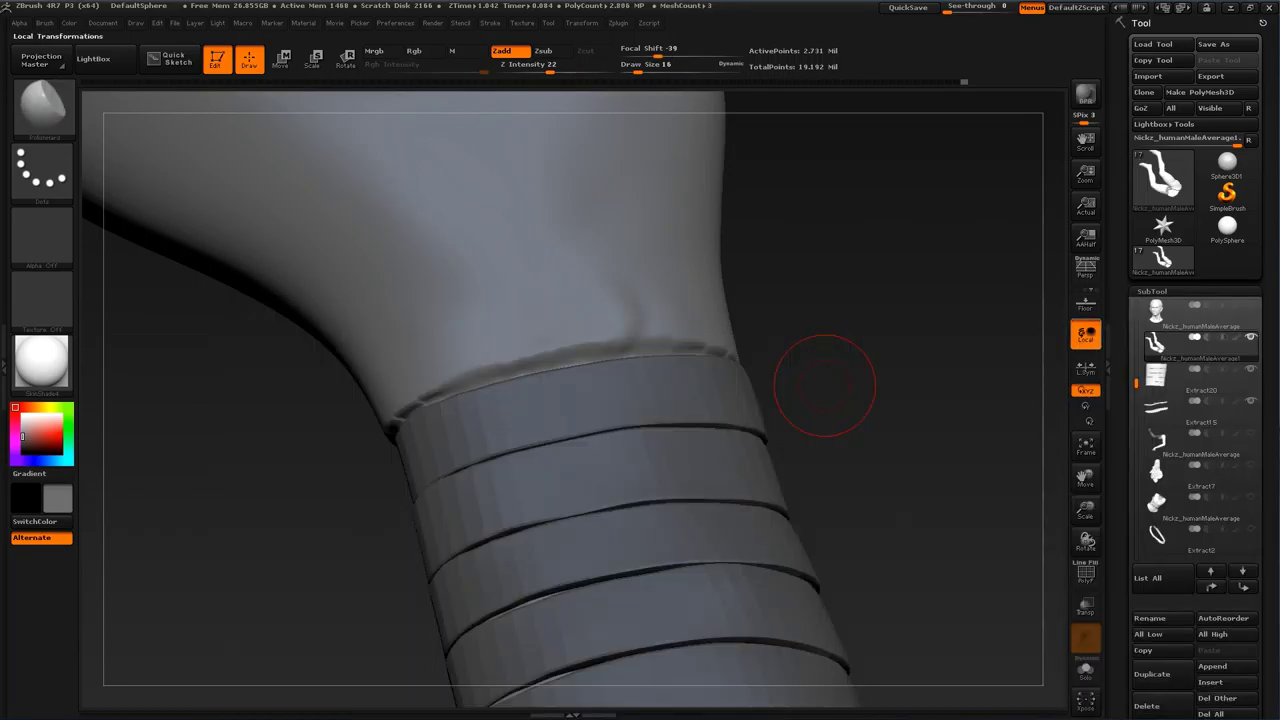
left_click_drag(800, 355, 806, 362)
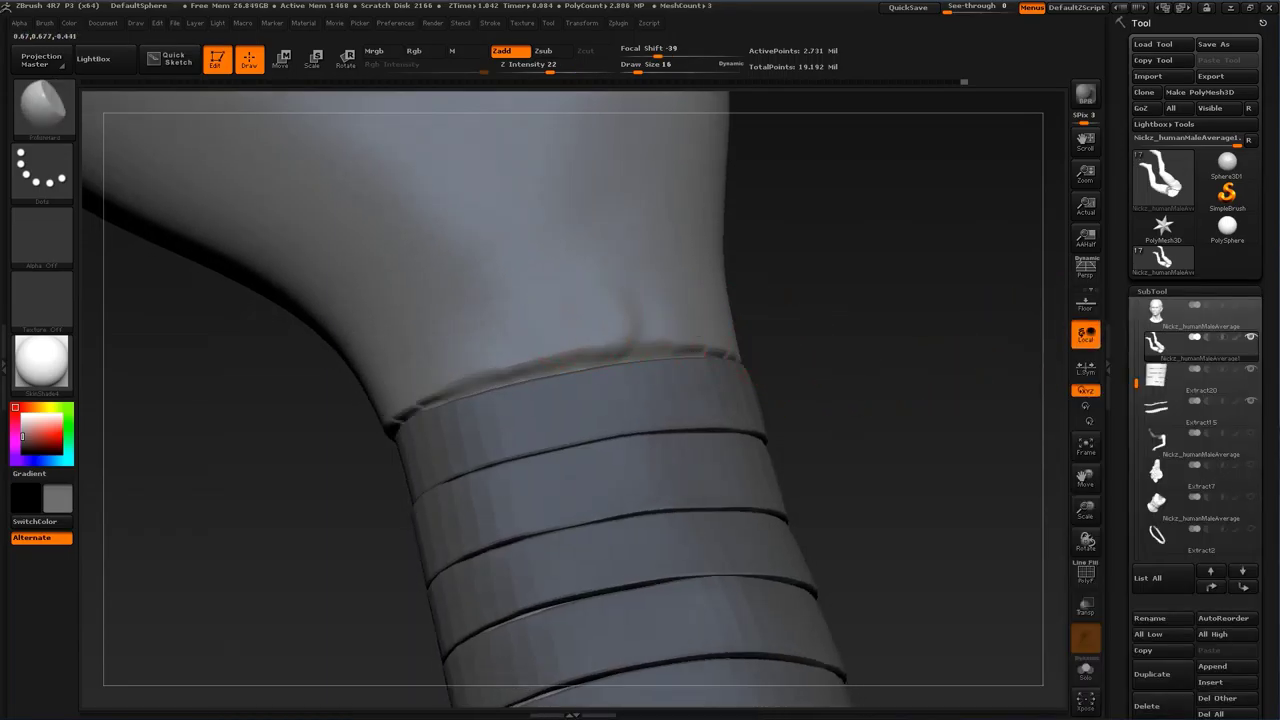
left_click_drag(785, 333, 700, 334)
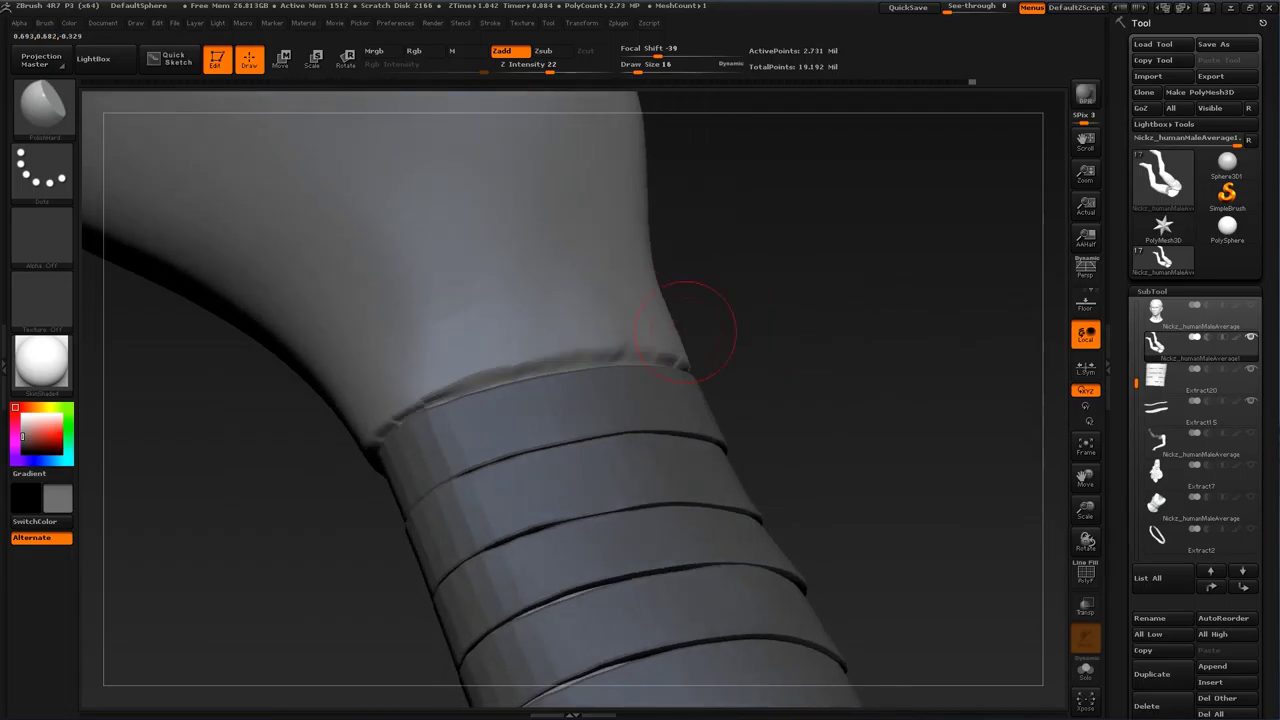
key("s")
left_click_drag(573, 355, 567, 355)
right_click_drag(557, 371, 596, 369)
left_click_drag(428, 412, 446, 400, "shift")
mouse_move(690, 434)
left_mouse_down()
mouse_move(576, 337)
mouse_move(794, 463)
mouse_move(800, 440)
mouse_move(680, 400)
mouse_move(846, 543)
mouse_move(820, 583)
mouse_move(760, 496)
mouse_move(830, 450)
mouse_move(749, 566)
mouse_move(780, 640)
mouse_move(972, 474)
left_mouse_up()
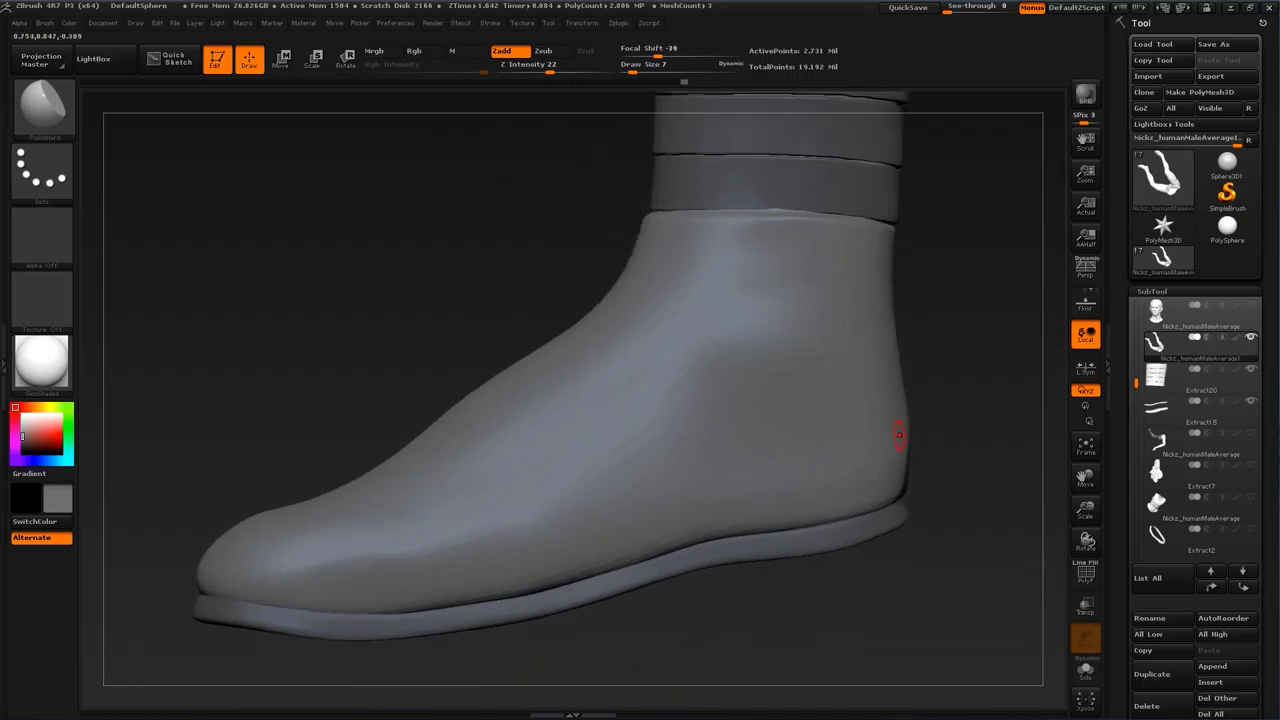
Step: Set the draw size to 41 and assign a solid square alpha to the masking brush
key("s")
mouse_move(903, 434)
left_mouse_down()
mouse_move(914, 434)
mouse_move(857, 417)
left_mouse_up()
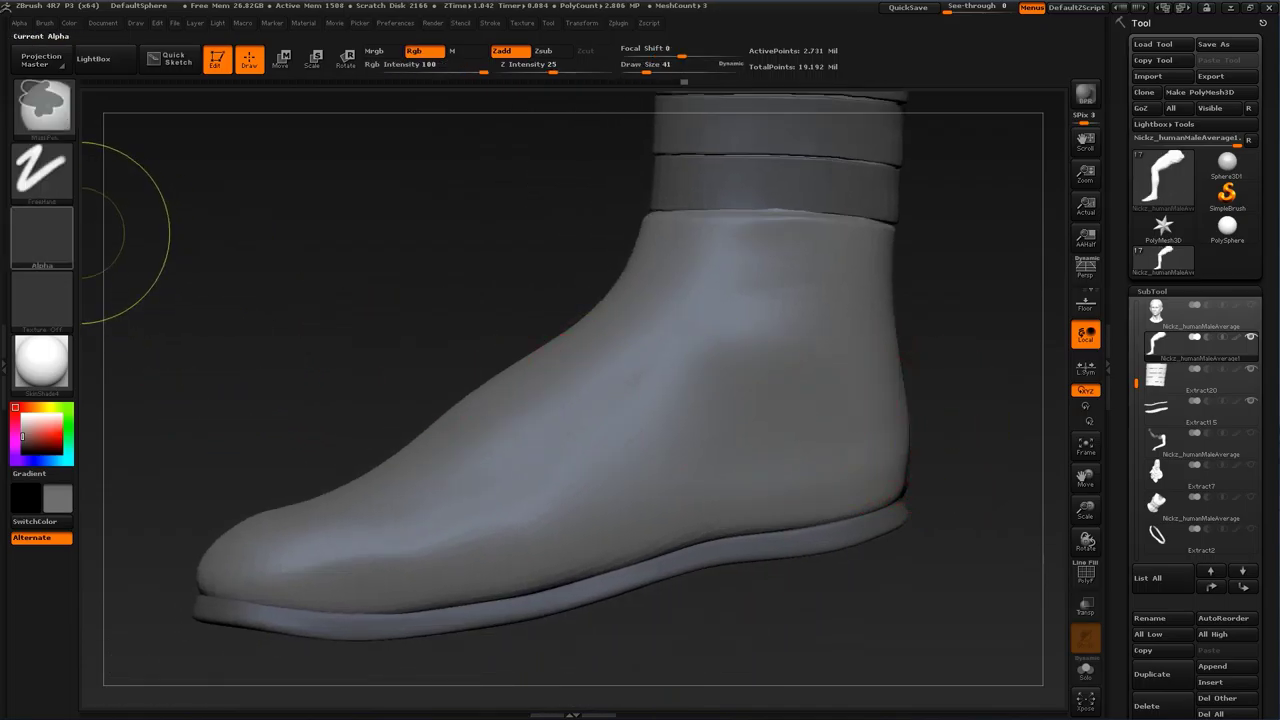
left_click(42, 238, "ctrl")
left_click(250, 244, "ctrl")
key("s")
left_click_drag(526, 308, 519, 310)
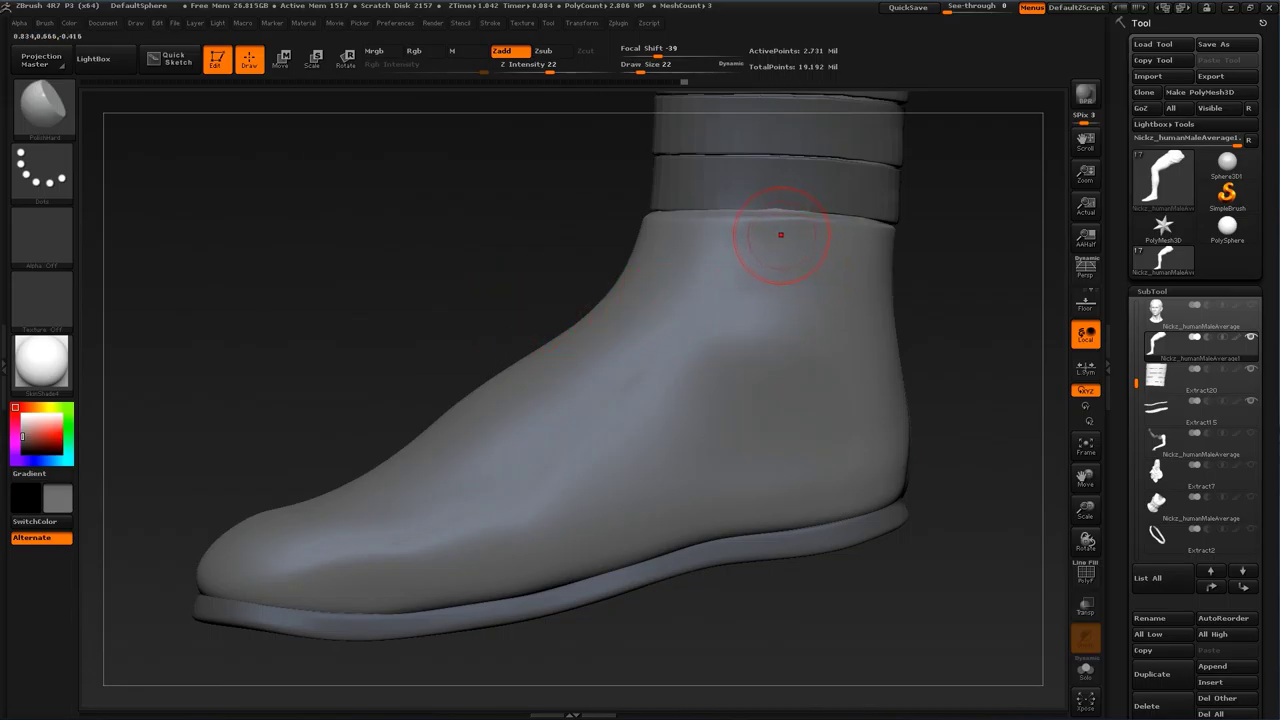
key("s")
left_click(782, 235)
mouse_move(823, 228)
left_mouse_down("ctrl")
mouse_move(785, 261)
mouse_move(795, 256)
mouse_move(695, 298)
left_mouse_up("ctrl")
key("ctrl+z")
Step: Mask a diagonal band with draw size 41 from the outer ankle across the instep down to the inner sole edge
key("s")
mouse_move(668, 316)
left_mouse_down("ctrl")
mouse_move(509, 382)
mouse_move(566, 416)
mouse_move(602, 418)
mouse_move(362, 508)
left_mouse_up("ctrl")
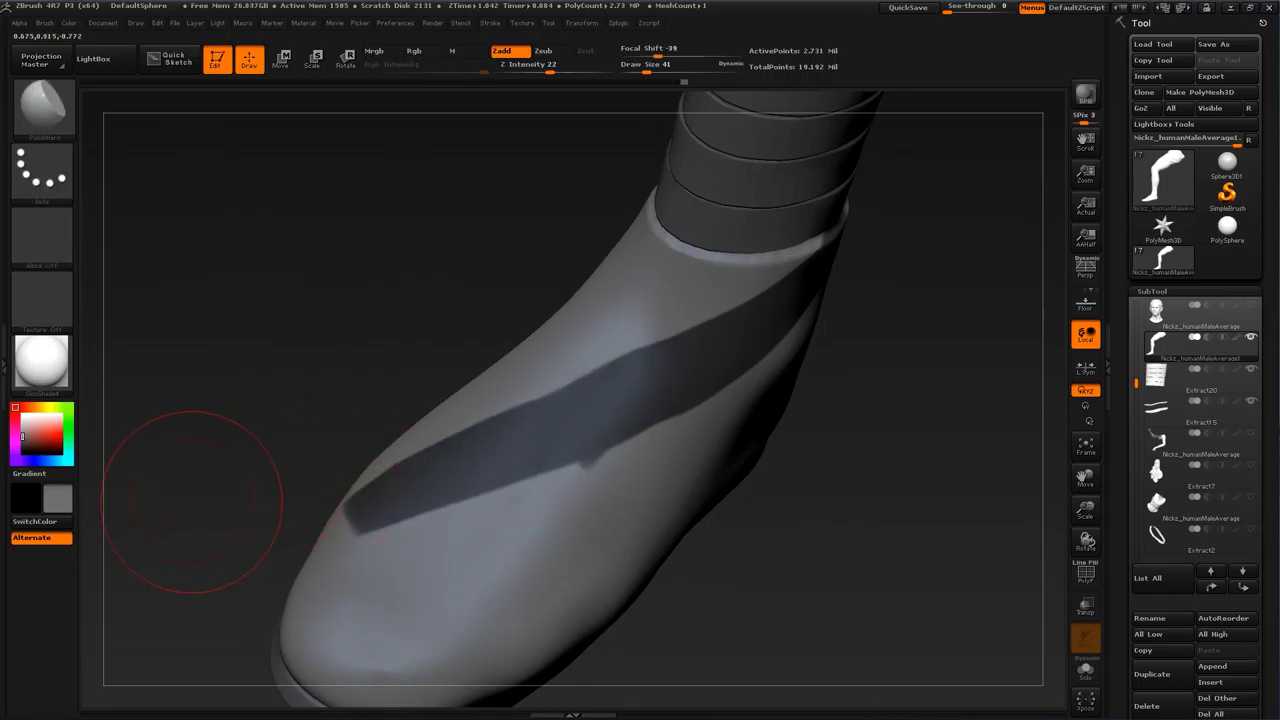
left_click_drag(191, 503, 340, 449)
mouse_move(545, 437)
left_mouse_down("ctrl")
mouse_move(507, 465)
mouse_move(476, 517)
left_mouse_up("ctrl")
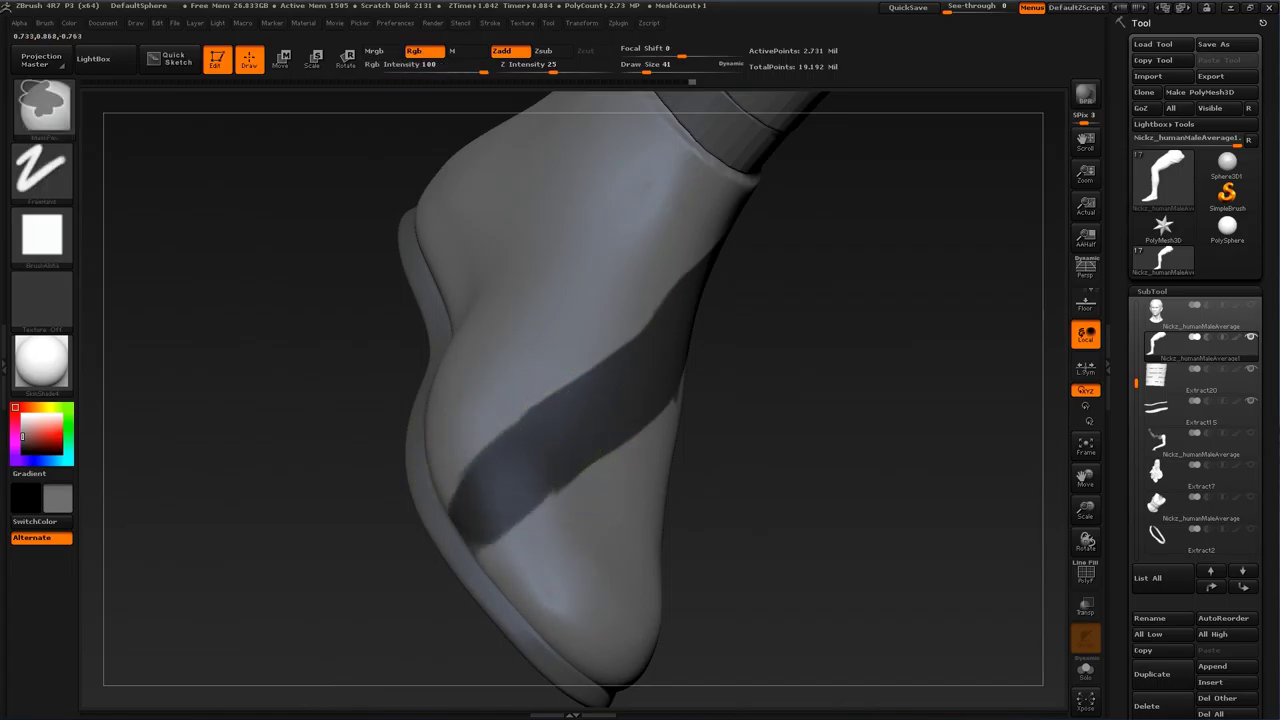
mouse_move(850, 440)
left_mouse_down()
mouse_move(720, 430)
mouse_move(748, 420)
mouse_move(728, 403)
left_mouse_up()
Step: Reduce the draw size to 13 and extend the masked band's upper end to a clean point at the collar
key("s")
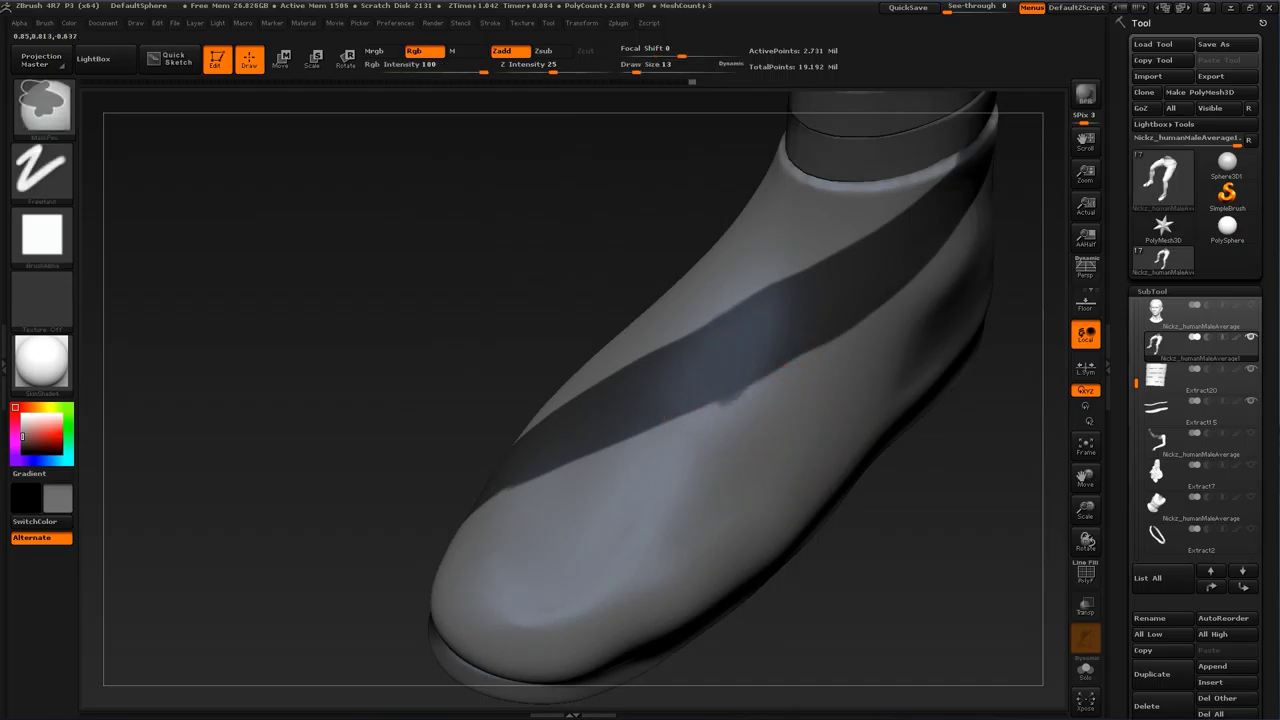
mouse_move(938, 462)
left_mouse_down()
mouse_move(900, 462)
mouse_move(889, 480)
mouse_move(906, 458)
mouse_move(900, 527)
mouse_move(838, 487)
left_mouse_up()
mouse_move(562, 312)
left_mouse_down("alt")
mouse_move(430, 465)
mouse_move(423, 354)
mouse_move(177, 307)
mouse_move(851, 309)
mouse_move(788, 377)
left_mouse_up("alt")
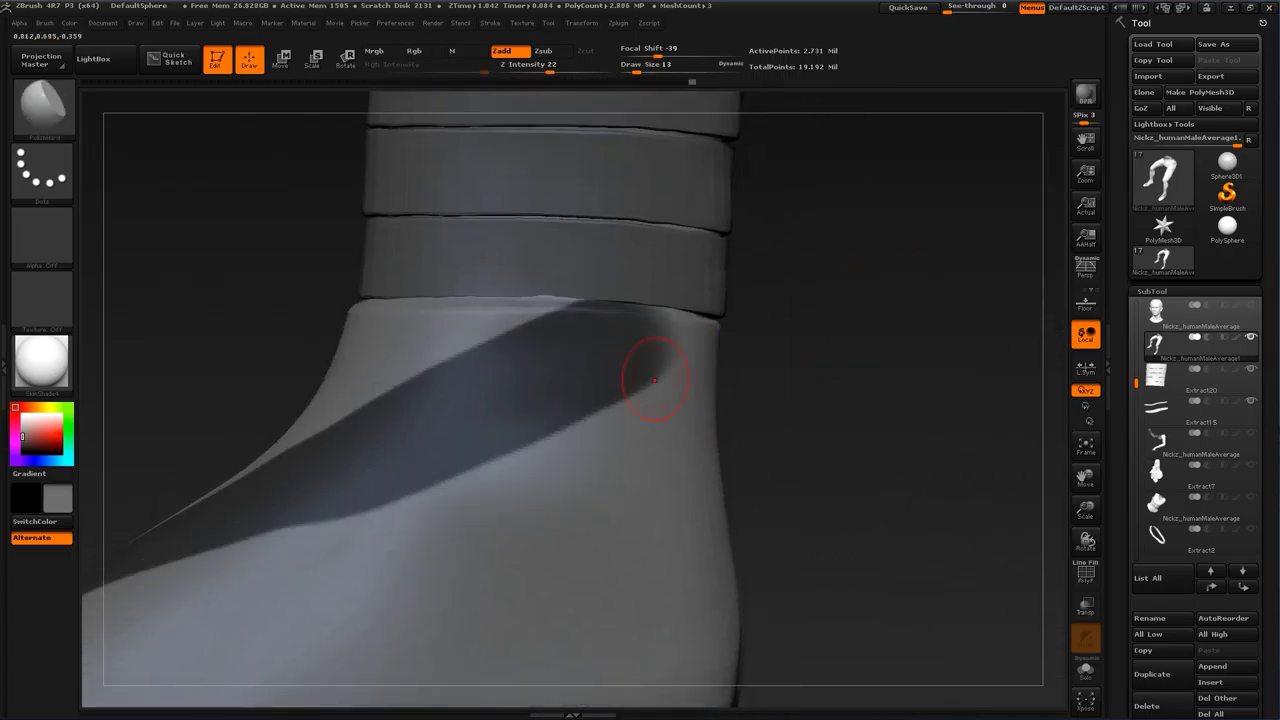
left_click_drag(615, 369, 634, 346, "ctrl")
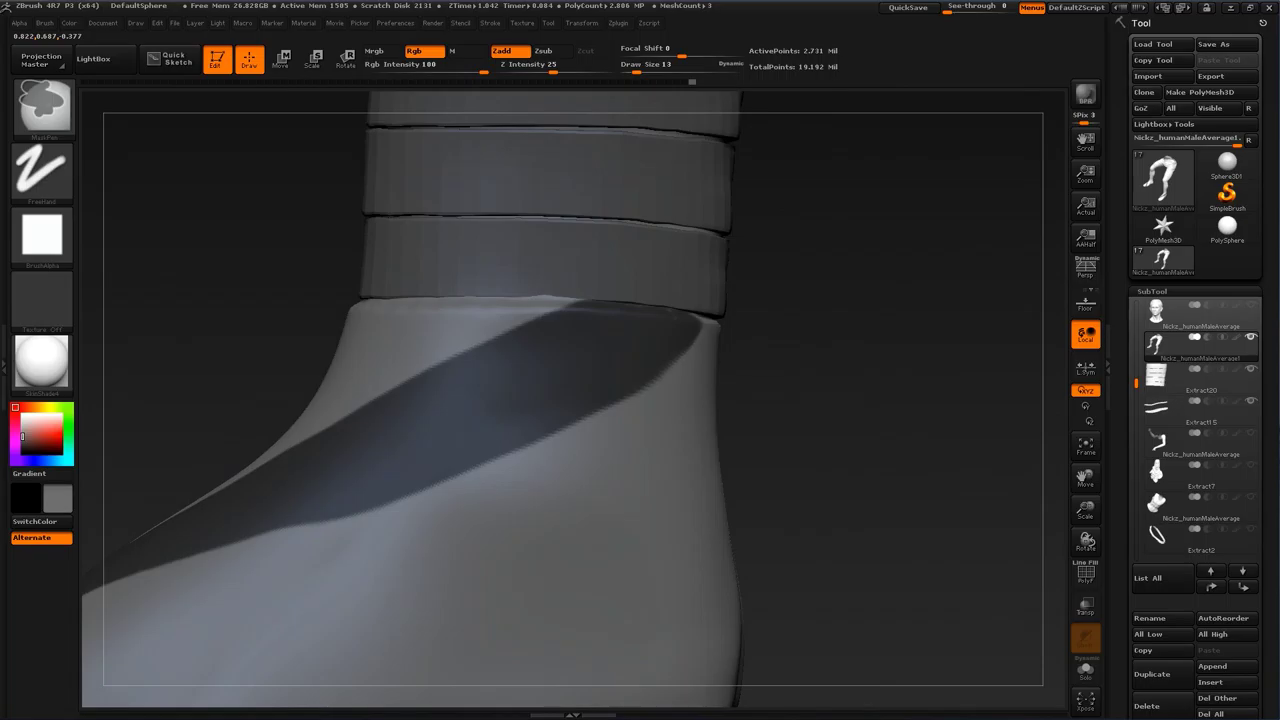
left_click_drag(860, 480, 793, 303, "alt")
mouse_move(842, 366)
left_mouse_down()
mouse_move(930, 475)
mouse_move(829, 374)
left_mouse_up()
left_click_drag(826, 420, 858, 350, "alt")
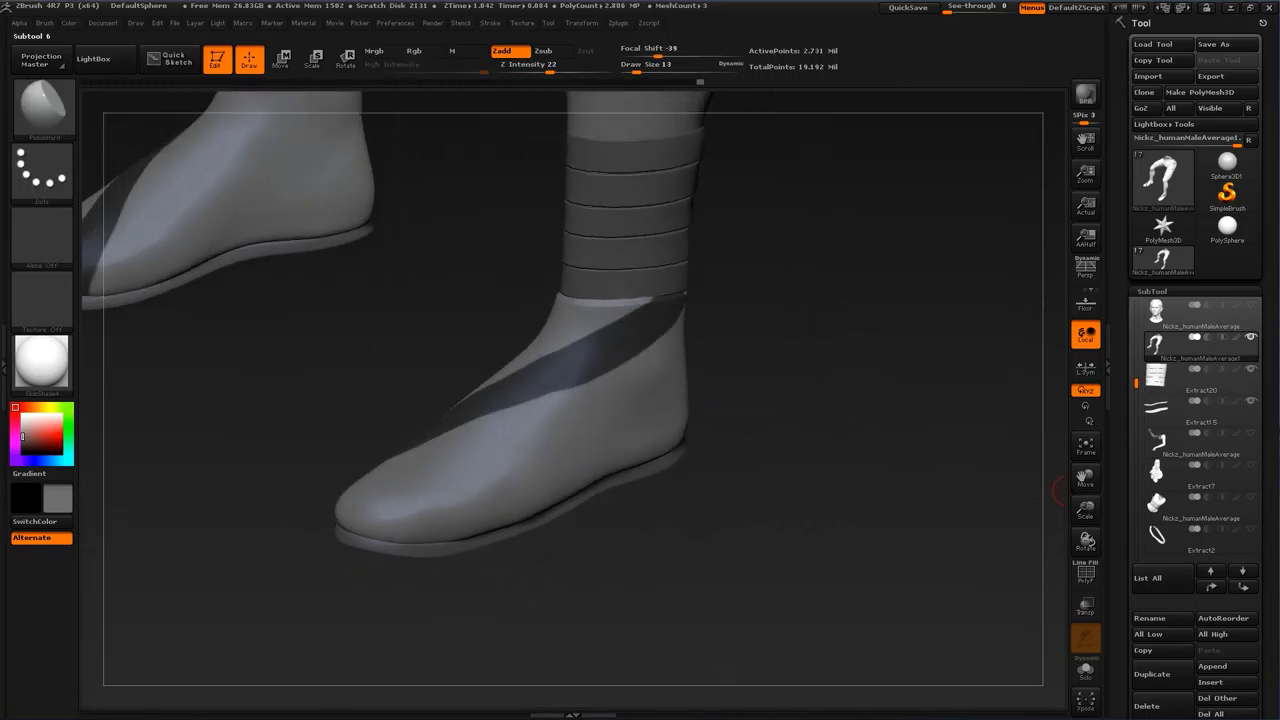
left_click_drag(1266, 600, 1266, 192)
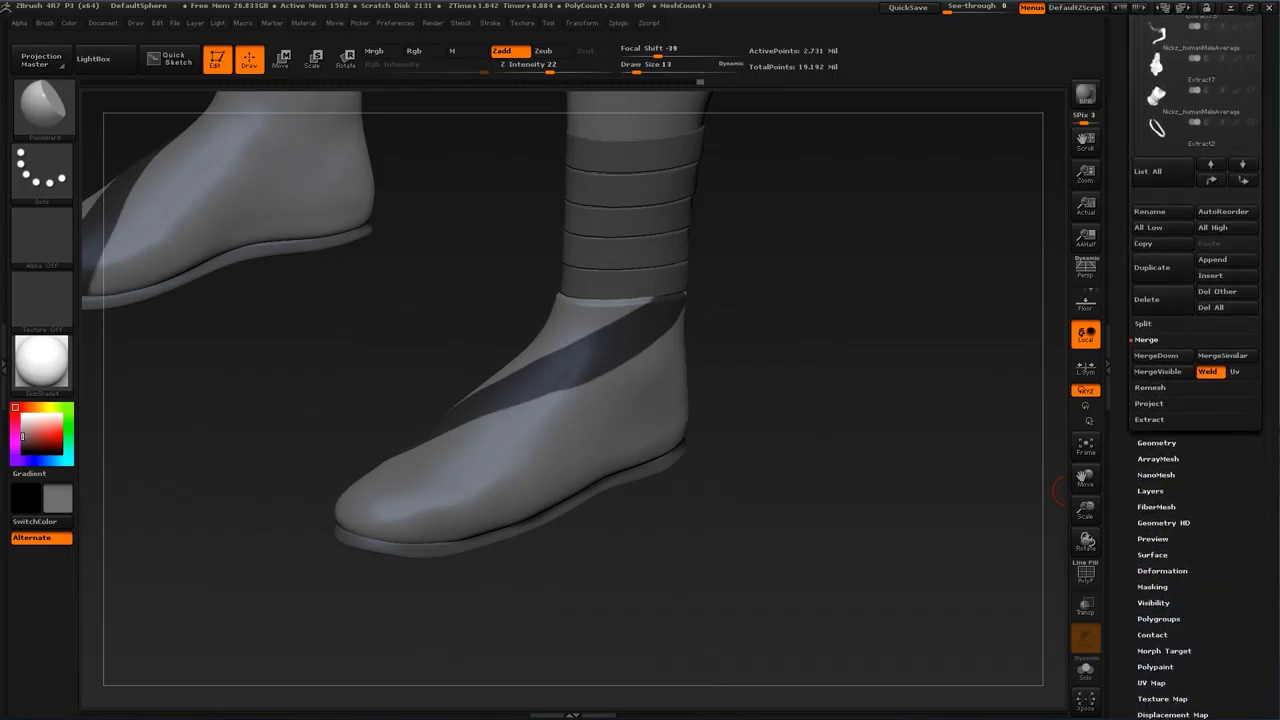
left_click(1158, 443)
left_click_drag(1266, 436, 1266, 473)
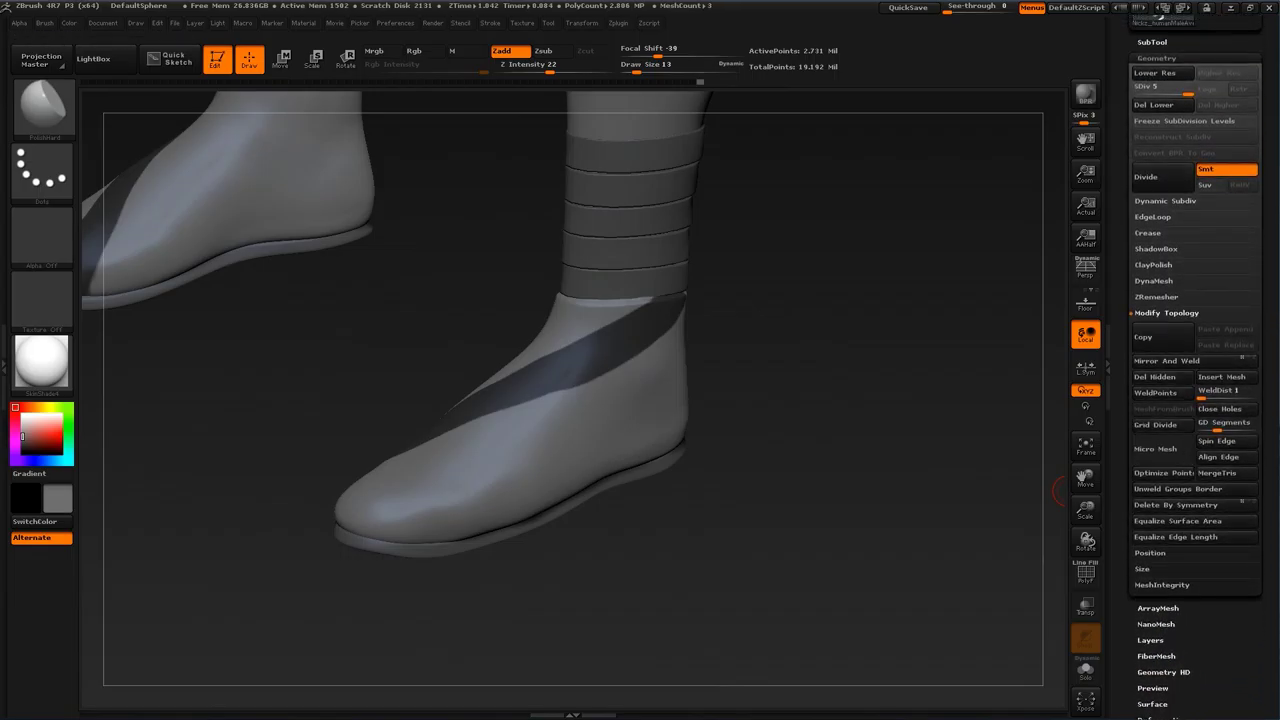
left_click(1156, 297)
left_click(1154, 359)
type("1")
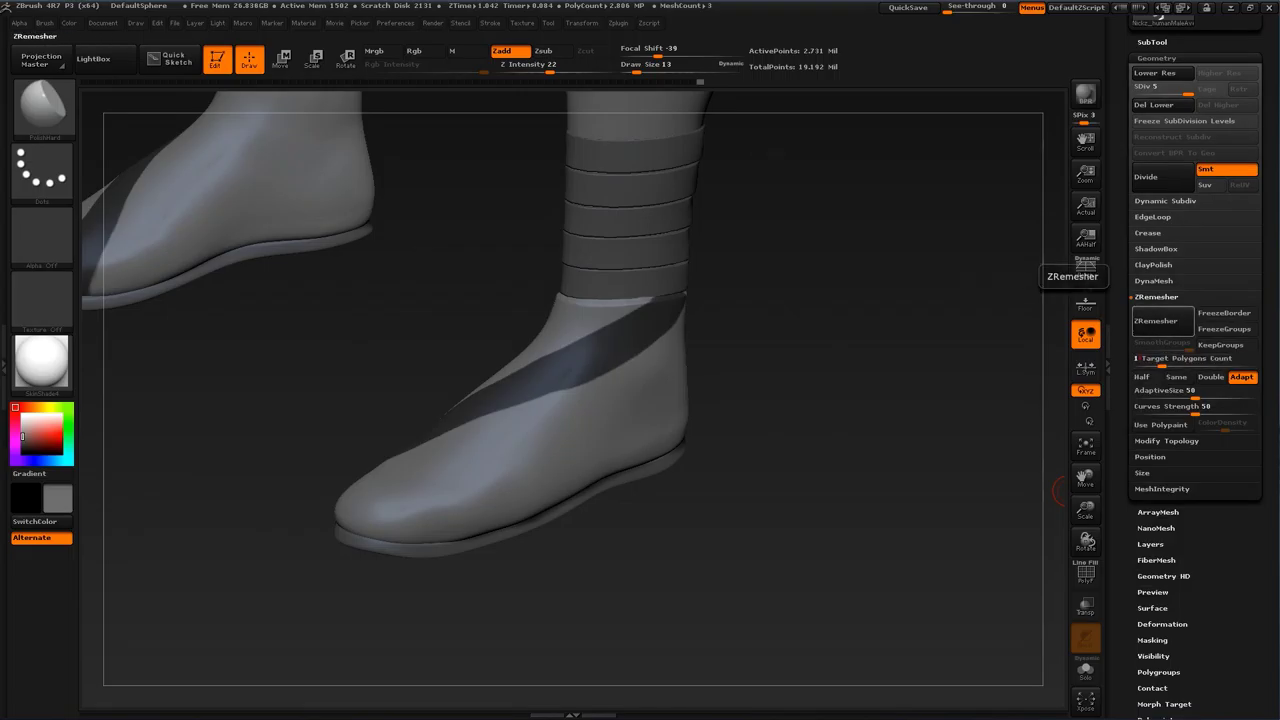
left_click(1160, 321)
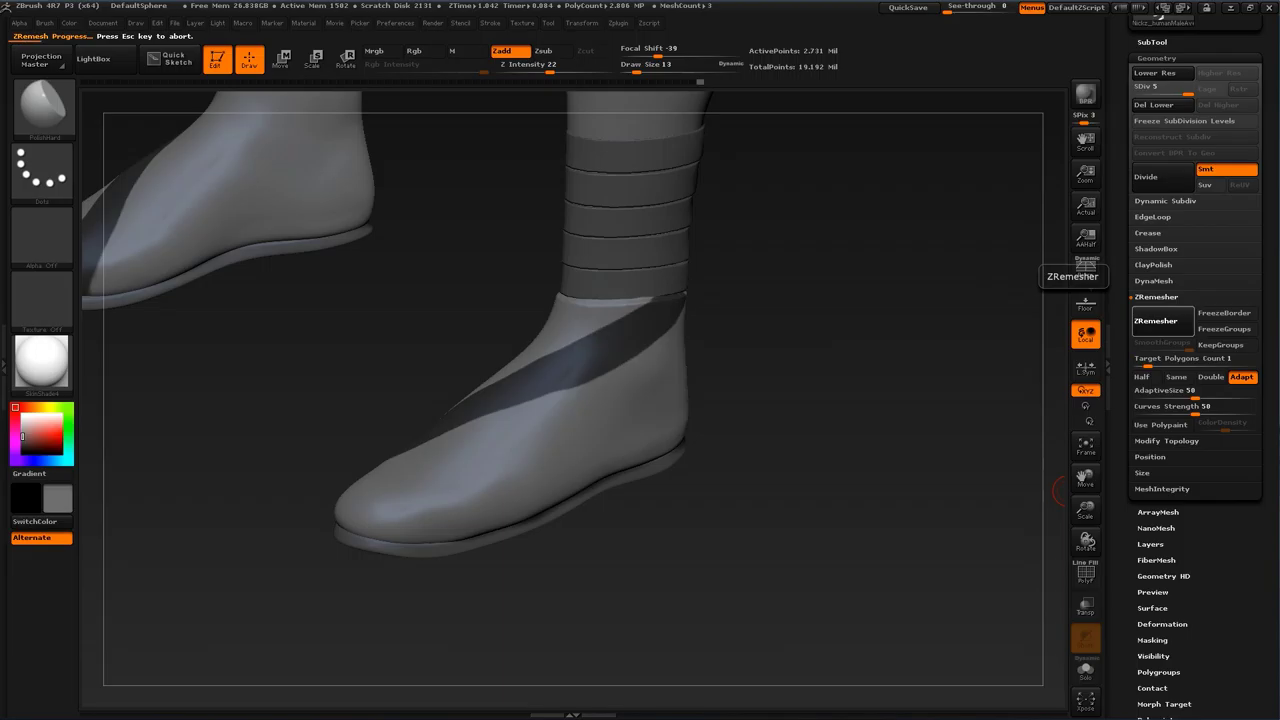
key("Escape")
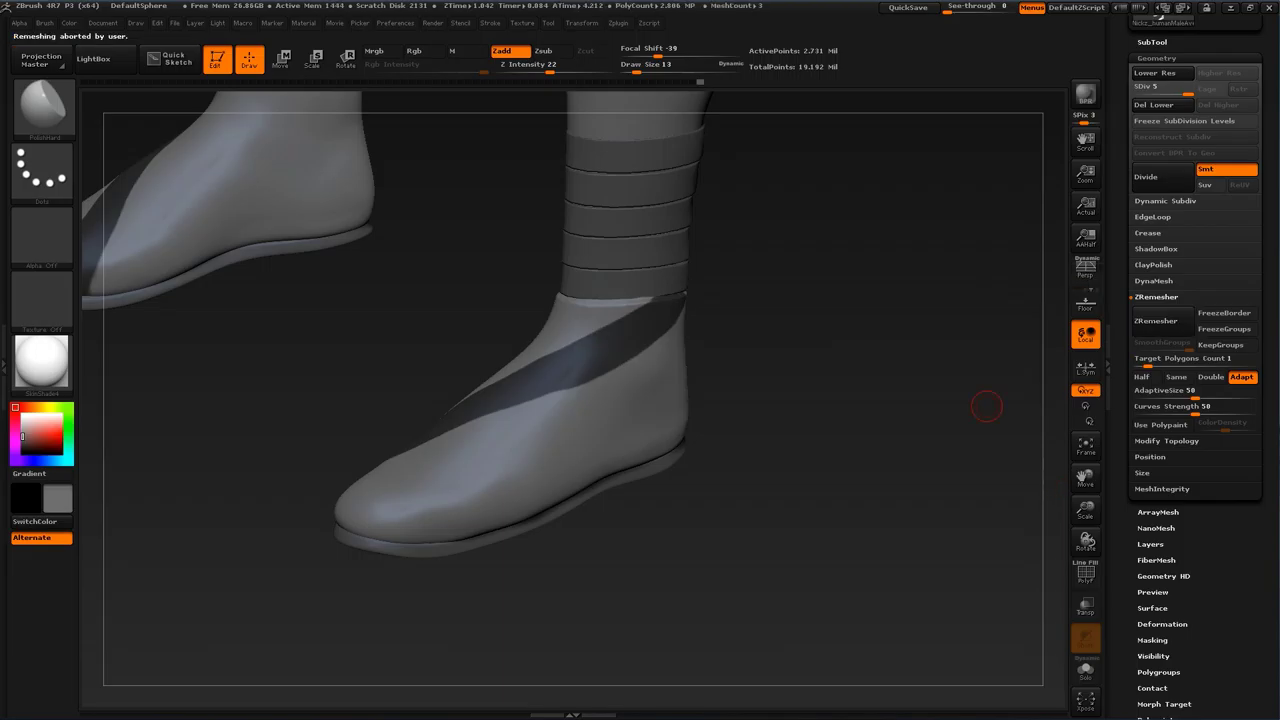
left_click(1150, 457)
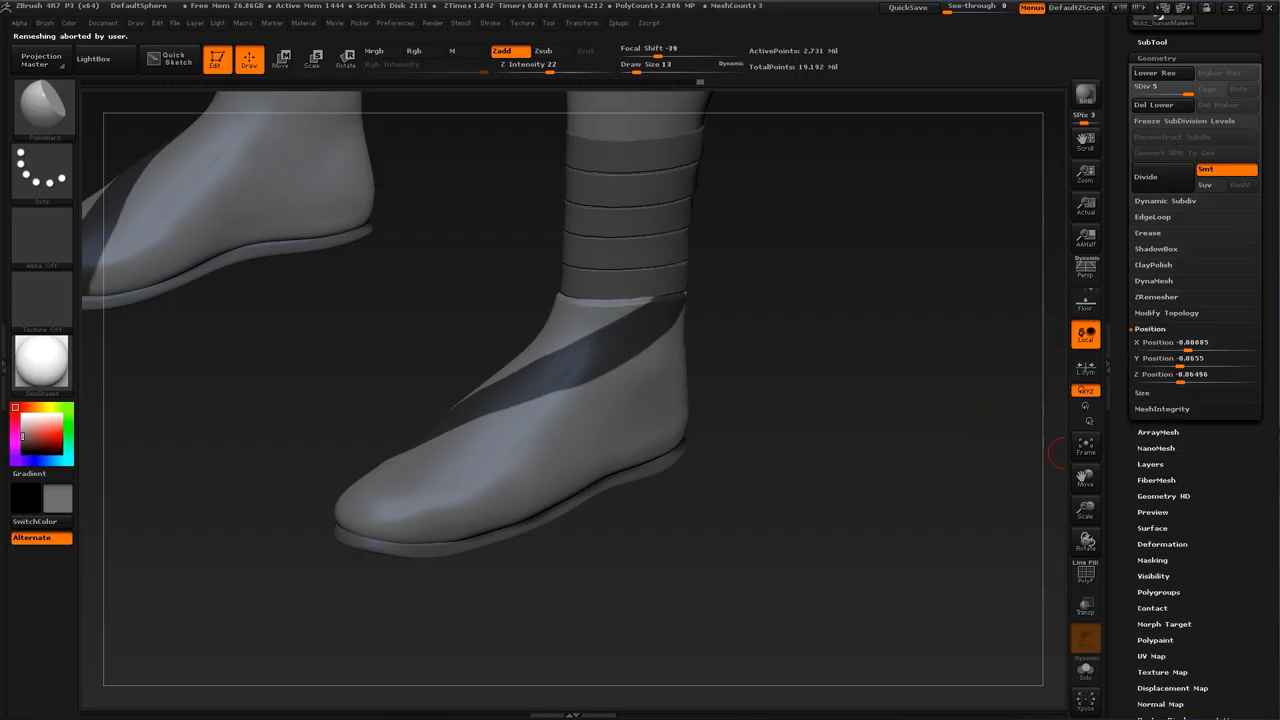
left_click(1085, 572)
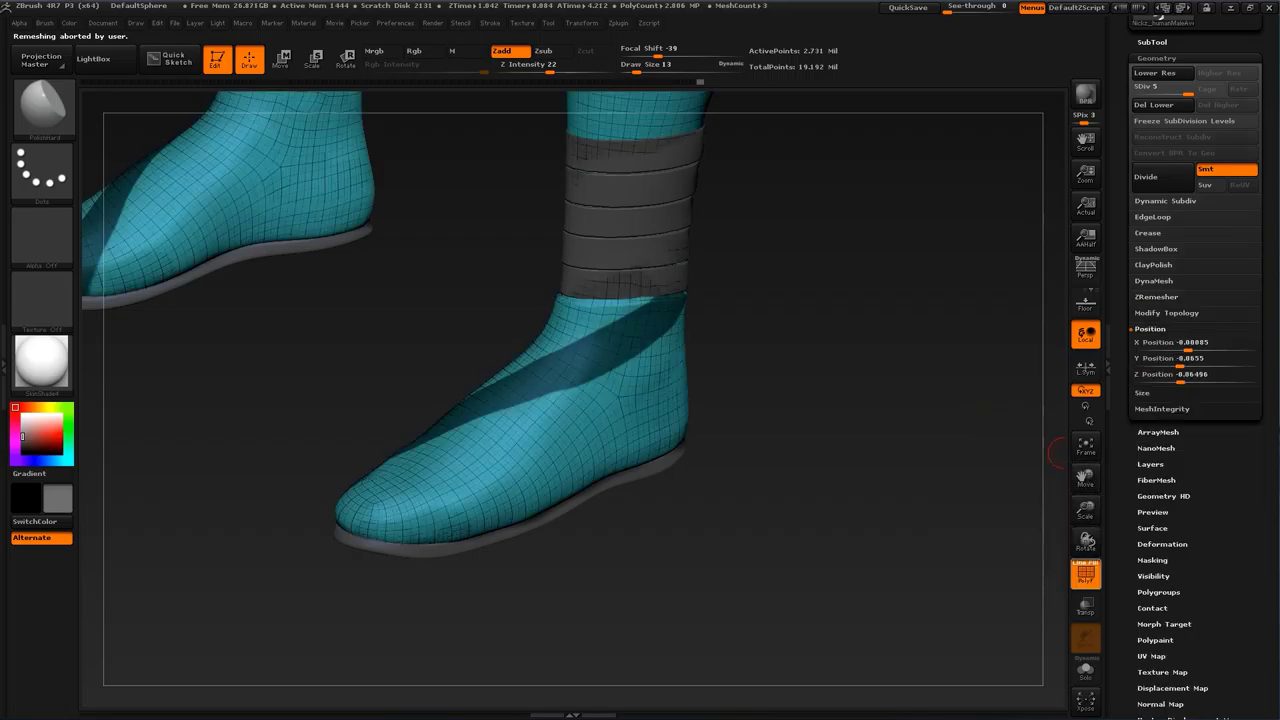
key("shift+f")
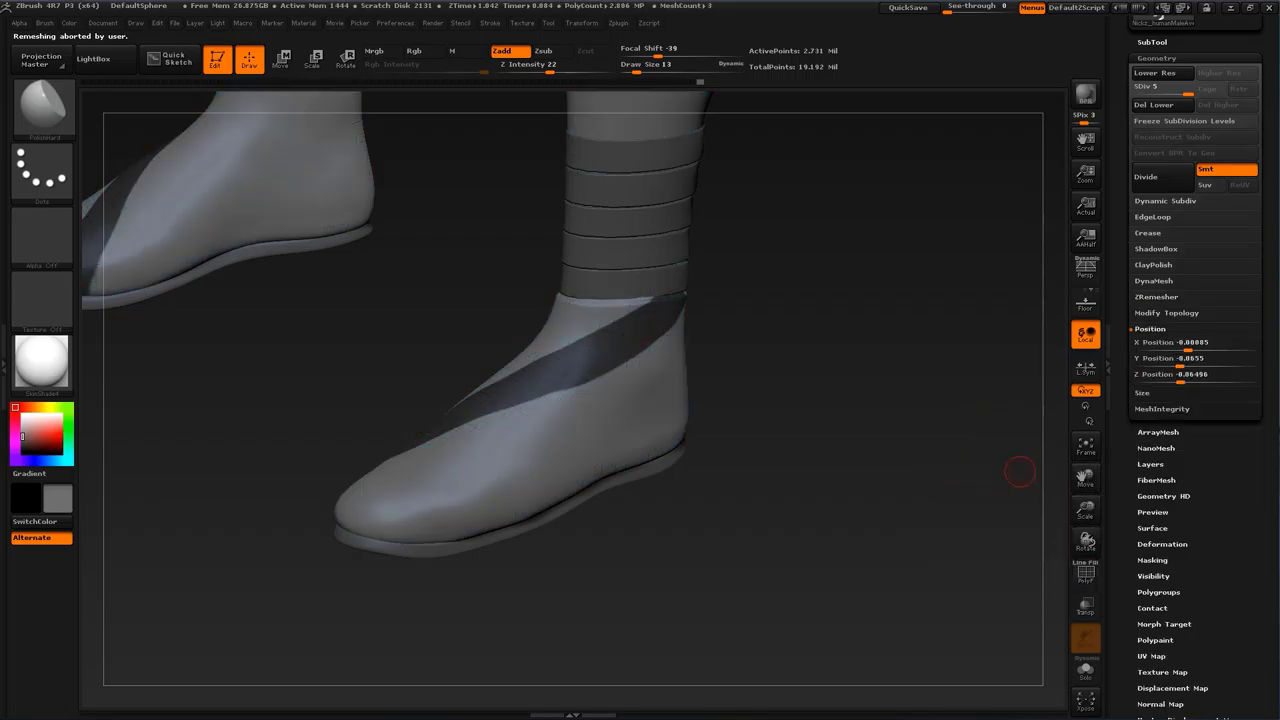
Step: Extract the masked band as a separate subtool with smoothing 5 and thickness 0.00178, and accept it
left_click_drag(1230, 440, 1230, 492)
scroll(1195, 360, "up", 3)
left_click(1152, 176)
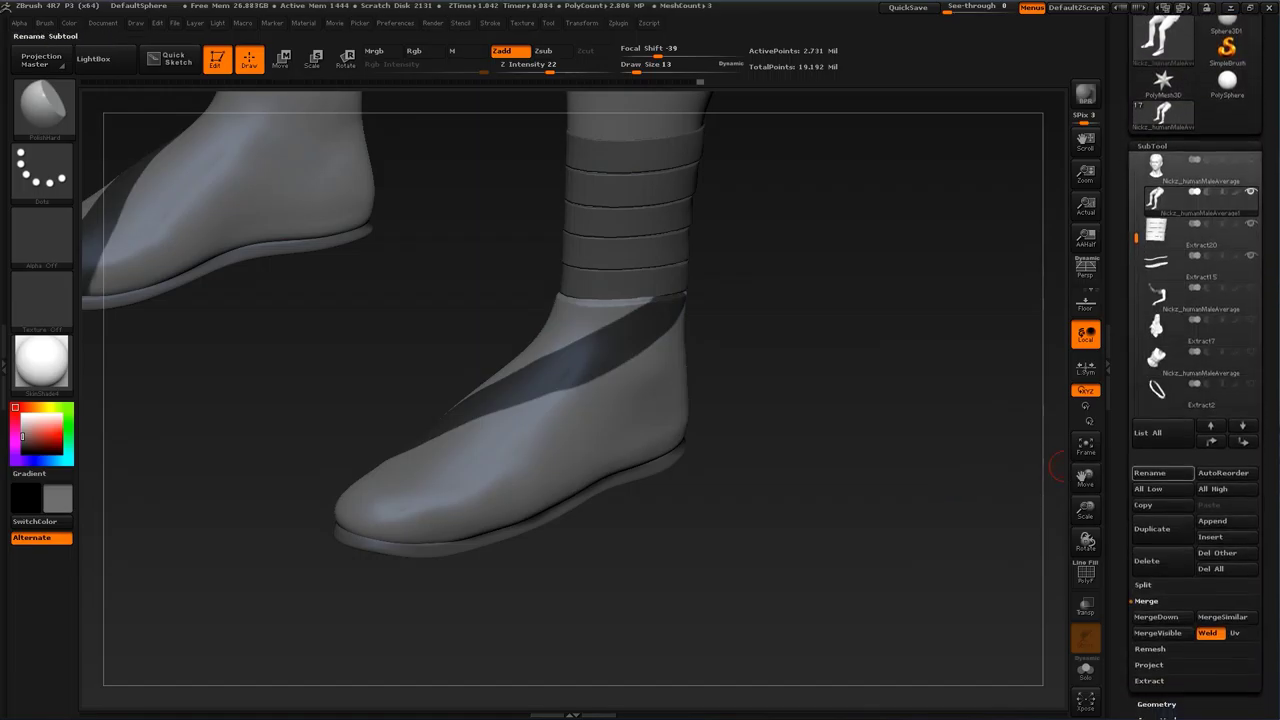
left_click_drag(1264, 540, 1264, 350)
left_click(1149, 489)
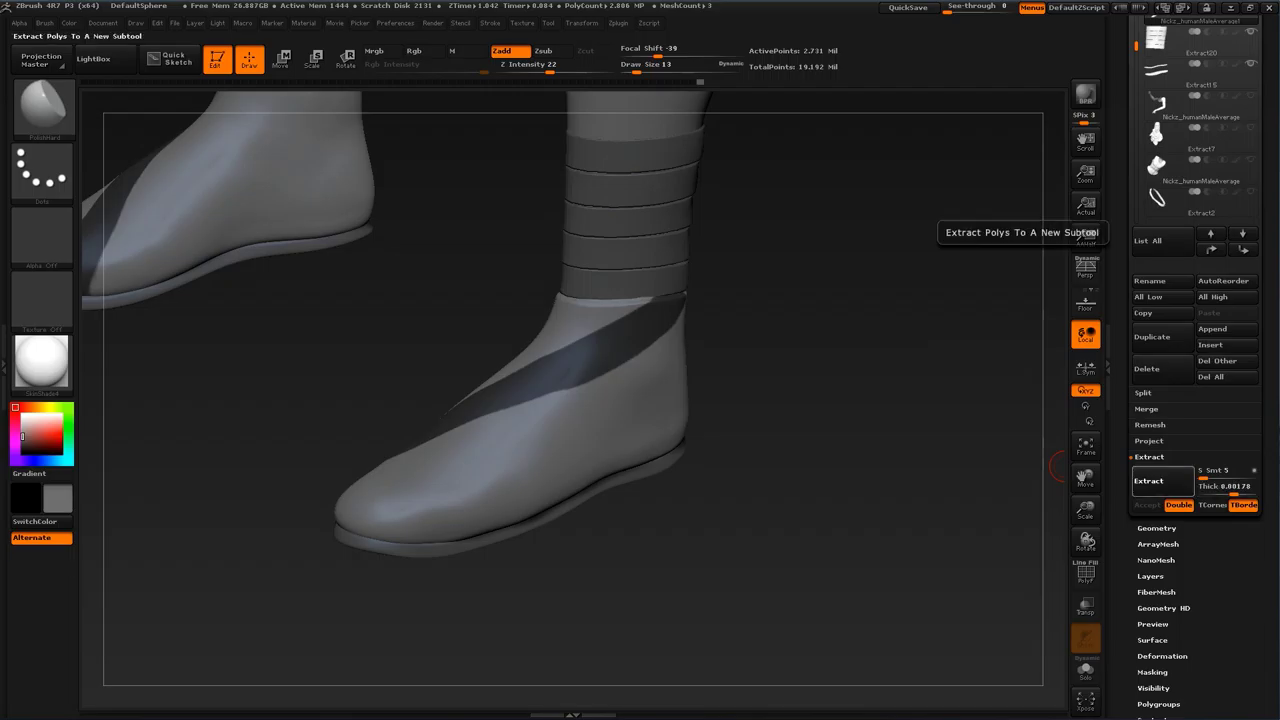
left_click(1150, 481)
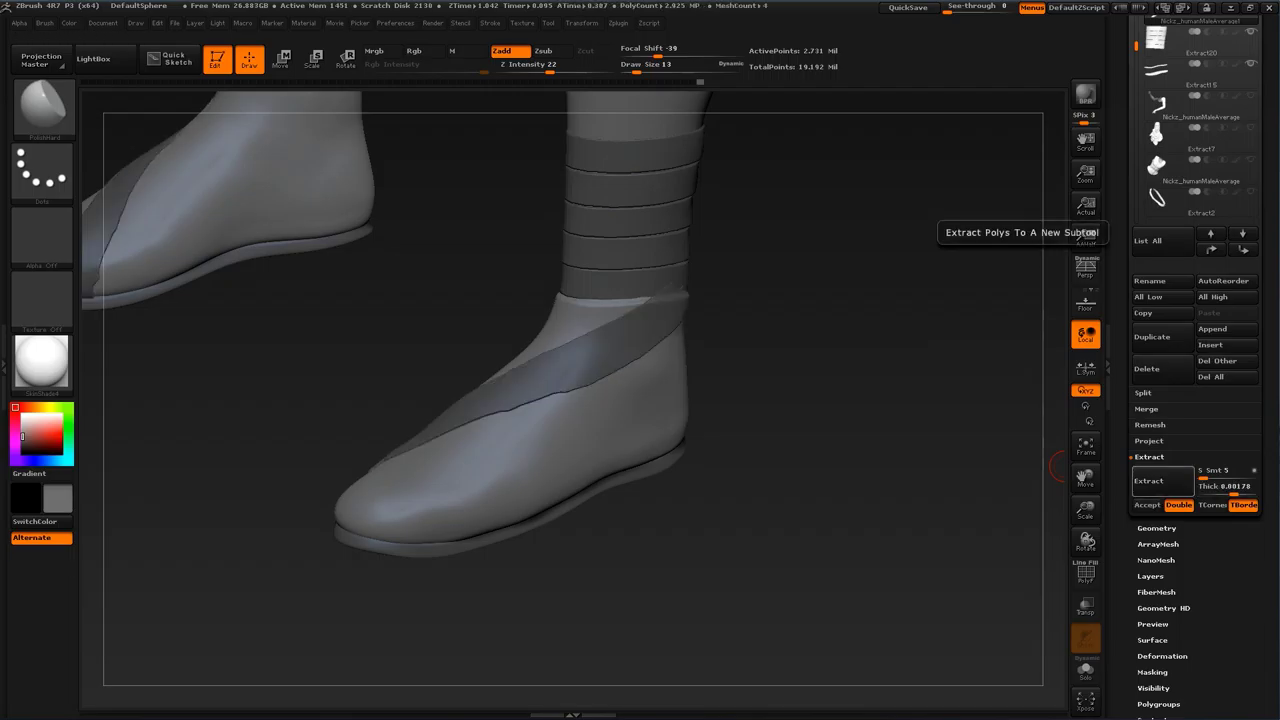
left_click(1147, 505)
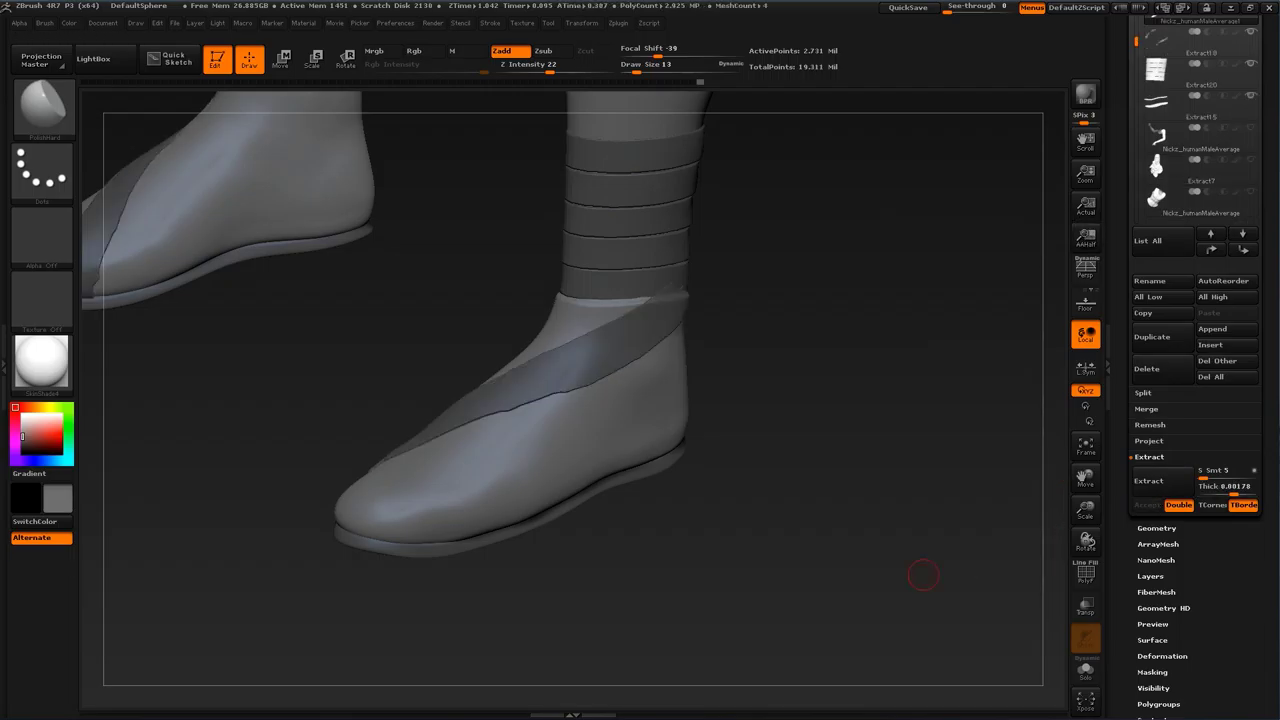
Step: Clear the mask from the foot mesh
left_click_drag(850, 480, 916, 500)
left_click_drag(916, 500, 916, 530)
mouse_move(649, 573)
left_mouse_down("ctrl")
mouse_move(913, 604)
mouse_move(260, 300)
mouse_move(233, 214)
left_mouse_up("ctrl")
left_click_drag(882, 495, 958, 542)
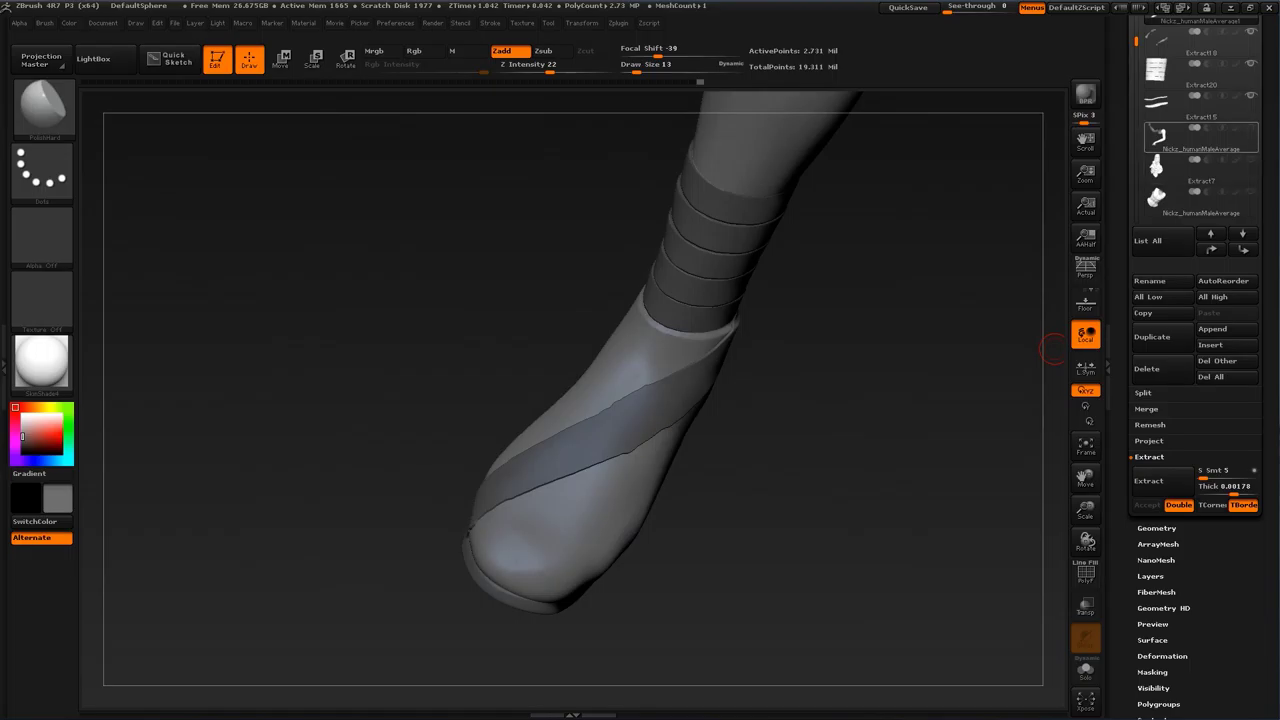
Step: Temporarily hide the first strap to check the inner side of the foot, and set the draw size to 46
left_click_drag(1190, 263, 1190, 418)
left_click(1250, 187)
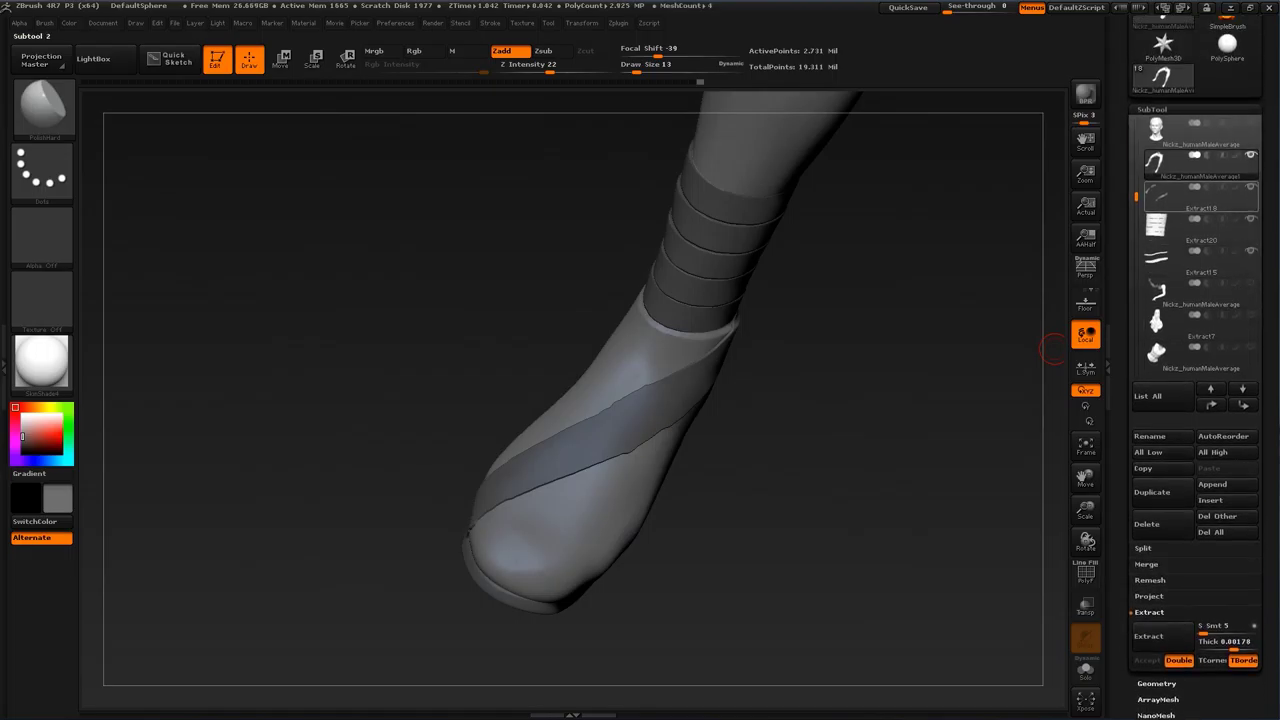
left_click_drag(940, 370, 1045, 382)
key("s")
left_click_drag(700, 382, 712, 381)
mouse_move(825, 472)
left_mouse_down("alt")
mouse_move(803, 429)
mouse_move(775, 425)
left_mouse_up("alt")
key("s")
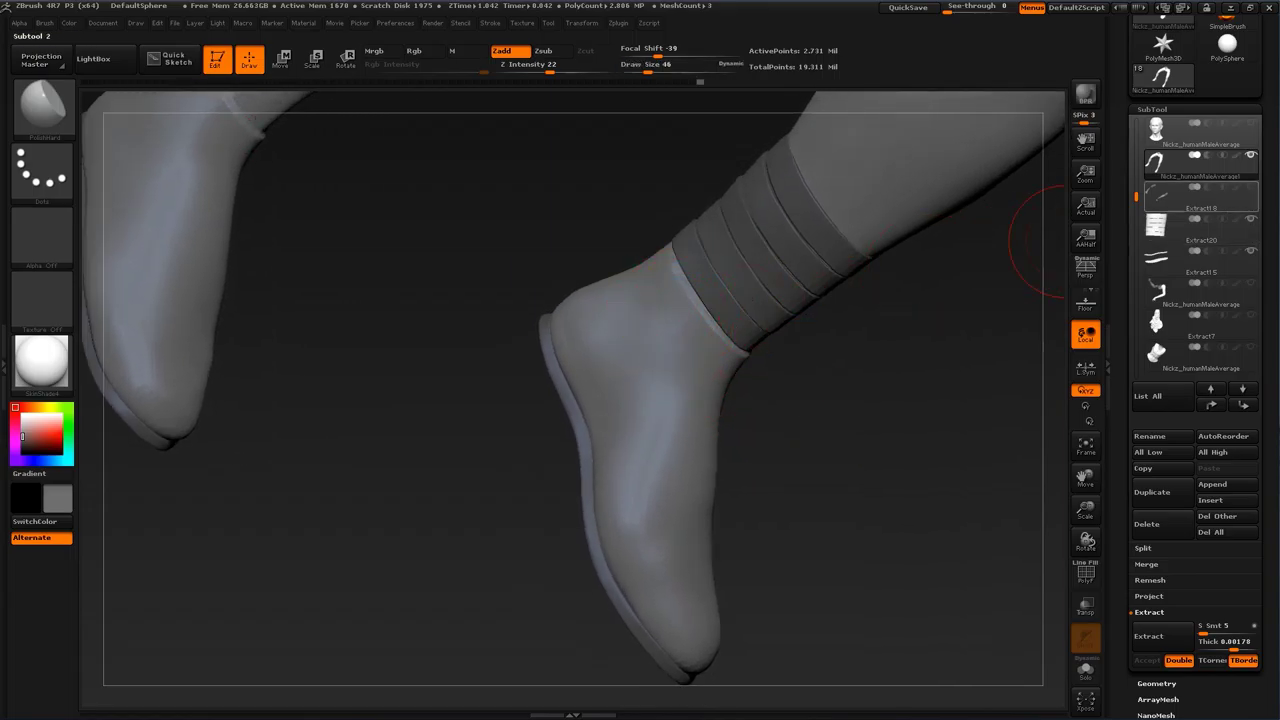
left_click(1250, 187)
Step: Try to mask a second band from the inner ankle across the instep beneath the first strap, and undo the strokes
mouse_move(676, 294)
left_mouse_down("ctrl")
mouse_move(665, 362)
mouse_move(679, 470)
left_mouse_up("ctrl")
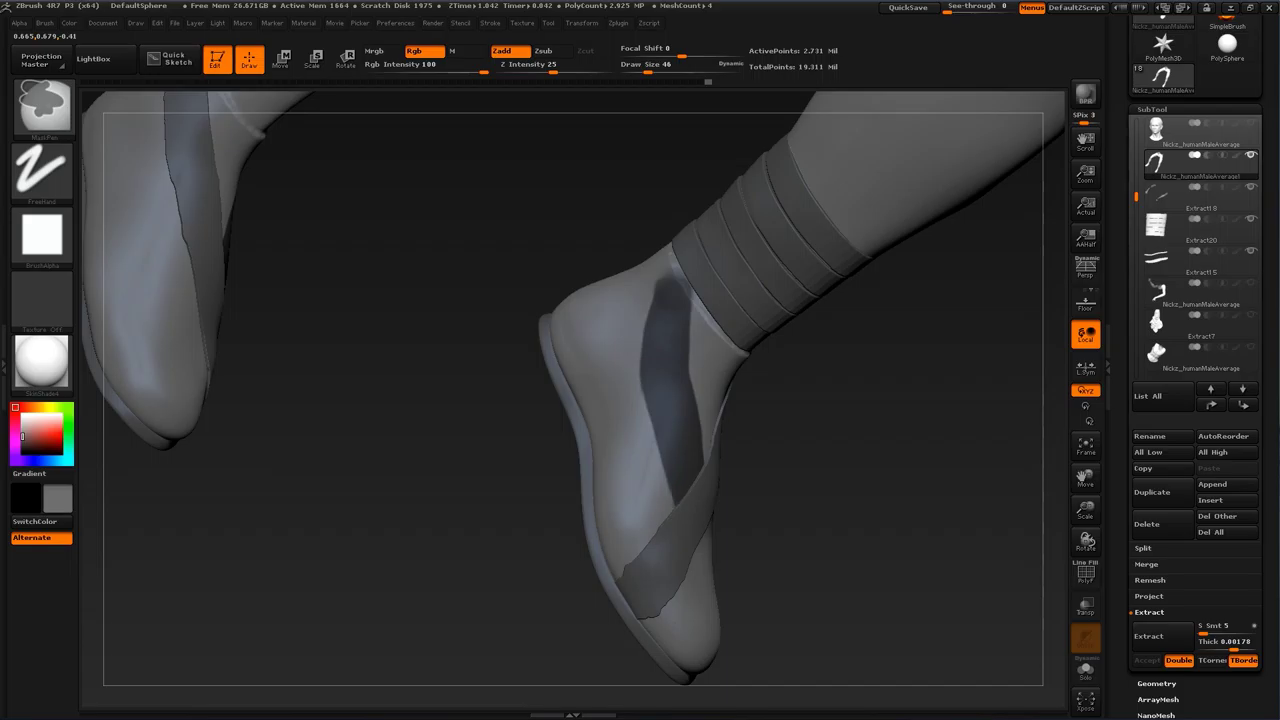
mouse_move(872, 517)
left_mouse_down()
mouse_move(848, 502)
mouse_move(839, 459)
left_mouse_up()
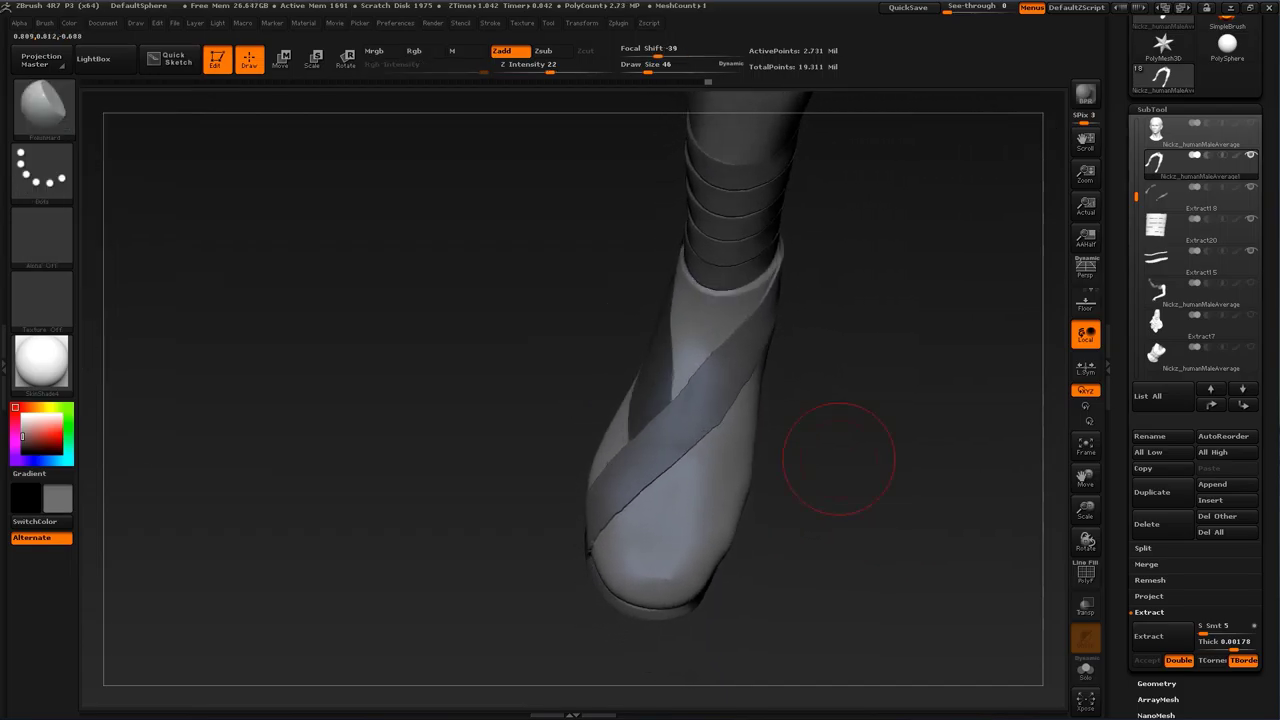
key("ctrl")
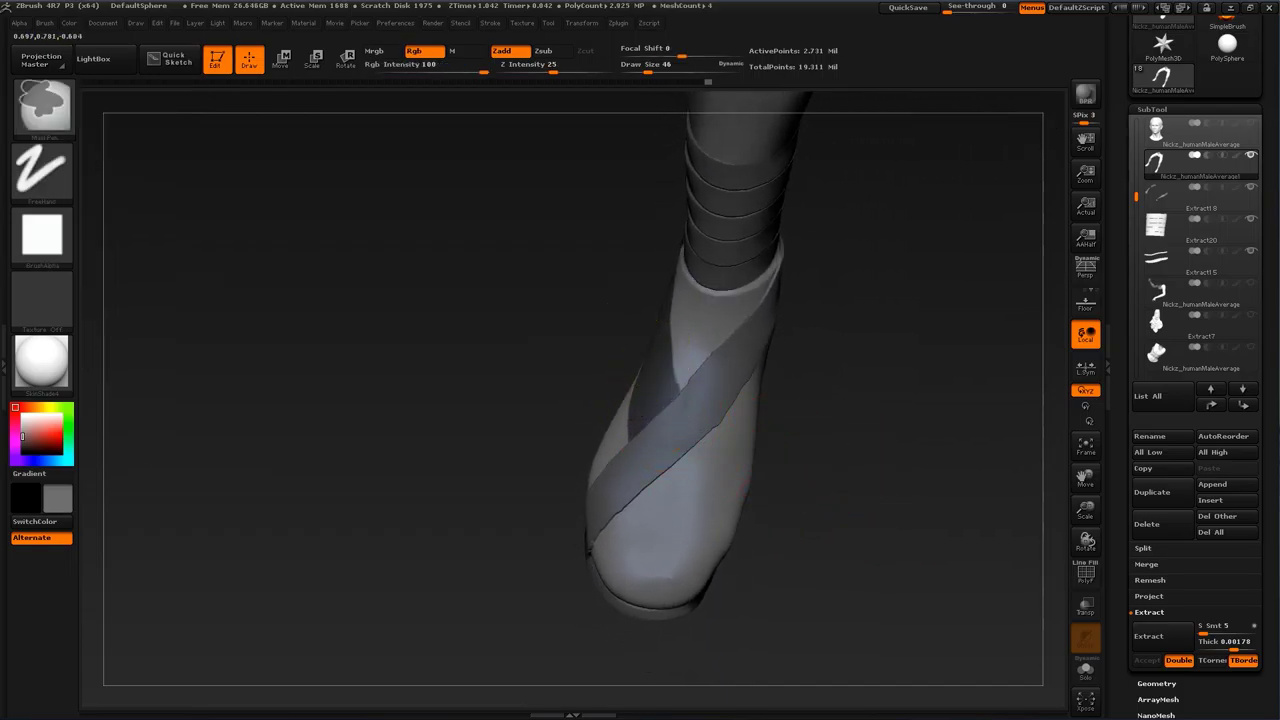
left_click_drag(688, 459, 694, 476, "ctrl")
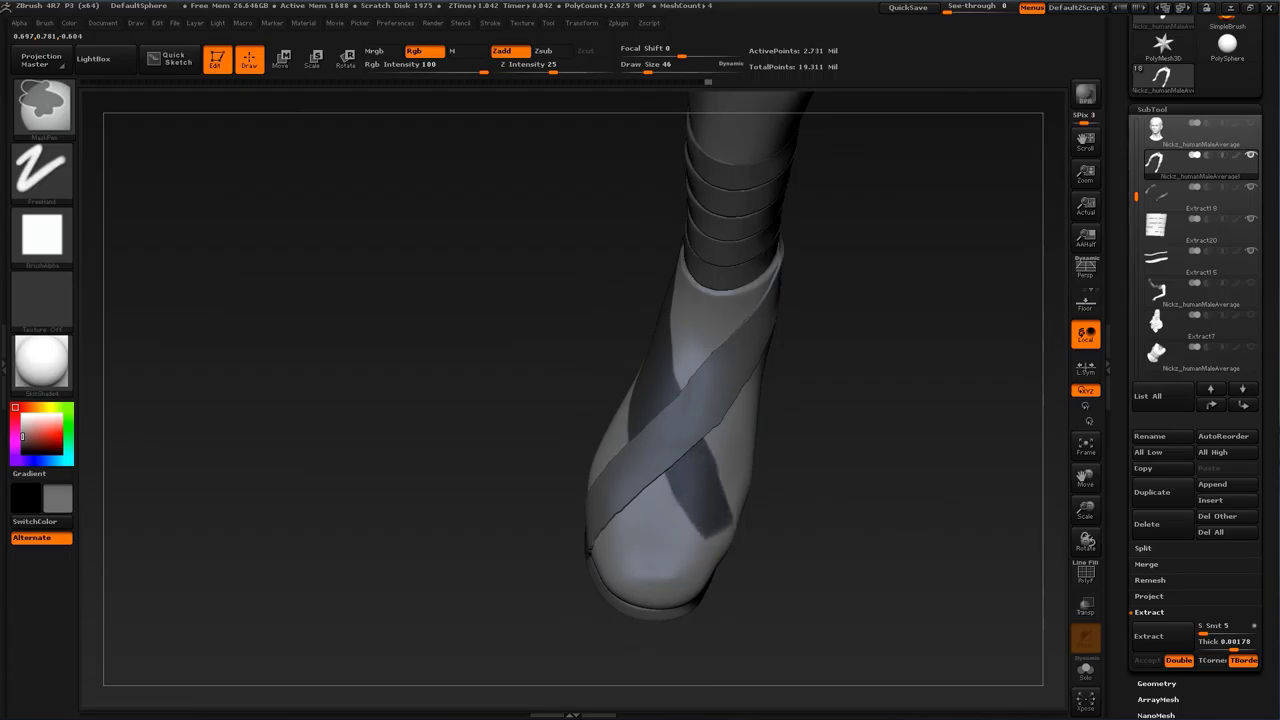
mouse_move(874, 537)
left_mouse_down()
mouse_move(795, 532)
mouse_move(865, 550)
left_mouse_up()
key("ctrl+z")
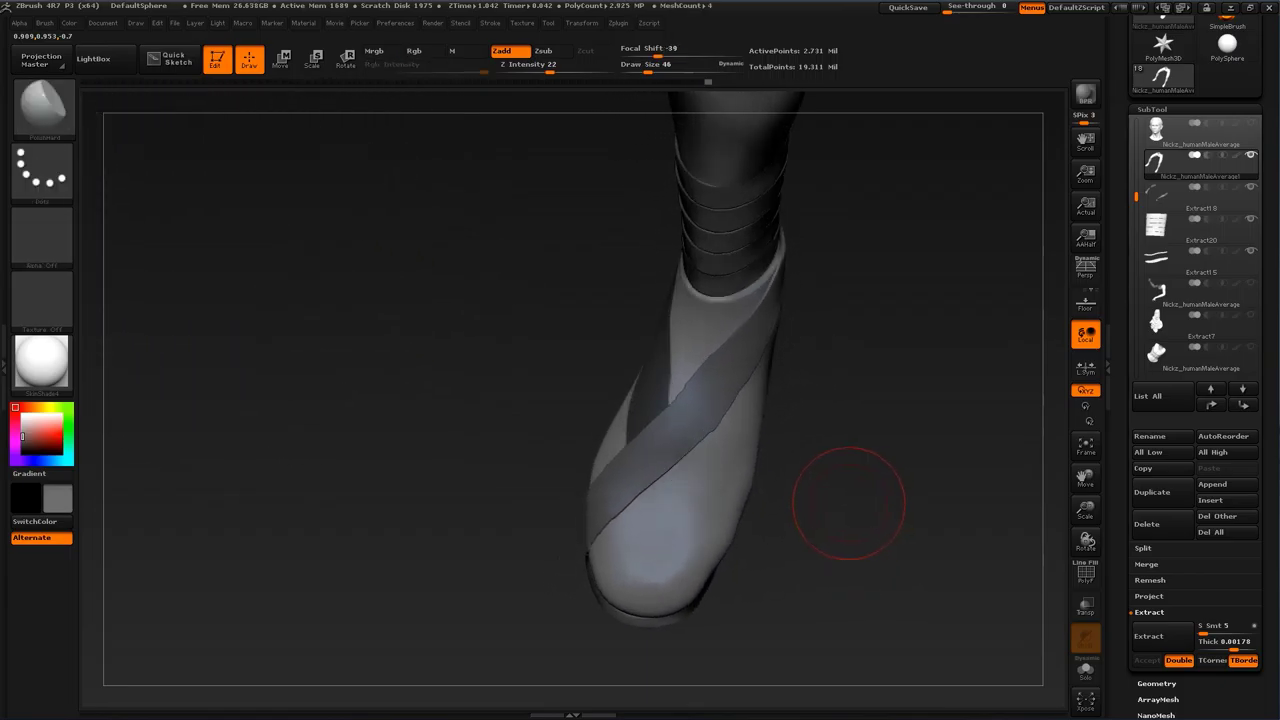
left_click_drag(851, 503, 925, 485)
key("ctrl+z")
Step: Mask a second band with draw size 37 from the inner ankle collar down to the upper edge of the first strap
key("s")
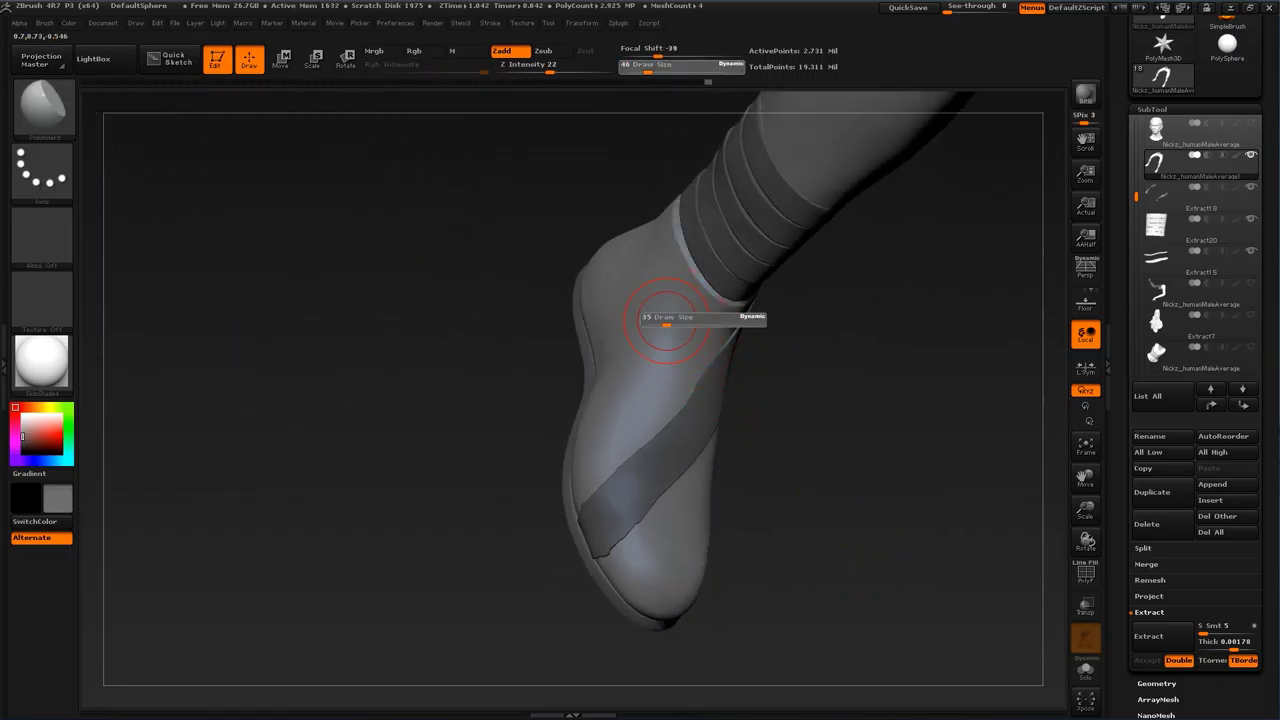
left_click_drag(800, 400, 765, 400)
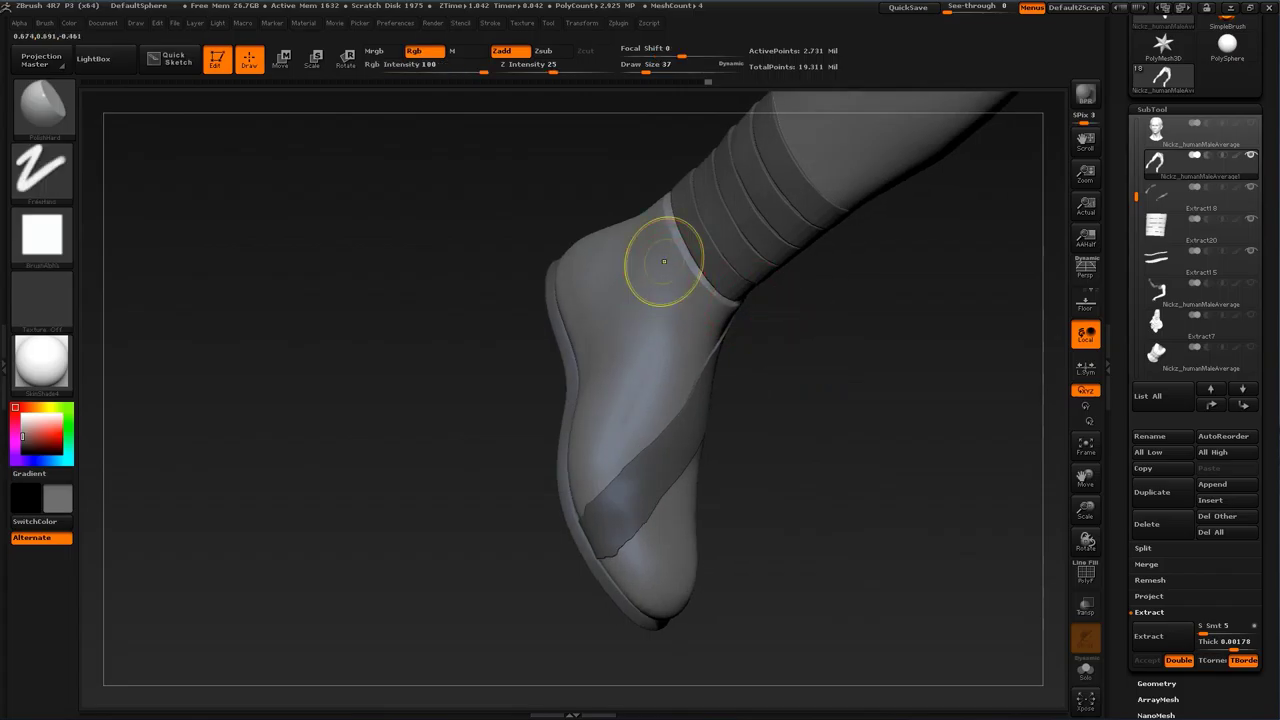
mouse_move(675, 241)
left_mouse_down("ctrl")
mouse_move(653, 328)
mouse_move(665, 378)
left_mouse_up("ctrl")
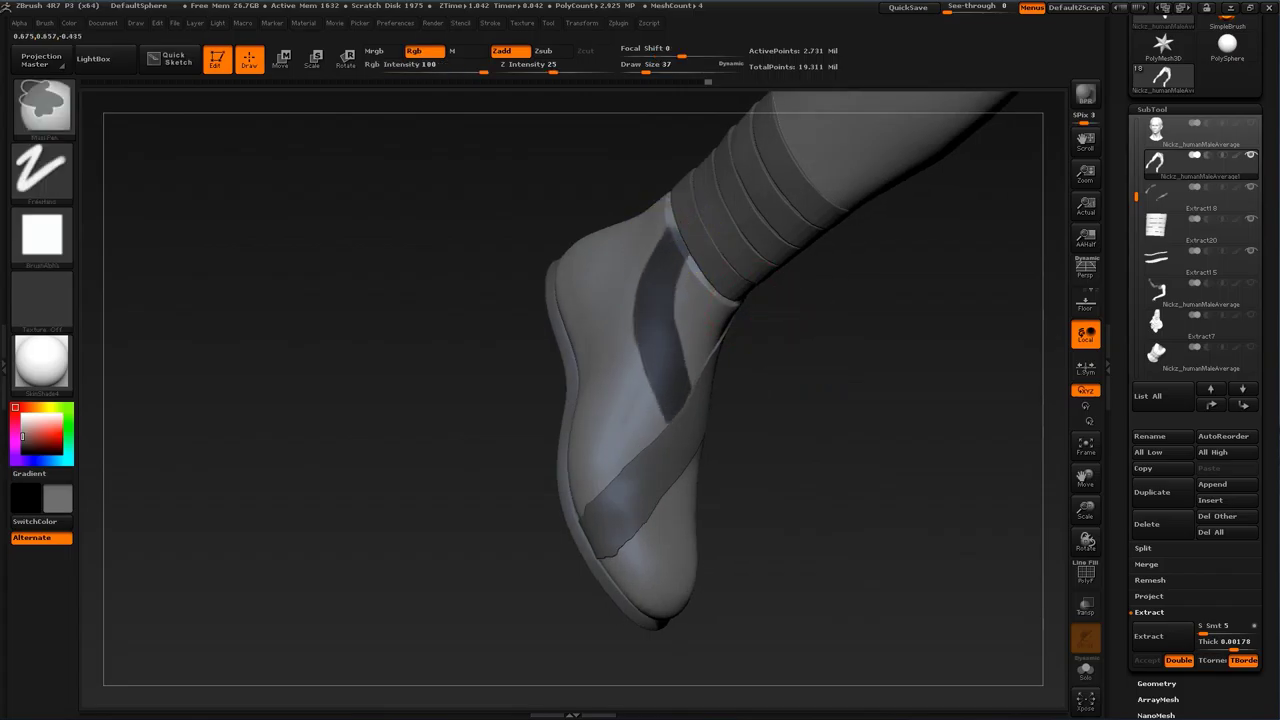
mouse_move(870, 405)
left_mouse_down()
mouse_move(831, 401)
mouse_move(765, 360)
left_mouse_up()
left_click_drag(674, 250, 680, 361, "ctrl")
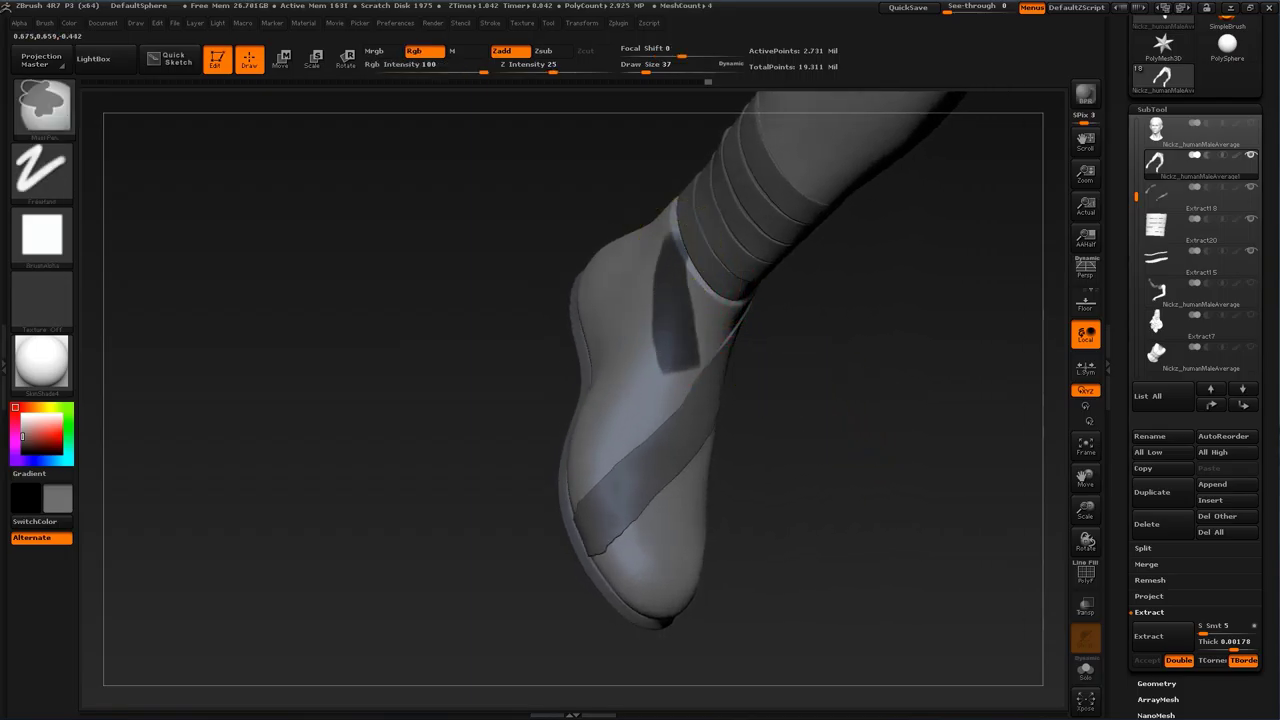
left_click_drag(840, 440, 768, 408)
left_click_drag(664, 369, 656, 367, "ctrl")
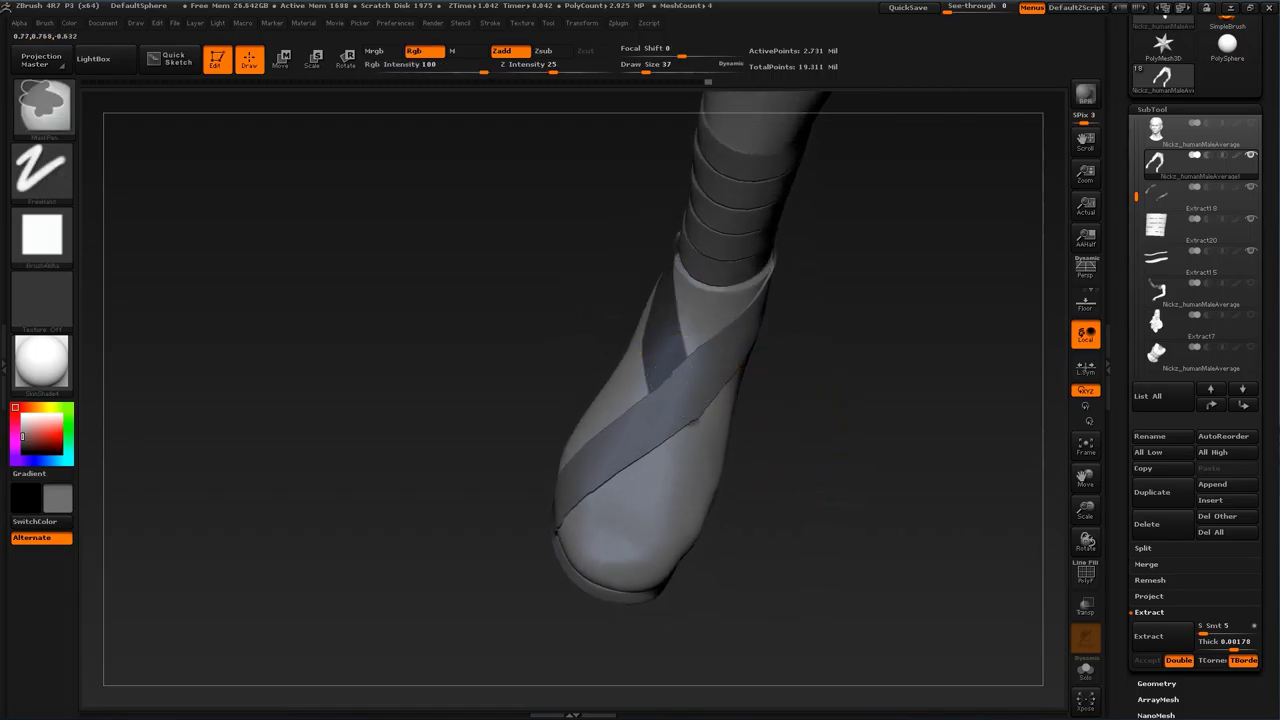
Step: Continue the masked band on the other side of the first strap down to the outer sole edge and even its edges
left_click_drag(690, 468, 695, 476, "ctrl")
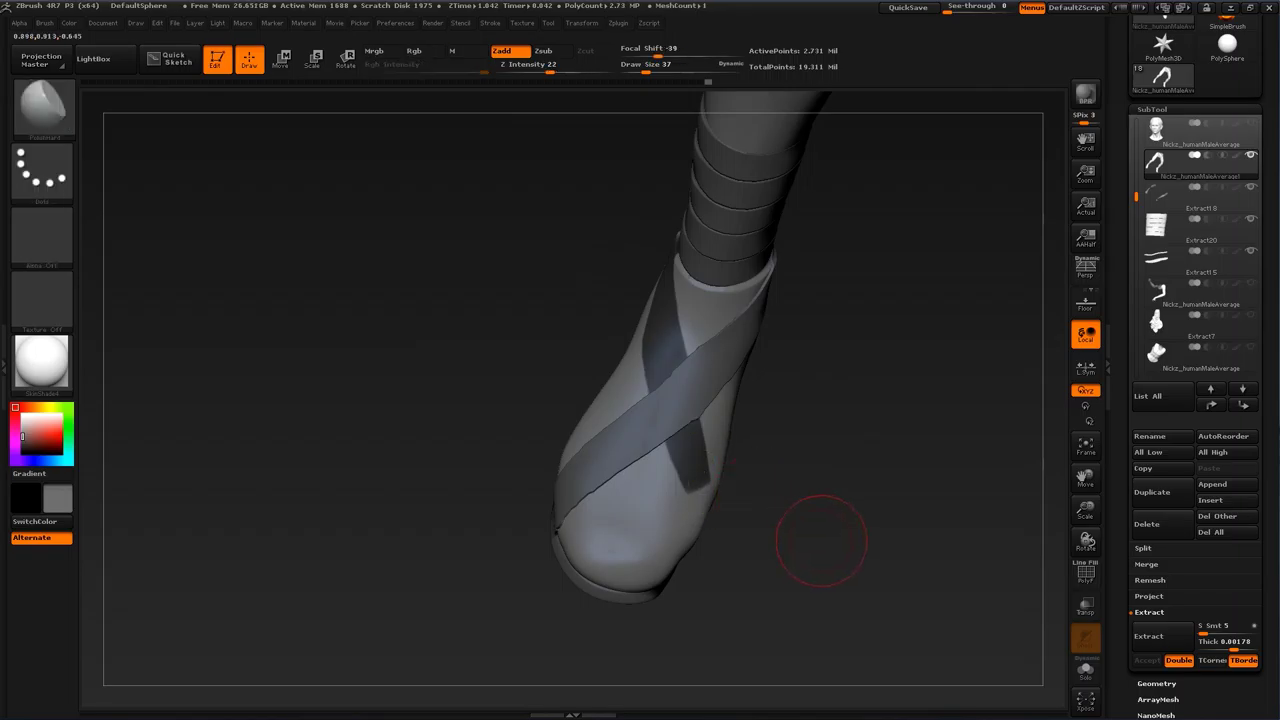
left_click_drag(820, 543, 715, 460)
left_click_drag(656, 431, 661, 450, "ctrl")
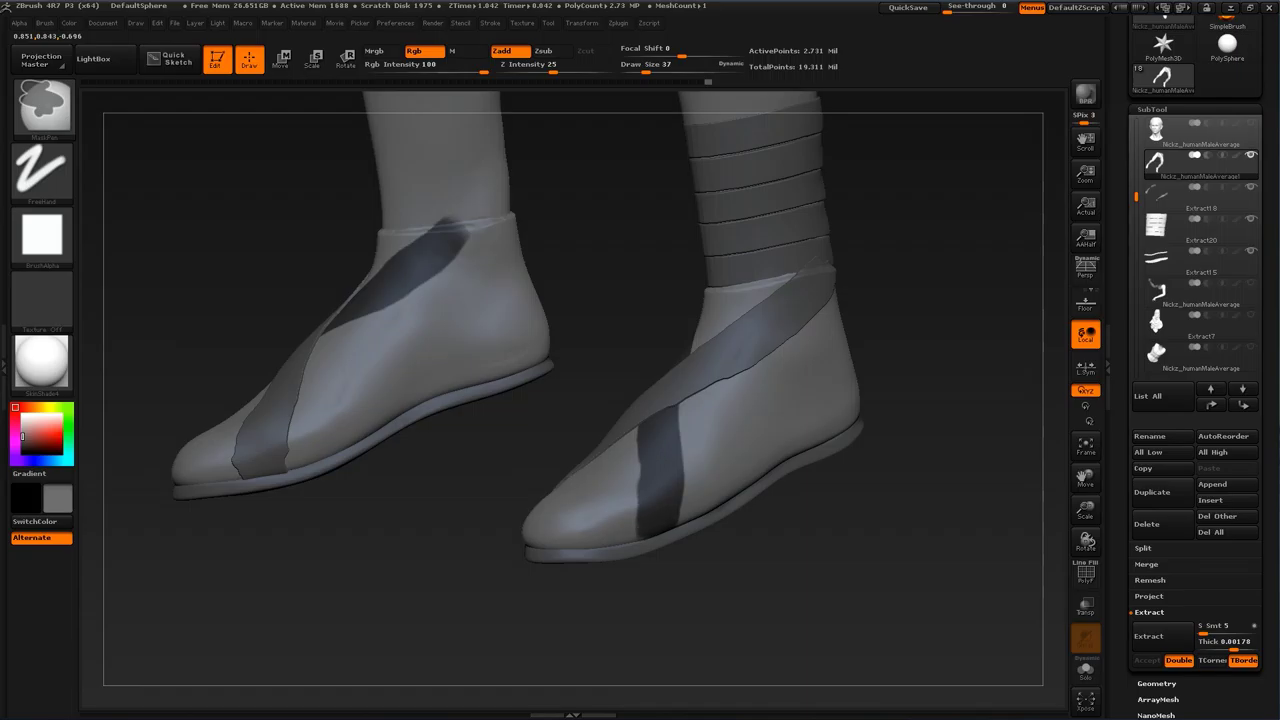
left_click_drag(857, 549, 880, 625)
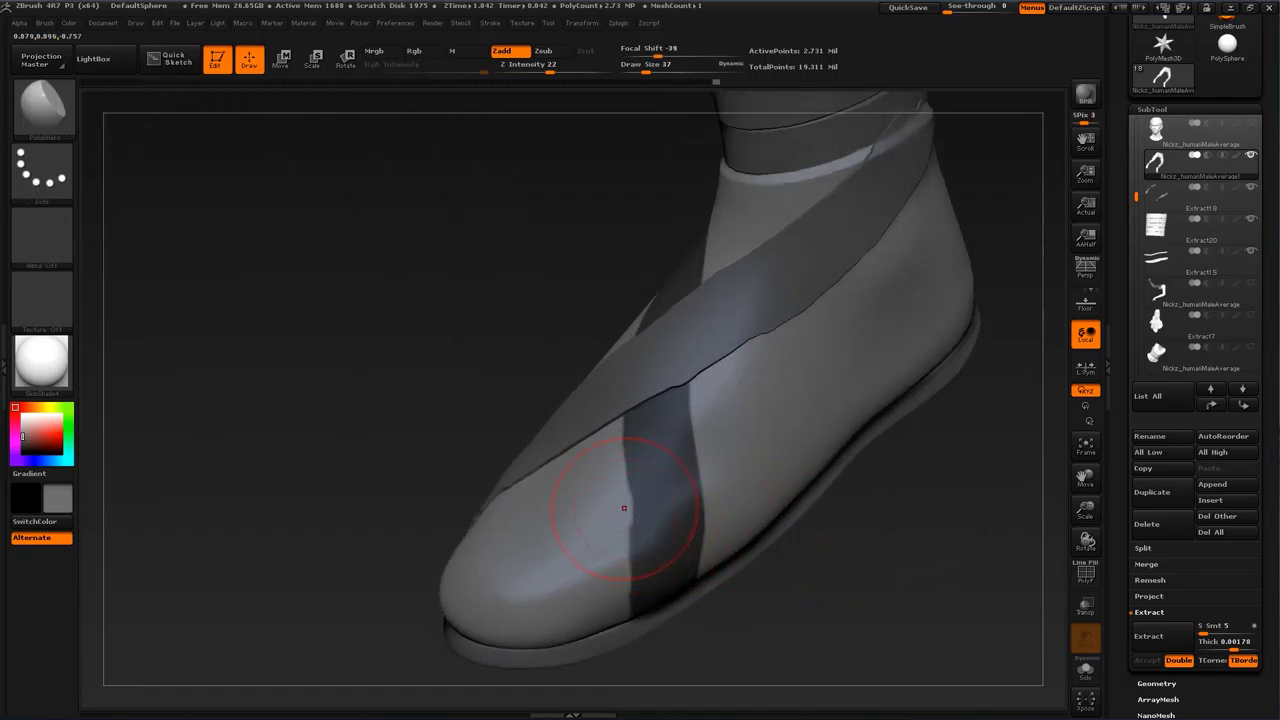
left_click_drag(651, 469, 657, 482, "ctrl")
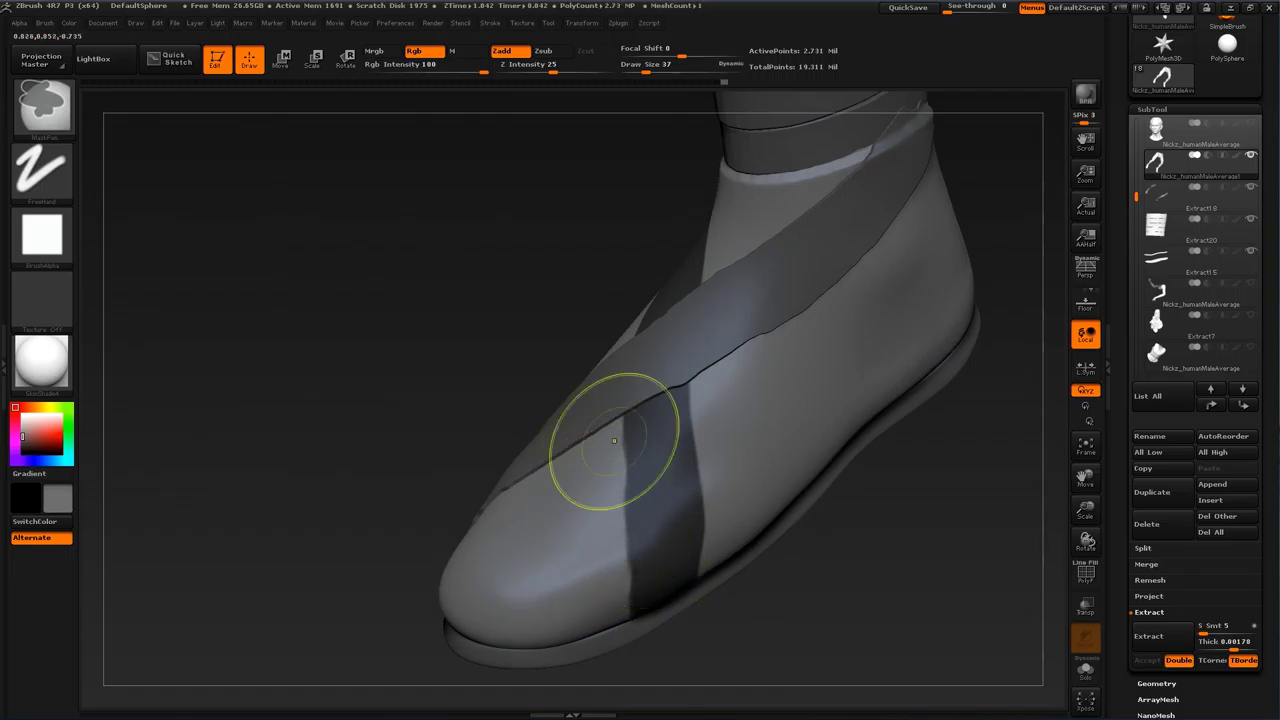
left_click_drag(695, 464, 697, 430, "ctrl")
Step: Hide the first strap, fill and even the band's mask where it was covered, and reduce the draw size to 7
left_click_drag(898, 425, 1027, 418)
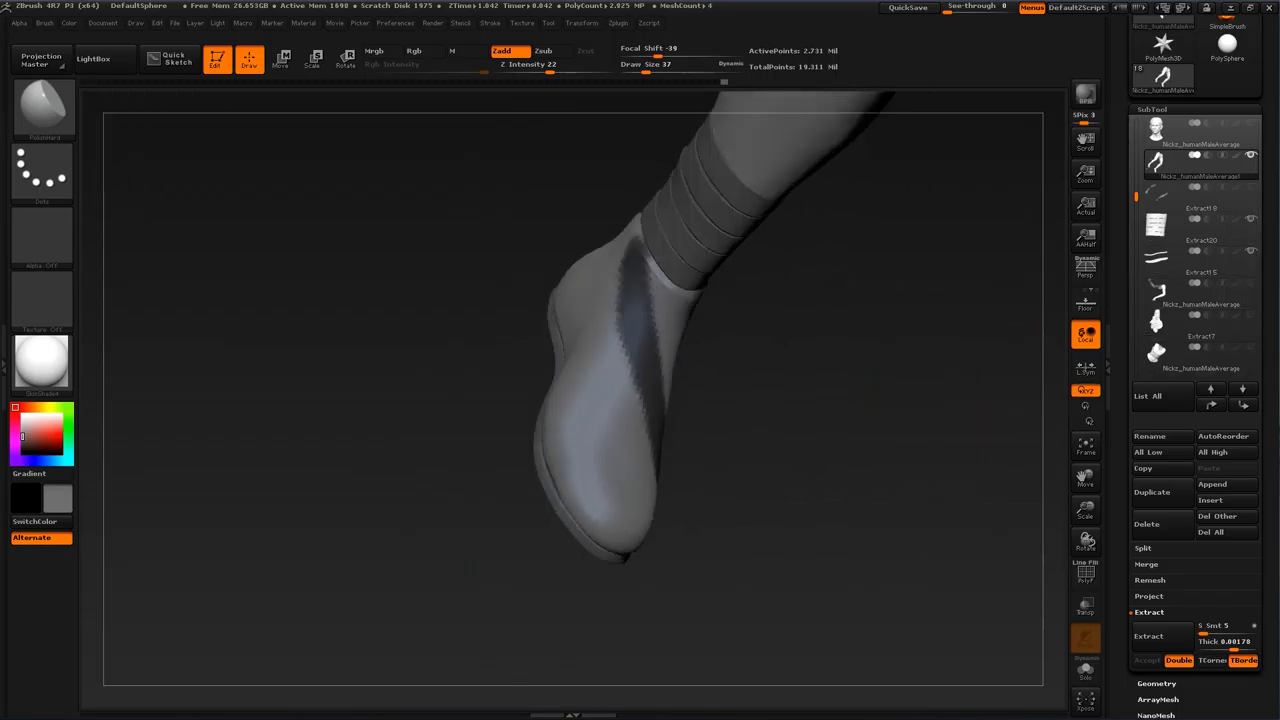
mouse_move(945, 380)
left_mouse_down()
mouse_move(853, 382)
mouse_move(903, 523)
left_mouse_up()
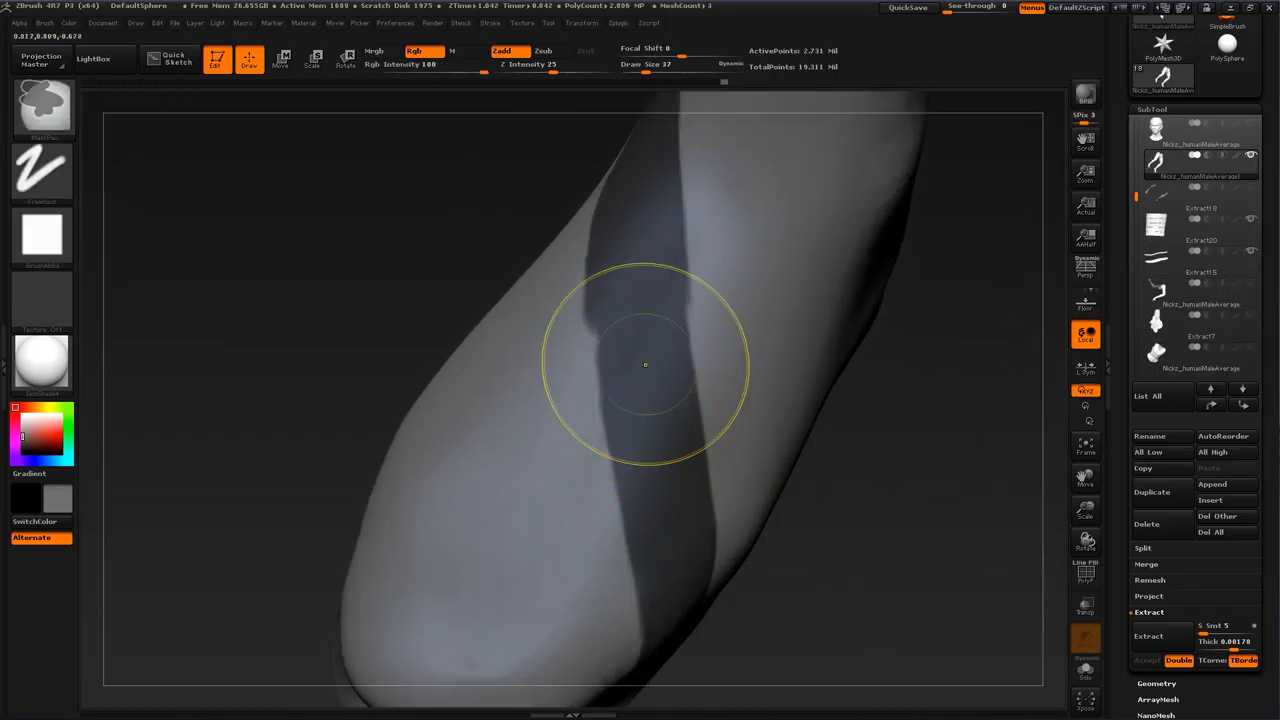
mouse_move(643, 286)
left_mouse_down("ctrl")
mouse_move(618, 409)
mouse_move(602, 411)
left_mouse_up("ctrl")
key("s")
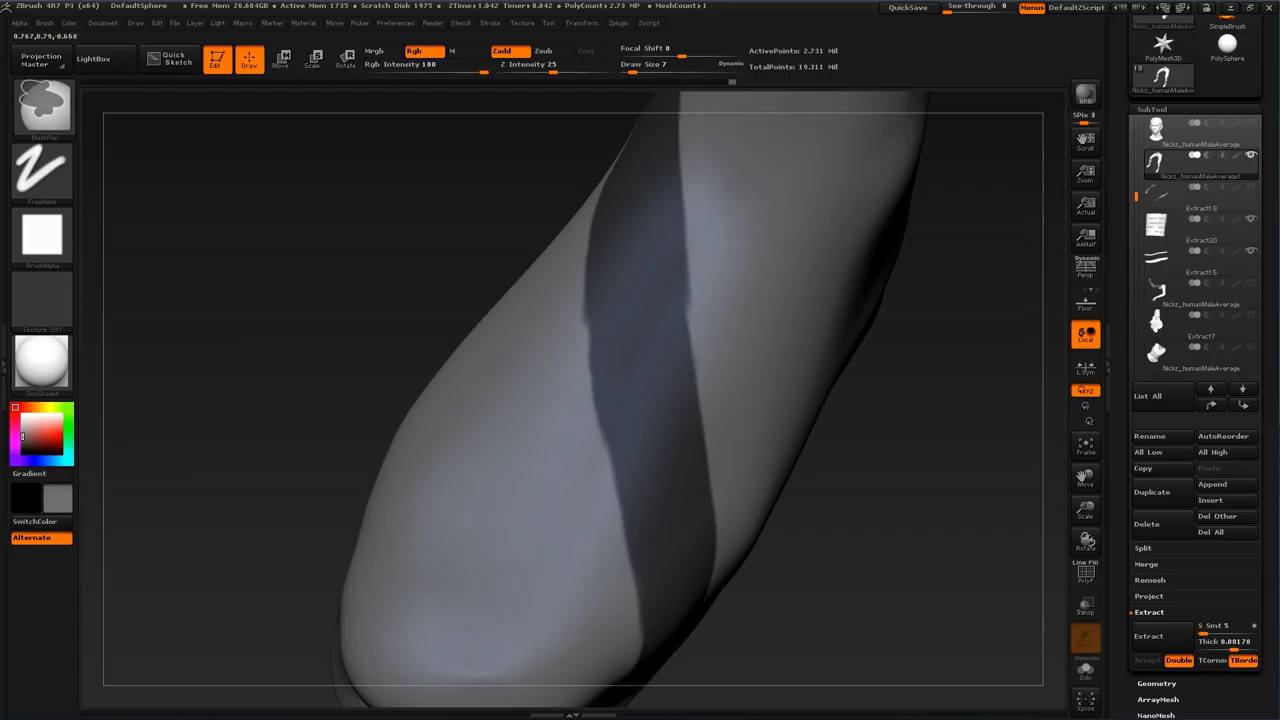
Step: Set the draw size to 14 and extend the masked band's upper end to the collar at the inner ankle
mouse_move(880, 500)
left_mouse_down("alt")
mouse_move(871, 403)
mouse_move(980, 405)
left_mouse_up("alt")
mouse_move(890, 130)
left_mouse_down("alt")
mouse_move(888, 525)
mouse_move(757, 429)
left_mouse_up("alt")
key("s")
left_click_drag(577, 305, 543, 338, "ctrl")
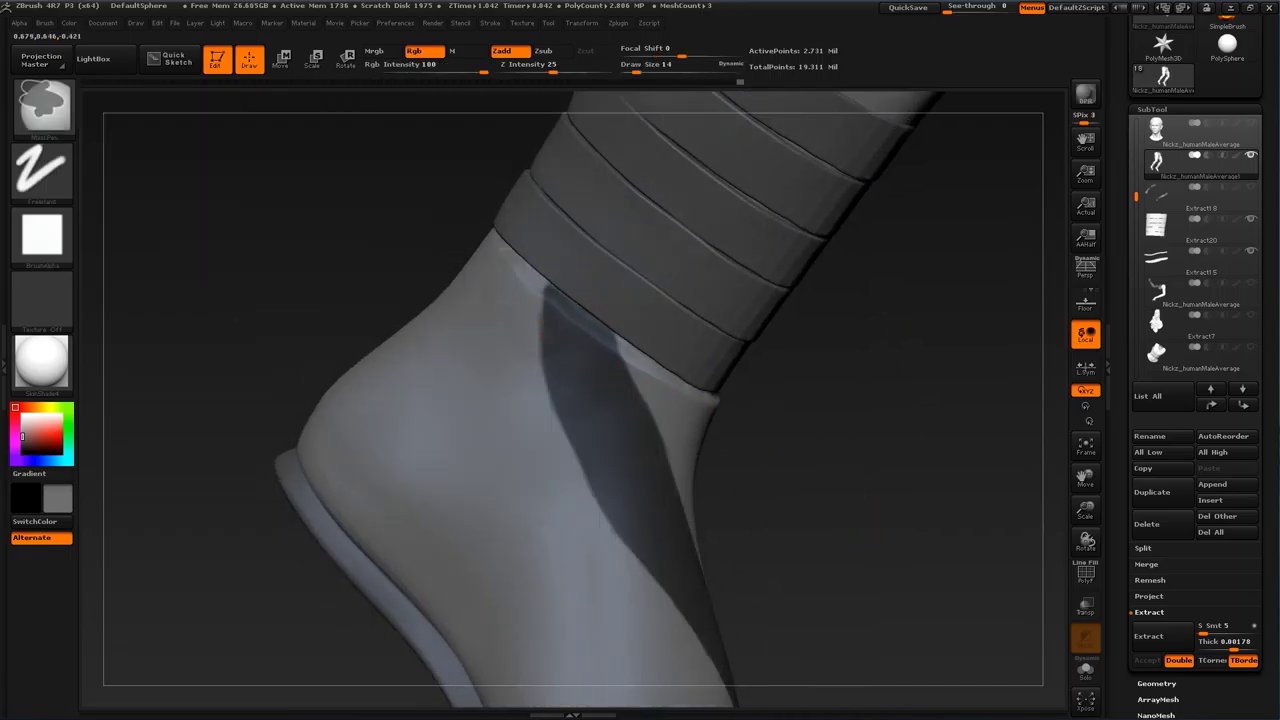
Step: Extract the second masked band as a separate subtool with smoothing 5 and thickness 0.00178, and accept it
mouse_move(826, 500)
left_mouse_down("alt")
mouse_move(860, 405)
mouse_move(789, 397)
mouse_move(789, 435)
left_mouse_up("alt")
left_click_drag(817, 477, 945, 402, "alt")
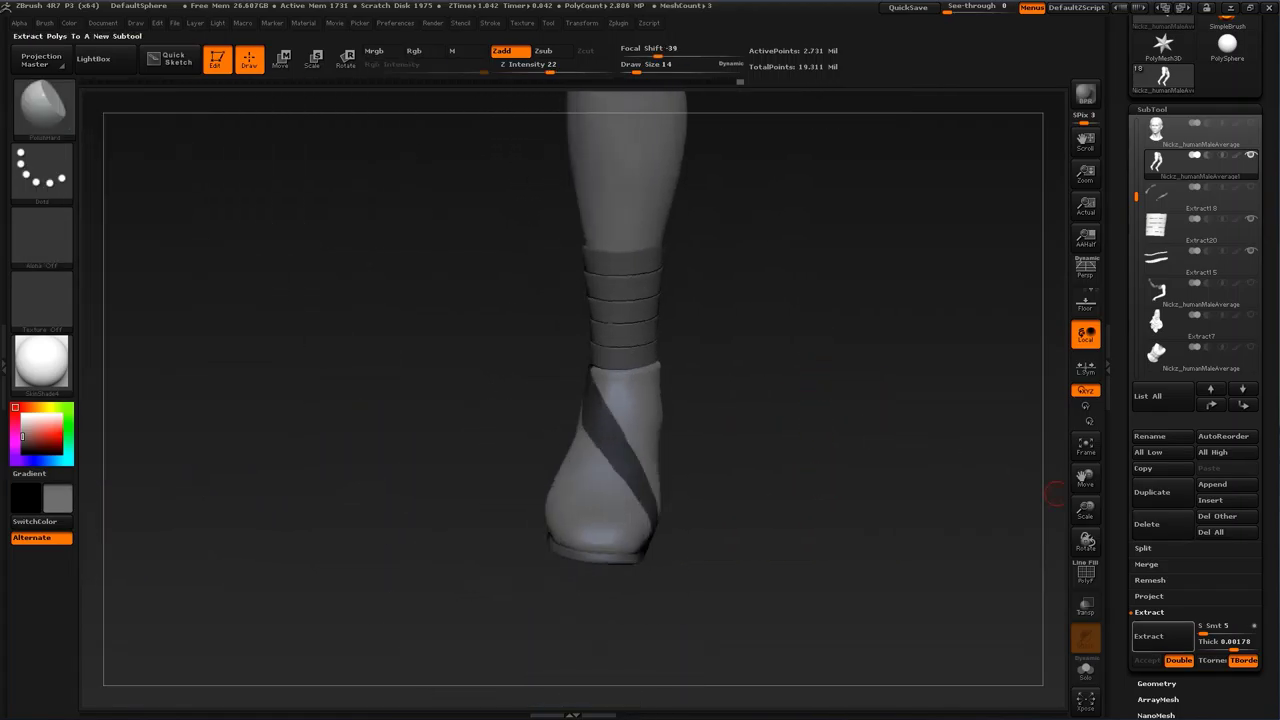
left_click(1162, 637)
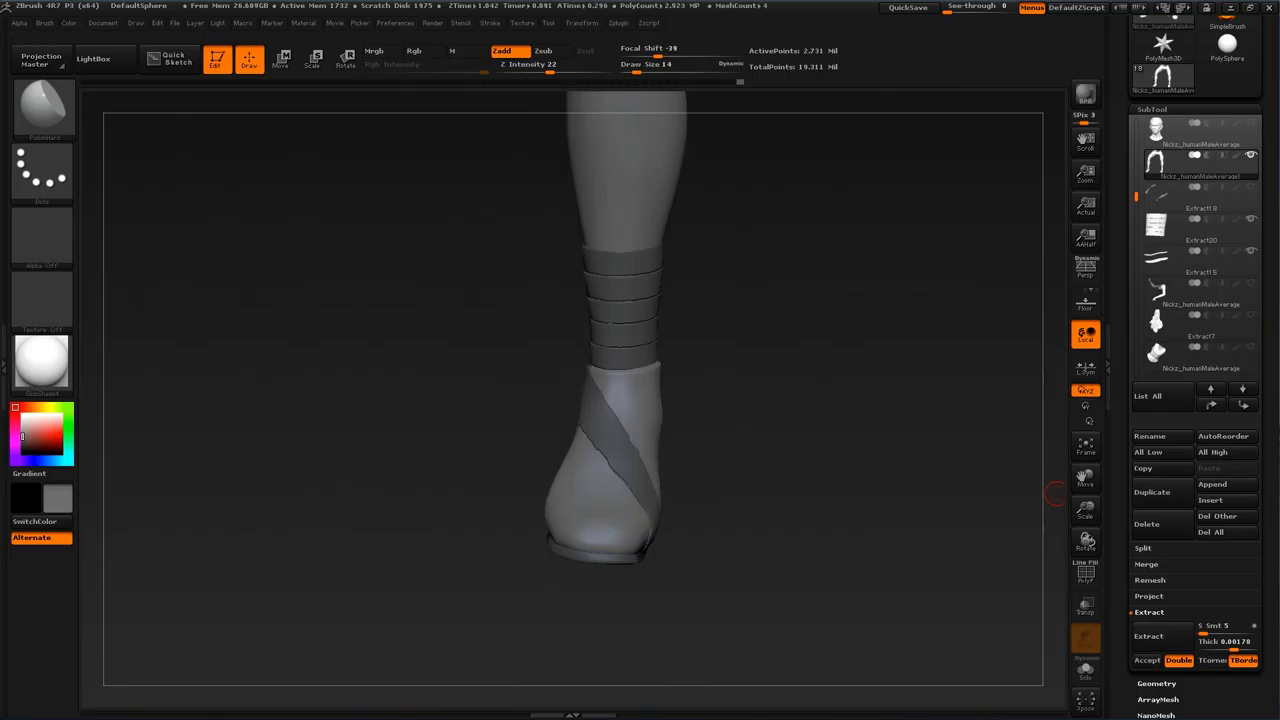
left_click(1147, 660)
Step: Clear the mask from the foot mesh and turn off the masking brush's alpha
left_click_drag(766, 643, 452, 220, "ctrl")
left_click(44, 237, "ctrl")
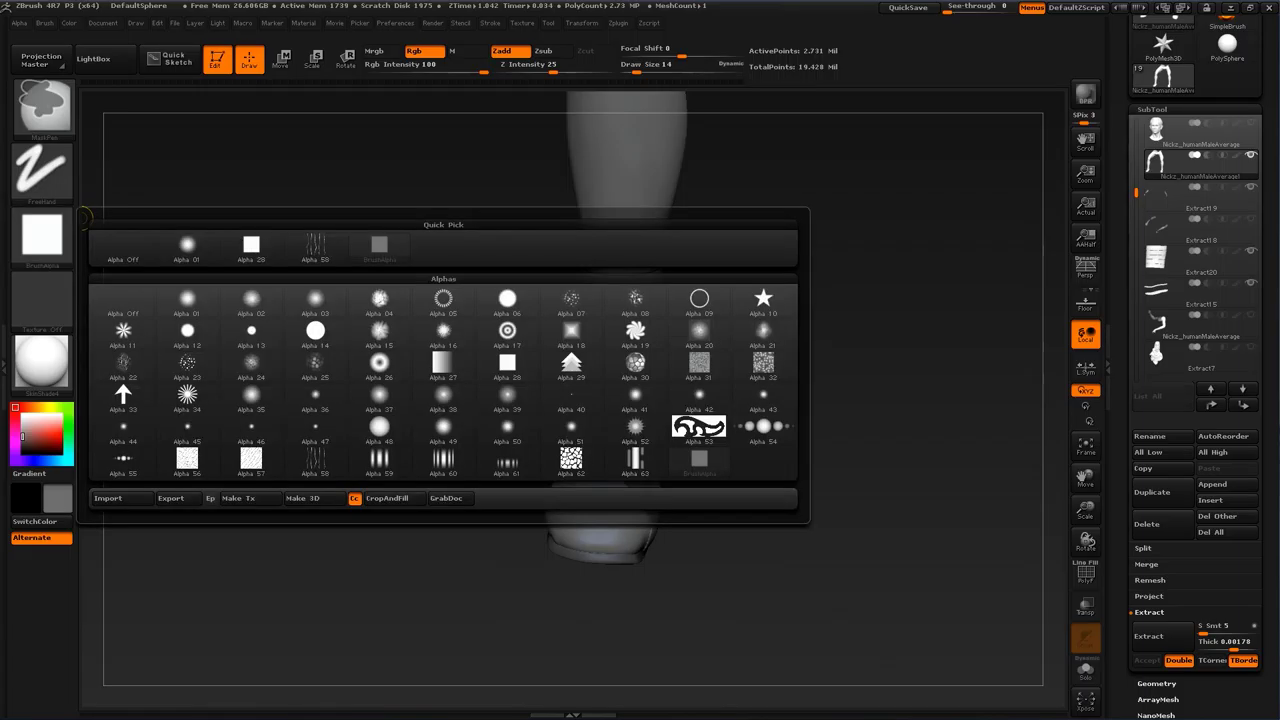
left_click(132, 241, "ctrl")
left_click(46, 240, "ctrl")
left_click(140, 242, "ctrl")
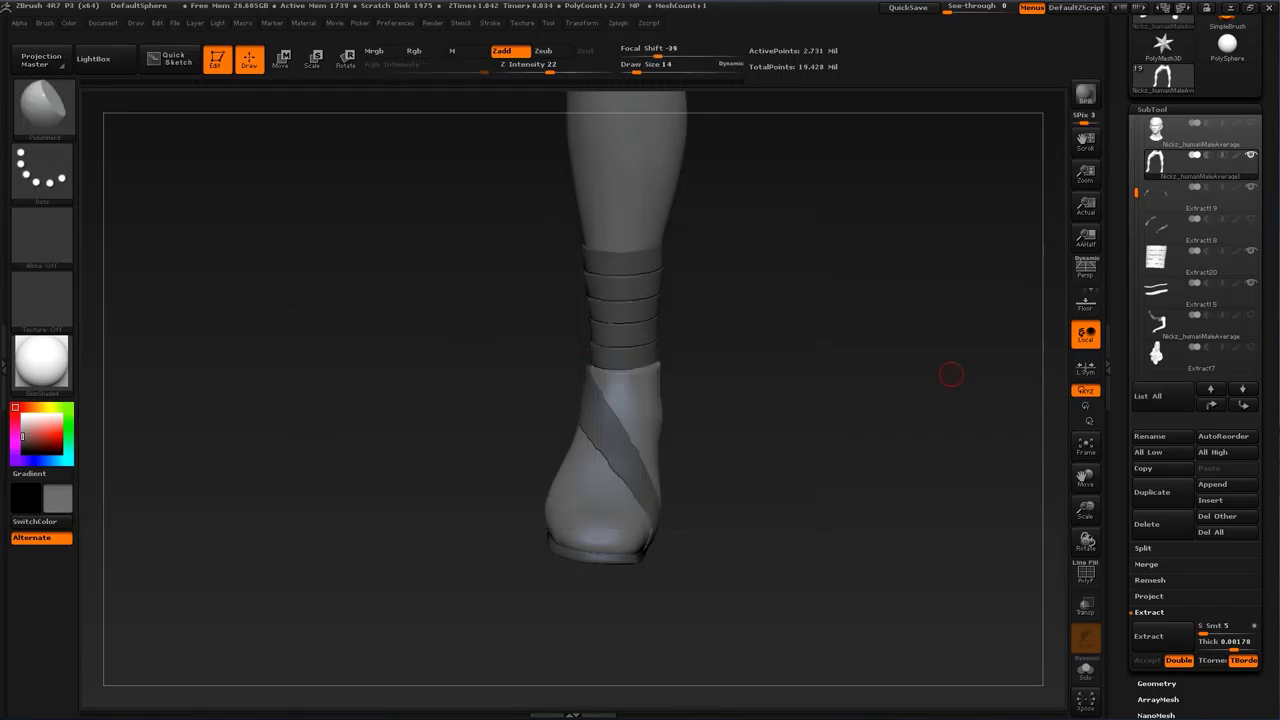
Step: Select the newly extracted strap subtool and clear the mask from its pieces on both feet
left_click(1168, 196)
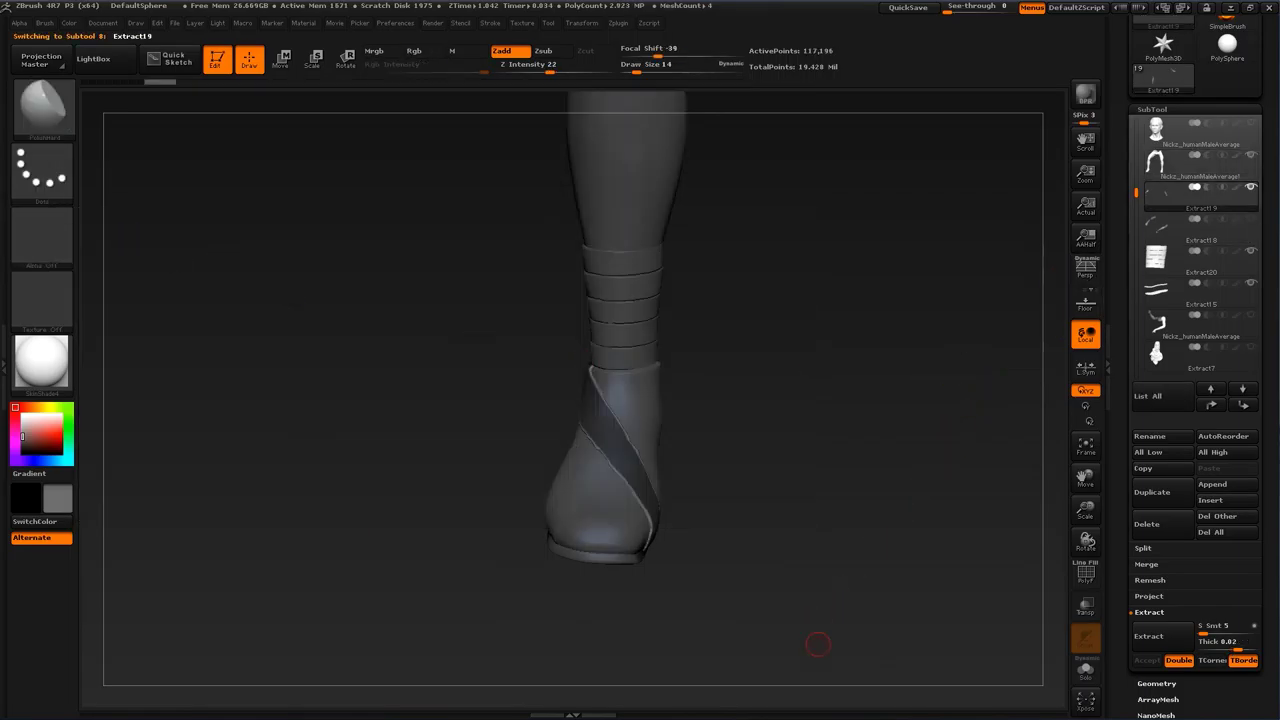
left_click_drag(800, 668, 452, 268, "ctrl+alt")
left_click_drag(840, 446, 837, 393, "alt")
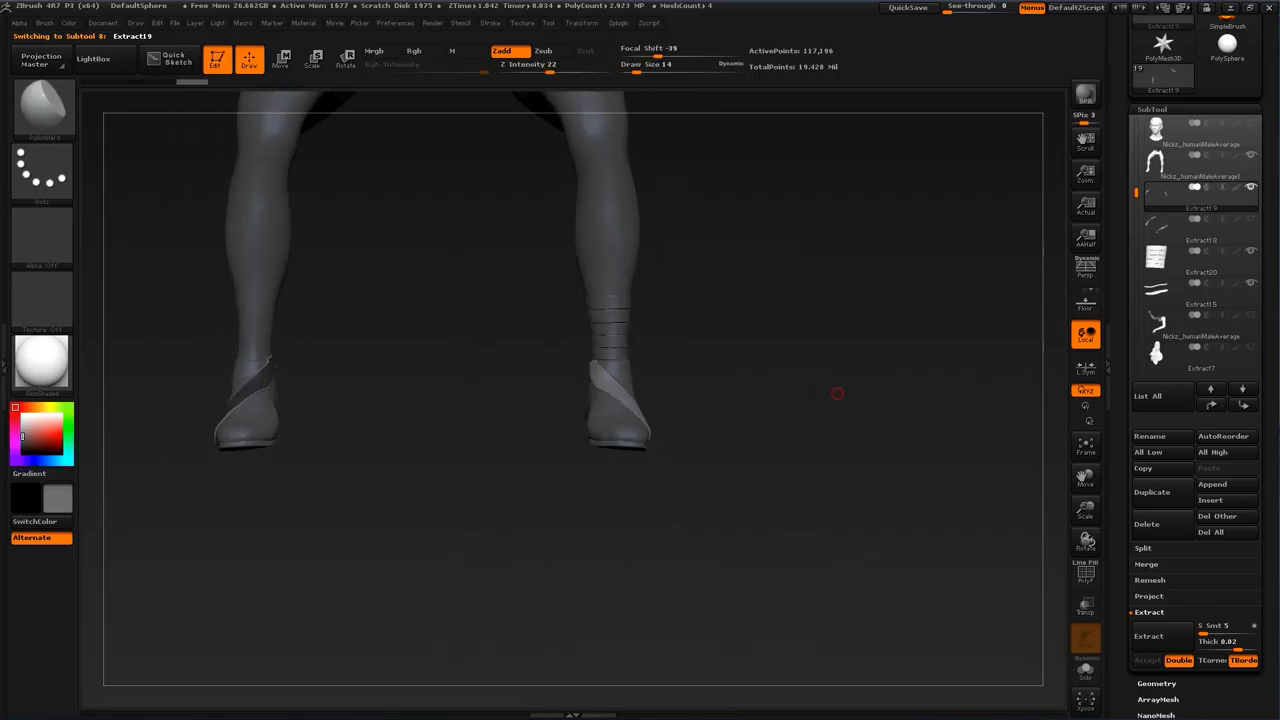
left_click_drag(420, 522, 106, 273, "ctrl+alt")
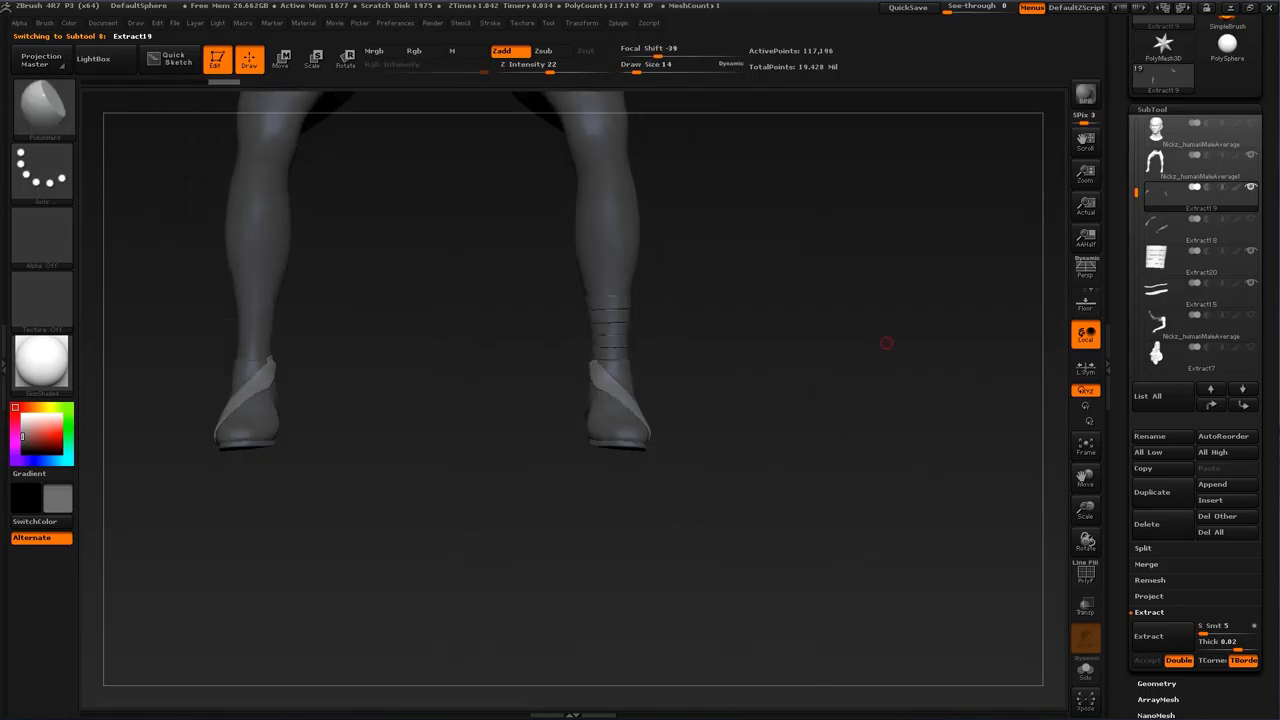
Step: Set the ZRemesher target polygon count to 1 and remesh the new strap
left_click_drag(887, 343, 908, 399, "alt")
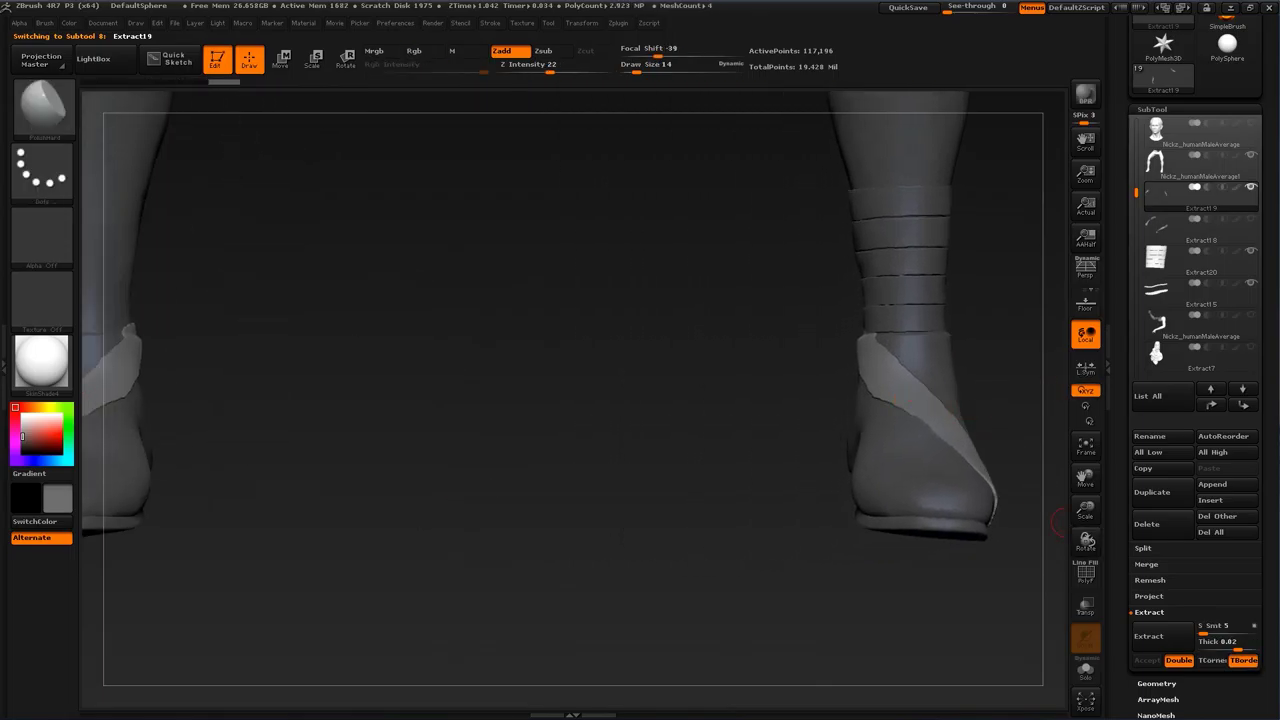
left_click_drag(1200, 564, 1200, 503)
left_click(1157, 622)
left_click(1190, 380)
key("Return")
left_click(1156, 302)
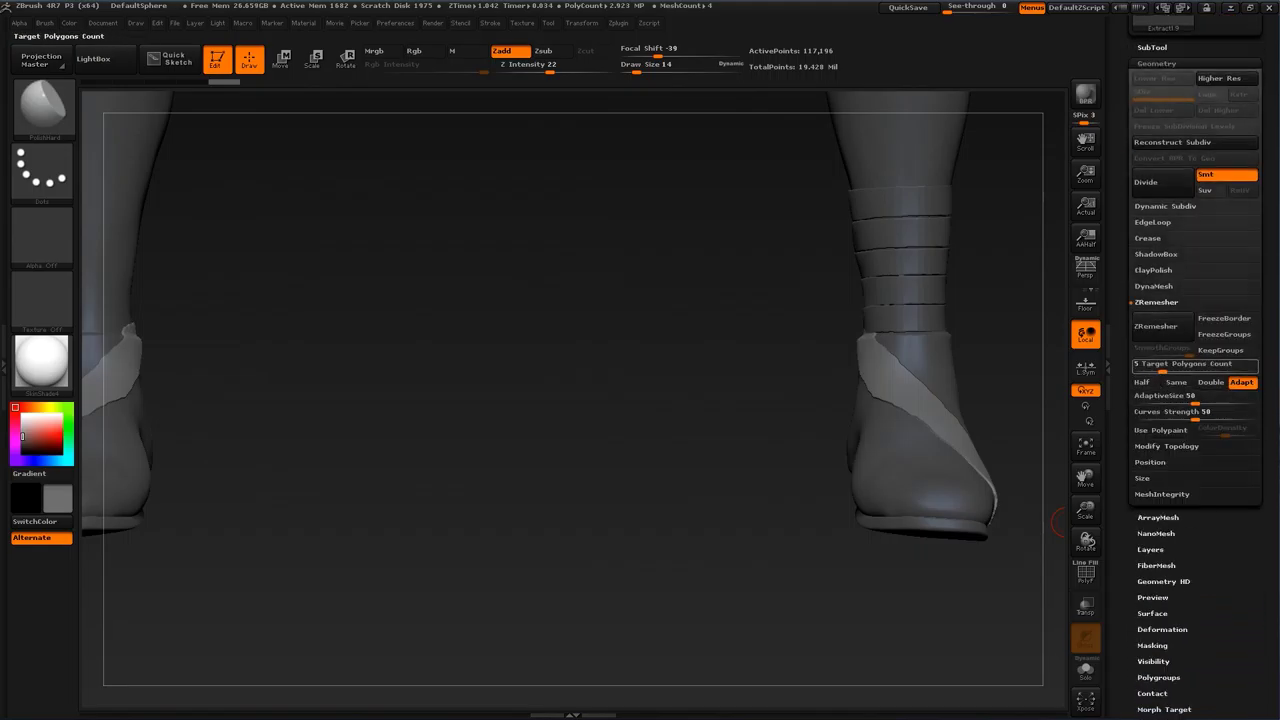
left_click(1156, 326)
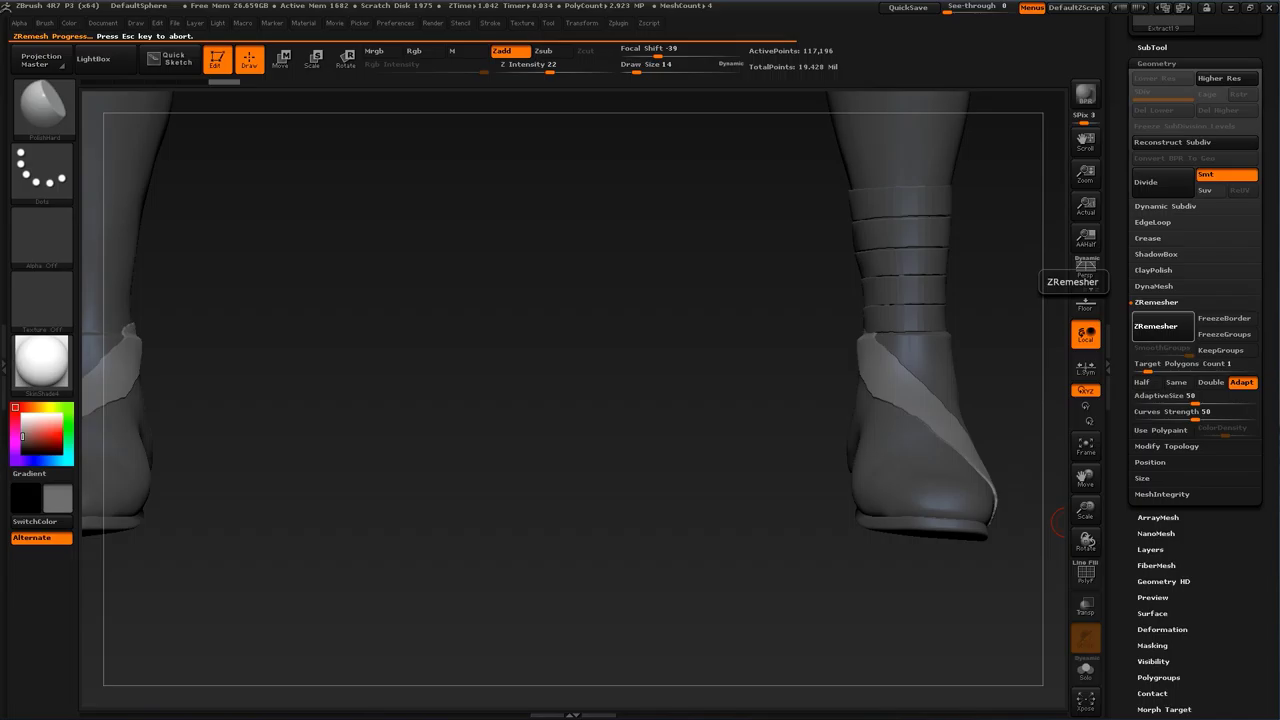
Step: Display the strap's wireframe with PolyFrame and remesh it again at the same target count
left_click_drag(1035, 405, 930, 480)
left_click(1085, 572)
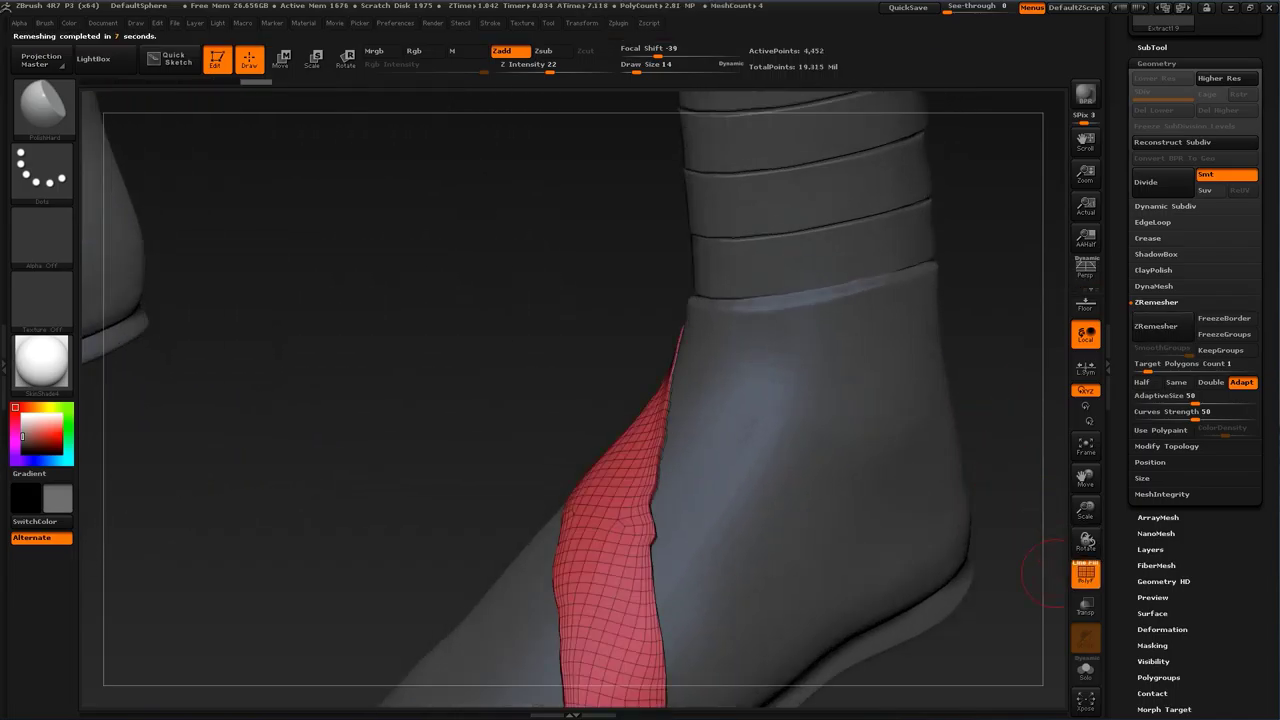
left_click_drag(1008, 381, 970, 377, "alt")
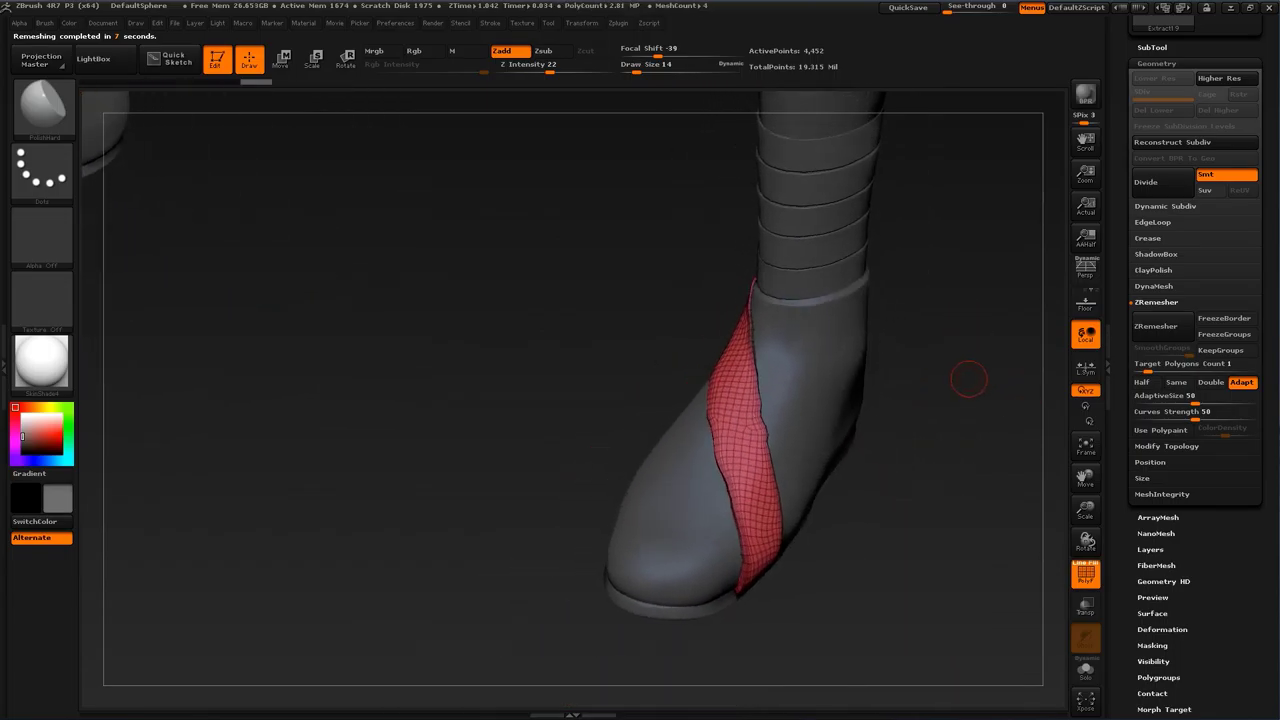
left_click(1162, 327)
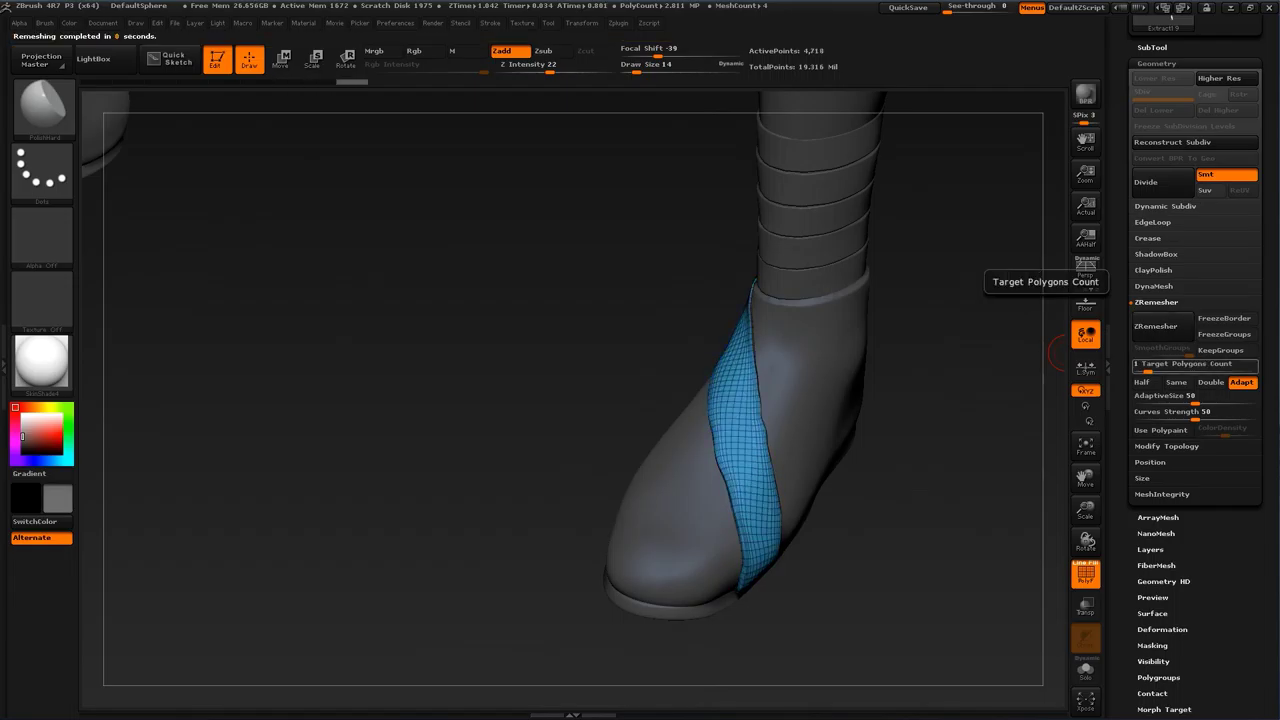
Step: Lower the ZRemesher target polygon count to 0.4 and remesh the strap
left_click(1147, 368)
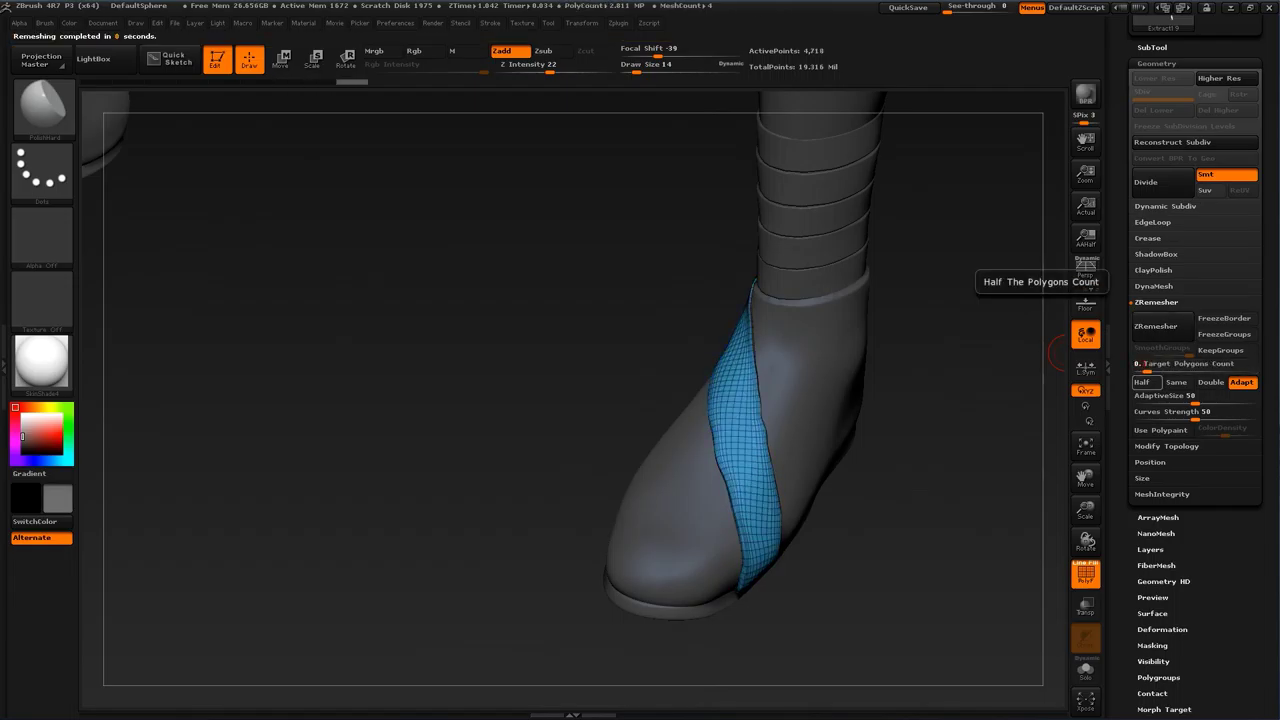
left_click(1141, 382)
left_click(1156, 326)
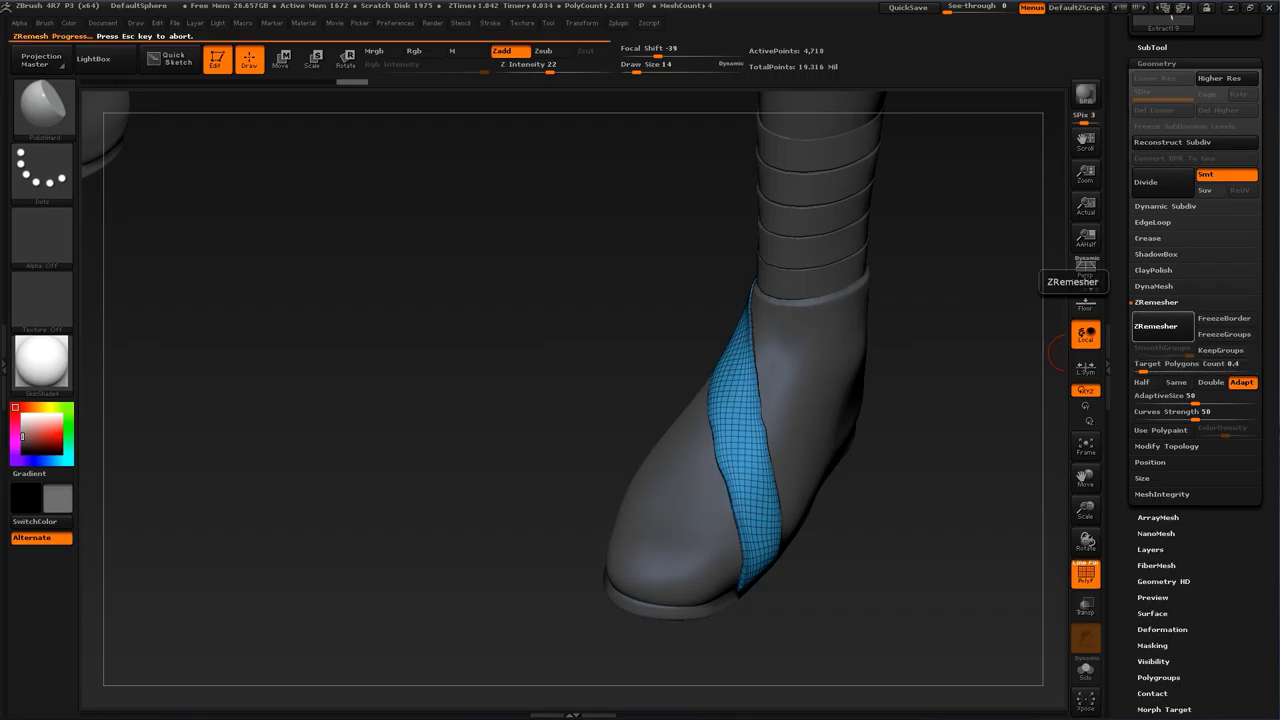
Step: Remesh the strap once more at the 0.4 target polygon count
left_click_drag(950, 465, 985, 425)
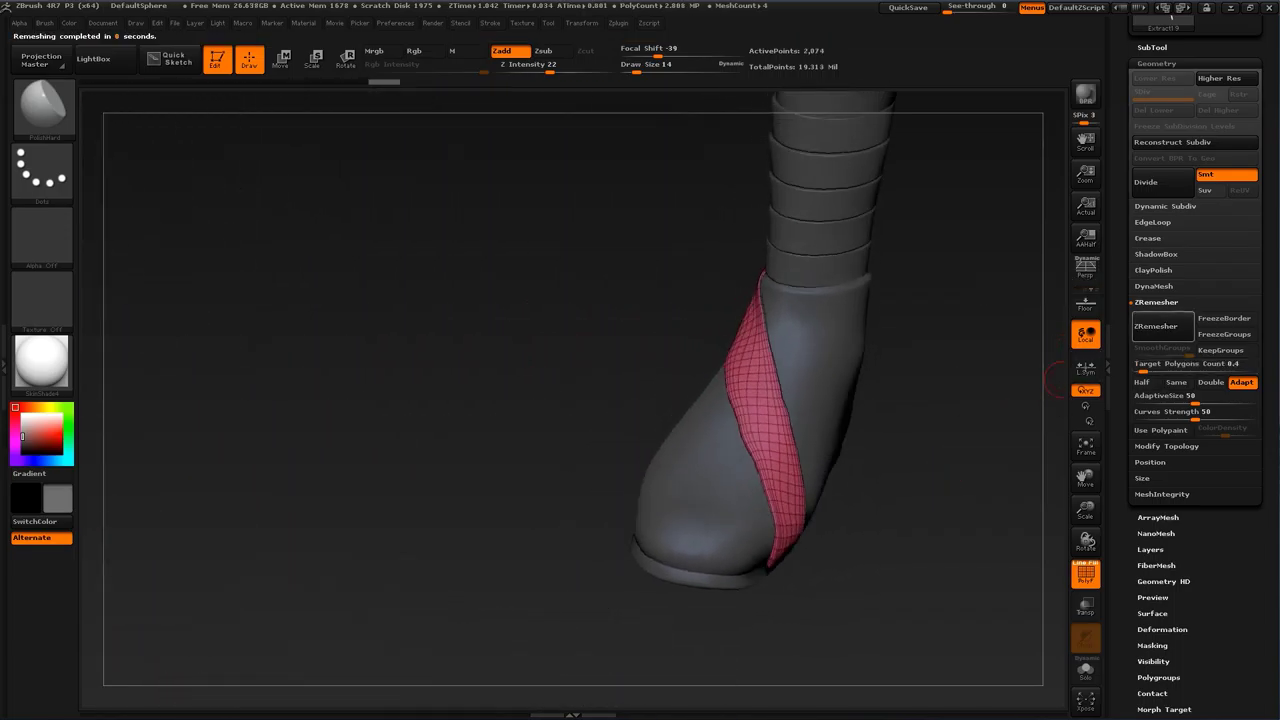
left_click(1156, 326)
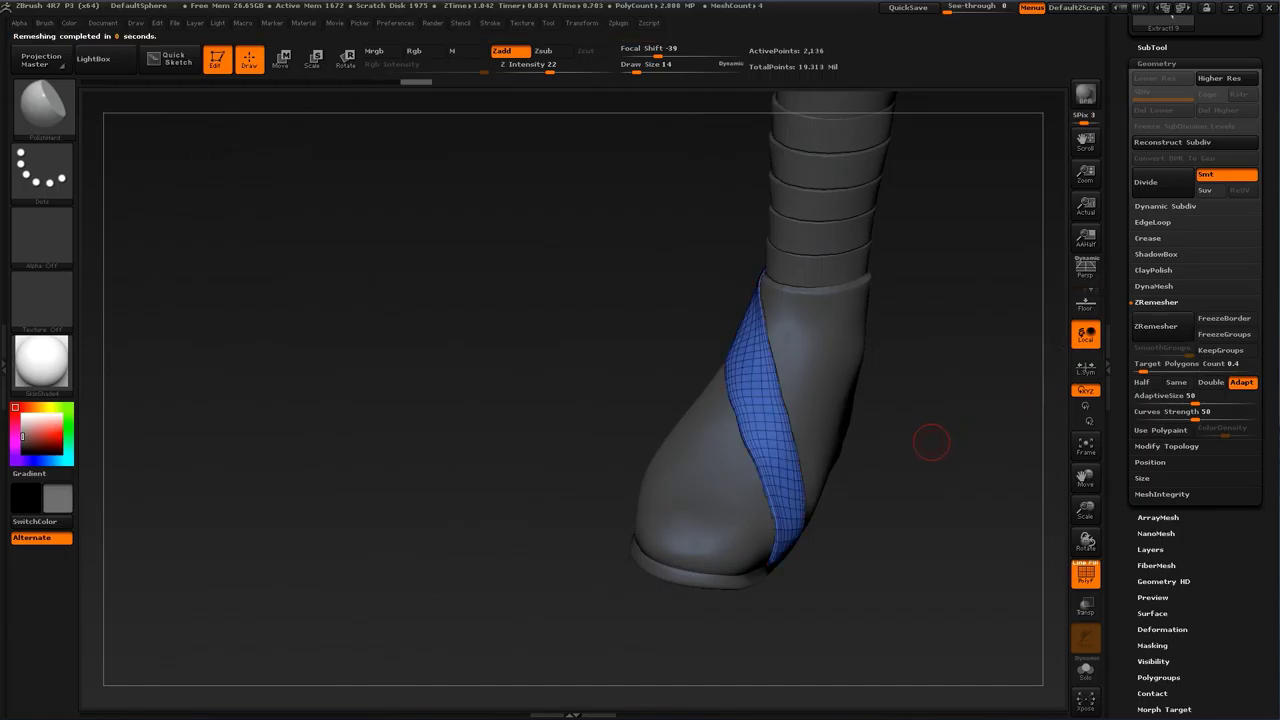
Step: Draw a ZRemesher guide curve down the strap's length with the ZRemesherGuides brush and remesh the strap along it
key("b")
left_click(524, 650)
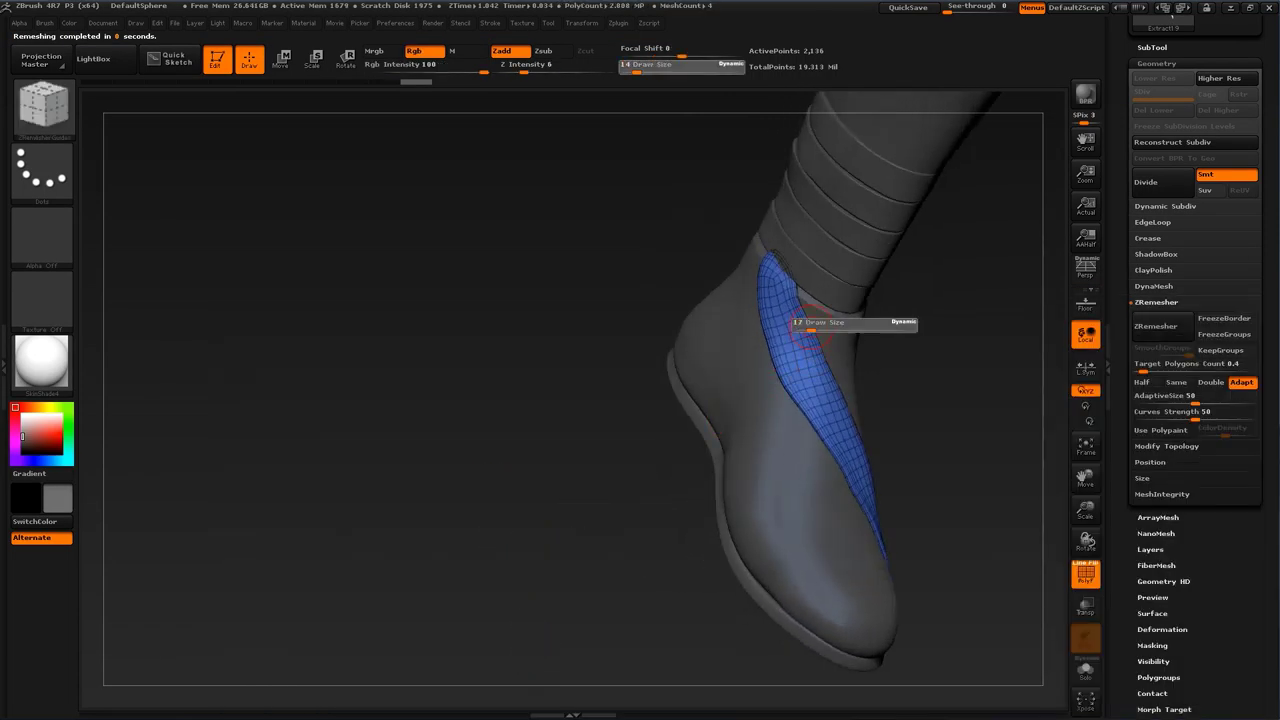
right_click_drag(835, 337, 806, 347)
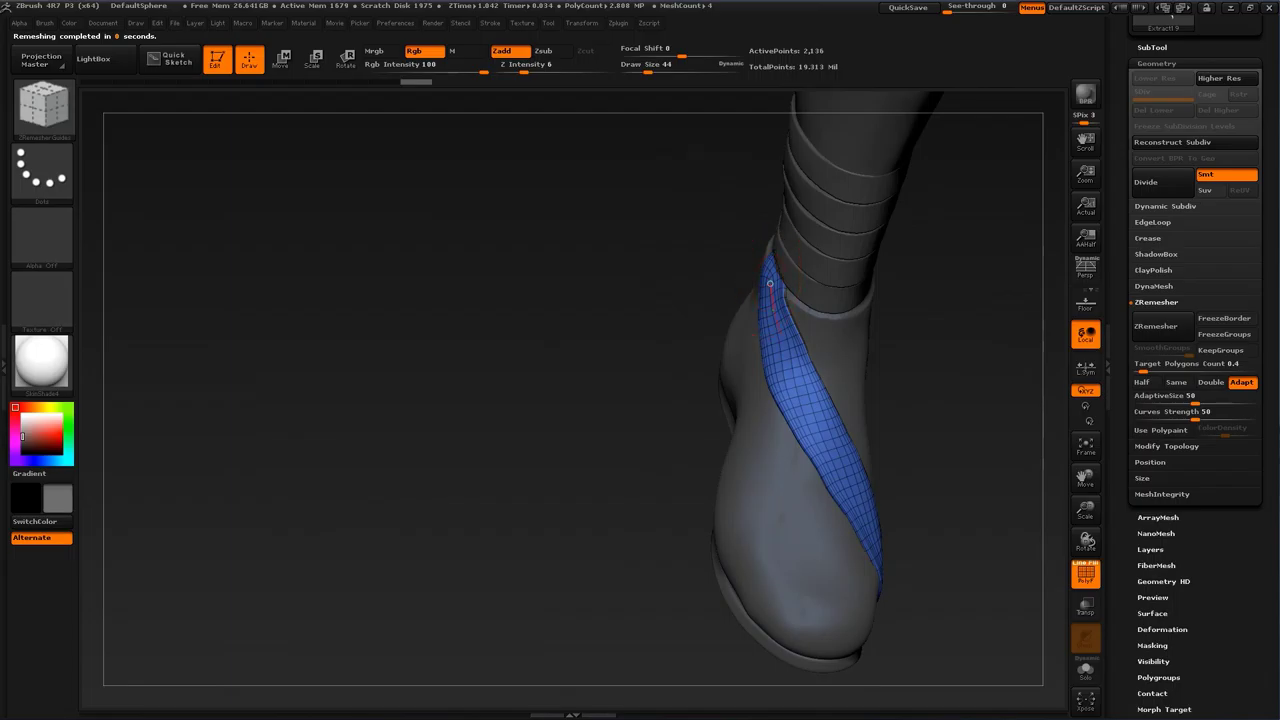
left_click_drag(966, 529, 823, 517)
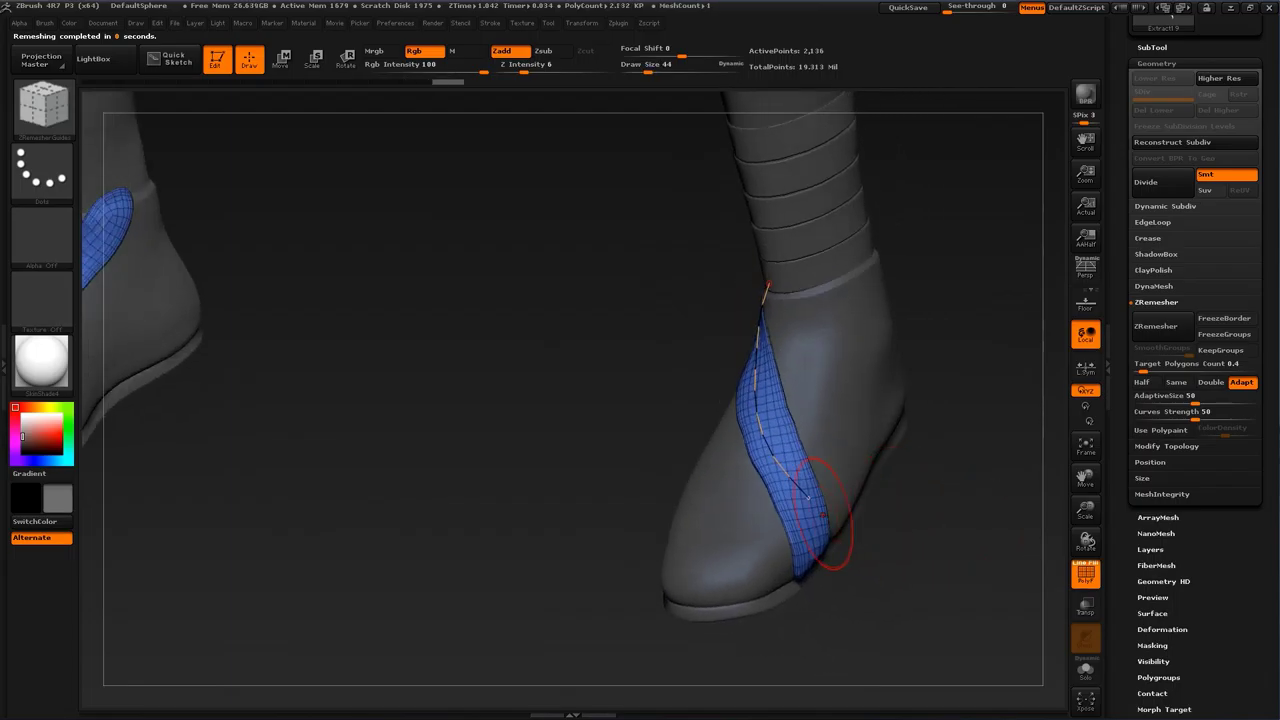
left_click_drag(980, 441, 868, 378)
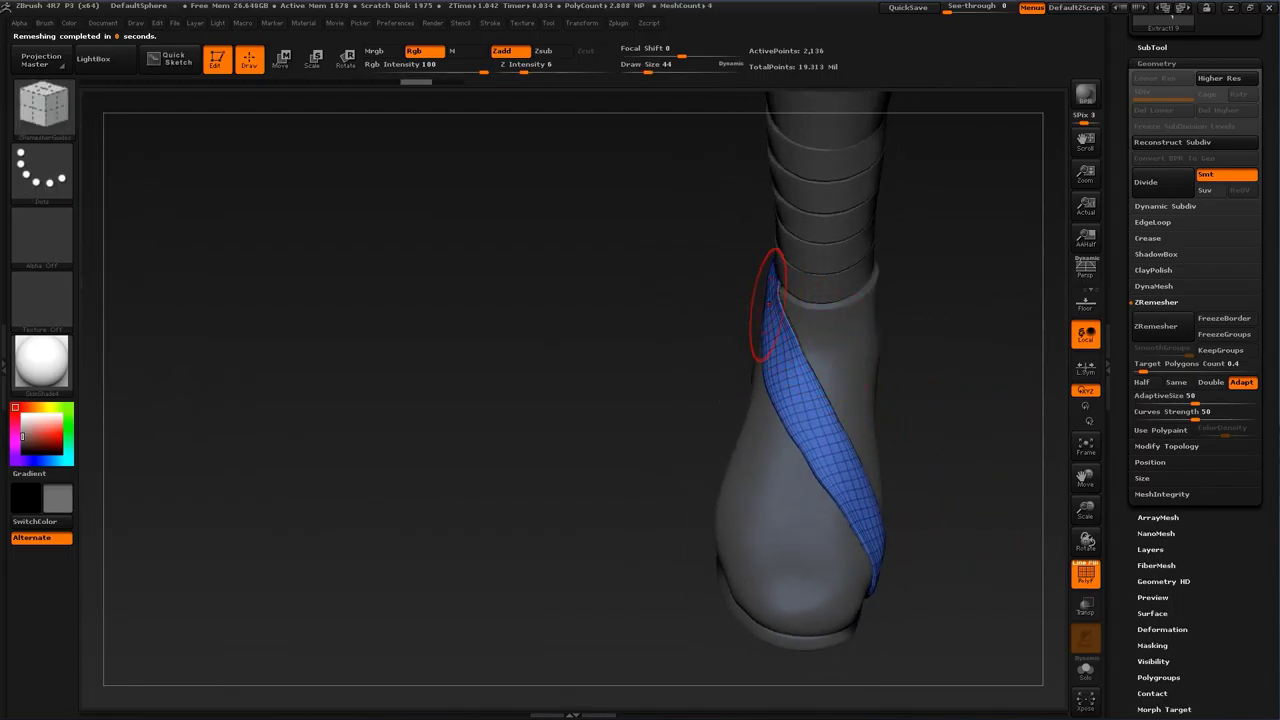
left_click(826, 415, "shift")
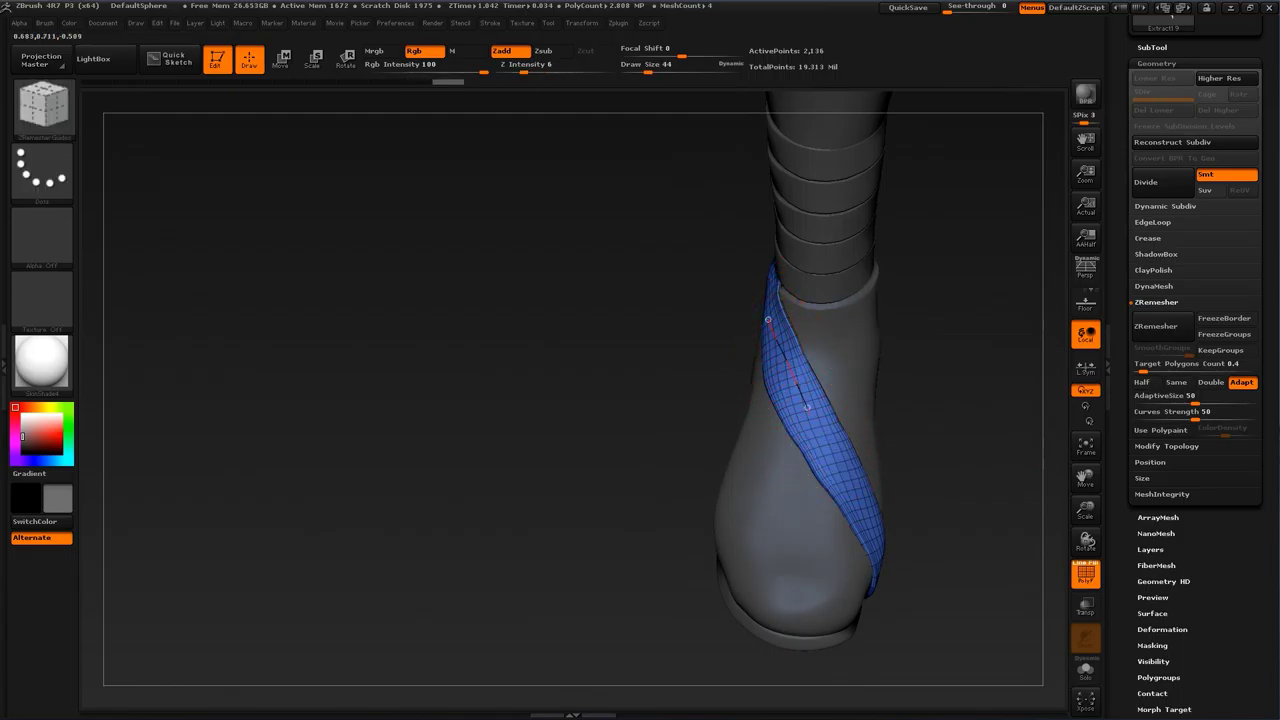
left_click(1157, 326)
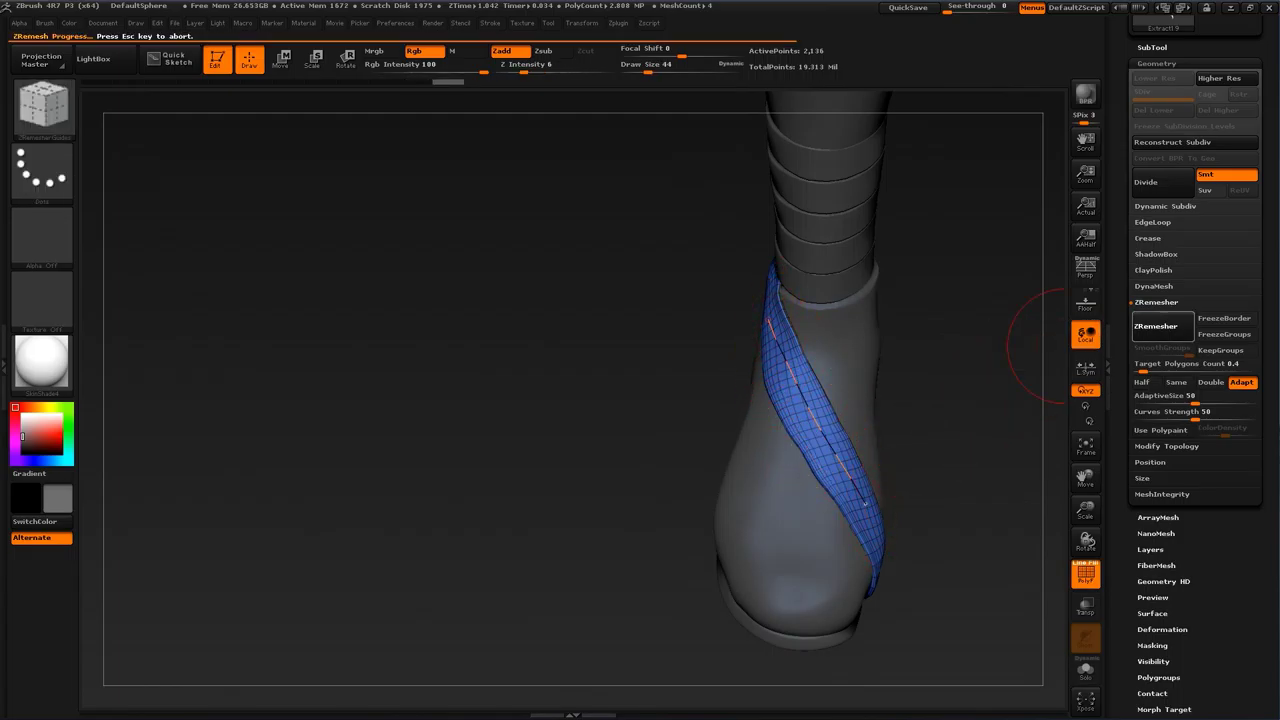
Step: Reposition the strap's lower end against the shoe sole with the Move brush
left_click_drag(984, 449, 880, 452)
mouse_move(1018, 398)
left_mouse_down()
mouse_move(903, 418)
mouse_move(860, 480)
mouse_move(745, 565)
left_mouse_up()
key("b")
left_click(650, 335)
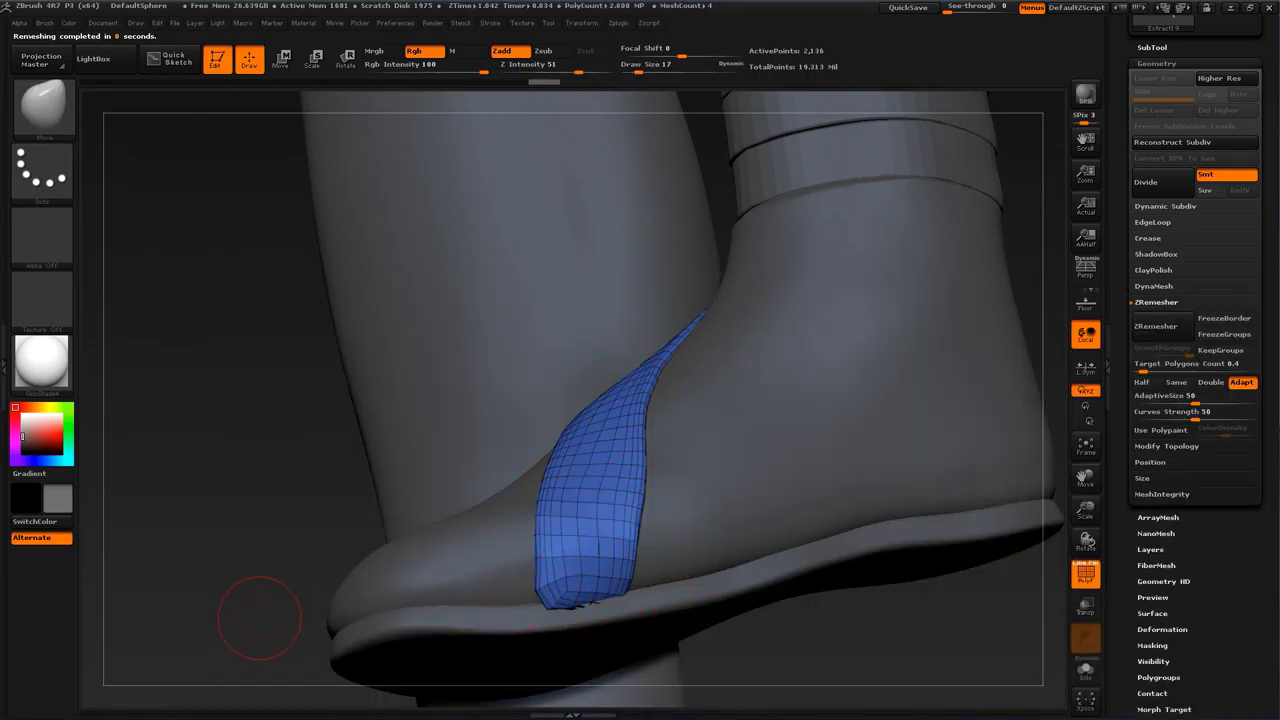
left_click_drag(259, 615, 306, 570)
key("s")
mouse_move(566, 549)
left_mouse_down()
mouse_move(577, 549)
mouse_move(567, 535)
left_mouse_up()
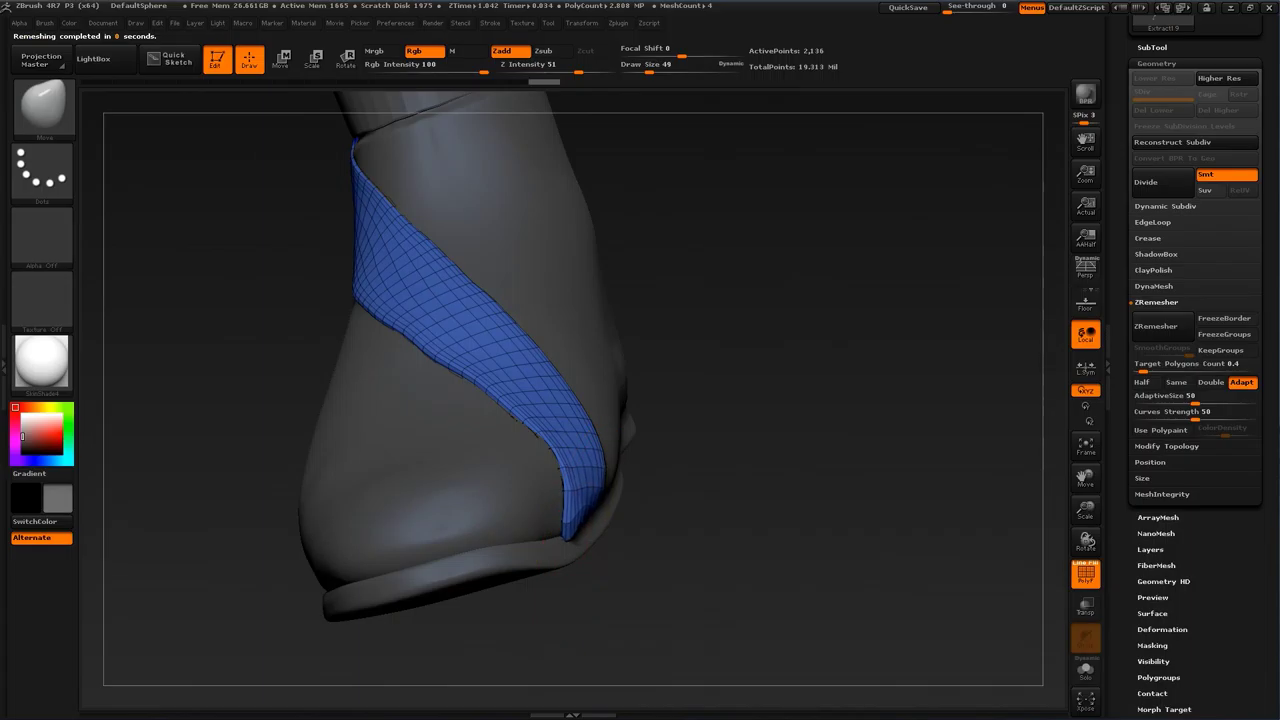
Step: Hide the wireframe, preview the strap with Dynamic Subdivision and straighten its lower end along the sole
left_click(1085, 572)
key("d")
left_click_drag(846, 558, 571, 525)
key("s")
left_click_drag(546, 519, 530, 516)
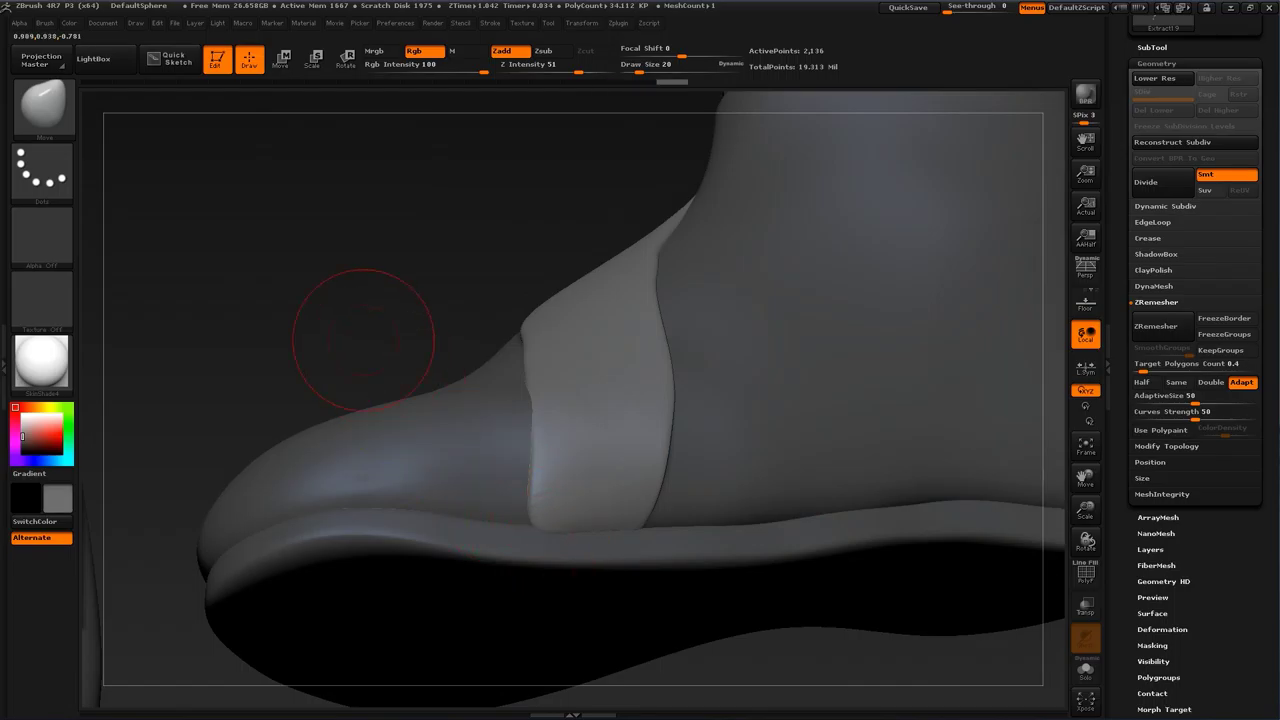
Step: Adjust the strap's edges on the side of the shoe with the Move brush so they follow the shoe's surface
mouse_move(363, 340)
left_mouse_down()
mouse_move(640, 362)
mouse_move(680, 443)
left_mouse_up()
key("s")
left_click_drag(545, 508, 555, 508)
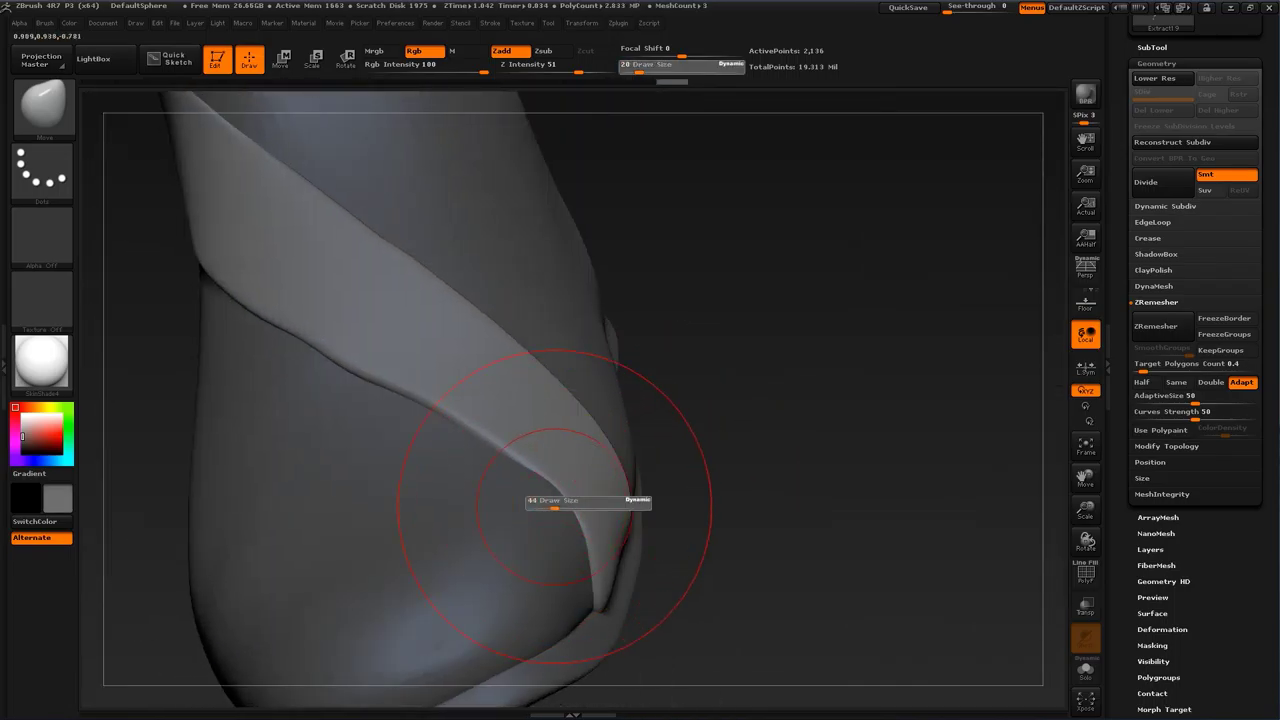
left_click_drag(800, 420, 703, 412)
key("s")
left_click_drag(582, 492, 574, 492)
left_click_drag(710, 472, 592, 492)
Step: Shape the strap's upper end with the Move brush so it tucks against the lowest ankle band
mouse_move(766, 393)
left_mouse_down("alt")
mouse_move(684, 386)
mouse_move(922, 400)
left_mouse_up("alt")
left_click_drag(800, 380, 950, 330)
mouse_move(800, 330)
left_mouse_down("alt")
mouse_move(906, 393)
mouse_move(1020, 490)
mouse_move(1000, 580)
left_mouse_up("alt")
mouse_move(766, 309)
left_mouse_down("alt")
mouse_move(986, 443)
mouse_move(955, 428)
left_mouse_up("alt")
left_click_drag(622, 508, 618, 504)
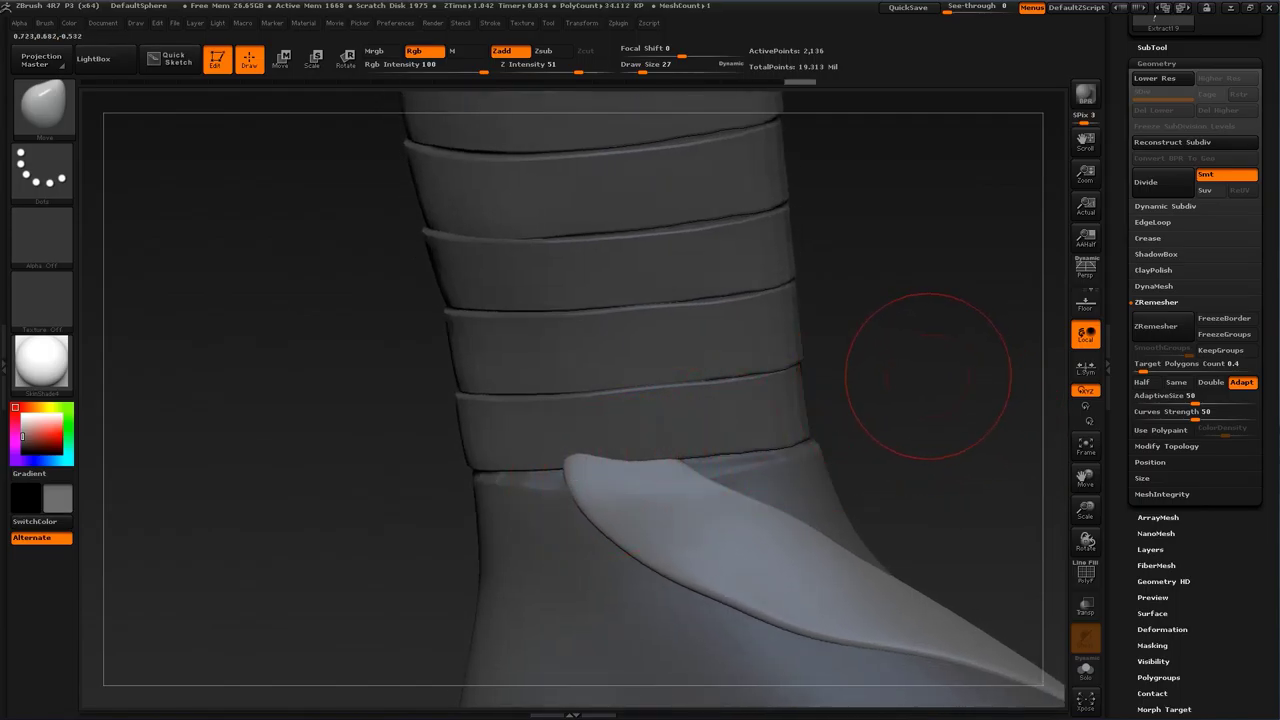
mouse_move(928, 374)
left_mouse_down()
mouse_move(1000, 386)
mouse_move(878, 371)
left_mouse_up()
key("s")
mouse_move(622, 454)
left_mouse_down()
mouse_move(570, 466)
mouse_move(576, 475)
left_mouse_up()
left_click_drag(904, 398, 856, 382)
key("s")
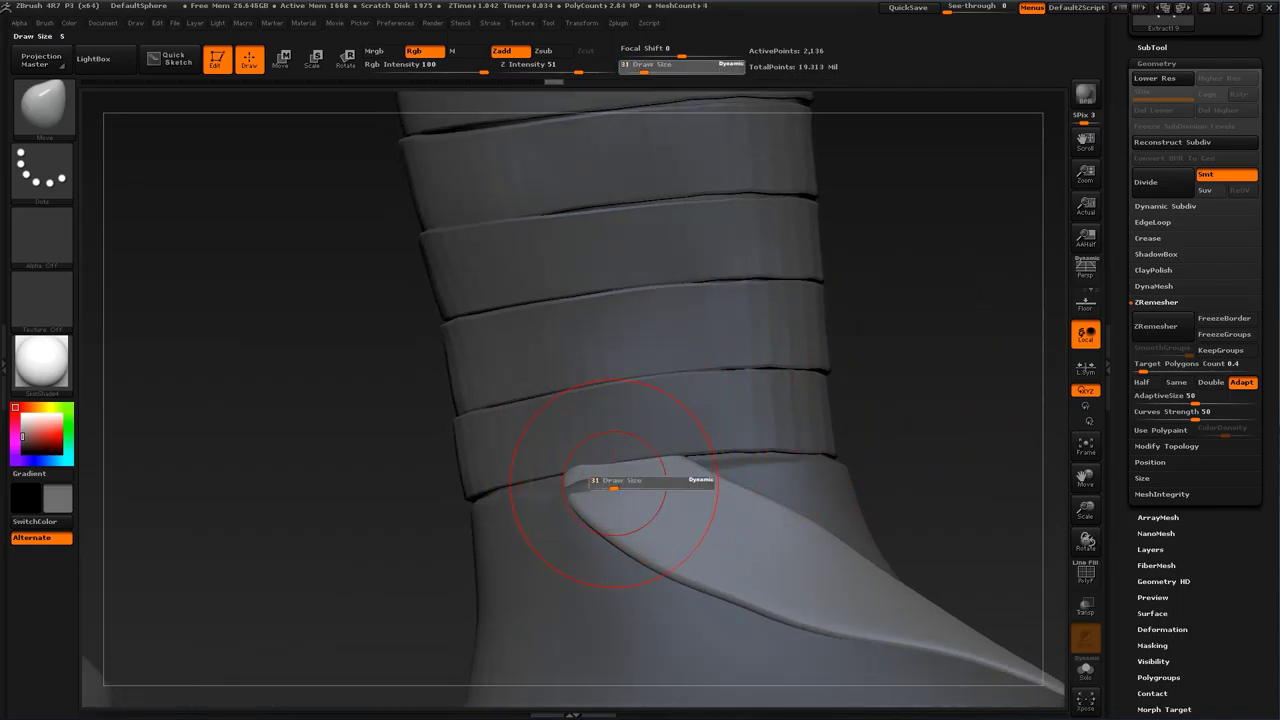
left_click_drag(615, 487, 576, 485)
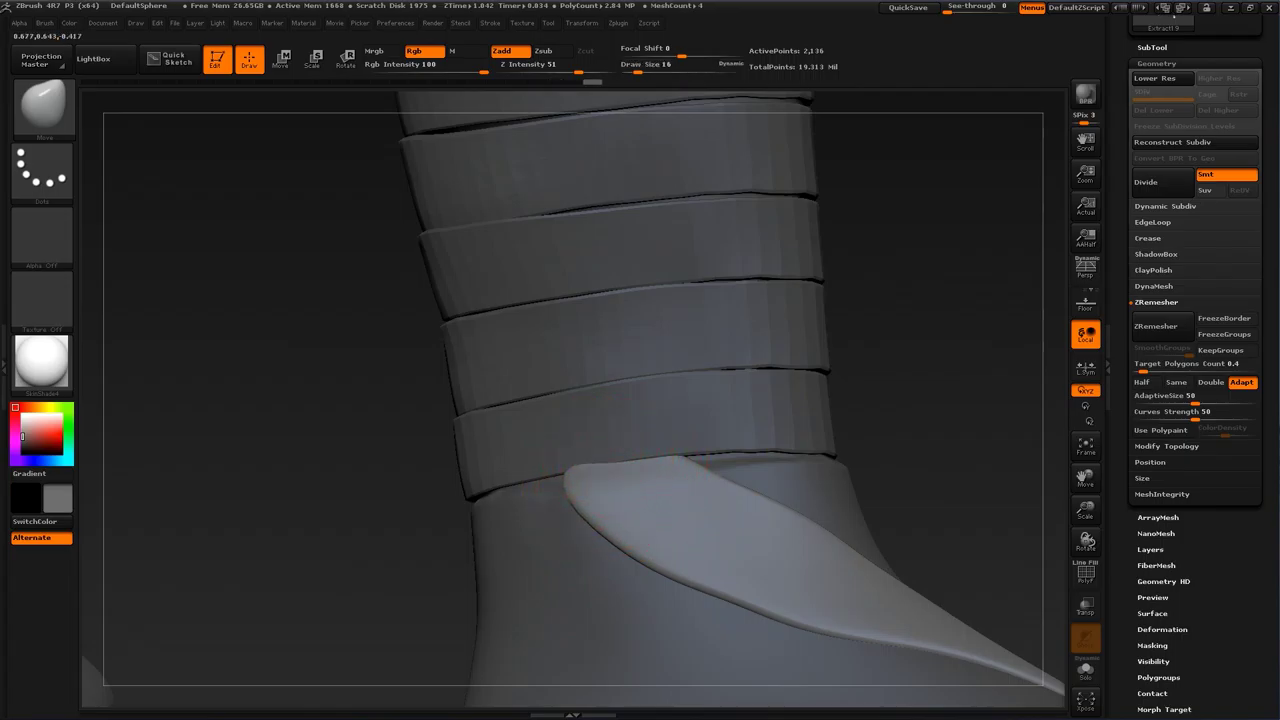
Step: Switch to the ankle bands subtool Extract20 and move the lowest band's bottom edge over the strap's upper end
mouse_move(890, 390)
left_mouse_down()
mouse_move(872, 425)
mouse_move(905, 436)
left_mouse_up()
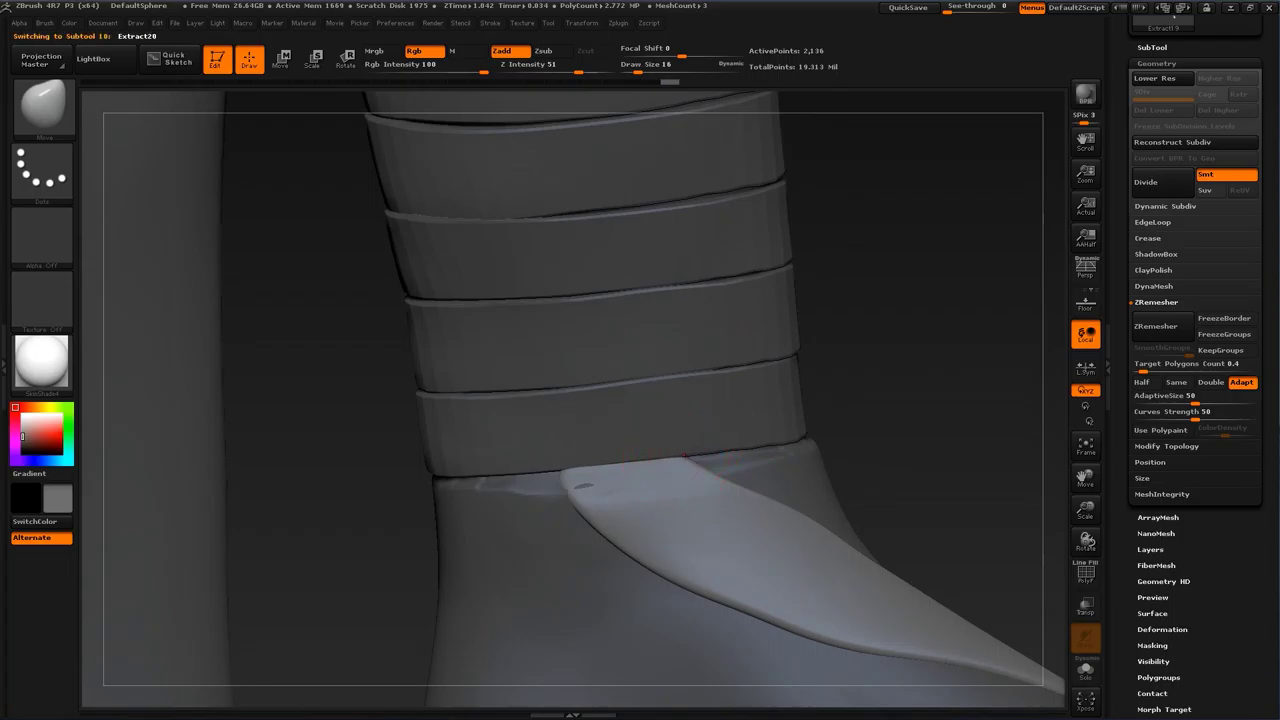
key("s")
left_click_drag(637, 456, 645, 457)
left_click_drag(885, 395, 835, 395)
left_click_drag(631, 470, 666, 457)
left_click_drag(883, 402, 830, 402)
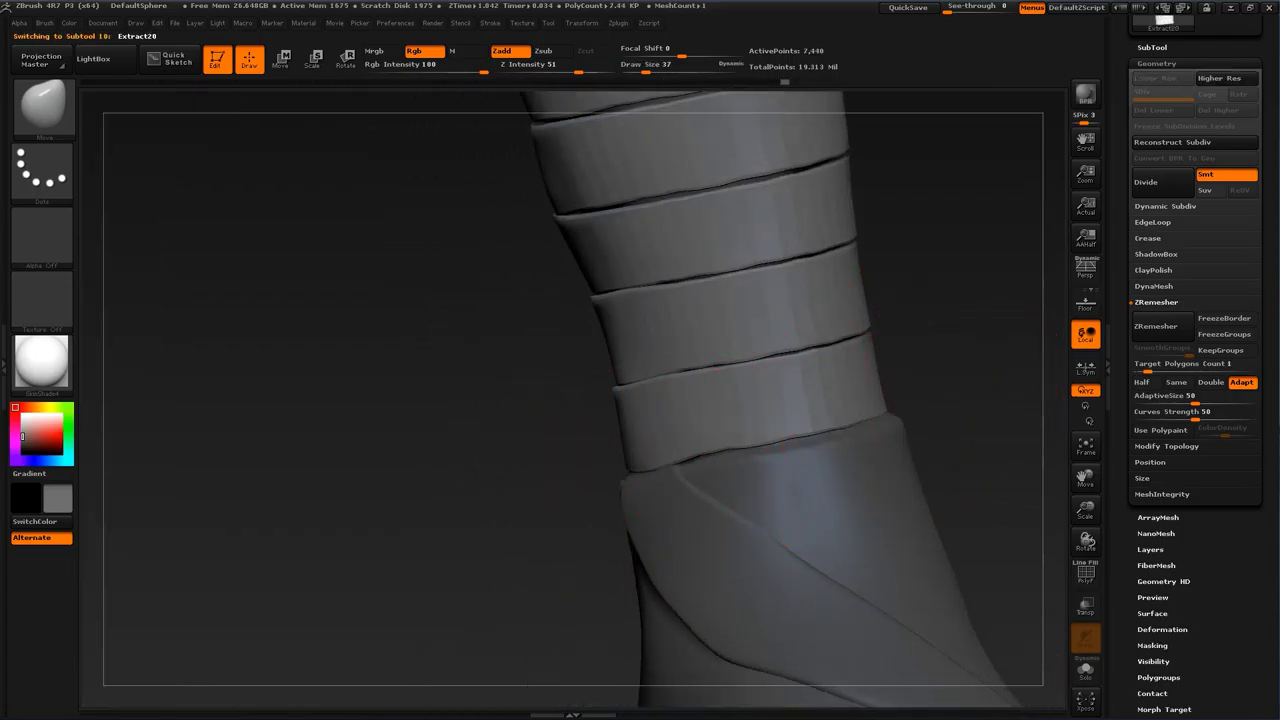
key("s")
left_click_drag(684, 452, 684, 463)
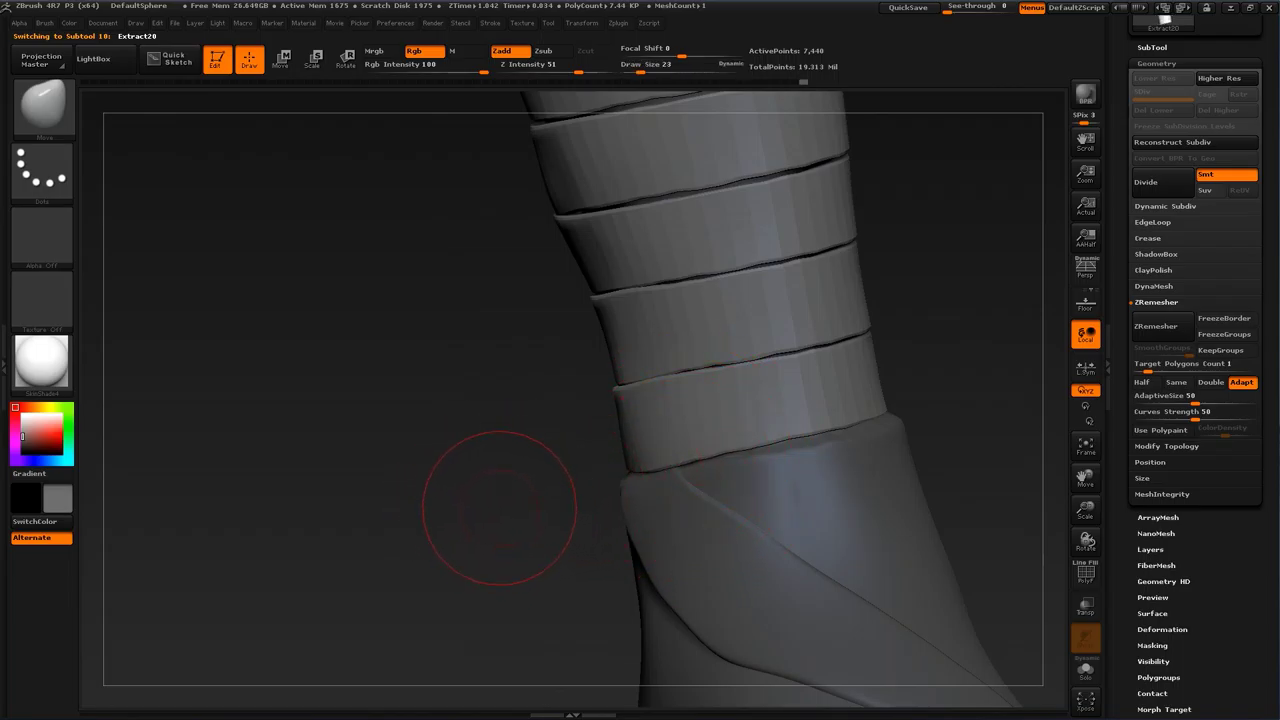
left_click_drag(511, 497, 588, 508)
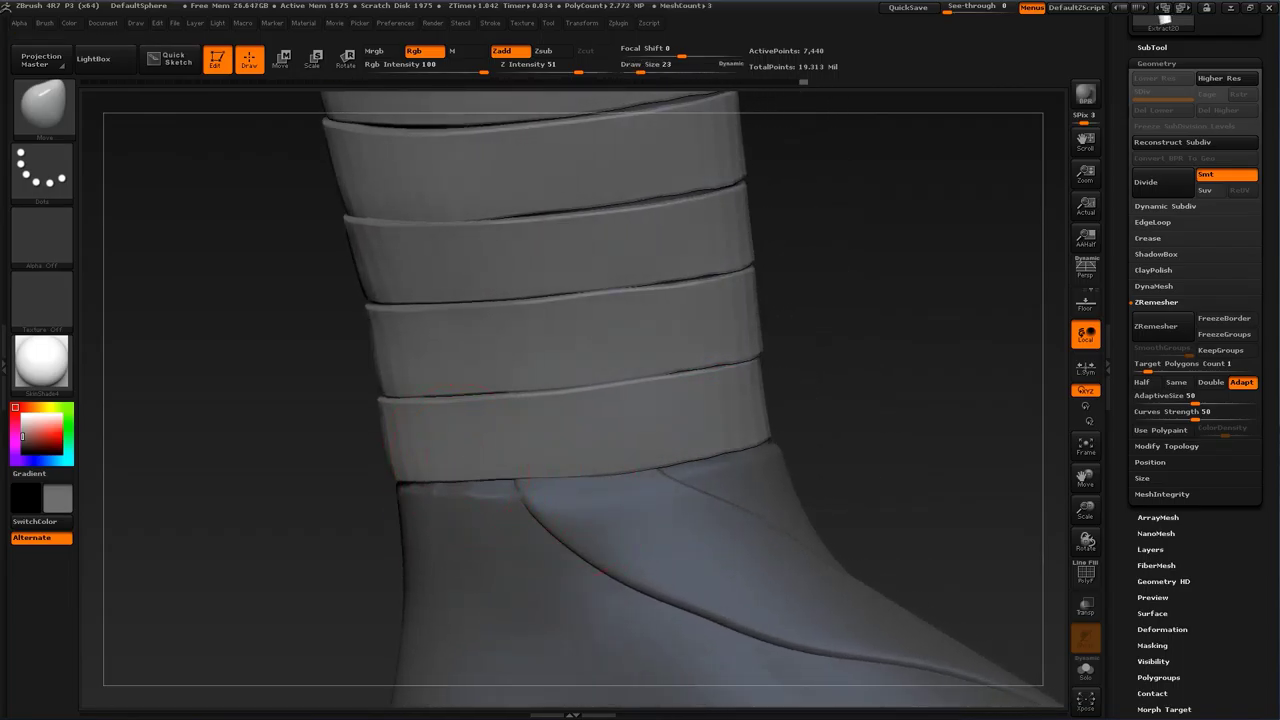
left_click_drag(881, 435, 866, 475)
mouse_move(866, 475)
left_mouse_down()
mouse_move(770, 482)
mouse_move(763, 503)
mouse_move(880, 455)
mouse_move(900, 545)
mouse_move(860, 460)
left_mouse_up()
key("shift+d")
Step: Select the strap Extract19 again and refine its lower corners along the sole with the Move brush
key("s")
left_click(426, 601)
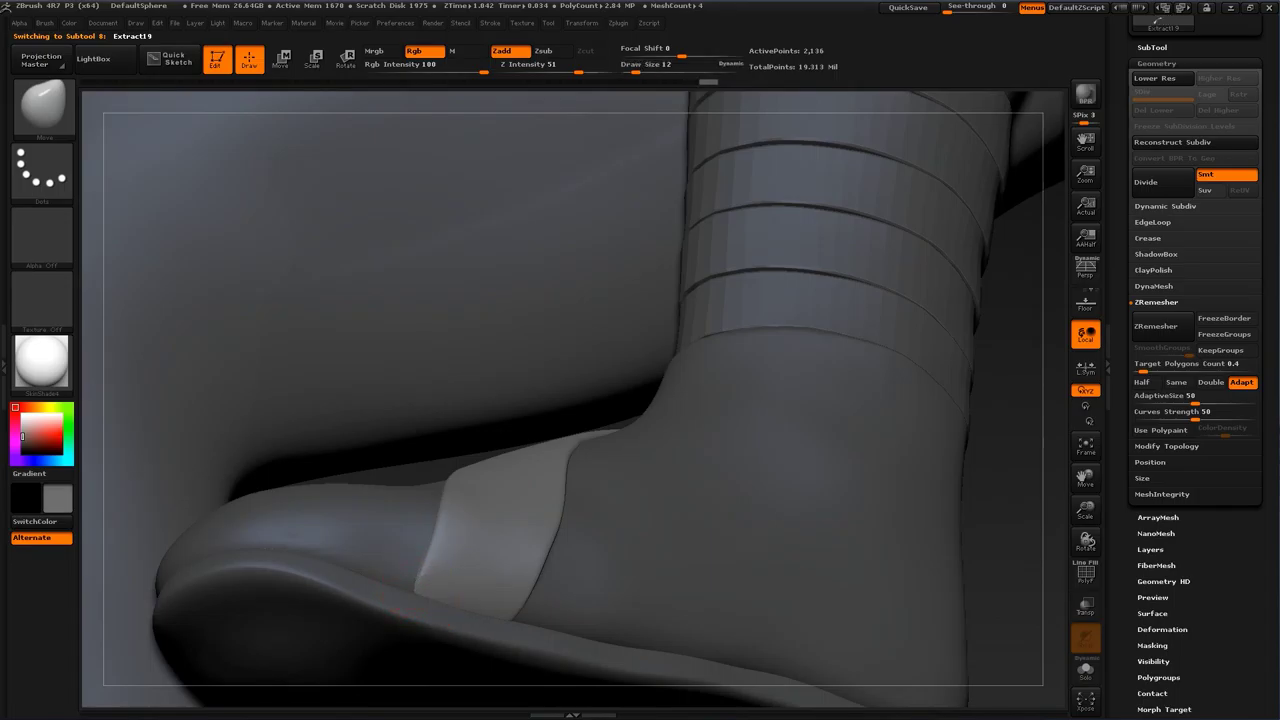
left_click_drag(416, 577, 422, 558)
left_click_drag(794, 451, 800, 545)
key("s")
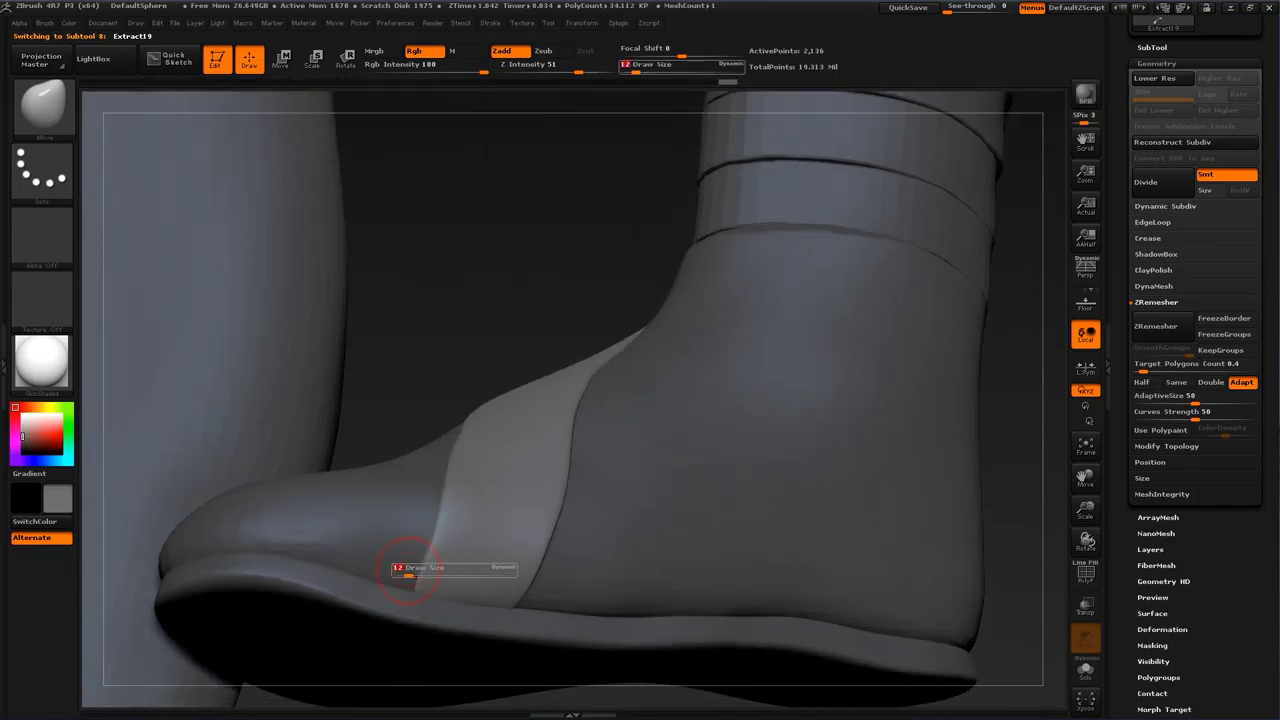
left_click(422, 576)
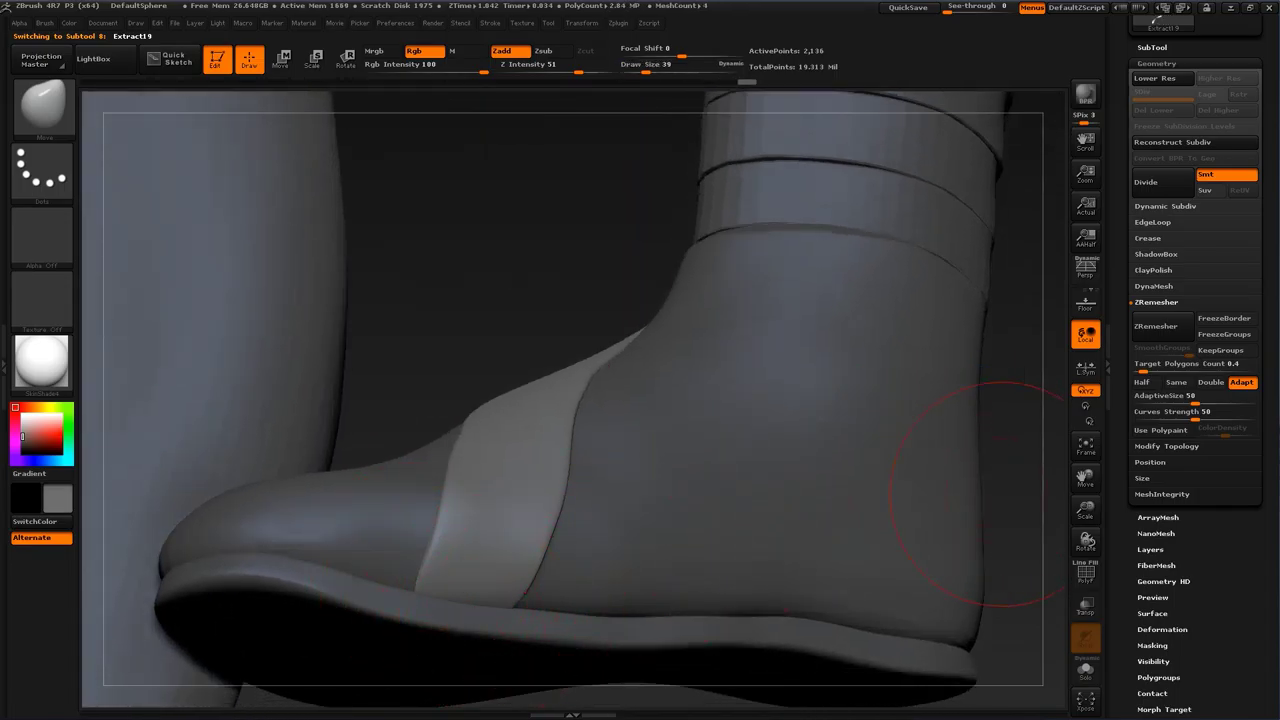
Step: Select the opposite crossing strap, subtool Extract18, and bring it into view on the shoe's front
left_click_drag(1003, 494, 960, 400, "alt")
mouse_move(850, 420)
left_mouse_down()
mouse_move(1000, 420)
mouse_move(971, 434)
left_mouse_up()
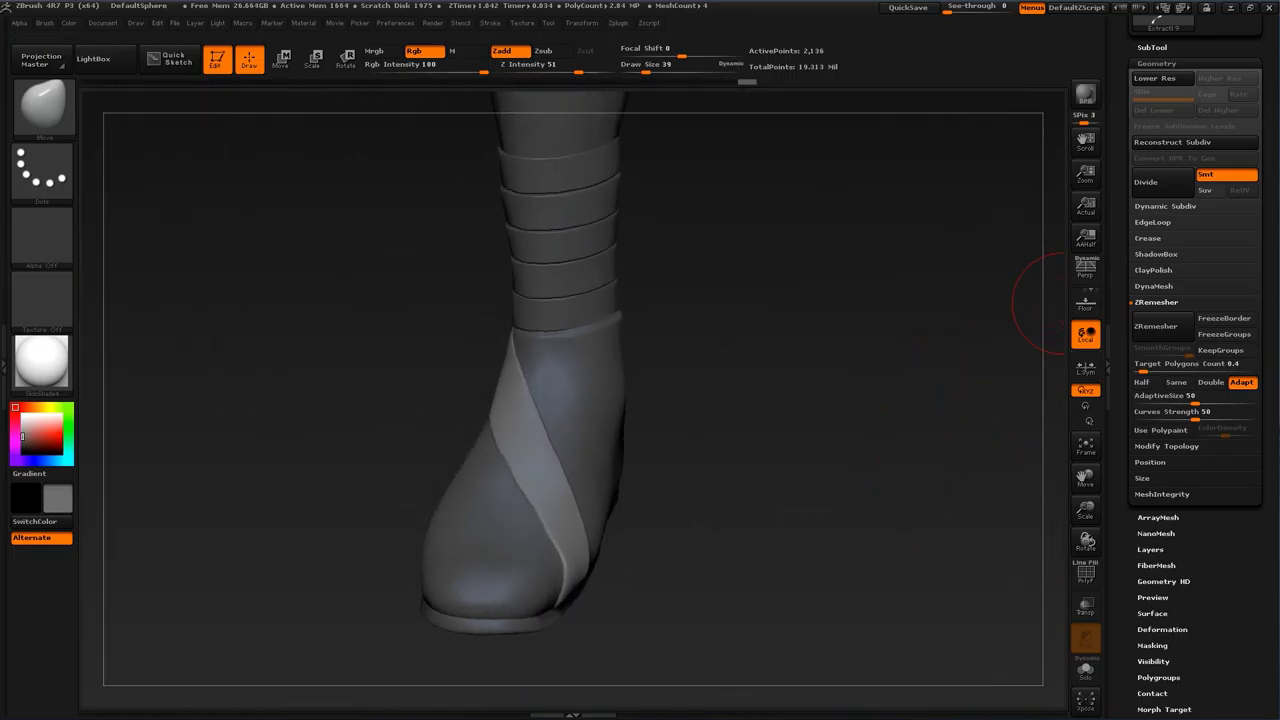
left_click(1152, 48)
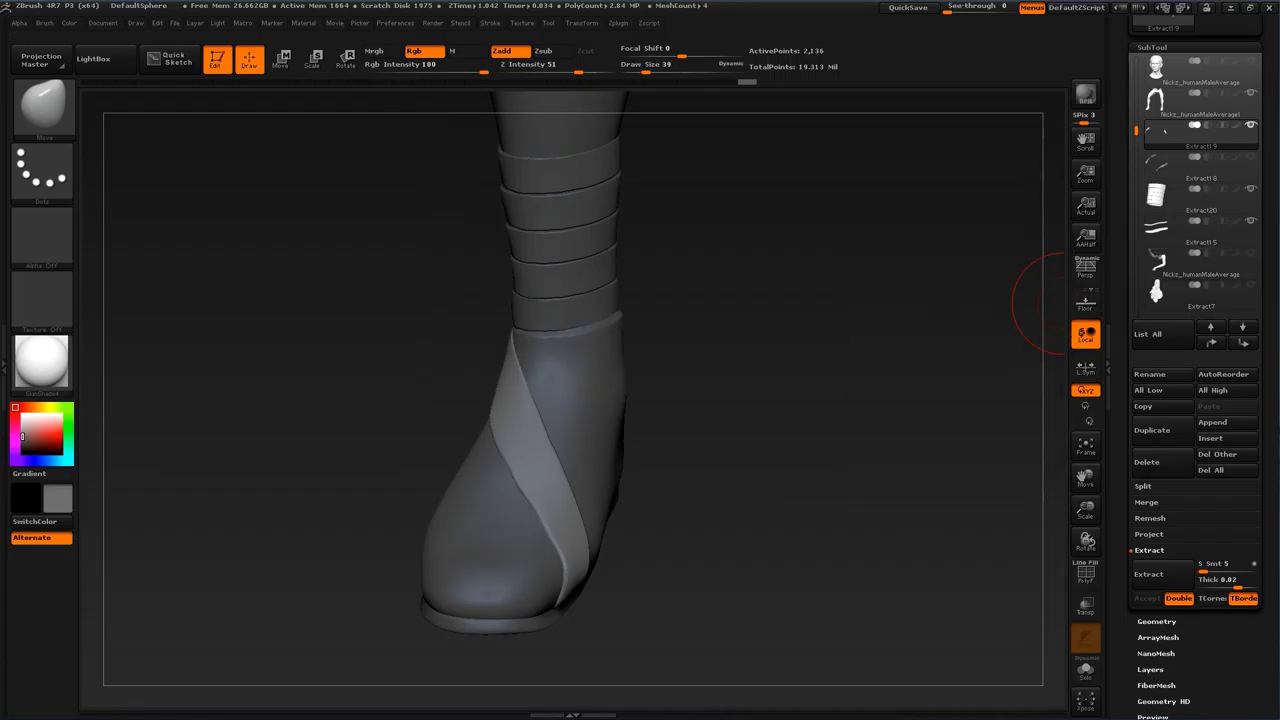
left_click_drag(1215, 510, 1215, 581)
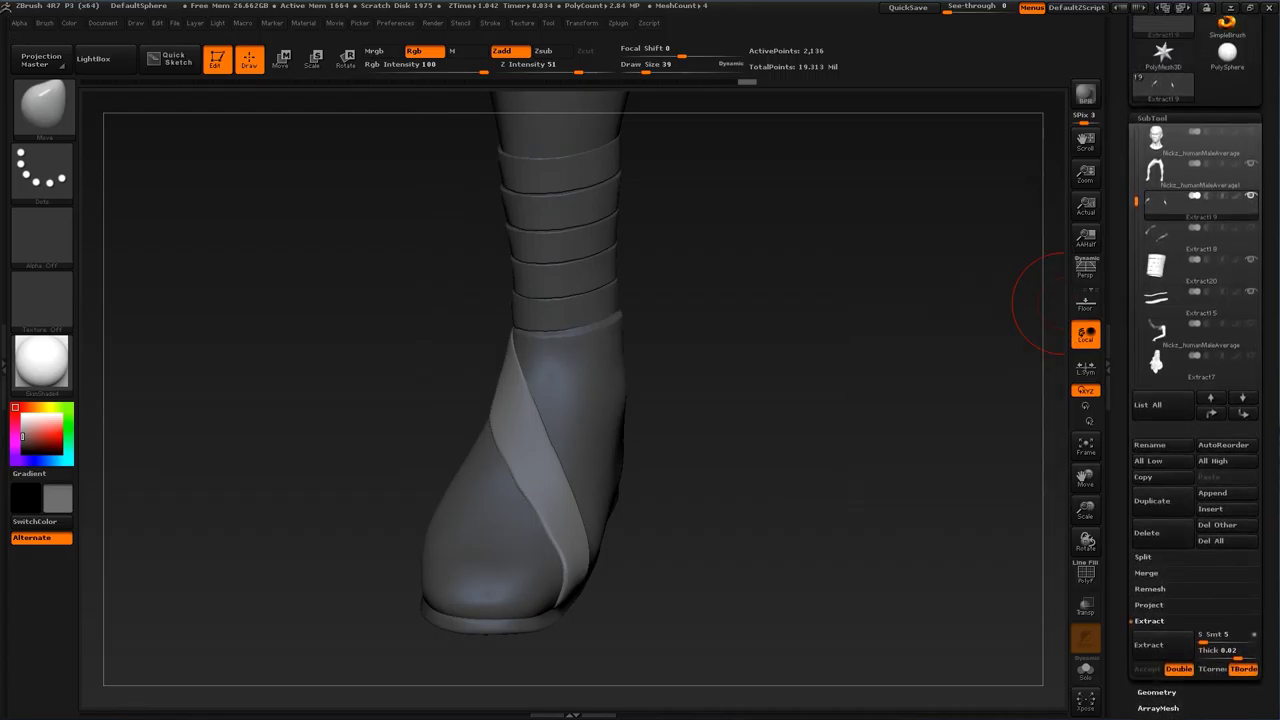
scroll(1195, 360, "up", 2)
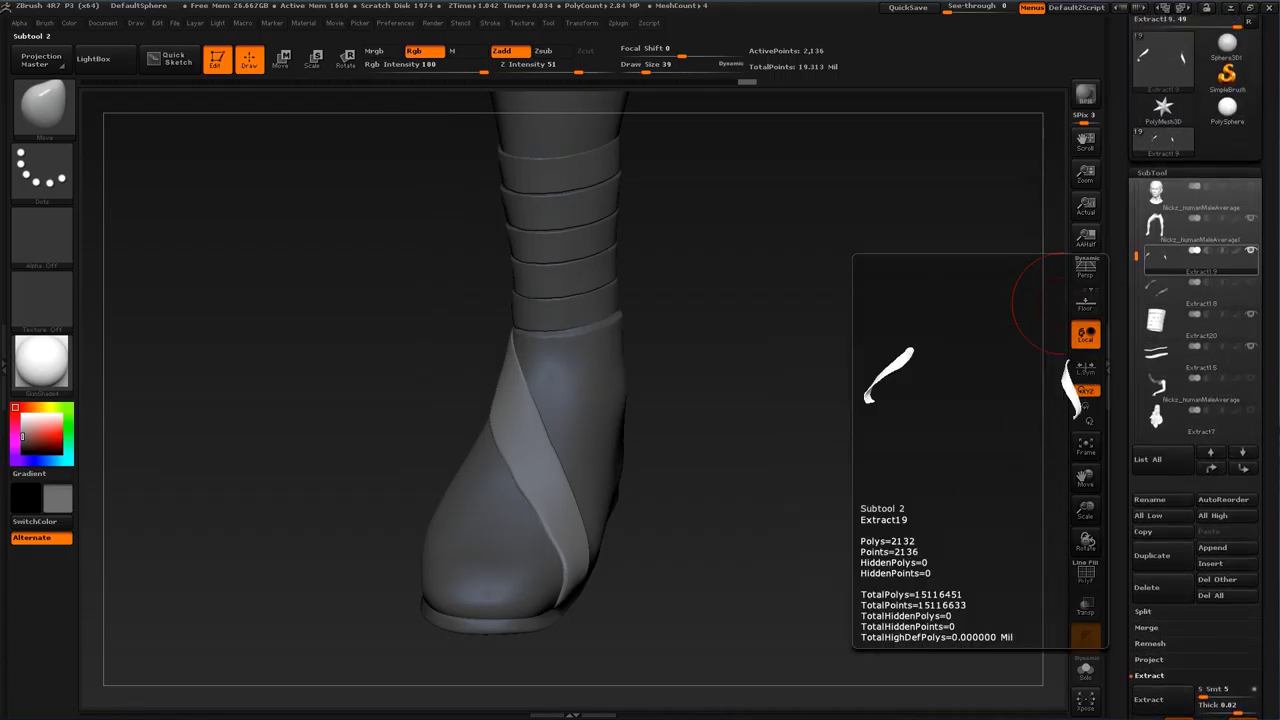
left_click(1180, 292)
left_click_drag(783, 400, 375, 649, "alt")
mouse_move(711, 543)
left_mouse_down("alt")
mouse_move(715, 590)
mouse_move(906, 506)
mouse_move(1063, 555)
left_mouse_up("alt")
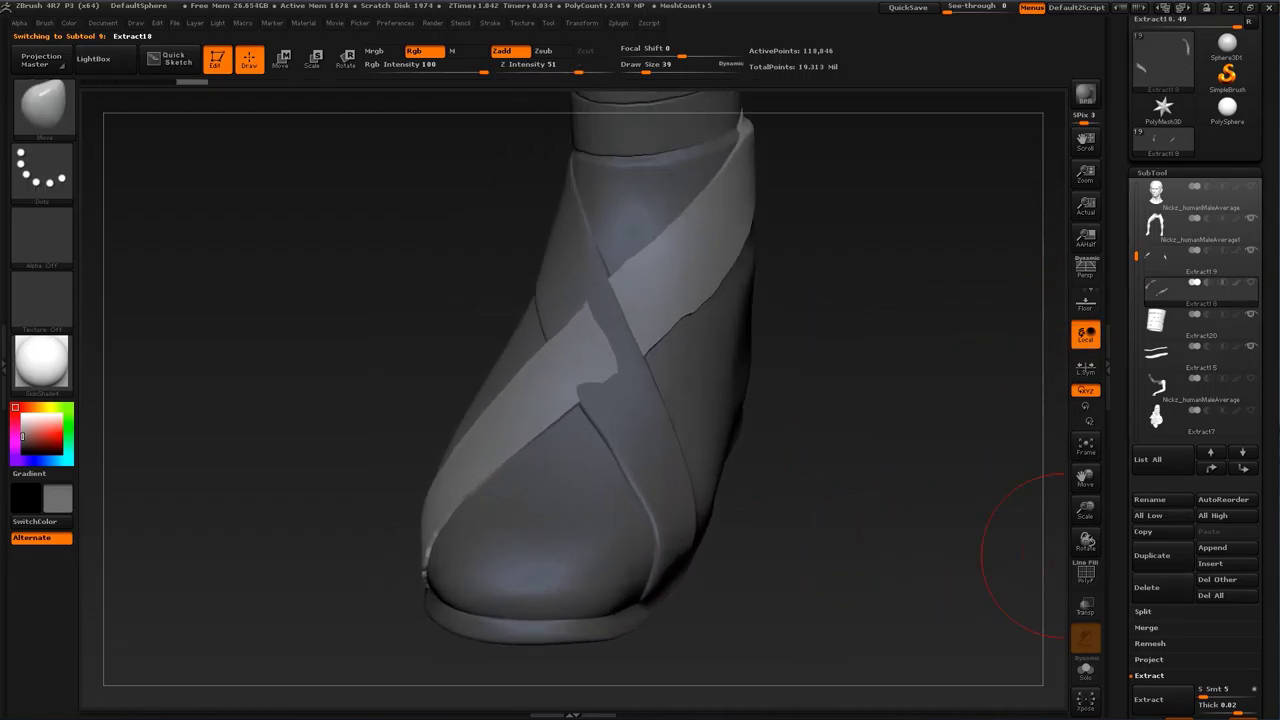
Step: Set the ZRemesher target polygon count to 0.4 for the crossing strap and remesh it
left_click_drag(1265, 560, 1265, 273)
left_click(1157, 460)
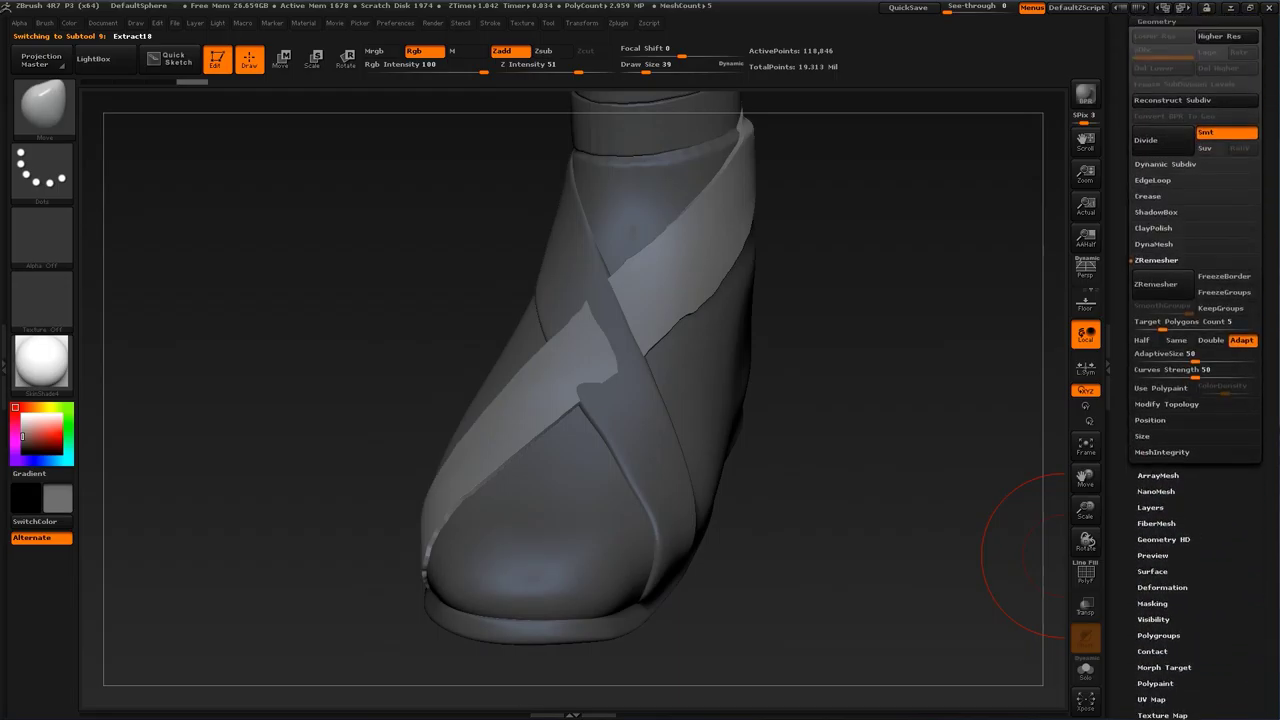
left_click_drag(1265, 330, 1265, 361)
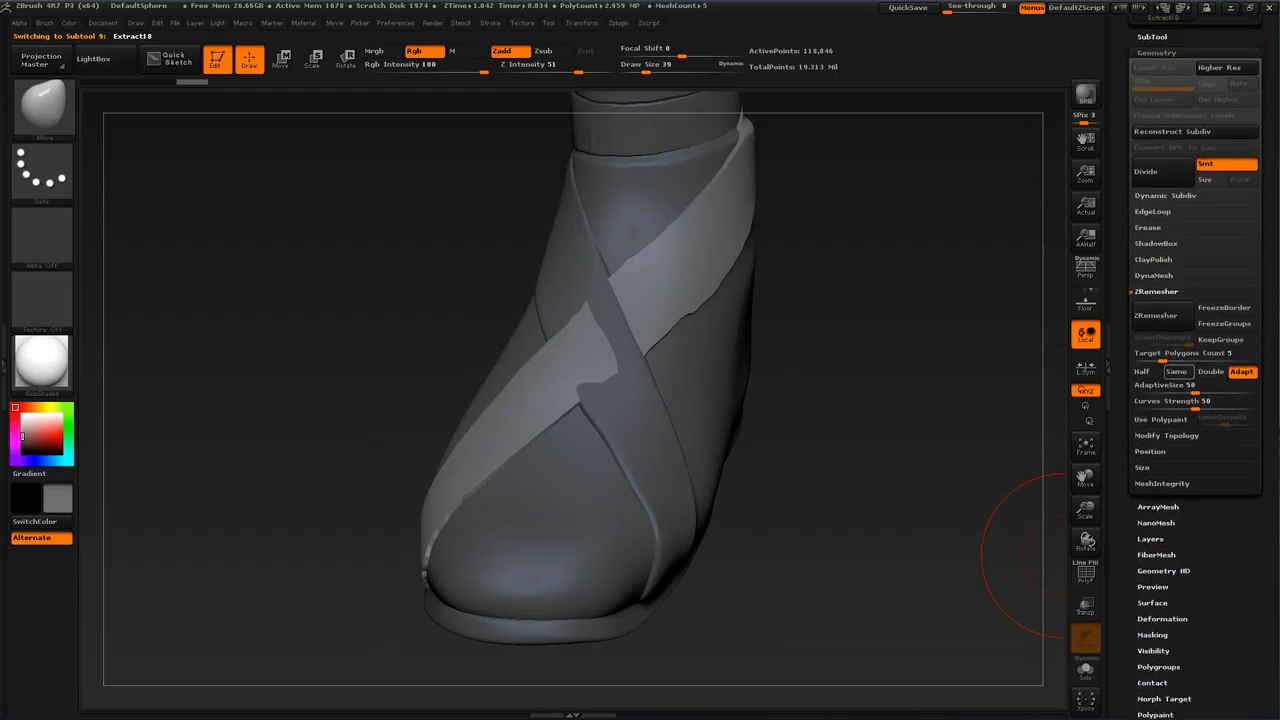
left_click(1160, 357)
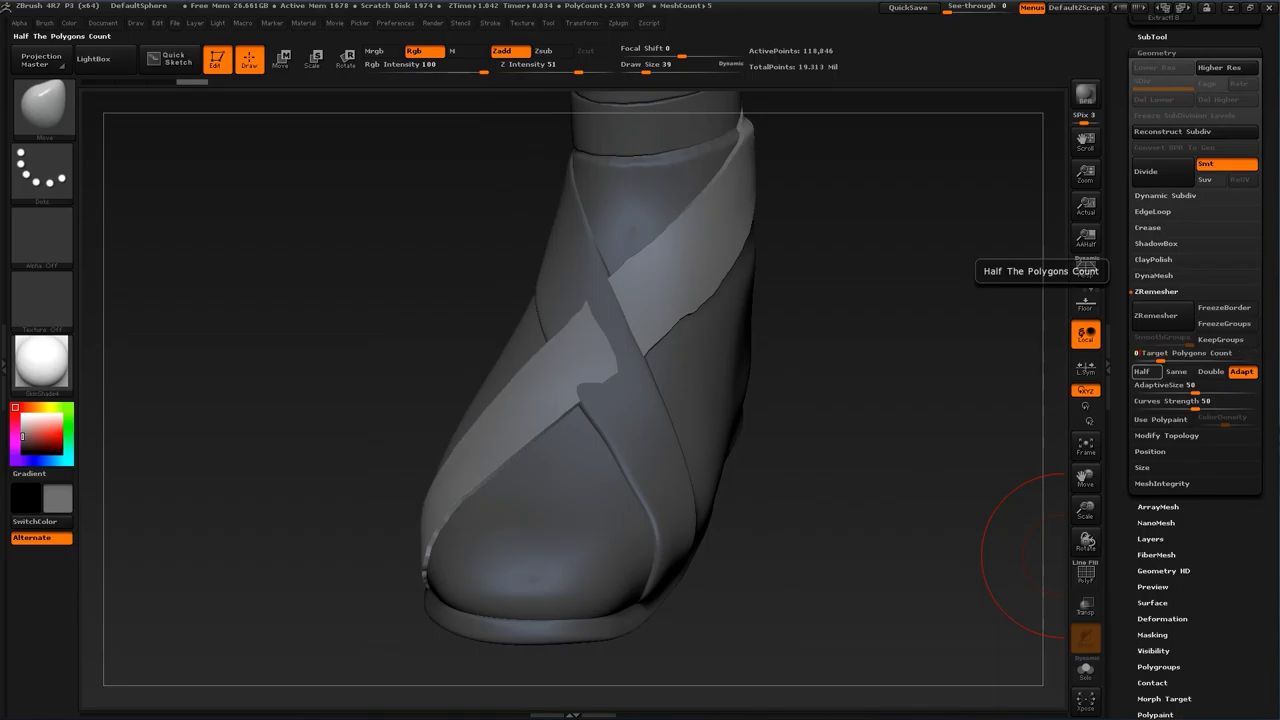
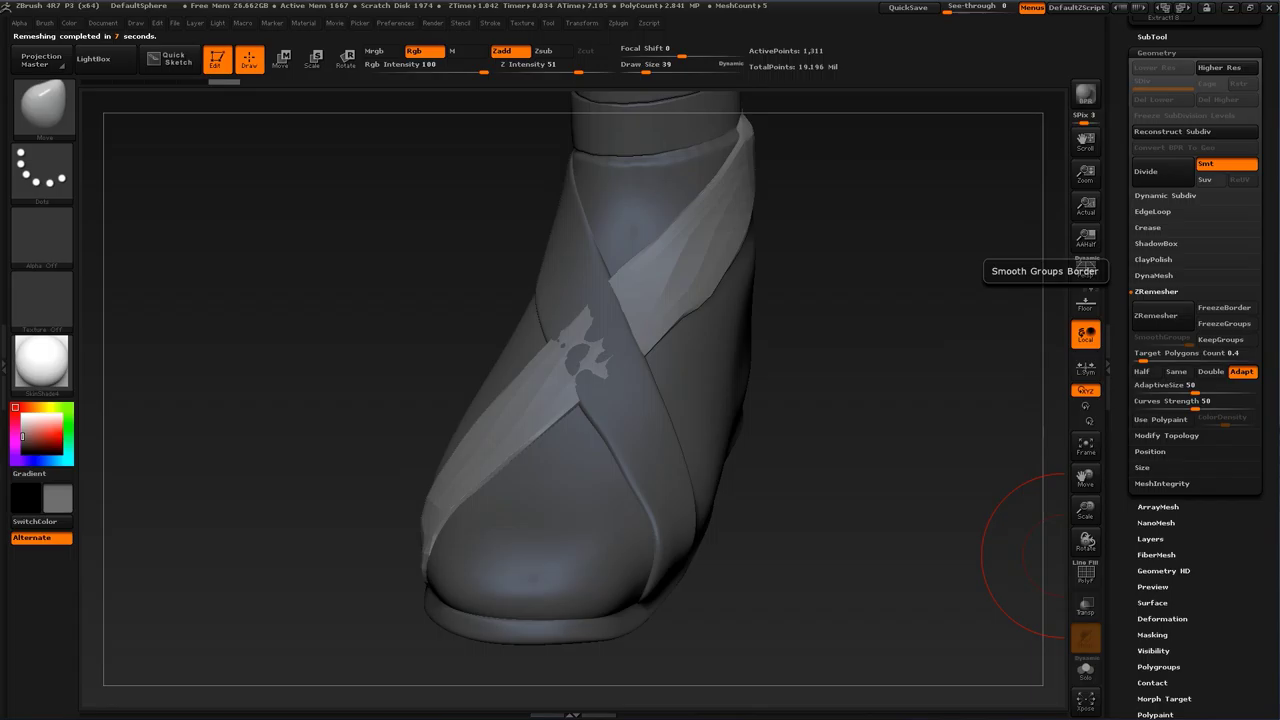
Step: Display the crossing strap's wireframe, draw a ZRemesher guide curve along its length and remesh it along the guide
left_click_drag(895, 463, 825, 468)
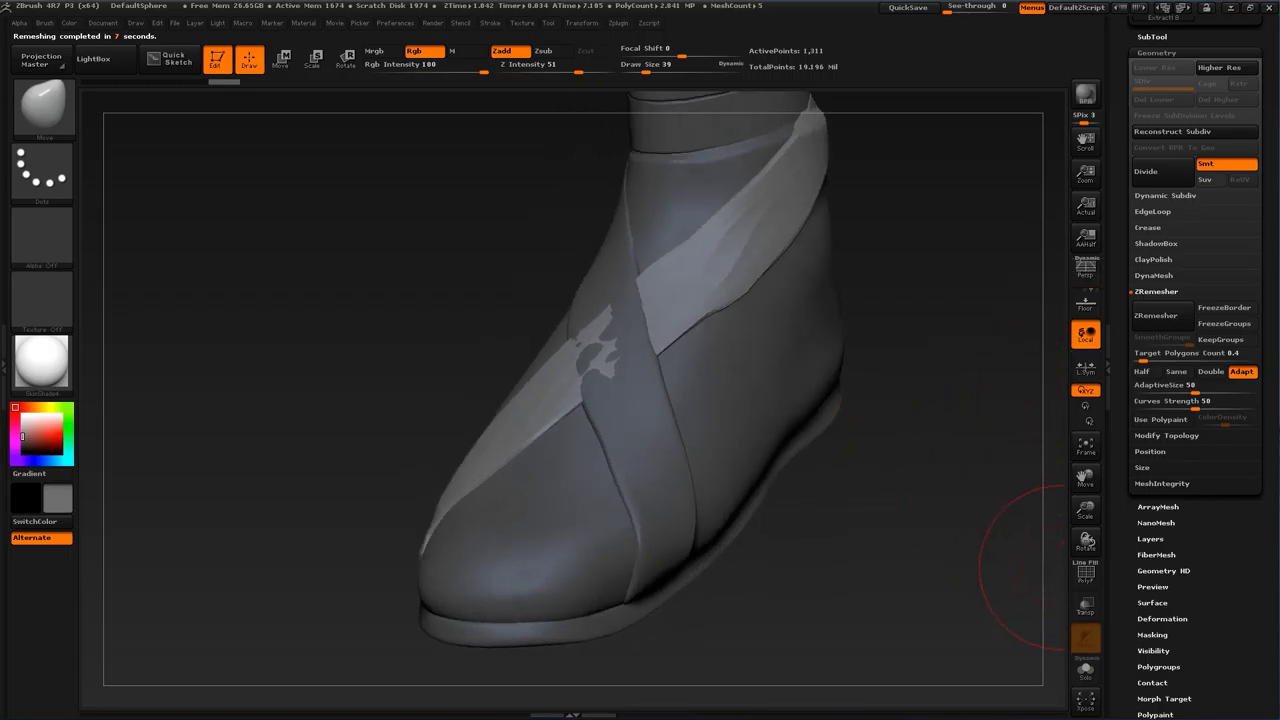
left_click(1083, 572)
left_click_drag(929, 431, 879, 497, "alt")
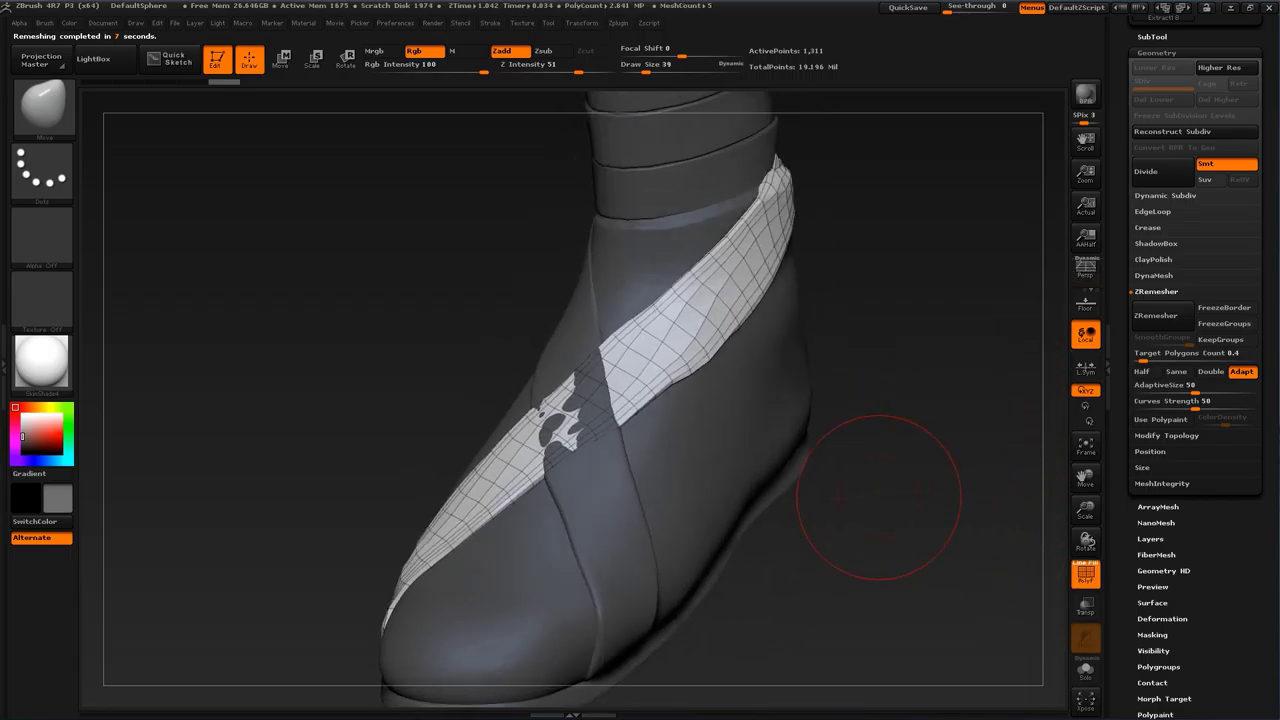
key("b")
key("z")
key("r")
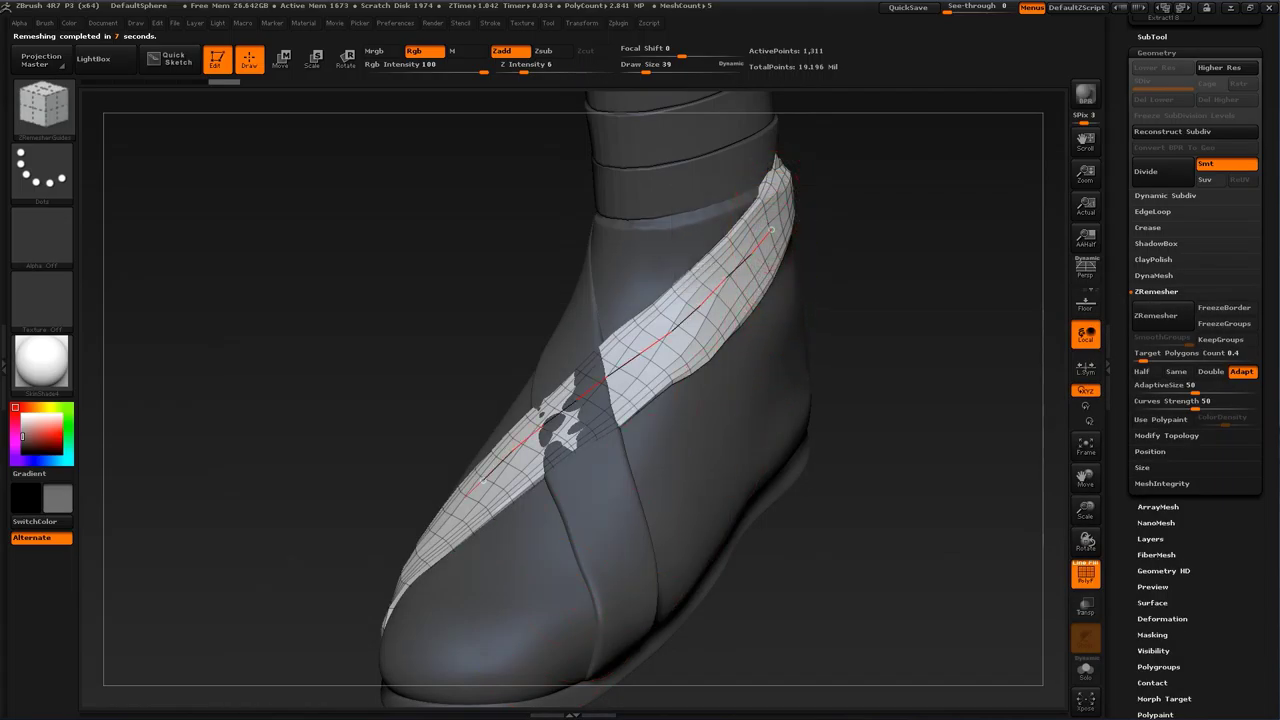
left_click_drag(468, 494, 453, 509)
left_click(1160, 316)
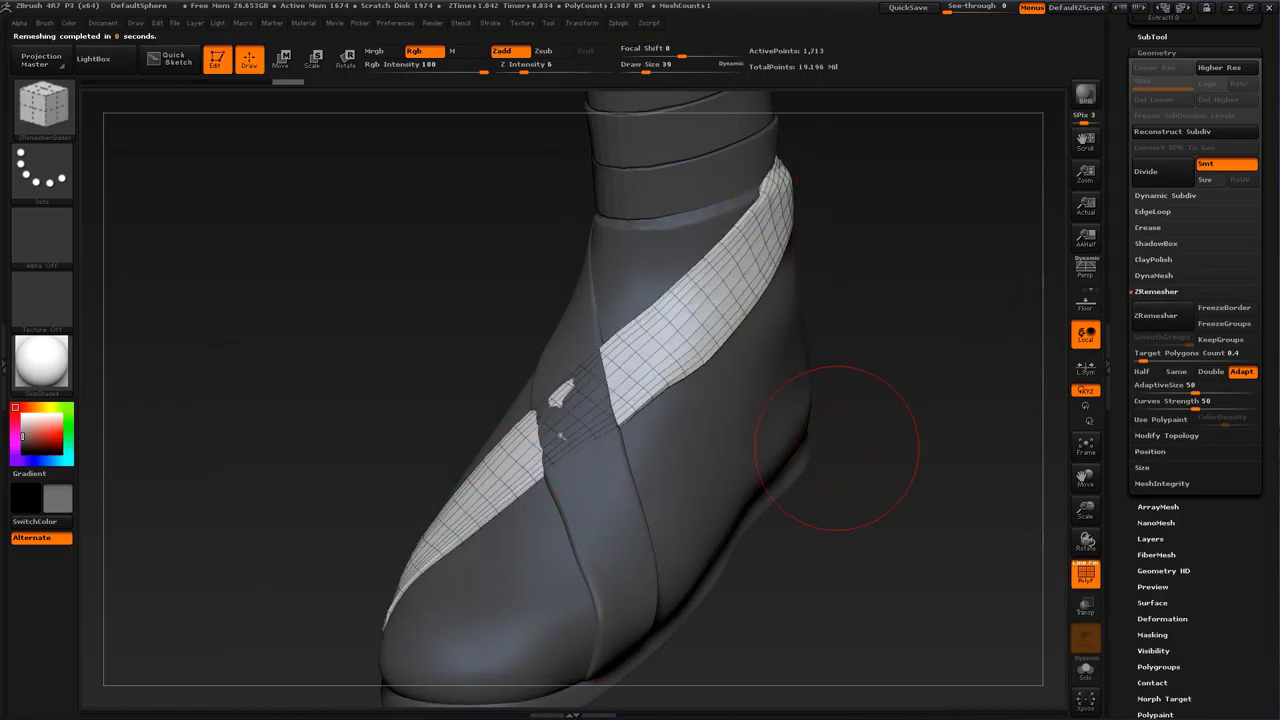
Step: Hide the wireframe and pull the remeshed strap's lower corner down to the sole with the Move brush
left_click_drag(840, 452, 945, 456)
left_click_drag(865, 500, 937, 431)
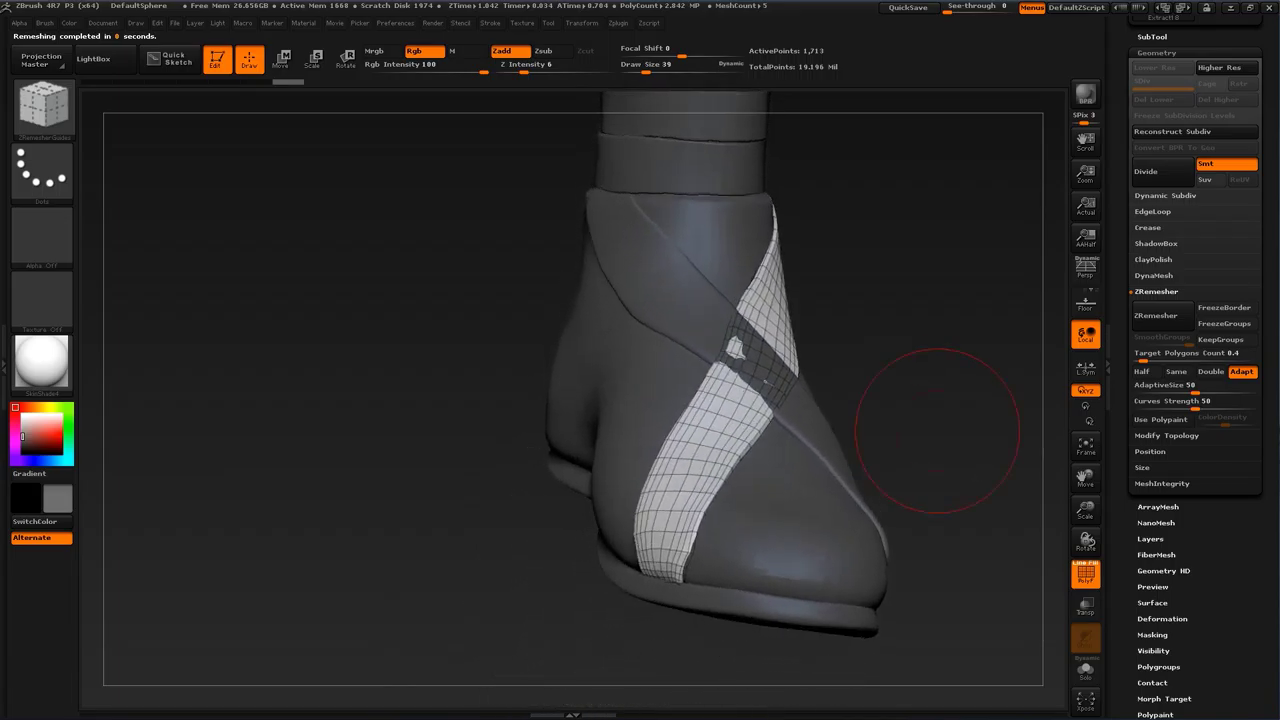
left_click(1086, 574)
left_click_drag(965, 515, 940, 440, "alt")
key("b")
left_click(650, 337)
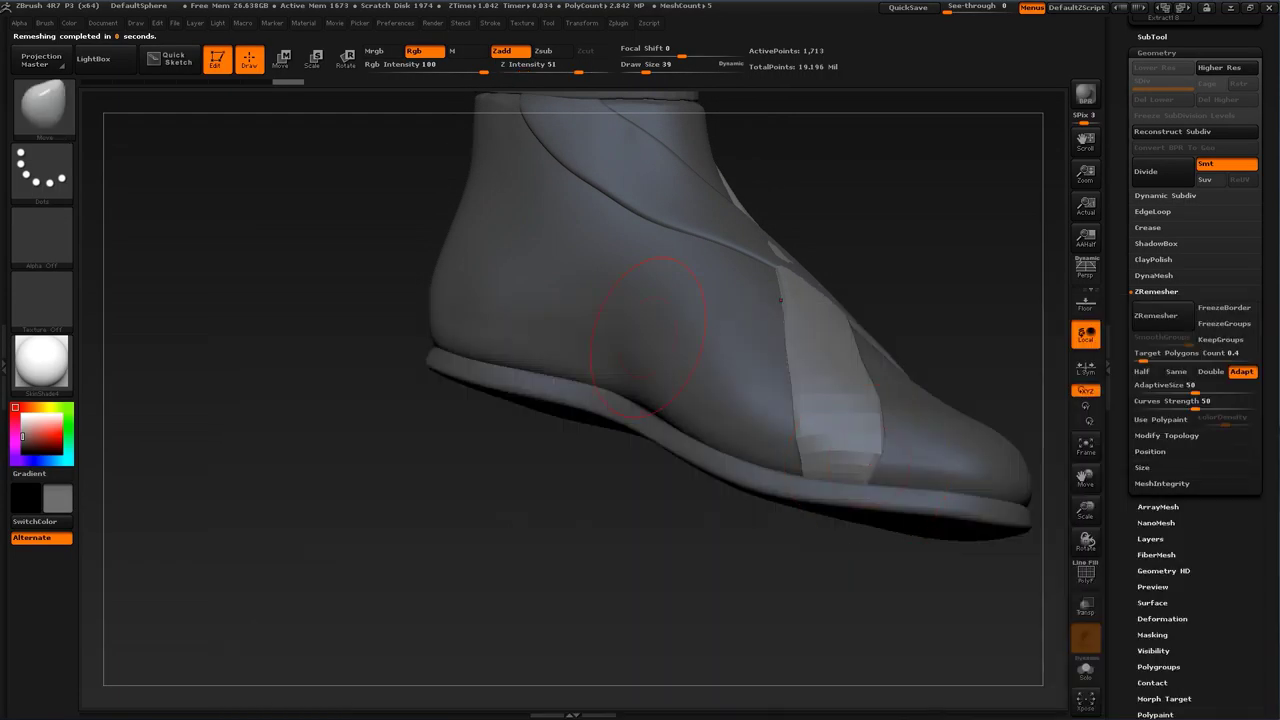
mouse_move(746, 582)
left_mouse_down("alt")
mouse_move(711, 564)
mouse_move(560, 580)
left_mouse_up("alt")
key("s")
left_click(821, 581)
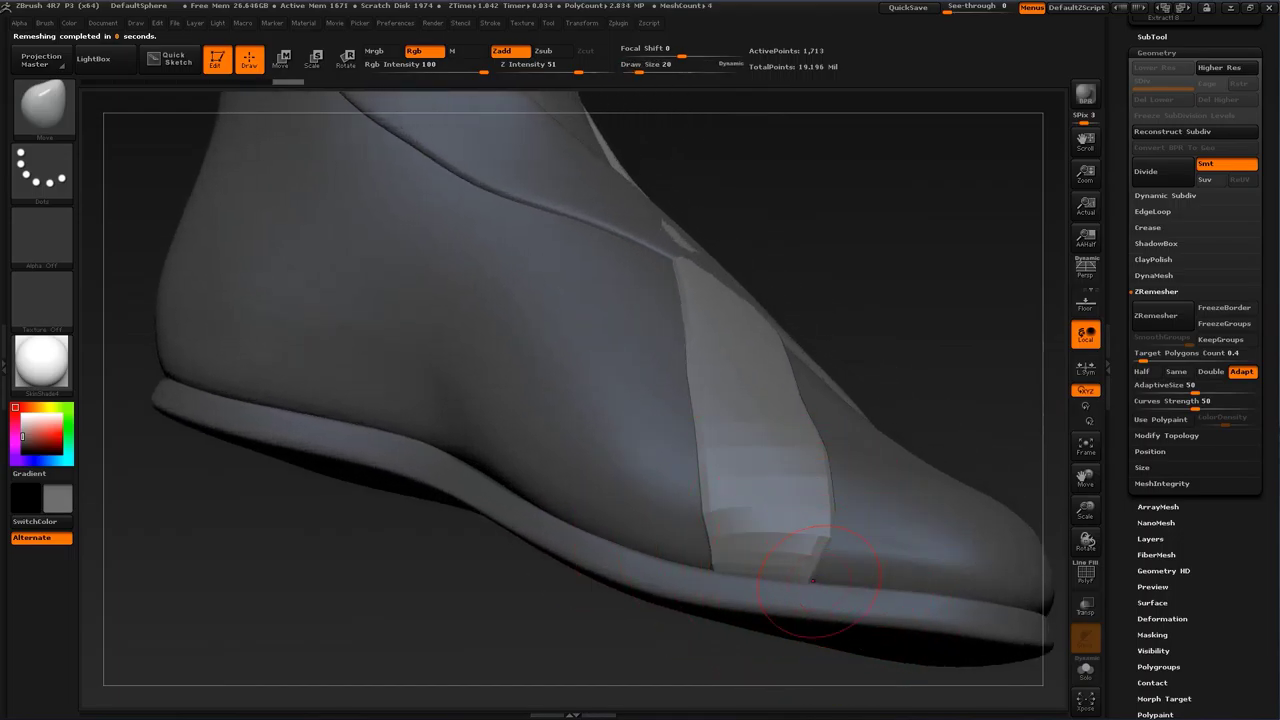
key("s")
left_click(844, 537)
left_click_drag(834, 538, 836, 538)
Step: Even out the strap's lower edge near the toe with the Move brush, raise its subdivision level, and set draw size 23
right_click_drag(855, 540, 740, 545)
key("s")
left_click(837, 541)
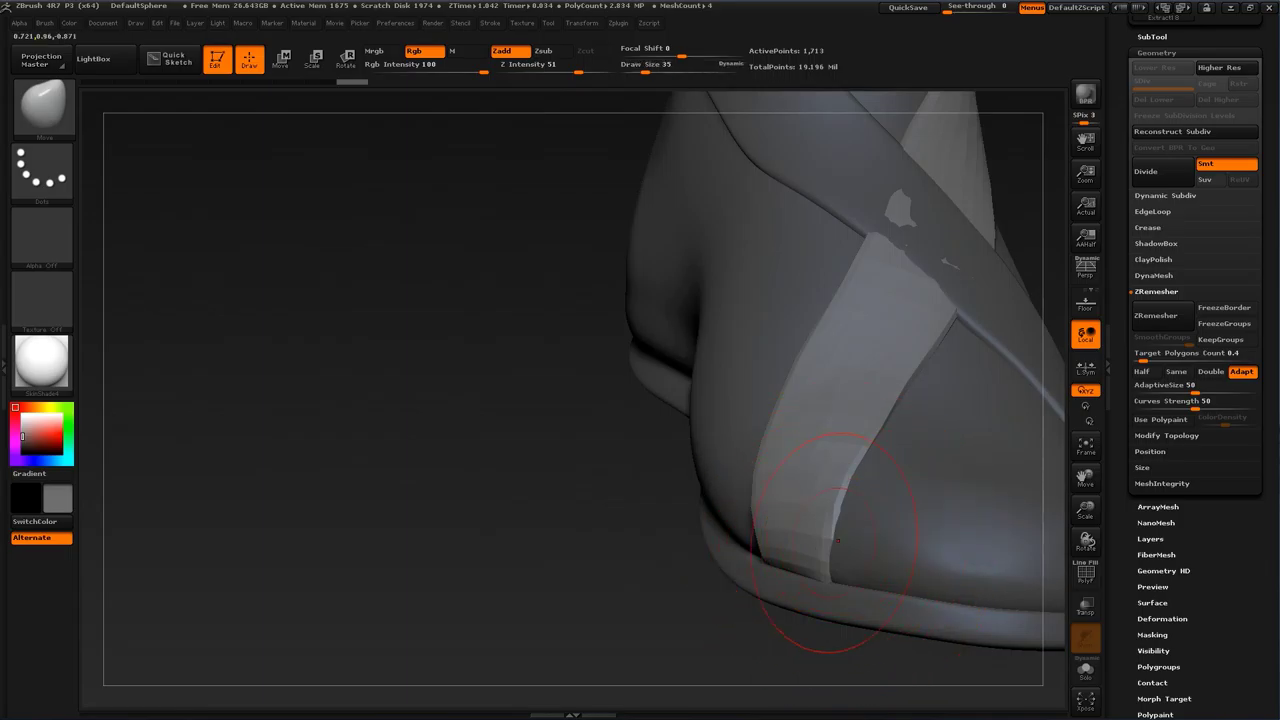
key("d")
key("s")
left_click(832, 581)
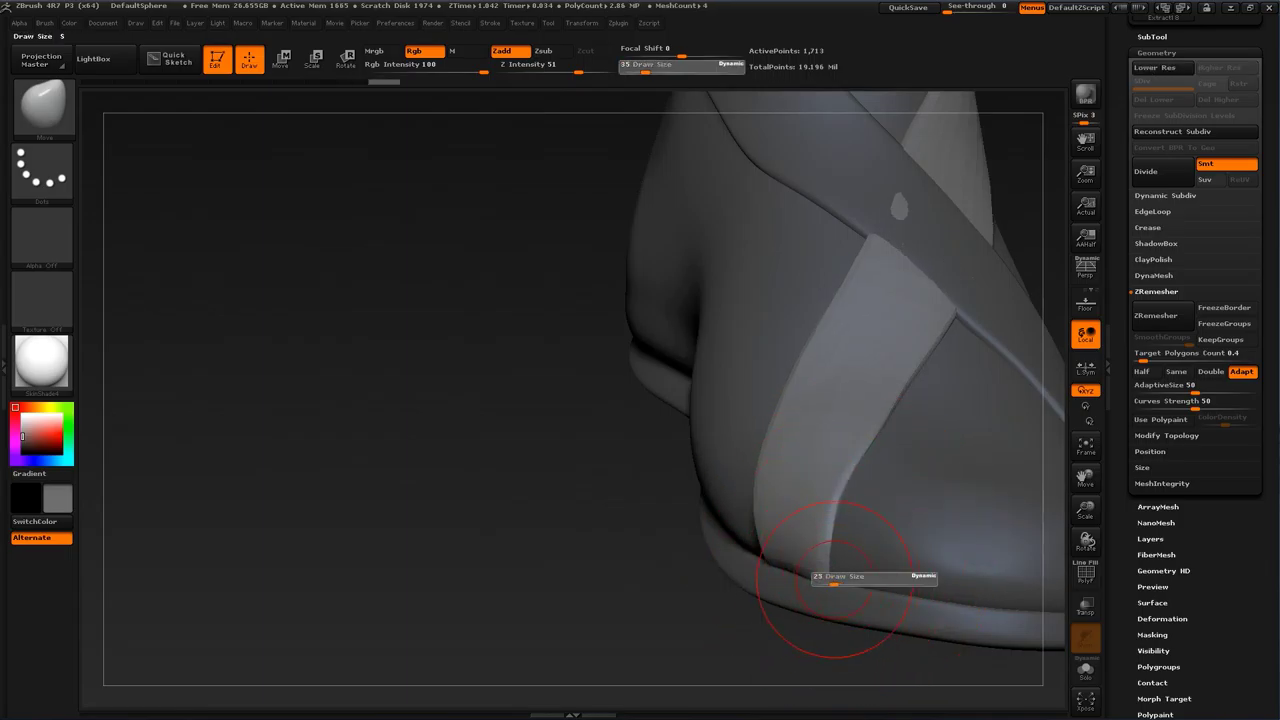
mouse_move(808, 586)
right_mouse_down()
mouse_move(905, 590)
mouse_move(740, 570)
mouse_move(640, 520)
right_mouse_up()
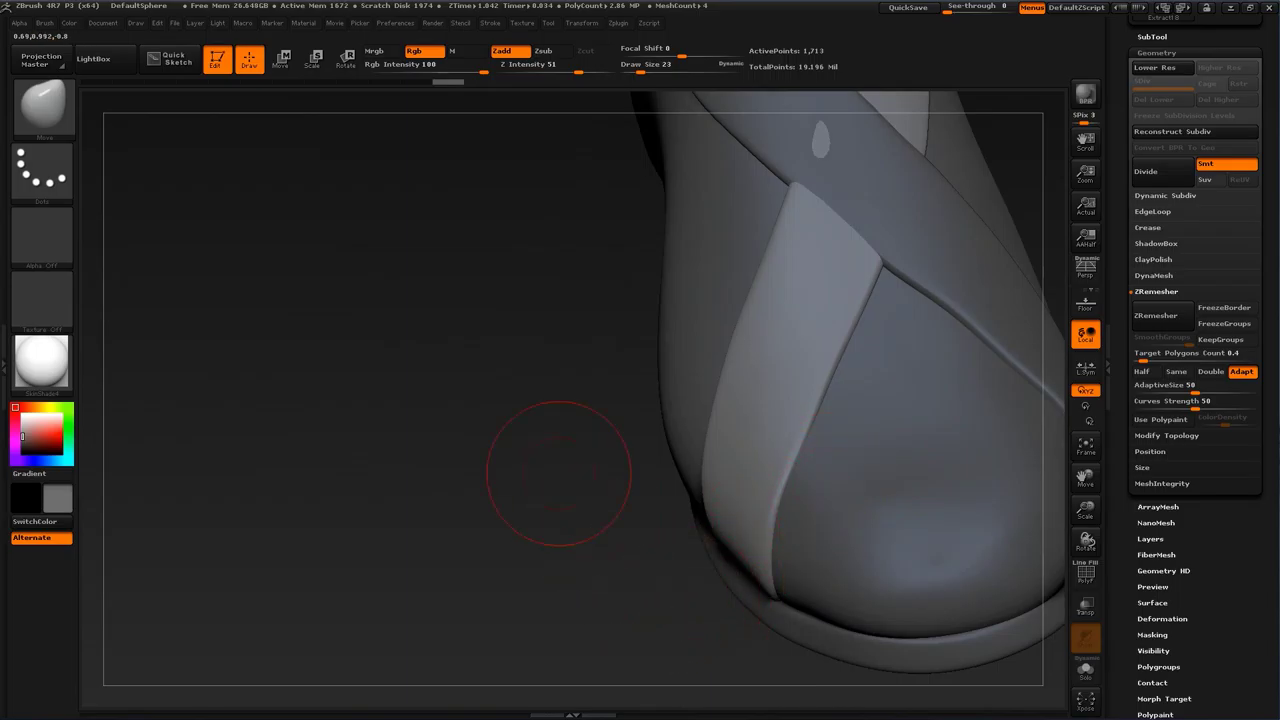
Step: Pull the strap outward where it crosses the other strap on the shoe's front, using the Move brush at draw size 80
right_click_drag(559, 473, 386, 705, "alt")
right_click_drag(900, 430, 763, 423)
key("s")
left_click_drag(707, 443, 724, 443)
right_click_drag(735, 441, 800, 426)
left_click_drag(803, 422, 773, 410)
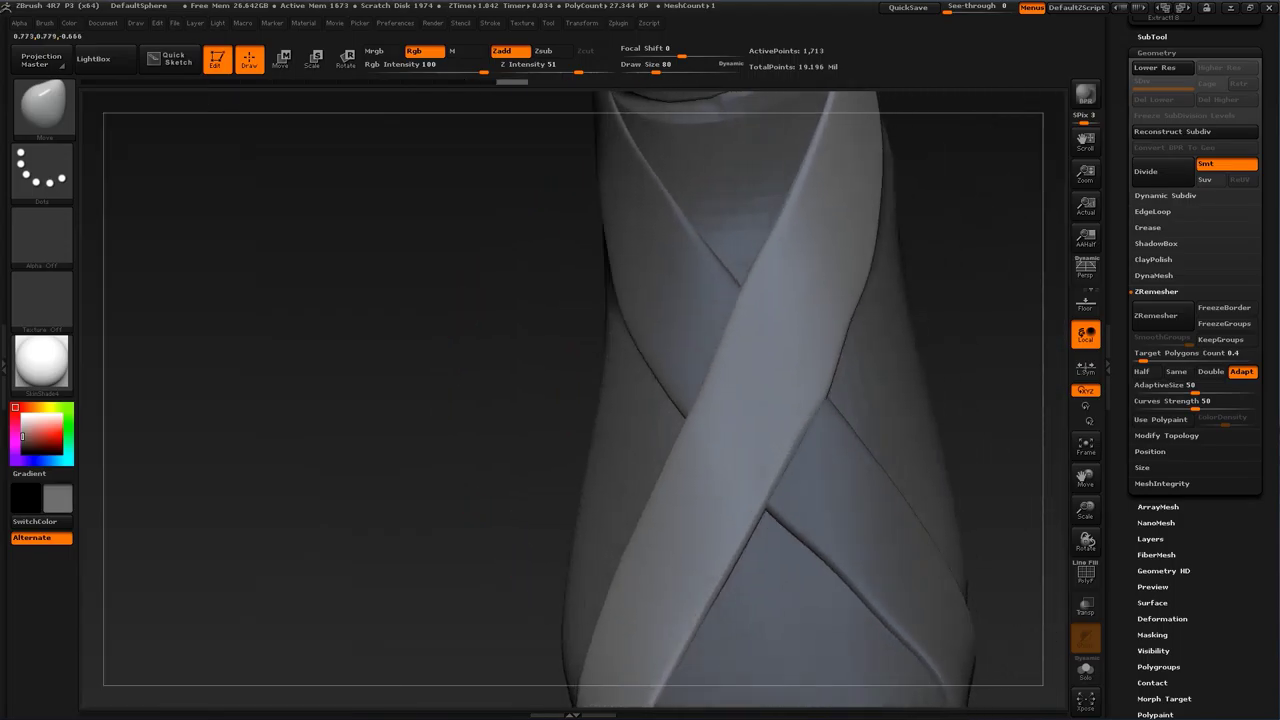
left_click_drag(760, 380, 840, 330)
right_click_drag(845, 328, 876, 323)
left_click_drag(746, 376, 757, 372)
Step: Fit the strap's upper end against the lowest ankle band with the Move brush at draw size 31
mouse_move(757, 372)
right_mouse_down()
mouse_move(545, 428)
mouse_move(774, 349)
mouse_move(700, 425)
mouse_move(645, 430)
mouse_move(790, 385)
mouse_move(727, 337)
mouse_move(767, 383)
right_mouse_up()
key("s")
left_click_drag(768, 383, 758, 382)
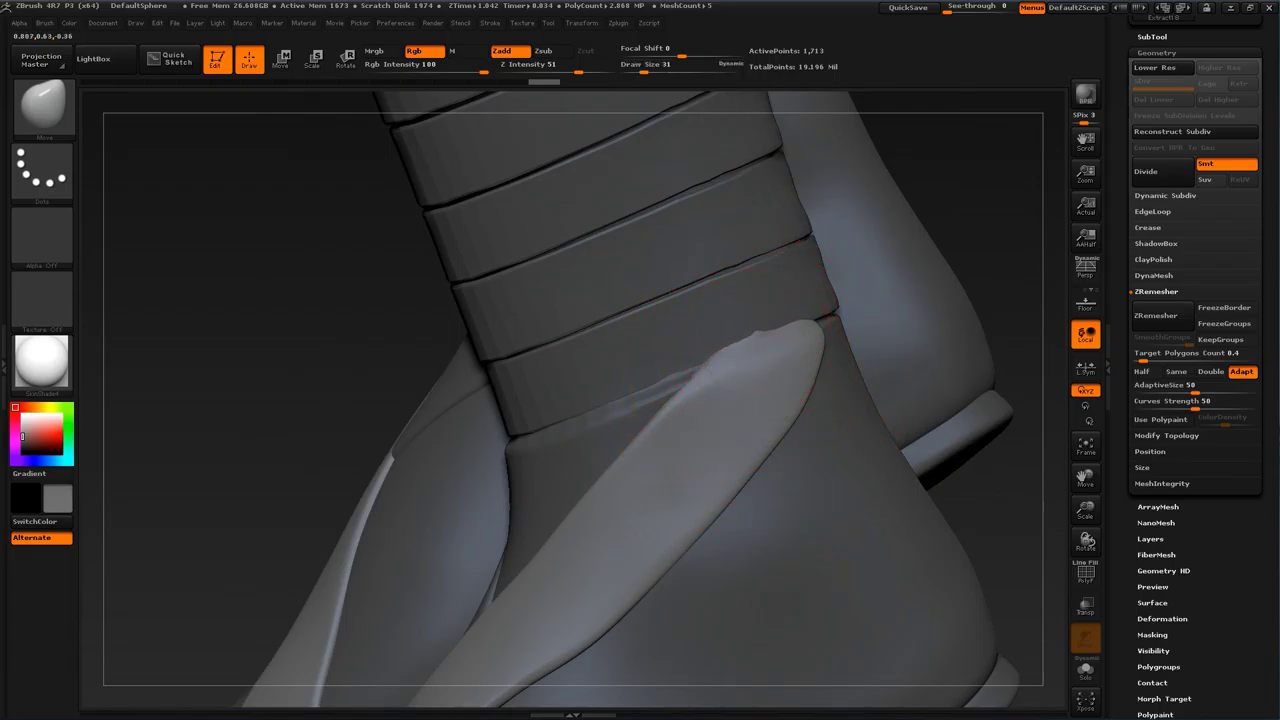
mouse_move(971, 278)
right_mouse_down()
mouse_move(1014, 263)
mouse_move(940, 318)
right_mouse_up()
key("s")
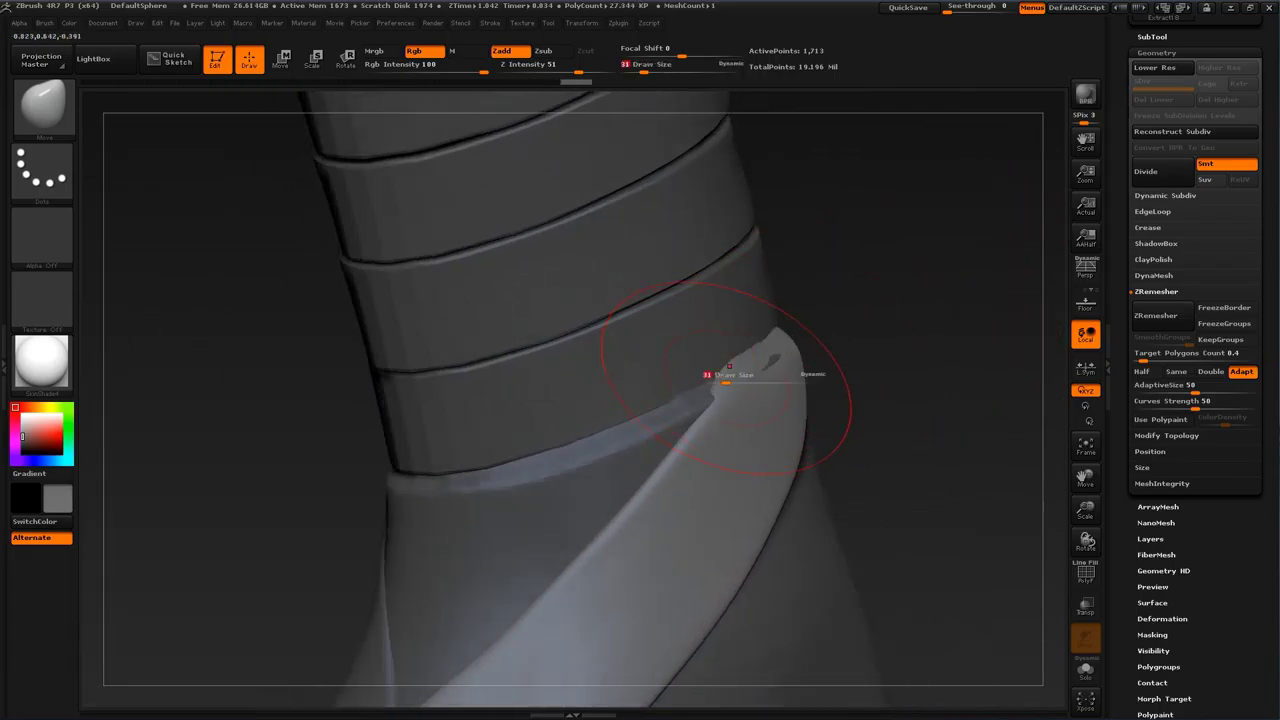
Step: Refine the strap's upper tip below the ankle band with the Move brush at draw size 11
left_click_drag(727, 378, 731, 364)
key("s")
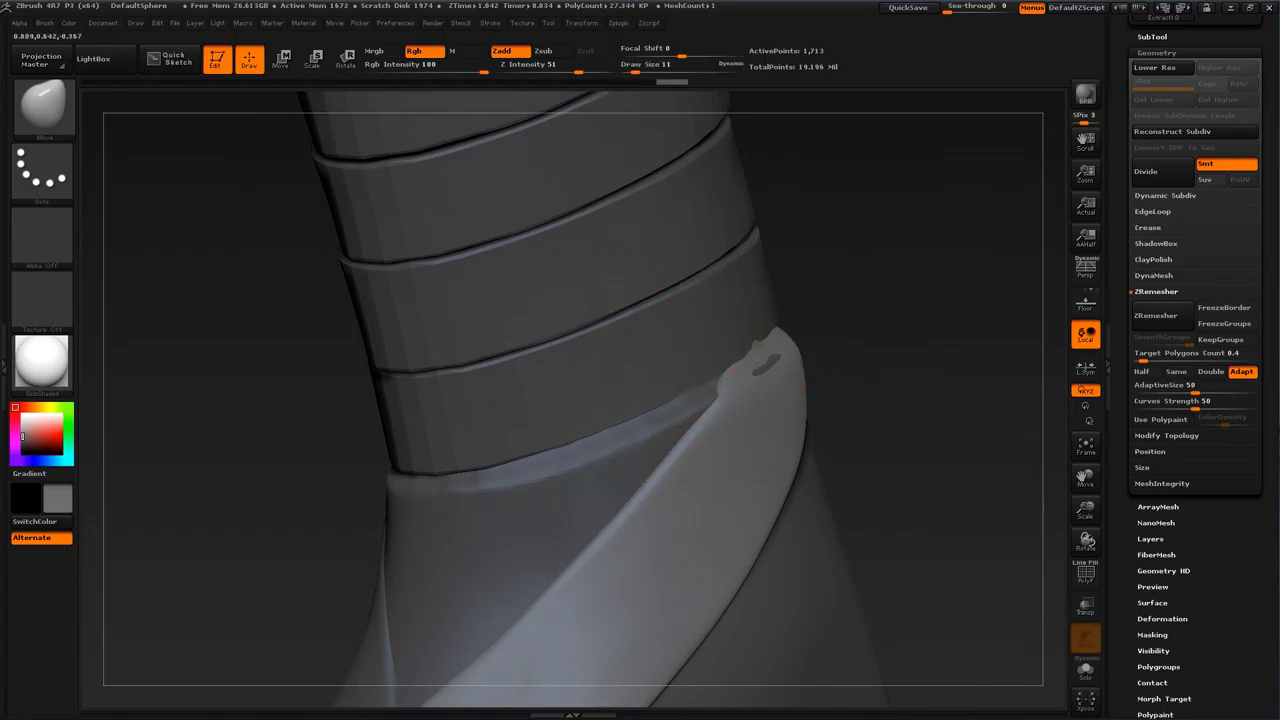
left_click_drag(821, 324, 710, 330)
left_click_drag(959, 295, 850, 335)
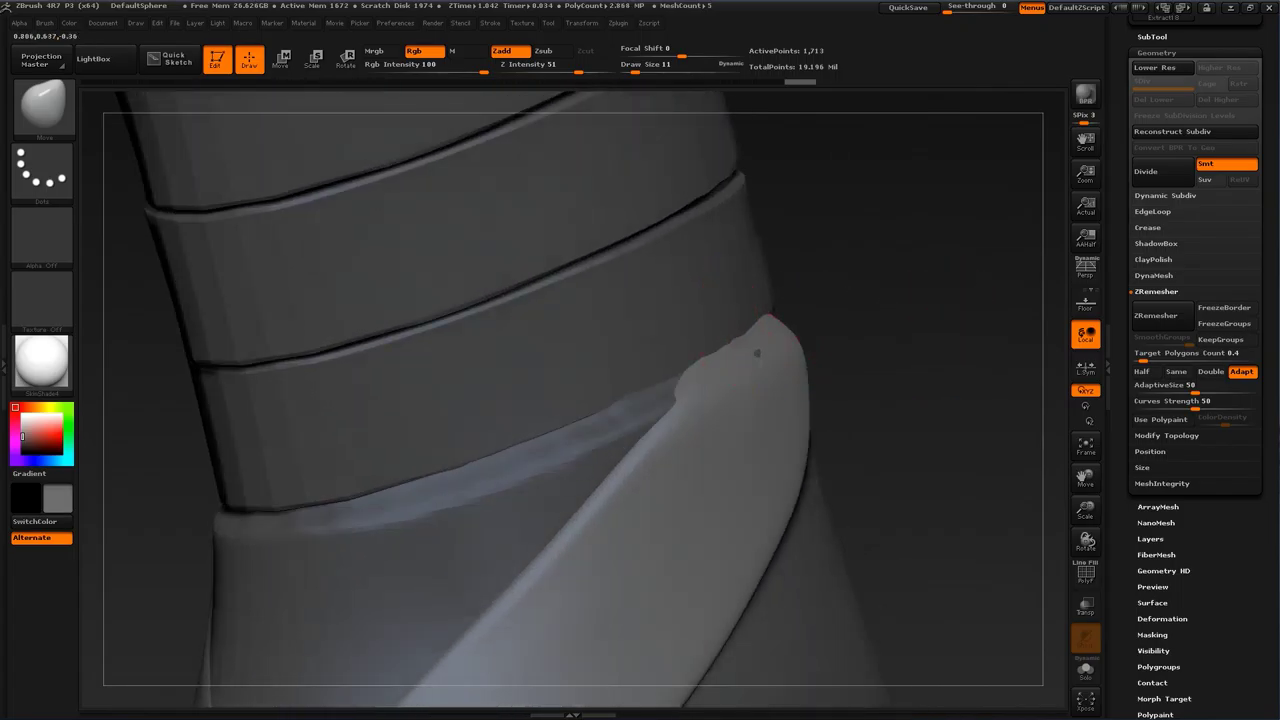
left_click_drag(750, 366, 744, 362)
left_click_drag(937, 323, 865, 328)
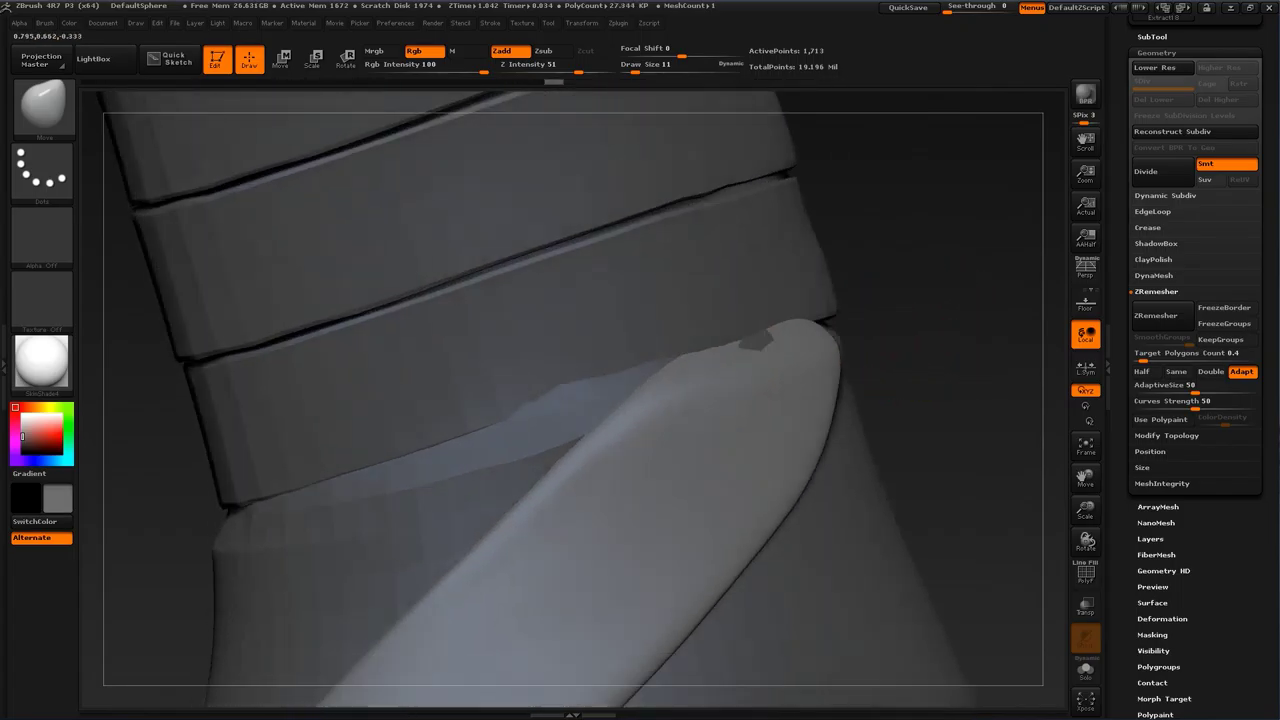
left_click_drag(729, 322, 731, 320)
left_click_drag(882, 335, 750, 343)
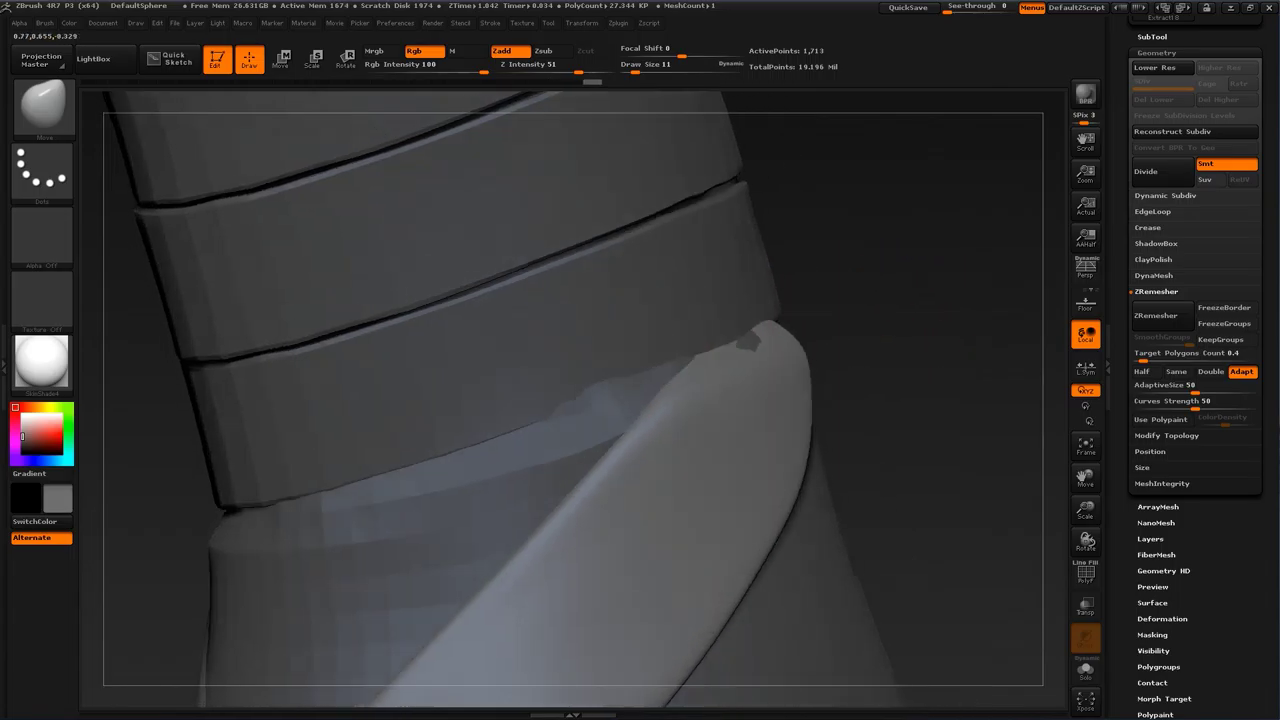
Step: Select the ankle bands, subtool Extract20, and make the strap Extract18 visible
left_click(733, 300, "alt")
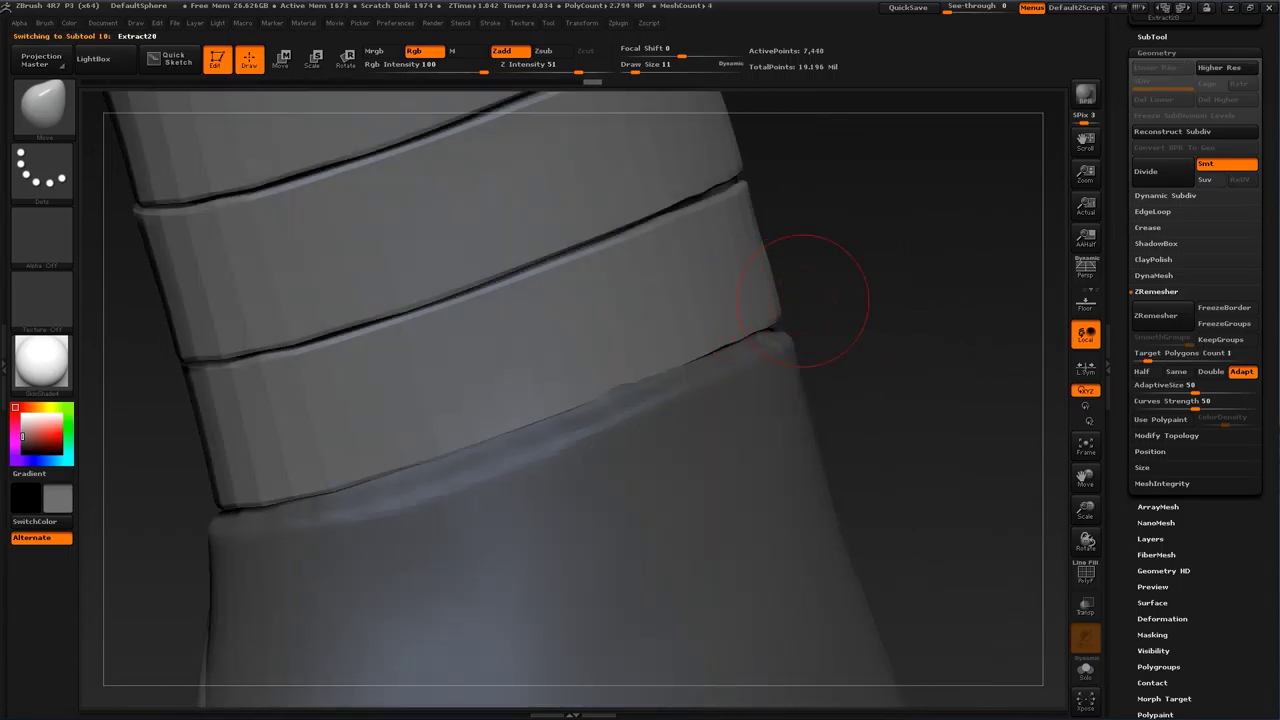
left_click_drag(823, 297, 960, 291)
left_click(1152, 37)
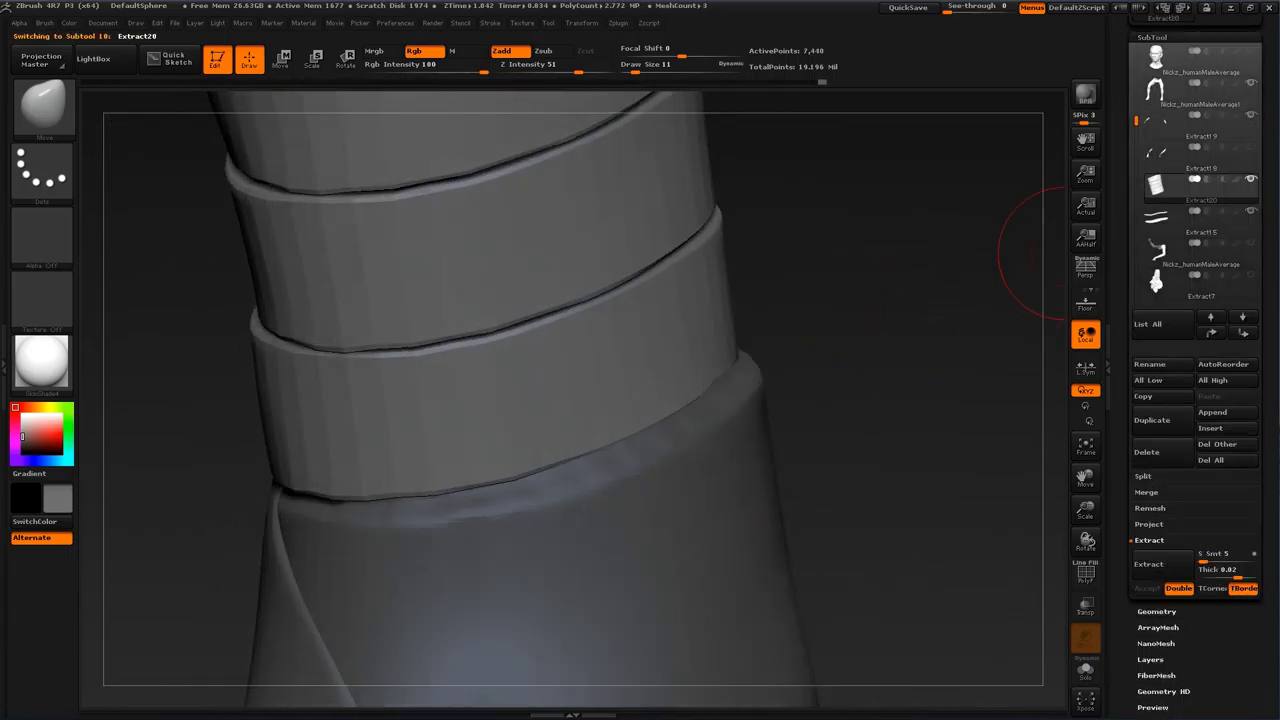
left_click(1251, 147)
mouse_move(802, 357)
left_mouse_down()
mouse_move(745, 356)
mouse_move(703, 374)
left_mouse_up()
Step: Adjust the lowest ankle band's bottom edge over the strap with the Move brush at draw size 25
key("s")
left_click(710, 355)
mouse_move(850, 385)
left_mouse_down()
mouse_move(808, 378)
mouse_move(778, 344)
mouse_move(772, 372)
left_mouse_up()
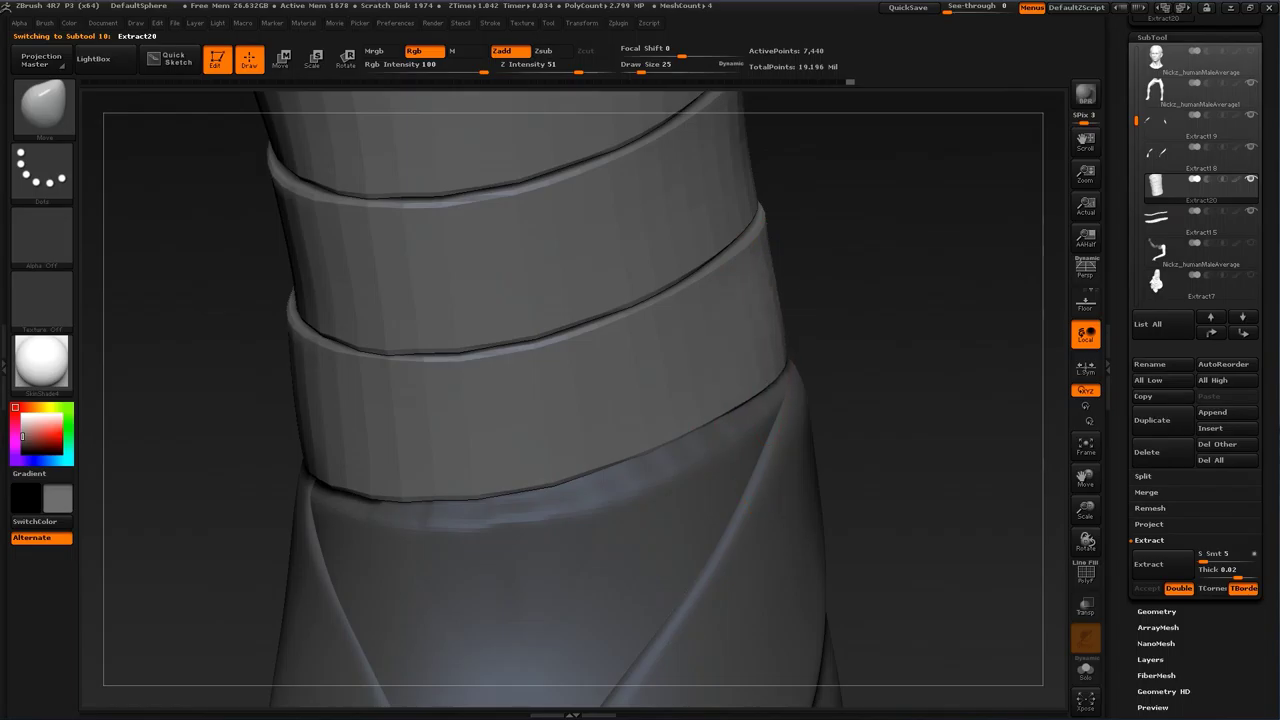
left_click_drag(985, 375, 900, 317)
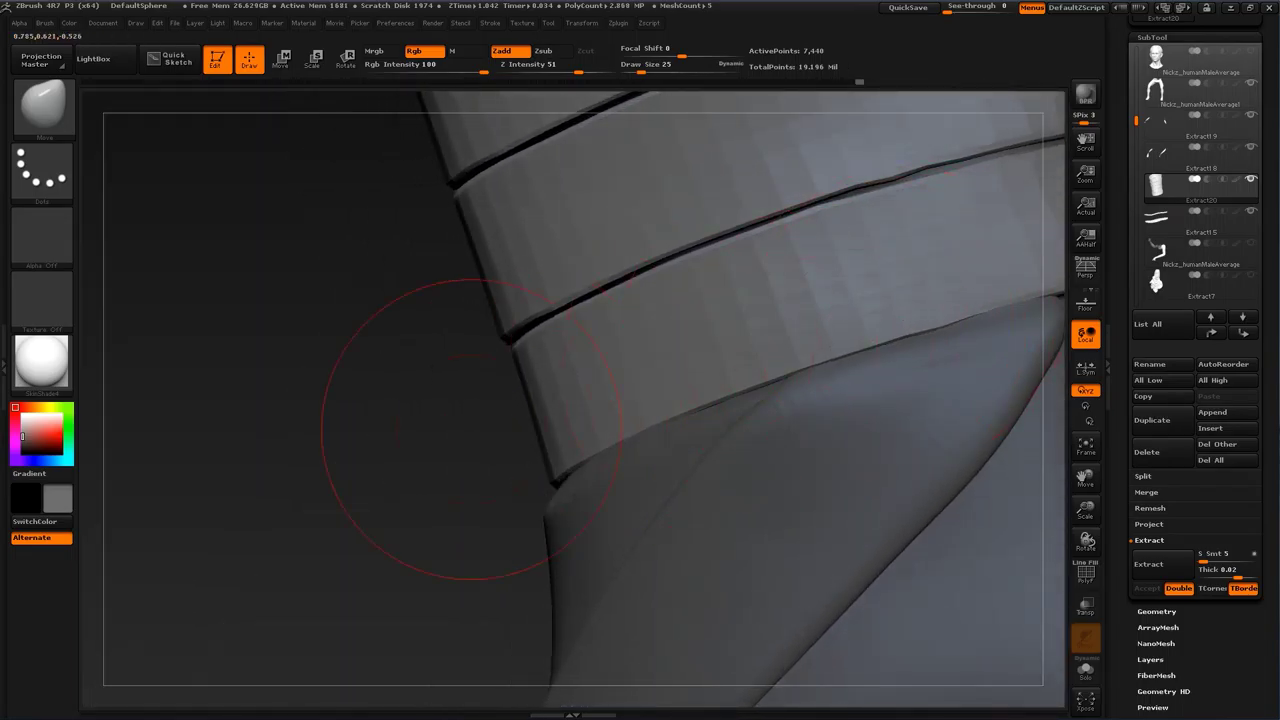
left_click_drag(471, 429, 200, 418)
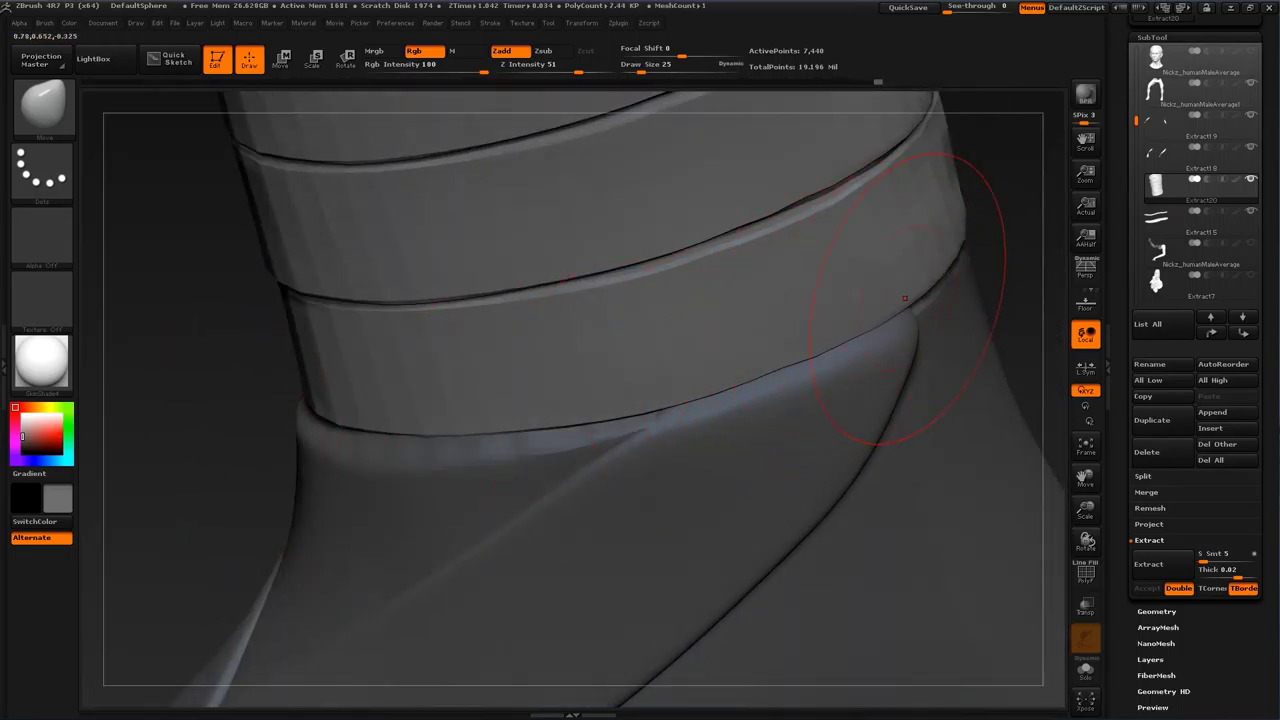
mouse_move(1008, 180)
left_mouse_down("alt")
mouse_move(1015, 300)
mouse_move(1040, 385)
mouse_move(996, 400)
mouse_move(1058, 470)
mouse_move(1005, 425)
mouse_move(990, 340)
left_mouse_up("alt")
Step: Select the strap Extract18 and adjust it across the instep with a larger Move brush, finishing on the leg subtool
left_click(649, 454, "alt")
key("s")
left_click_drag(643, 472, 654, 473)
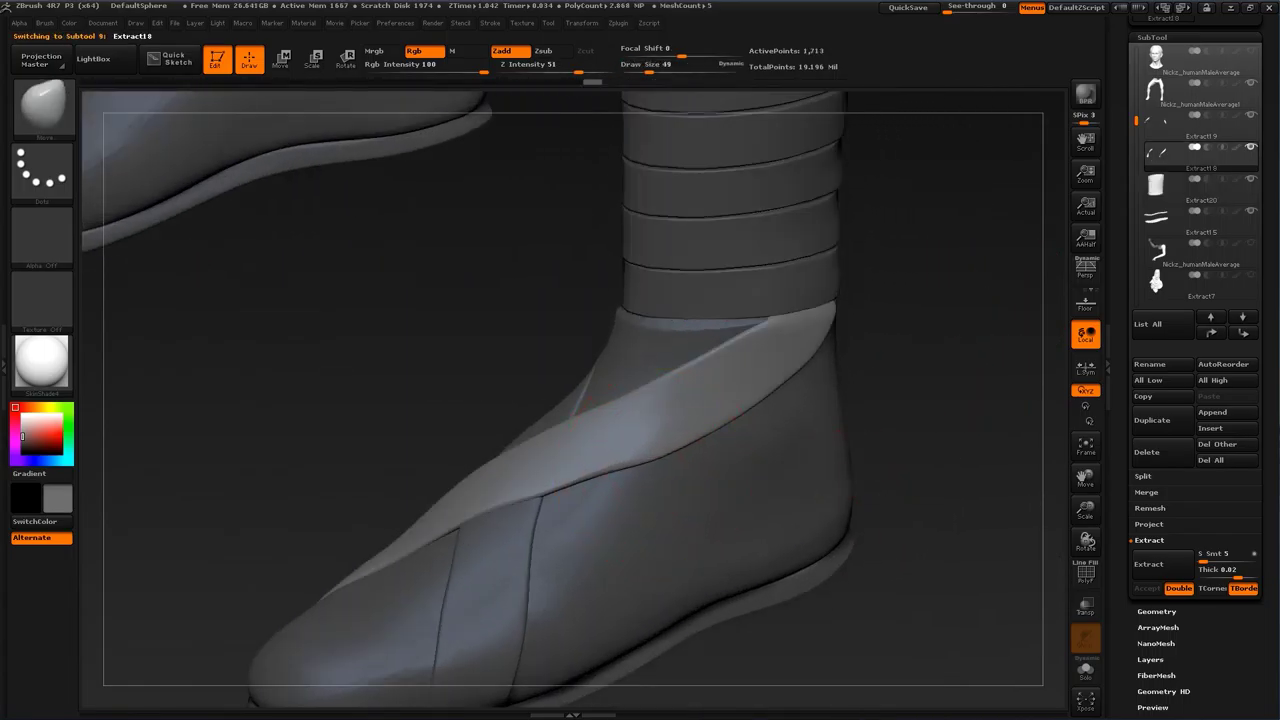
left_click_drag(894, 438, 826, 349, "alt")
left_click(767, 408, "alt")
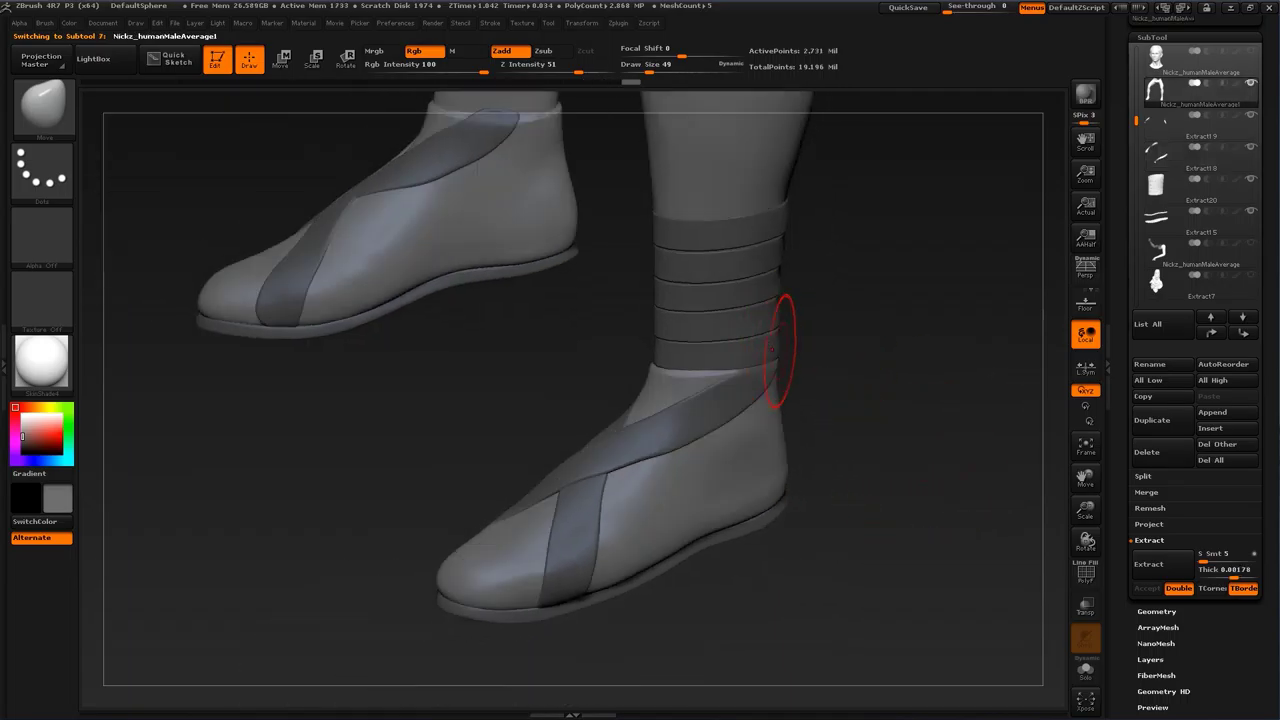
Step: Duplicate the ankle bands, subtool Extract20, and mirror one copy onto the opposite leg
left_click(746, 347, "alt")
left_click_drag(955, 445, 974, 407, "alt")
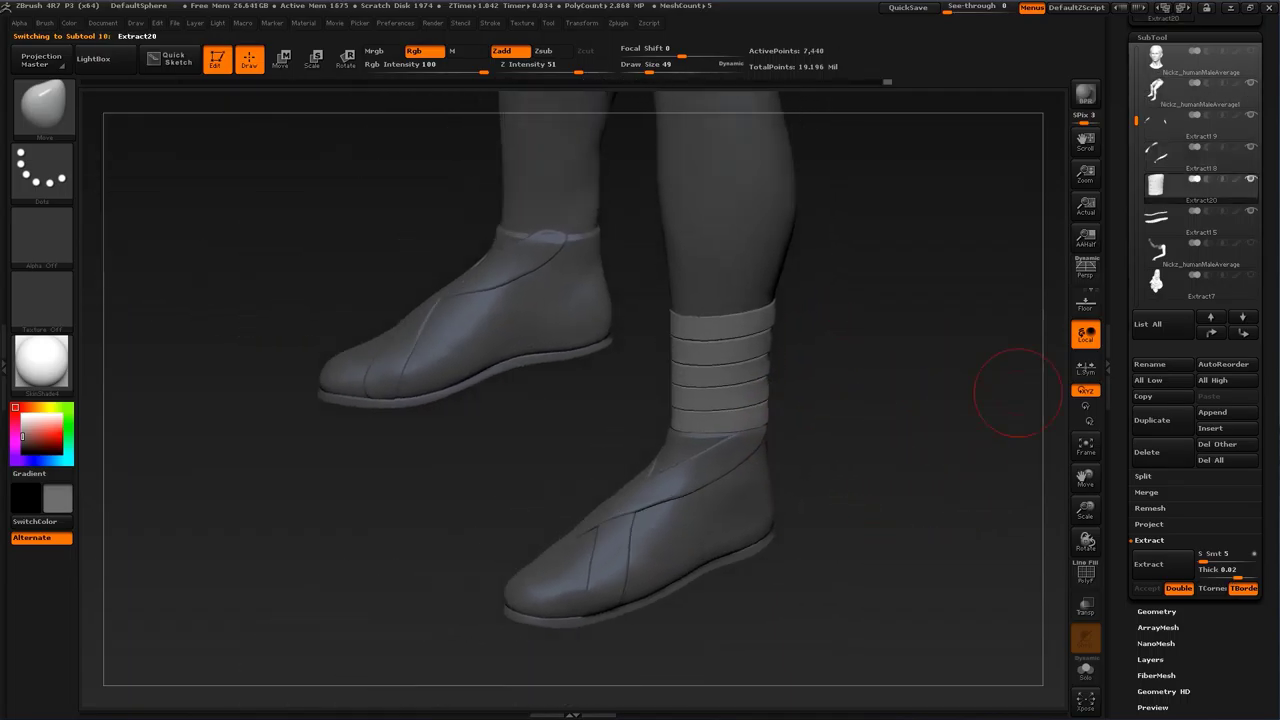
left_click(1163, 420)
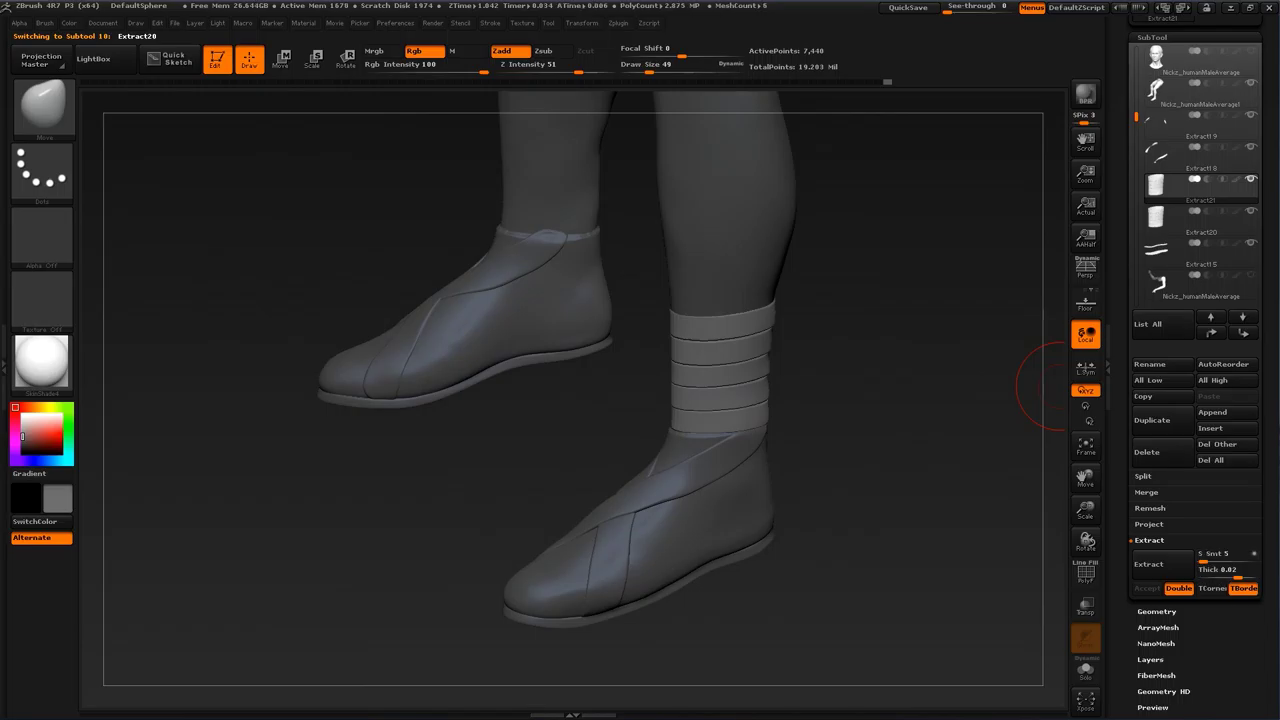
left_click_drag(1262, 490, 1262, 322)
left_click(1162, 572)
left_click_drag(1262, 570, 1262, 482)
left_click(1163, 165)
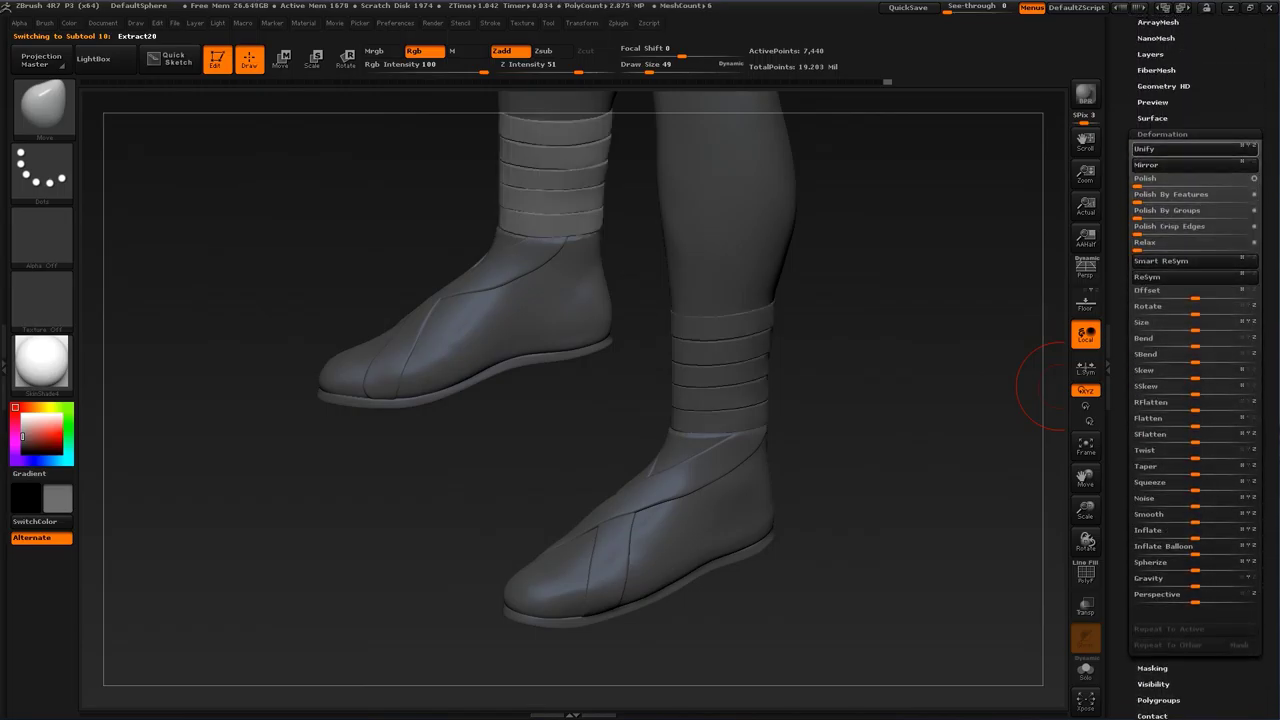
Step: Merge the ankle bands of both legs into one subtool with MergeDown
left_click_drag(1262, 130, 1262, 388)
left_click(1153, 248)
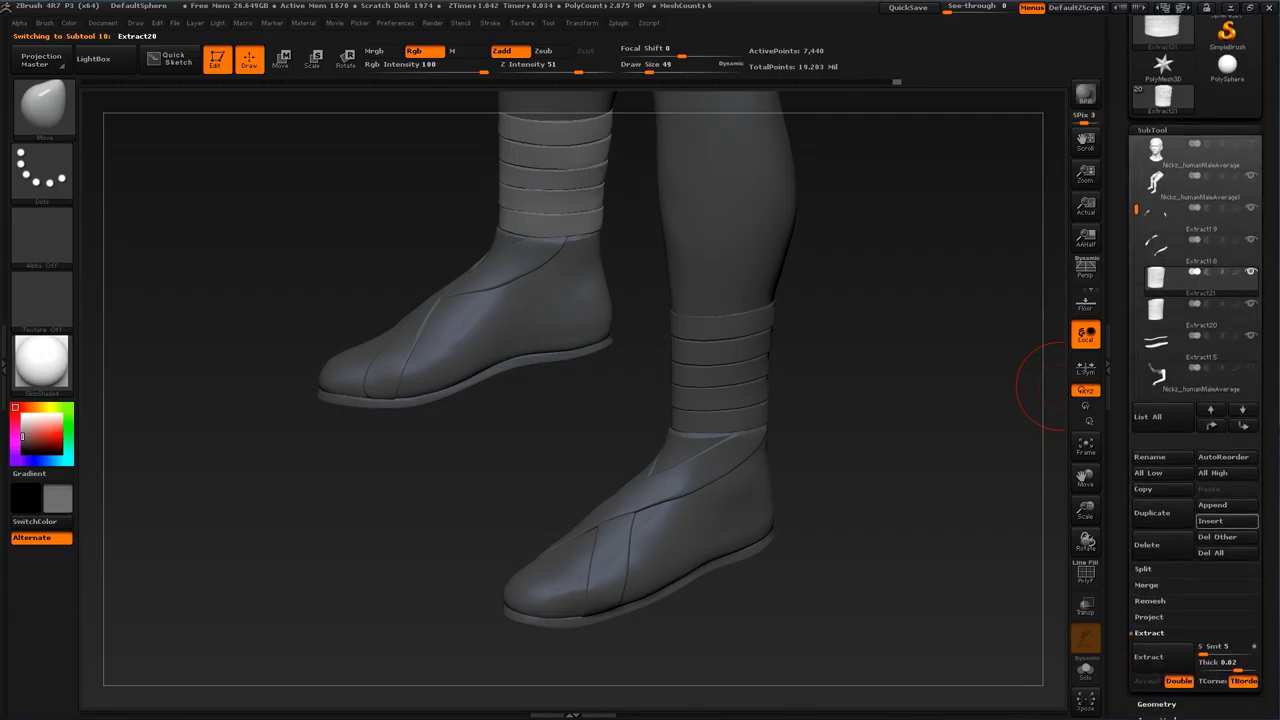
left_click(1147, 585)
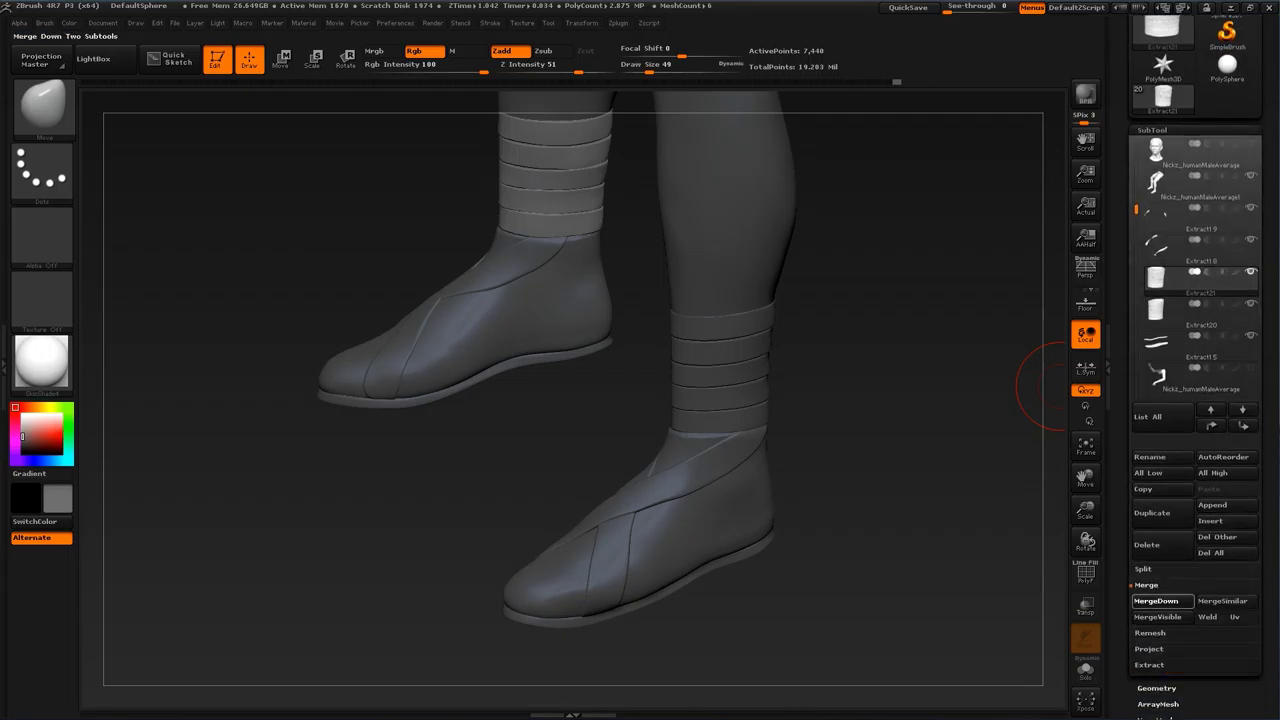
left_click(1156, 601)
left_click(1028, 628)
Step: Isolate the merged ankle bands to check them, show all the subtools, and frame the whole statue
left_click_drag(875, 530, 965, 510)
left_click_drag(560, 330, 864, 400, "alt")
left_click_drag(945, 425, 866, 456)
left_click(1251, 271)
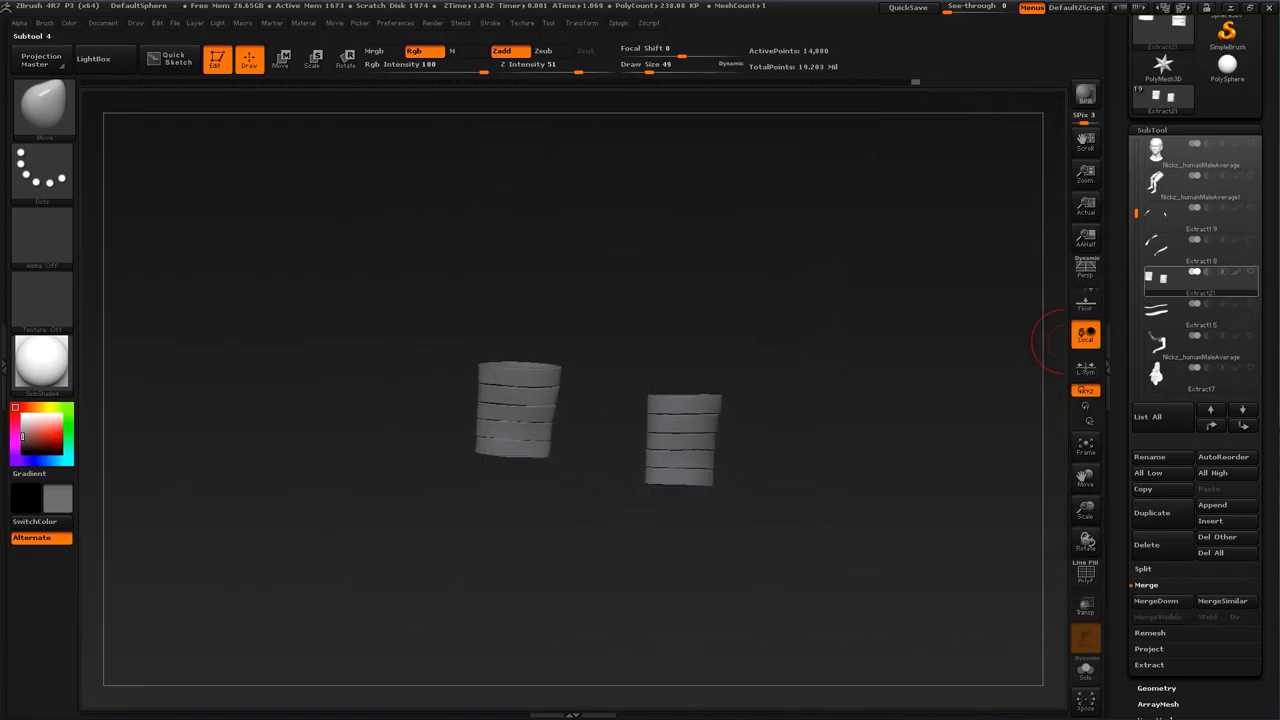
left_click(1251, 271)
key("f")
key("f")
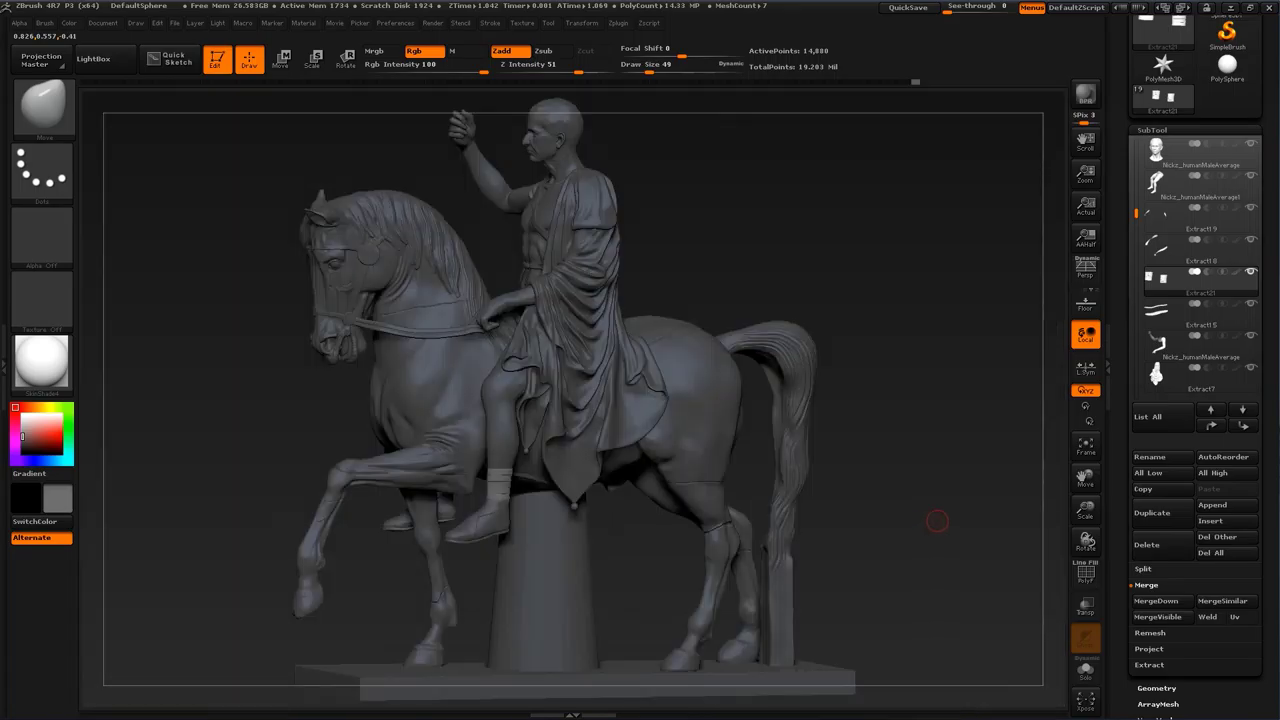
Step: Adjust the ankle bands on the near leg with the Move Topological brush at draw size 182
mouse_move(937, 521)
left_mouse_down()
mouse_move(931, 495)
mouse_move(914, 508)
mouse_move(1018, 398)
mouse_move(1004, 540)
left_mouse_up()
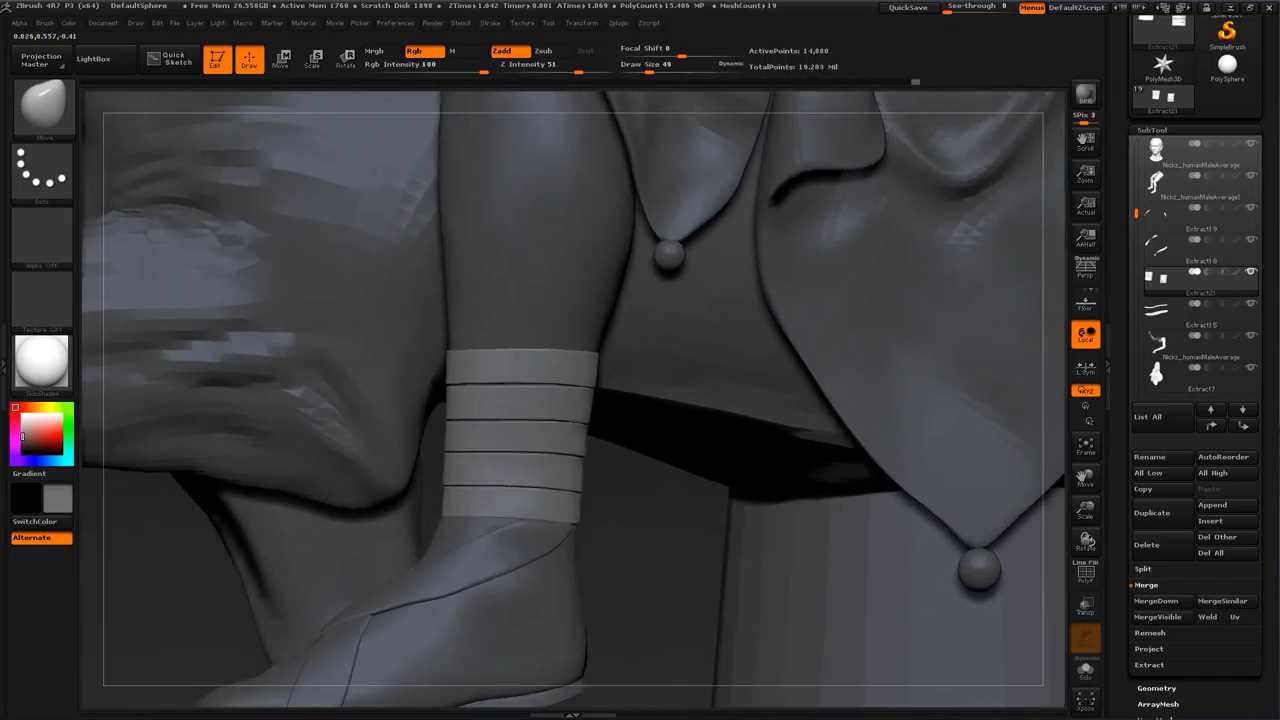
key("b")
left_click(486, 338)
key("s")
left_click_drag(467, 358, 490, 359)
key("s")
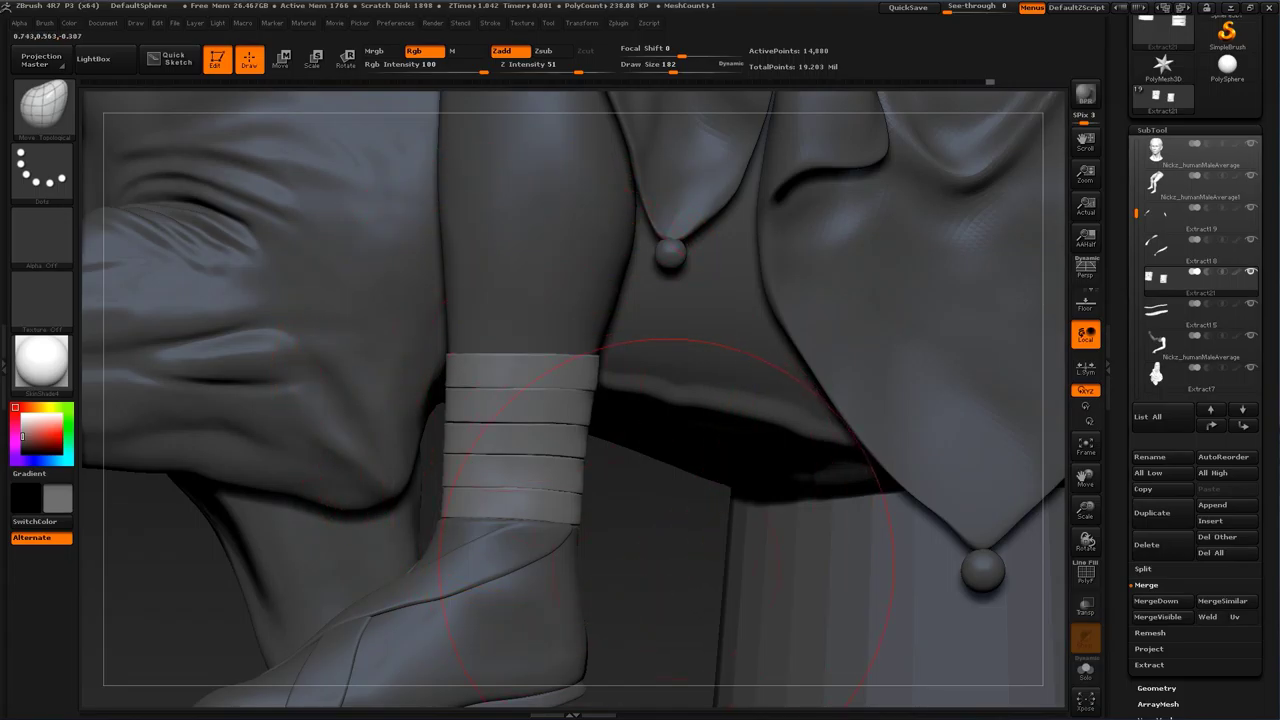
Step: Examine the whole equestrian statue and its footwear from the side and the front
right_click_drag(667, 564, 736, 514, "ctrl")
mouse_move(897, 552)
right_mouse_down()
mouse_move(965, 552)
mouse_move(899, 552)
mouse_move(891, 449)
right_mouse_up()
key("s")
left_click(889, 449)
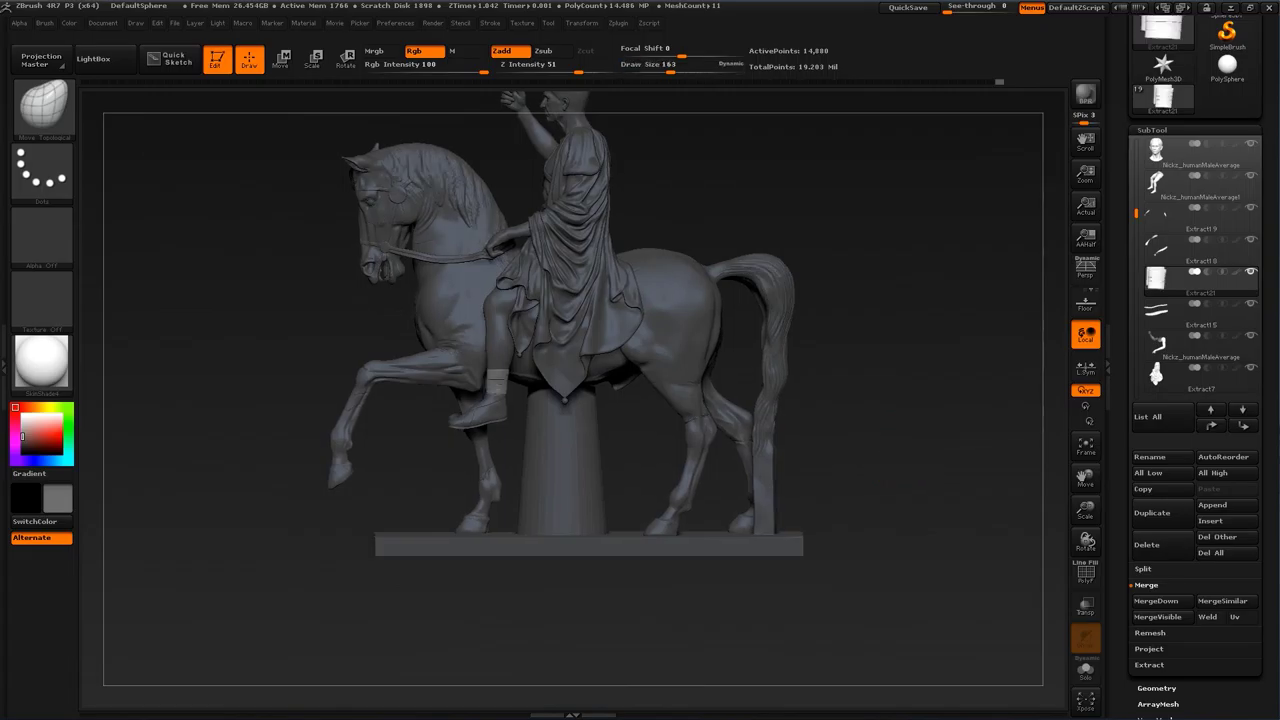
mouse_move(974, 380)
right_mouse_down("ctrl")
mouse_move(978, 432)
mouse_move(948, 383)
mouse_move(977, 452)
right_mouse_up("ctrl")
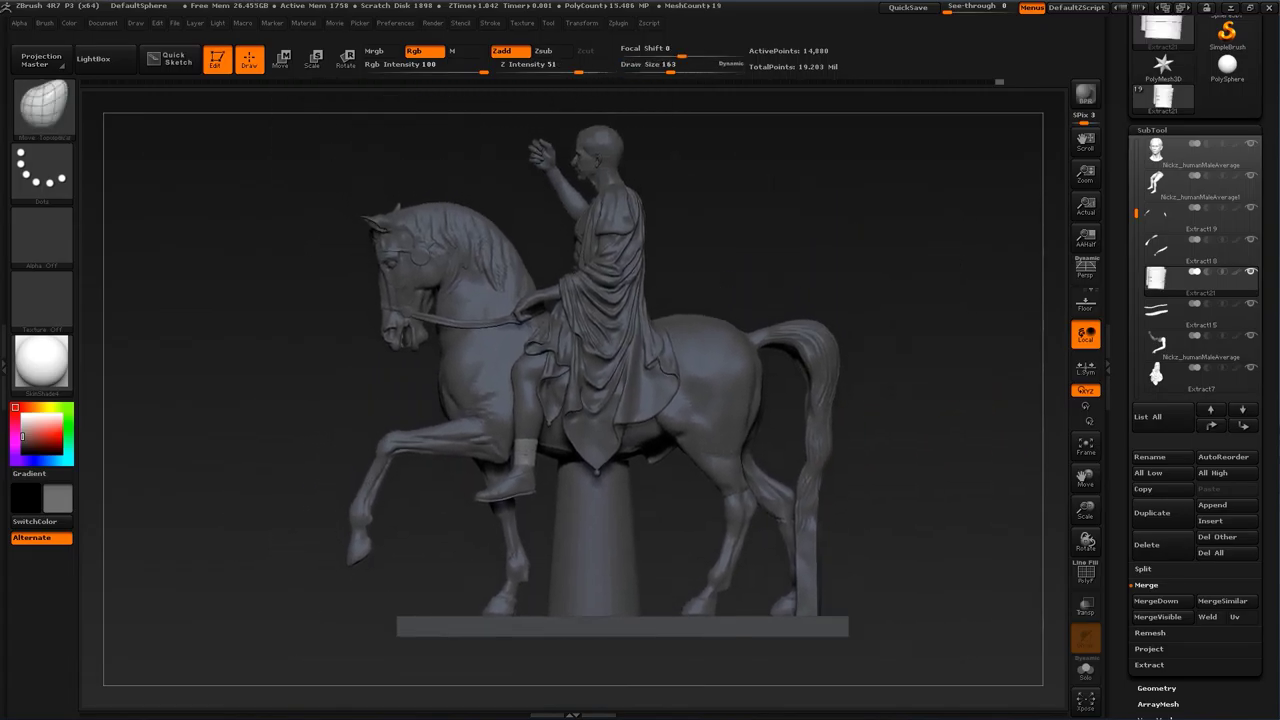
right_click_drag(853, 464, 920, 455)
mouse_move(919, 455)
left_mouse_down()
mouse_move(886, 457)
mouse_move(940, 450)
left_mouse_up()
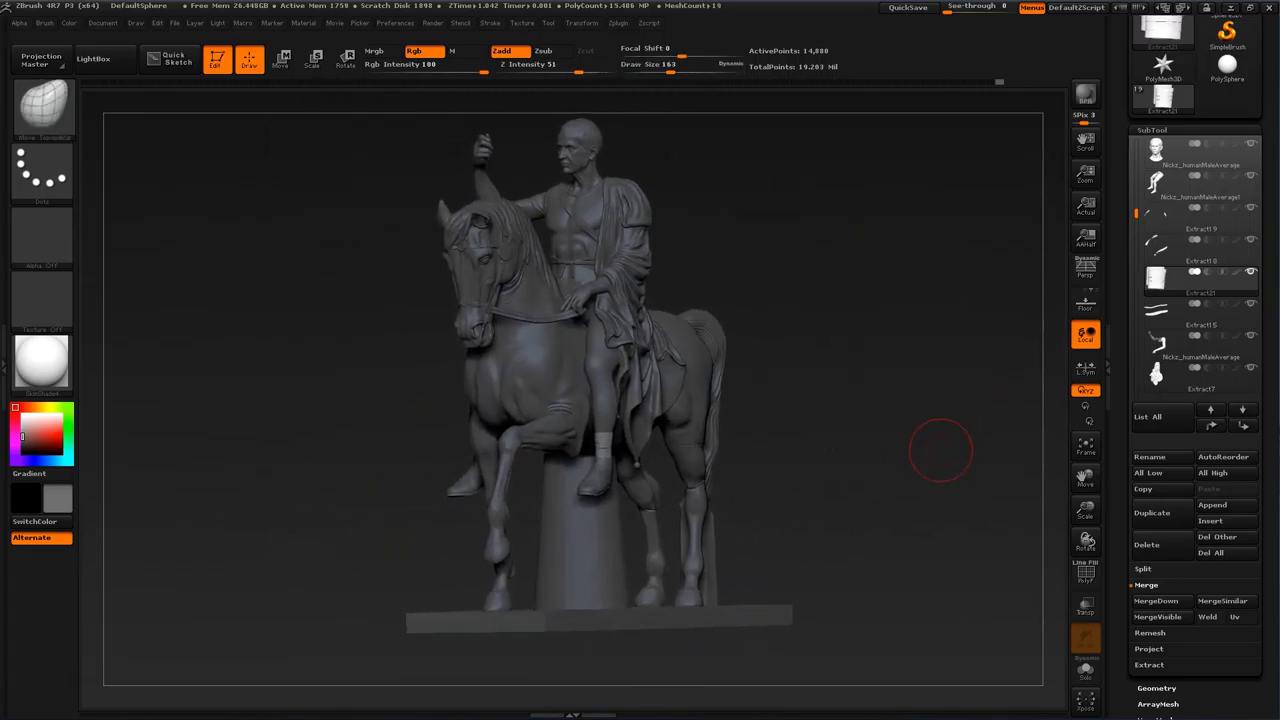